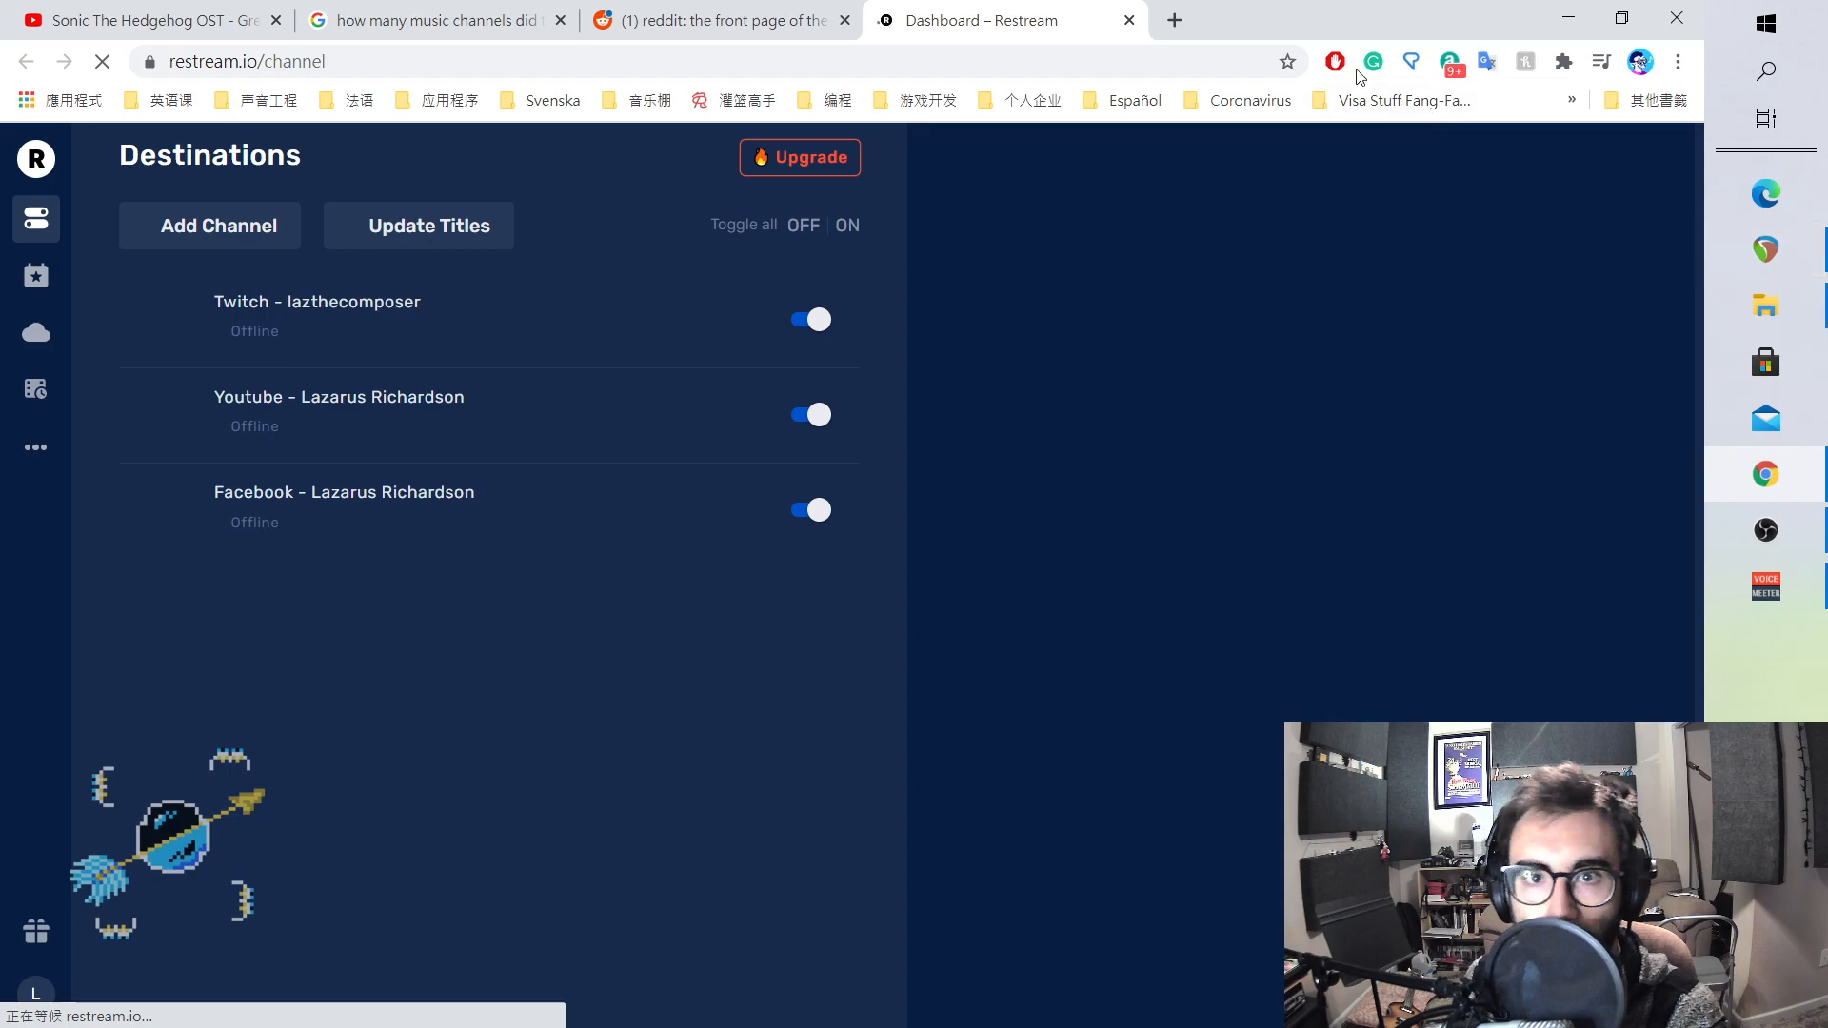
# - Close the Restream page, minimise the browser and switch to the Sonic Piece 1 project in REAPER
pyautogui.click(1129, 21)
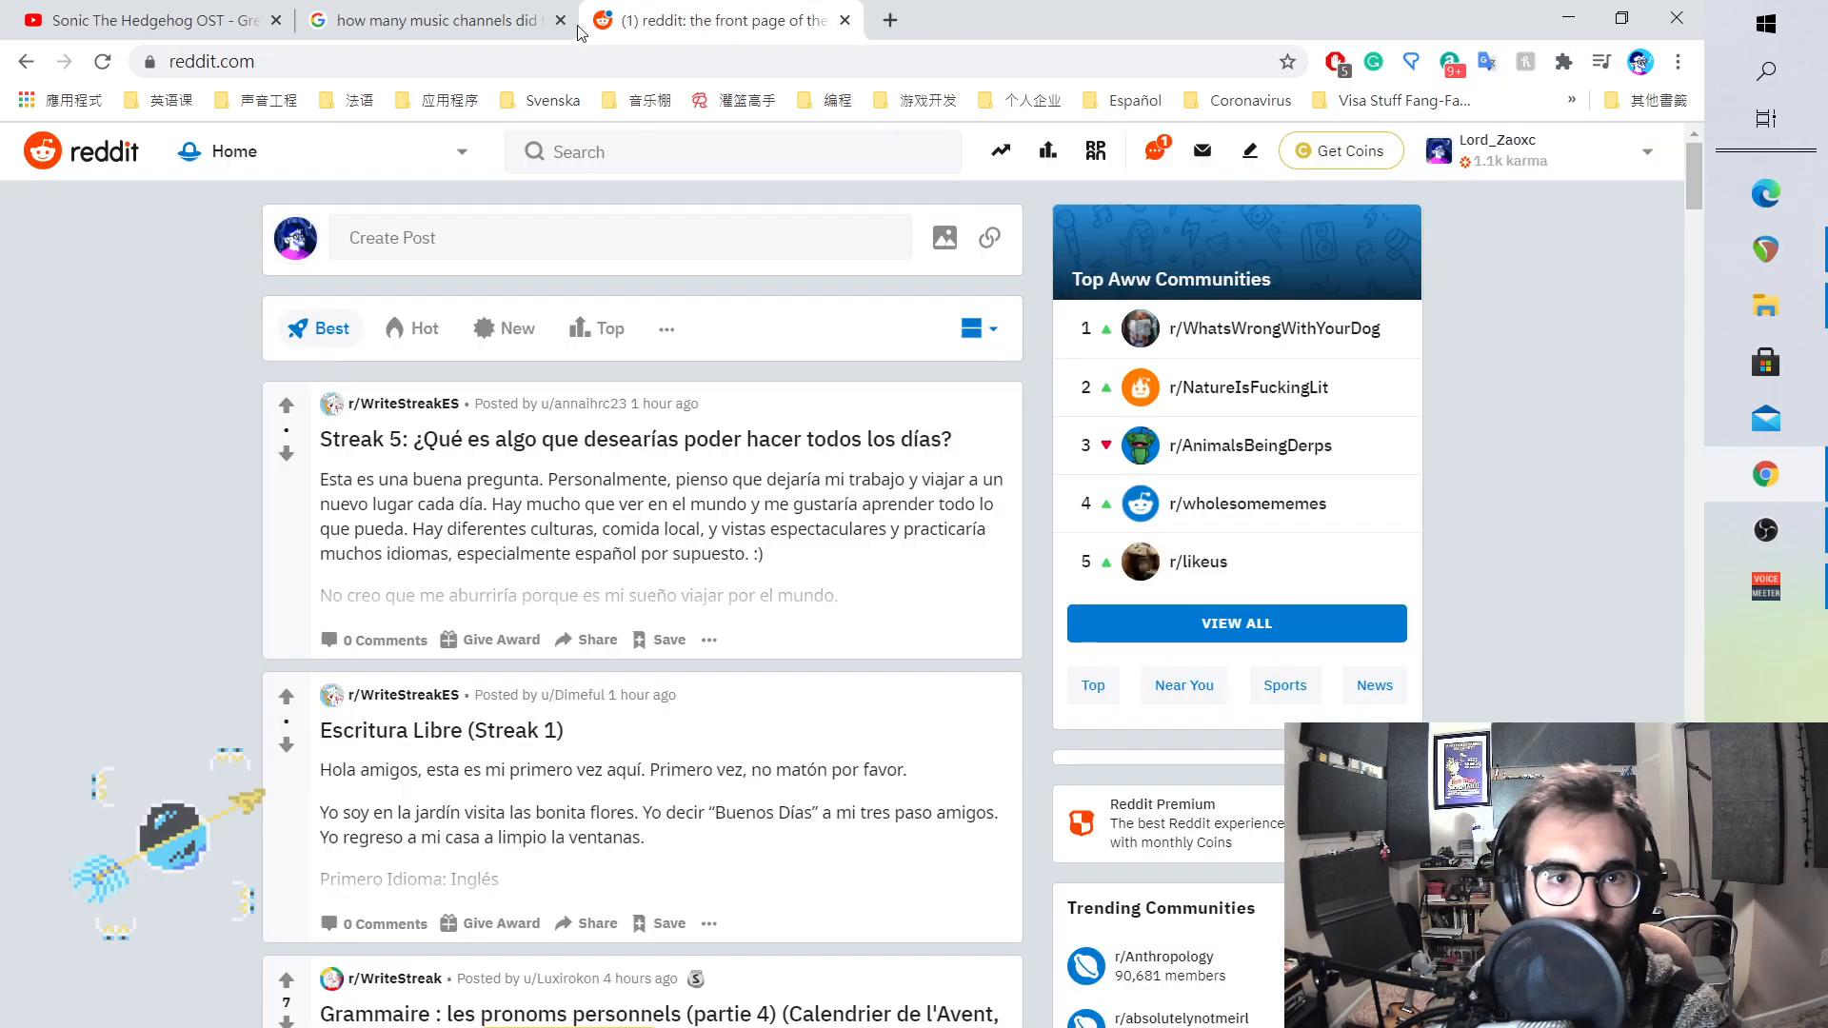
pyautogui.click(1567, 19)
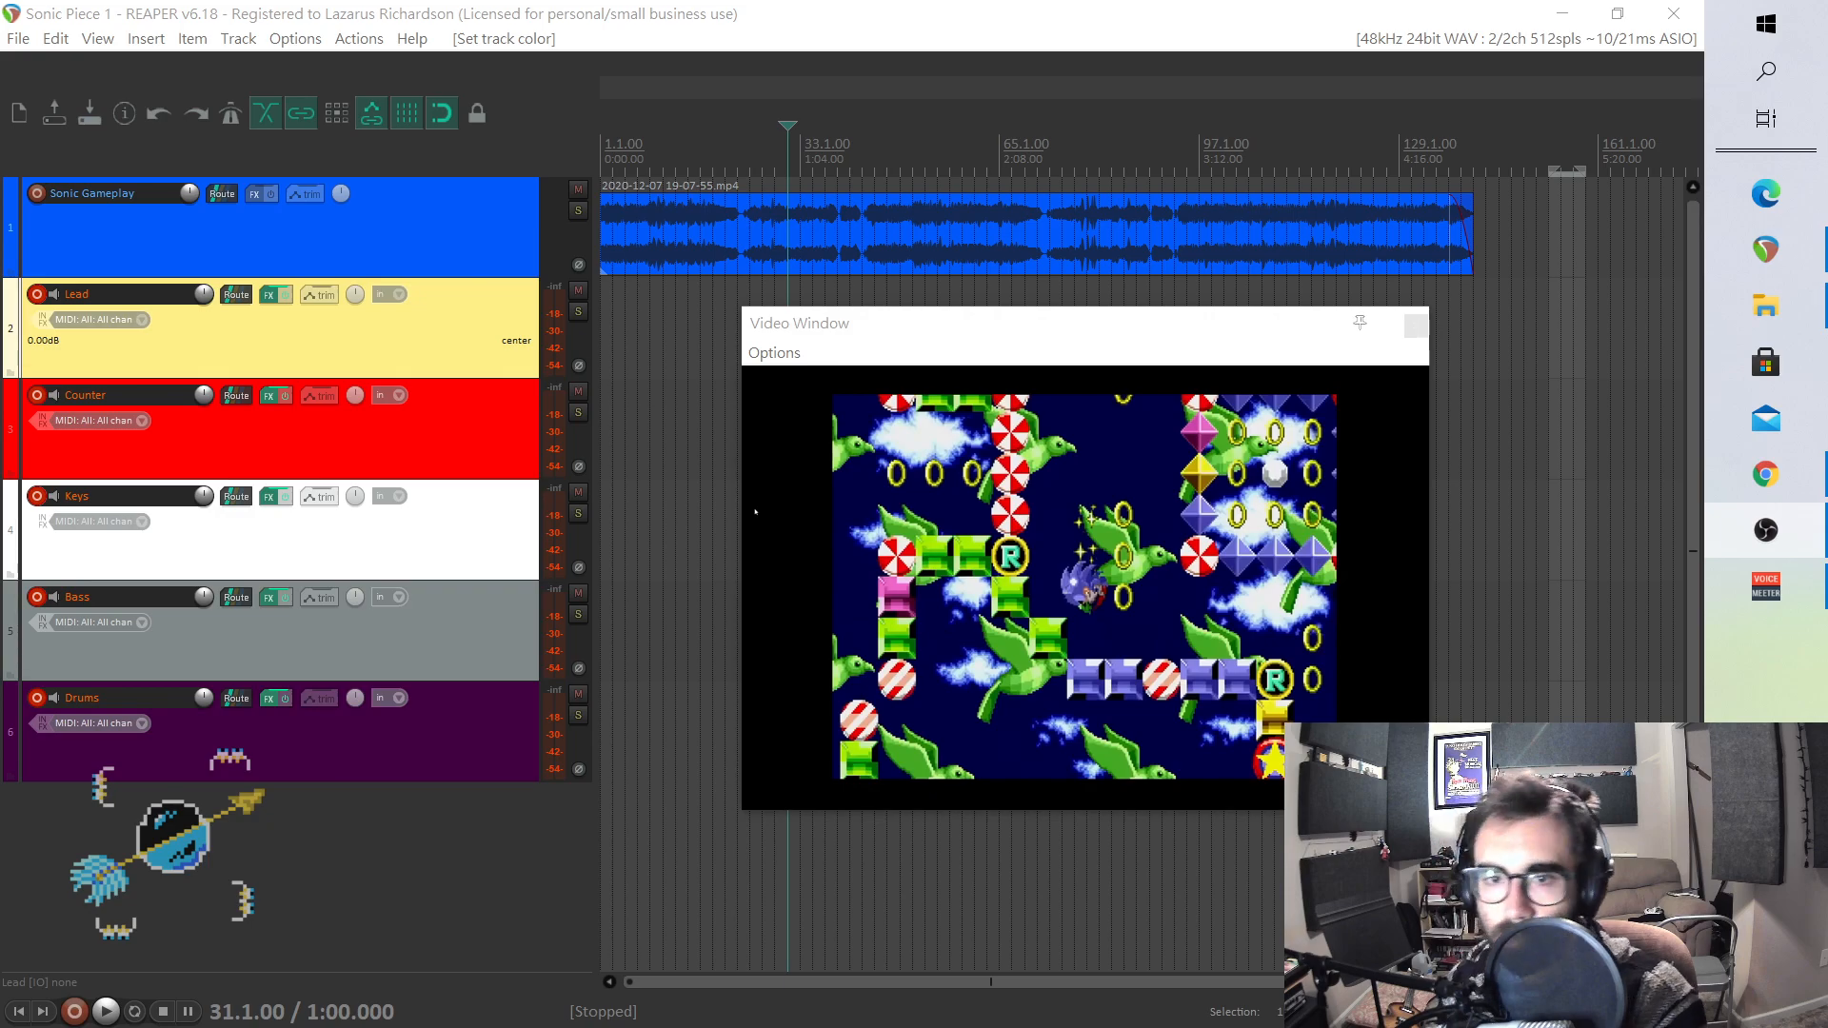
pyautogui.moveTo(1804, 239)
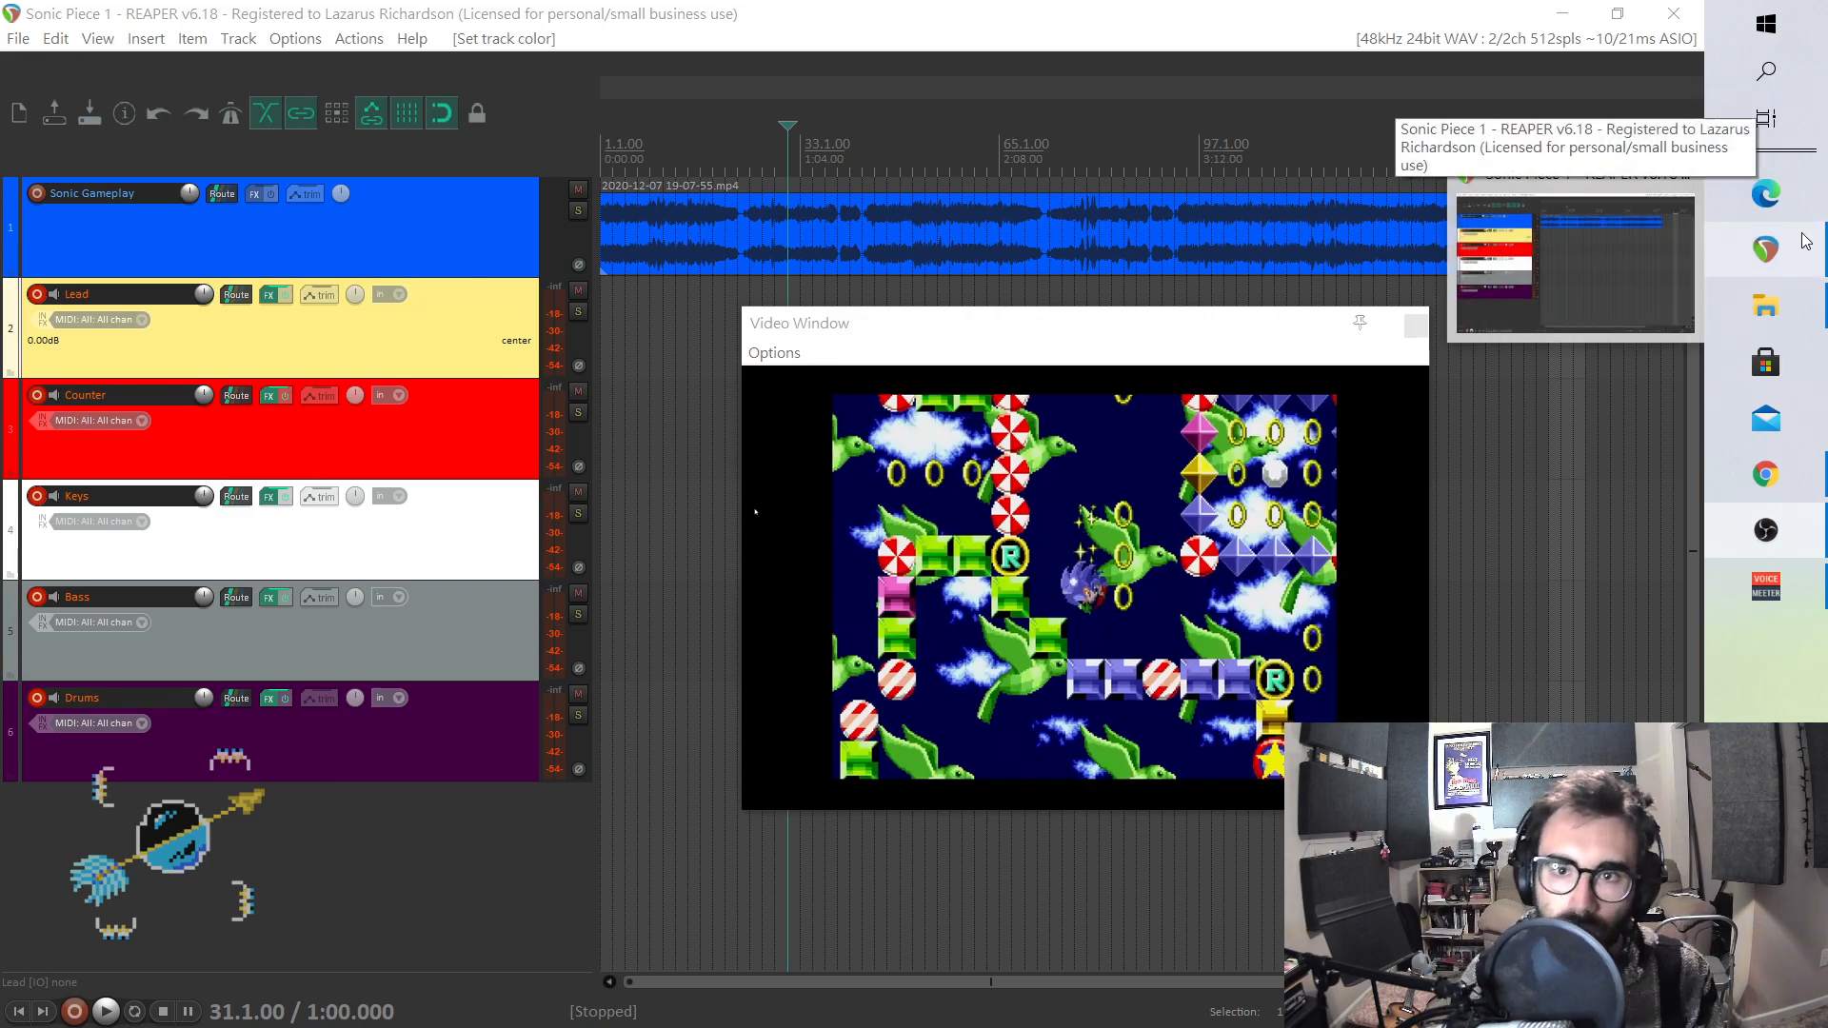
pyautogui.click(1570, 266)
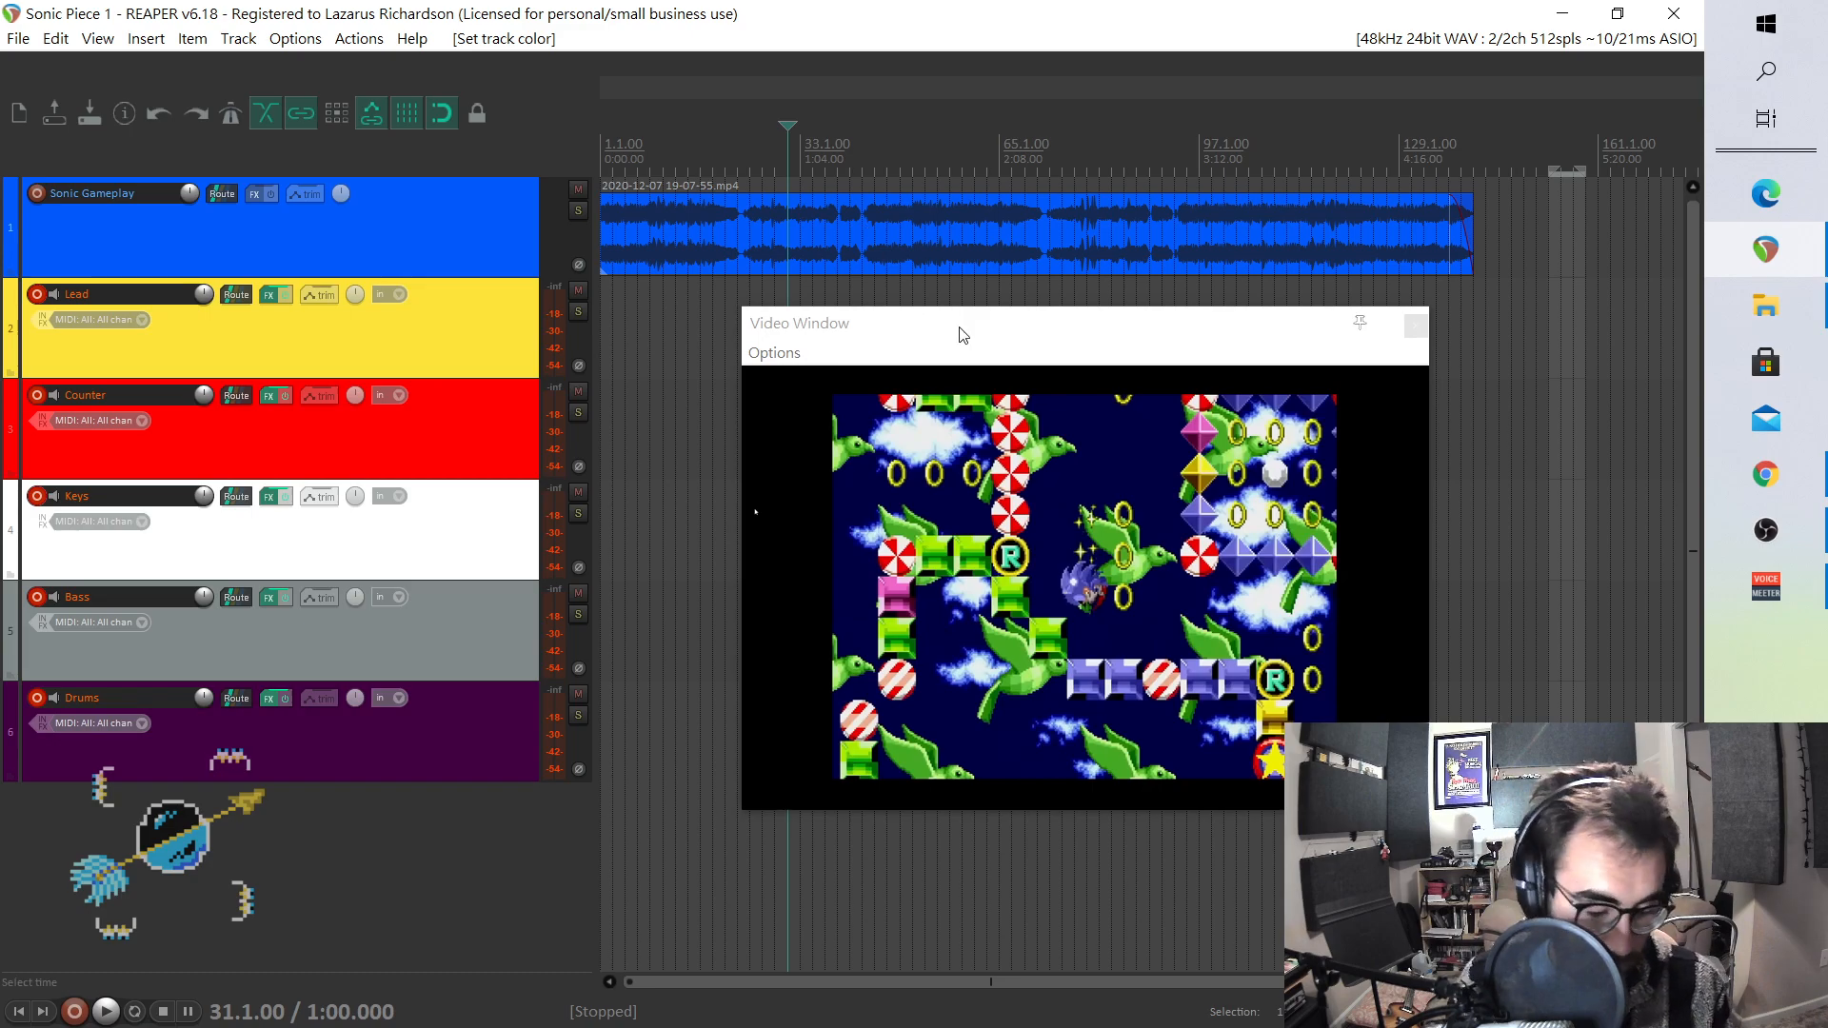
# - Move the video window away from the track controls and open the Lead track's chipsounds instrument
pyautogui.moveTo(959, 334); pyautogui.dragTo(1090, 442)
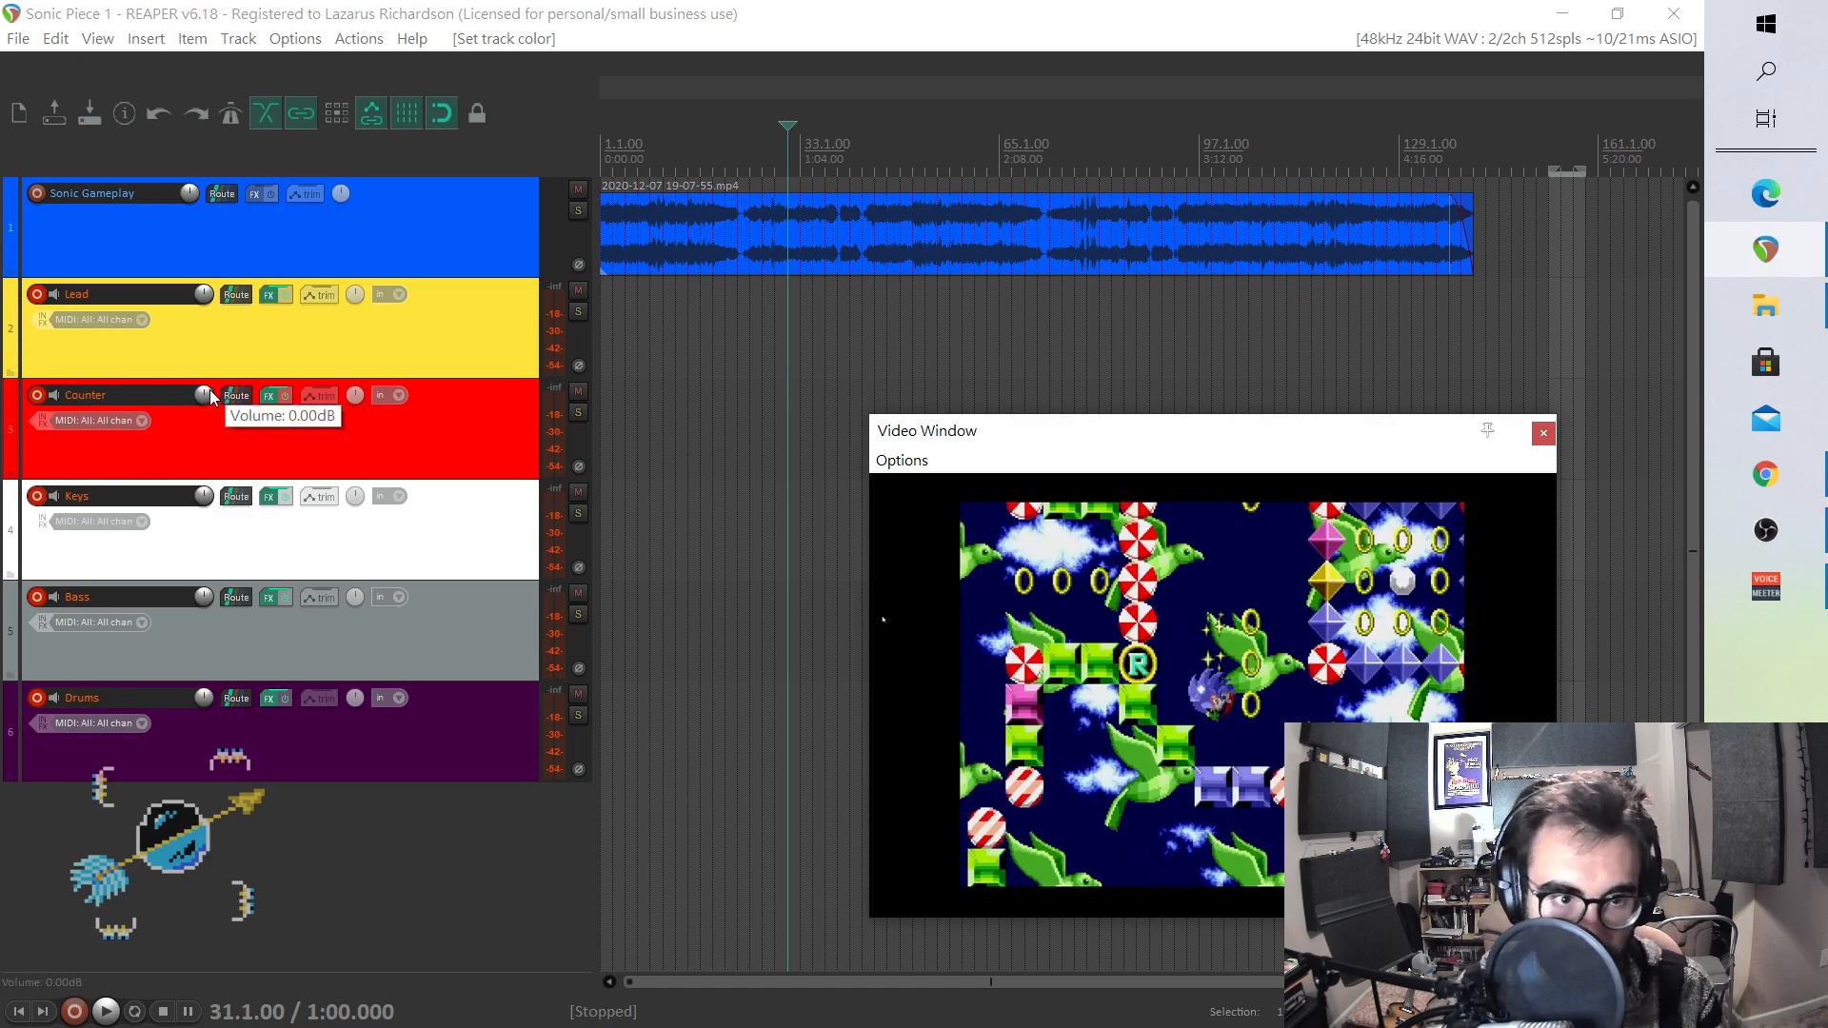
pyautogui.click(271, 295)
pyautogui.moveTo(885, 305); pyautogui.dragTo(902, 158)
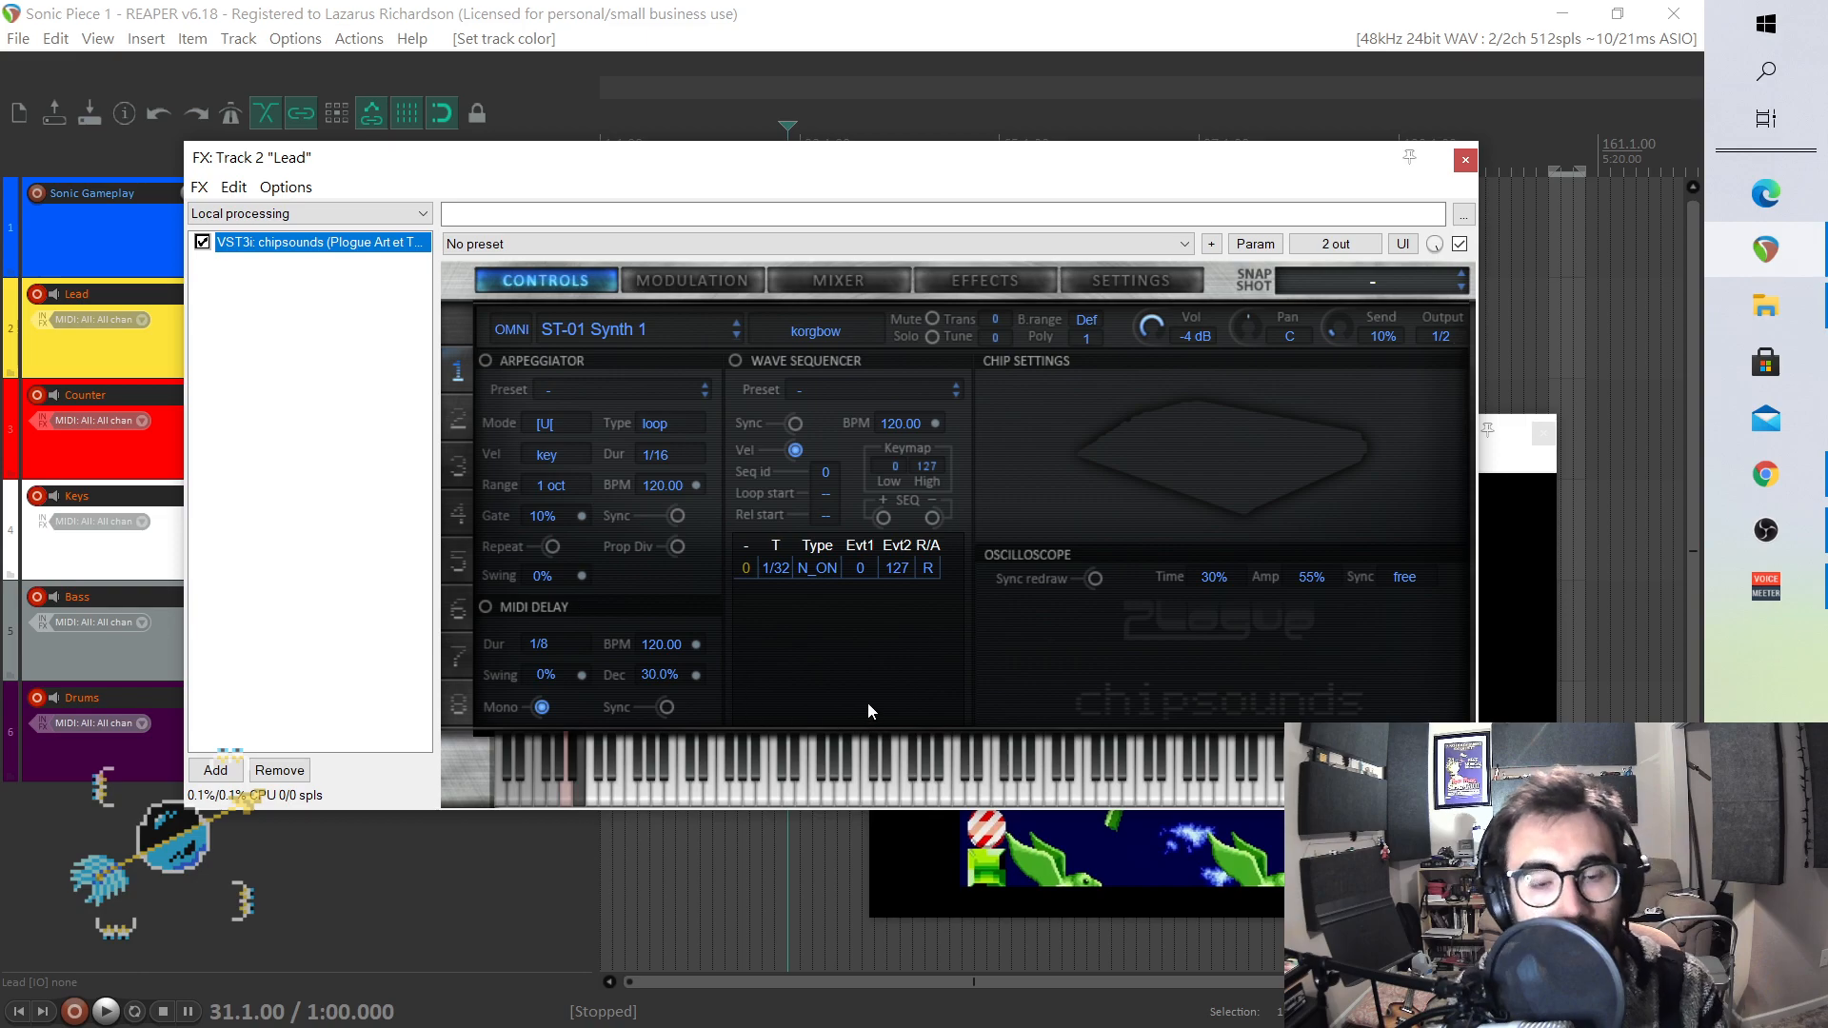
# - Look through the Pure Chip sources, load the DK arcade instrument in the Lead track's chipsounds and audition several notes
pyautogui.click(653, 323)
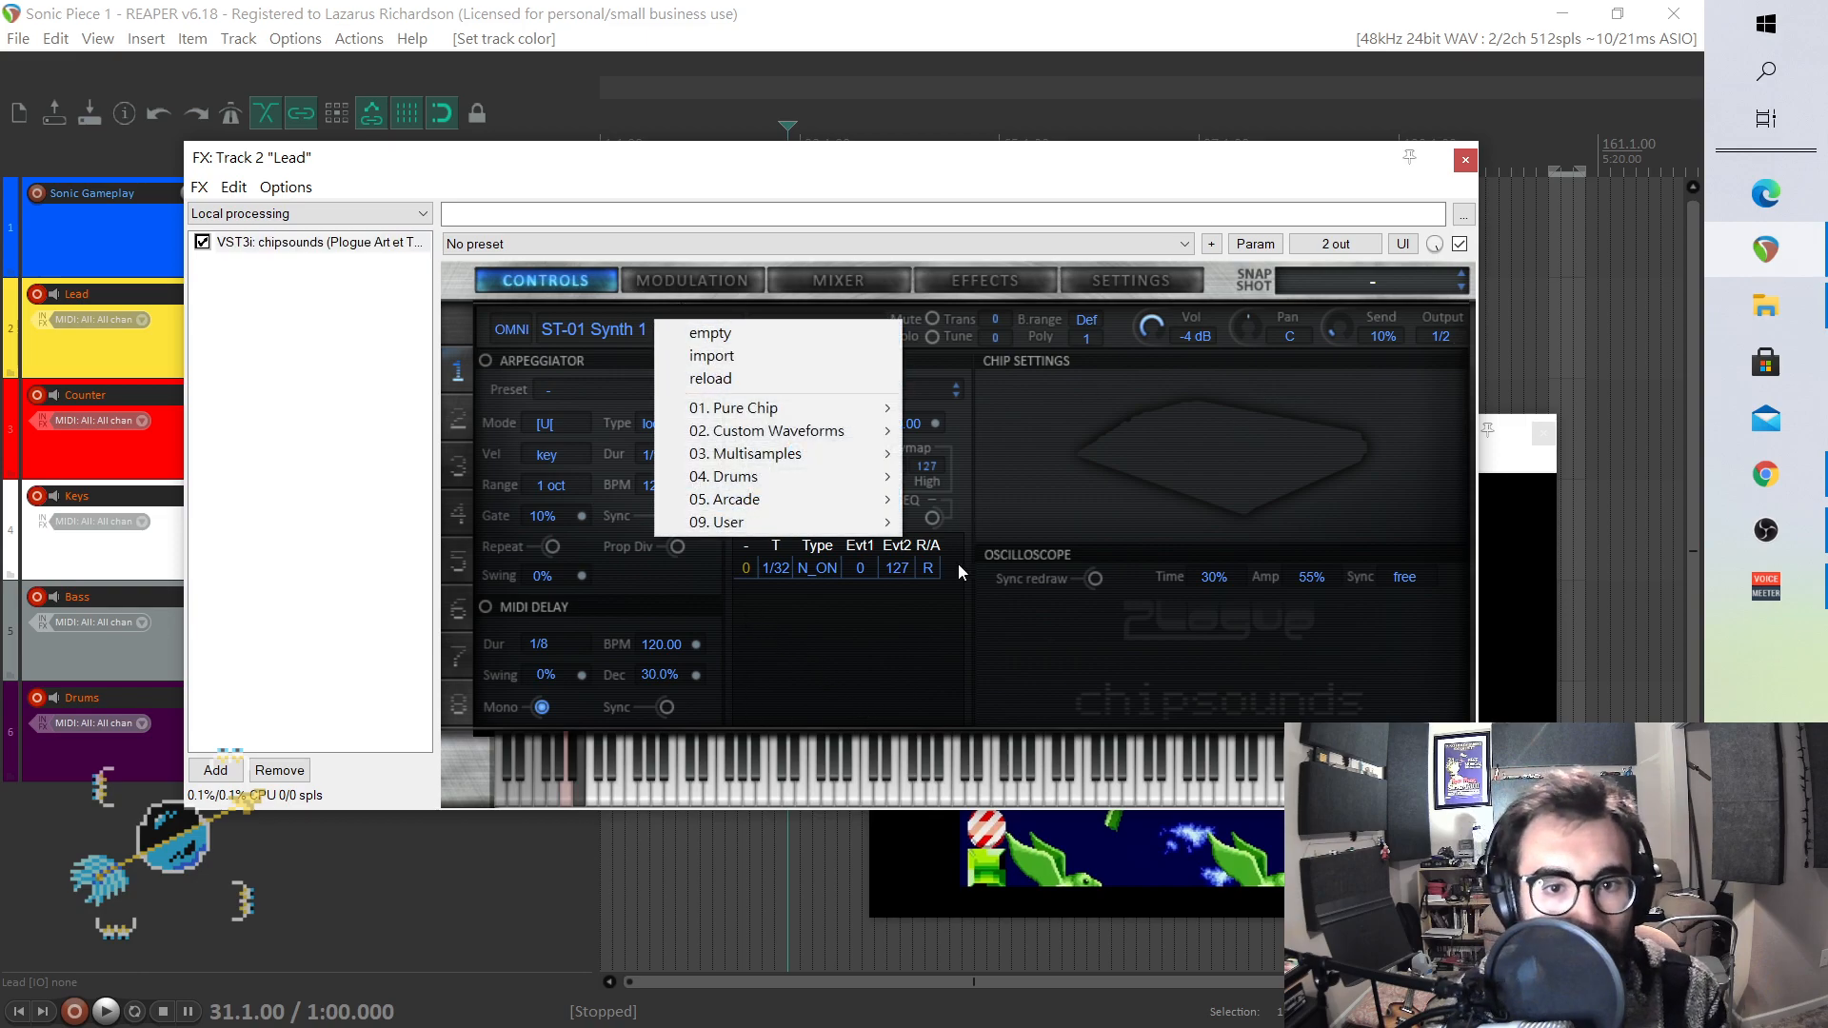
pyautogui.moveTo(867, 411)
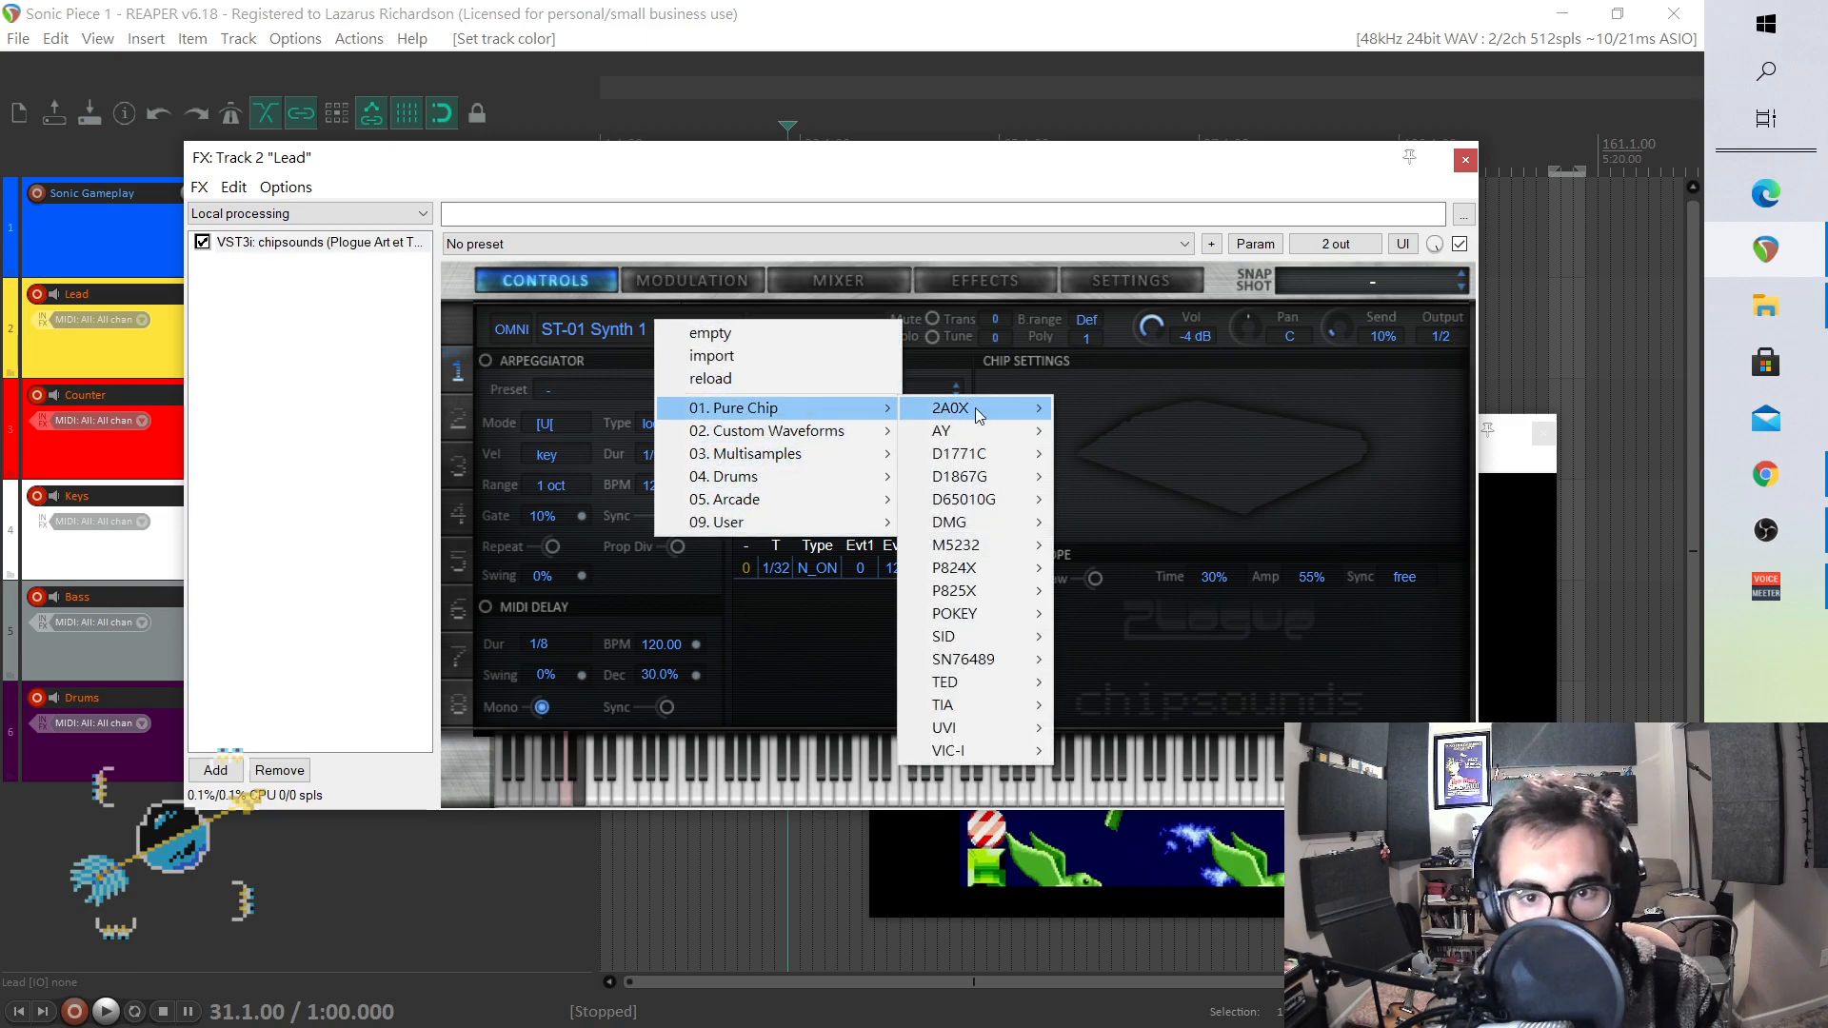
pyautogui.moveTo(980, 454)
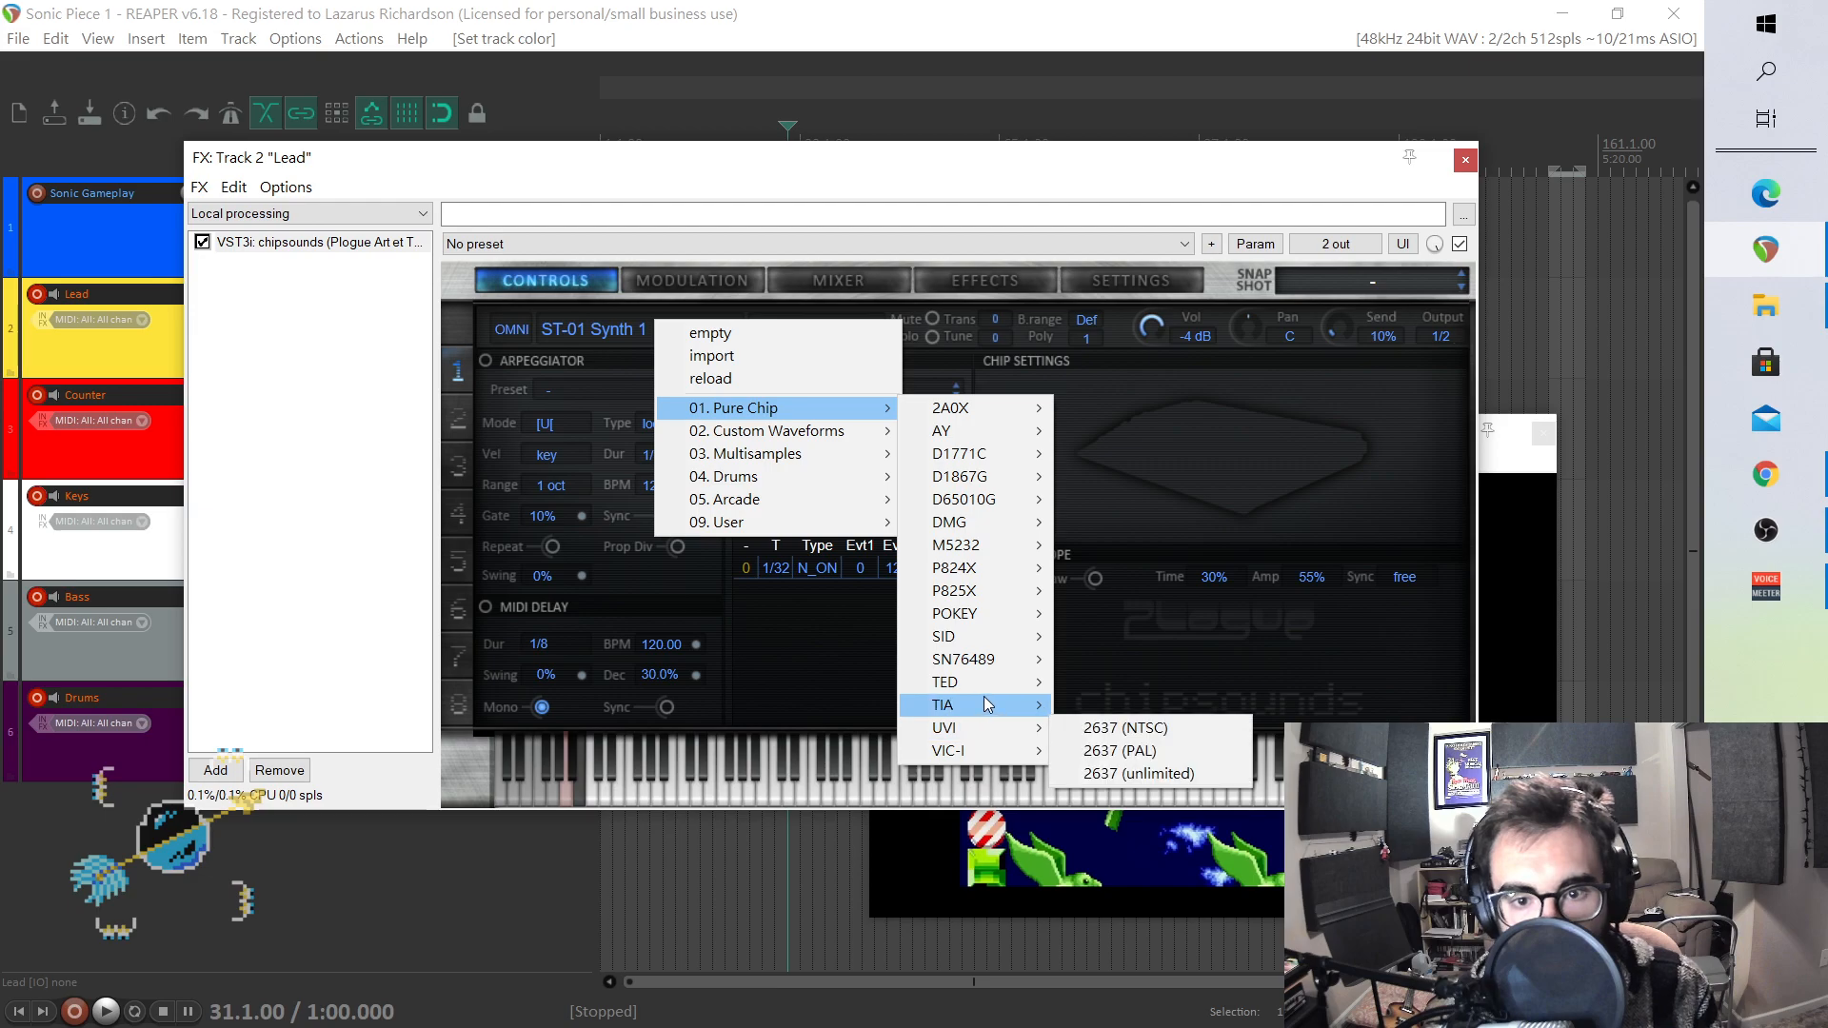
pyautogui.moveTo(981, 666)
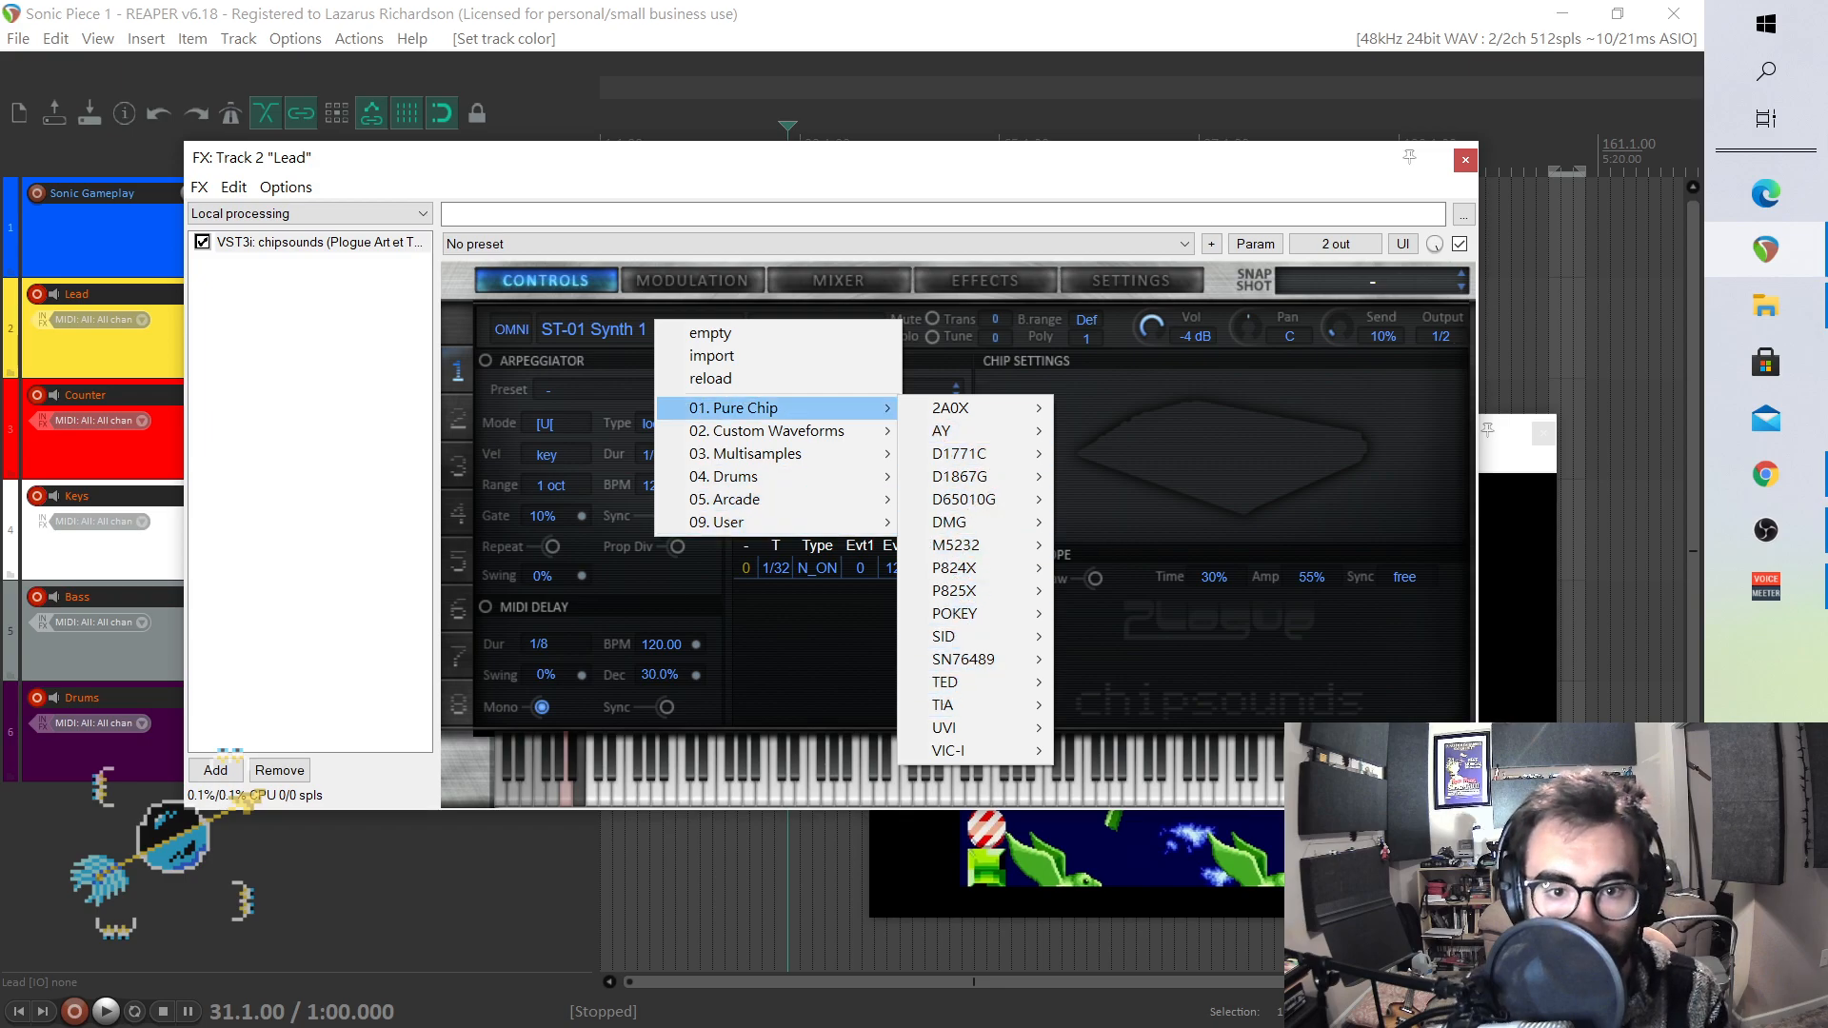
pyautogui.moveTo(861, 502)
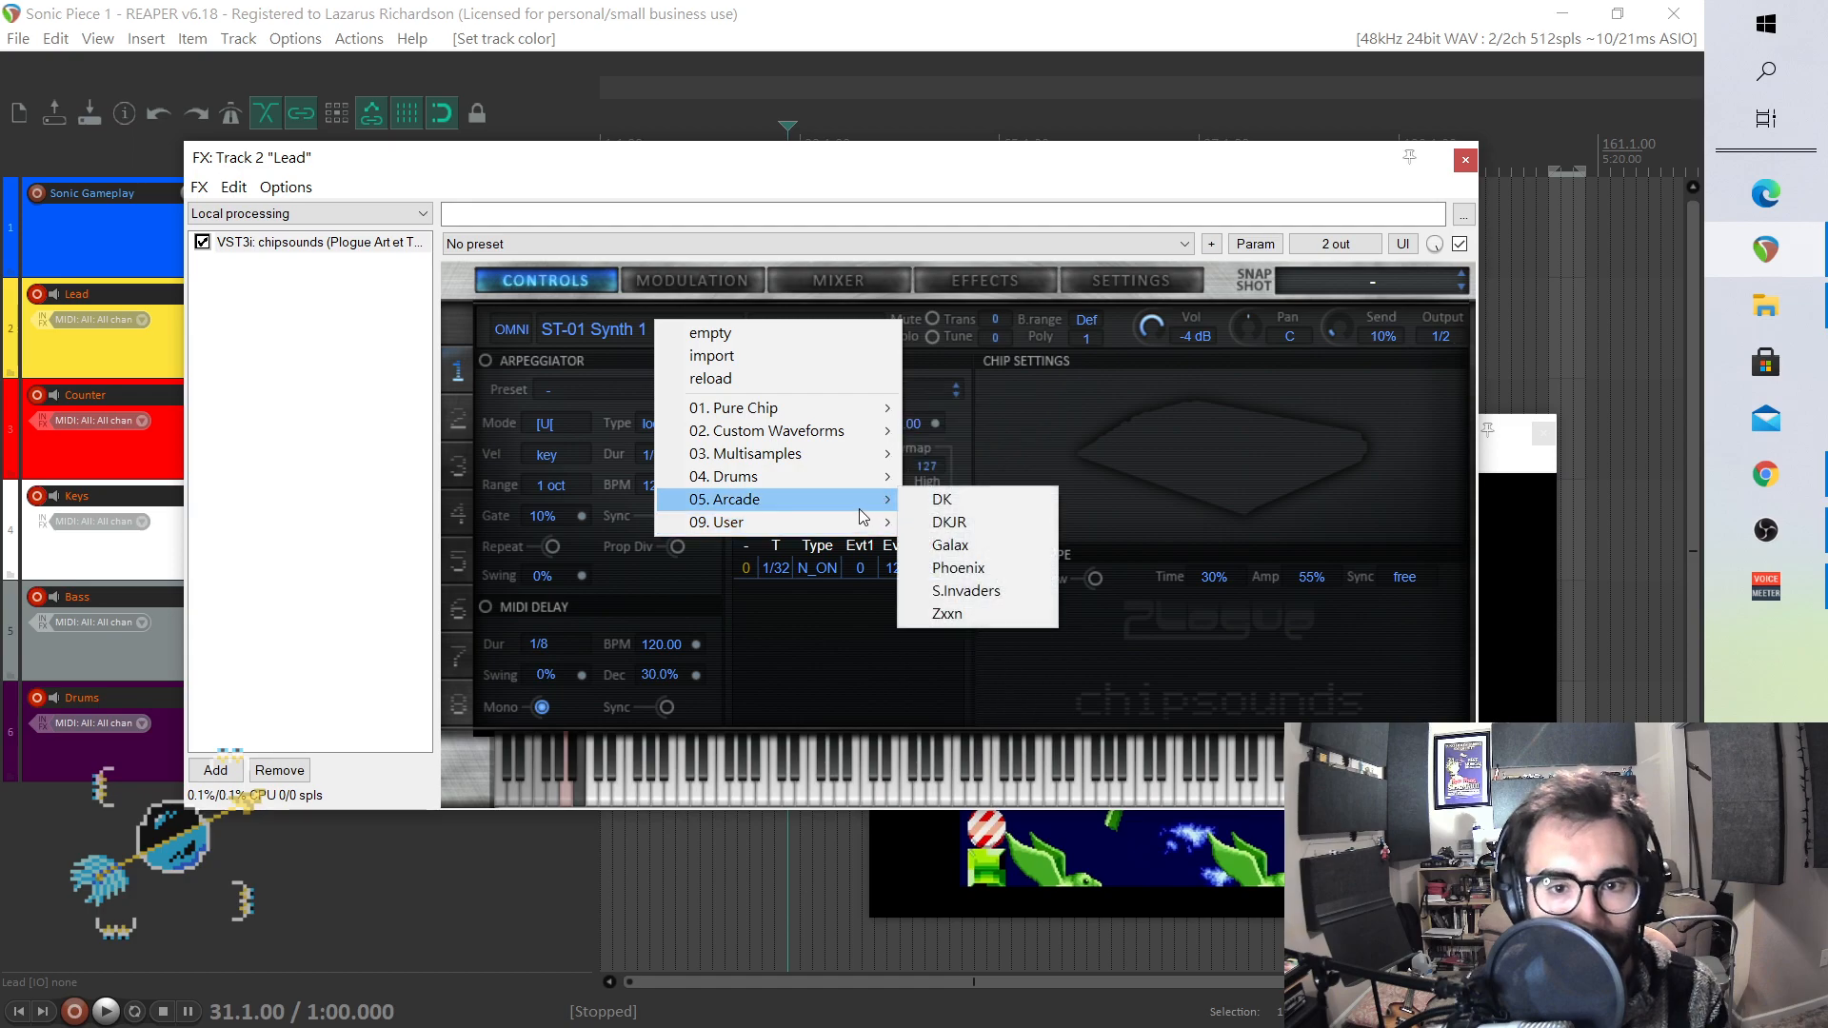
pyautogui.click(954, 503)
pyautogui.click(868, 791)
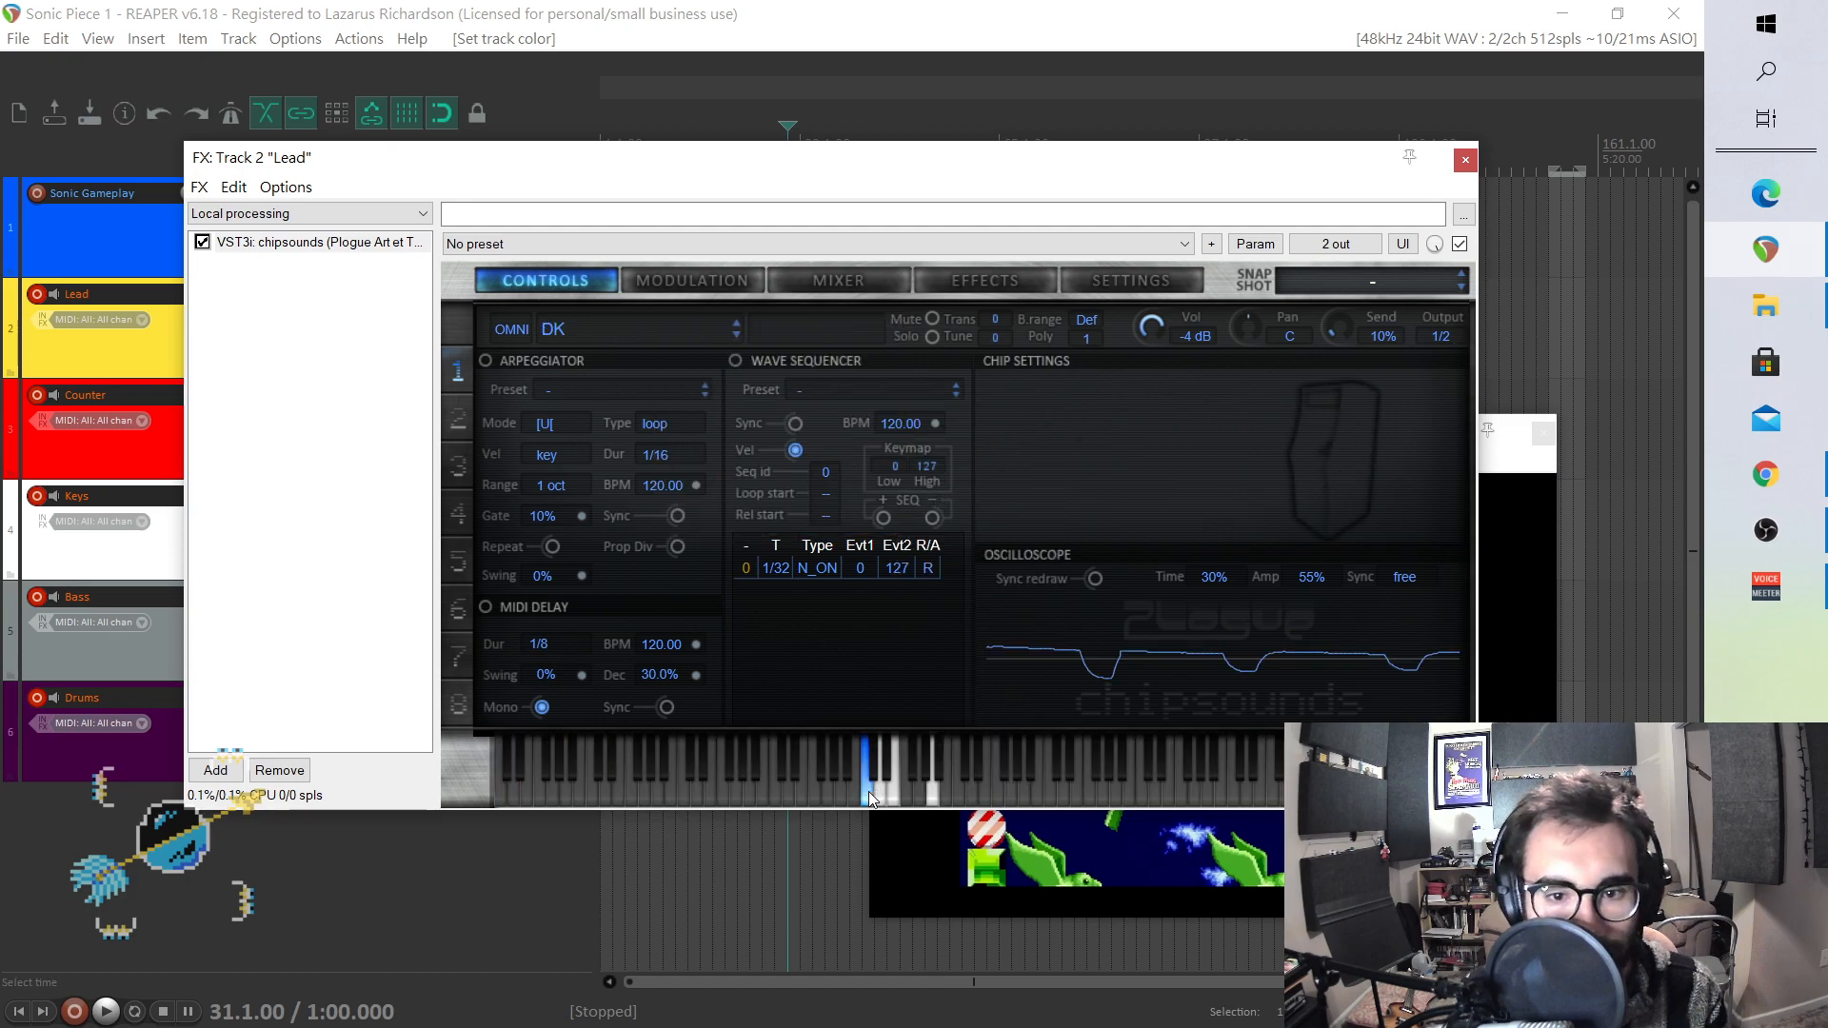
pyautogui.click(877, 791)
pyautogui.click(893, 792)
pyautogui.click(932, 798)
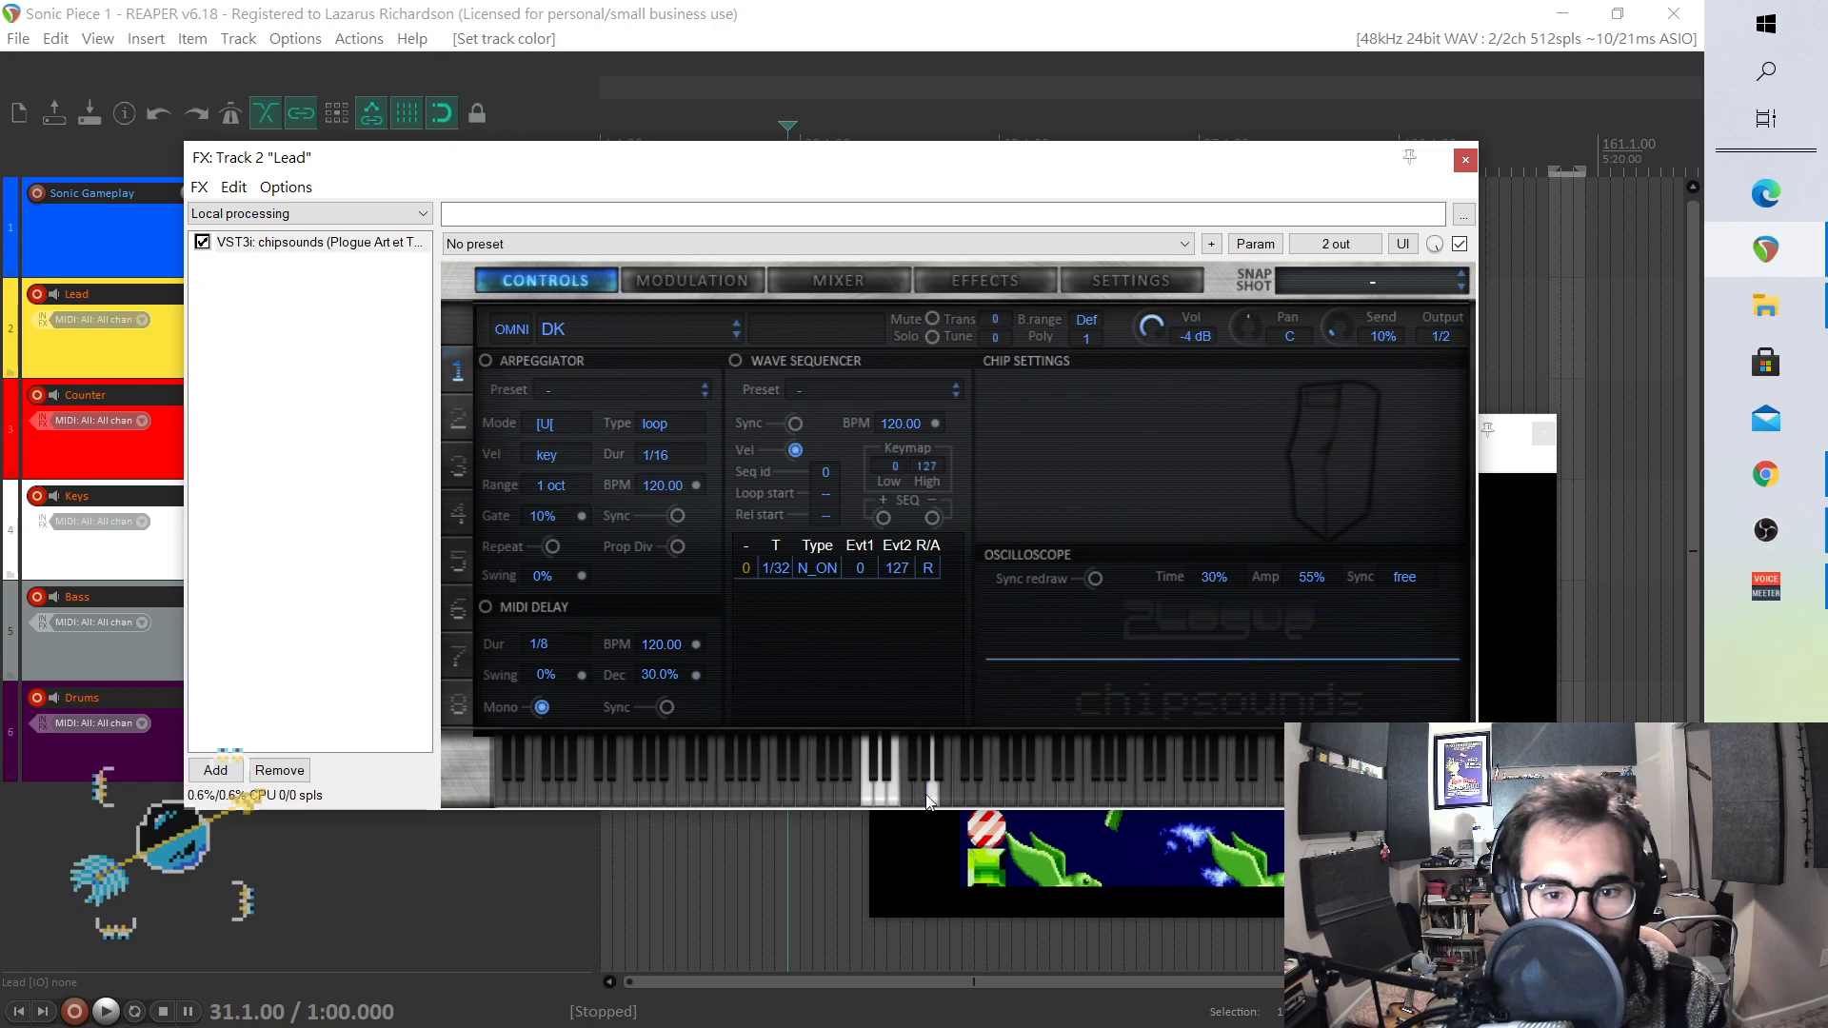
pyautogui.click(874, 774)
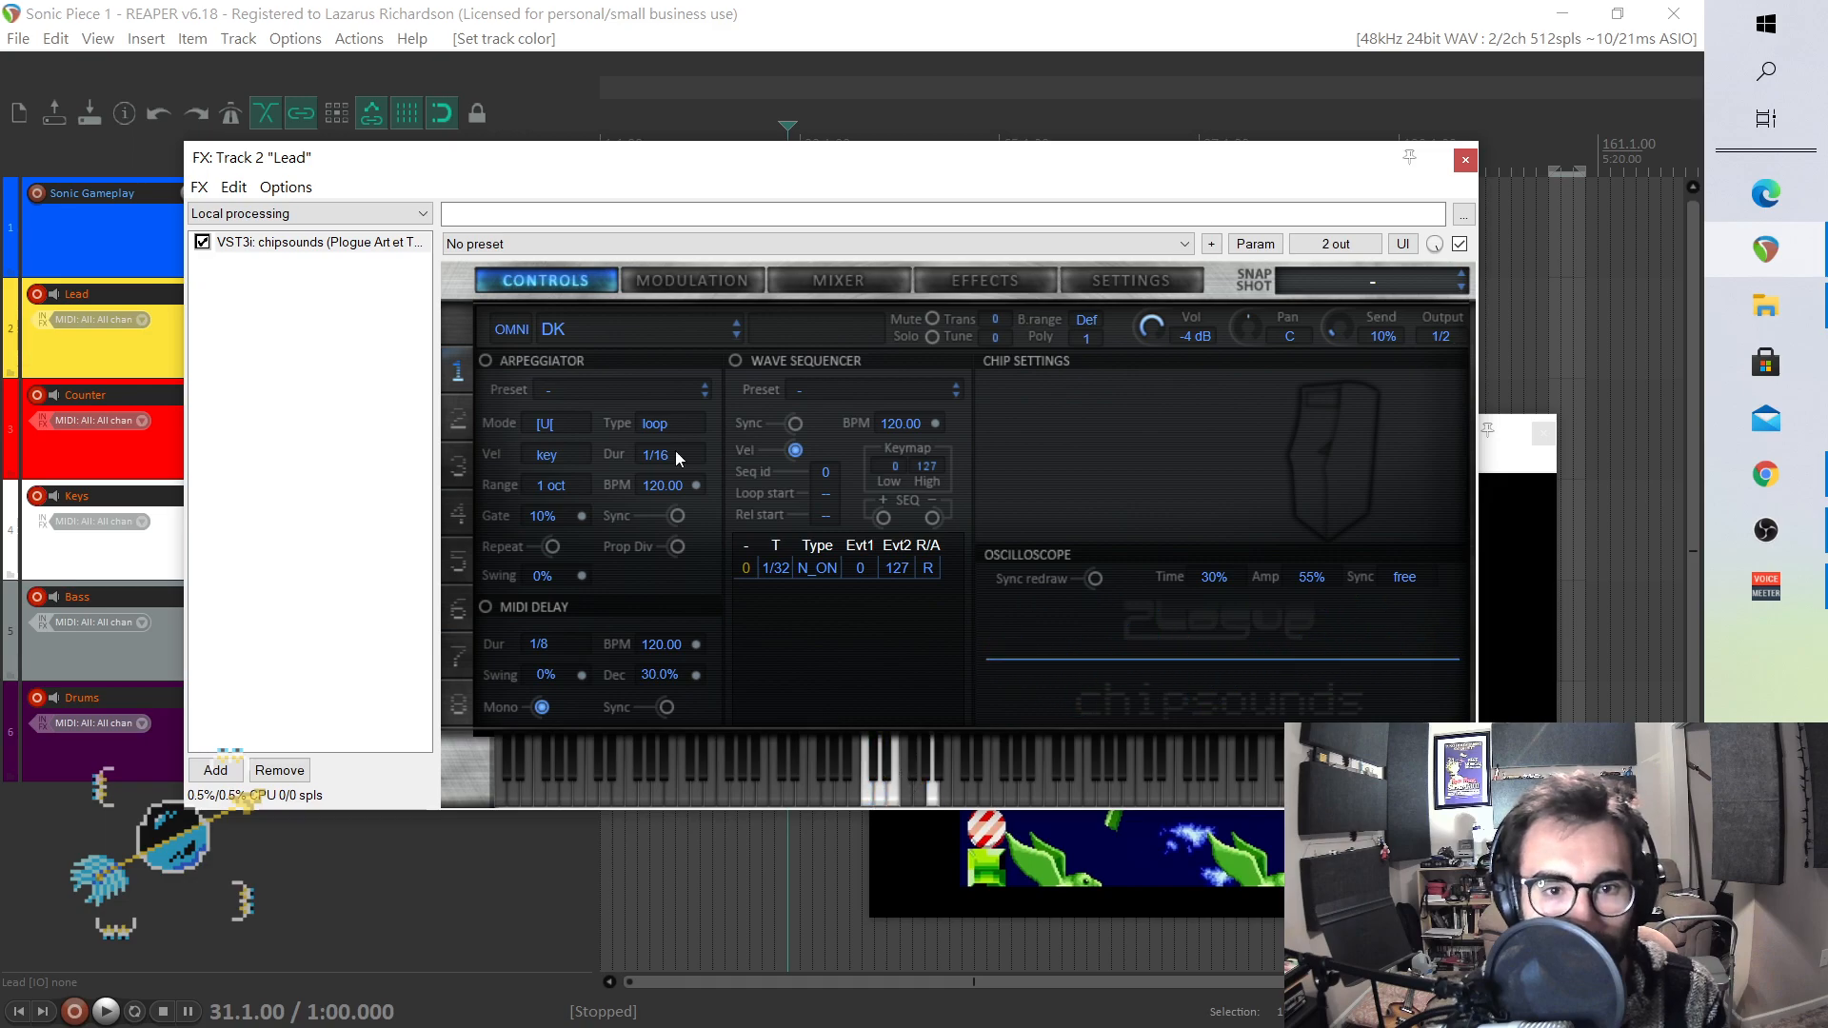
# - Load the S.Invaders arcade instrument in the Lead track's chipsounds and audition its sounds across the keyboard
pyautogui.click(638, 320)
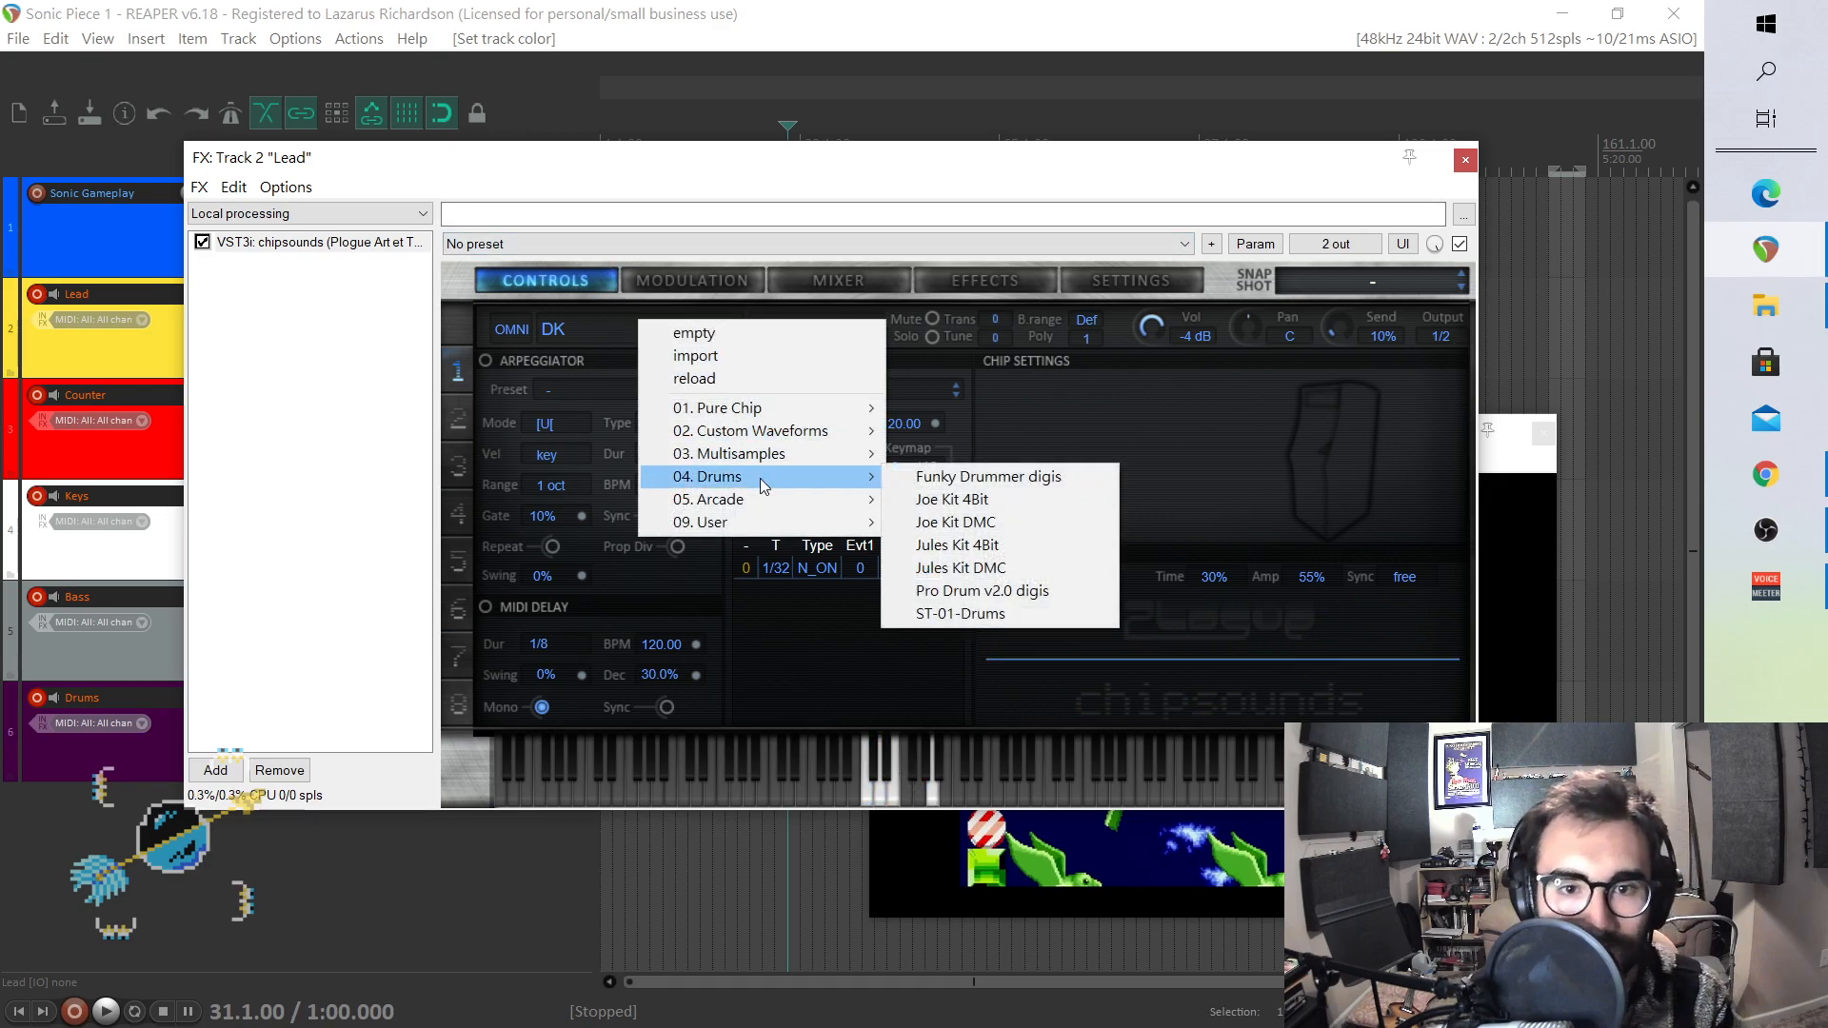
pyautogui.moveTo(762, 495)
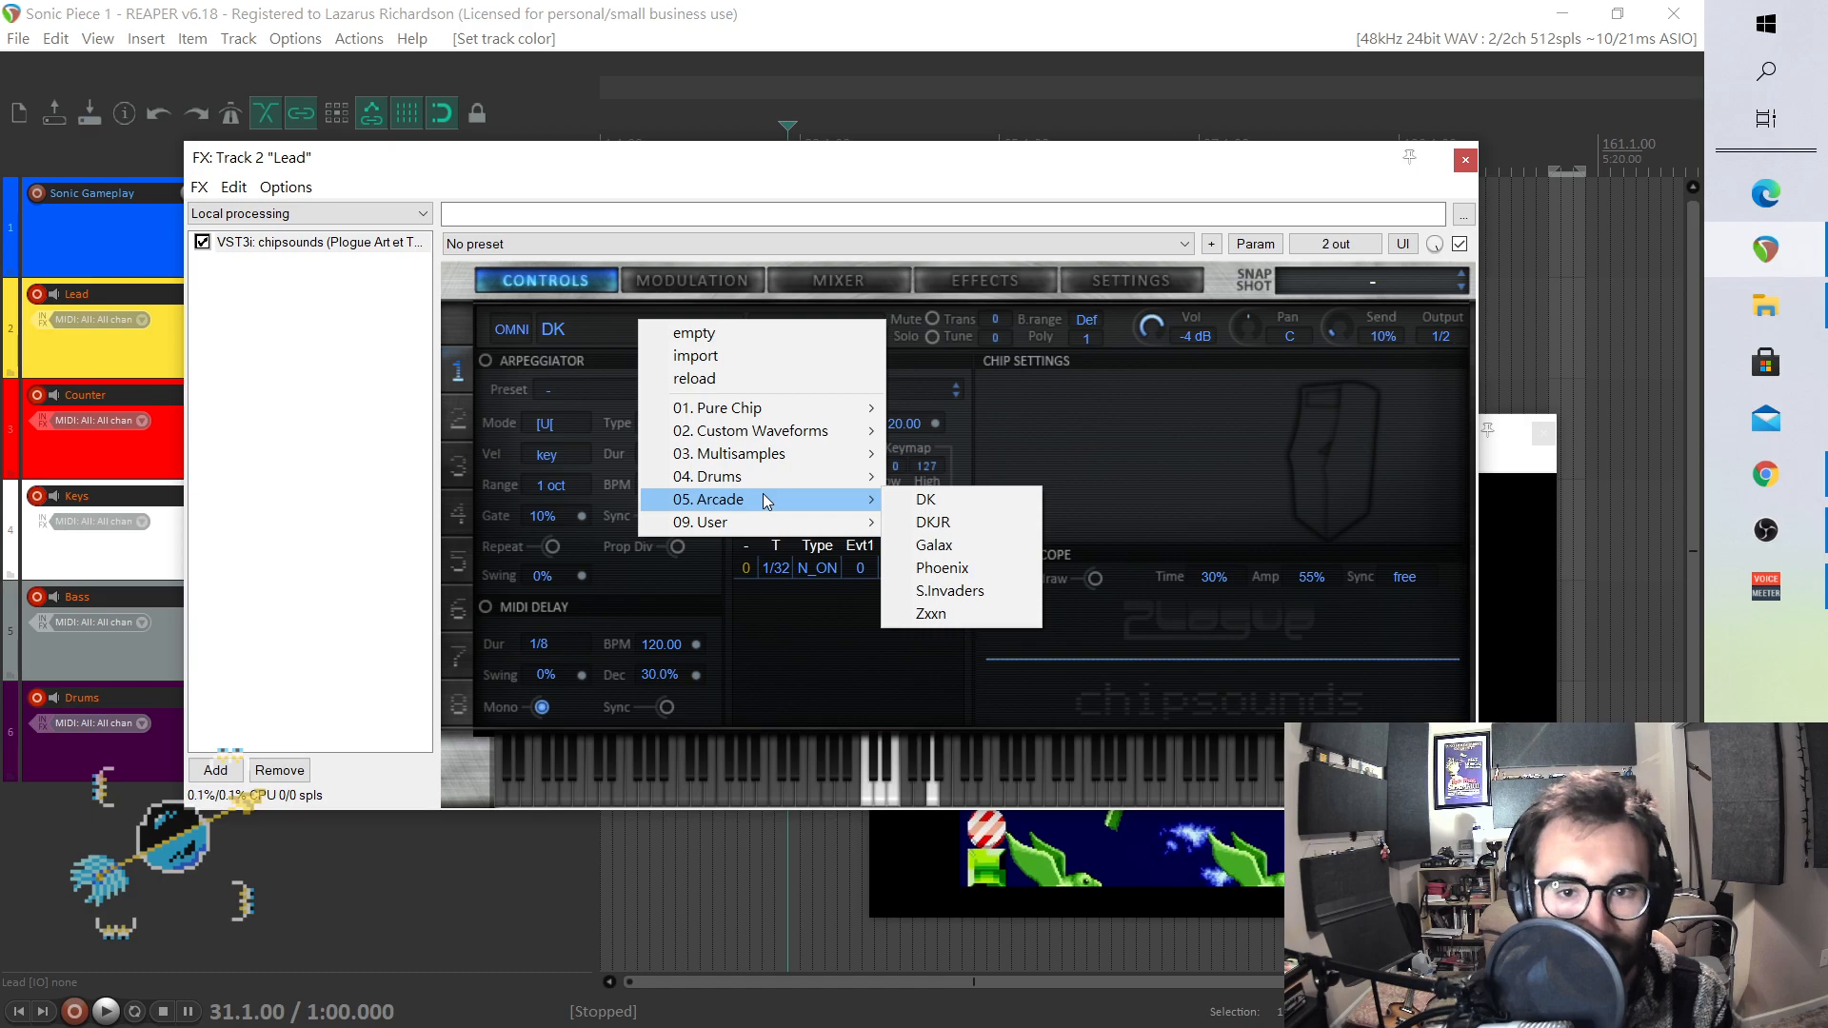
pyautogui.click(942, 591)
pyautogui.moveTo(955, 789)
pyautogui.mouseDown()
pyautogui.moveTo(1066, 793)
pyautogui.moveTo(703, 796)
pyautogui.moveTo(851, 787)
pyautogui.mouseUp()
pyautogui.click(823, 790)
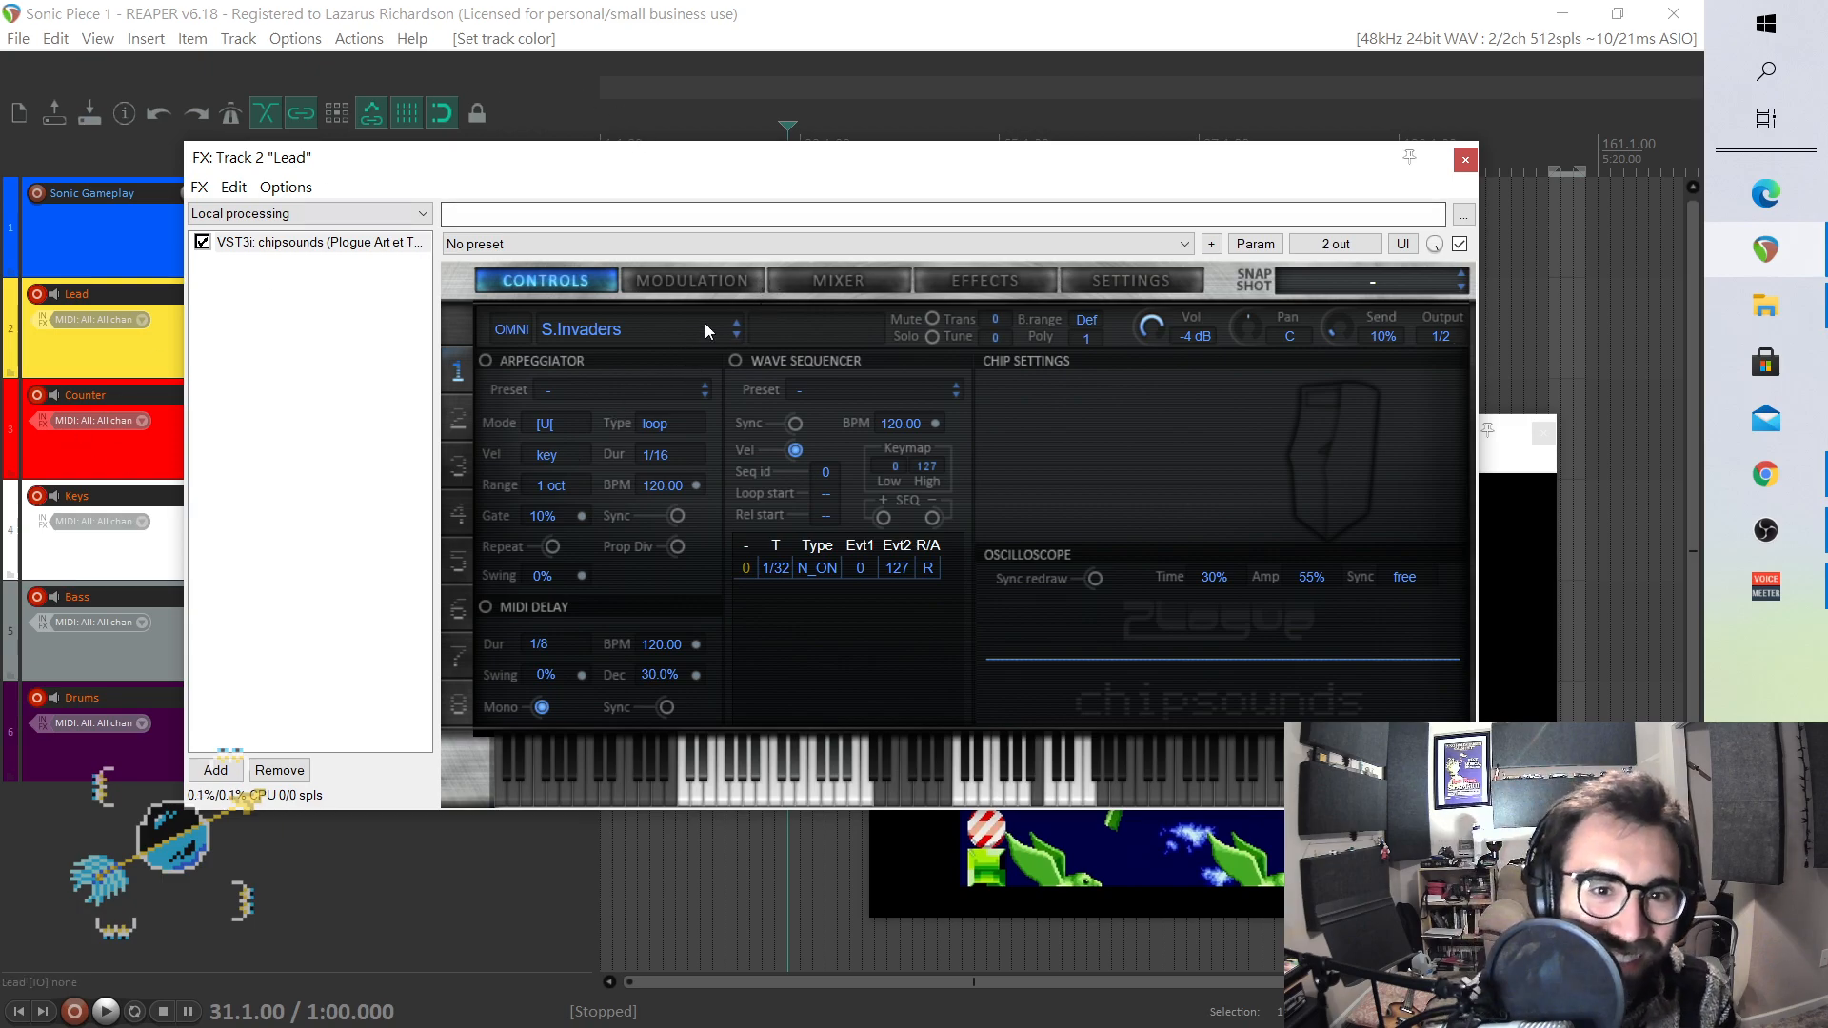
pyautogui.click(614, 333)
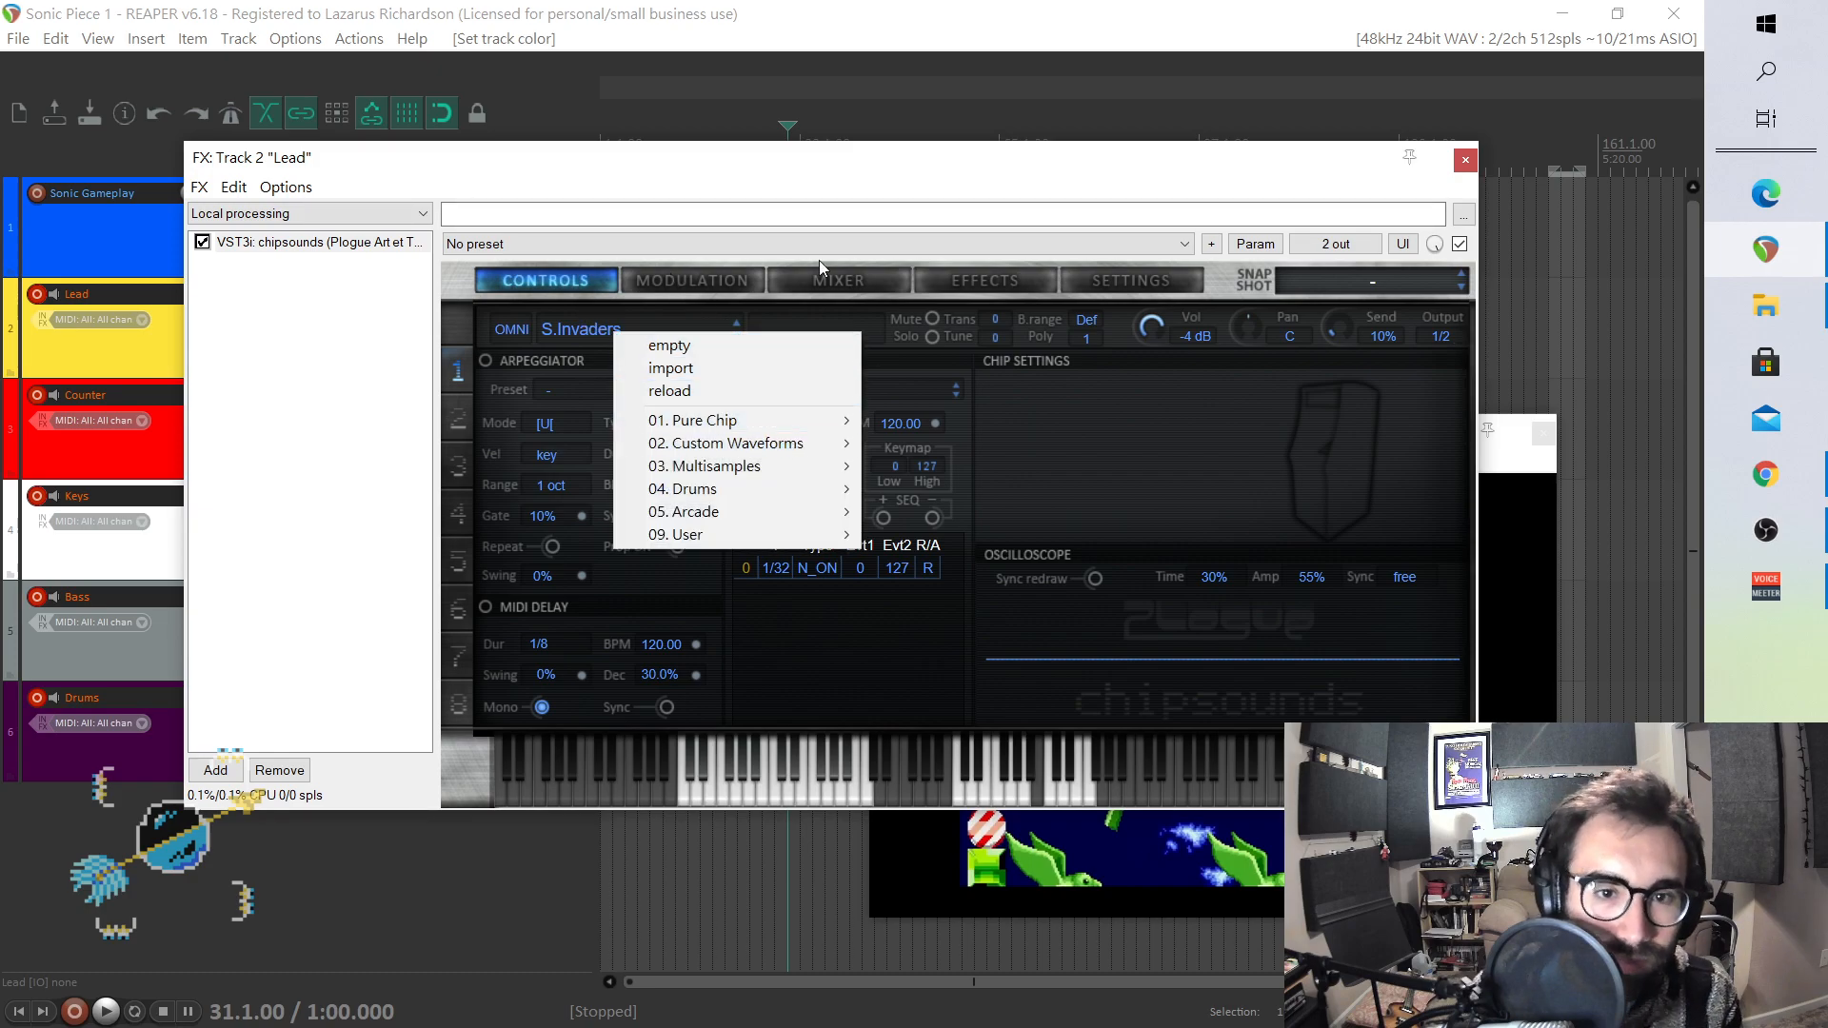
pyautogui.click(818, 171)
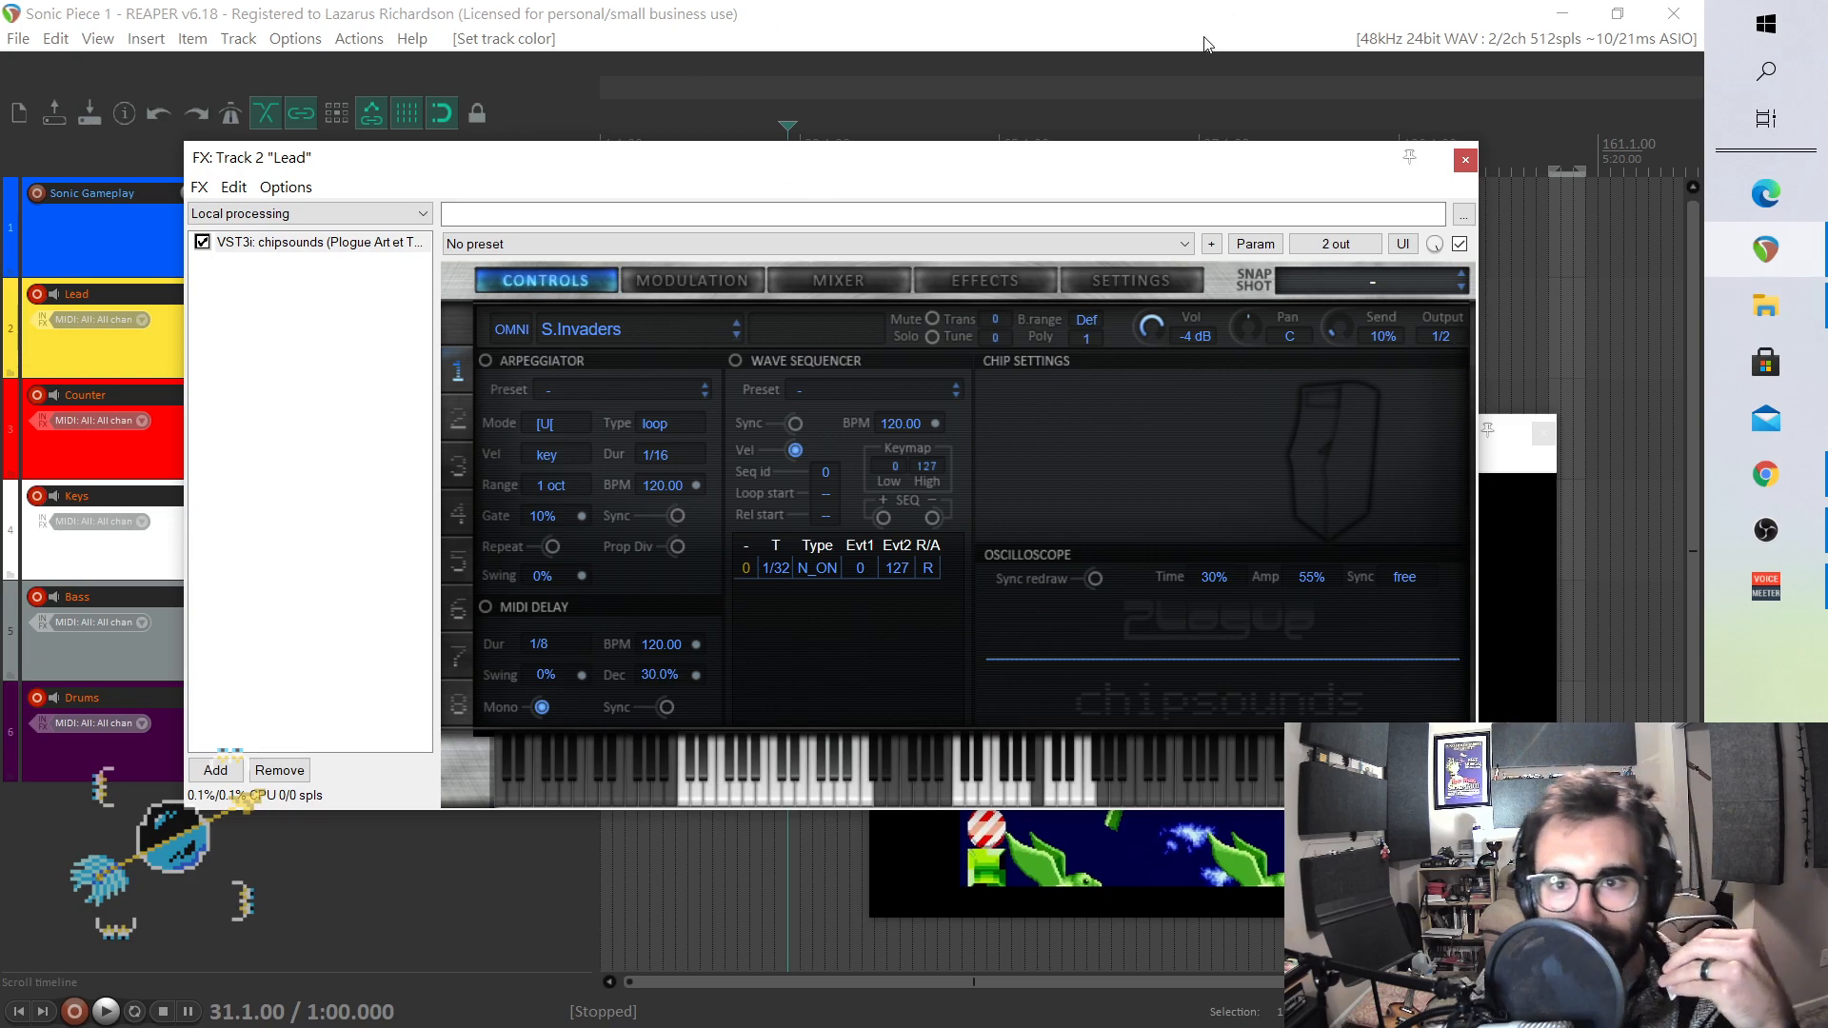
pyautogui.moveTo(1130, 160); pyautogui.dragTo(541, 284)
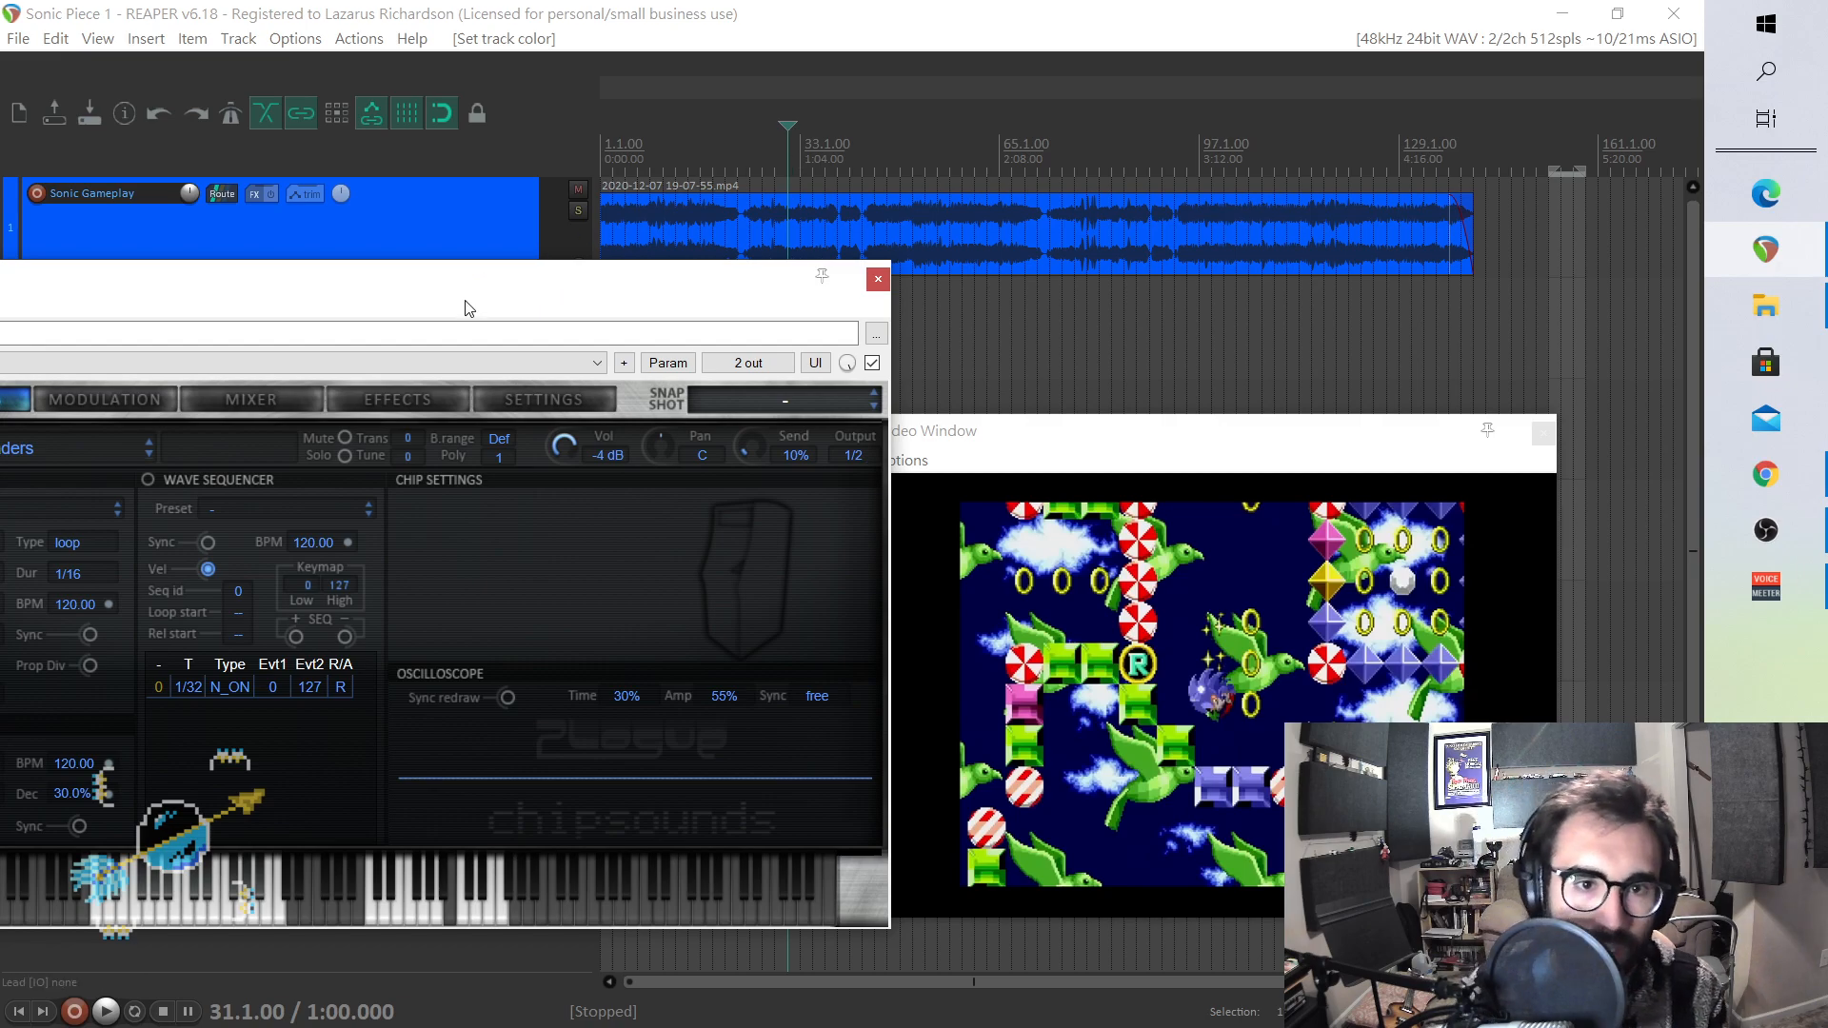
pyautogui.moveTo(542, 282); pyautogui.dragTo(1157, 194)
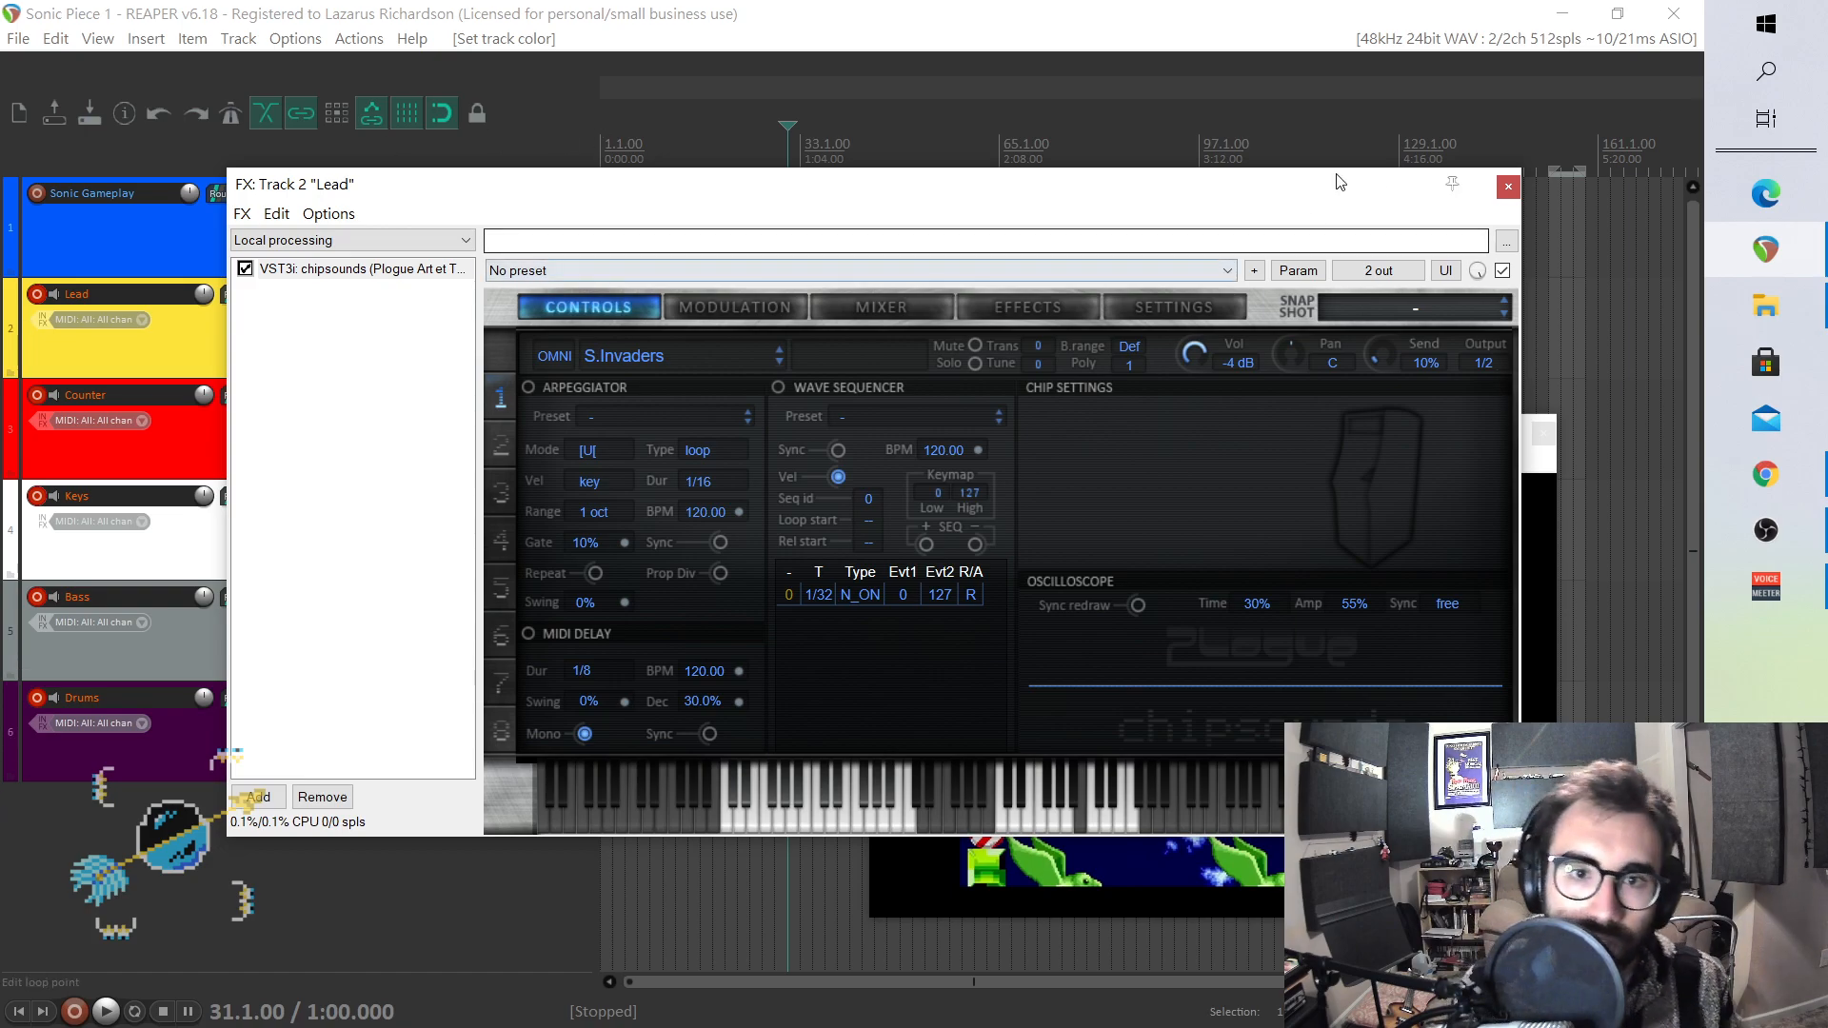
pyautogui.moveTo(1247, 187); pyautogui.dragTo(520, 485)
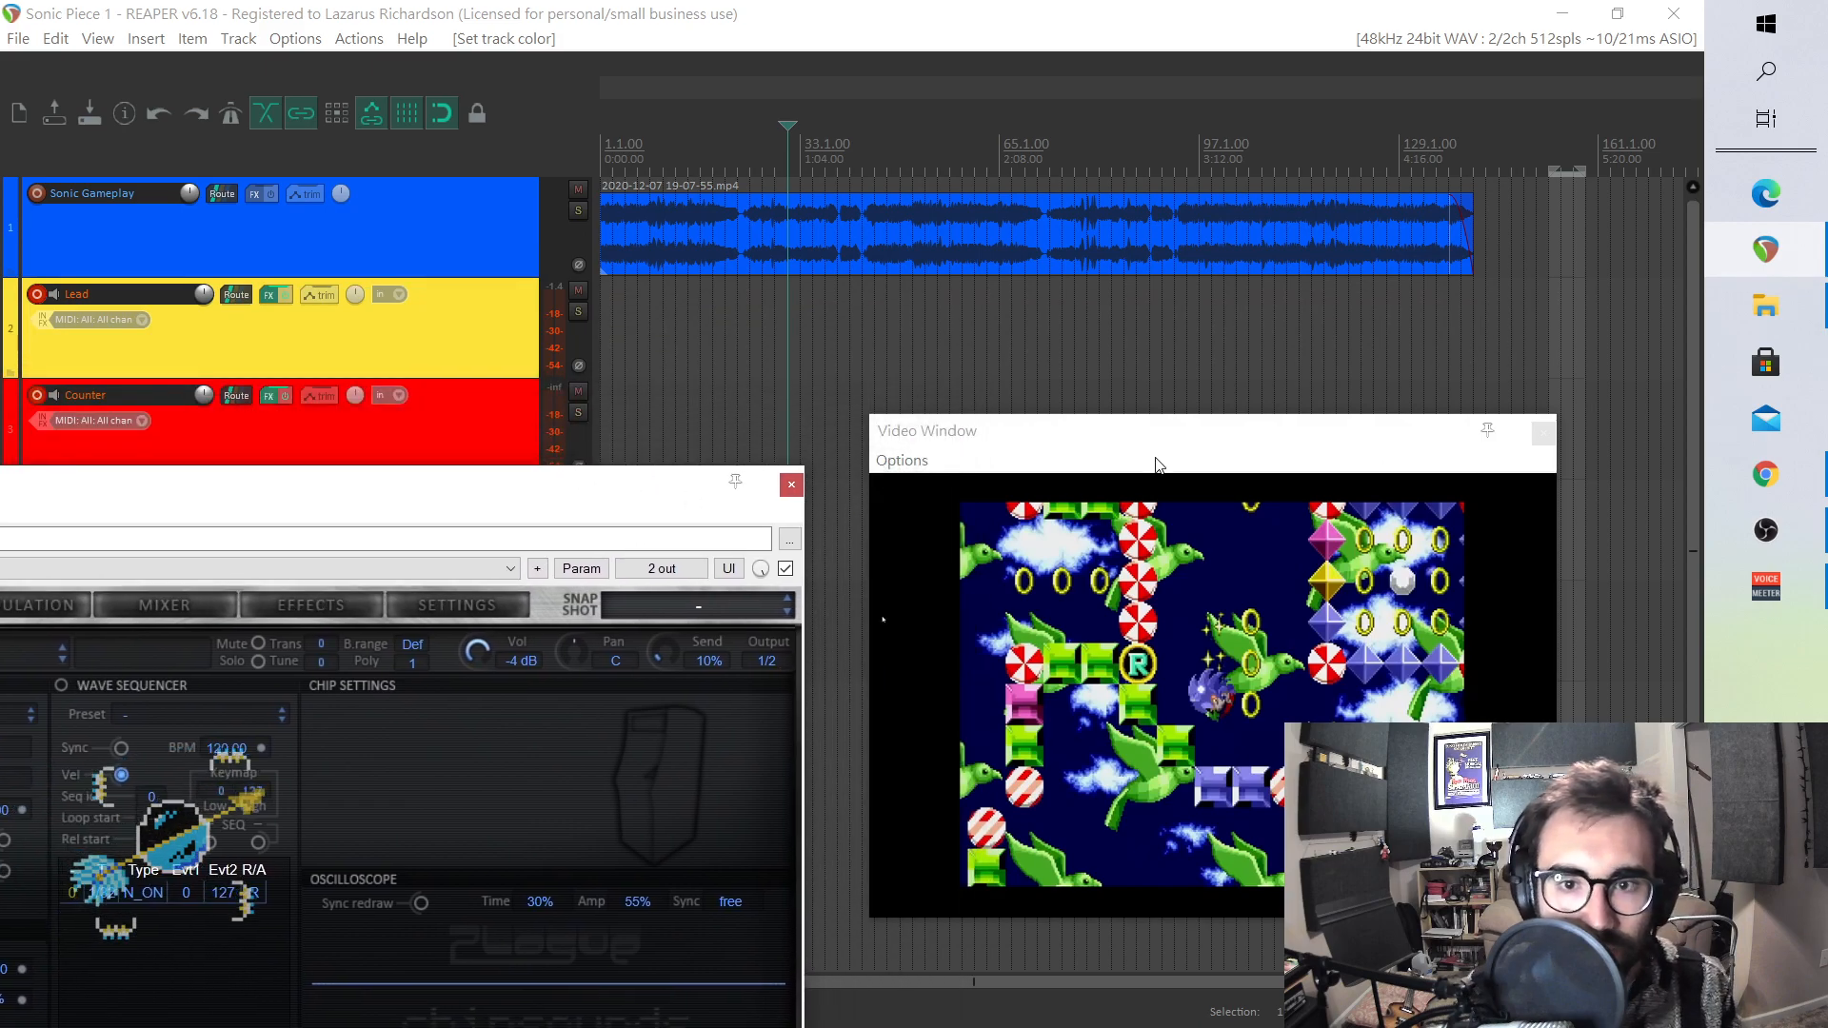
pyautogui.moveTo(1268, 447); pyautogui.dragTo(1107, 290)
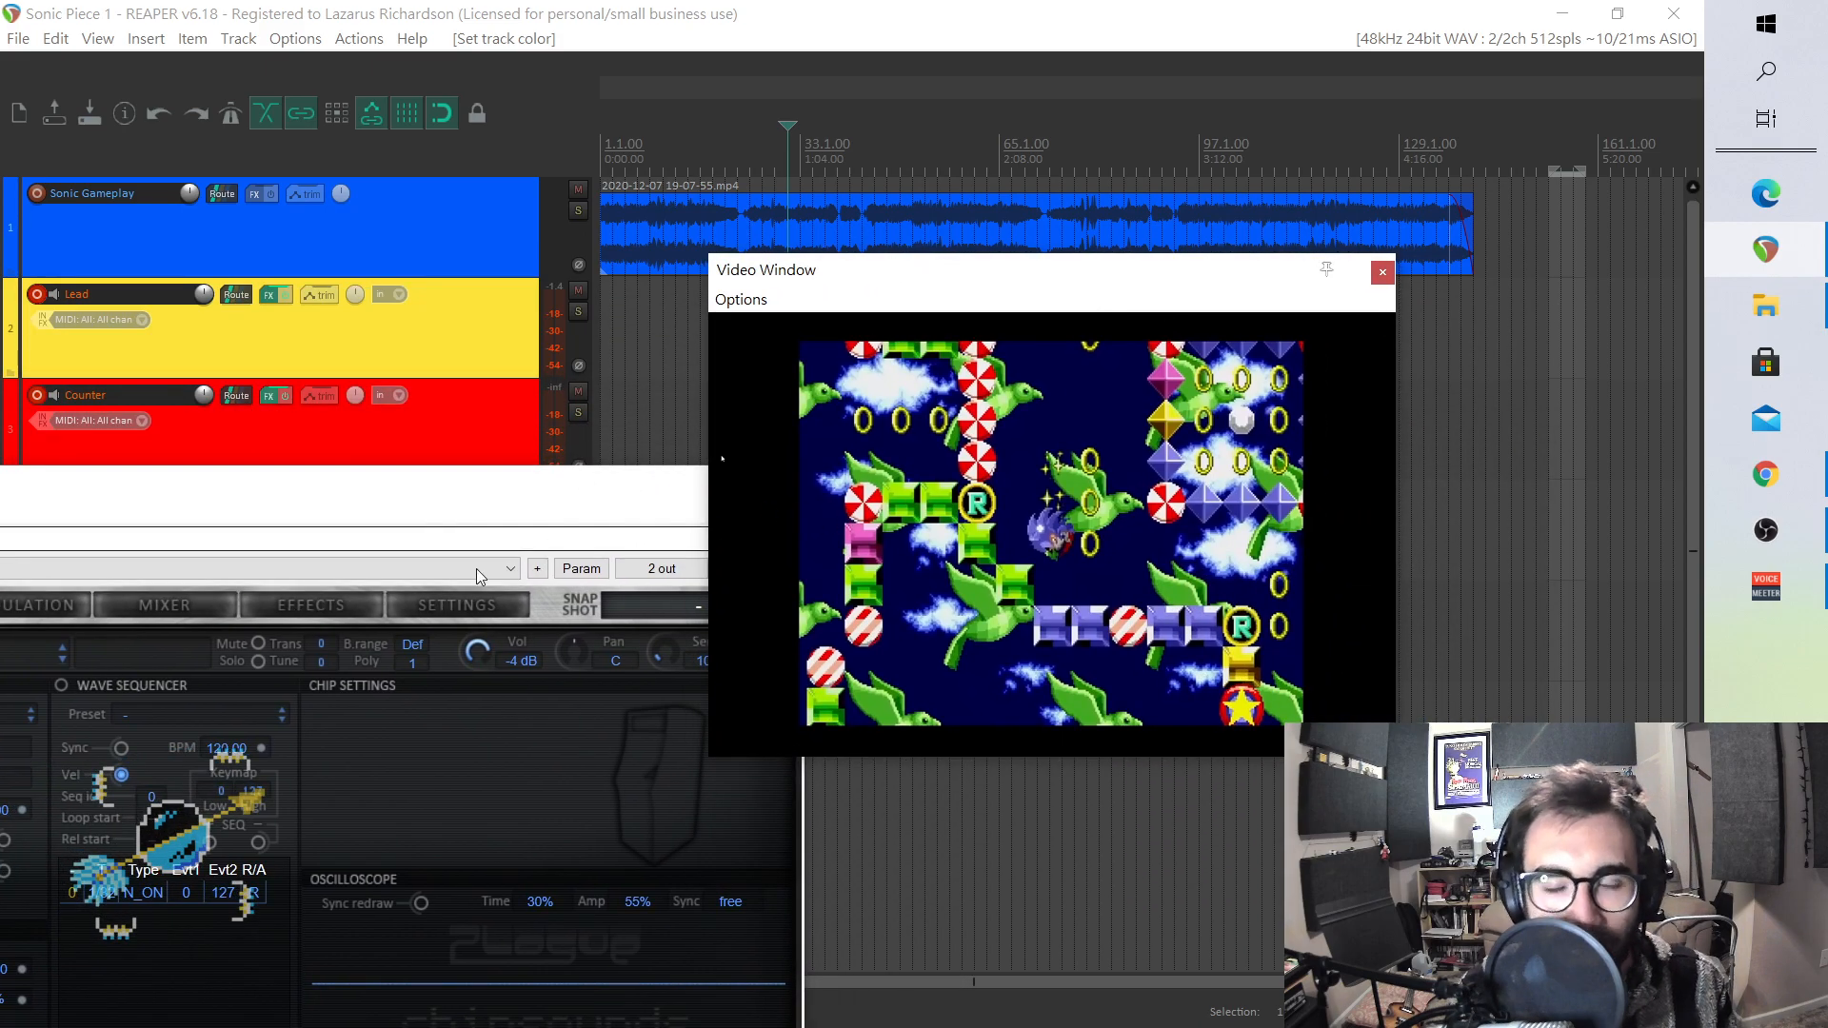
pyautogui.moveTo(419, 505); pyautogui.dragTo(1118, 275)
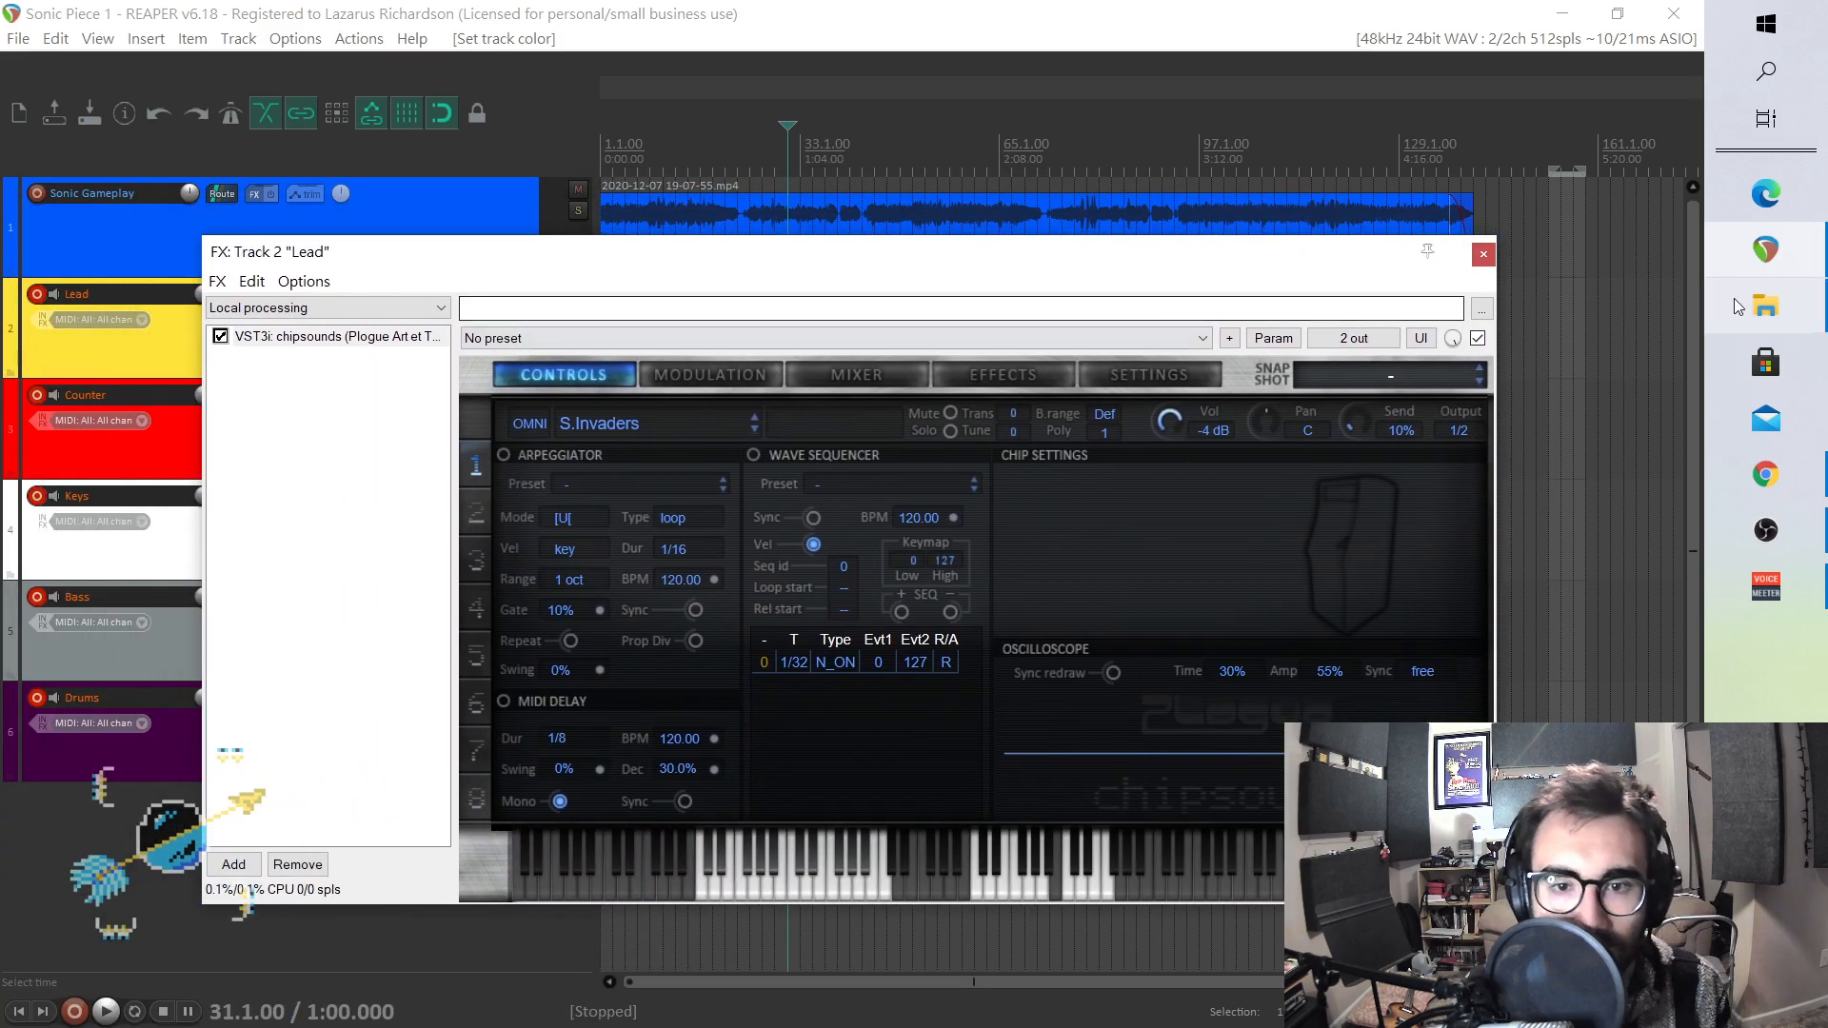
pyautogui.click(743, 420)
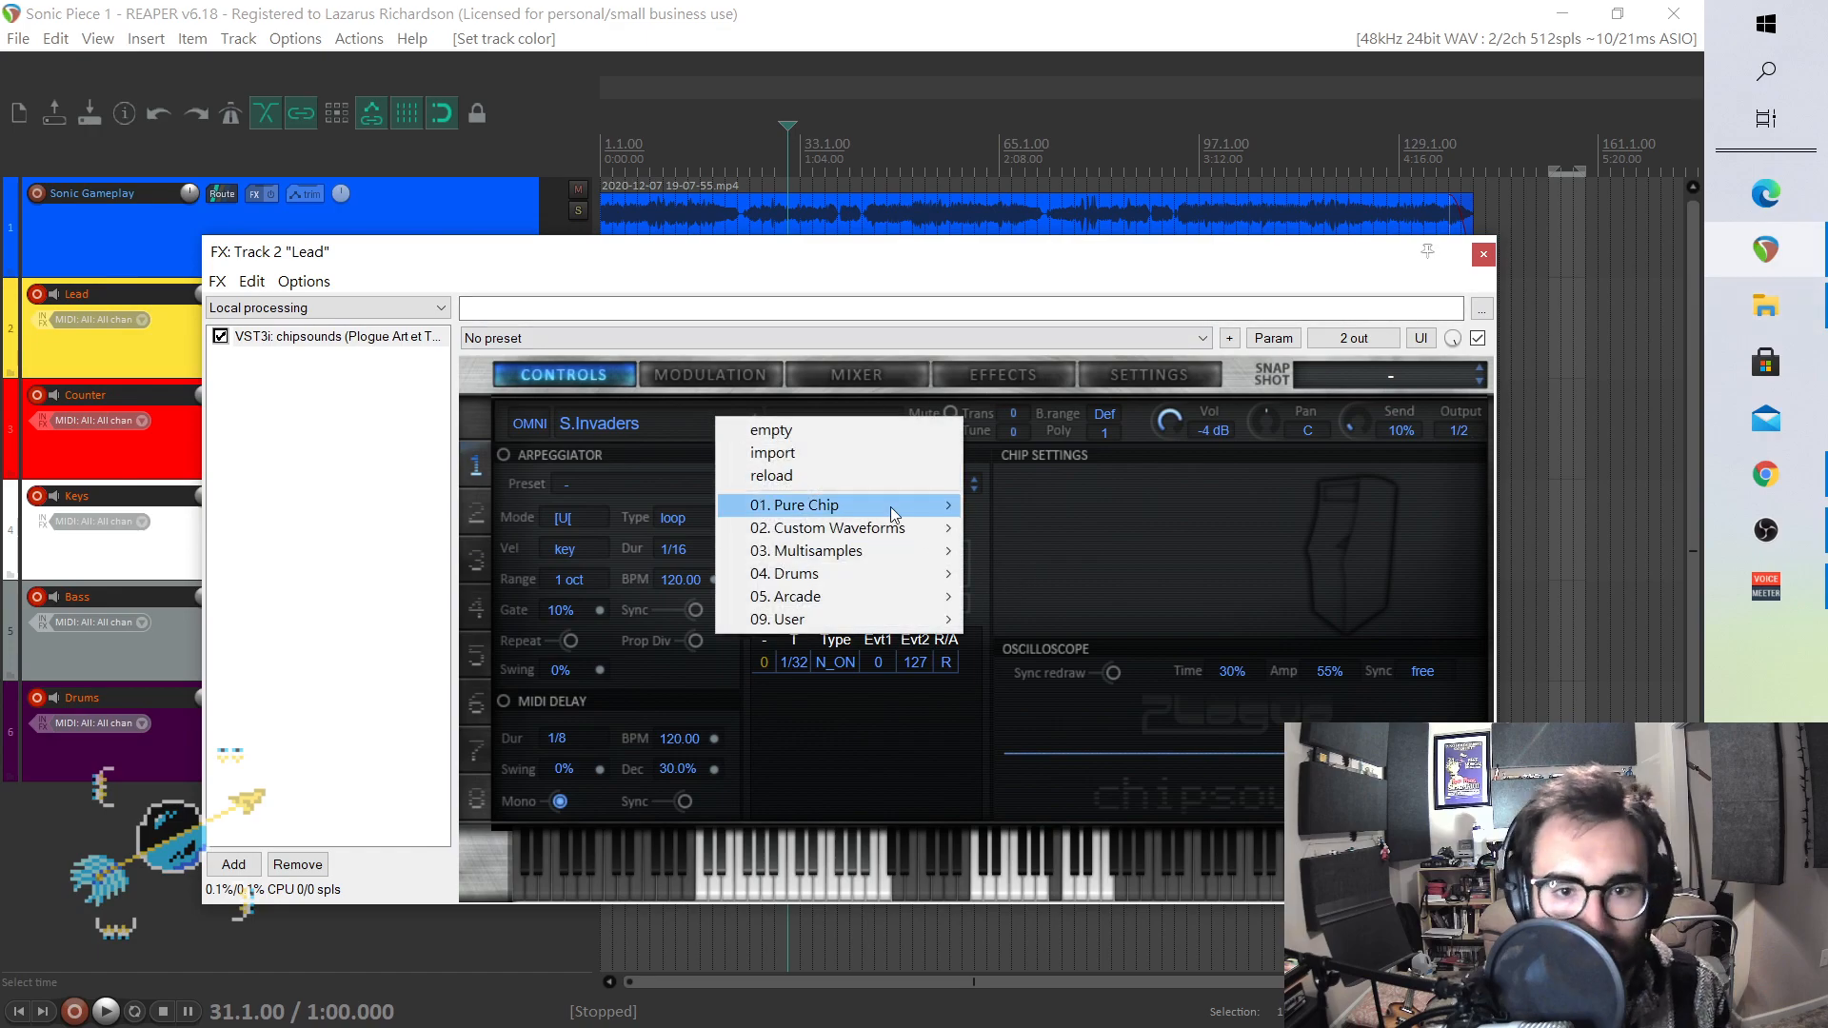
pyautogui.moveTo(890, 506)
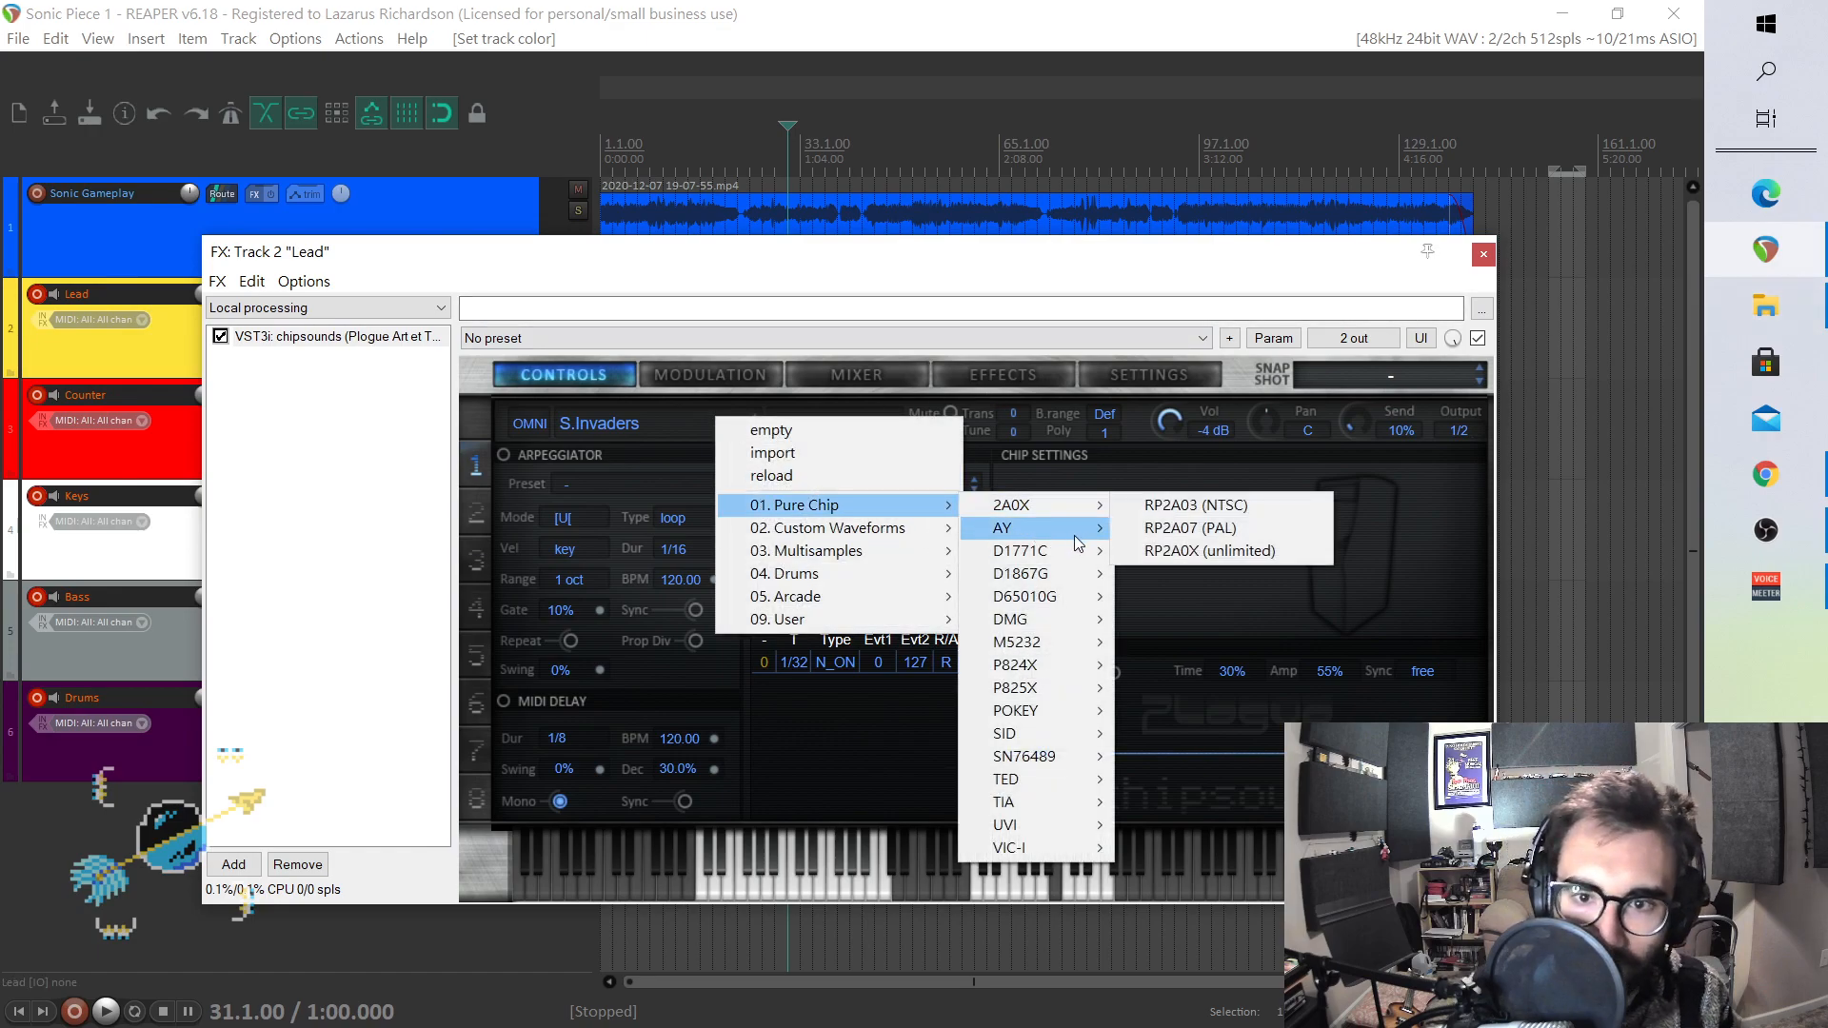
pyautogui.moveTo(1073, 532)
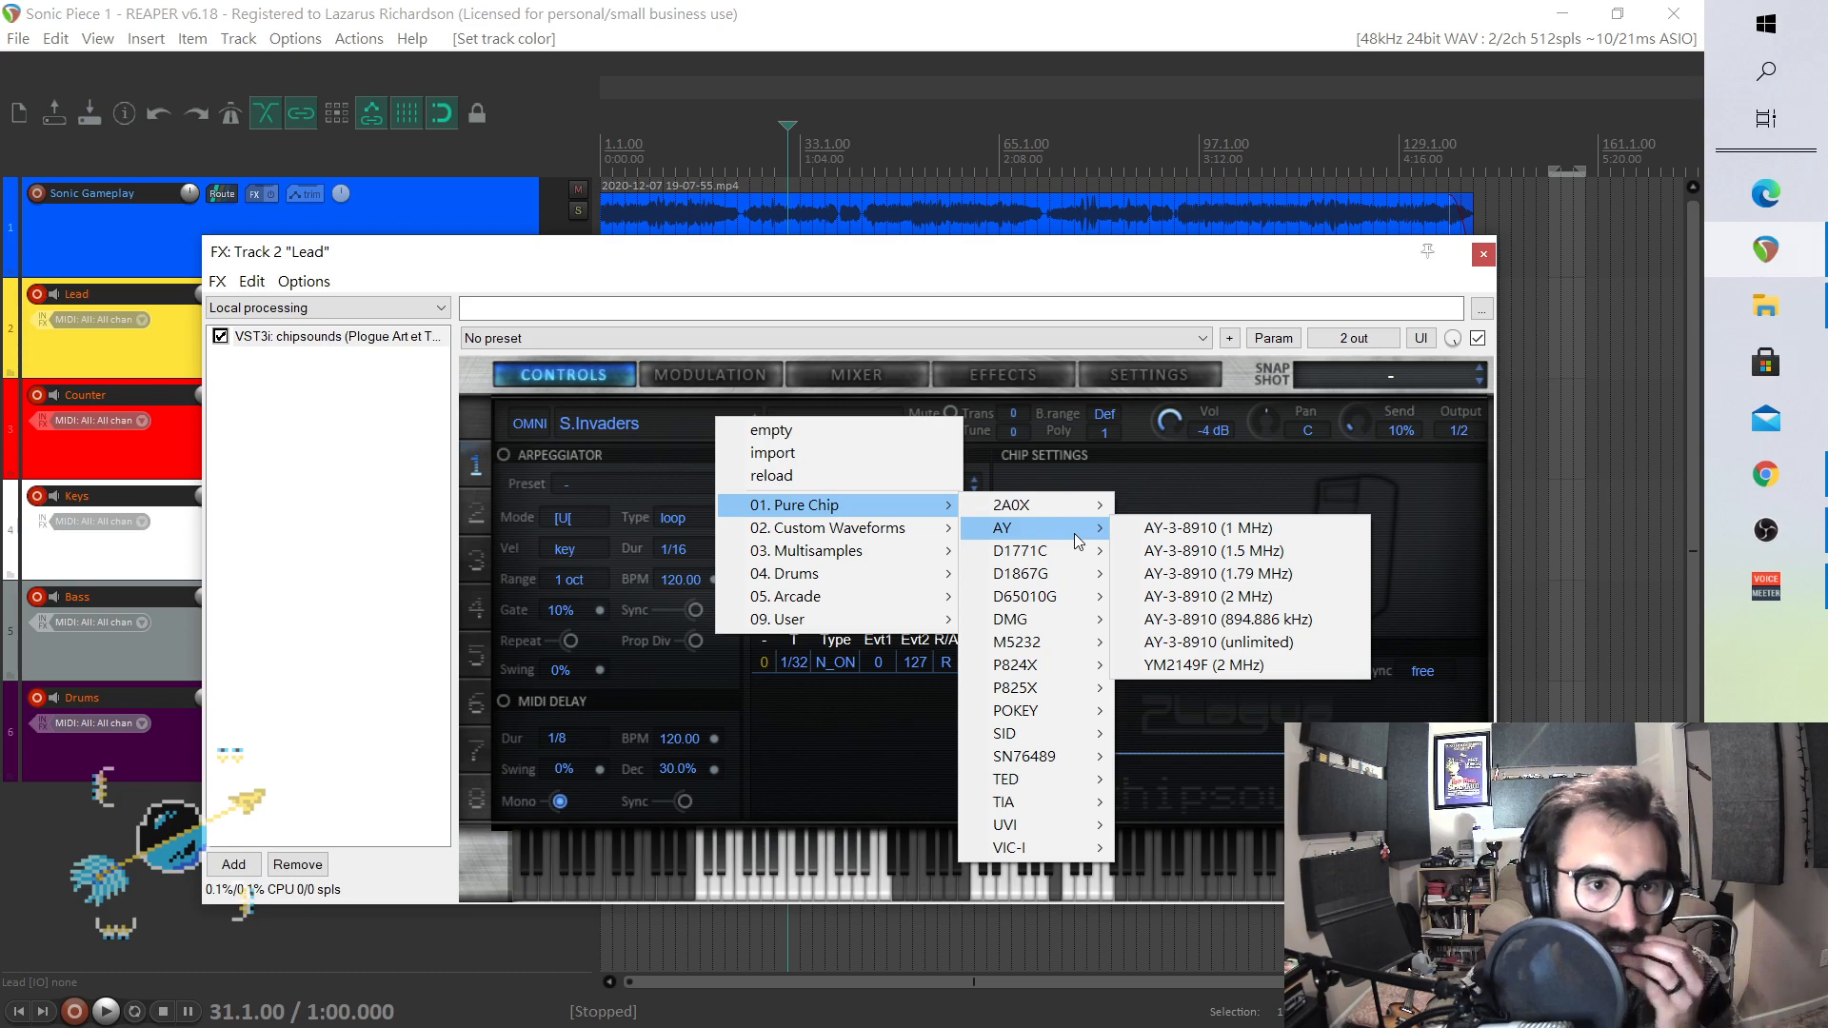
pyautogui.click(1042, 465)
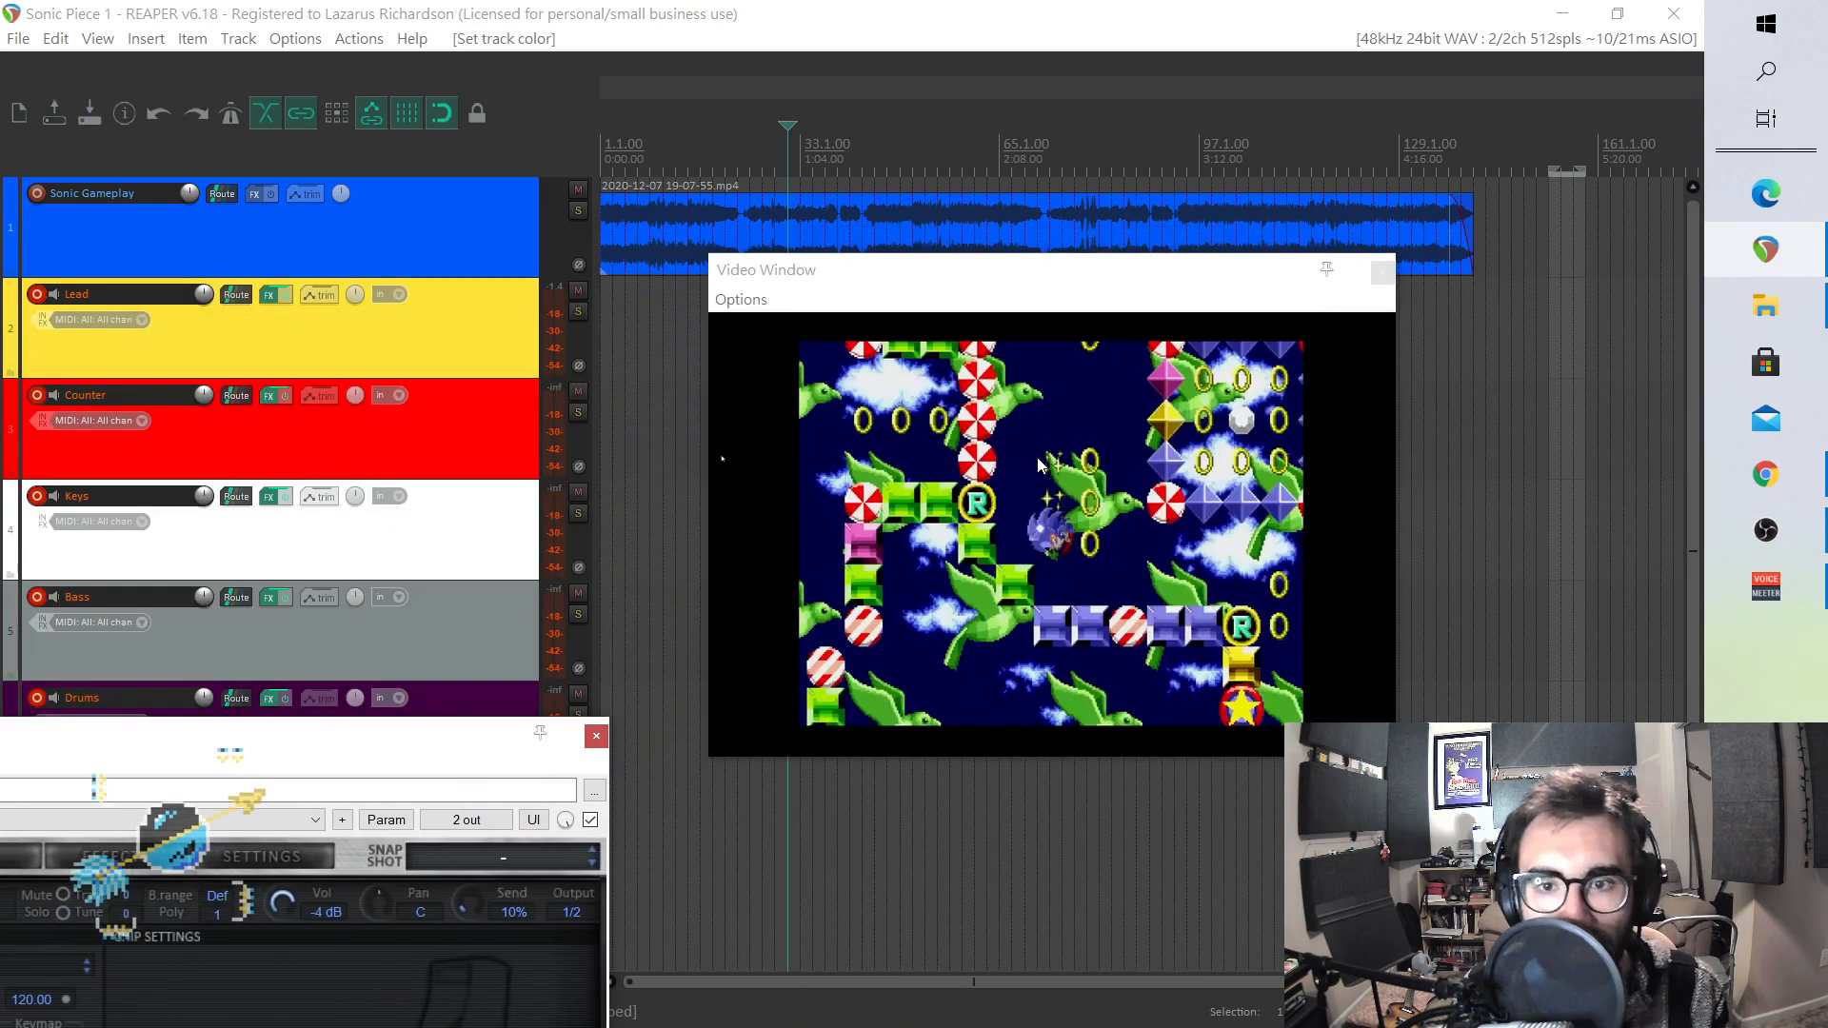
# - Play the Sonic Gameplay clip from the start of the timeline with its video in view, and stop playback
pyautogui.click(605, 195)
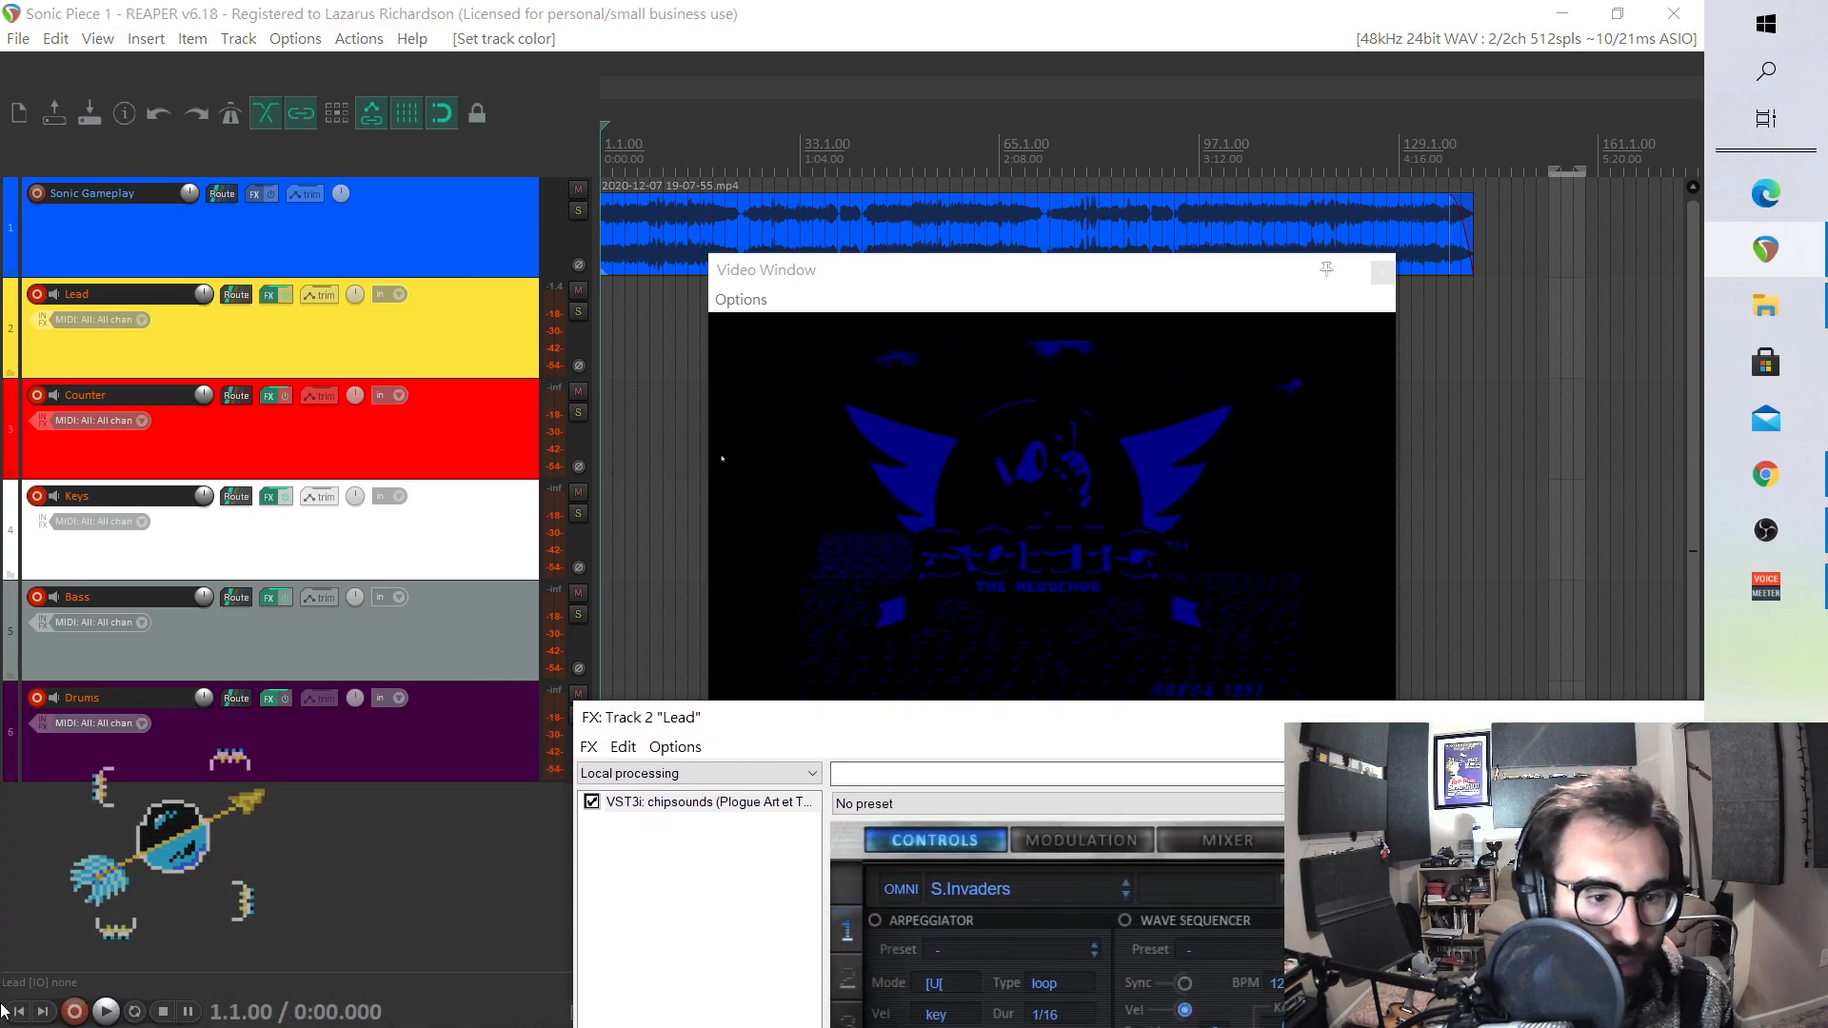
pyautogui.click(106, 1012)
pyautogui.moveTo(965, 279); pyautogui.dragTo(945, 215)
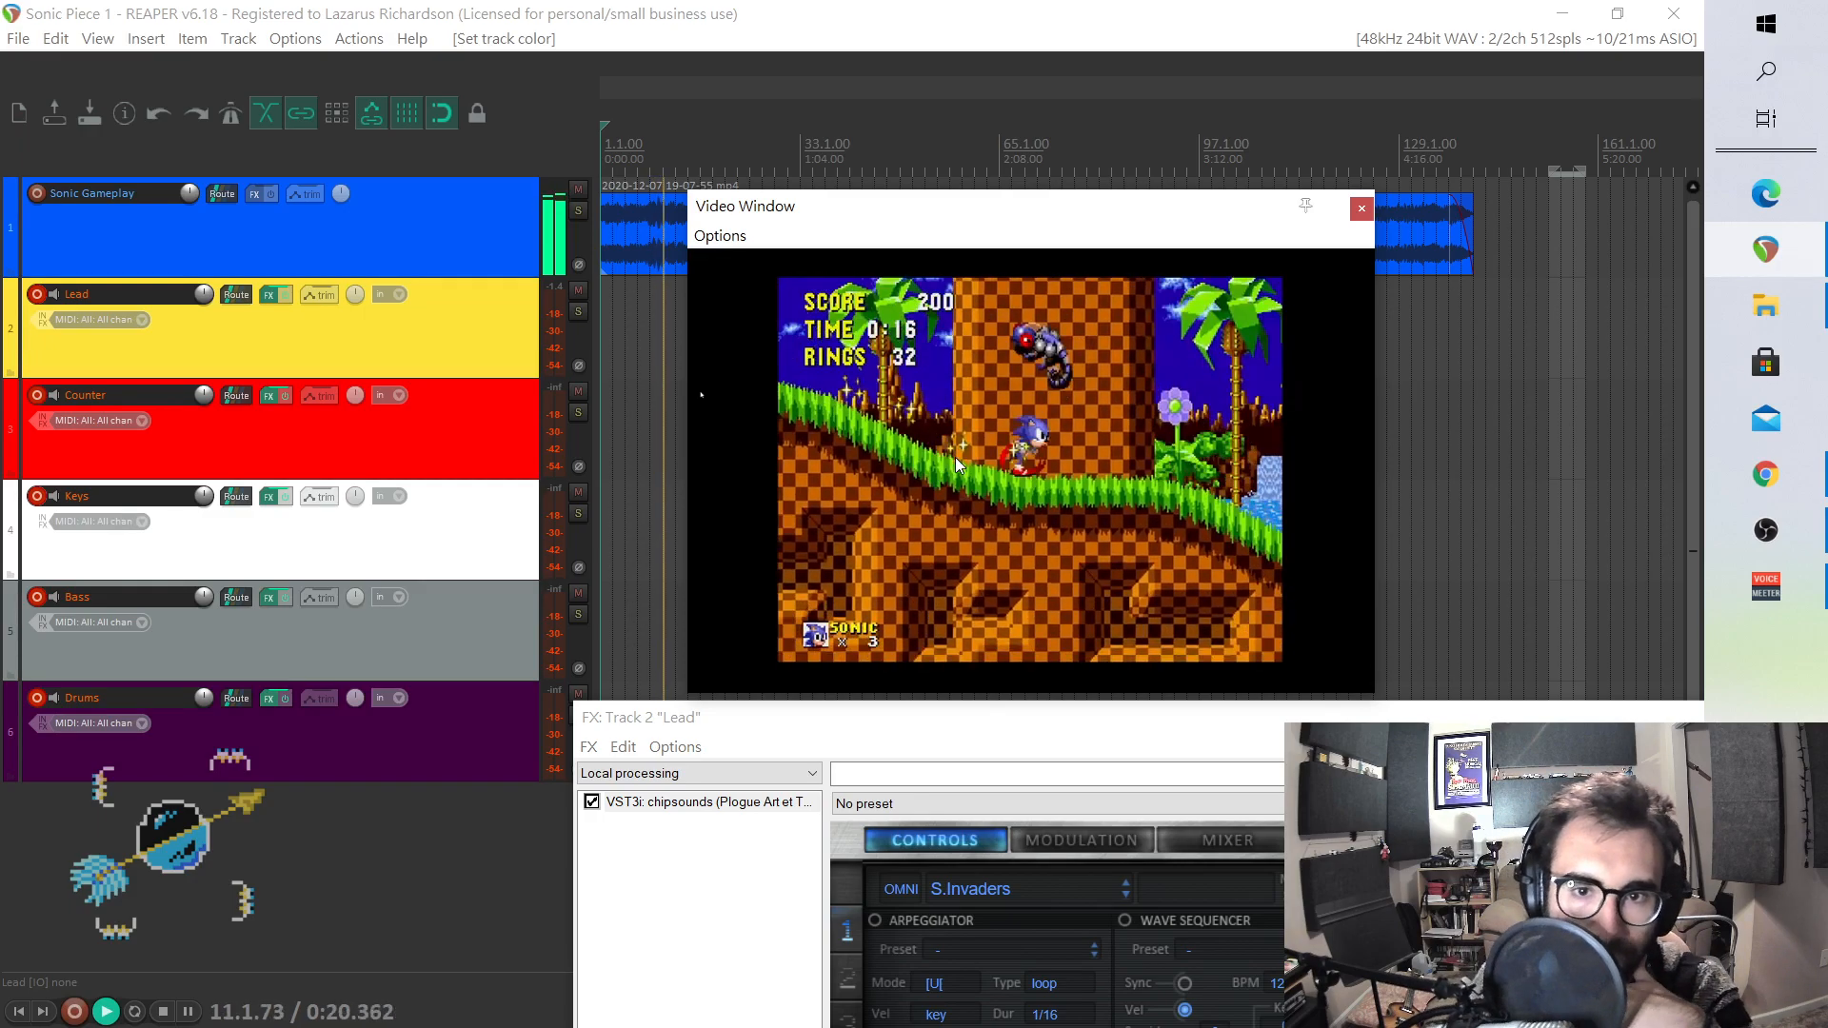
pyautogui.click(165, 1014)
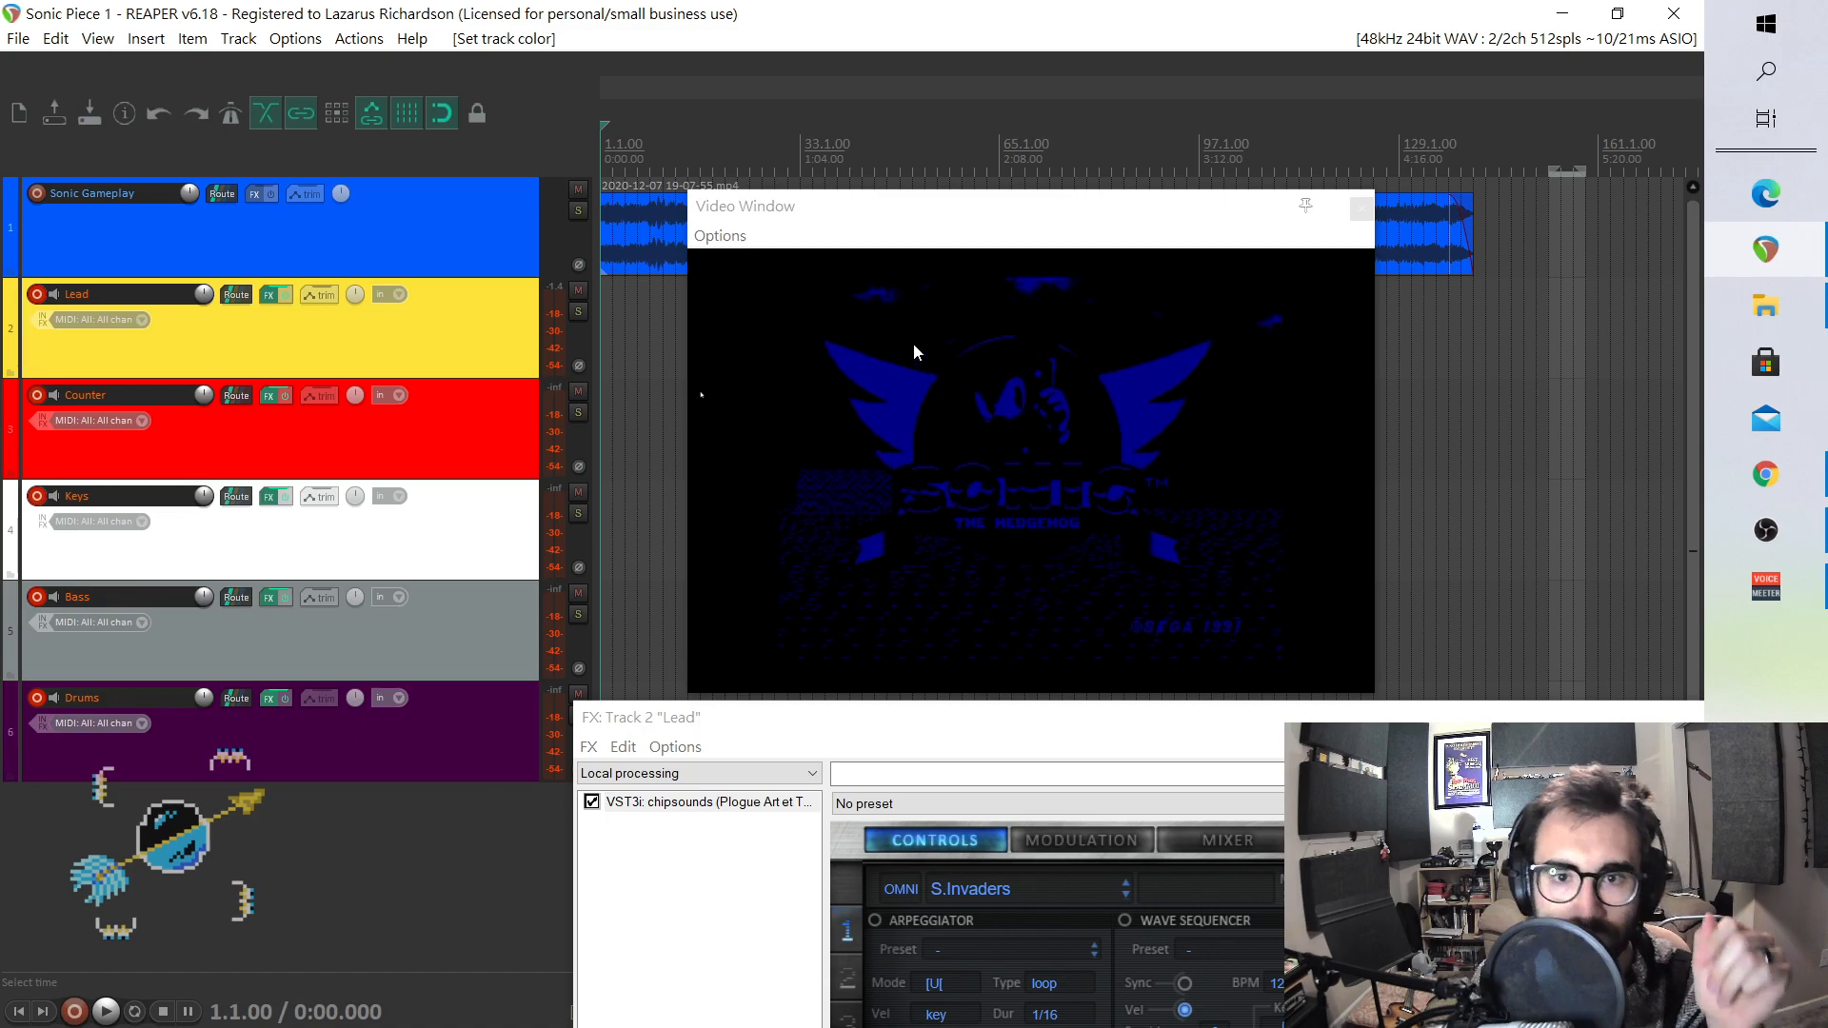
# - Close the Lead track's effects window and place the video window below the Sonic Gameplay clip, clear of the tracks
pyautogui.moveTo(934, 209); pyautogui.dragTo(998, 480)
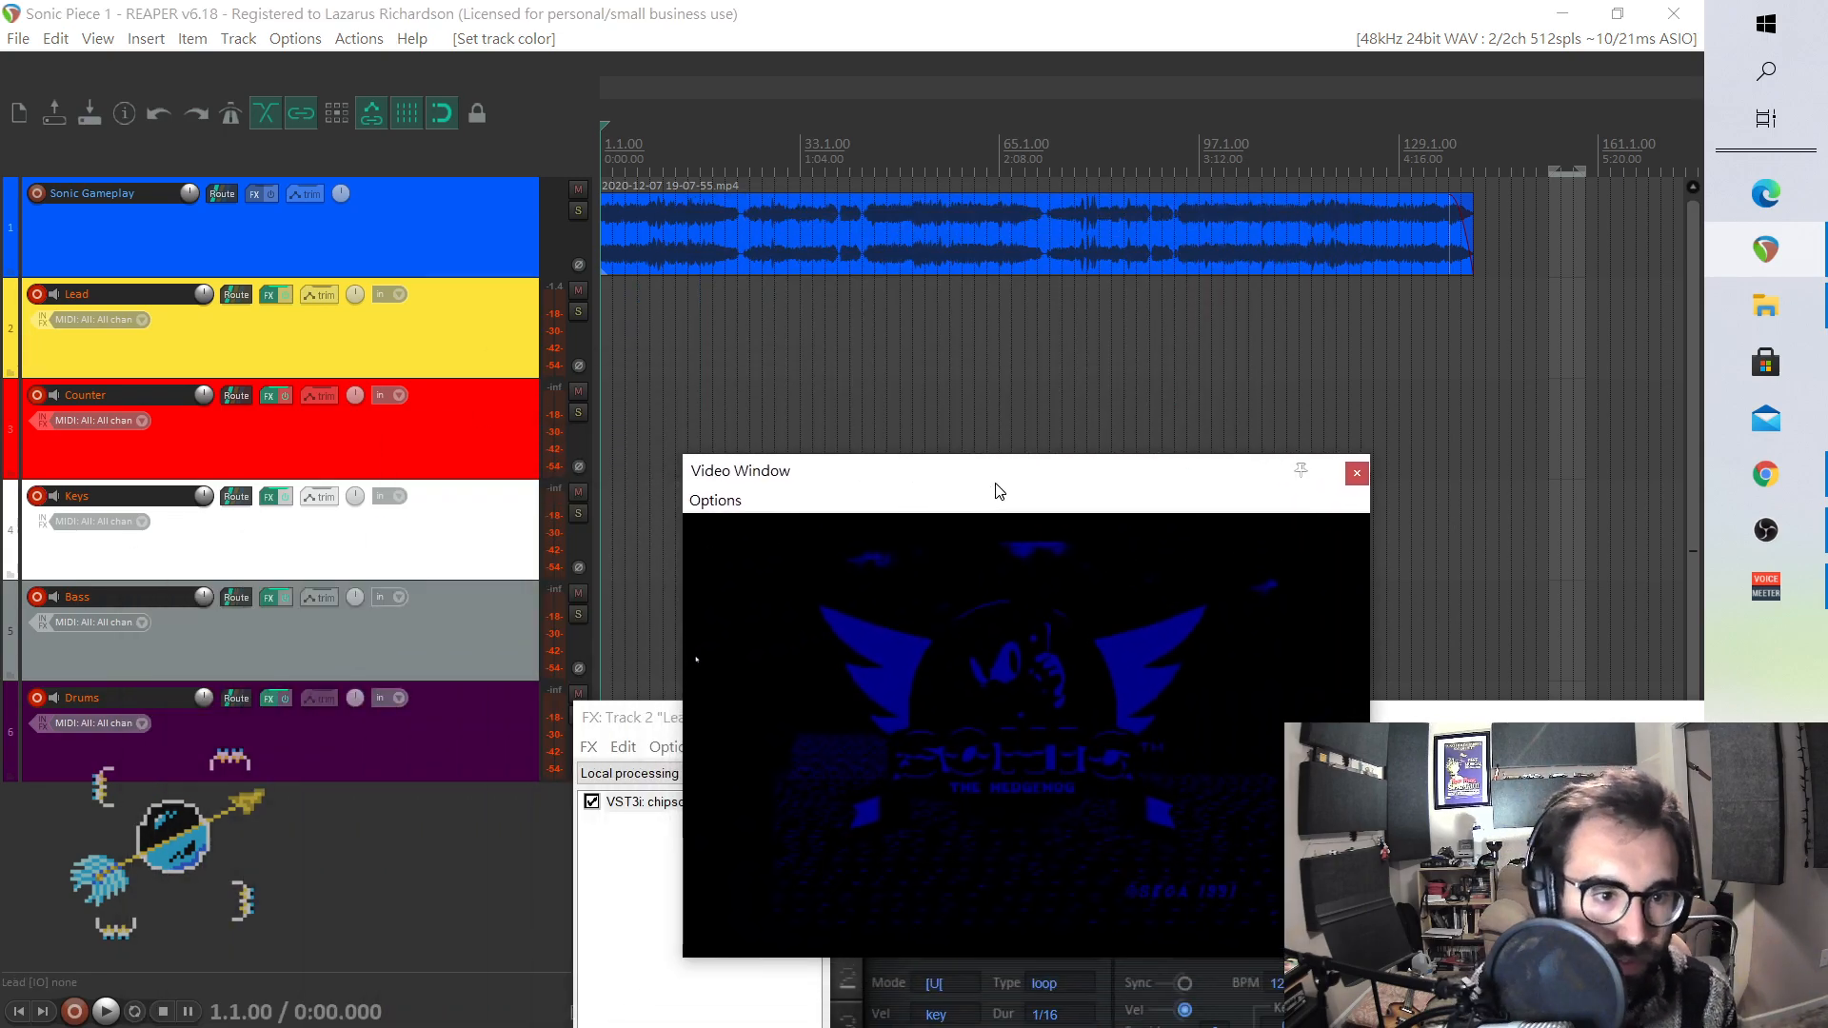
pyautogui.moveTo(1493, 723); pyautogui.dragTo(716, 595)
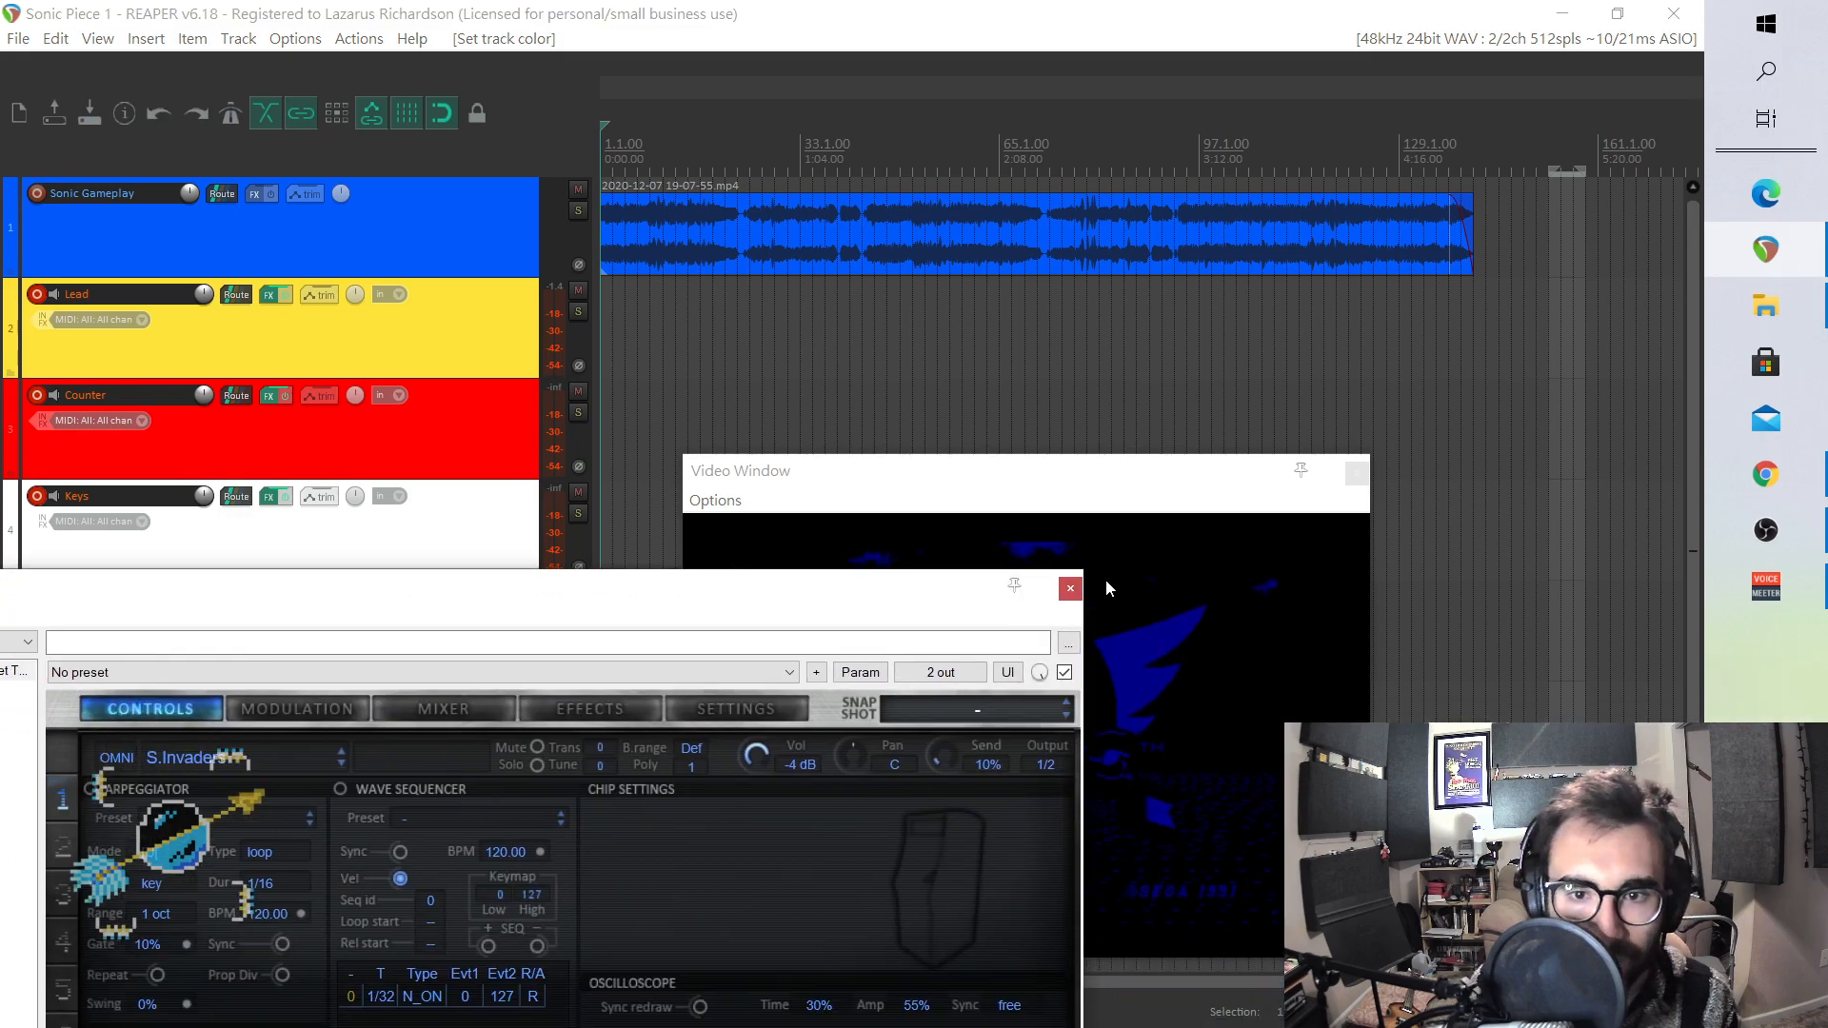
pyautogui.click(1078, 593)
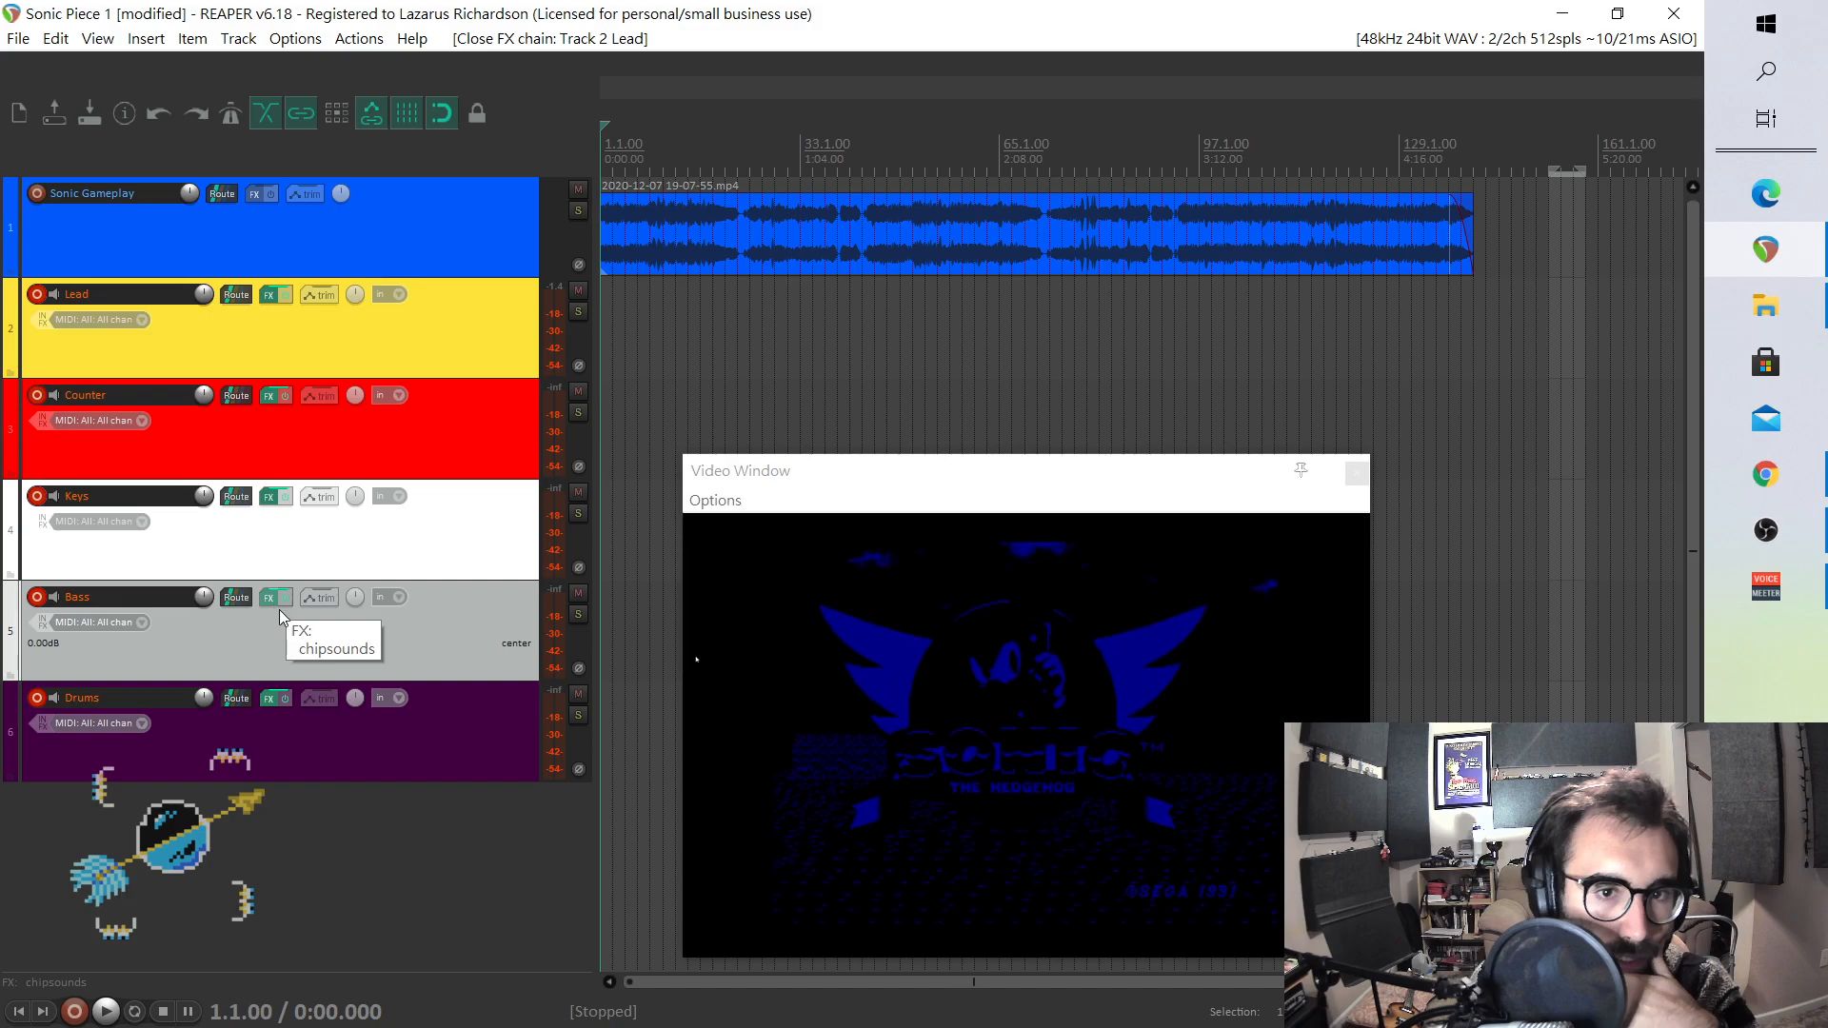
pyautogui.moveTo(1065, 483); pyautogui.dragTo(1052, 491)
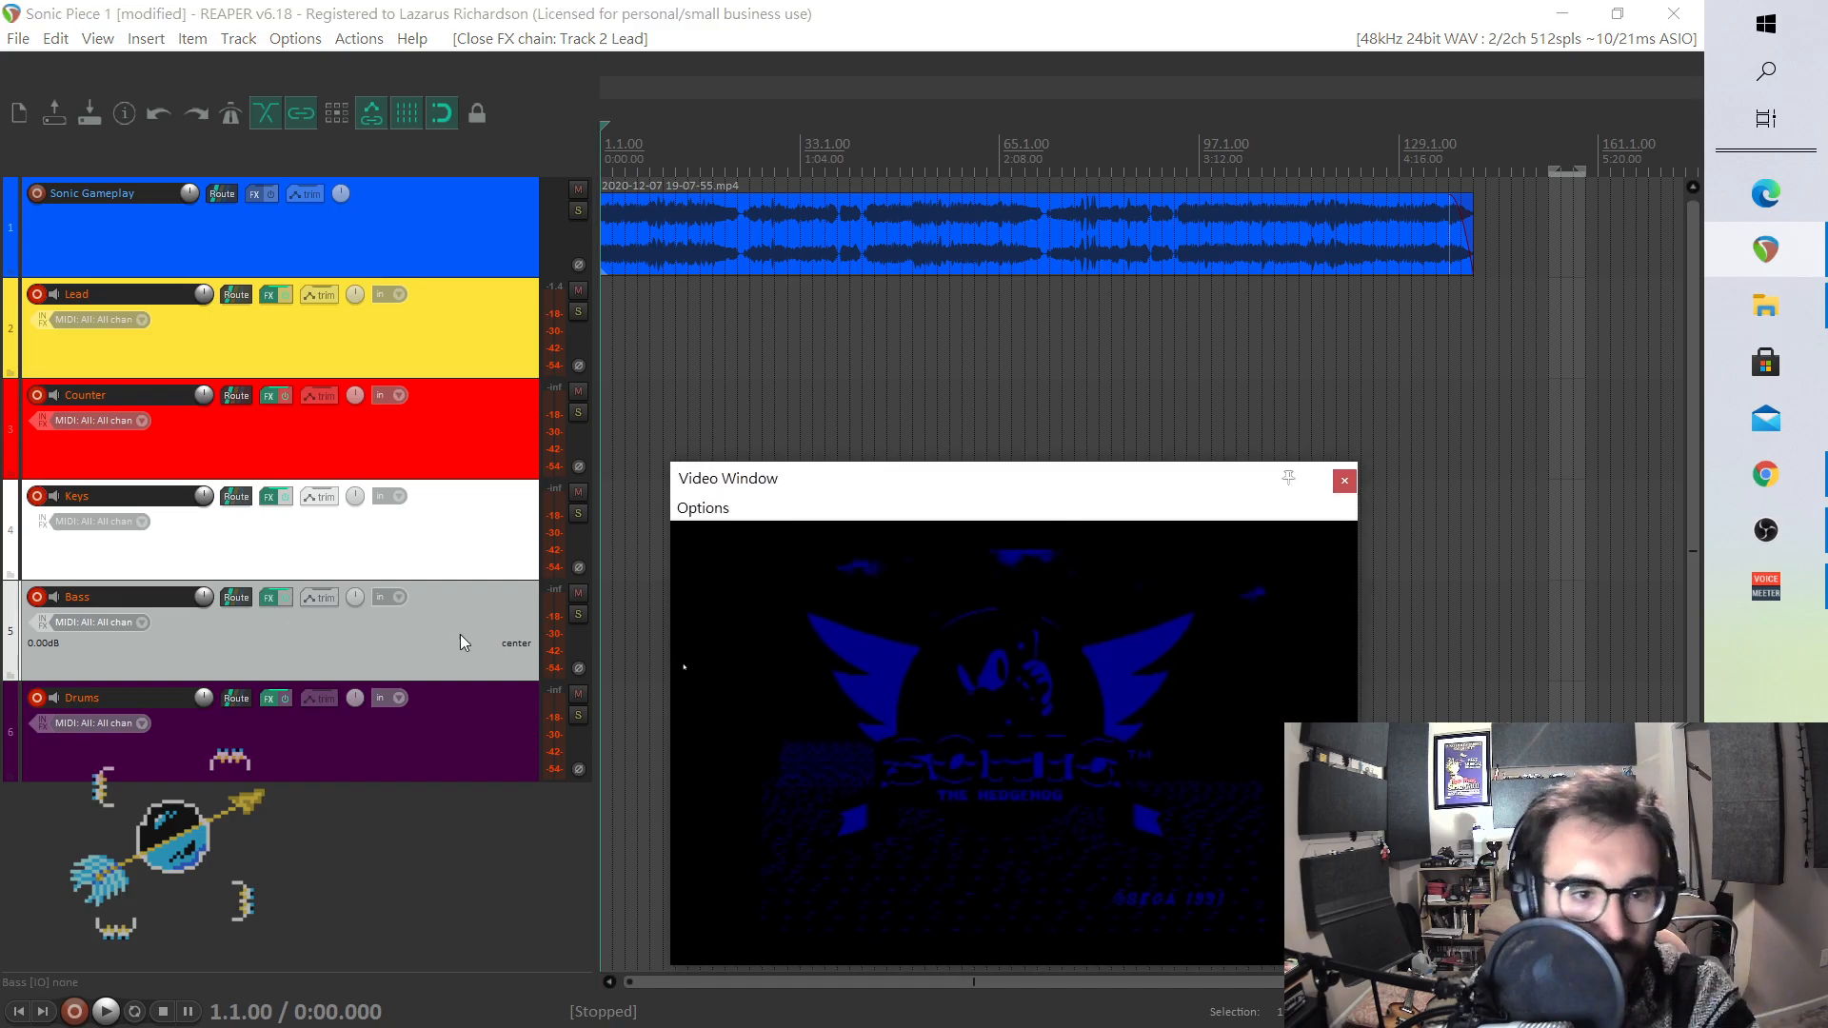
# - Open the Bass track's chipsounds and load the ST-01 Bass 1 instrument from the Multisamples
pyautogui.click(266, 600)
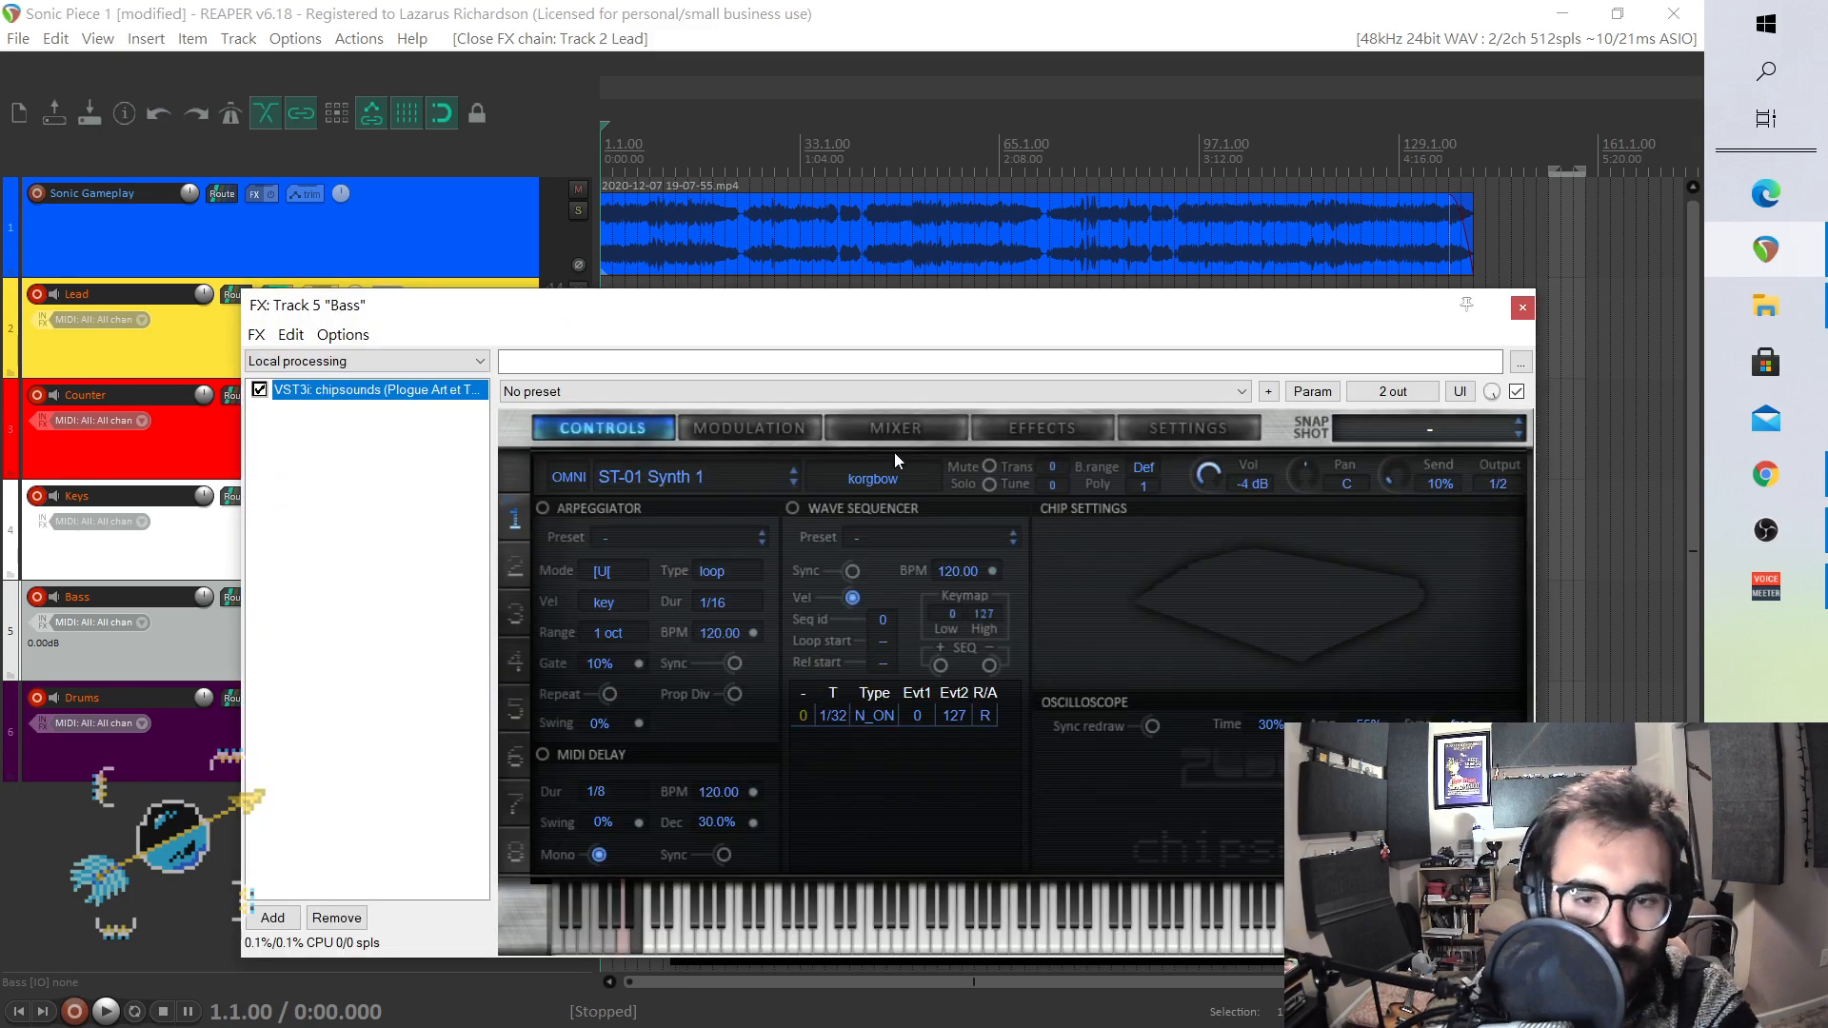
pyautogui.click(821, 482)
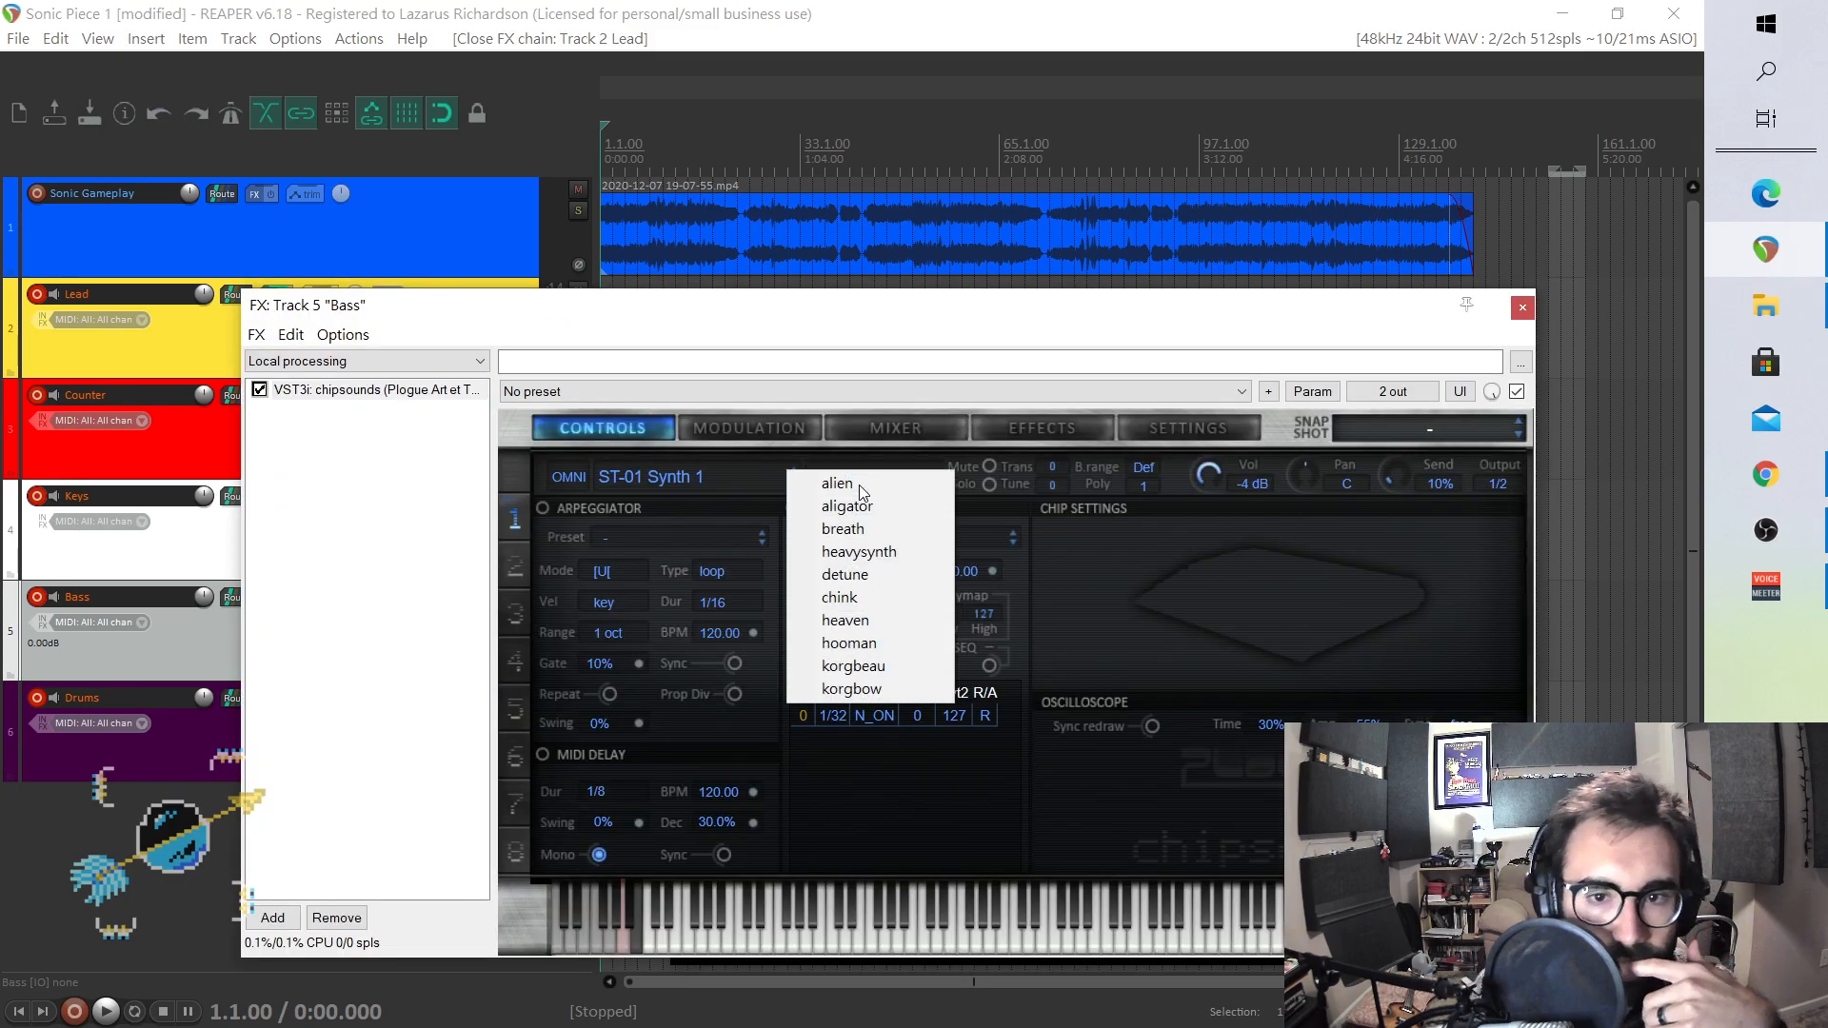
pyautogui.click(744, 470)
pyautogui.moveTo(901, 642)
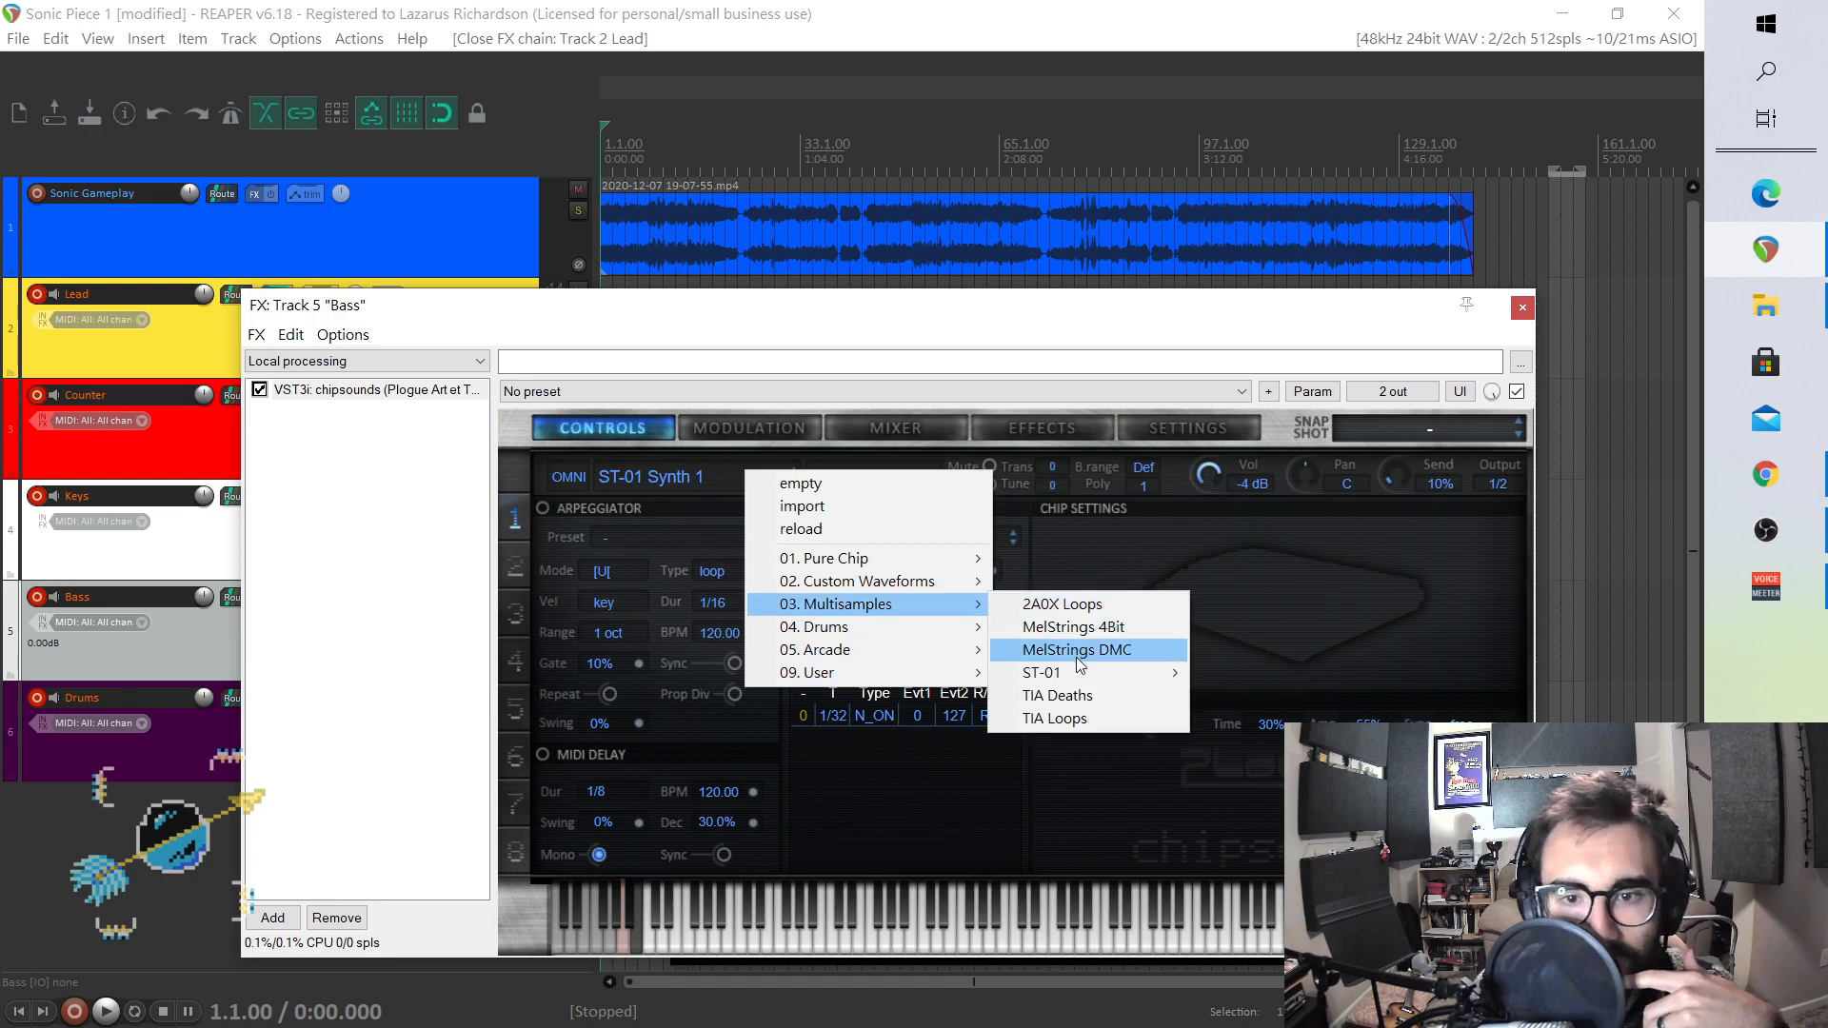
pyautogui.moveTo(1079, 674)
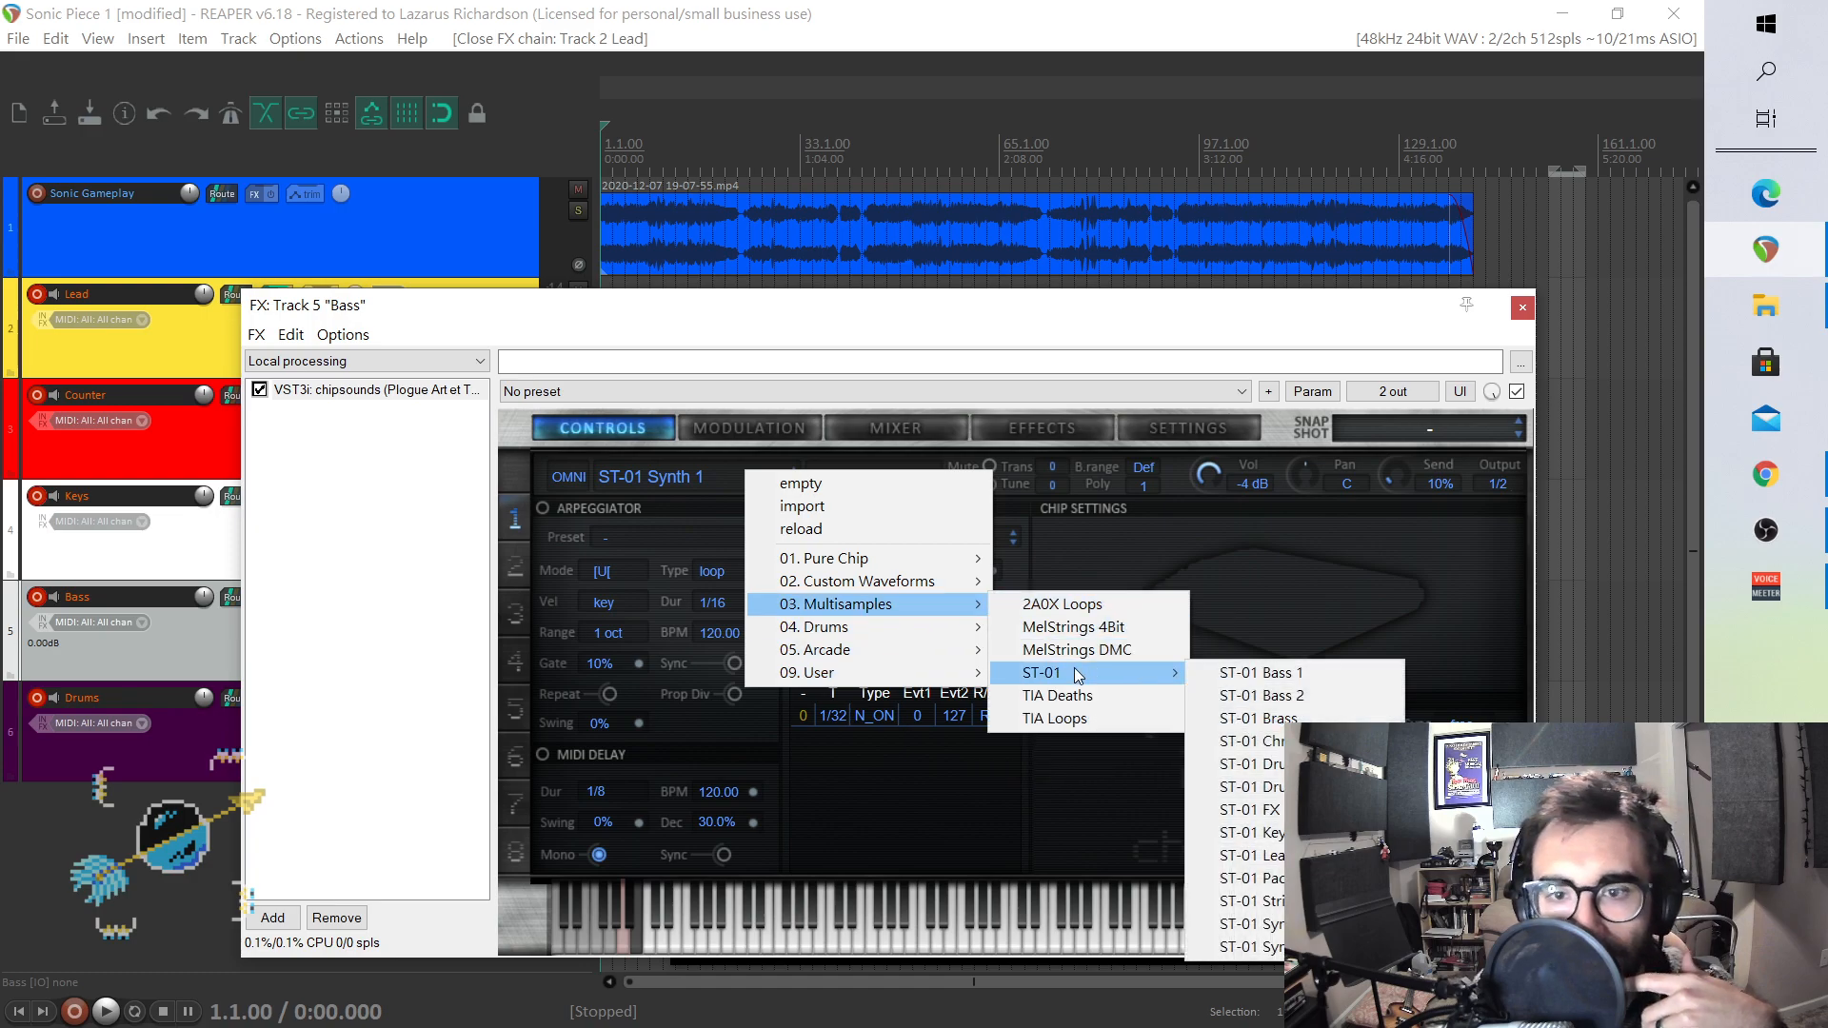
pyautogui.click(1300, 679)
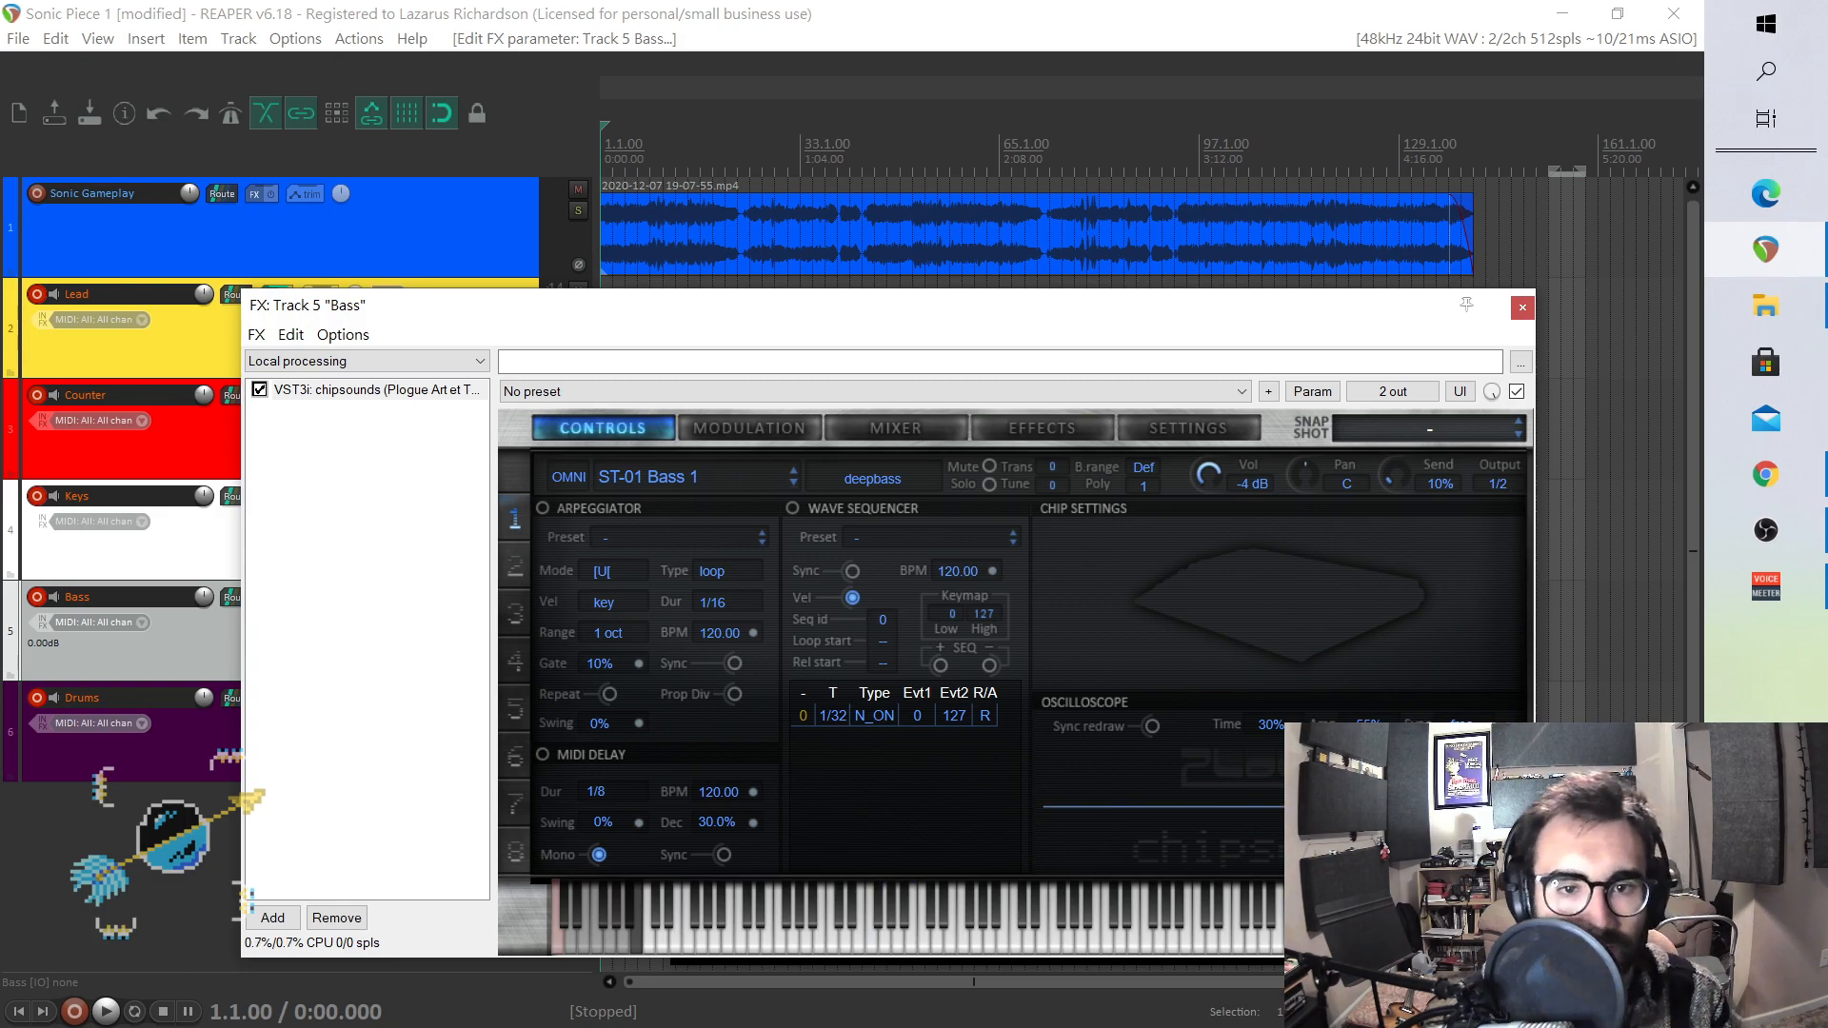
# - Load the ST-01 Bass 2 multisample in the Bass track's chipsounds and choose its popbass sound
pyautogui.click(752, 474)
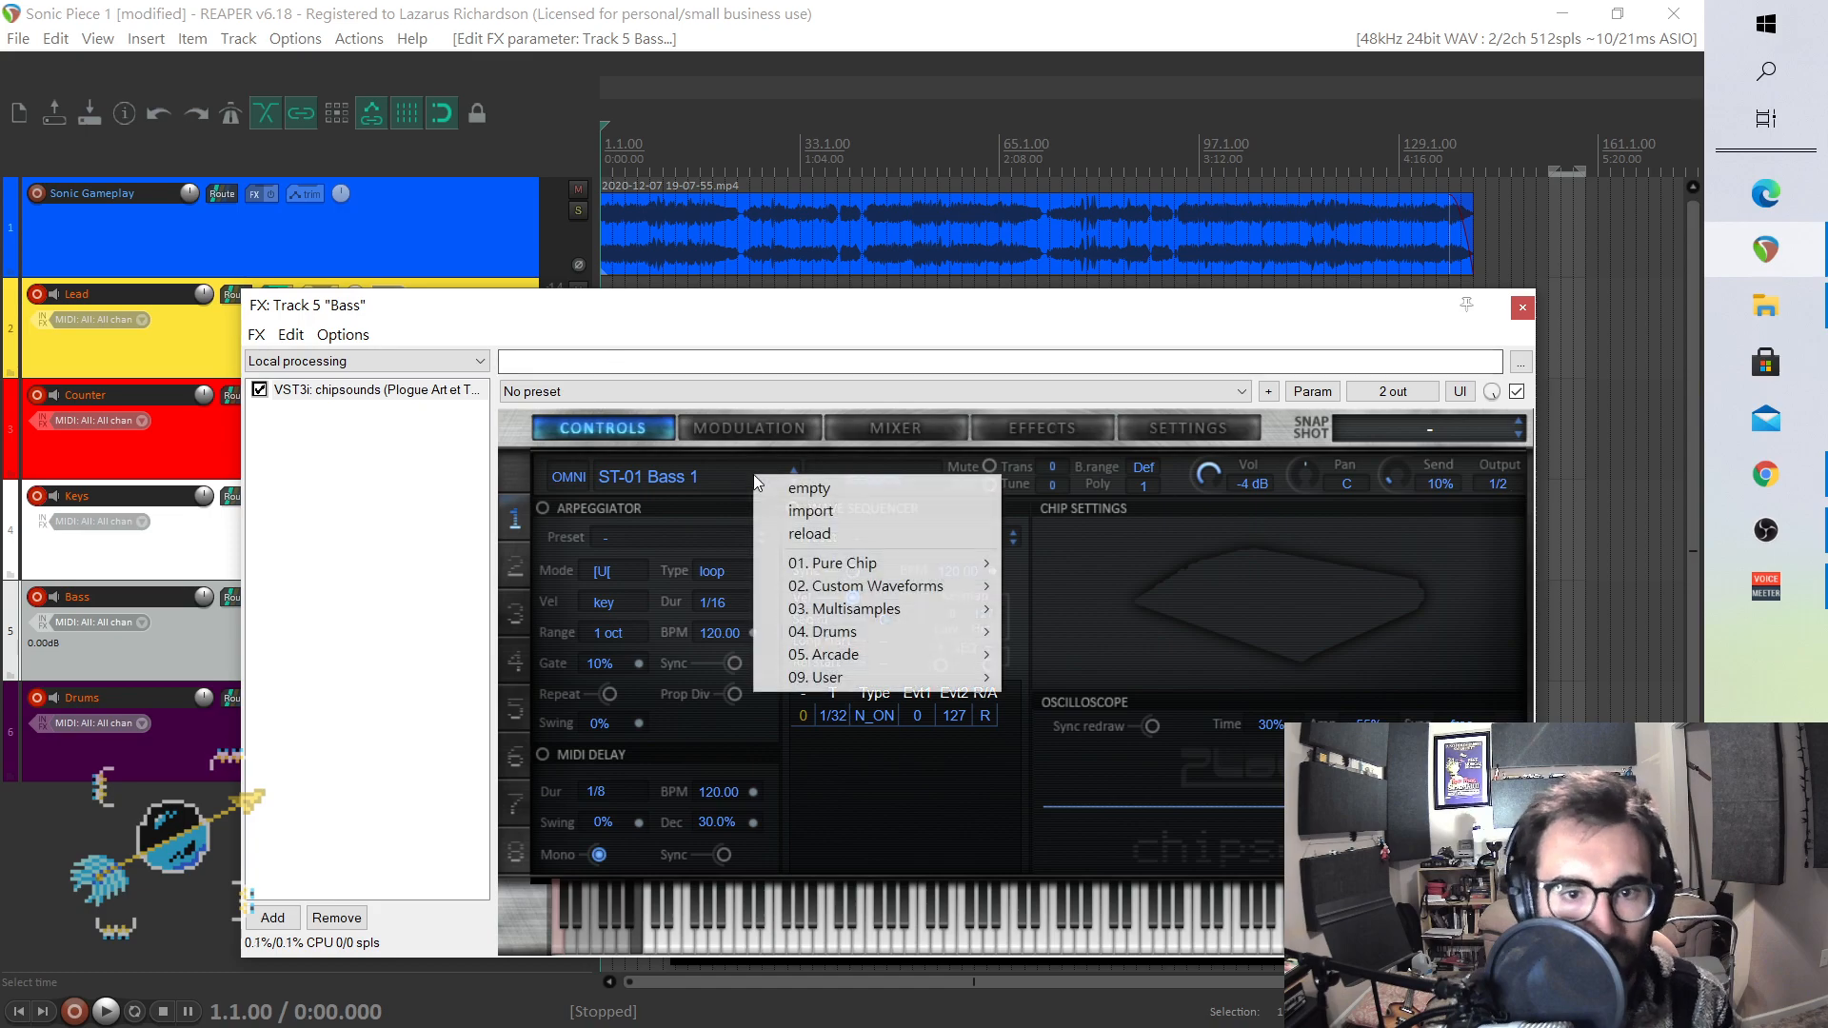
pyautogui.moveTo(893, 623)
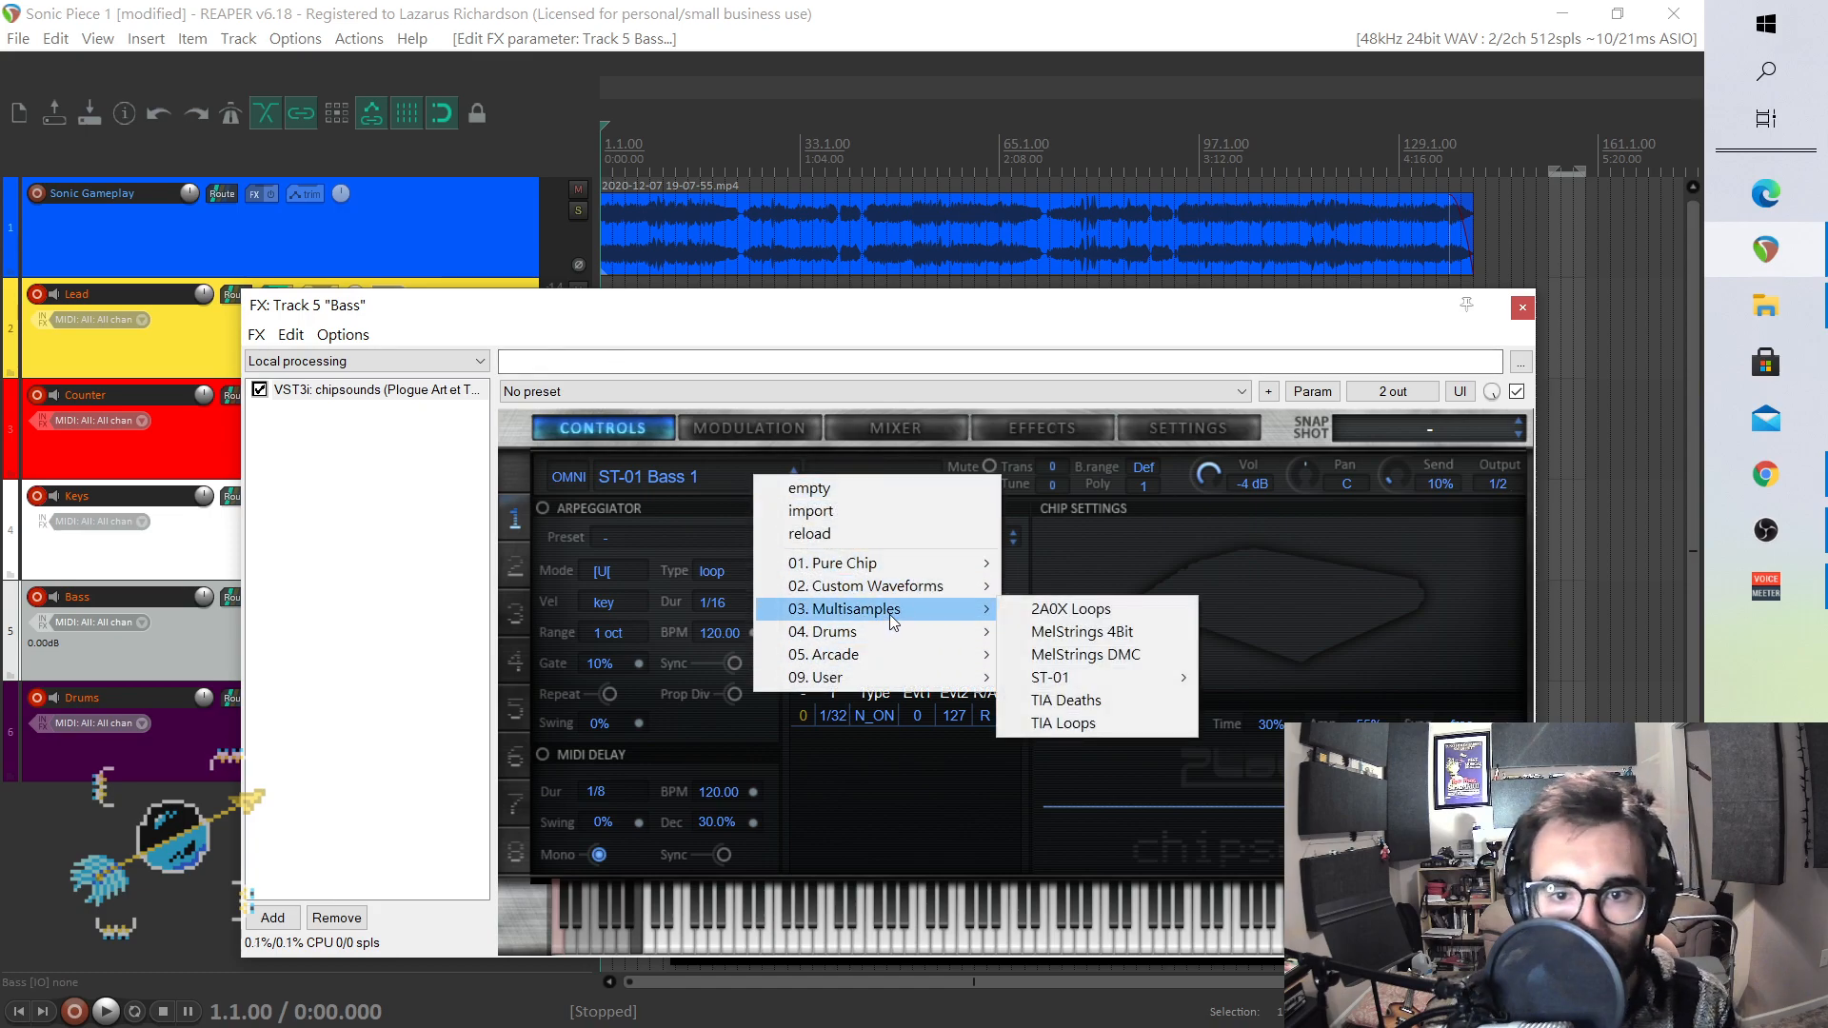
pyautogui.moveTo(1050, 677)
pyautogui.click(1299, 700)
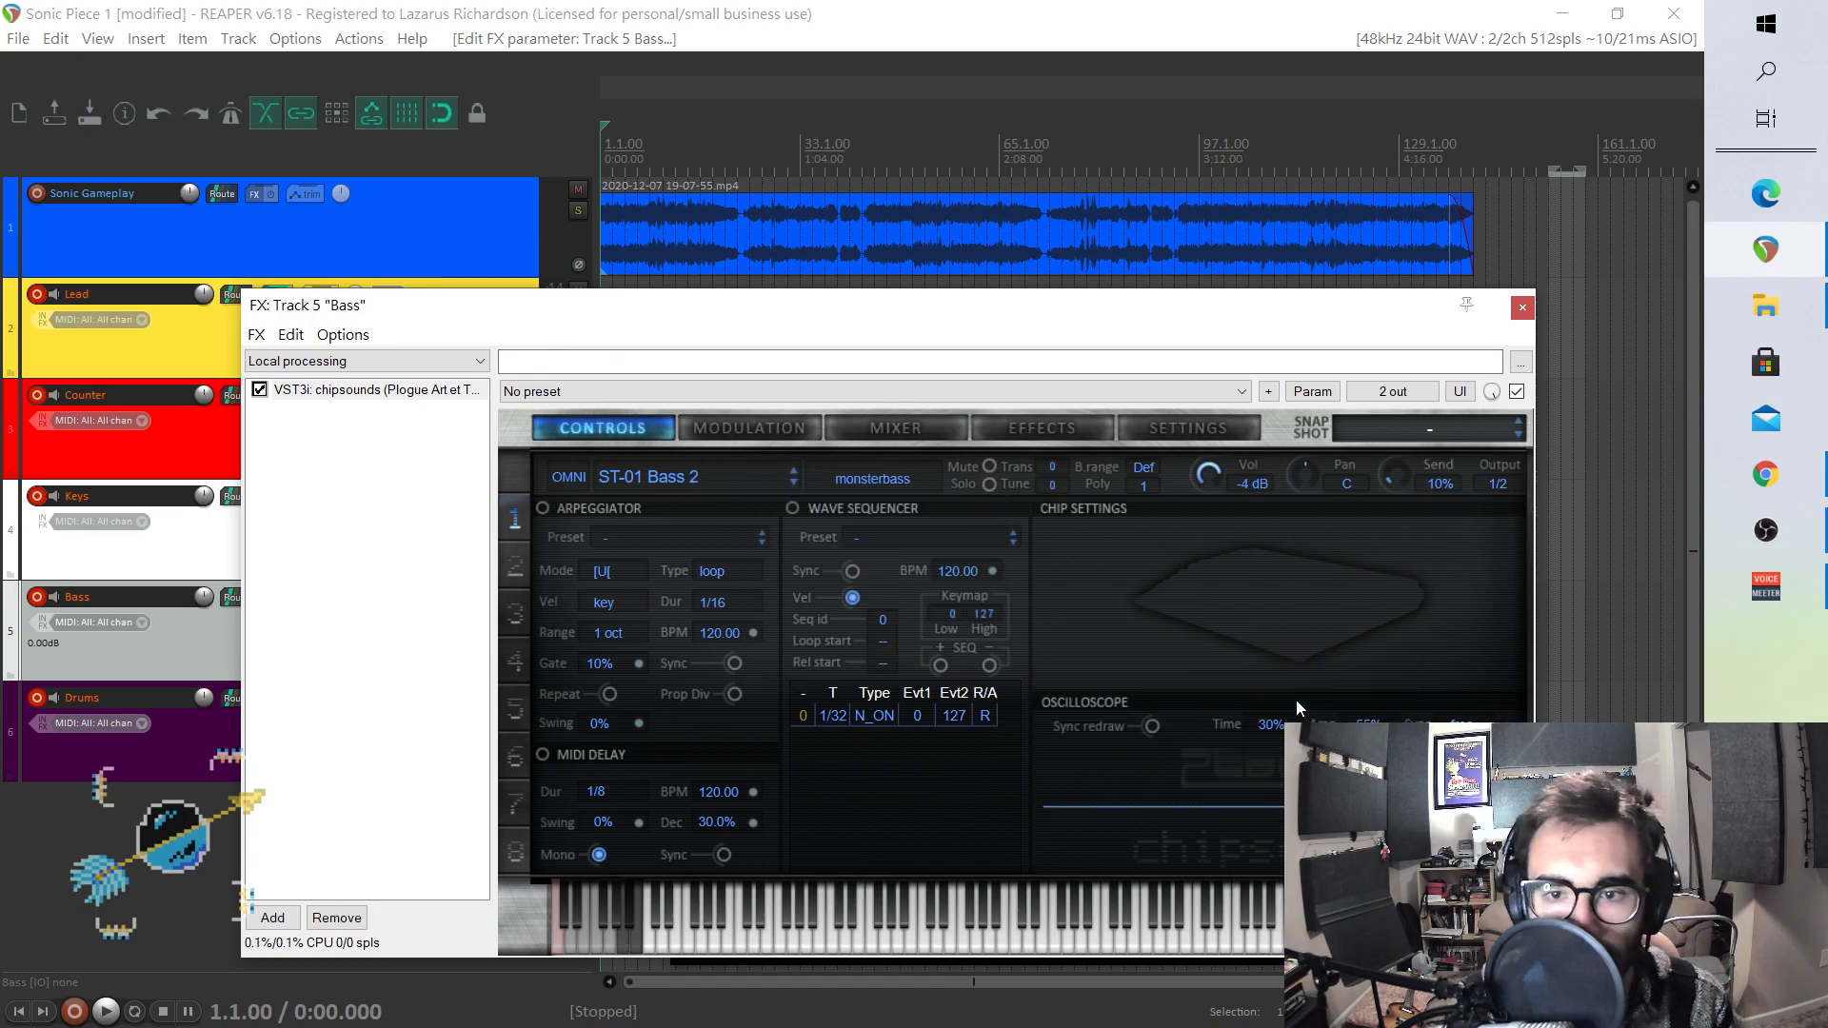
pyautogui.click(712, 480)
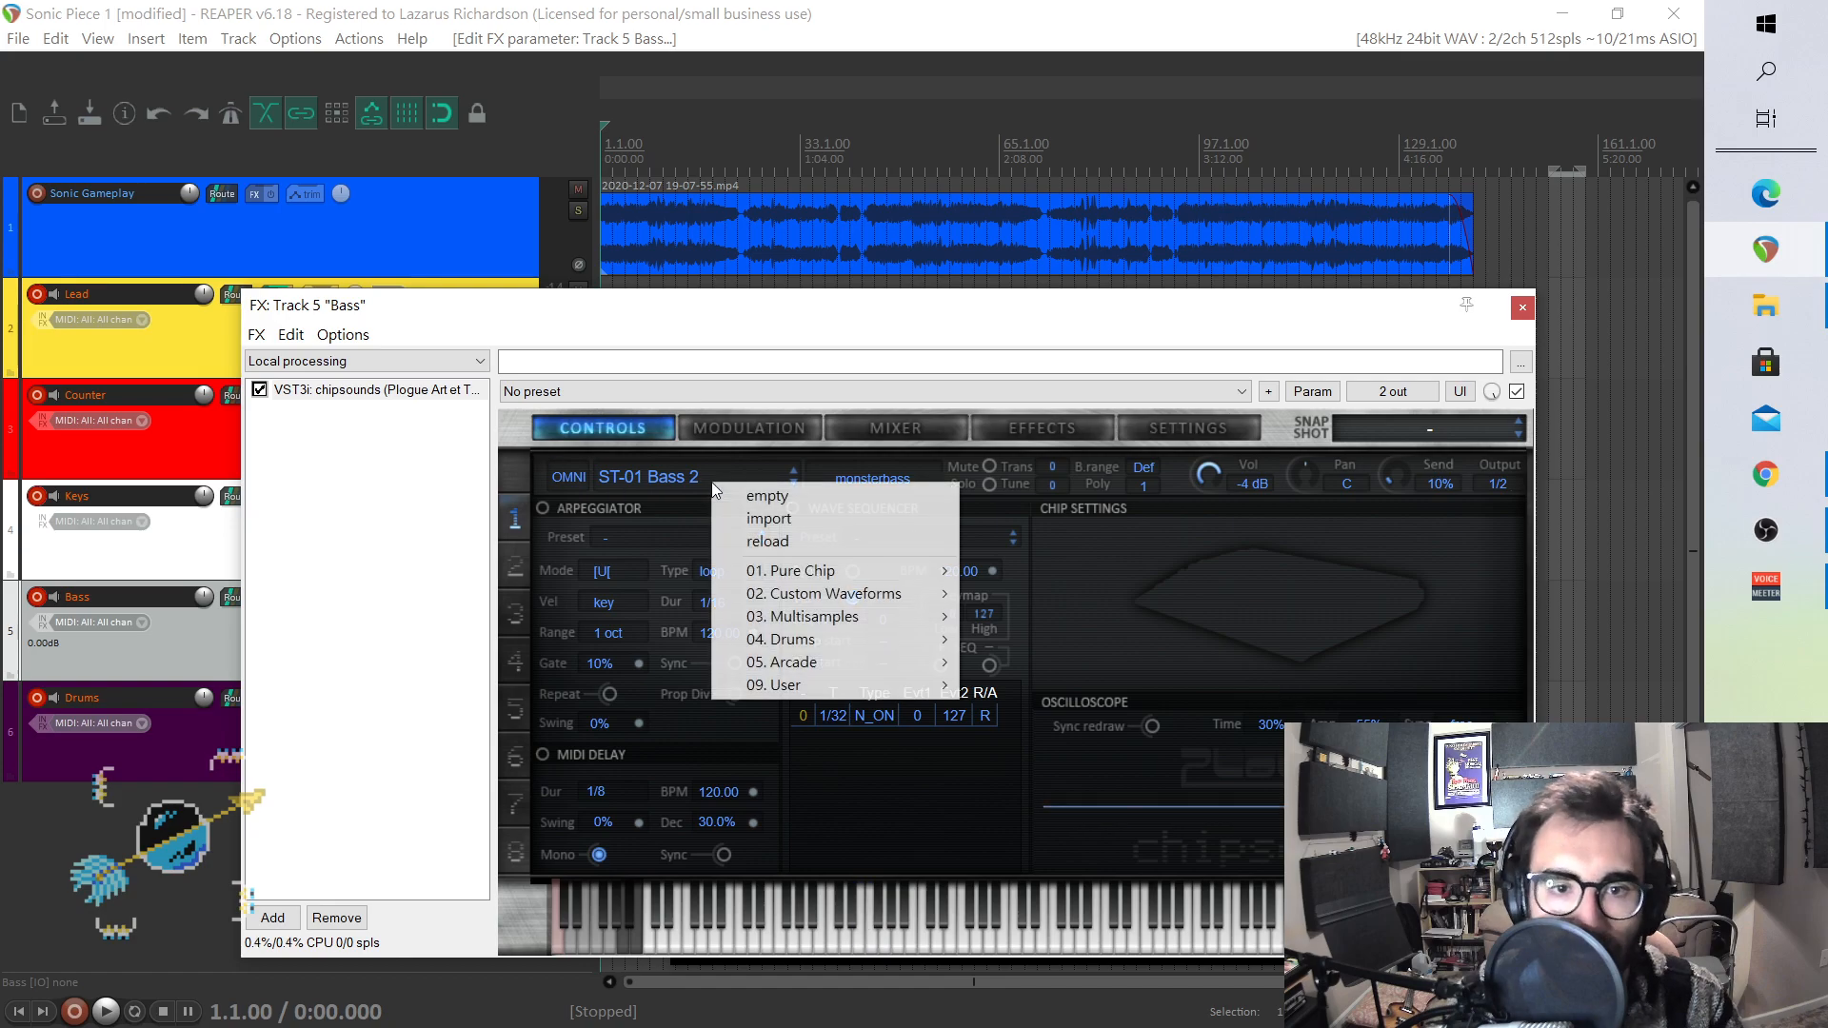
pyautogui.click(878, 472)
pyautogui.click(891, 497)
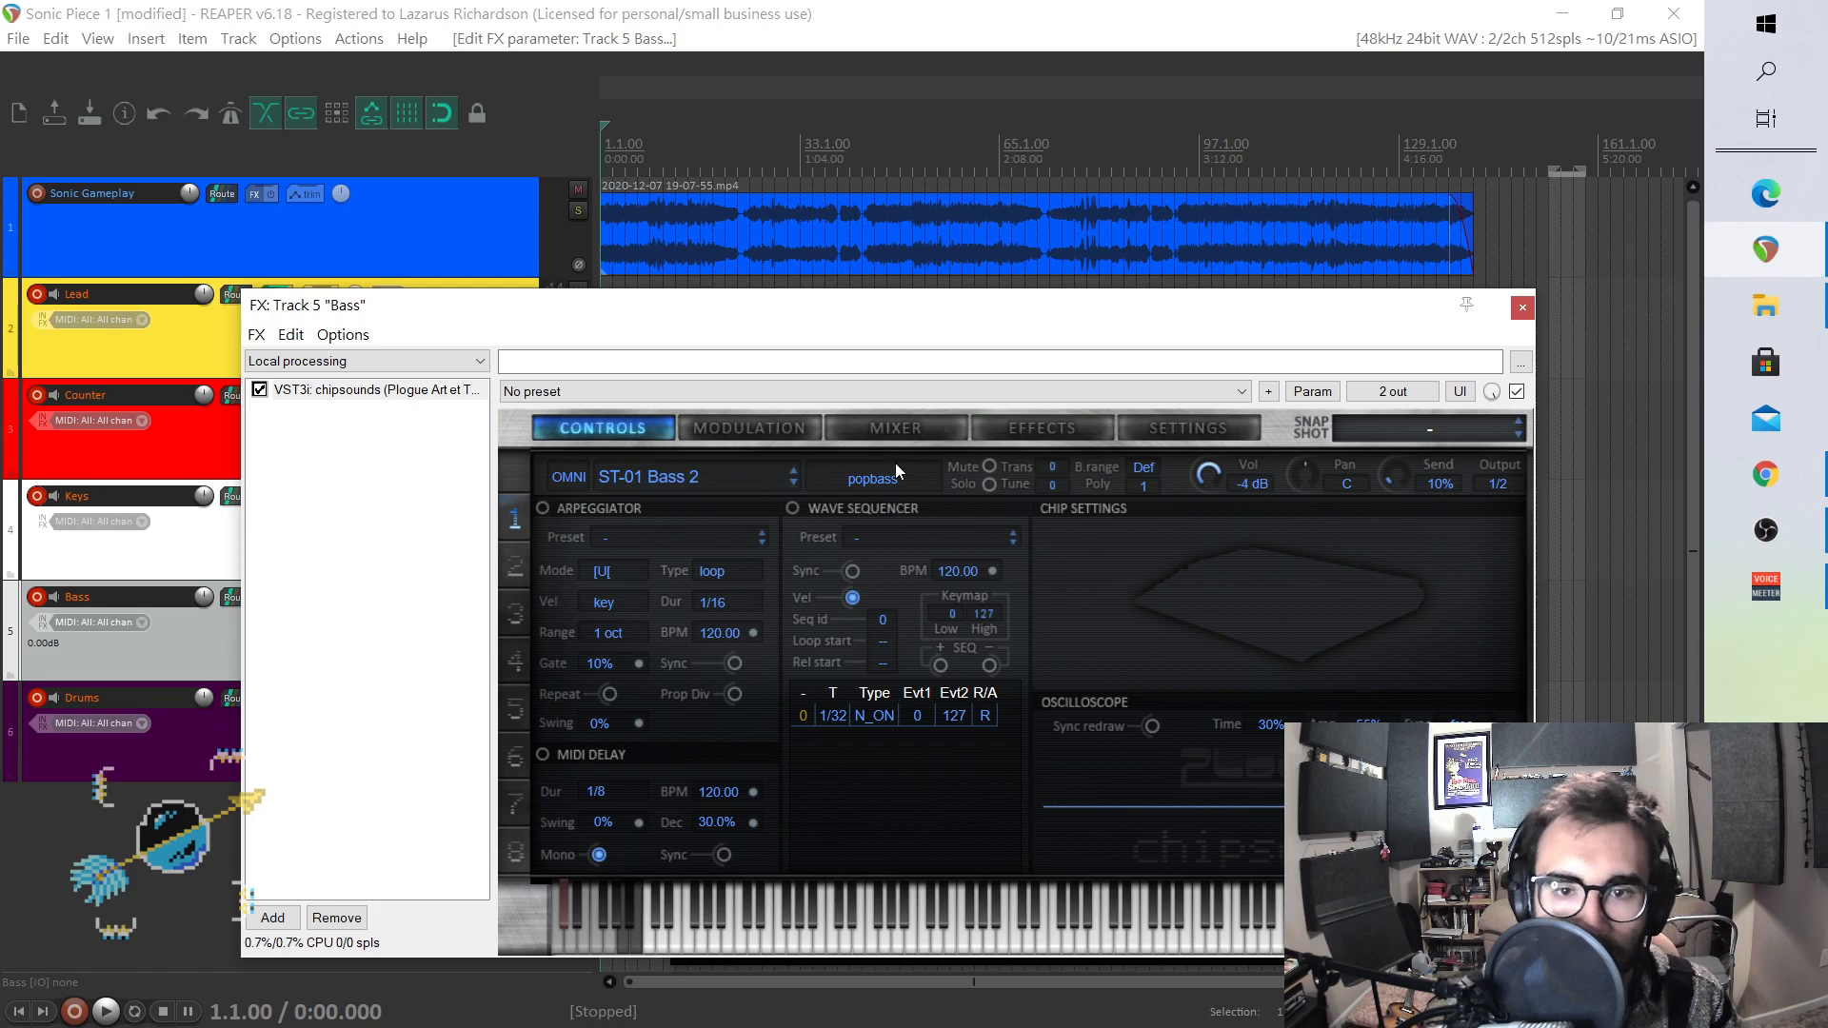
# - Audition the rubberbass, slapbass and monsterbass sounds of ST-01 Bass 2, playing notes on the plugin's keyboard
pyautogui.click(895, 467)
pyautogui.click(905, 522)
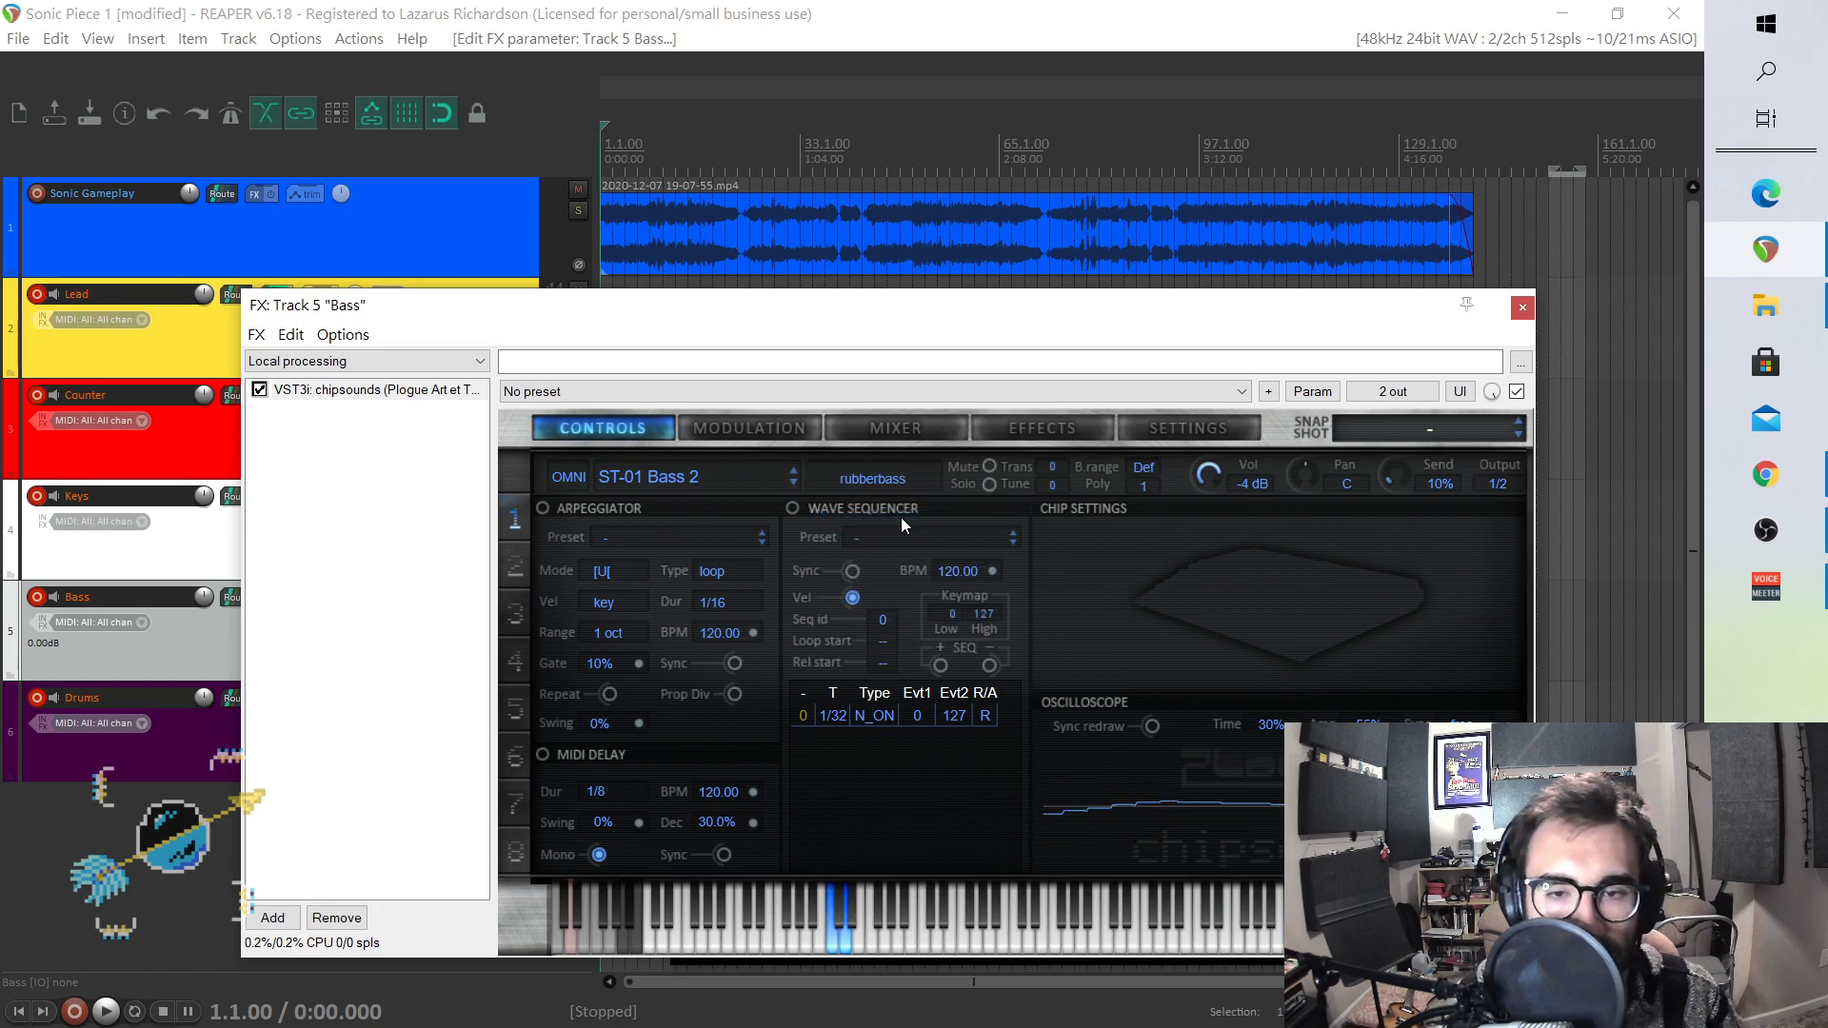
pyautogui.click(895, 480)
pyautogui.click(893, 546)
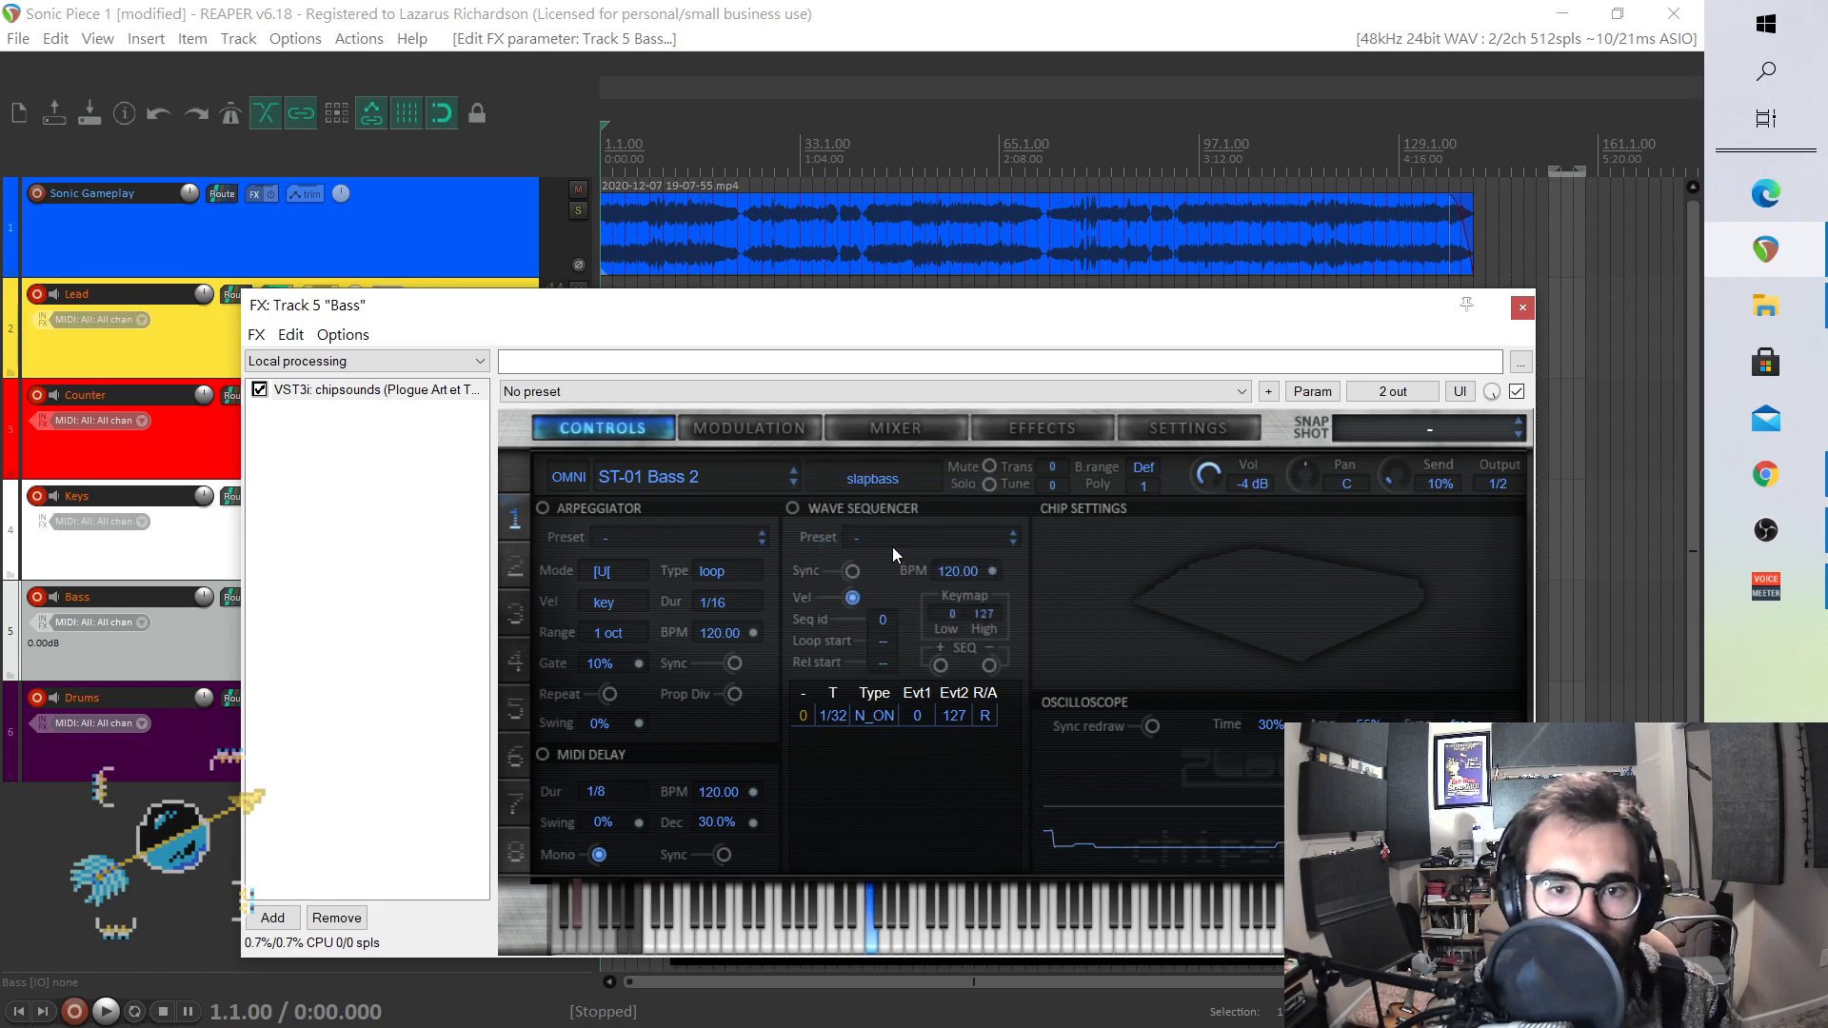
pyautogui.click(877, 480)
pyautogui.click(883, 482)
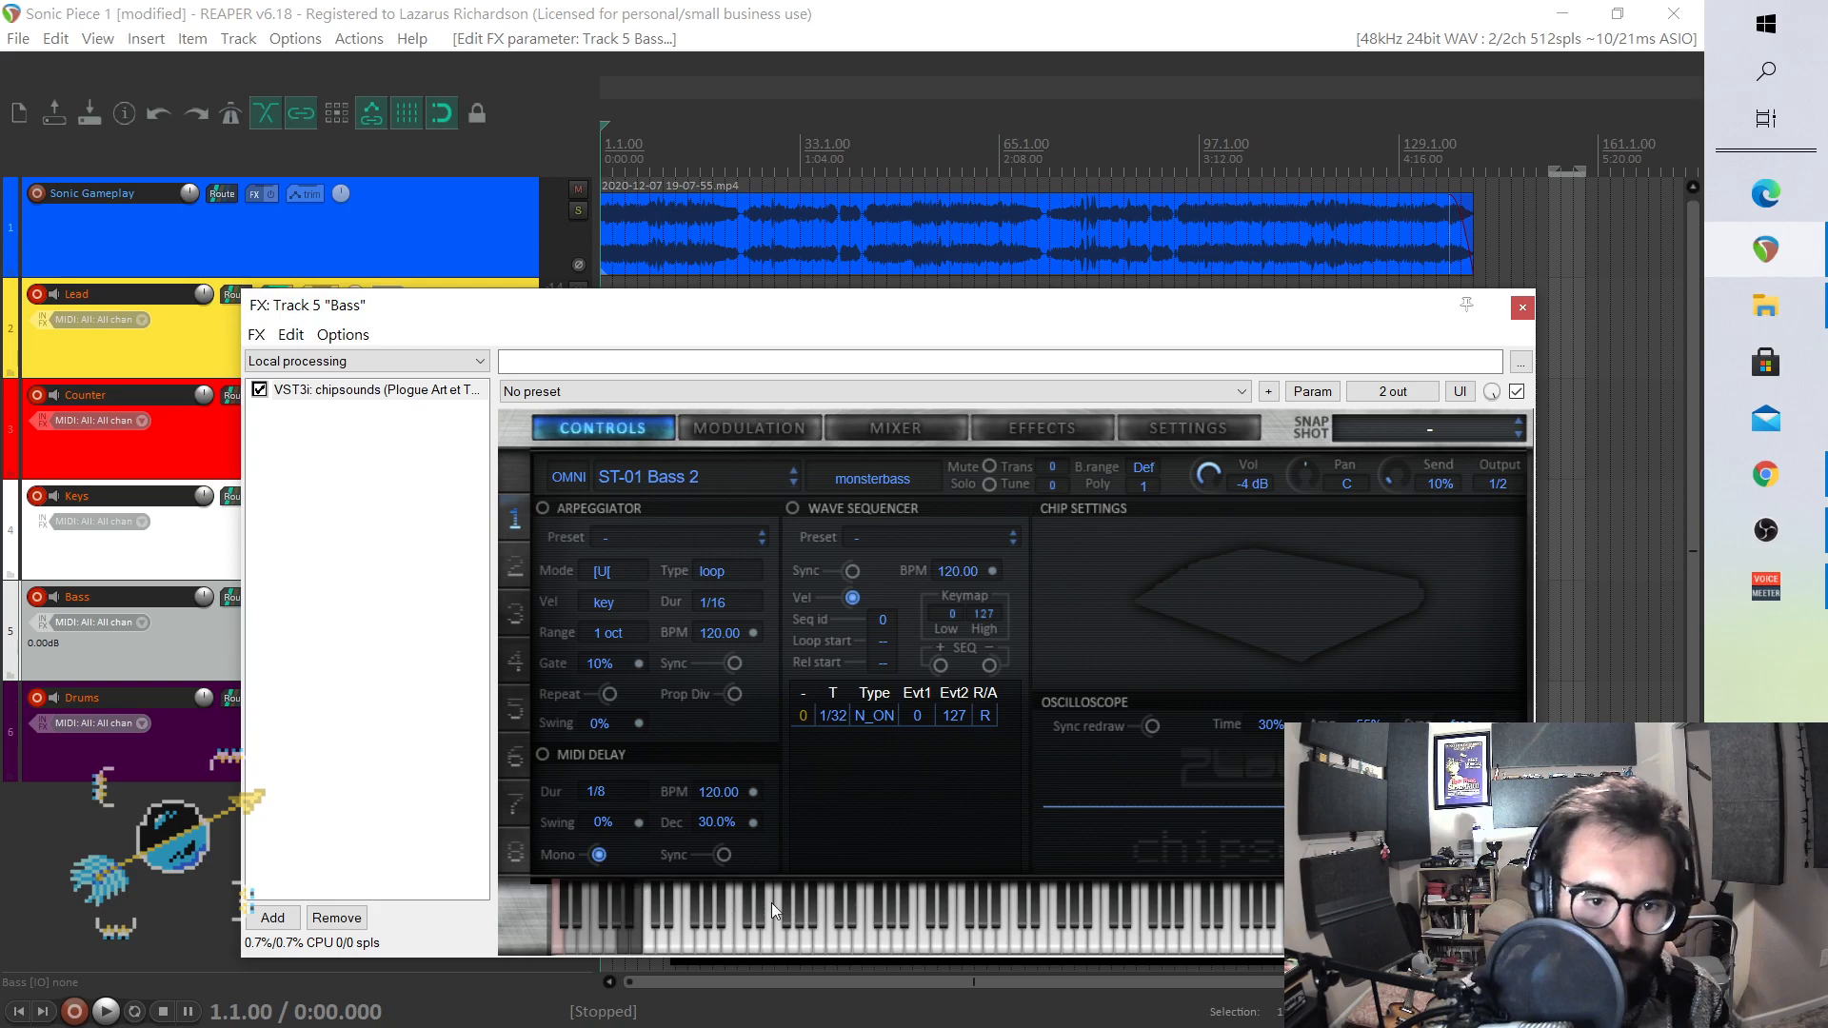
pyautogui.click(741, 934)
pyautogui.click(1030, 928)
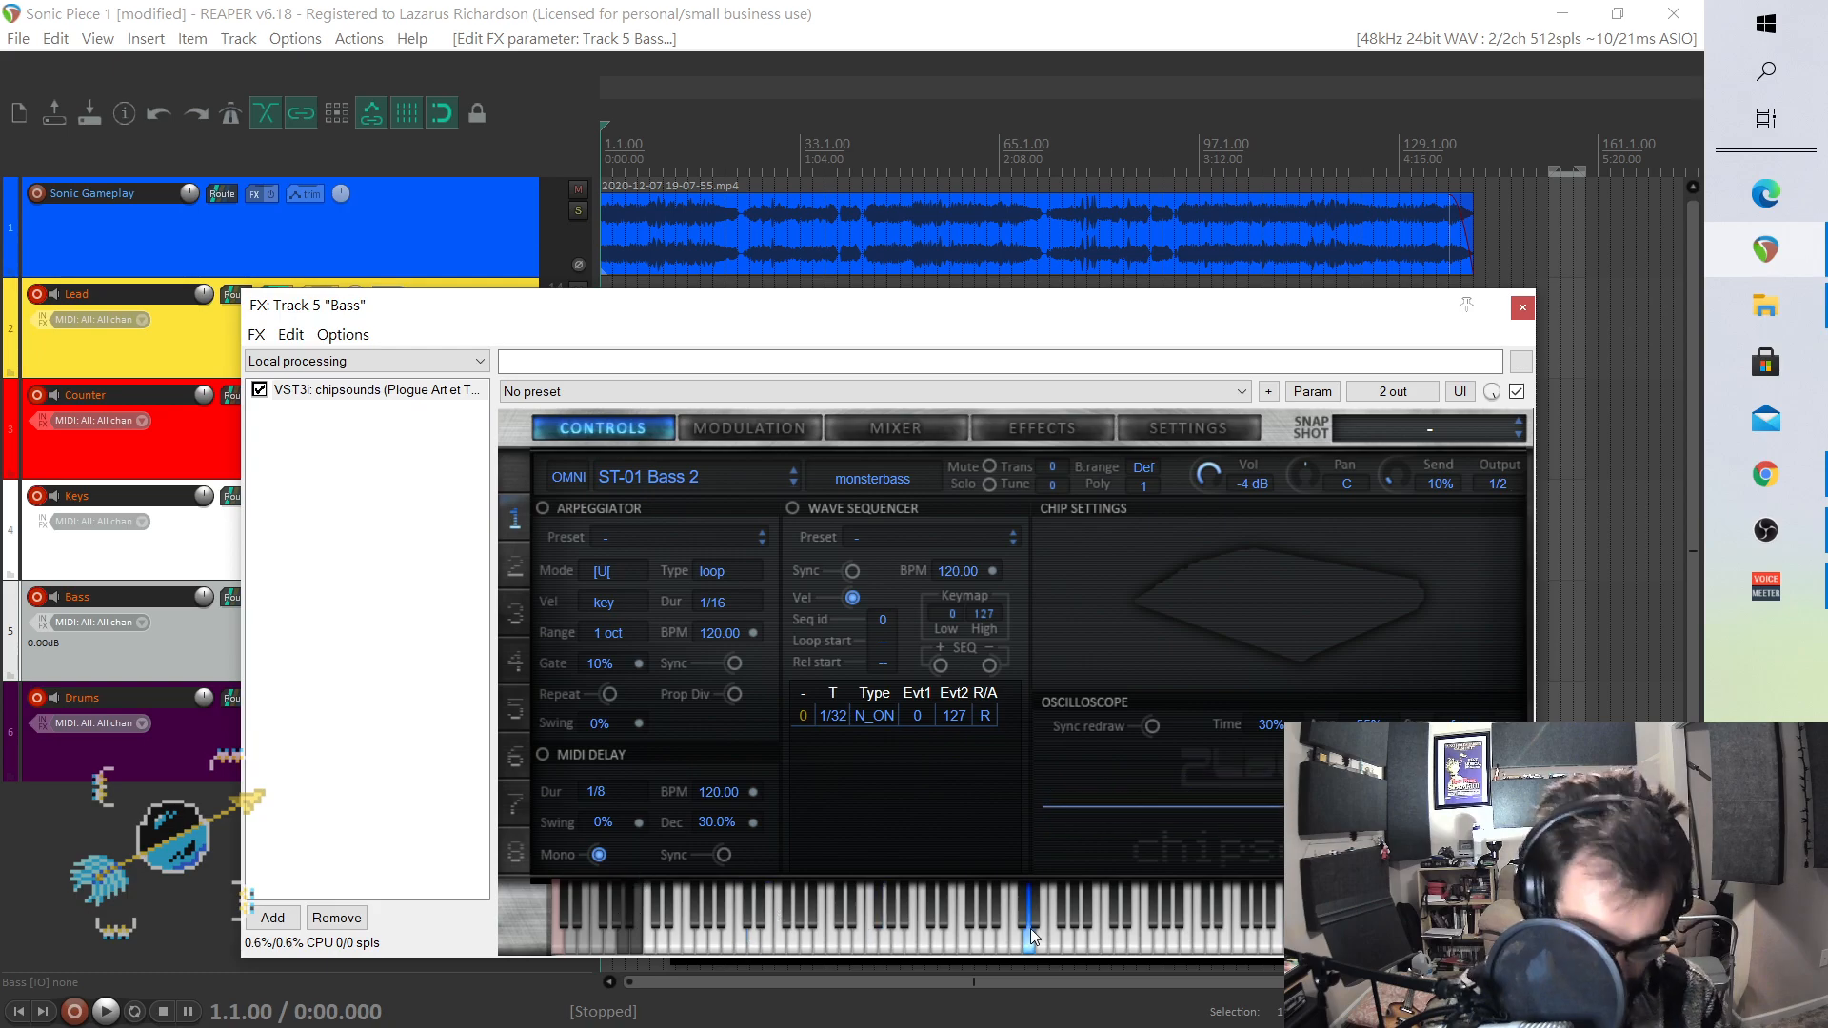
# - Look through the Pure Chip sources, load D65010G031 in the Bass track's chipsounds and audition it
pyautogui.click(672, 477)
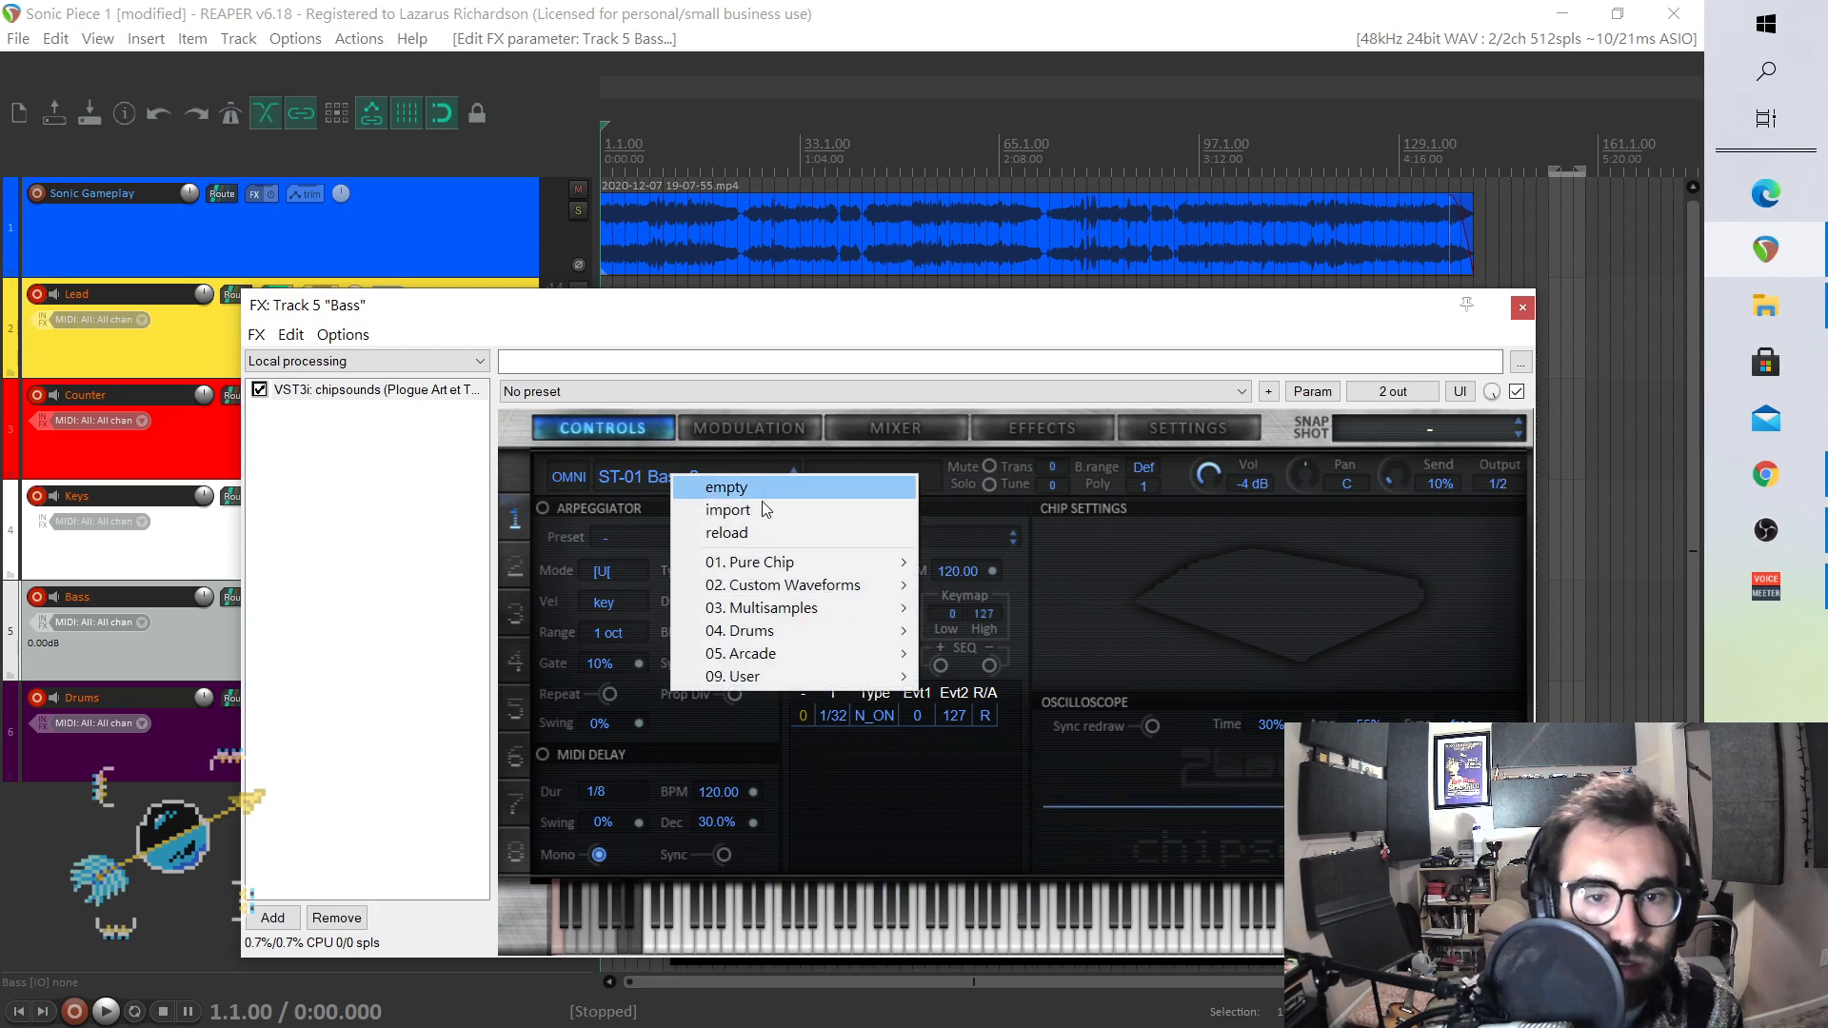
pyautogui.moveTo(800, 564)
pyautogui.moveTo(1038, 563)
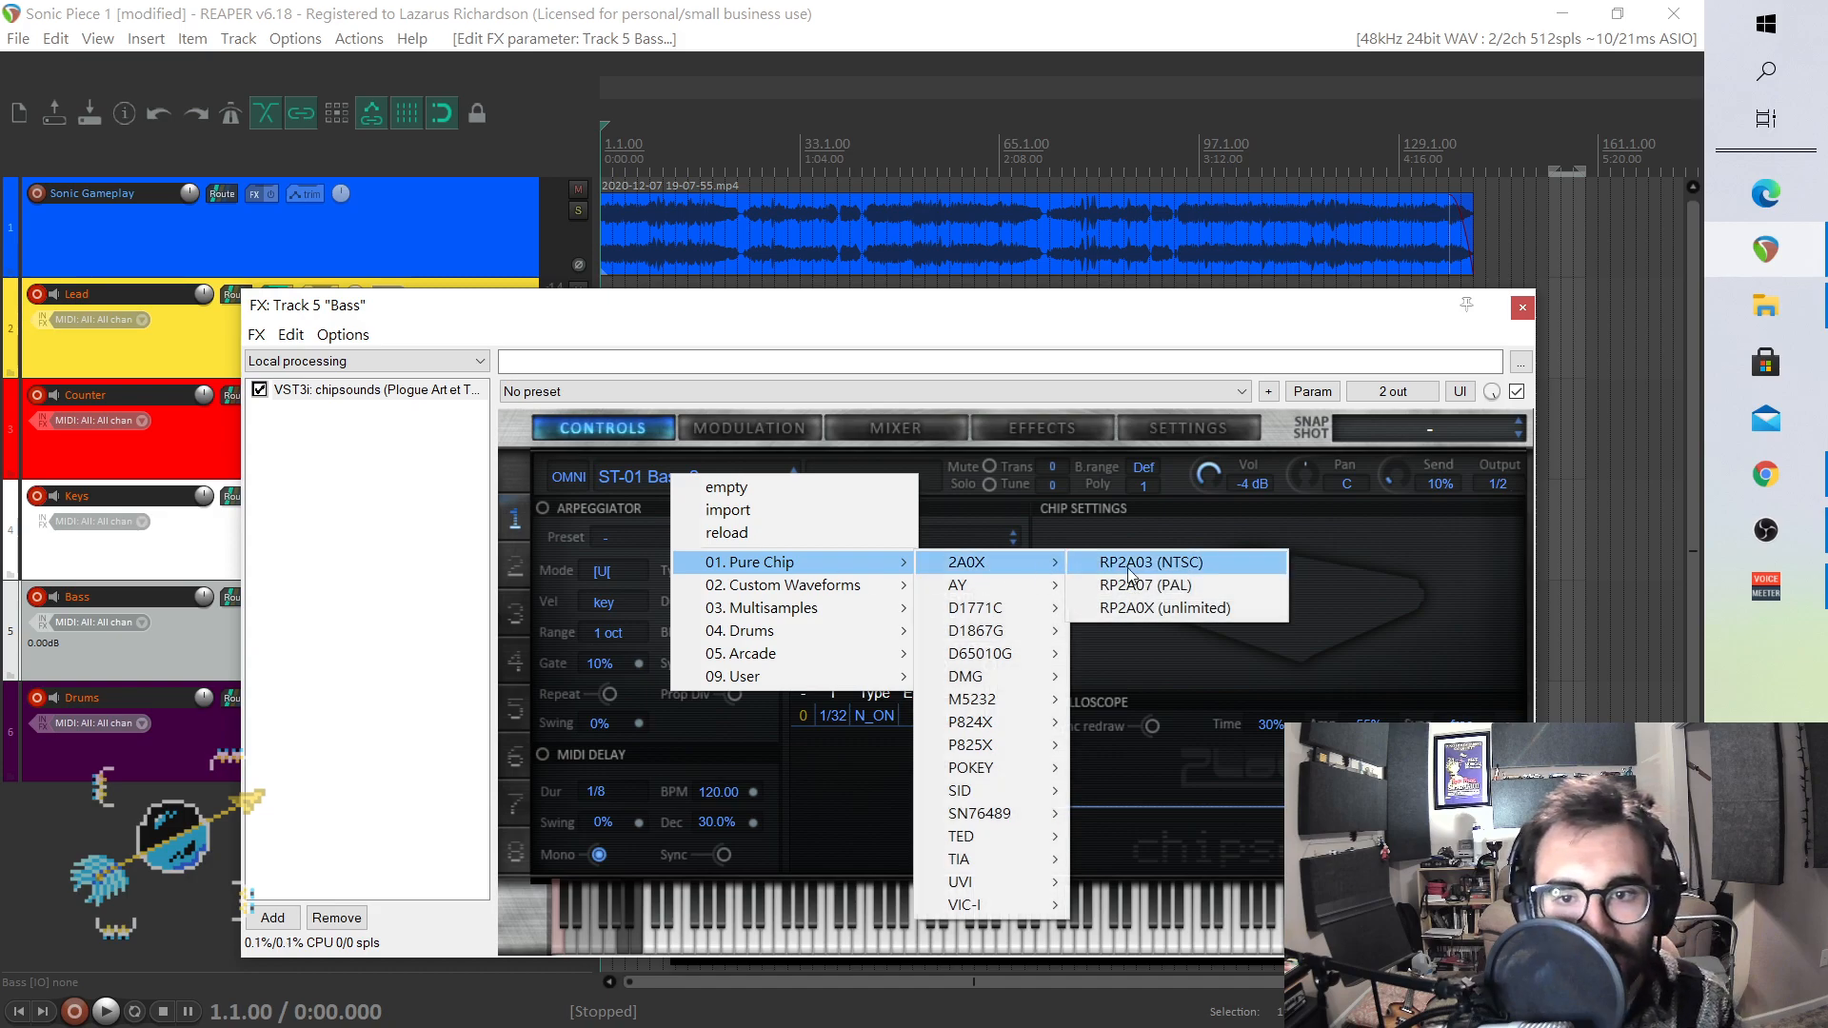
pyautogui.moveTo(984, 792)
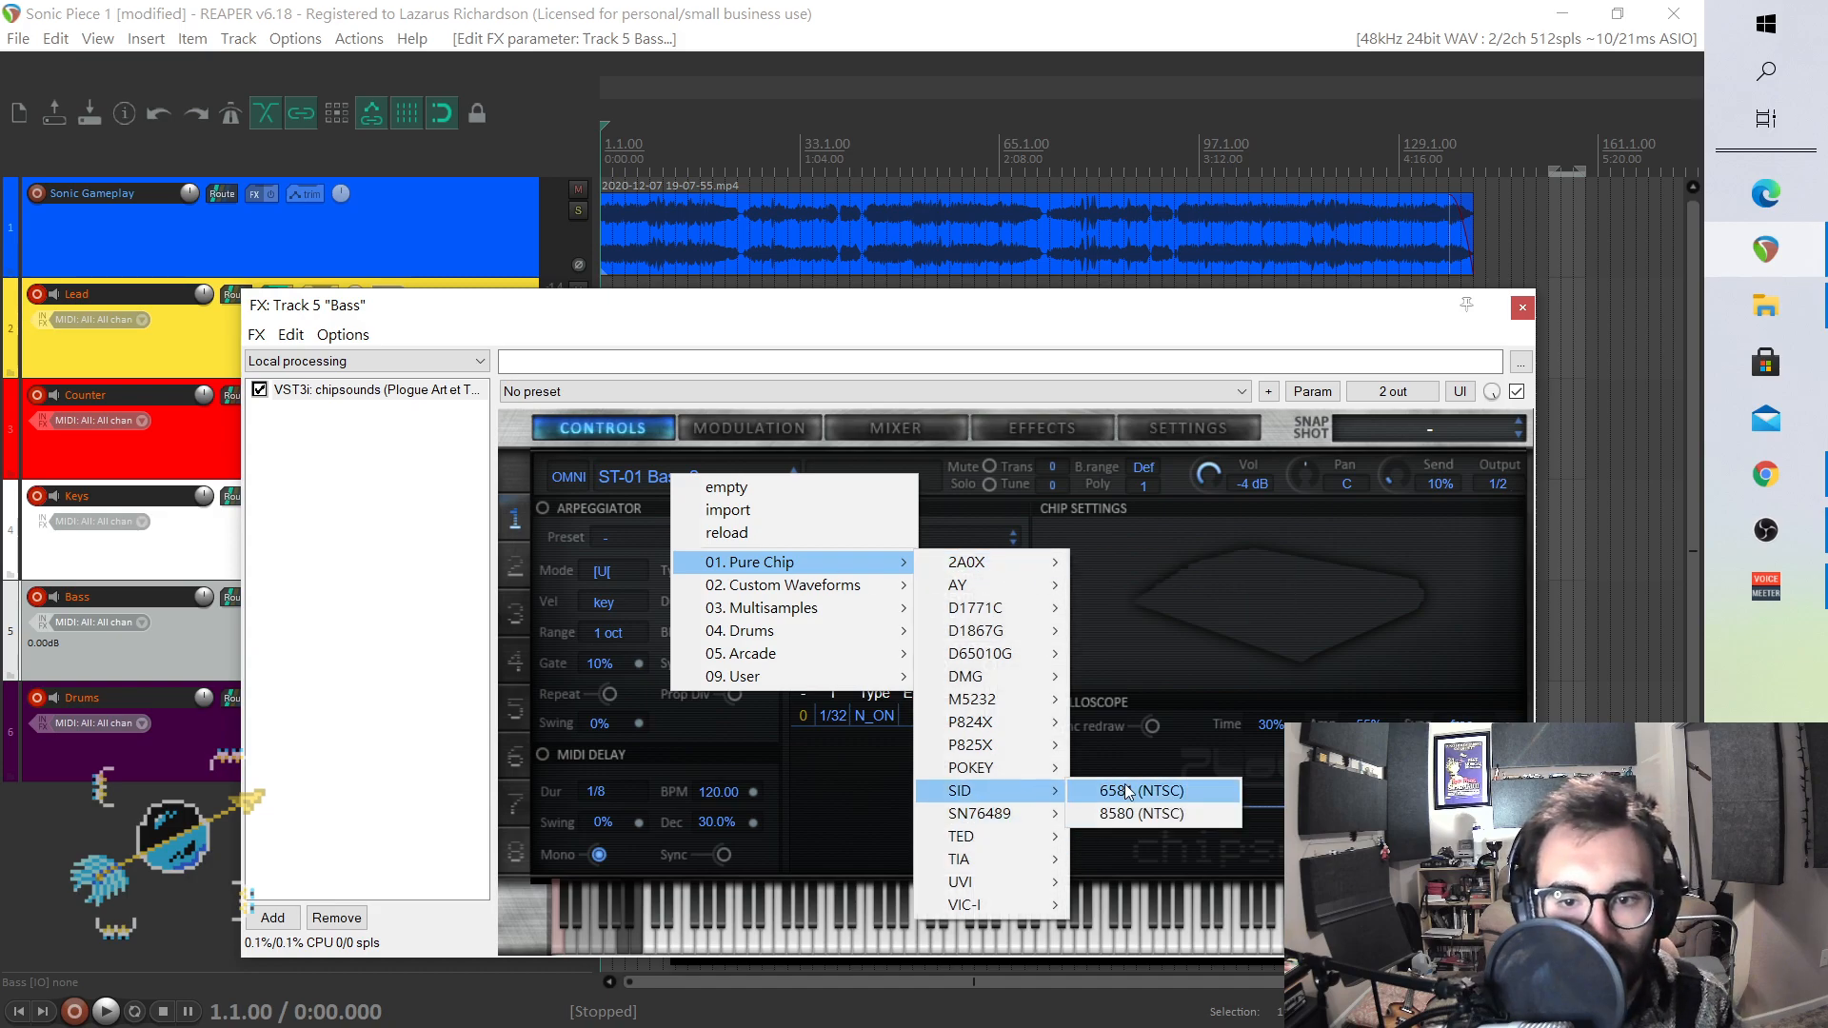
pyautogui.moveTo(1020, 860)
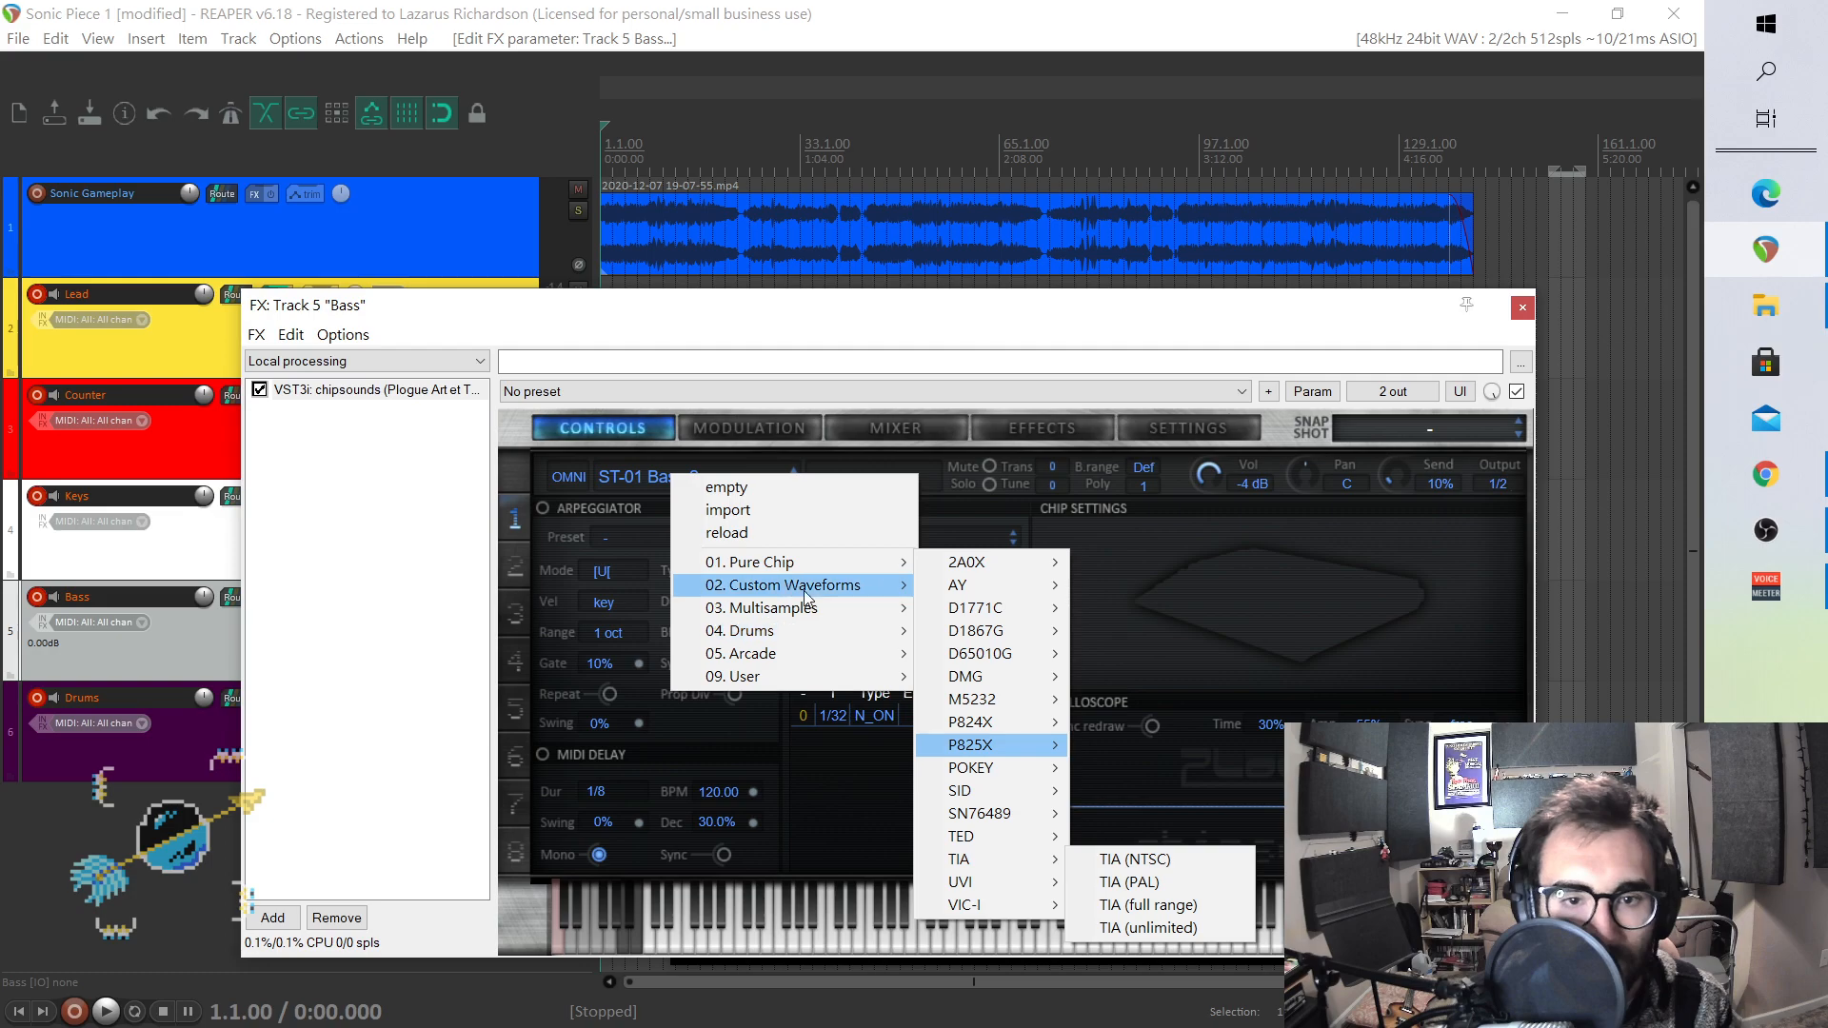
pyautogui.moveTo(981, 653)
pyautogui.click(1134, 655)
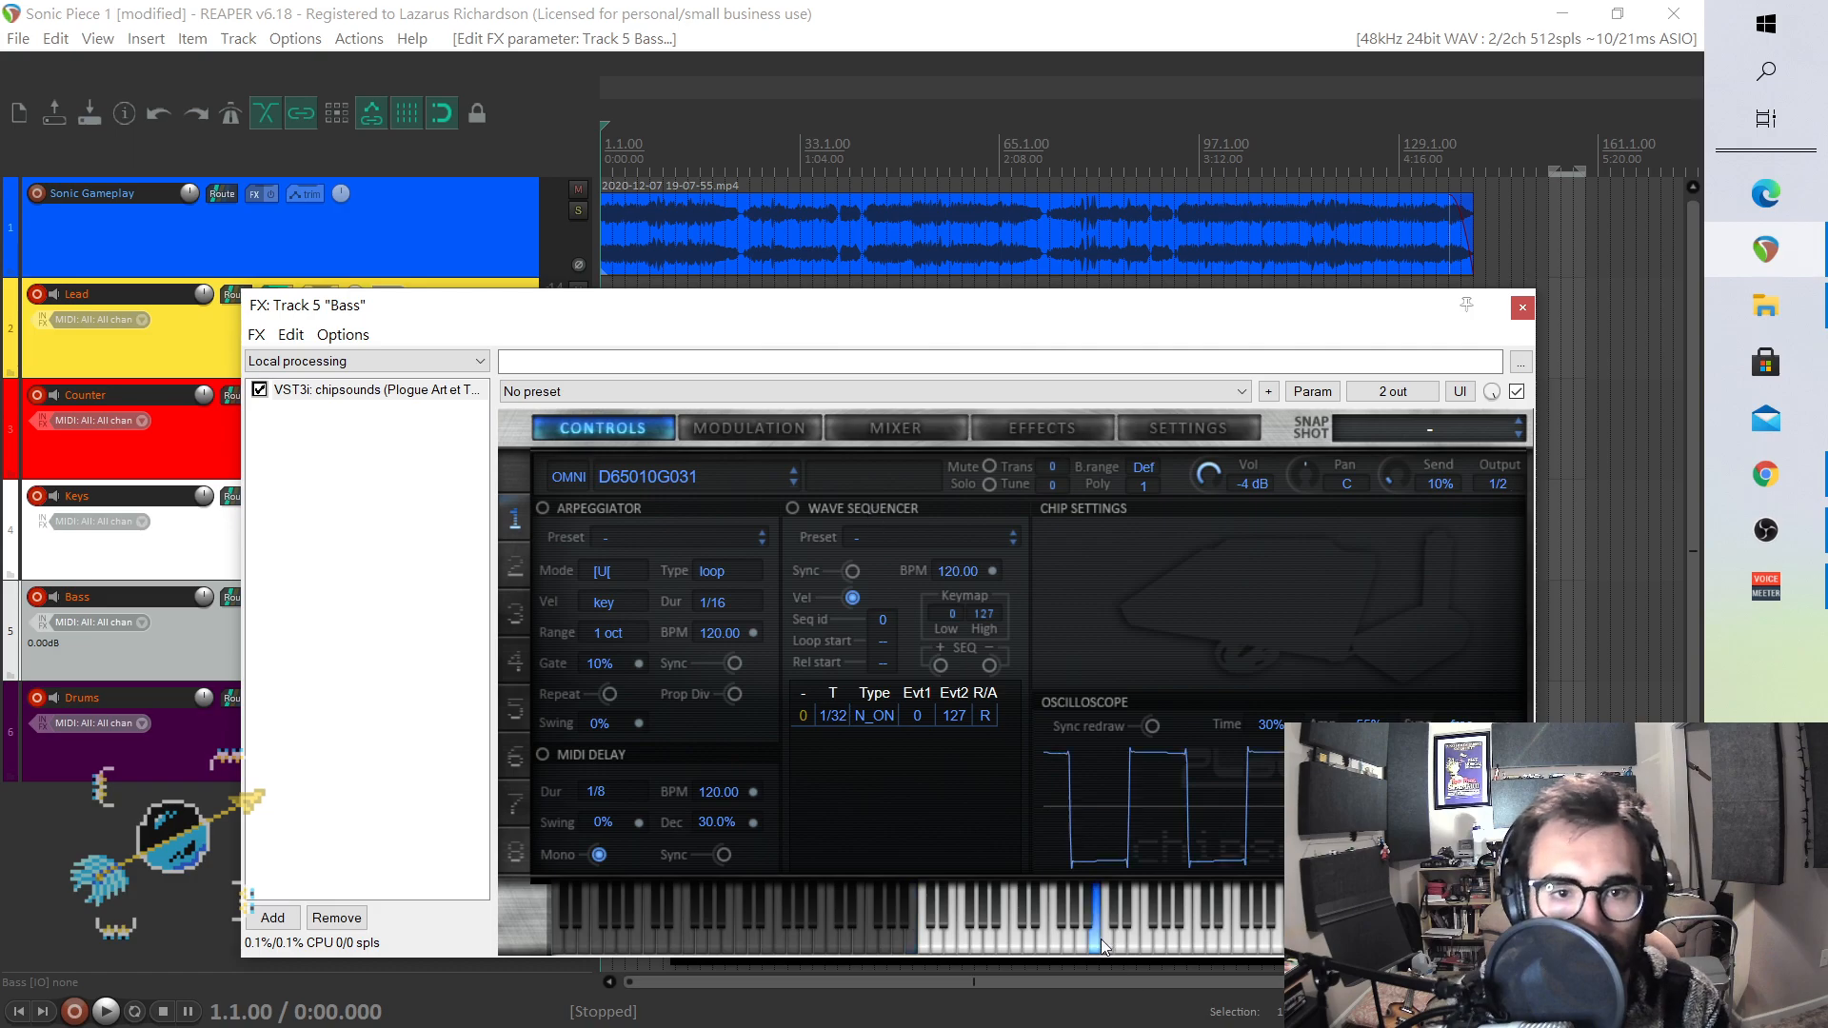
# - Disarm recording on the Drums, Keys, Counter and Lead tracks, leaving only the Bass track armed
pyautogui.moveTo(506, 317); pyautogui.dragTo(788, 316)
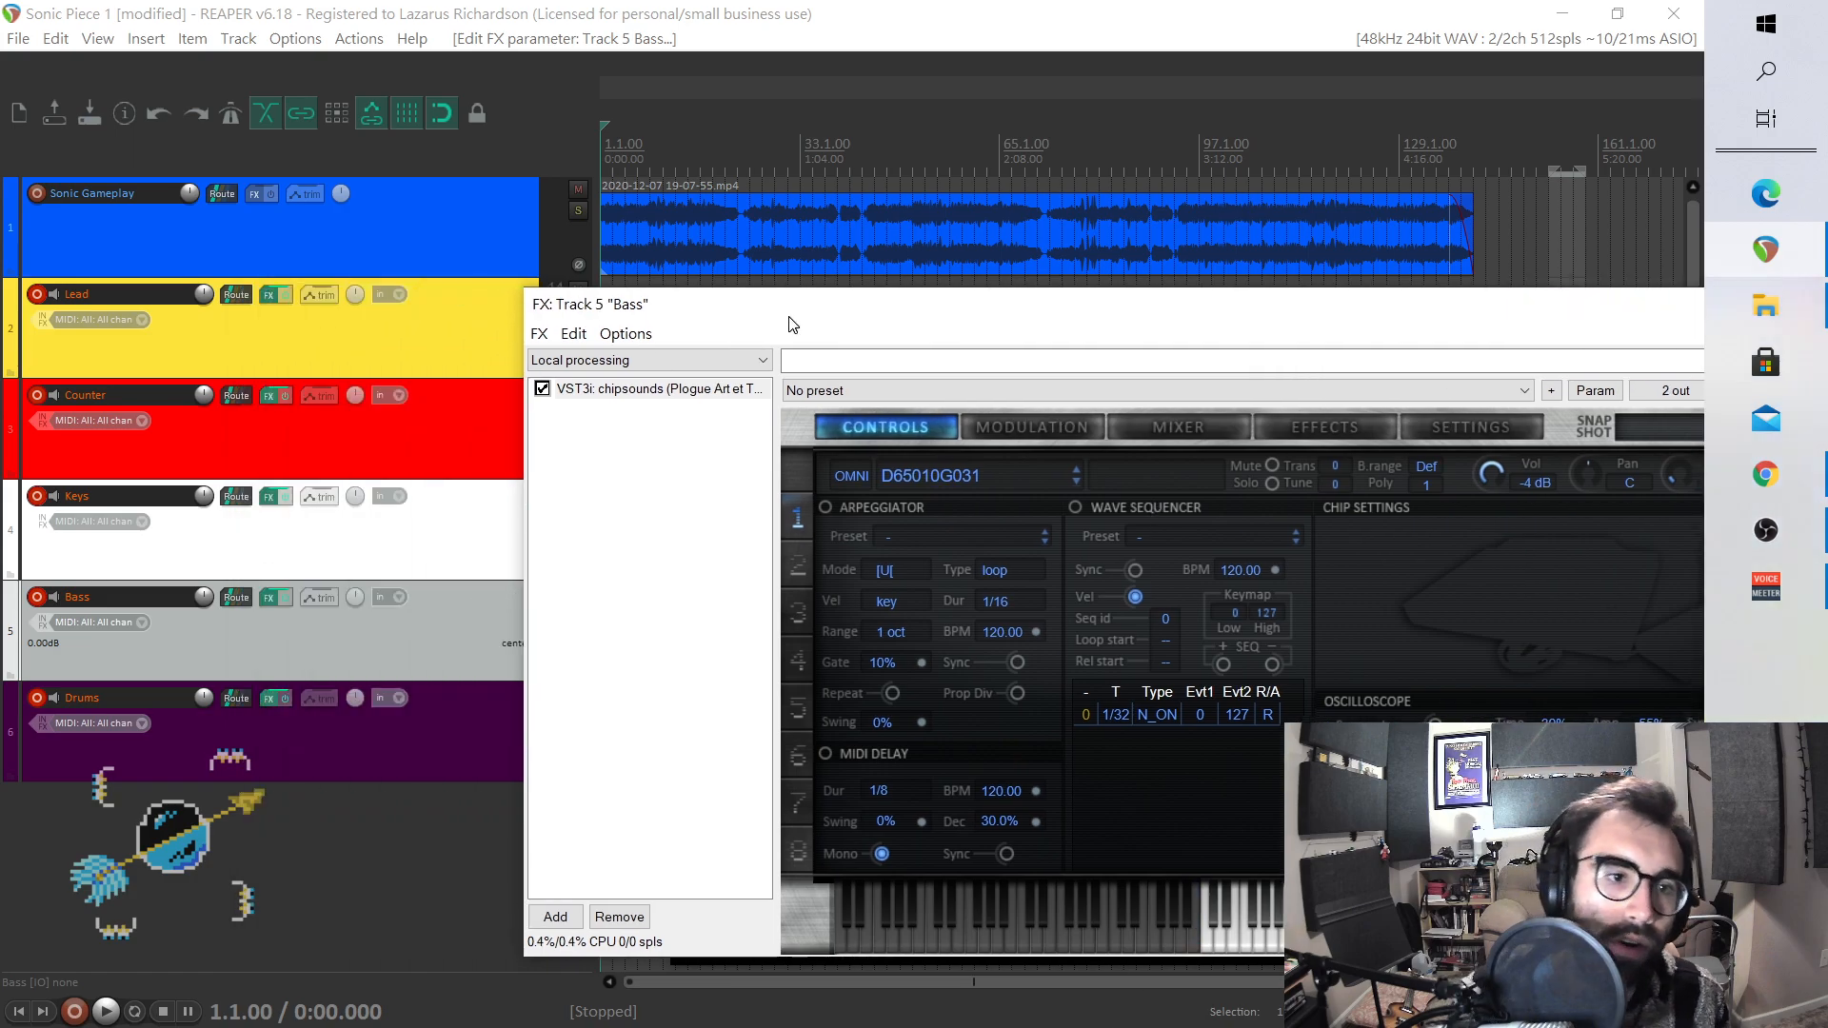
pyautogui.click(37, 698)
pyautogui.click(37, 496)
pyautogui.click(36, 395)
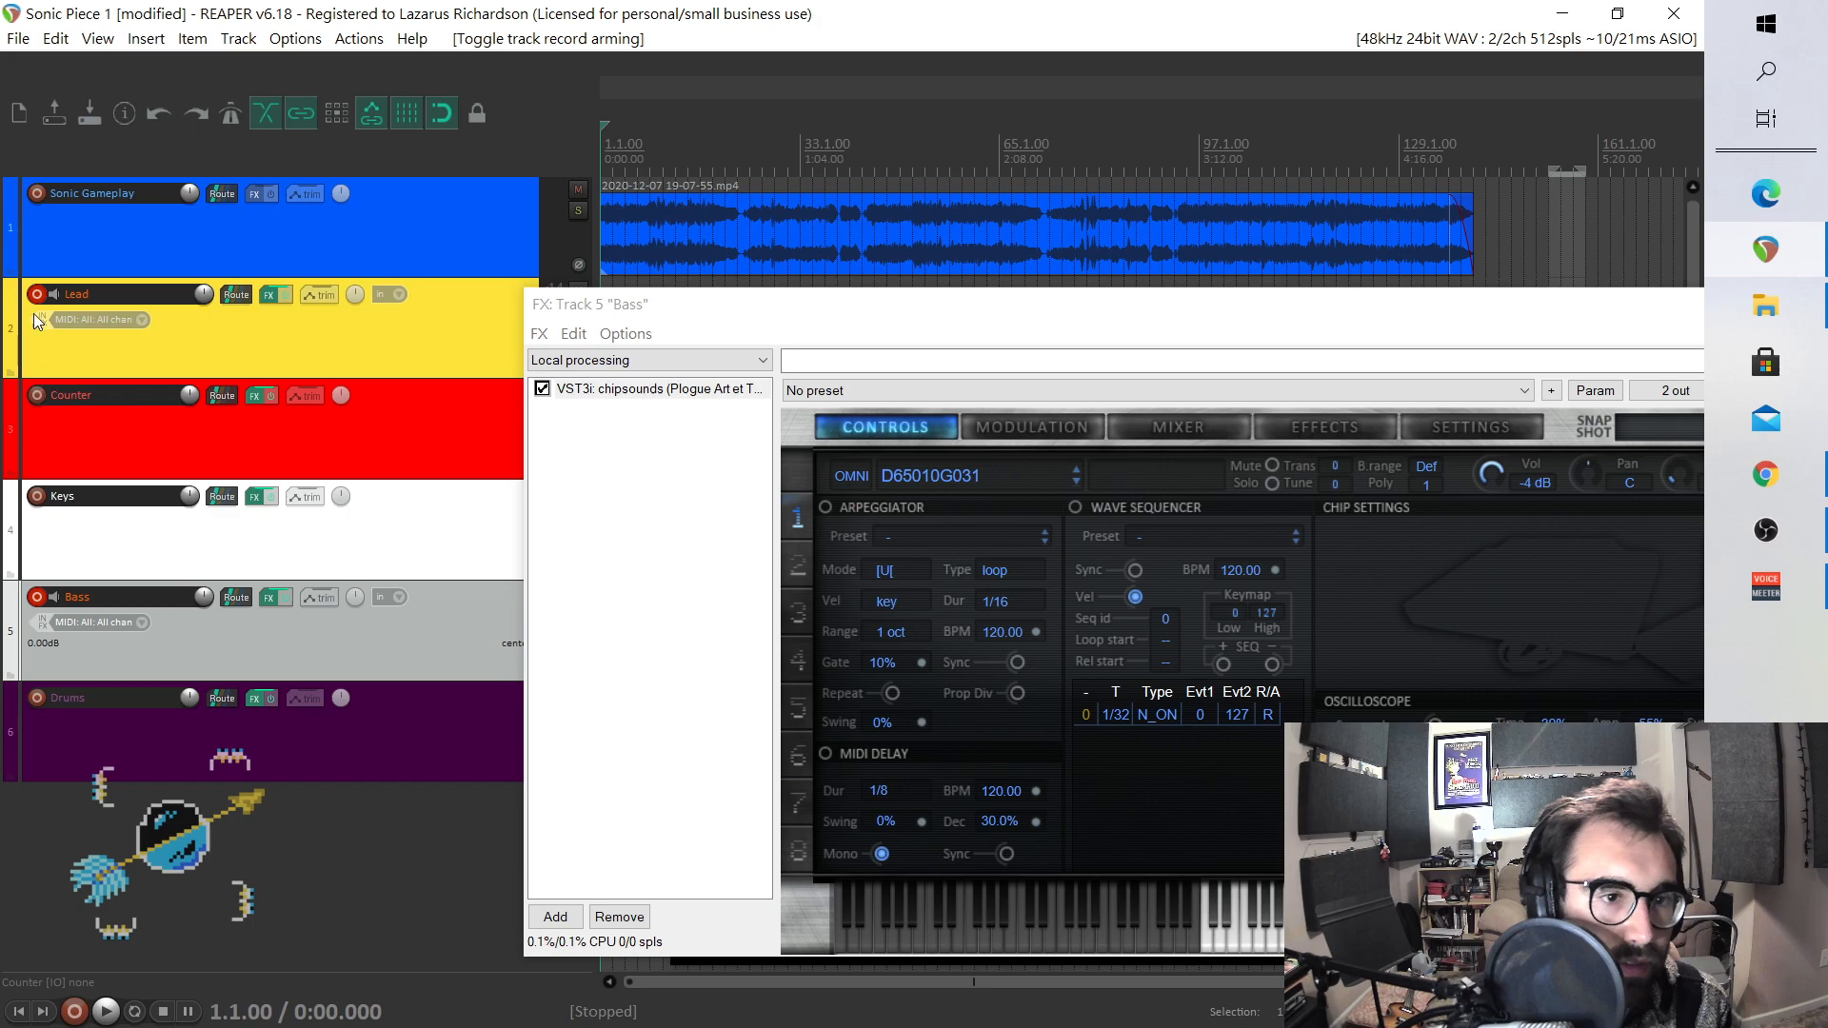
pyautogui.click(36, 295)
pyautogui.moveTo(881, 302); pyautogui.dragTo(531, 263)
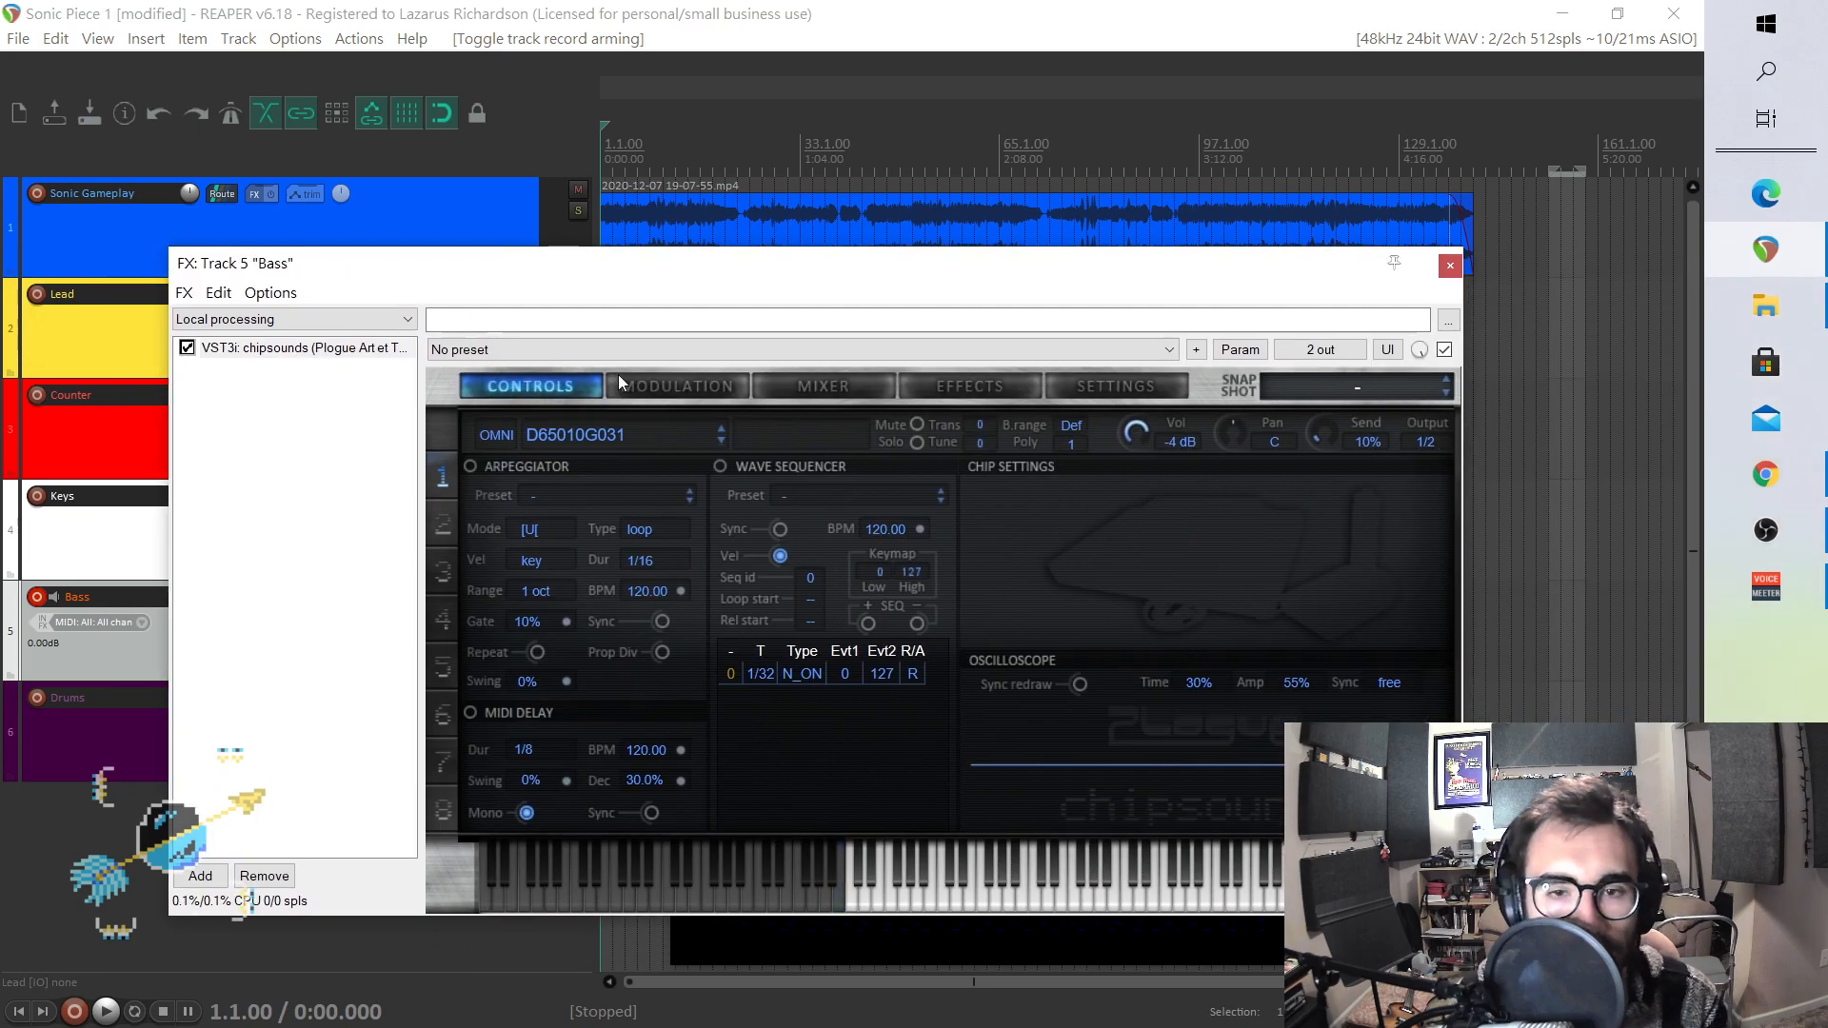
# - Load the ST-01 Bass 1 multisample in the Bass track's chipsounds in place of D65010G031
pyautogui.click(686, 430)
pyautogui.moveTo(810, 596)
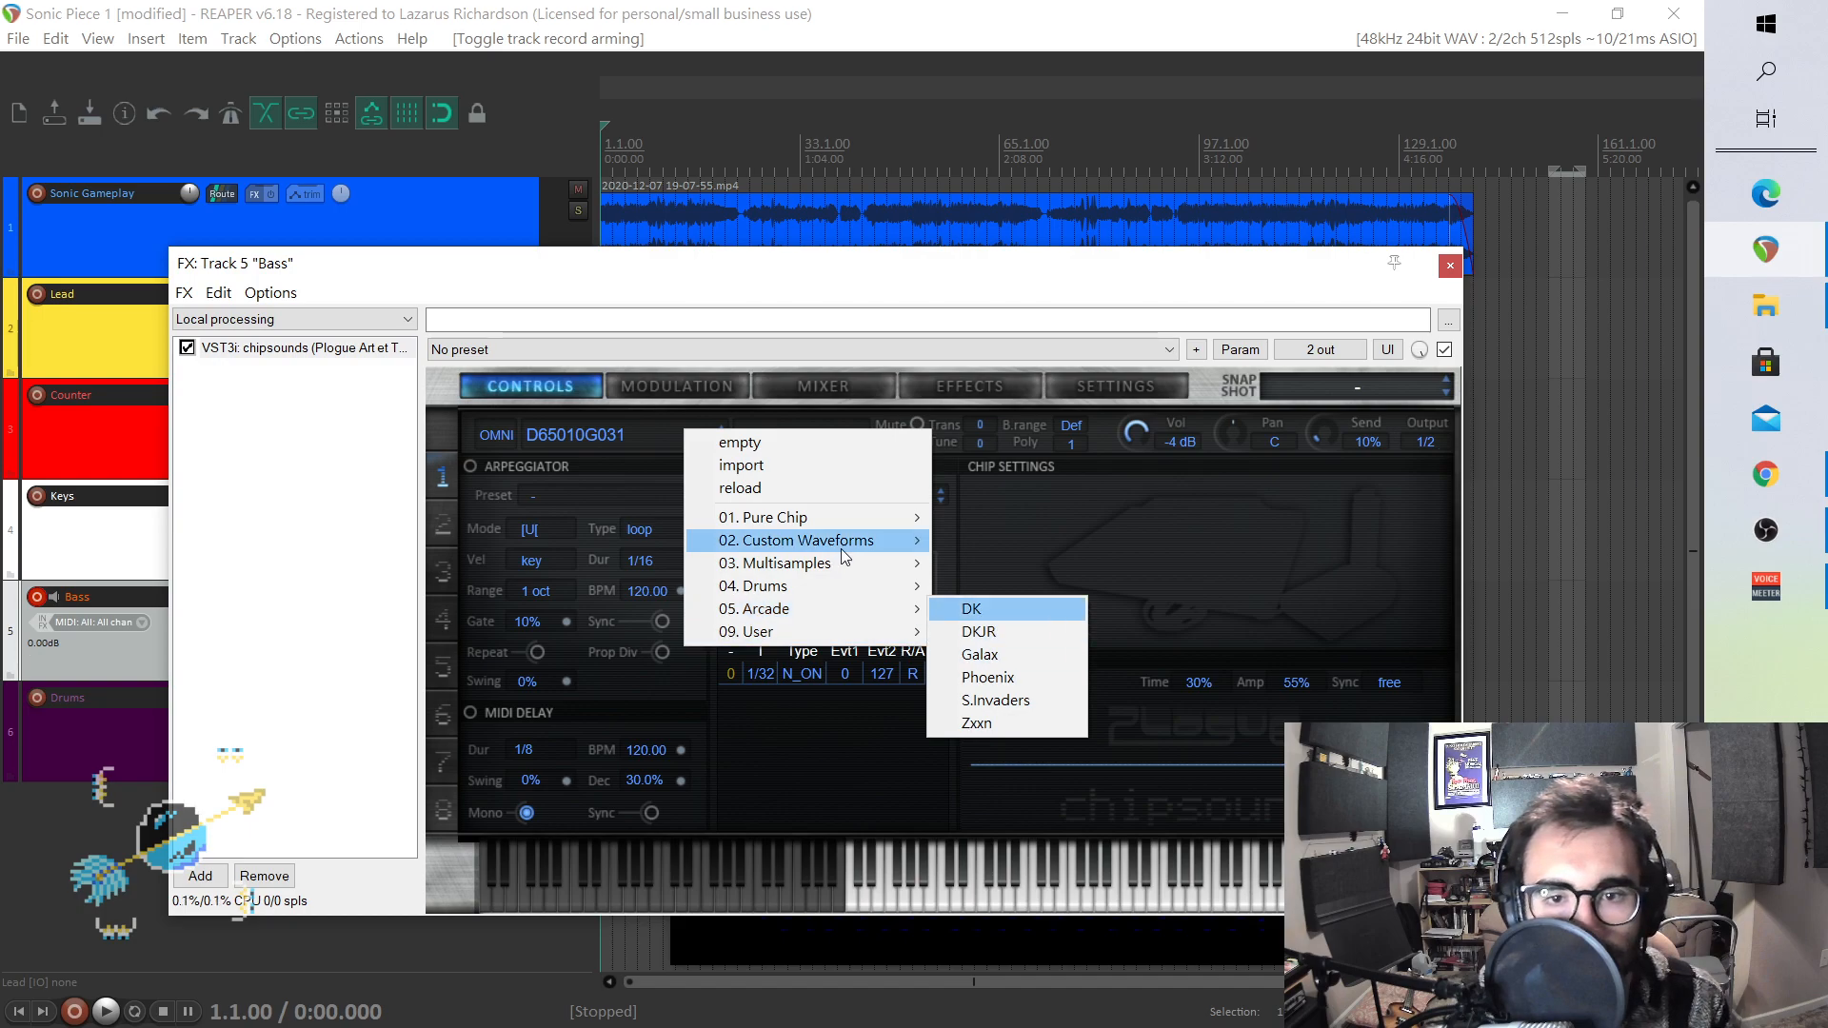
pyautogui.moveTo(848, 564)
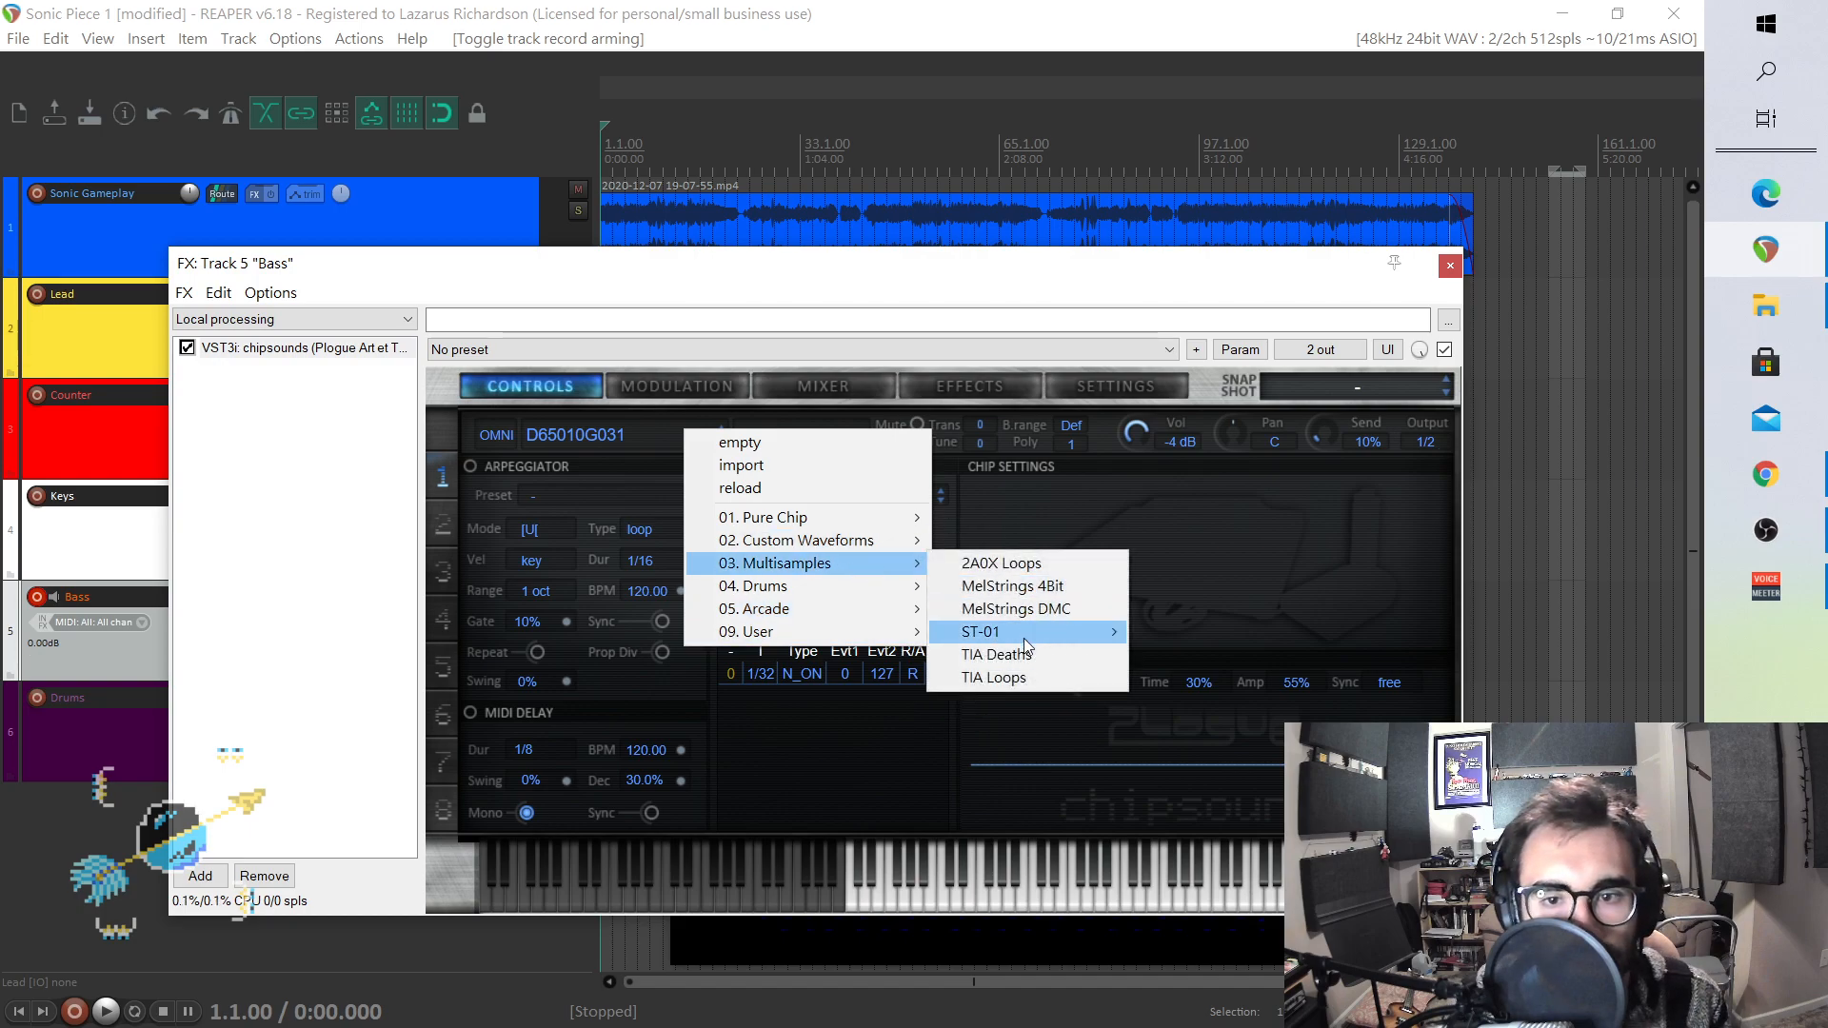
pyautogui.moveTo(1026, 636)
pyautogui.click(1201, 633)
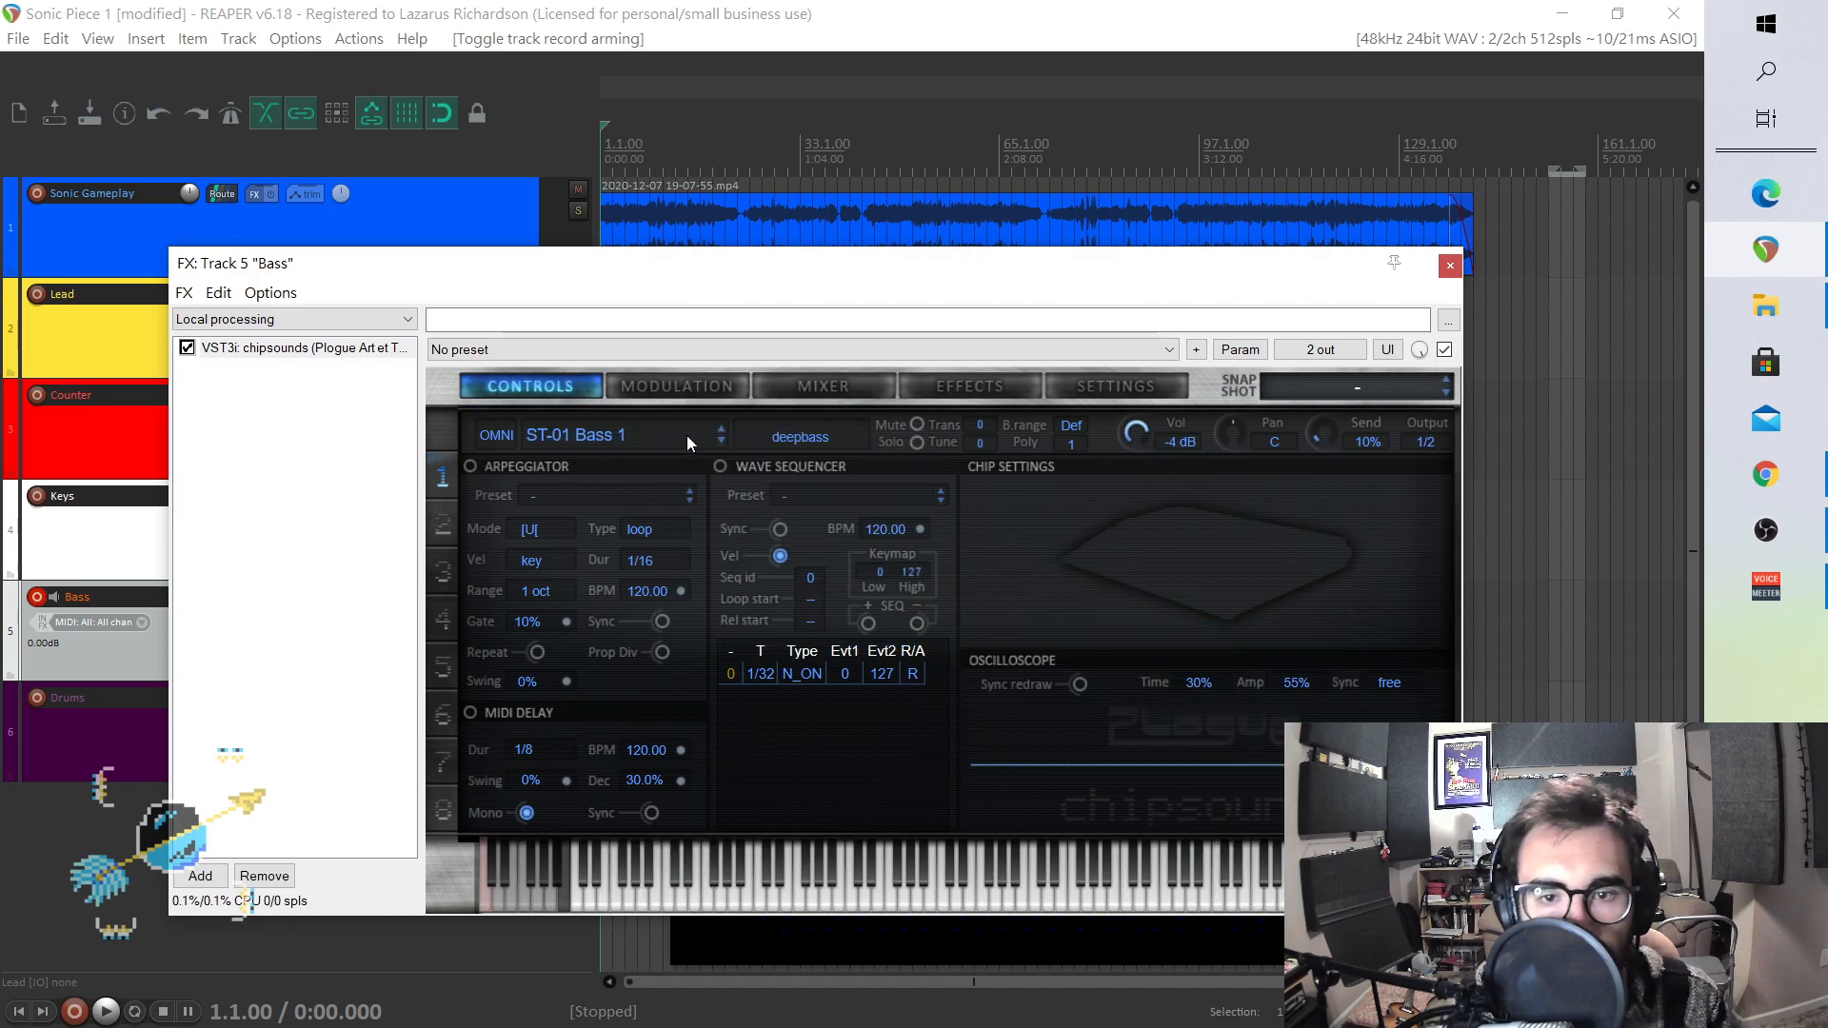
# - Try the digdug sound of ST-01 Bass 1, return to deepbass and audition it
pyautogui.click(805, 437)
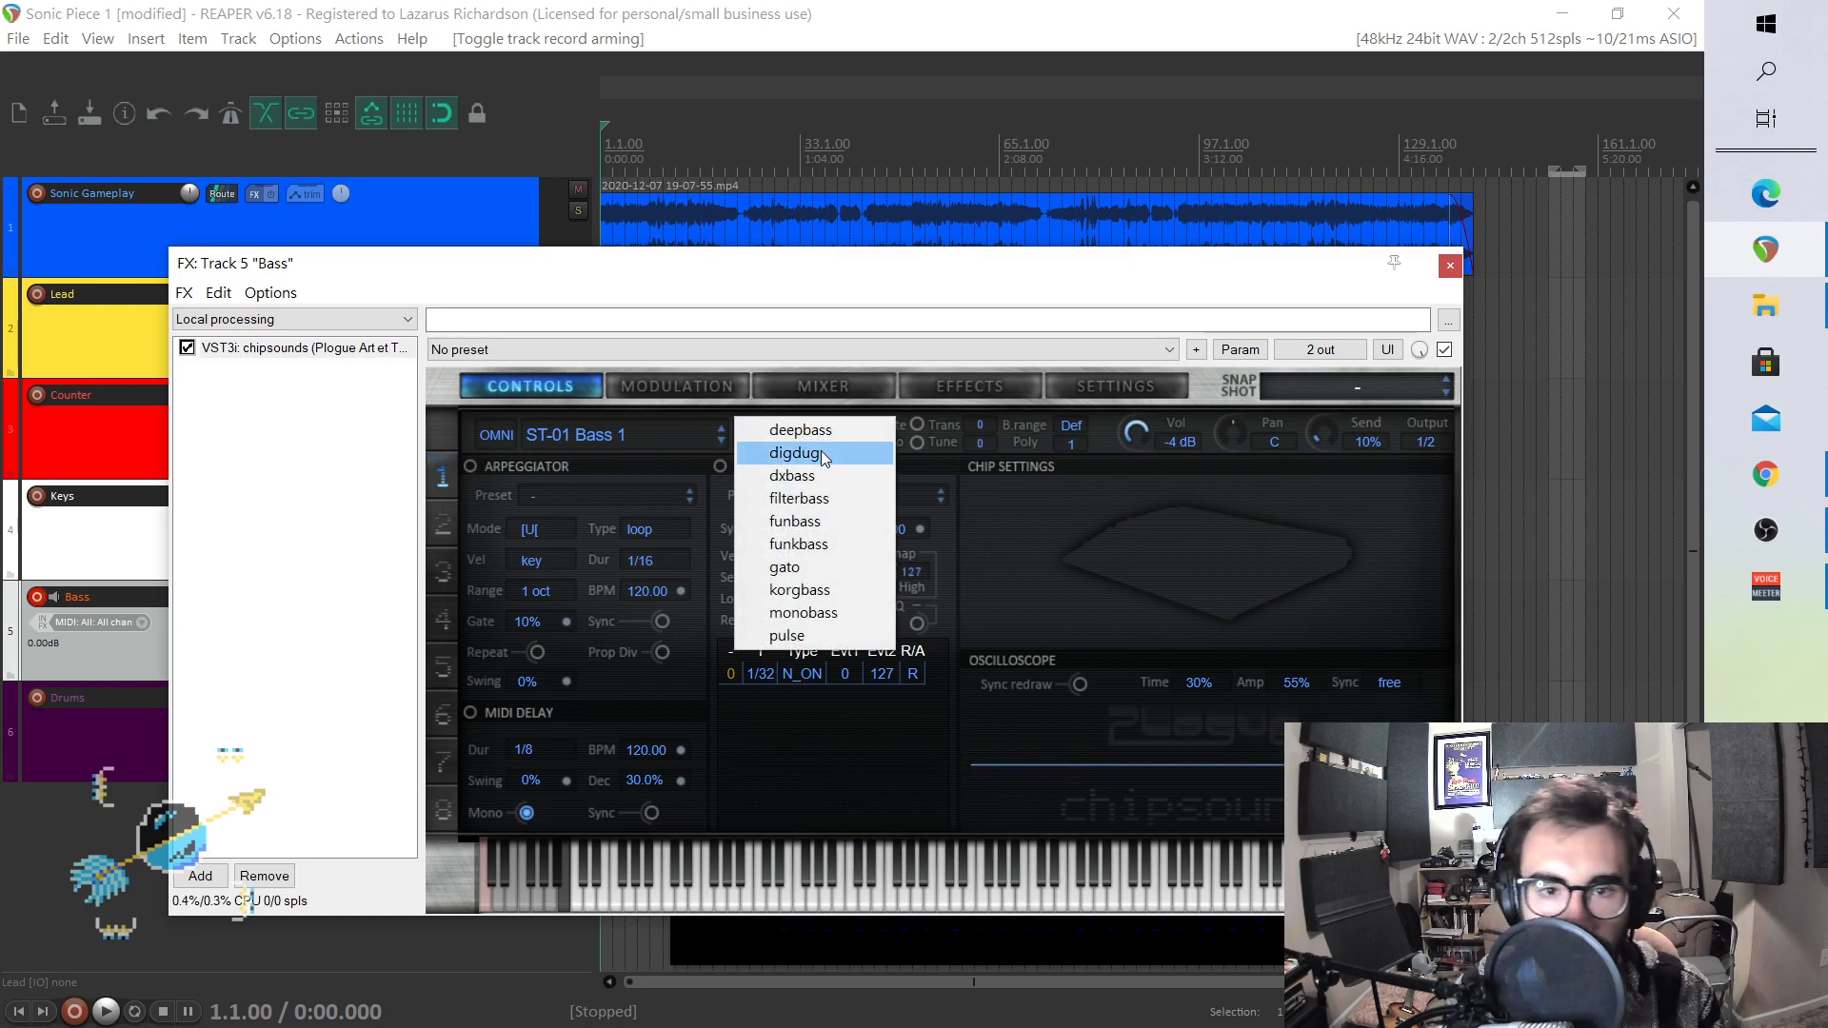
pyautogui.click(820, 453)
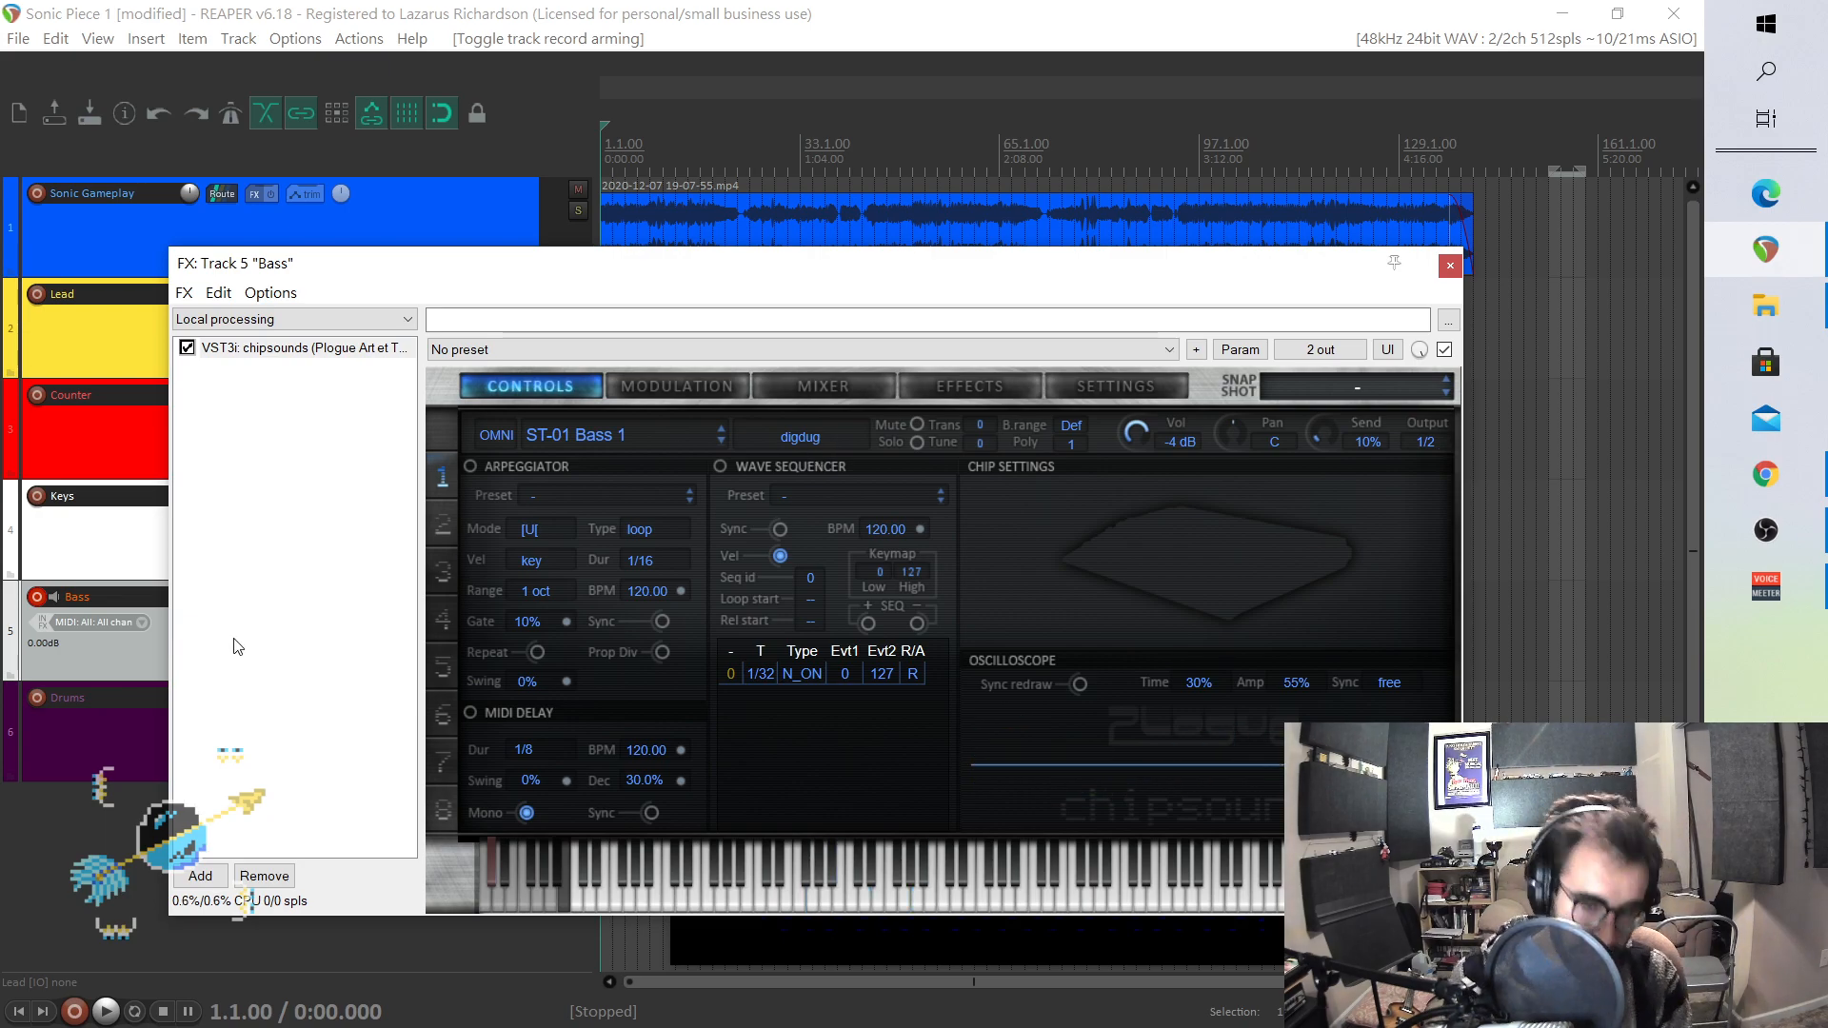
pyautogui.click(817, 434)
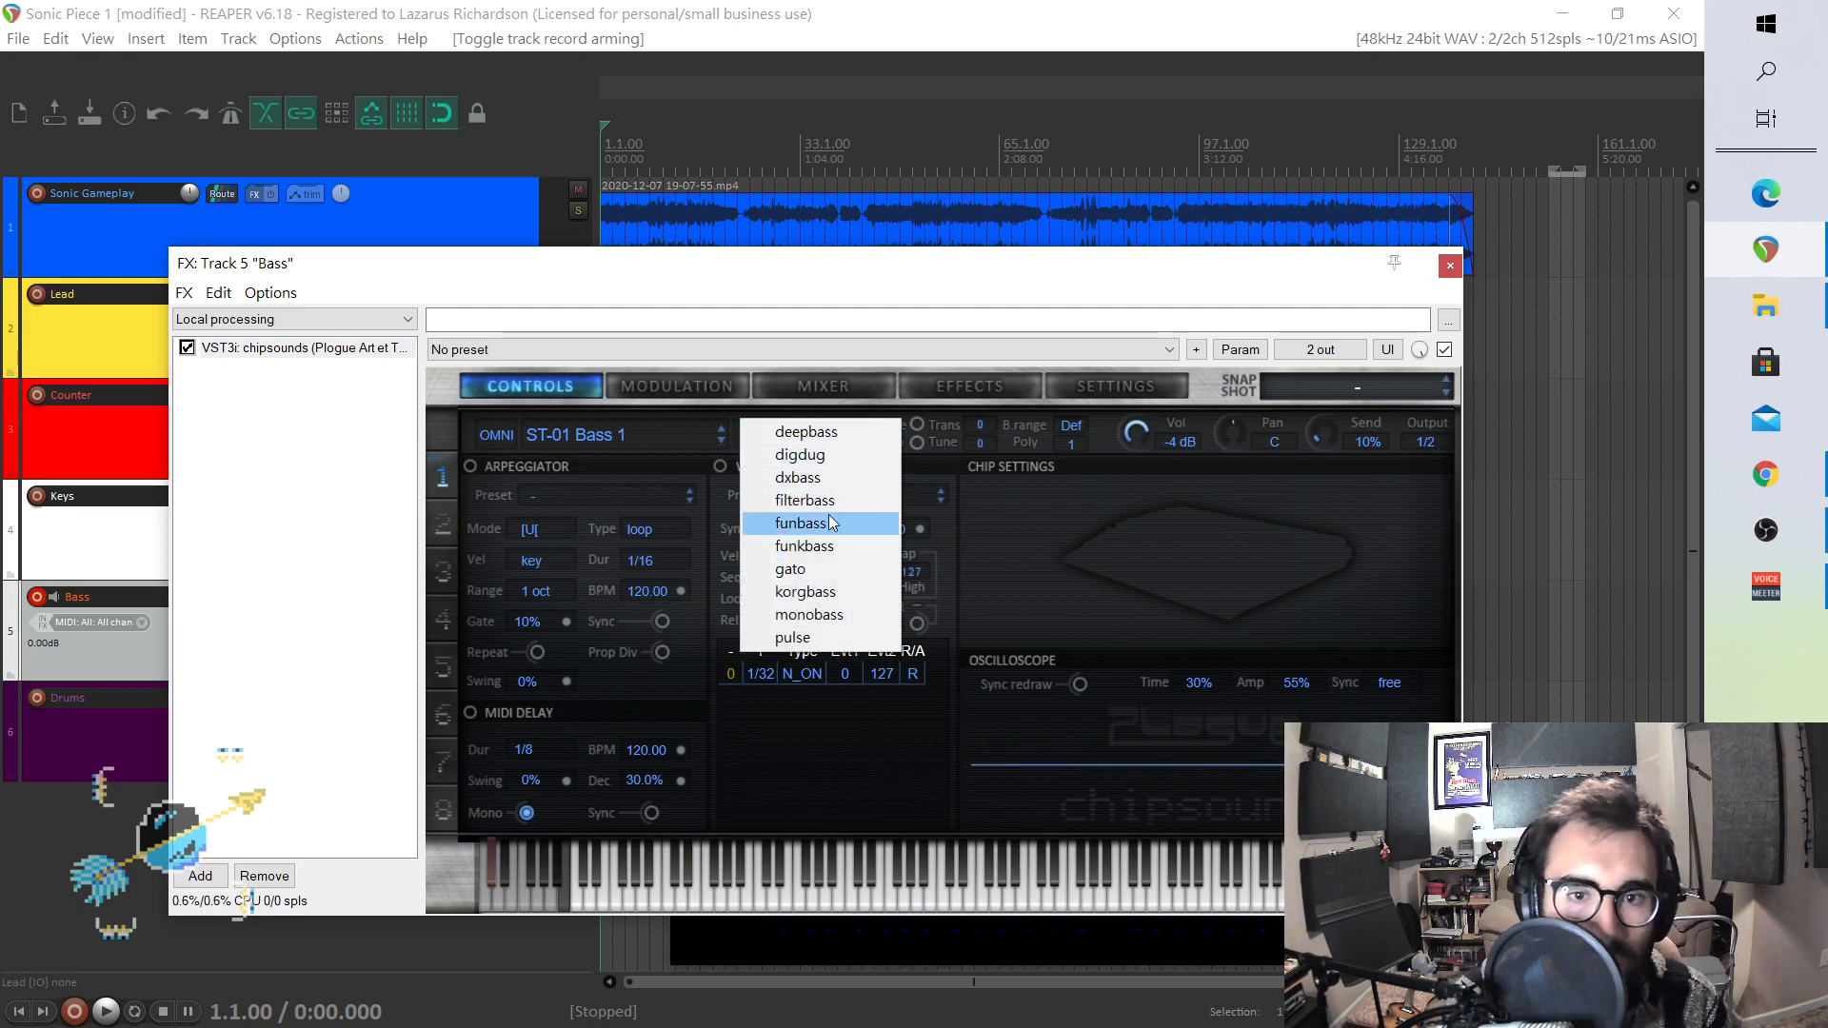
pyautogui.click(828, 433)
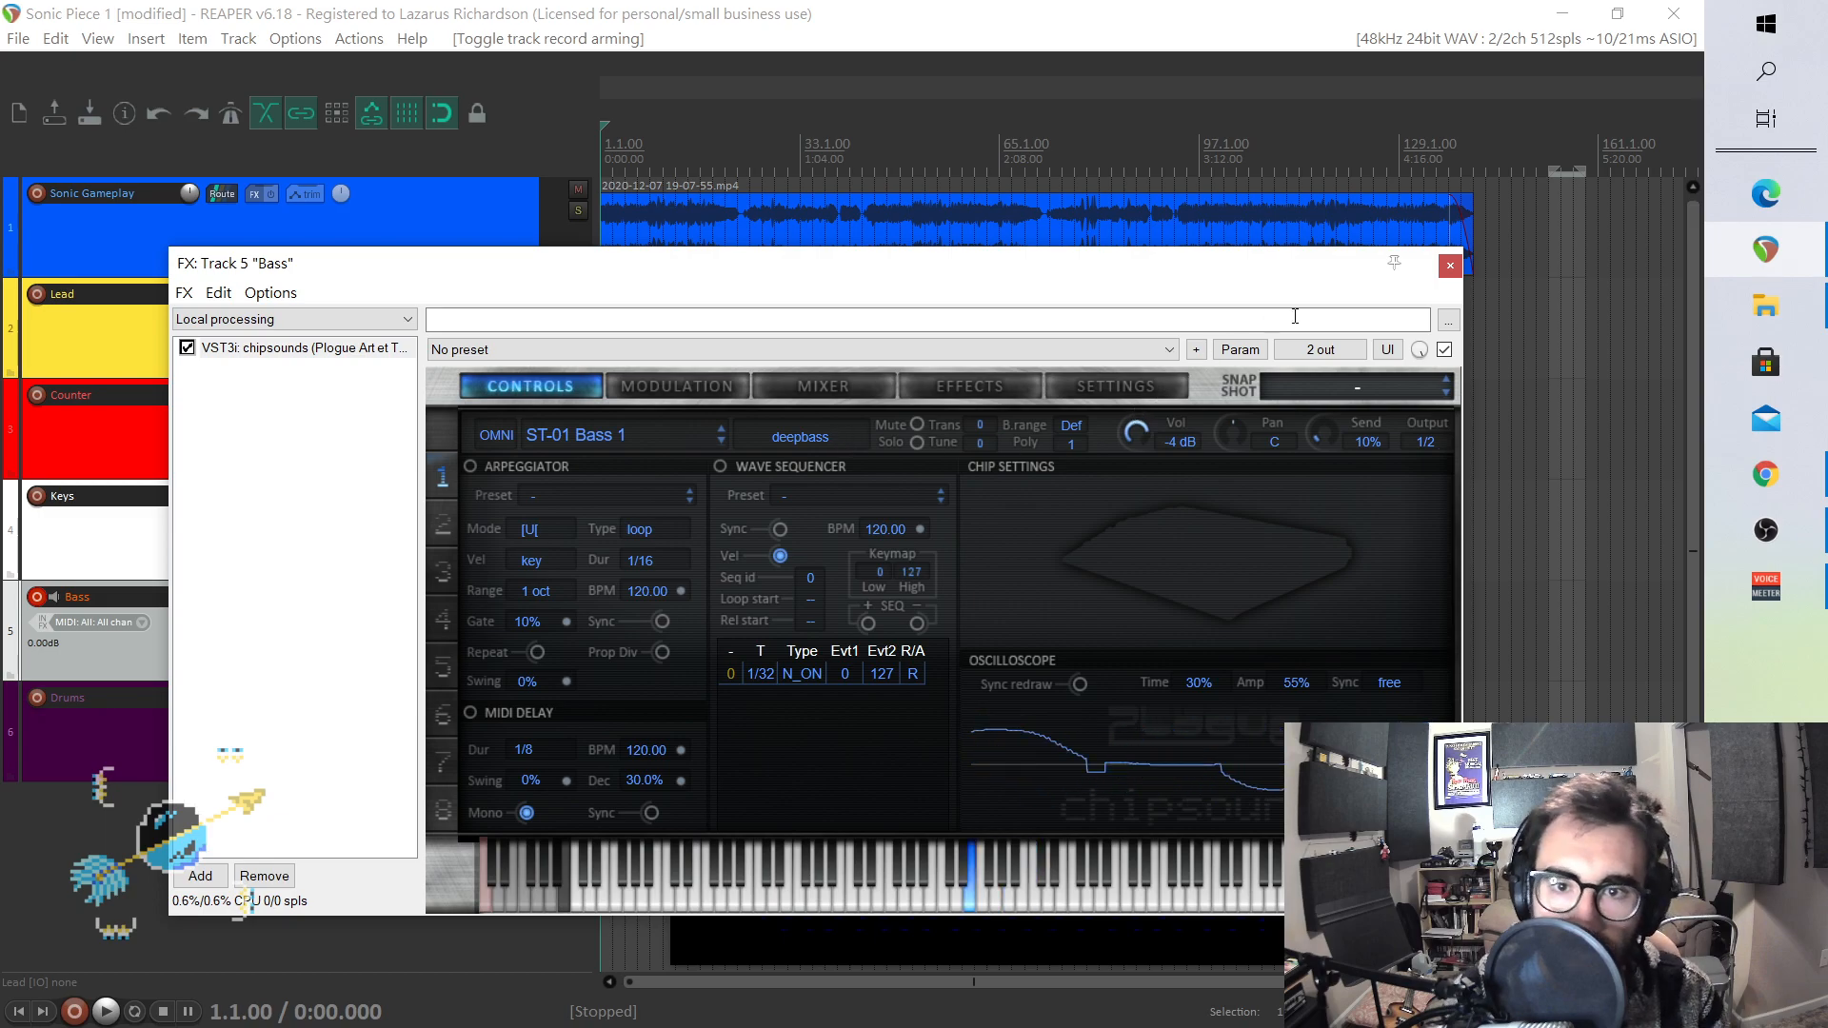
# - Clear the Bass effects window off the video, play the Sonic Gameplay clip from the start, and stop playback
pyautogui.moveTo(1133, 265); pyautogui.dragTo(1149, 836)
pyautogui.click(937, 486)
pyautogui.moveTo(937, 486); pyautogui.dragTo(882, 467)
pyautogui.click(106, 1011)
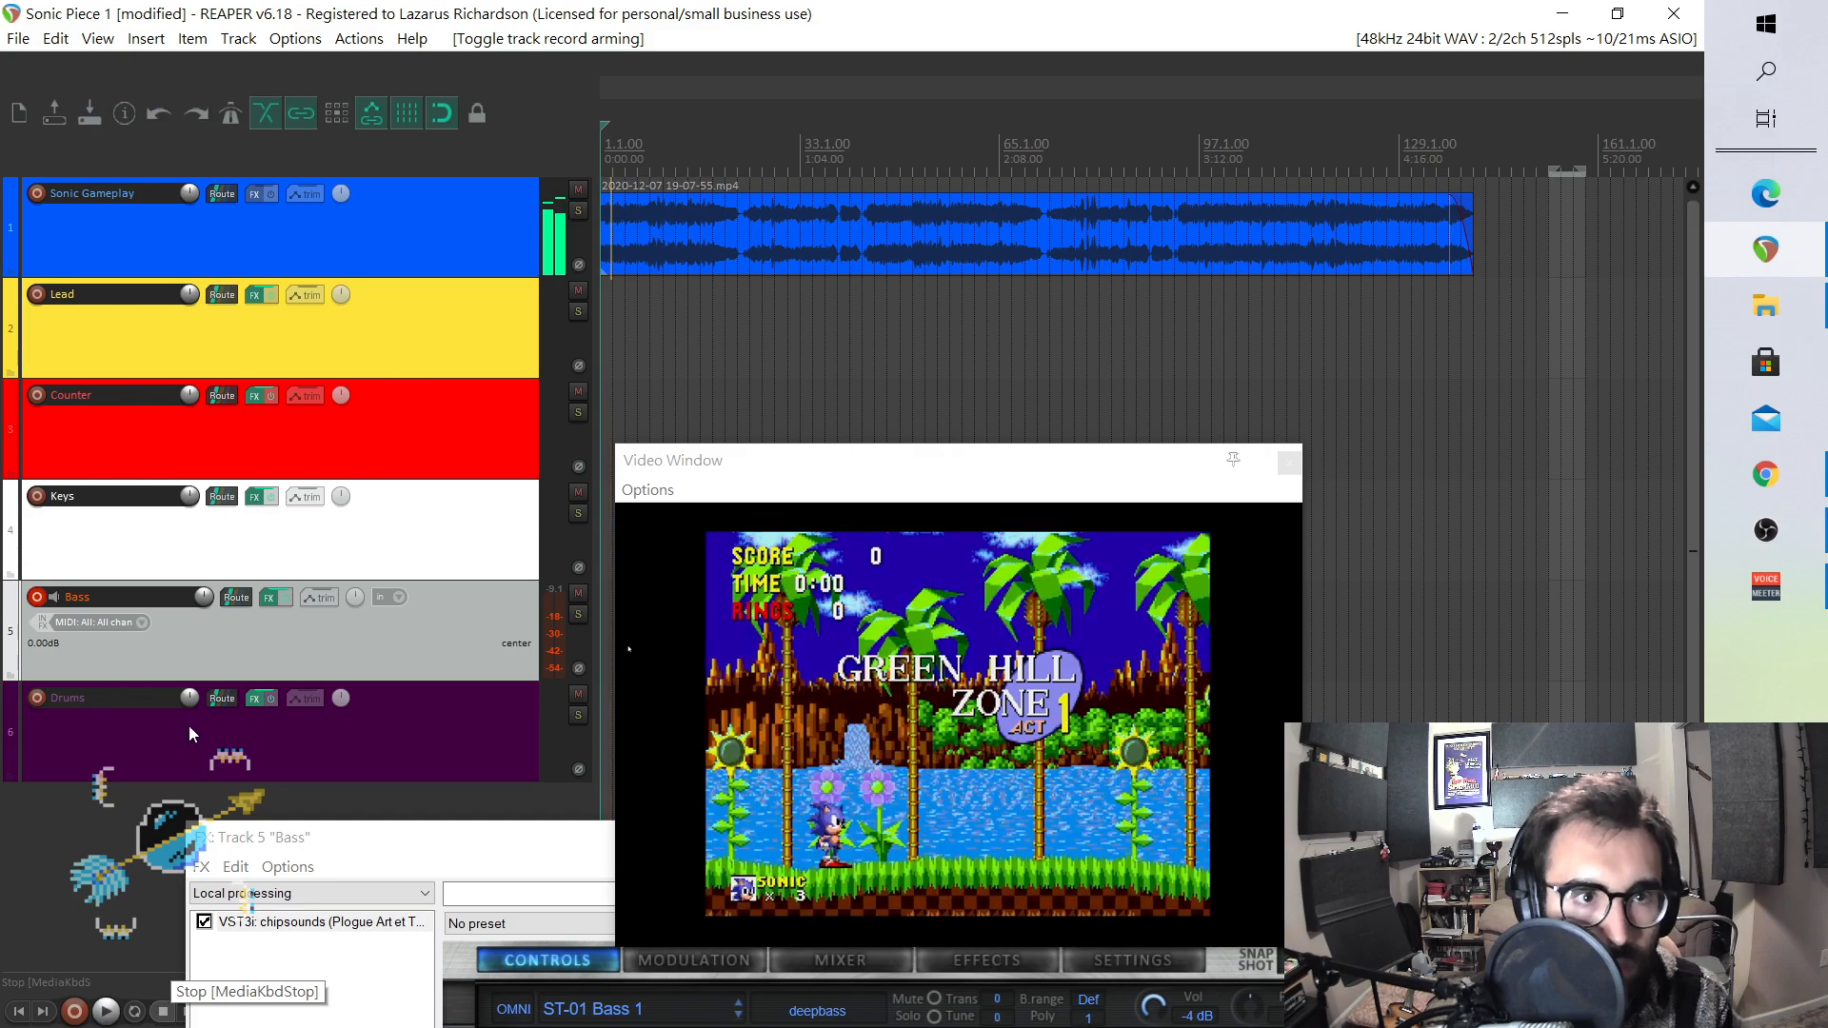
pyautogui.click(159, 1011)
# - Mute the Sonic Gameplay track and move the video and Bass effects windows away from the track lanes
pyautogui.click(578, 188)
pyautogui.moveTo(884, 473); pyautogui.dragTo(1301, 374)
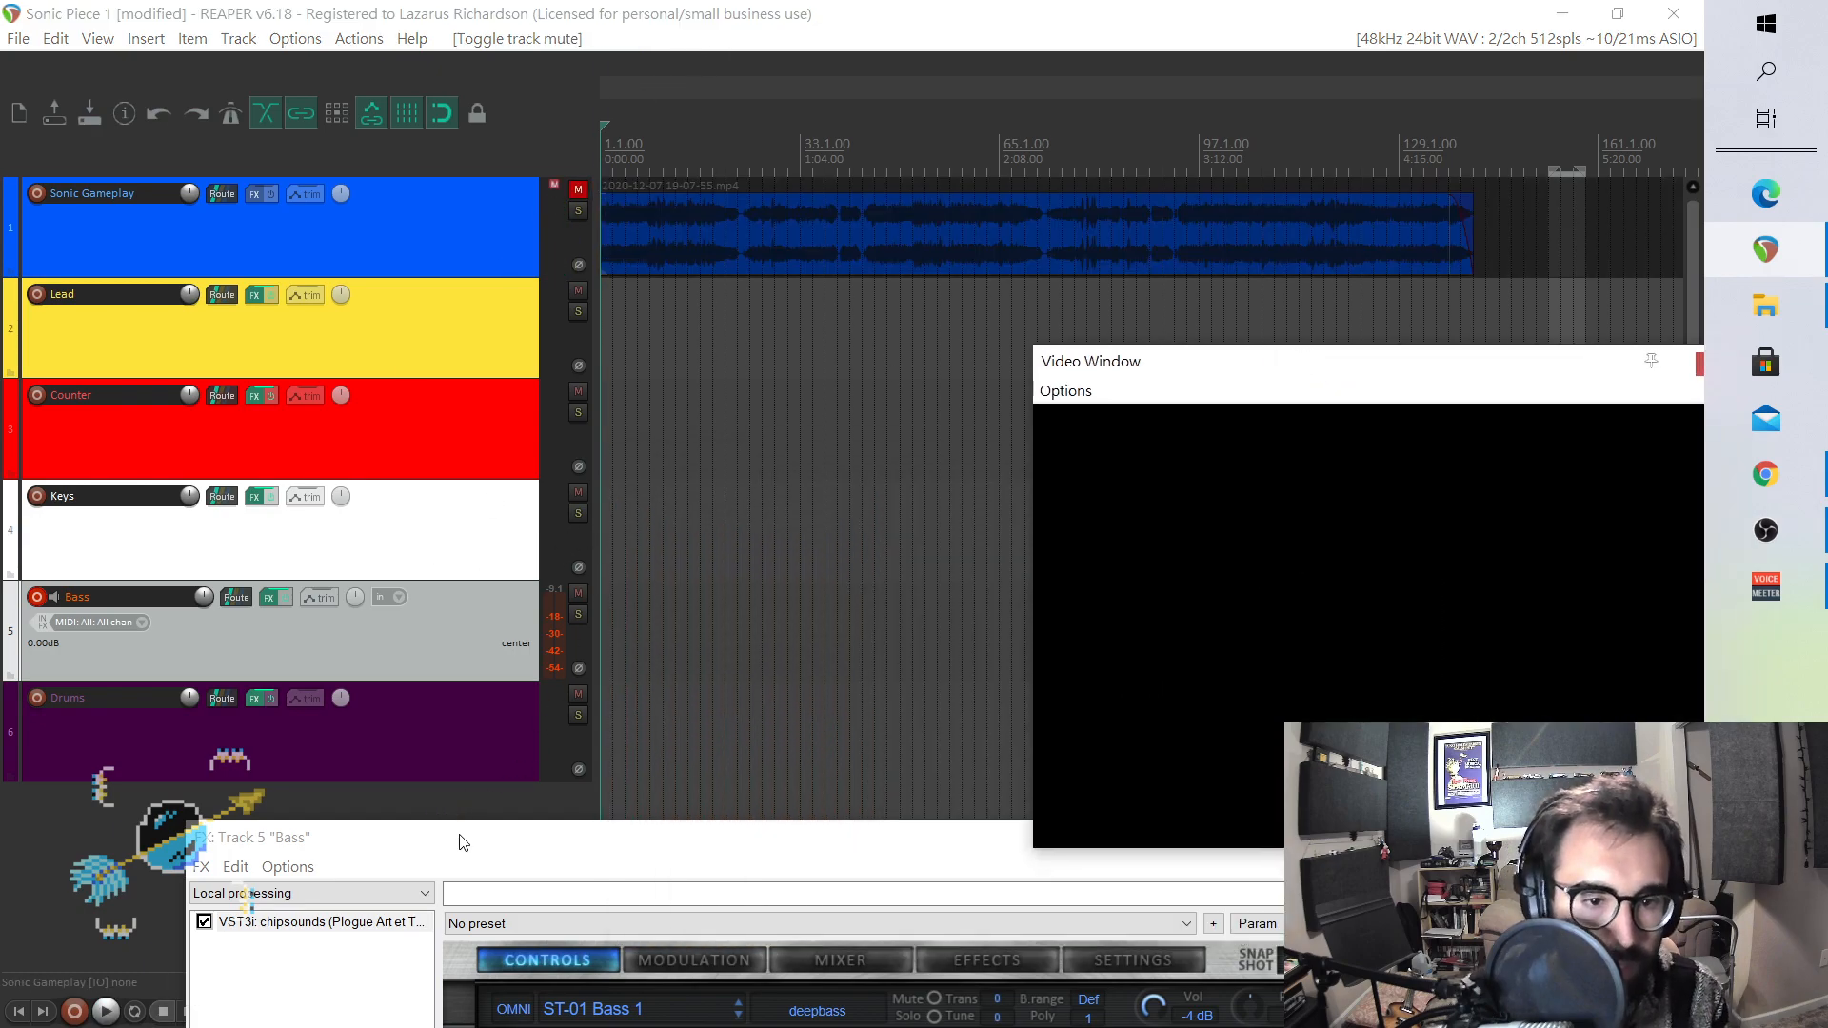
pyautogui.moveTo(463, 843); pyautogui.dragTo(848, 828)
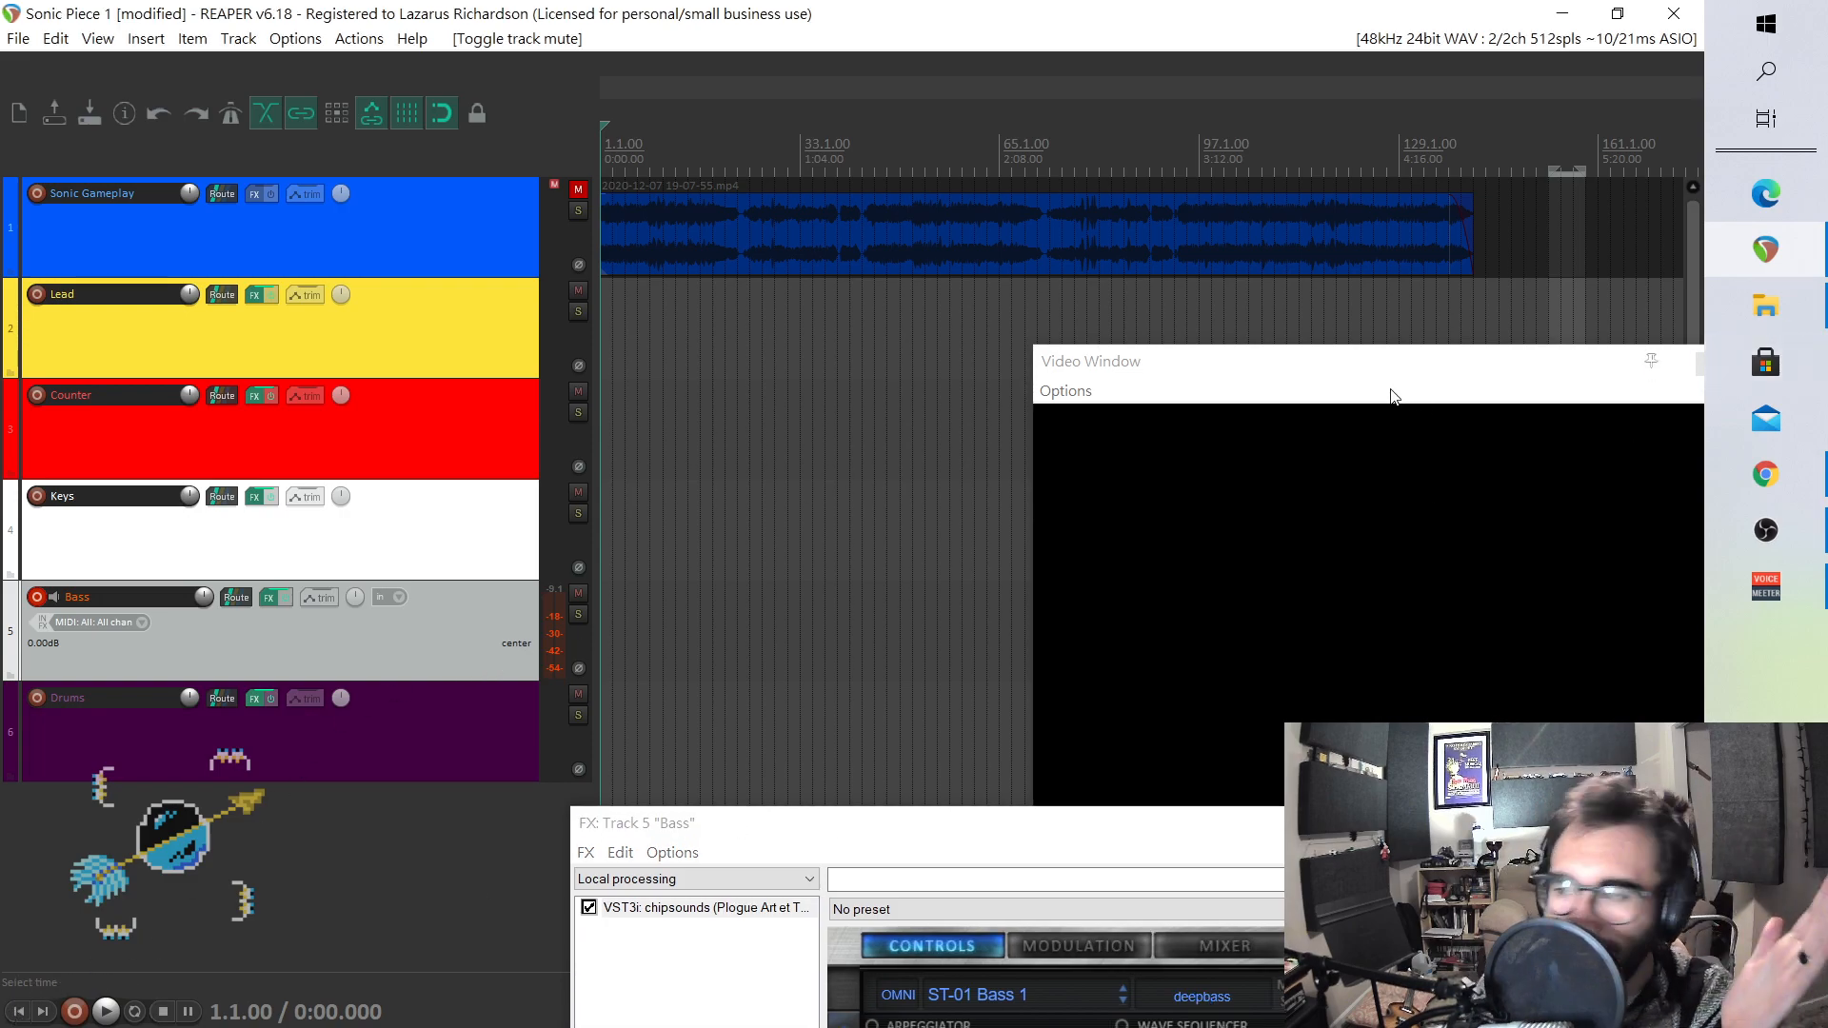
pyautogui.moveTo(1392, 395)
pyautogui.mouseDown()
pyautogui.moveTo(983, 207)
pyautogui.moveTo(1473, 330)
pyautogui.moveTo(1415, 382)
pyautogui.mouseUp()
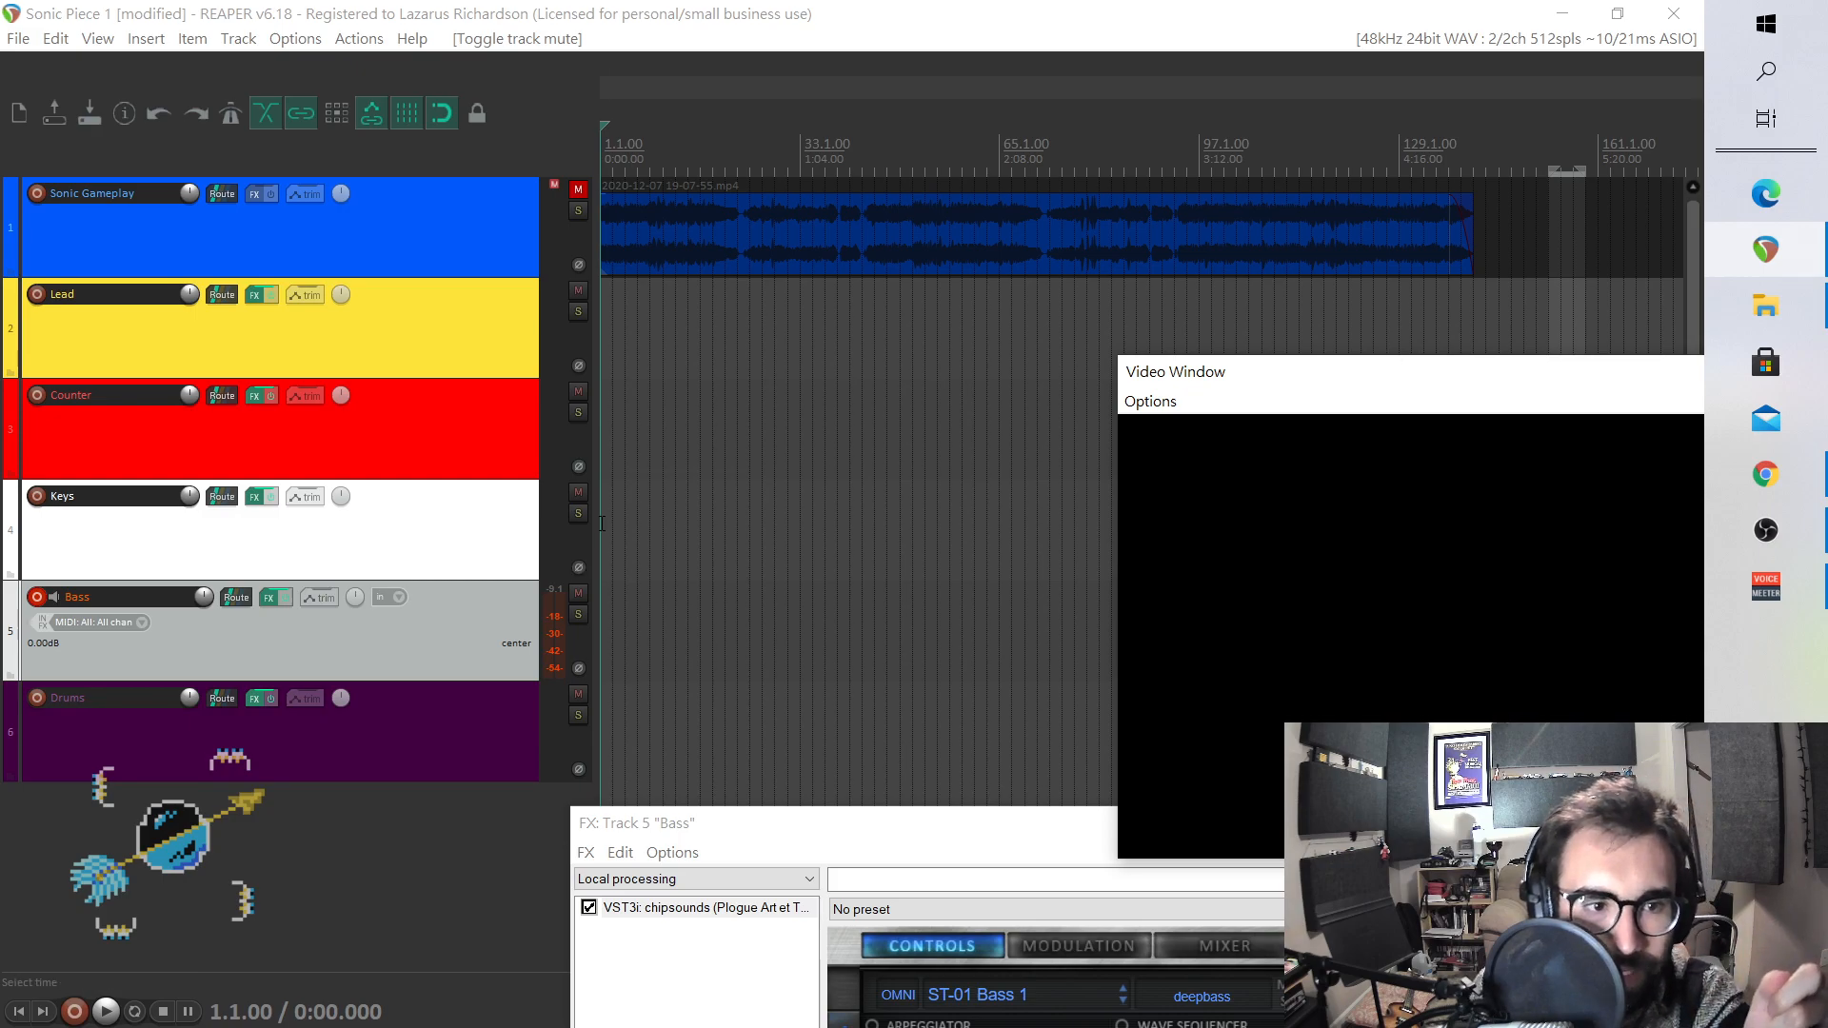
pyautogui.click(604, 619)
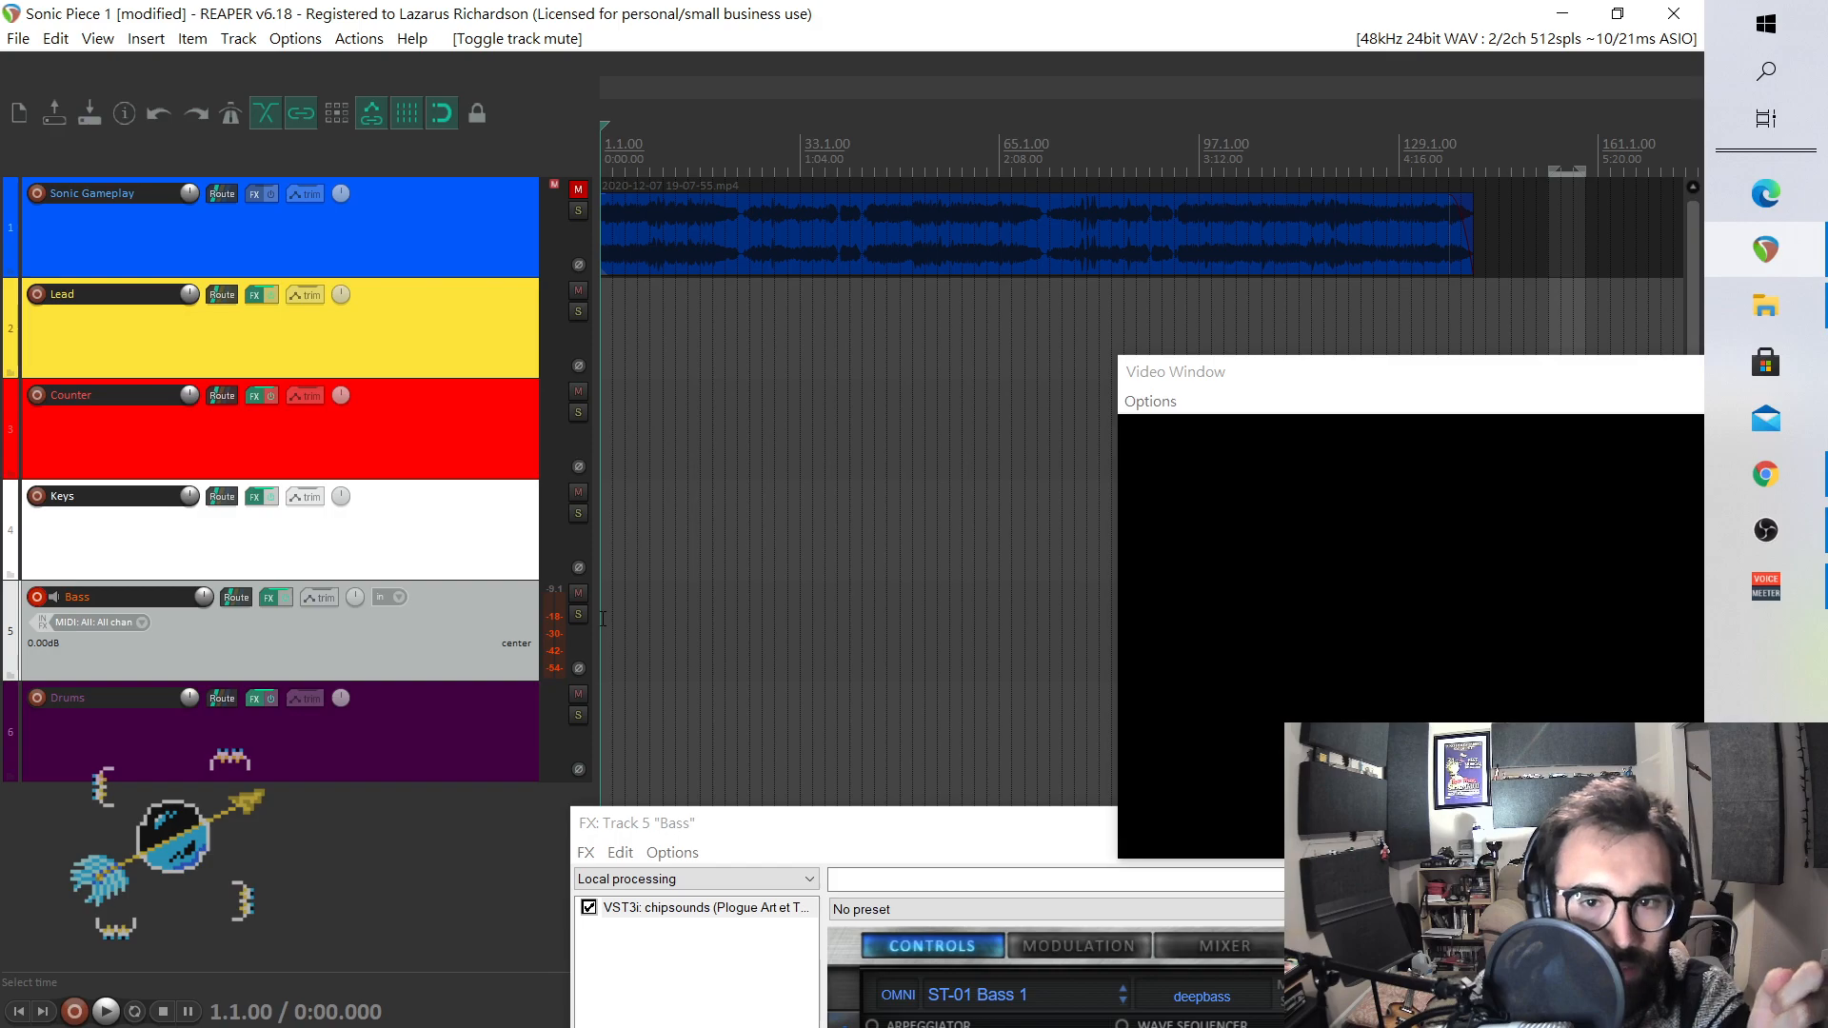
pyautogui.moveTo(1271, 389); pyautogui.dragTo(1504, 548)
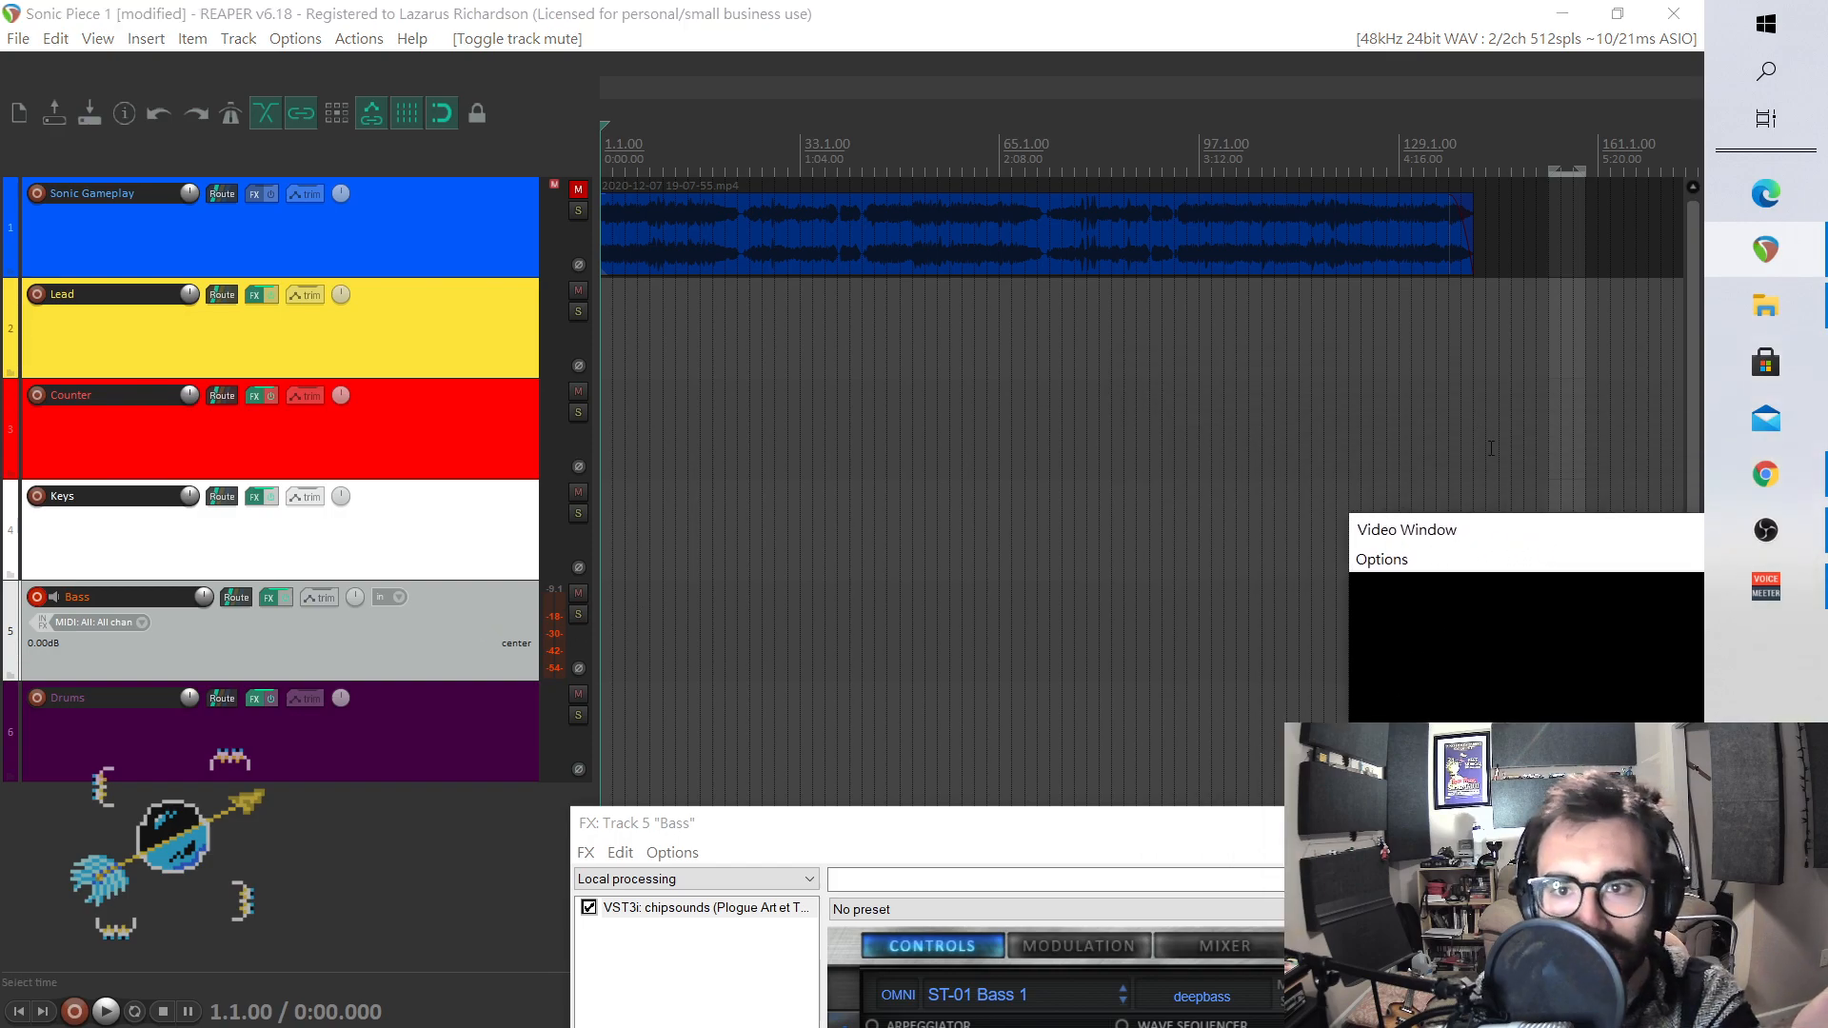
# - Move the video window clear of the tracks and set a time selection from the project start to measure 137
pyautogui.moveTo(1512, 542); pyautogui.dragTo(1672, 714)
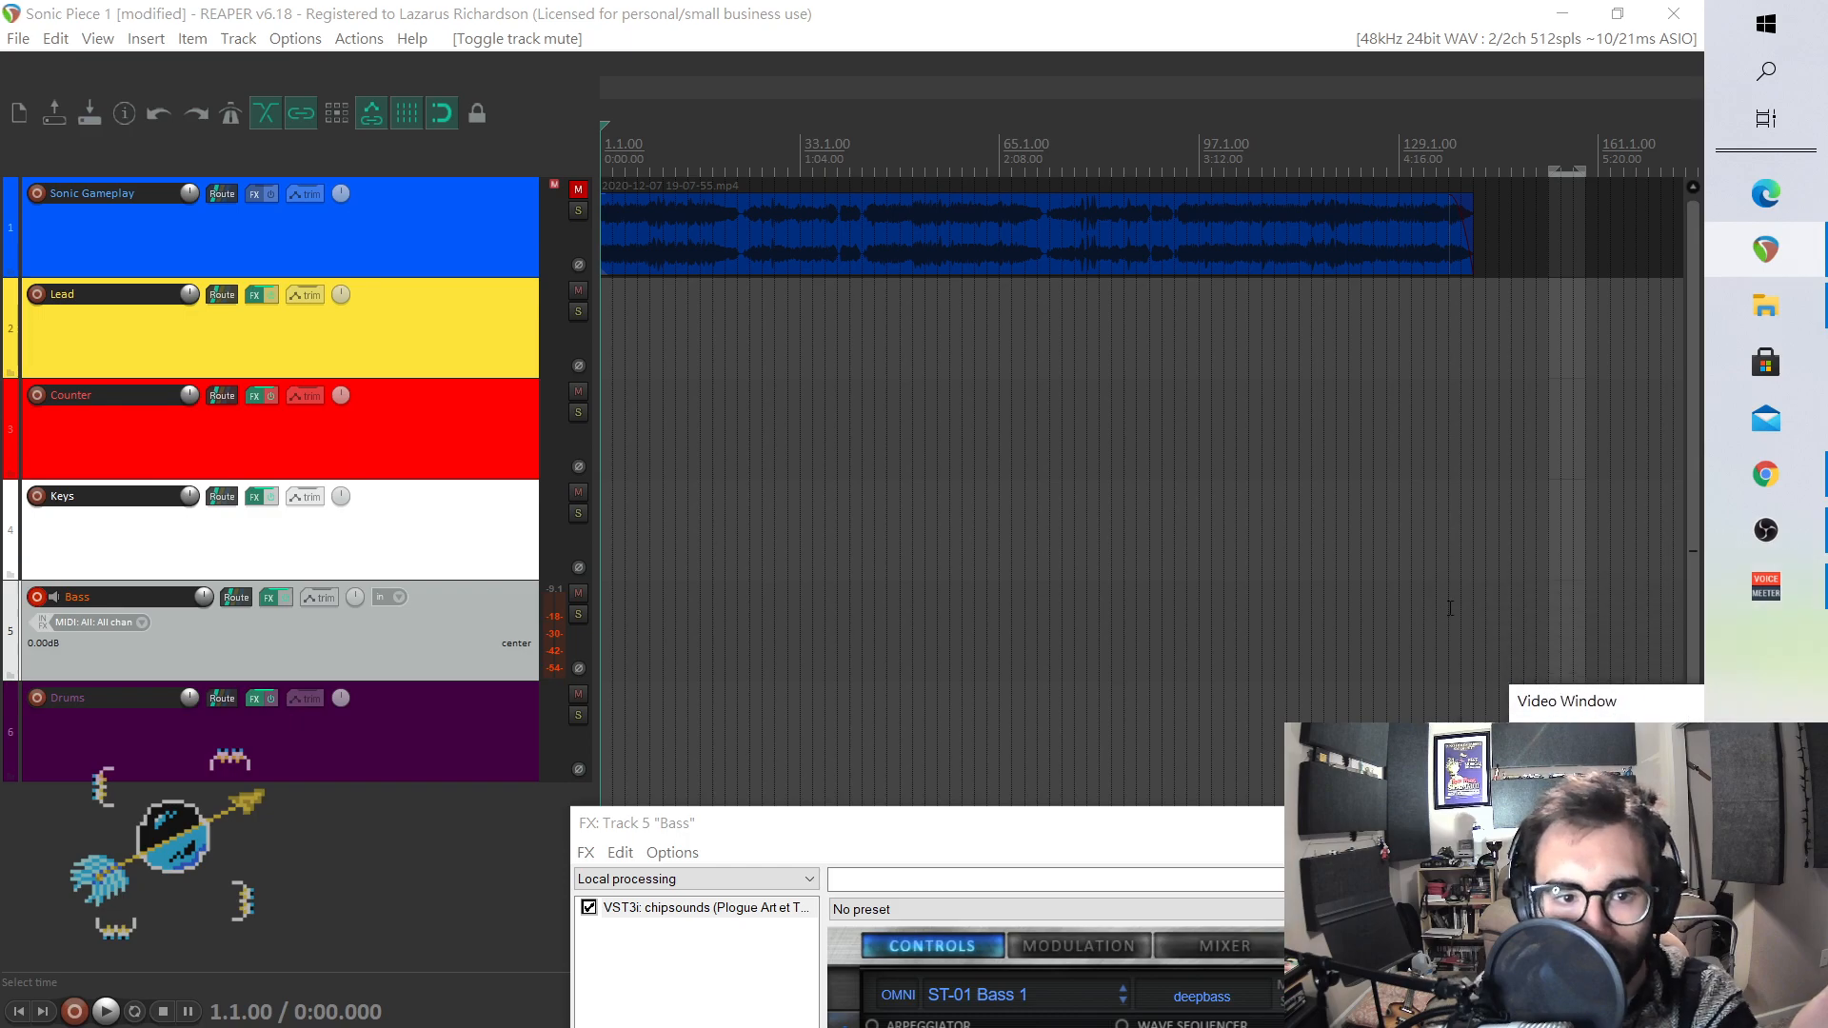
pyautogui.moveTo(1447, 609); pyautogui.dragTo(610, 645)
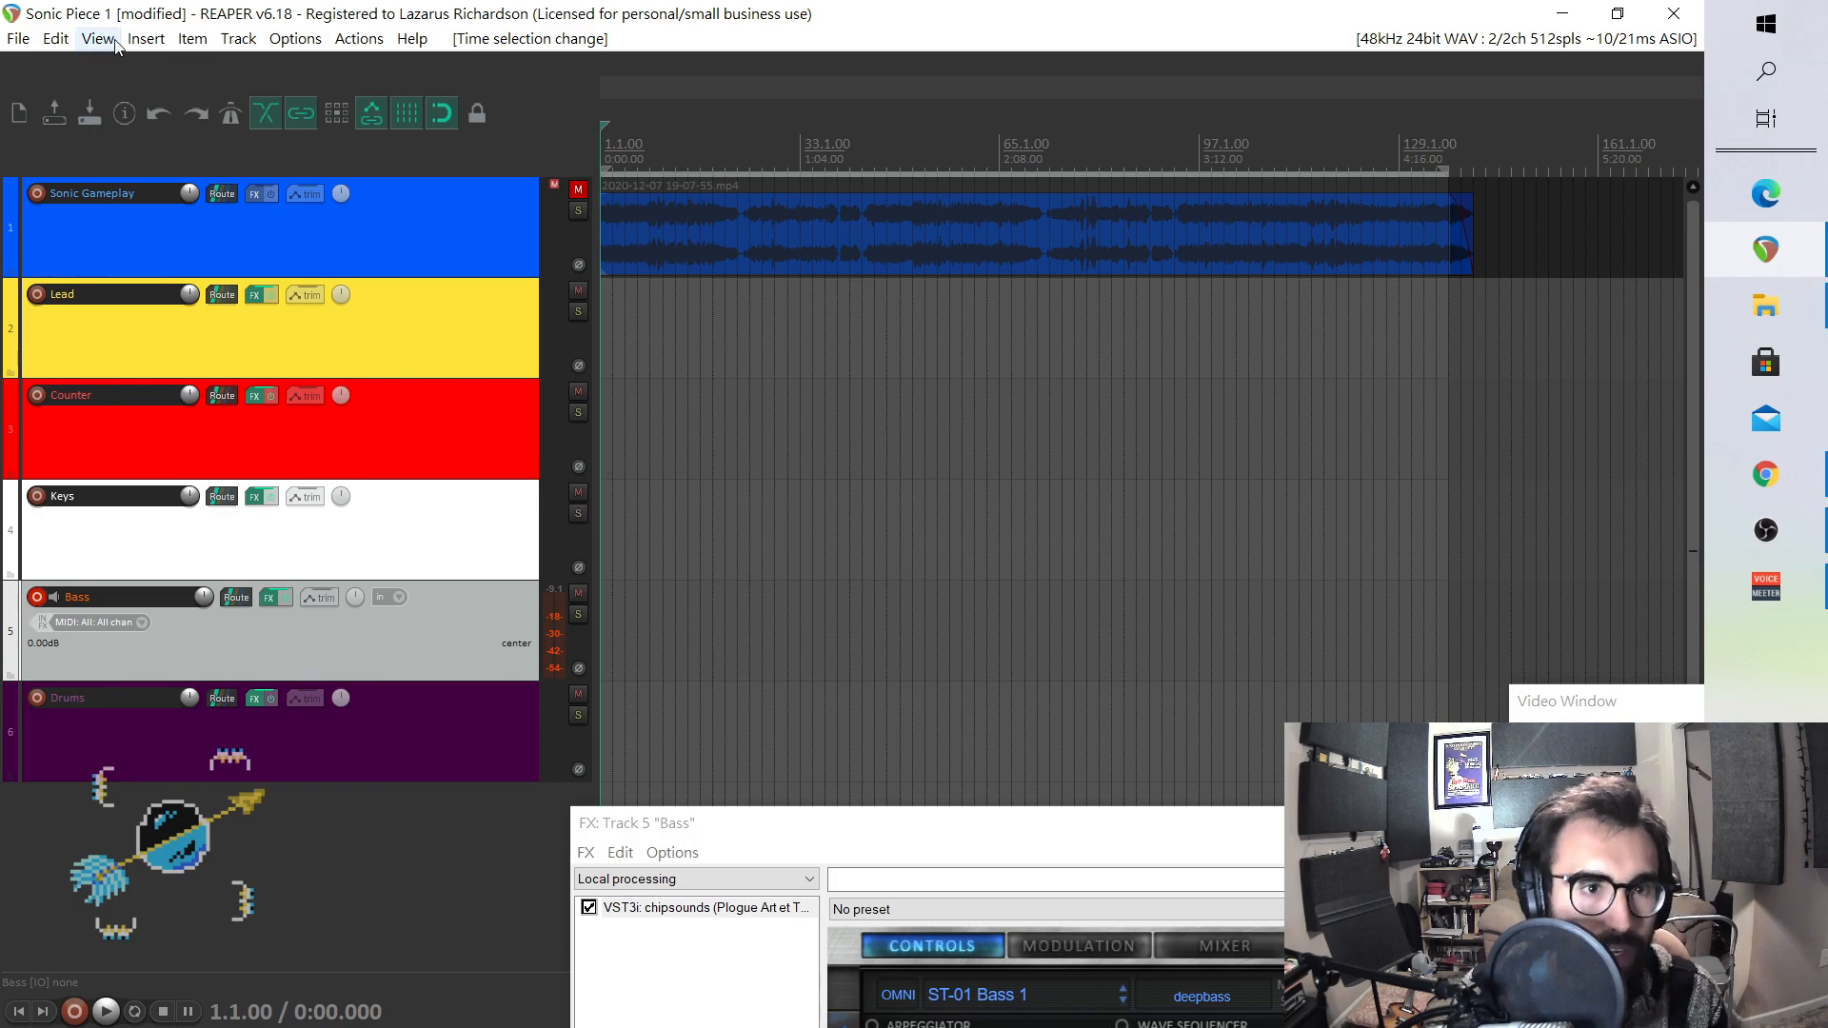
# - Insert an empty MIDI item on the Bass track across the time selection and open it in the MIDI editor
pyautogui.click(145, 38)
pyautogui.click(171, 89)
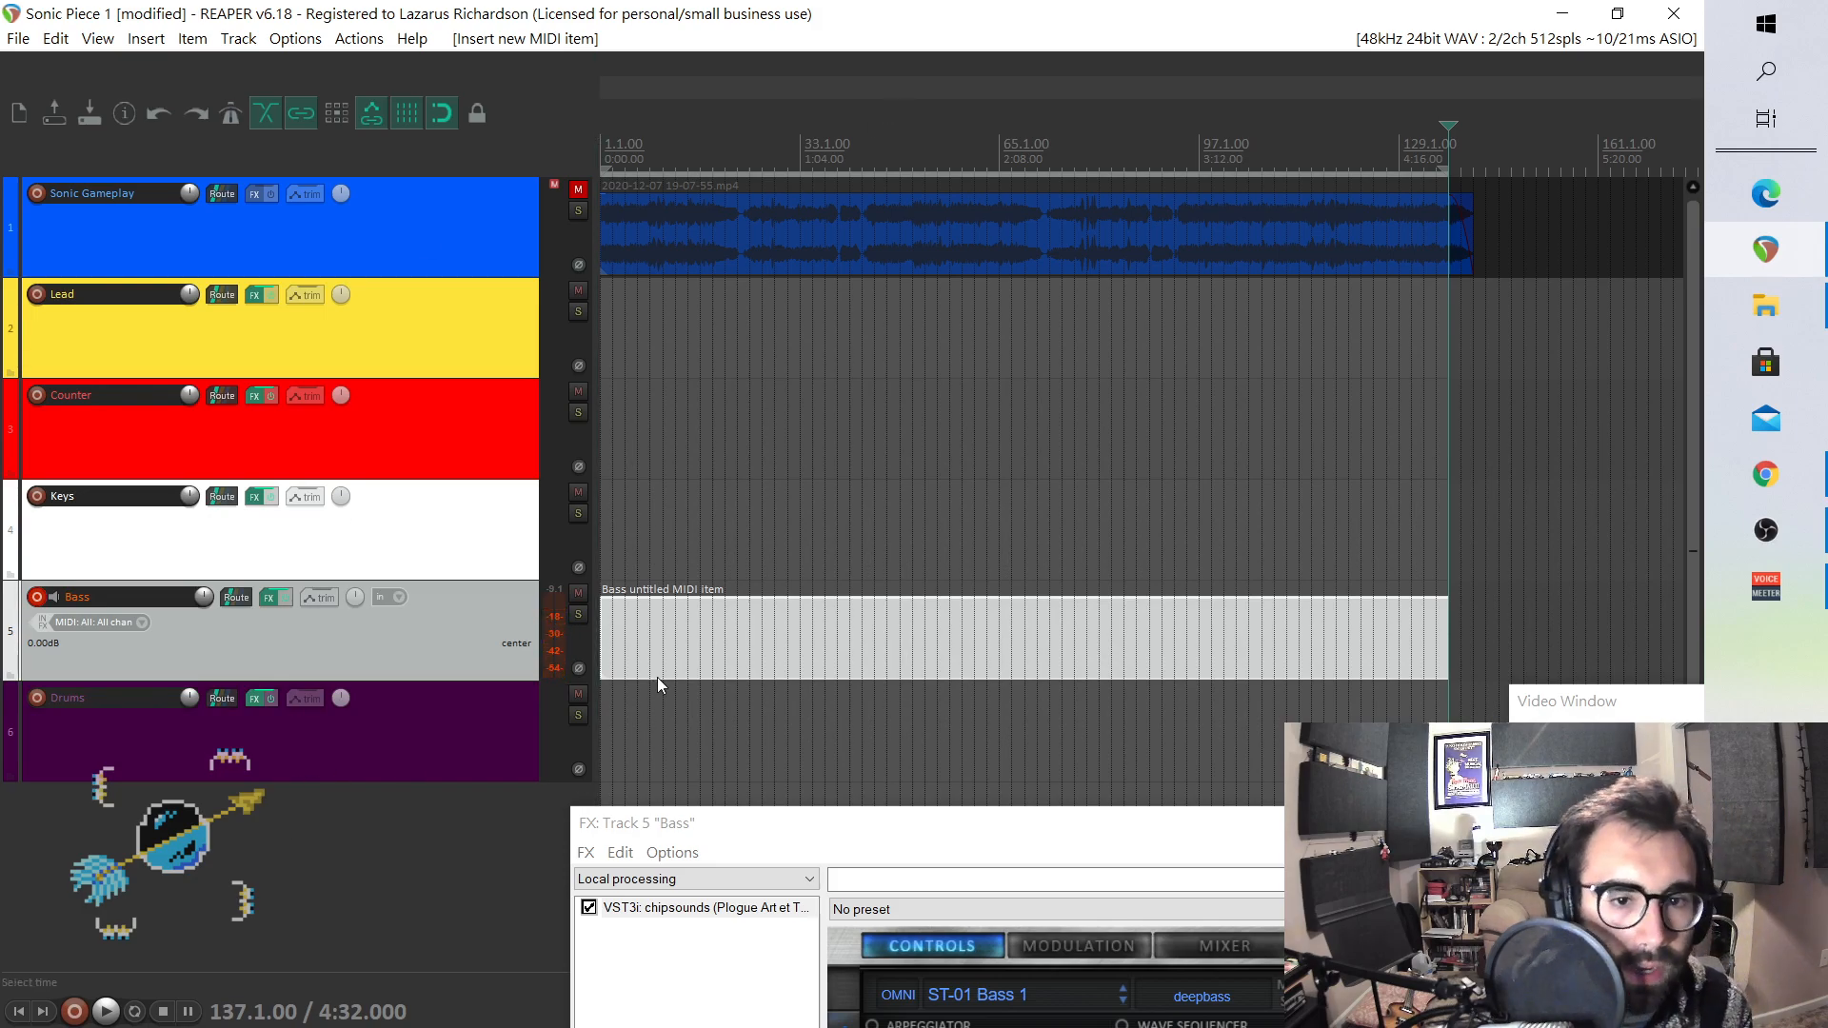
pyautogui.doubleClick(622, 657)
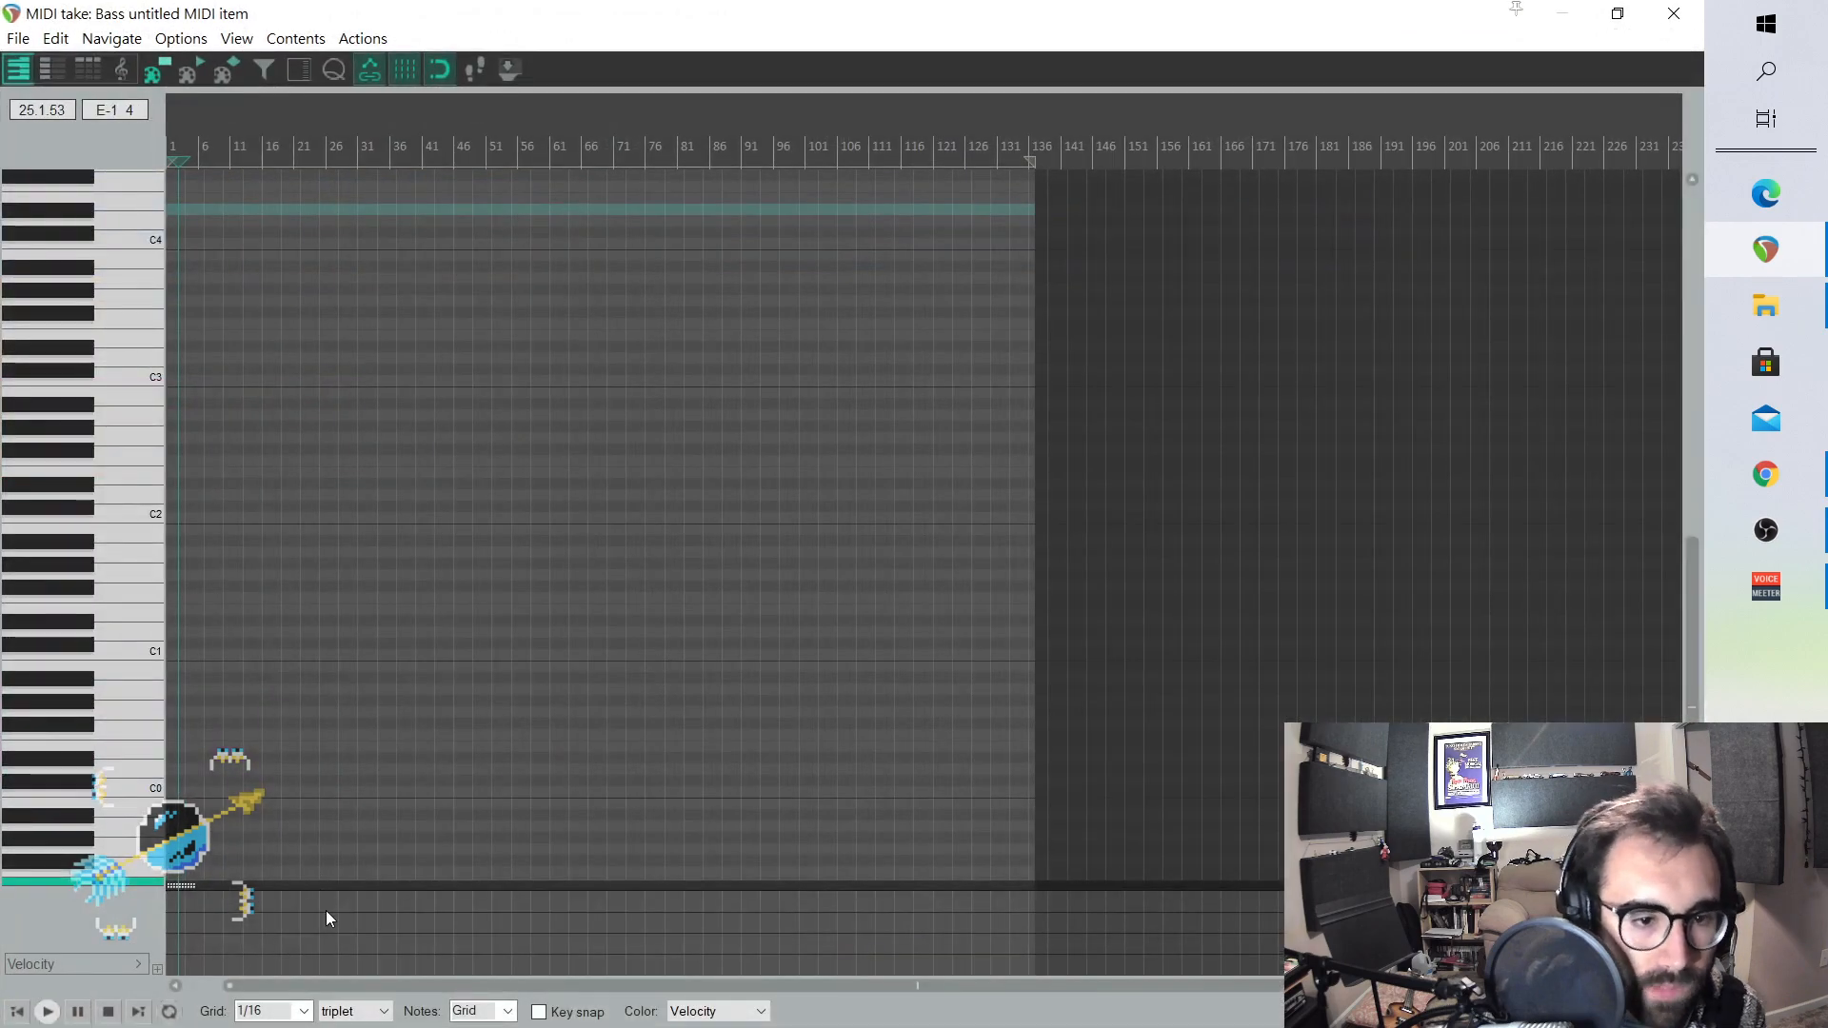
pyautogui.moveTo(419, 980); pyautogui.dragTo(385, 981)
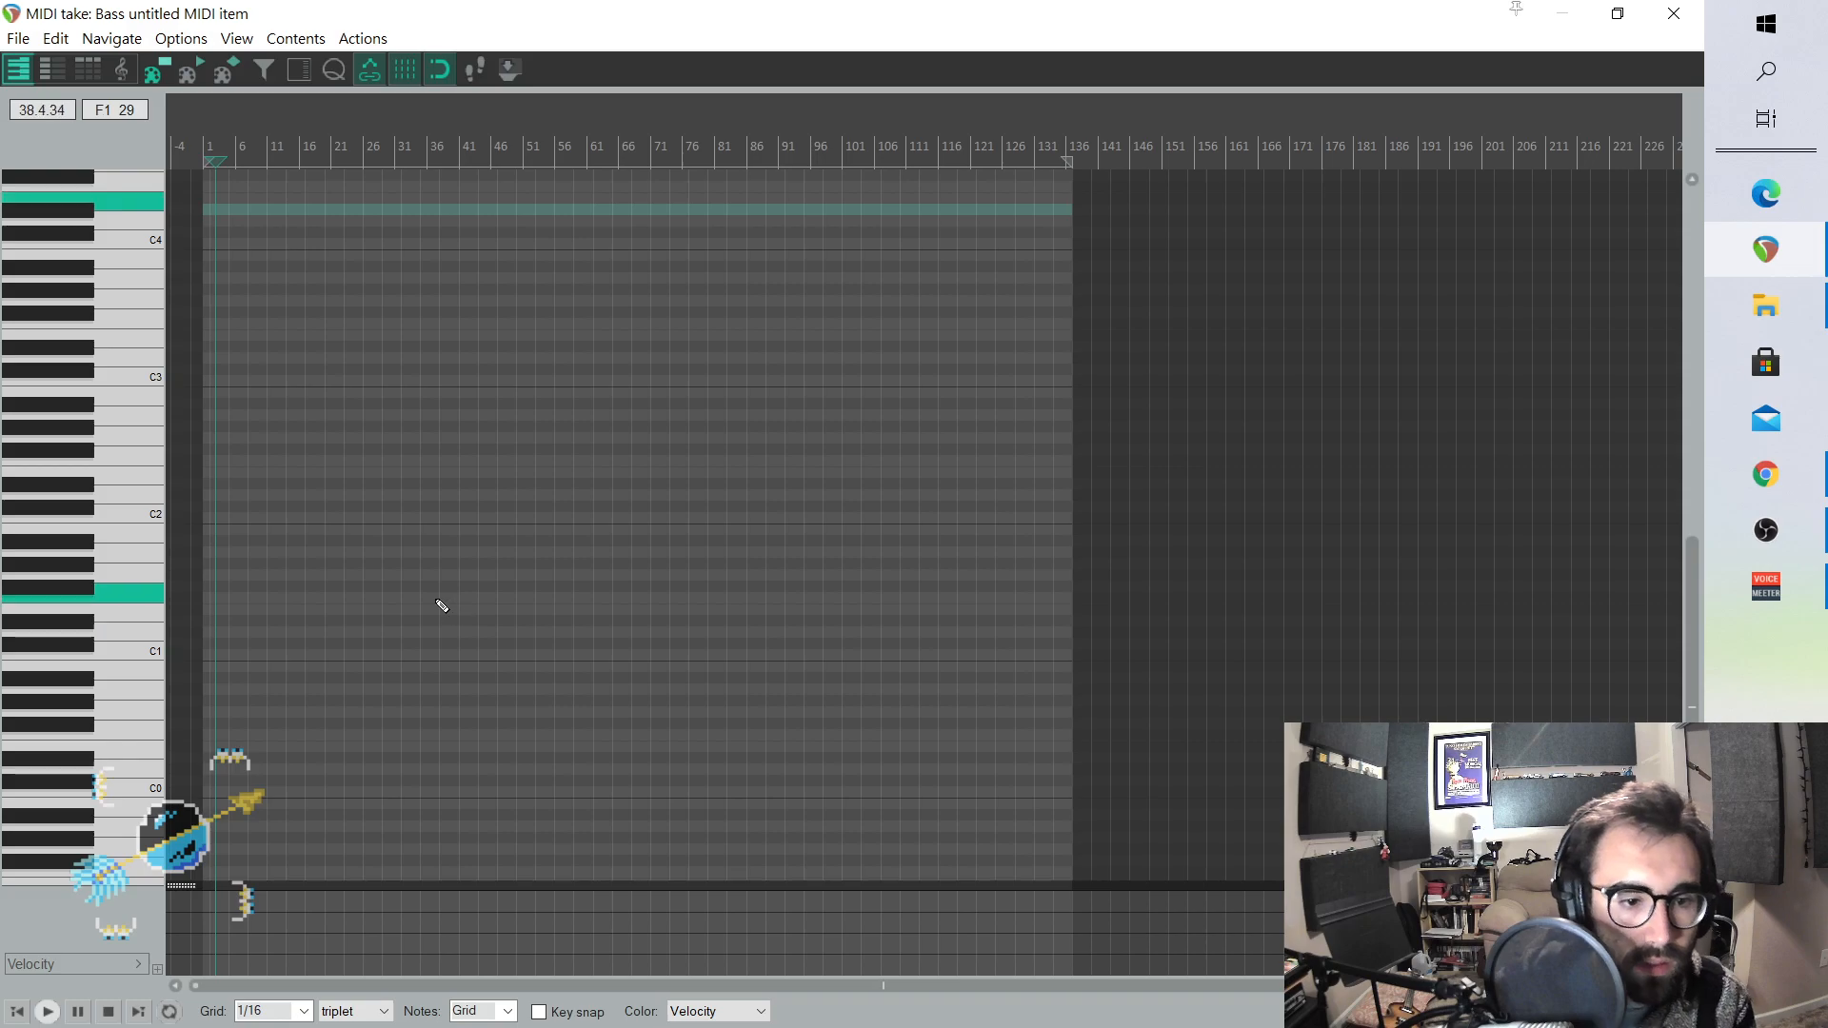
pyautogui.scroll(3, 240, 331)
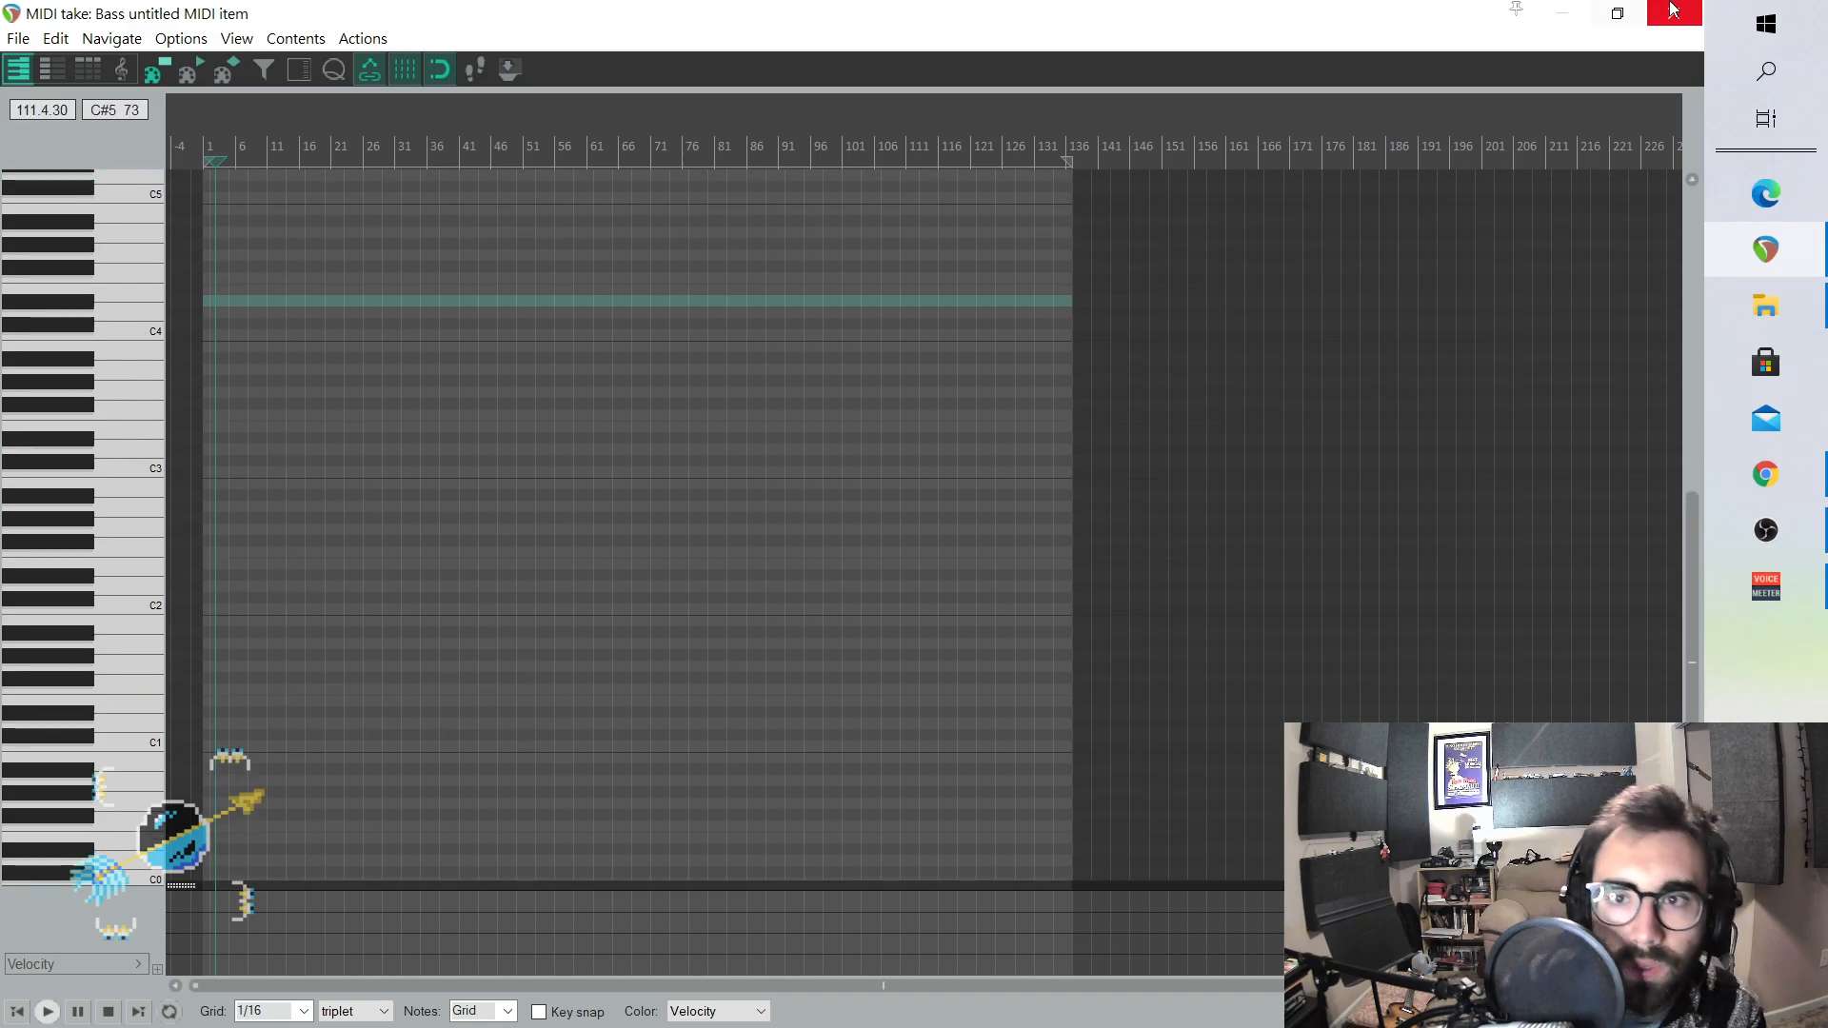
# - Close the MIDI editor, delete the empty Bass item and return to the project start
pyautogui.click(1672, 10)
pyautogui.click(632, 647)
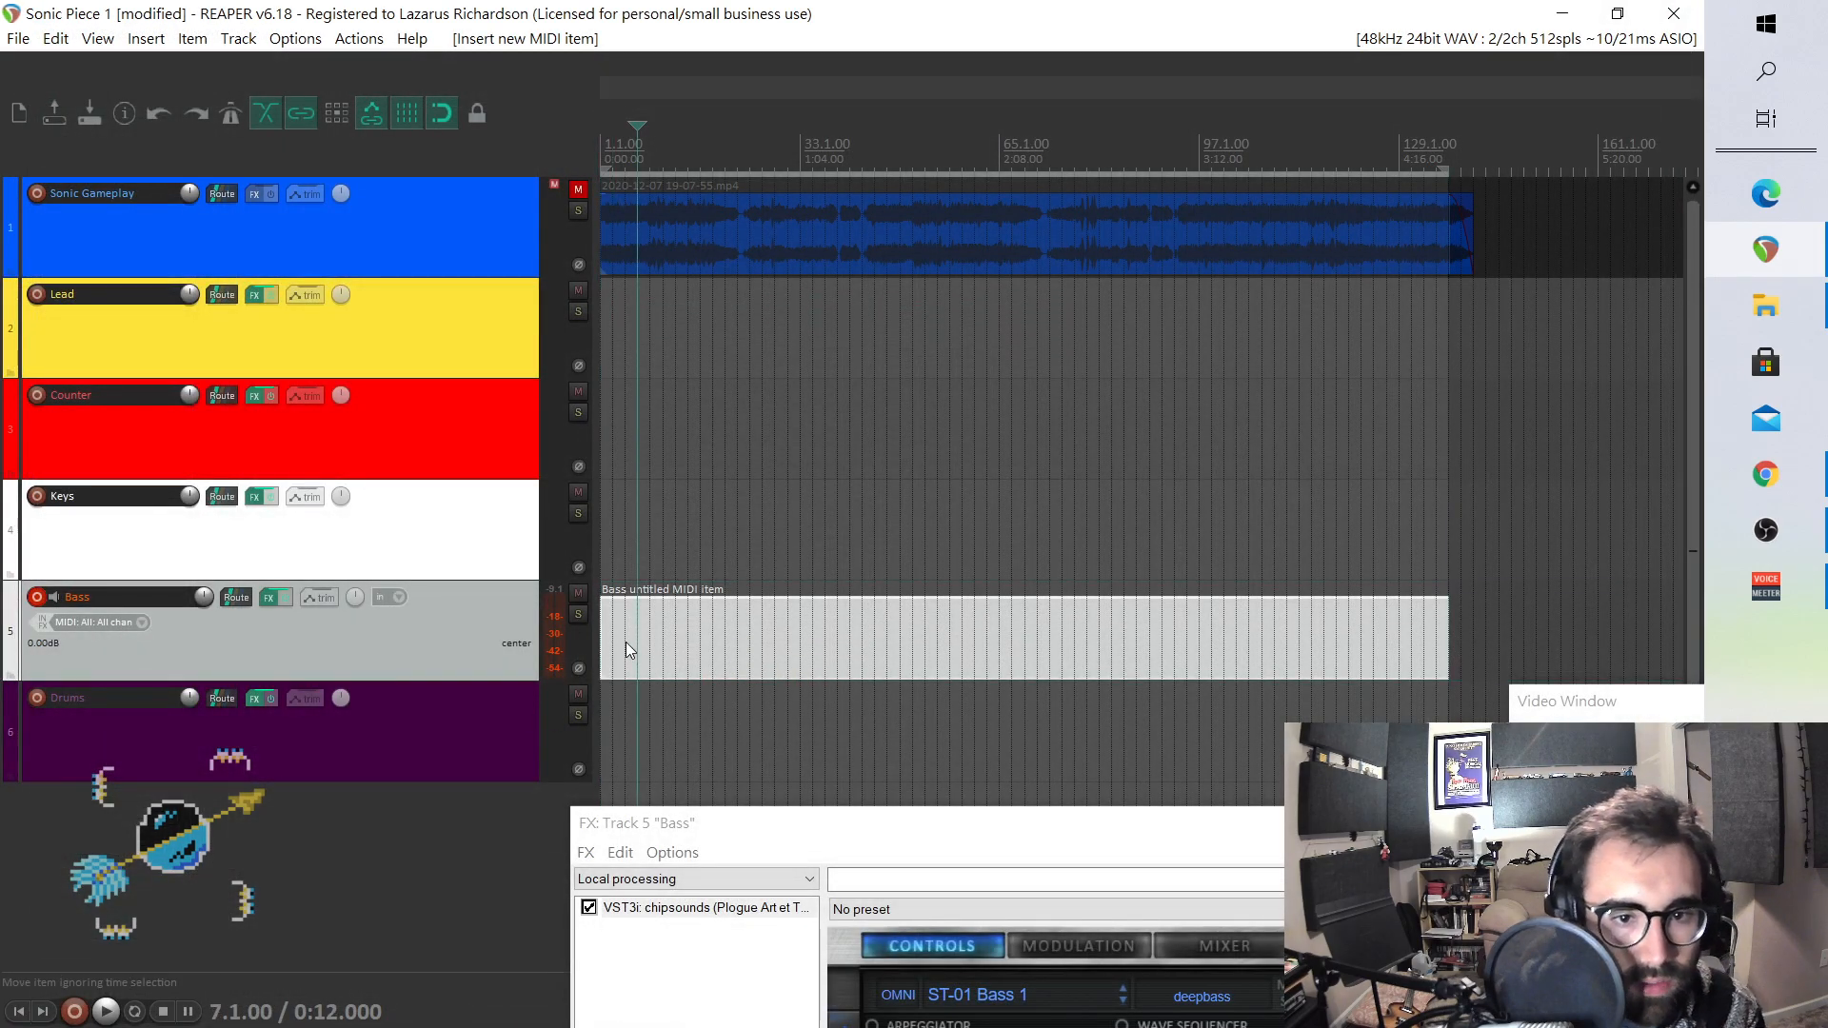
pyautogui.press('Delete')
pyautogui.press('Home')
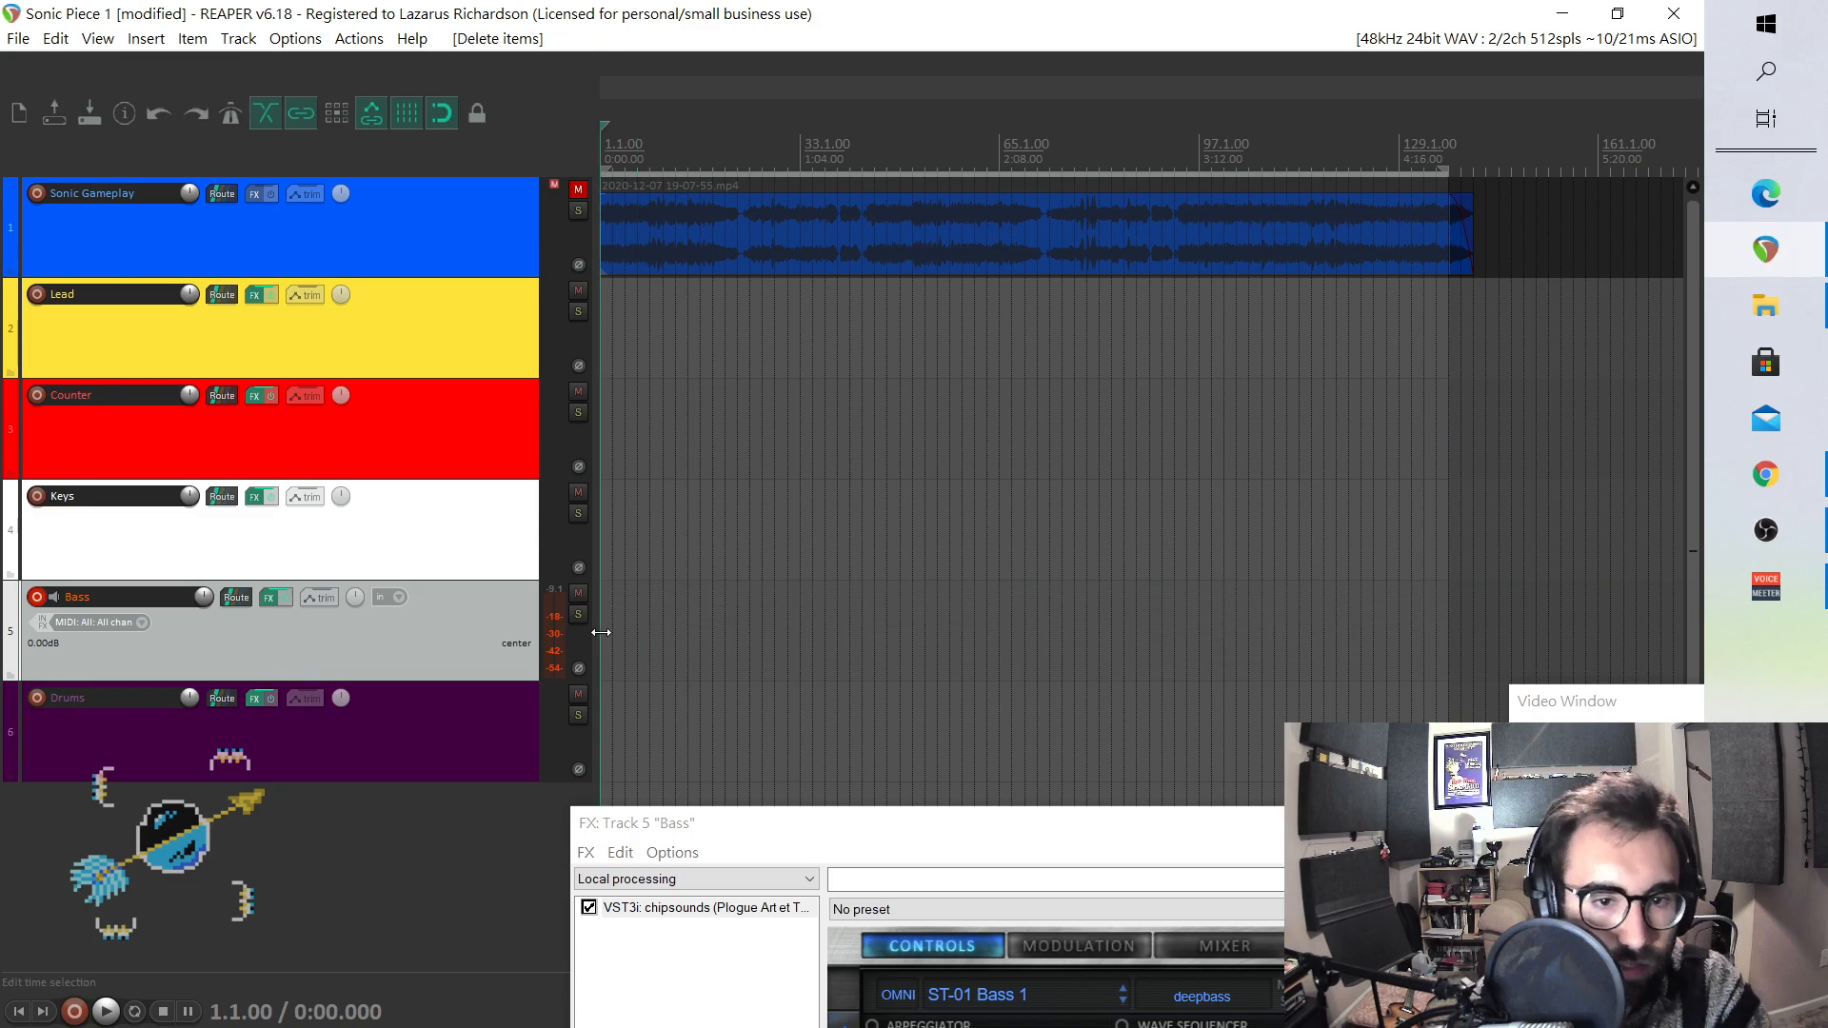
# - Enable the count-in before recording in the metronome and pre-roll settings
pyautogui.click(297, 39)
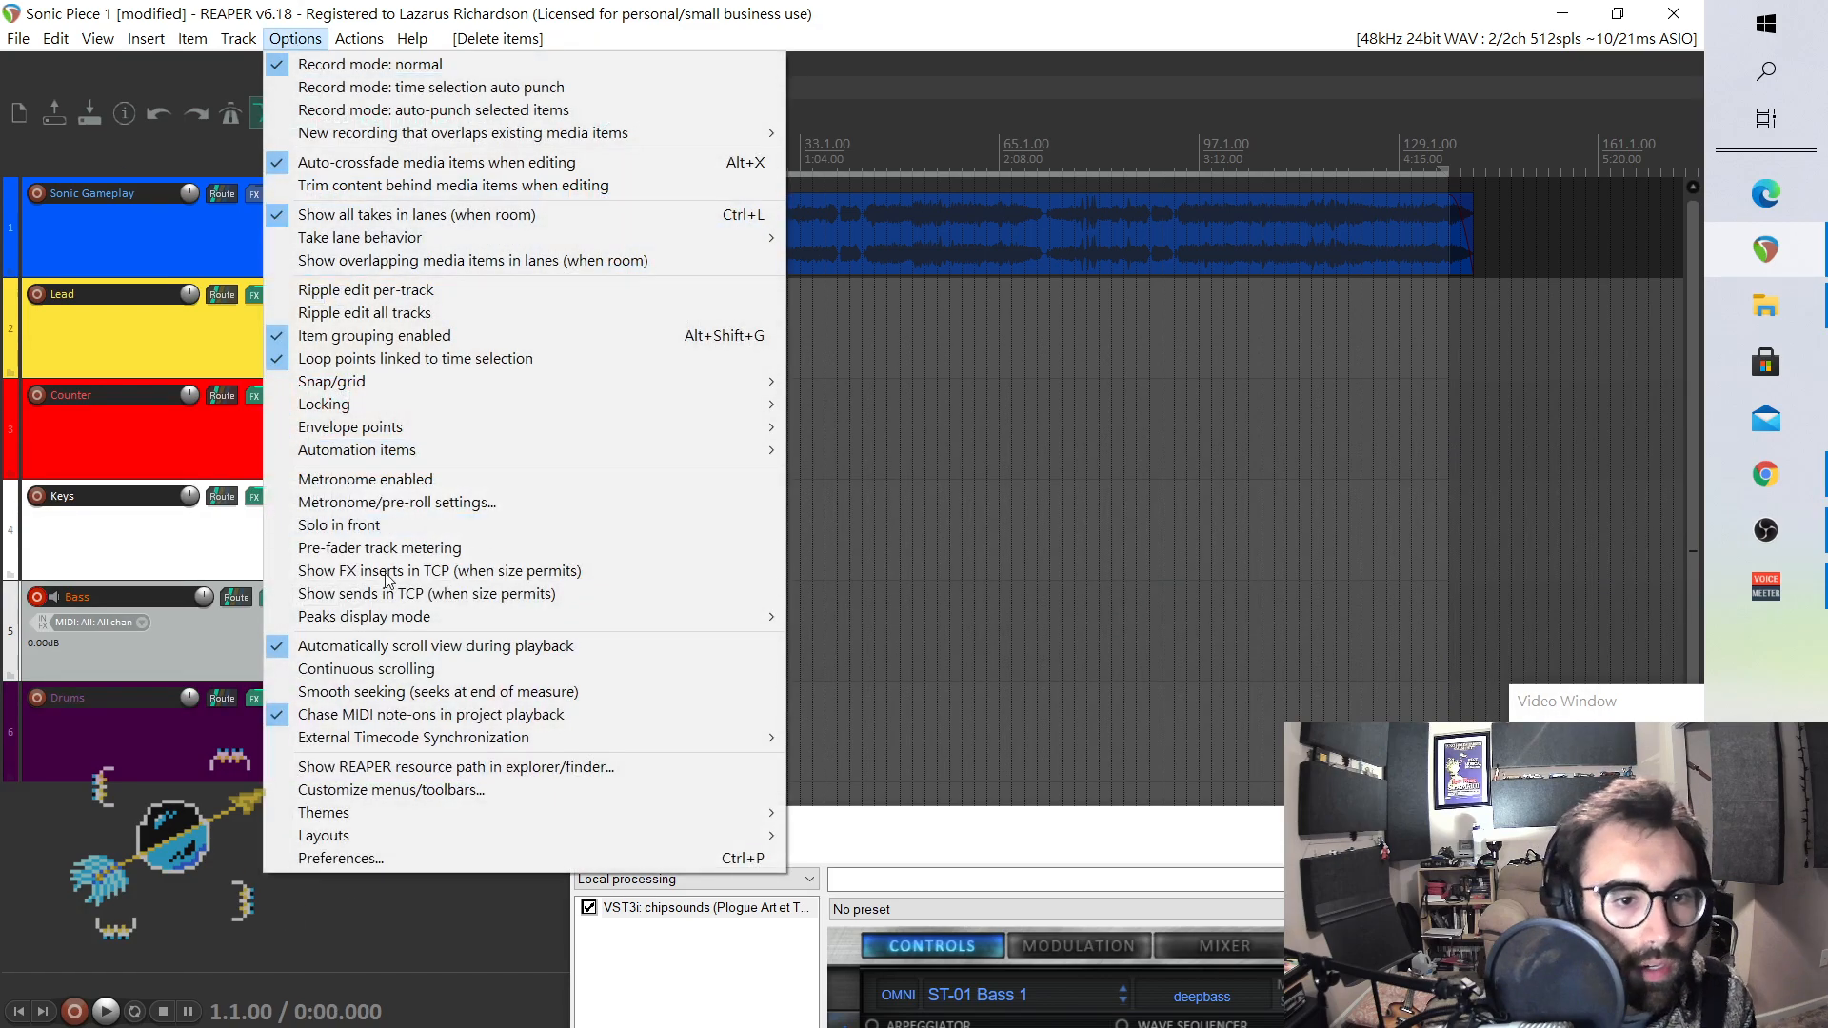
pyautogui.click(425, 502)
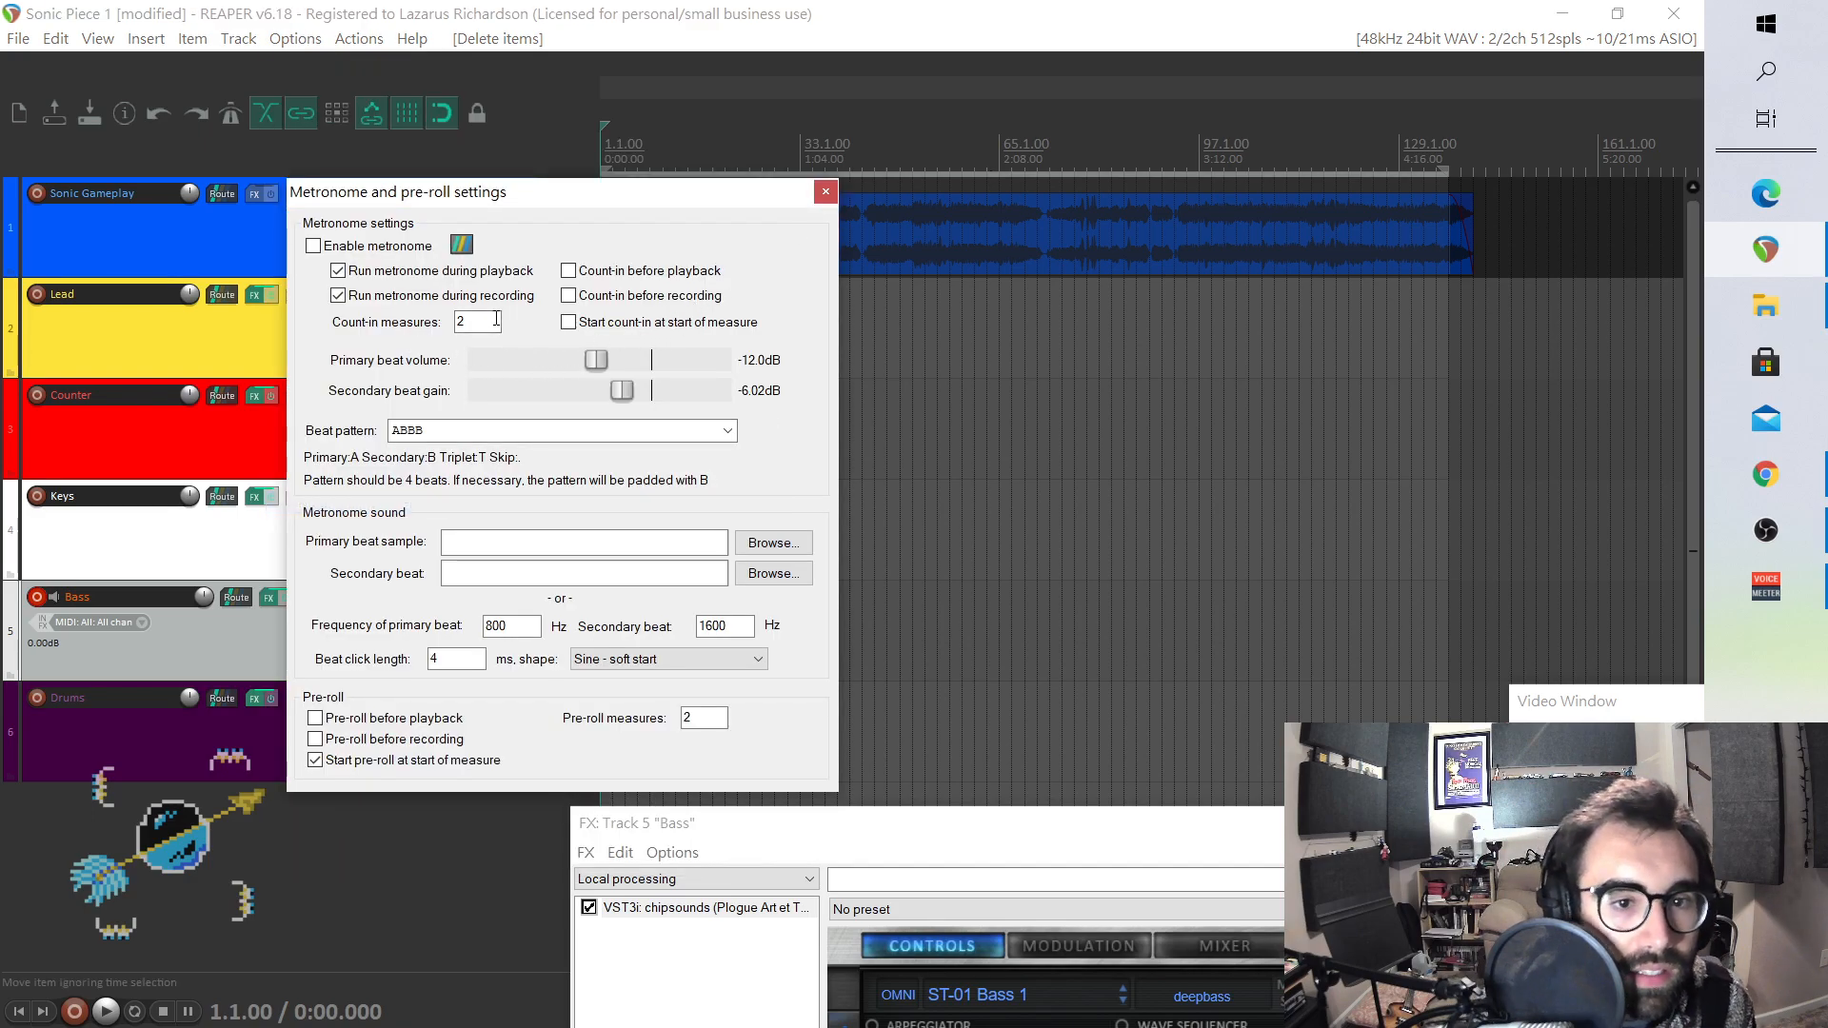
pyautogui.click(569, 295)
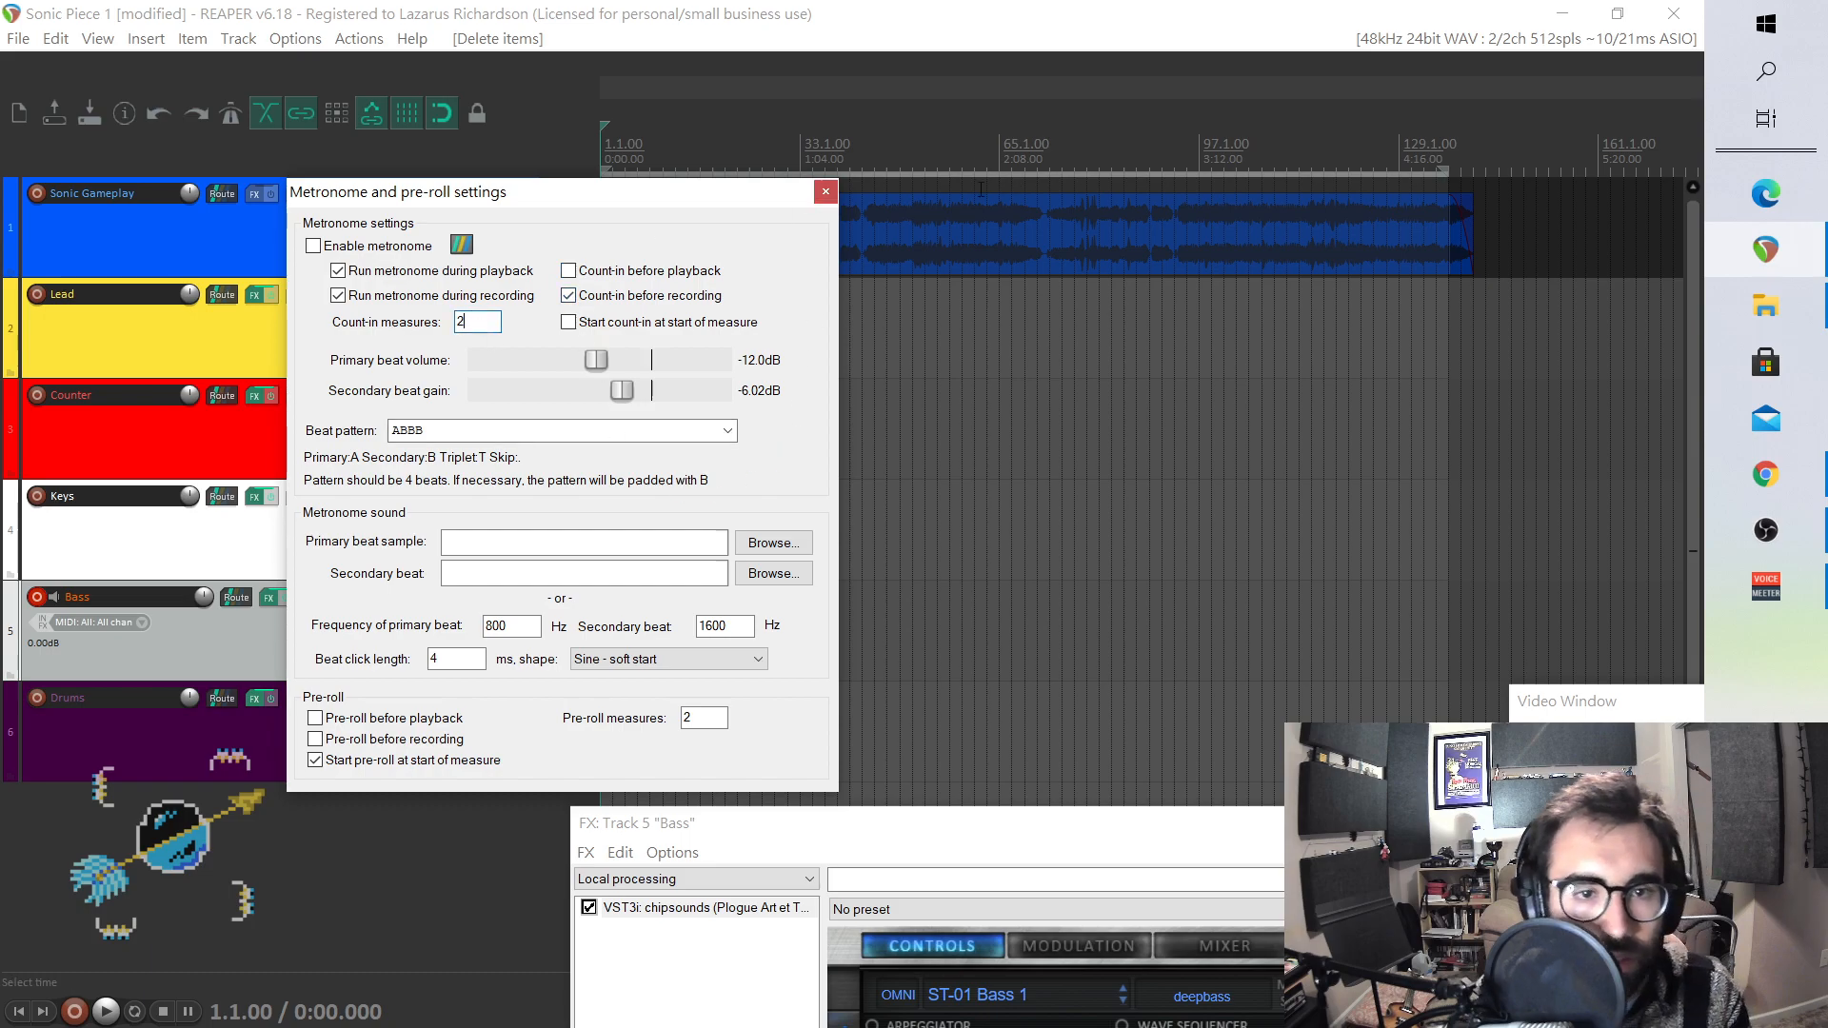
pyautogui.click(825, 192)
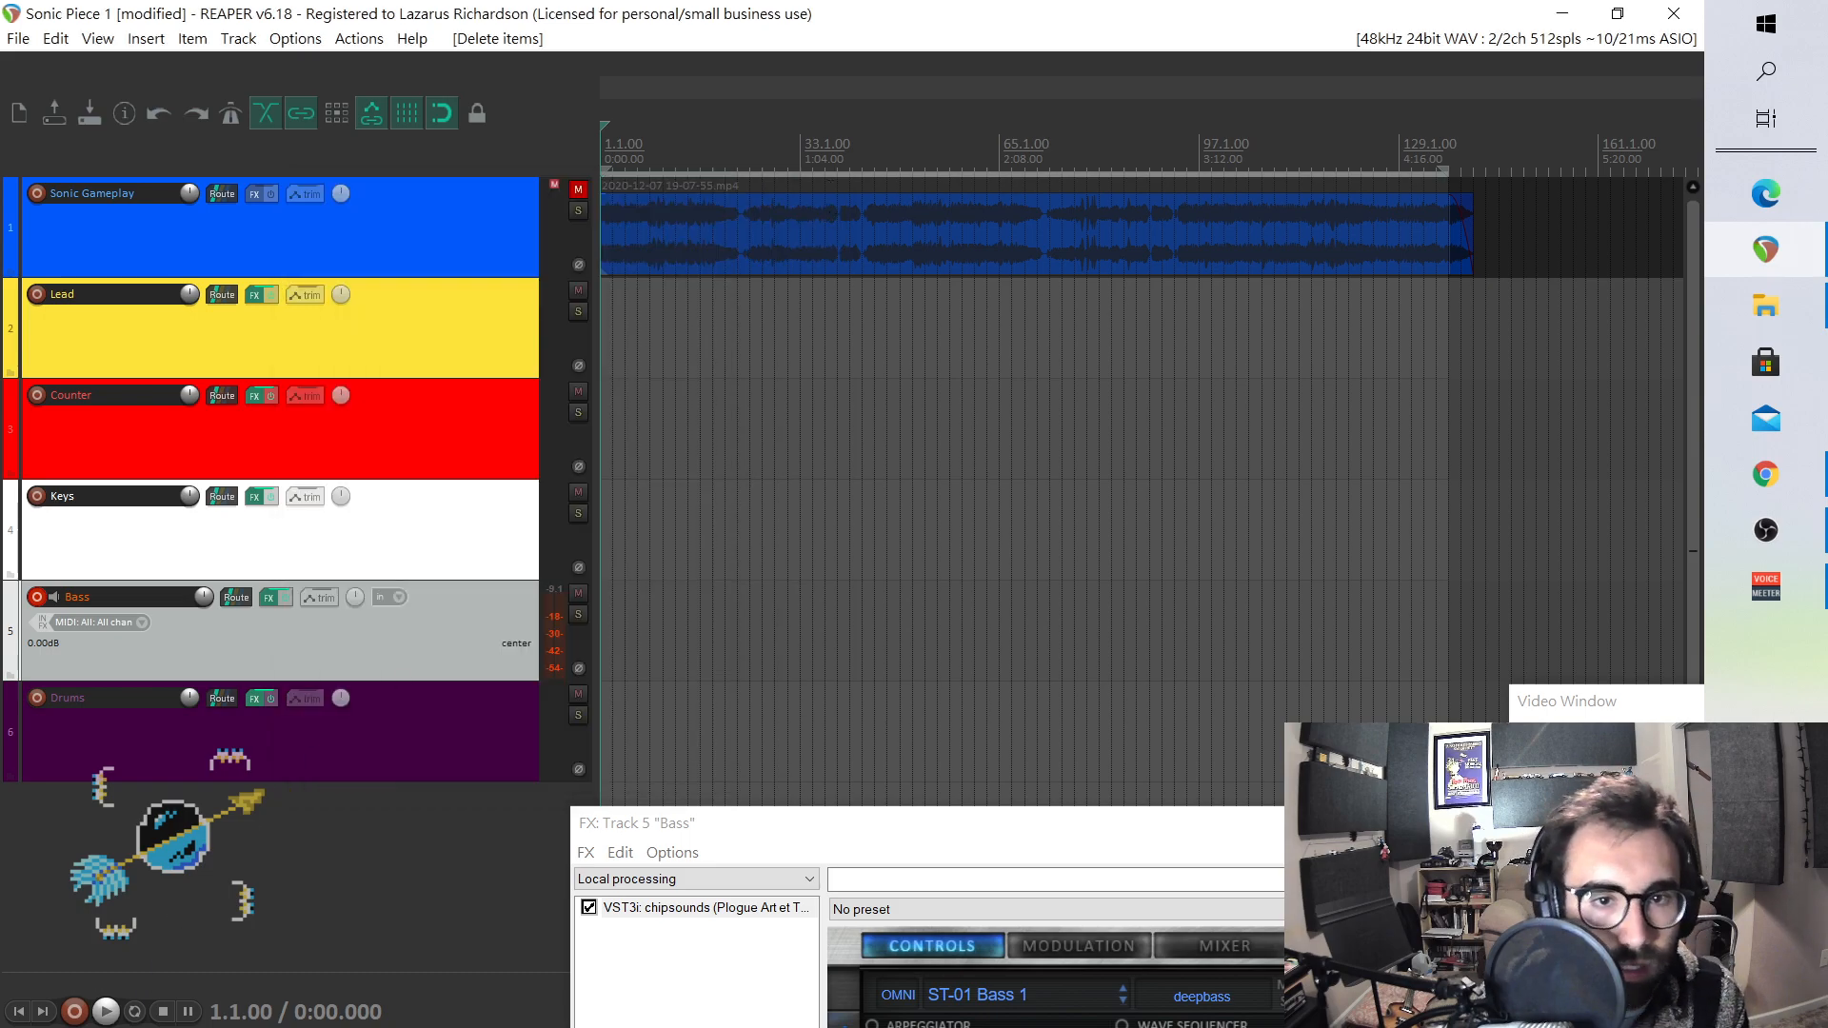
# - Try a short recording on the Bass track and discard its recorded MIDI file
pyautogui.click(76, 1012)
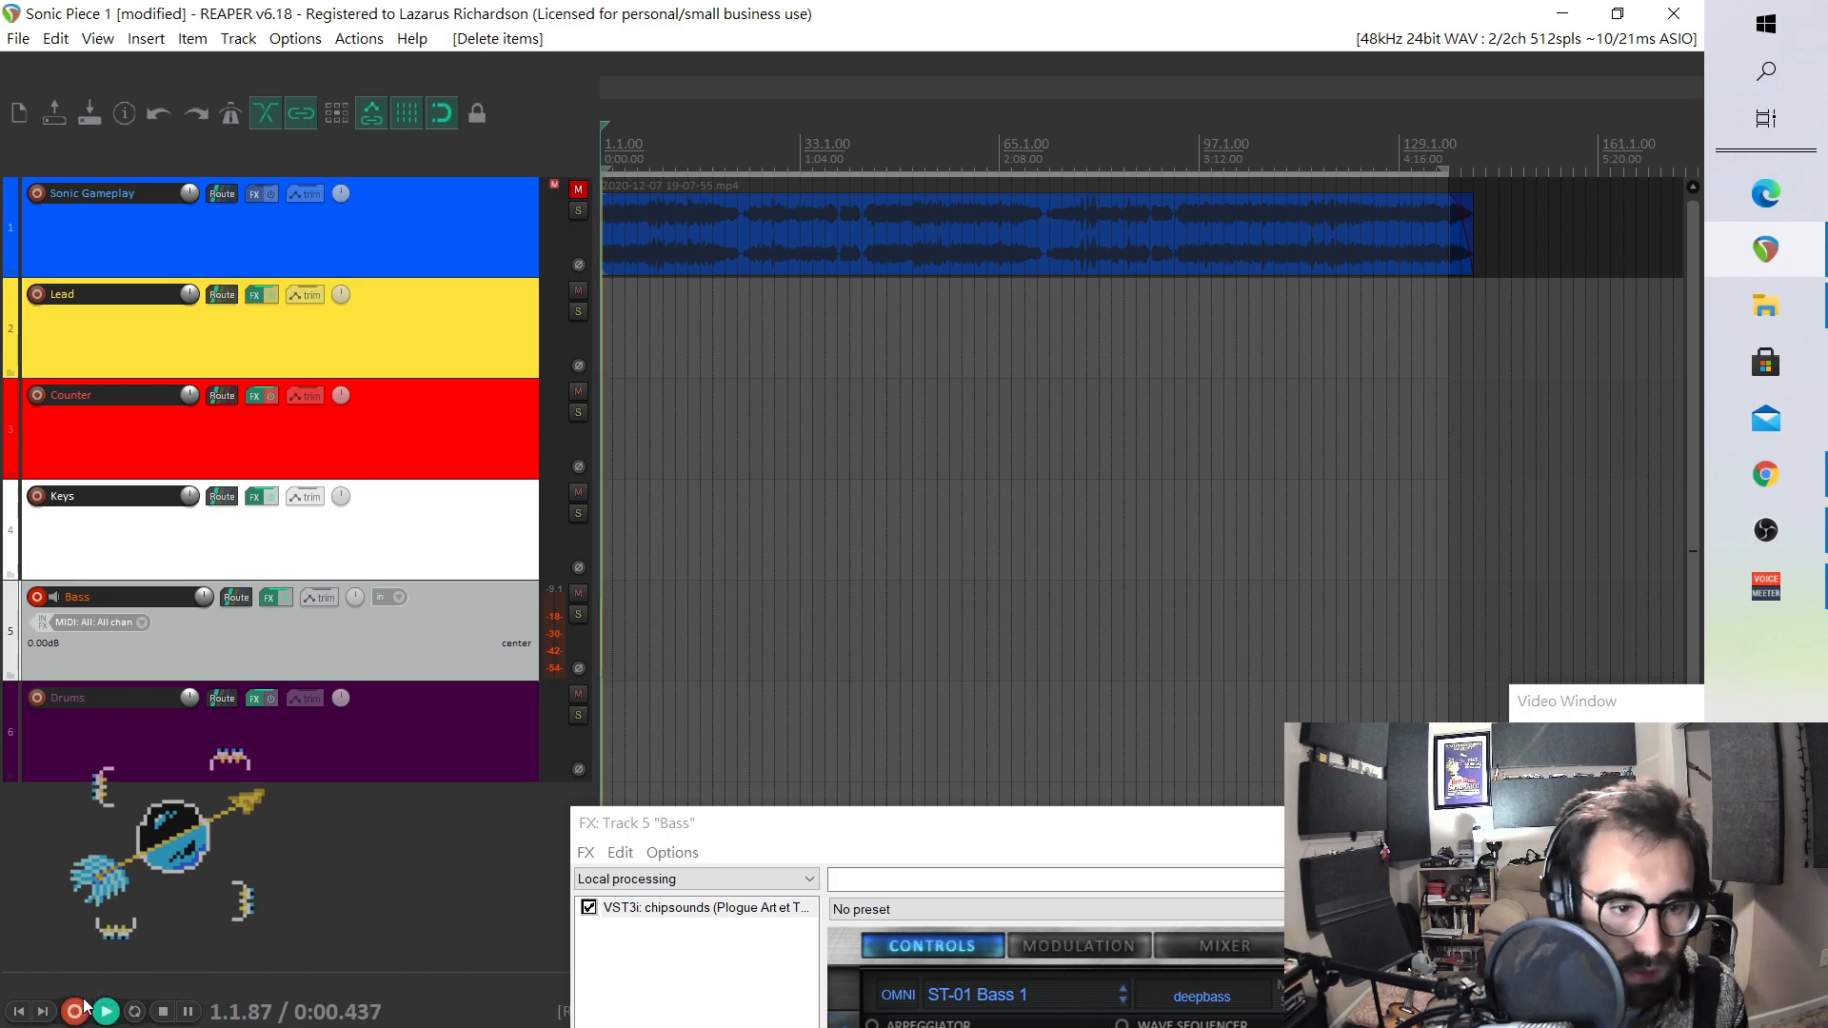
pyautogui.press('space')
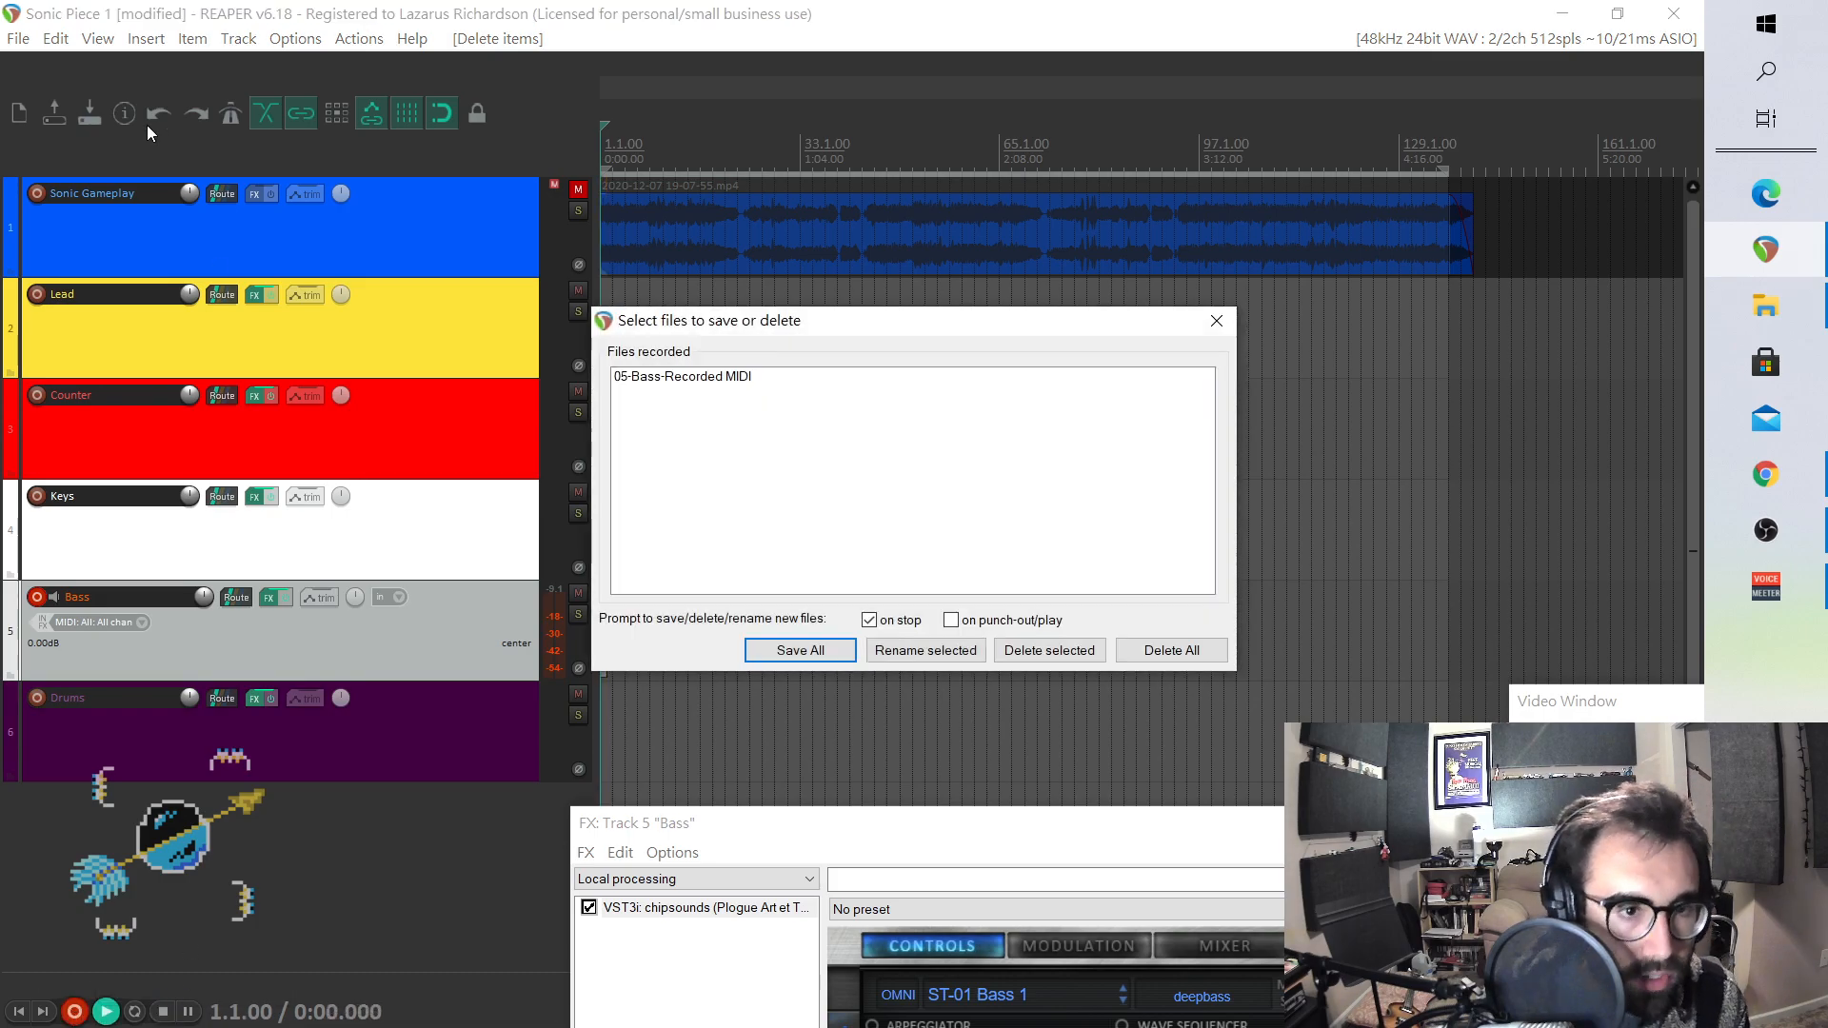
pyautogui.click(1171, 650)
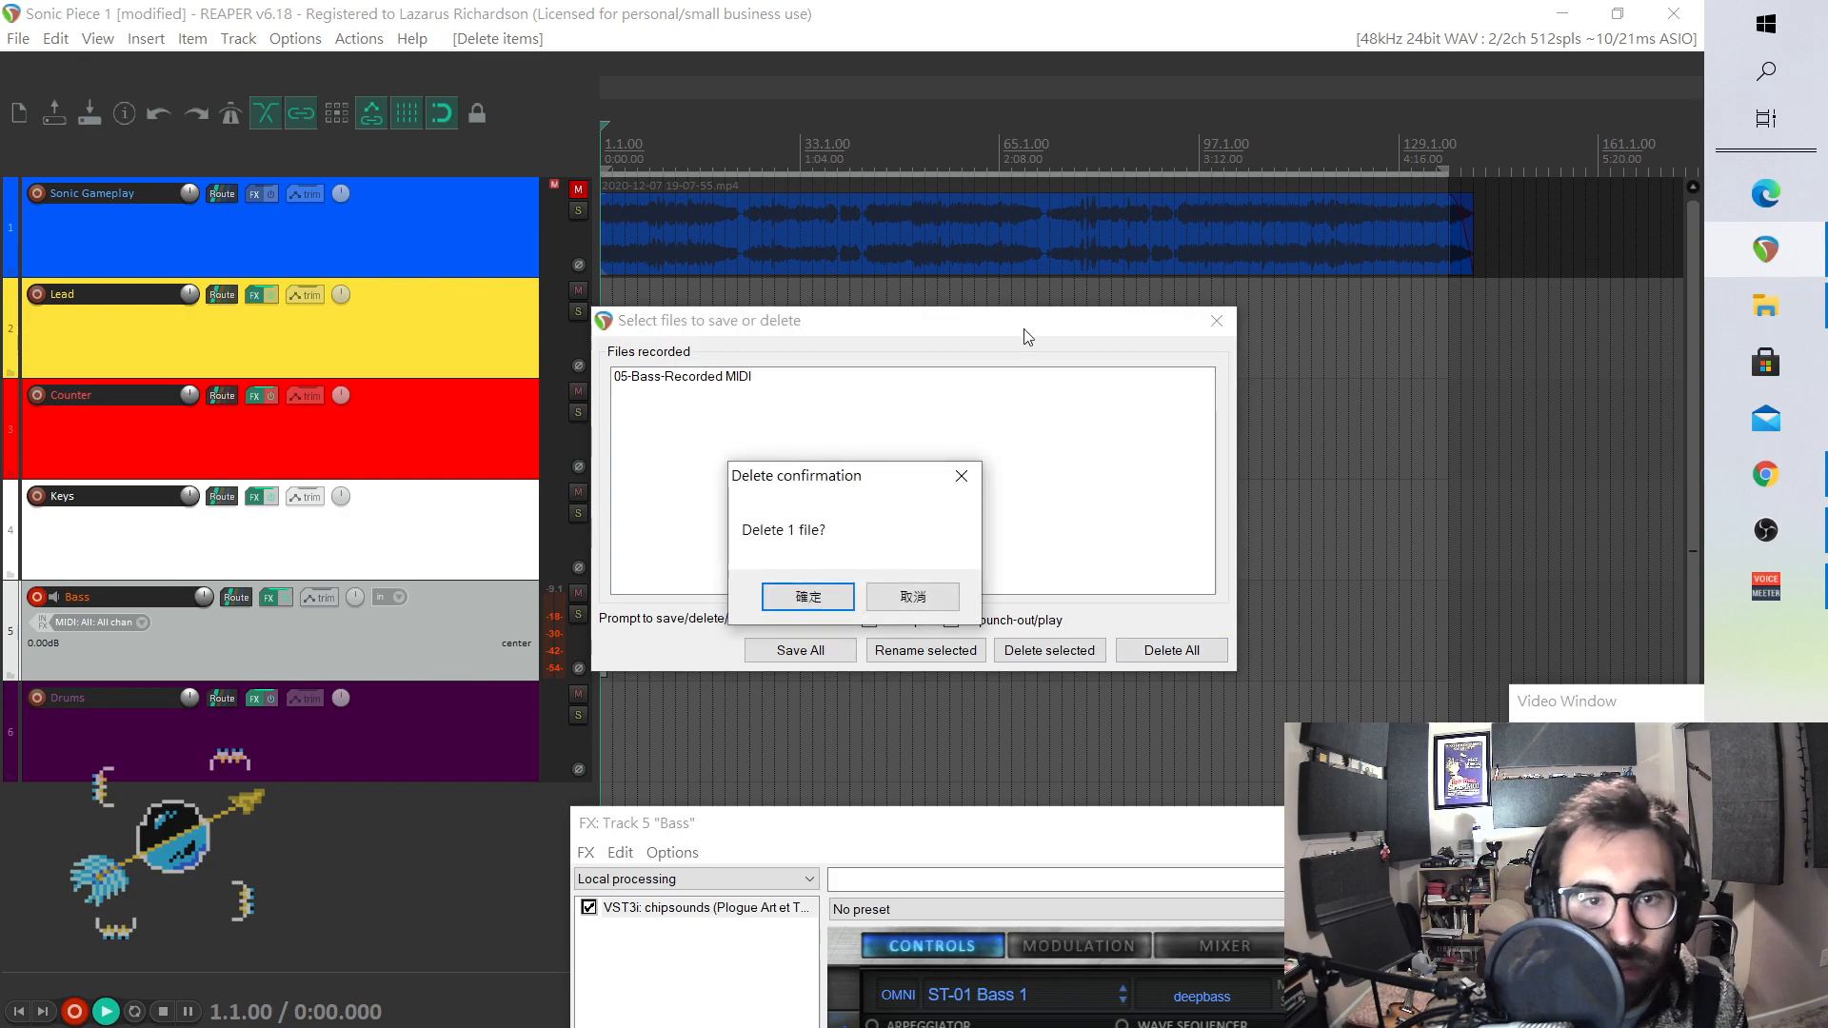
pyautogui.click(809, 598)
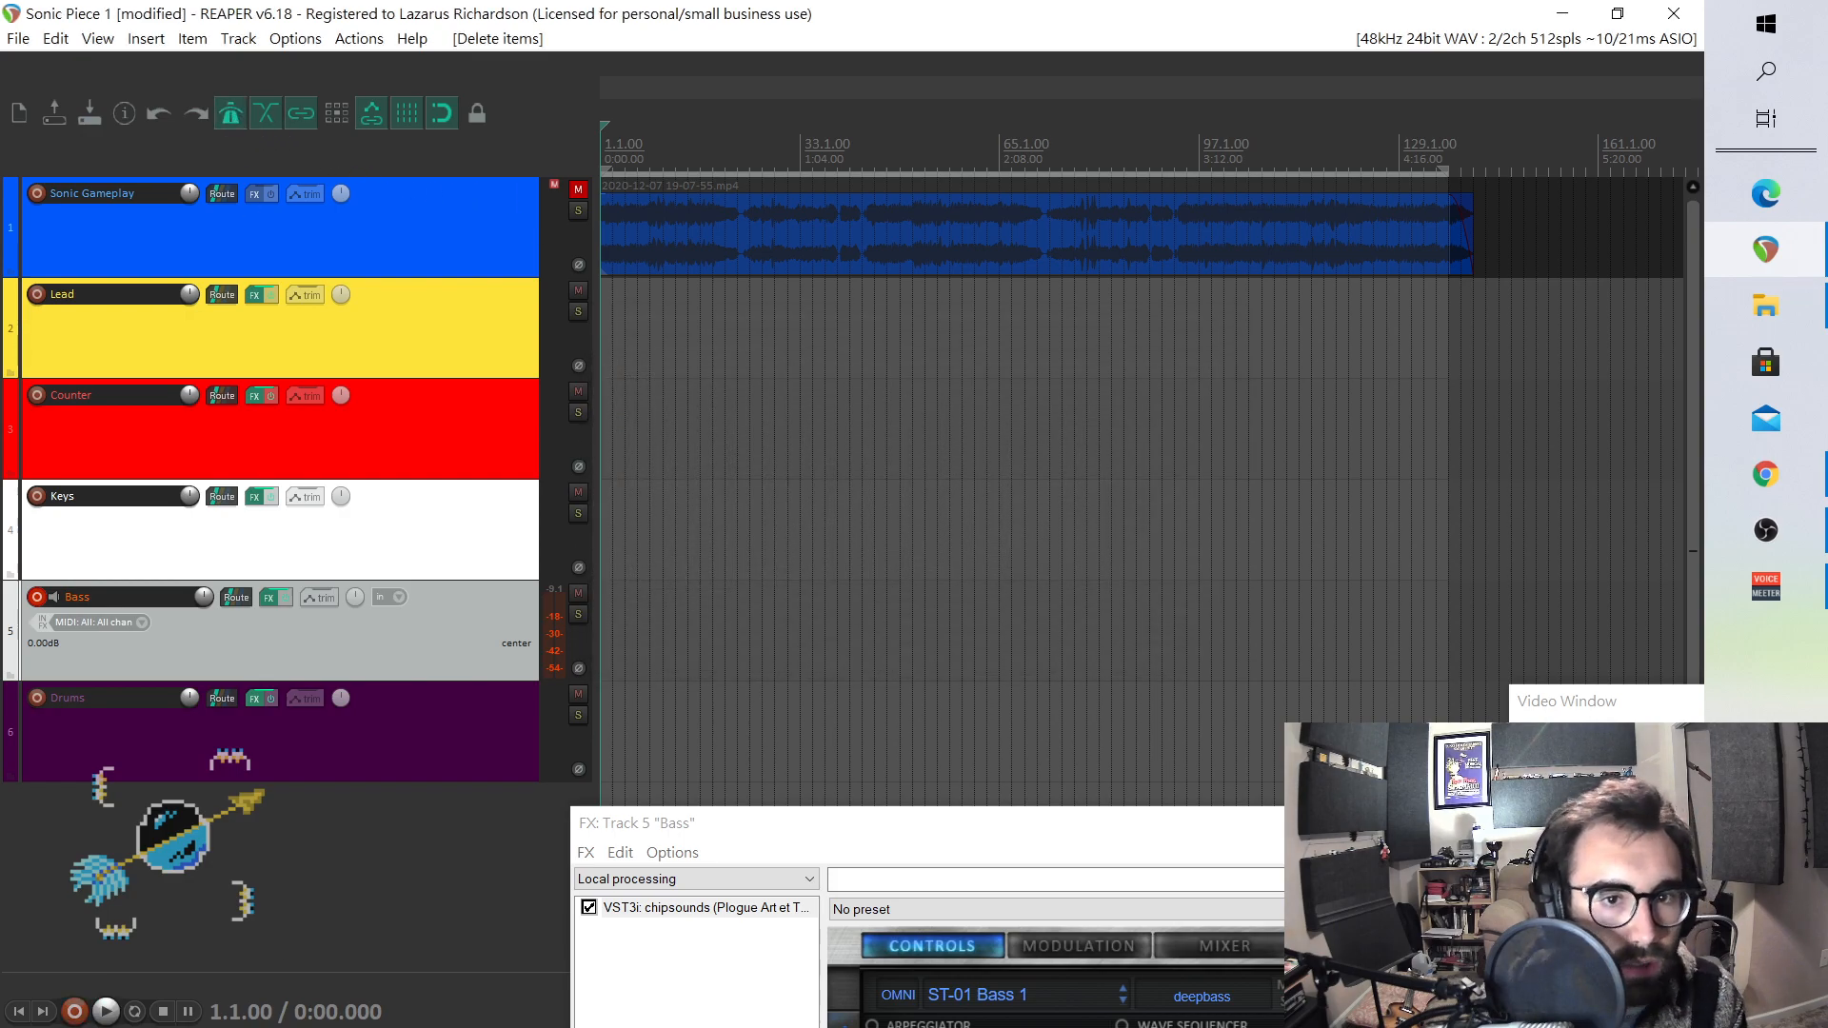
# - Record a second trial take on the Bass track from the project start and delete it
pyautogui.click(75, 1011)
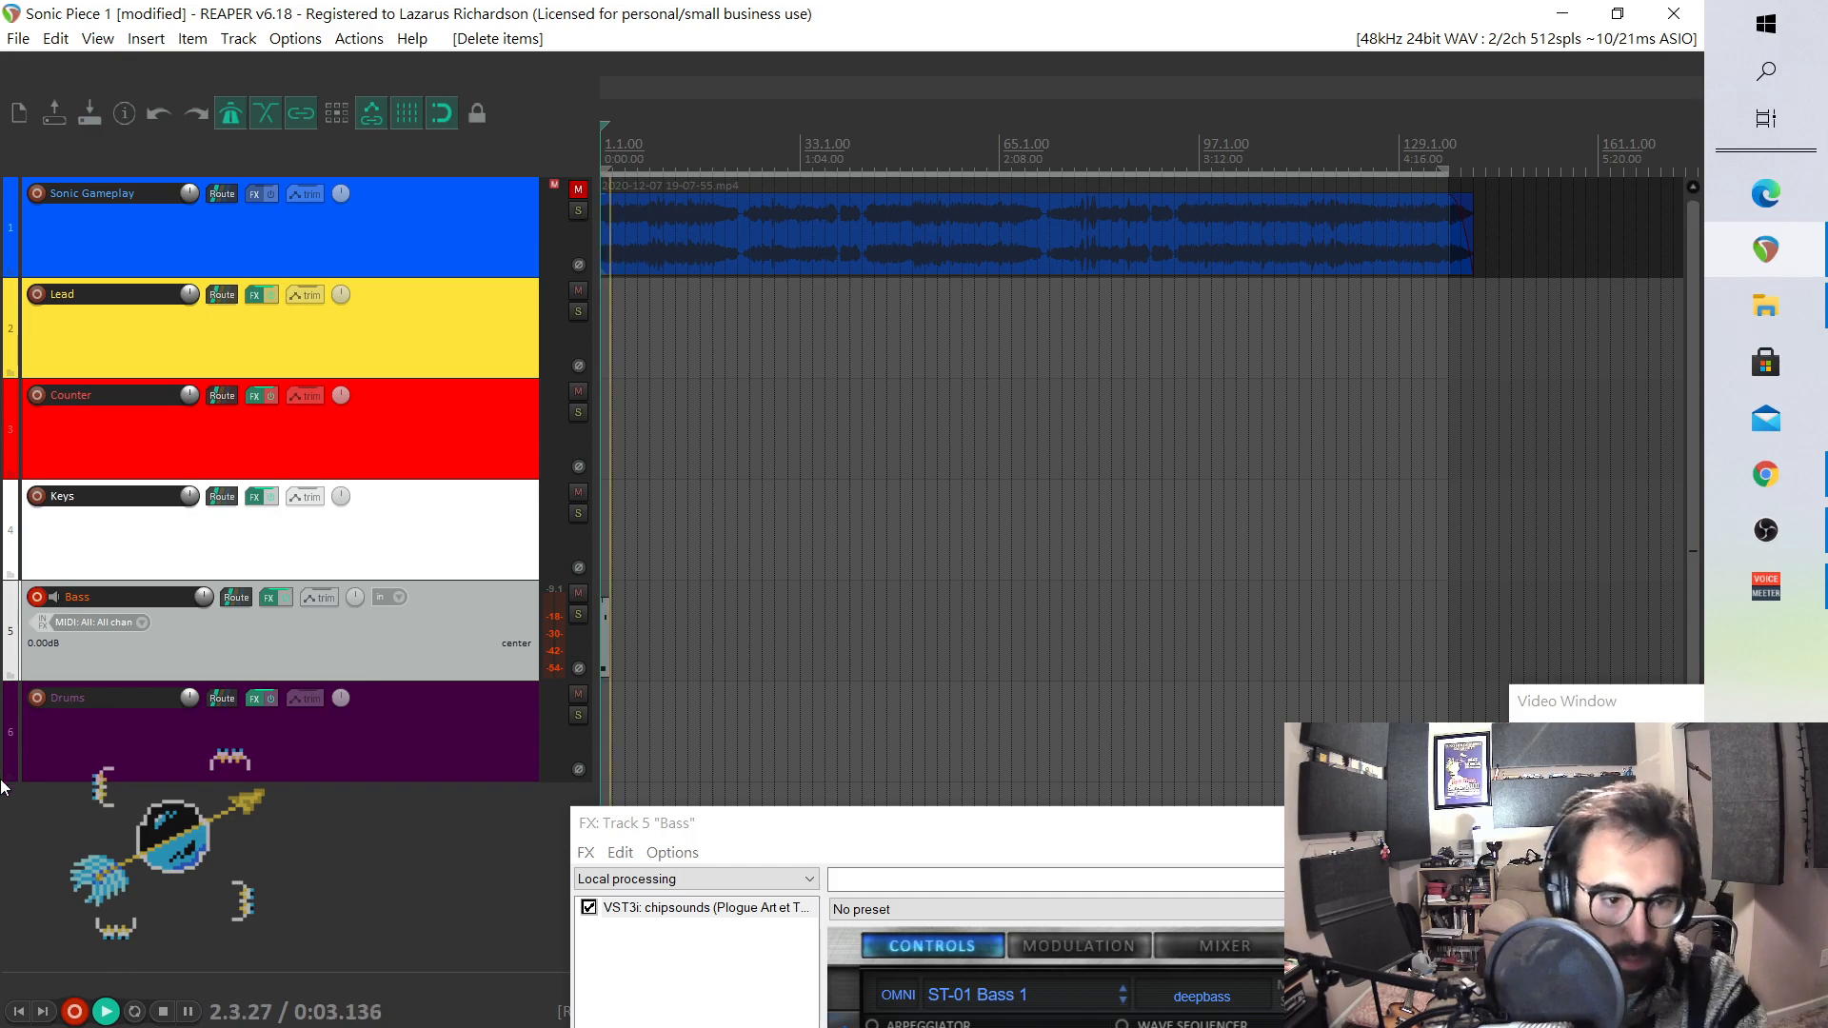
pyautogui.click(163, 1011)
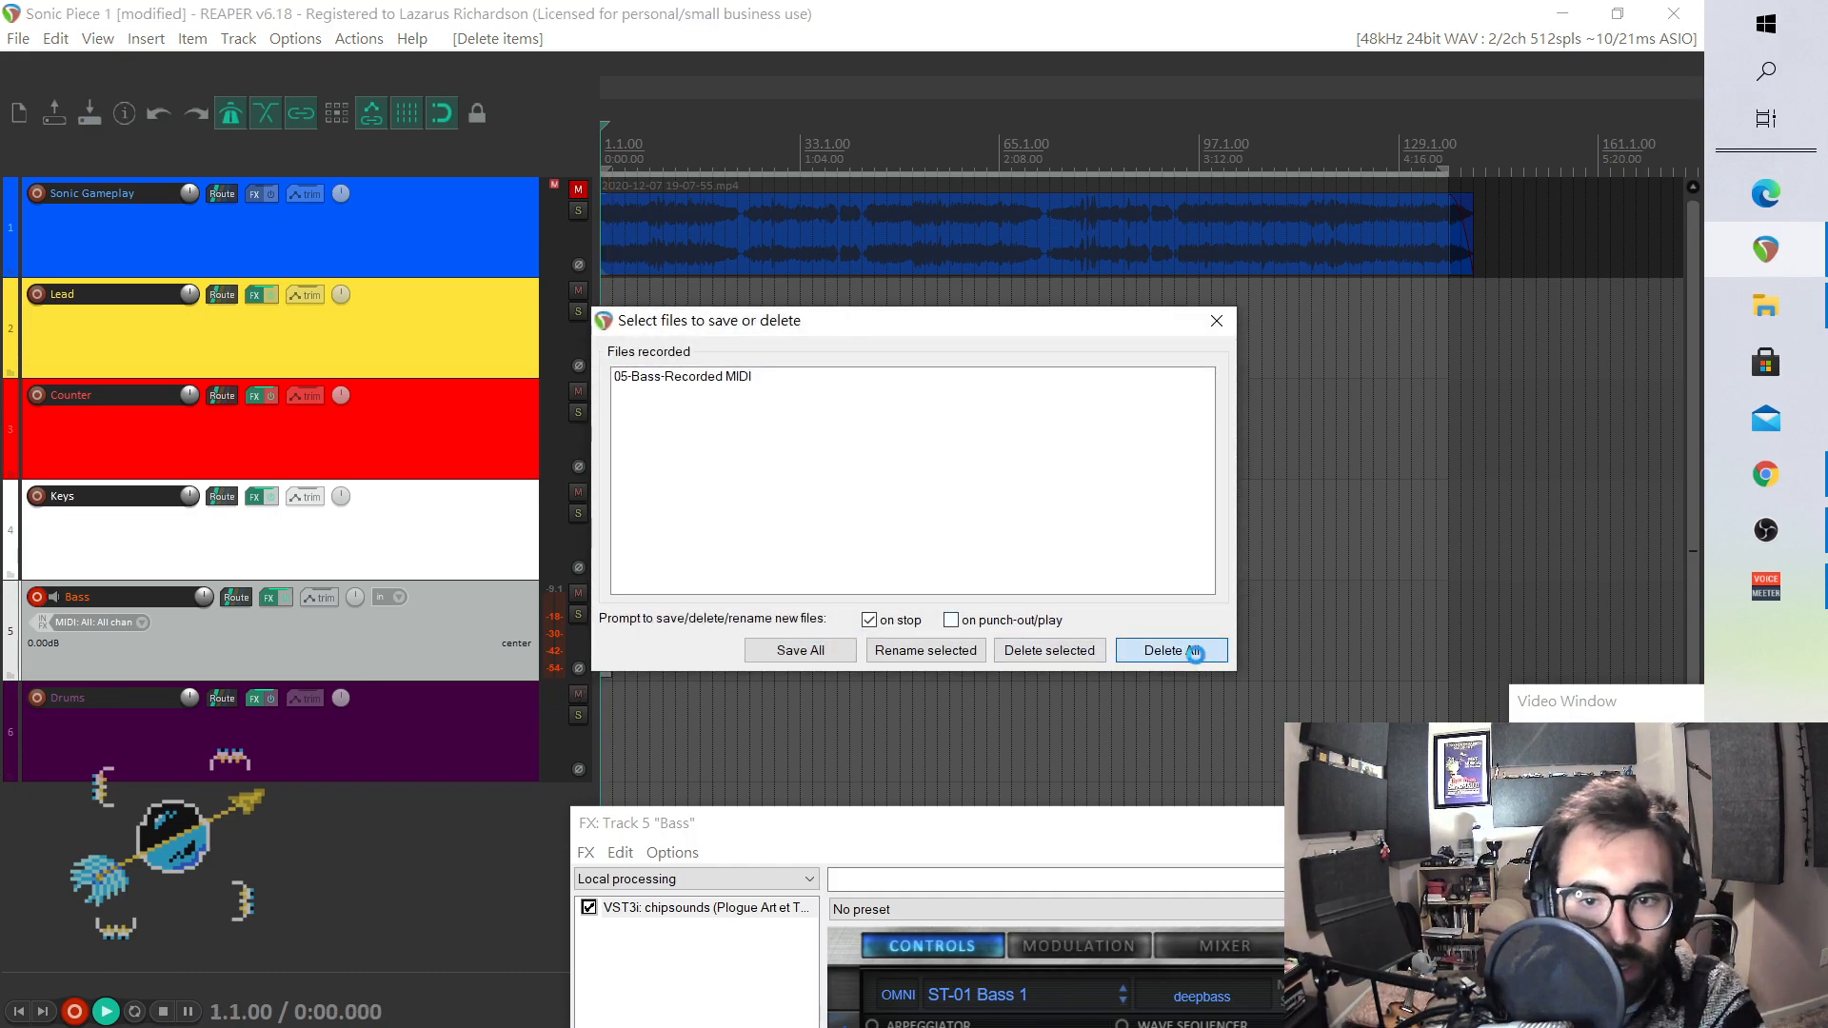
pyautogui.click(1171, 650)
pyautogui.click(810, 596)
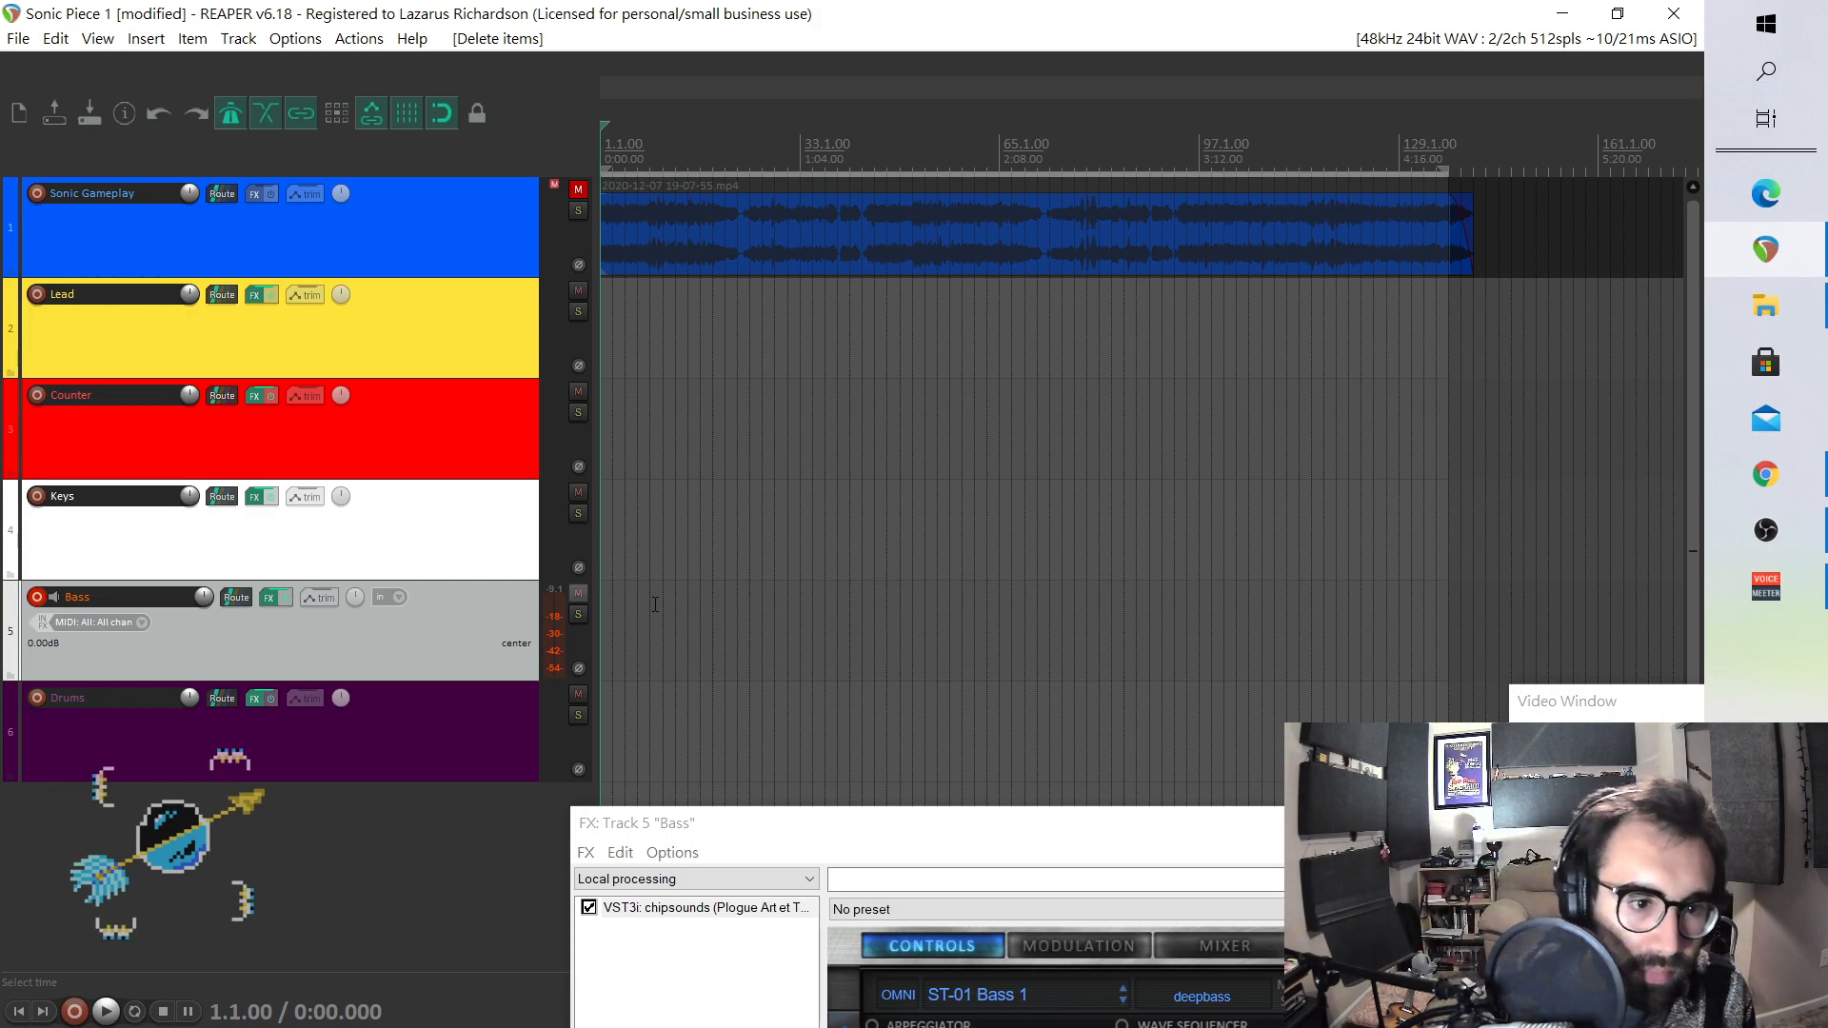
# - Record a bass line on the Bass track from the project start and save the recorded MIDI
pyautogui.click(76, 1011)
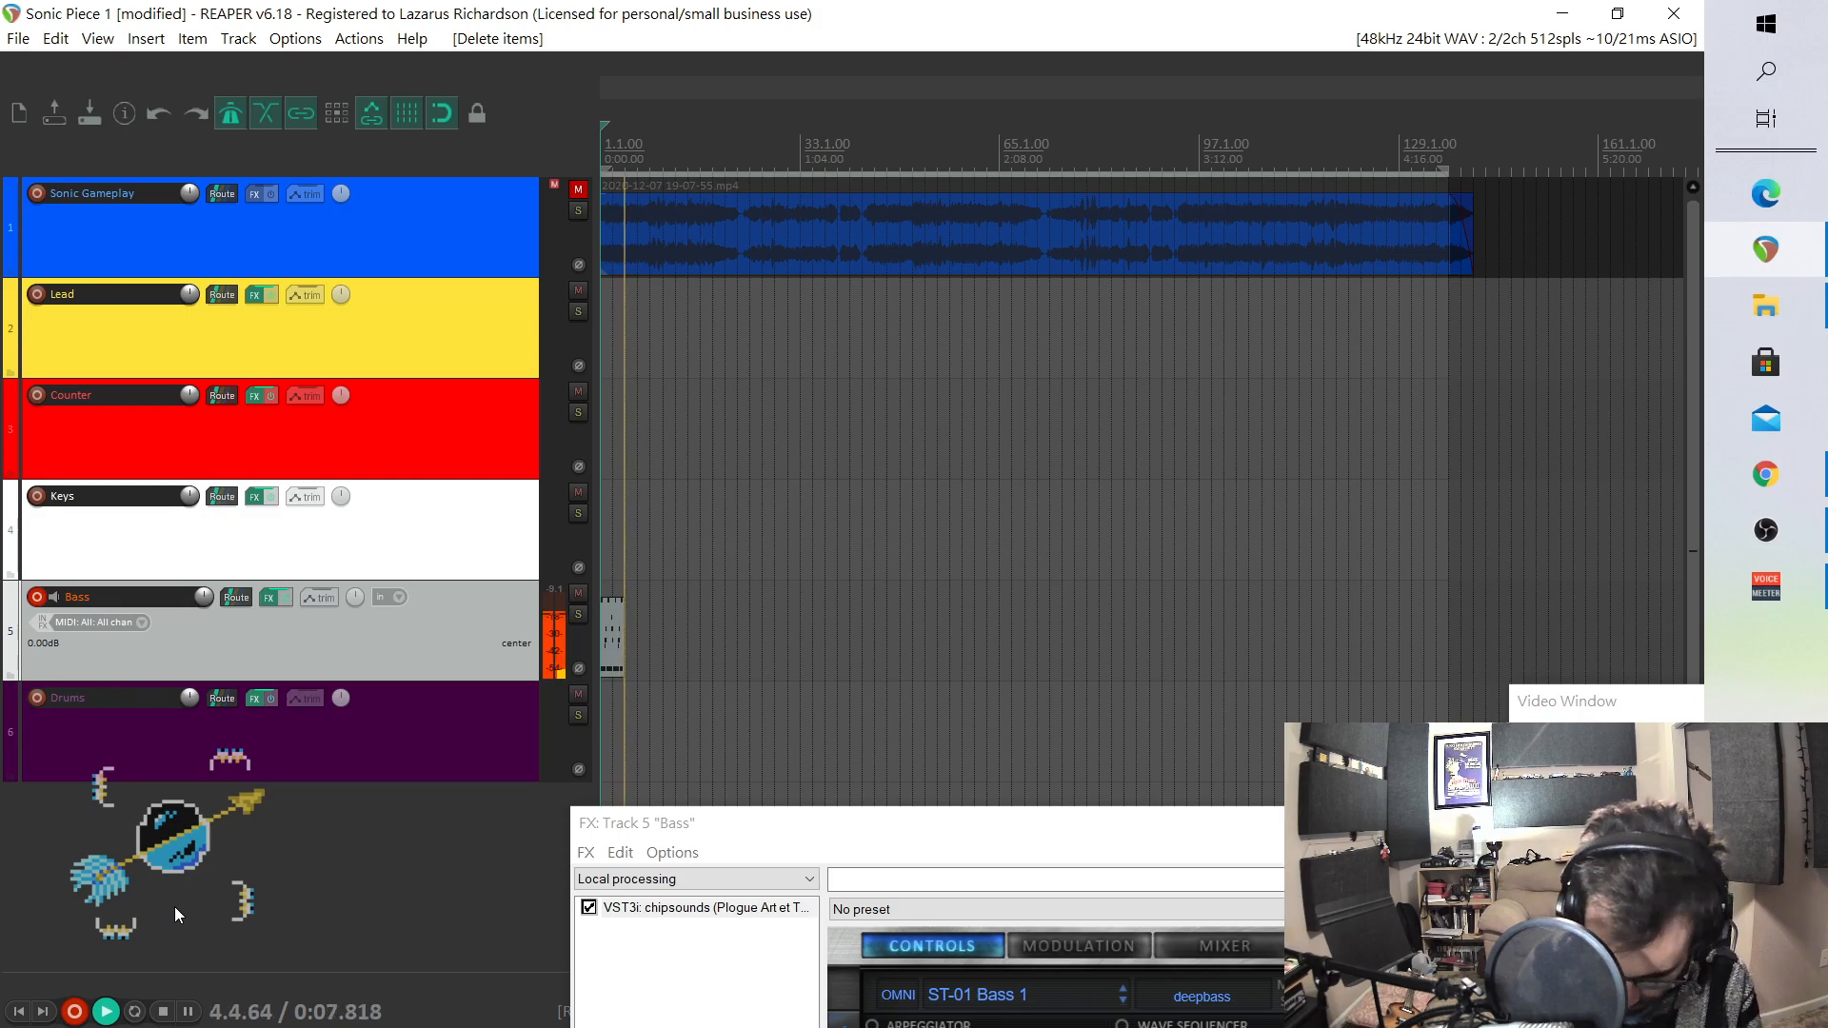
pyautogui.click(163, 1012)
pyautogui.click(786, 651)
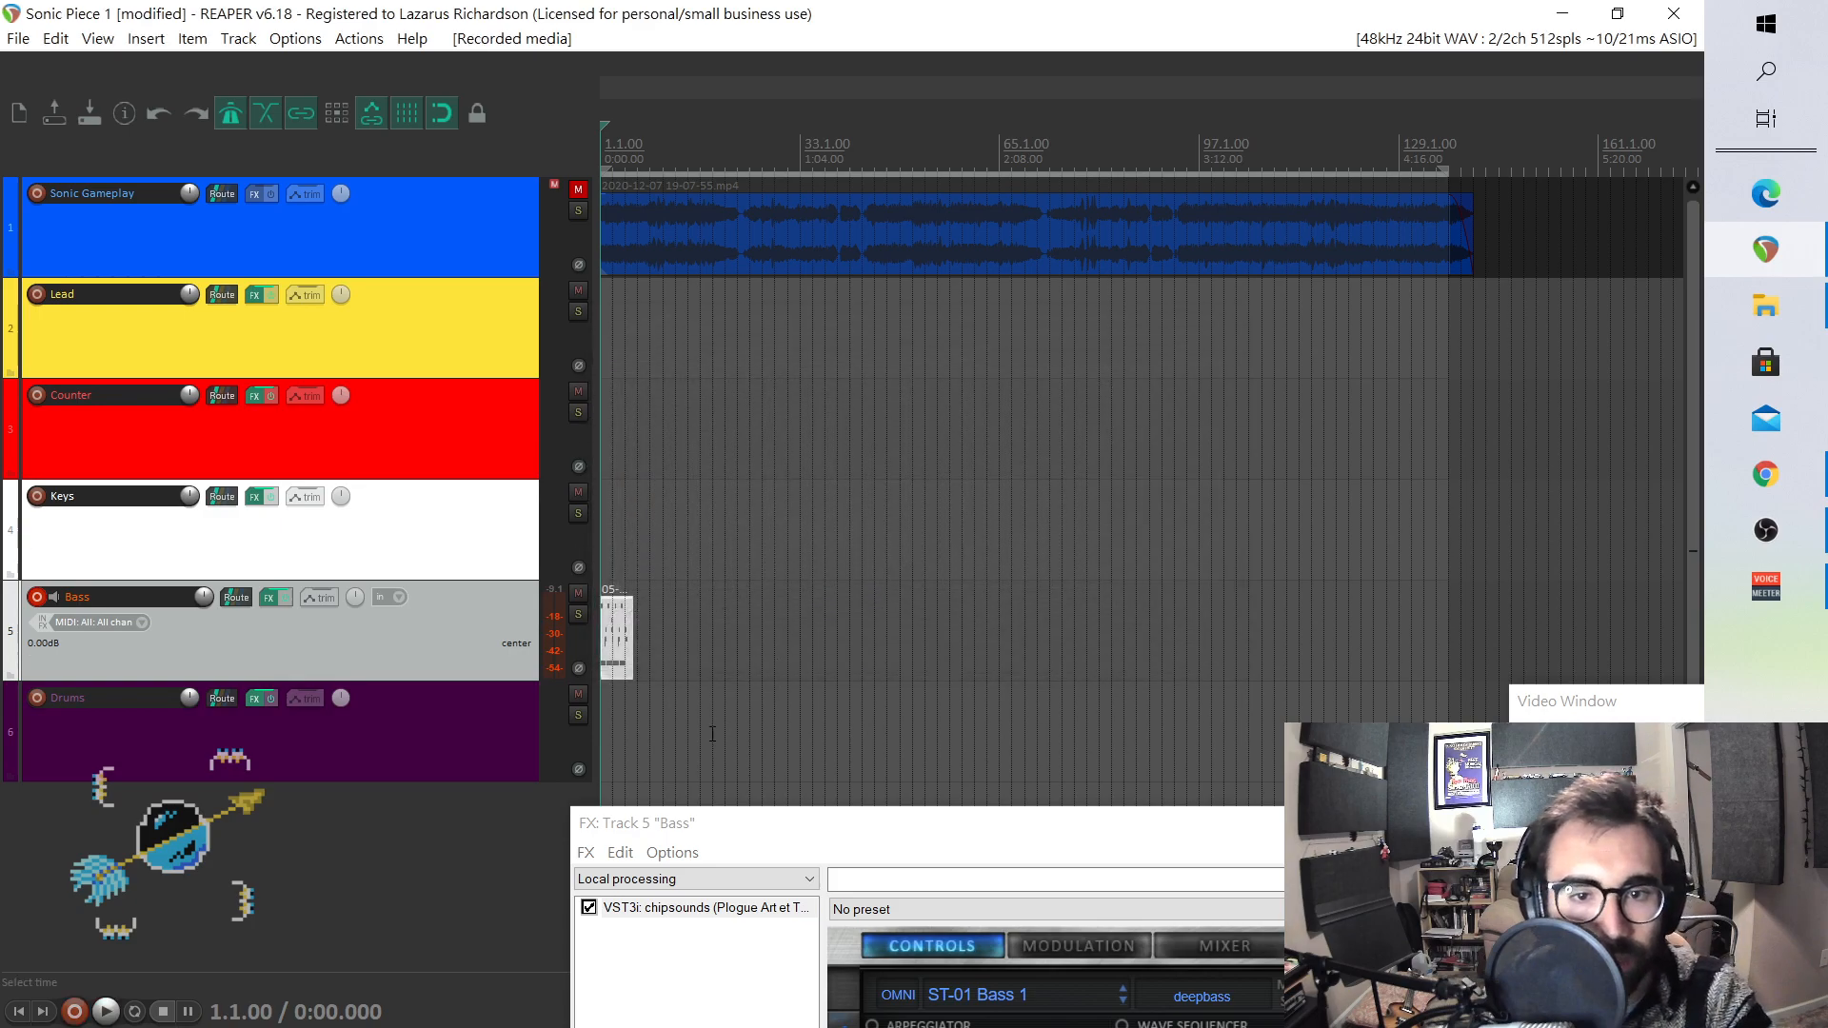
# - Open the recorded Bass take in the MIDI editor and play its opening notes
pyautogui.click(614, 650)
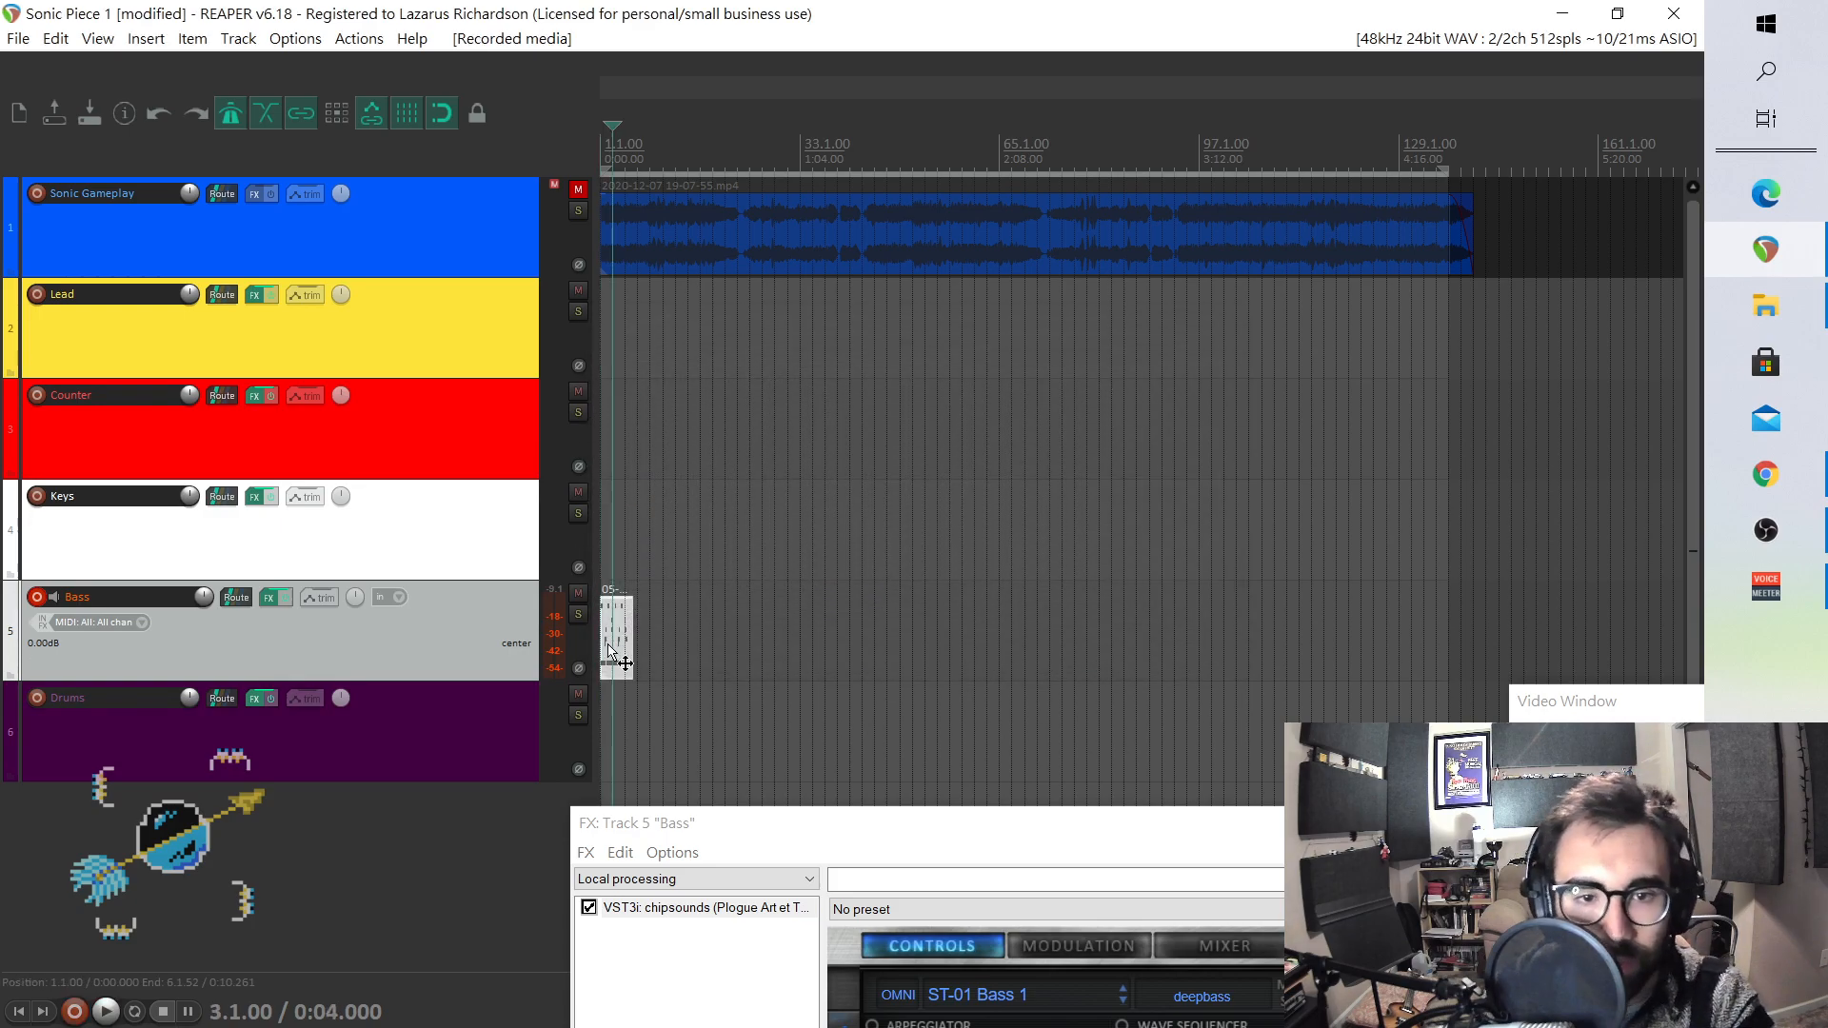
pyautogui.doubleClick(617, 650)
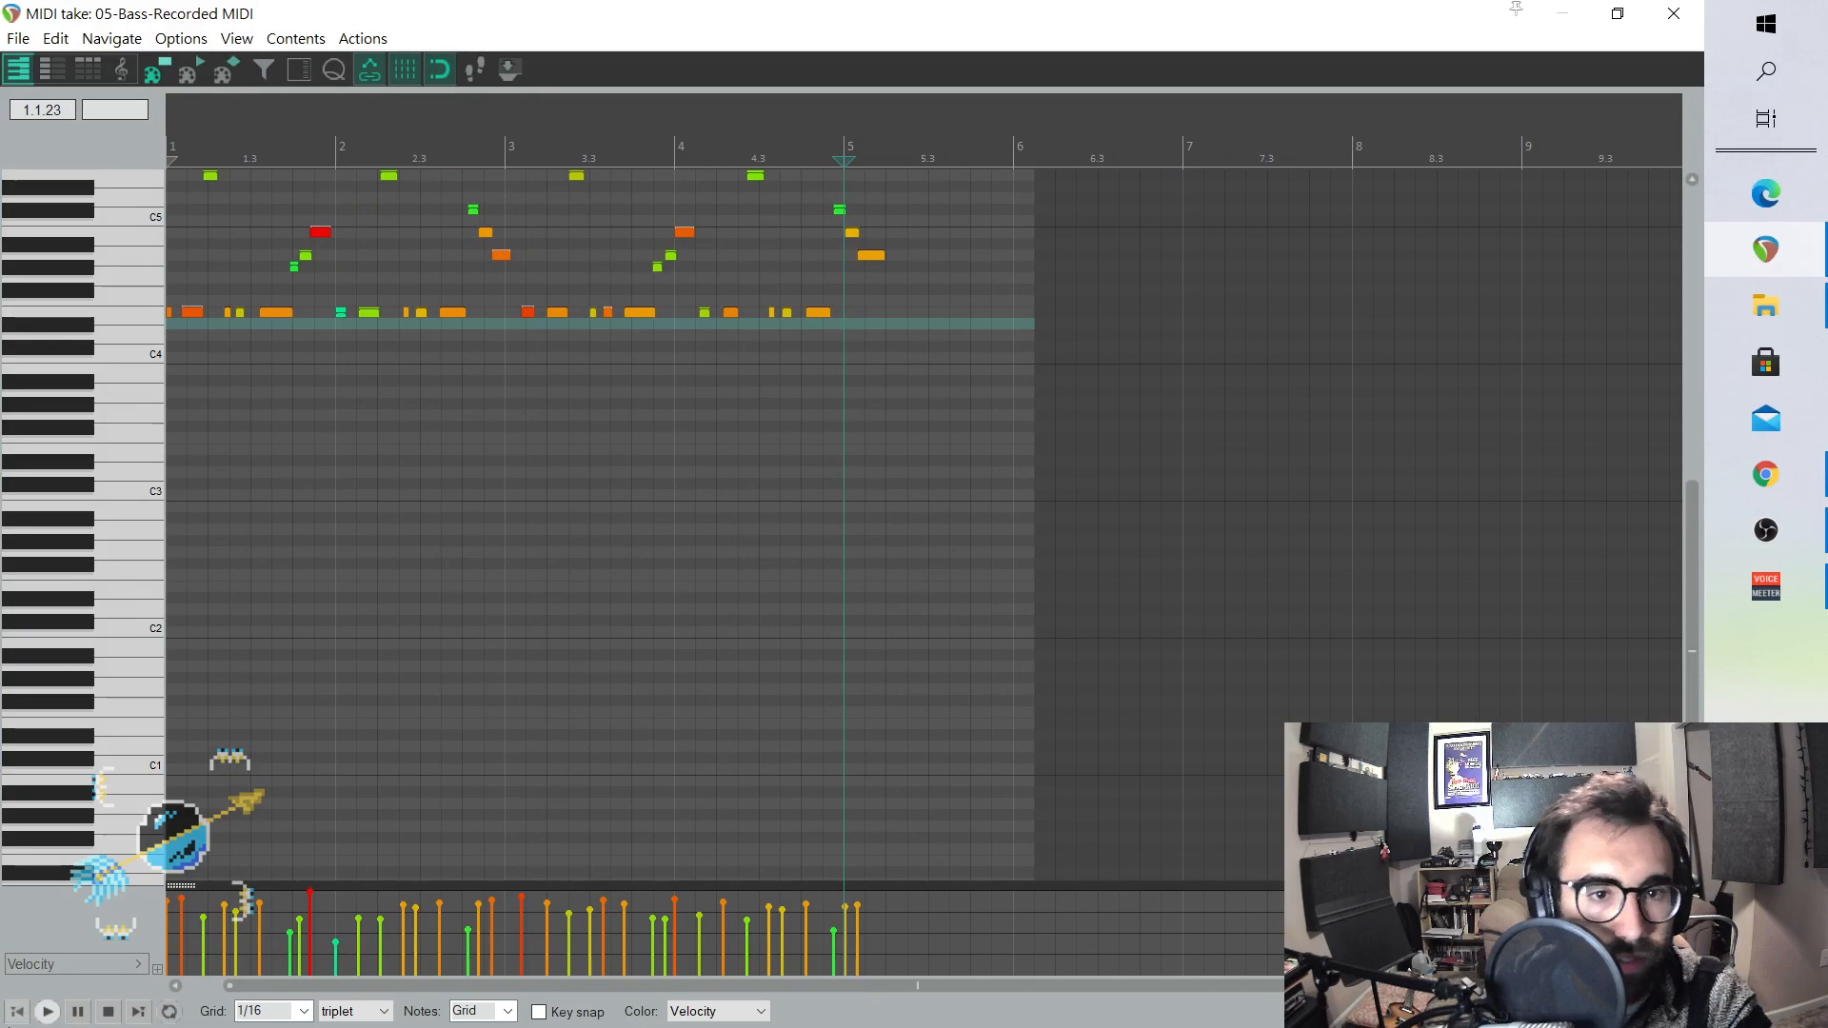
pyautogui.press('space')
pyautogui.scroll(2, 89, 432)
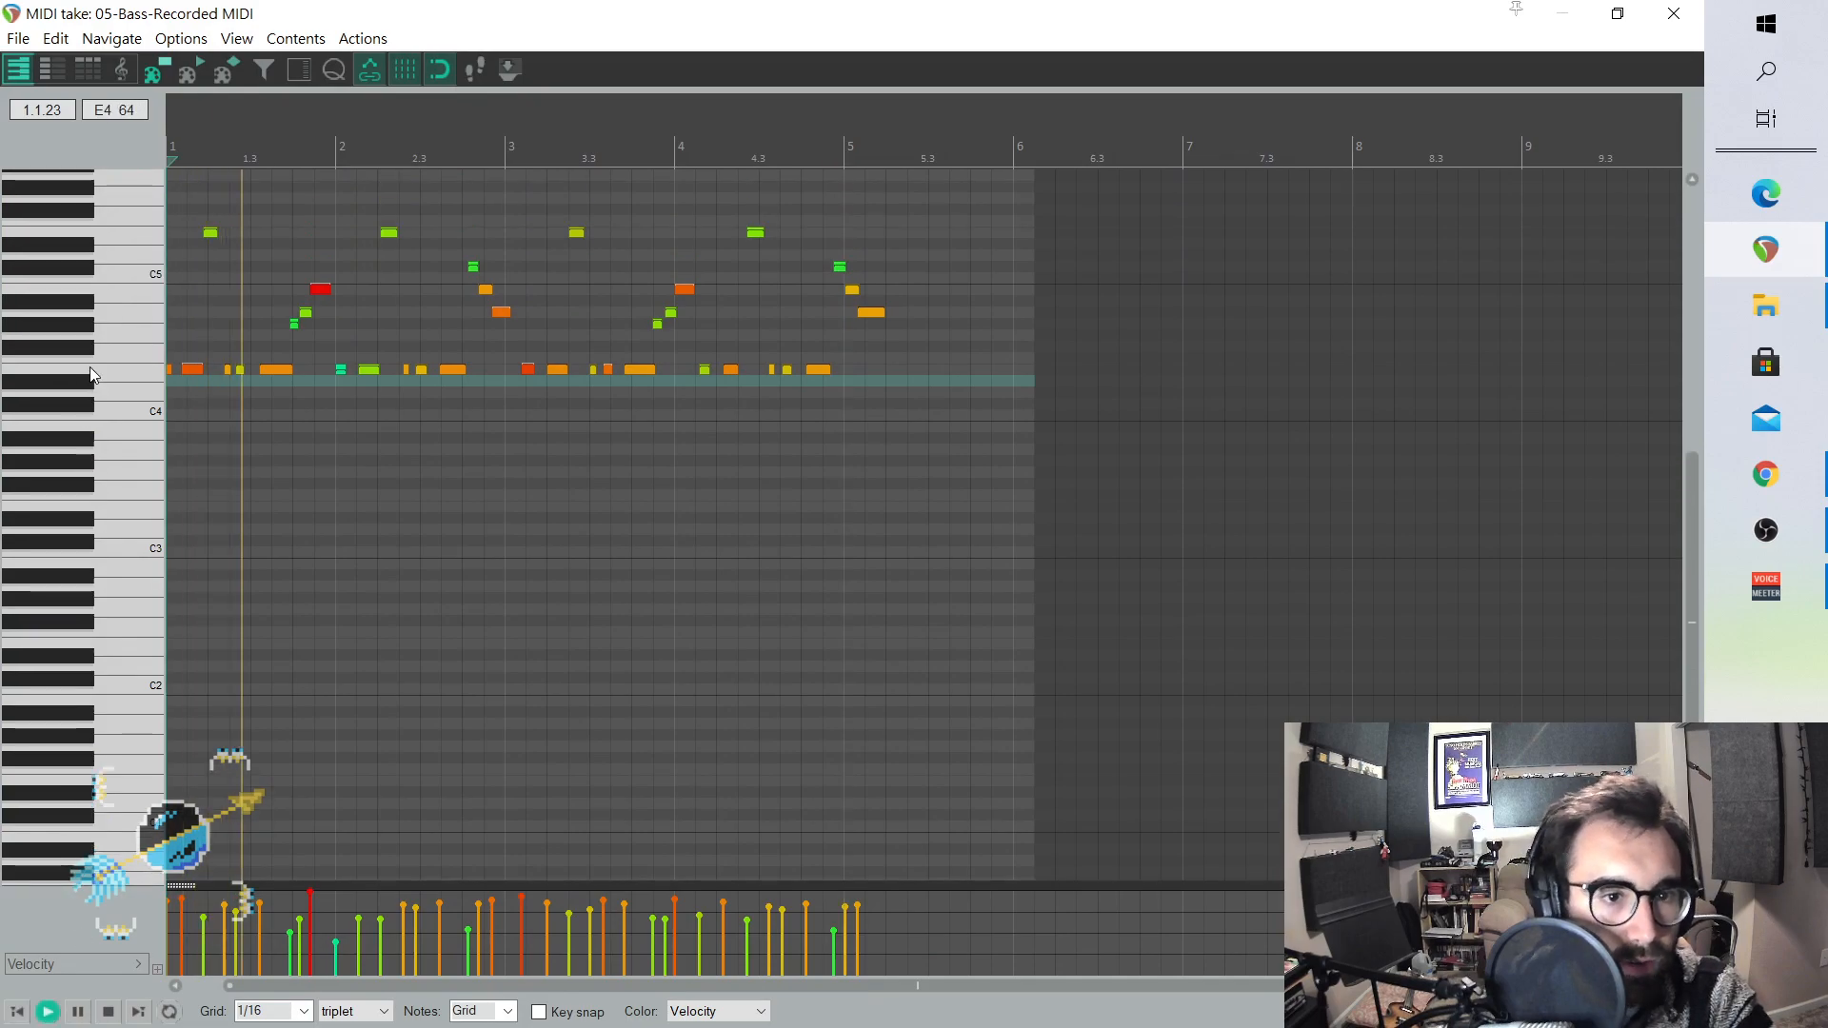
pyautogui.press('space')
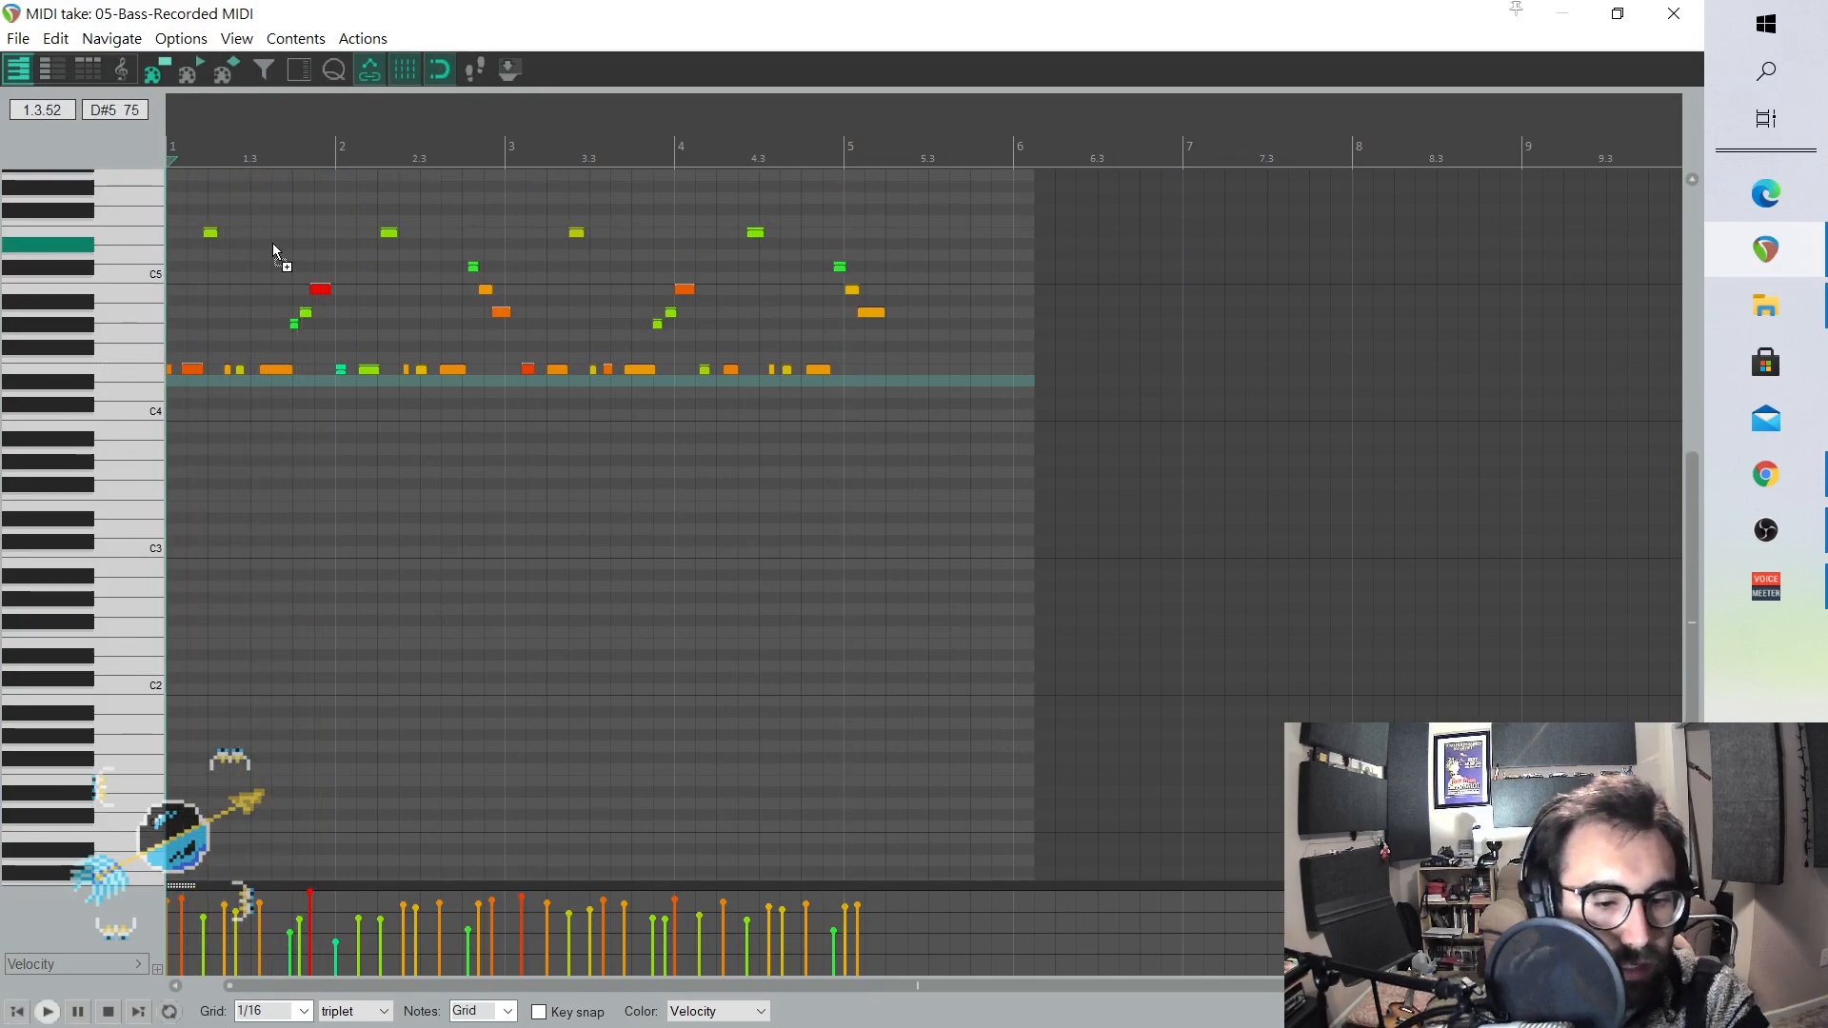
# - Try quantizing all the recorded bass notes to the 1/16 triplet grid, audition them and undo the quantize
pyautogui.hotkey('ctrl', 'a')
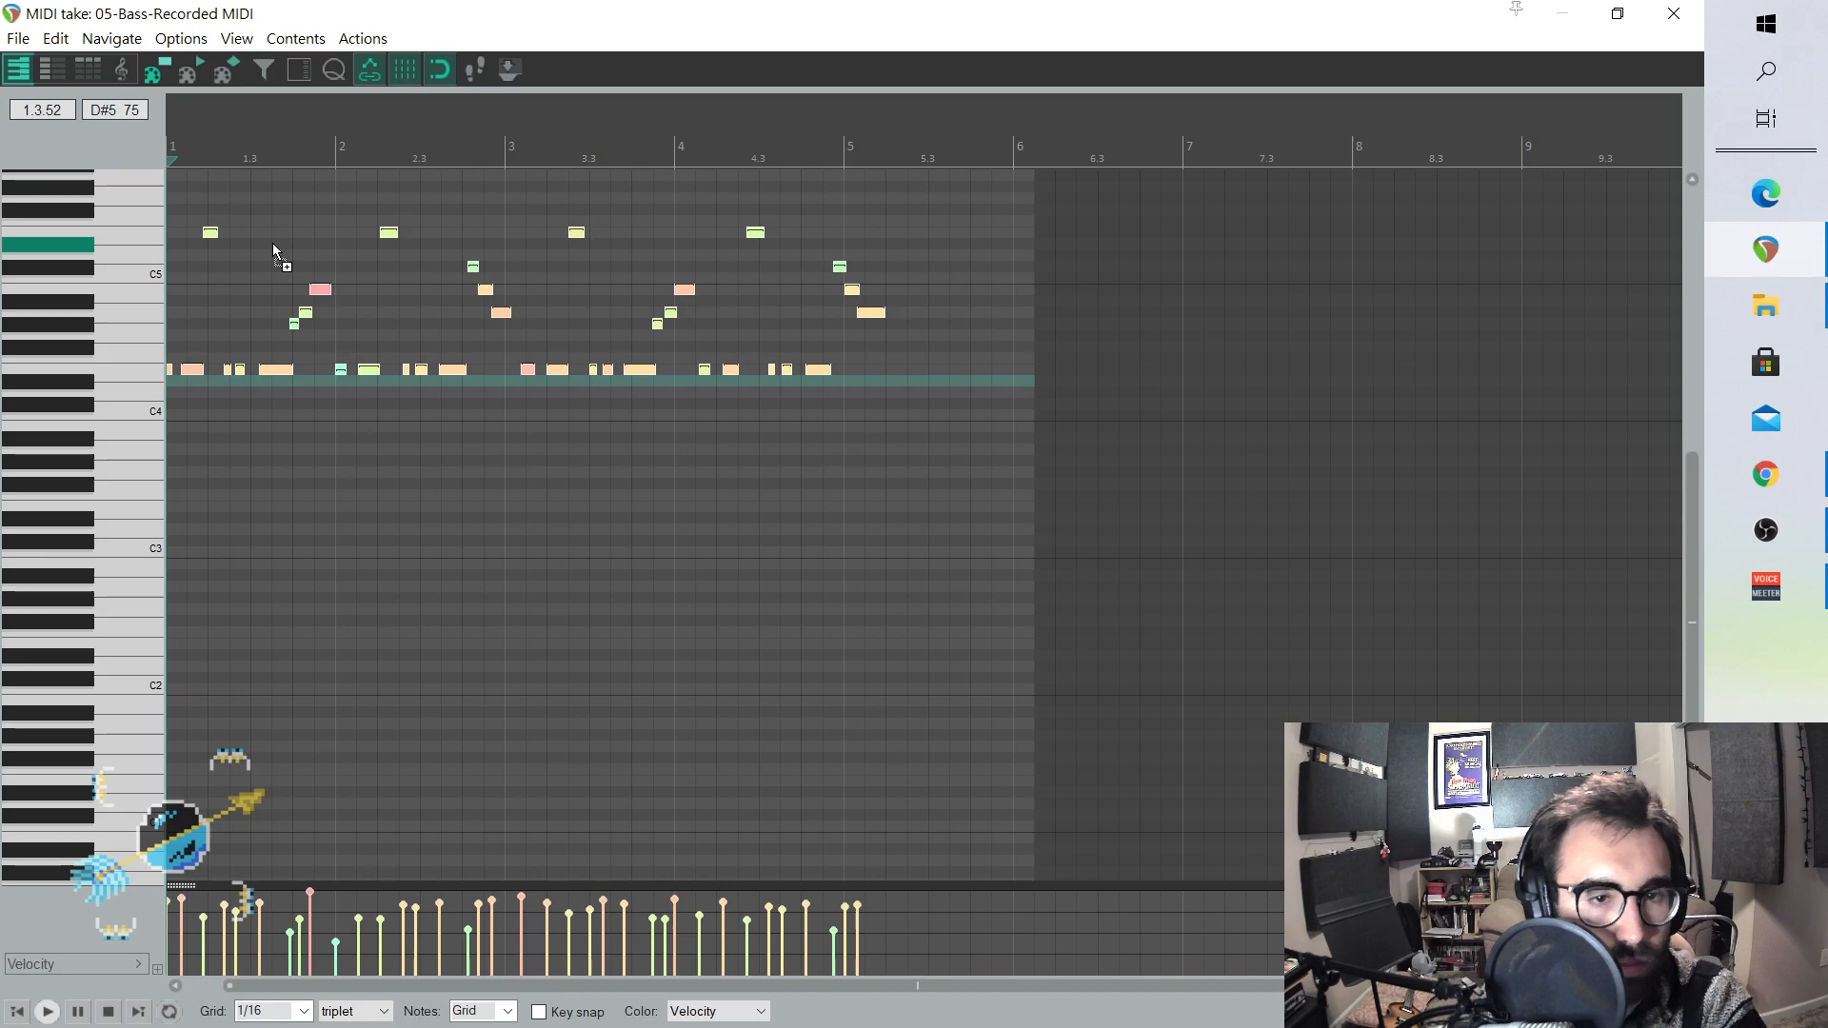
pyautogui.click(334, 73)
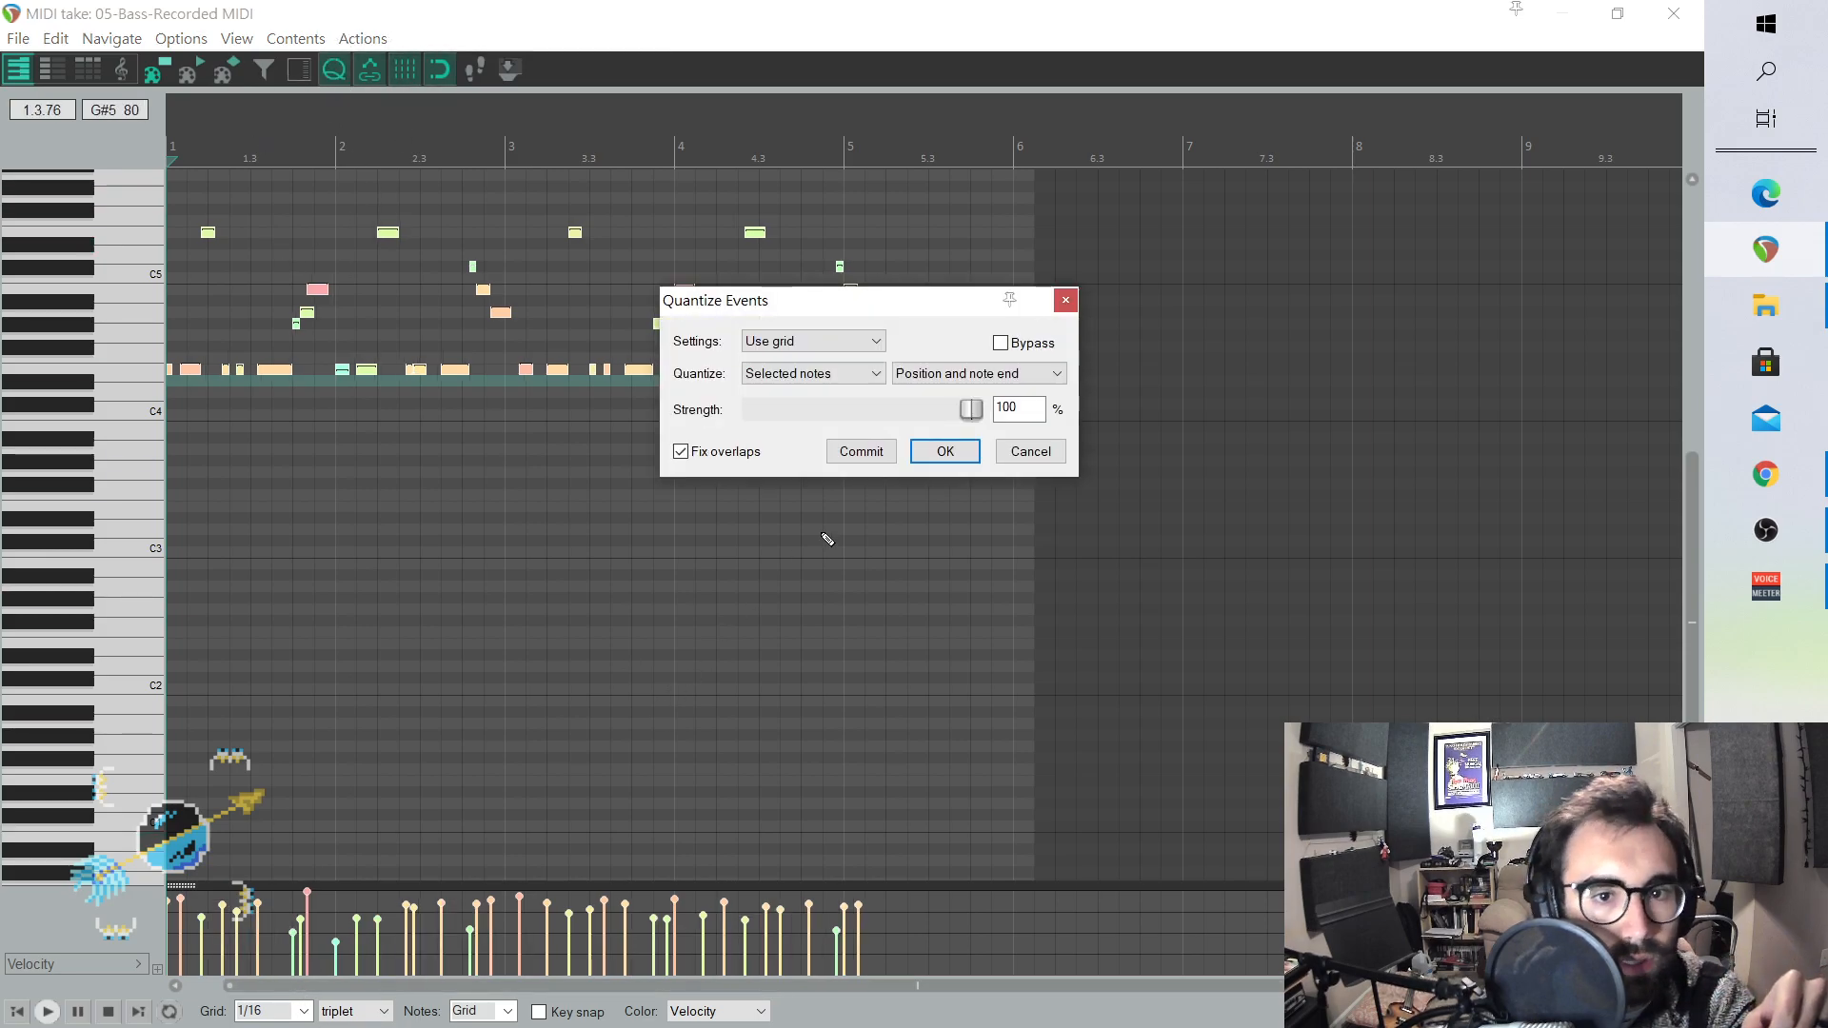
pyautogui.click(942, 453)
pyautogui.press('space')
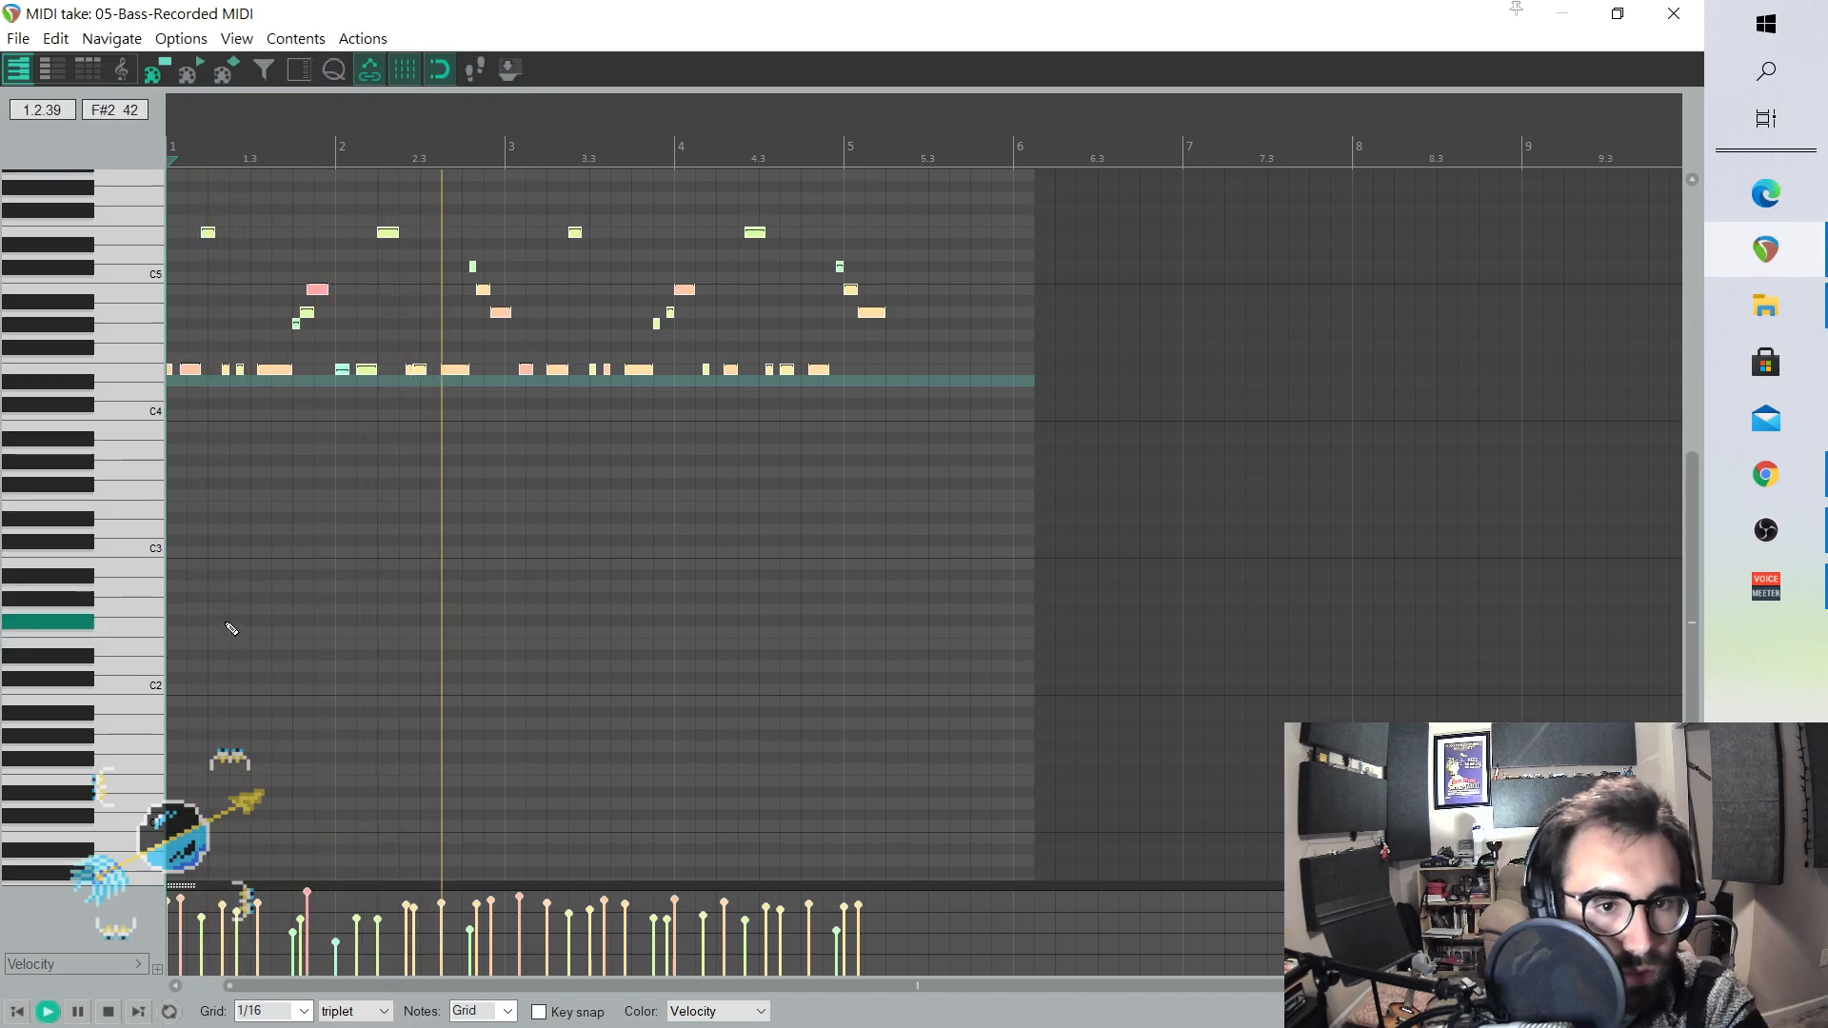
pyautogui.press('space')
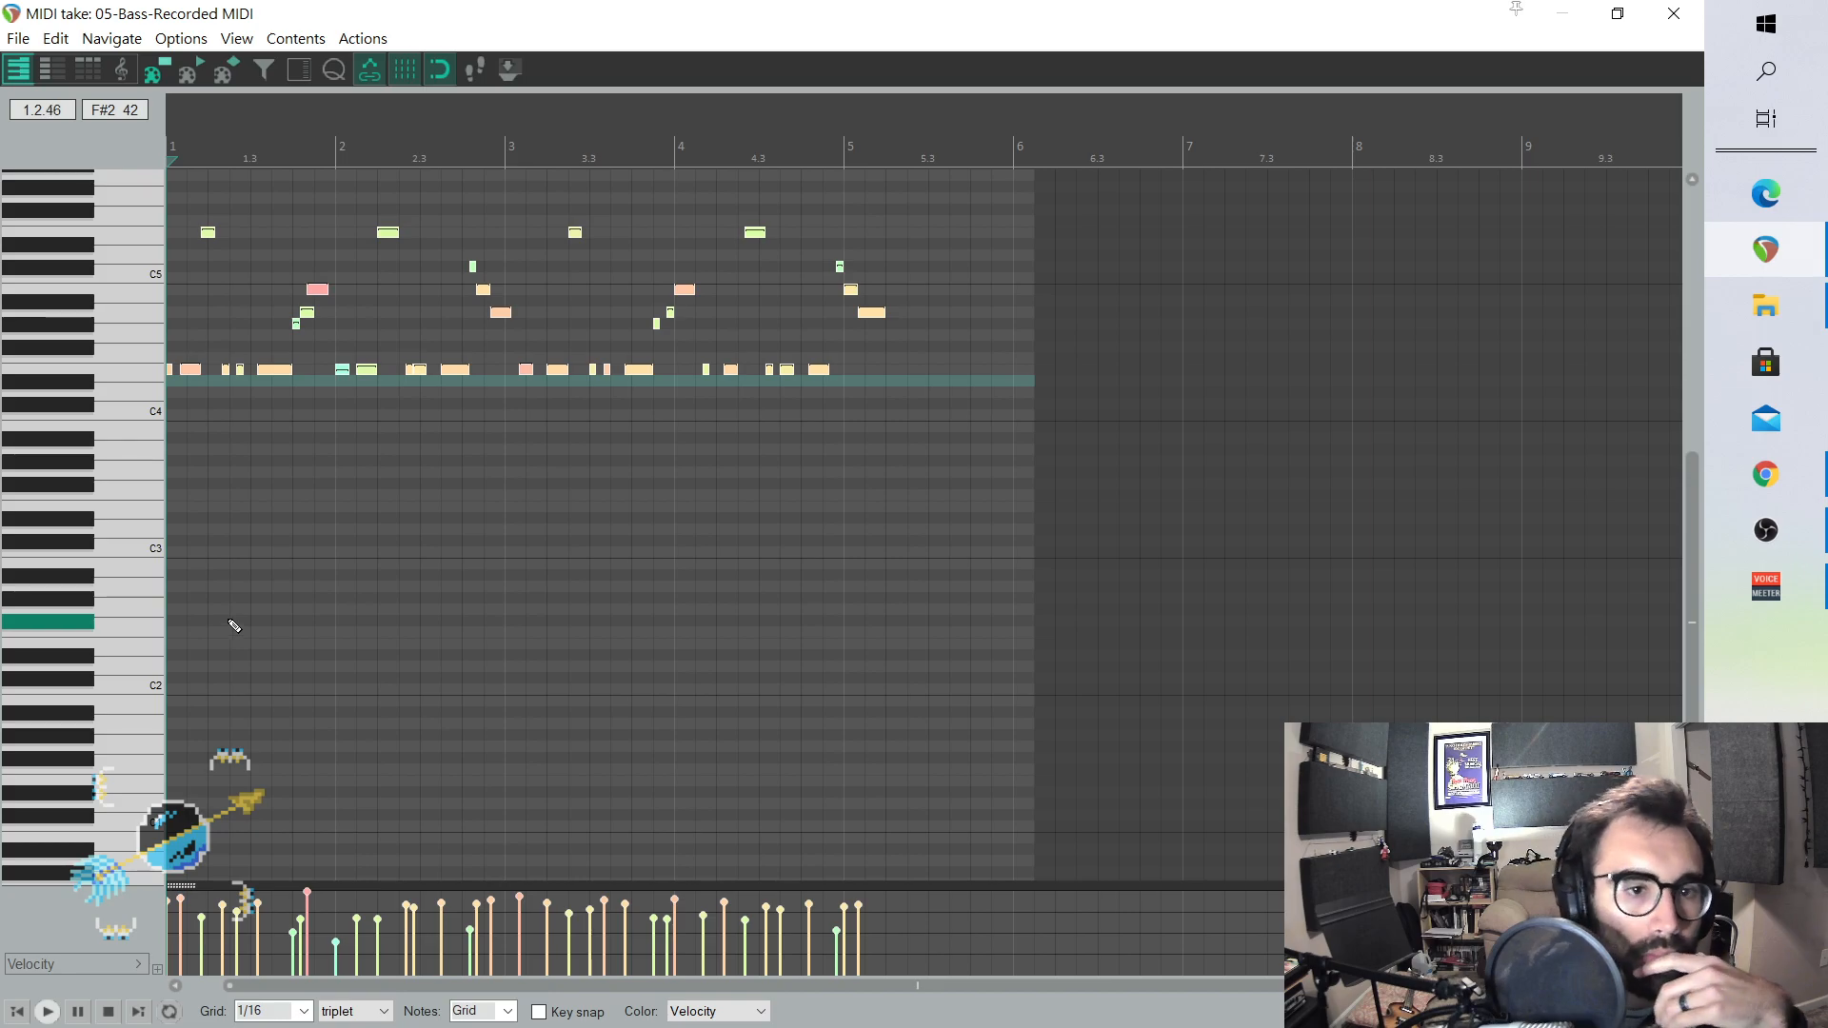
pyautogui.hotkey('ctrl', 'z')
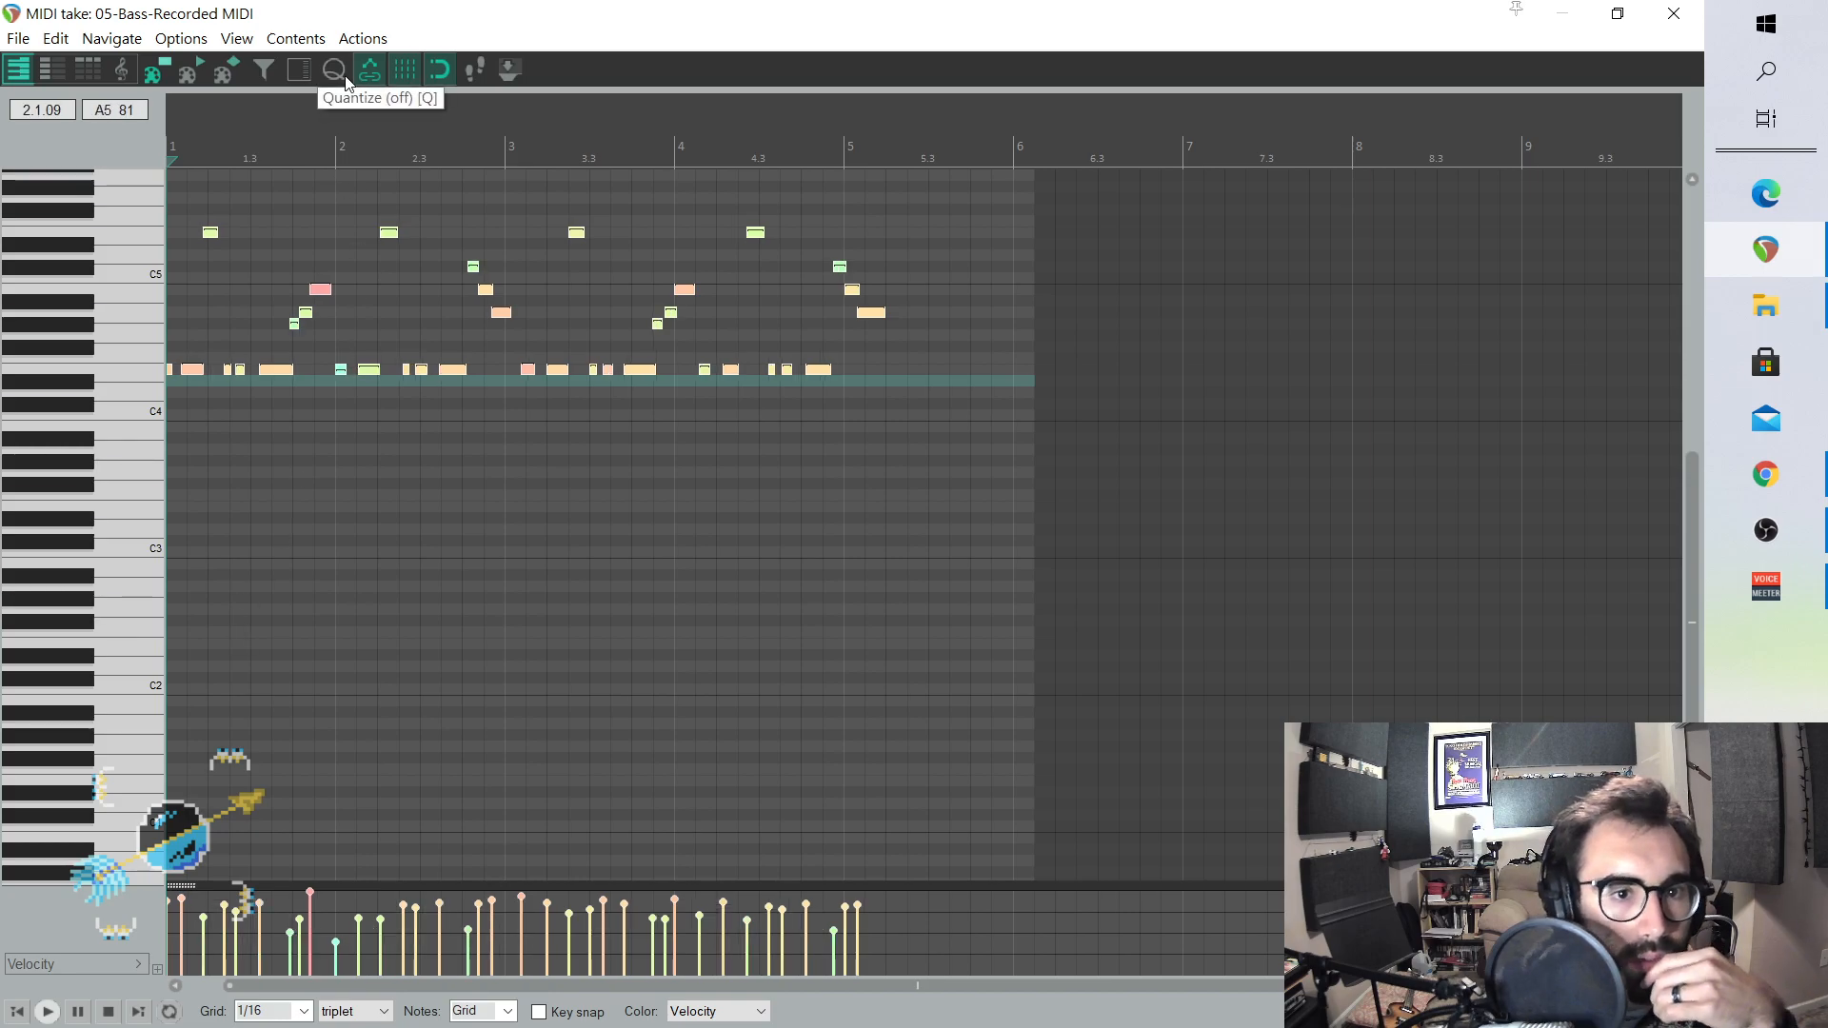
# - Switch the 1/16 grid to straight, quantize the selected notes' positions and ends at 100% strength, and audition them
pyautogui.press('space')
pyautogui.scroll(5, 534, 464)
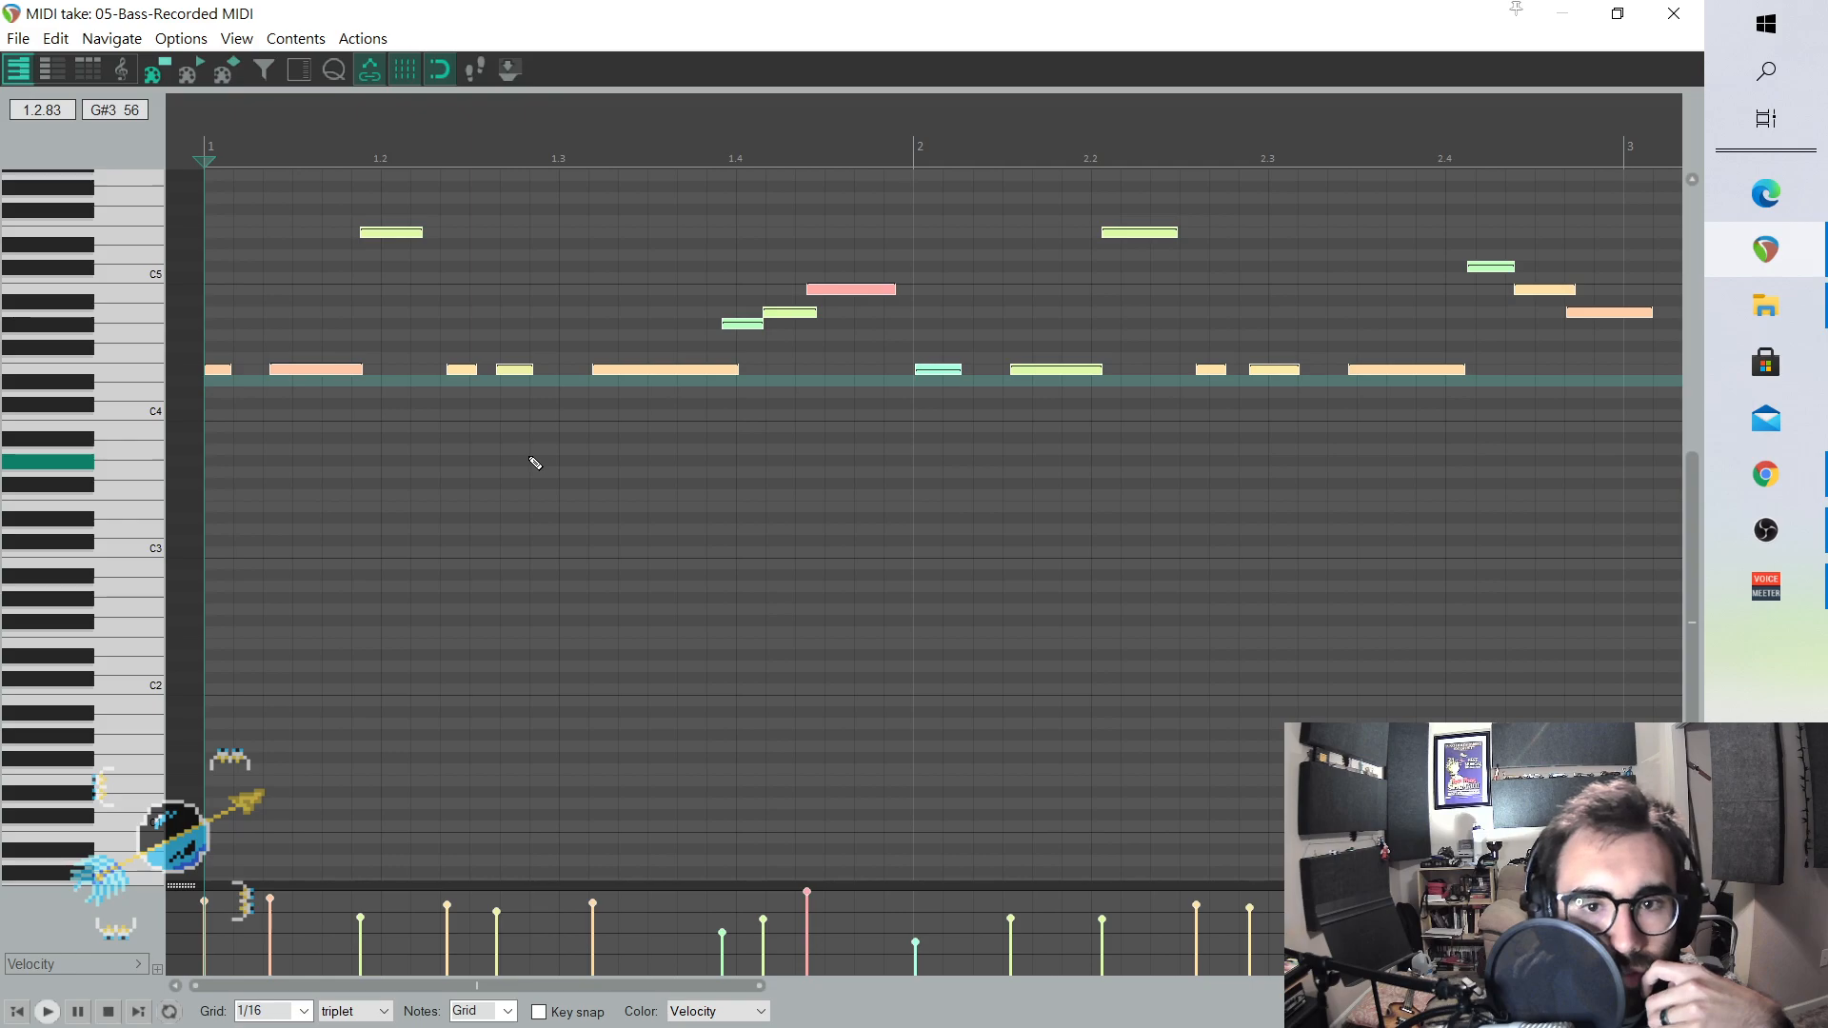
pyautogui.click(389, 1011)
pyautogui.click(348, 945)
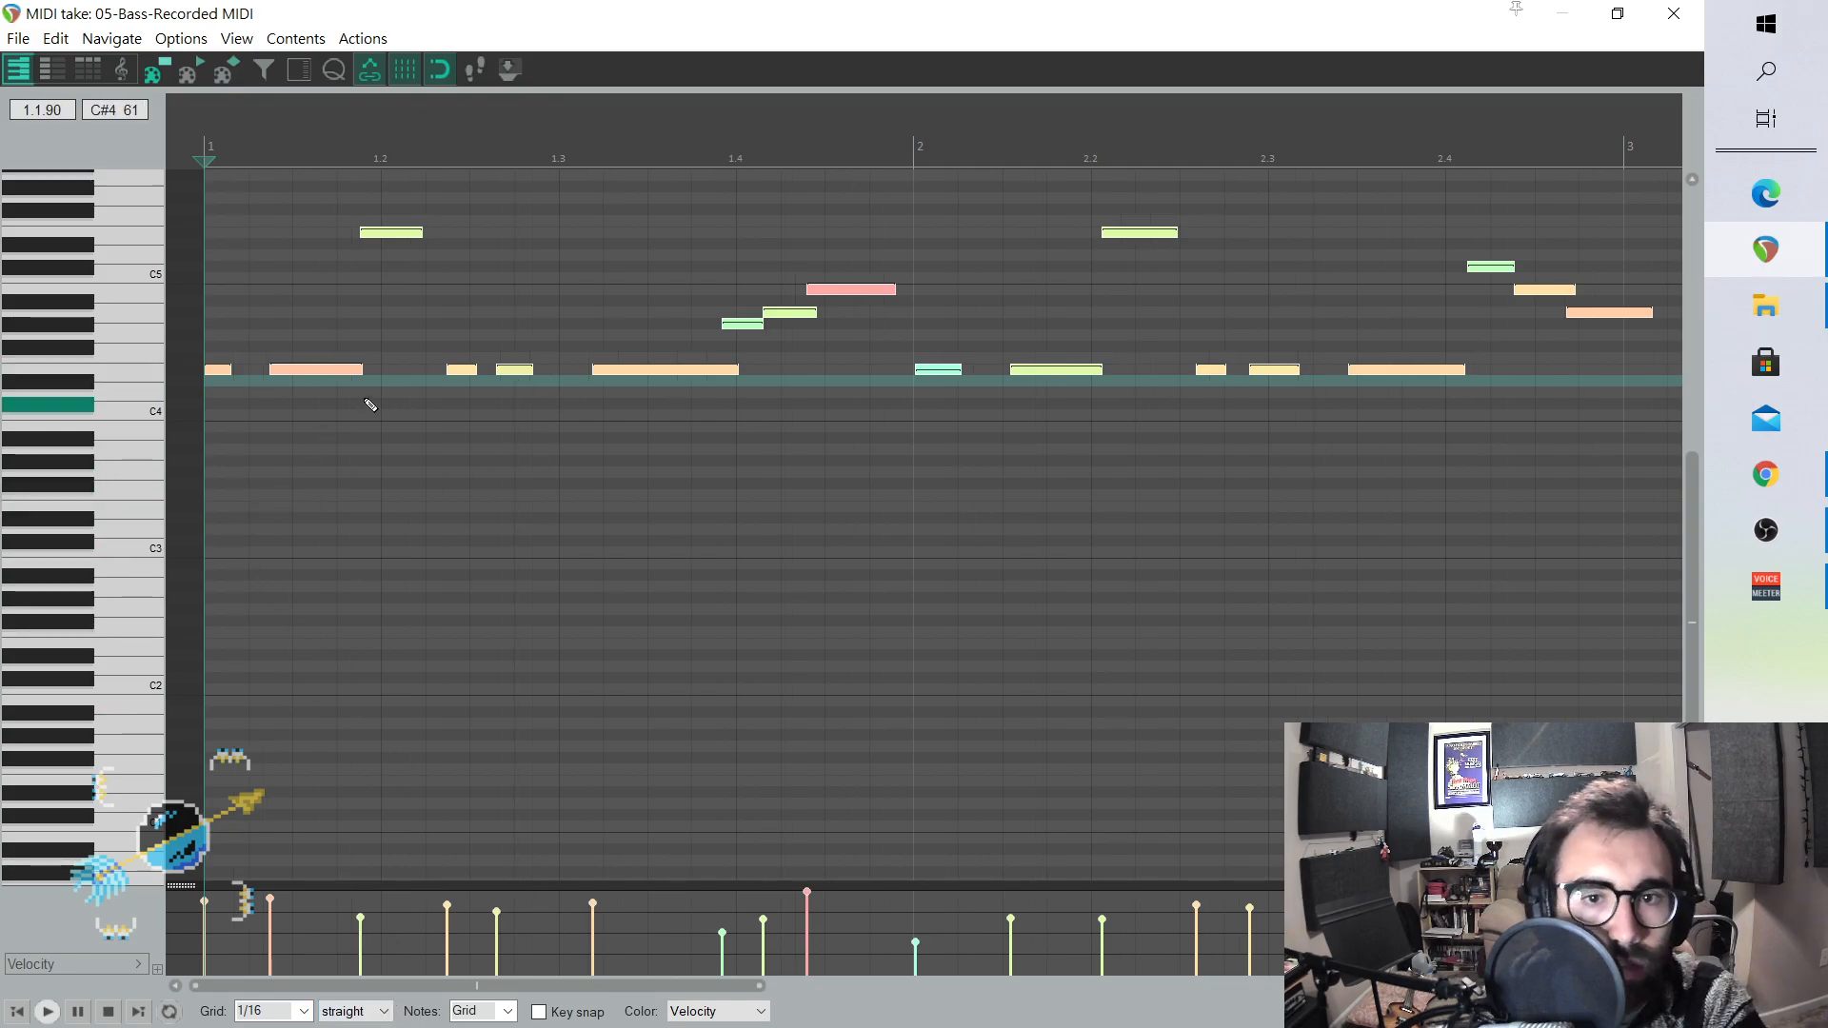
pyautogui.click(343, 73)
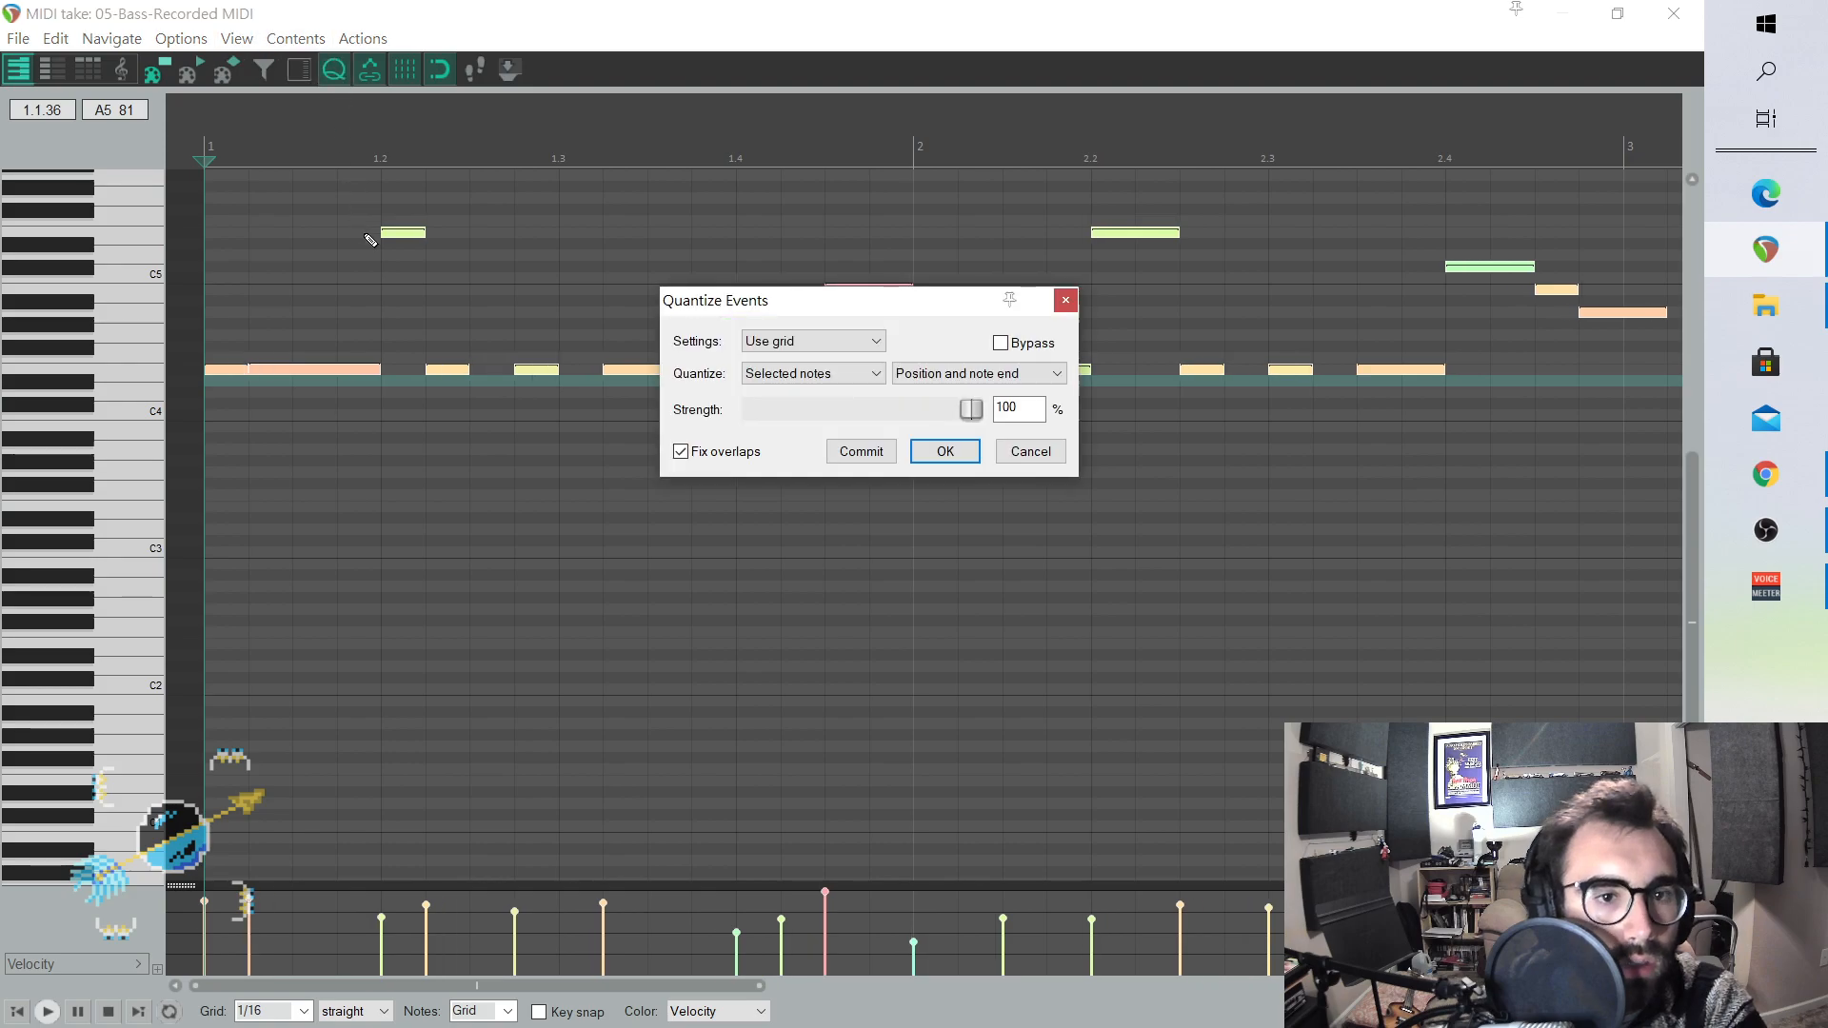
pyautogui.click(929, 452)
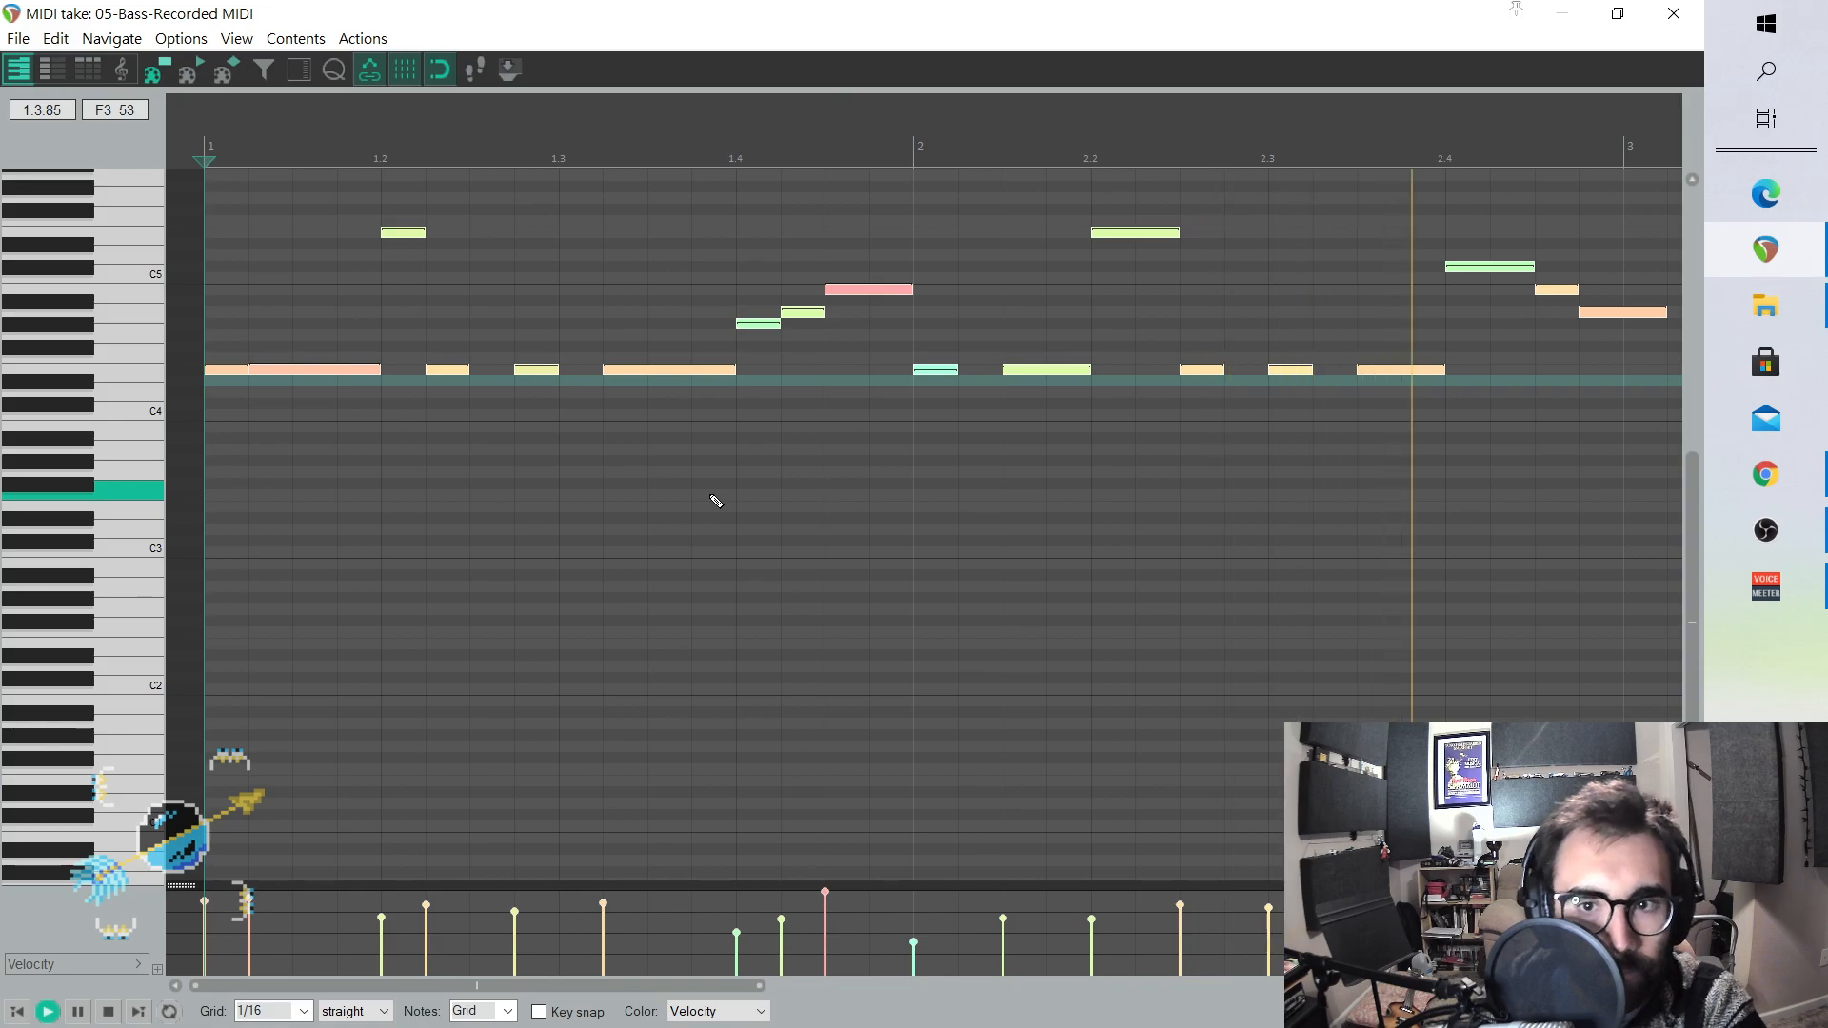
pyautogui.scroll(-2, 656, 485)
pyautogui.scroll(4, 395, 694)
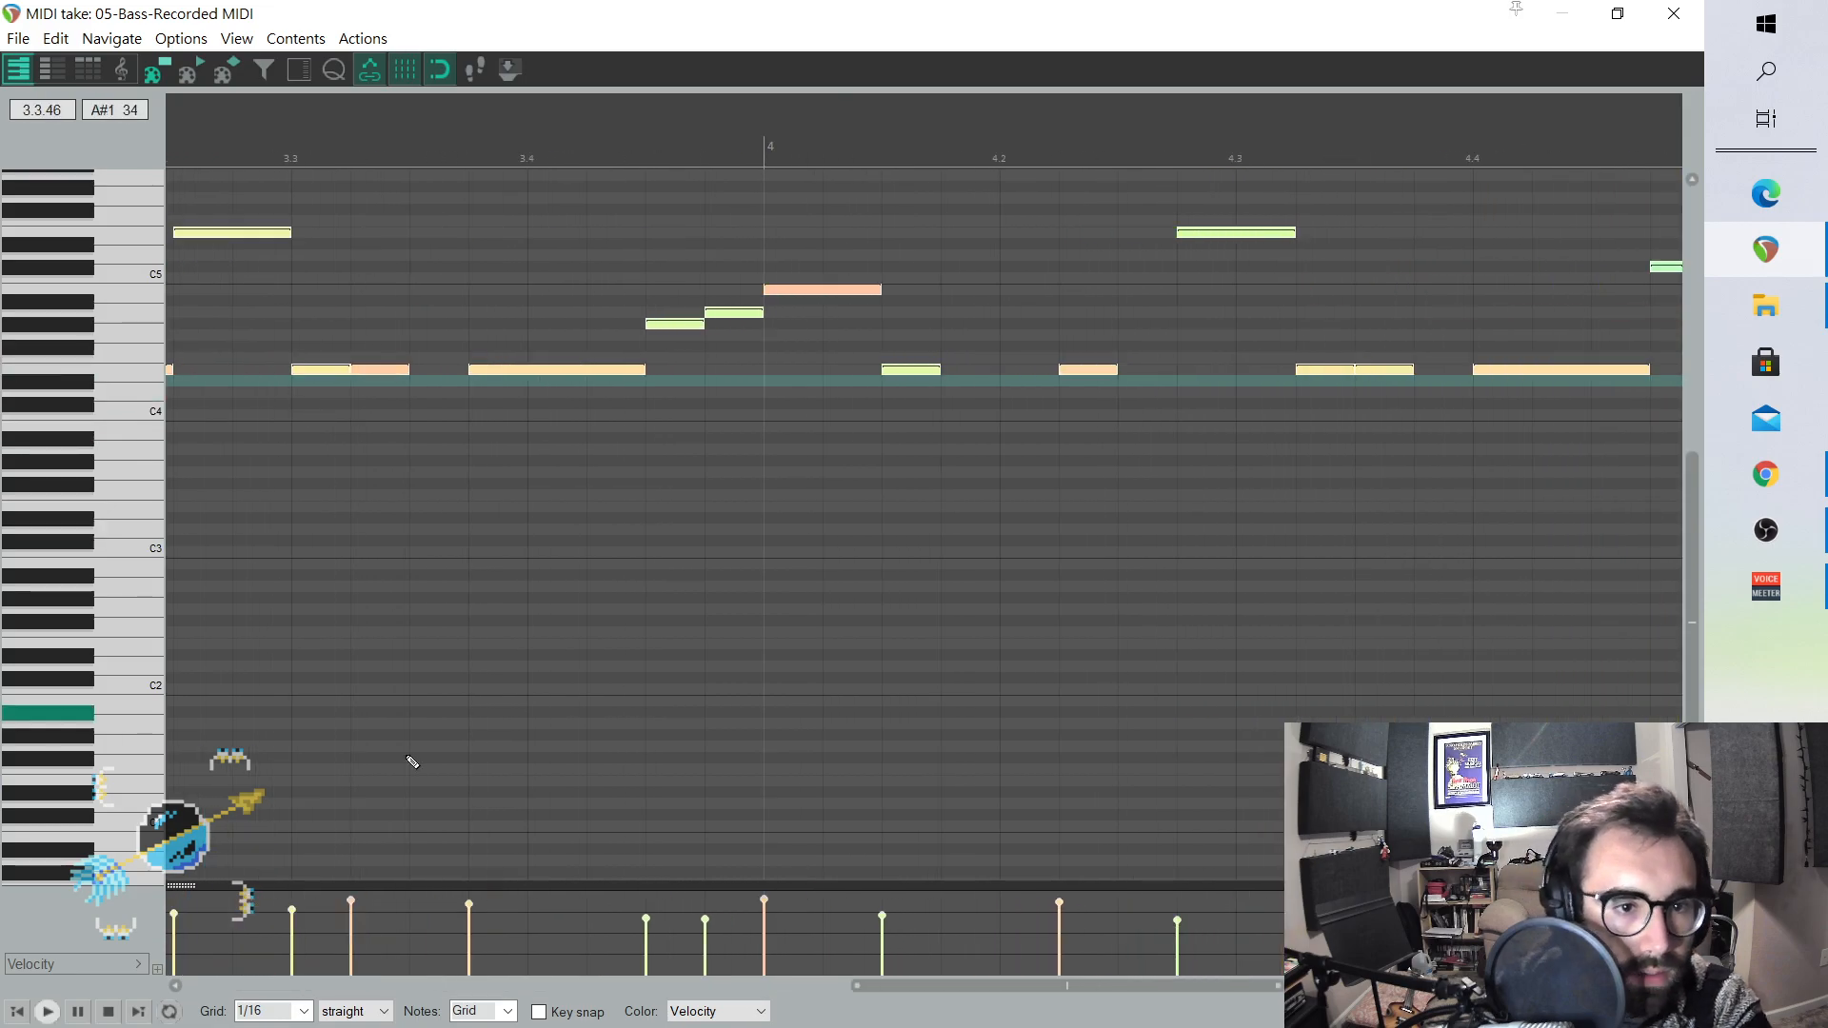
# - Start the second E4 note in measure 1 a sixteenth later, leaving a gap after the opening note, and audition from the start
pyautogui.moveTo(814, 981); pyautogui.dragTo(3, 969)
pyautogui.press('space')
pyautogui.press('space')
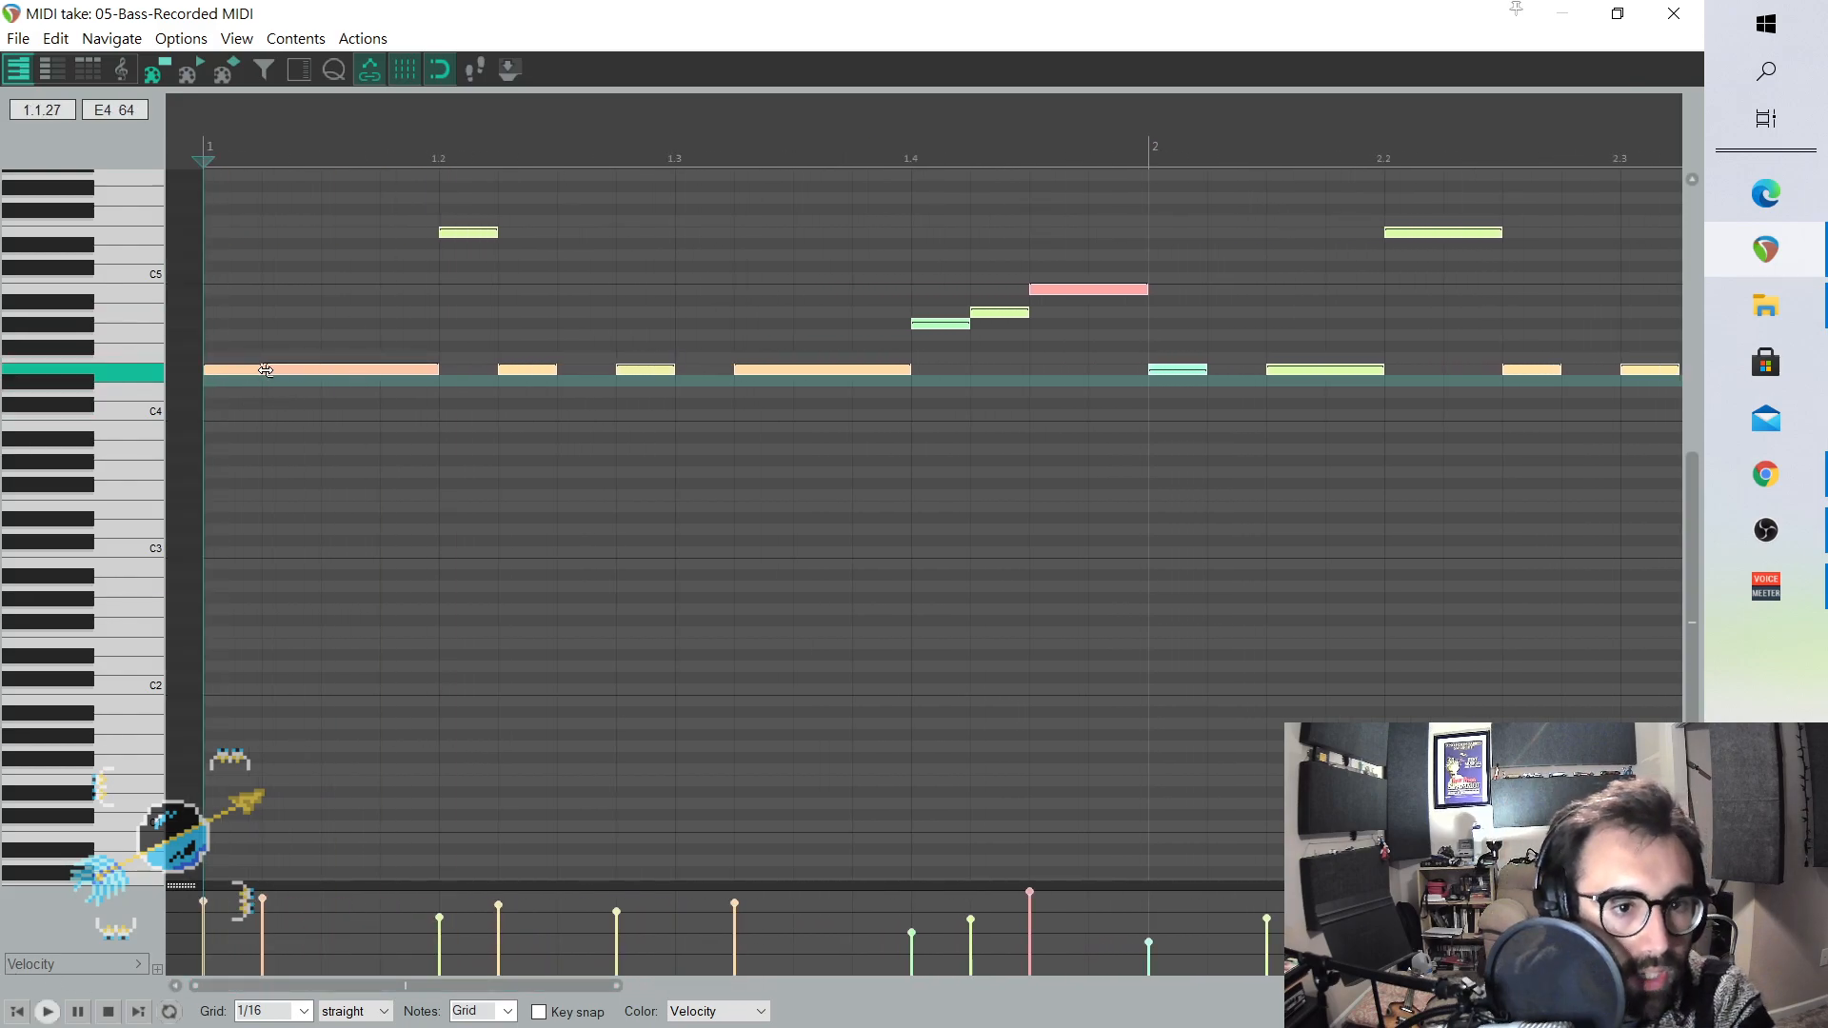
pyautogui.moveTo(270, 370); pyautogui.dragTo(344, 370)
pyautogui.click(311, 279)
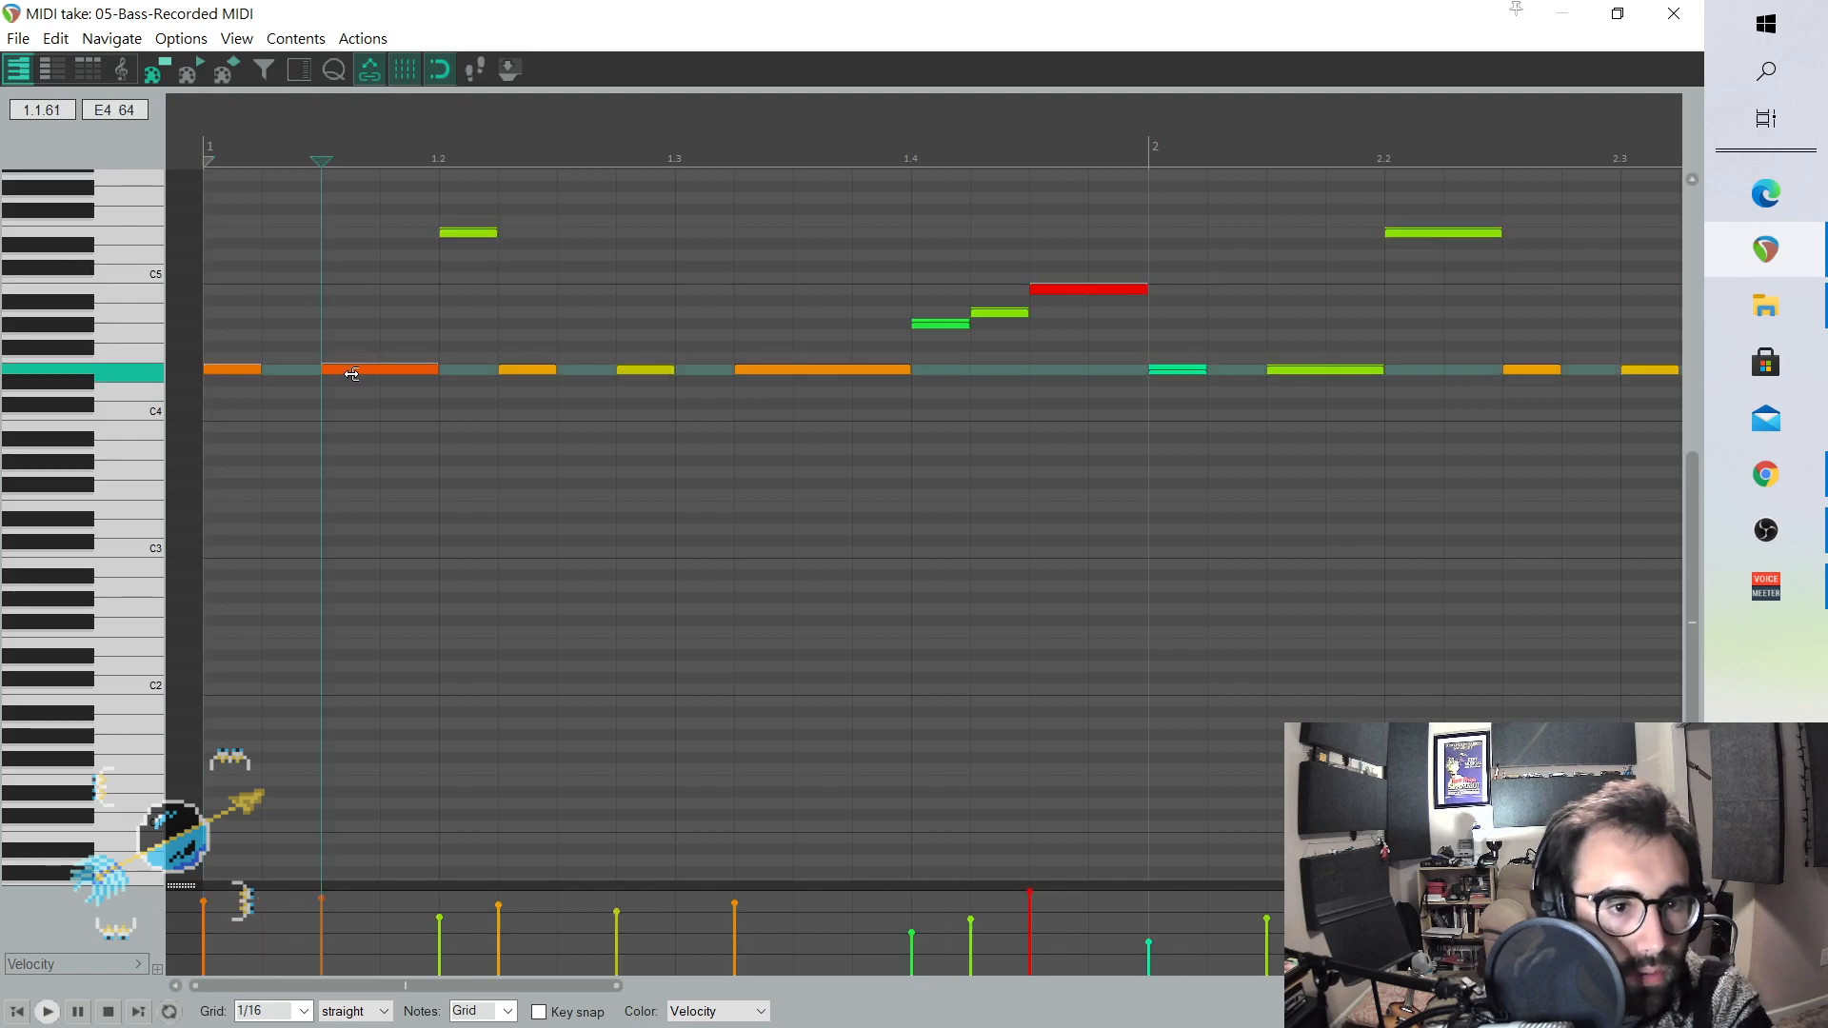
pyautogui.click(222, 329)
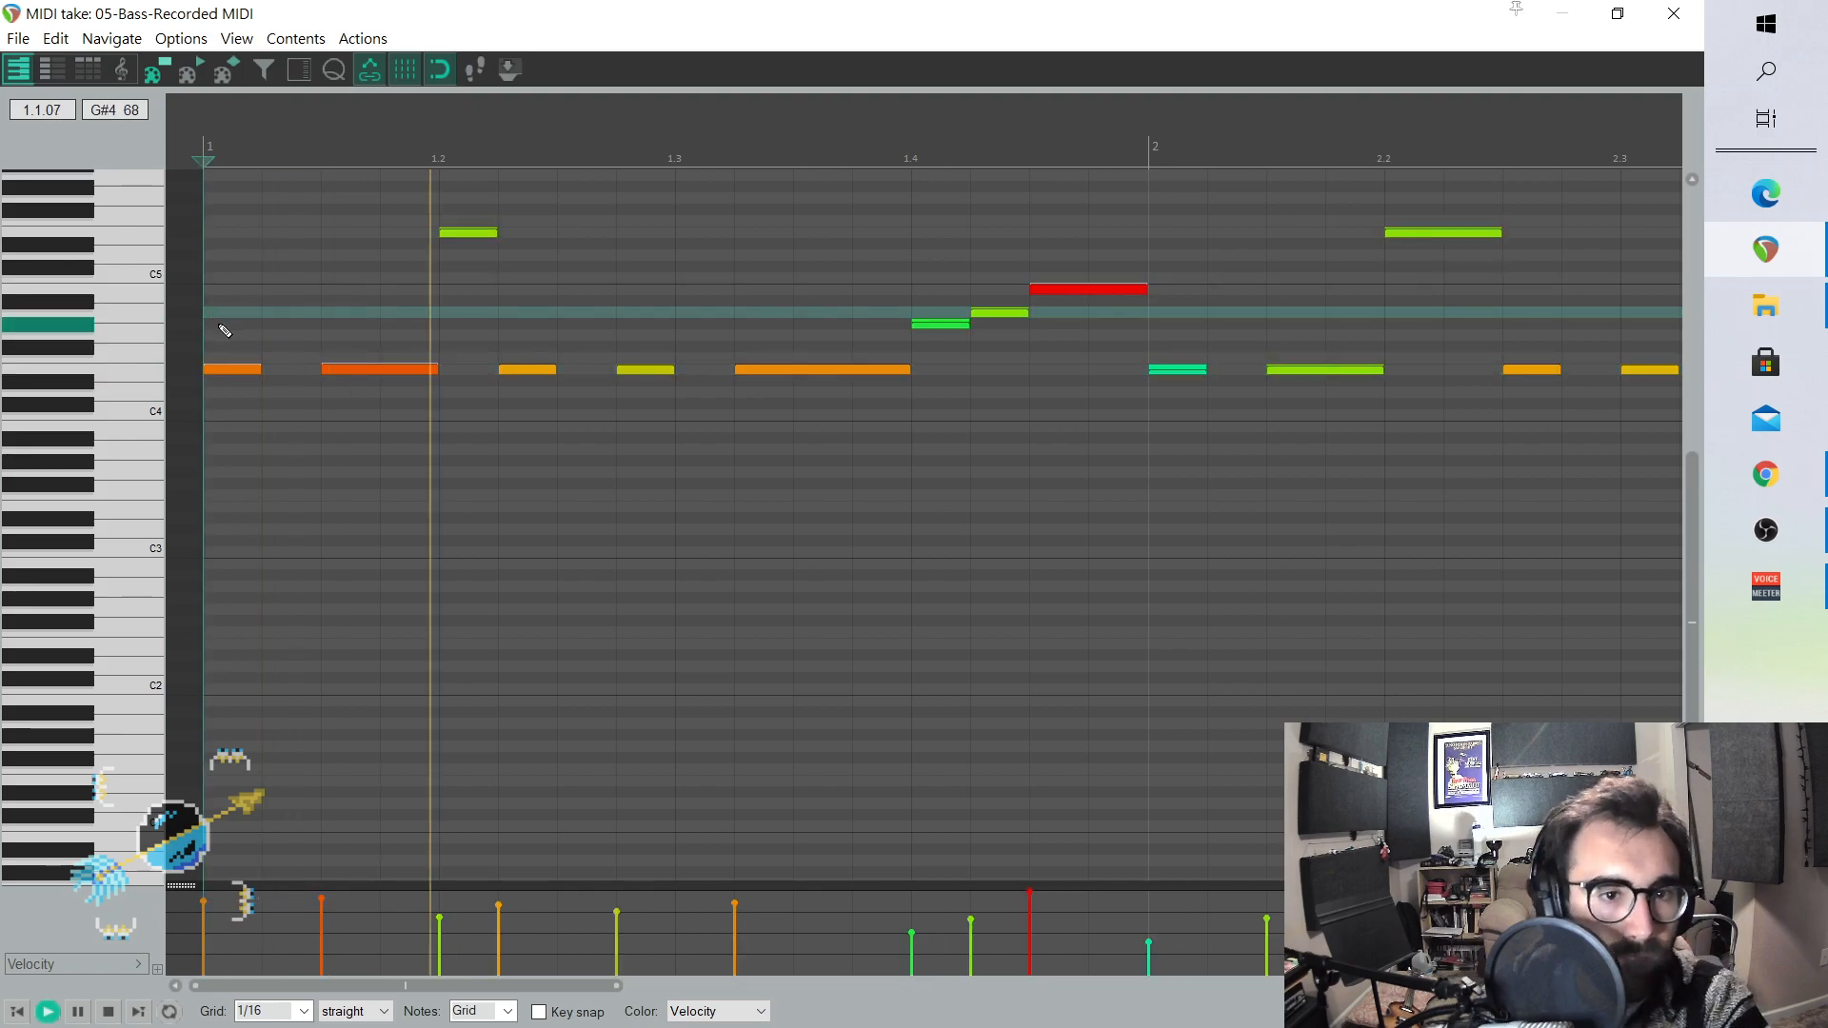
# - Move the short E4 note after beat 2 in measure 1 one sixteenth later, halfway to beat 3, and audition the measure
pyautogui.click(540, 371)
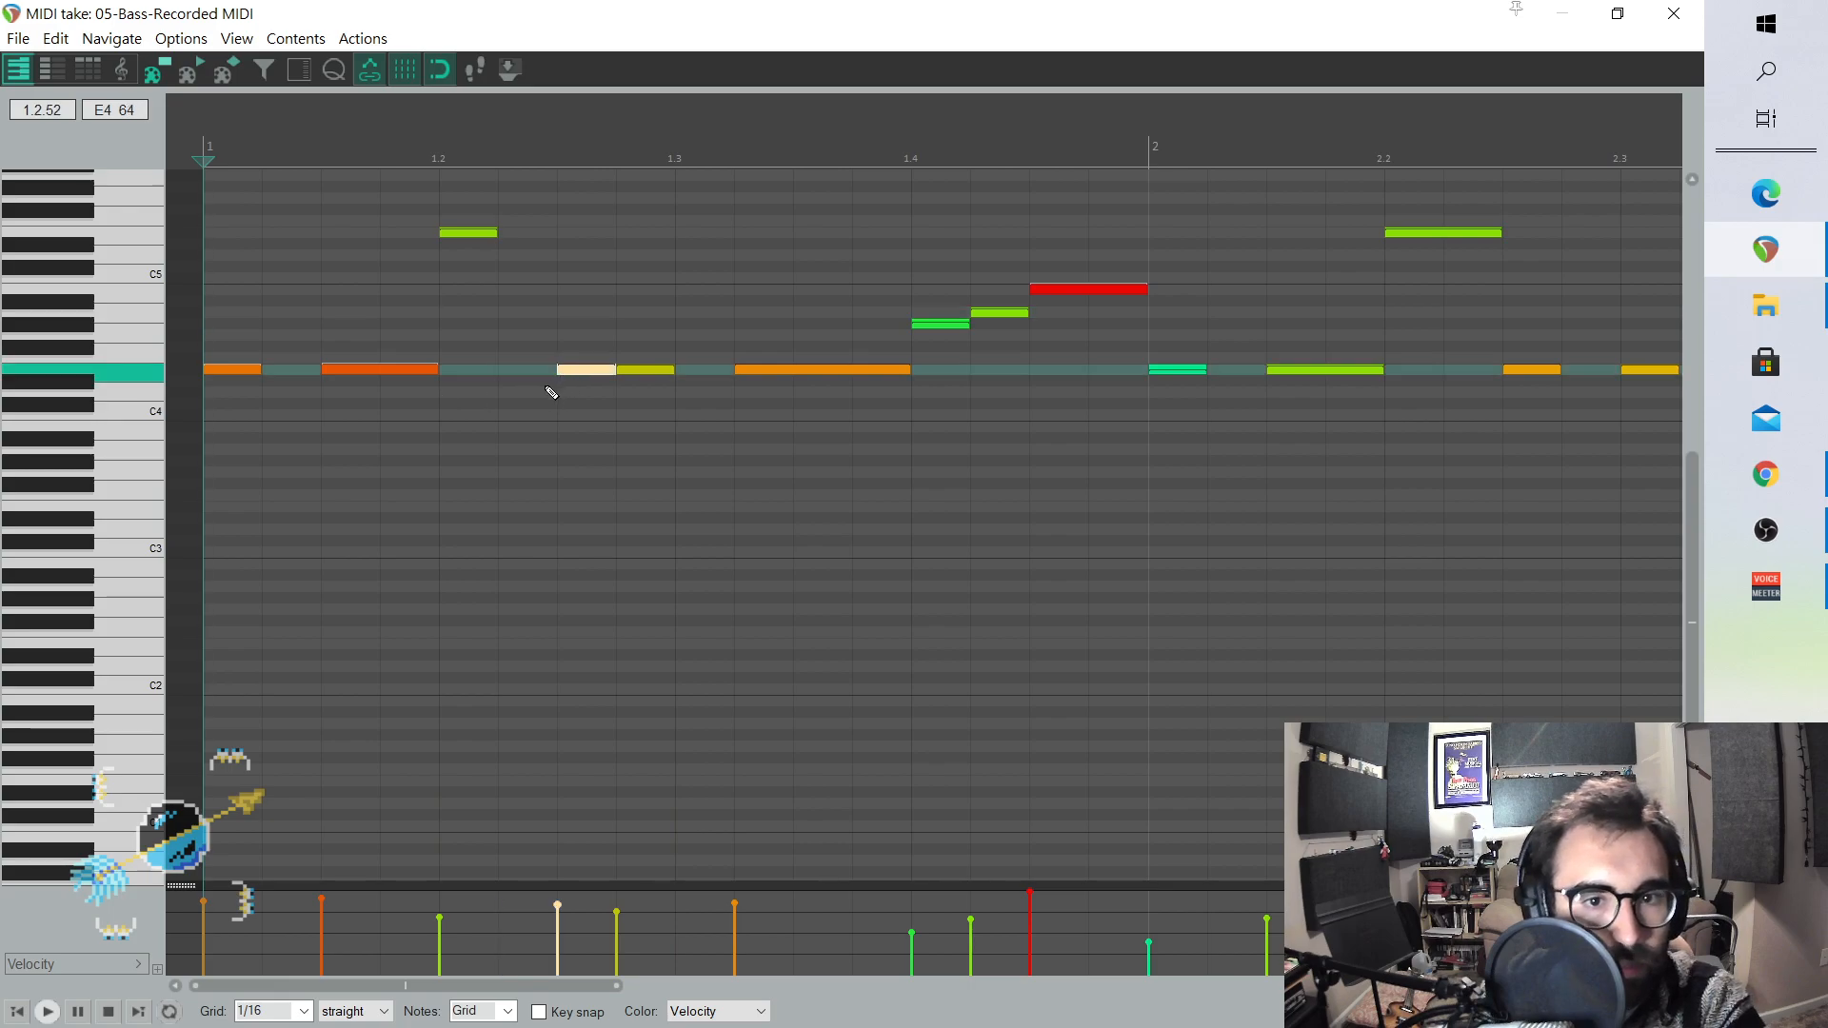
pyautogui.press('space')
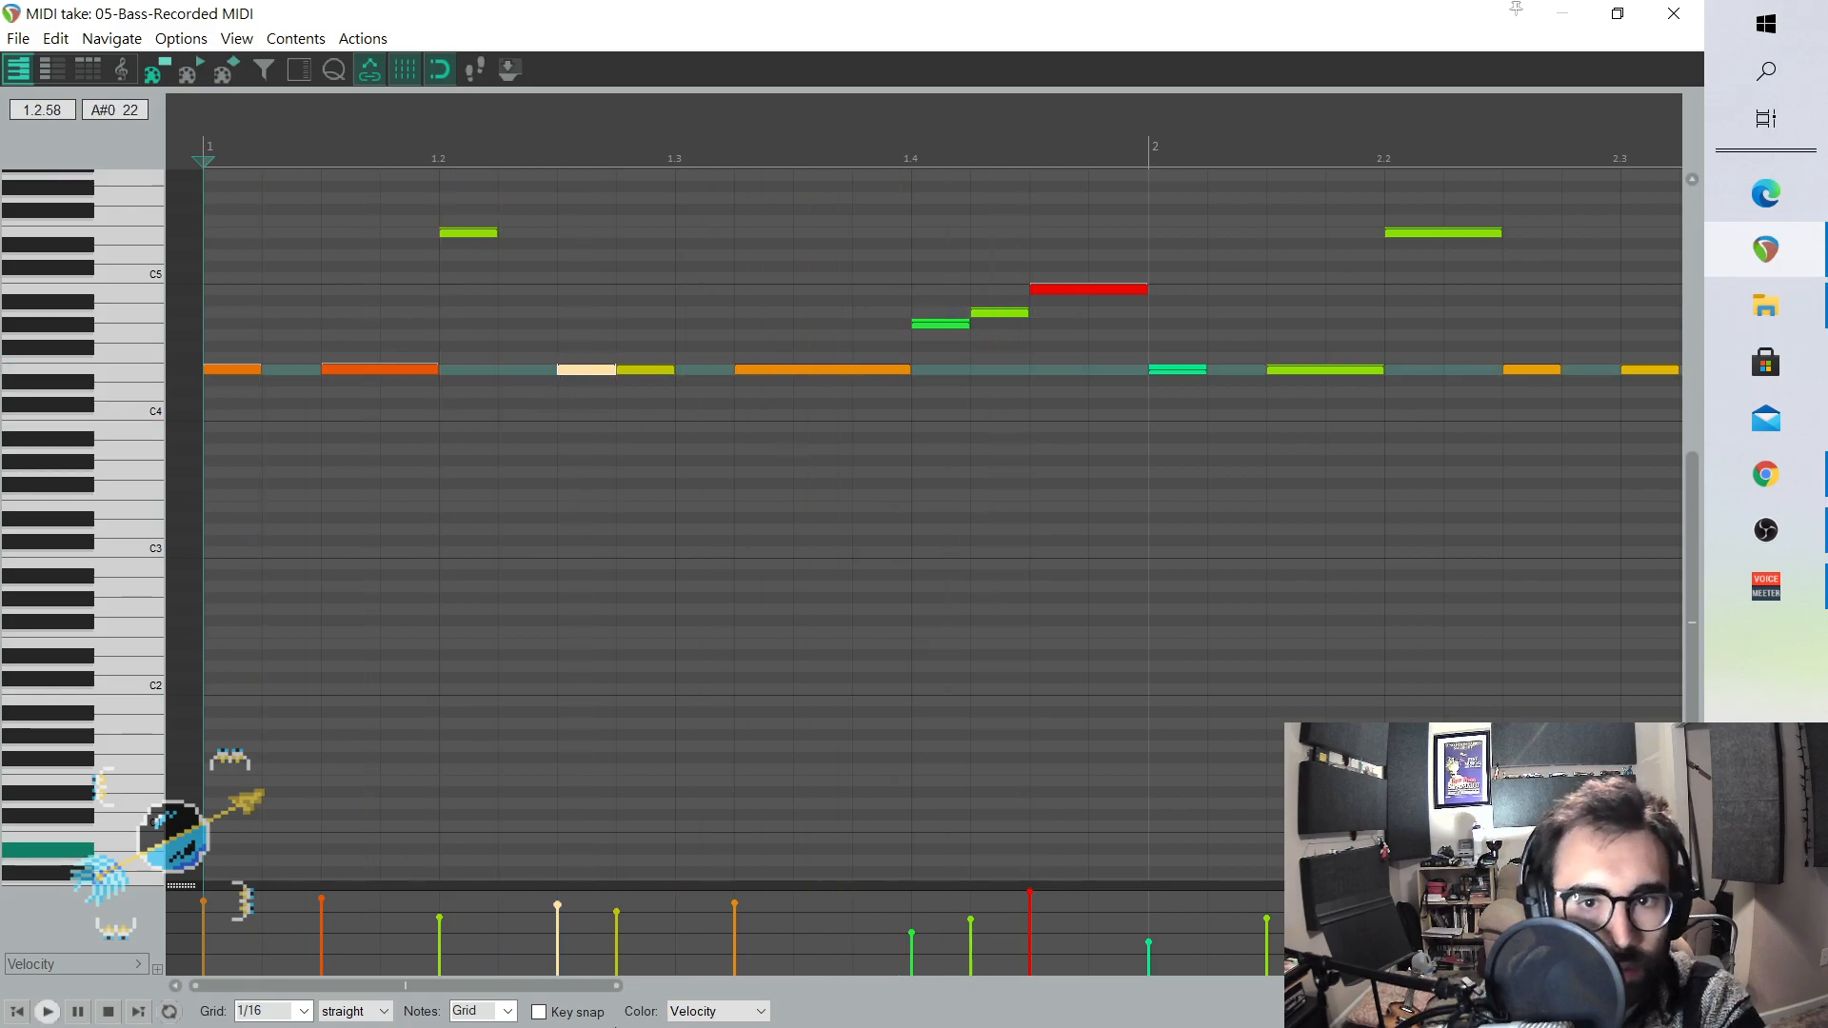
pyautogui.moveTo(550, 987); pyautogui.dragTo(651, 986)
pyautogui.press('space')
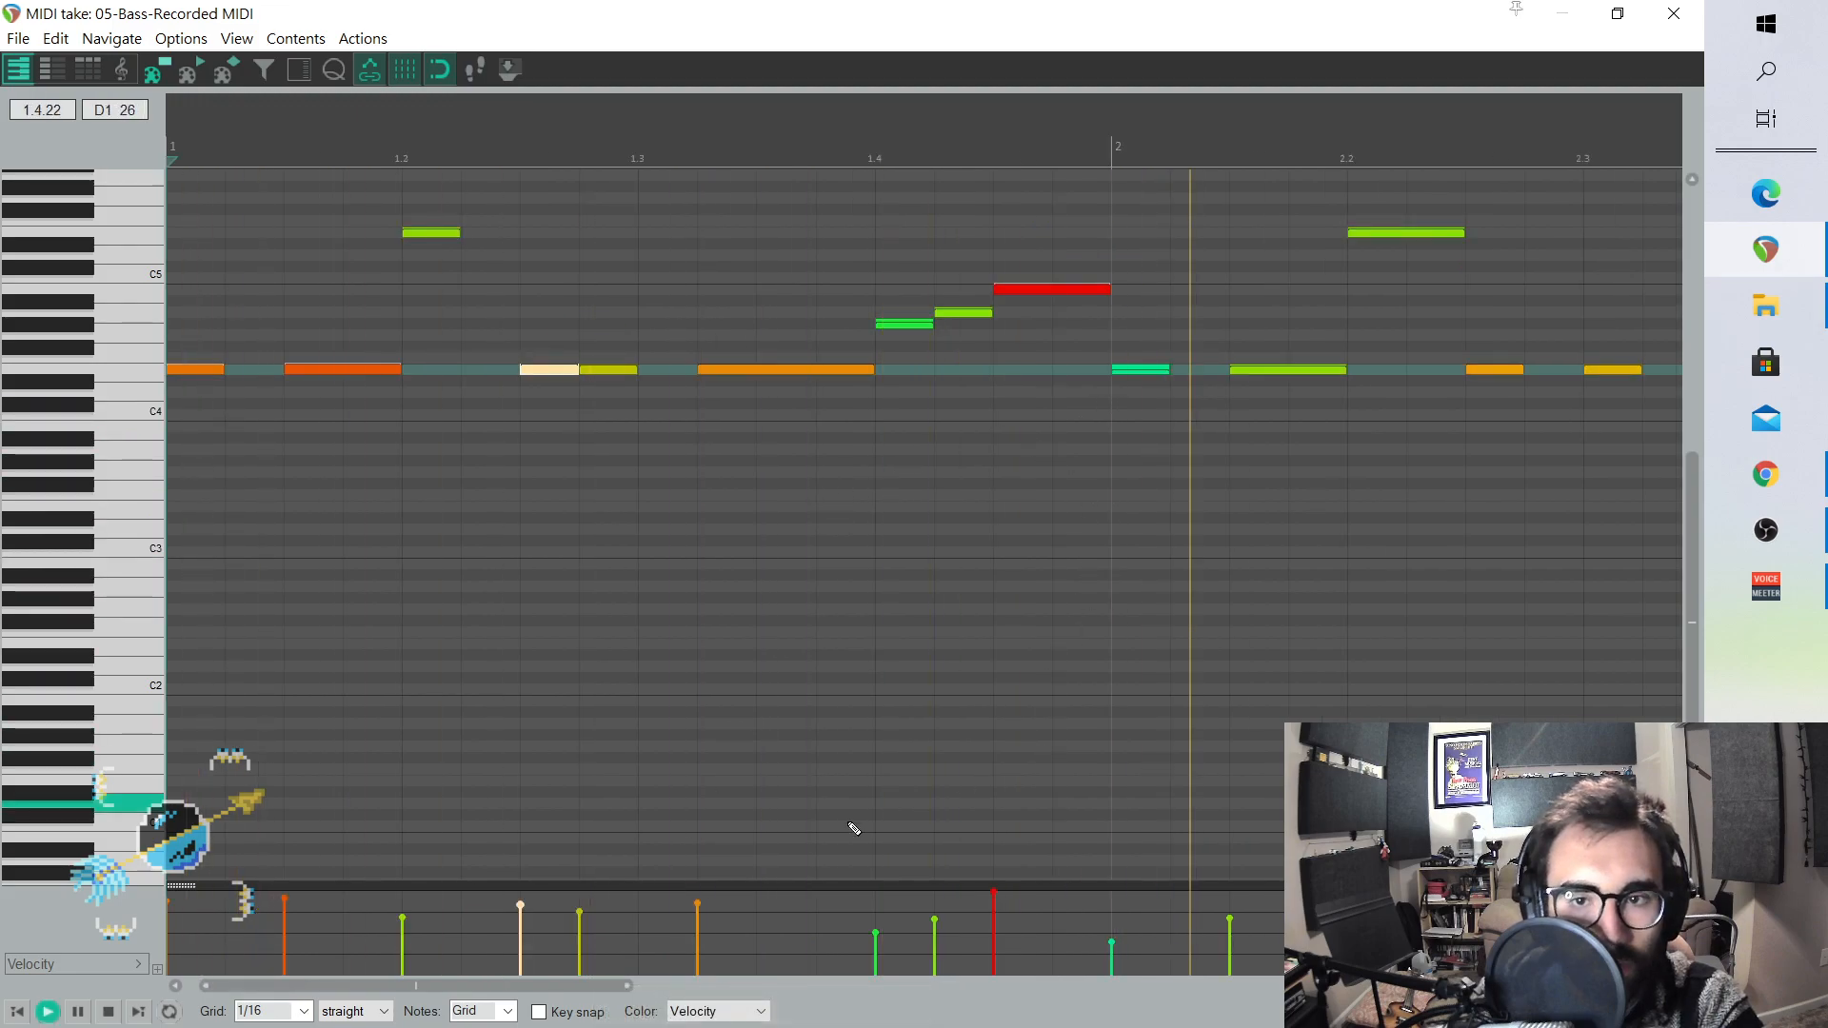
pyautogui.press('space')
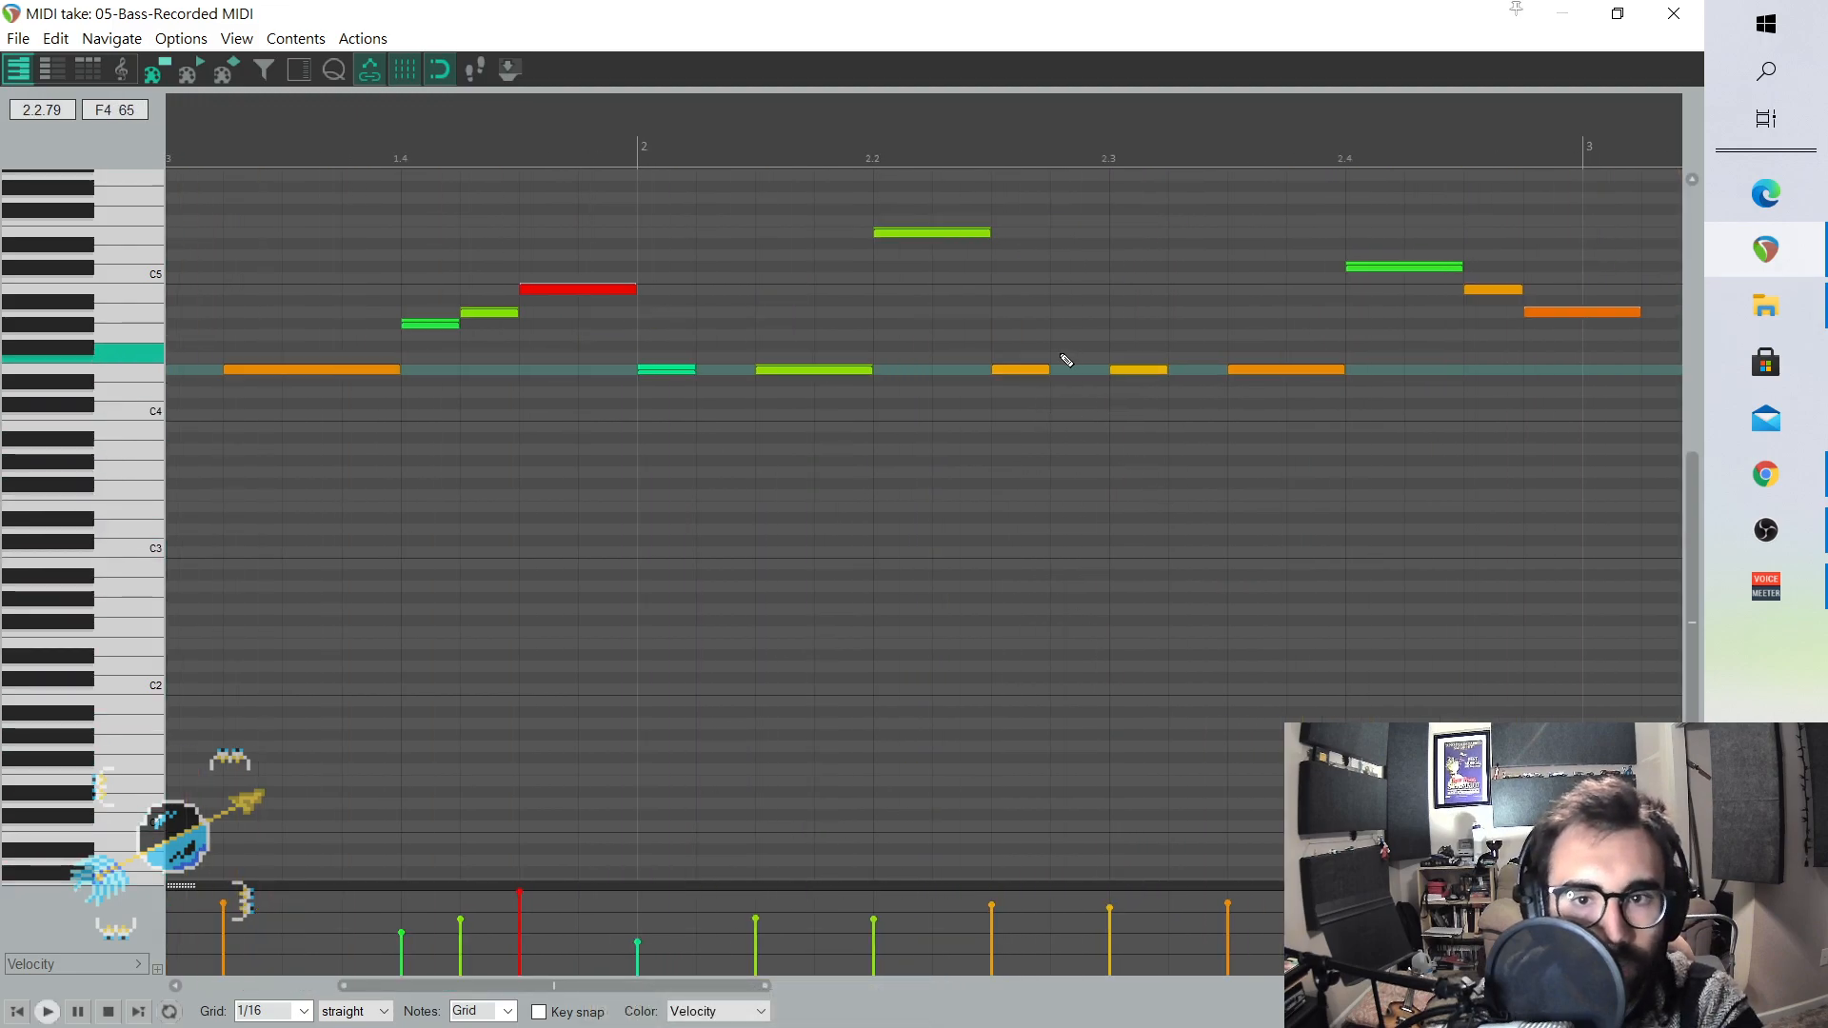
# - Move the short E4 note on beat 3 of measure 2 one sixteenth earlier and play back from the start
pyautogui.moveTo(608, 987); pyautogui.dragTo(687, 968)
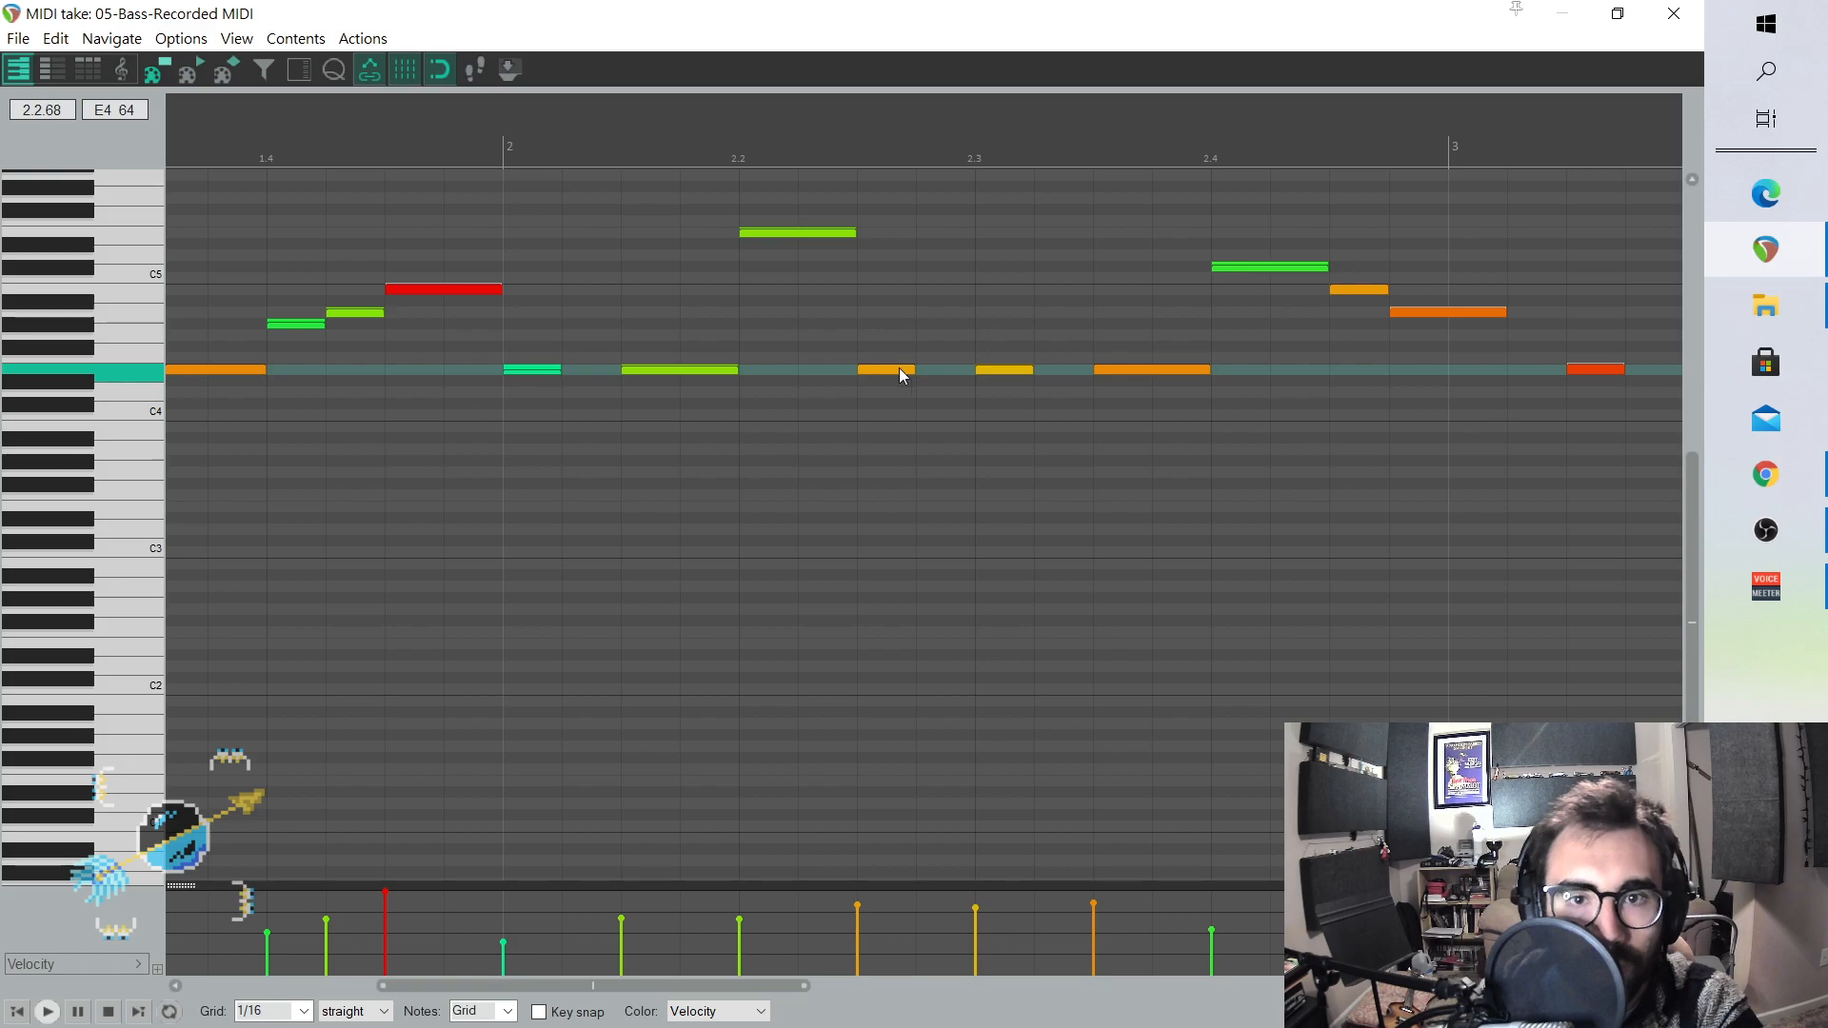
pyautogui.moveTo(490, 986); pyautogui.dragTo(689, 928)
pyautogui.scroll(-4, 799, 476)
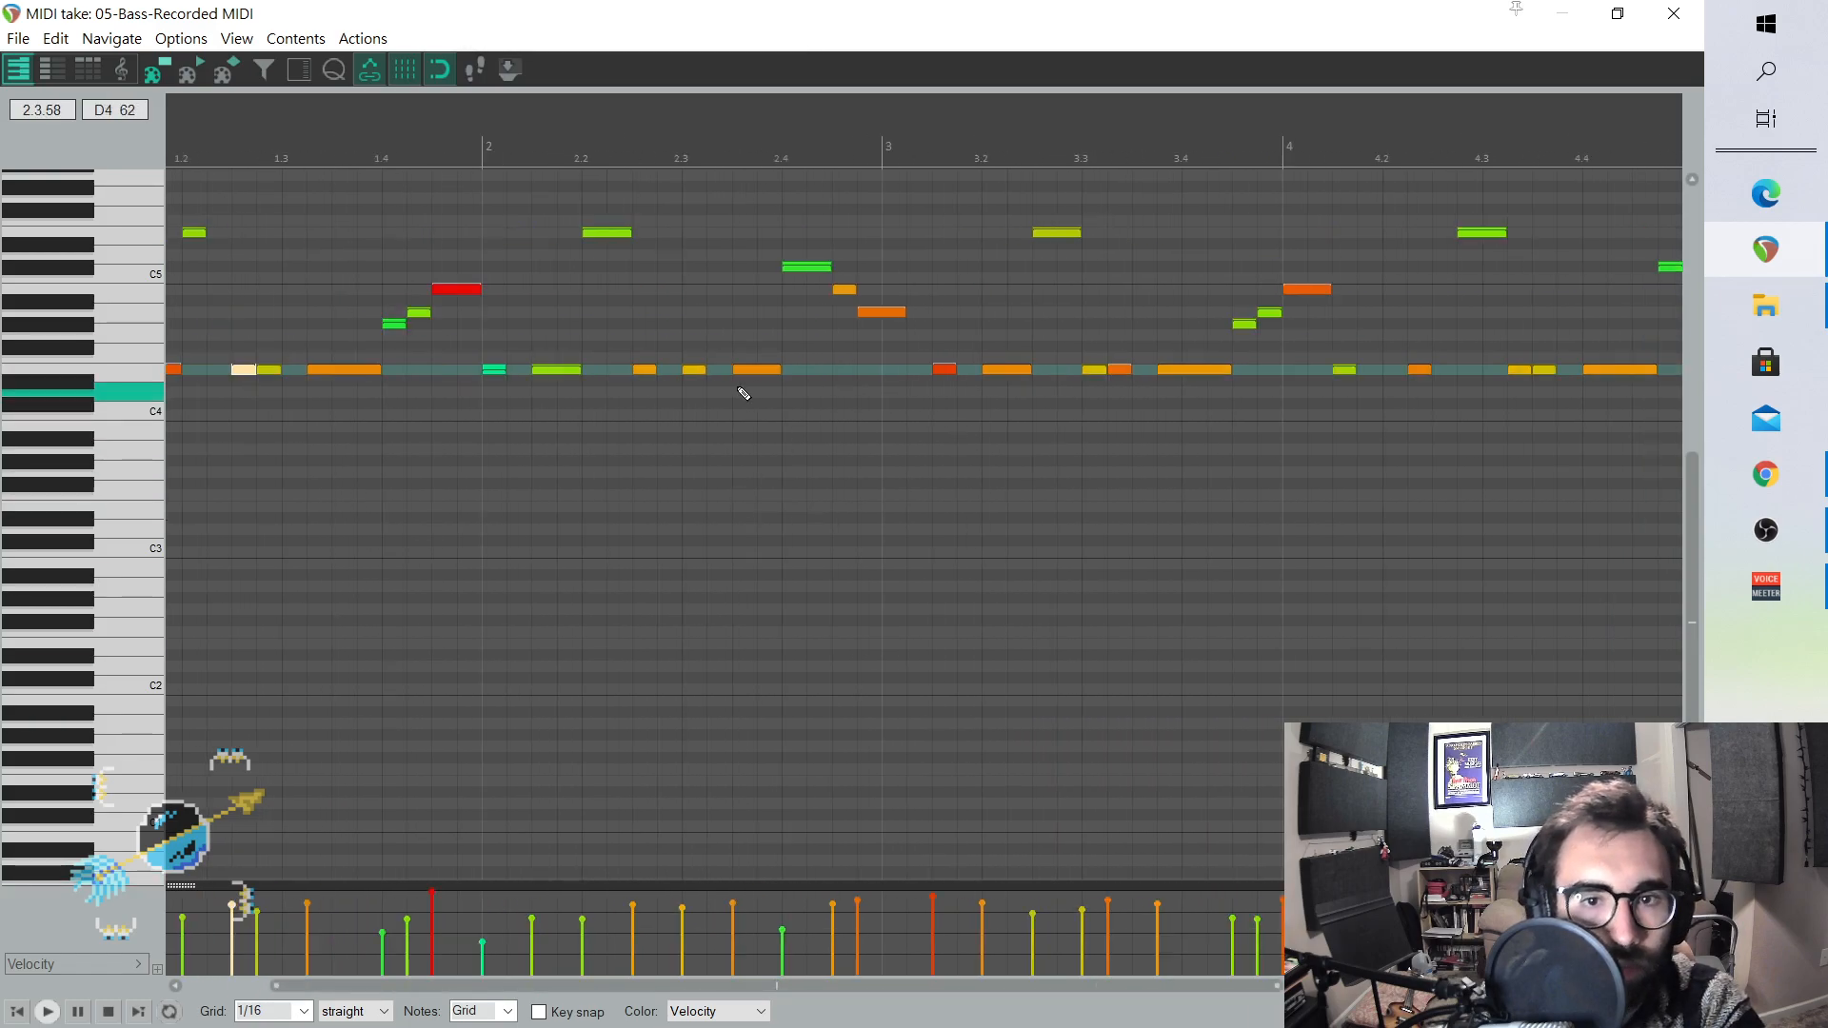
pyautogui.moveTo(693, 370)
pyautogui.mouseDown()
pyautogui.moveTo(668, 370)
pyautogui.moveTo(705, 373)
pyautogui.mouseUp()
pyautogui.click(18, 1012)
pyautogui.press('space')
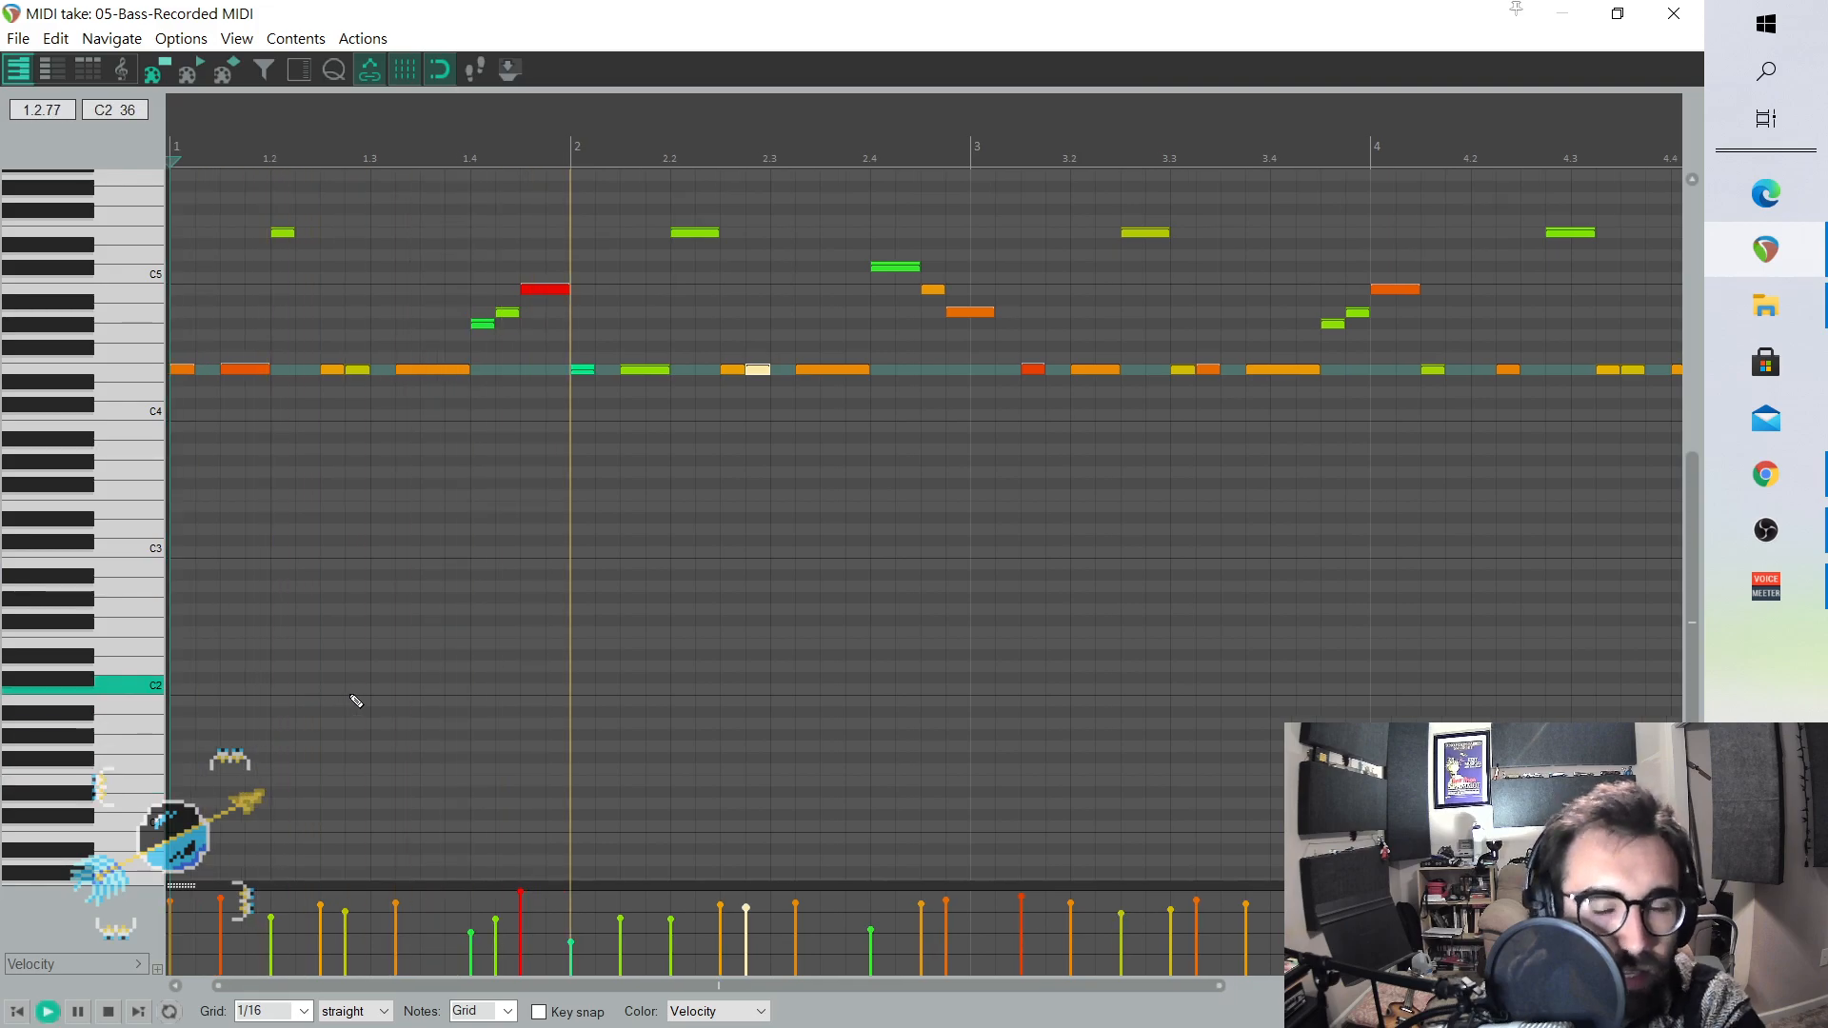
pyautogui.press('space')
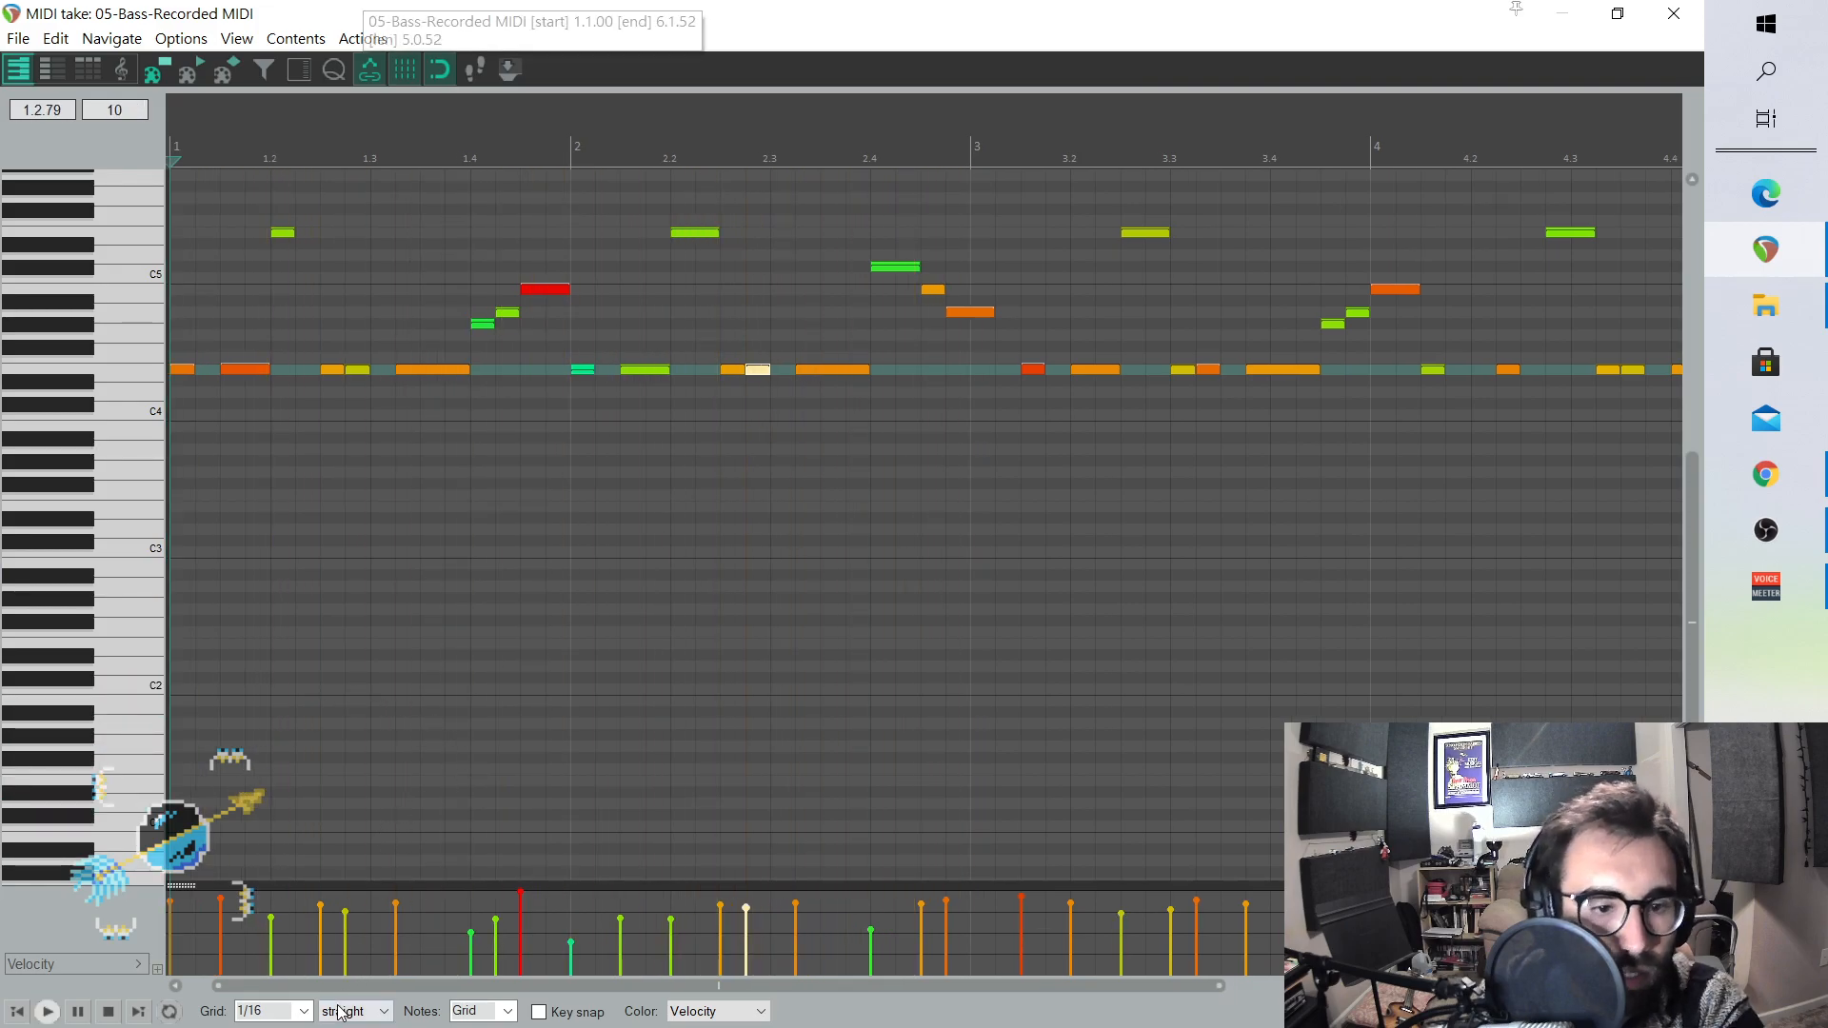
# - Shorten the first note of measure 2's closing descending run to a sixteenth, move the next two notes a sixteenth earlier, and audition
pyautogui.click(873, 236)
pyautogui.press('space')
pyautogui.press('space')
pyautogui.moveTo(917, 267); pyautogui.dragTo(935, 319)
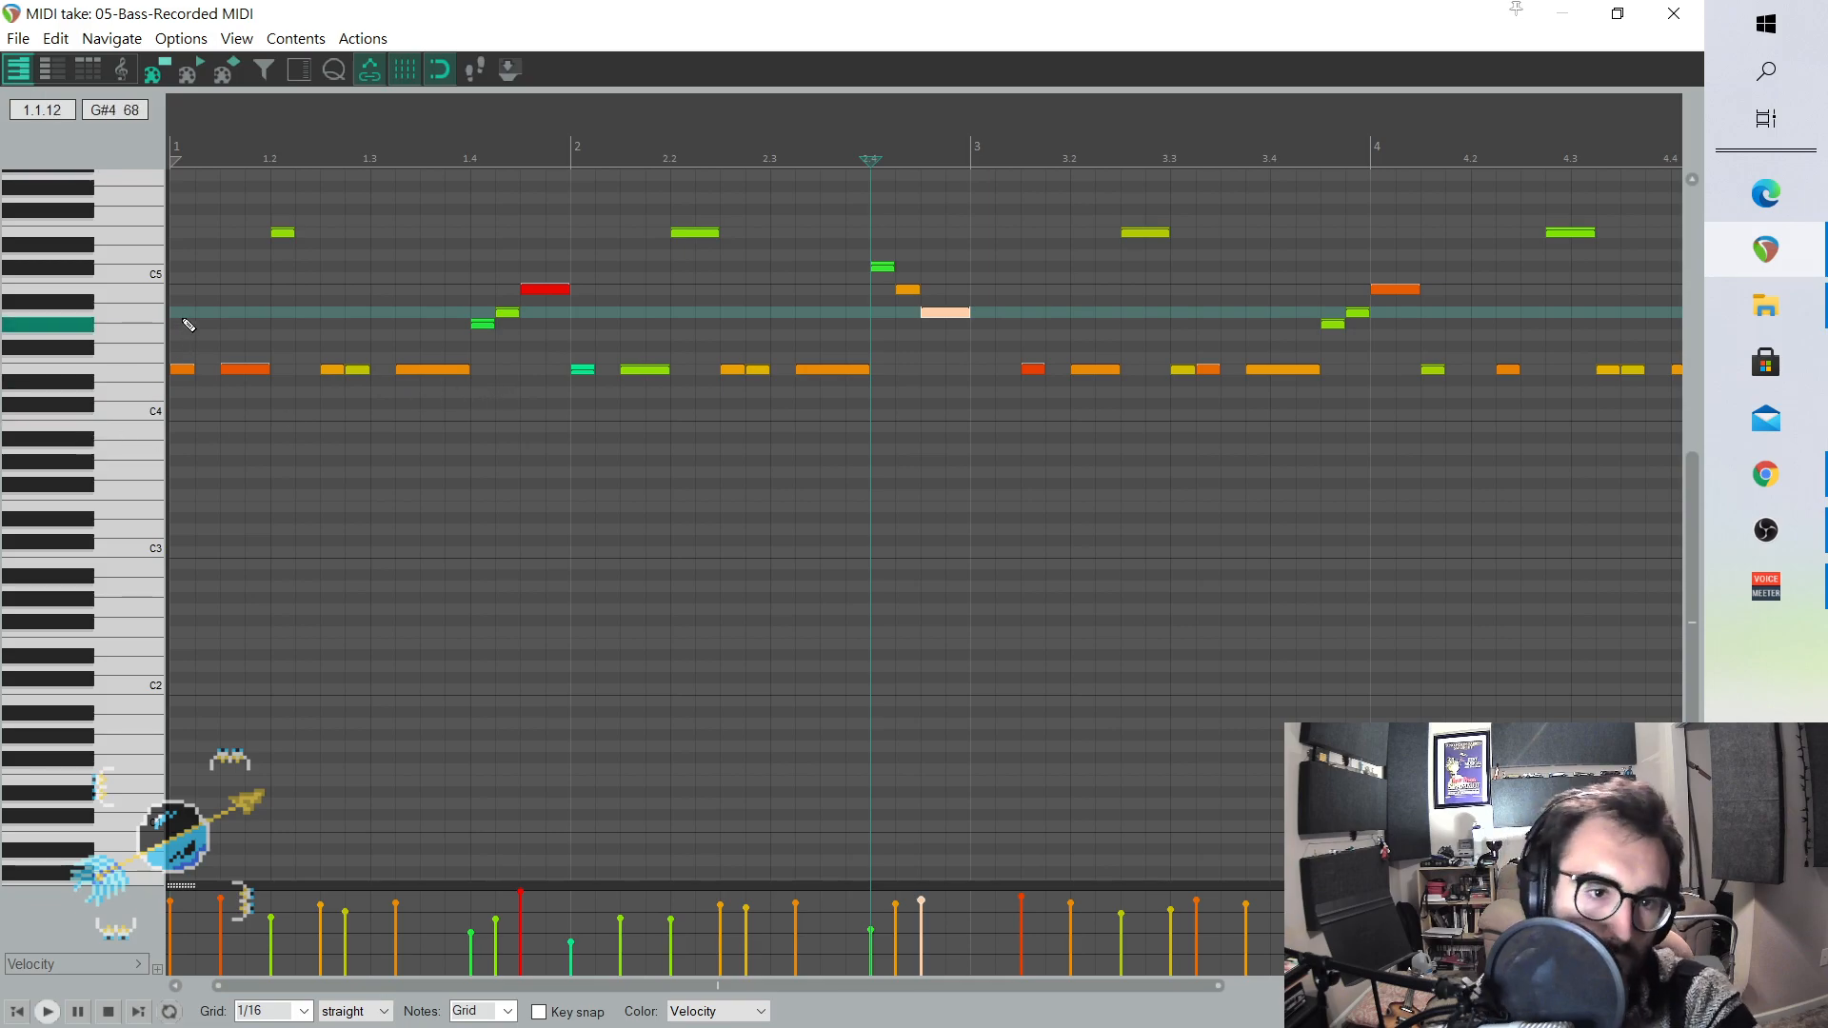
pyautogui.click(177, 327)
pyautogui.press('space')
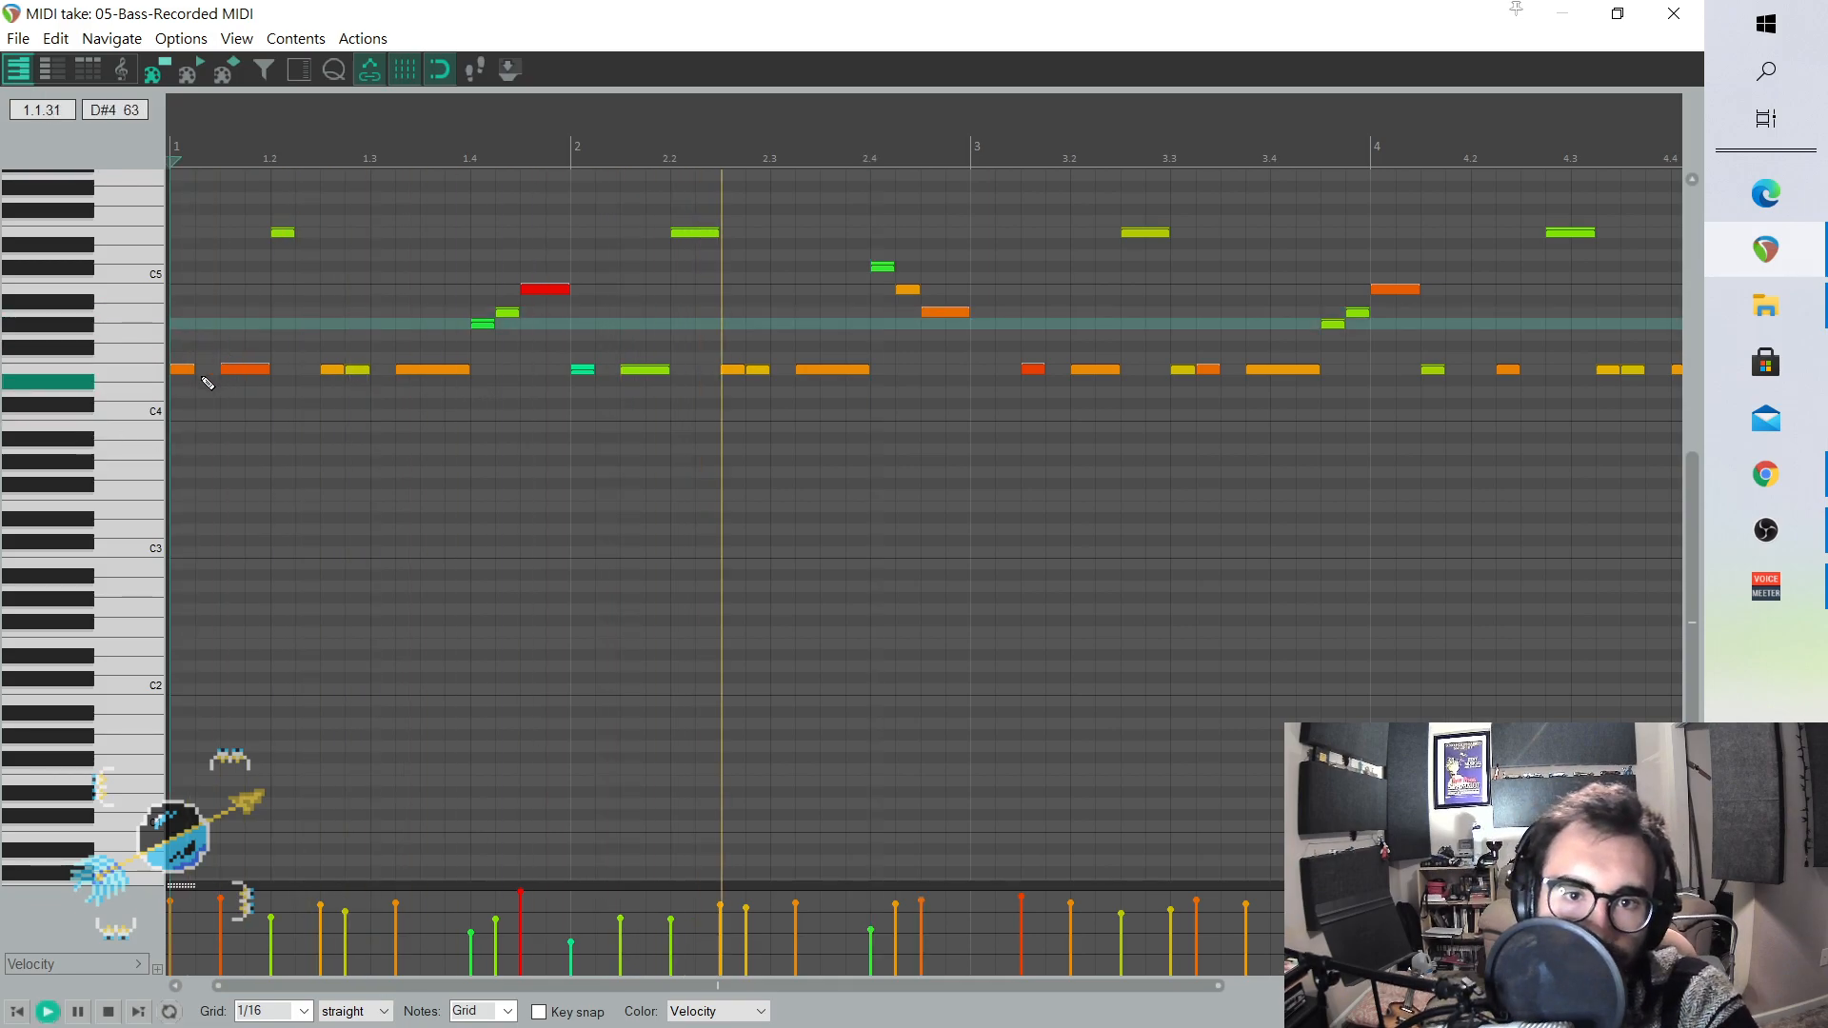
pyautogui.press('space')
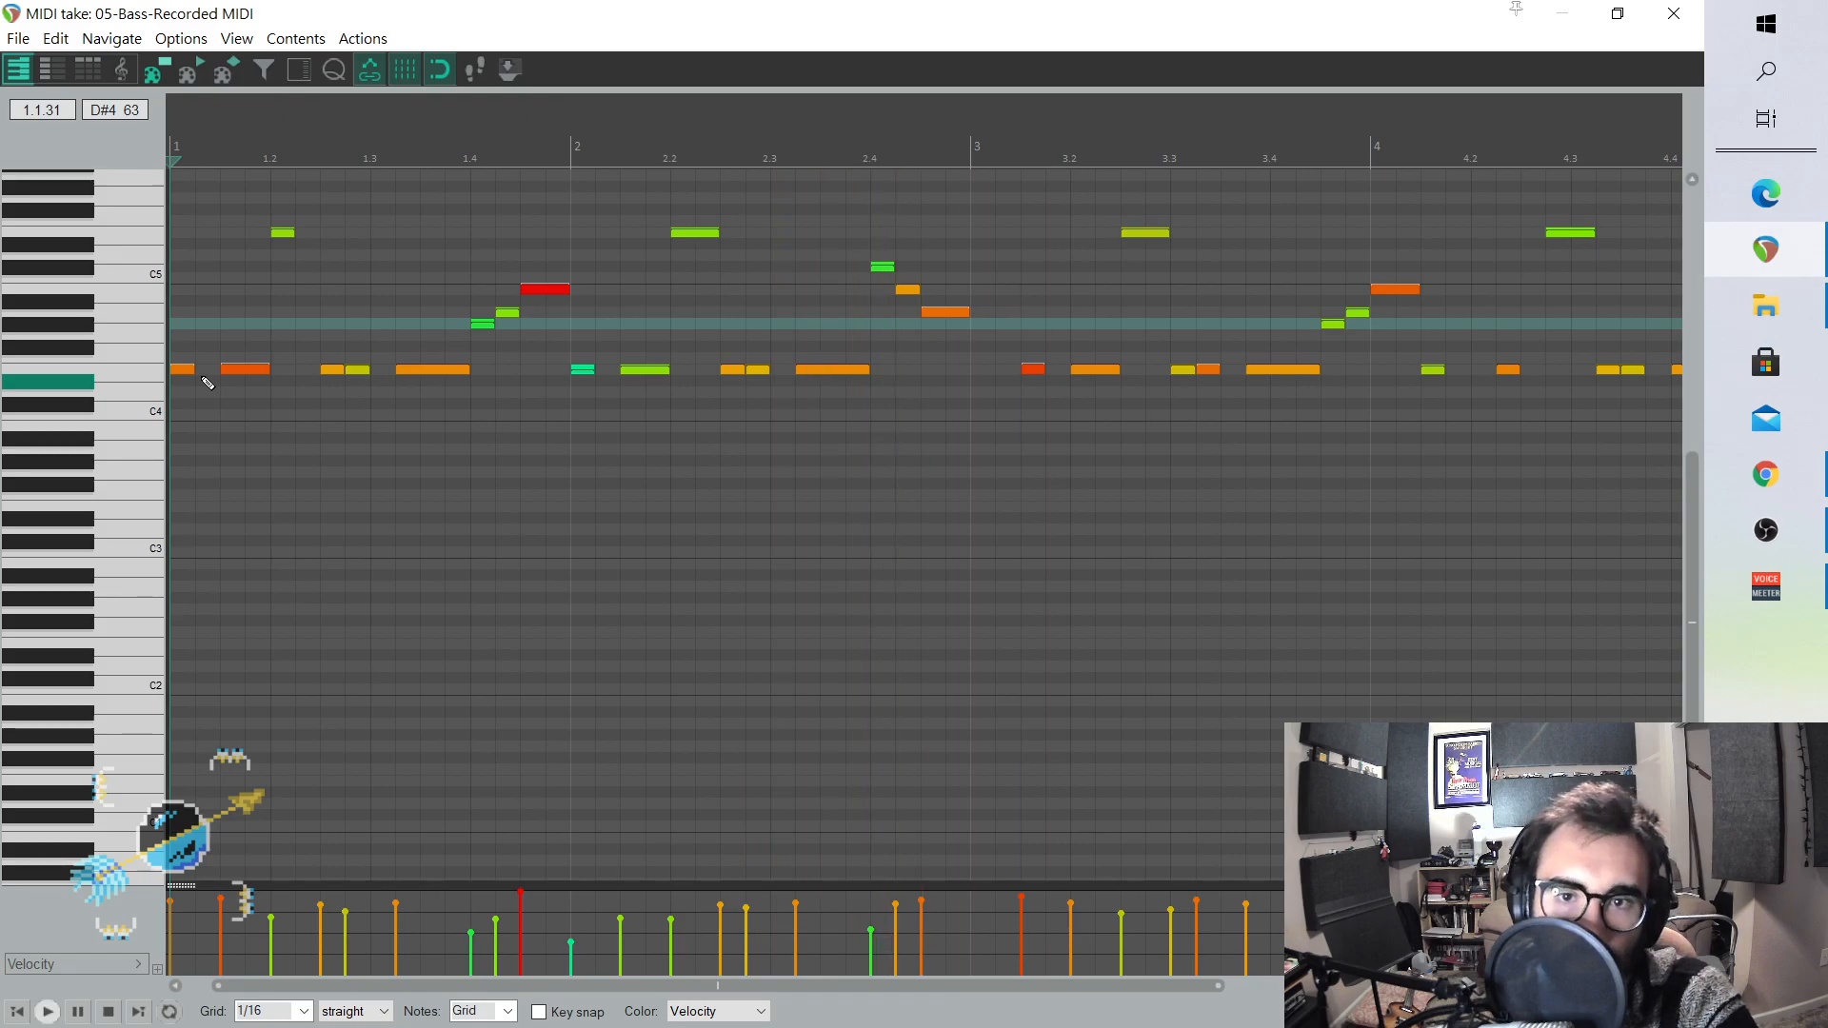
# - Shift the whole measure 3 phrase two sixteenths earlier so it starts on the downbeat, and audition it
pyautogui.moveTo(1030, 178); pyautogui.dragTo(1413, 453)
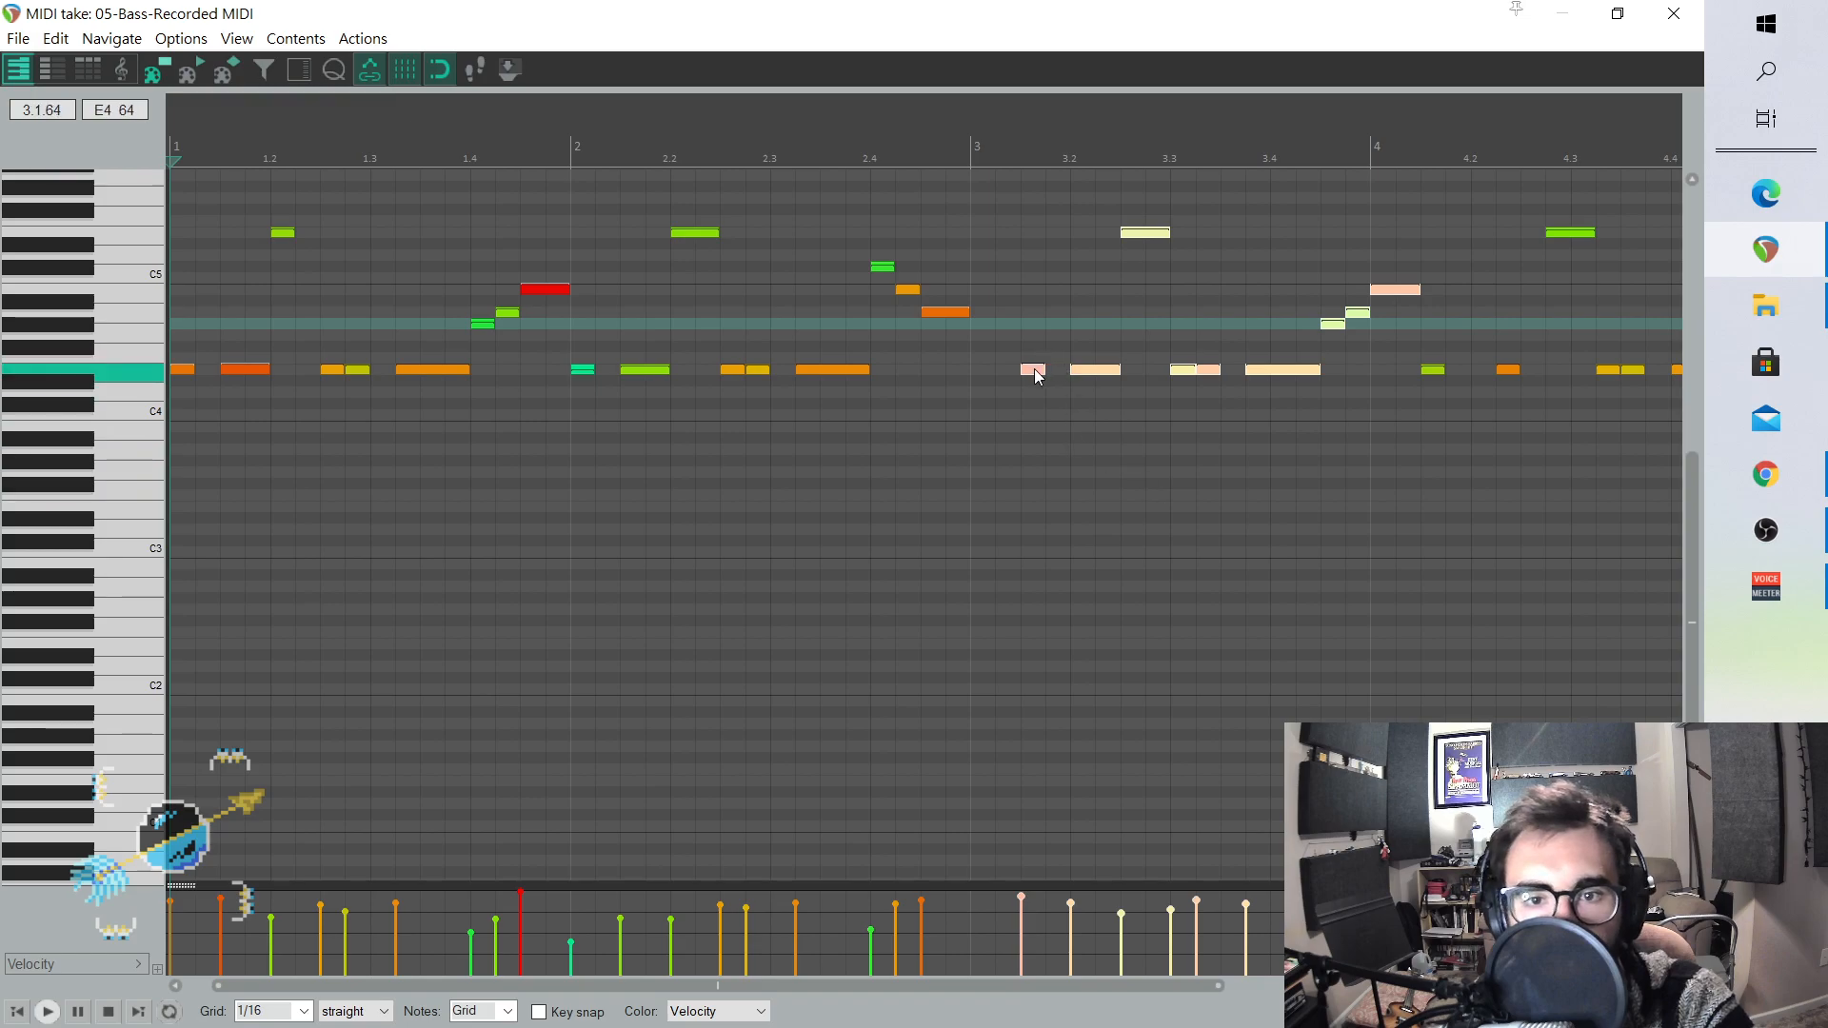
pyautogui.press('Left')
pyautogui.press('Left')
pyautogui.click(978, 246)
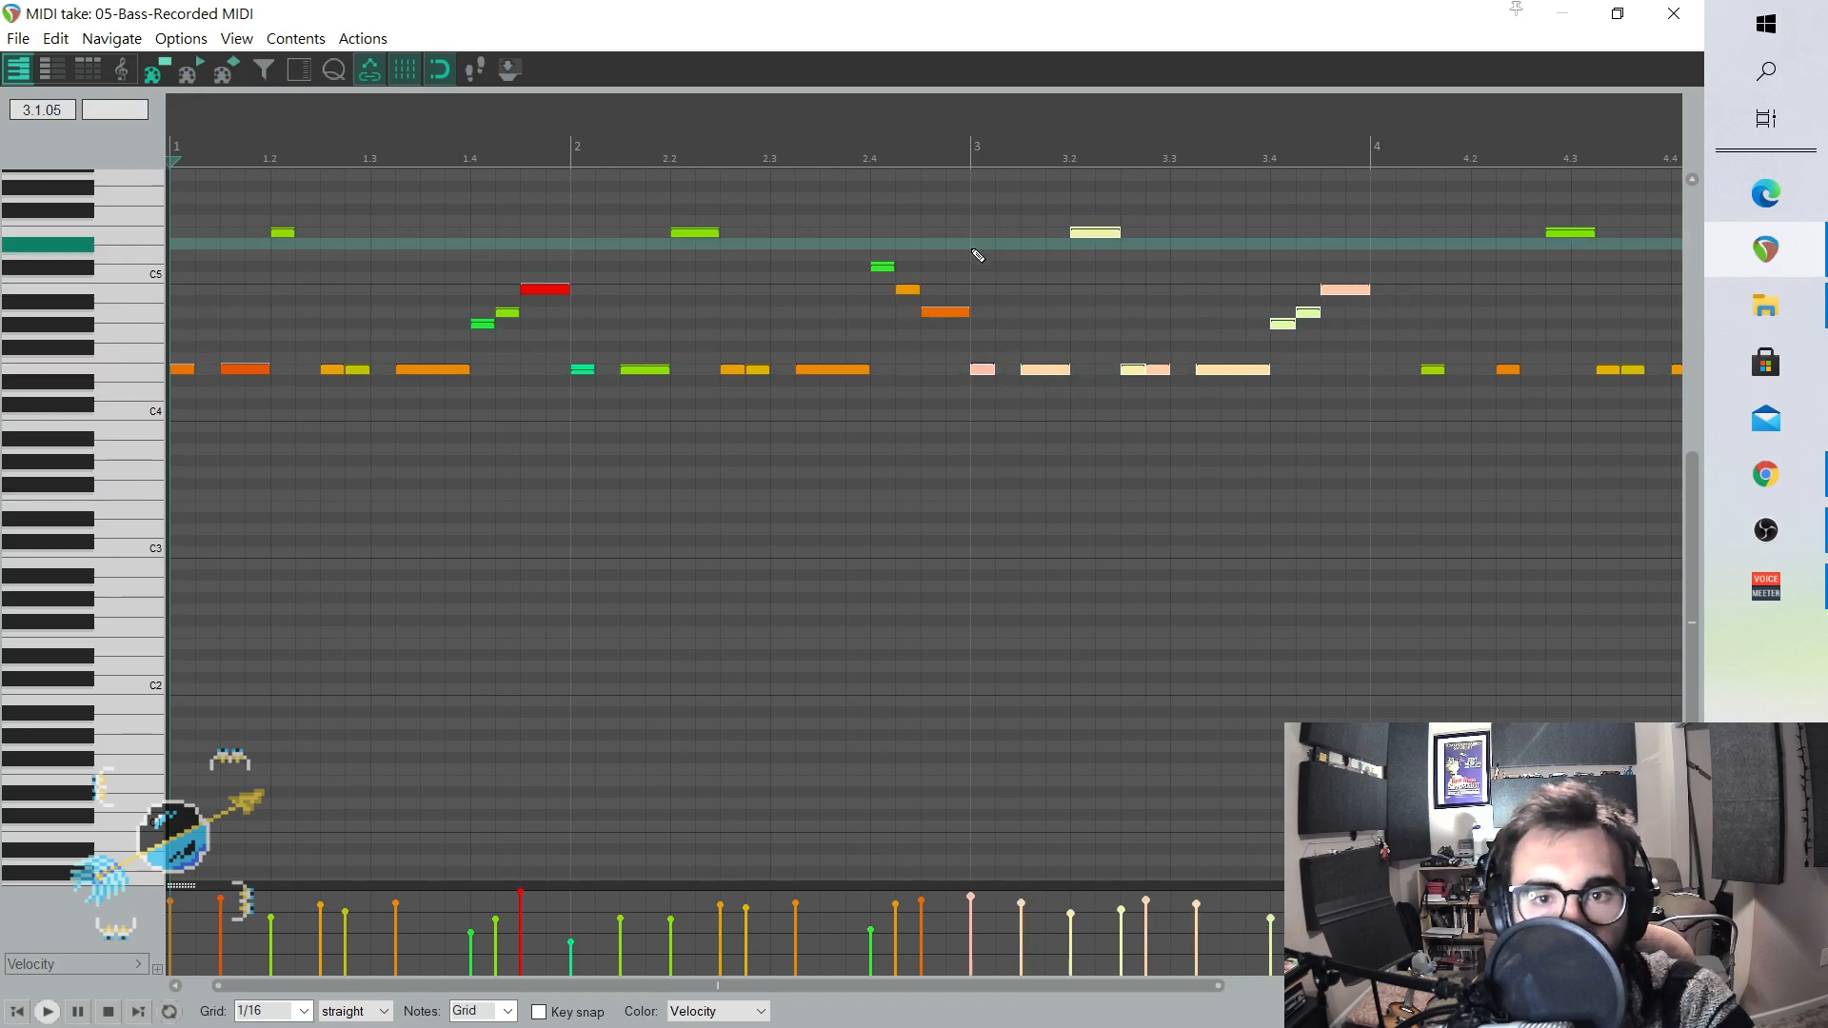
pyautogui.press('space')
pyautogui.press('space')
# - Shift the last phrase two sixteenths earlier onto the measure 4 downbeat and start its second E4 note another sixteenth earlier
pyautogui.scroll(-2, 1343, 439)
pyautogui.moveTo(603, 981); pyautogui.dragTo(691, 980)
pyautogui.moveTo(1051, 255); pyautogui.dragTo(1503, 589)
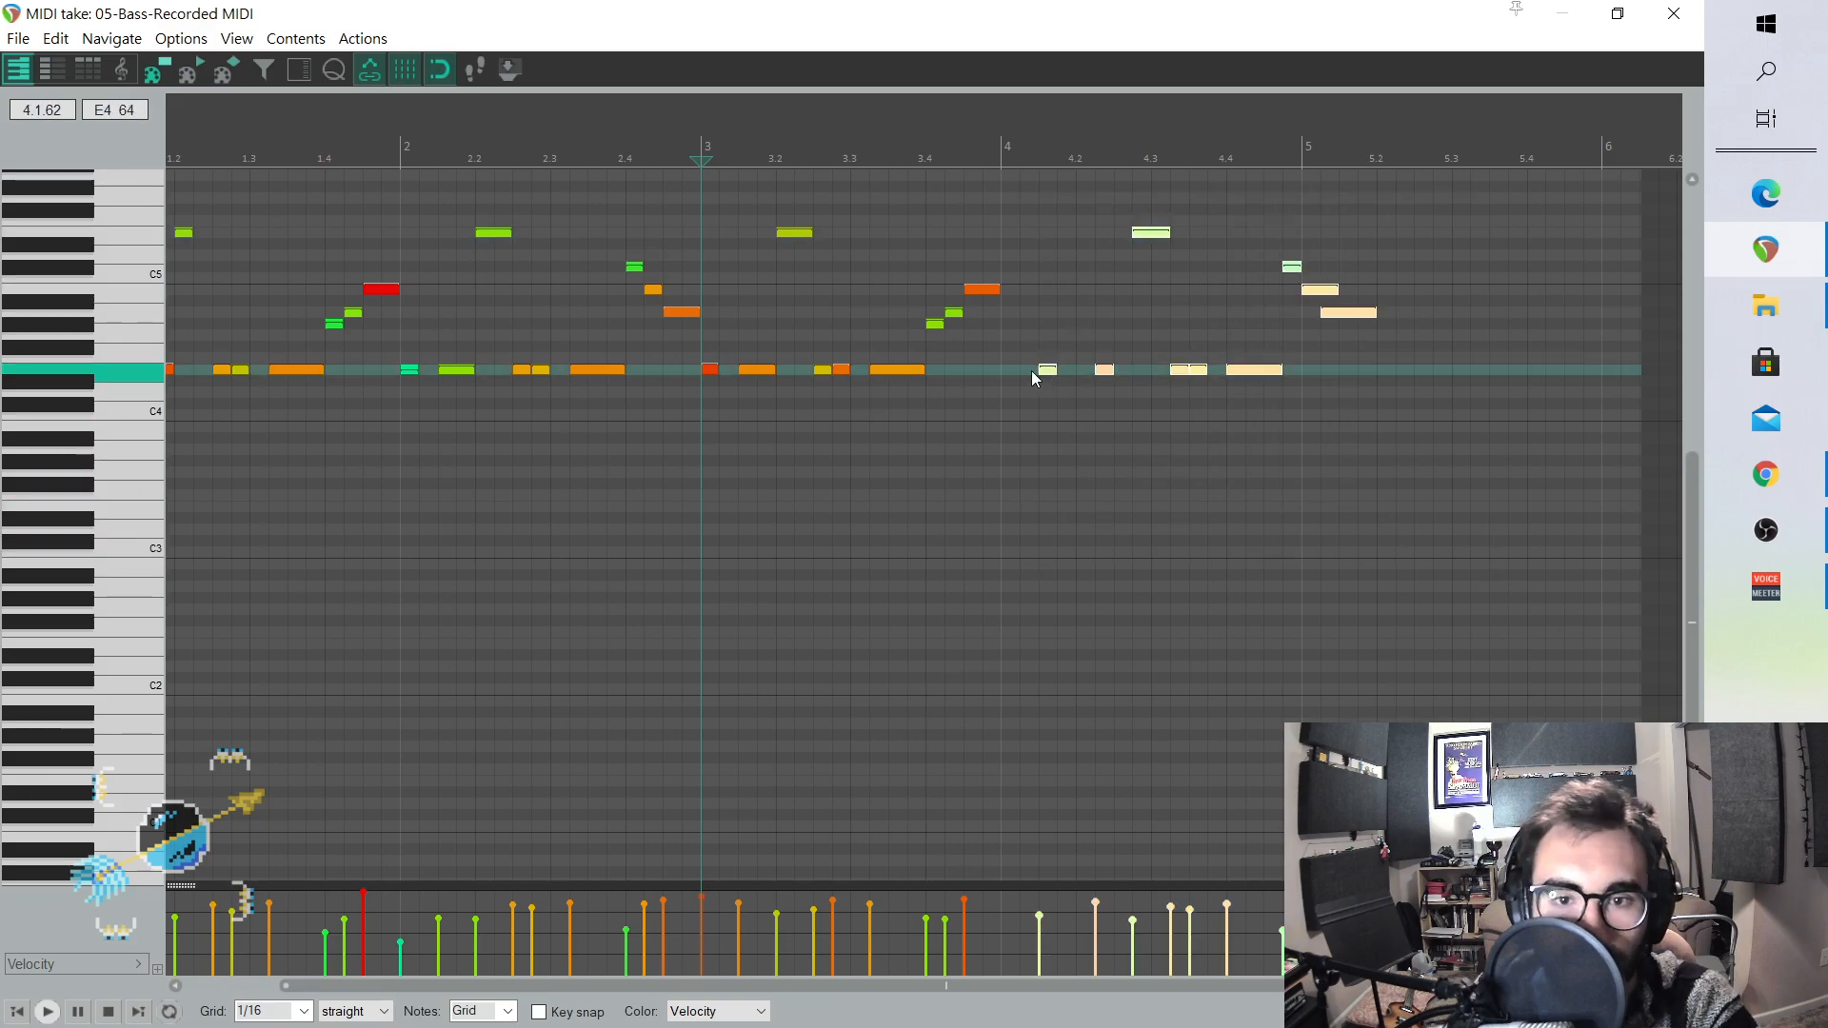
pyautogui.moveTo(1047, 371); pyautogui.dragTo(1010, 372)
pyautogui.click(1047, 342)
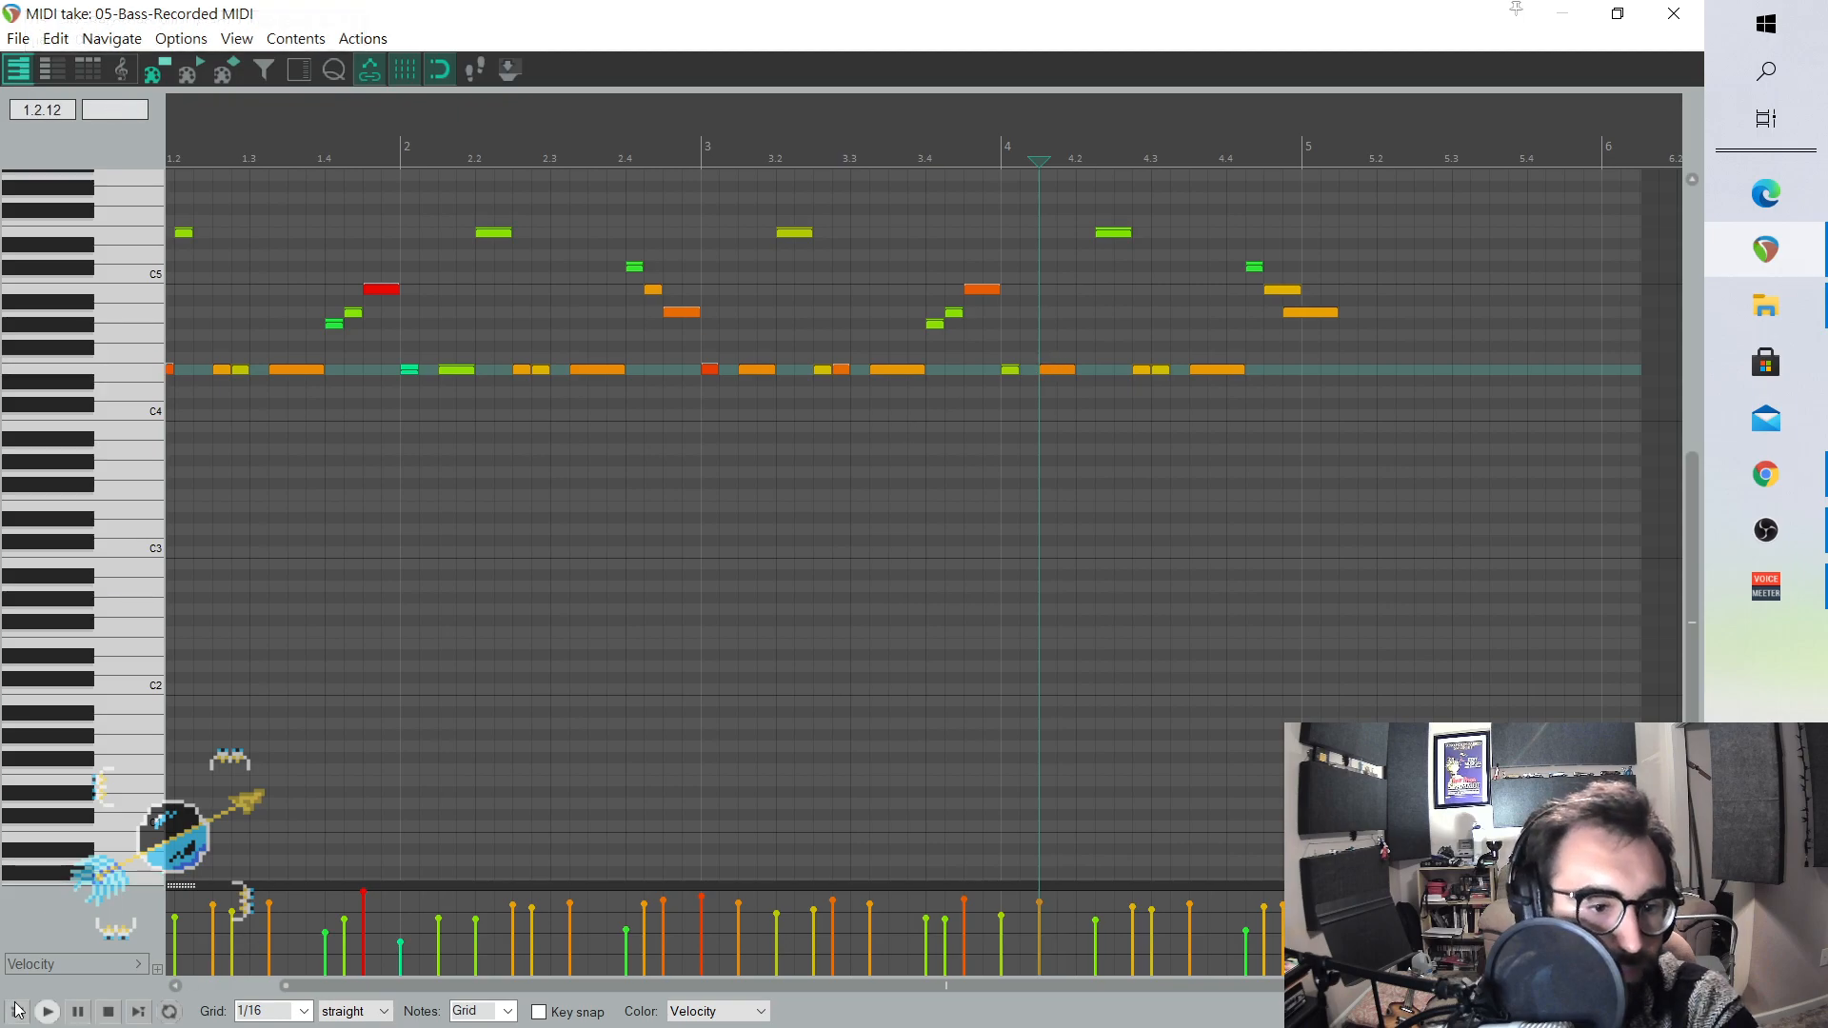
# - Move measure 4's notes from the high E5 onward one sixteenth earlier and shorten the final two notes to a sixteenth and an eighth
pyautogui.moveTo(1101, 197); pyautogui.dragTo(1340, 409)
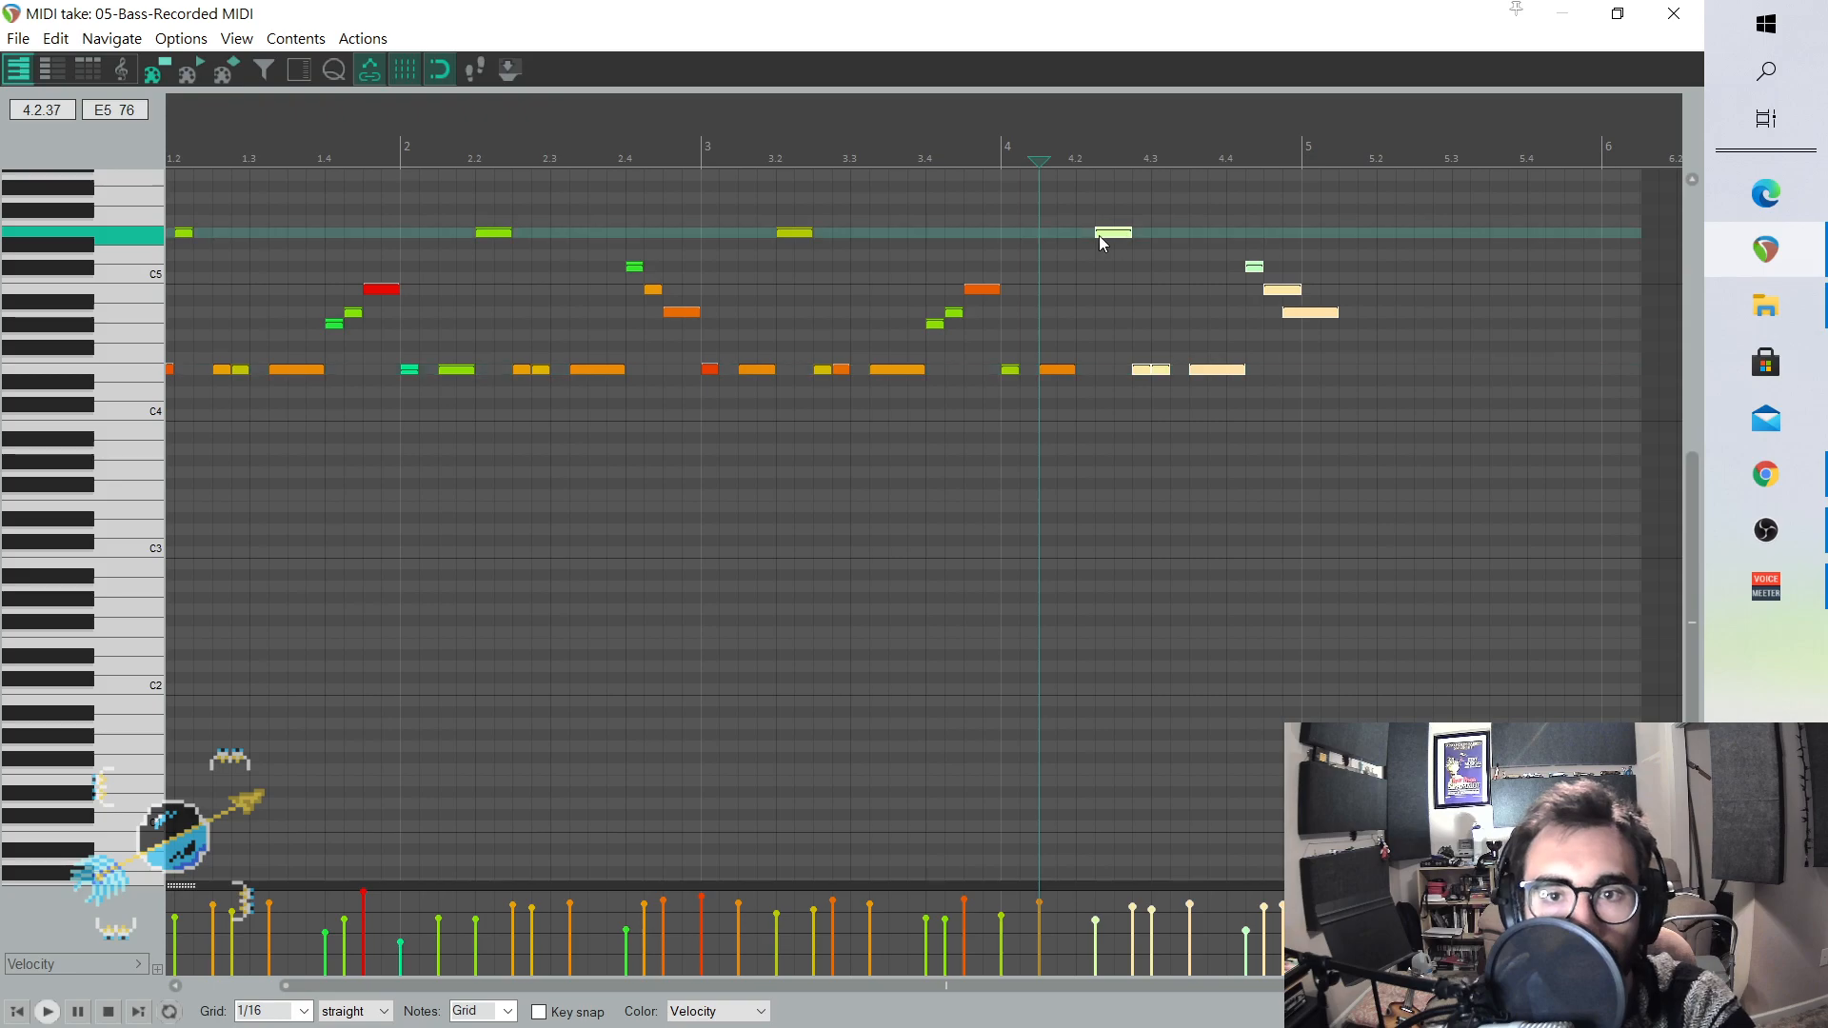
pyautogui.press('Left')
pyautogui.click(1229, 209)
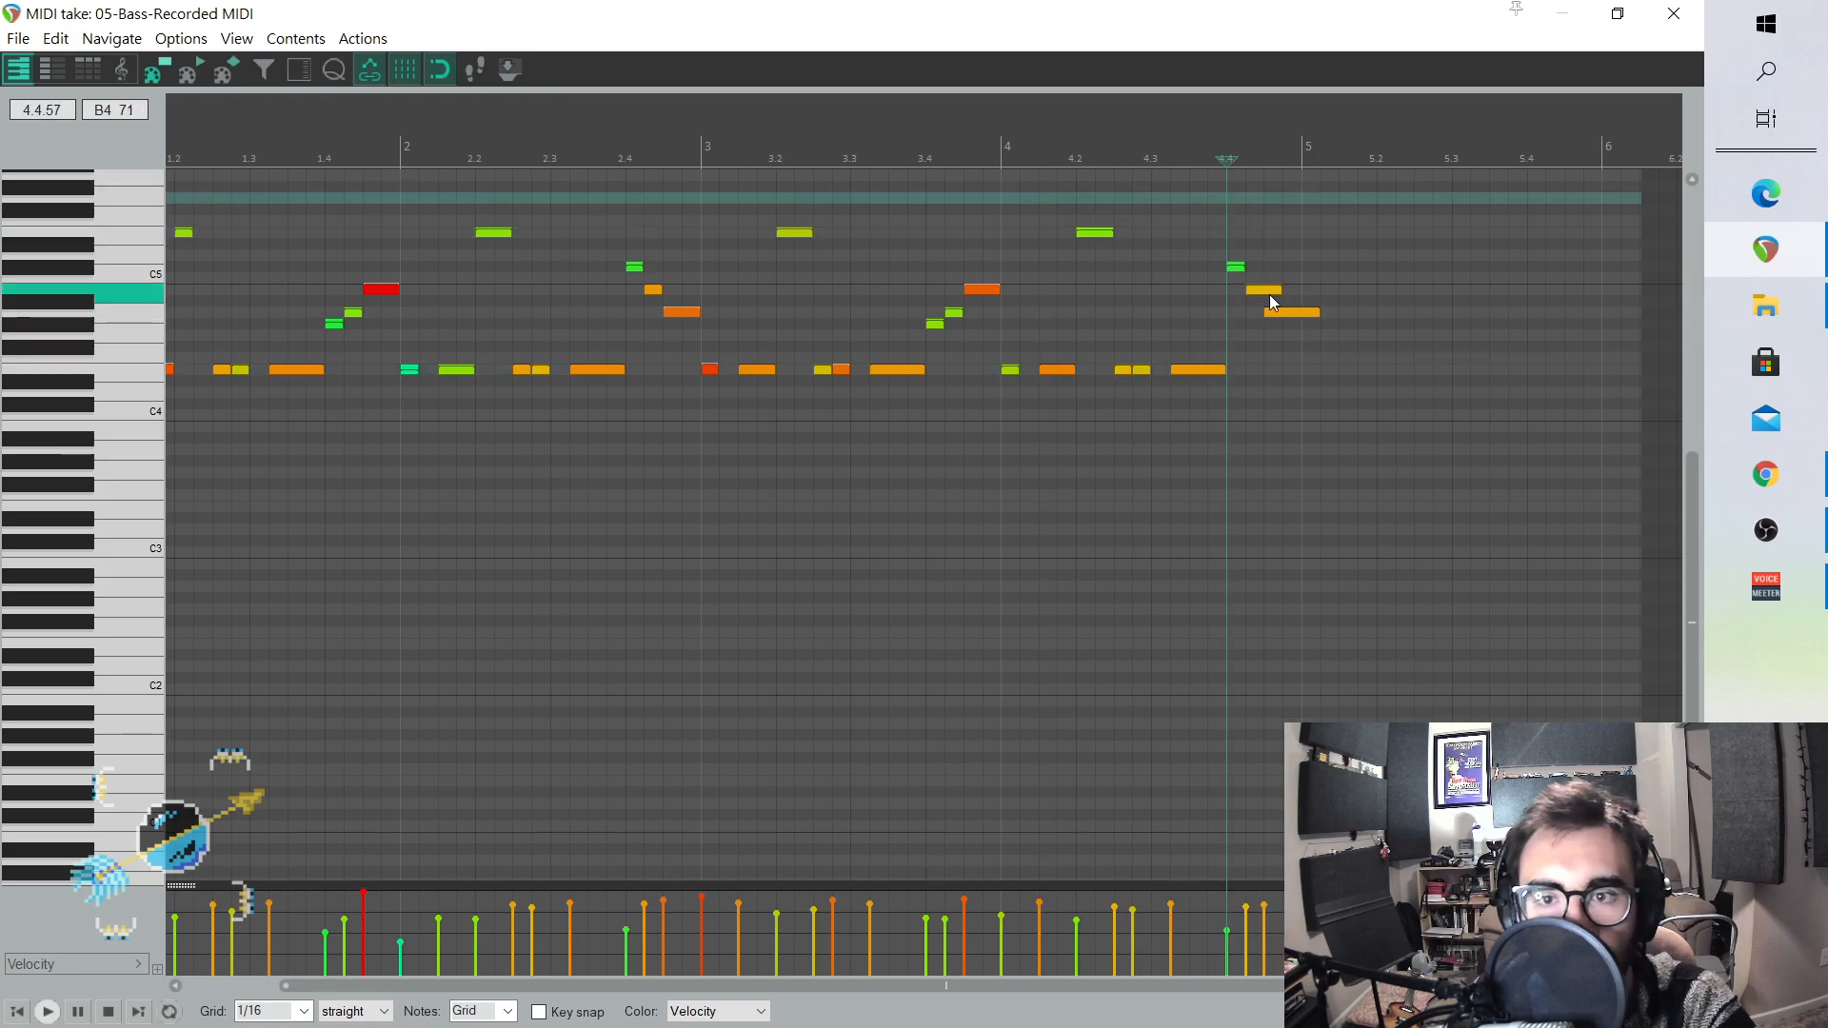
pyautogui.moveTo(1271, 287)
pyautogui.mouseDown()
pyautogui.moveTo(1252, 288)
pyautogui.moveTo(1295, 311)
pyautogui.mouseUp()
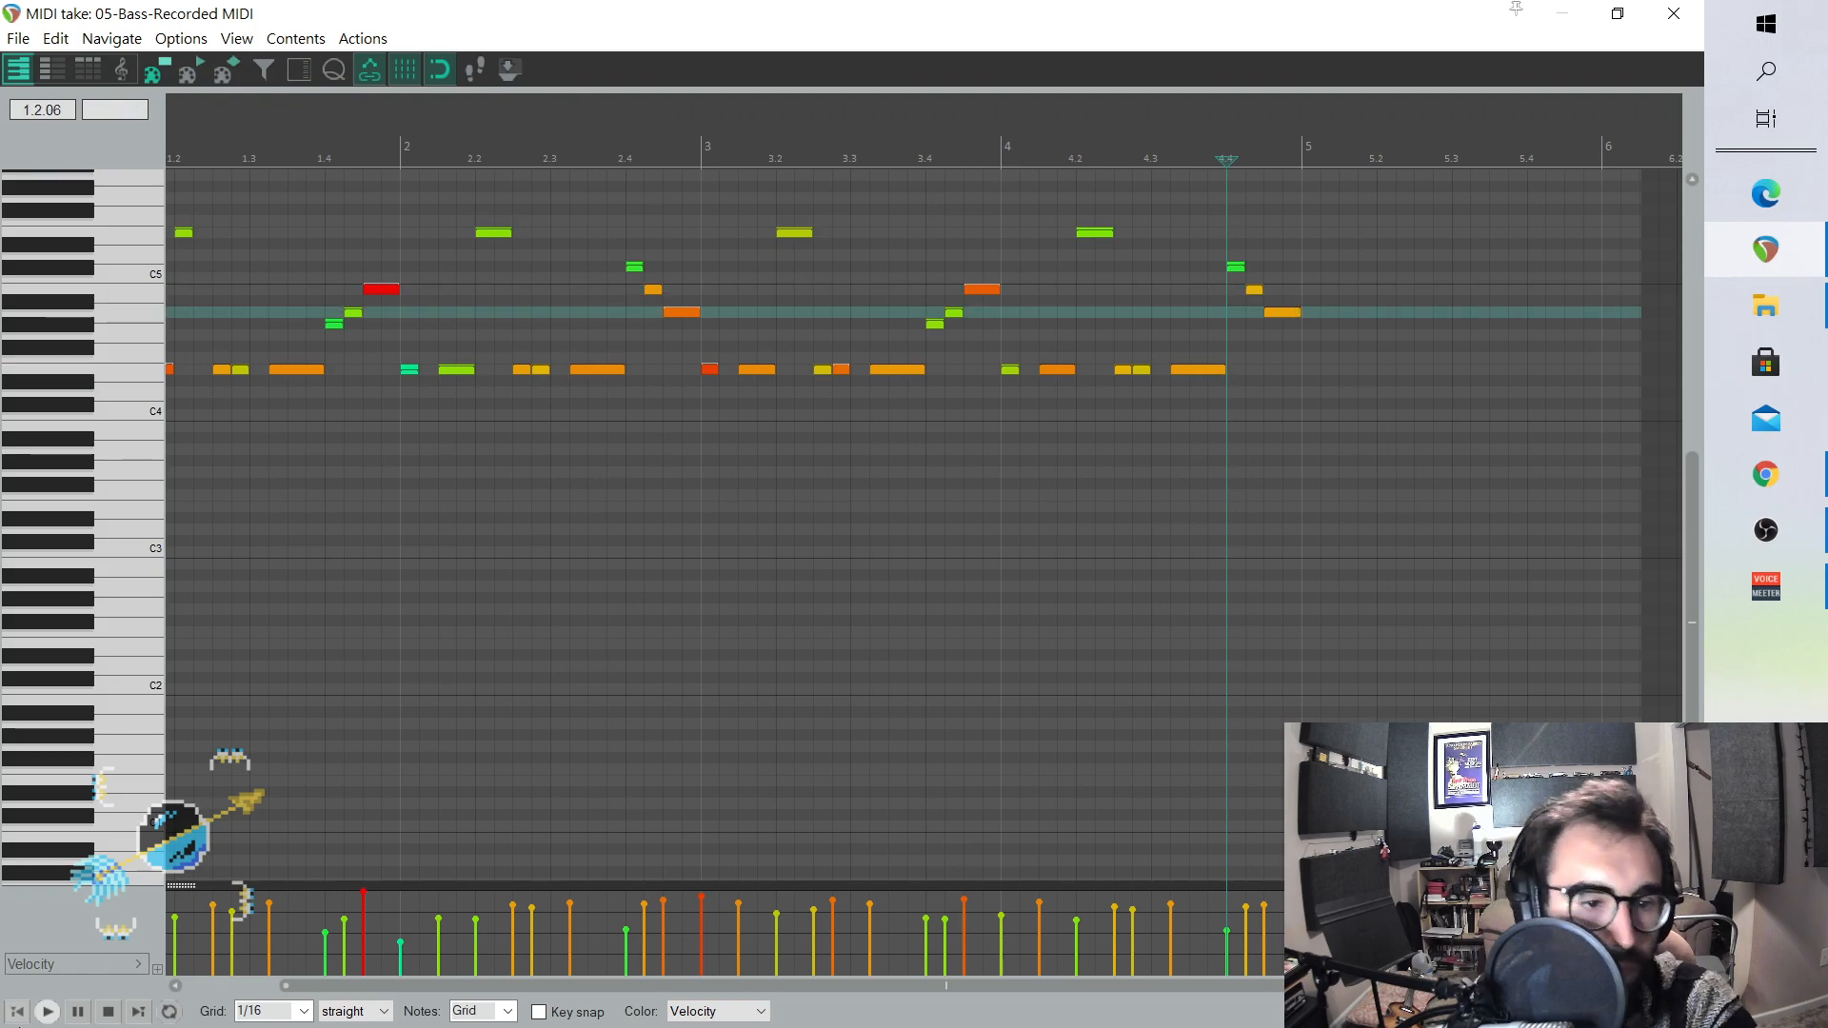
# - Play the corrected four-measure bass line from the project start
pyautogui.click(16, 1011)
pyautogui.click(47, 1011)
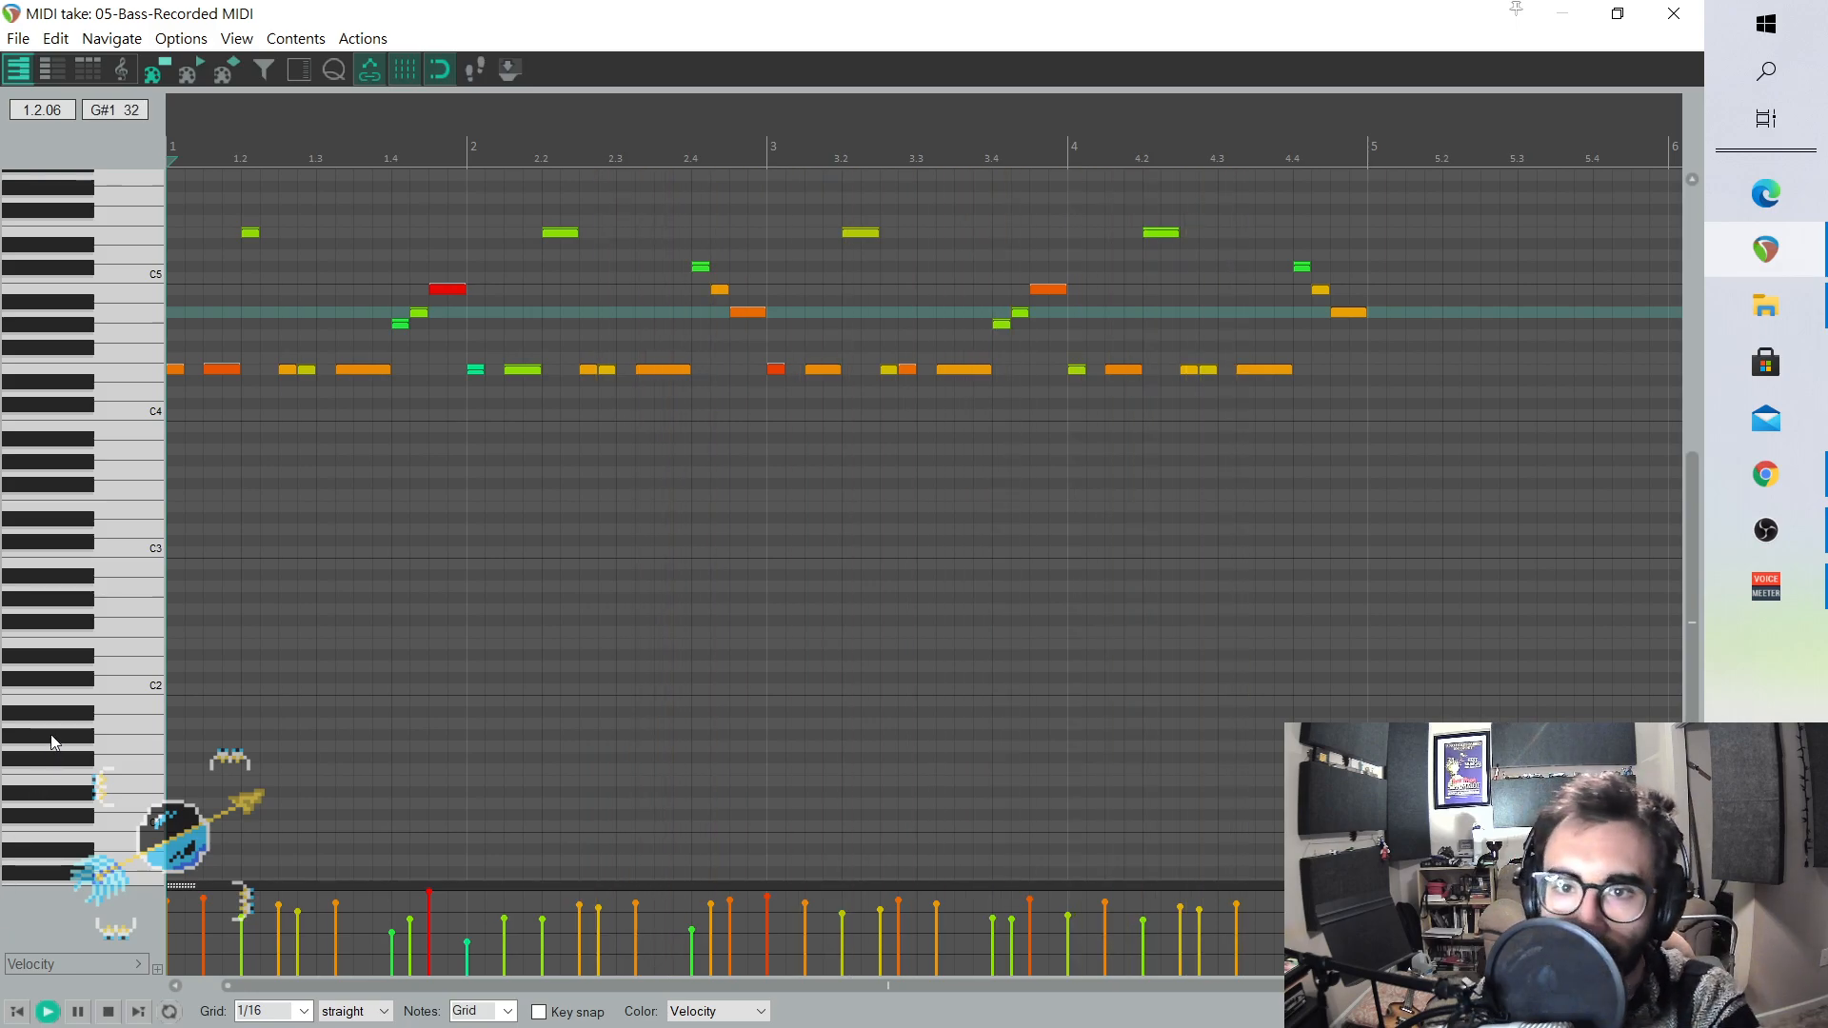
pyautogui.press('space')
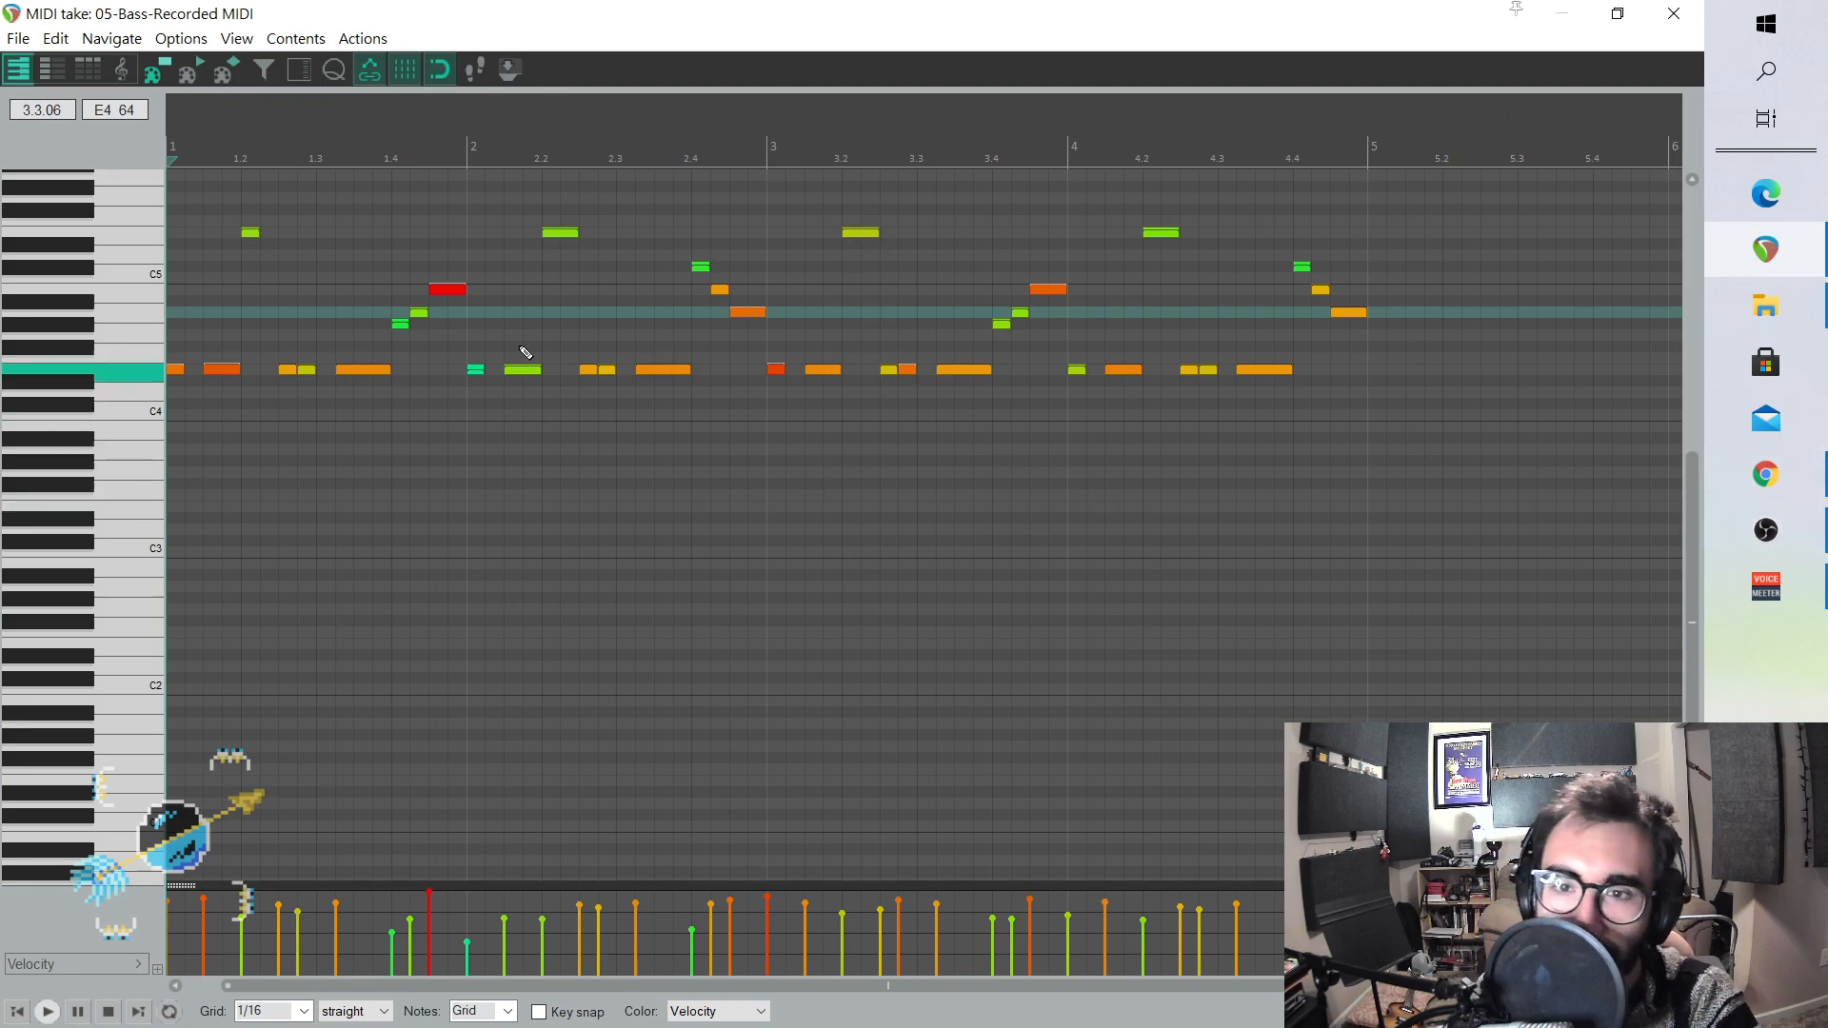
# - Select all the bass notes across the four measures and set their velocity to 96
pyautogui.moveTo(751, 985); pyautogui.dragTo(509, 987)
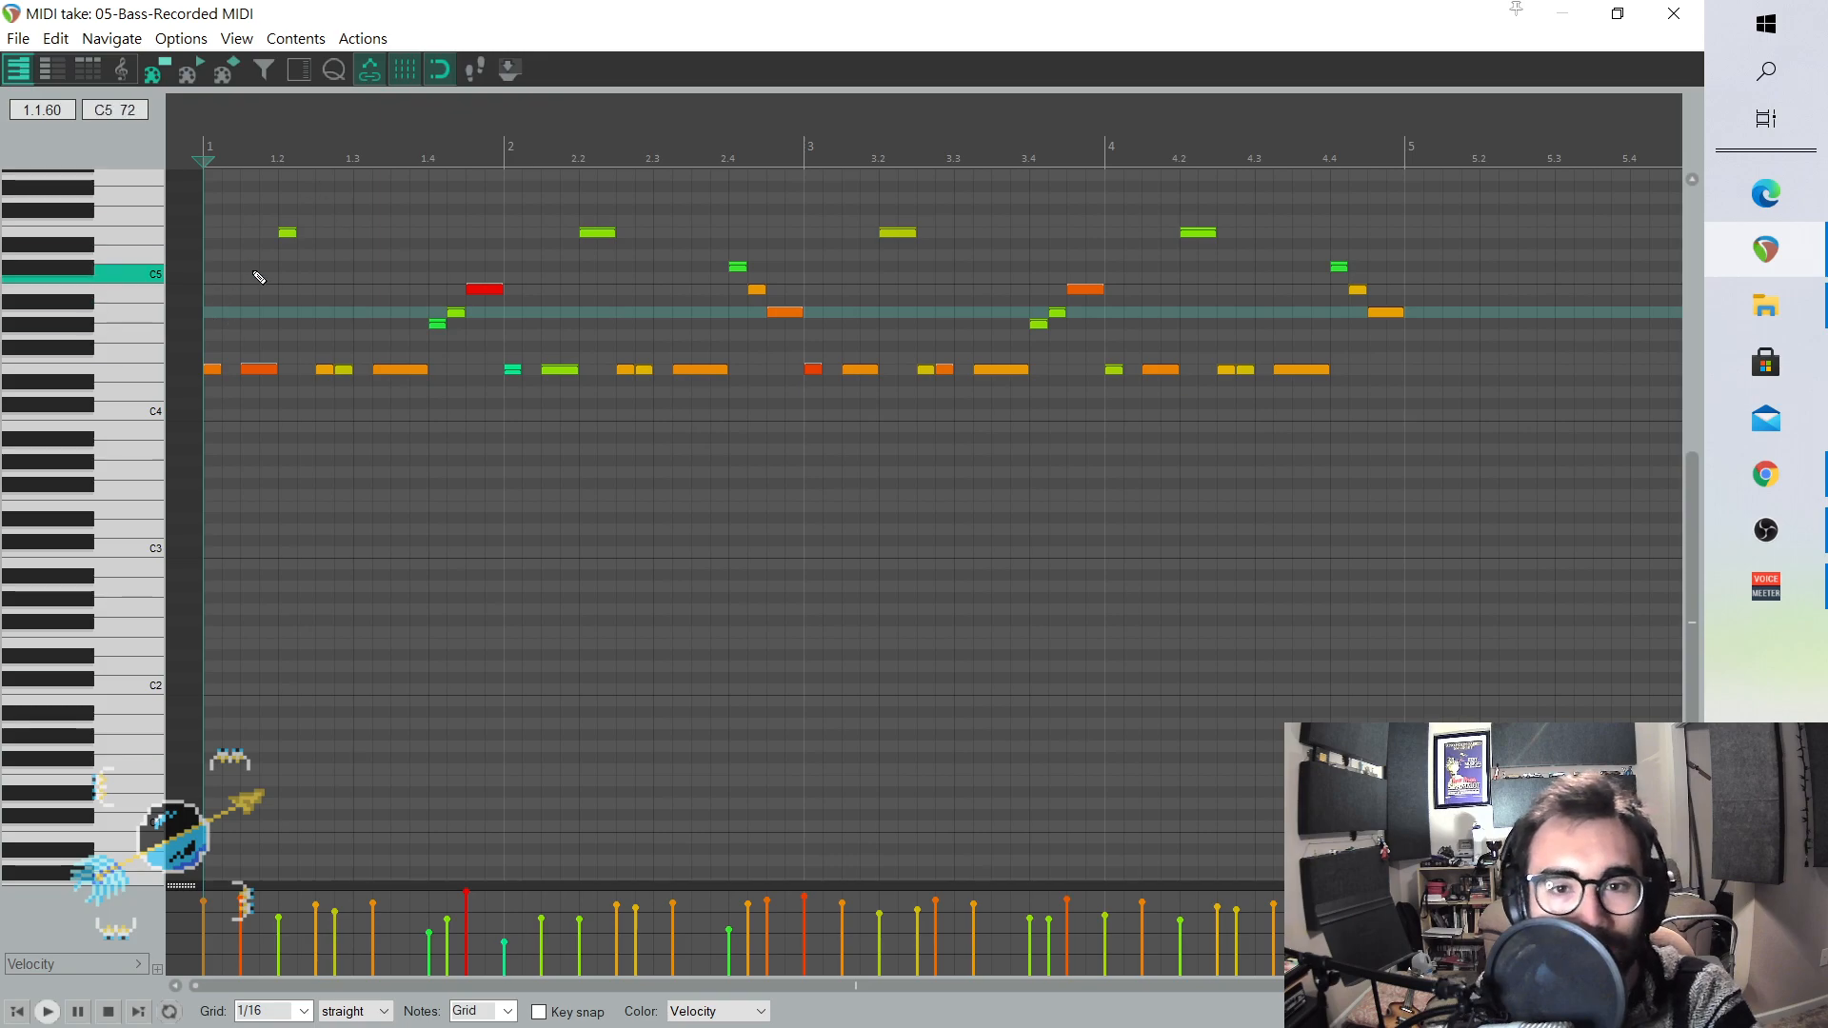
pyautogui.moveTo(218, 211); pyautogui.dragTo(1436, 494)
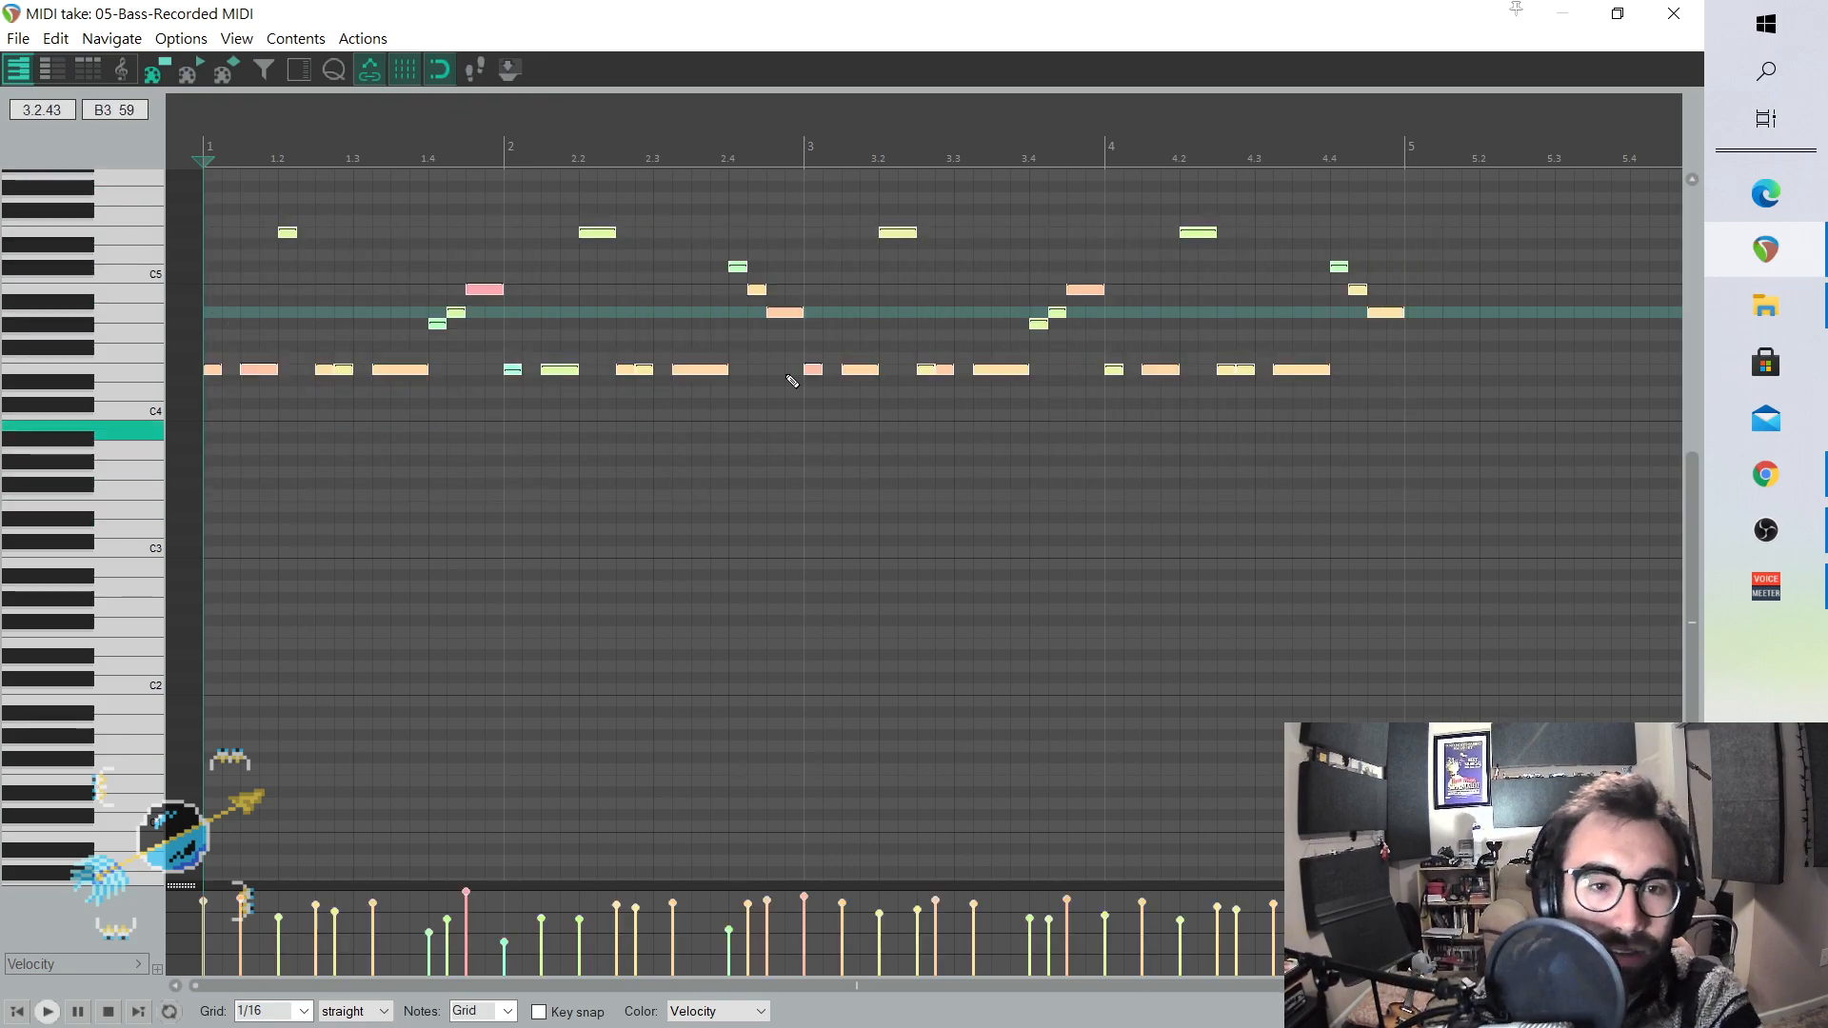
pyautogui.rightClick(485, 287)
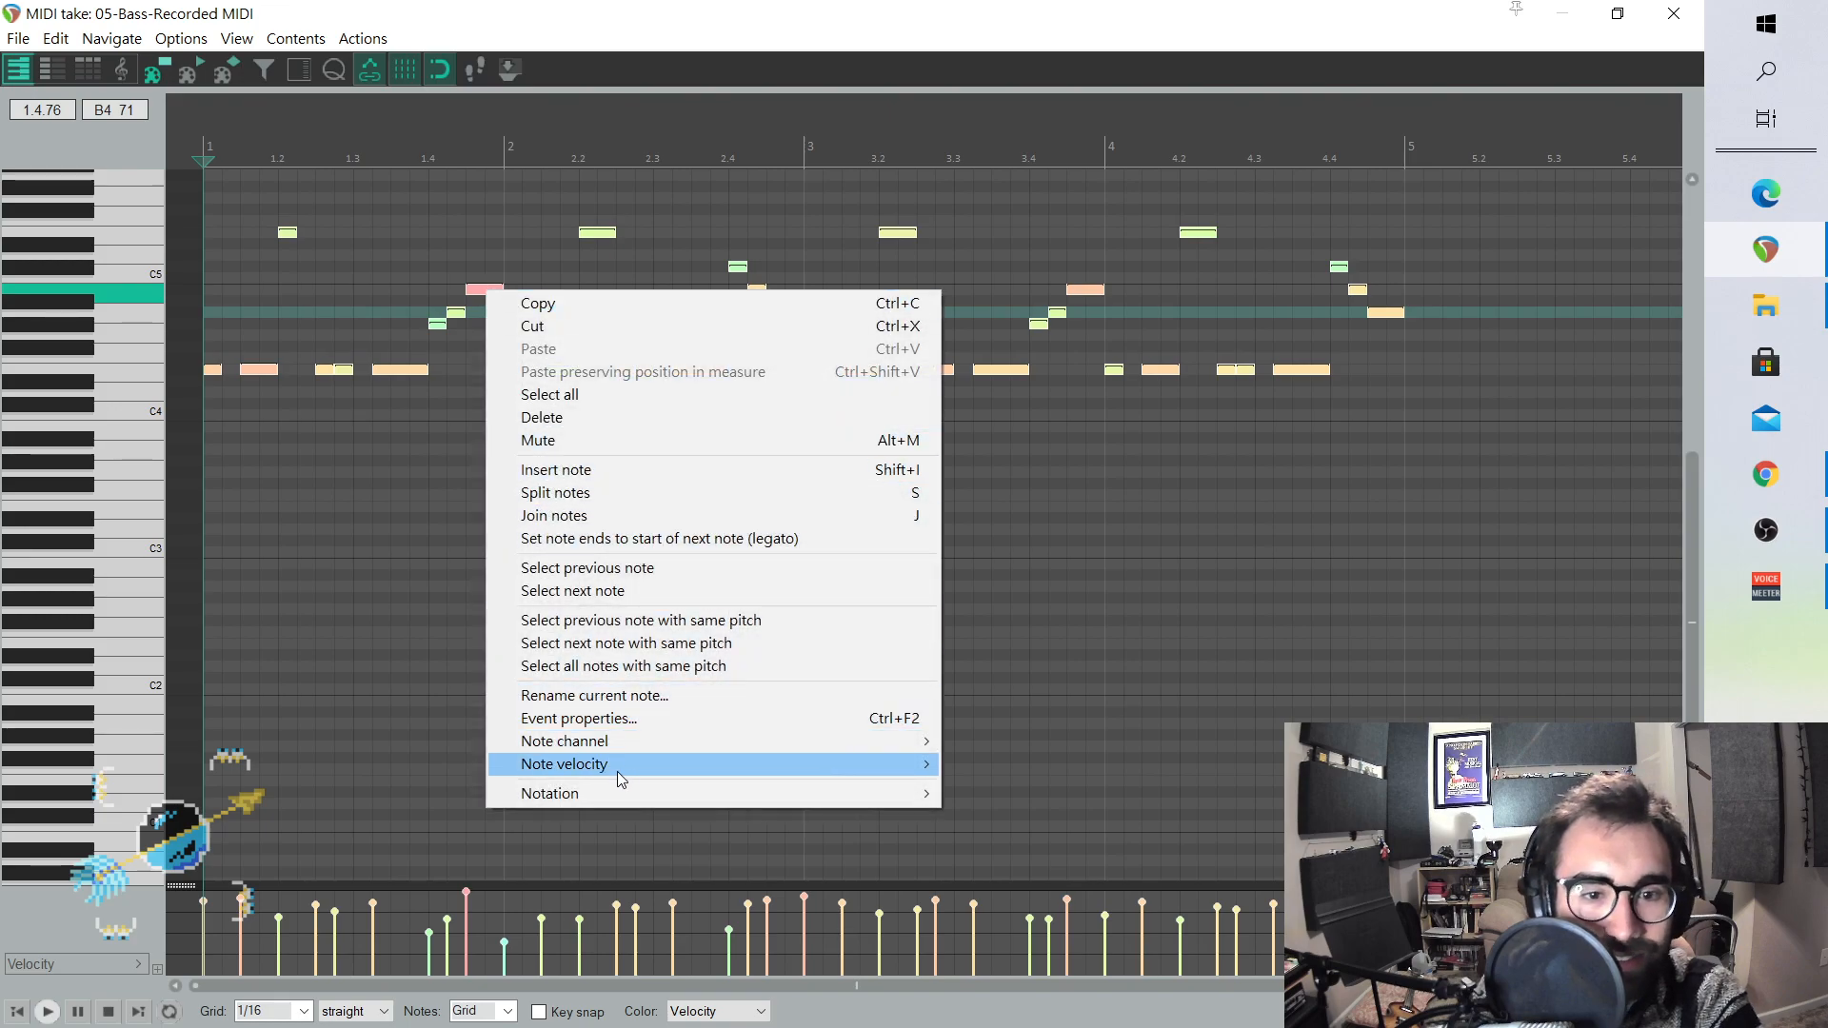
pyautogui.moveTo(617, 771)
pyautogui.moveTo(1000, 832)
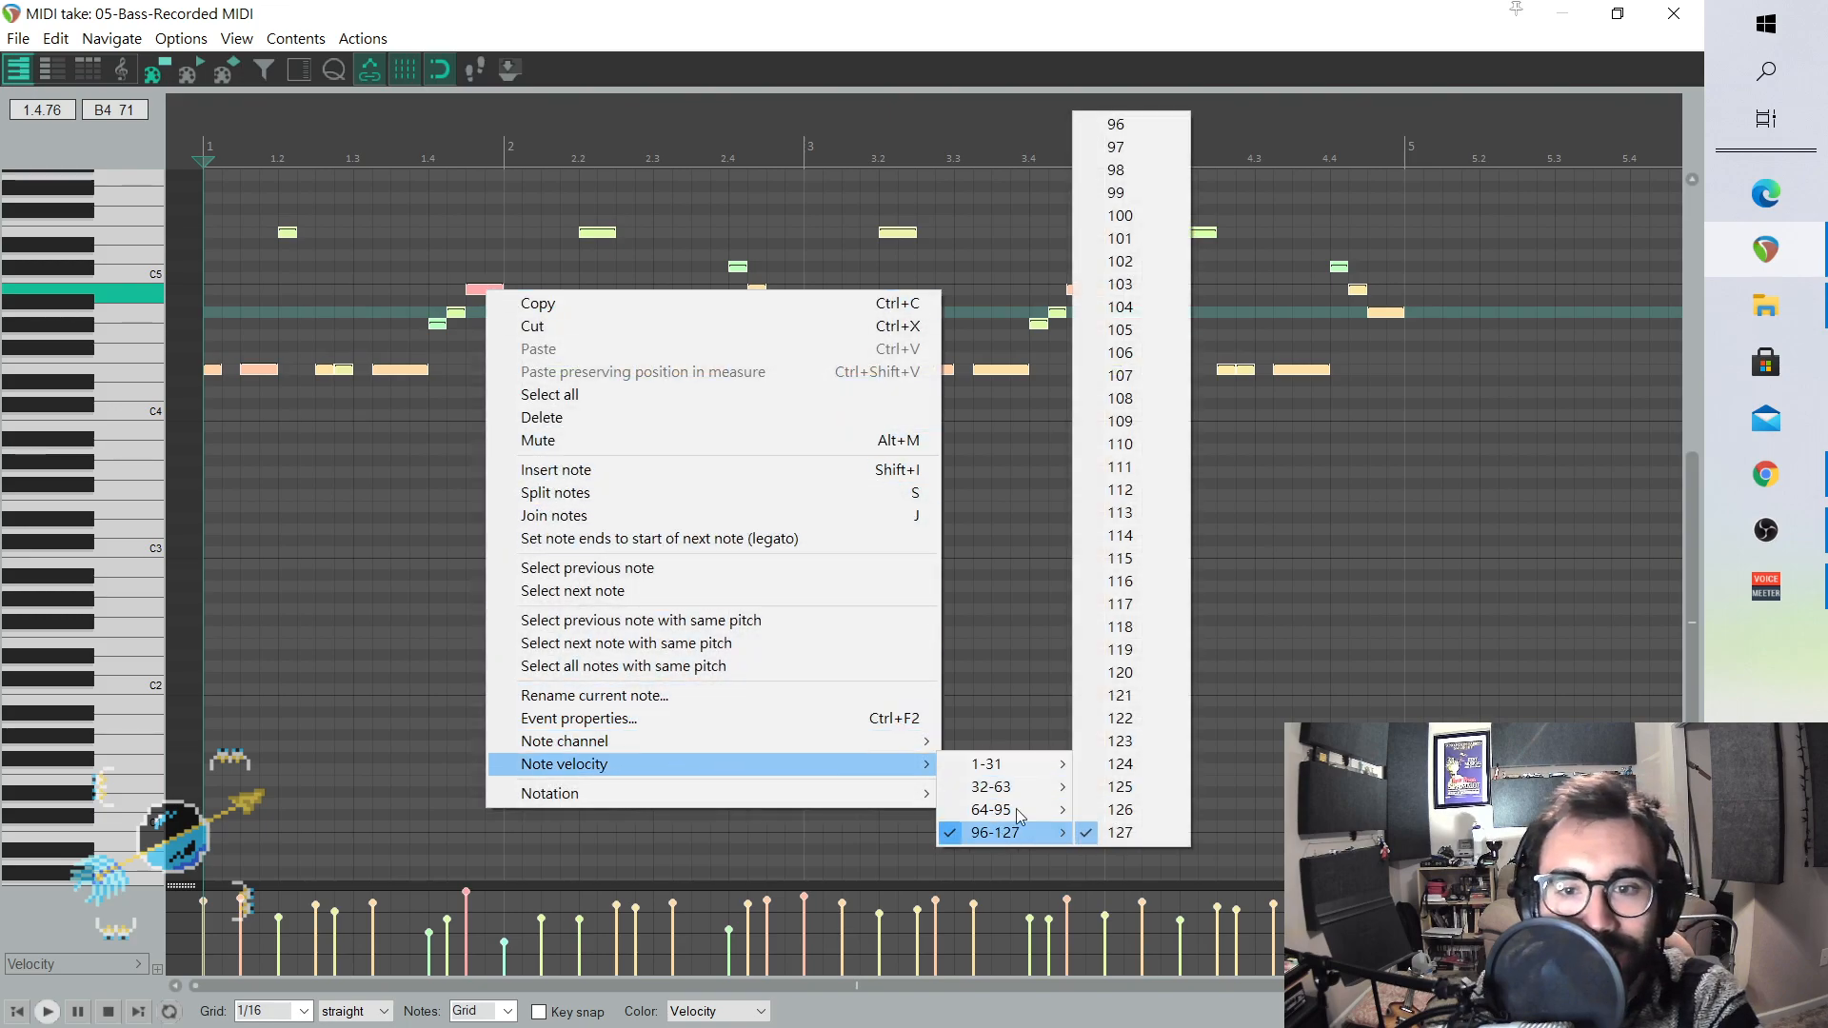
pyautogui.click(1145, 128)
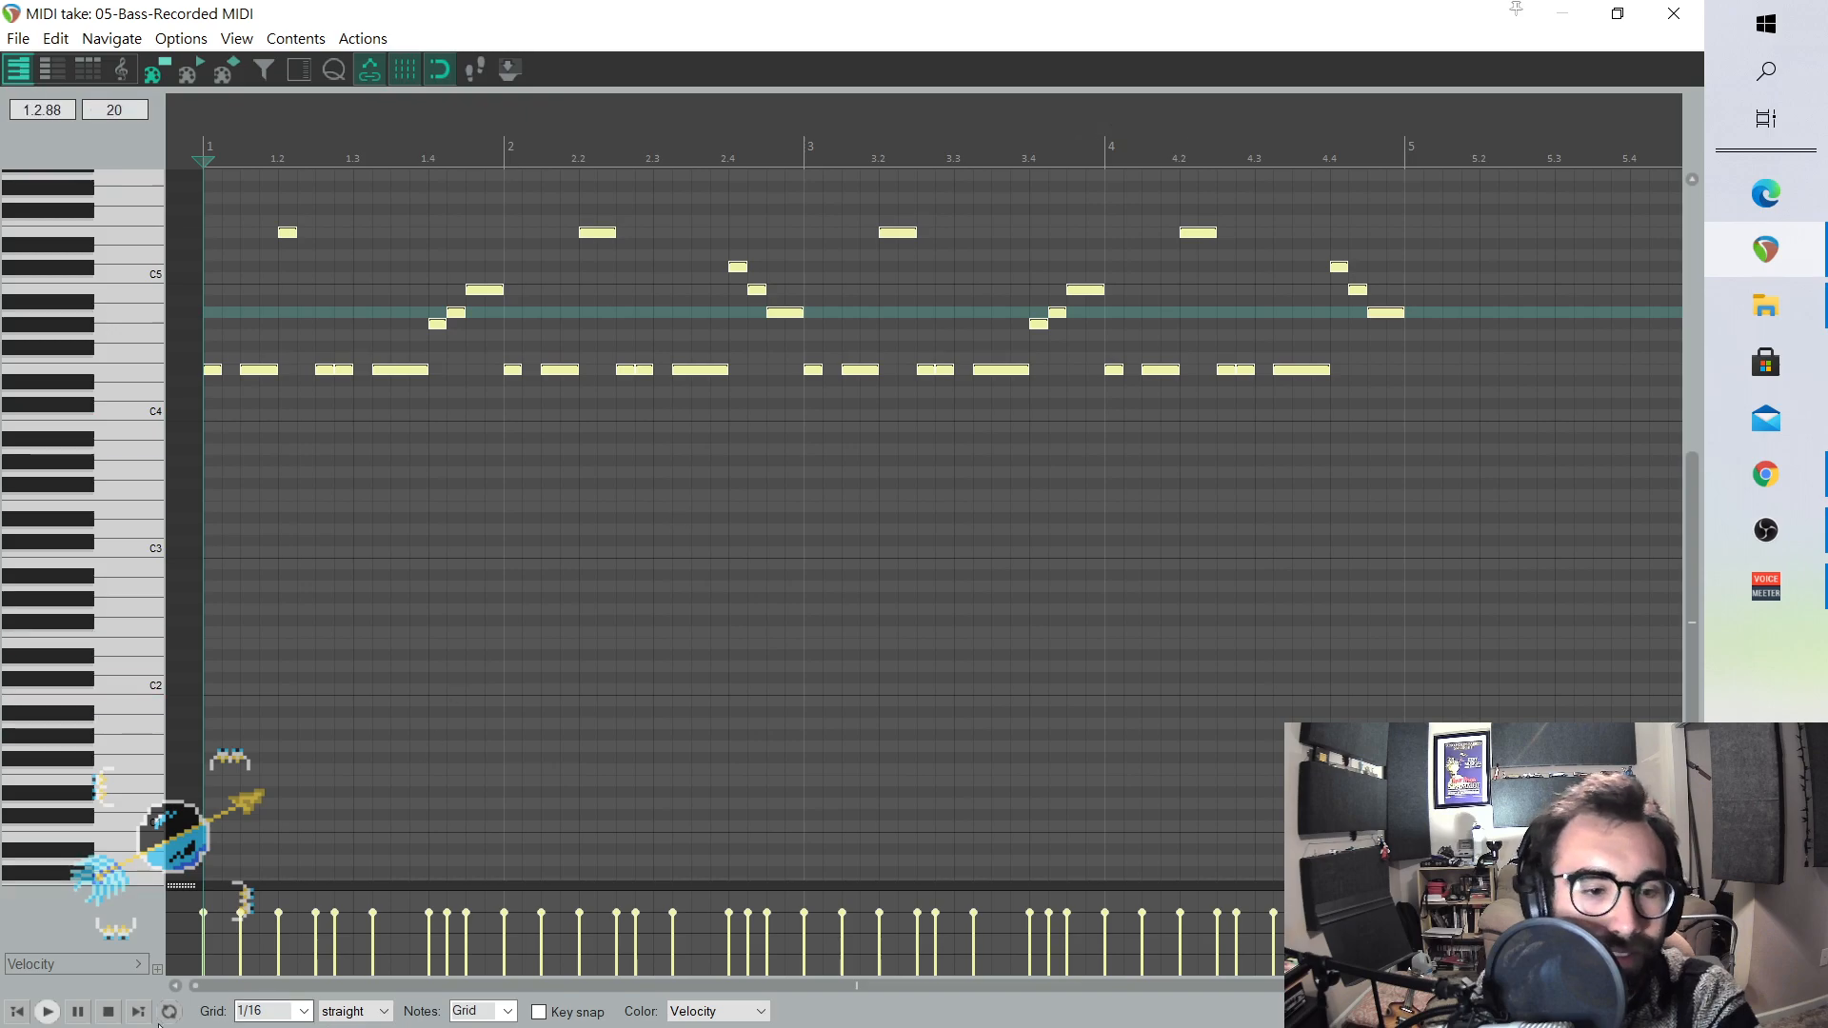
# - Audition the bass line from the start with its evened-out velocities
pyautogui.click(46, 1012)
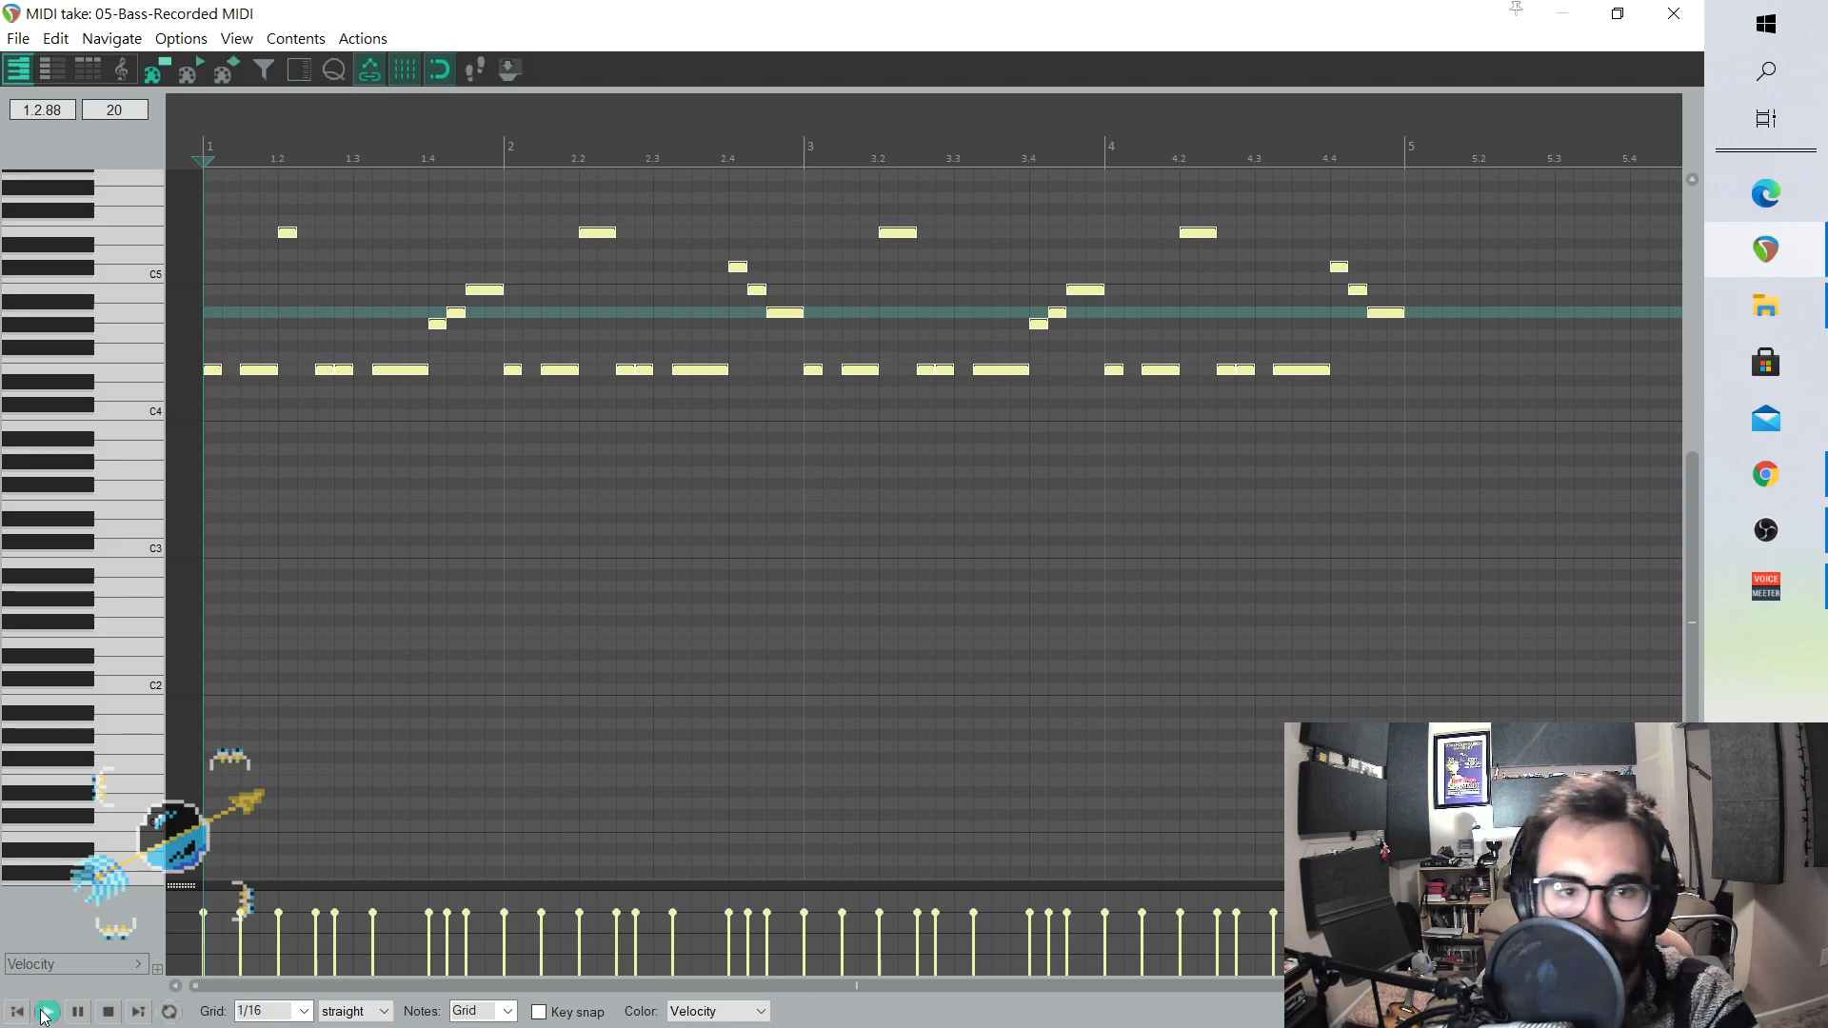
pyautogui.click(106, 1012)
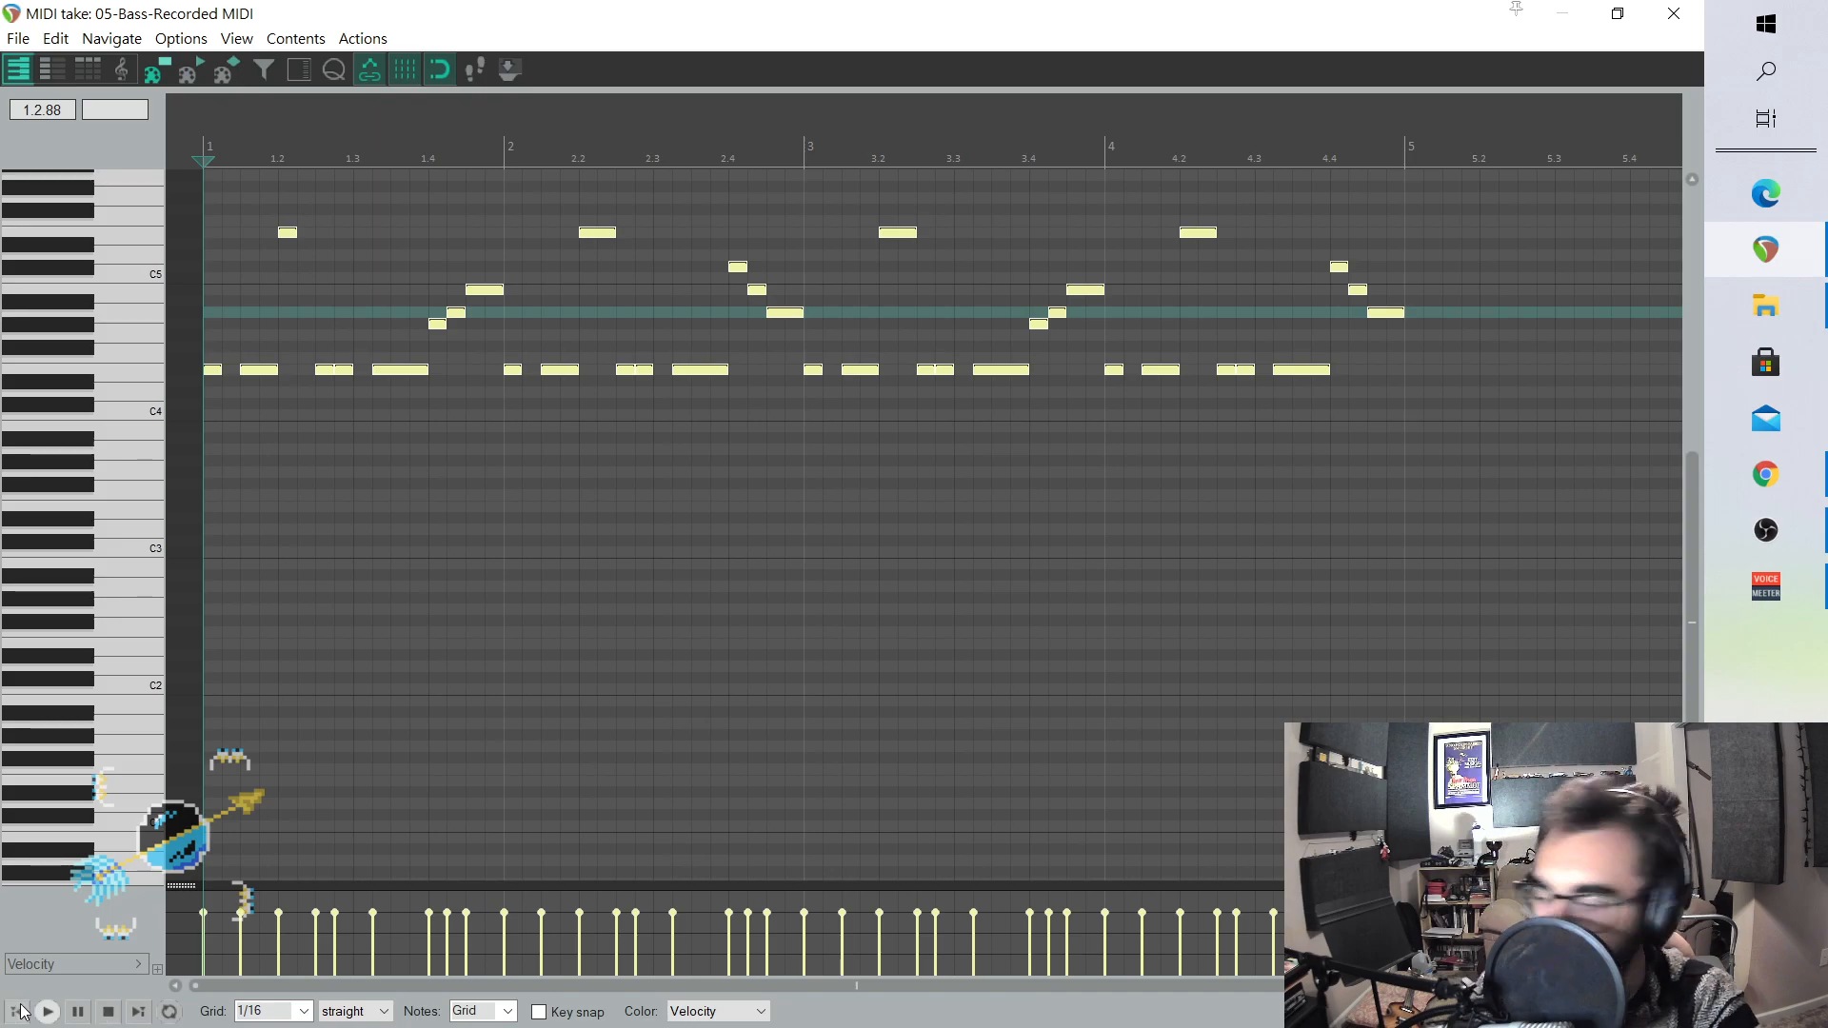
pyautogui.press('space')
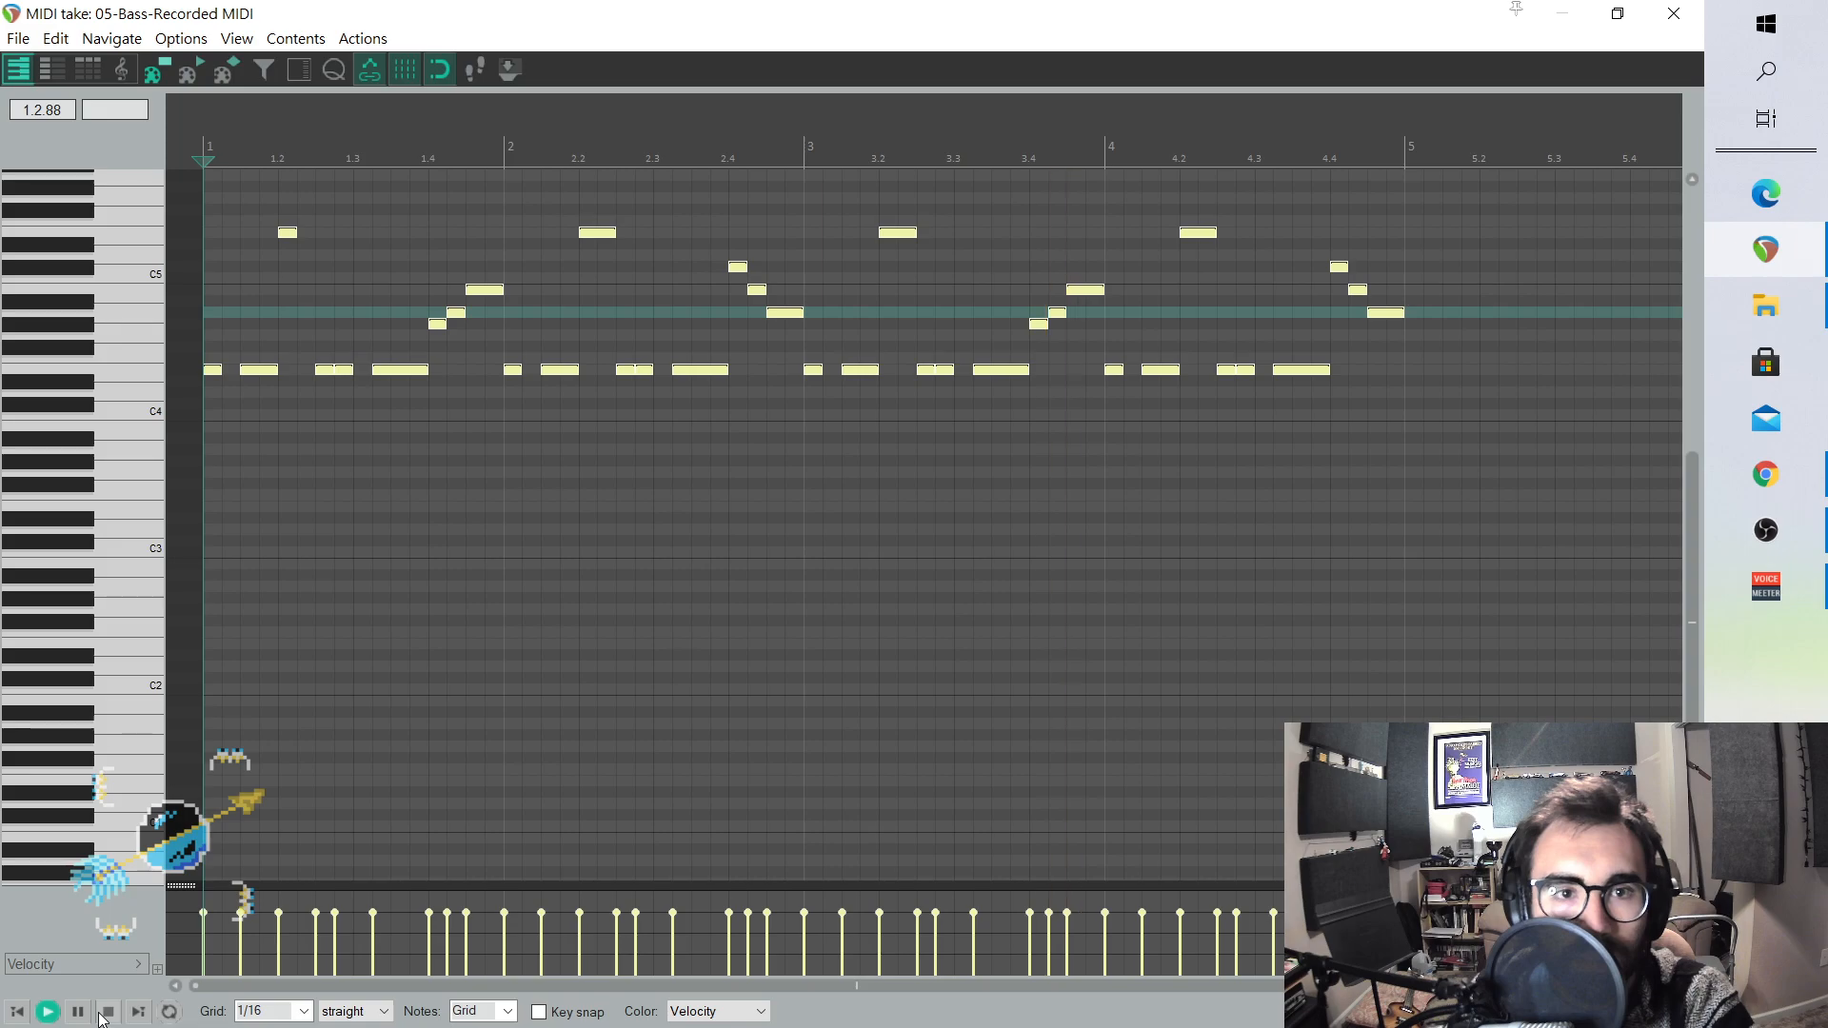
pyautogui.click(107, 1013)
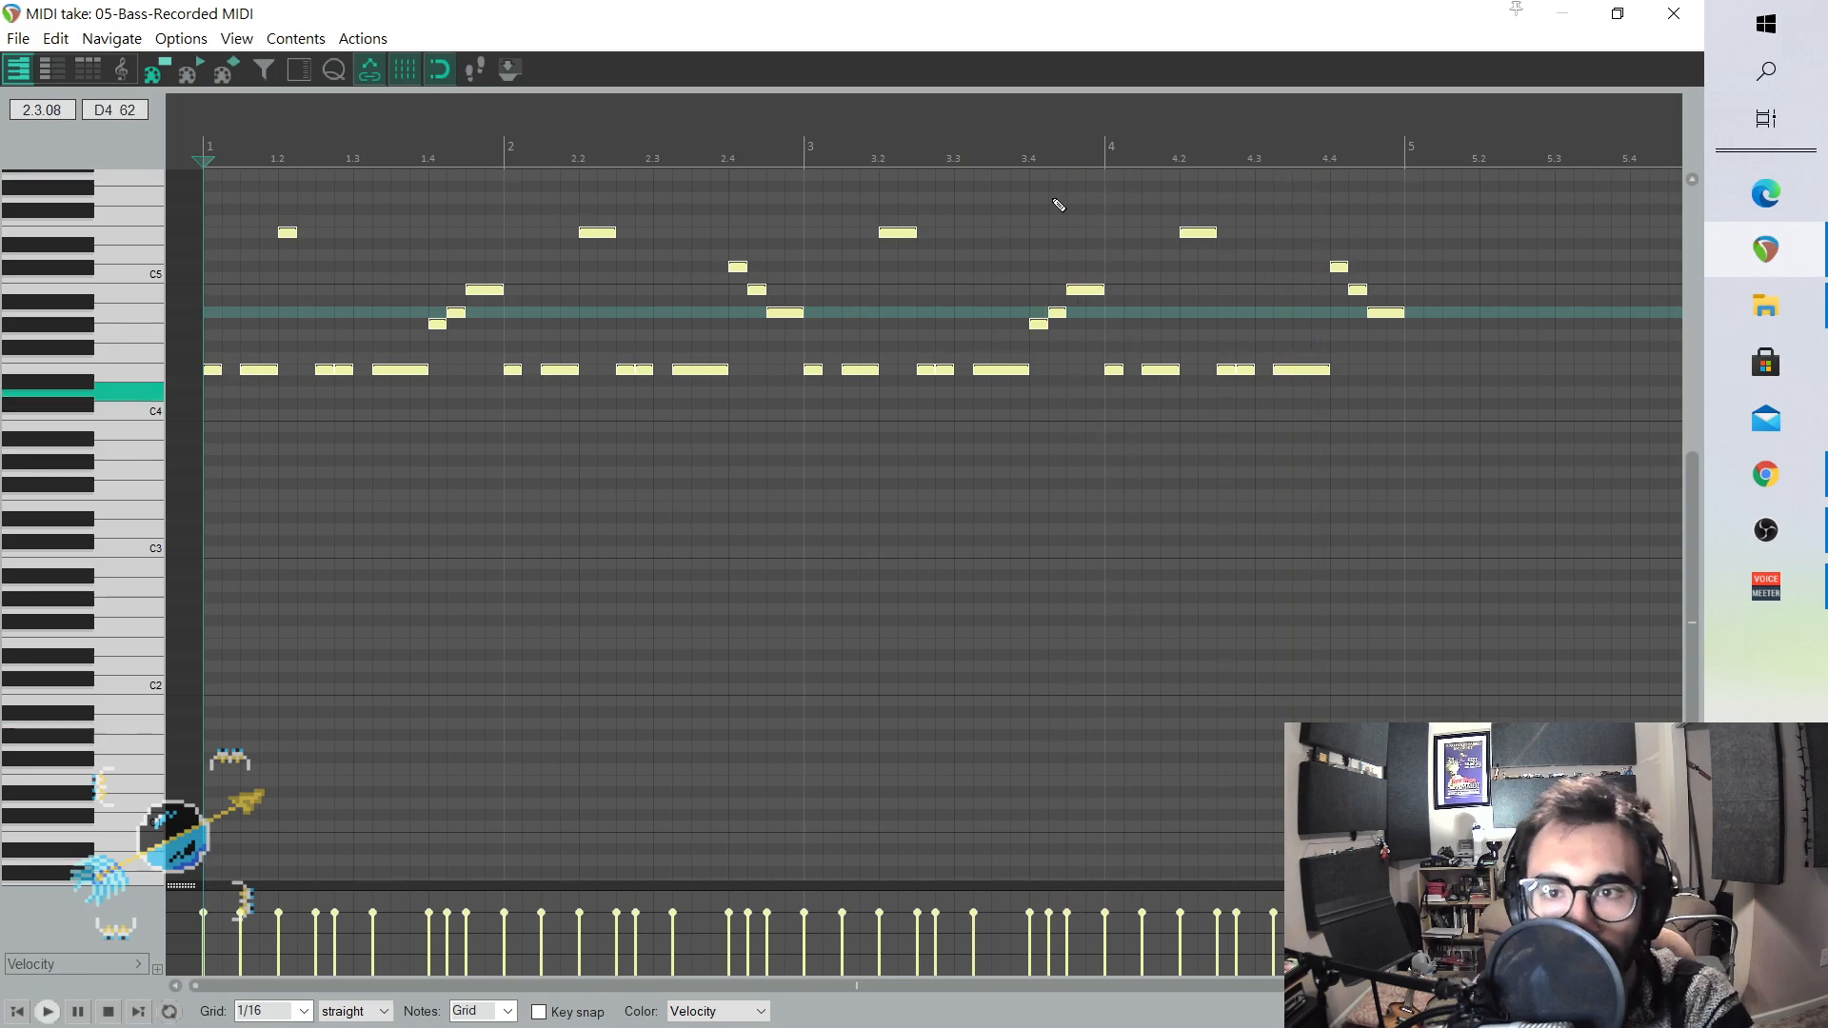
# - Close the MIDI editor and move the Bass FX window clear of the track lanes, with the Bass item deselected
pyautogui.click(1664, 26)
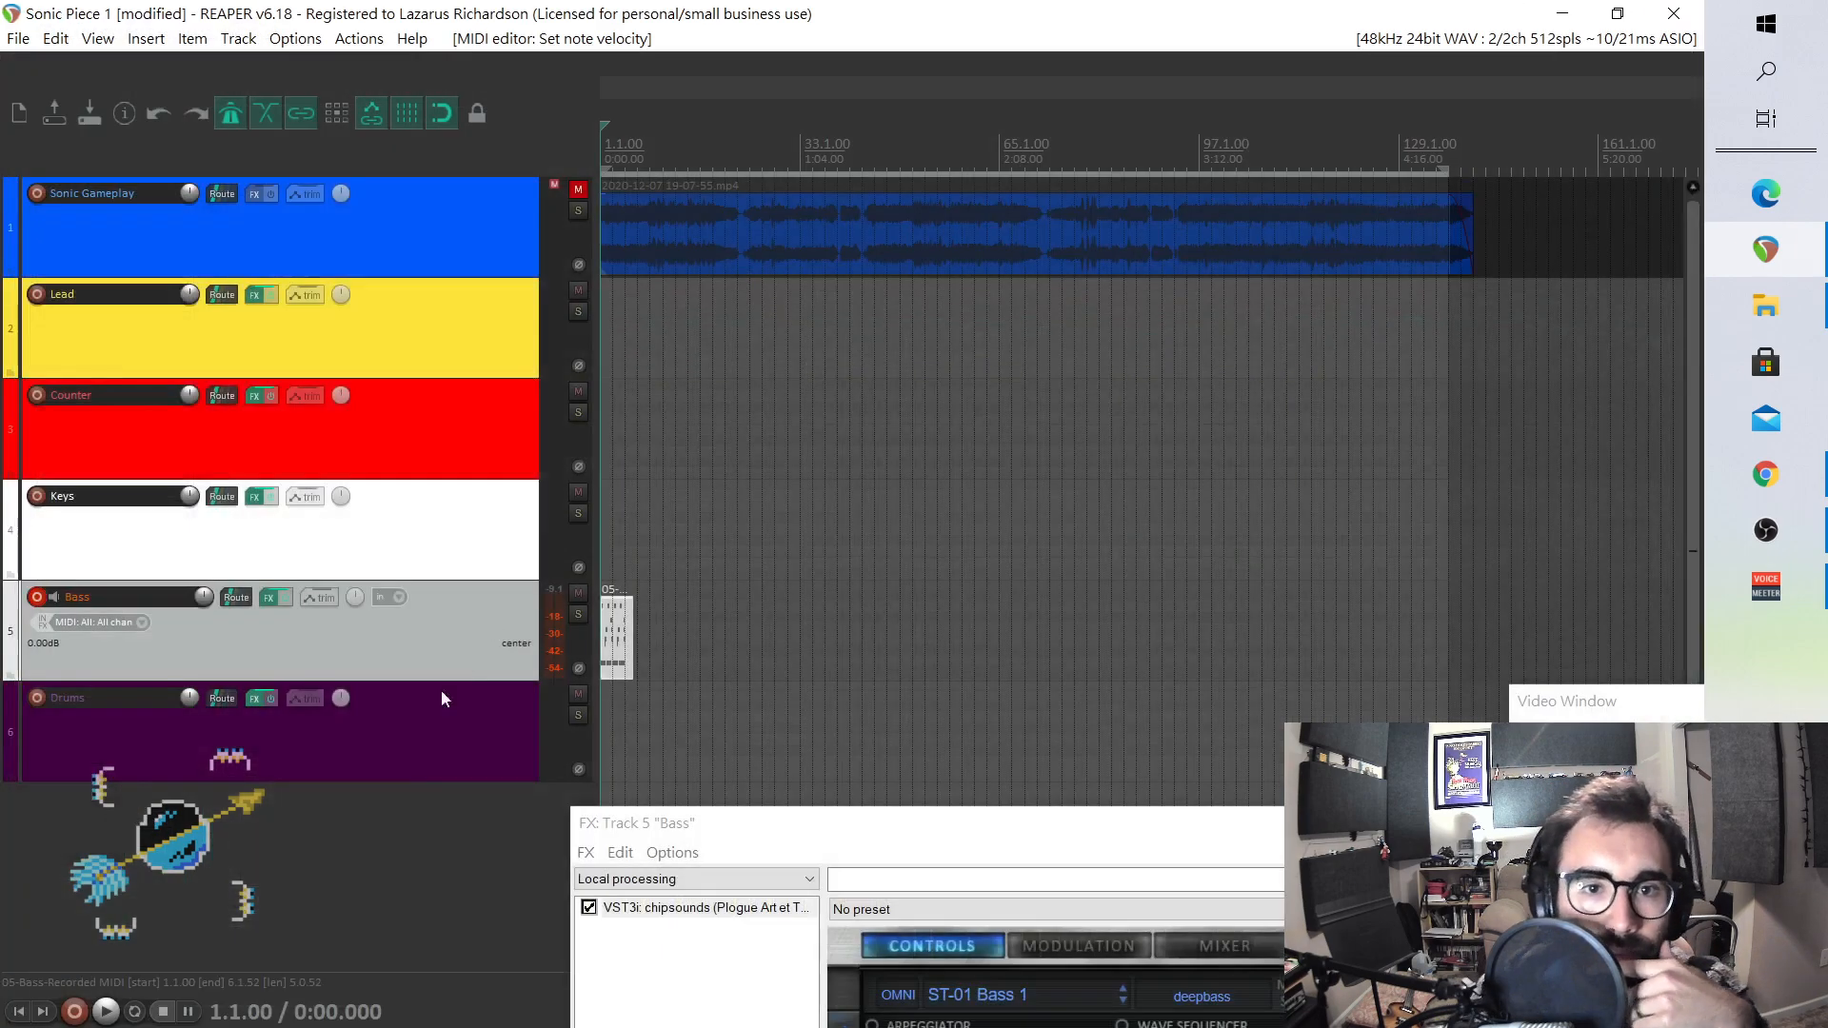
pyautogui.moveTo(929, 814); pyautogui.dragTo(1342, 660)
pyautogui.scroll(3, 606, 720)
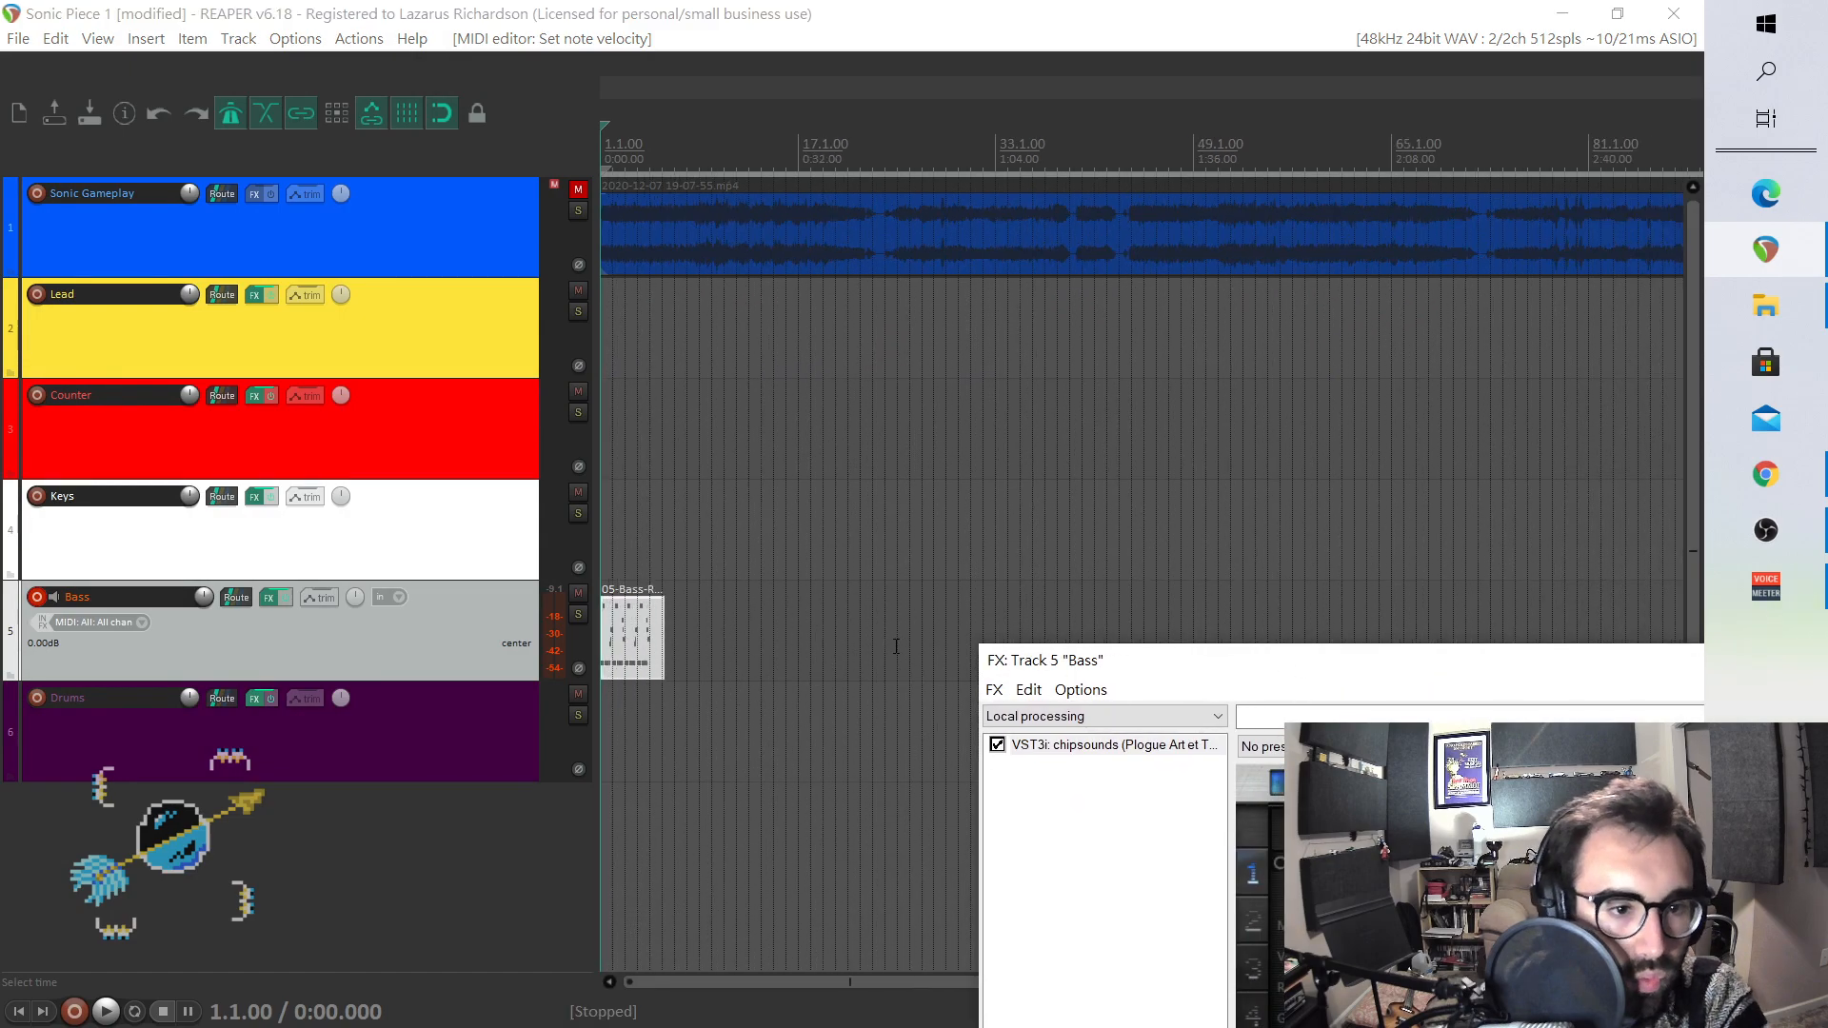
pyautogui.click(606, 720)
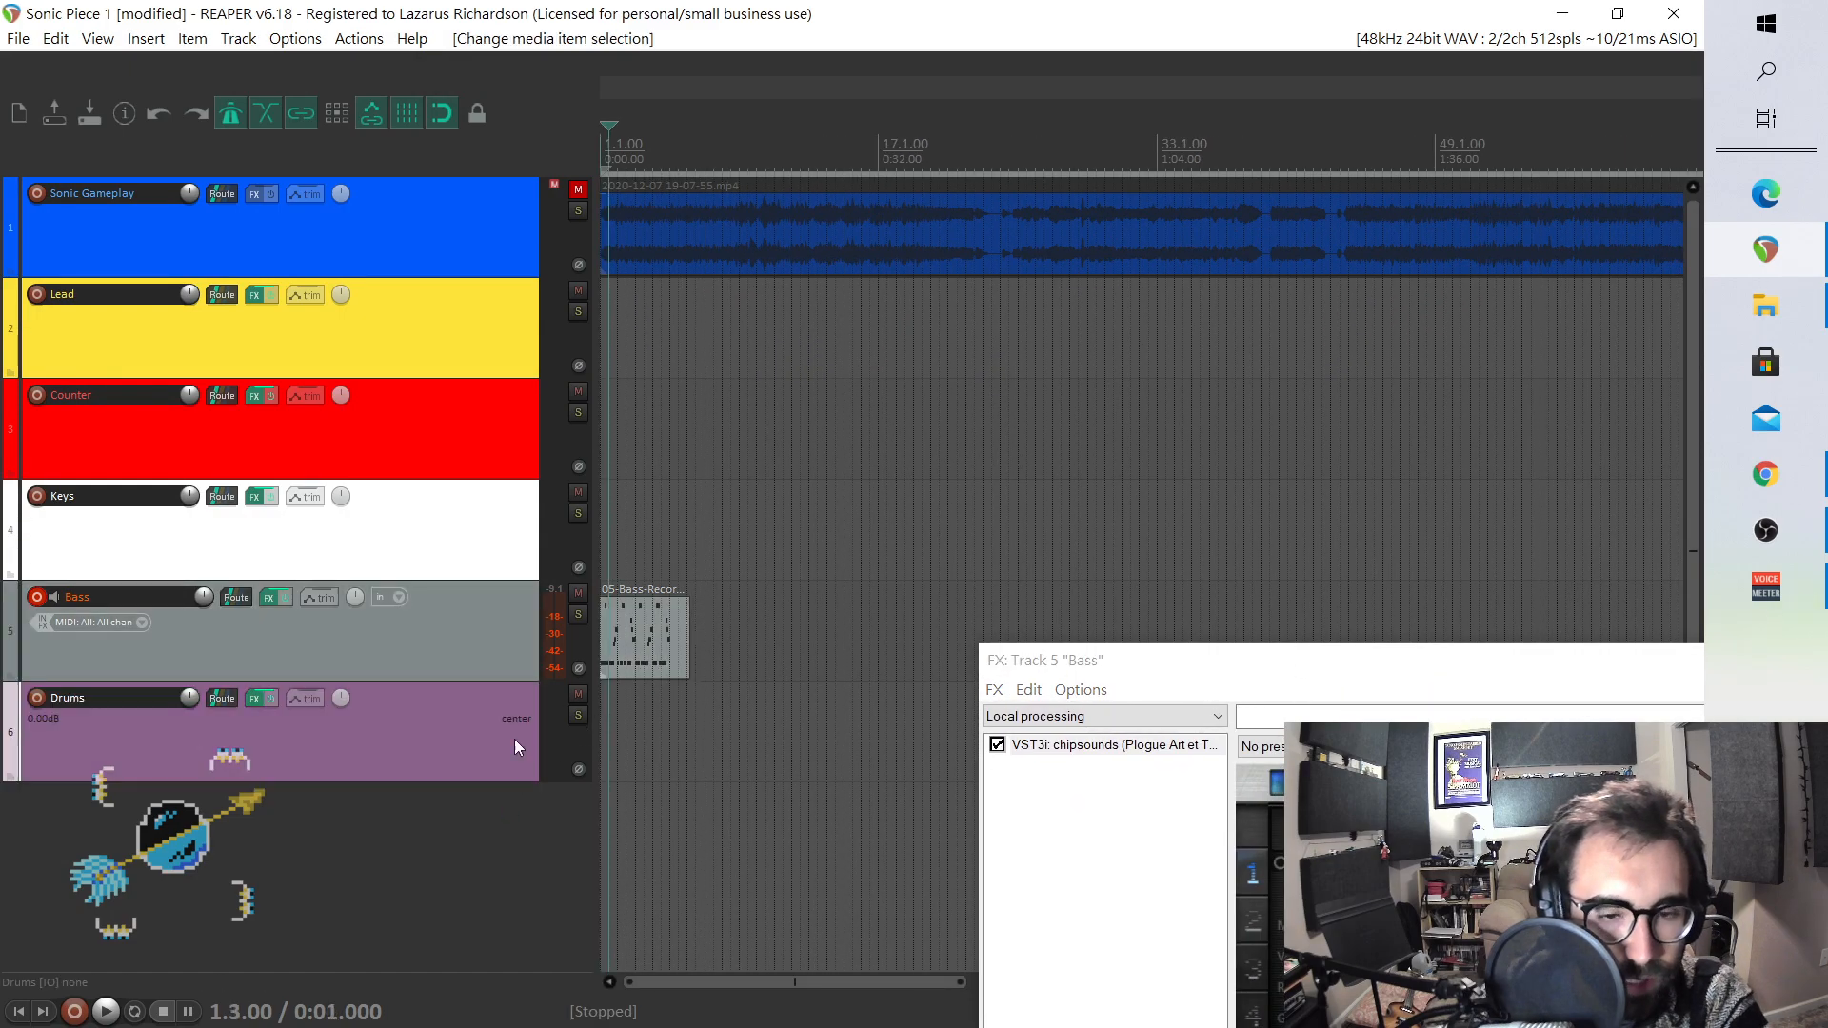
# - Load the Jules Kit DMC drum preset into the Drums track's chipsounds instrument
pyautogui.click(255, 697)
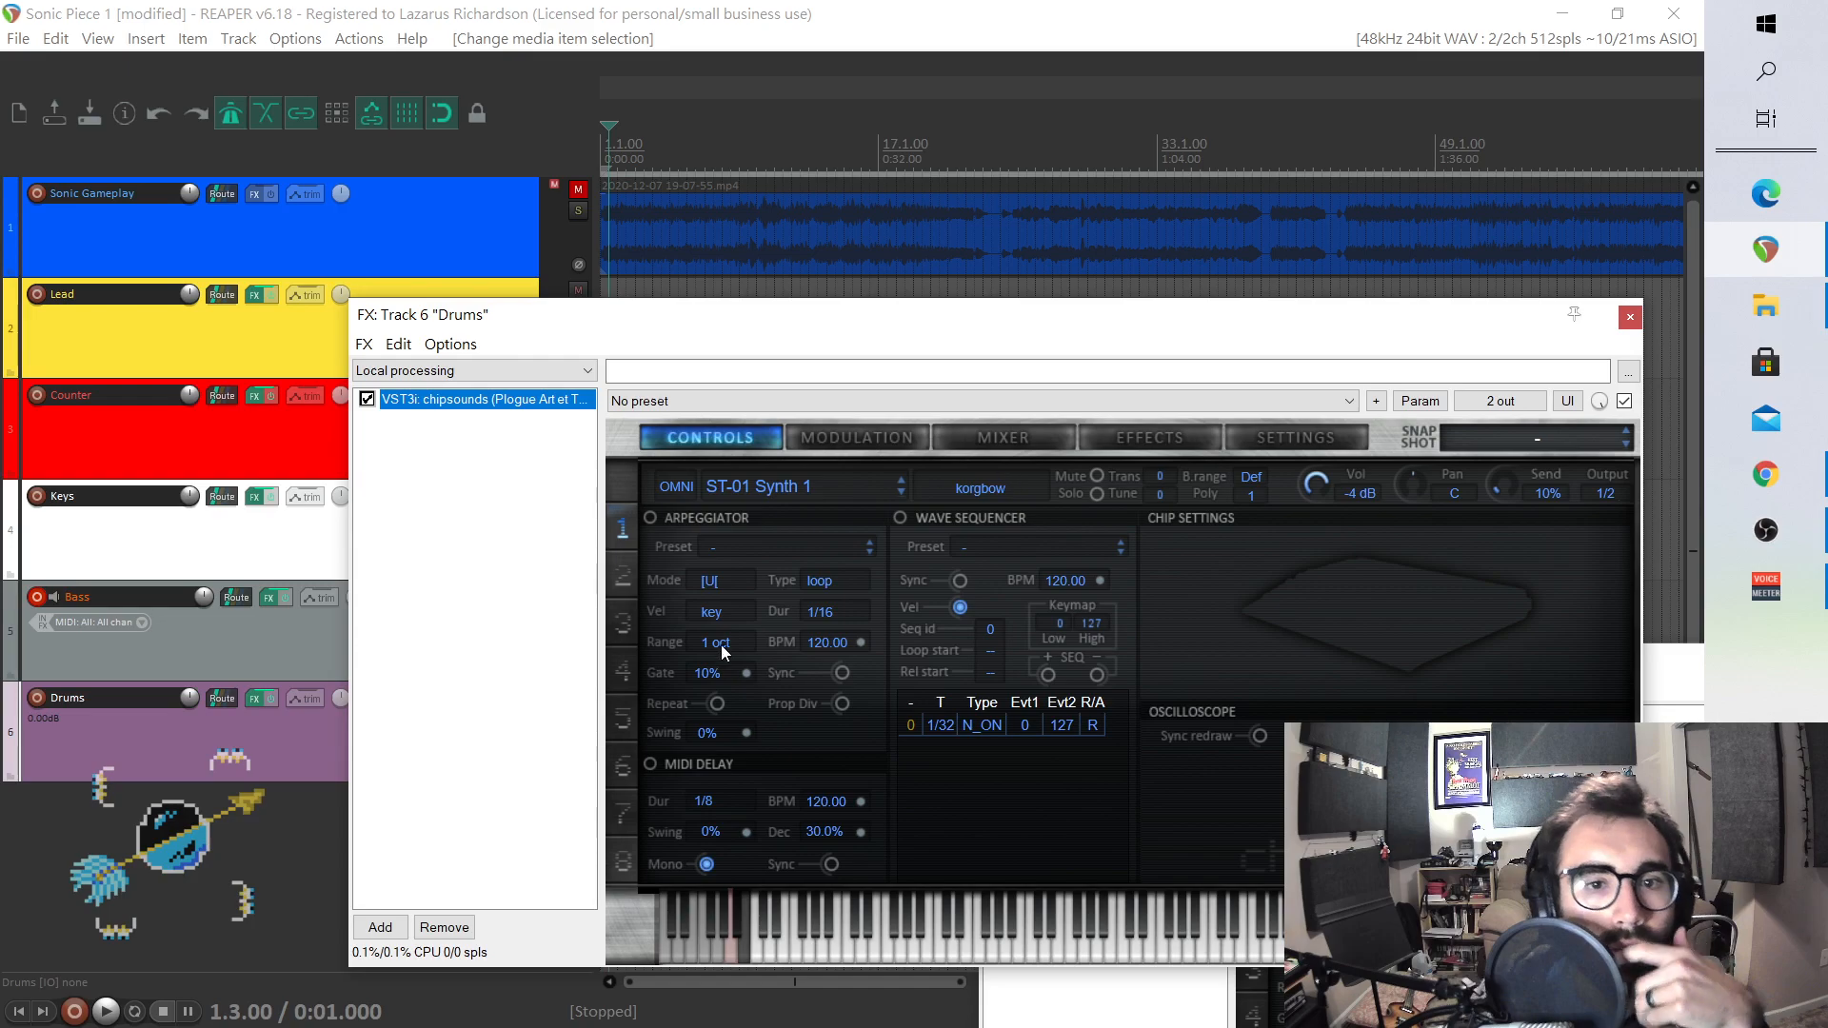
pyautogui.click(856, 495)
pyautogui.moveTo(969, 646)
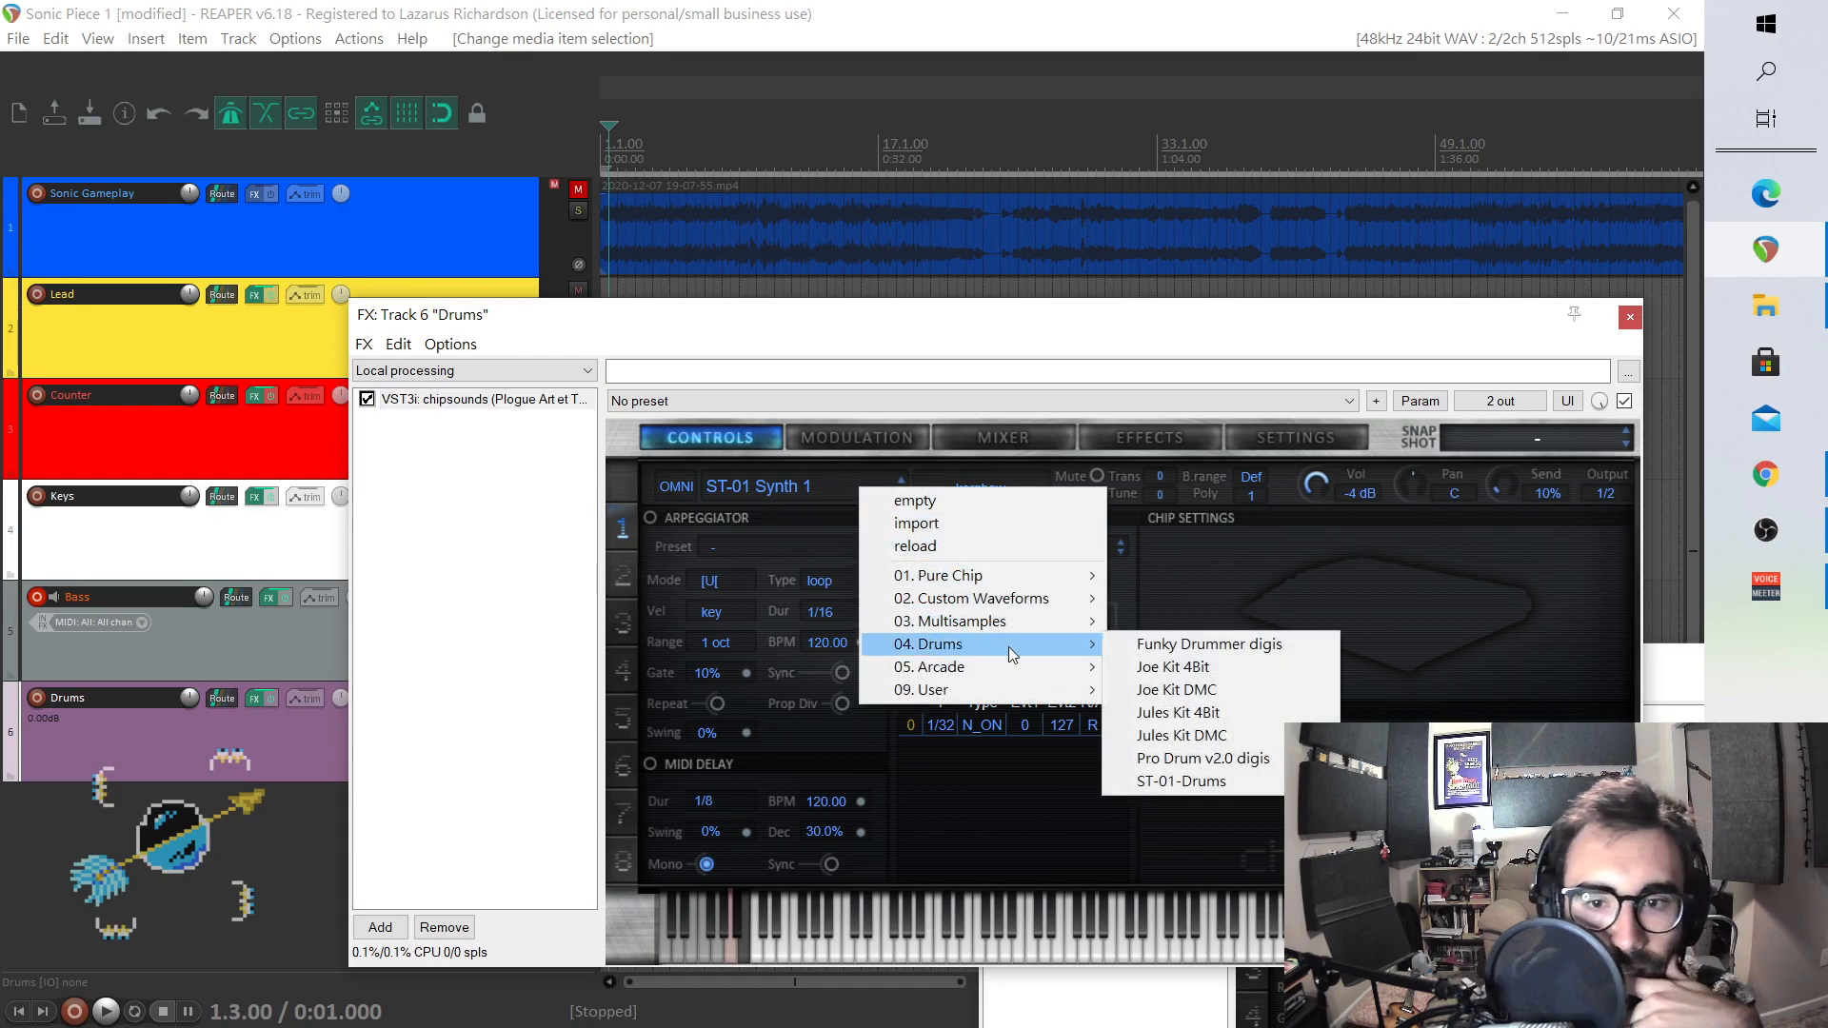
pyautogui.click(1236, 734)
# - Audition the kit's drum sounds on the plugin's virtual keyboard and close the Drums FX window
pyautogui.click(935, 946)
pyautogui.click(970, 946)
pyautogui.click(959, 924)
pyautogui.click(937, 946)
pyautogui.click(922, 931)
pyautogui.click(928, 956)
pyautogui.click(937, 952)
pyautogui.click(925, 952)
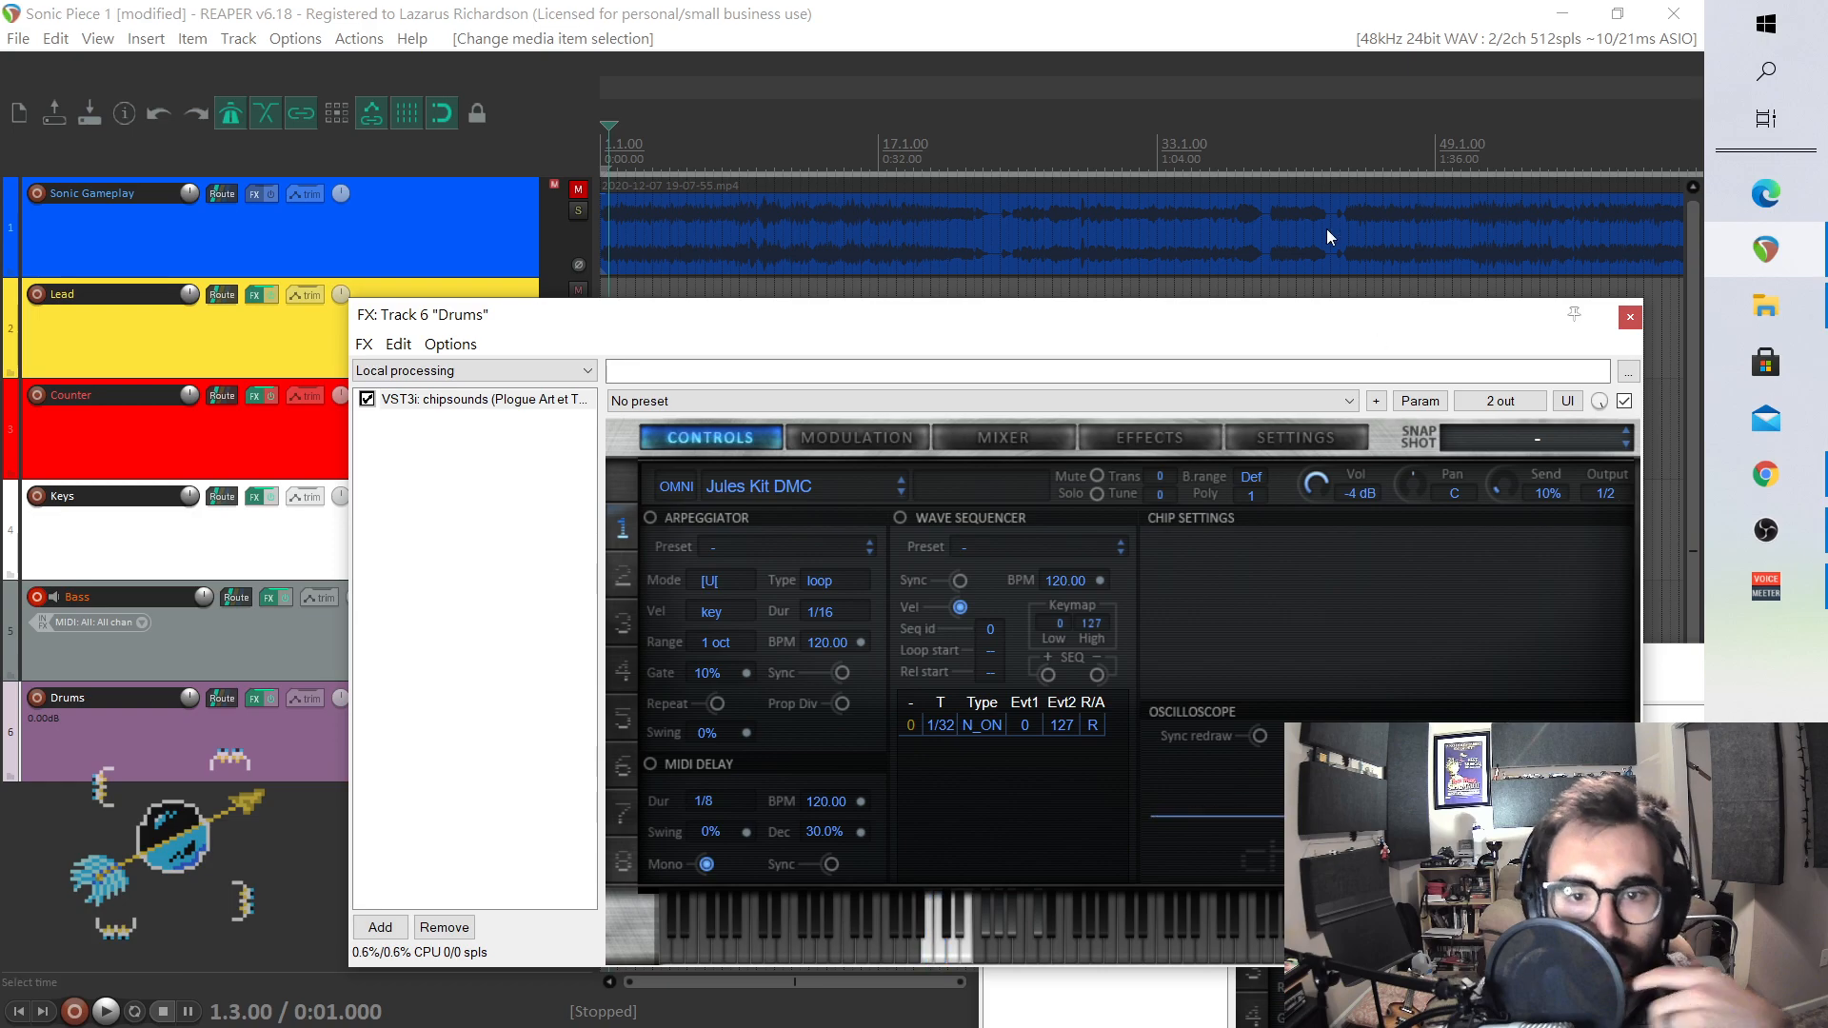
pyautogui.moveTo(1216, 323); pyautogui.dragTo(917, 341)
pyautogui.click(1327, 335)
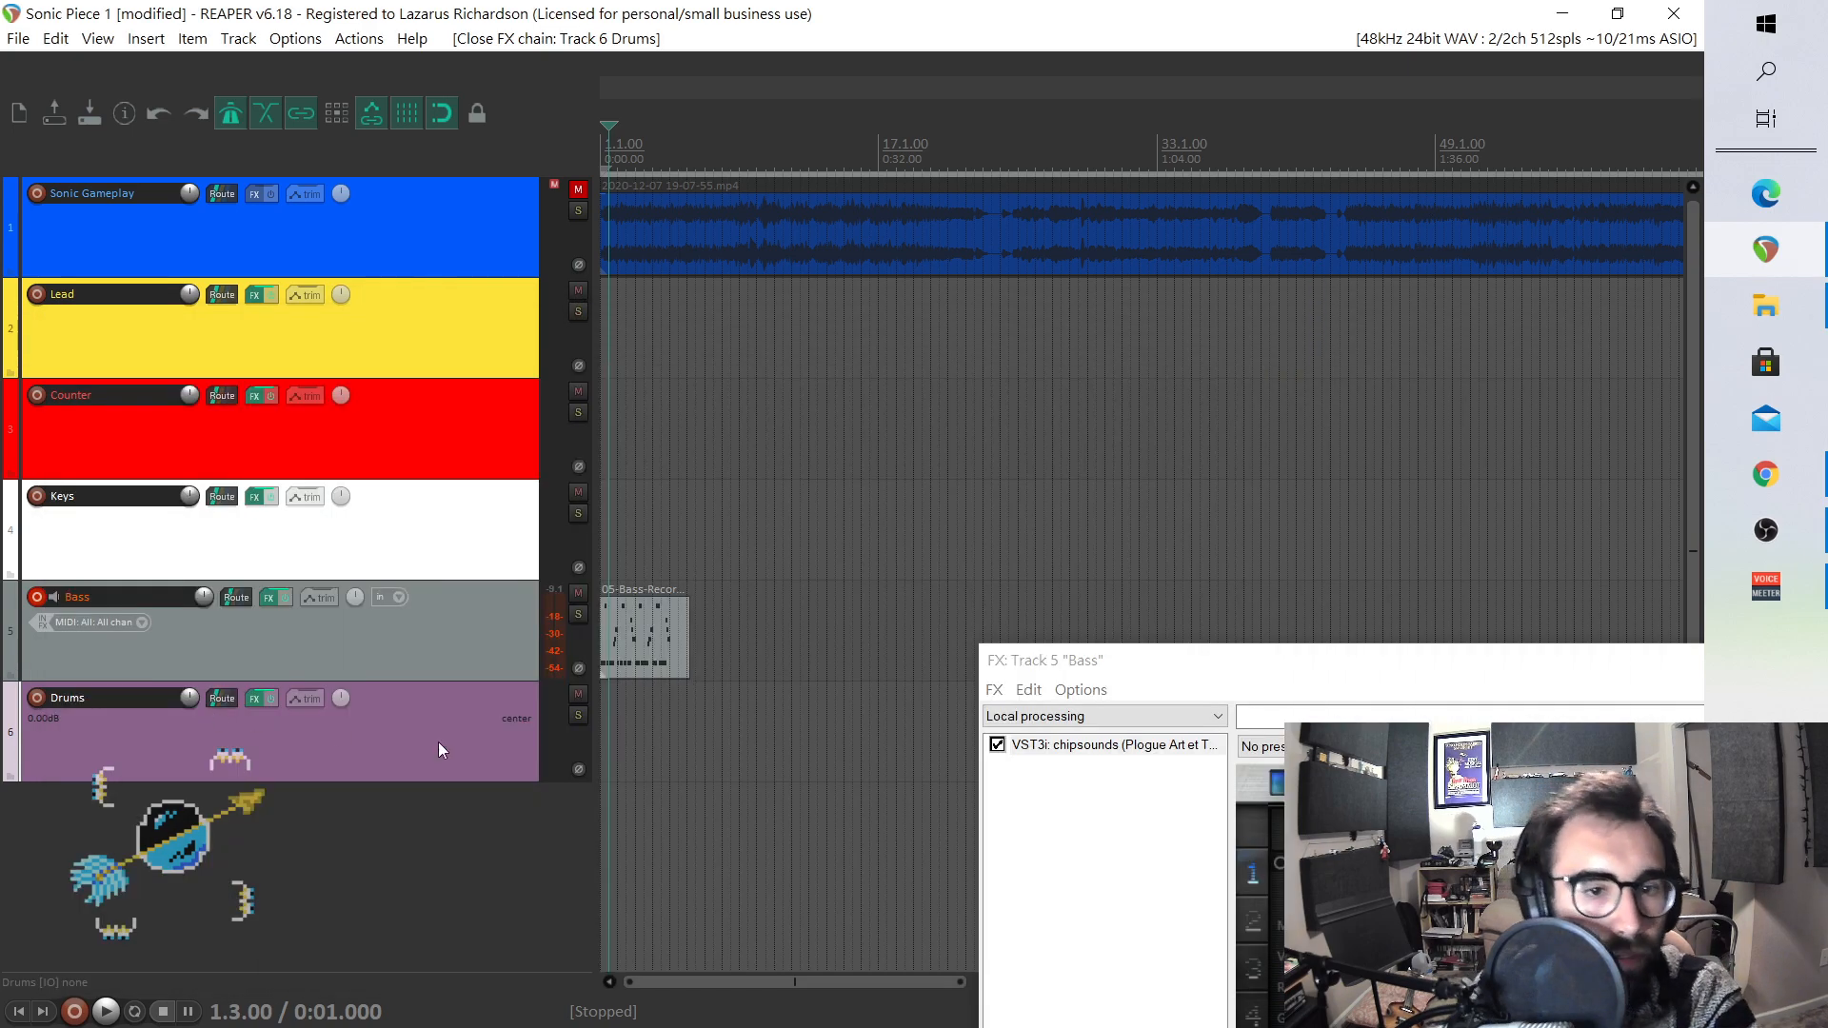
# - Return the edit cursor to the project start and arm the Drums track for recording instead of the Bass track
pyautogui.click(610, 735)
pyautogui.scroll(4, 695, 718)
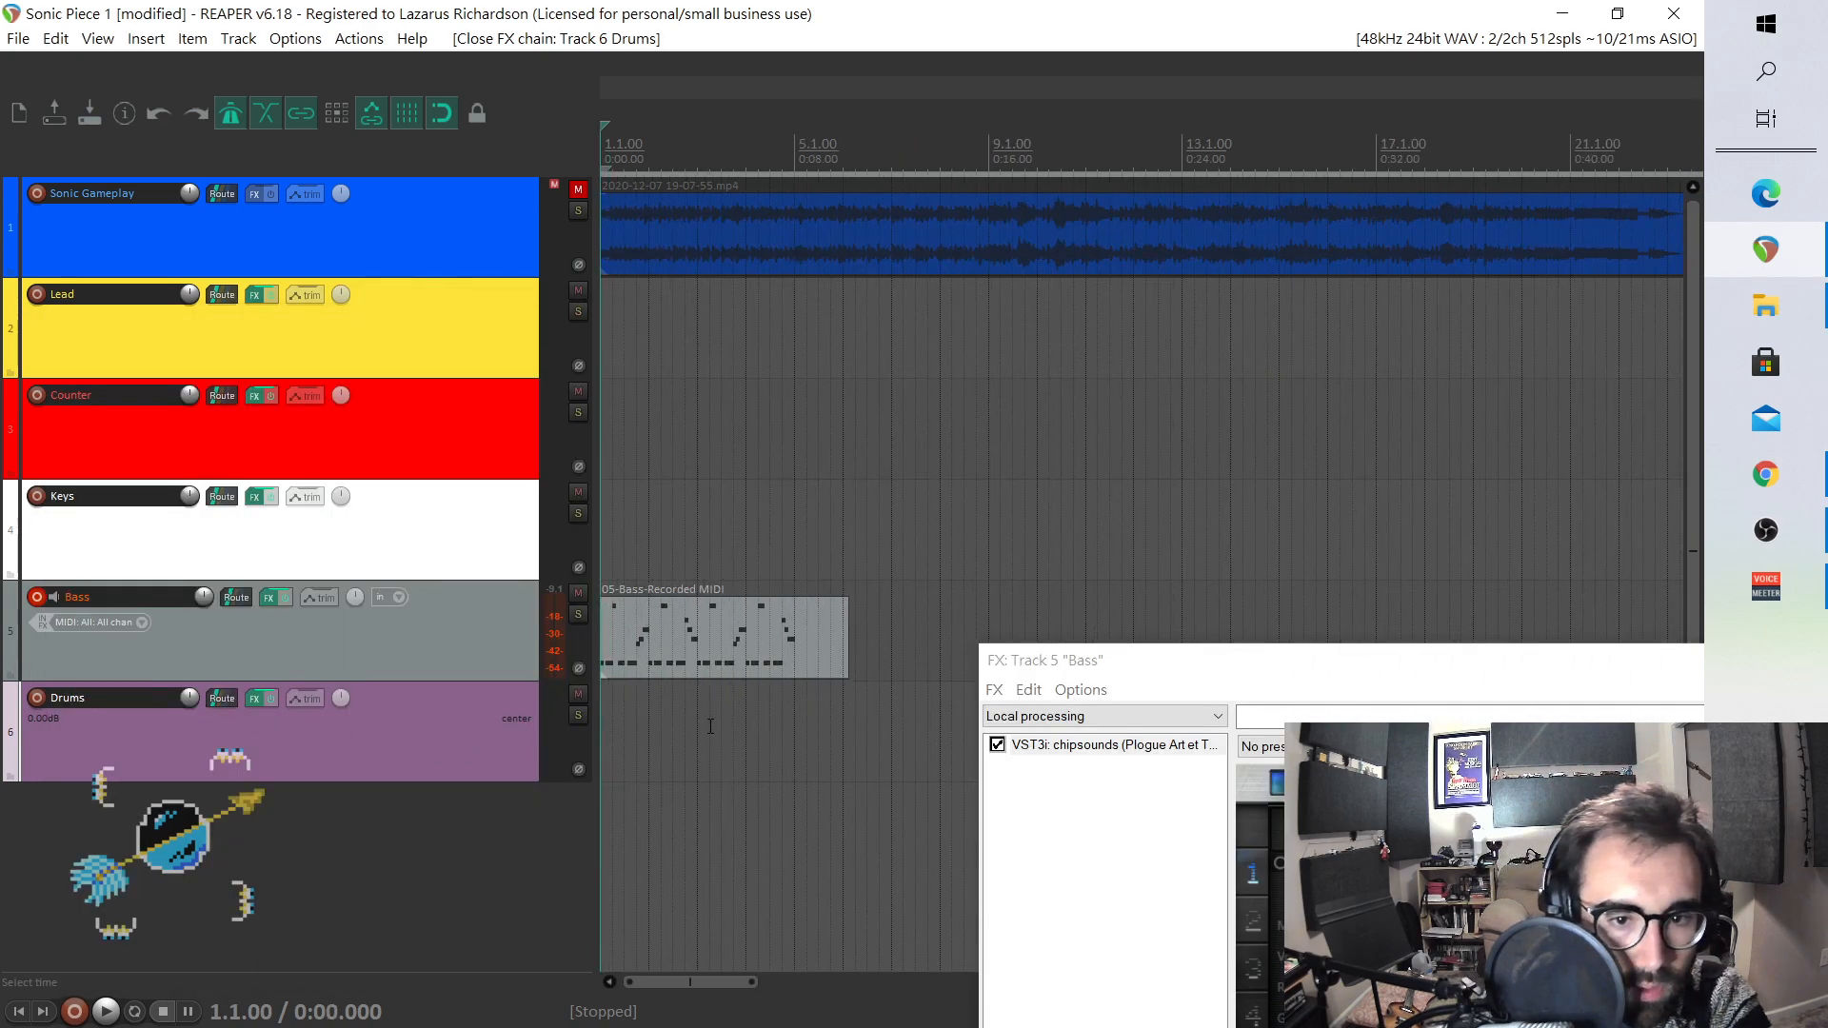
pyautogui.moveTo(1110, 659); pyautogui.dragTo(1130, 645)
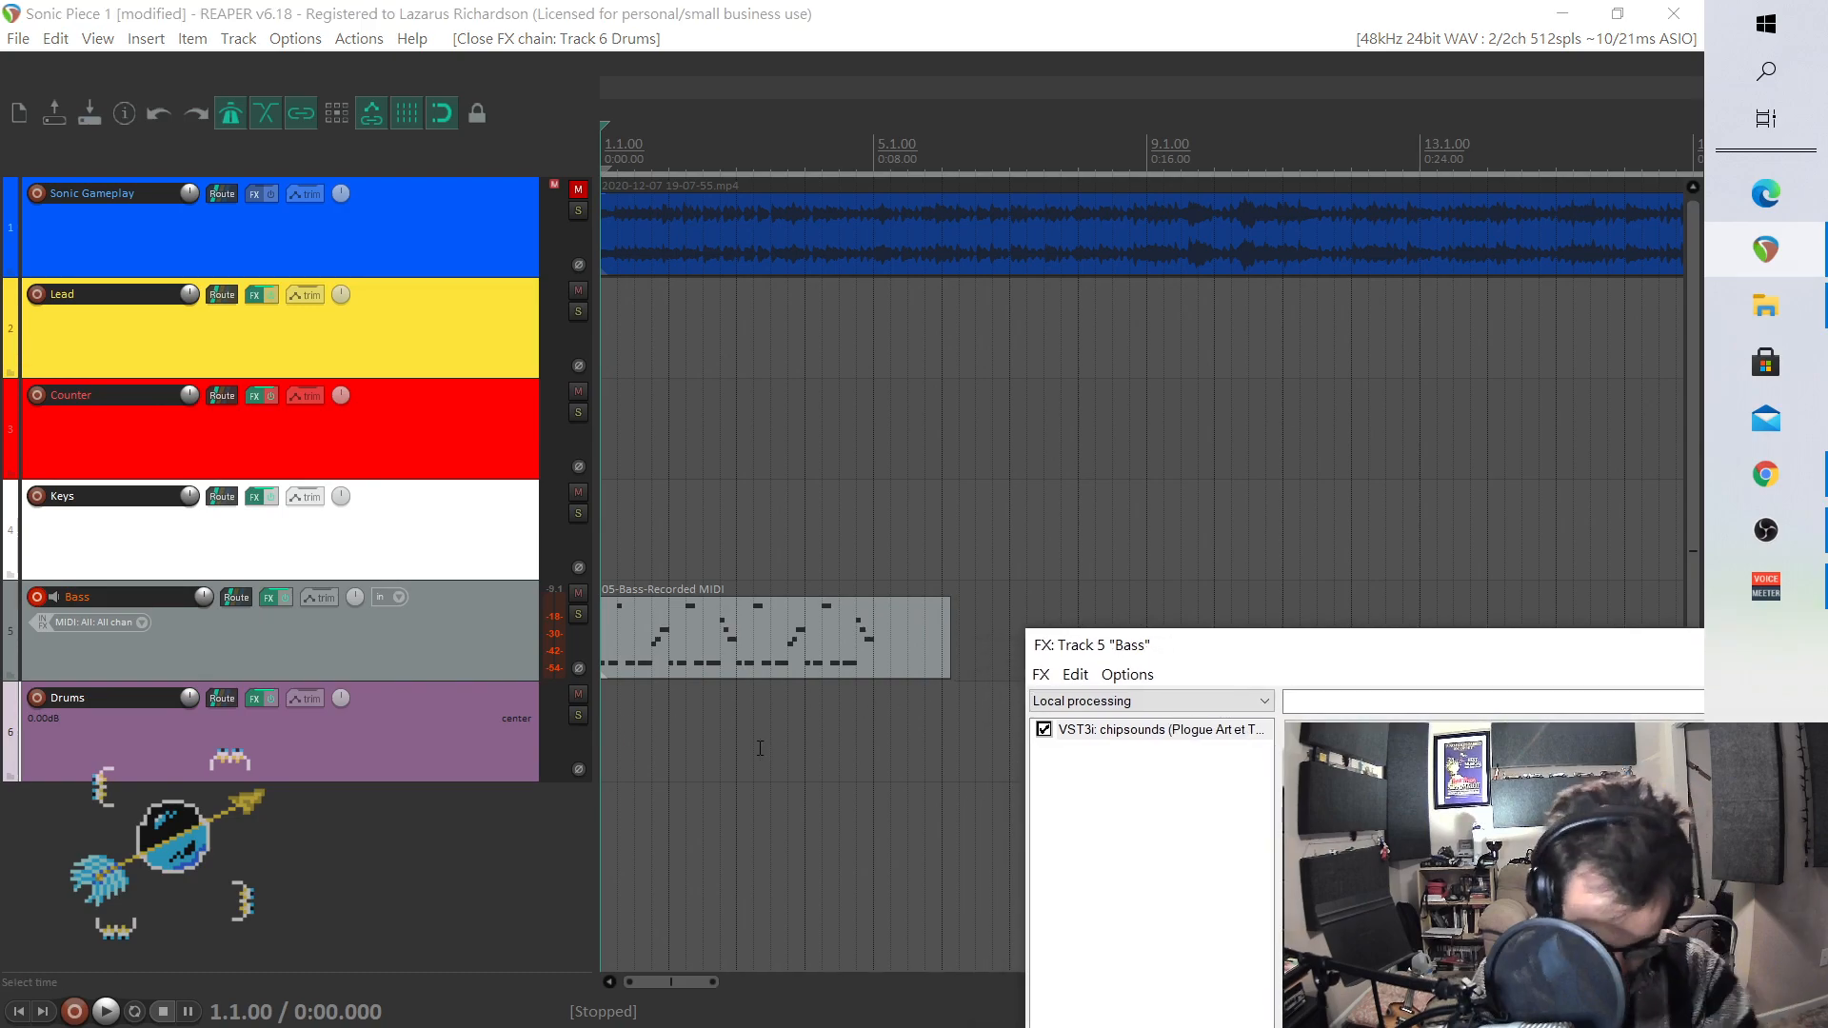
pyautogui.click(37, 698)
pyautogui.click(38, 597)
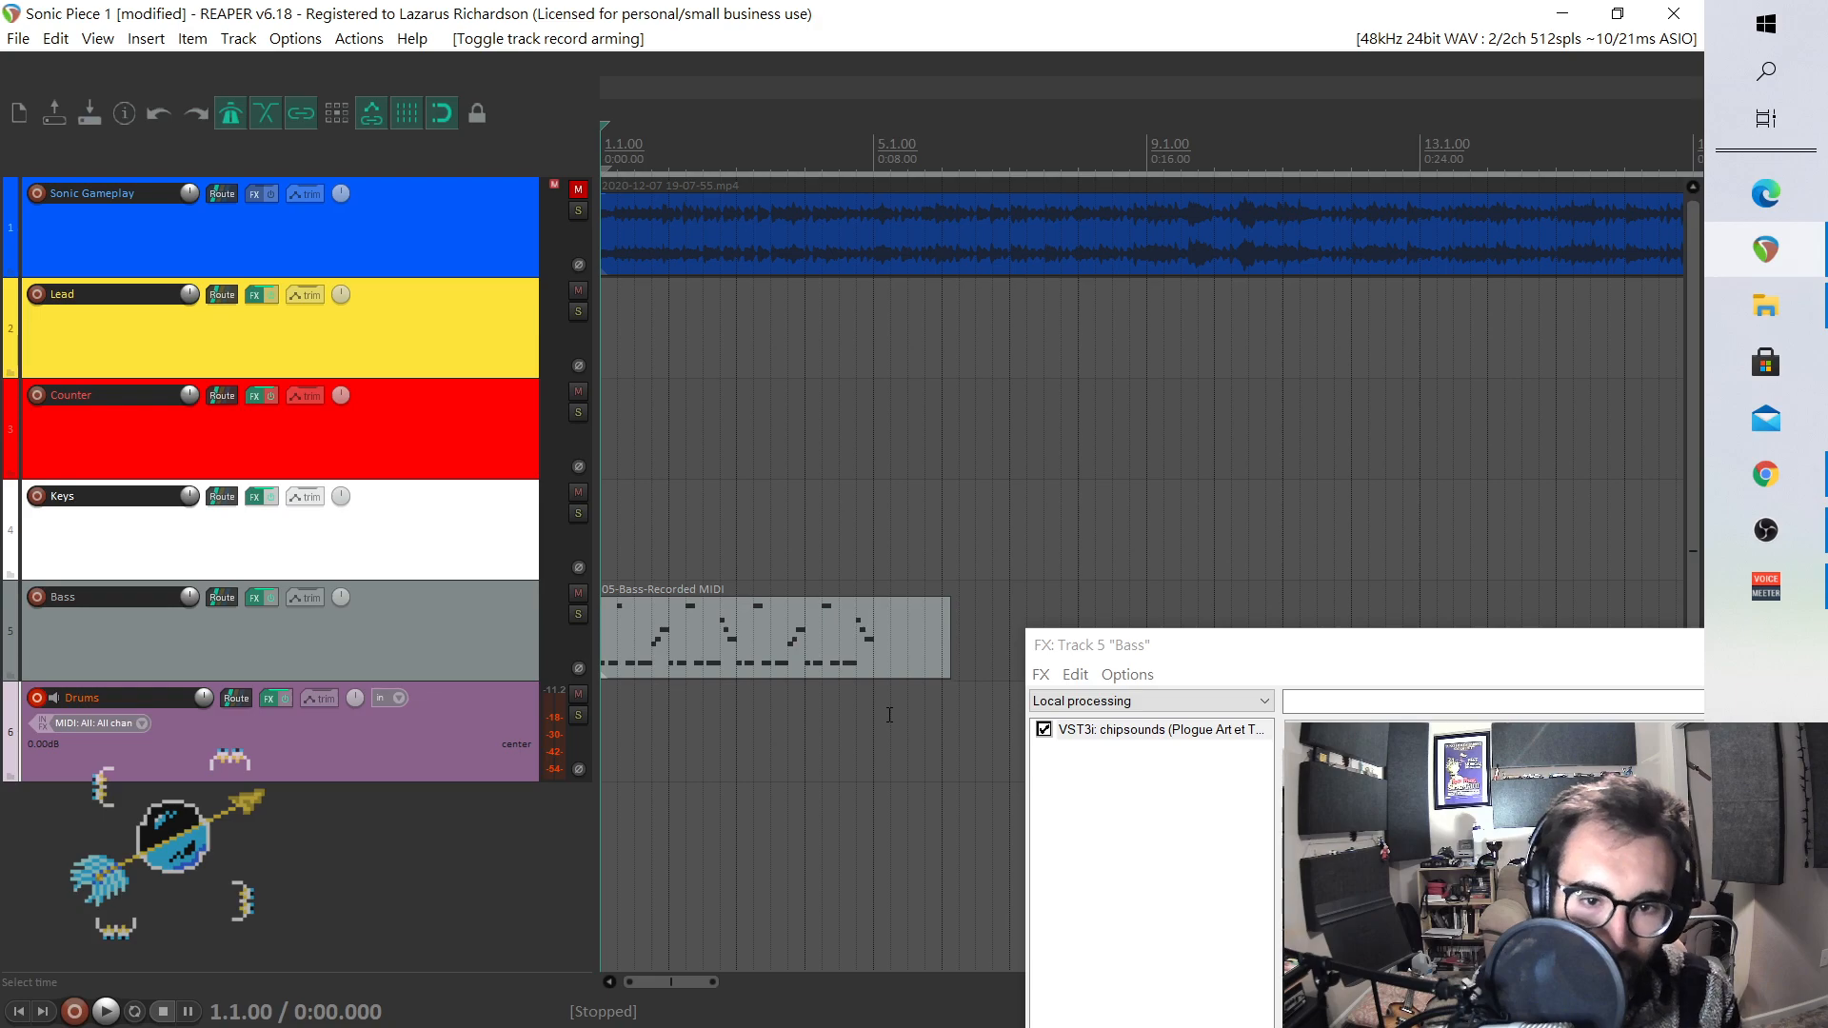
# - Insert a new MIDI item on the Drums track spanning measures 1 to 4 and open it in the MIDI editor
pyautogui.moveTo(874, 714); pyautogui.dragTo(603, 716)
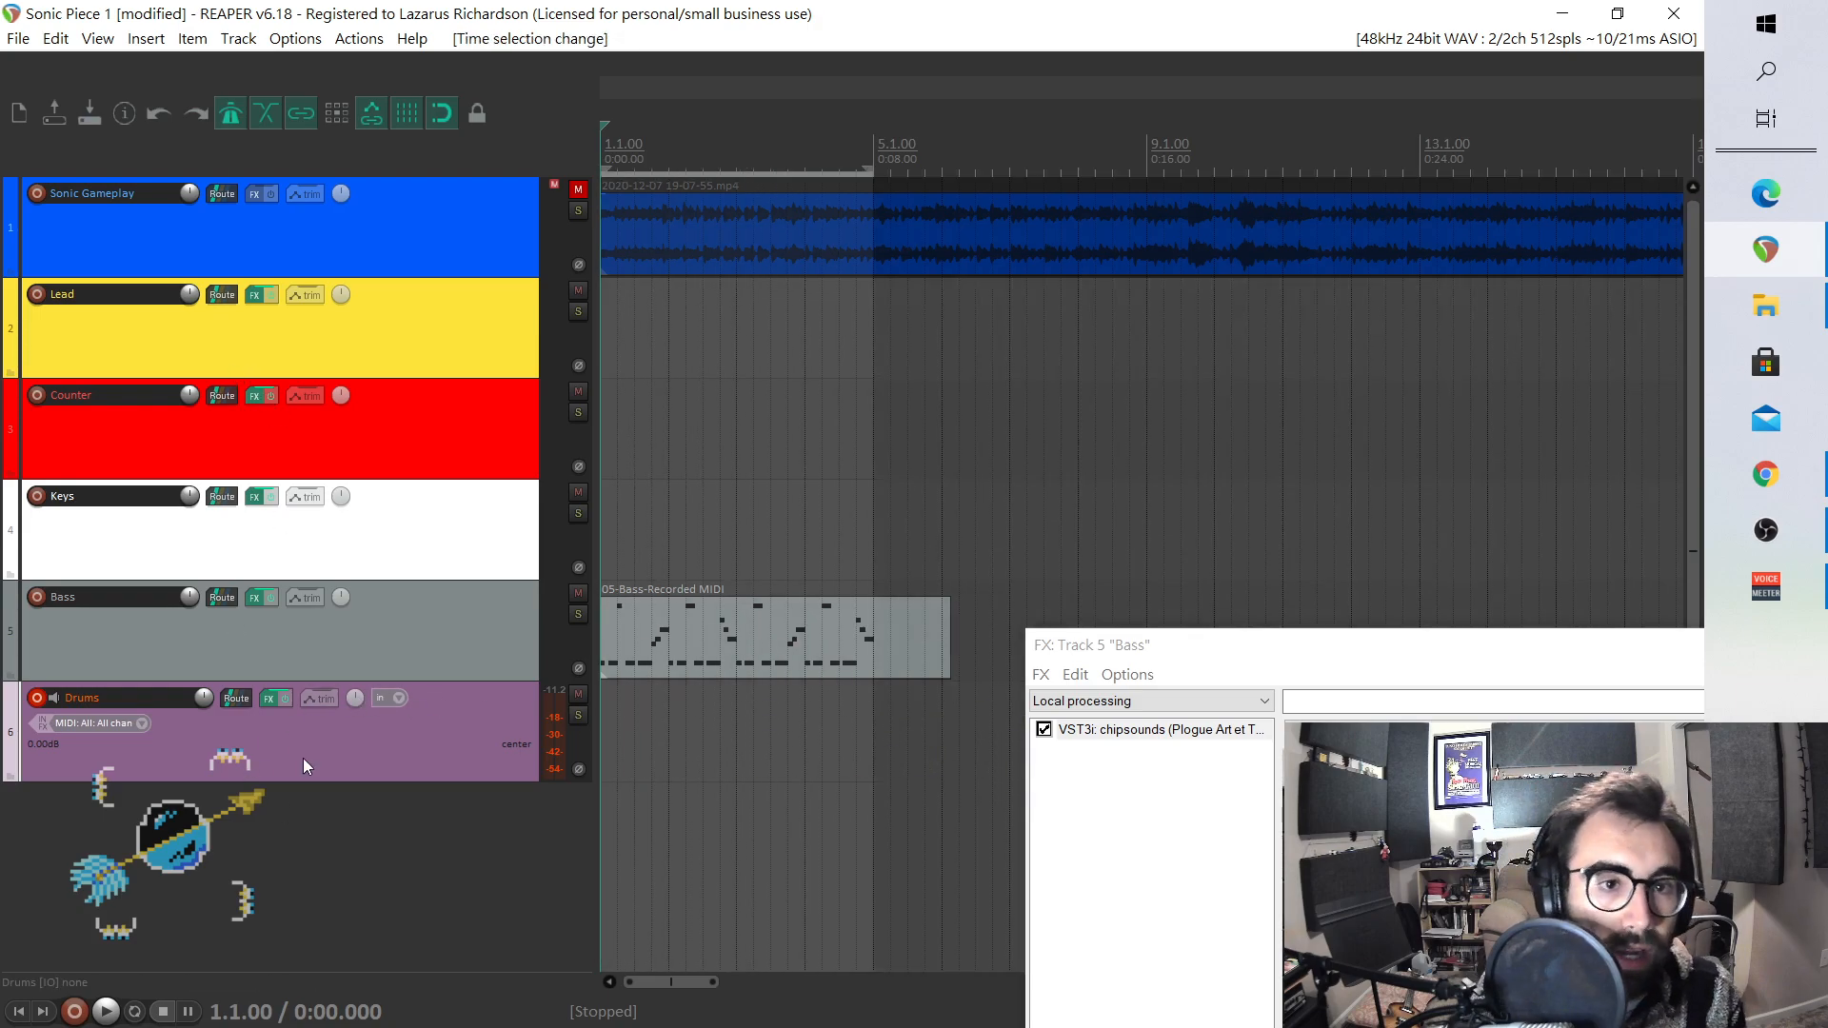
pyautogui.click(155, 42)
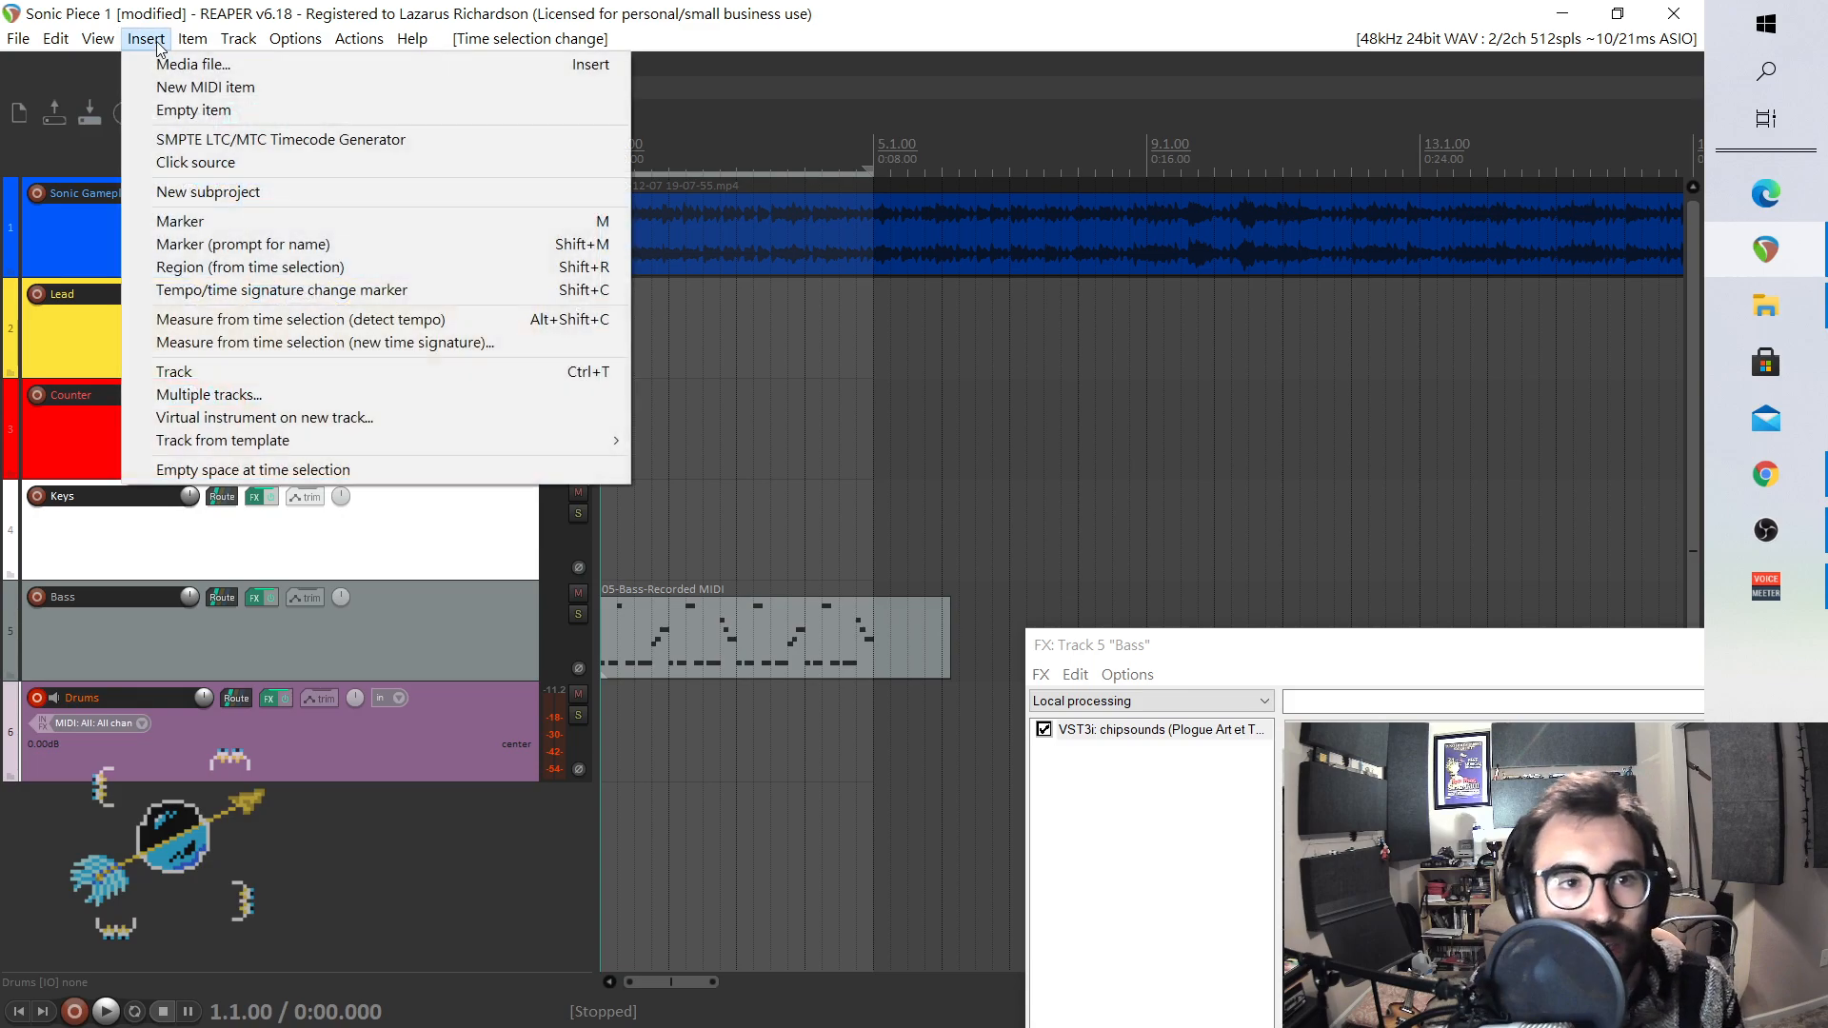
pyautogui.click(195, 86)
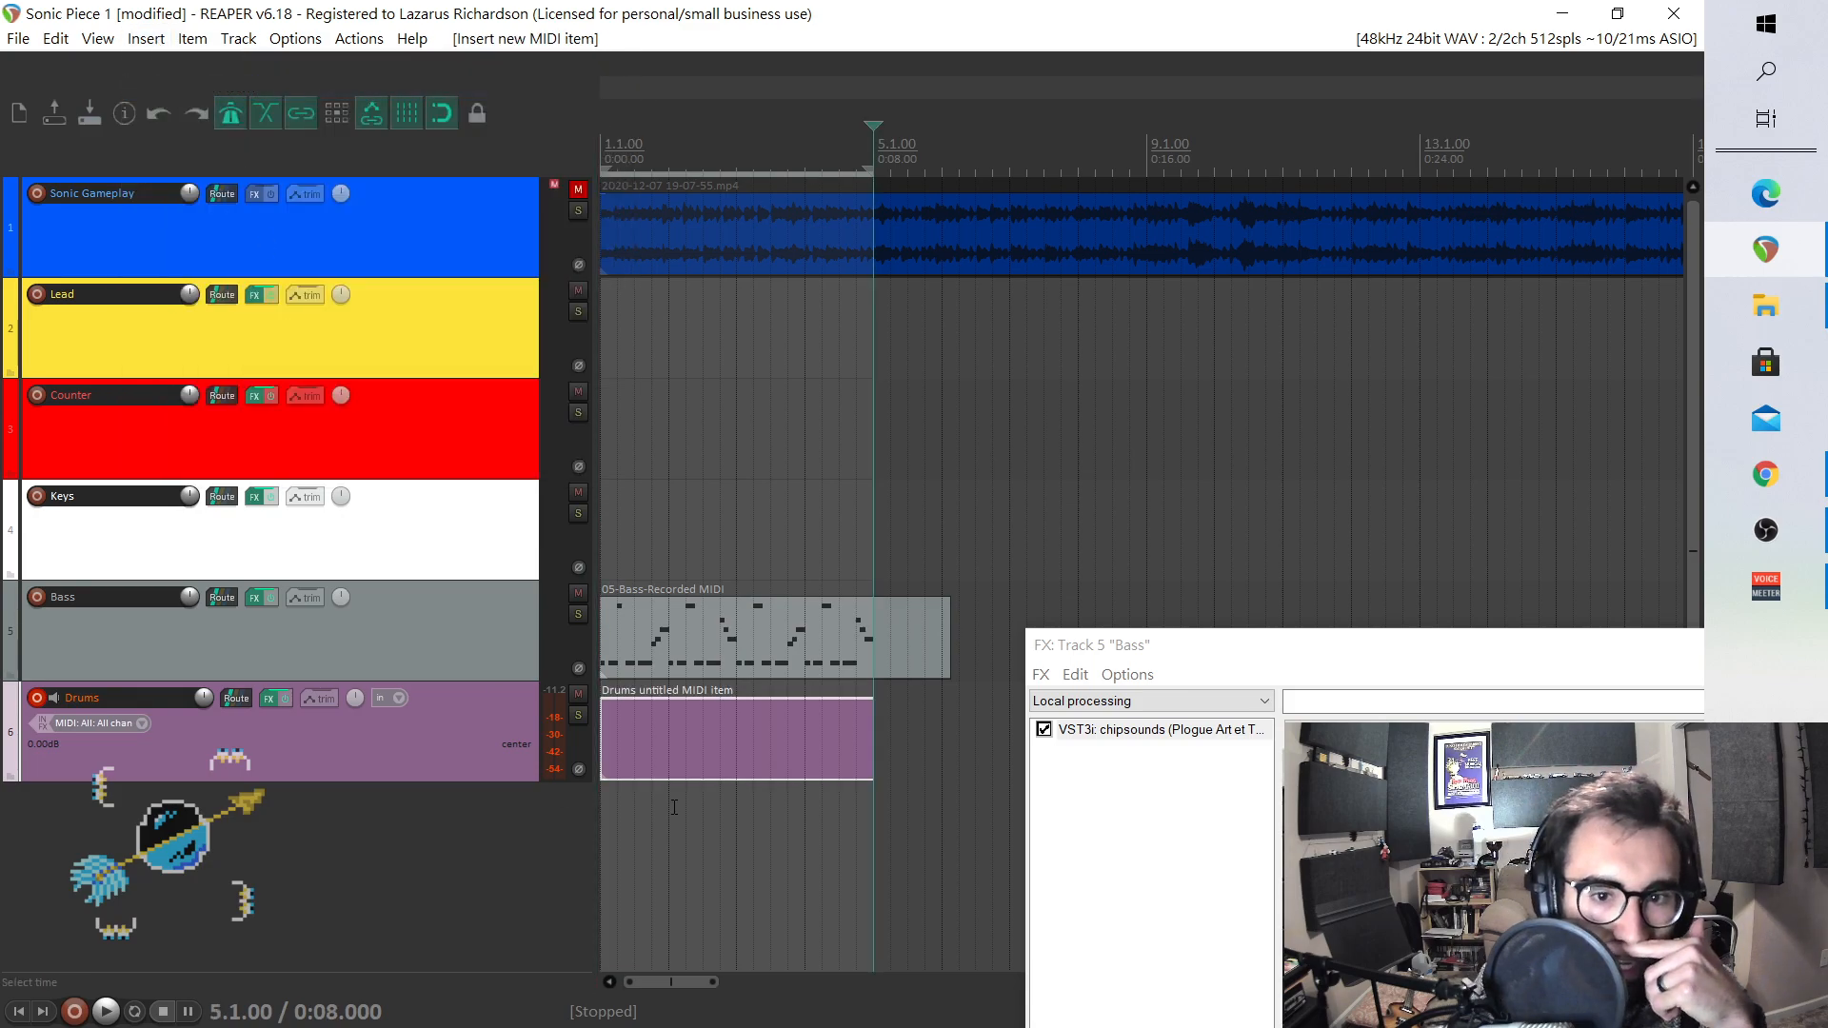
pyautogui.doubleClick(633, 752)
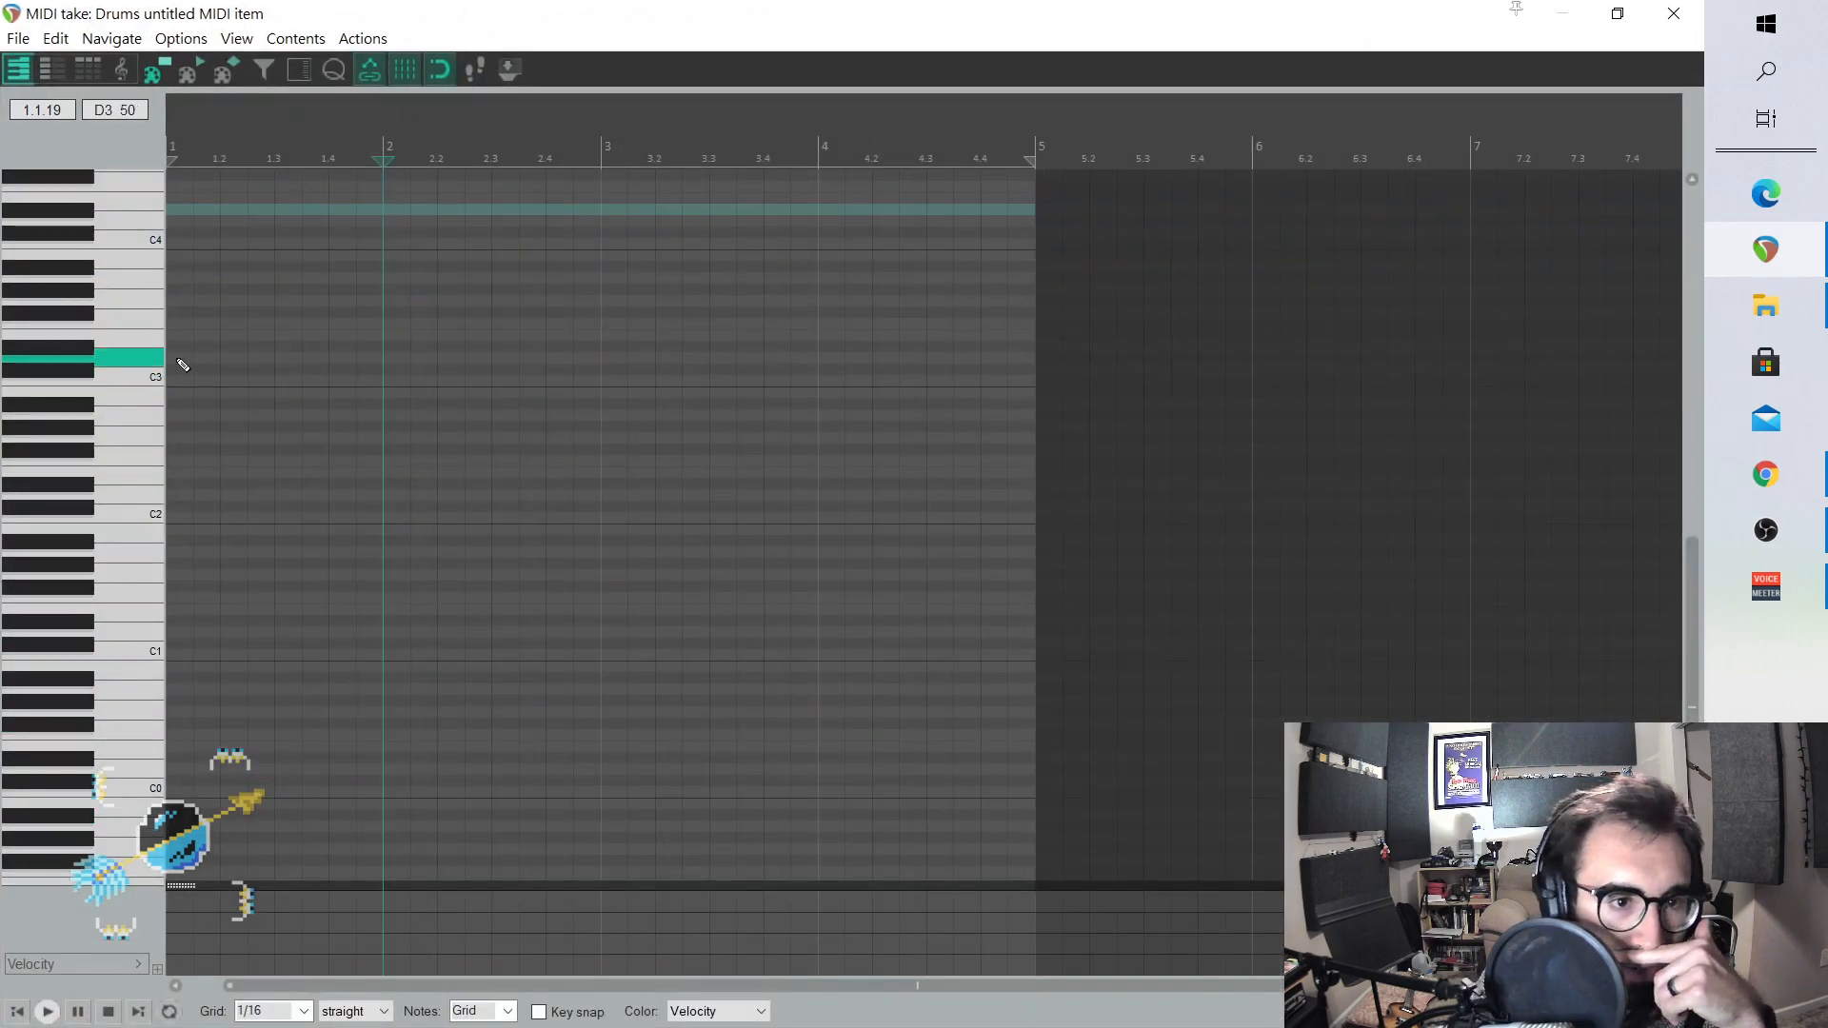
# - Restore the maximized MIDI editor to a smaller window over the arrangement and place the Bass FX window below its piano roll
pyautogui.moveTo(698, 12); pyautogui.dragTo(1100, 126)
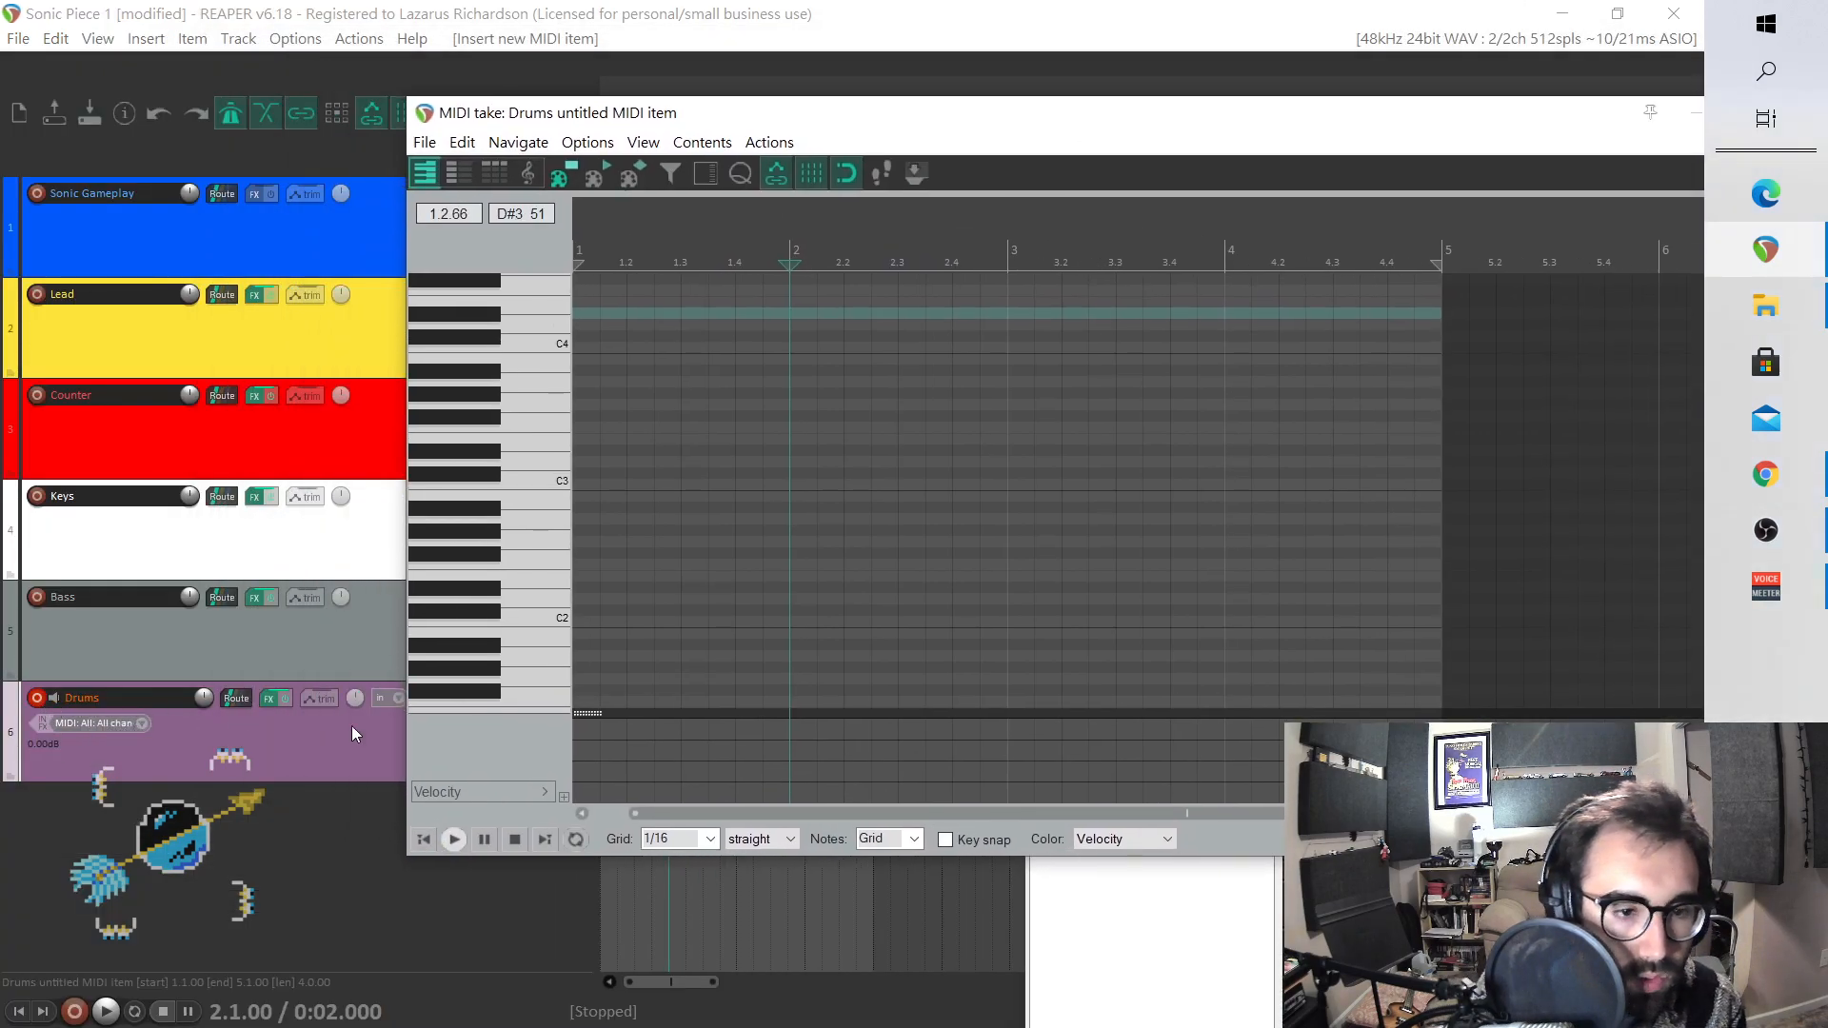
pyautogui.moveTo(785, 114); pyautogui.dragTo(1064, 134)
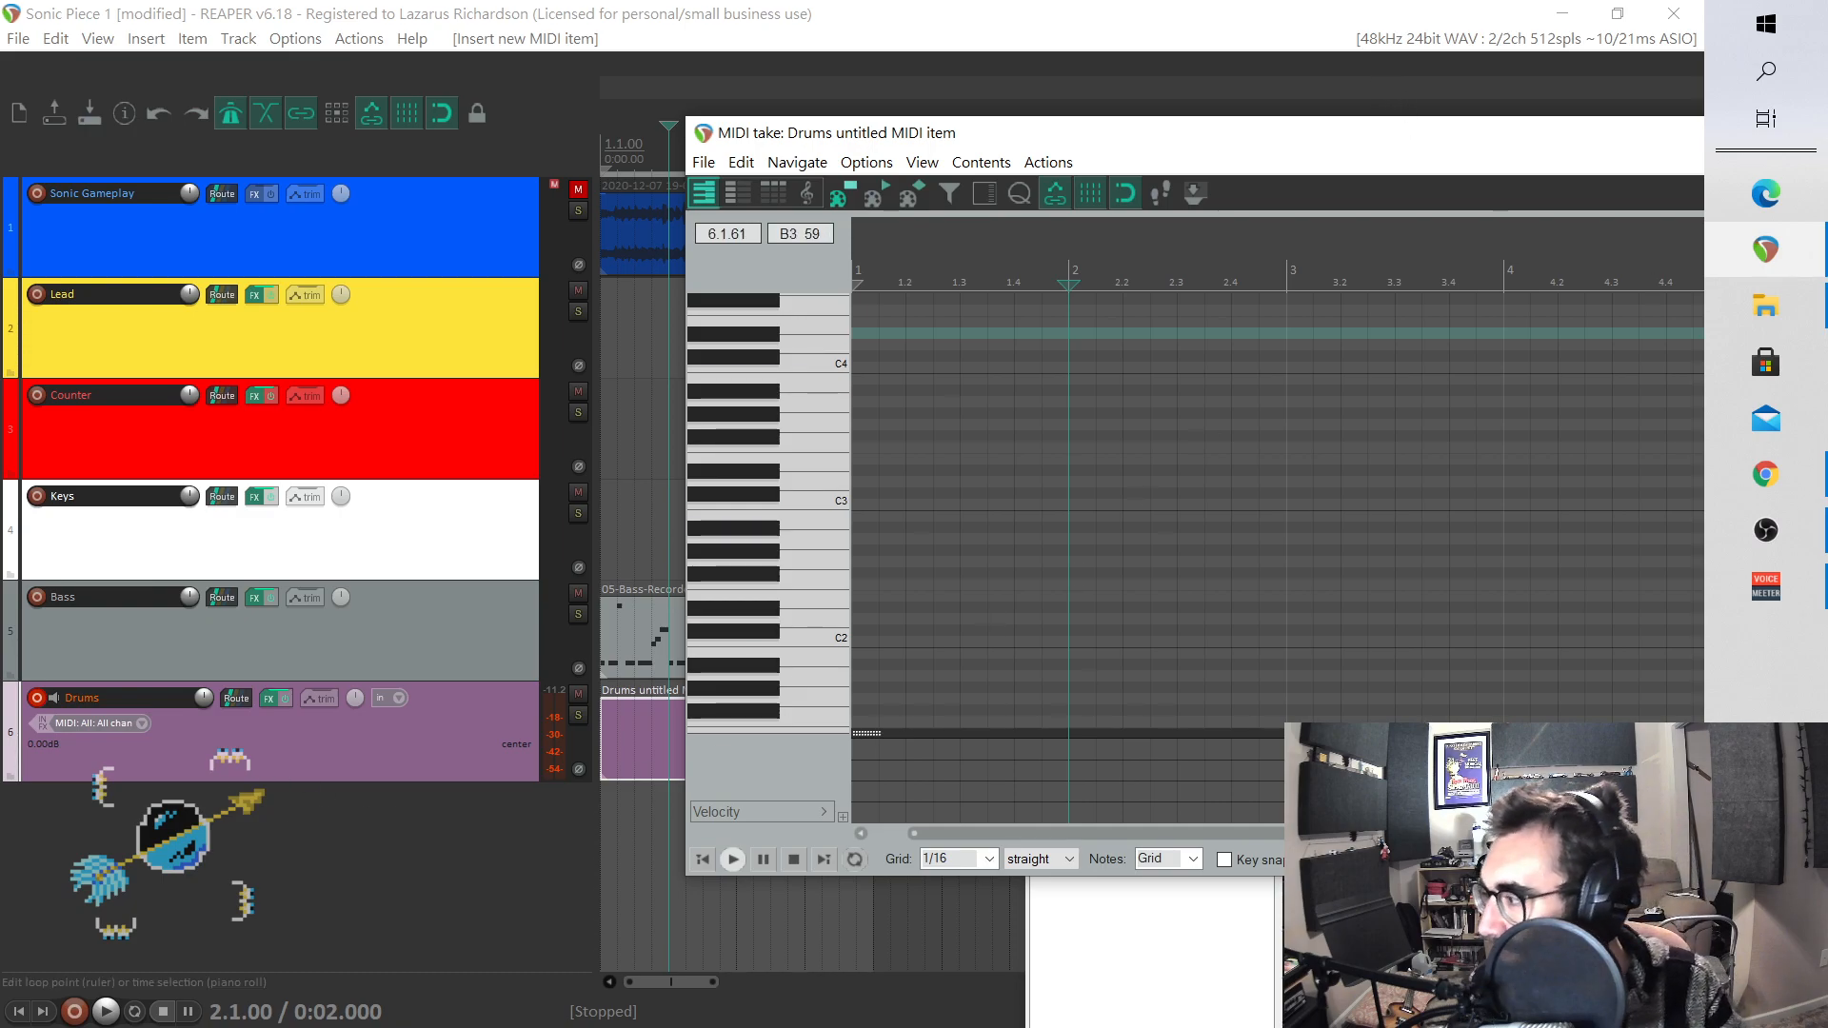
pyautogui.moveTo(1827, 142); pyautogui.dragTo(1400, 148)
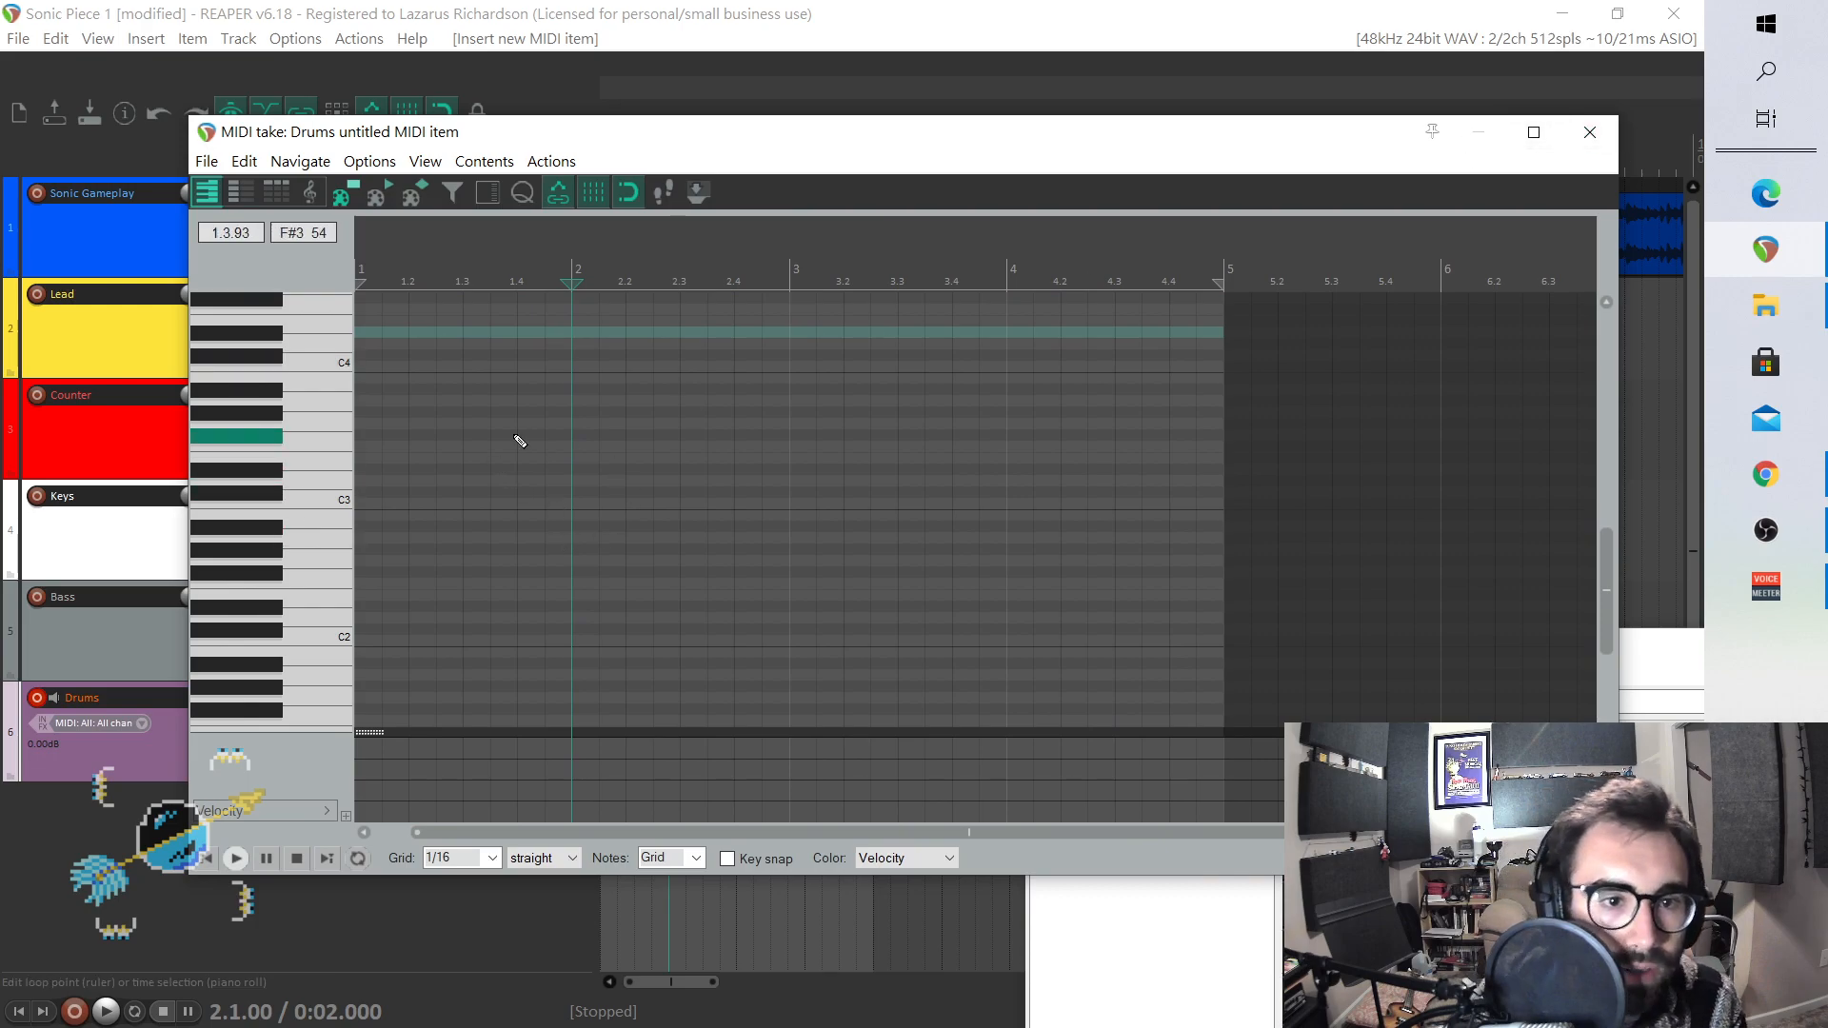
pyautogui.moveTo(491, 145); pyautogui.dragTo(640, 145)
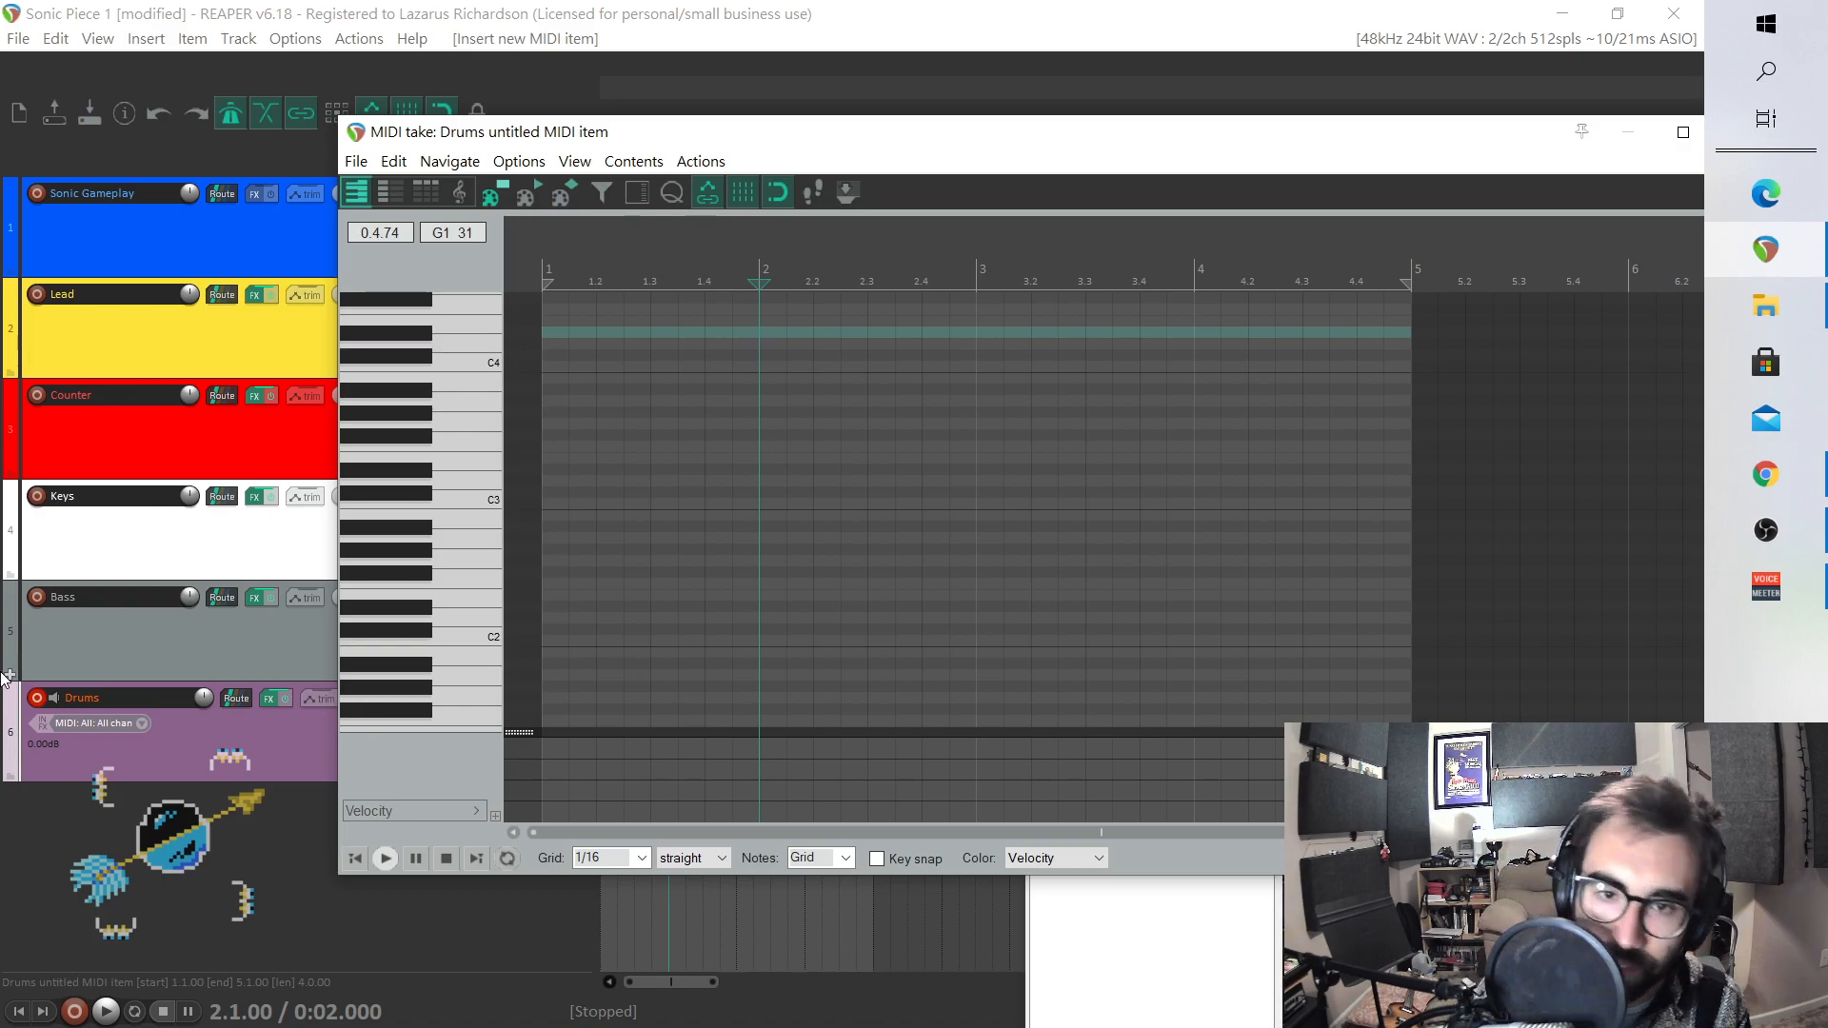
pyautogui.moveTo(860, 133); pyautogui.dragTo(780, 248)
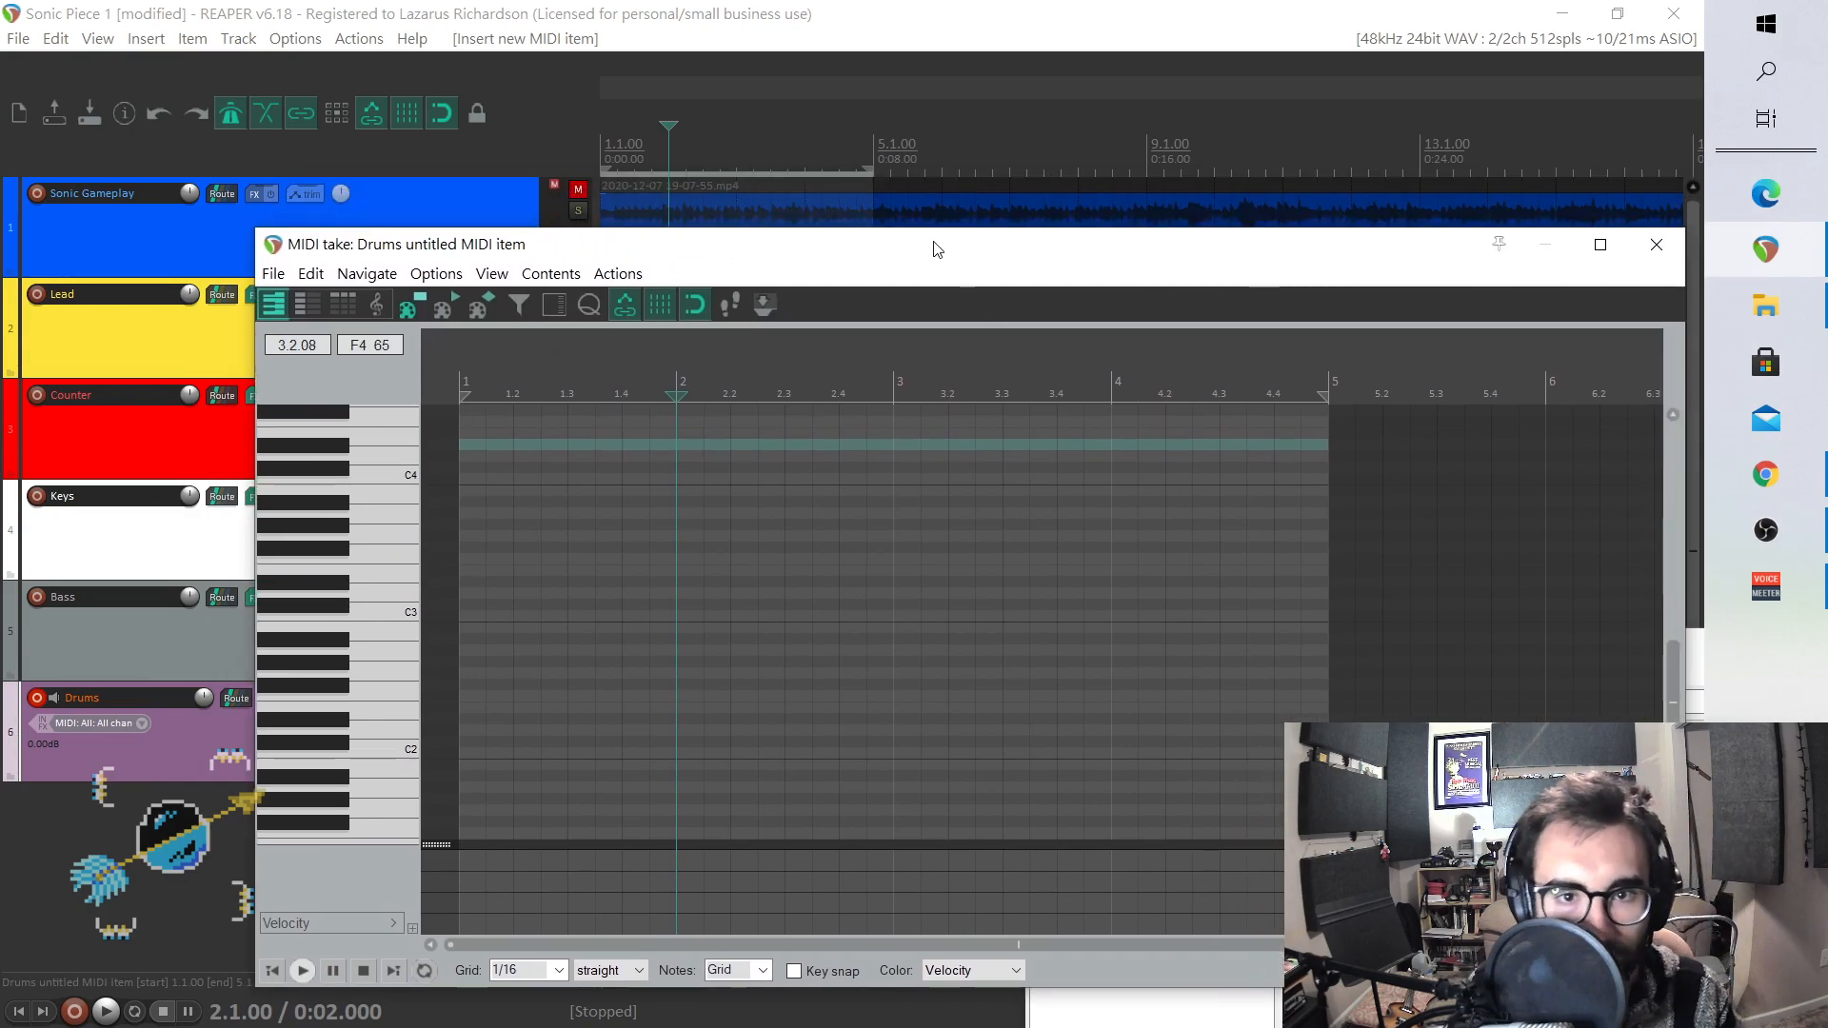
pyautogui.moveTo(936, 250); pyautogui.dragTo(767, 78)
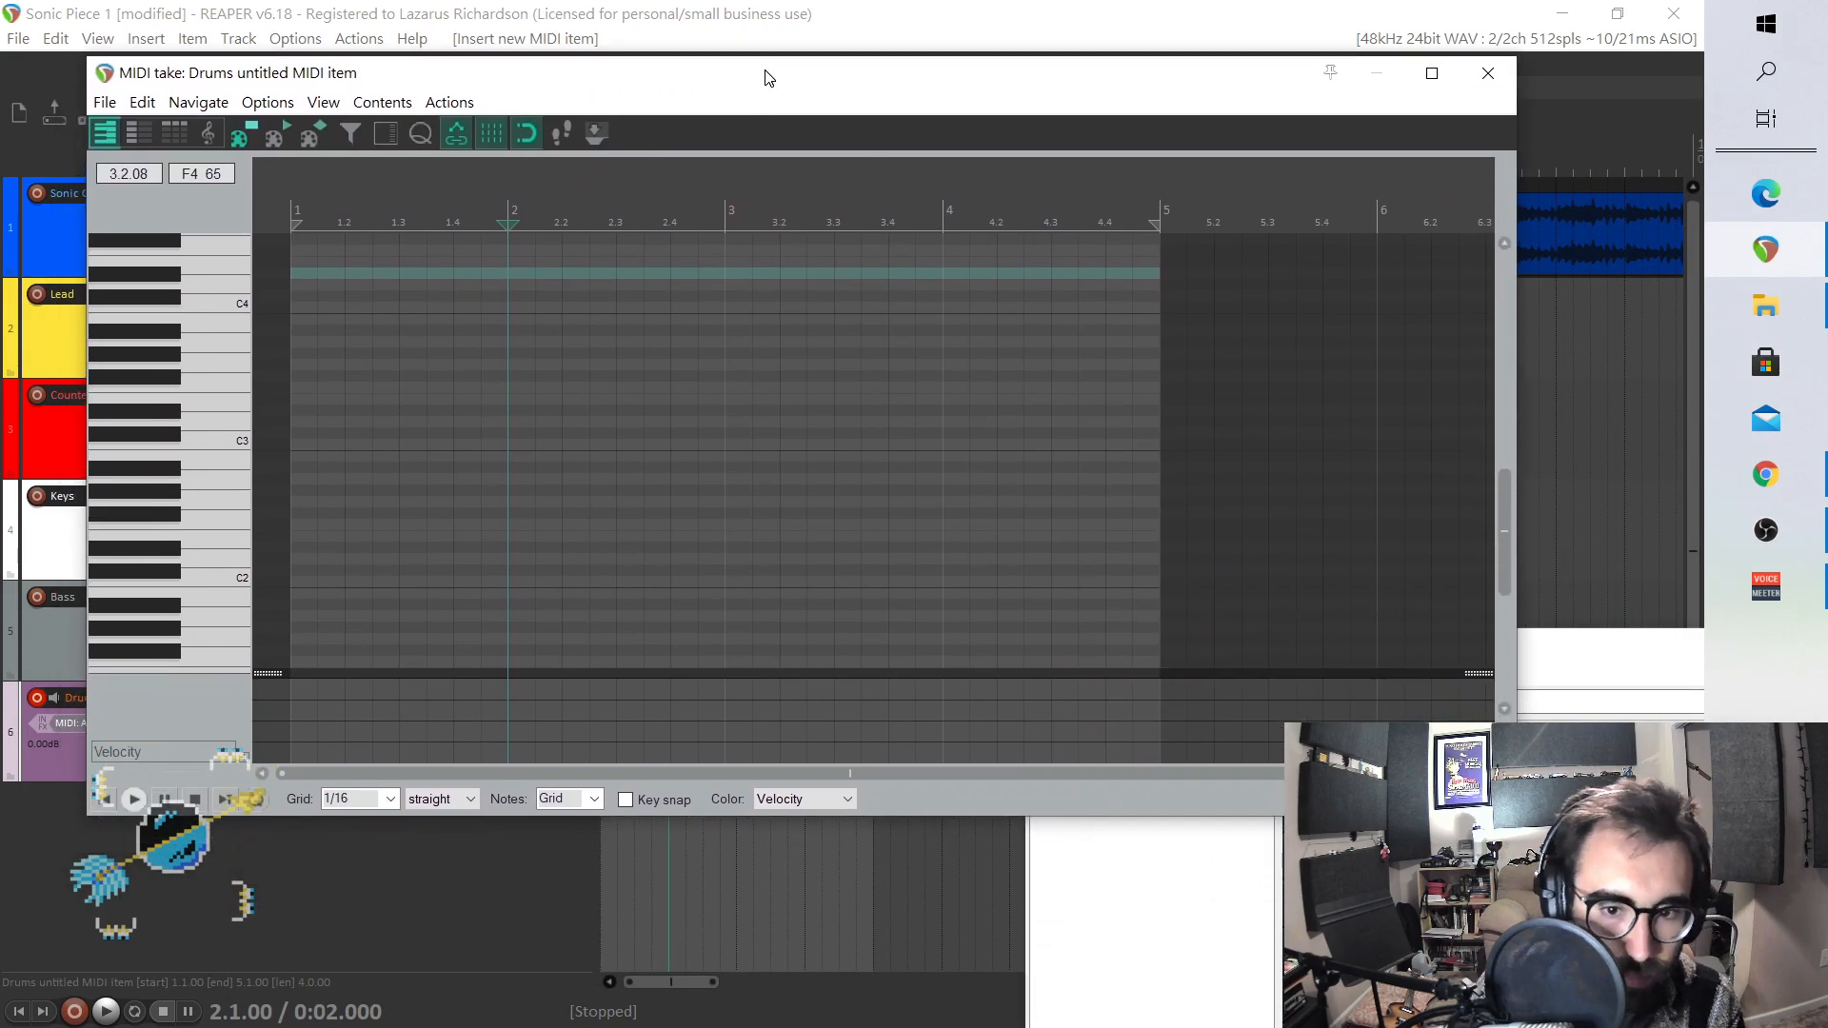
pyautogui.moveTo(1583, 638); pyautogui.dragTo(680, 411)
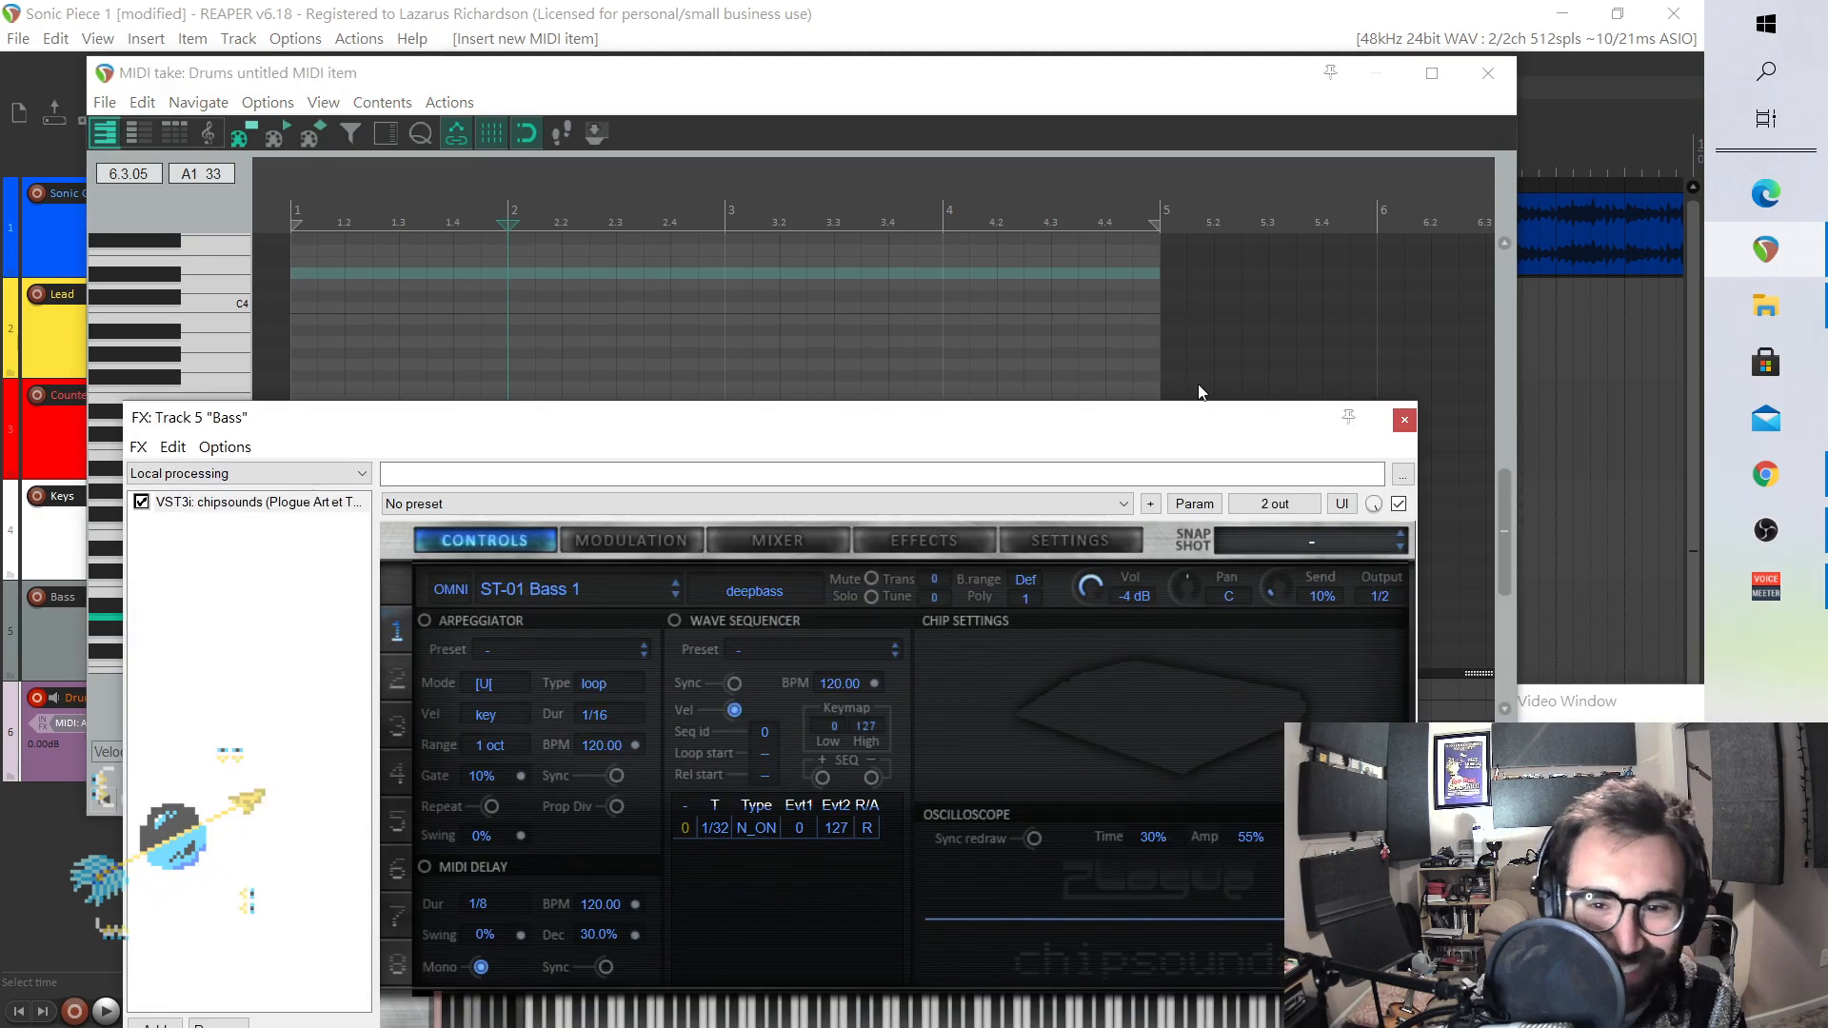
pyautogui.moveTo(1126, 429); pyautogui.dragTo(1428, 801)
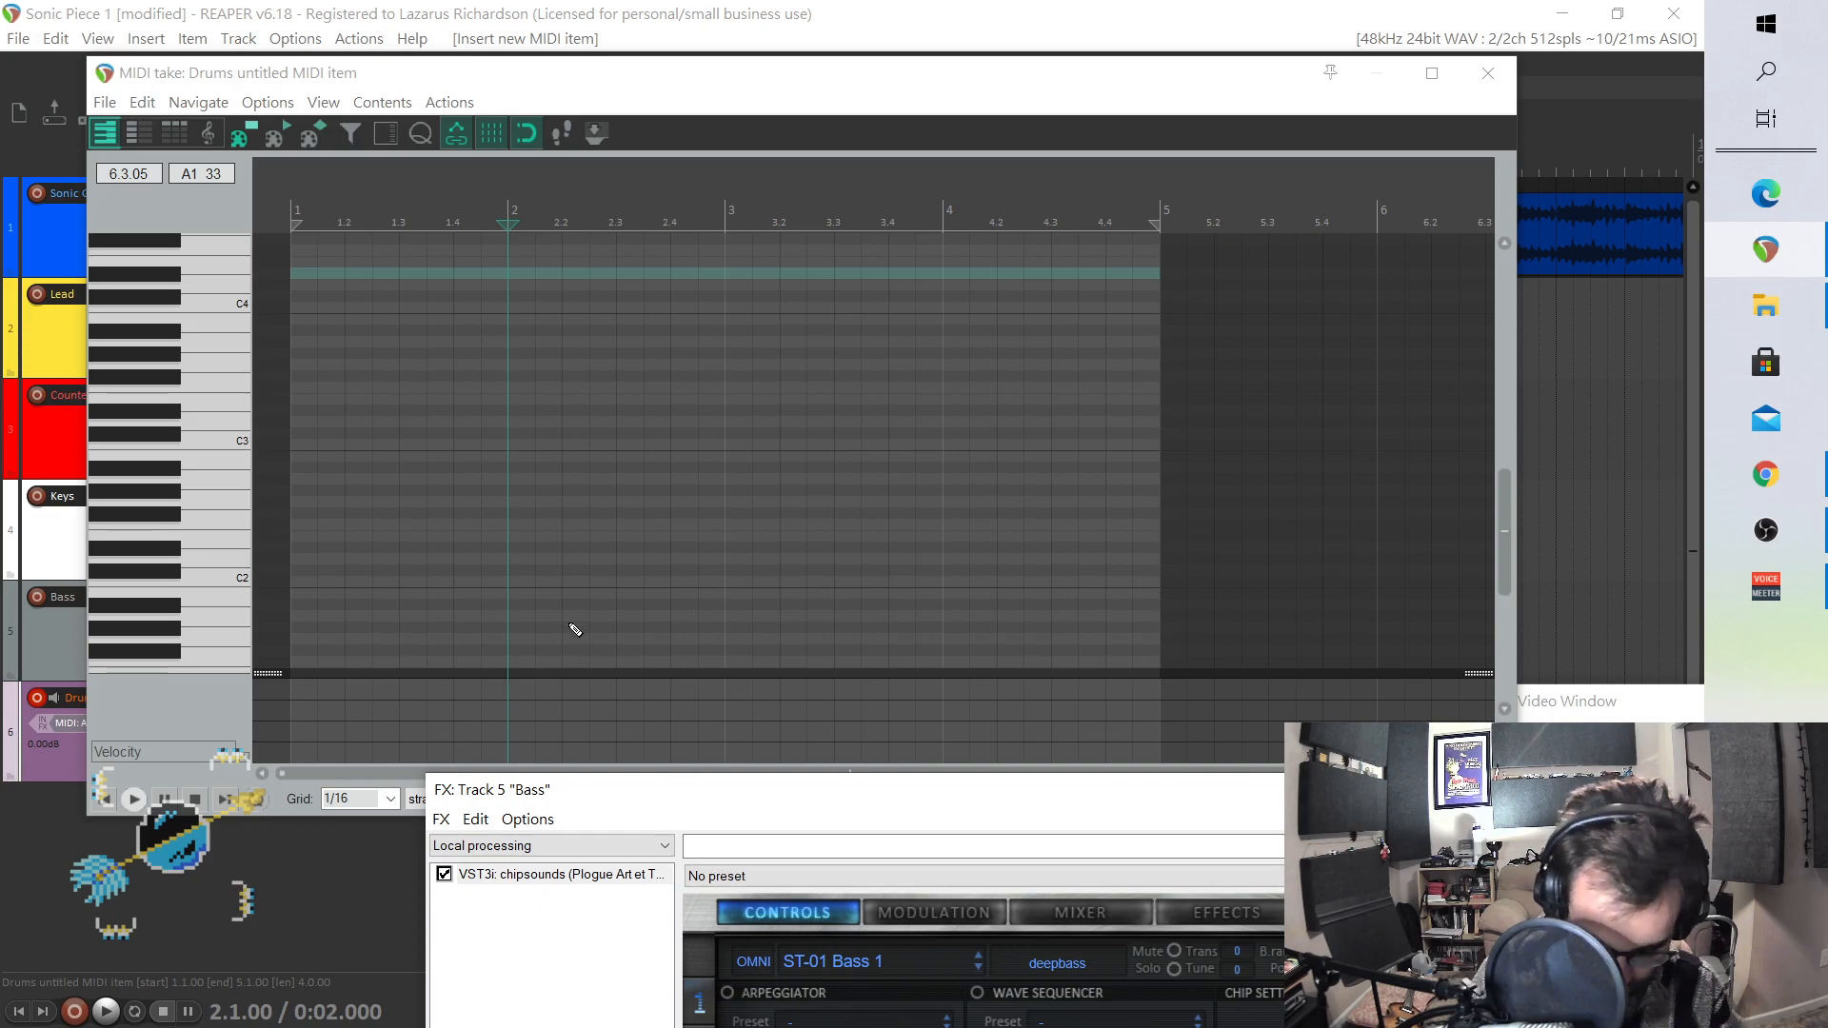
pyautogui.scroll(-1, 223, 557)
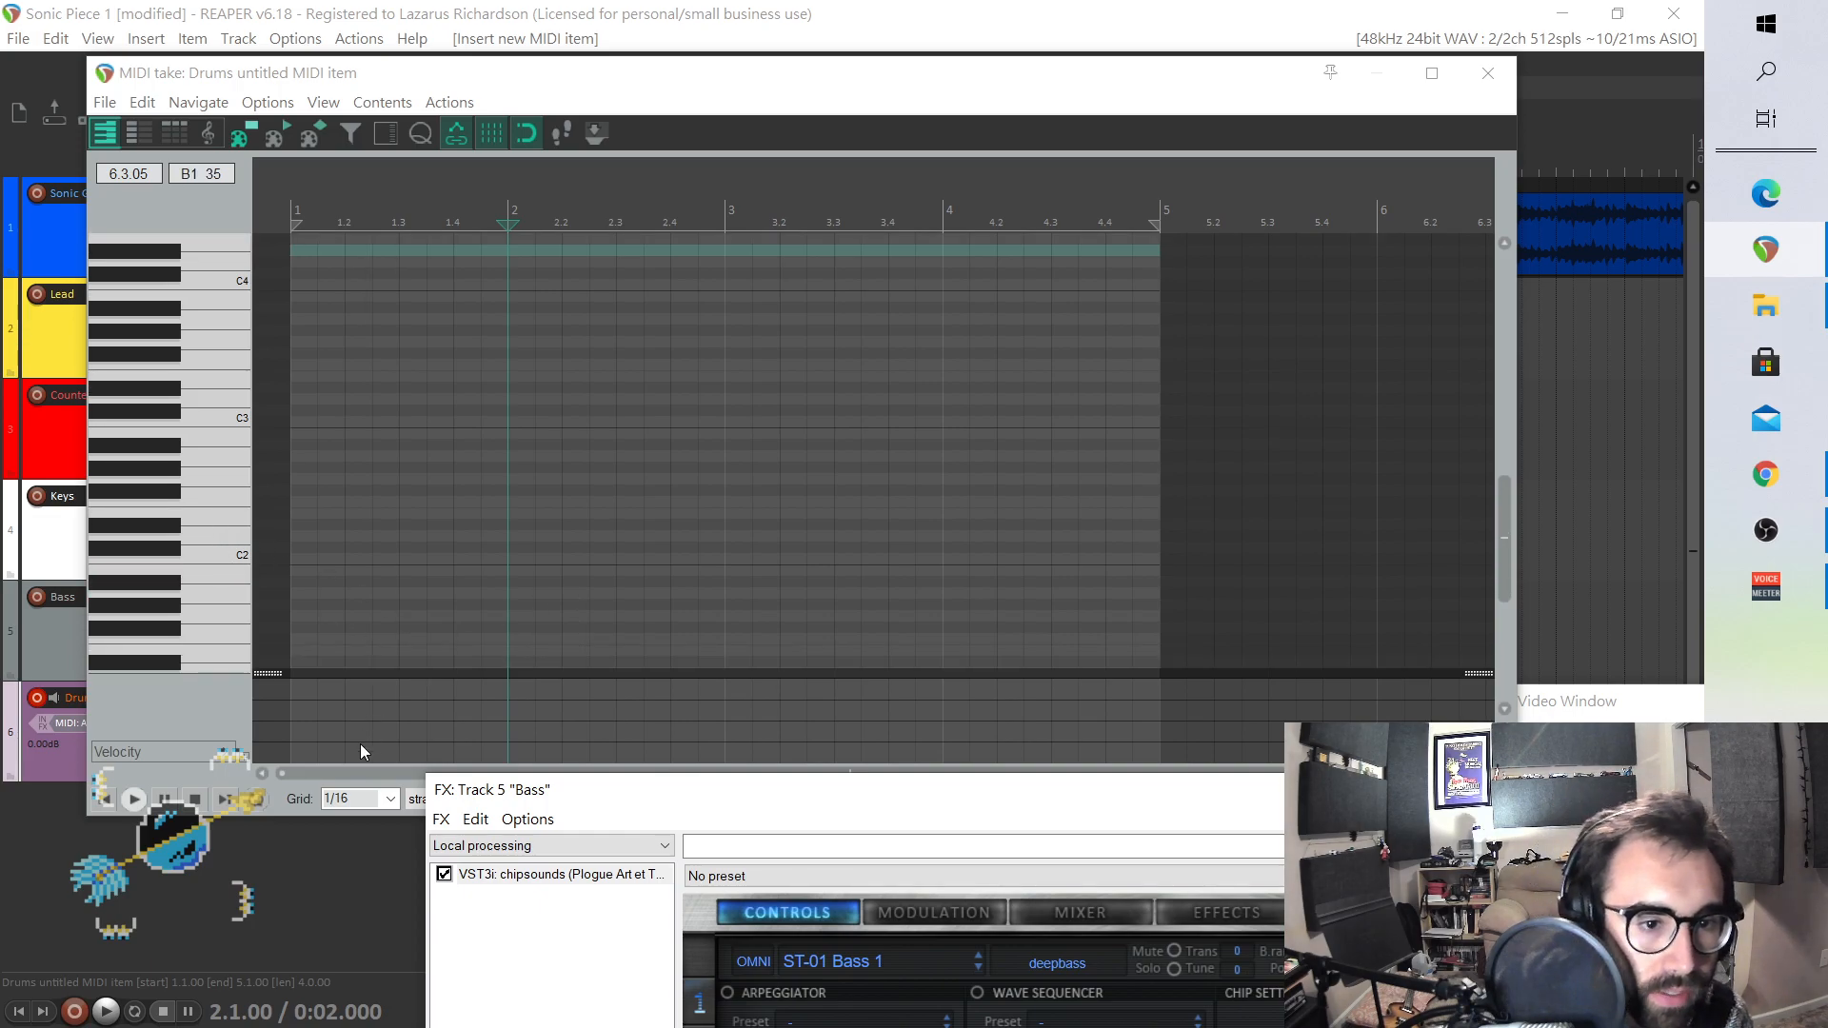
pyautogui.moveTo(512, 792); pyautogui.dragTo(704, 803)
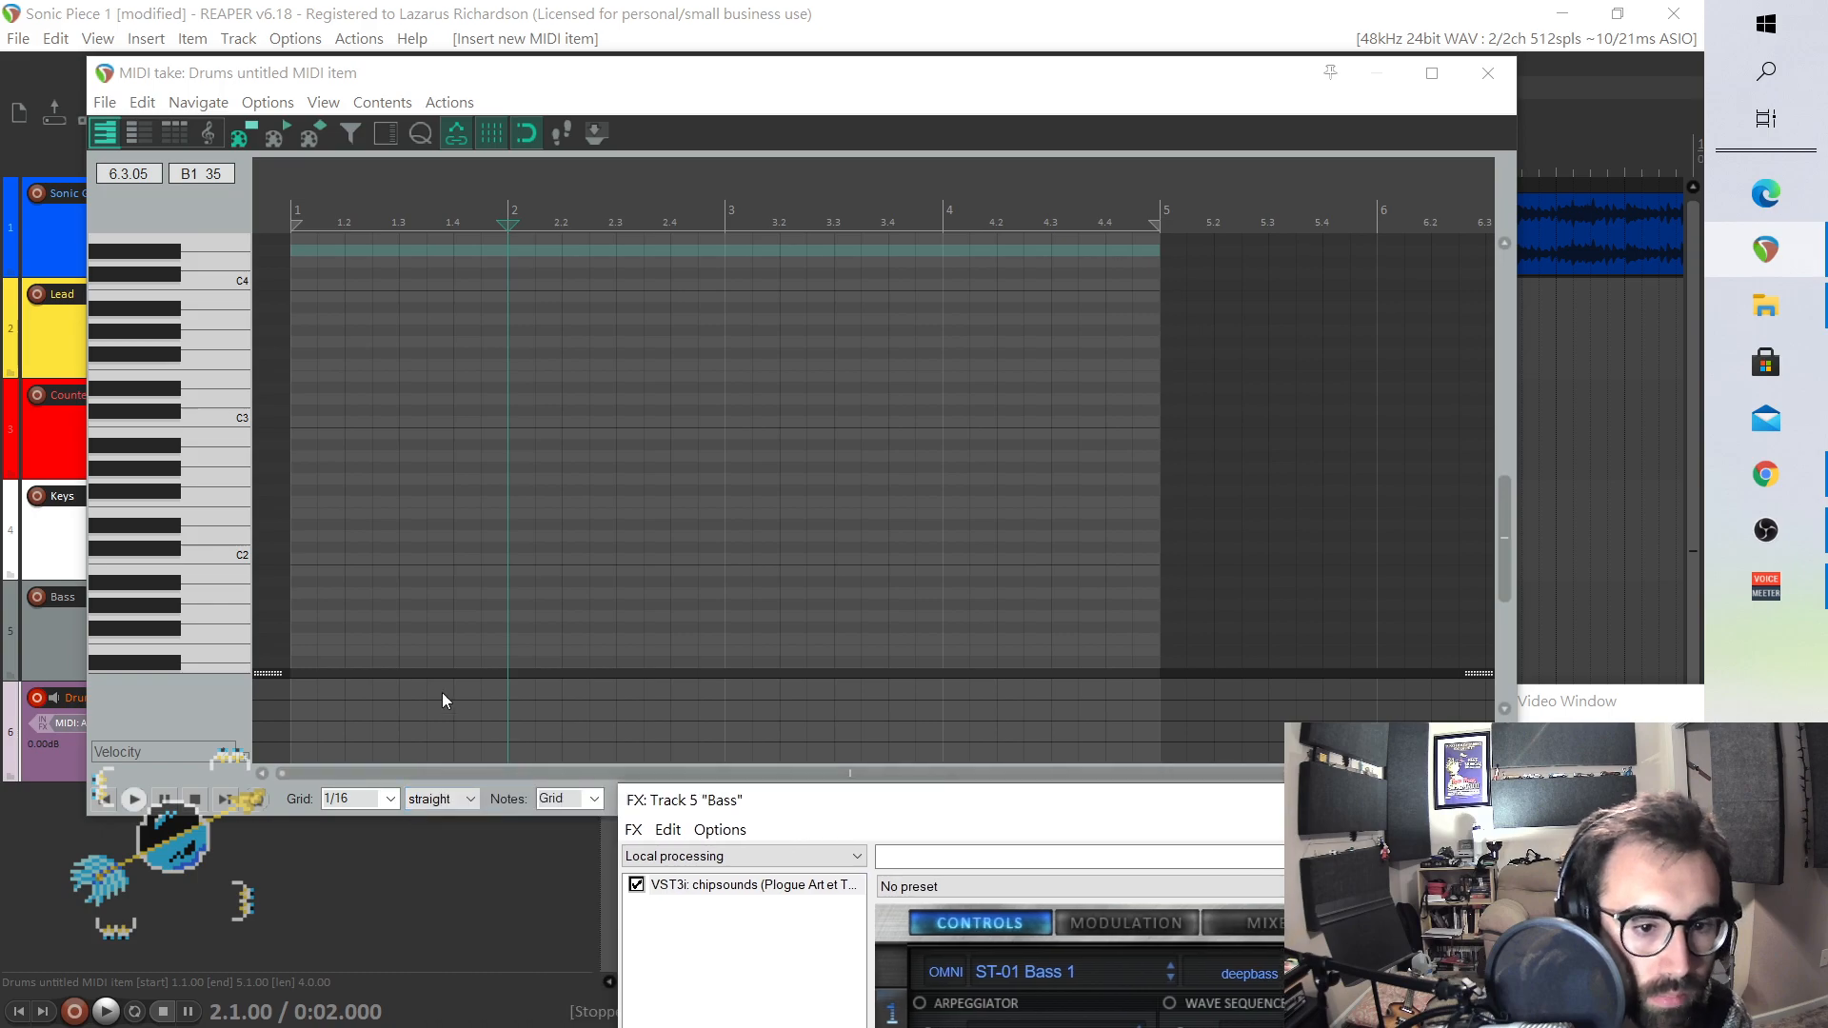
# - Add sixteenth notes to the drum item: B1 at 1.1.00, 1.1.50, 1.2.75 and 1.3.00, and E2 at 1.2.00
pyautogui.scroll(4, 310, 581)
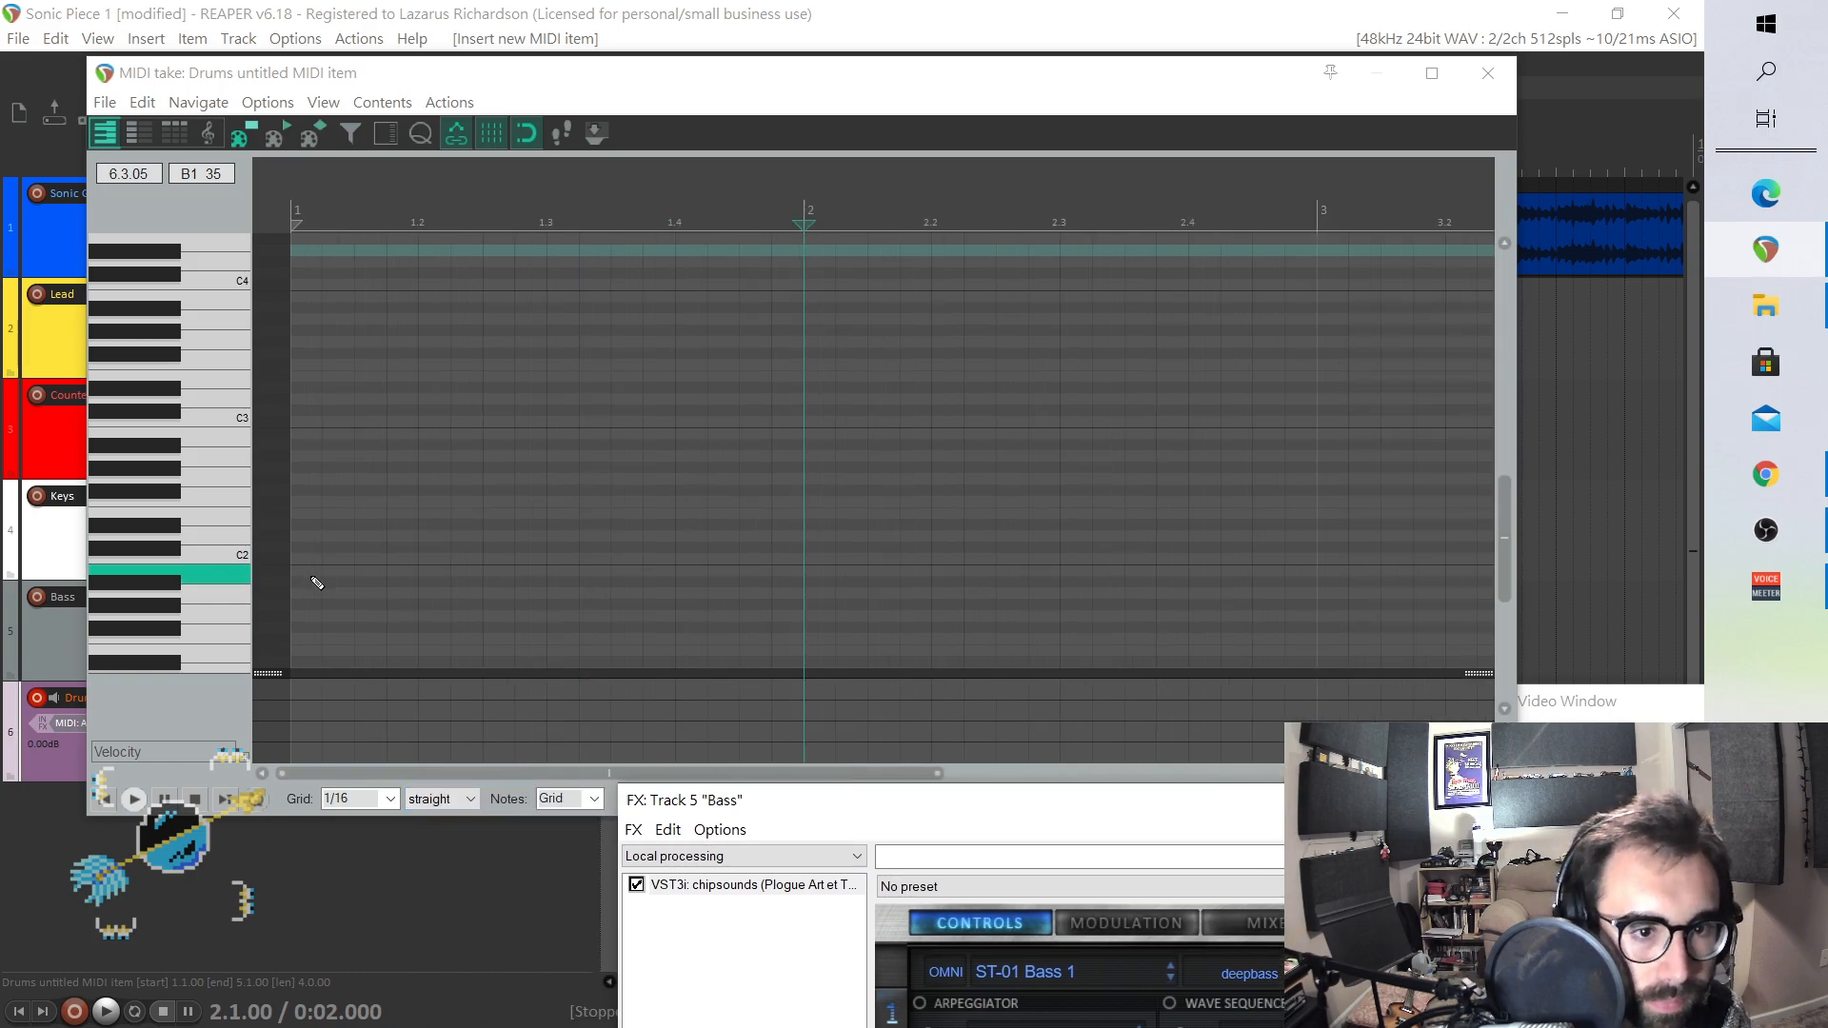
pyautogui.click(333, 773)
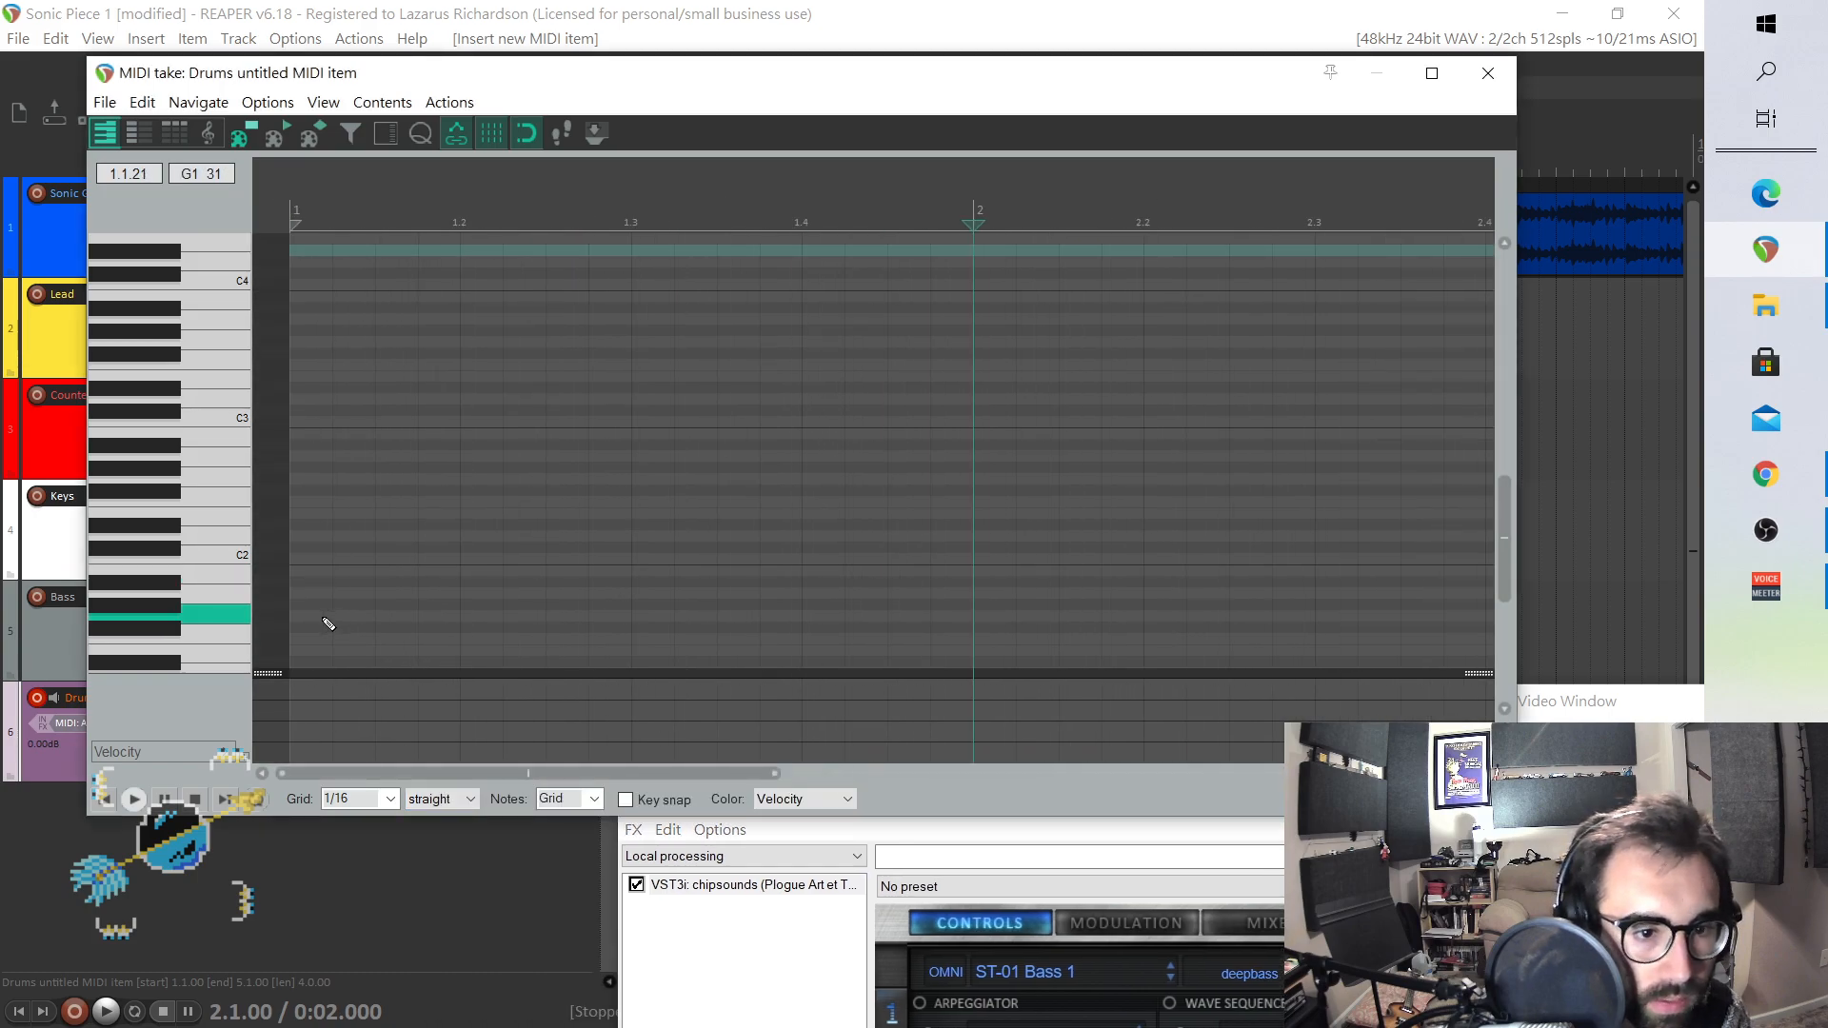
pyautogui.click(314, 571)
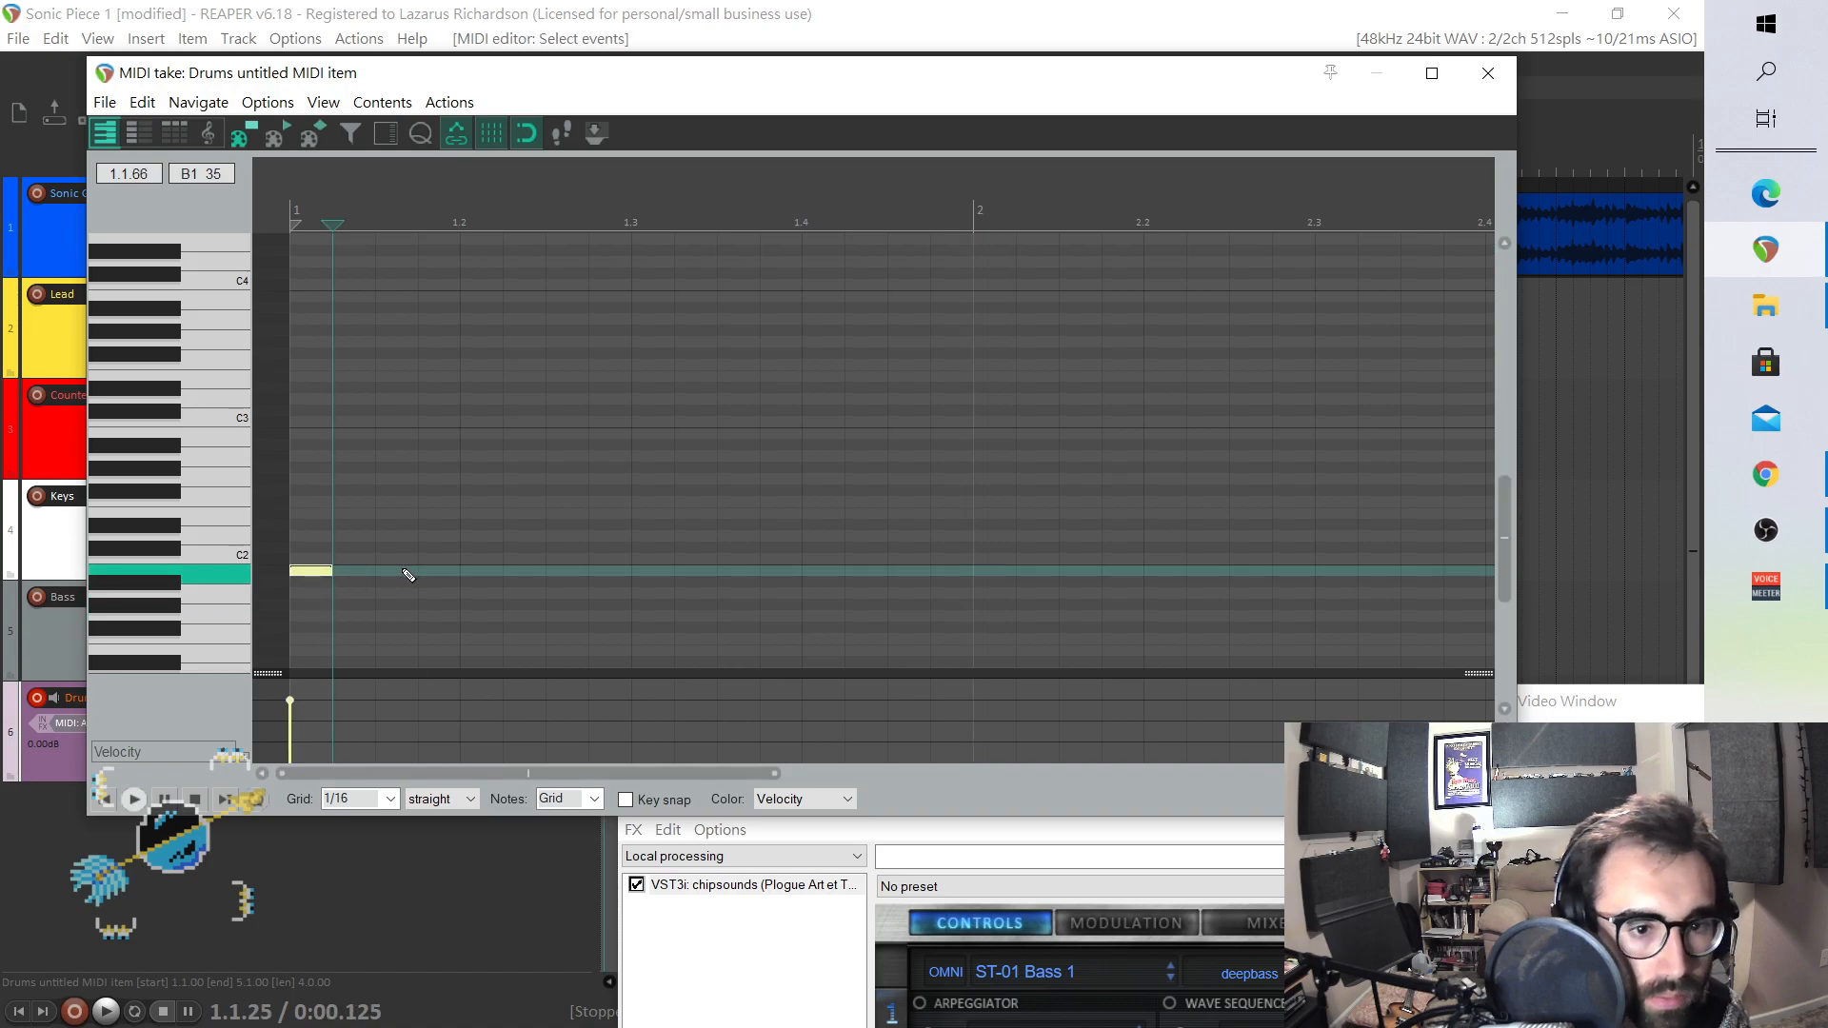
pyautogui.click(398, 570)
pyautogui.click(489, 526)
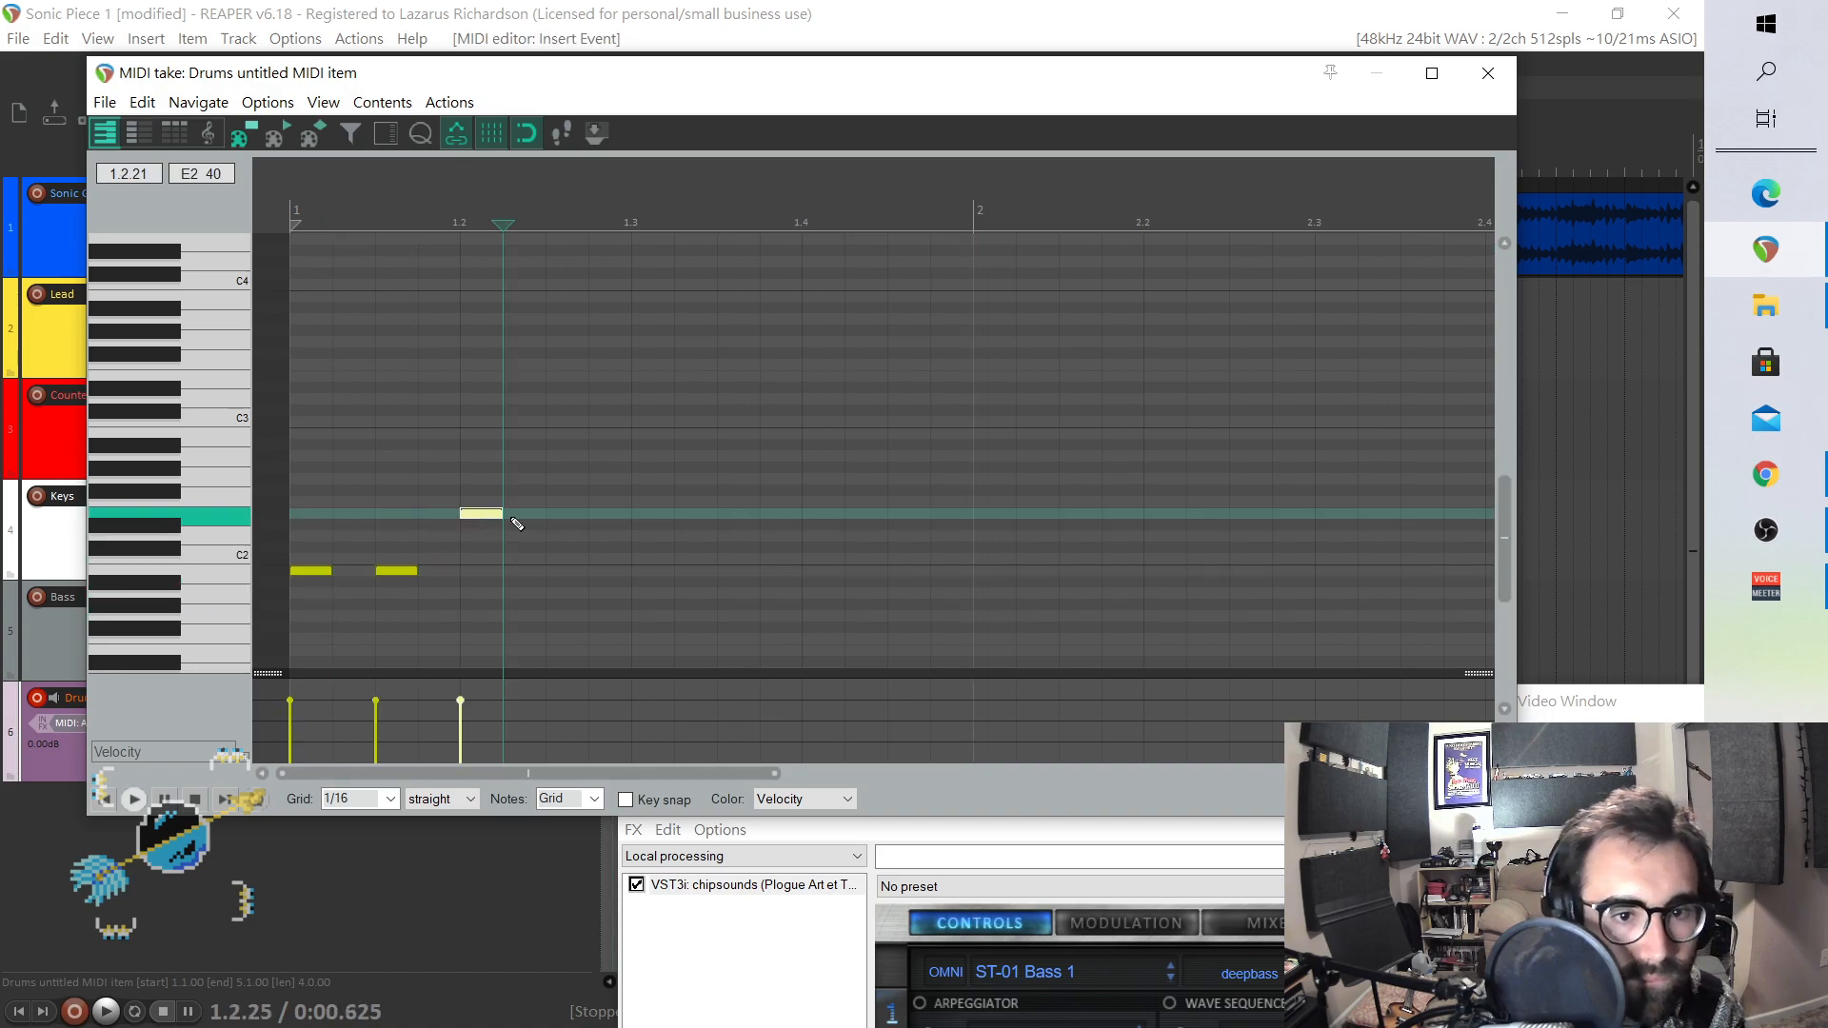
pyautogui.click(610, 571)
pyautogui.click(659, 572)
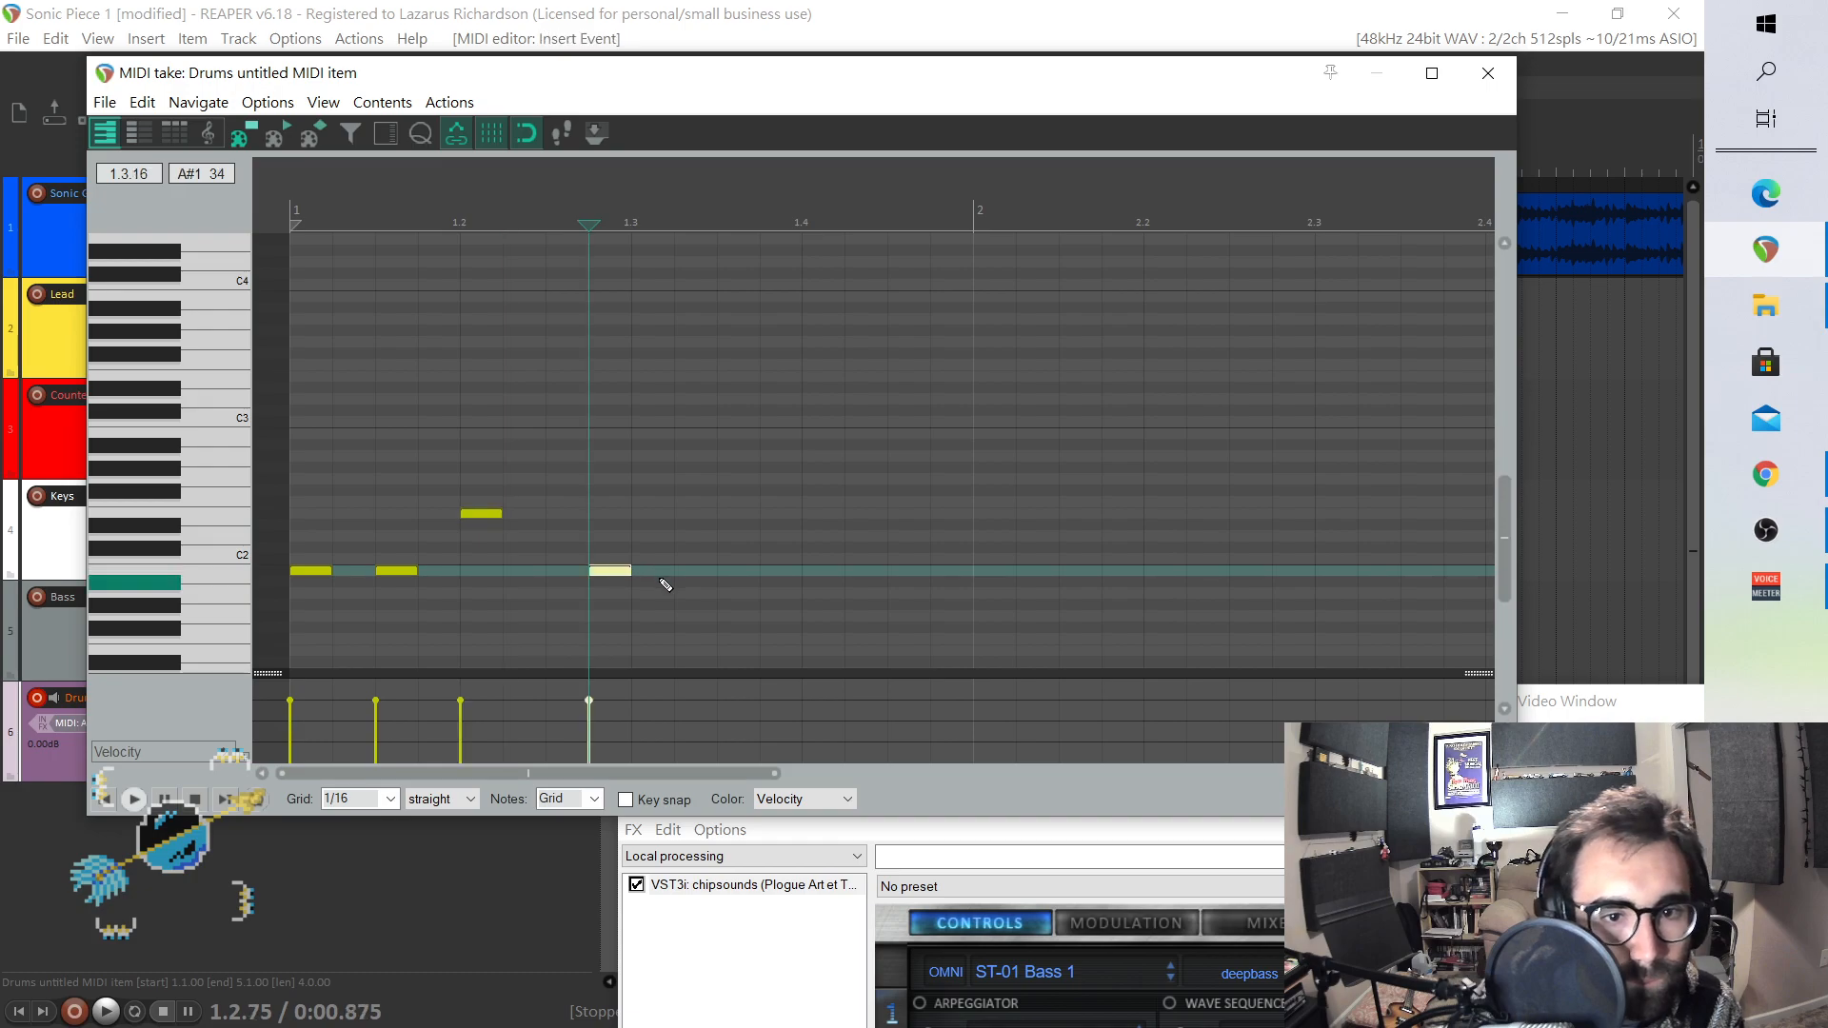
# - Audition the first drum notes from the project start
pyautogui.click(104, 798)
pyautogui.click(133, 799)
pyautogui.click(195, 800)
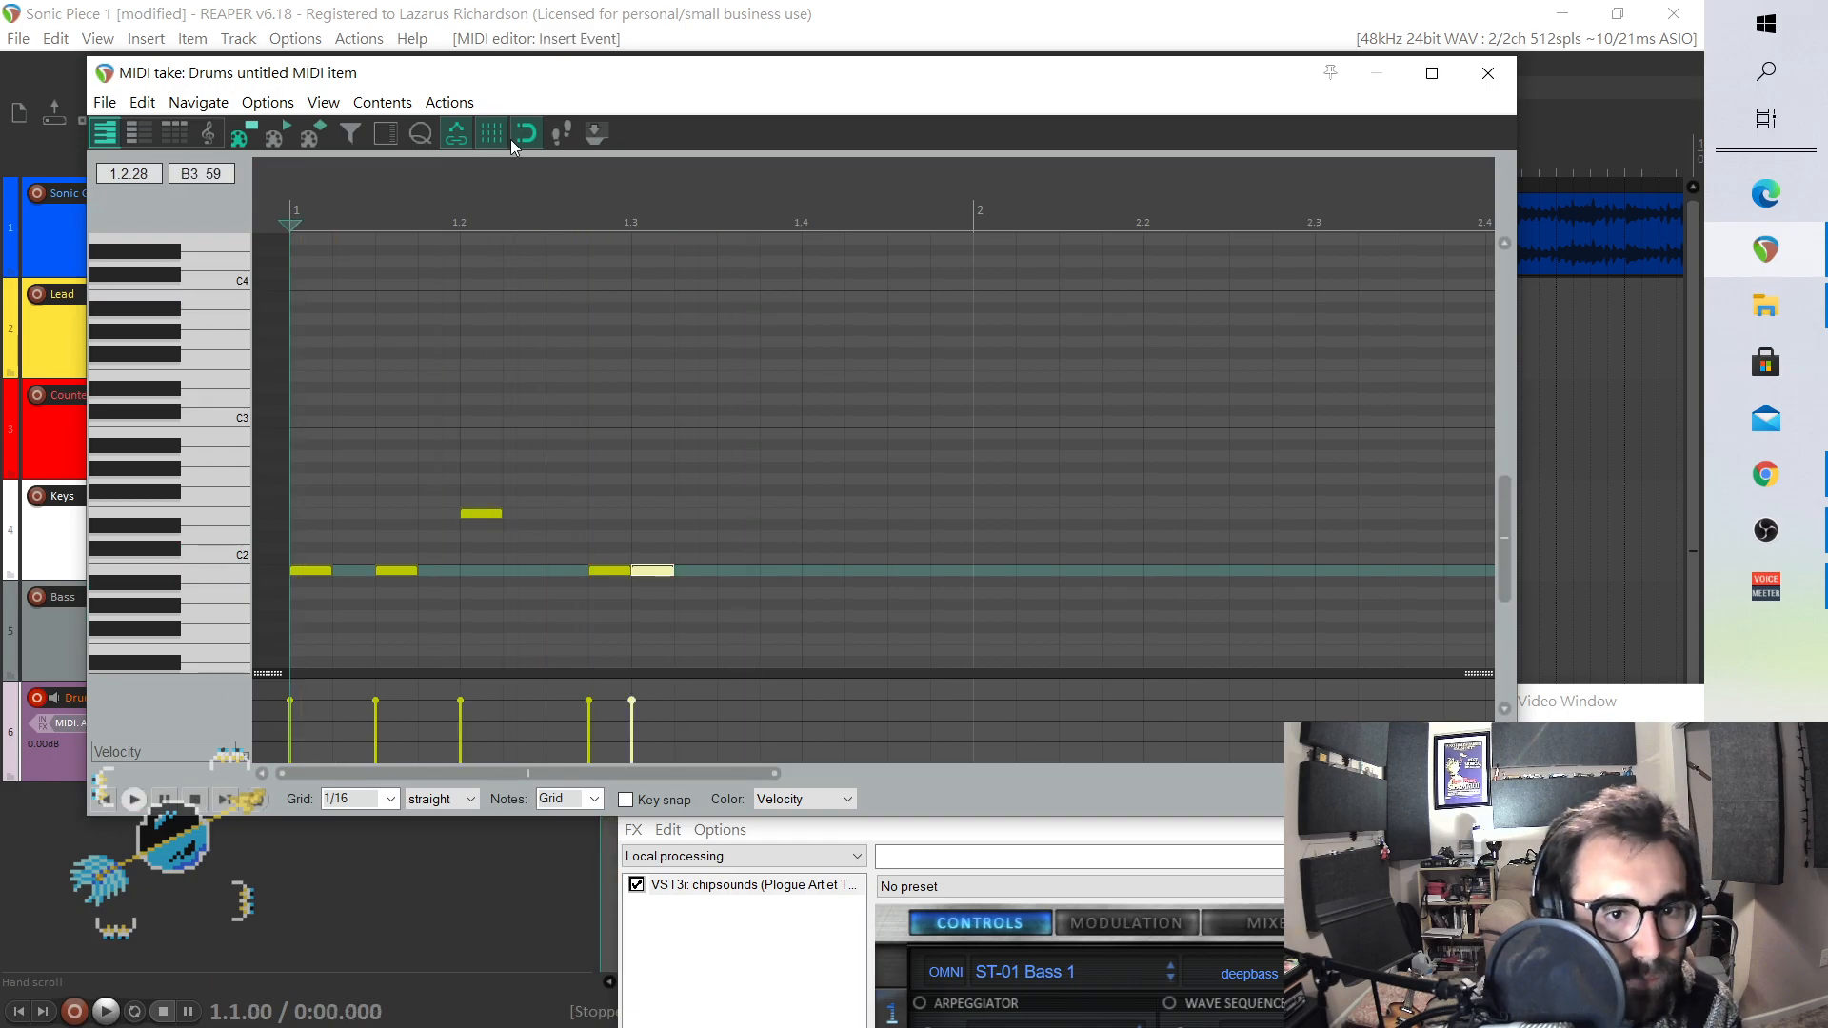
# - Uncover the track controls, mute the Bass track, and audition the drum notes alone
pyautogui.moveTo(525, 62); pyautogui.dragTo(1051, 73)
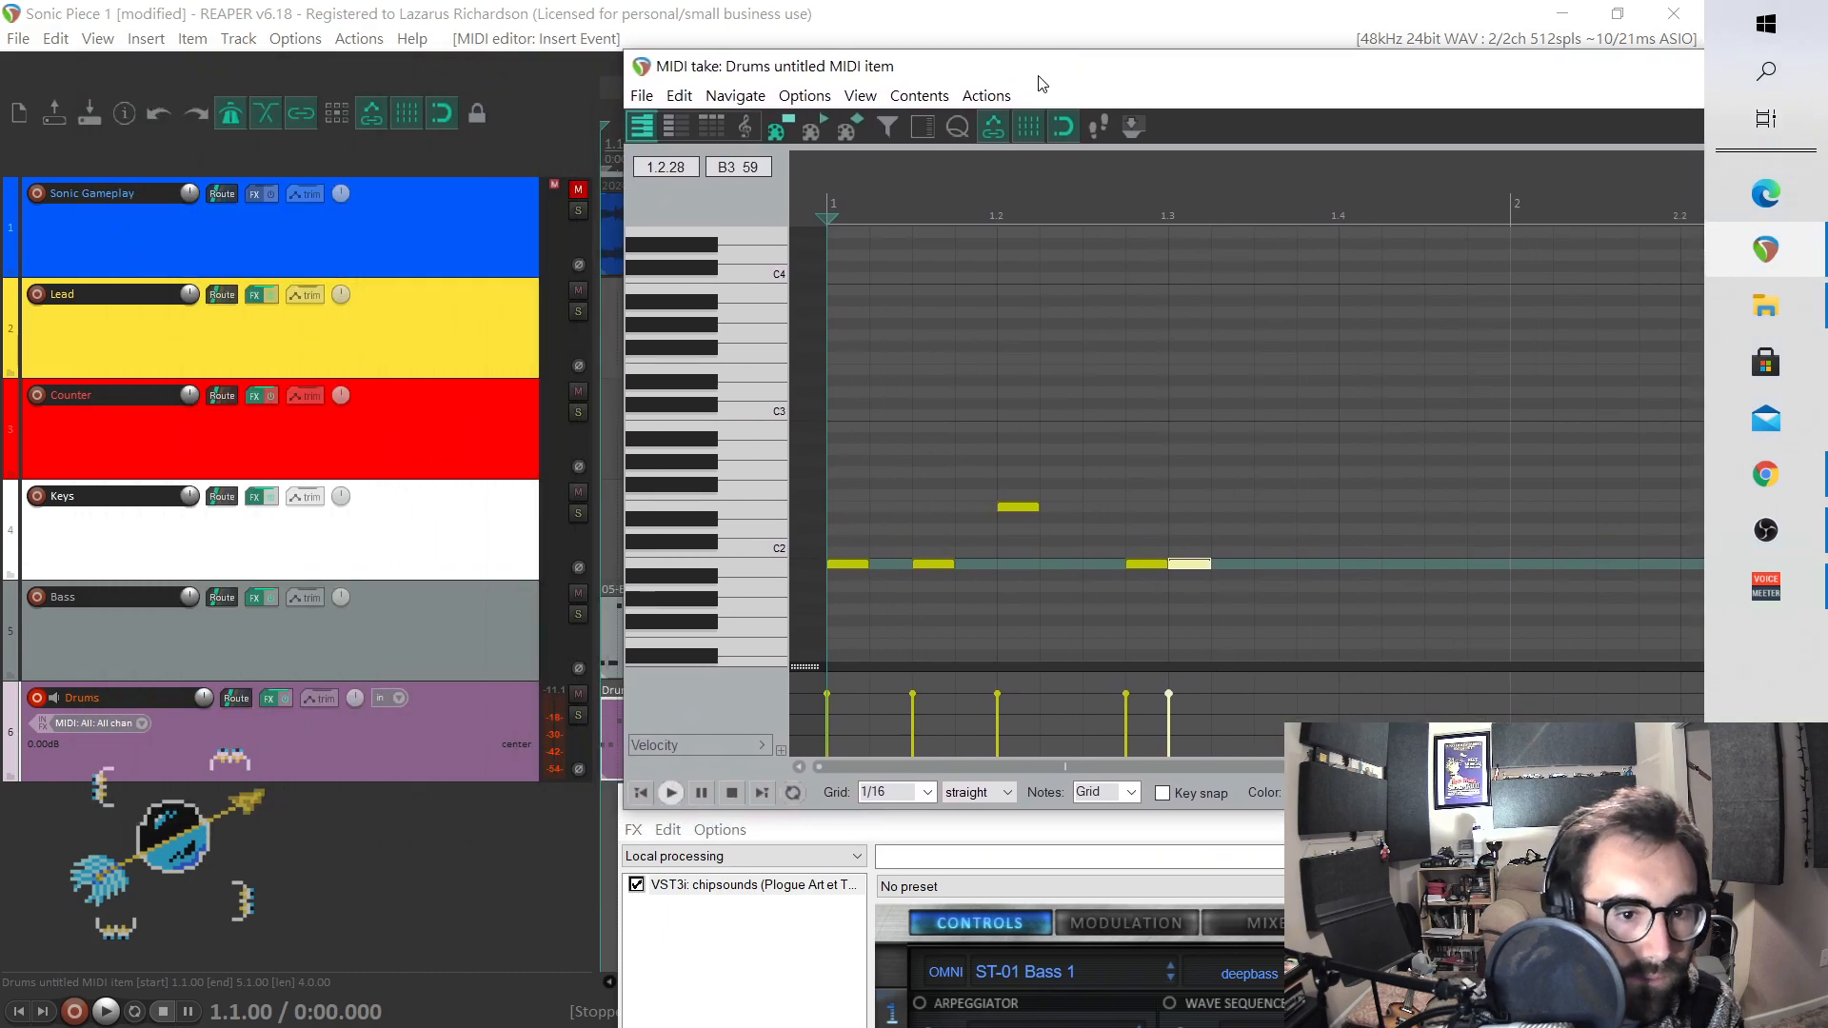
pyautogui.click(578, 593)
pyautogui.click(102, 1012)
pyautogui.press('space')
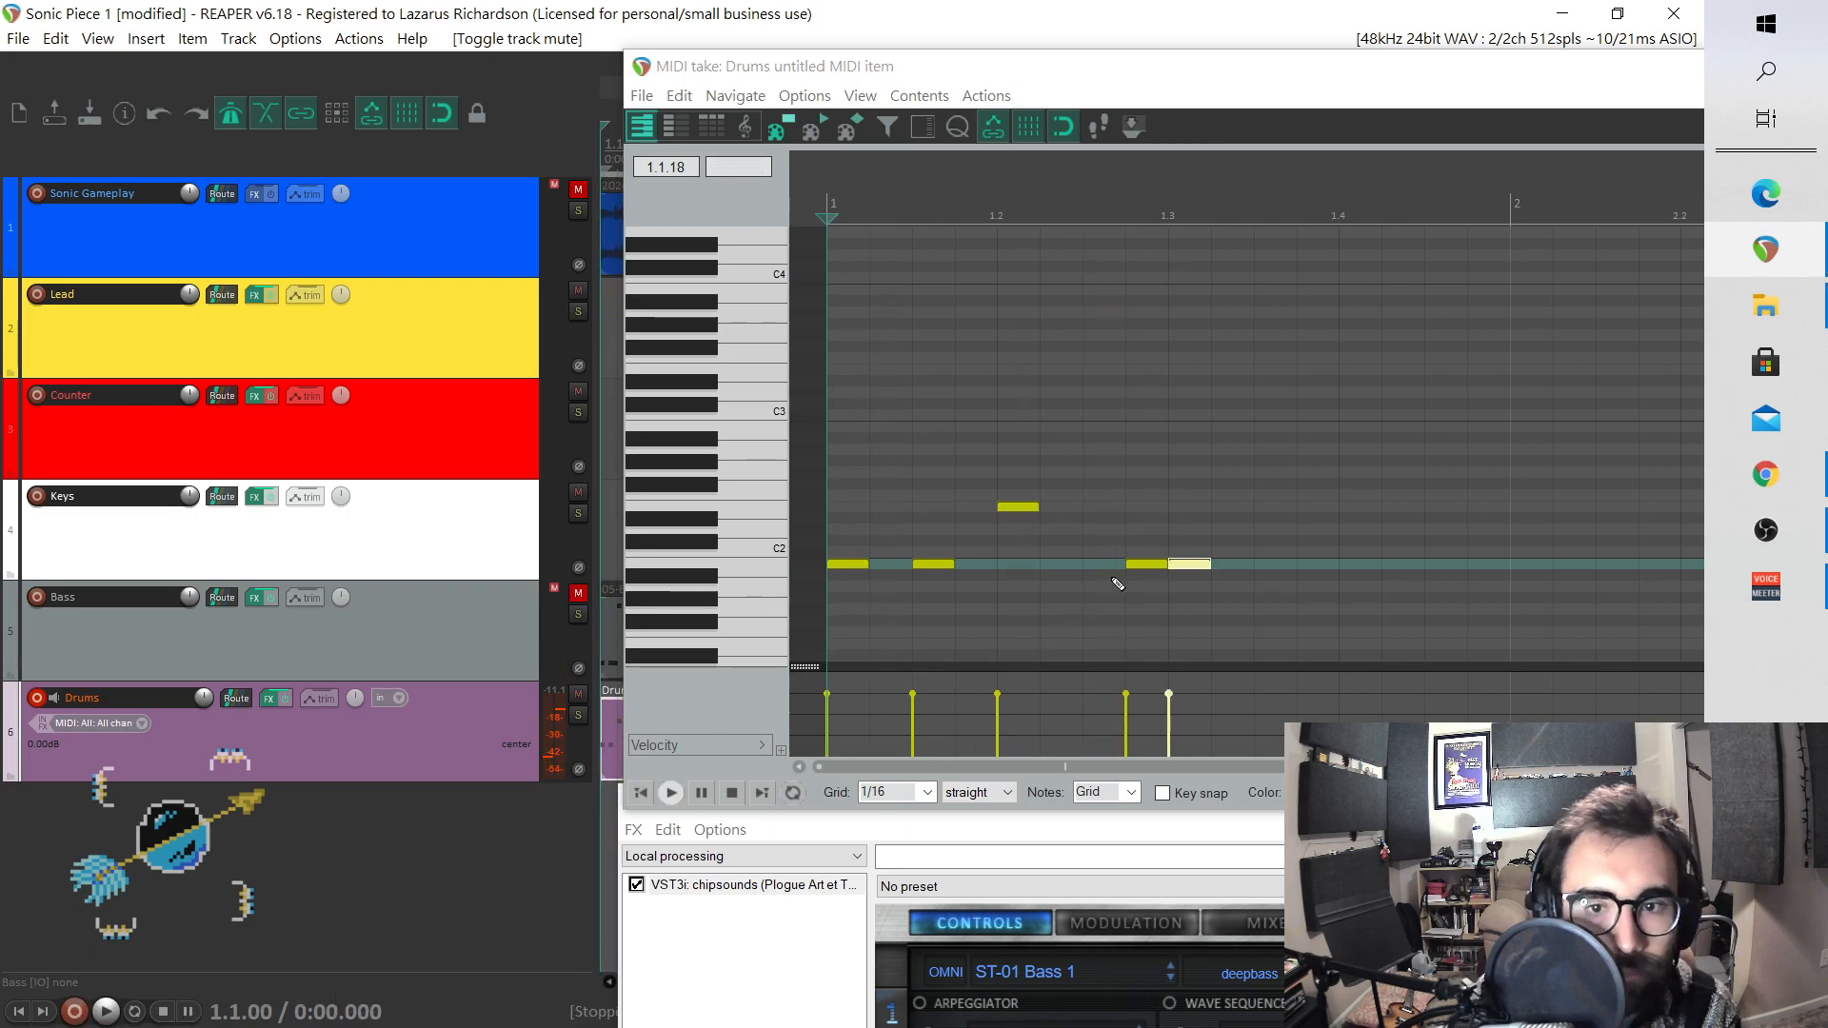
# - Move the B1 note at 1.2.75 one sixteenth earlier to 1.2.50 and audition the pattern
pyautogui.moveTo(1150, 567); pyautogui.dragTo(1105, 563)
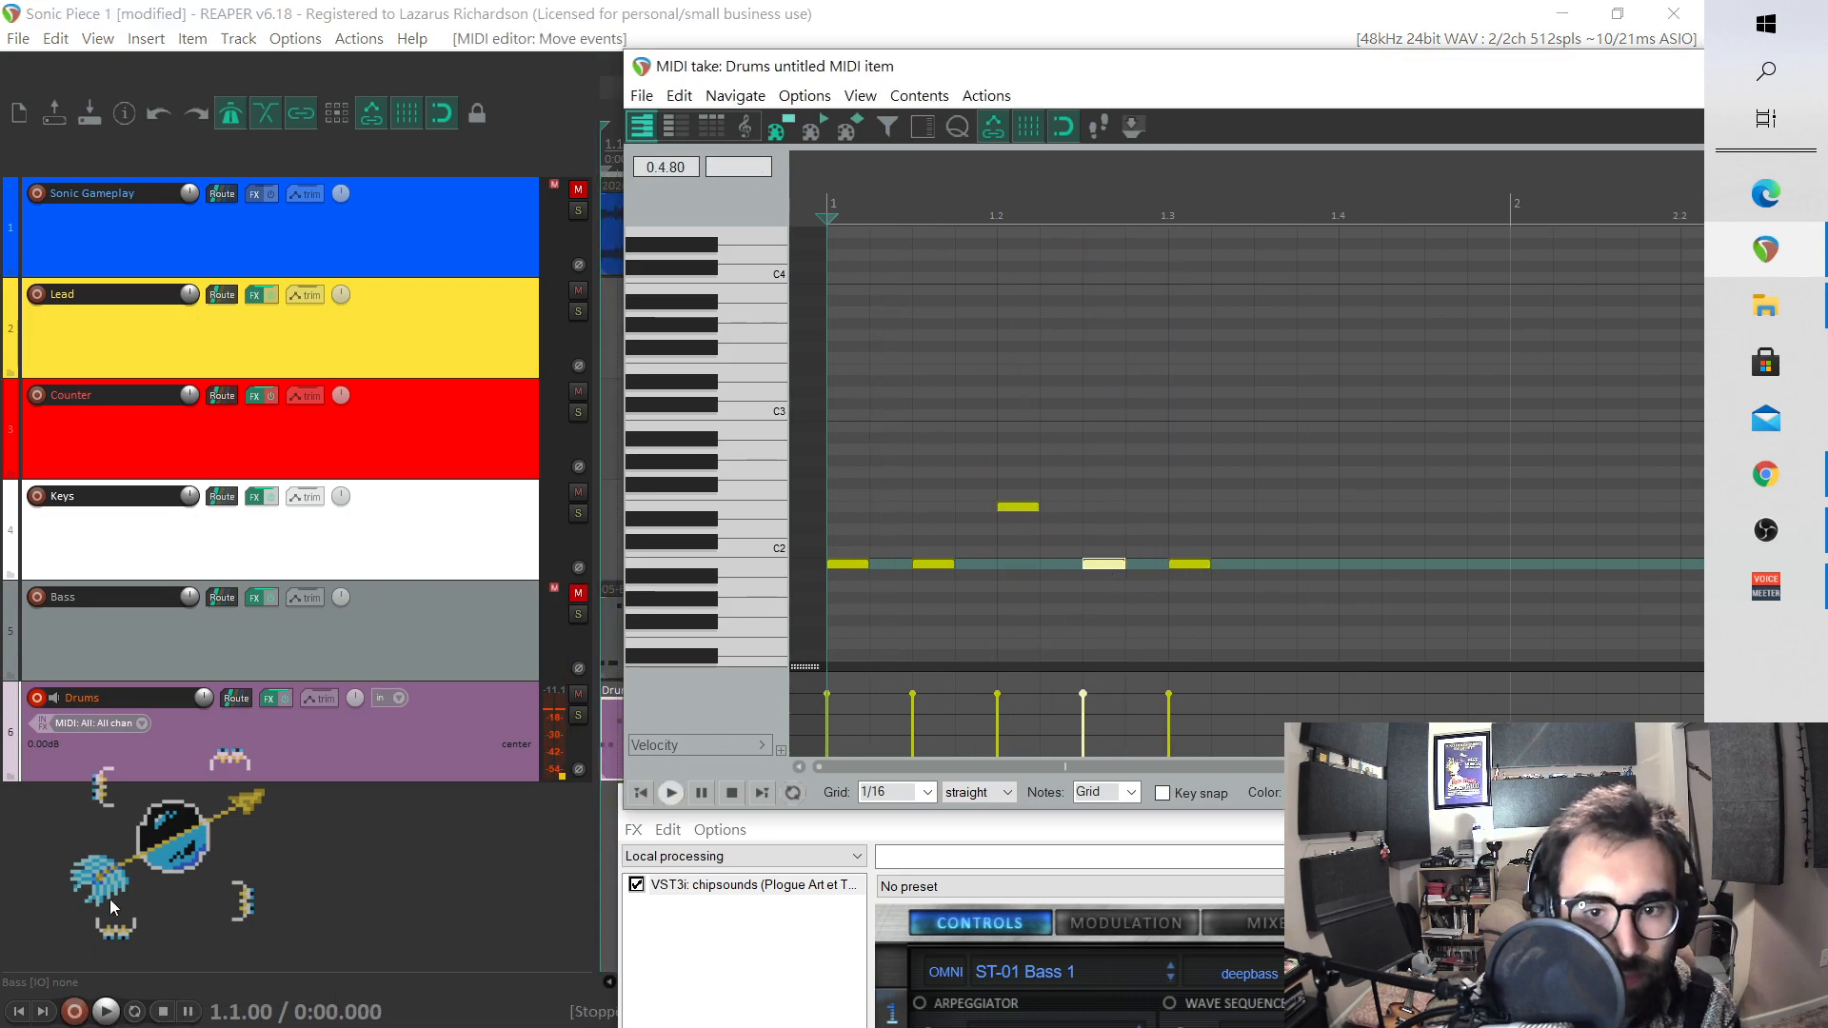
pyautogui.click(103, 1012)
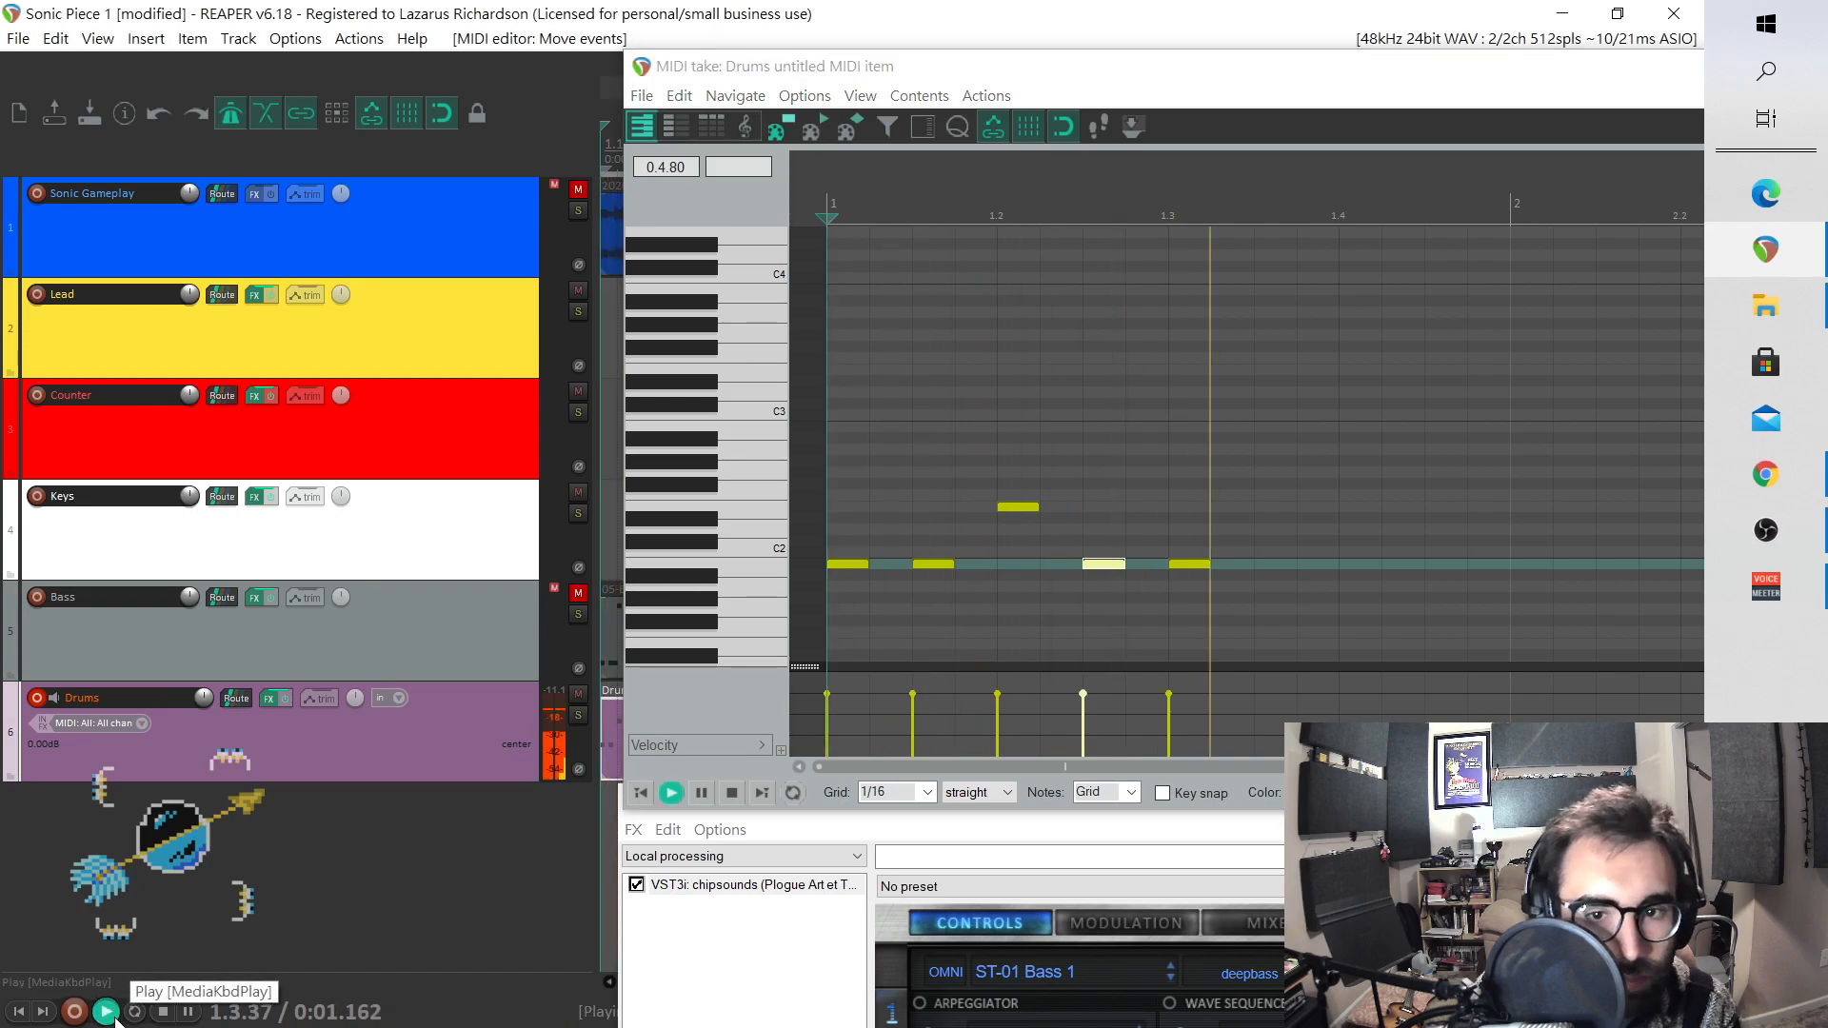
pyautogui.press('space')
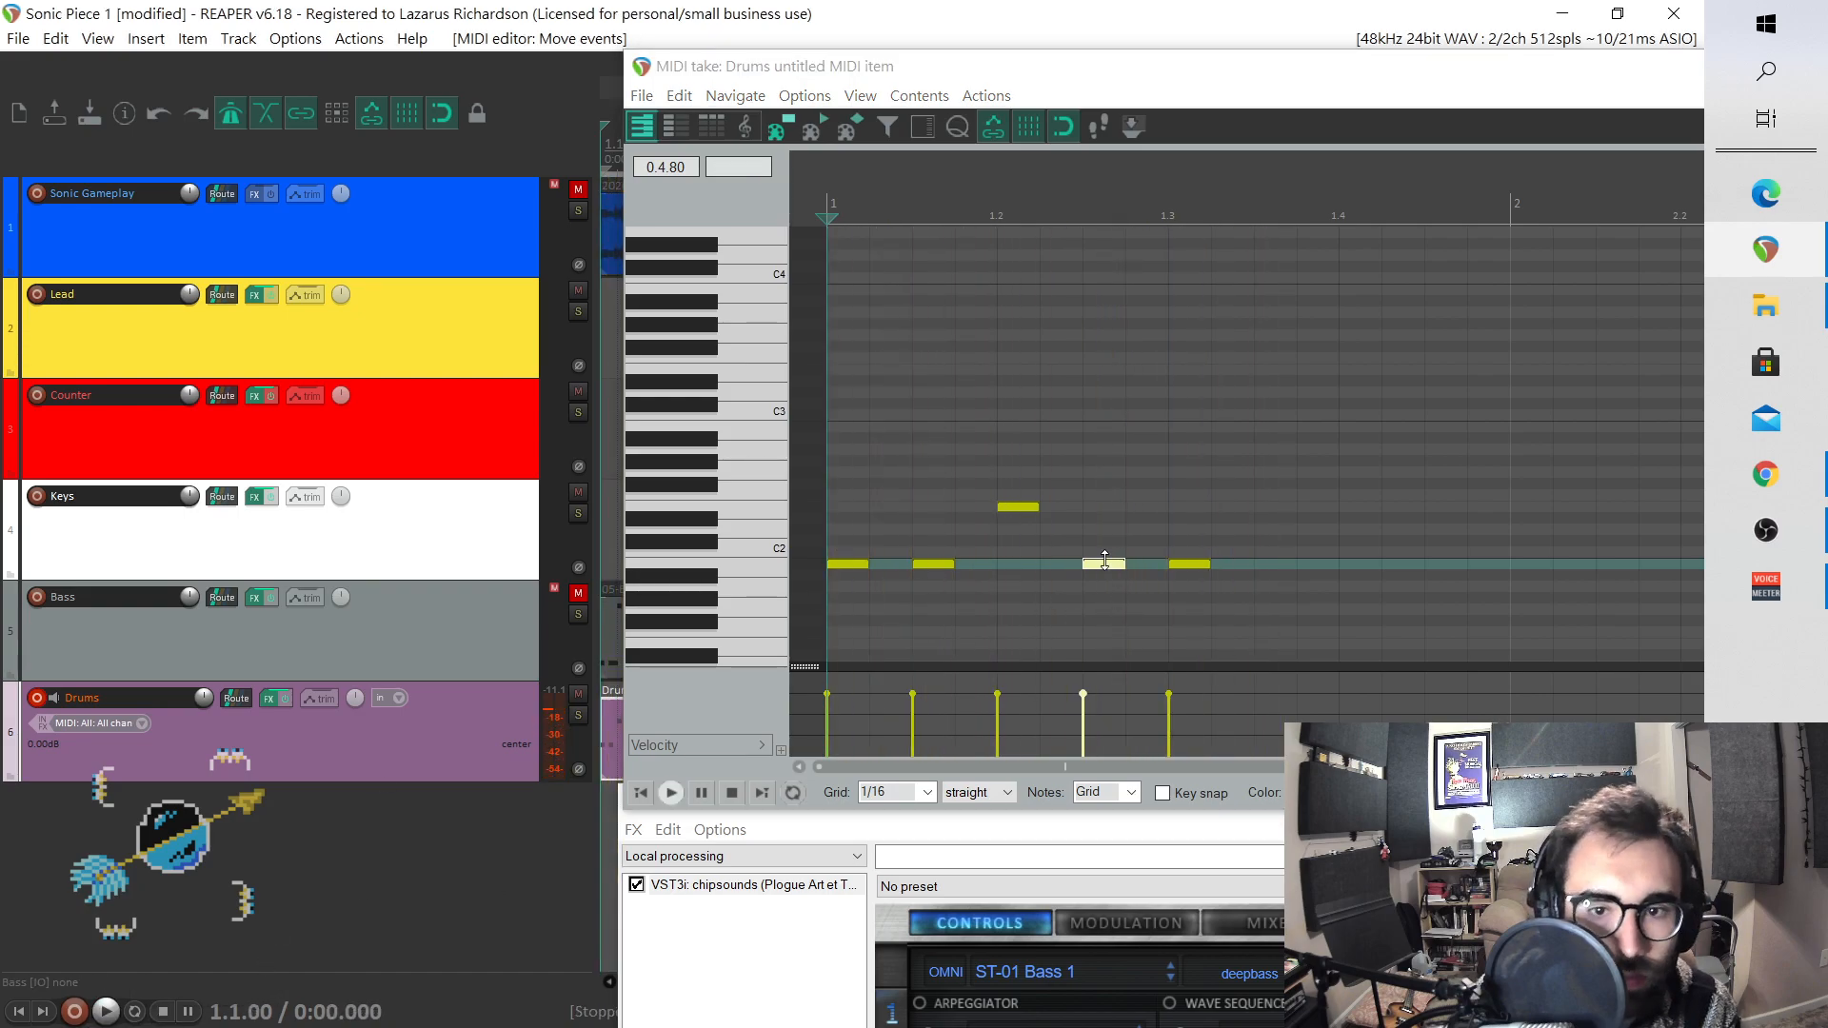
# - Try the B1 note at 1.2.50 one sixteenth earlier, at 1.2.25, and play the pattern
pyautogui.click(1105, 562)
pyautogui.moveTo(1105, 561); pyautogui.dragTo(1060, 561)
pyautogui.click(105, 1012)
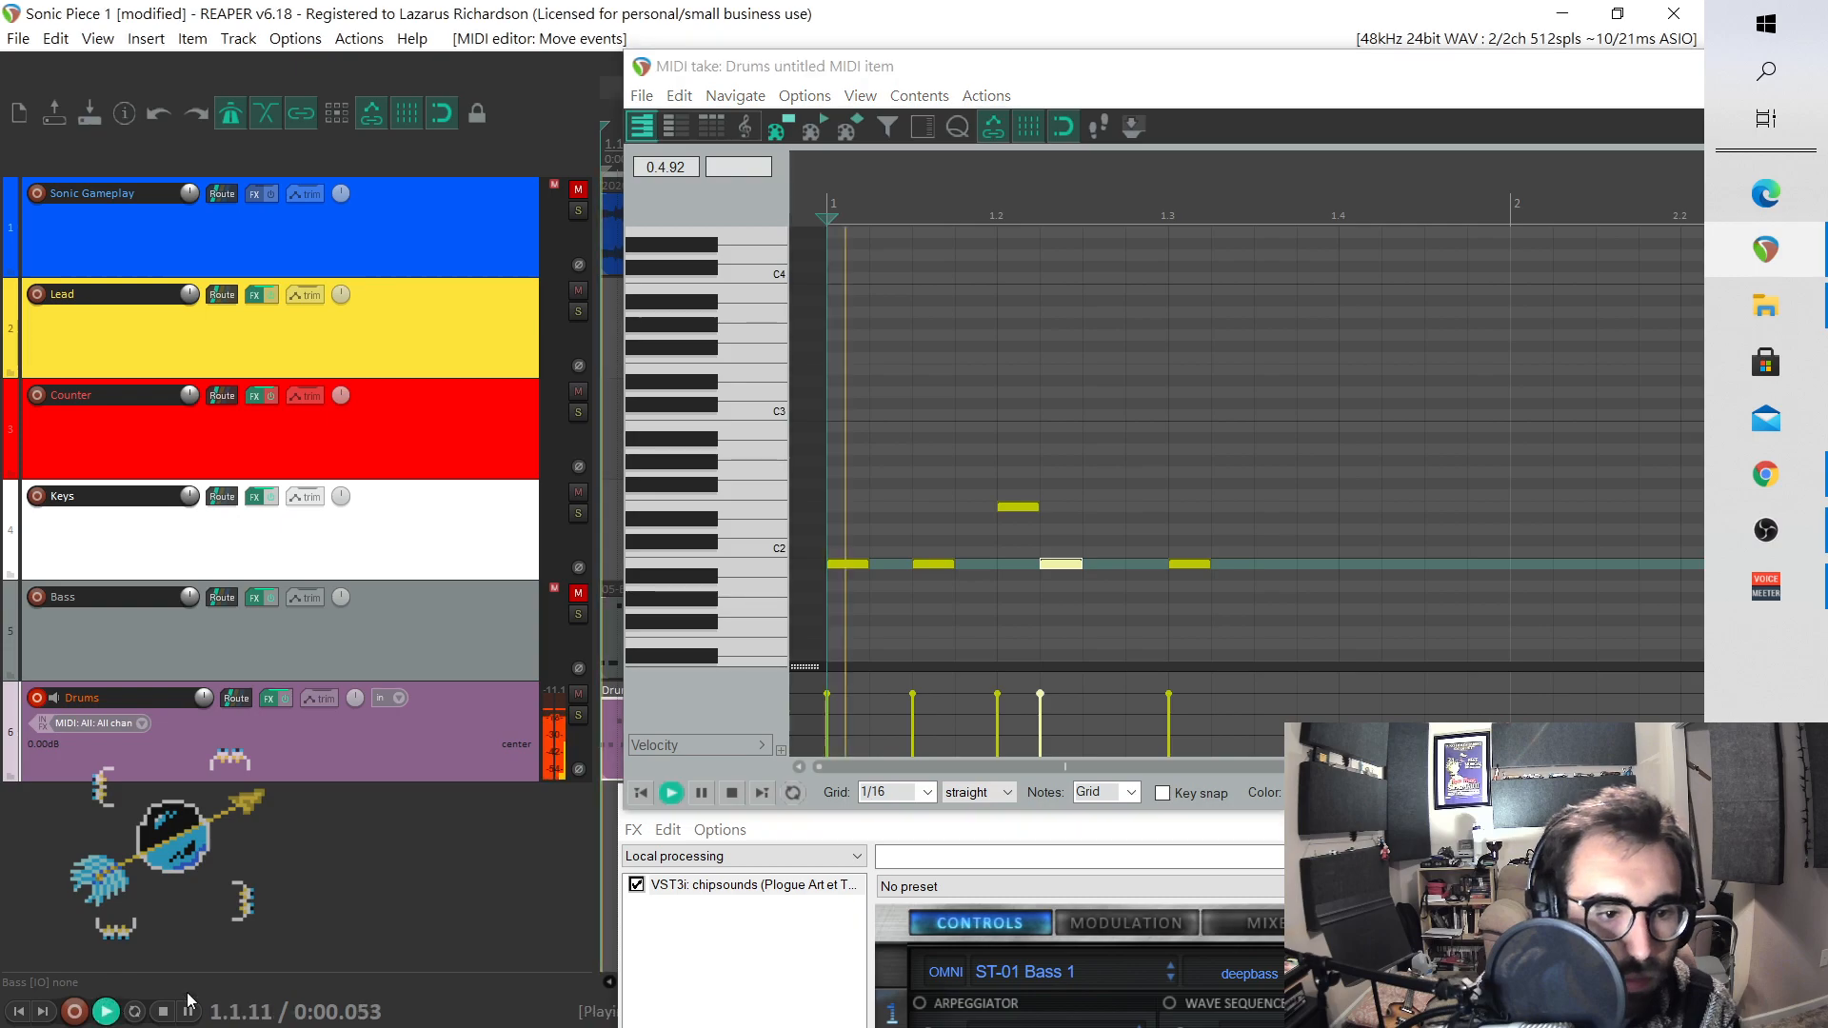
pyautogui.click(166, 1012)
# - Move the shifted B1 note back to 1.2.50 and add another B1 sixteenth at 1.2.75
pyautogui.click(1053, 561)
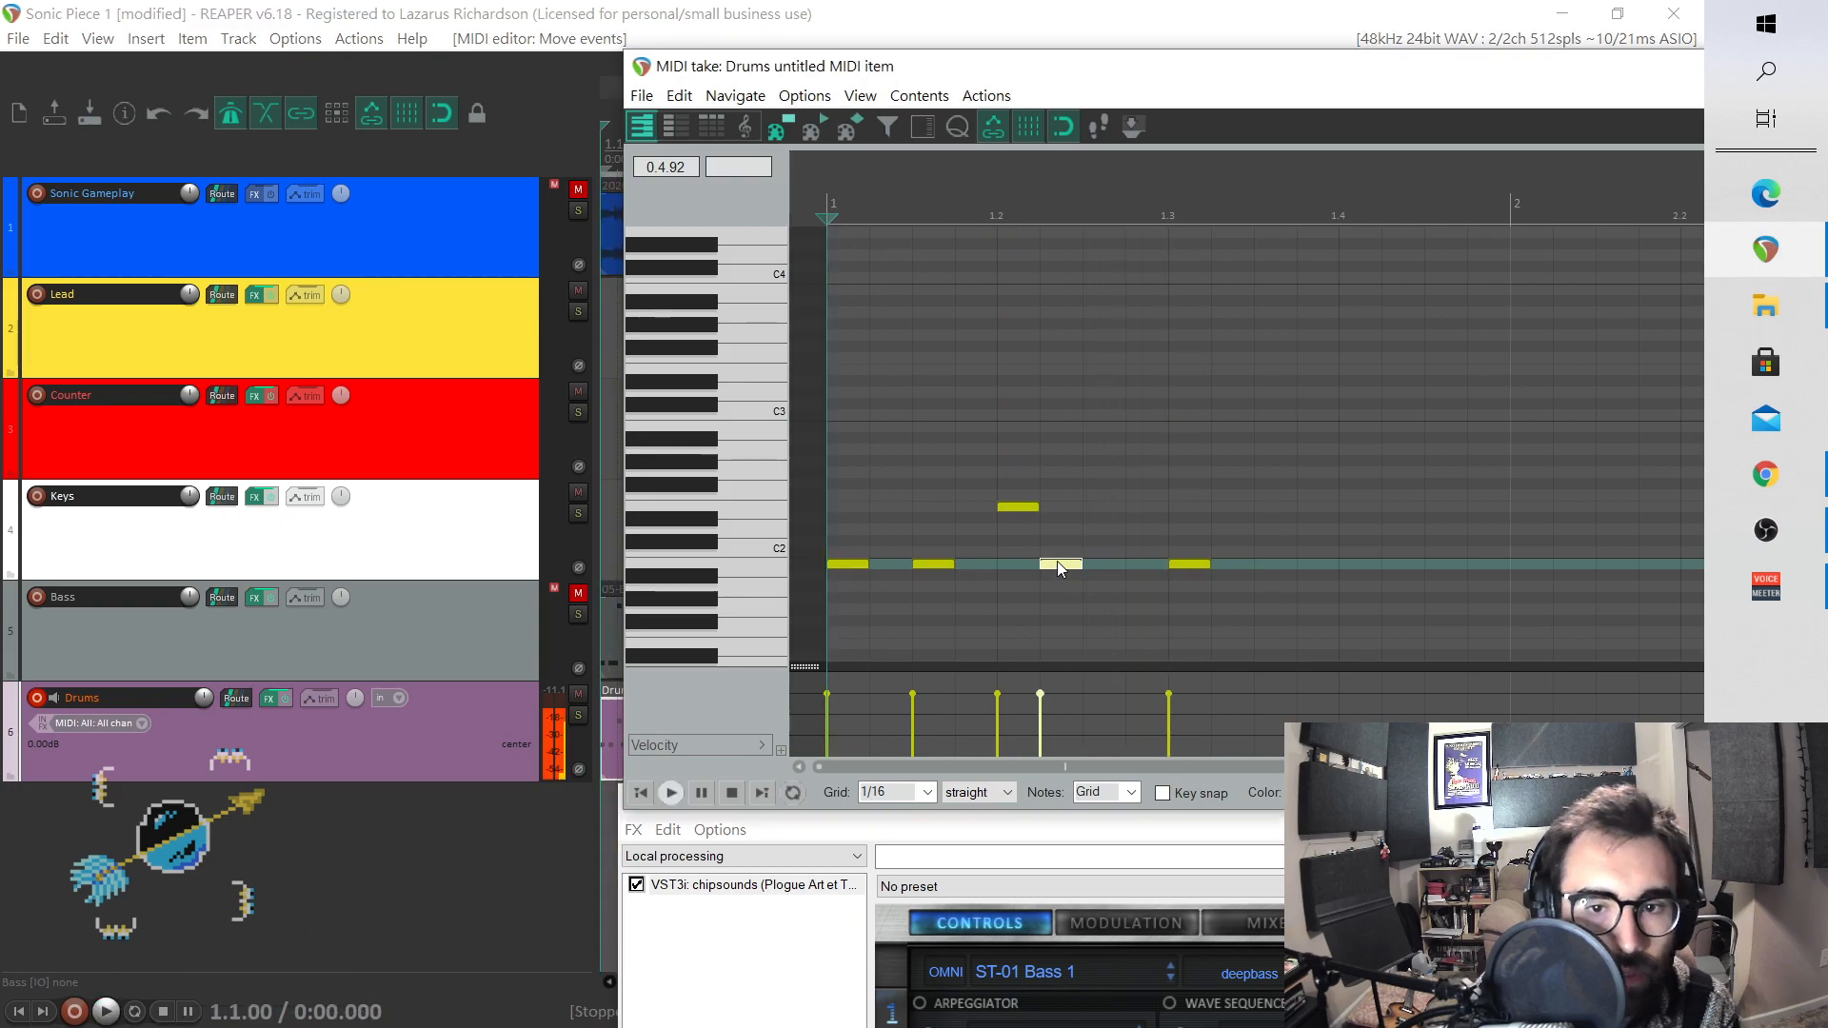
pyautogui.moveTo(1053, 561); pyautogui.dragTo(1095, 562)
pyautogui.click(1154, 565)
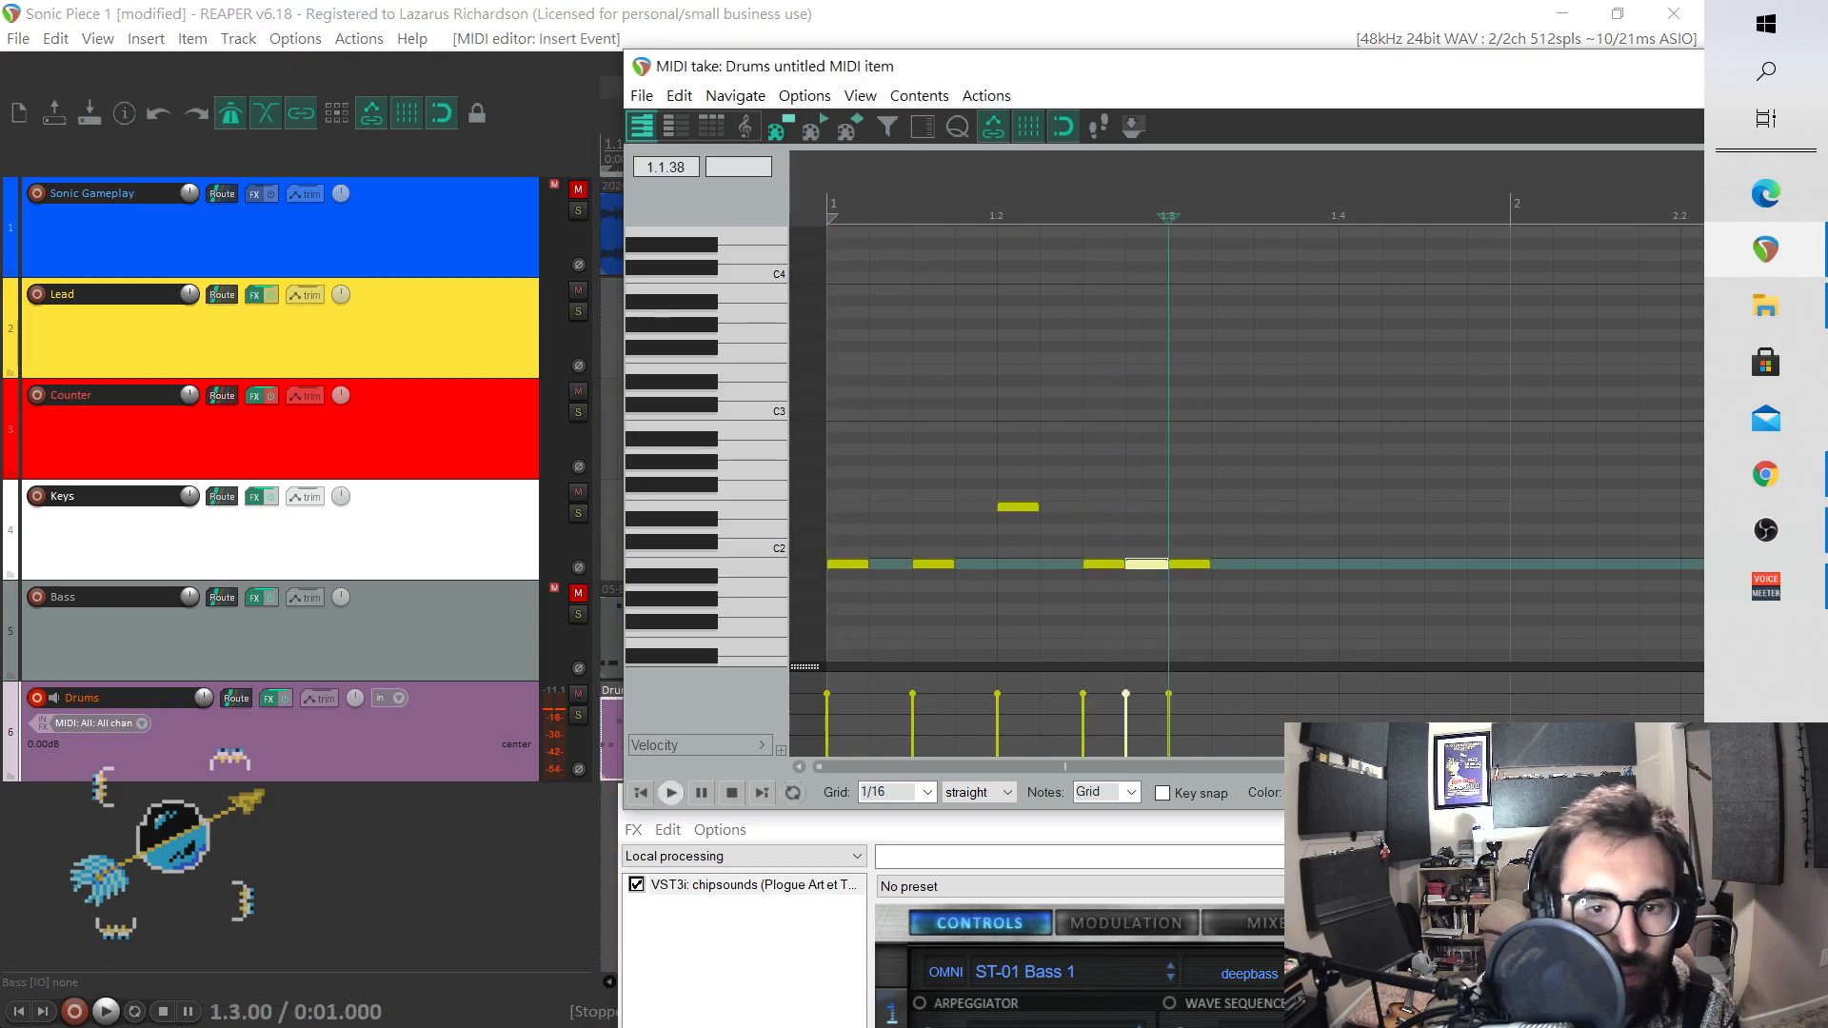
# - Play the drum pattern, delete the B1 note at 1.2.75, and audition the pattern again
pyautogui.click(104, 1012)
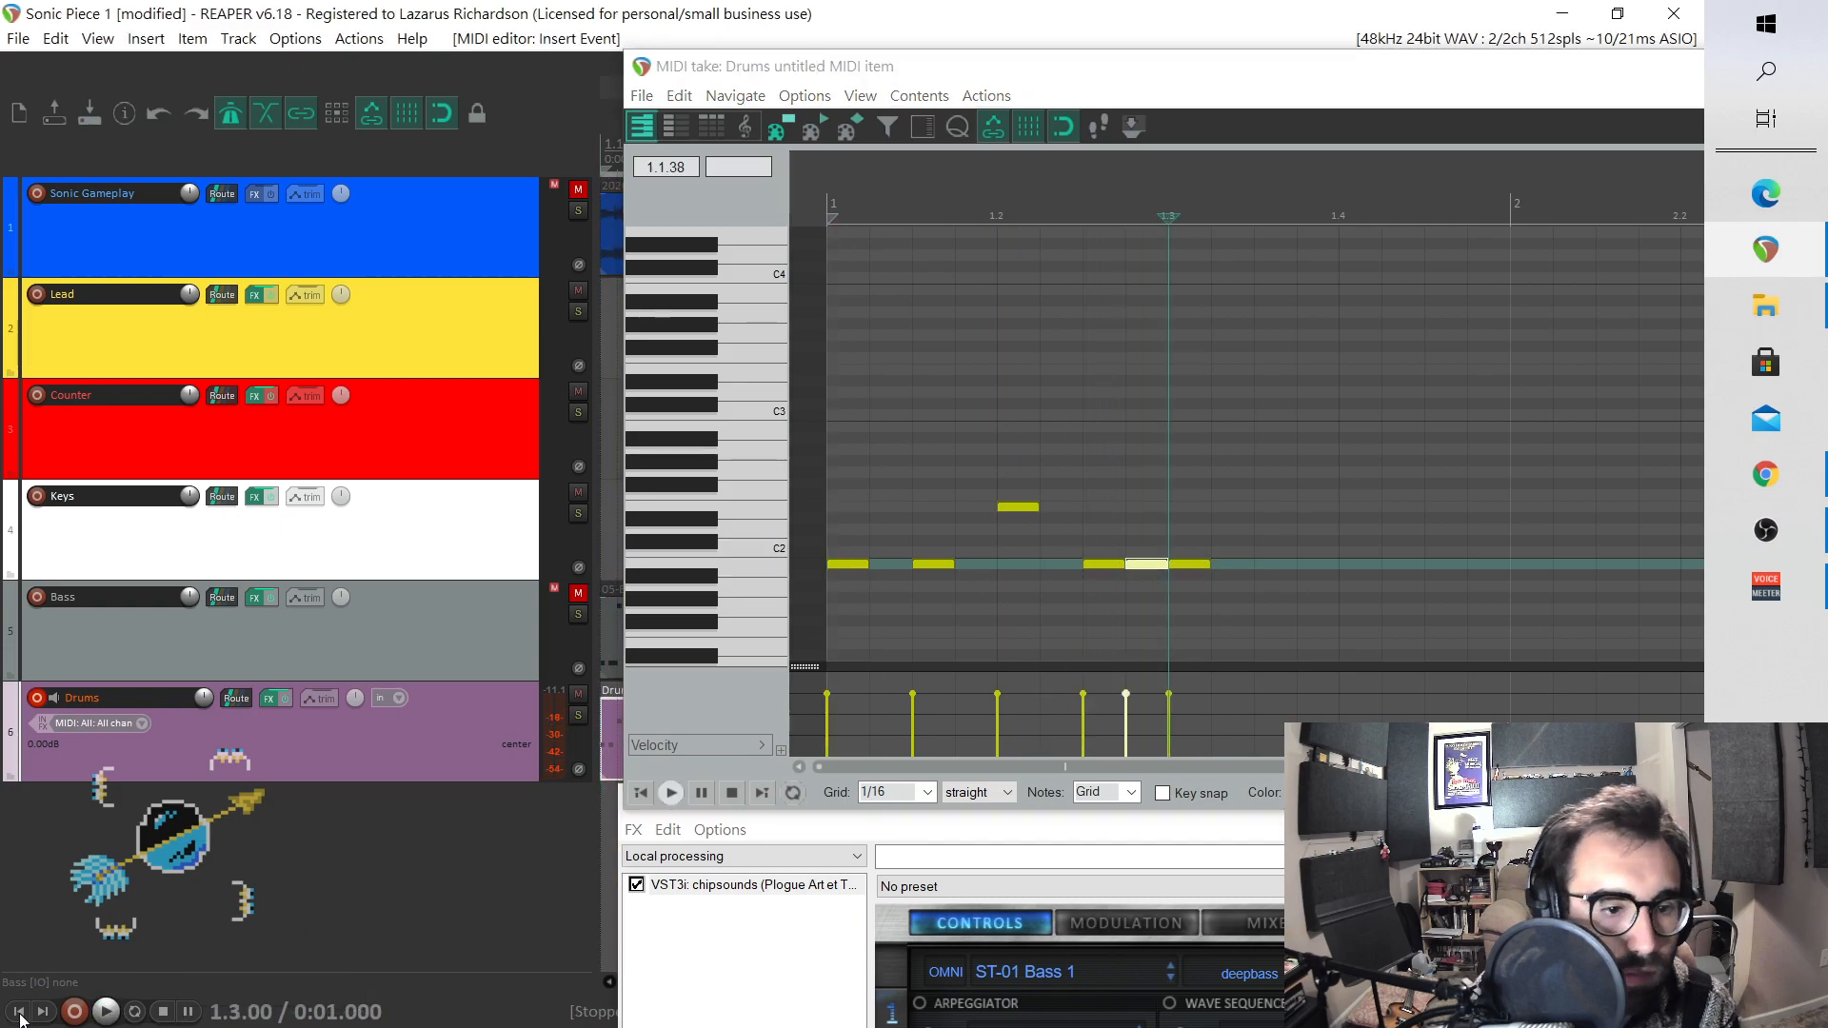
pyautogui.click(163, 1012)
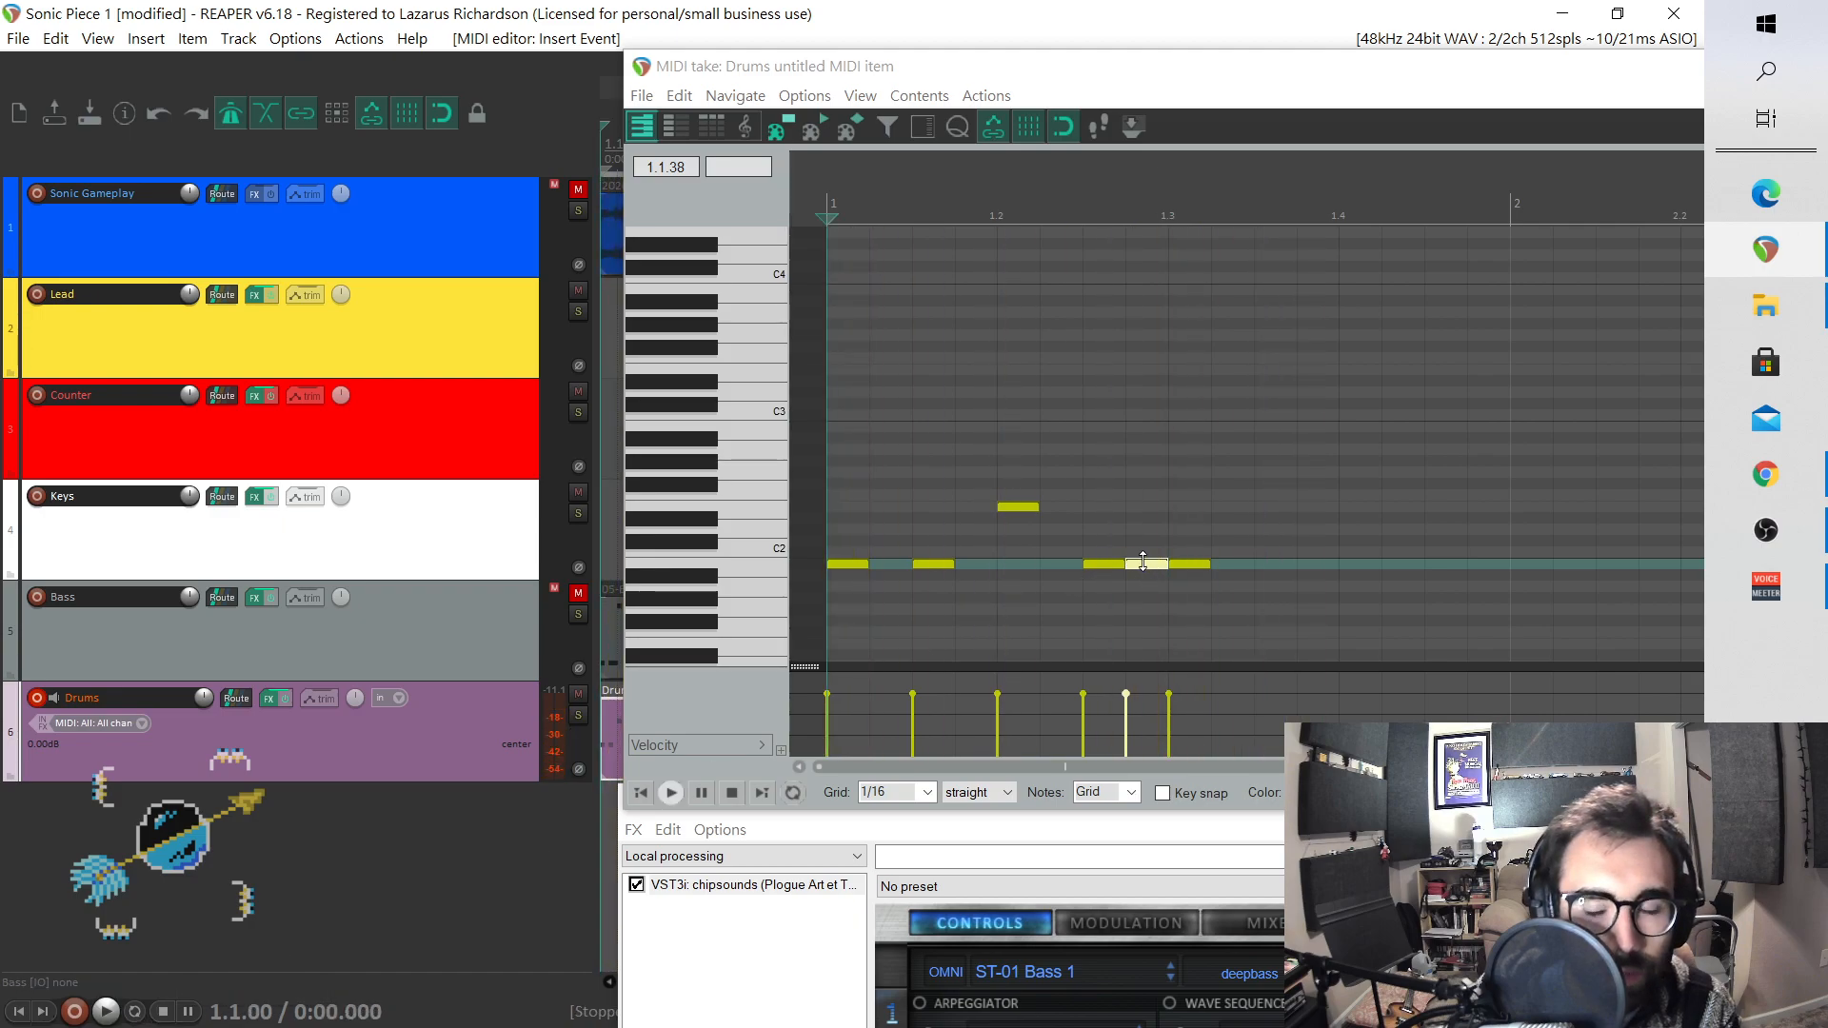
pyautogui.click(111, 1015)
pyautogui.click(163, 1012)
pyautogui.doubleClick(1137, 566)
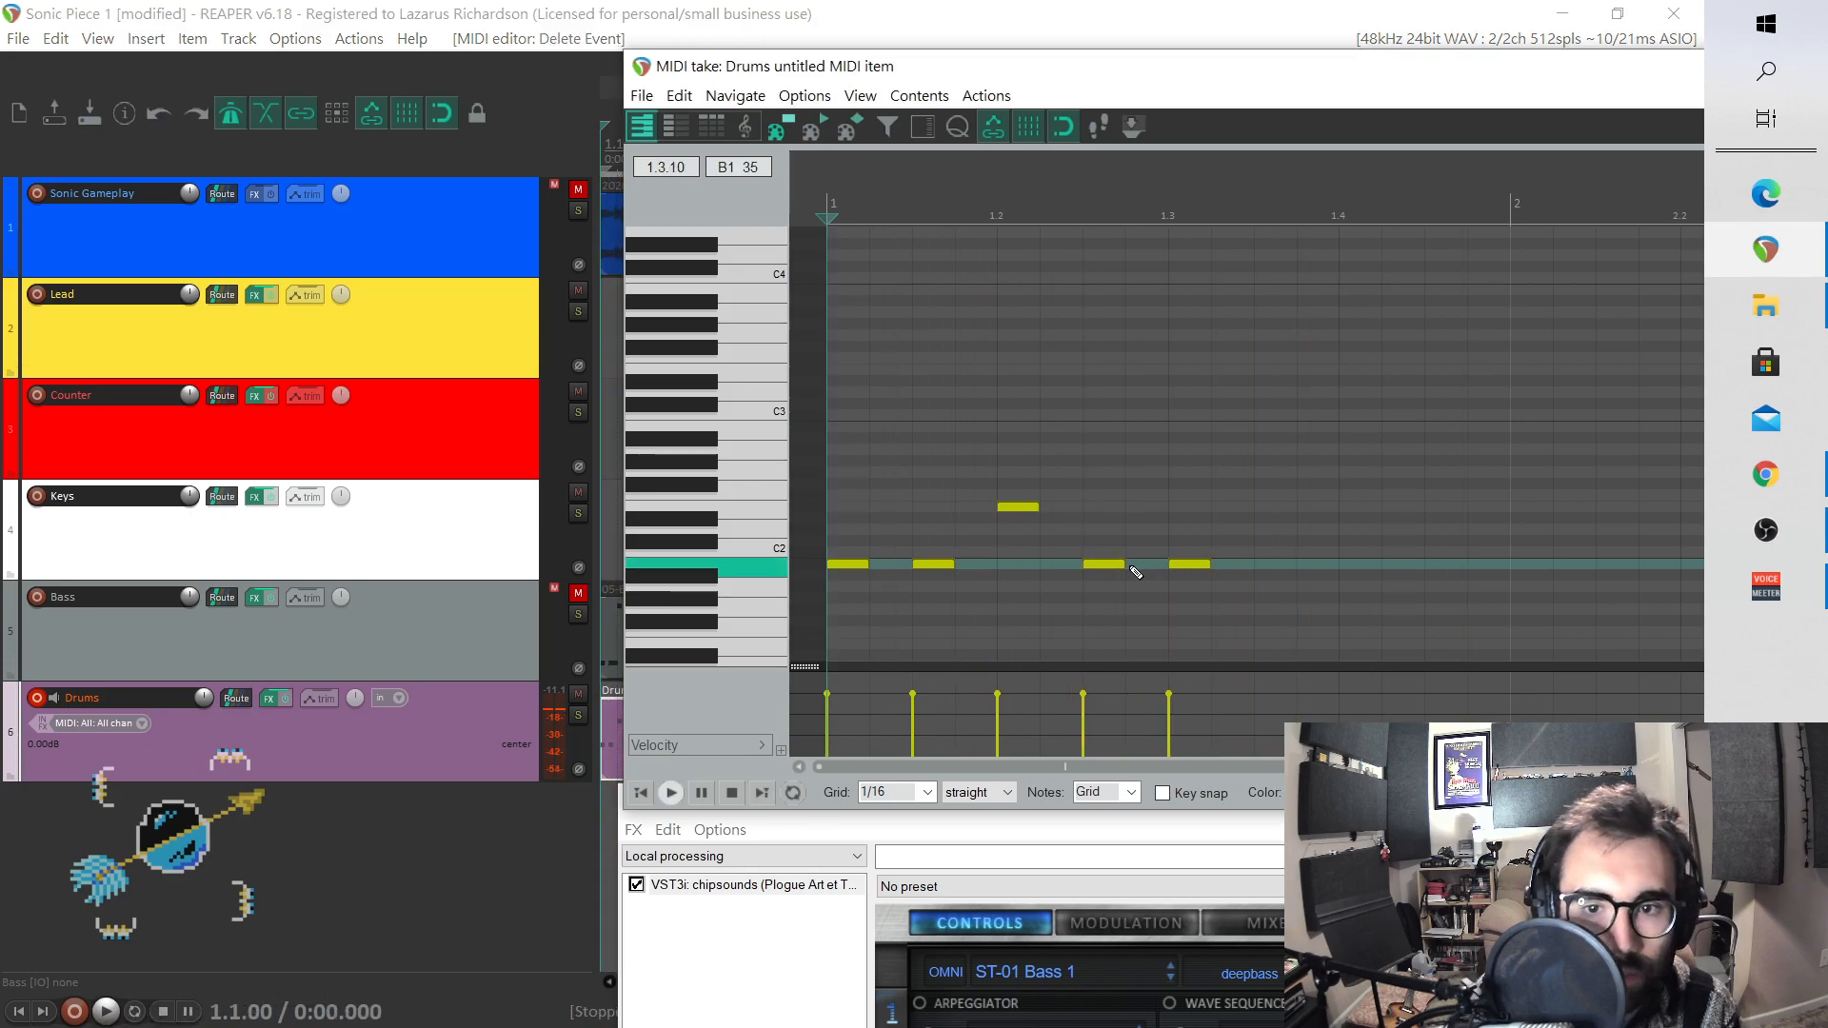
pyautogui.click(111, 1014)
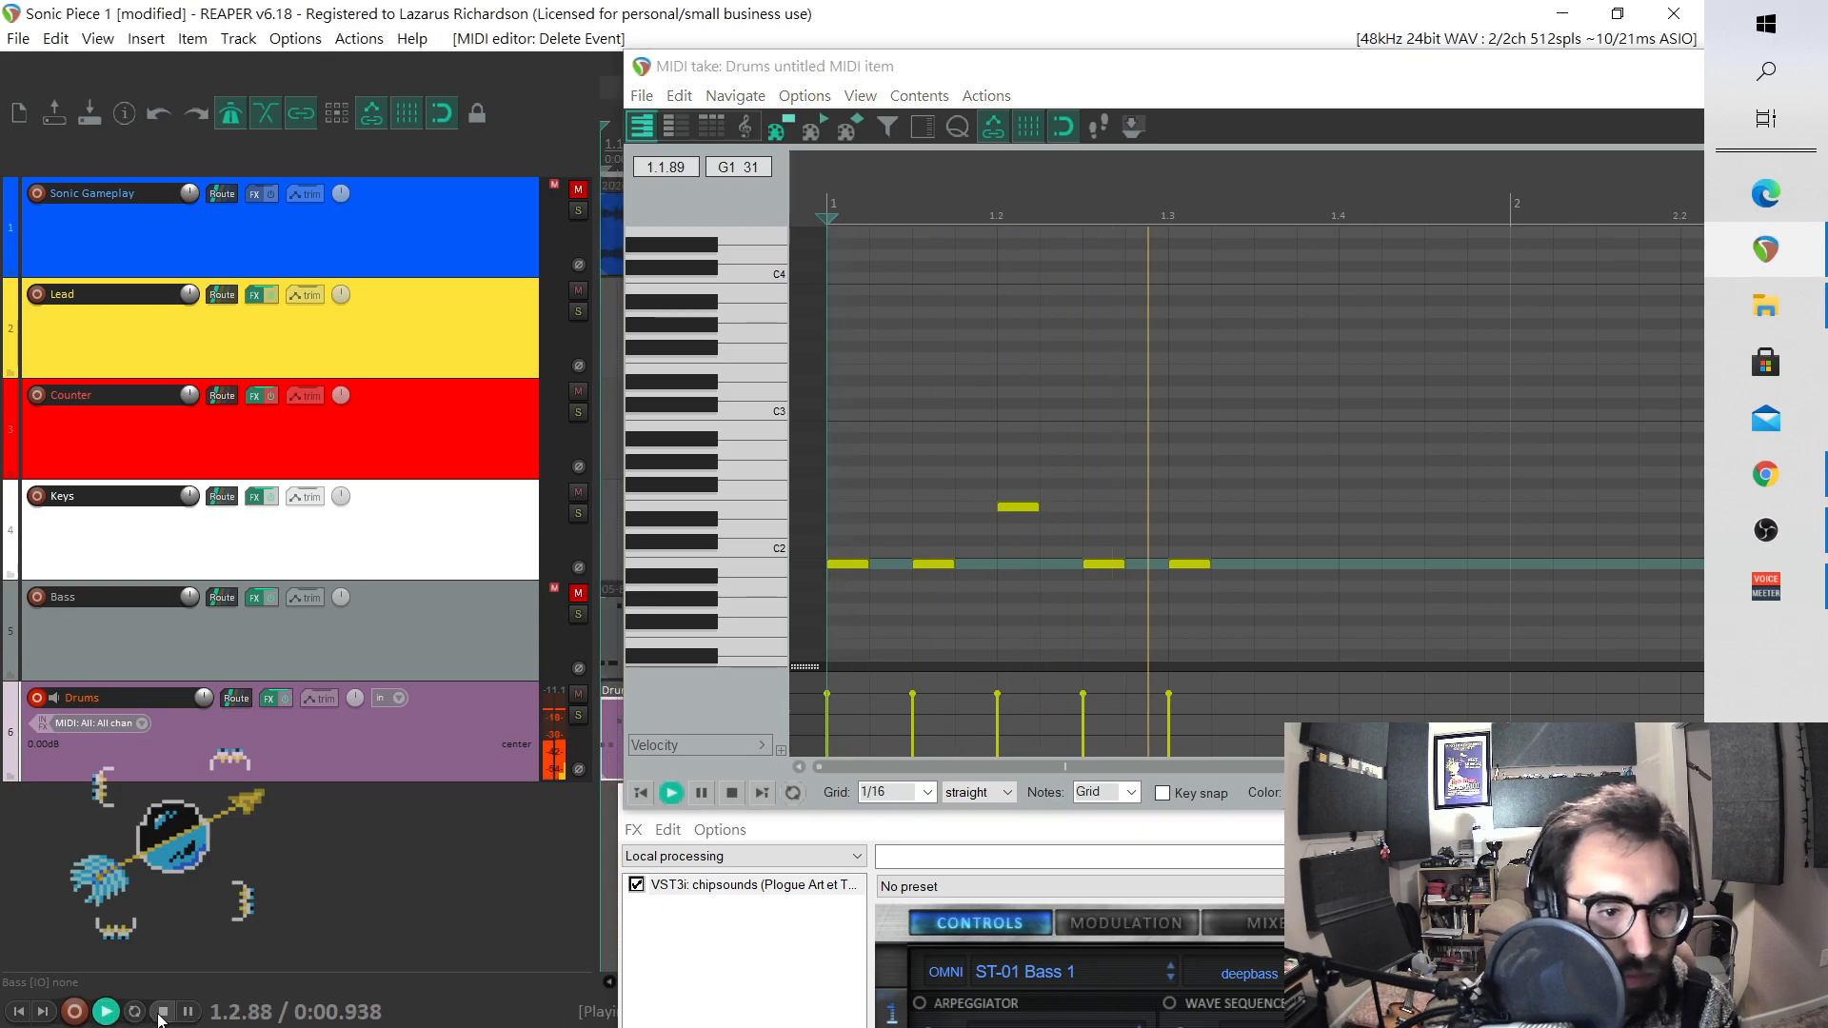
# - Move the B1 note at 1.3.00 one sixteenth earlier to 1.2.75 and play the pattern
pyautogui.moveTo(1192, 567); pyautogui.dragTo(1148, 563)
pyautogui.click(106, 1012)
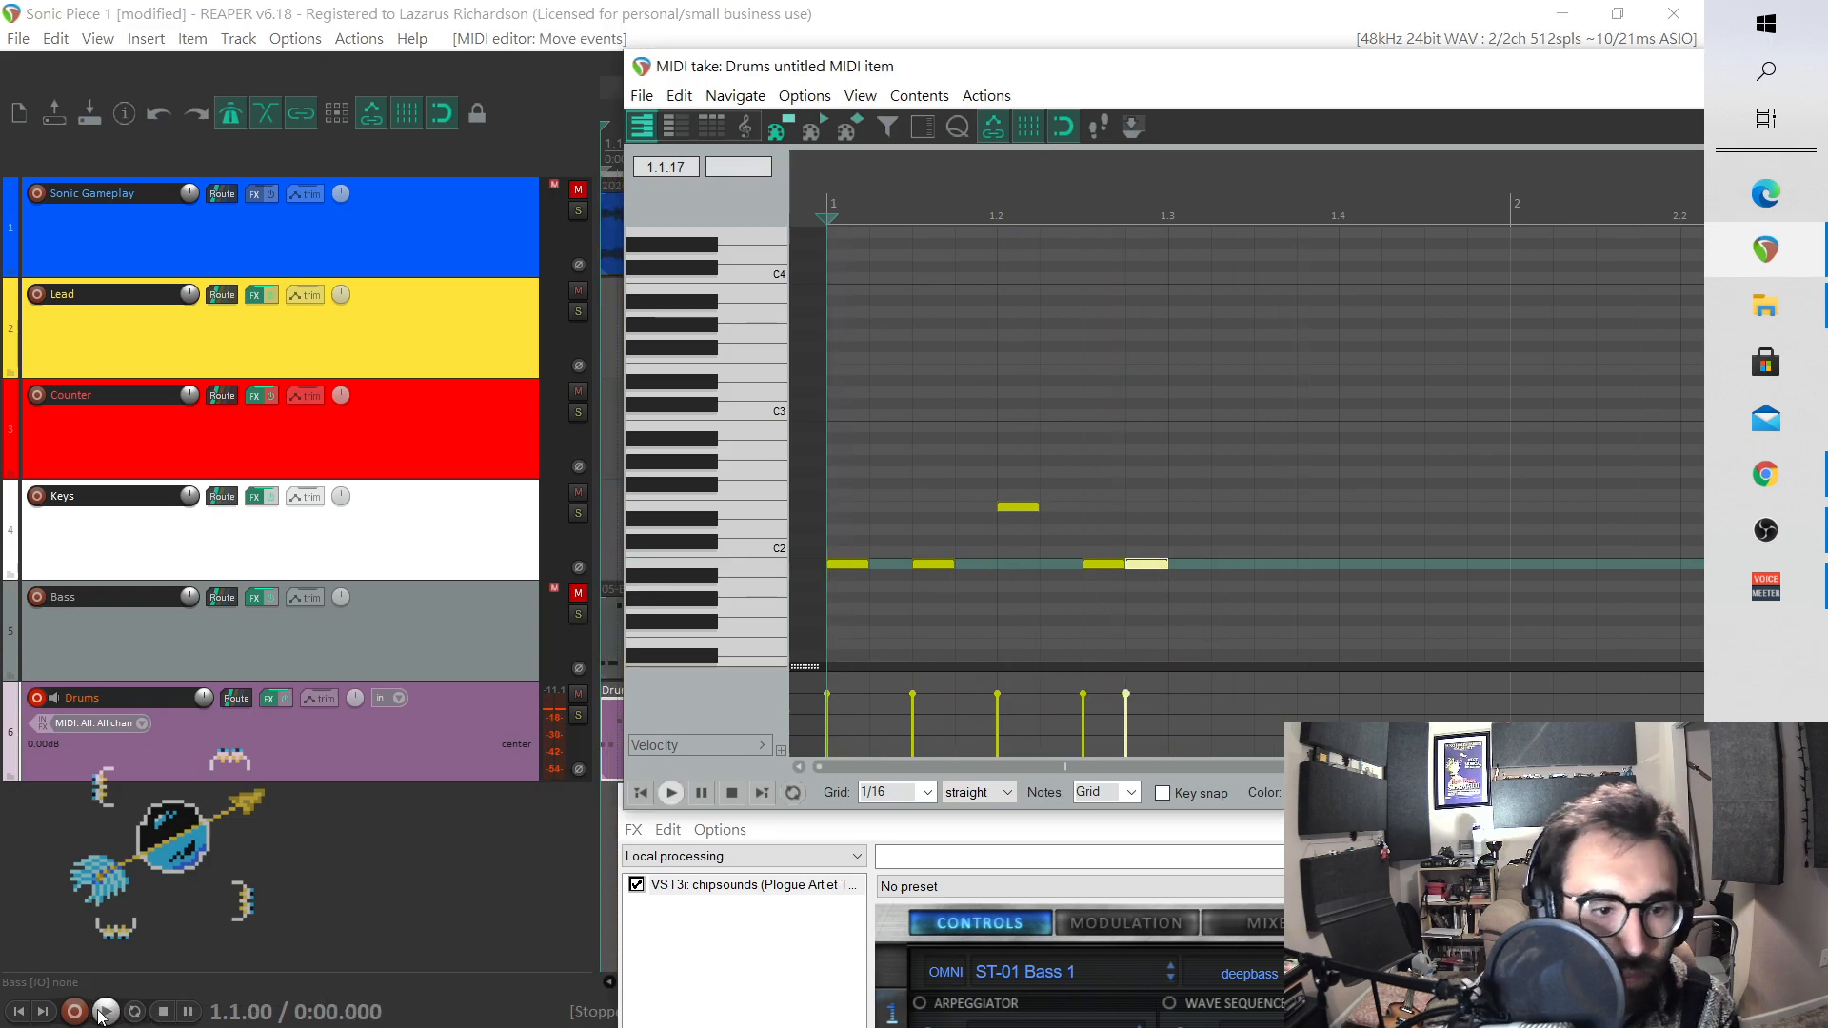
pyautogui.click(159, 1013)
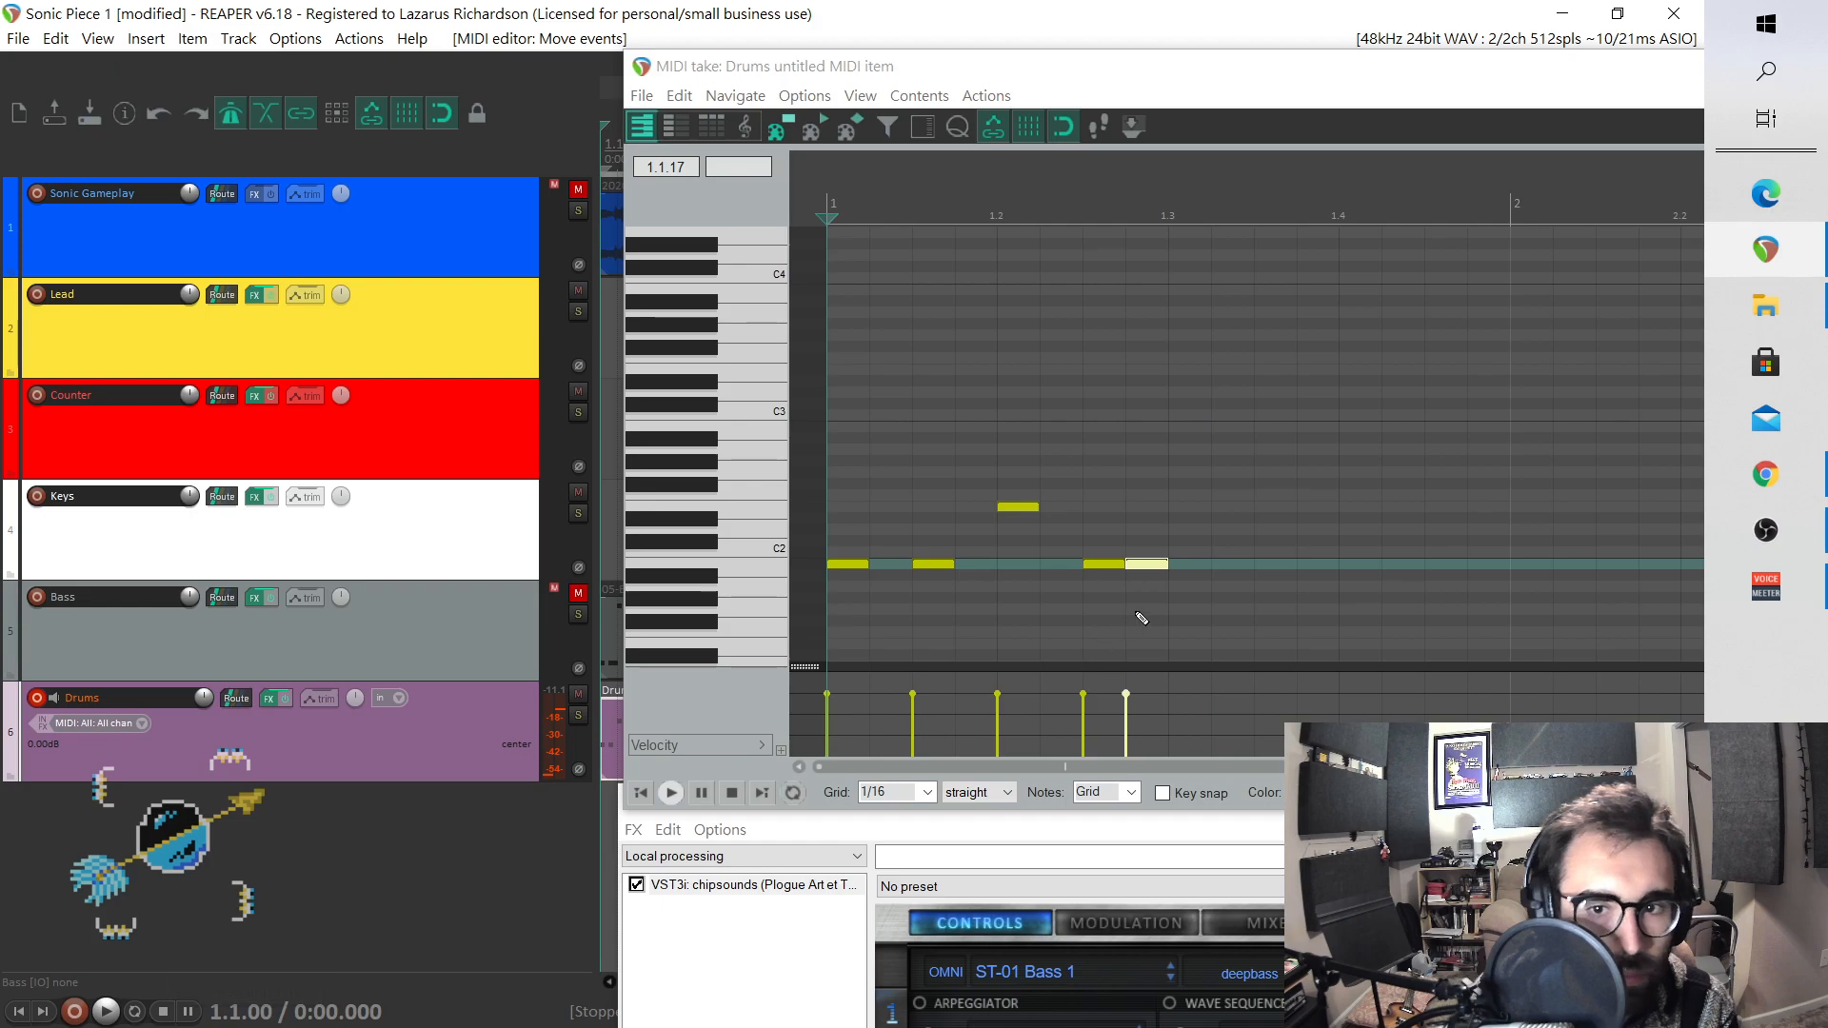
# - Add a B1 sixteenth at 1.3.25 and E2 sixteenths at 1.4.00, 1.4.50 and 1.4.75, and audition the pattern
pyautogui.click(1232, 566)
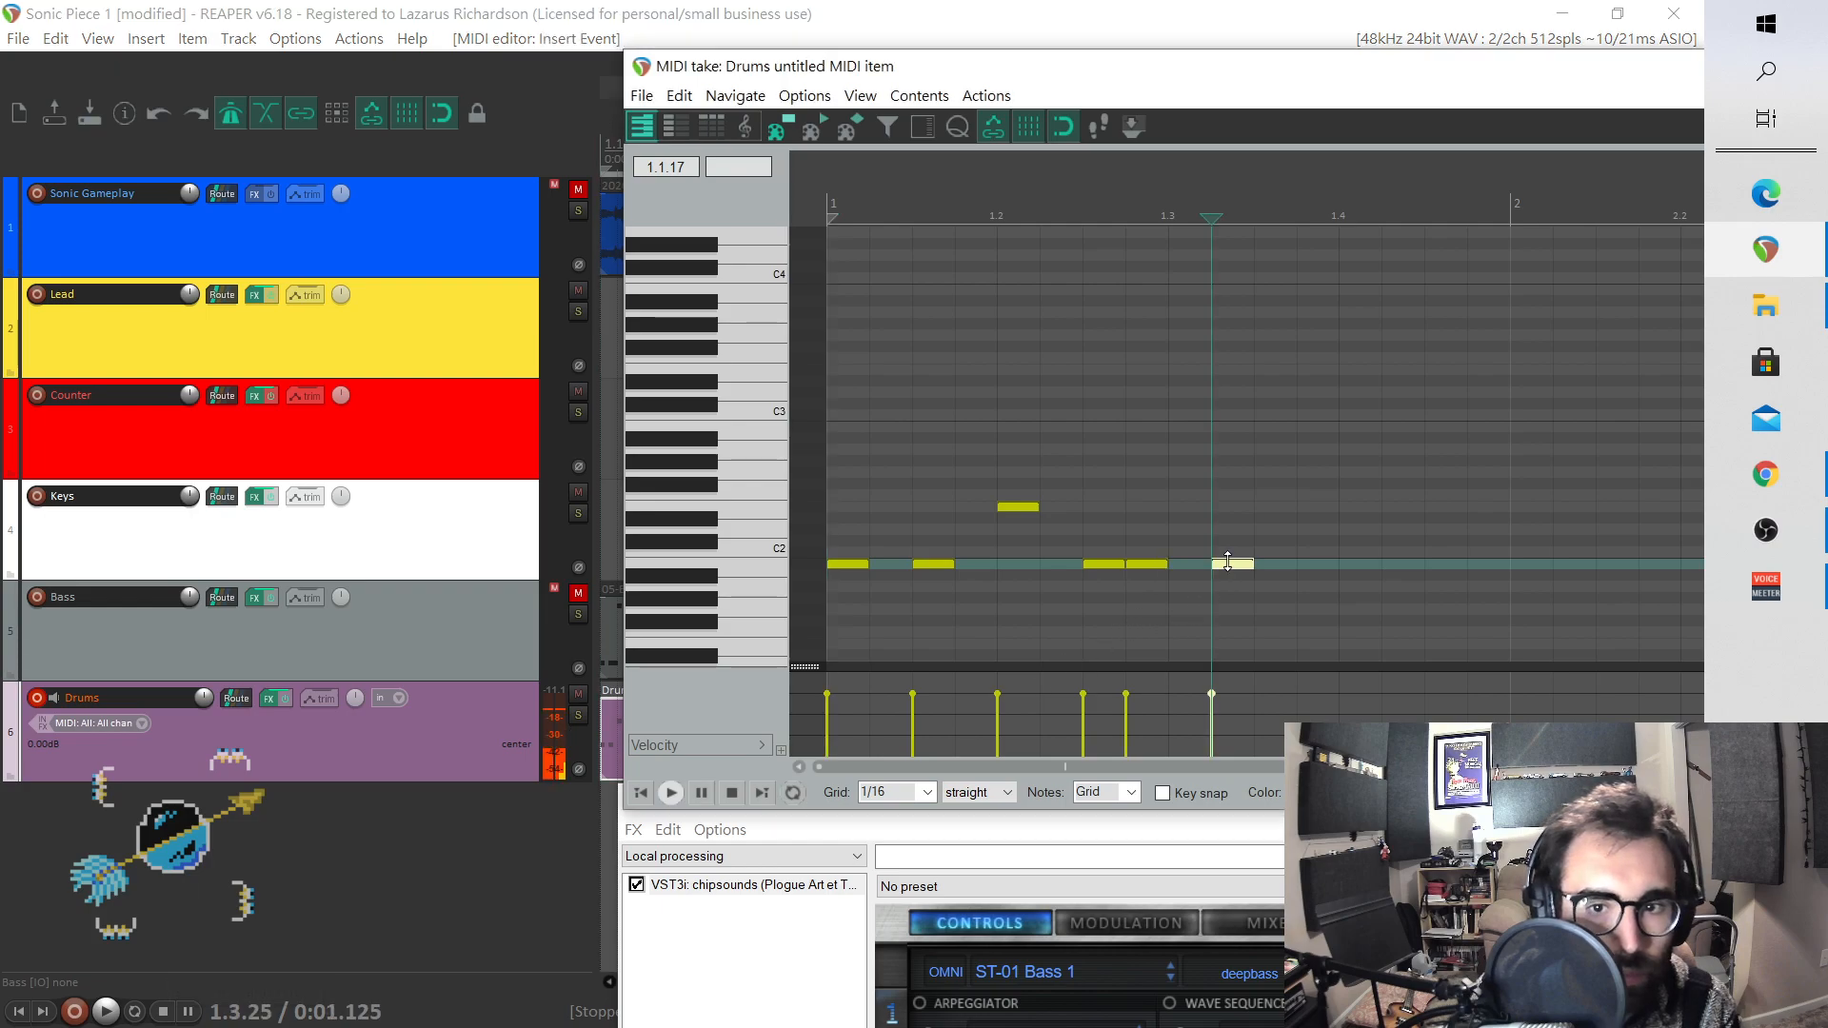
pyautogui.click(1280, 509)
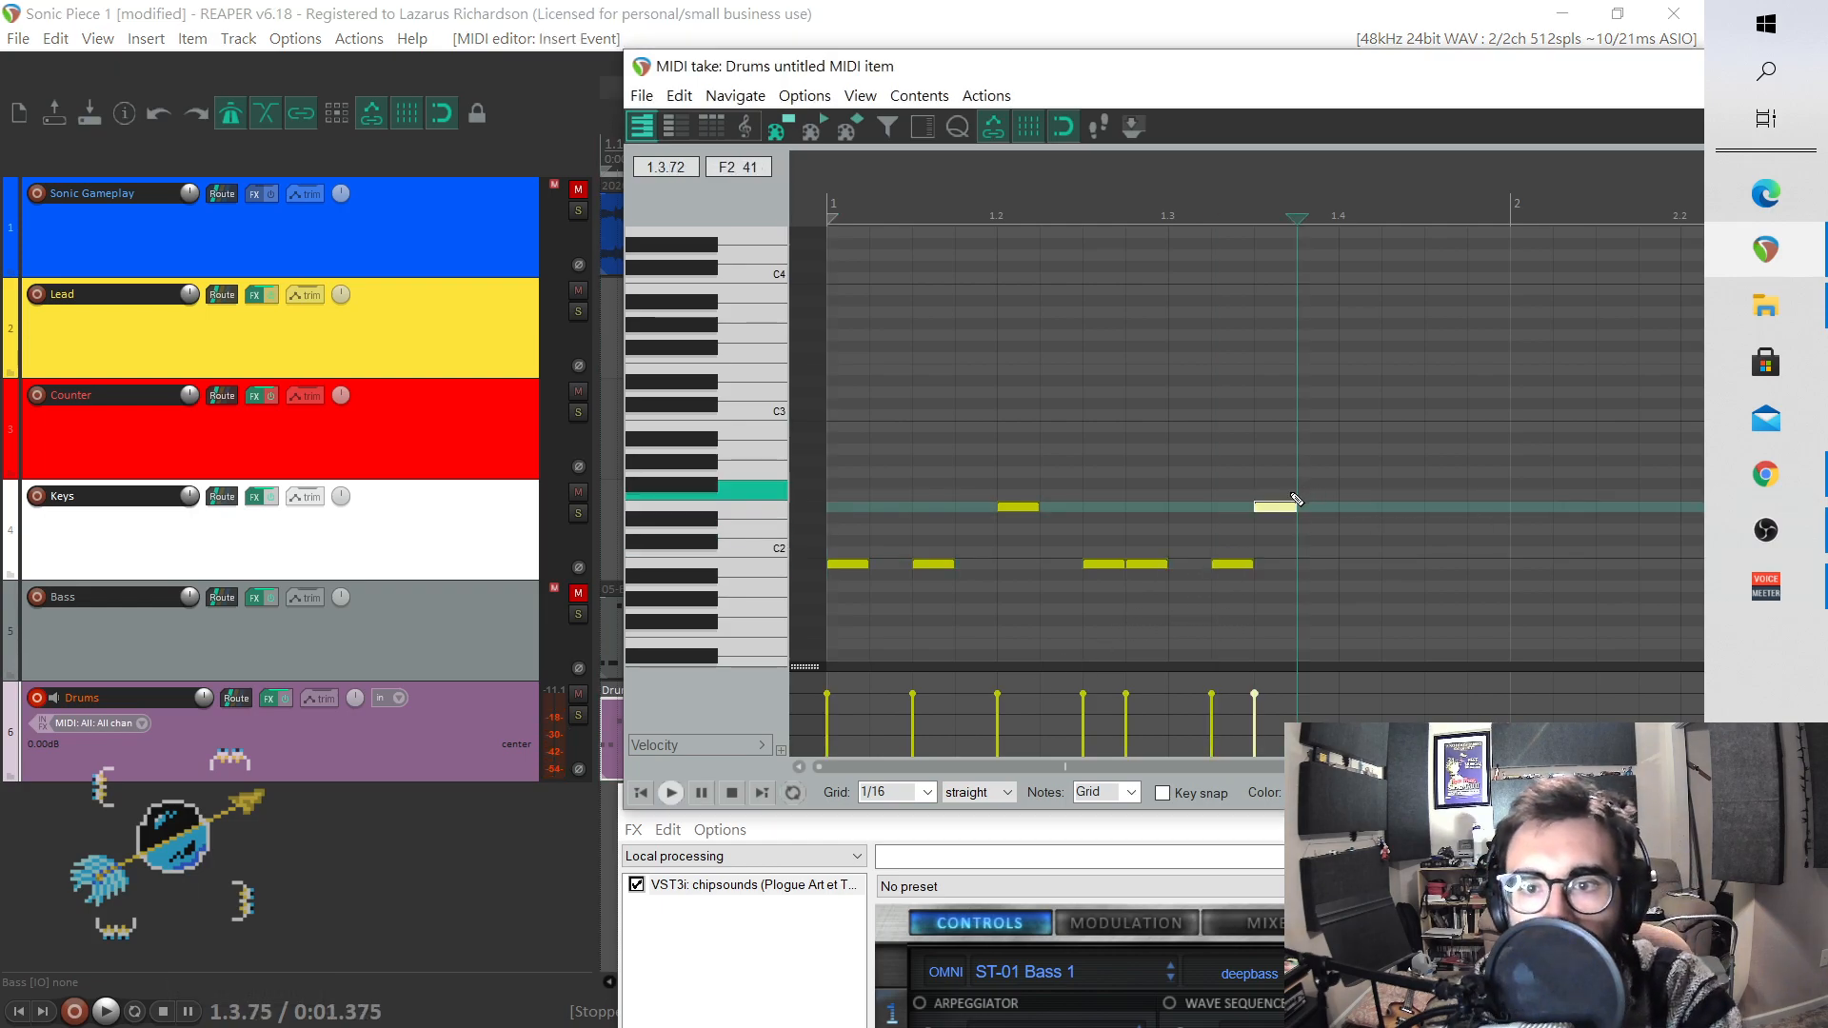
pyautogui.click(1442, 508)
pyautogui.click(1490, 509)
pyautogui.press('space')
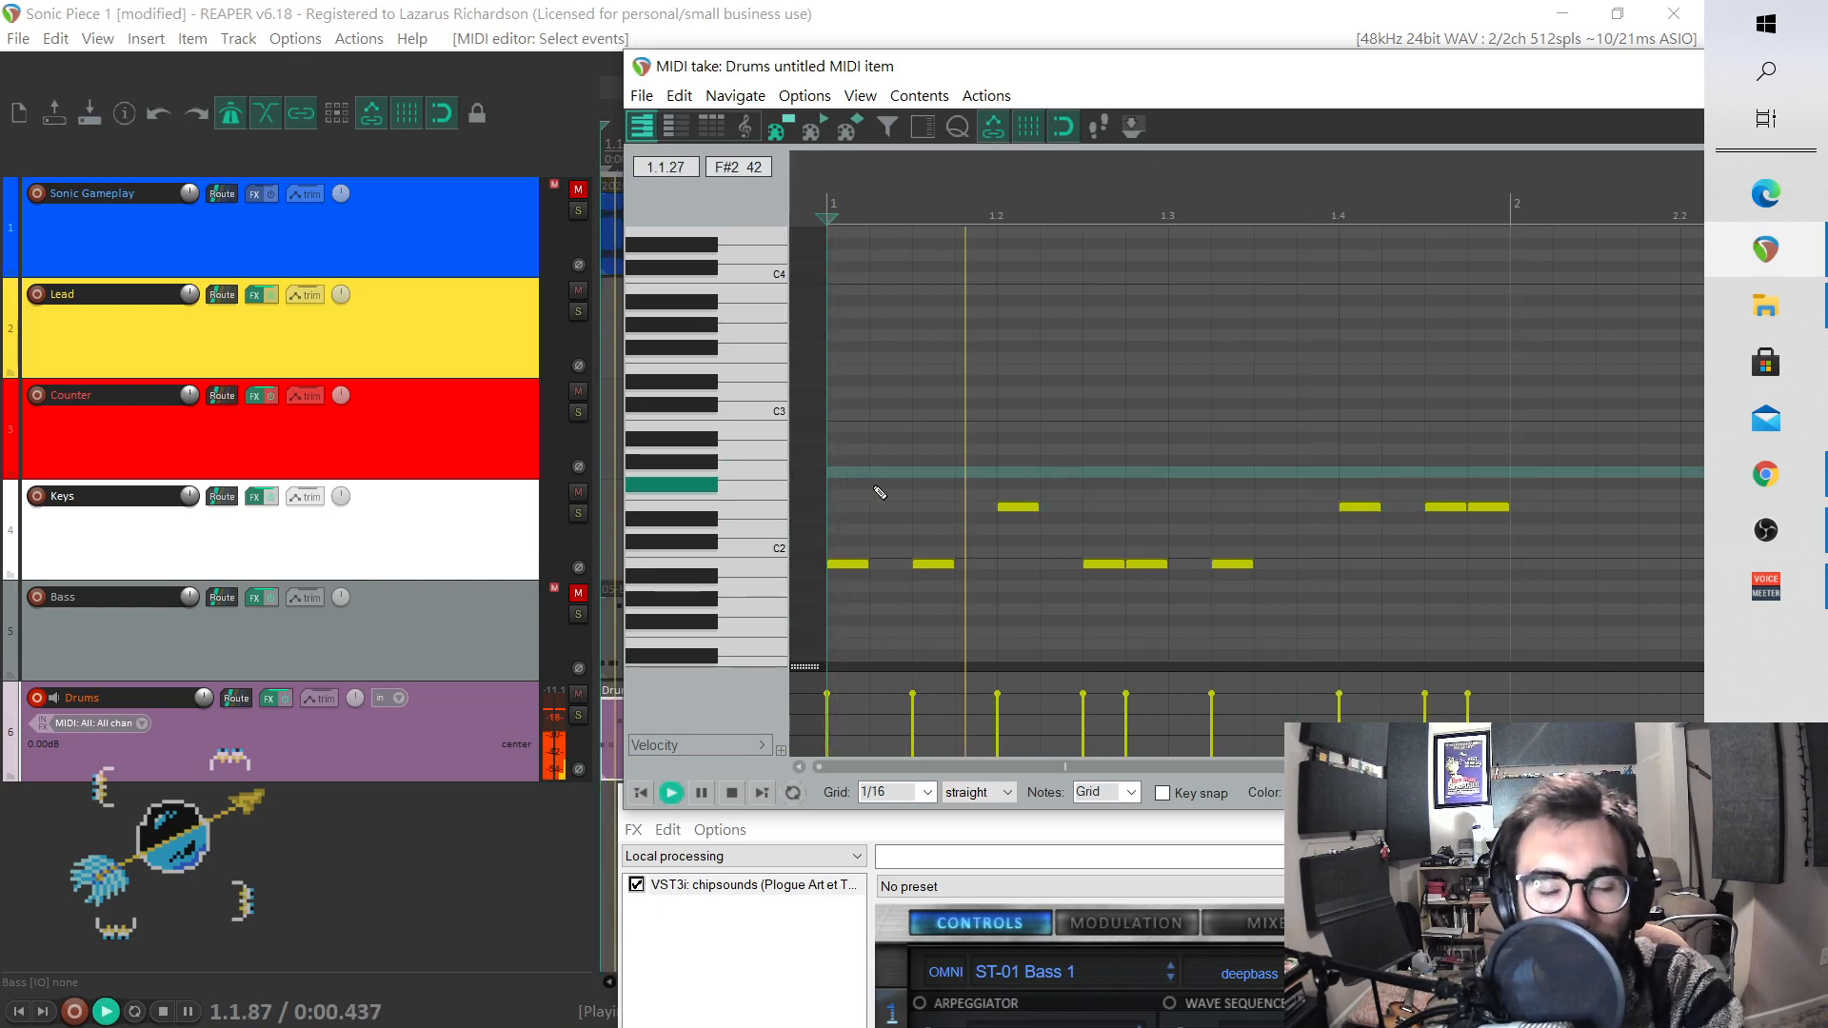
pyautogui.press('space')
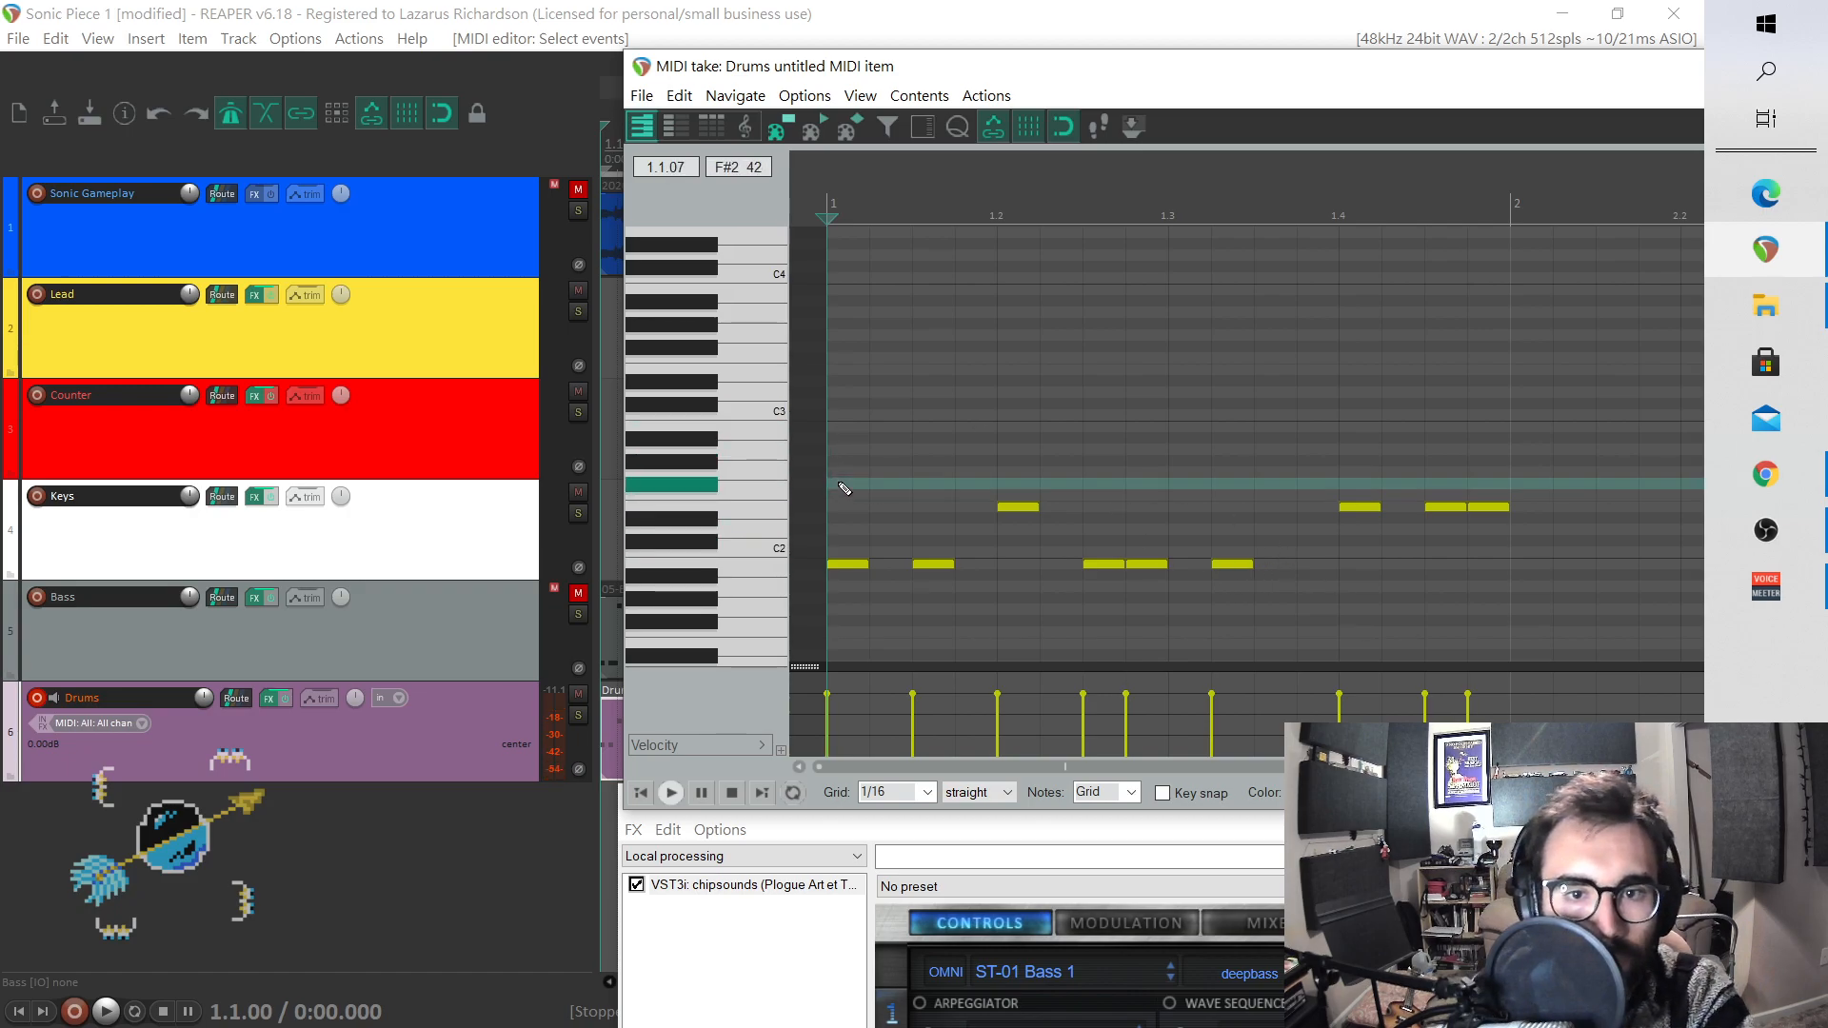
# - Add F#2 sixteenth notes on every eighth from 1.1.00 to 1.4.00
pyautogui.click(933, 486)
pyautogui.click(1017, 486)
pyautogui.click(1102, 487)
pyautogui.click(1197, 485)
pyautogui.click(1278, 482)
pyautogui.click(1360, 486)
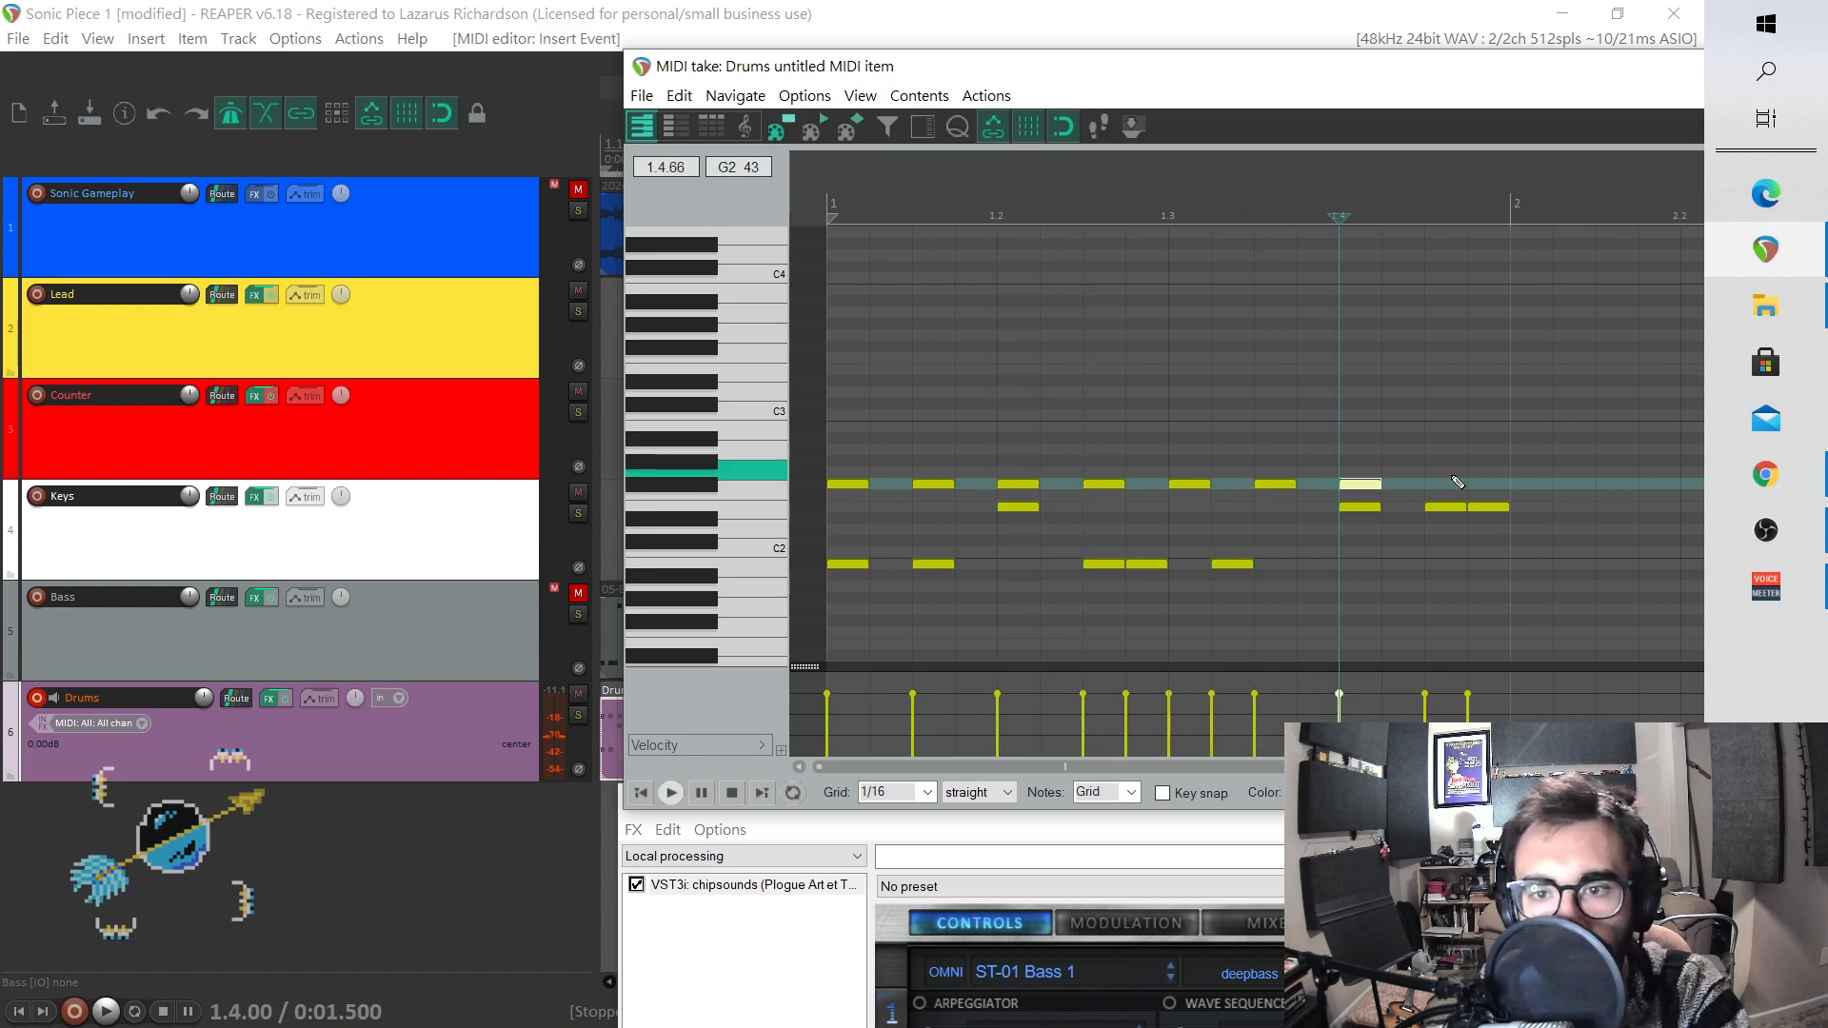
# - Add an A#2 eighth note at 1.4.50 and play the drum pattern from the start
pyautogui.moveTo(1441, 483); pyautogui.dragTo(1489, 439)
pyautogui.click(639, 793)
pyautogui.press('space')
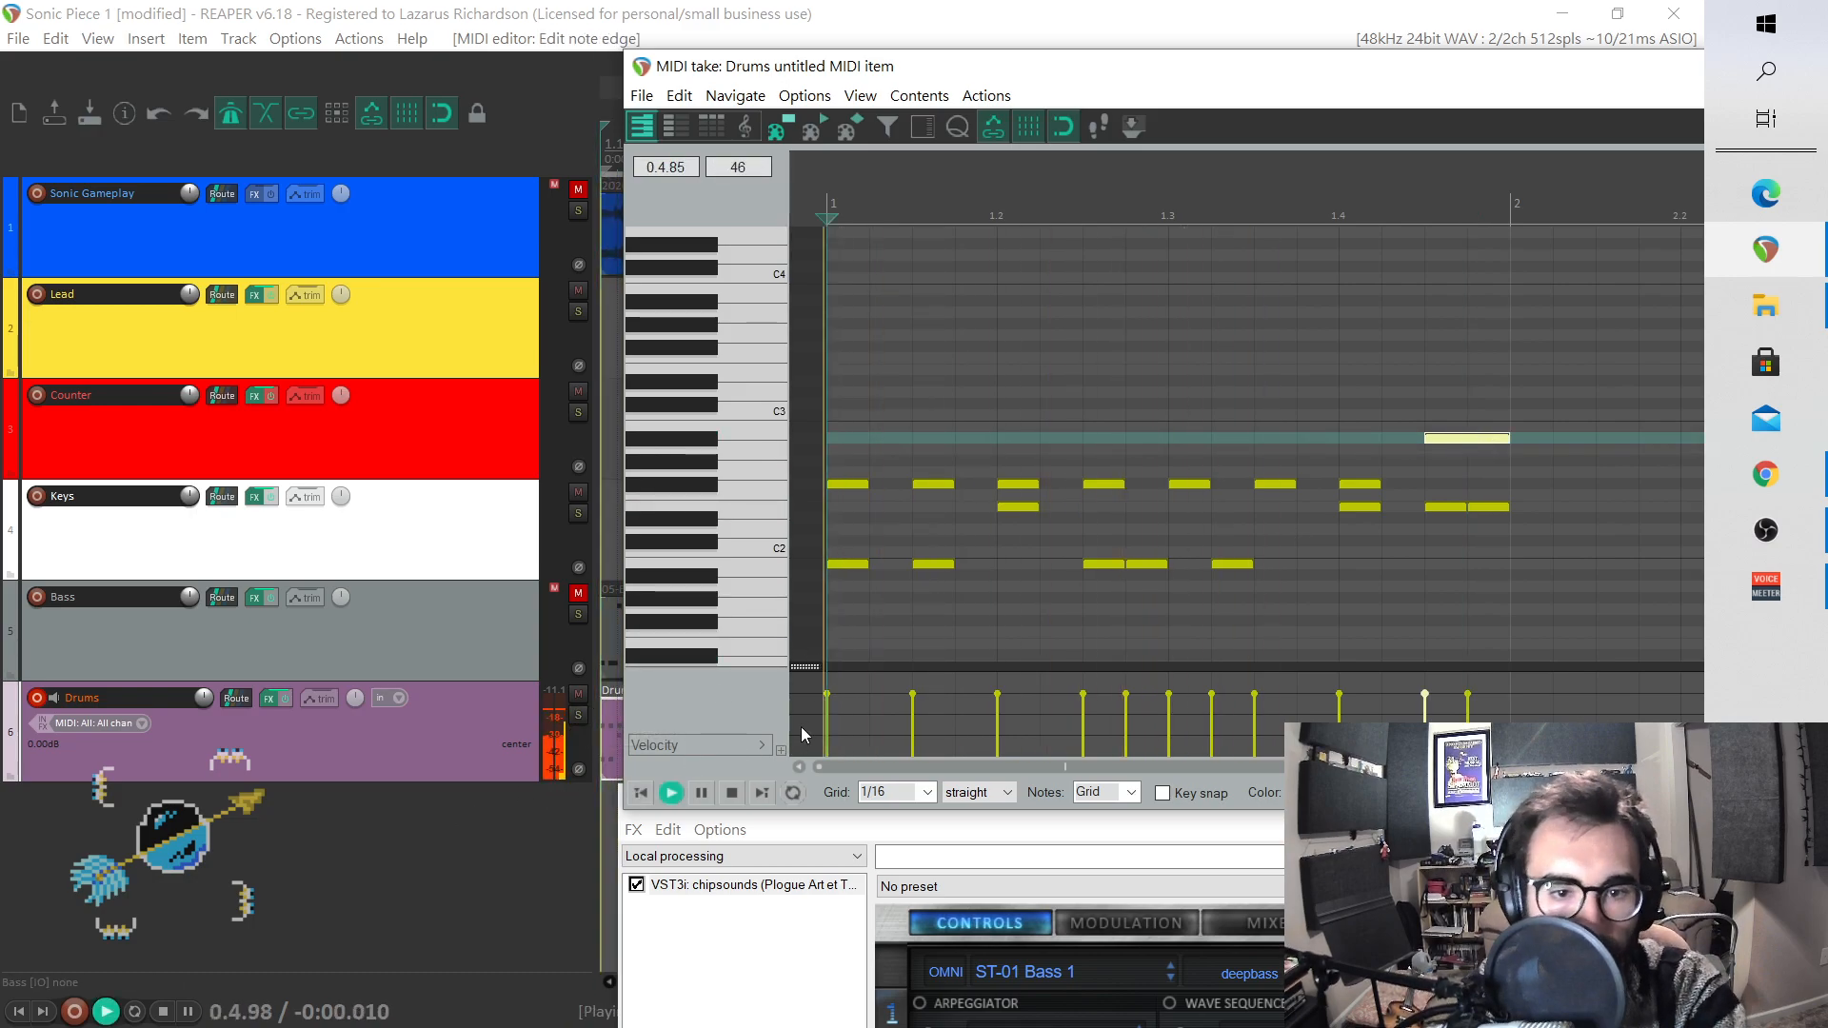
pyautogui.press('space')
# - Audition the first B1 drum note and play the whole pattern from bar 1
pyautogui.click(847, 575)
pyautogui.click(847, 563)
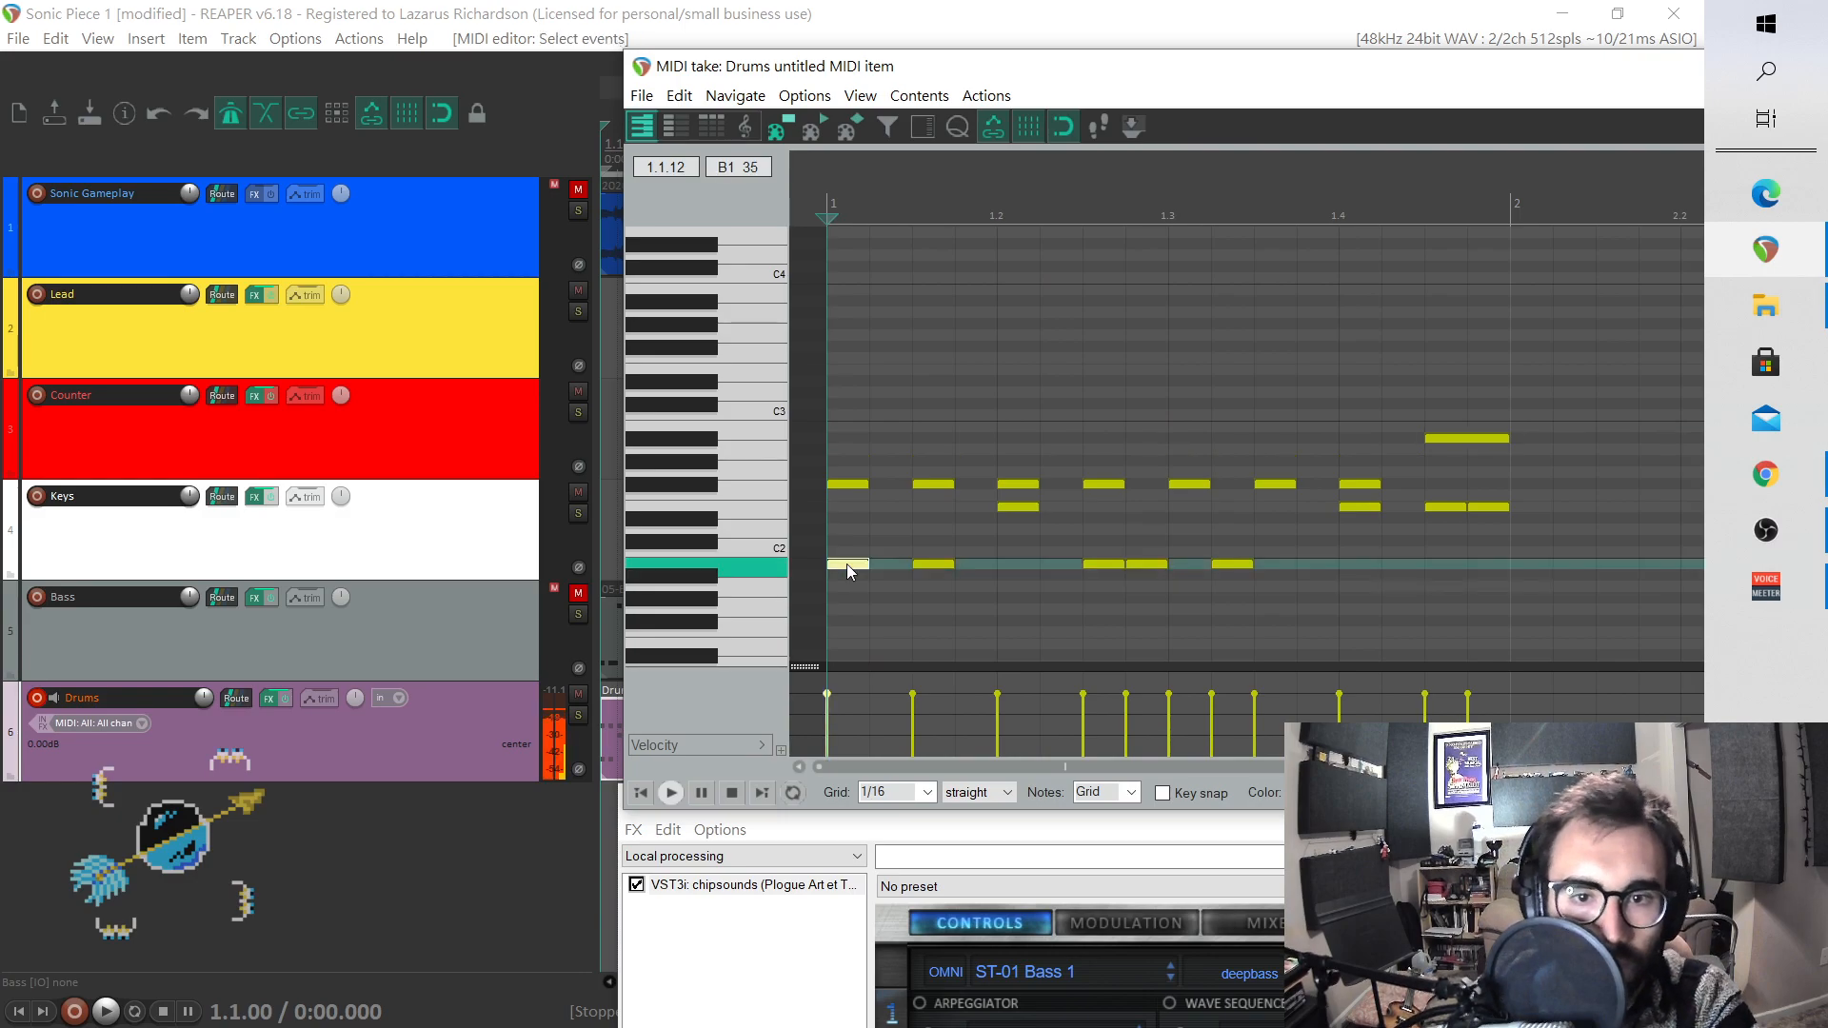
pyautogui.click(855, 555)
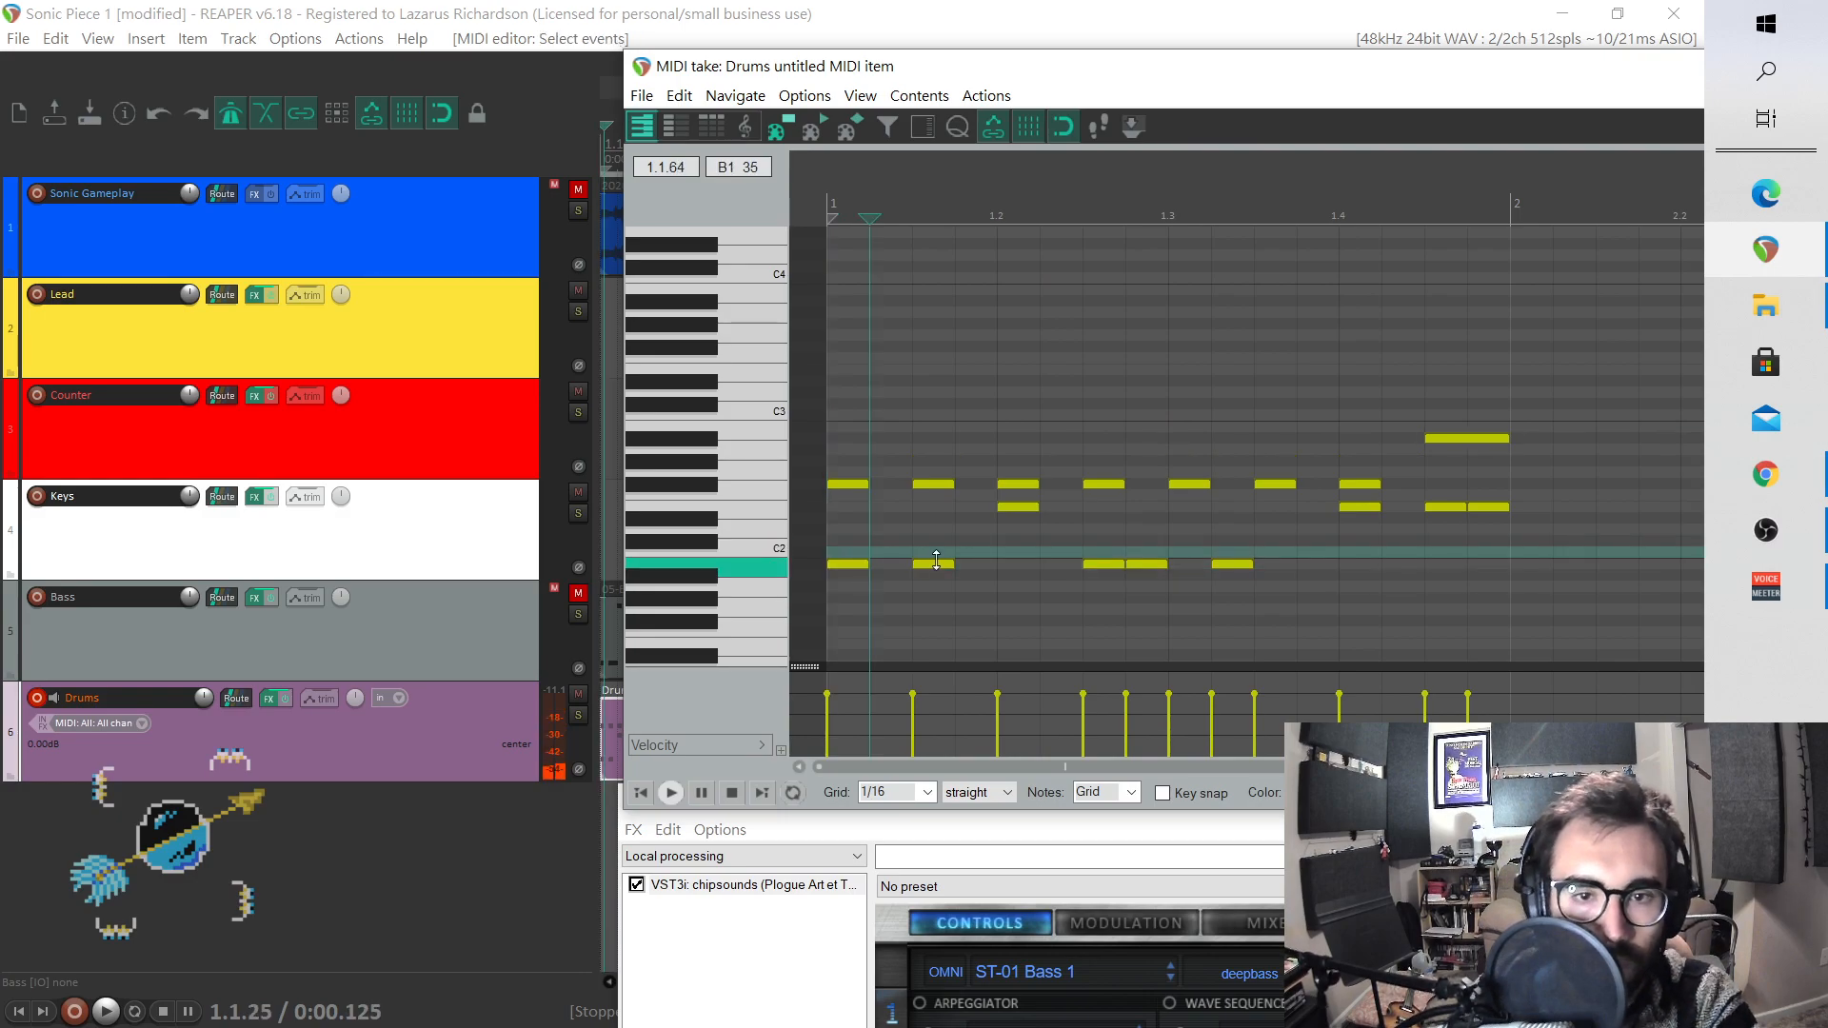
pyautogui.click(837, 520)
pyautogui.press('space')
pyautogui.press('space')
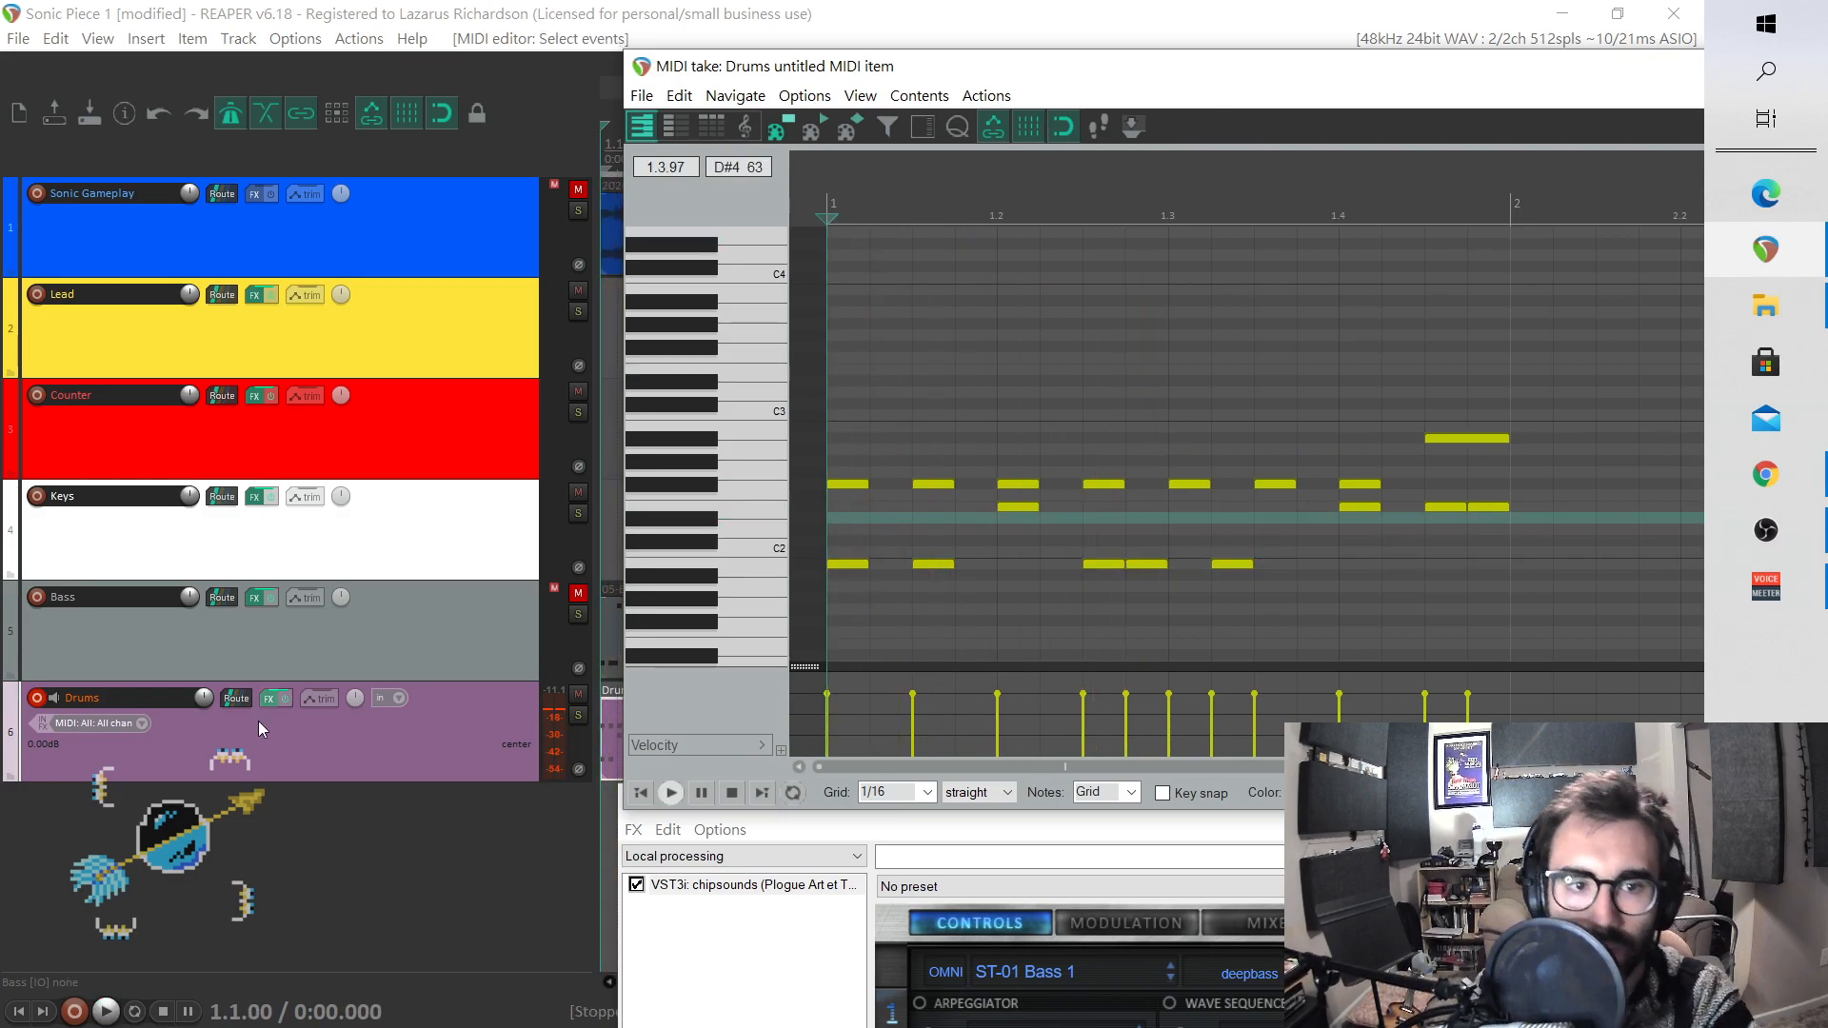
pyautogui.click(373, 632)
pyautogui.rightClick(447, 622)
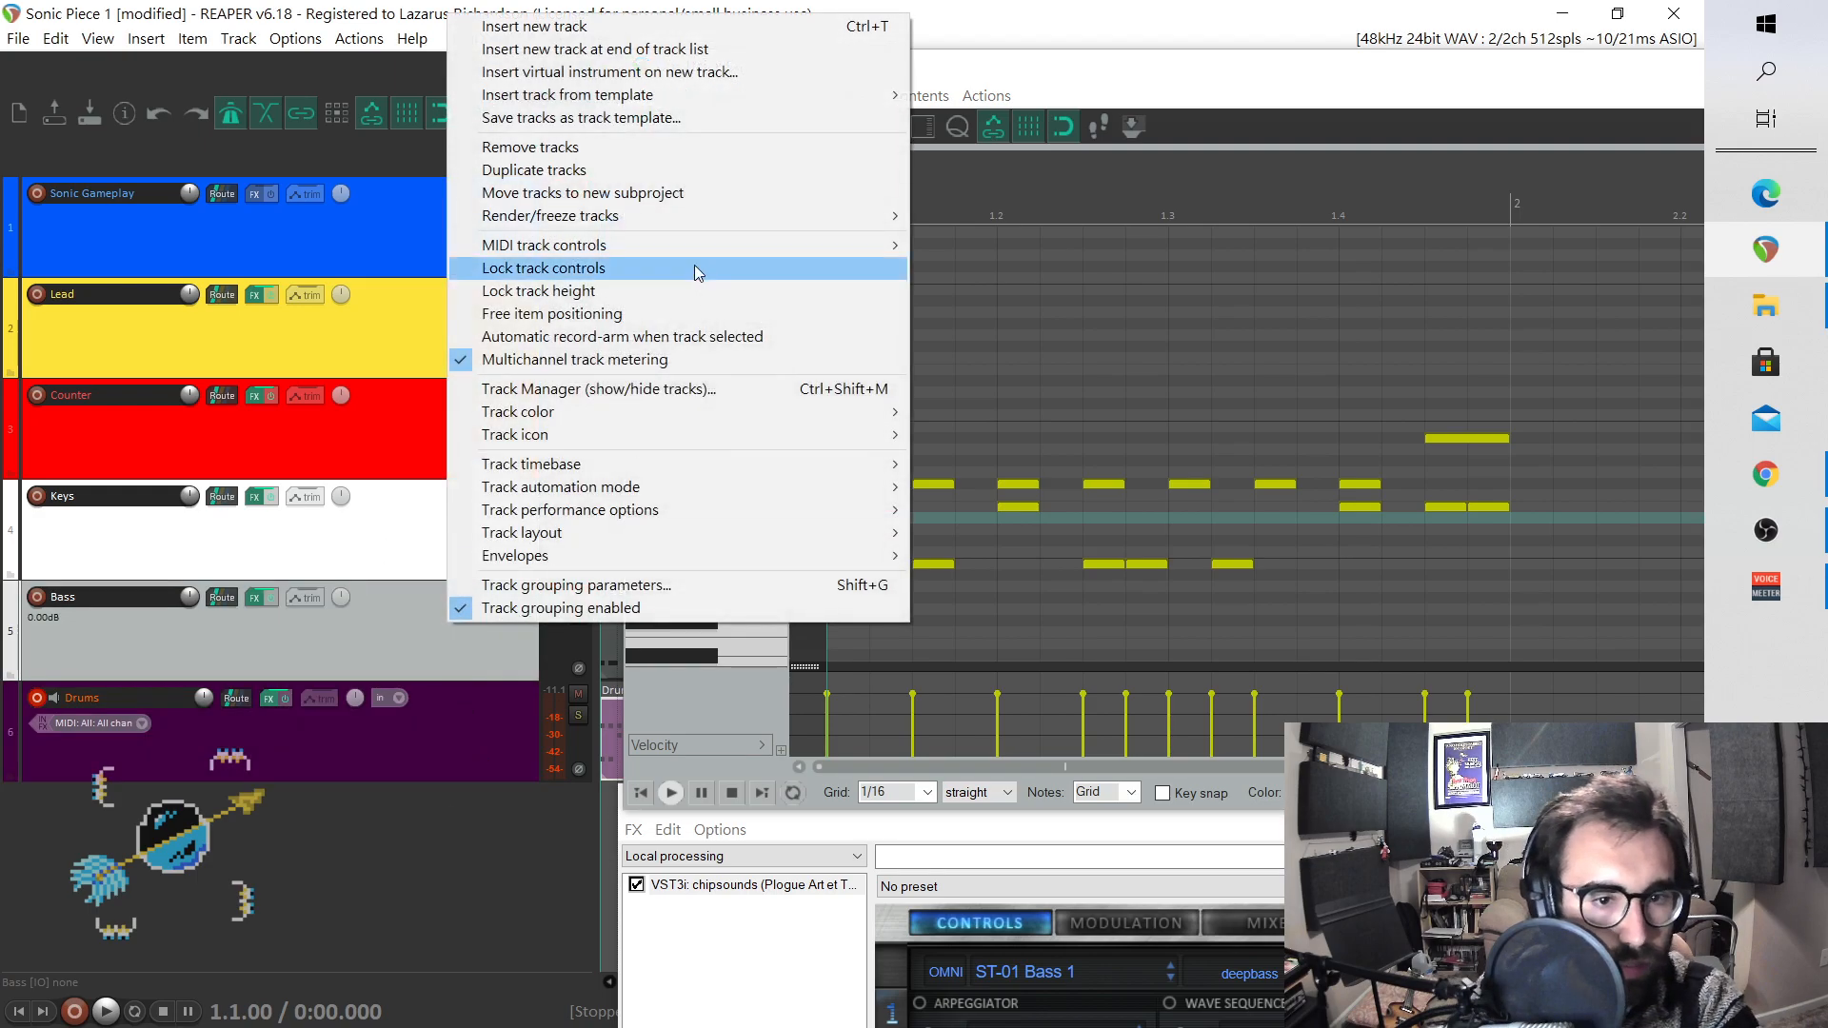
pyautogui.click(571, 170)
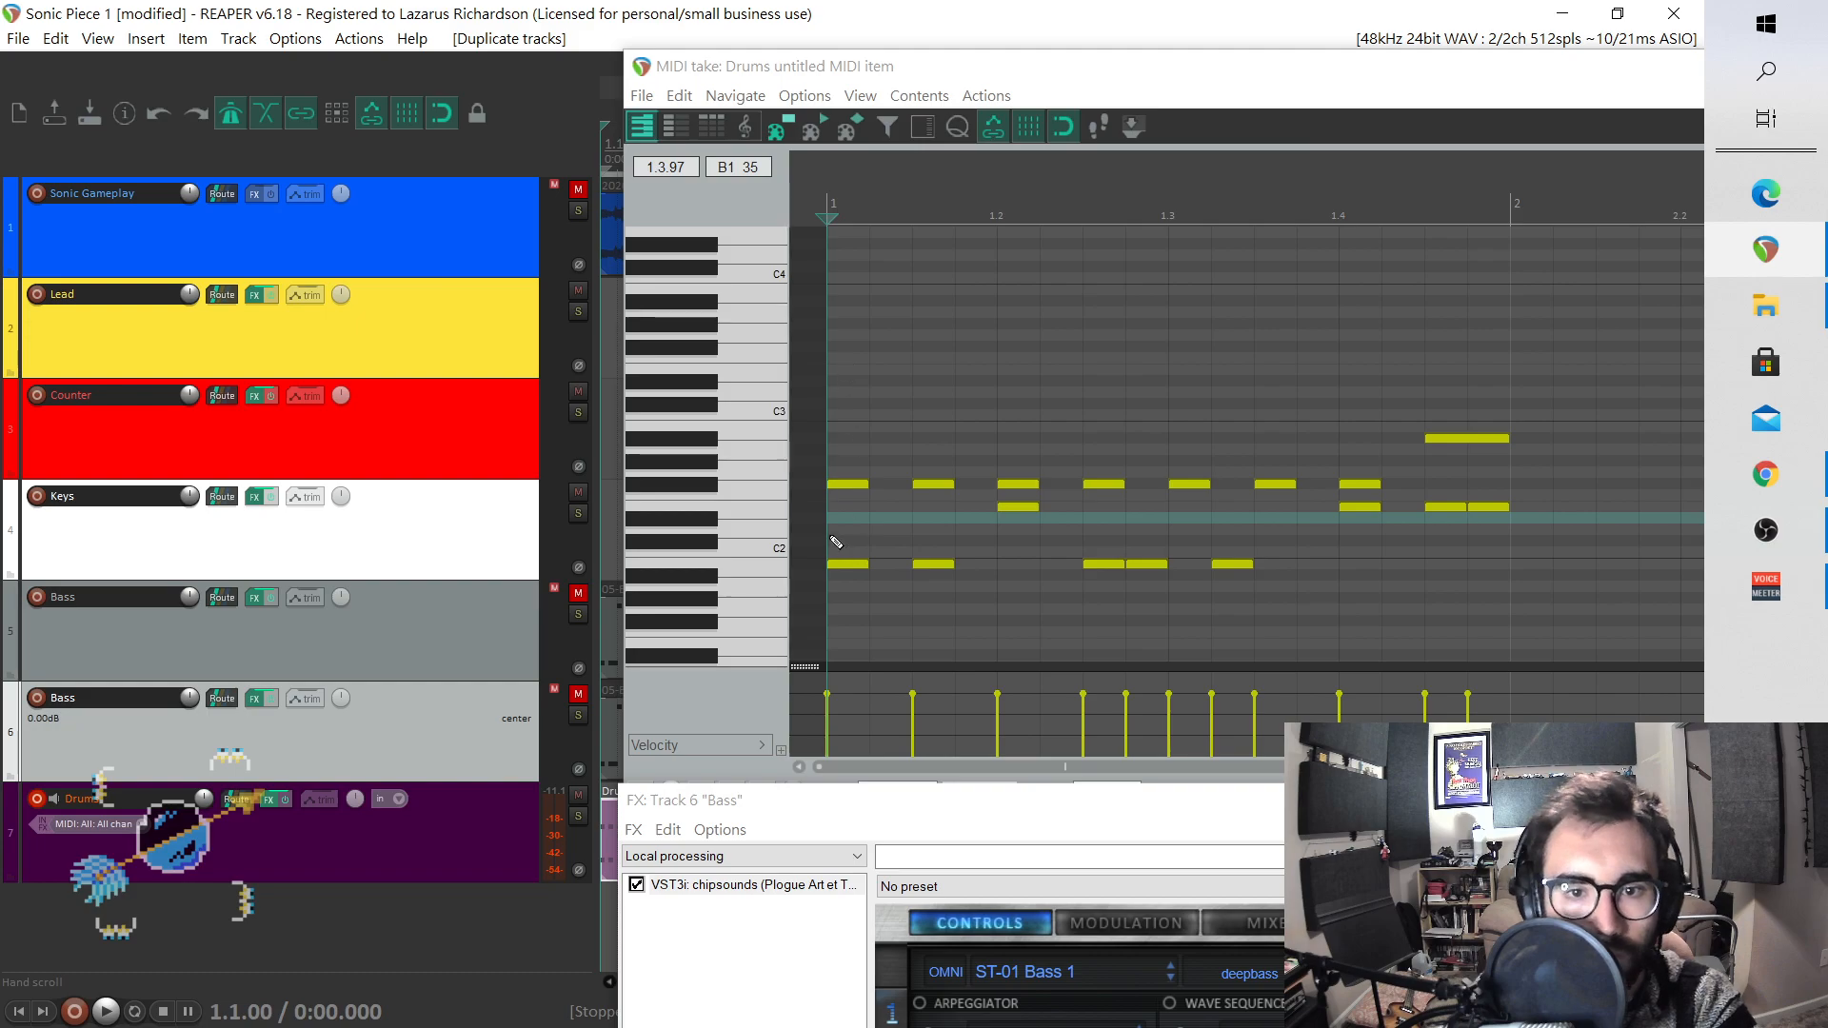
pyautogui.moveTo(844, 549); pyautogui.dragTo(1308, 637)
pyautogui.press('Delete')
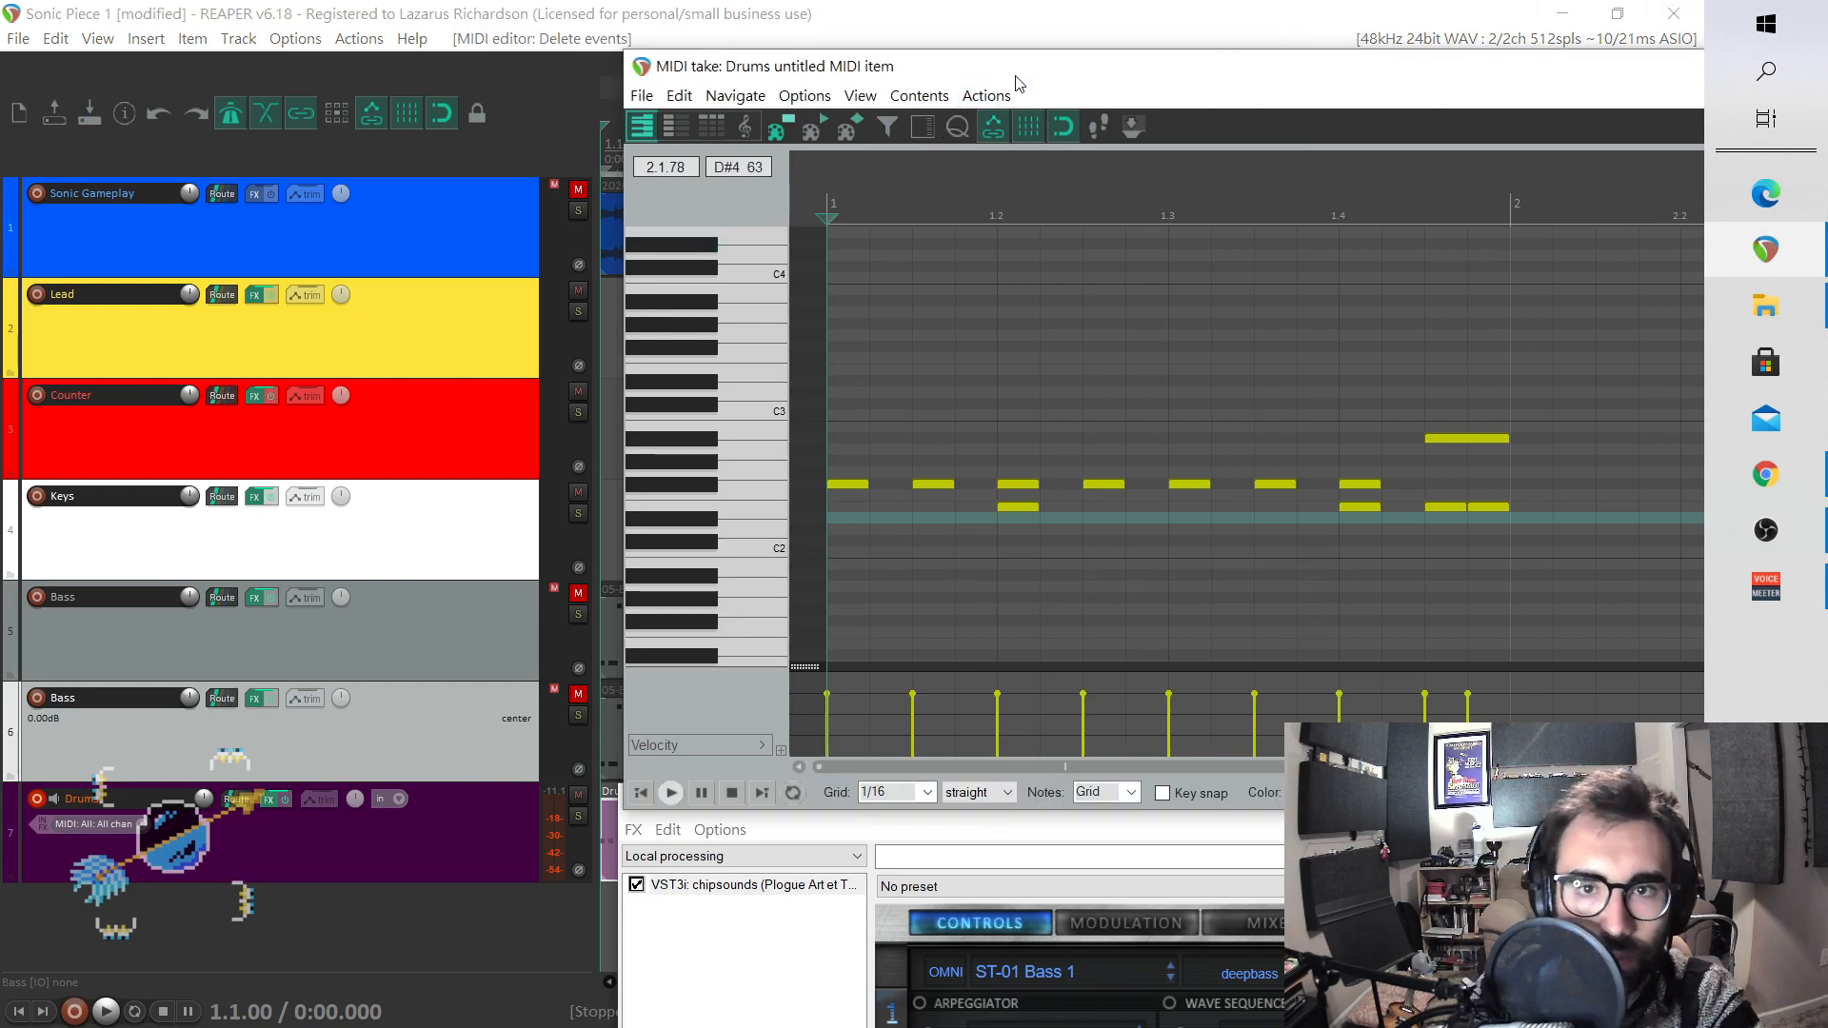
pyautogui.moveTo(1017, 83); pyautogui.dragTo(1411, 123)
pyautogui.click(578, 694)
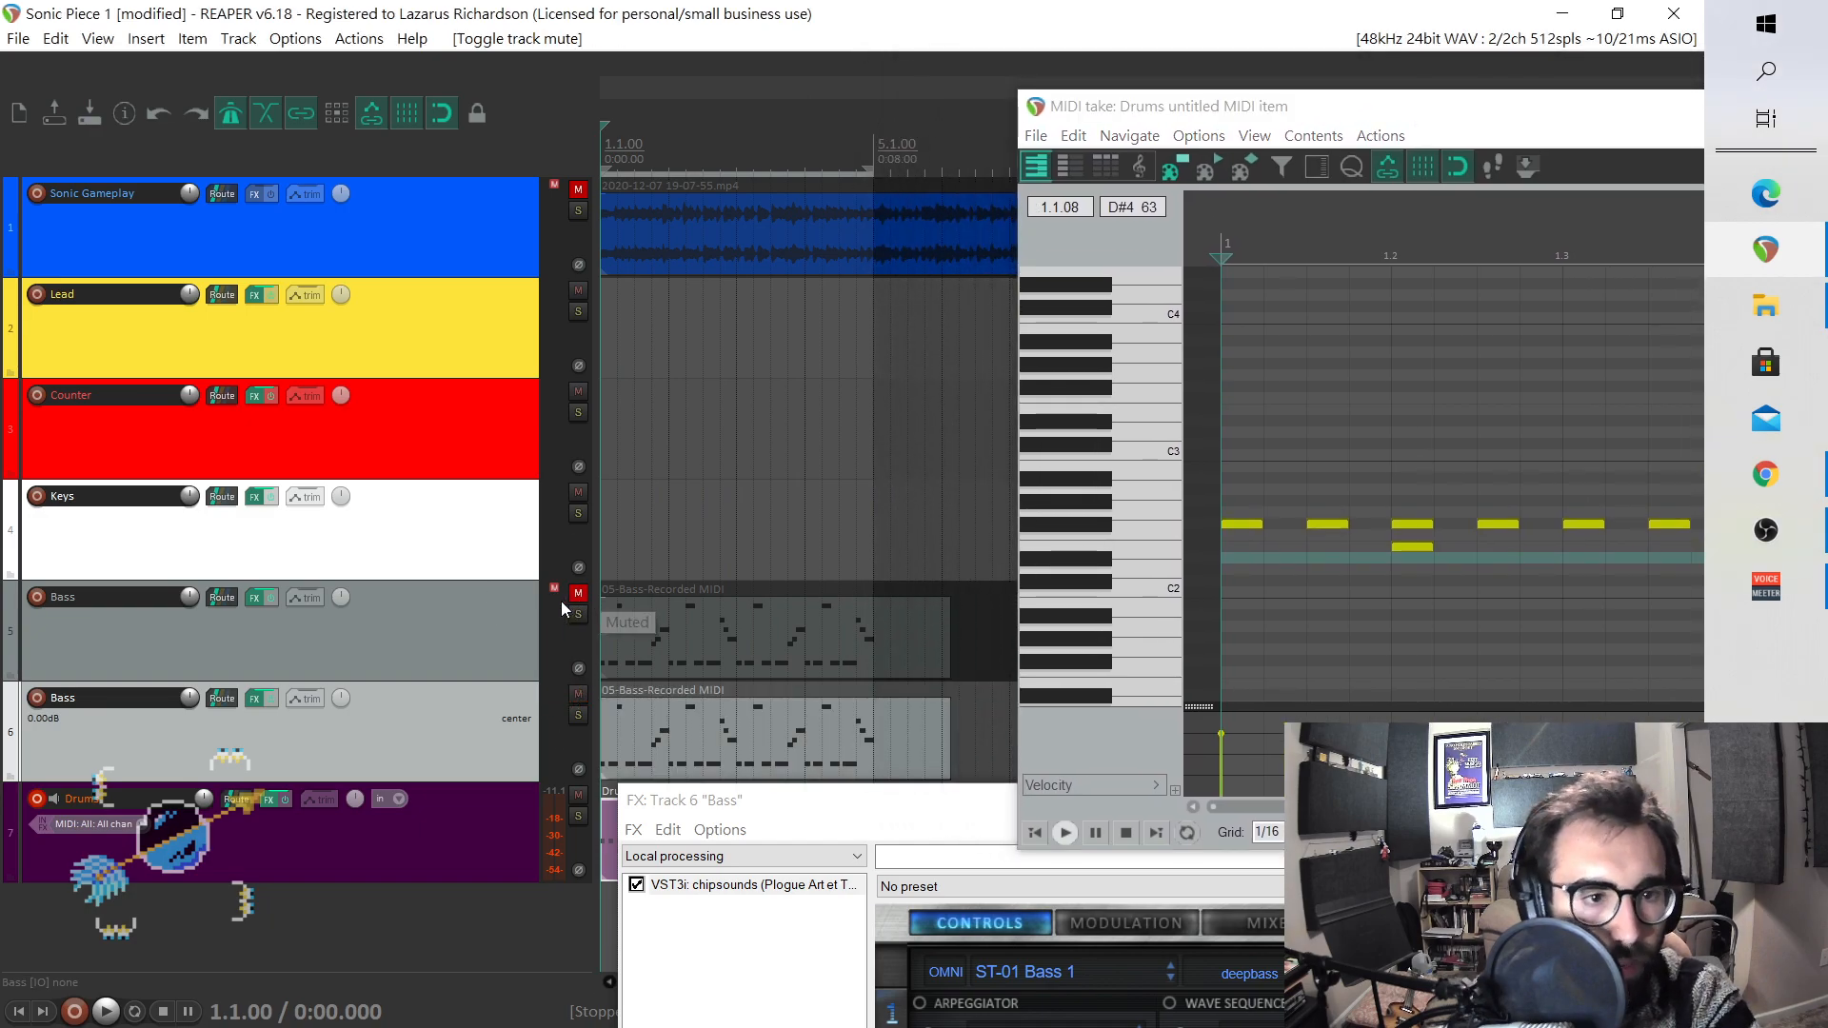
pyautogui.hotkey('ctrl', 'z')
pyautogui.hotkey('ctrl', 'z')
pyautogui.hotkey('ctrl', 'z')
pyautogui.hotkey('ctrl', 'z')
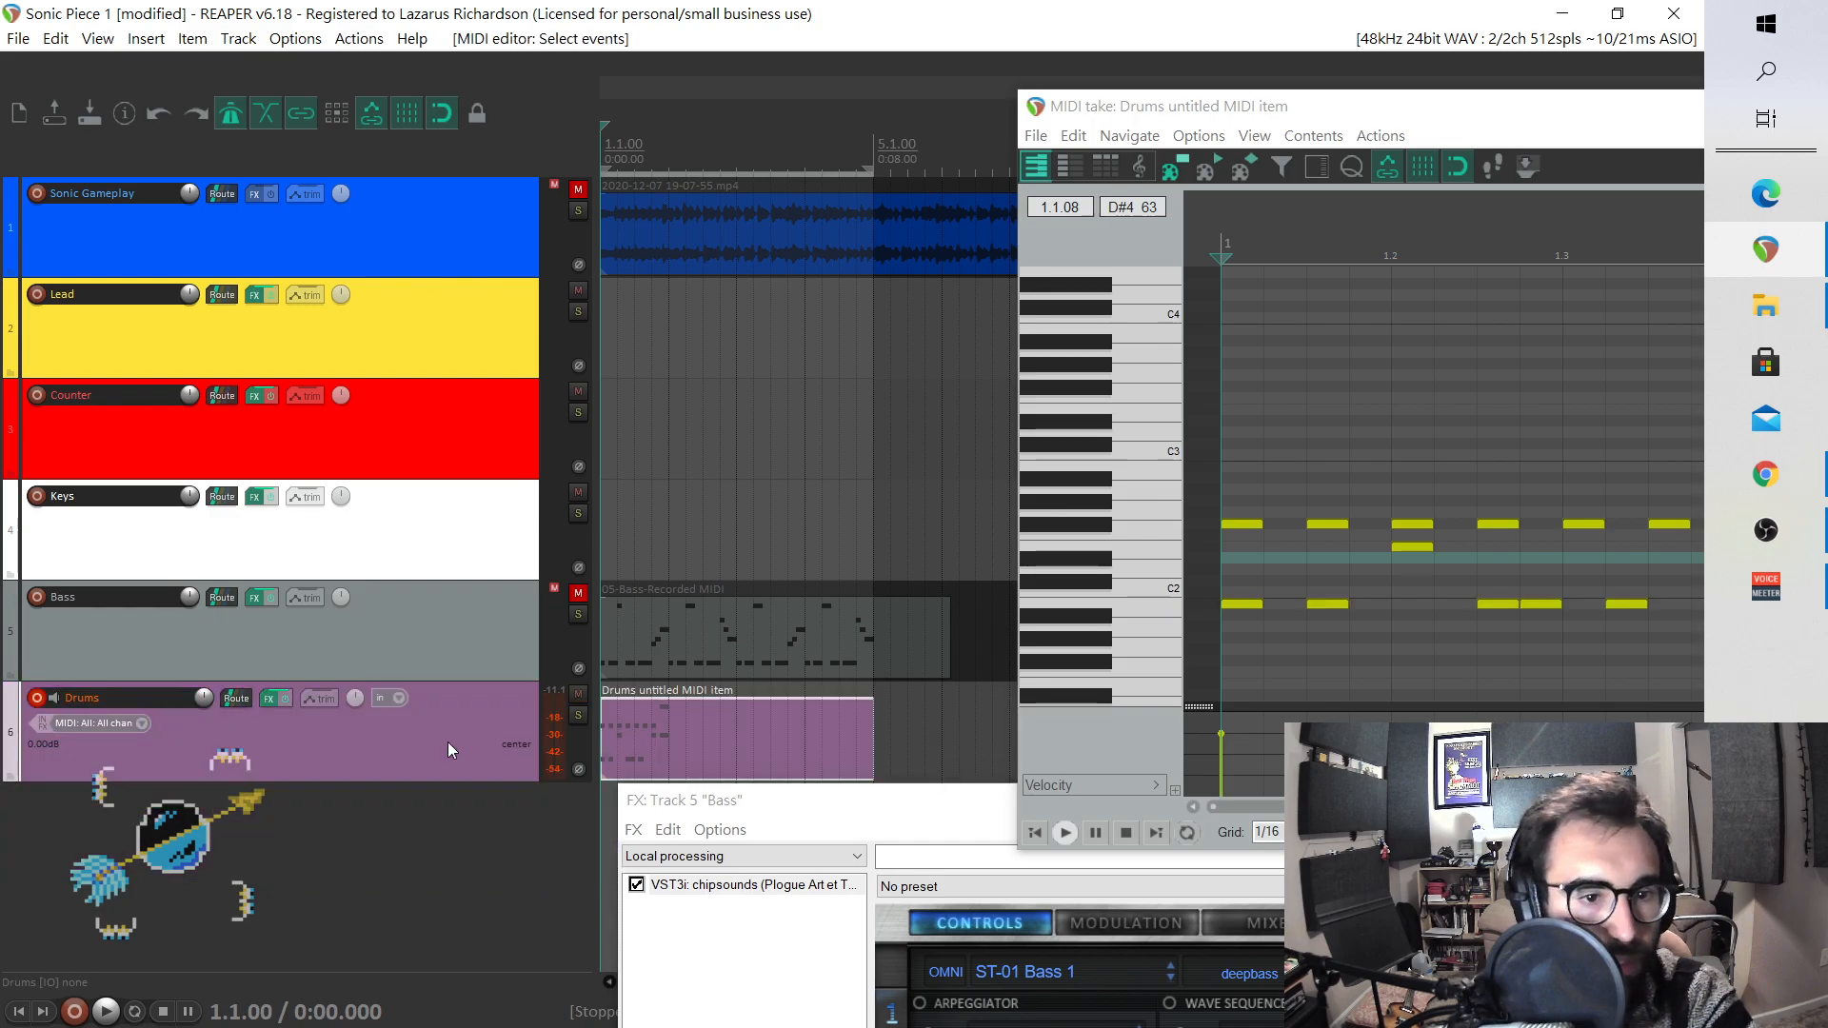
# - Duplicate the Drums track and rename the copy Drums 2
pyautogui.rightClick(447, 741)
pyautogui.click(563, 289)
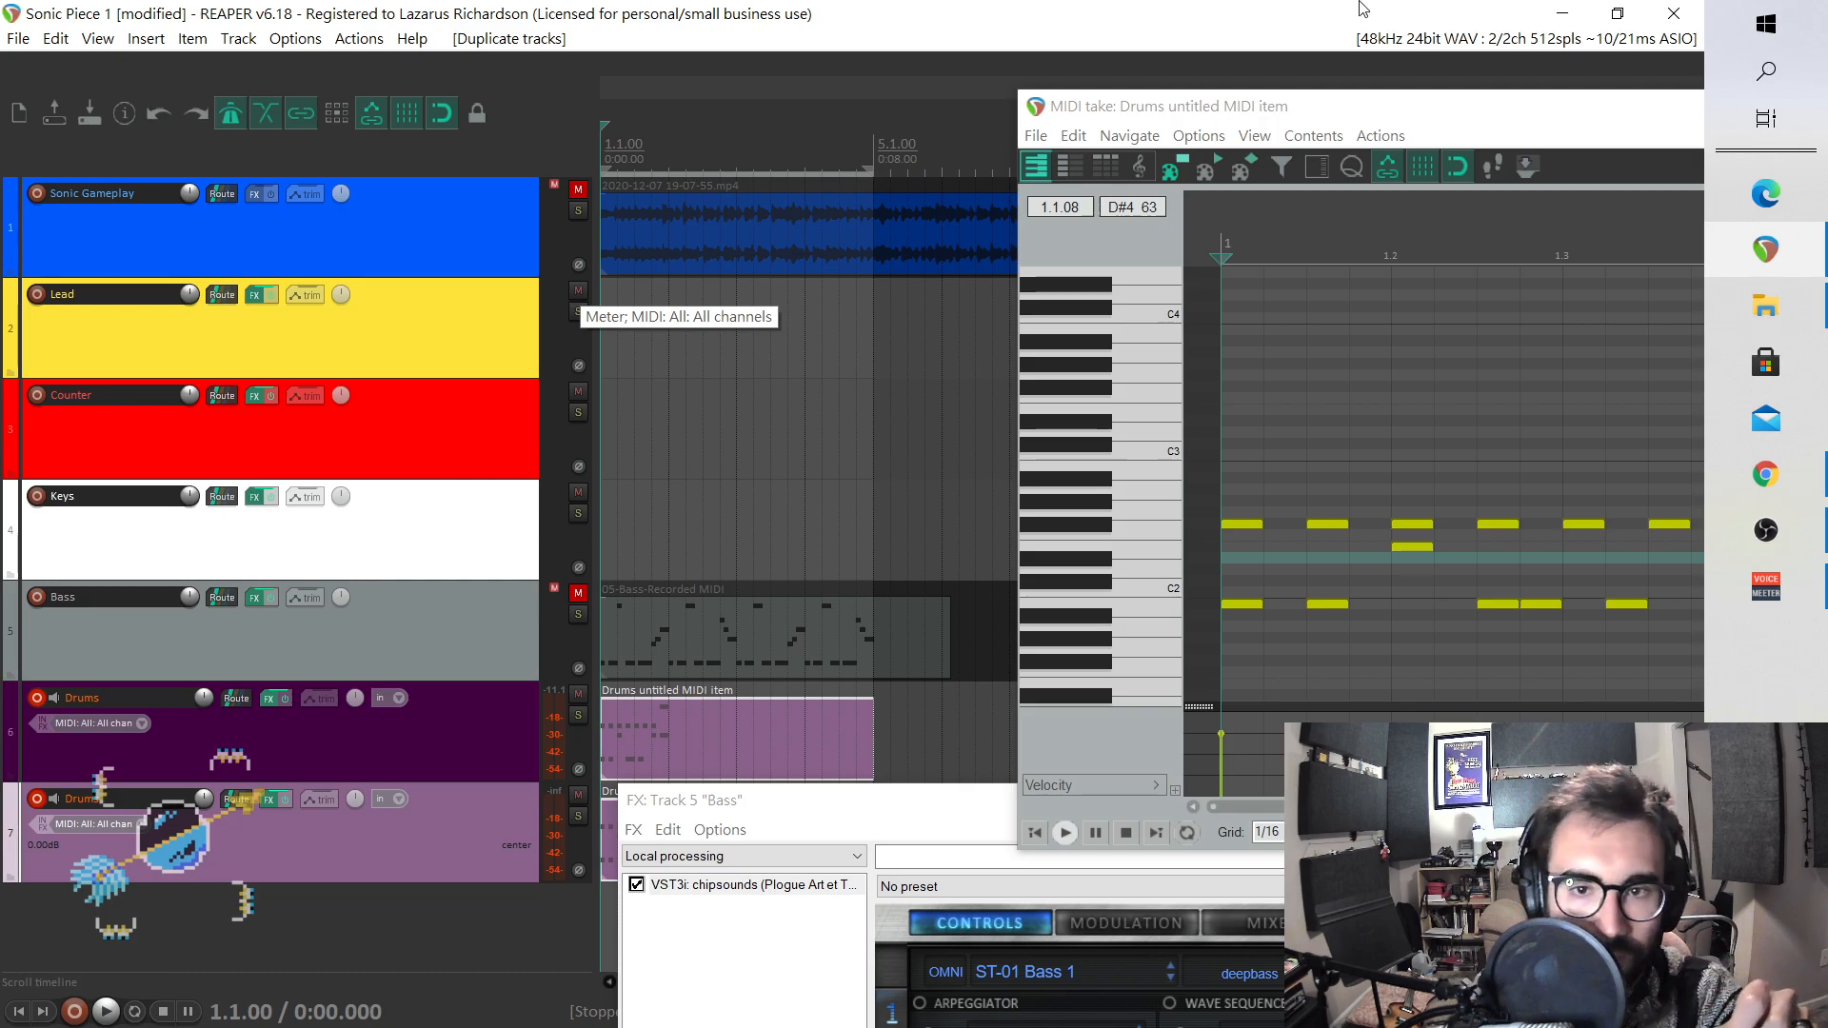
pyautogui.moveTo(1694, 116); pyautogui.dragTo(1277, 50)
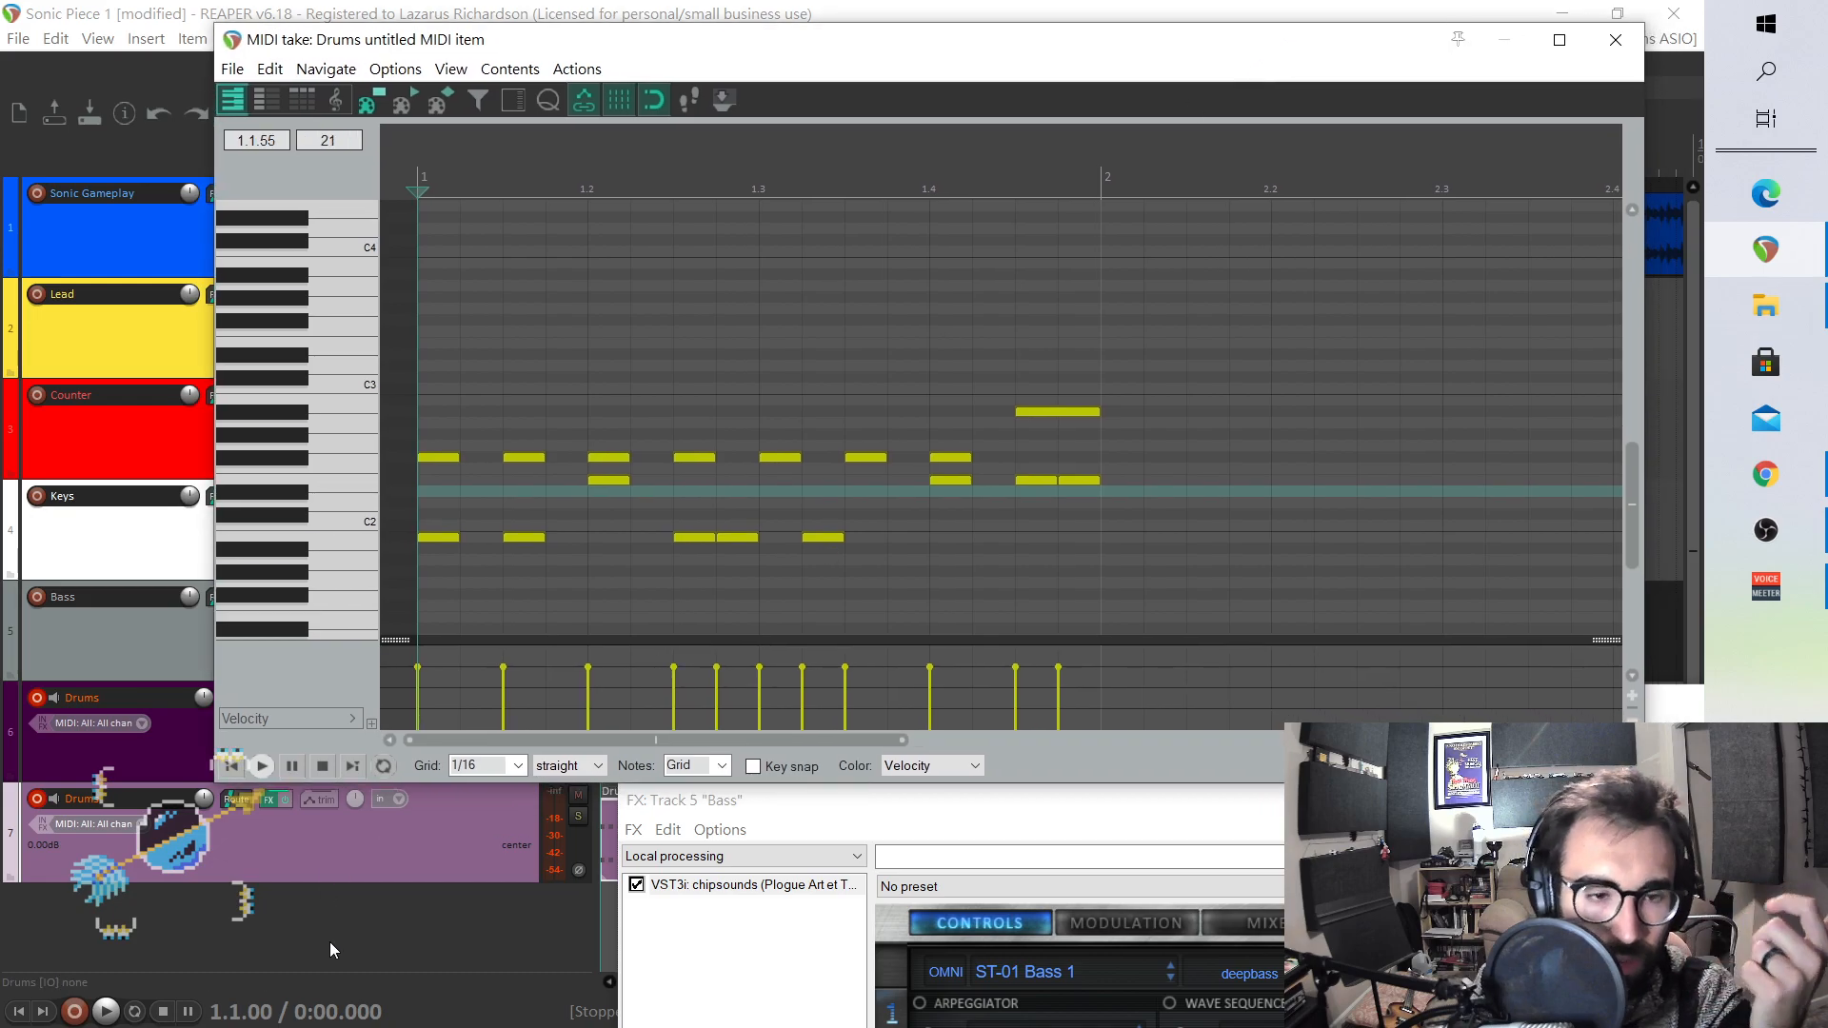
pyautogui.moveTo(687, 52); pyautogui.dragTo(1108, 87)
pyautogui.click(344, 851)
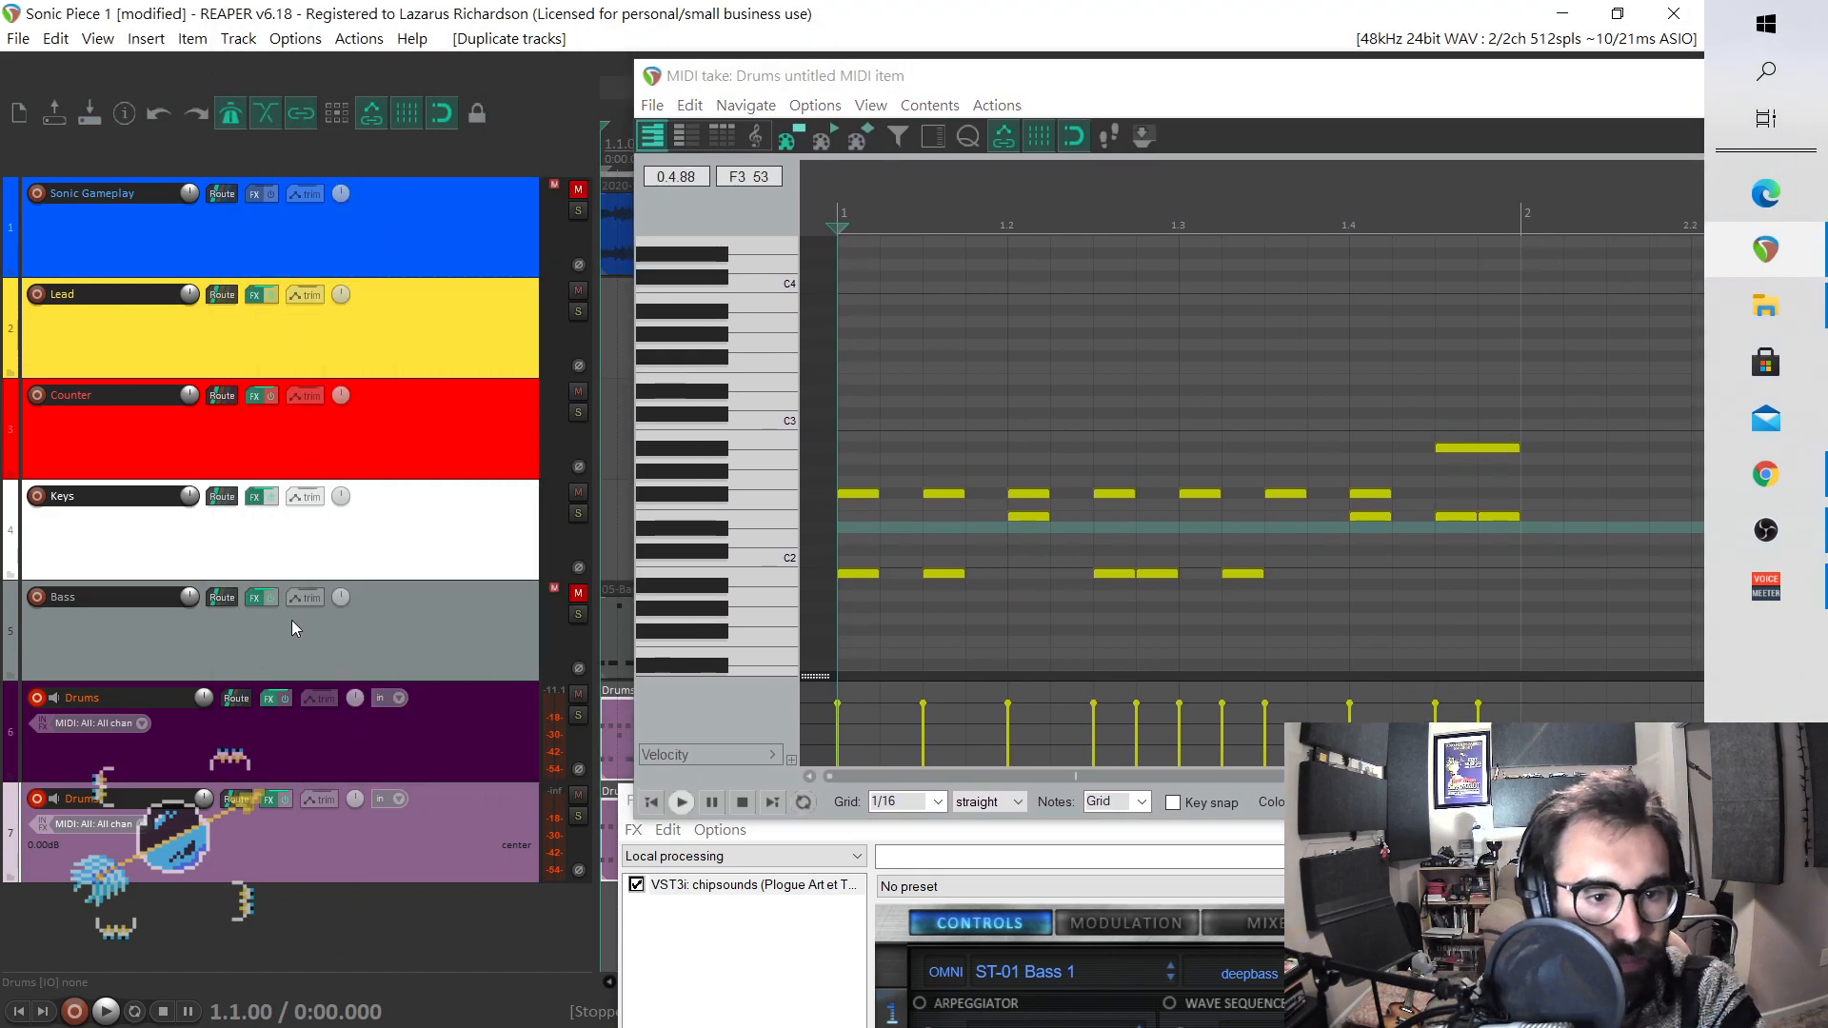
pyautogui.doubleClick(130, 794)
pyautogui.click(132, 794)
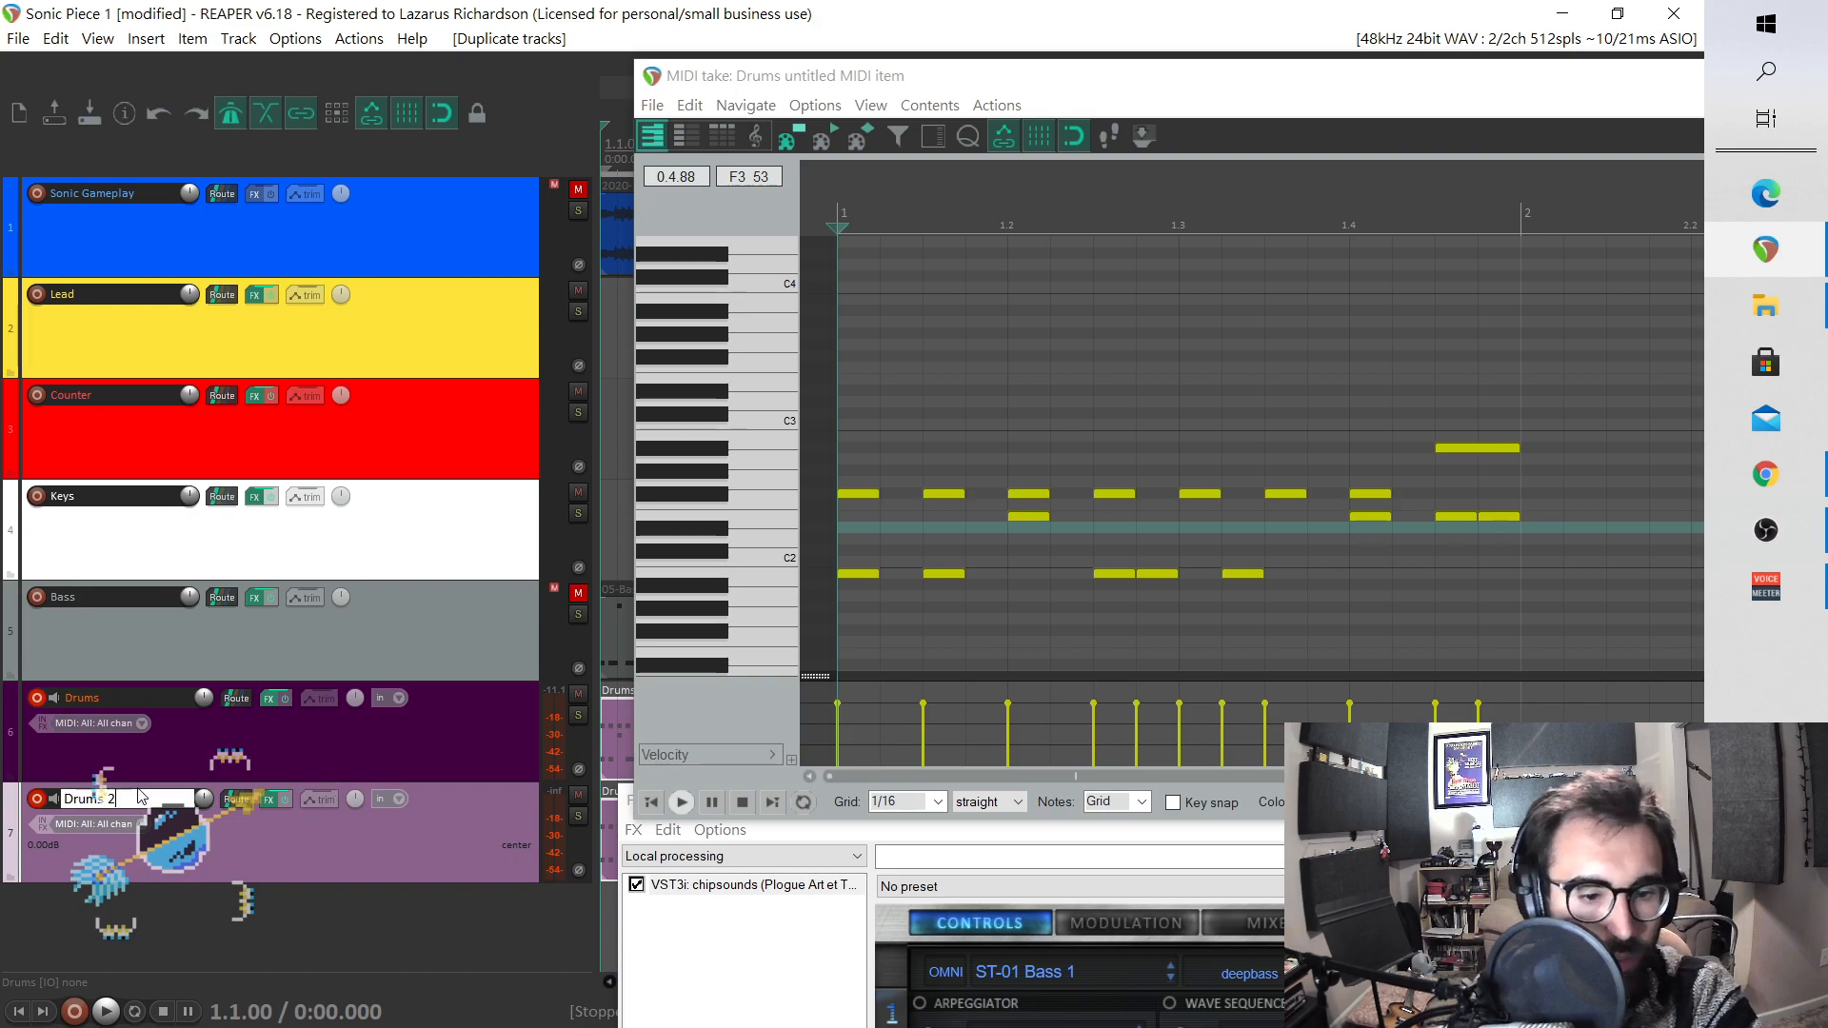
pyautogui.write('2')
# - Rename the original Drums track Drums 1
pyautogui.doubleClick(140, 699)
pyautogui.click(141, 697)
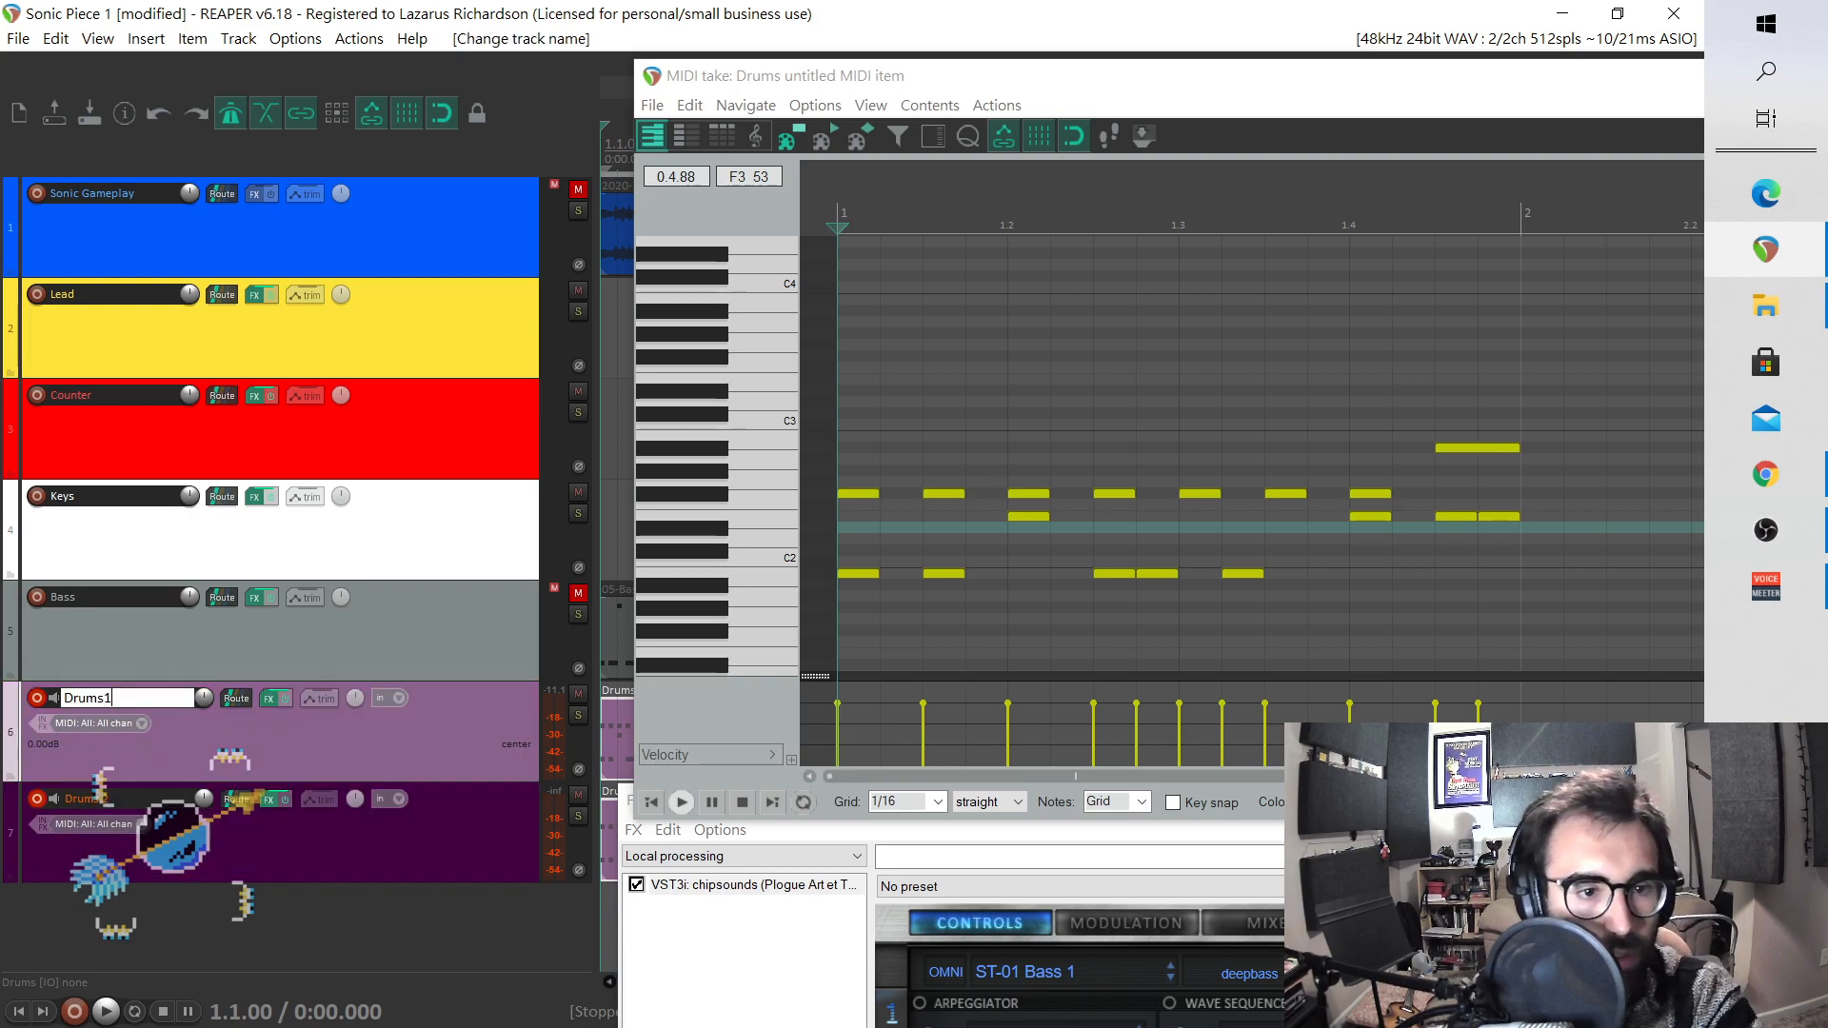
pyautogui.write('1')
pyautogui.press('Left')
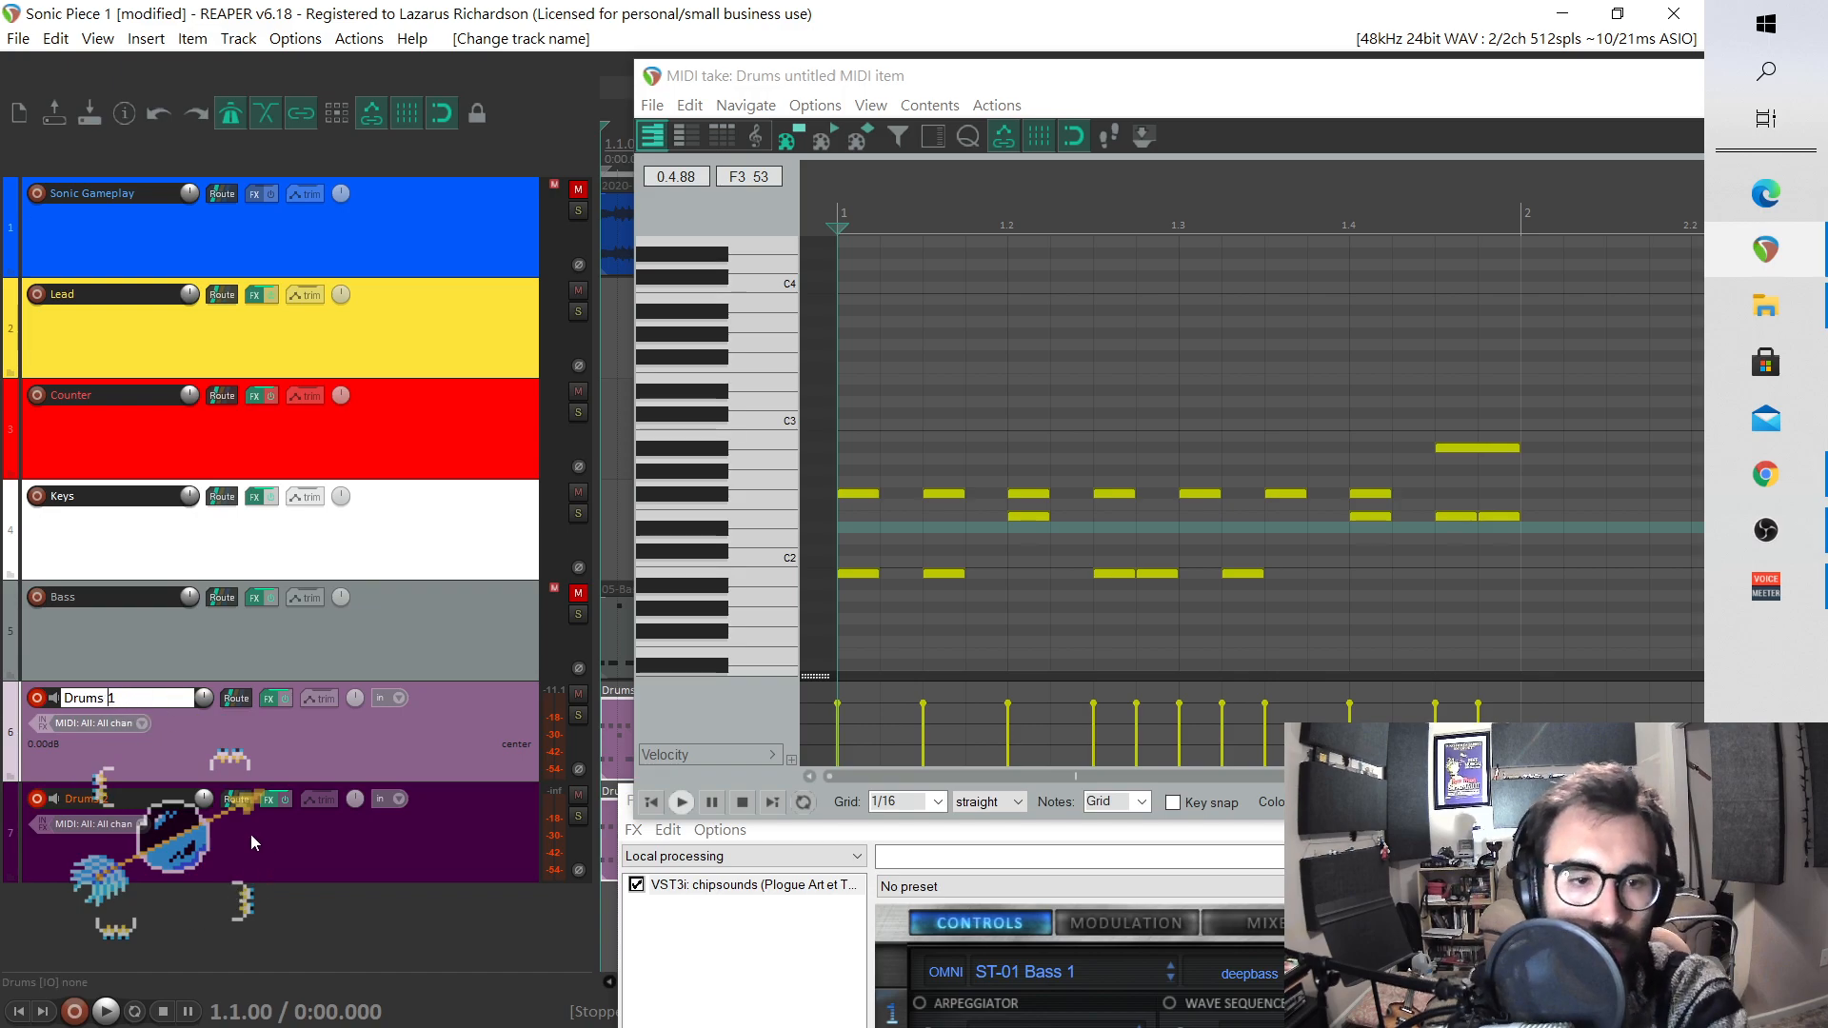
pyautogui.press('Return')
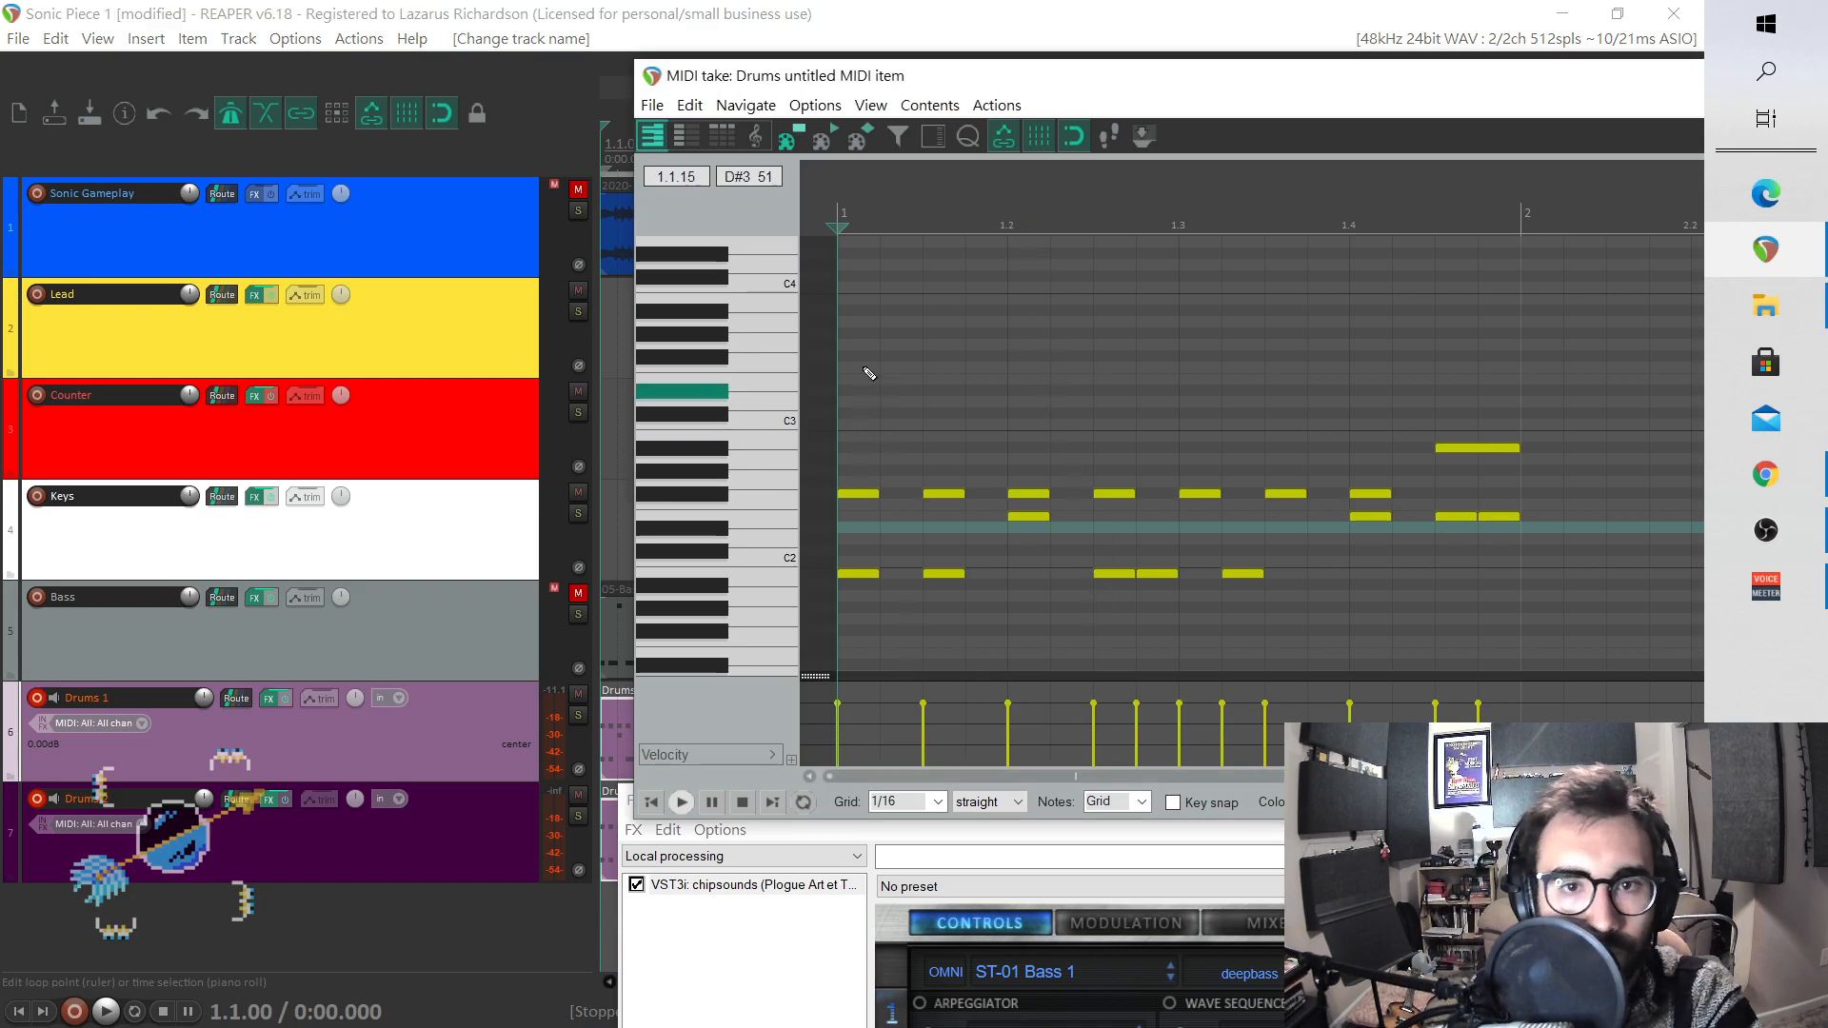
# - Delete all the B1 notes from the Drums 1 MIDI item and close the MIDI editor
pyautogui.moveTo(954, 75); pyautogui.dragTo(554, 76)
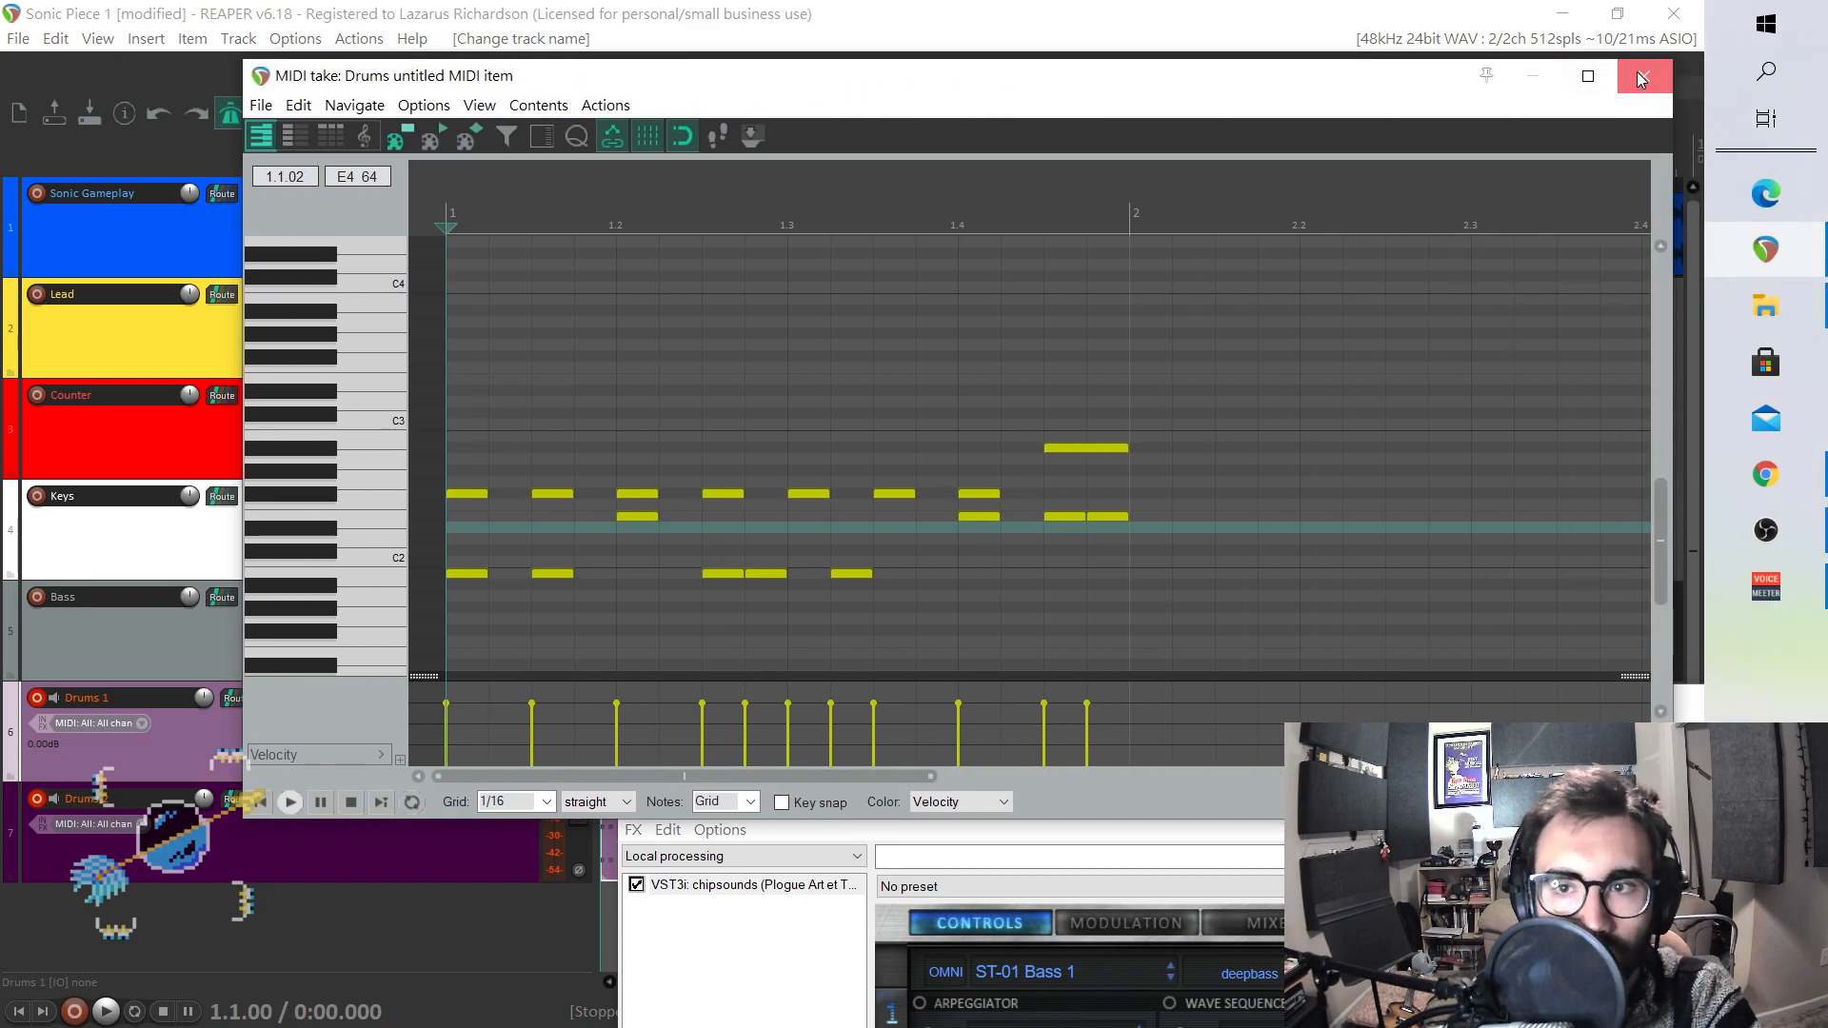
pyautogui.click(1645, 77)
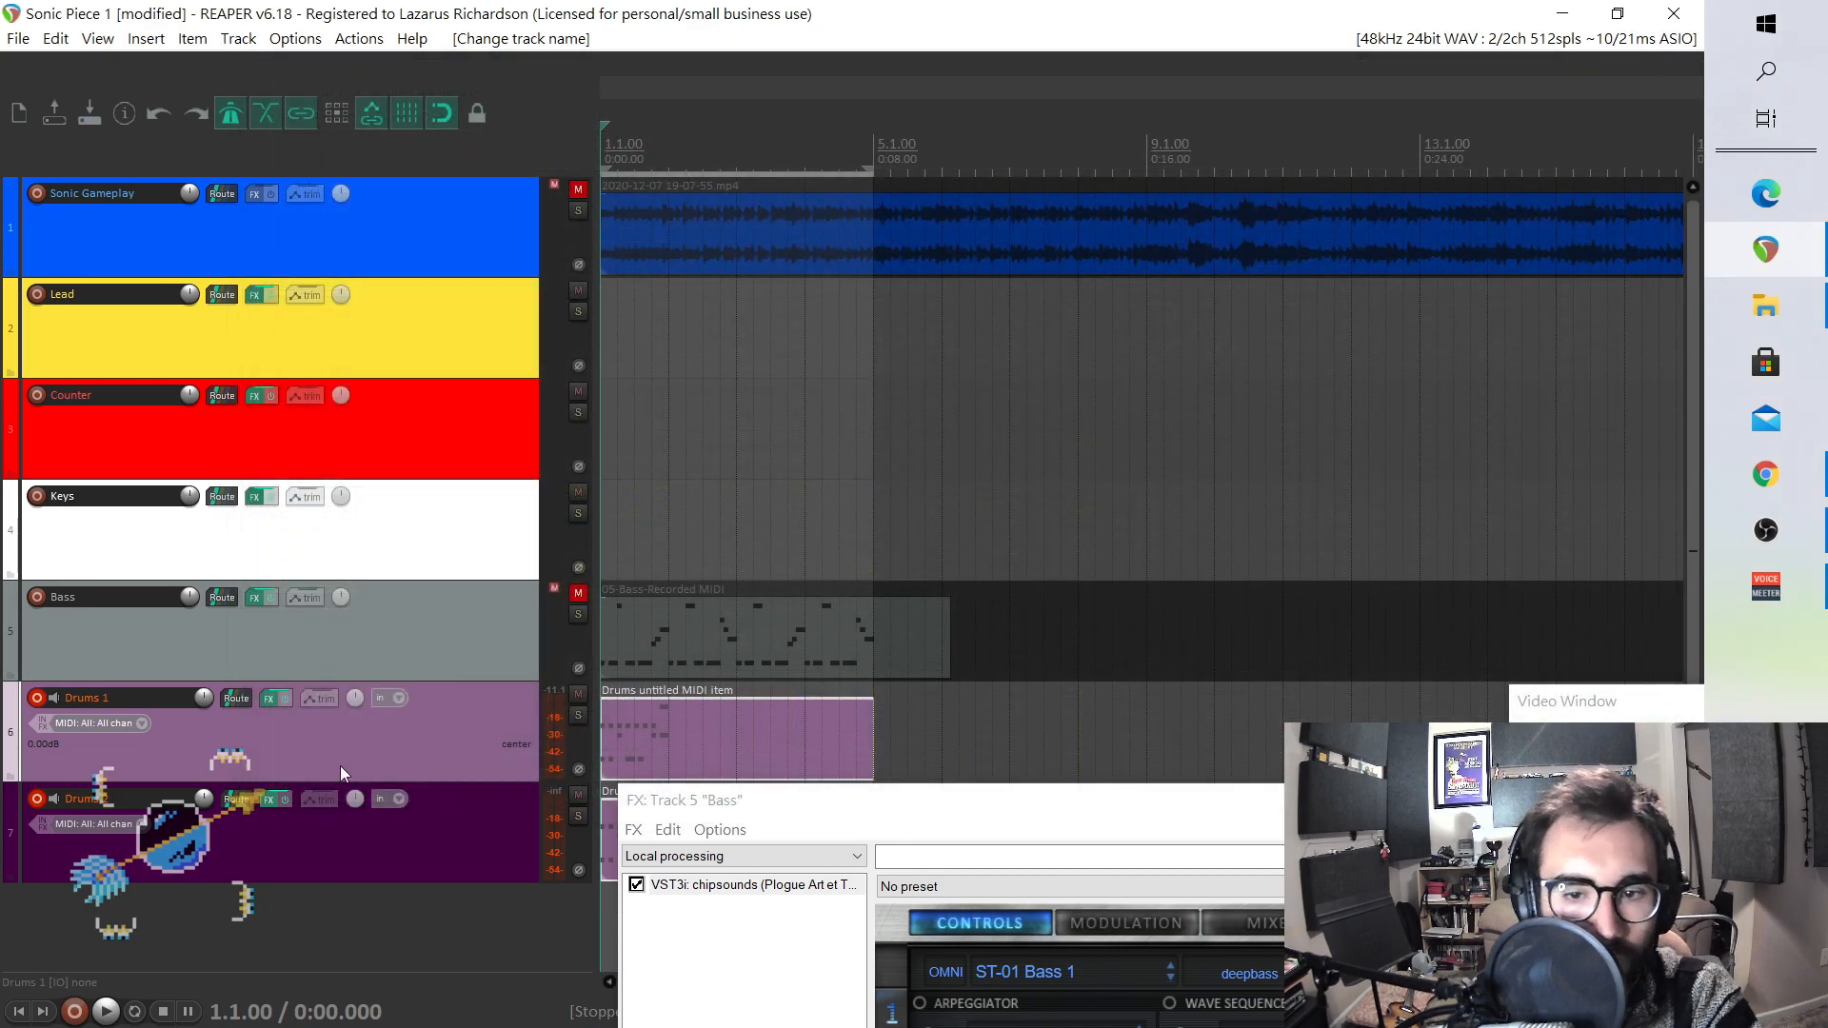
pyautogui.doubleClick(726, 735)
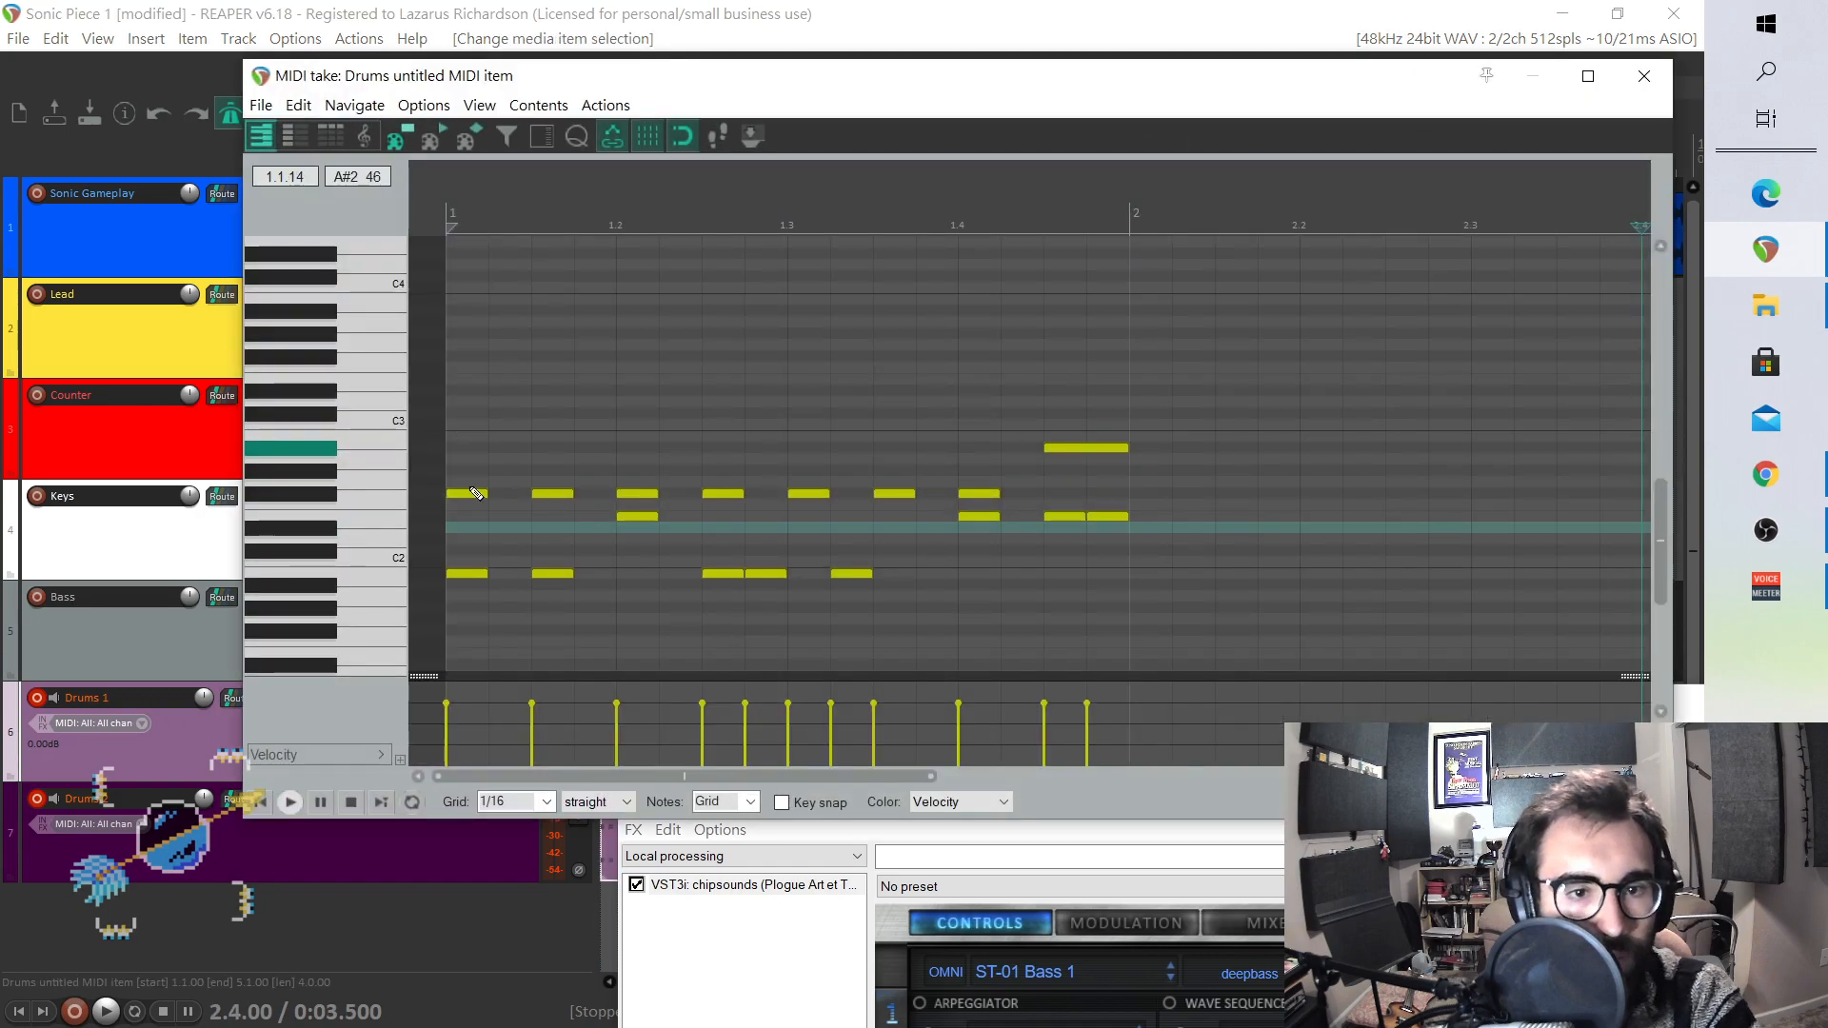
pyautogui.moveTo(457, 556); pyautogui.dragTo(905, 628)
pyautogui.press('Delete')
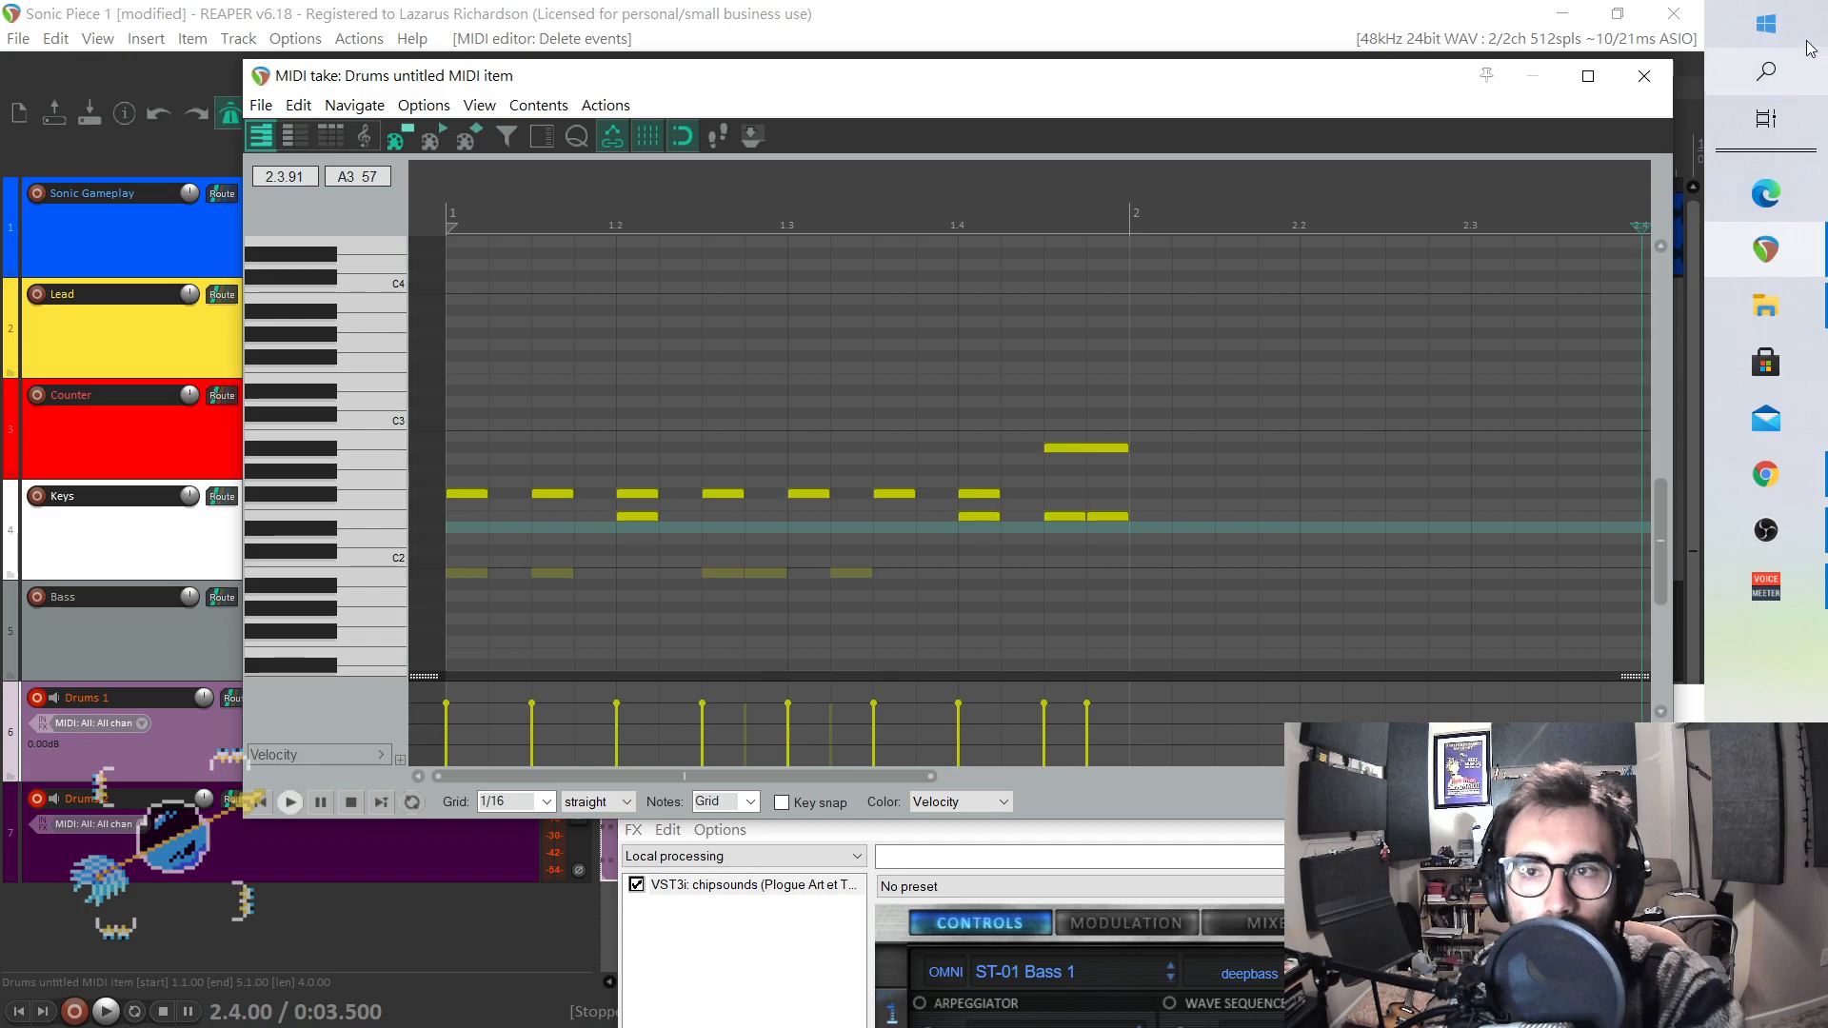
pyautogui.click(1644, 75)
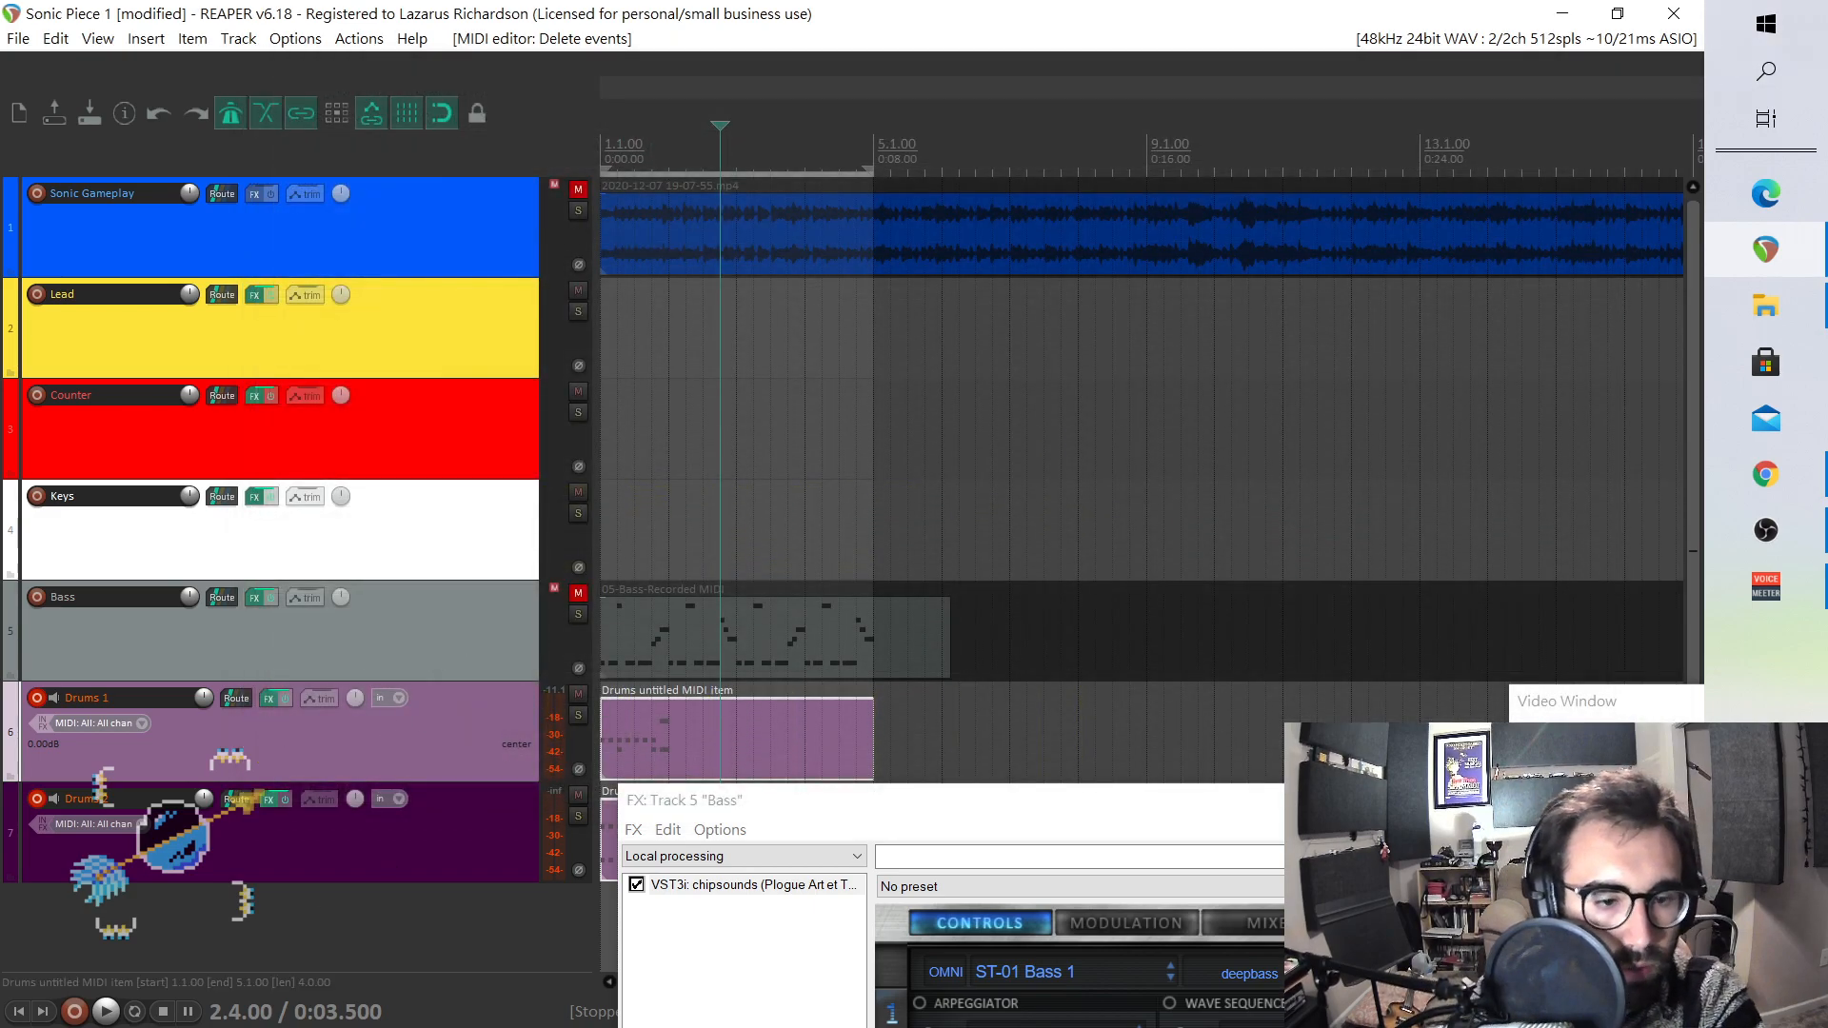
# - Play both drum tracks together from the start and uncover the Drums 2 item behind the effects window
pyautogui.click(18, 1012)
pyautogui.press('space')
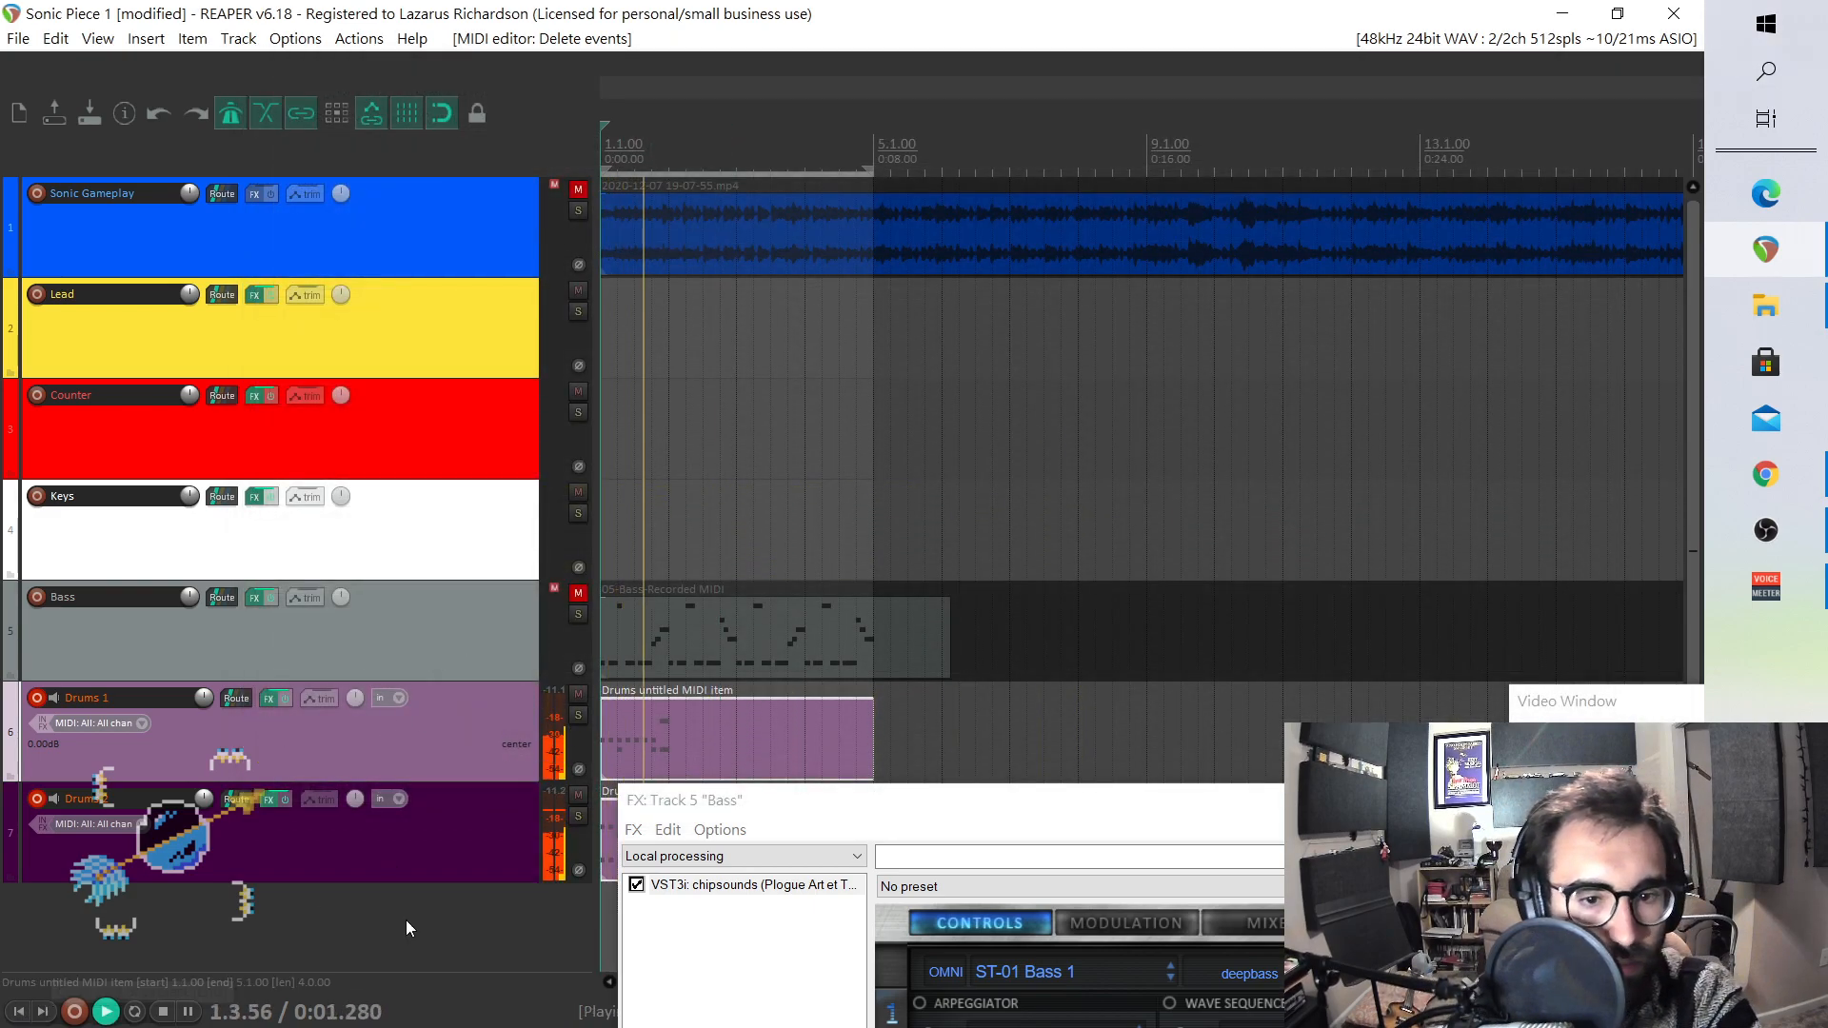
pyautogui.moveTo(895, 803); pyautogui.dragTo(1207, 759)
pyautogui.press('space')
# - Delete every E2, F#2 and A#2 note from the Drums 2 MIDI item, keeping only the B1 notes
pyautogui.click(635, 859)
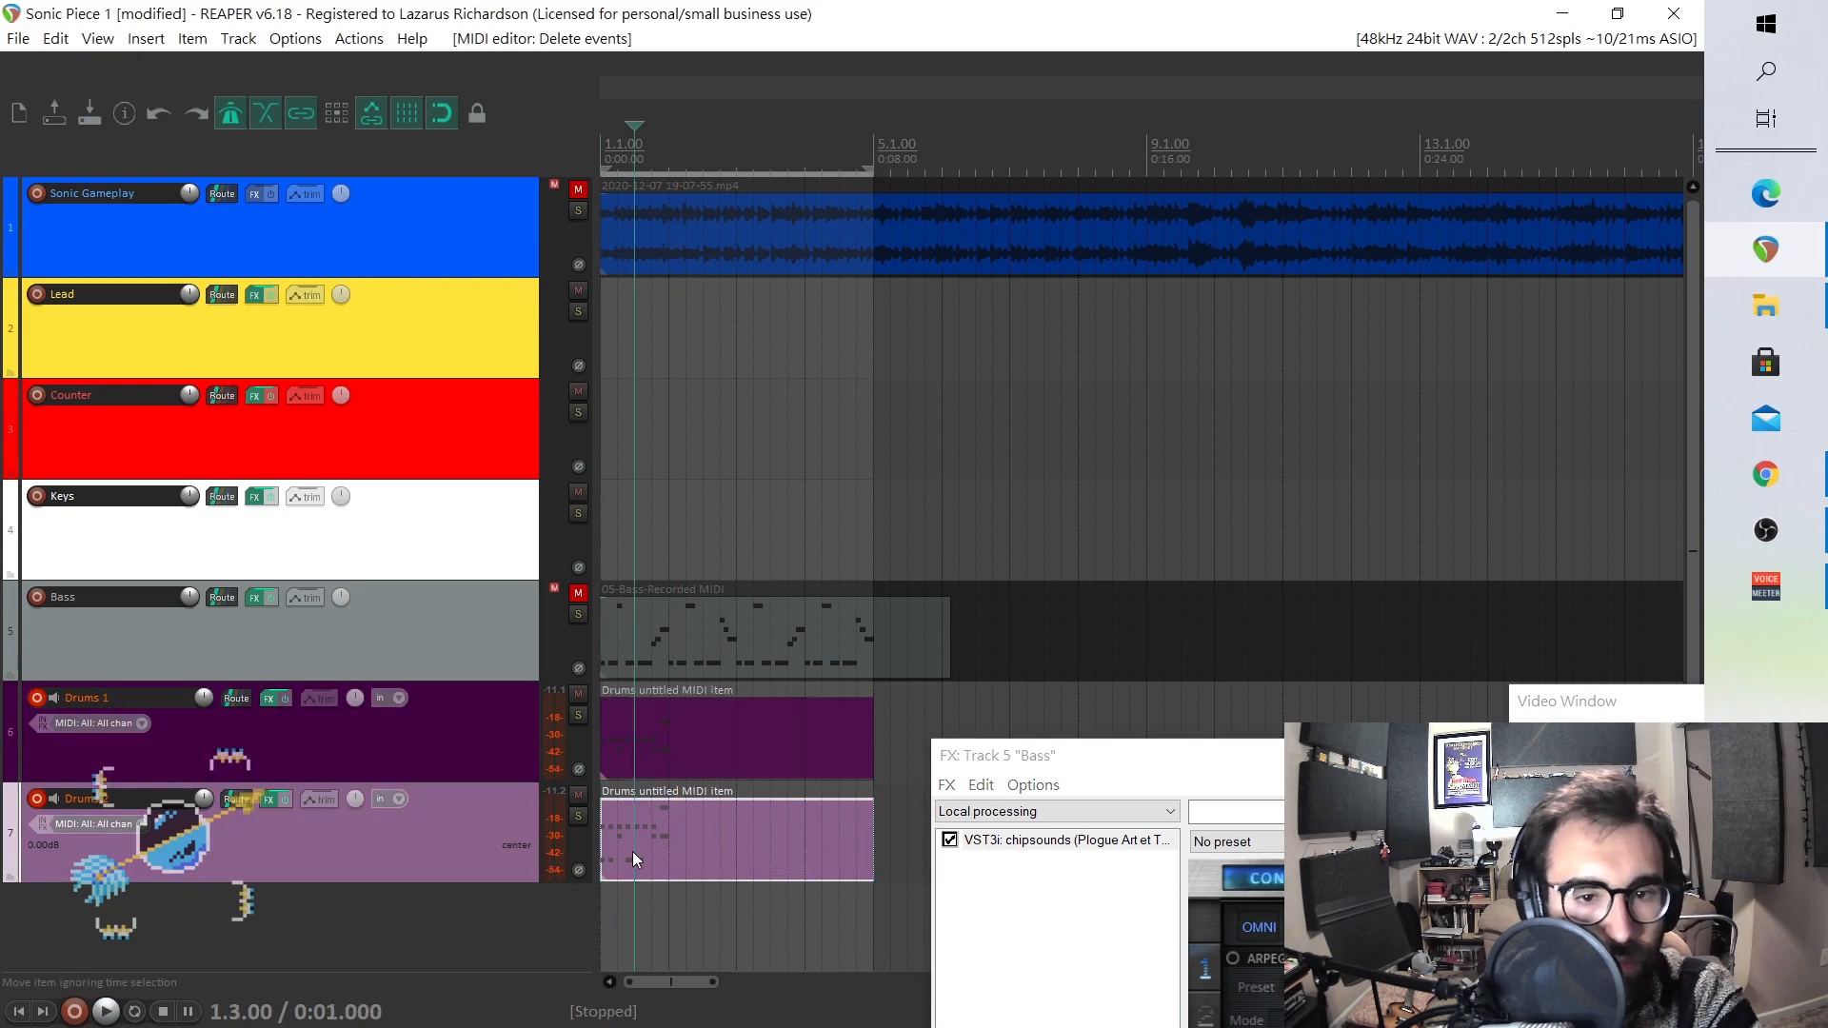
pyautogui.doubleClick(633, 860)
pyautogui.moveTo(460, 392); pyautogui.dragTo(1157, 544)
pyautogui.press('Delete')
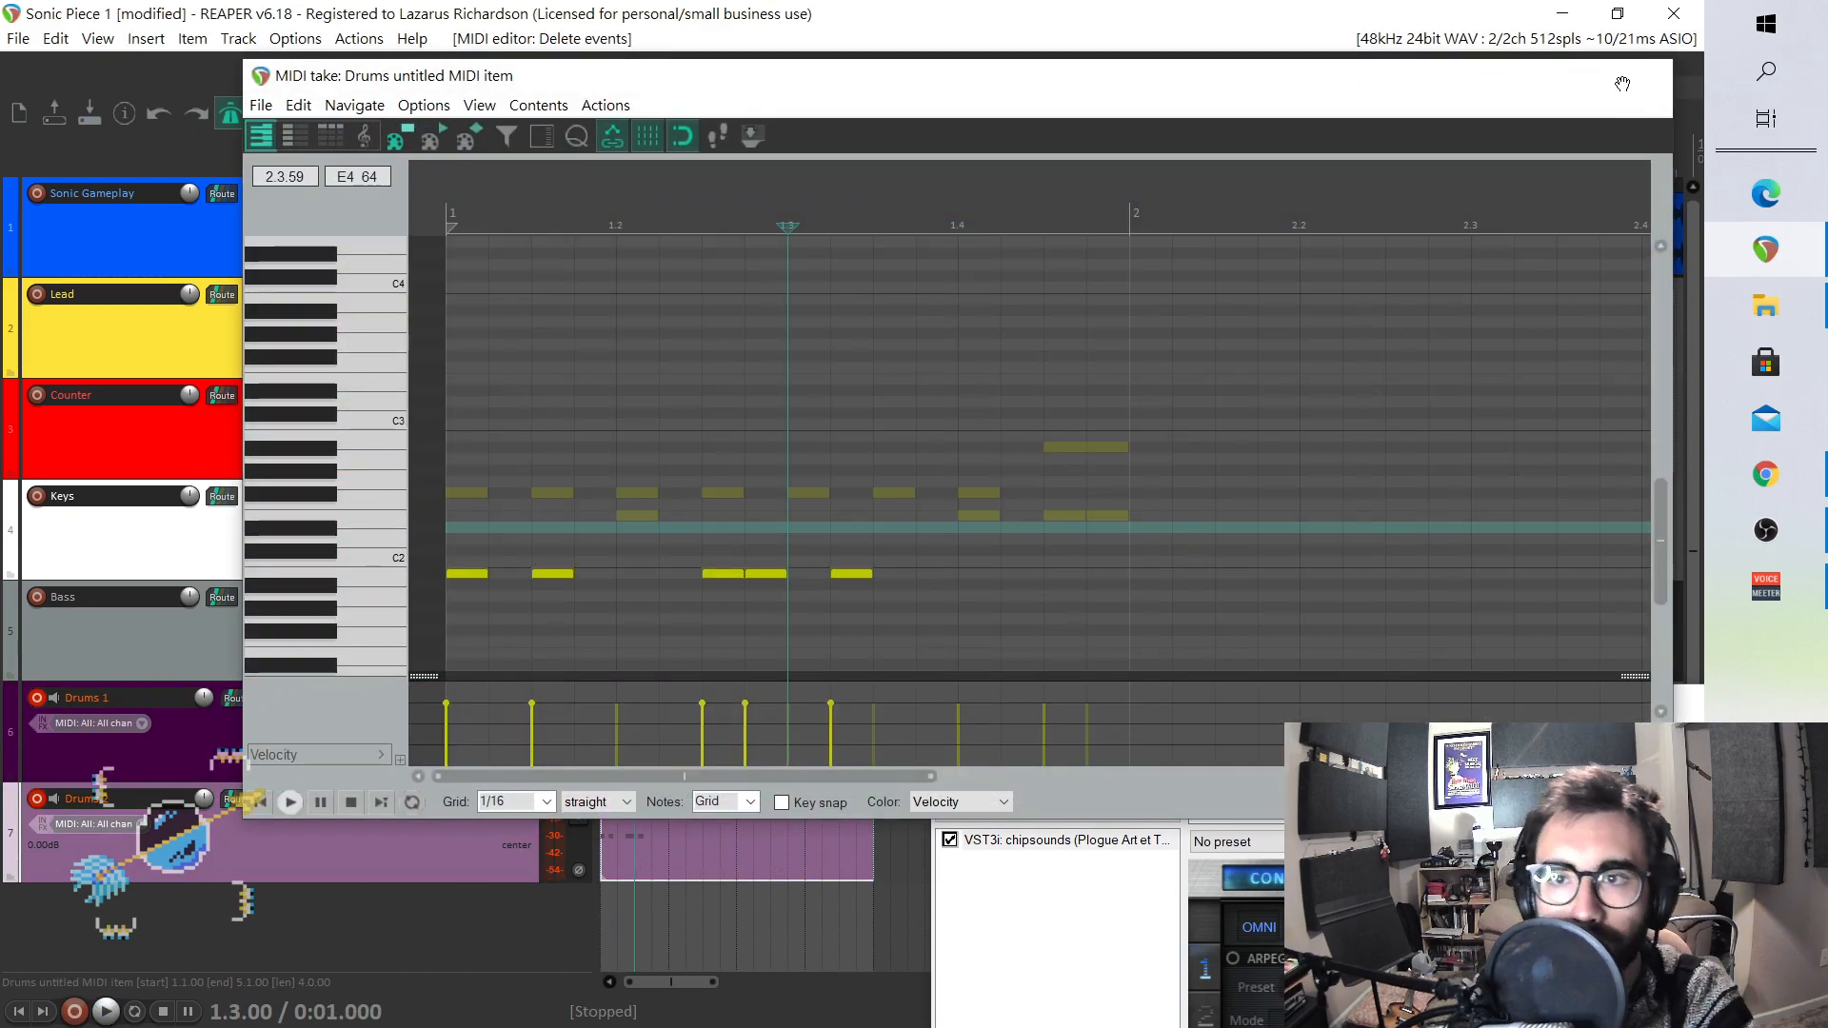
# - Close the MIDI editor and play both drum tracks together from the start of the project
pyautogui.click(1652, 69)
pyautogui.click(19, 1015)
pyautogui.press('space')
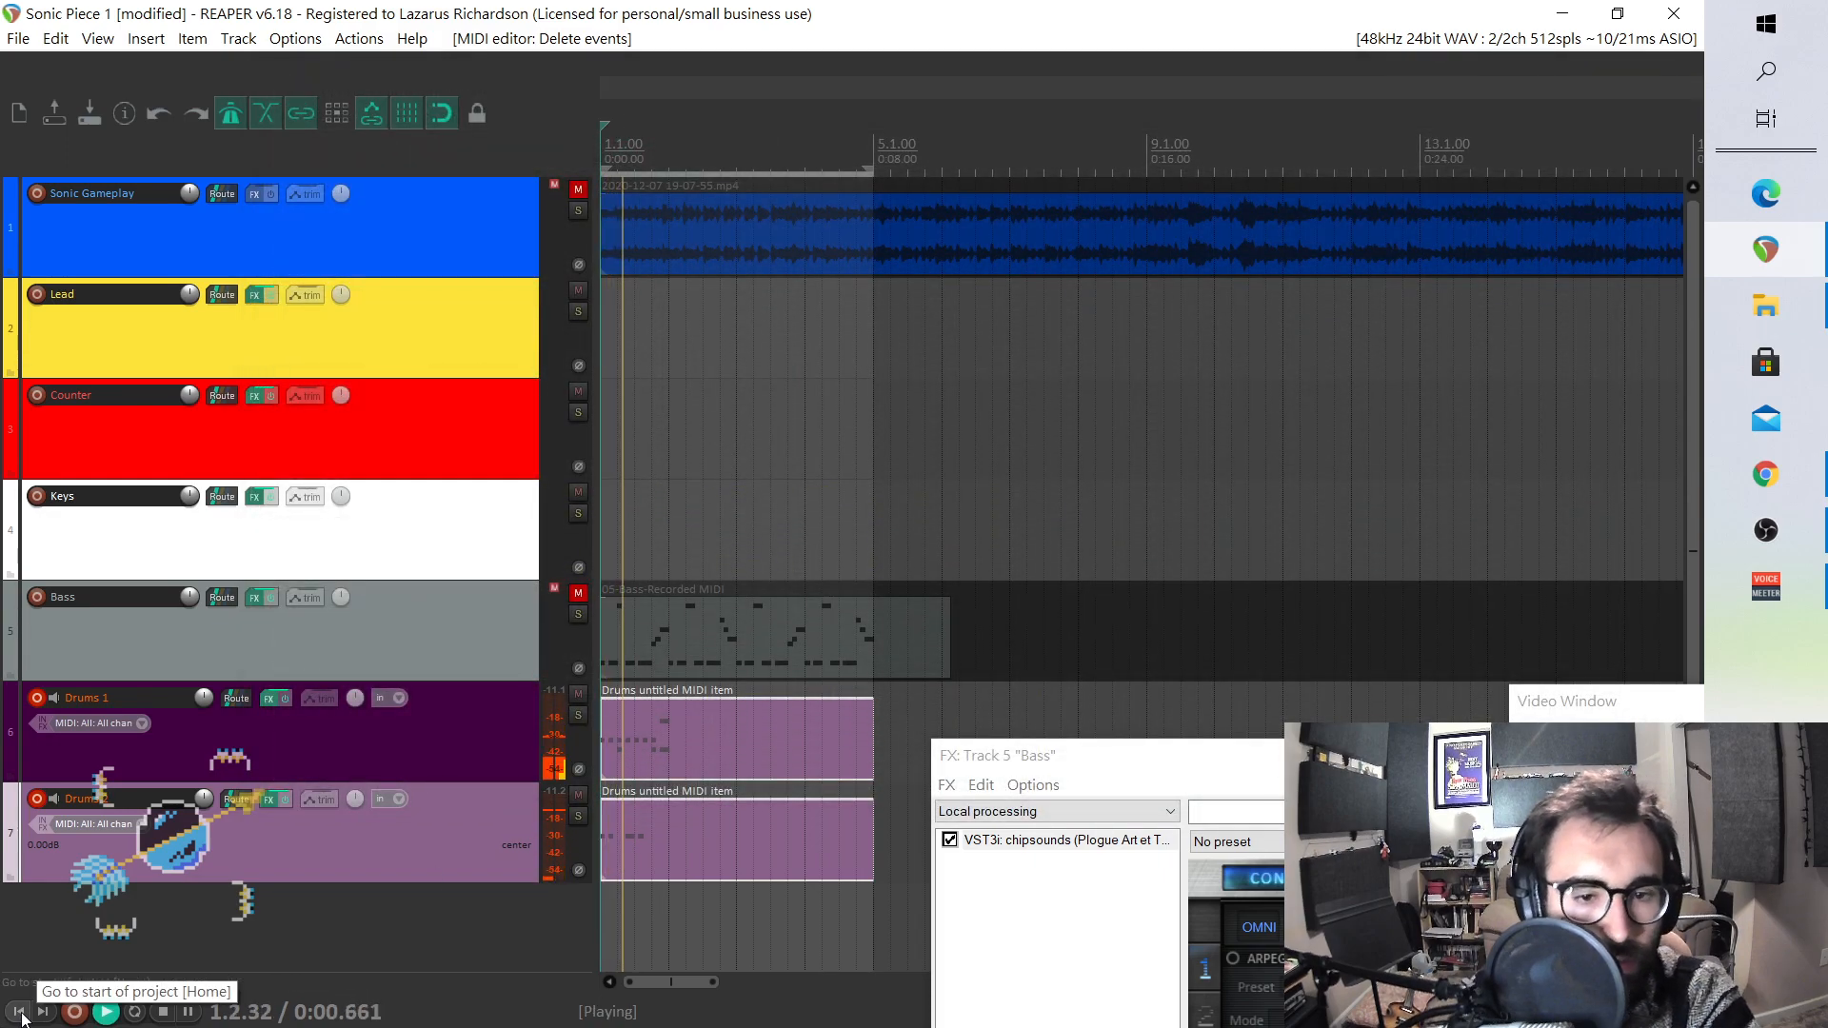
pyautogui.press('space')
# - Add B1 notes at 1.4.00 and 1.4.50 in the Drums 2 MIDI item, play it from the start, and close the editor
pyautogui.doubleClick(655, 845)
pyautogui.click(975, 576)
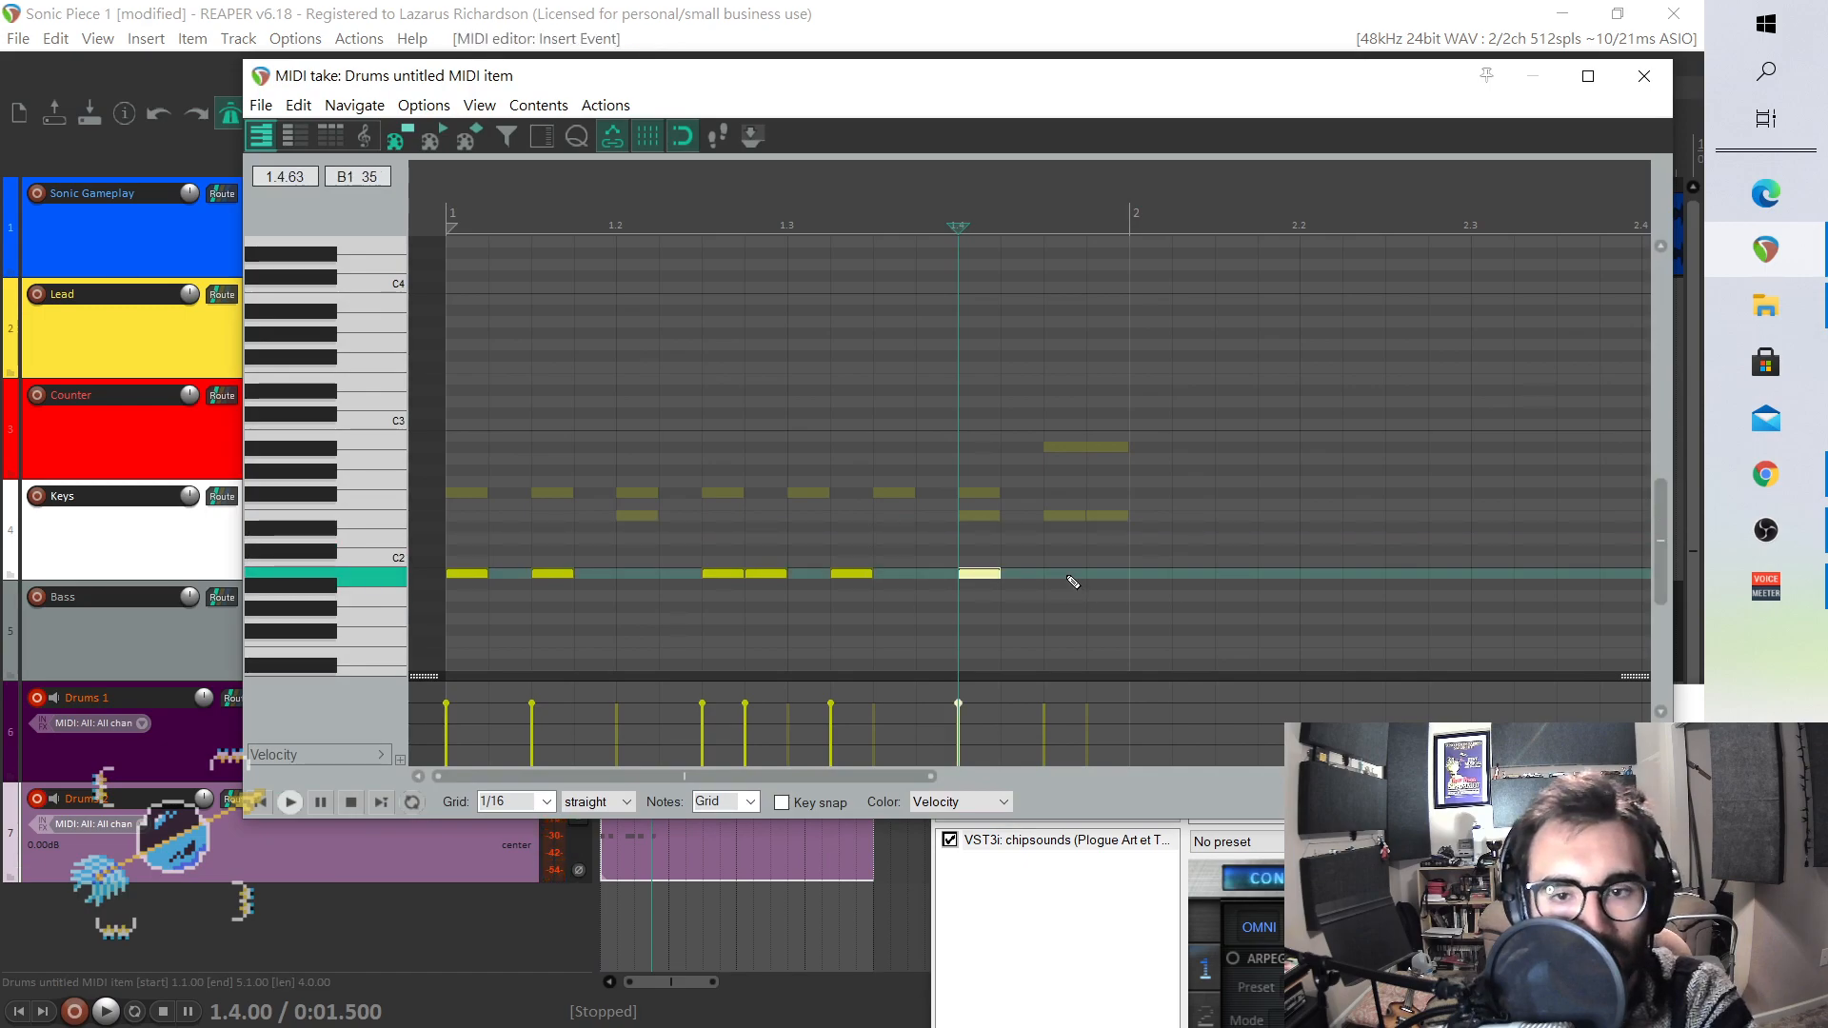
pyautogui.click(1064, 574)
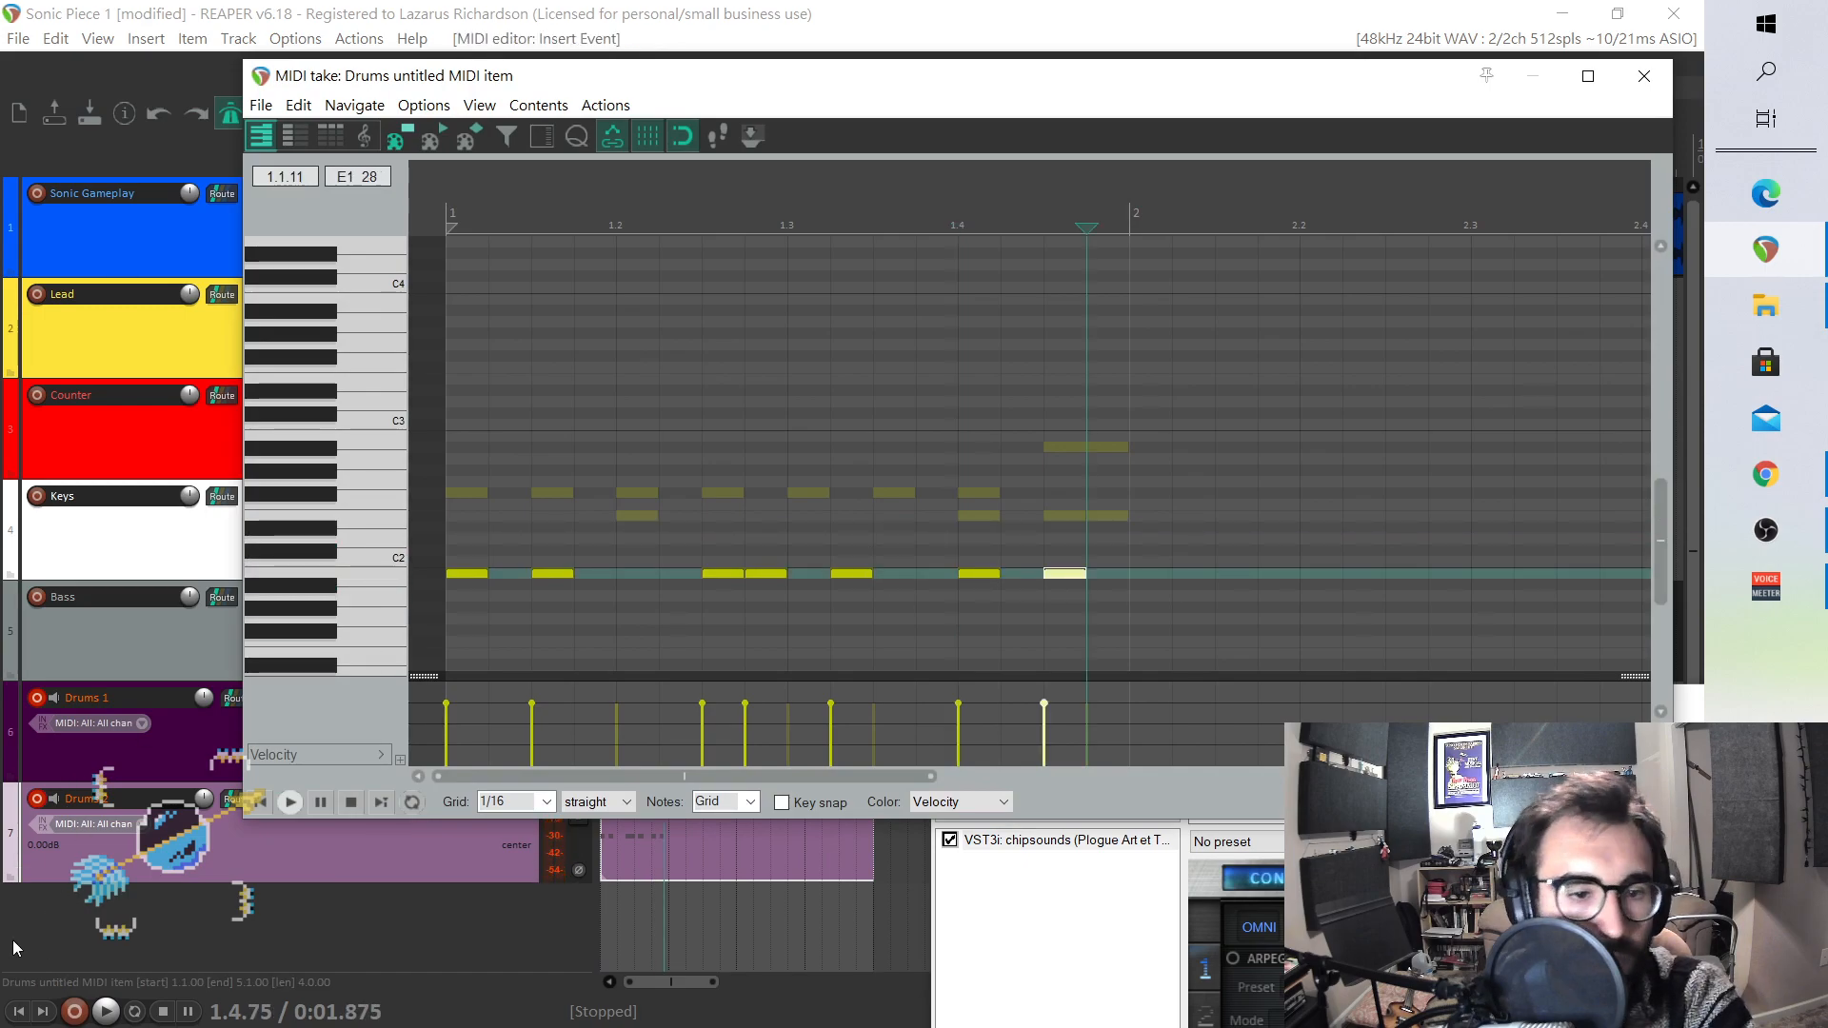
pyautogui.click(21, 1010)
pyautogui.press('space')
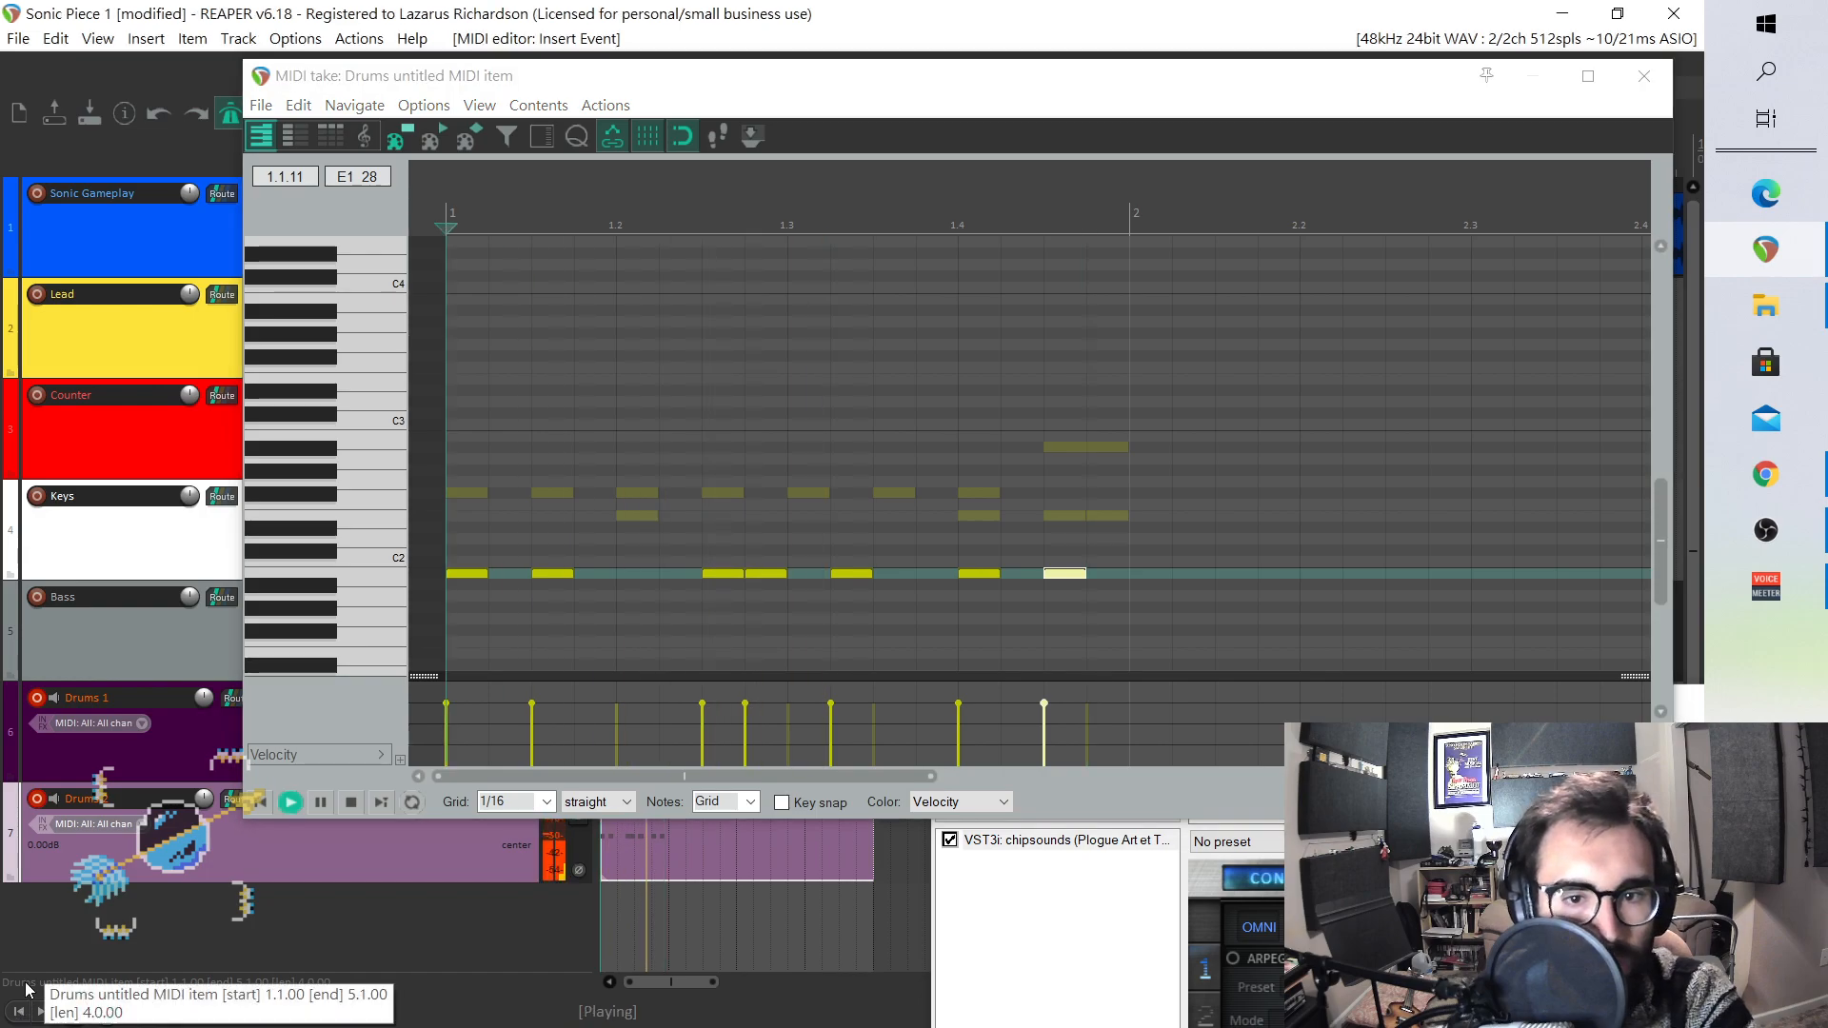
pyautogui.press('space')
pyautogui.click(1644, 75)
# - Repeat the first bar of notes in the Drums 1 MIDI item through bars 2 to 4 and close the editor
pyautogui.doubleClick(636, 767)
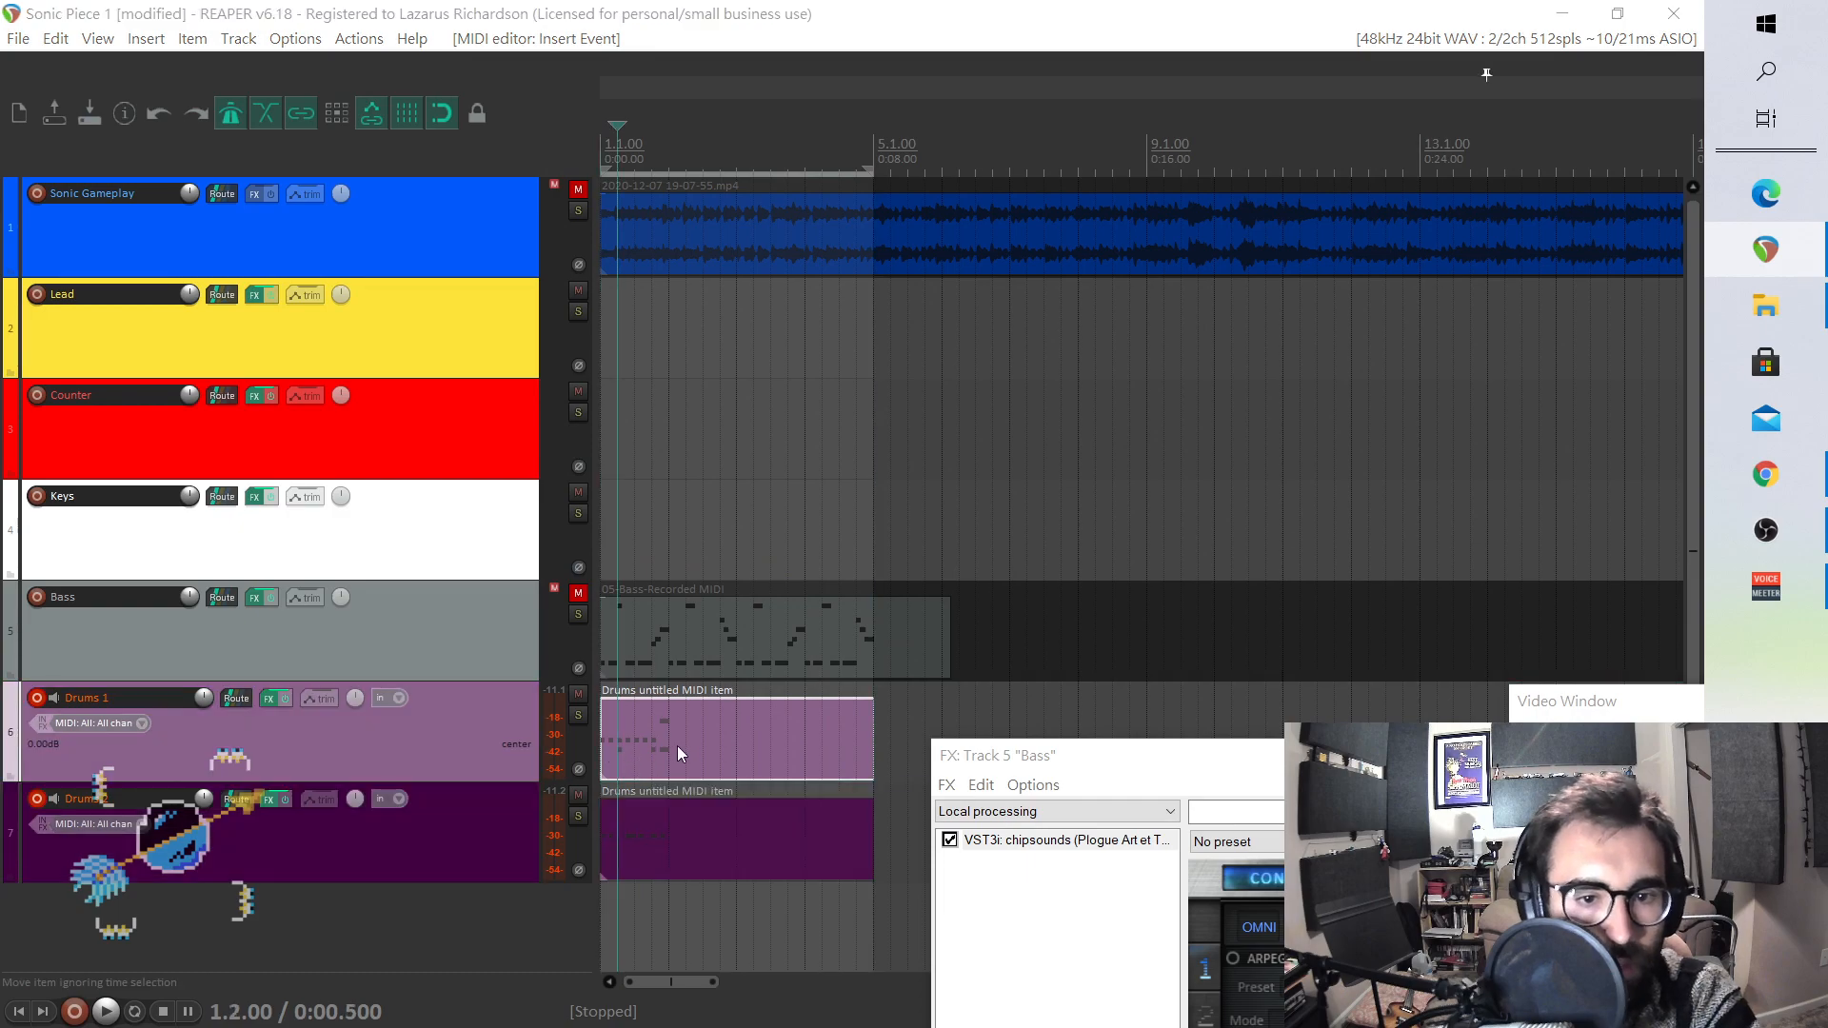
pyautogui.moveTo(478, 400); pyautogui.dragTo(1187, 619)
pyautogui.click(1135, 402)
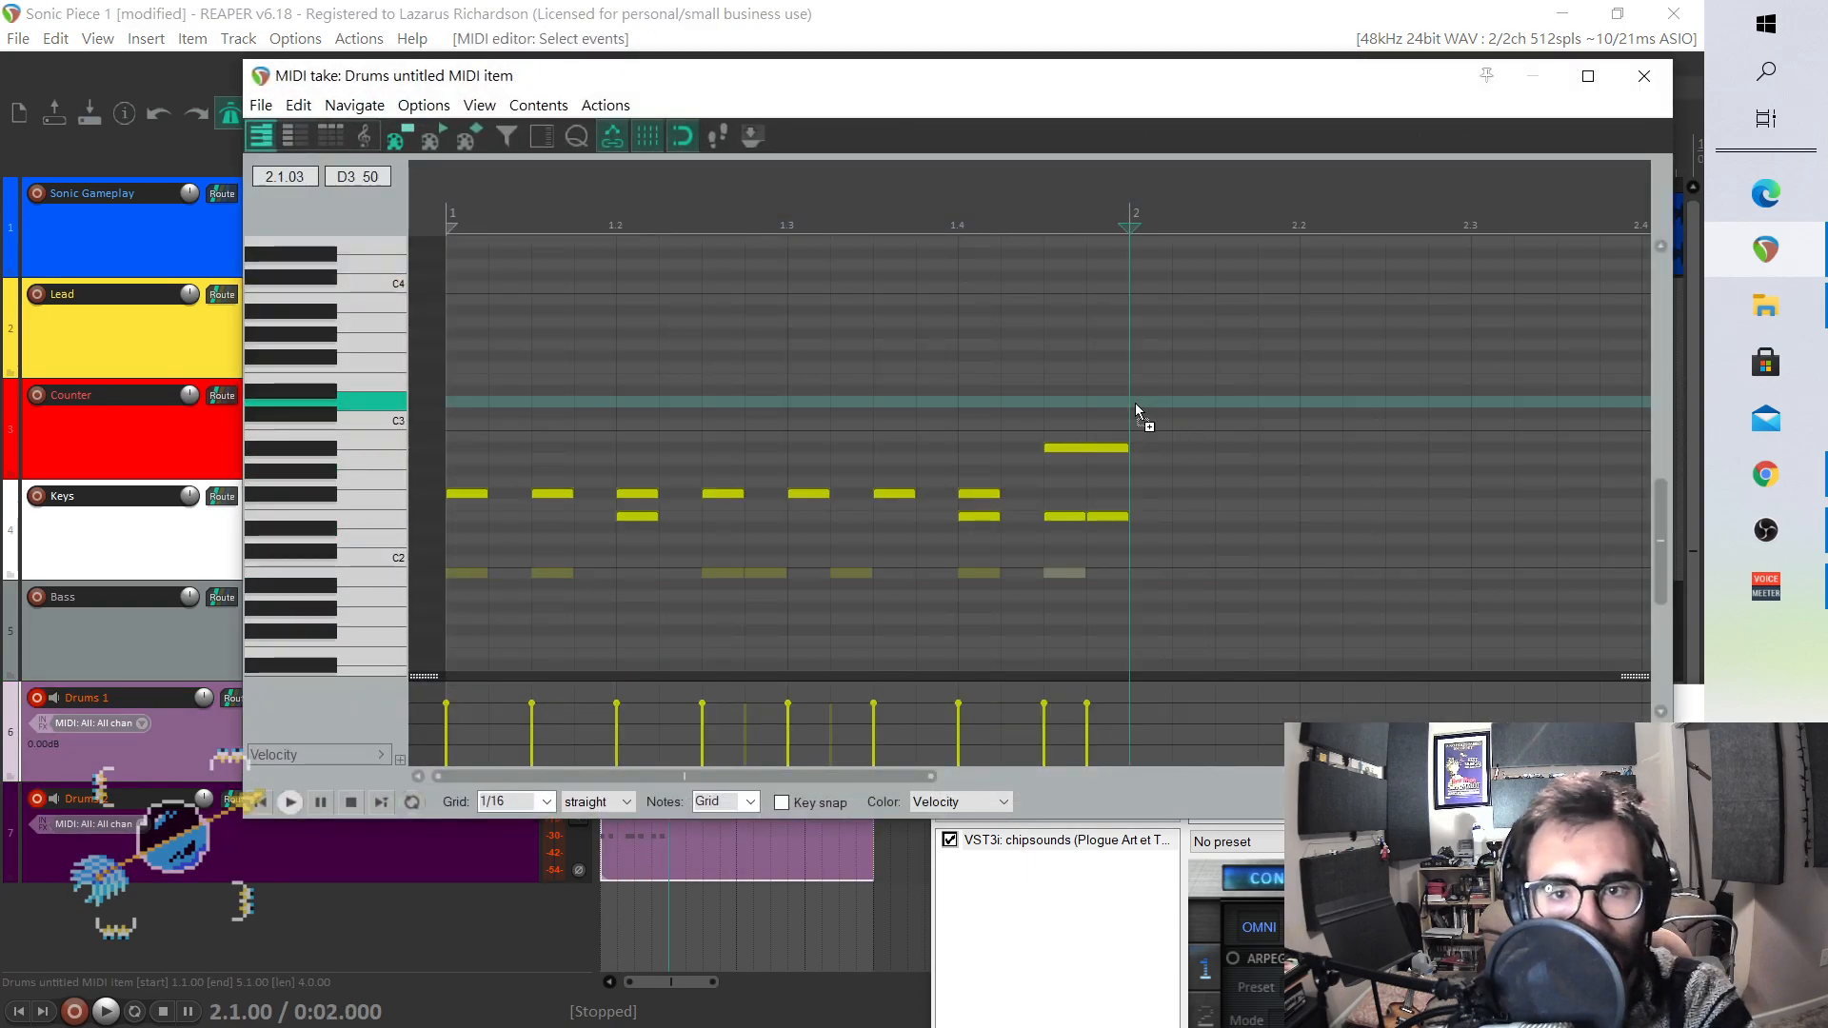
pyautogui.hotkey('ctrl', 'v')
pyautogui.hotkey('ctrl', 'v')
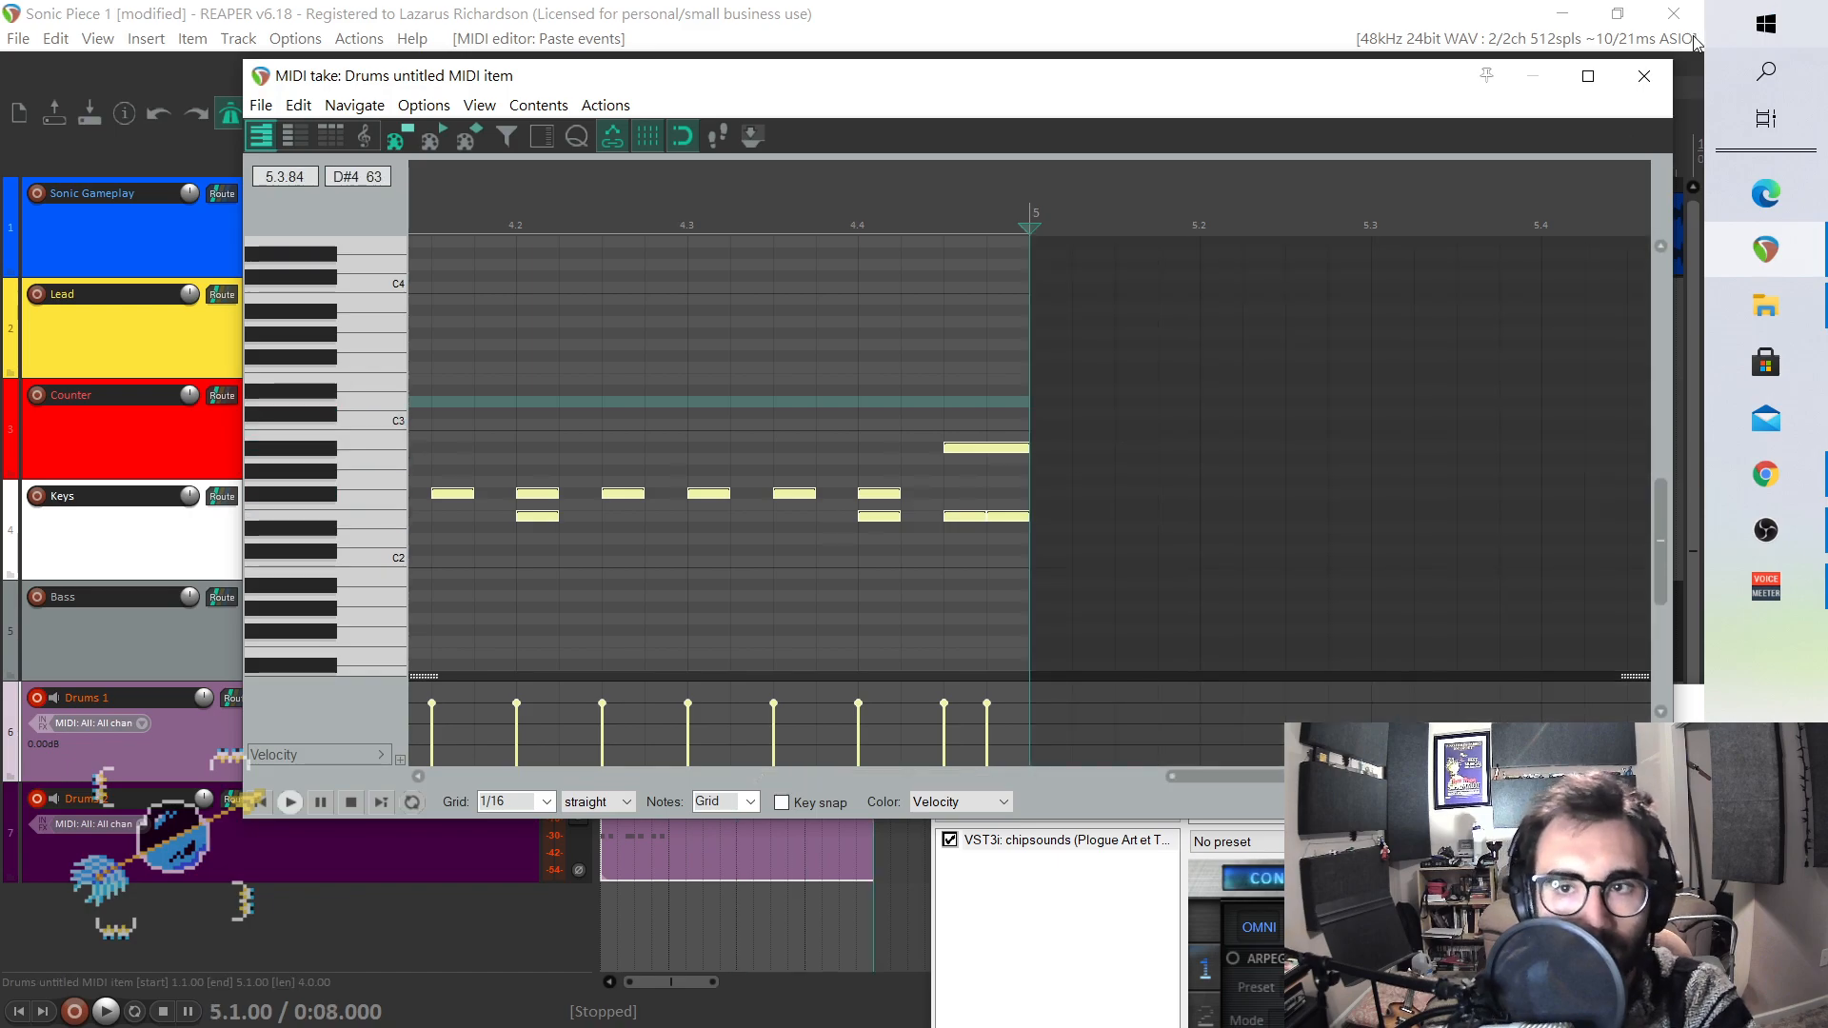
pyautogui.click(1645, 77)
# - Copy the first bar of B1 notes in the Drums 2 MIDI item and paste it at bar 2
pyautogui.doubleClick(664, 842)
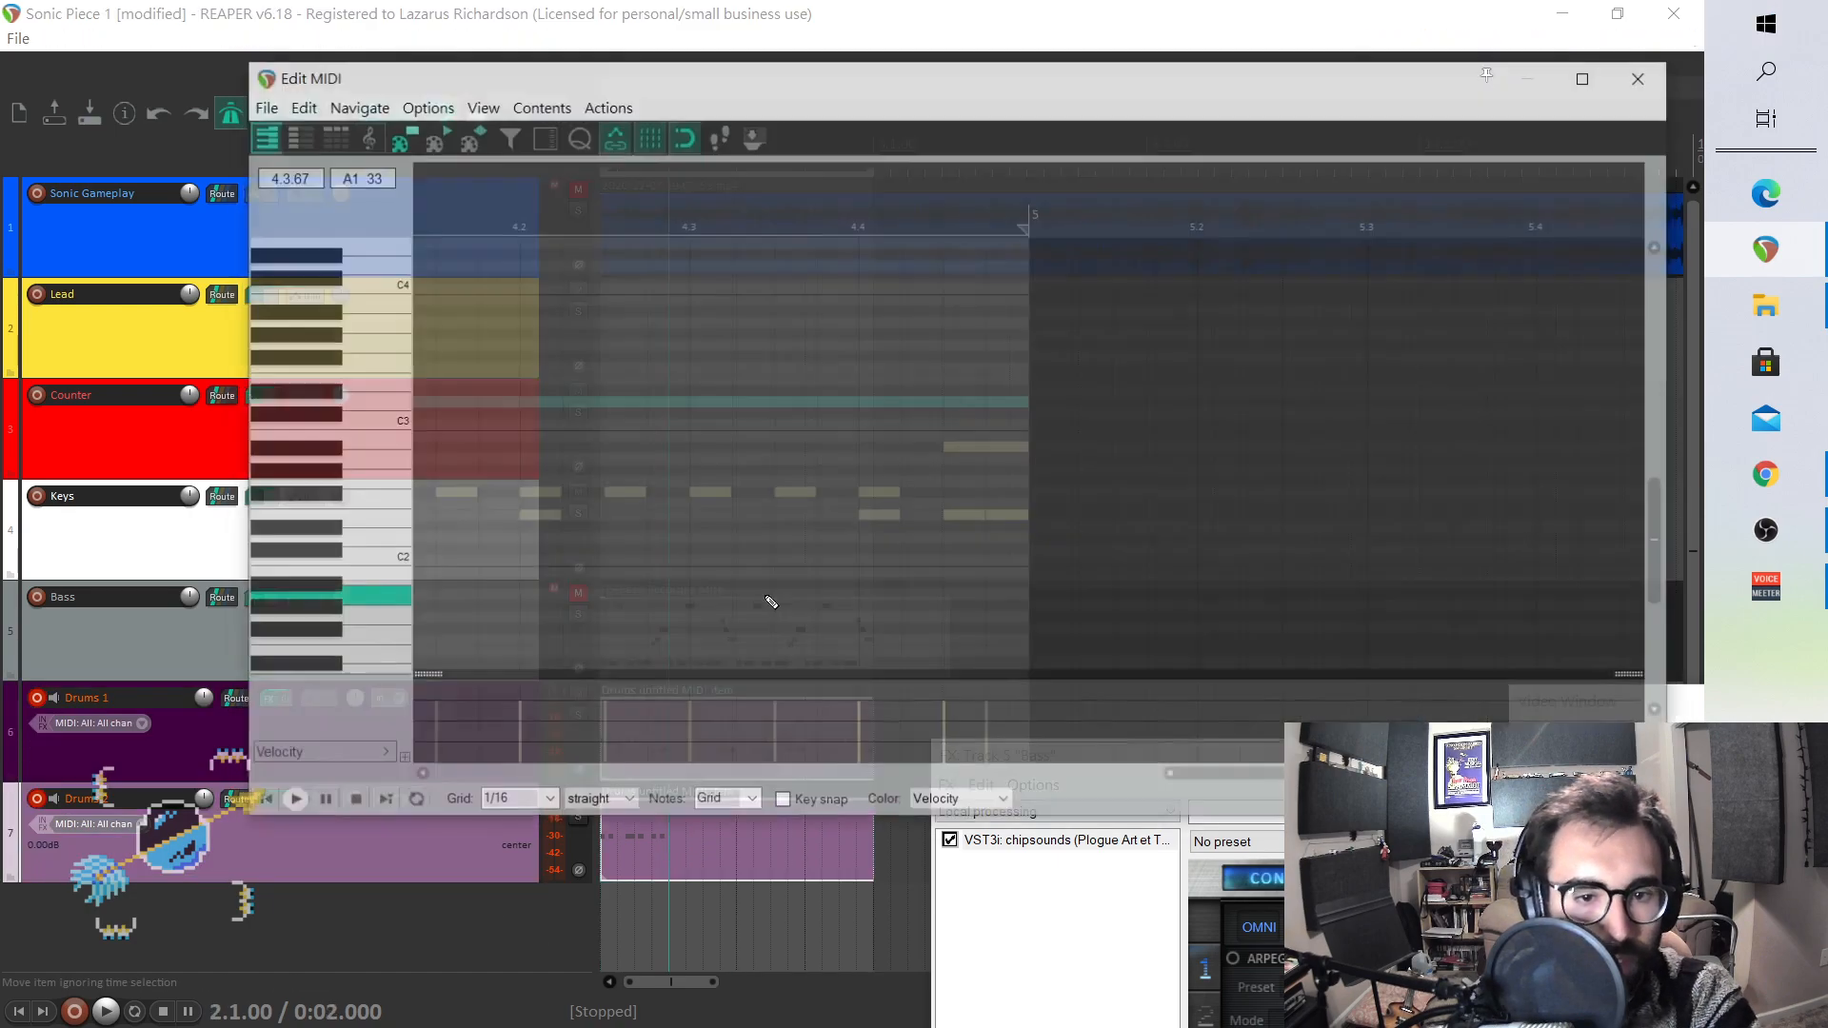
pyautogui.moveTo(1192, 776); pyautogui.dragTo(440, 779)
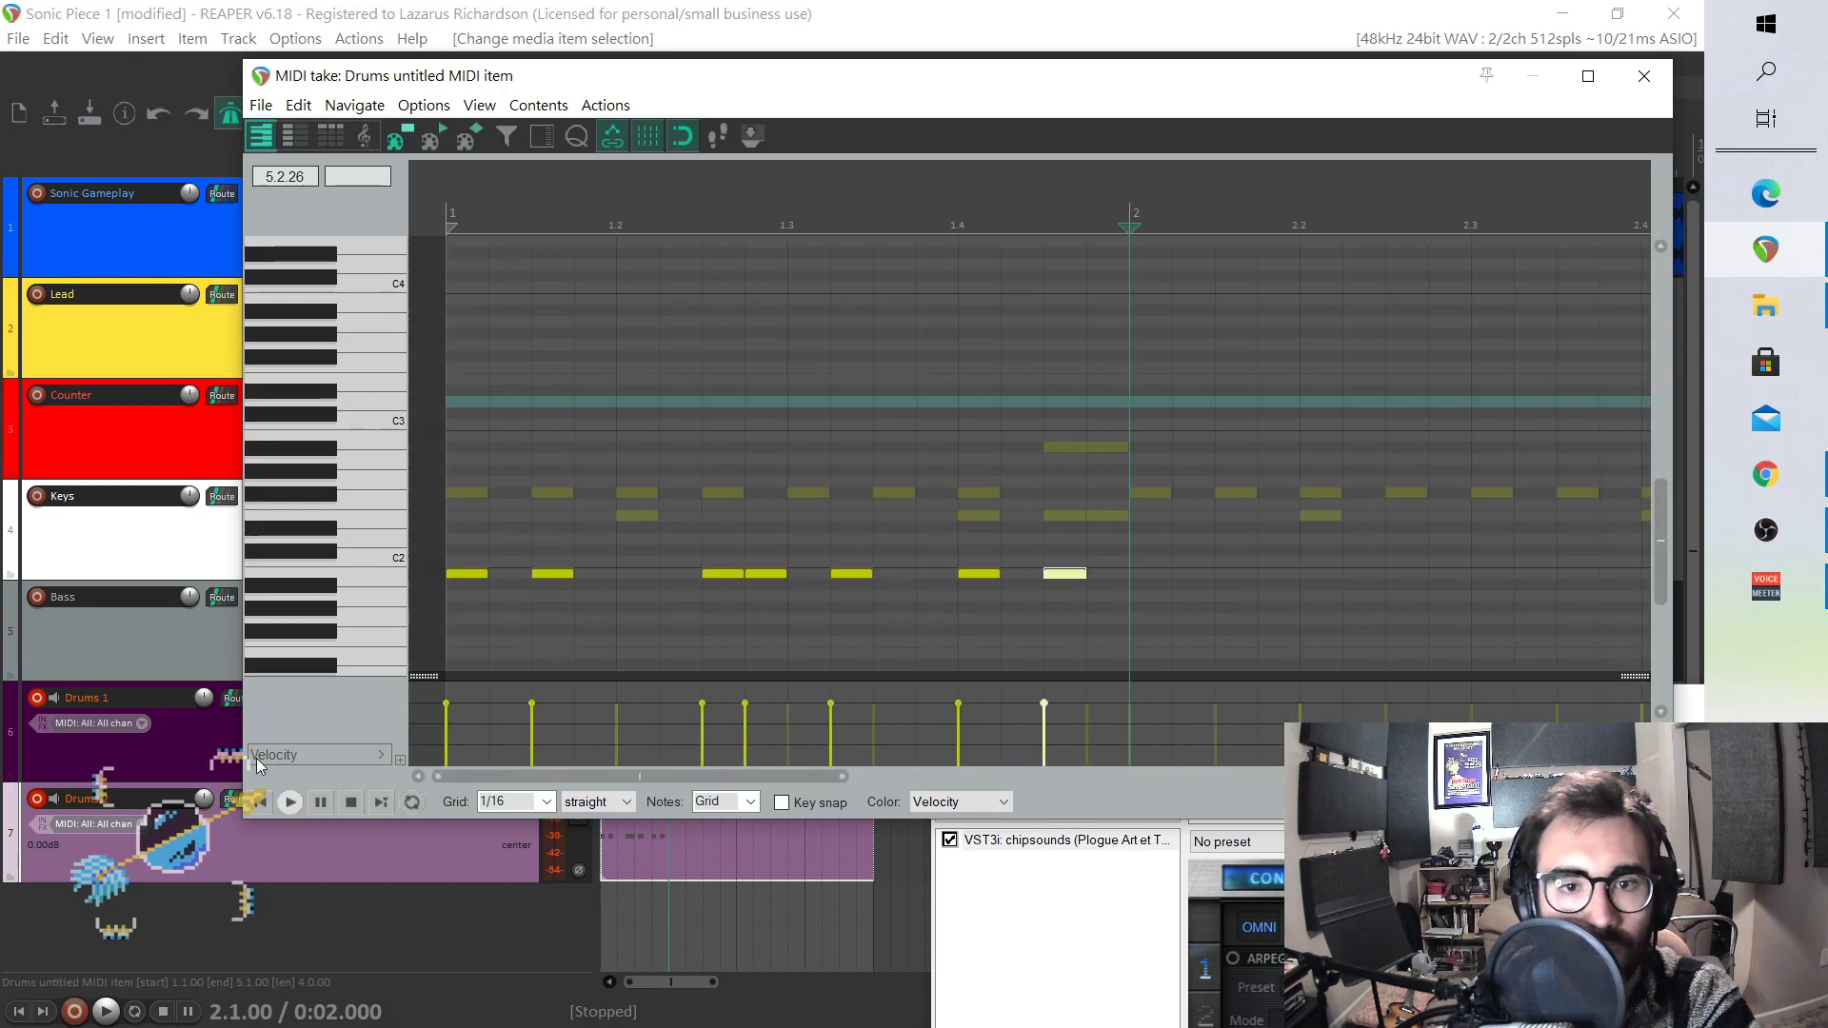
pyautogui.moveTo(464, 524); pyautogui.dragTo(1157, 621)
pyautogui.hotkey('ctrl', 'c')
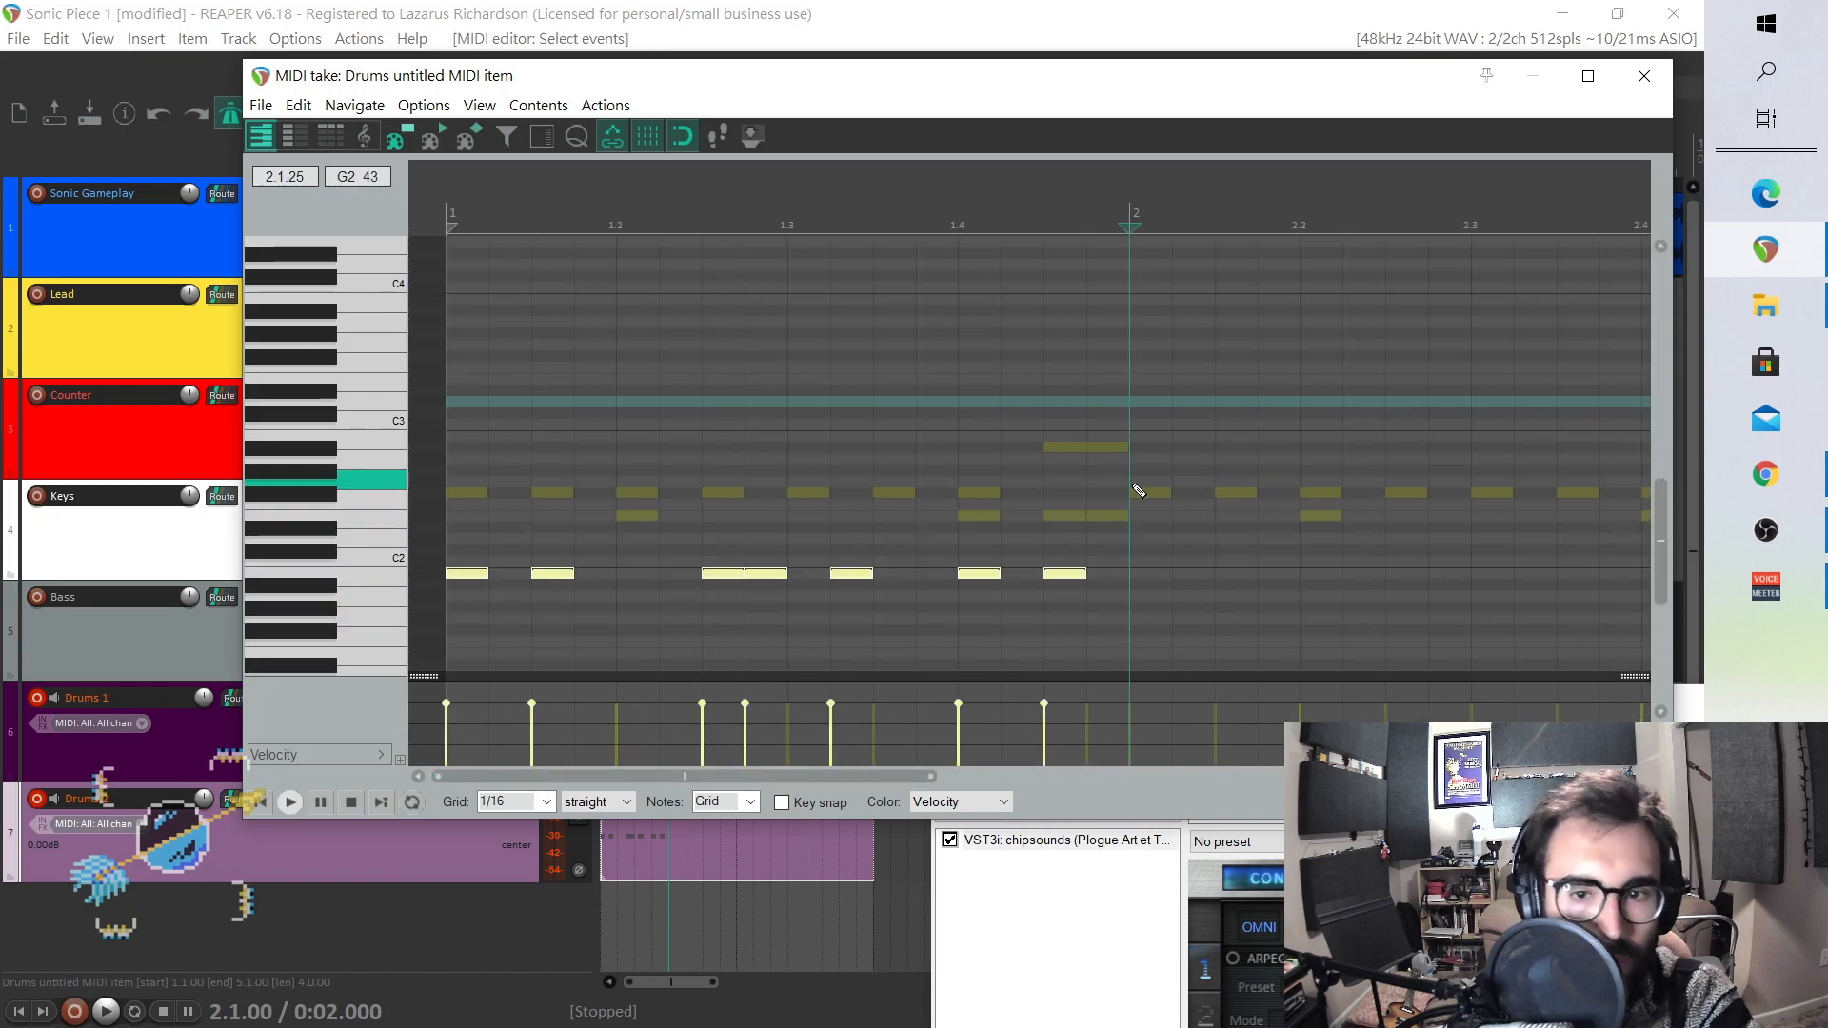
pyautogui.hotkey('ctrl', 'v')
pyautogui.hotkey('ctrl', 'v')
pyautogui.hotkey('ctrl', 'v')
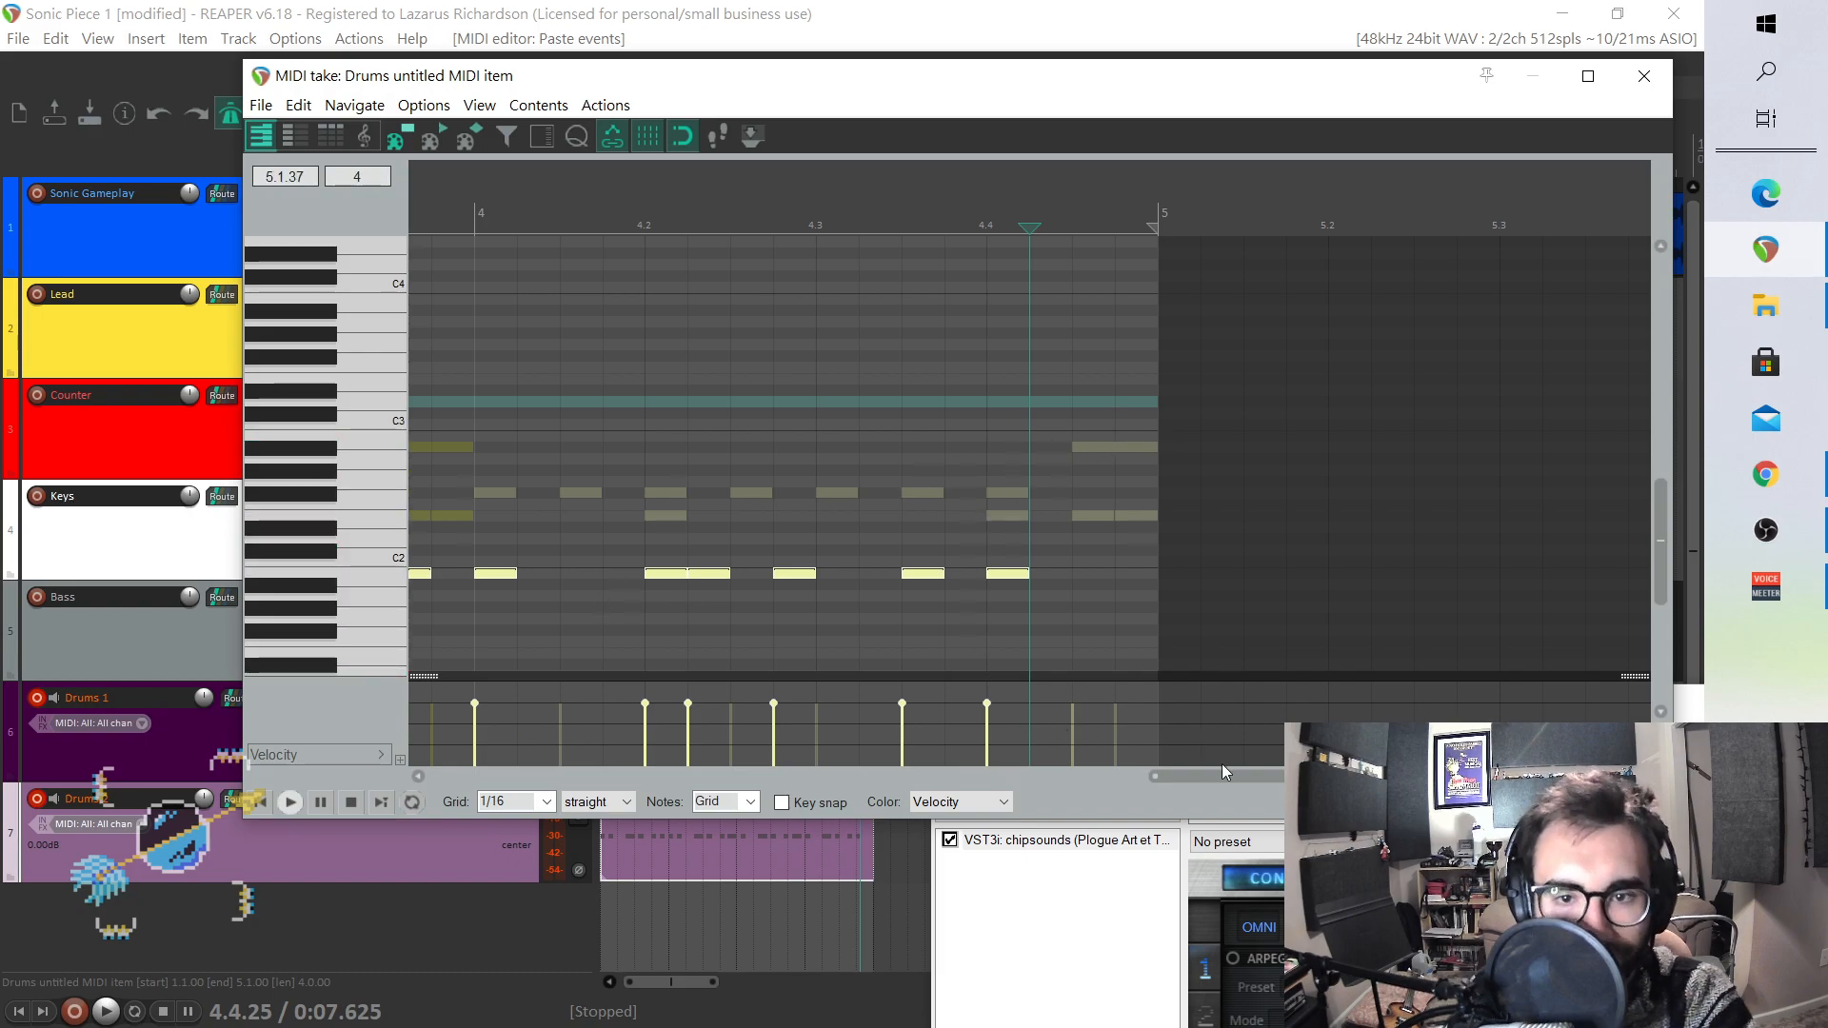
pyautogui.moveTo(1214, 773); pyautogui.dragTo(416, 748)
pyautogui.scroll(-2, 967, 570)
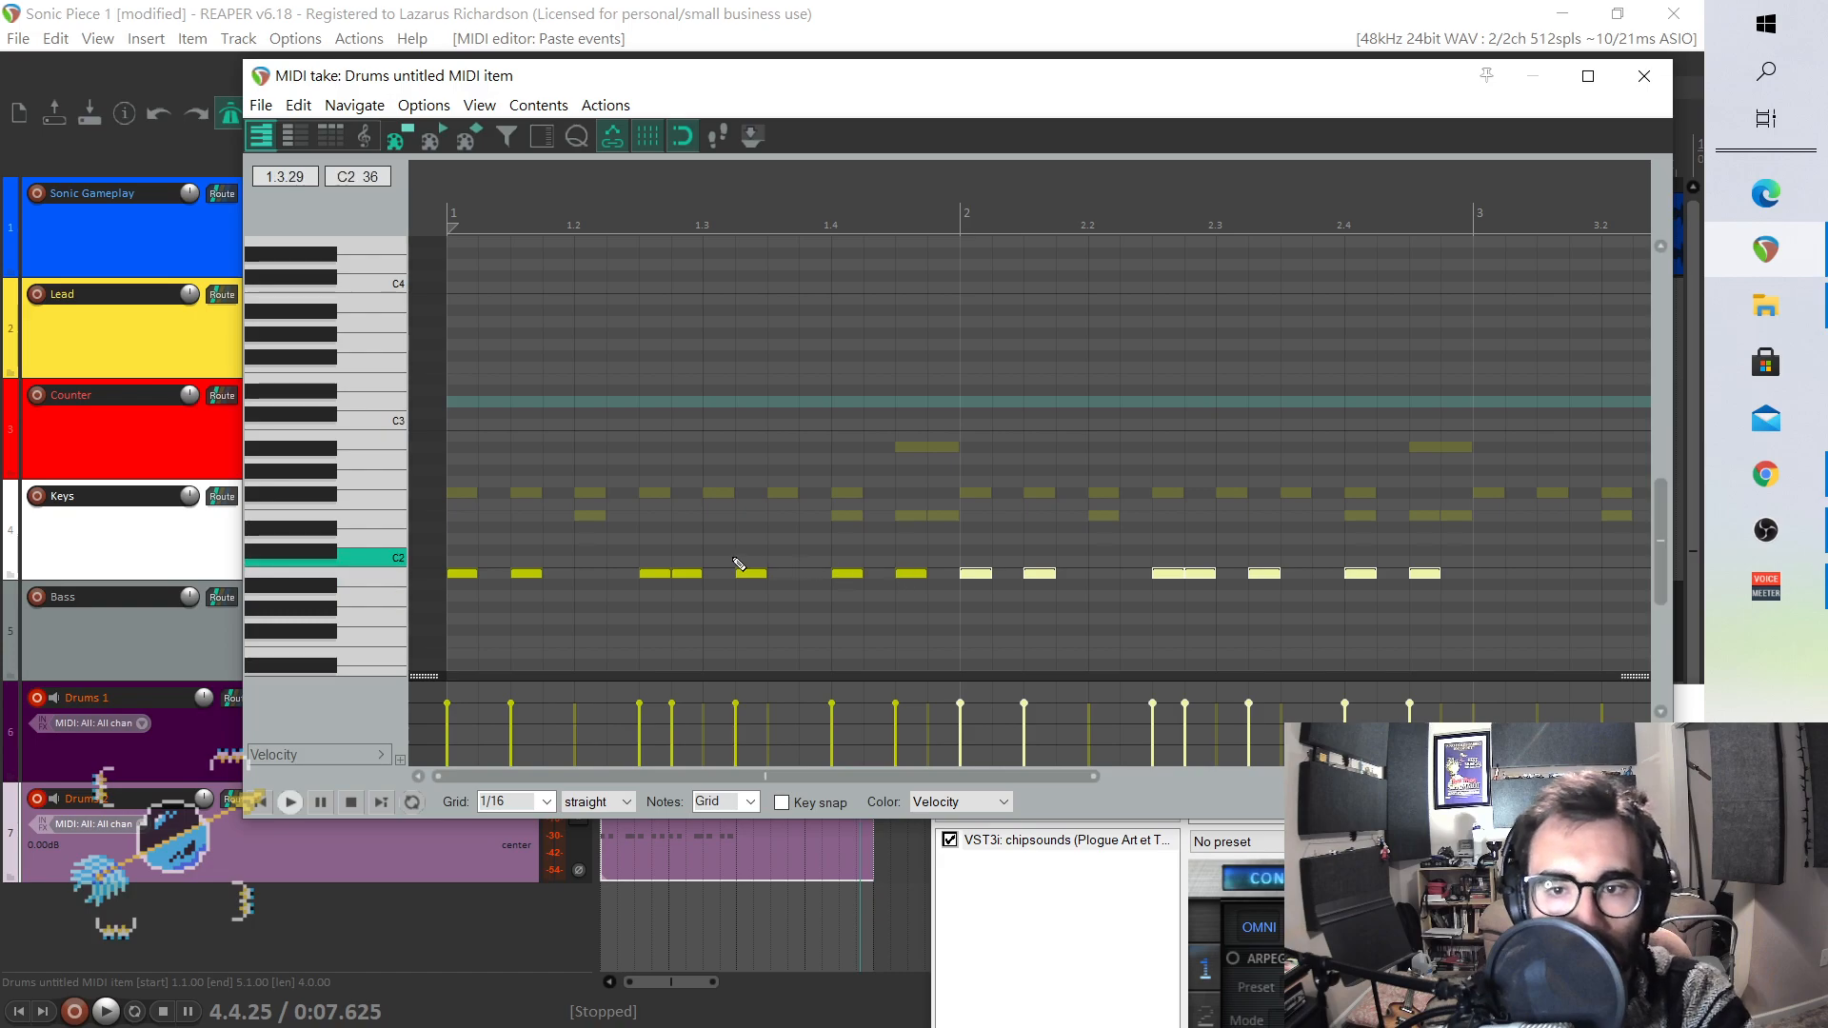
# - Copy the B1 notes of bars 1 and 2 in Drums 2, paste them at bar 3, and close the editor
pyautogui.moveTo(457, 510); pyautogui.dragTo(1604, 641)
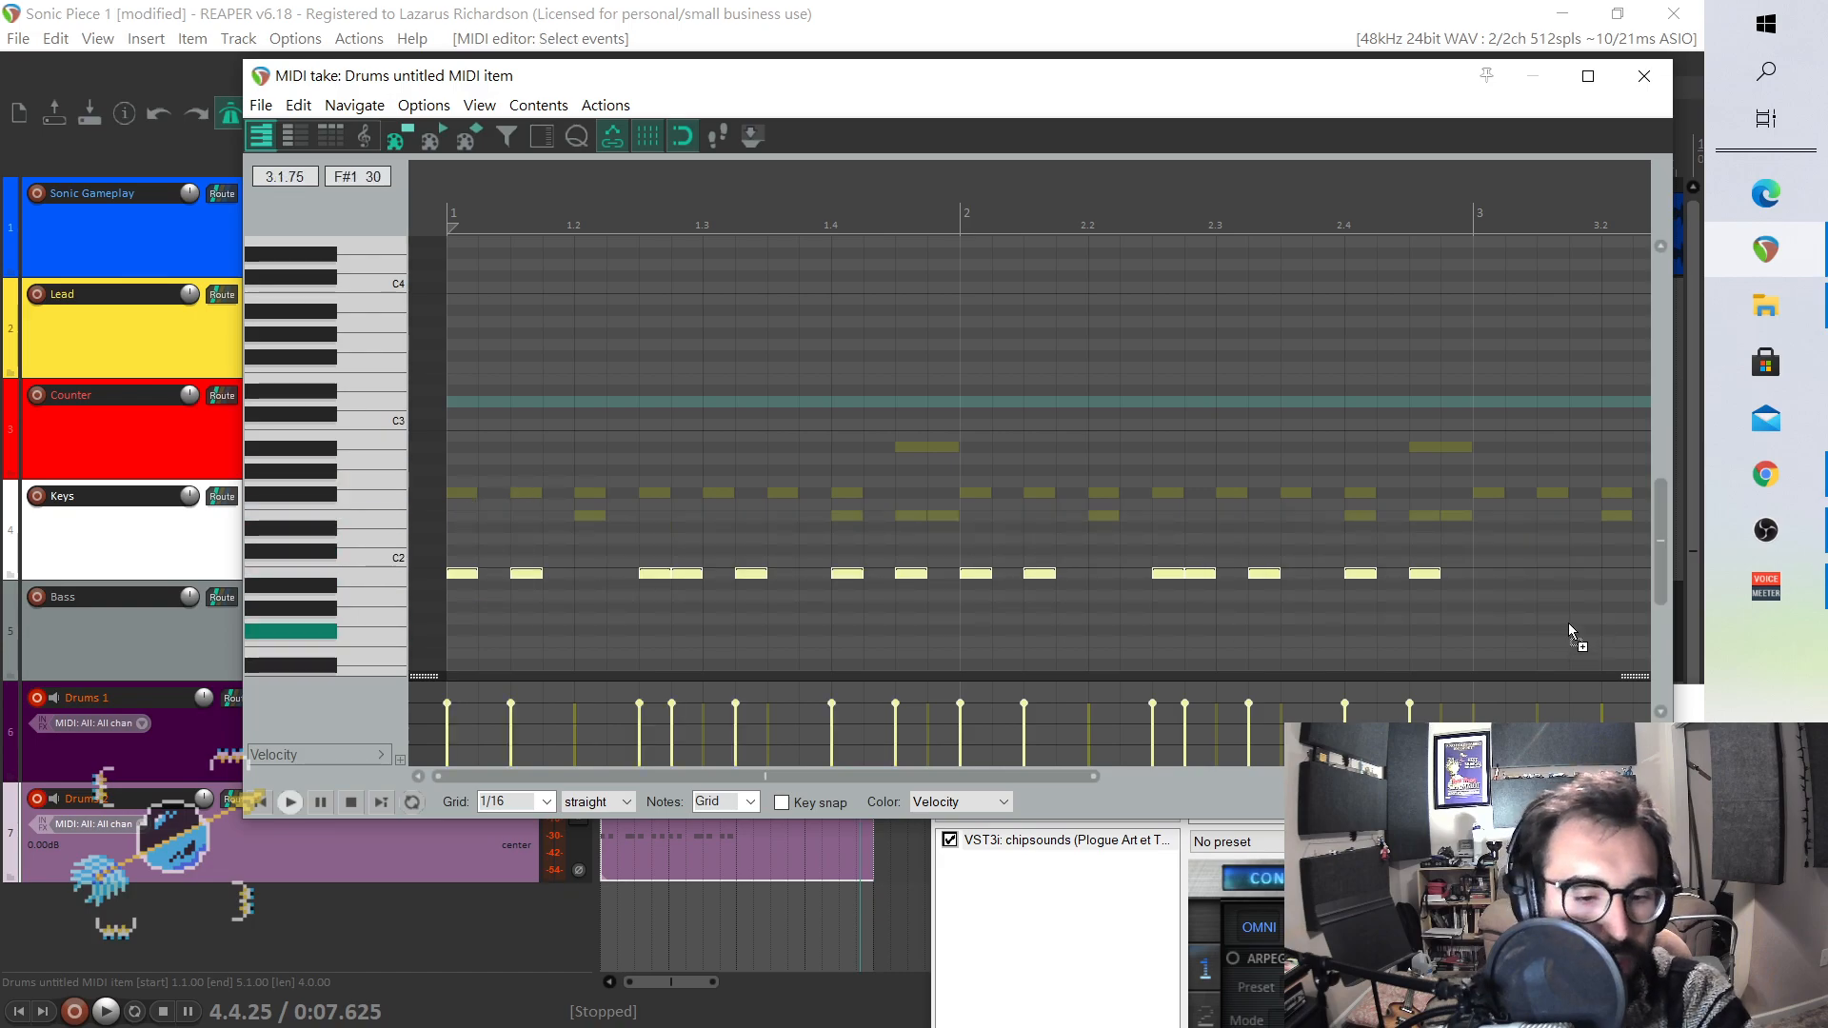
pyautogui.hotkey('ctrl', 'c')
pyautogui.click(1475, 574)
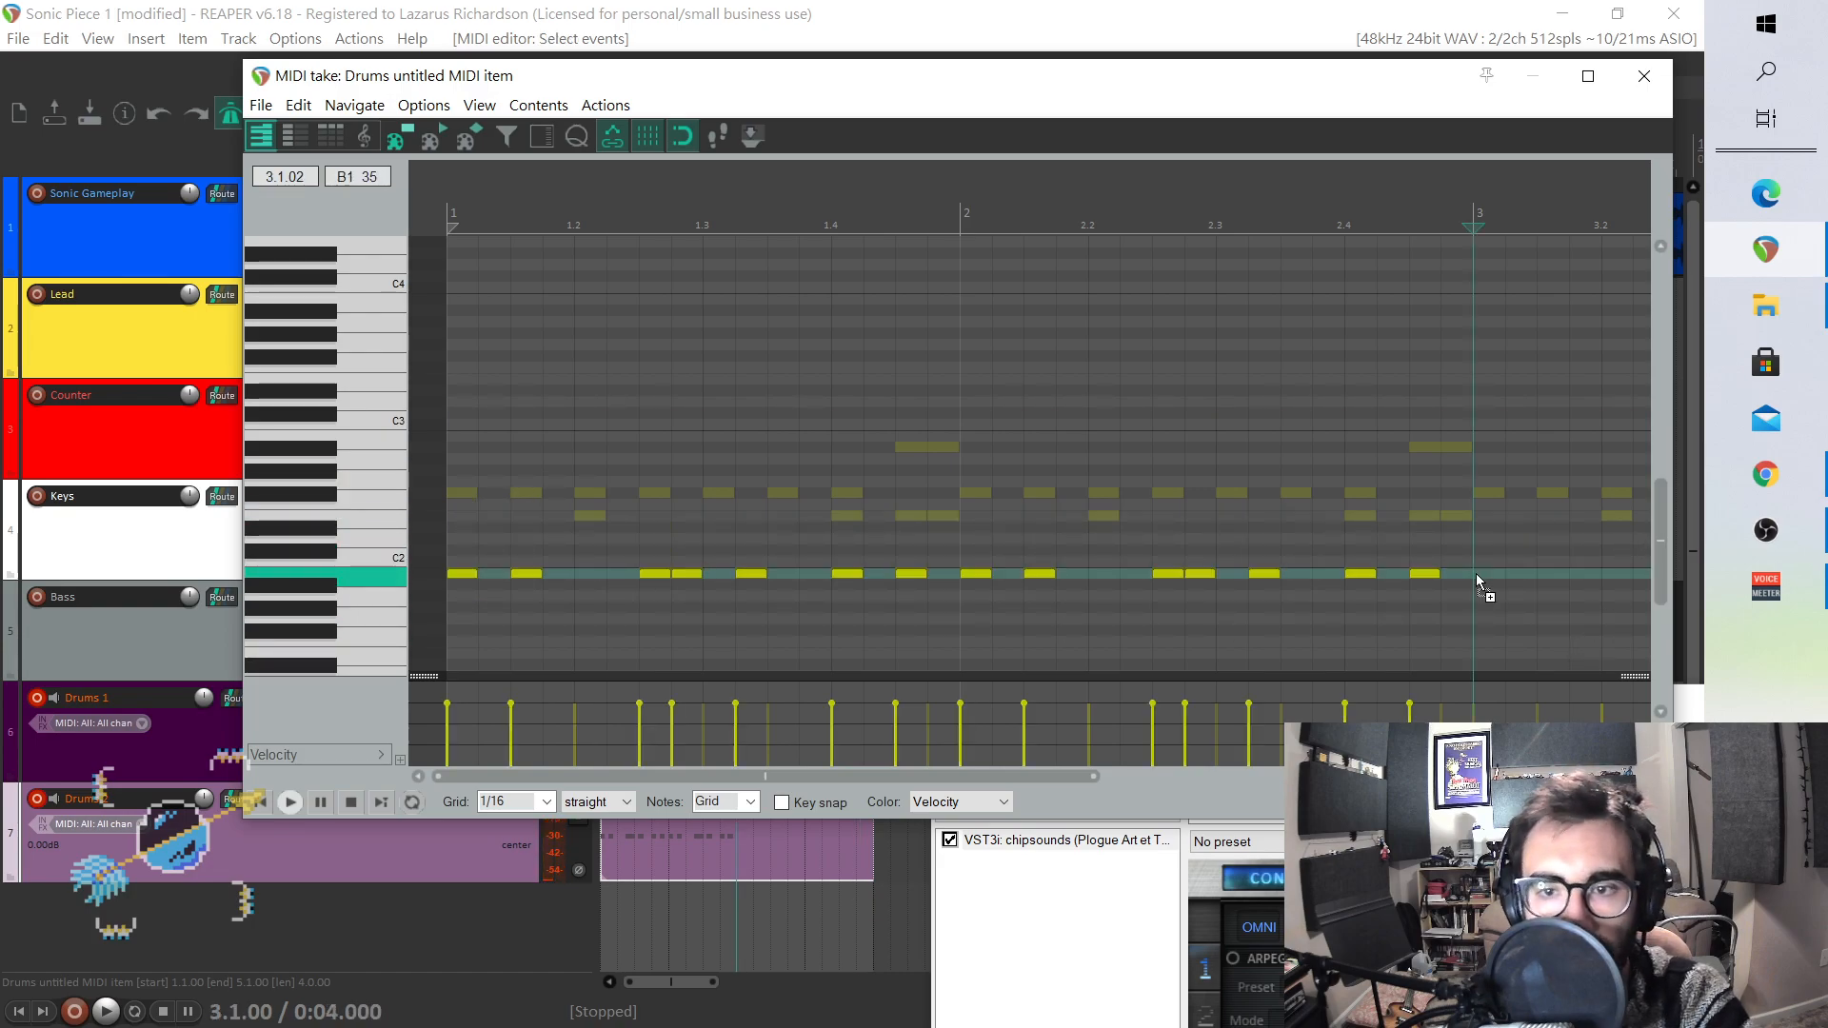
pyautogui.hotkey('ctrl', 'v')
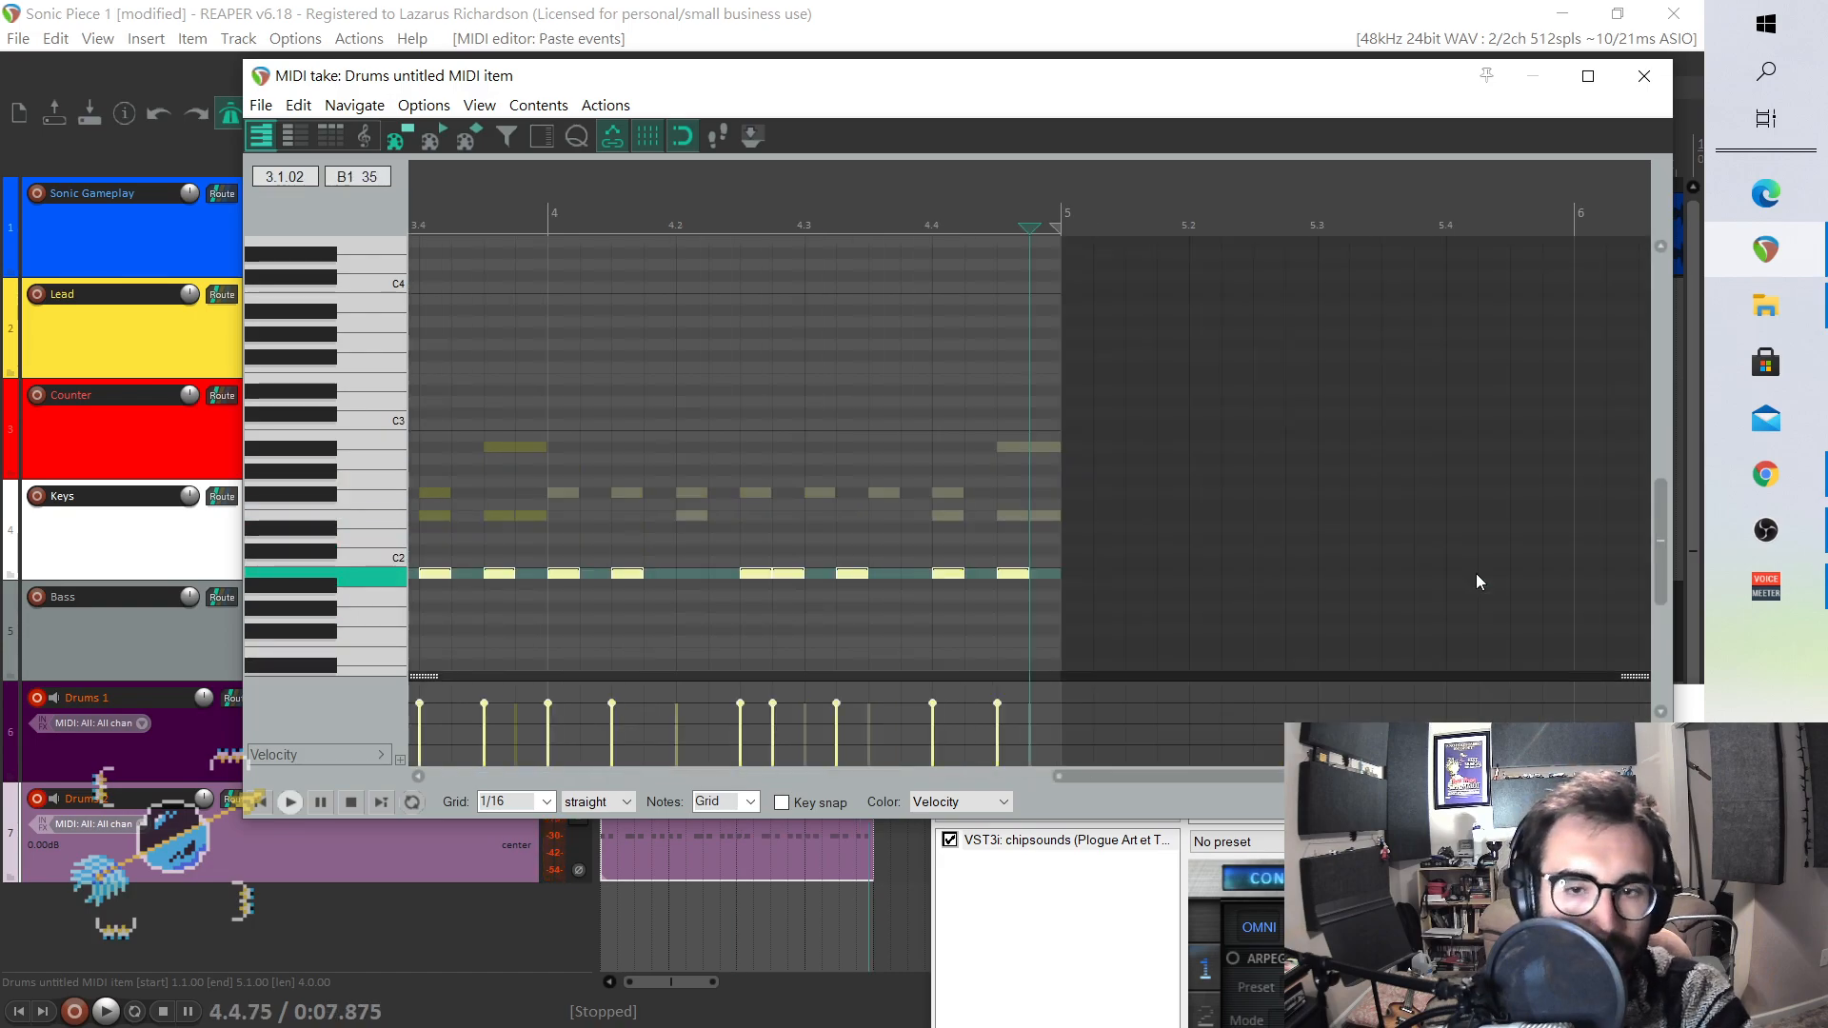
pyautogui.click(1644, 76)
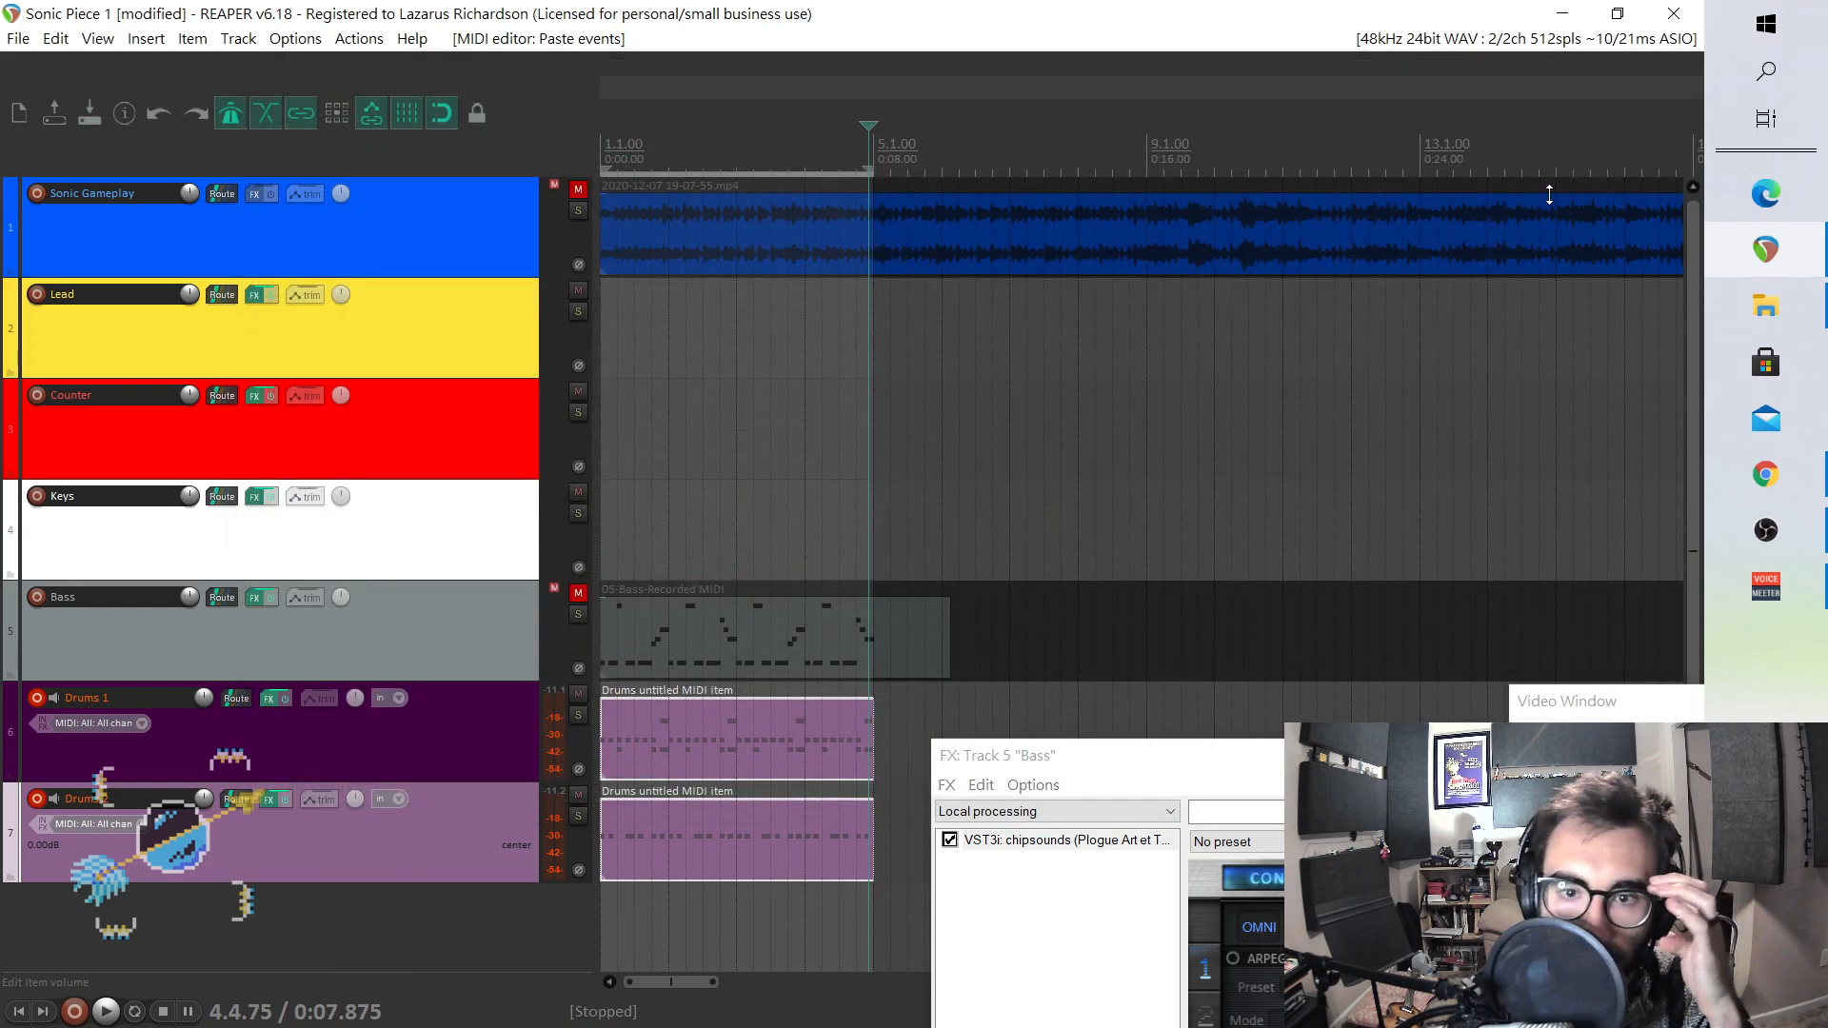
# - Unmute the Bass track and play it with both drum tracks from the start
pyautogui.click(16, 1013)
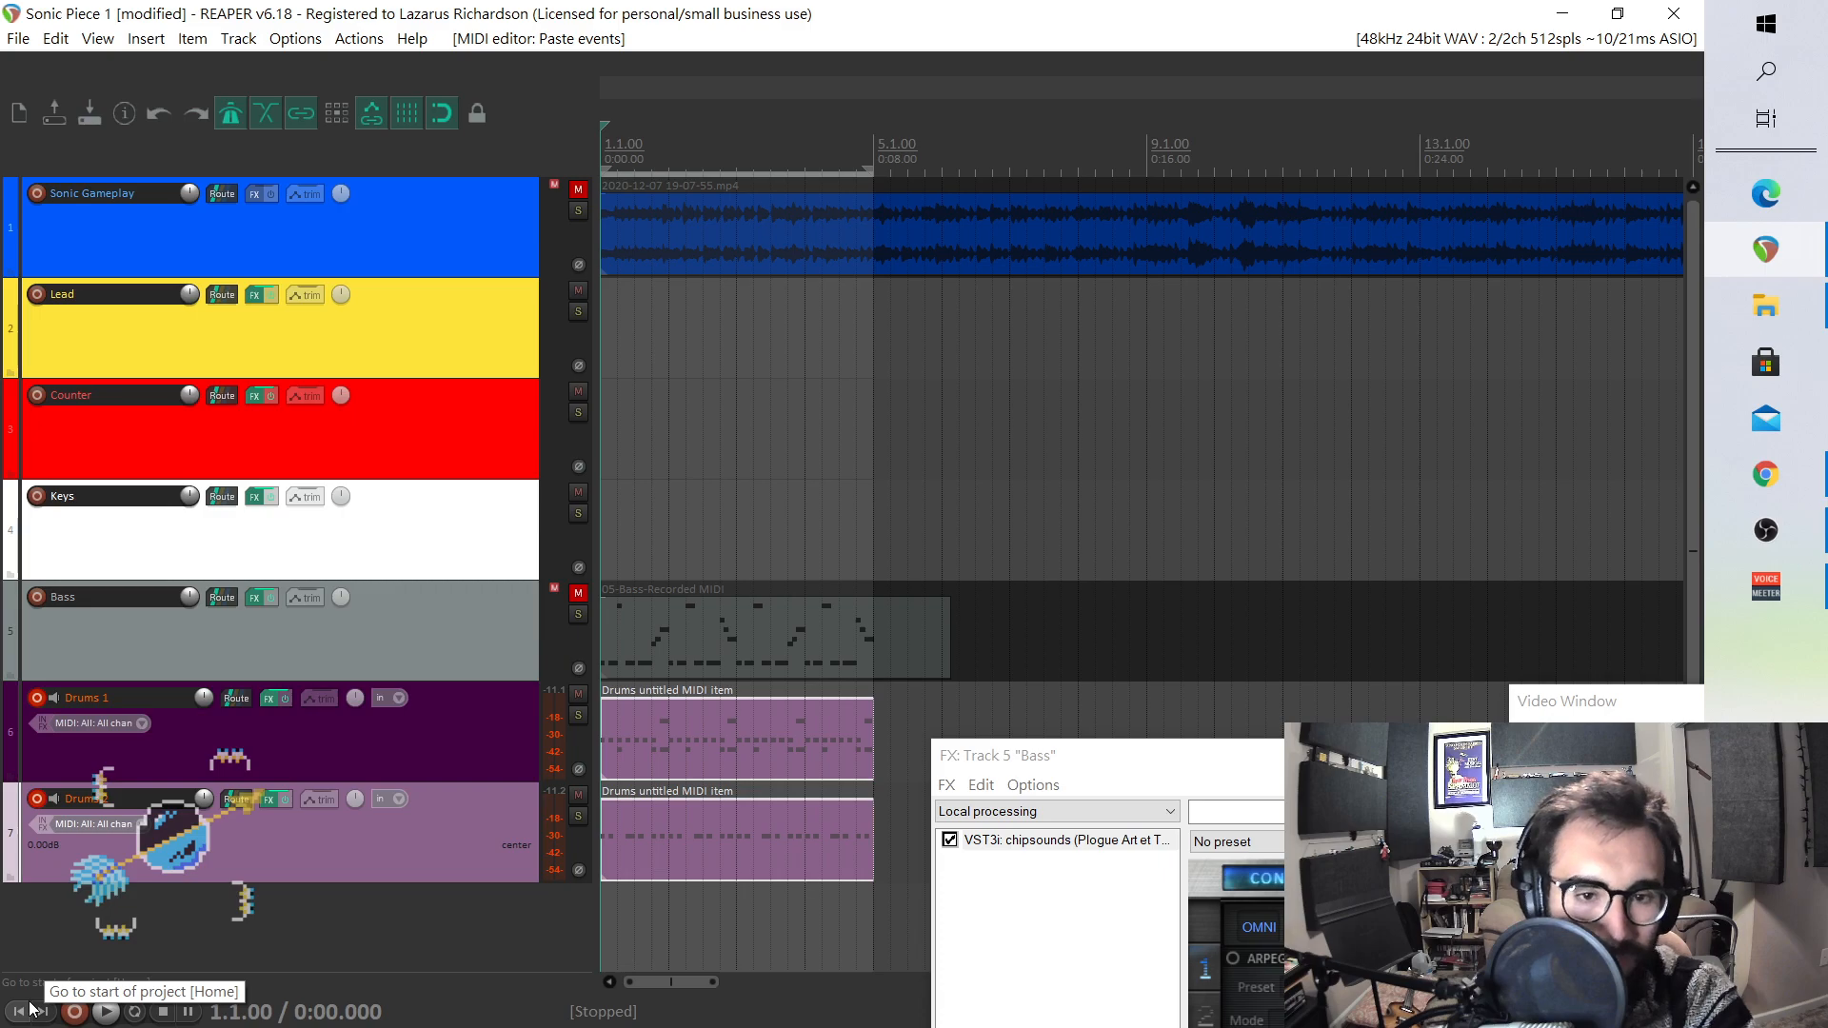
pyautogui.click(578, 592)
pyautogui.press('space')
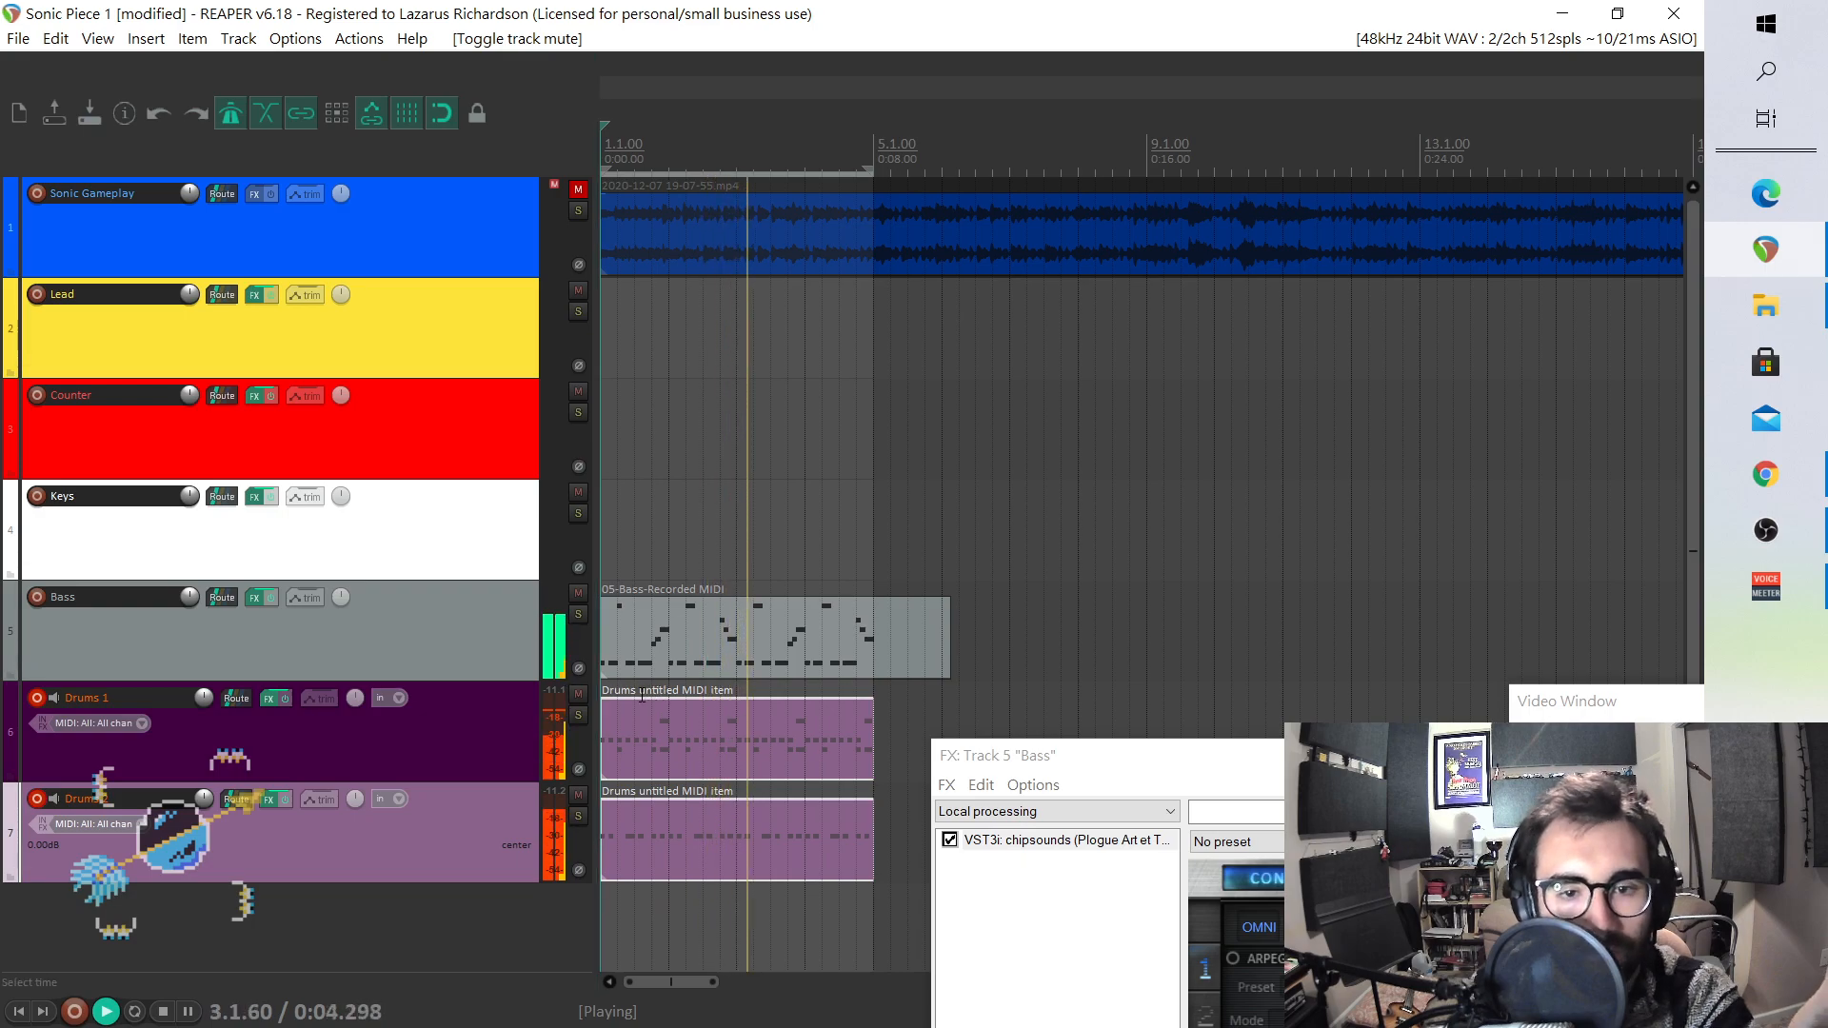
pyautogui.click(162, 1012)
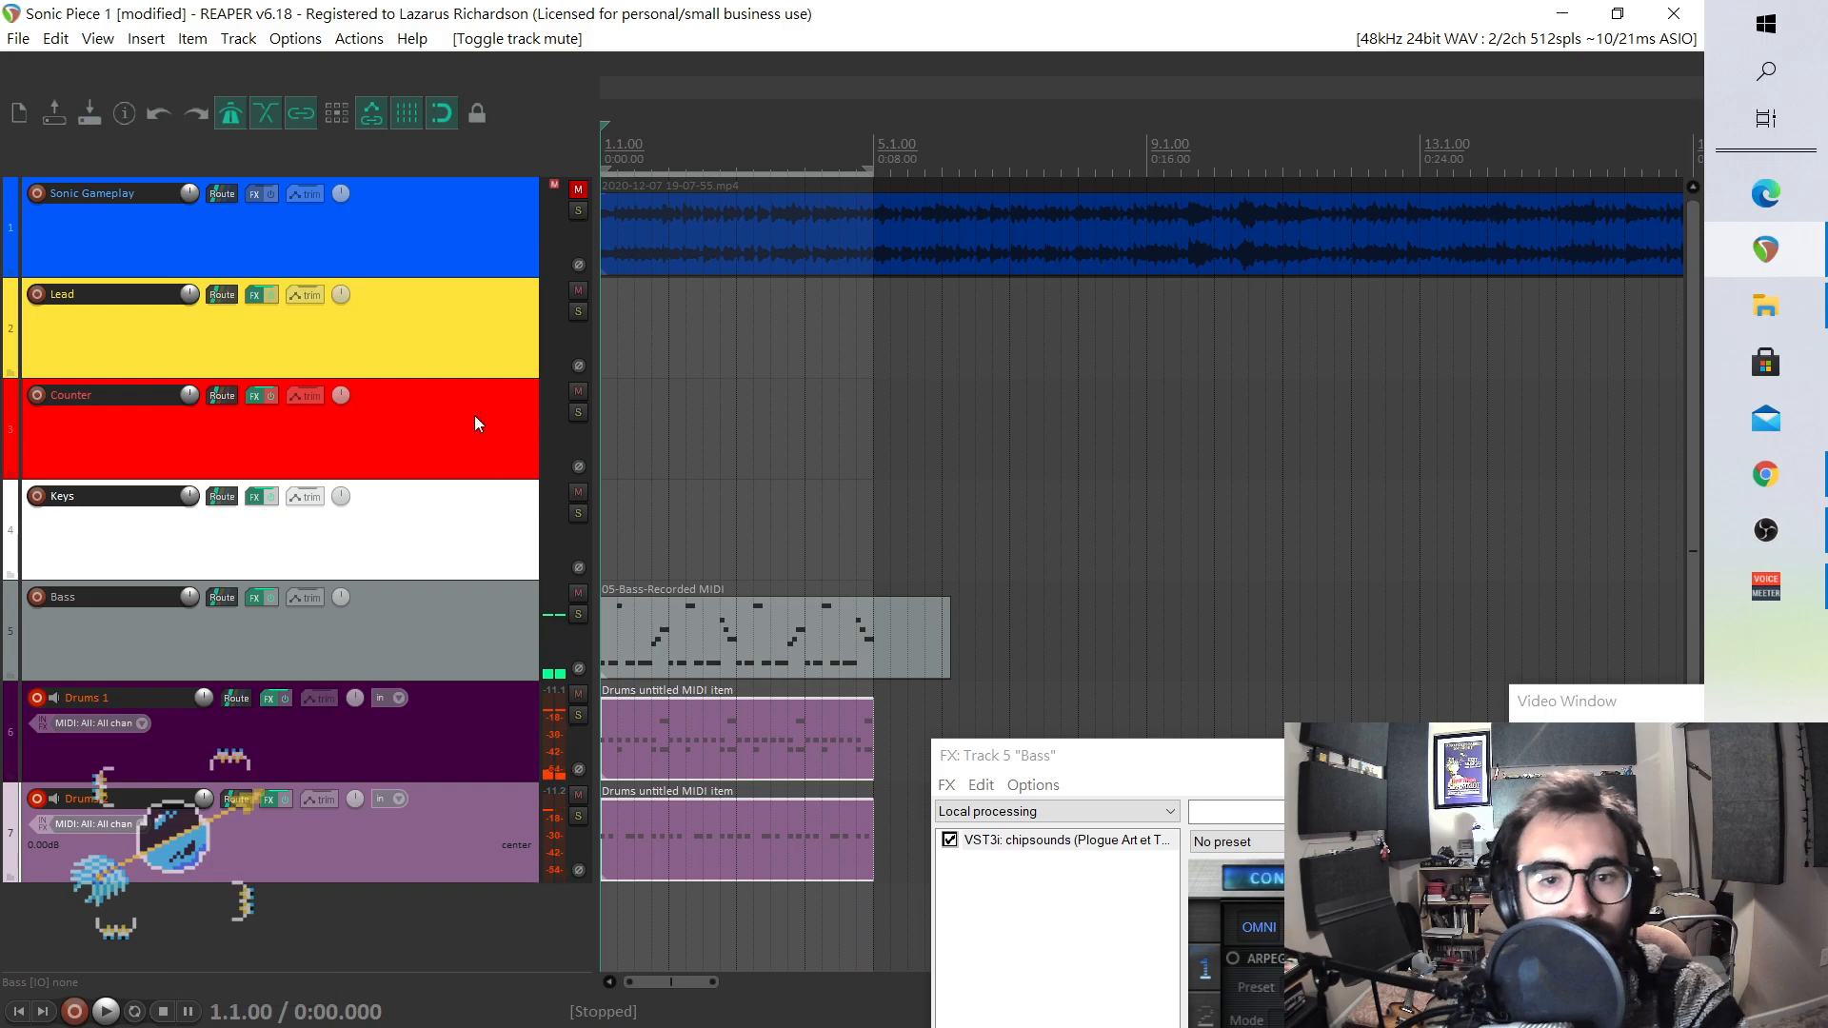
# - Split the Bass item at 5.1.00 and delete the part after the split
pyautogui.click(872, 644)
pyautogui.press('s')
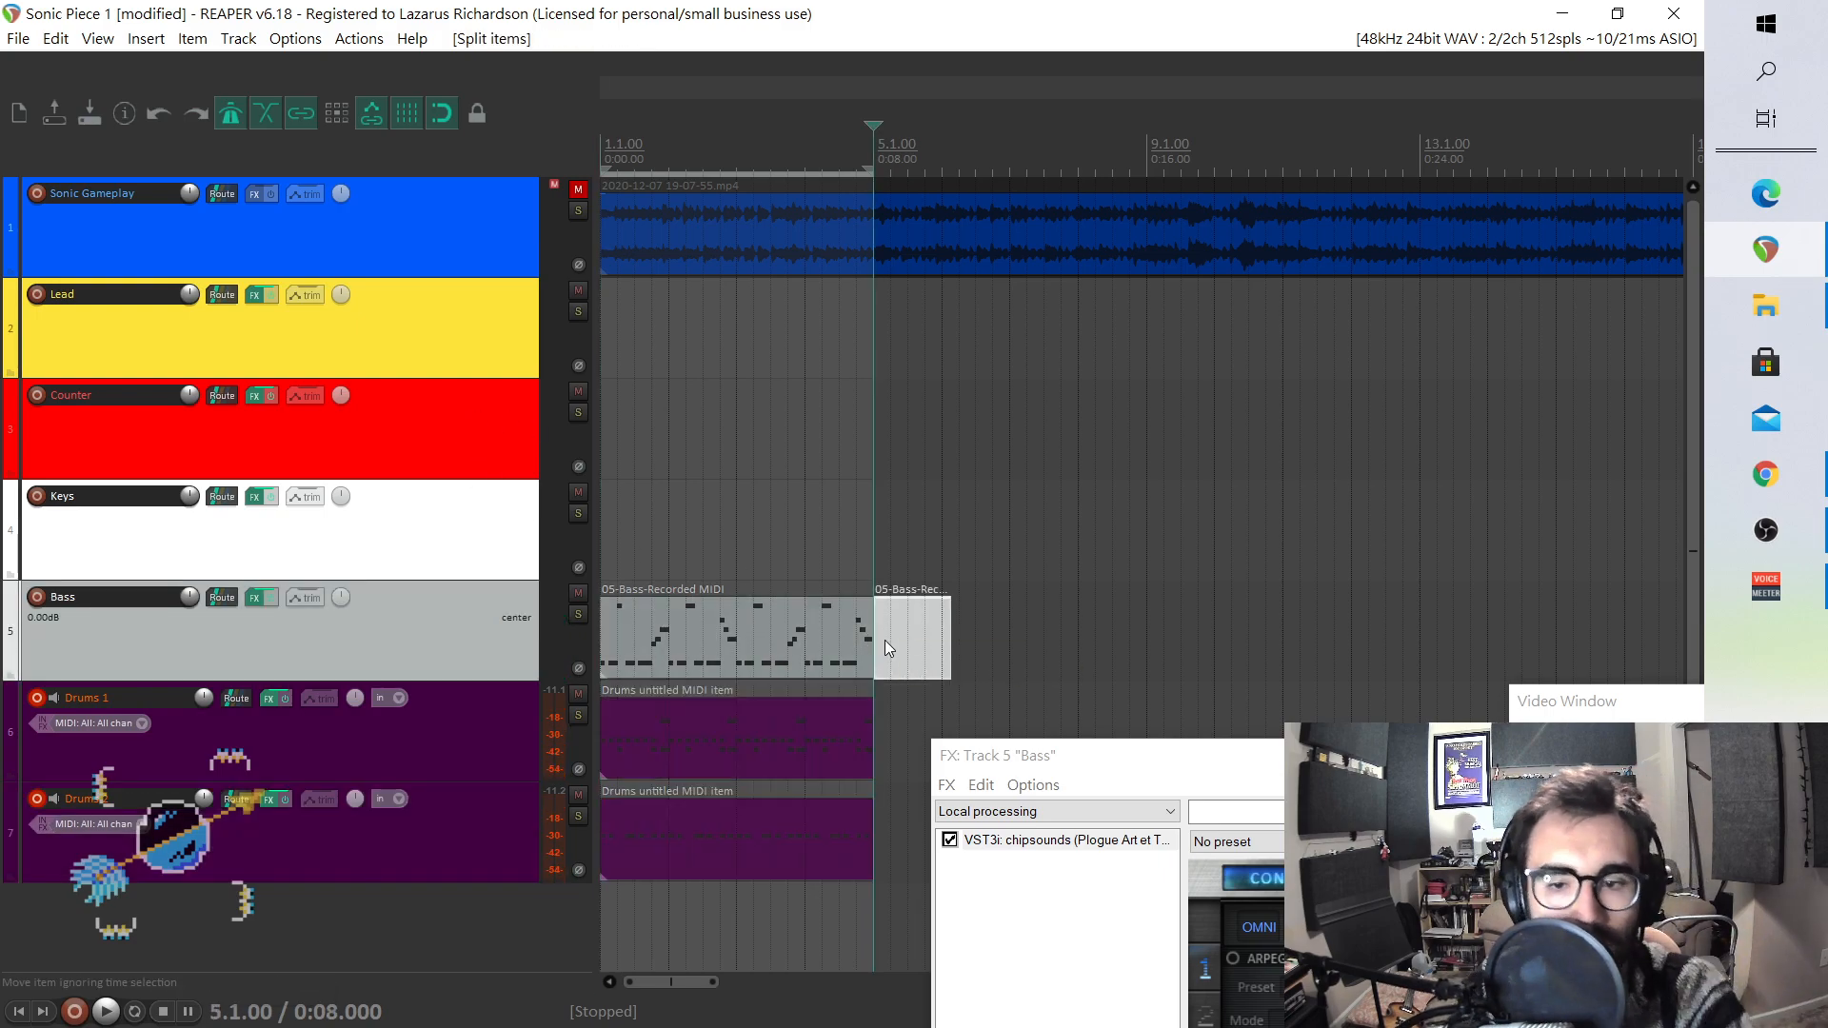
pyautogui.press('Delete')
pyautogui.moveTo(637, 625); pyautogui.dragTo(870, 867)
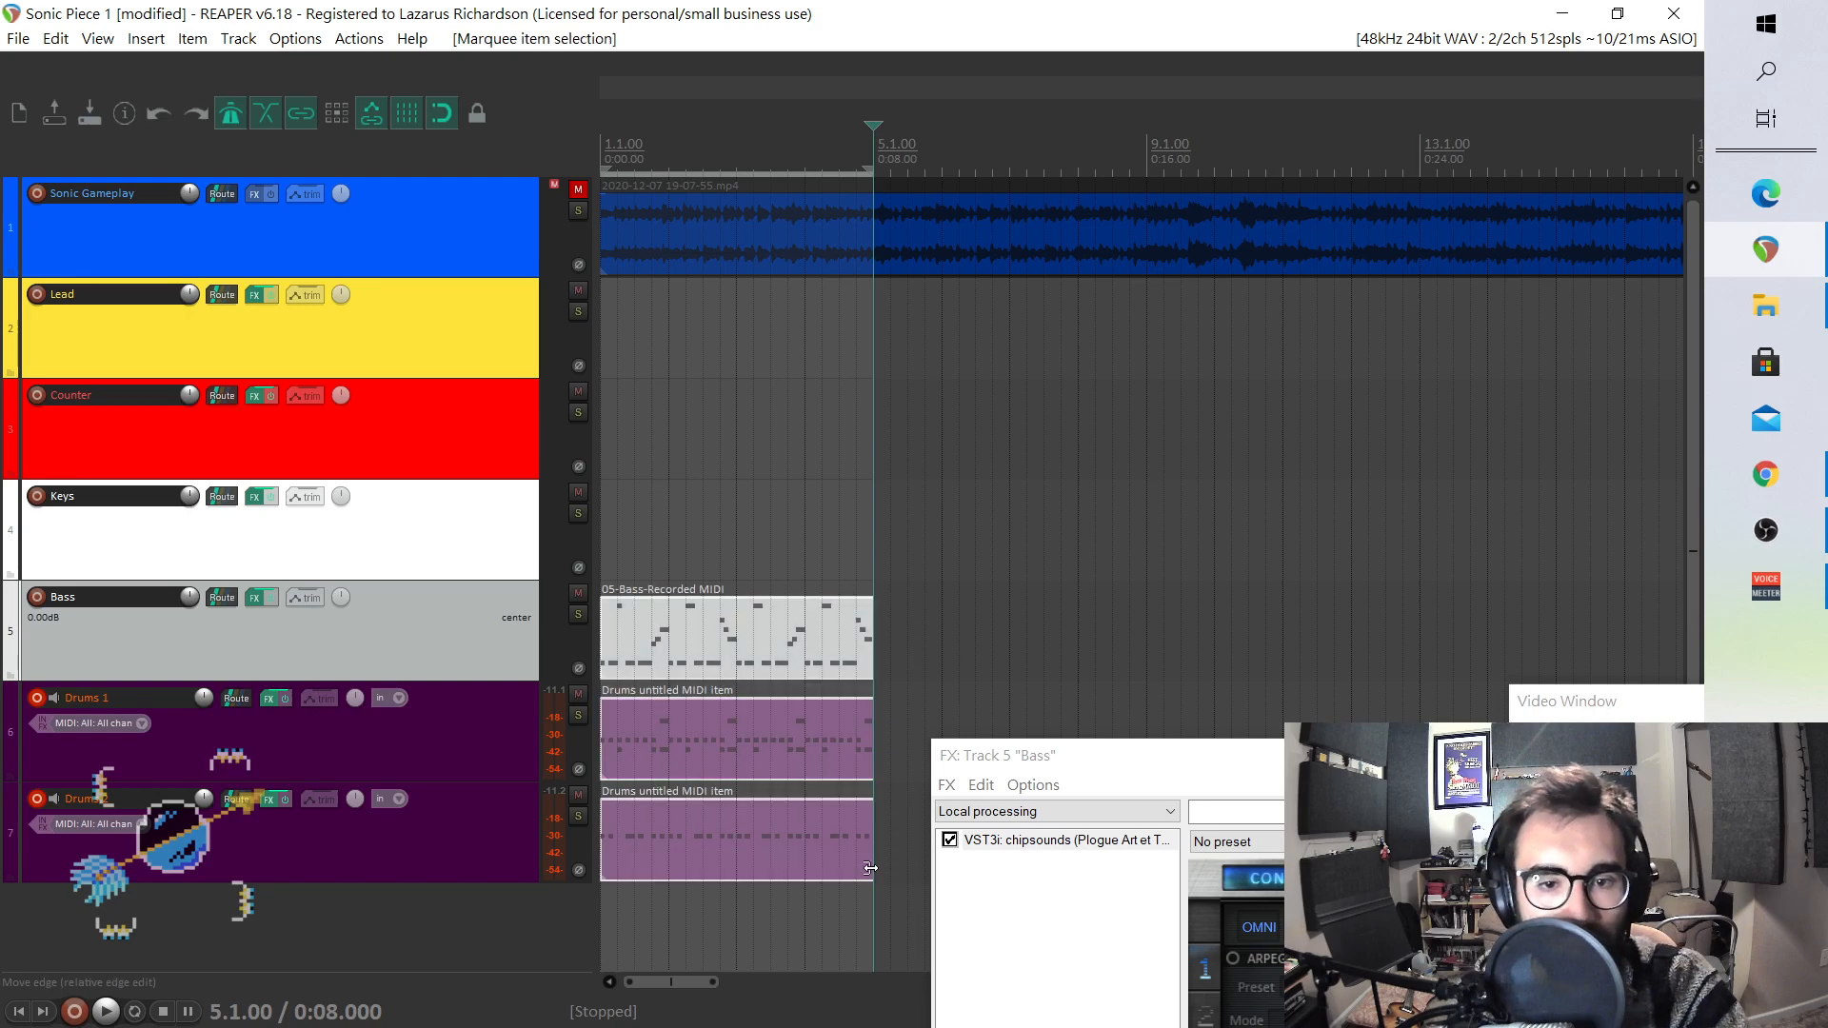
# - Open the Drums 1 MIDI item, set the grid to 1/32, and shorten the E2 note at 4.4.50 to a thirty-second
pyautogui.click(838, 733)
pyautogui.doubleClick(859, 746)
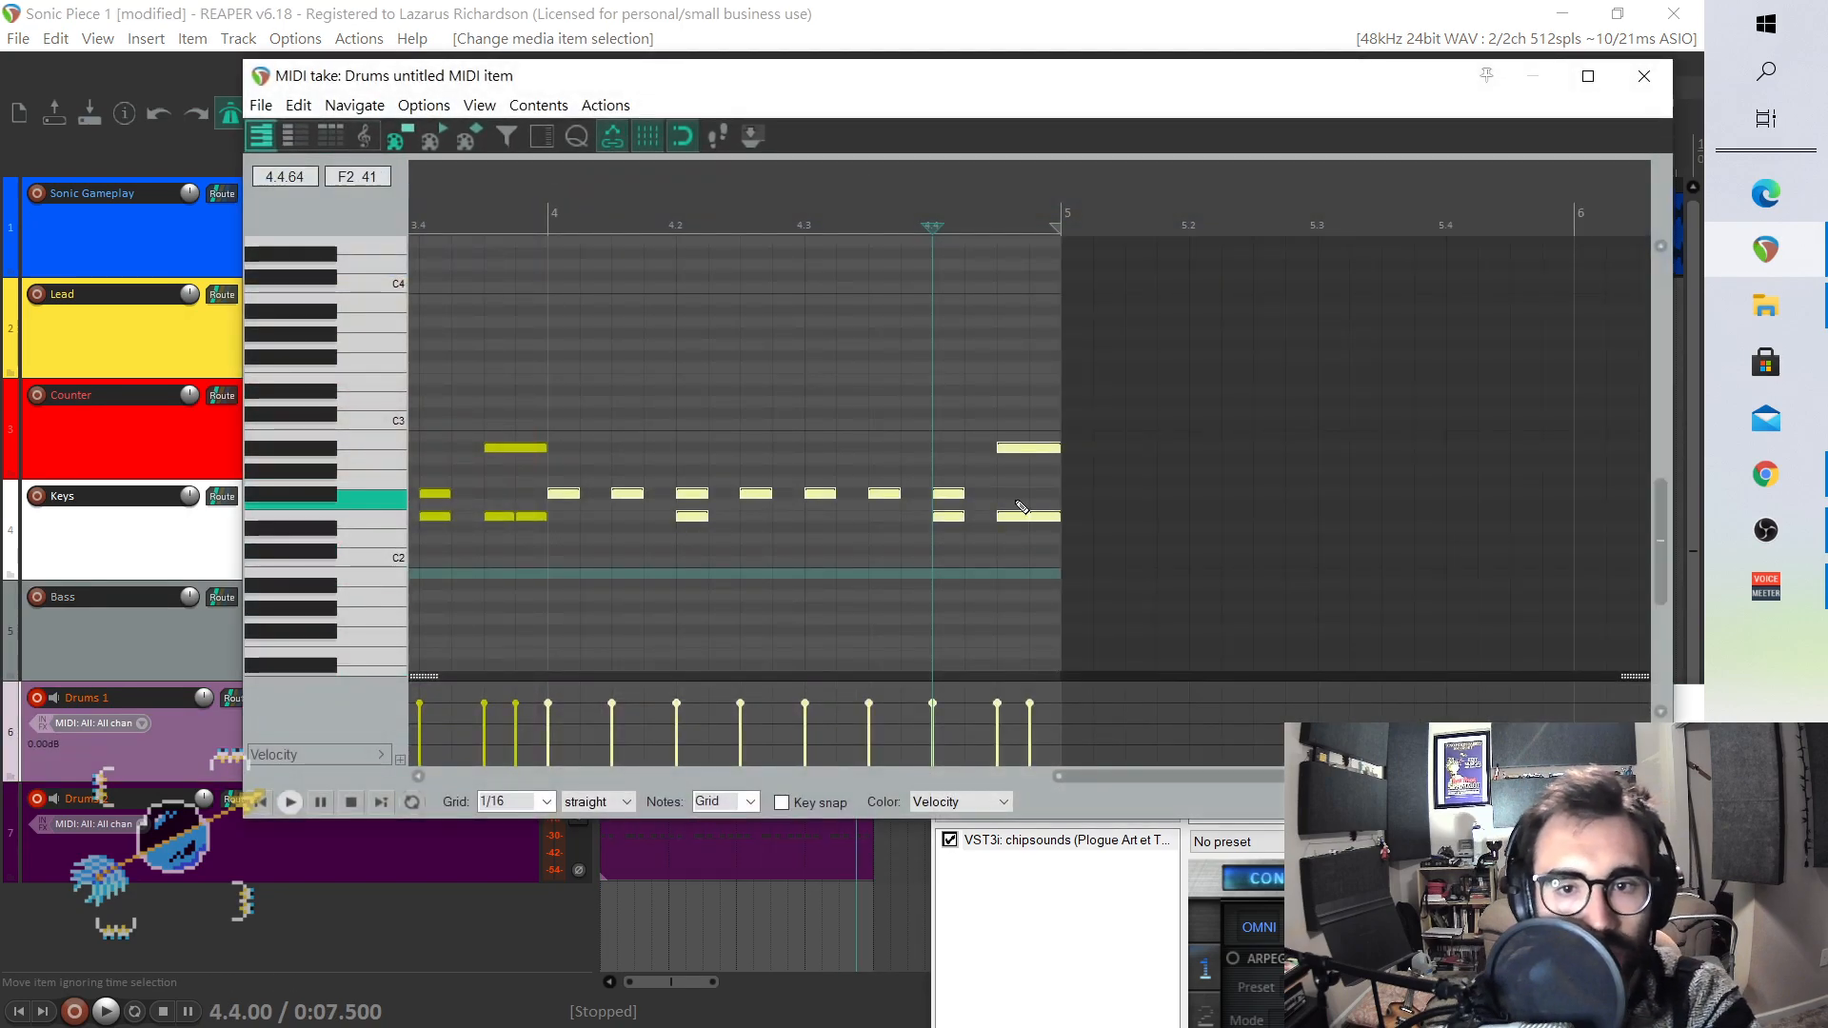
pyautogui.click(948, 516)
pyautogui.click(1011, 517)
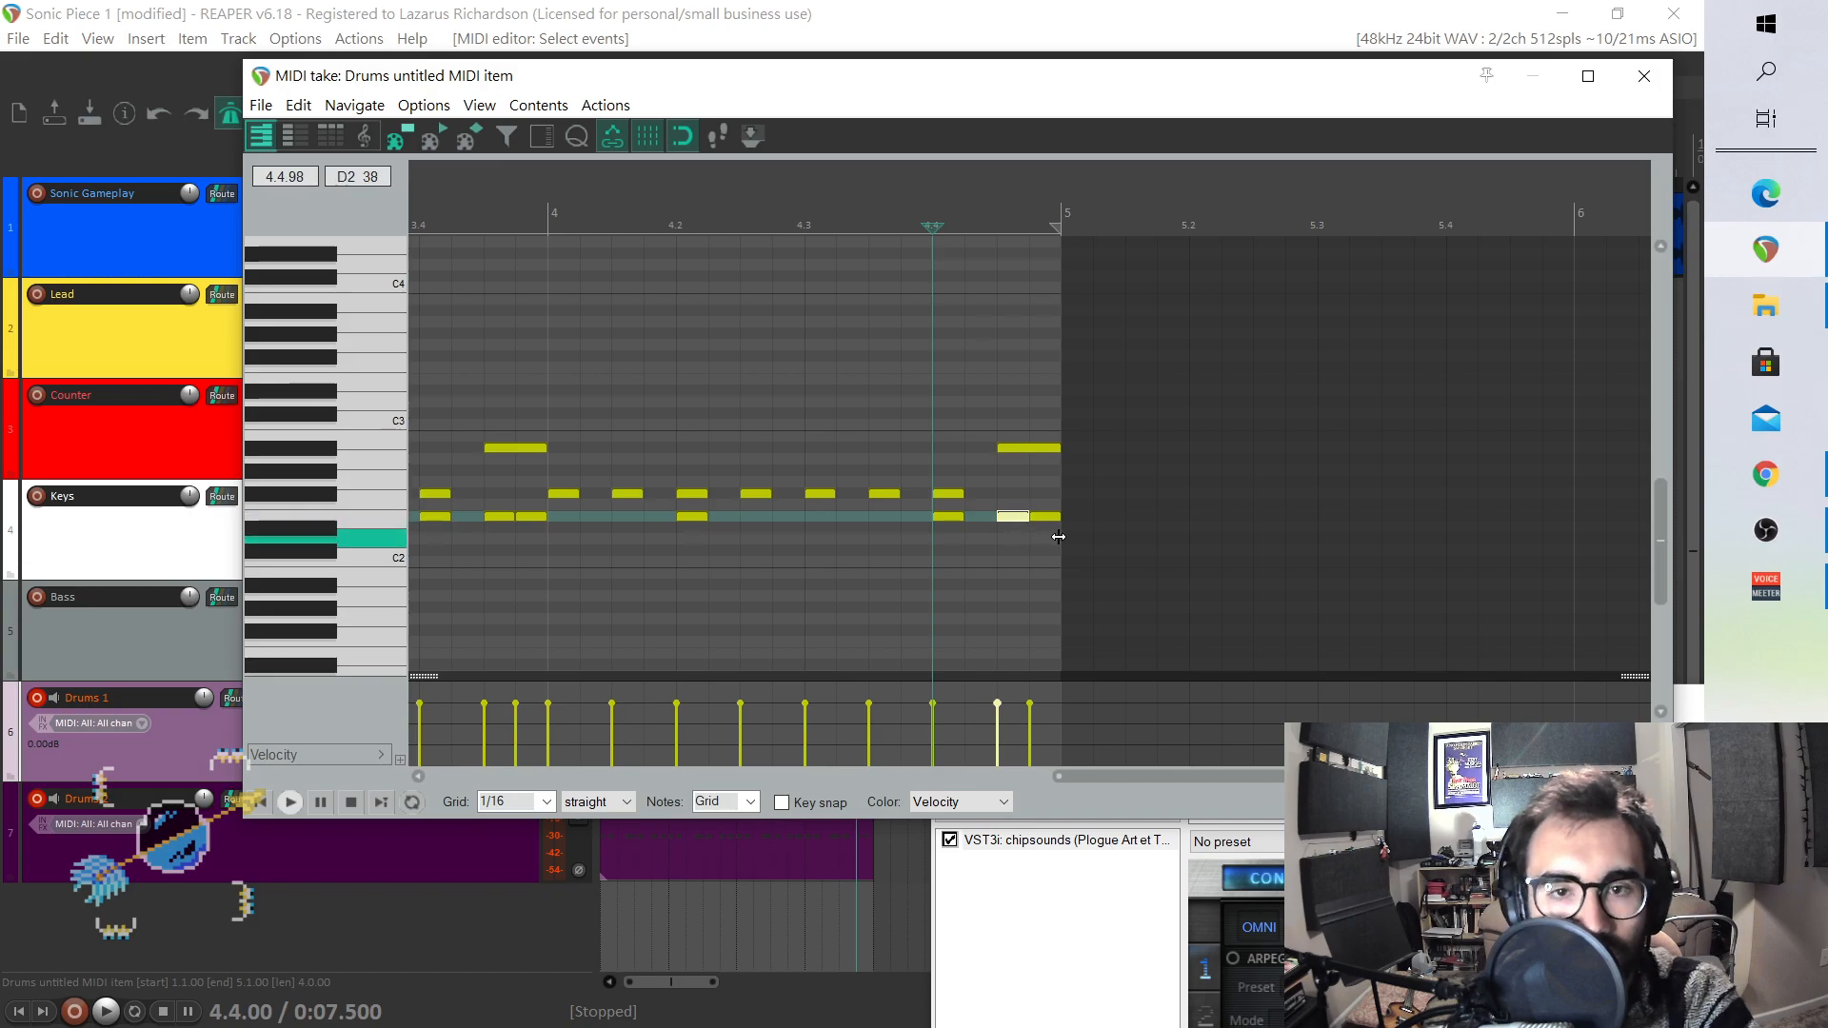
pyautogui.scroll(2, 1059, 536)
pyautogui.click(514, 801)
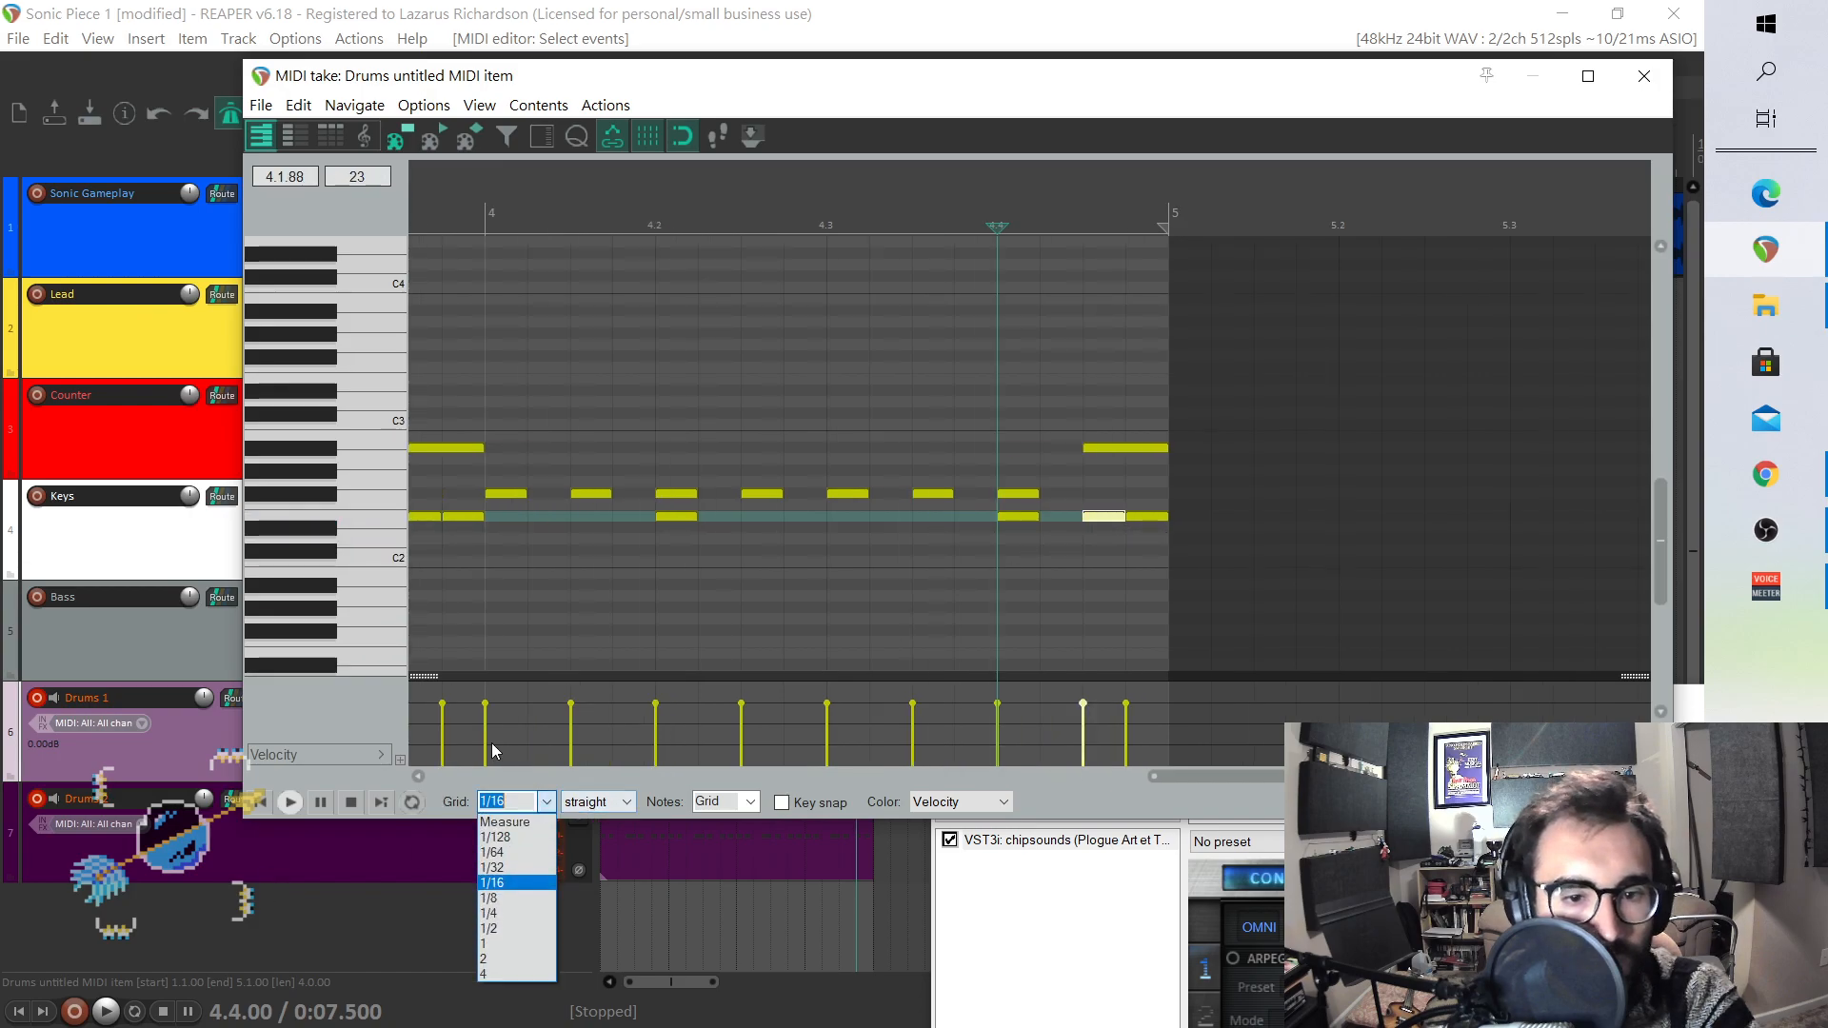
pyautogui.click(514, 877)
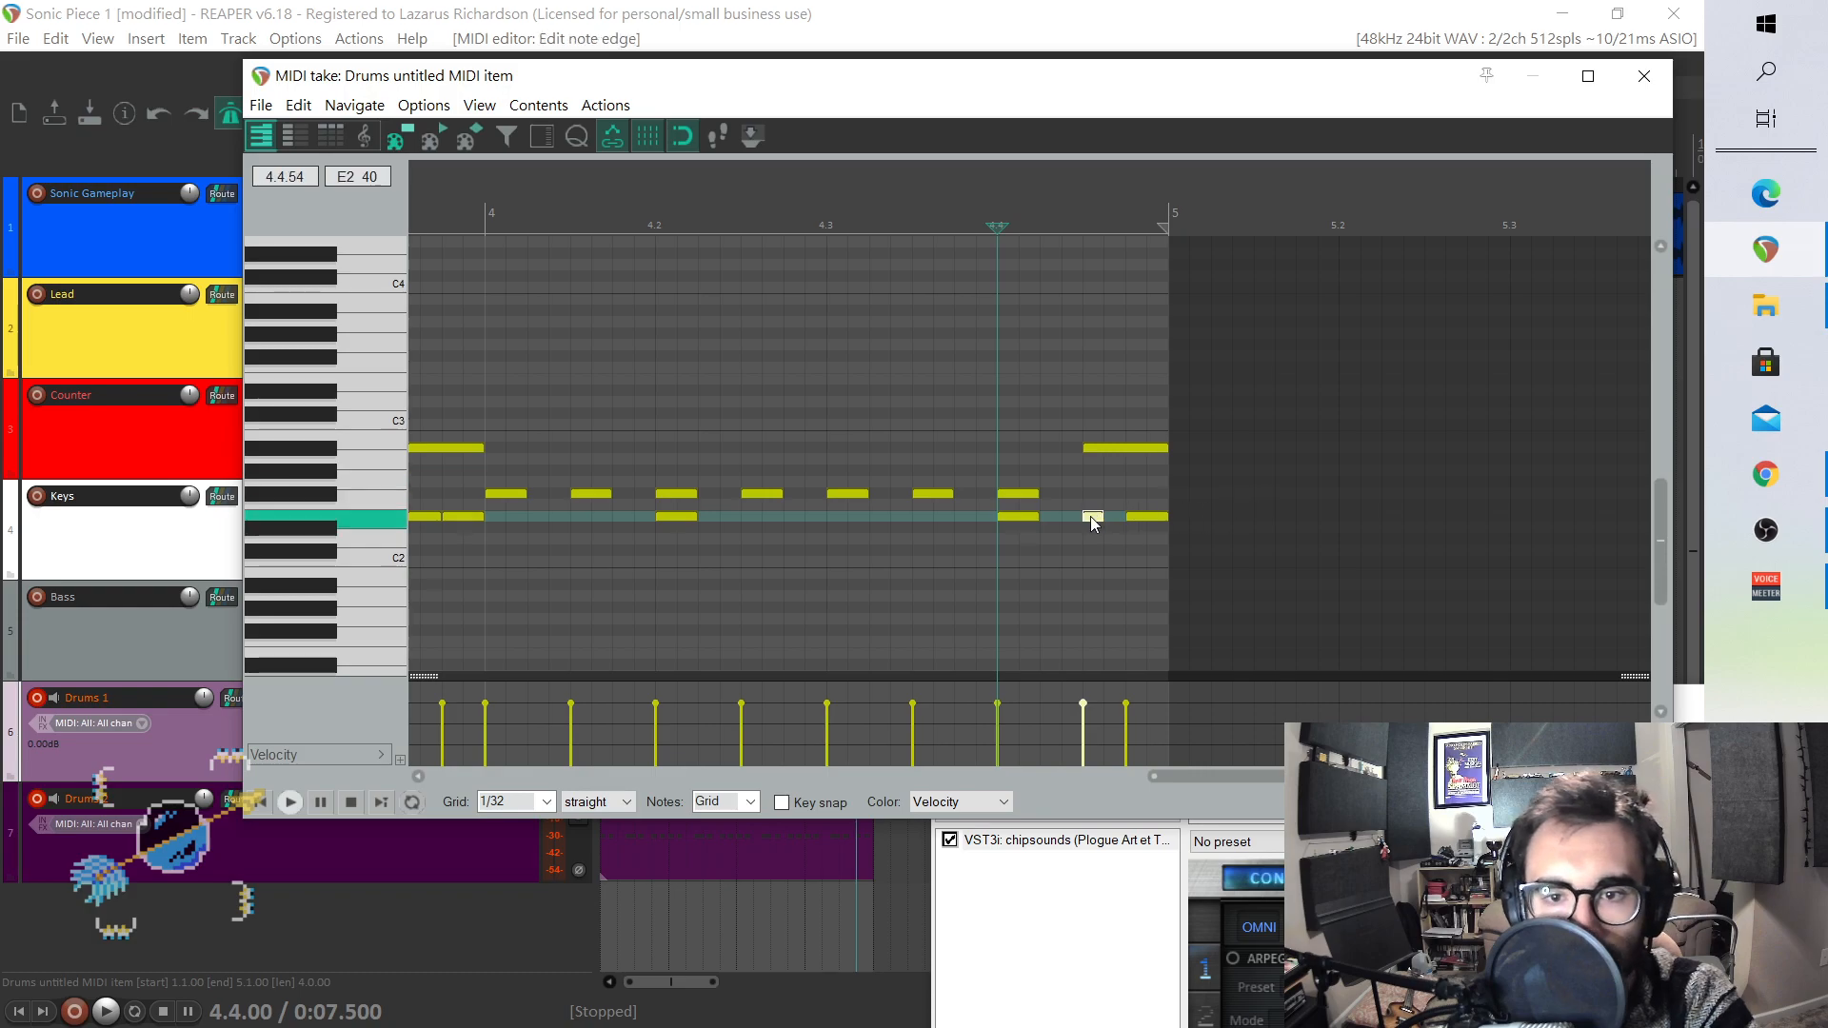
# - Complete the closing roll of bar 4 in Drums 1 with alternating E2 and D2 thirty-second notes
pyautogui.click(1116, 518)
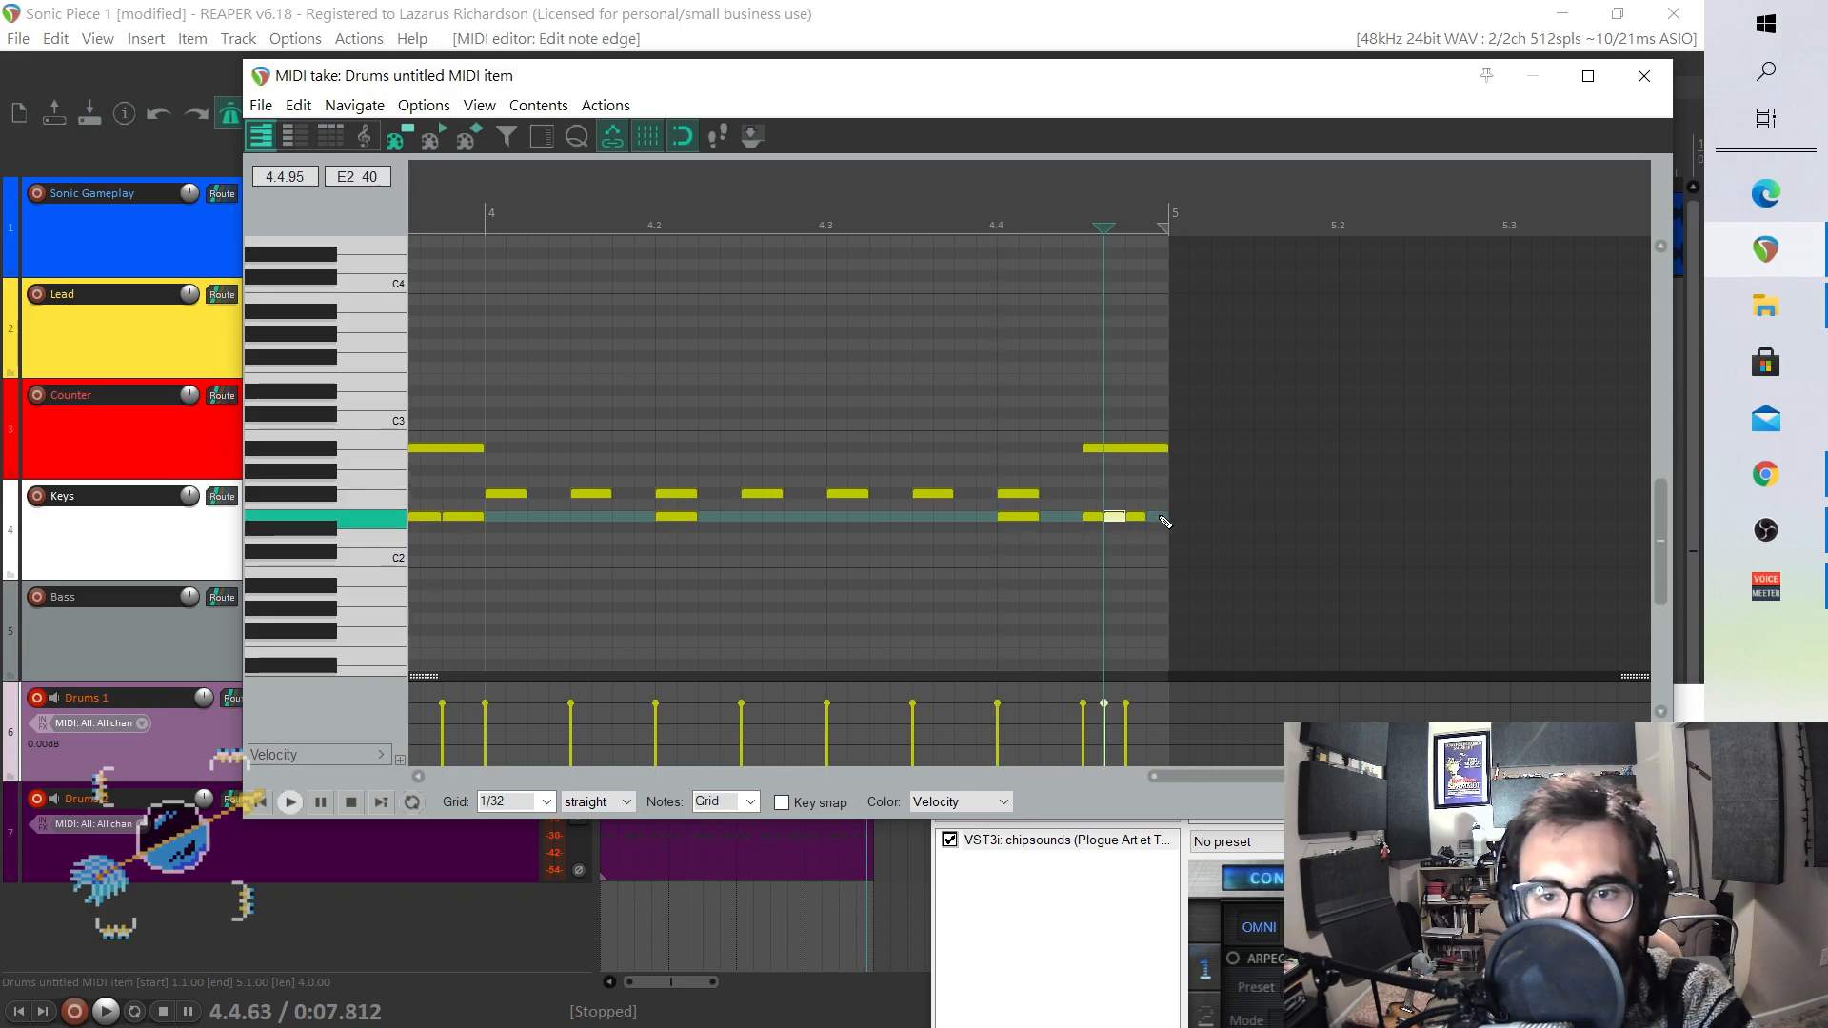
pyautogui.click(1156, 516)
pyautogui.moveTo(1112, 517); pyautogui.dragTo(1157, 539)
pyautogui.click(987, 385)
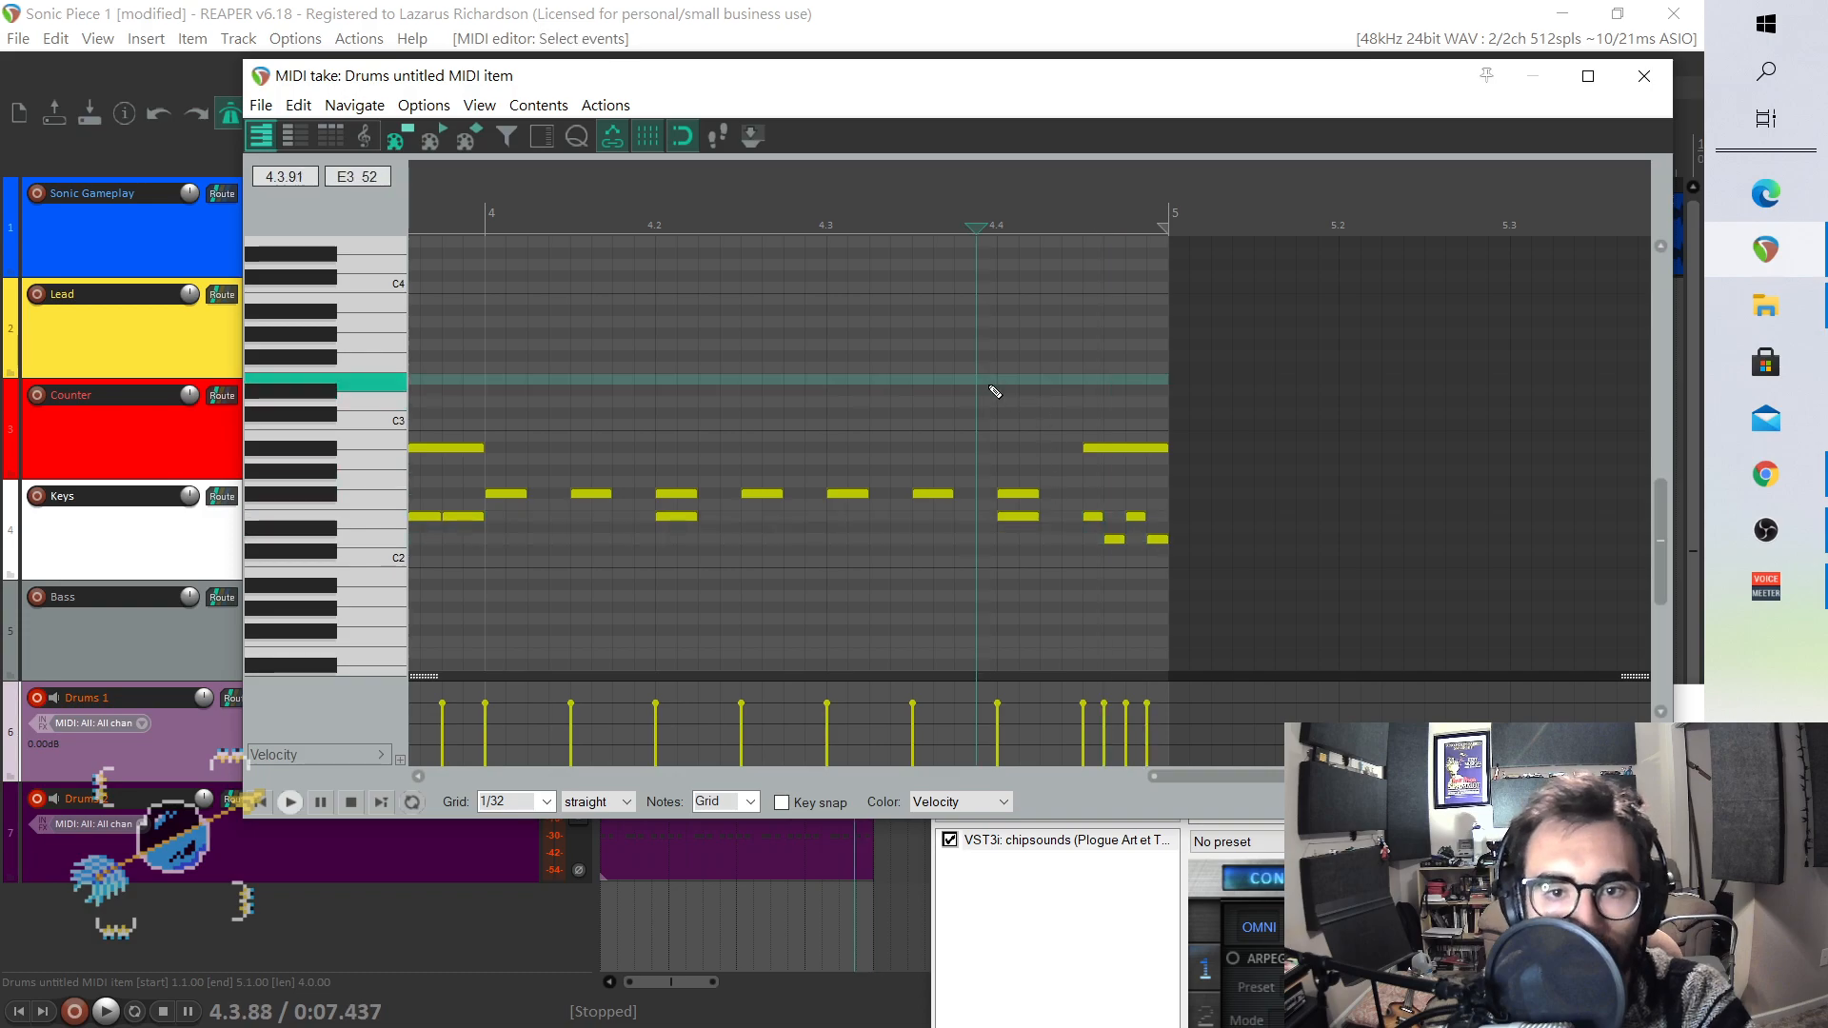
# - Insert an E2 note at 4.4.25 and a D2 note at 4.4.38 in the Drums 1 item and play the fill
pyautogui.click(1048, 516)
pyautogui.click(1070, 539)
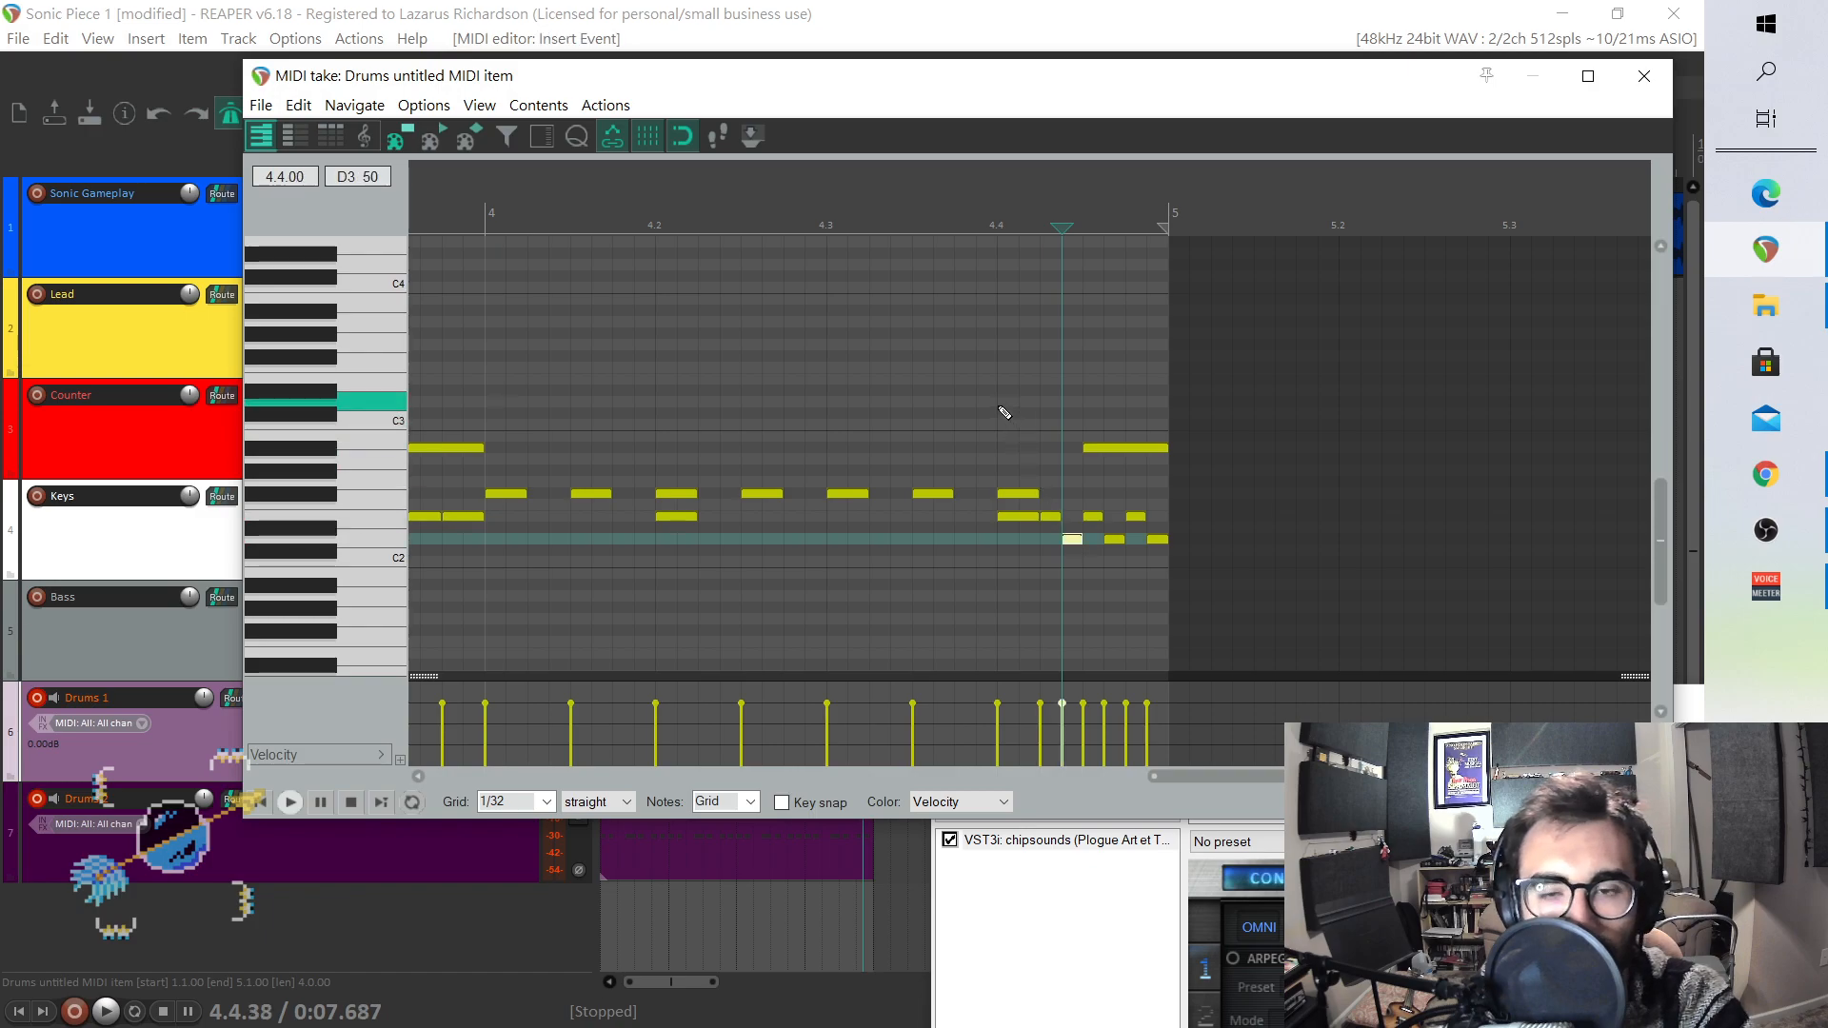
pyautogui.click(999, 404)
pyautogui.doubleClick(1025, 518)
pyautogui.press('space')
pyautogui.press('space')
# - Delete the extra D2 note just before the closing roll in Drums 1 and close the MIDI editor
pyautogui.moveTo(1060, 549); pyautogui.dragTo(1078, 574)
pyautogui.press('Delete')
pyautogui.click(1646, 74)
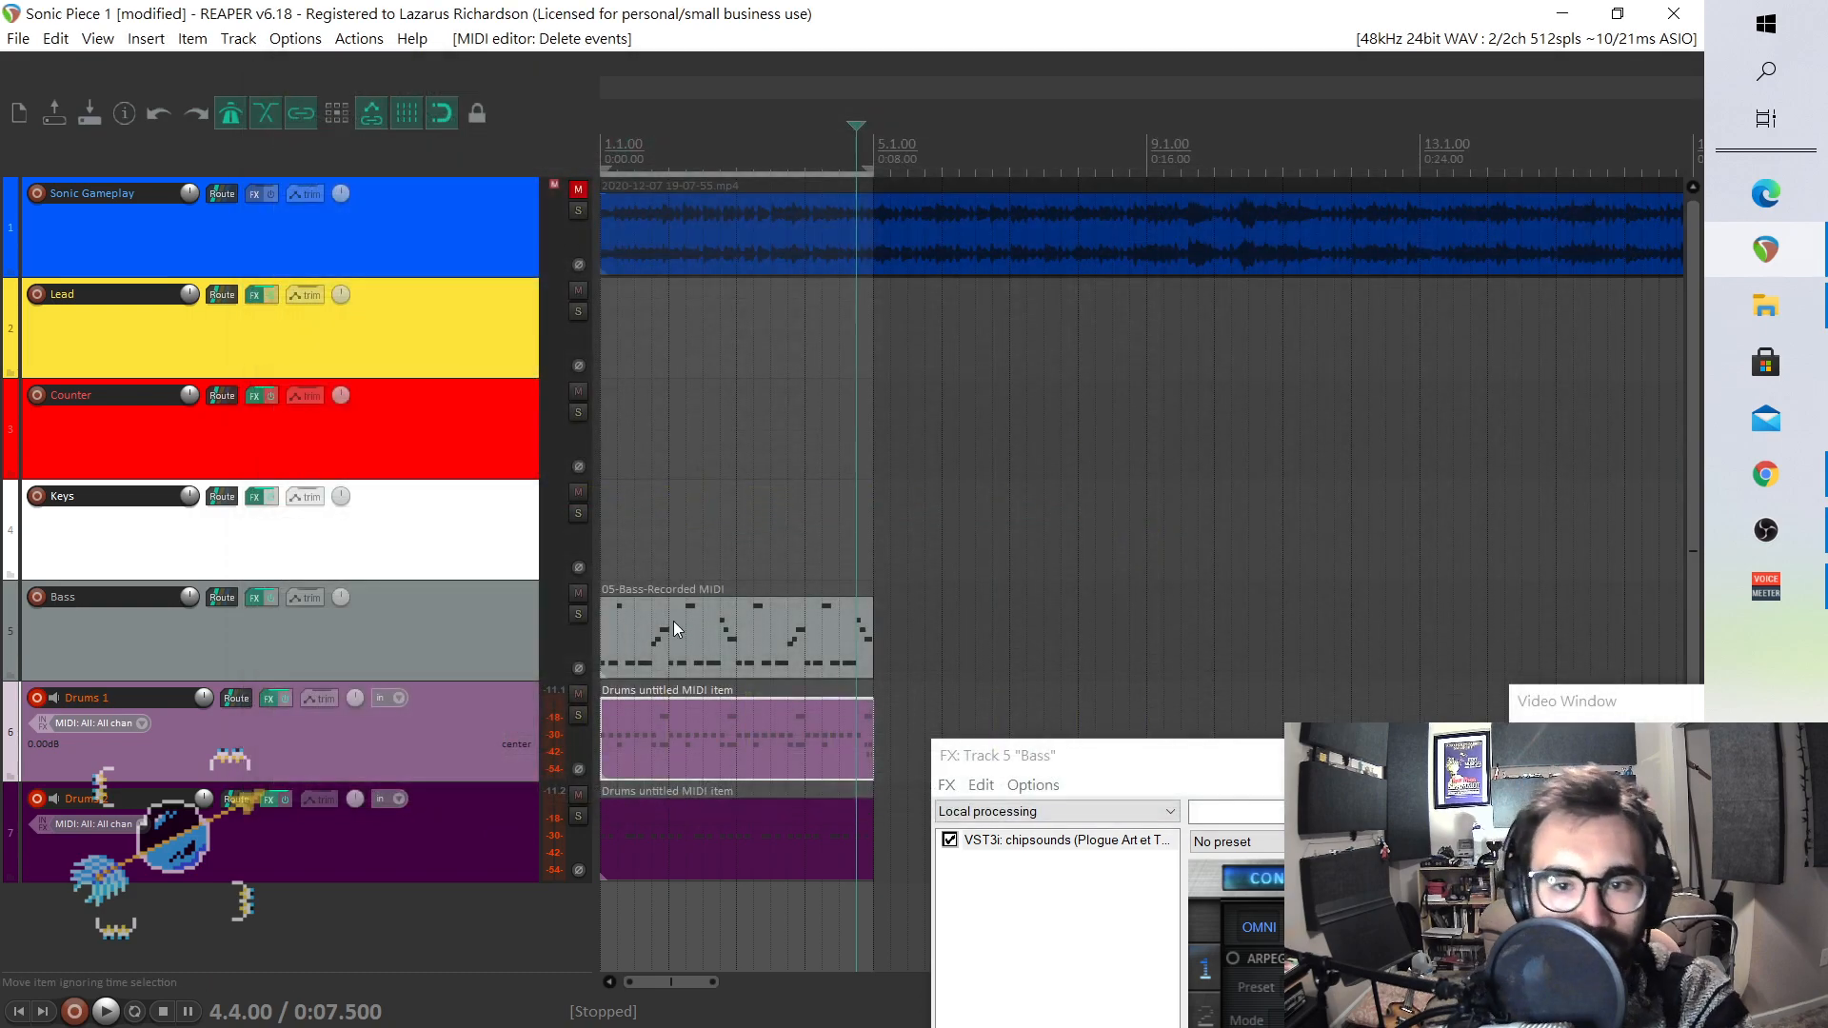
# - Copy the four-bar Bass, Drums 1 and Drums 2 items, paste them at bar 5, and return to the project start
pyautogui.moveTo(669, 517); pyautogui.dragTo(838, 864)
pyautogui.click(879, 618)
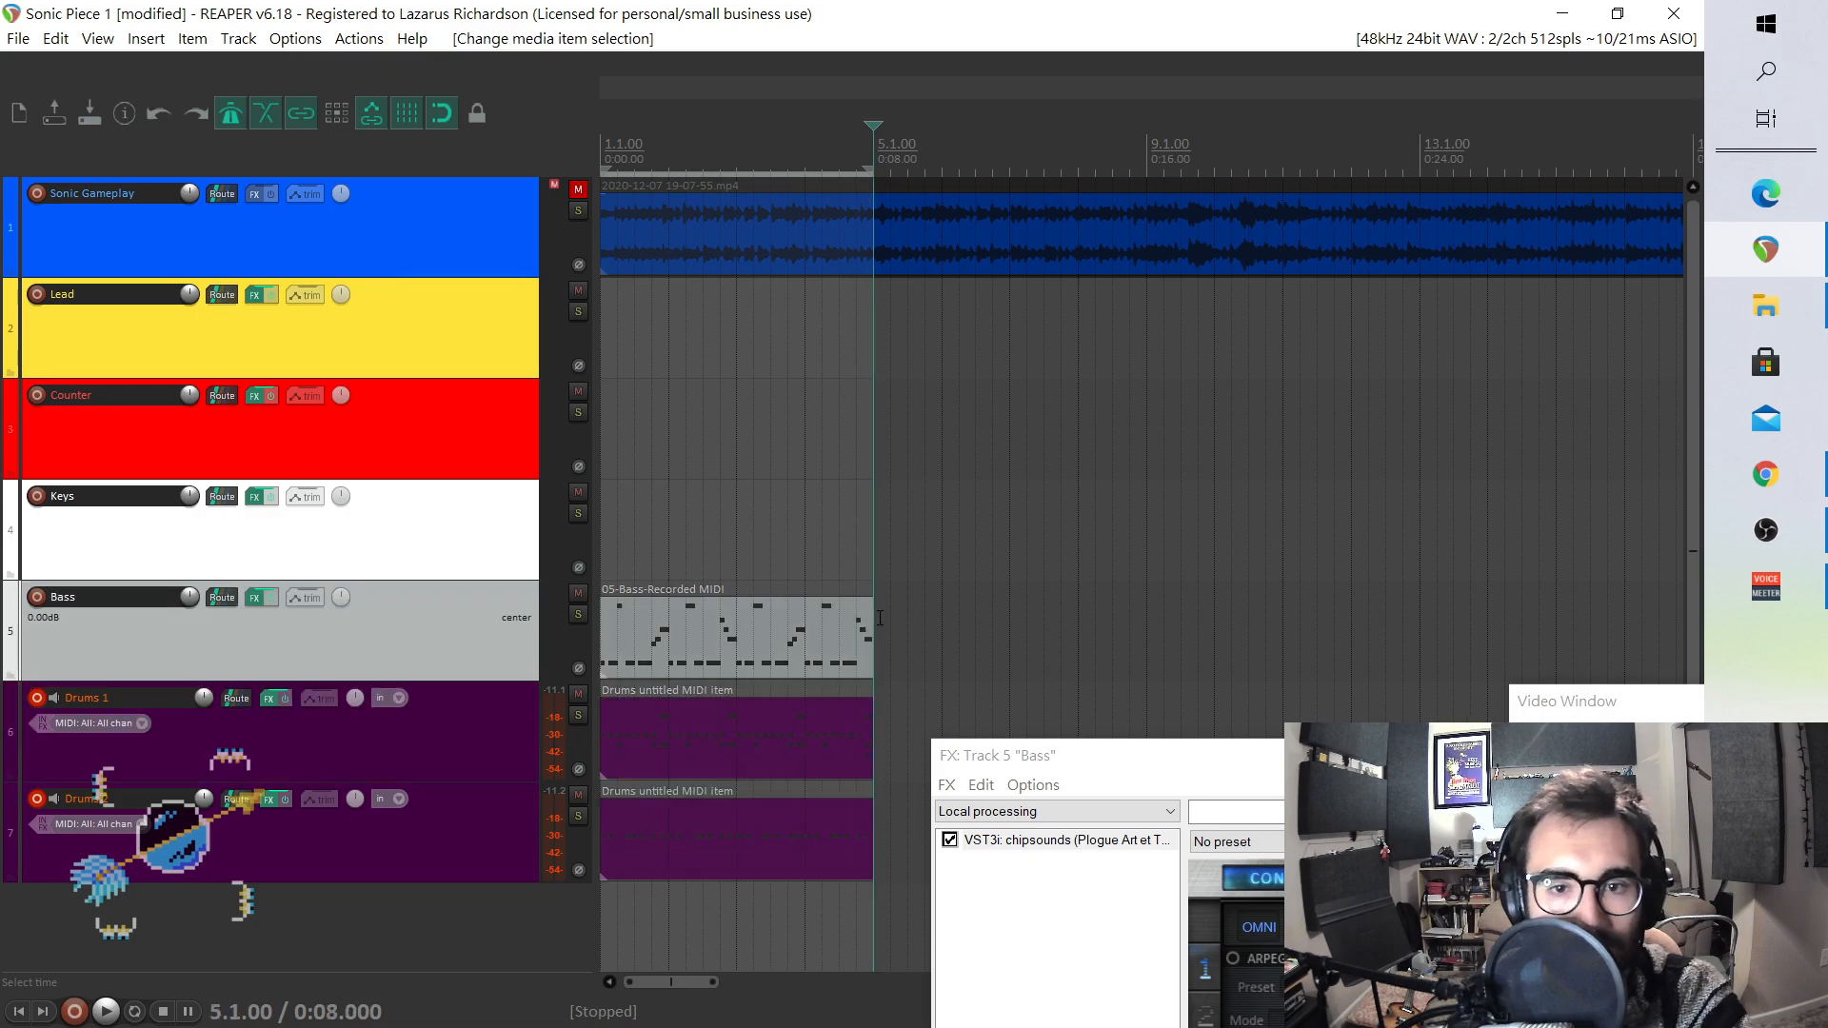
pyautogui.hotkey('ctrl', 'v')
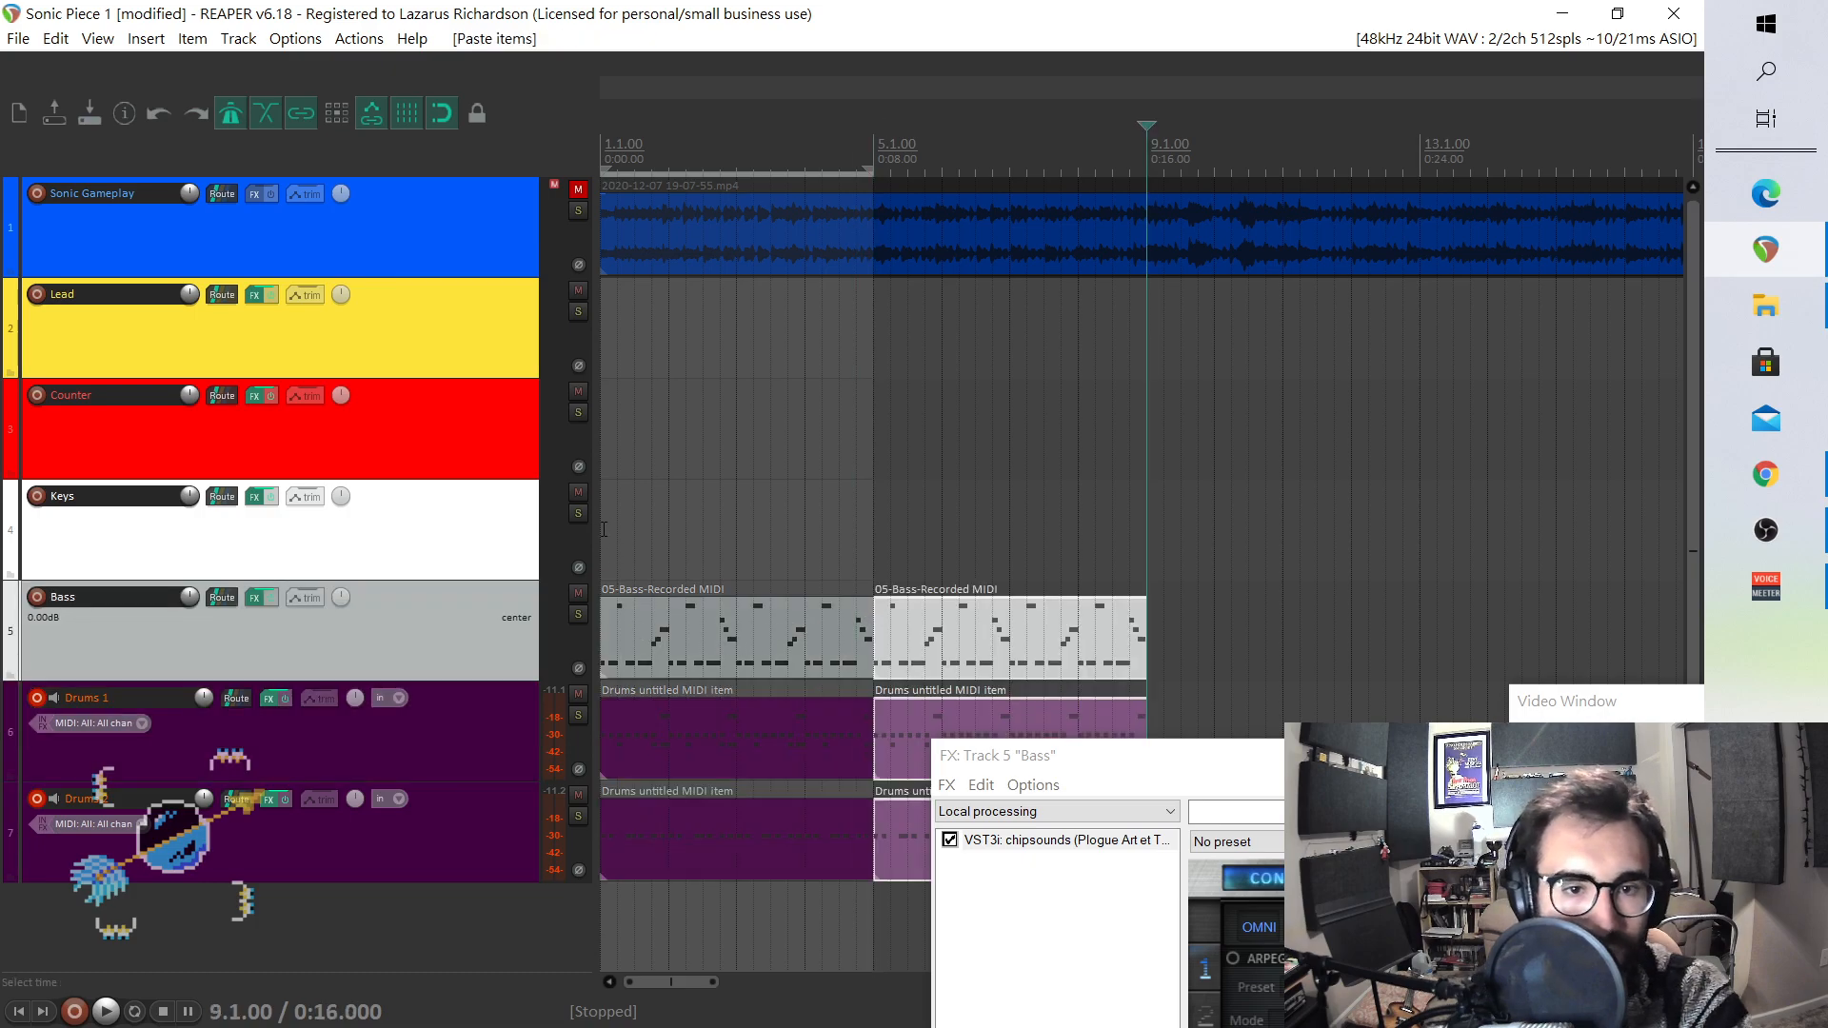
pyautogui.click(605, 531)
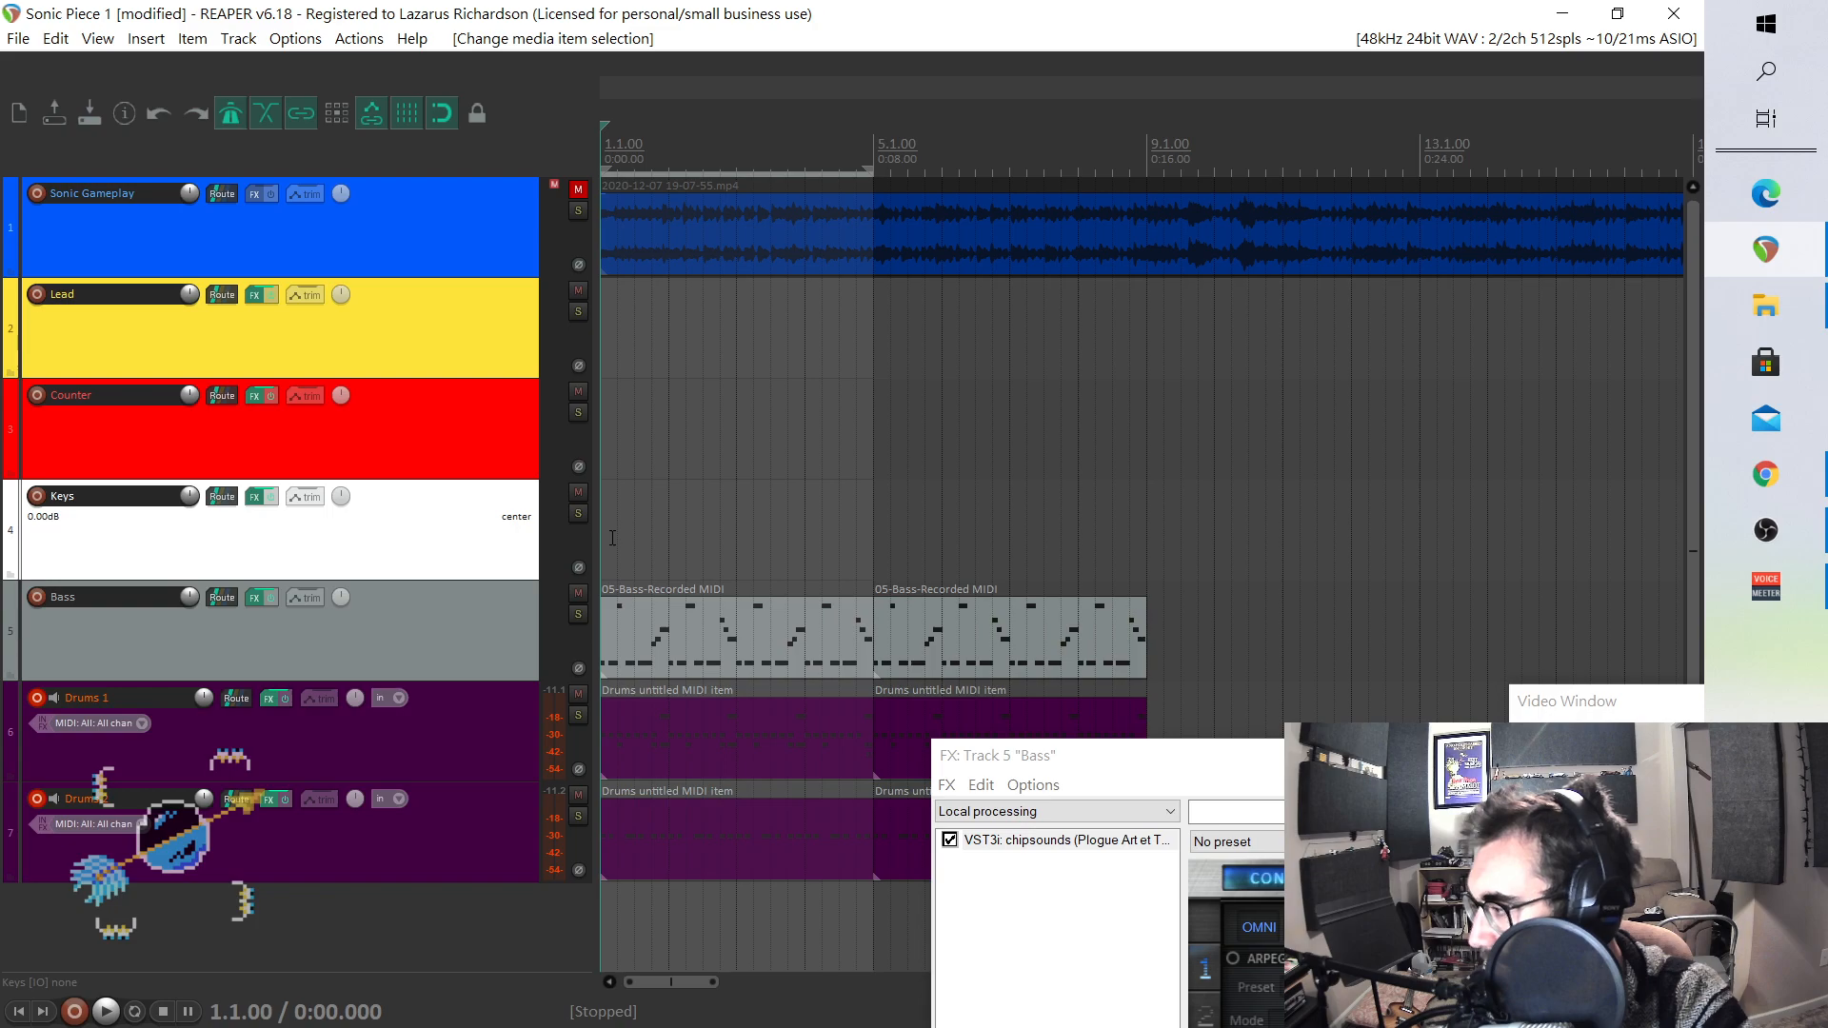
# - Open the first Drums 2 item in the MIDI editor and insert a sixteenth B1 note at 1.3.50
pyautogui.click(704, 876)
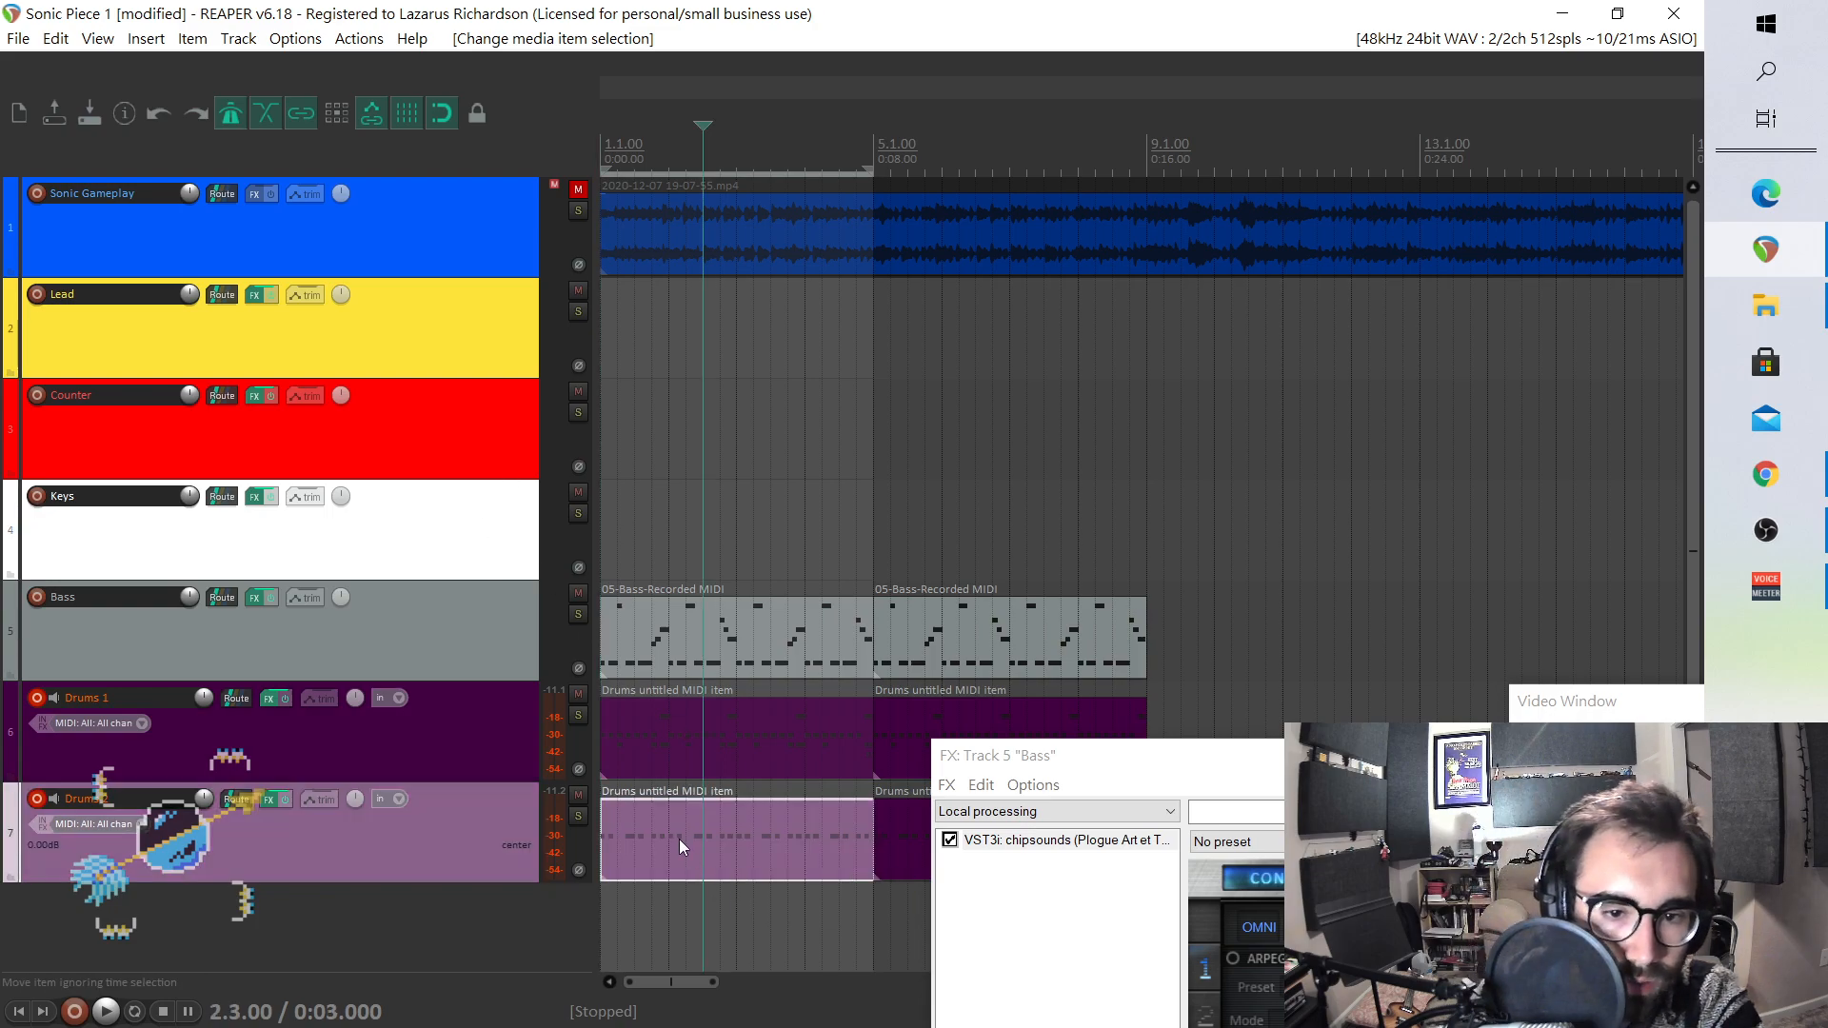
pyautogui.doubleClick(665, 853)
pyautogui.scroll(-6, 620, 549)
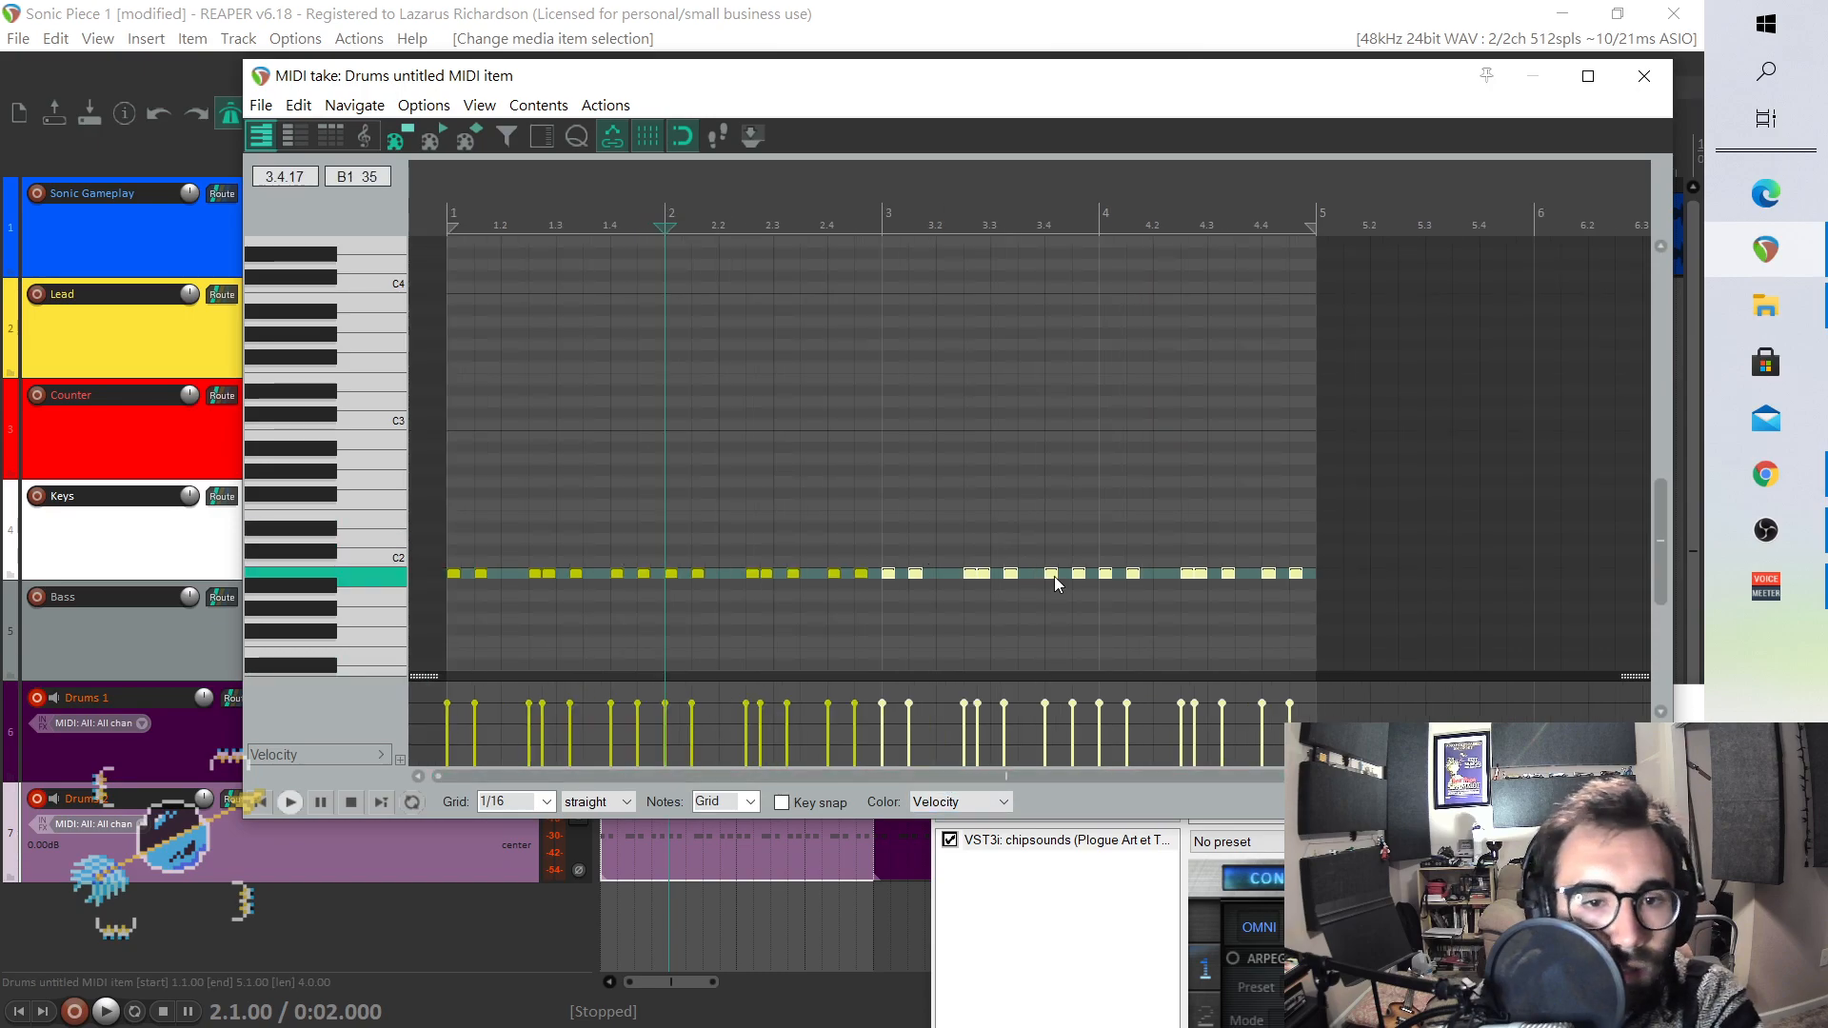
pyautogui.click(590, 569)
pyautogui.scroll(6, 594, 562)
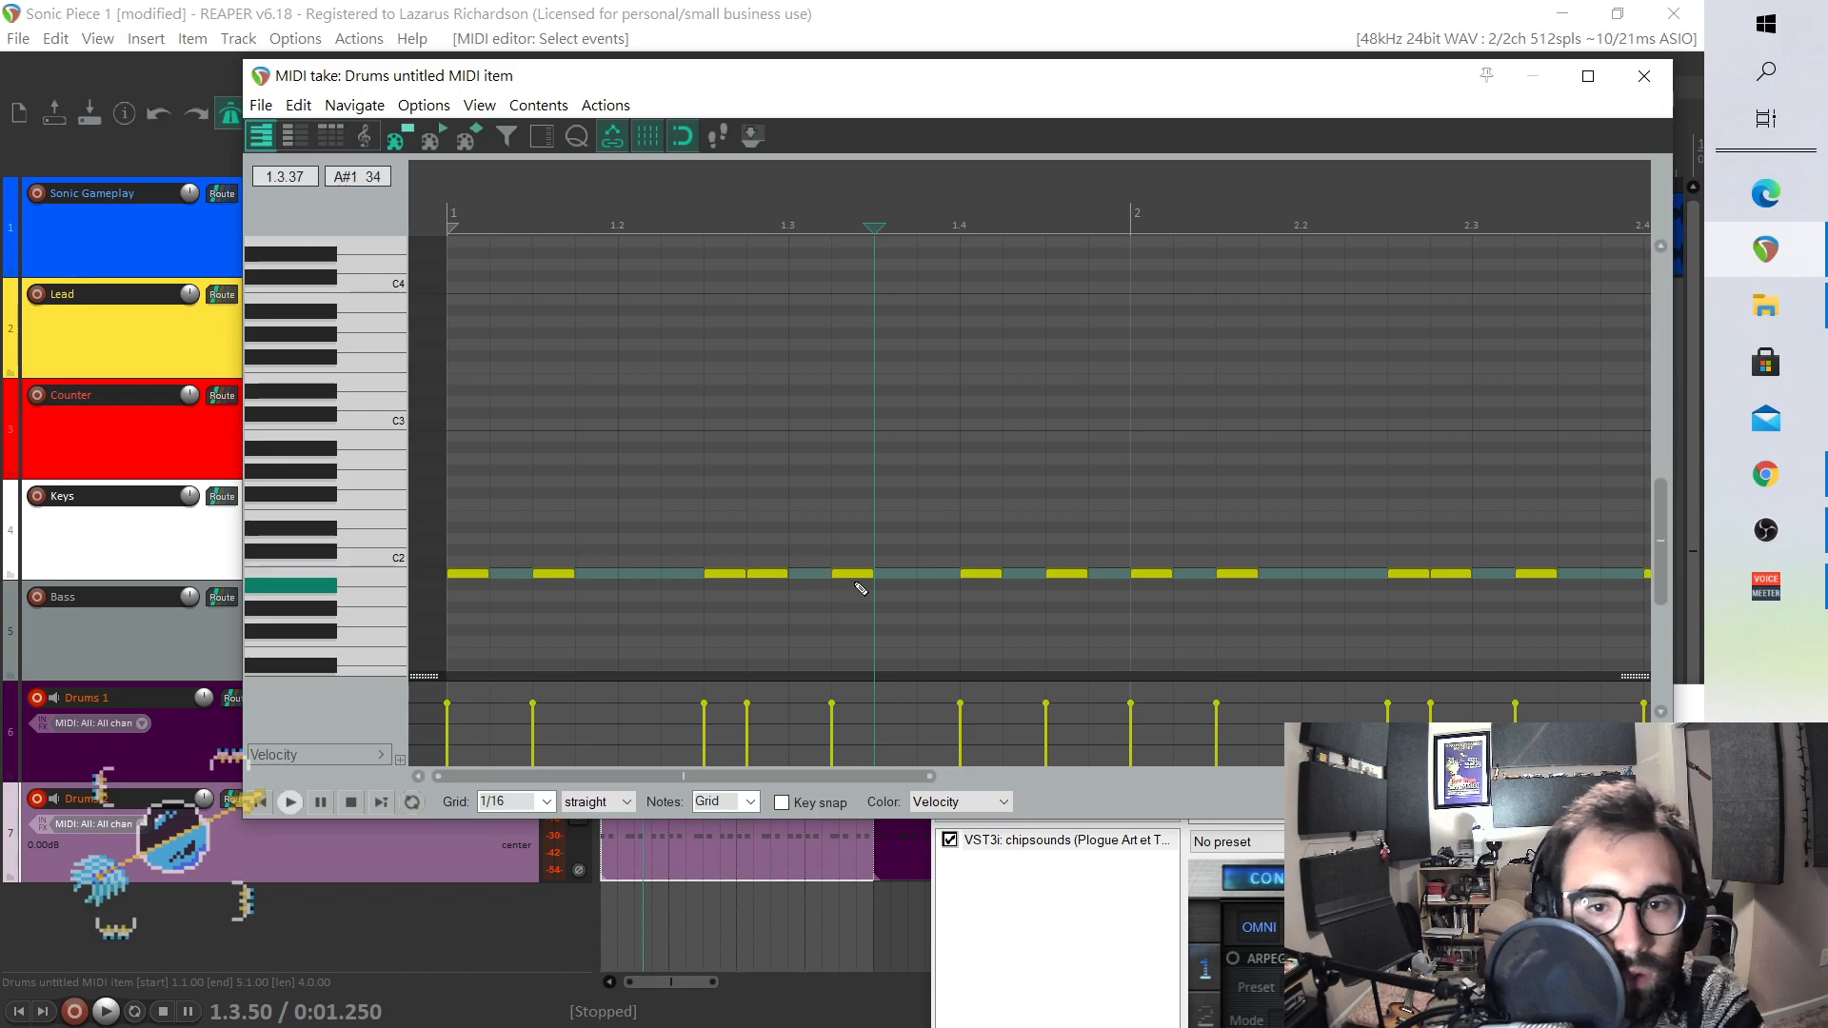
pyautogui.click(900, 576)
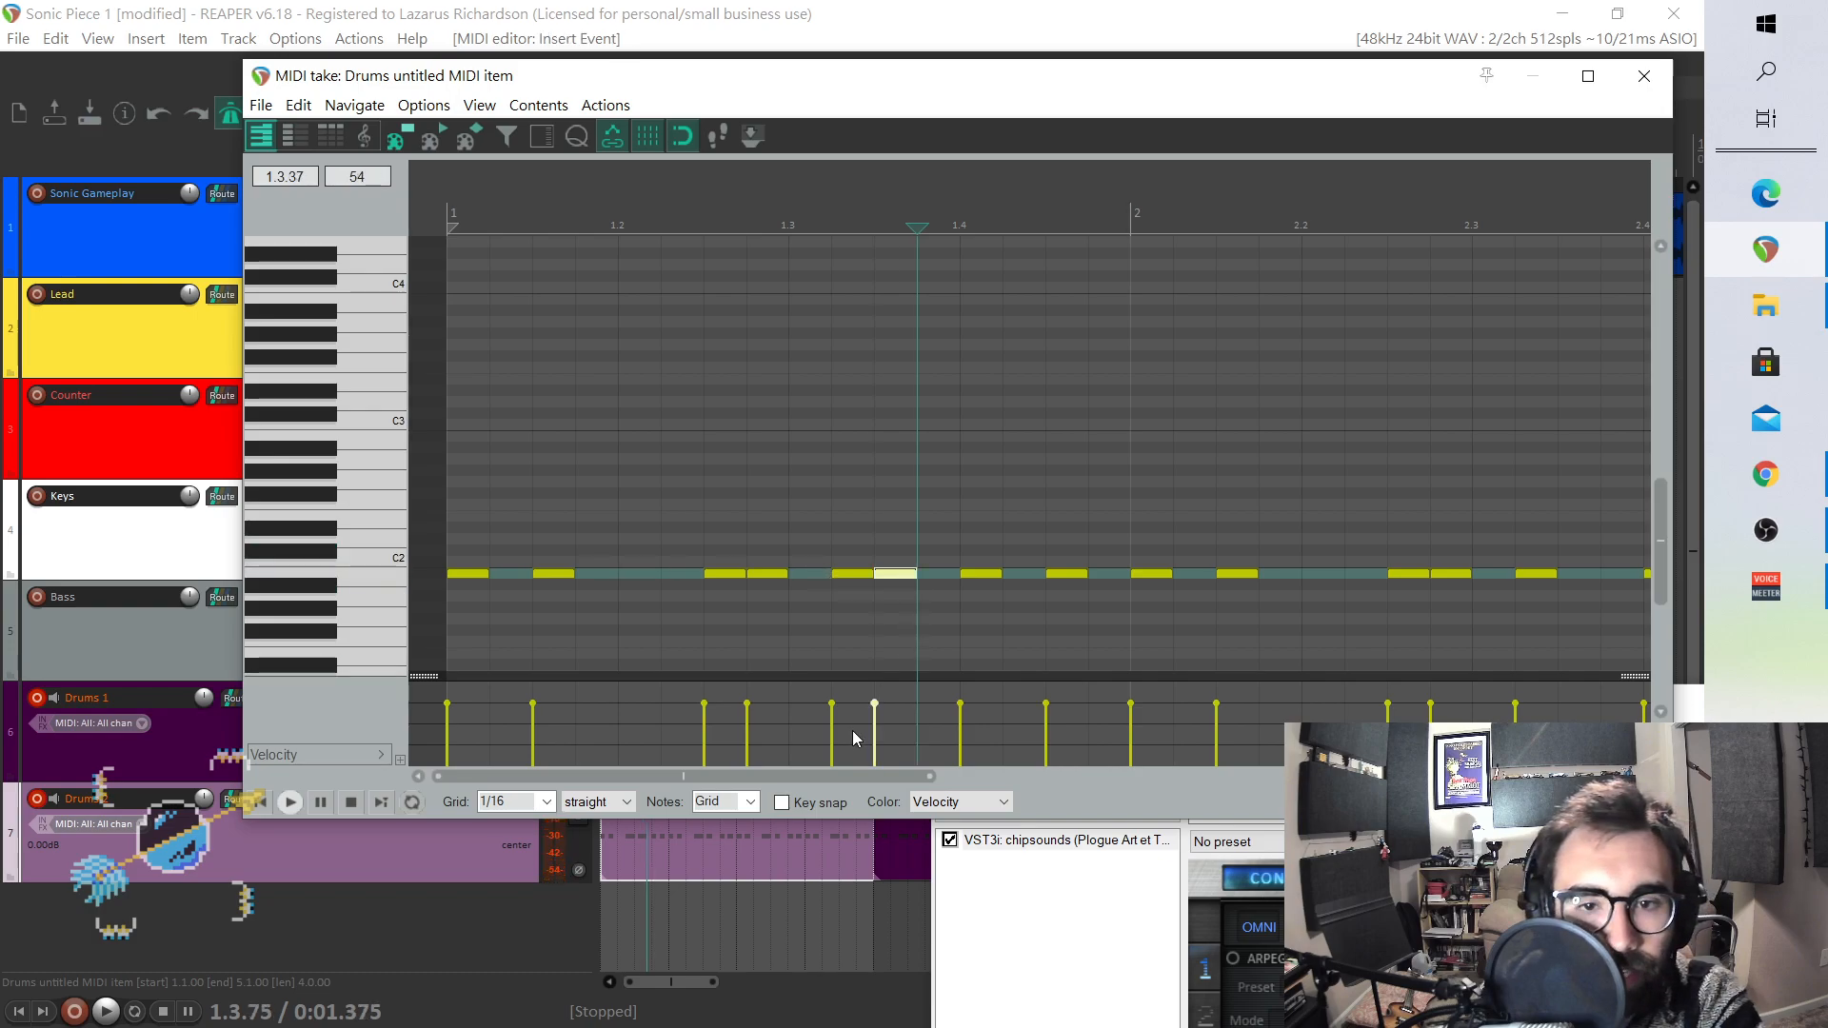
# - Play the Drums 2 item from the project start twice to hear the pattern in bar 1
pyautogui.click(460, 481)
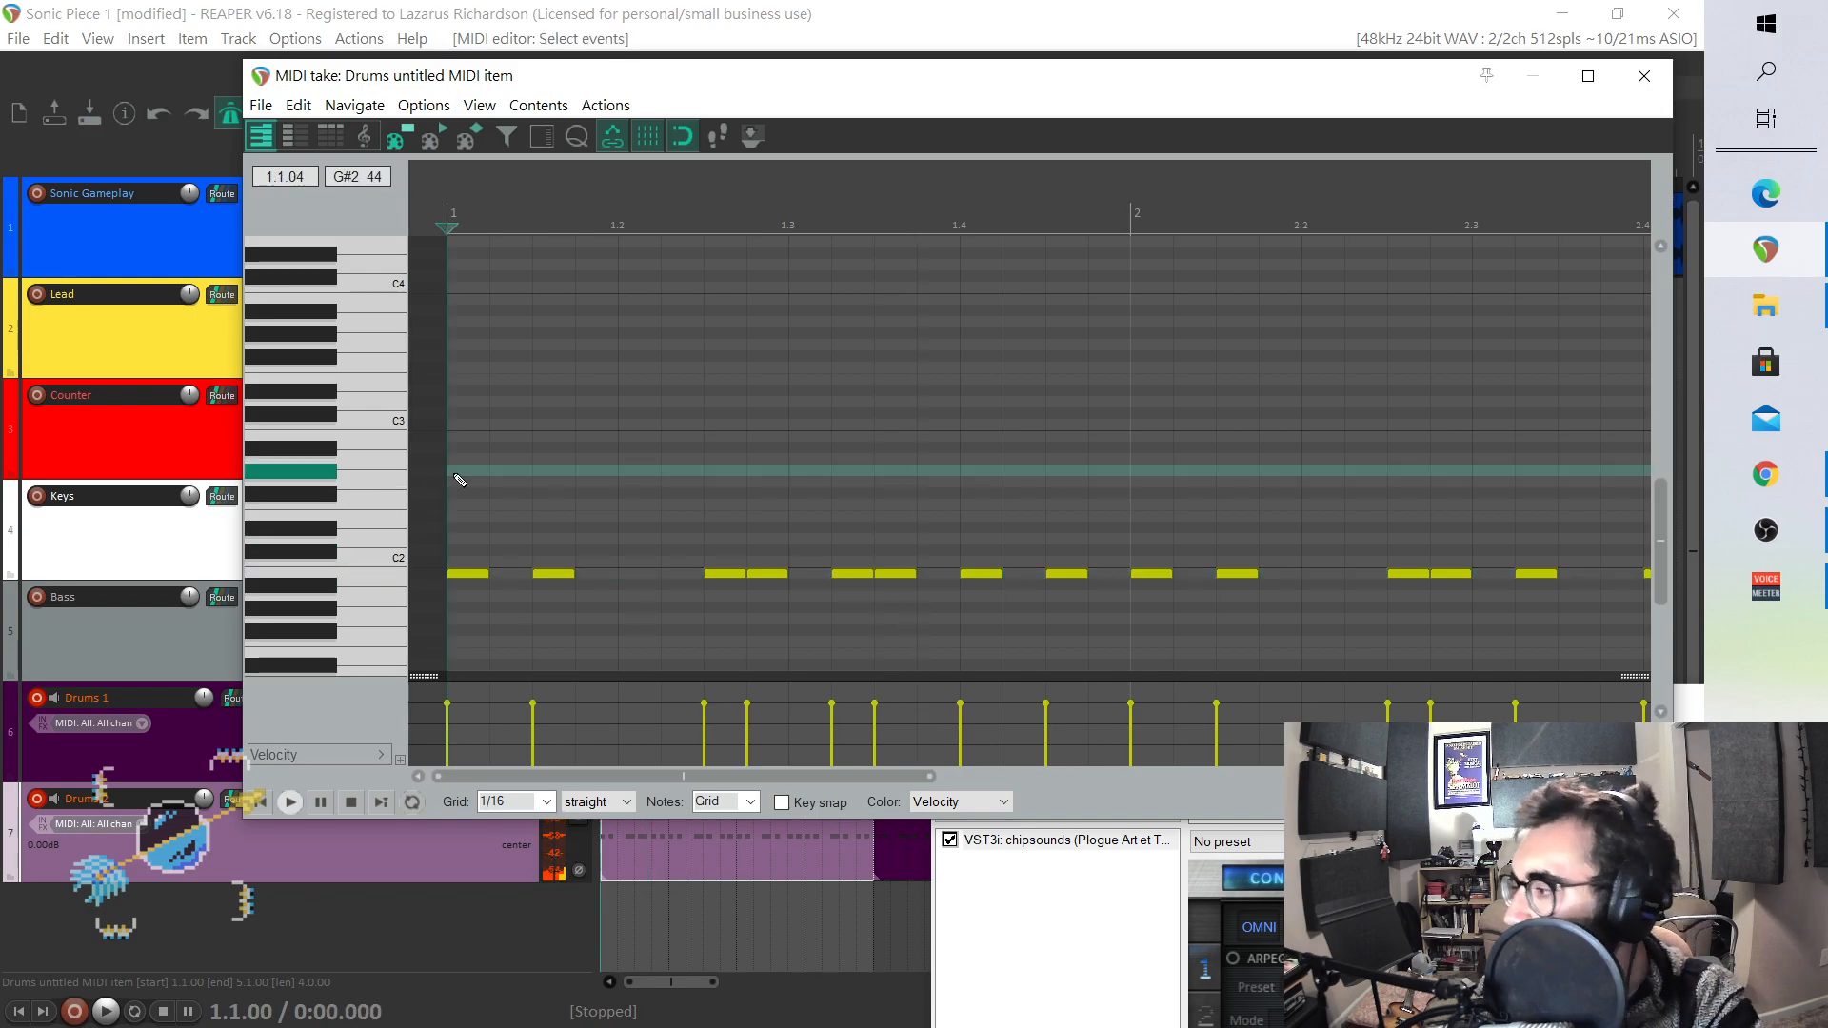
pyautogui.press('space')
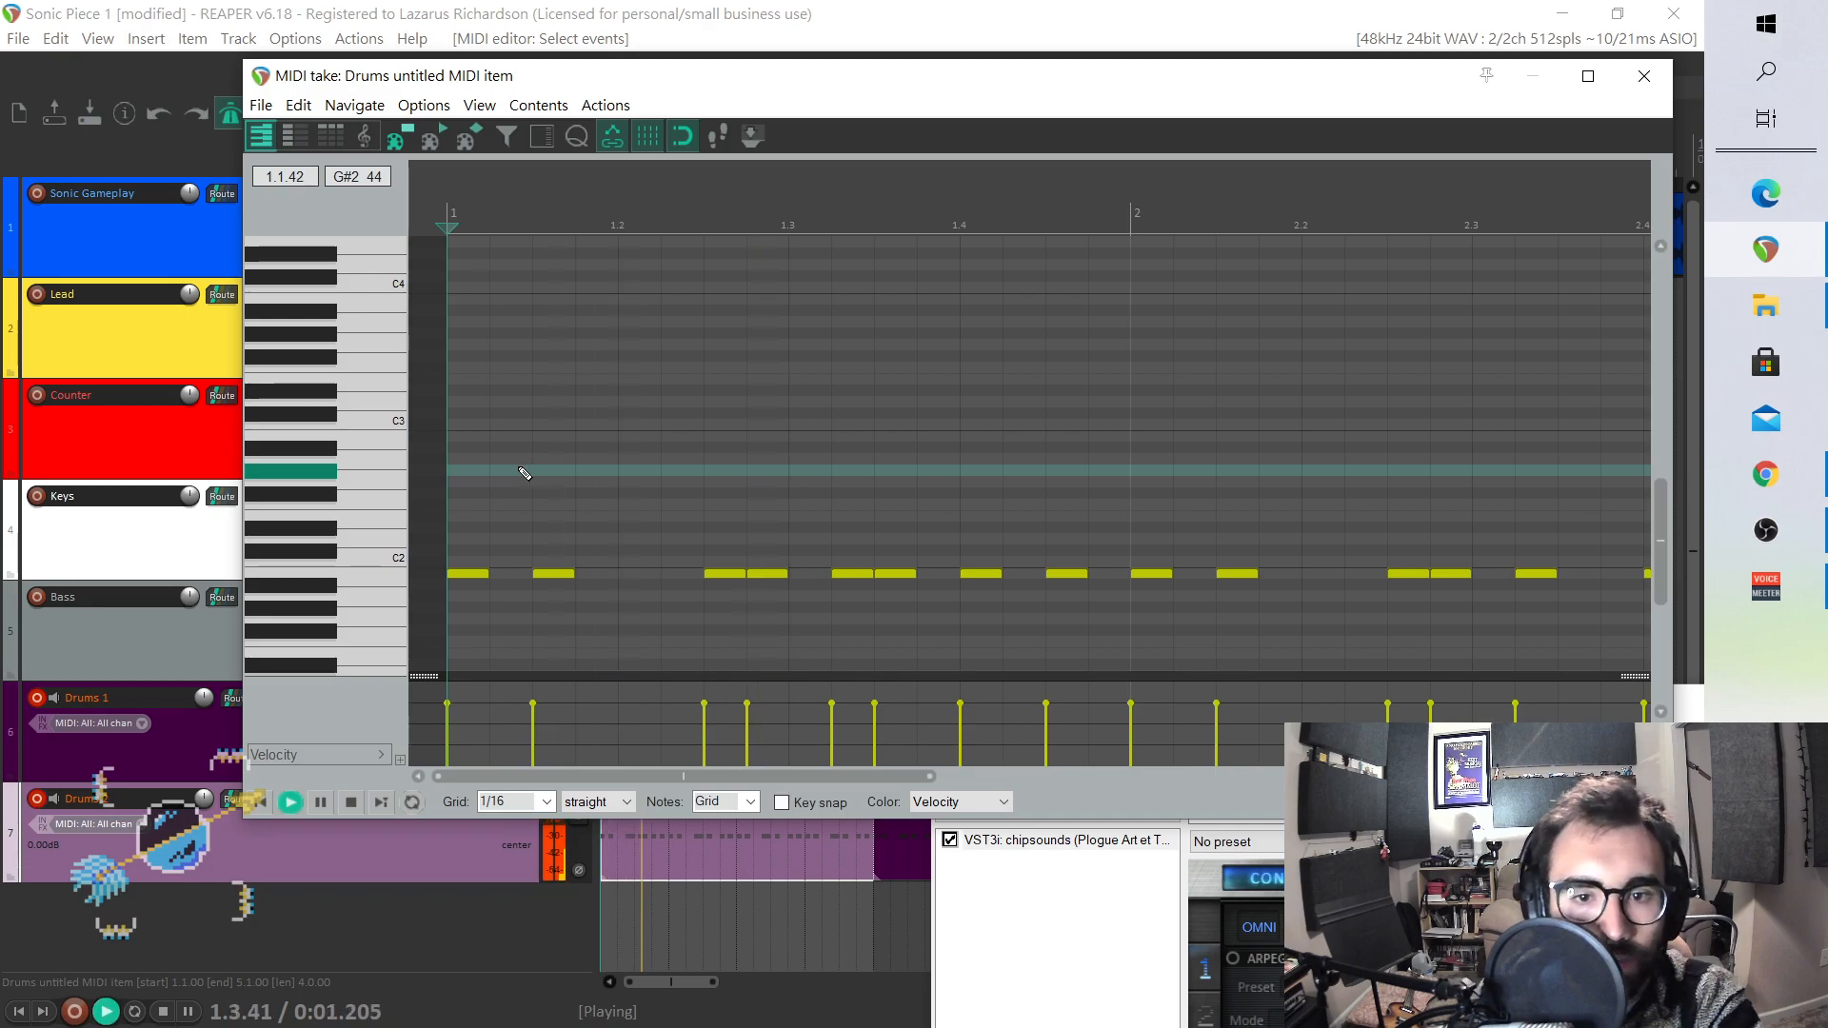
pyautogui.press('space')
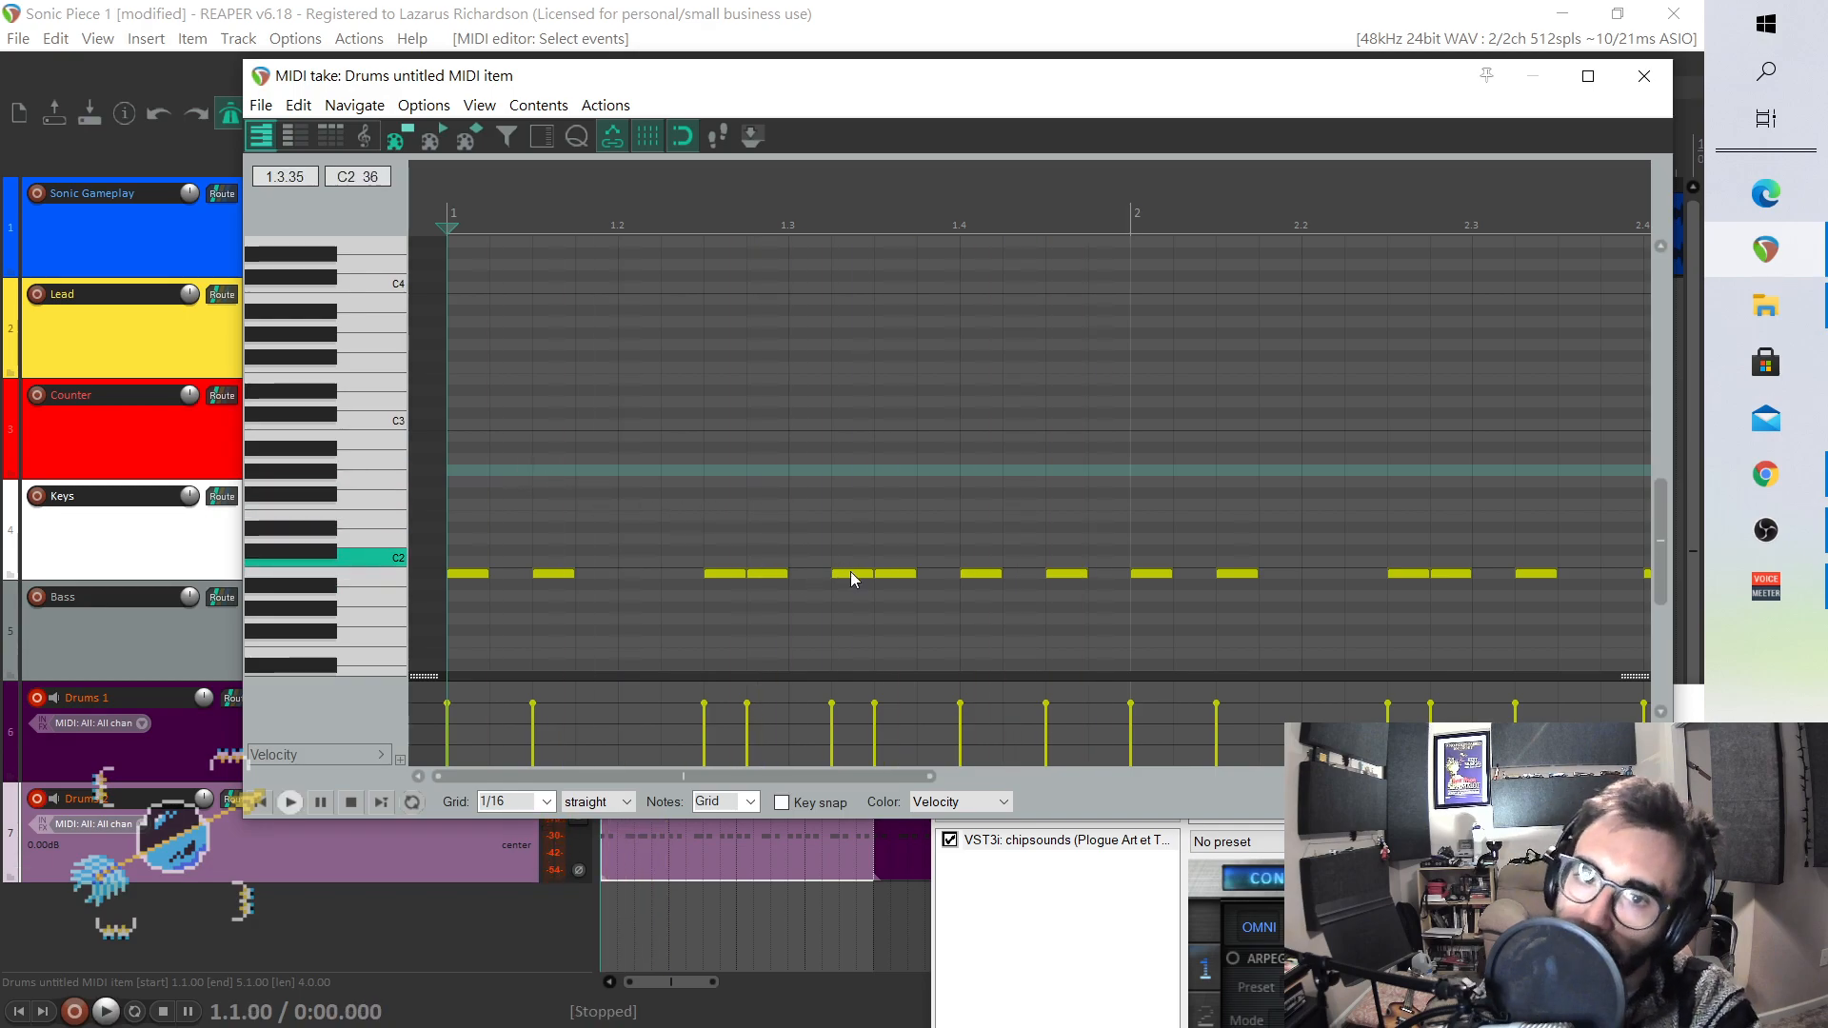
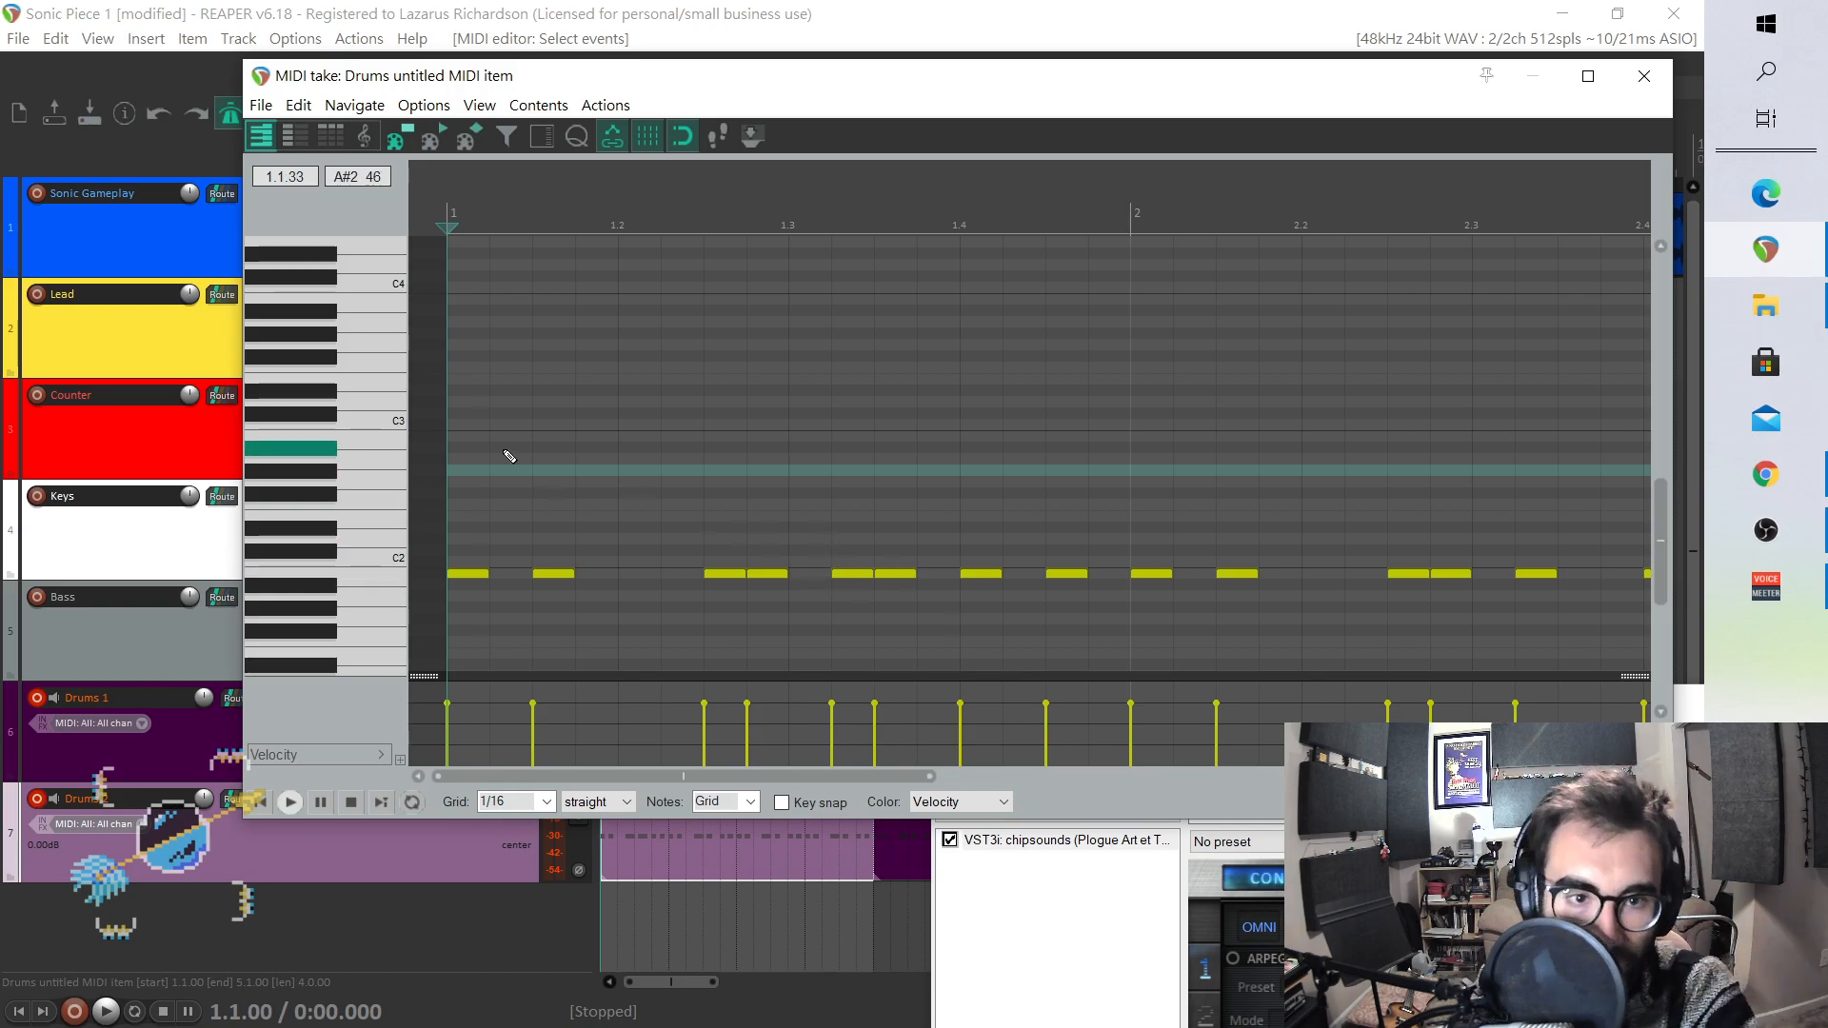
pyautogui.press('space')
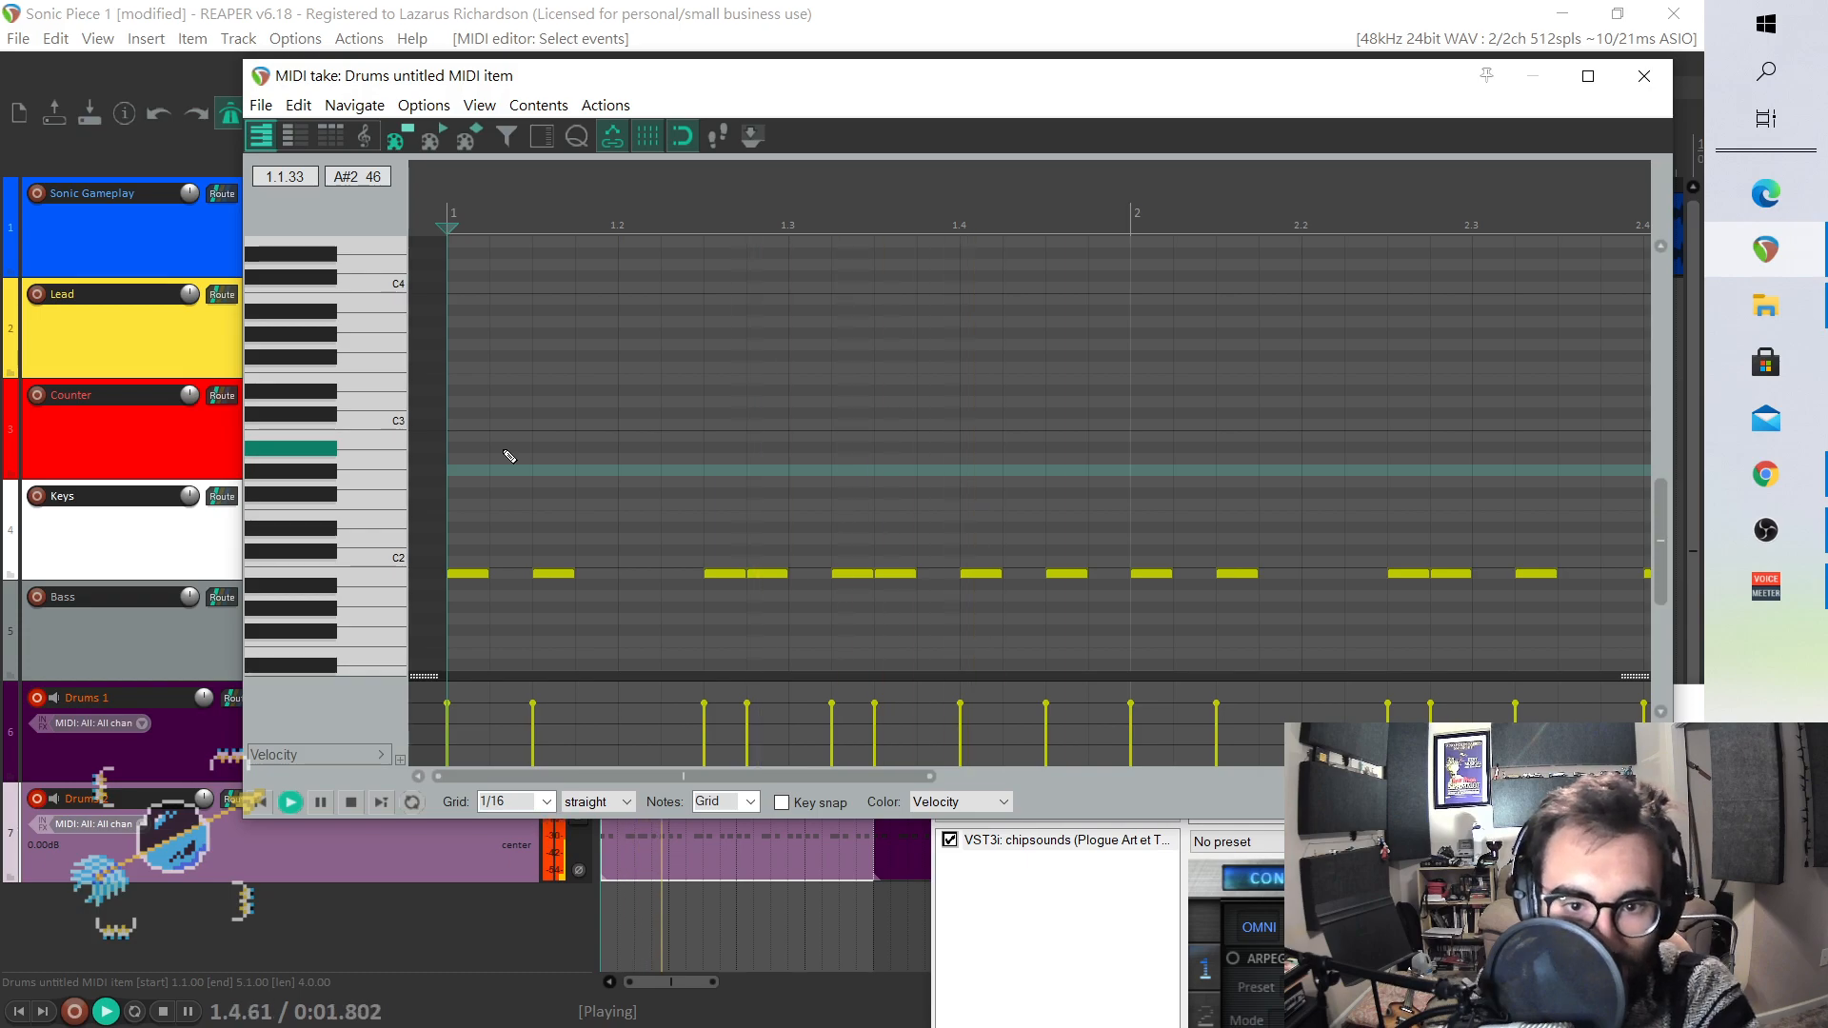
pyautogui.press('space')
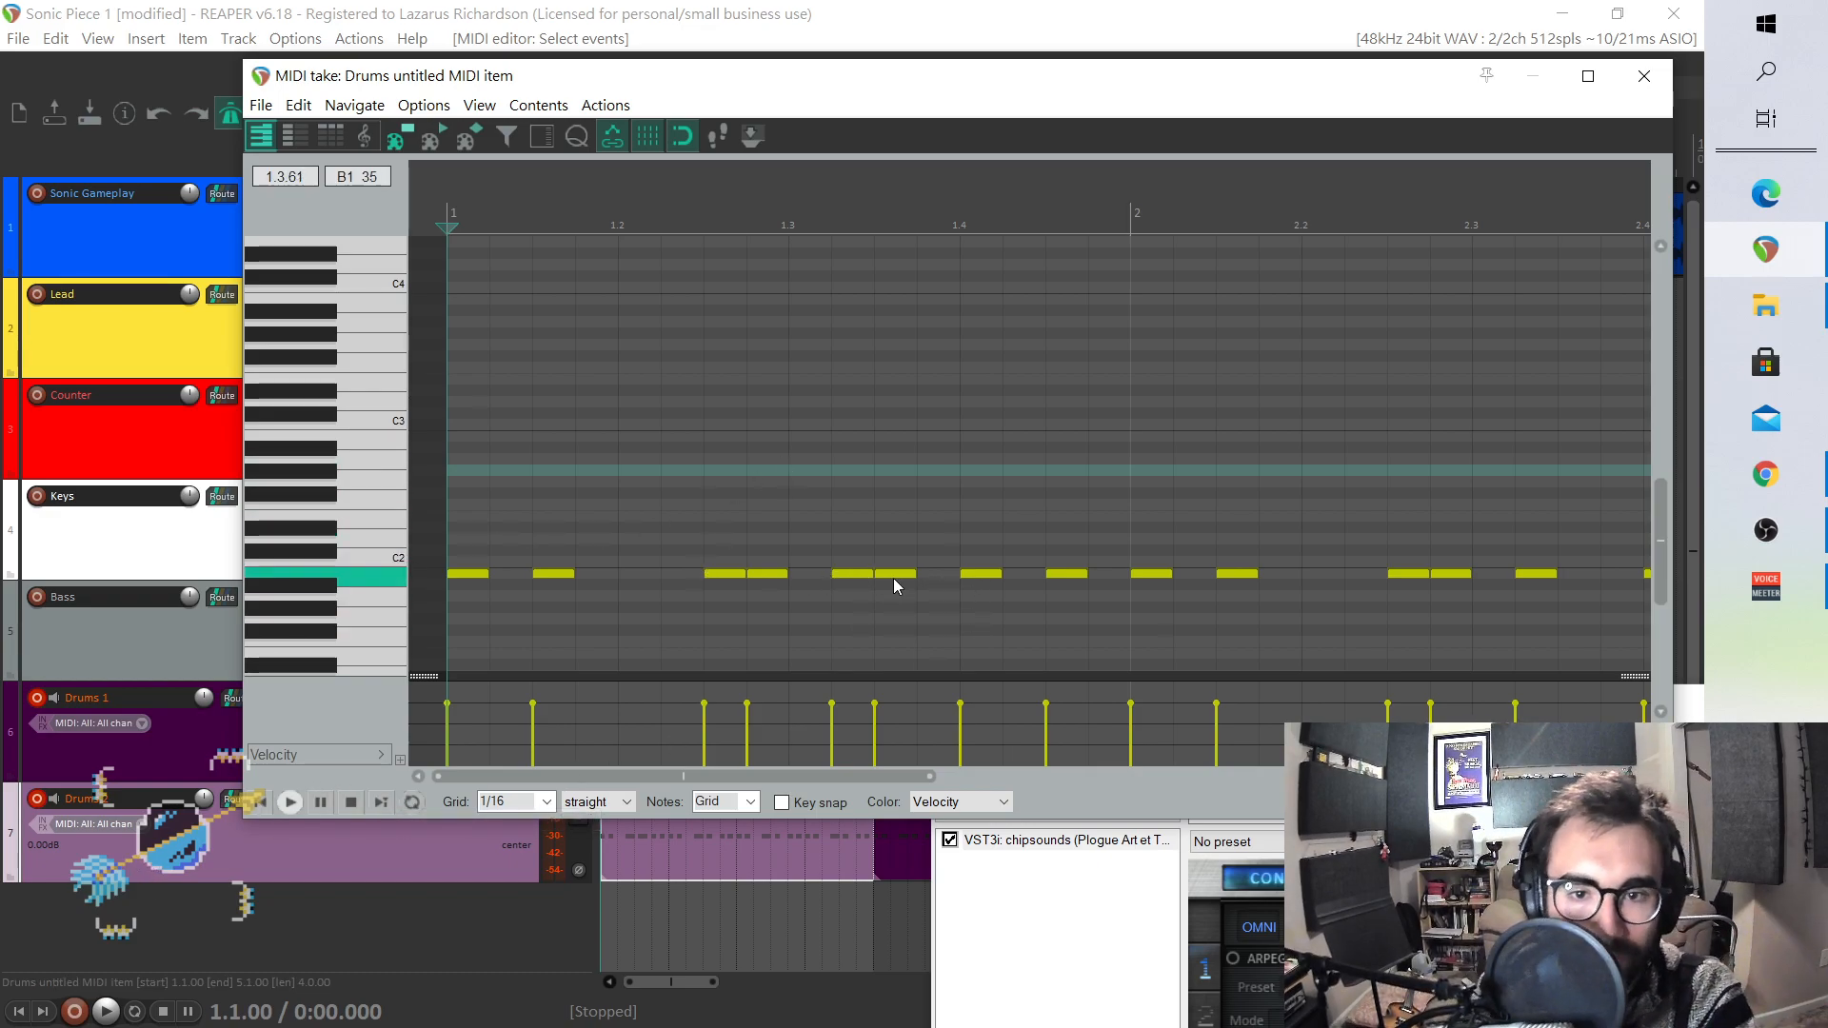
# - Insert matching B1 sixteenth notes at 2.3.50, 3.3.50 and 4.3.50 in the Drums 2 item
pyautogui.scroll(-4, 895, 581)
pyautogui.click(1085, 574)
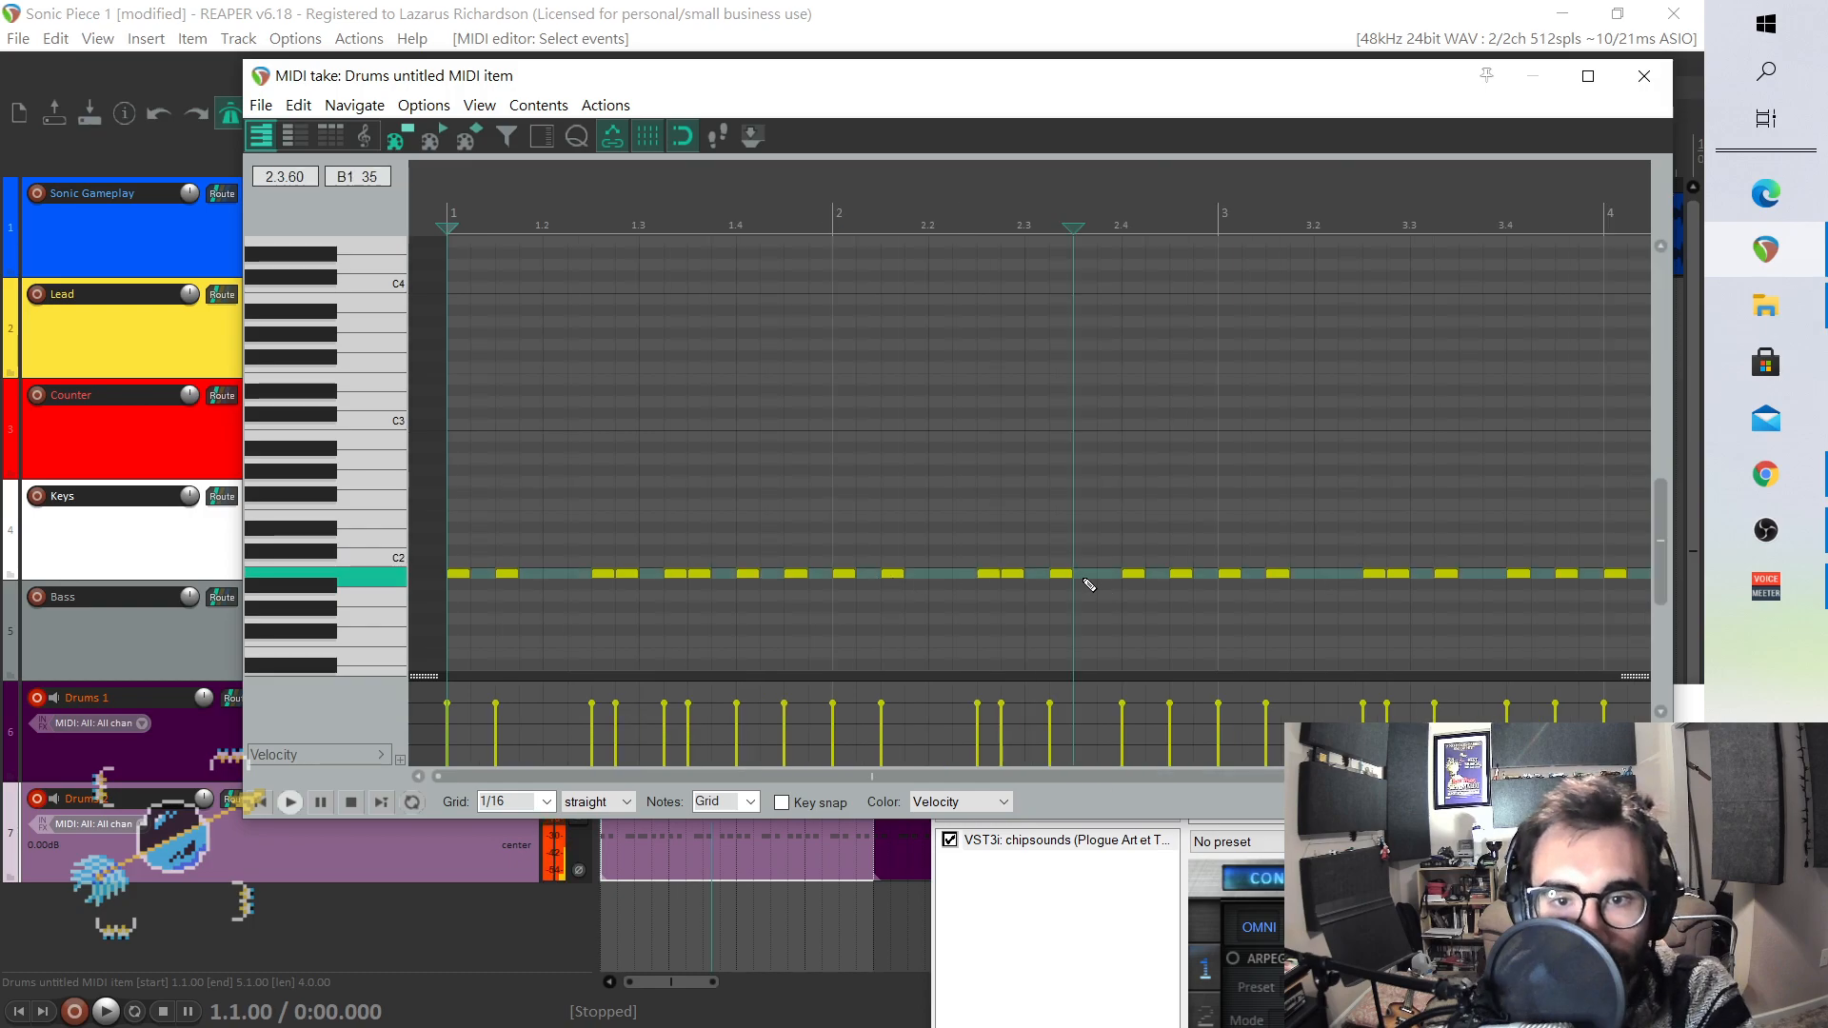
pyautogui.hscroll(3, 1083, 779)
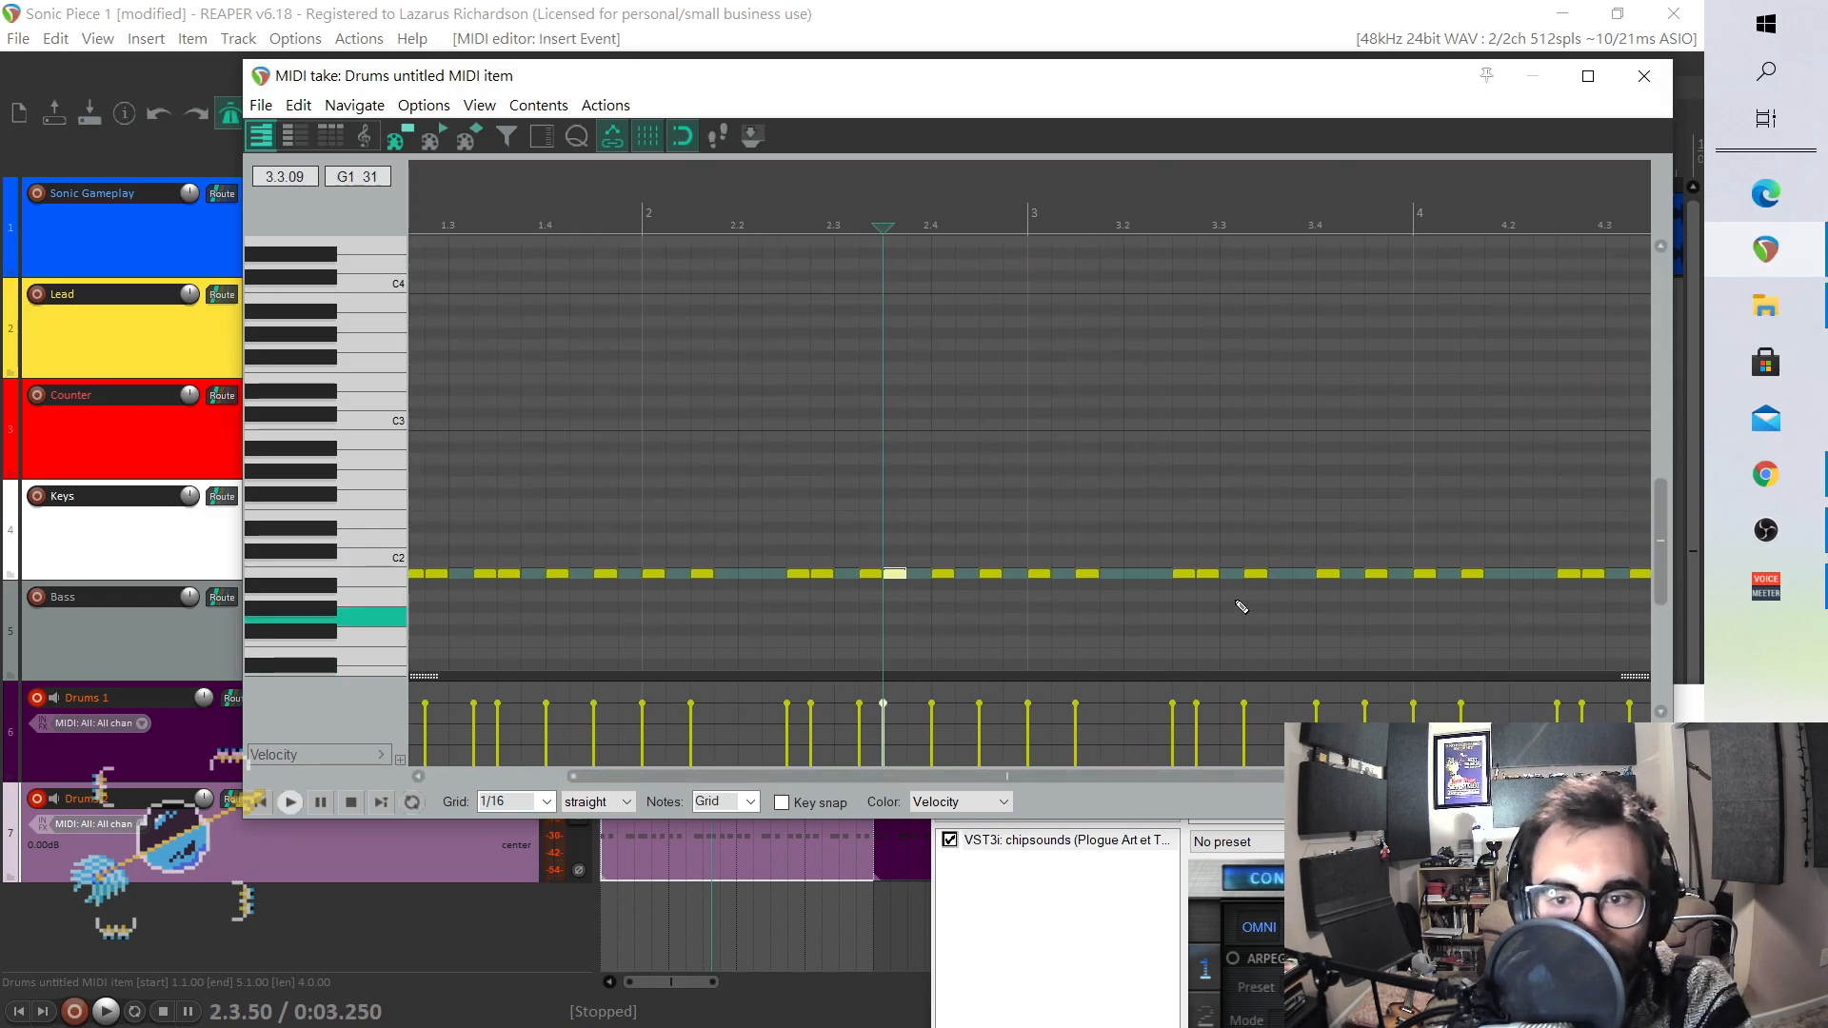
pyautogui.click(1276, 573)
pyautogui.hscroll(3, 1161, 780)
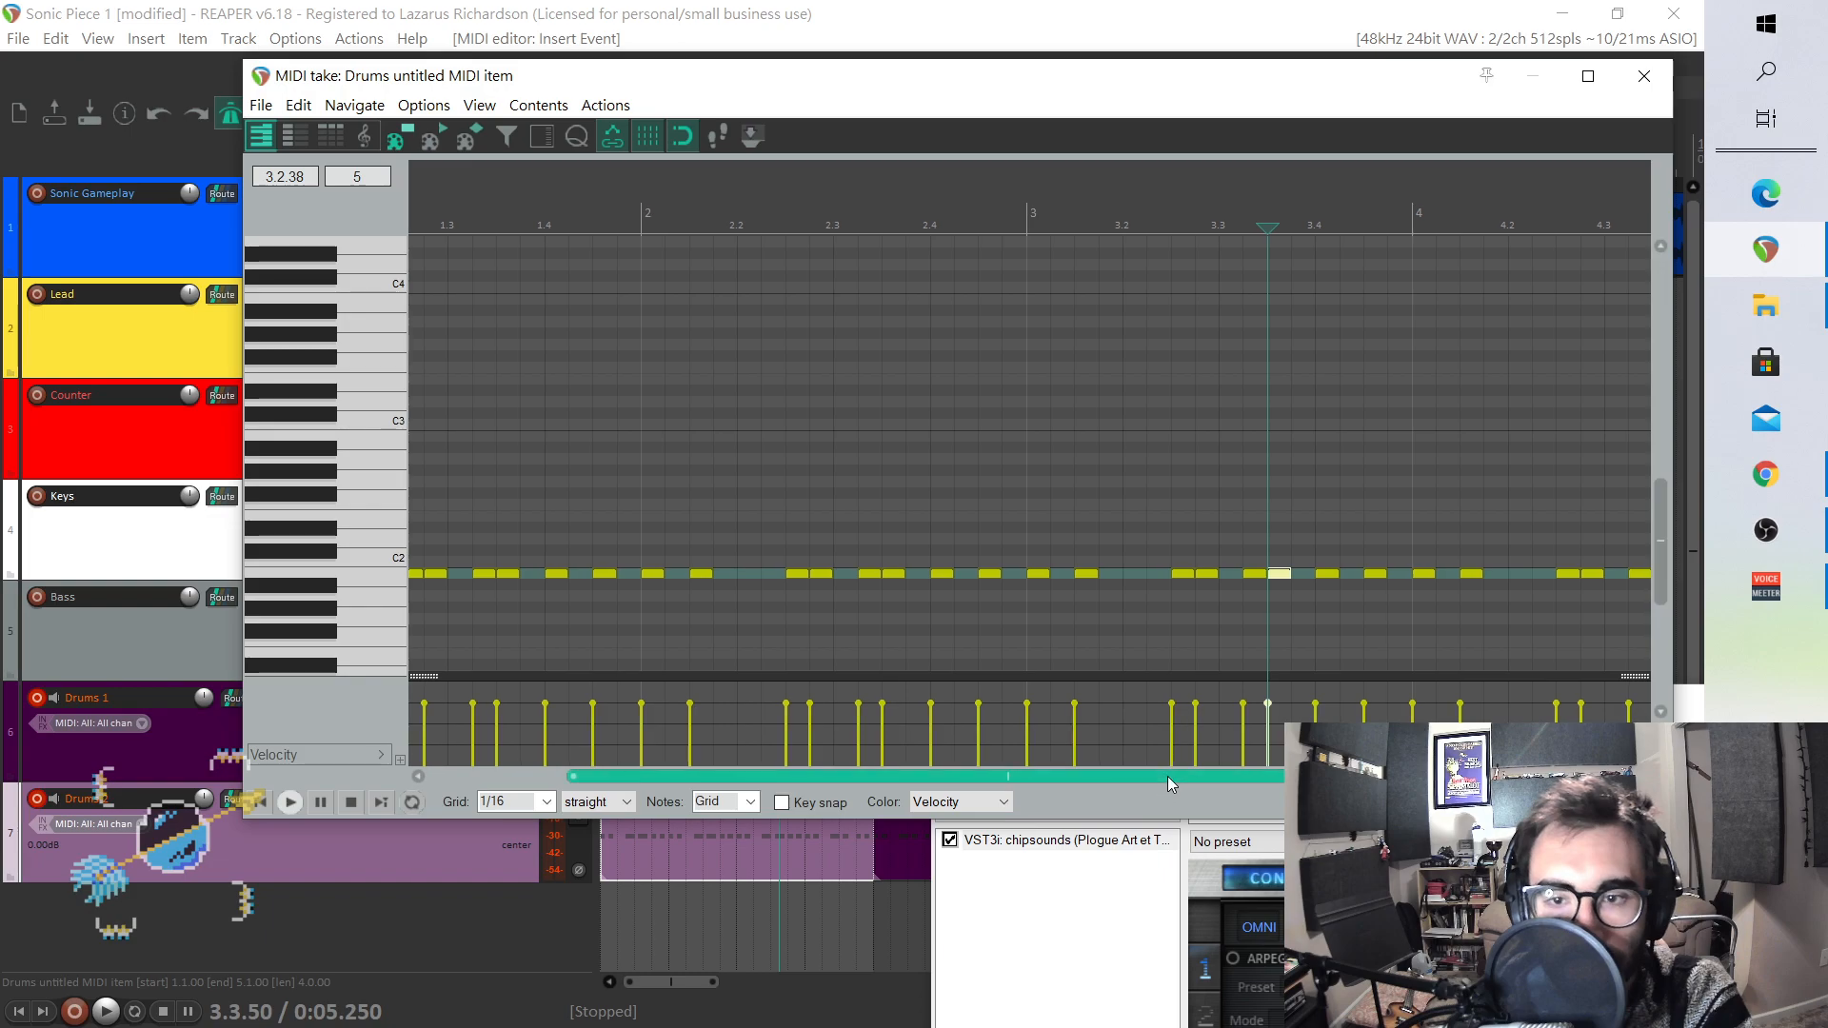
pyautogui.click(1482, 574)
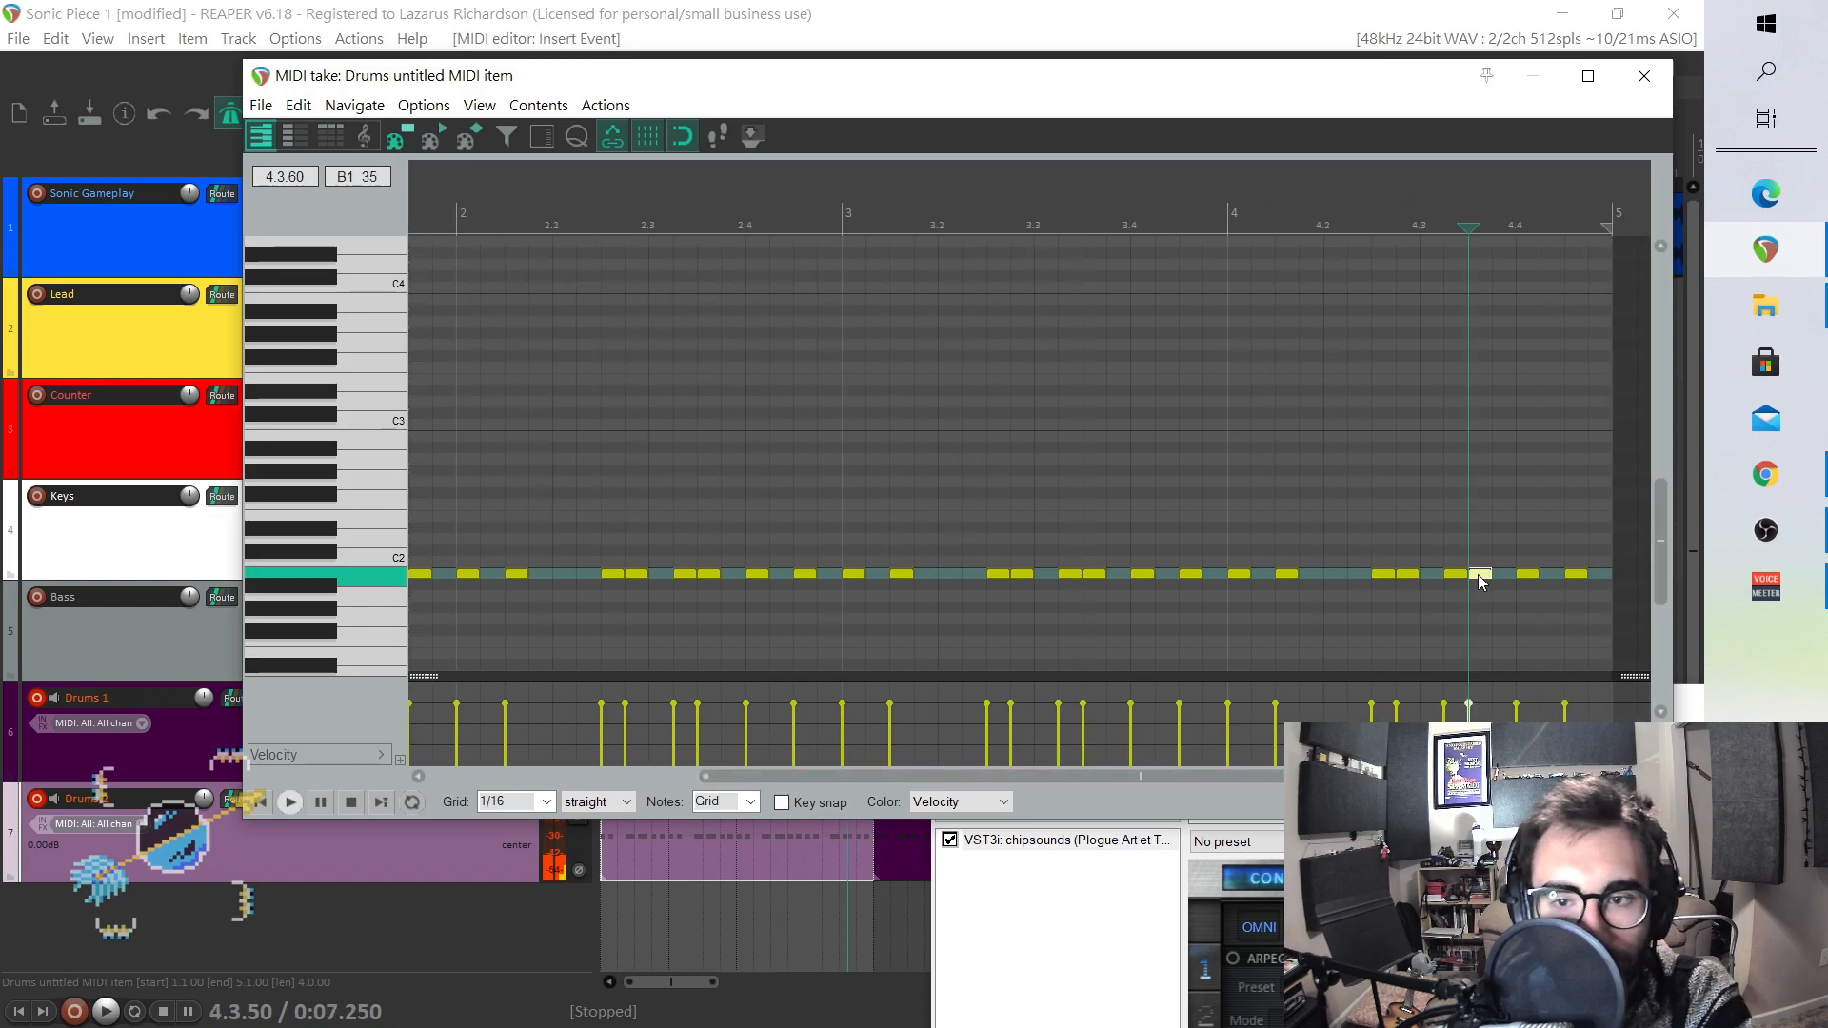
# - Play the four-bar Drums 2 pattern from the project start and close the MIDI editor
pyautogui.click(268, 804)
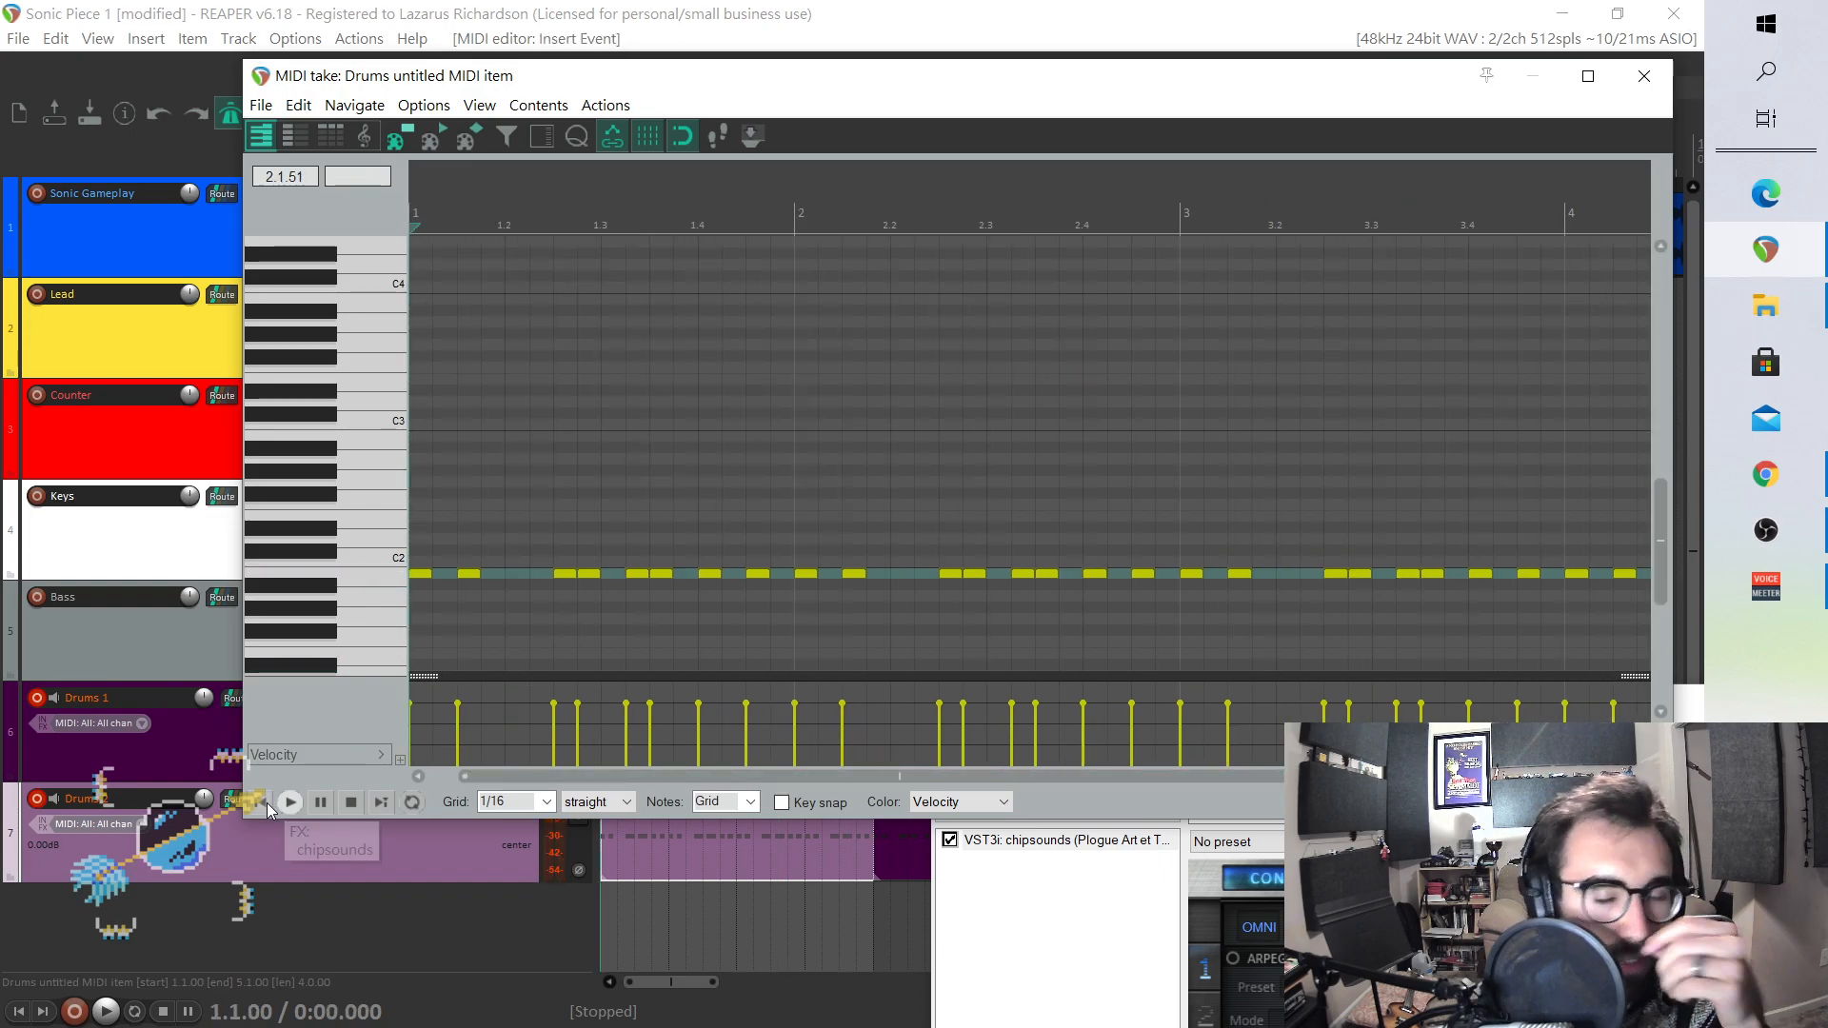
pyautogui.press('space')
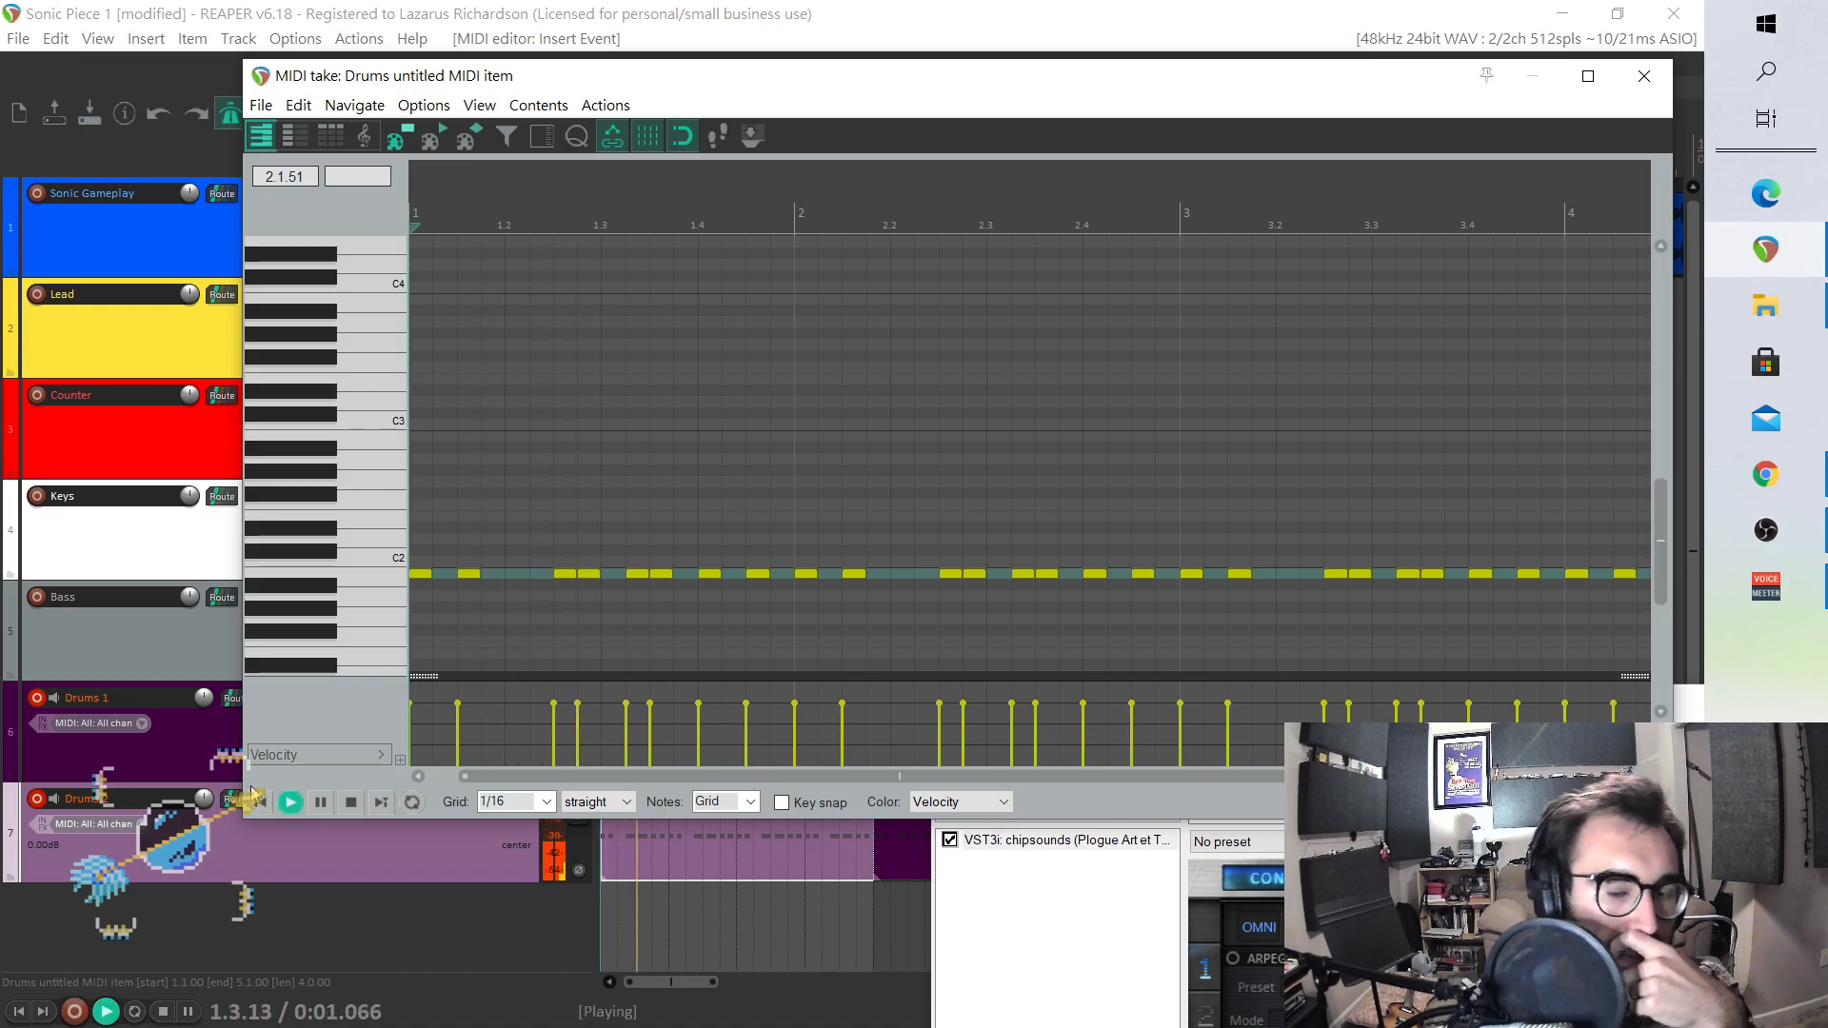
pyautogui.moveTo(616, 779); pyautogui.dragTo(893, 775)
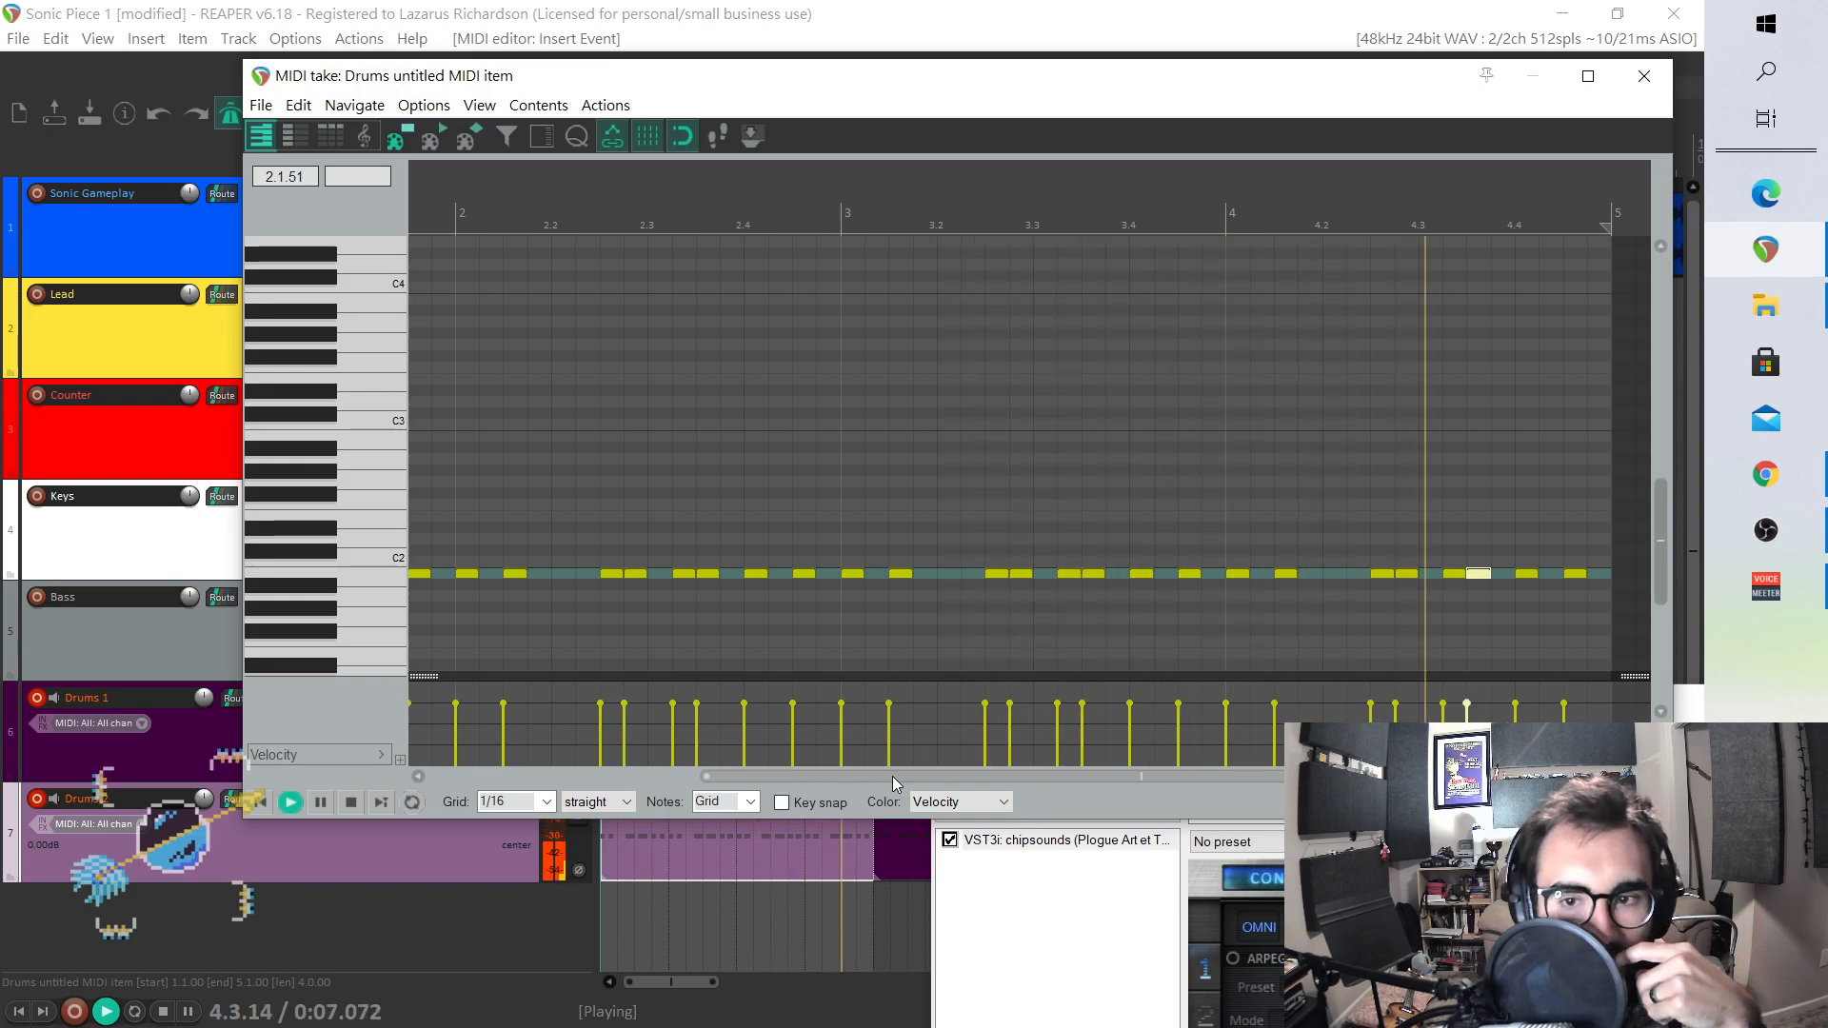
pyautogui.press('space')
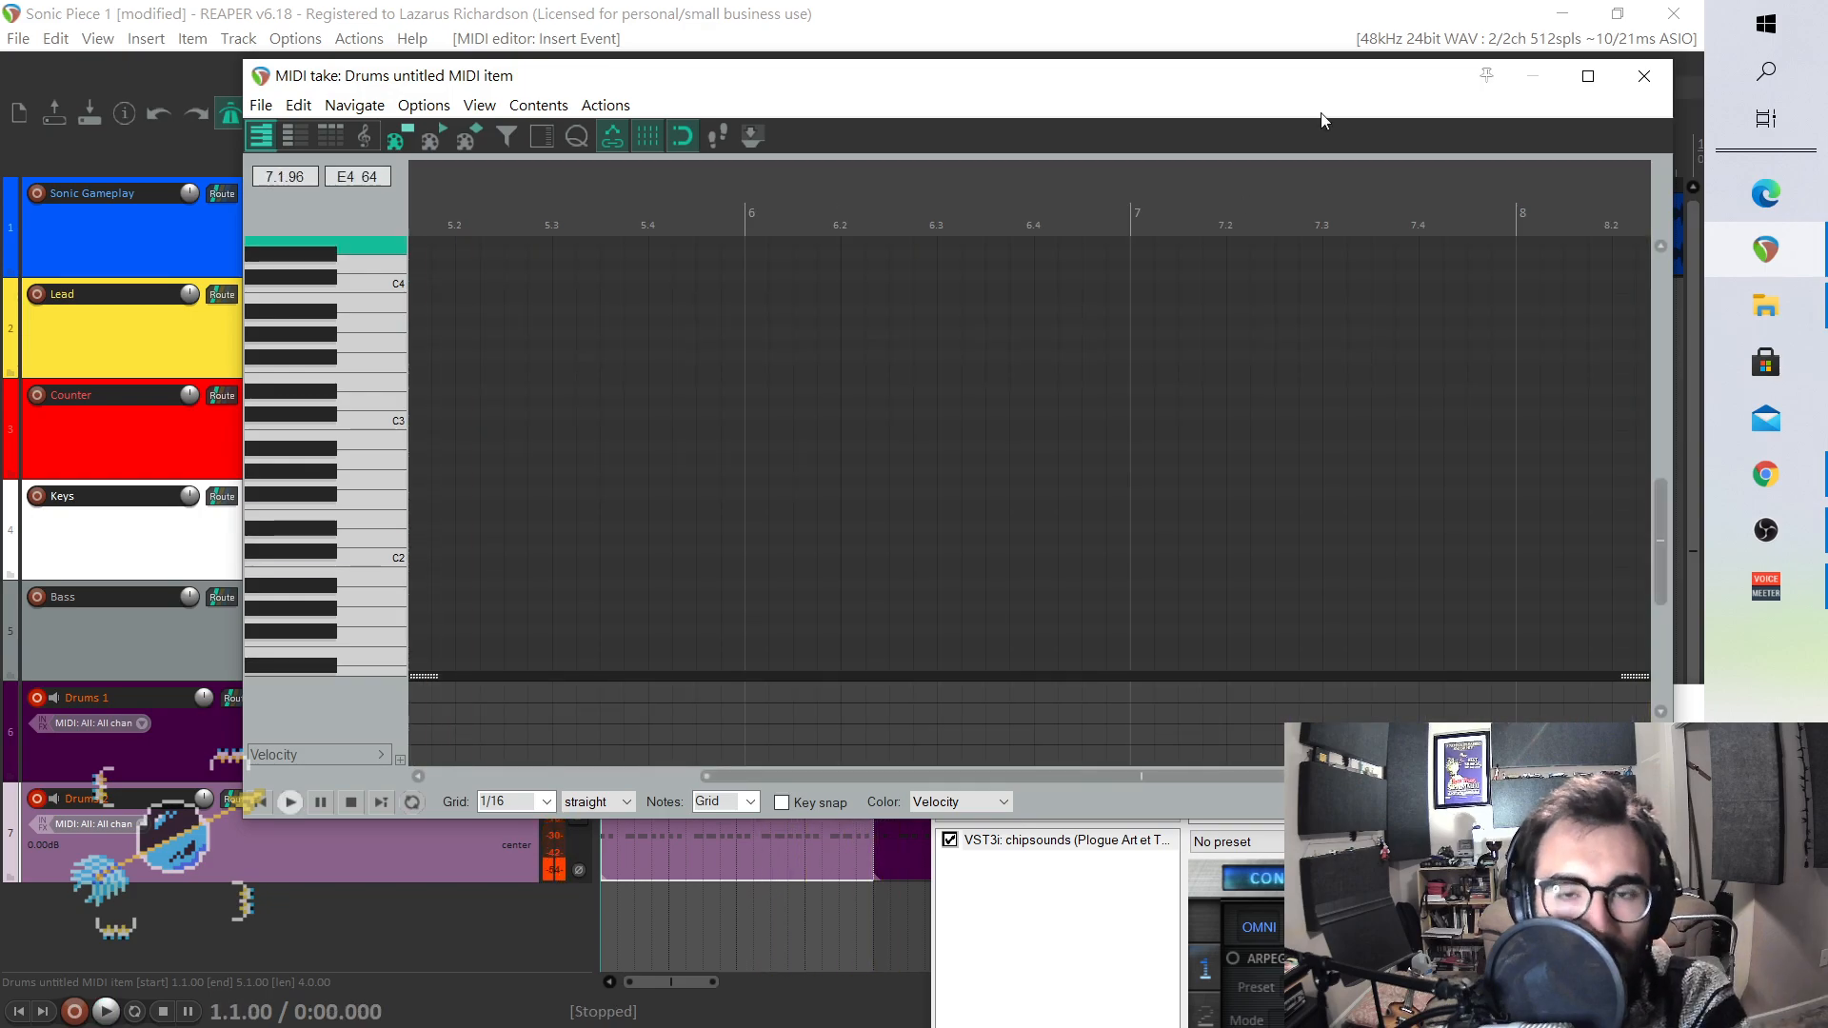
pyautogui.click(1645, 76)
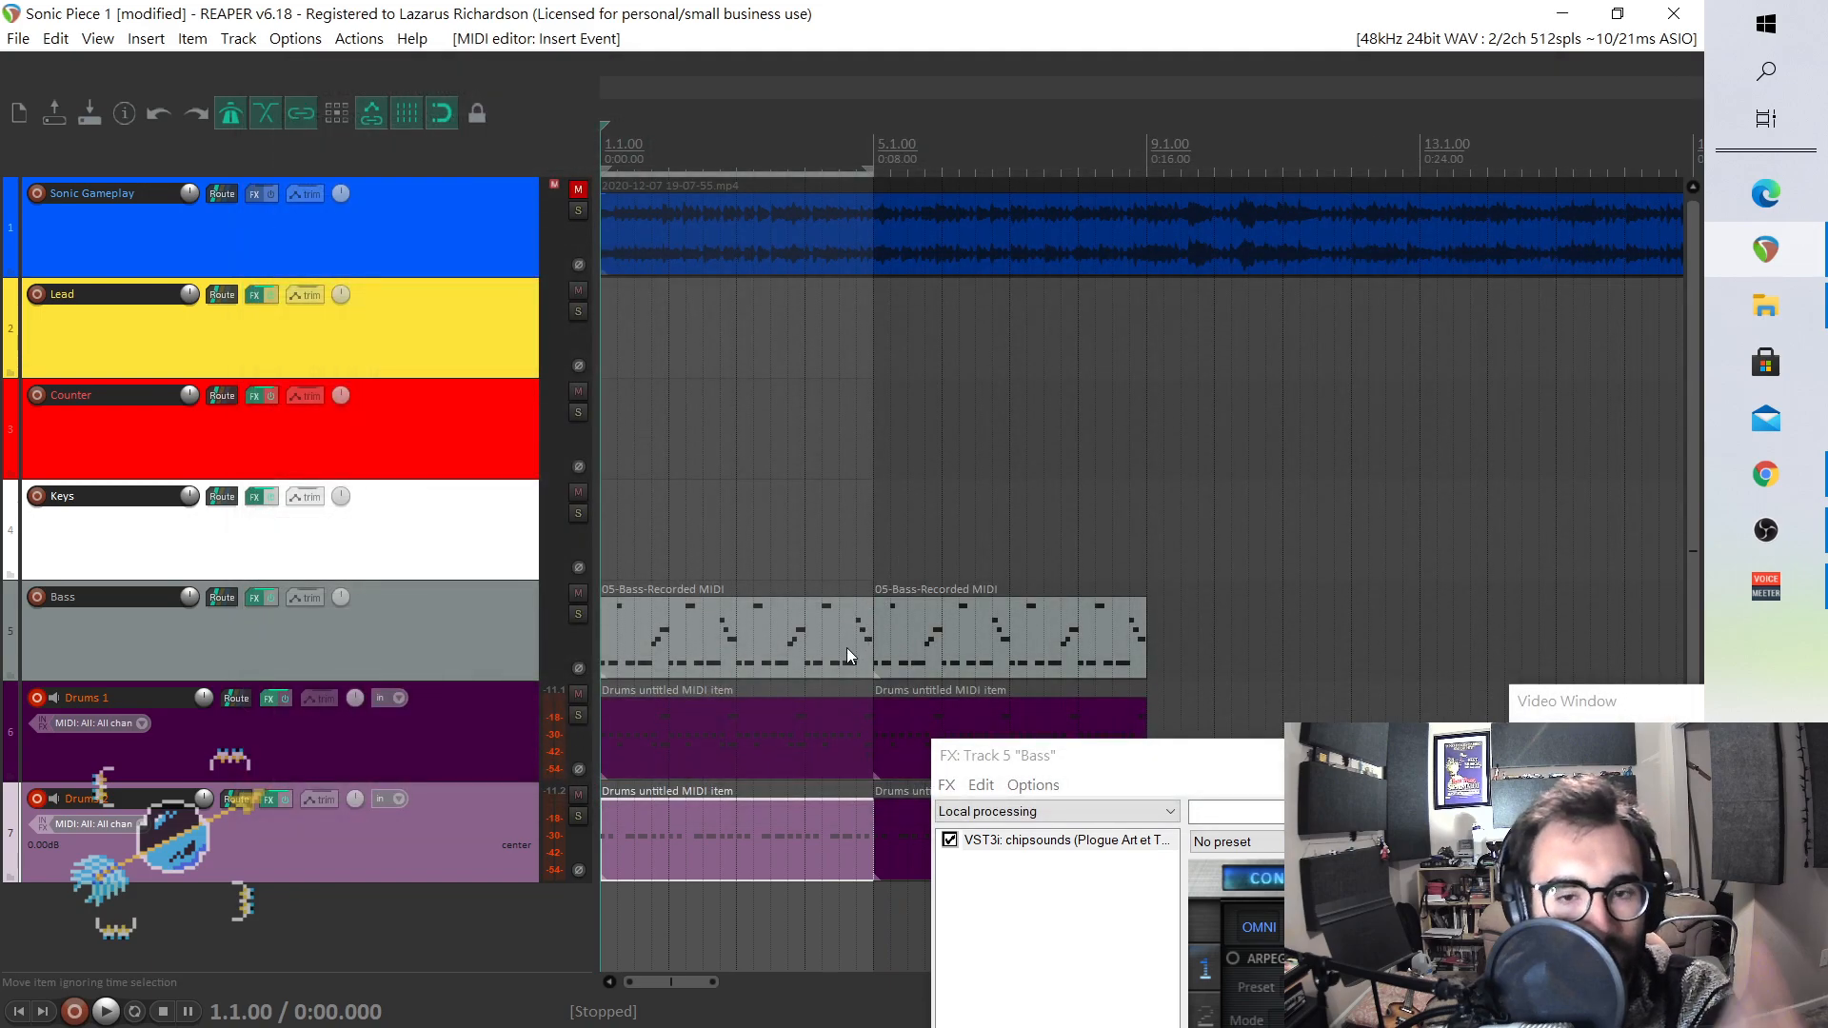
# - Replace the Drums 1 and Drums 2 items at bar 5 with copies of the first four-bar drum items
pyautogui.scroll(-2, 849, 657)
pyautogui.moveTo(1153, 762); pyautogui.dragTo(1140, 974)
pyautogui.moveTo(842, 738); pyautogui.dragTo(940, 861)
pyautogui.press('Delete')
pyautogui.moveTo(683, 768); pyautogui.dragTo(768, 867)
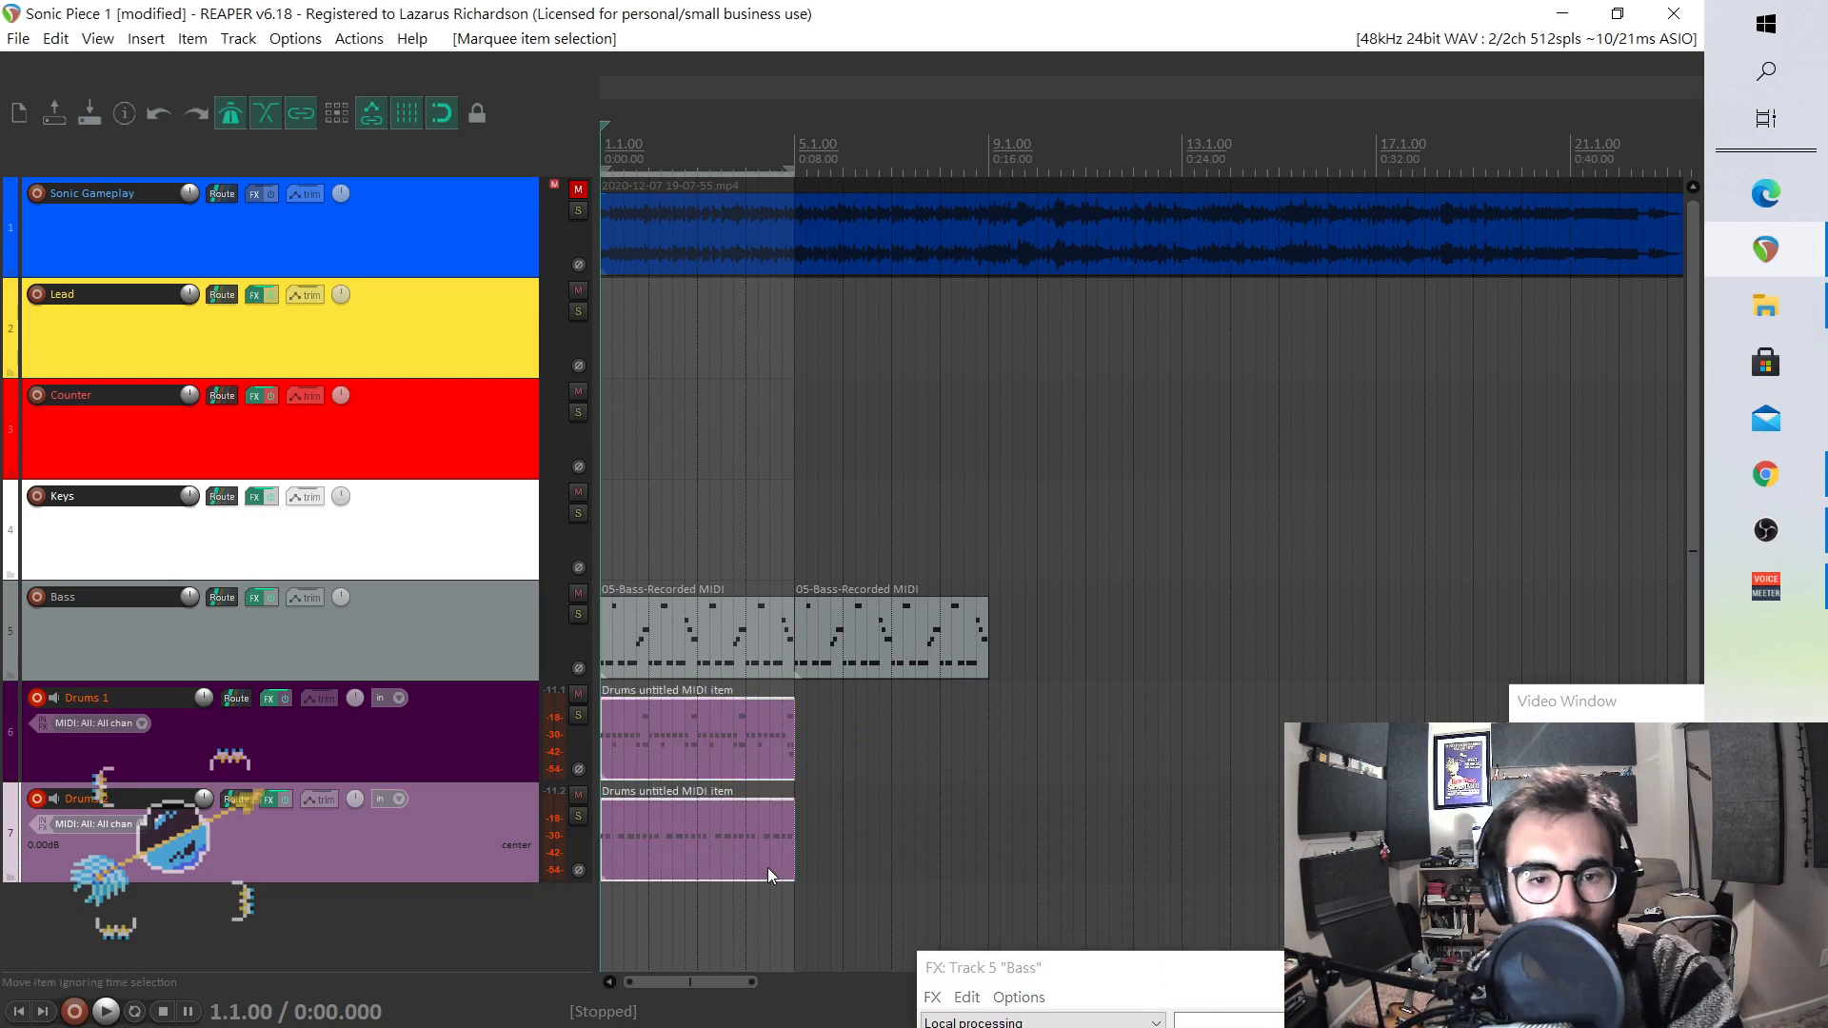
pyautogui.hotkey('ctrl', 'c')
pyautogui.hotkey('ctrl', 'v')
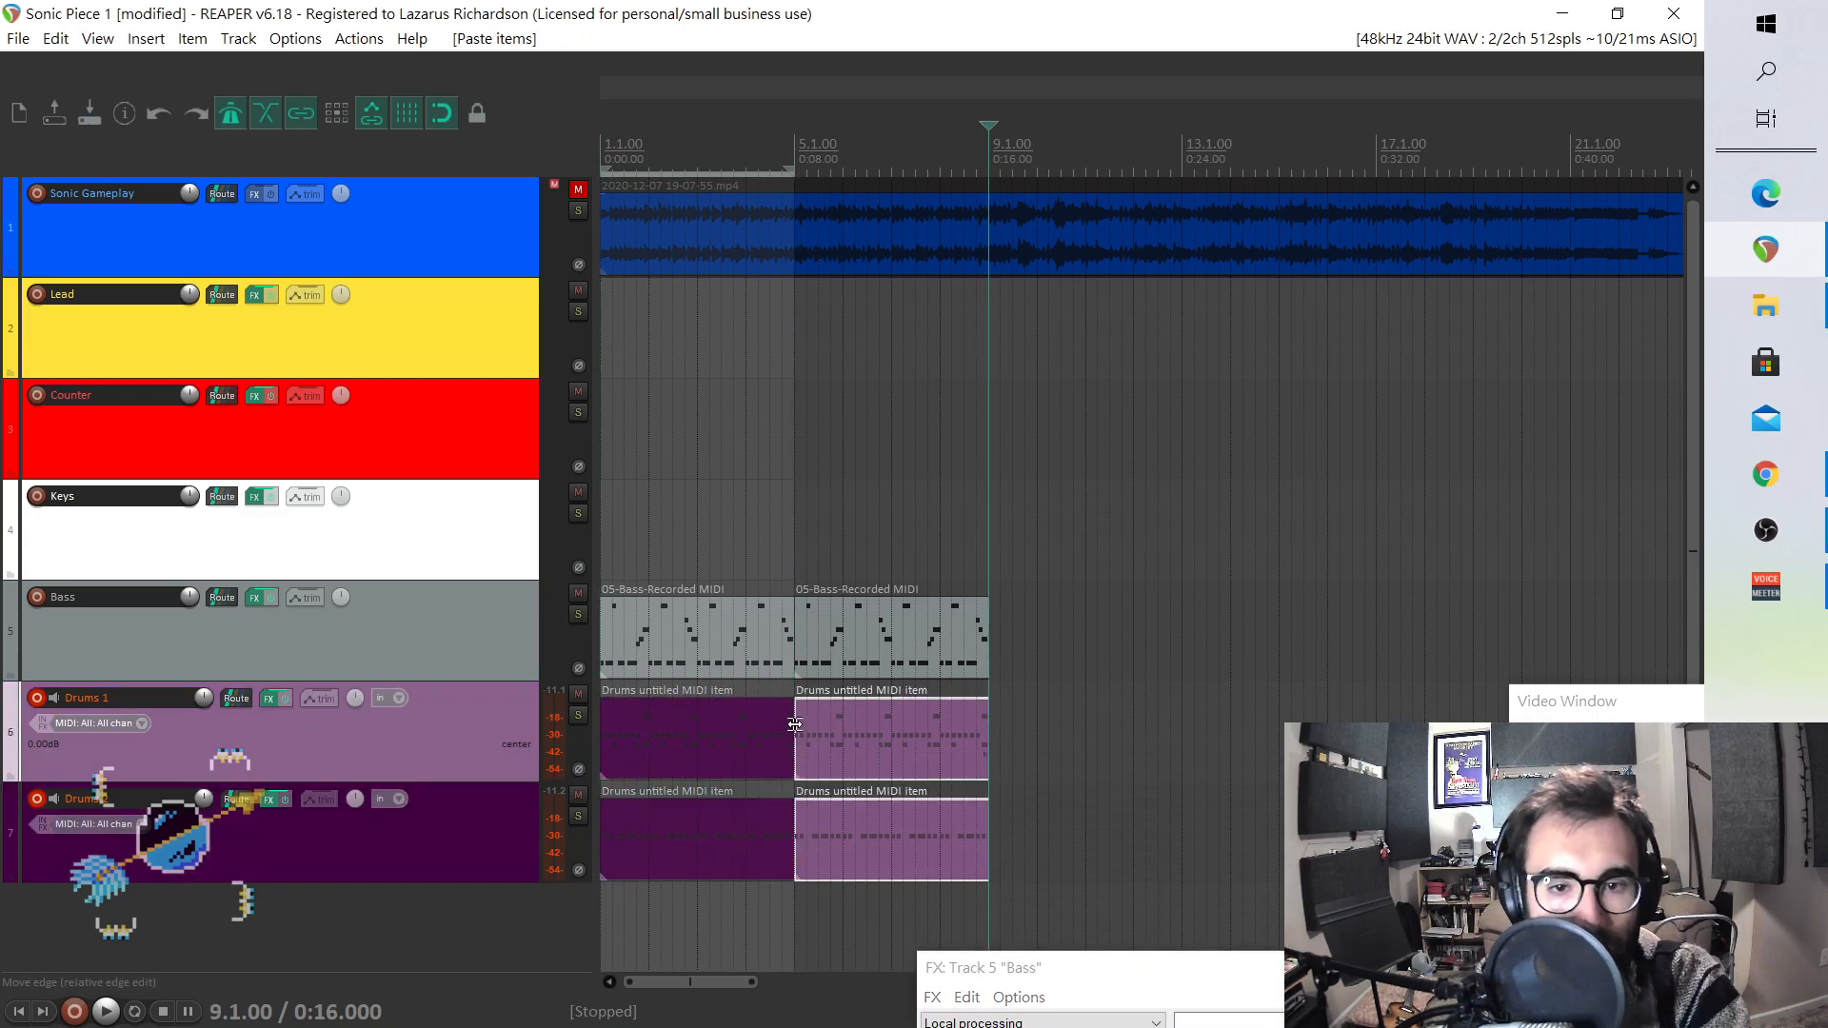
# - Play the arrangement from the project start to hear the bass and drums together
pyautogui.click(19, 1015)
pyautogui.press('space')
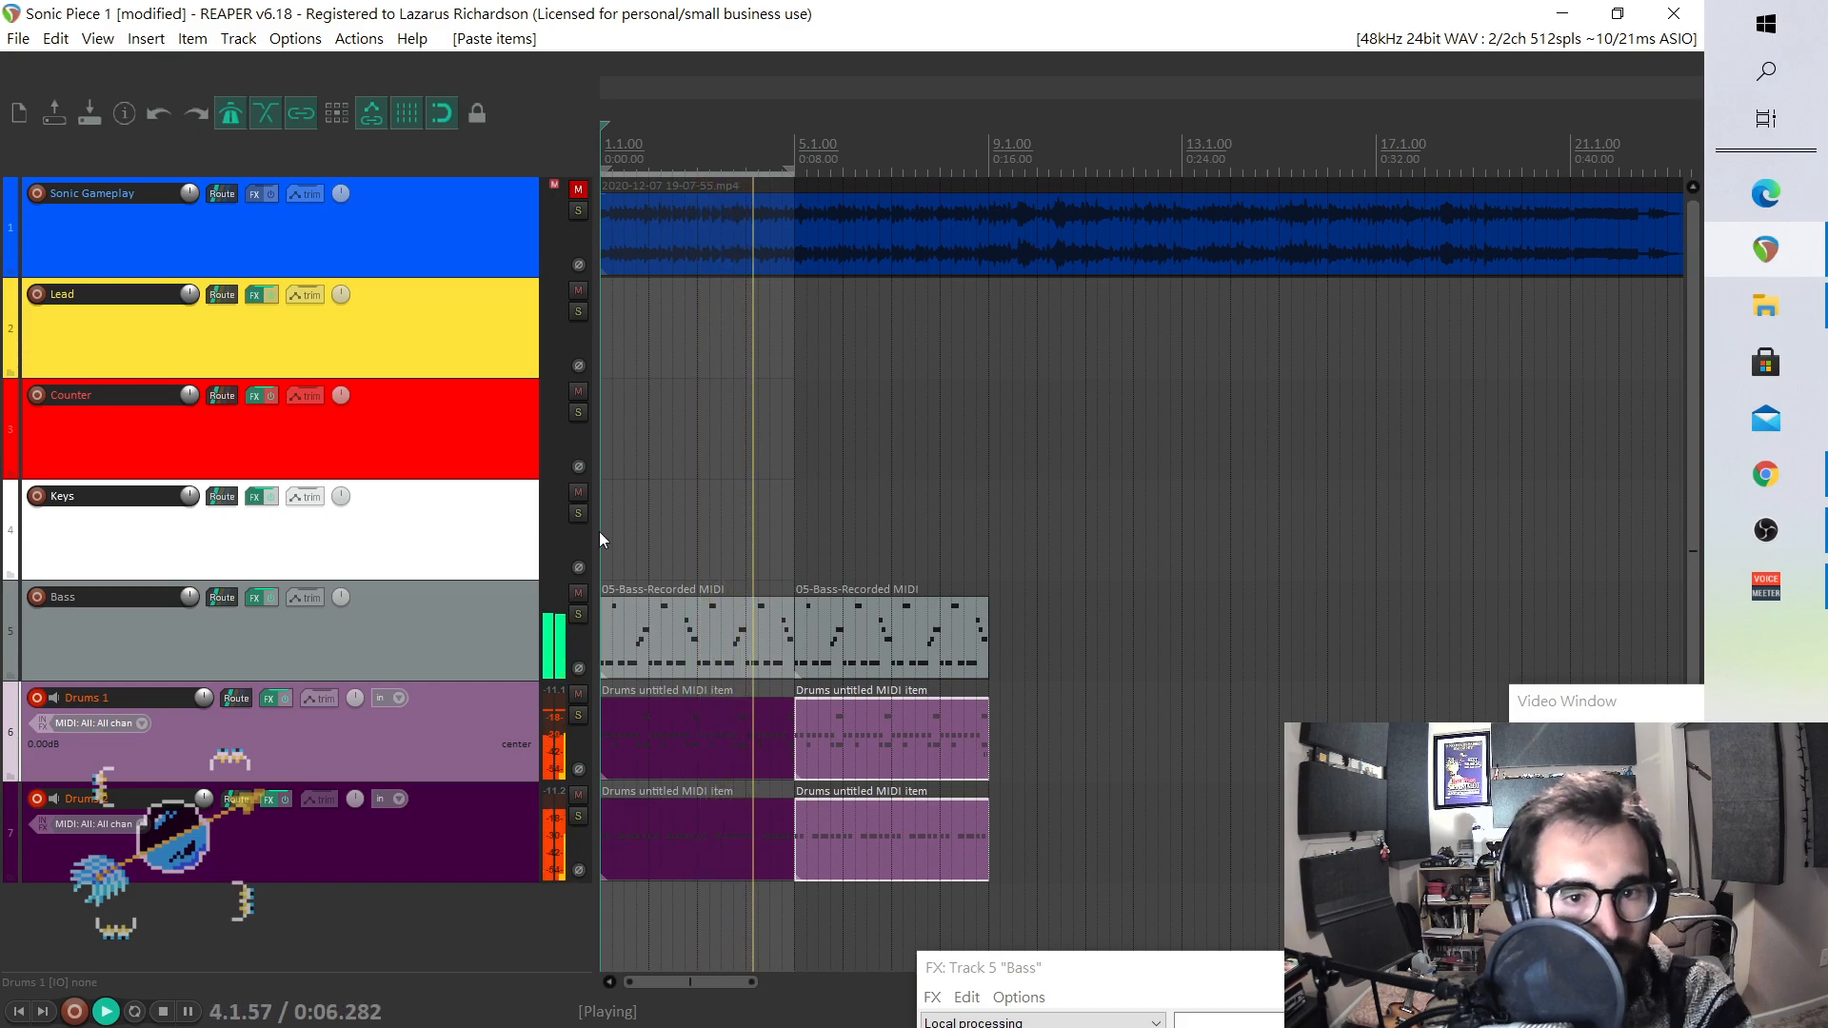
pyautogui.press('space')
# - Insert a new MIDI item on the Keys track across the four-bar time selection
pyautogui.click(540, 539)
pyautogui.click(146, 38)
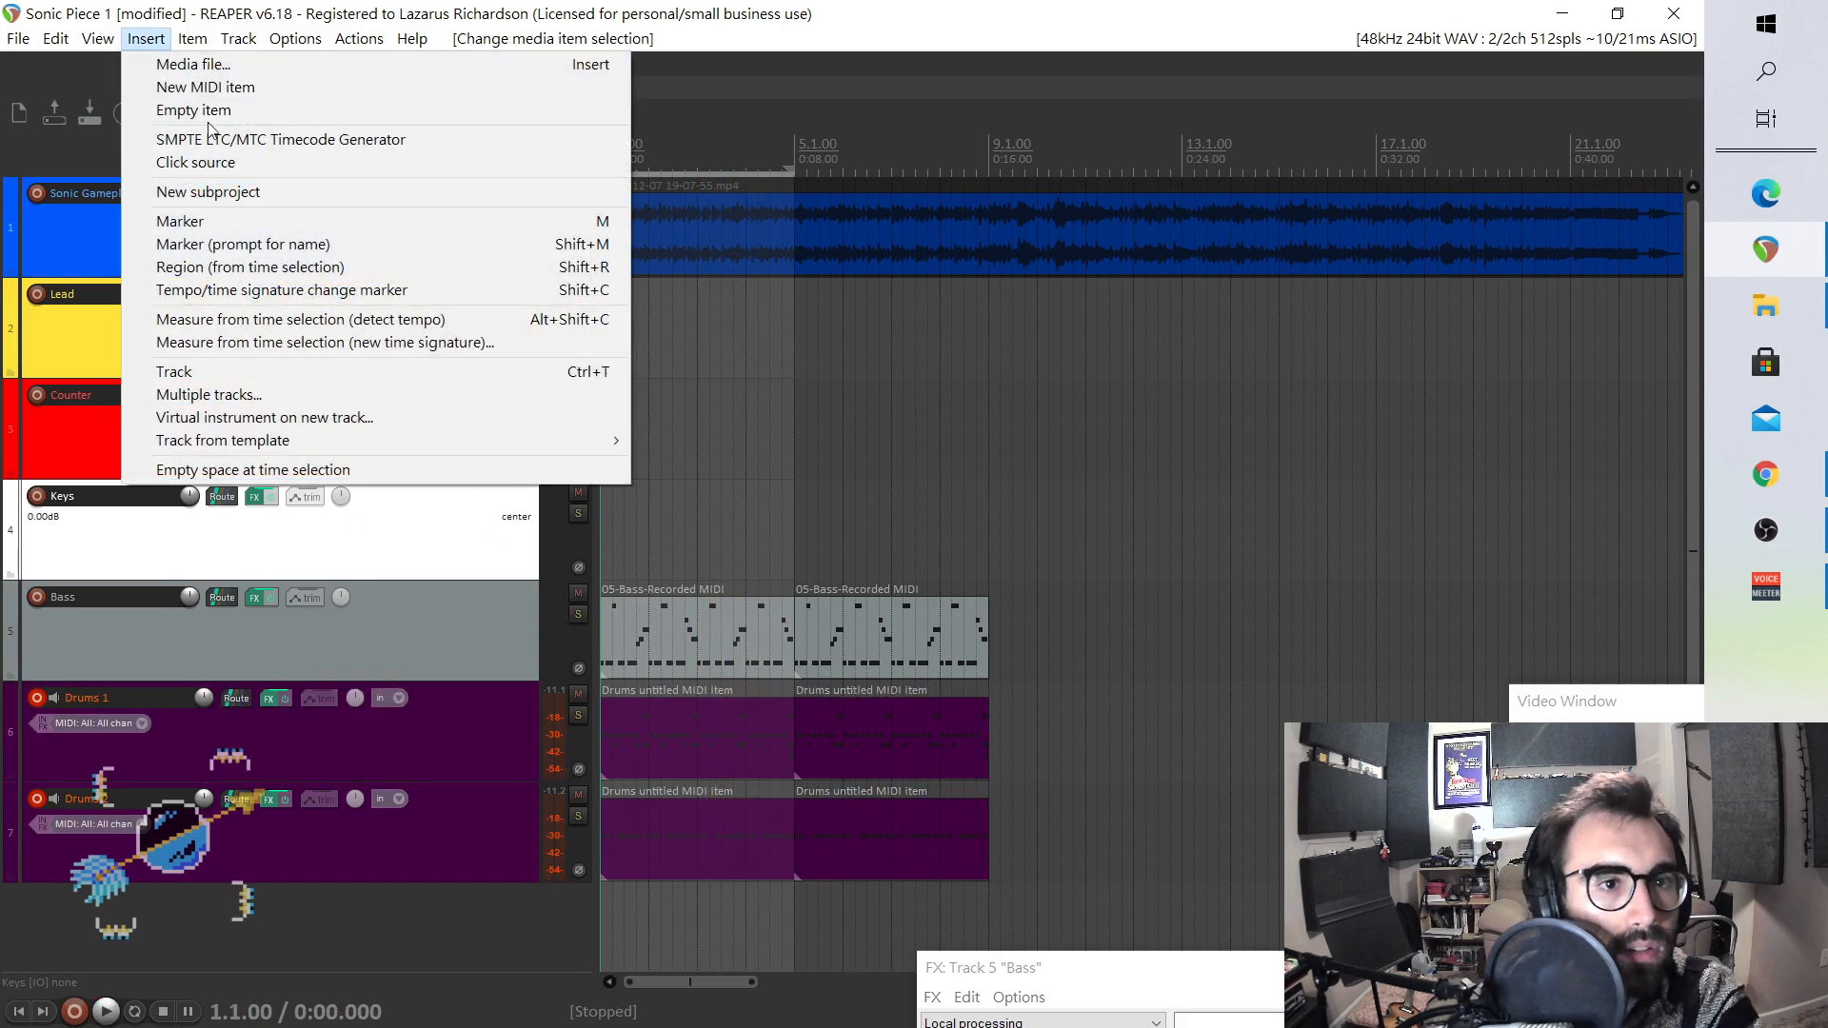
pyautogui.click(181, 86)
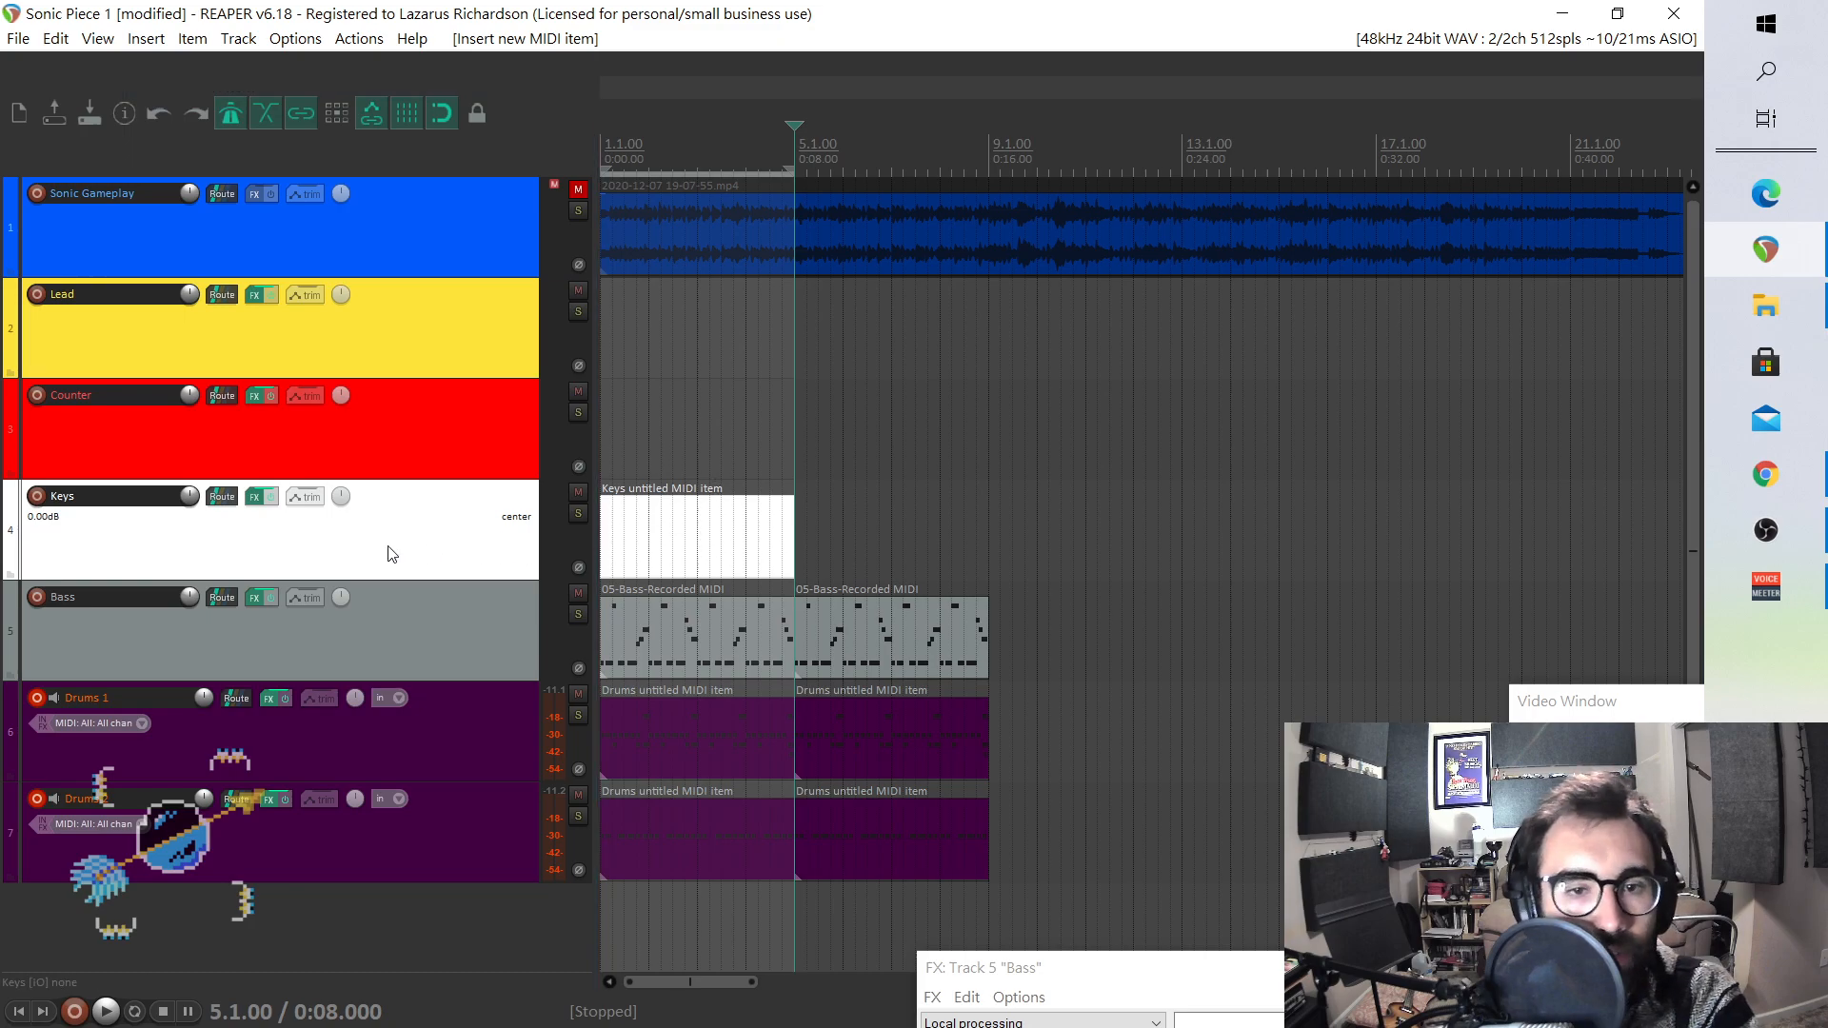
# - Open the Keys track's chipsounds instrument, disarm both drum tracks and arm Keys for recording
pyautogui.click(255, 497)
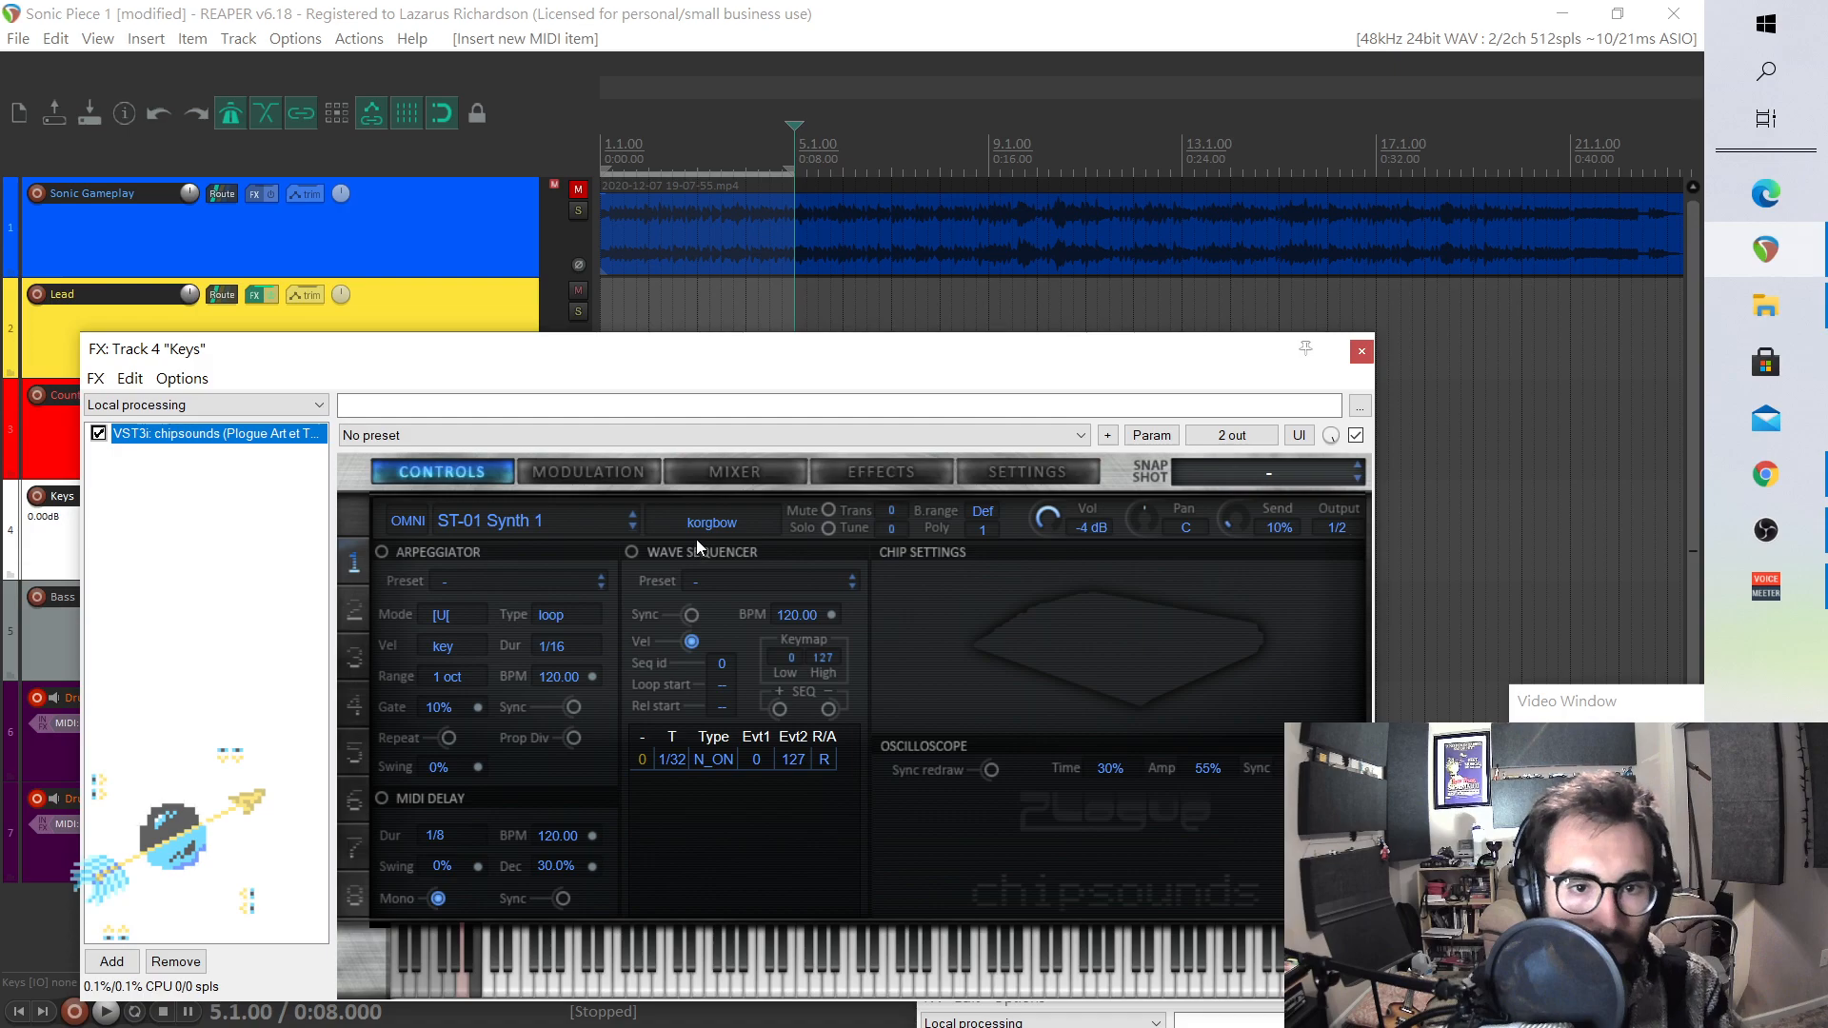
pyautogui.moveTo(562, 357); pyautogui.dragTo(1093, 365)
pyautogui.click(37, 697)
pyautogui.click(38, 799)
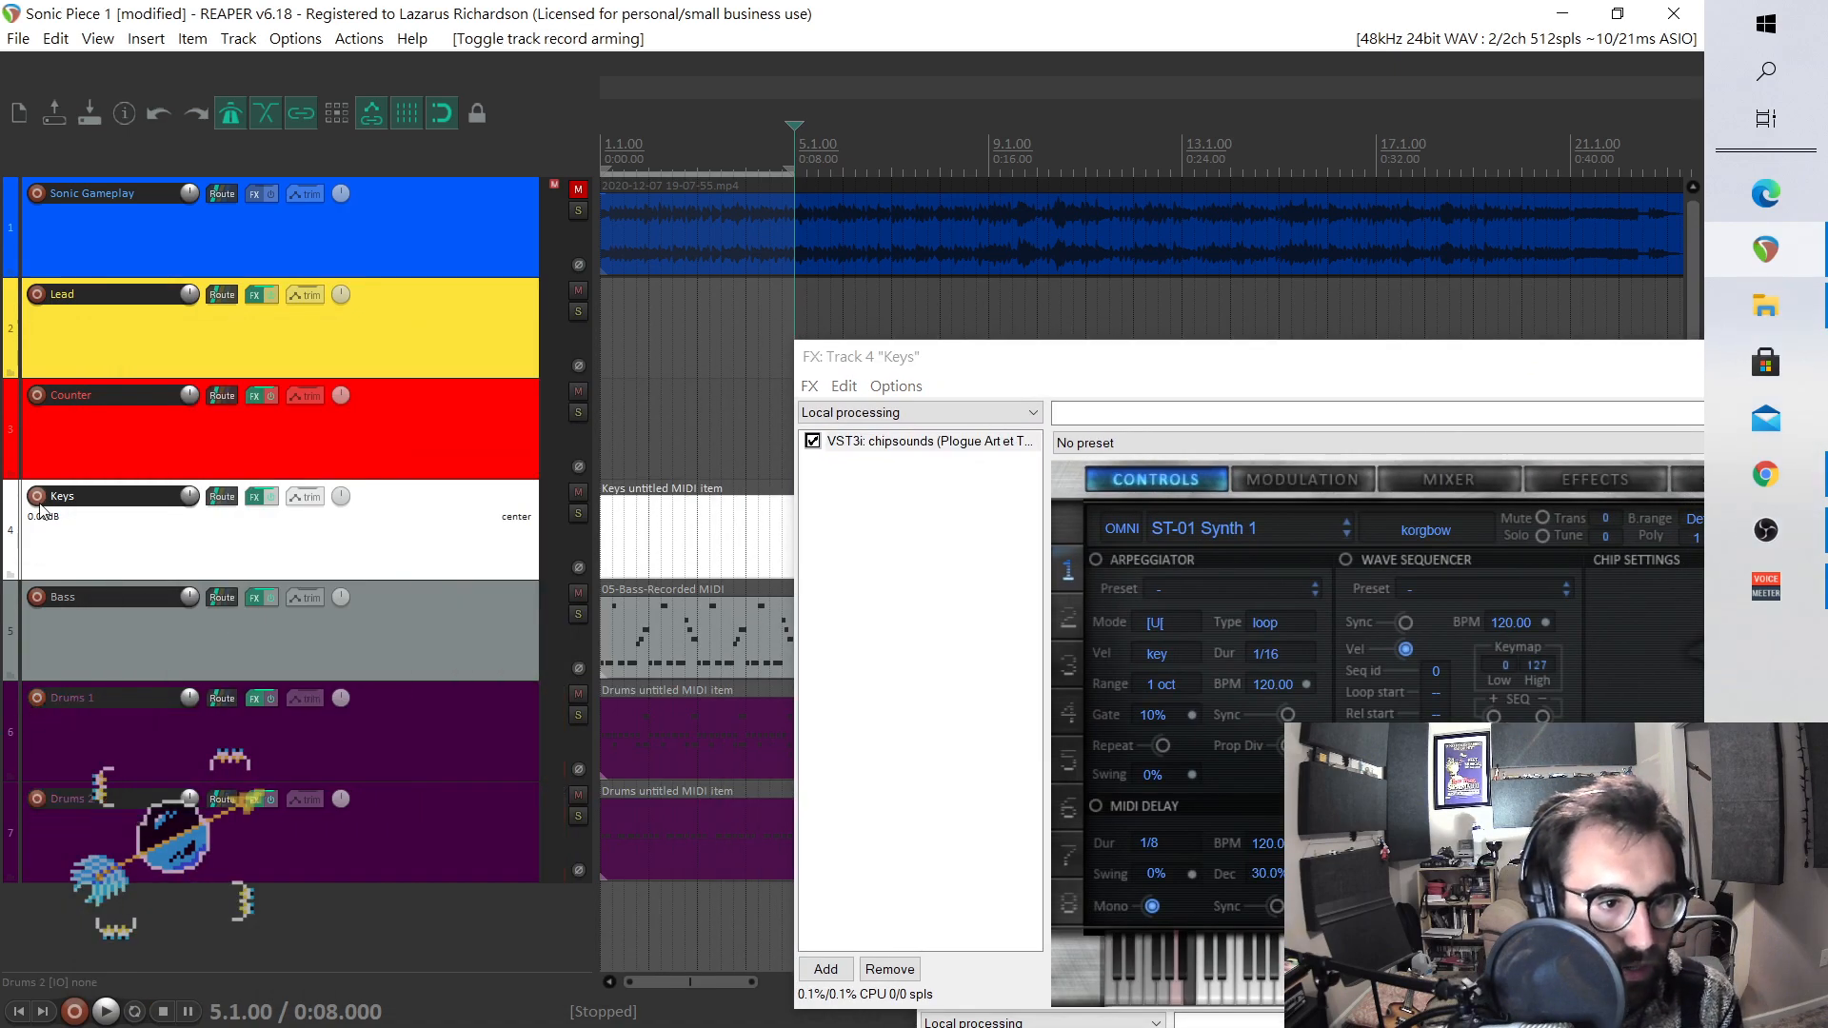
pyautogui.click(37, 496)
pyautogui.moveTo(1191, 371); pyautogui.dragTo(509, 112)
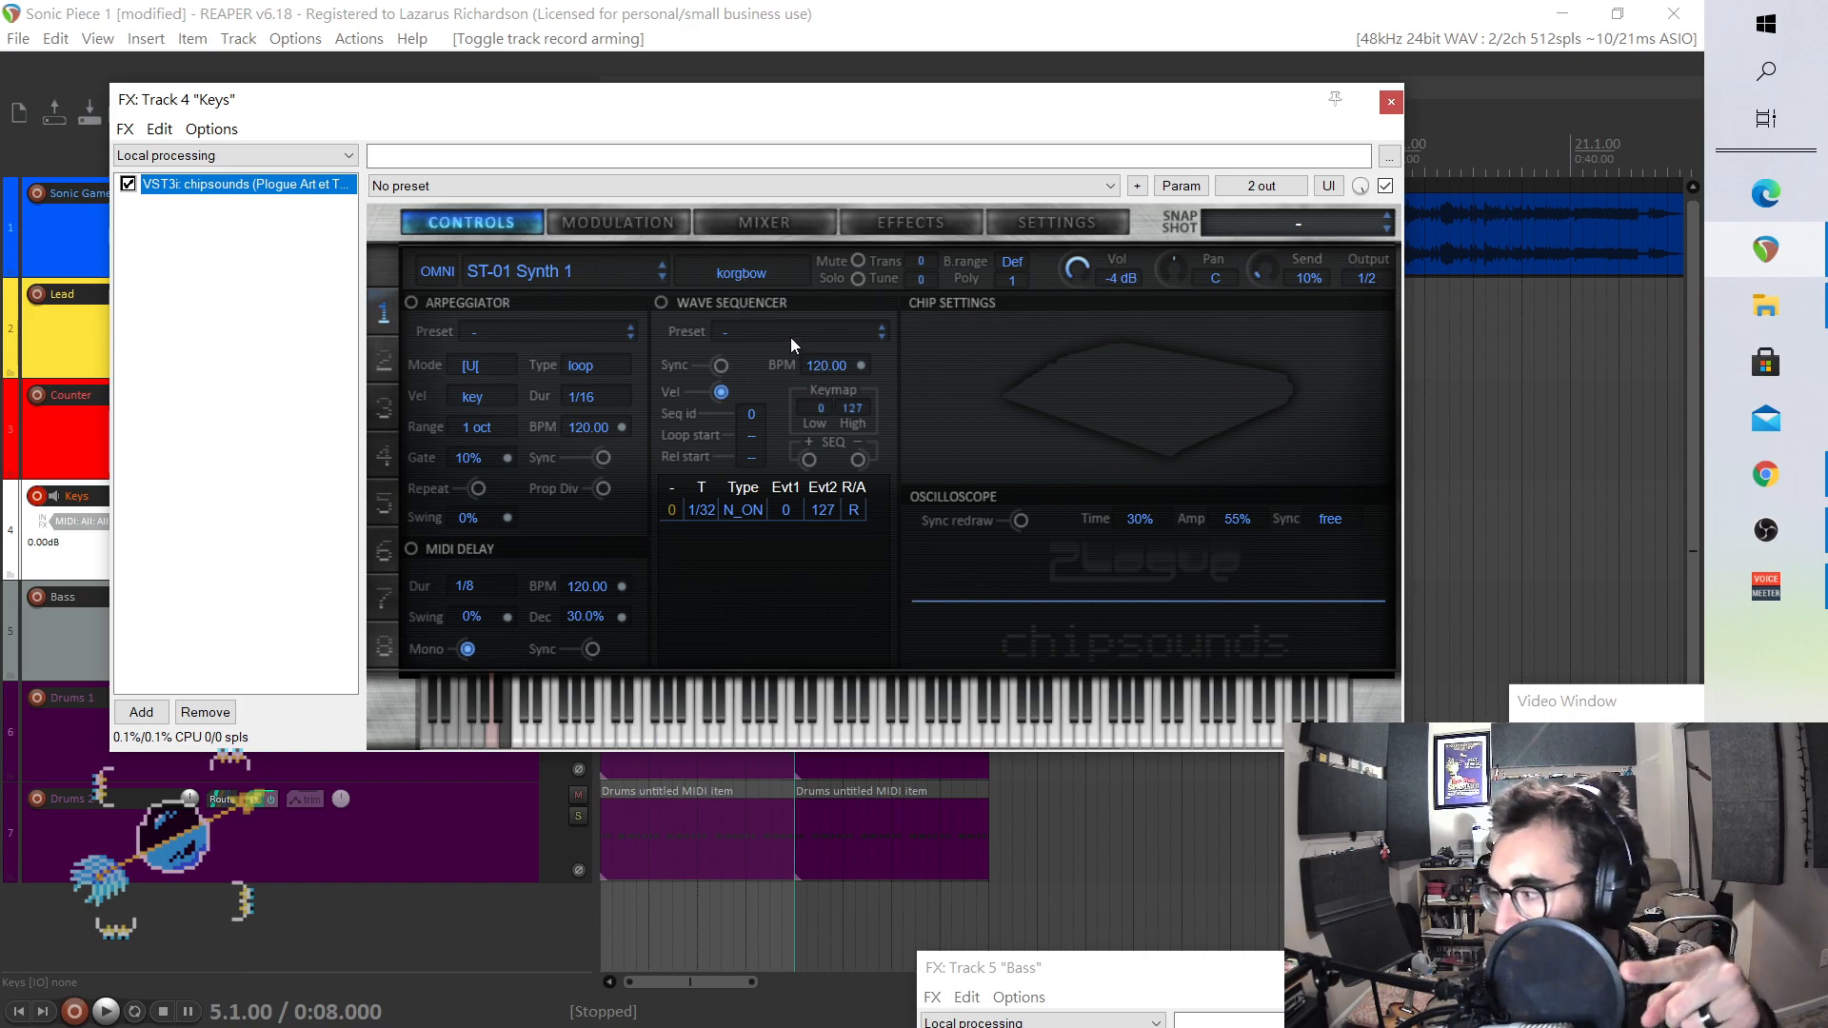
# - Audition the chink, alien, heavysynth and hooman sounds of ST-01 Synth 1 on the Keys track
pyautogui.click(734, 272)
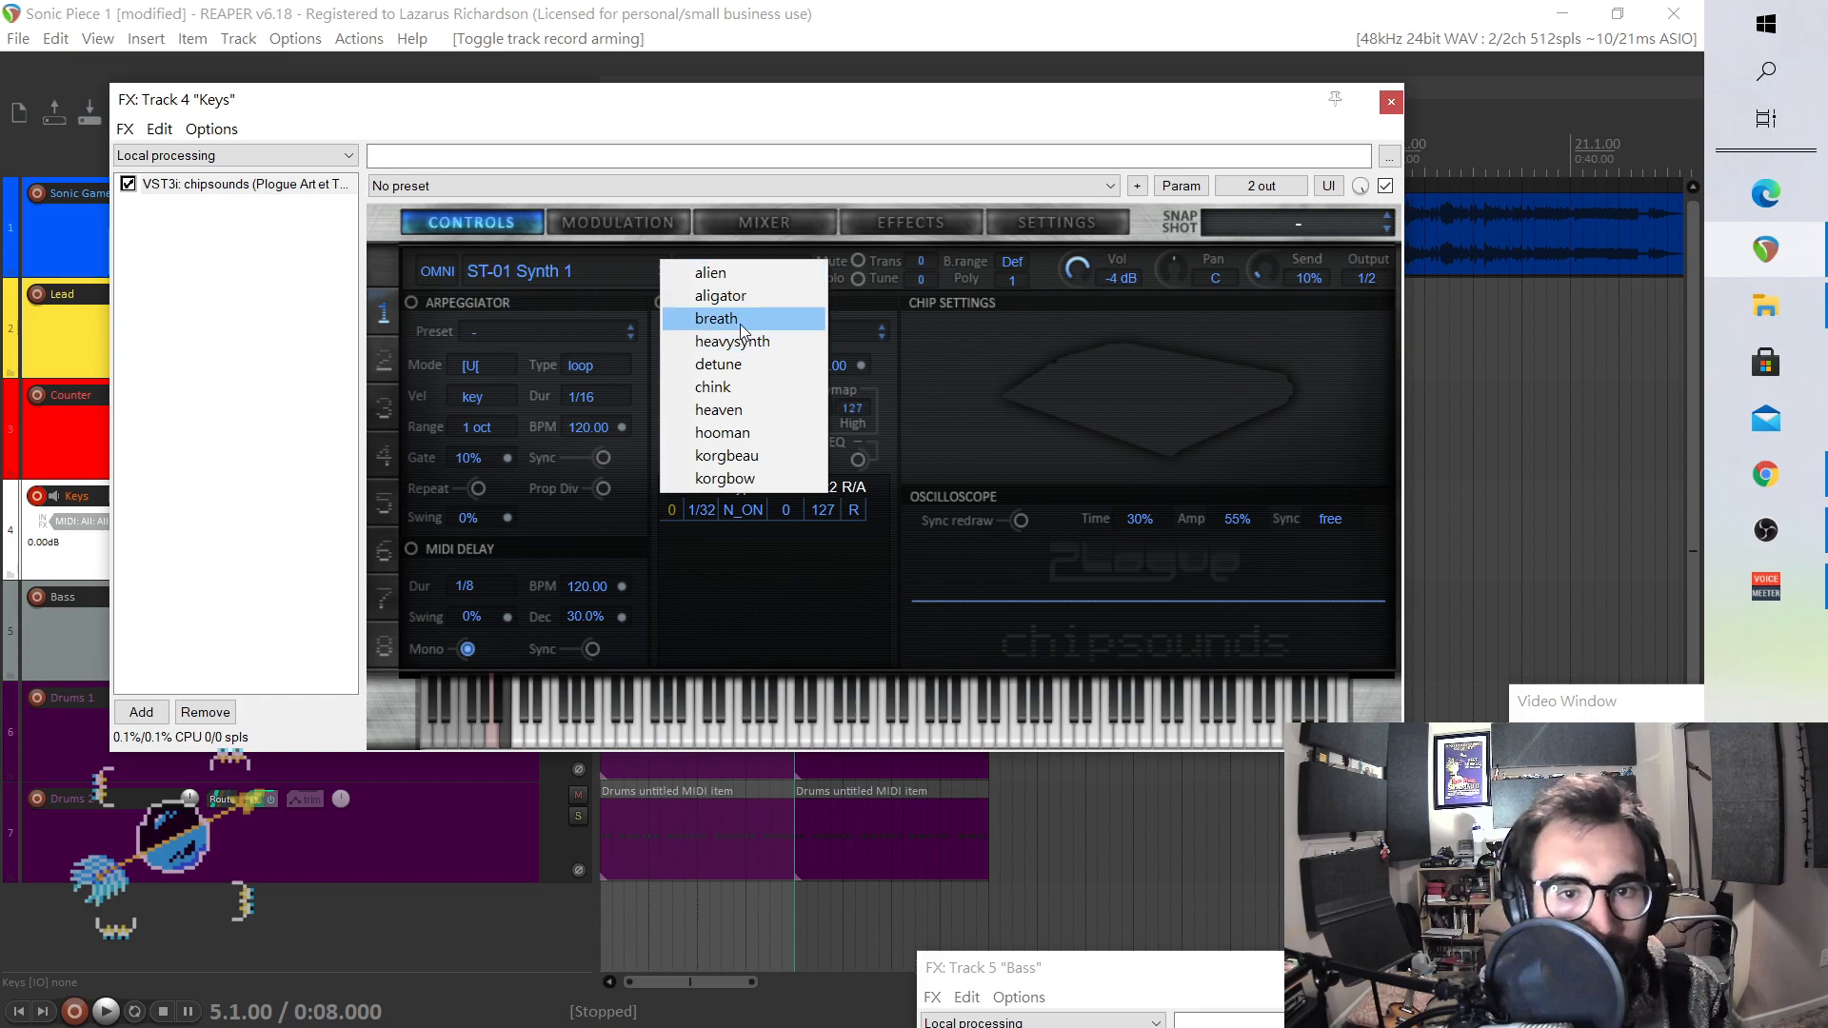
pyautogui.click(722, 386)
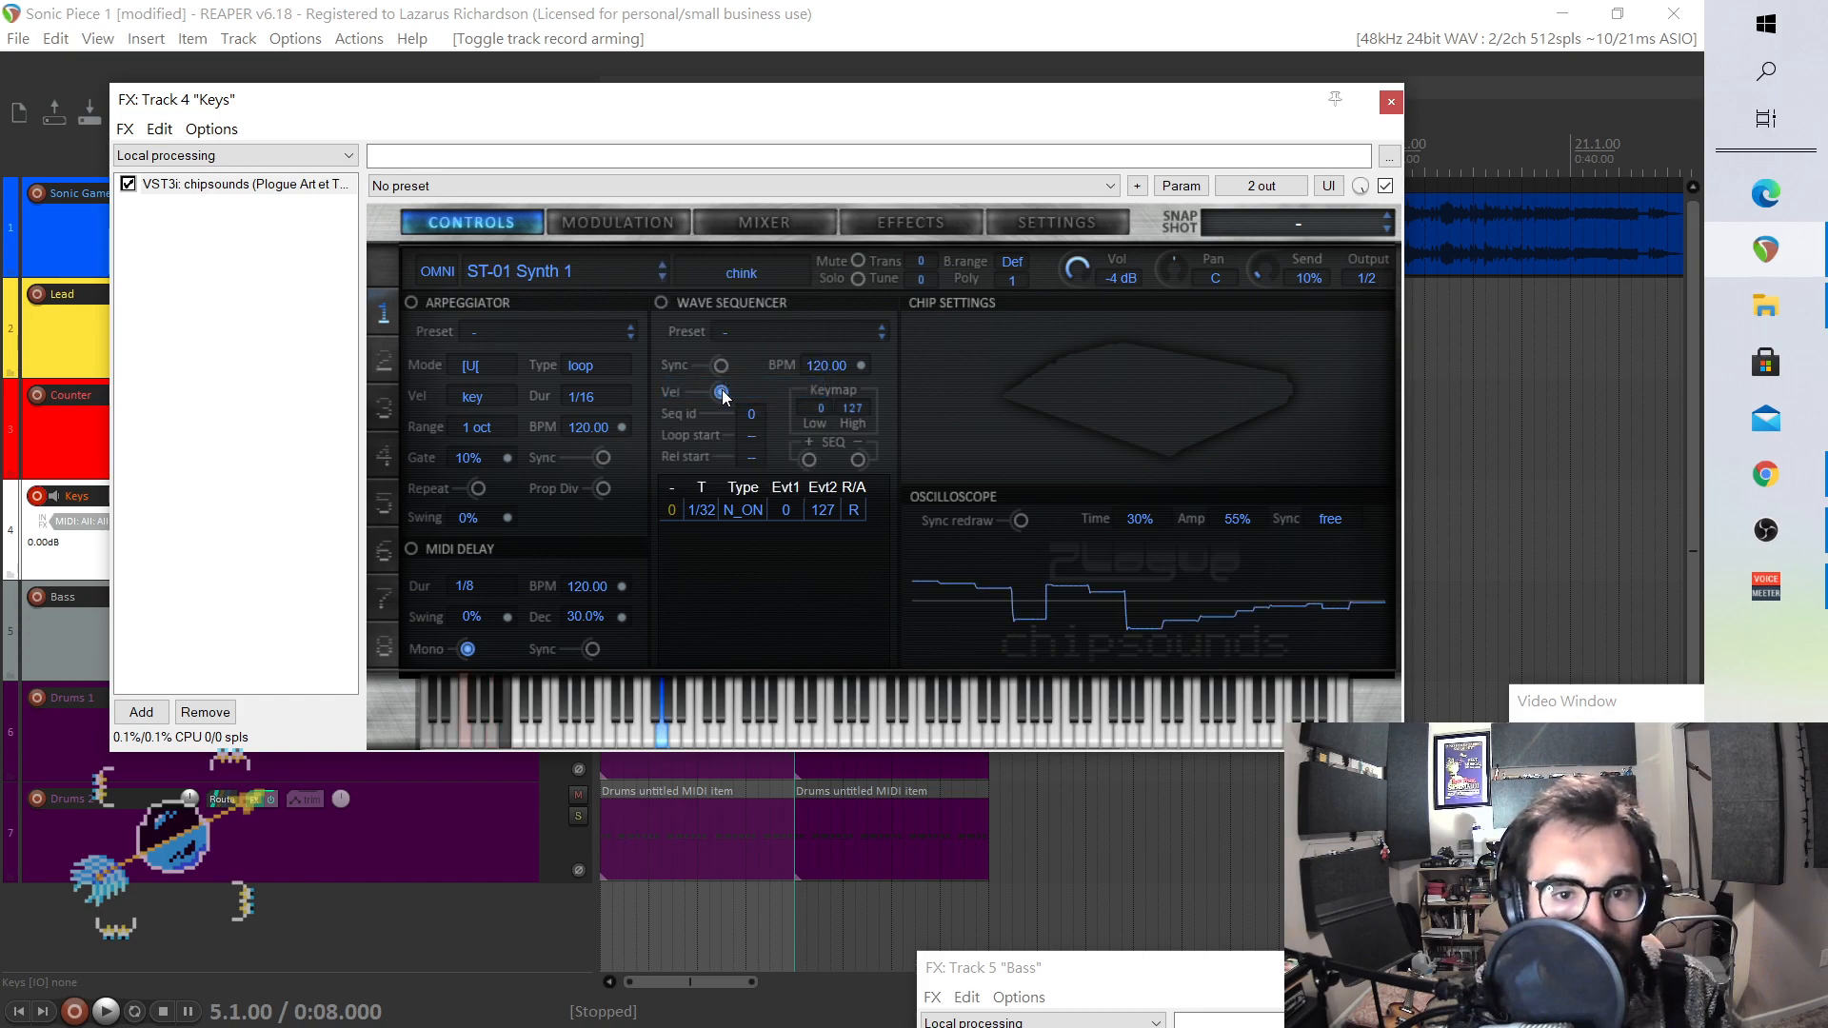
pyautogui.click(771, 278)
pyautogui.click(771, 277)
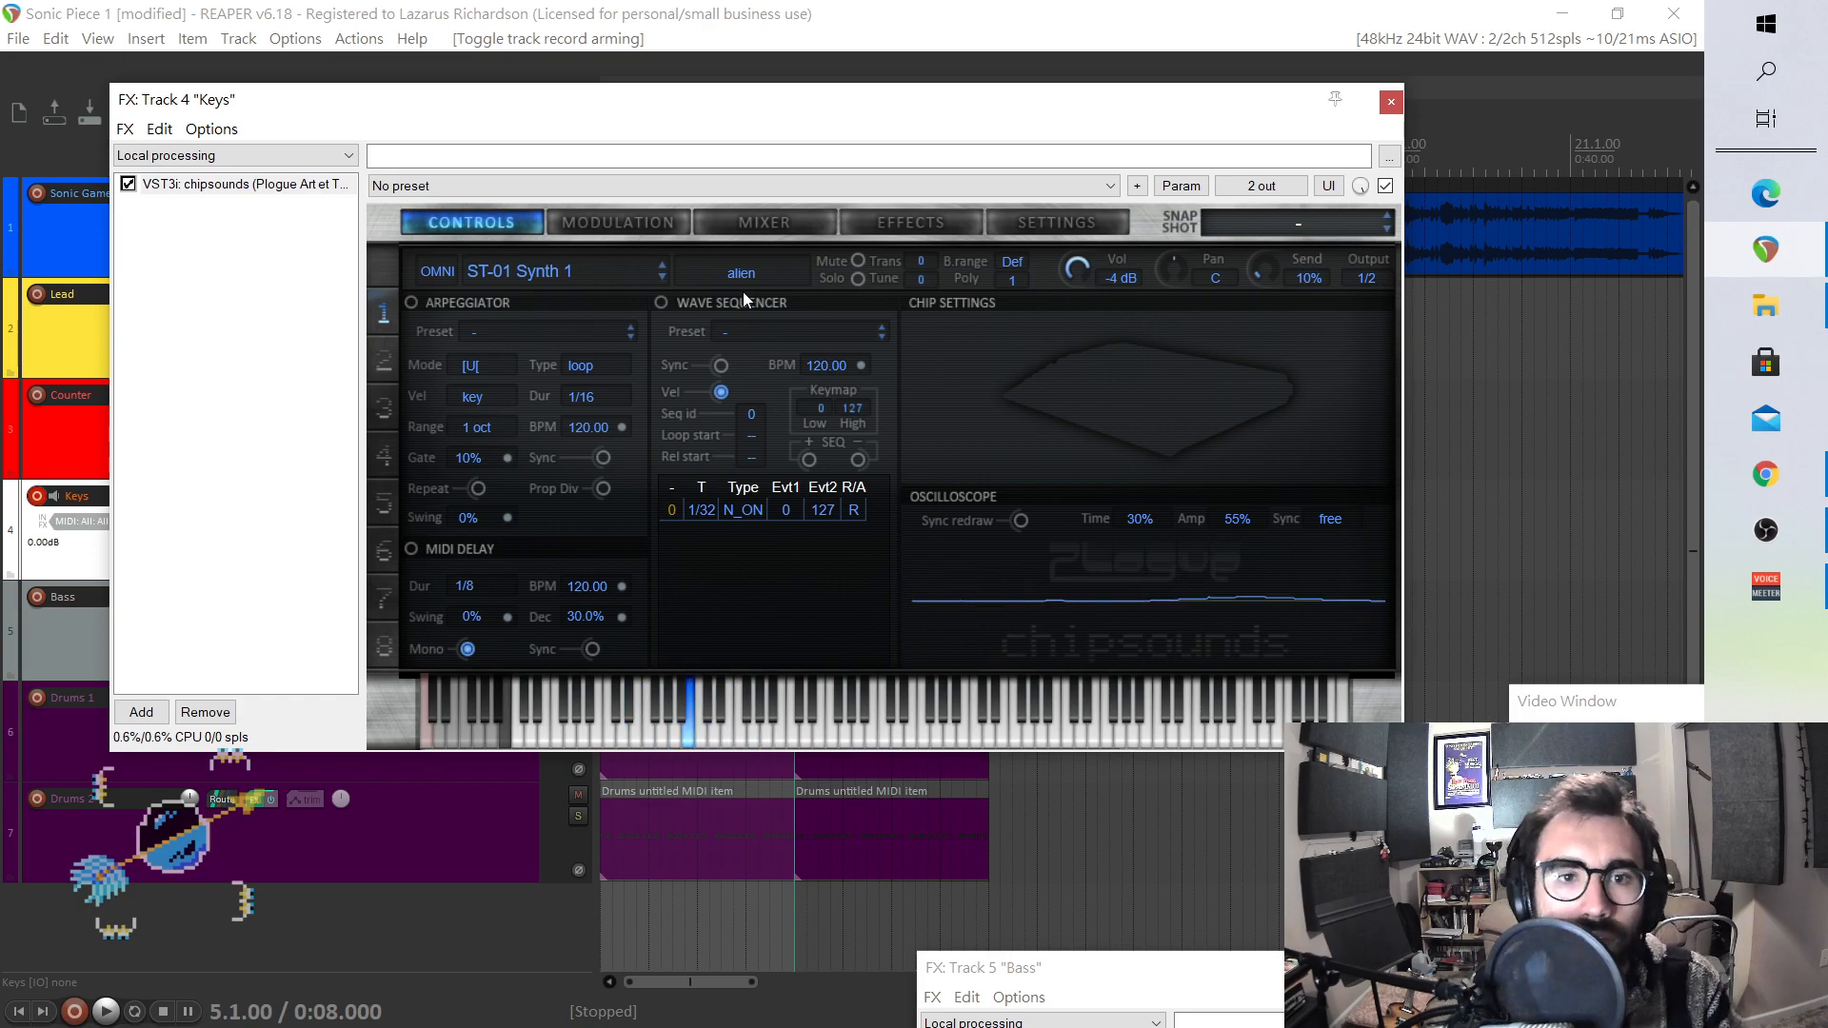
pyautogui.click(740, 273)
pyautogui.click(754, 335)
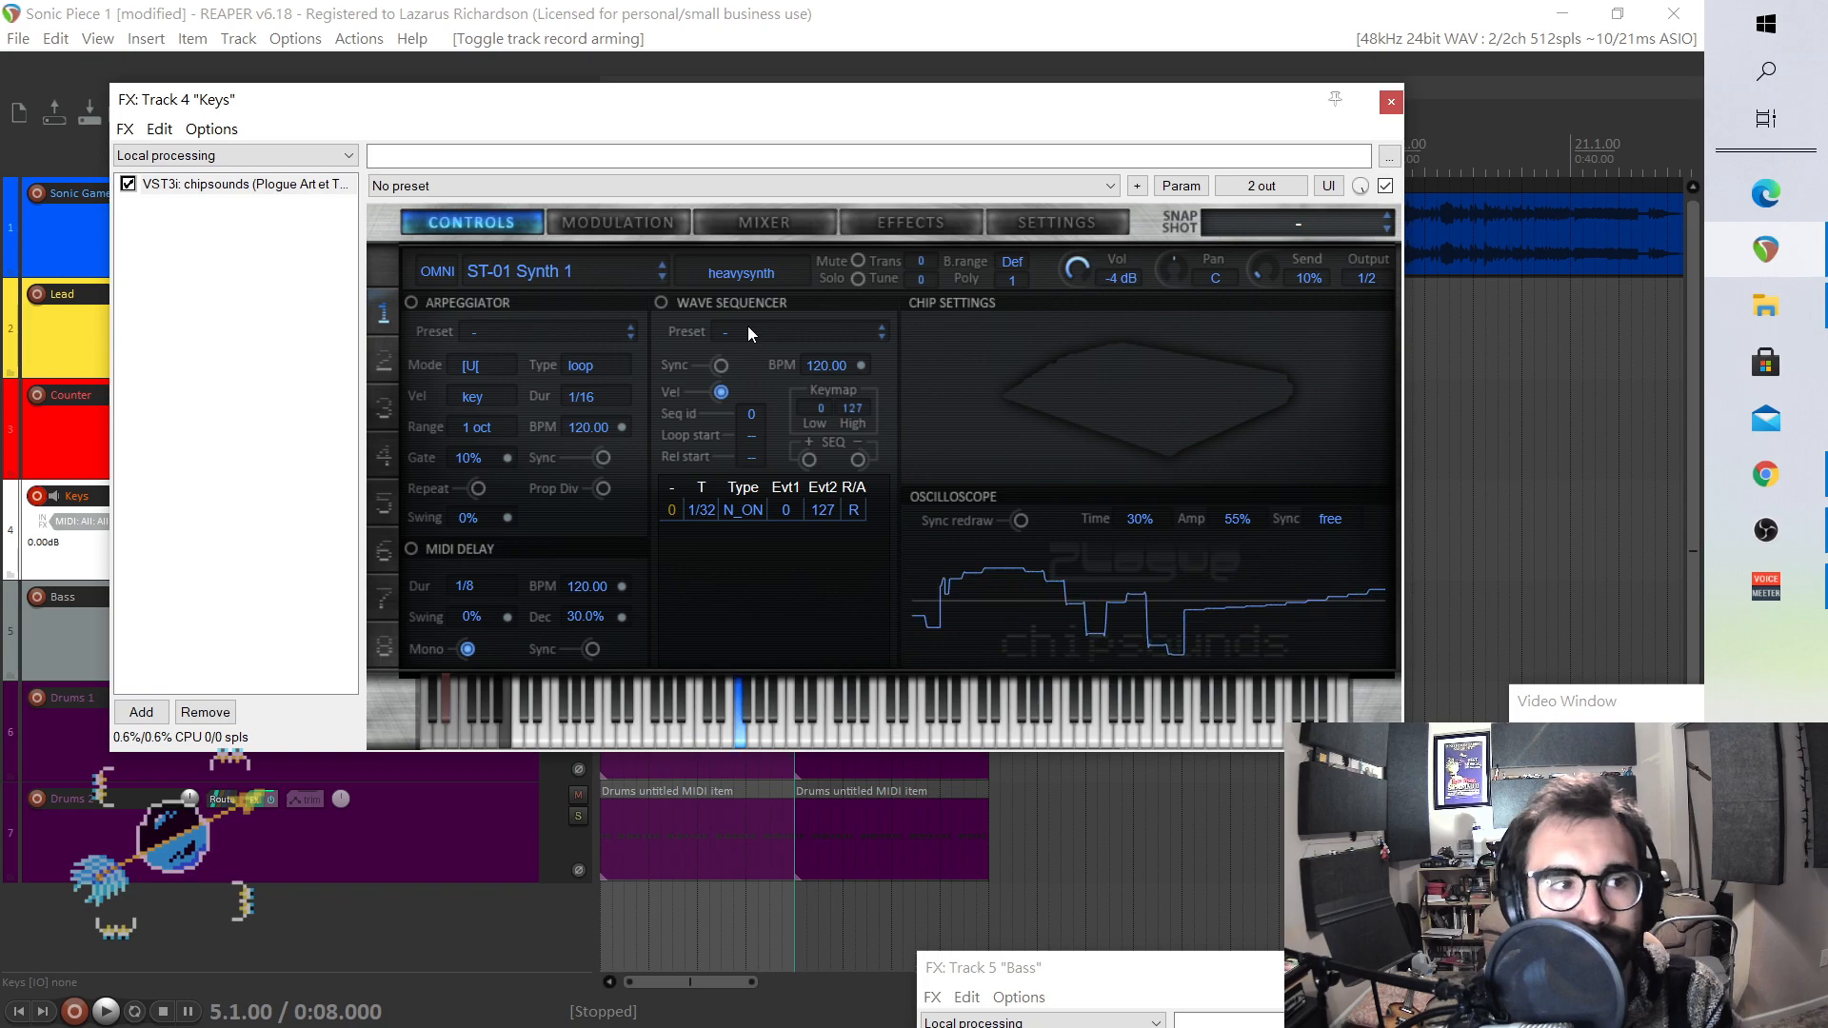
pyautogui.click(723, 277)
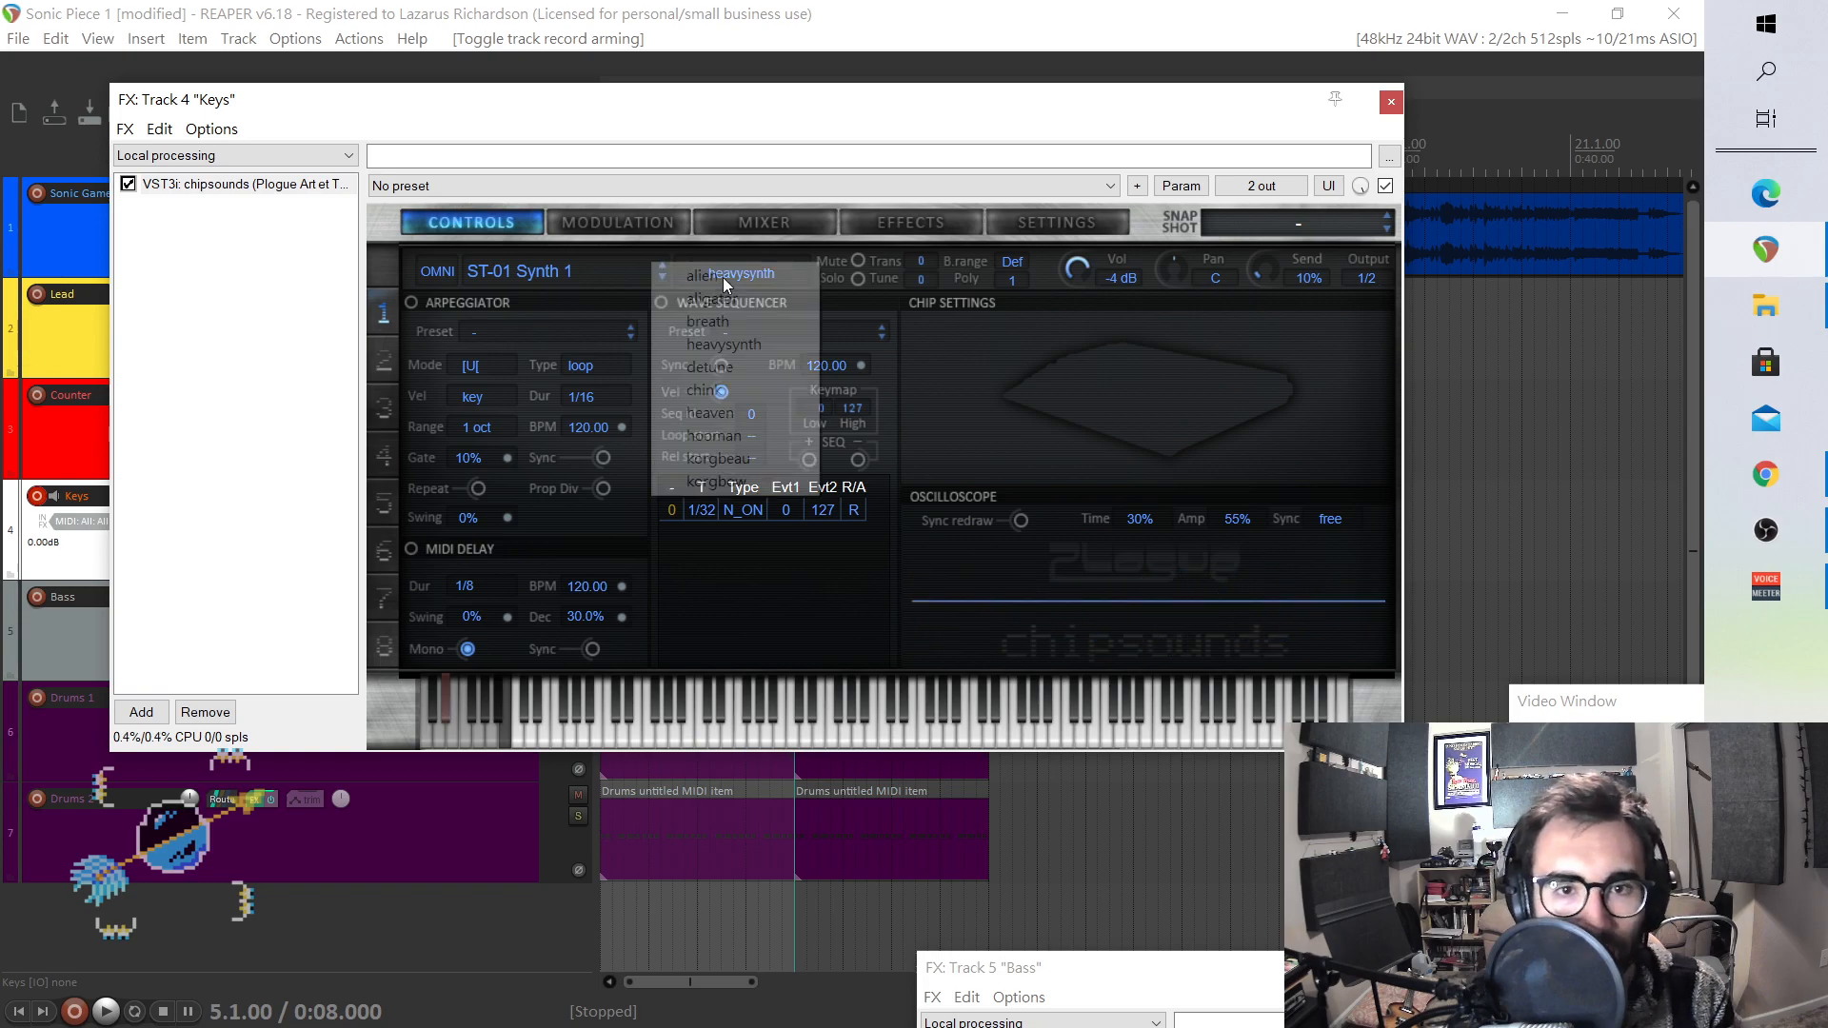
pyautogui.click(779, 436)
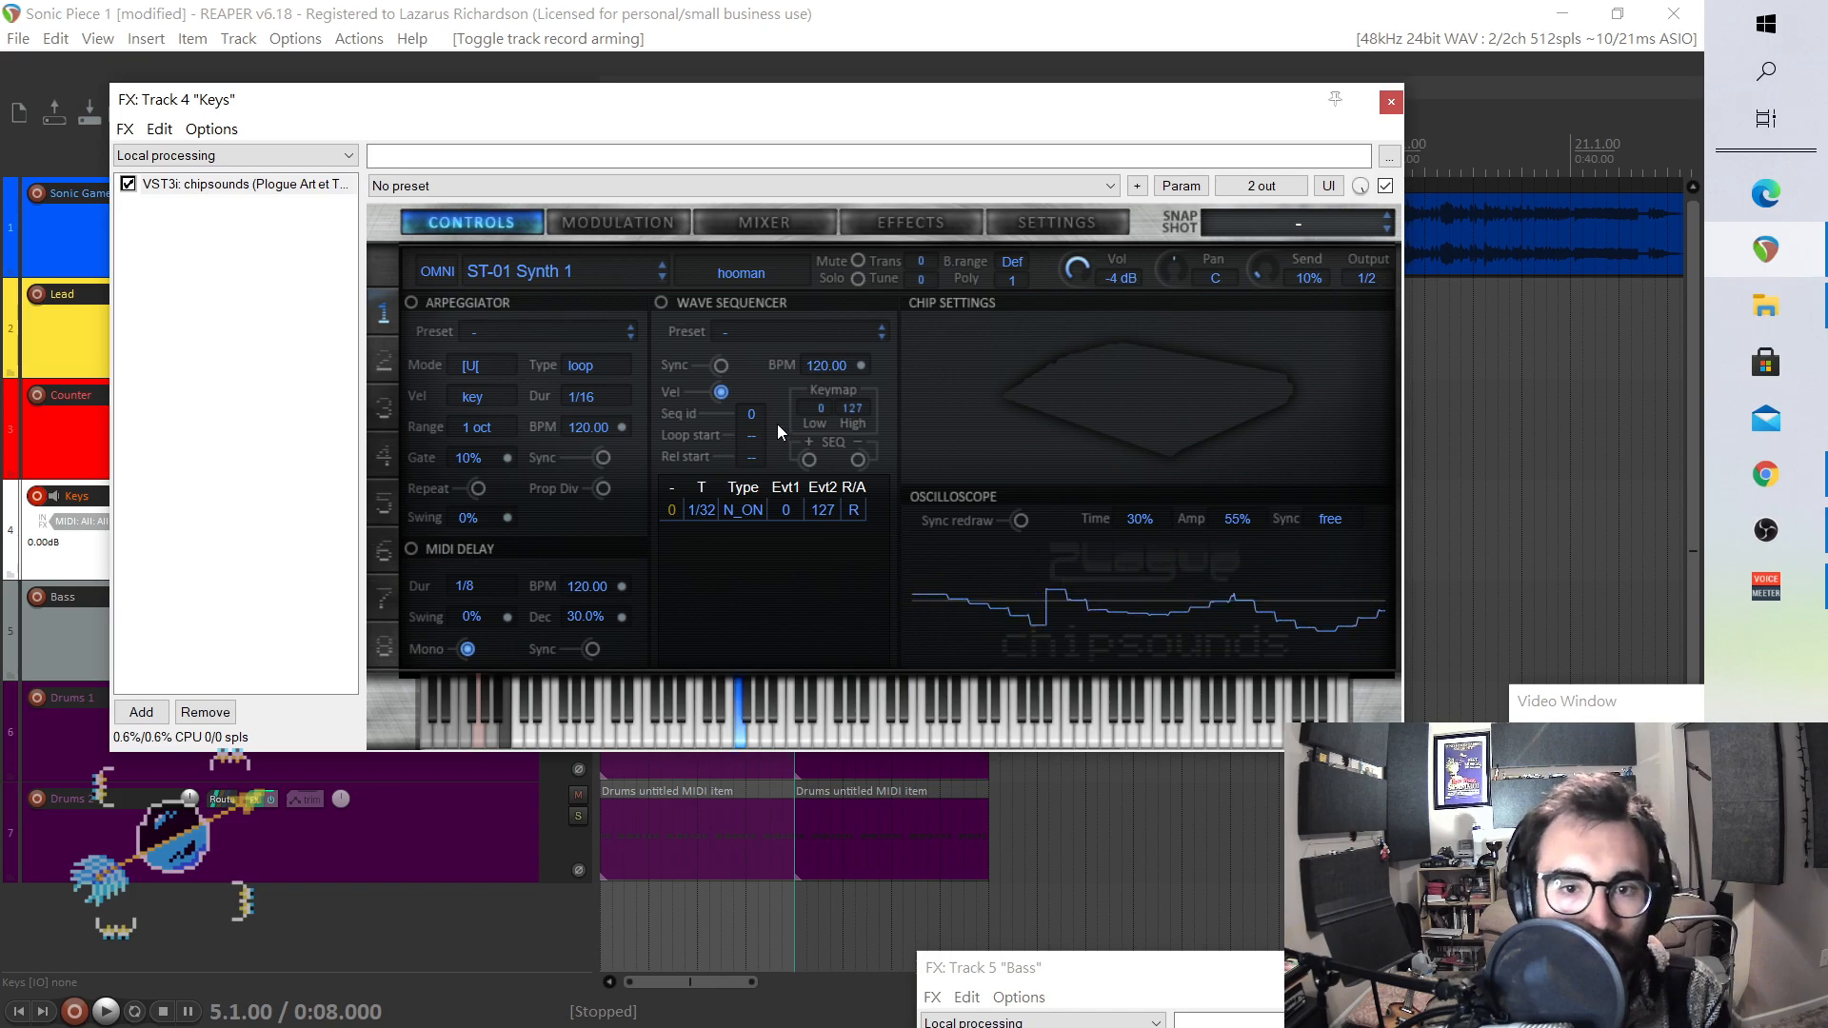
pyautogui.click(774, 274)
pyautogui.click(742, 290)
# - Load the MelStrings DMC multisample on the Keys track and audition several notes across its range
pyautogui.click(602, 259)
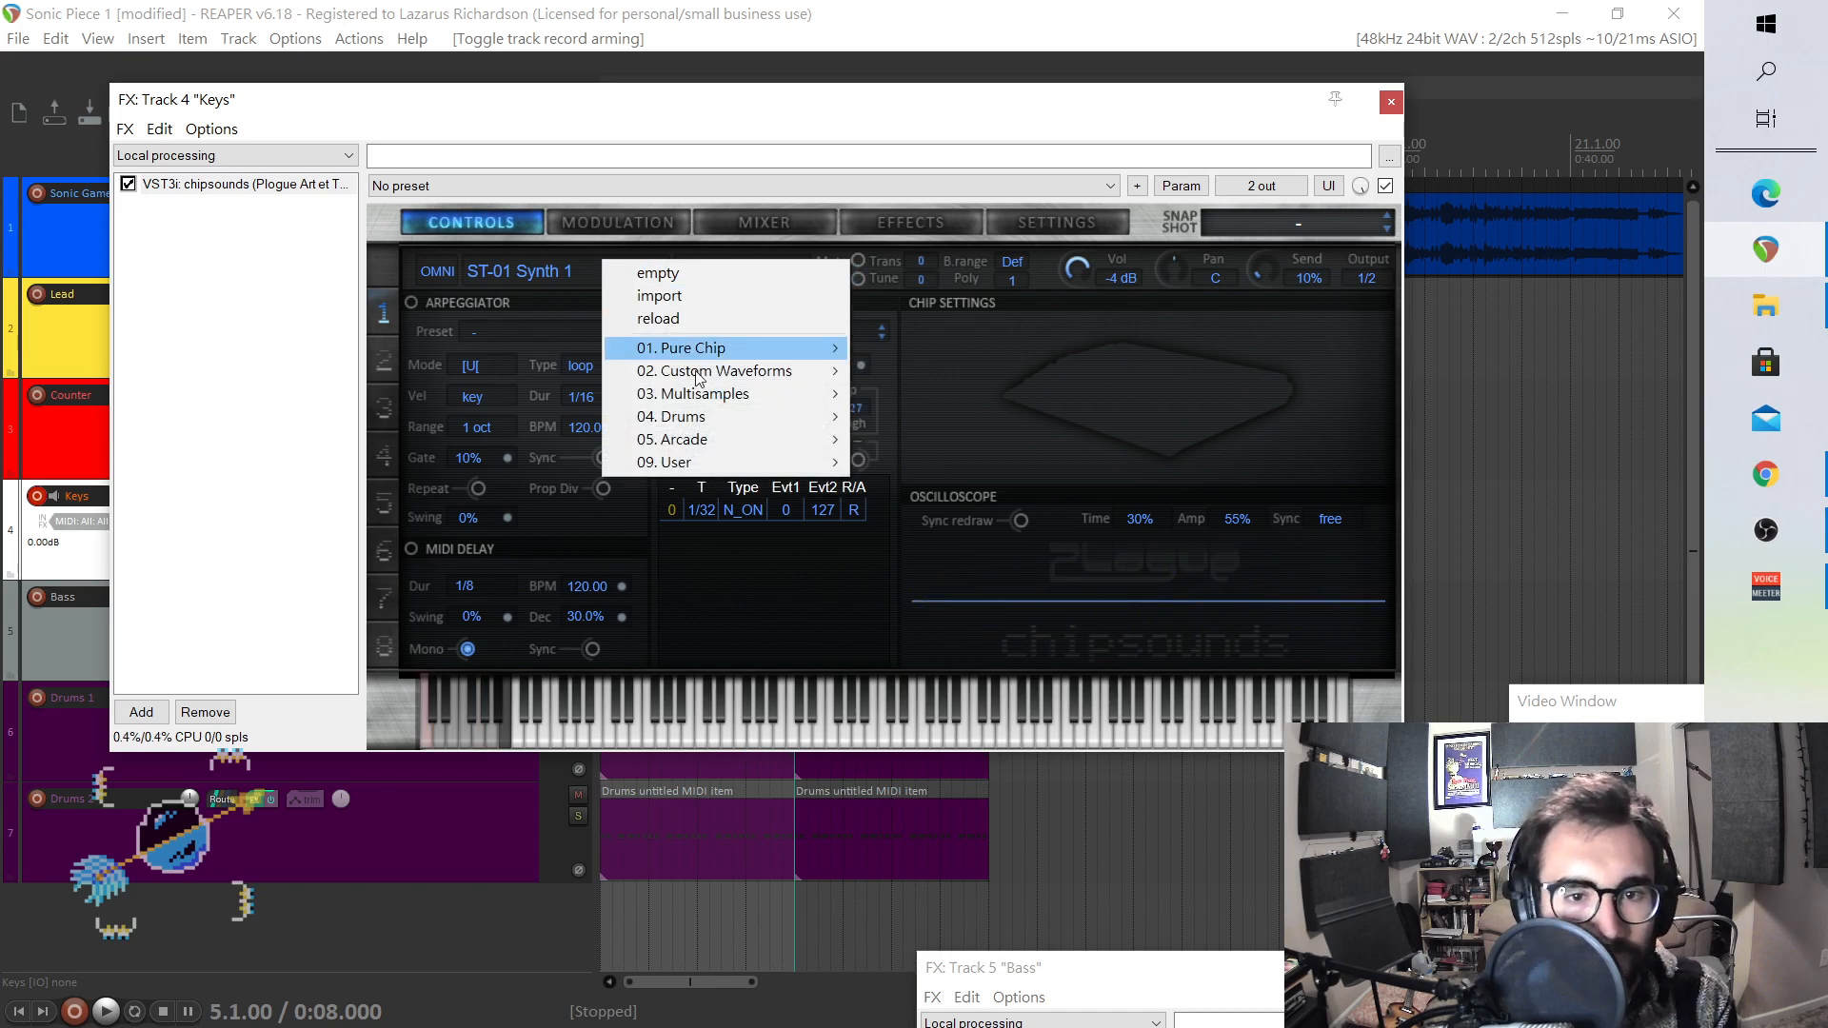
pyautogui.moveTo(734, 398)
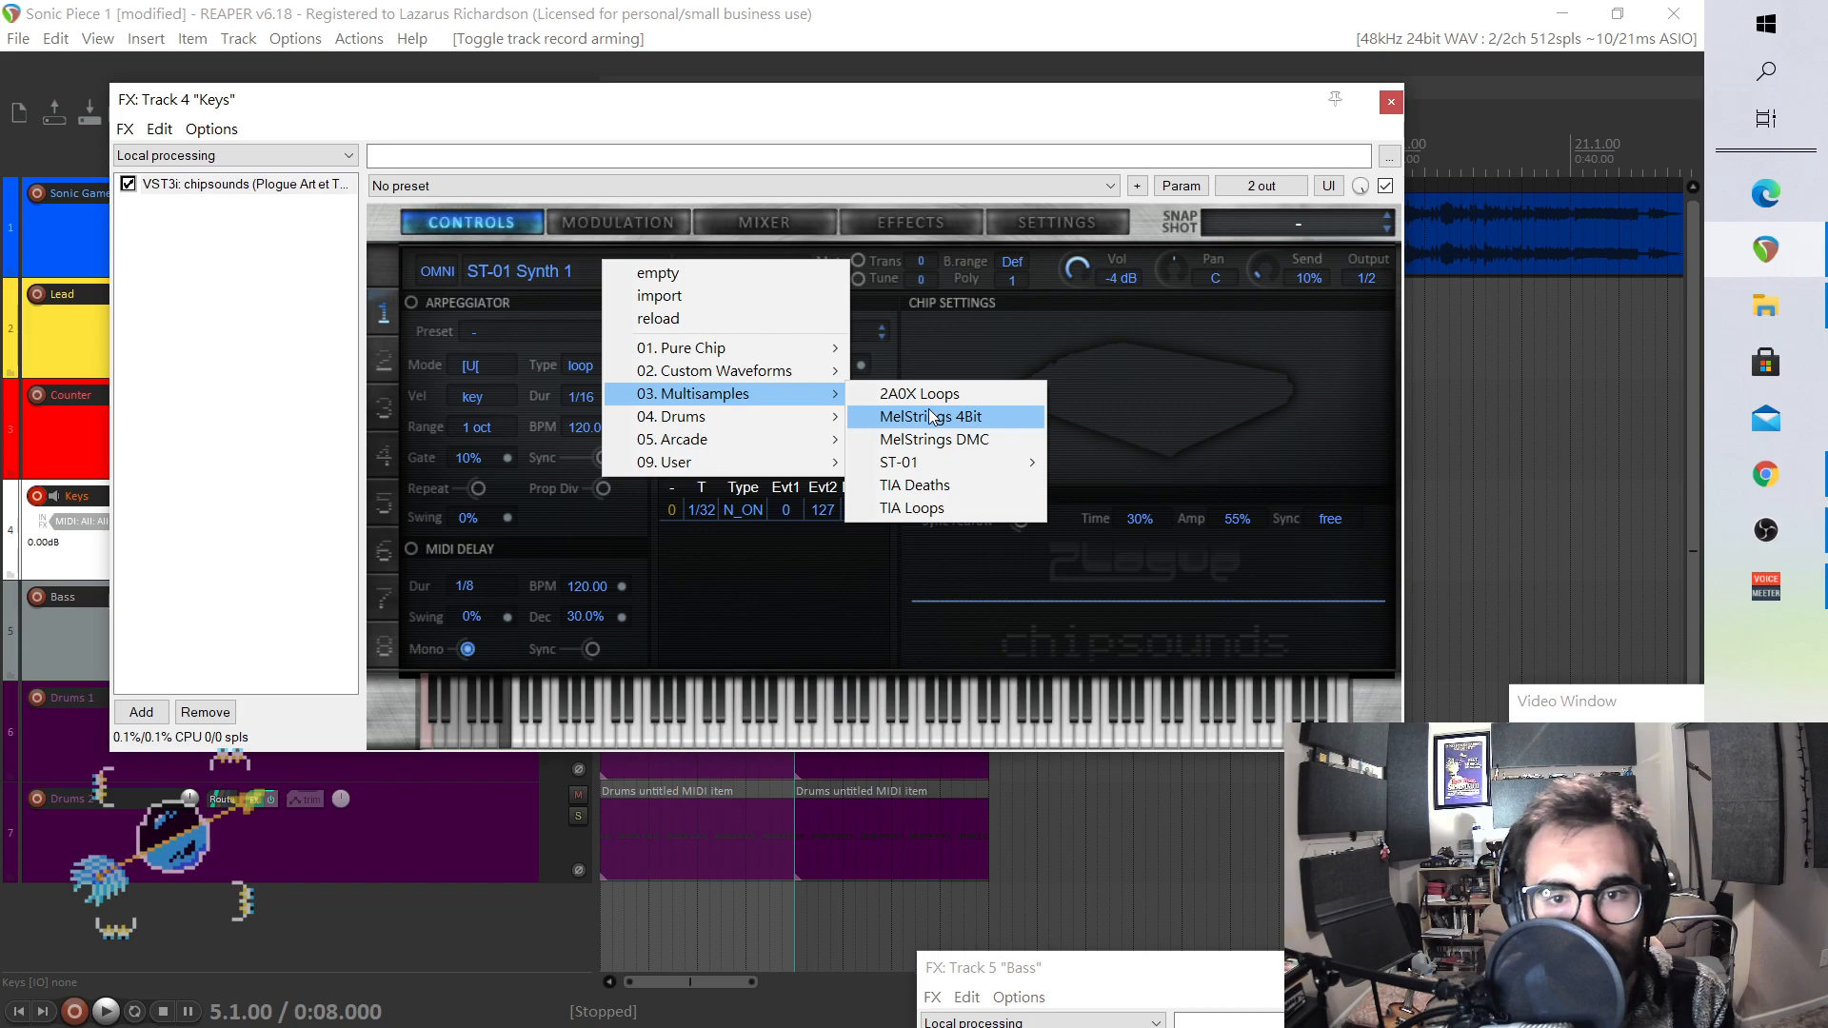
pyautogui.click(934, 439)
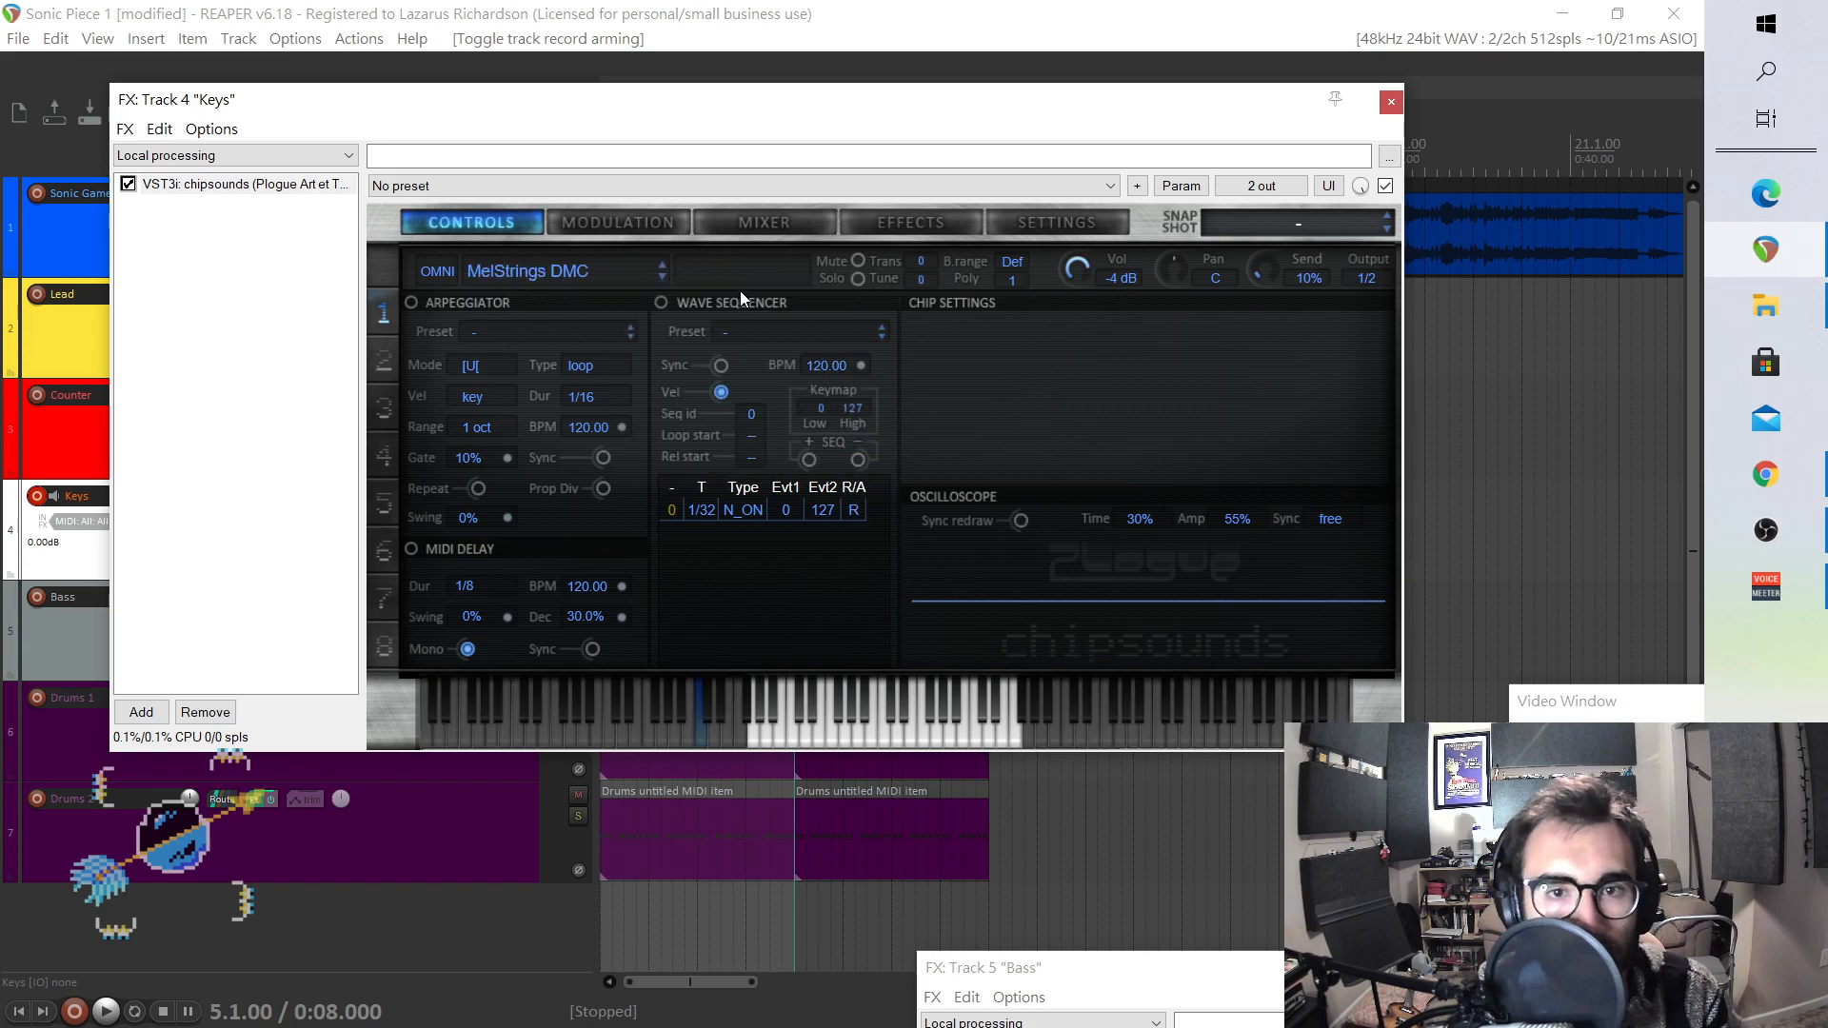
pyautogui.click(812, 733)
pyautogui.click(882, 737)
pyautogui.click(950, 734)
pyautogui.click(975, 735)
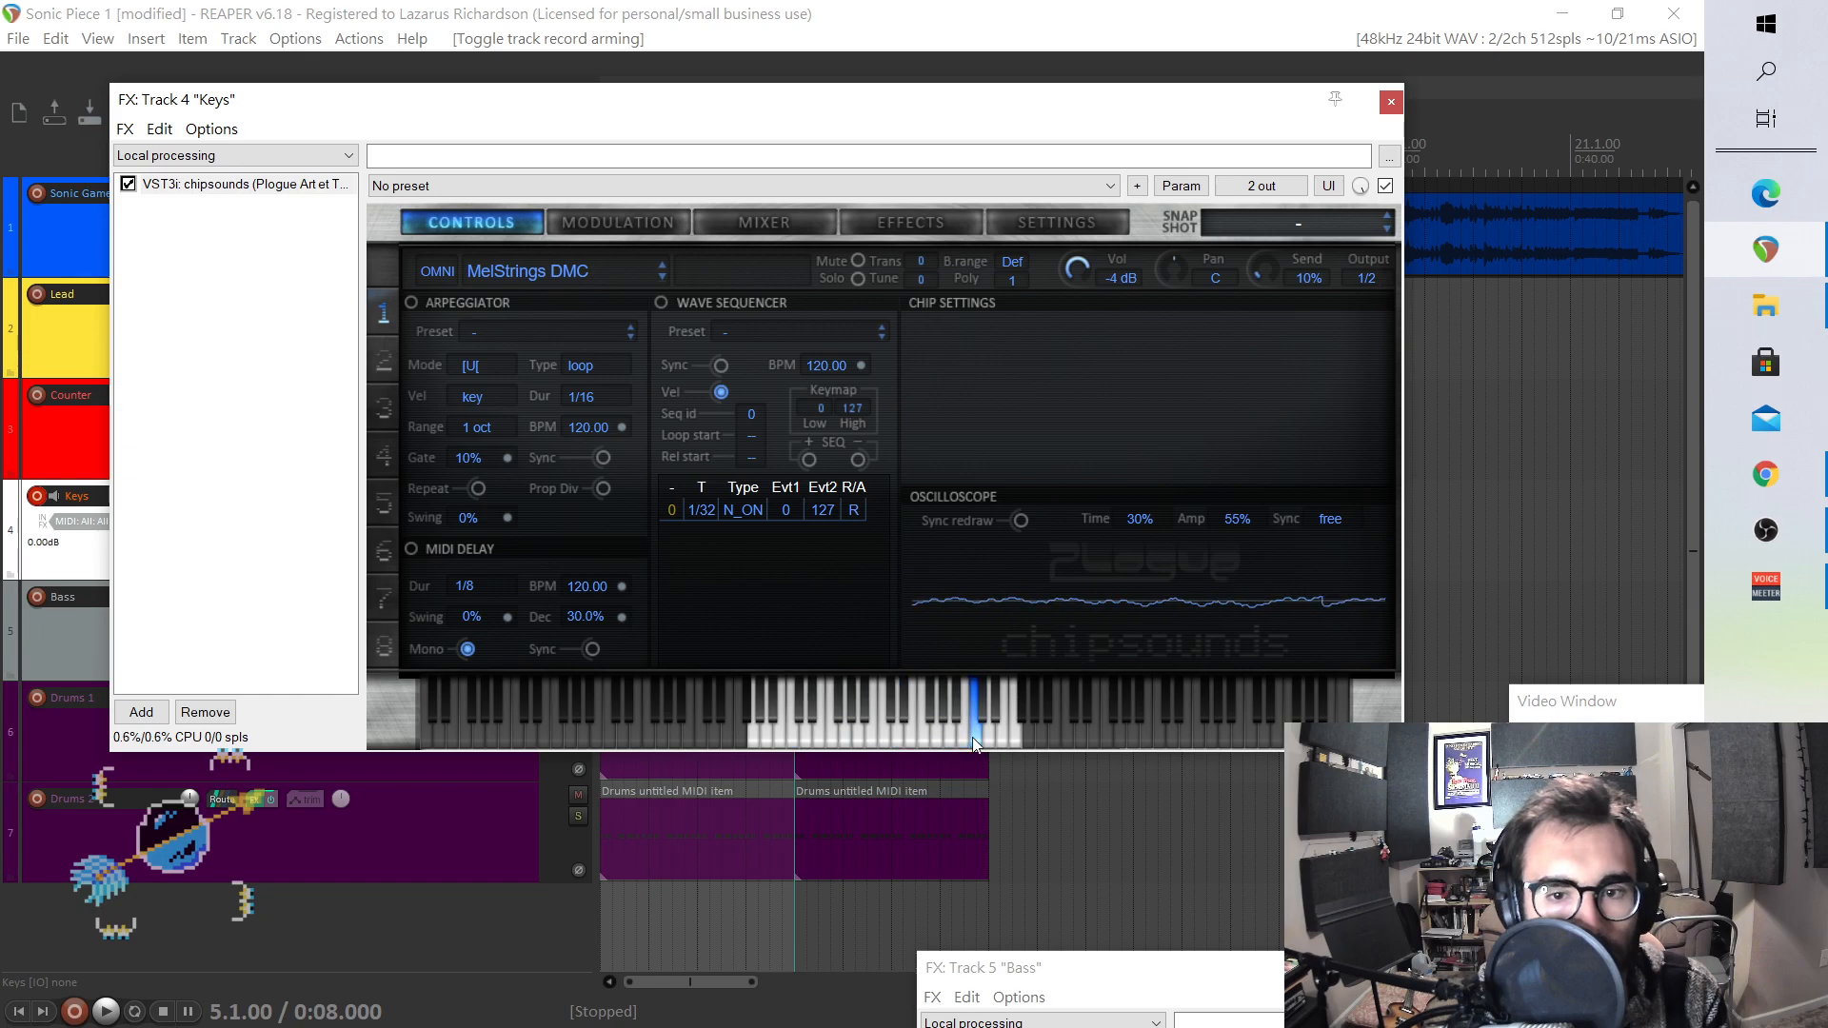
pyautogui.click(881, 733)
pyautogui.click(829, 735)
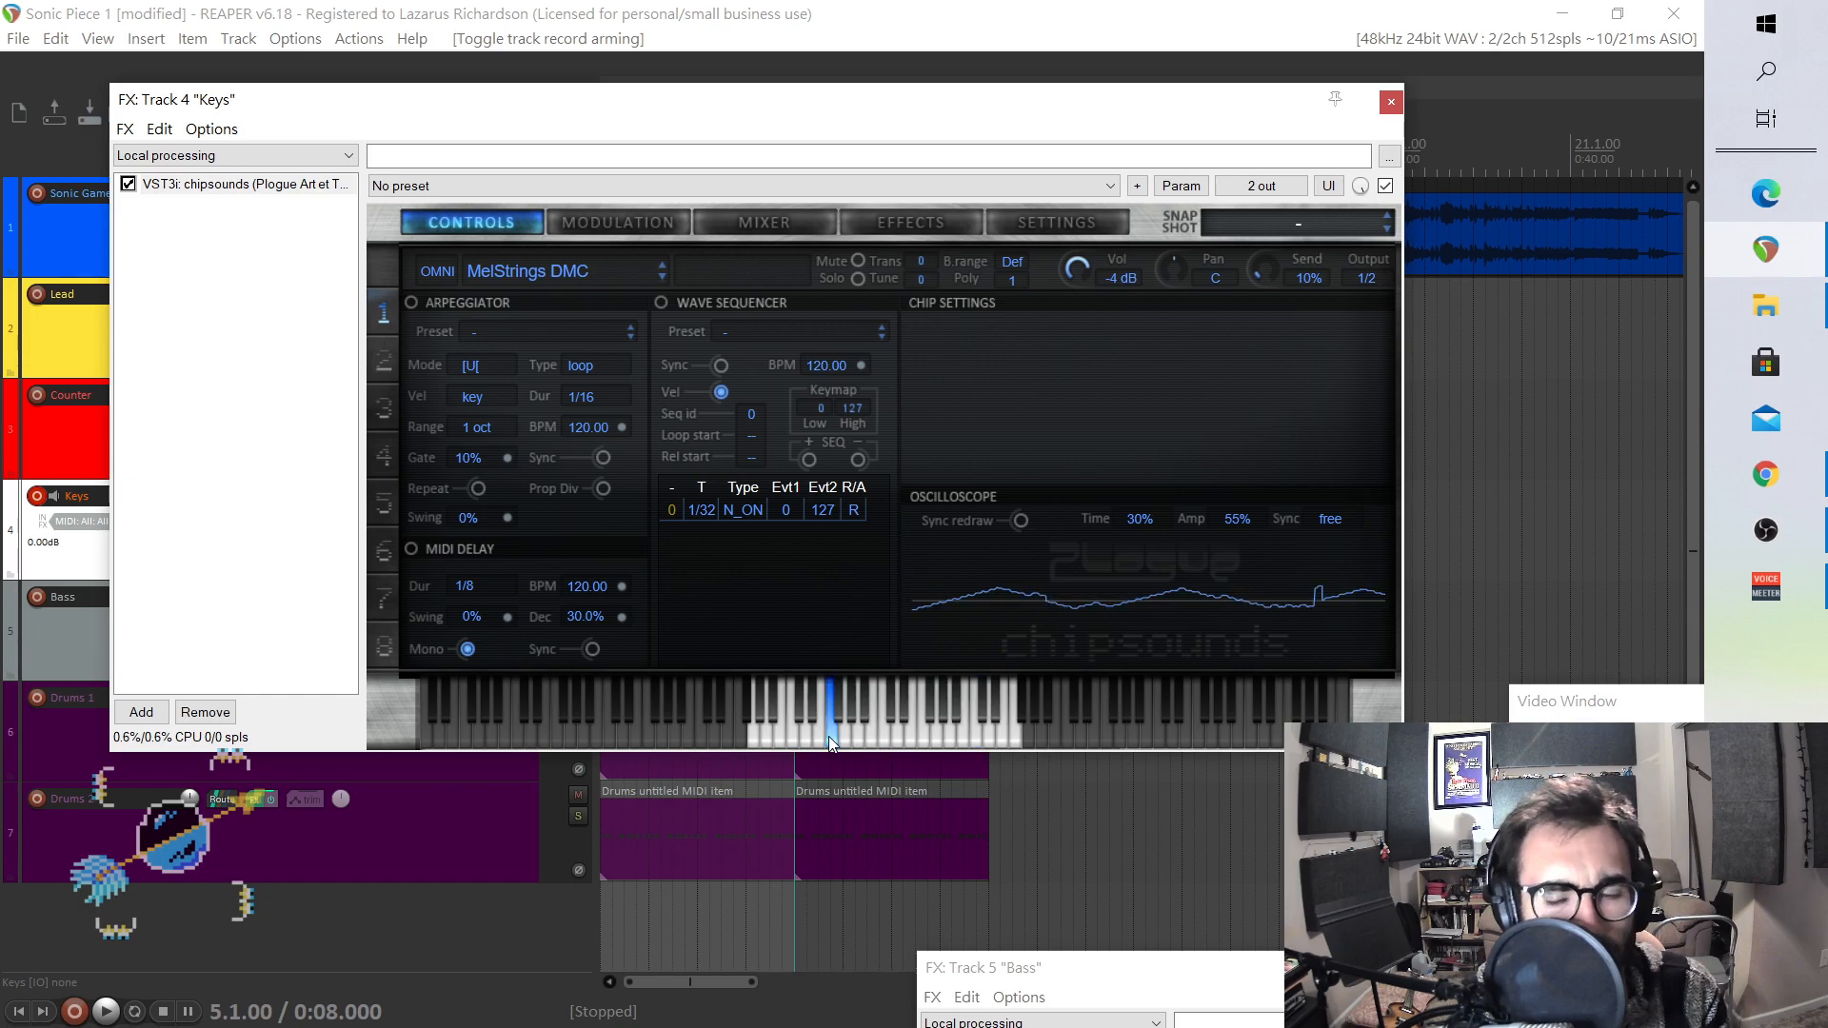
pyautogui.click(792, 735)
pyautogui.click(856, 735)
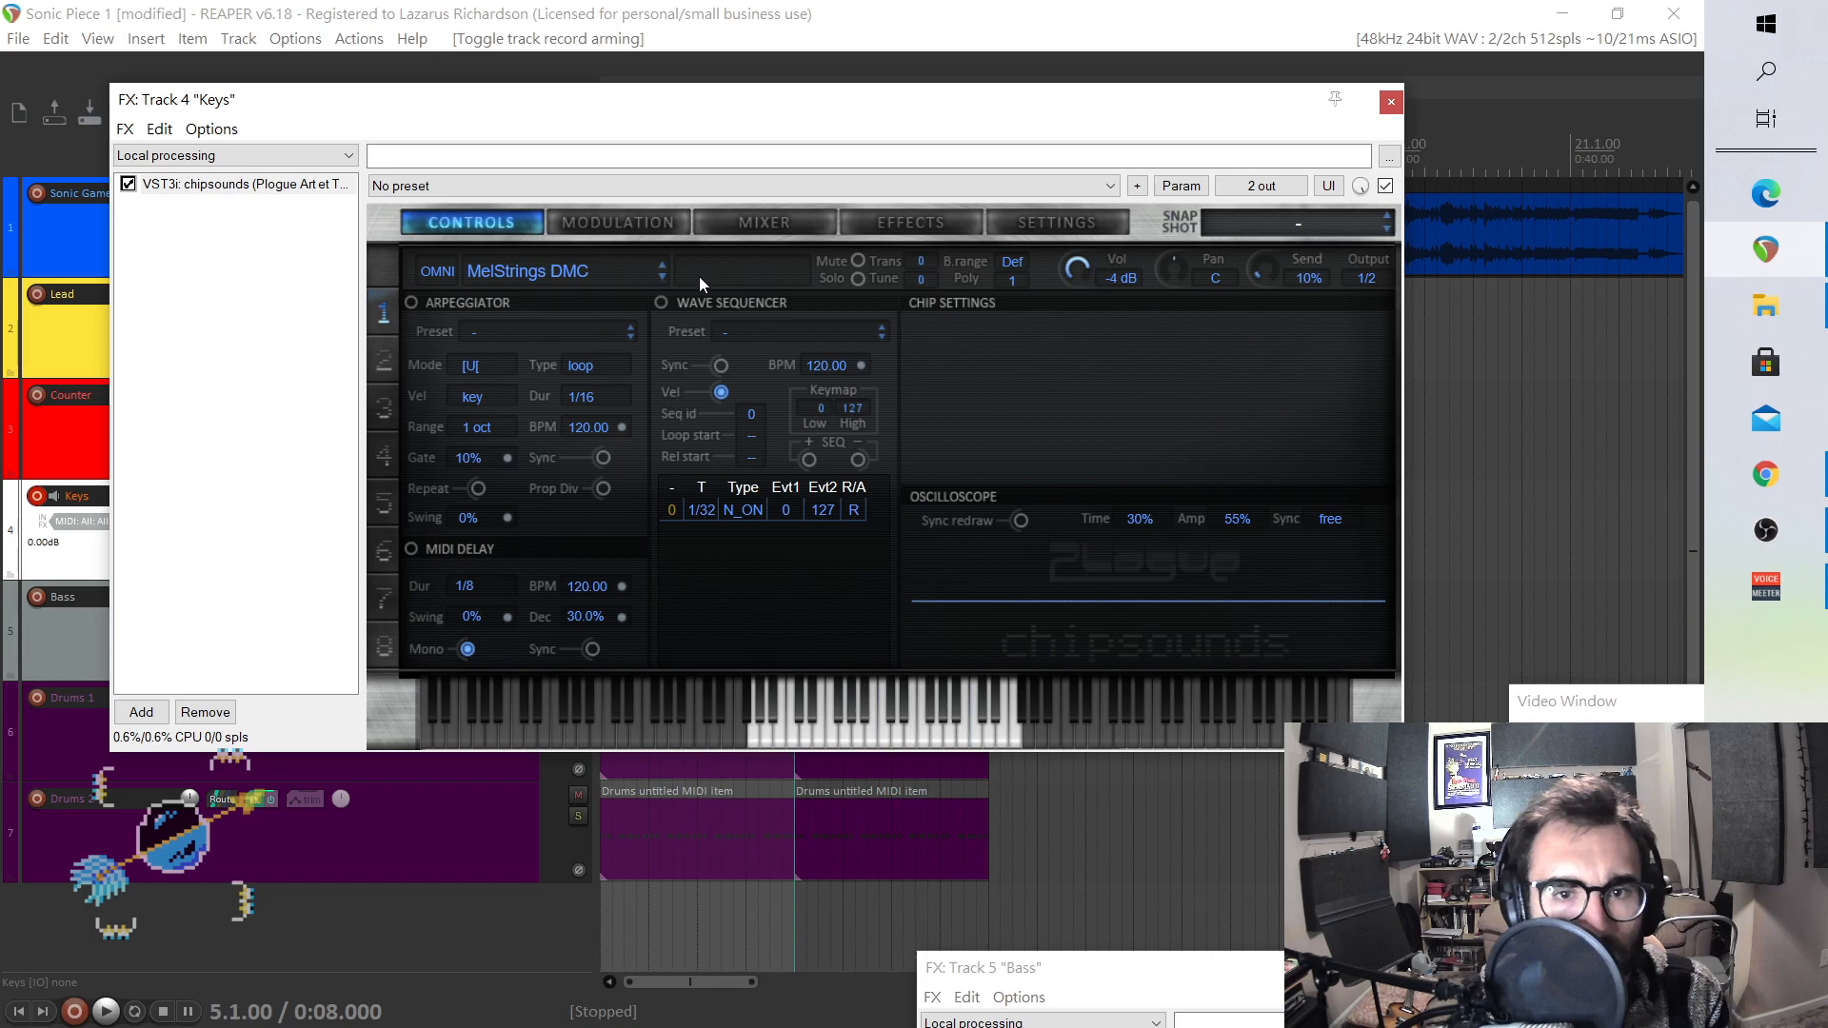
# - Load the ST-01 Keyboards multisample on the Keys track, trying its steinway sound and choosing epiano
pyautogui.click(716, 278)
pyautogui.moveTo(802, 398)
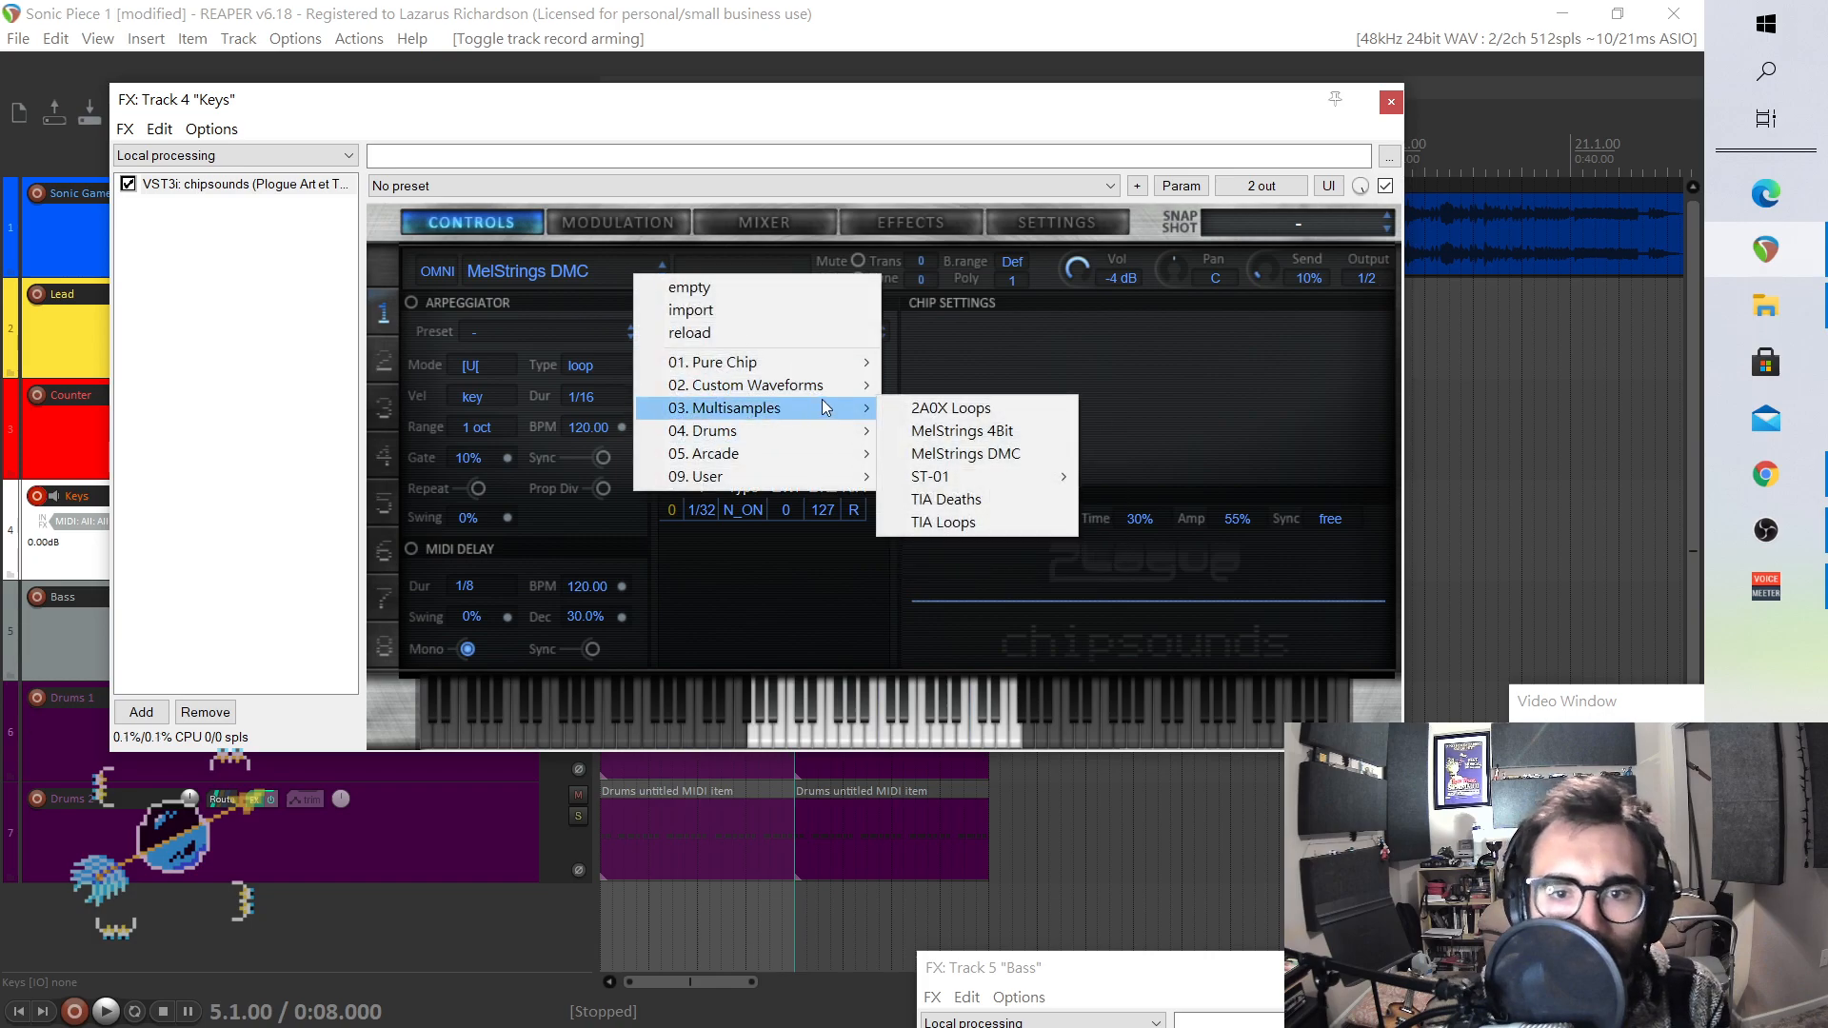
pyautogui.moveTo(964, 478)
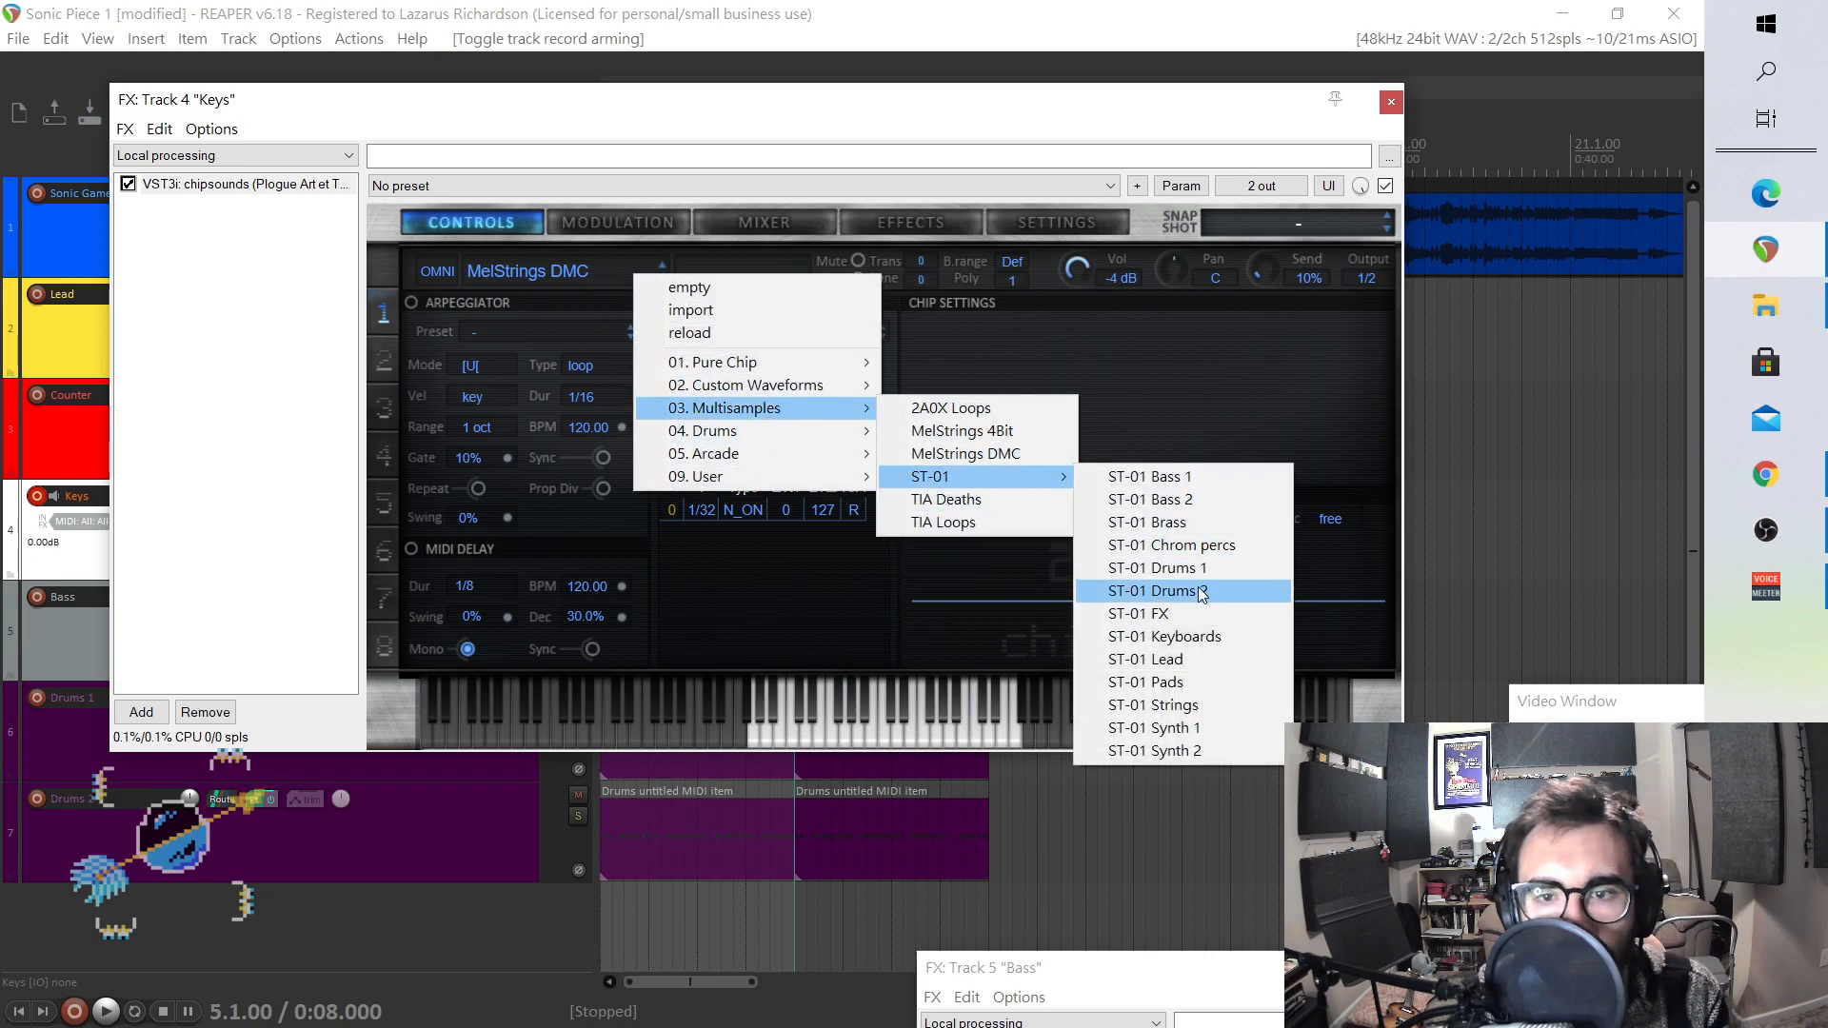
pyautogui.click(1196, 636)
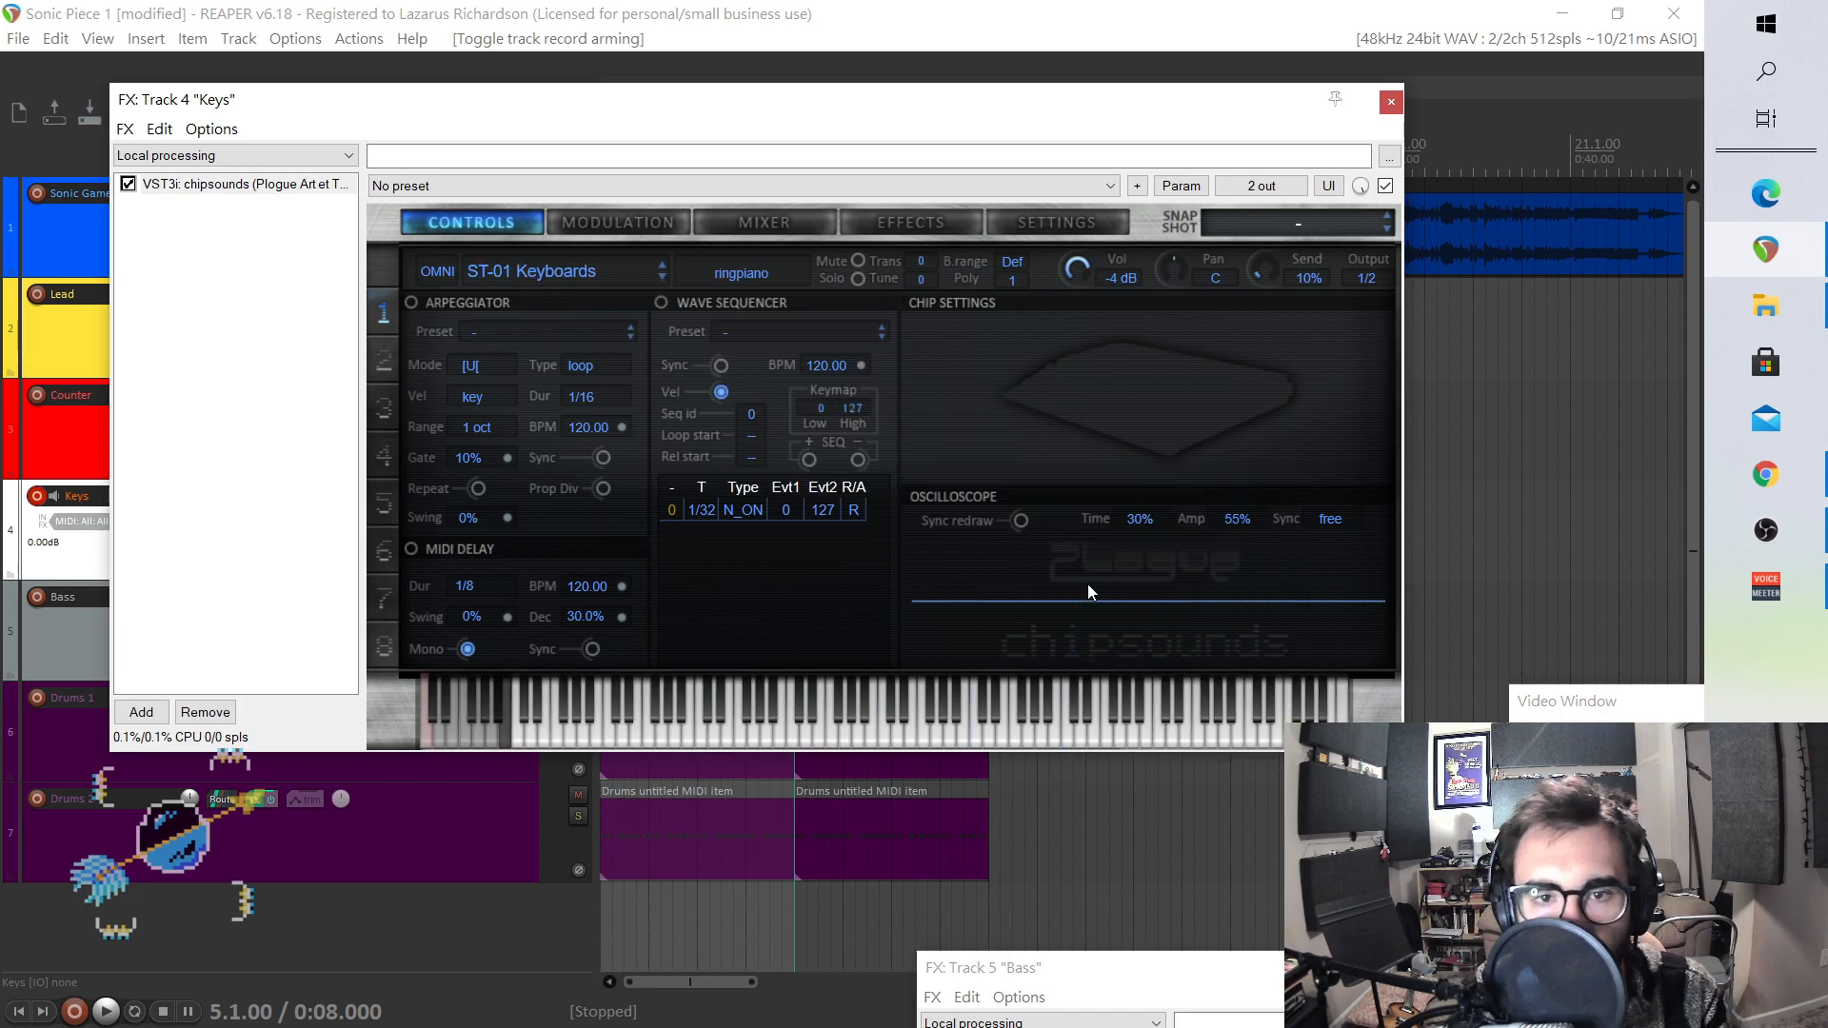
pyautogui.click(729, 275)
pyautogui.click(758, 299)
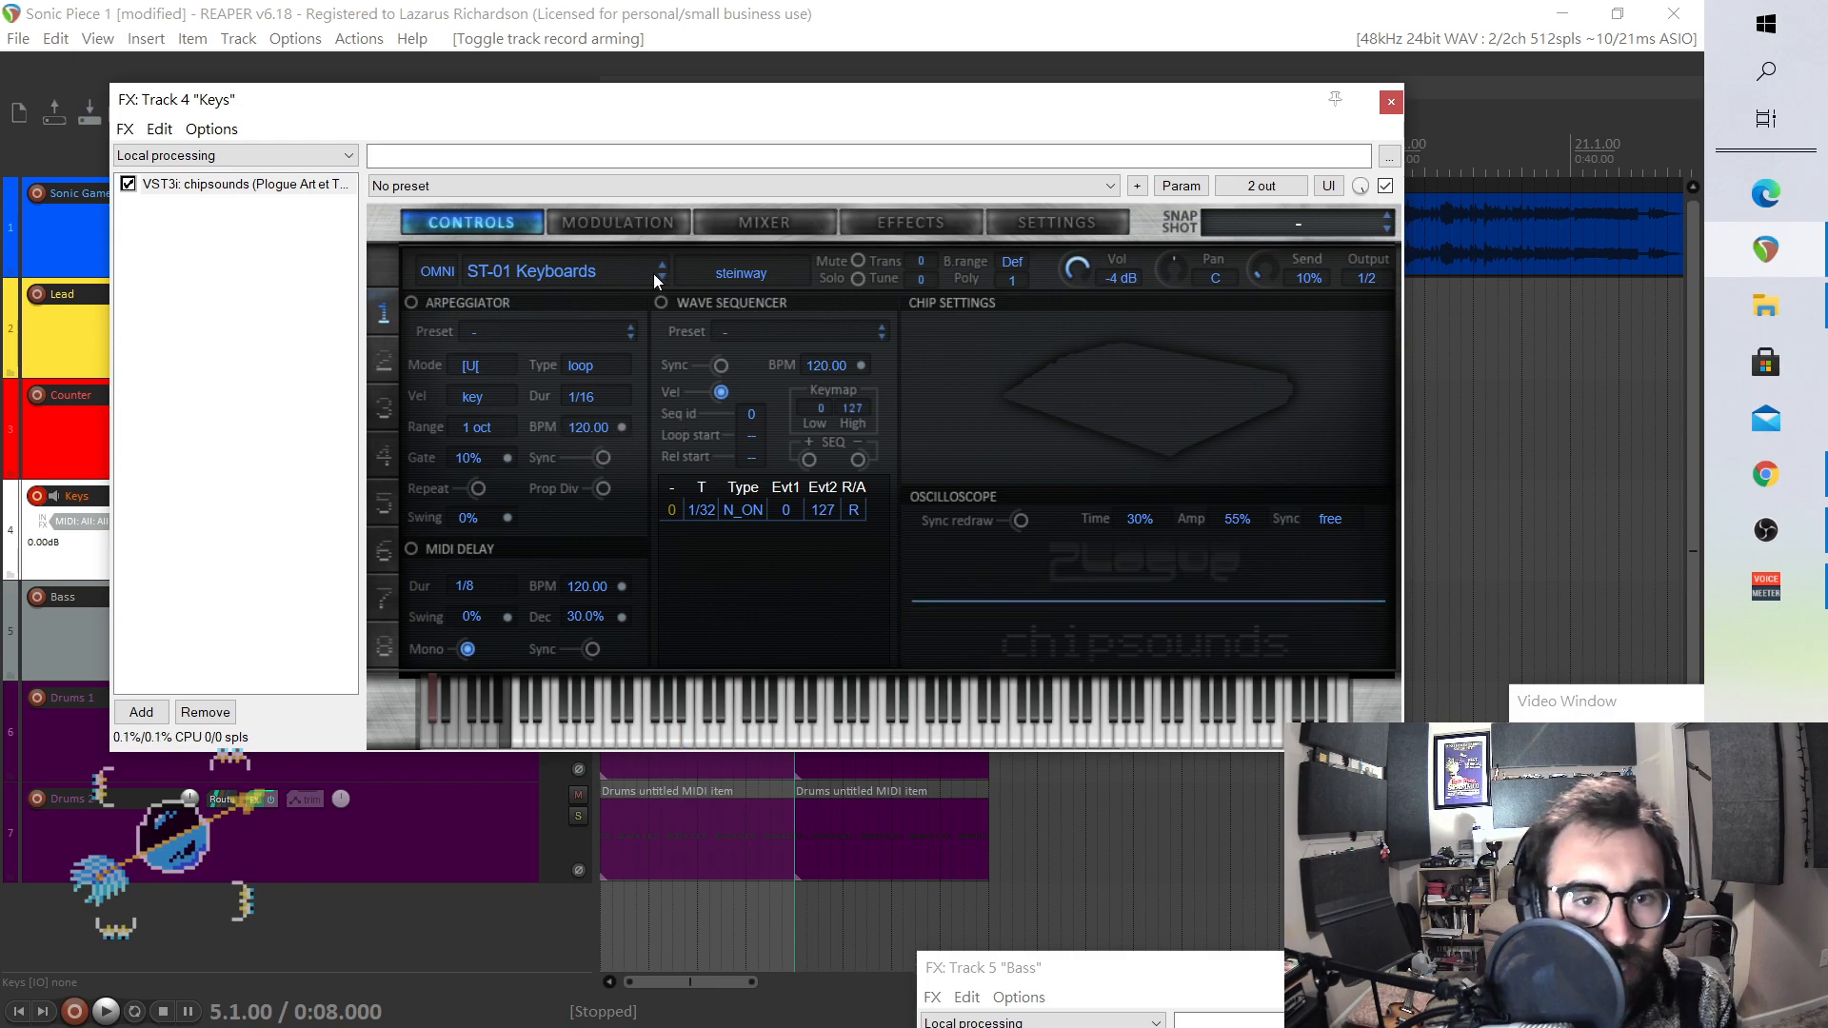
pyautogui.click(724, 276)
pyautogui.click(722, 346)
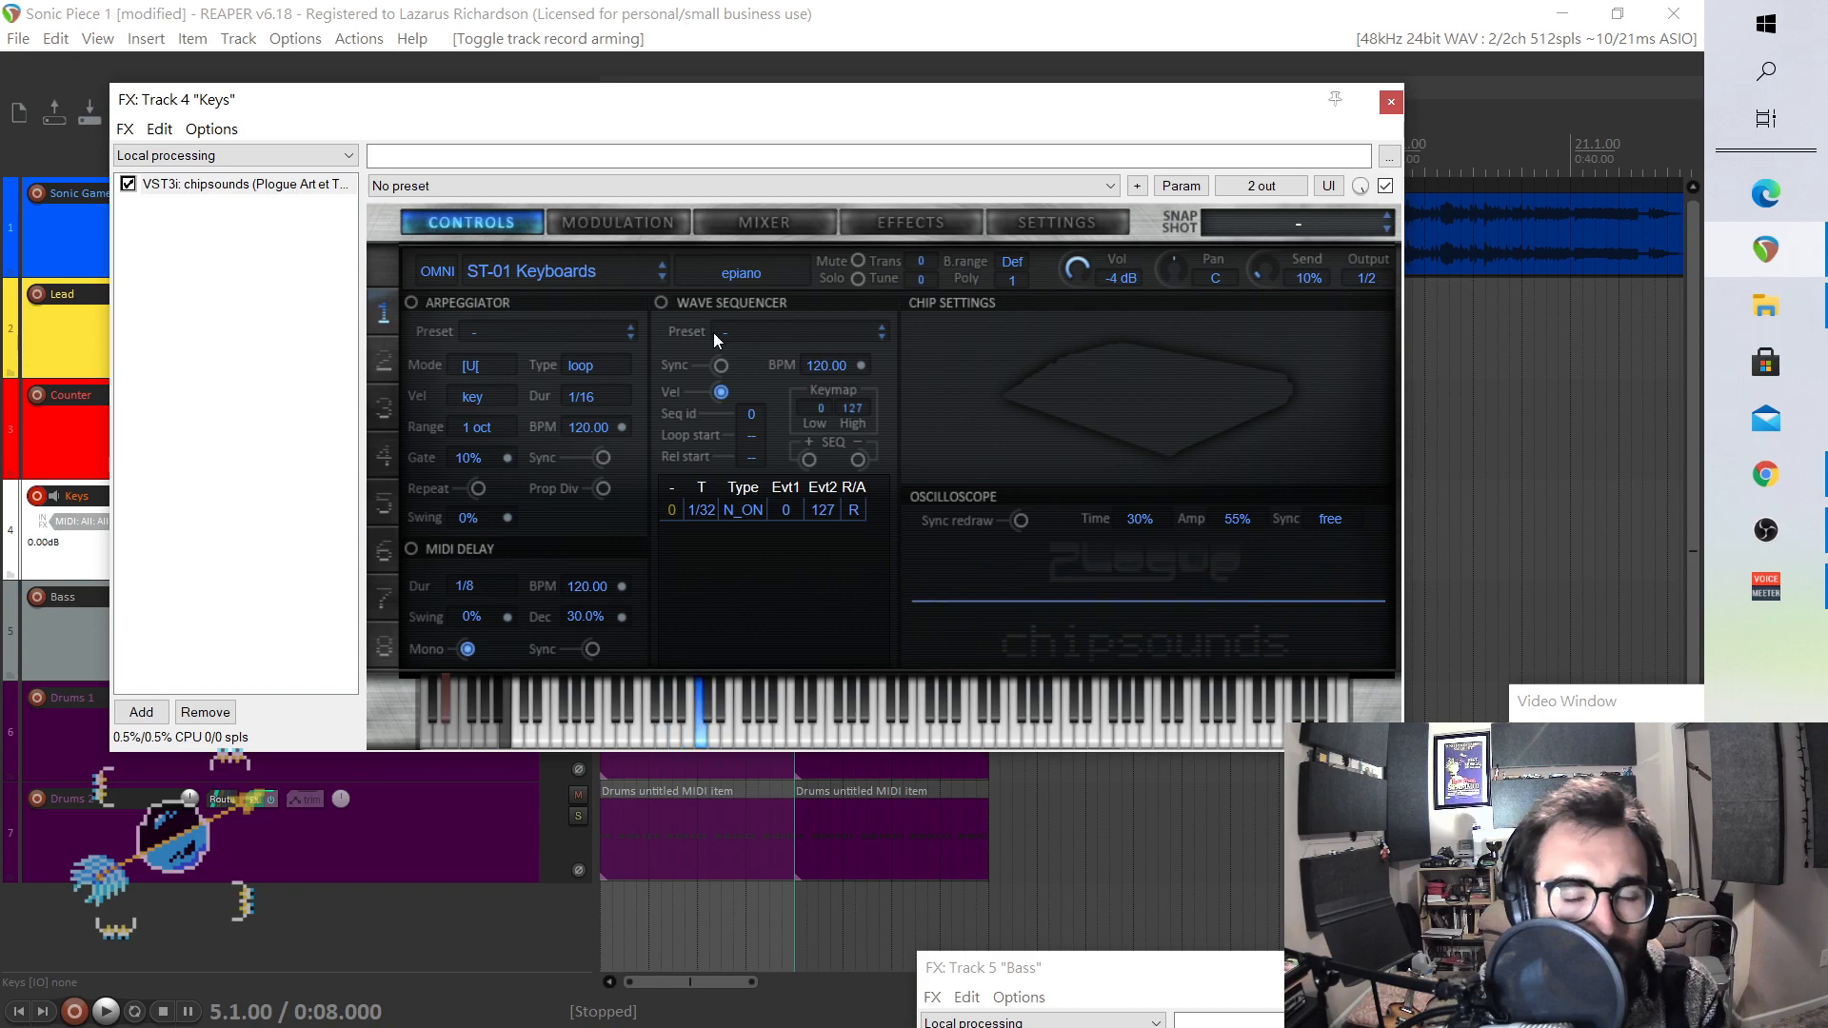
# - Open the first Drums 1 MIDI item, play it from the project start and close the editor
pyautogui.moveTo(669, 113); pyautogui.dragTo(1333, 612)
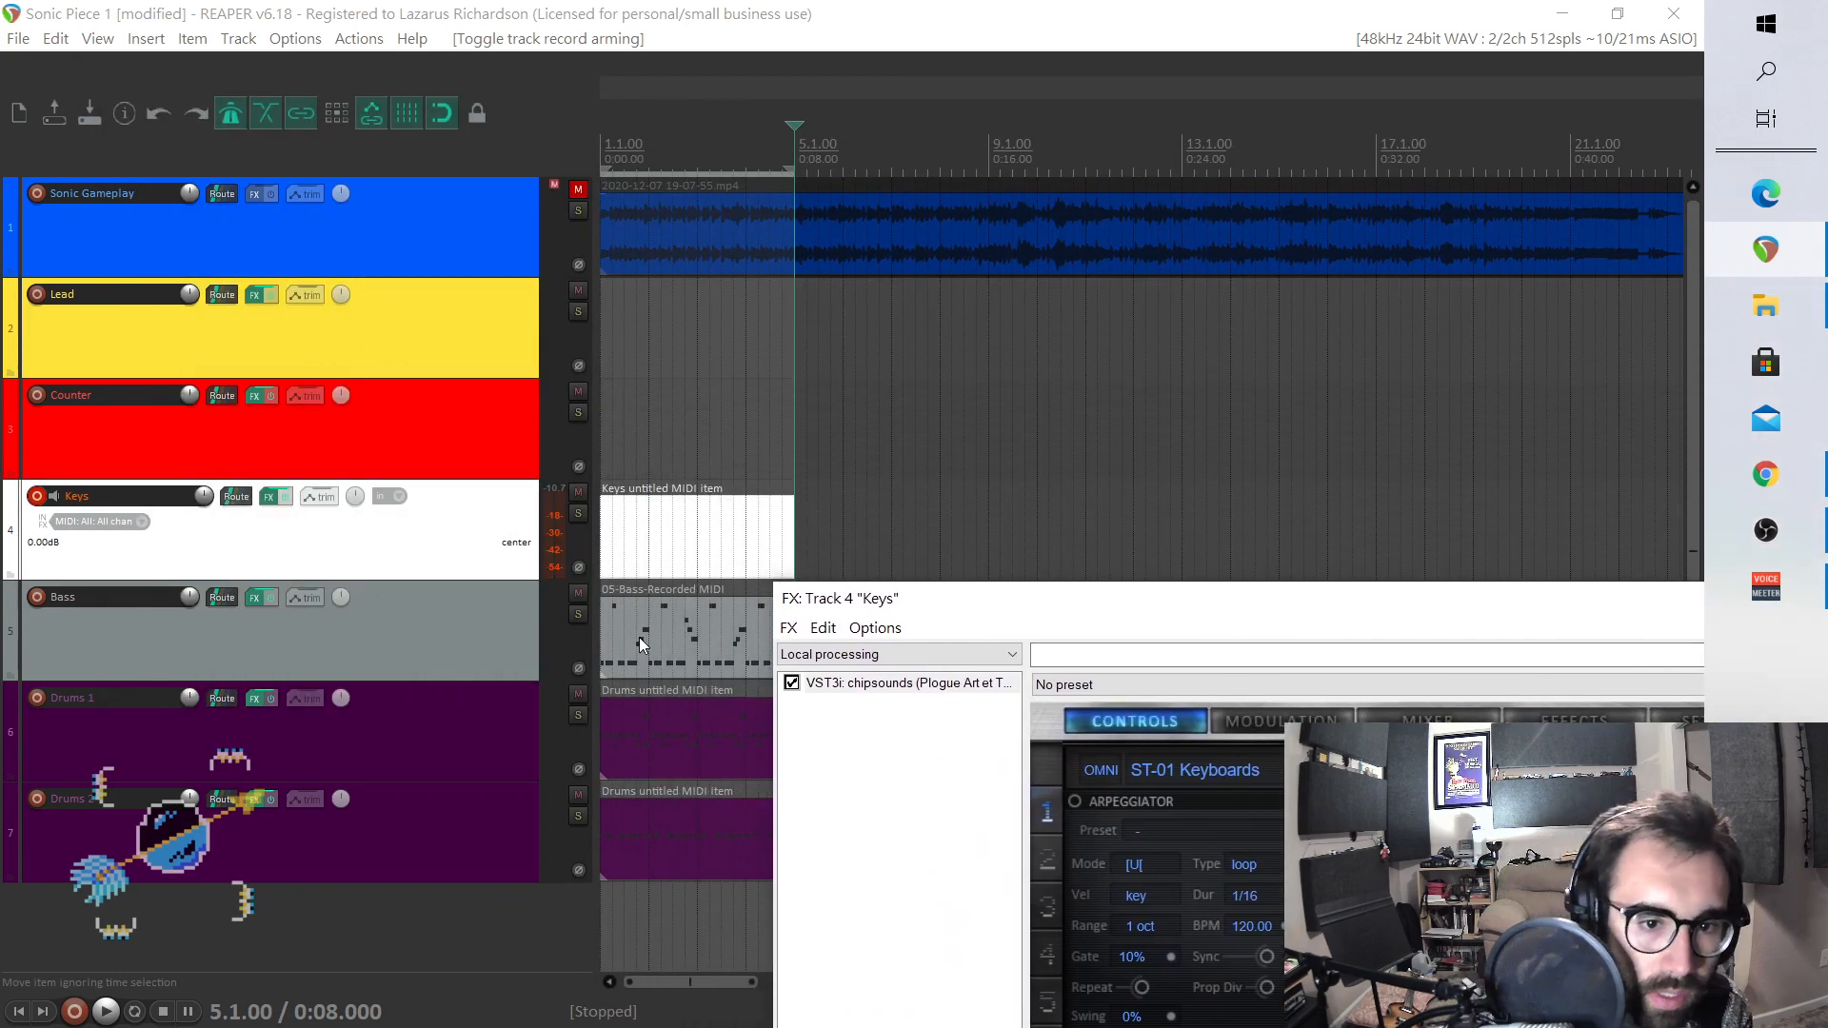
pyautogui.click(632, 711)
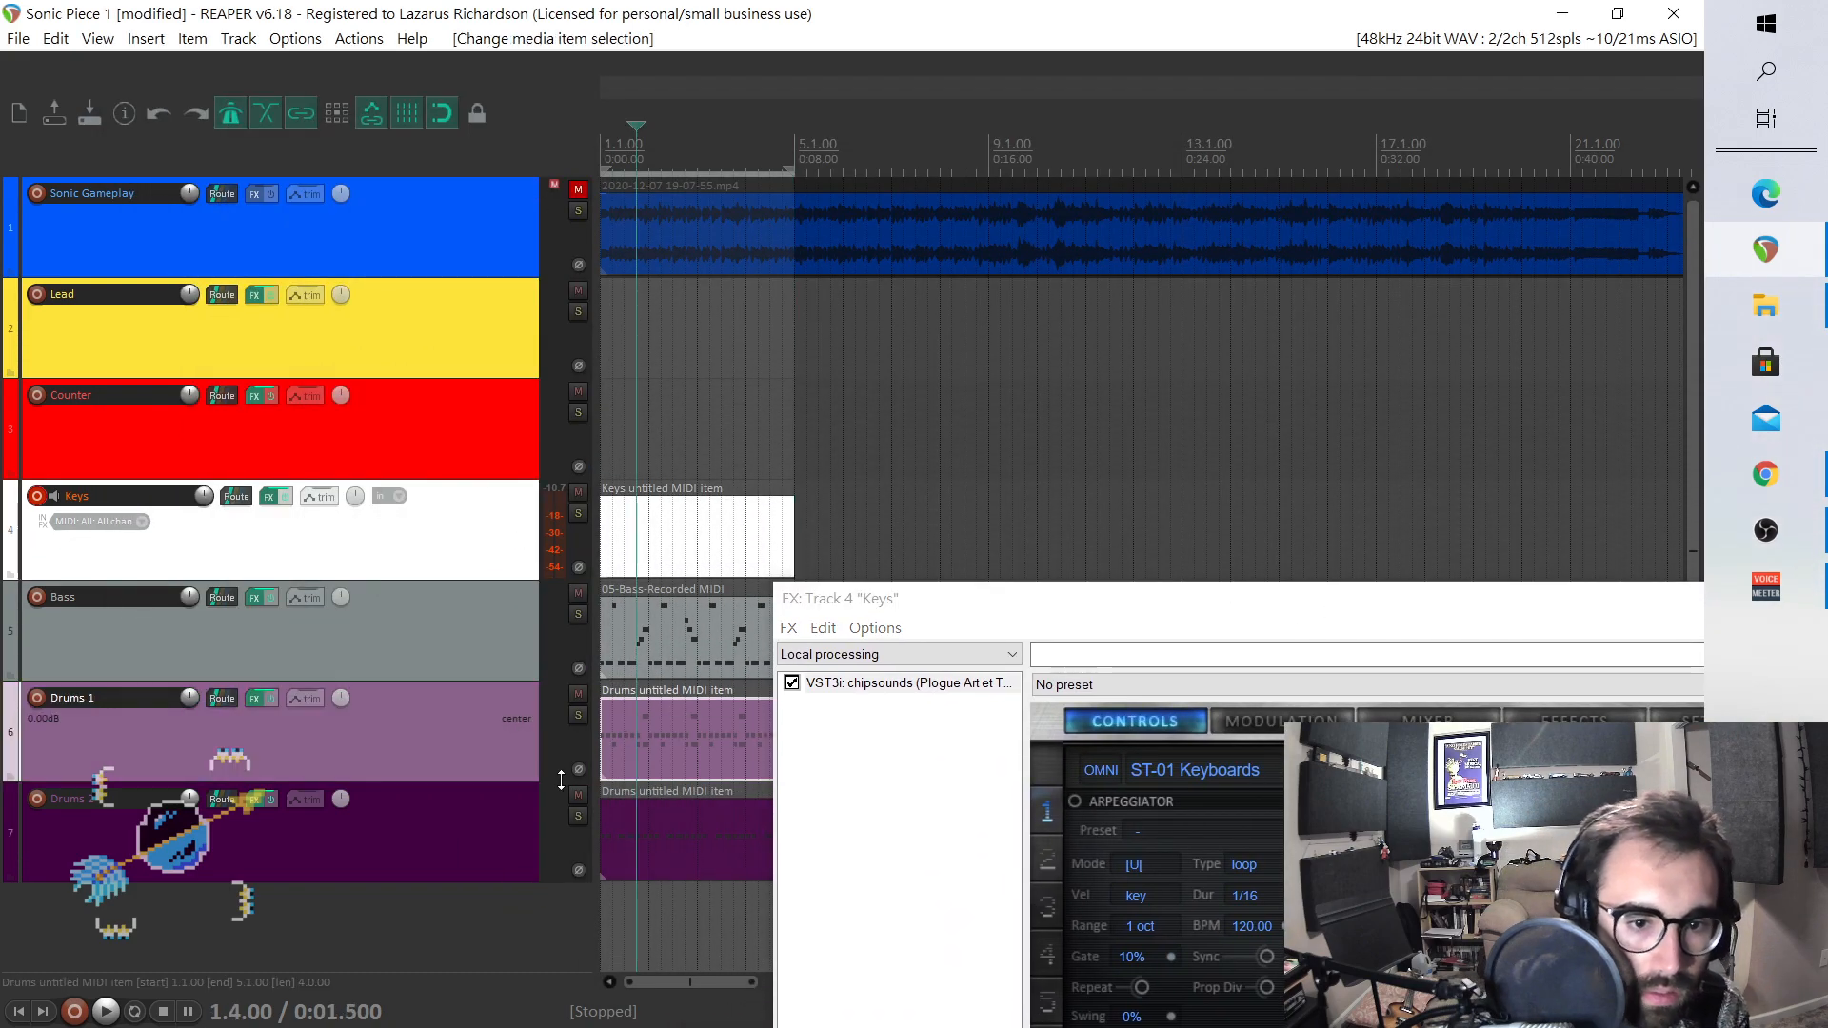
pyautogui.doubleClick(632, 752)
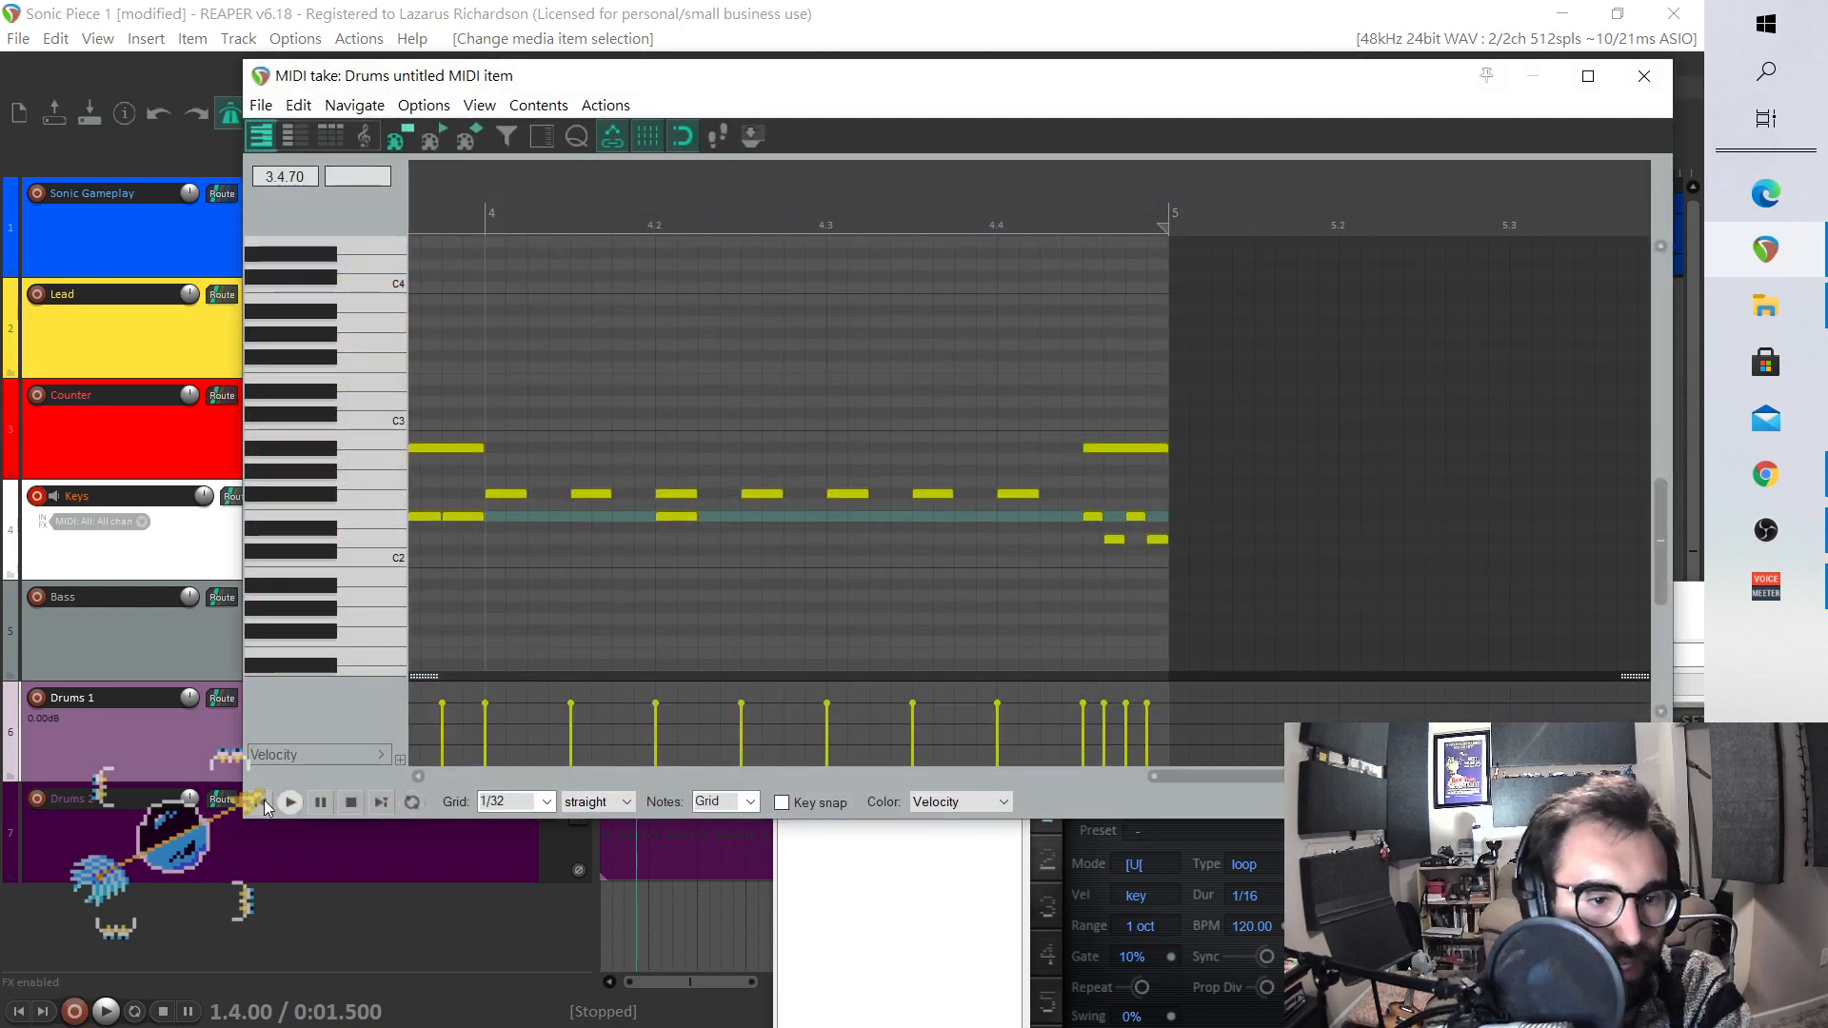
pyautogui.click(260, 802)
pyautogui.press('space')
pyautogui.press('space')
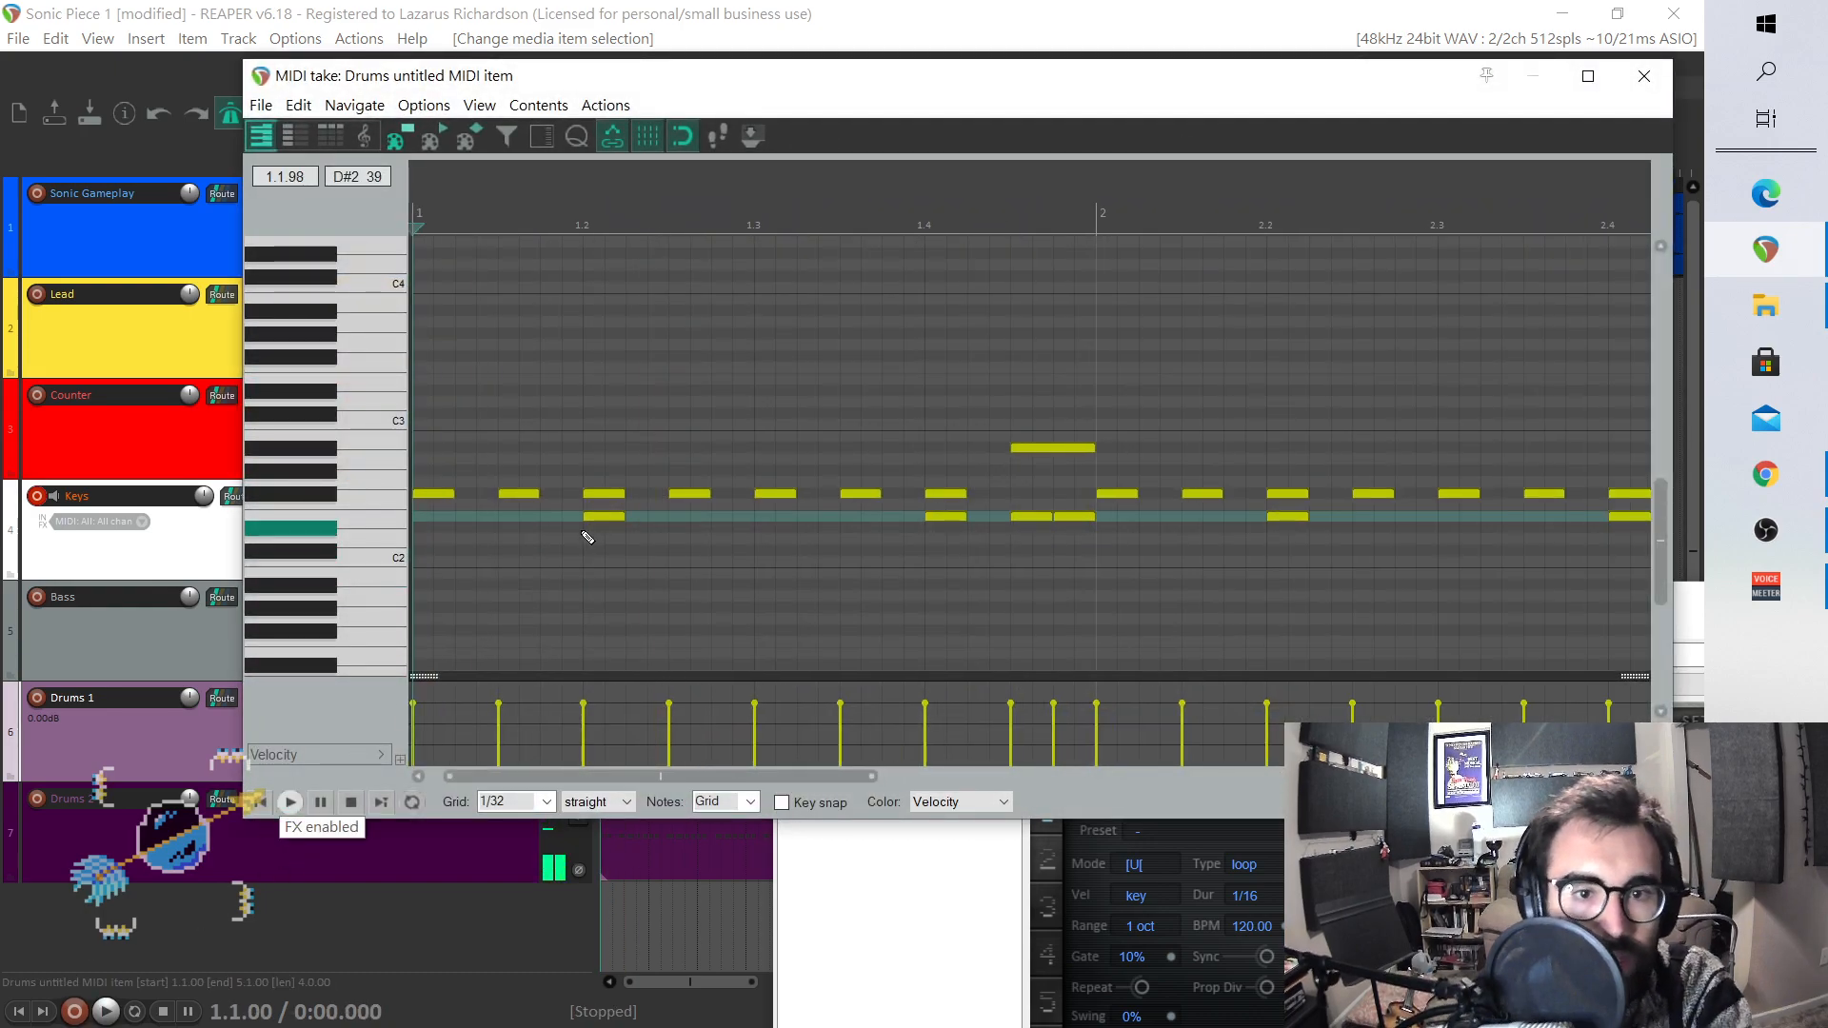
pyautogui.click(1644, 76)
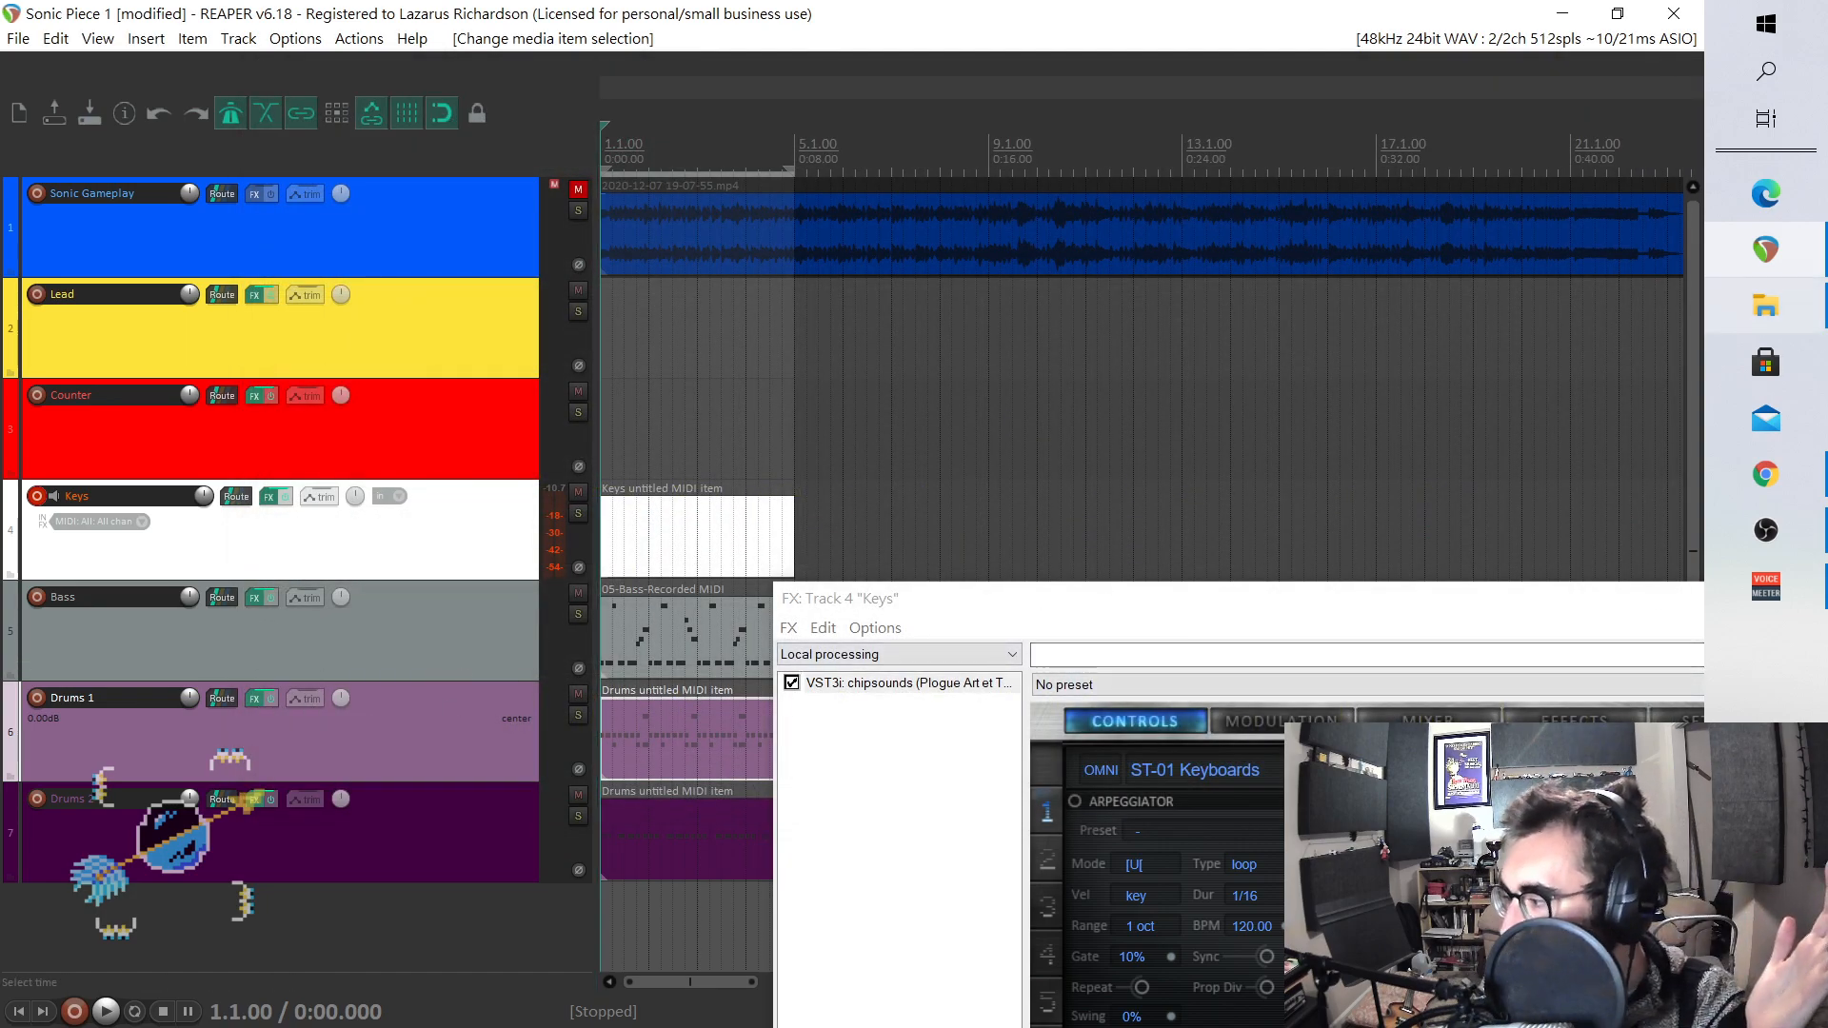
# - Open the Drums 1 chipsounds instrument, turn off the MIDI delay's Mono option, audition a drum note and close it
pyautogui.moveTo(914, 599); pyautogui.dragTo(1714, 687)
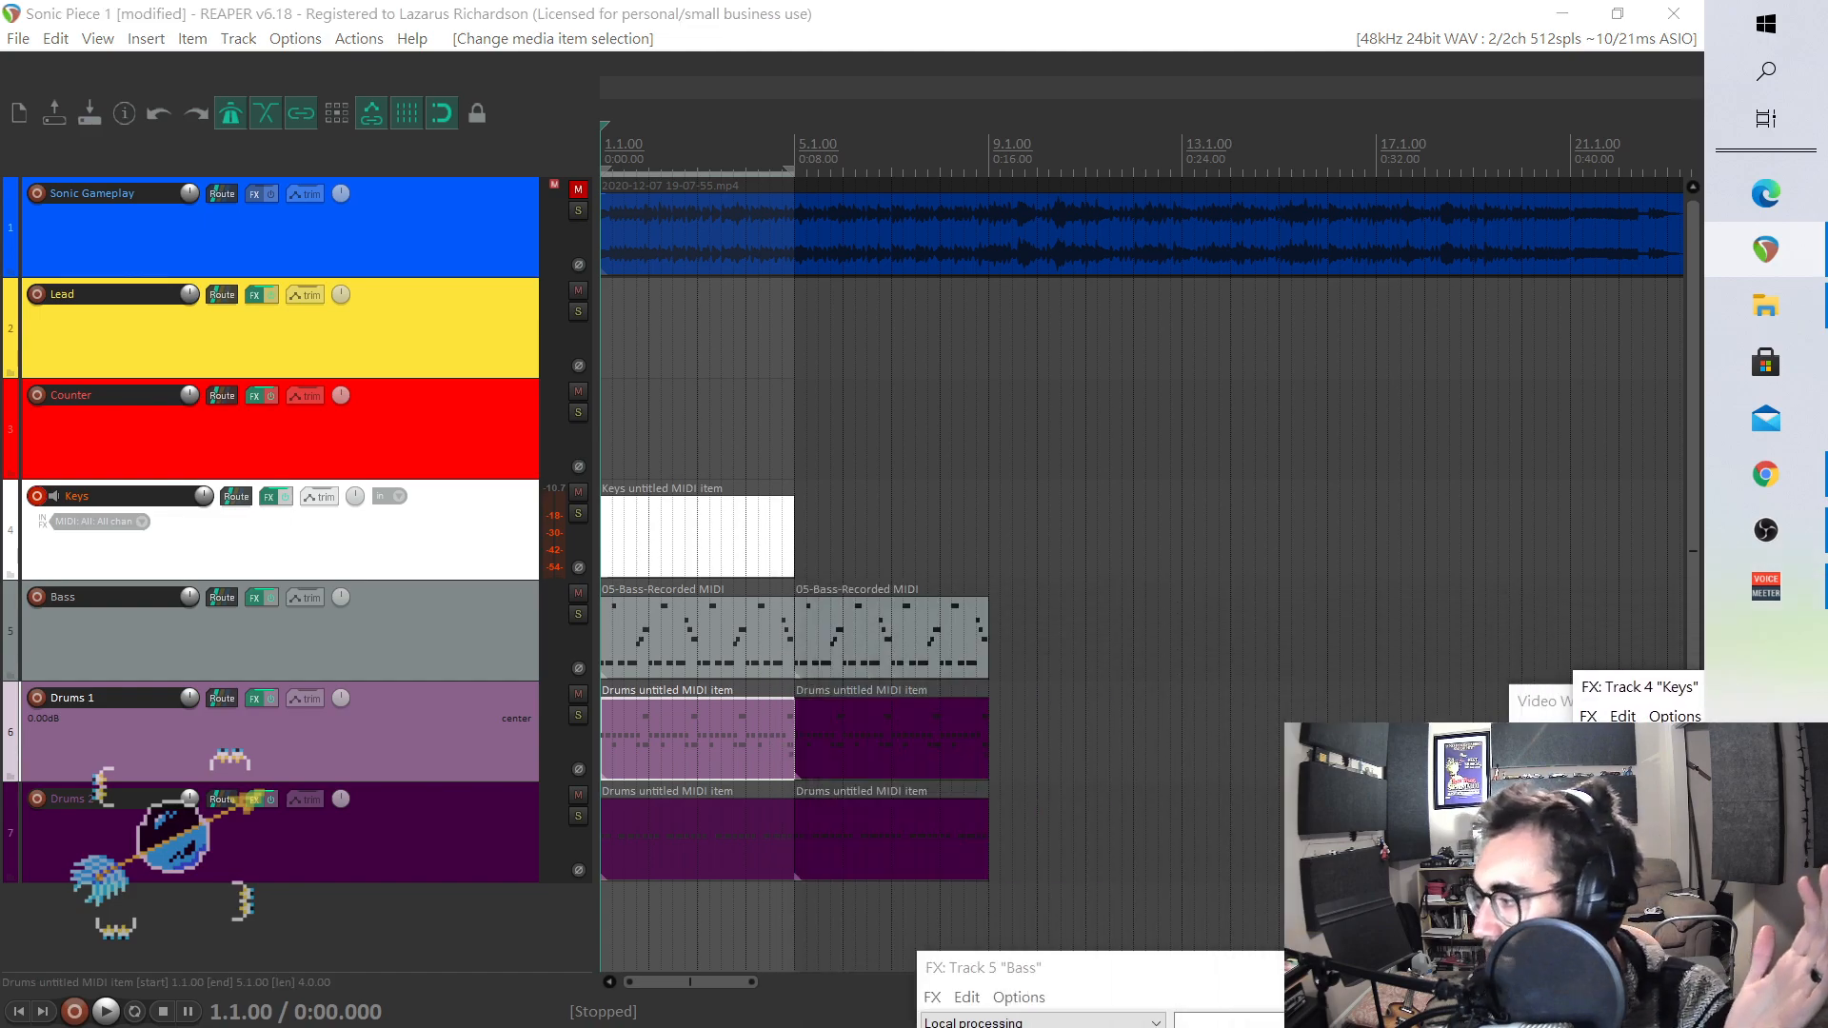
pyautogui.click(259, 703)
pyautogui.moveTo(776, 317); pyautogui.dragTo(771, 139)
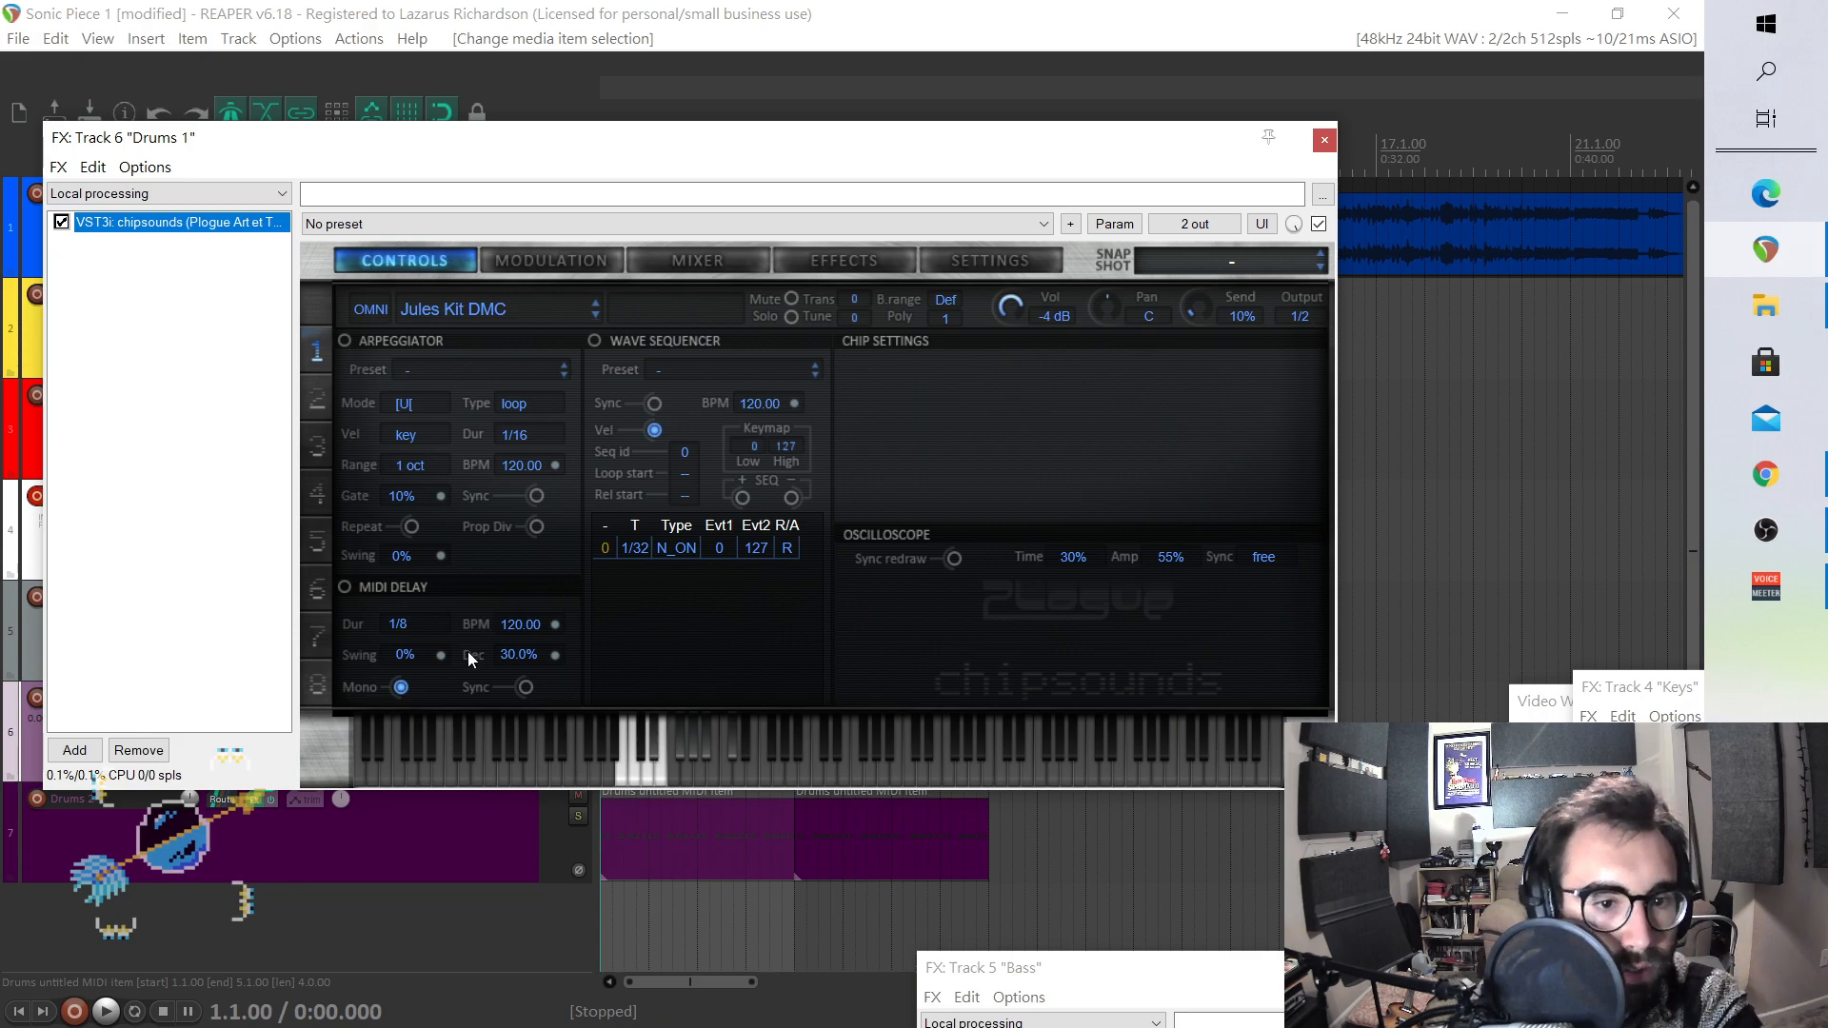
pyautogui.click(401, 687)
pyautogui.click(632, 773)
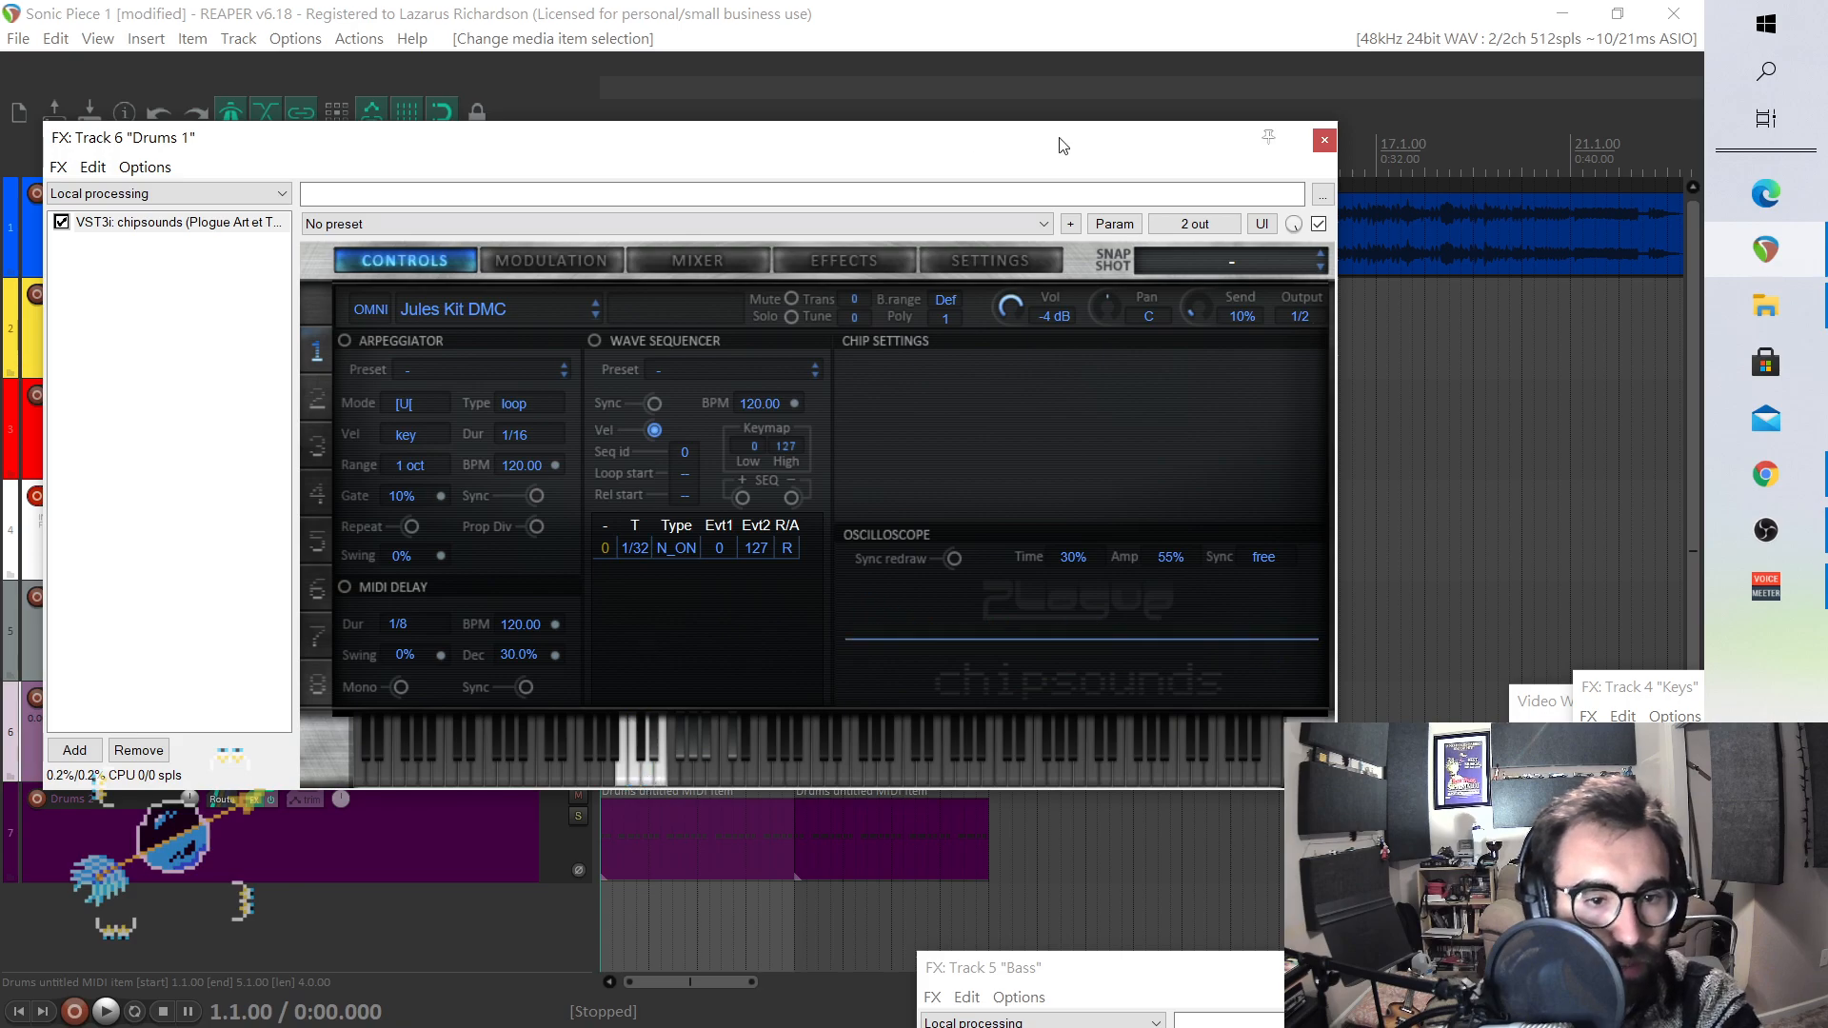
pyautogui.click(1324, 140)
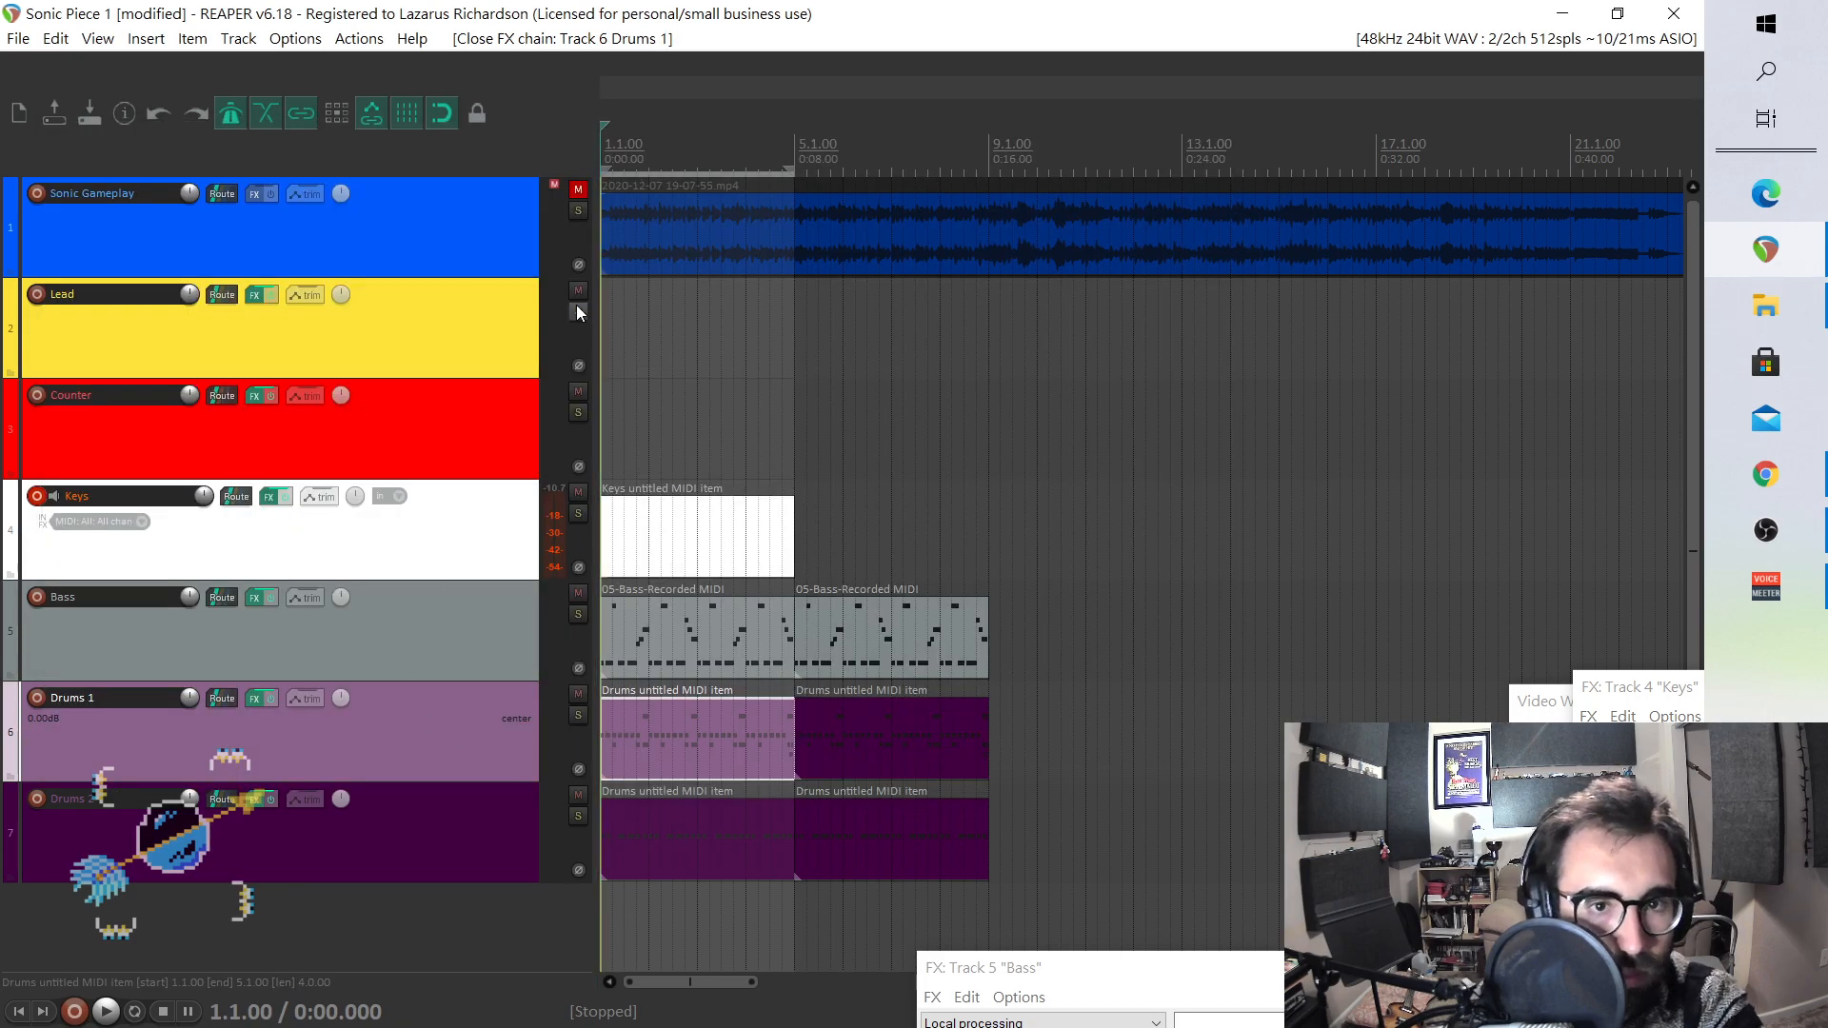
# - Play the arrangement briefly, then reopen the Drums 1 instrument and turn the MIDI delay's Mono option back on
pyautogui.press('space')
pyautogui.press('space')
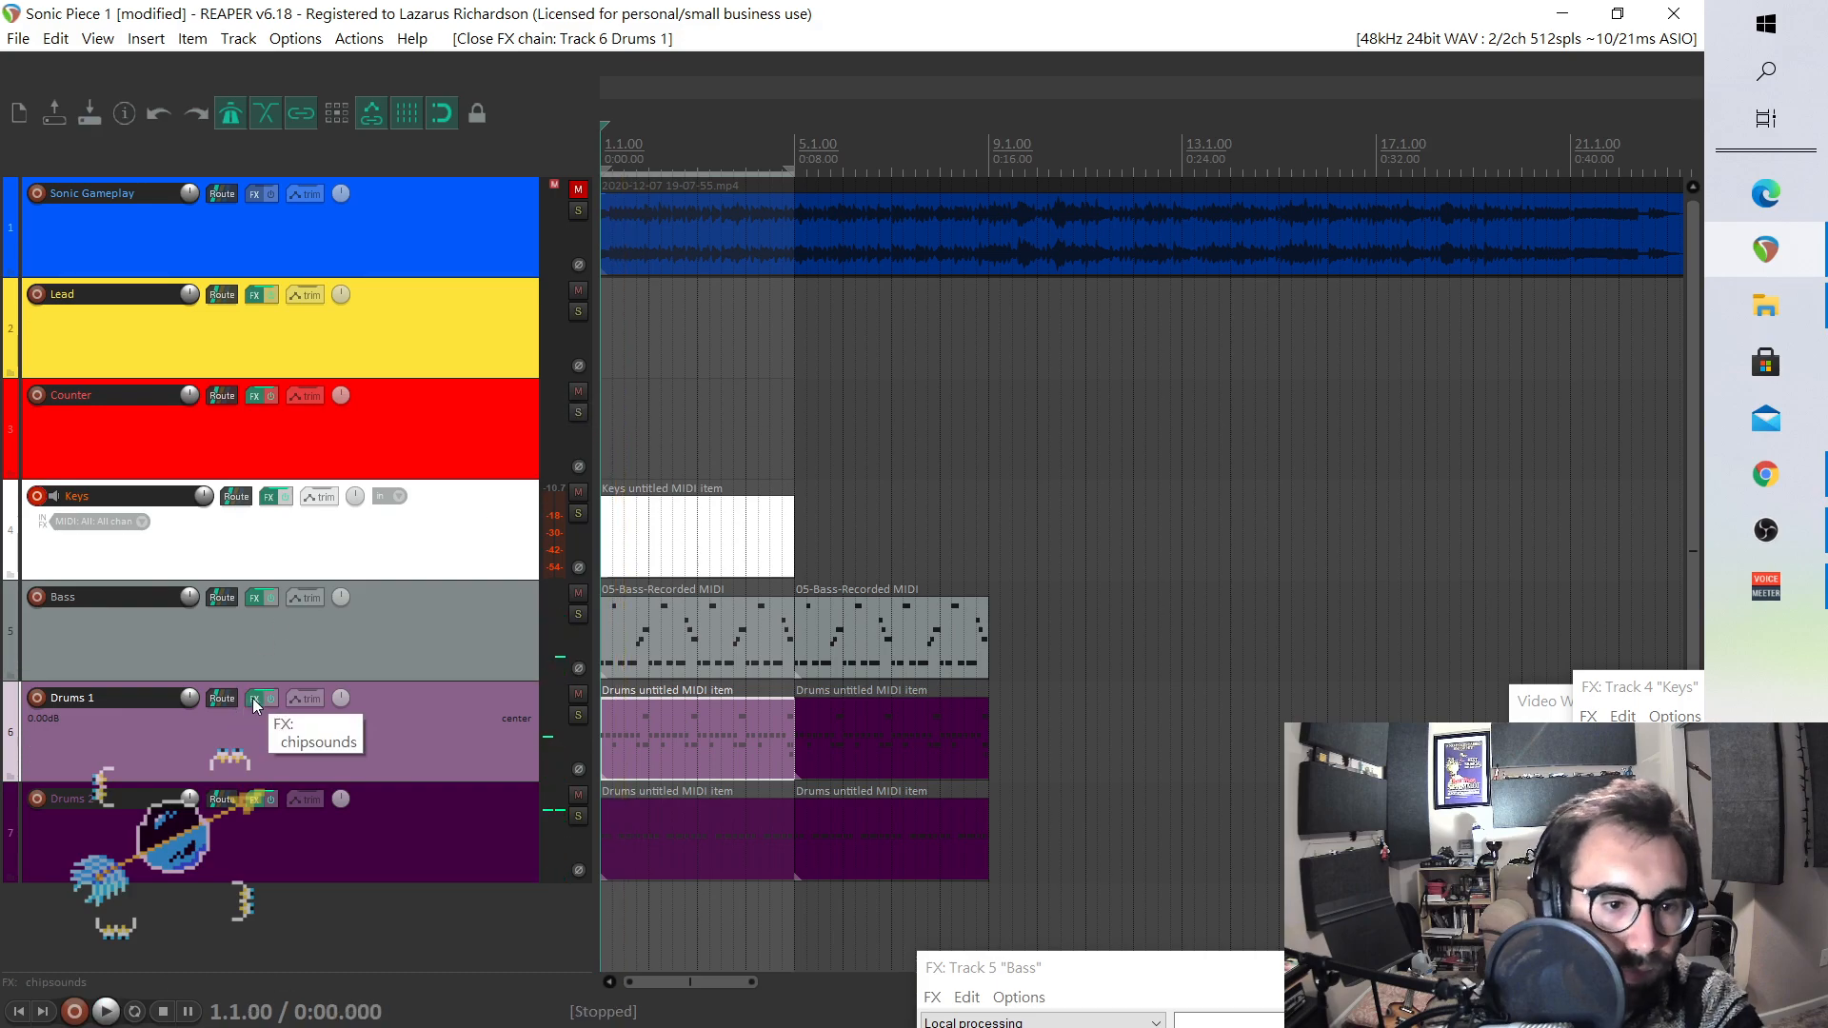
pyautogui.click(254, 699)
pyautogui.click(399, 688)
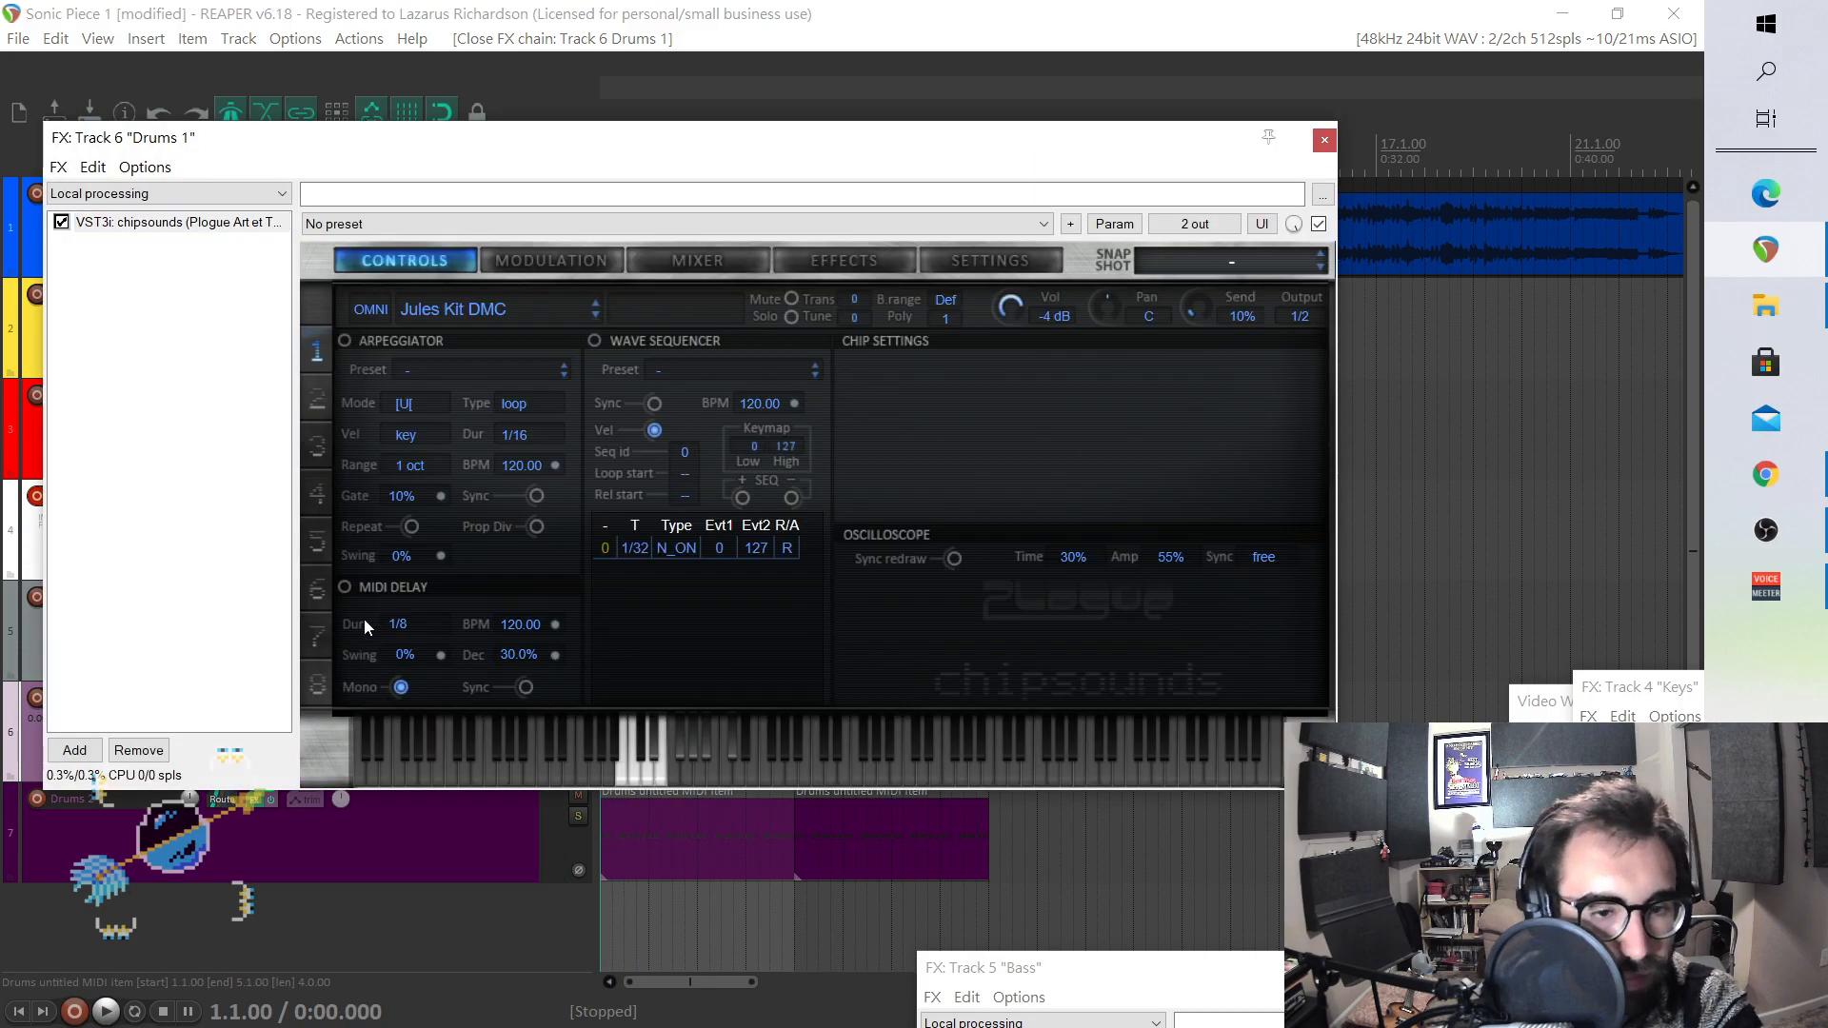
# - Examine the effects, settings and mixer pages of the Drums 1 instrument
pyautogui.click(843, 260)
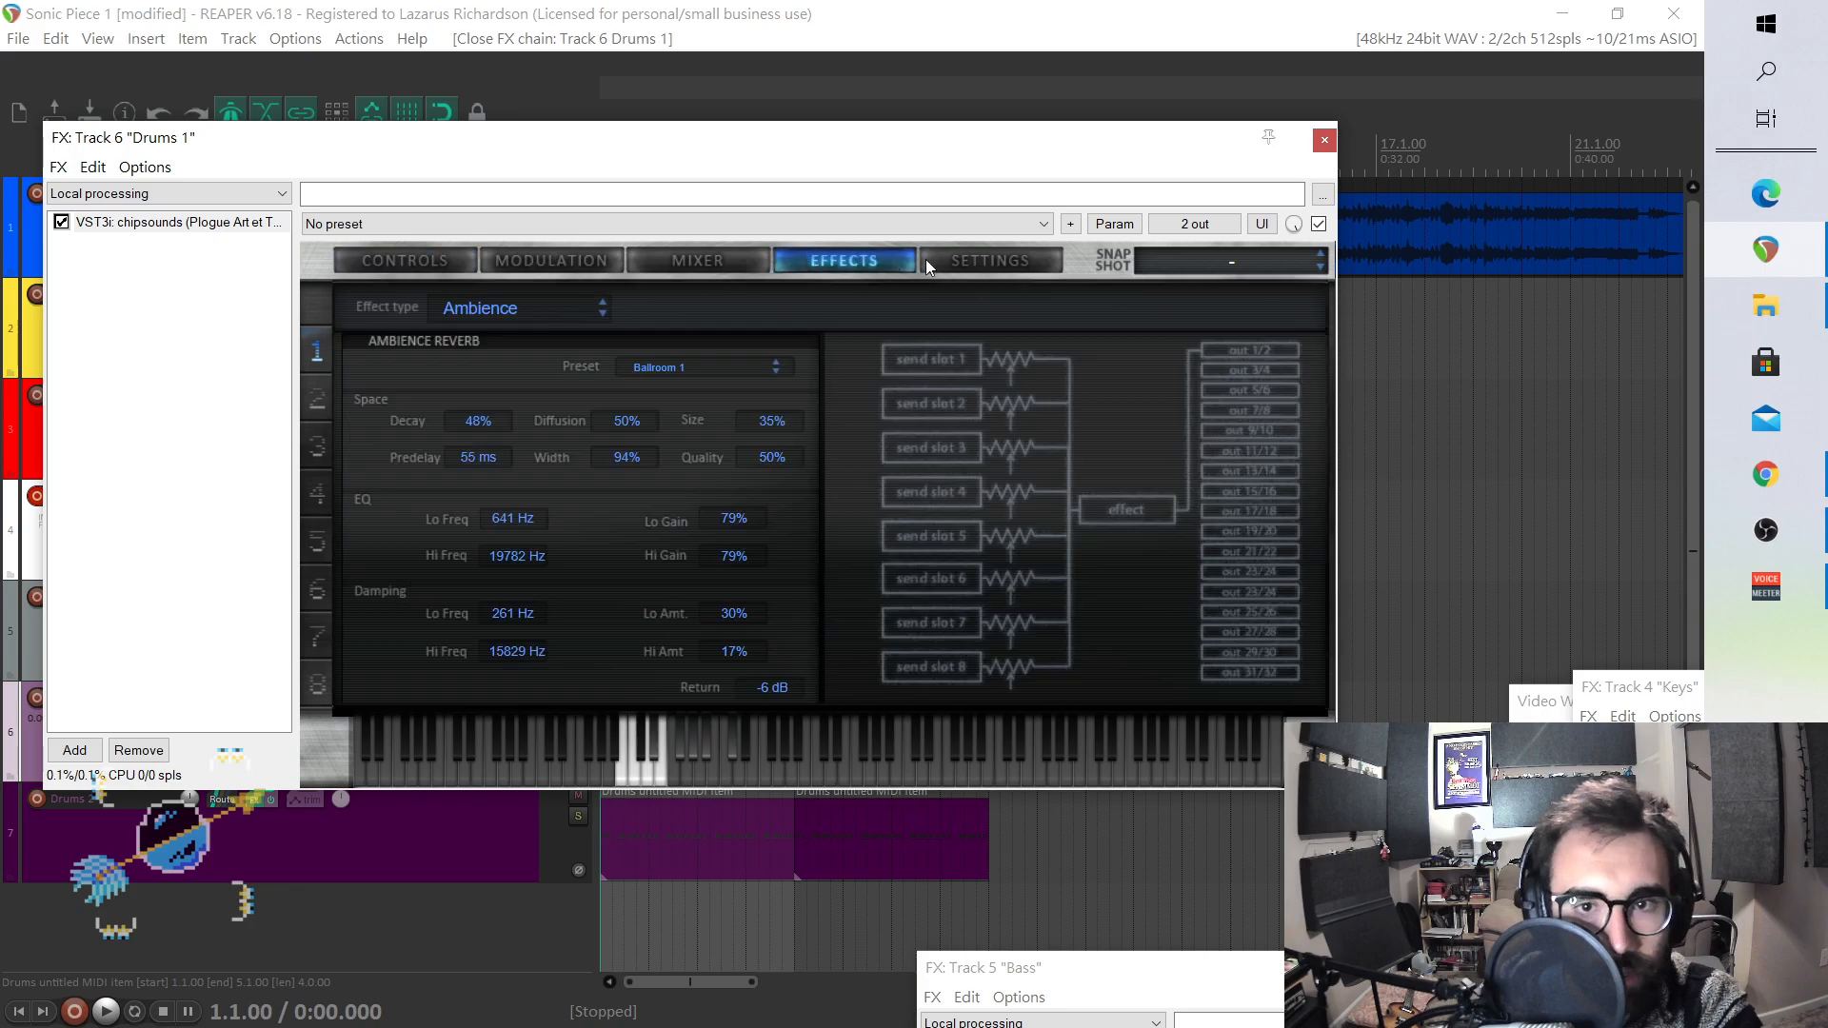
pyautogui.click(929, 260)
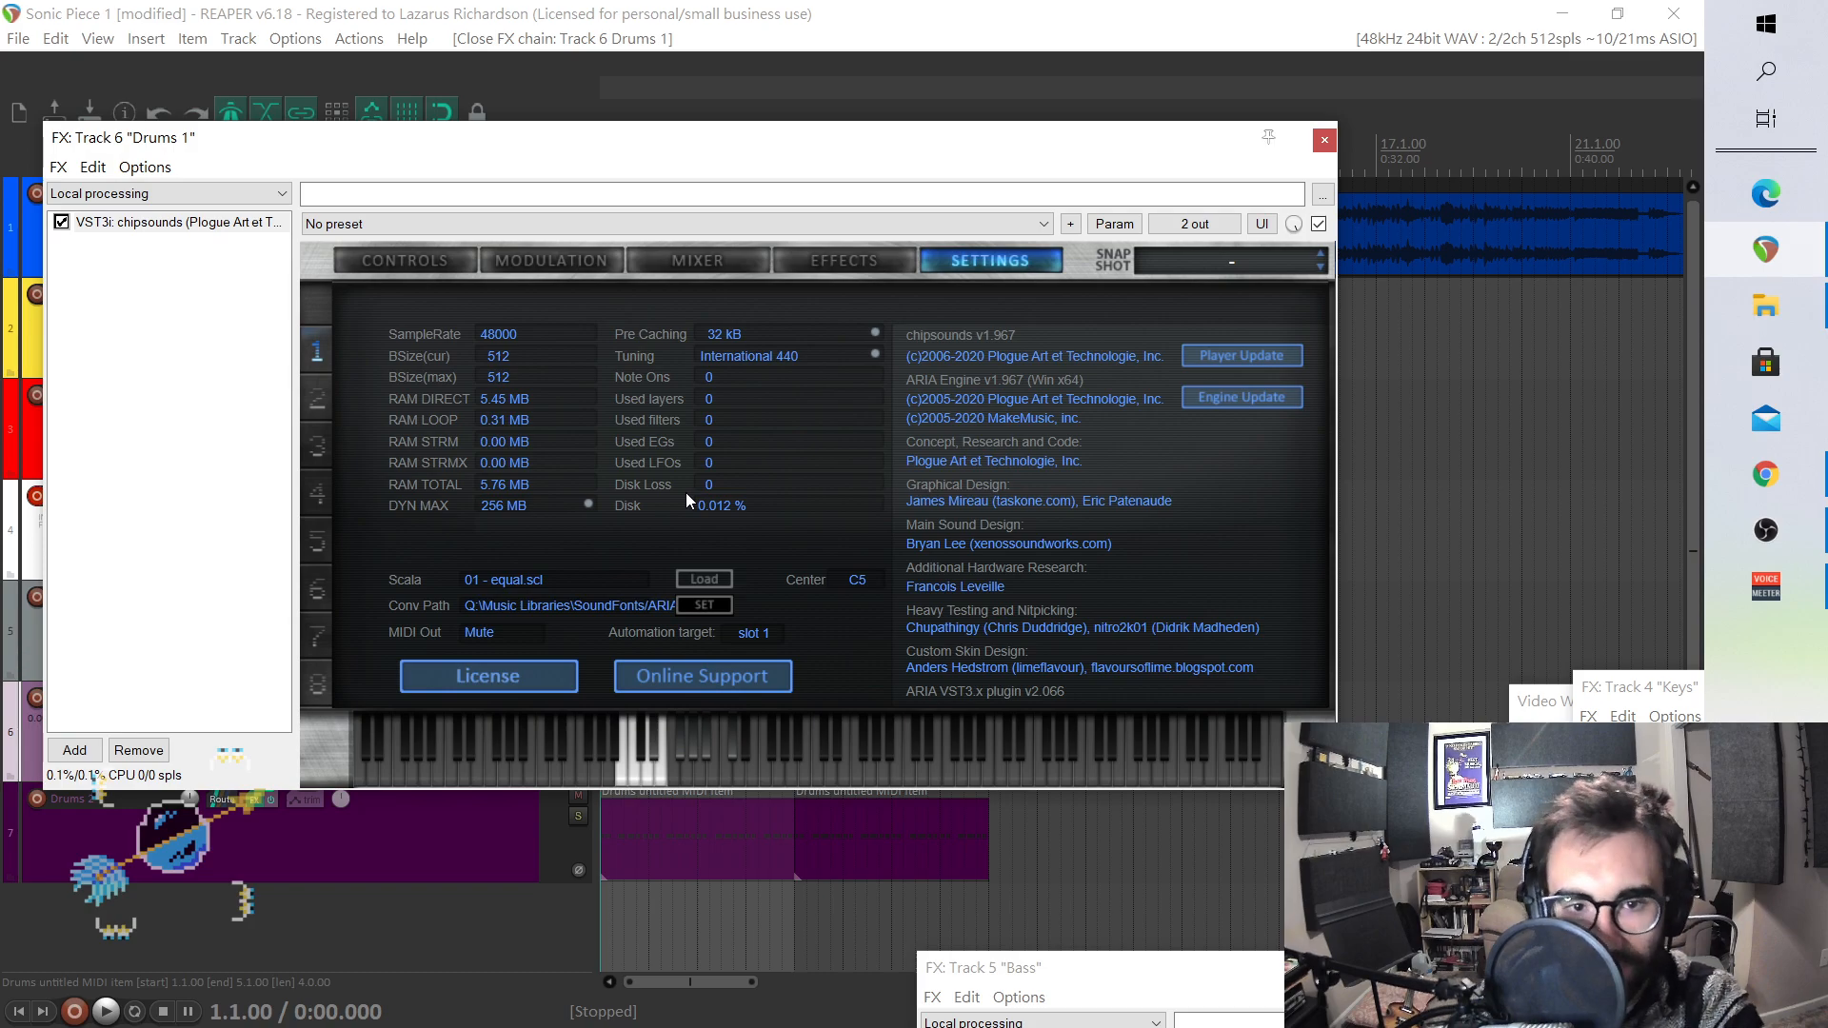
pyautogui.click(832, 258)
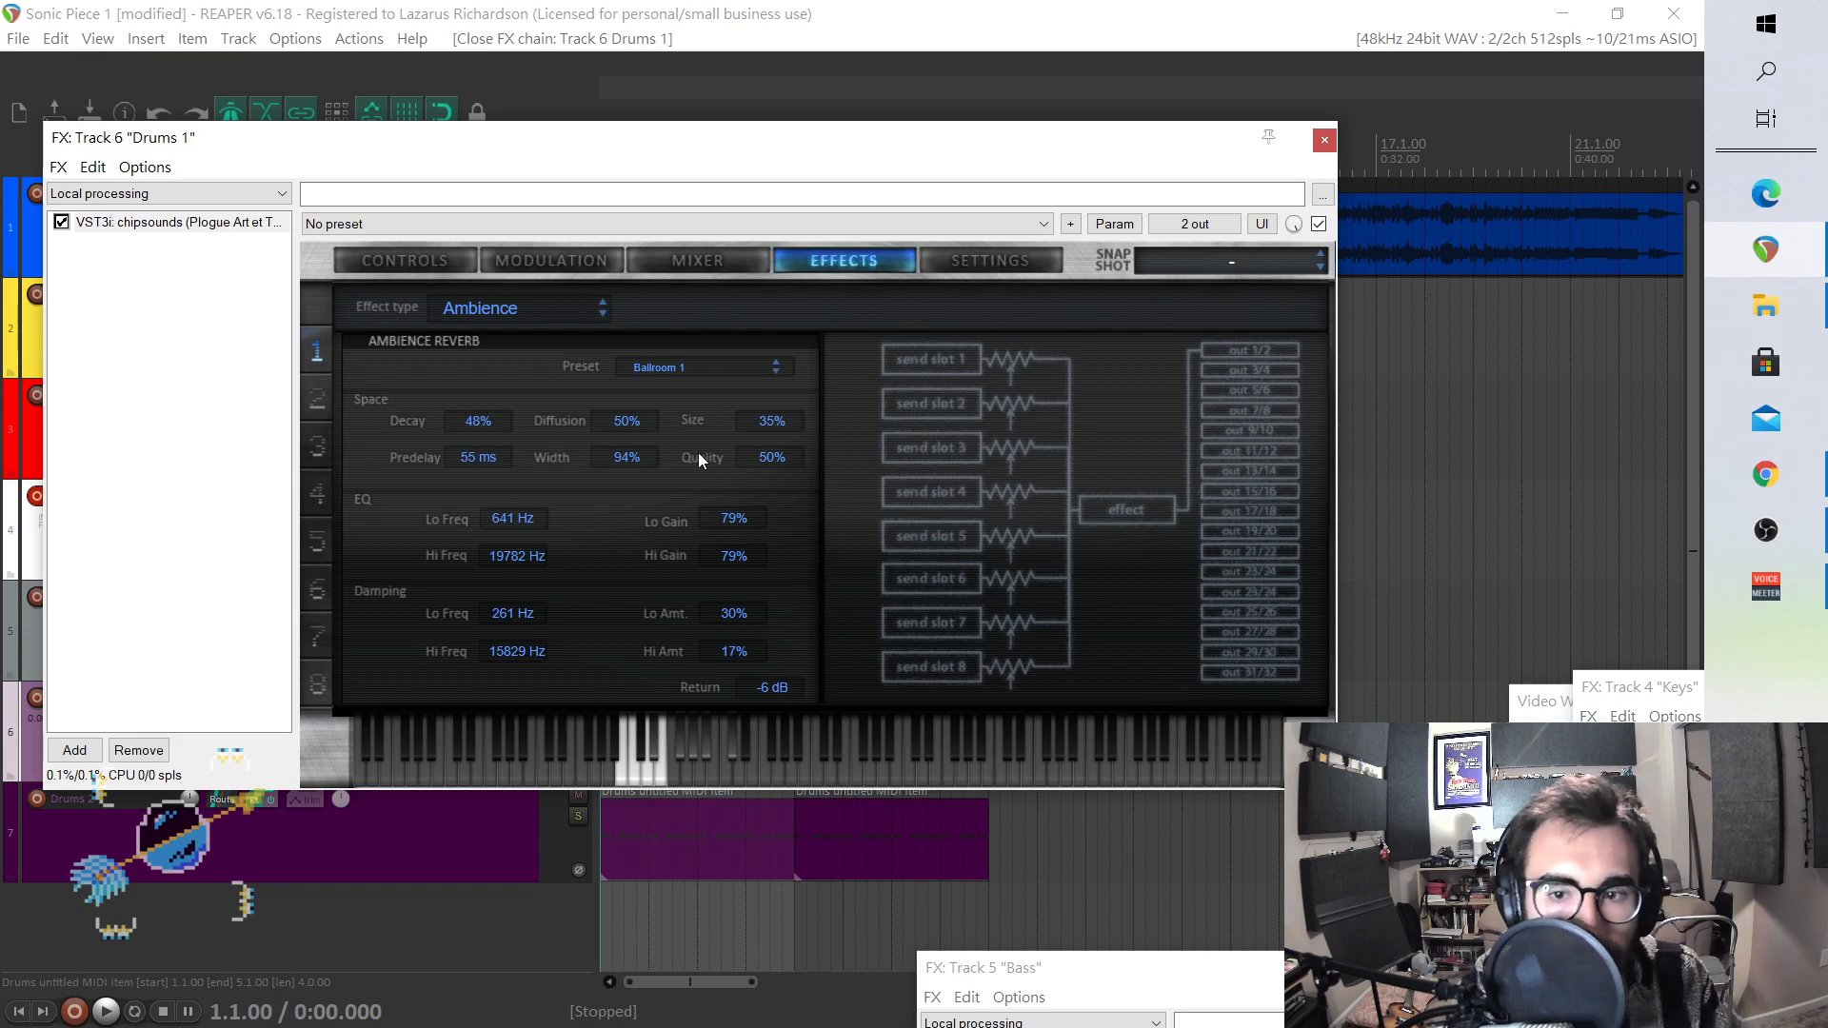
pyautogui.click(720, 263)
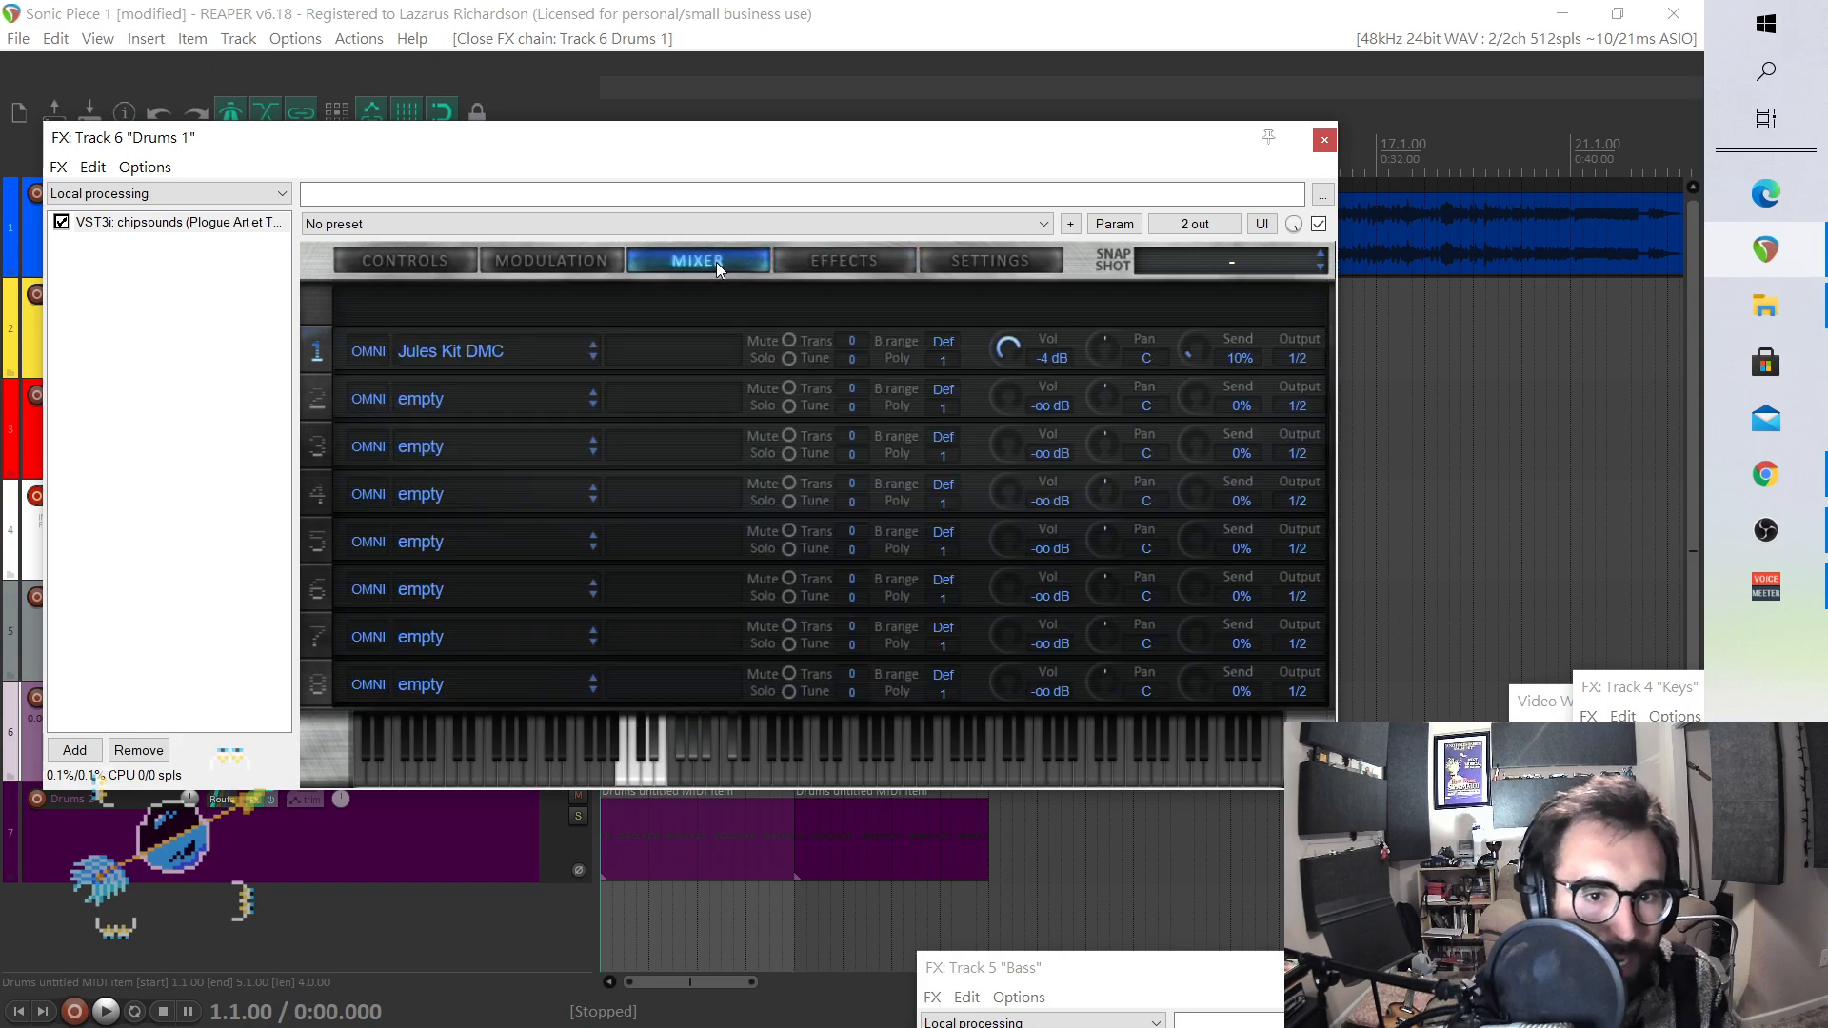
# - Try a Pitch EG attack of 0.34 s on the Drums 1 kit, audition a note and reset it to 0.00 s
pyautogui.click(578, 263)
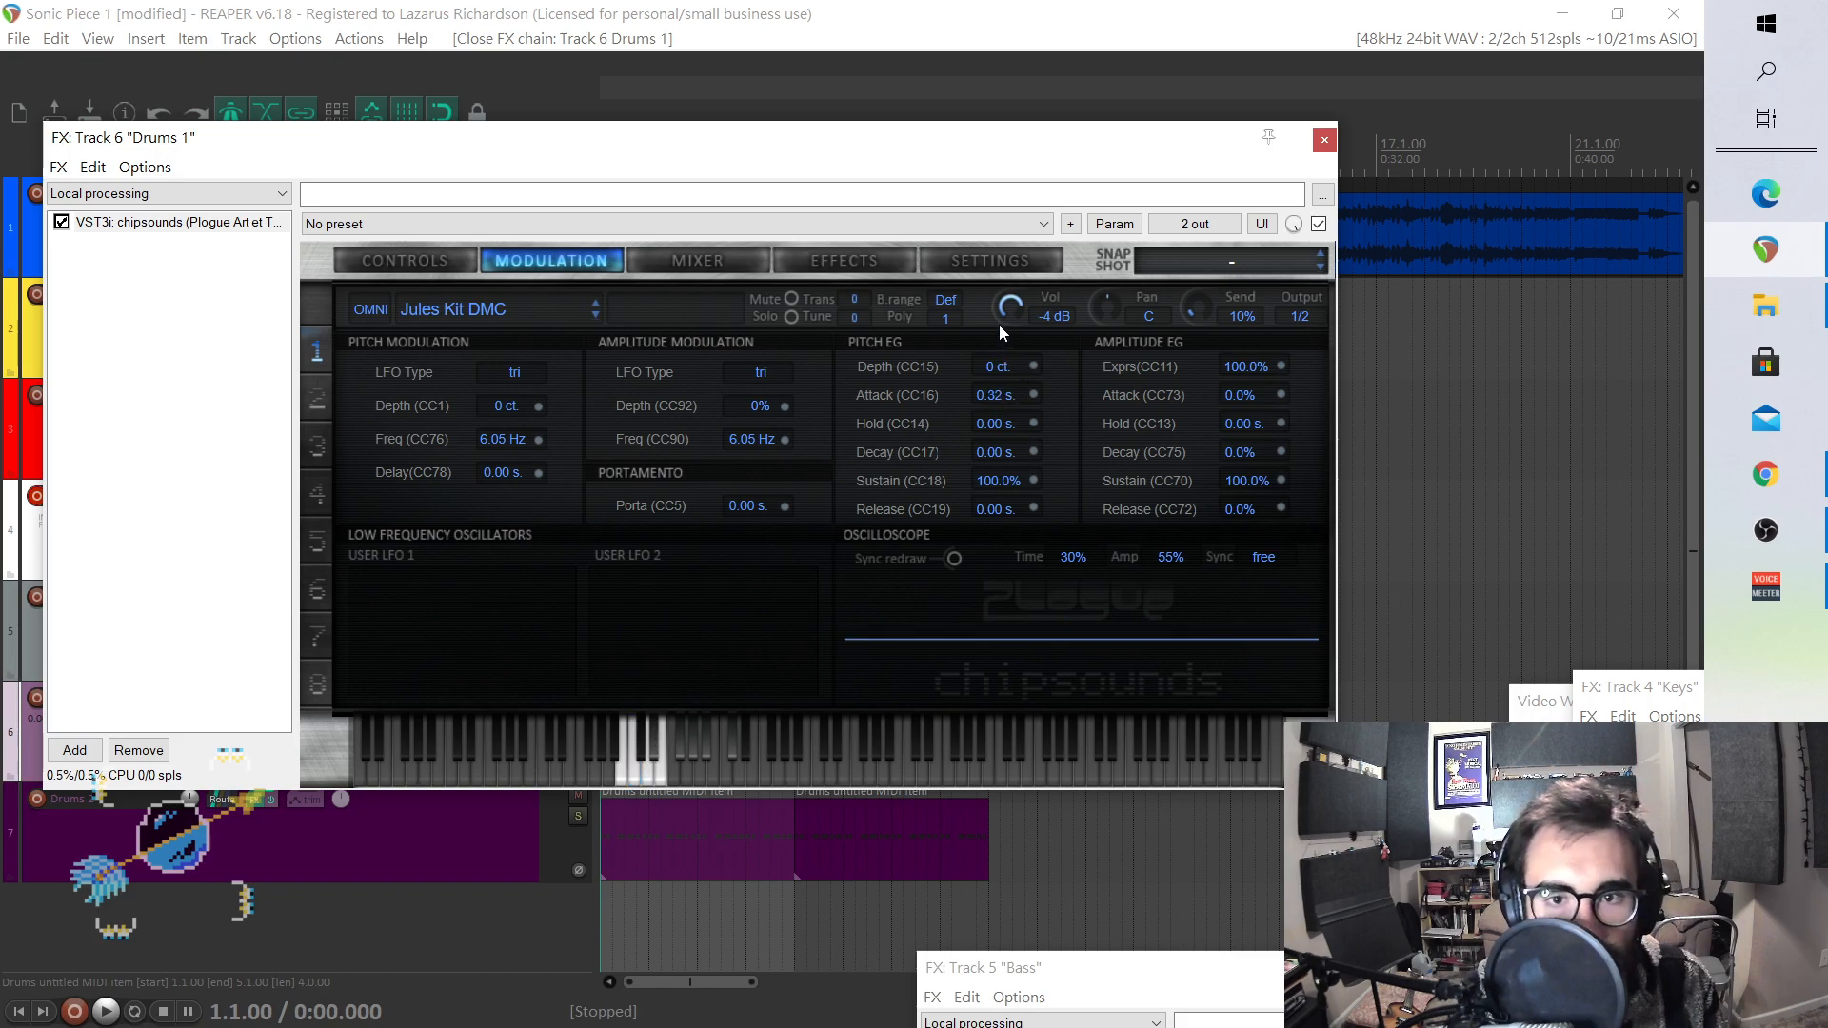
pyautogui.click(638, 767)
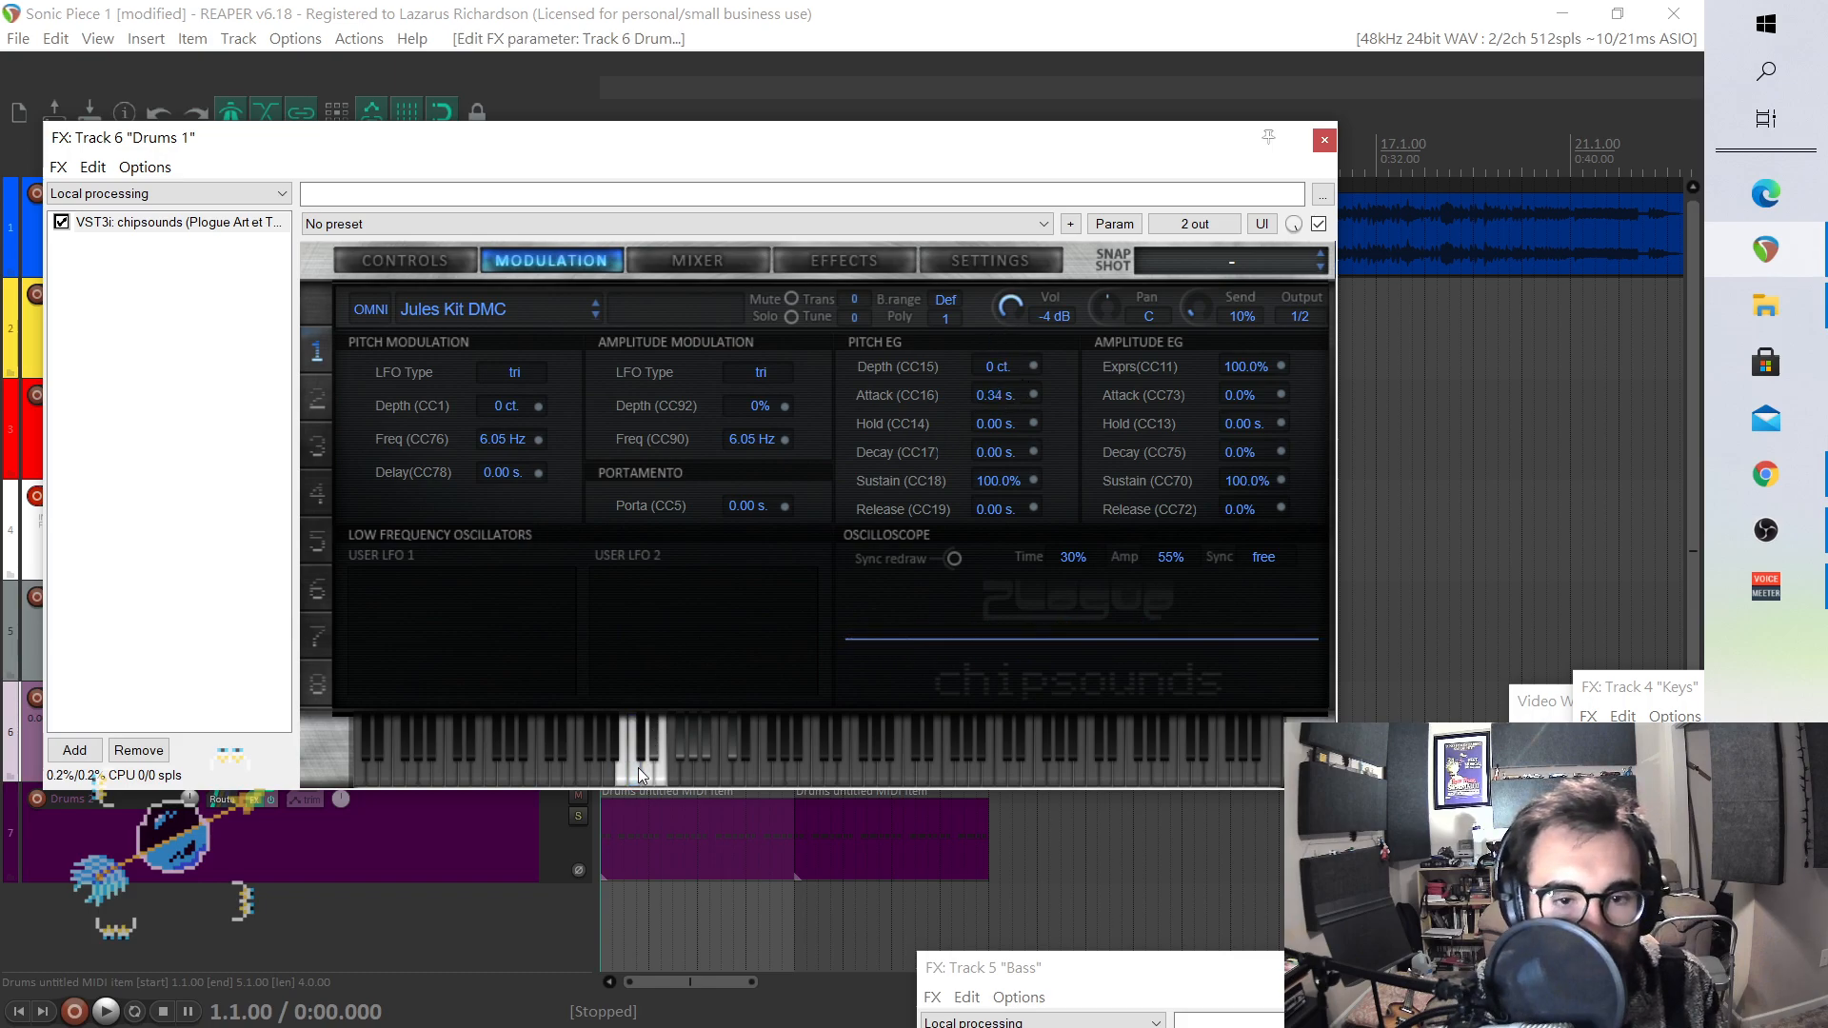
pyautogui.moveTo(996, 470); pyautogui.dragTo(996, 495)
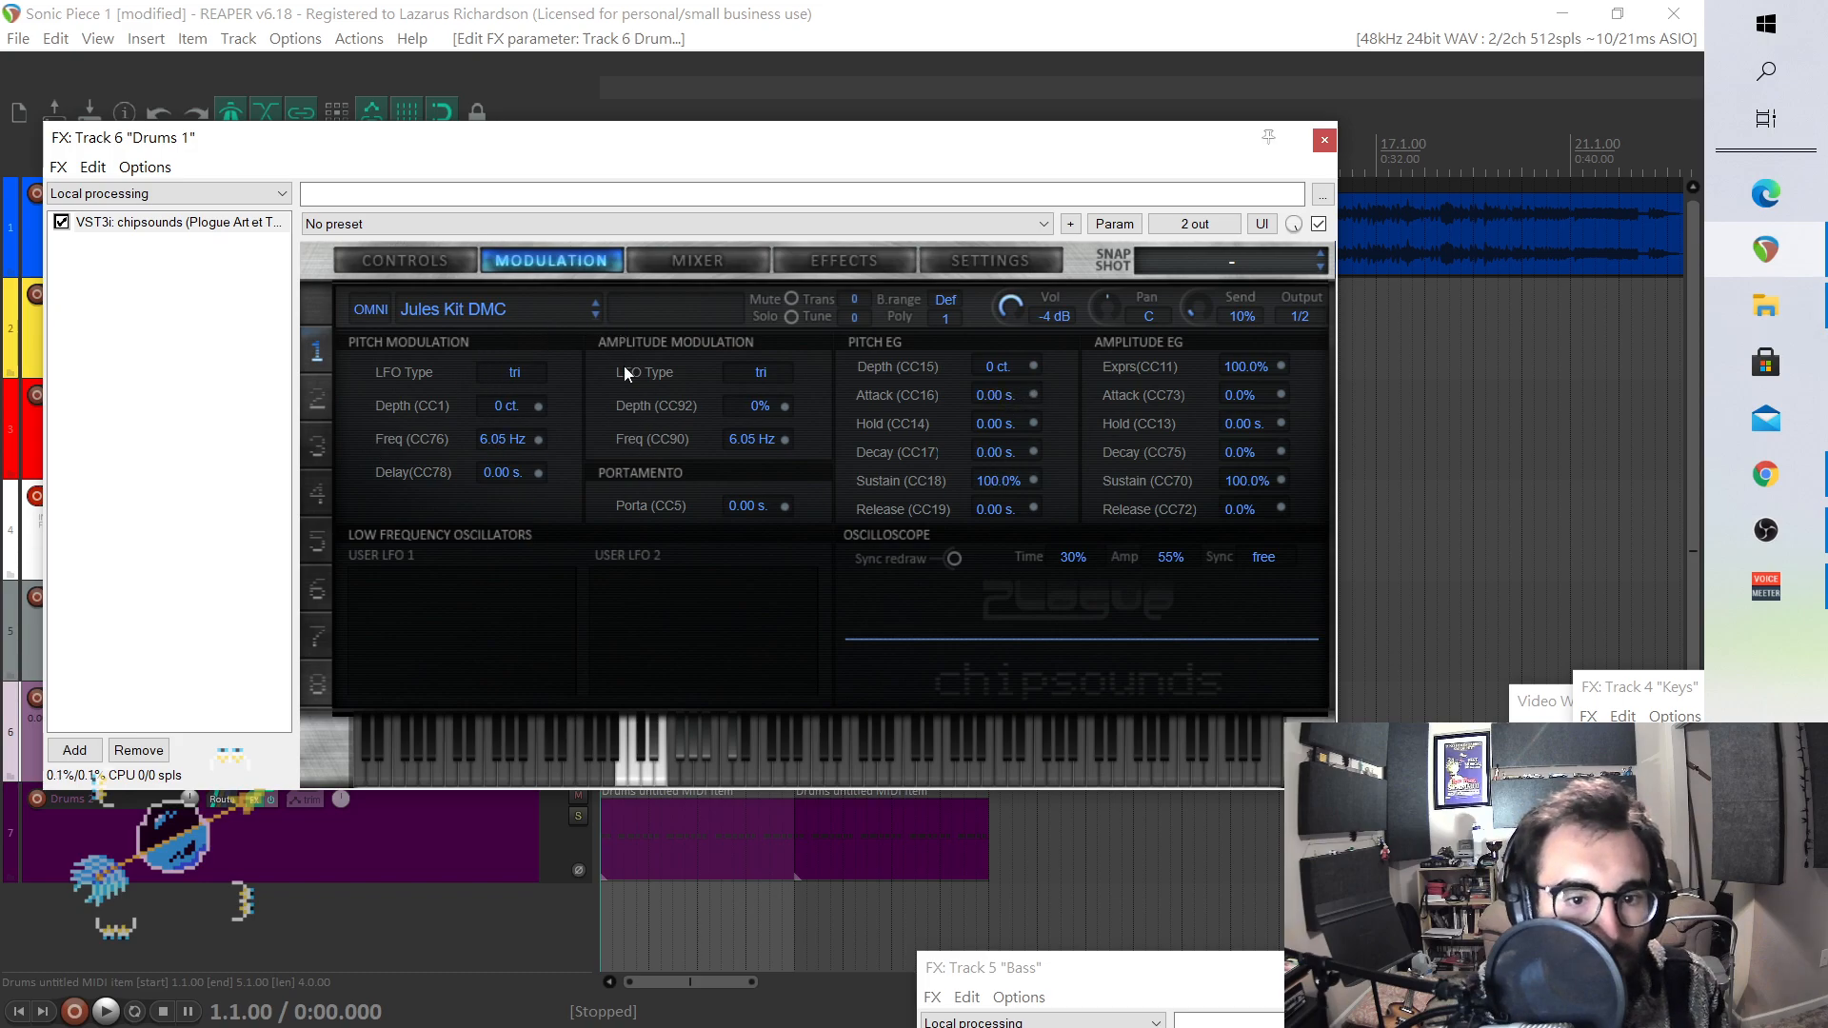
# - Arm Drums 1 for recording instead of Keys and set its MIDI delay to Mono off and Sync on
pyautogui.click(436, 263)
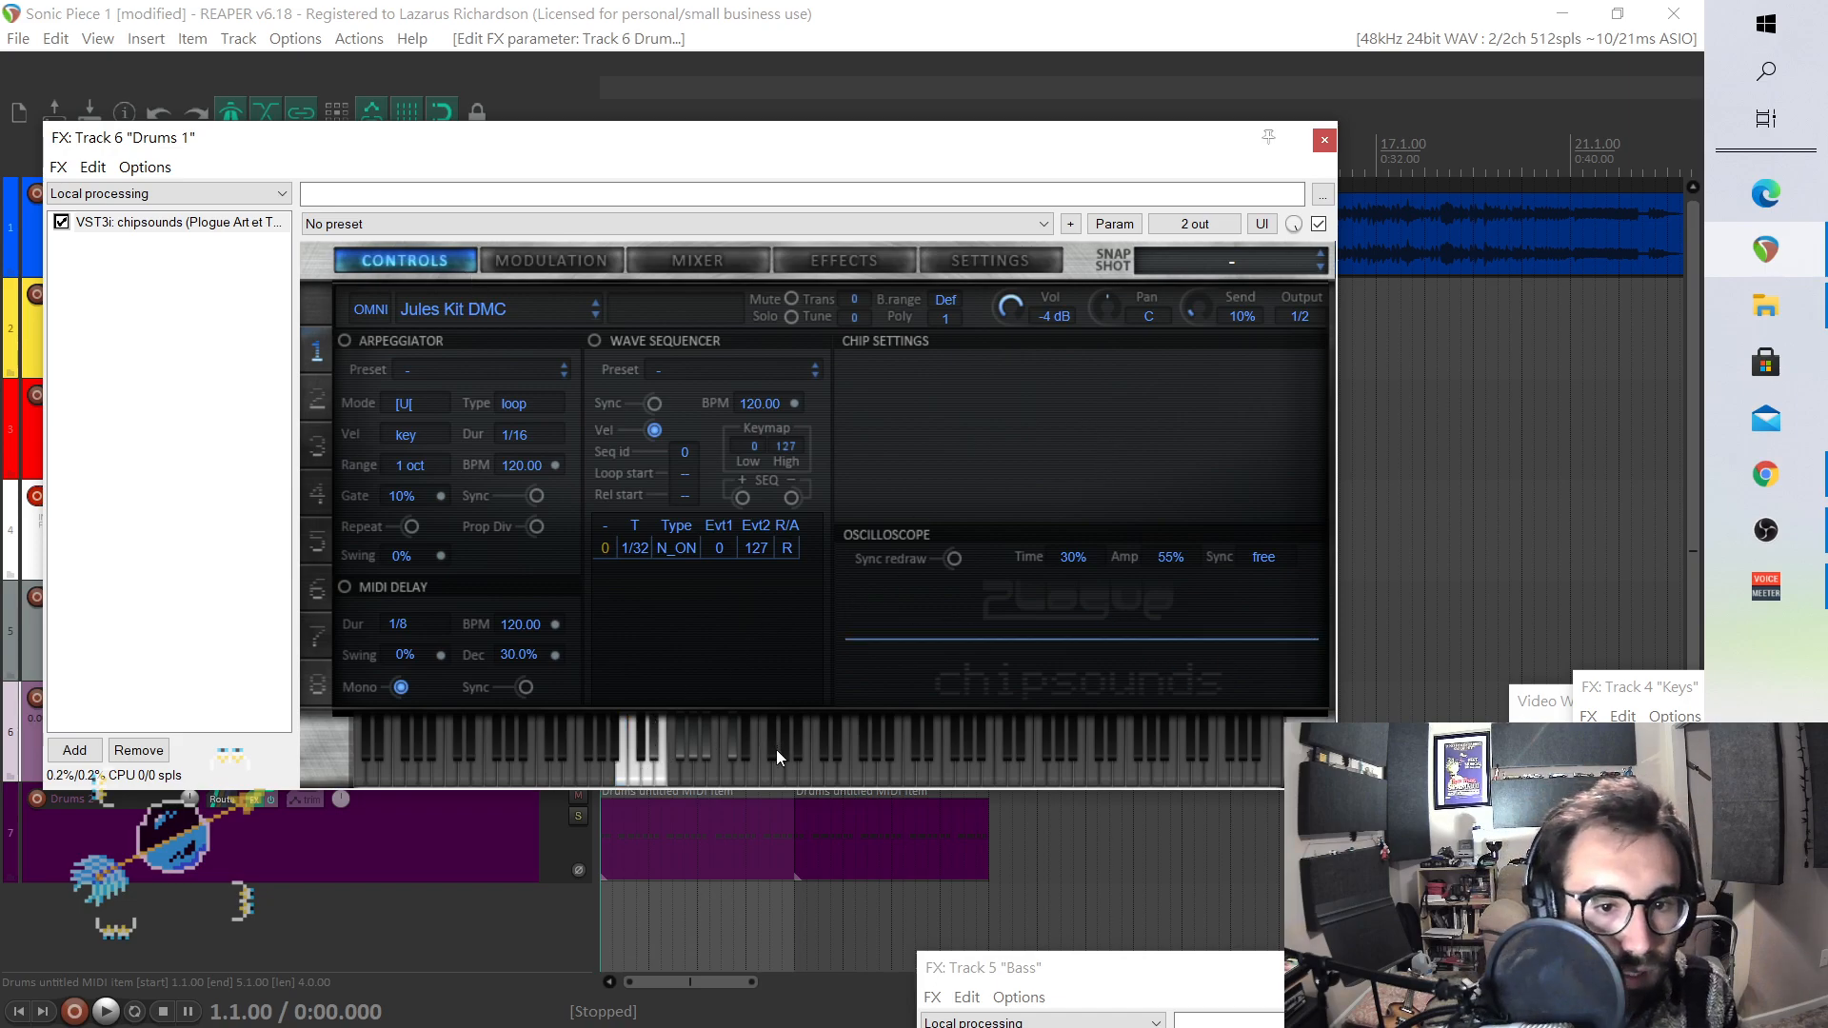
pyautogui.click(735, 754)
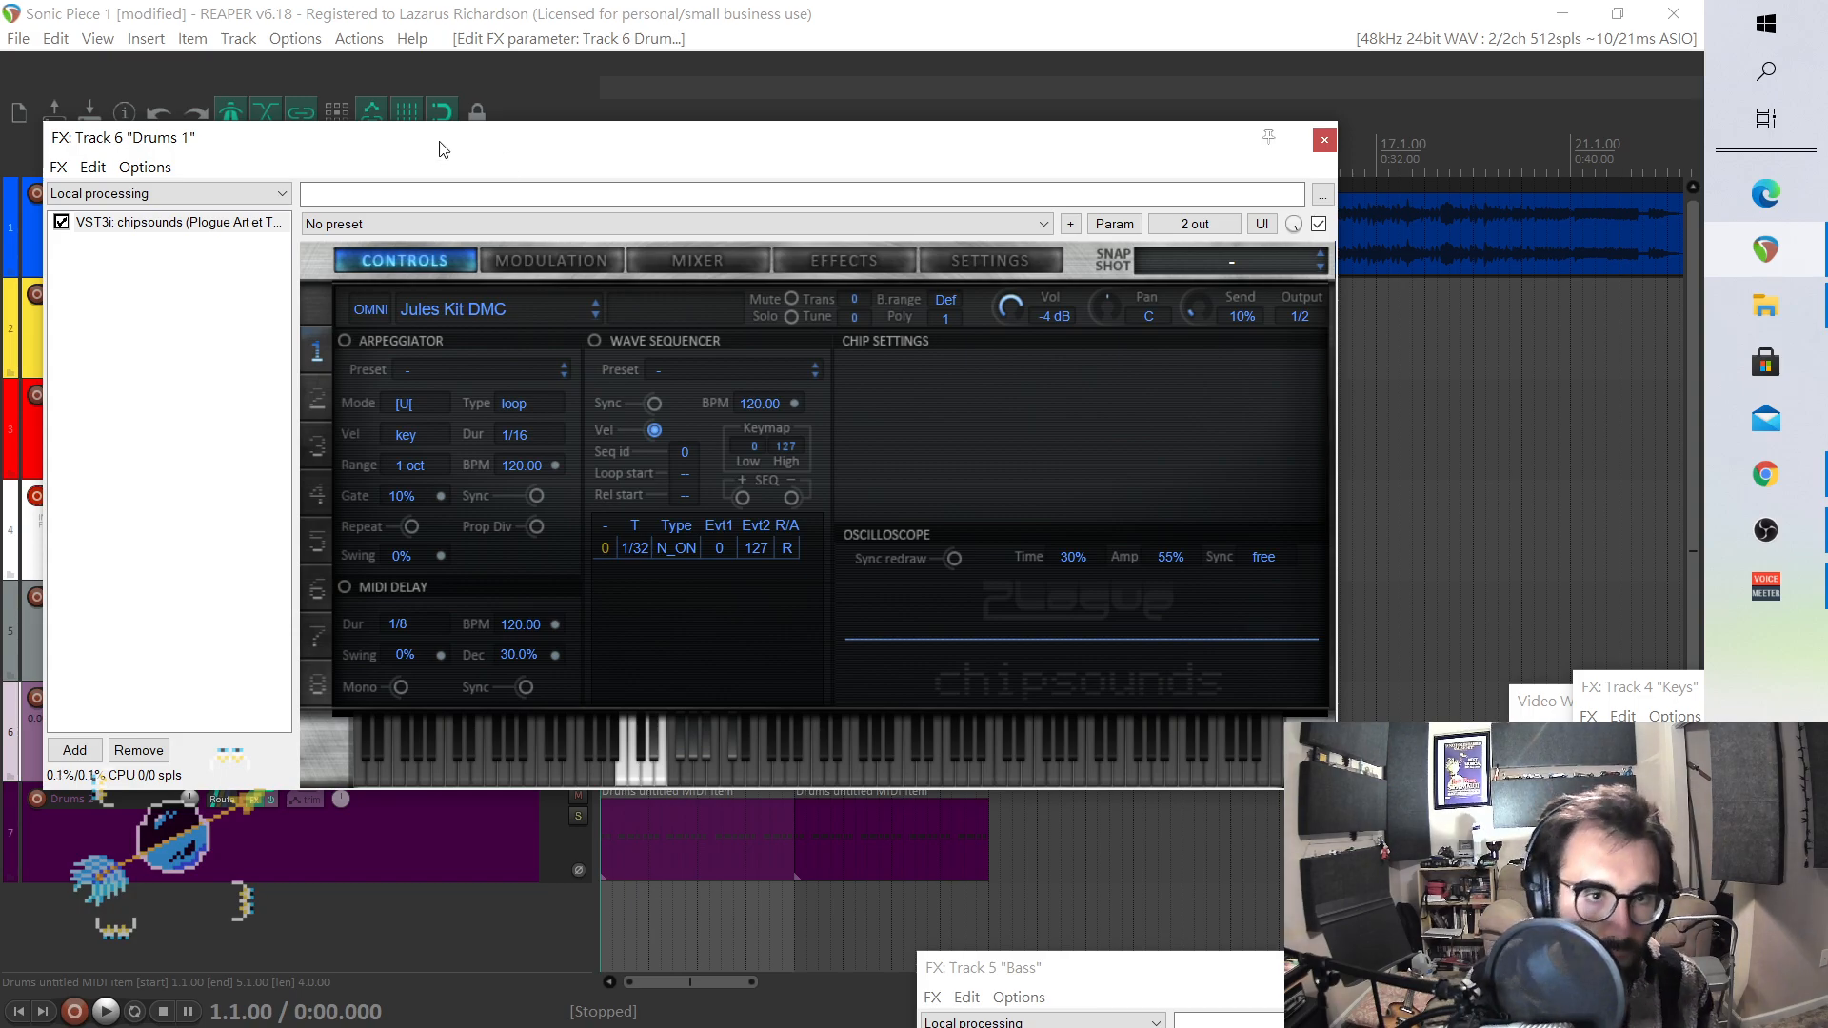
pyautogui.moveTo(439, 150); pyautogui.dragTo(865, 227)
pyautogui.click(37, 496)
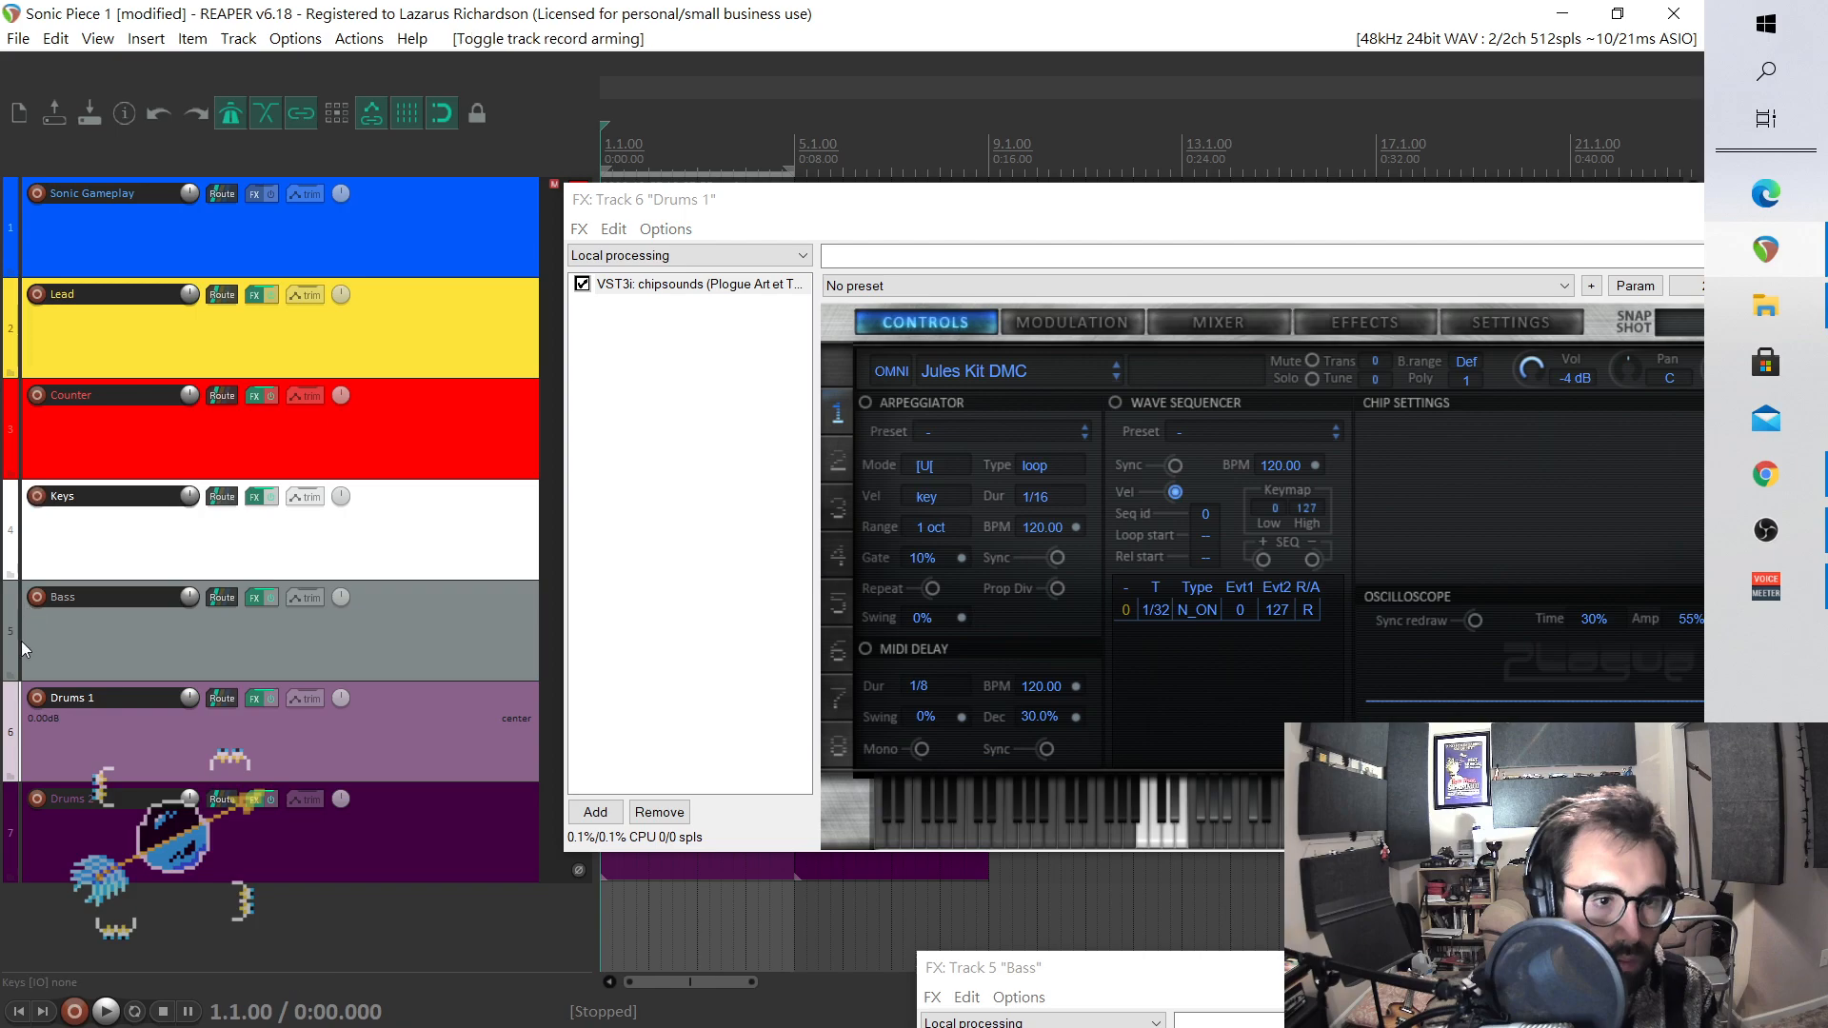
pyautogui.click(36, 698)
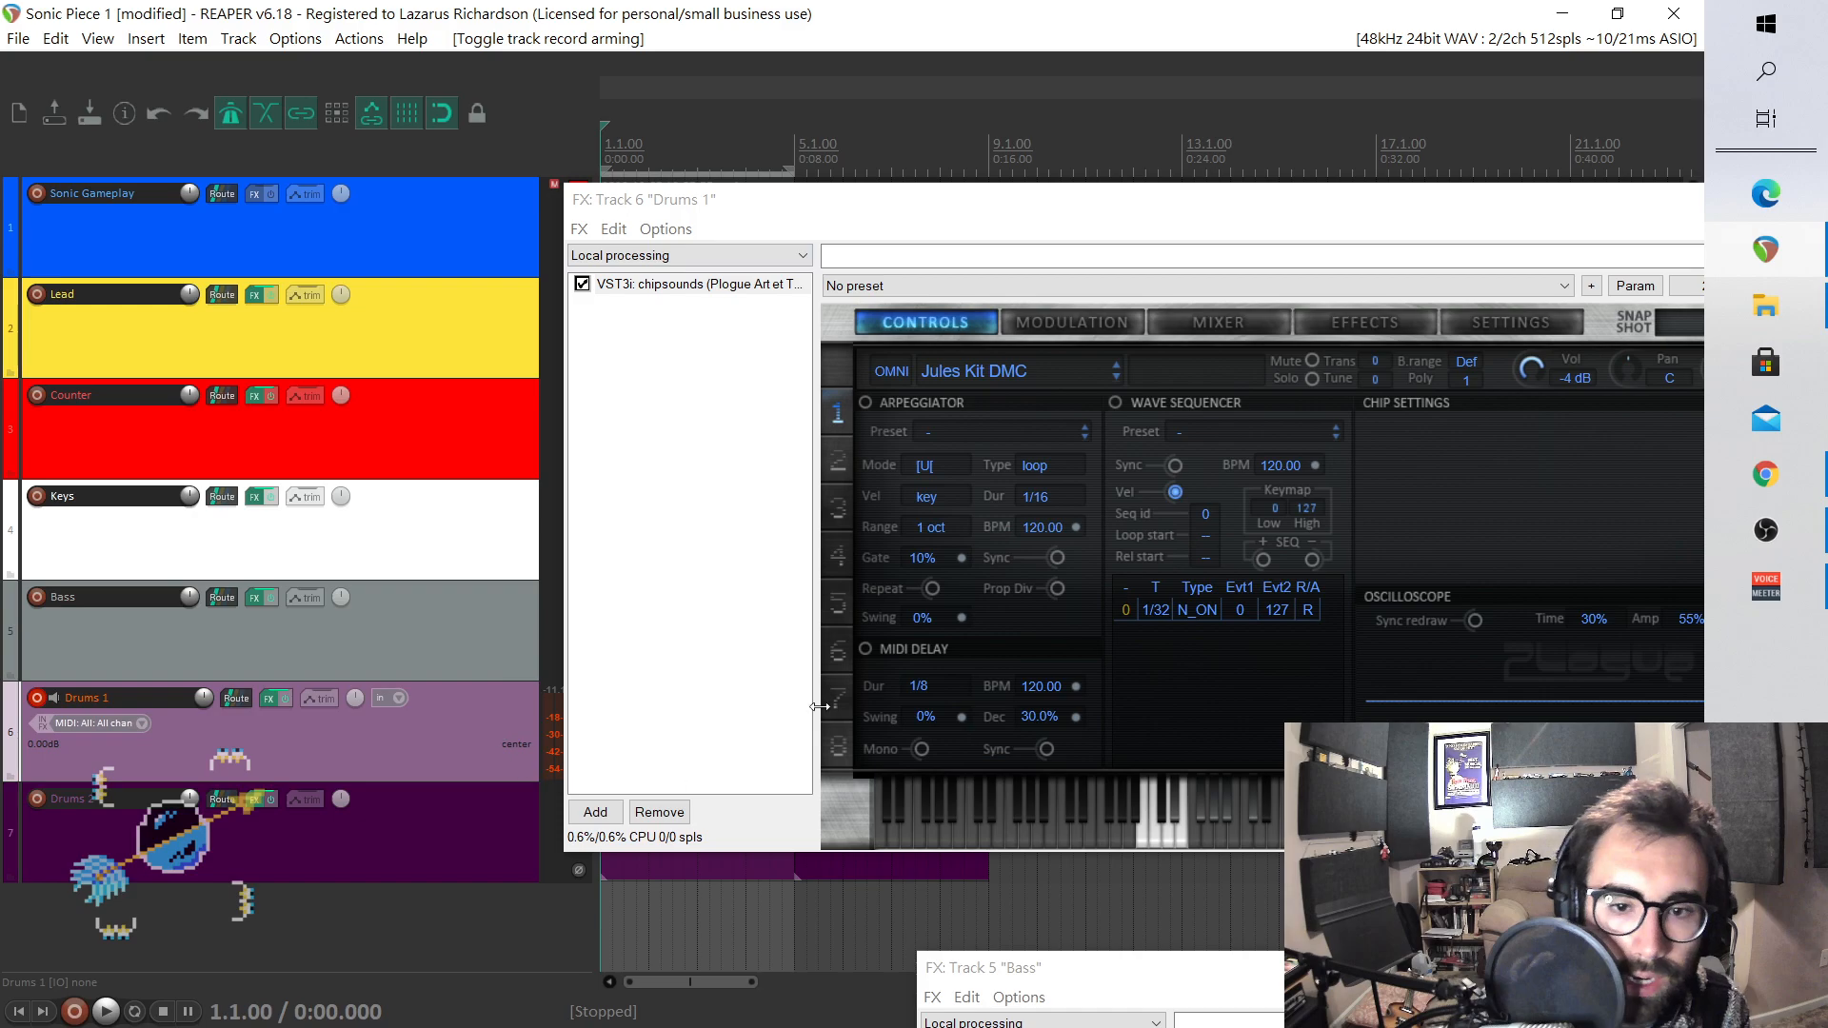
pyautogui.click(1047, 750)
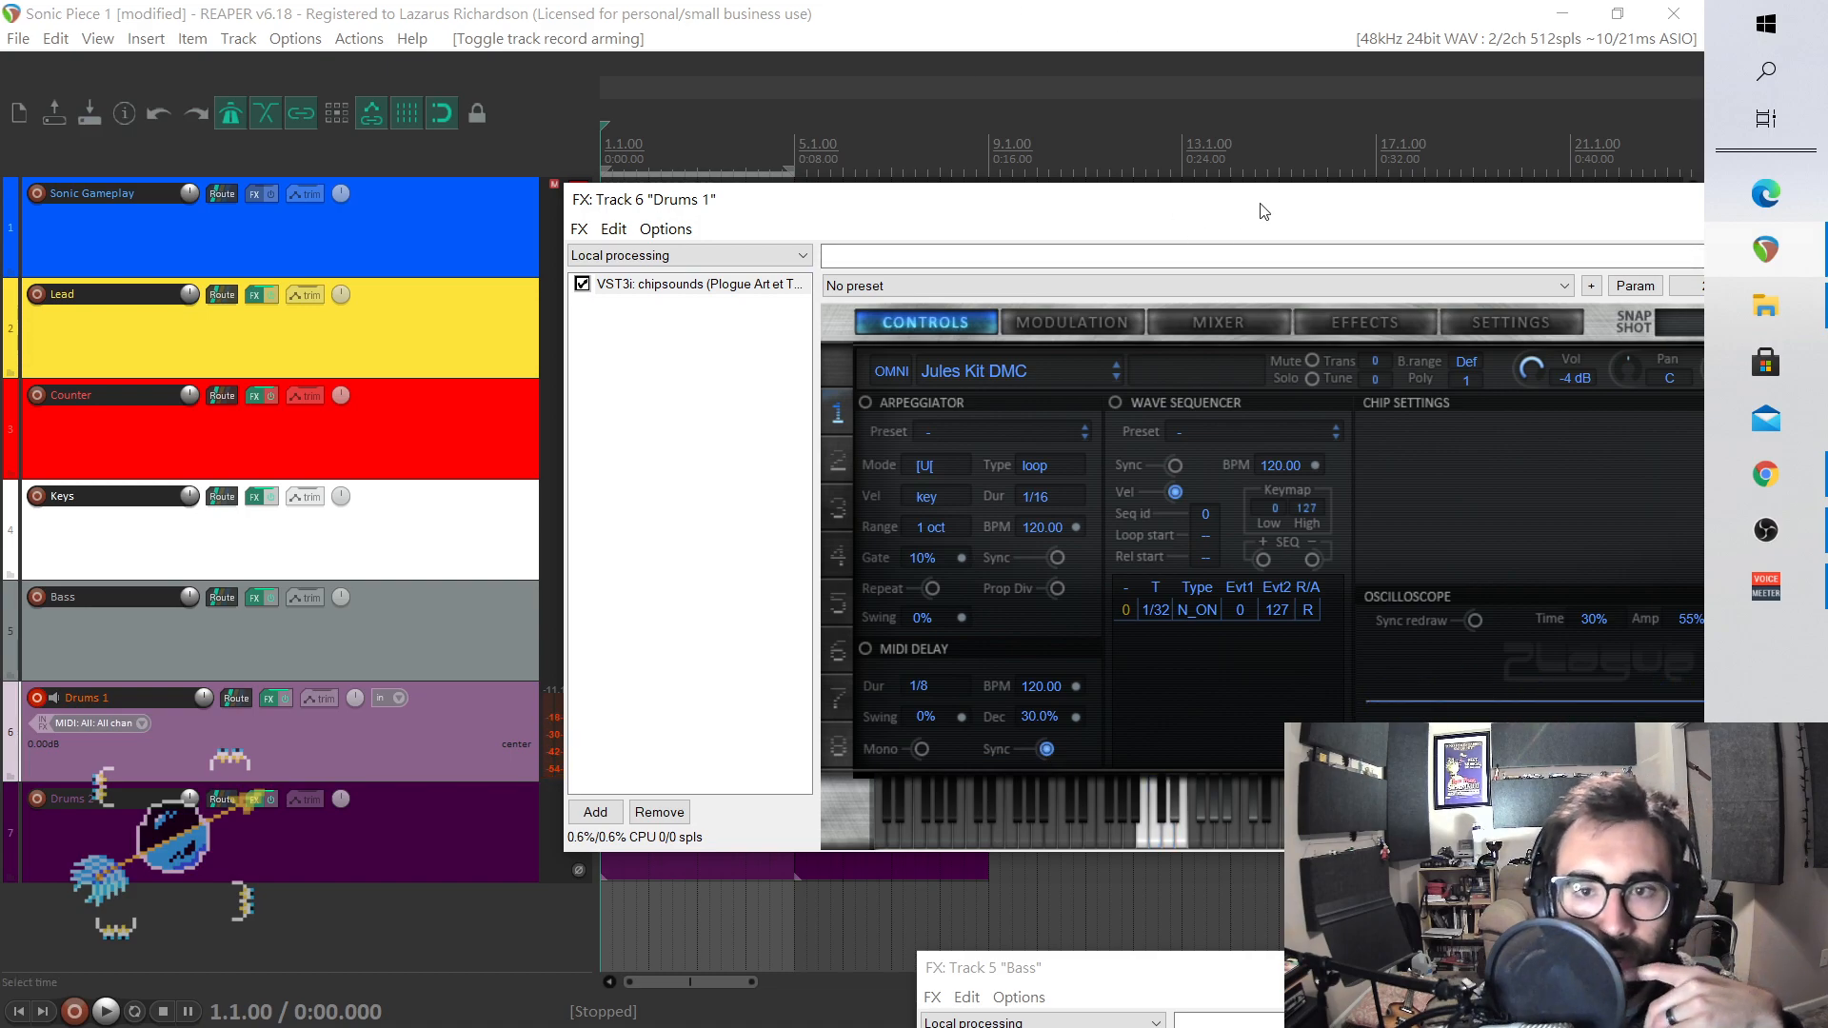
# - Duplicate the Drums 1 track and close the effect windows of the copy and the original
pyautogui.moveTo(1247, 209); pyautogui.dragTo(1366, 553)
pyautogui.rightClick(440, 733)
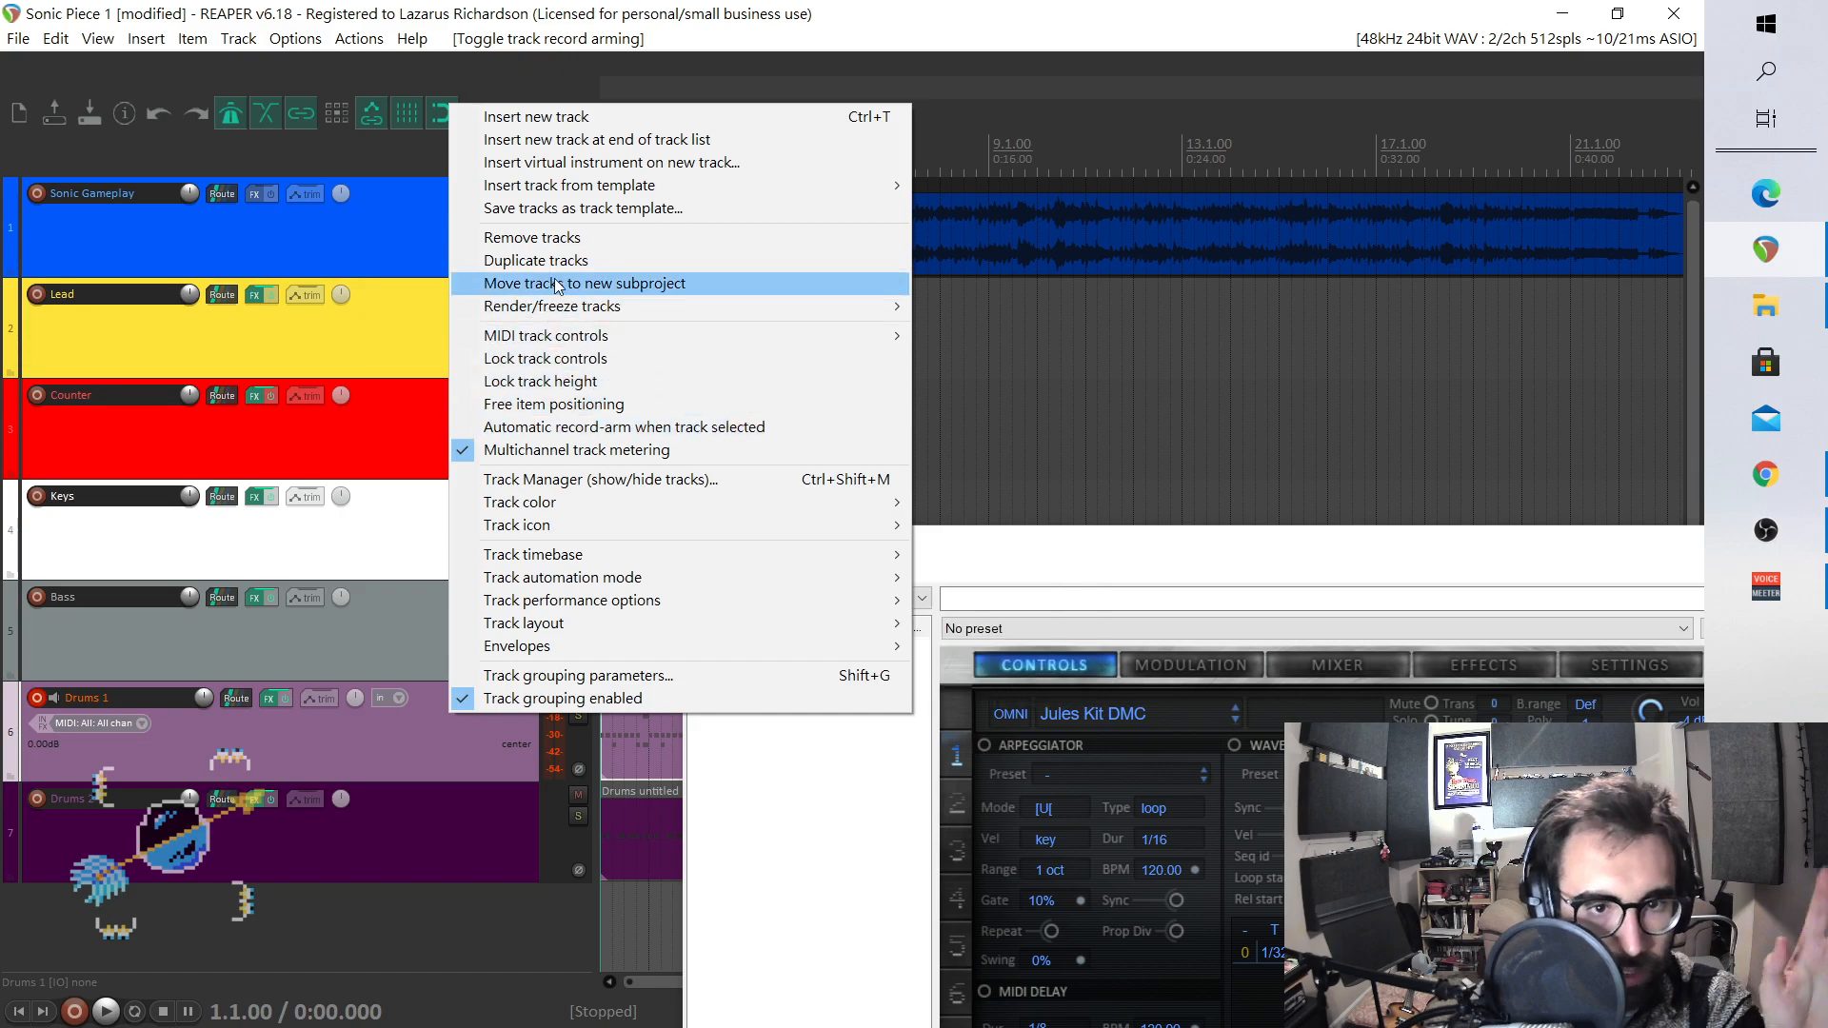
pyautogui.click(533, 259)
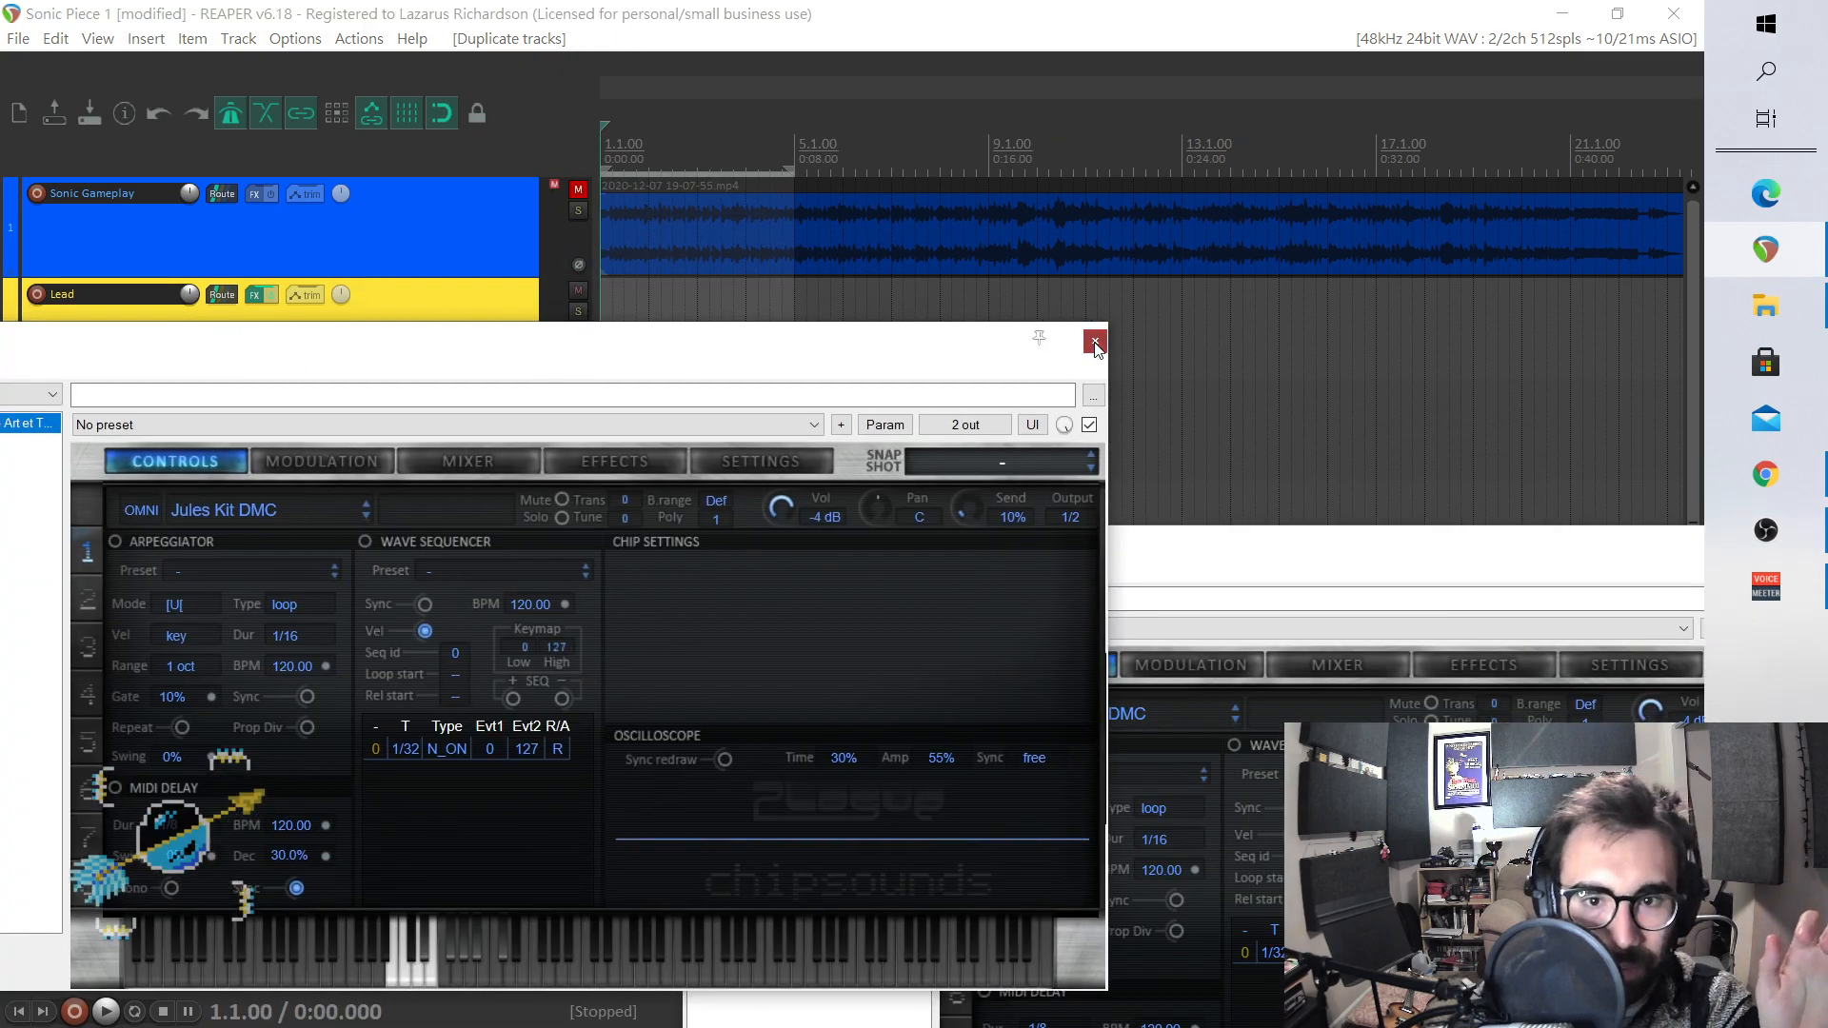
pyautogui.click(1095, 342)
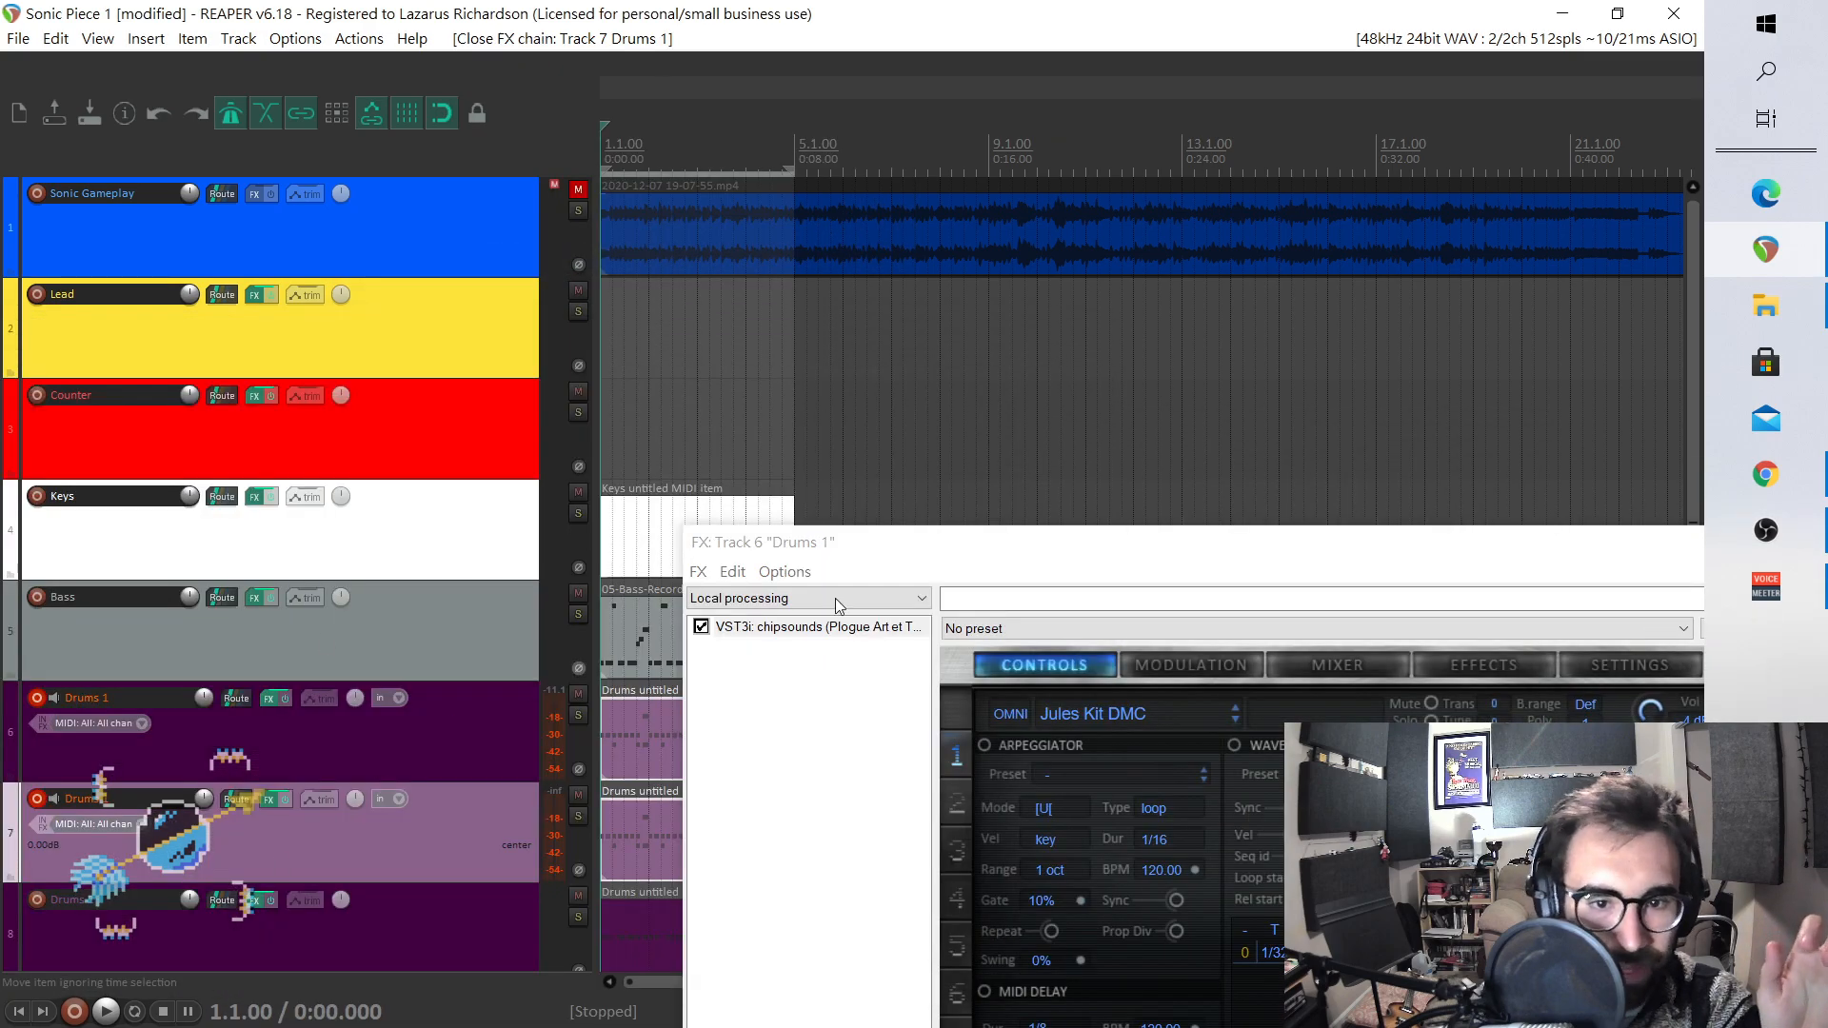
pyautogui.moveTo(1068, 546); pyautogui.dragTo(437, 202)
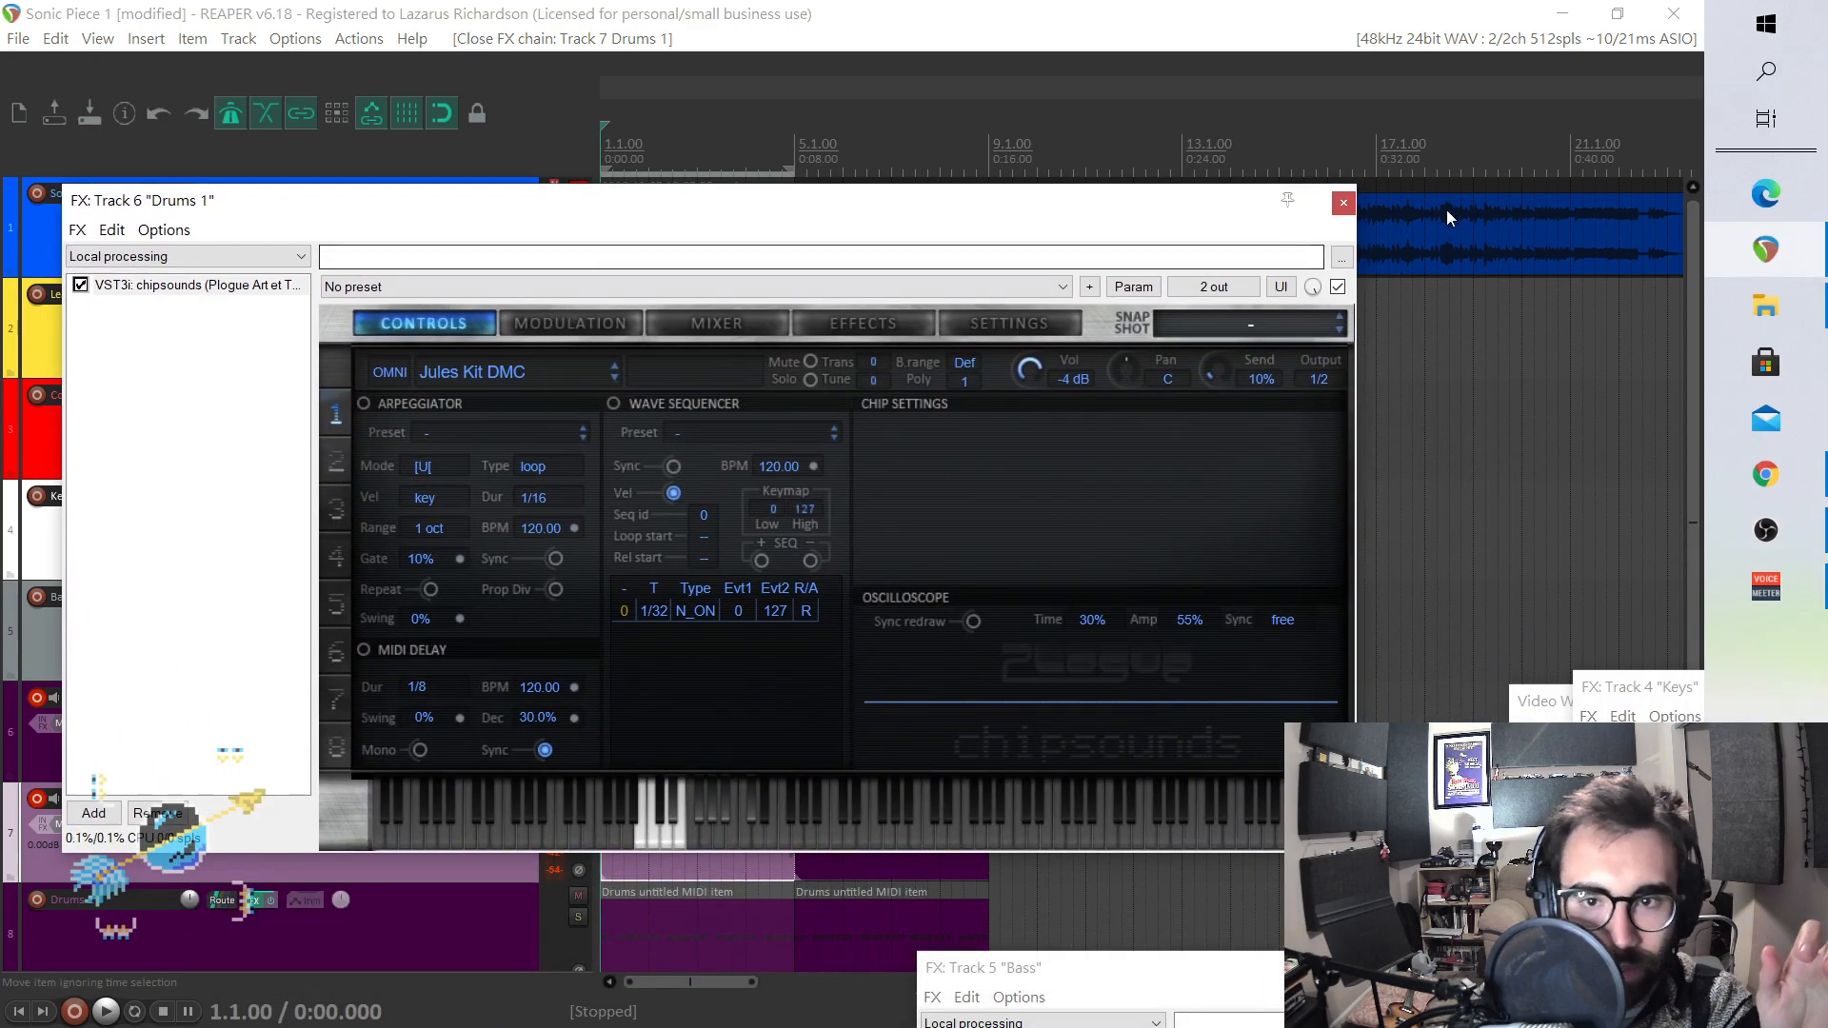
pyautogui.click(1344, 202)
pyautogui.scroll(-1, 344, 842)
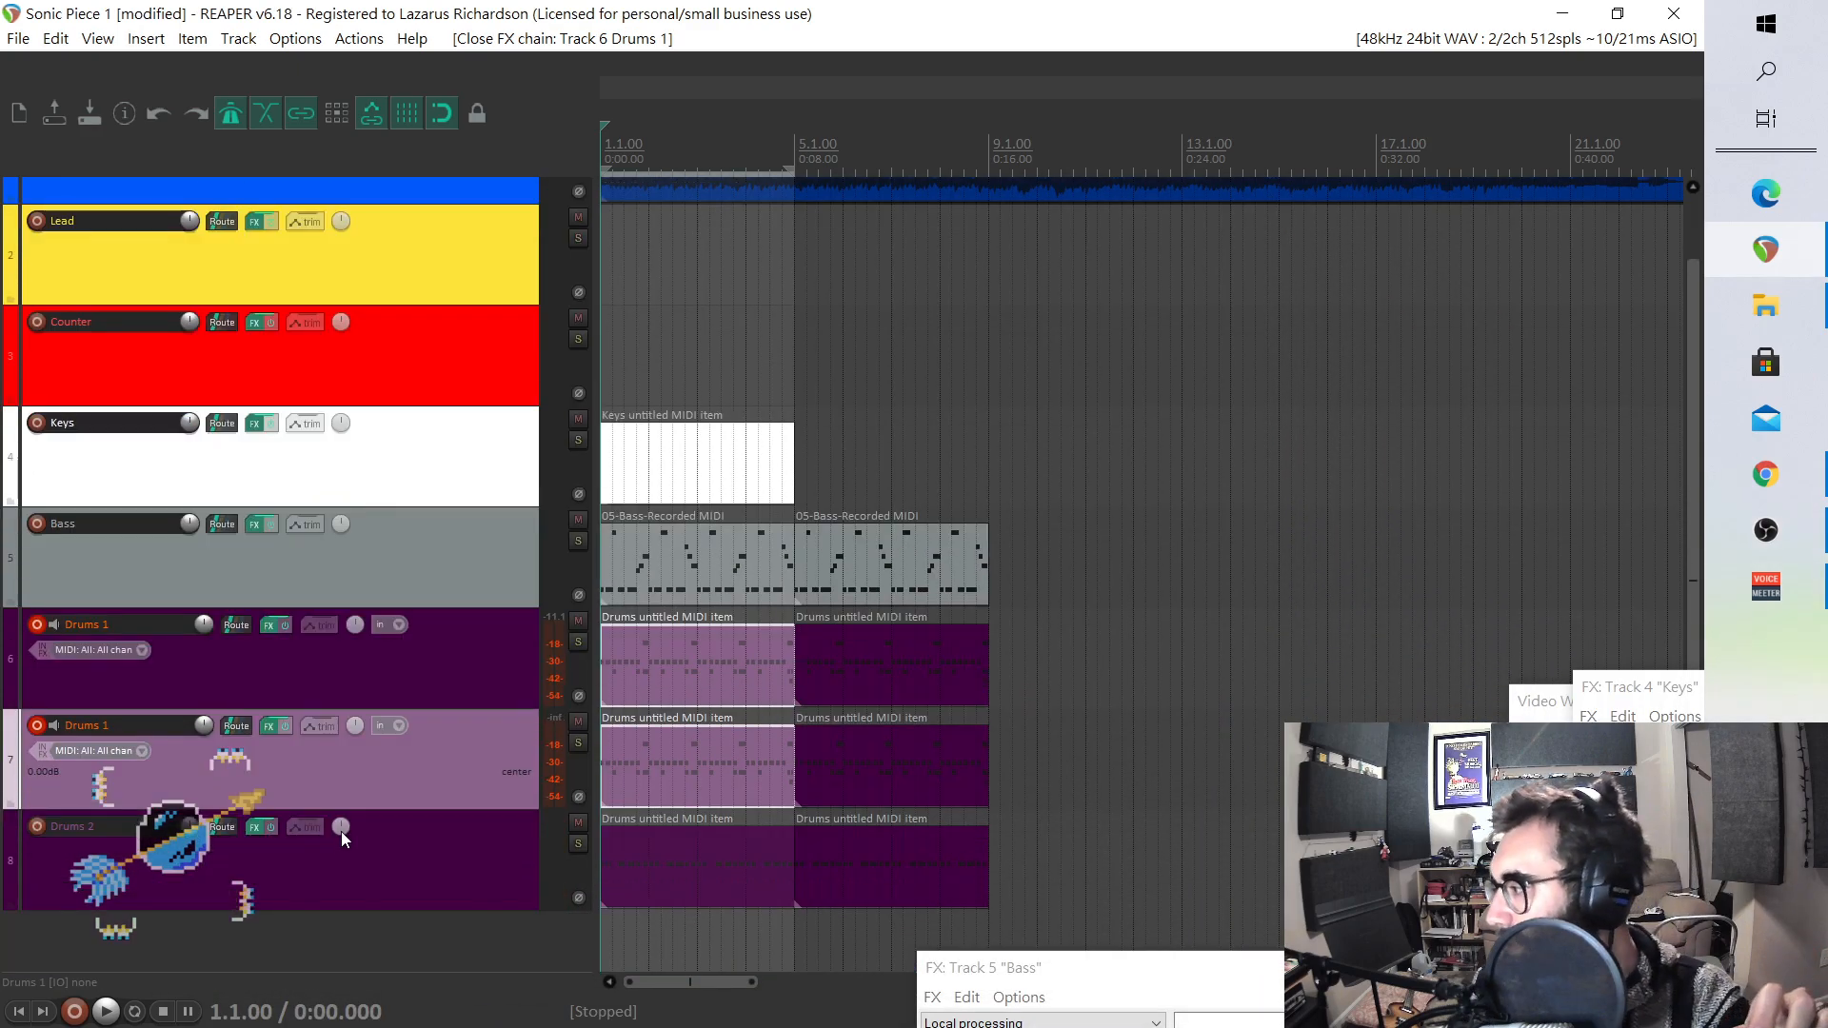
# - Delete the two lowest rows of notes from the first MIDI item on the original Drums 1 track
pyautogui.click(655, 764)
pyautogui.click(638, 657)
pyautogui.doubleClick(638, 657)
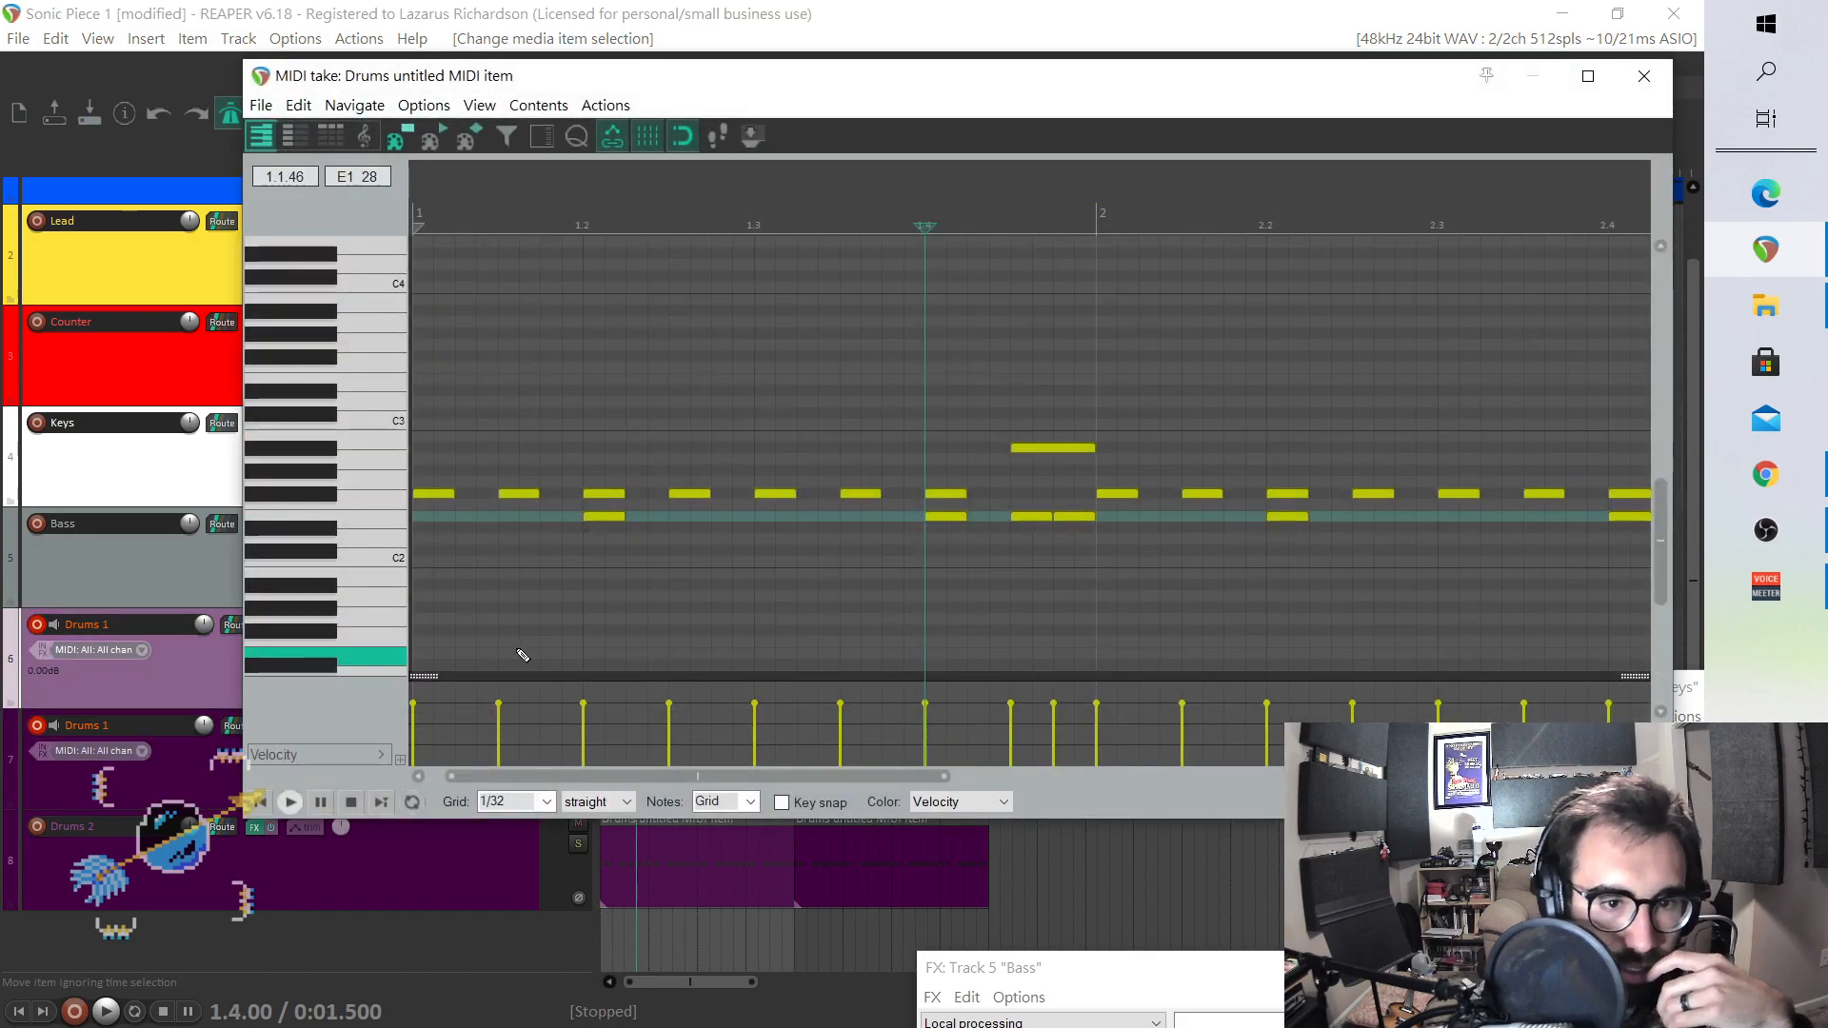
pyautogui.click(956, 496)
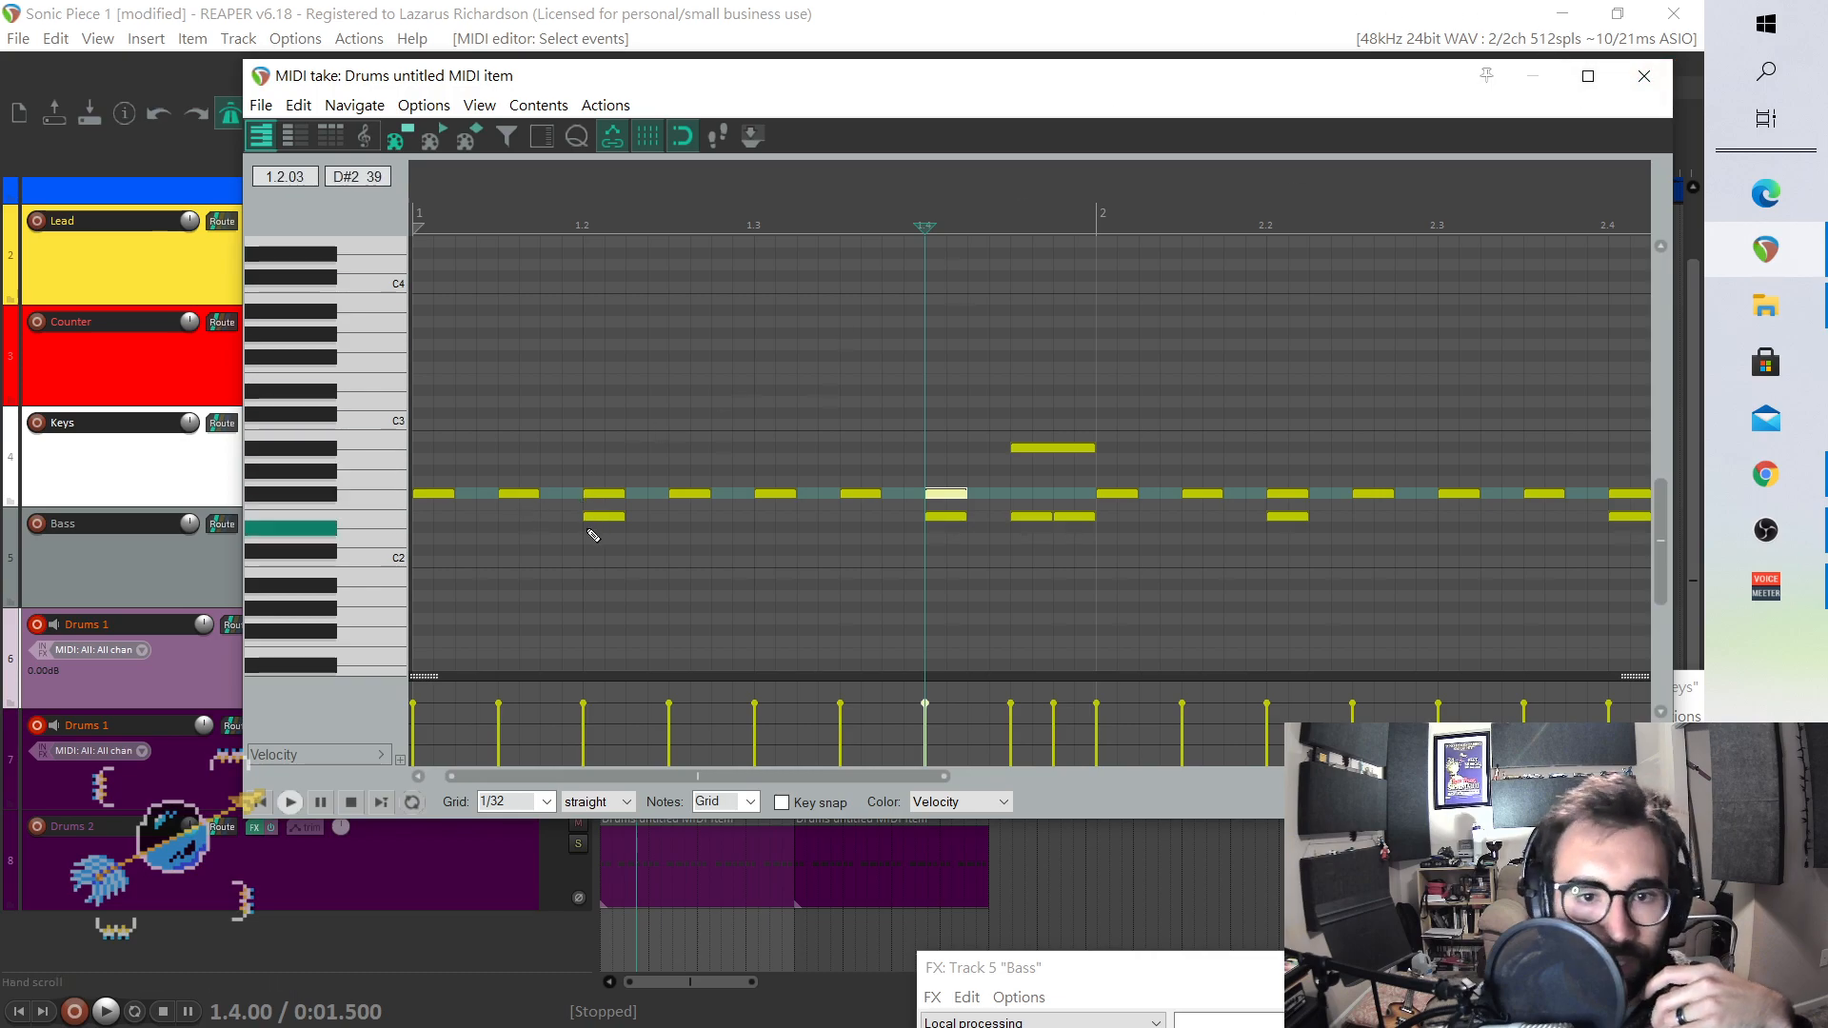
pyautogui.moveTo(569, 515); pyautogui.dragTo(1058, 551)
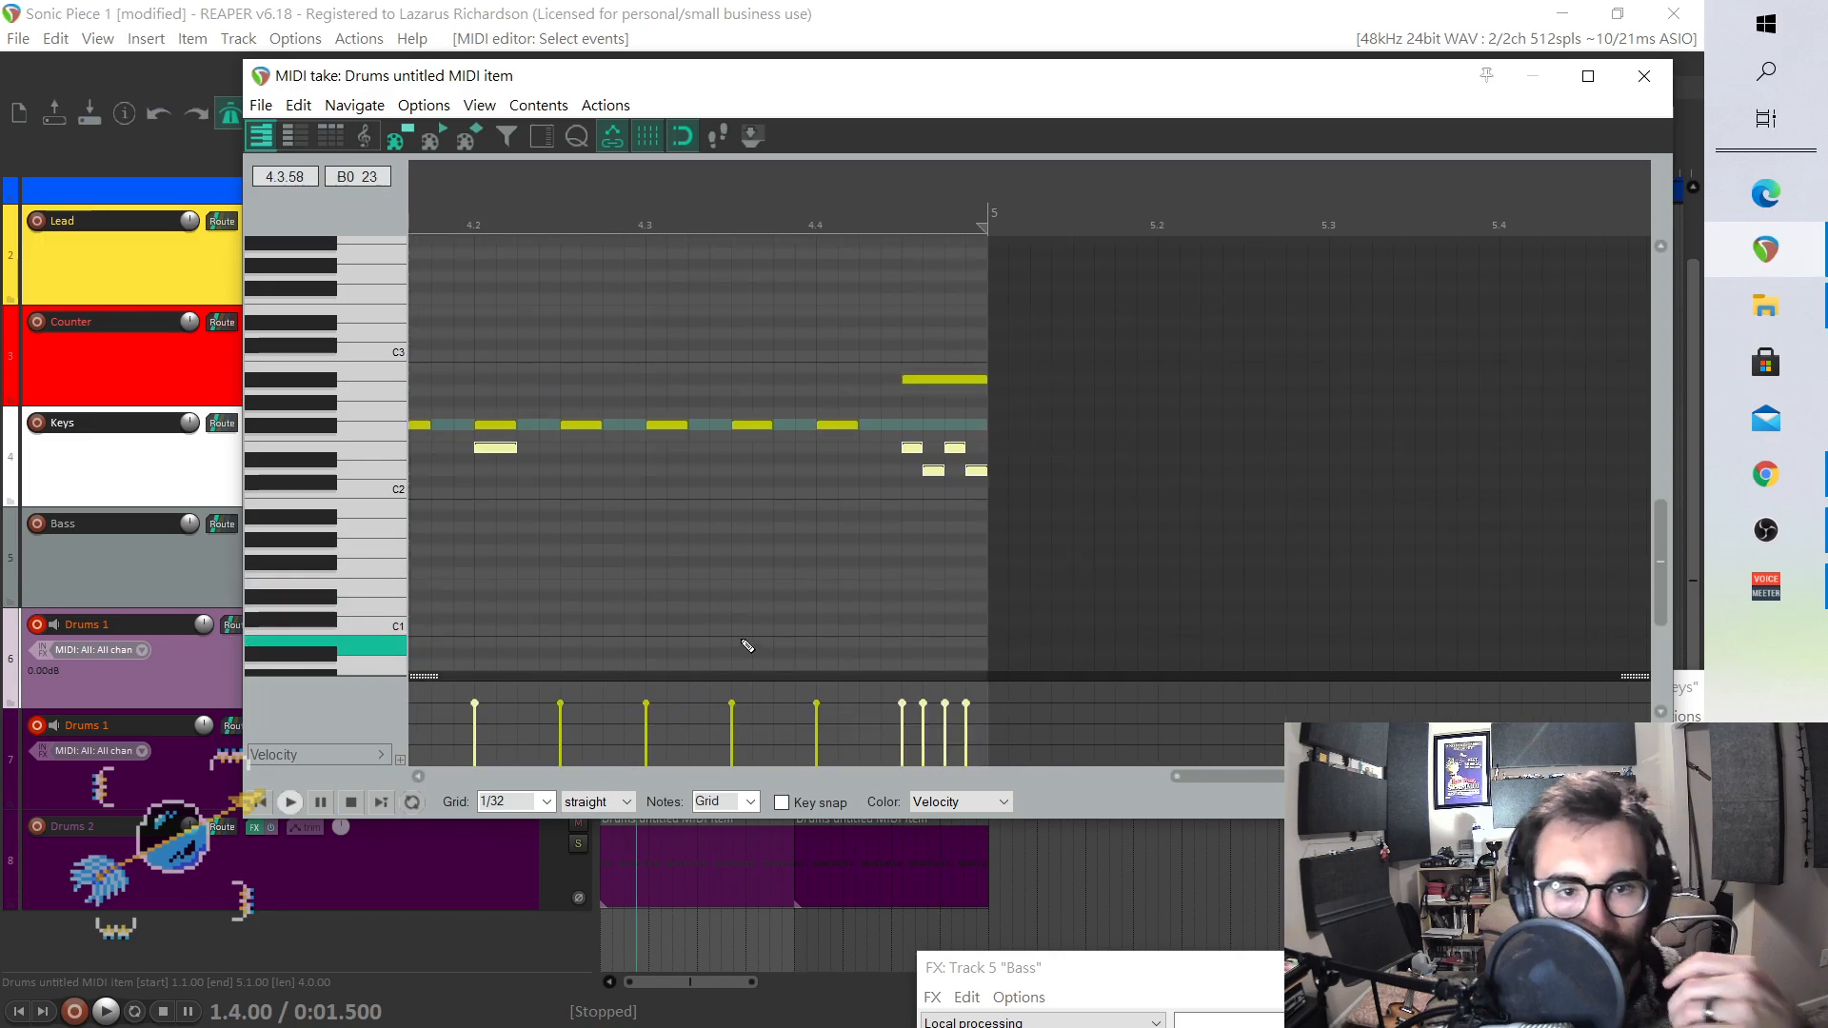
pyautogui.press('Delete')
pyautogui.click(1673, 14)
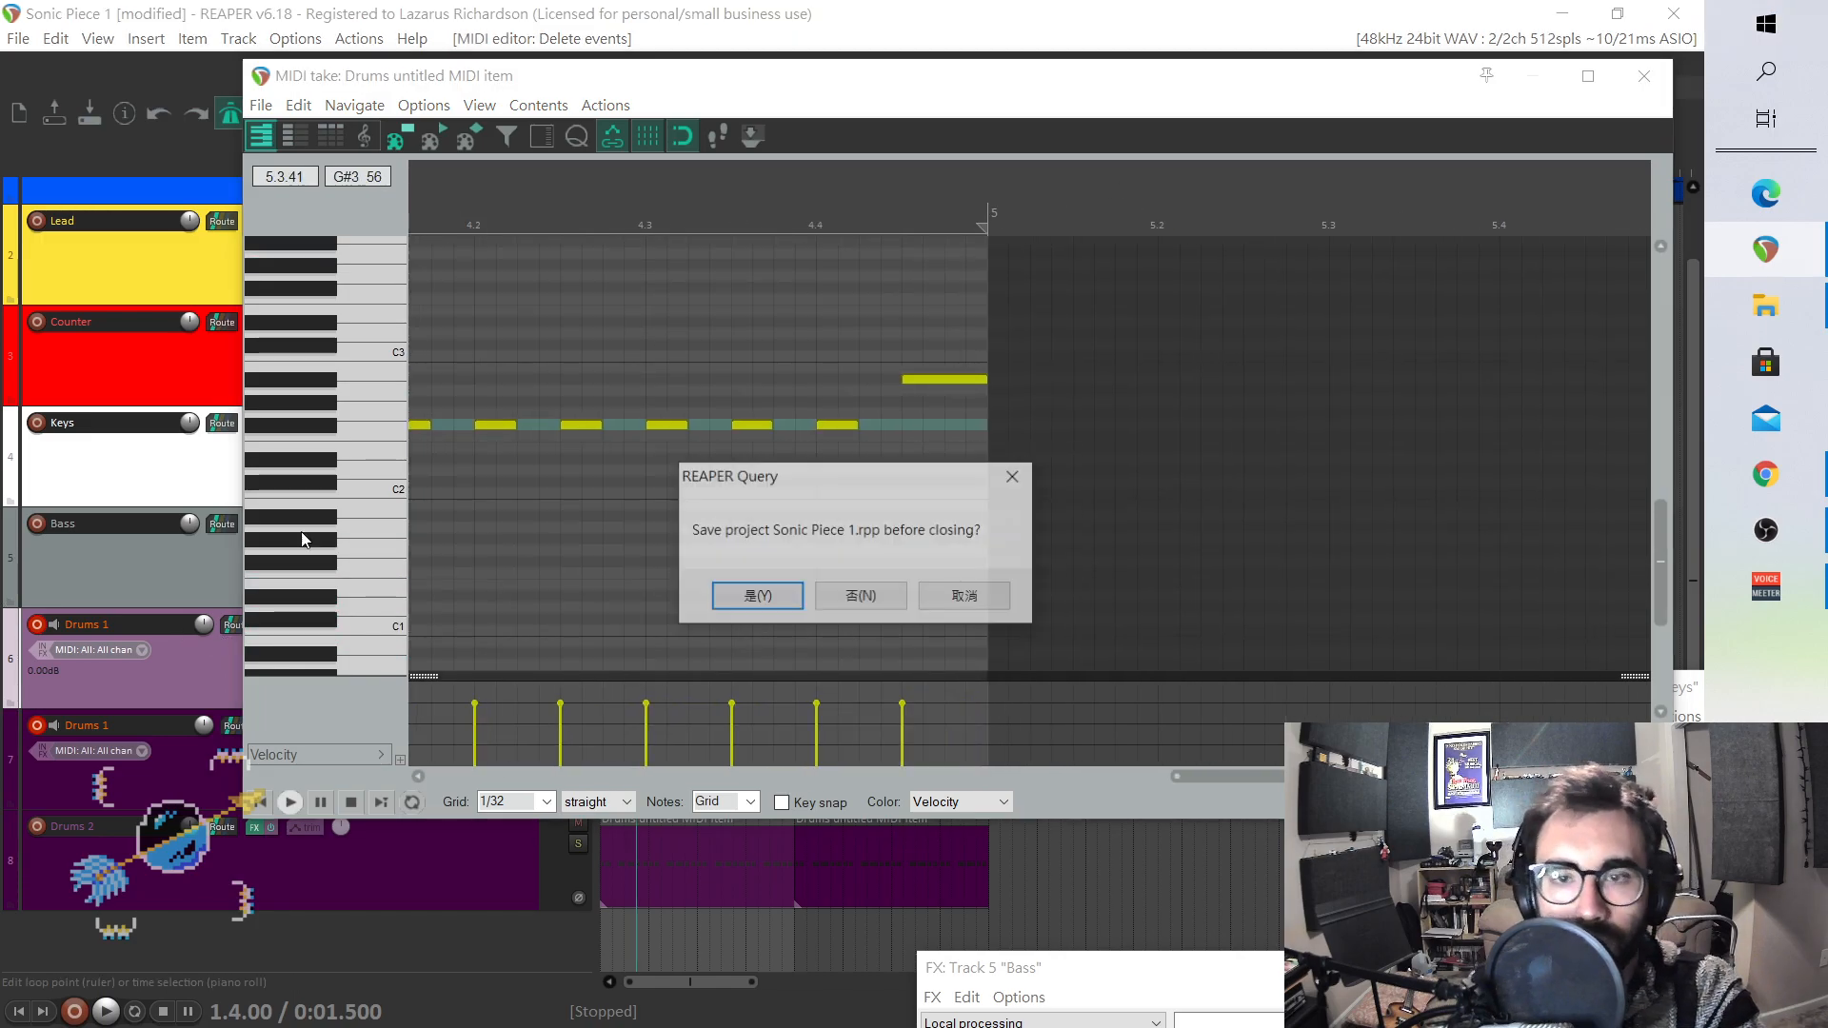
pyautogui.click(955, 597)
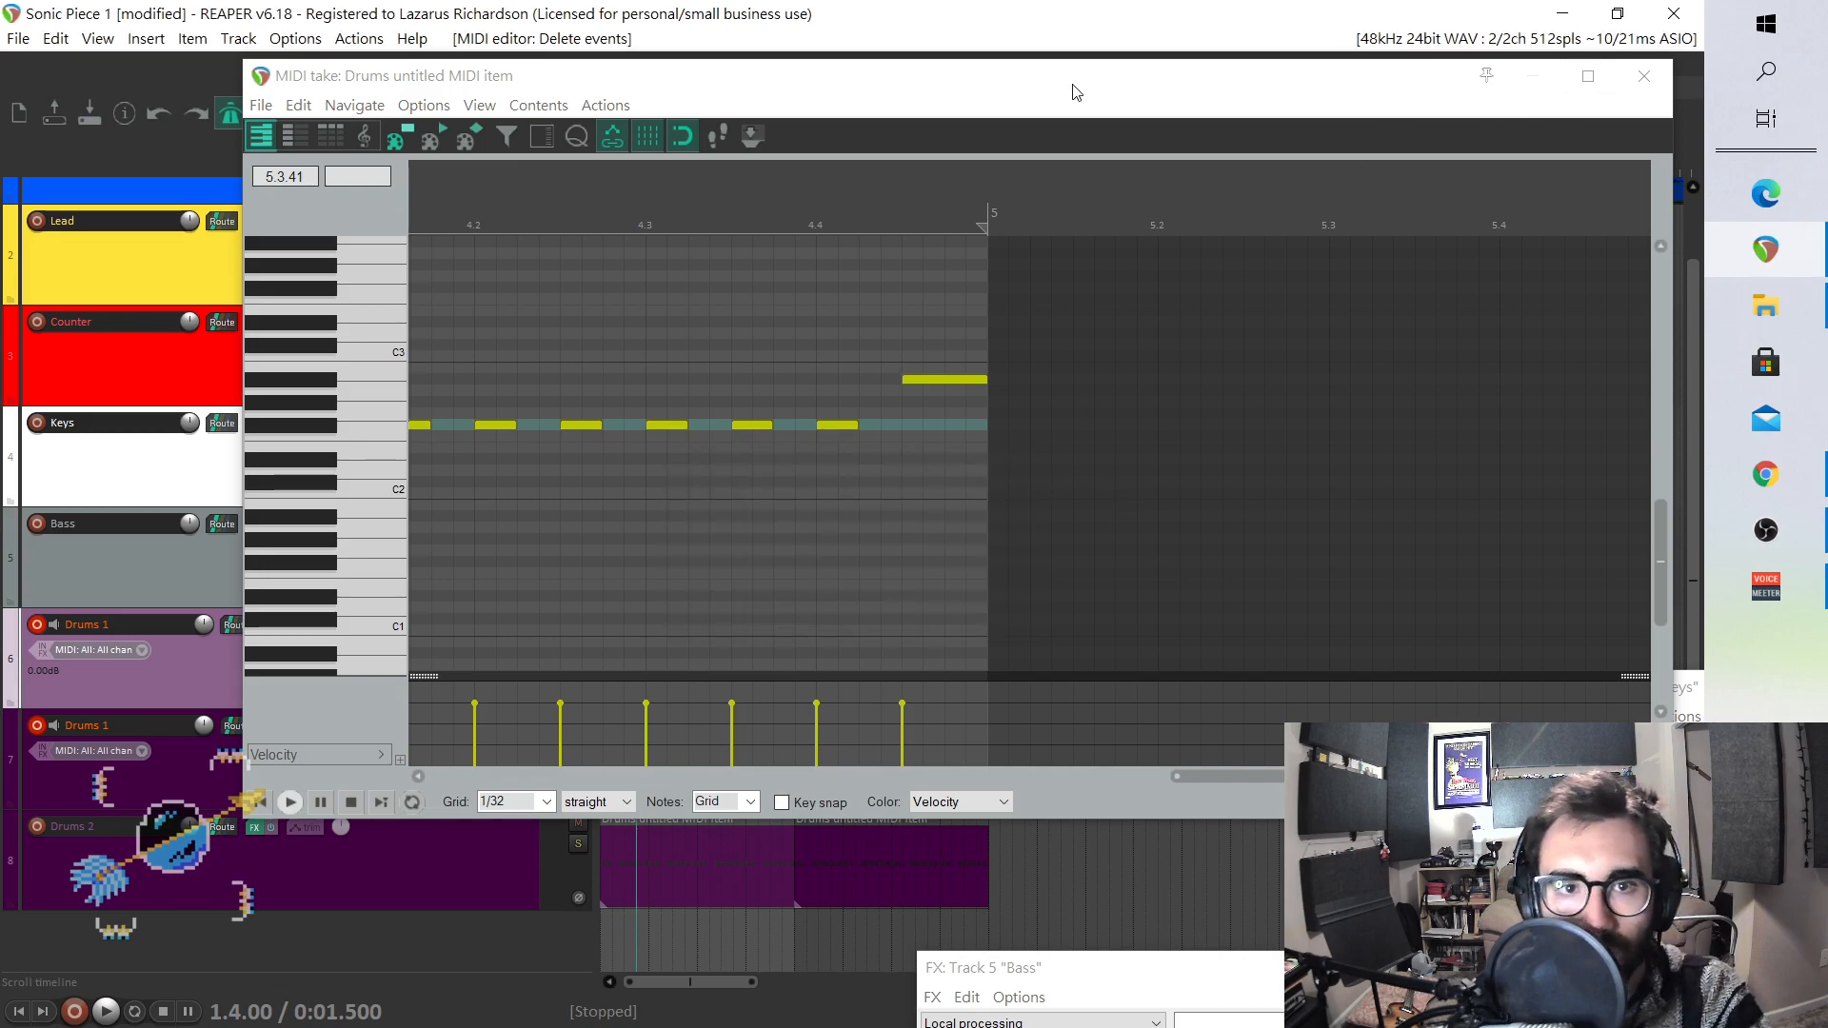
# - Delete the two upper rows of notes from the first MIDI item on the duplicated Drums 1 track, keeping only the lower rows
pyautogui.moveTo(1076, 93); pyautogui.dragTo(1676, 213)
pyautogui.doubleClick(696, 756)
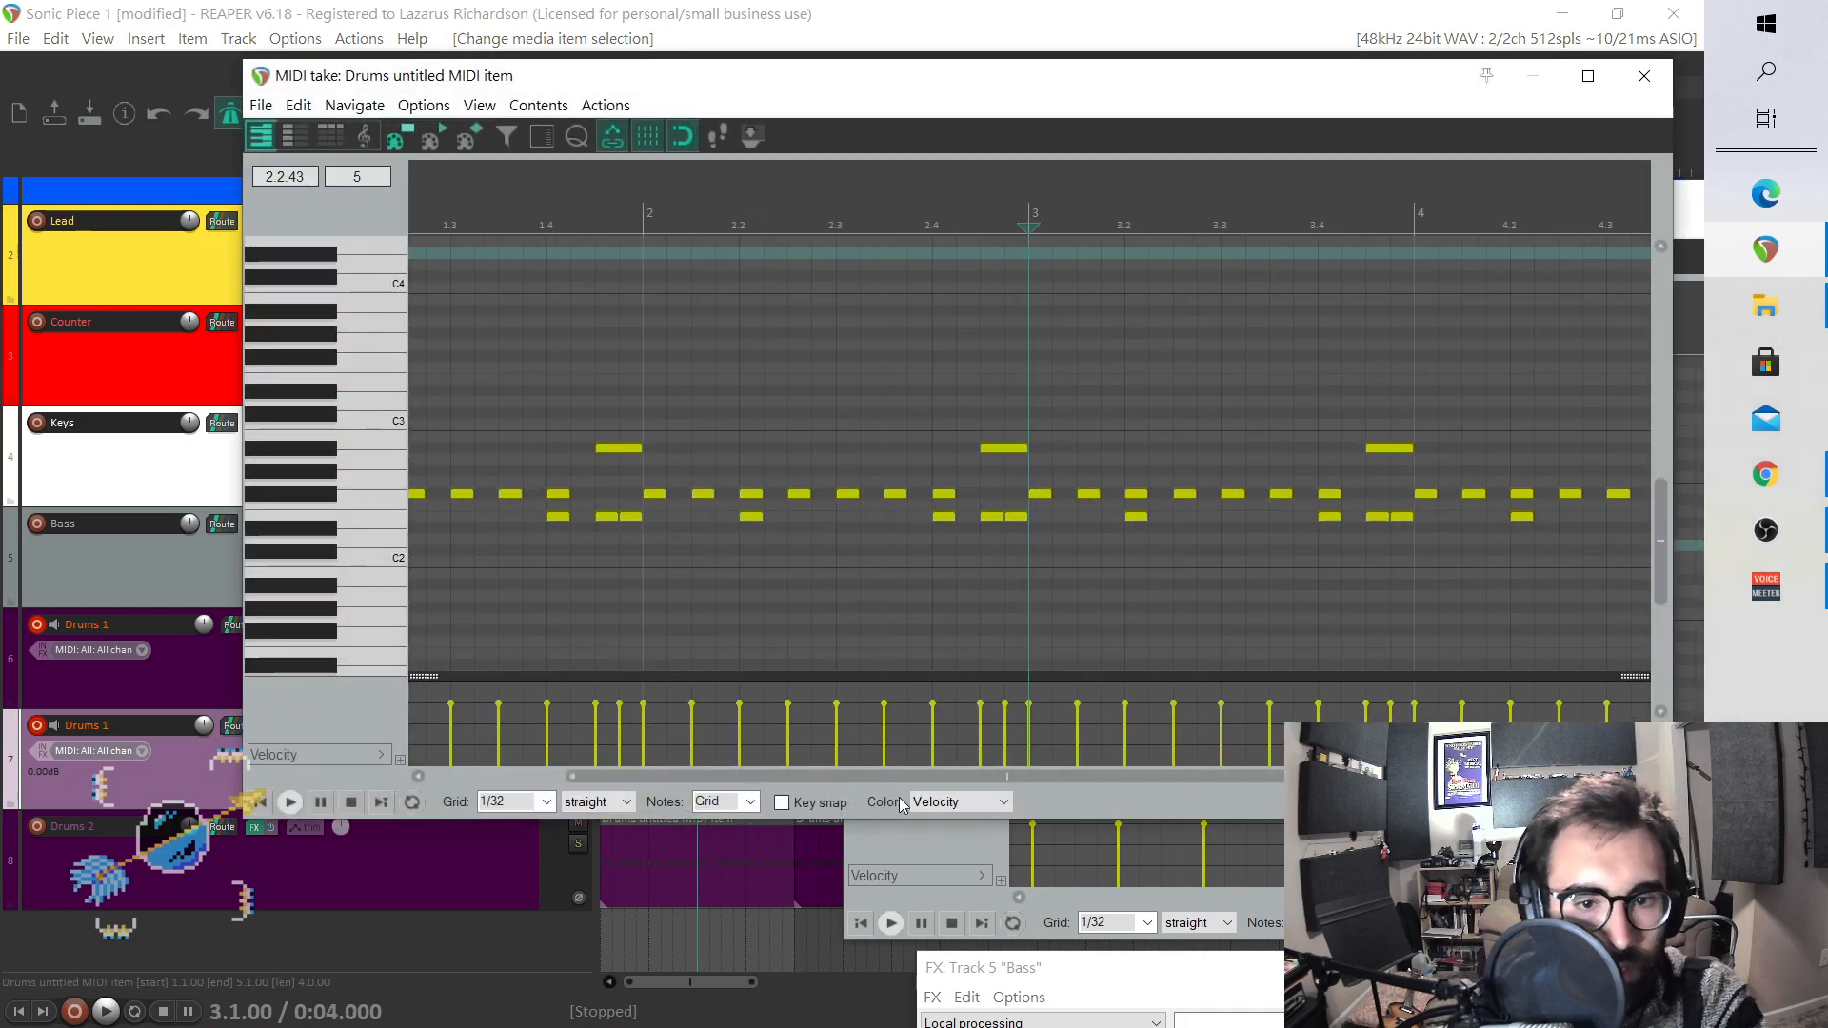
pyautogui.moveTo(885, 775); pyautogui.dragTo(736, 774)
pyautogui.moveTo(458, 395); pyautogui.dragTo(921, 494)
pyautogui.press('Delete')
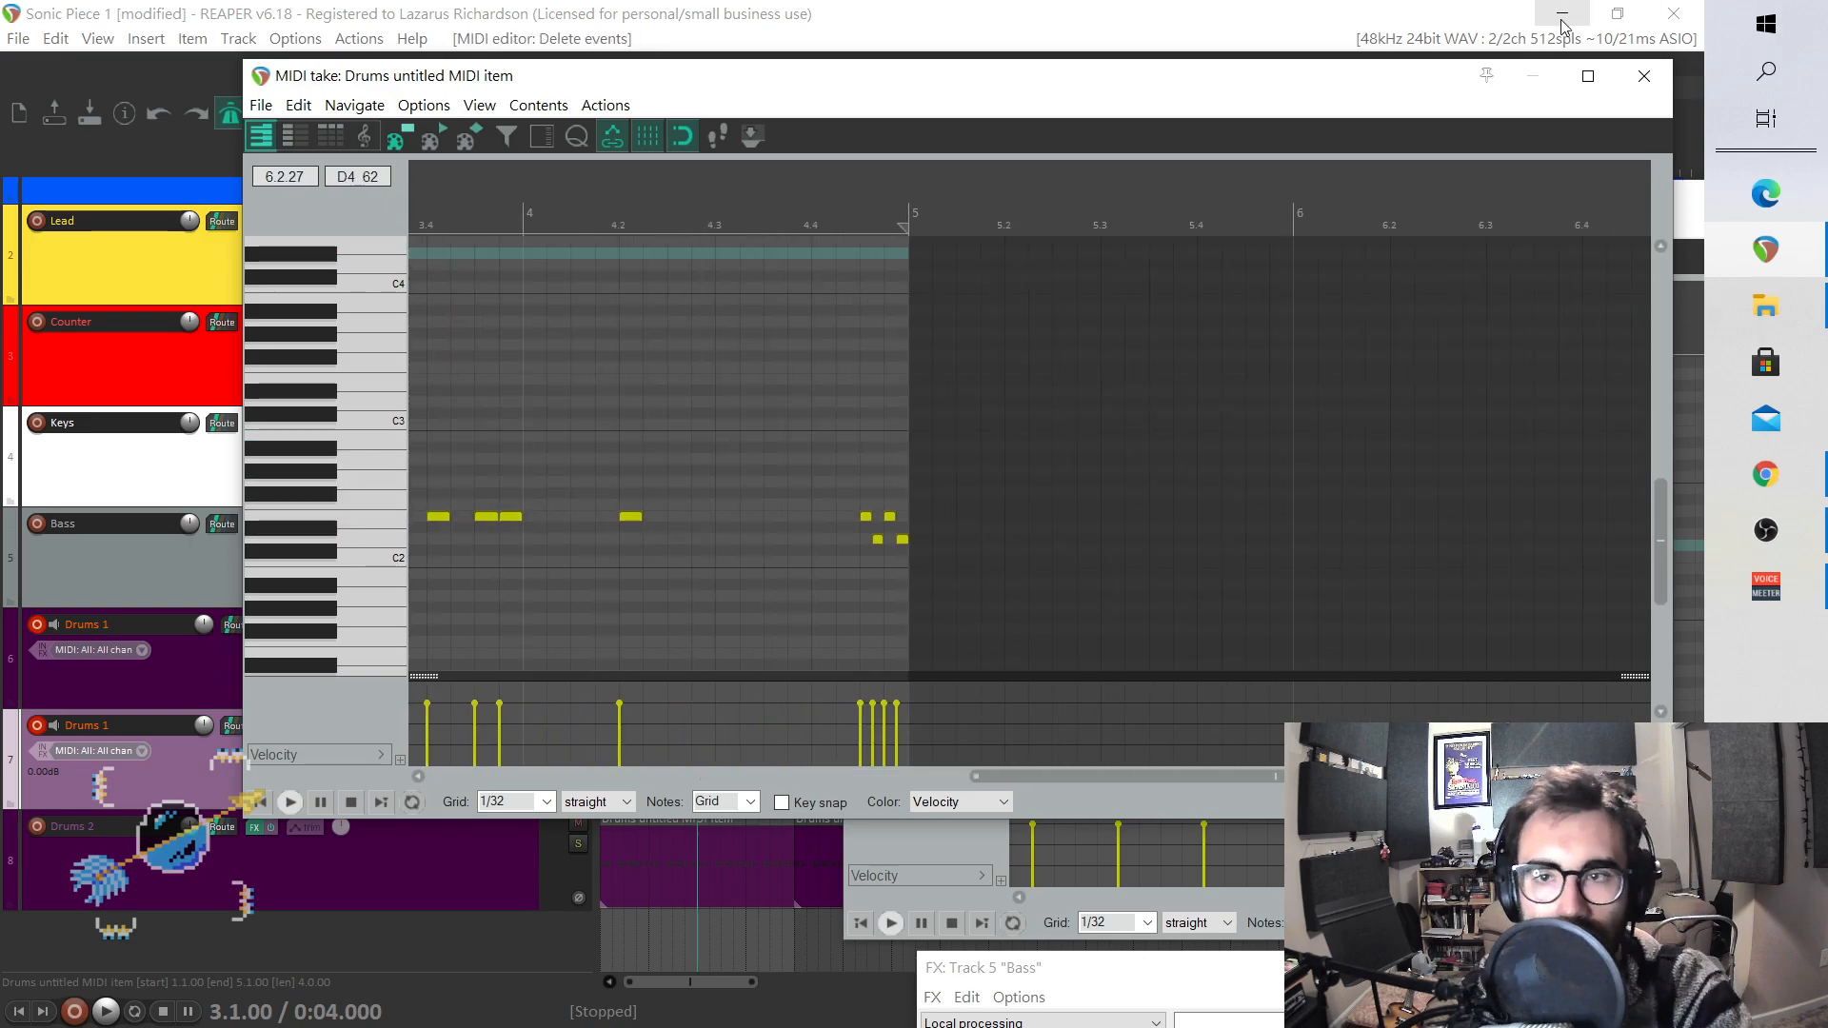
pyautogui.click(1587, 75)
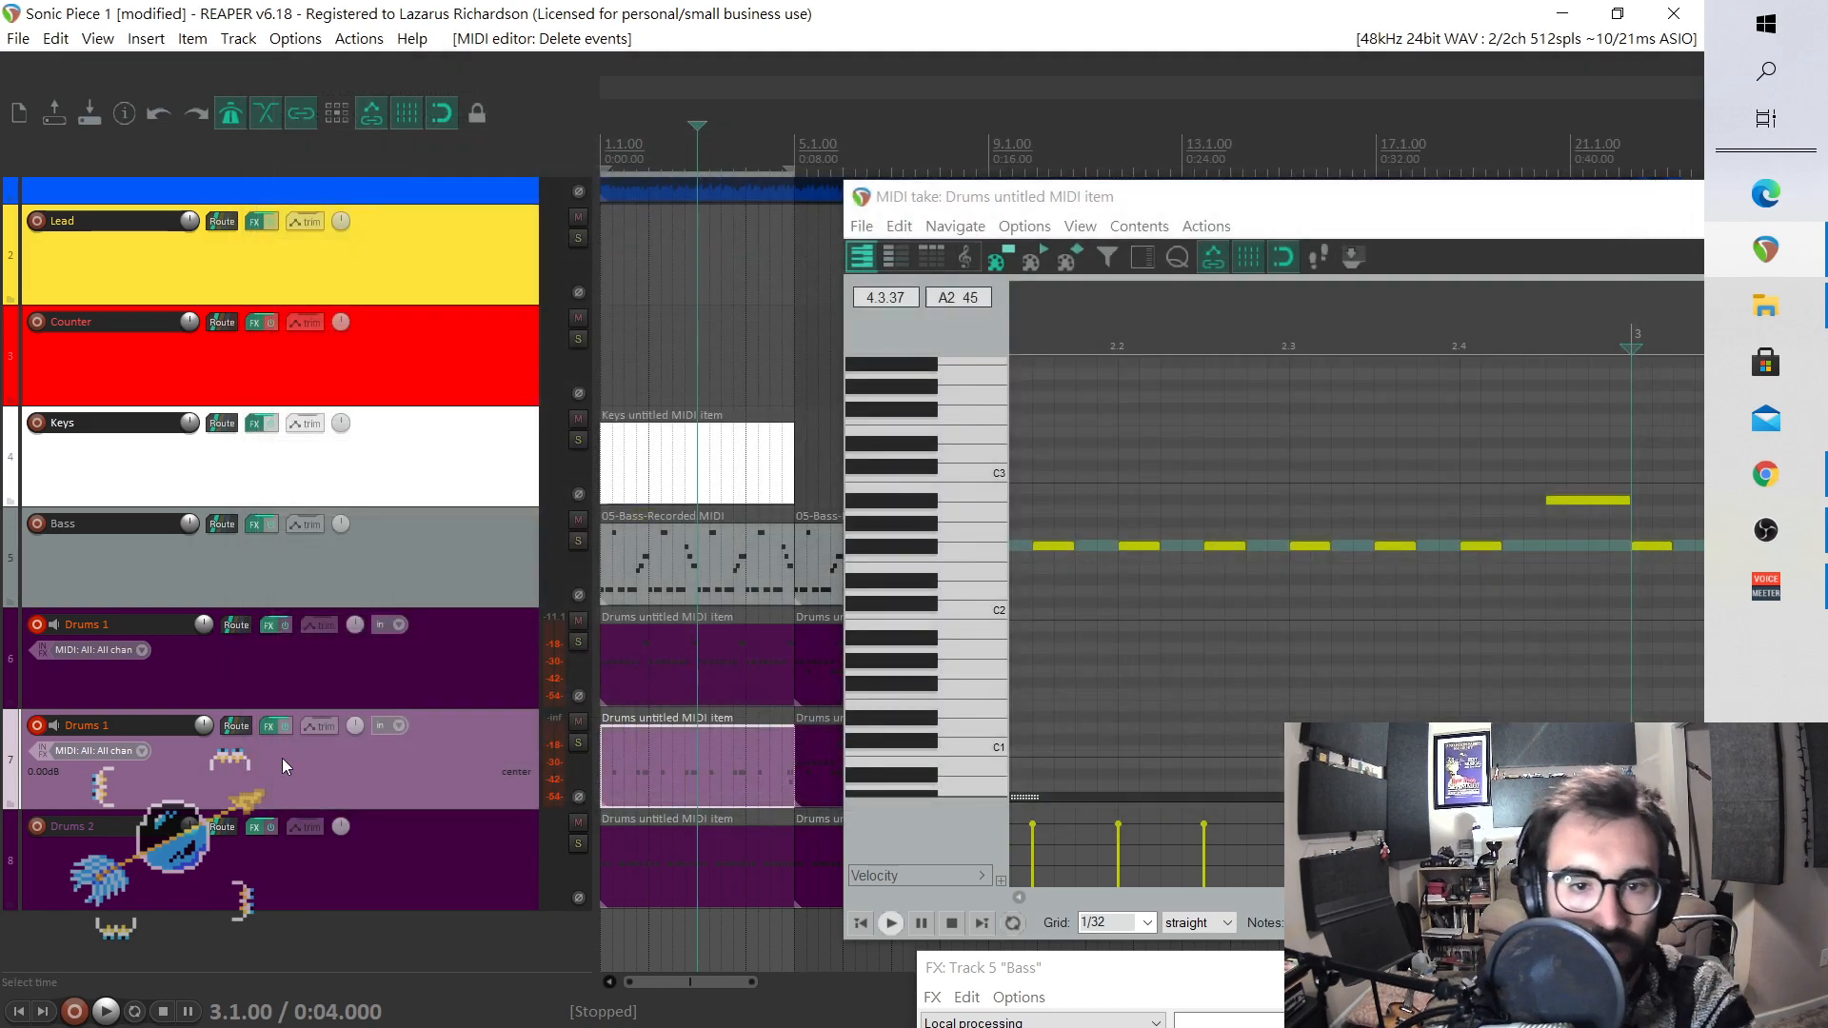
# - Play the arrangement from the start to hear the split drum parts, closing the remaining MIDI editor
pyautogui.click(21, 1012)
pyautogui.press('space')
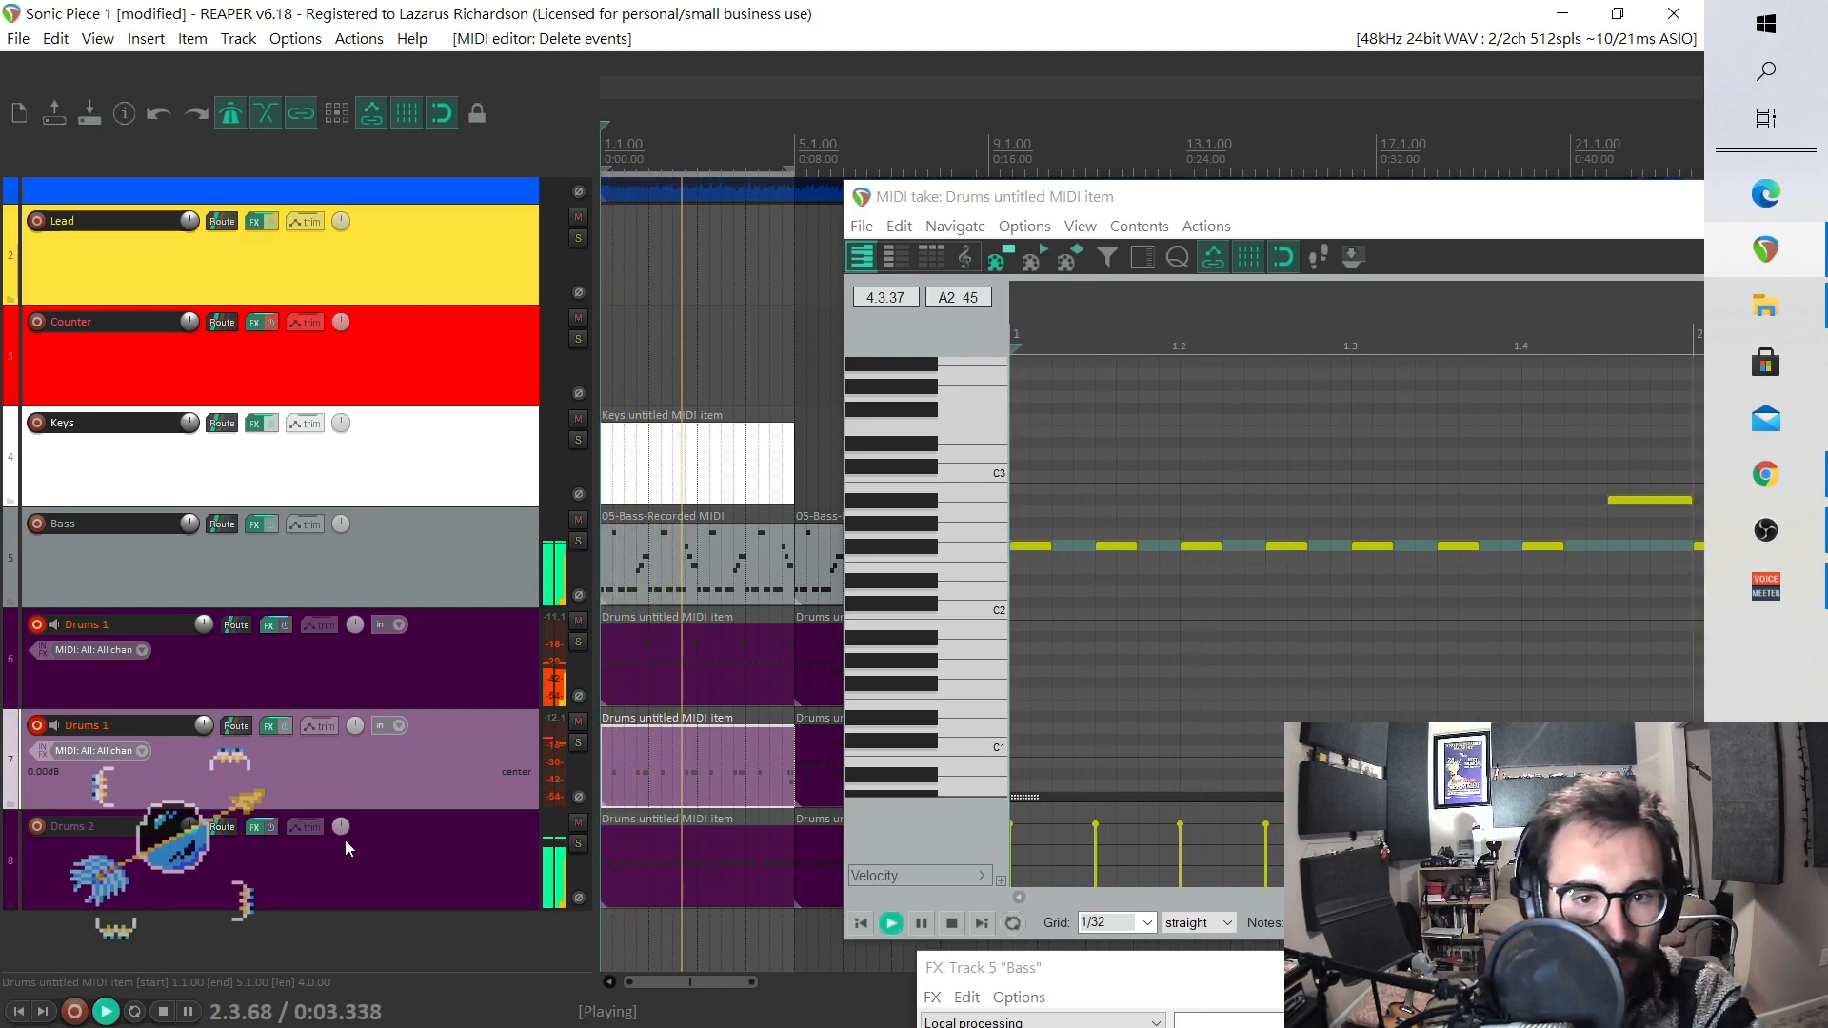
pyautogui.moveTo(1310, 209); pyautogui.dragTo(470, 279)
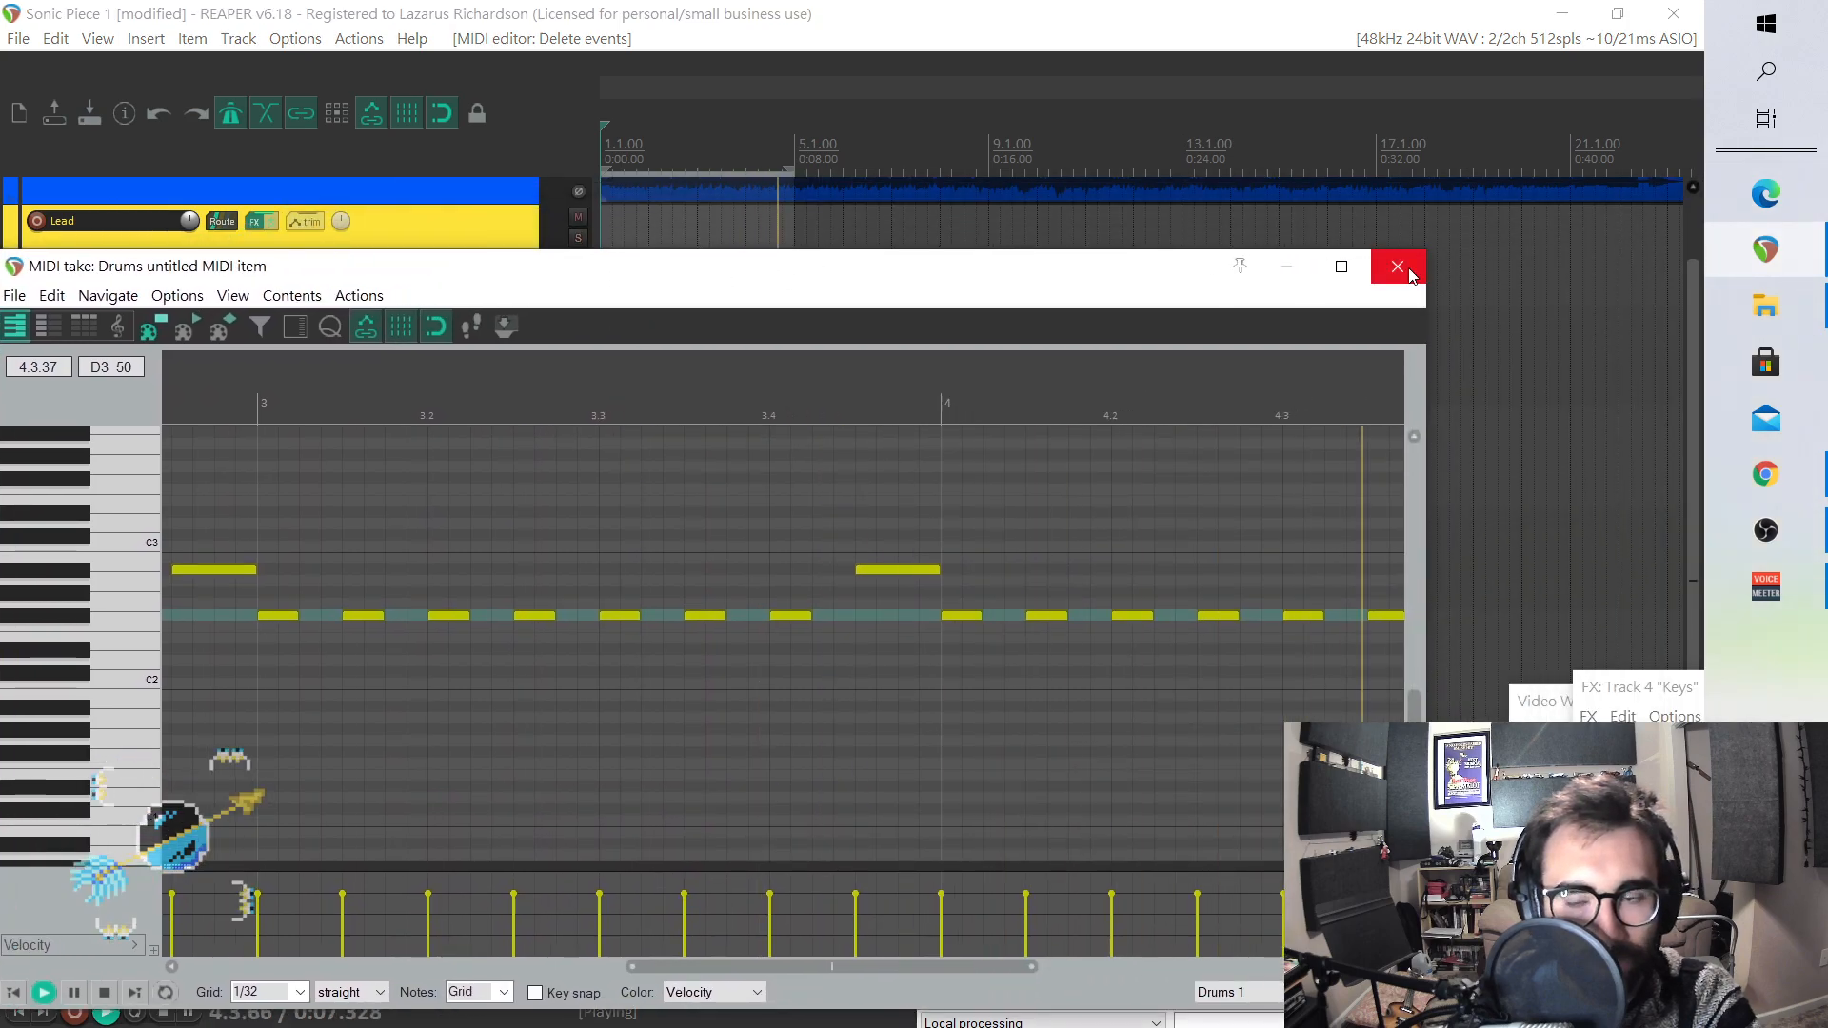
pyautogui.click(1408, 273)
pyautogui.press('space')
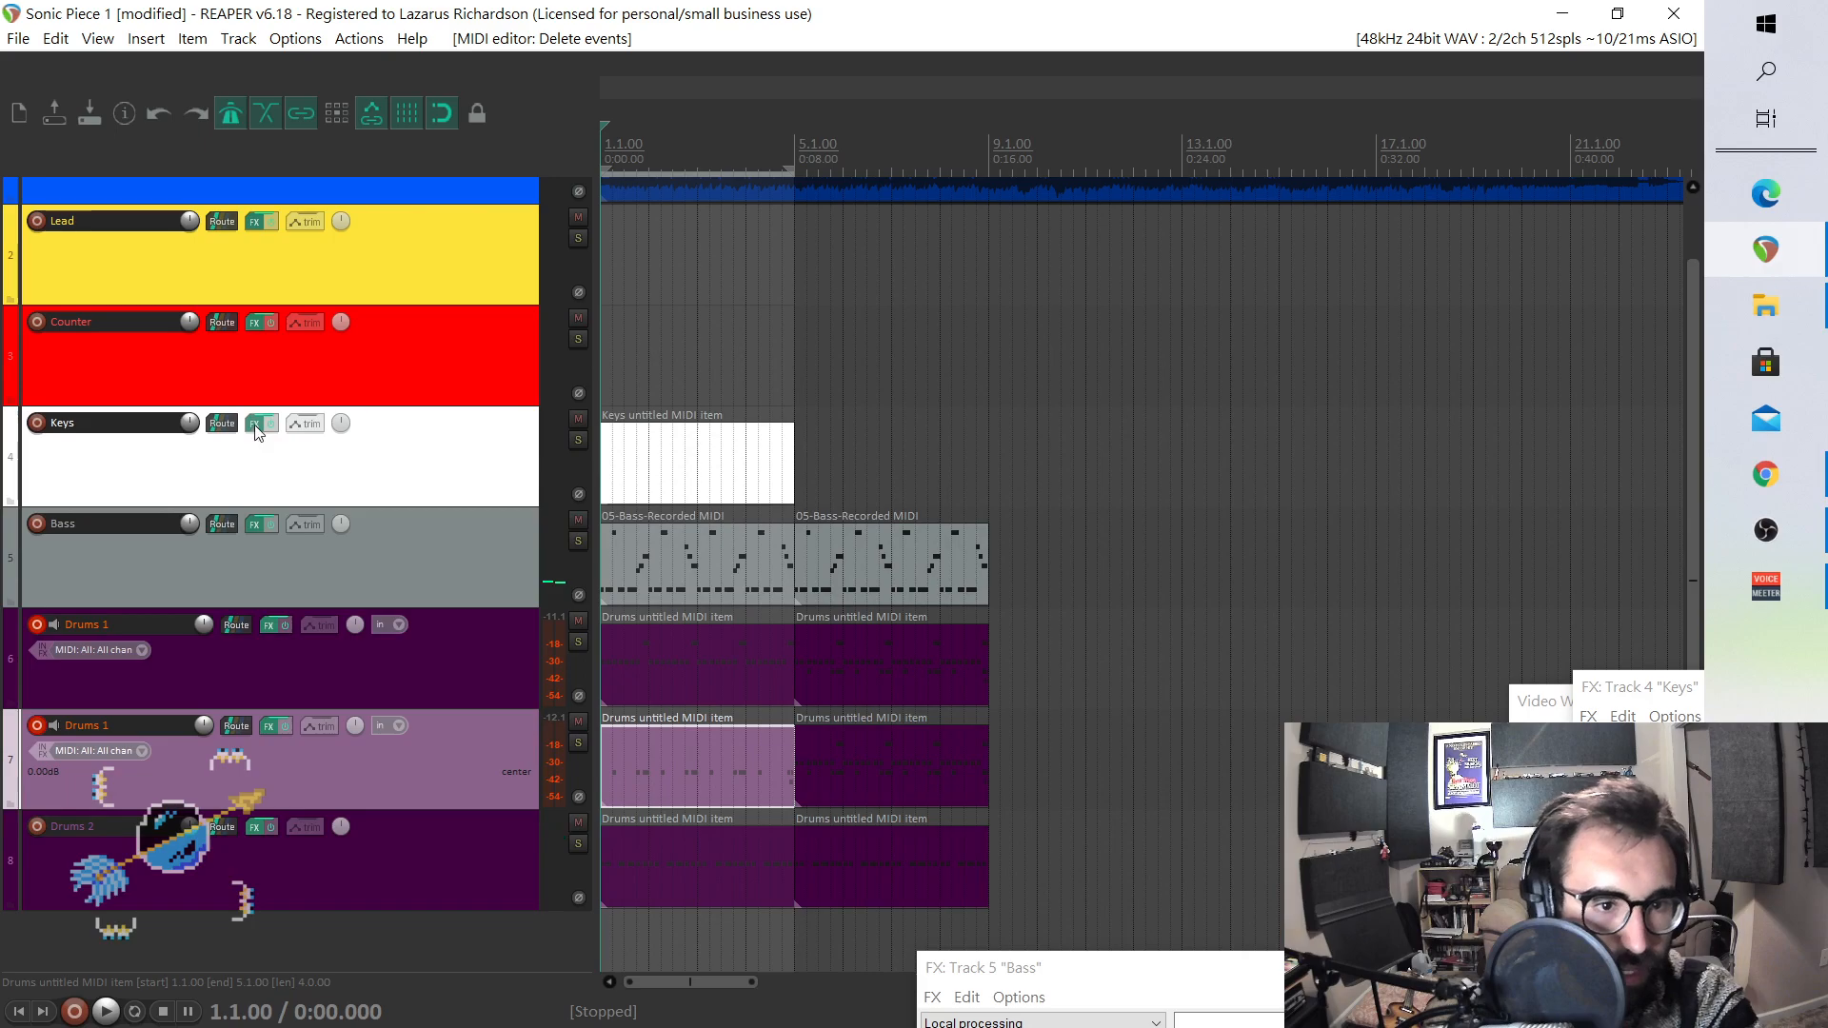
# - Remove the chipsounds instrument from the Keys track's effects chain
pyautogui.click(256, 424)
pyautogui.moveTo(1606, 704); pyautogui.dragTo(524, 238)
pyautogui.moveTo(789, 247); pyautogui.dragTo(1266, 324)
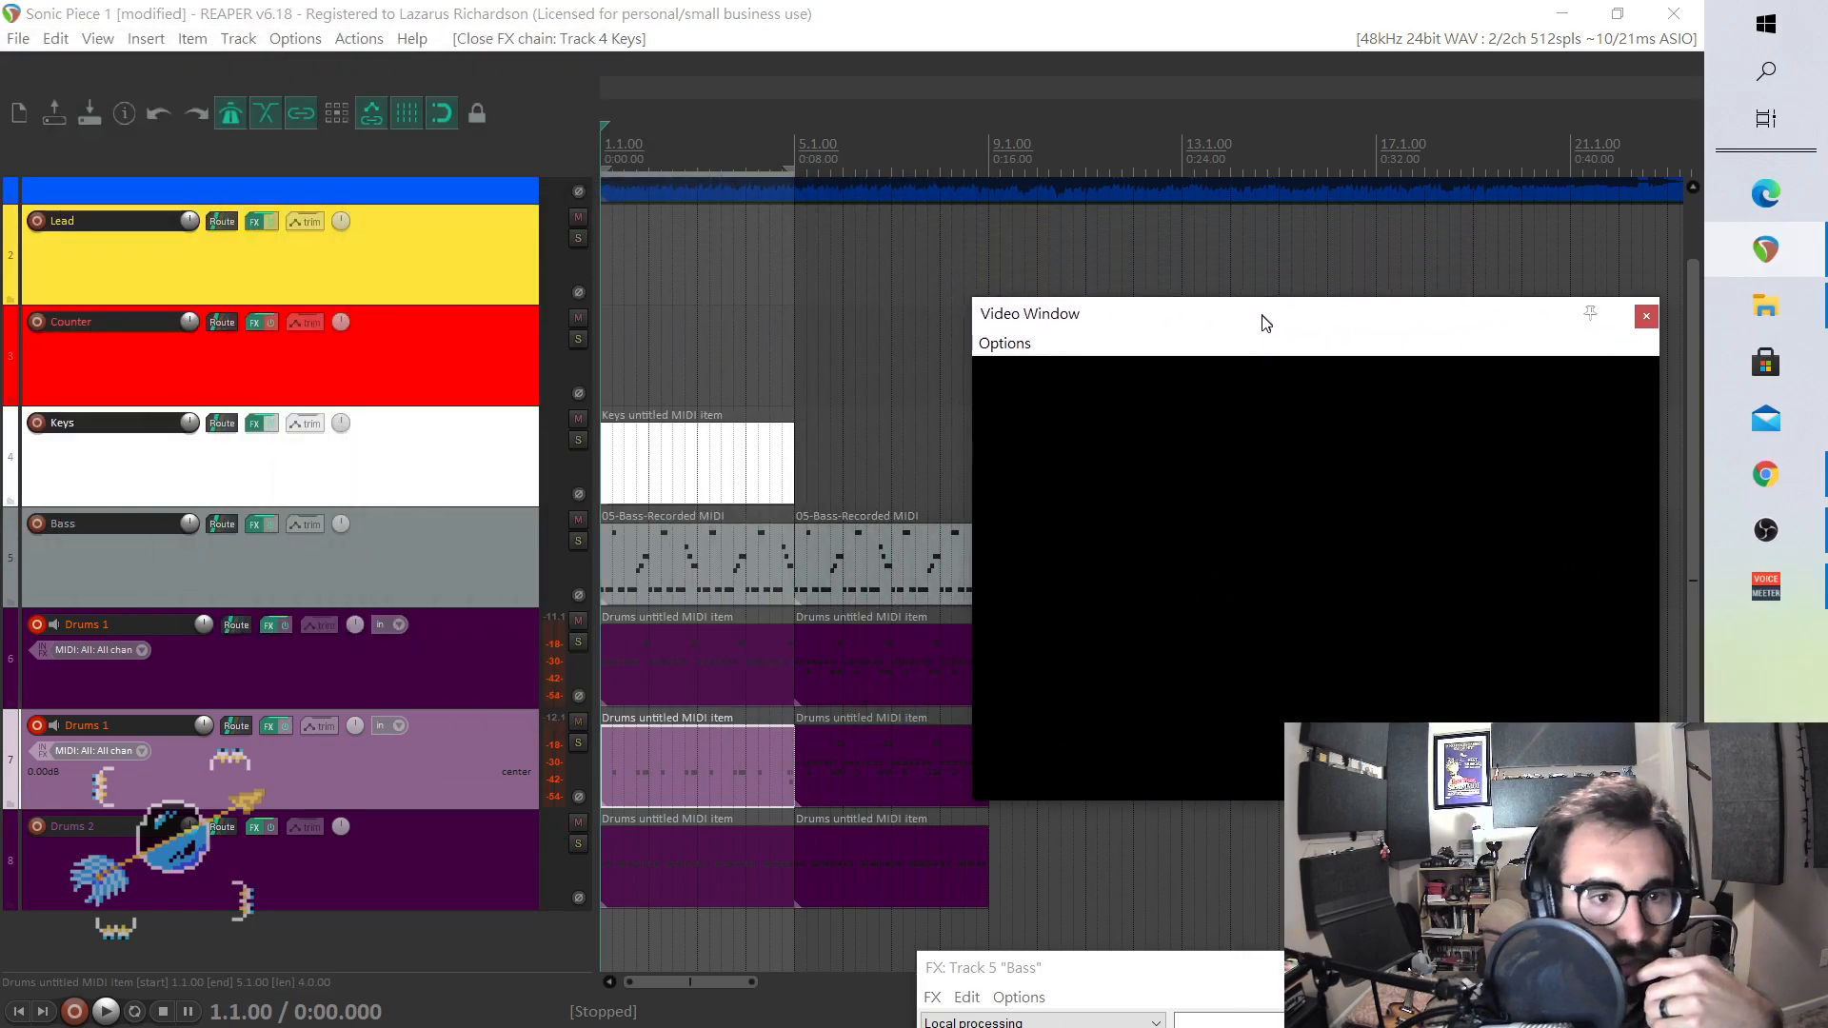
pyautogui.click(257, 425)
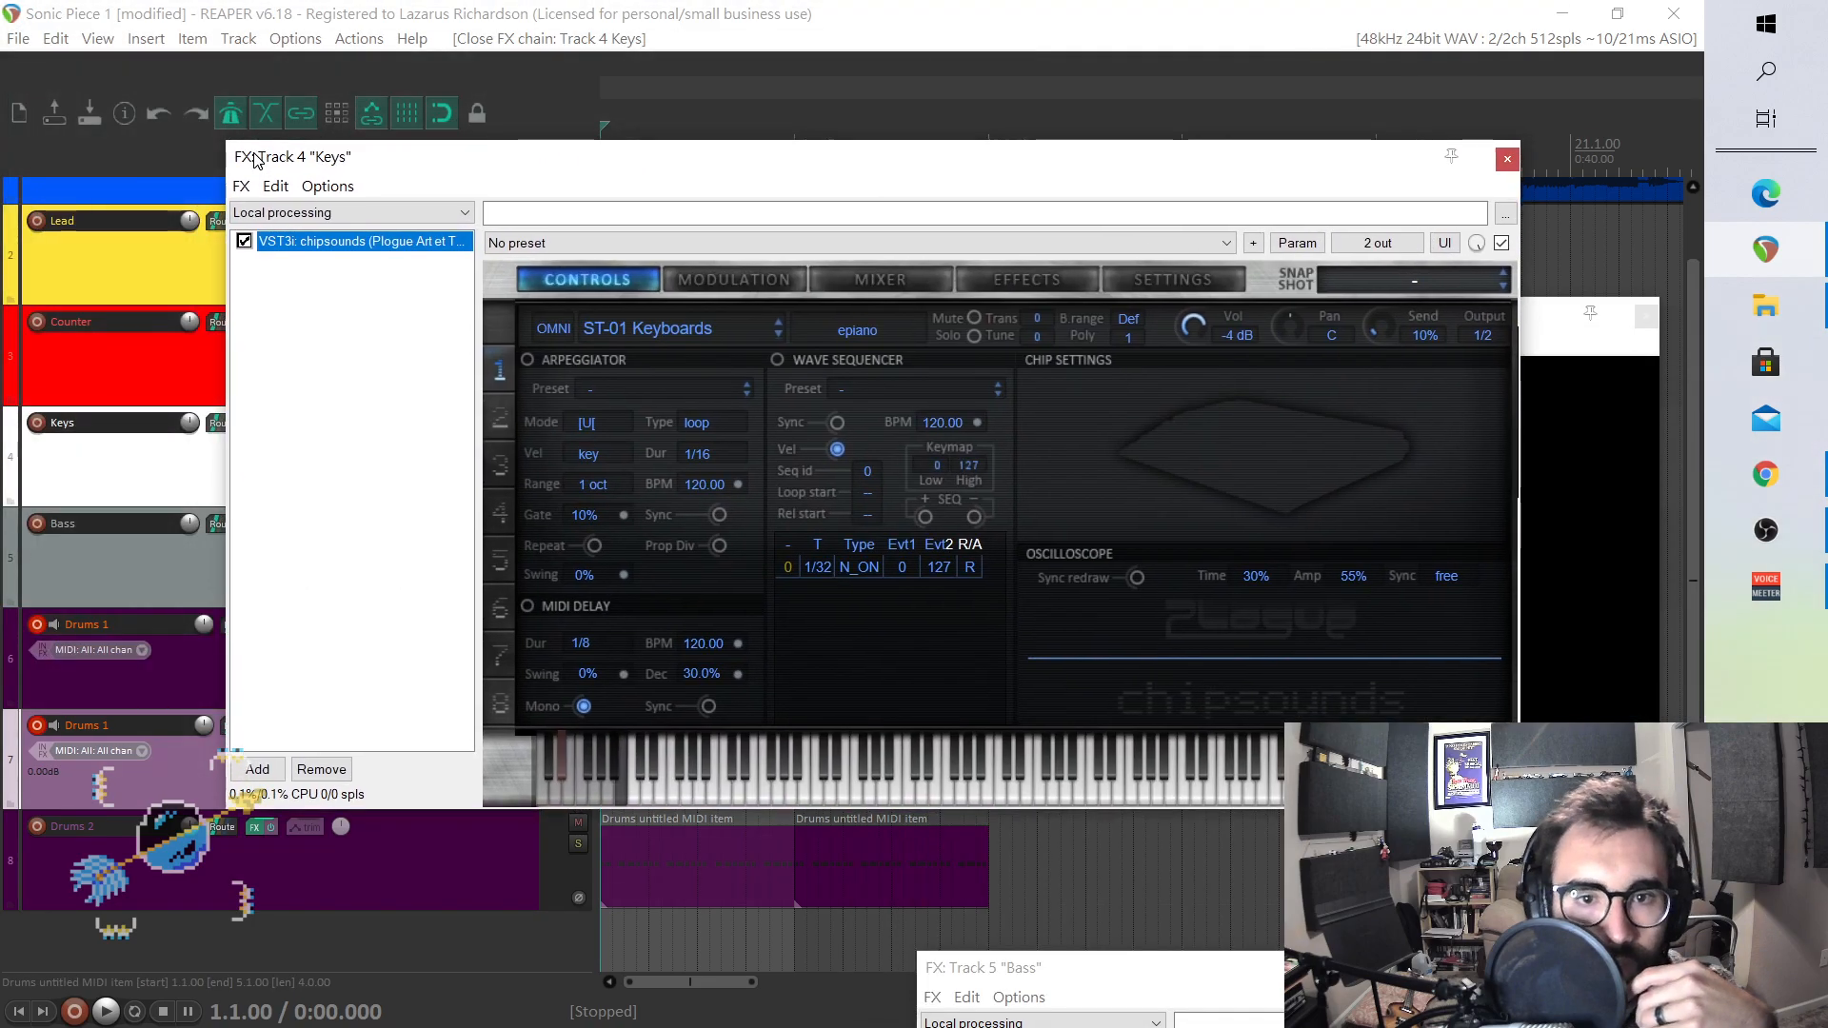
pyautogui.click(321, 769)
# - Browse the UJAM, v0.4 23.06.18 Shiru and Valhalla DSP, LLC plug-ins available for the Keys track
pyautogui.click(258, 769)
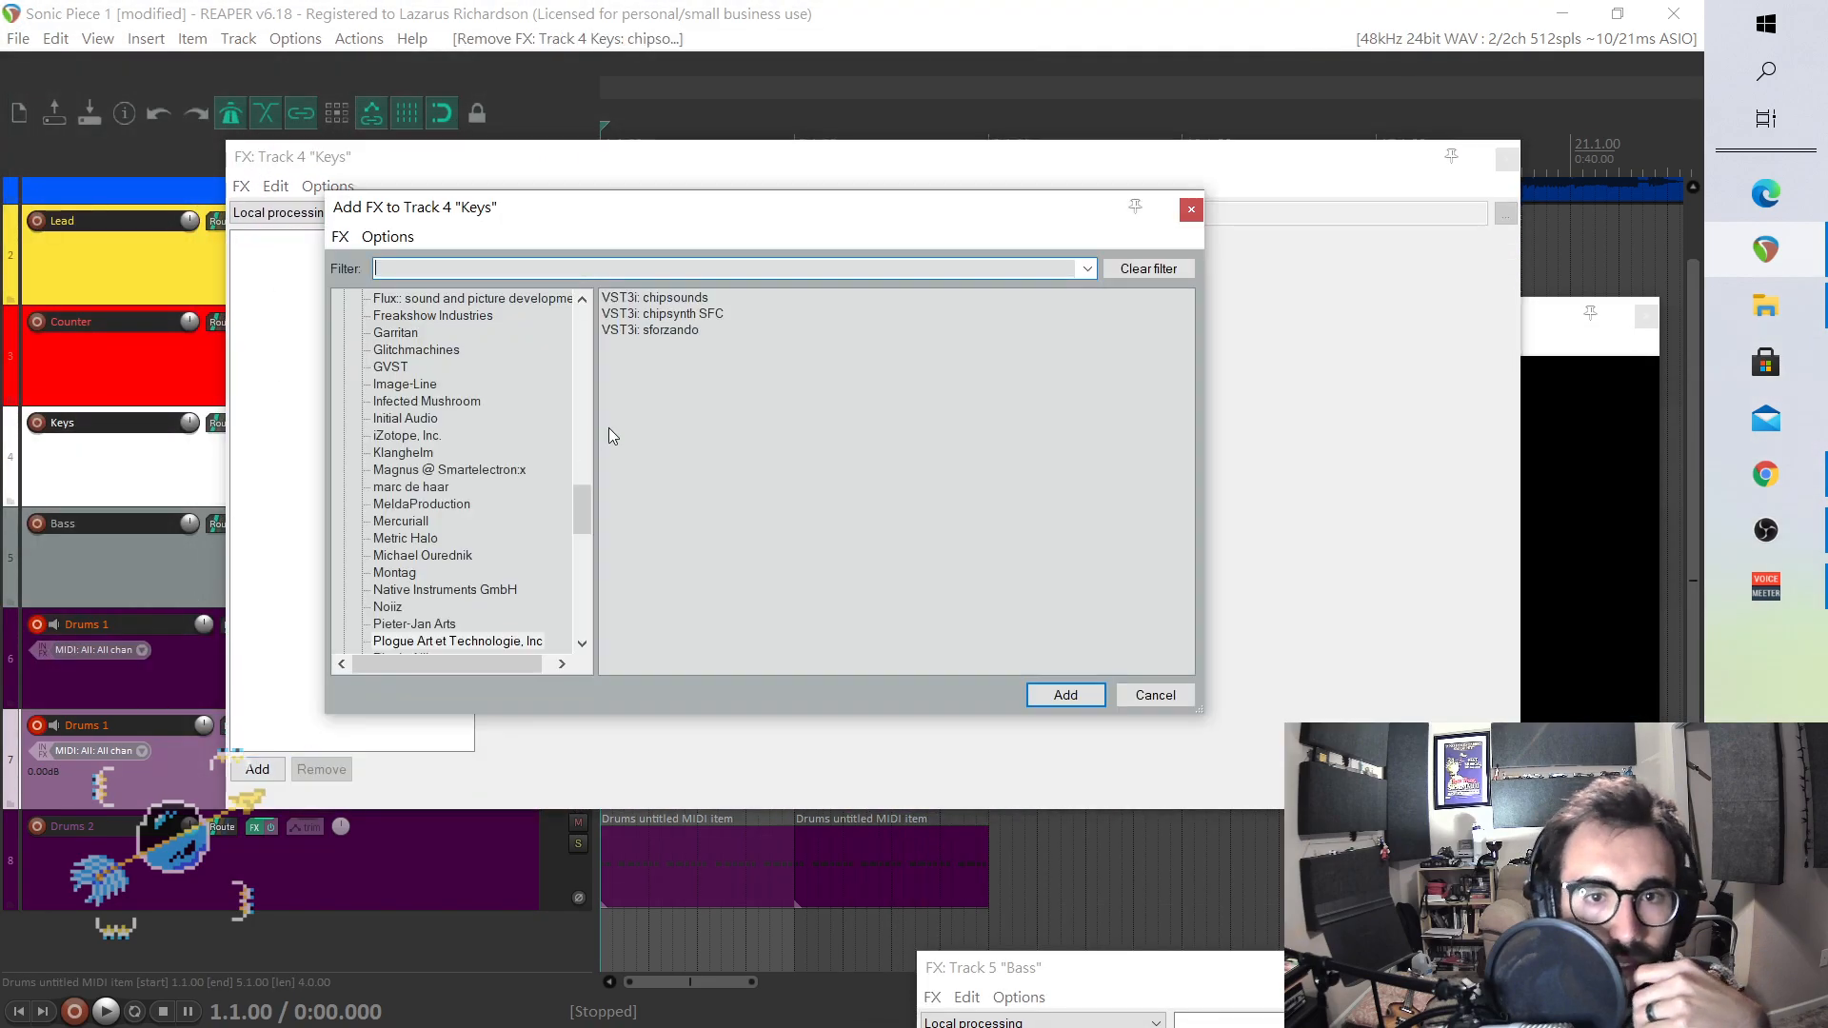
pyautogui.moveTo(591, 501); pyautogui.dragTo(578, 617)
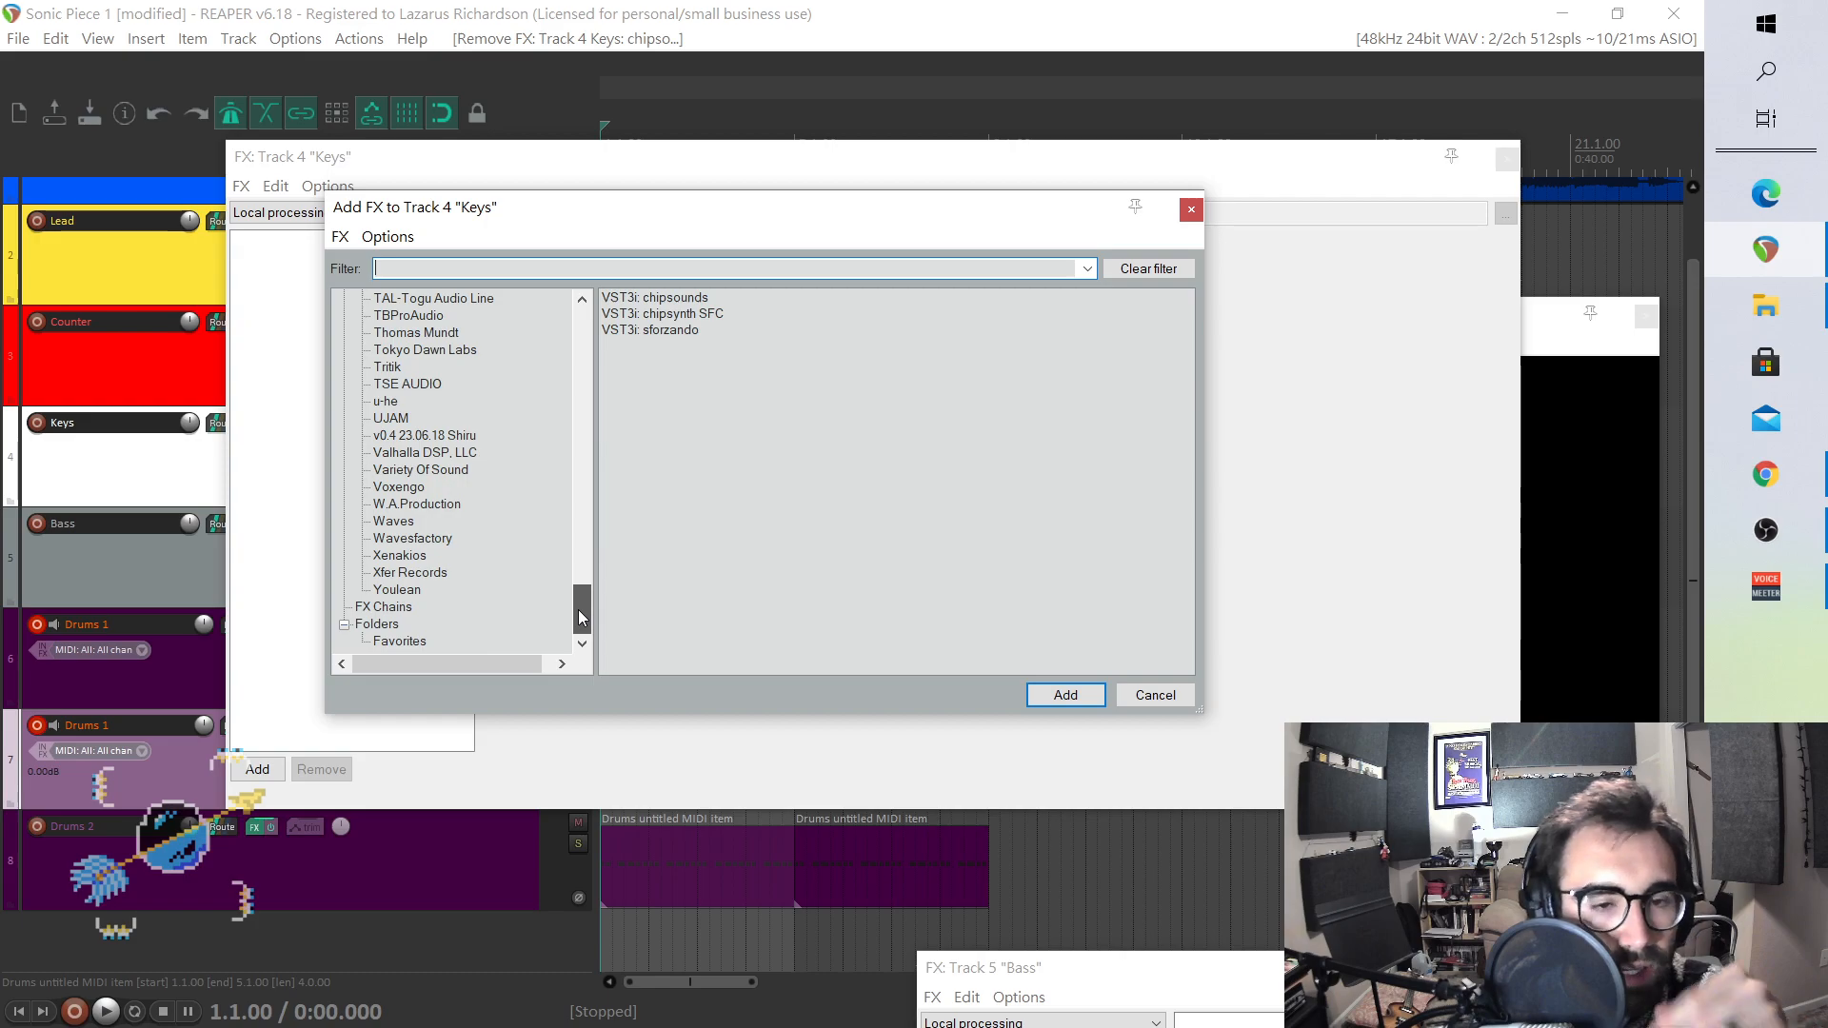
pyautogui.click(400, 419)
pyautogui.moveTo(579, 614)
pyautogui.mouseDown()
pyautogui.moveTo(562, 441)
pyautogui.moveTo(550, 621)
pyautogui.mouseUp()
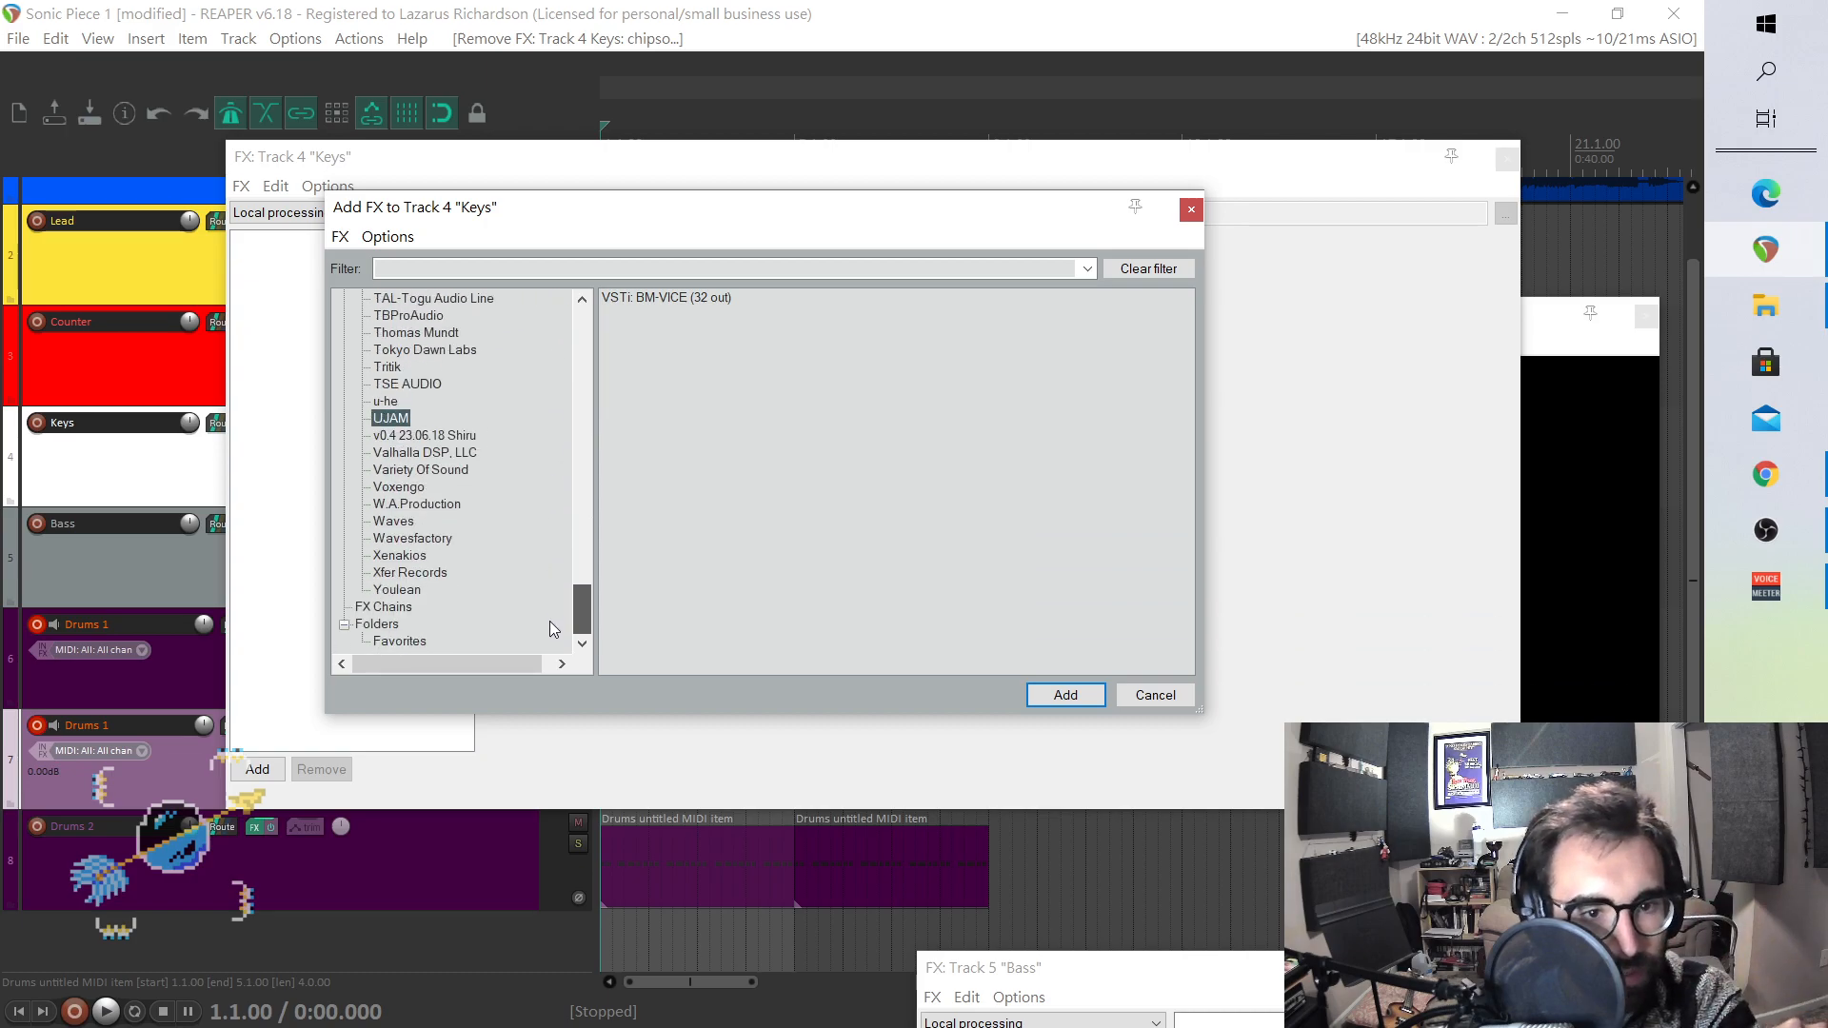
pyautogui.click(446, 438)
pyautogui.scroll(4, 550, 628)
pyautogui.scroll(-4, 549, 623)
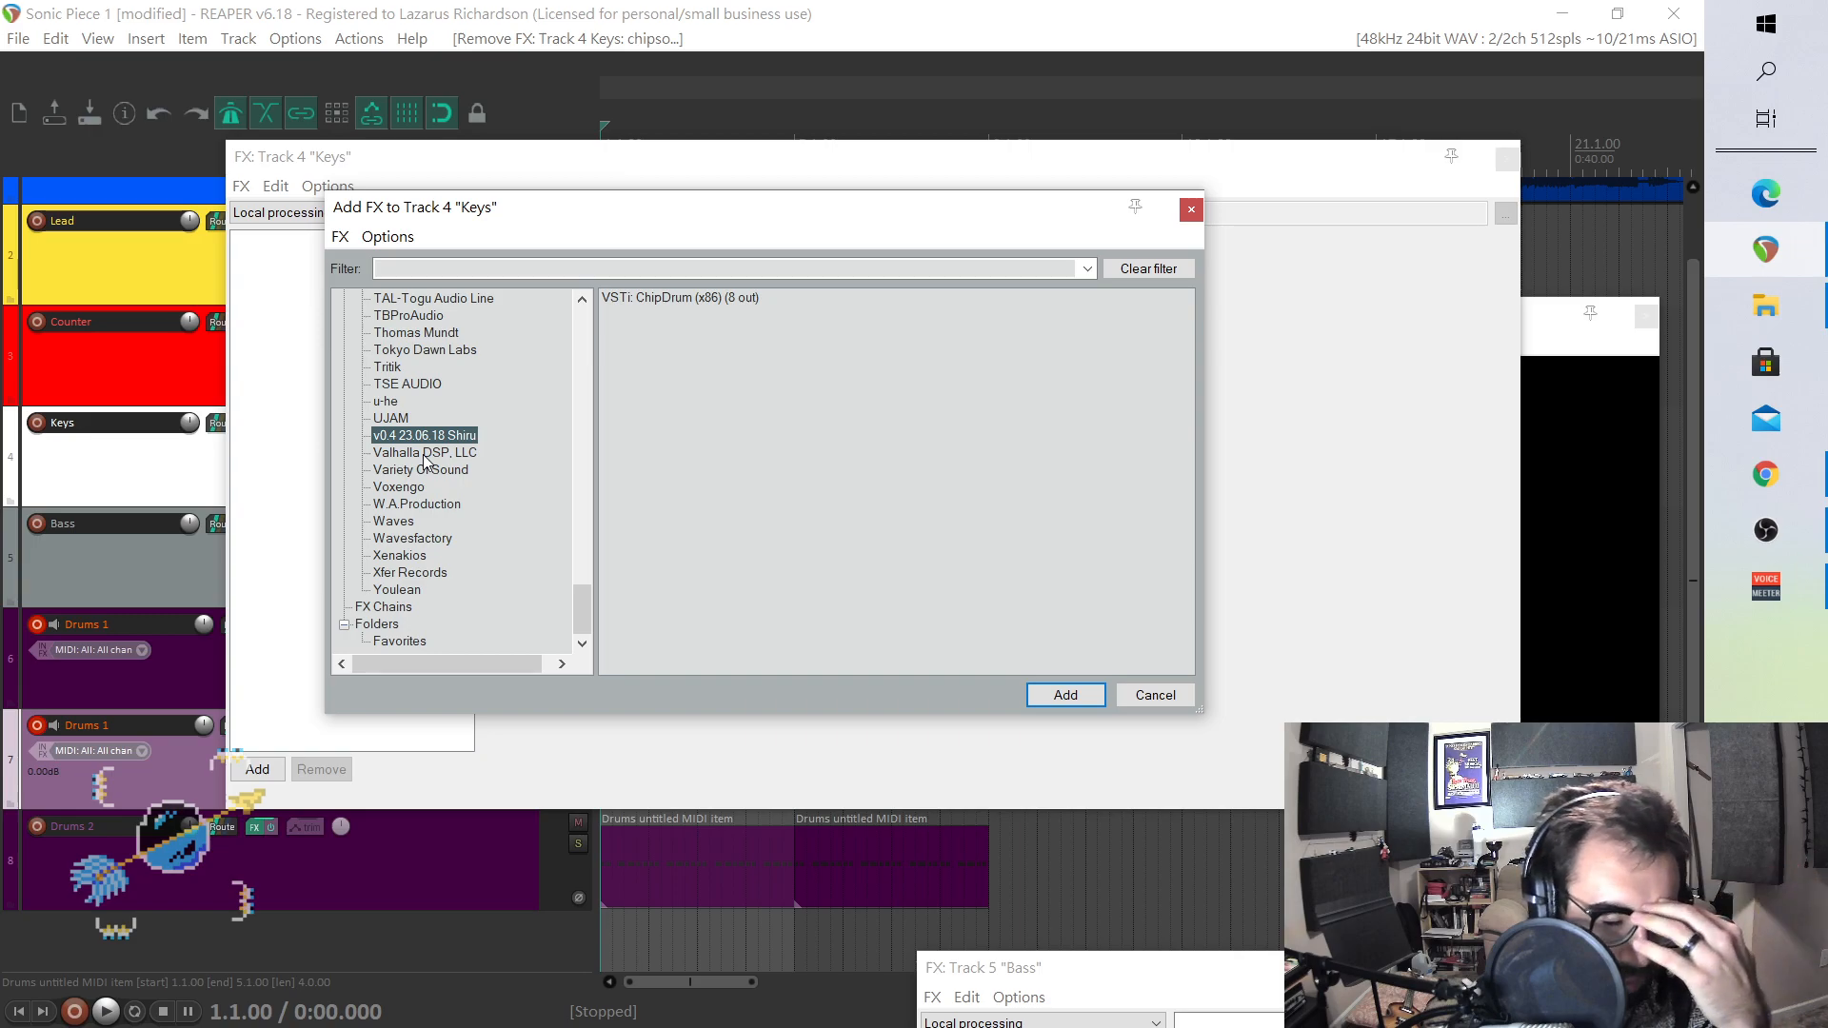
pyautogui.click(425, 454)
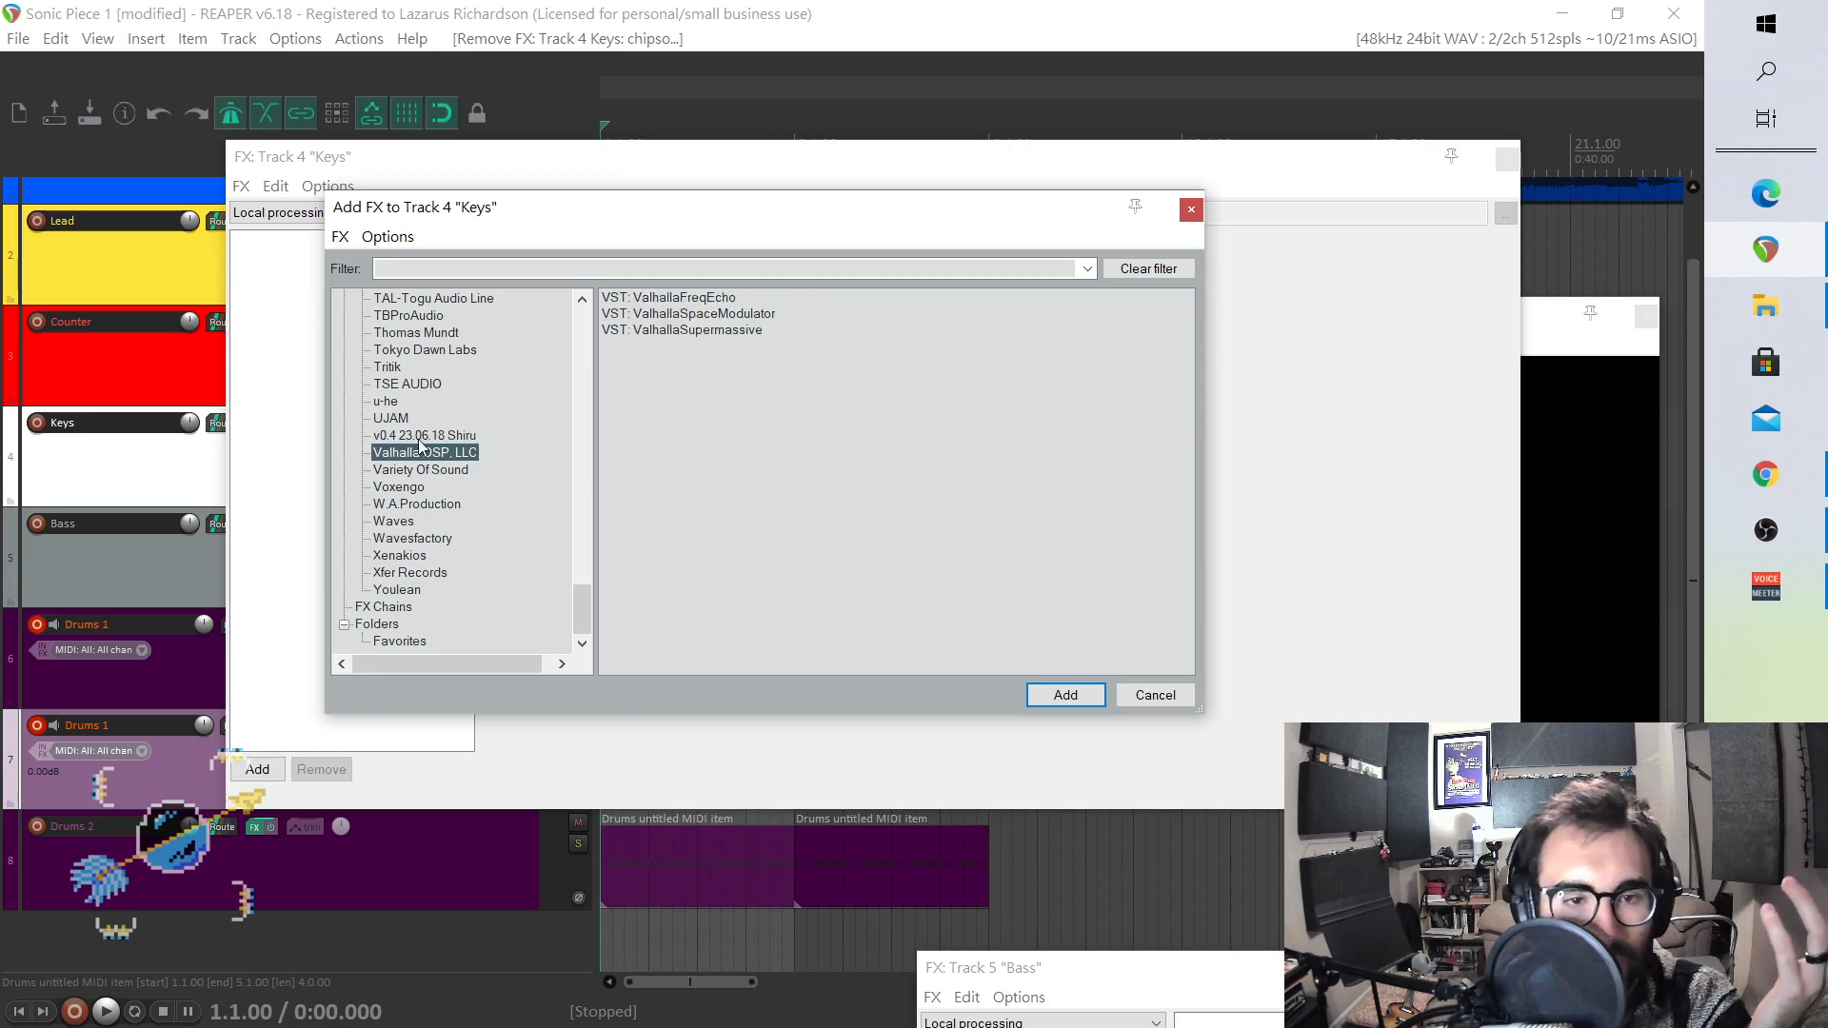
pyautogui.click(698, 300)
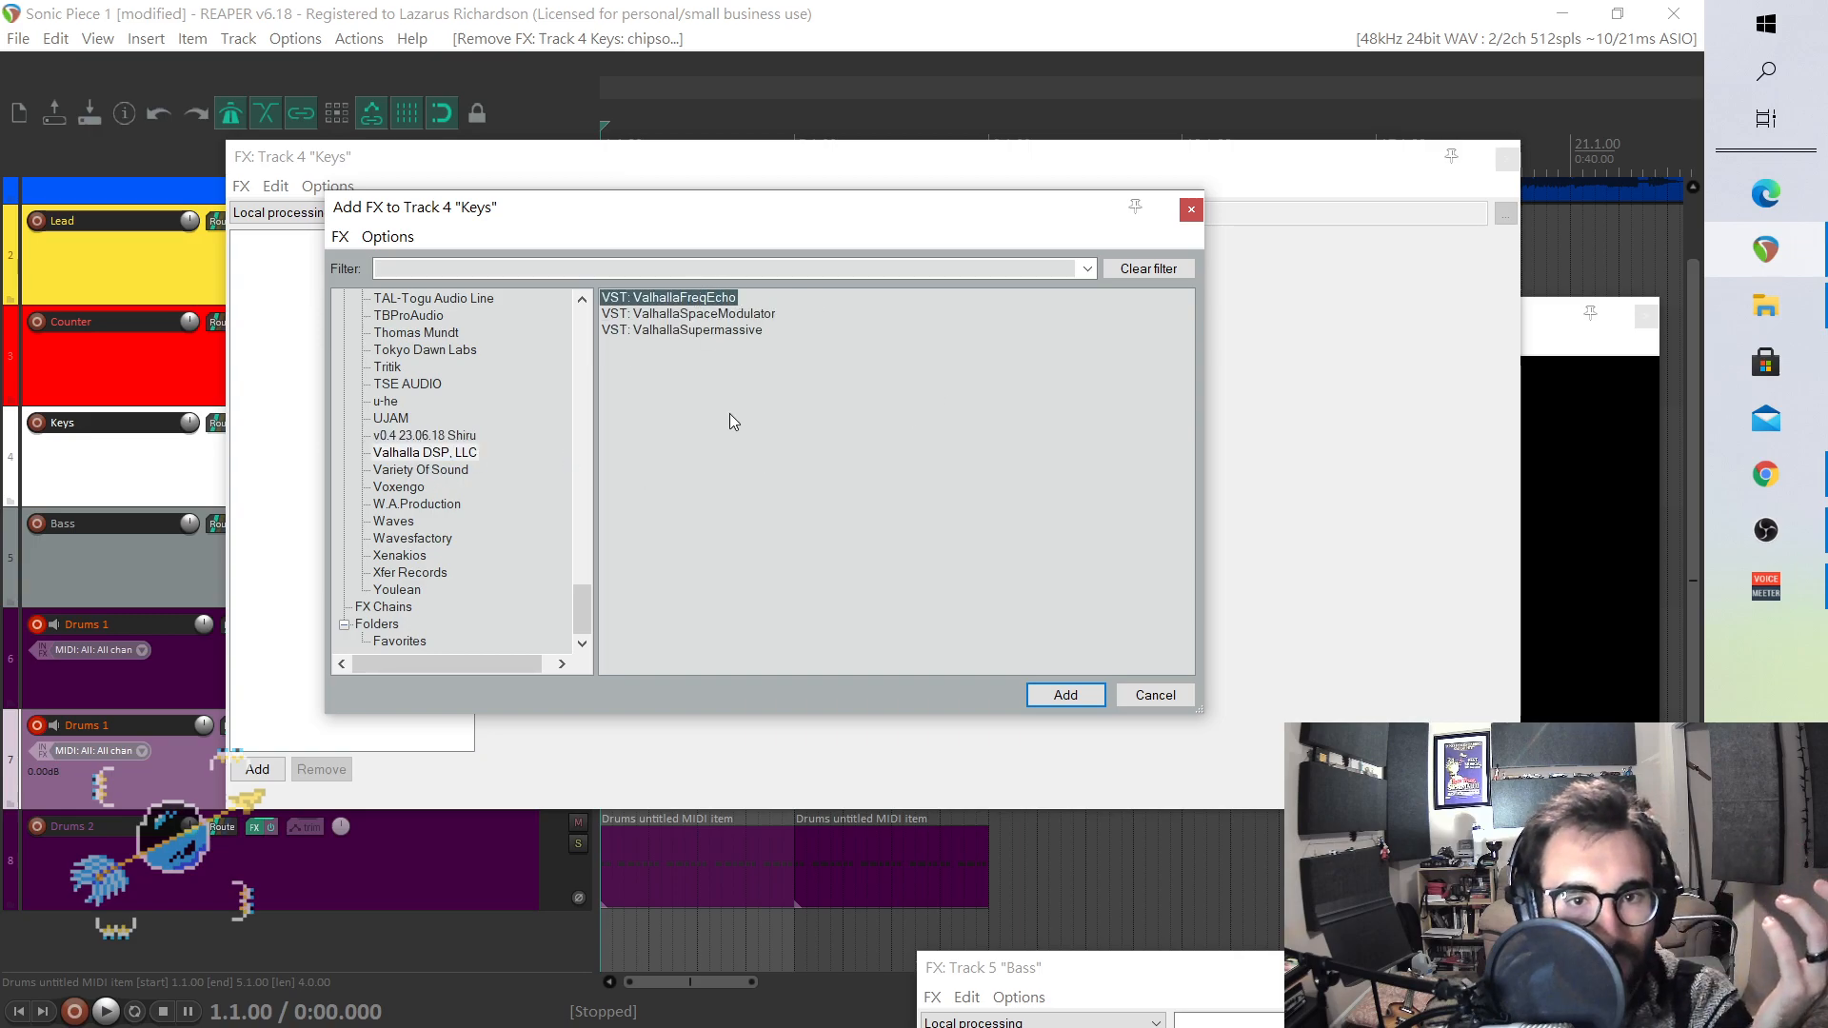
pyautogui.click(723, 330)
# - Add the iZotope Neoverb reverb to the Keys track
pyautogui.moveTo(579, 602); pyautogui.dragTo(633, 491)
pyautogui.click(406, 523)
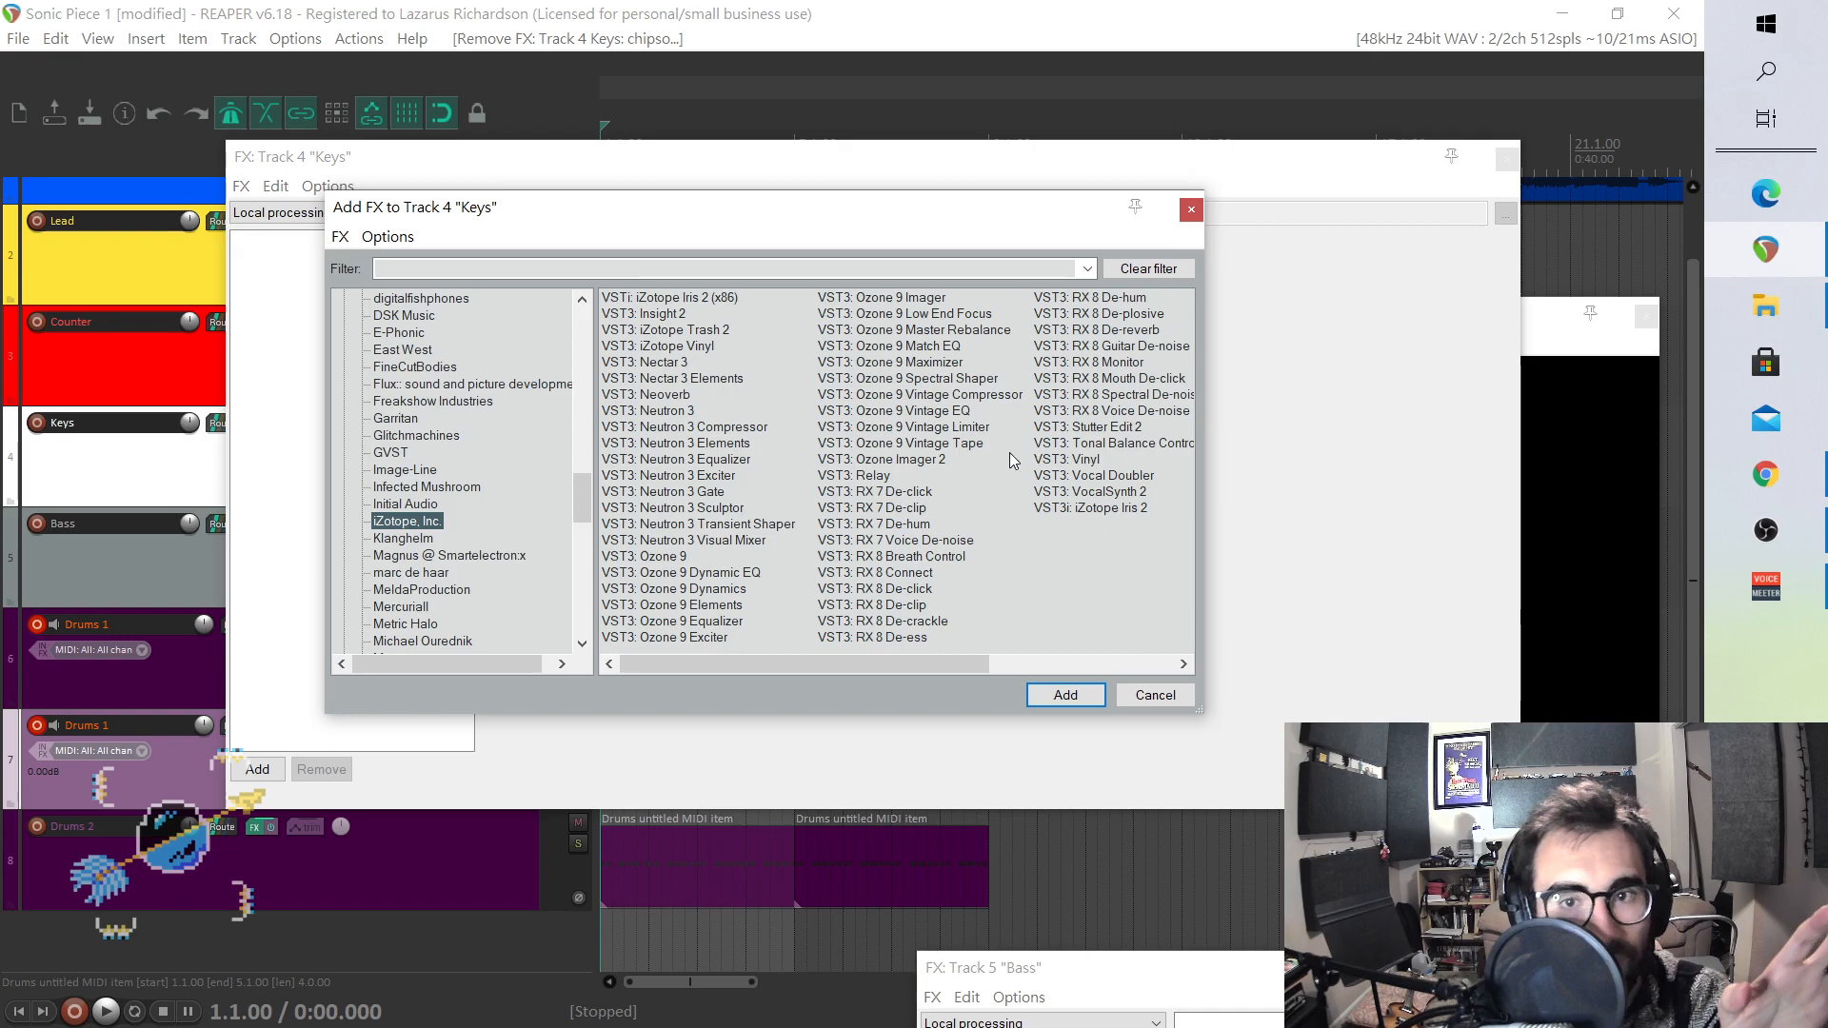
pyautogui.click(682, 395)
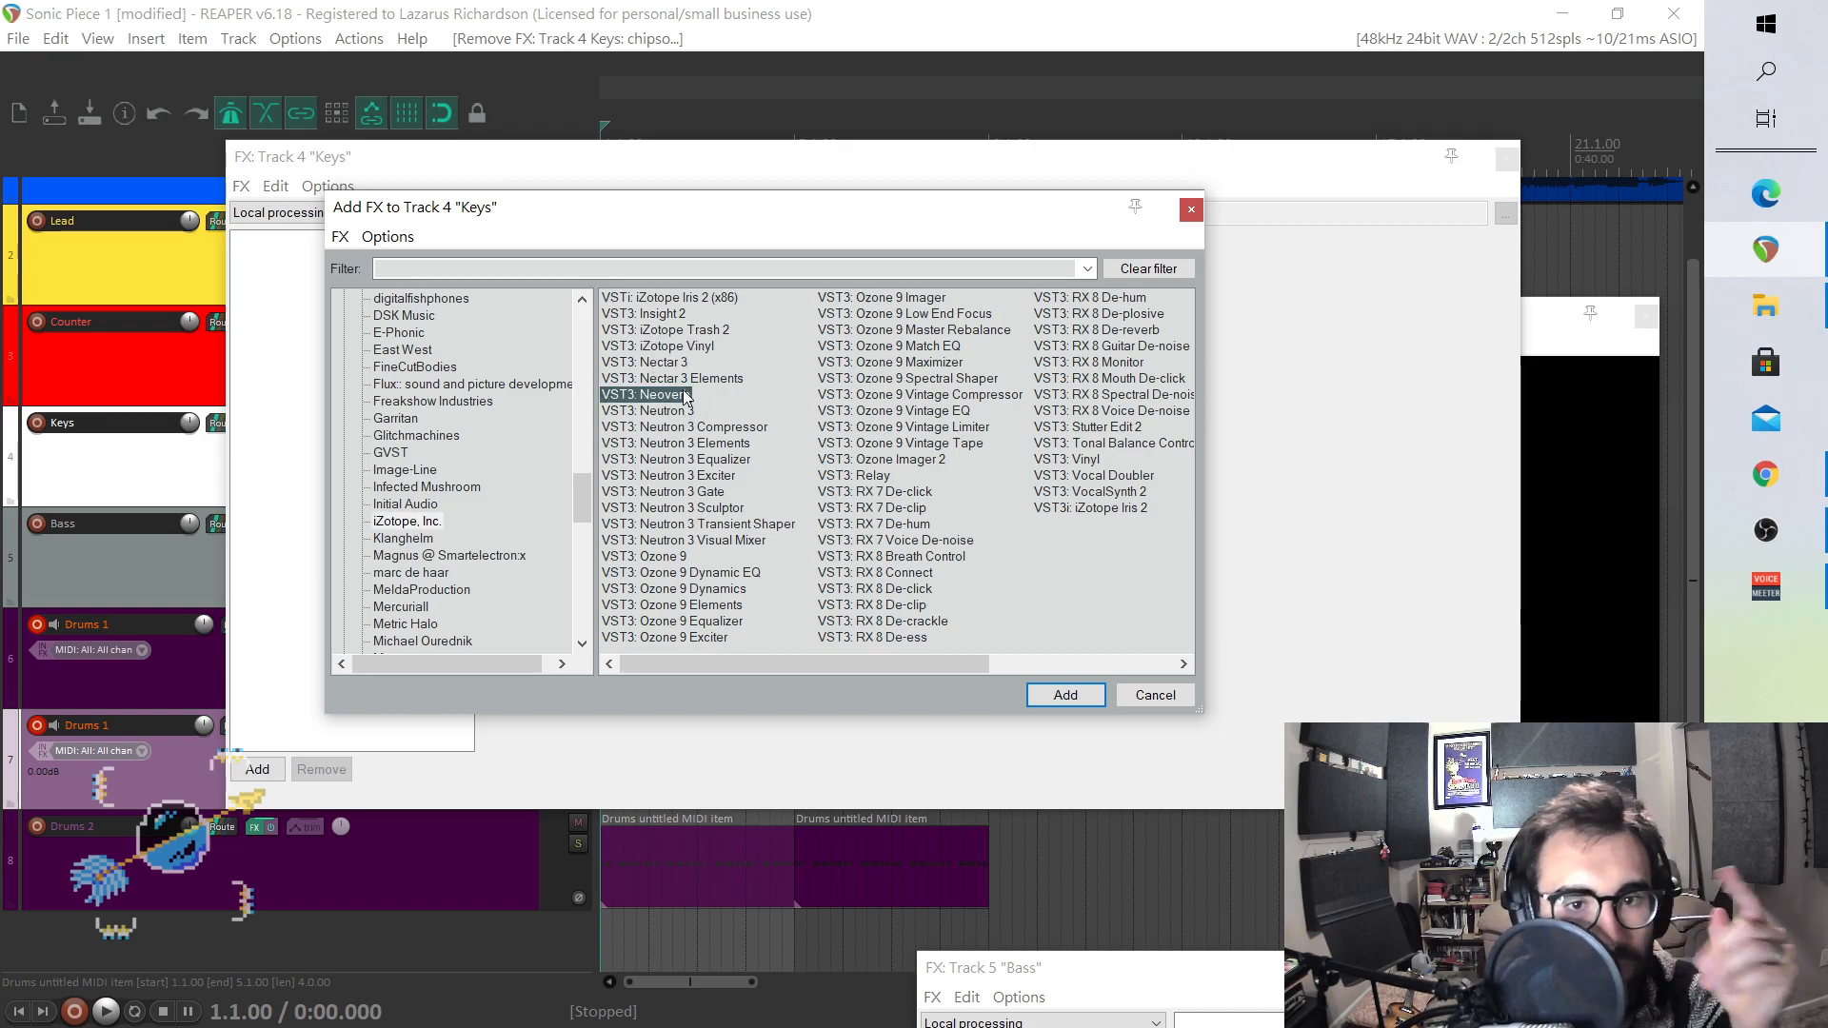
pyautogui.press('Return')
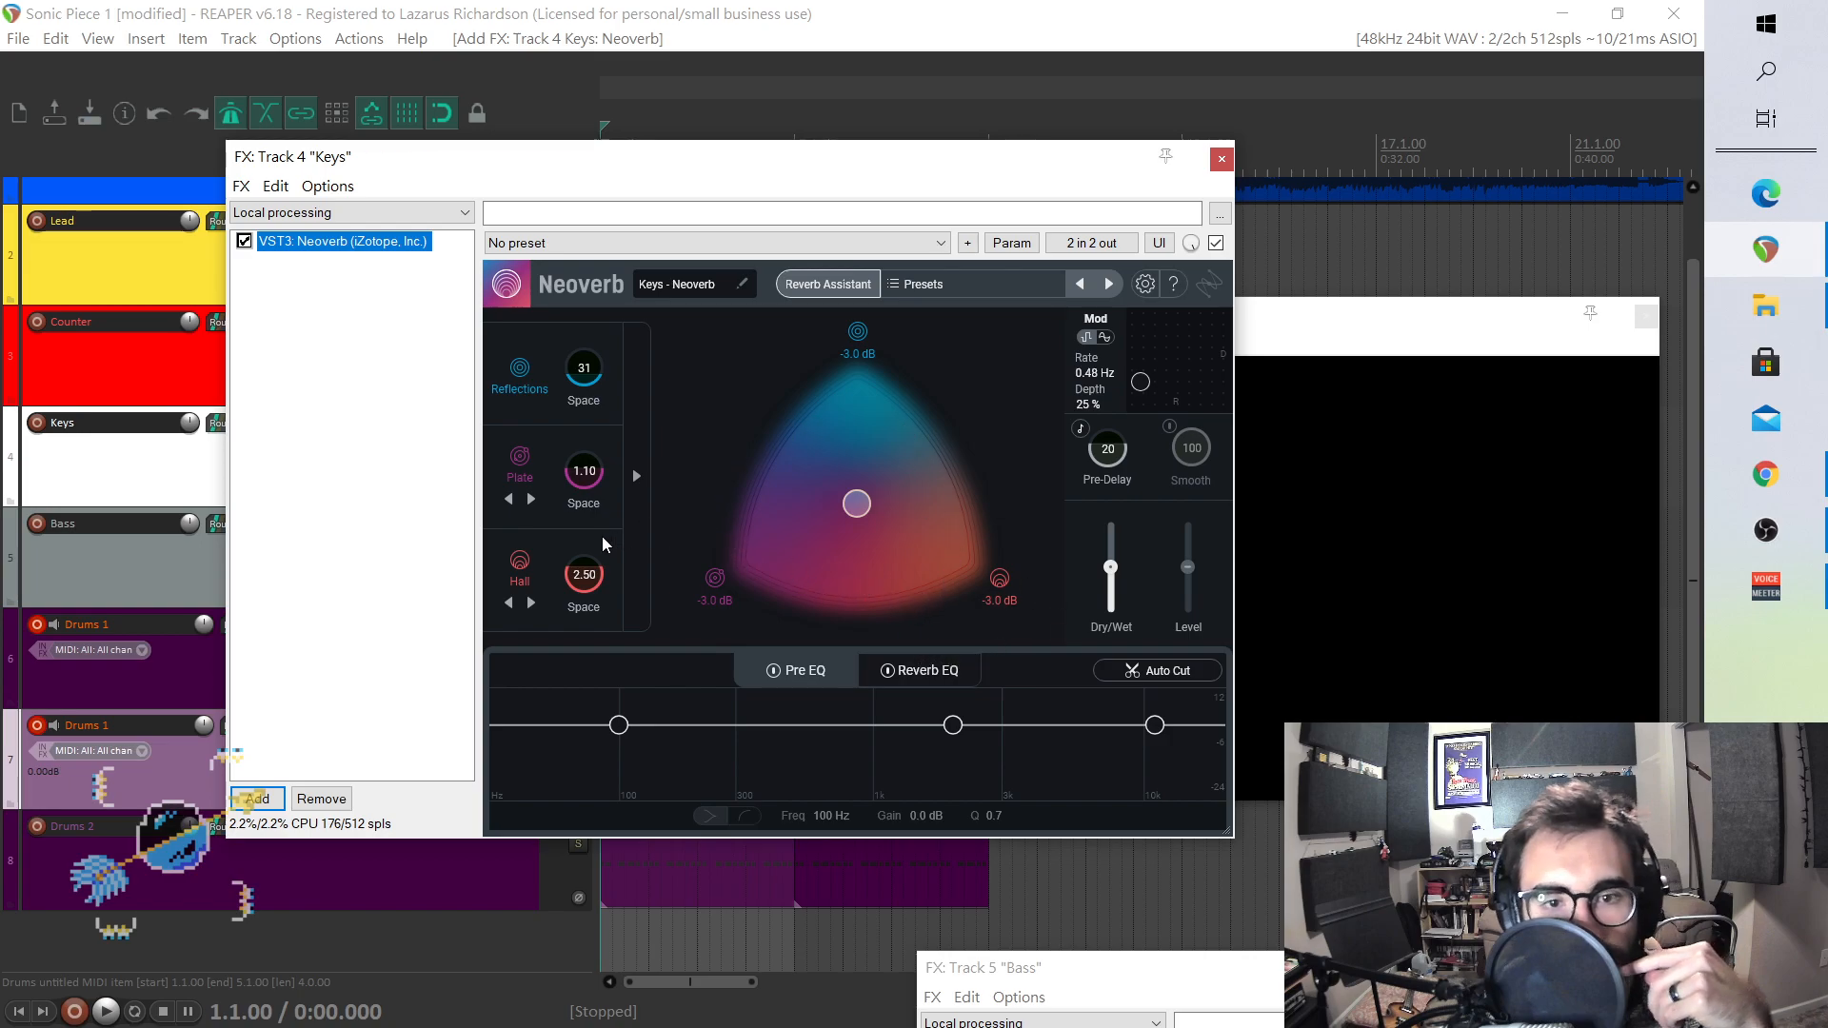
# - Try different blends of reflections, plate and hall in Neoverb and remove the reverb from Keys
pyautogui.moveTo(864, 509)
pyautogui.mouseDown()
pyautogui.moveTo(910, 410)
pyautogui.moveTo(874, 388)
pyautogui.moveTo(895, 447)
pyautogui.moveTo(865, 527)
pyautogui.moveTo(946, 578)
pyautogui.moveTo(822, 499)
pyautogui.moveTo(838, 493)
pyautogui.mouseUp()
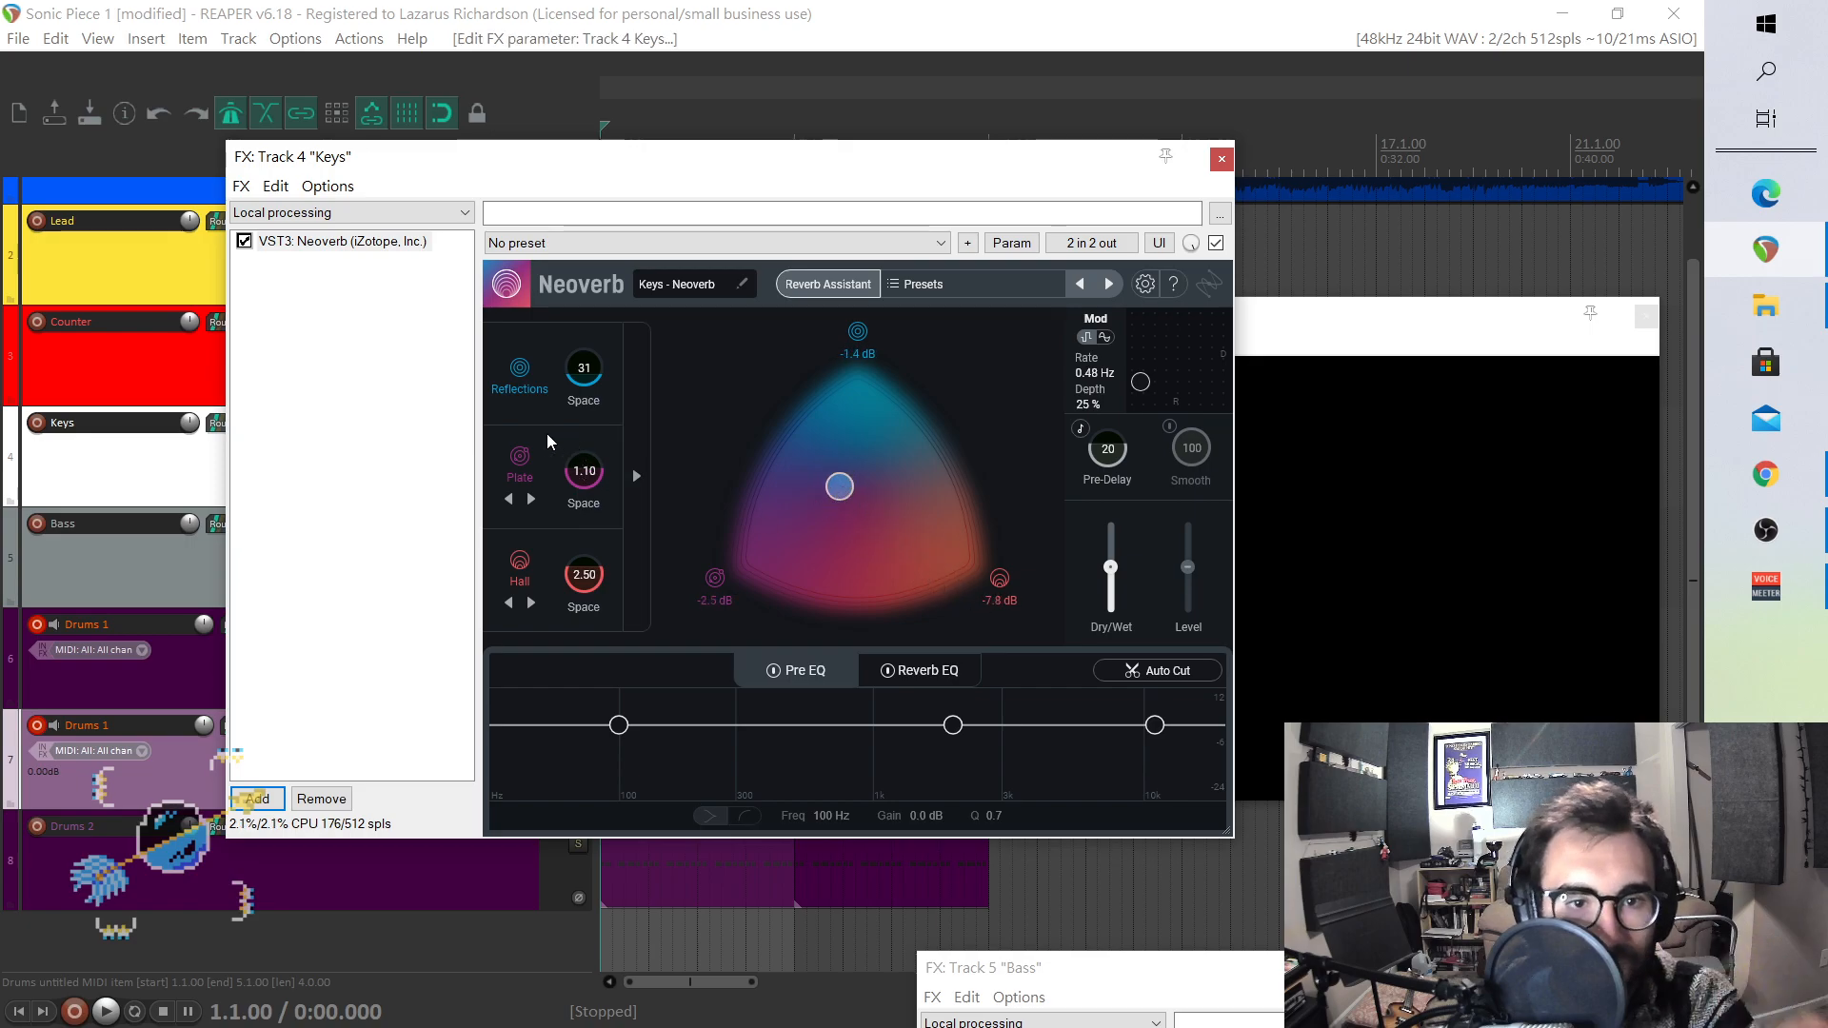
pyautogui.click(858, 335)
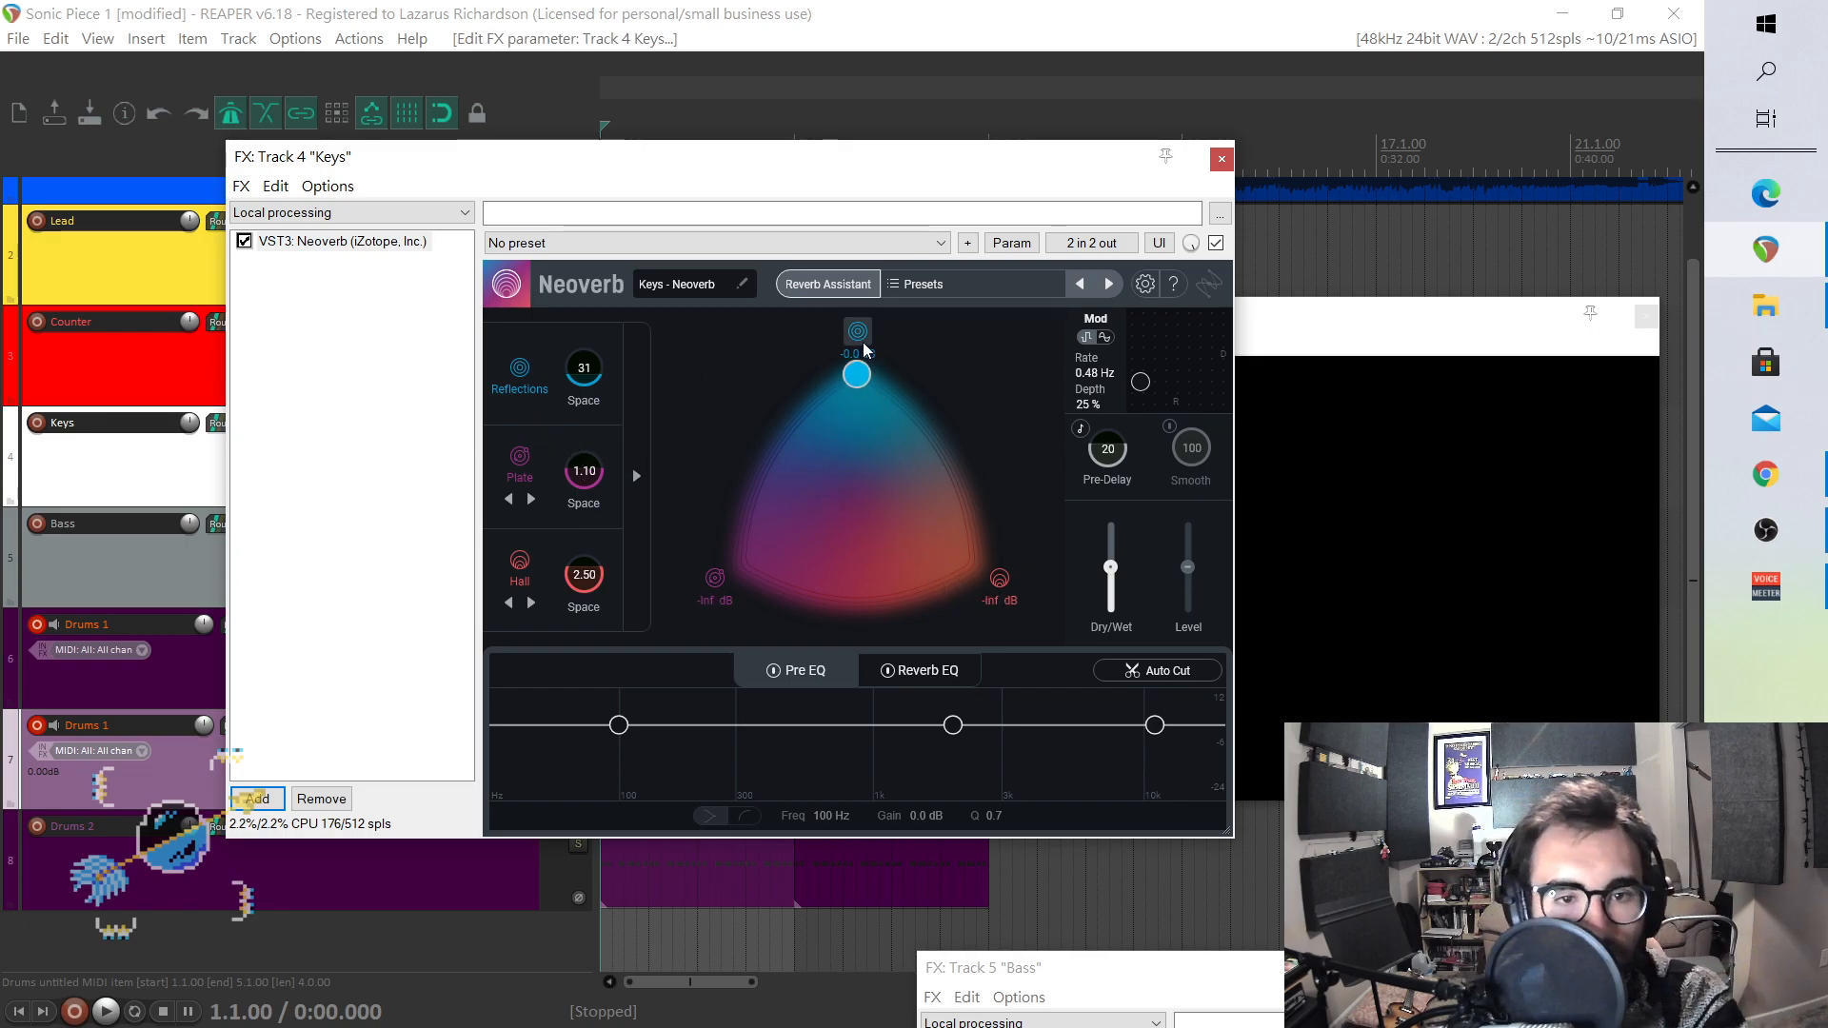
pyautogui.click(861, 365)
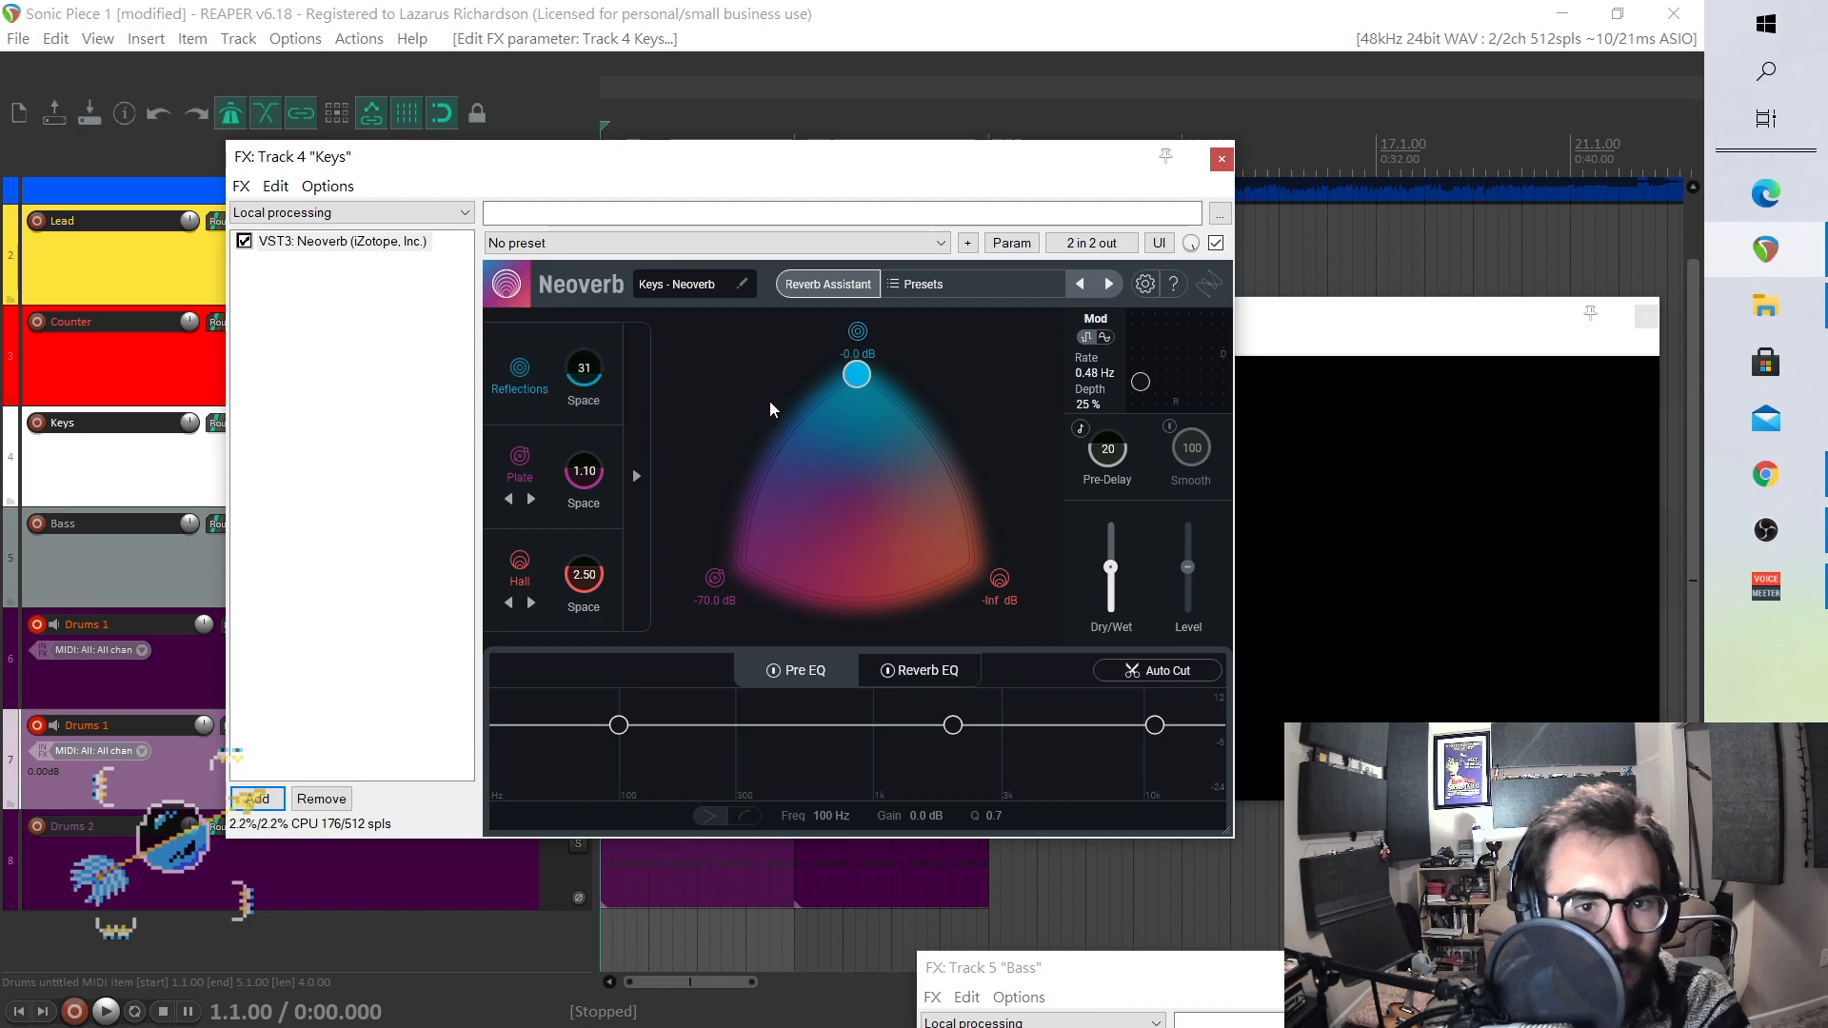
pyautogui.click(854, 375)
pyautogui.moveTo(858, 379); pyautogui.dragTo(1042, 577)
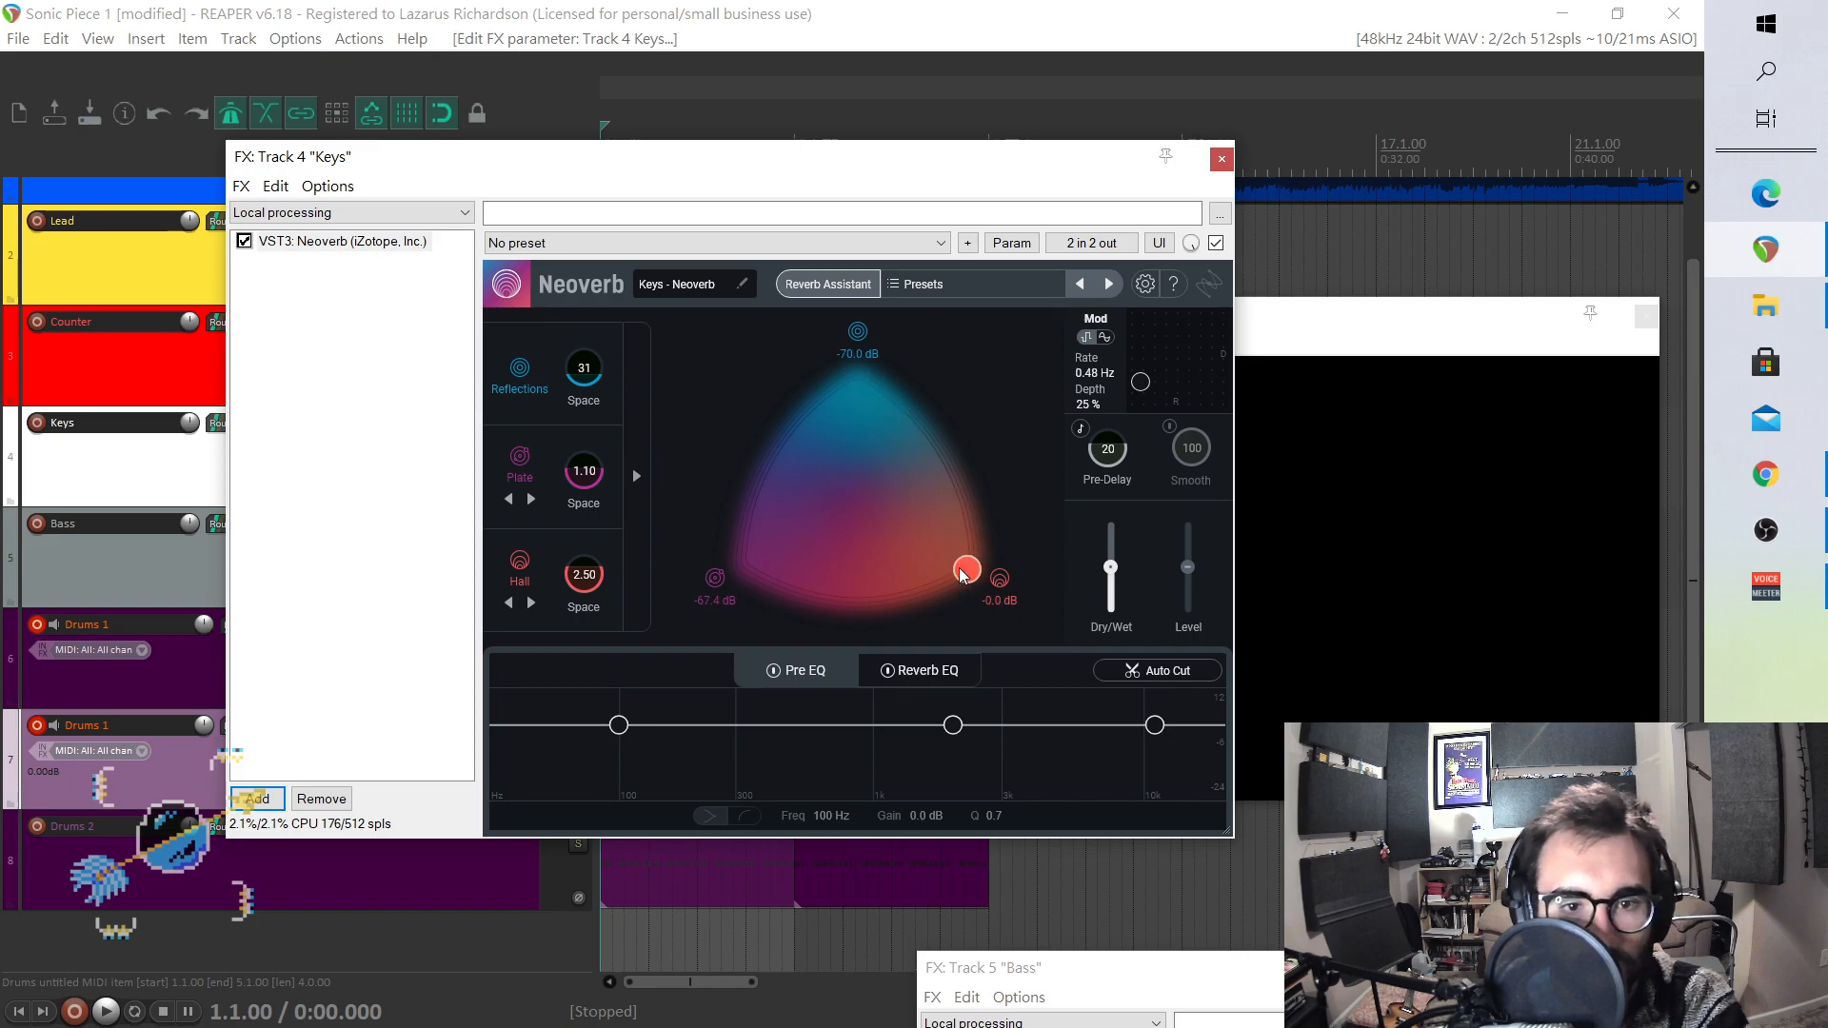
pyautogui.moveTo(968, 577); pyautogui.dragTo(821, 423)
pyautogui.moveTo(911, 472); pyautogui.dragTo(909, 532)
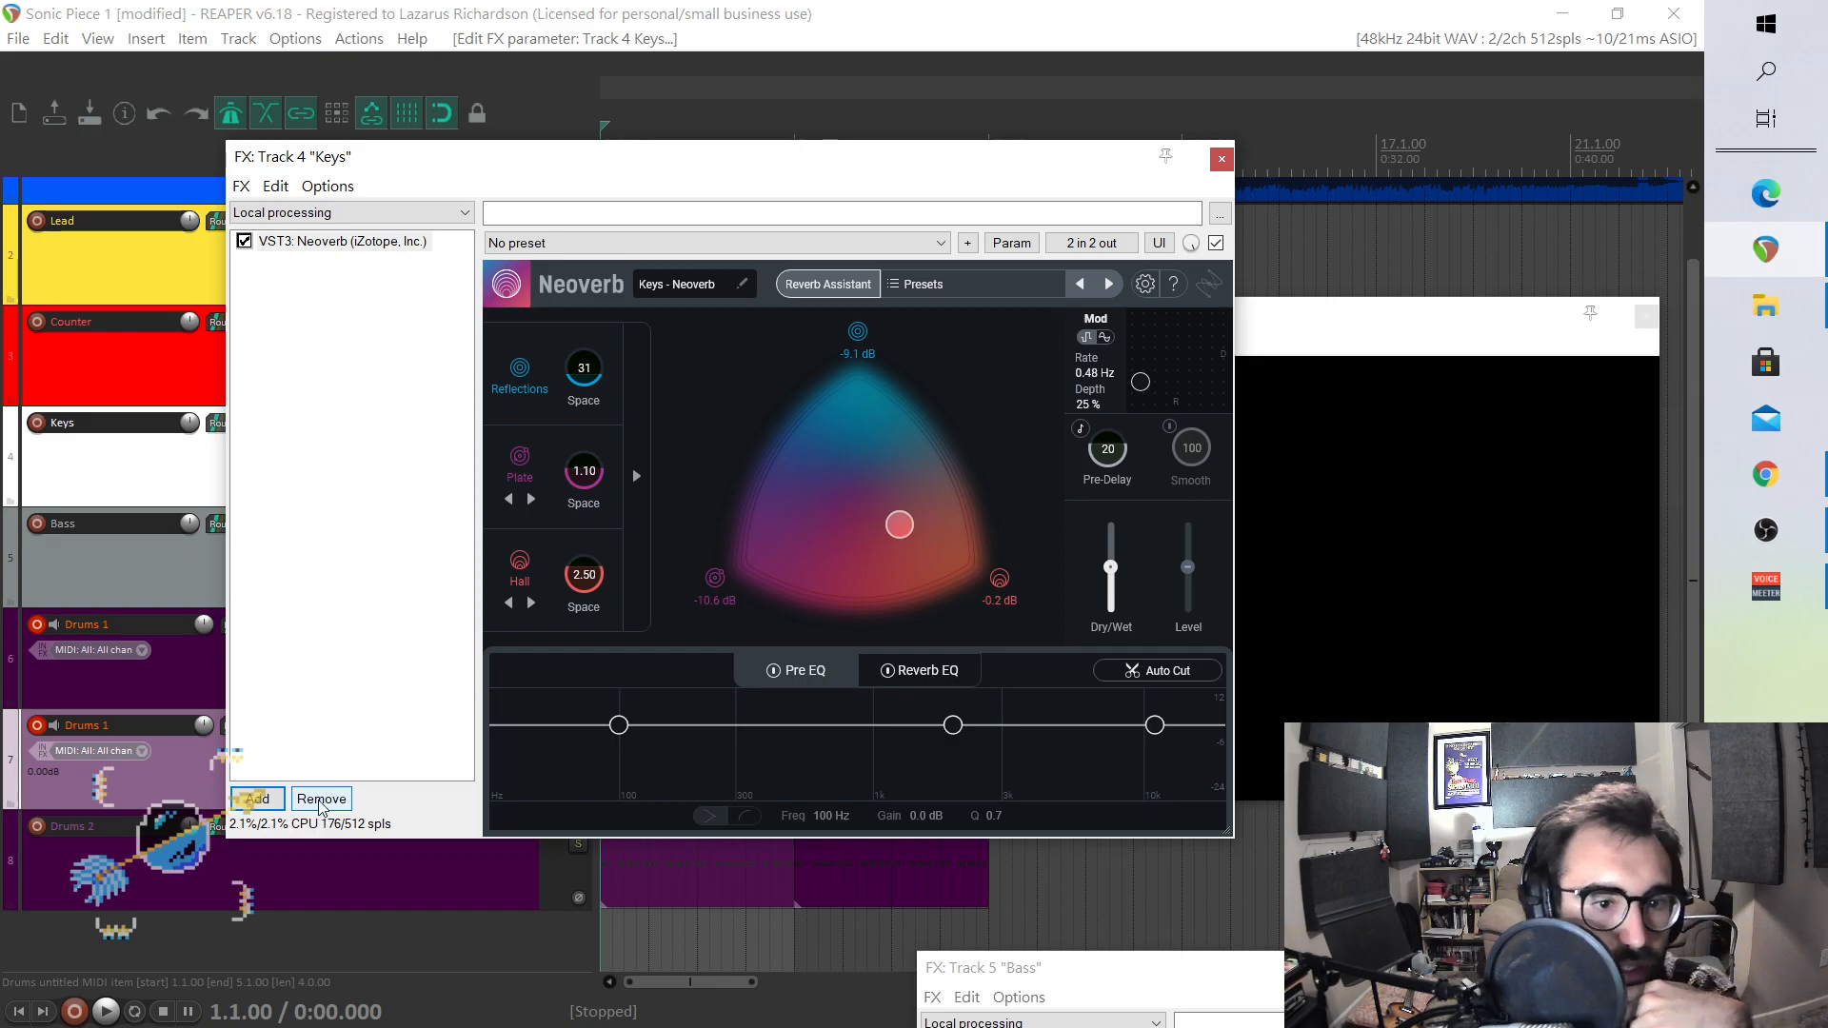
pyautogui.click(320, 800)
# - Add the Native Instruments Massive synthesizer to the Keys track
pyautogui.click(255, 799)
pyautogui.moveTo(583, 496); pyautogui.dragTo(589, 473)
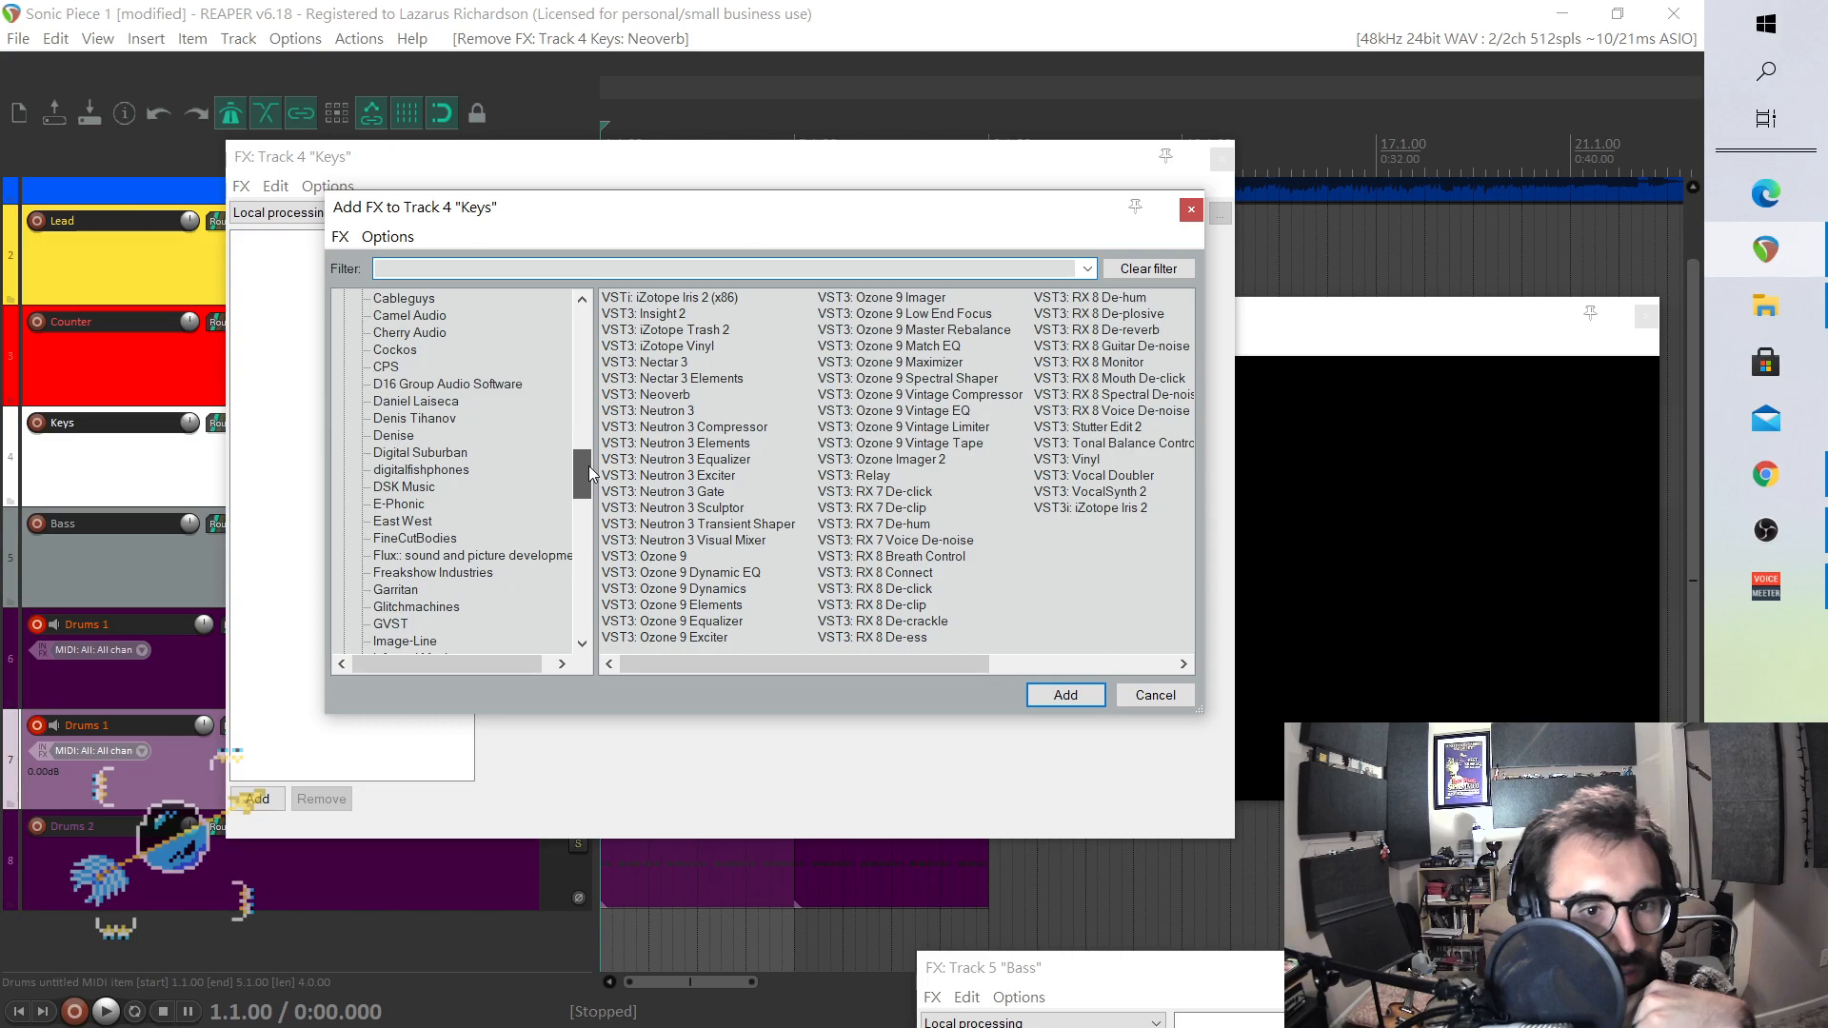
pyautogui.scroll(-6, 510, 481)
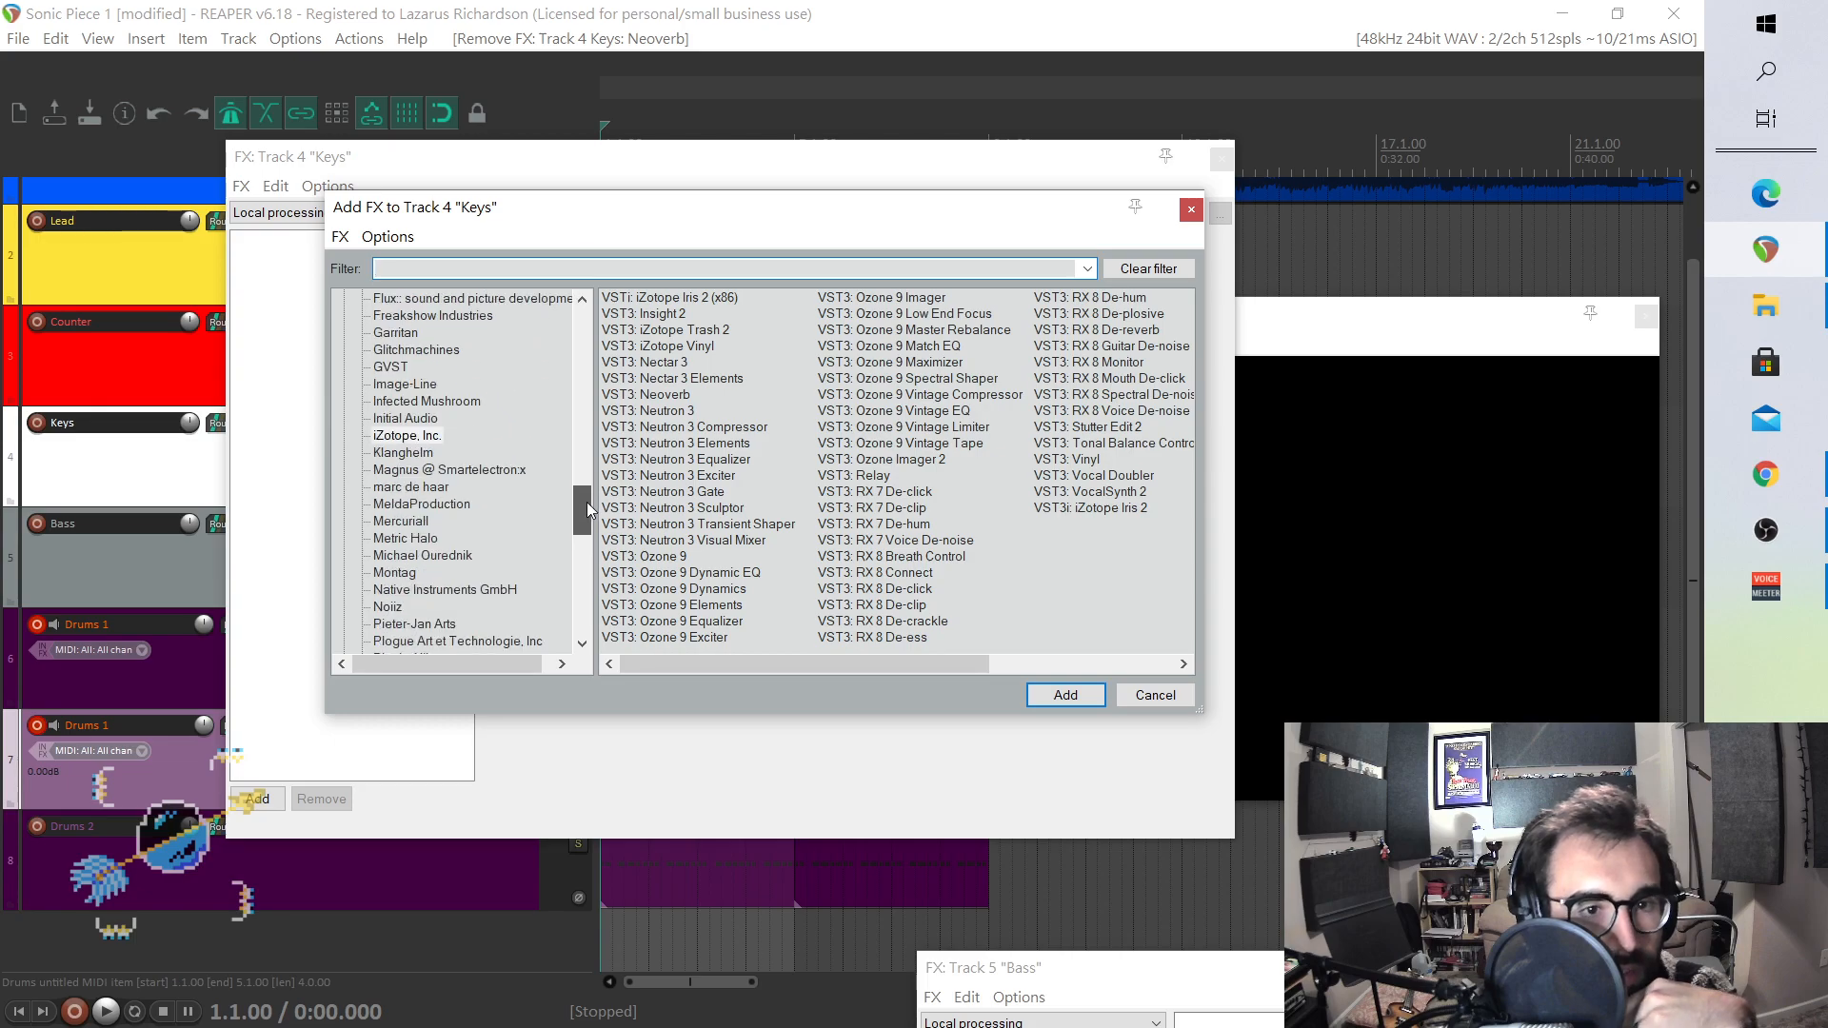
pyautogui.scroll(-1, 443, 530)
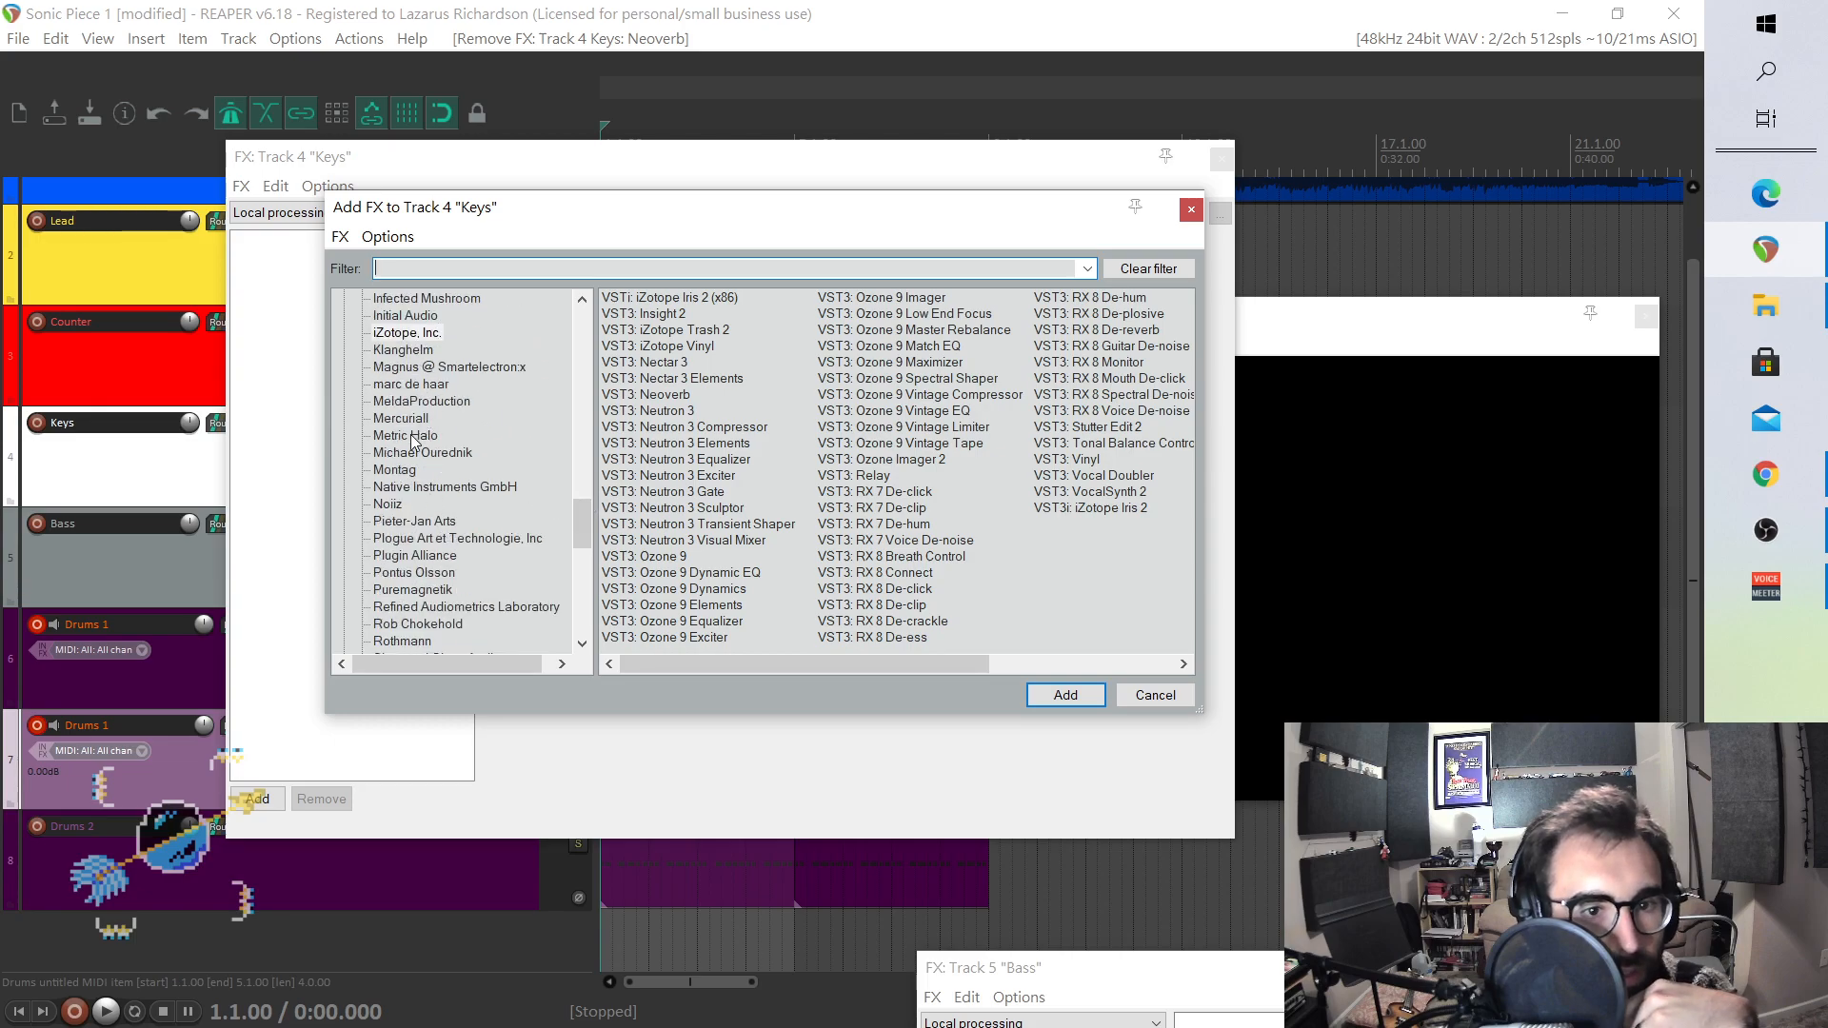
pyautogui.click(404, 488)
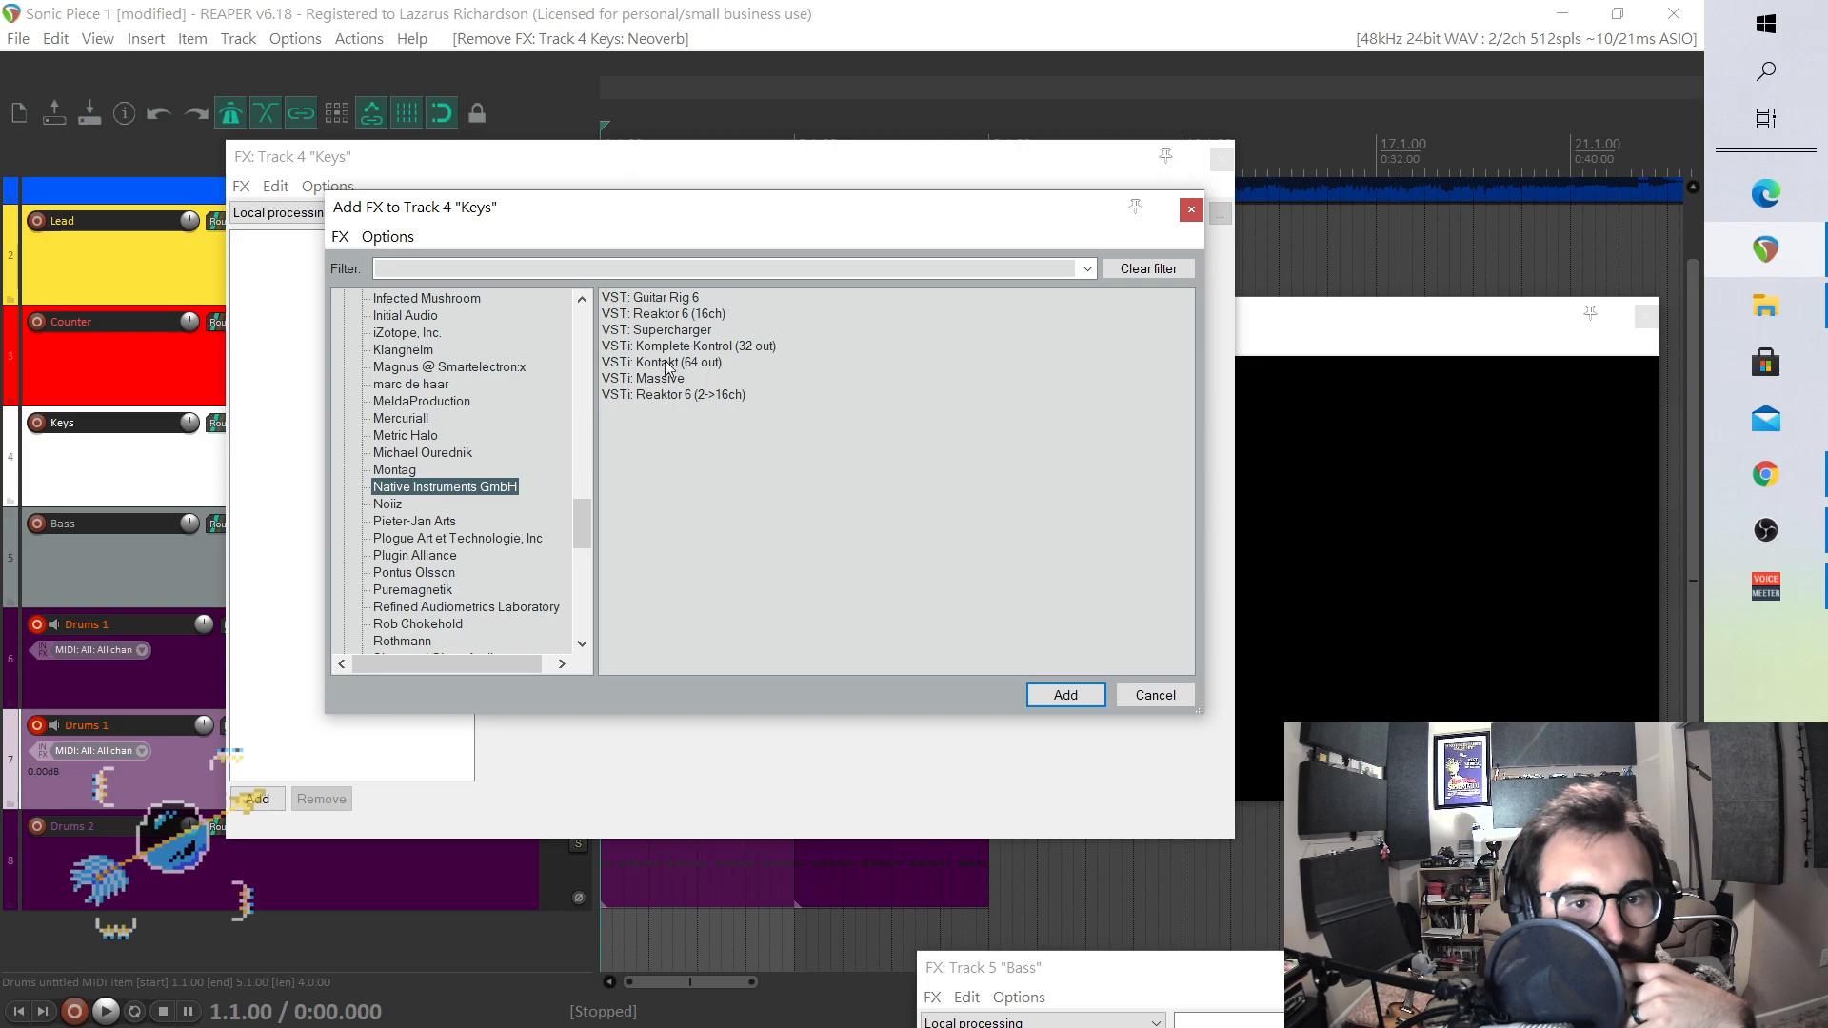
pyautogui.click(668, 378)
pyautogui.press('Return')
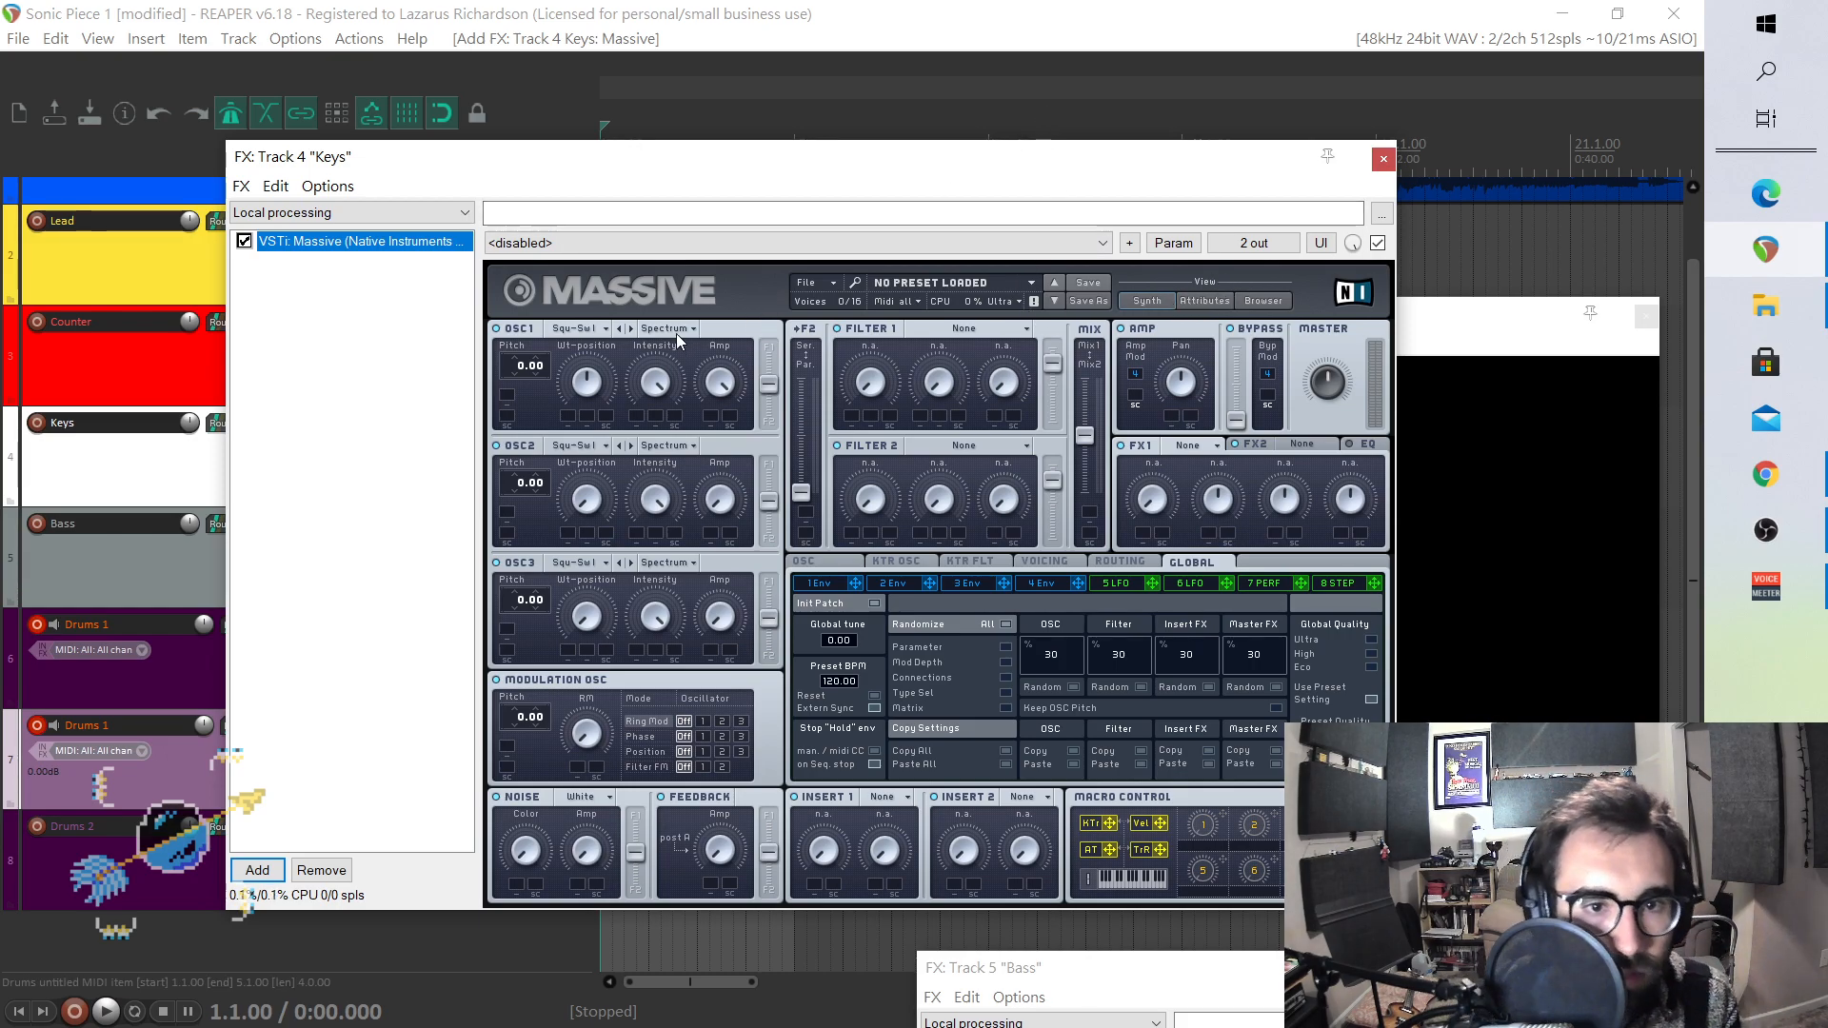
# - Assign envelope 1 to the Amp control of oscillator 1 in Massive
pyautogui.click(583, 329)
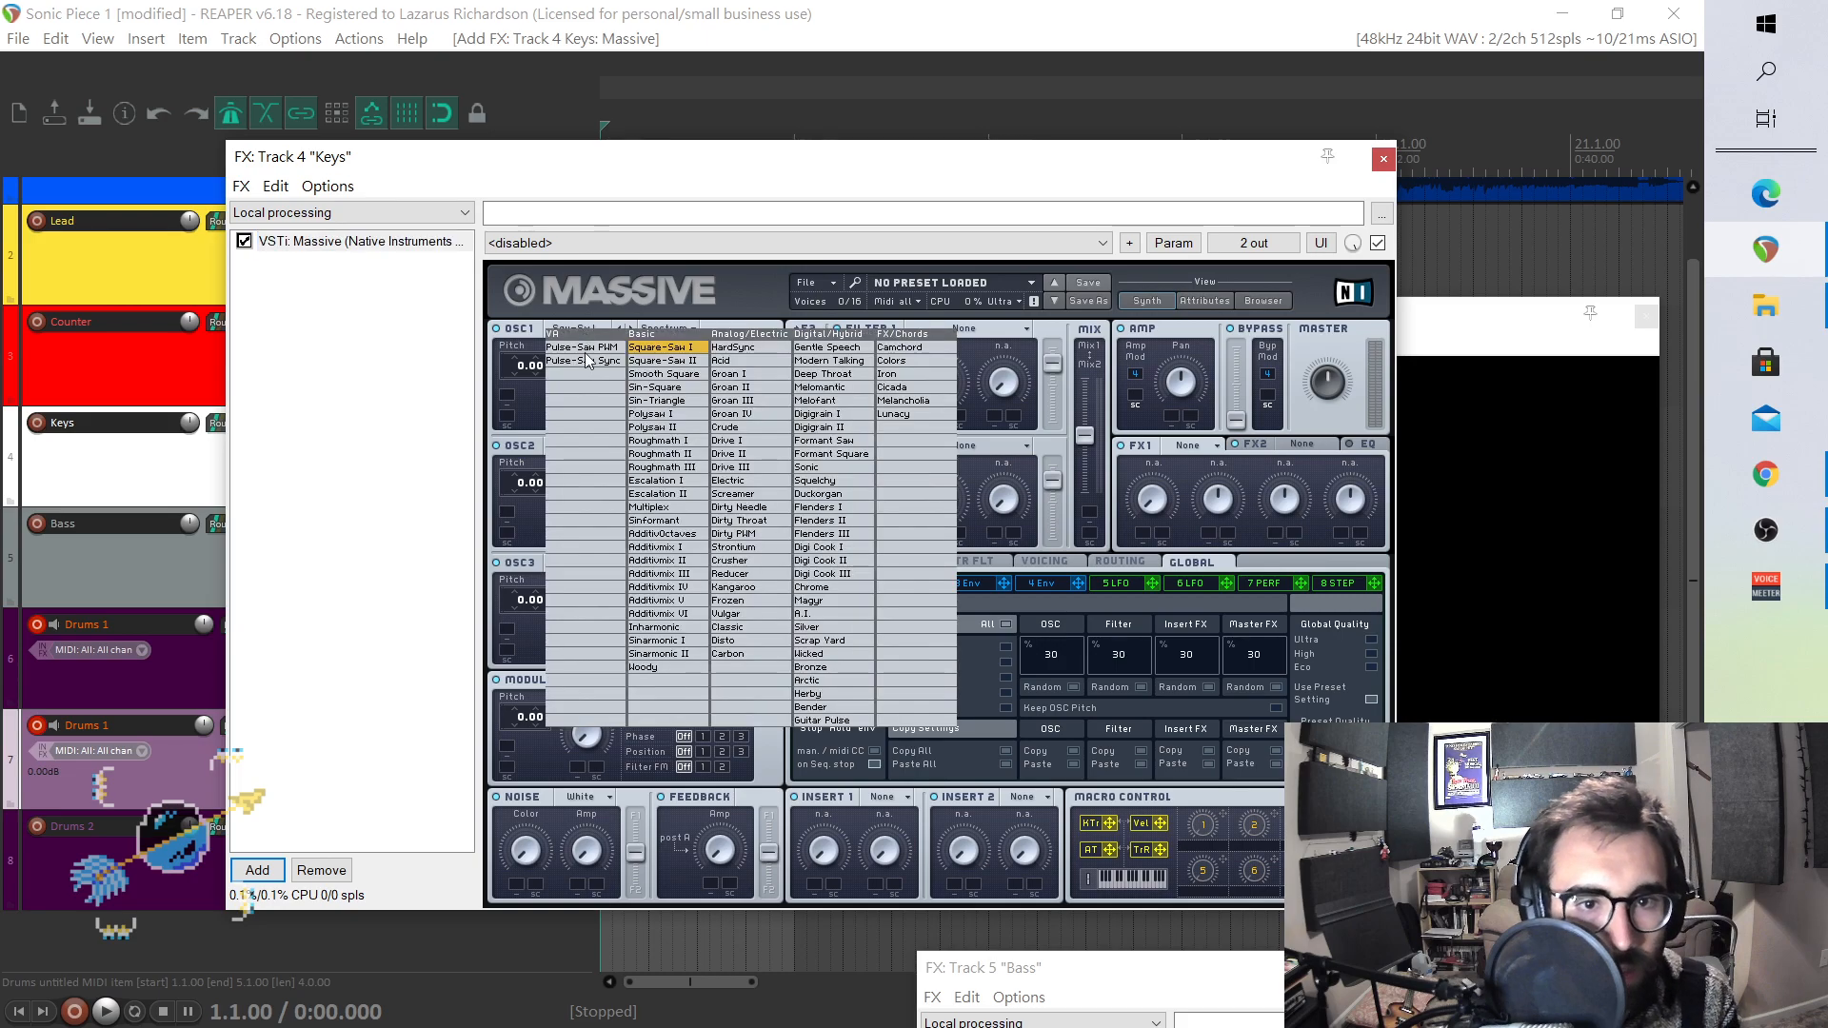
pyautogui.click(678, 361)
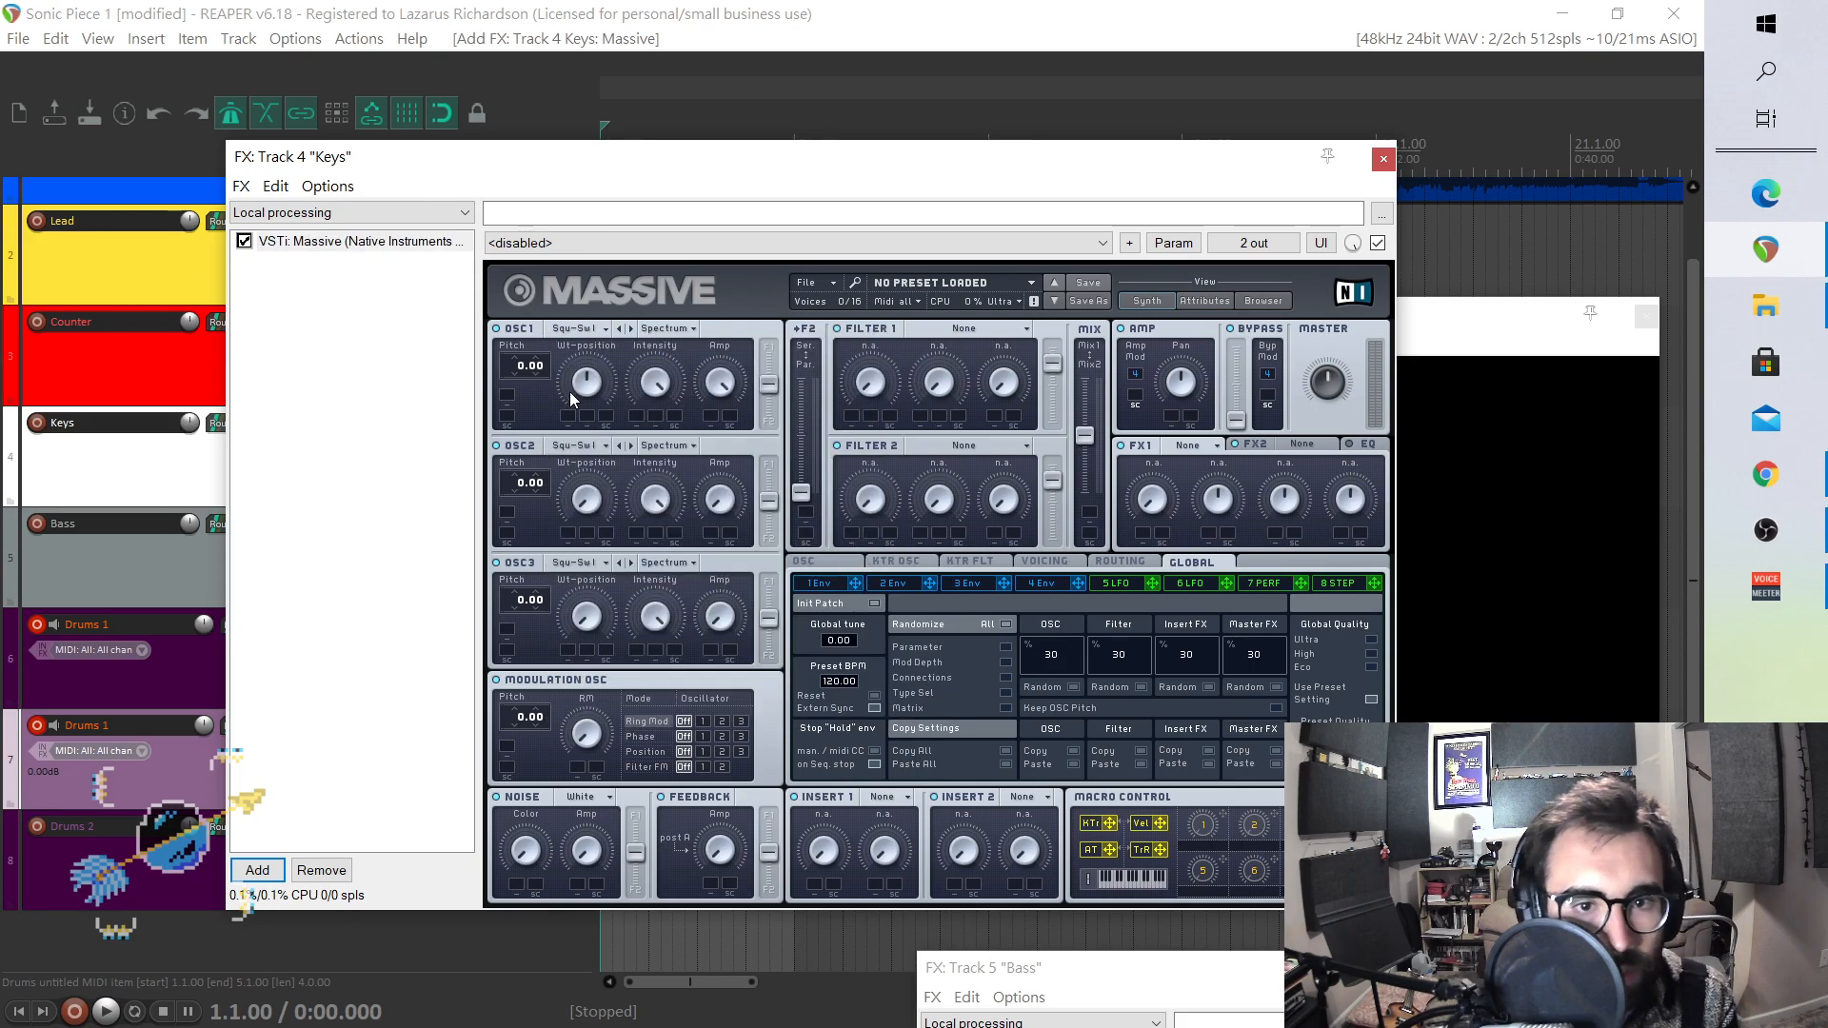
pyautogui.click(827, 588)
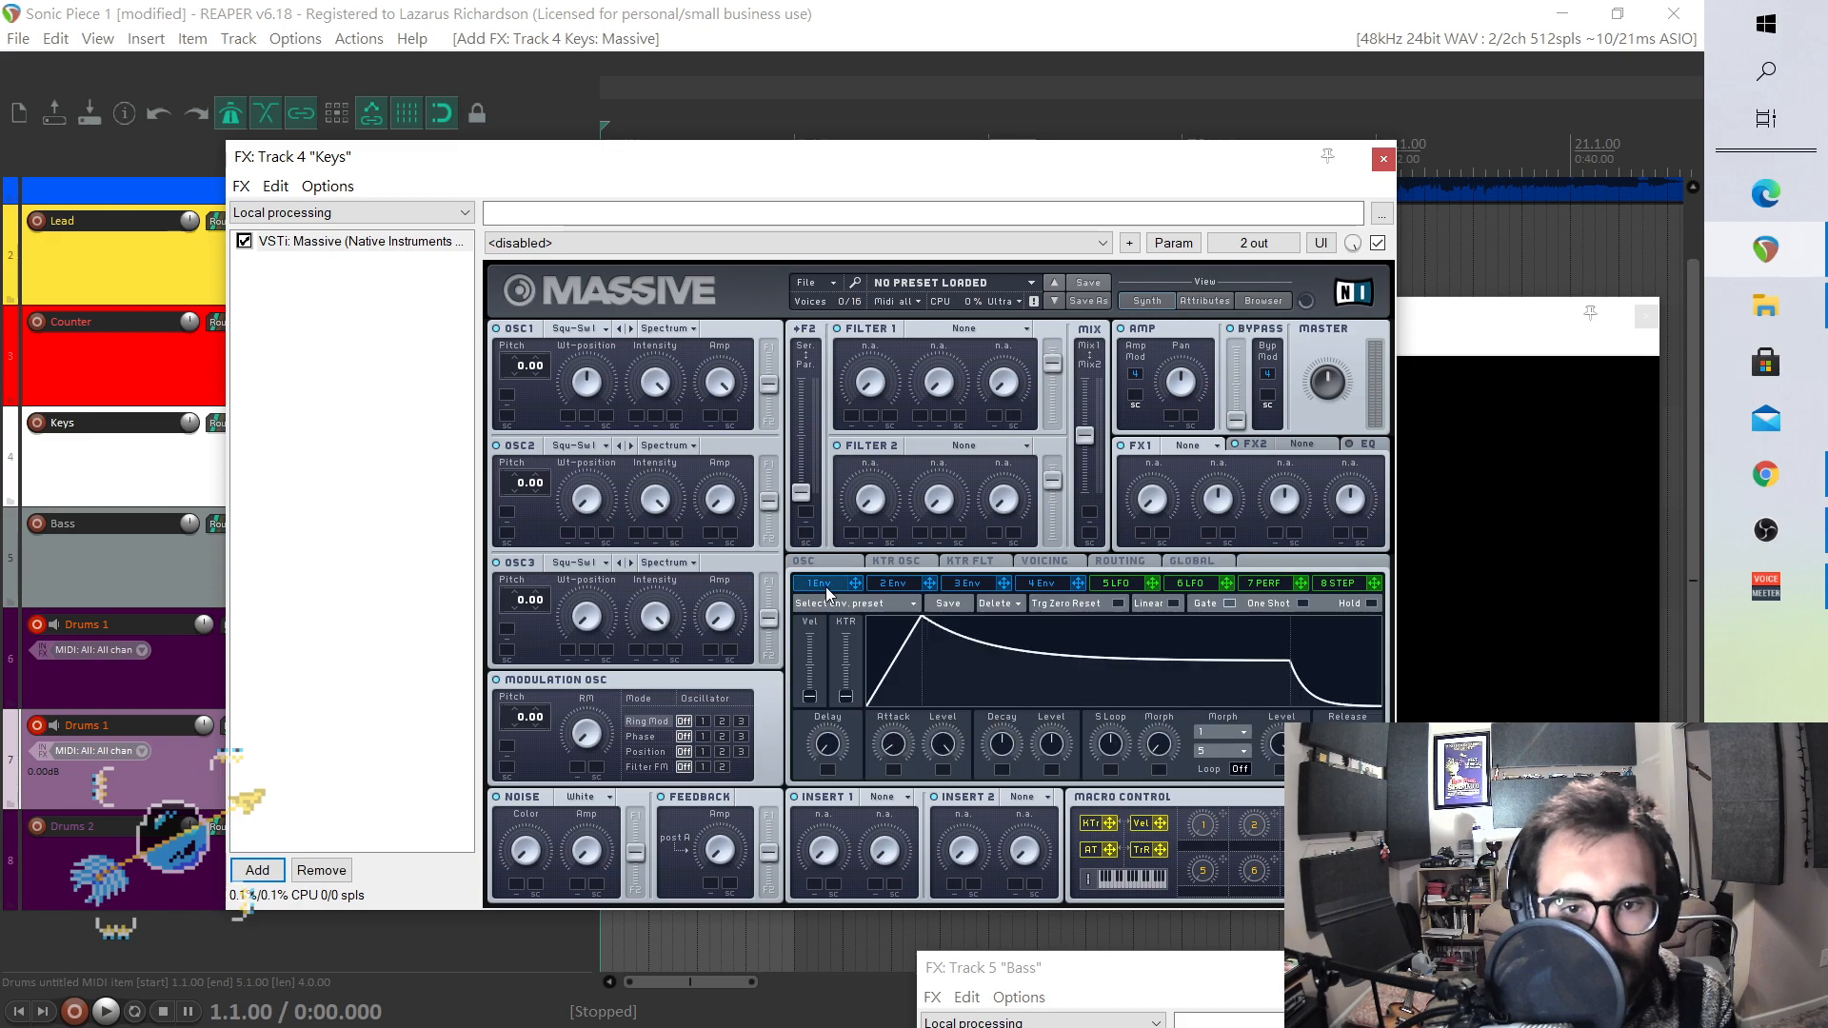
pyautogui.moveTo(856, 584); pyautogui.dragTo(725, 347)
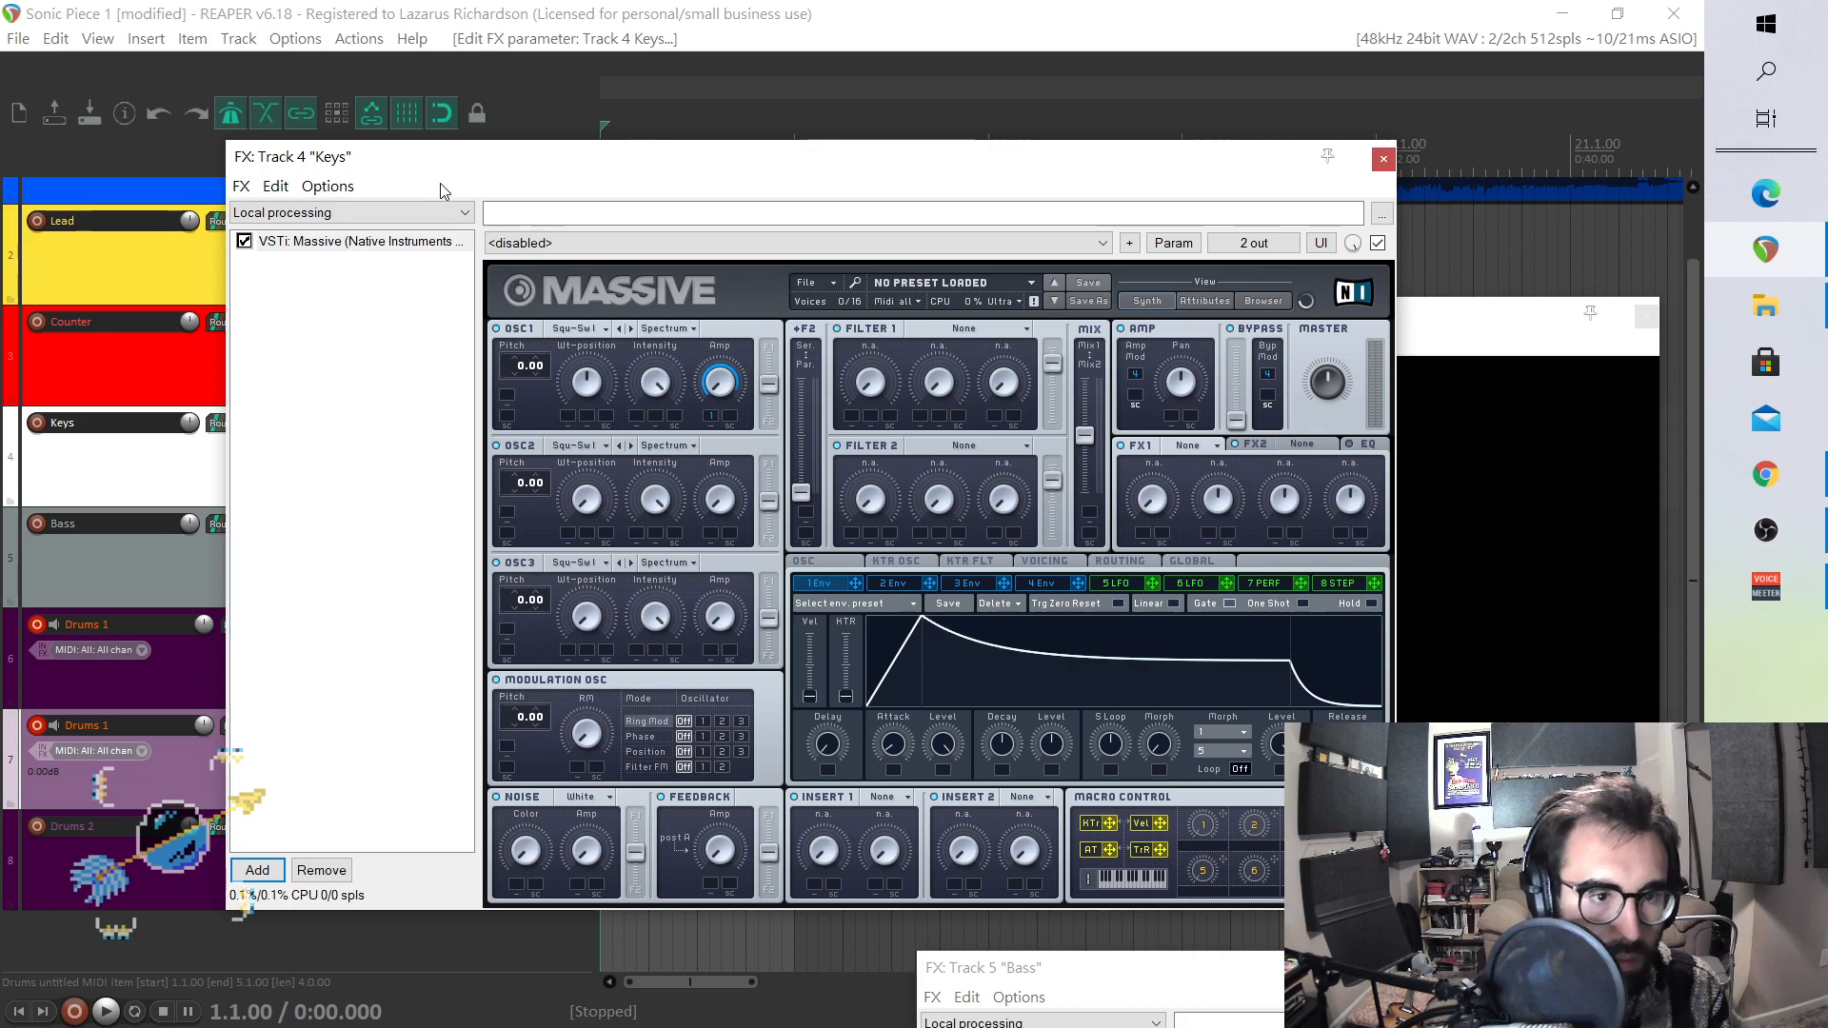
# - Disarm recording on both Drums 1 tracks and arm the Keys track
pyautogui.click(37, 624)
pyautogui.click(37, 725)
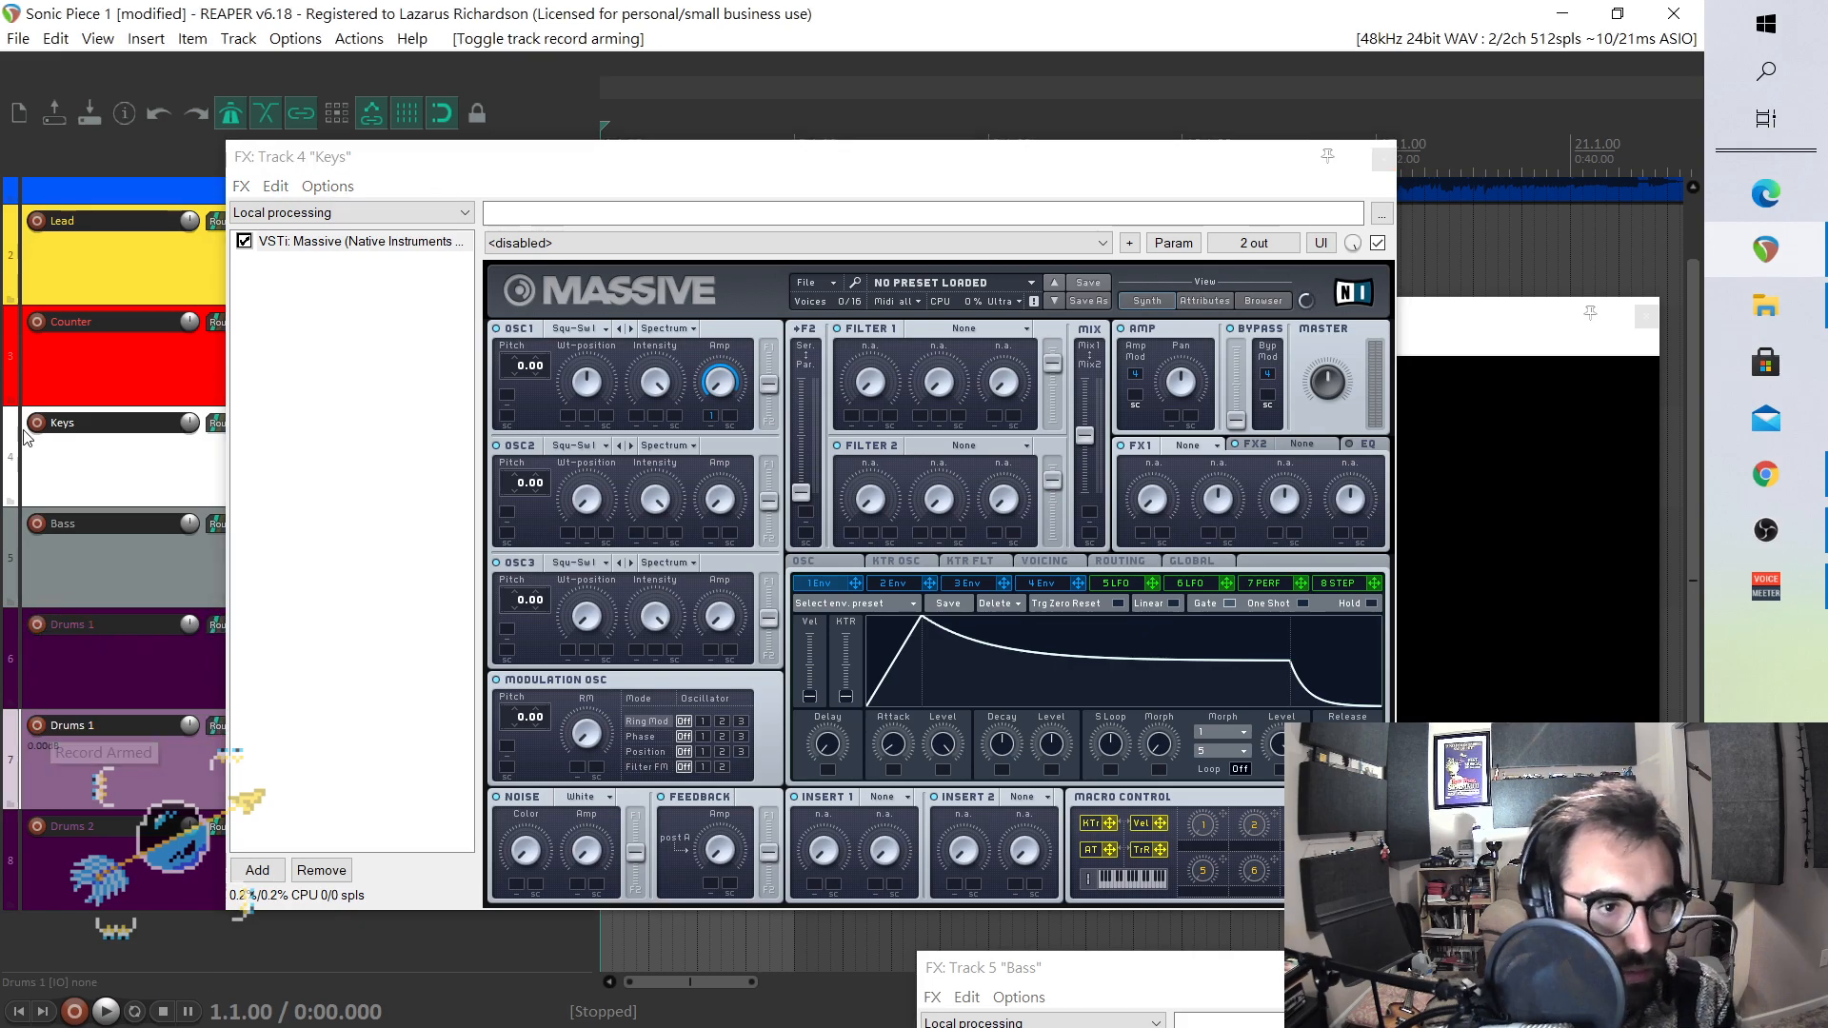
pyautogui.click(37, 423)
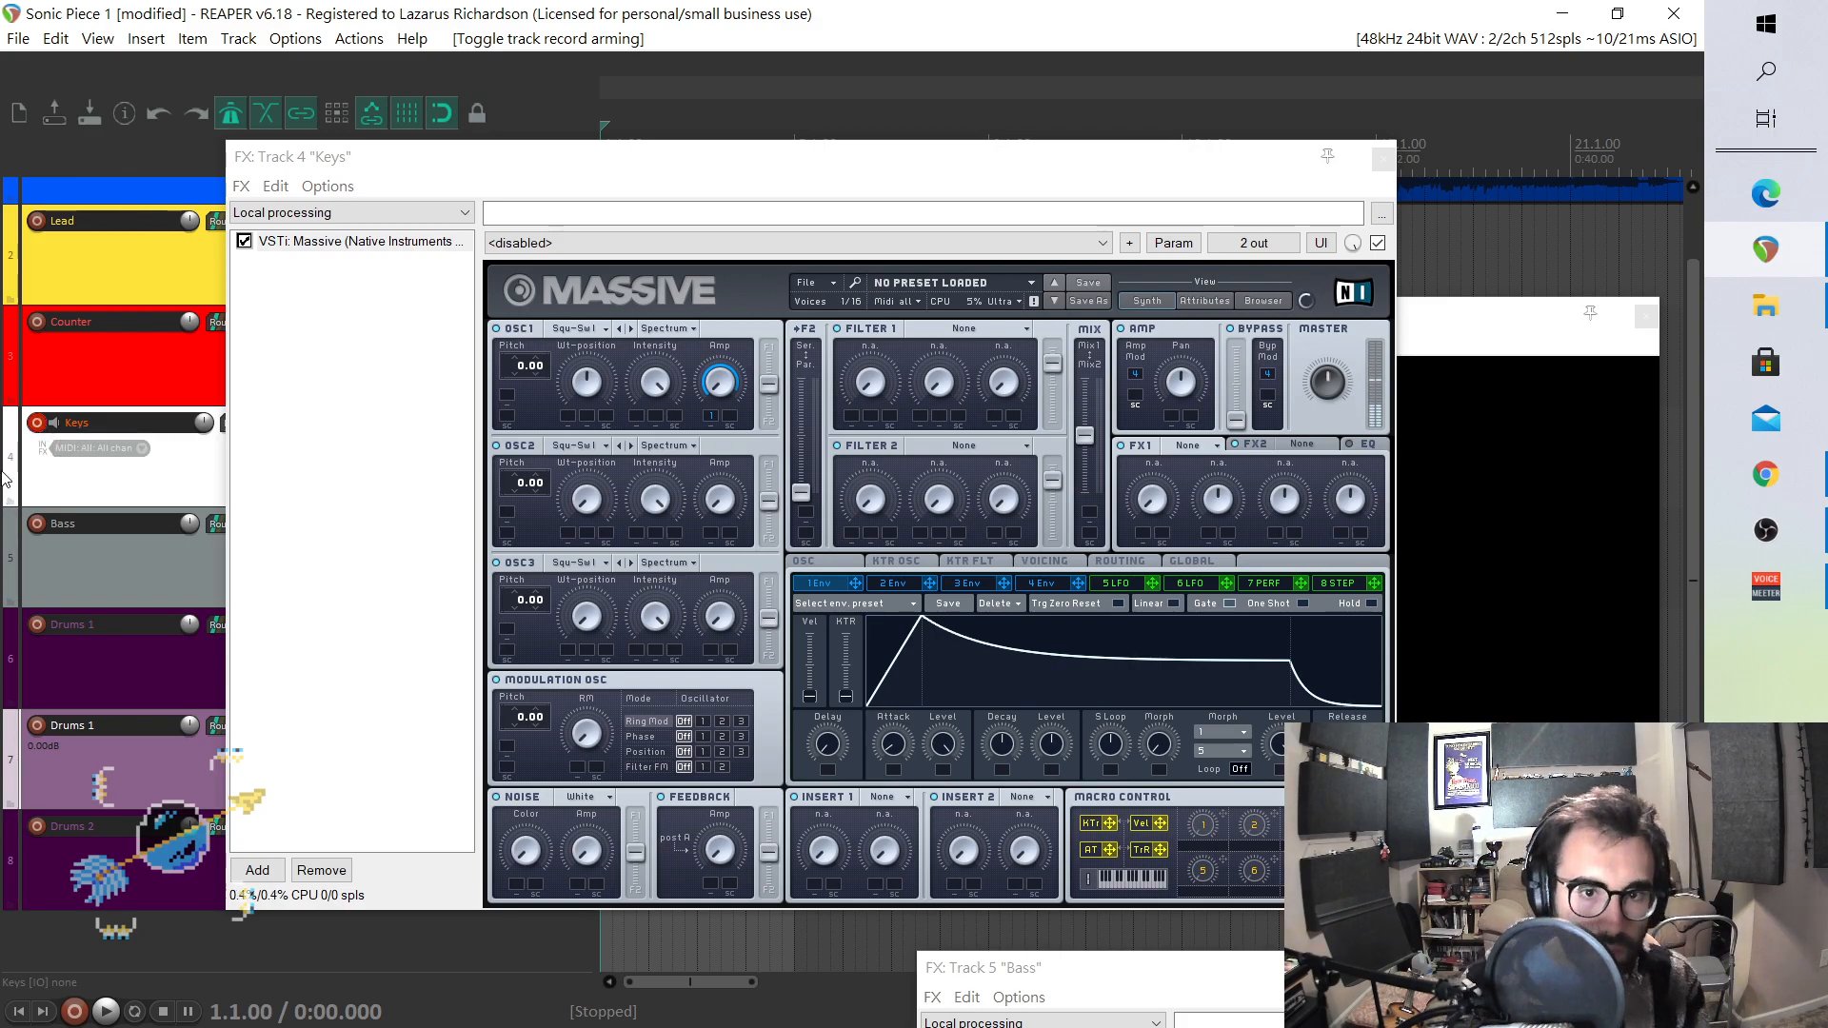
# - Adjust the attack and decay of envelope 1 and lengthen its release
pyautogui.moveTo(1008, 745)
pyautogui.mouseDown()
pyautogui.moveTo(1019, 707)
pyautogui.moveTo(1055, 762)
pyautogui.moveTo(1057, 718)
pyautogui.moveTo(1085, 700)
pyautogui.moveTo(1022, 728)
pyautogui.mouseUp()
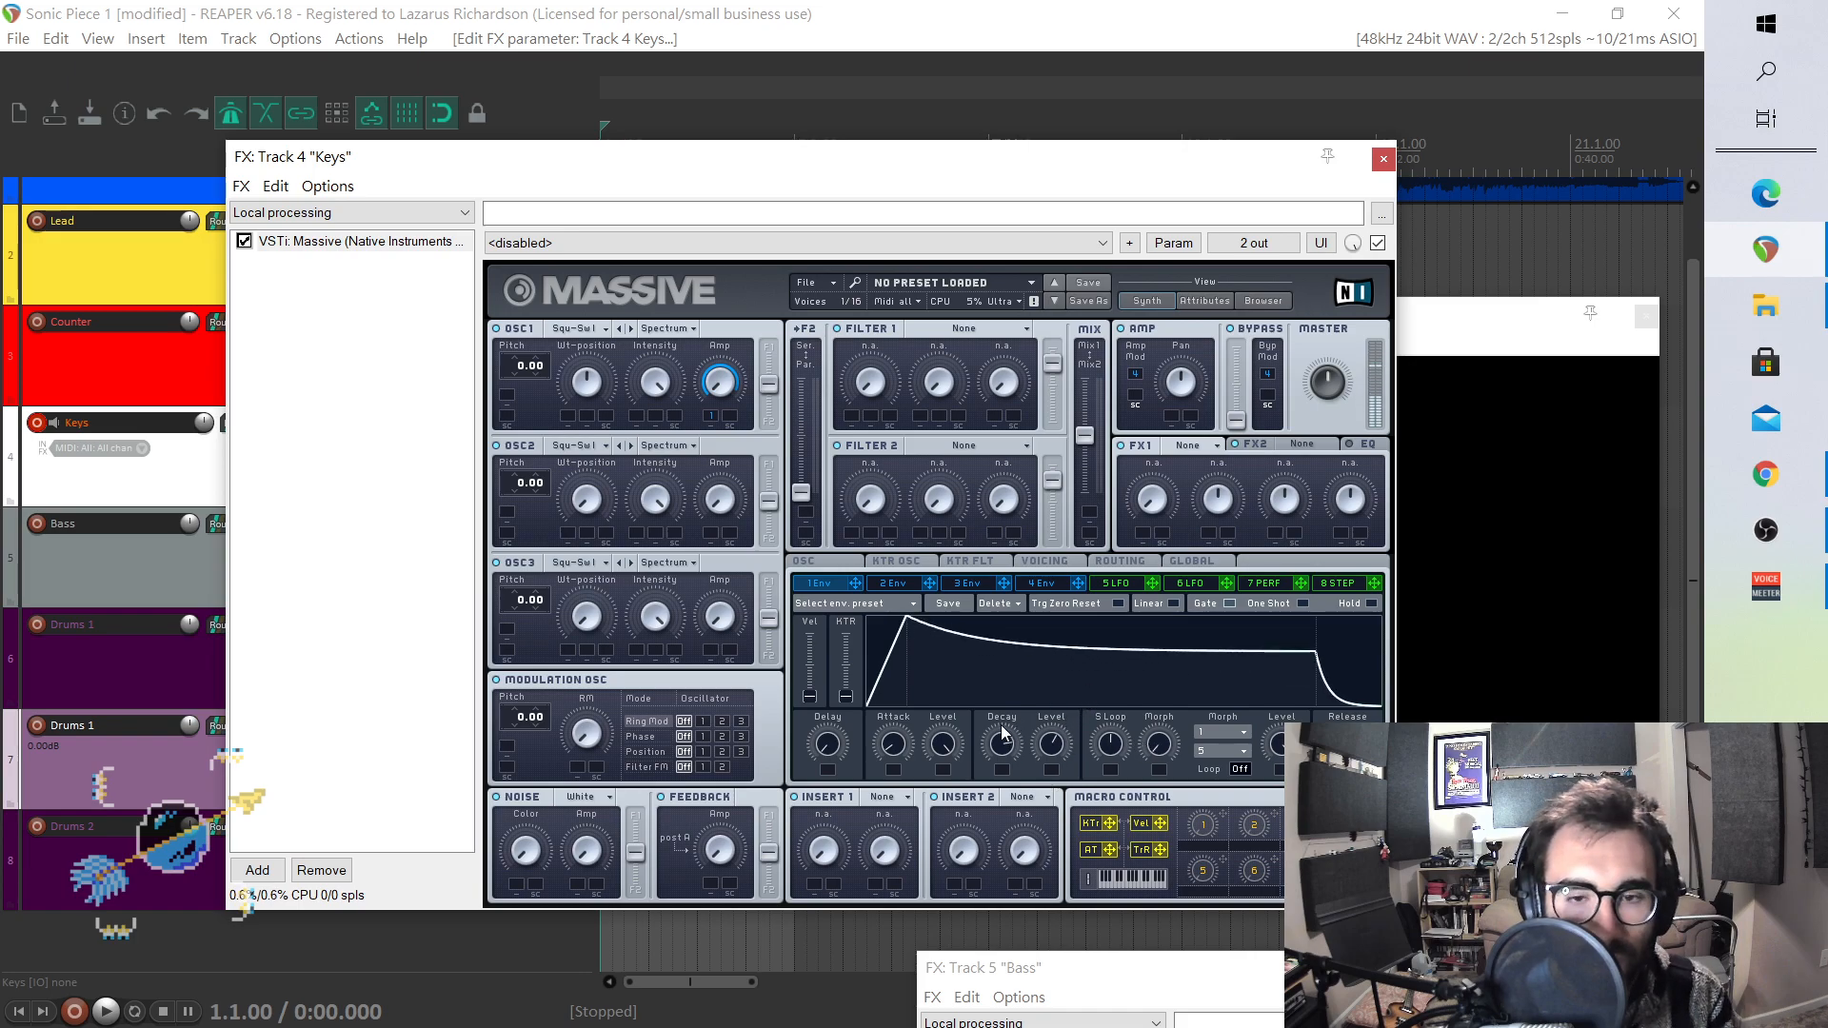
pyautogui.moveTo(1349, 745)
pyautogui.mouseDown()
pyautogui.moveTo(1368, 705)
pyautogui.moveTo(1356, 716)
pyautogui.mouseUp()
pyautogui.moveTo(892, 755)
pyautogui.mouseDown()
pyautogui.moveTo(895, 726)
pyautogui.moveTo(897, 747)
pyautogui.mouseUp()
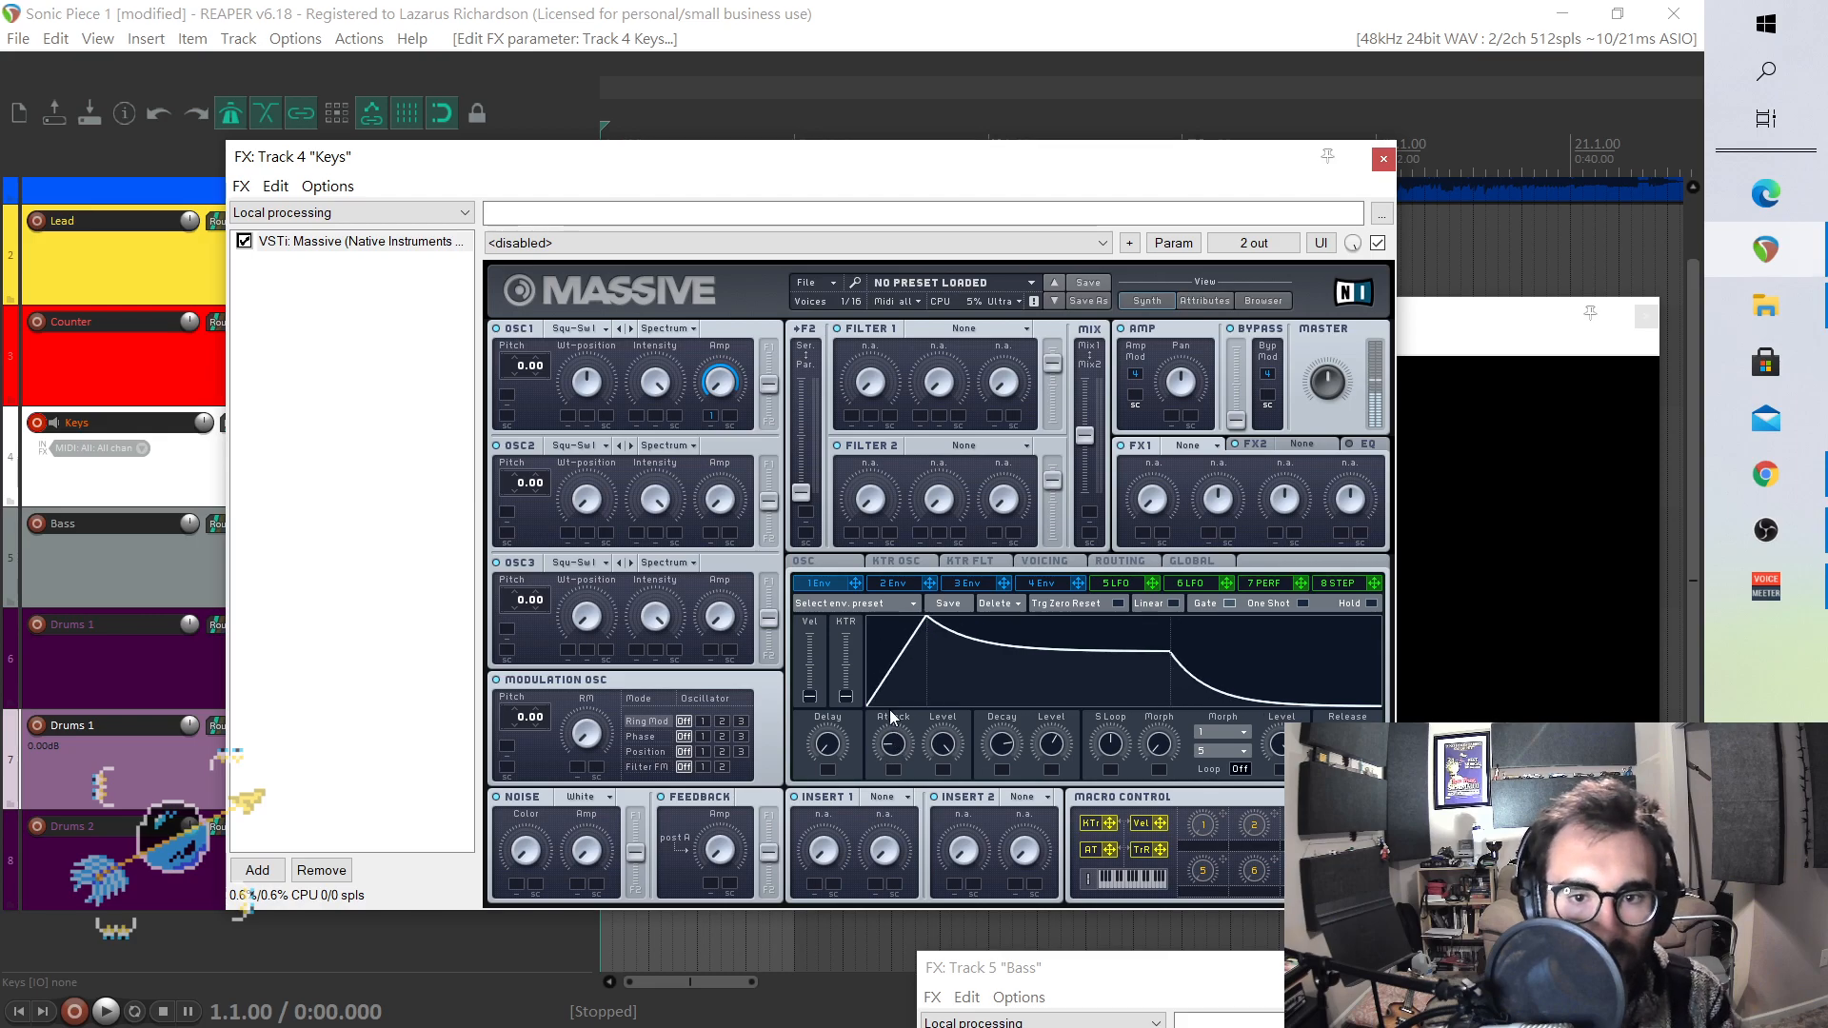
# - Try the Square-Saw II wavetable on oscillator 1 and settle on Sin-Square
pyautogui.click(590, 329)
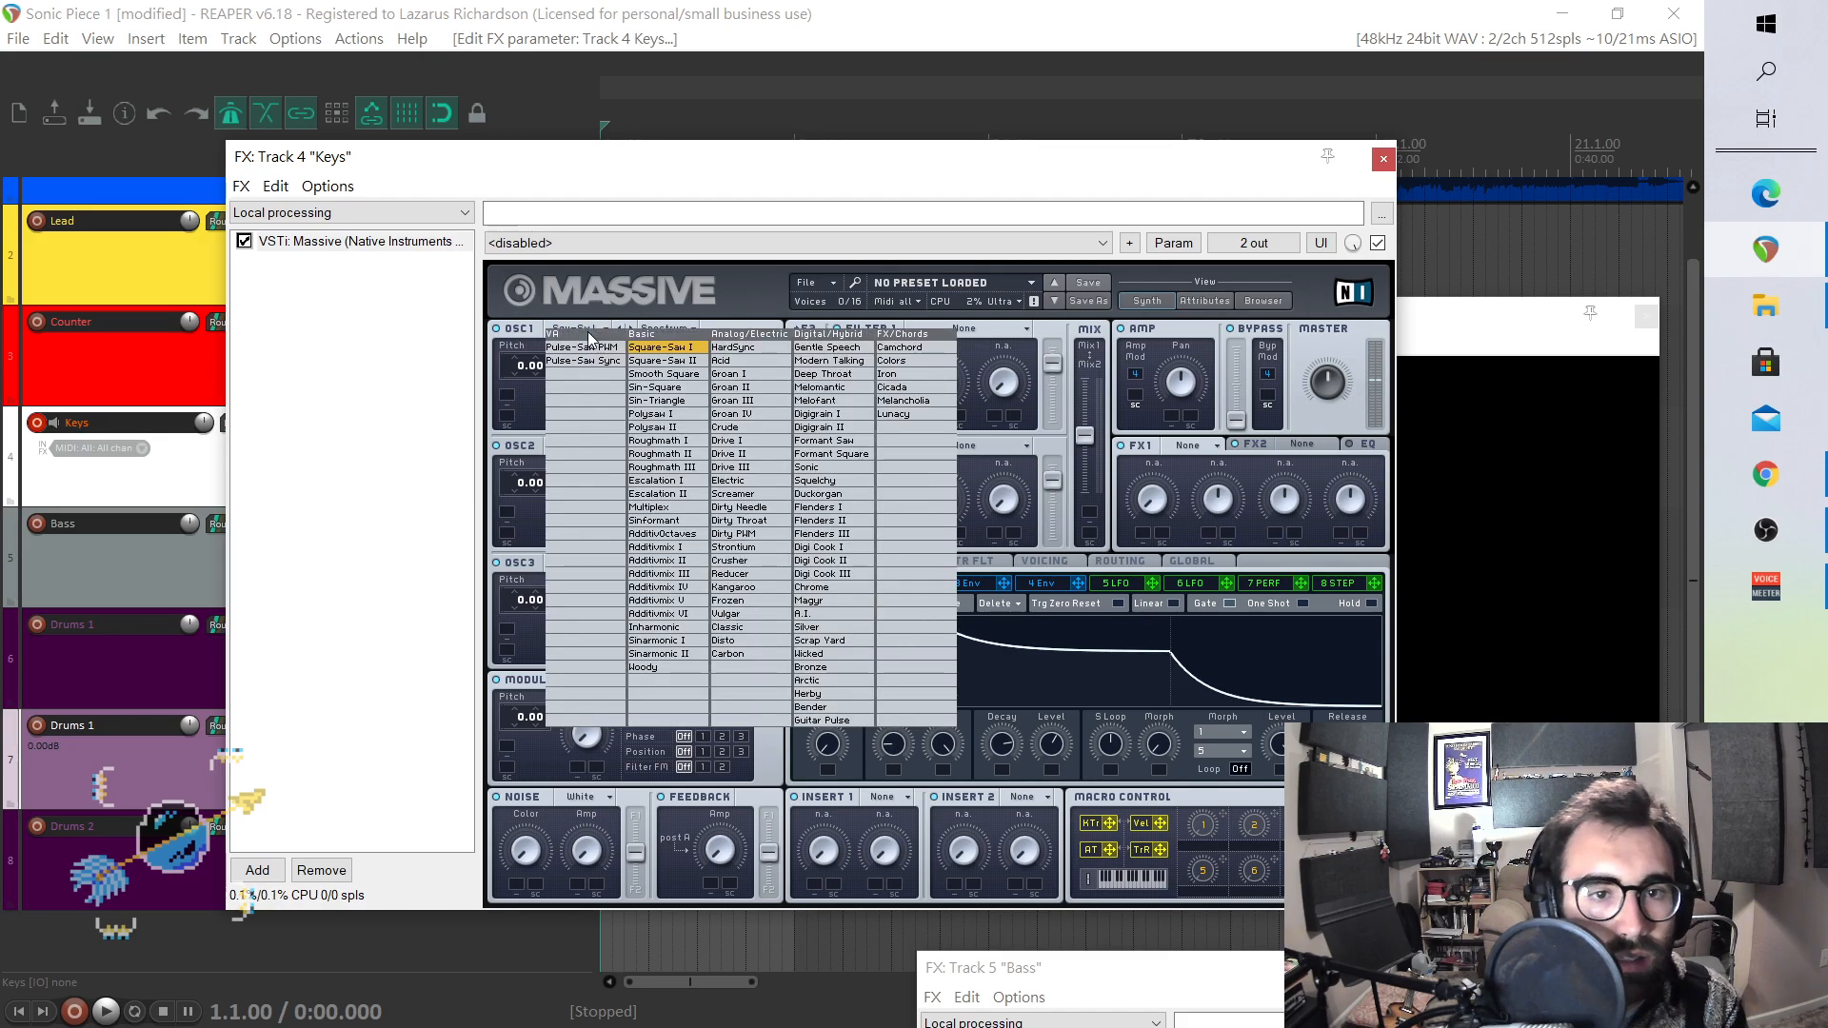
pyautogui.click(685, 364)
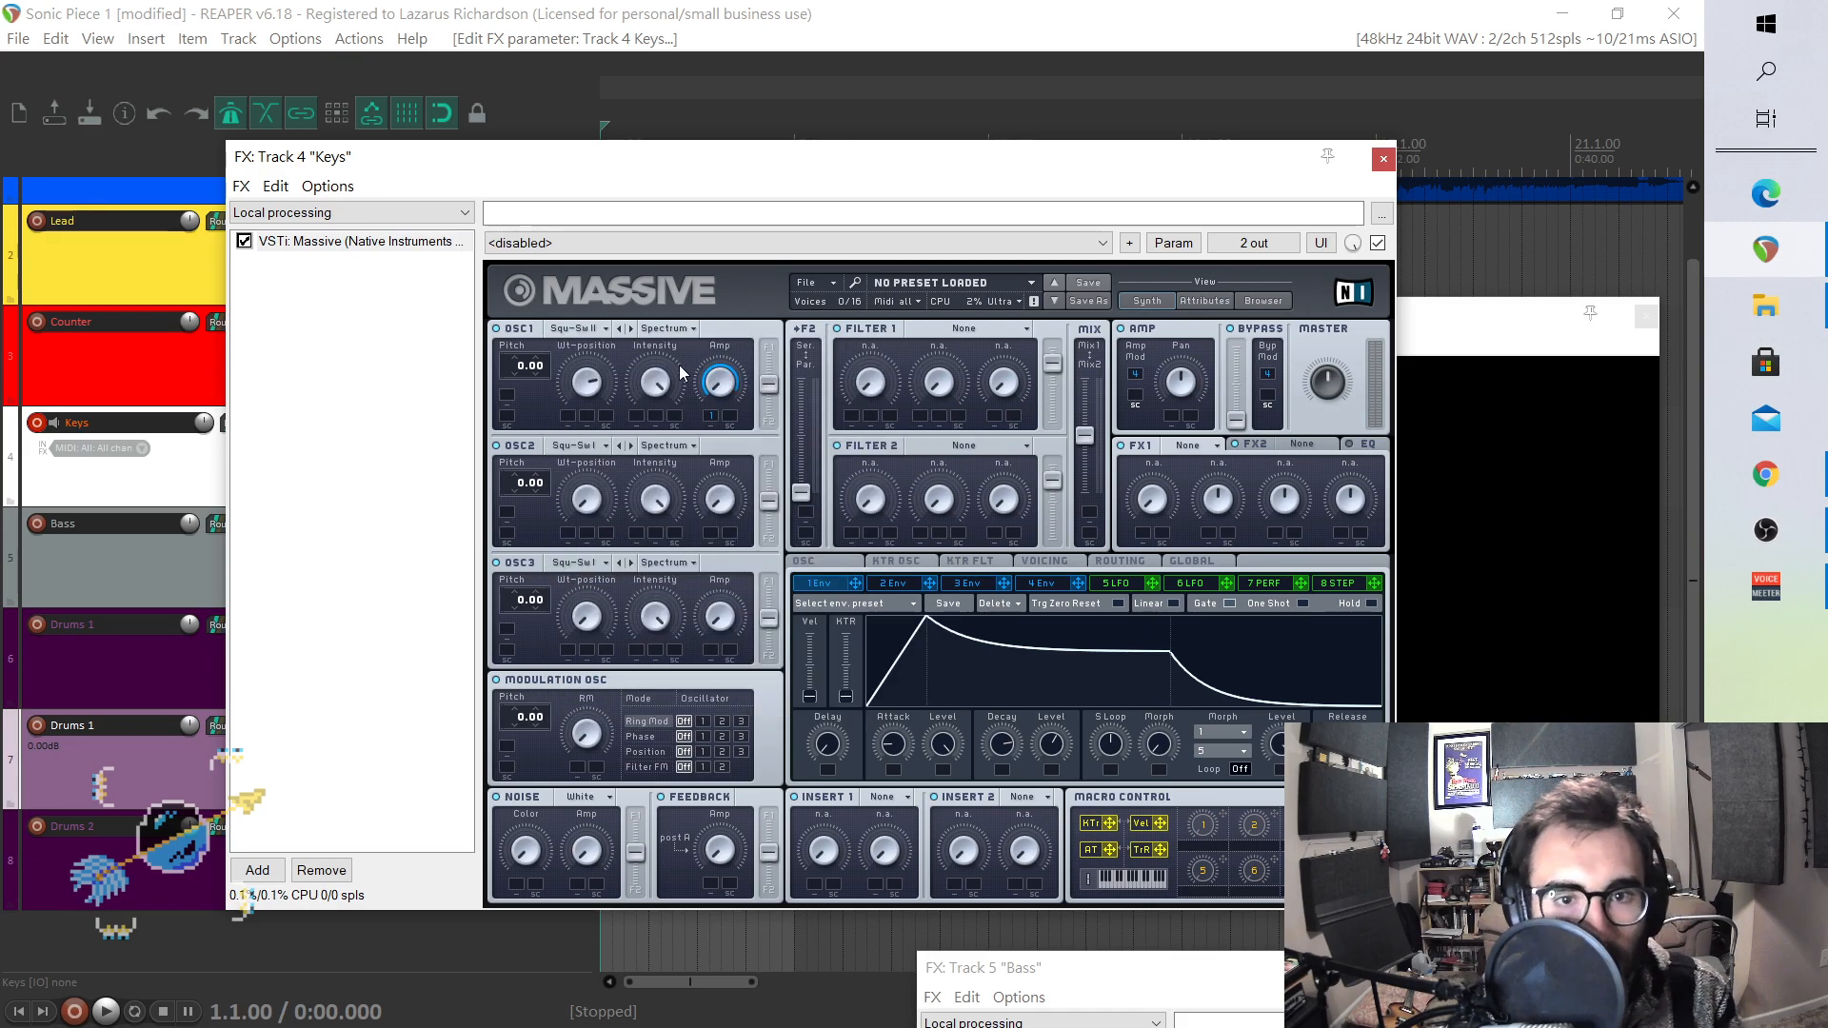
pyautogui.click(591, 329)
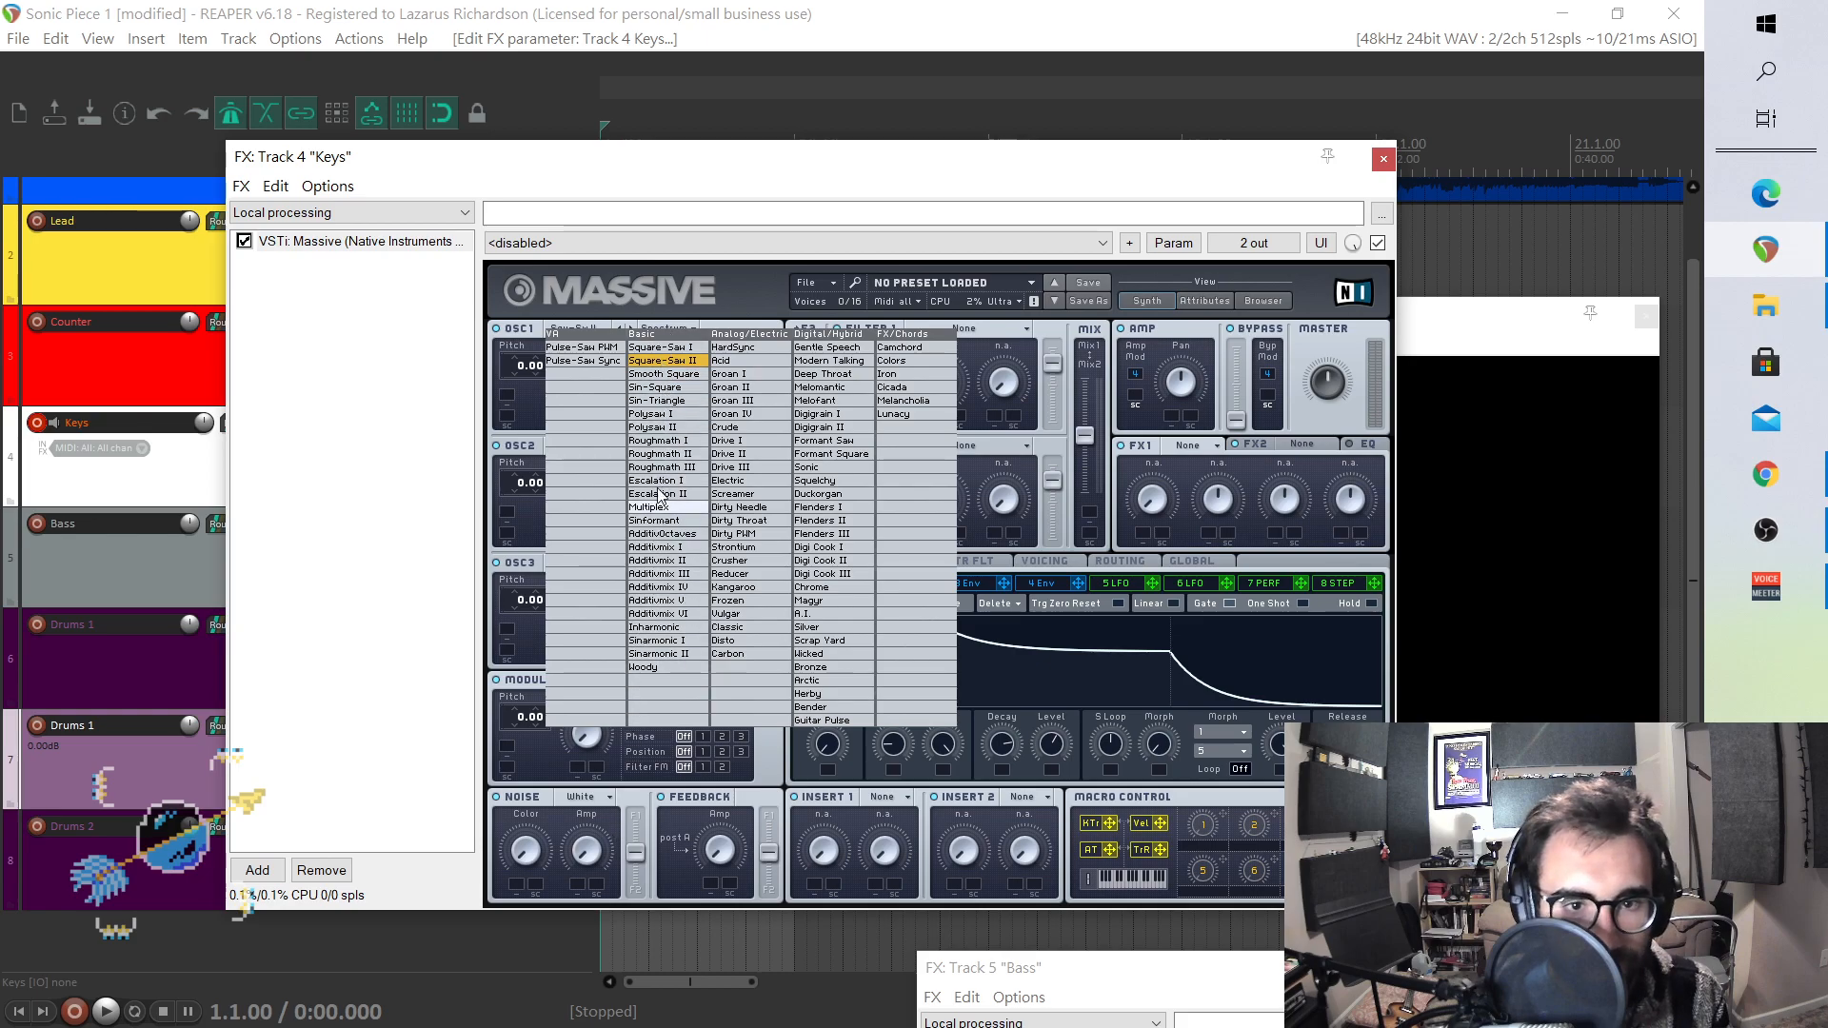
pyautogui.click(666, 390)
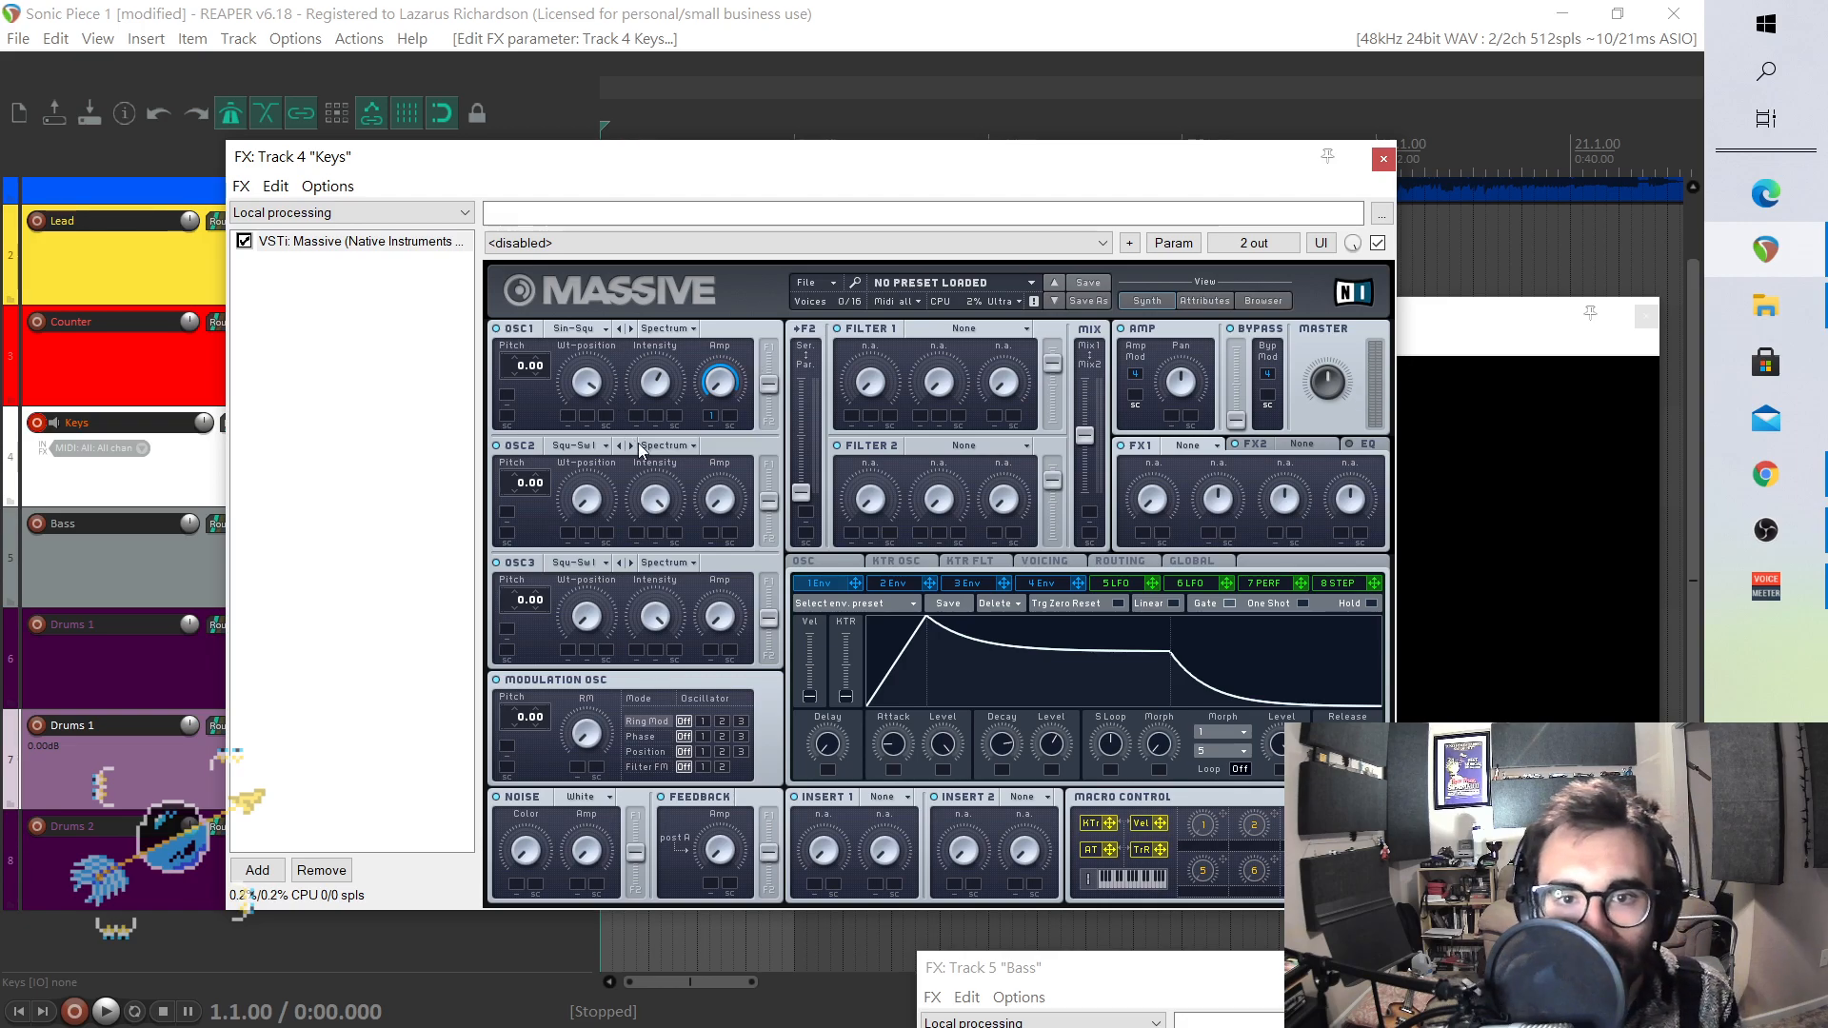
# - Set filter 1 to Lowpass 4 and modulate its cutoff with envelope 2
pyautogui.click(973, 329)
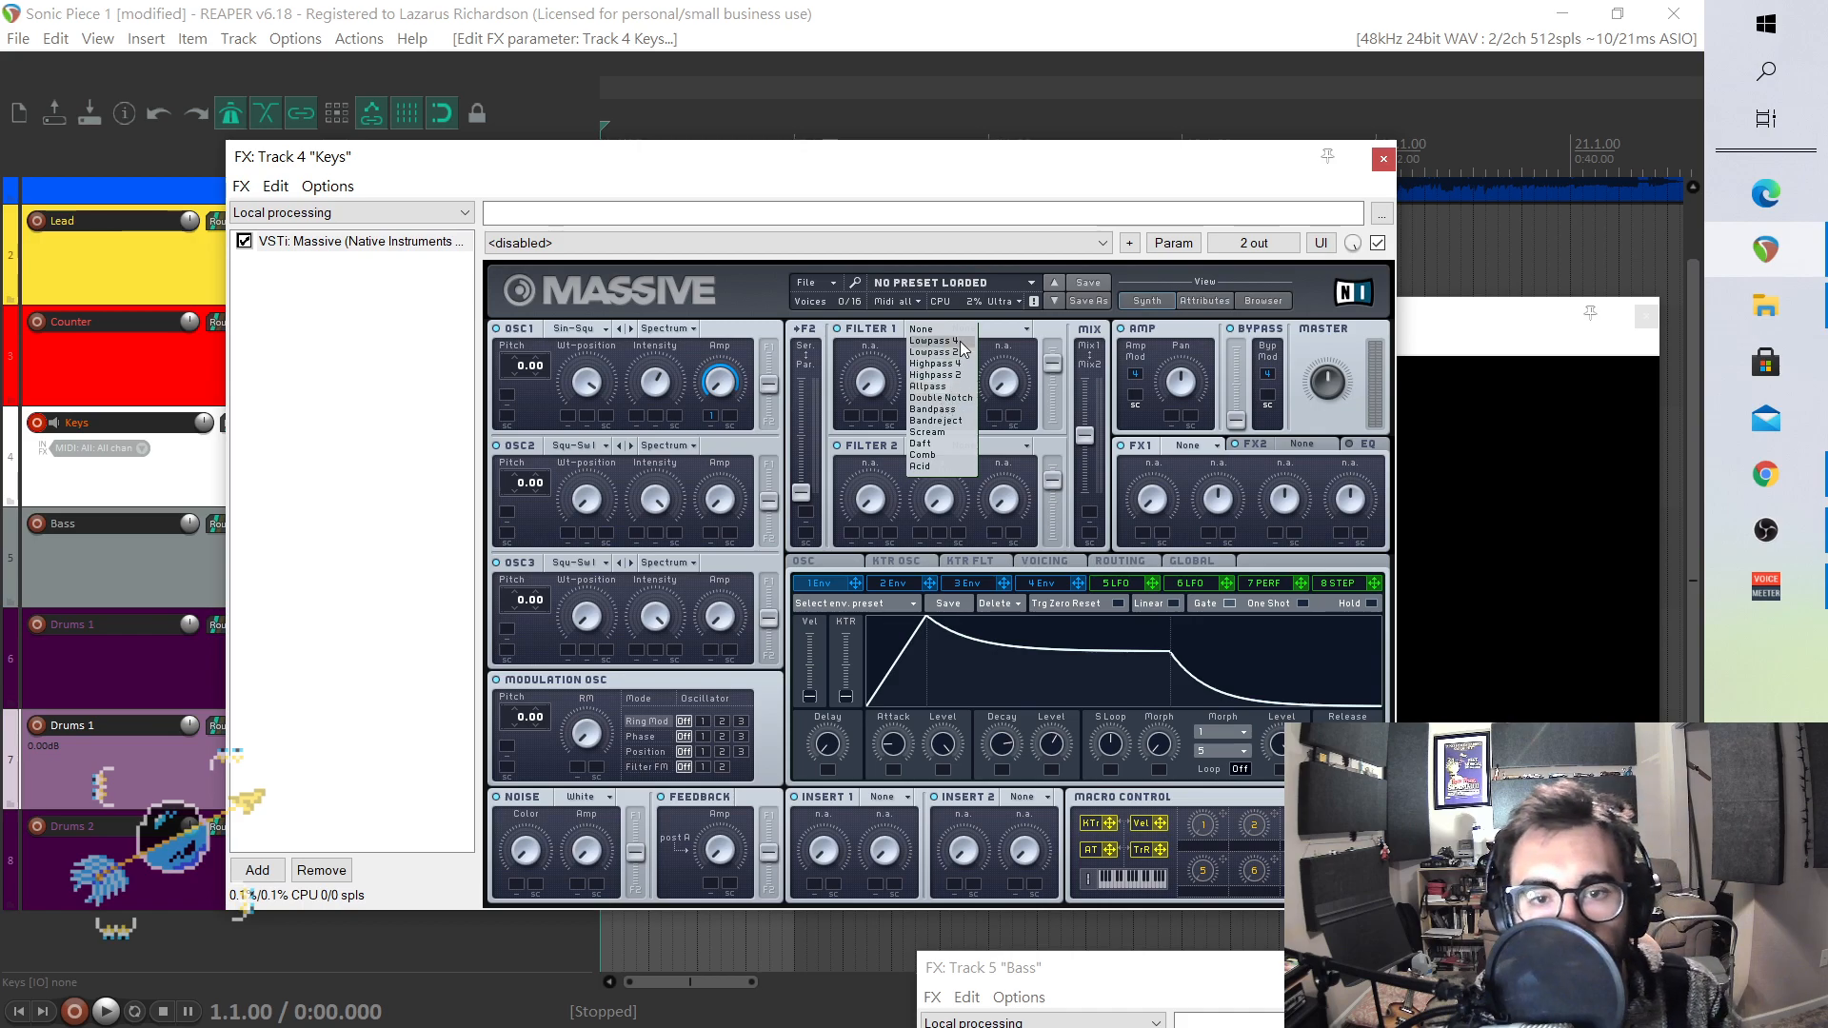
pyautogui.click(958, 341)
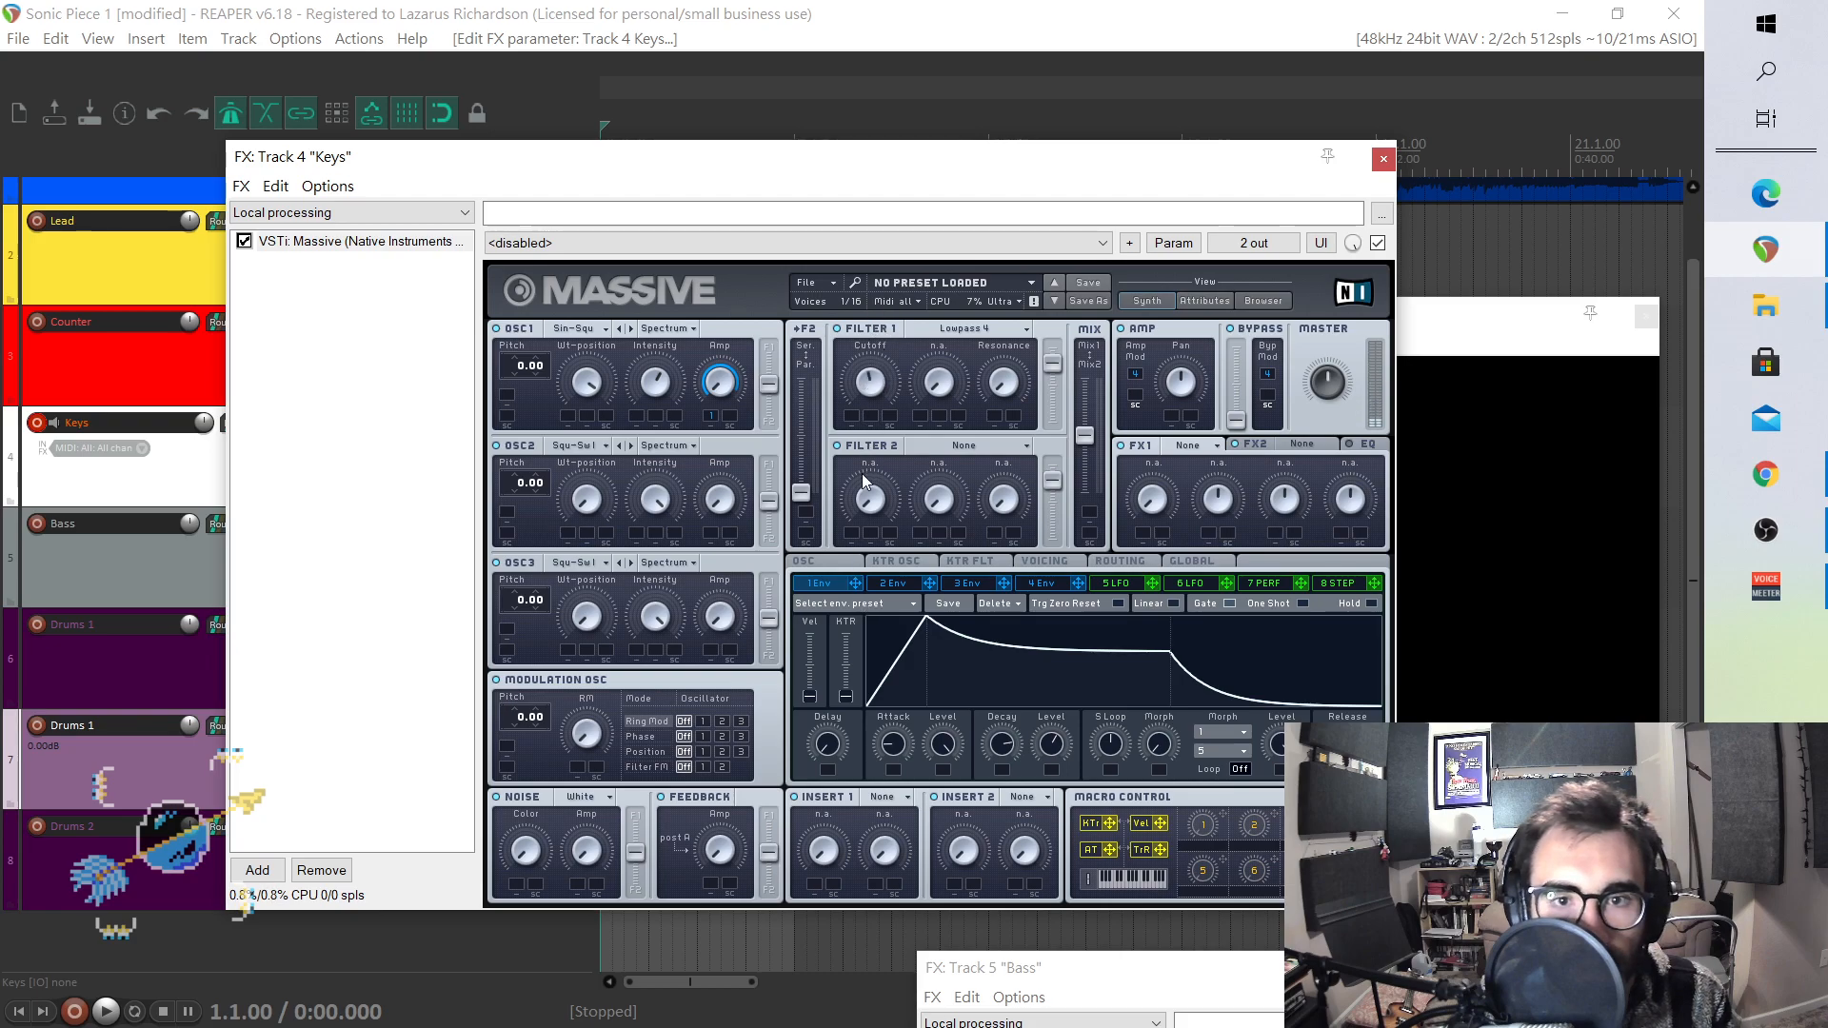
pyautogui.click(903, 584)
pyautogui.moveTo(929, 583); pyautogui.dragTo(880, 329)
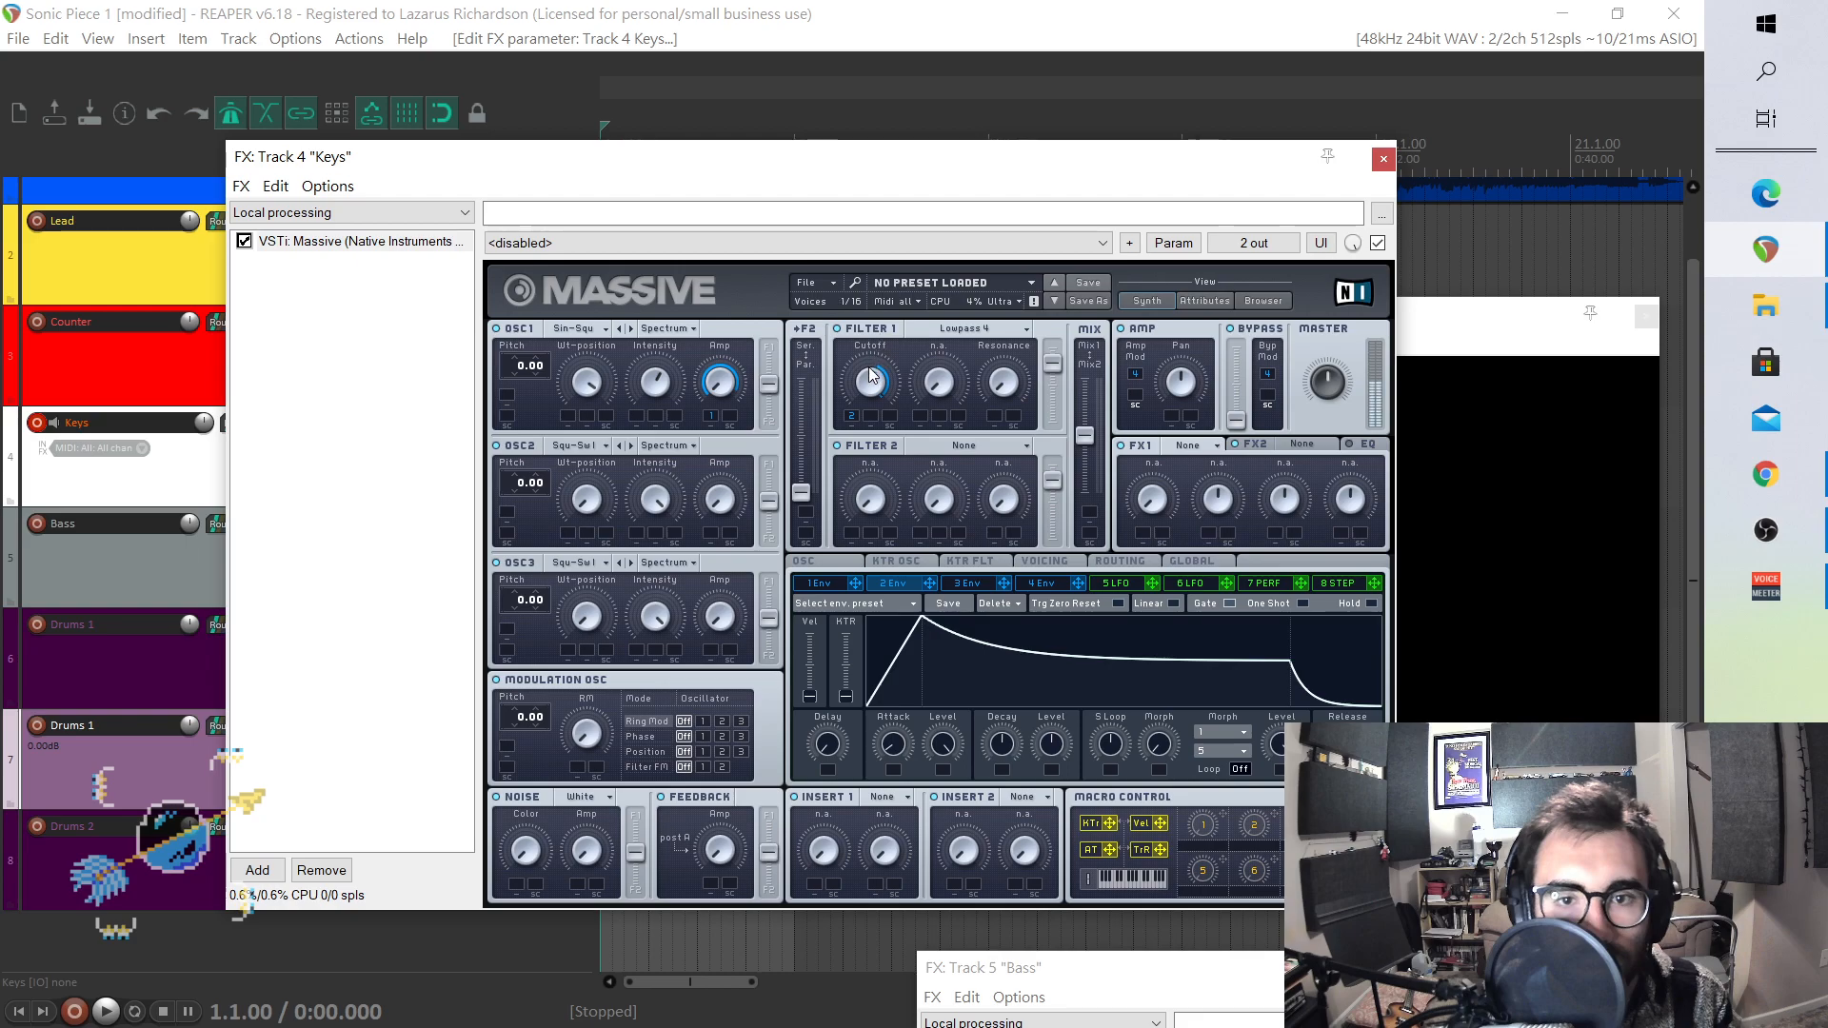
# - Shape envelope 2 with a short attack, full attack level and a gradual decay down to zero level
pyautogui.moveTo(894, 743); pyautogui.dragTo(930, 795)
pyautogui.moveTo(993, 742); pyautogui.dragTo(964, 879)
pyautogui.moveTo(1056, 752); pyautogui.dragTo(1094, 604)
pyautogui.moveTo(1055, 720); pyautogui.dragTo(1055, 866)
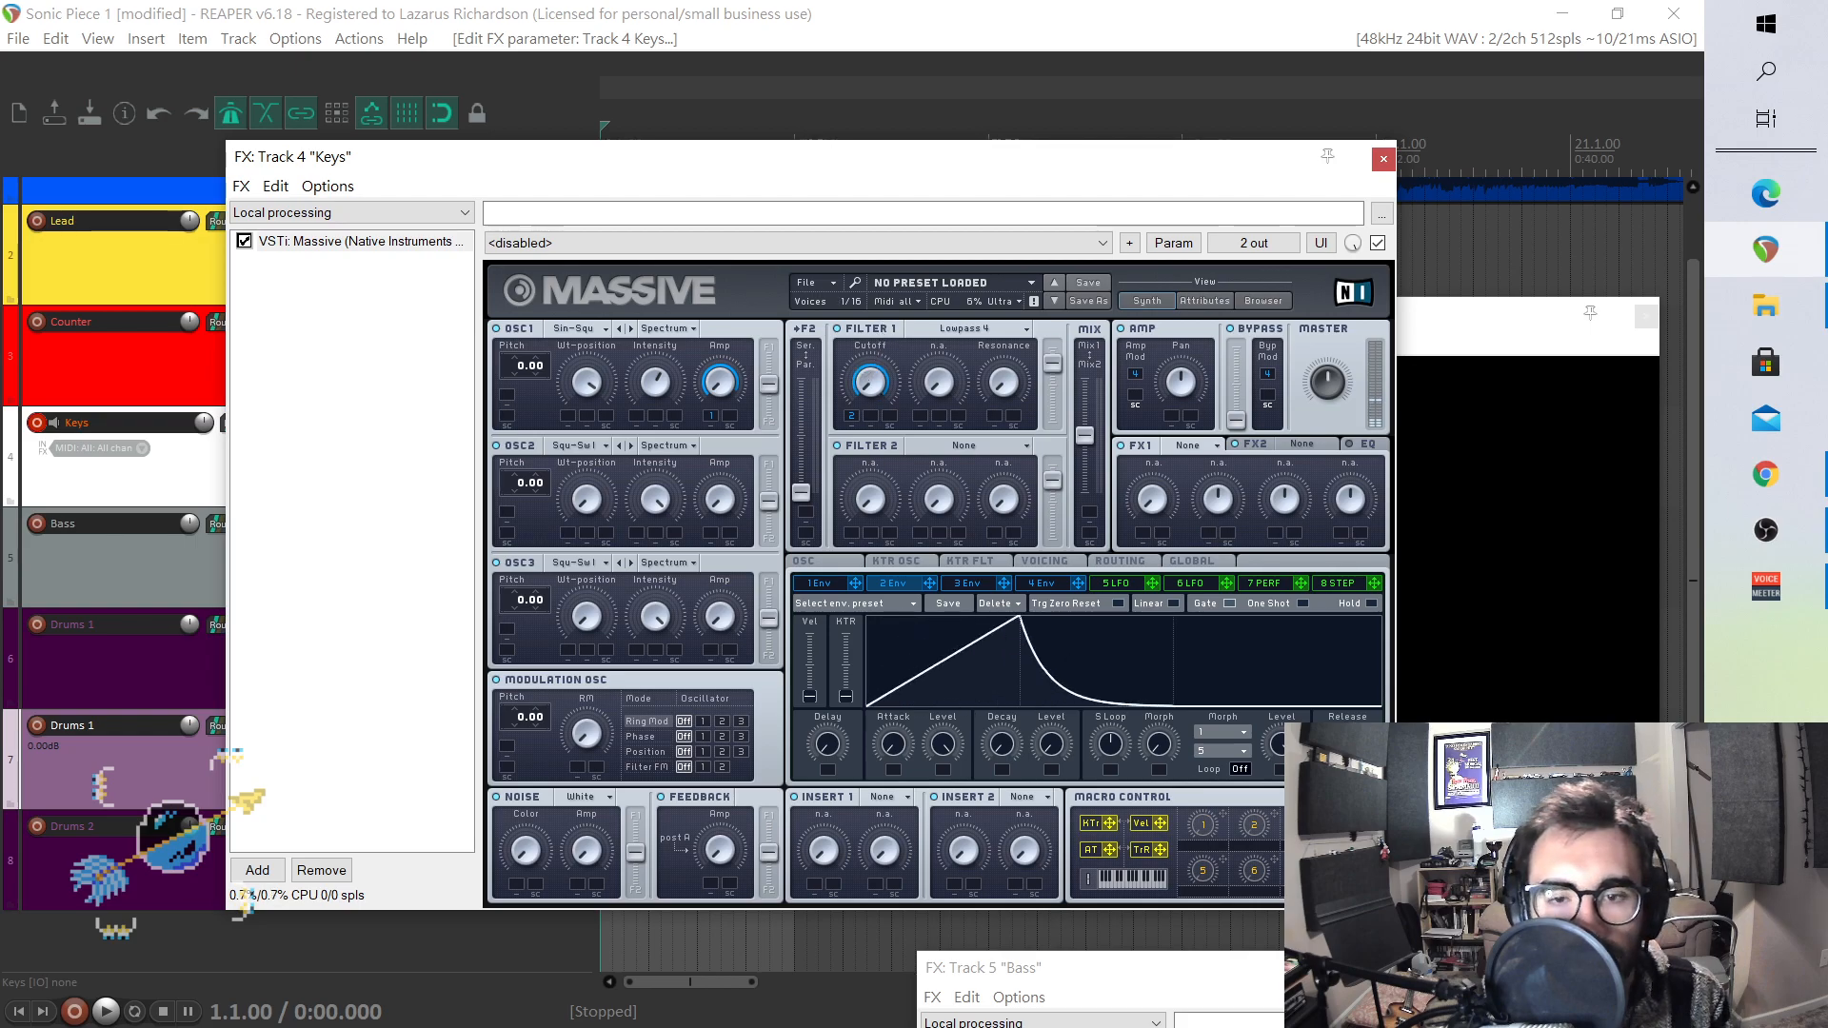
pyautogui.moveTo(894, 747); pyautogui.dragTo(895, 730)
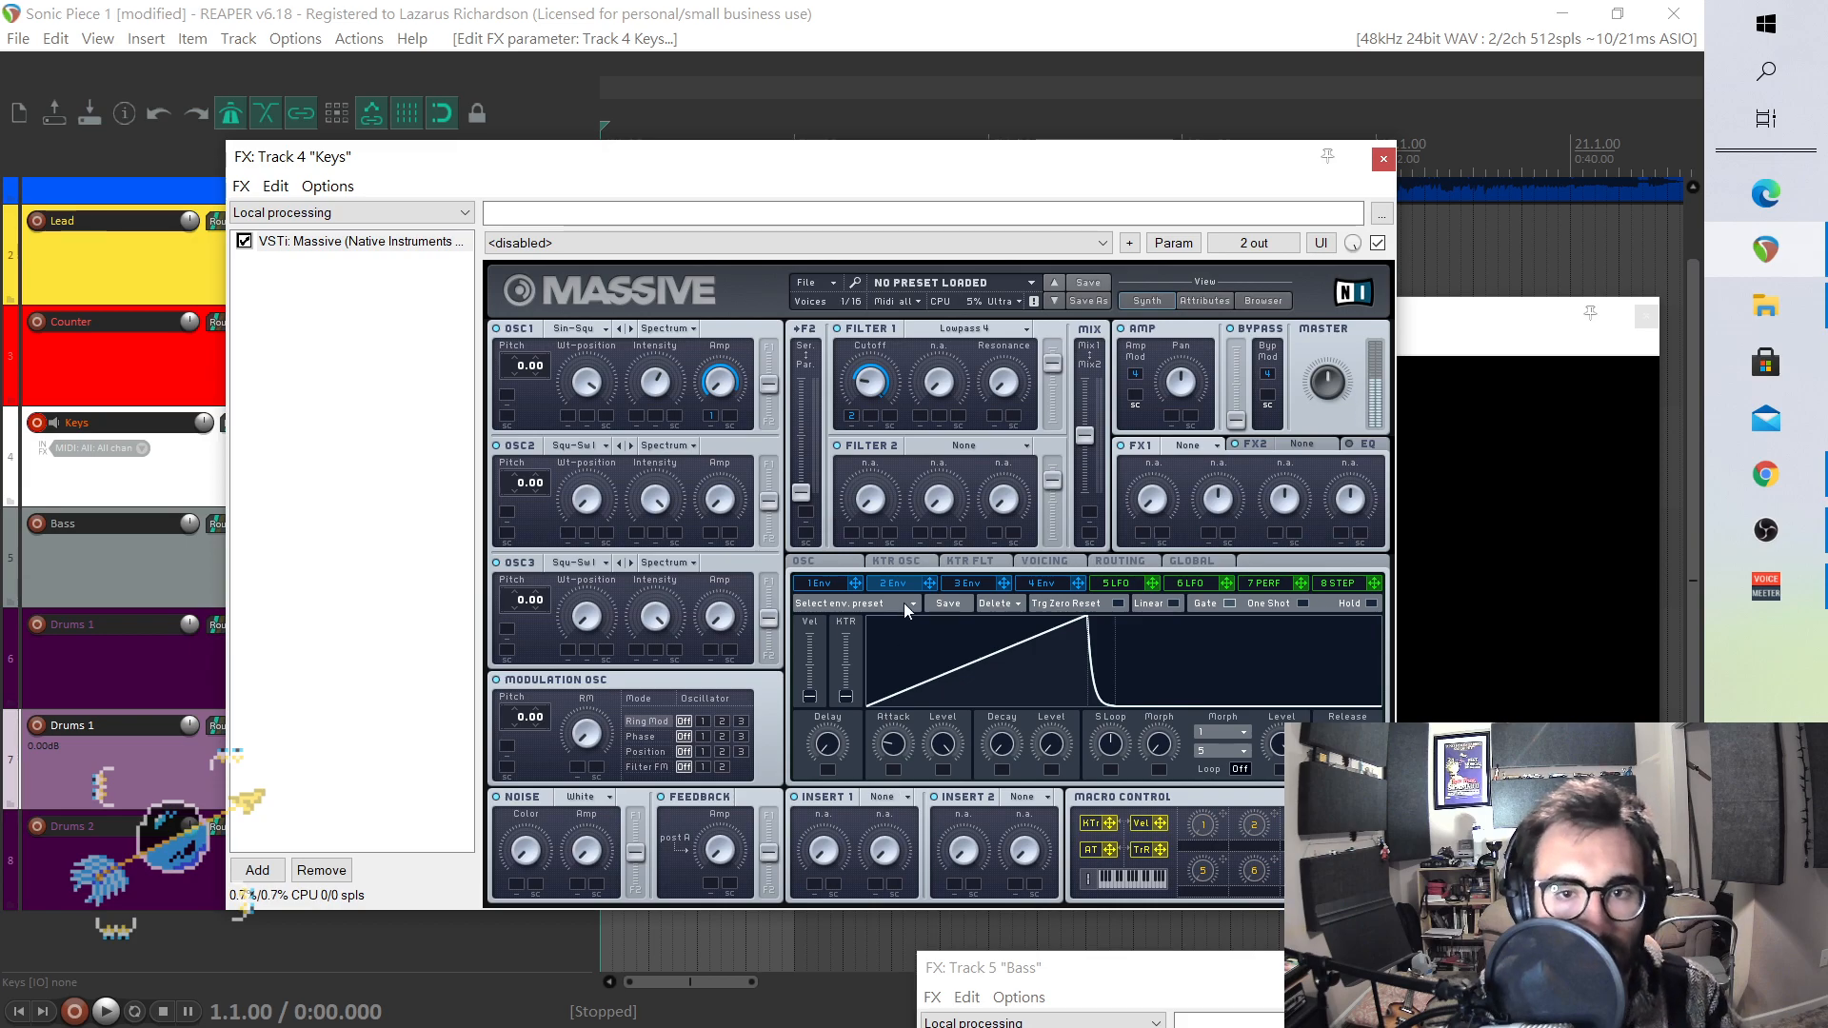
pyautogui.moveTo(892, 752); pyautogui.dragTo(953, 692)
pyautogui.moveTo(956, 758); pyautogui.dragTo(983, 607)
pyautogui.moveTo(1004, 745)
pyautogui.mouseDown()
pyautogui.moveTo(1010, 695)
pyautogui.moveTo(1007, 743)
pyautogui.mouseUp()
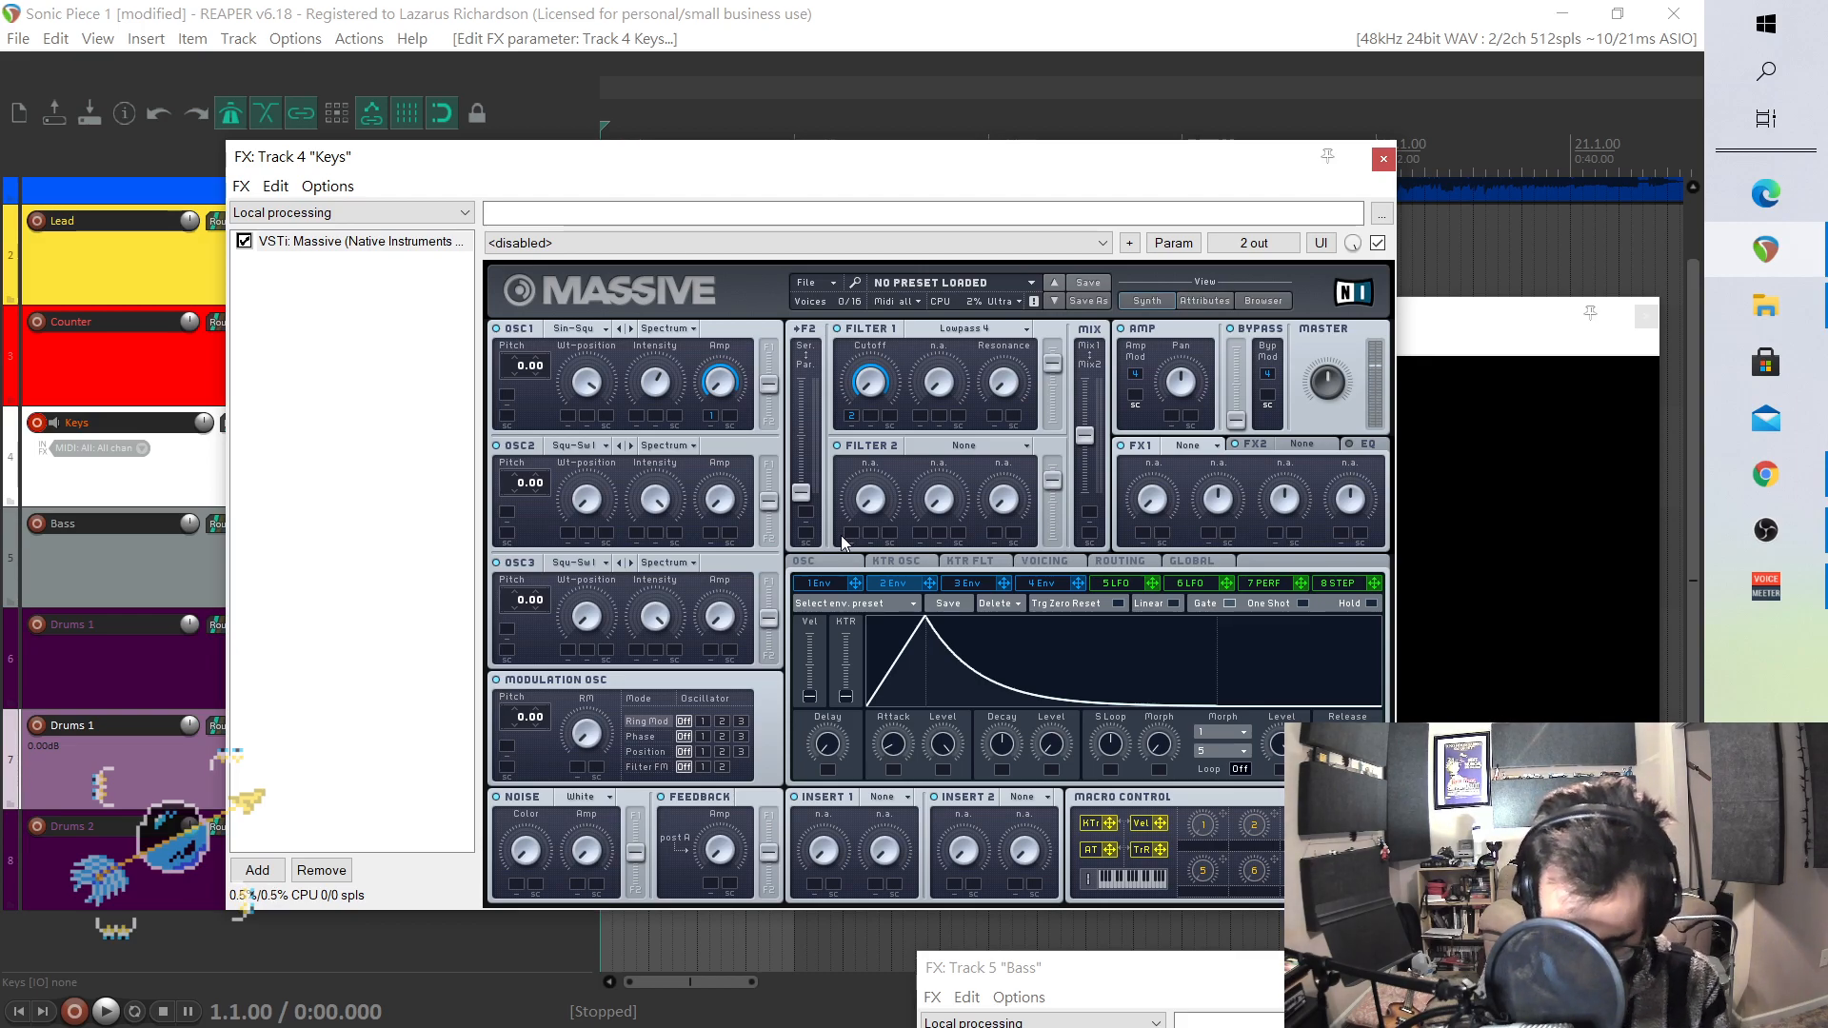
# - Play the project briefly, close the Keys track's Massive effects window, and stop playback
pyautogui.click(105, 1011)
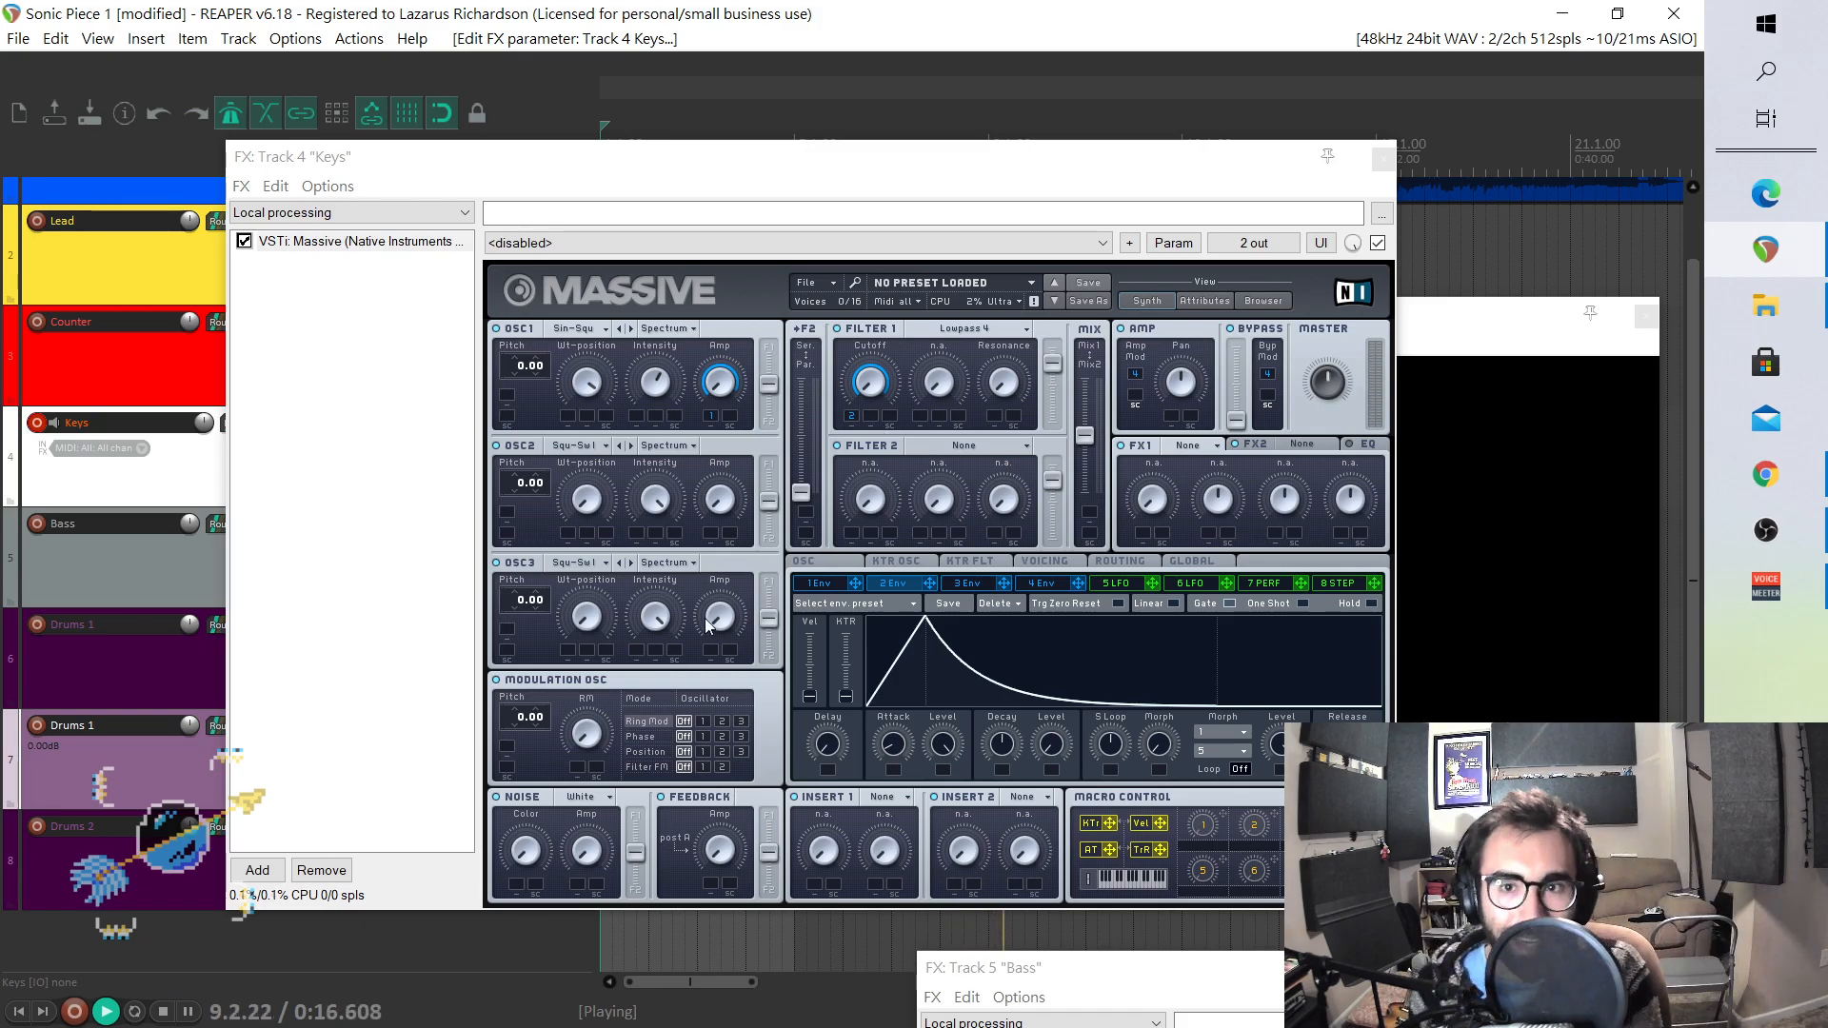
pyautogui.click(1383, 158)
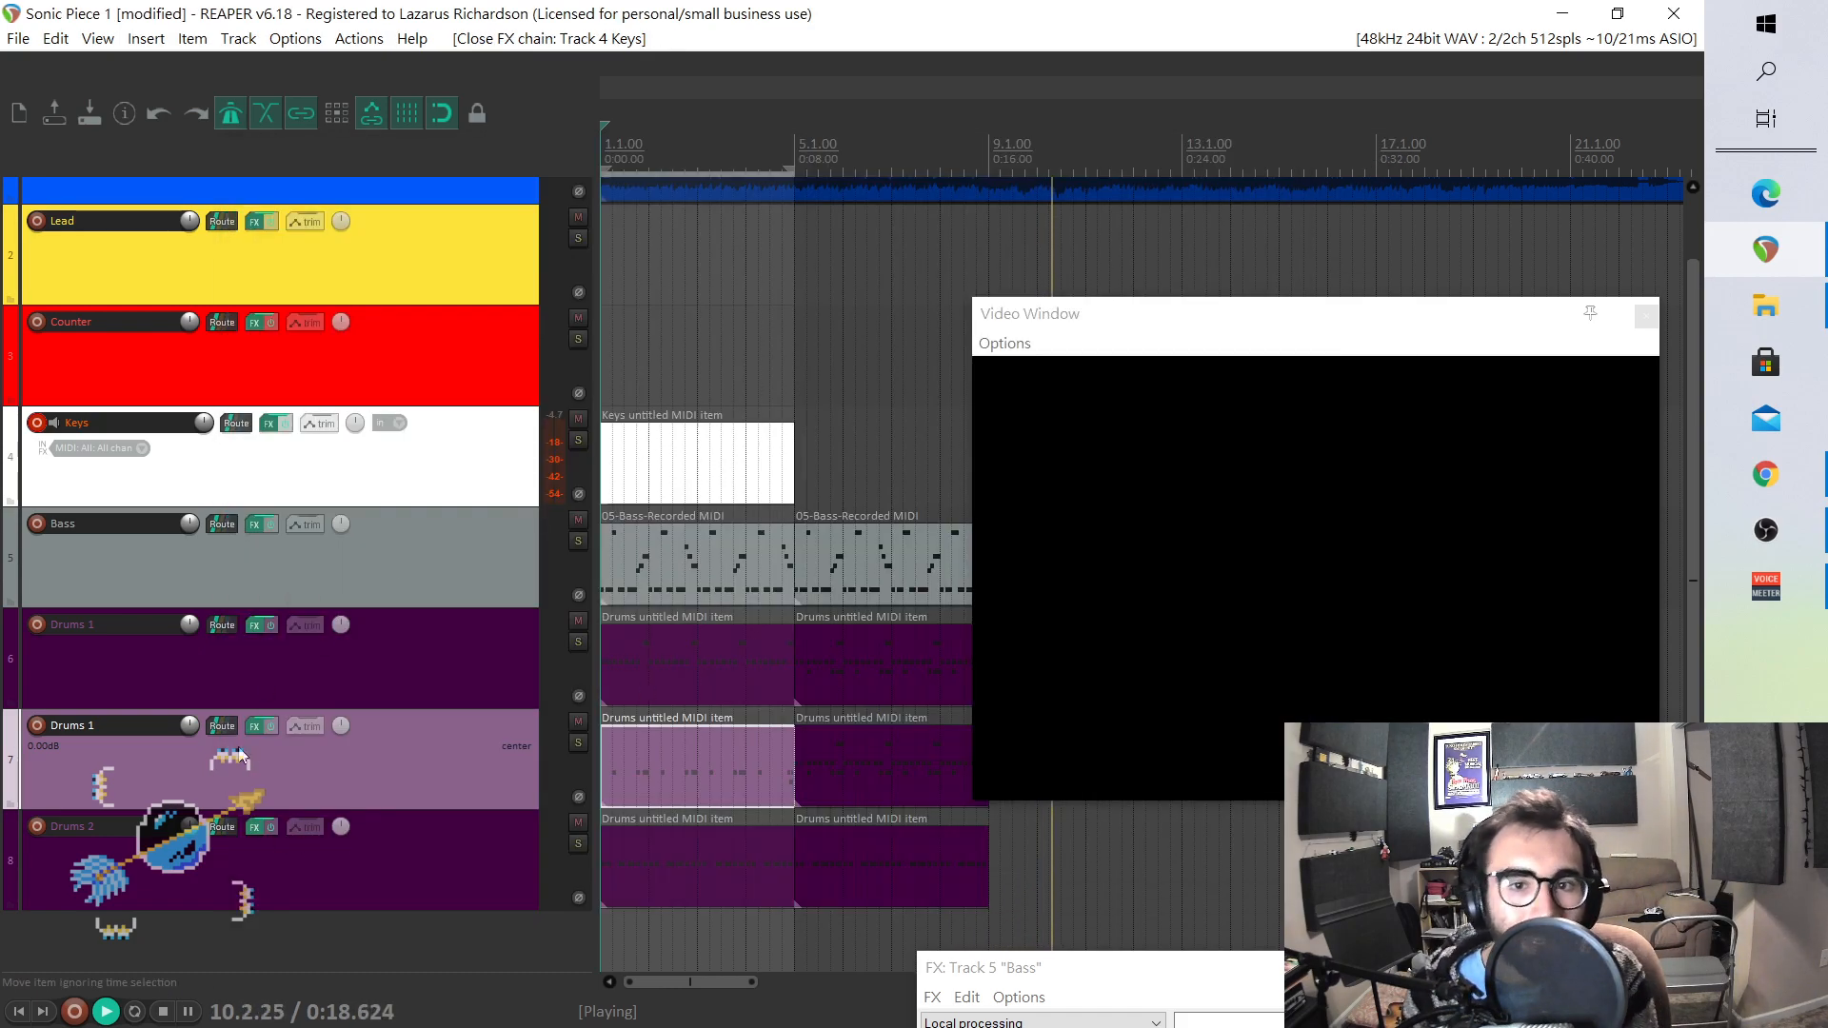
pyautogui.click(163, 1011)
# - Open the Keys track's empty MIDI item for editing and set the note grid to 1/16
pyautogui.doubleClick(611, 469)
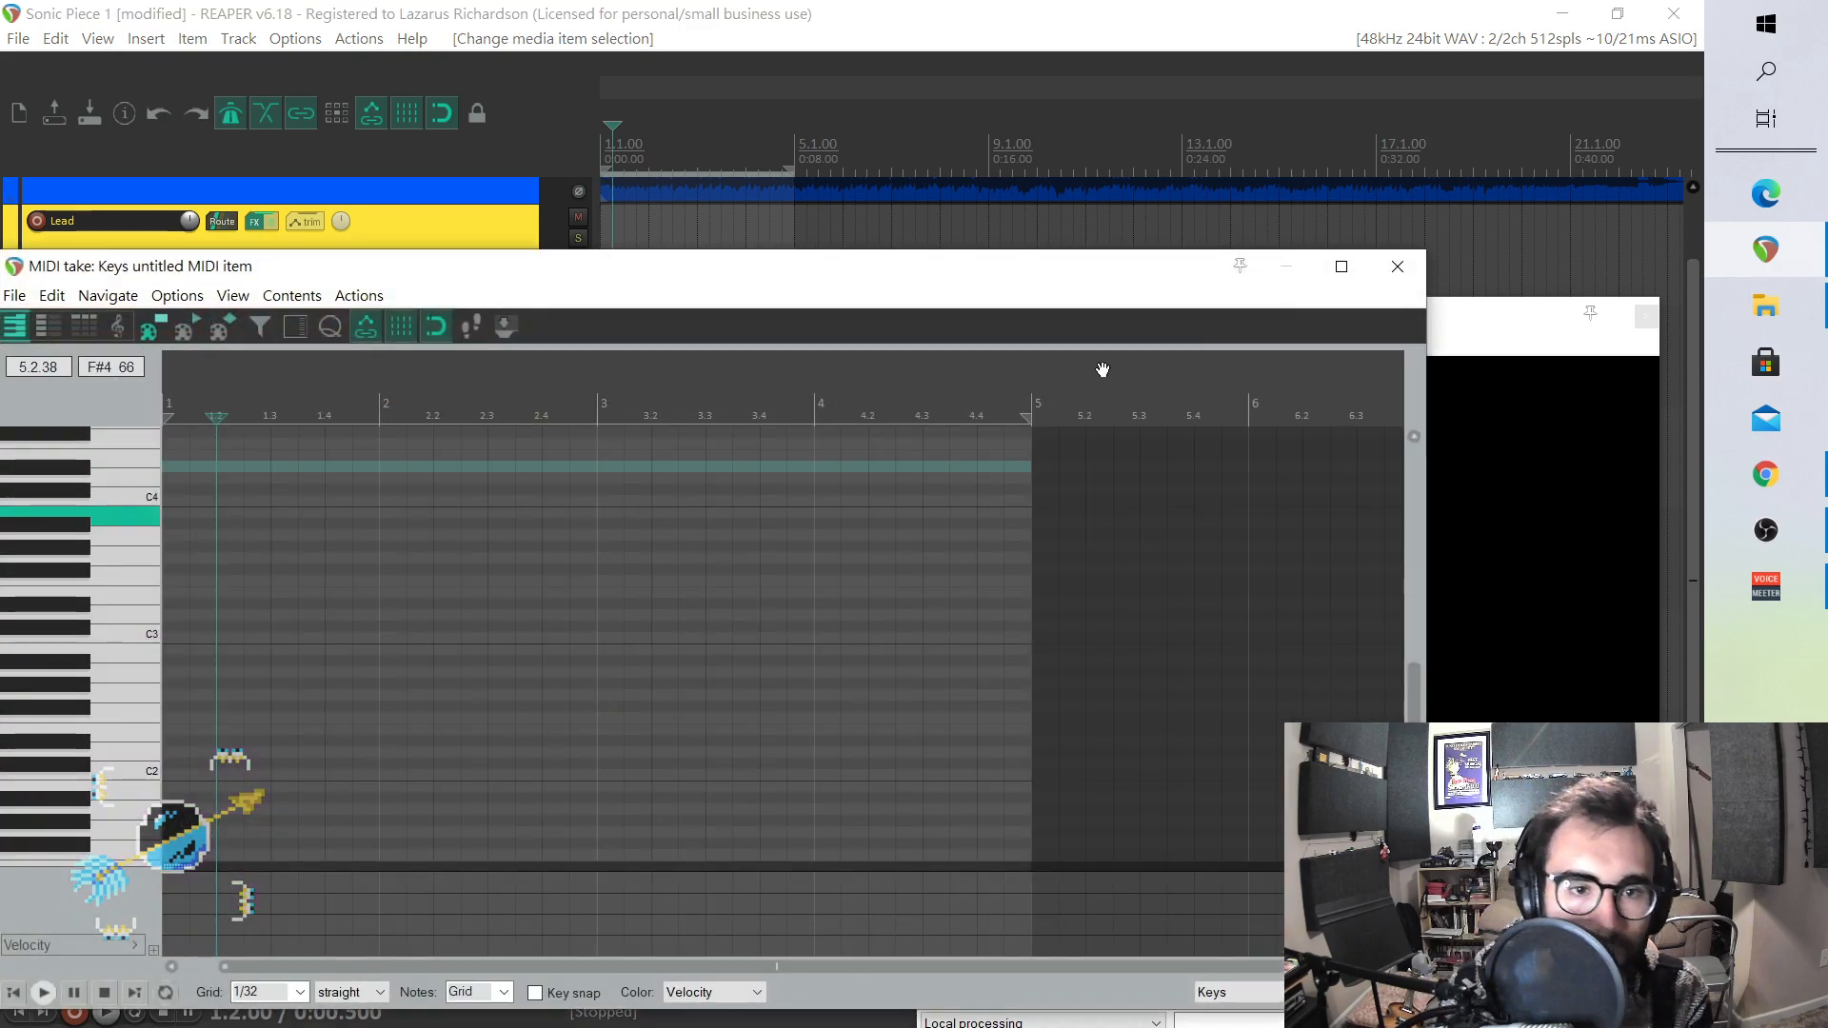
pyautogui.moveTo(818, 967); pyautogui.dragTo(272, 970)
pyautogui.click(300, 992)
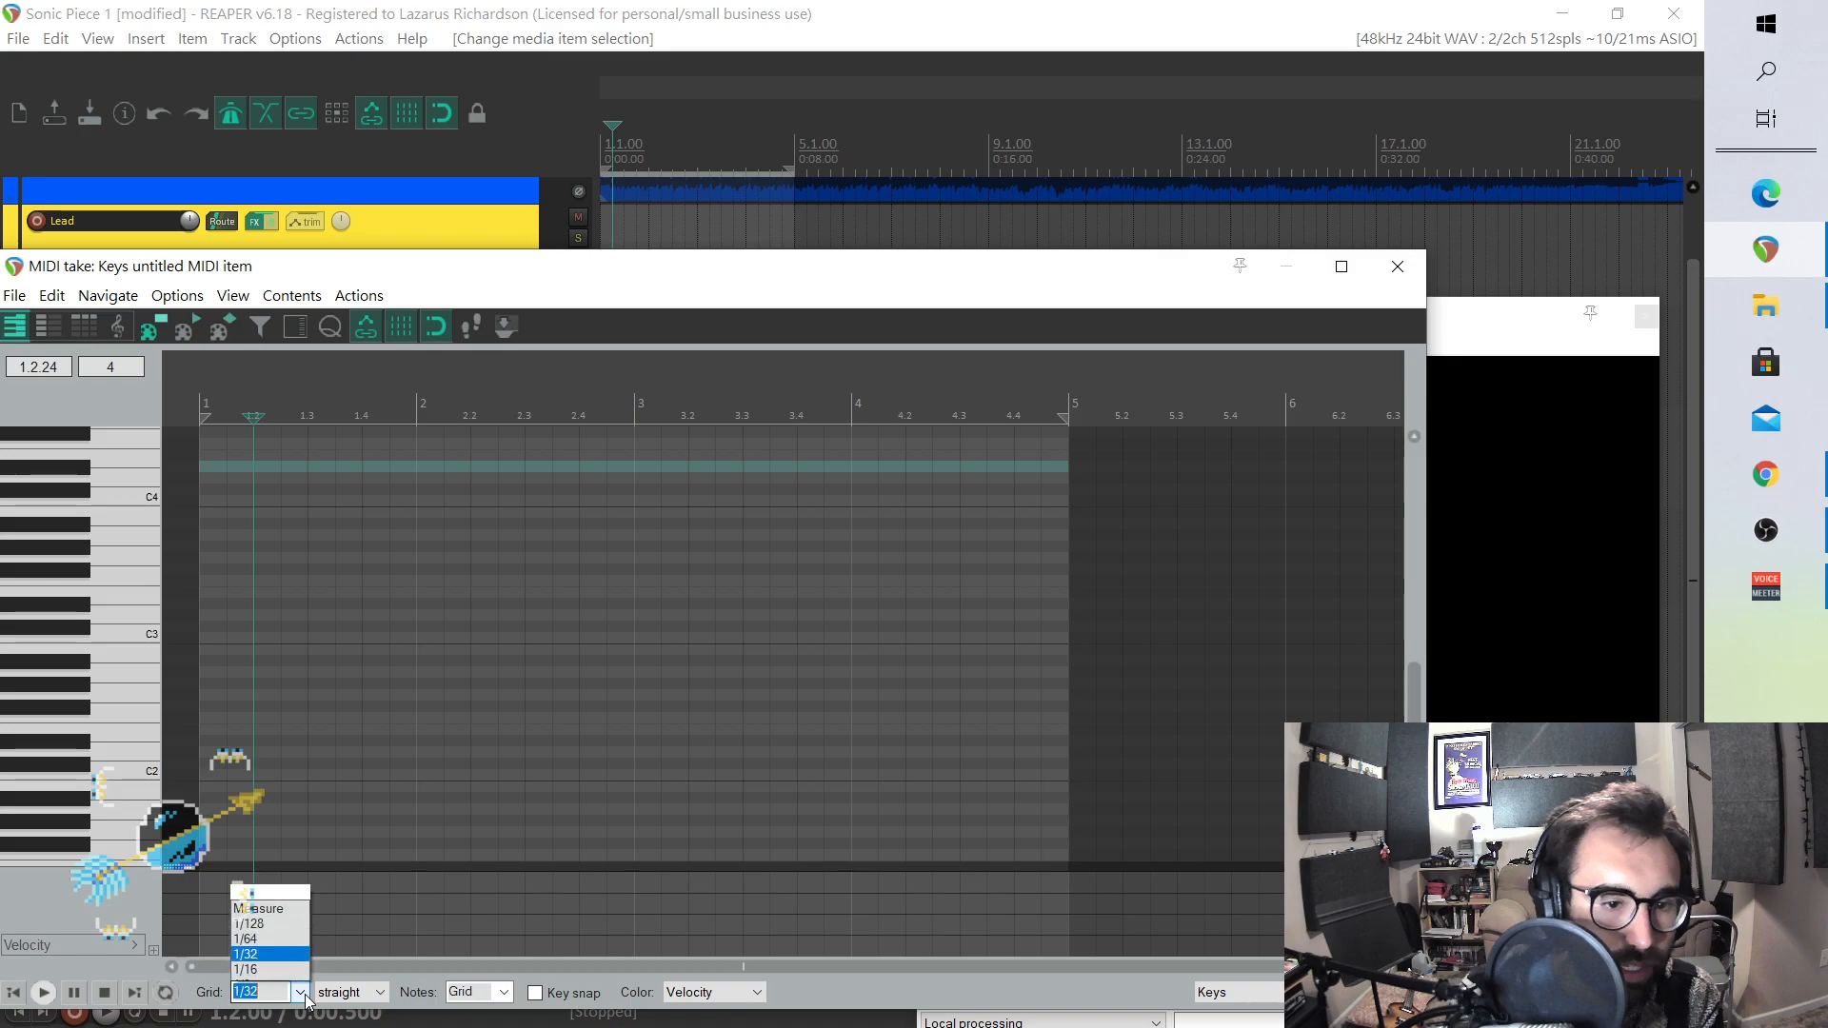
pyautogui.click(280, 891)
pyautogui.click(285, 992)
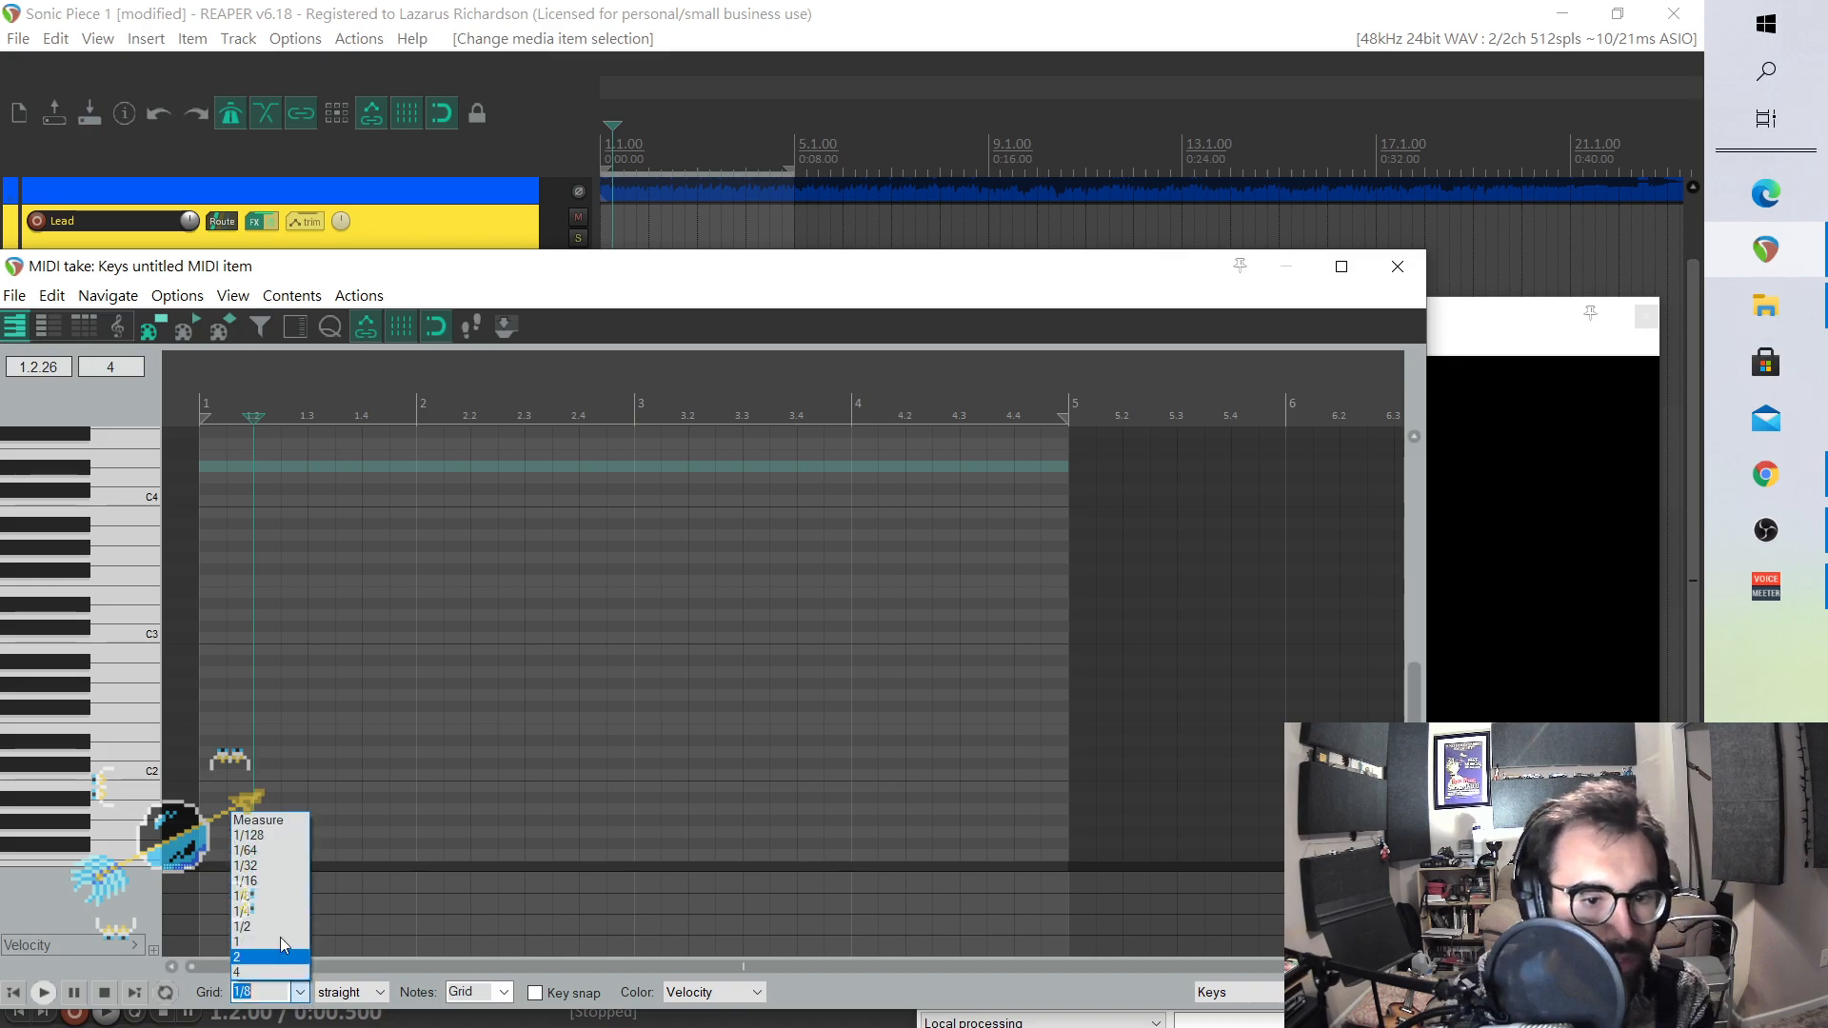
pyautogui.click(276, 878)
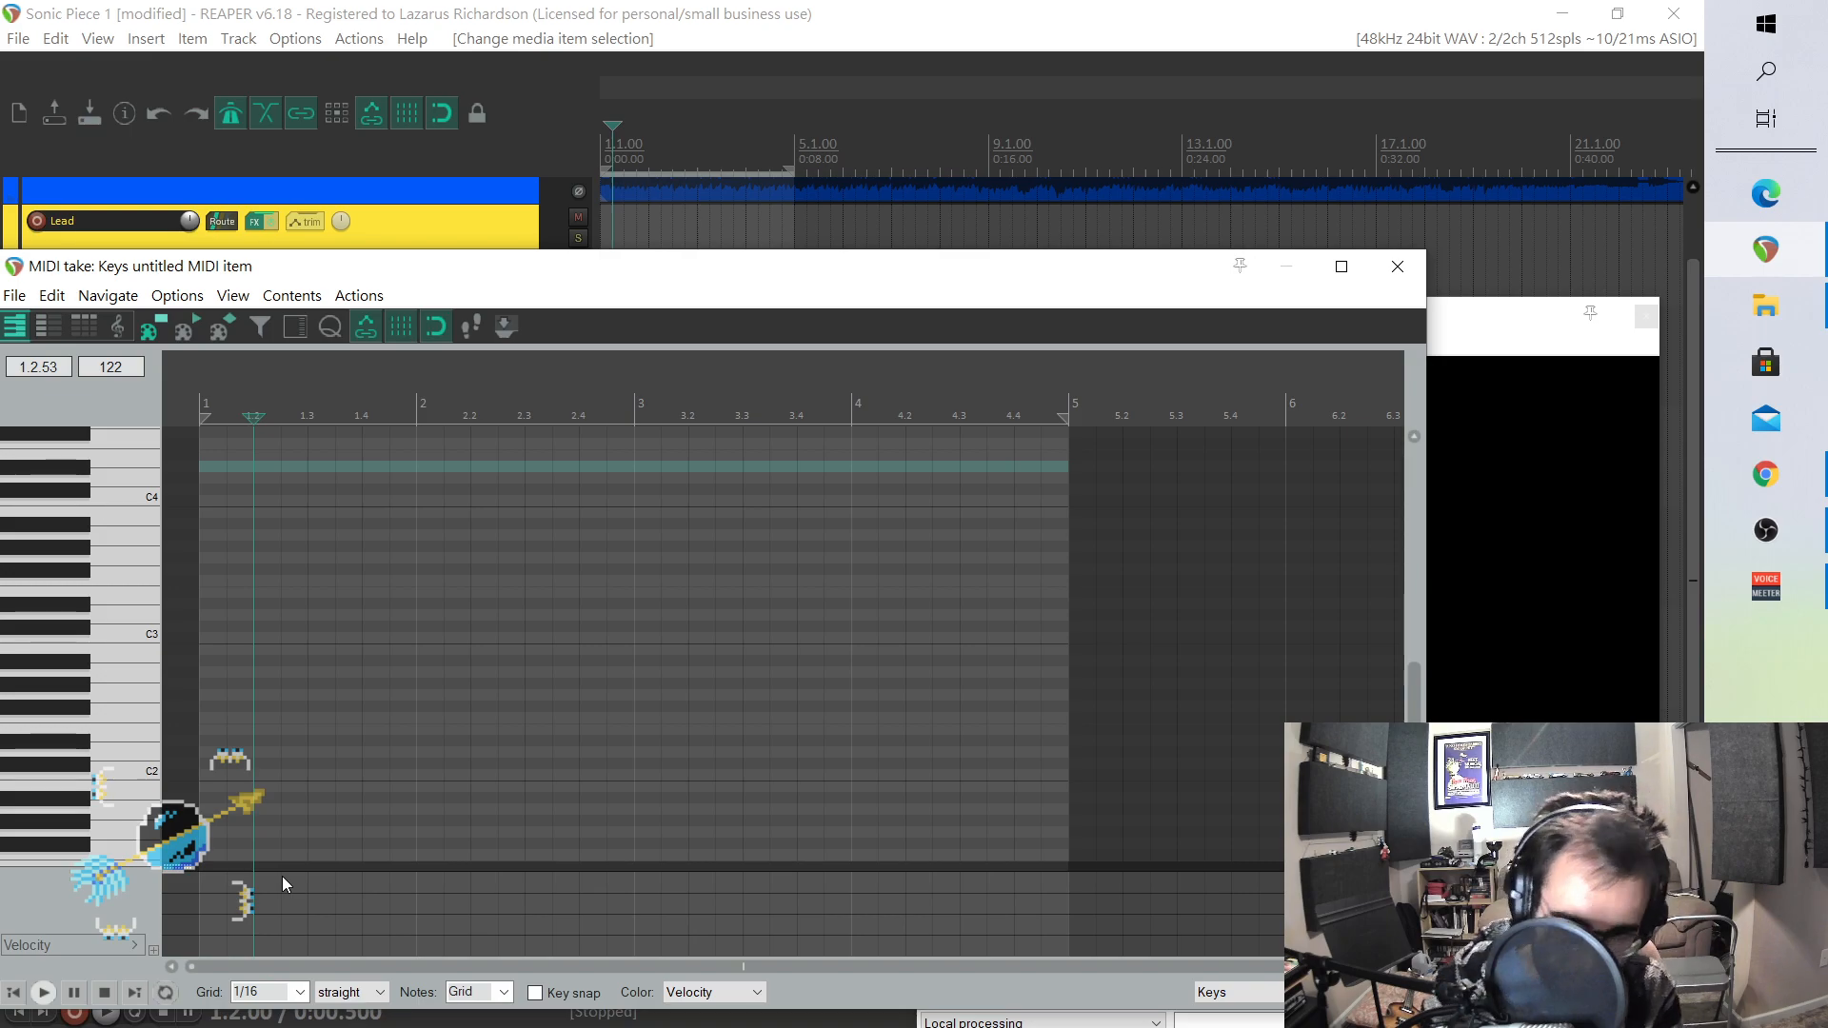
# - Enter four consecutive ascending 1/16 notes from the start of measure 1: B3, E4, F#4 and B4
pyautogui.scroll(3, 33, 659)
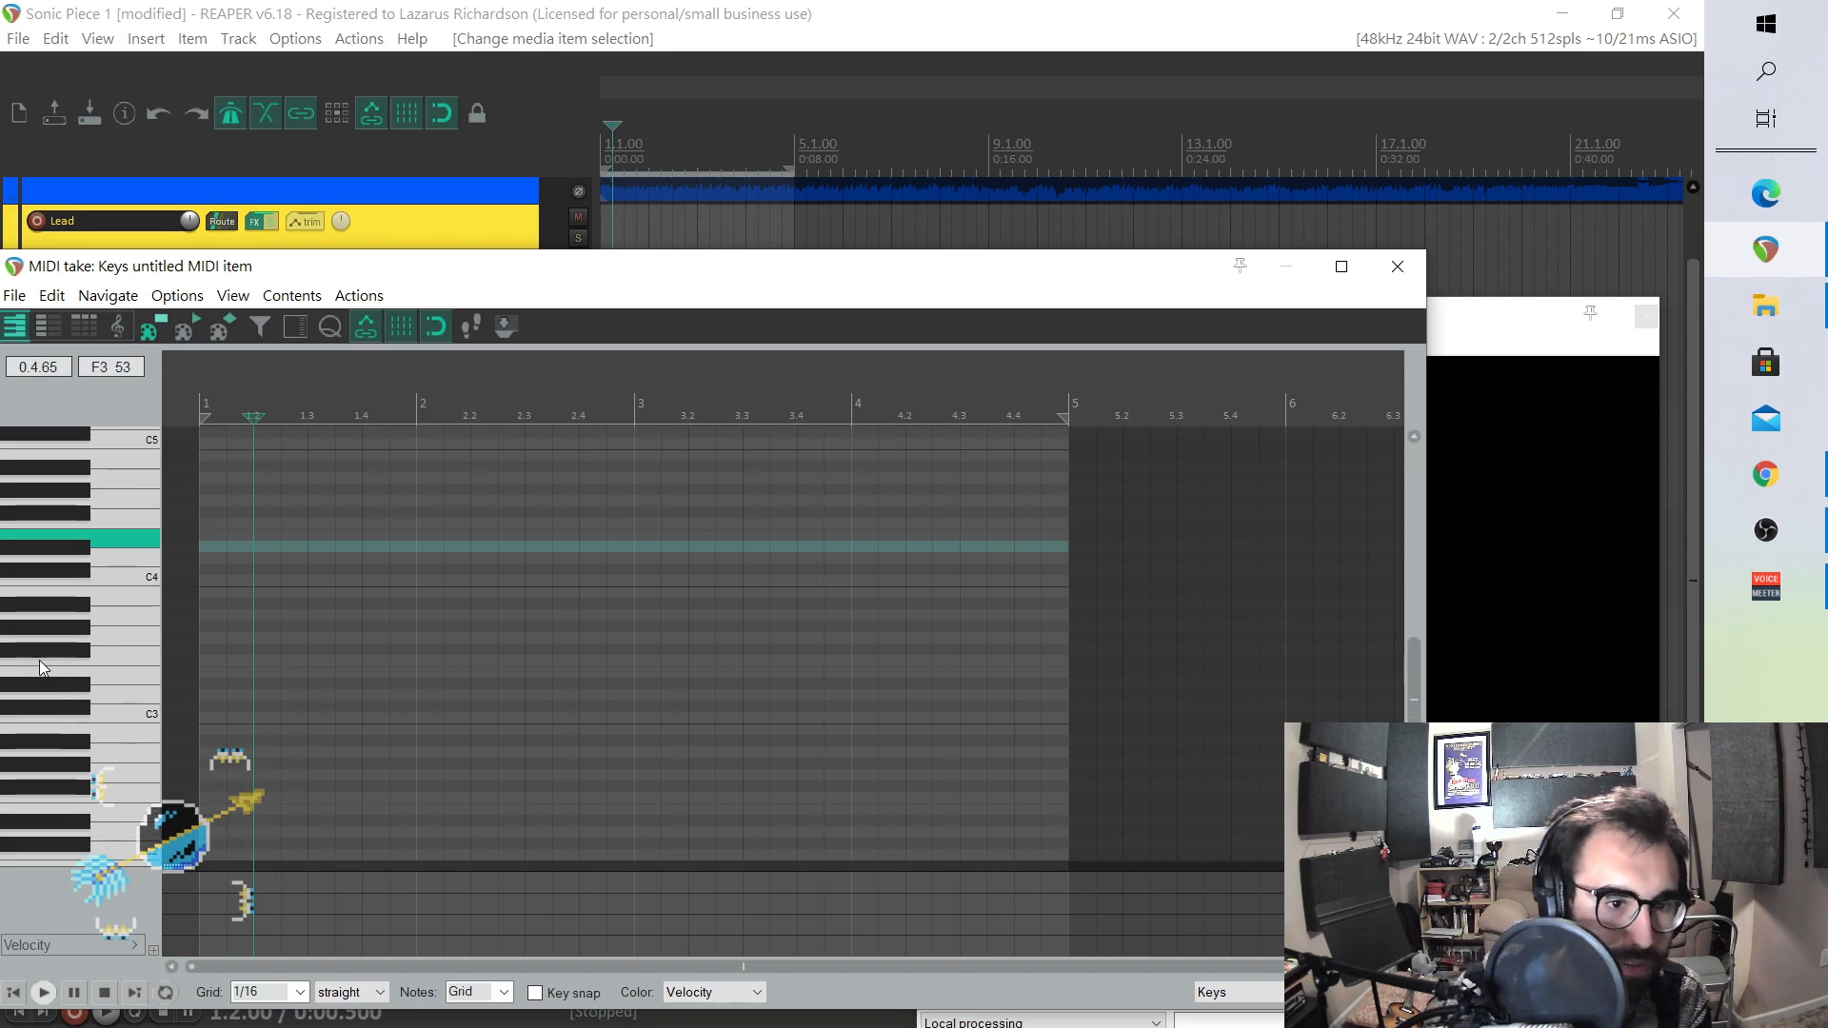
pyautogui.click(206, 593)
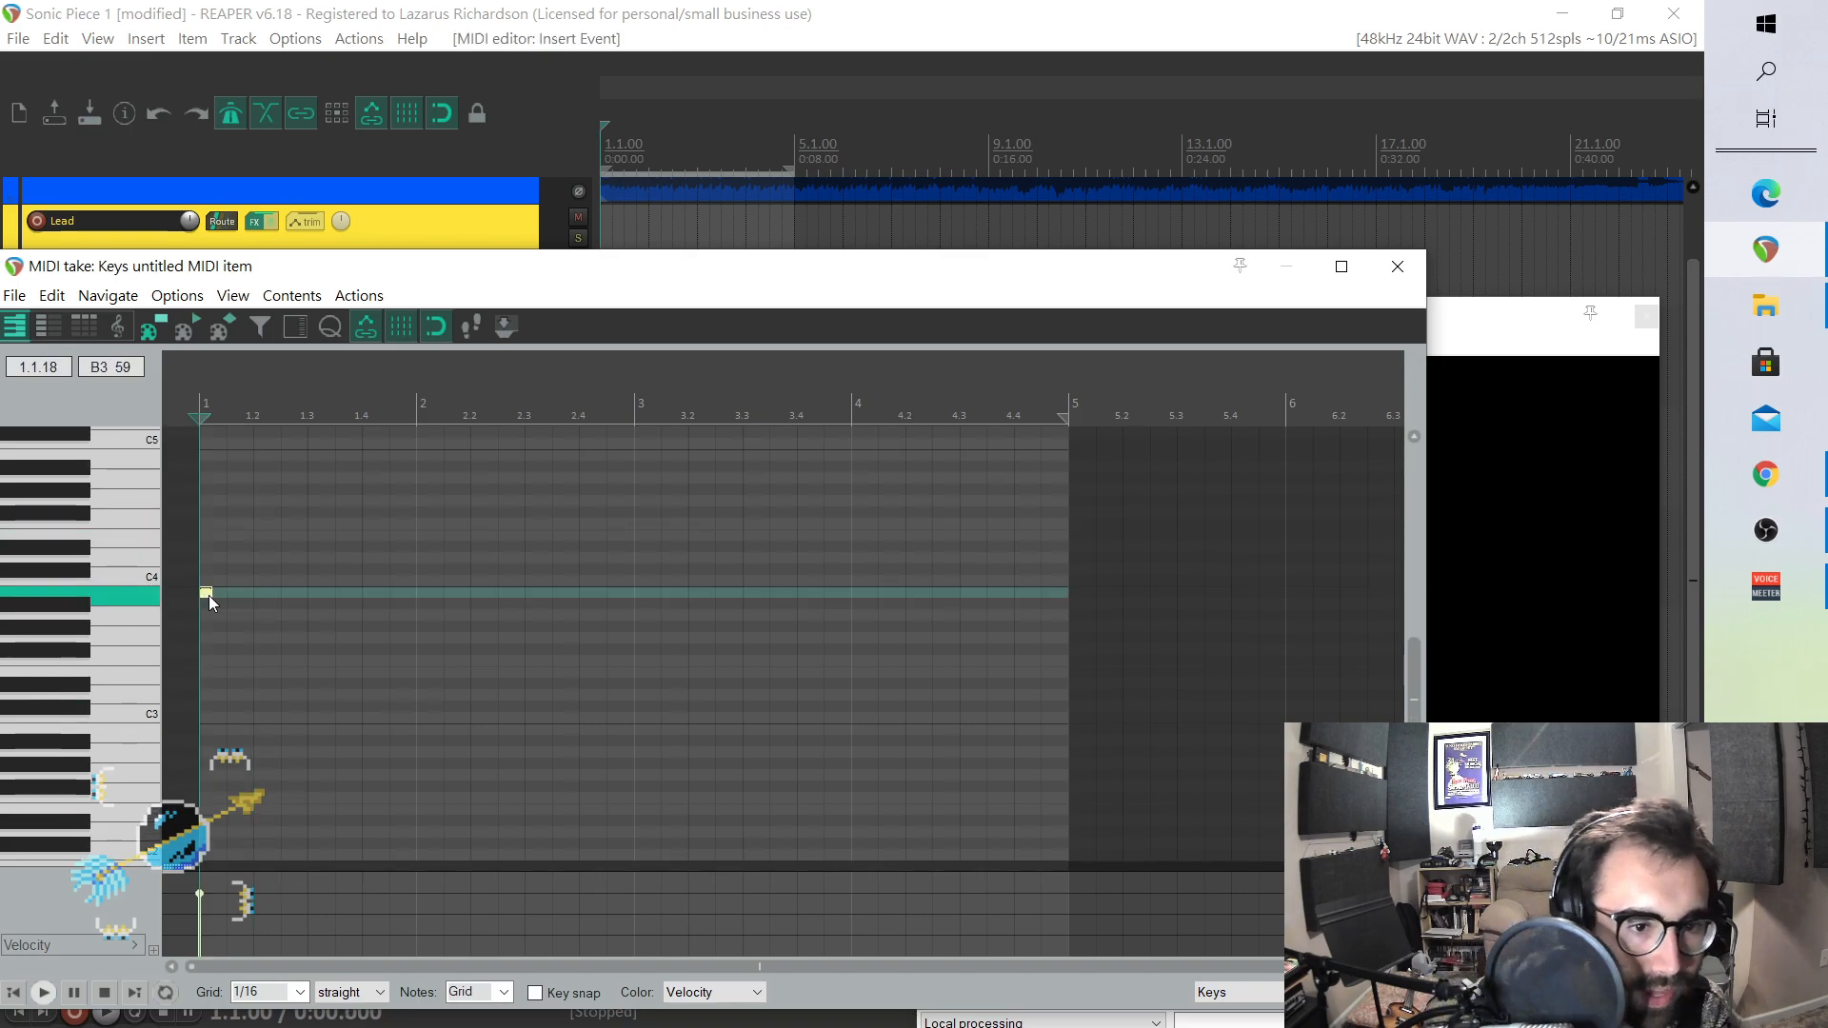
pyautogui.scroll(3, 229, 597)
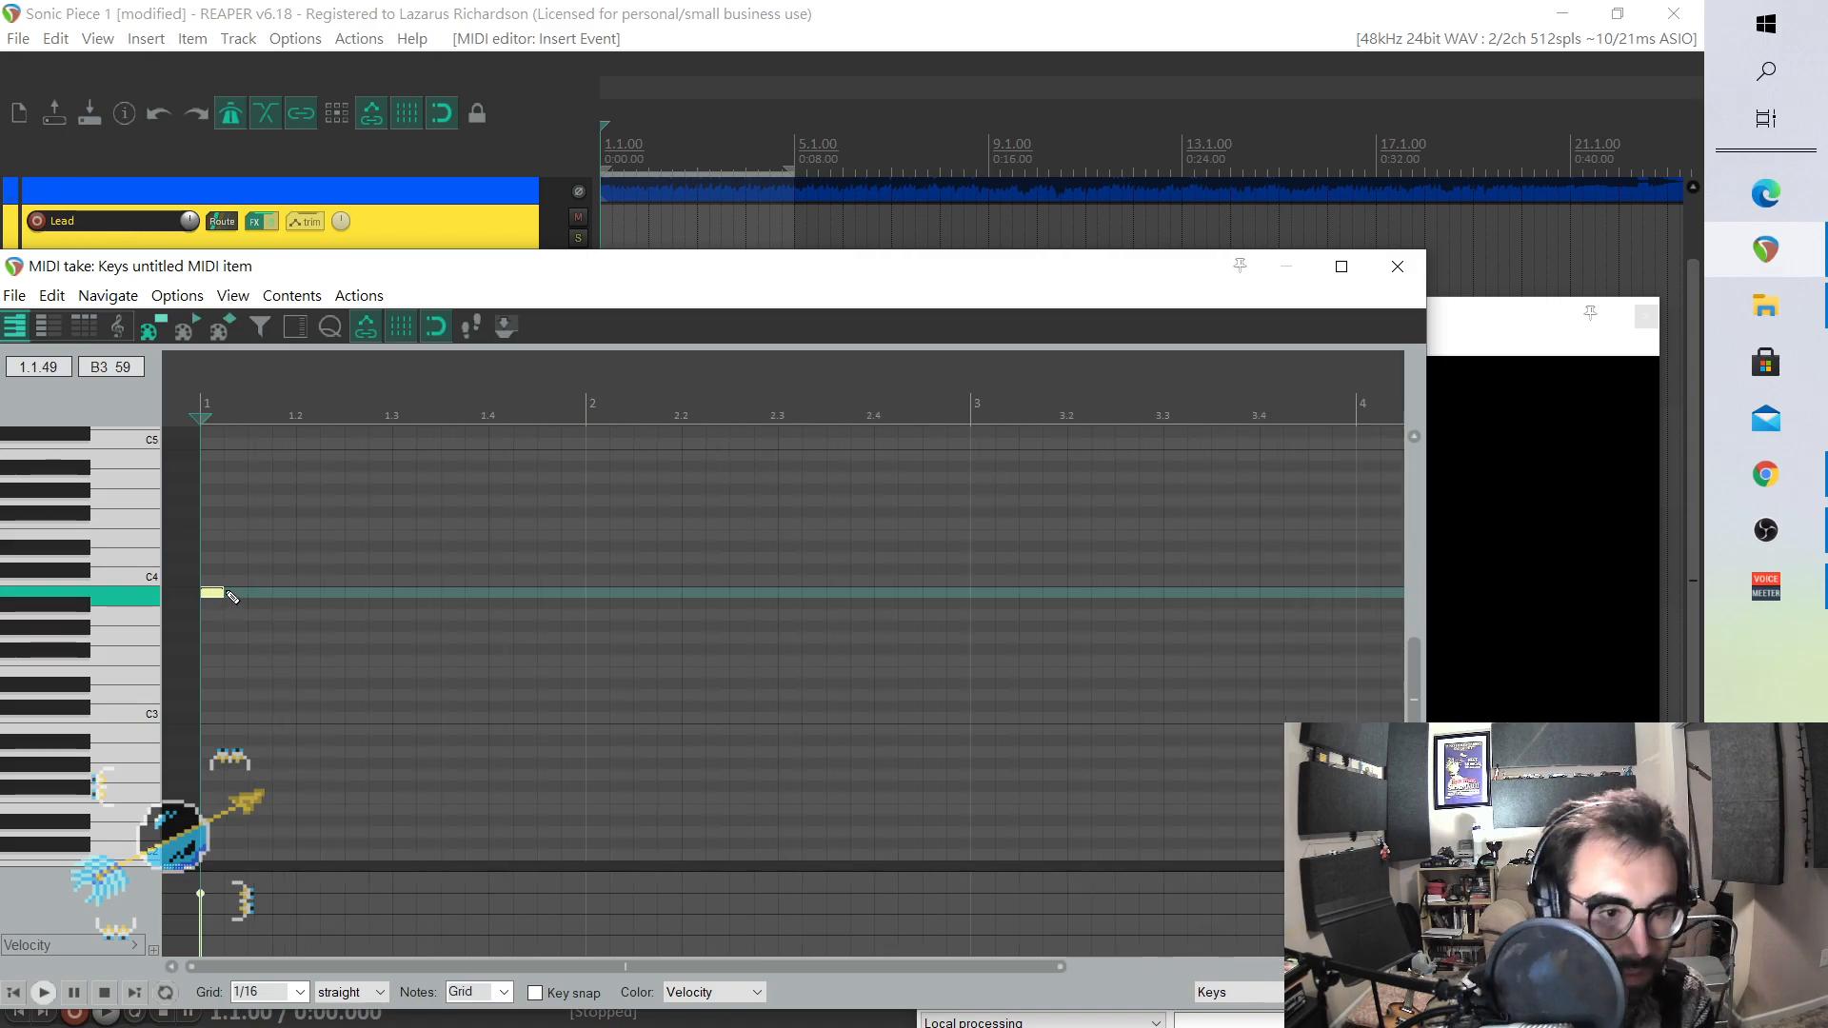
pyautogui.click(263, 535)
pyautogui.click(294, 514)
pyautogui.scroll(3, 33, 563)
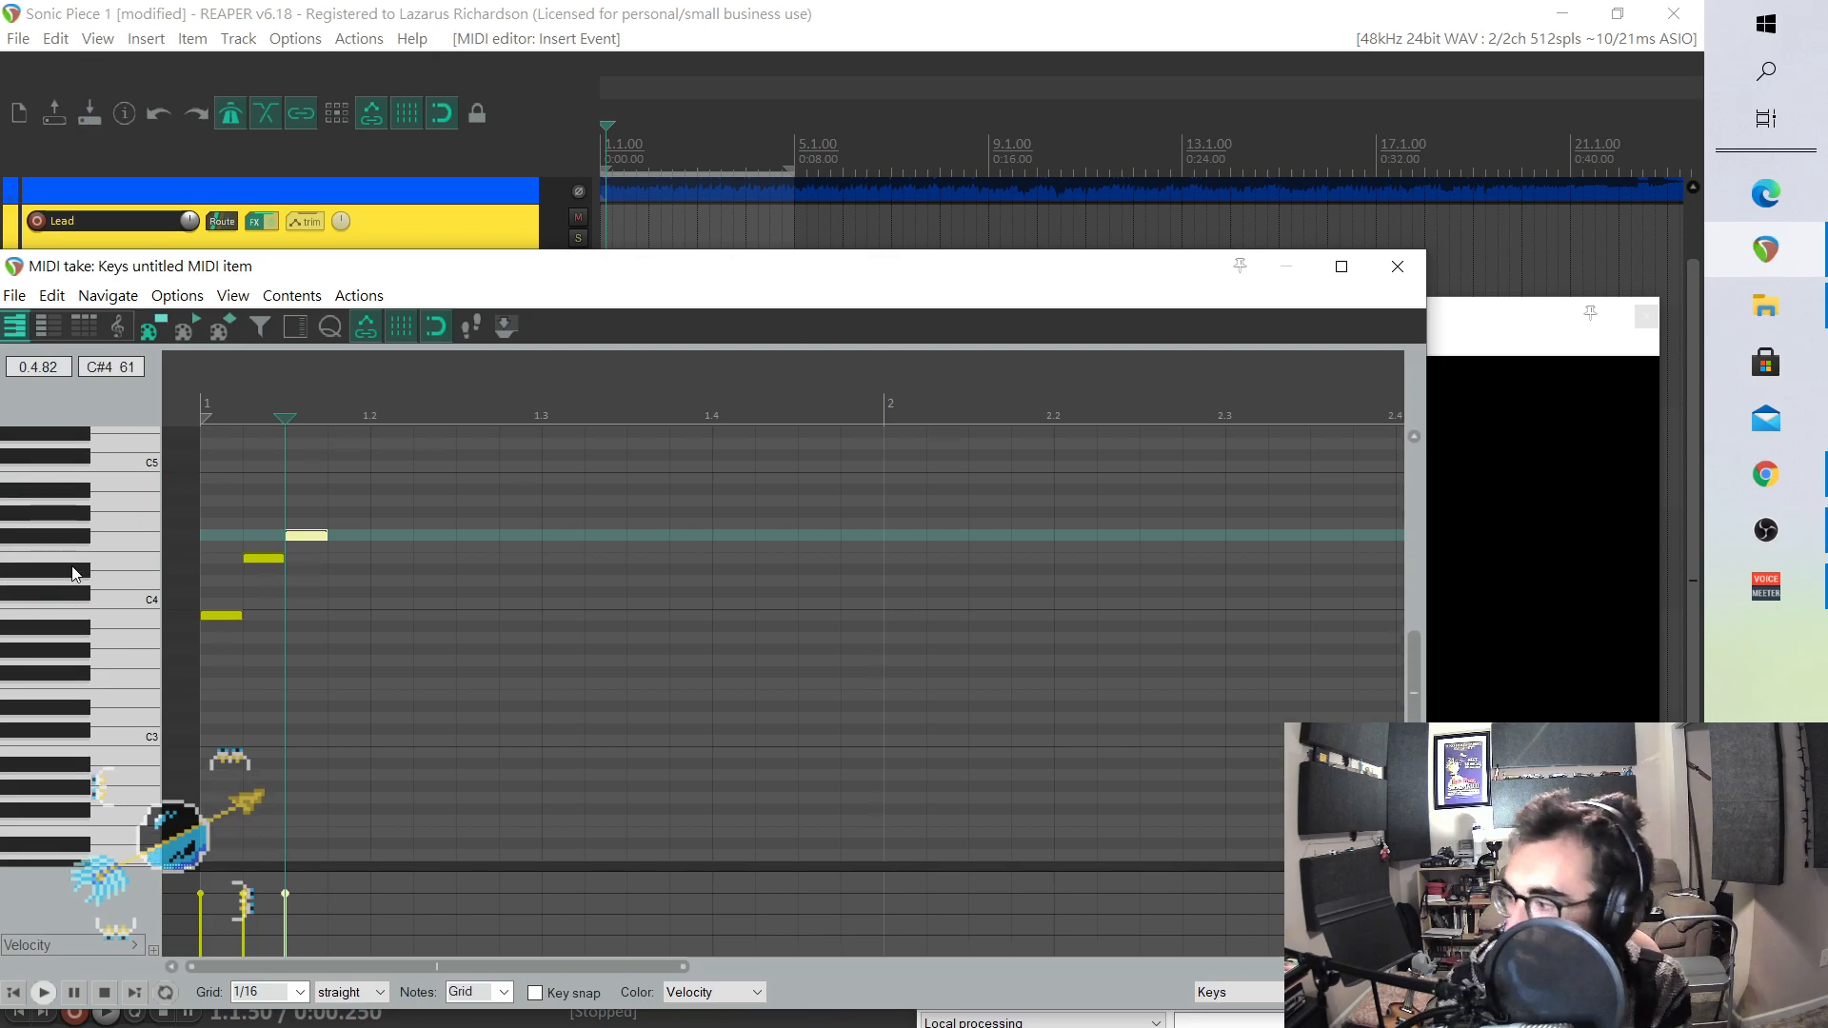
pyautogui.click(363, 491)
# - Copy the four-note arpeggio and paste it three times to fill the rest of measure 1
pyautogui.moveTo(203, 468); pyautogui.dragTo(455, 722)
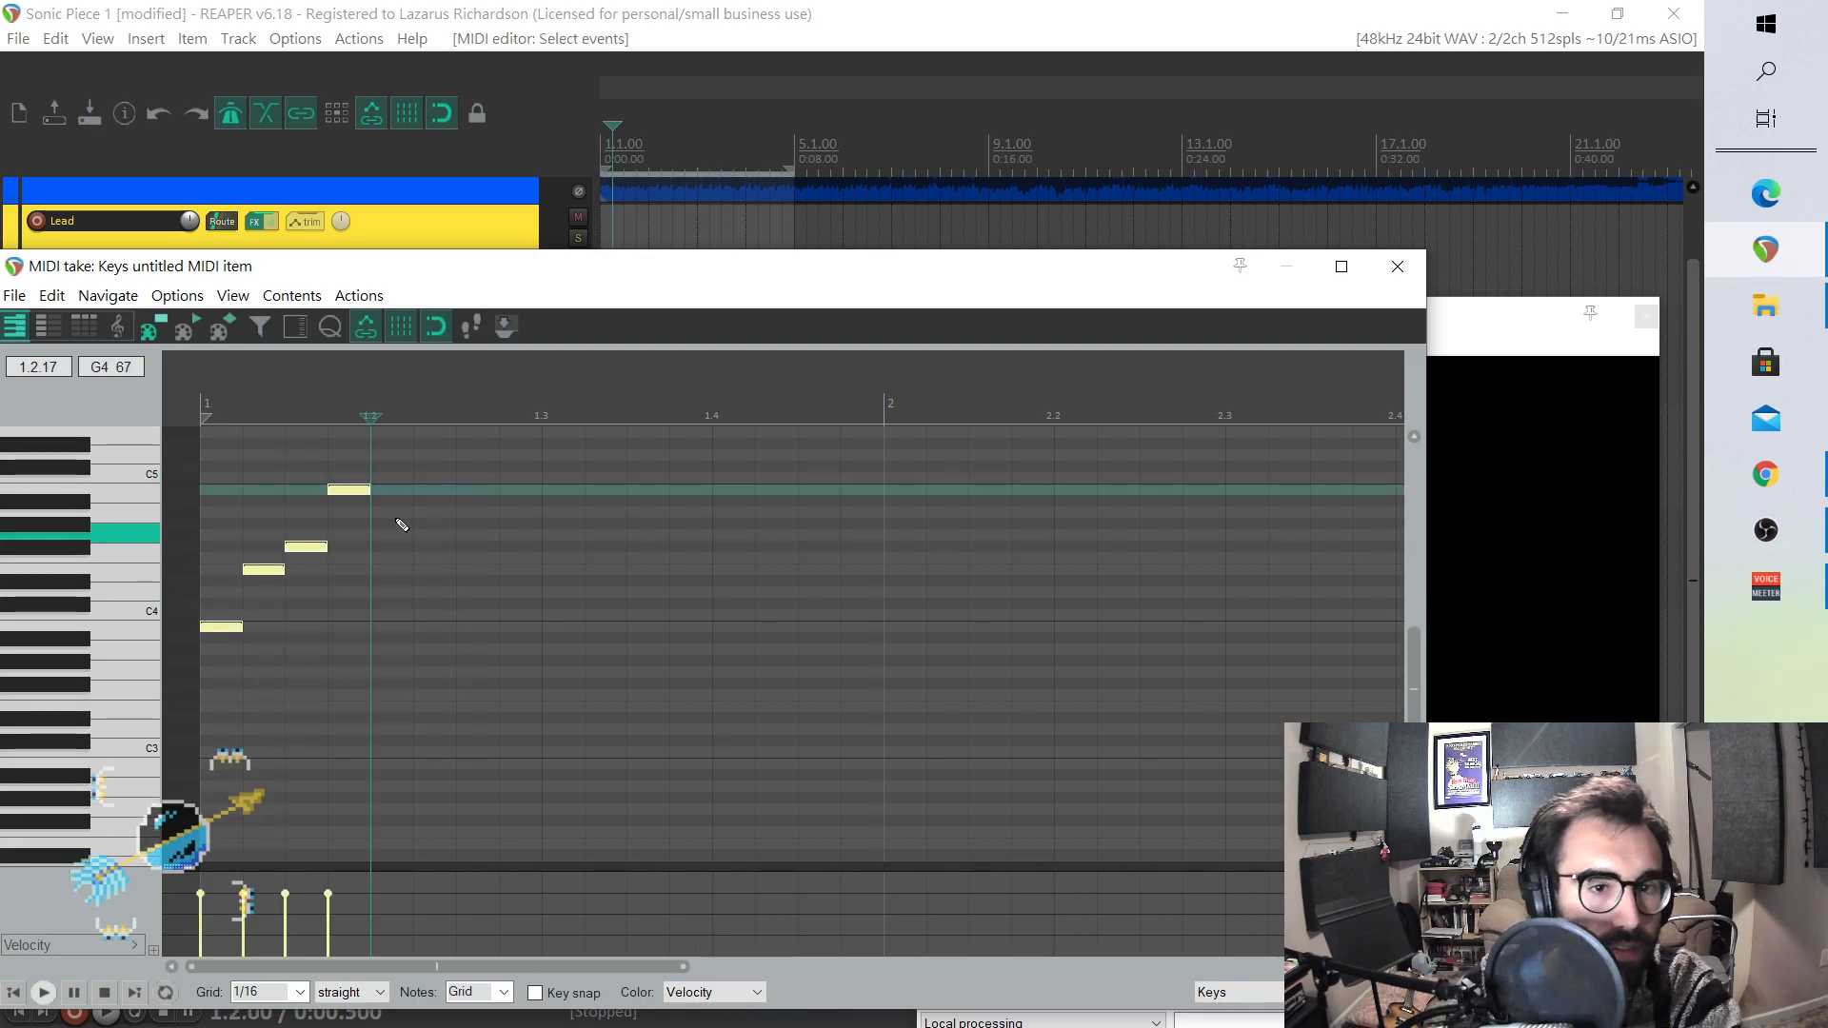
pyautogui.hotkey('ctrl', 'c')
pyautogui.hotkey('ctrl', 'v')
pyautogui.hotkey('ctrl', 'v')
pyautogui.hotkey('ctrl', 'v')
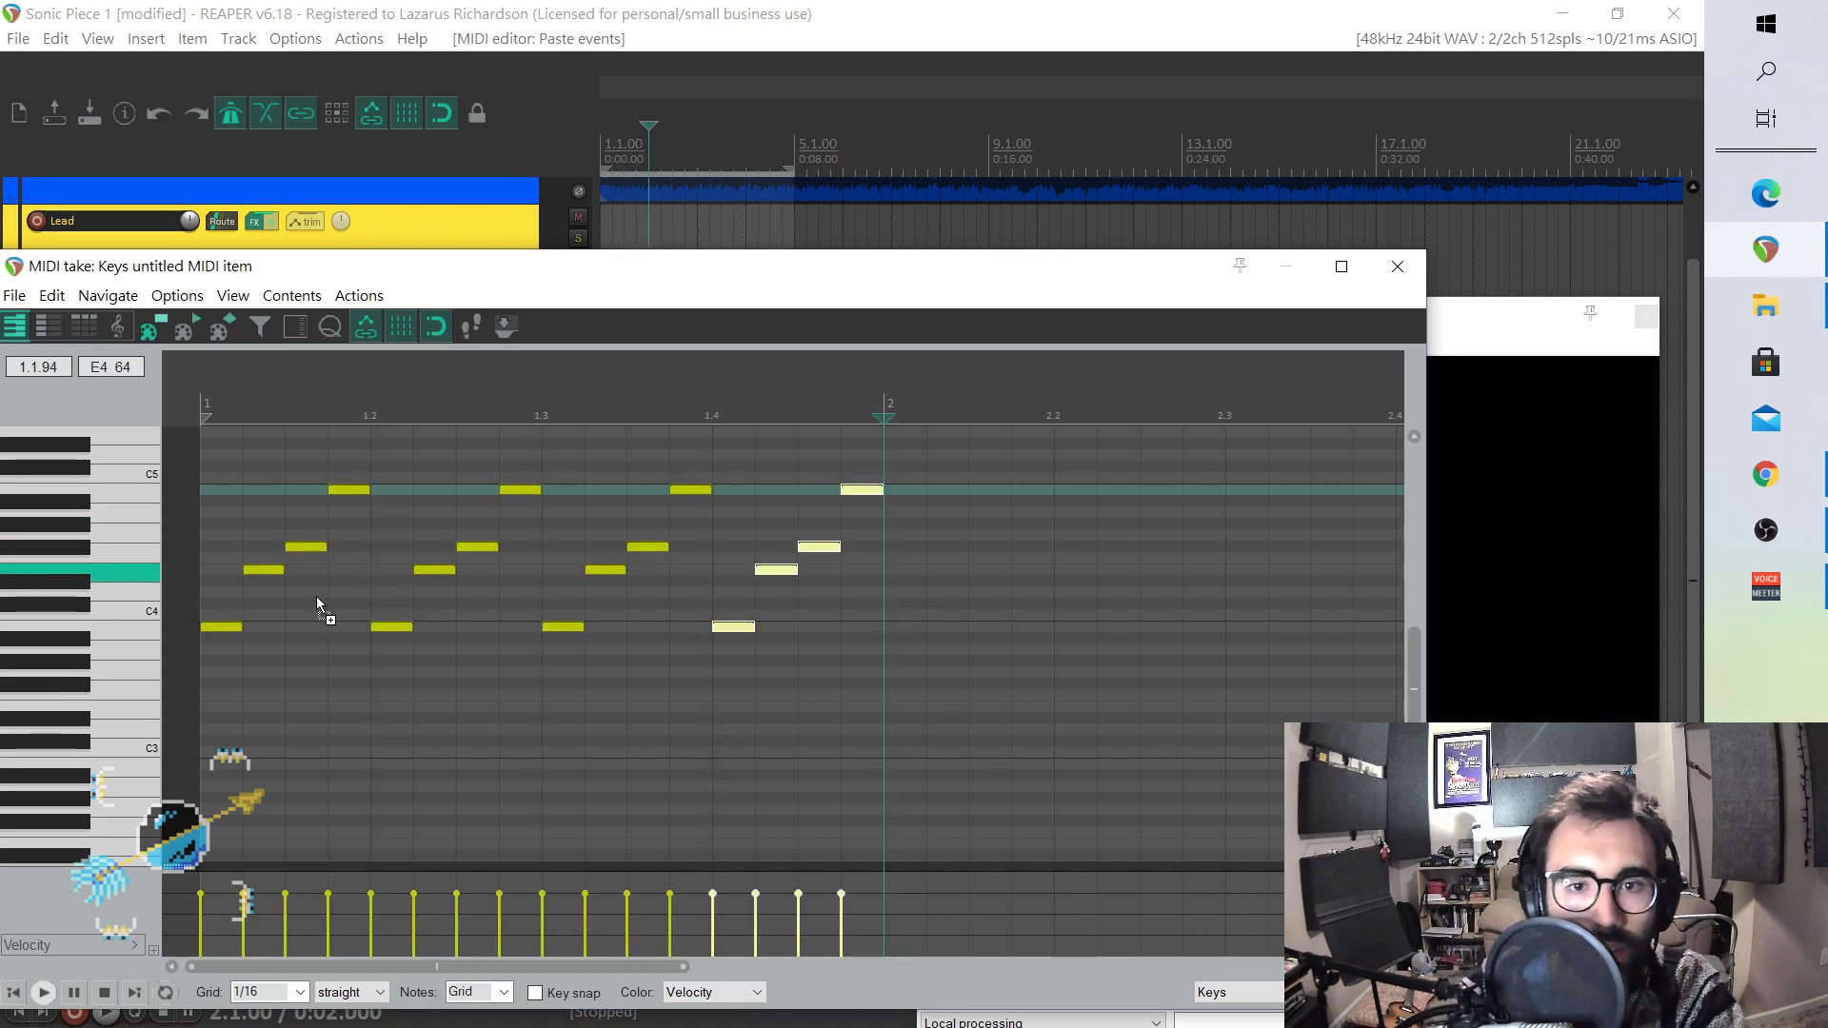
# - Change the first three notes of the last arpeggio group, from beat 1.4, to C#5, B4 and A4, and close the MIDI editor
pyautogui.click(11, 993)
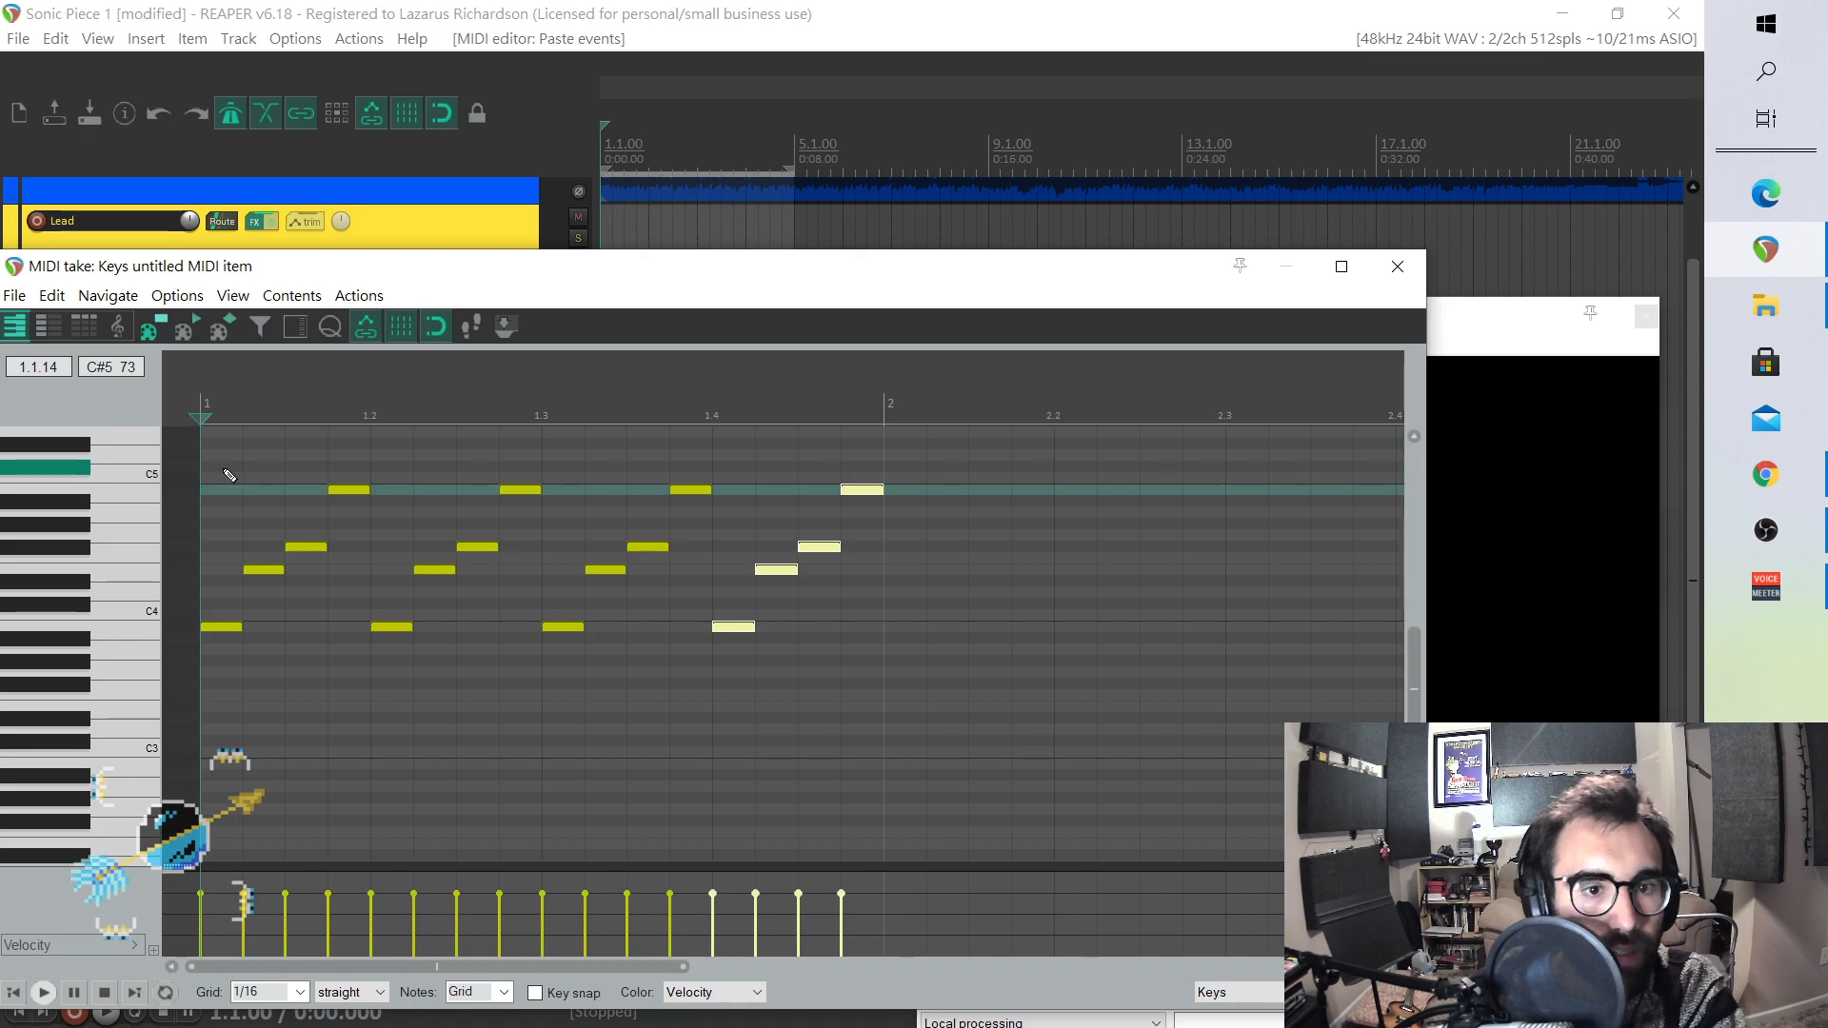
pyautogui.moveTo(203, 479); pyautogui.dragTo(991, 818)
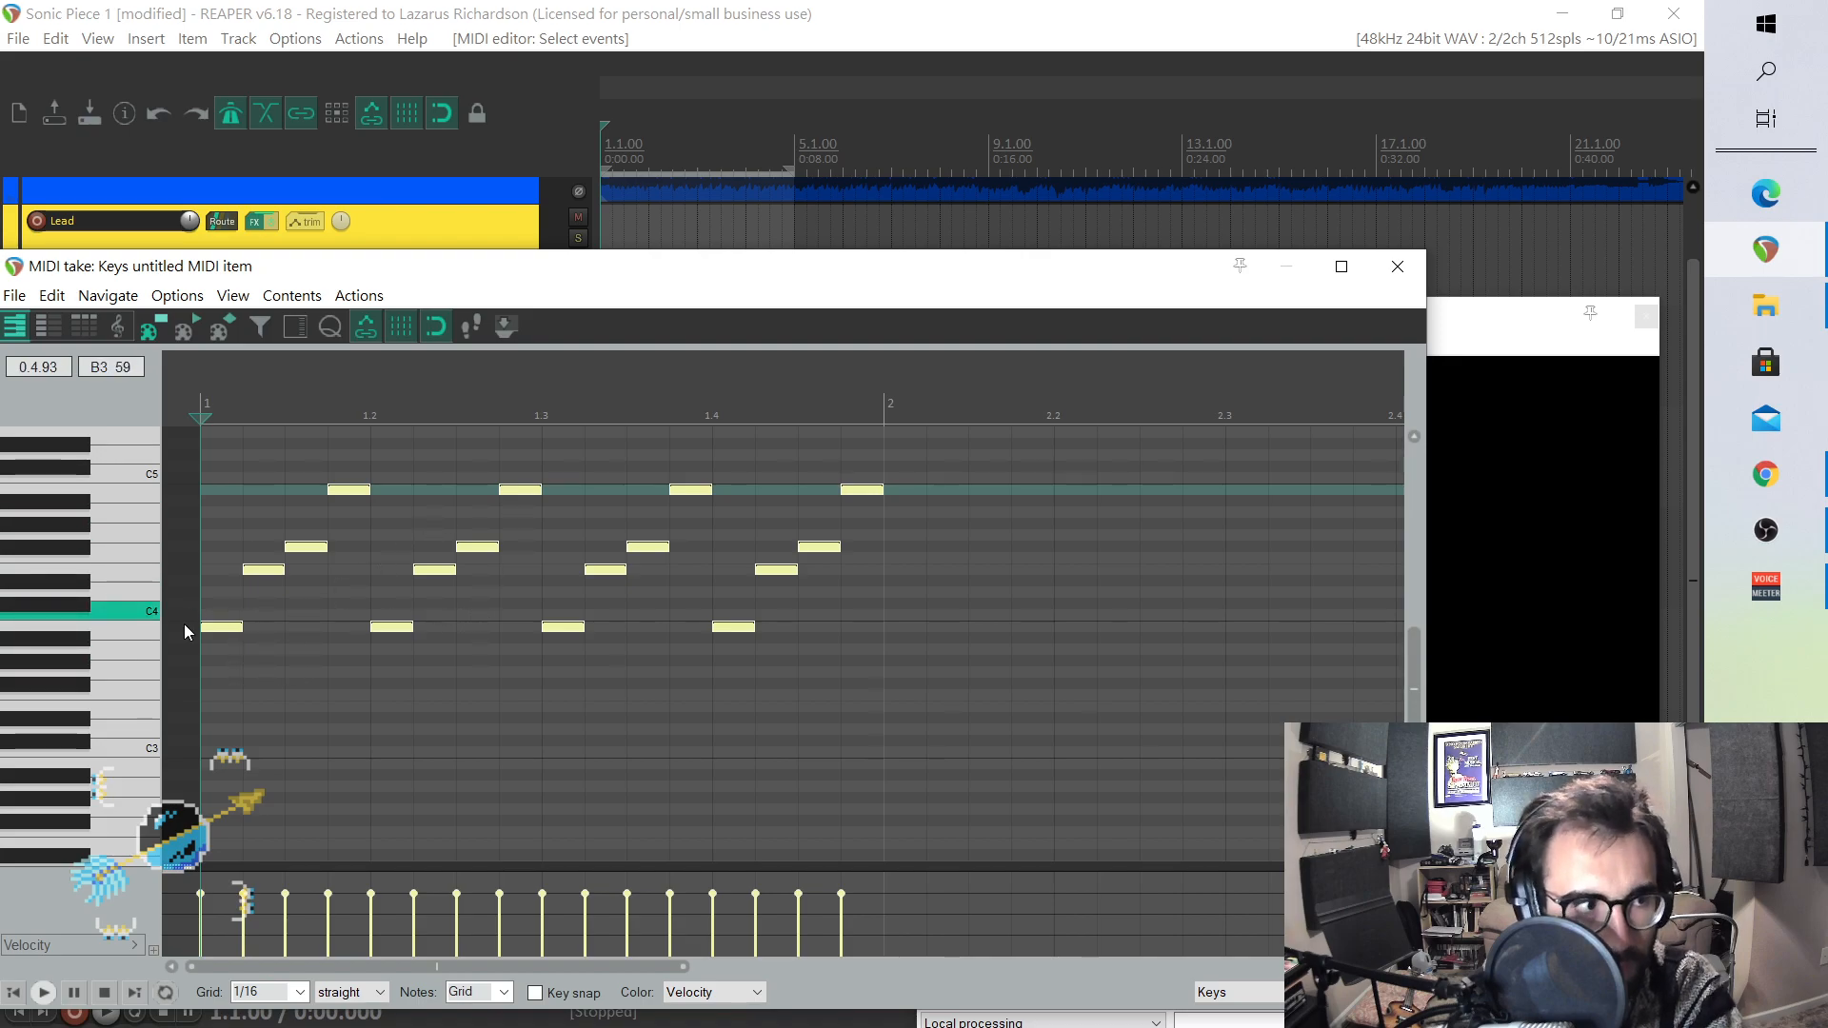
pyautogui.scroll(1, 123, 660)
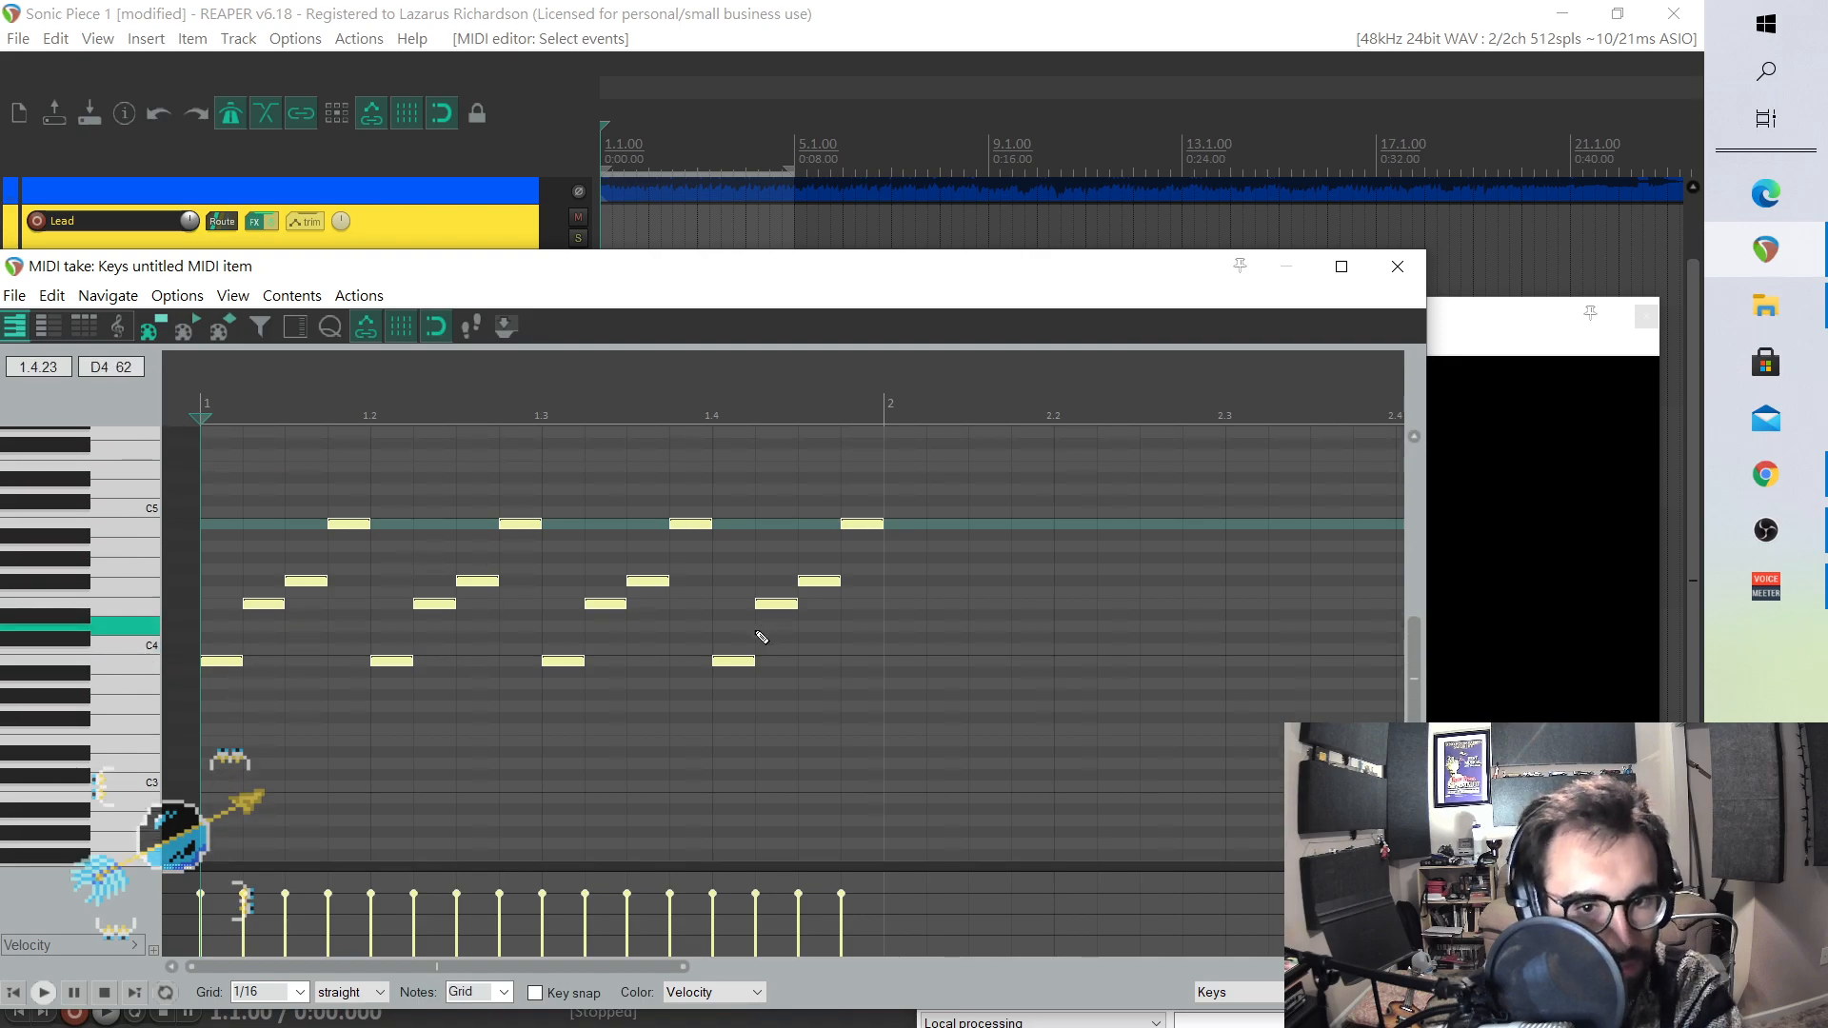
pyautogui.click(735, 661)
pyautogui.moveTo(735, 661); pyautogui.dragTo(735, 501)
pyautogui.moveTo(770, 603); pyautogui.dragTo(773, 523)
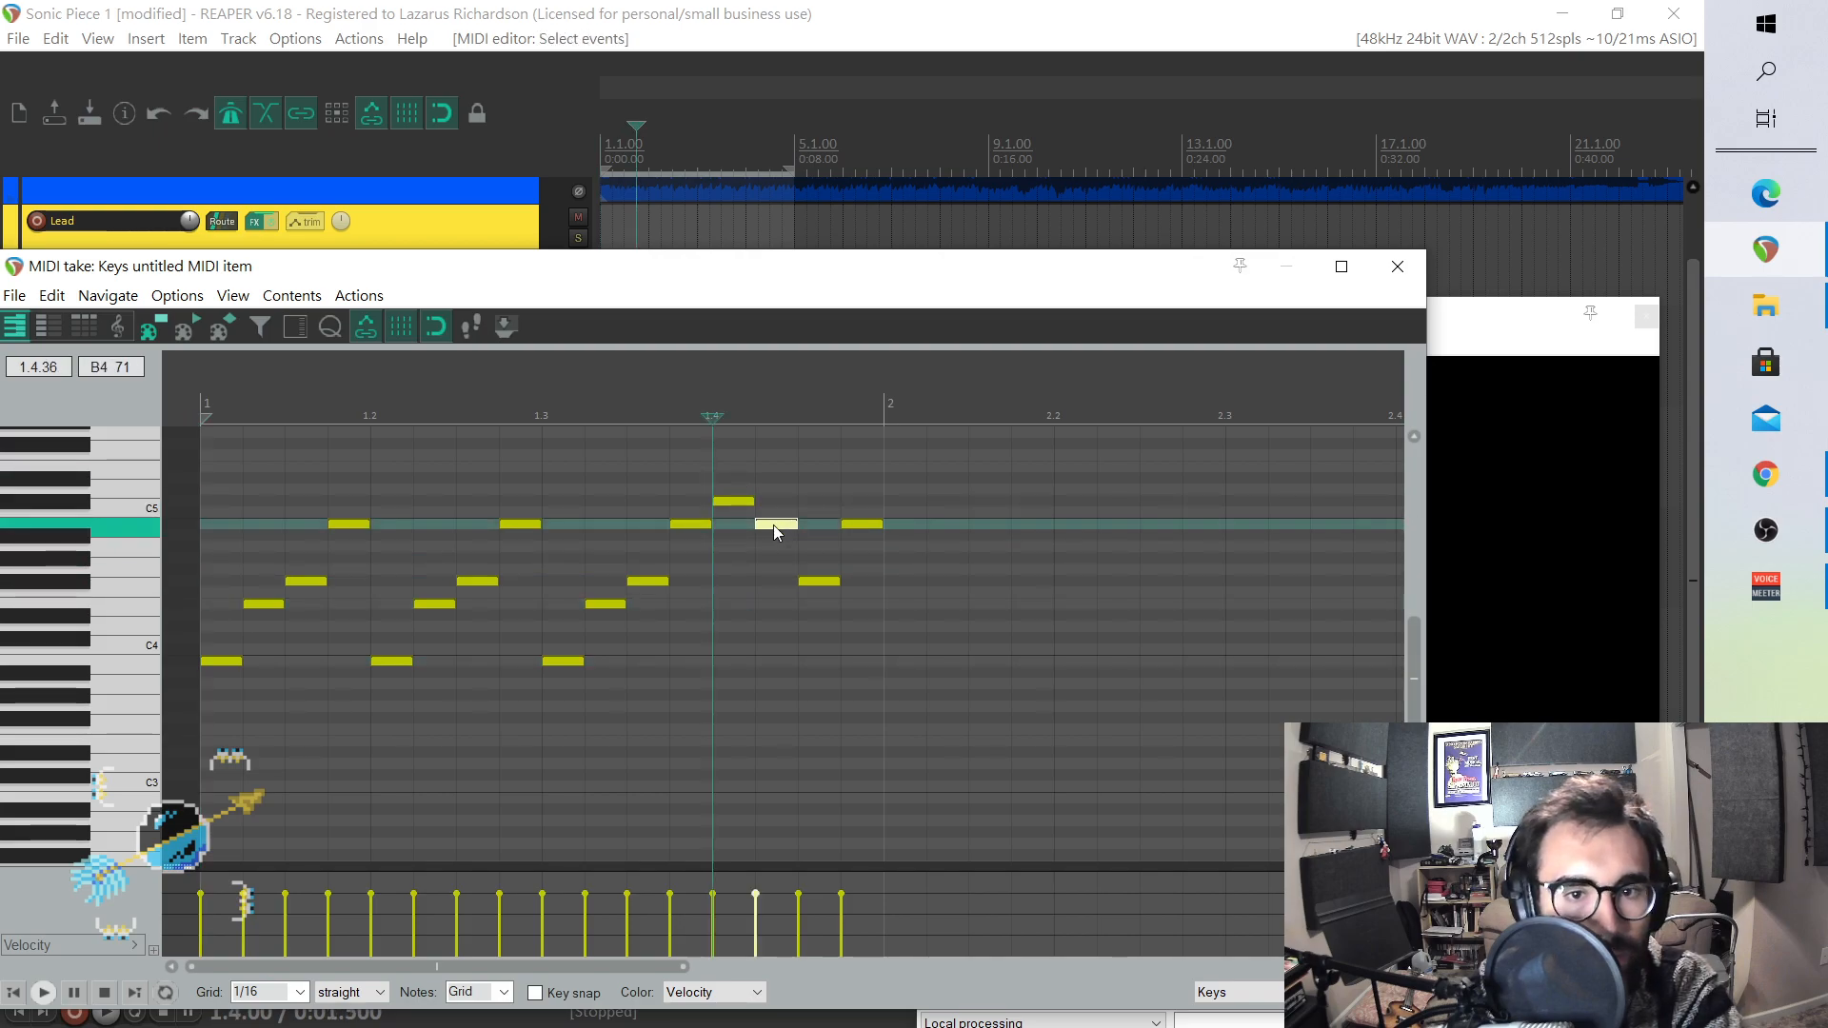
pyautogui.moveTo(820, 584); pyautogui.dragTo(819, 551)
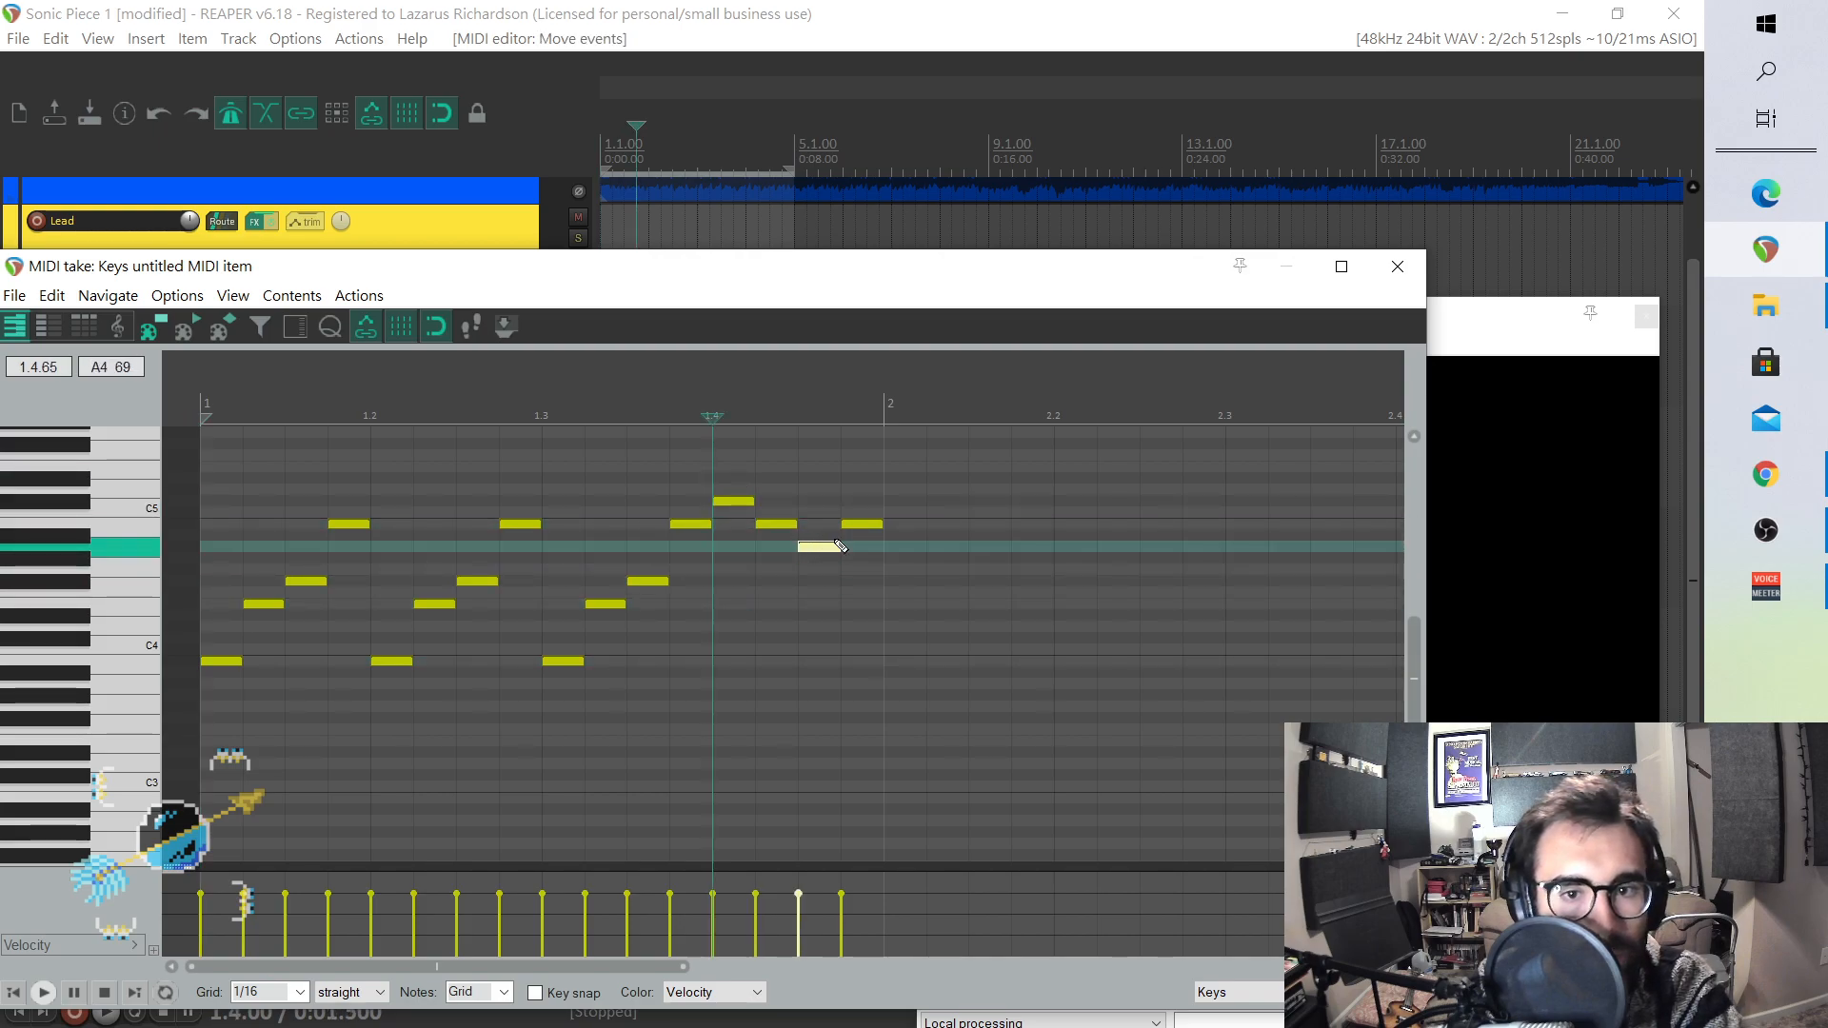
pyautogui.click(859, 524)
pyautogui.click(1396, 267)
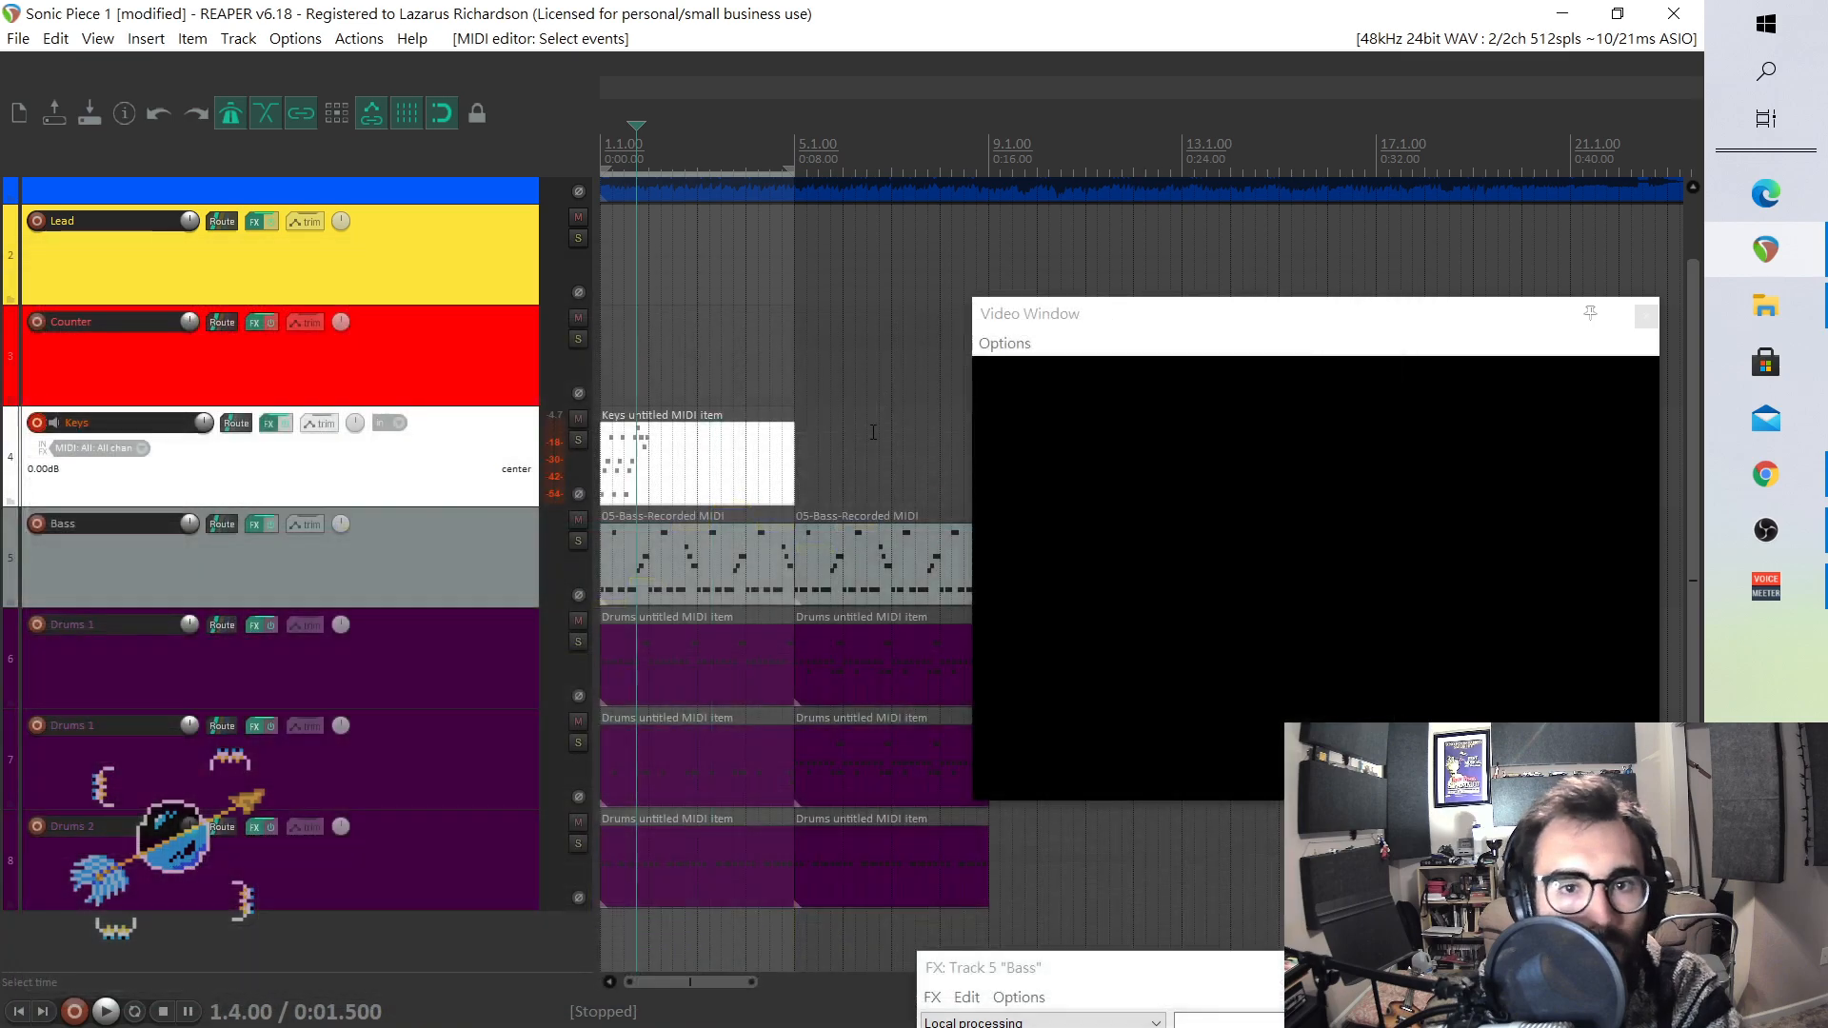
pyautogui.doubleClick(633, 474)
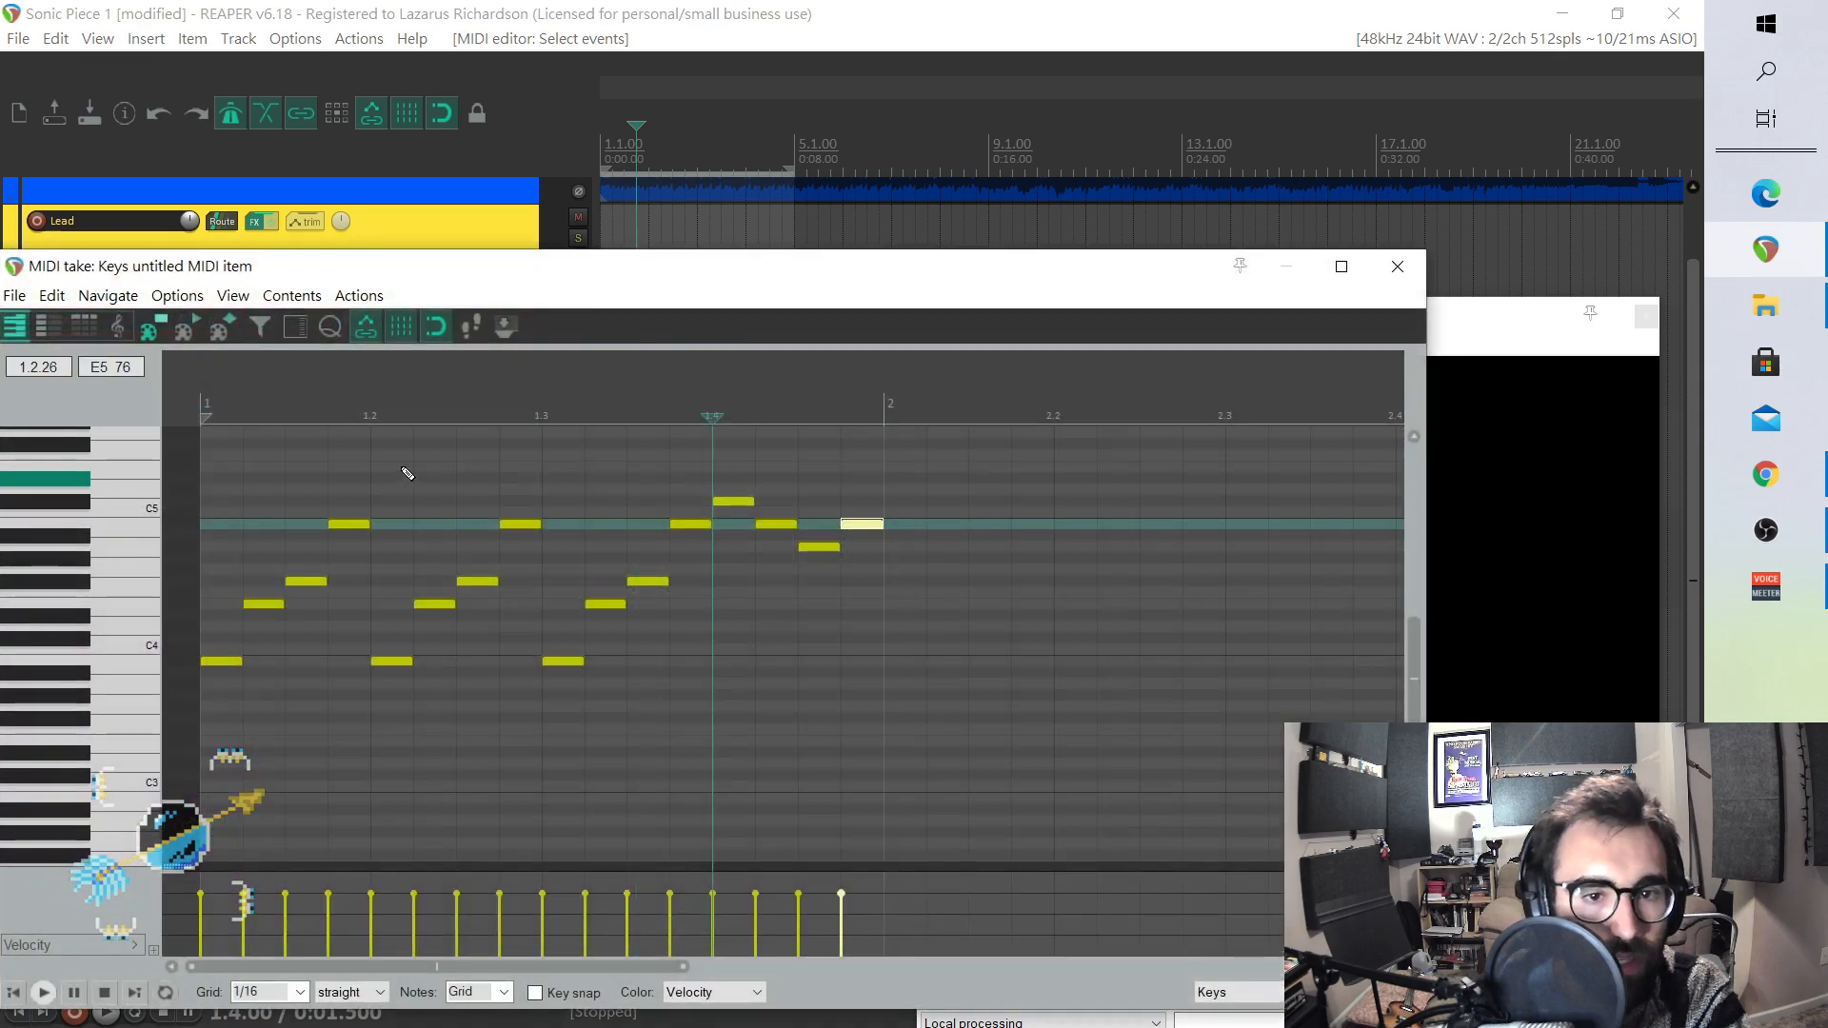
pyautogui.moveTo(227, 477); pyautogui.dragTo(962, 731)
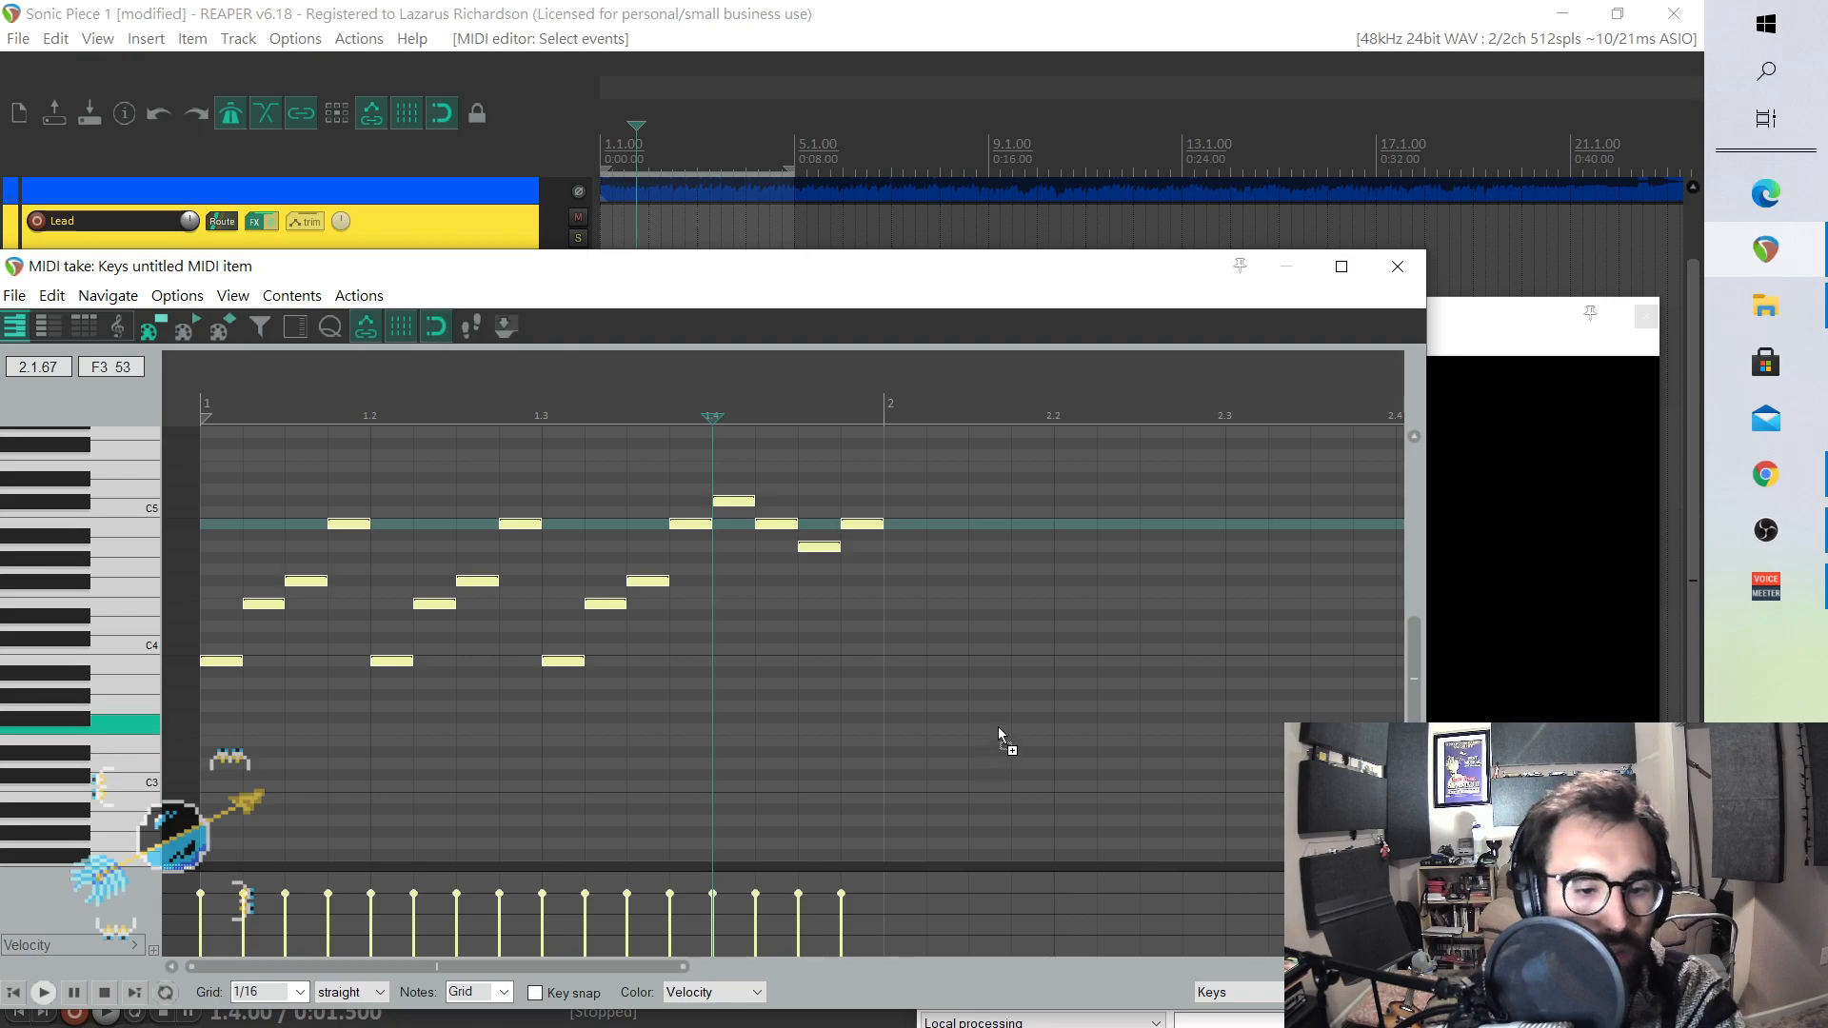
pyautogui.click(1397, 268)
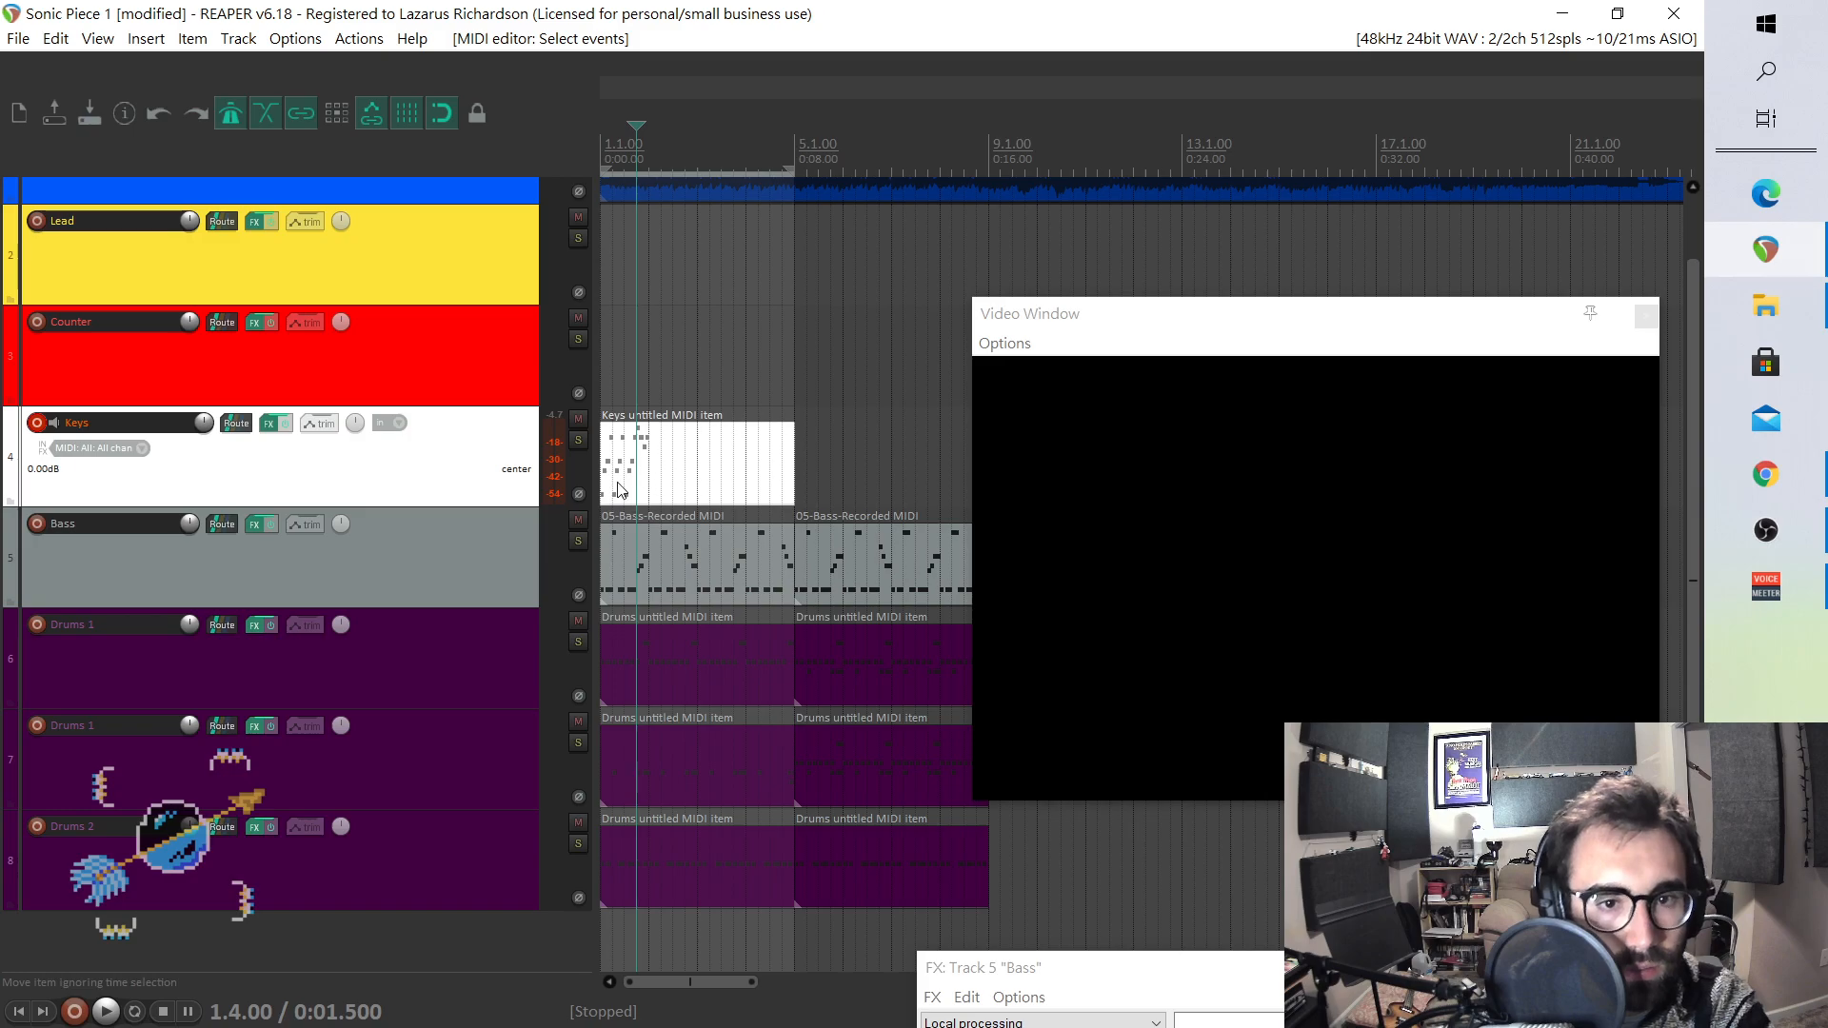
# - Move the Keys MIDI item along its track so it starts at measure 5
pyautogui.moveTo(635, 485); pyautogui.dragTo(828, 481)
# - Try deleting the opening MIDI items on the three drum tracks, and undo the removal of the two Drums 1 items
pyautogui.click(660, 671)
pyautogui.moveTo(615, 651); pyautogui.dragTo(739, 878)
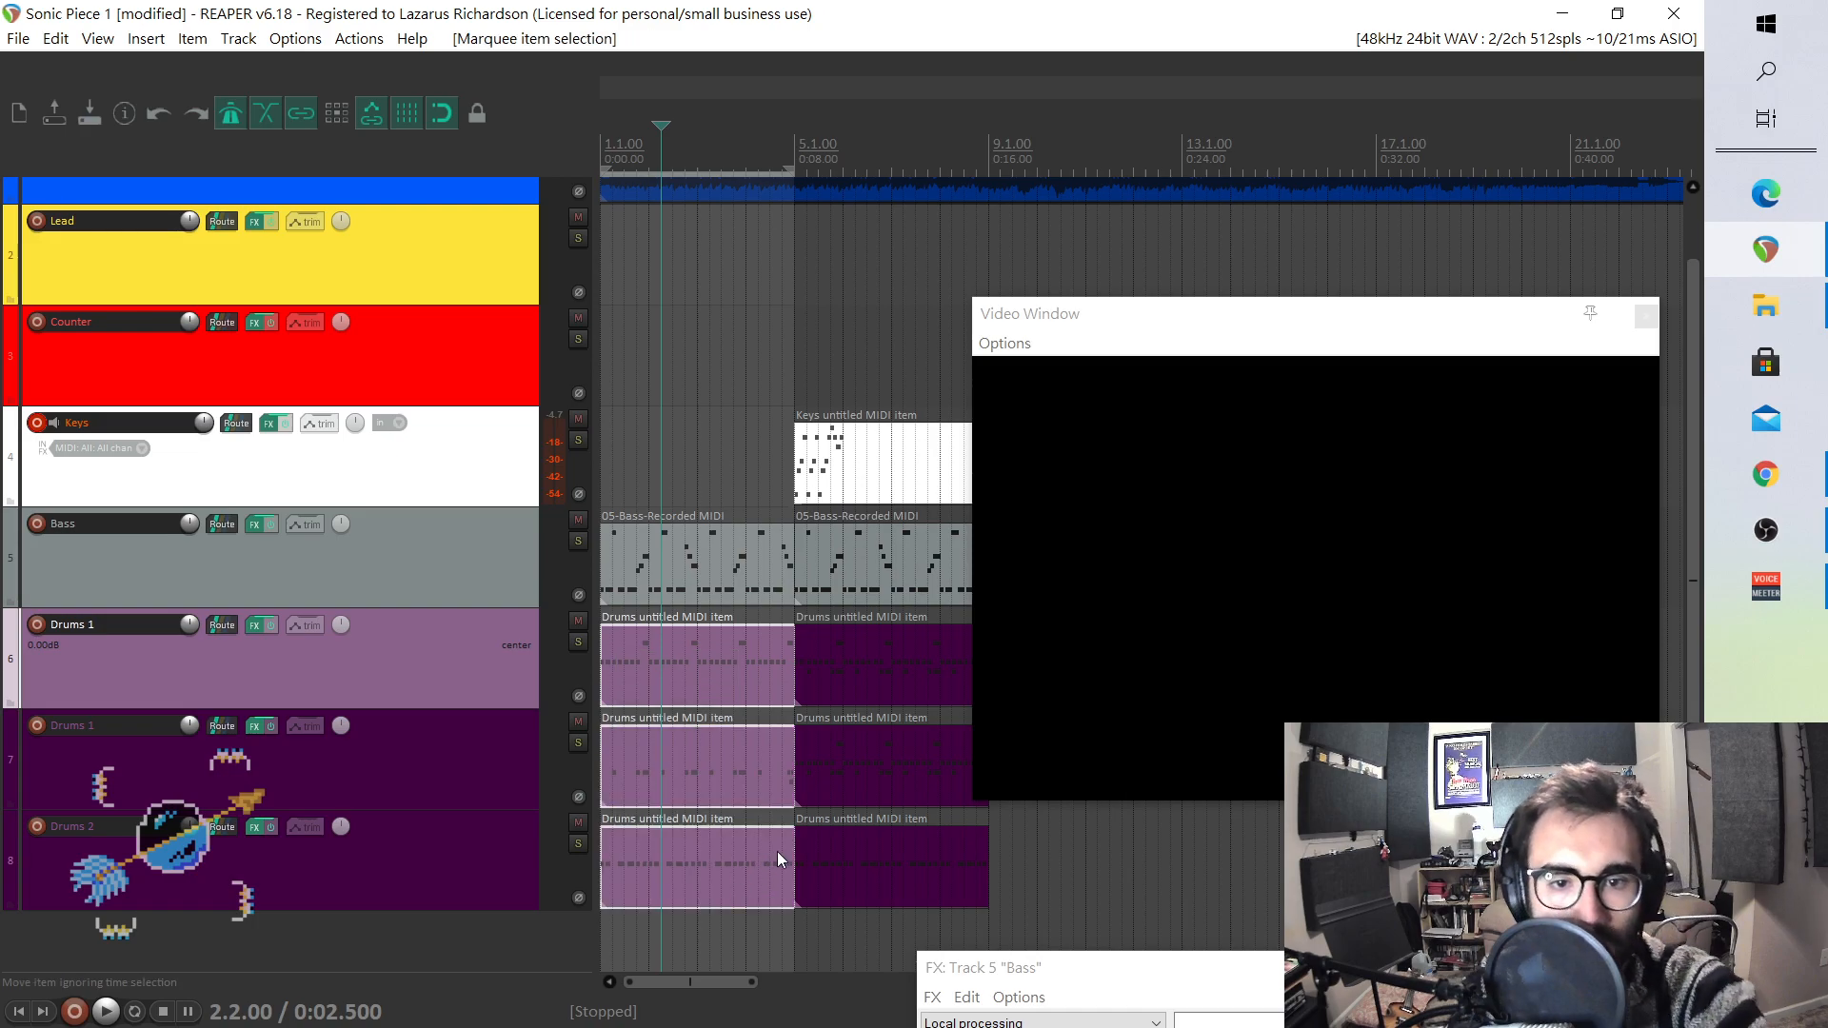
pyautogui.click(700, 880)
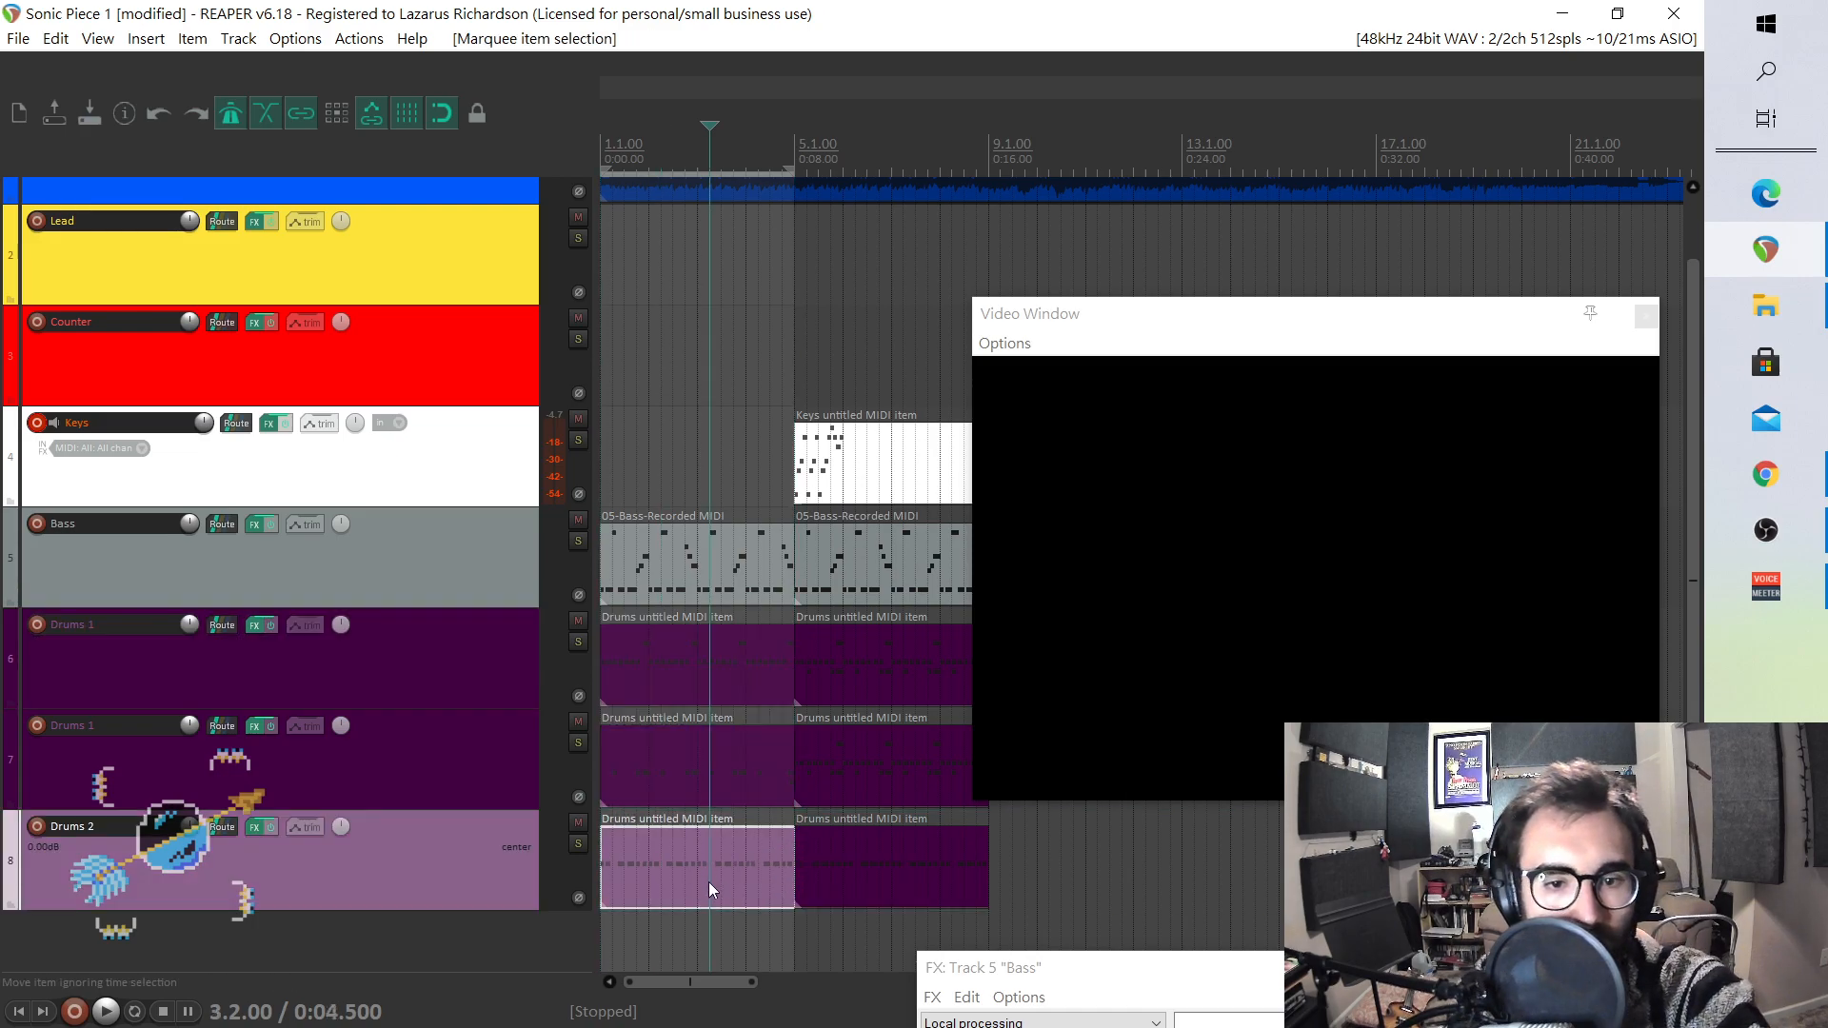
pyautogui.press('Delete')
pyautogui.click(704, 678)
pyautogui.press('Delete')
pyautogui.click(757, 792)
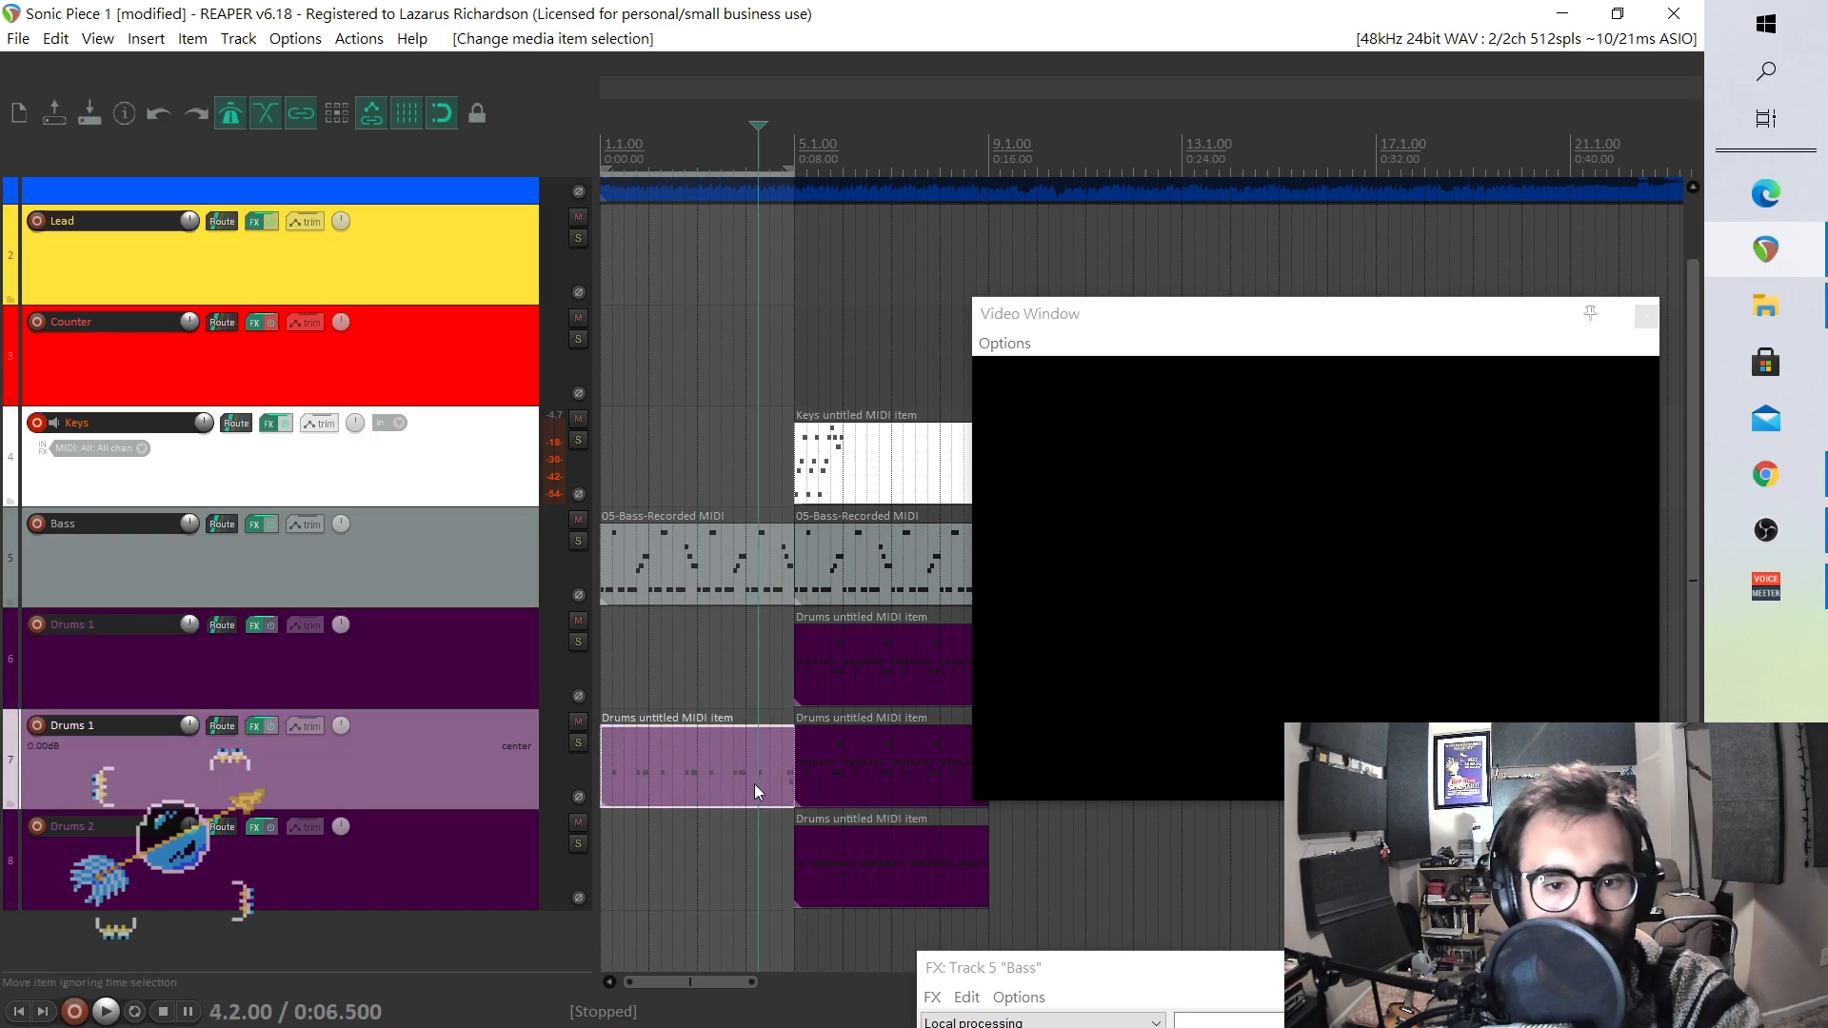
pyautogui.press('Delete')
pyautogui.hotkey('ctrl', 'z')
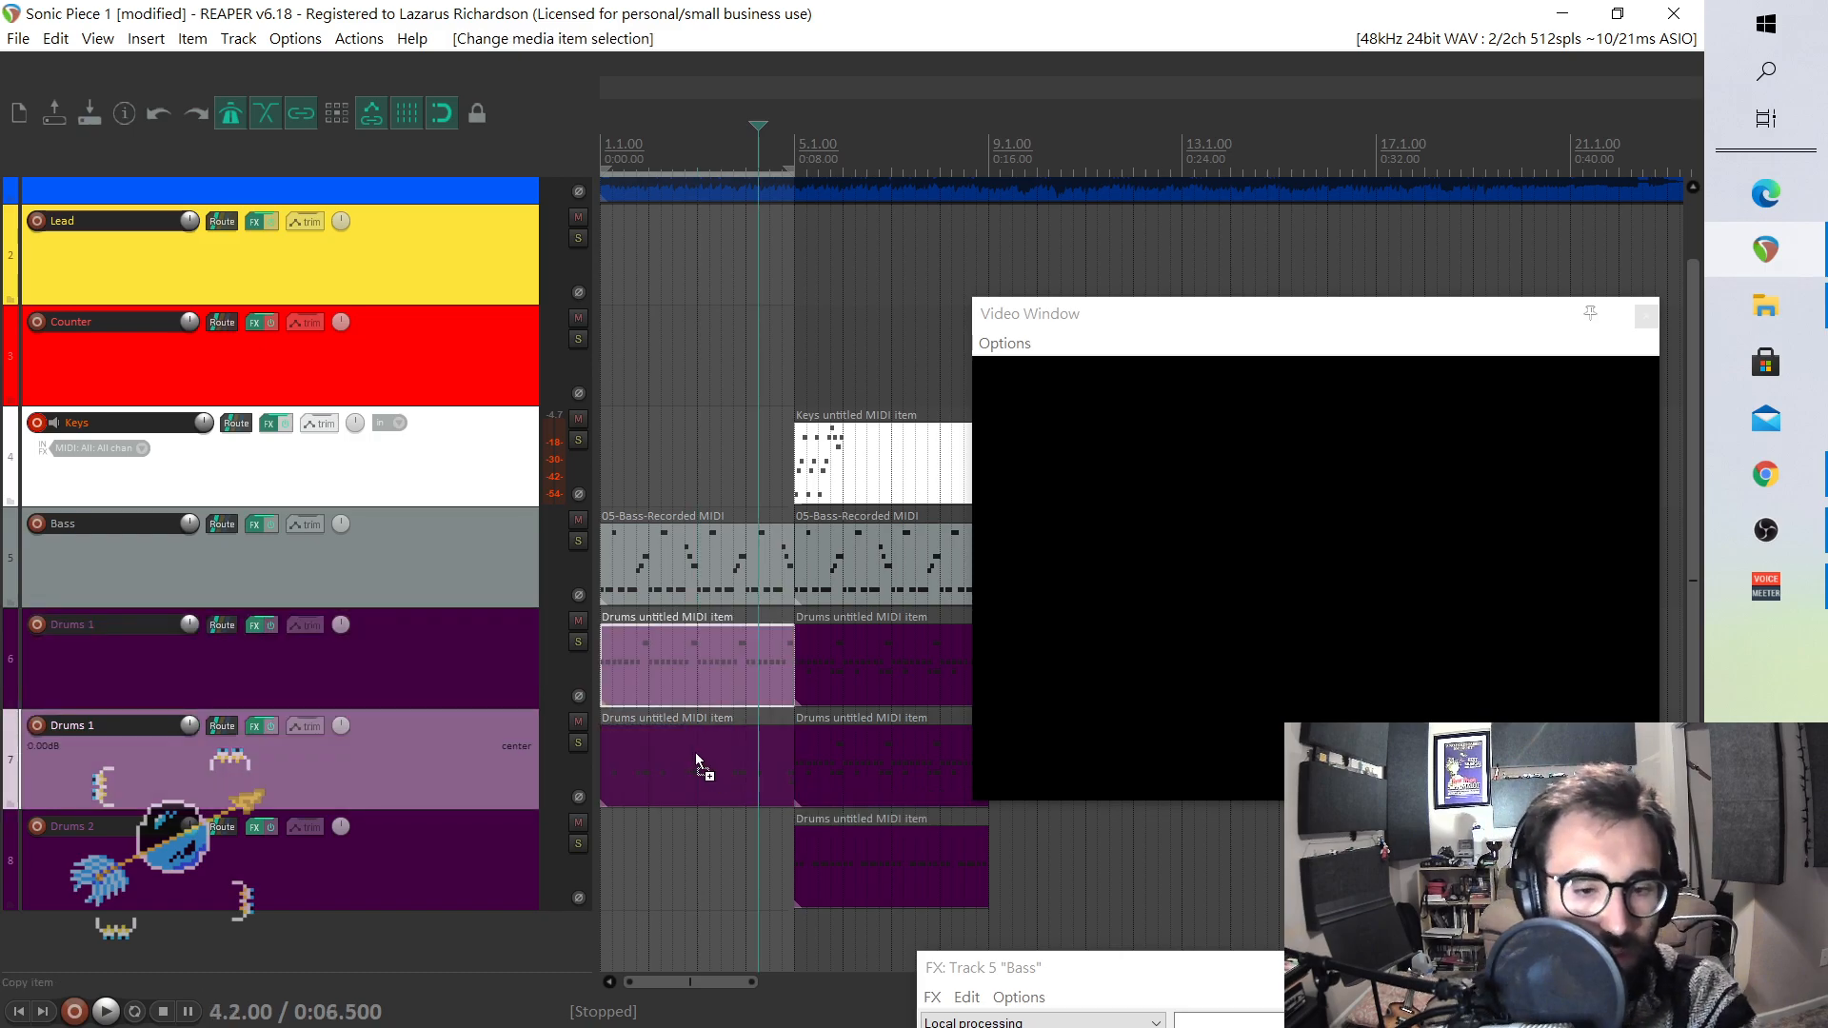
# - Play the song's opening without the first Drums 2 item, stop, and undo that item's removal
pyautogui.click(17, 1012)
pyautogui.press('space')
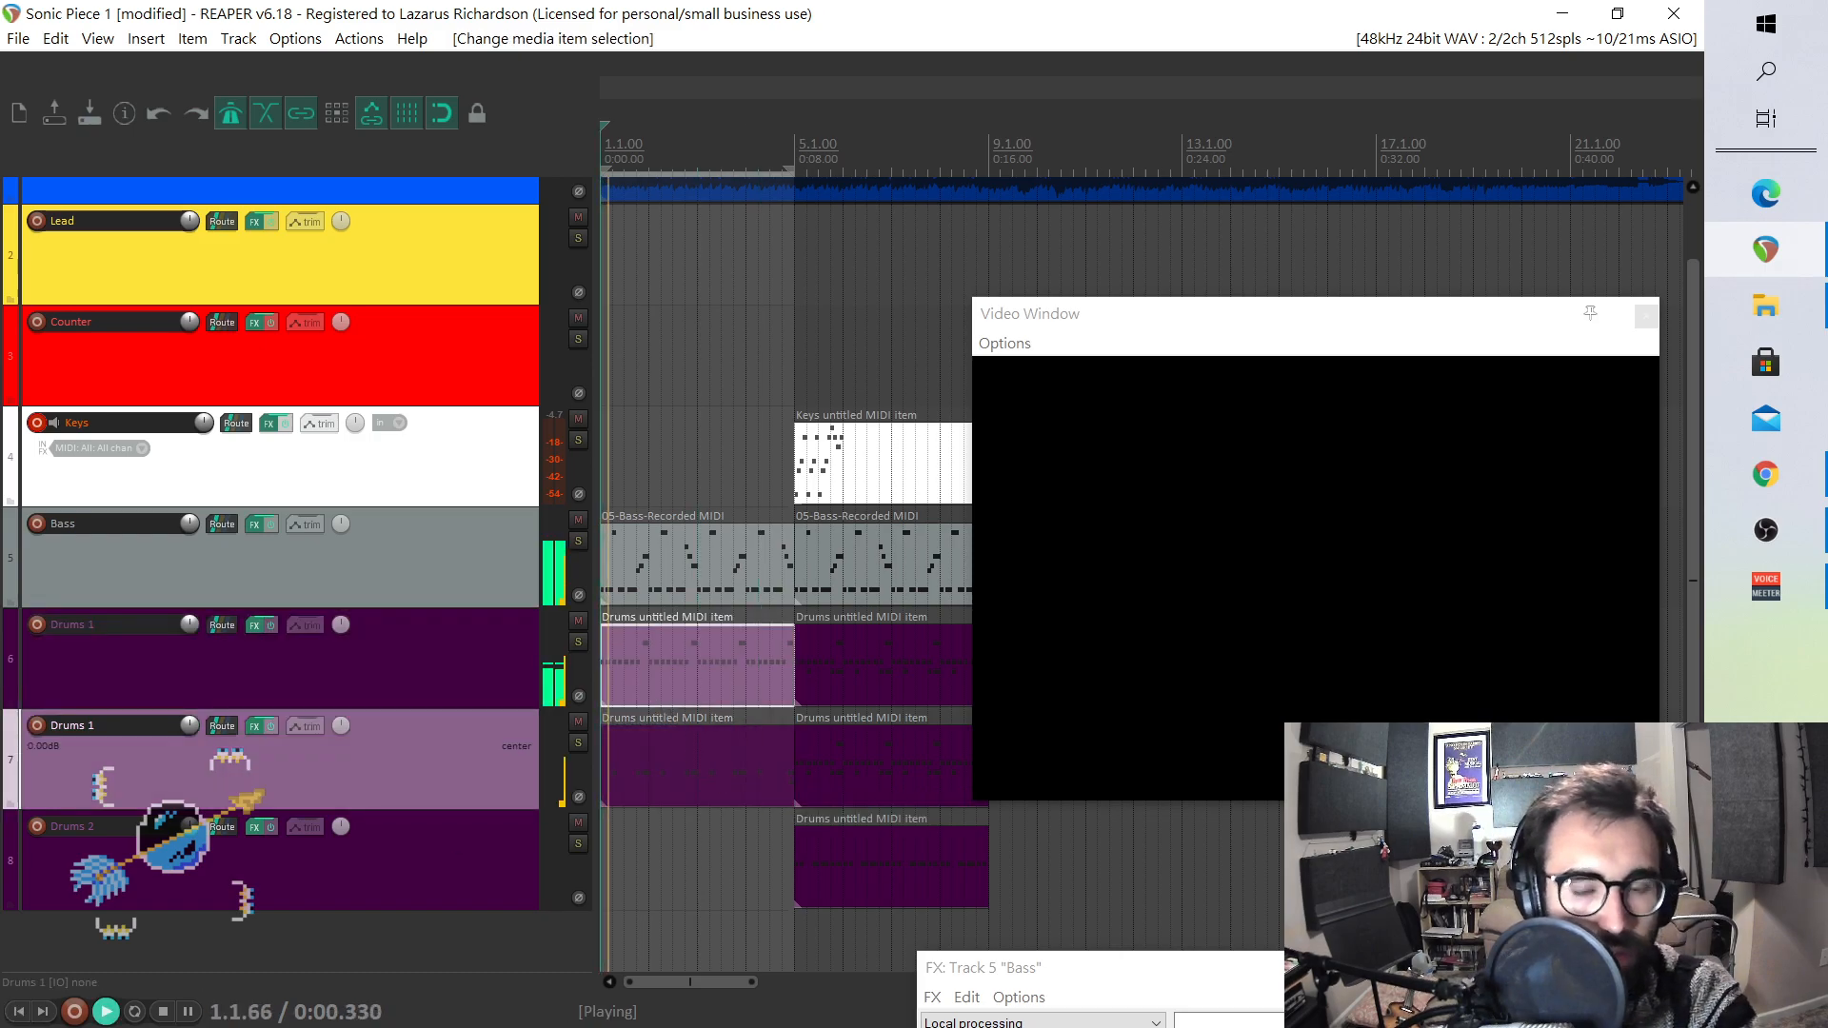
pyautogui.press('space')
pyautogui.press('Delete')
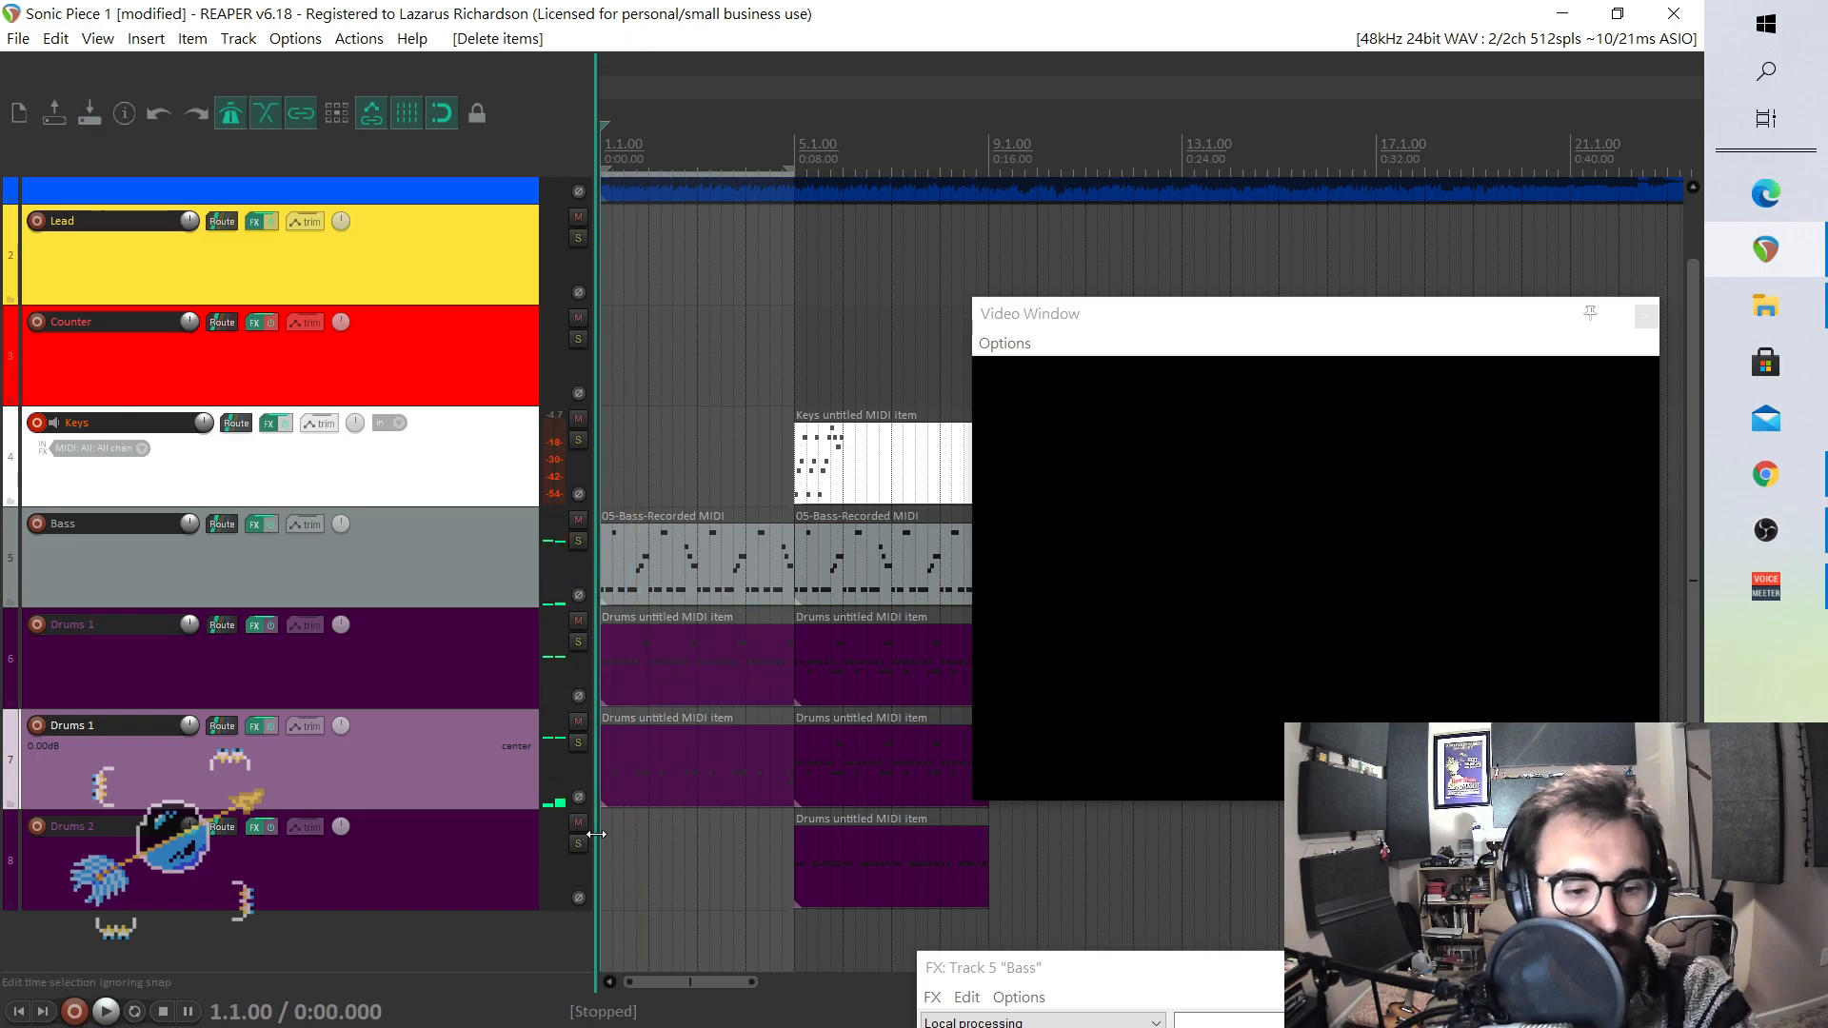
# - In the opening Drums 2 MIDI item, play the pattern, move a B1 note to beat 1.3, and delete the note at beat 1.4
pyautogui.click(642, 862)
pyautogui.doubleClick(638, 864)
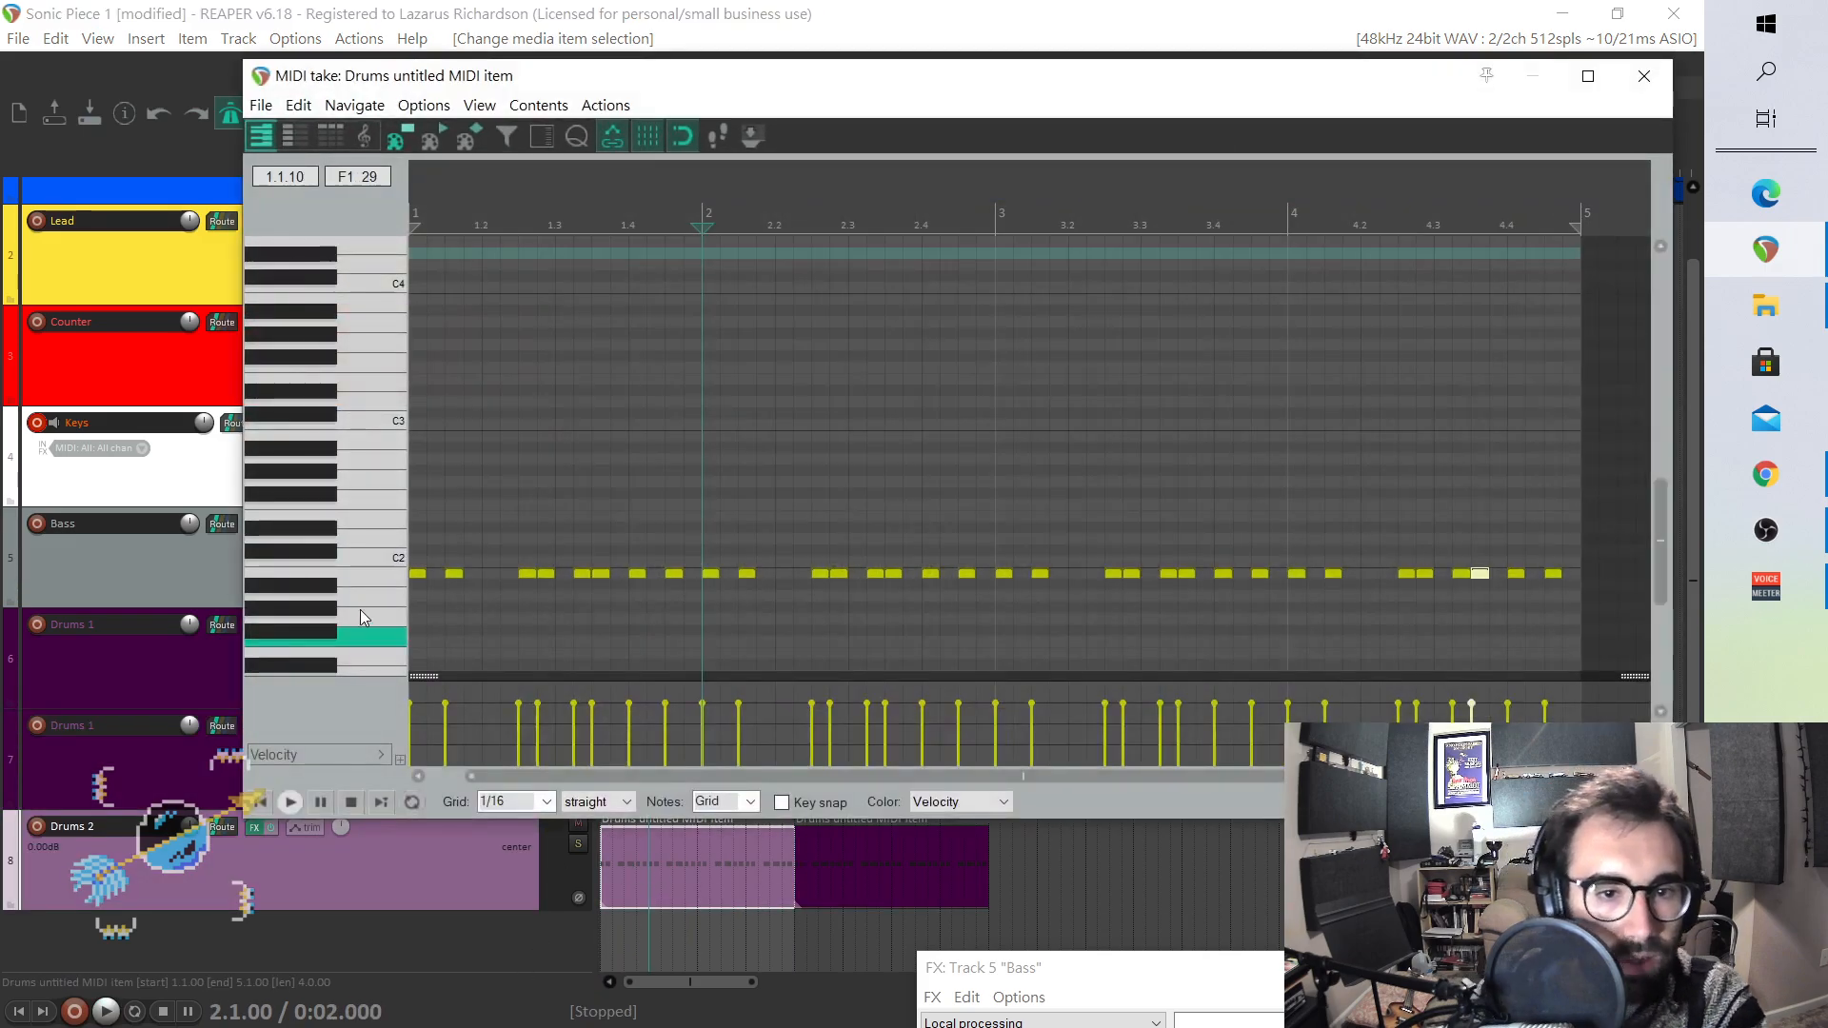
pyautogui.click(437, 541)
pyautogui.press('space')
pyautogui.press('space')
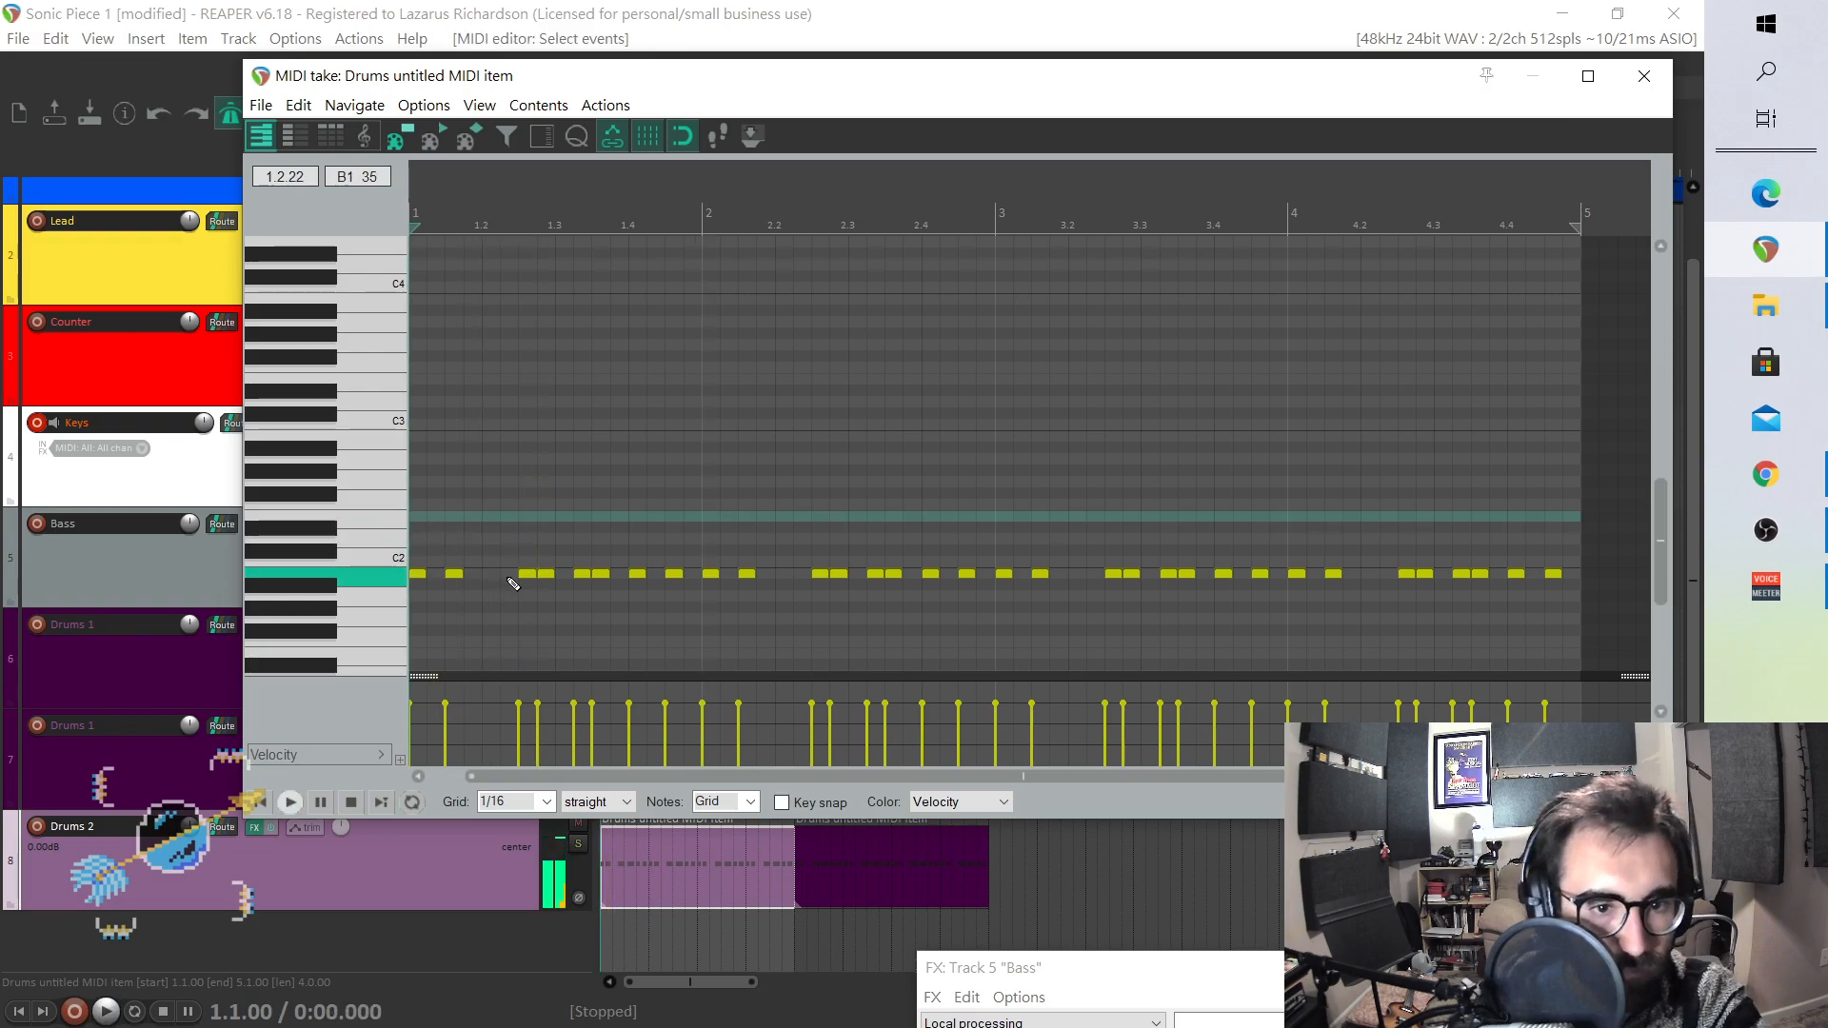
pyautogui.moveTo(544, 575)
pyautogui.mouseDown()
pyautogui.moveTo(585, 577)
pyautogui.moveTo(566, 575)
pyautogui.mouseUp()
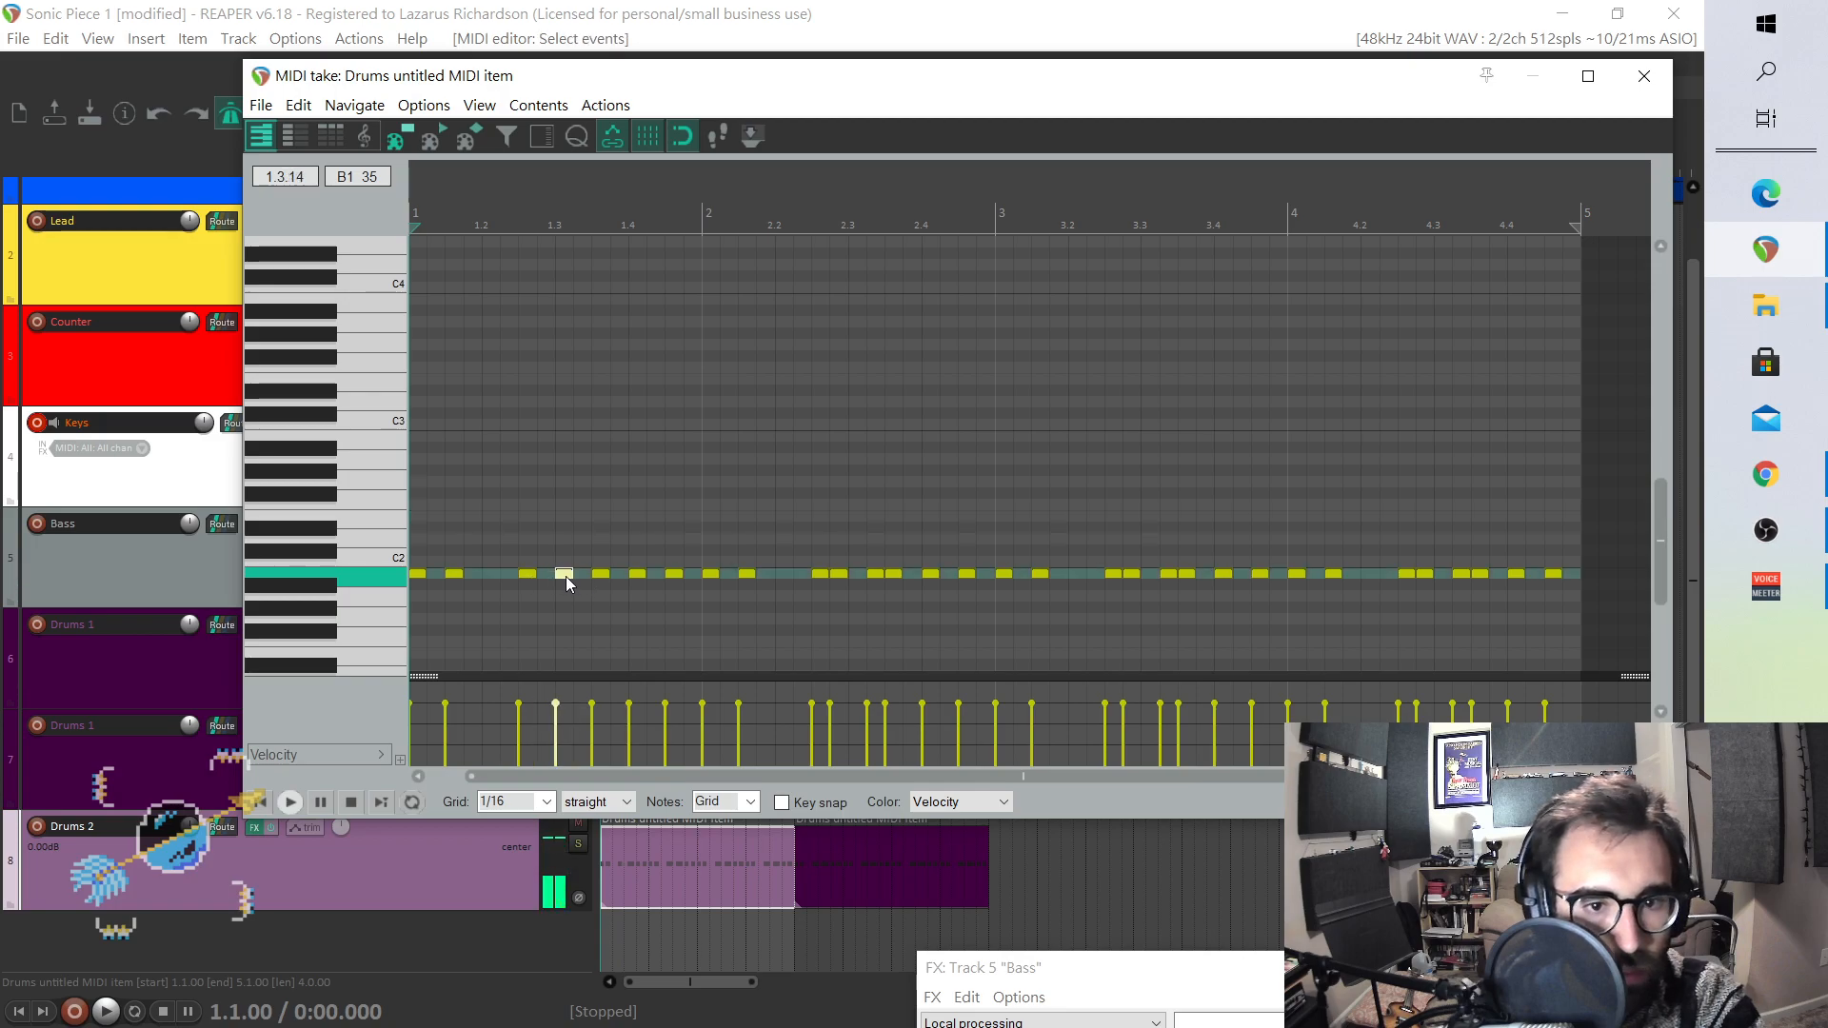
pyautogui.doubleClick(638, 575)
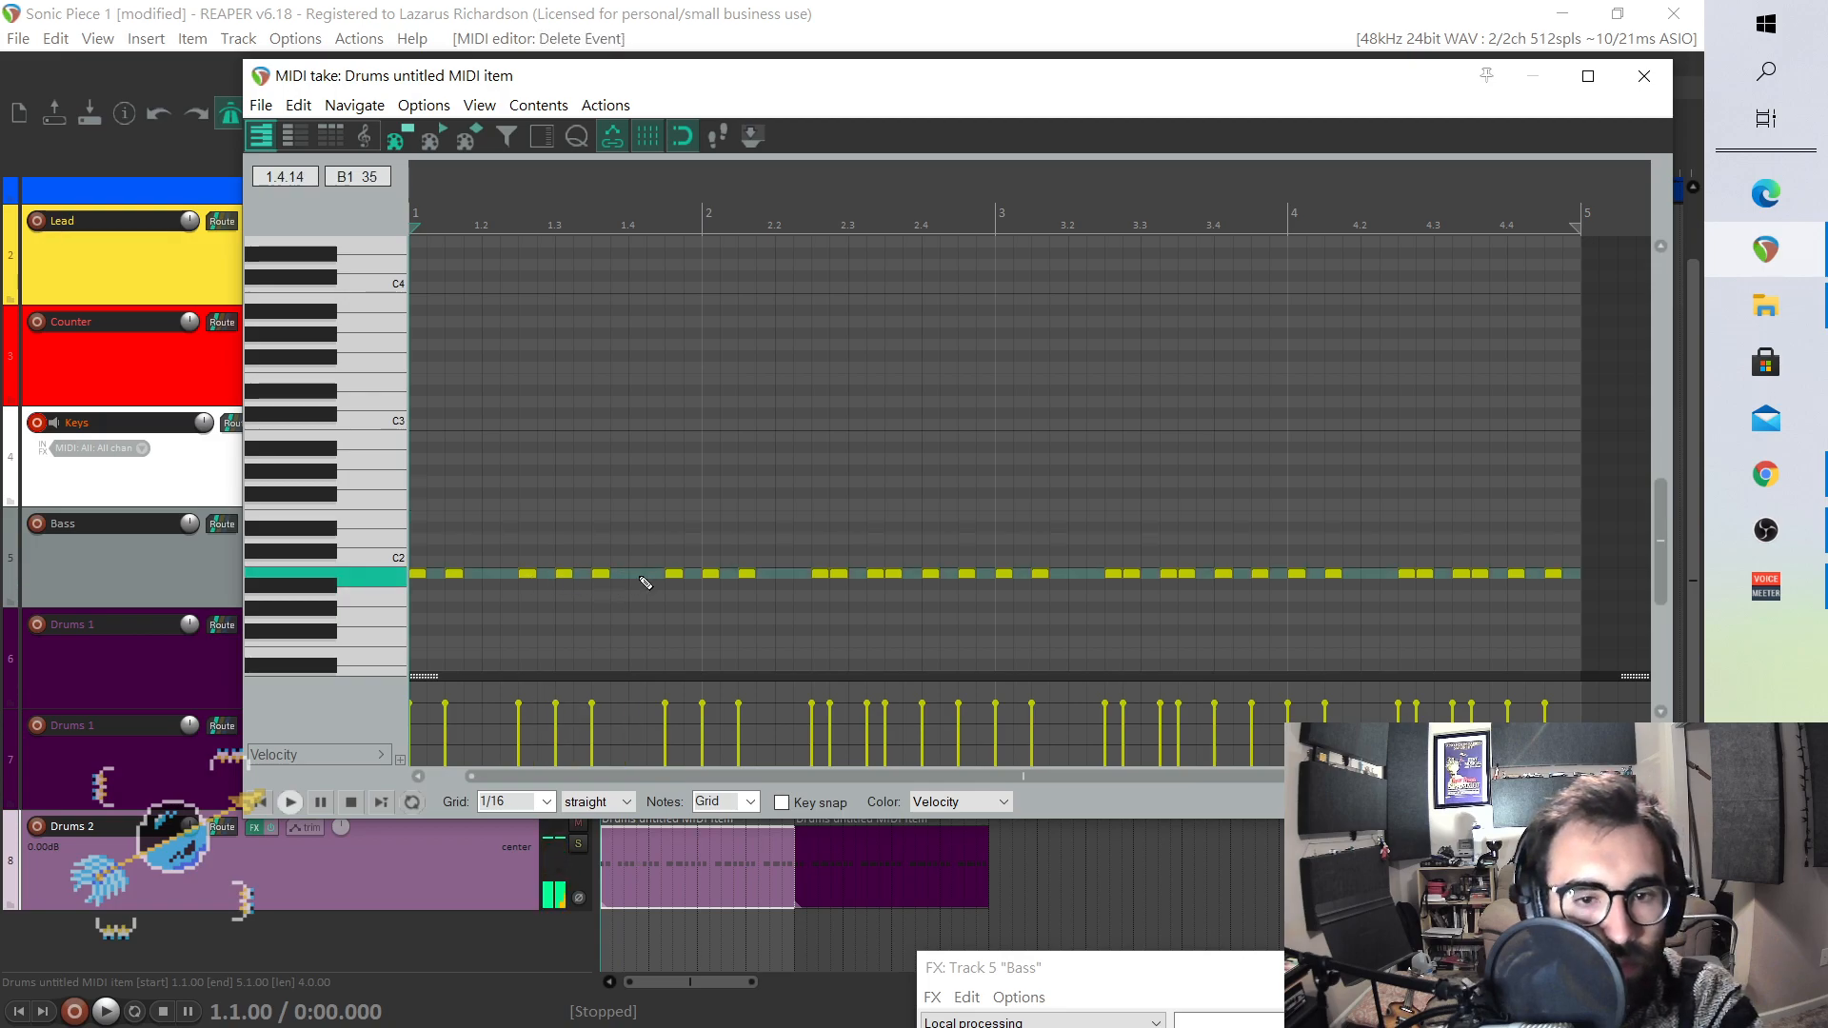
# - Replace the drum notes in measures 2 to 4 with copies of measure 1's pattern, and close the MIDI editor
pyautogui.moveTo(707, 511); pyautogui.dragTo(1567, 628)
pyautogui.press('Delete')
pyautogui.moveTo(417, 514); pyautogui.dragTo(735, 673)
pyautogui.hotkey('ctrl', 'c')
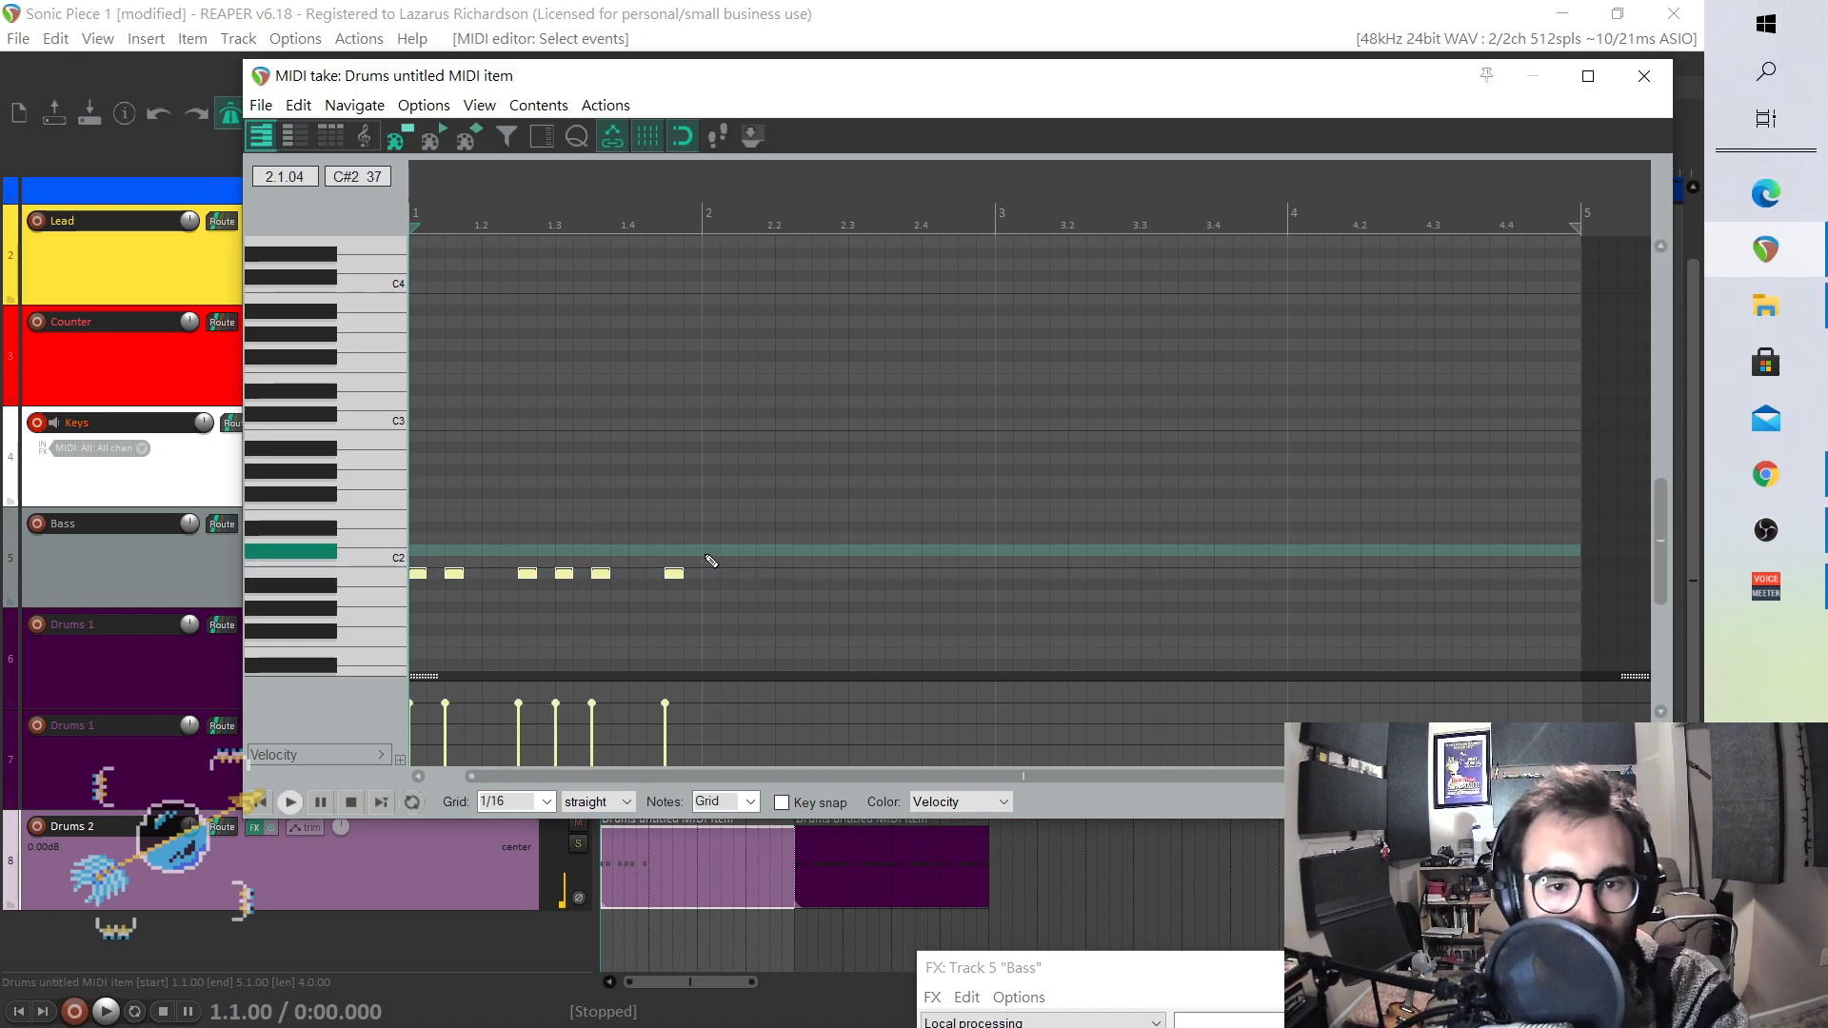
pyautogui.hotkey('ctrl', 'v')
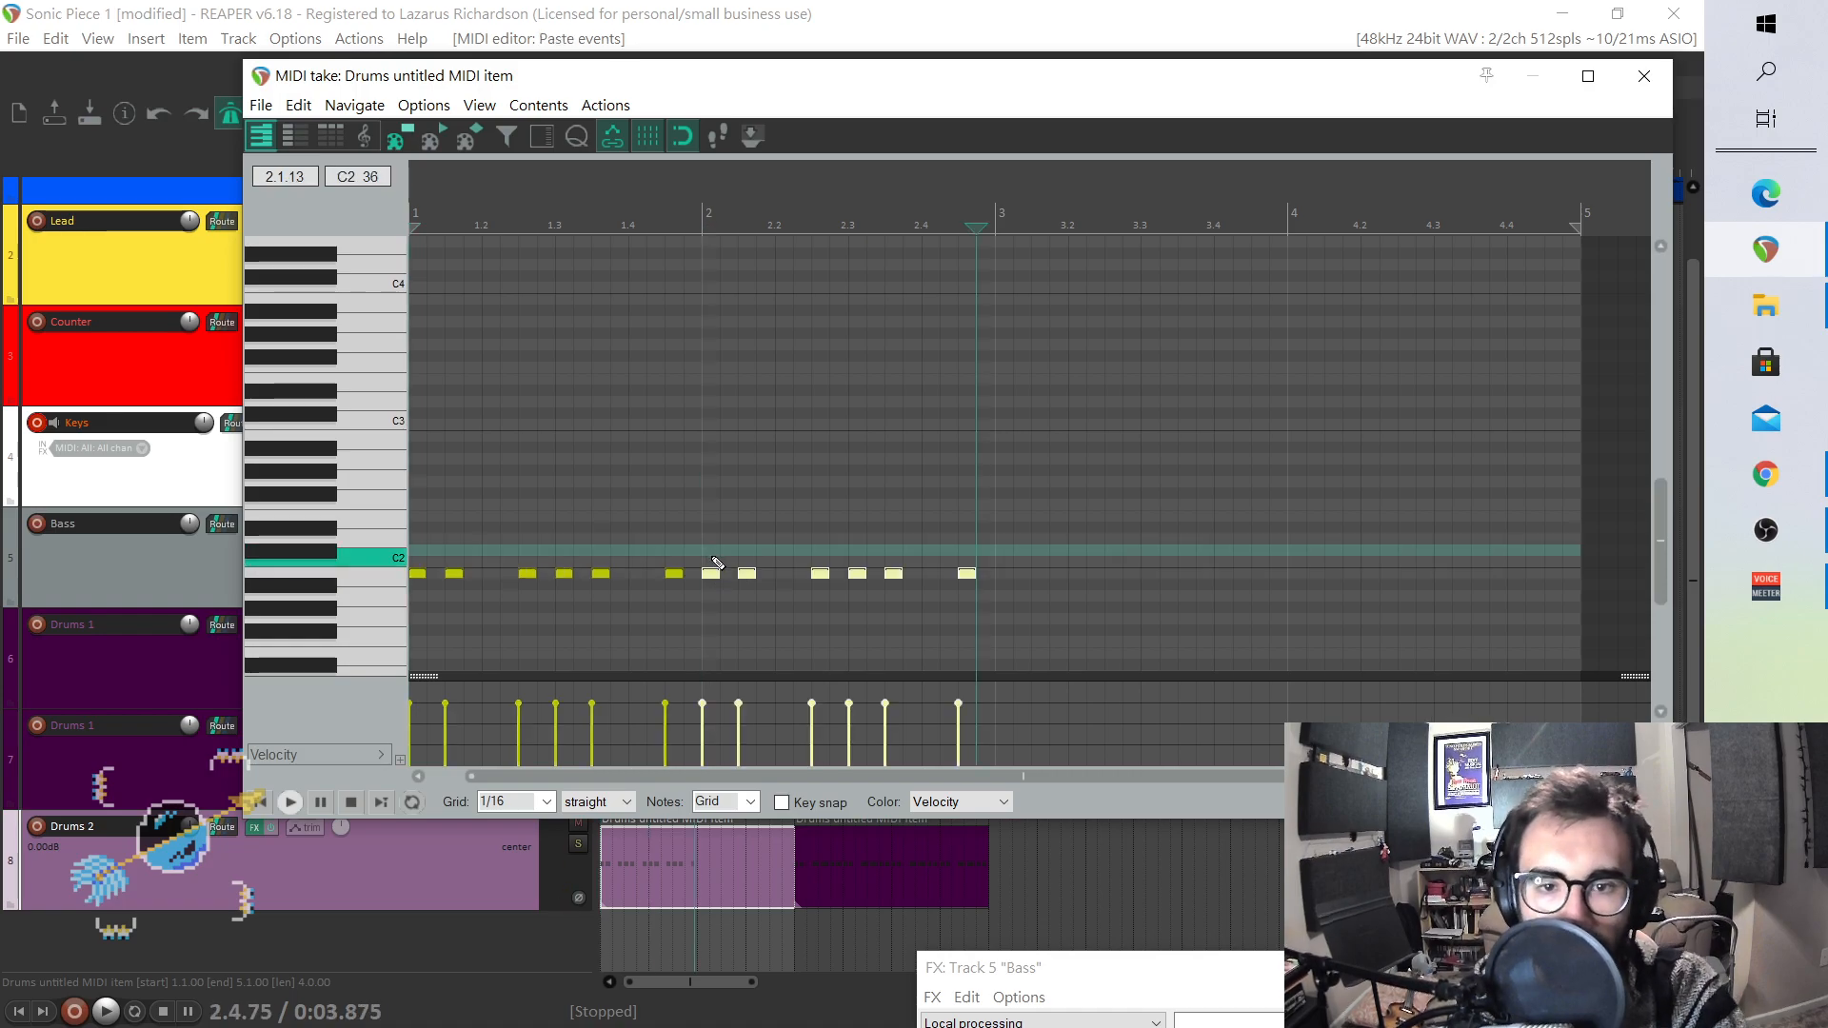
pyautogui.click(996, 526)
pyautogui.hotkey('ctrl', 'v')
pyautogui.click(1289, 521)
pyautogui.hotkey('ctrl', 'v')
pyautogui.click(1644, 75)
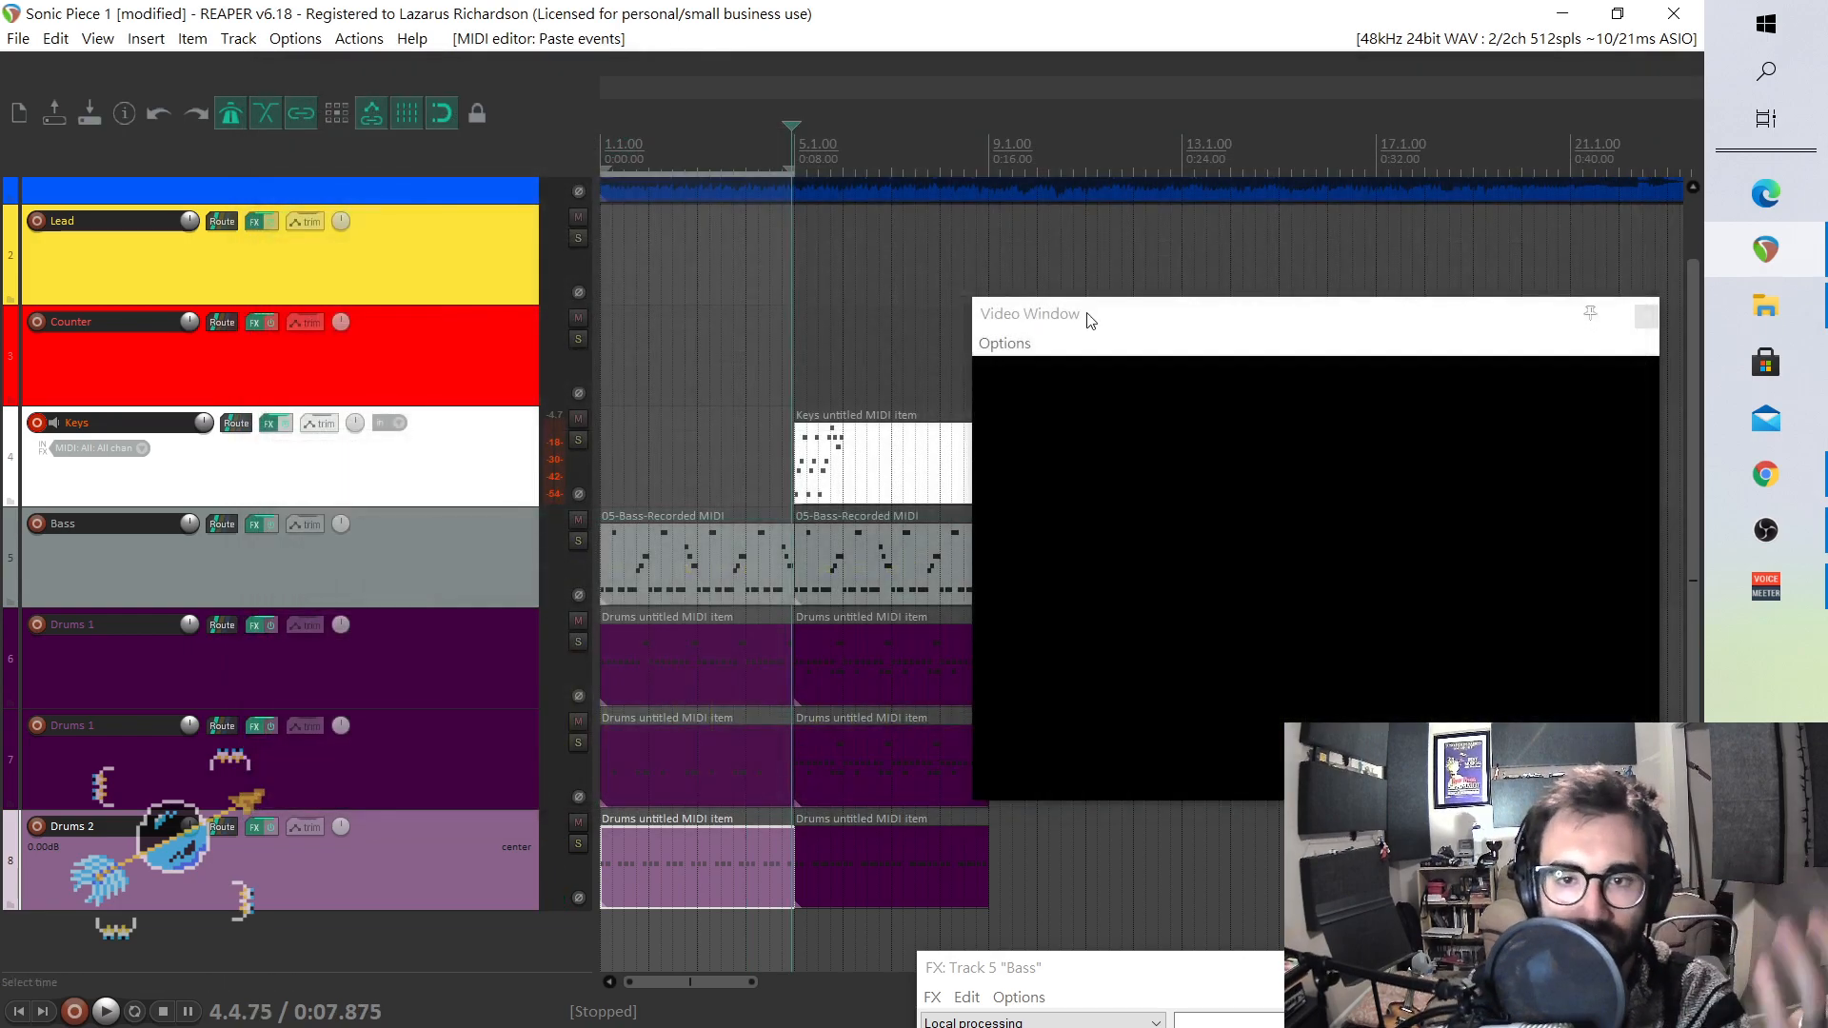
# - Play the project from the start to hear the revised opening drum pattern
pyautogui.click(18, 1011)
pyautogui.press('space')
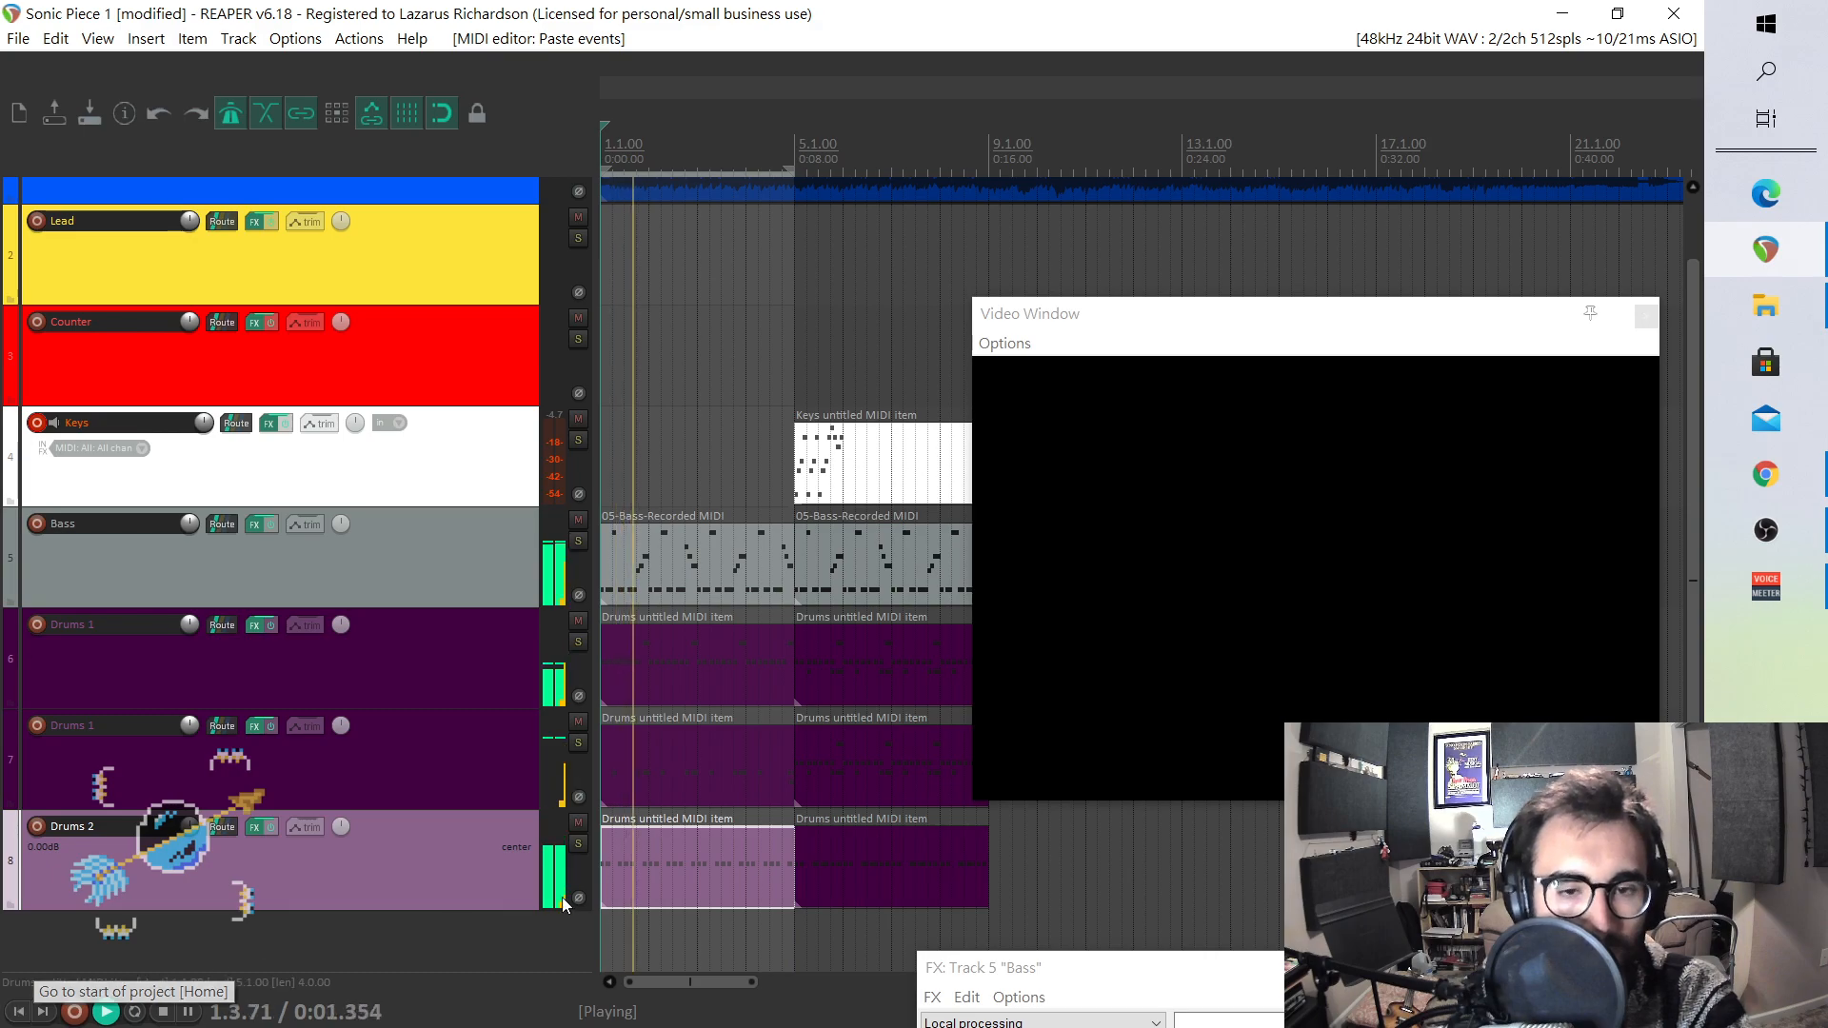
# - Stop playback, open the opening item on the upper Drums 1 track, and delete the offbeat F#2 notes in measure 1
pyautogui.press('space')
pyautogui.doubleClick(625, 666)
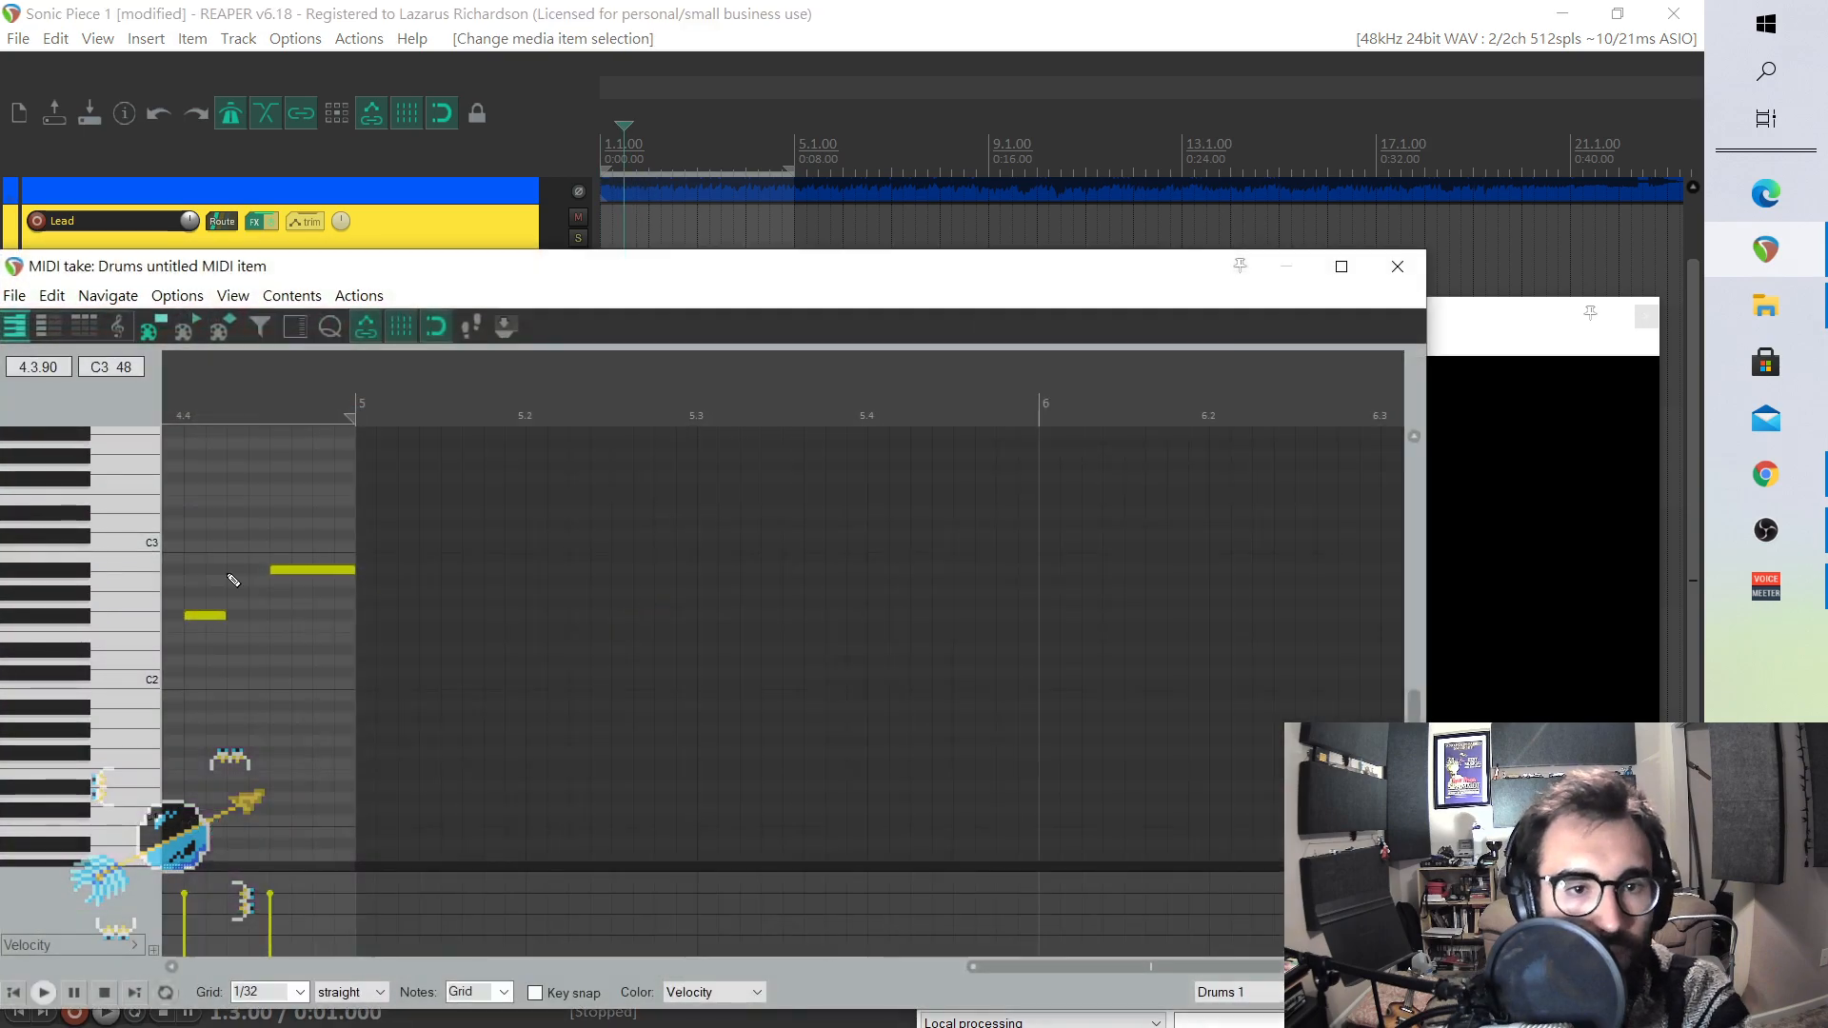
pyautogui.moveTo(1117, 963); pyautogui.dragTo(568, 625)
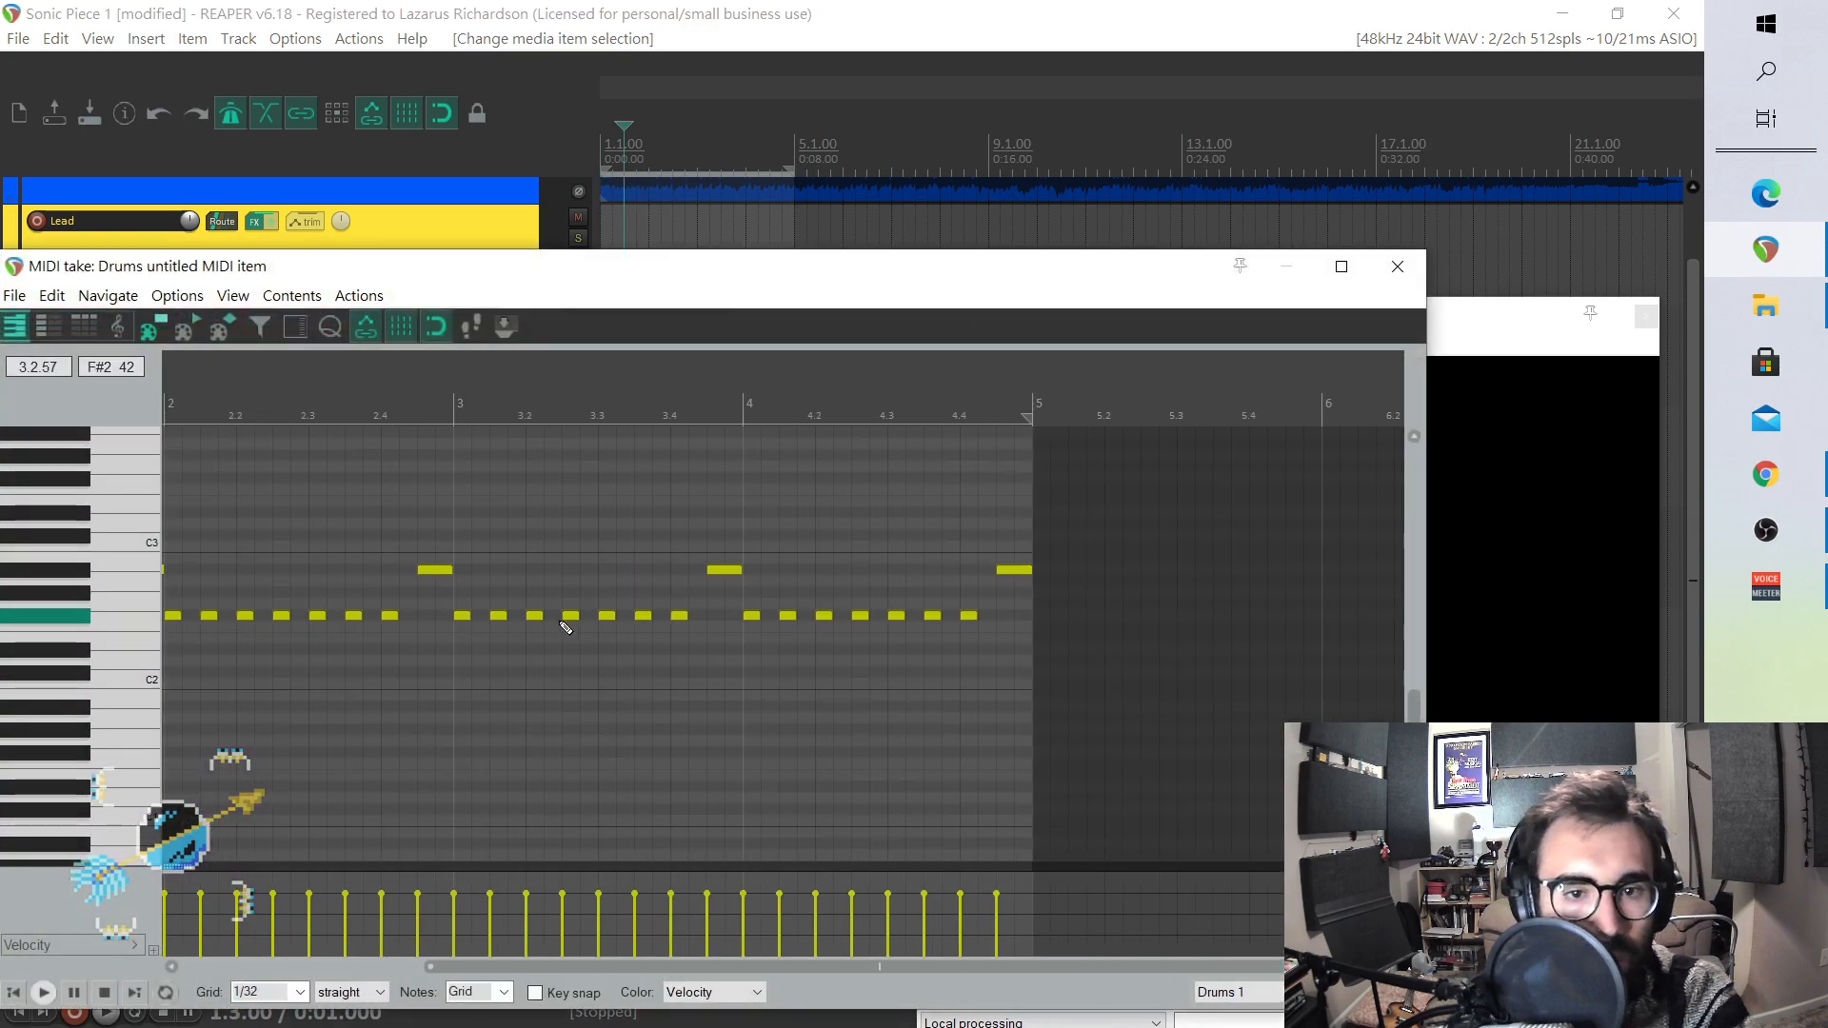
pyautogui.scroll(-3, 562, 620)
pyautogui.doubleClick(223, 619)
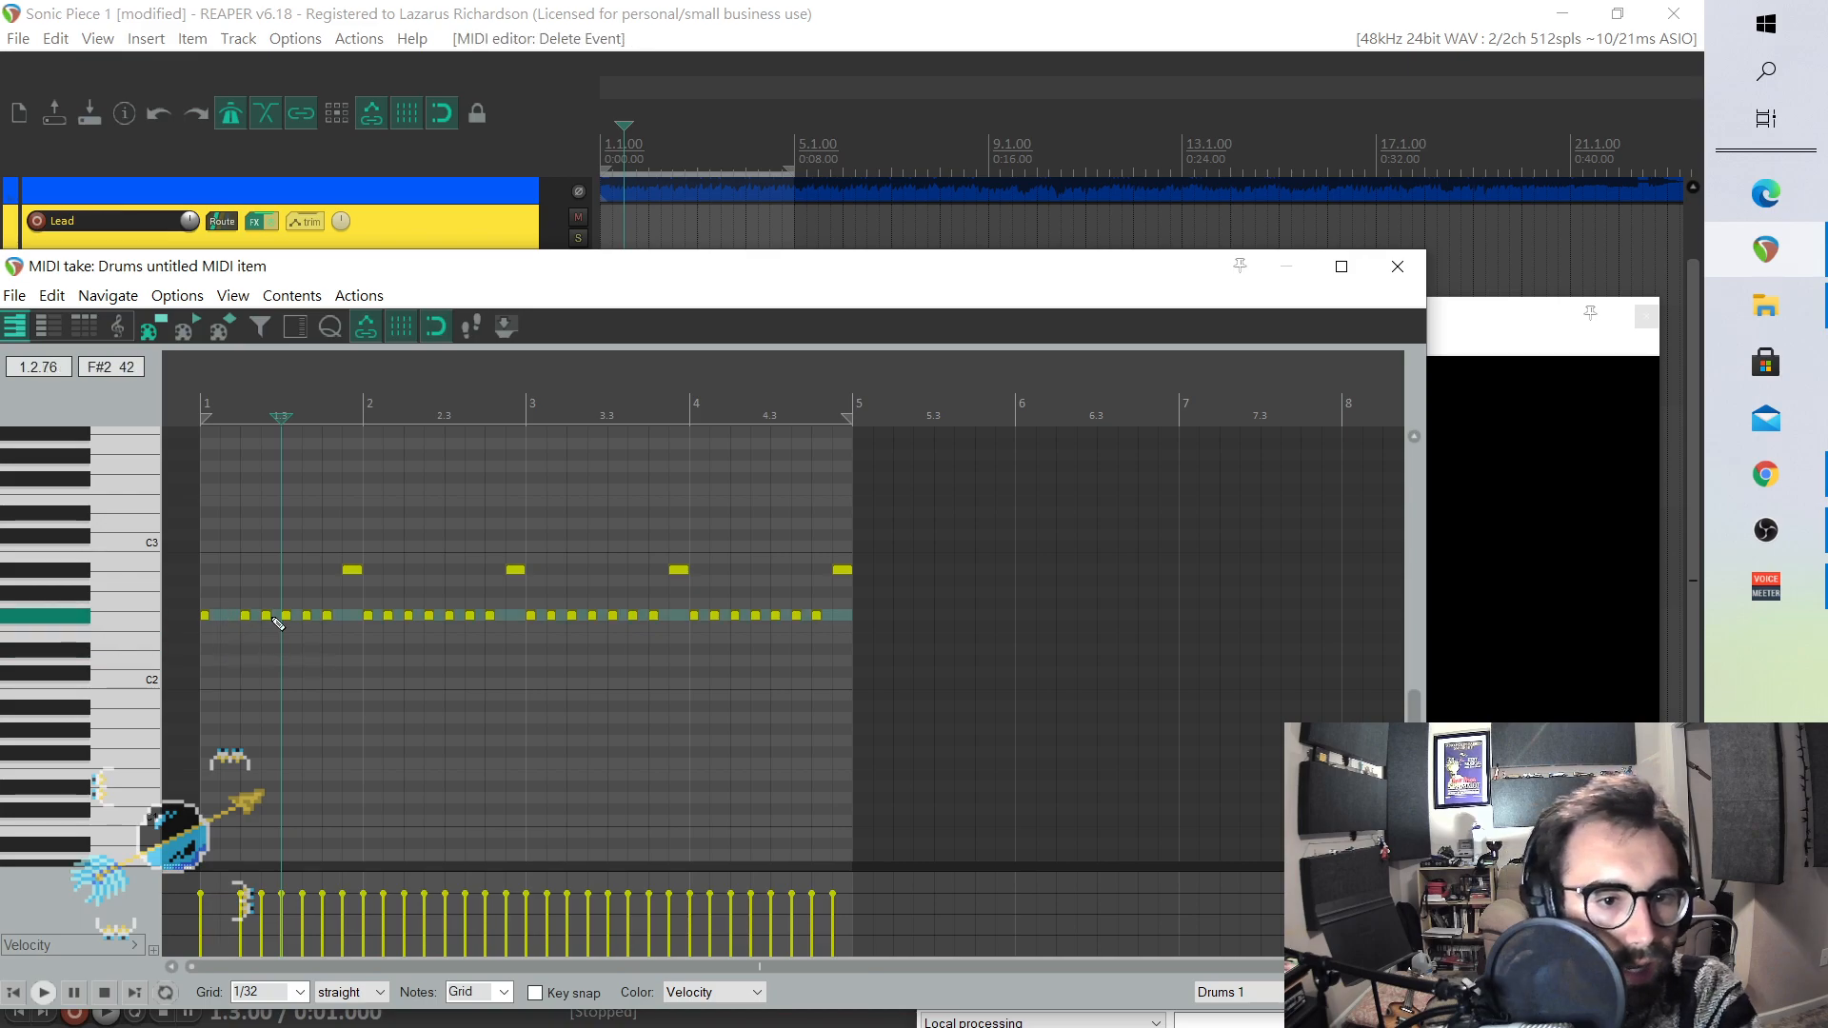
pyautogui.doubleClick(266, 616)
pyautogui.doubleClick(306, 616)
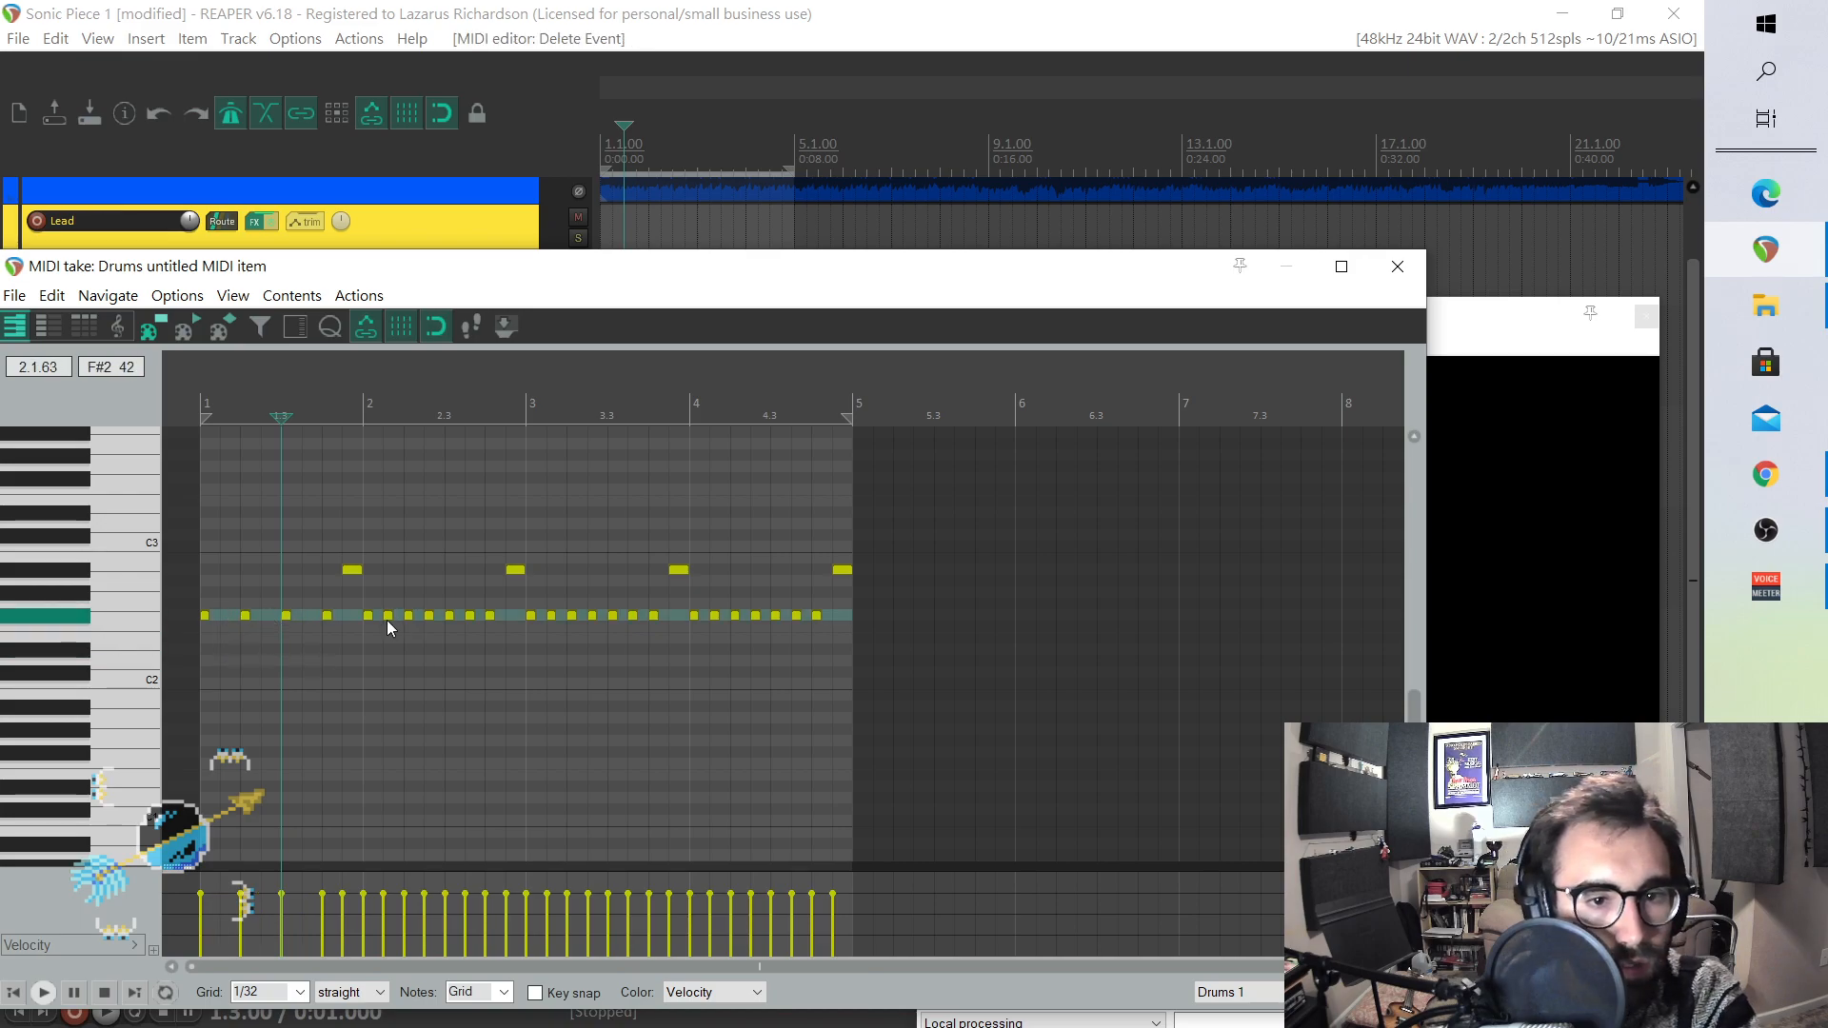
# - Delete the offbeat F#2 notes in measures 2 to 4, leaving the one after beat 3.3 in place
pyautogui.doubleClick(388, 617)
pyautogui.doubleClick(429, 617)
pyautogui.doubleClick(469, 616)
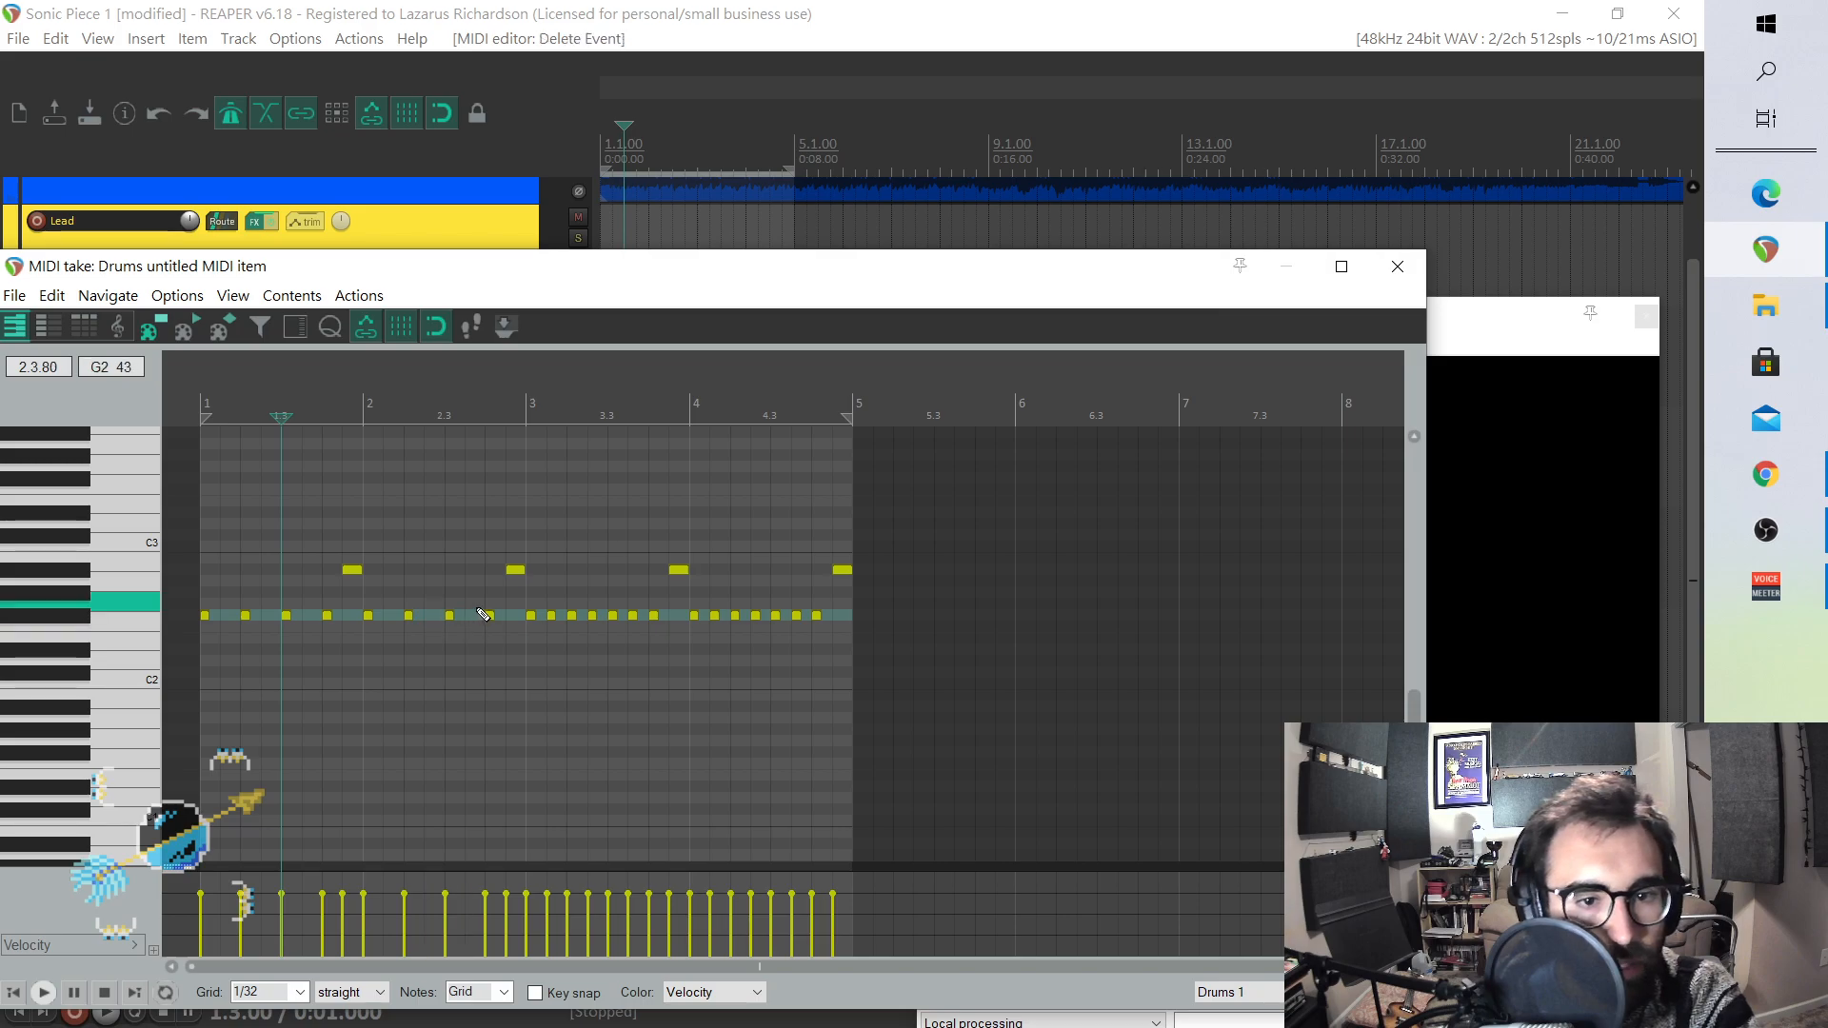
pyautogui.doubleClick(551, 617)
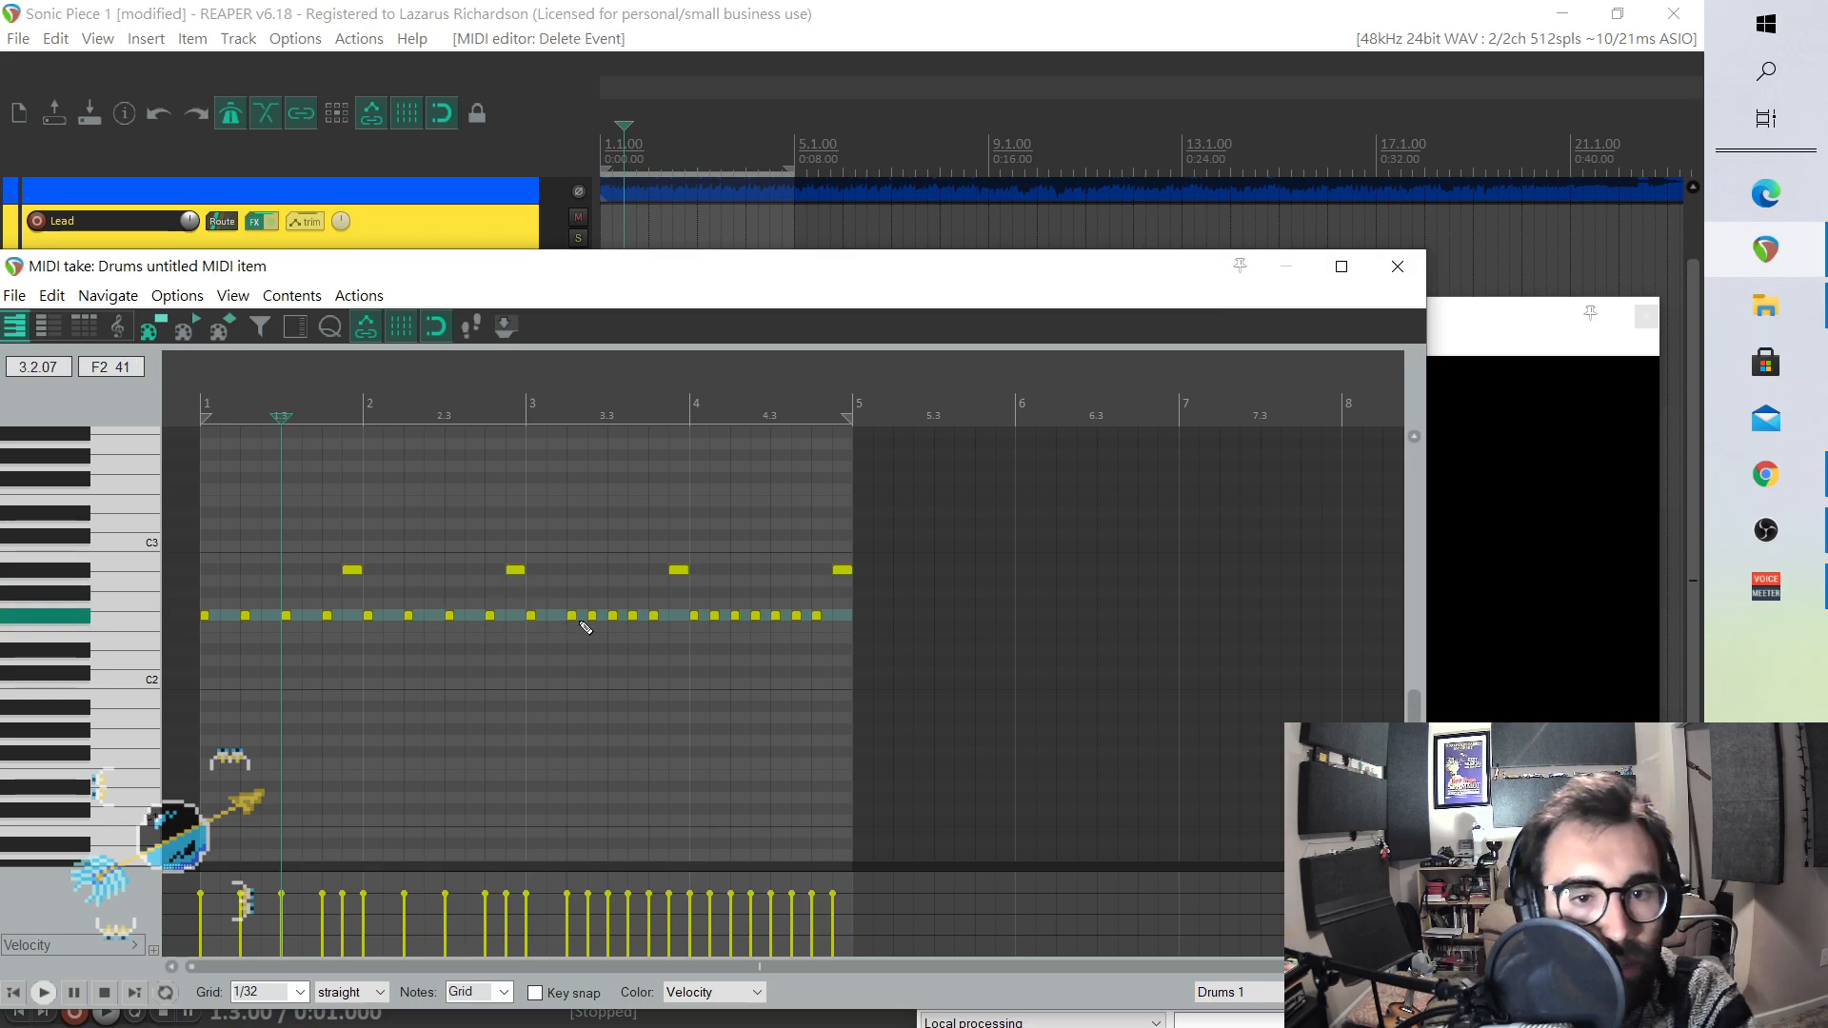
pyautogui.click(592, 617)
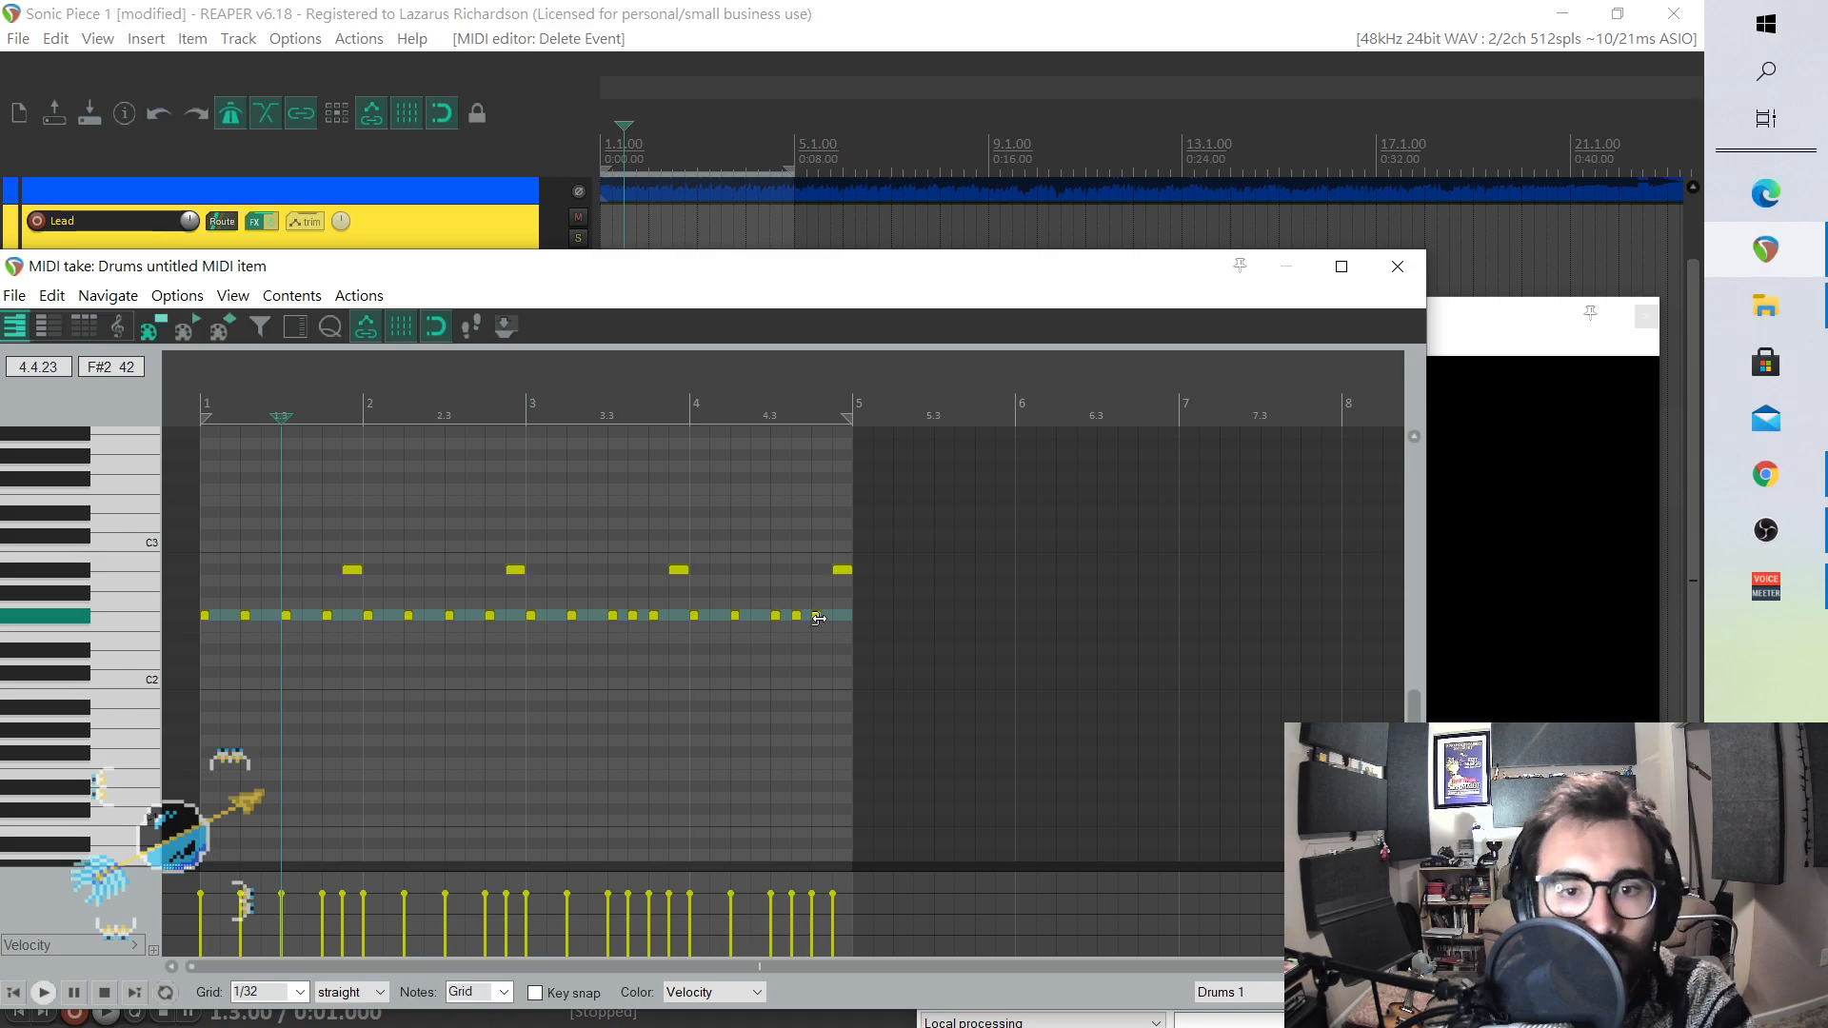
pyautogui.doubleClick(794, 615)
# - Delete the A#2 note at the end of measure 4 and close the MIDI editor
pyautogui.click(204, 570)
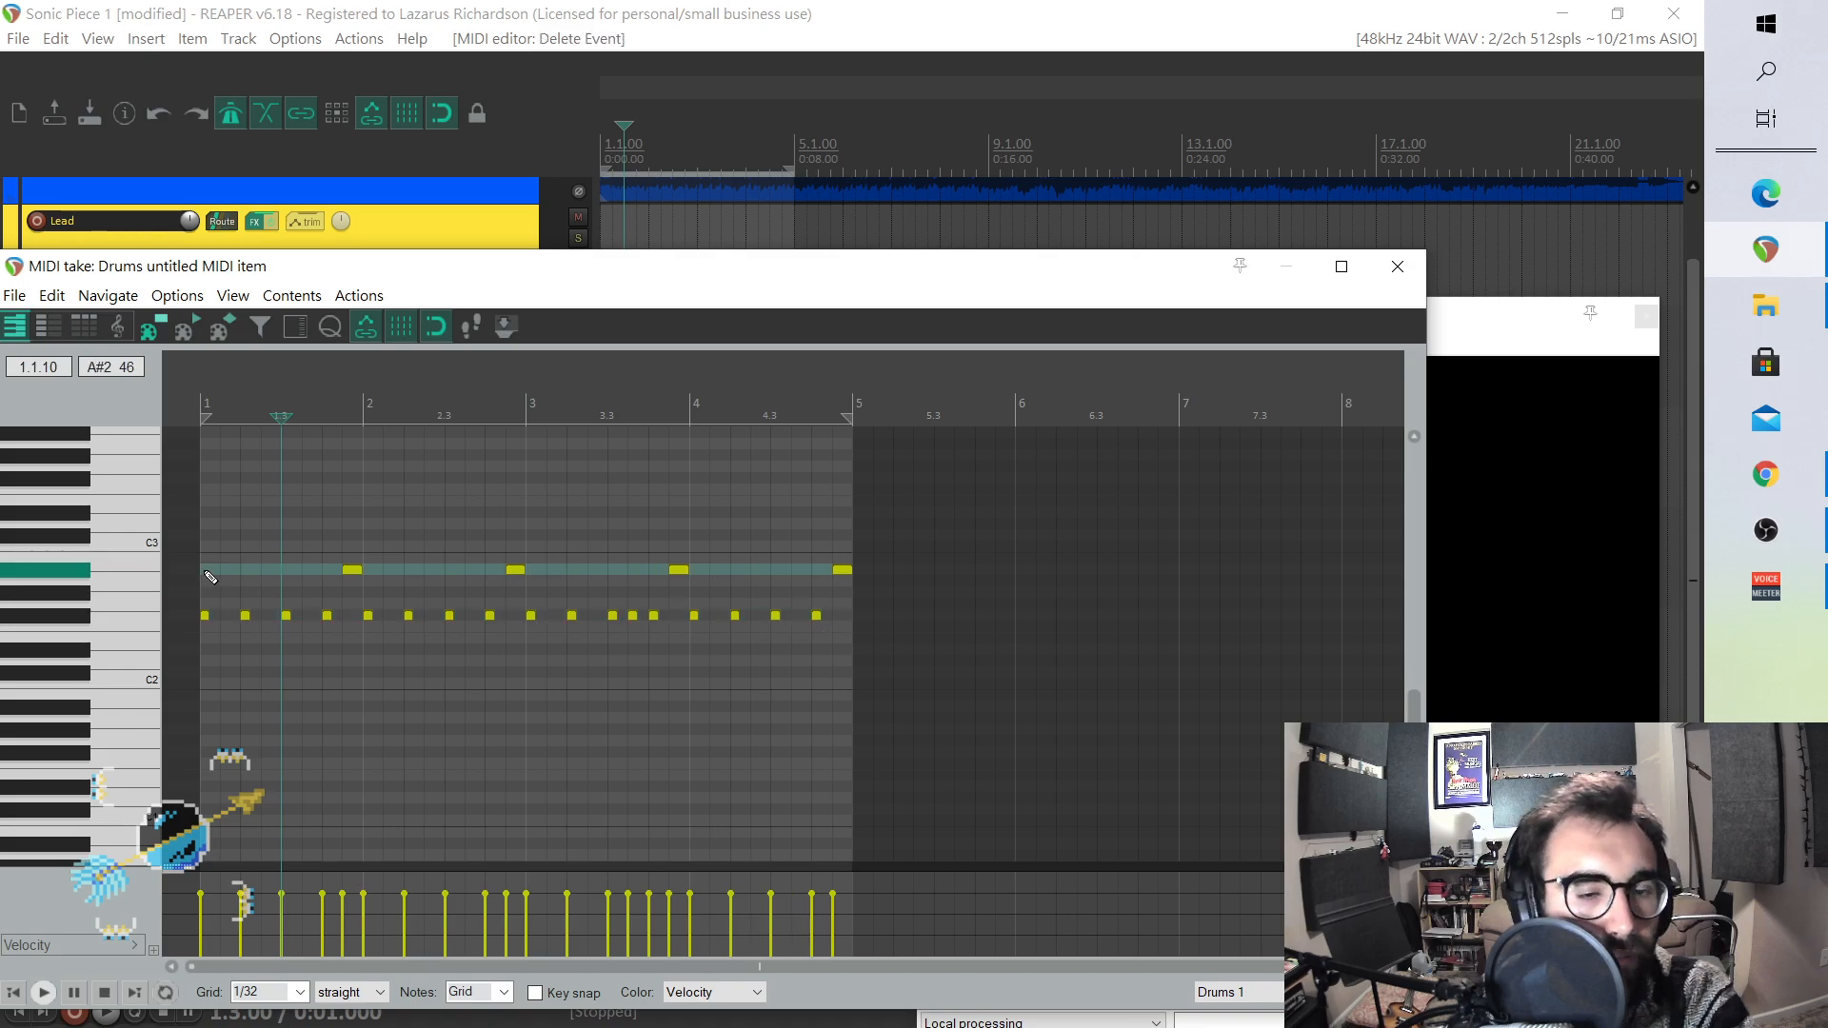
pyautogui.press('space')
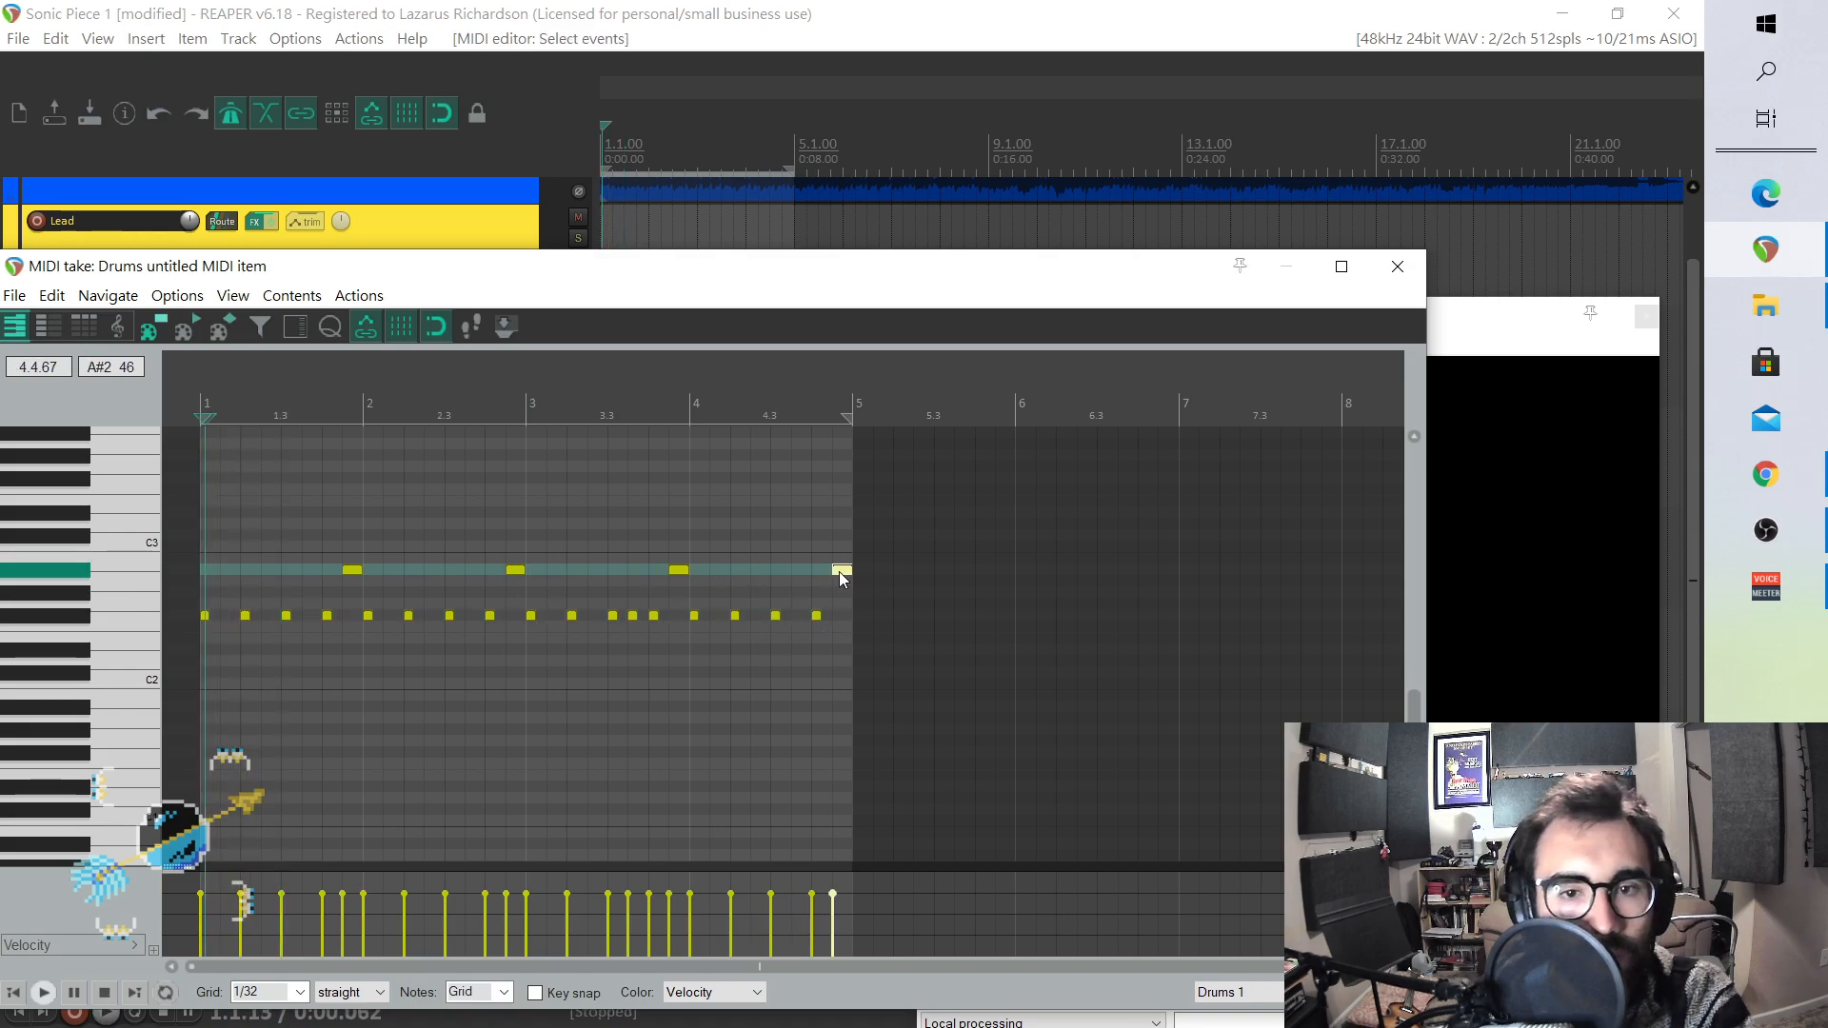
pyautogui.doubleClick(839, 571)
pyautogui.click(1396, 271)
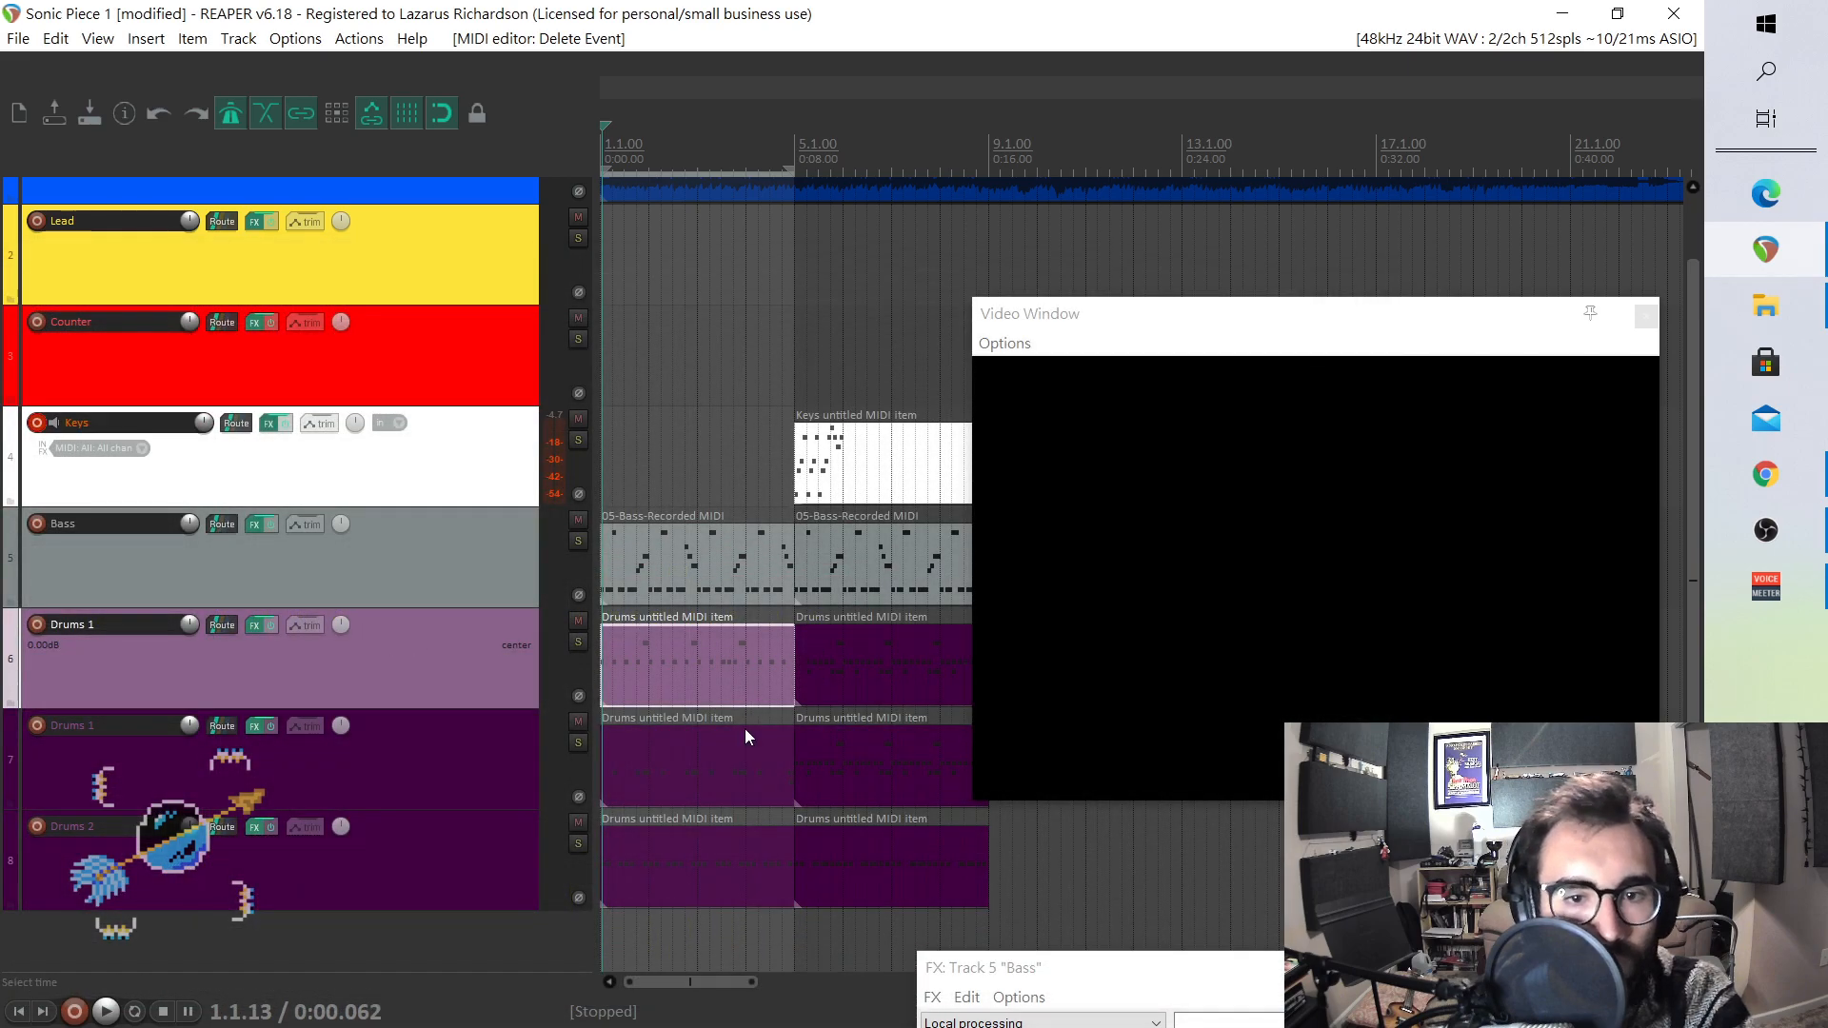
# - In the lower Drums 1 track's opening item, delete the paired E2 notes following beat 4 in measures 1 to 3
pyautogui.doubleClick(733, 756)
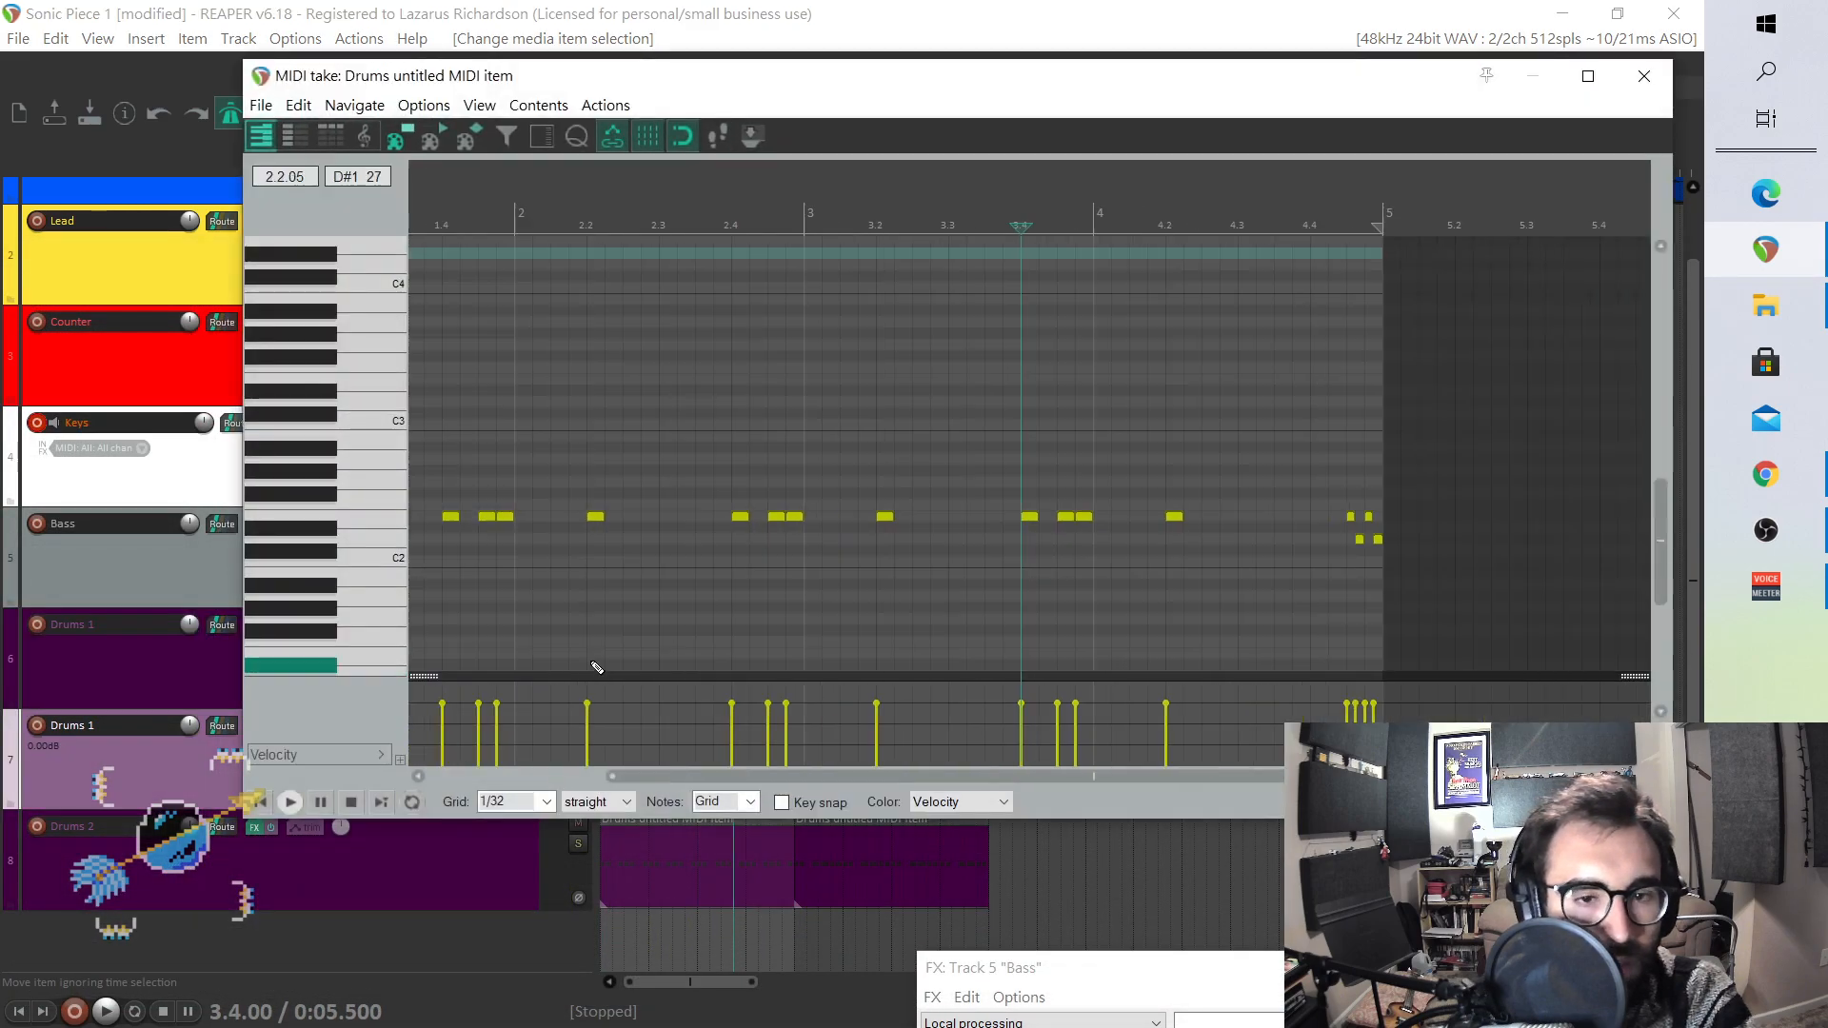
pyautogui.scroll(-5, 610, 619)
pyautogui.scroll(3, 571, 612)
pyautogui.moveTo(588, 505); pyautogui.dragTo(622, 564)
pyautogui.press('Delete')
pyautogui.moveTo(788, 451); pyautogui.dragTo(853, 571)
pyautogui.press('Delete')
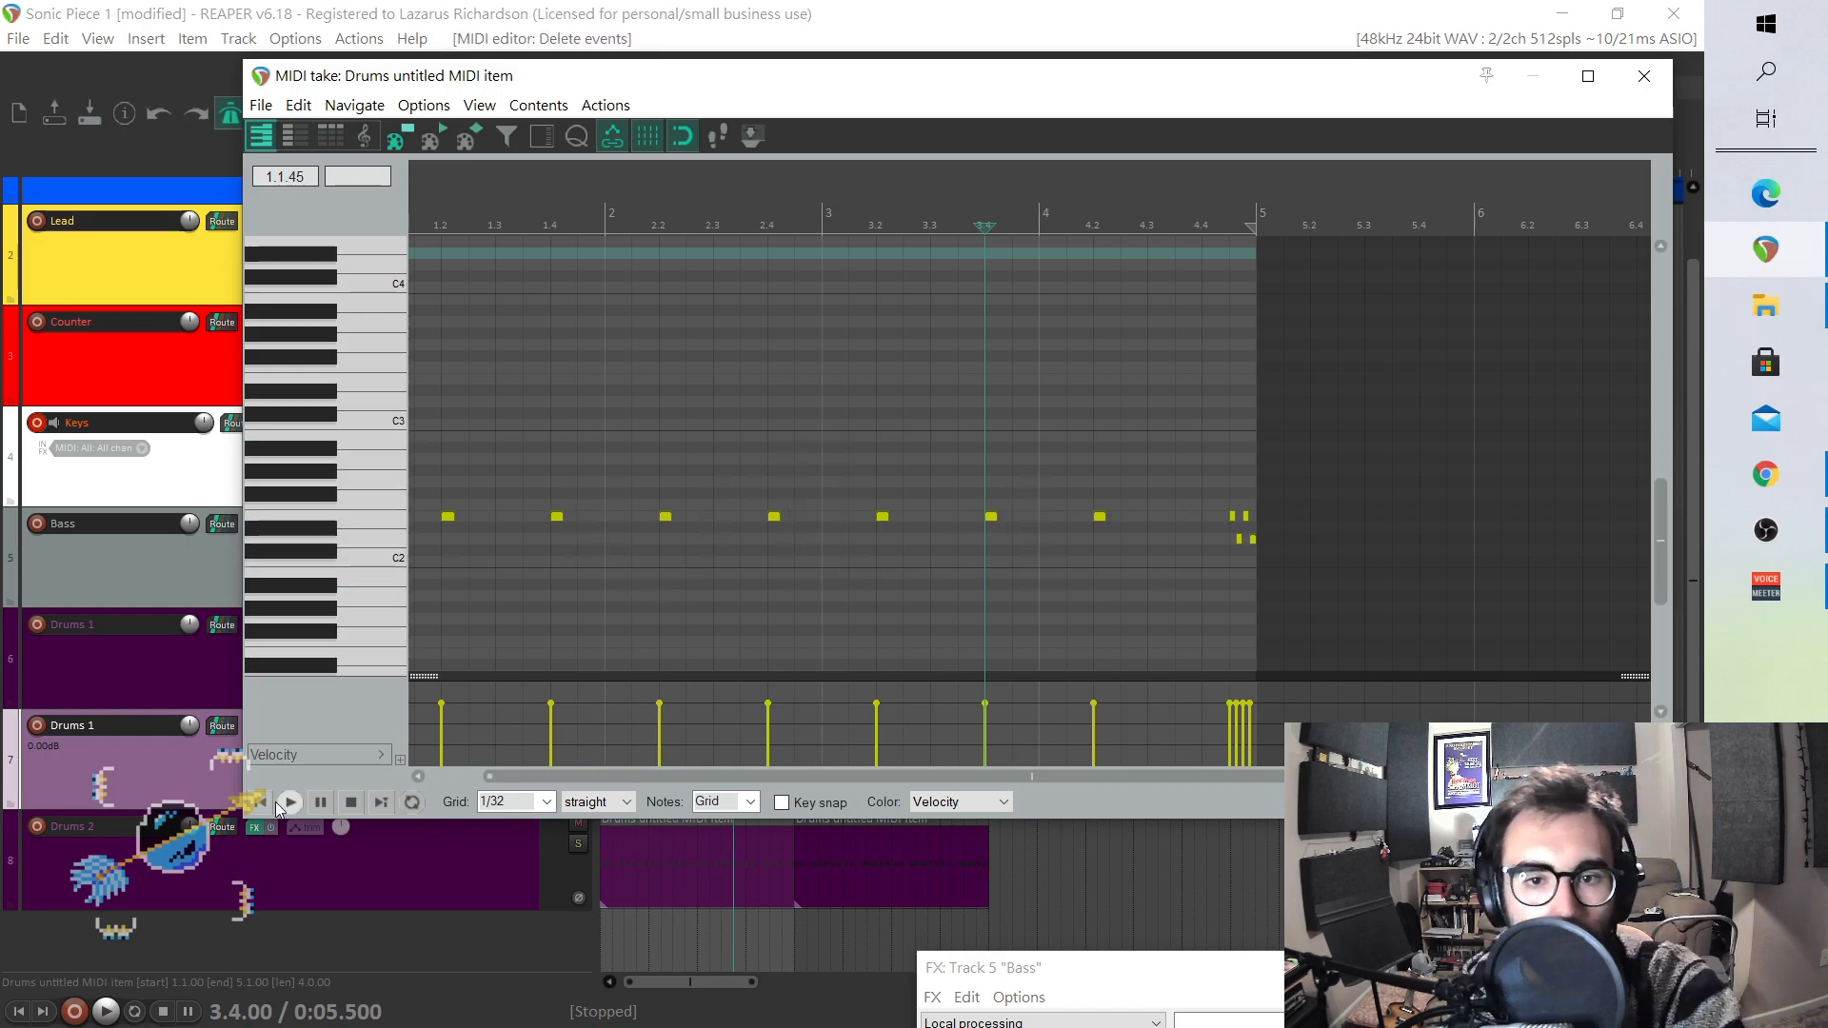
# - Play the thinned drum pattern from the project start, stop, and close the MIDI editor
pyautogui.click(265, 802)
pyautogui.click(290, 802)
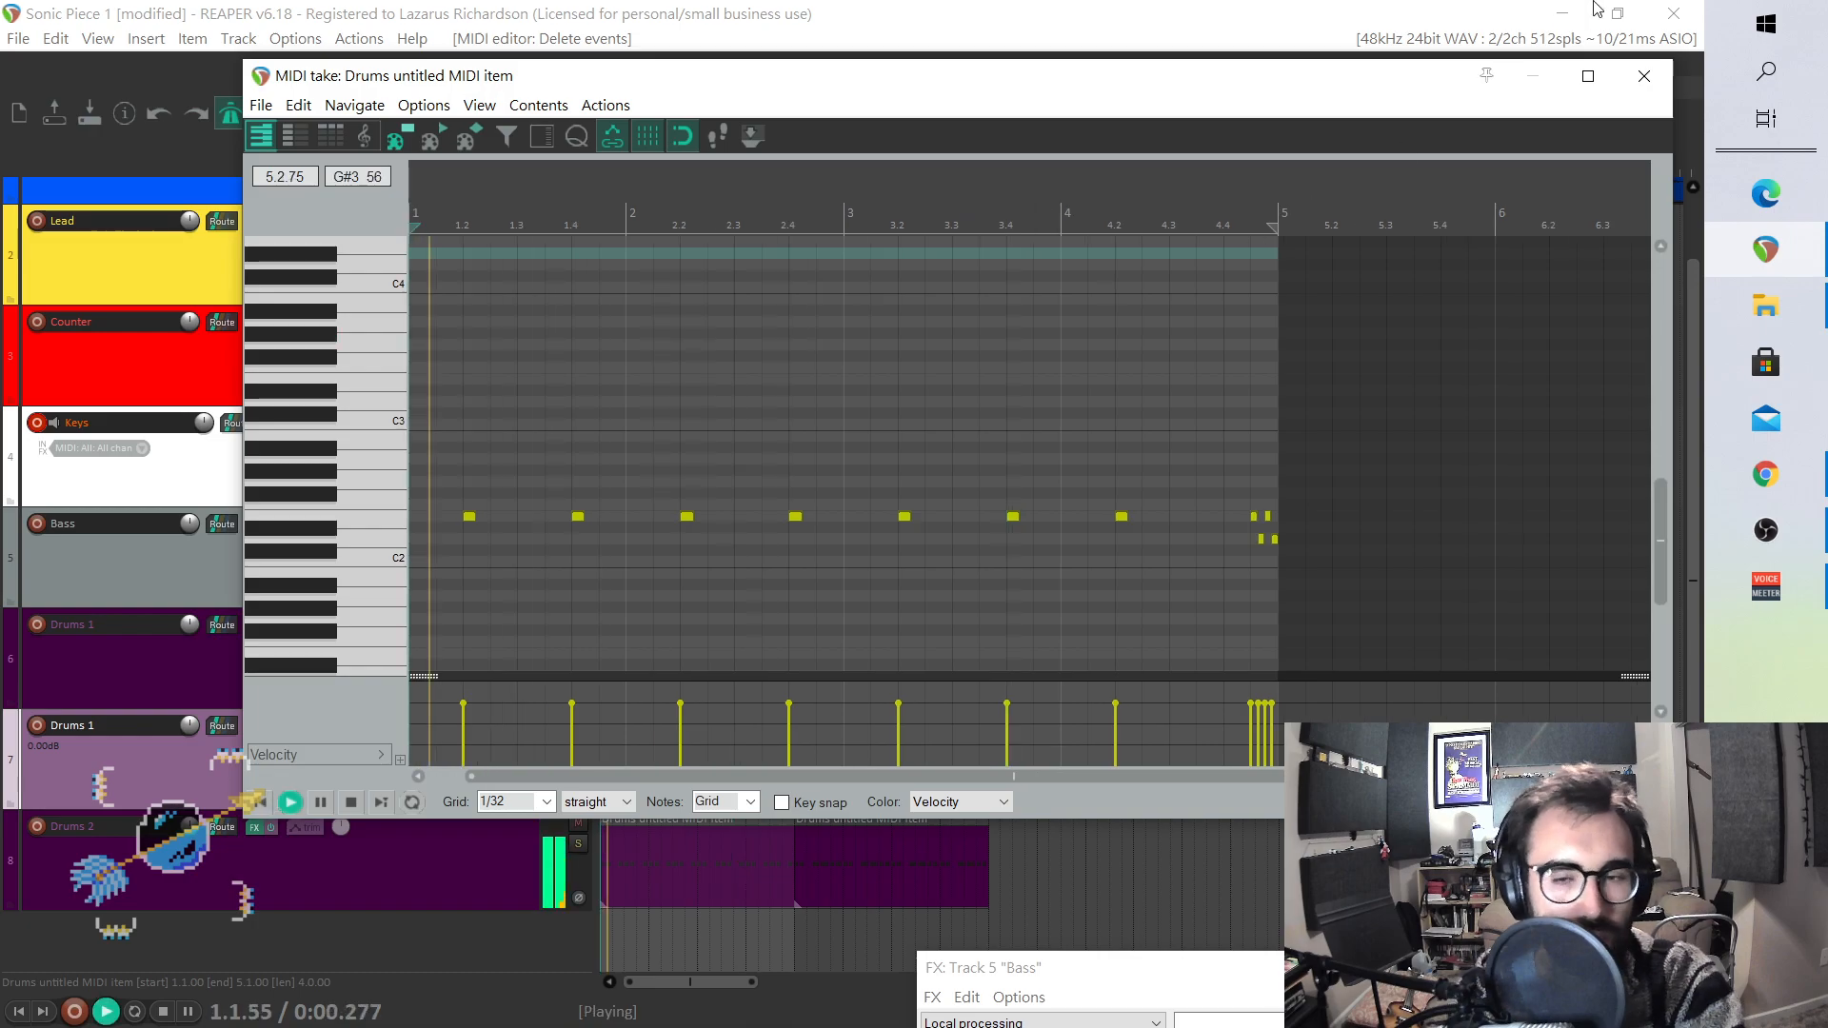
pyautogui.press('space')
pyautogui.click(1644, 76)
# - Play the Keys part from beat 5.4 while adjusting the Massive synth's master level, and close its effect window
pyautogui.click(821, 481)
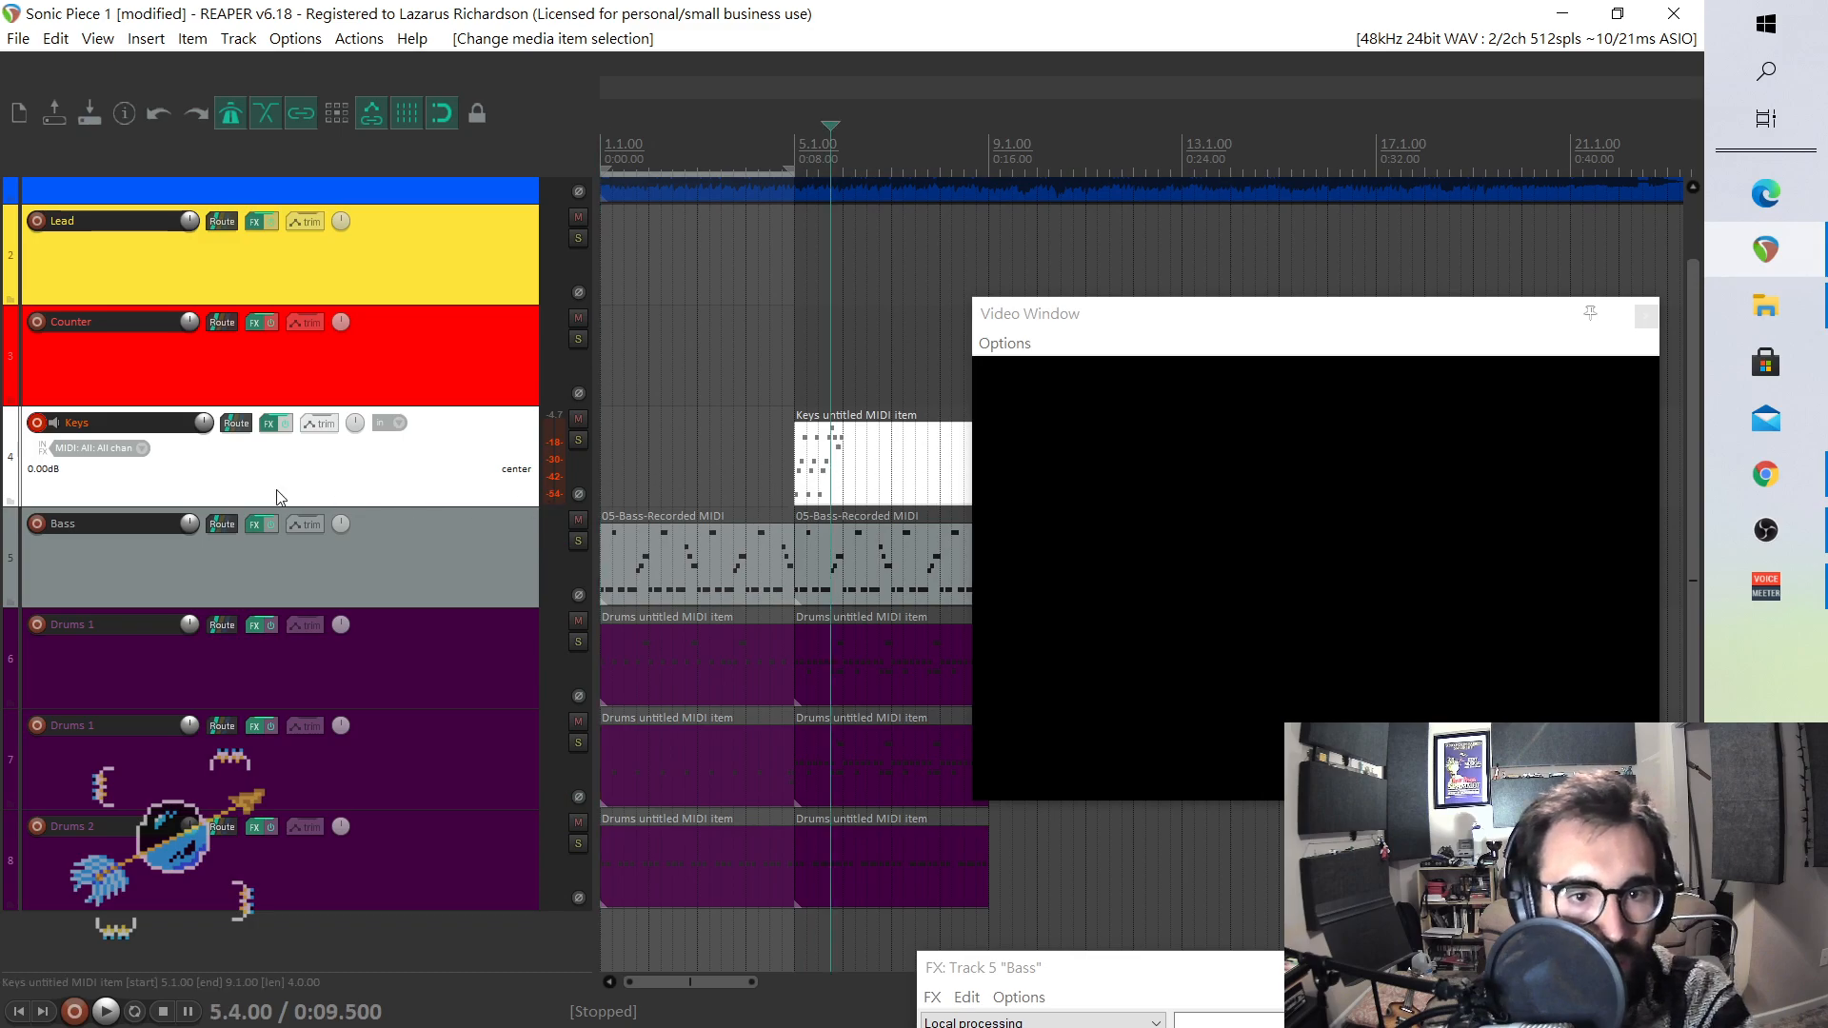
pyautogui.click(268, 424)
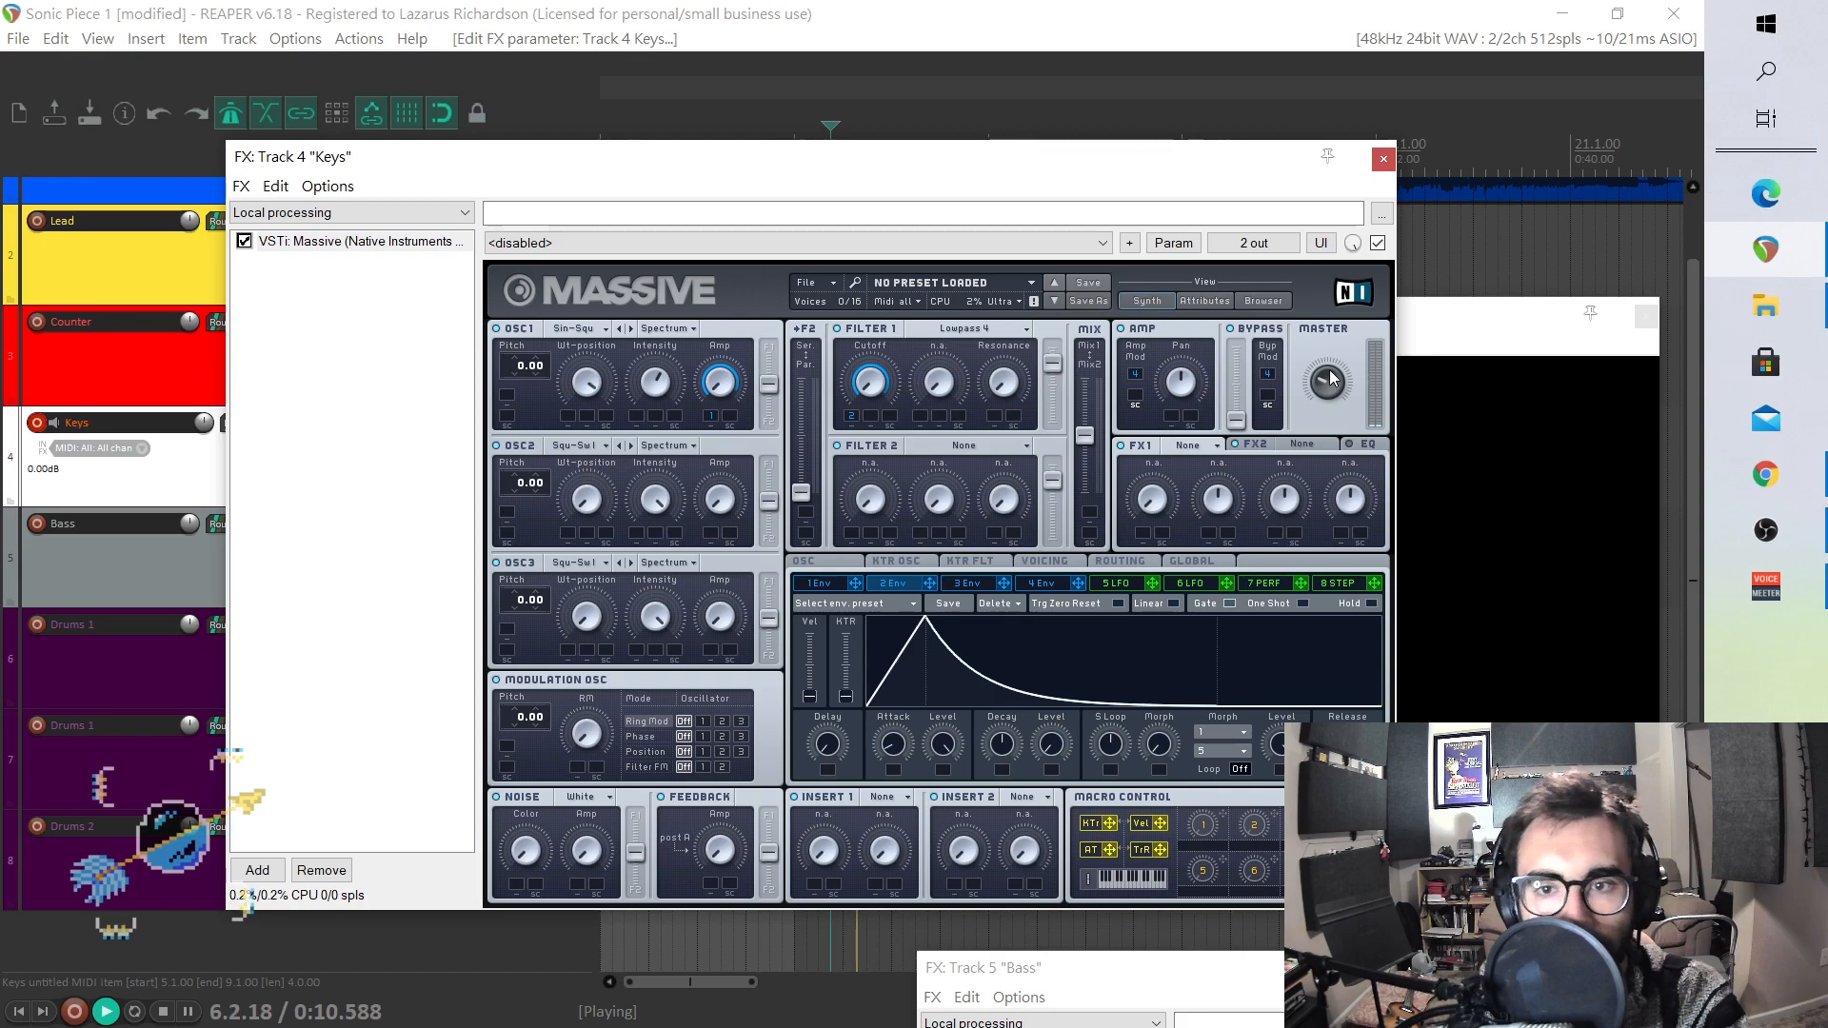
pyautogui.click(1384, 159)
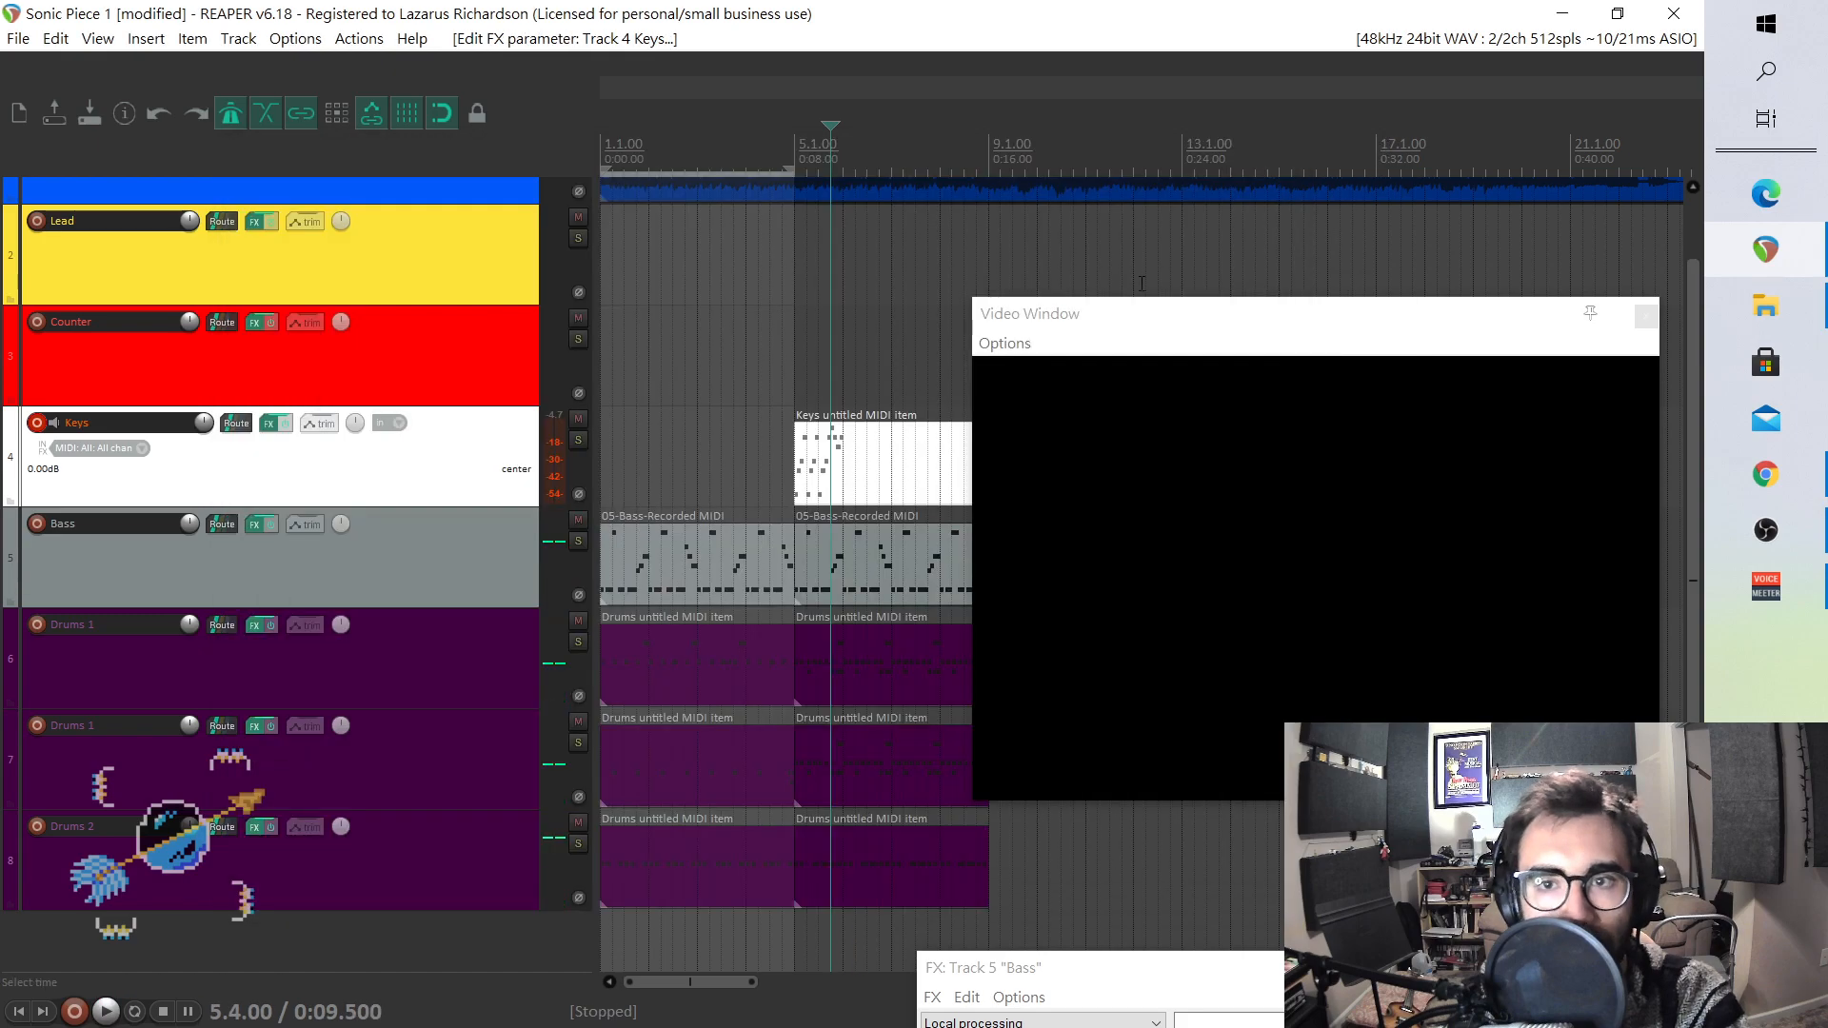
# - Insert an empty MIDI item over measures 1 to 4 on the Keys track and glue it to the measure 5 item
pyautogui.click(607, 462)
pyautogui.click(145, 38)
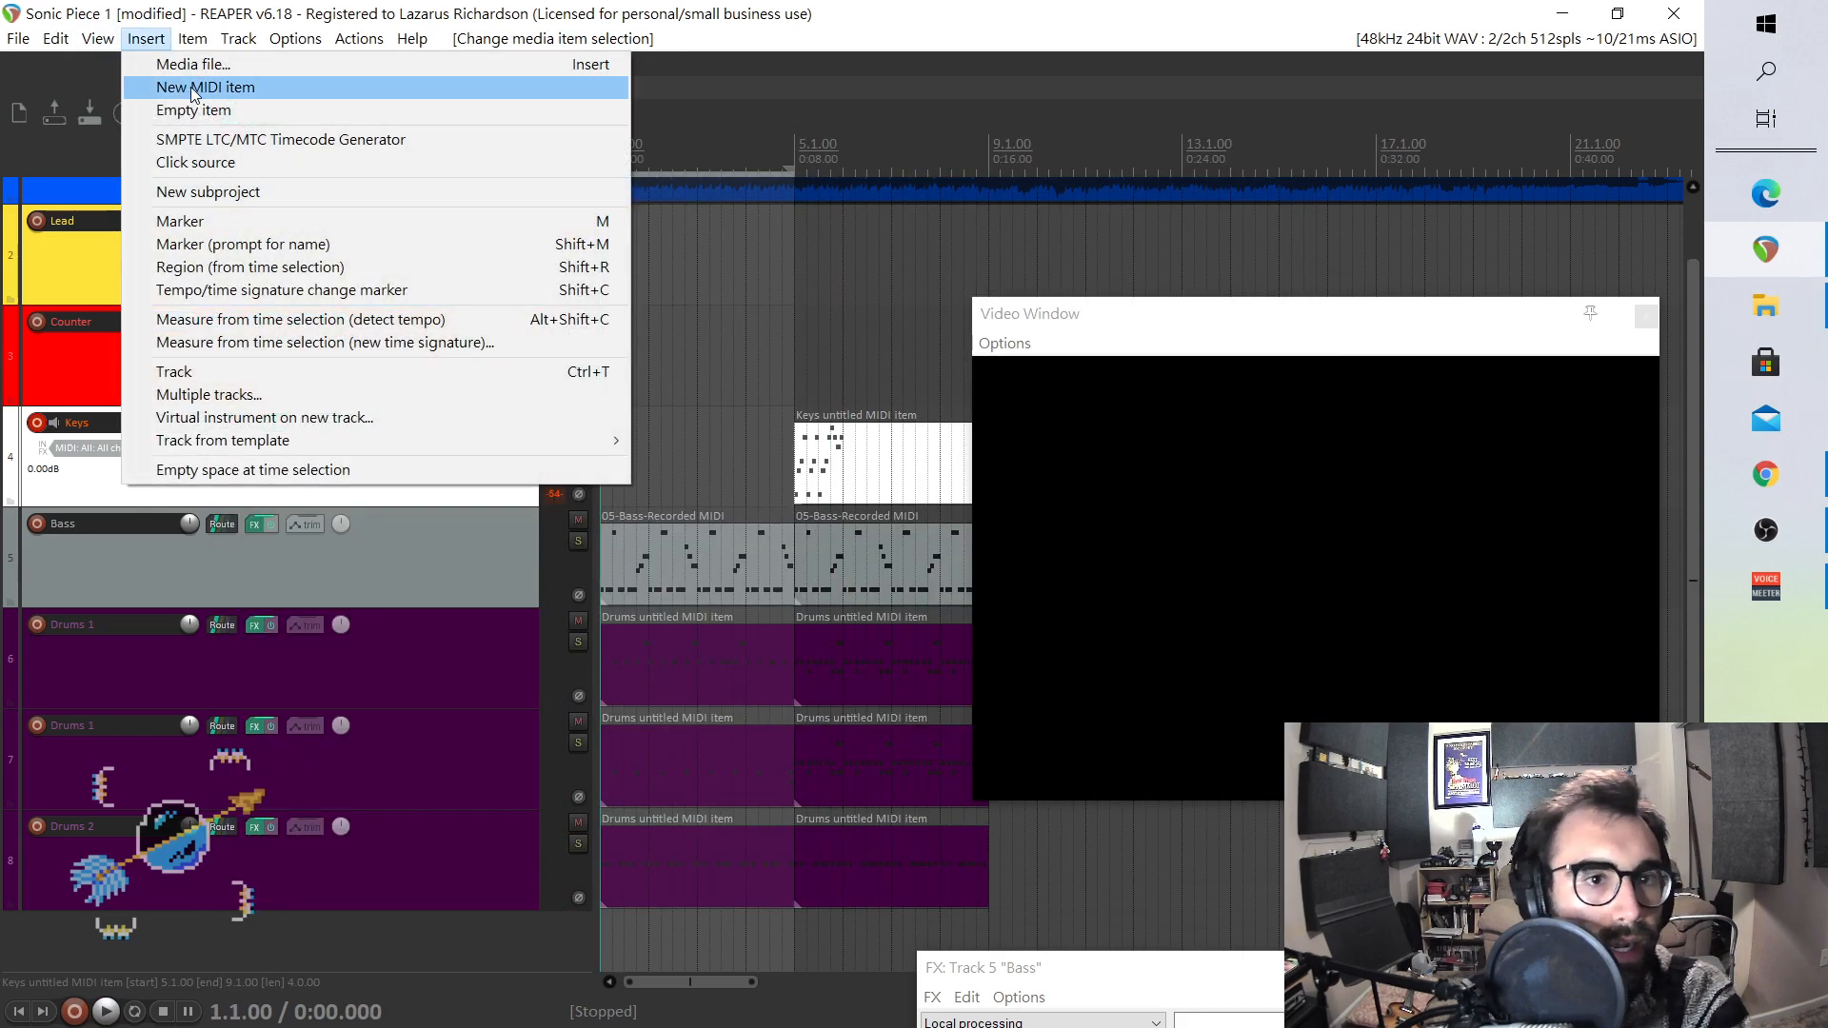
pyautogui.click(191, 85)
pyautogui.rightClick(930, 495)
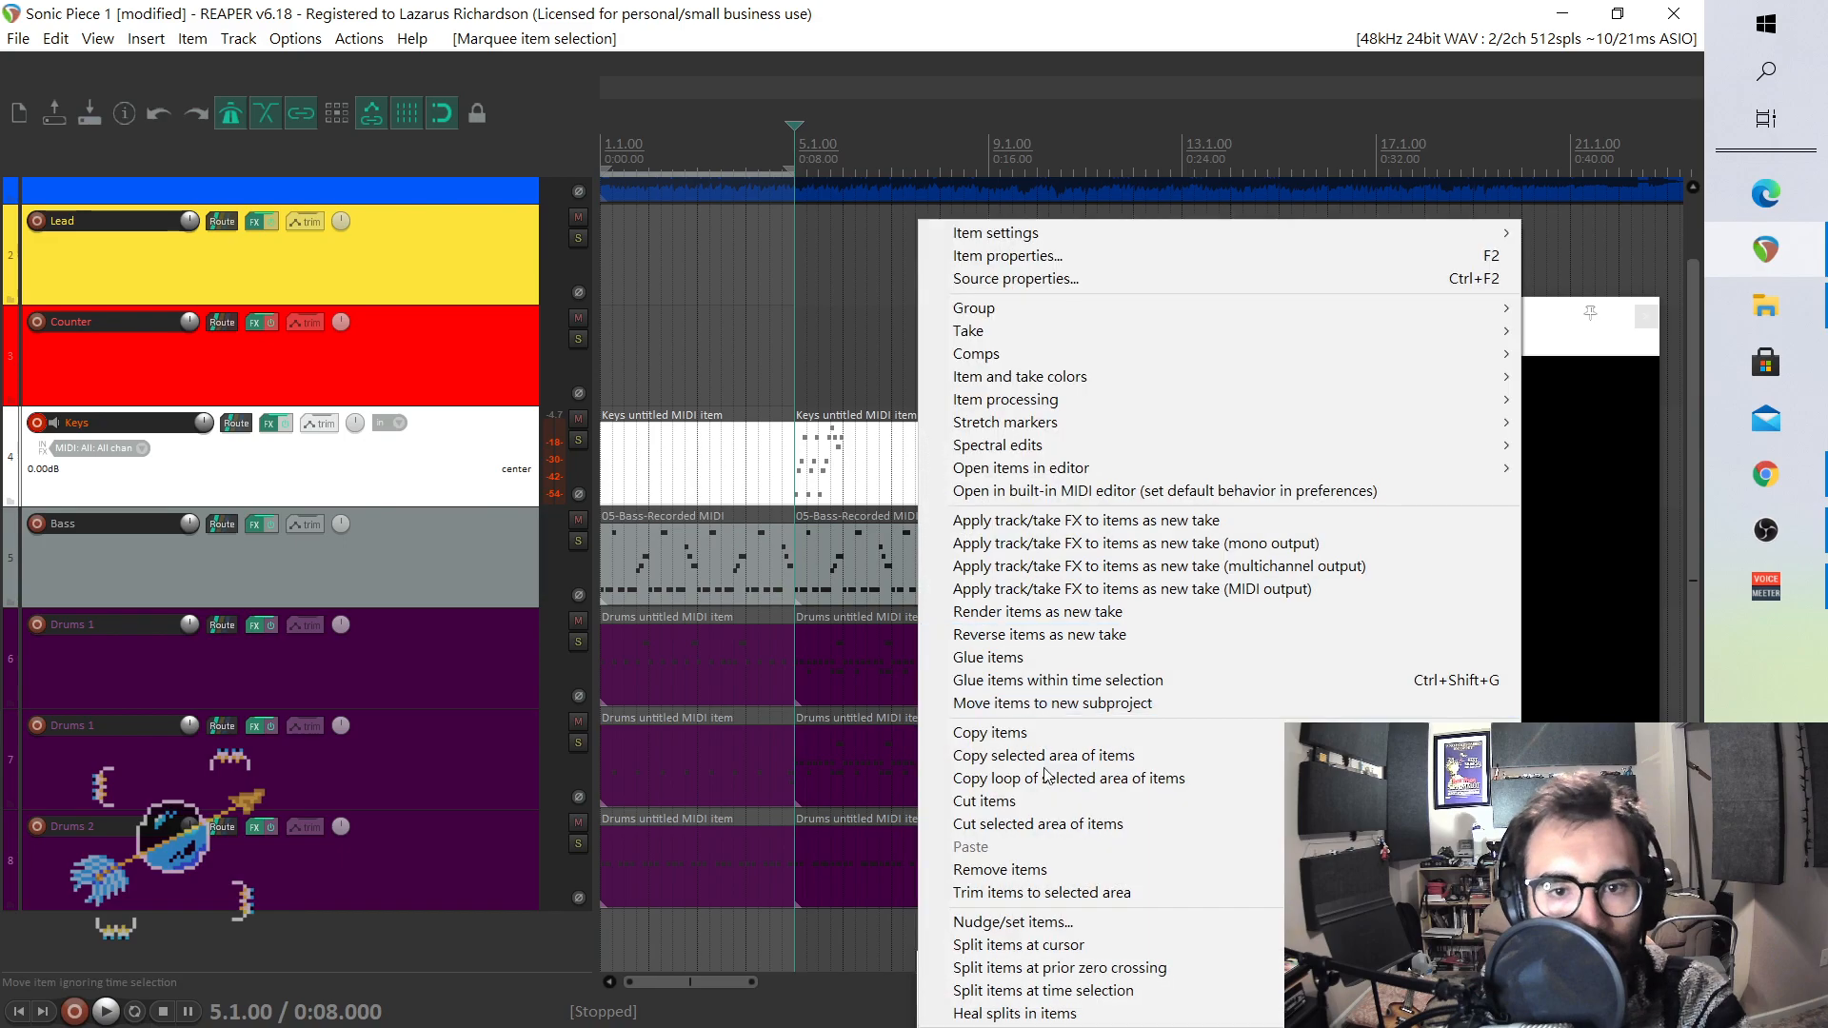
pyautogui.click(1024, 648)
# - Open the glued Keys item in the MIDI editor and set its grid to 1/32
pyautogui.doubleClick(774, 464)
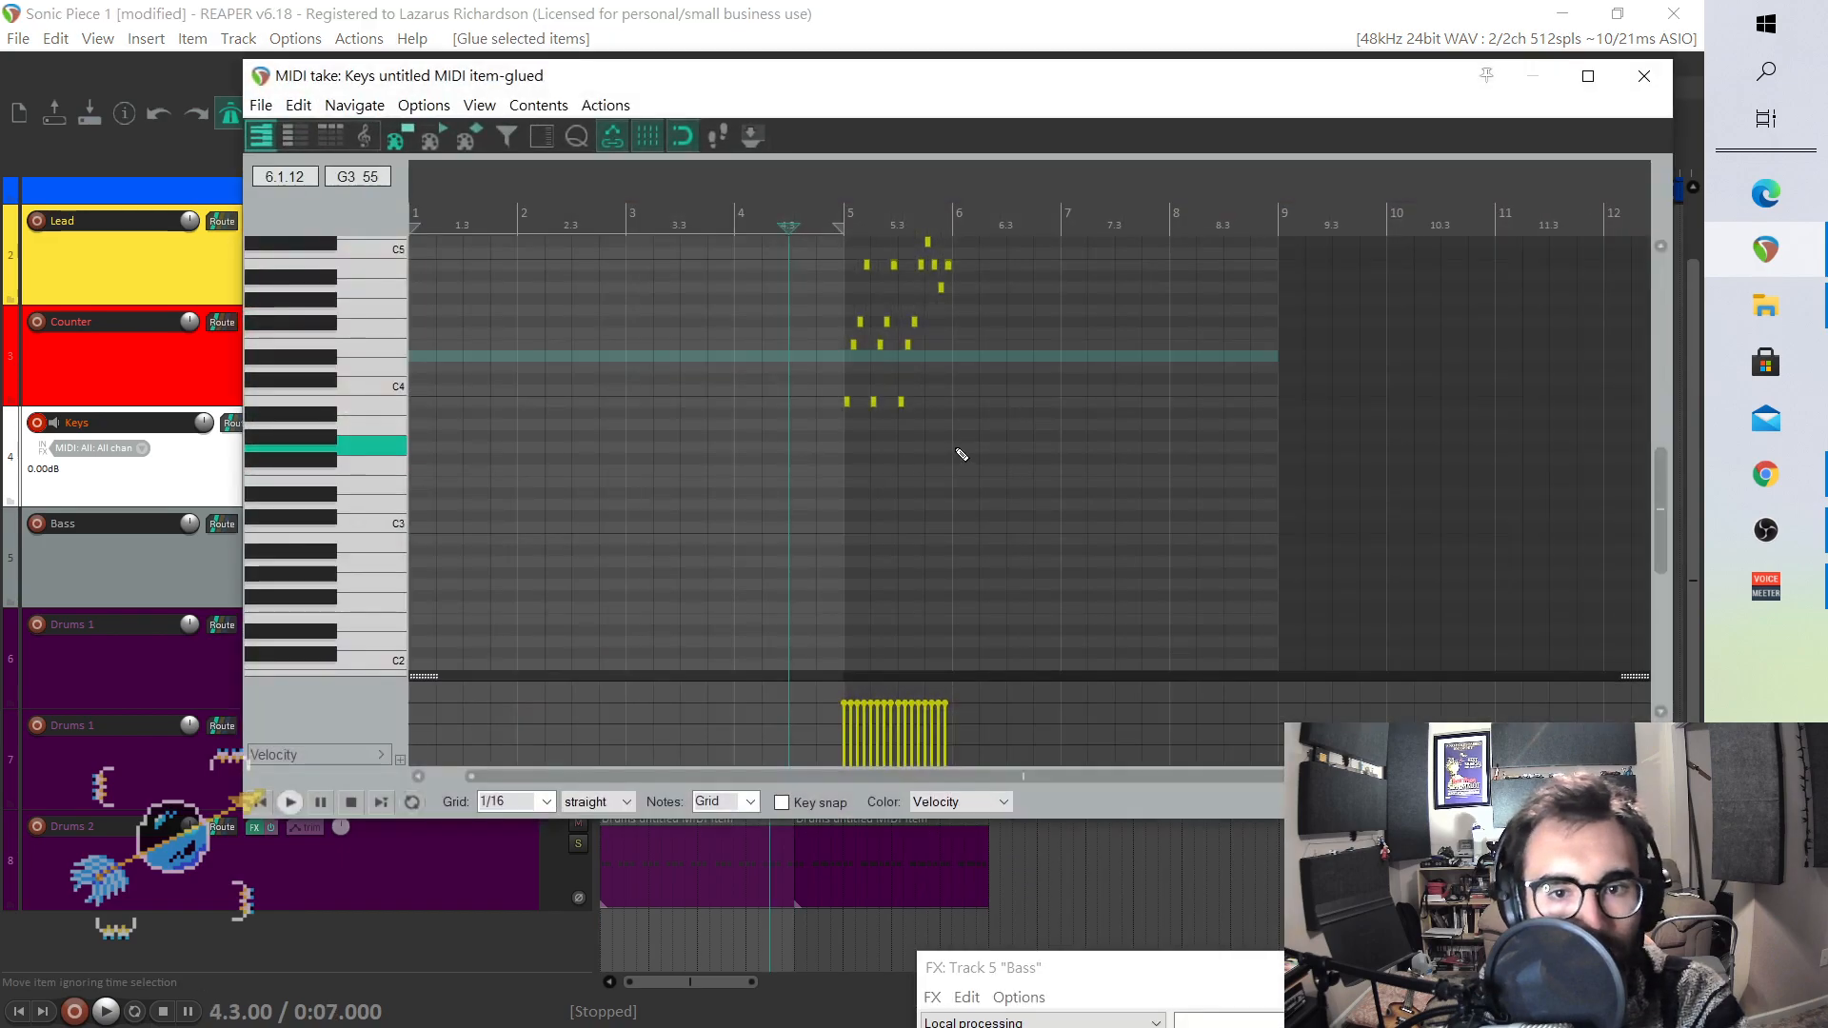
pyautogui.scroll(1, 1140, 468)
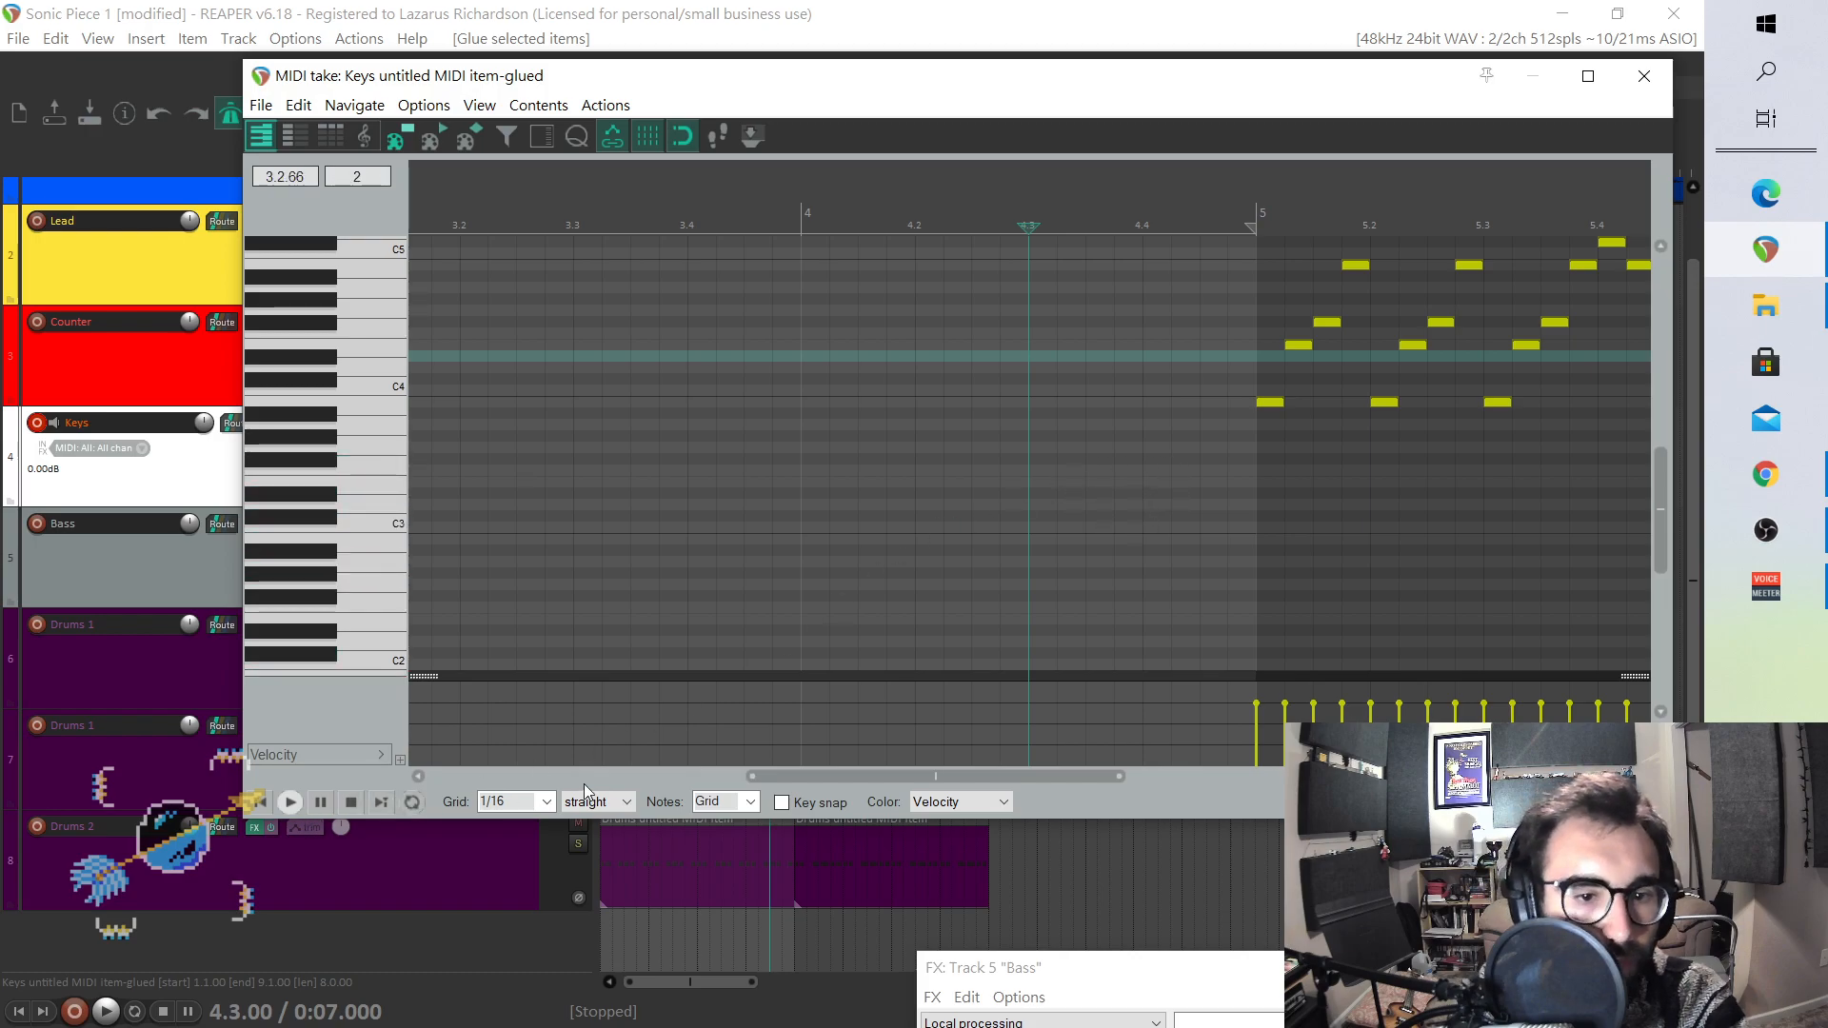
pyautogui.click(548, 805)
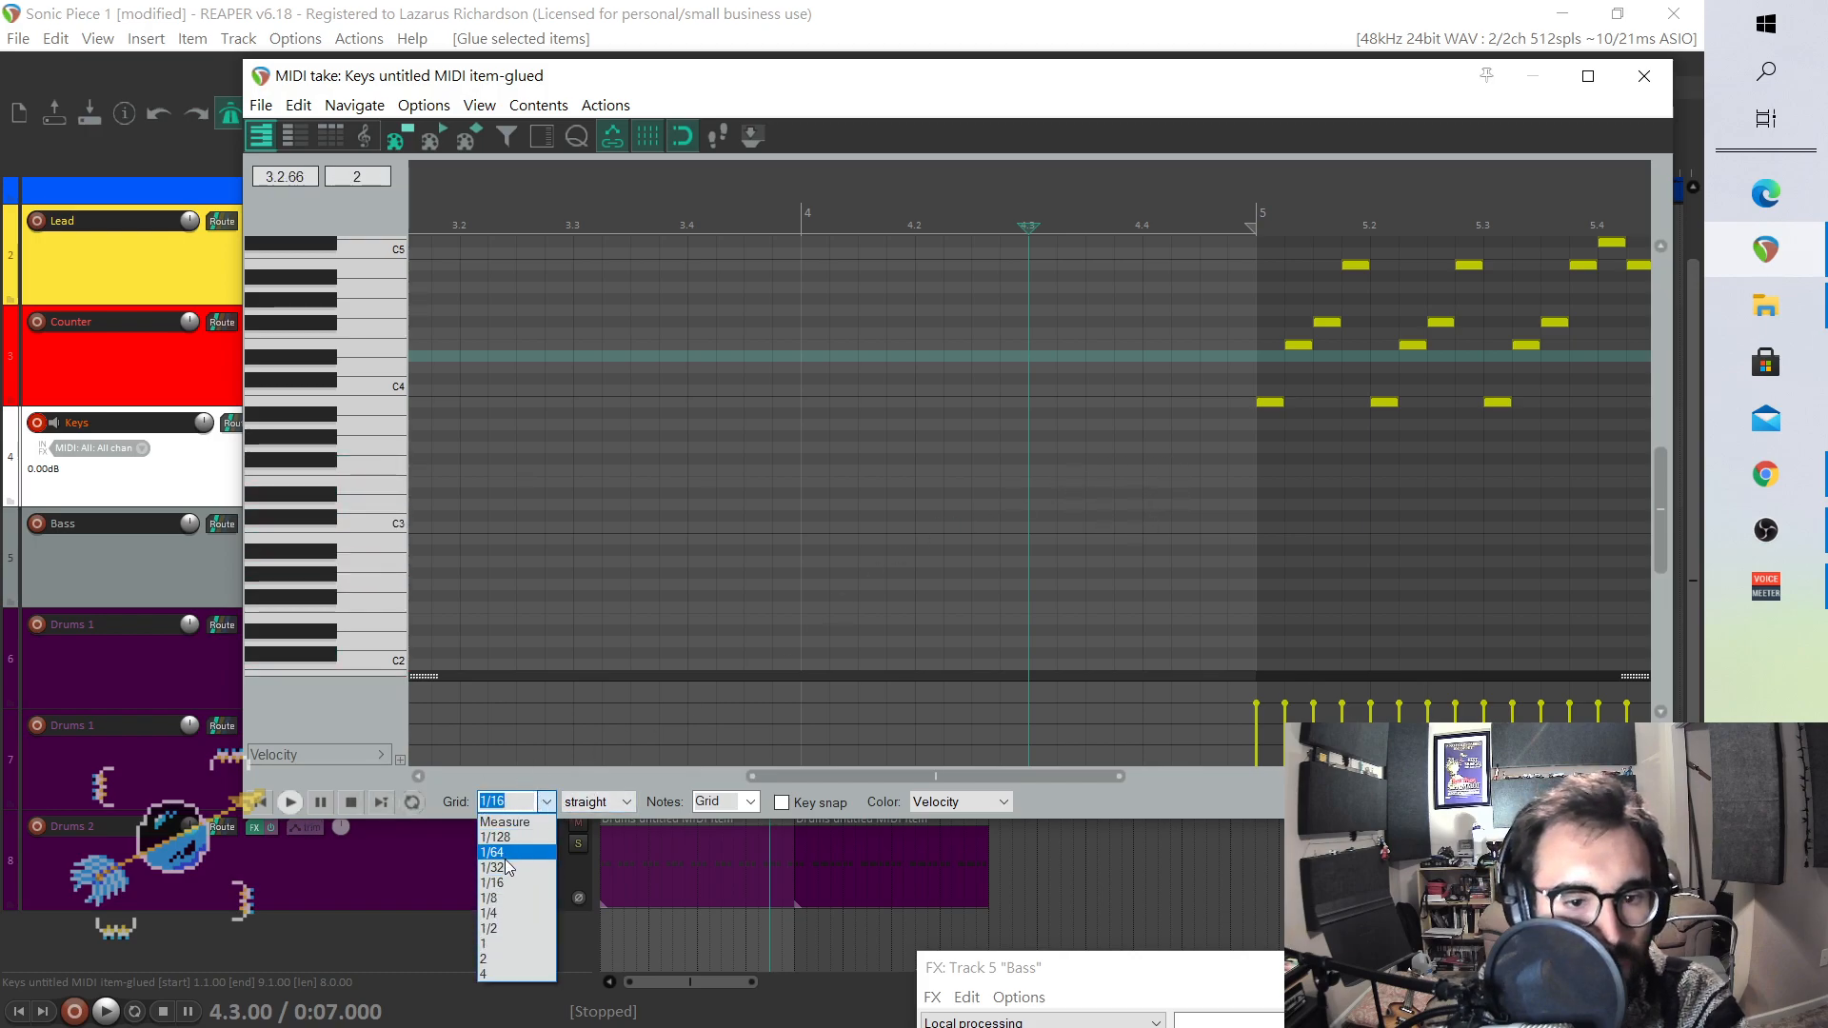
pyautogui.click(508, 853)
pyautogui.click(546, 803)
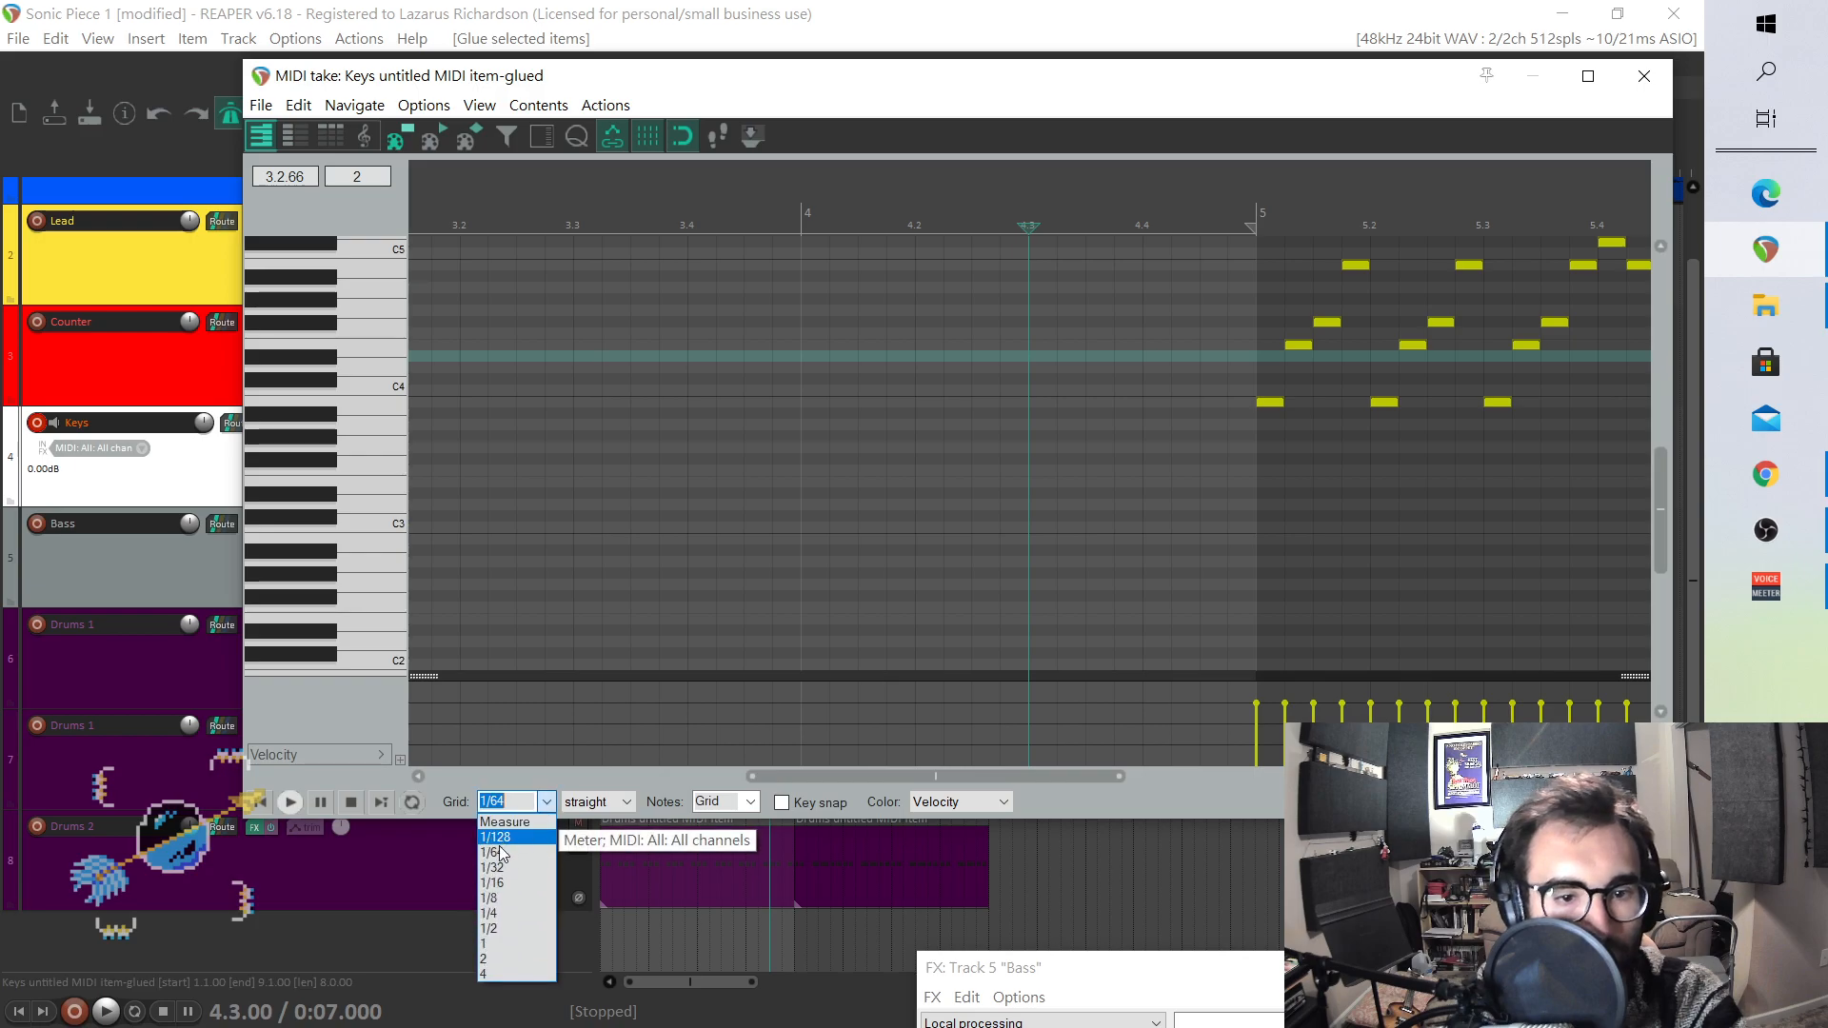
pyautogui.click(504, 876)
# - Play briefly from beat 4.3, ahead of the measure 5 arpeggio, and stop
pyautogui.scroll(-4, 735, 454)
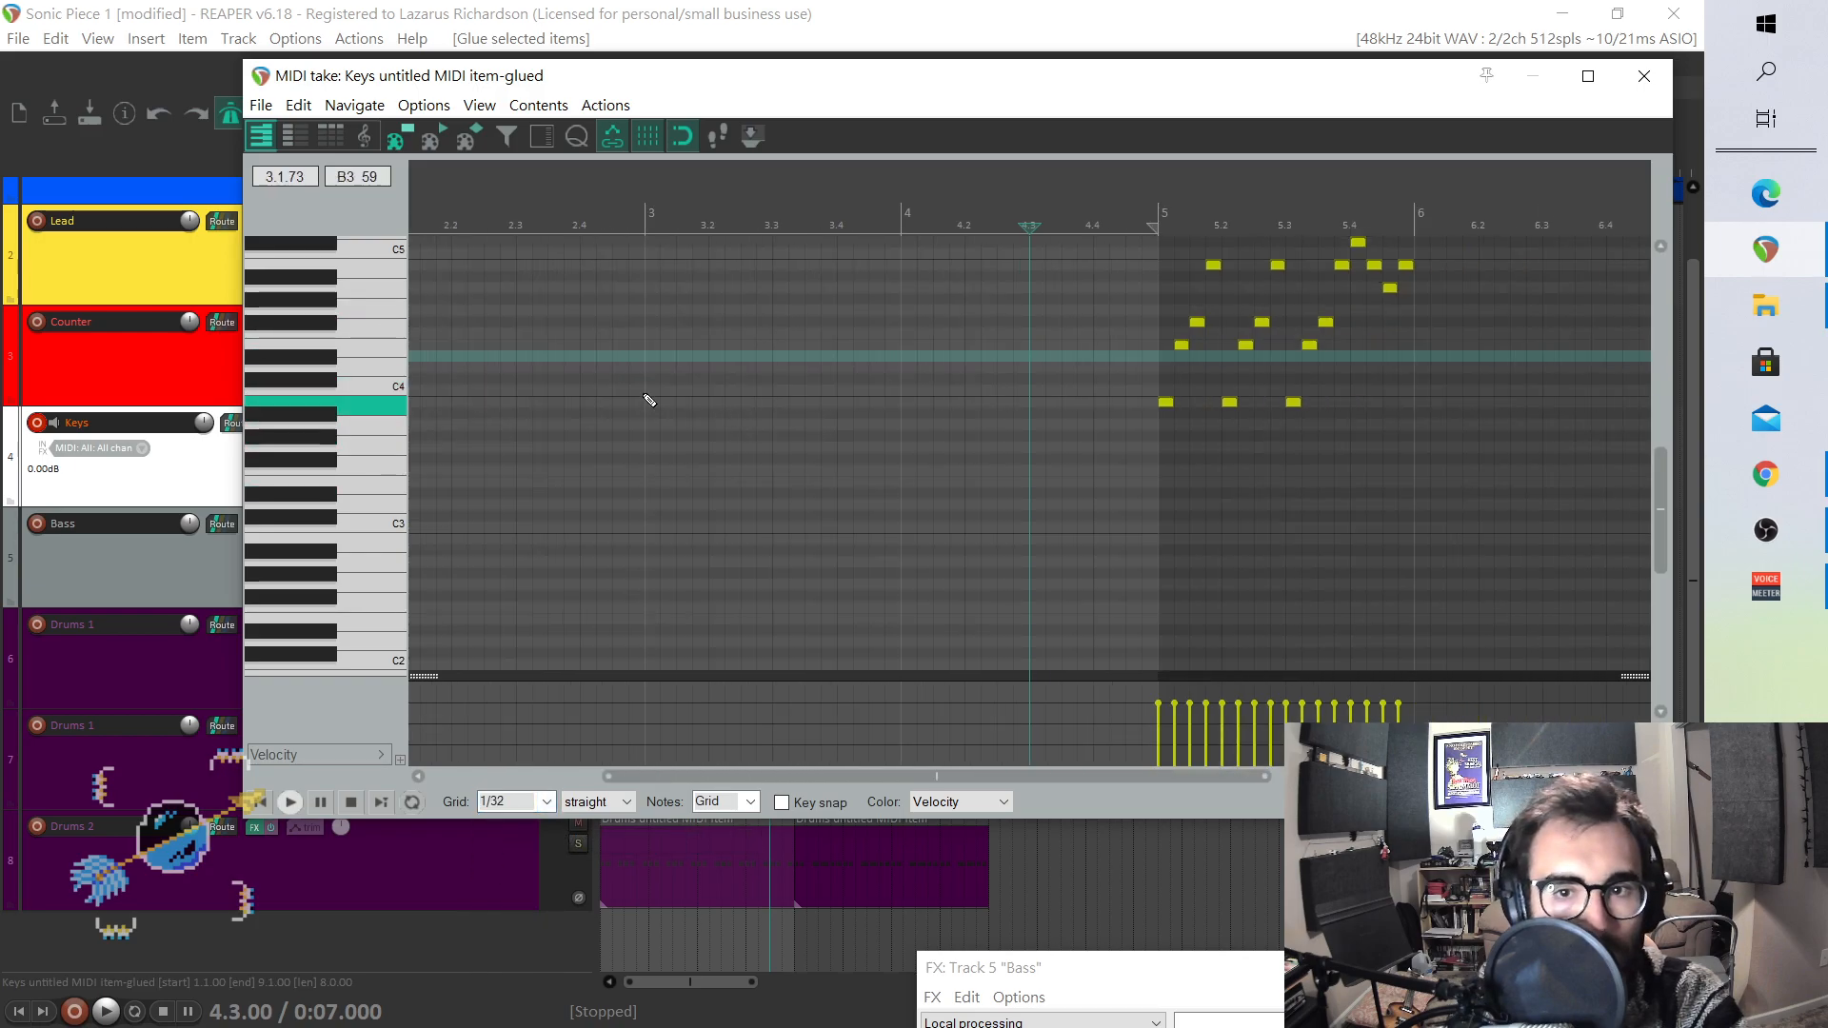
pyautogui.scroll(3, 400, 435)
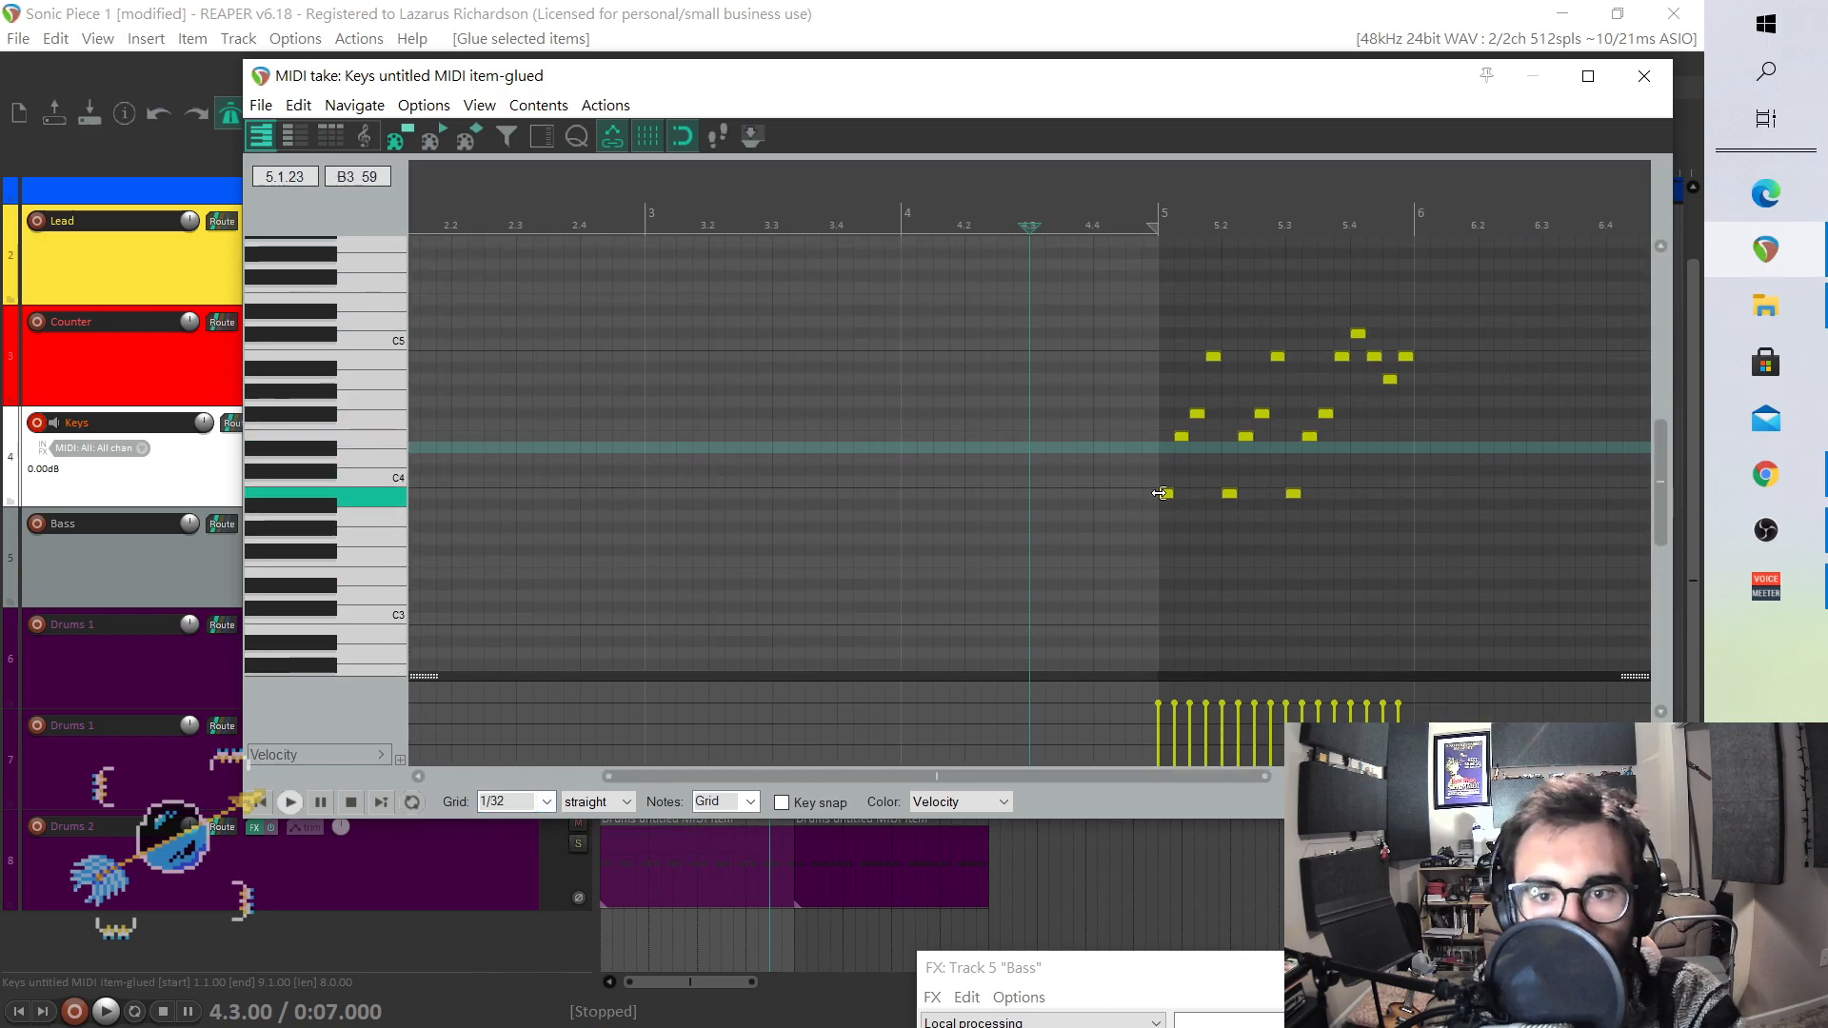
pyautogui.press('space')
pyautogui.press('space')
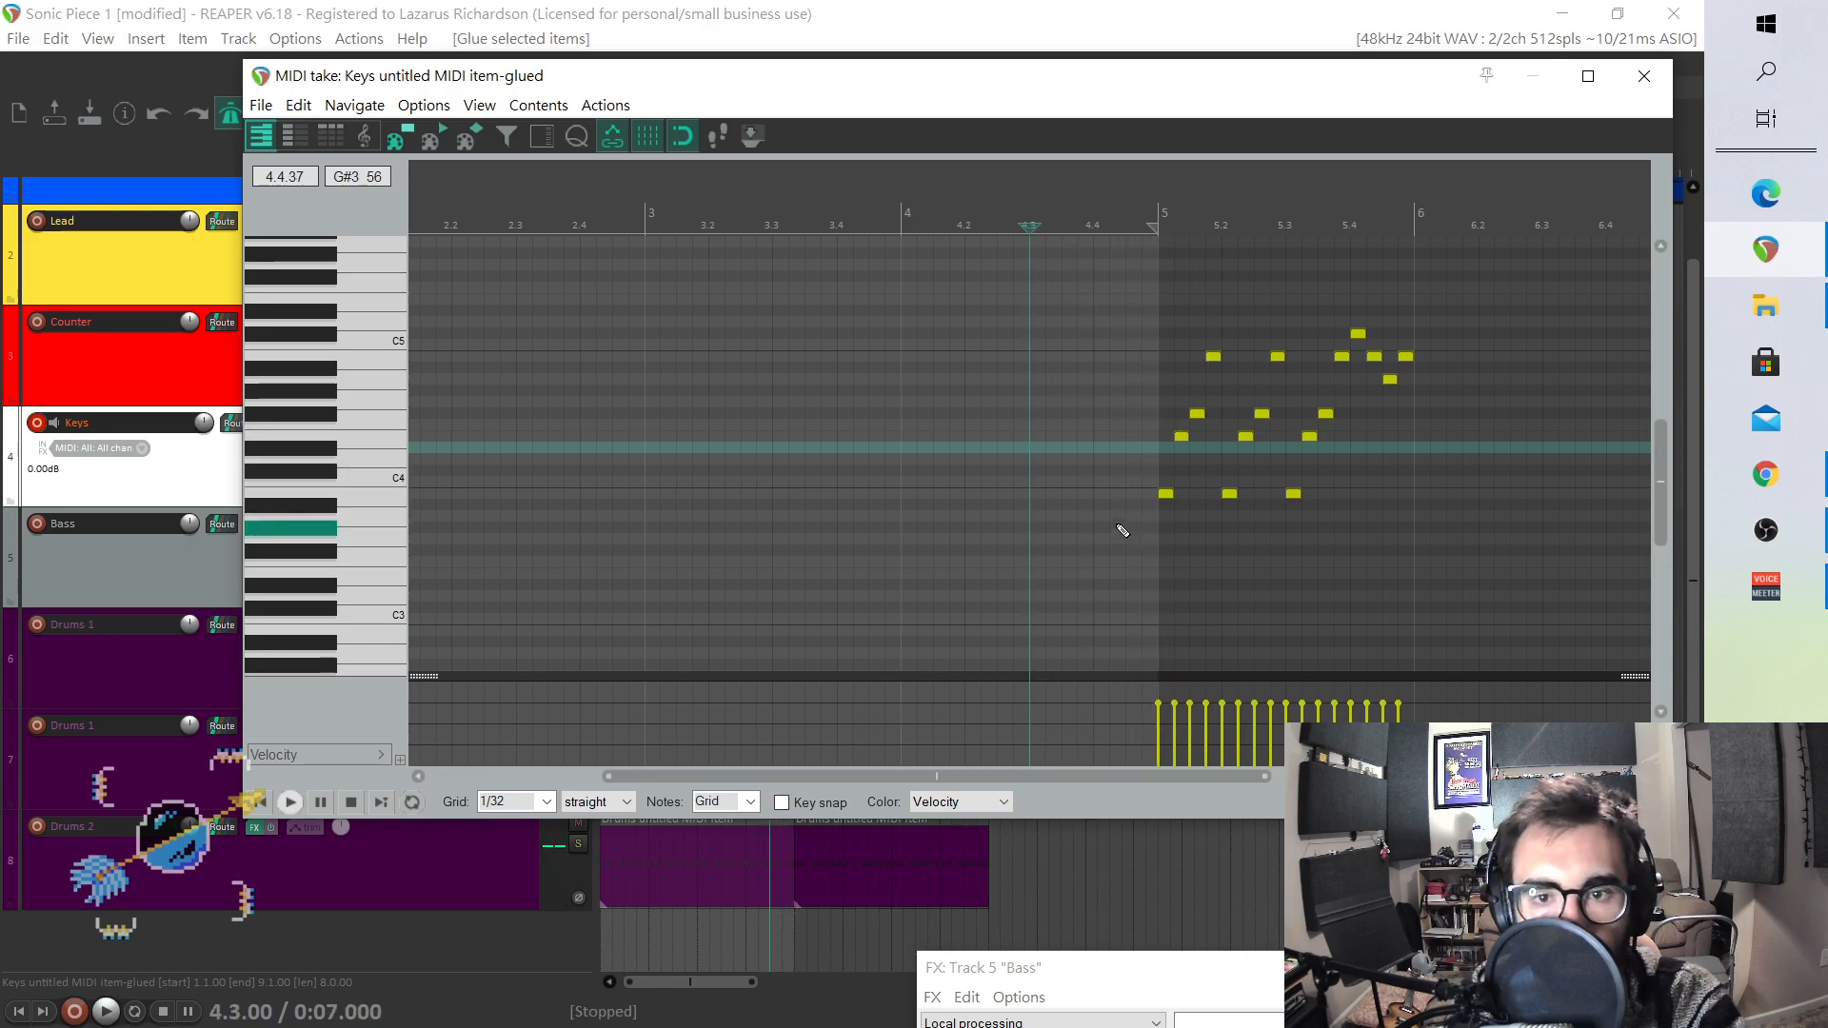
pyautogui.scroll(-2, 1121, 381)
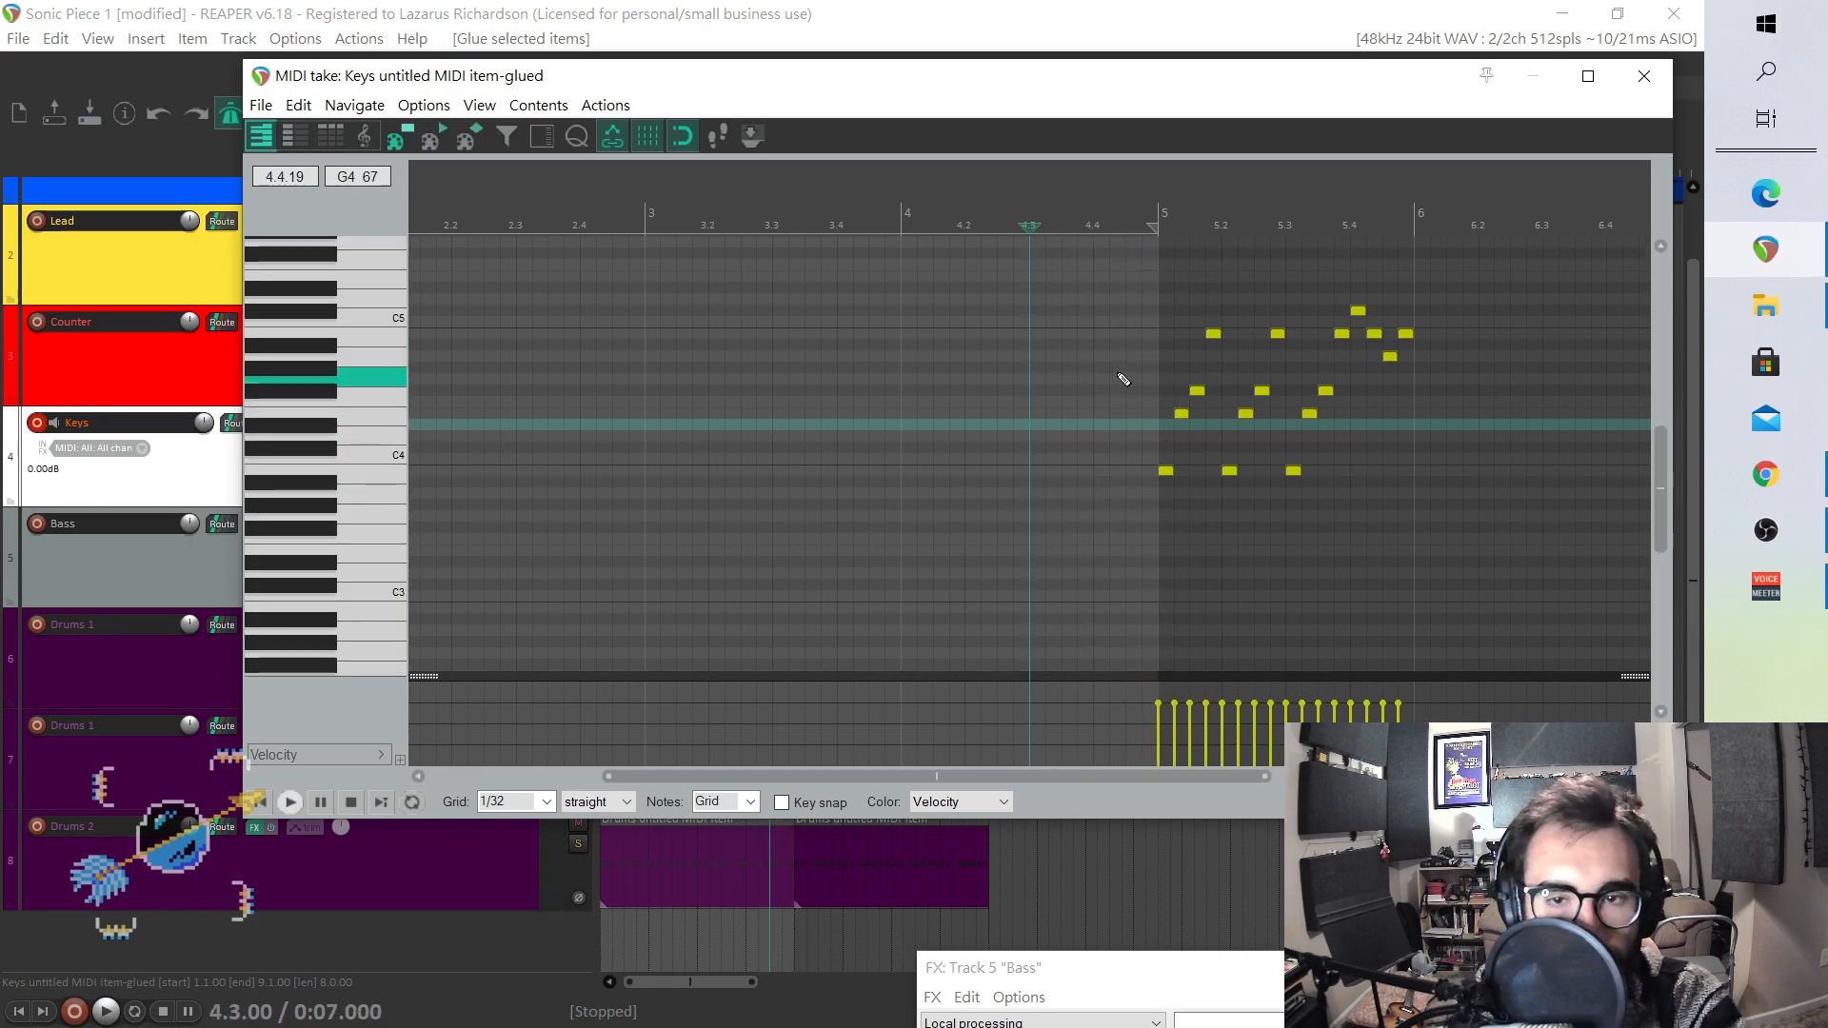
# - Enter a run of 1/32 notes across beat 4.4: B3, A3, B3, C#4, E4, F#4, G#4, A4
pyautogui.scroll(5, 1086, 367)
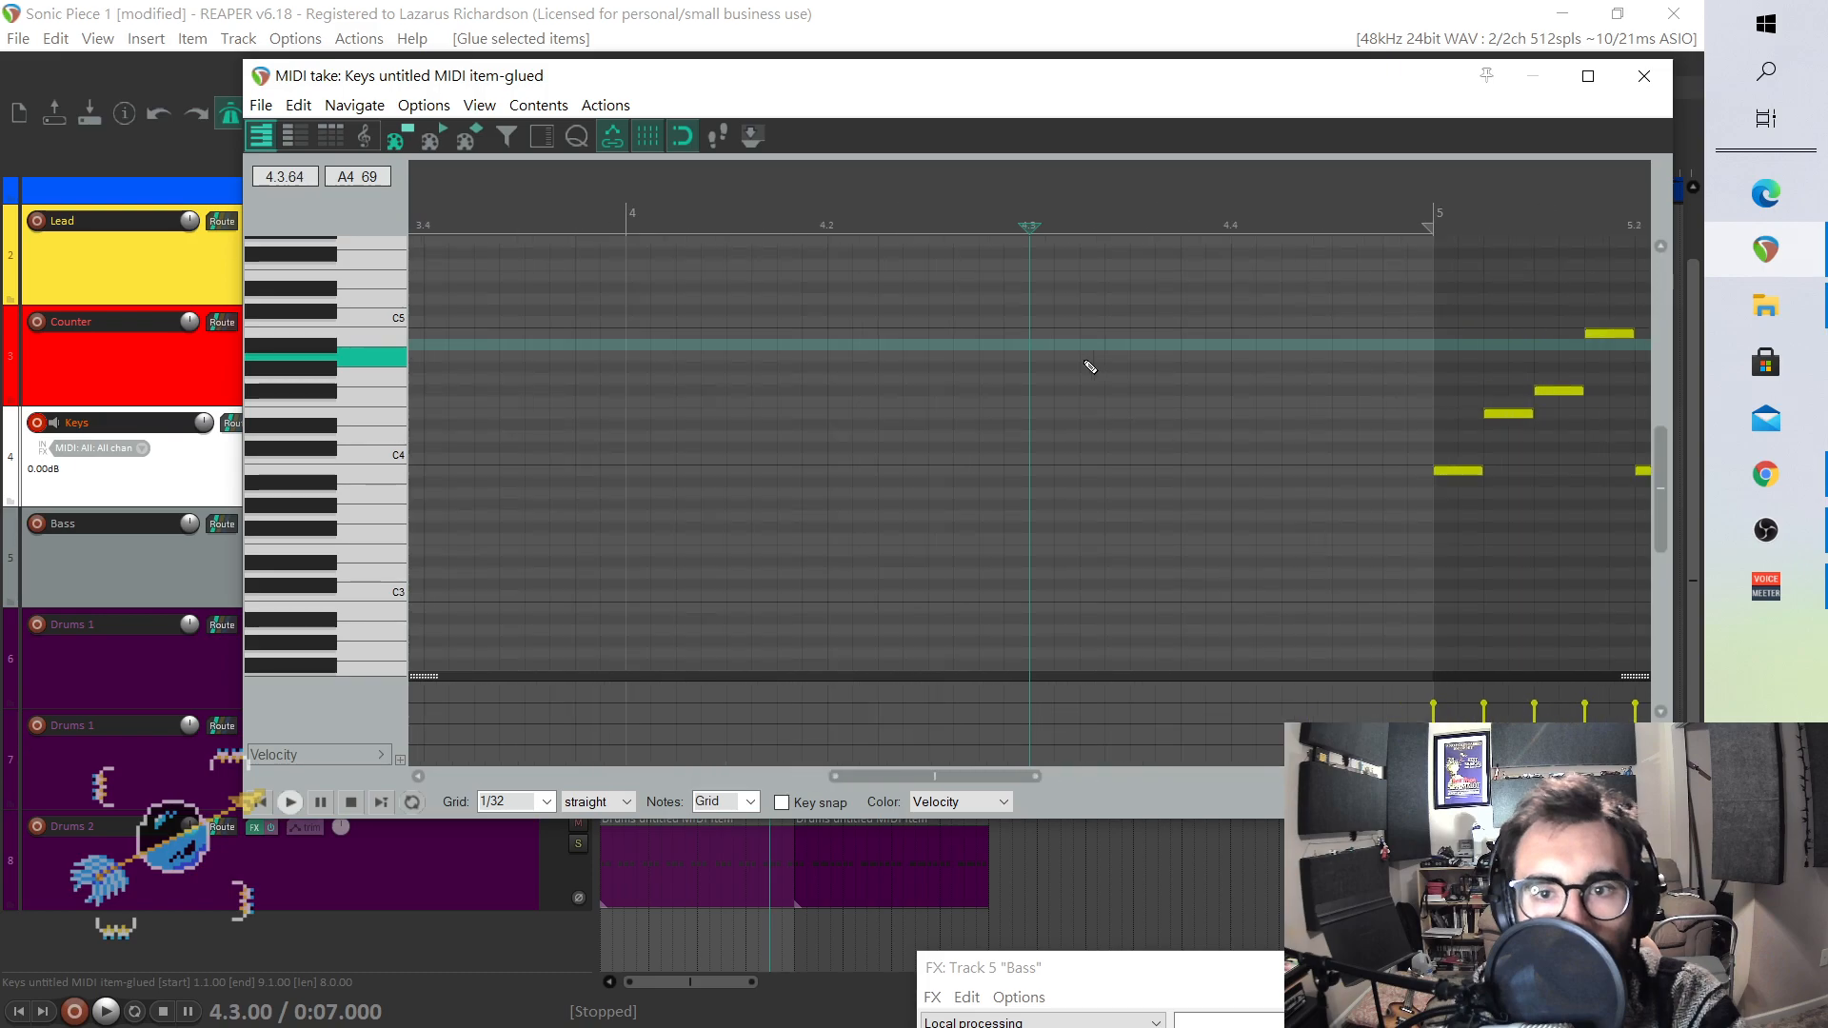
pyautogui.click(1243, 333)
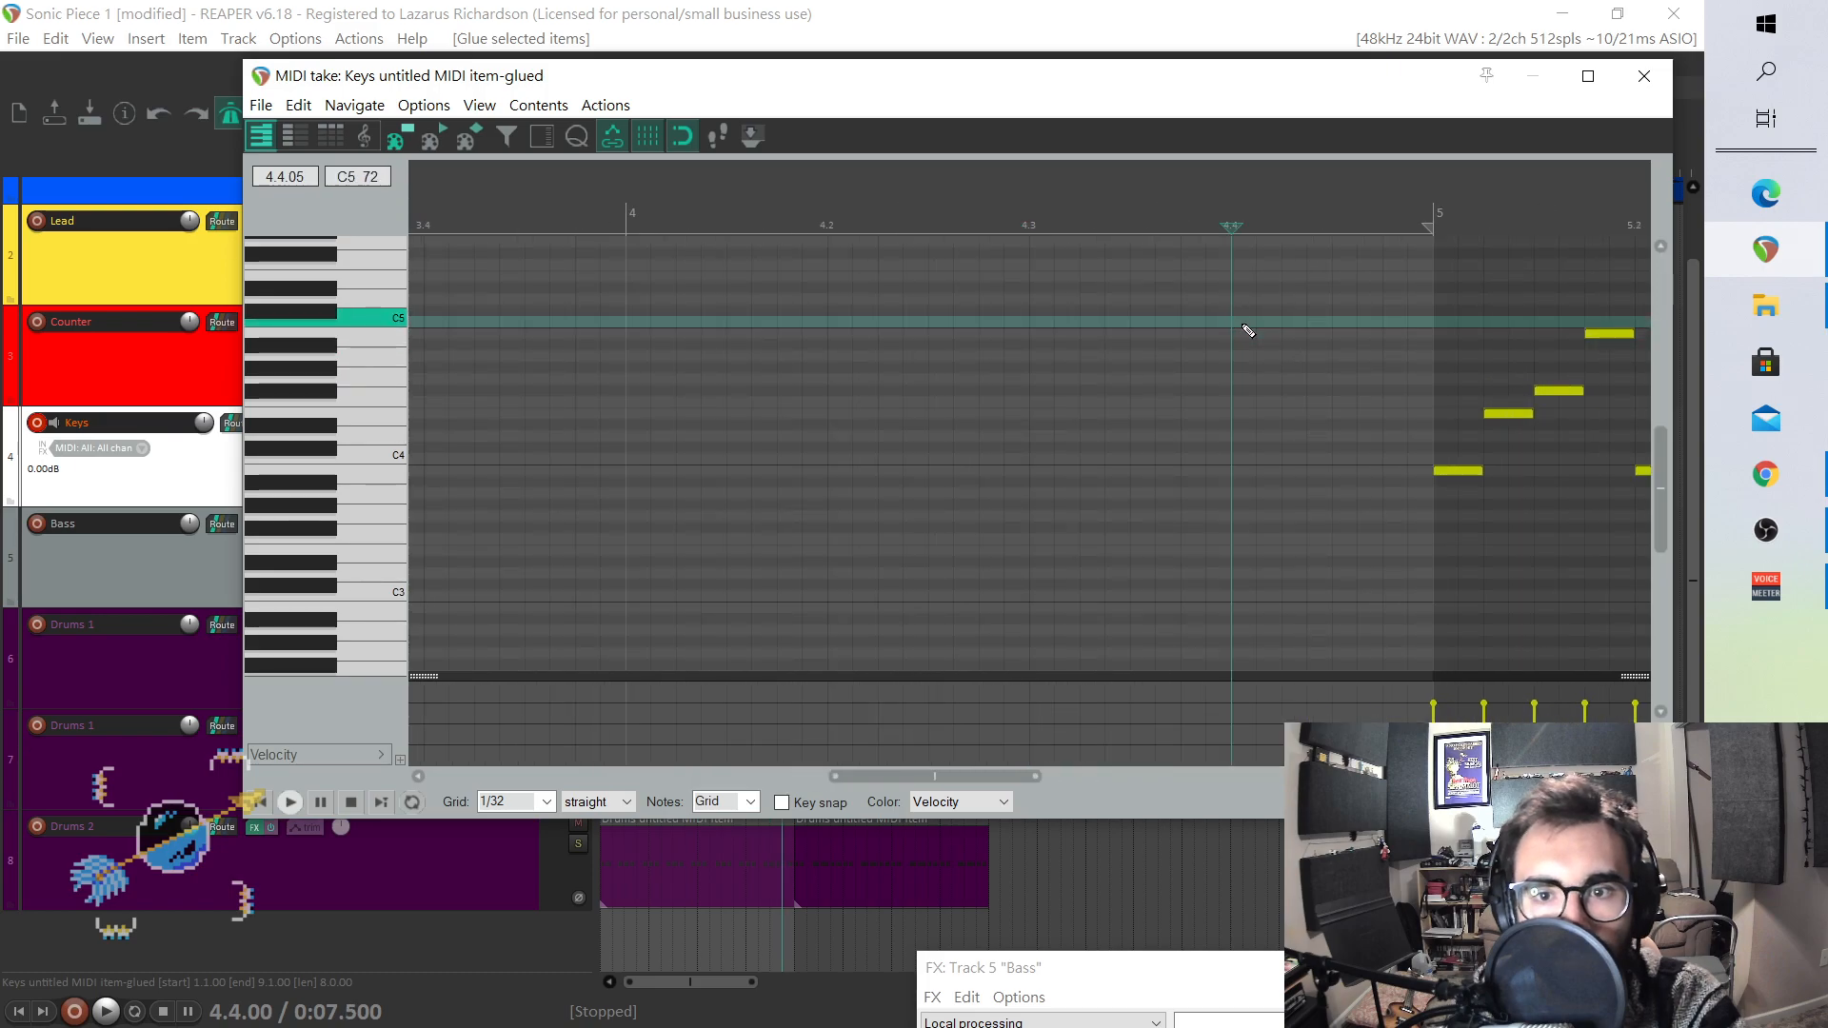
pyautogui.click(1246, 482)
pyautogui.doubleClick(1243, 471)
pyautogui.doubleClick(1267, 493)
pyautogui.doubleClick(1293, 471)
pyautogui.doubleClick(1319, 448)
pyautogui.click(1341, 420)
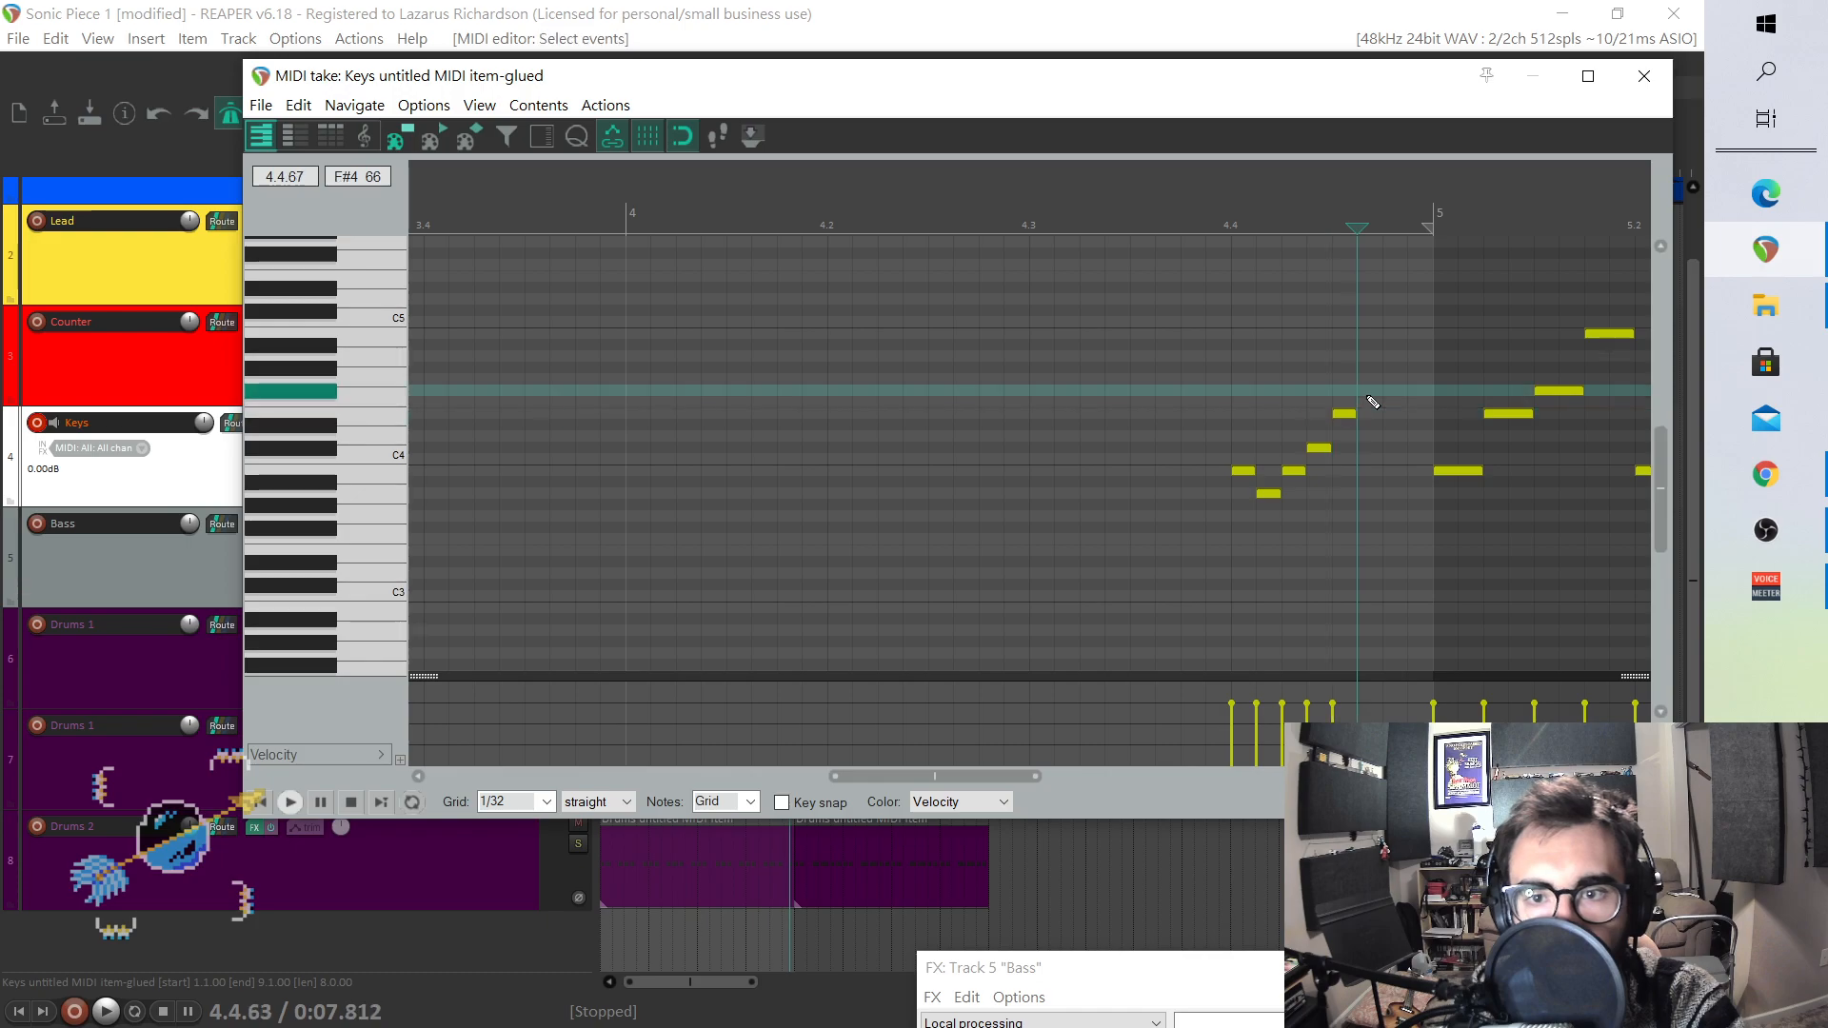
pyautogui.doubleClick(1394, 370)
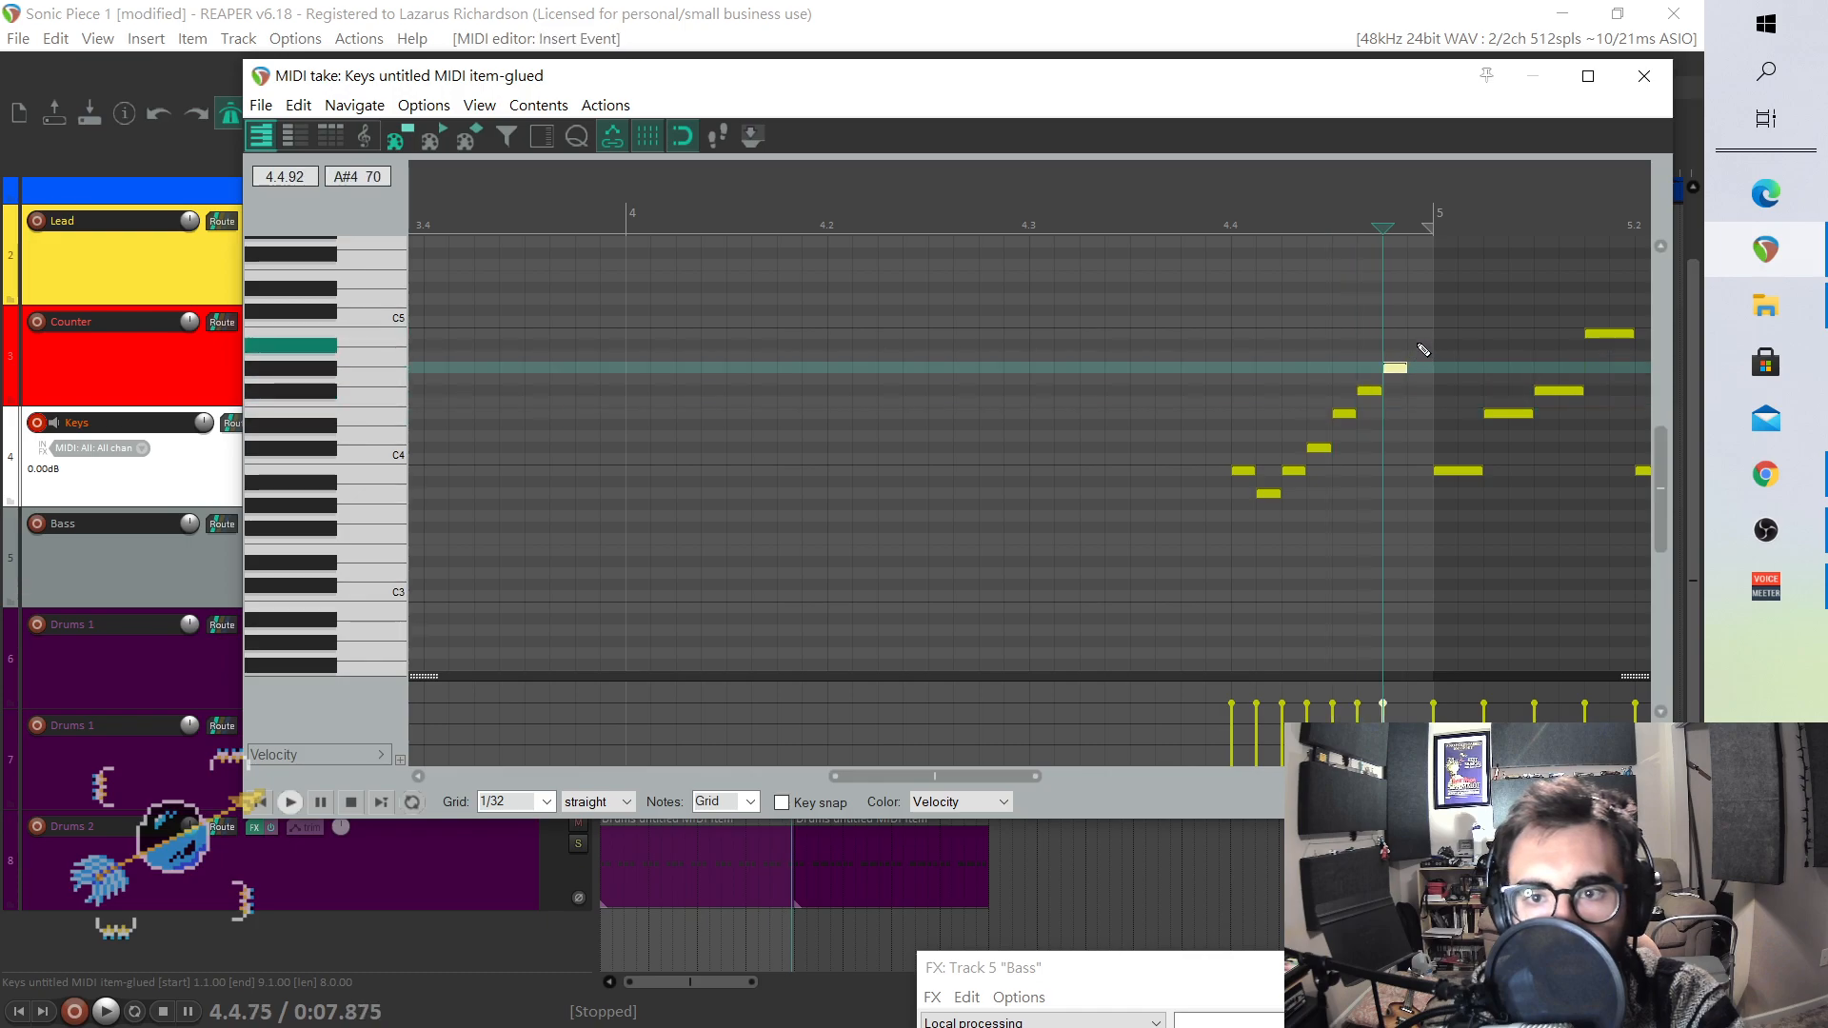
pyautogui.doubleClick(1419, 356)
# - Play the new pickup run from beat 4.4 into measure 5 and stop
pyautogui.click(1226, 376)
pyautogui.press('space')
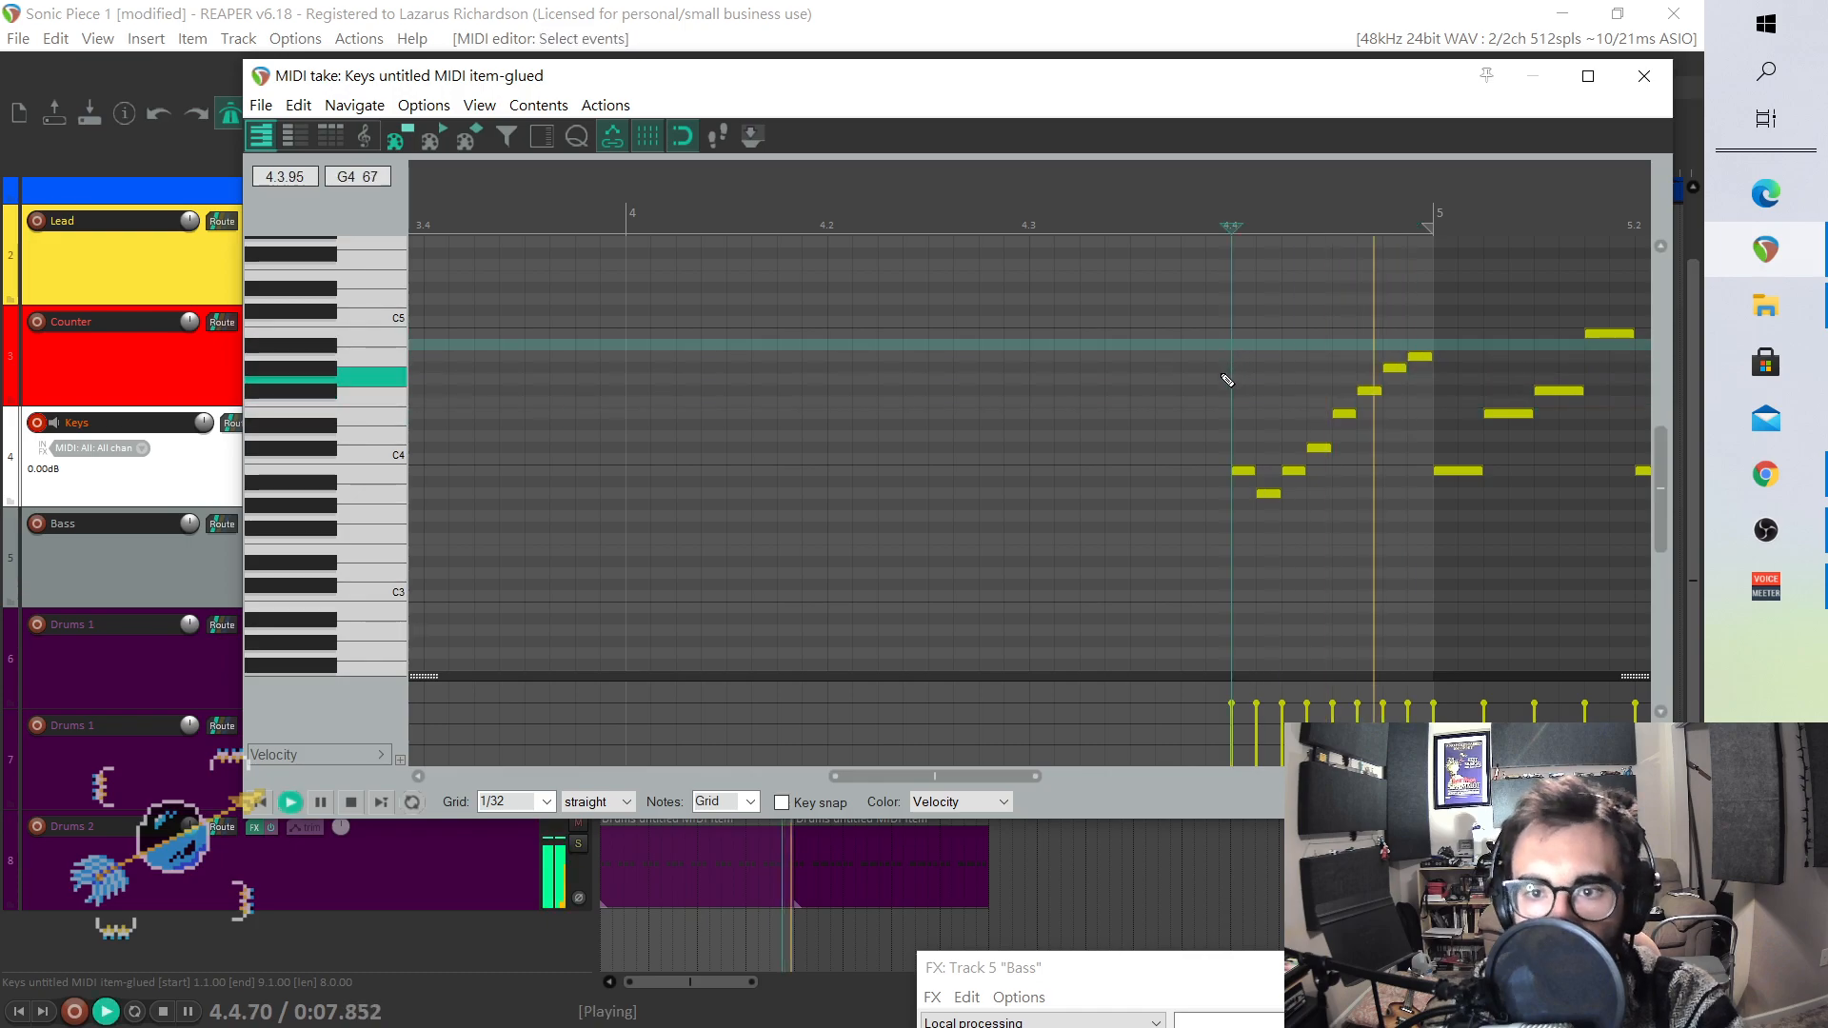
pyautogui.press('space')
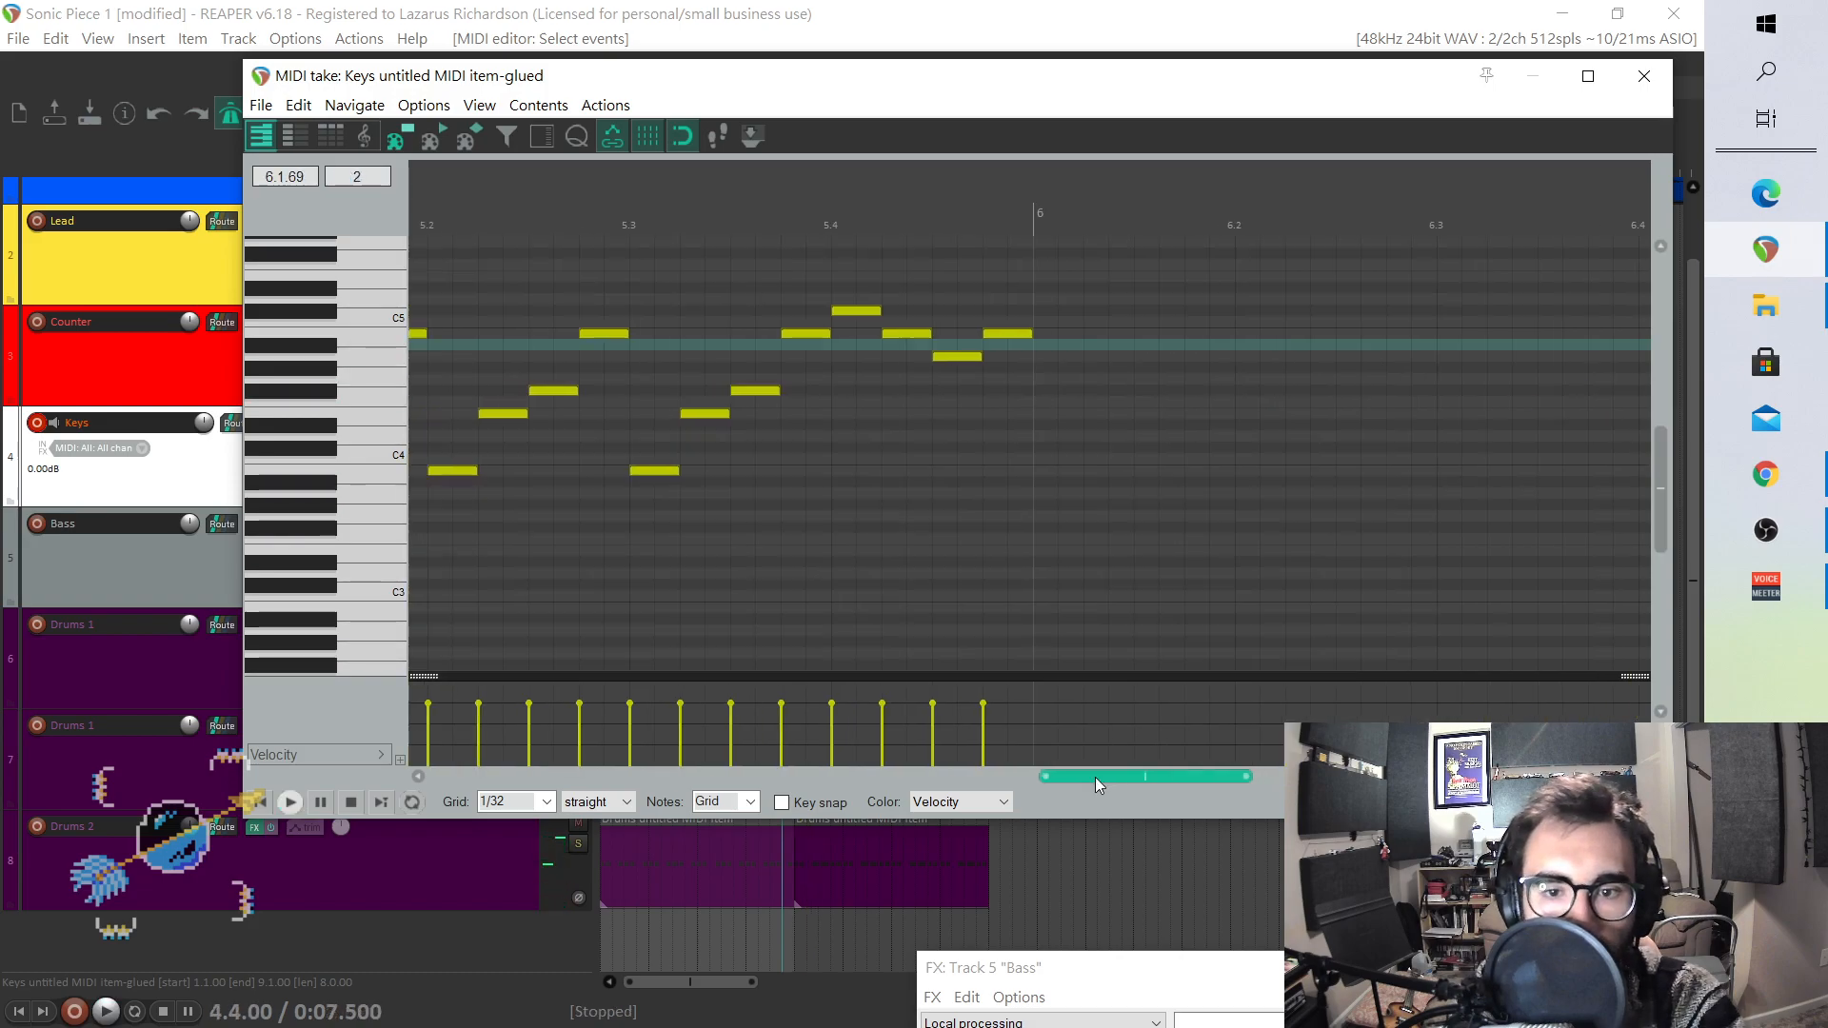
# - Replace the run's last note, A4, with B4 and play the lead-in from beat 4.3.75
pyautogui.moveTo(1106, 775); pyautogui.dragTo(984, 679)
pyautogui.doubleClick(938, 356)
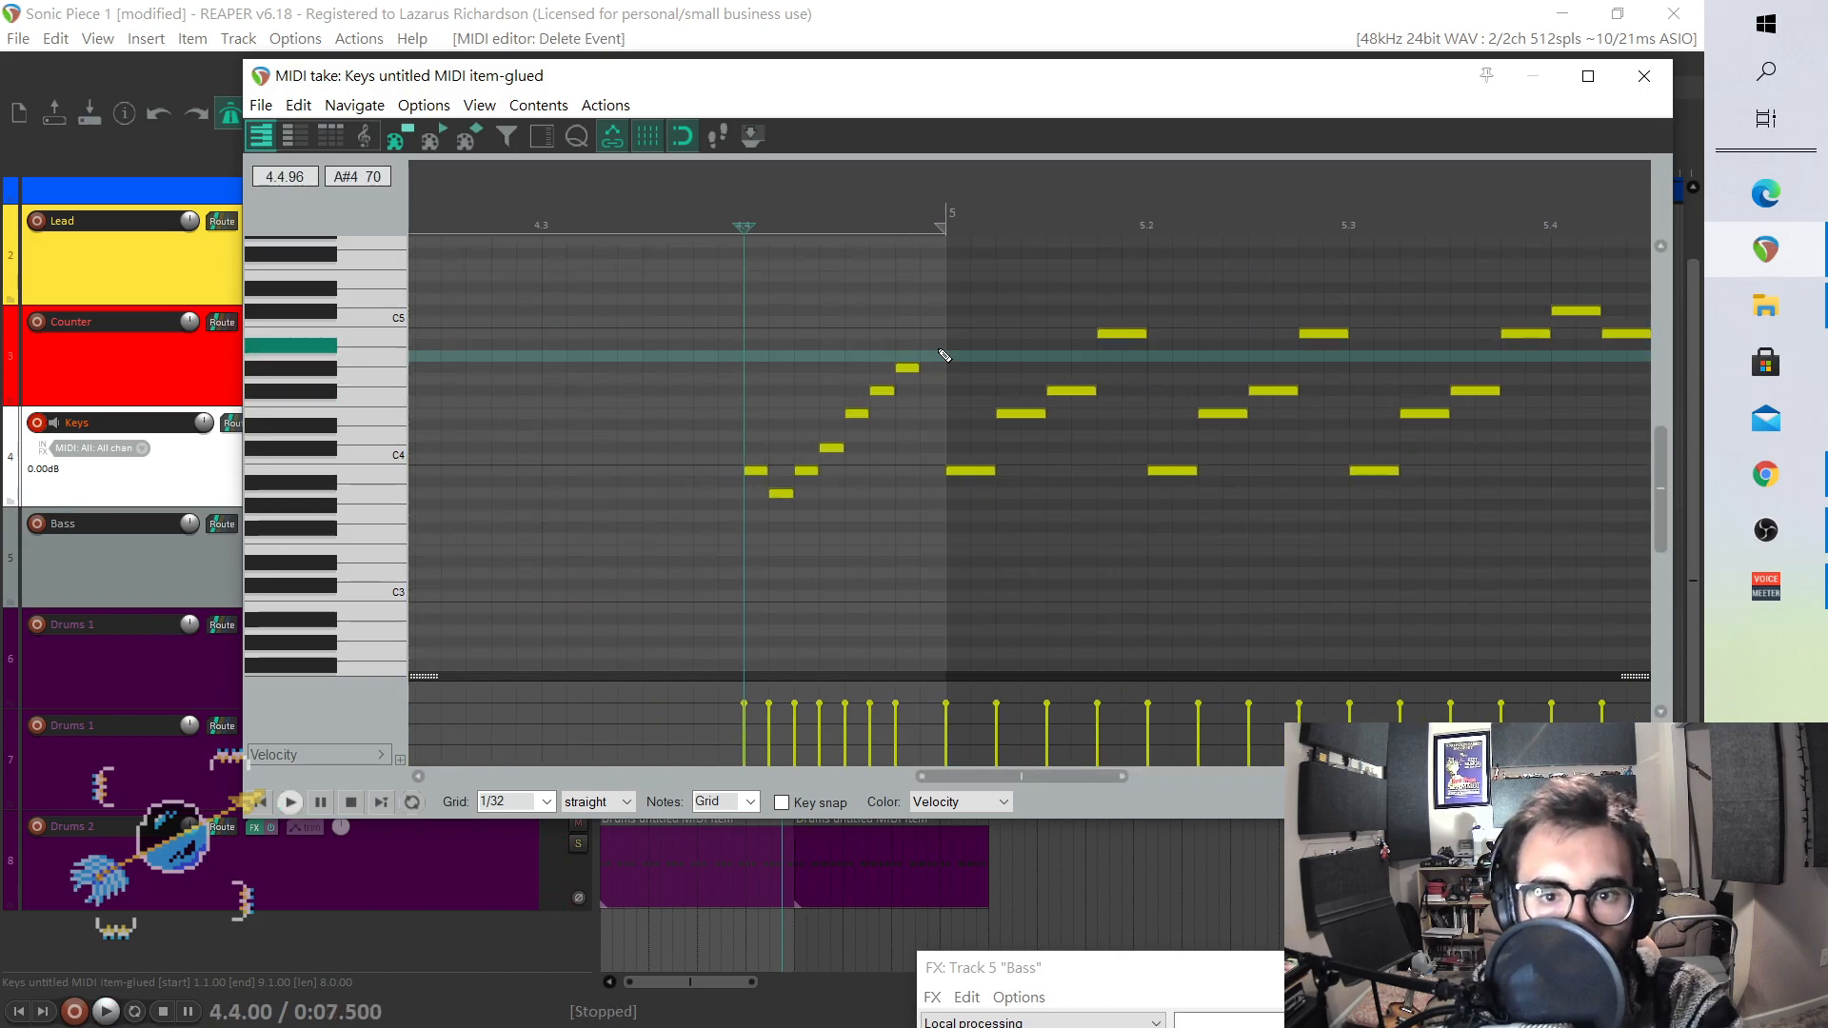
pyautogui.doubleClick(932, 333)
pyautogui.click(696, 315)
pyautogui.press('space')
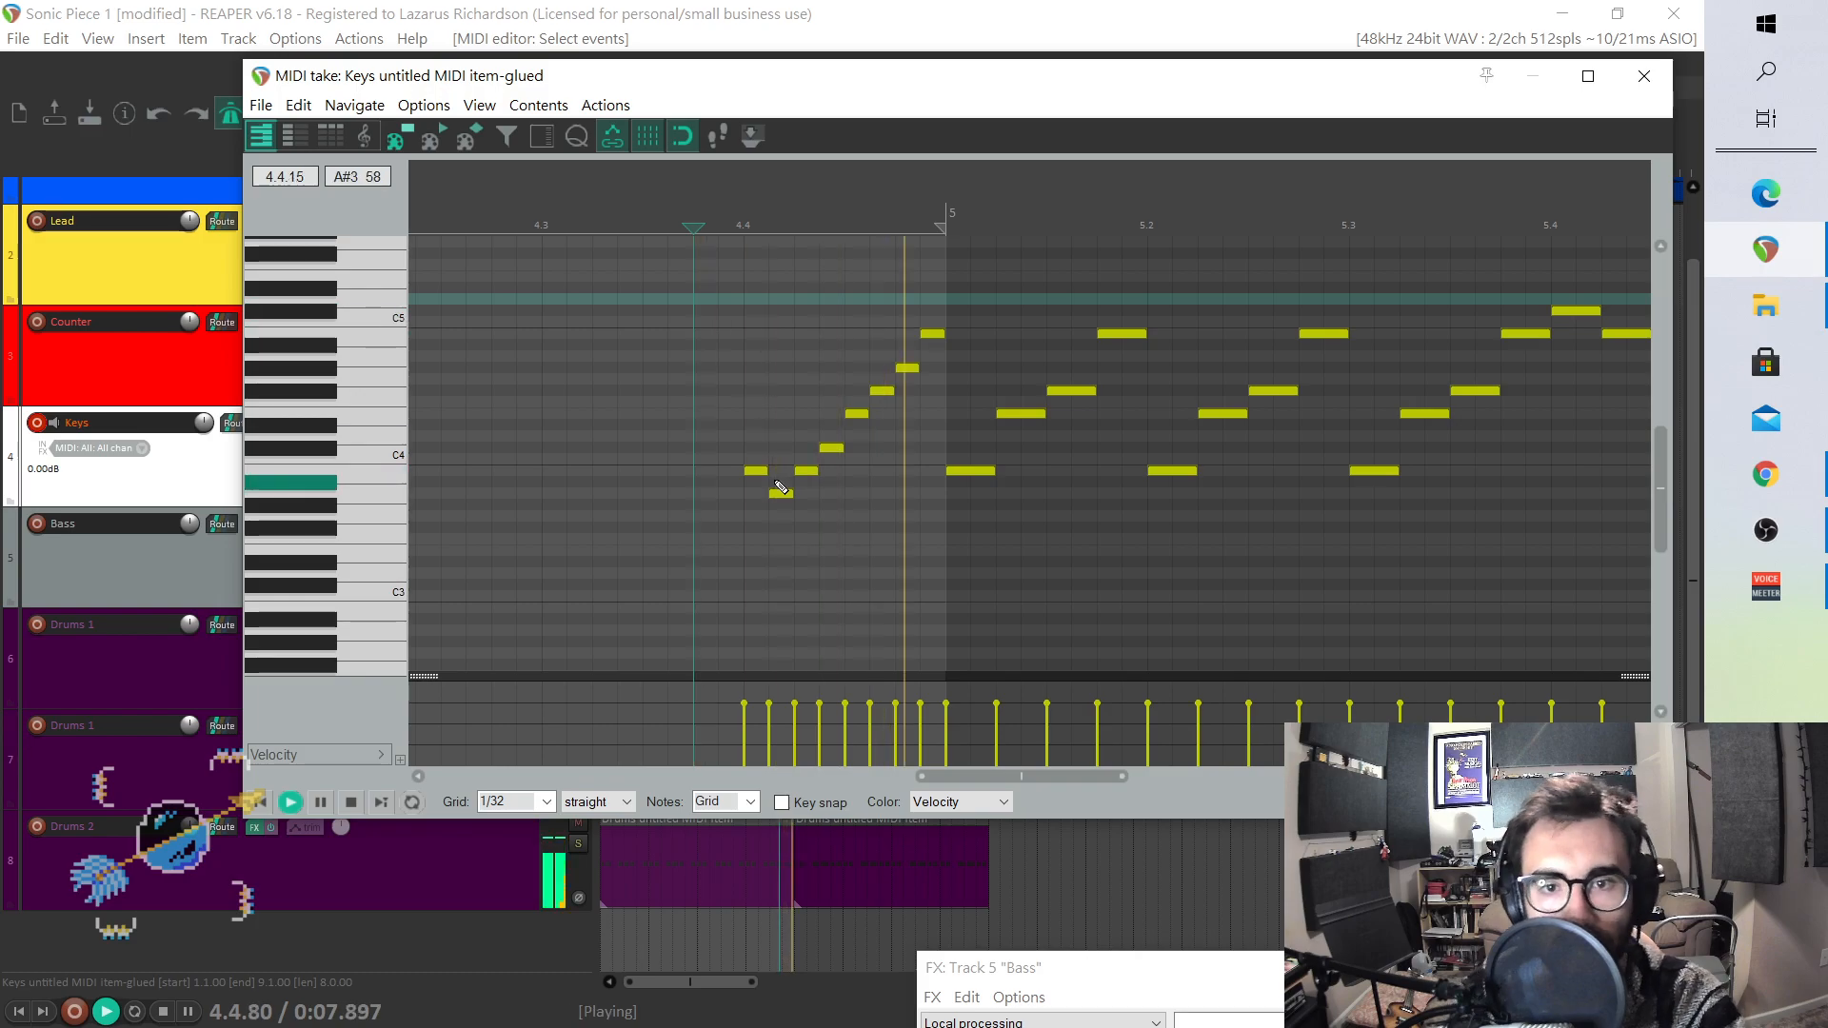
pyautogui.press('space')
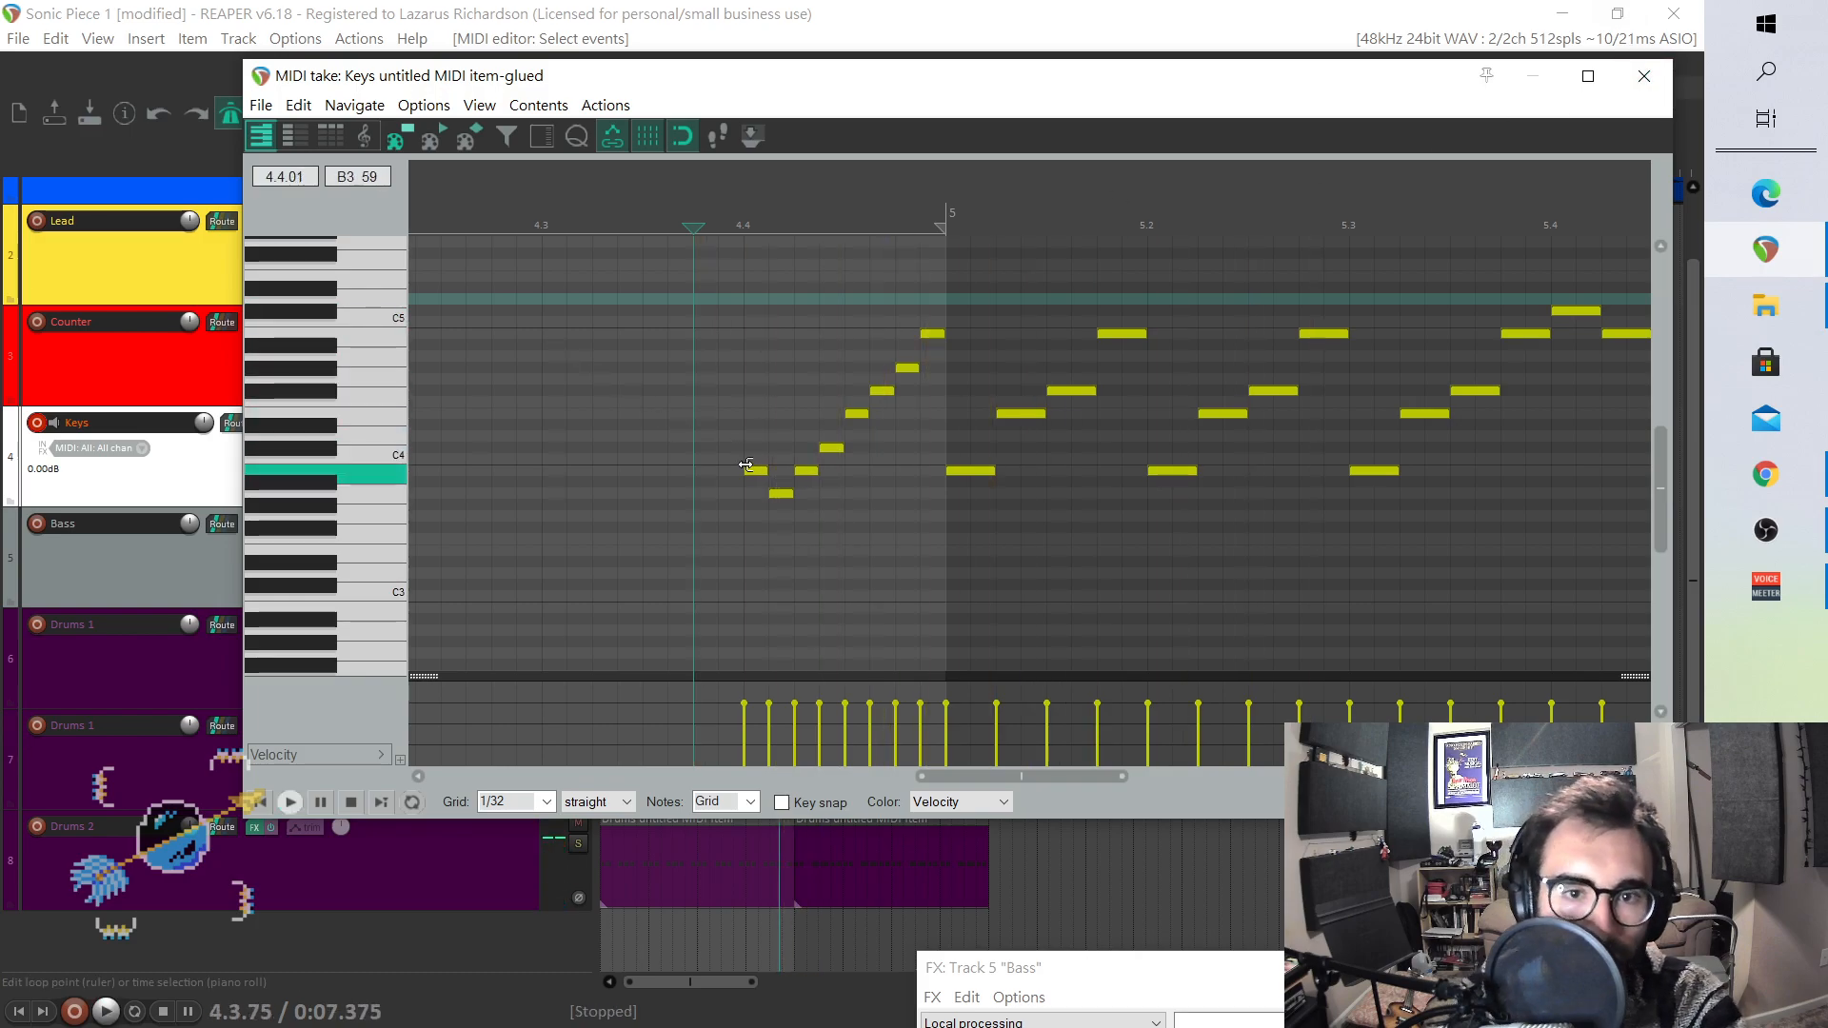
# - Lower the Keys pickup run's first note to F#3, play the lead-in, and close the note editor
pyautogui.moveTo(758, 476); pyautogui.dragTo(756, 530)
pyautogui.press('space')
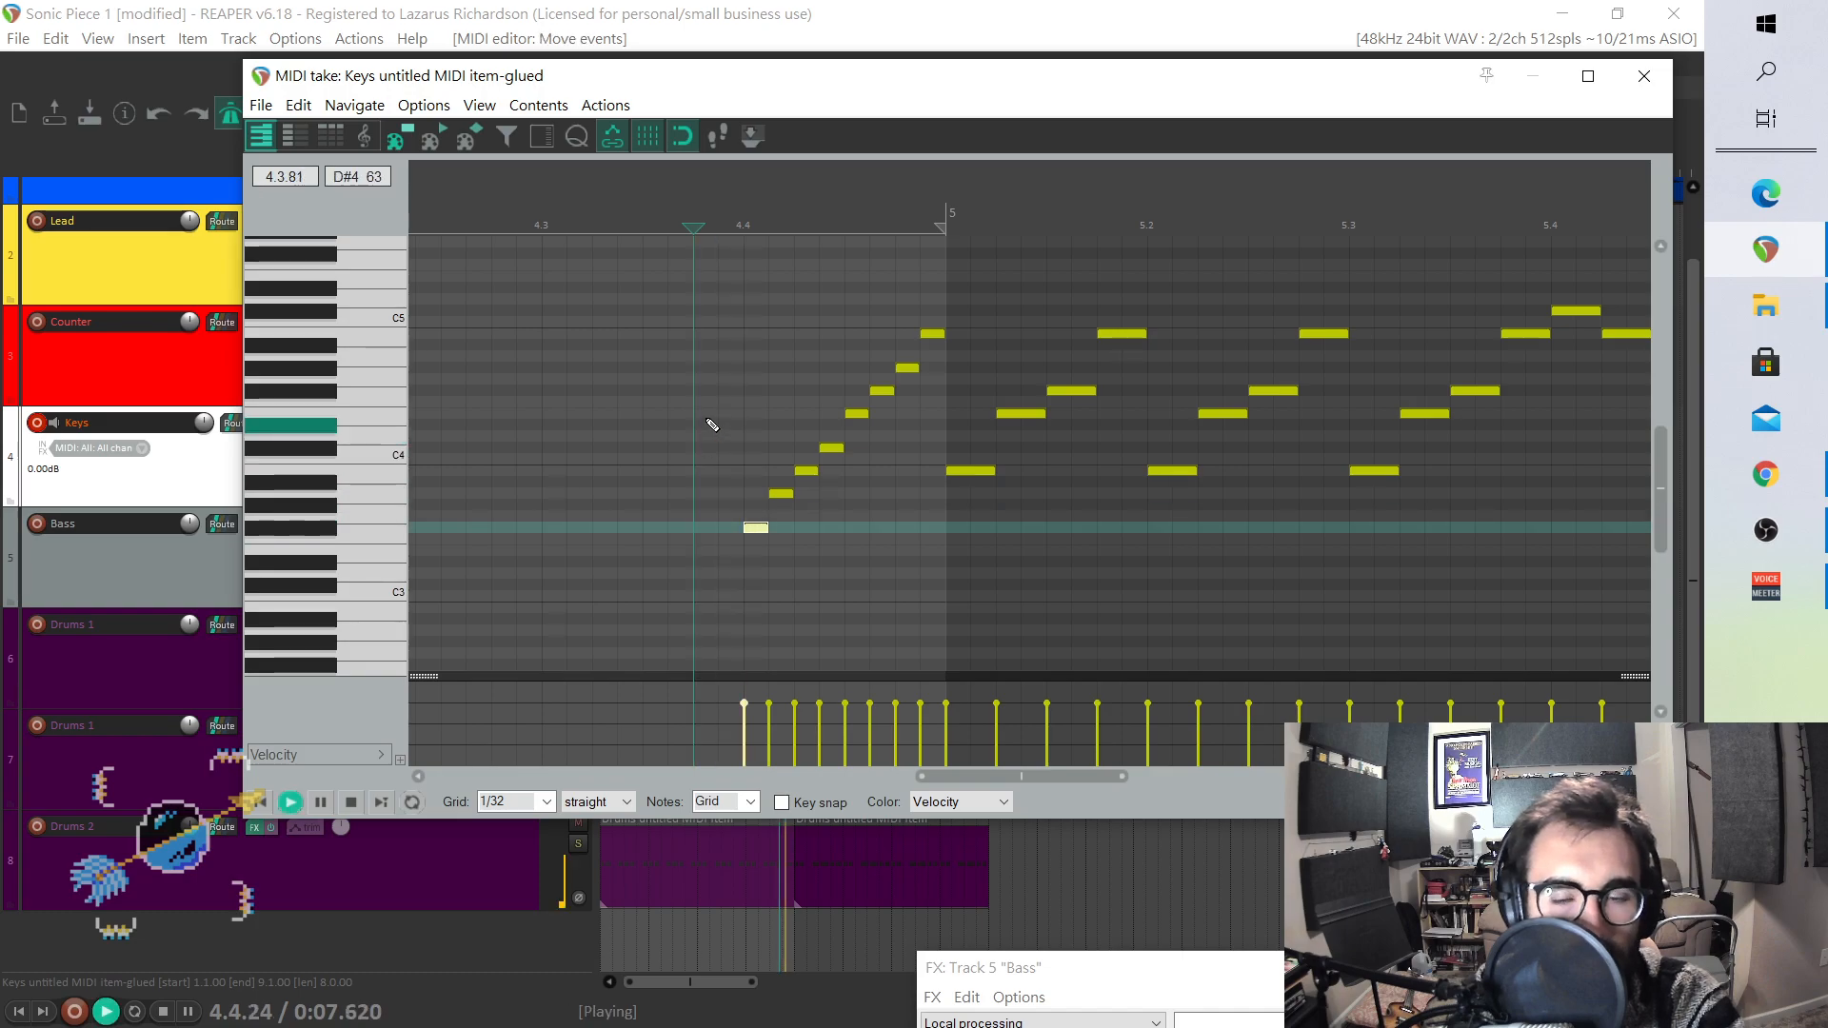
pyautogui.press('space')
pyautogui.click(1645, 80)
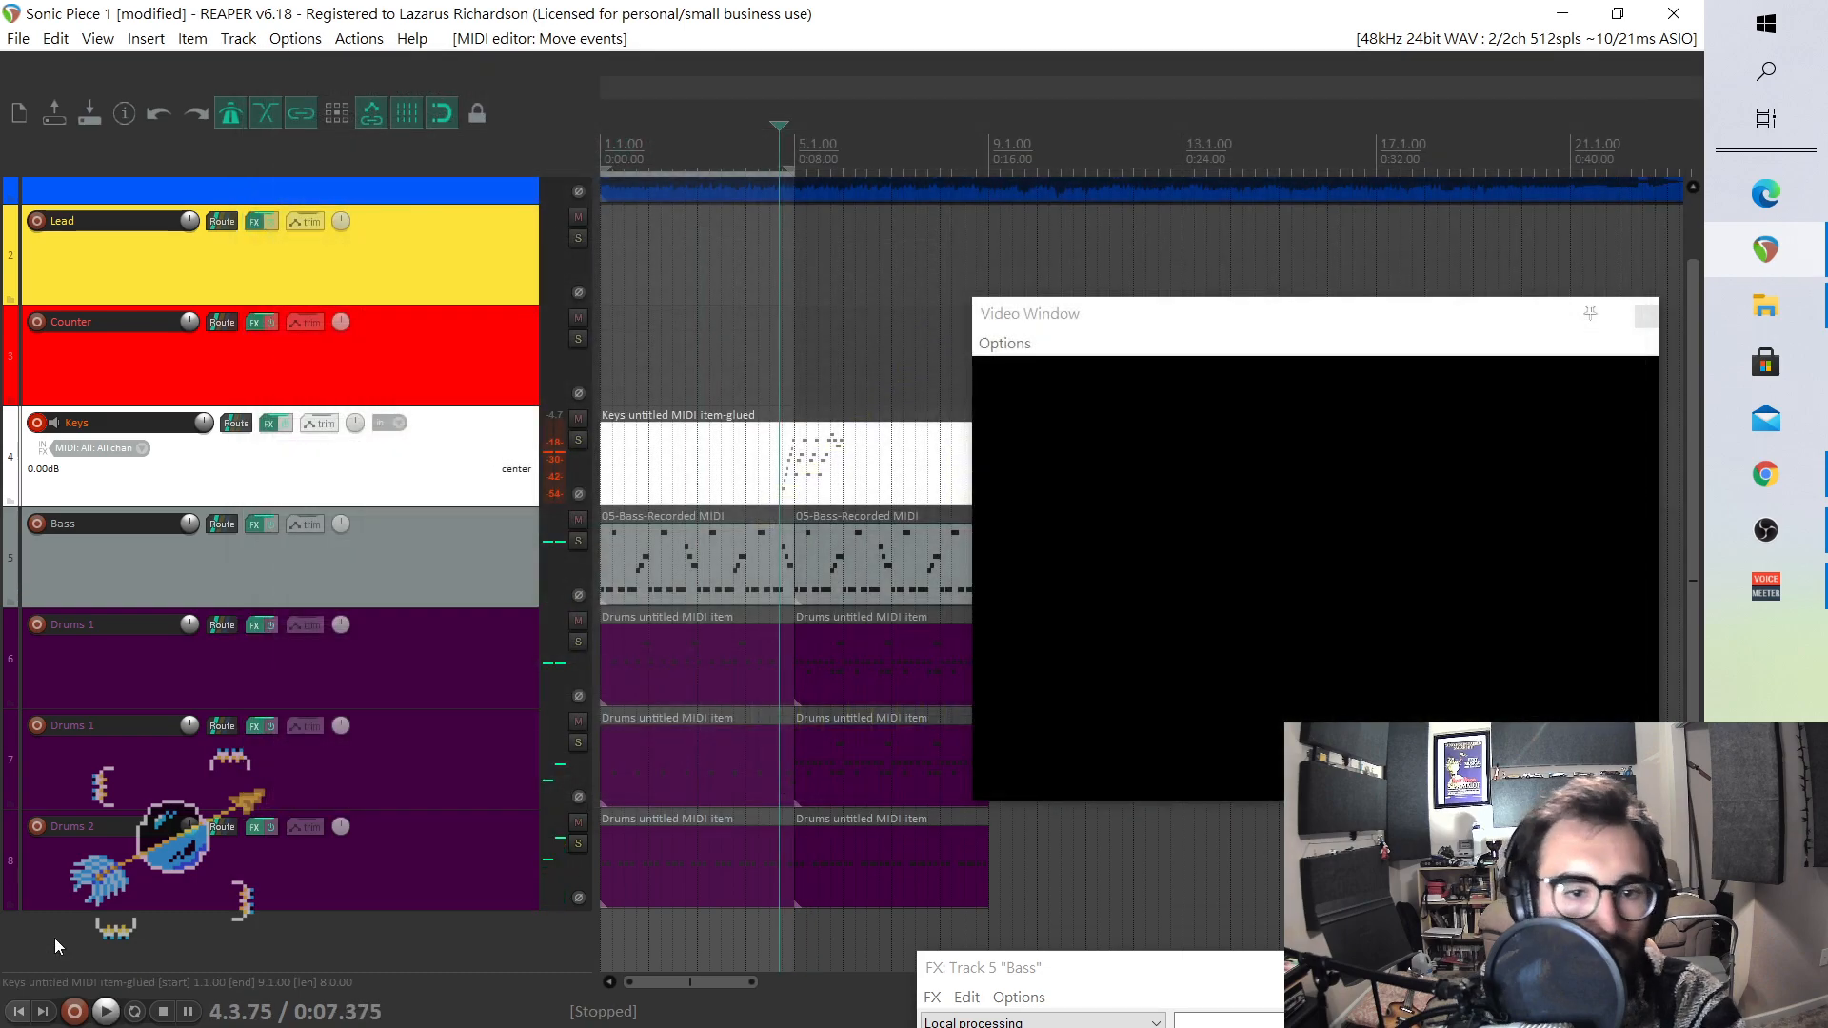
# - Play the piece from the start through the measure 5 arpeggio and stop
pyautogui.click(20, 1012)
pyautogui.press('space')
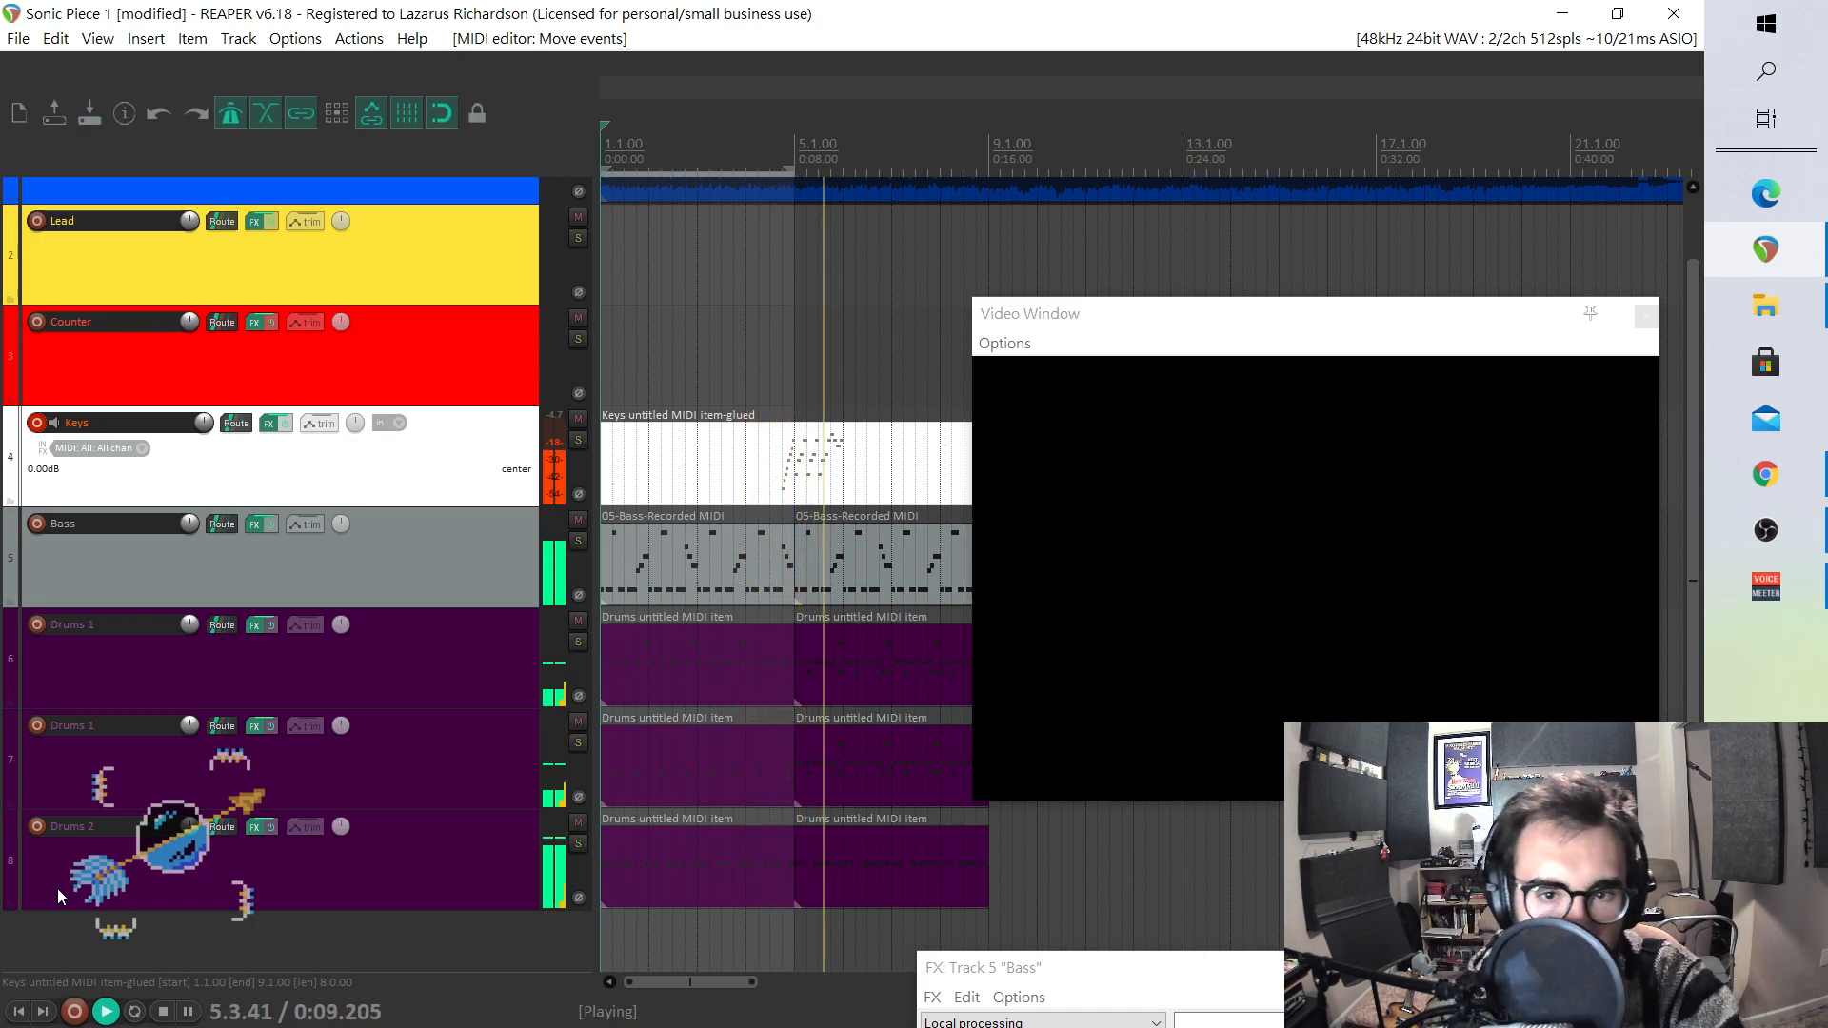
pyautogui.press('space')
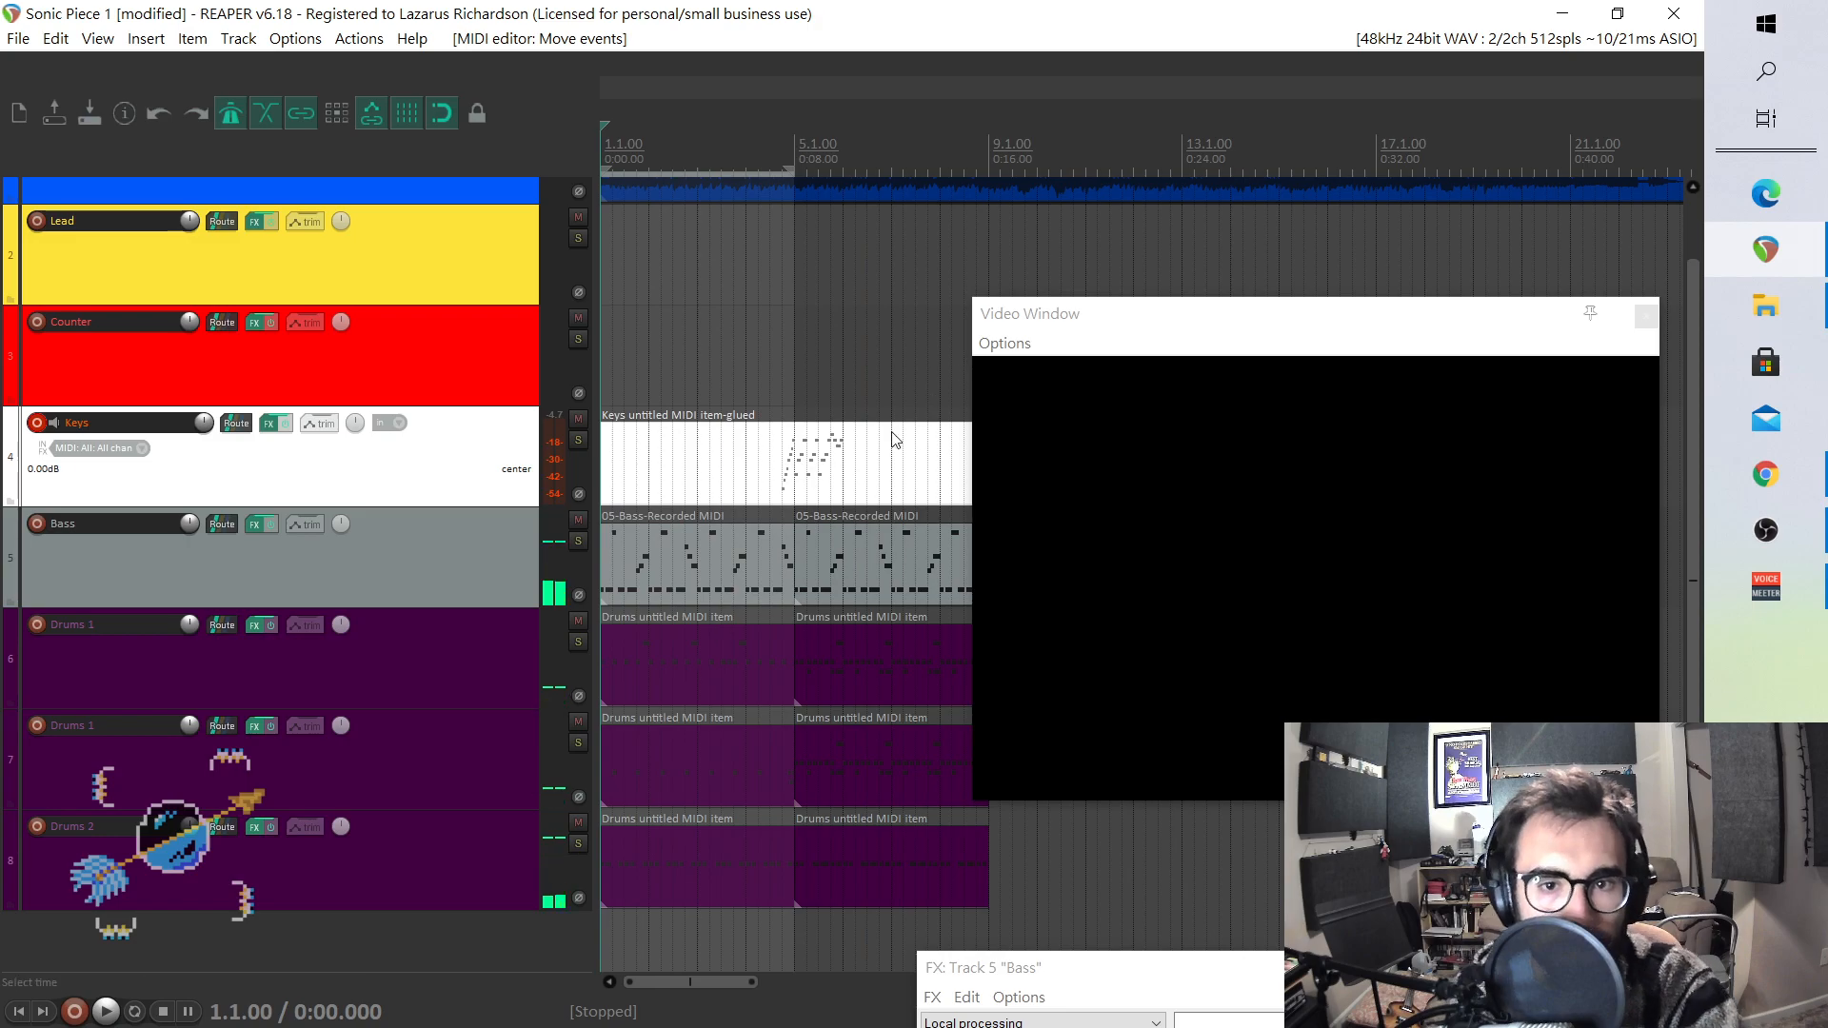
# - Delete the arpeggio's four ending notes in the Keys item, from beat 5.4 to the end of measure 5
pyautogui.doubleClick(831, 473)
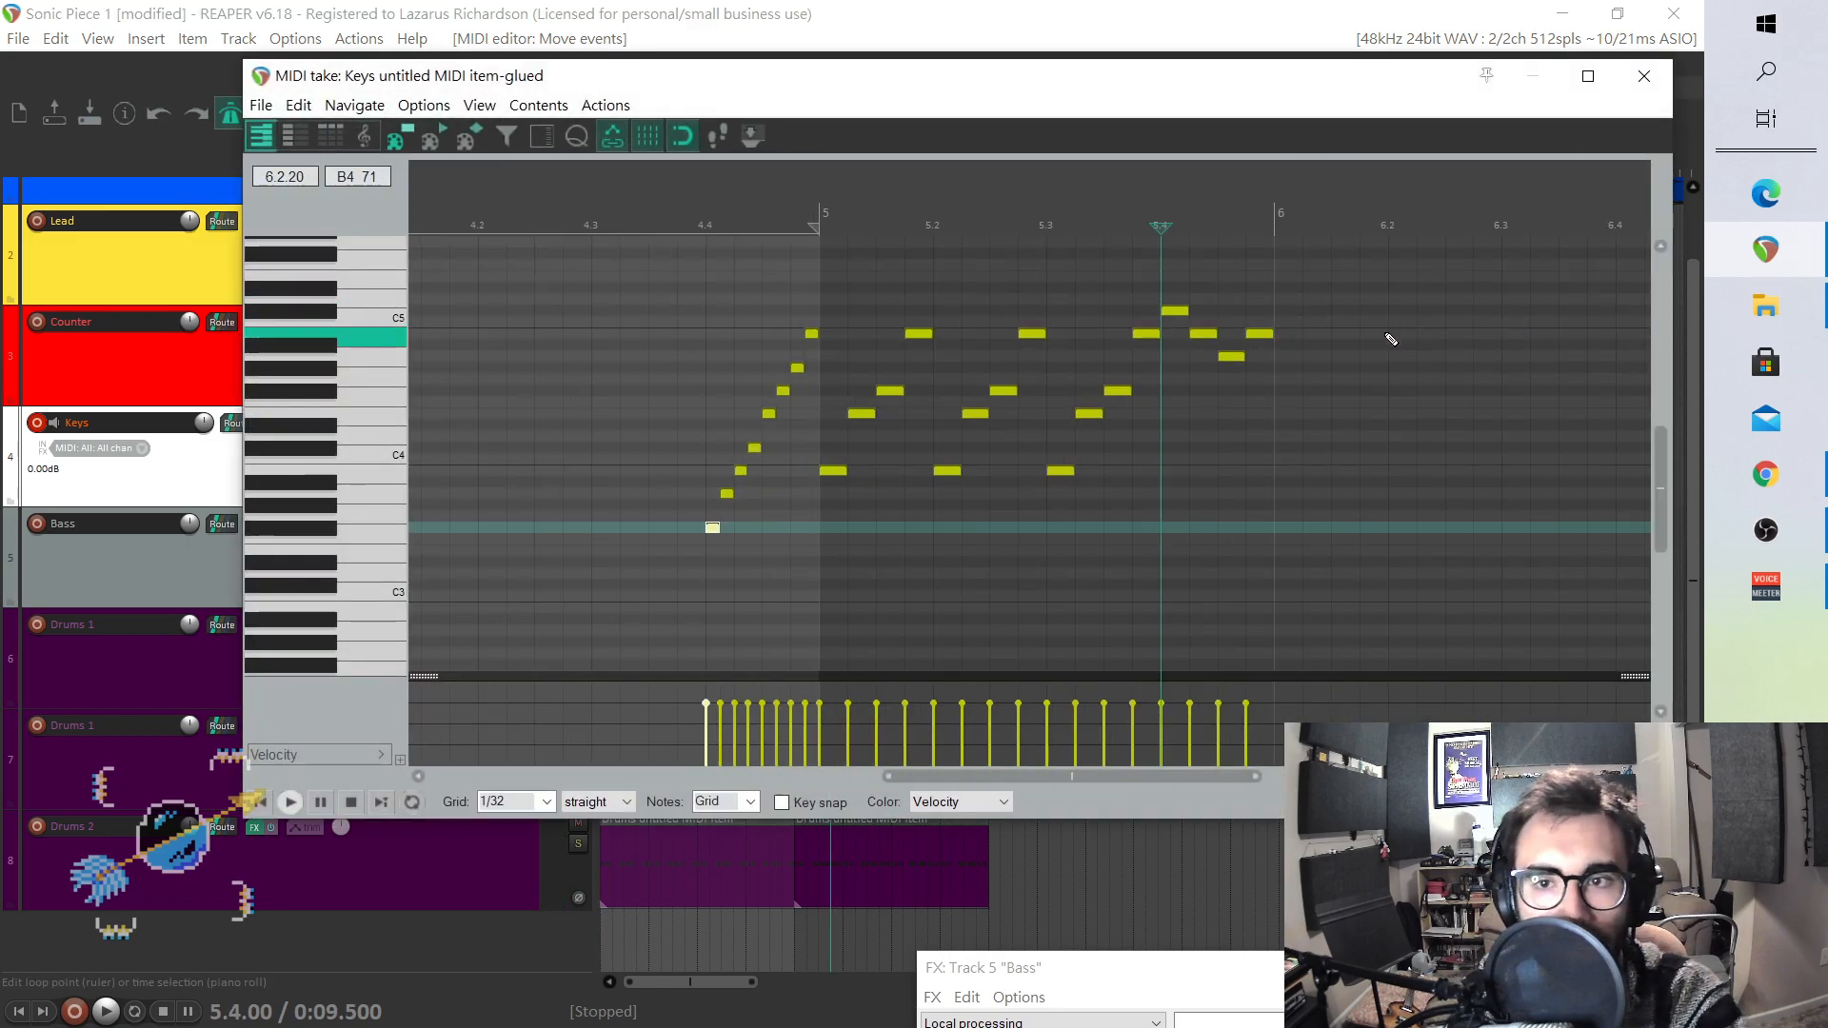
pyautogui.moveTo(1181, 288); pyautogui.dragTo(1300, 440)
pyautogui.press('Delete')
# - Repeat the B3, E4, F#4, B4 arpeggio group from beat 5.4 through the end of measure 8
pyautogui.moveTo(1068, 267); pyautogui.dragTo(1195, 533)
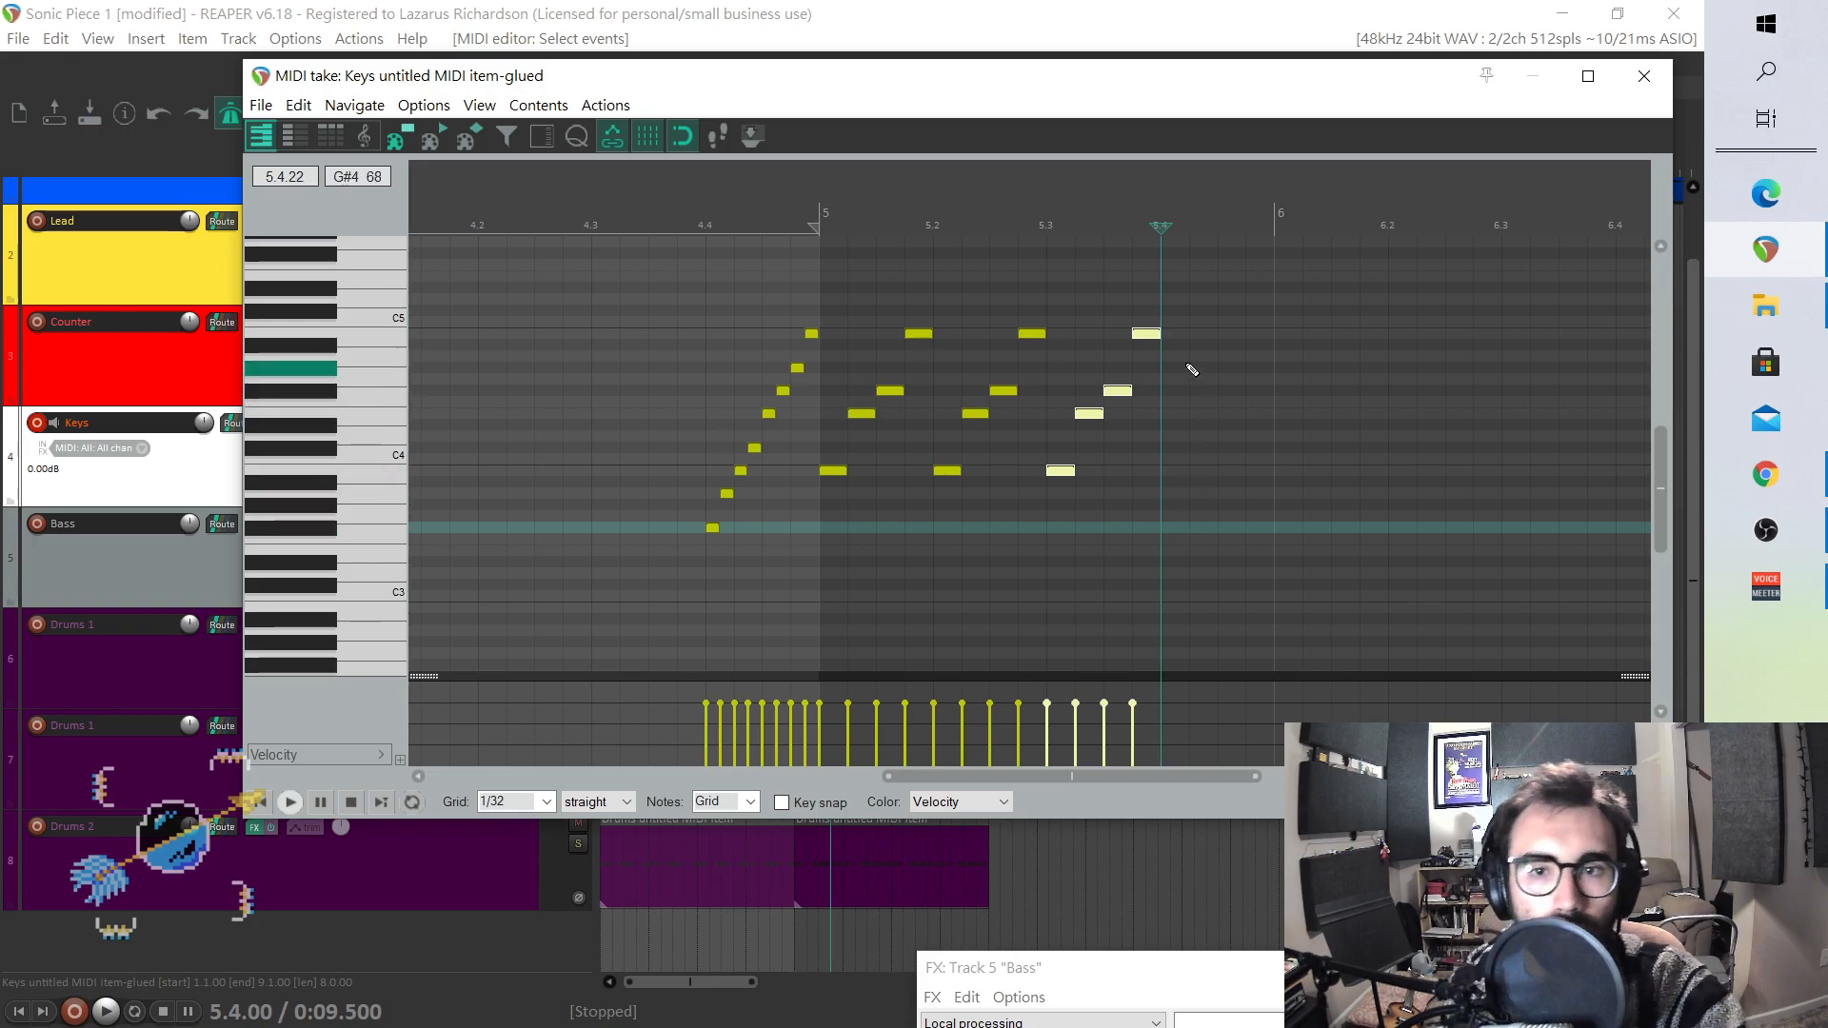
pyautogui.hotkey('ctrl', 'v')
pyautogui.hotkey('ctrl', 'v')
pyautogui.hotkey('ctrl', 'v')
pyautogui.hotkey('ctrl', 'v')
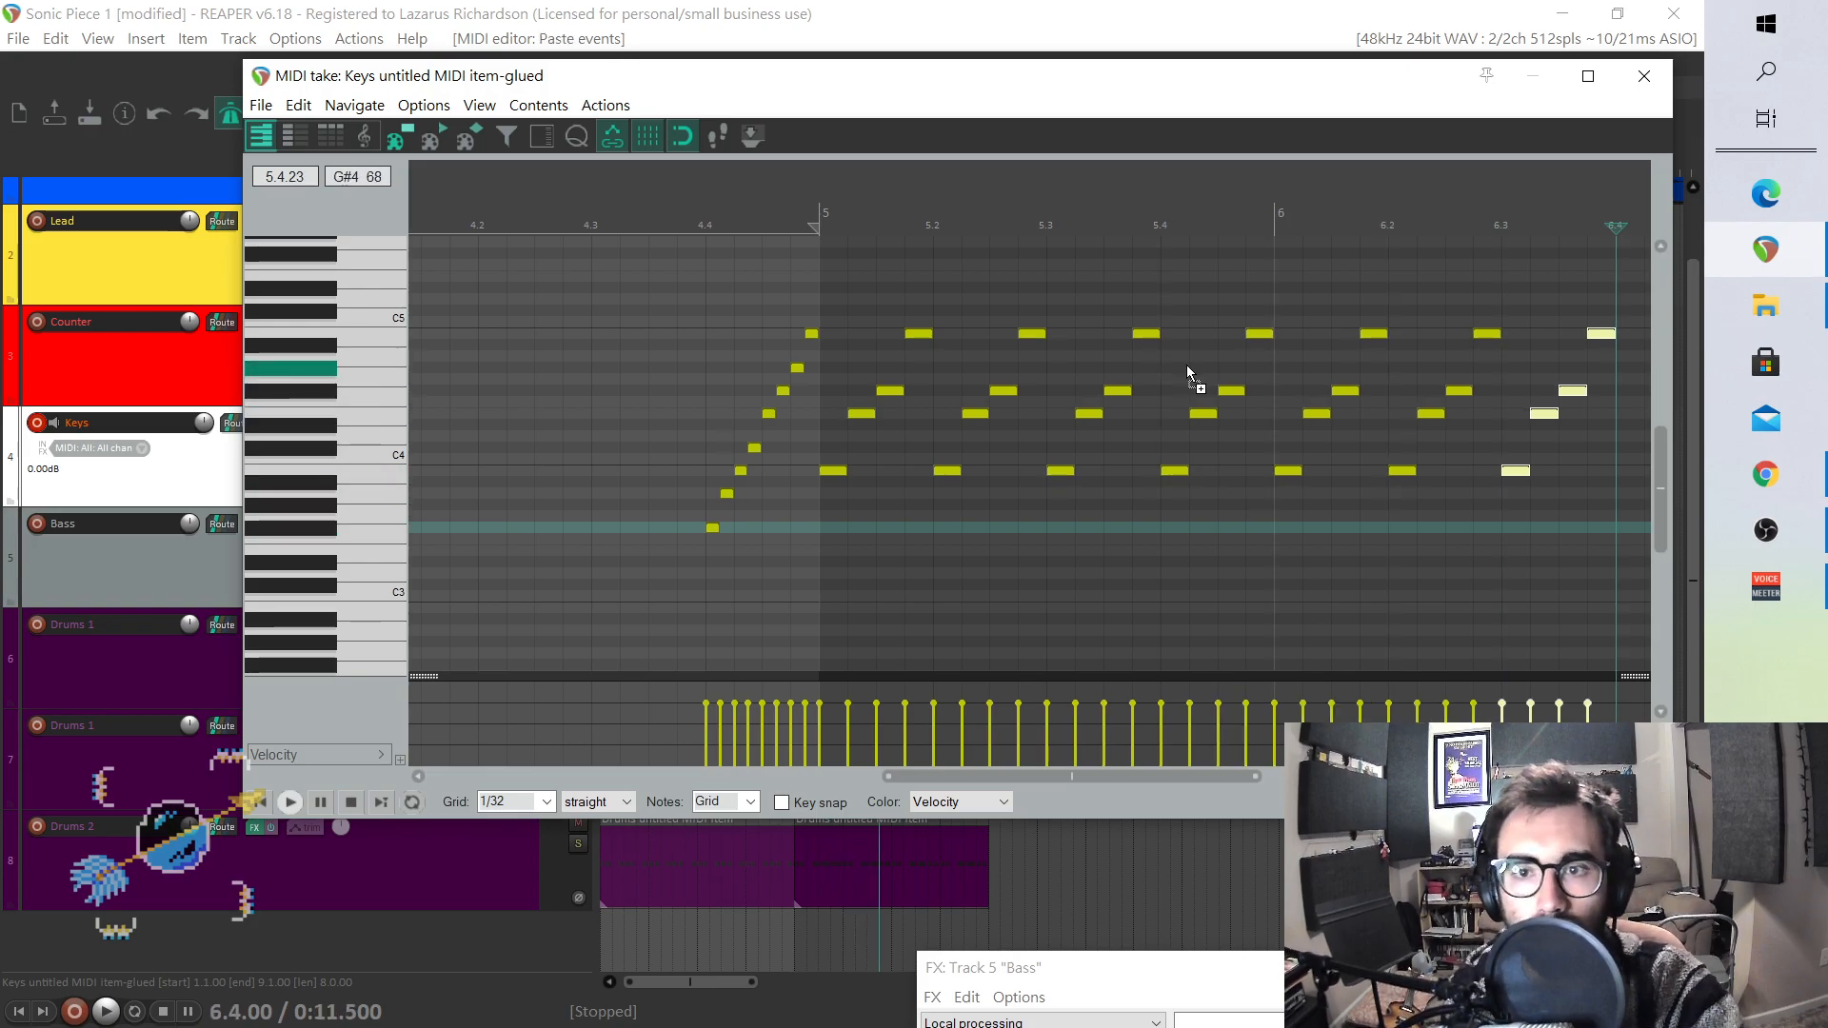
pyautogui.hotkey('ctrl', 'v')
pyautogui.hotkey('ctrl', 'v')
pyautogui.hotkey('ctrl', 'v')
pyautogui.hotkey('ctrl', 'v')
pyautogui.hotkey('ctrl', 'v')
pyautogui.hotkey('ctrl', 'v')
pyautogui.hotkey('ctrl', 'v')
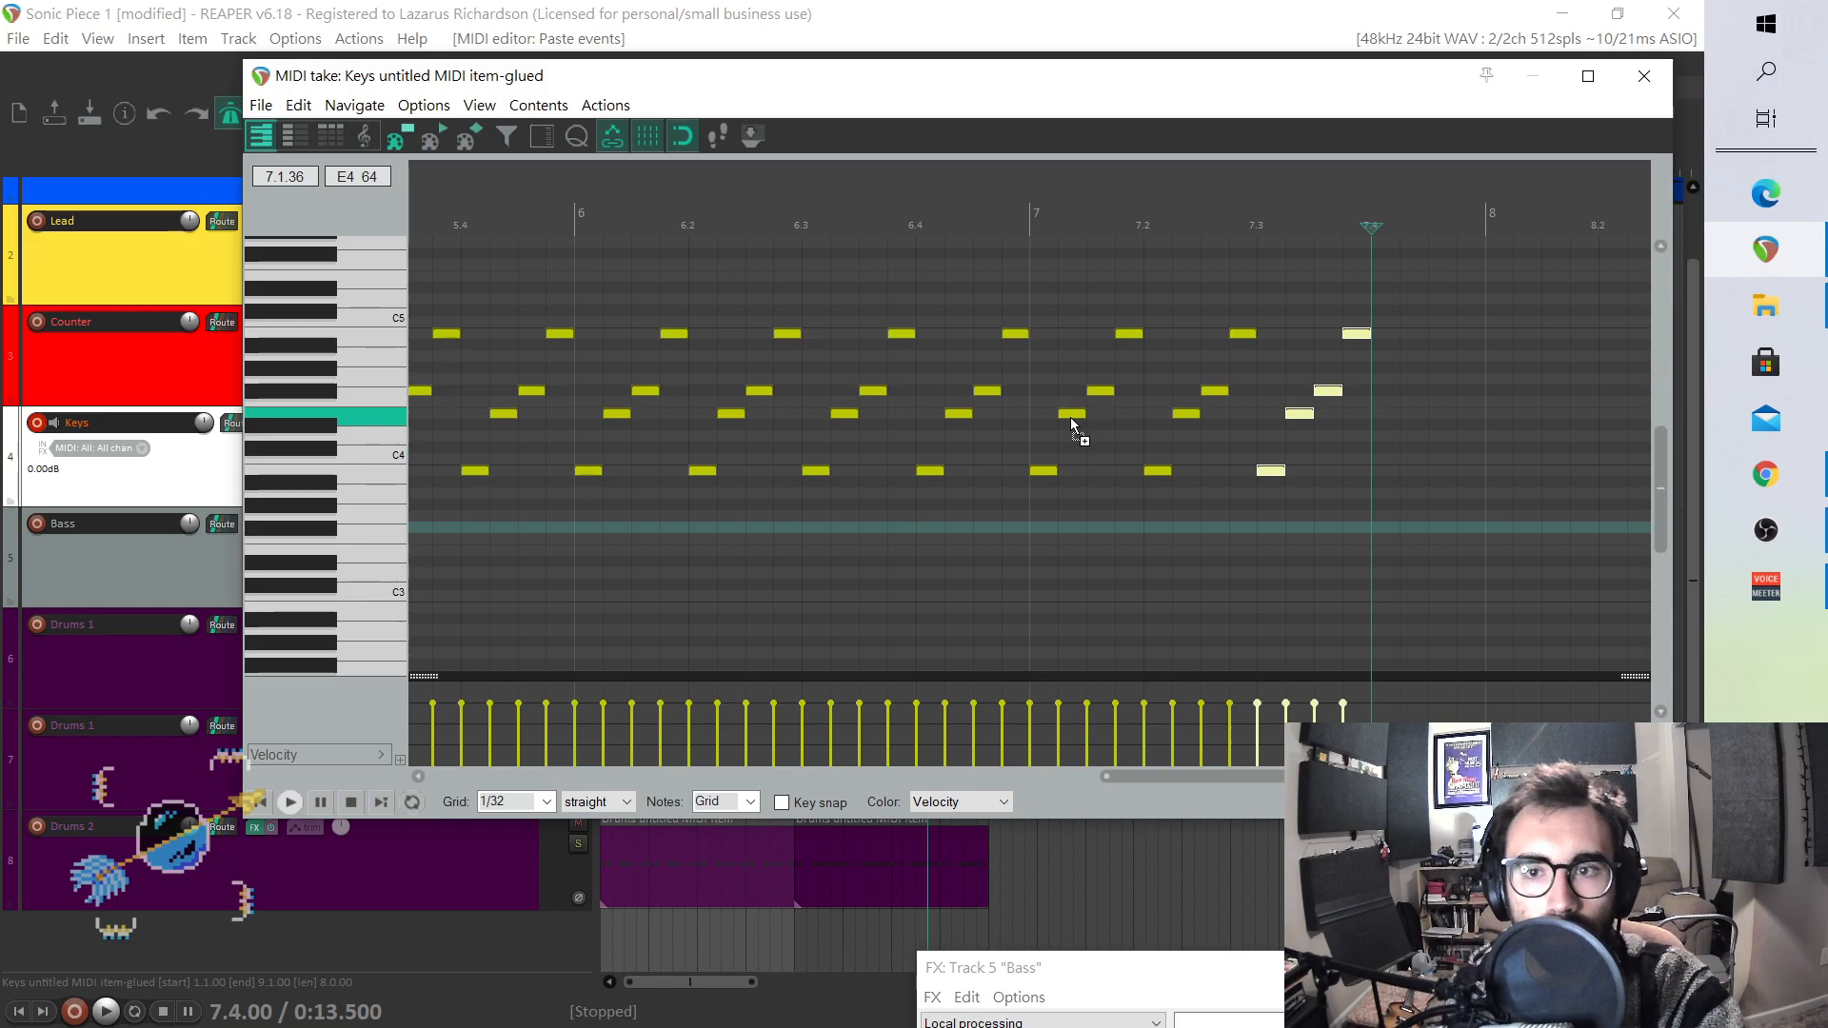
pyautogui.hotkey('ctrl', 'v')
pyautogui.hotkey('ctrl', 'v')
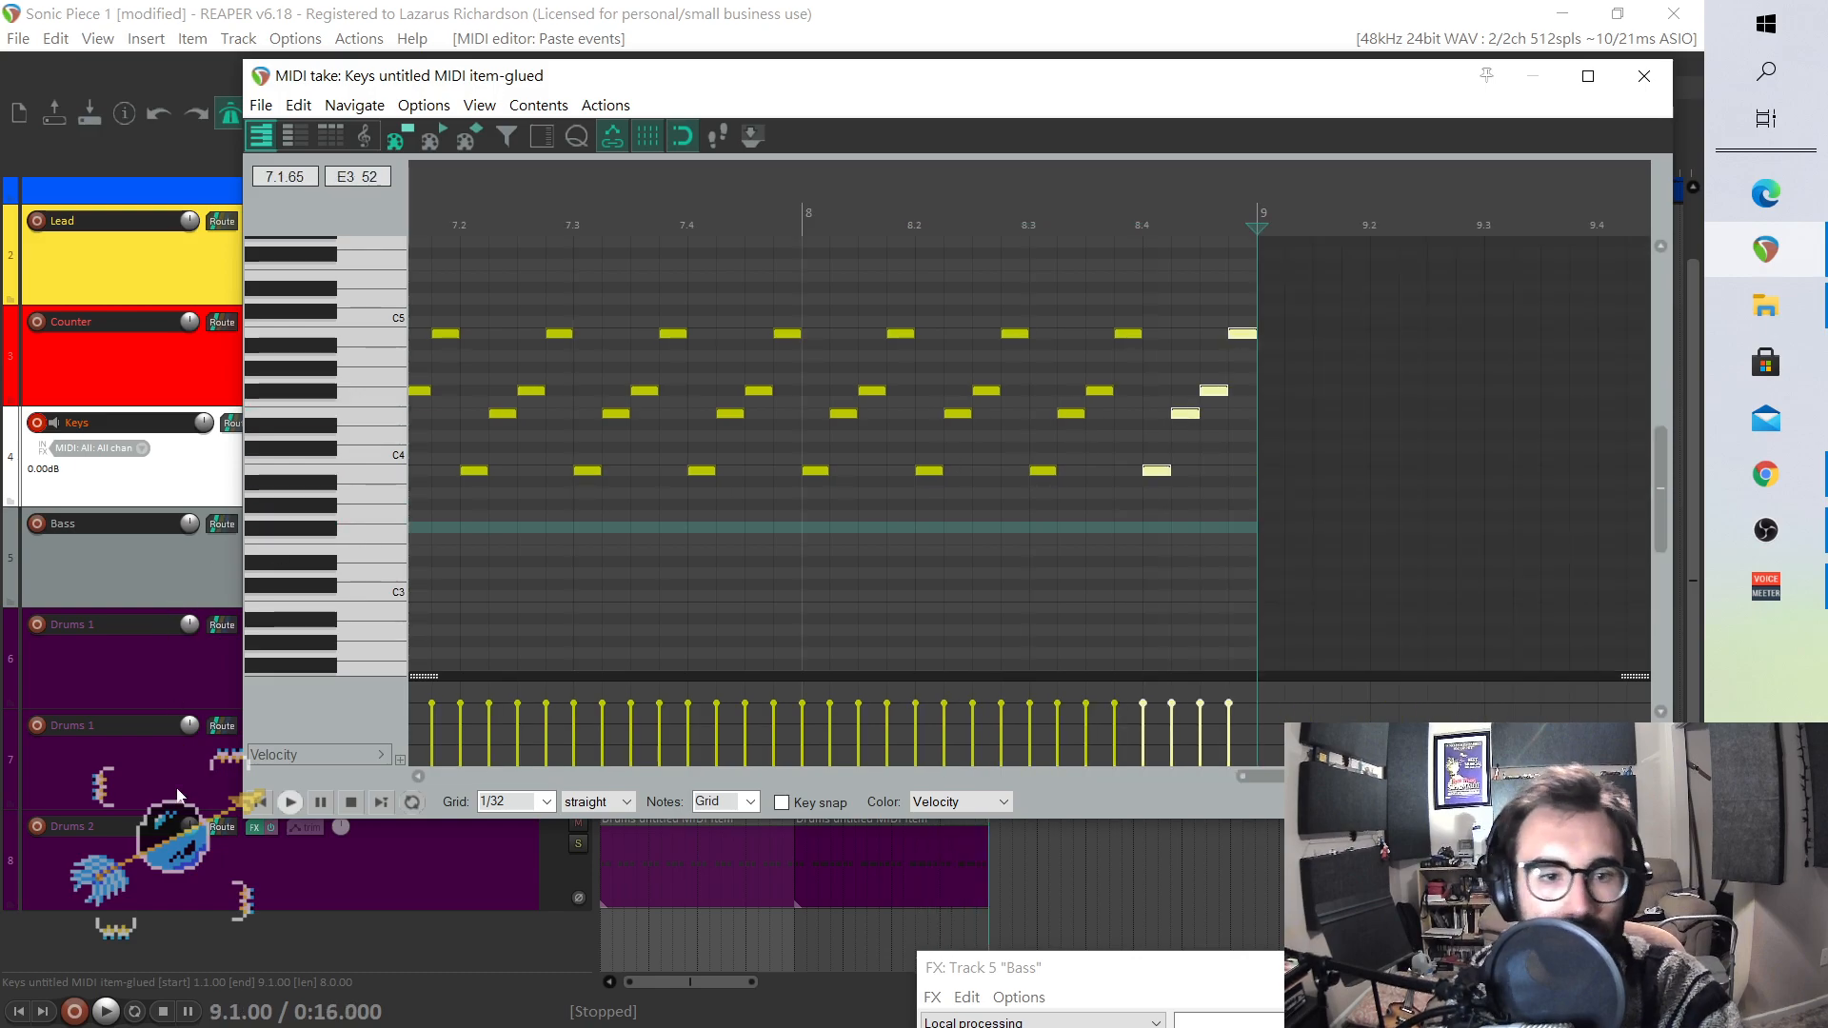
# - Play the piece from the start, close the Keys note editor, and stop playback
pyautogui.click(267, 807)
pyautogui.press('space')
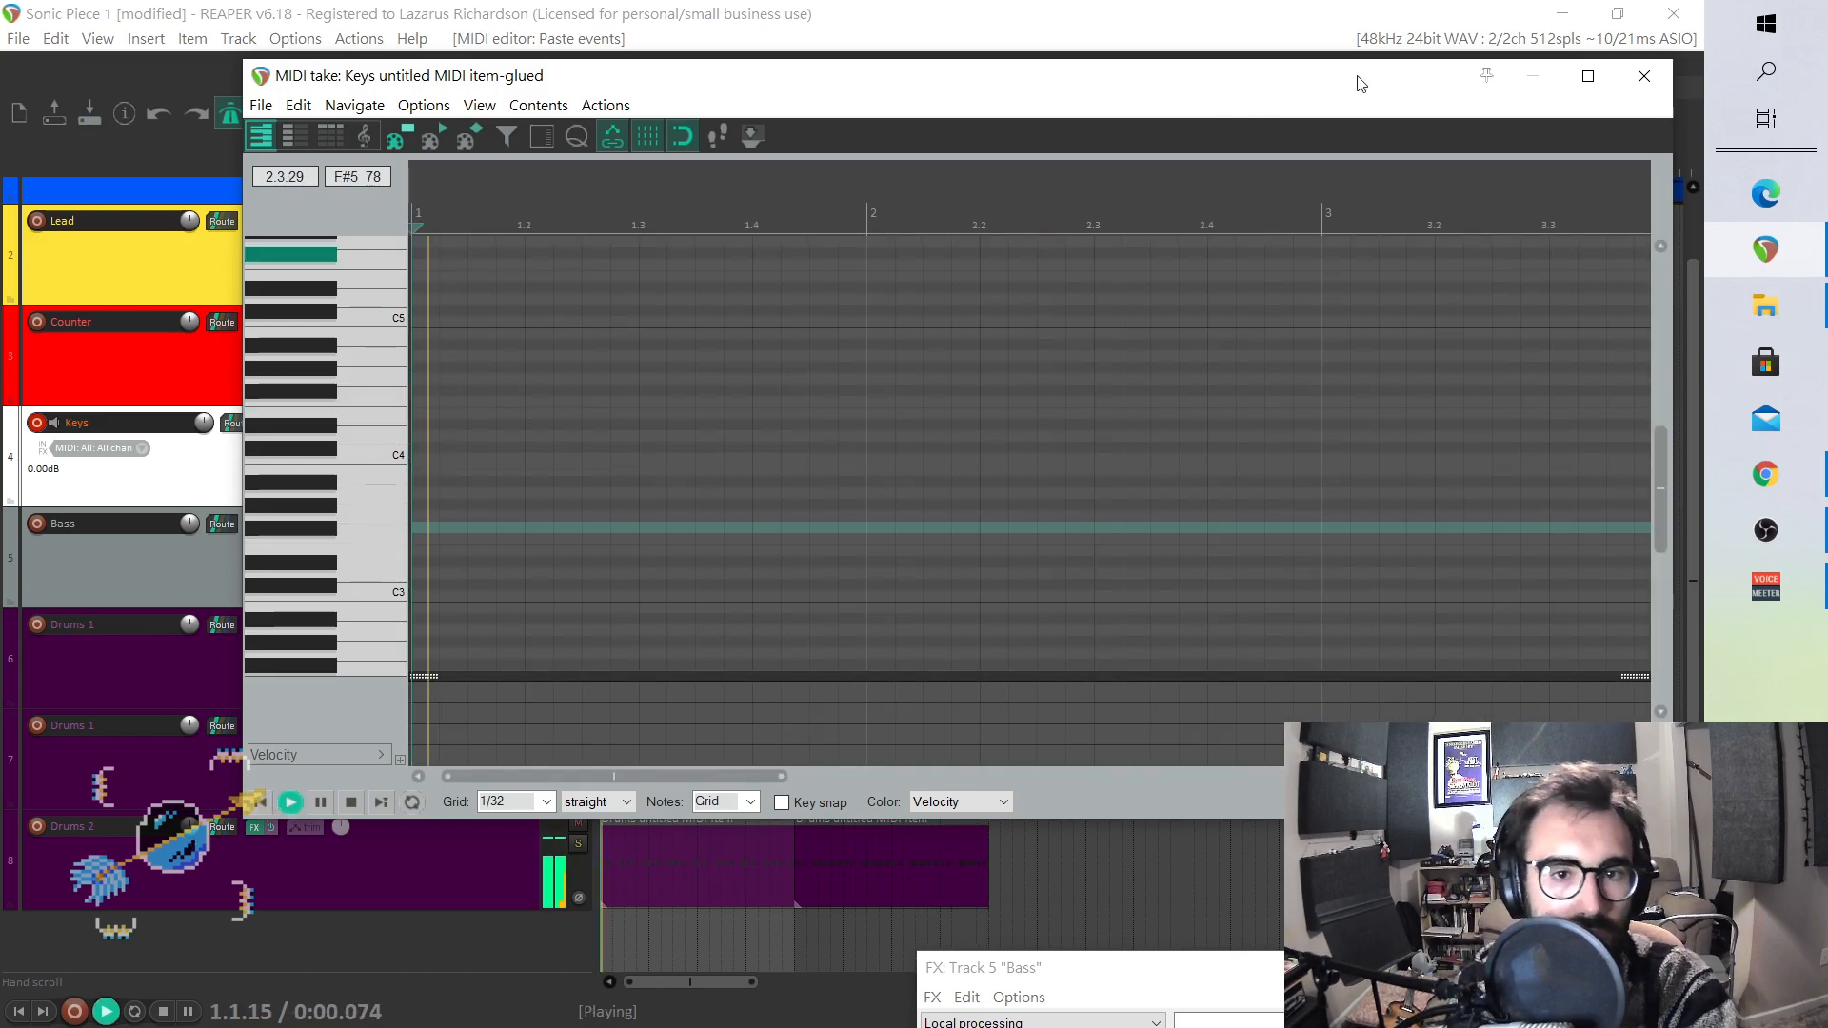
pyautogui.click(1648, 77)
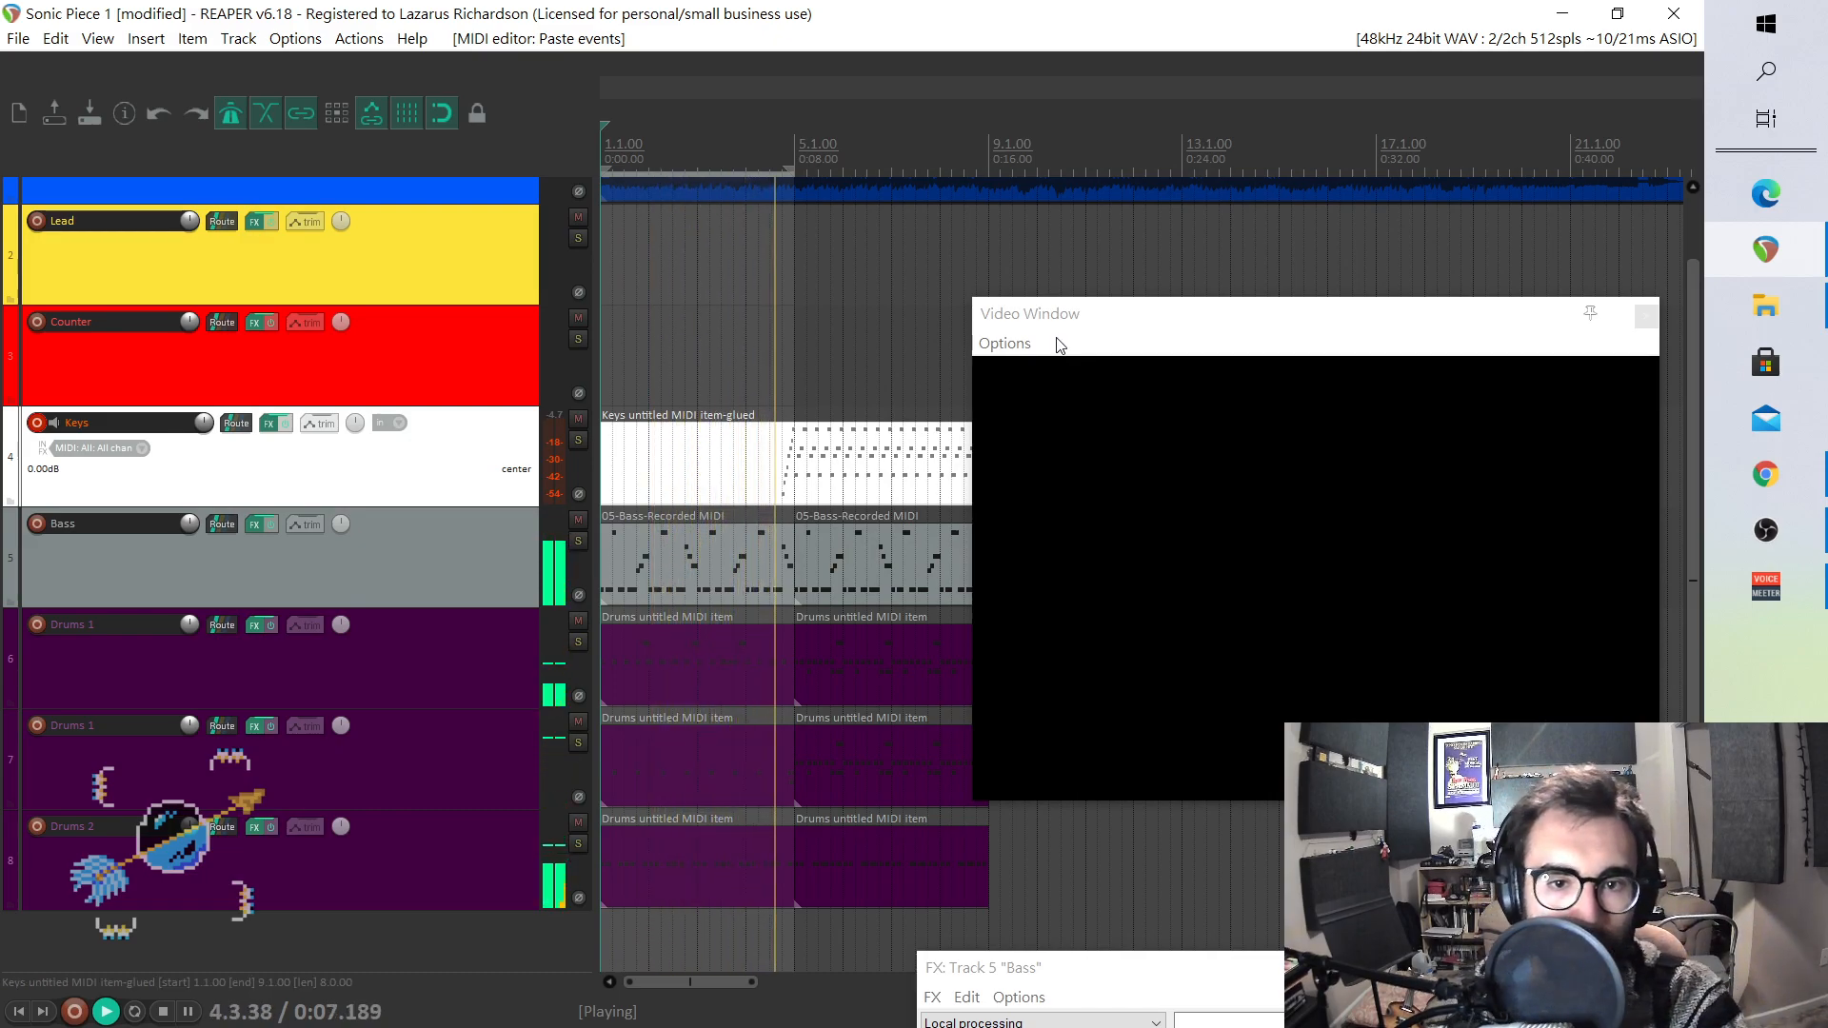
pyautogui.press('space')
# - Rework the first Bass item's closing fill at beat 4.4 into sixteenth notes G#5, F#5, E5, F#5
pyautogui.click(789, 571)
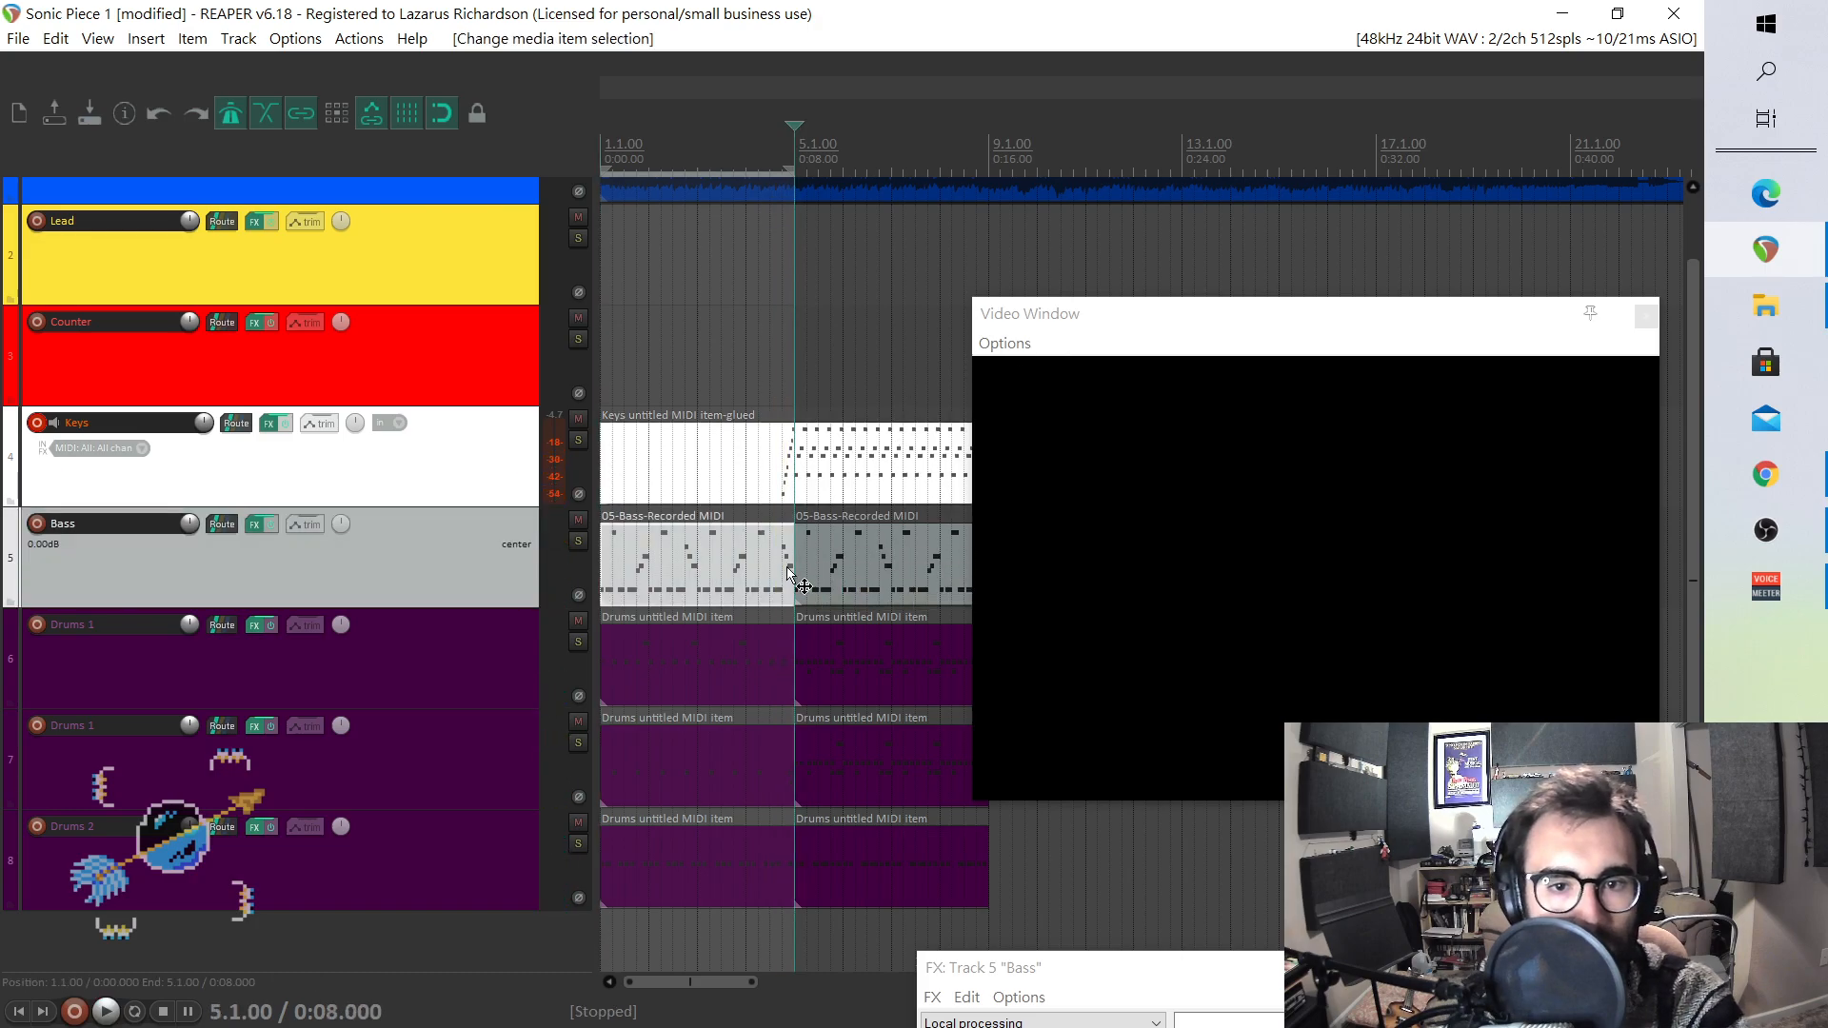
pyautogui.doubleClick(789, 572)
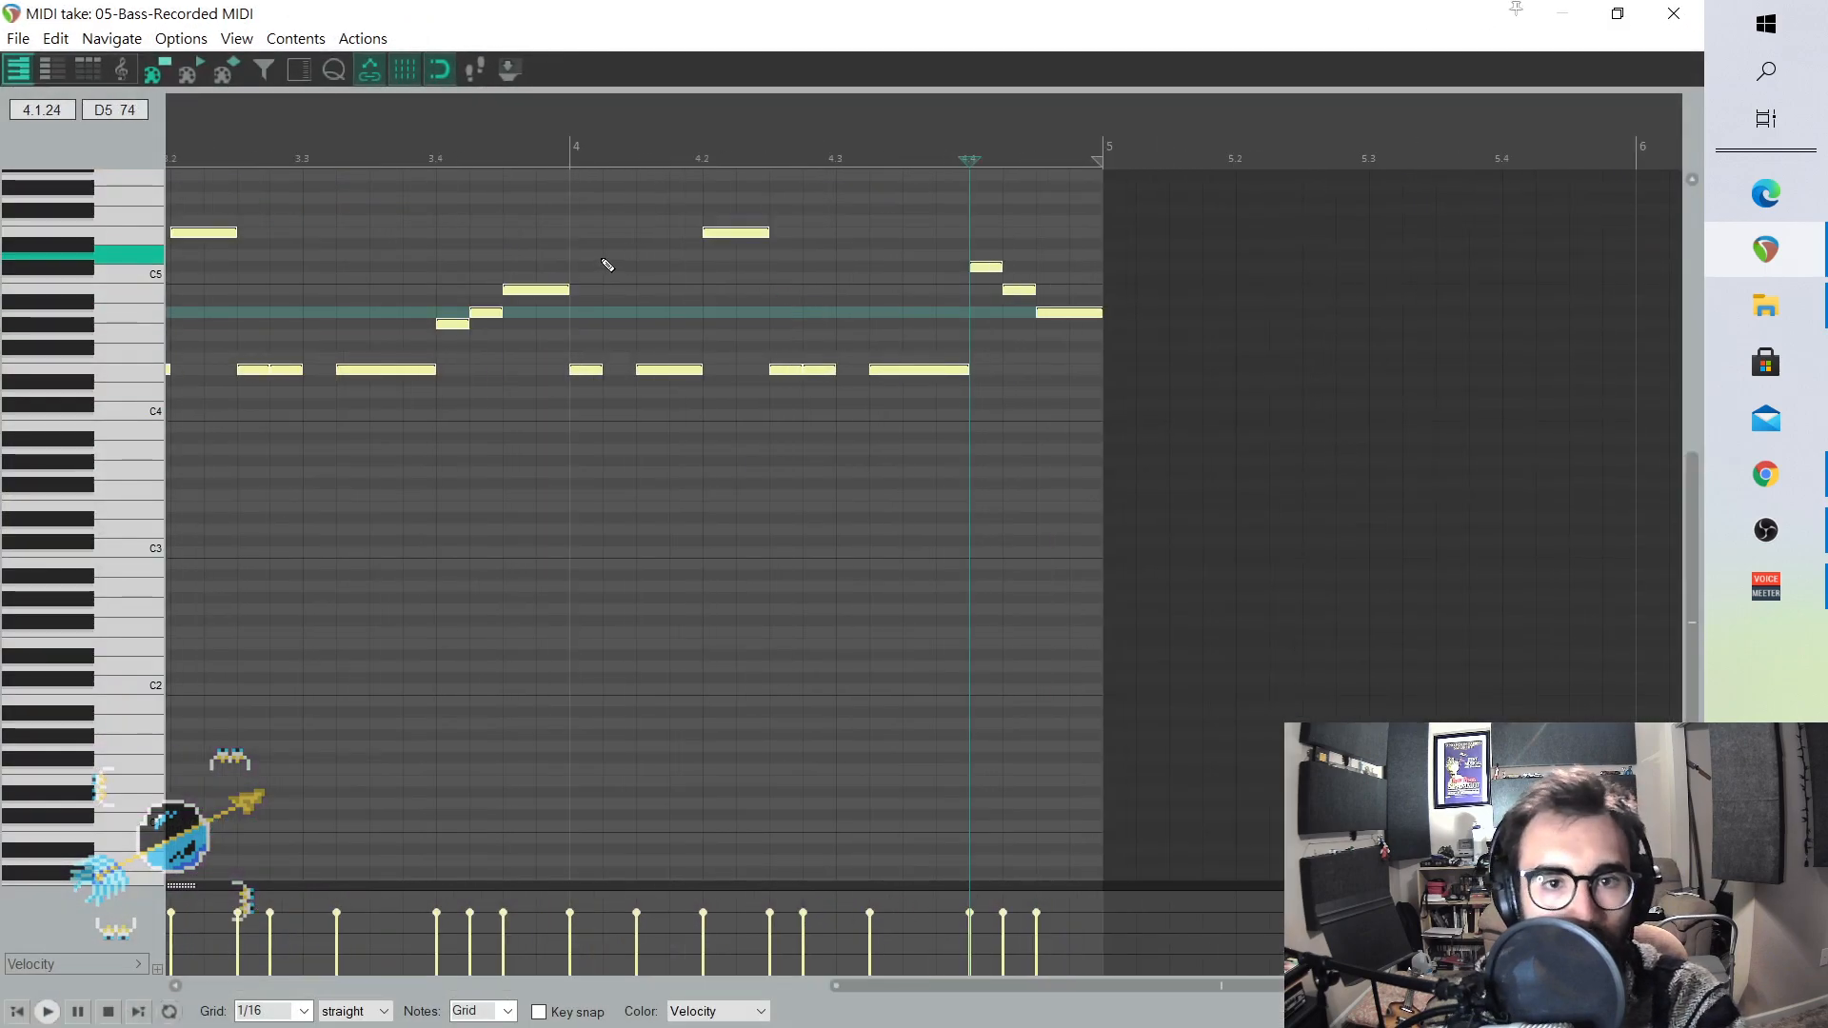
pyautogui.click(582, 276)
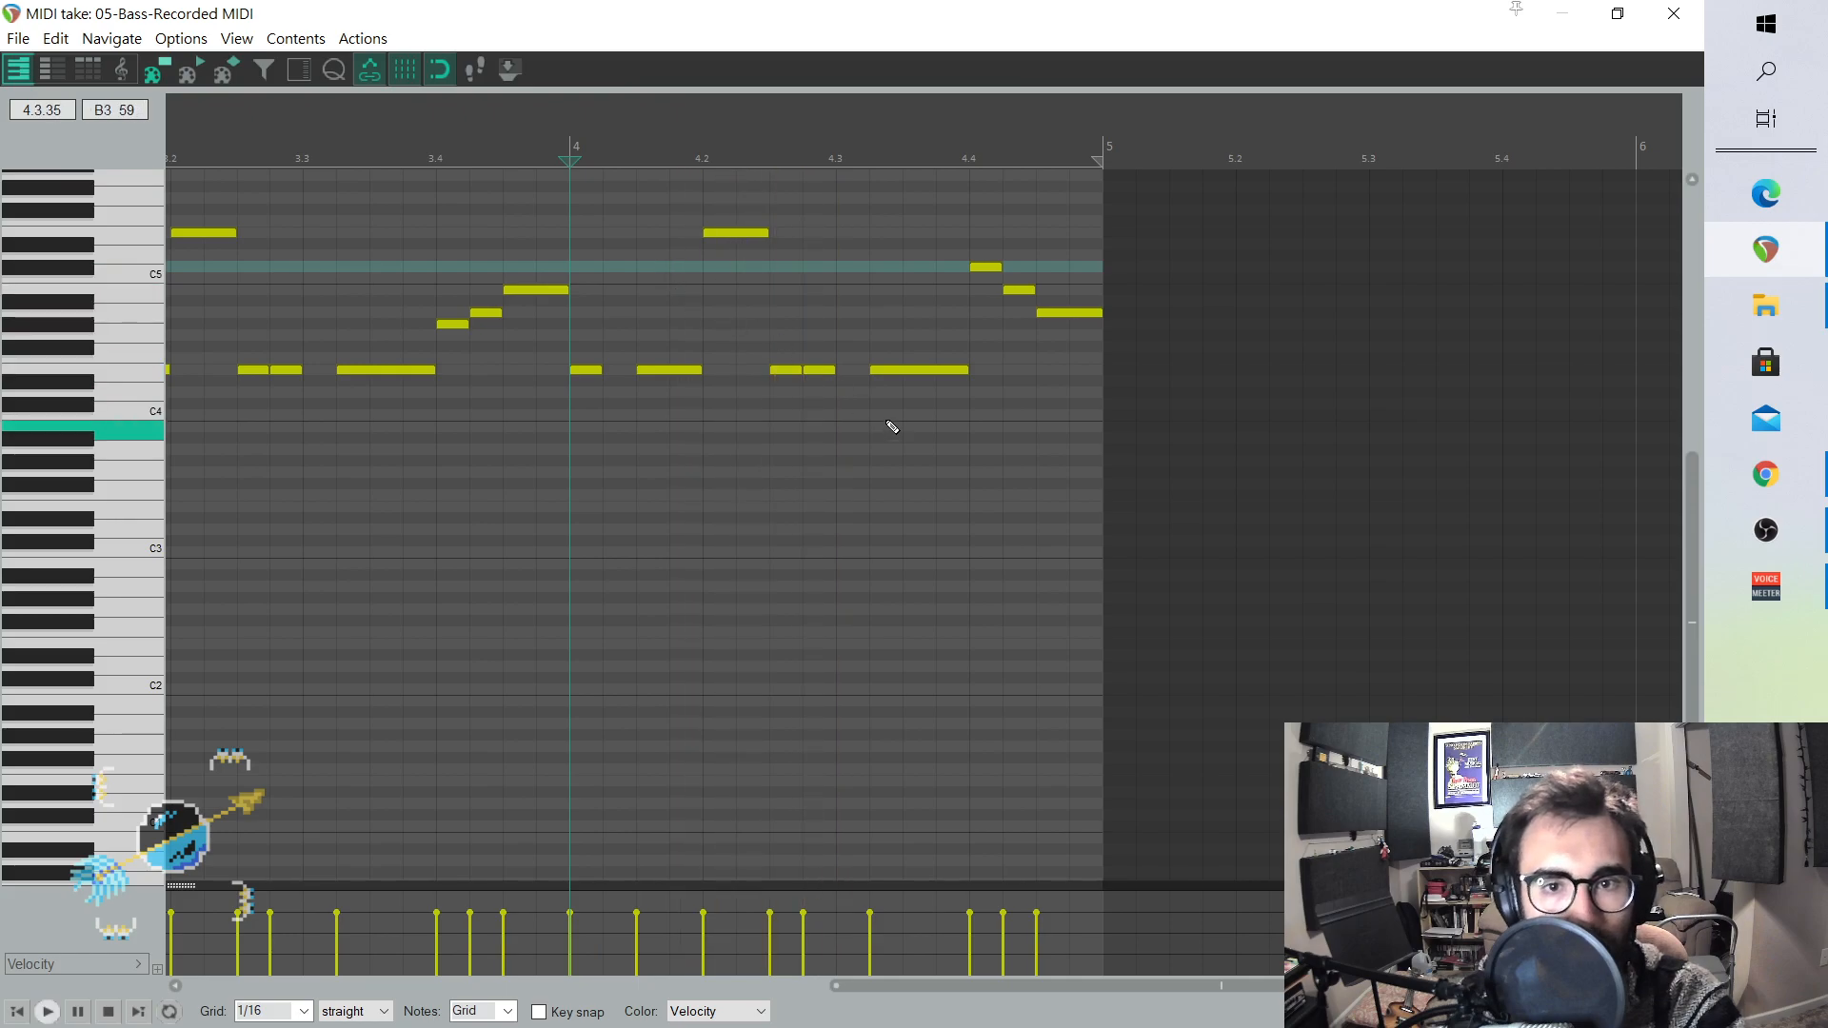
pyautogui.moveTo(984, 267); pyautogui.dragTo(996, 191)
pyautogui.click(1009, 209)
pyautogui.moveTo(1020, 289); pyautogui.dragTo(1059, 236)
pyautogui.moveTo(1076, 314); pyautogui.dragTo(1086, 212)
# - Play the new bass fill from beat 3.4, then close the note editor and the video window
pyautogui.scroll(-3, 800, 381)
pyautogui.click(608, 256)
pyautogui.press('space')
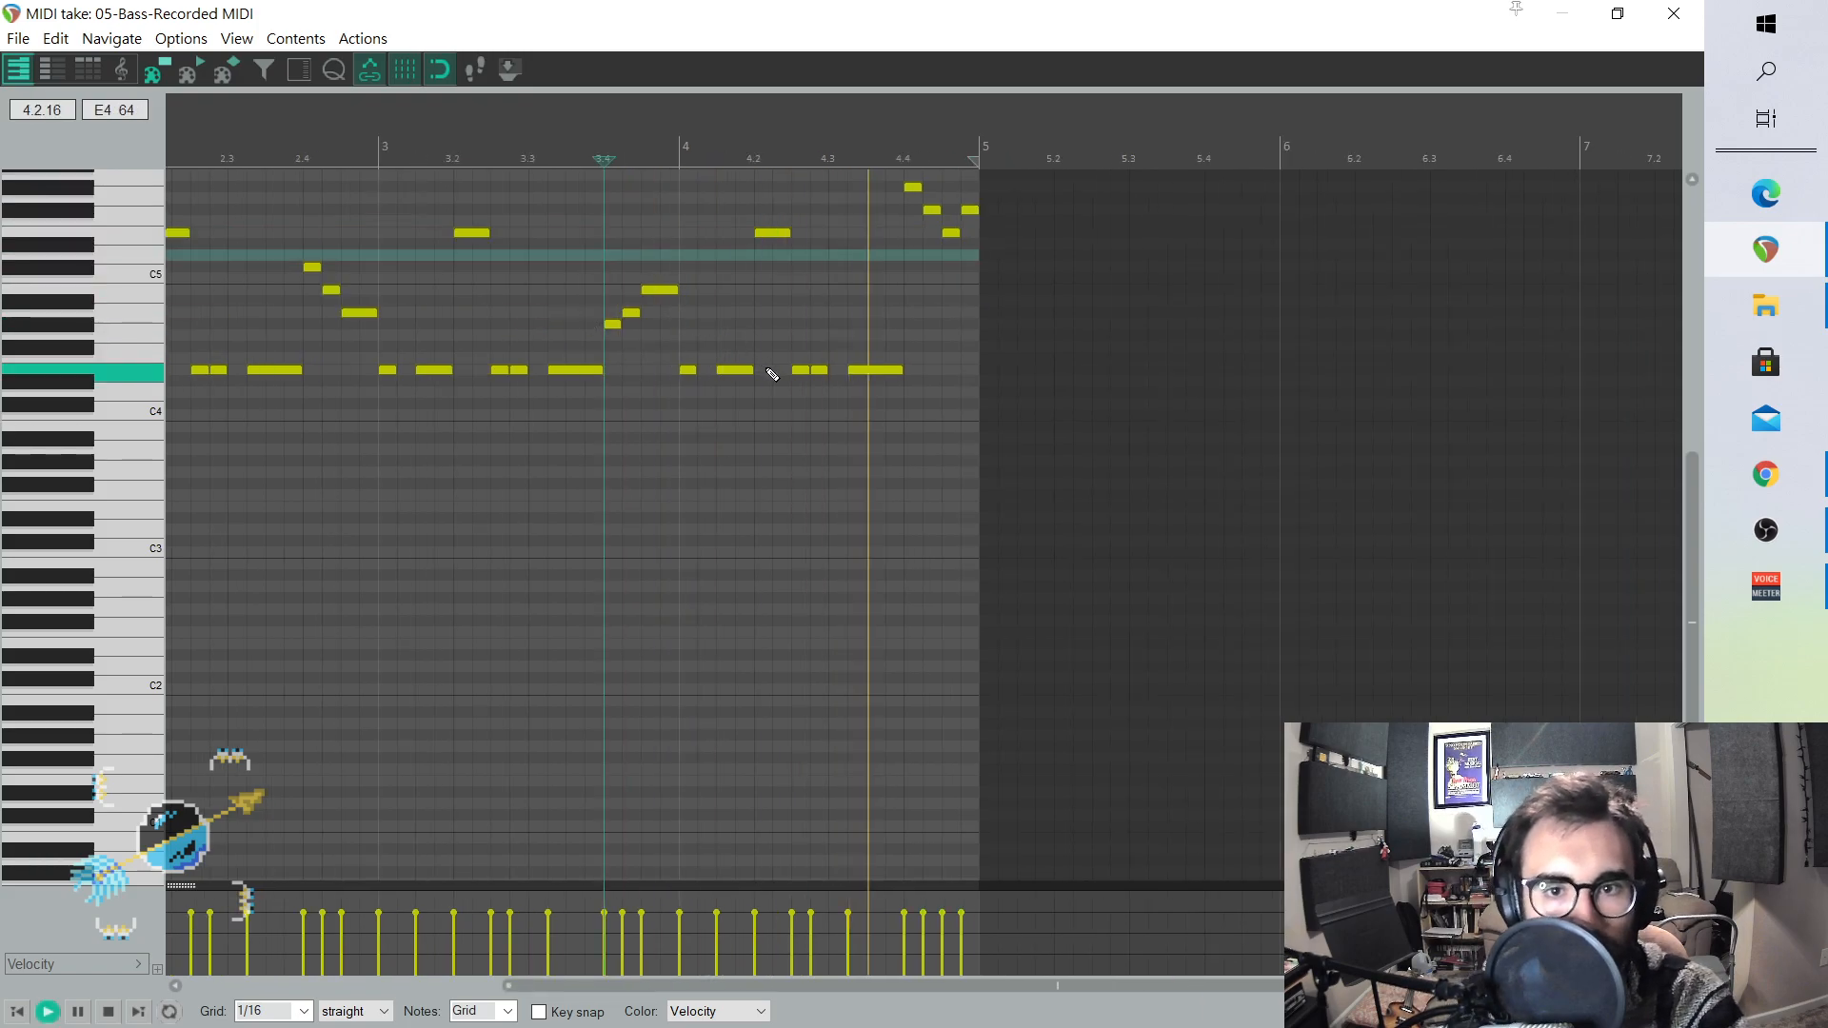
pyautogui.click(1674, 12)
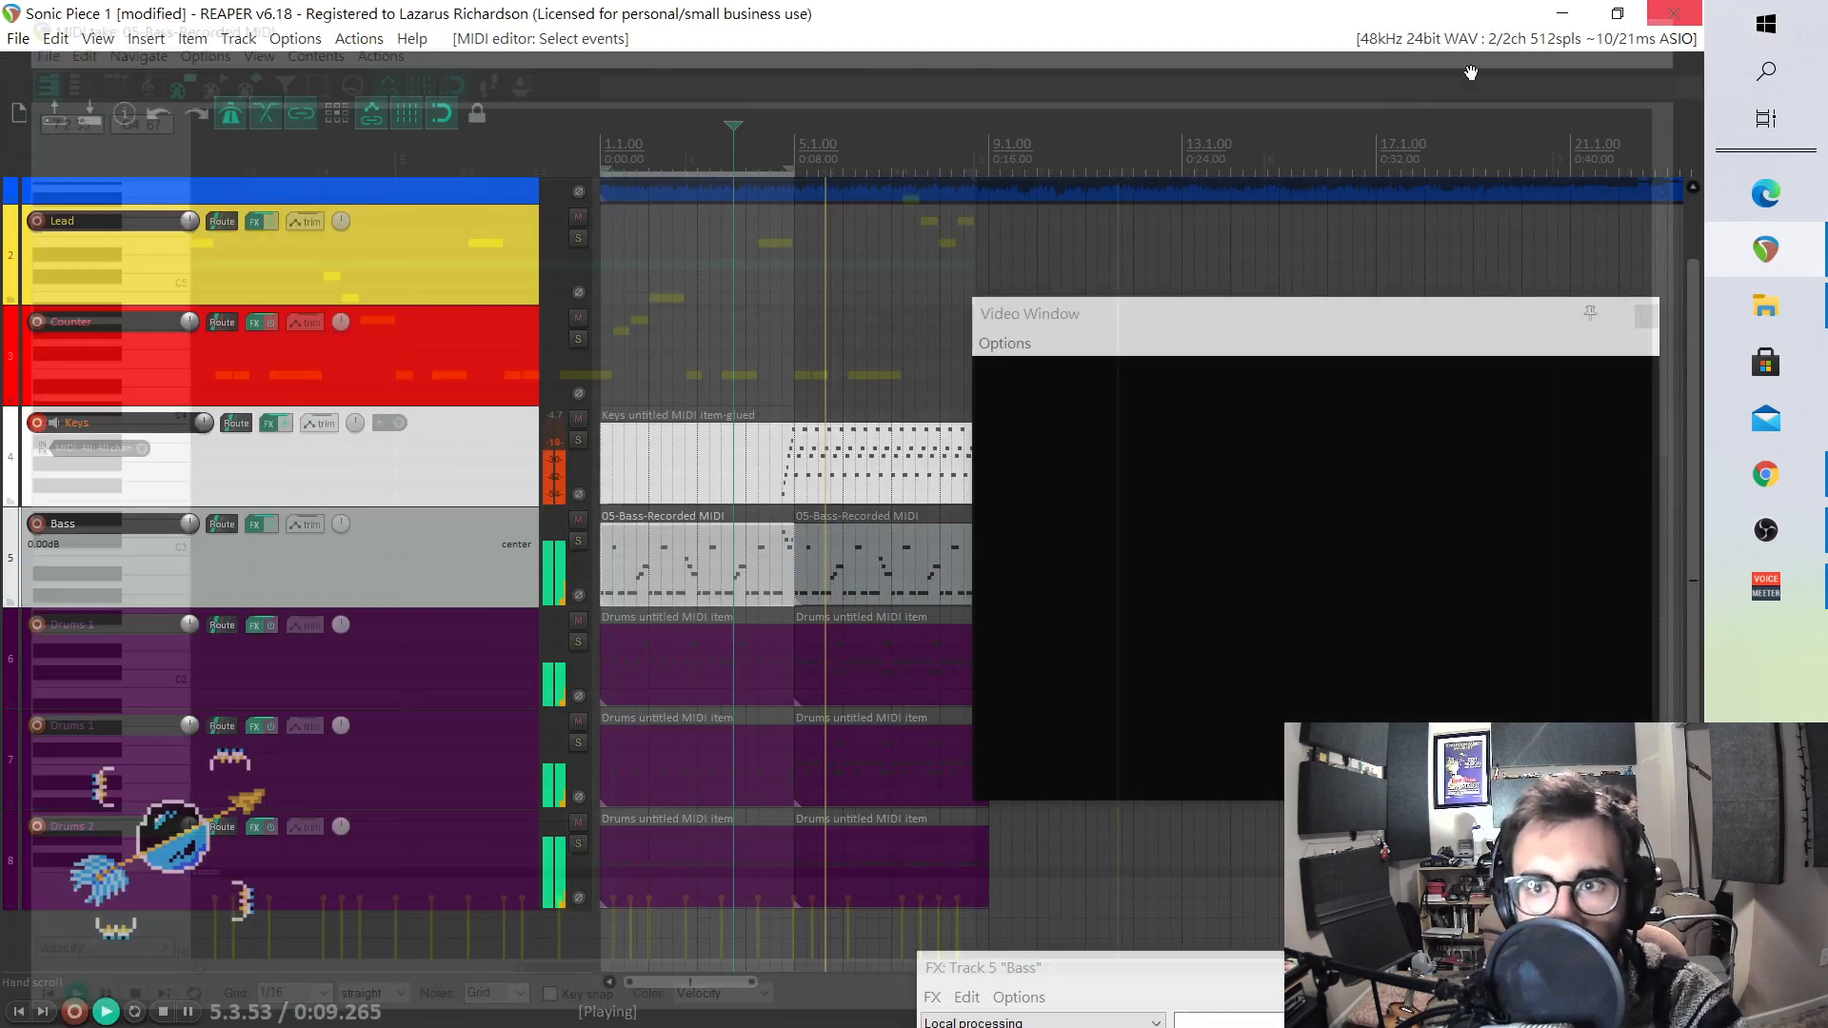
pyautogui.click(1646, 316)
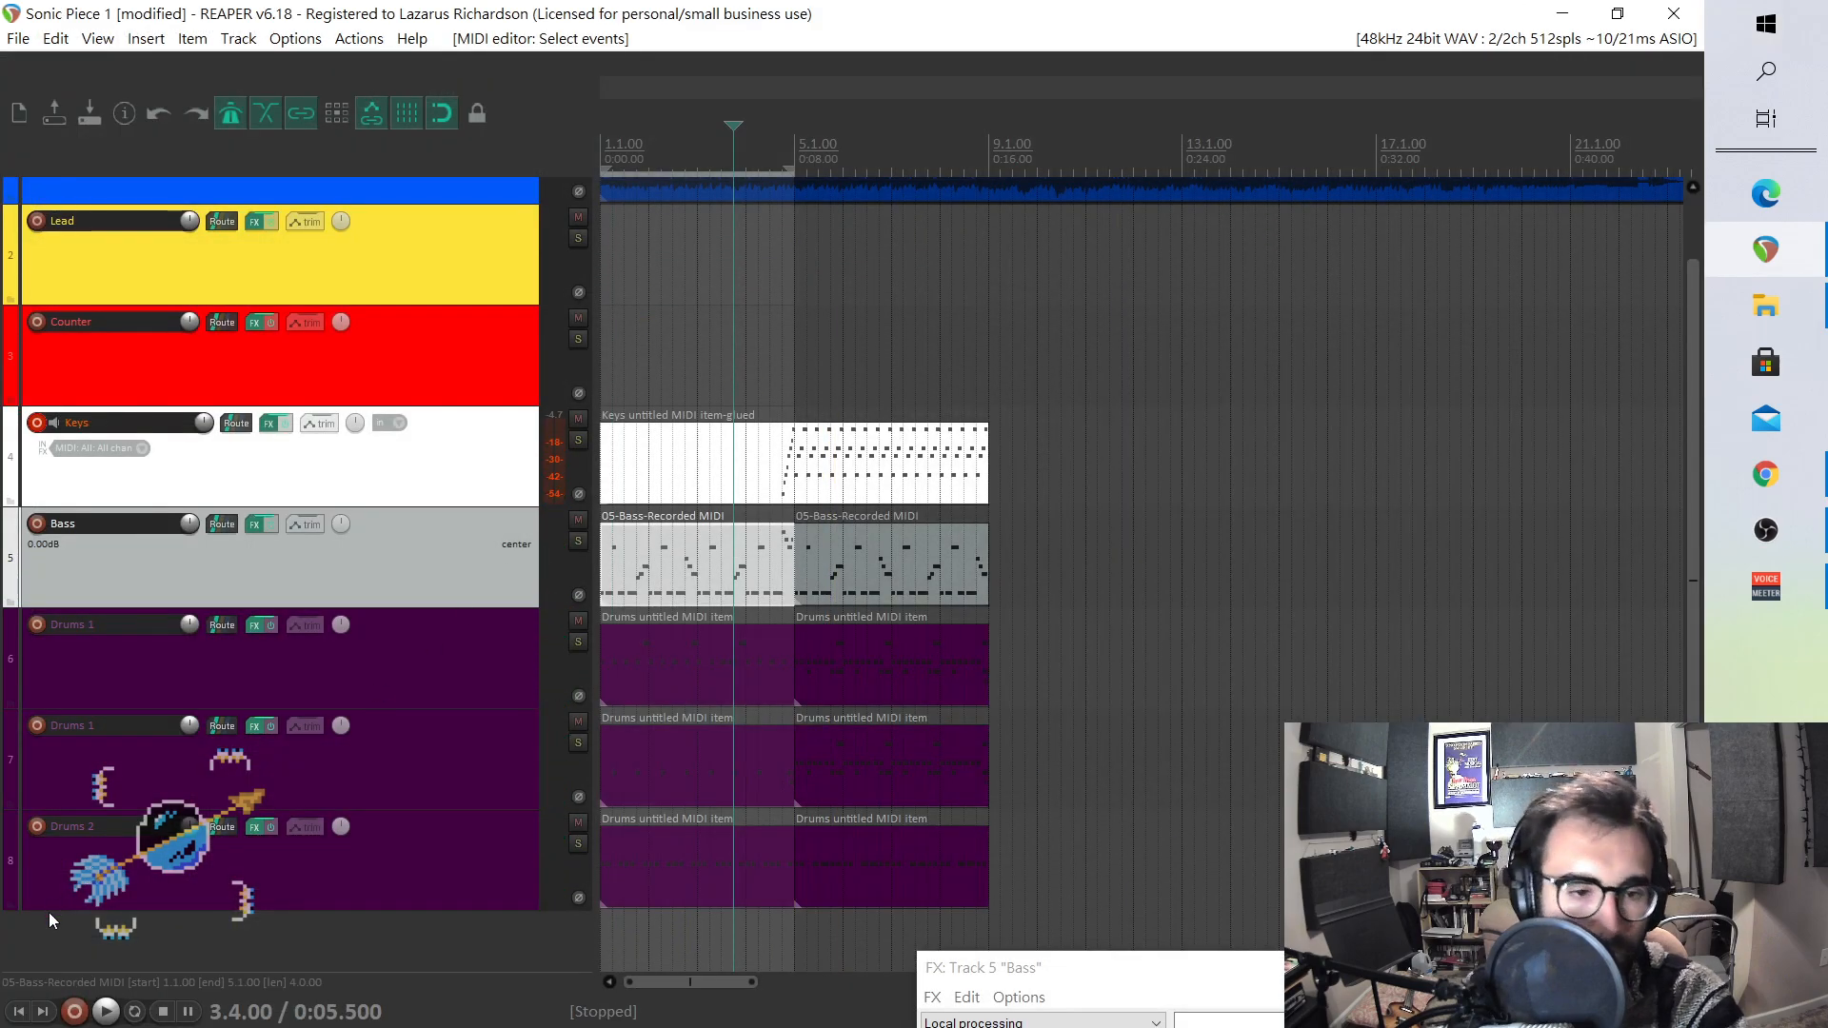
# - Play the whole arrangement from the start into measure 7 and stop
pyautogui.click(19, 1012)
pyautogui.press('space')
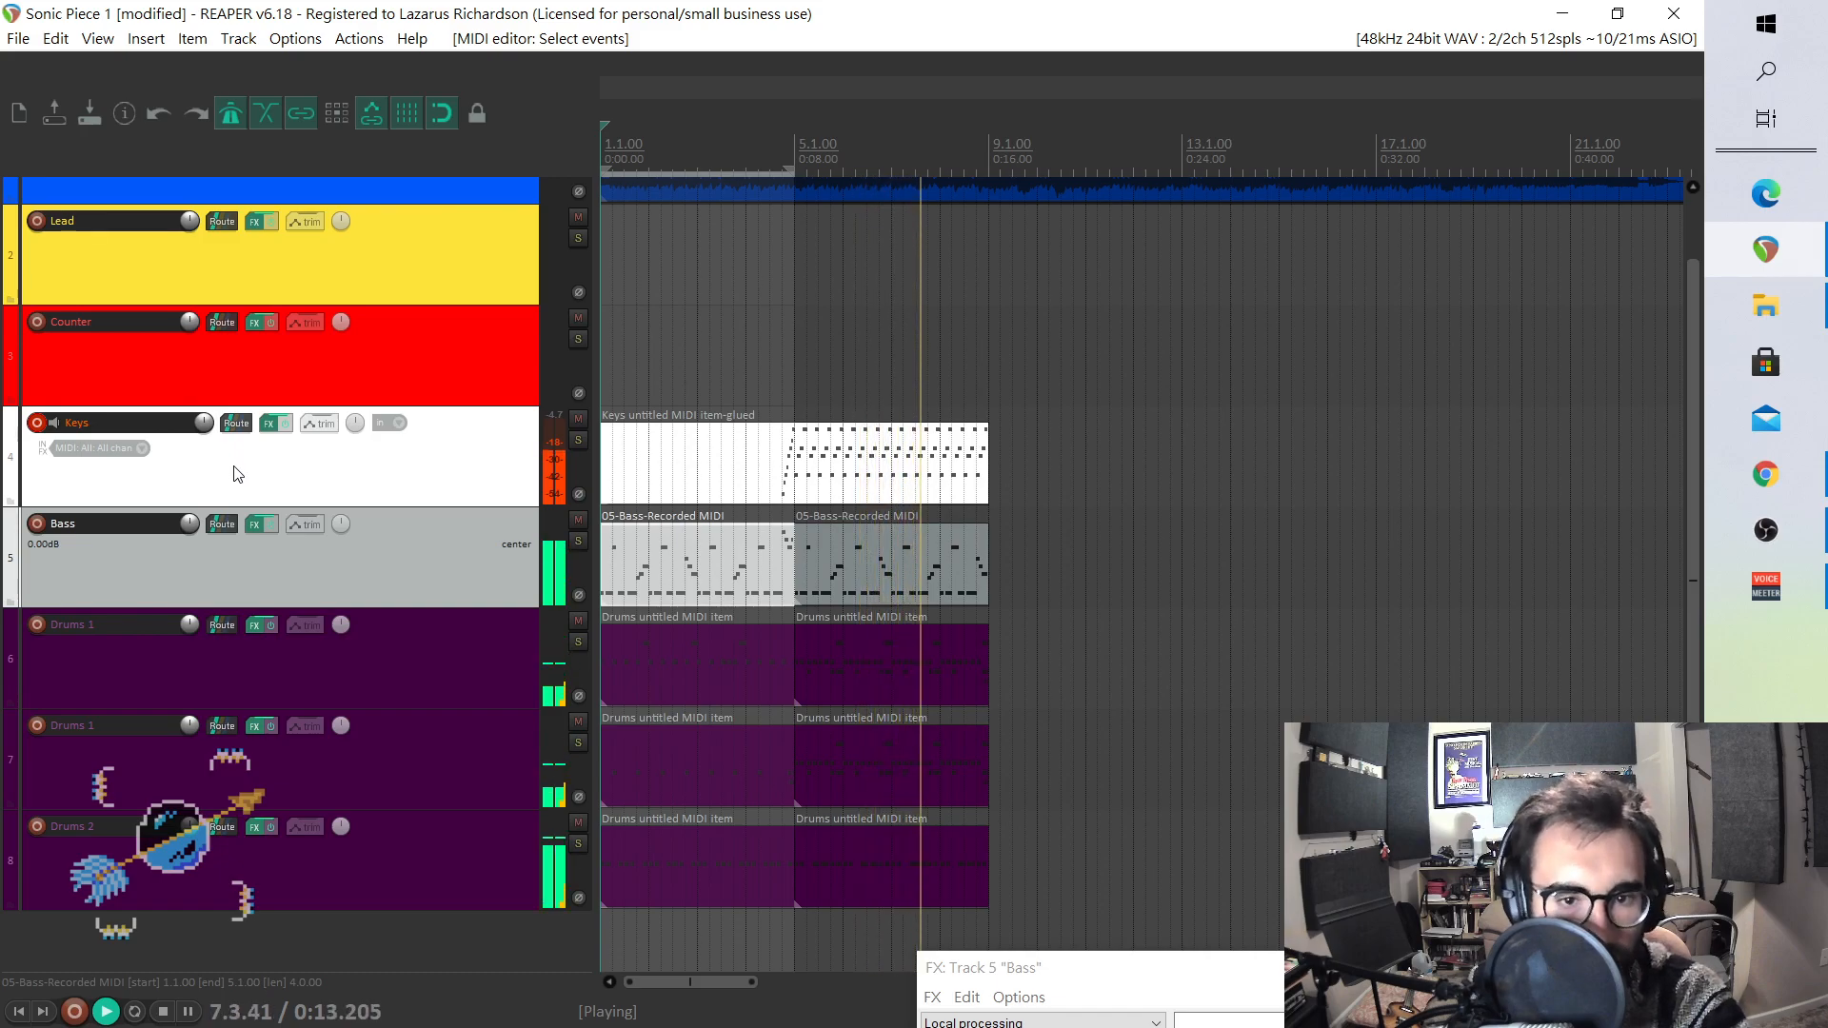
pyautogui.press('space')
# - Open the upper Drums 1 track's second item for note editing at measure 5
pyautogui.doubleClick(825, 670)
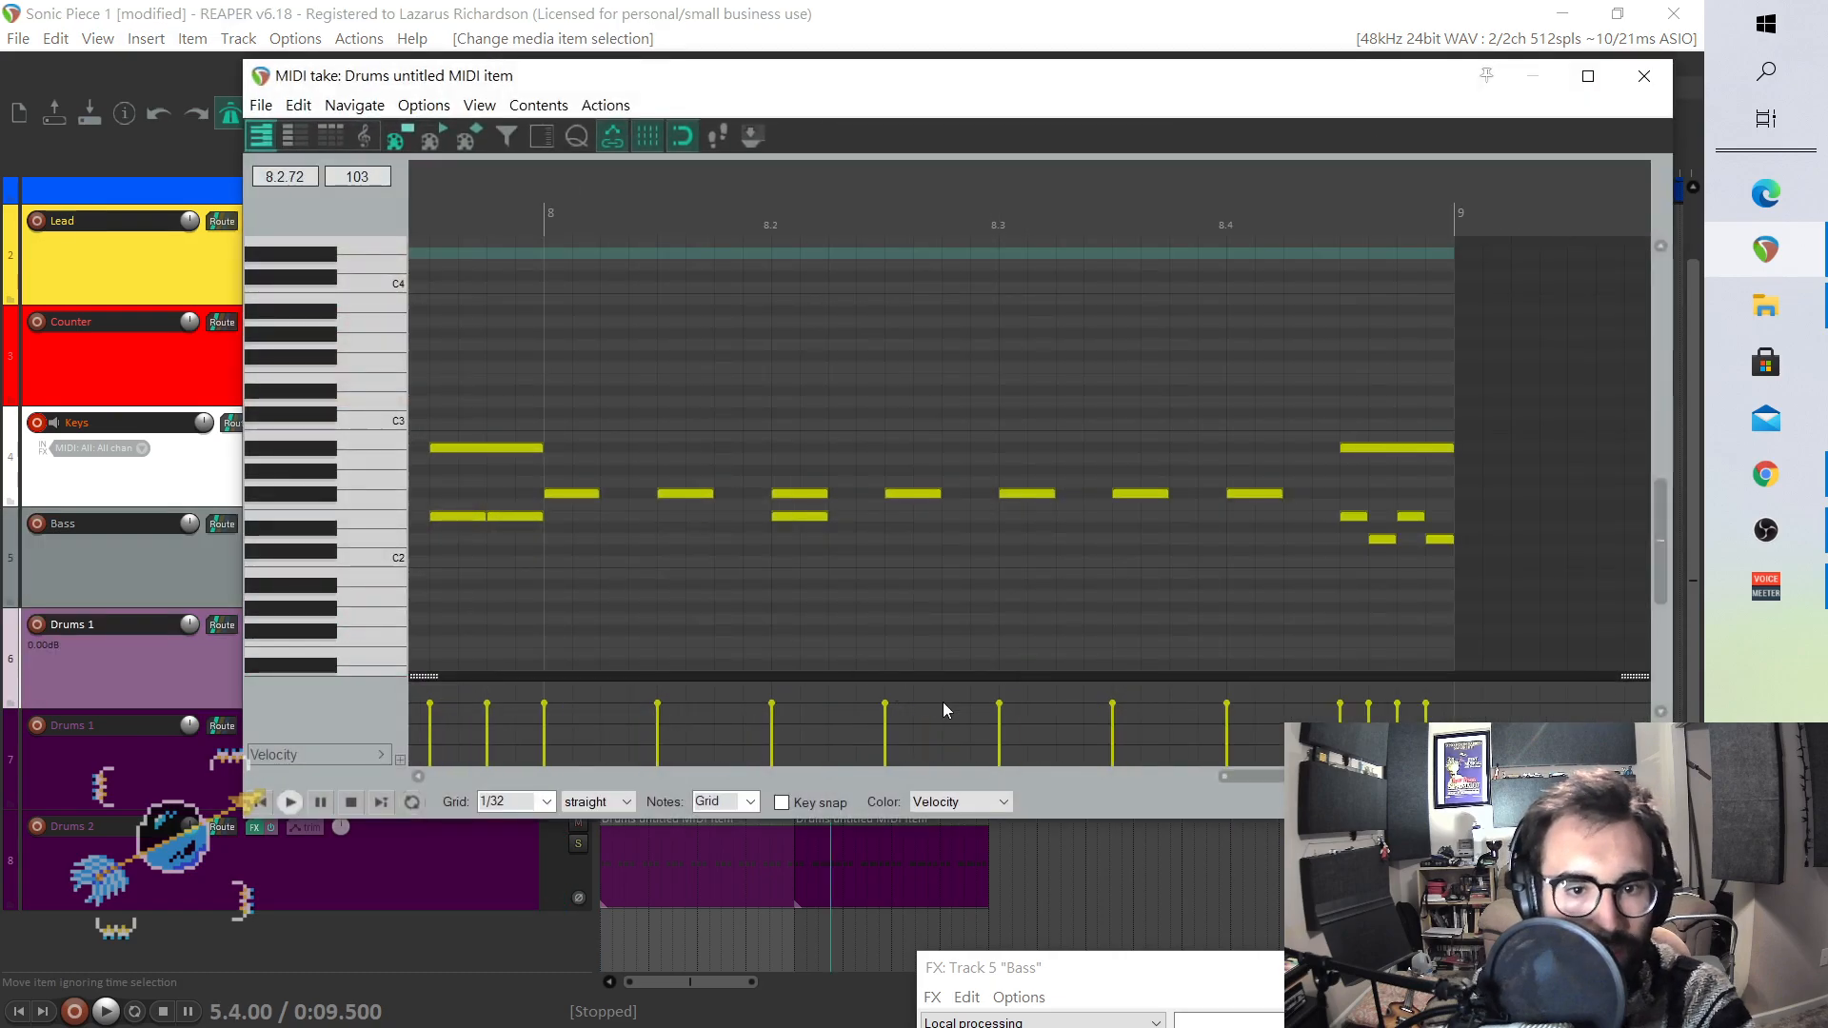
pyautogui.moveTo(1290, 776); pyautogui.dragTo(504, 743)
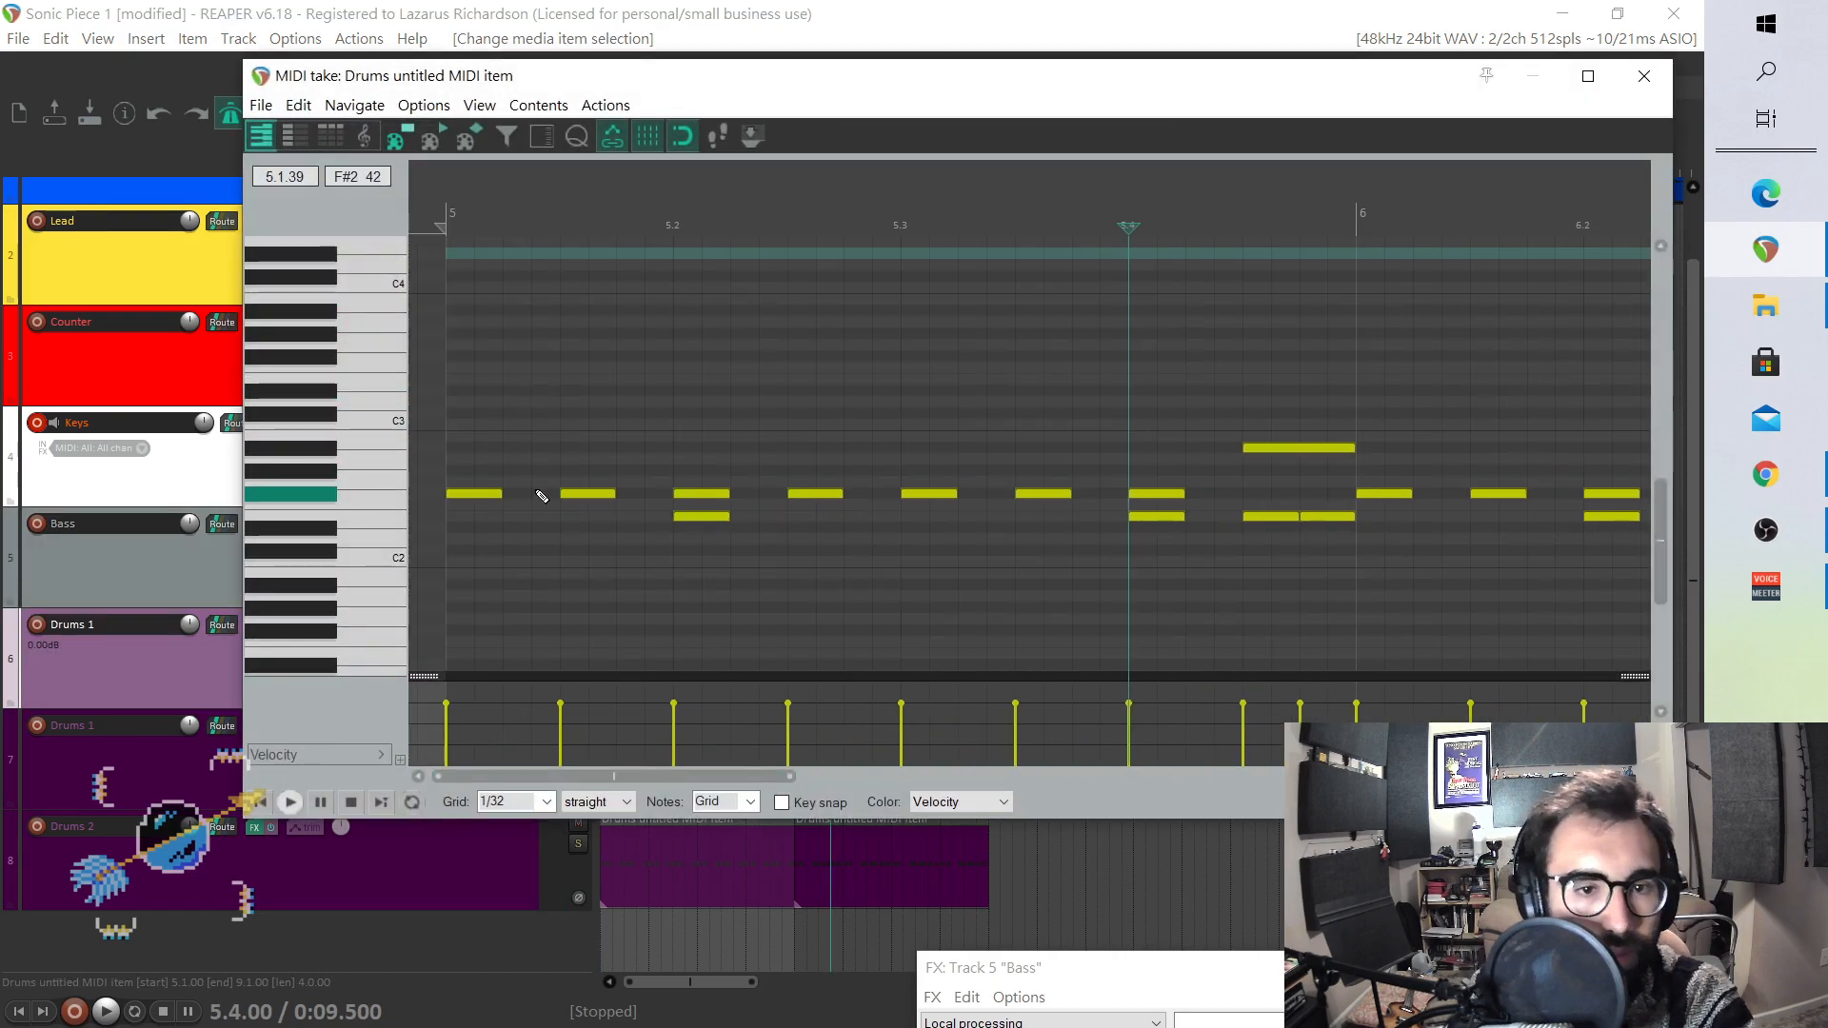
pyautogui.scroll(-3, 540, 496)
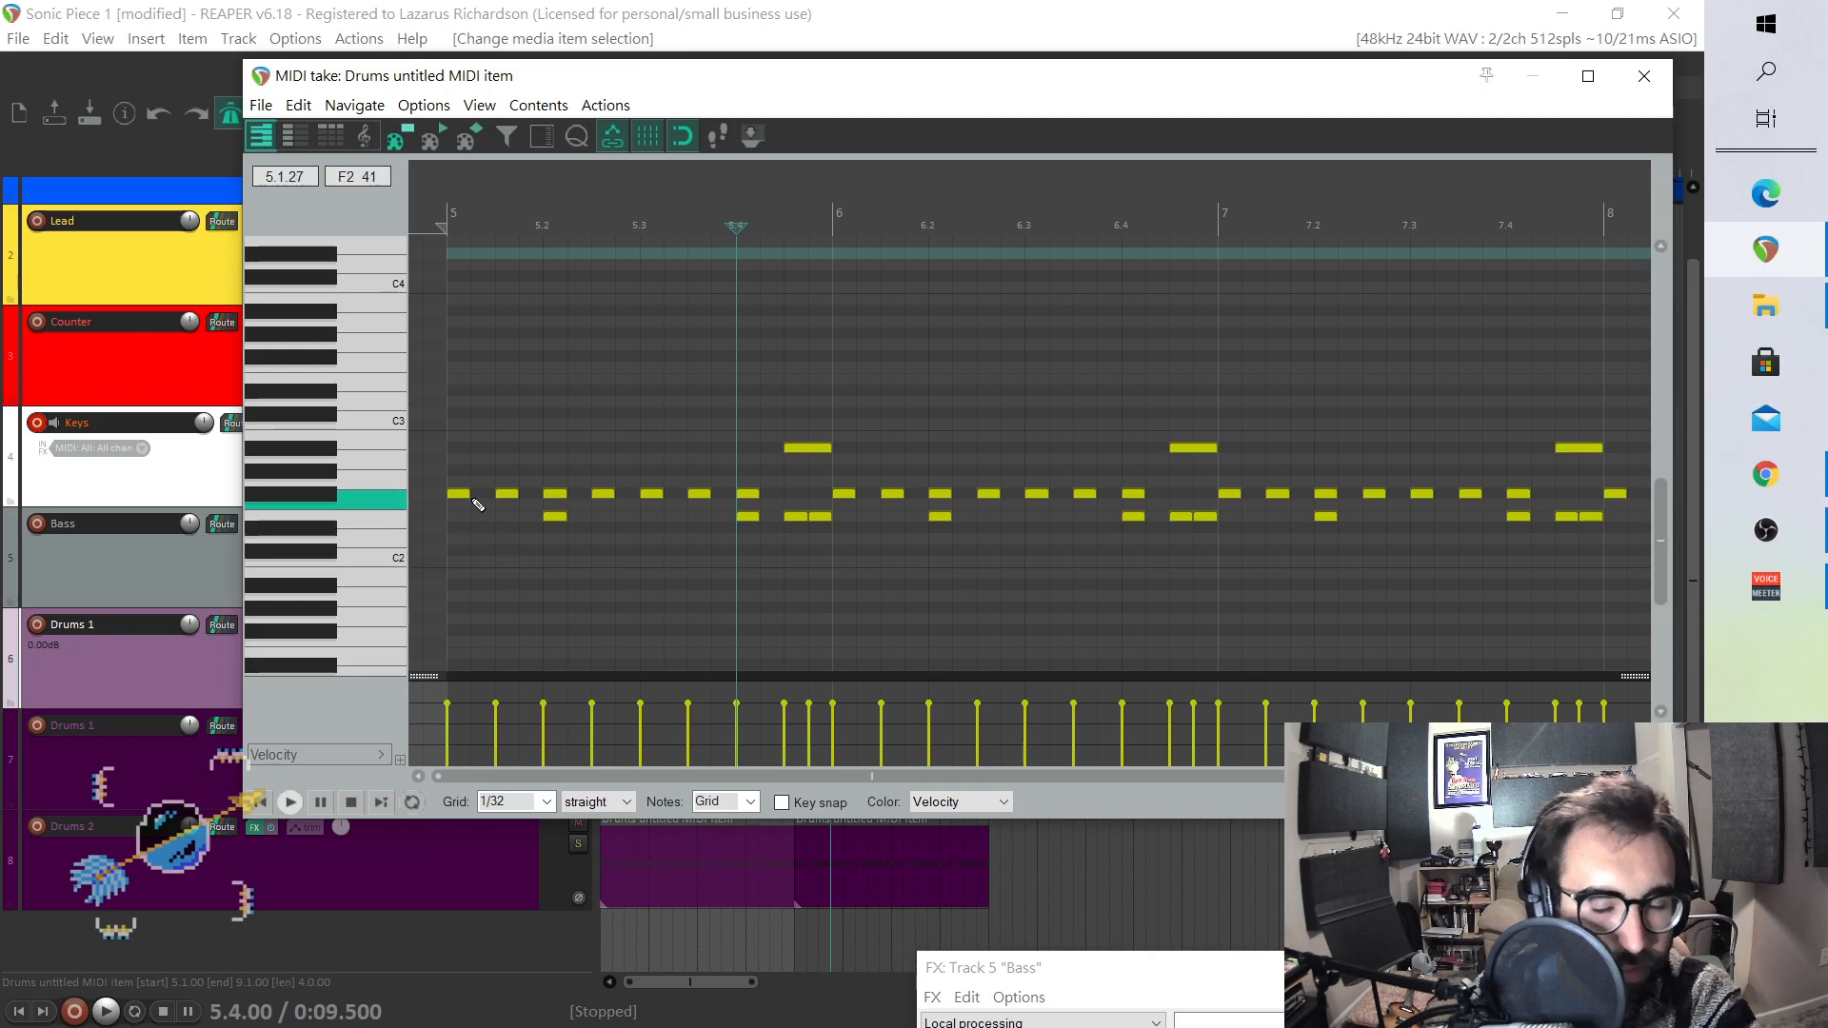
pyautogui.scroll(3, 485, 506)
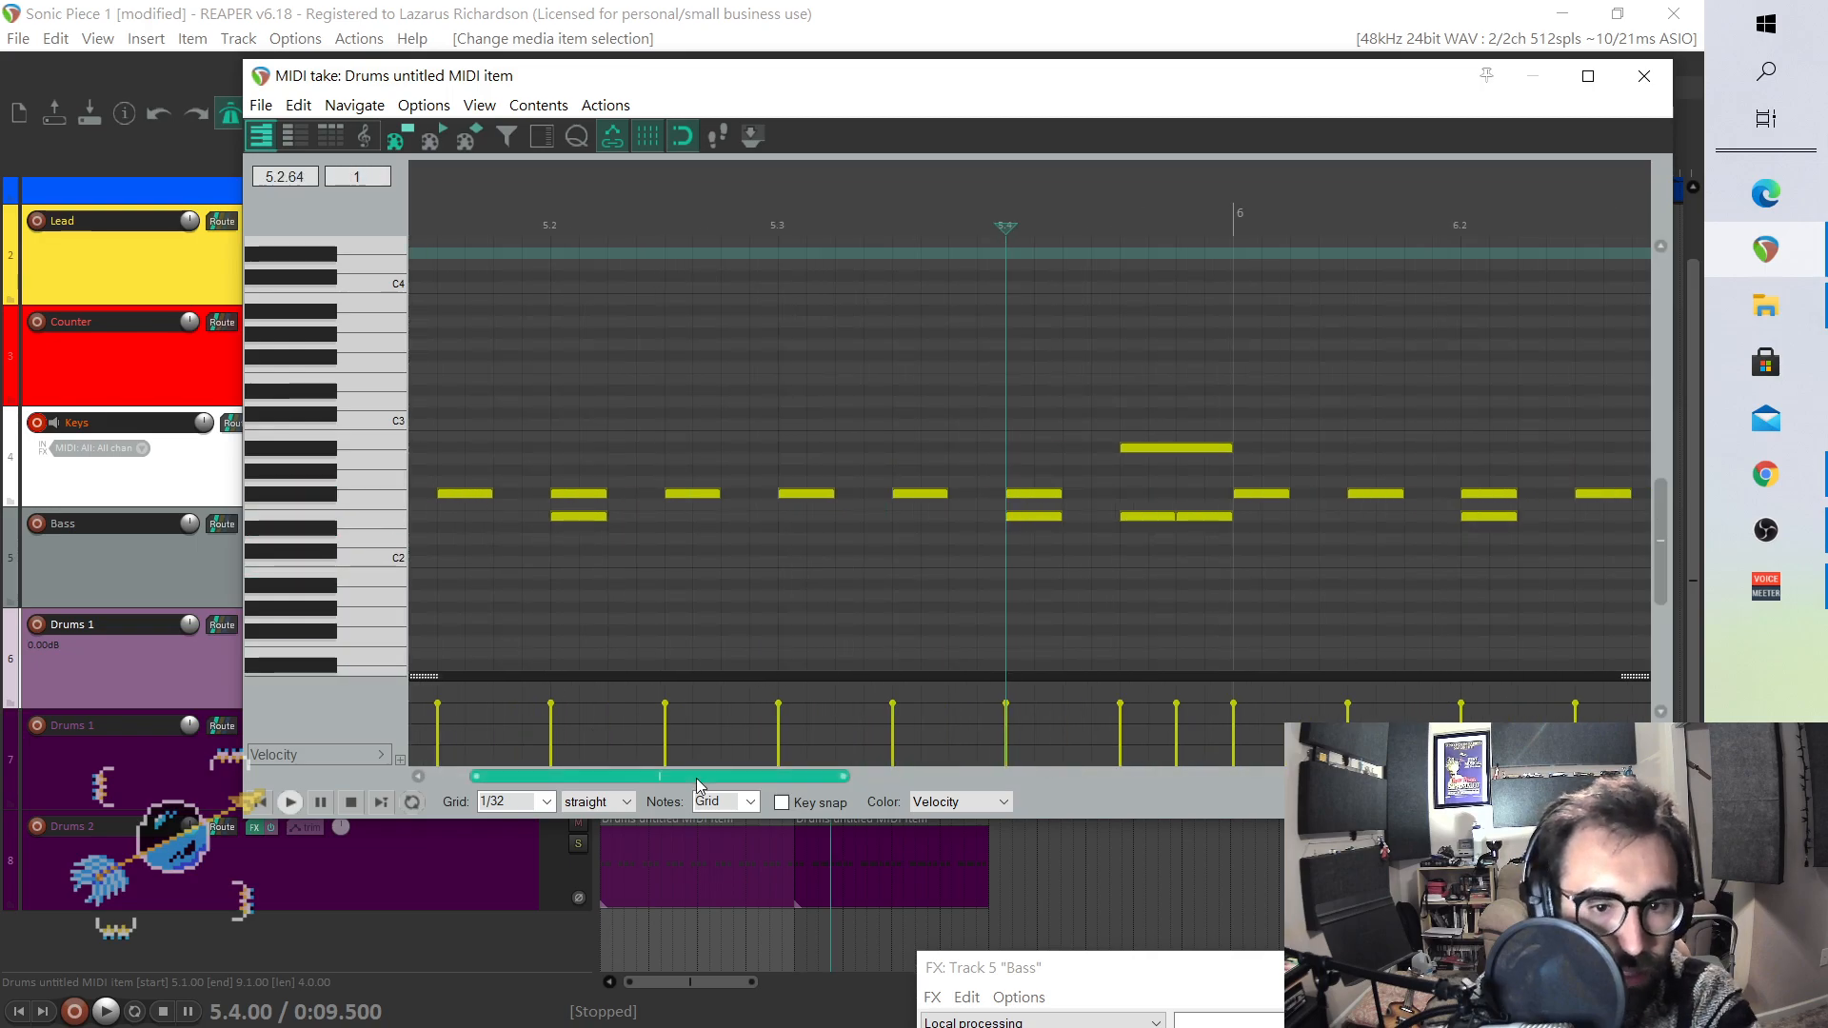
pyautogui.moveTo(695, 777); pyautogui.dragTo(253, 653)
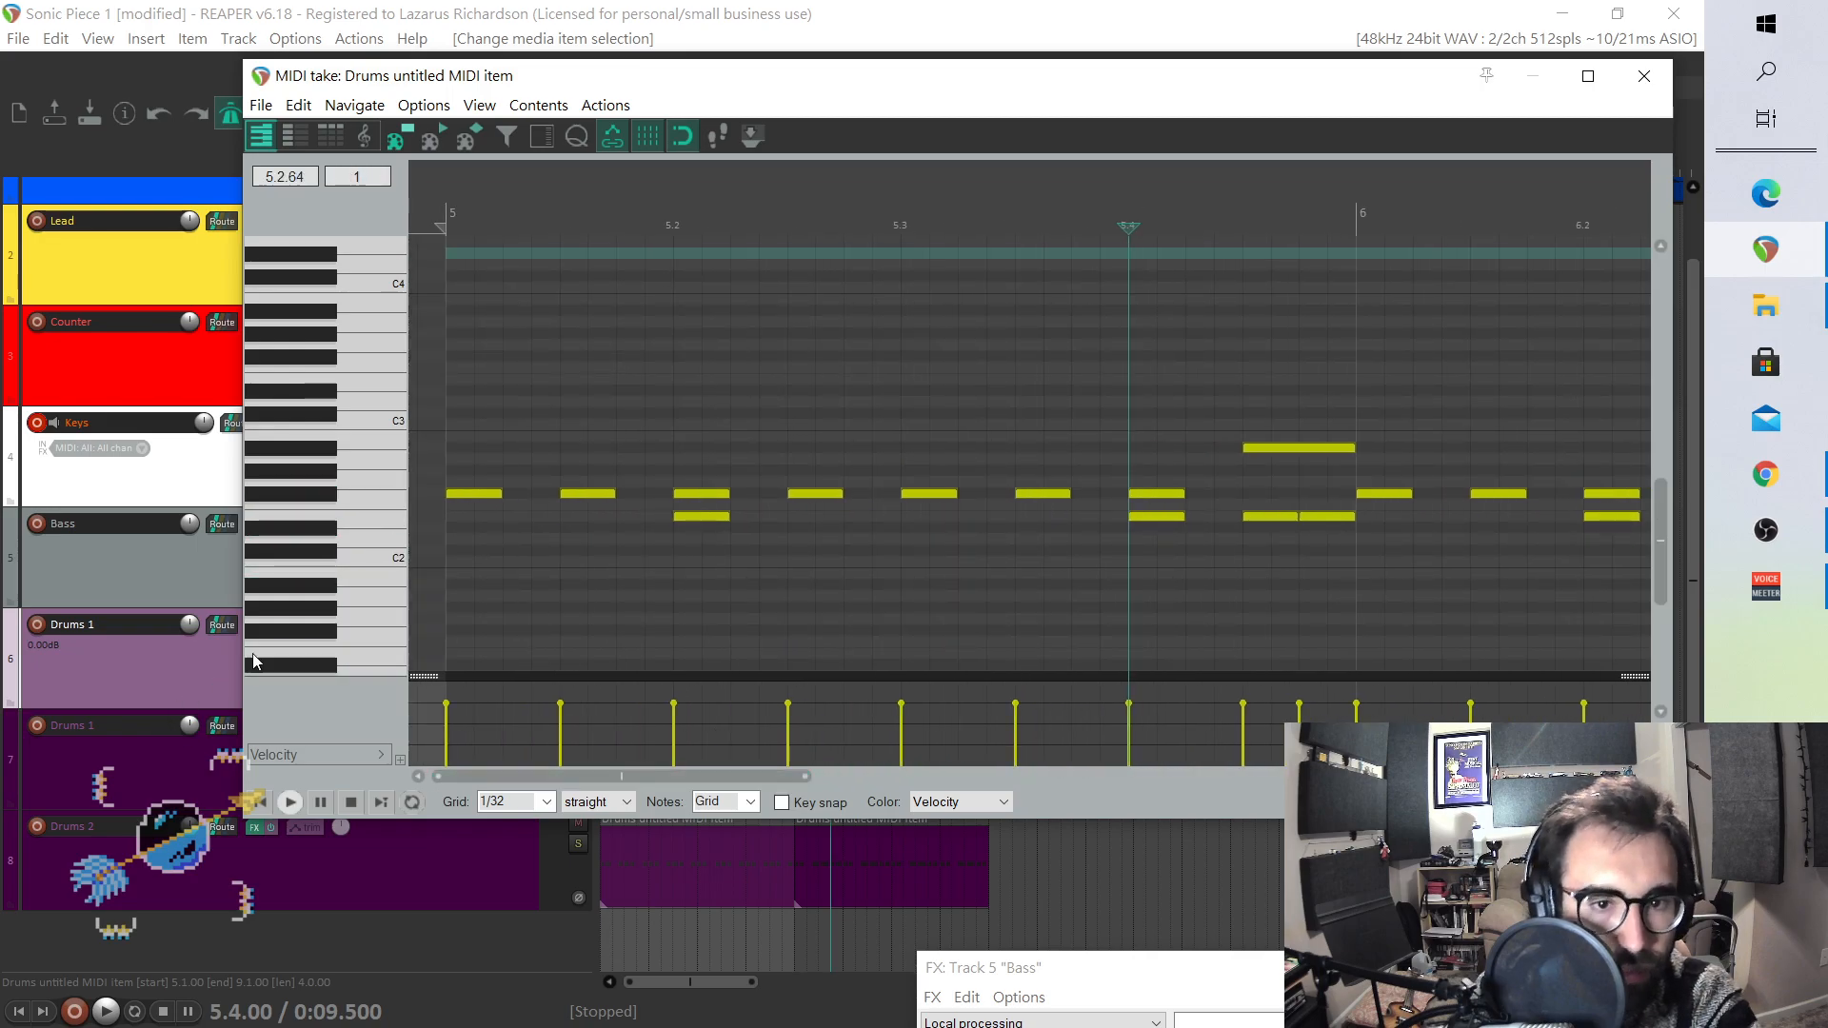
# - Try to add 1/32 F#2 hits between the existing notes leading up to beat 5.2
pyautogui.click(517, 502)
pyautogui.click(550, 496)
pyautogui.click(631, 495)
pyautogui.click(658, 495)
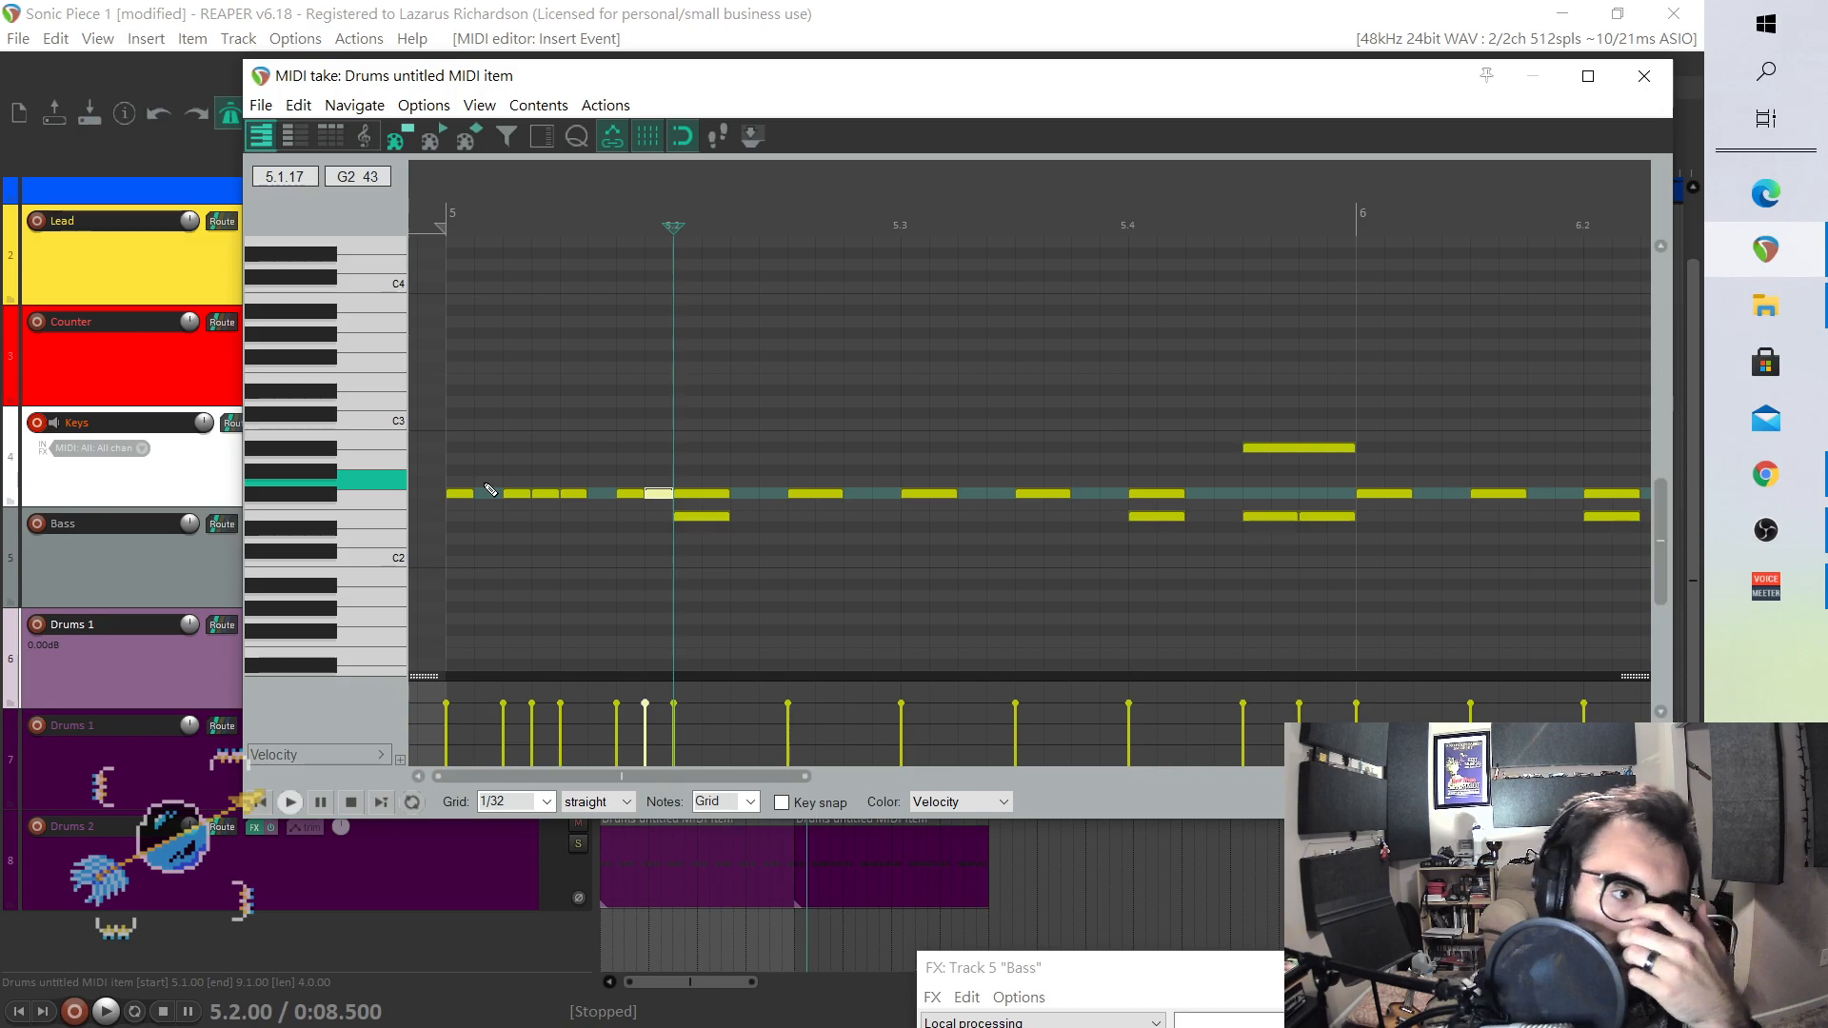
# - Audition the 1/32 hits from measure 5, first in the full mix and again with Drums 1 soloed
pyautogui.click(456, 425)
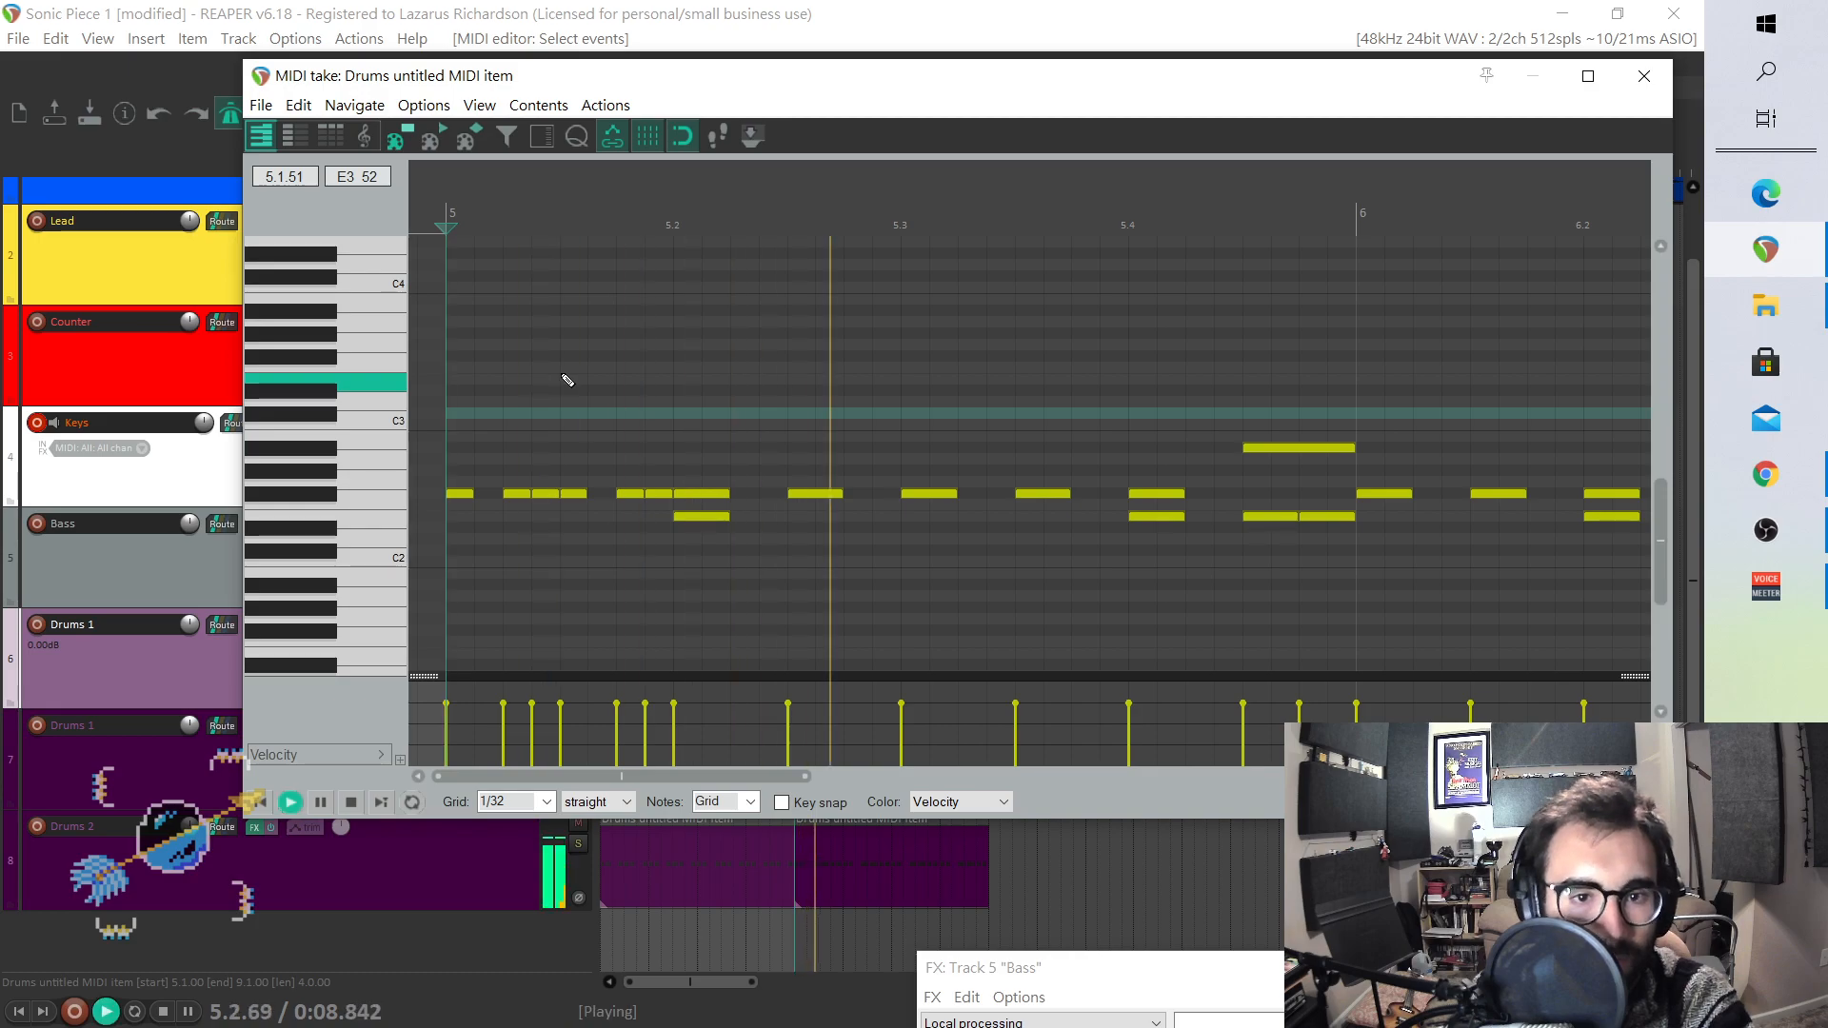
pyautogui.press('space')
pyautogui.moveTo(761, 60); pyautogui.dragTo(1234, 118)
pyautogui.click(578, 642)
pyautogui.press('space')
pyautogui.press('space')
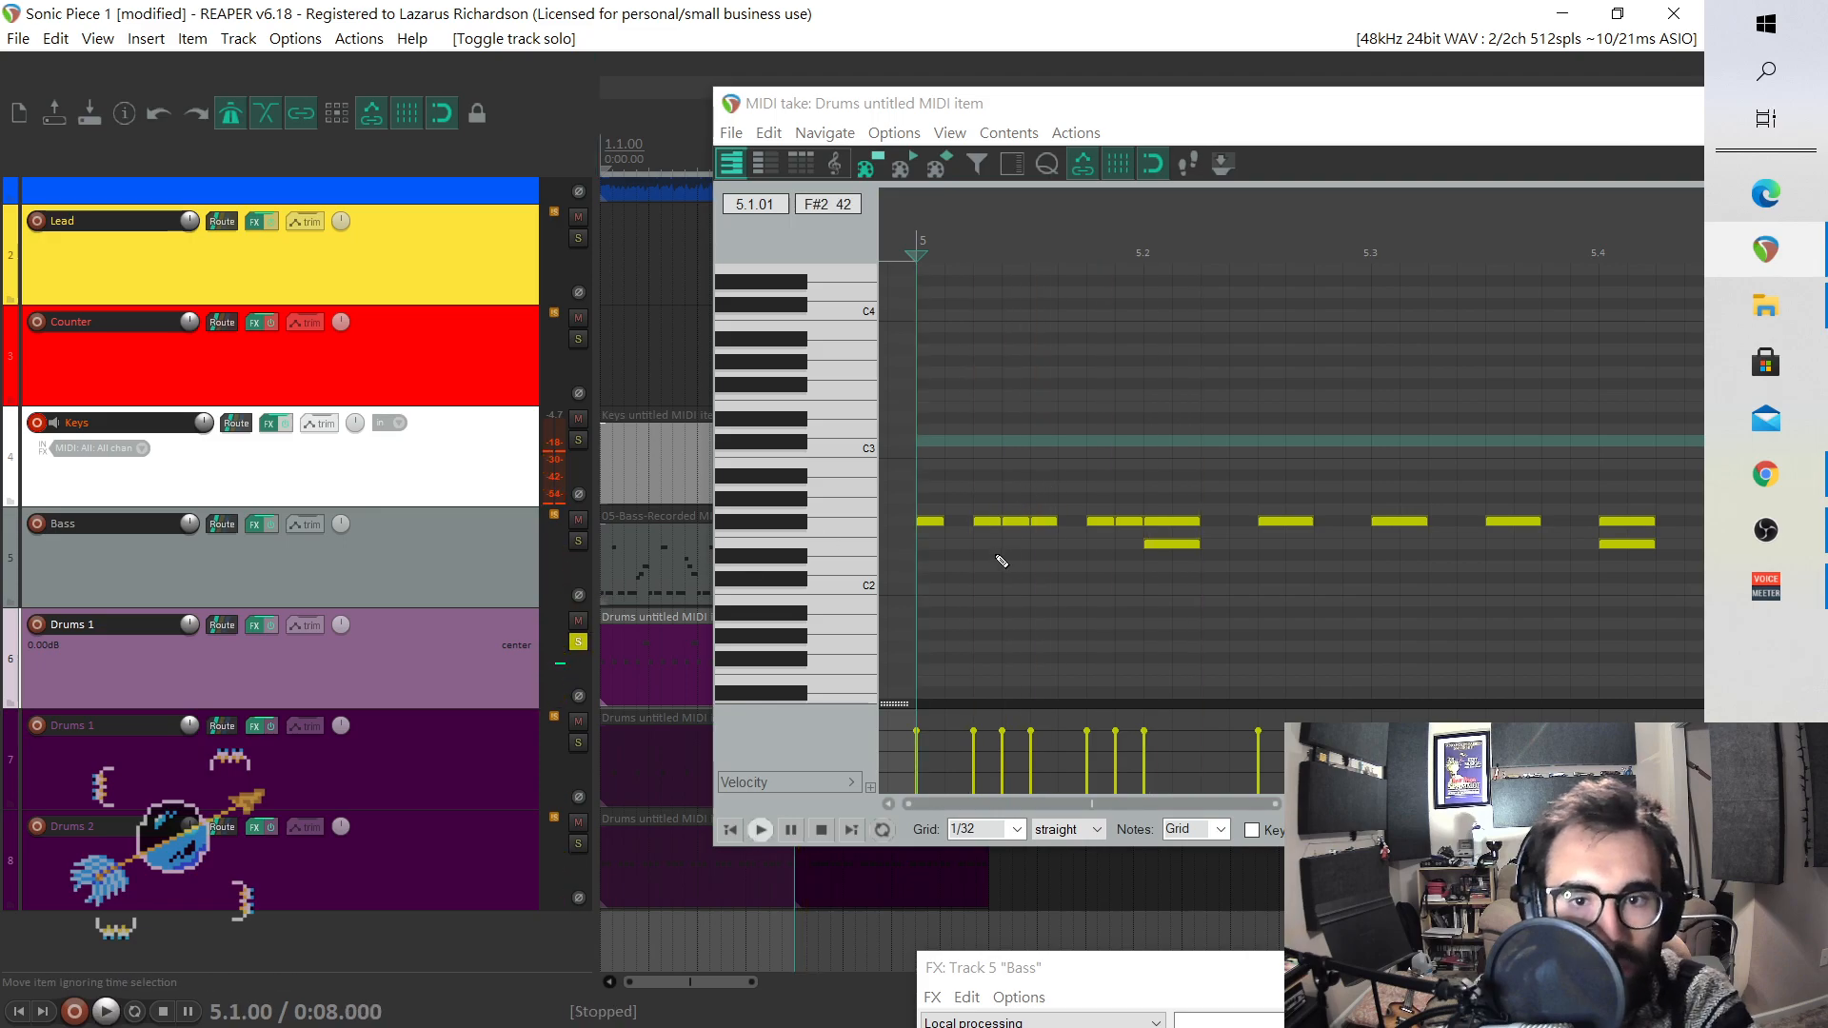
# - Set the note grid to 1/16 and undo the 1/32 F#2 hits and the solo
pyautogui.click(1018, 830)
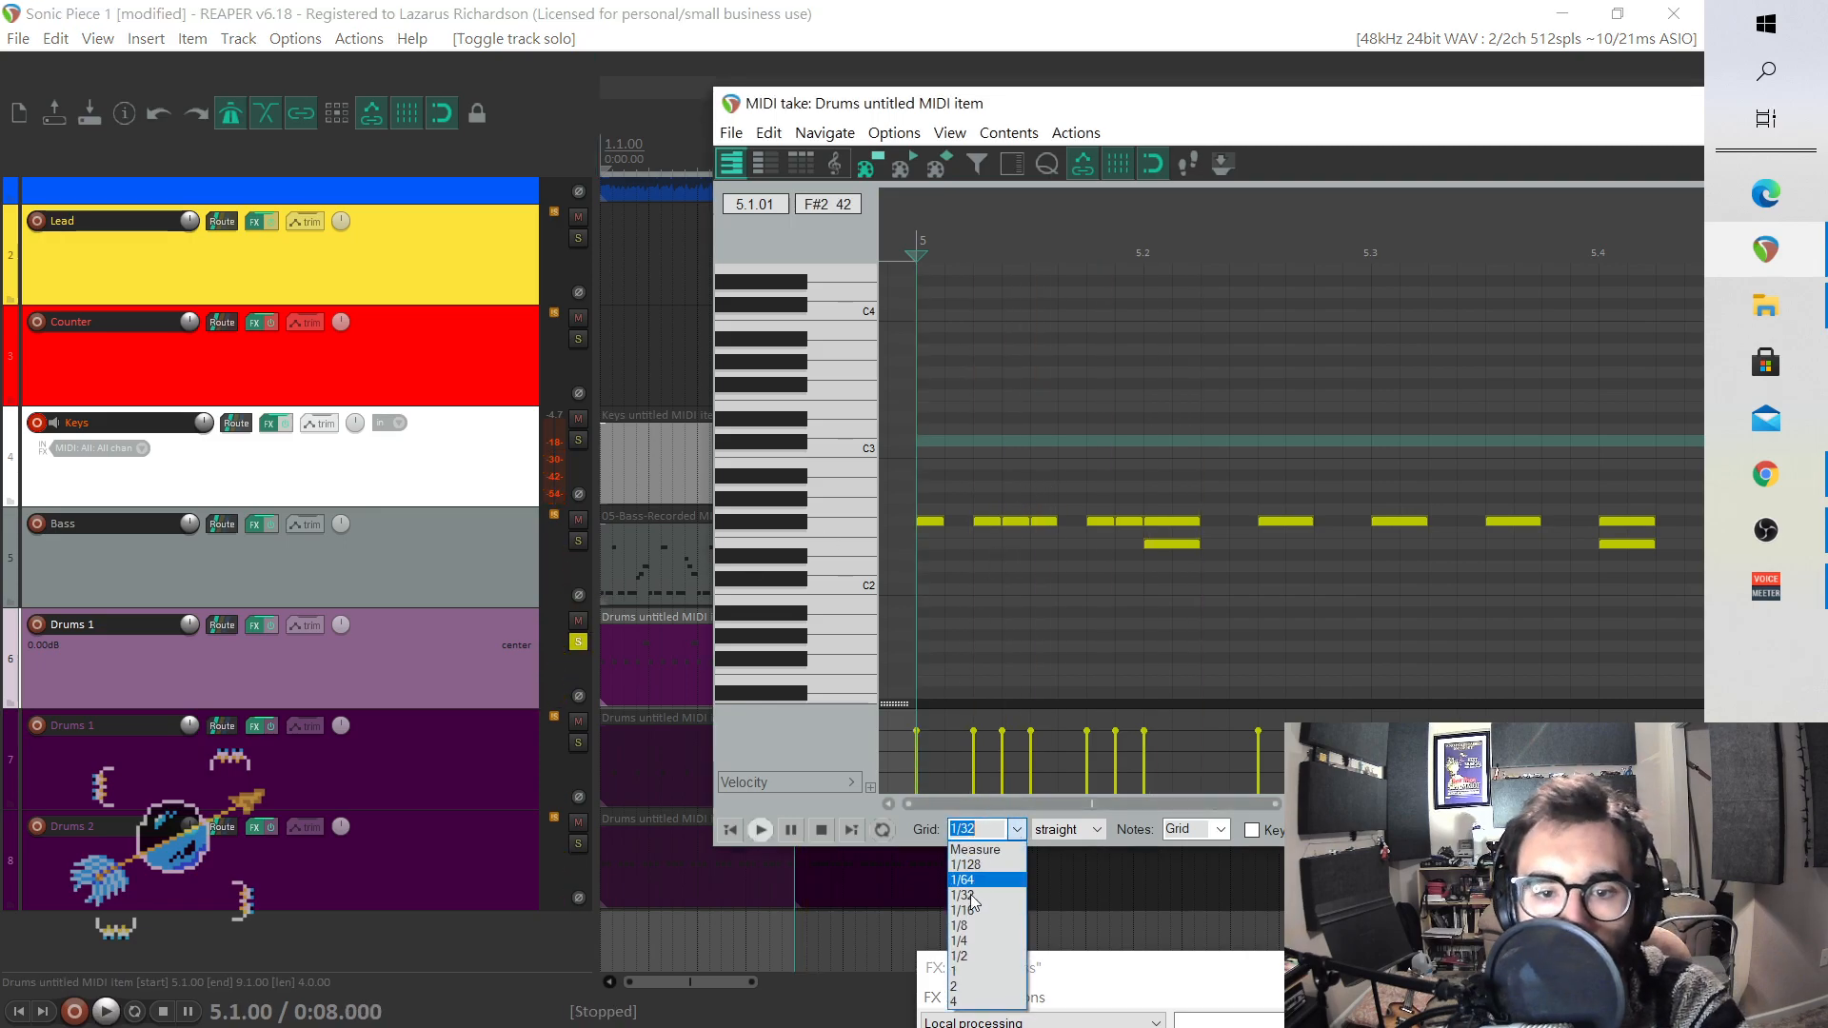
pyautogui.click(964, 911)
pyautogui.doubleClick(990, 523)
pyautogui.hotkey('ctrl', 'z')
pyautogui.hotkey('ctrl', 'z')
pyautogui.hotkey('ctrl', 'z')
pyautogui.hotkey('ctrl', 'z')
pyautogui.hotkey('ctrl', 'z')
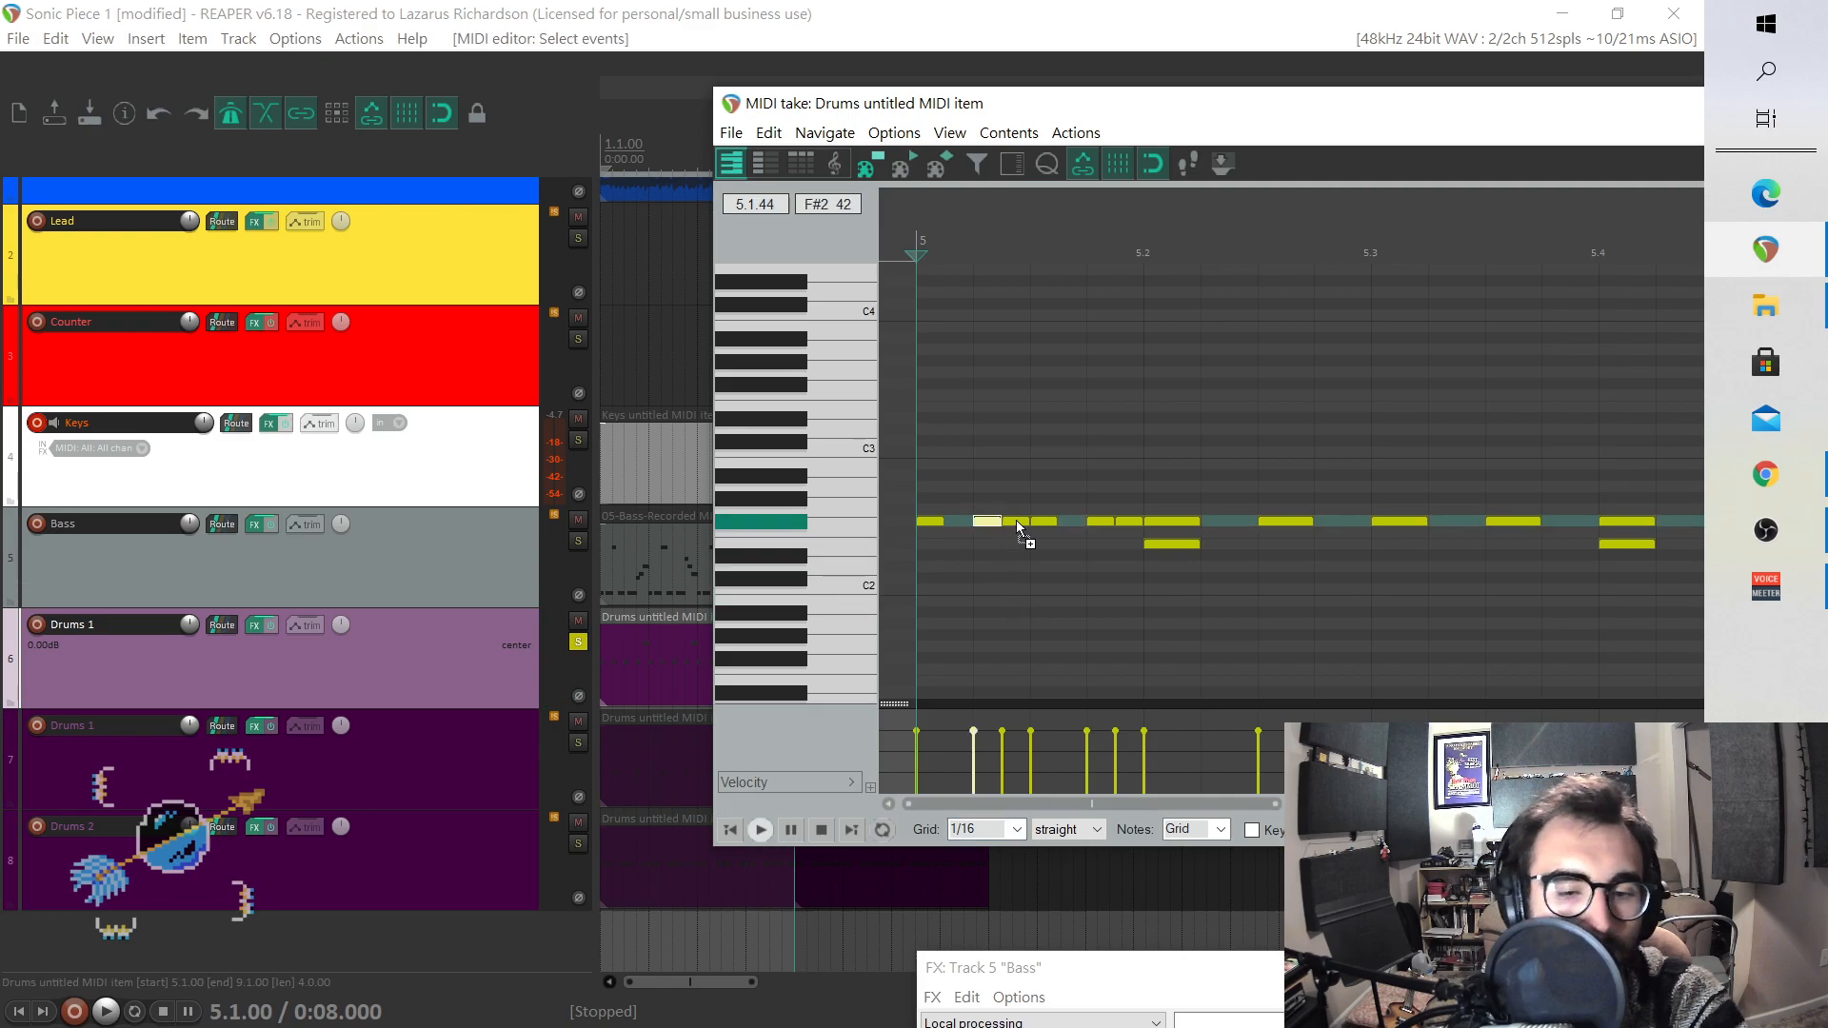
pyautogui.hotkey('ctrl', 'z')
pyautogui.hotkey('ctrl', 'z')
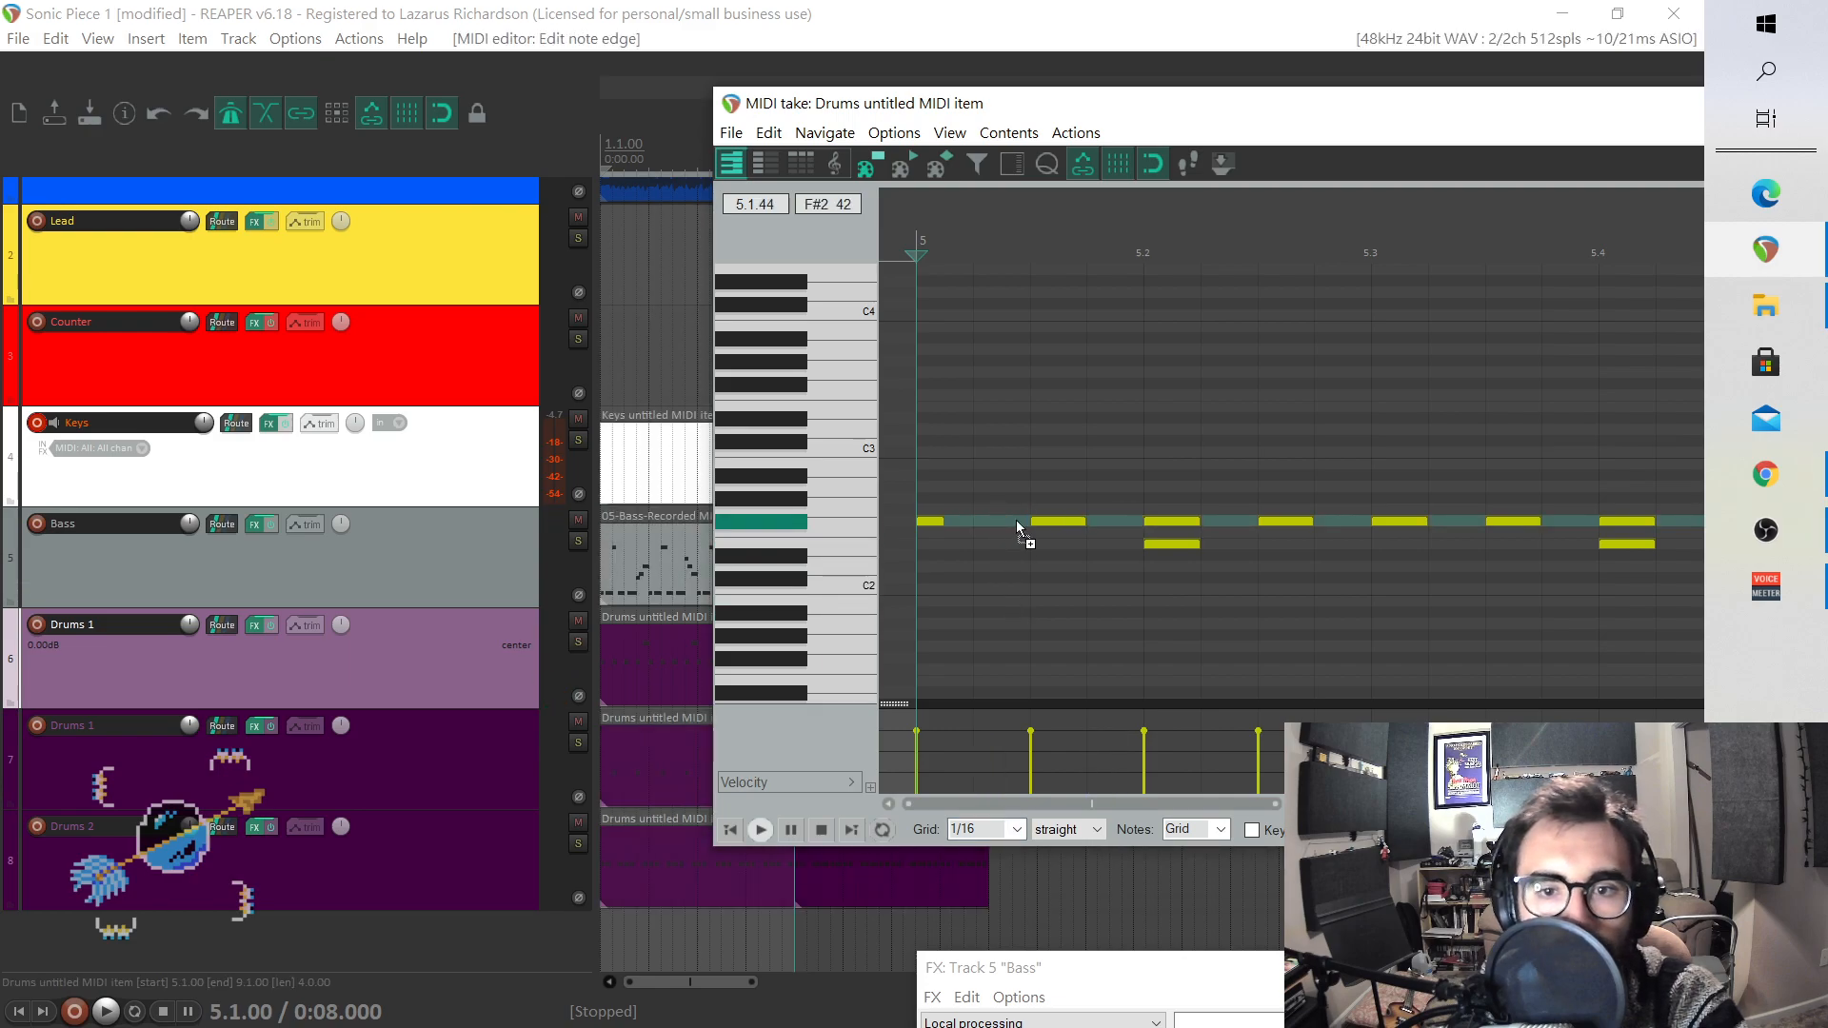
# - Add 1/16 F#2 hits in measure 5 at 5.1.75, 5.2.75, 5.3.75 and 5.4.25
pyautogui.click(1110, 522)
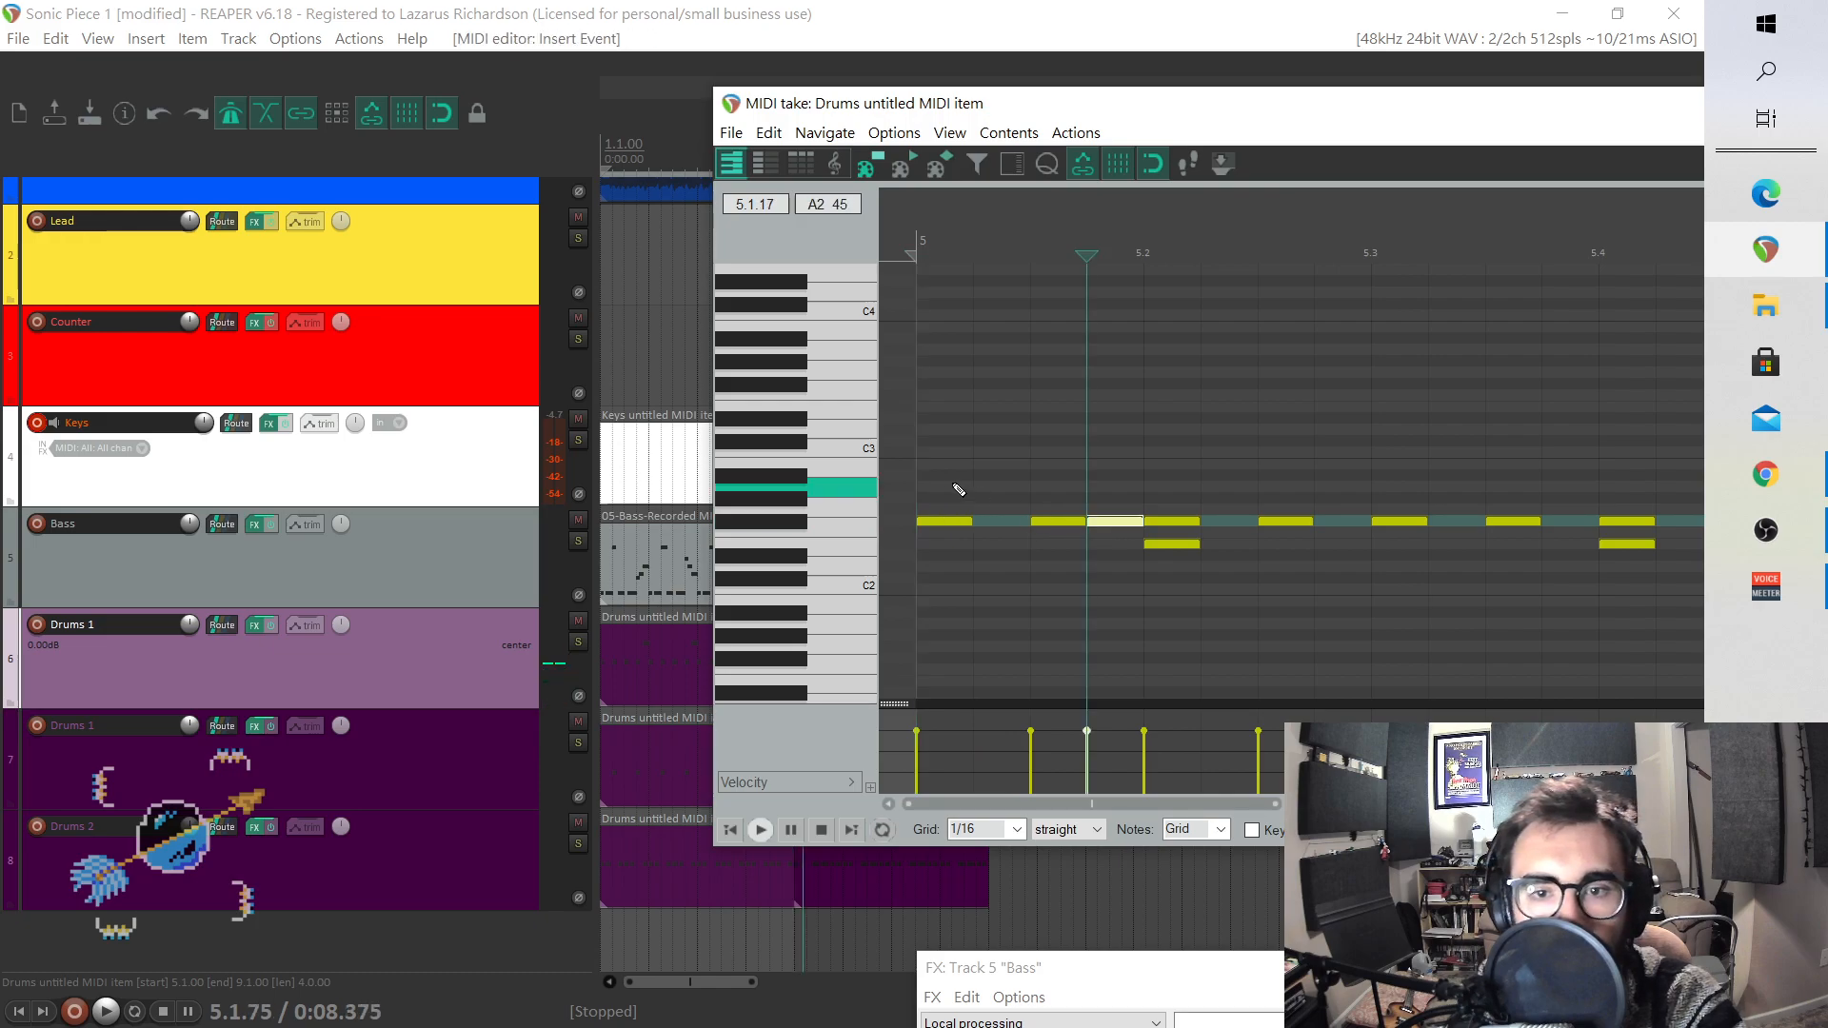
pyautogui.click(1333, 524)
pyautogui.click(1337, 530)
pyautogui.click(1416, 523)
pyautogui.click(1501, 524)
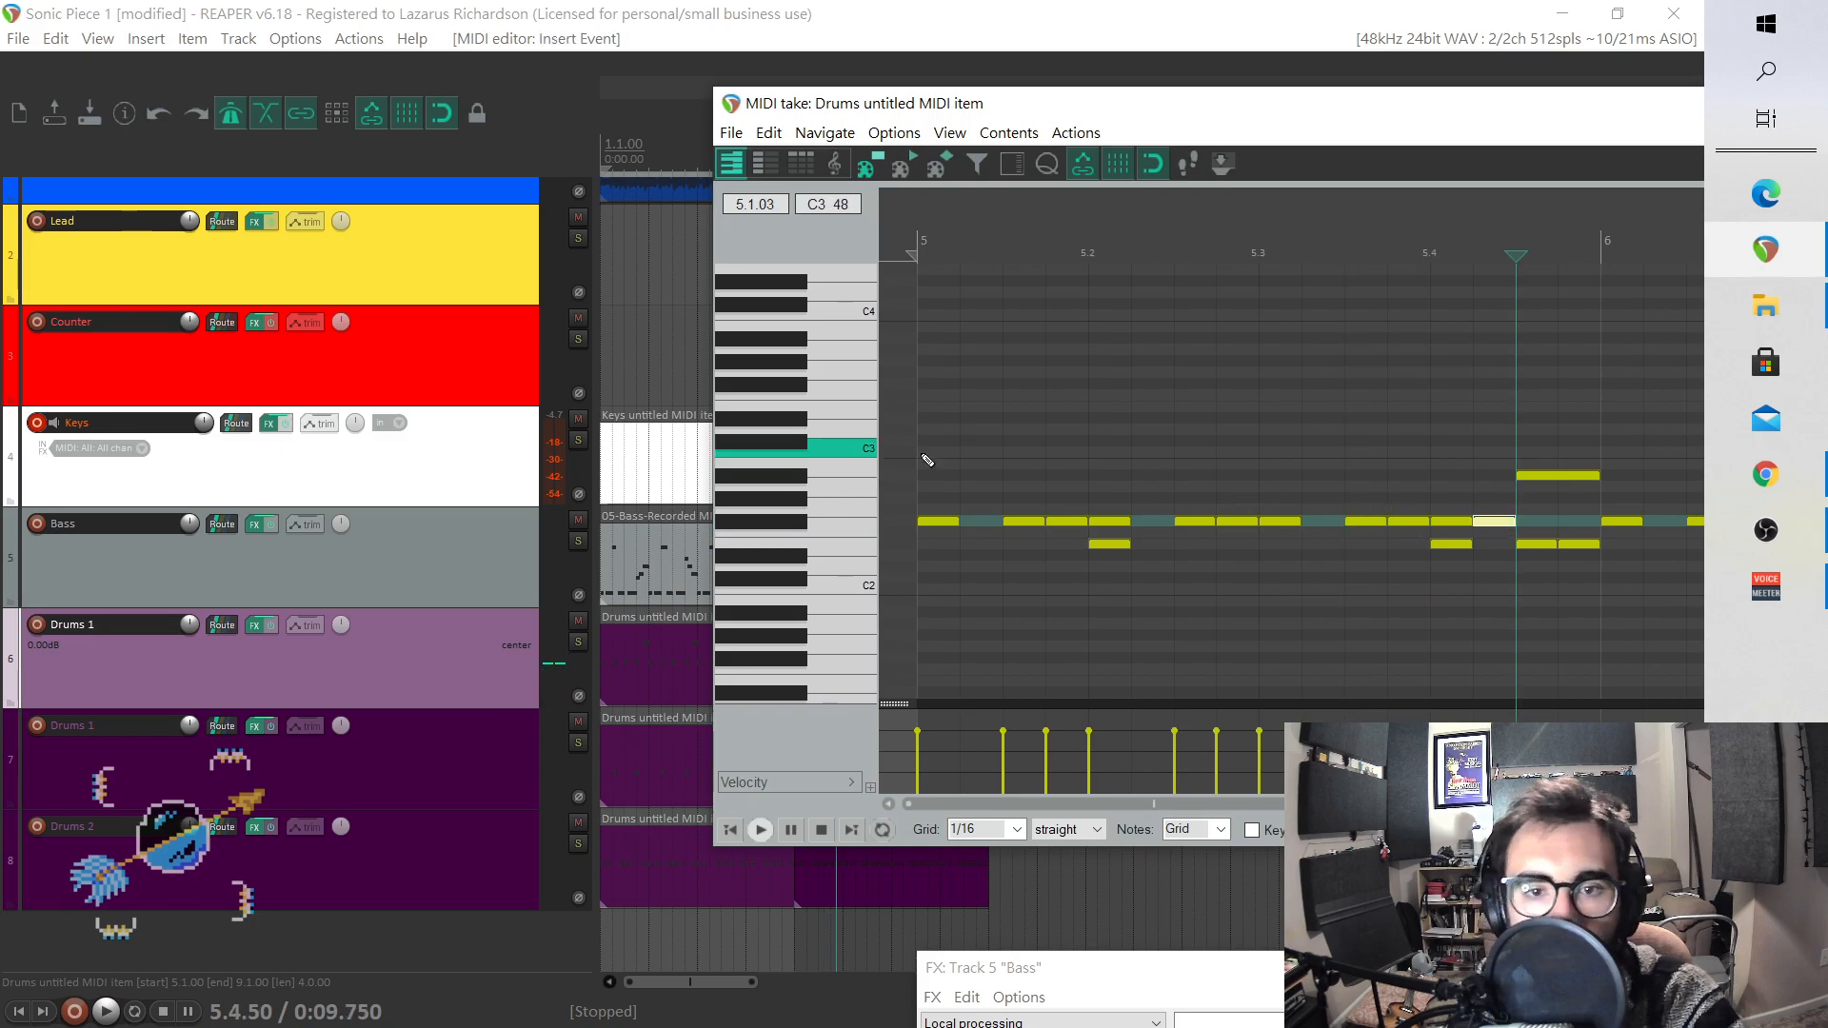
# - Play the denser F#2 drum pattern from the start of measure 5 and stop
pyautogui.click(922, 451)
pyautogui.press('space')
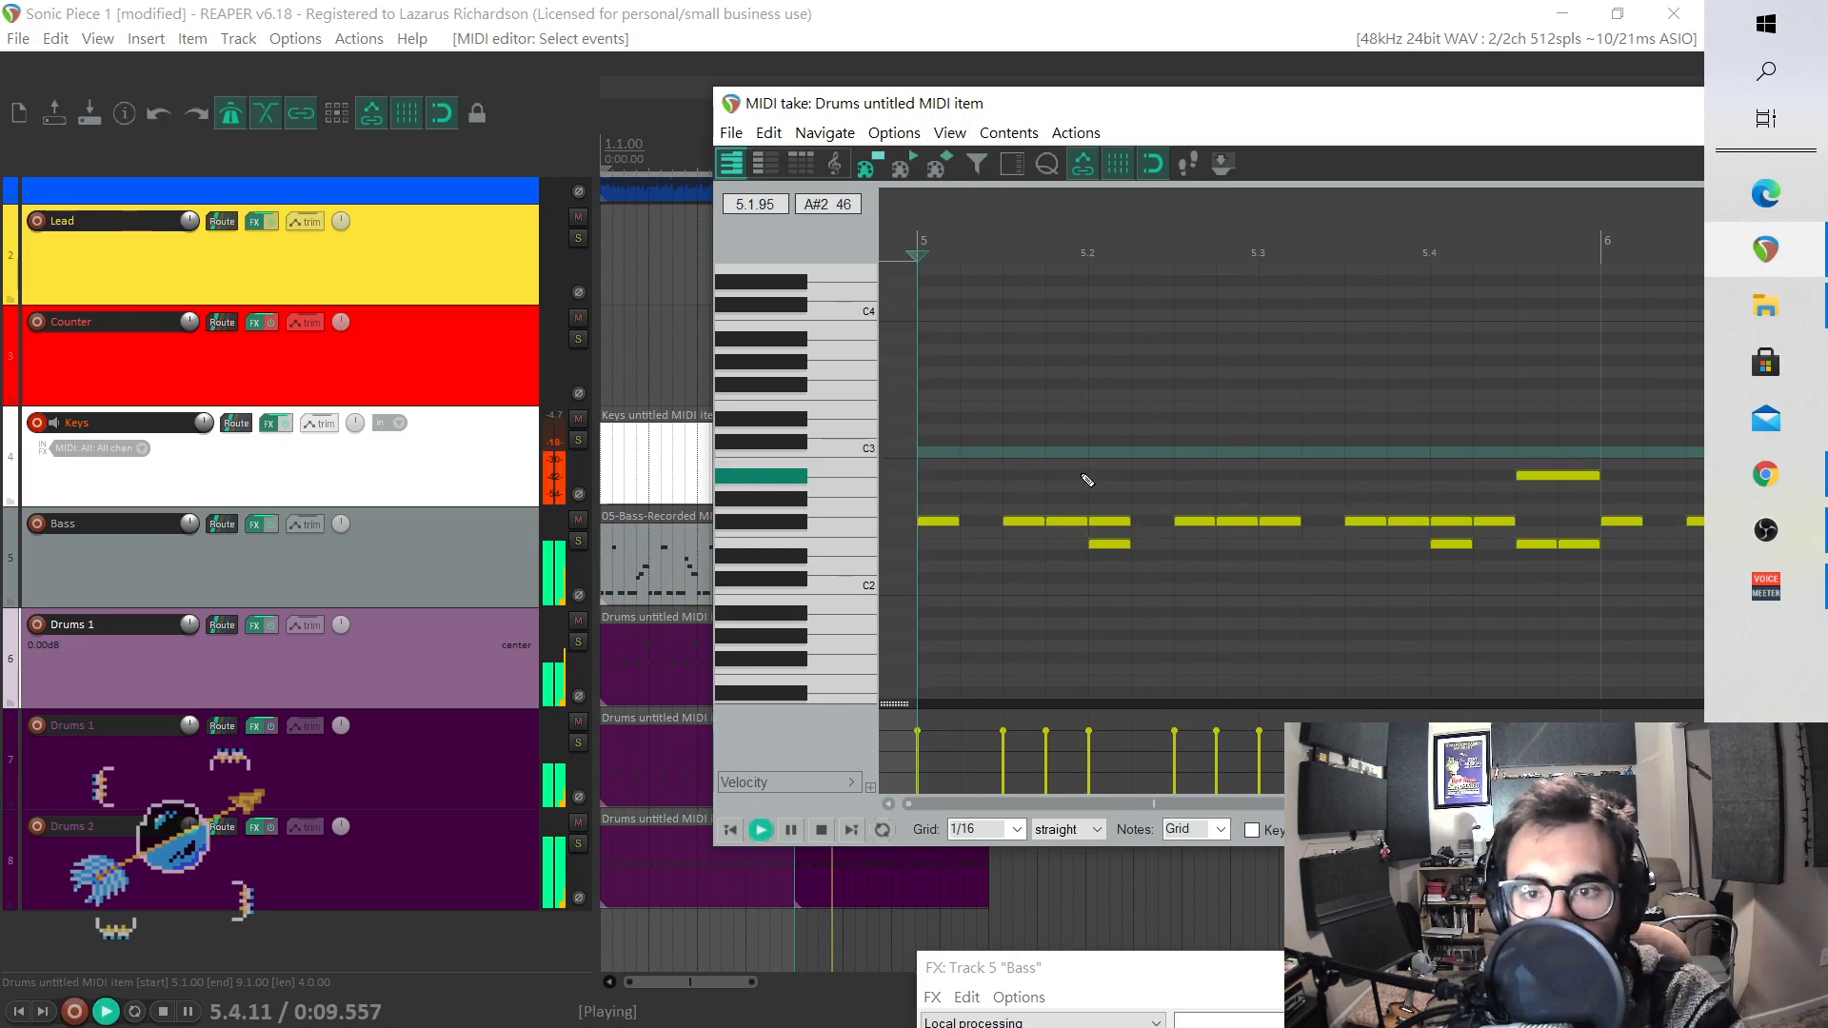
pyautogui.press('space')
# - Add matching 1/16 F#2 hits in measure 6 at 6.1.75, 6.2.75, 6.3.75 and 6.4.25
pyautogui.moveTo(1225, 805); pyautogui.dragTo(1387, 804)
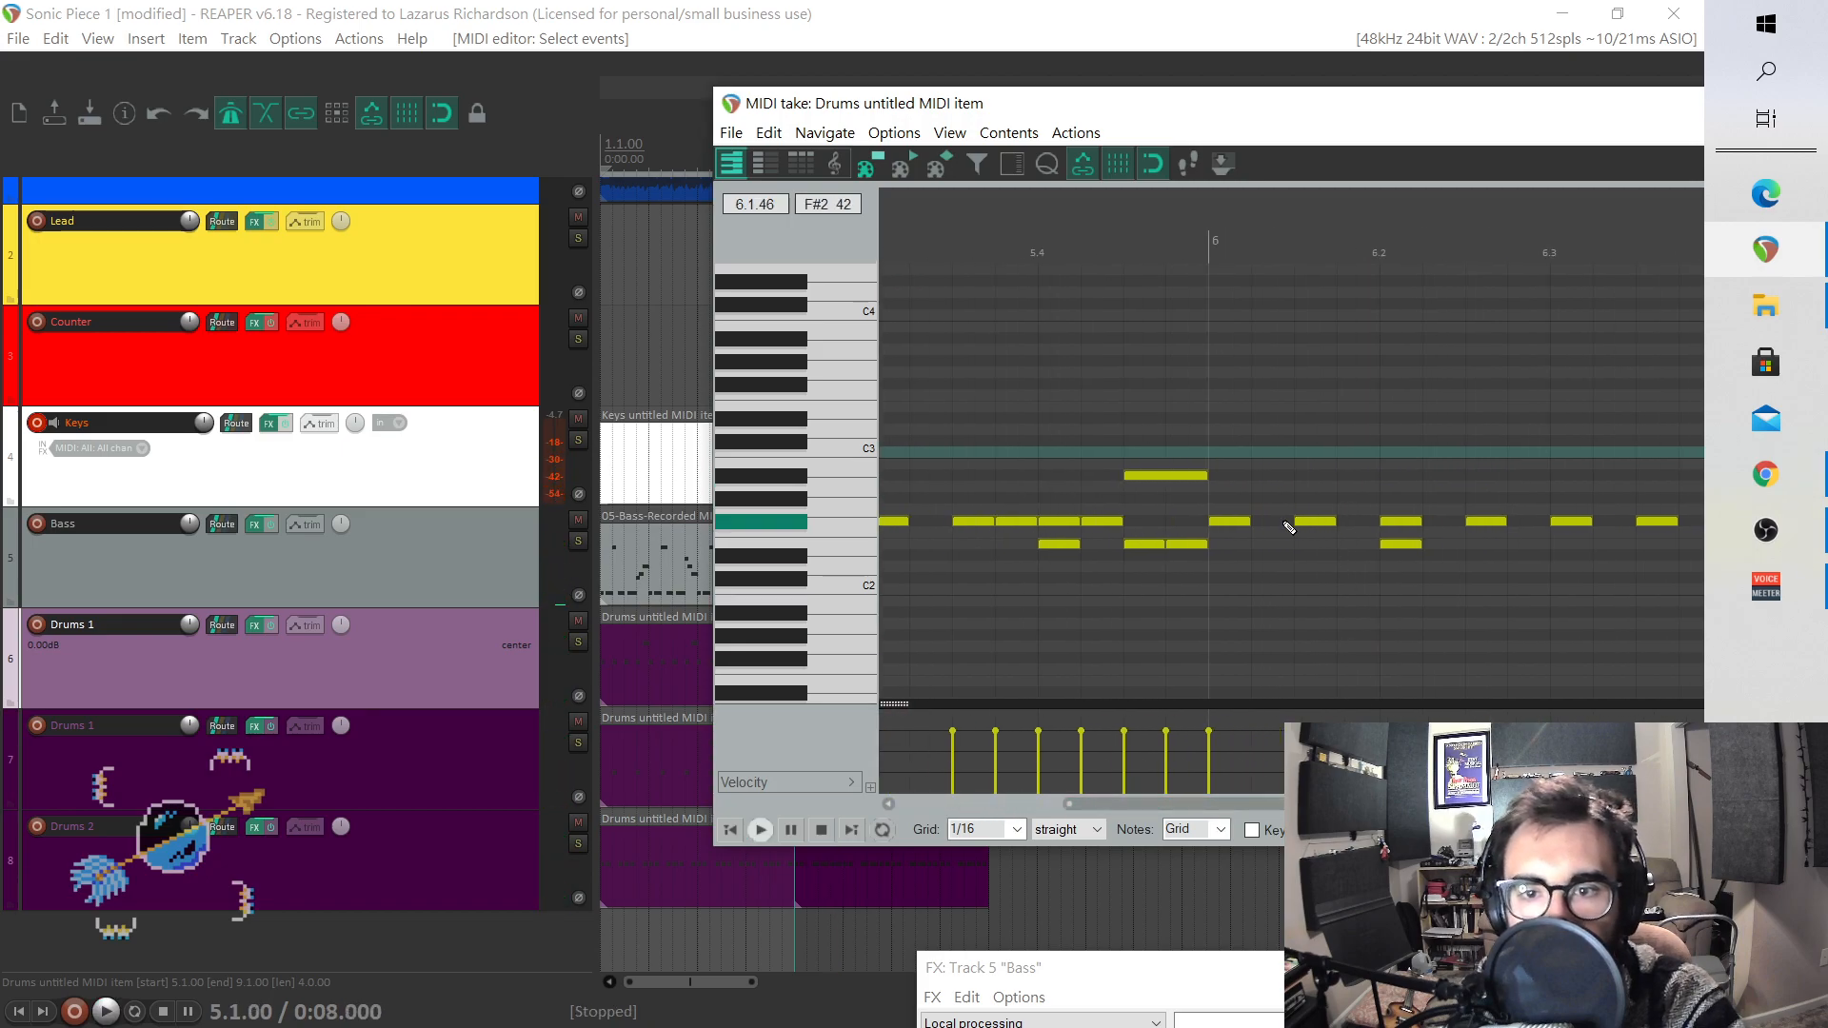
pyautogui.click(1333, 523)
pyautogui.click(1516, 525)
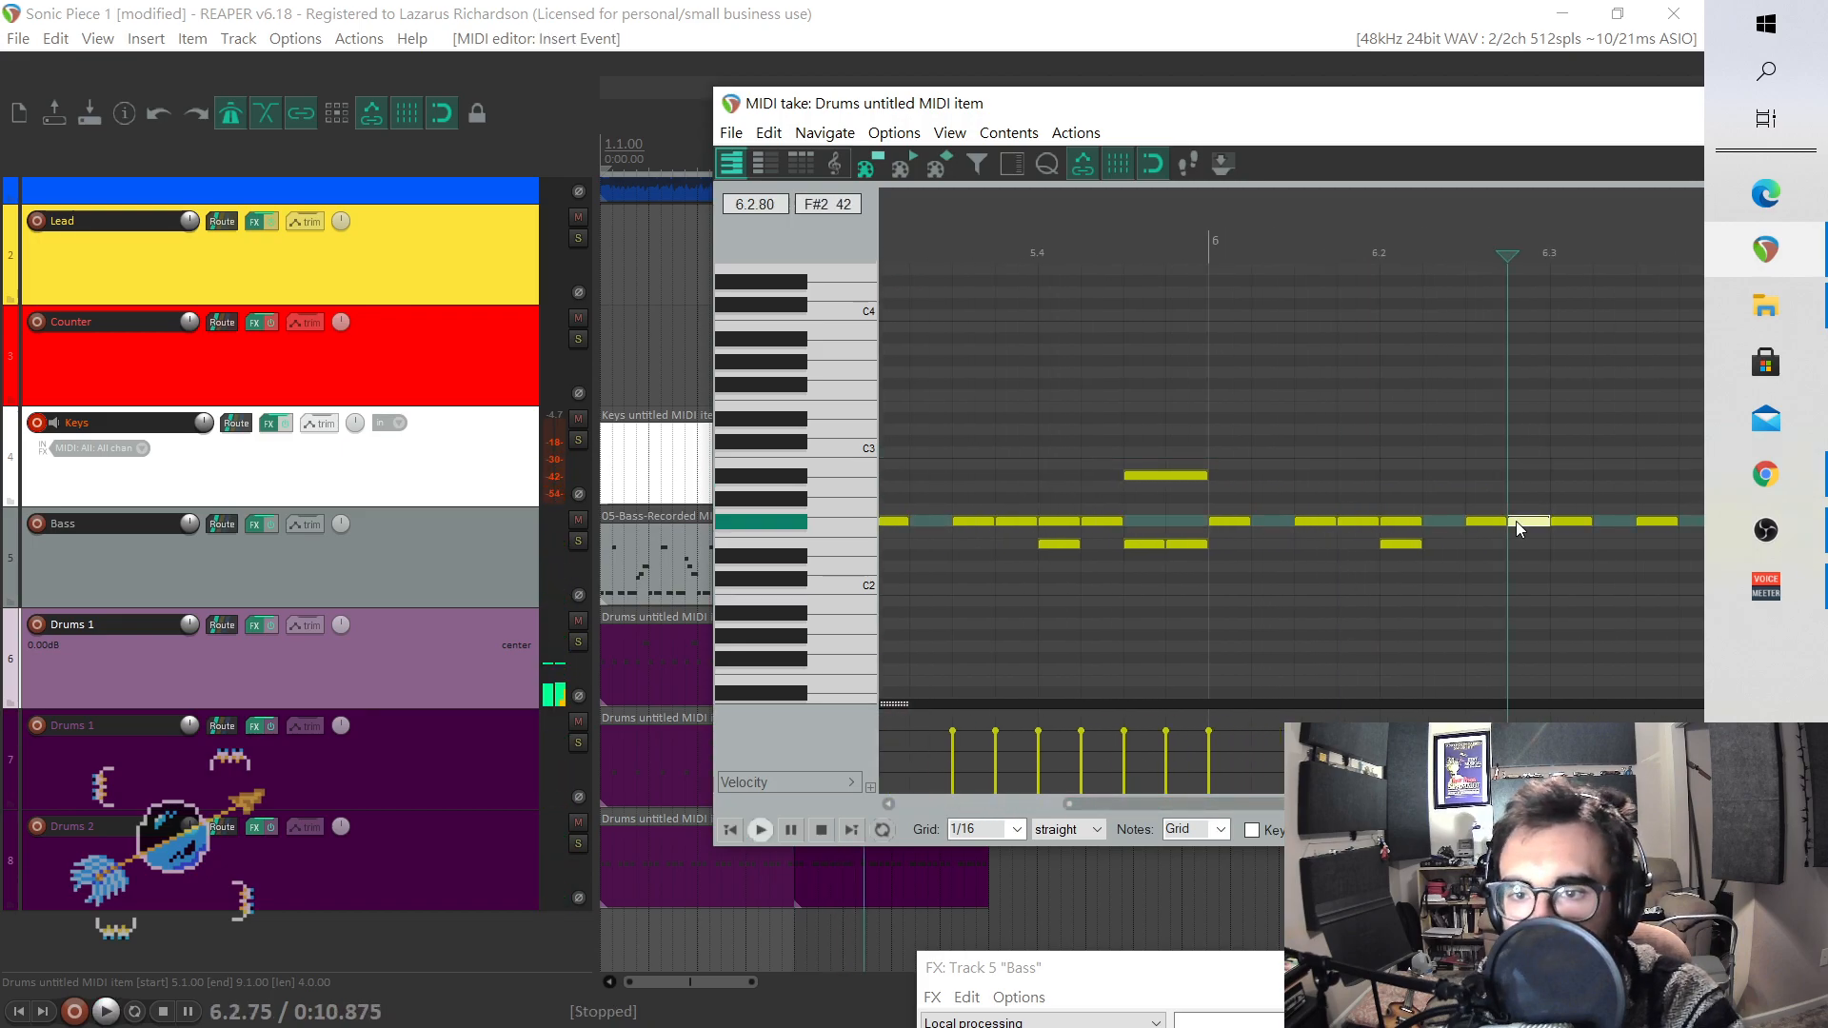
pyautogui.moveTo(1352, 804); pyautogui.dragTo(1472, 804)
pyautogui.click(1409, 525)
pyautogui.click(1504, 524)
pyautogui.scroll(-3, 1512, 539)
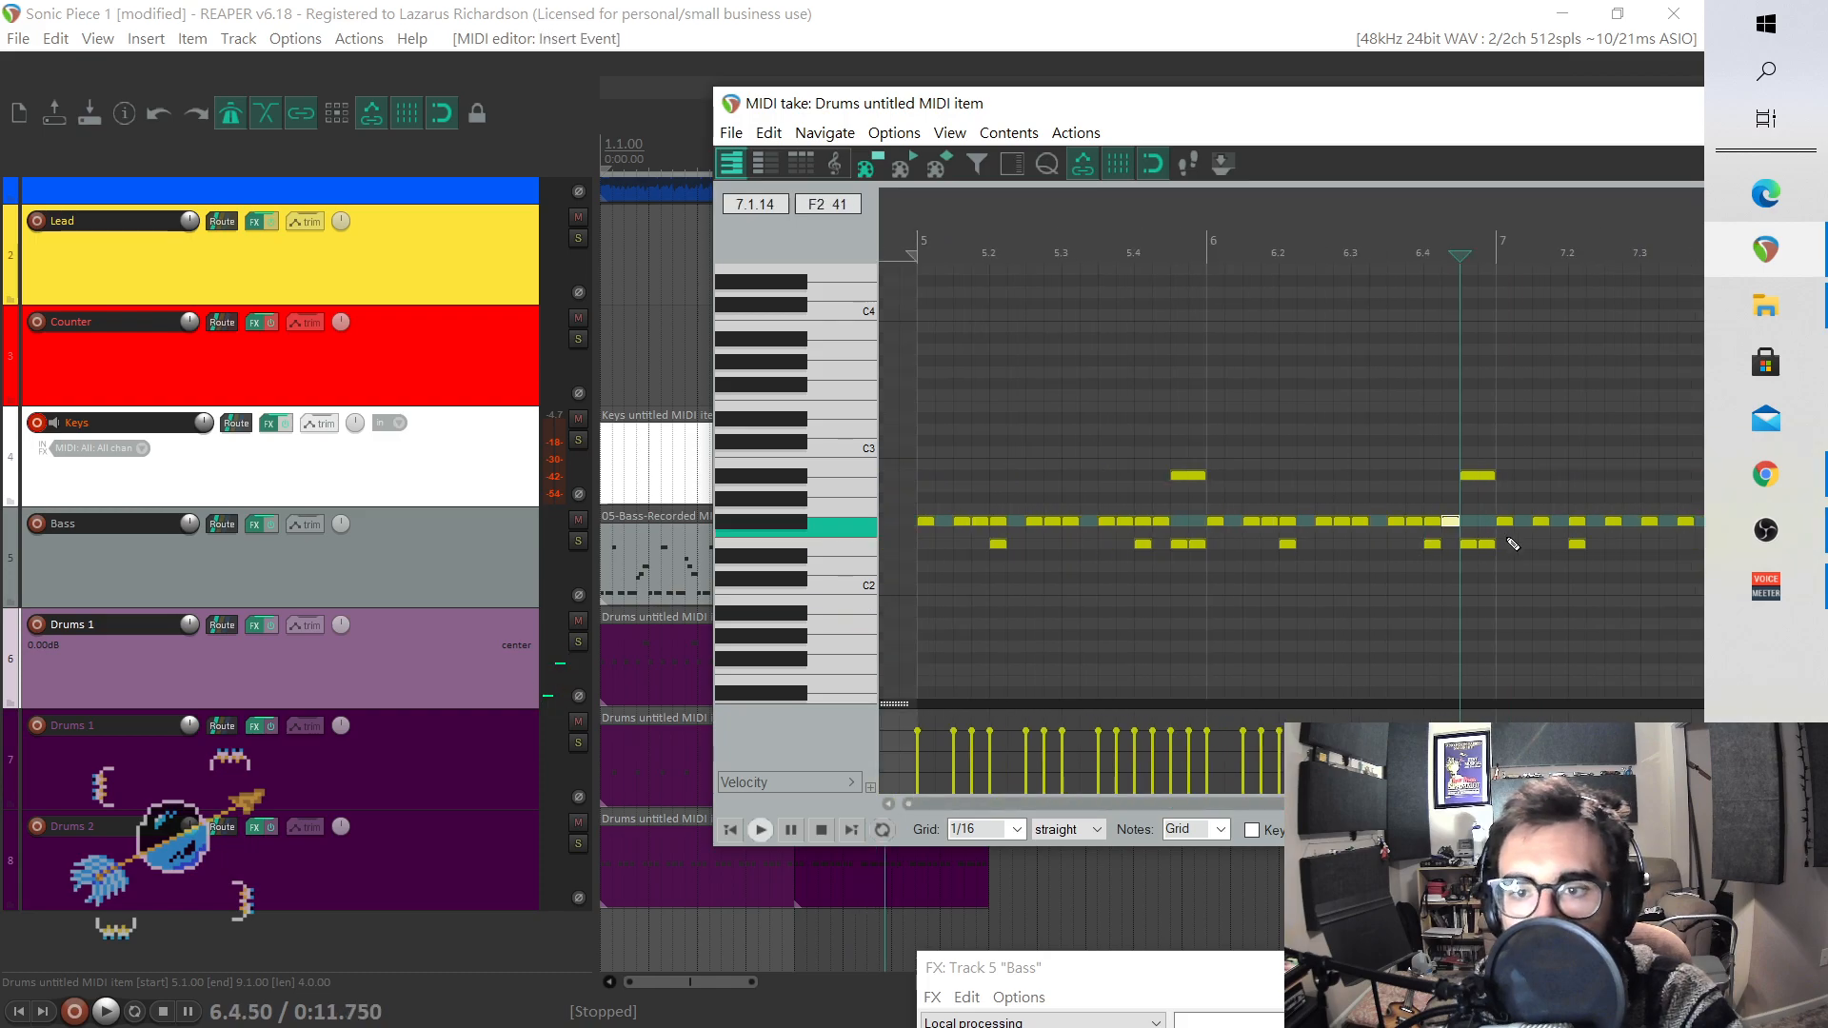
# - Add 1/16 F#2 hits in measure 7 at 7.1.75, 7.2.75, 7.3.75 and 7.4.25
pyautogui.scroll(-2, 1557, 521)
pyautogui.scroll(2, 1399, 563)
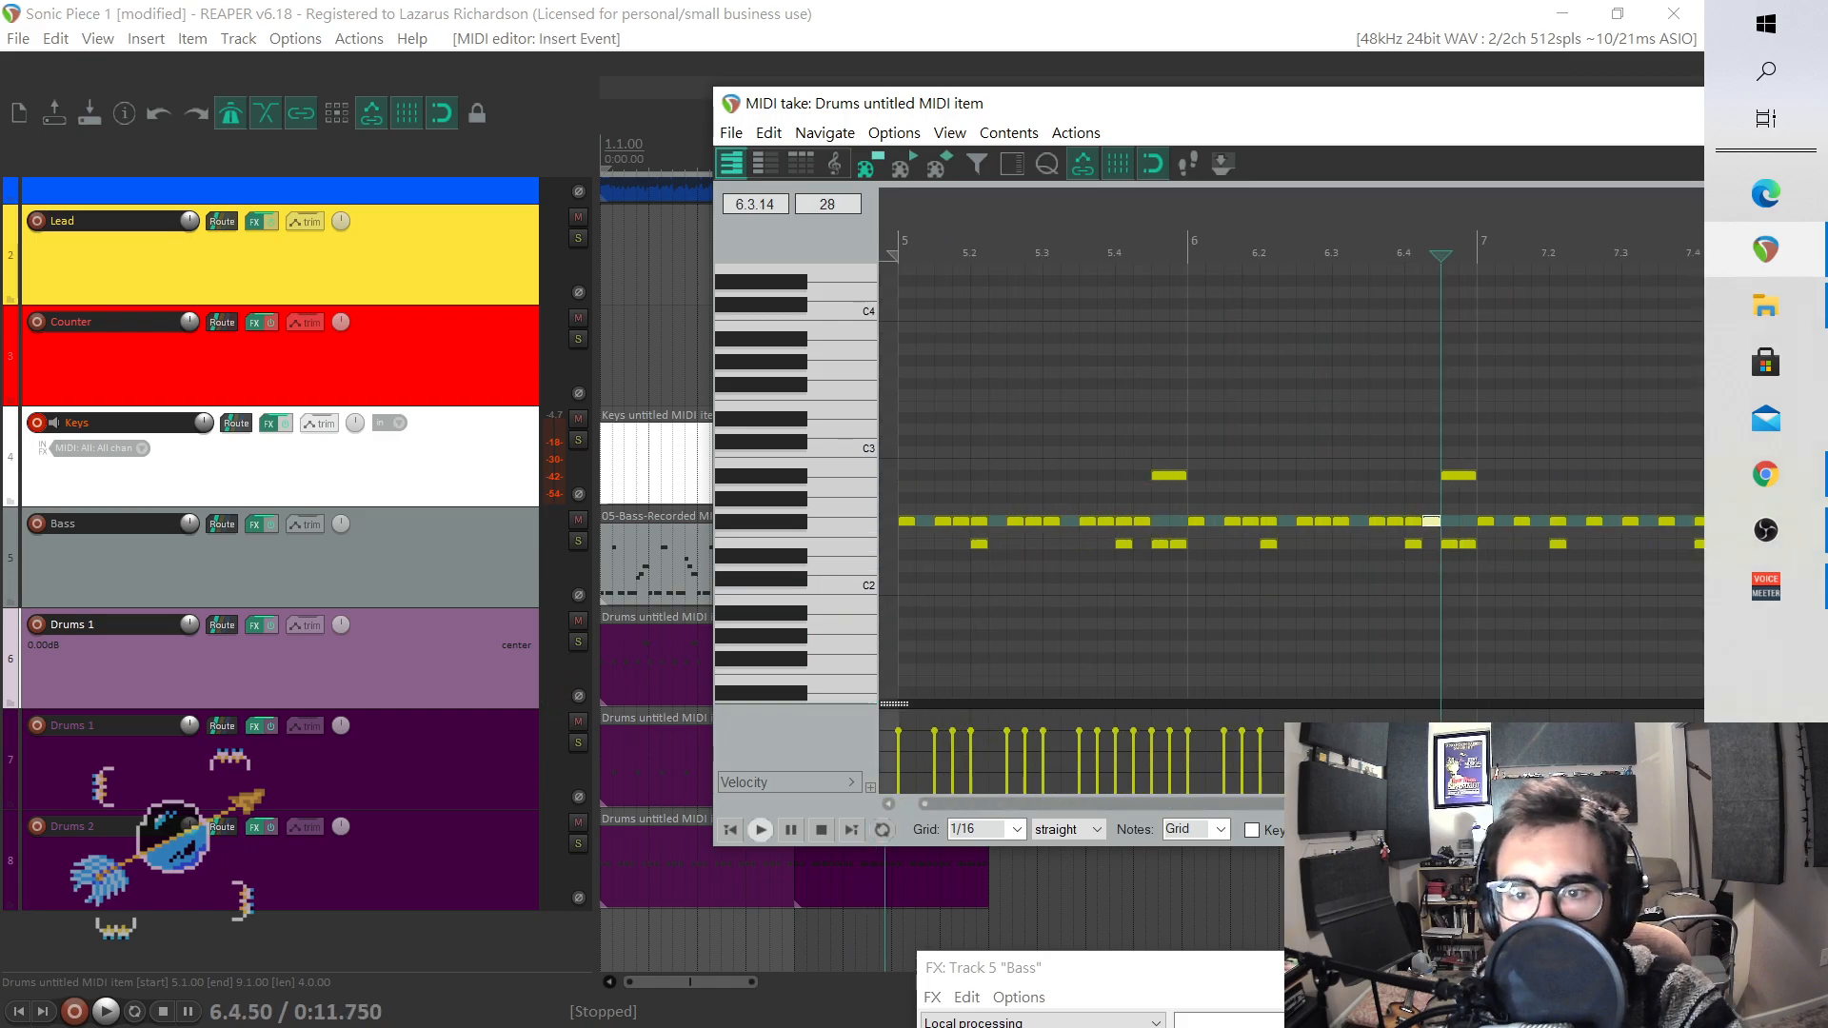
pyautogui.click(1539, 523)
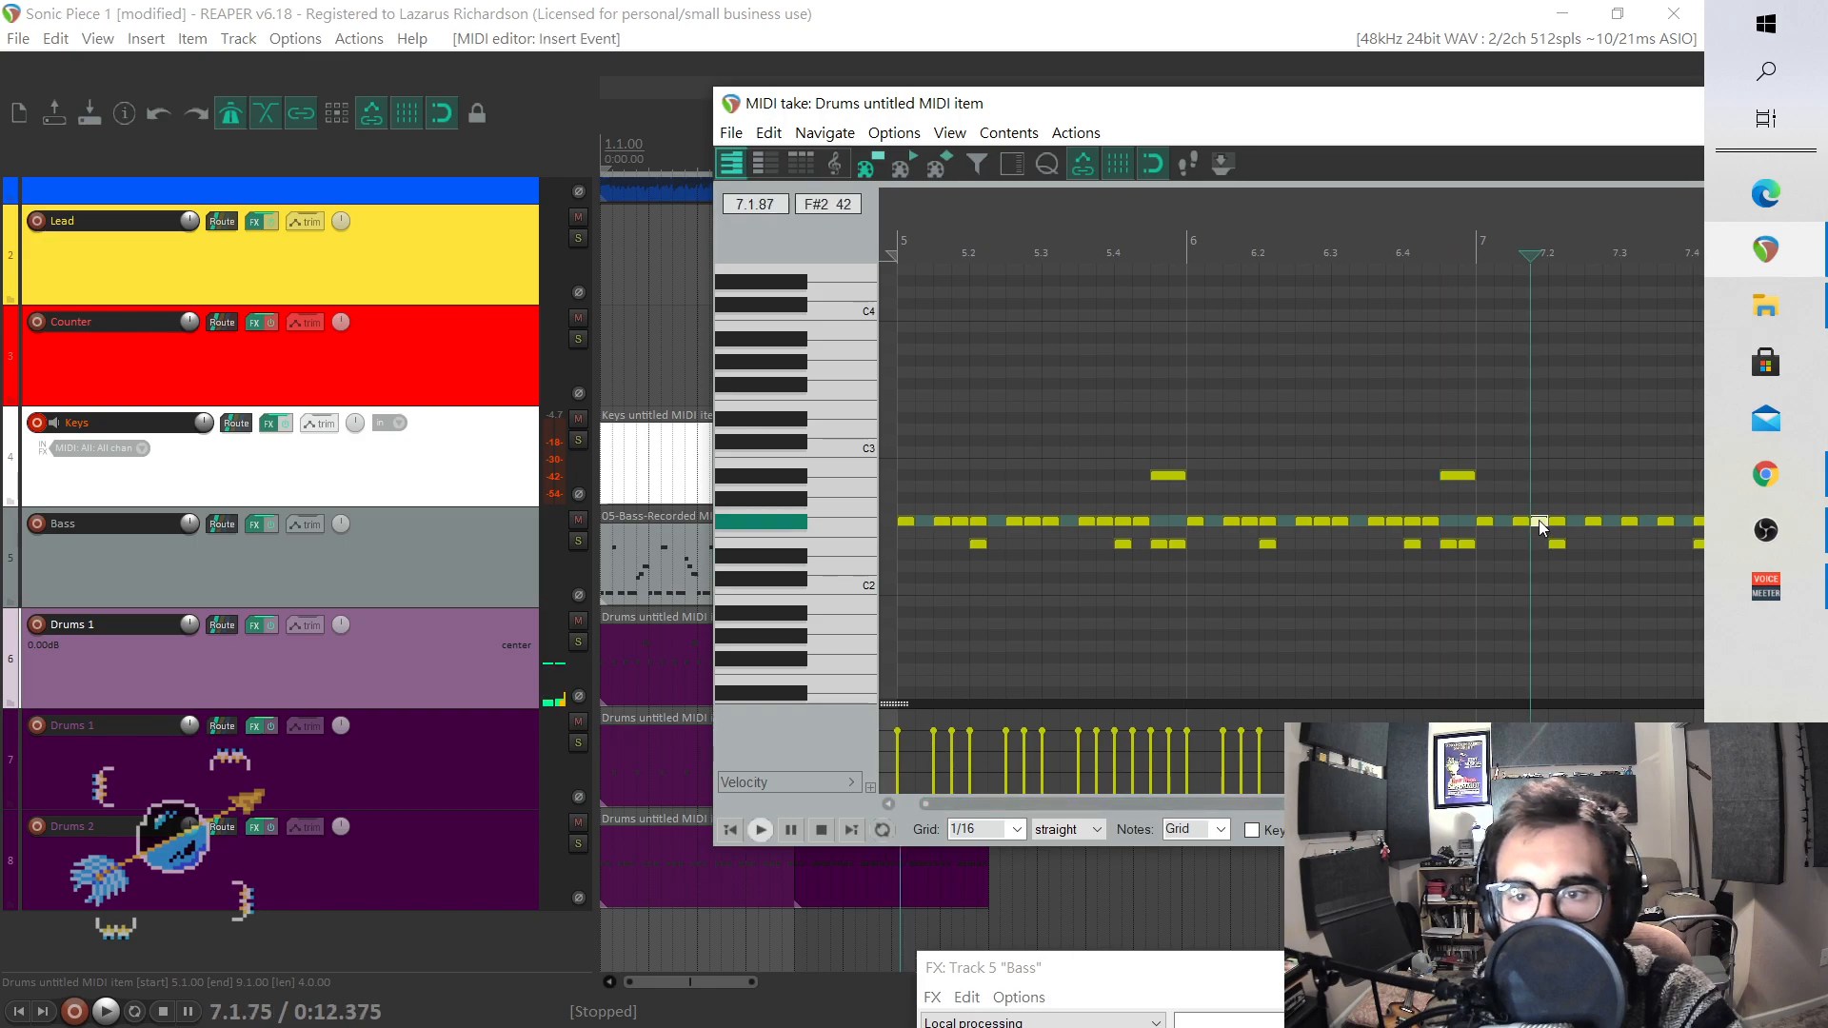
pyautogui.moveTo(809, 103); pyautogui.dragTo(376, 107)
pyautogui.click(1173, 525)
pyautogui.click(1253, 527)
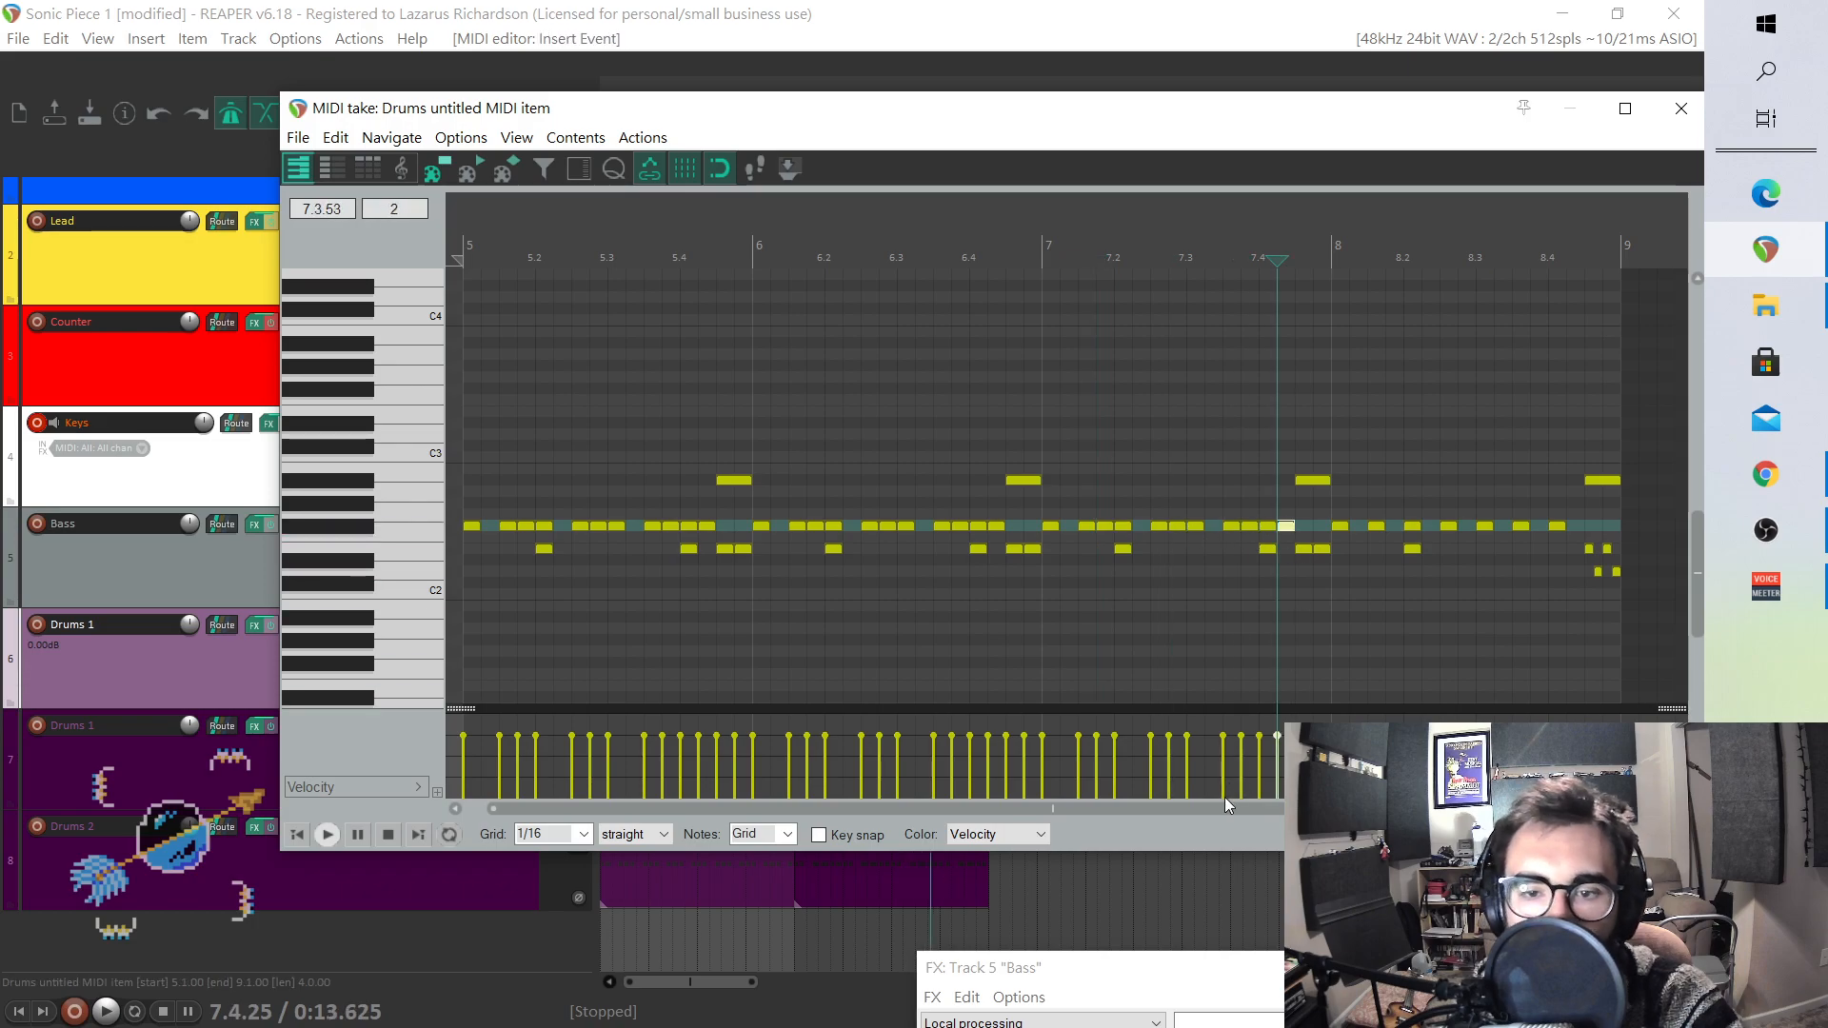
# - Add matching 1/16 F#2 hits in measure 8 at 8.1.75, 8.2.75, 8.3.75 and 8.4.25, and close the MIDI editor
pyautogui.click(1400, 533)
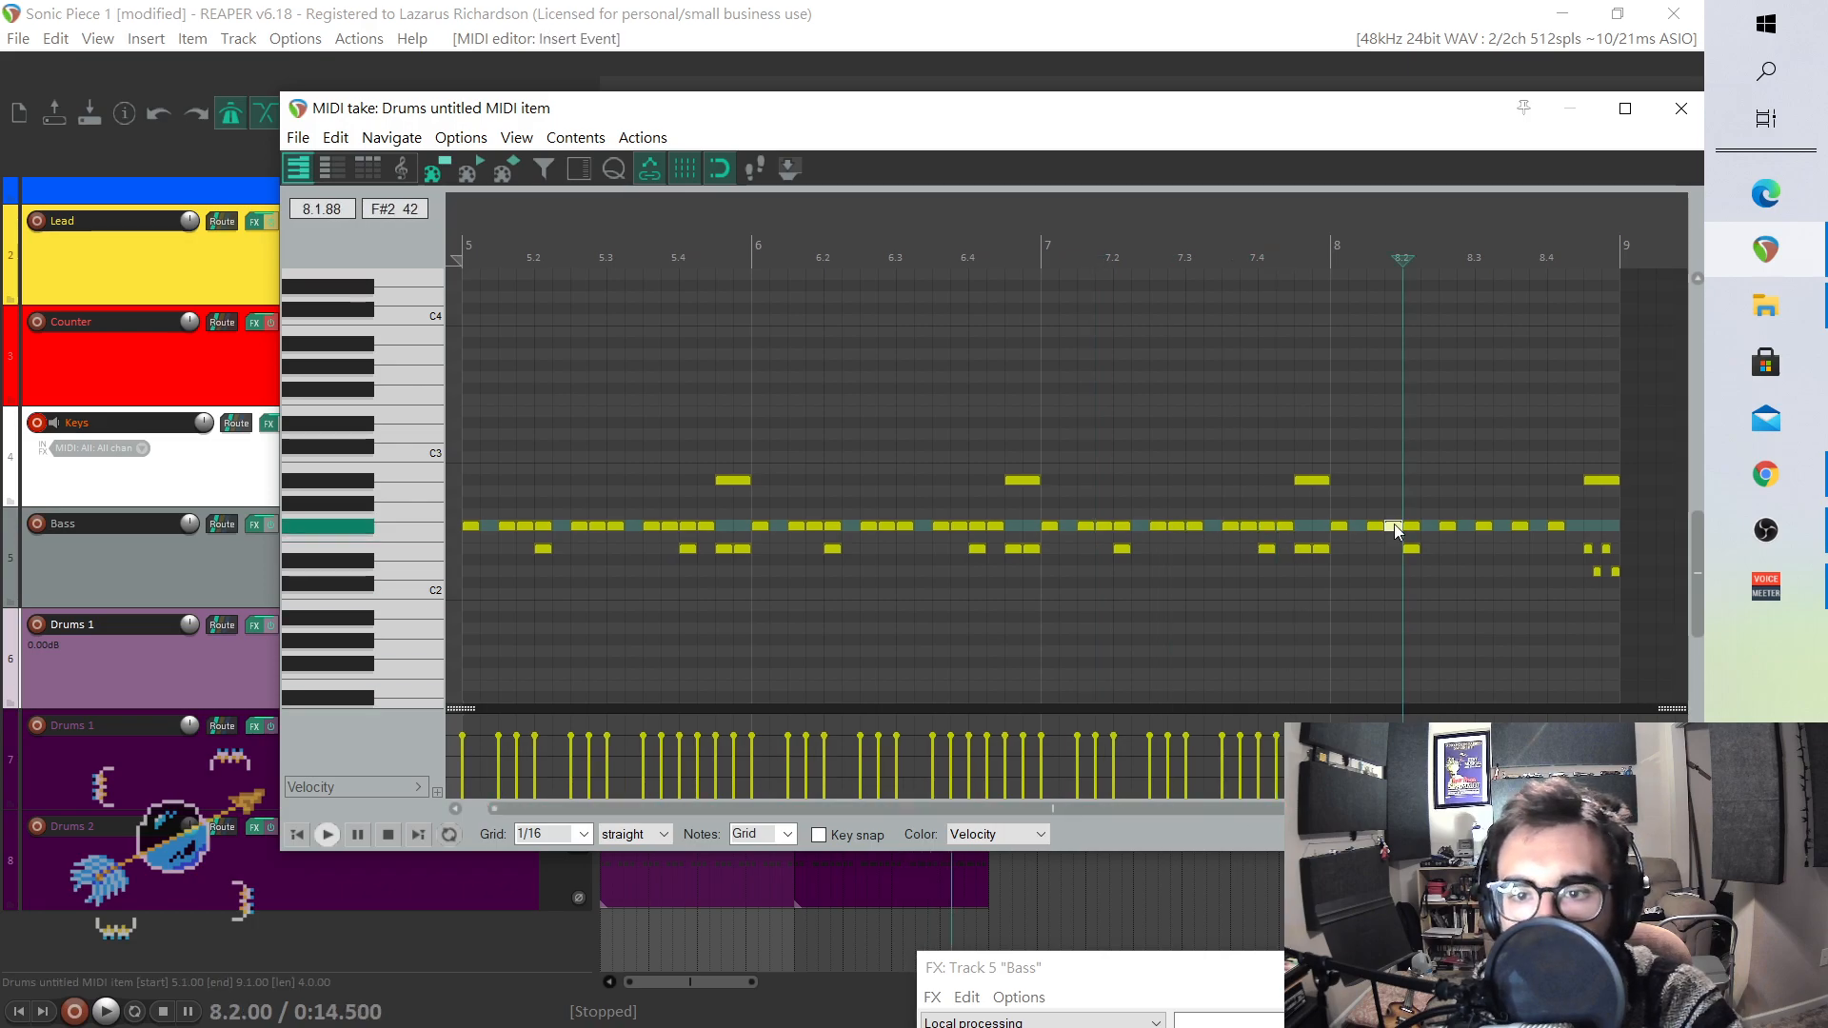
pyautogui.click(1466, 527)
pyautogui.click(1540, 527)
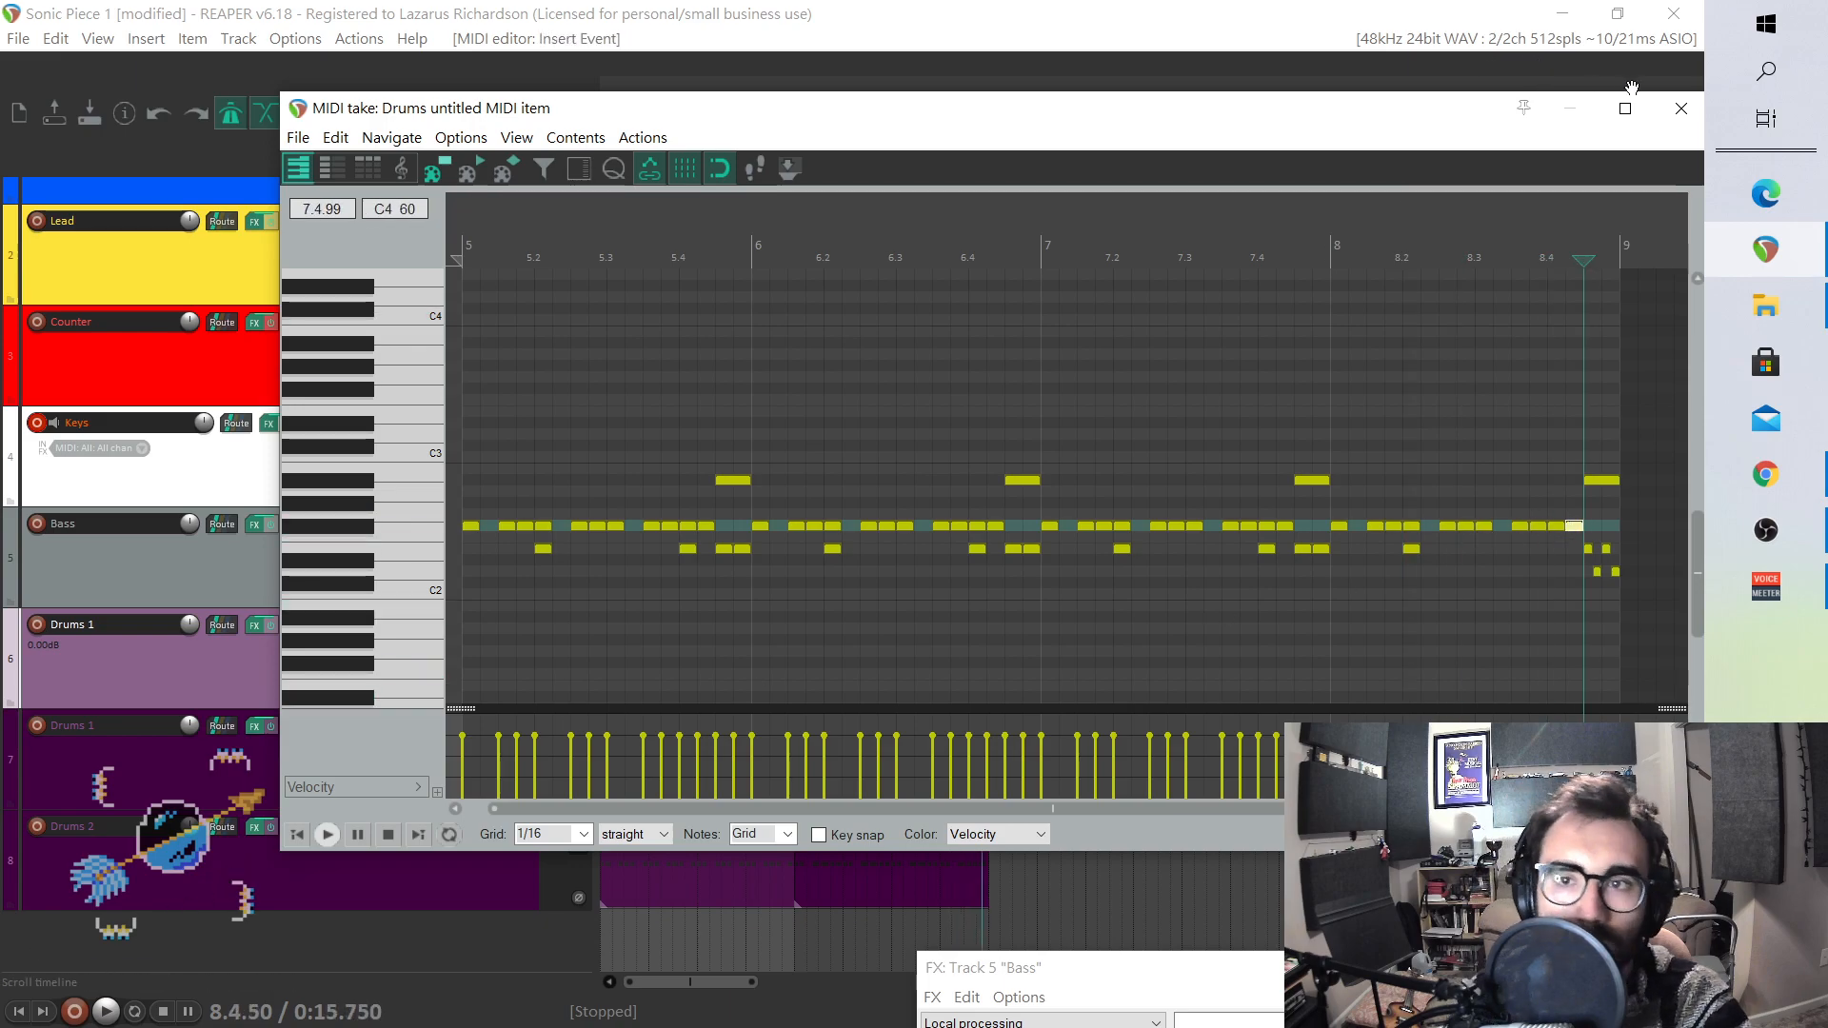
pyautogui.click(1681, 108)
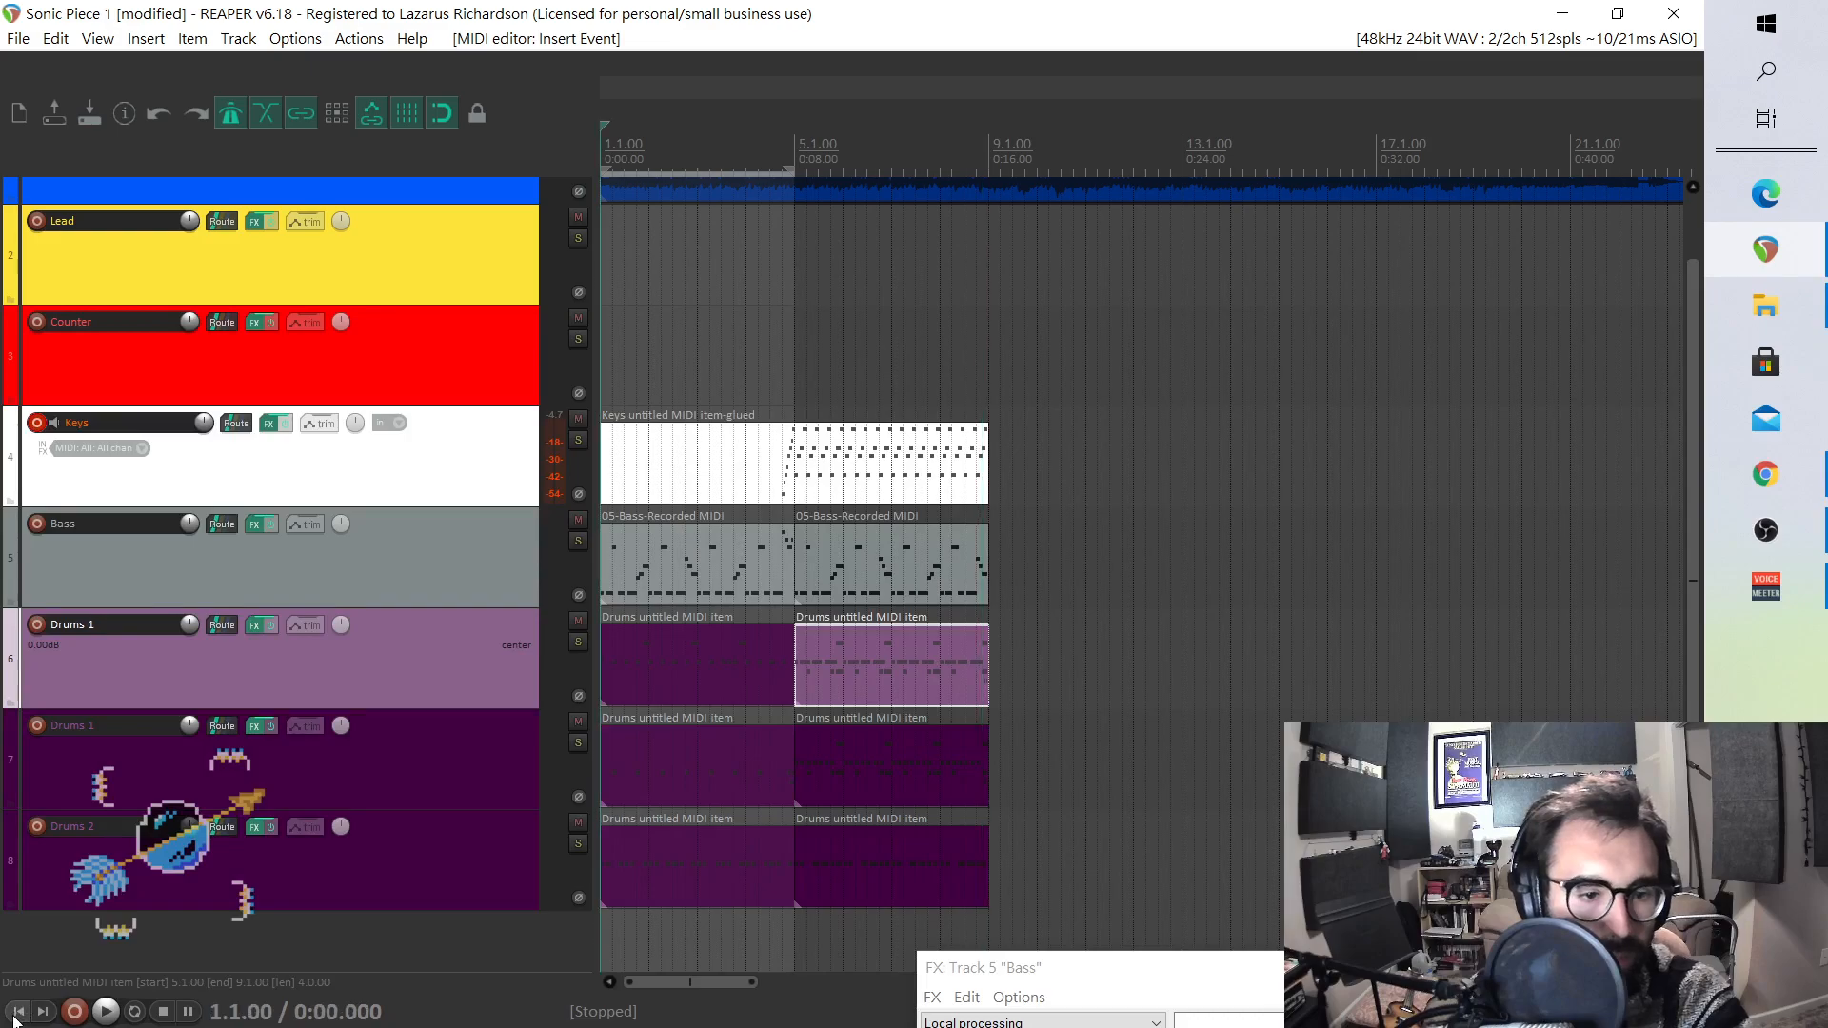
# - Save the project while playing the arrangement from the start, and stop playback after measure 5 begins
pyautogui.press('space')
pyautogui.hotkey('ctrl', 's')
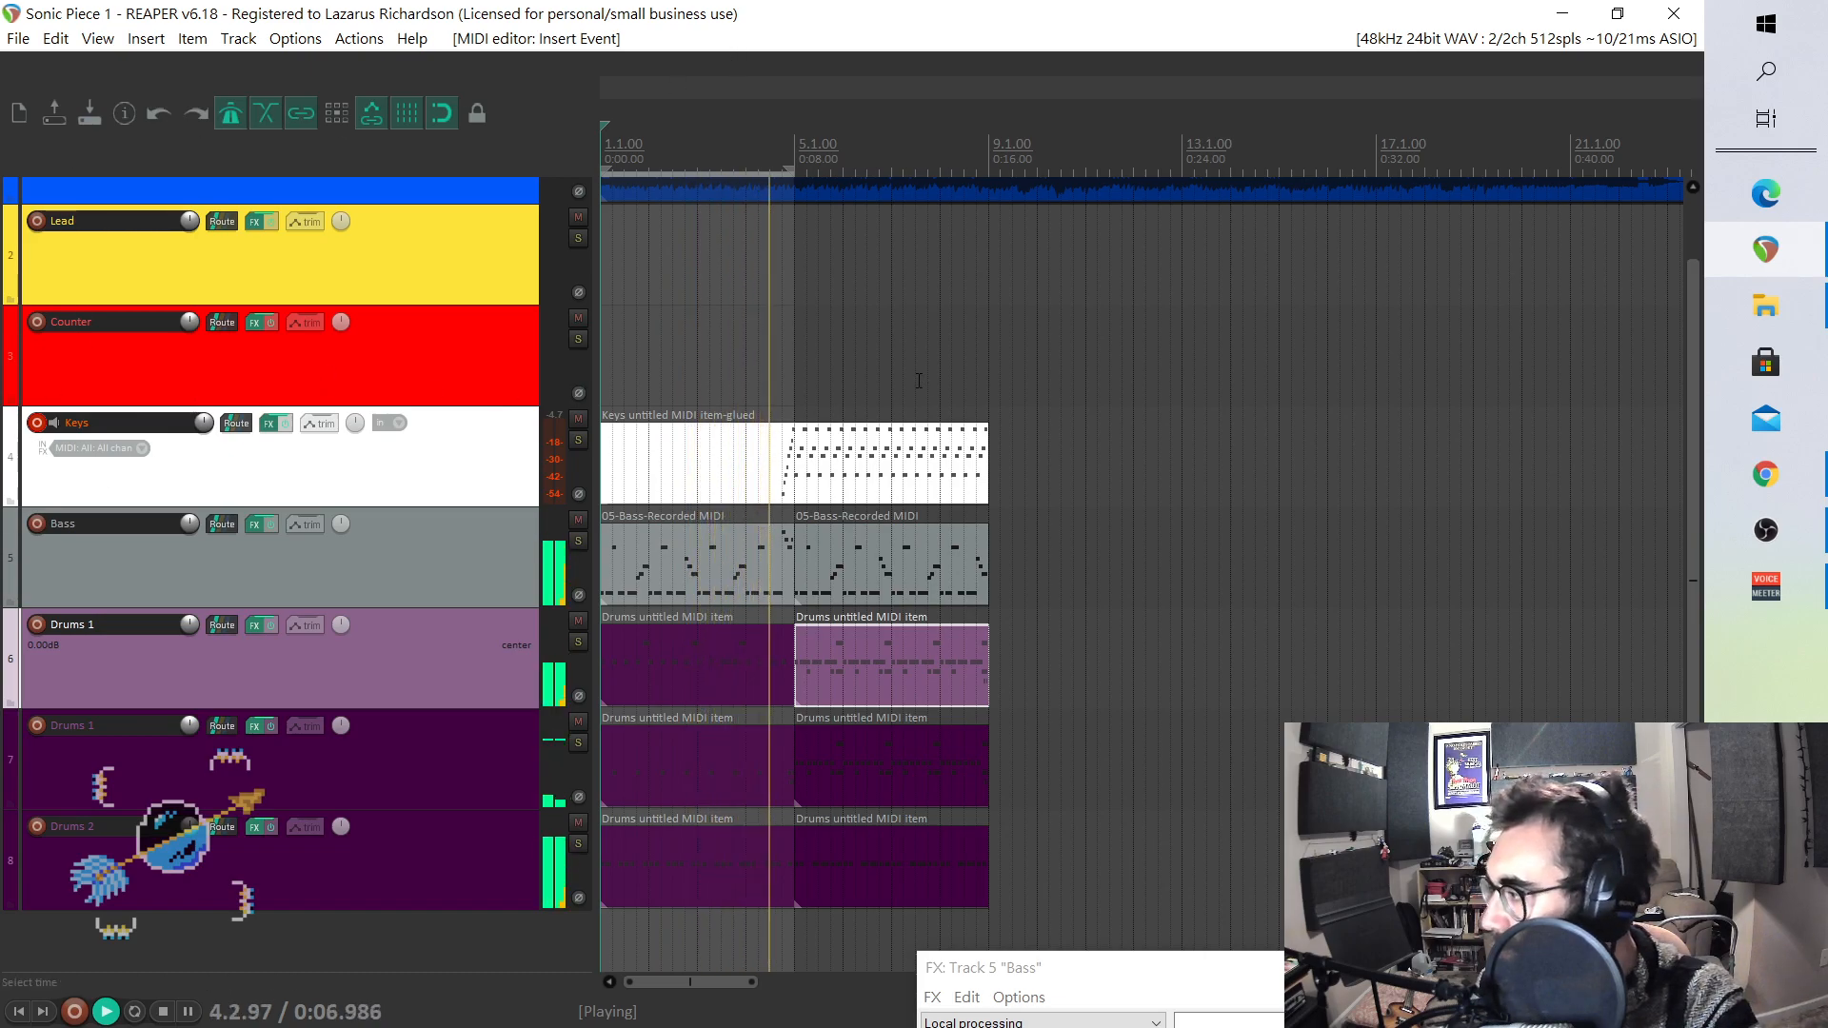
pyautogui.hotkey('alt', 'Tab')
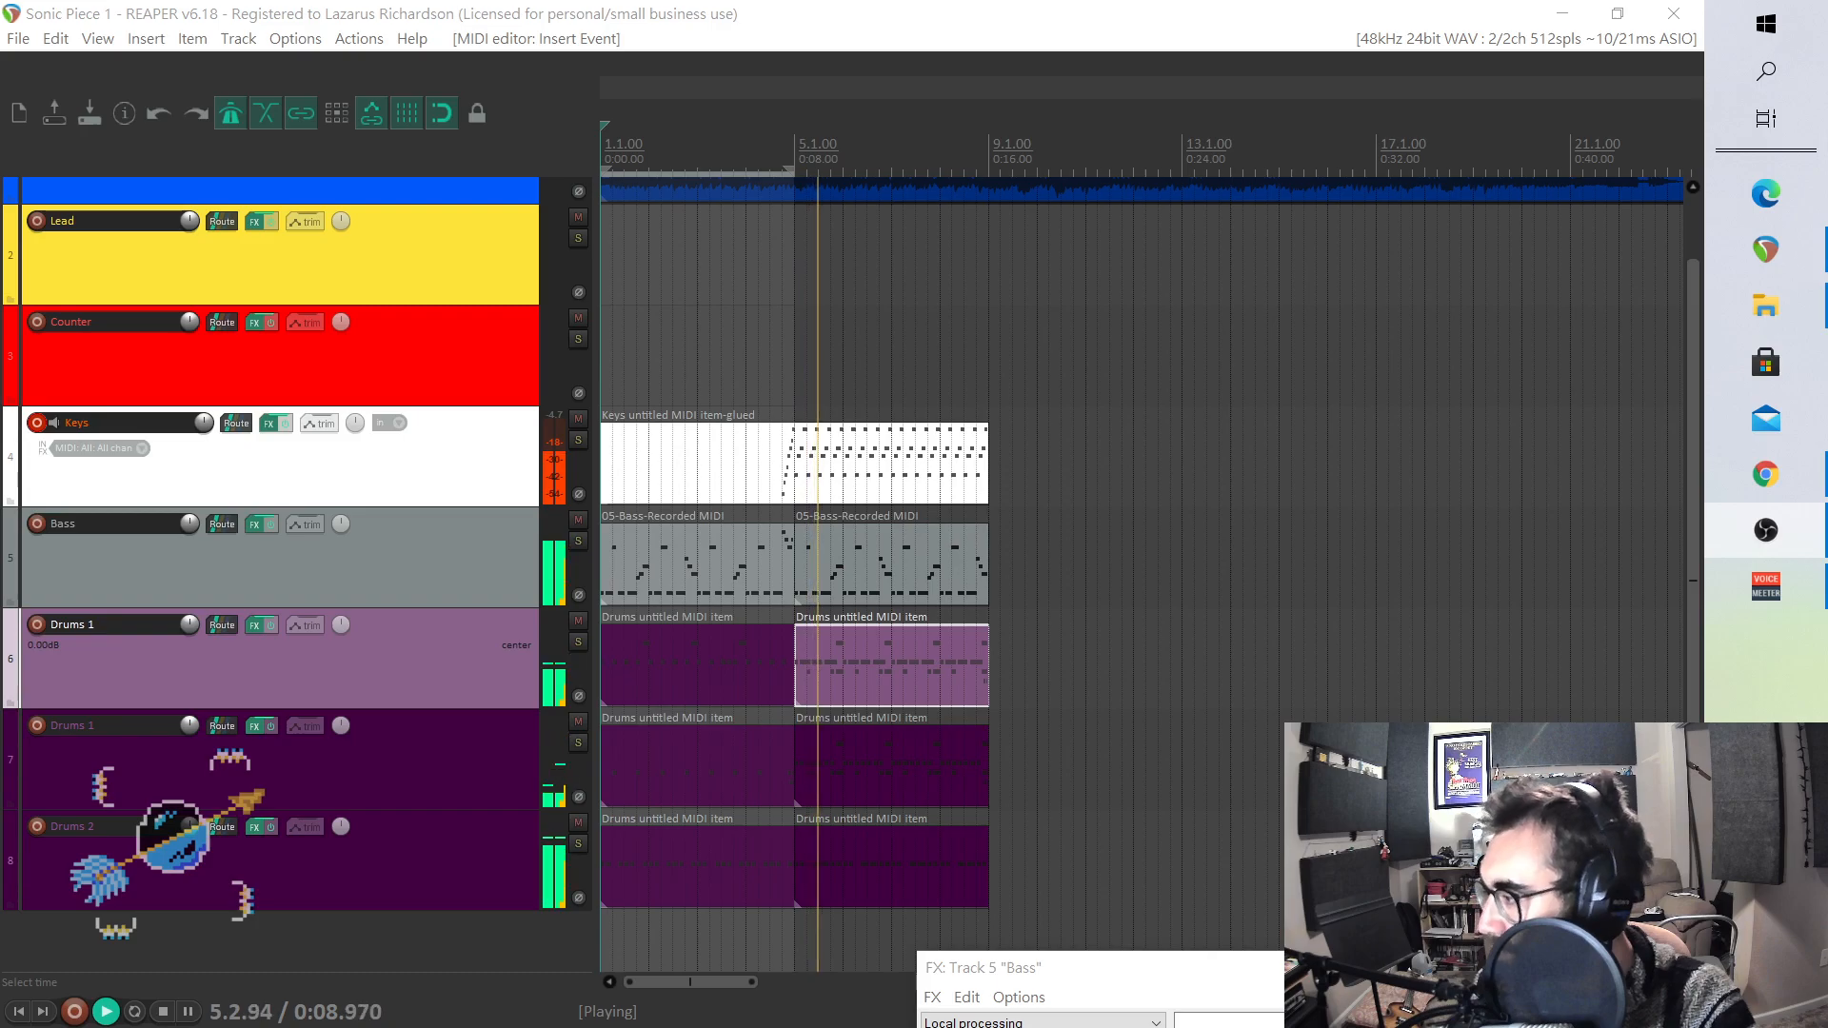
pyautogui.click(164, 1012)
# - Unmute the Sonic Gameplay track and lower its mixer volume to -inf dB
pyautogui.scroll(1, 62, 544)
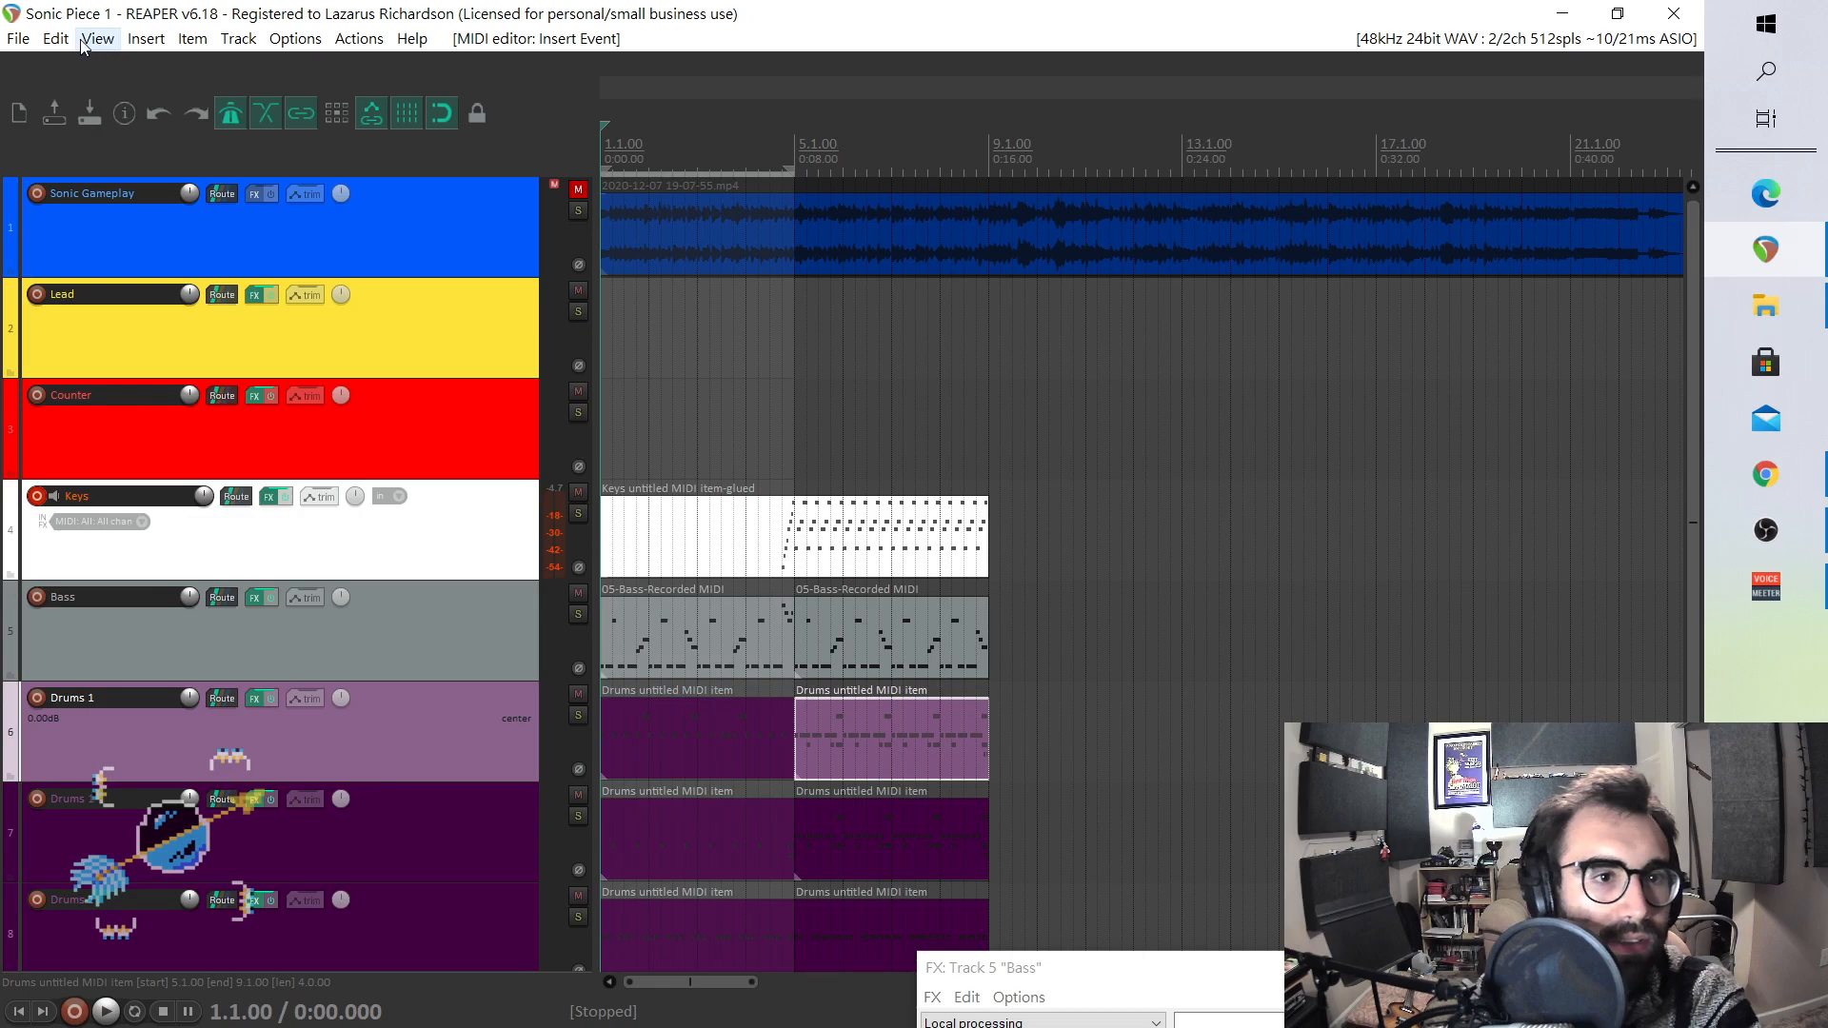
pyautogui.click(581, 191)
pyautogui.click(108, 45)
pyautogui.click(119, 110)
pyautogui.moveTo(530, 140); pyautogui.dragTo(531, 67)
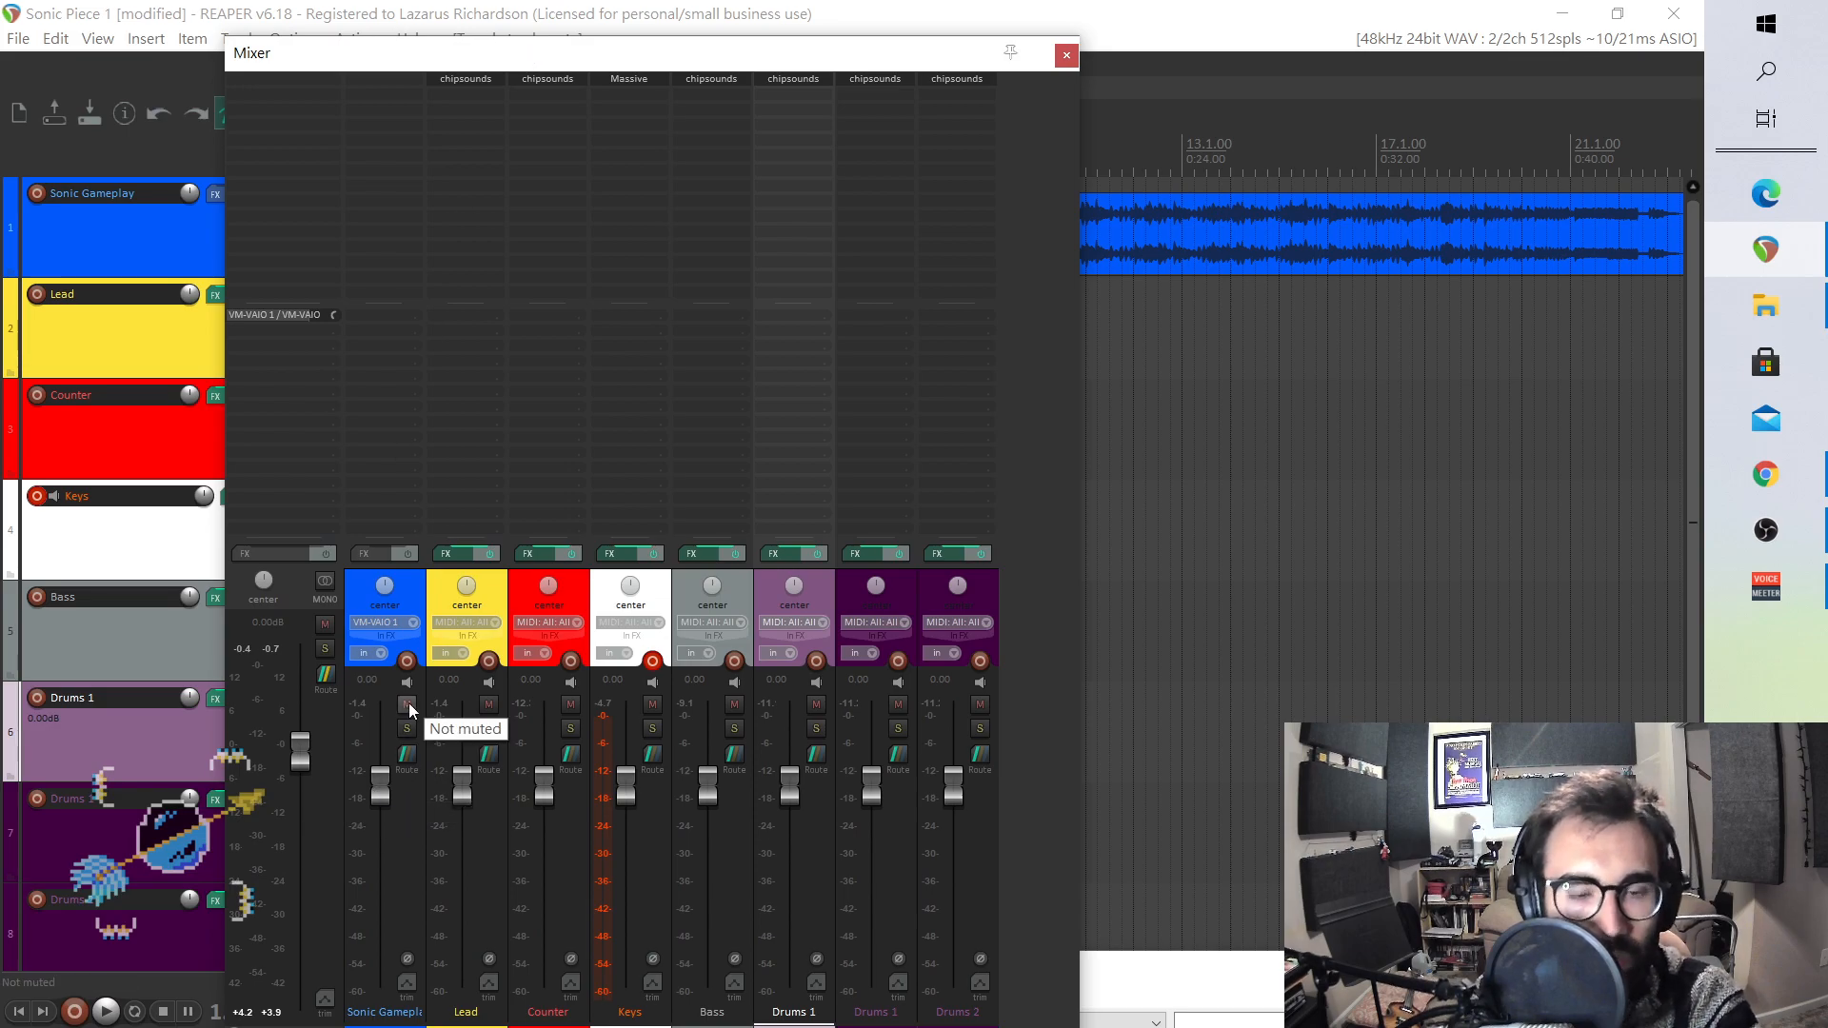
pyautogui.moveTo(383, 779); pyautogui.dragTo(379, 981)
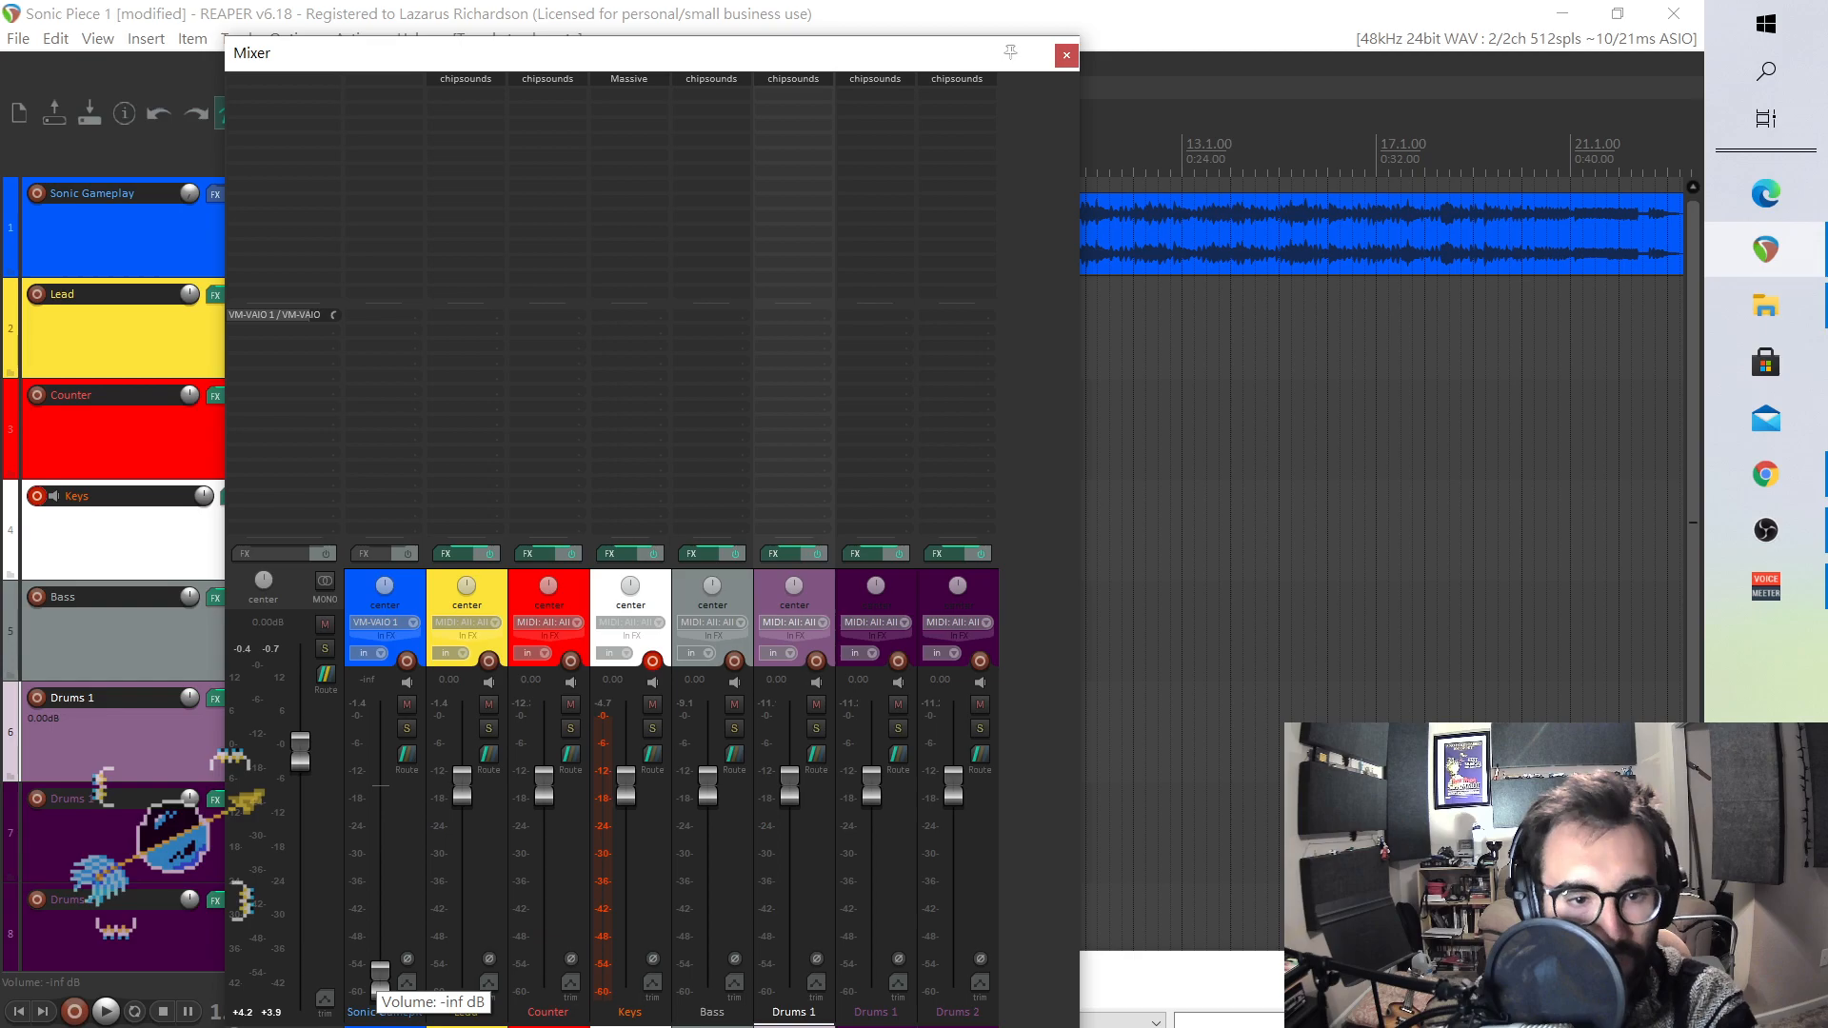
pyautogui.click(1065, 57)
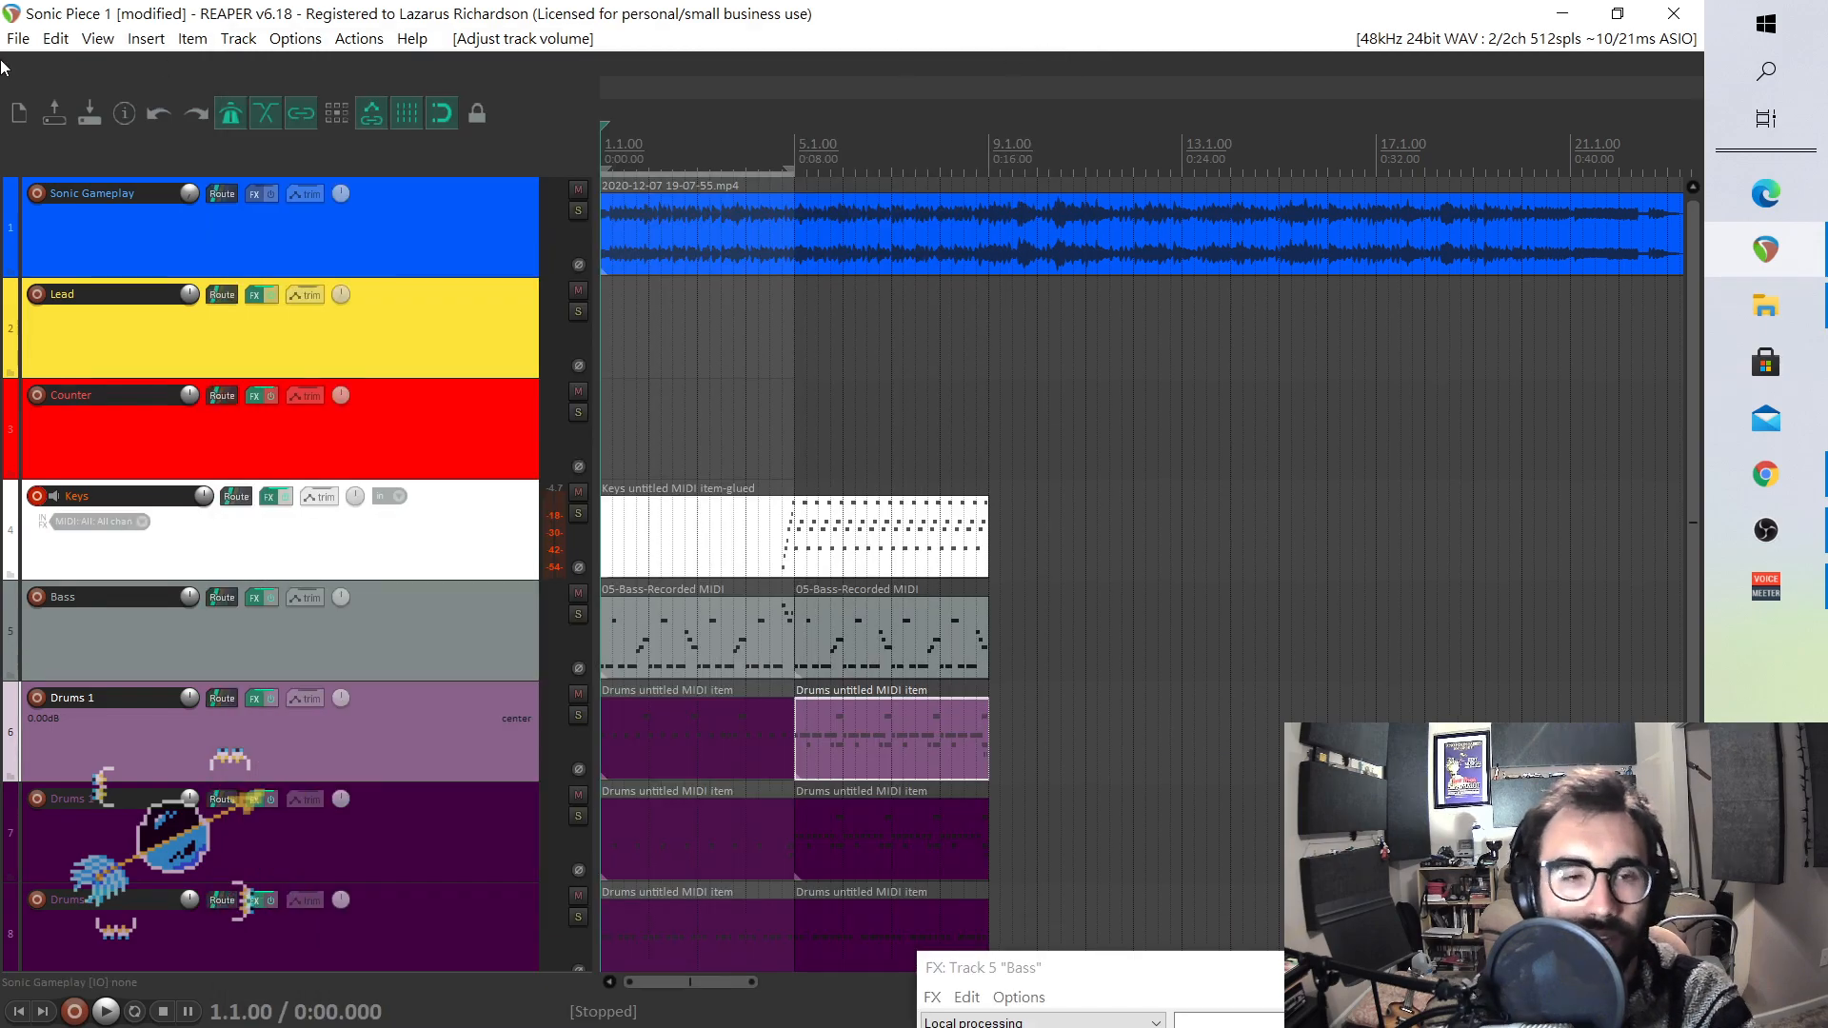
# - Show the video window and place it over the empty area of the arrangement
pyautogui.click(67, 40)
pyautogui.moveTo(98, 38)
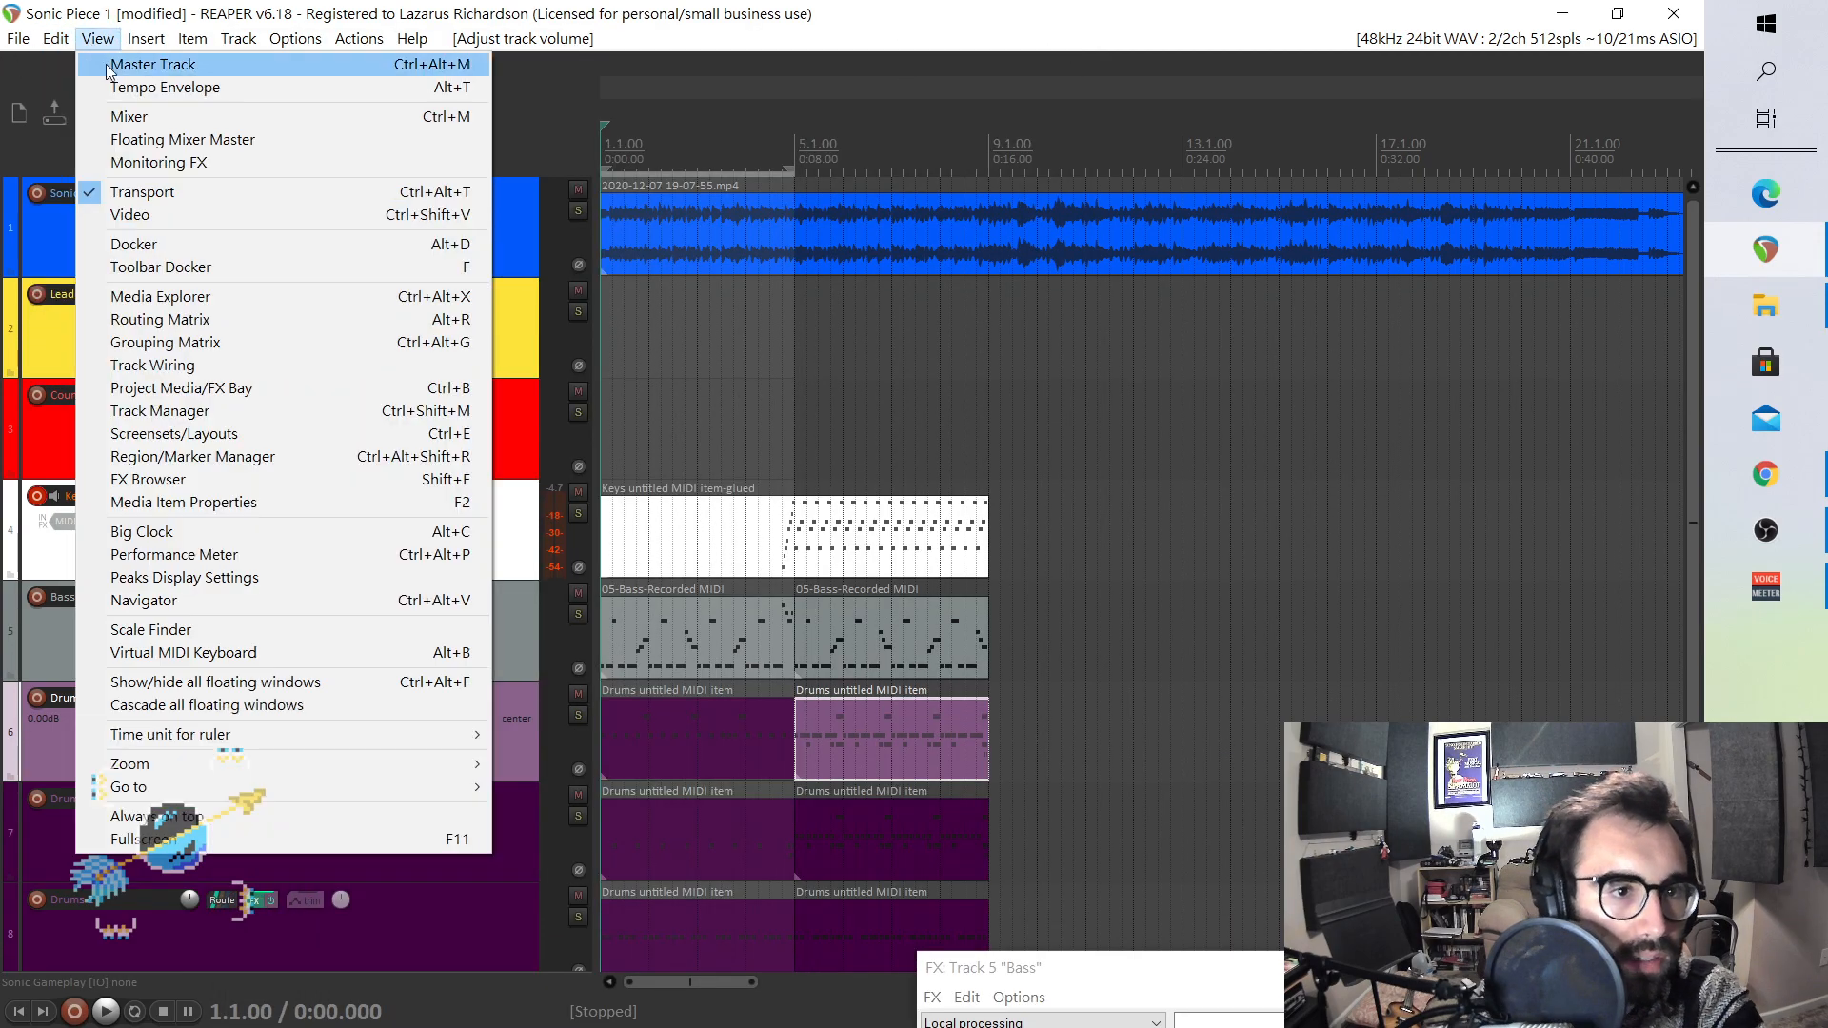
pyautogui.click(156, 225)
pyautogui.moveTo(1346, 321); pyautogui.dragTo(1331, 238)
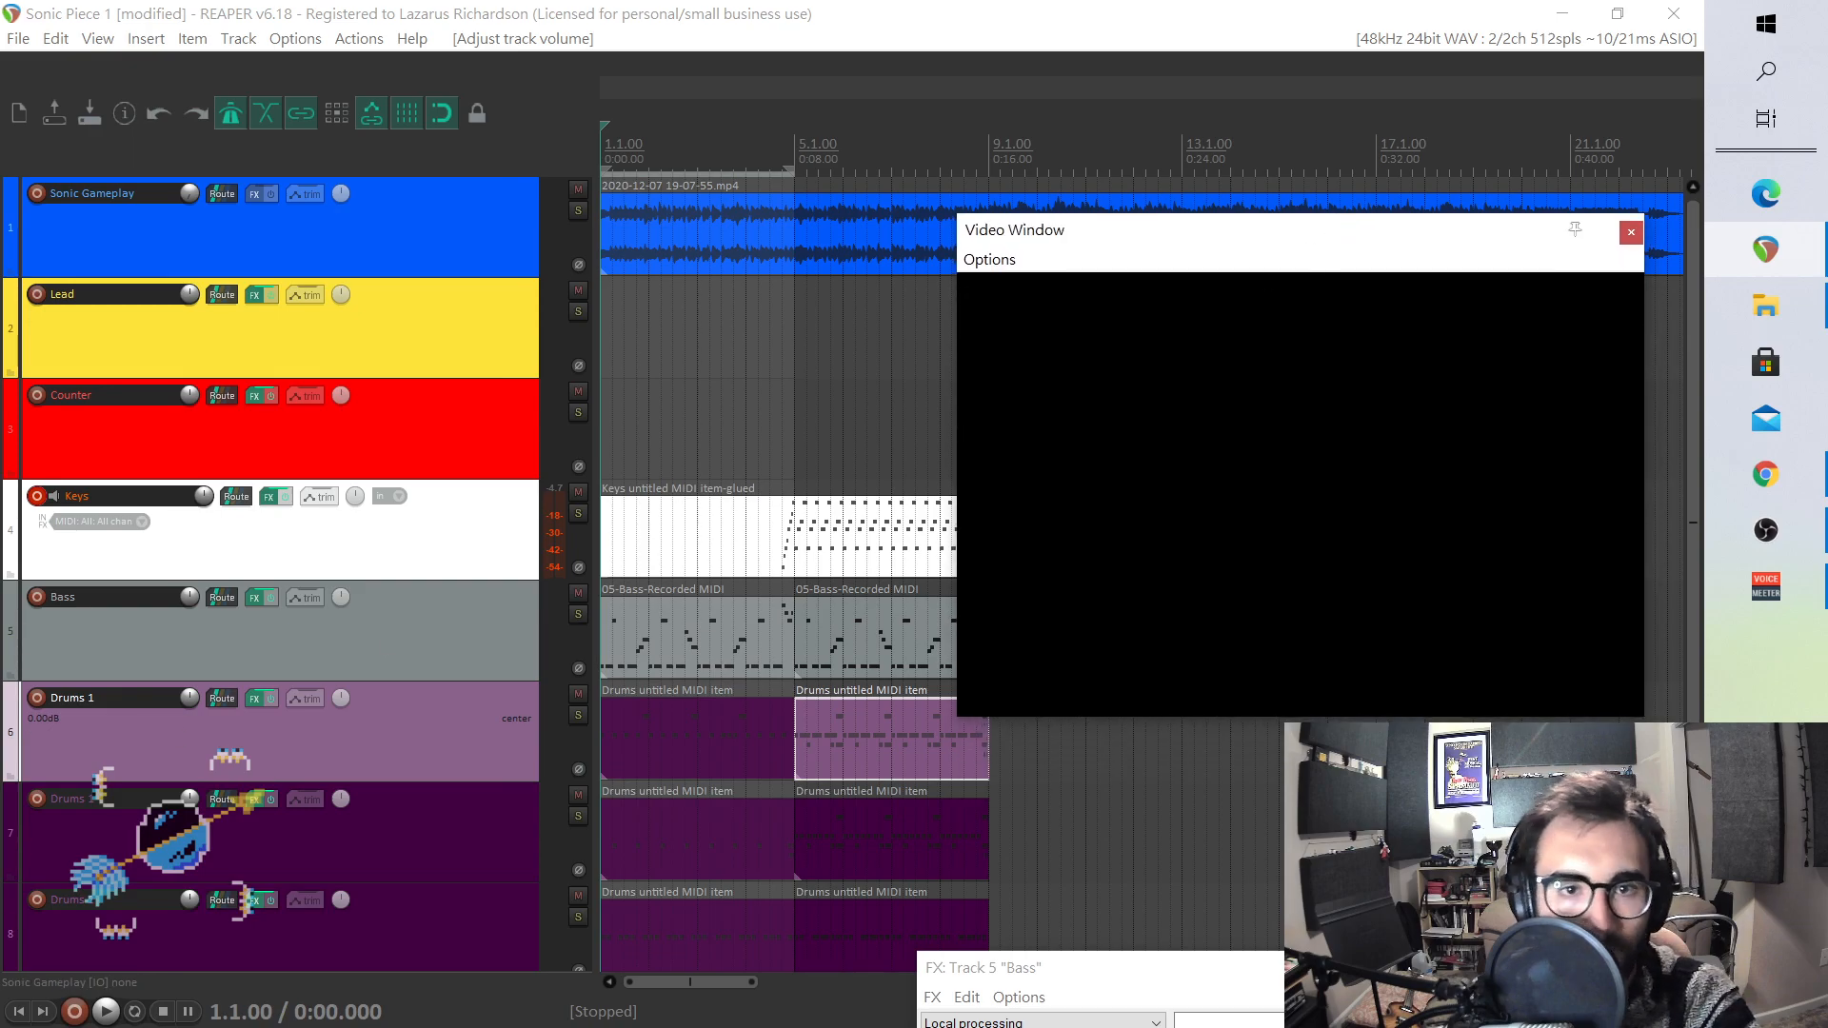
# - Play the arrangement repeatedly from measure 1 to check it against the Sonic gameplay video
pyautogui.press('space')
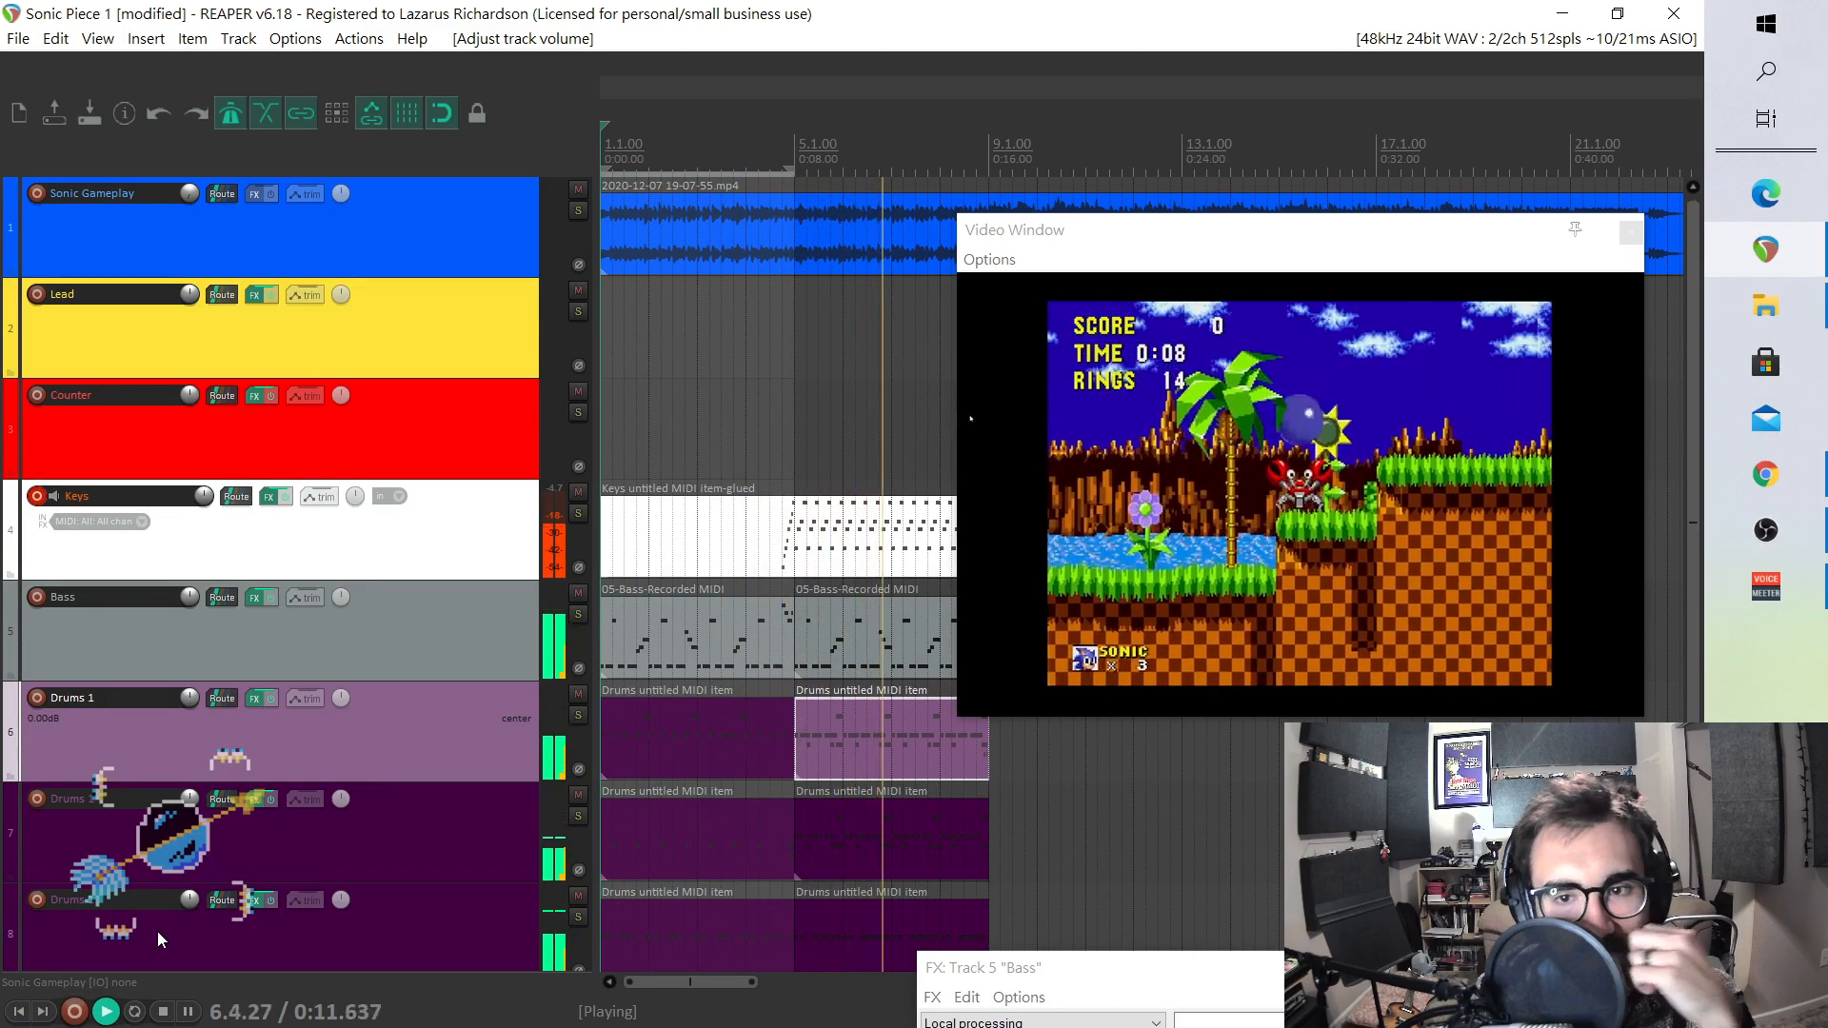
pyautogui.click(163, 1012)
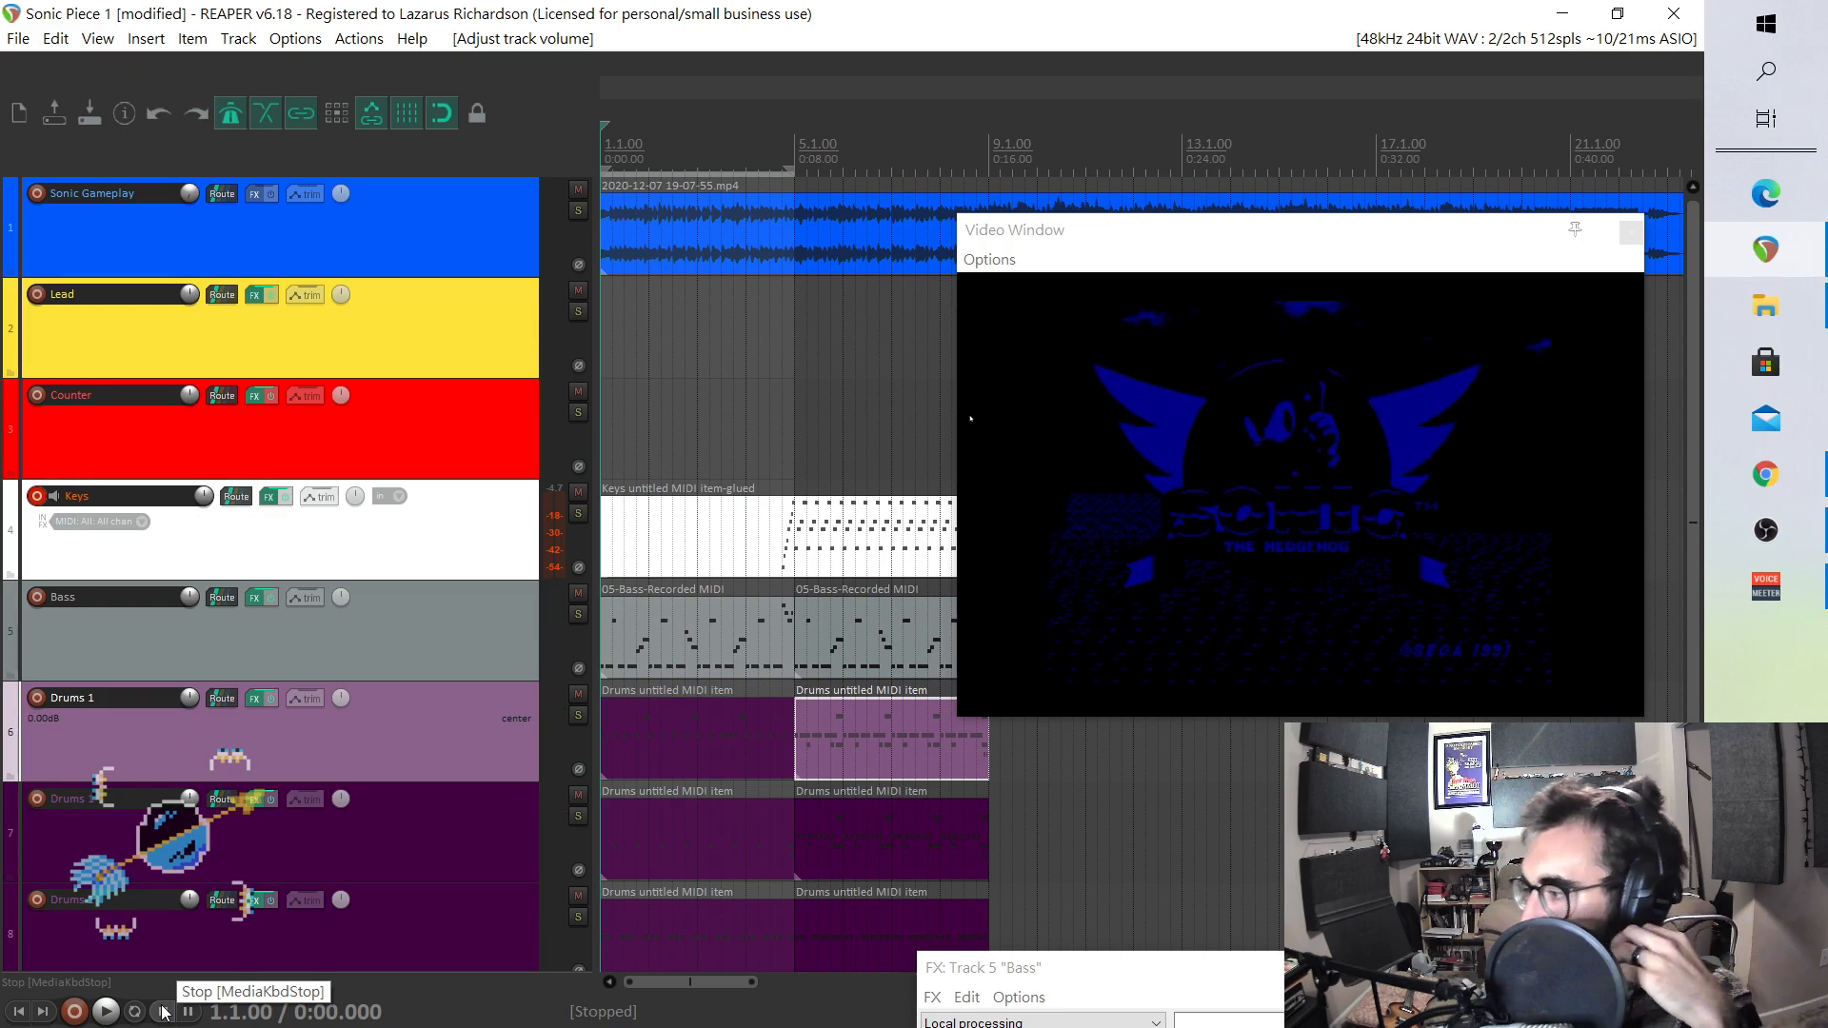
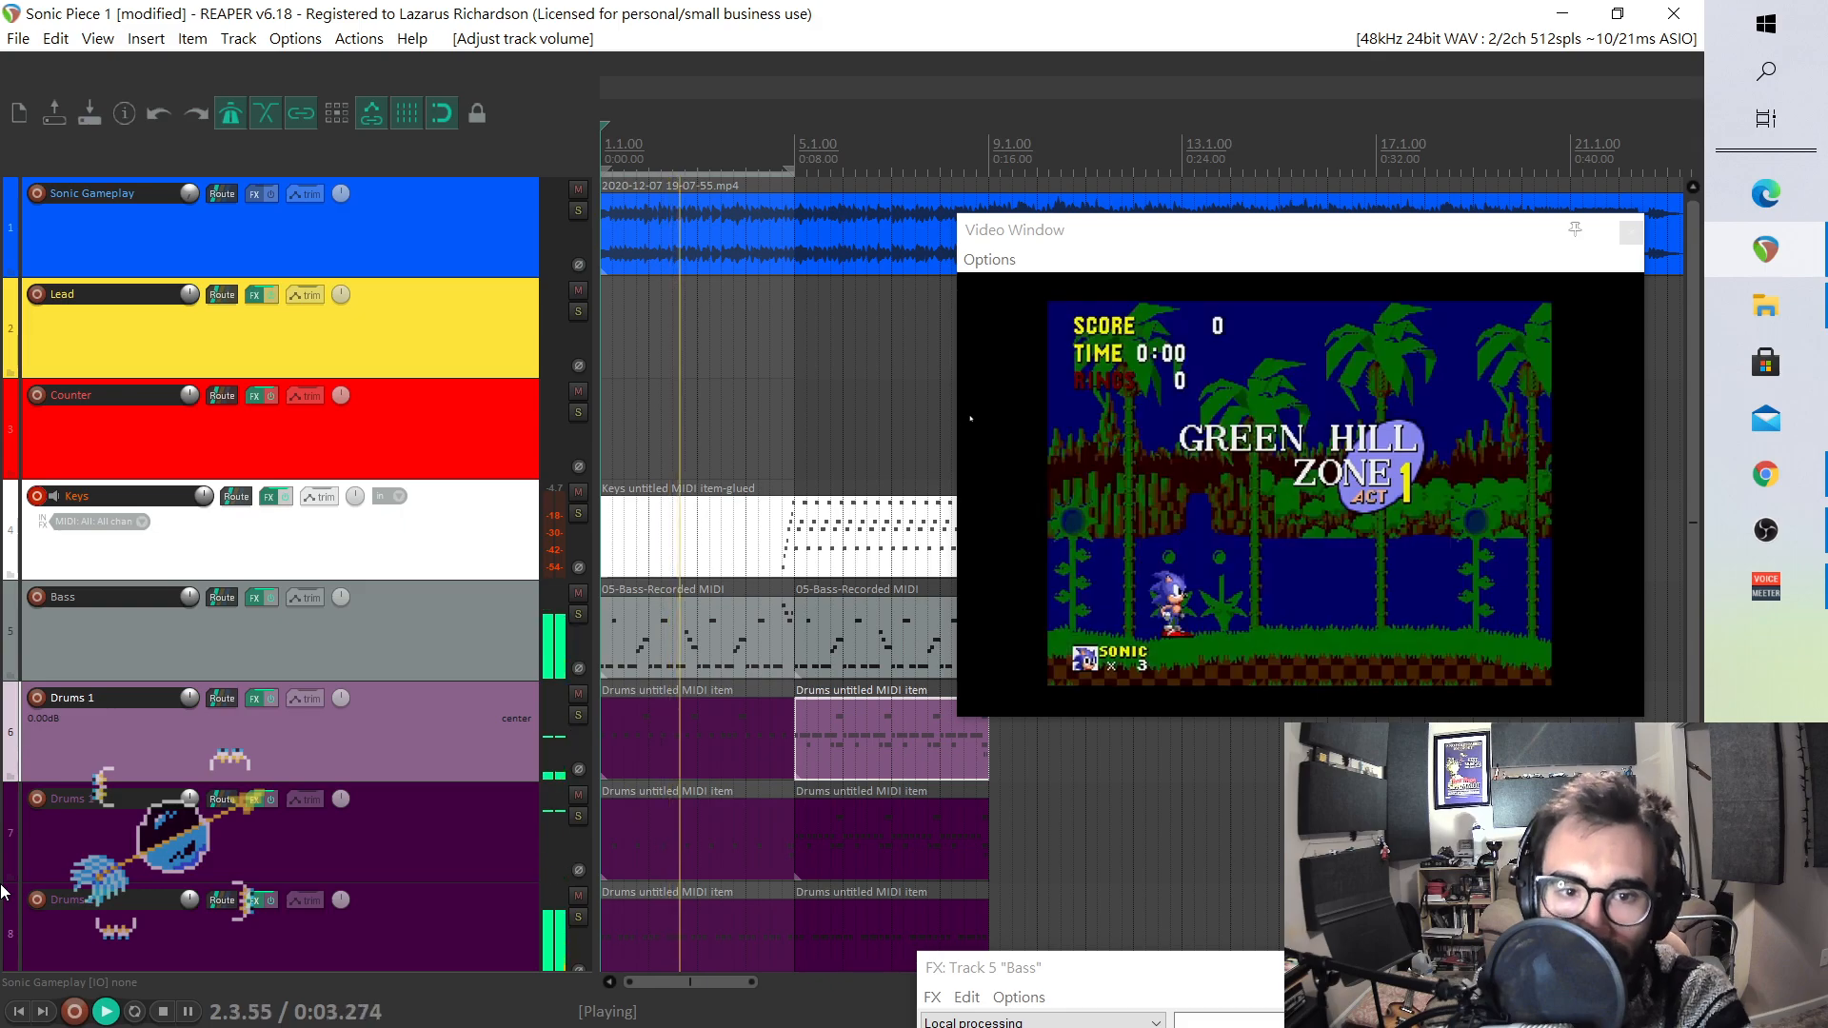
pyautogui.press('space')
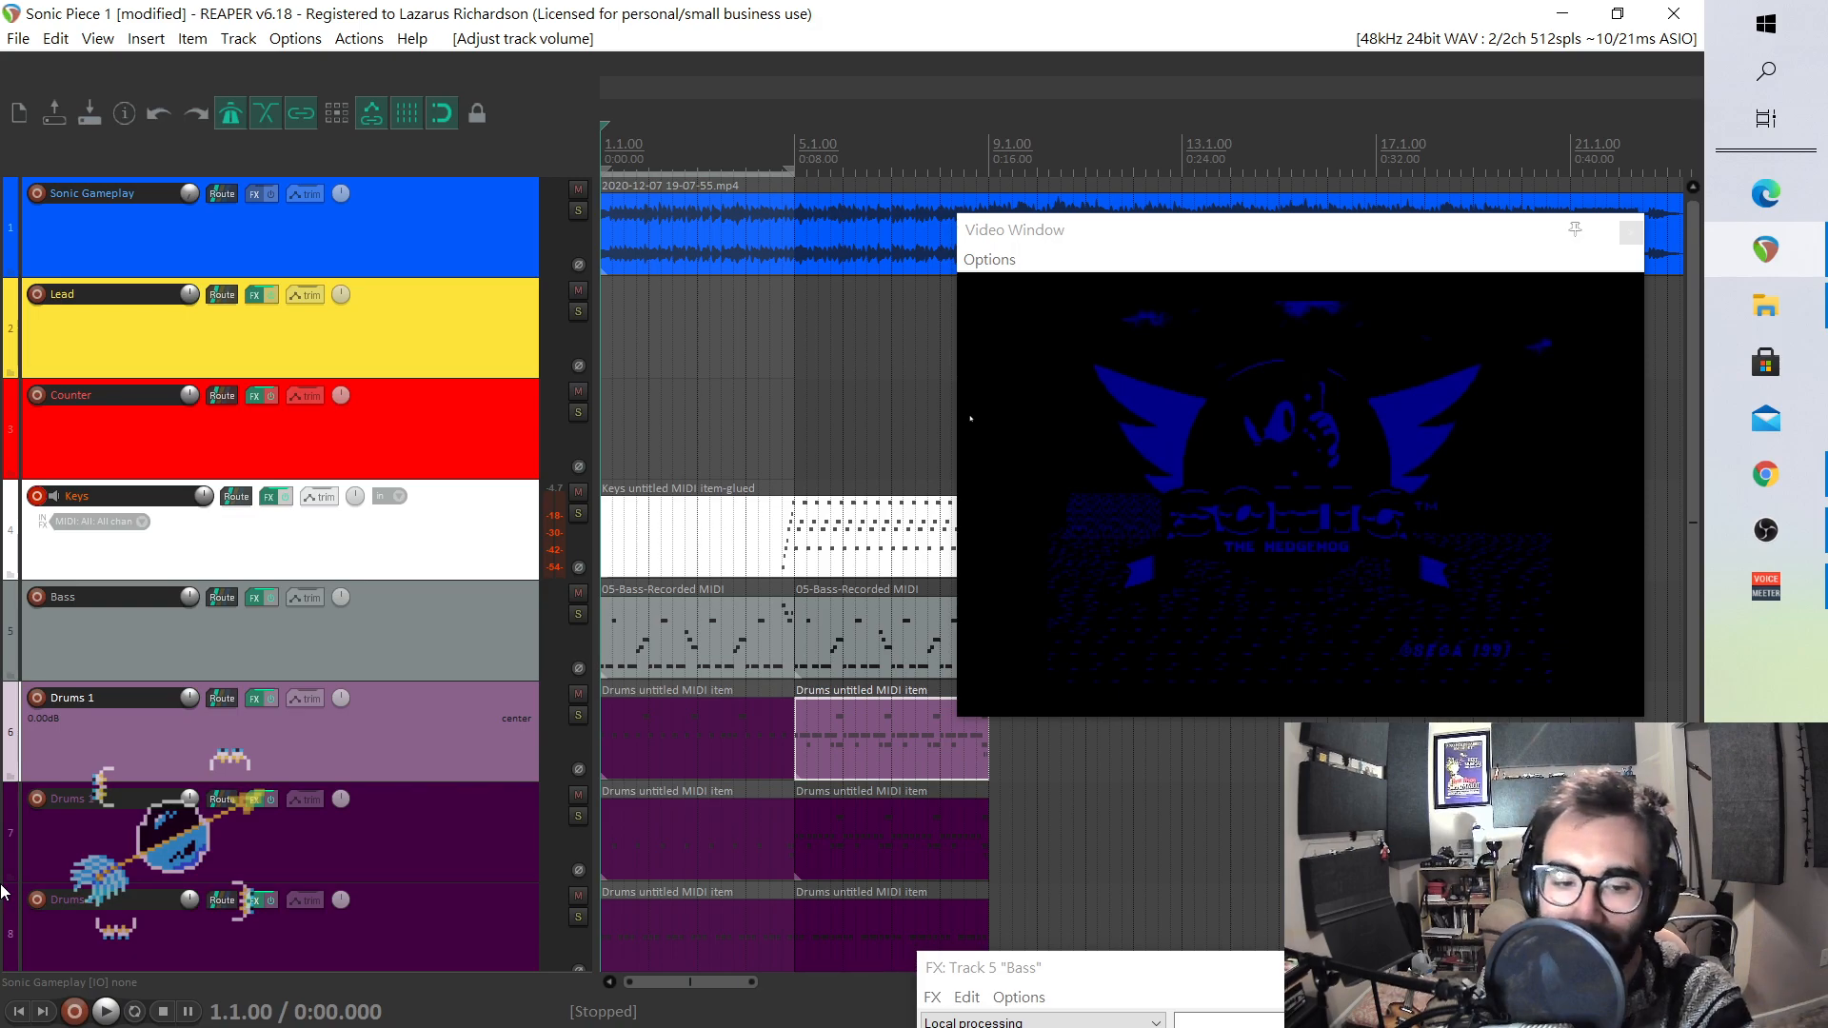
pyautogui.press('space')
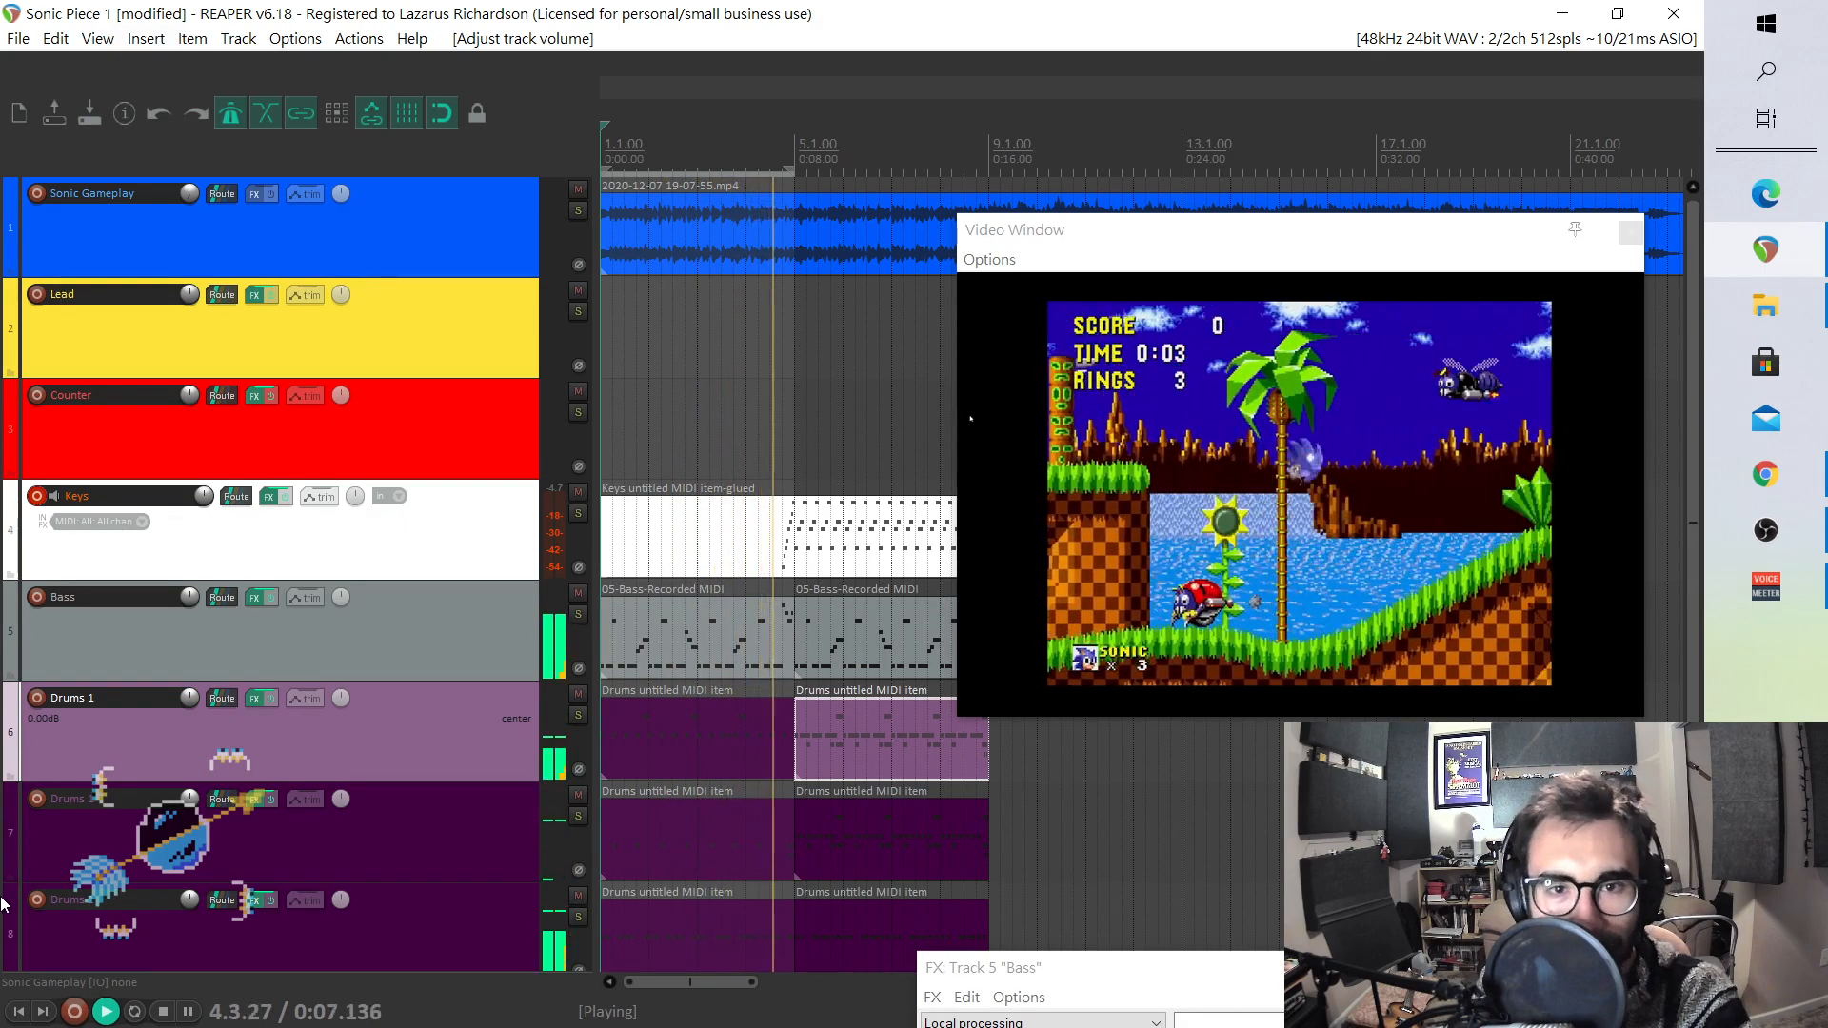
pyautogui.press('space')
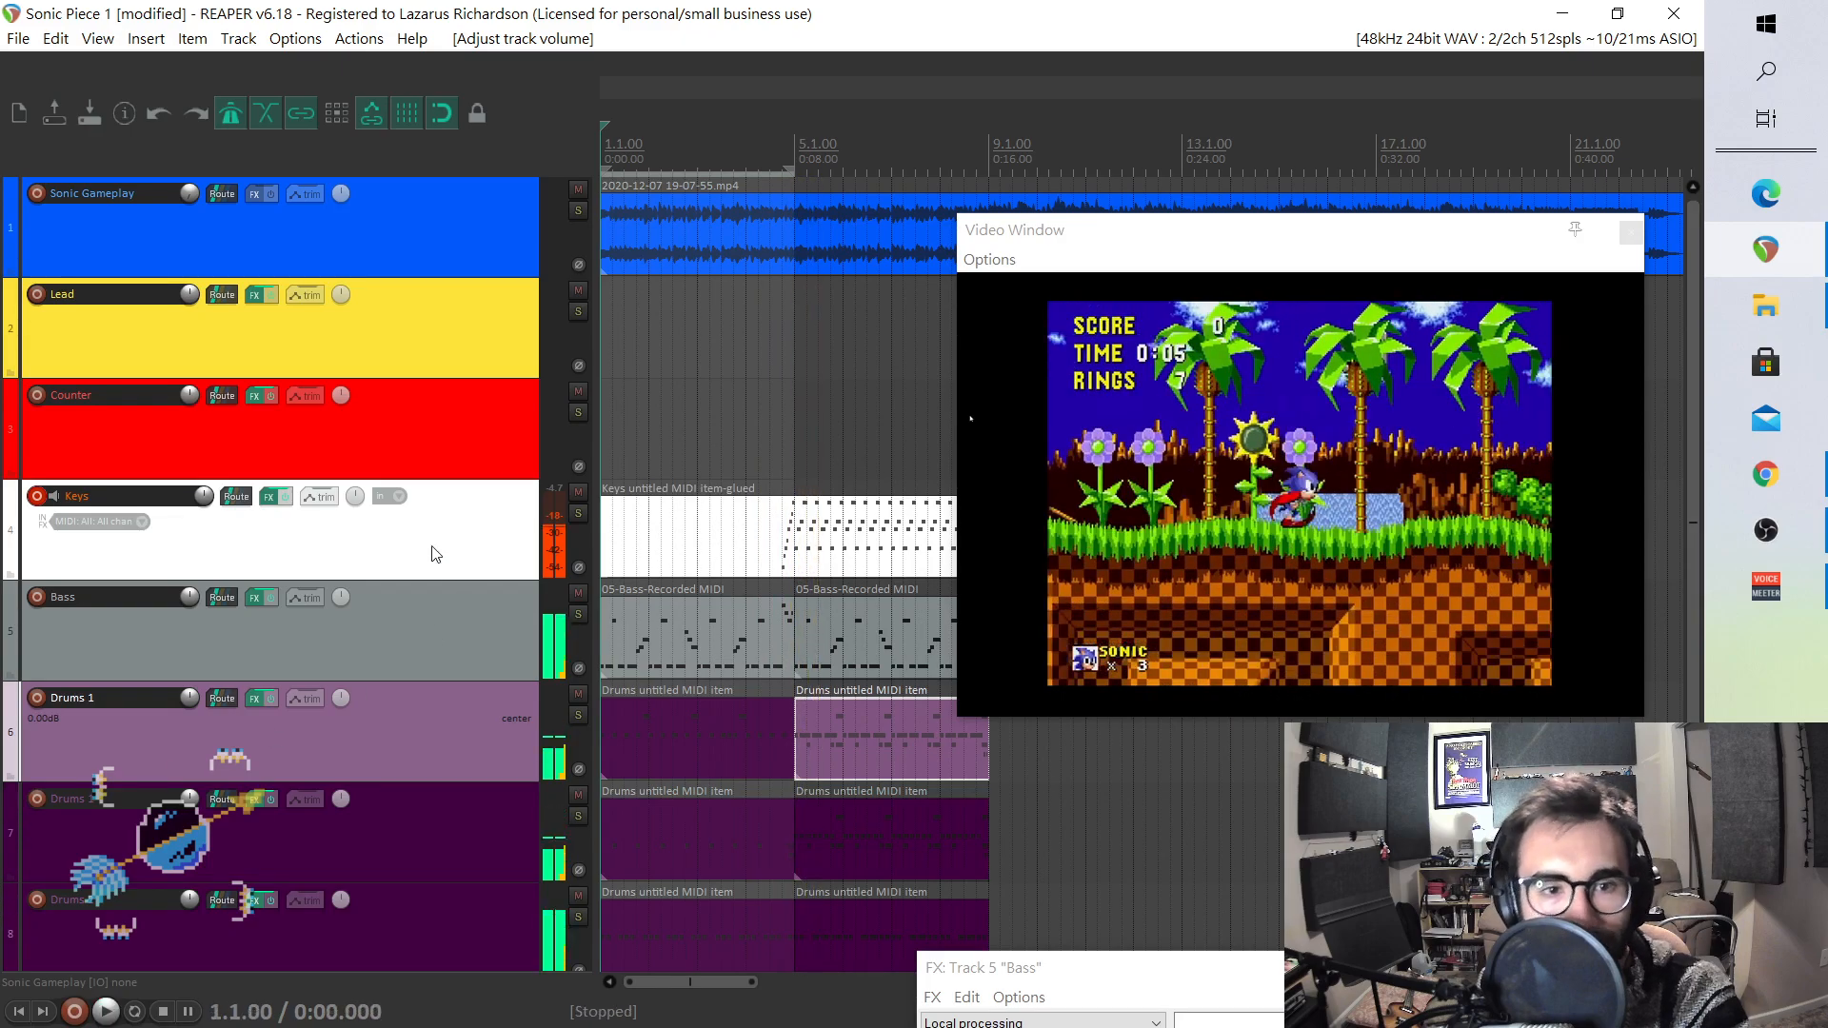
# - Slightly shorten the attack of envelope 1 in the Keys track's Massive synth while auditioning the arpeggio
pyautogui.click(270, 496)
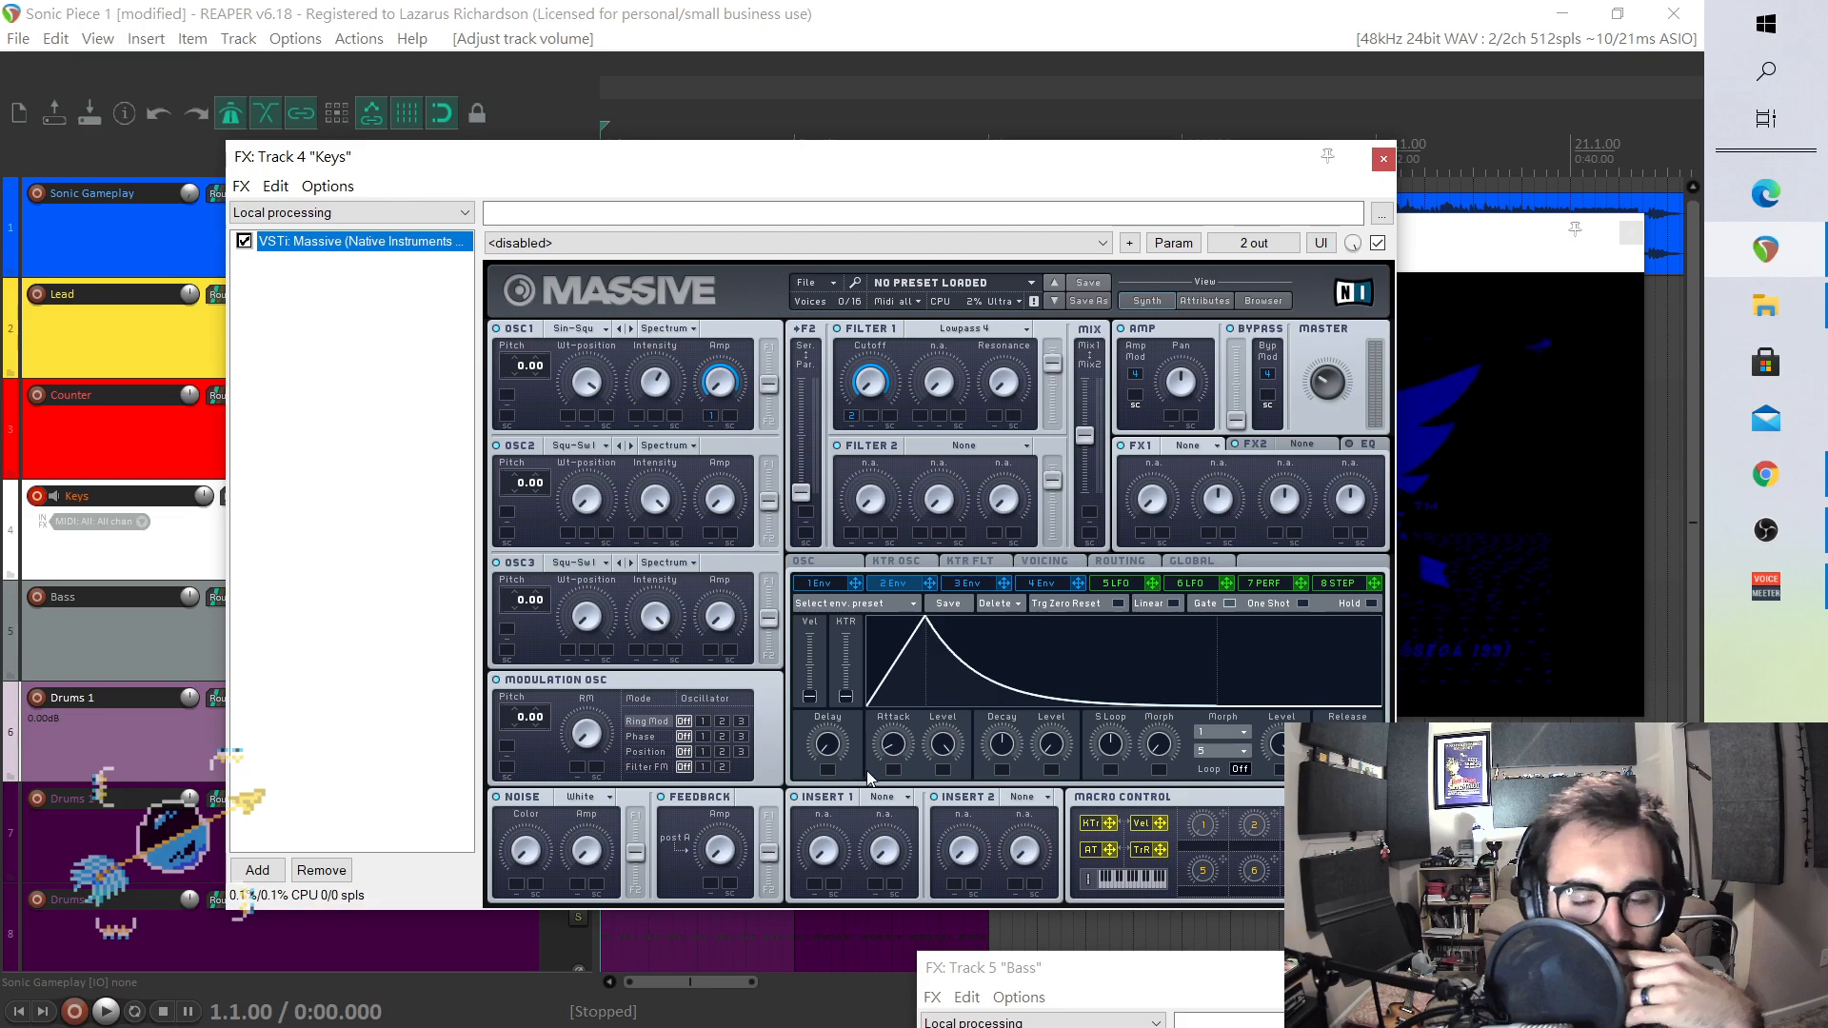
pyautogui.click(834, 587)
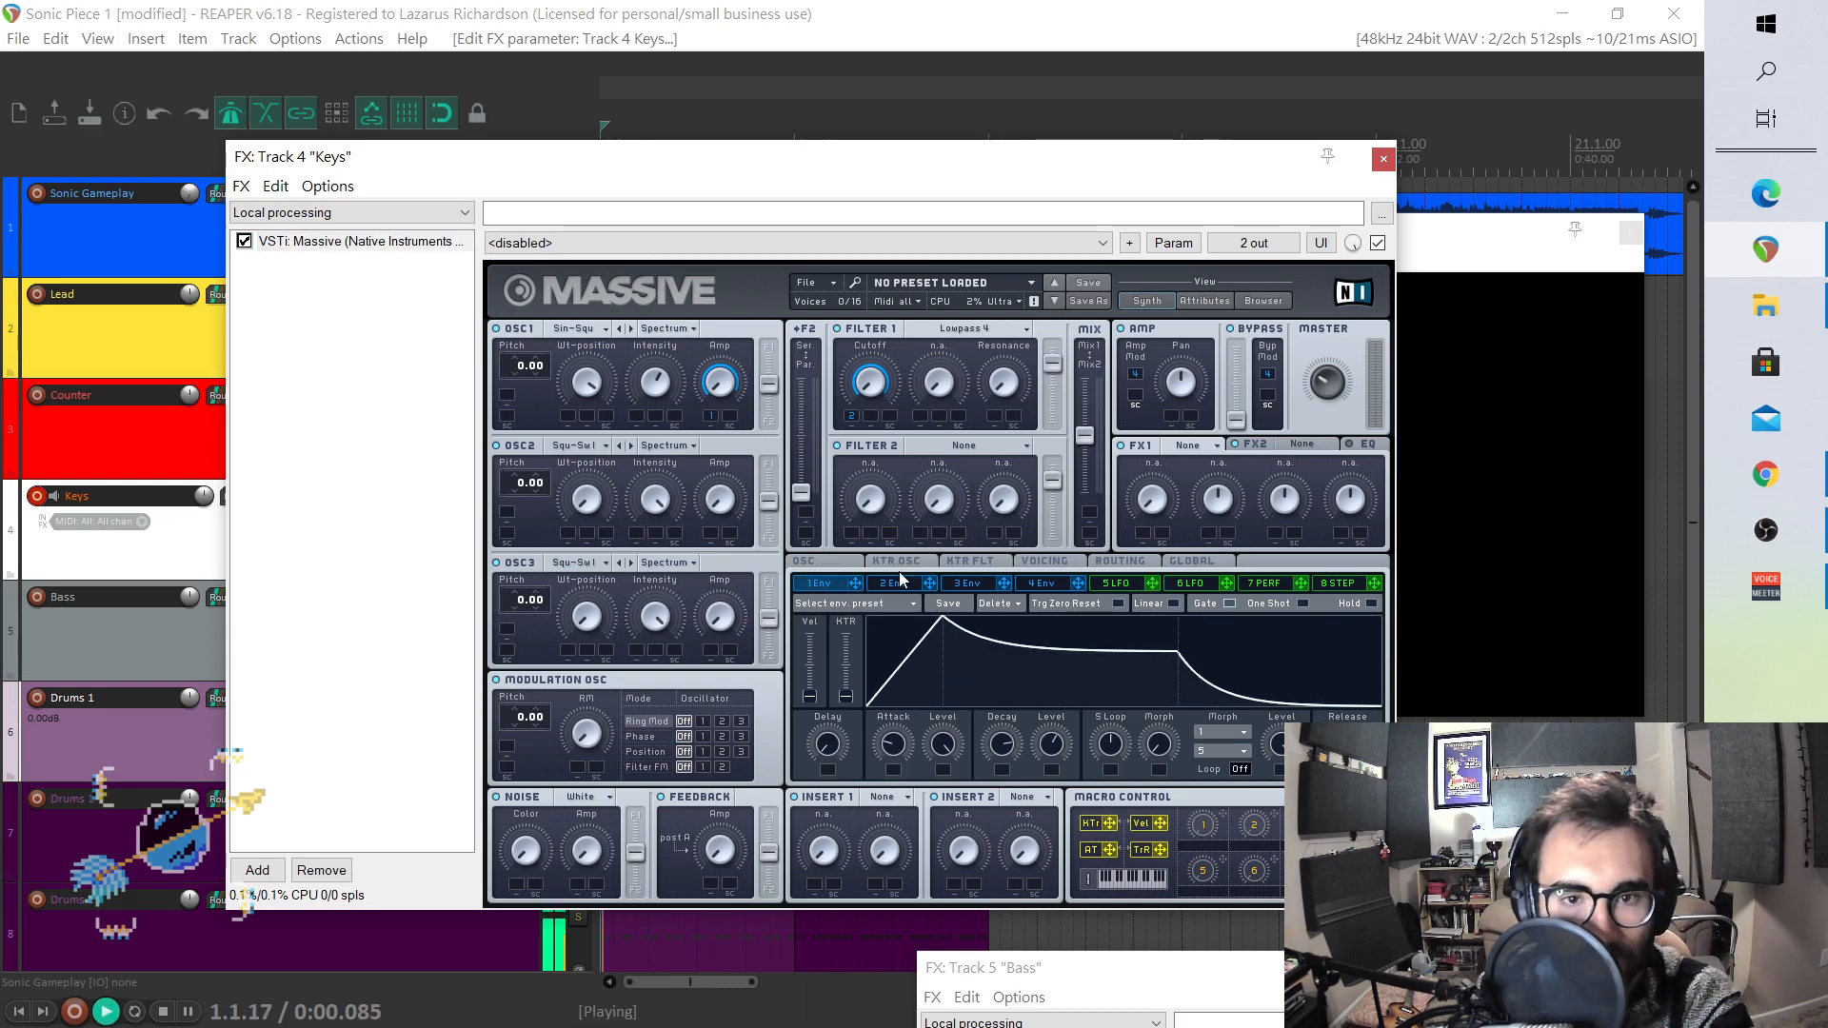
pyautogui.moveTo(824, 152); pyautogui.dragTo(904, 211)
pyautogui.press('space')
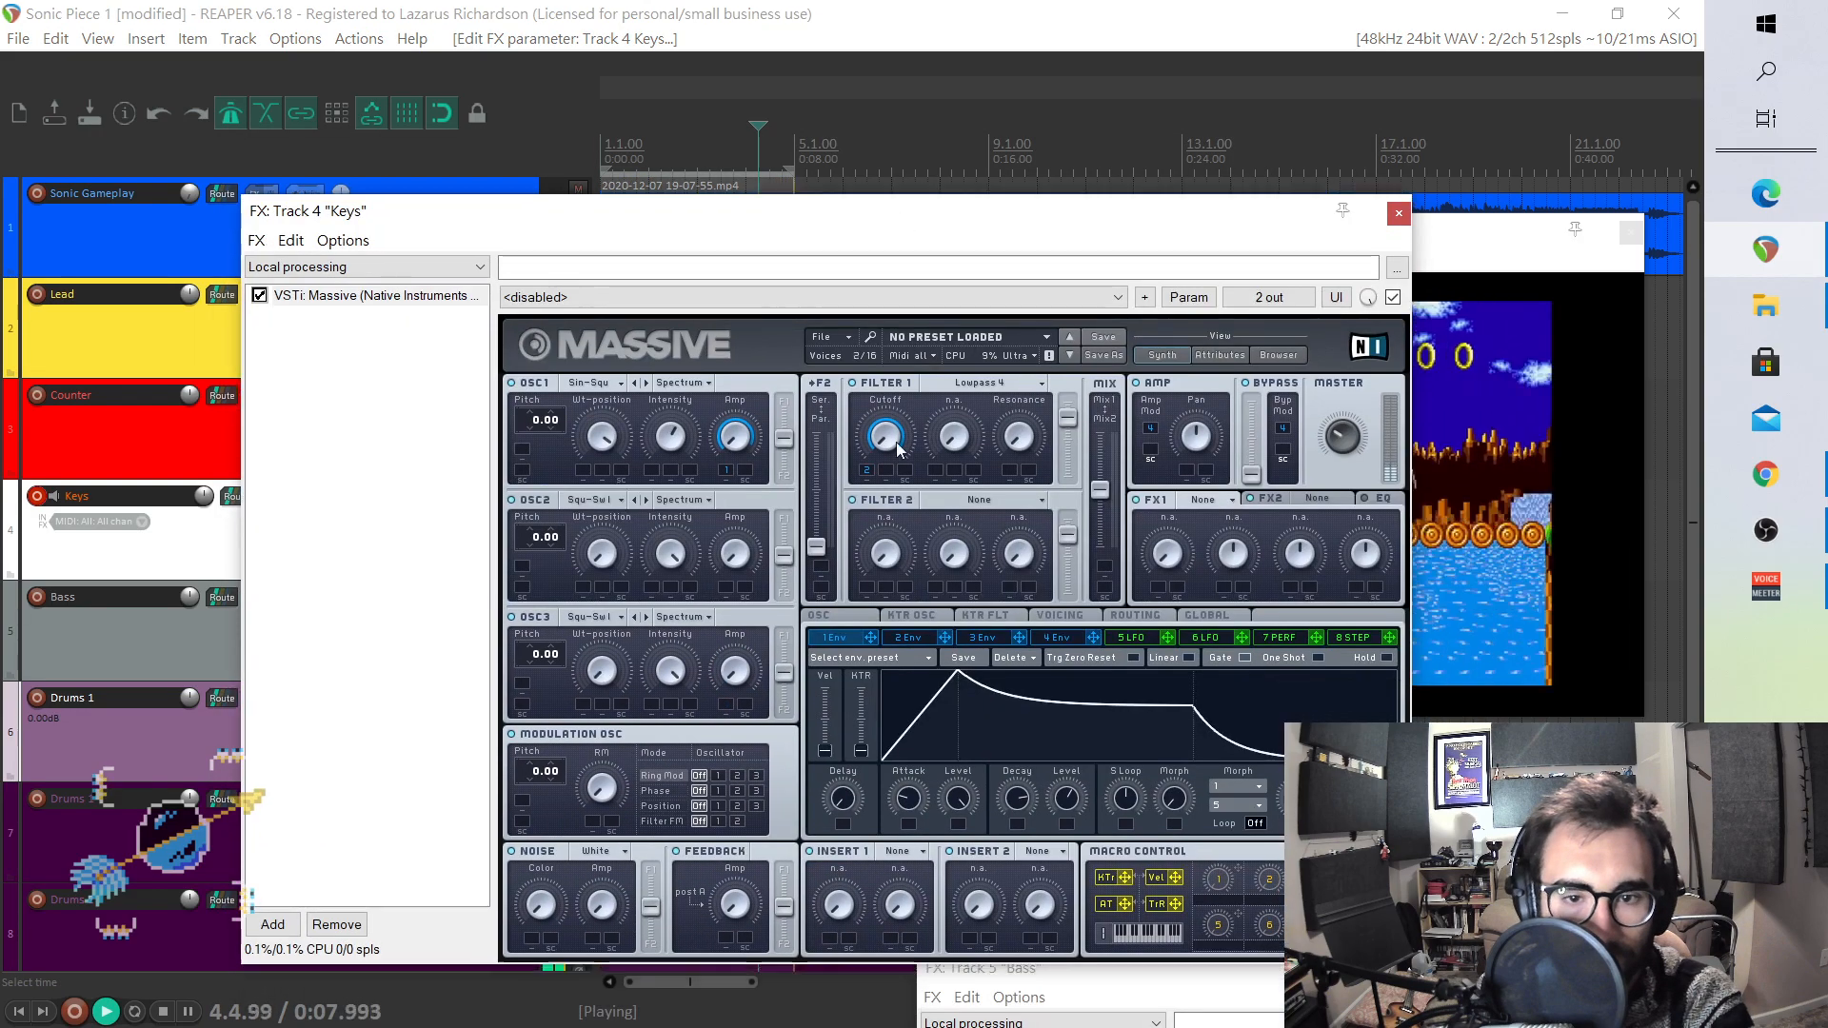
pyautogui.moveTo(906, 795); pyautogui.dragTo(908, 806)
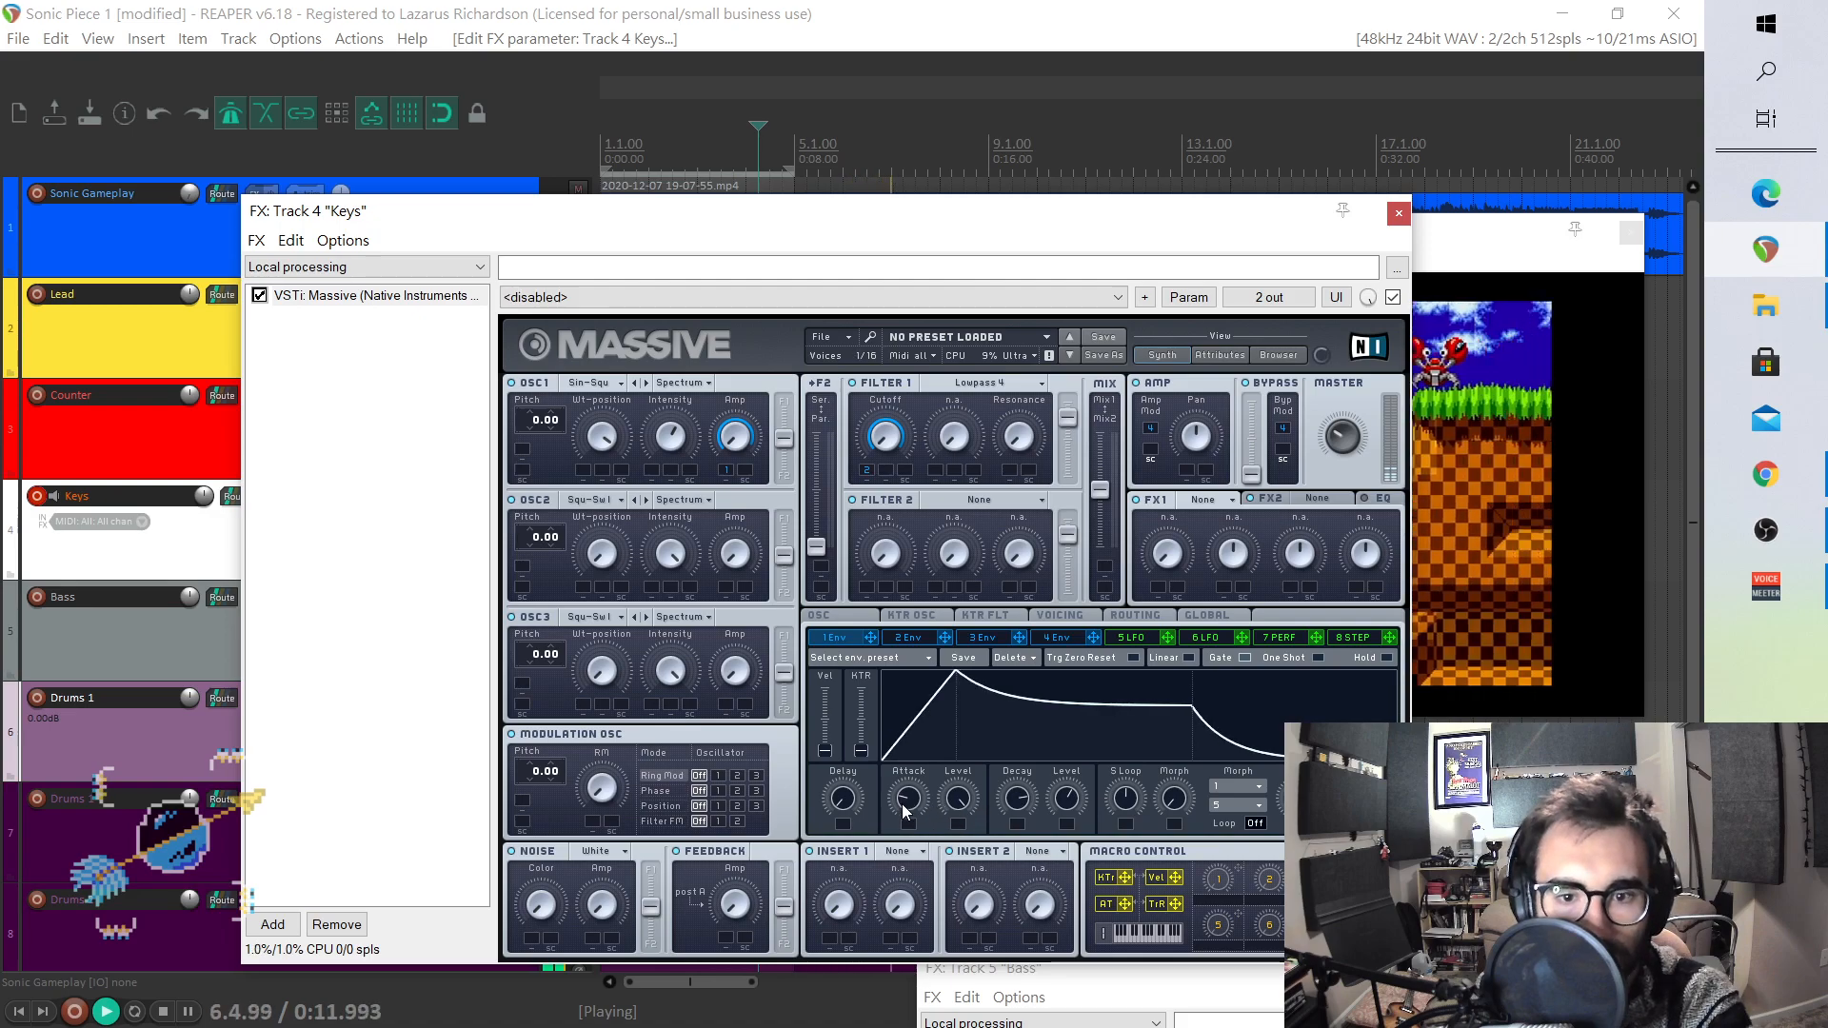
pyautogui.moveTo(1333, 441); pyautogui.dragTo(1334, 447)
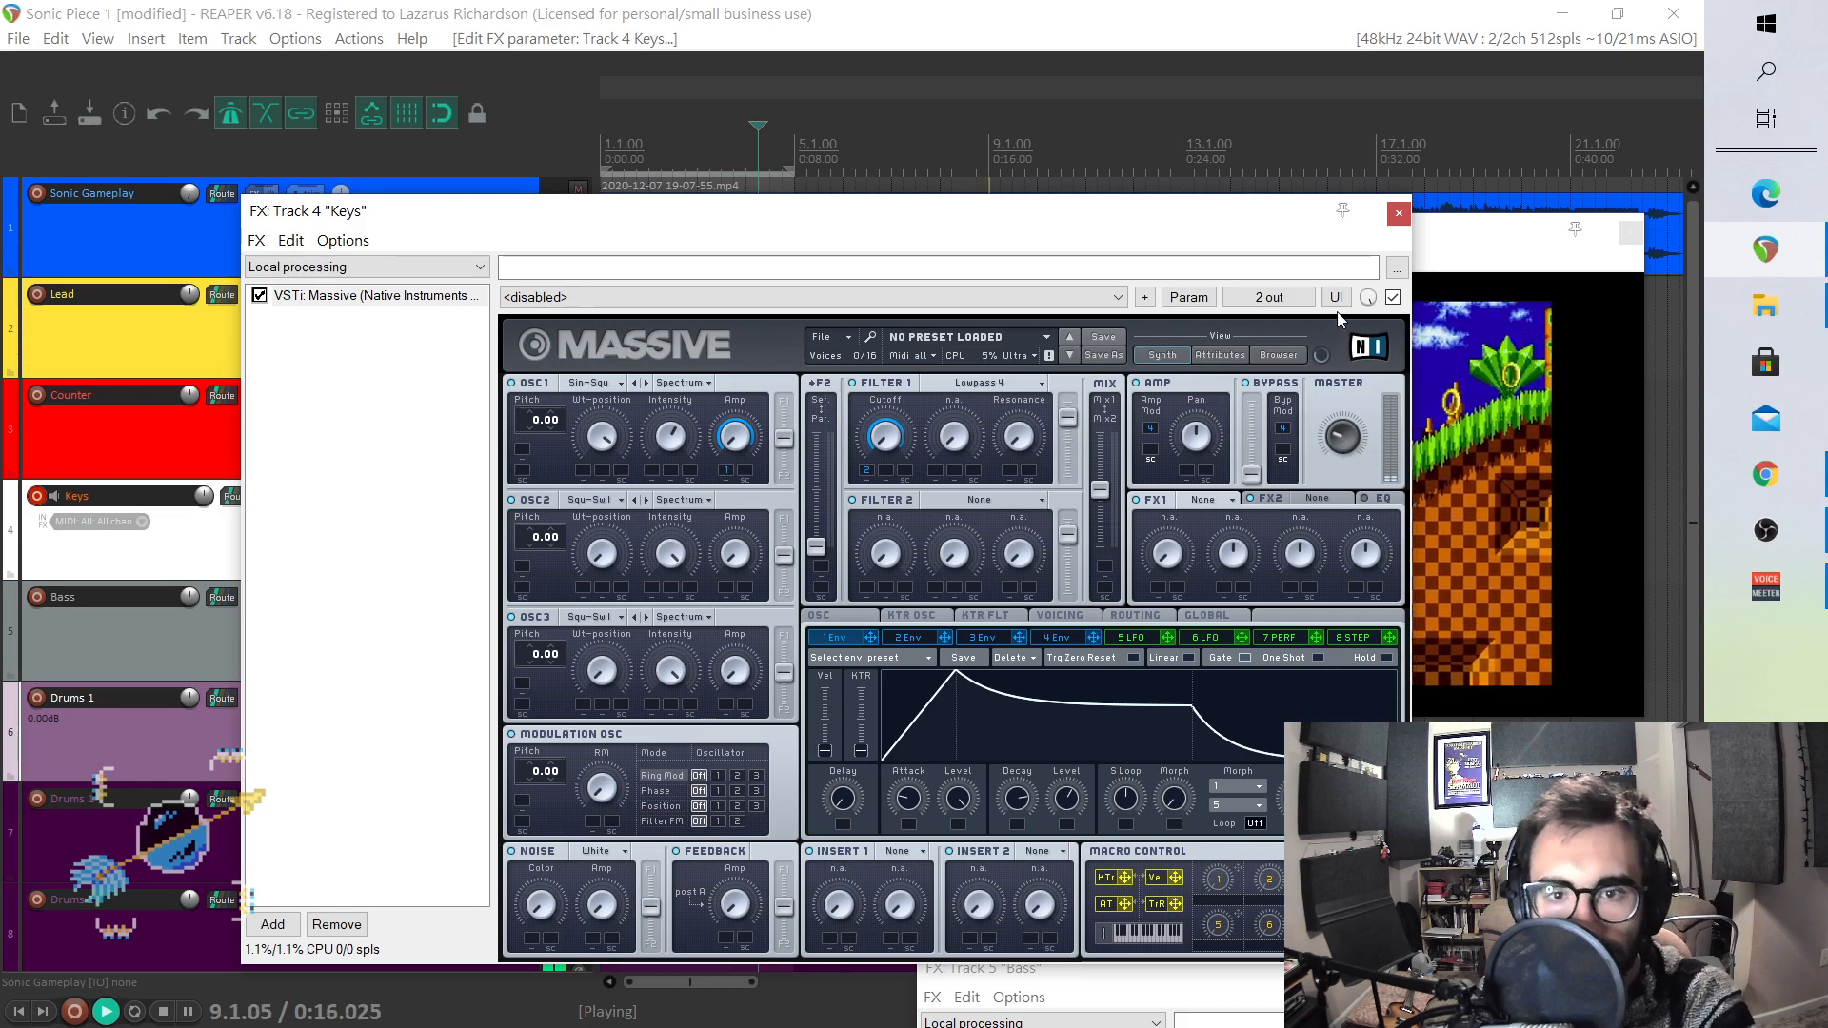
pyautogui.press('space')
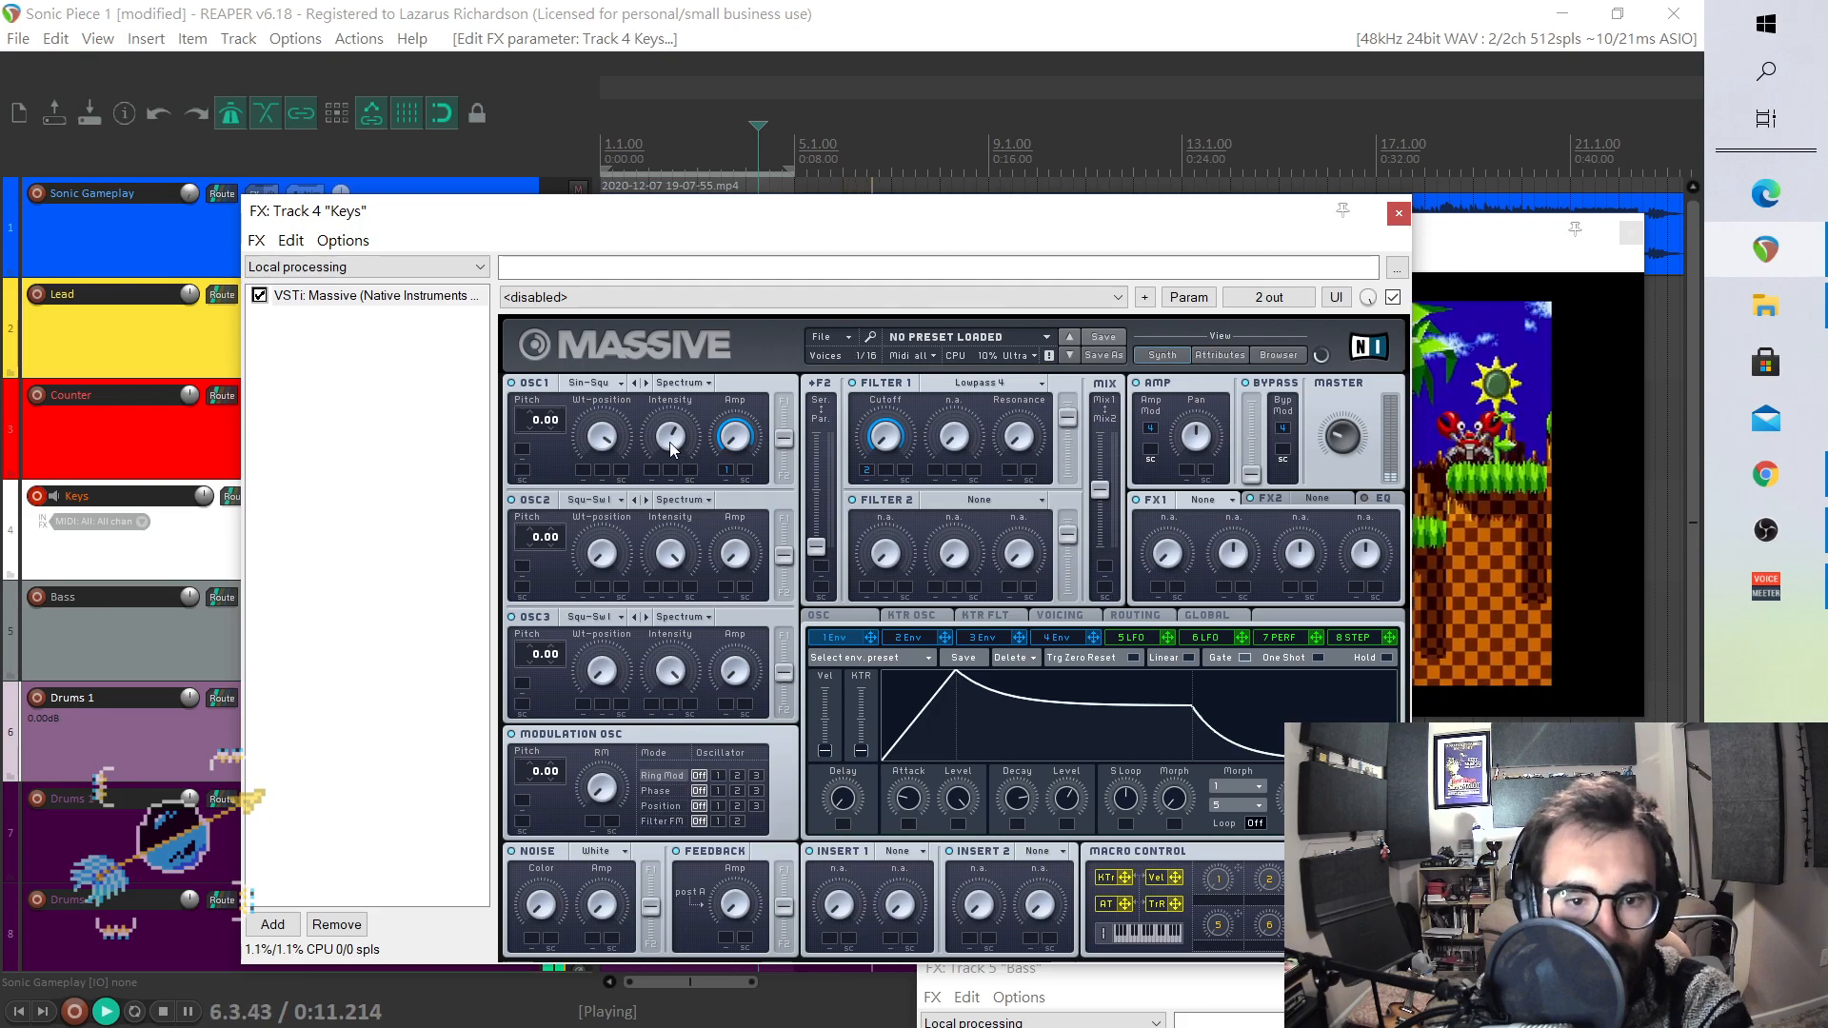
pyautogui.press('space')
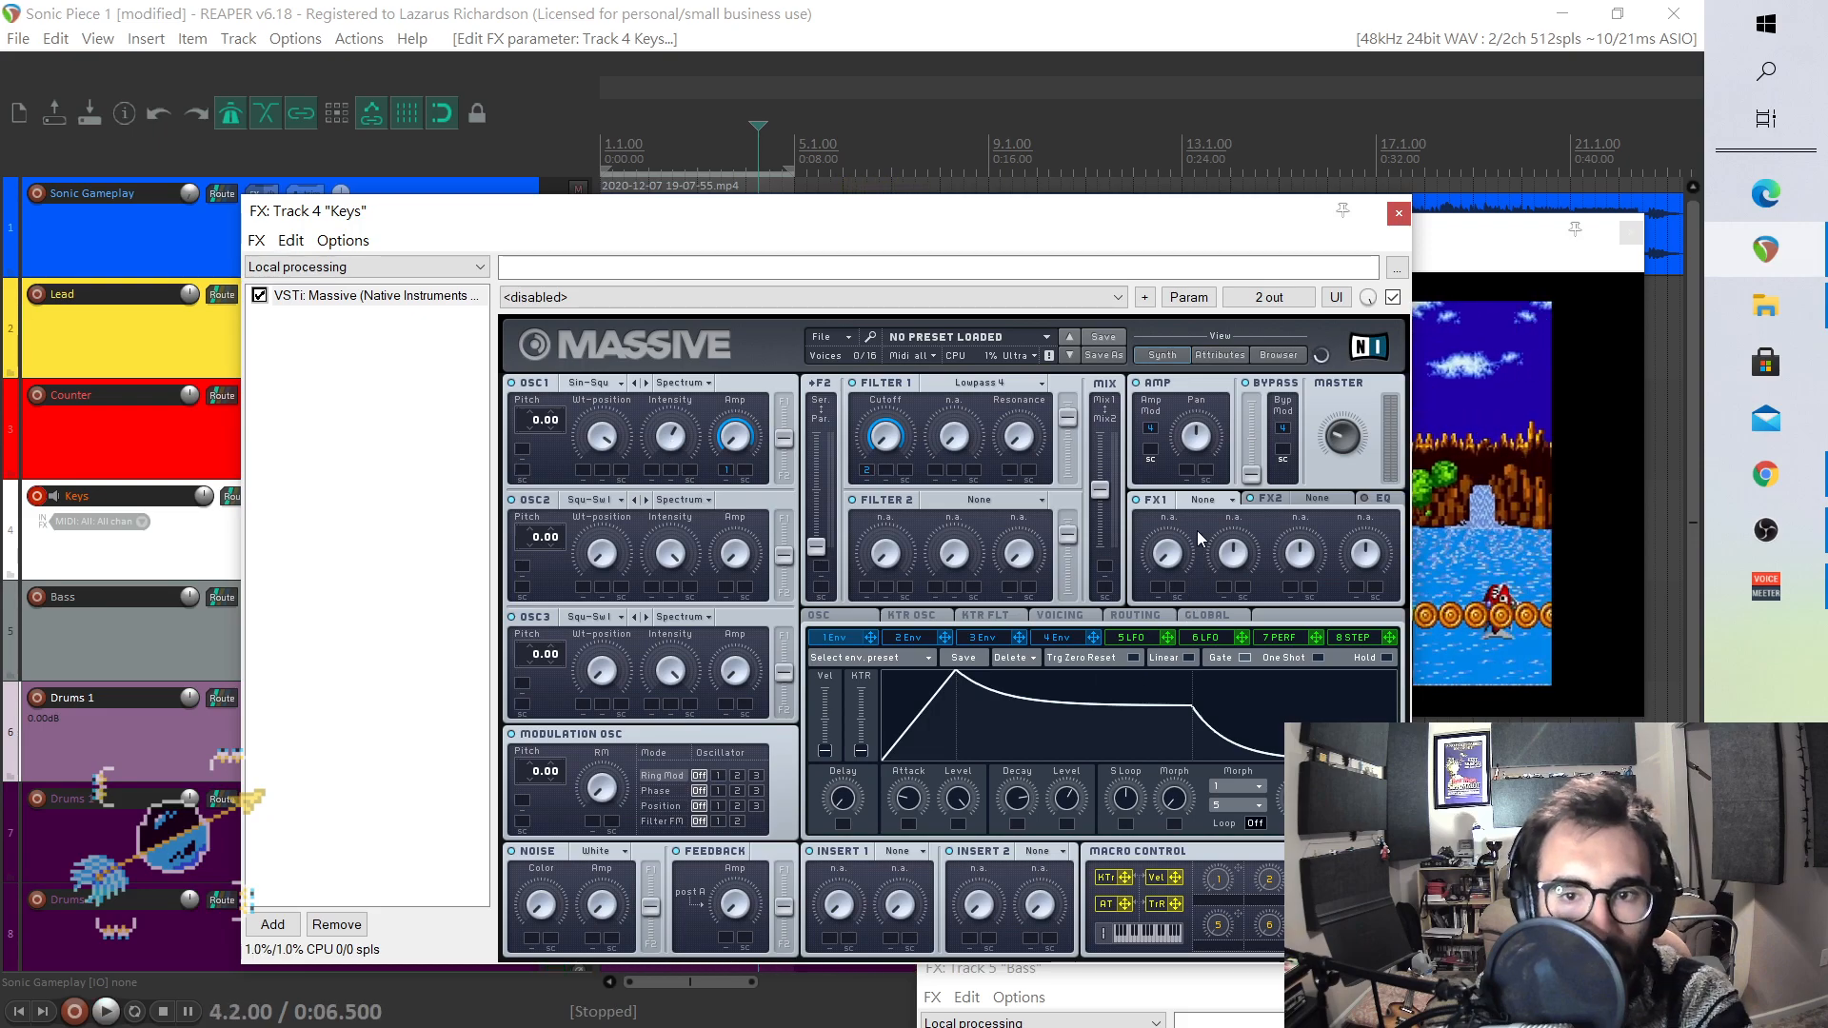
# - Load Dimension Expander into Massive's FX1 slot and balance its Dry/Wet mix while playing from 4.2.00
pyautogui.click(1207, 500)
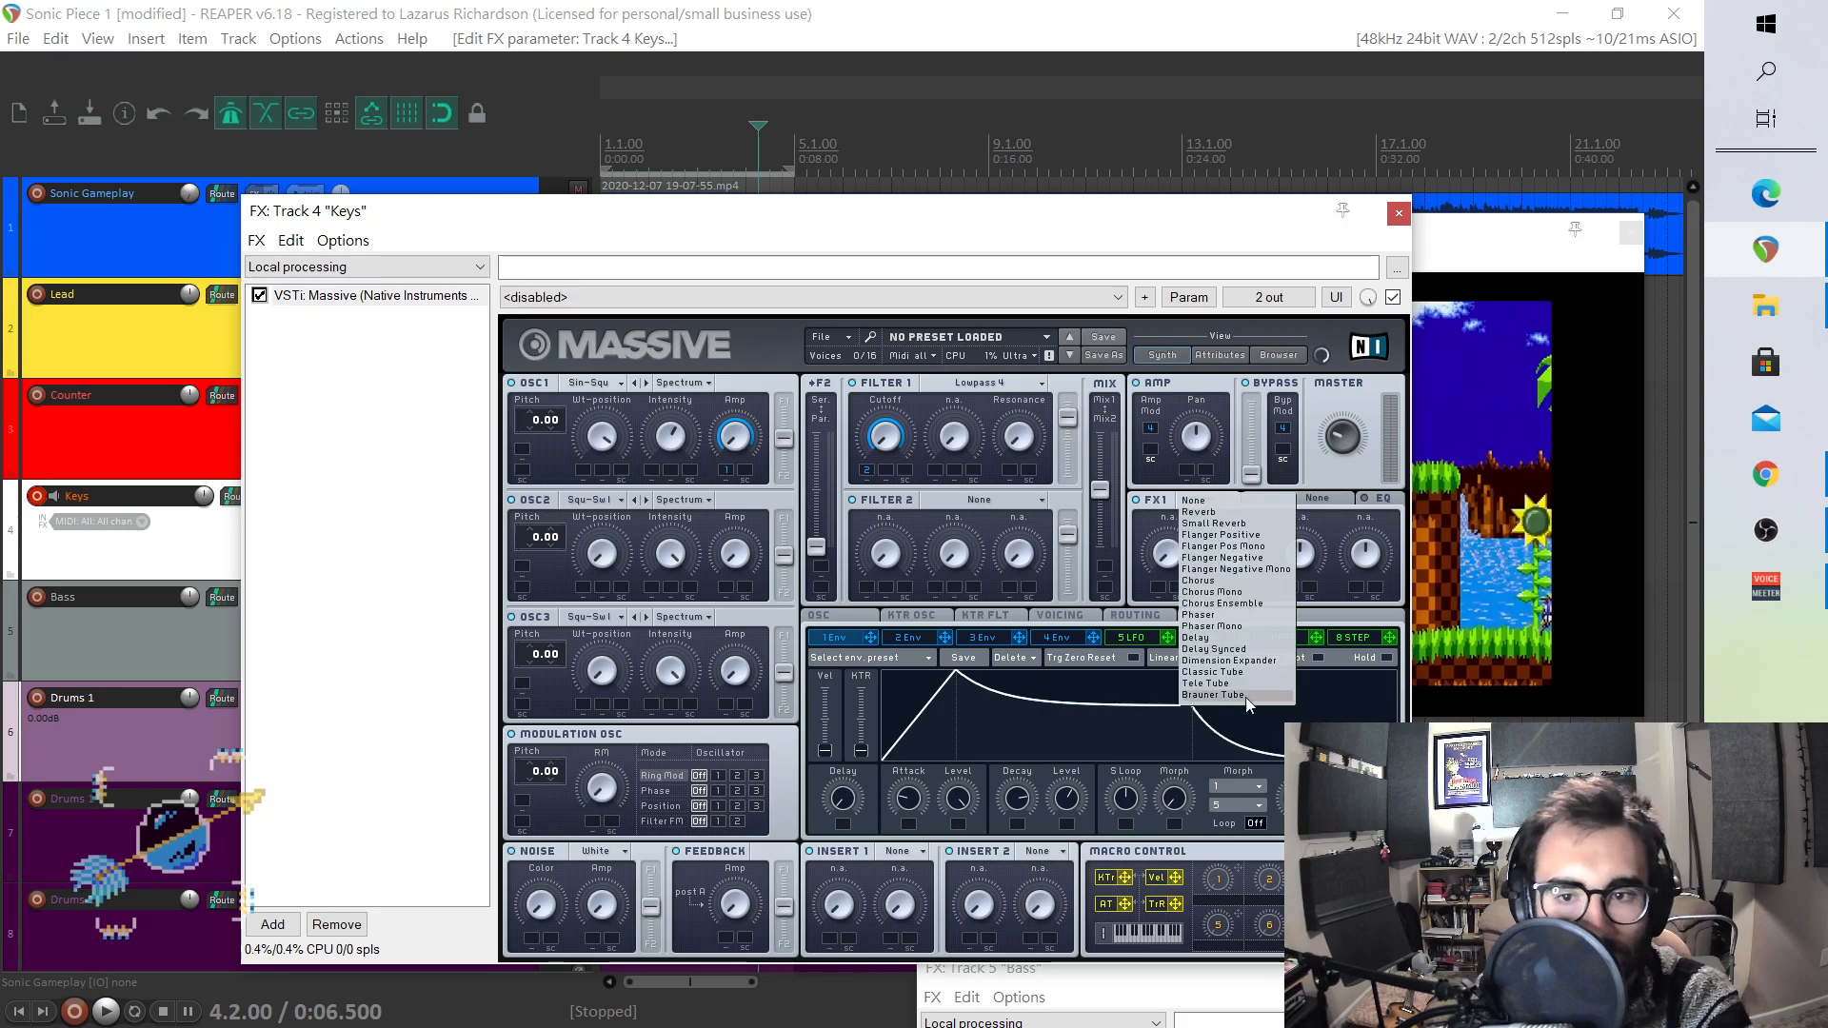
pyautogui.click(1234, 661)
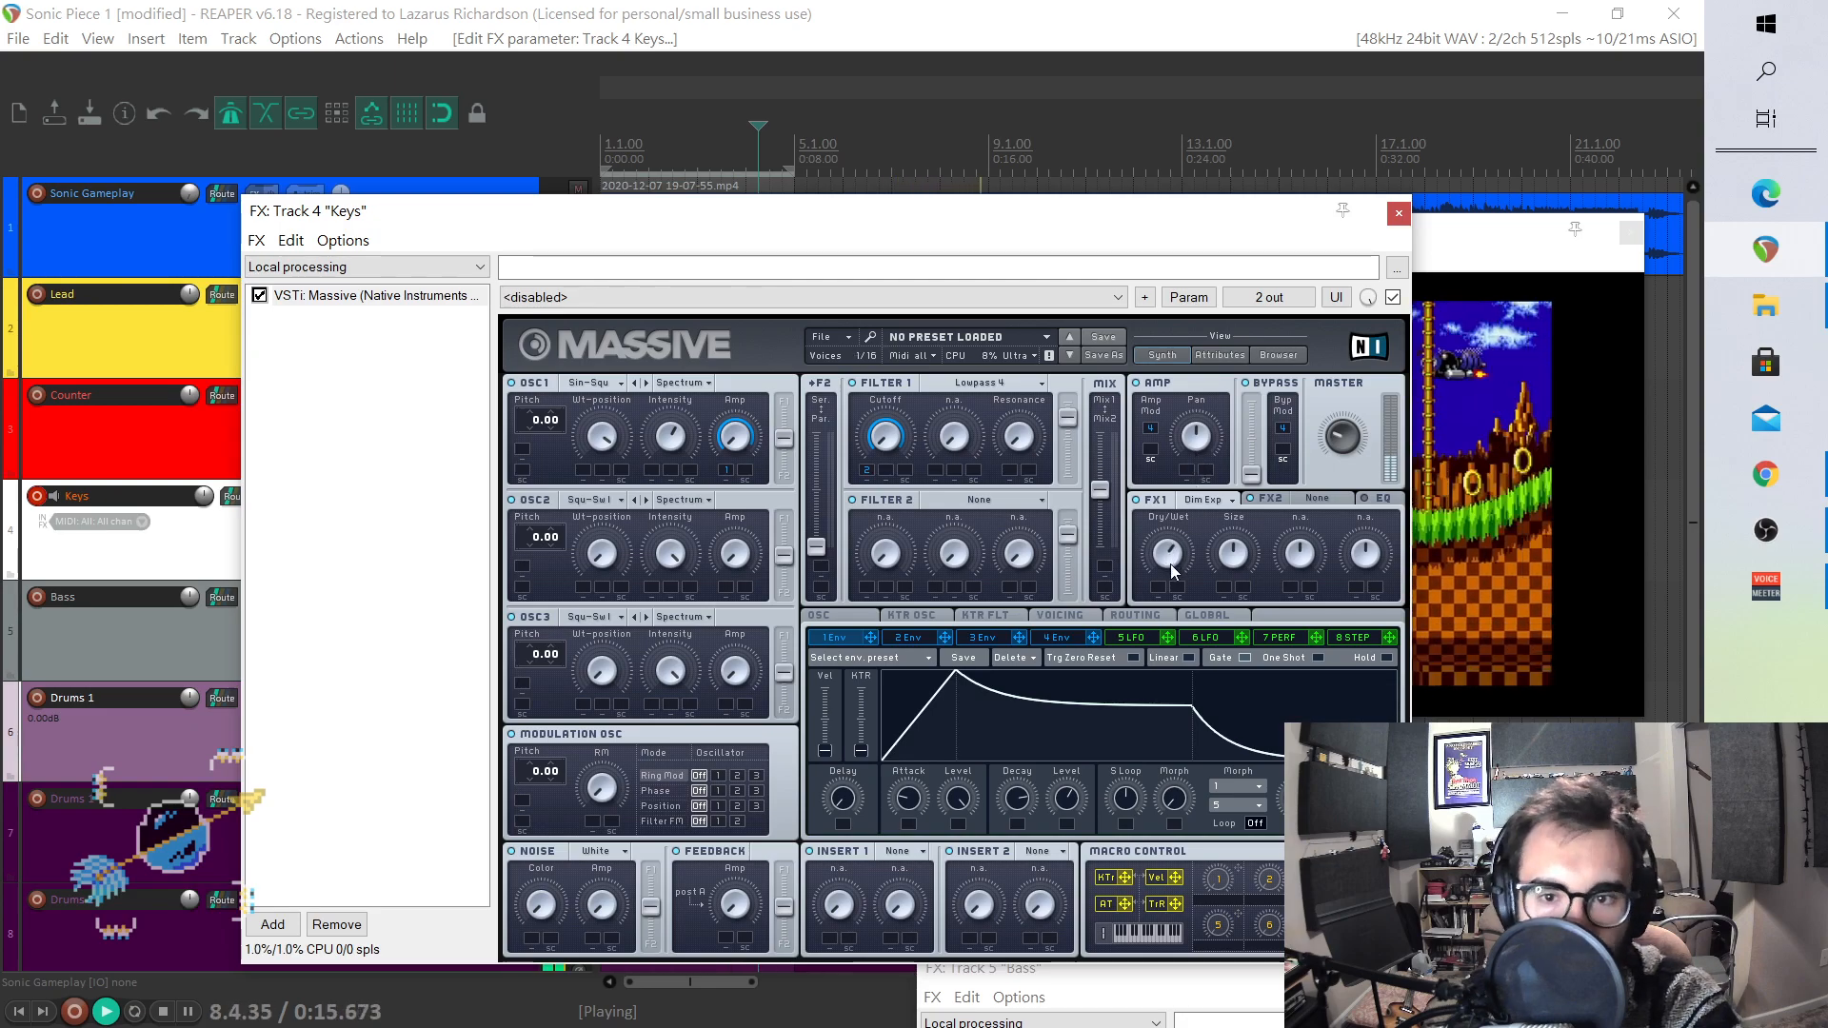
pyautogui.press('space')
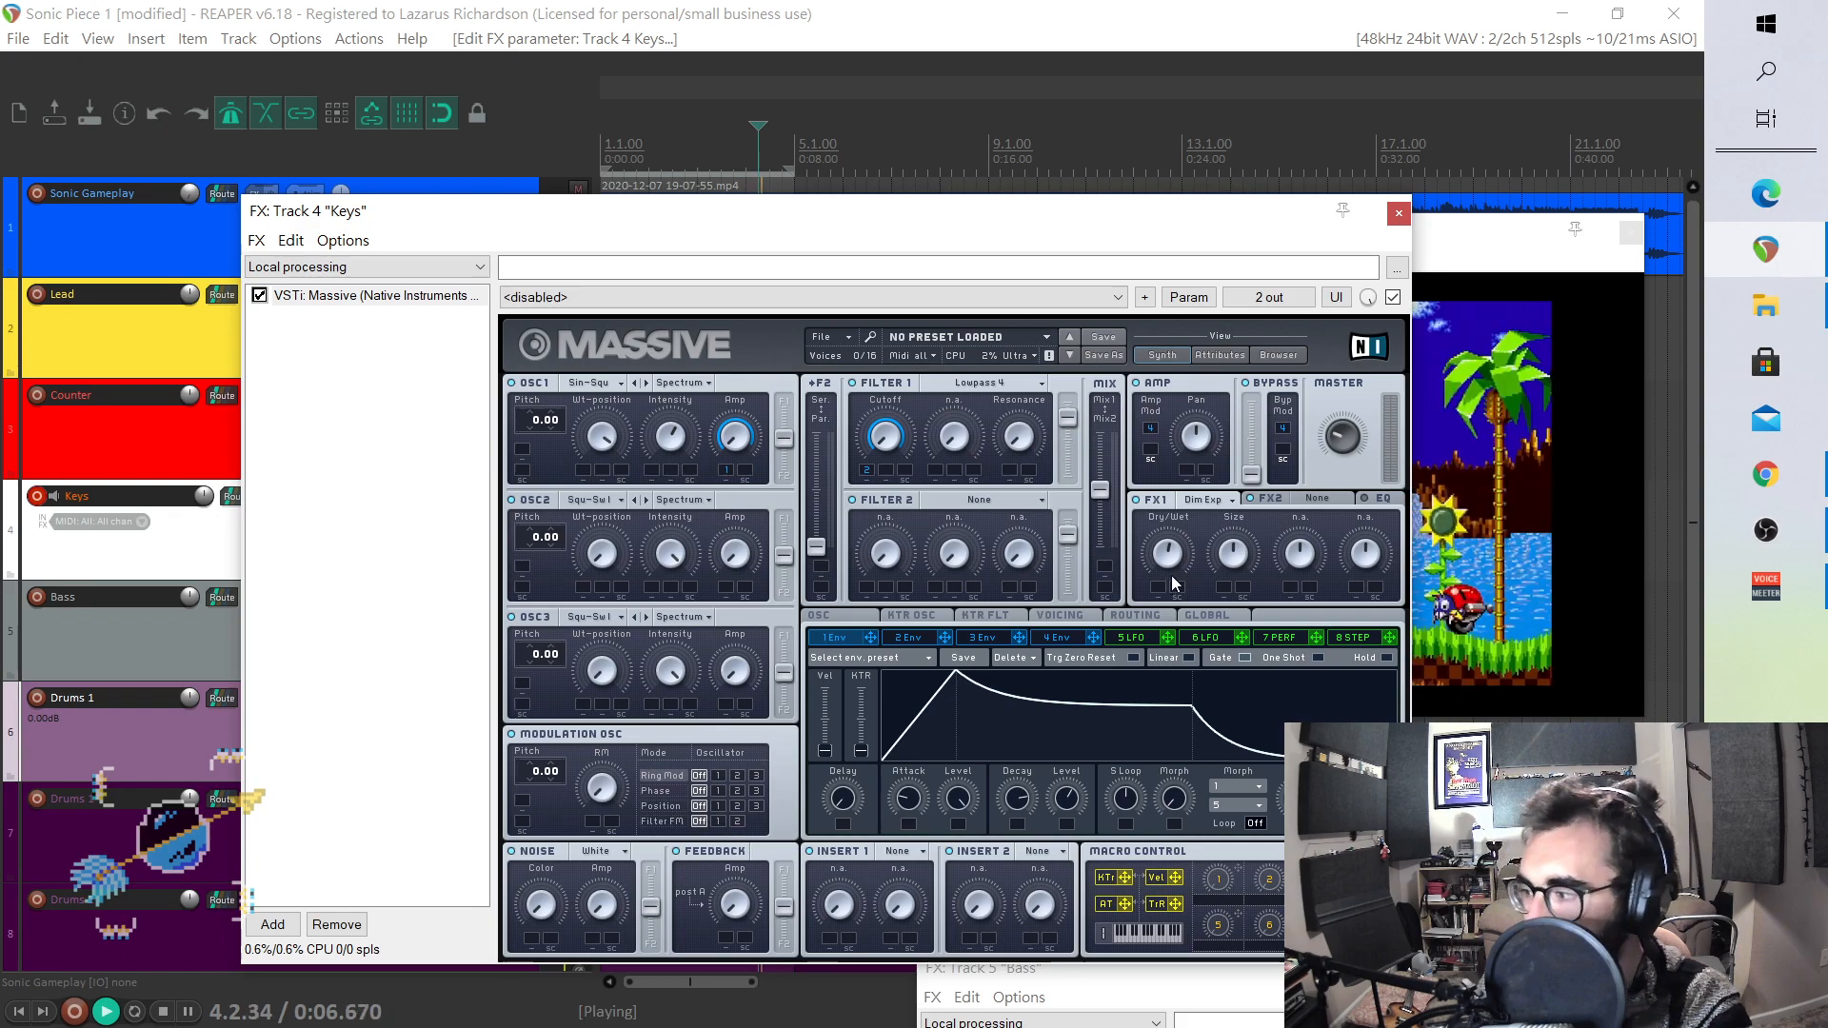
pyautogui.press('space')
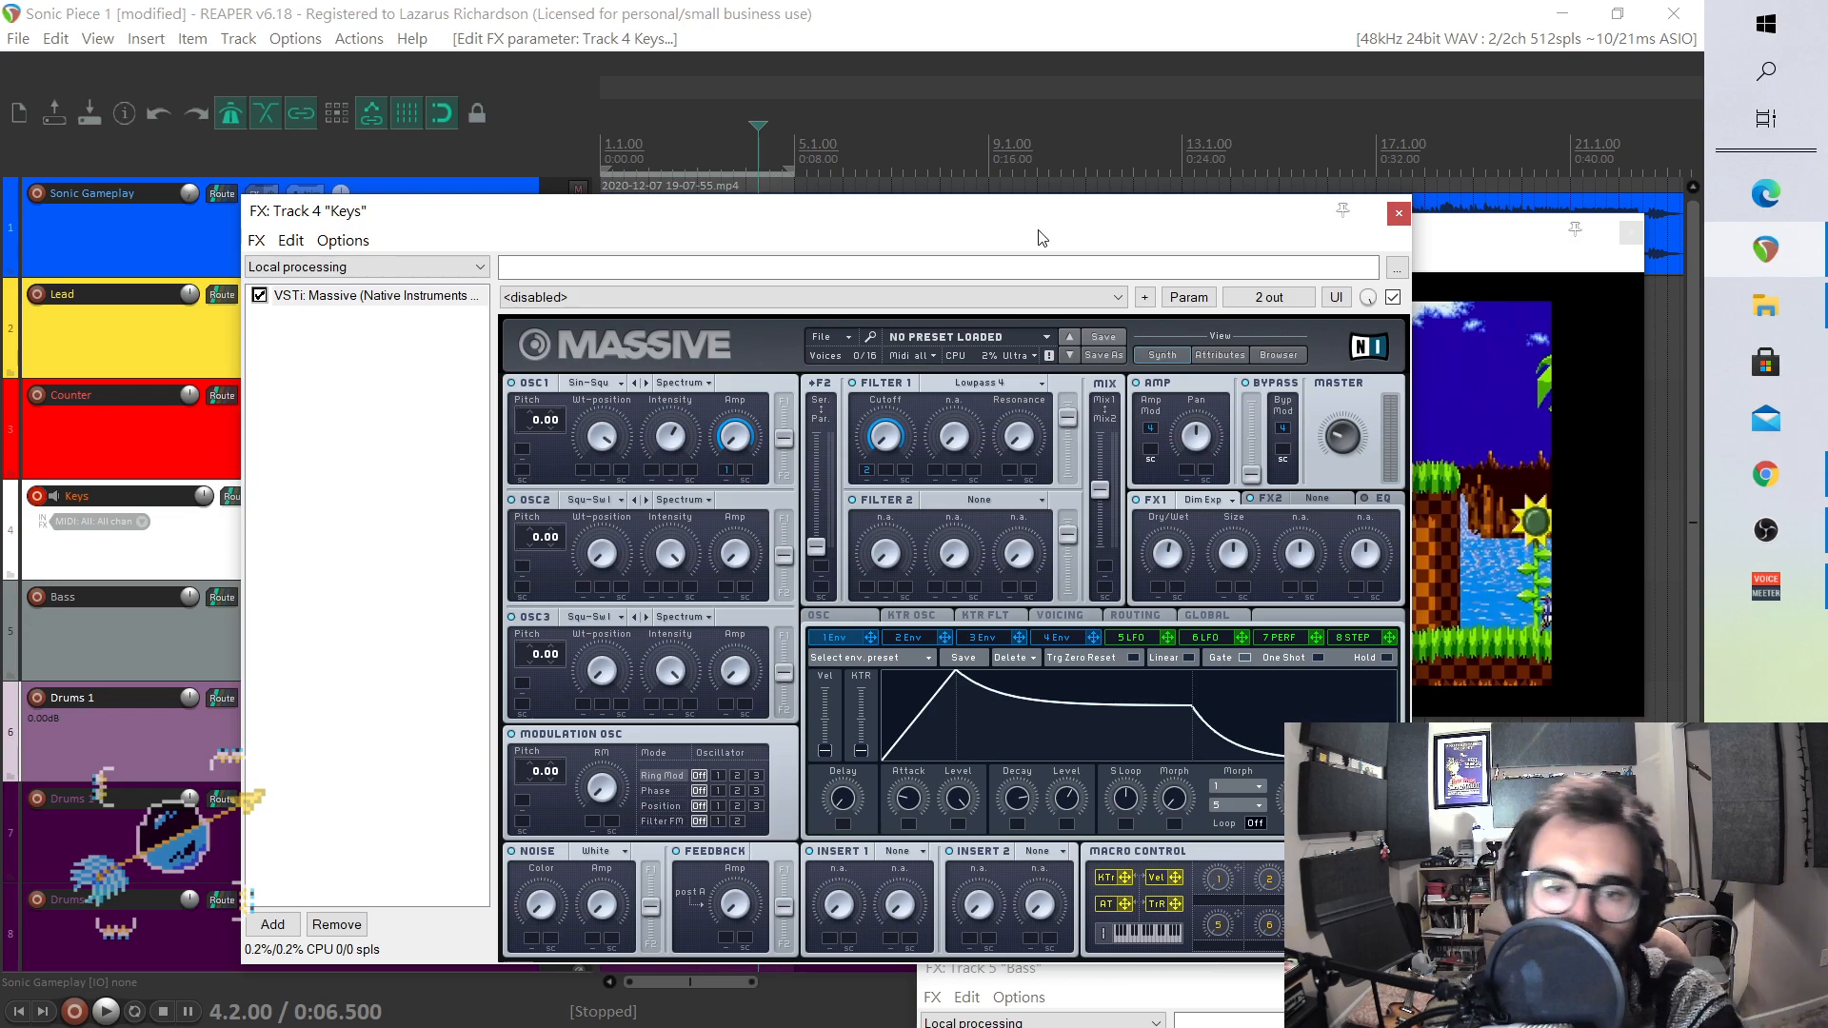
pyautogui.press('space')
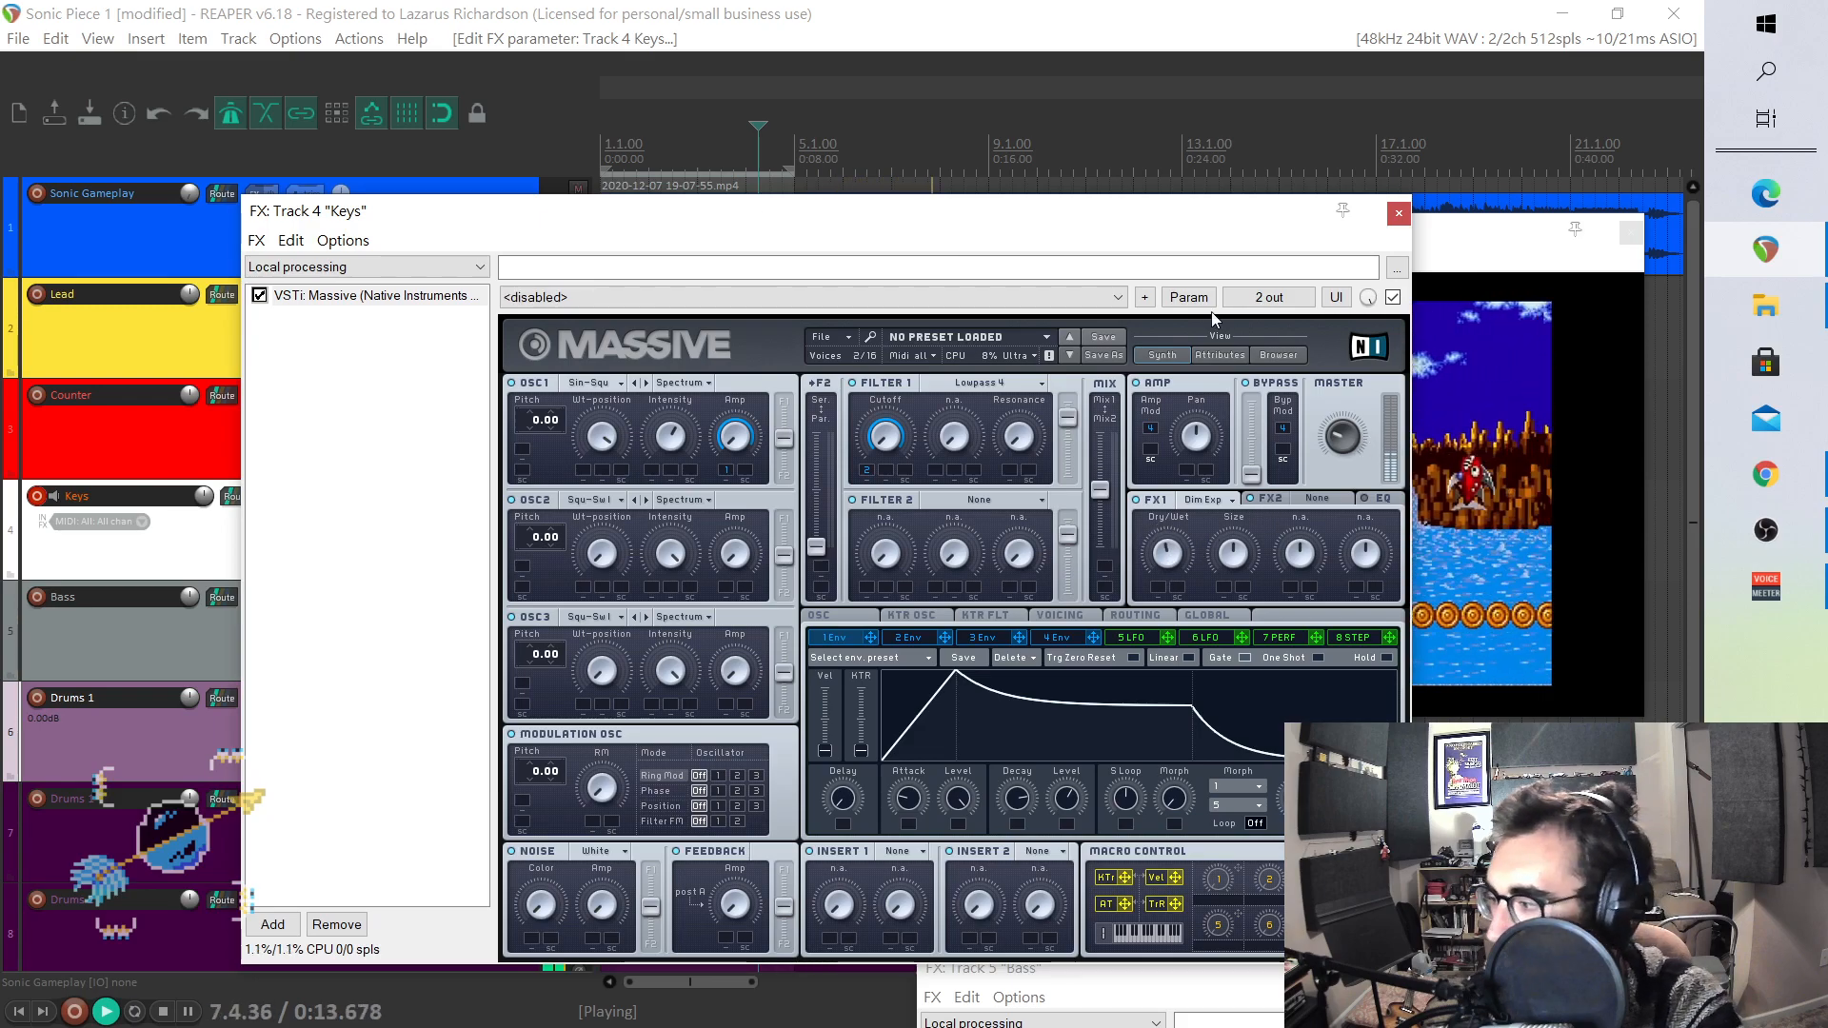
pyautogui.click(1397, 215)
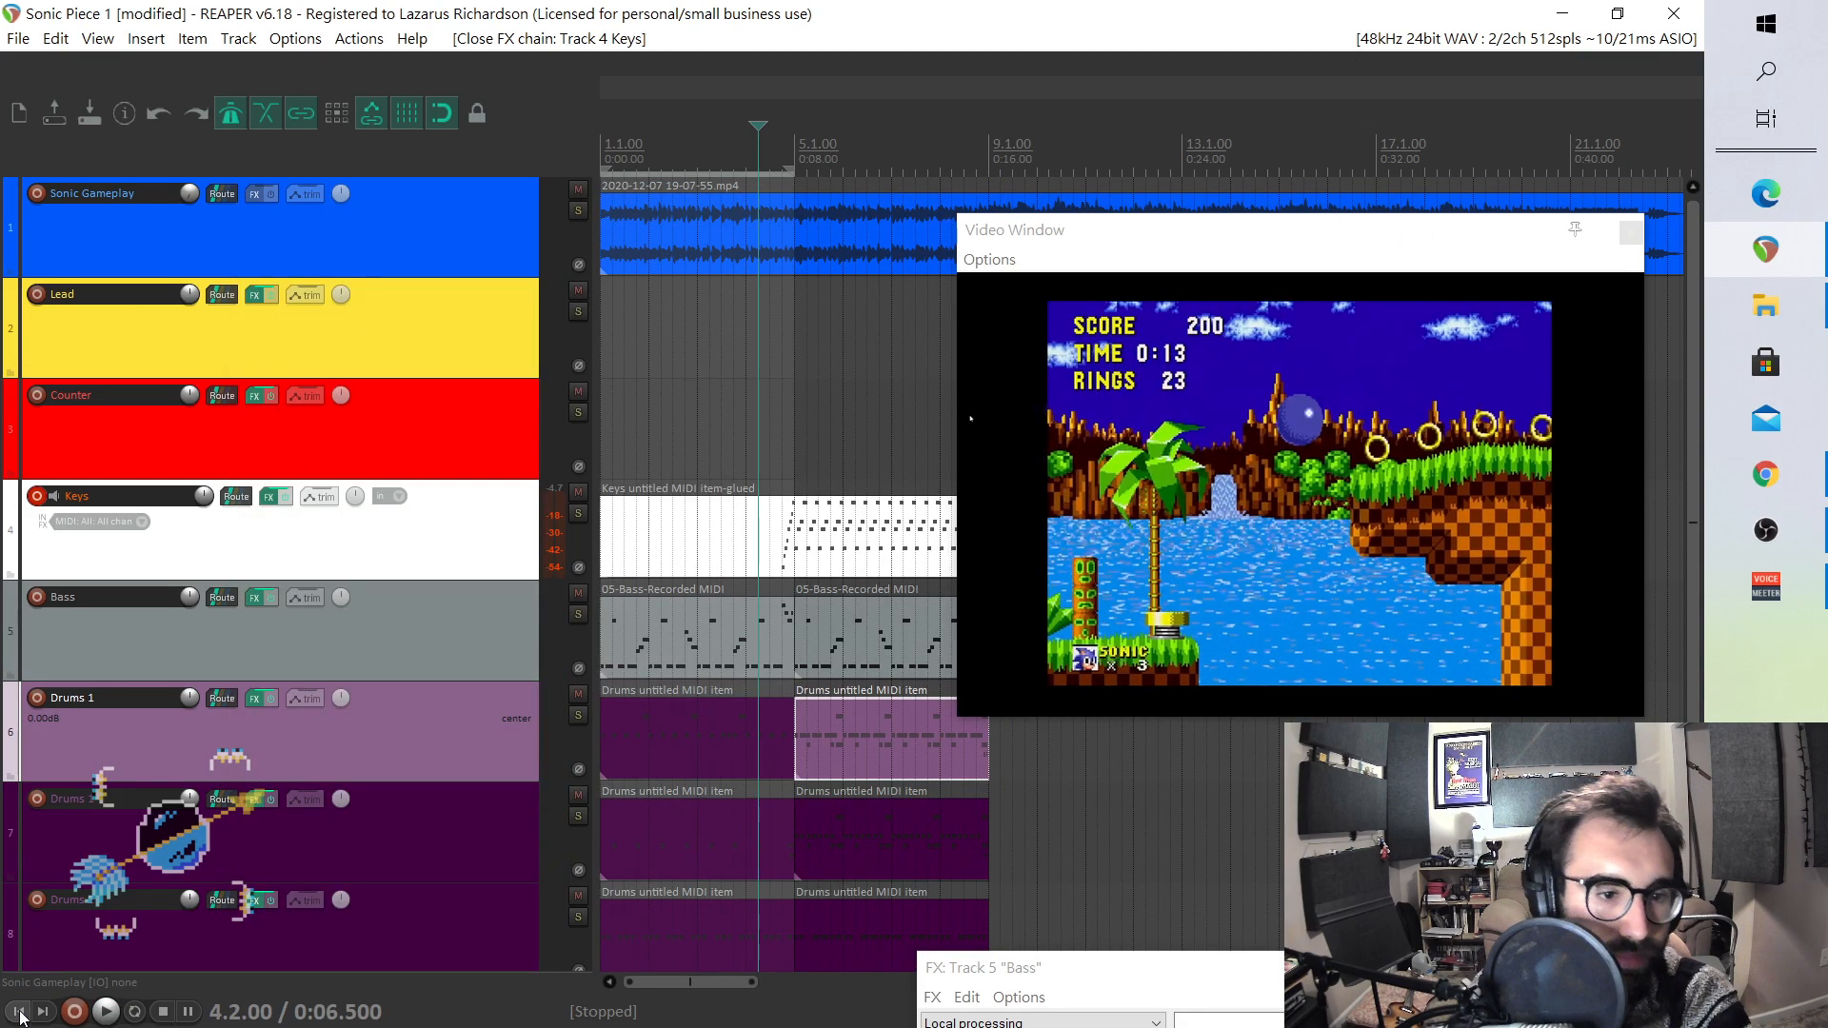
# - Play the arrangement from the project start with the gameplay video and the reworked Keys sound, then stop
pyautogui.click(19, 1013)
pyautogui.press('space')
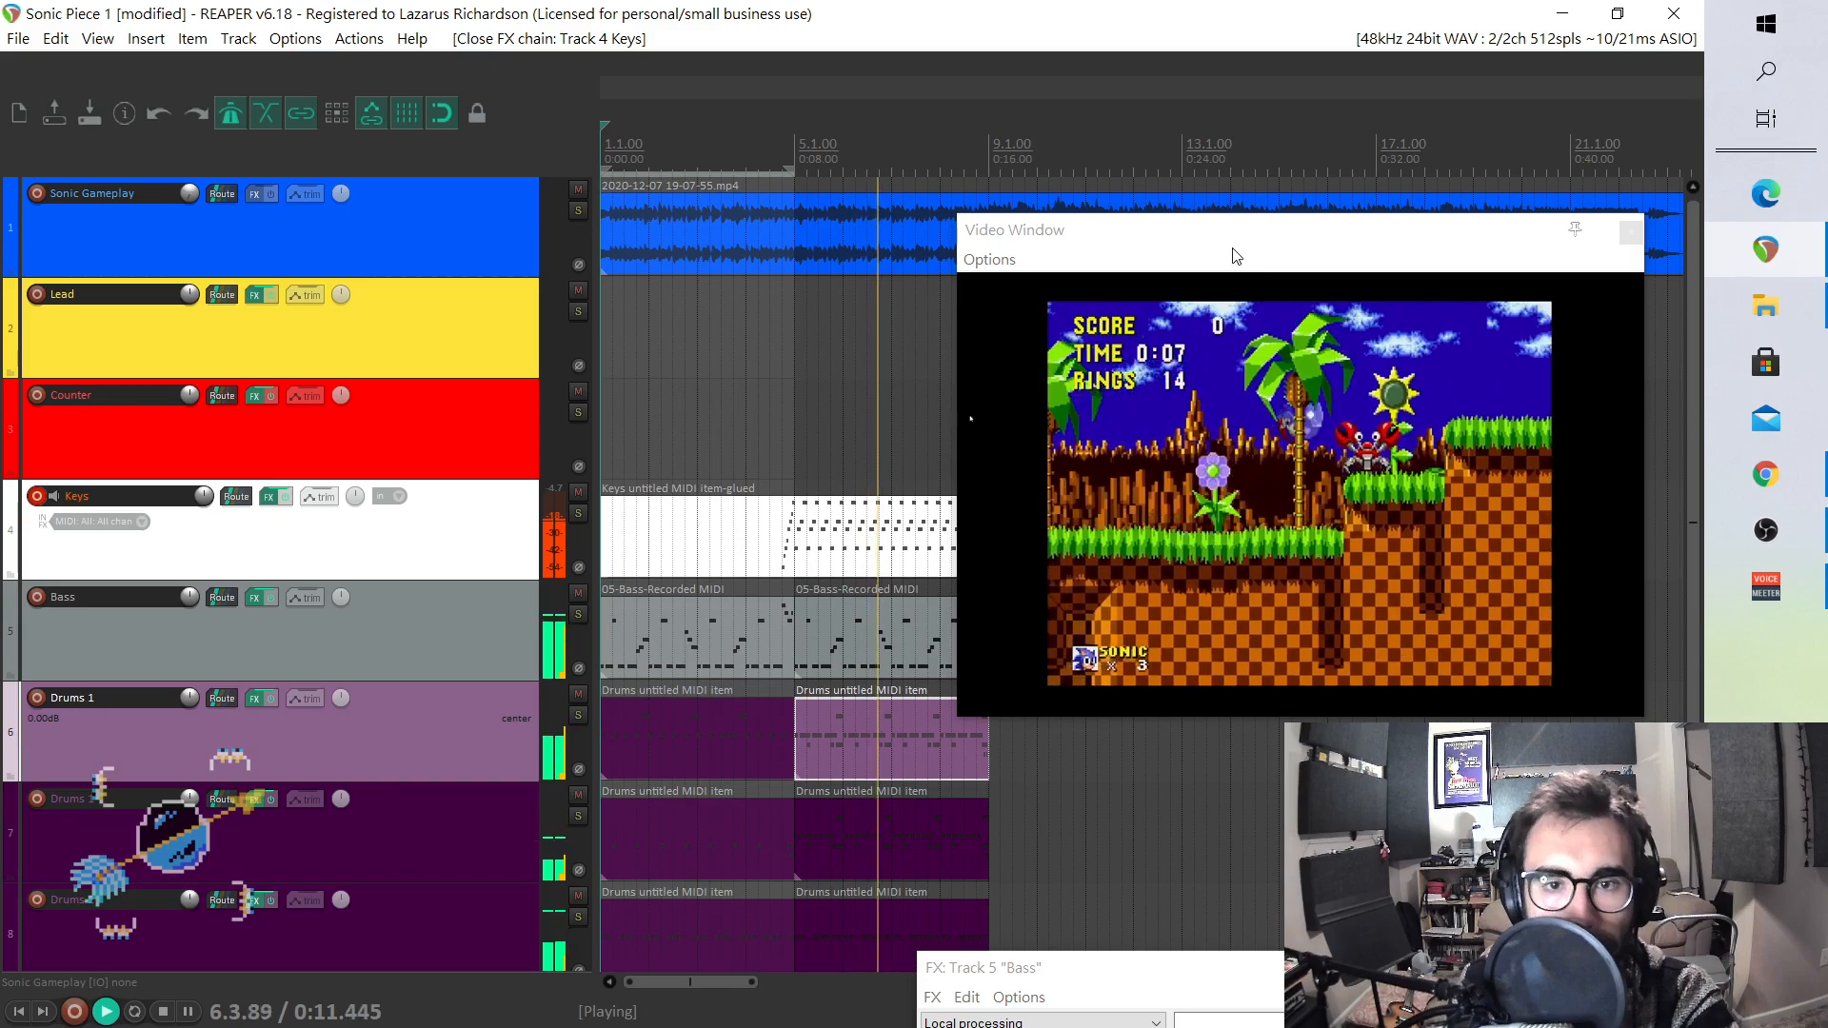
pyautogui.press('space')
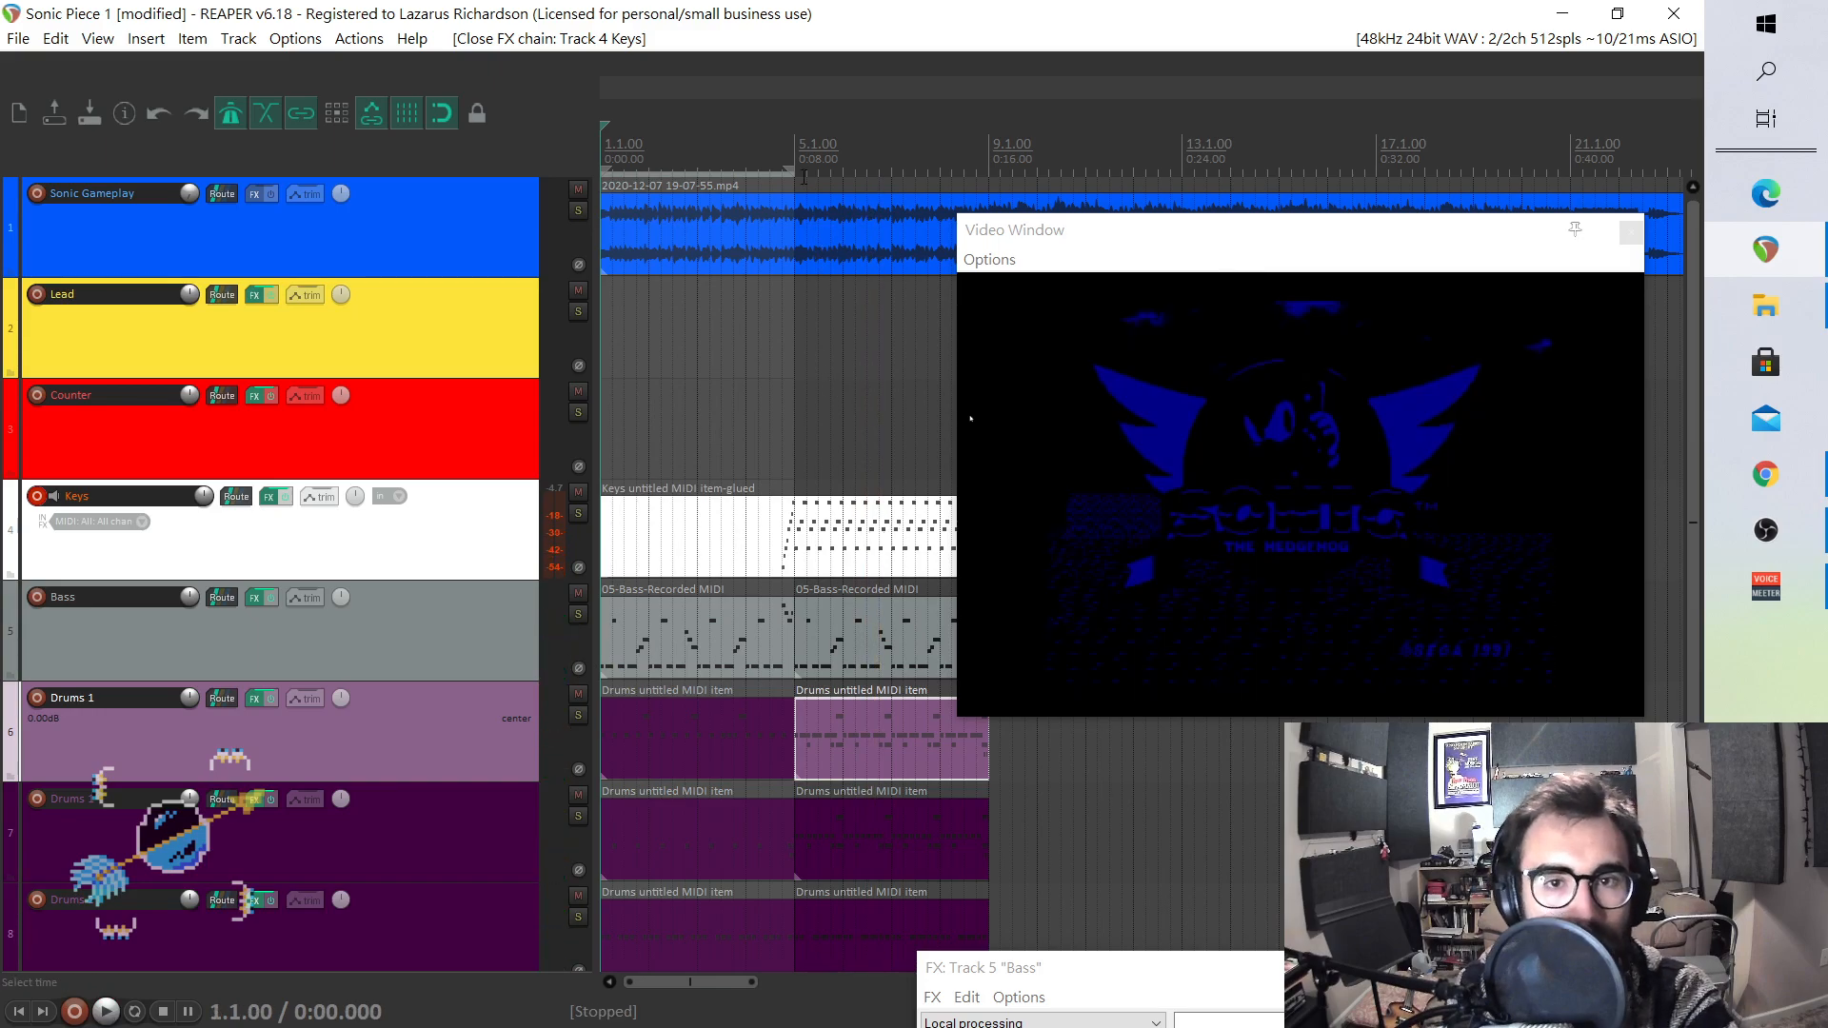
# - Play the arrangement from measure 5 to check the section against the gameplay video, then stop
pyautogui.click(794, 153)
pyautogui.press('space')
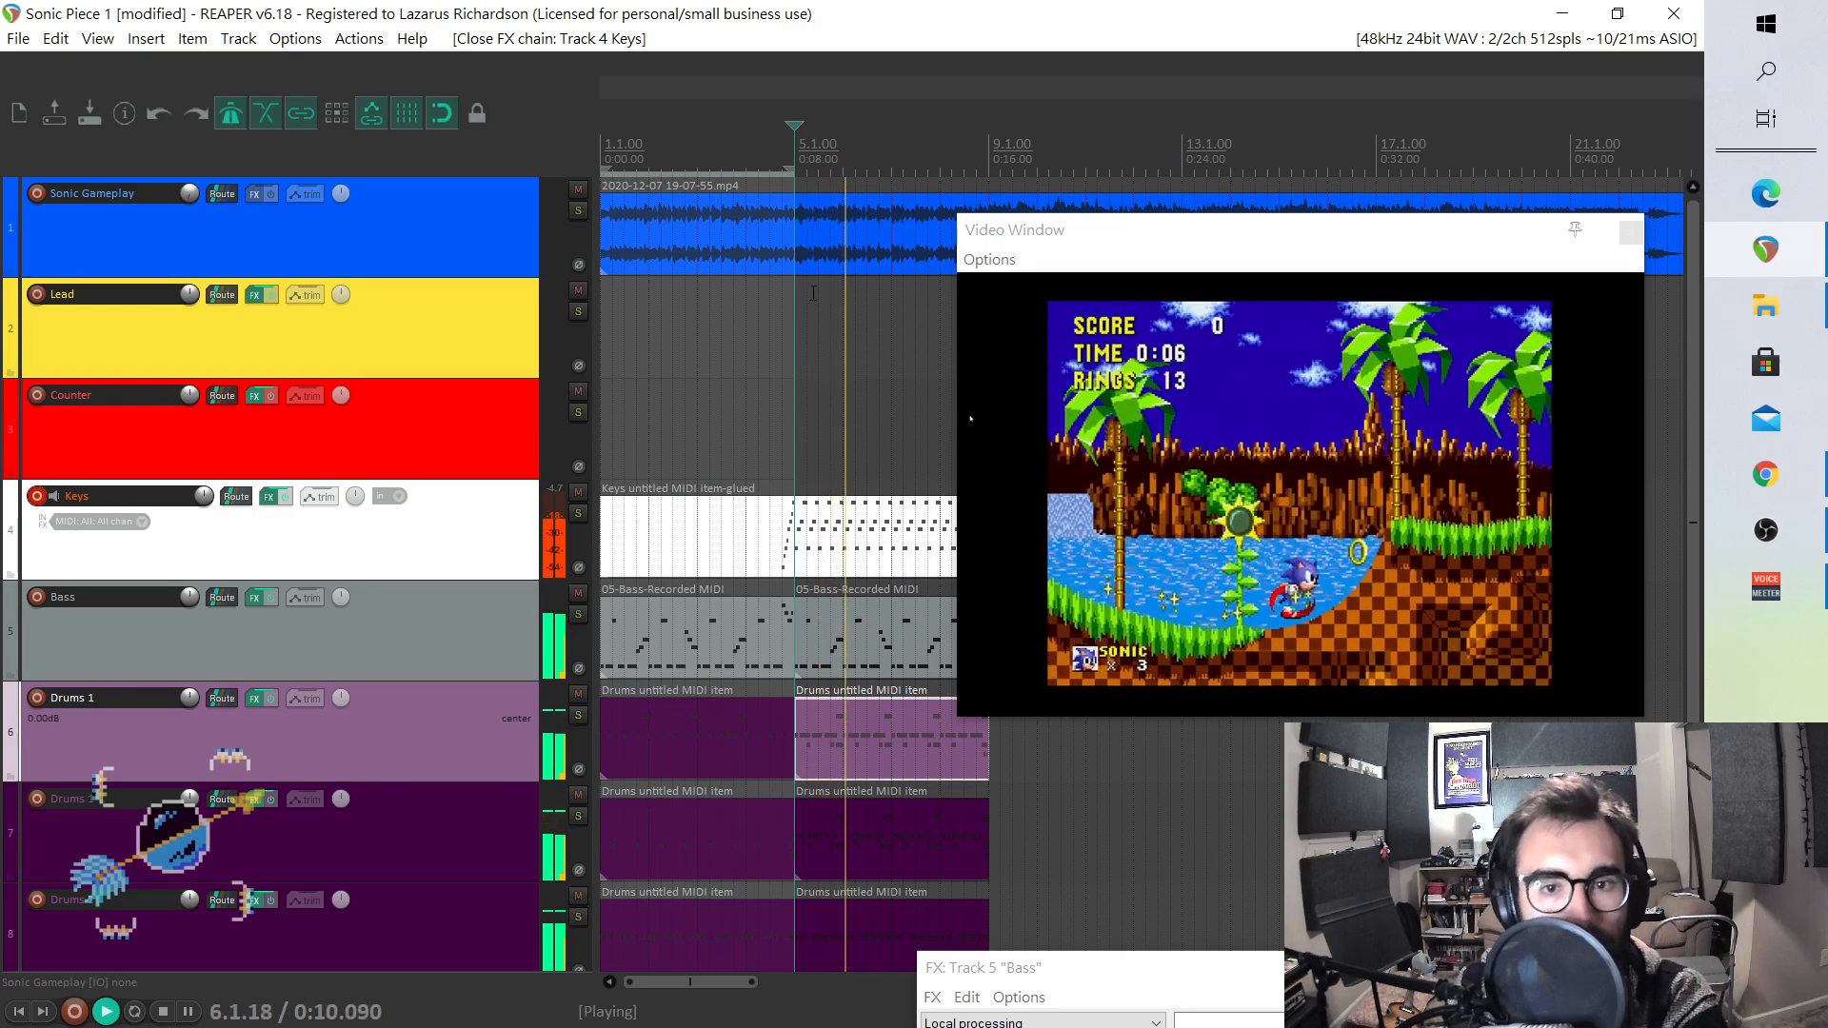
pyautogui.press('space')
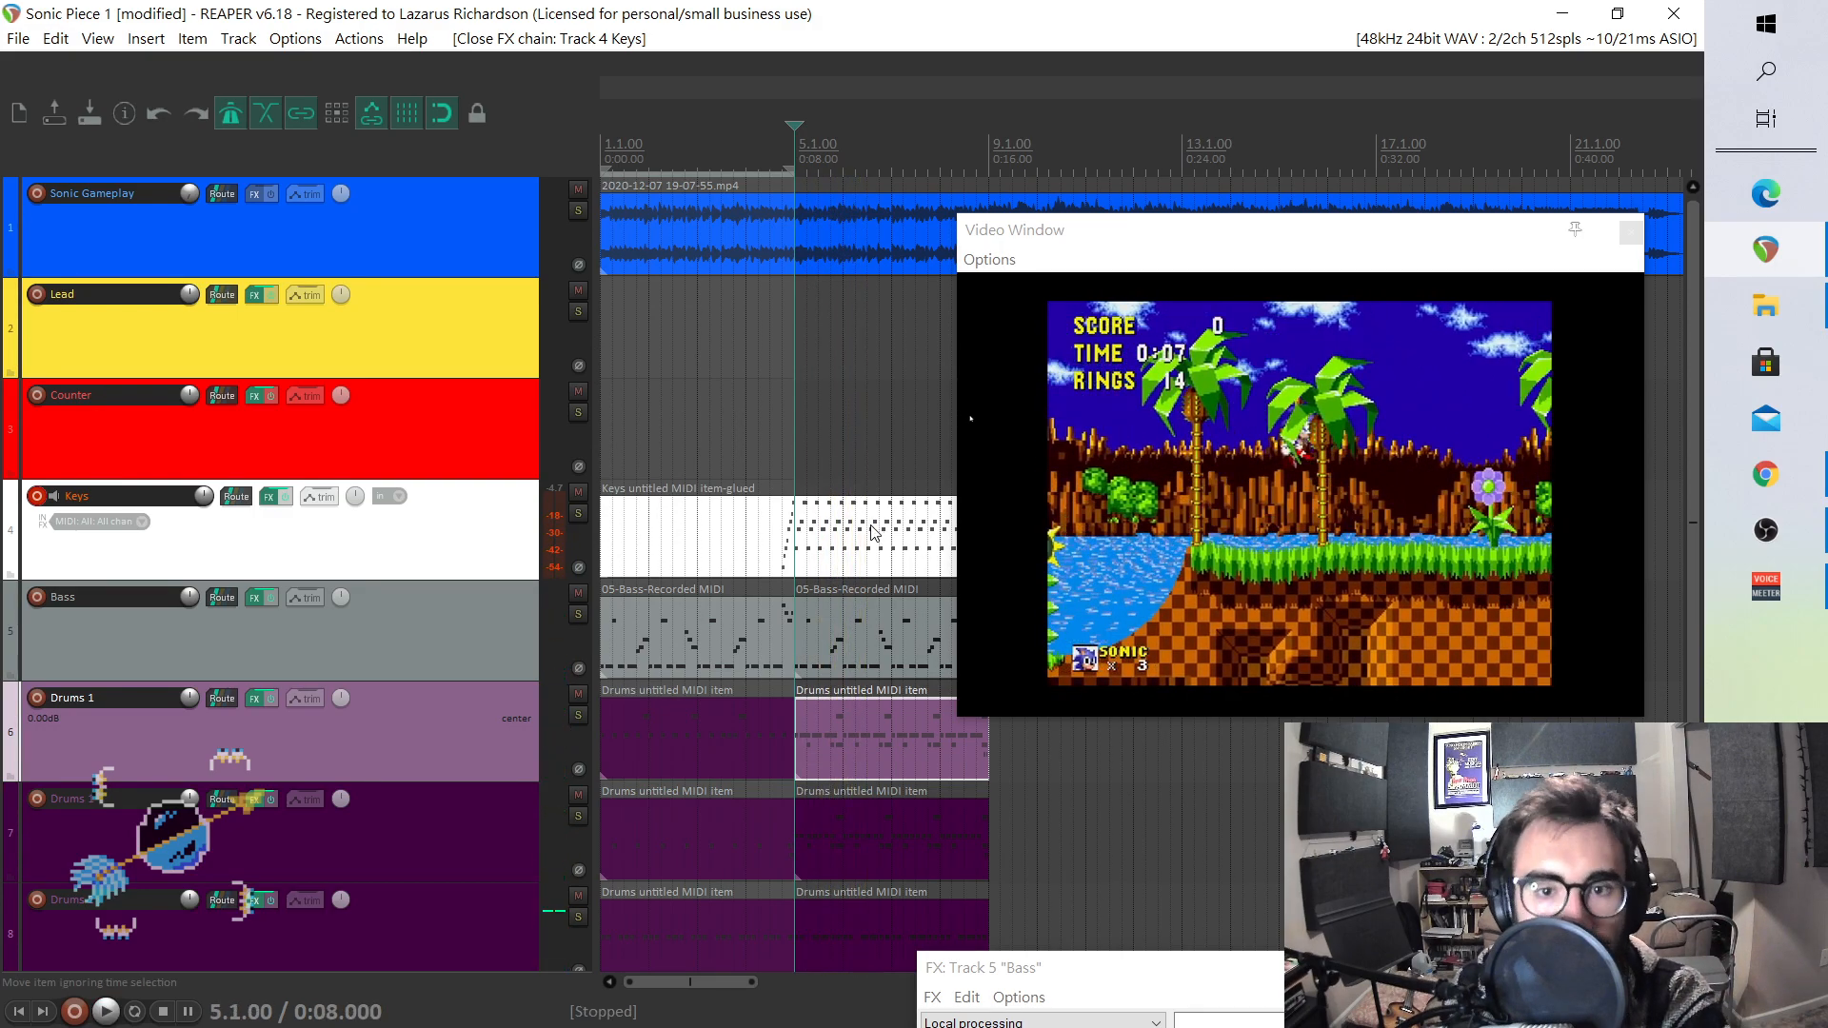
# - Open the Keys MIDI item and raise the first three notes of beat 3 in measure 6 to C#5, B4 and A4
pyautogui.click(873, 533)
pyautogui.doubleClick(870, 526)
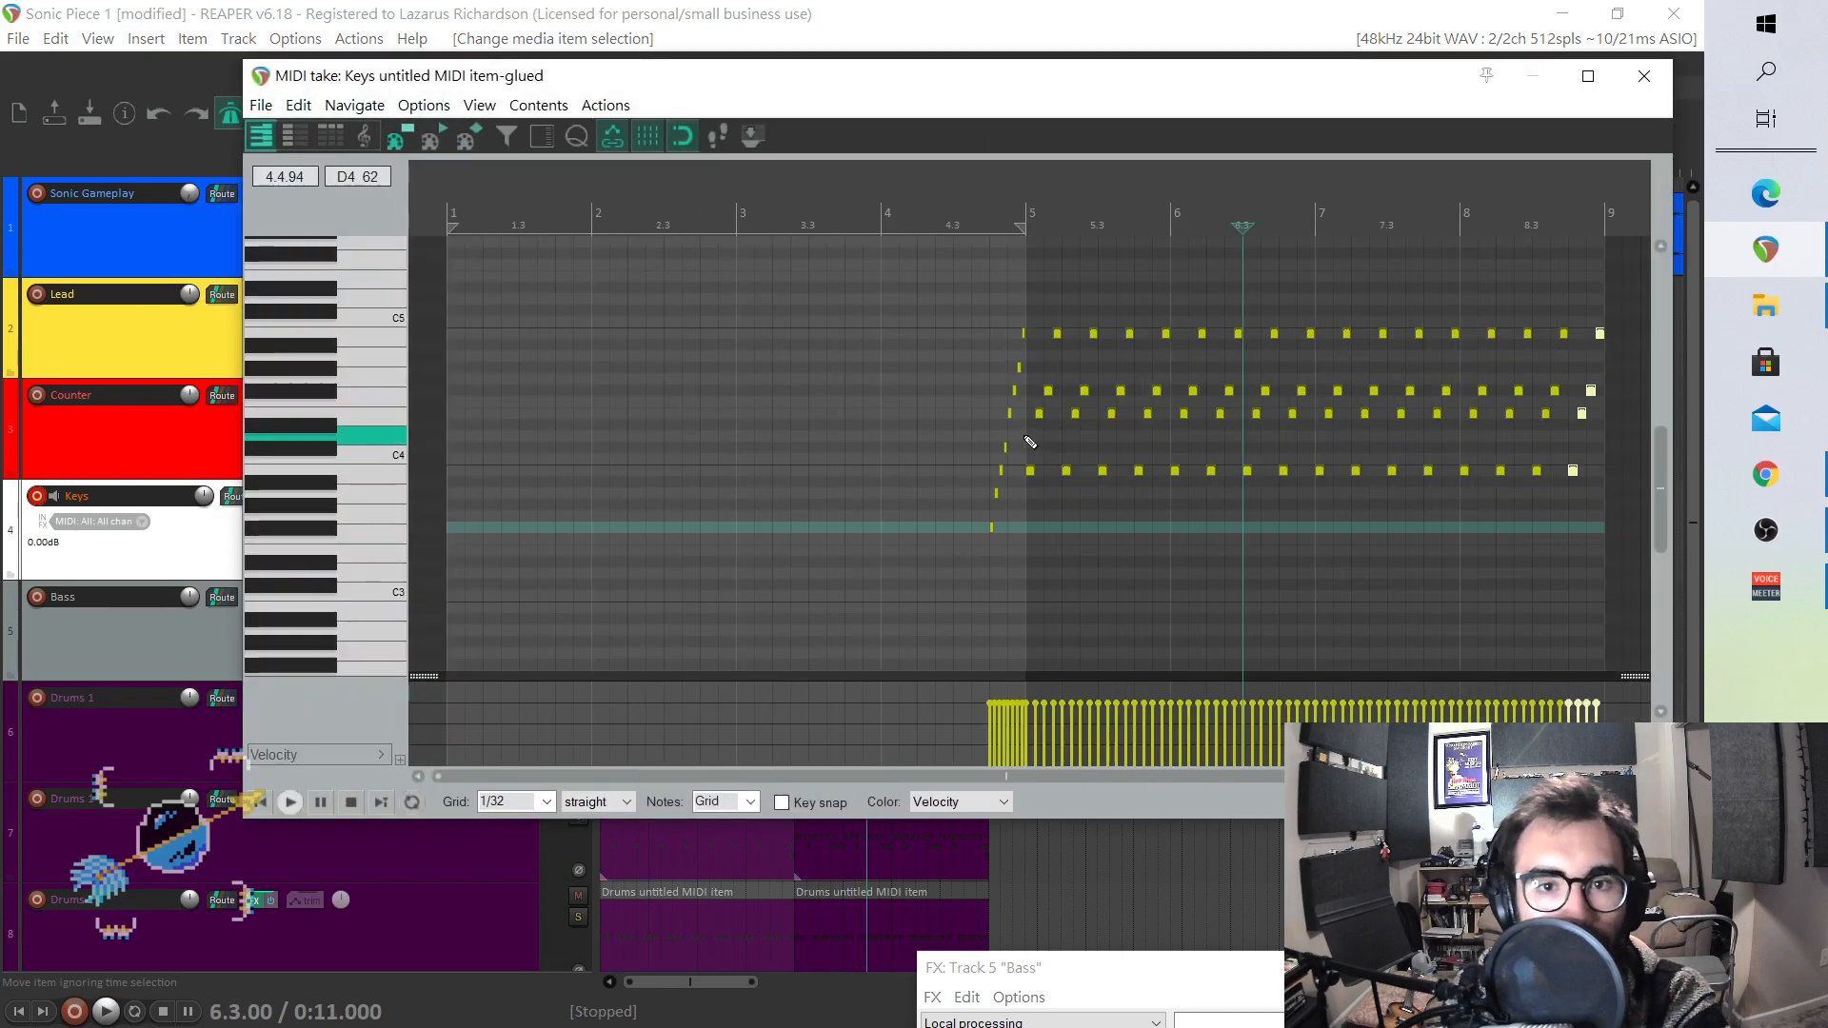
pyautogui.scroll(2, 1206, 447)
pyautogui.moveTo(1108, 473); pyautogui.dragTo(1107, 316)
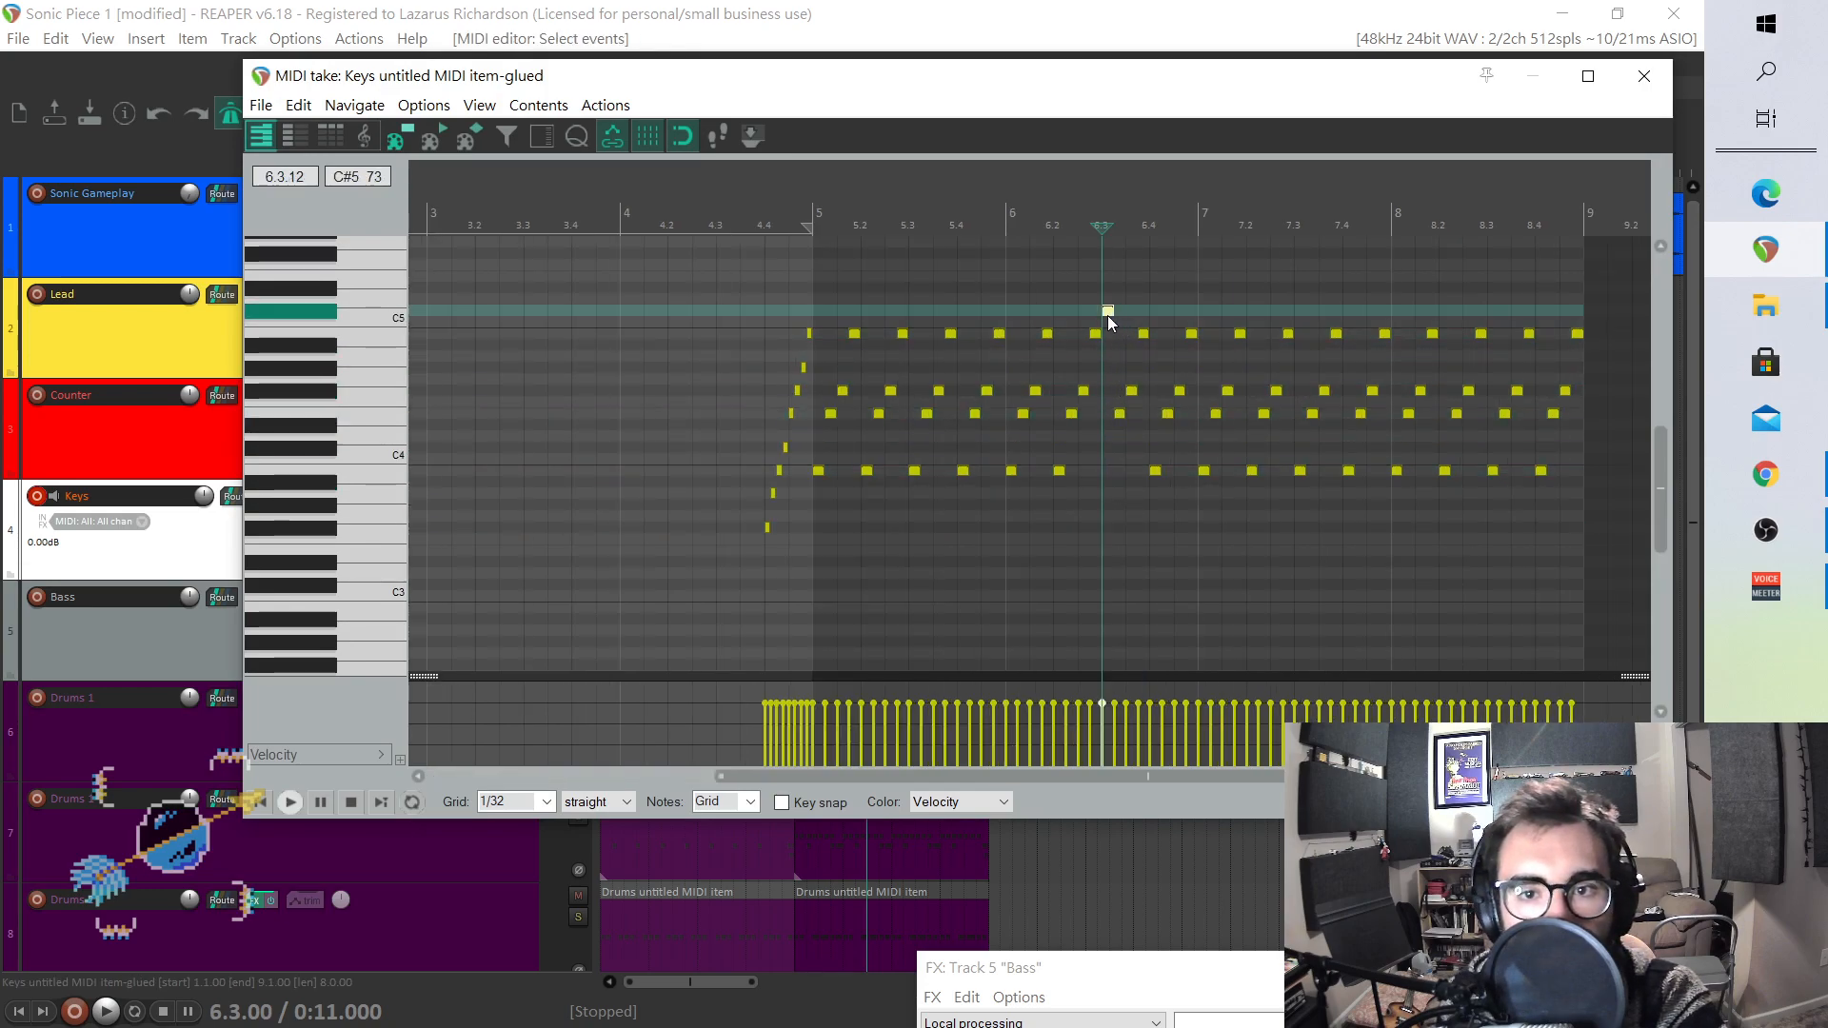
pyautogui.moveTo(1119, 413); pyautogui.dragTo(1125, 333)
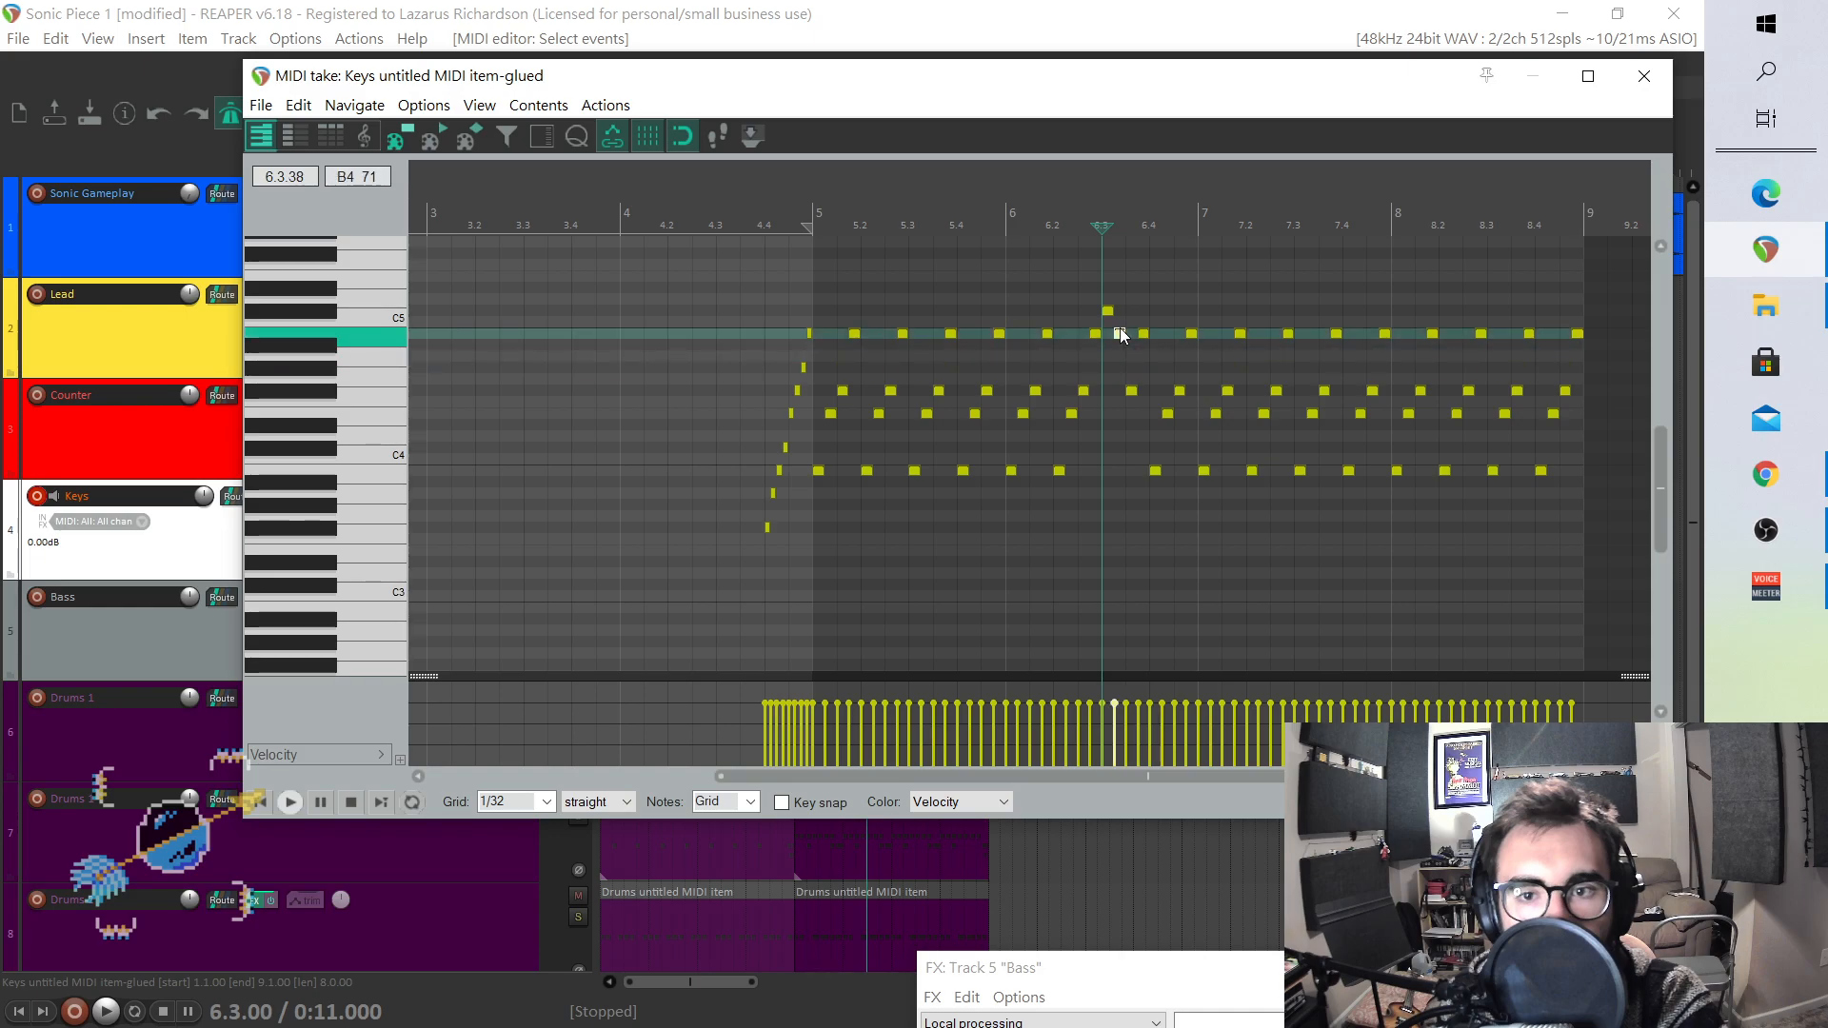
pyautogui.moveTo(1131, 398); pyautogui.dragTo(1130, 359)
pyautogui.click(1142, 334)
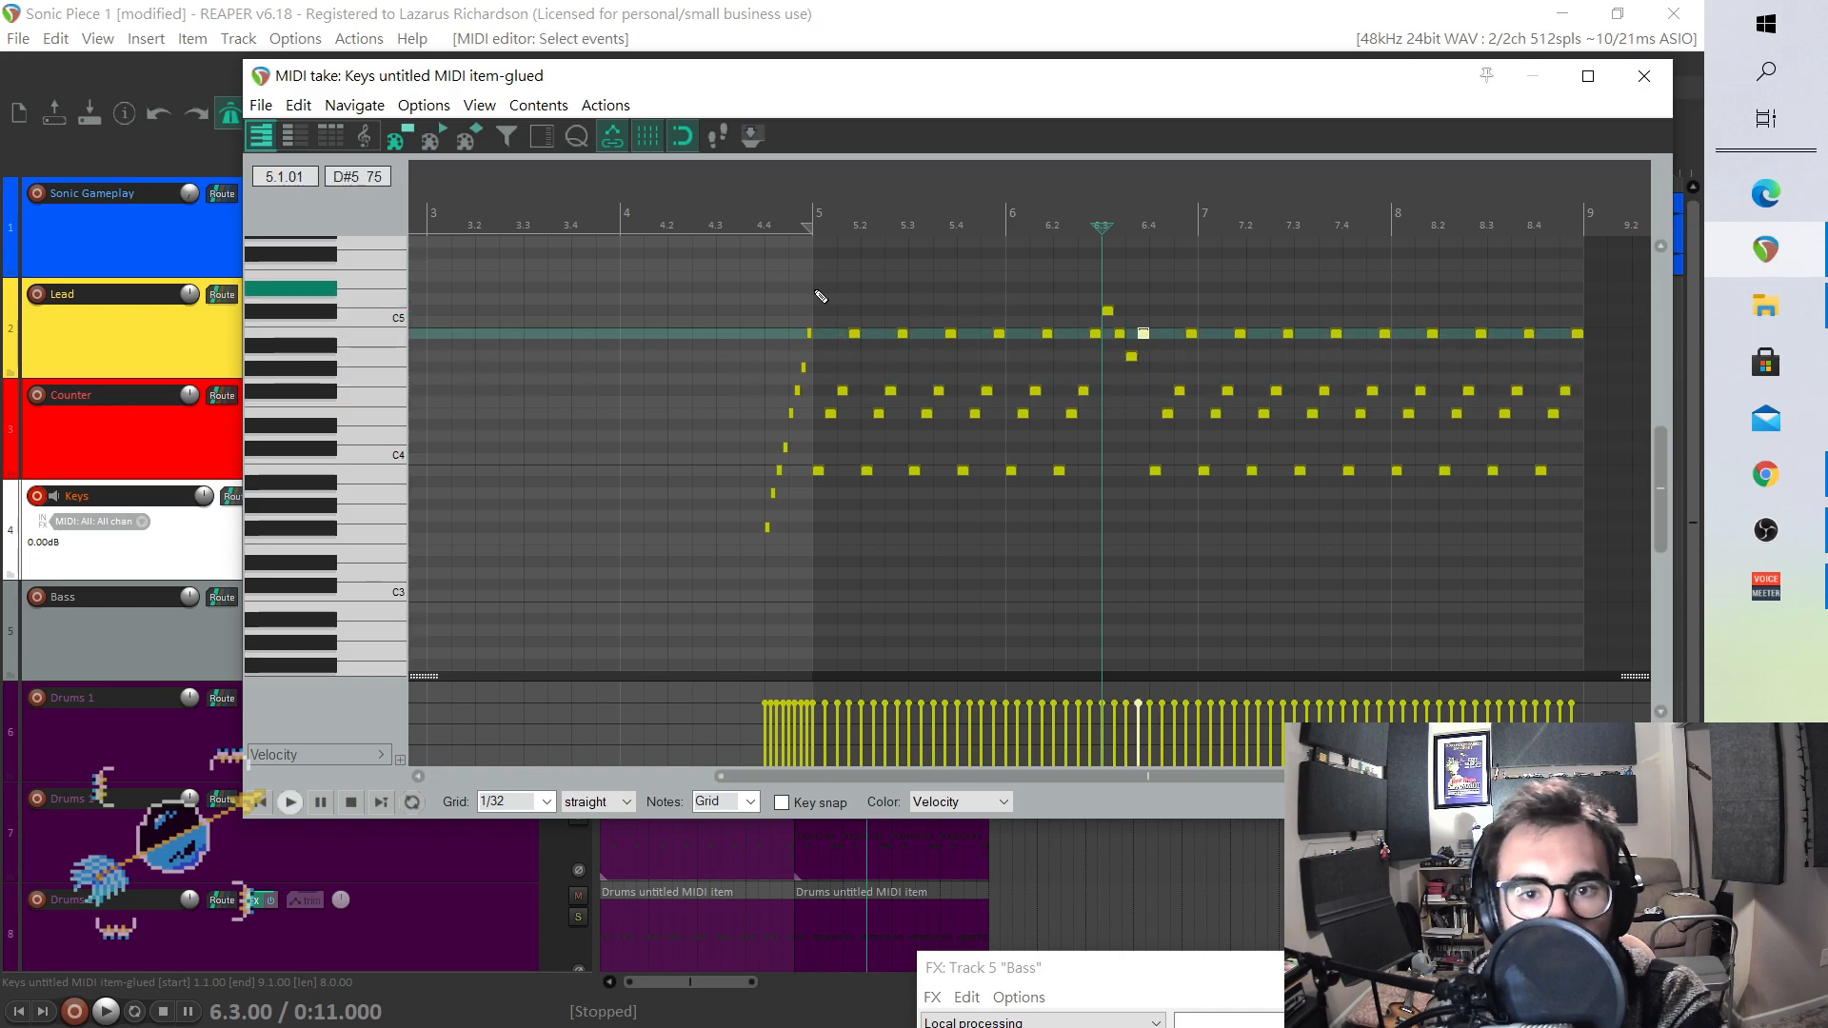
# - Play from just before the pickup run into measure 5 to hear the new C#5–B4–A4 figure
pyautogui.click(765, 308)
pyautogui.press('space')
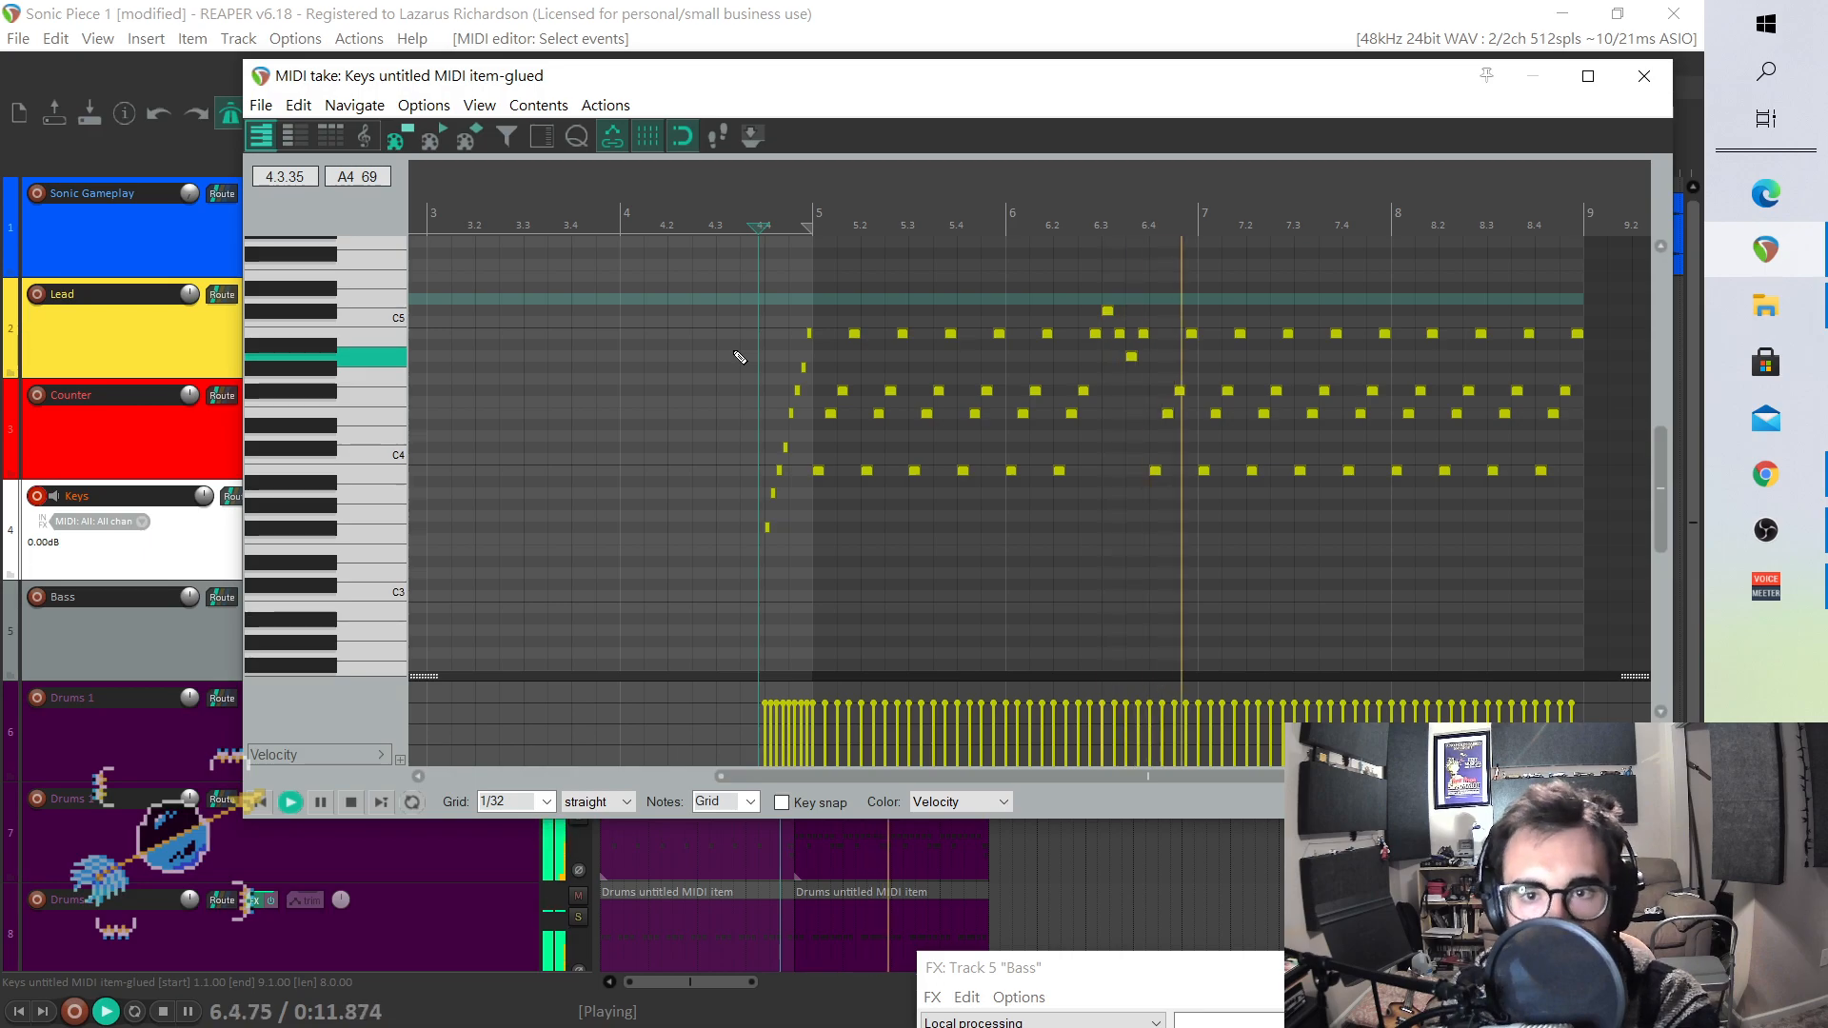
pyautogui.press('space')
# - Try to continue the Keys line through beat 4 of measure 6 with A4, G#4, F#4 and G#4
pyautogui.click(1155, 471)
pyautogui.moveTo(1156, 473); pyautogui.dragTo(1164, 369)
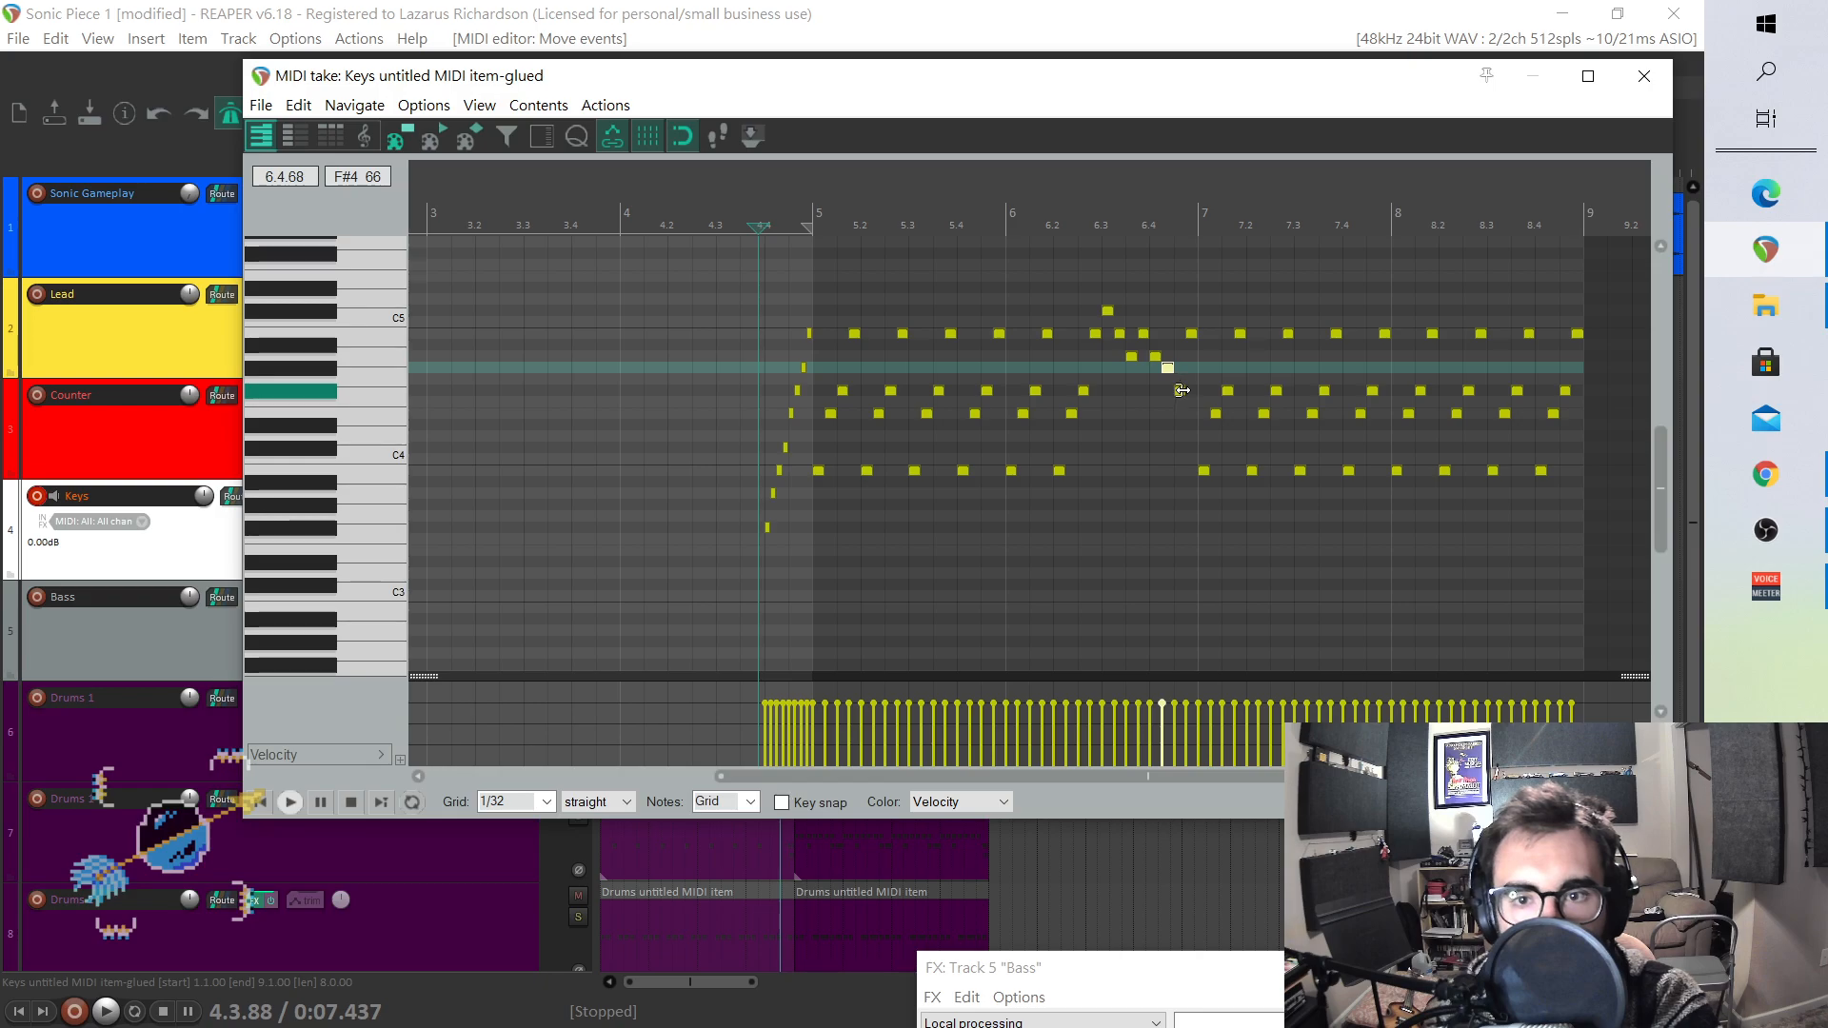
pyautogui.click(1180, 391)
pyautogui.moveTo(1190, 335); pyautogui.dragTo(1192, 369)
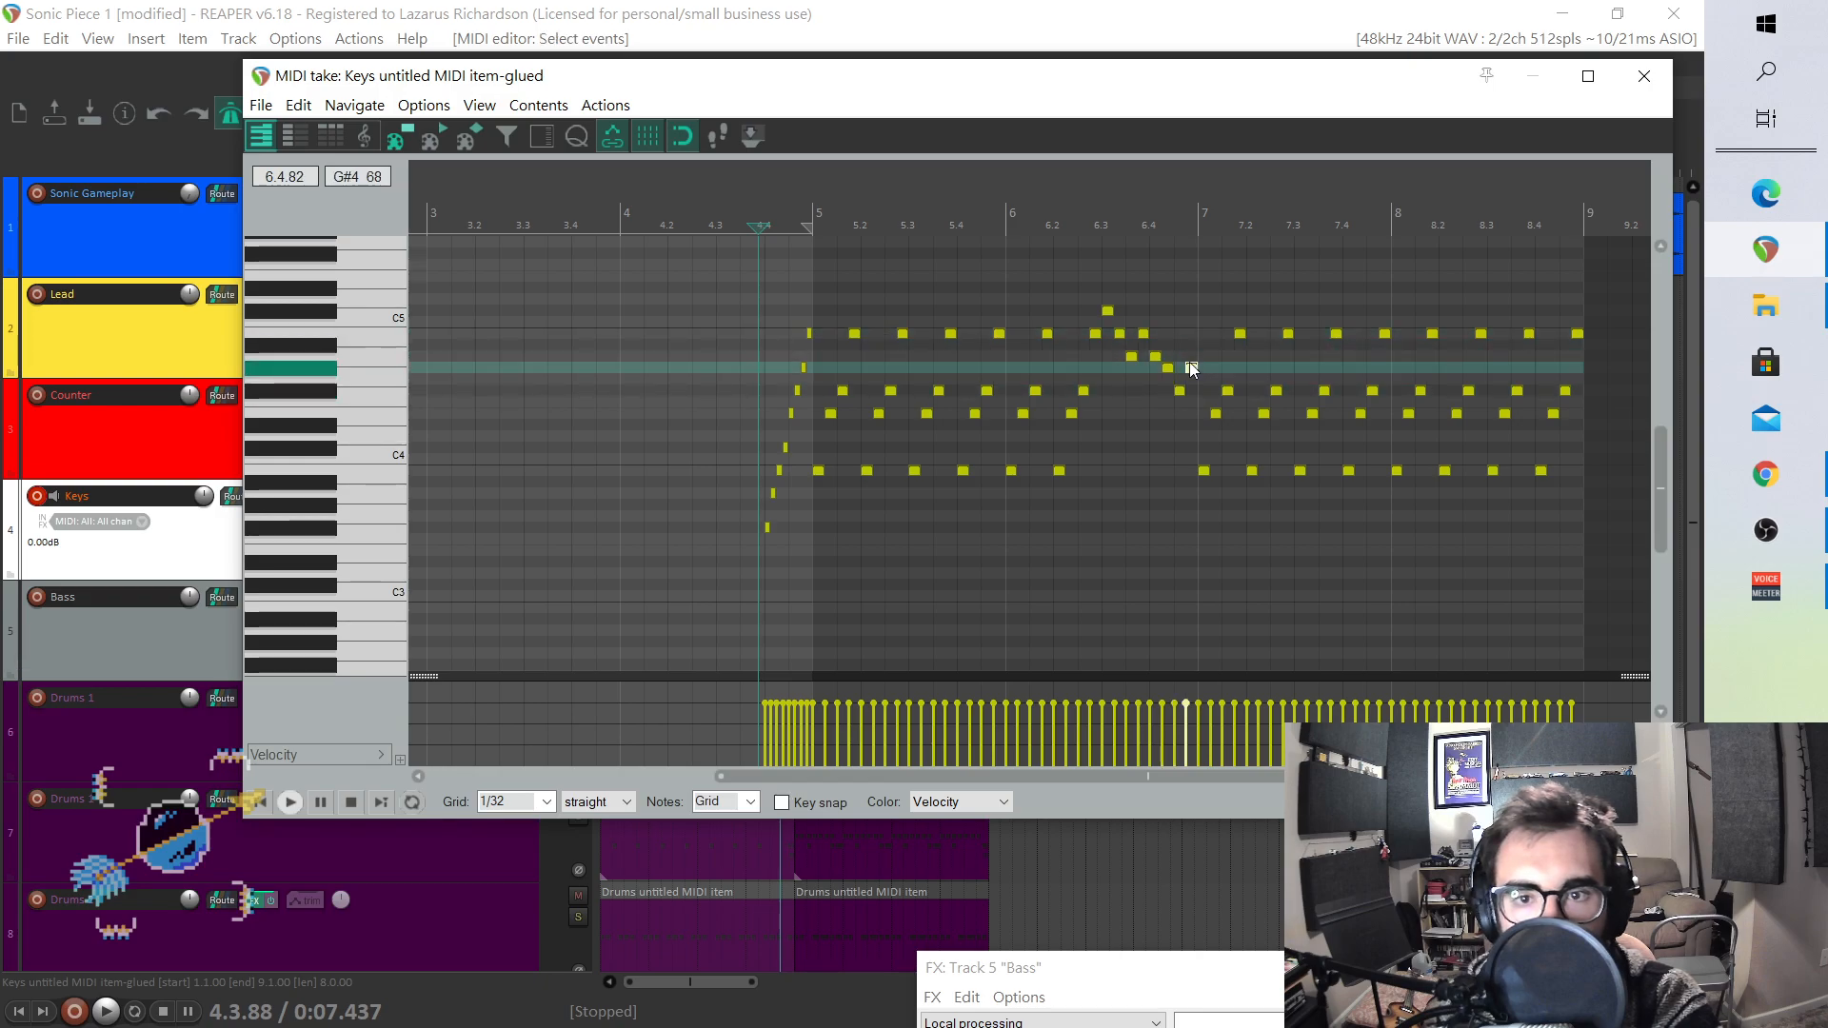
# - Play the Keys line repeatedly from before measure 5 to judge the longer descent in measure 6
pyautogui.press('space')
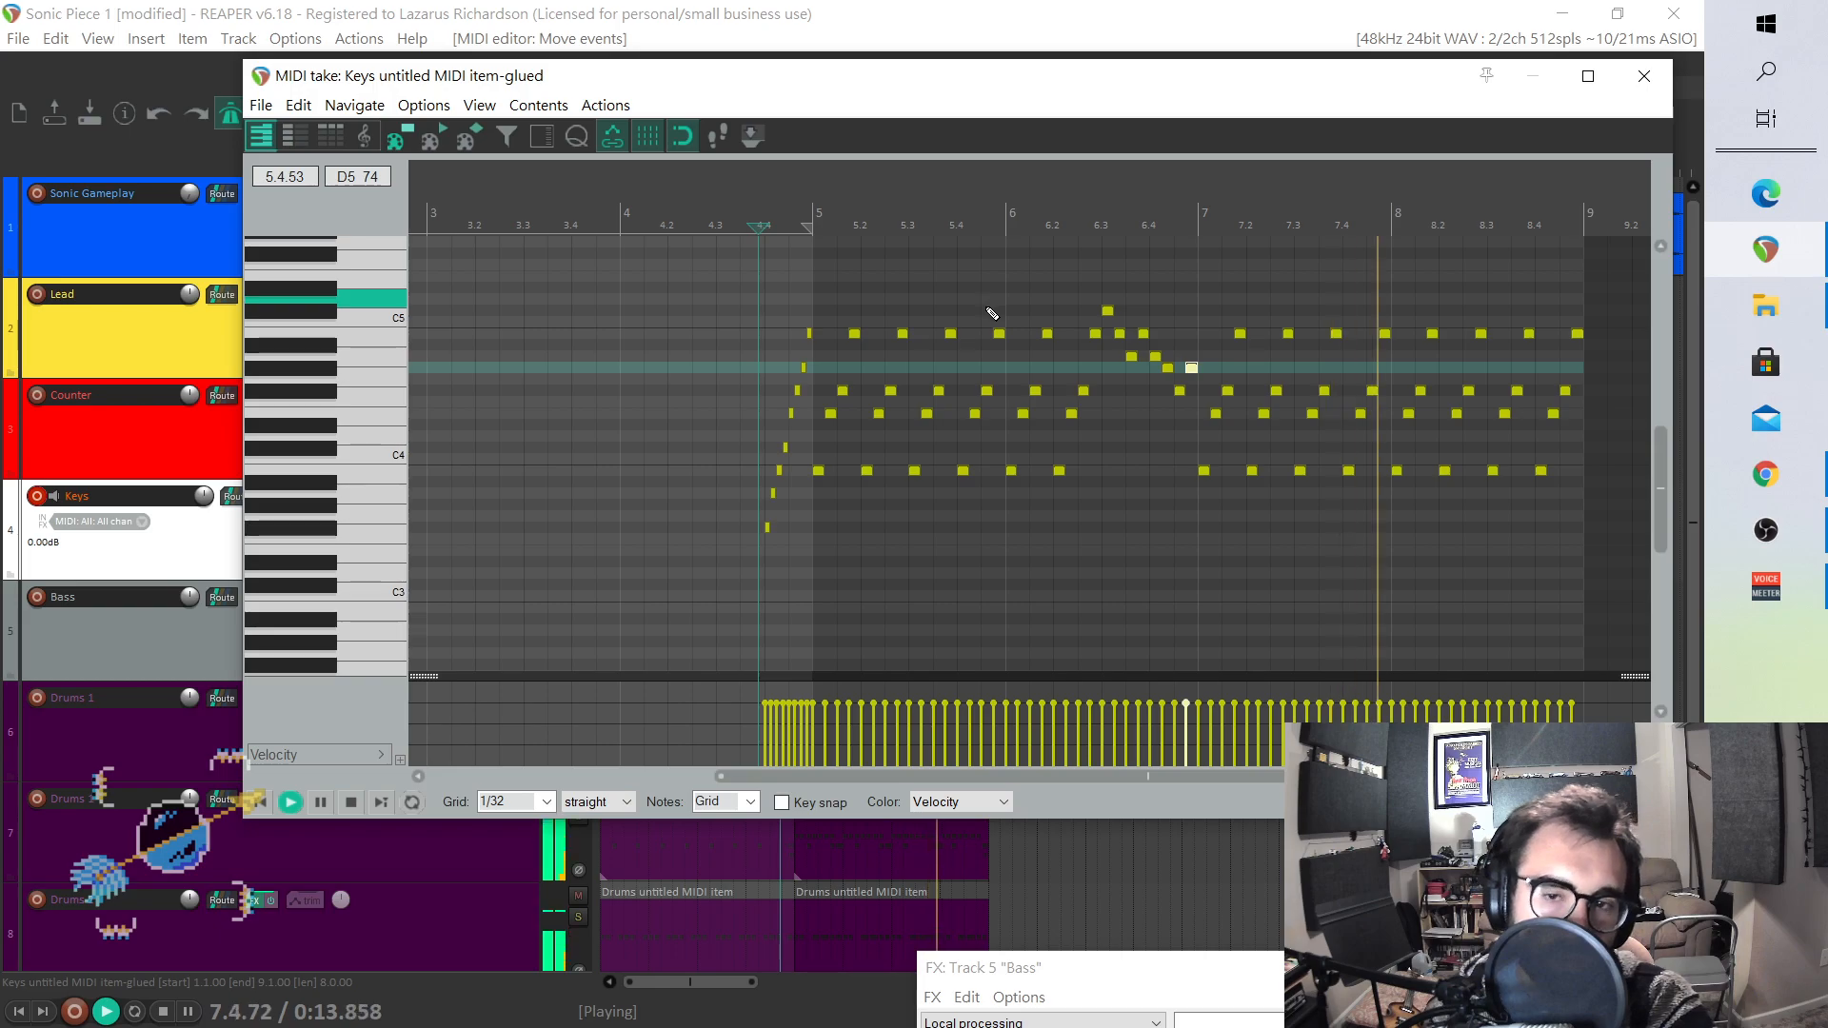
pyautogui.press('space')
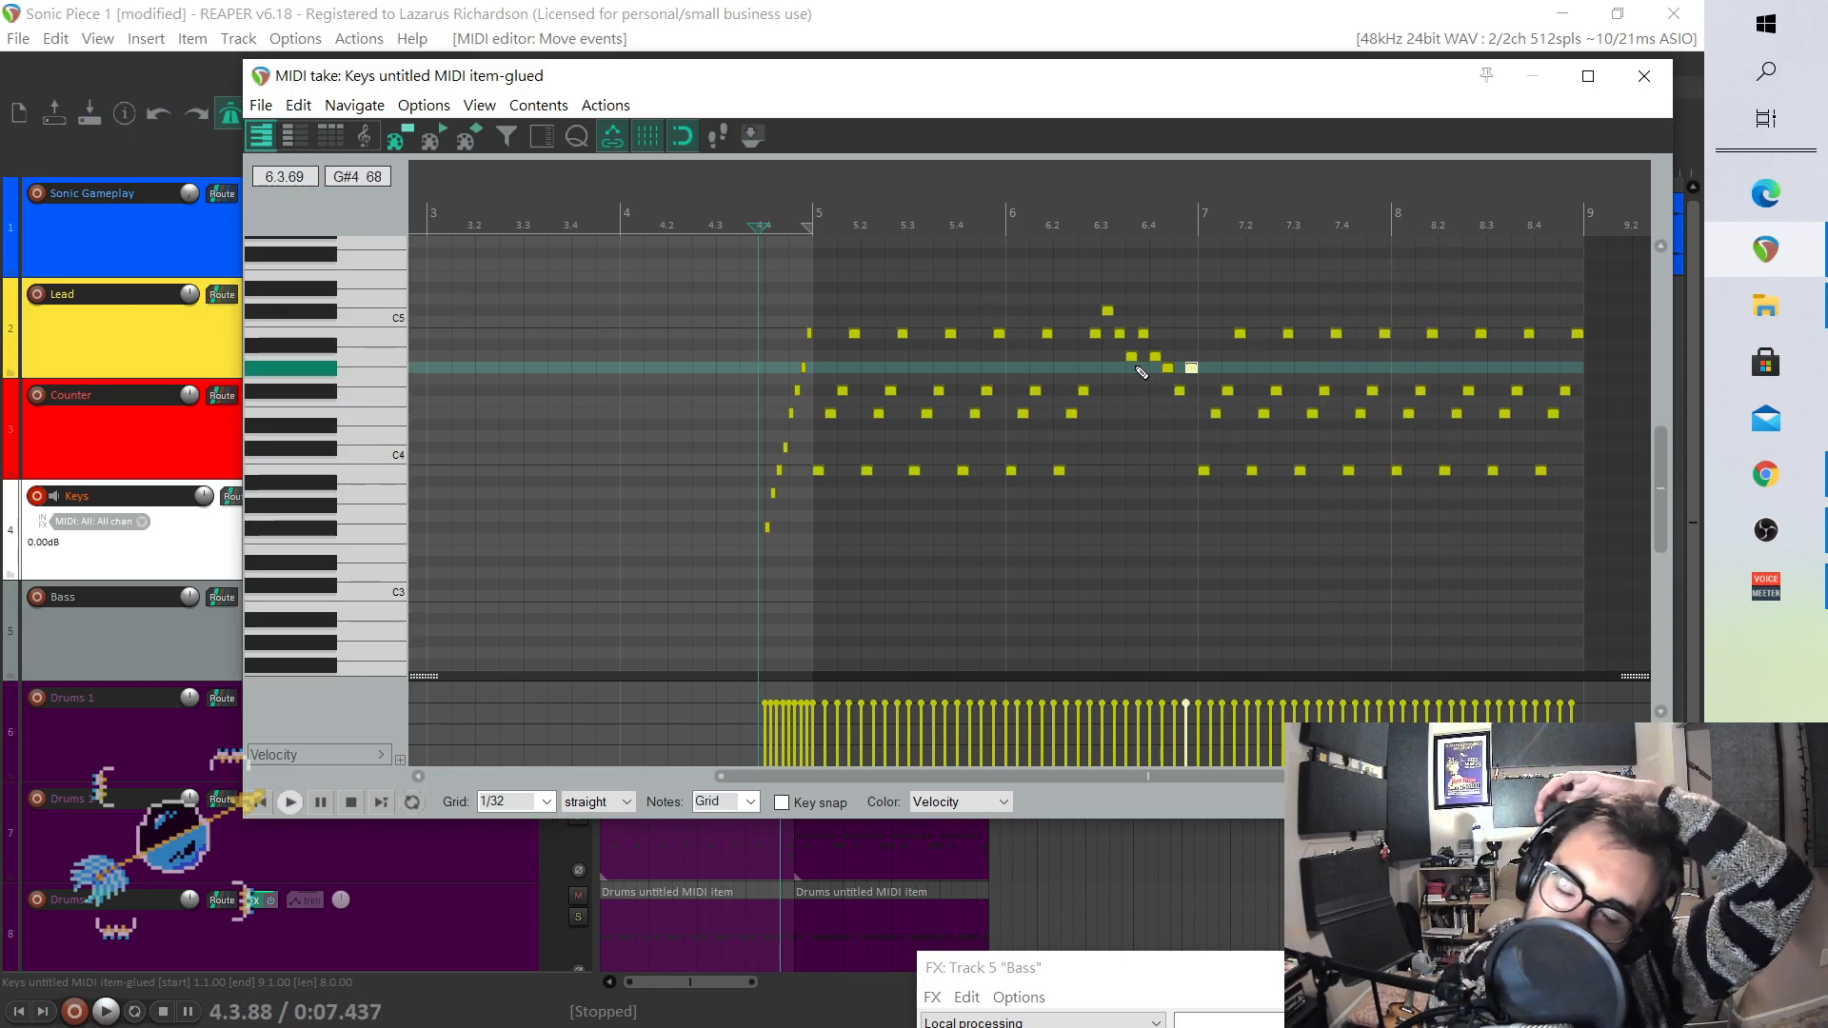
pyautogui.press('space')
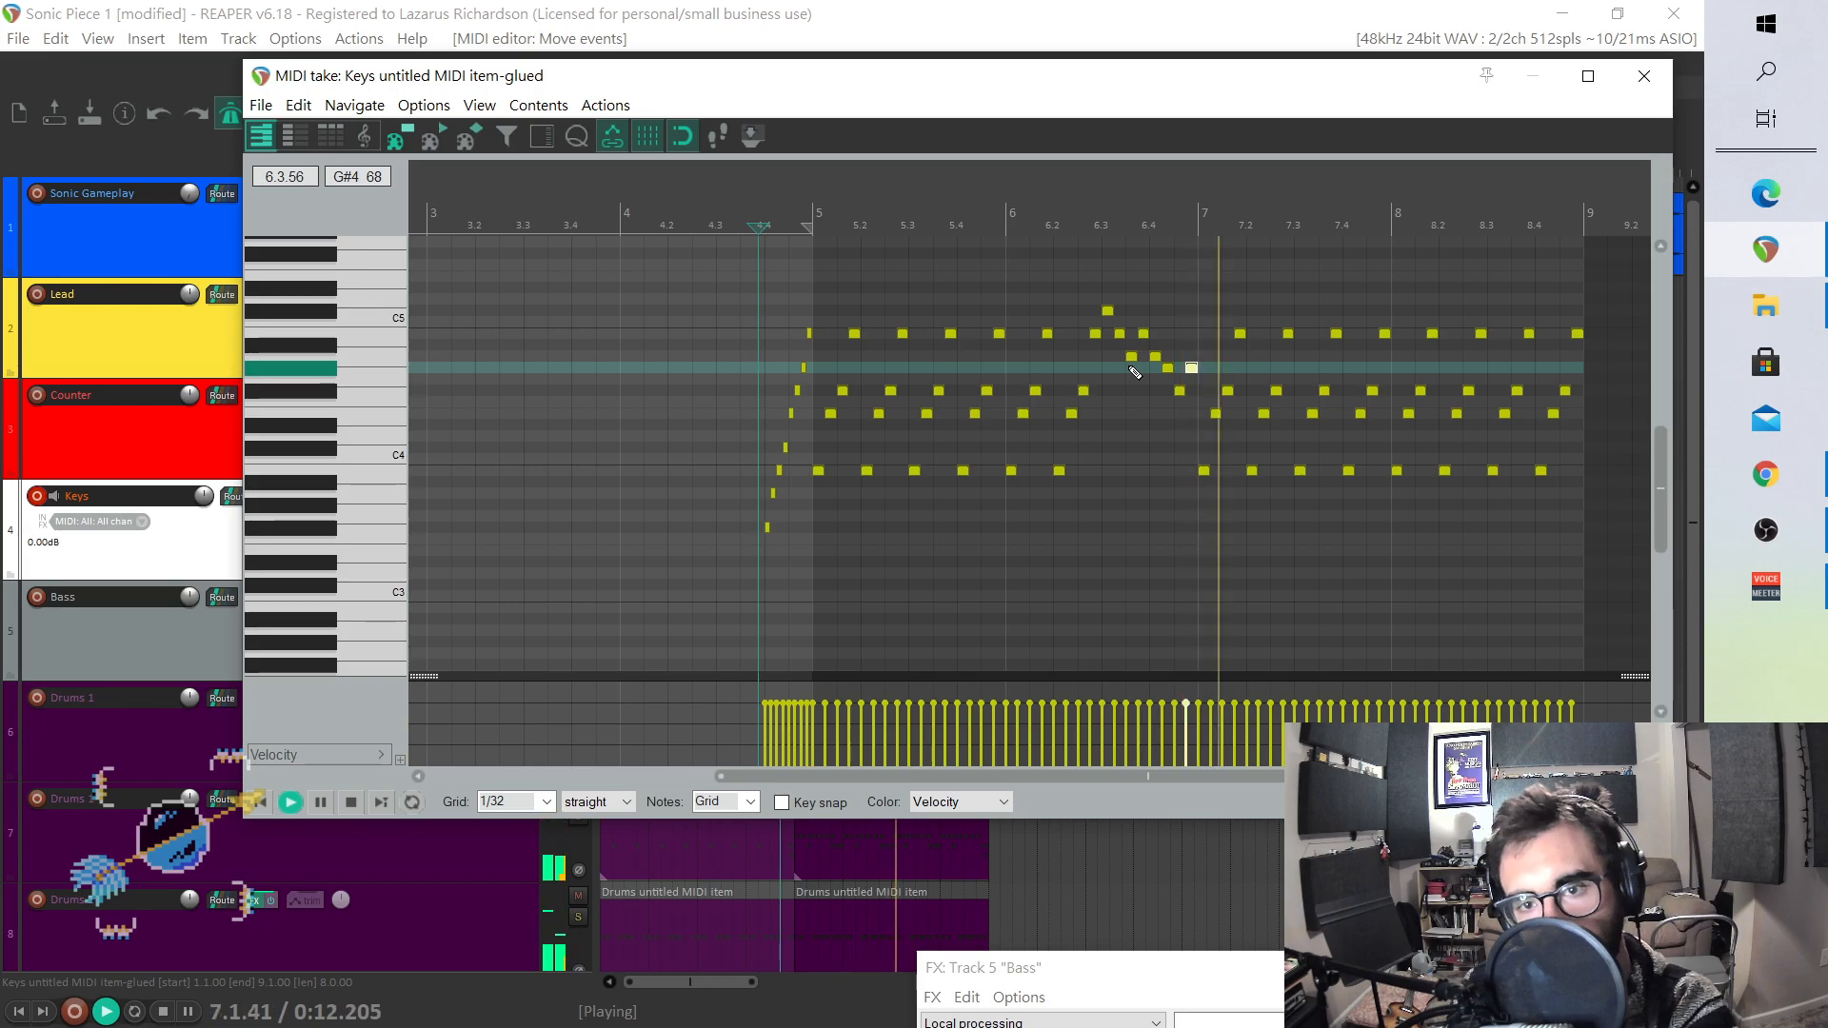
pyautogui.press('space')
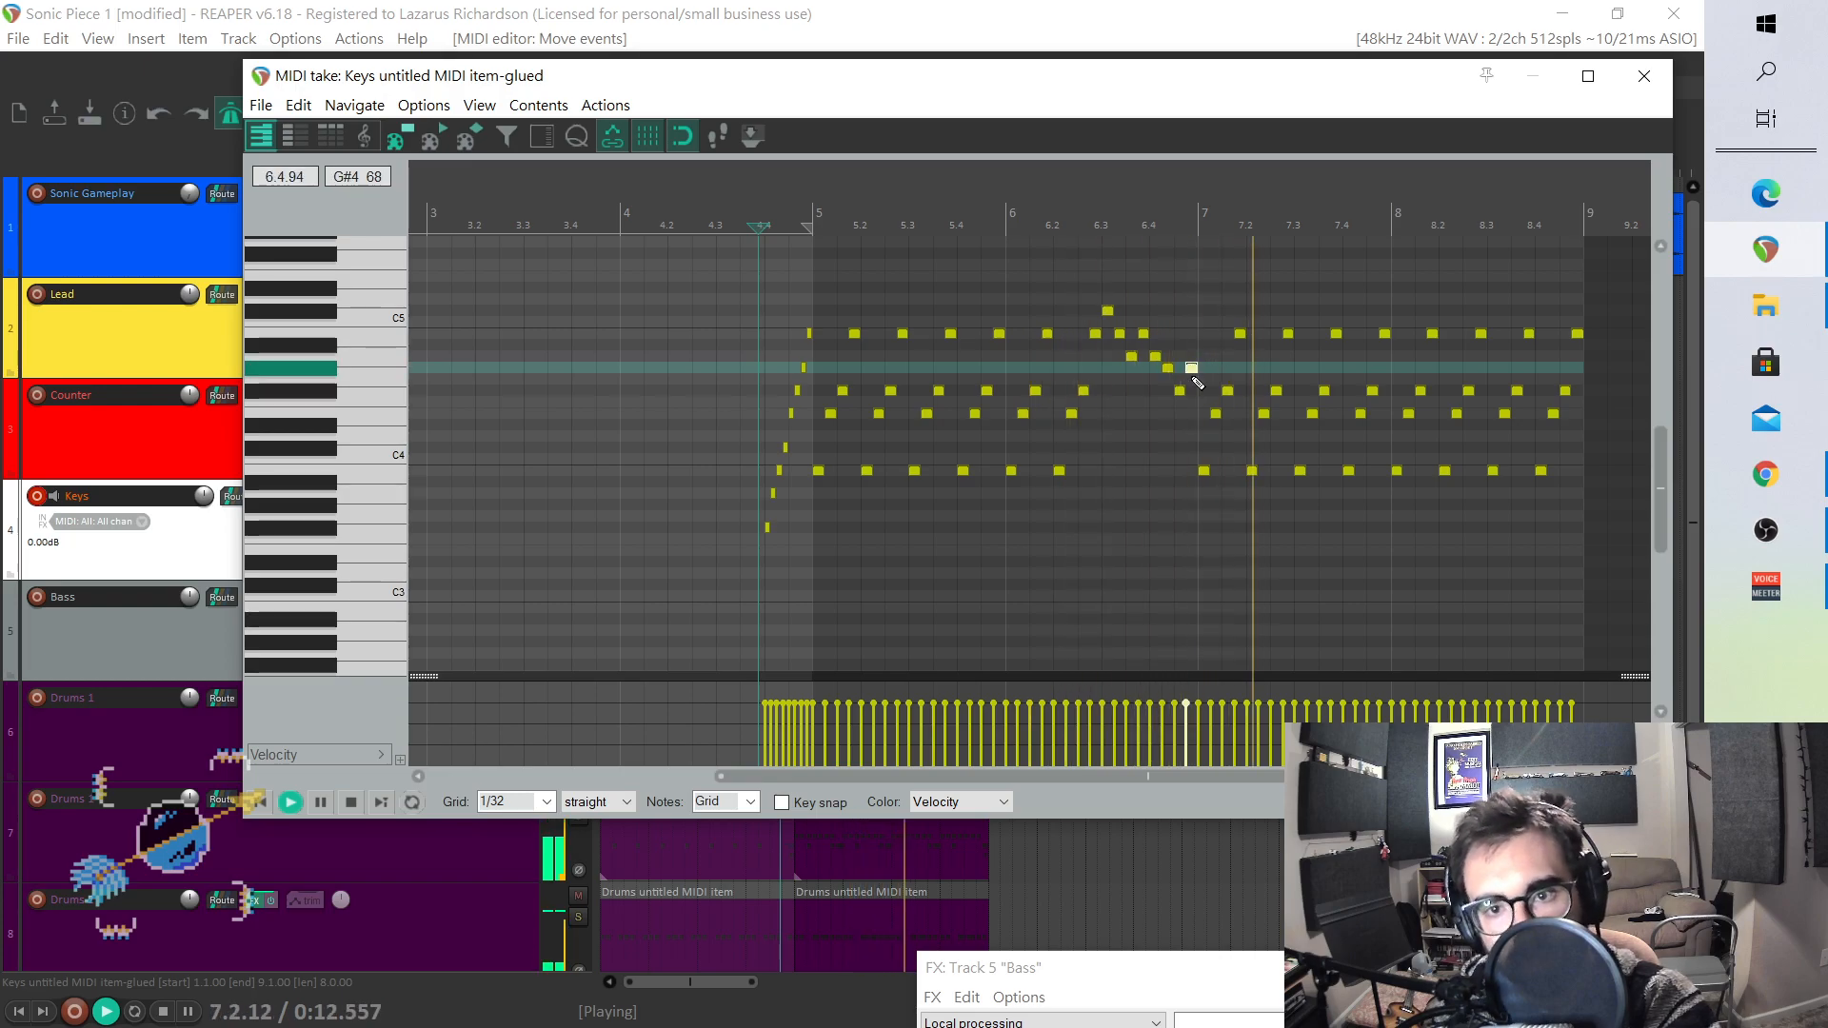
pyautogui.press('space')
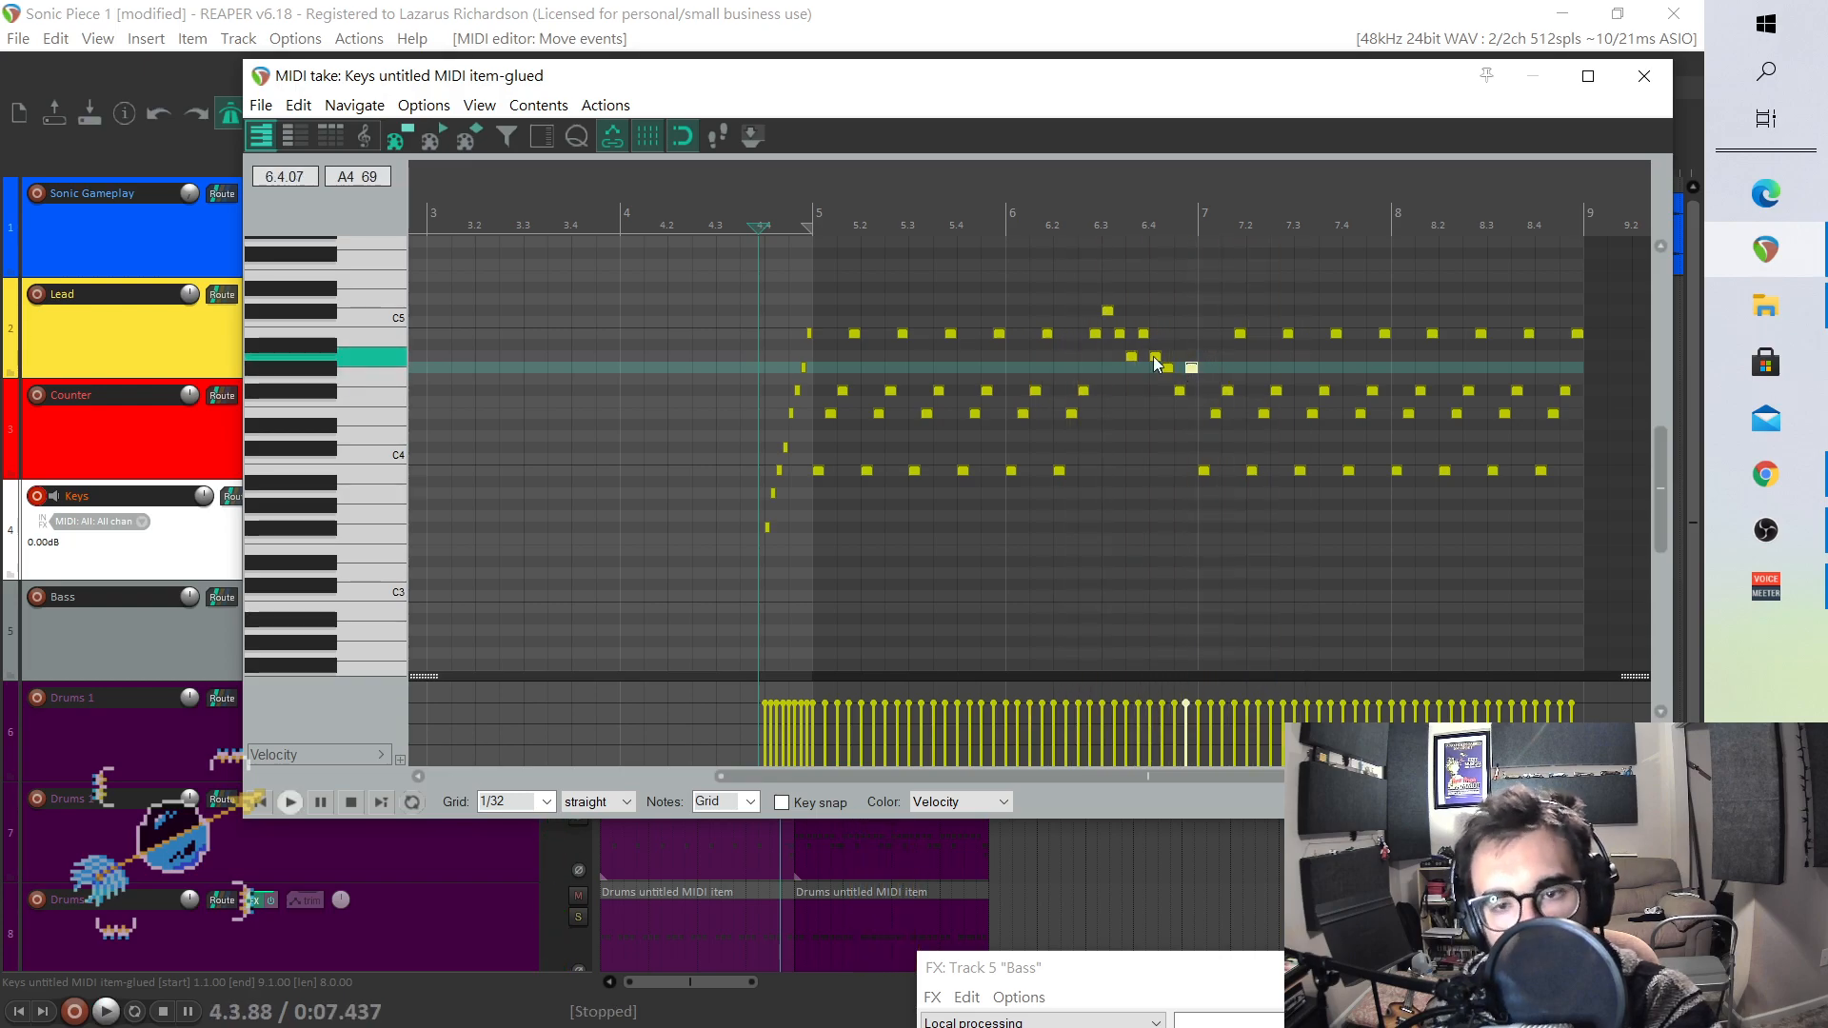
# - Replace the four Keys notes in beat 4 of measure 6 with a copy of the arpeggio group starting measure 7
pyautogui.moveTo(1153, 357); pyautogui.dragTo(1160, 470)
pyautogui.moveTo(1138, 326); pyautogui.dragTo(1194, 495)
pyautogui.moveTo(1154, 320); pyautogui.dragTo(1188, 488)
pyautogui.press('Delete')
pyautogui.moveTo(1205, 304); pyautogui.dragTo(1234, 482)
pyautogui.moveTo(1201, 318); pyautogui.dragTo(1238, 489)
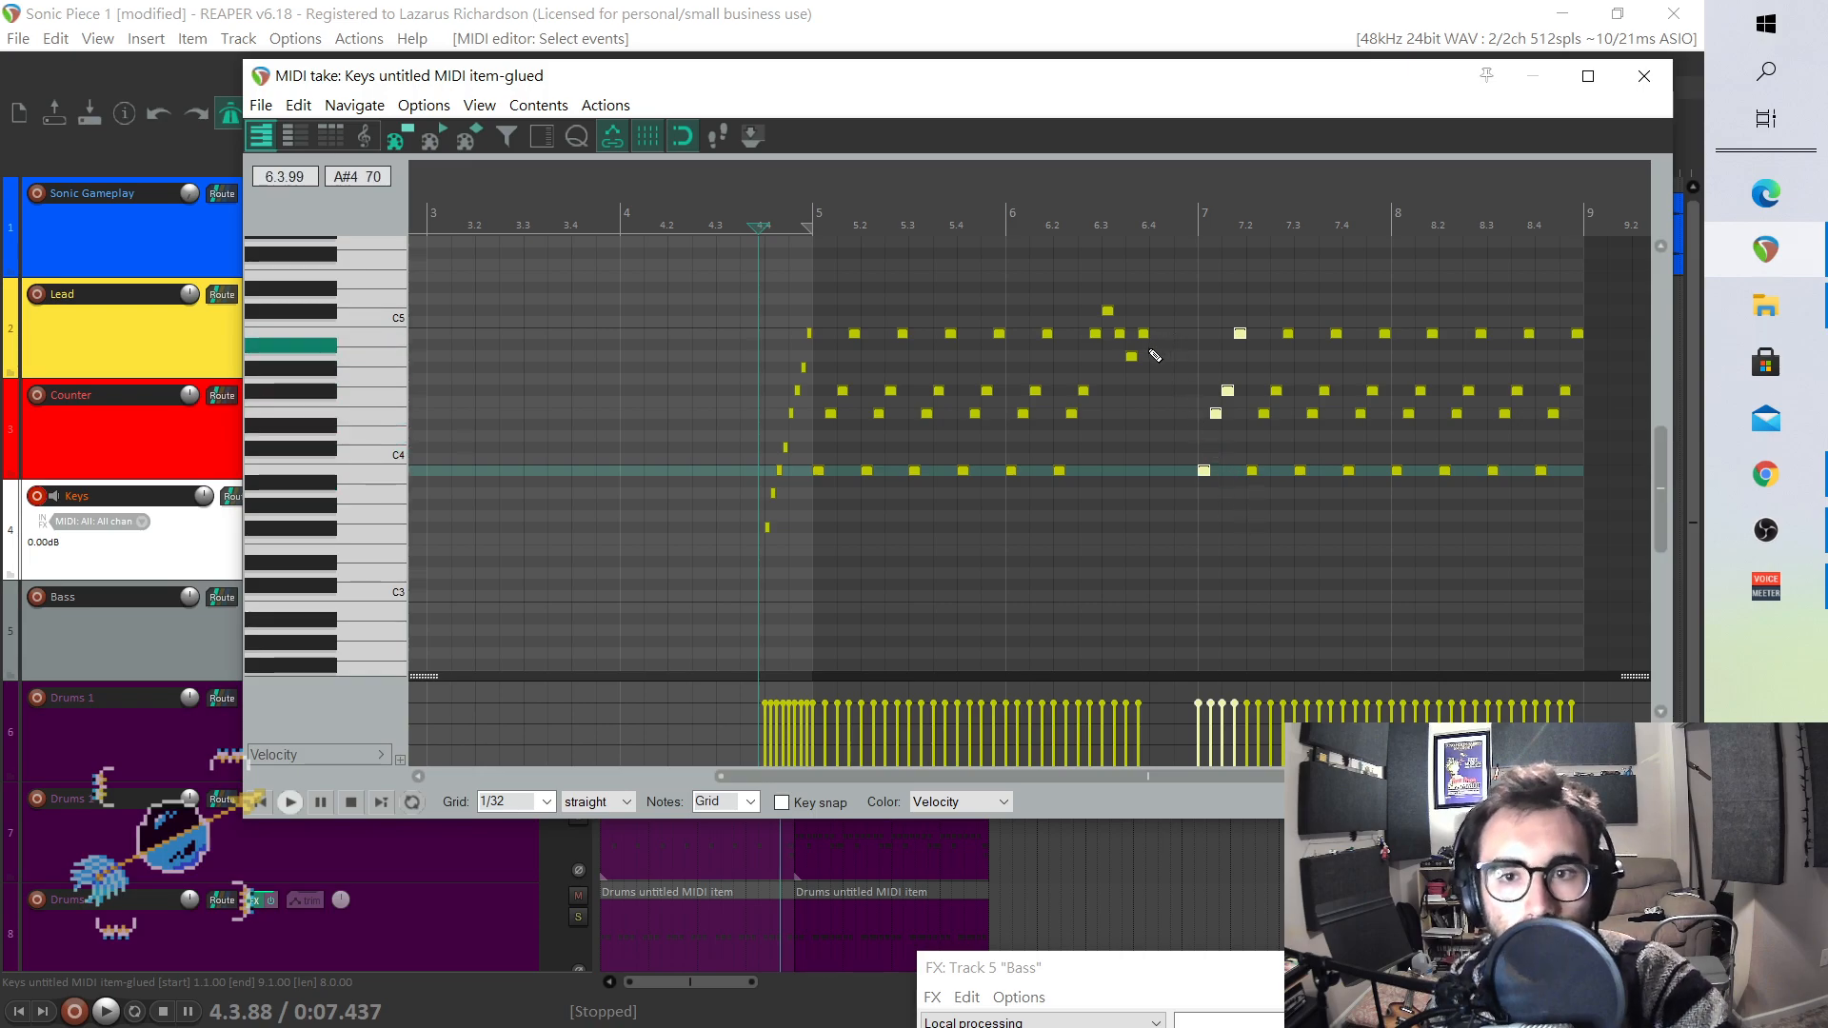
pyautogui.click(1152, 356)
pyautogui.hotkey('ctrl', 'v')
# - Audition the shortened Keys variation in measure 6 twice, starting just before the pickup run
pyautogui.click(762, 310)
pyautogui.press('space')
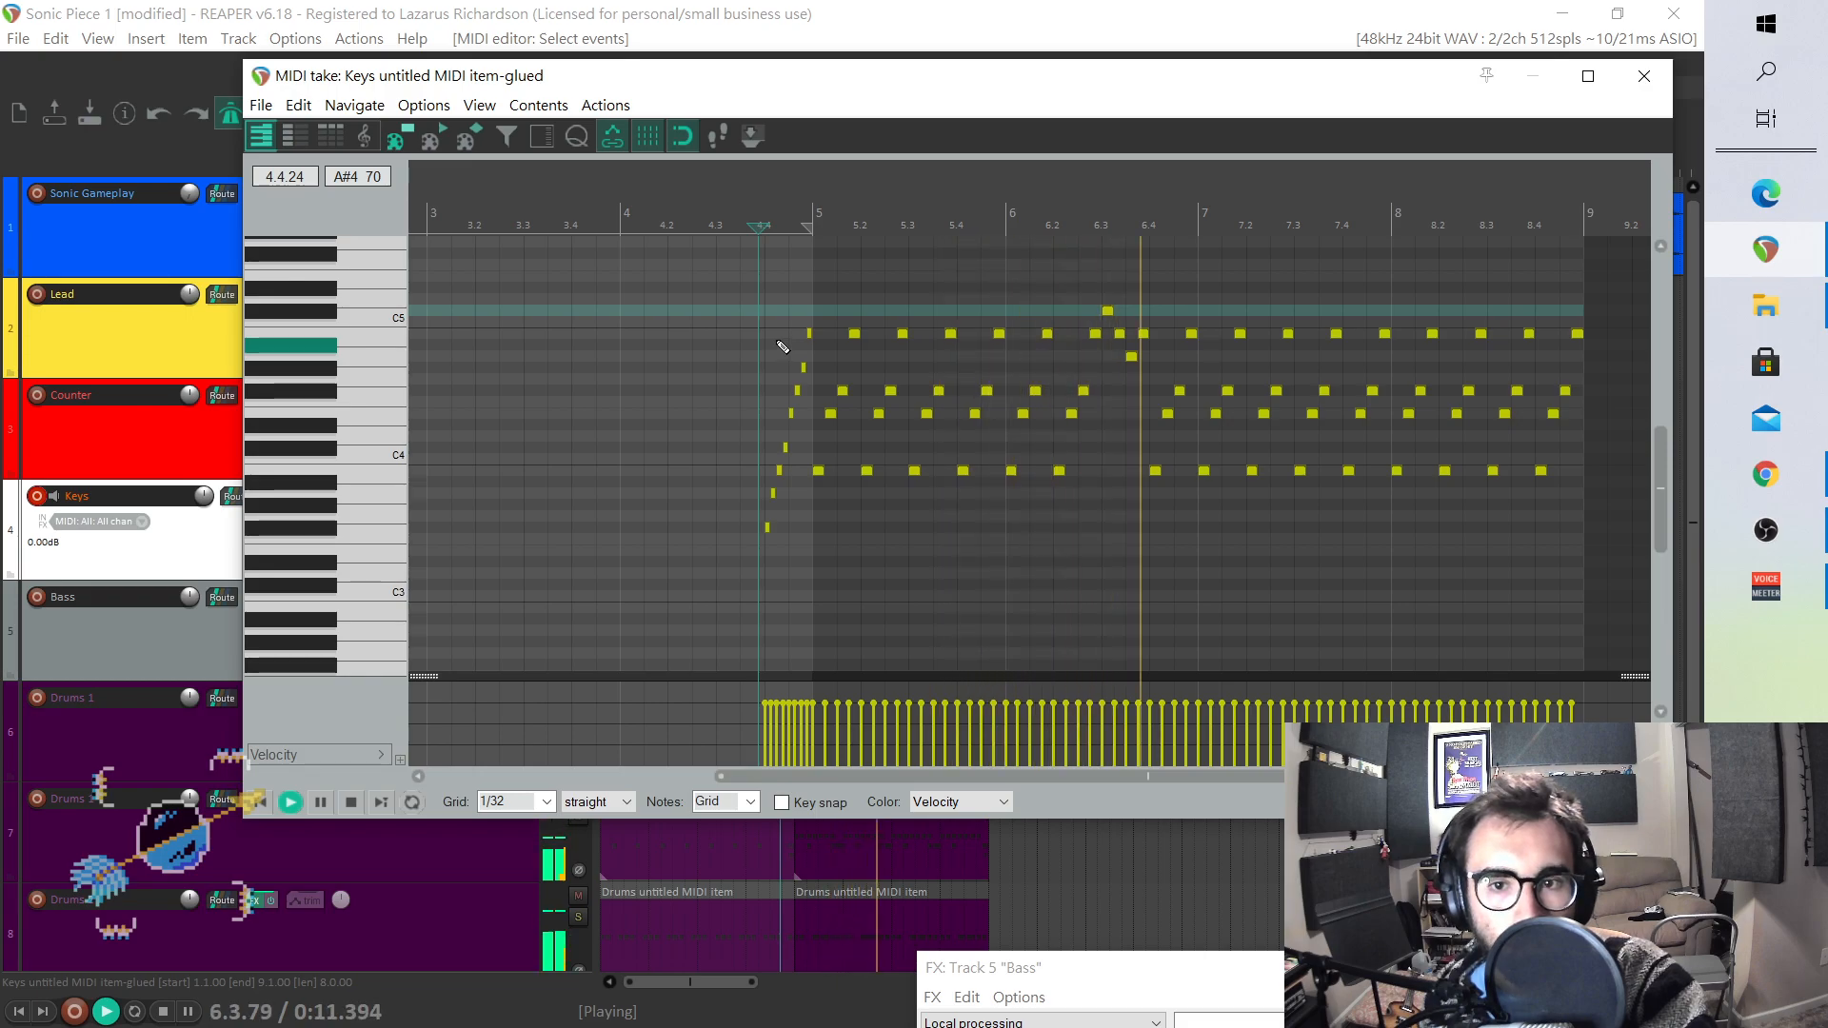
pyautogui.press('space')
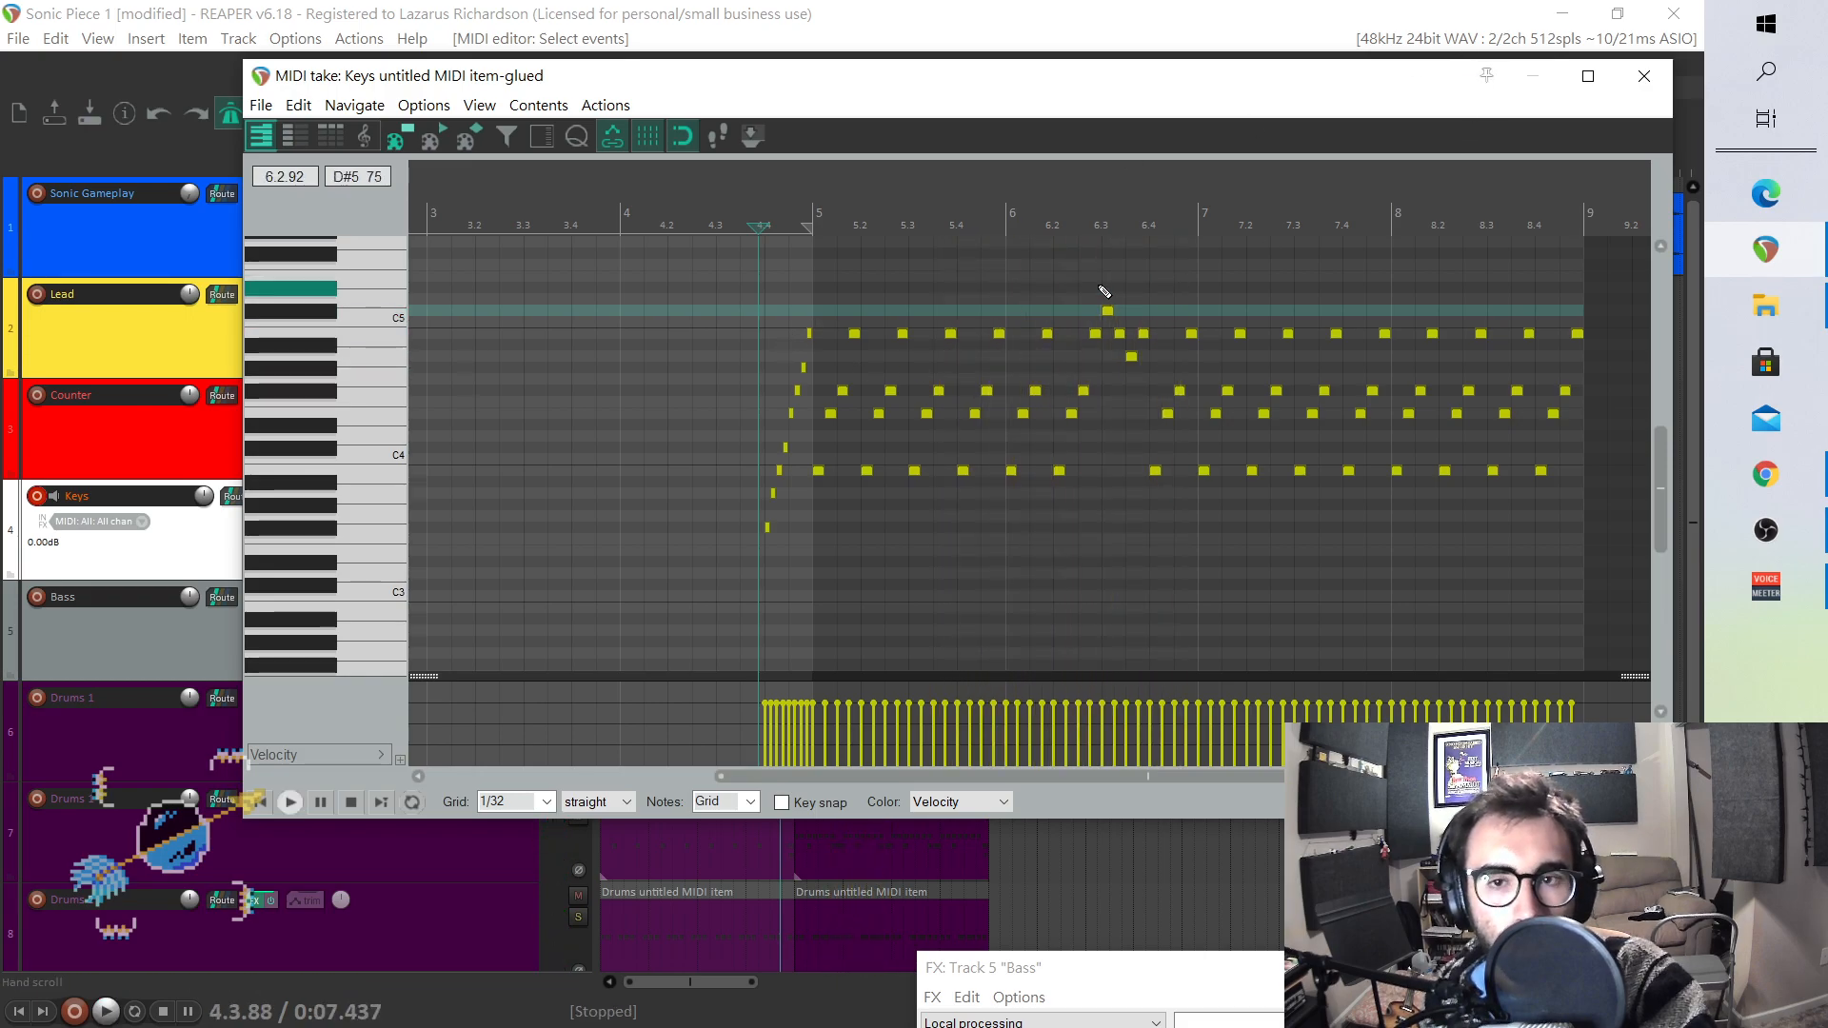
pyautogui.click(755, 307)
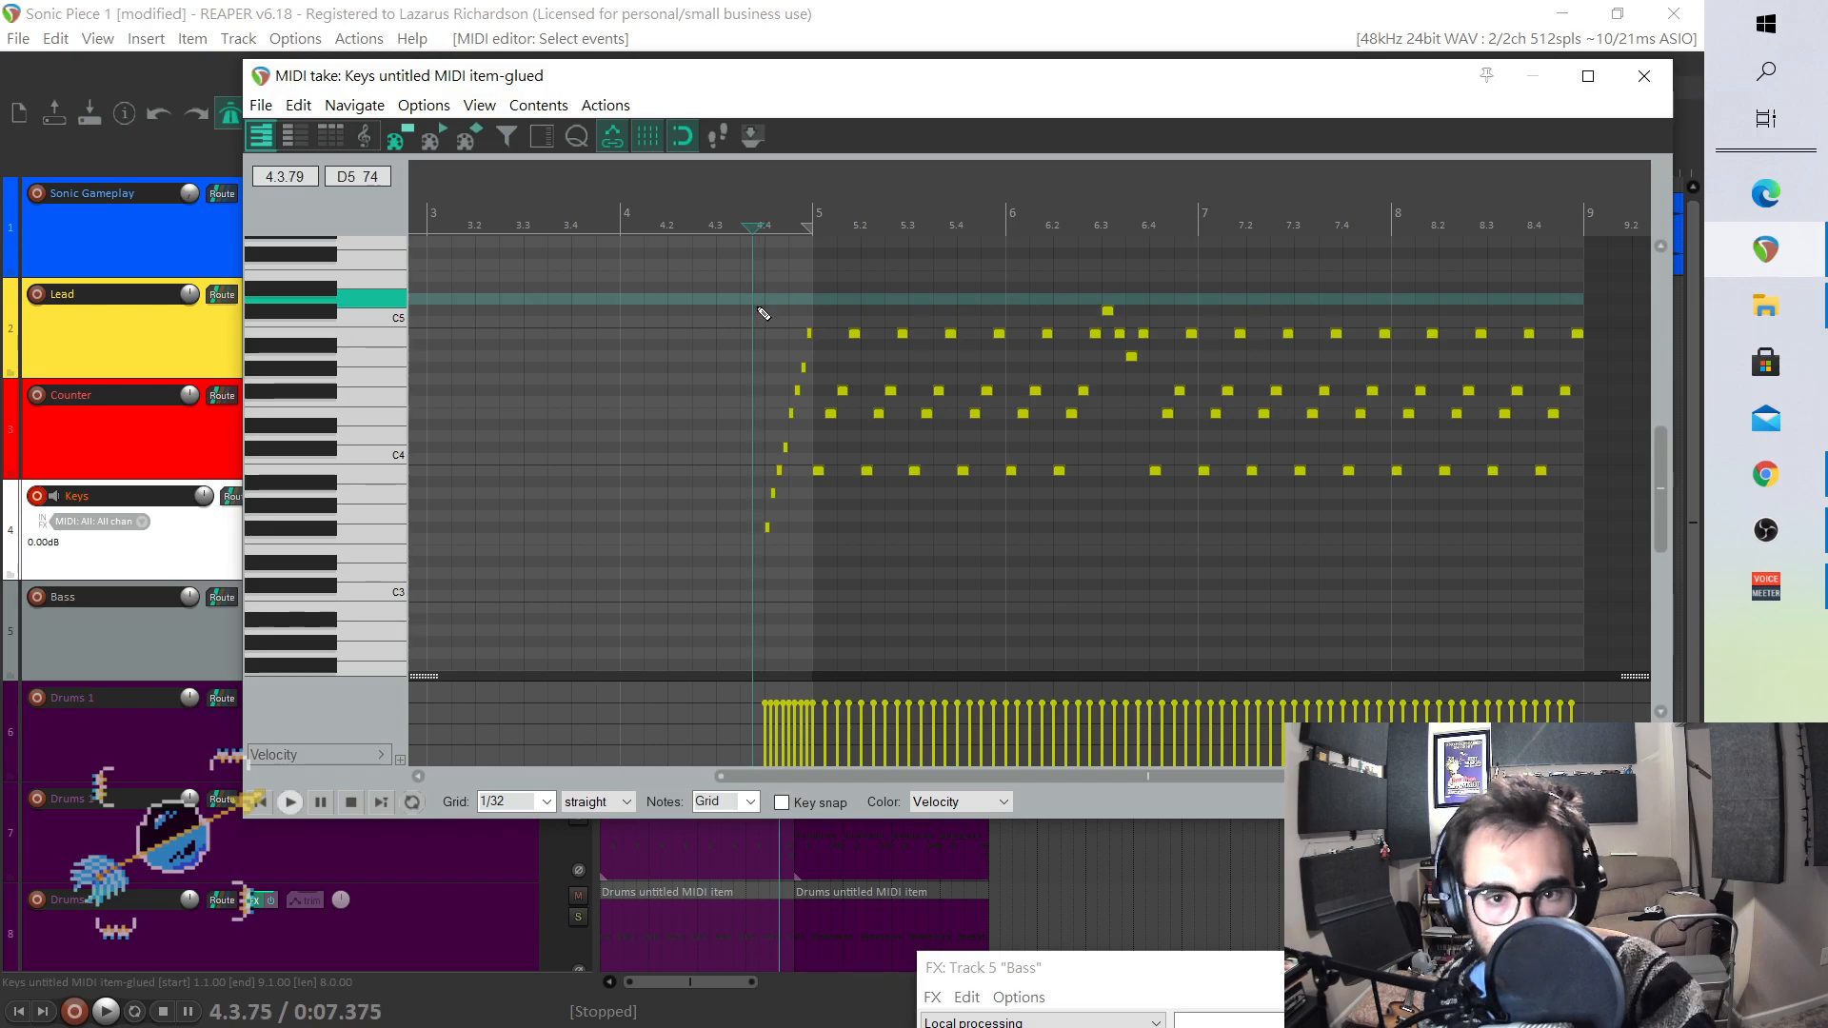
pyautogui.press('space')
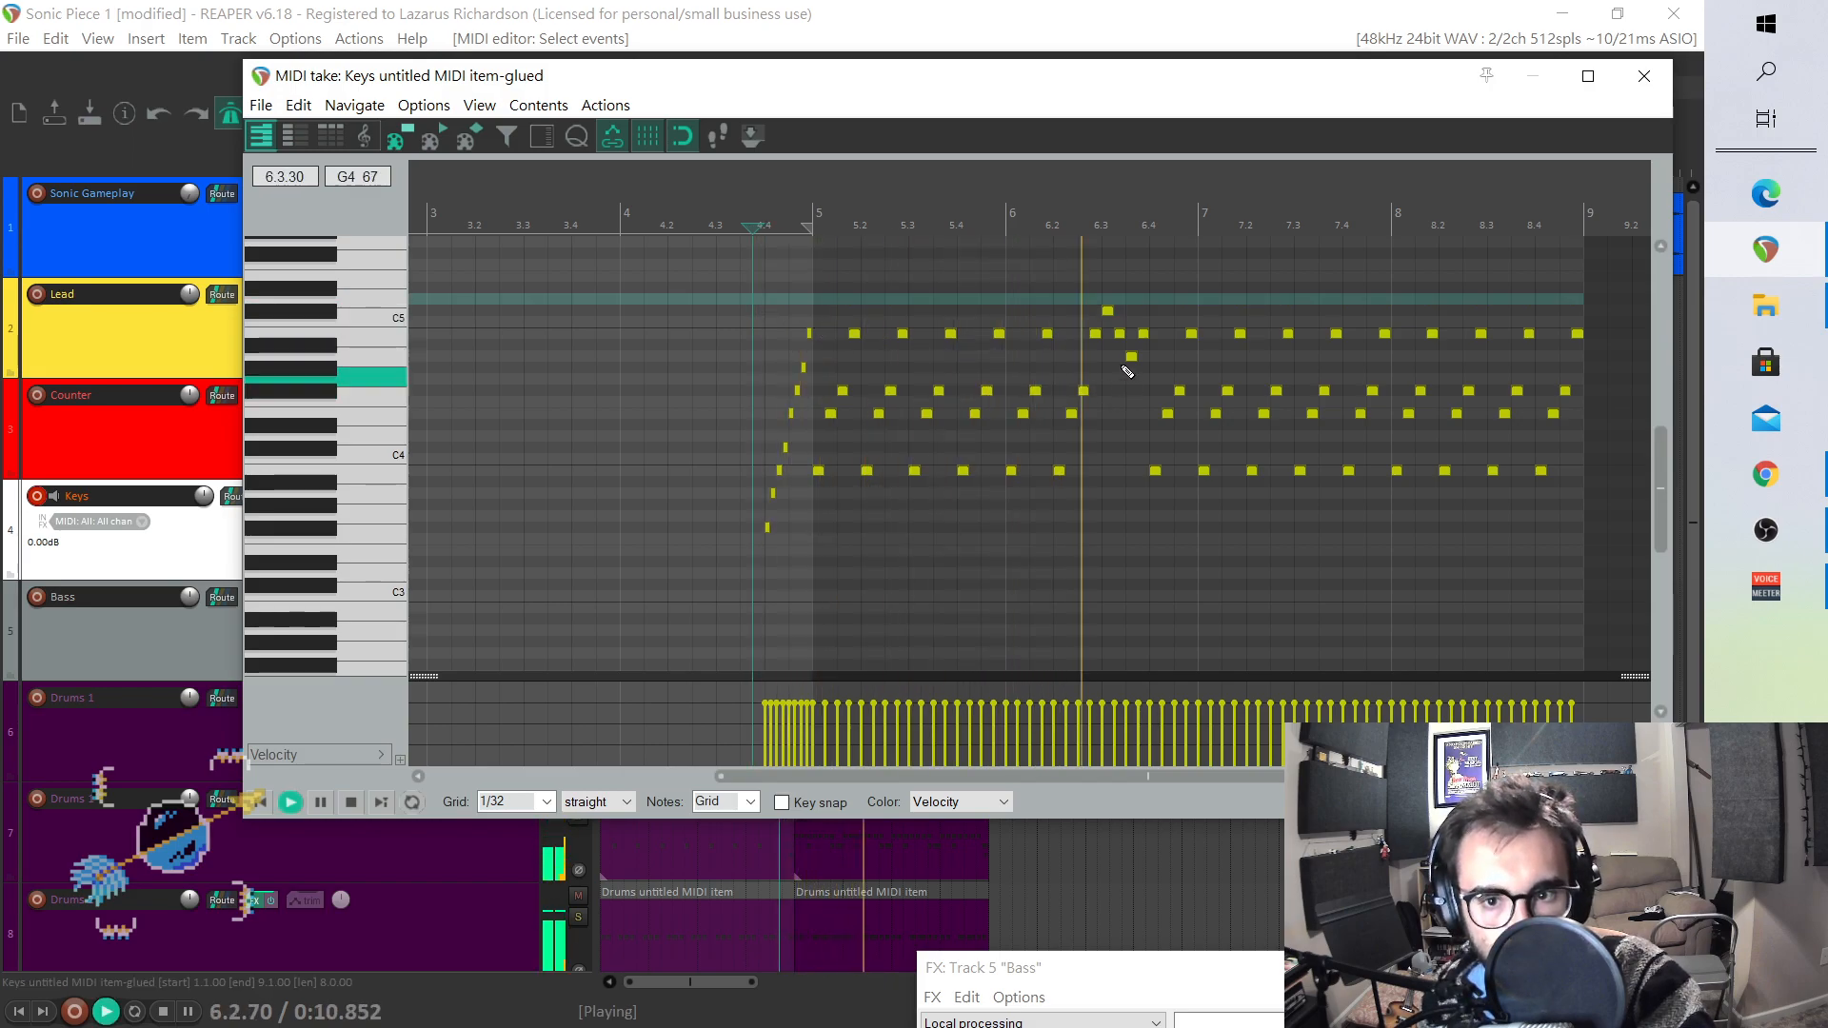
pyautogui.press('space')
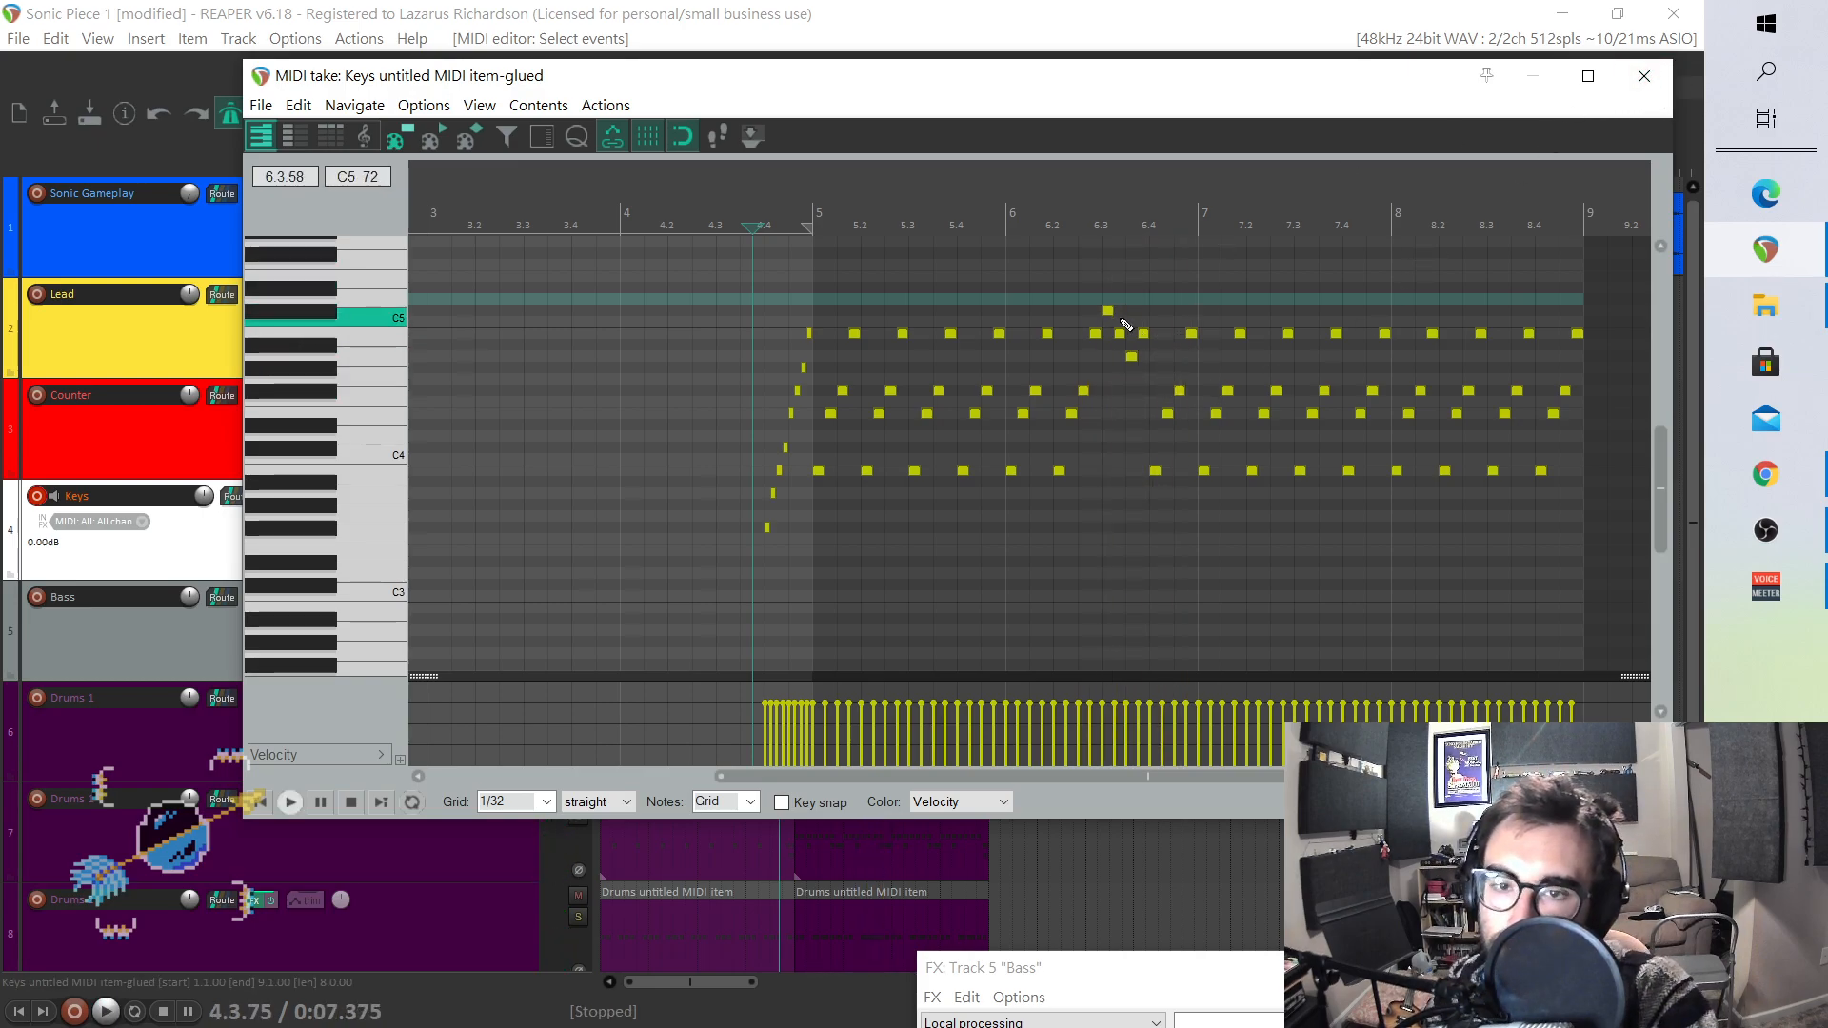
# - Close the Keys editor, move the Video Window clear of the clips and open the Bass MIDI item of measures 5 to 8
pyautogui.click(1644, 76)
pyautogui.moveTo(1242, 250); pyautogui.dragTo(1494, 270)
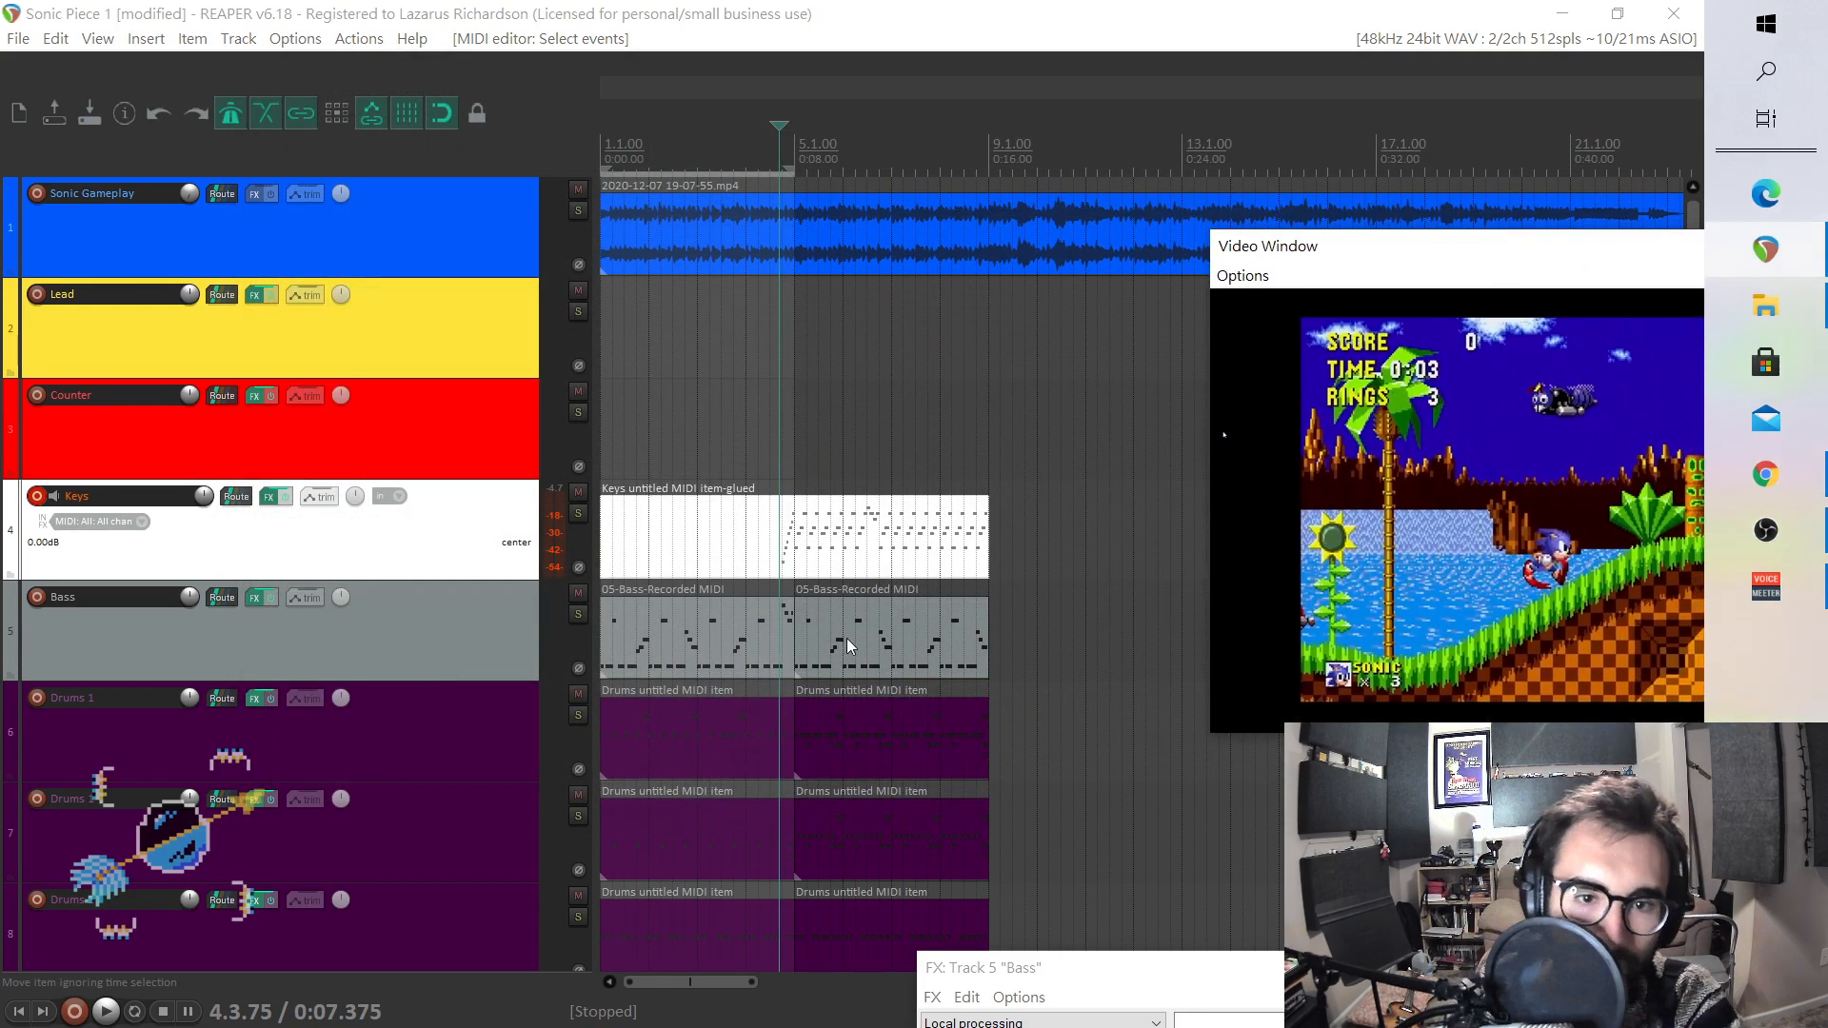
pyautogui.doubleClick(872, 648)
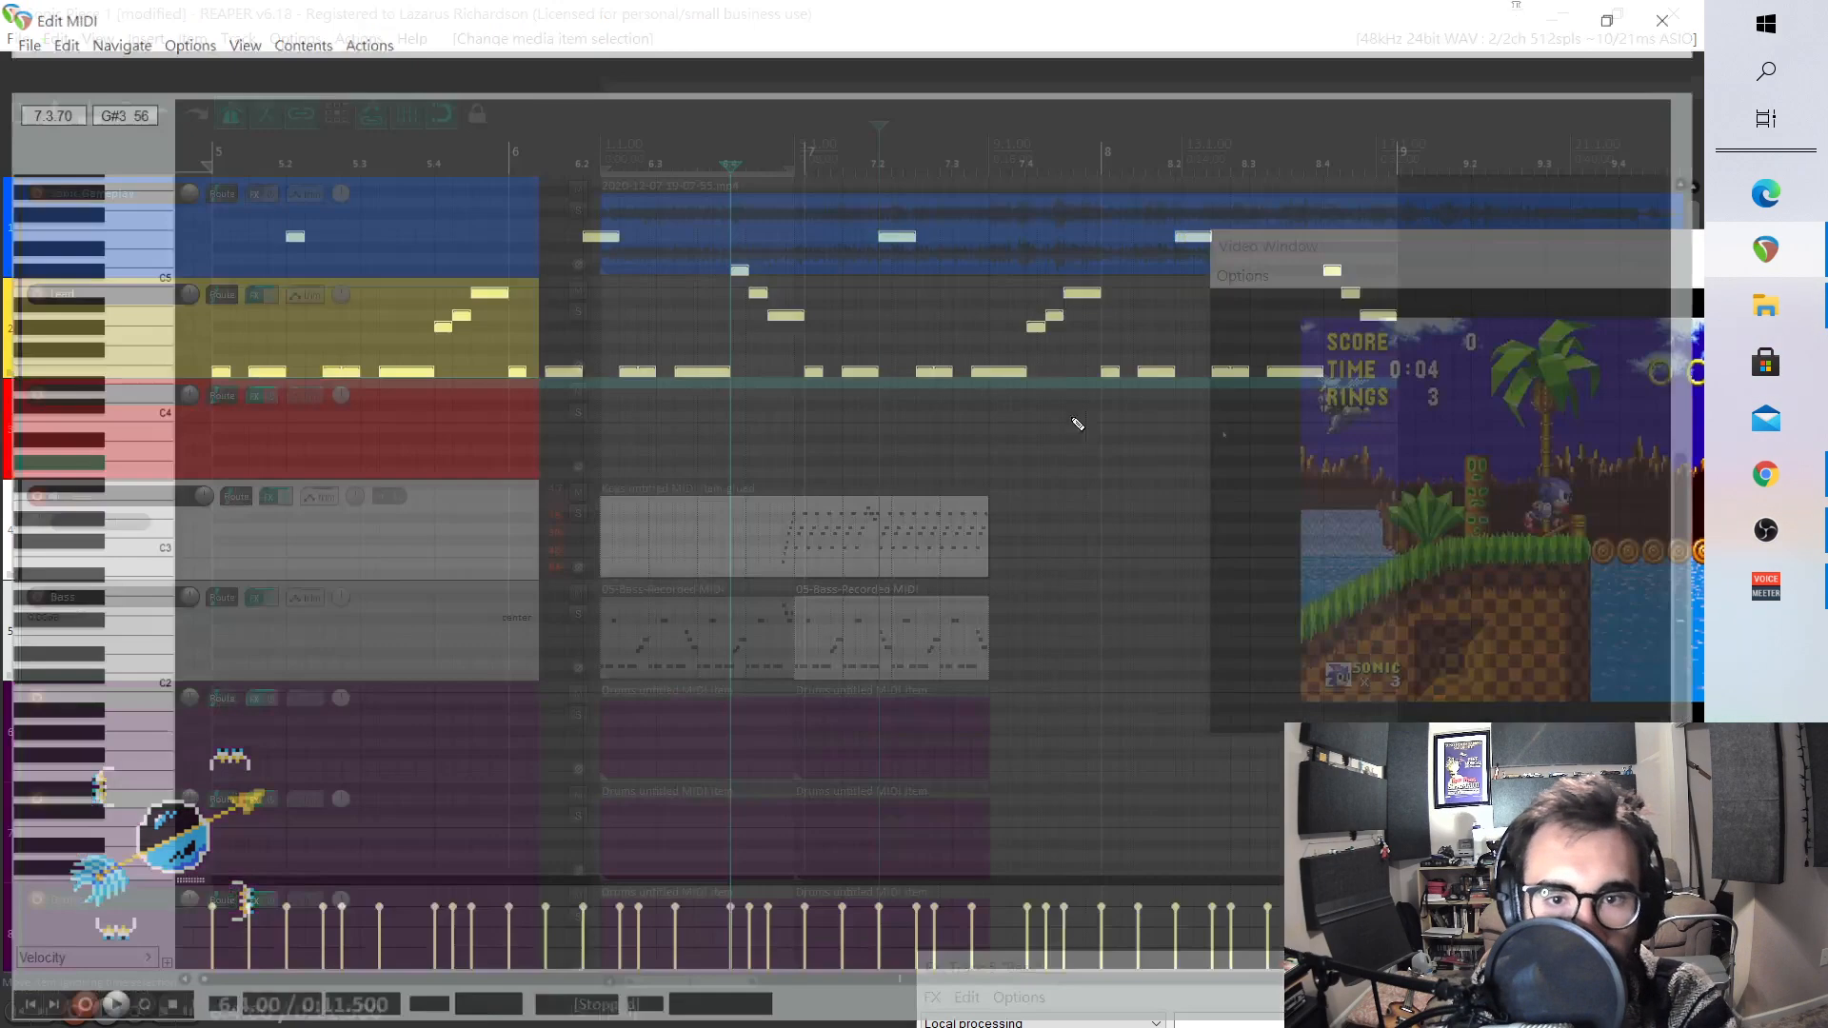
pyautogui.scroll(-3, 844, 427)
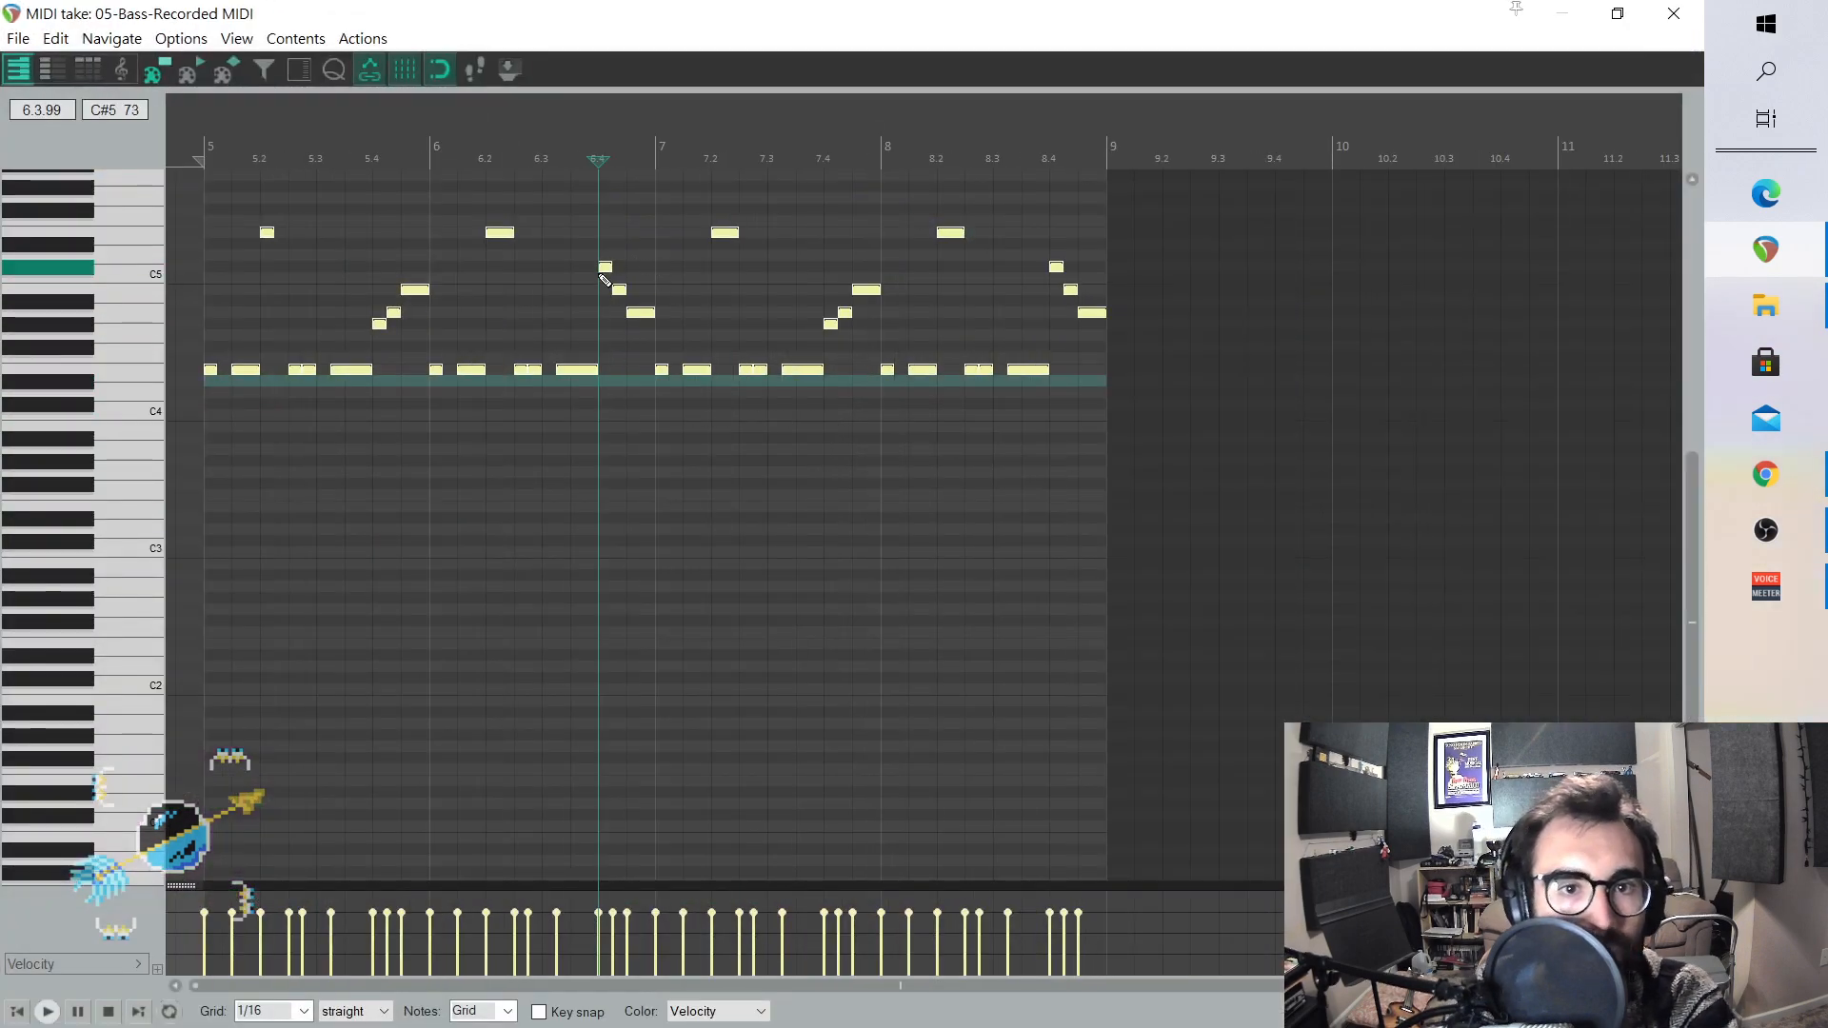
# - Shorten the bass A4 note near the end of measure 6 to a sixteenth and add a B4 sixteenth after it
pyautogui.click(604, 269)
pyautogui.click(620, 292)
pyautogui.click(634, 312)
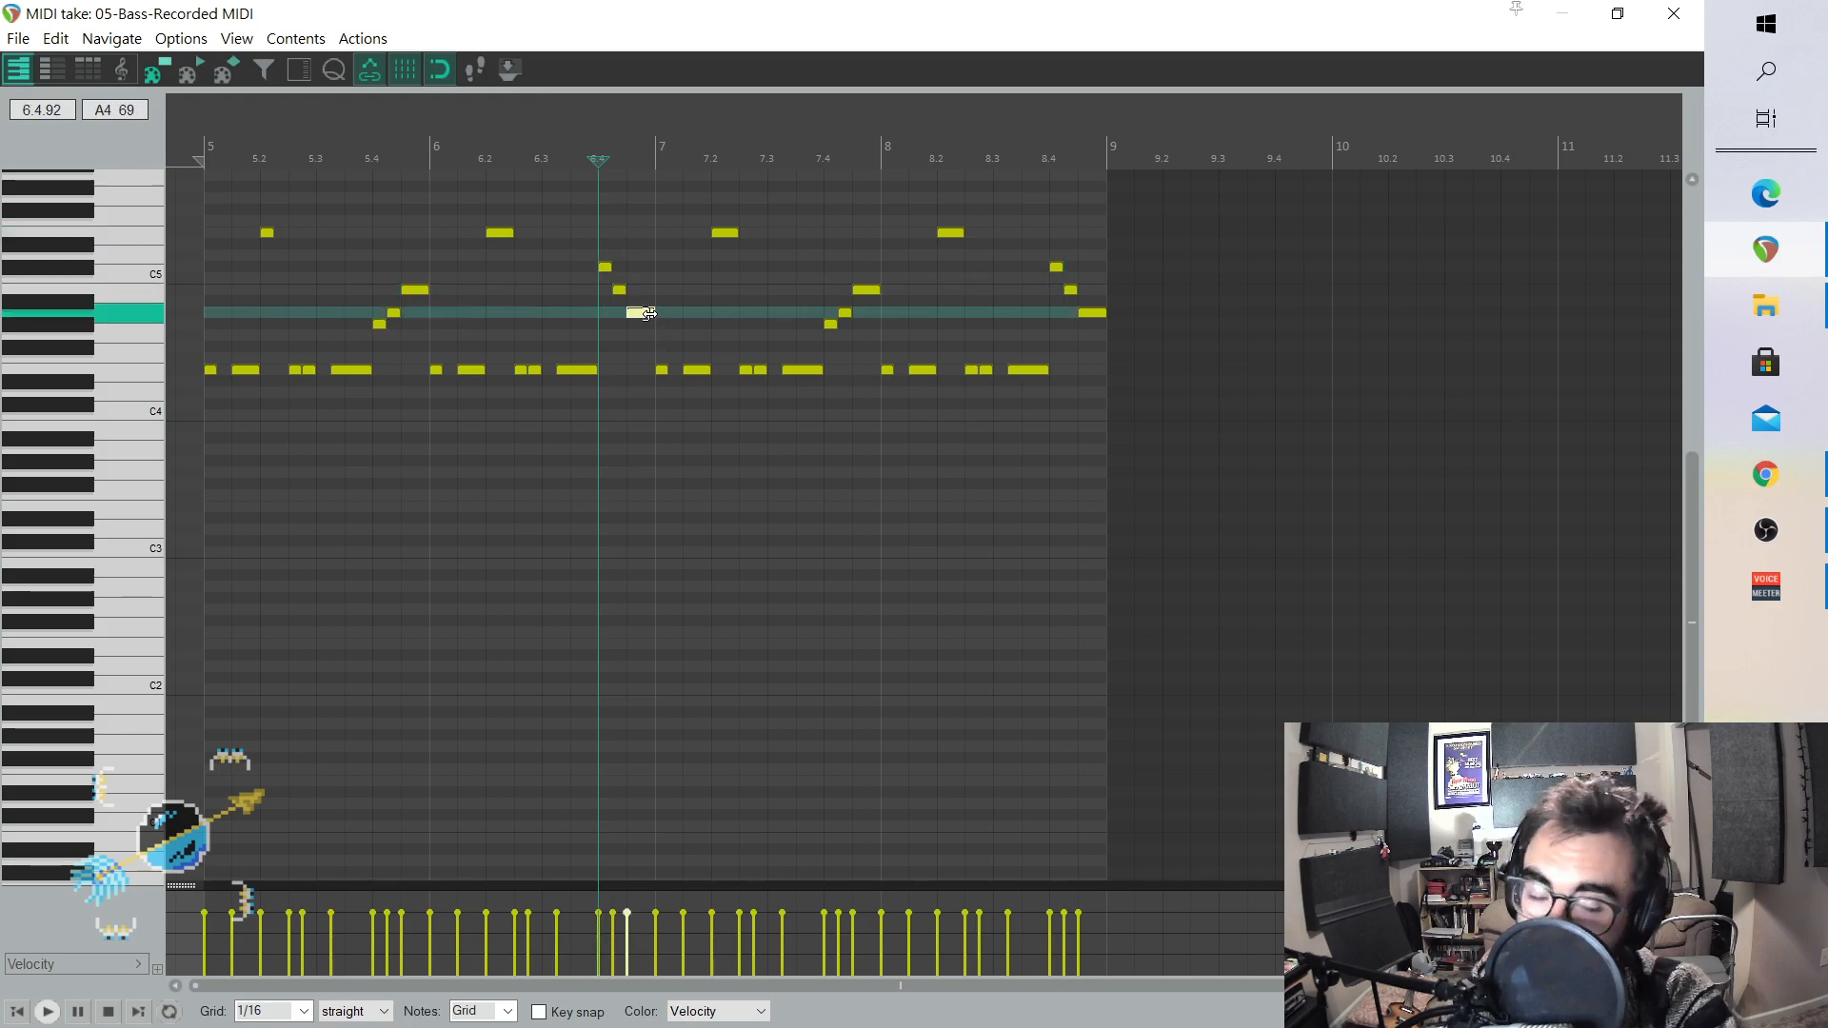
pyautogui.click(607, 269)
pyautogui.click(619, 289)
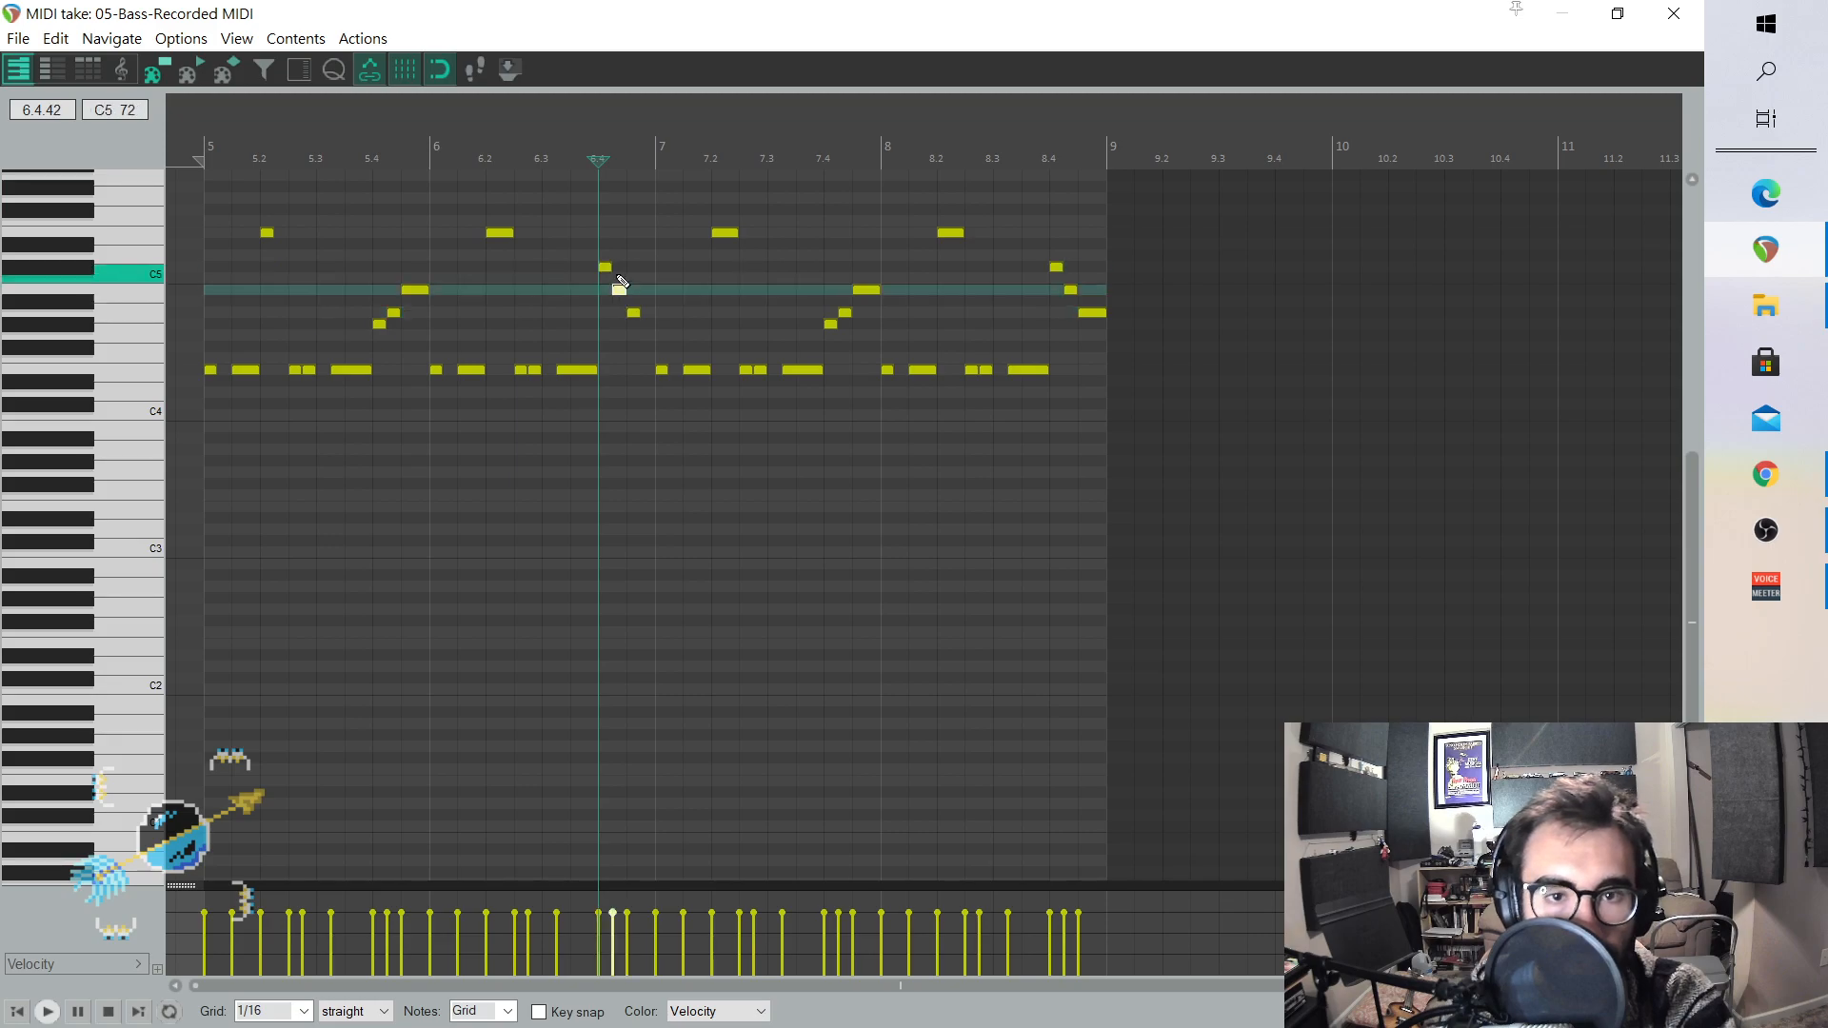
pyautogui.click(648, 289)
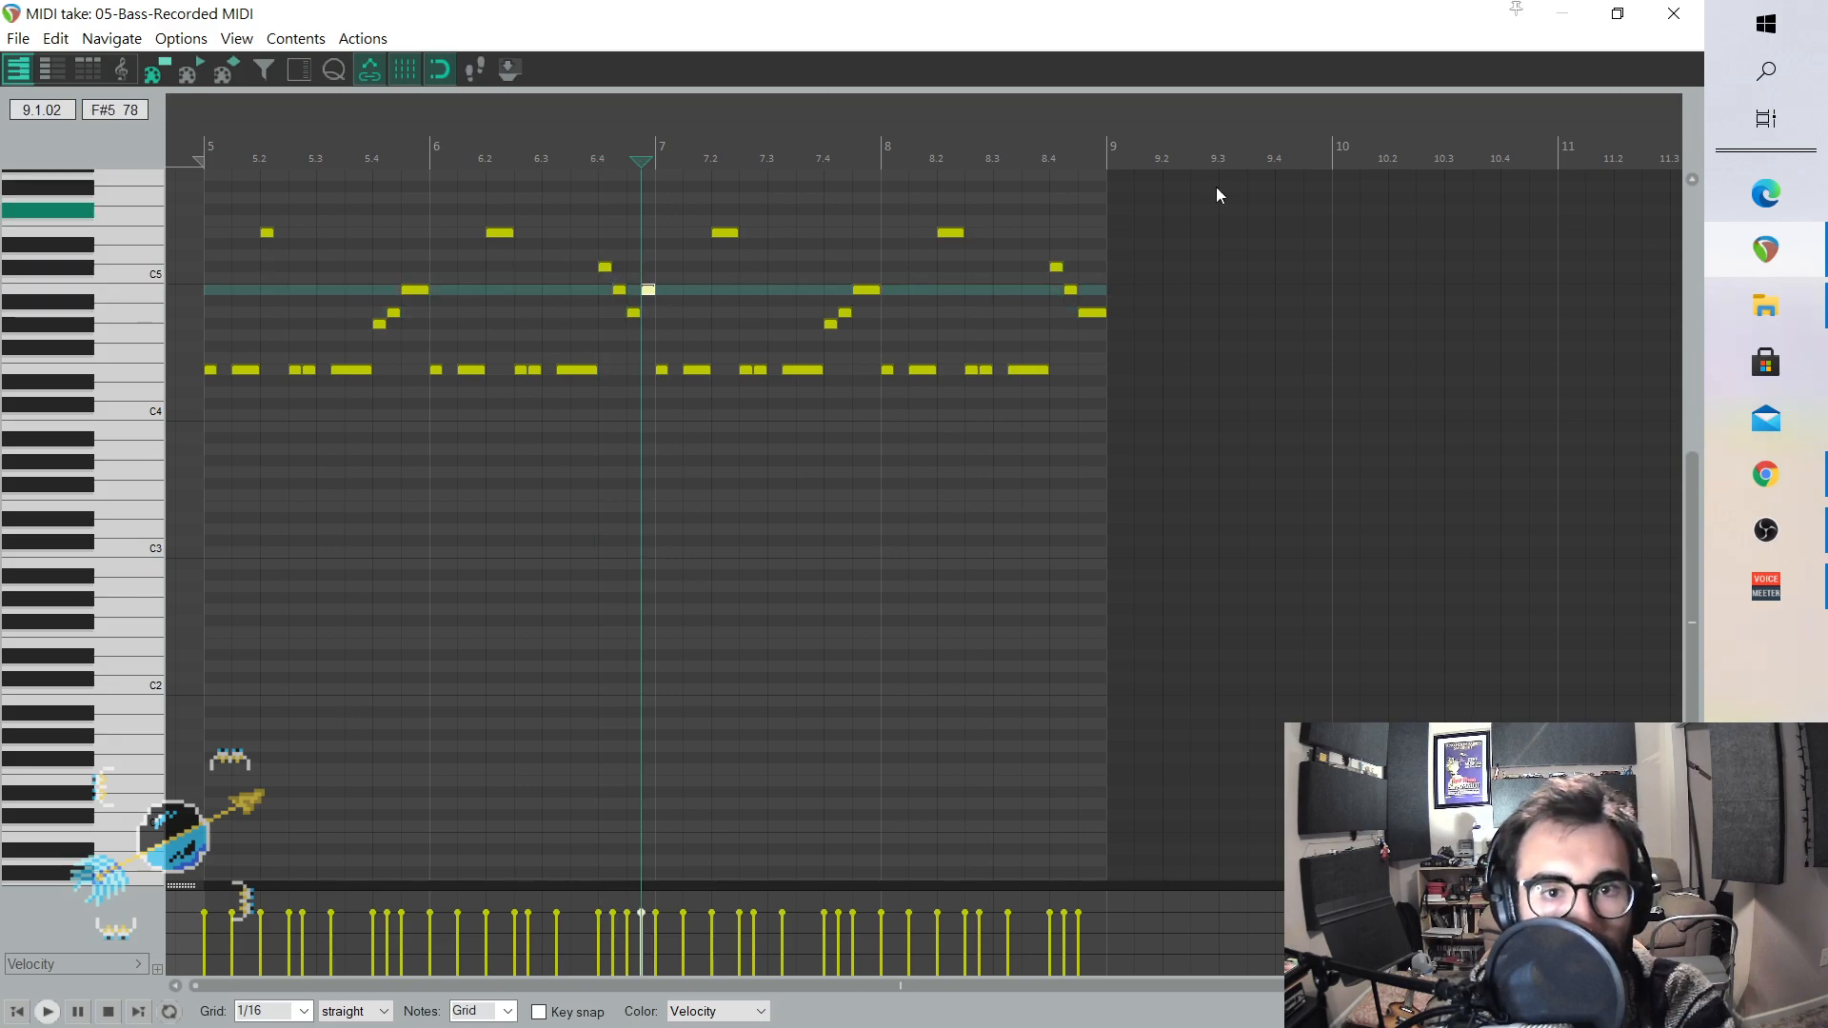
pyautogui.click(1677, 23)
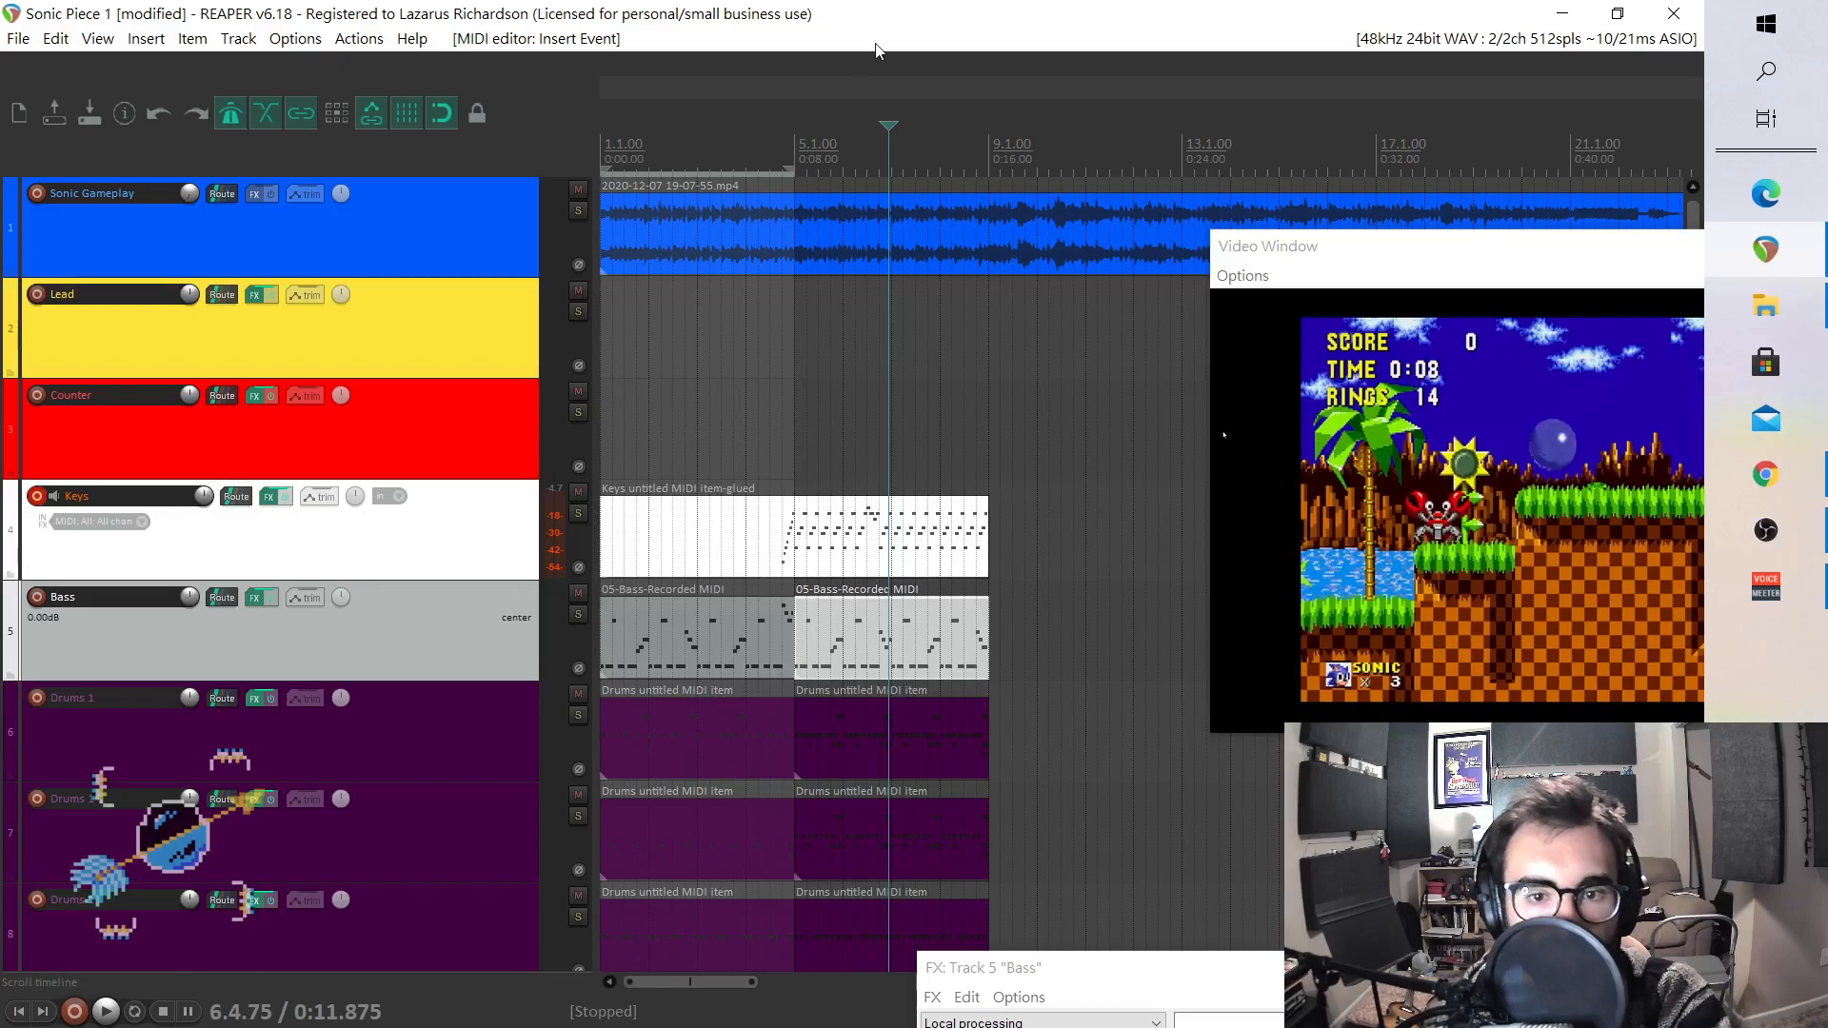
# - Play the arrangement twice from measure 5 to check the bass and Keys changes against the gameplay video
pyautogui.click(799, 126)
pyautogui.press('space')
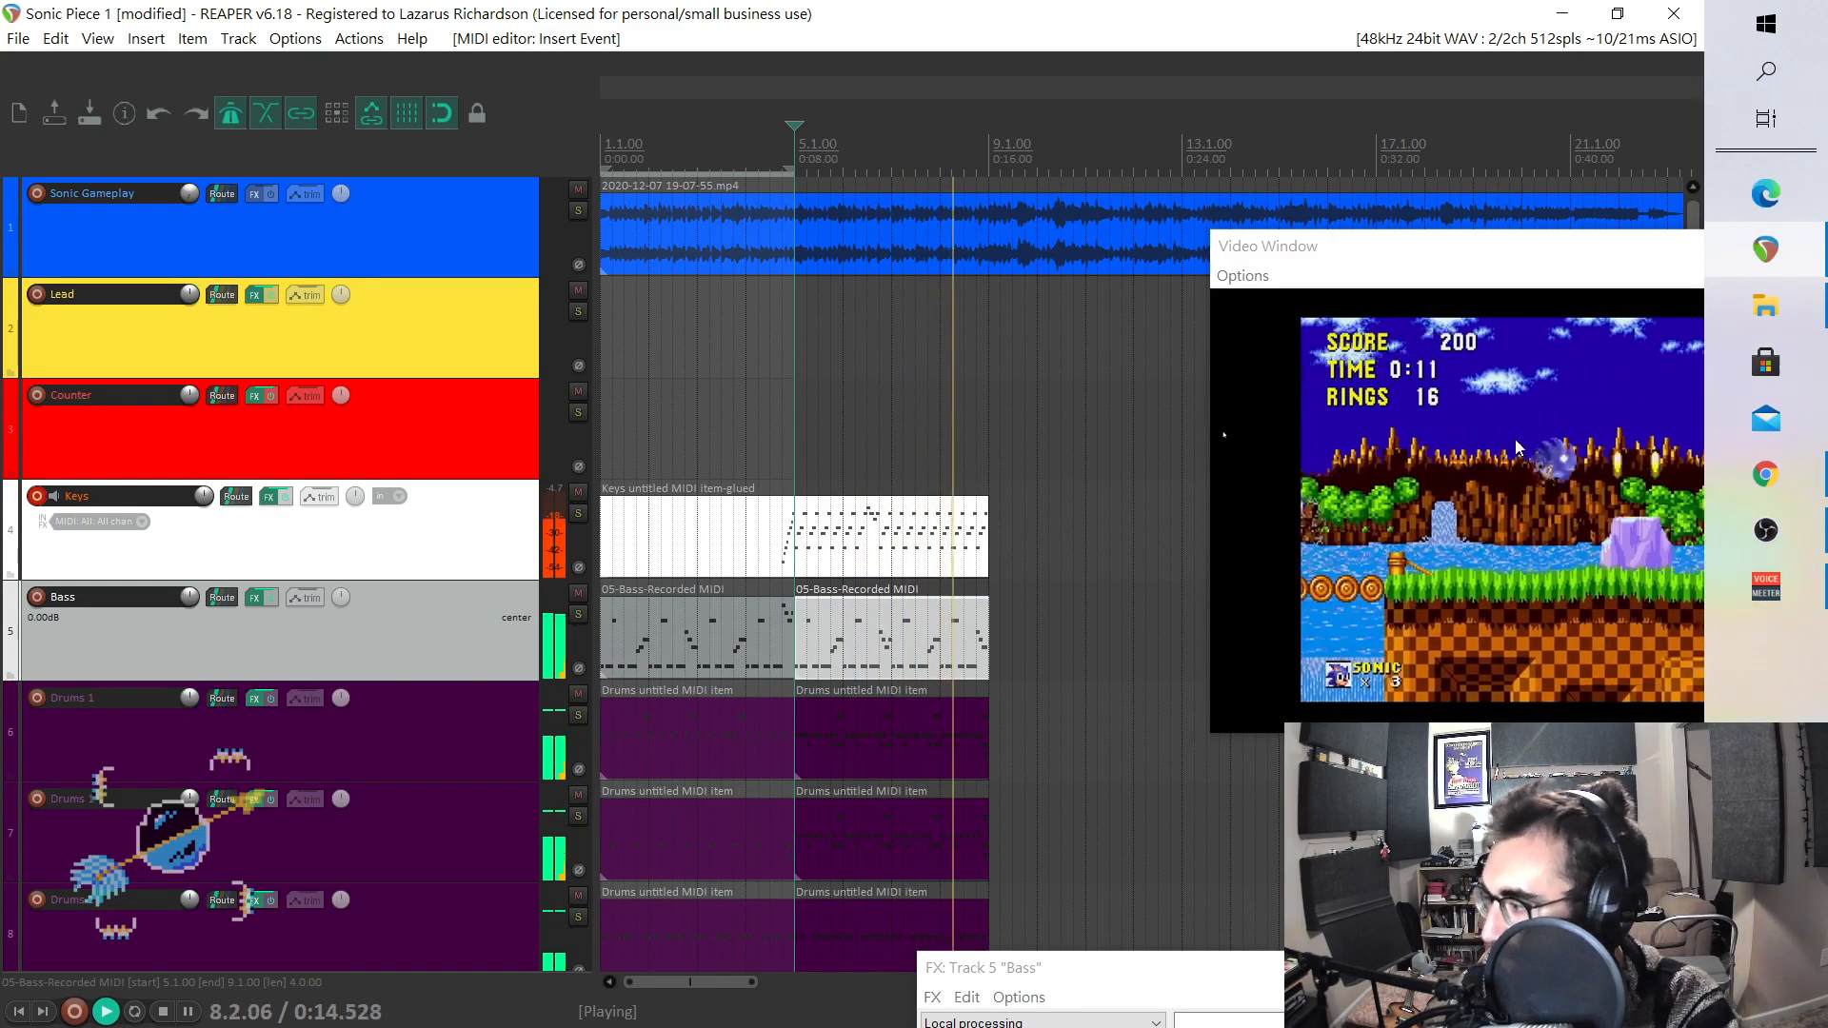
pyautogui.press('space')
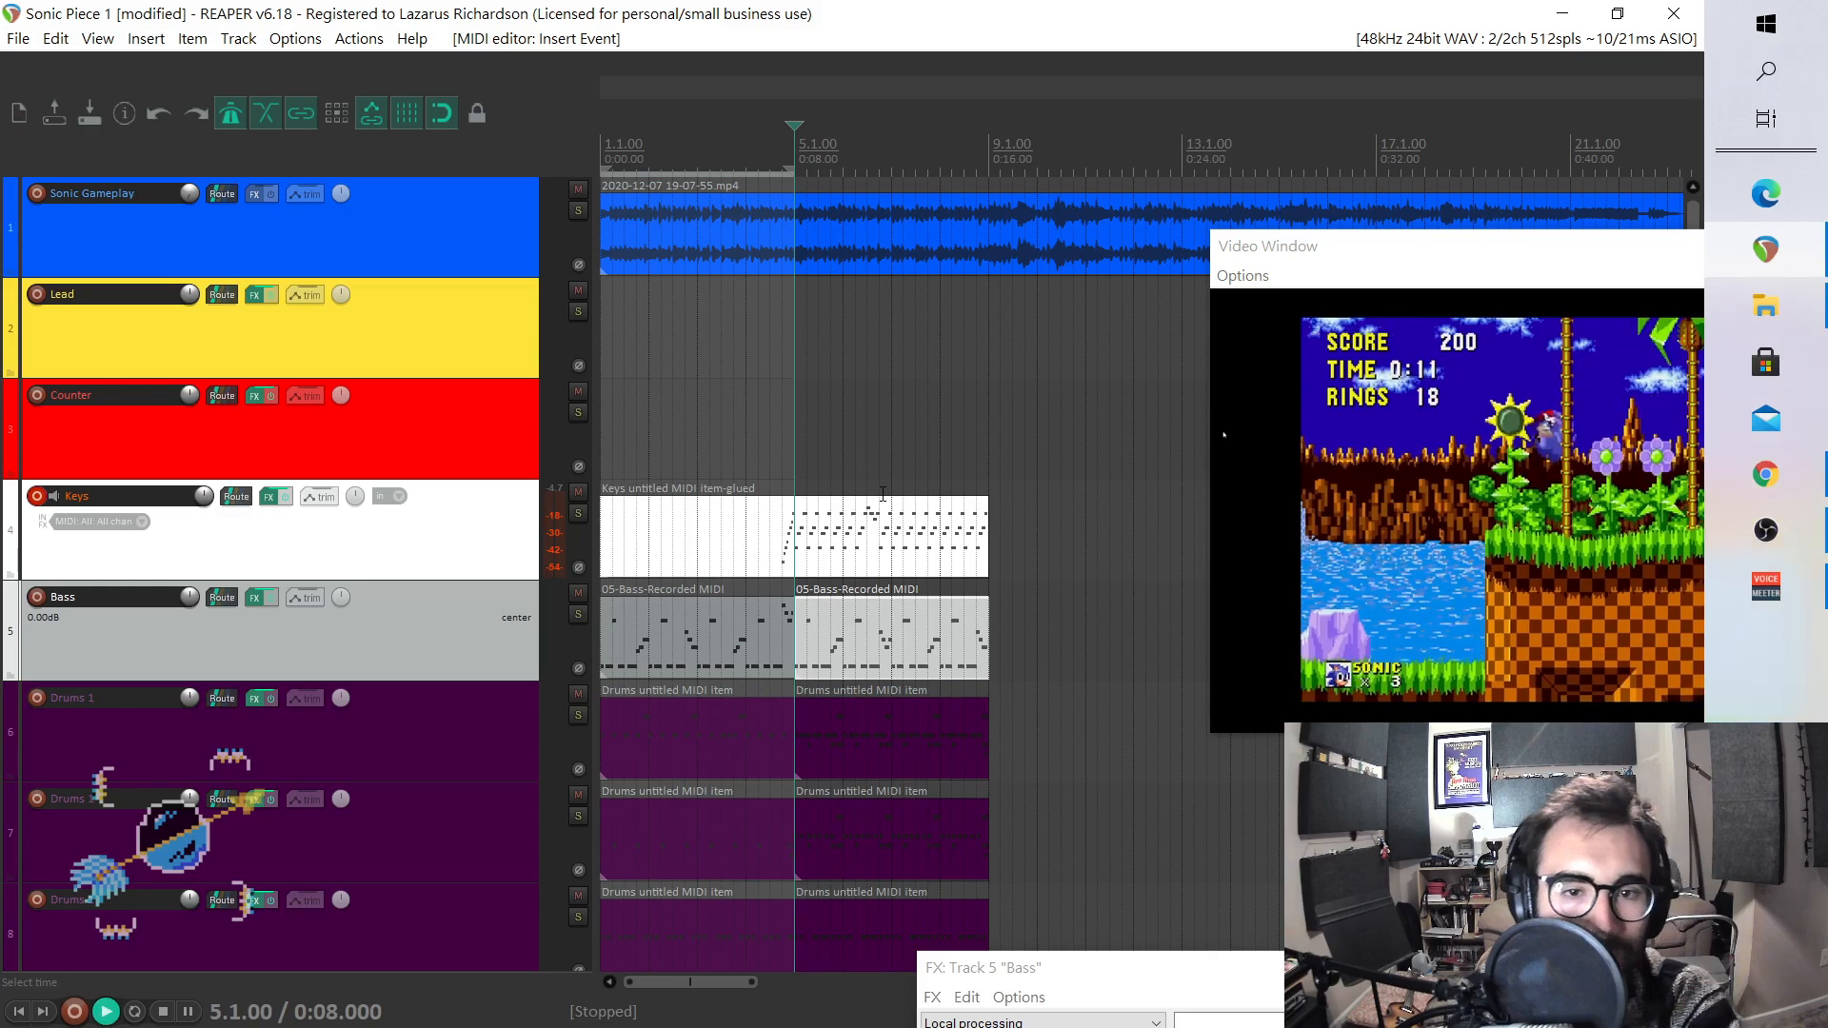
pyautogui.press('space')
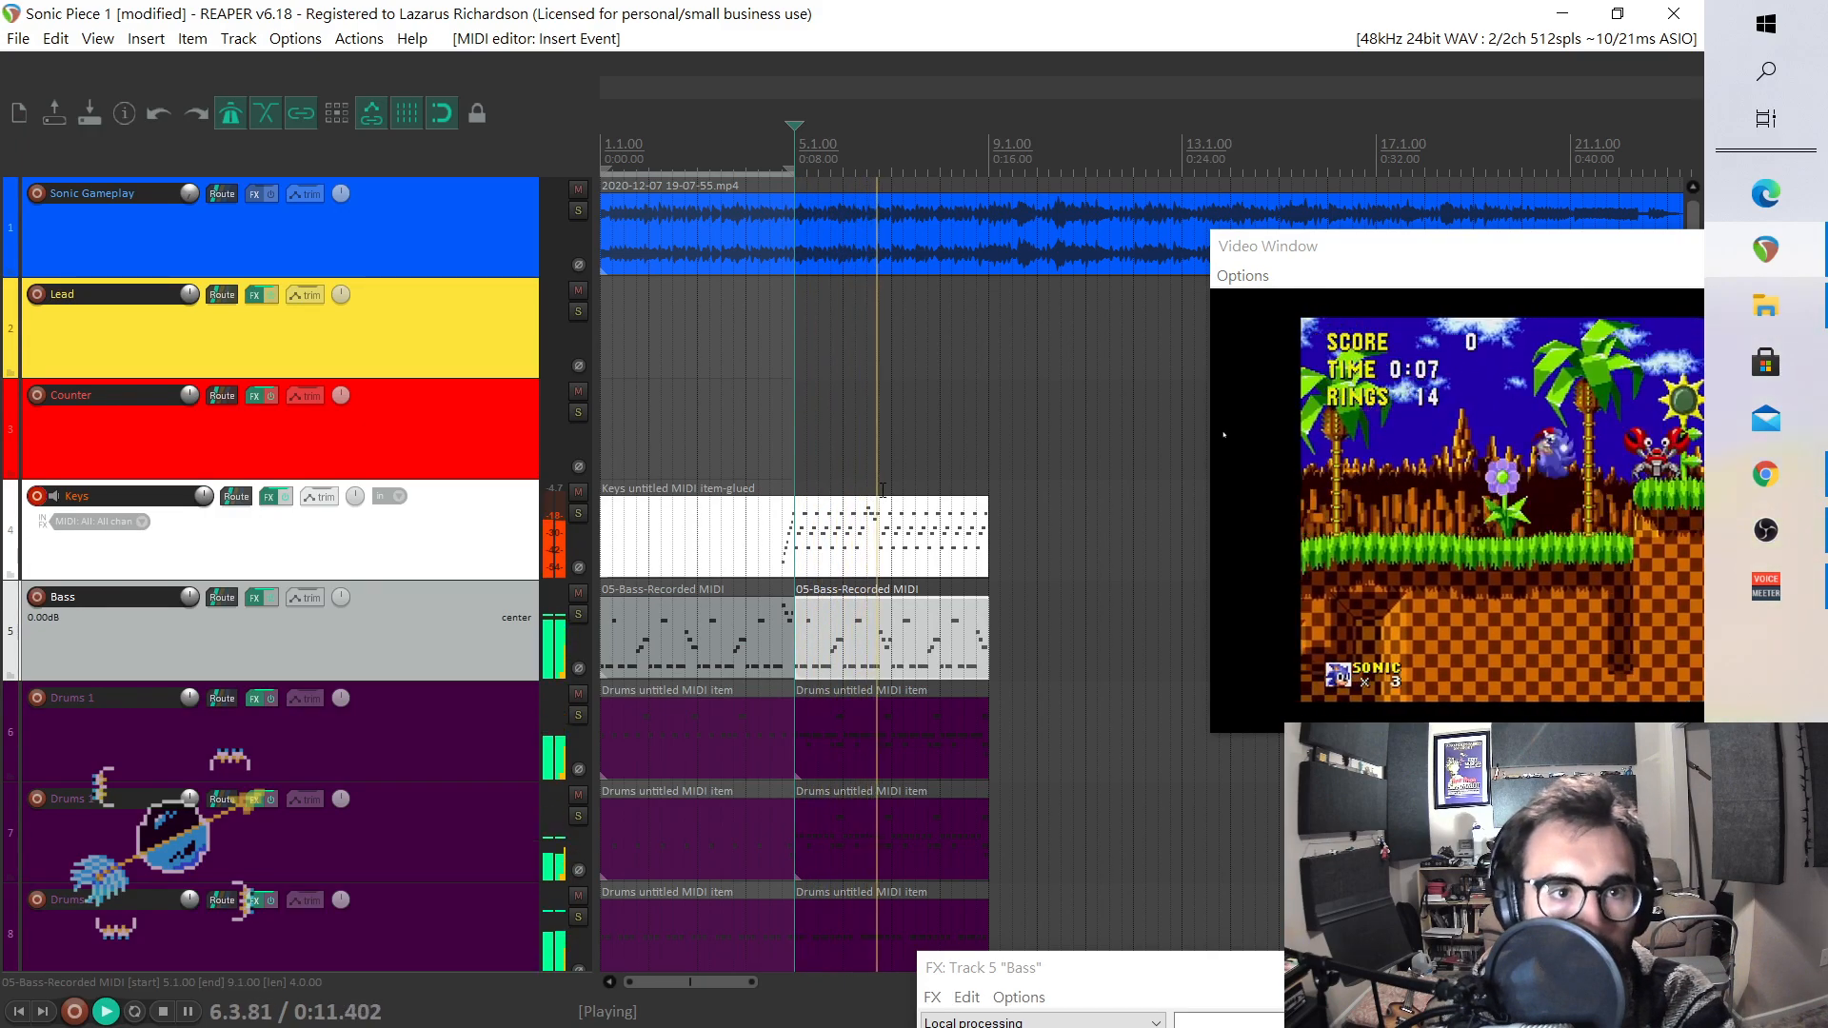
pyautogui.press('space')
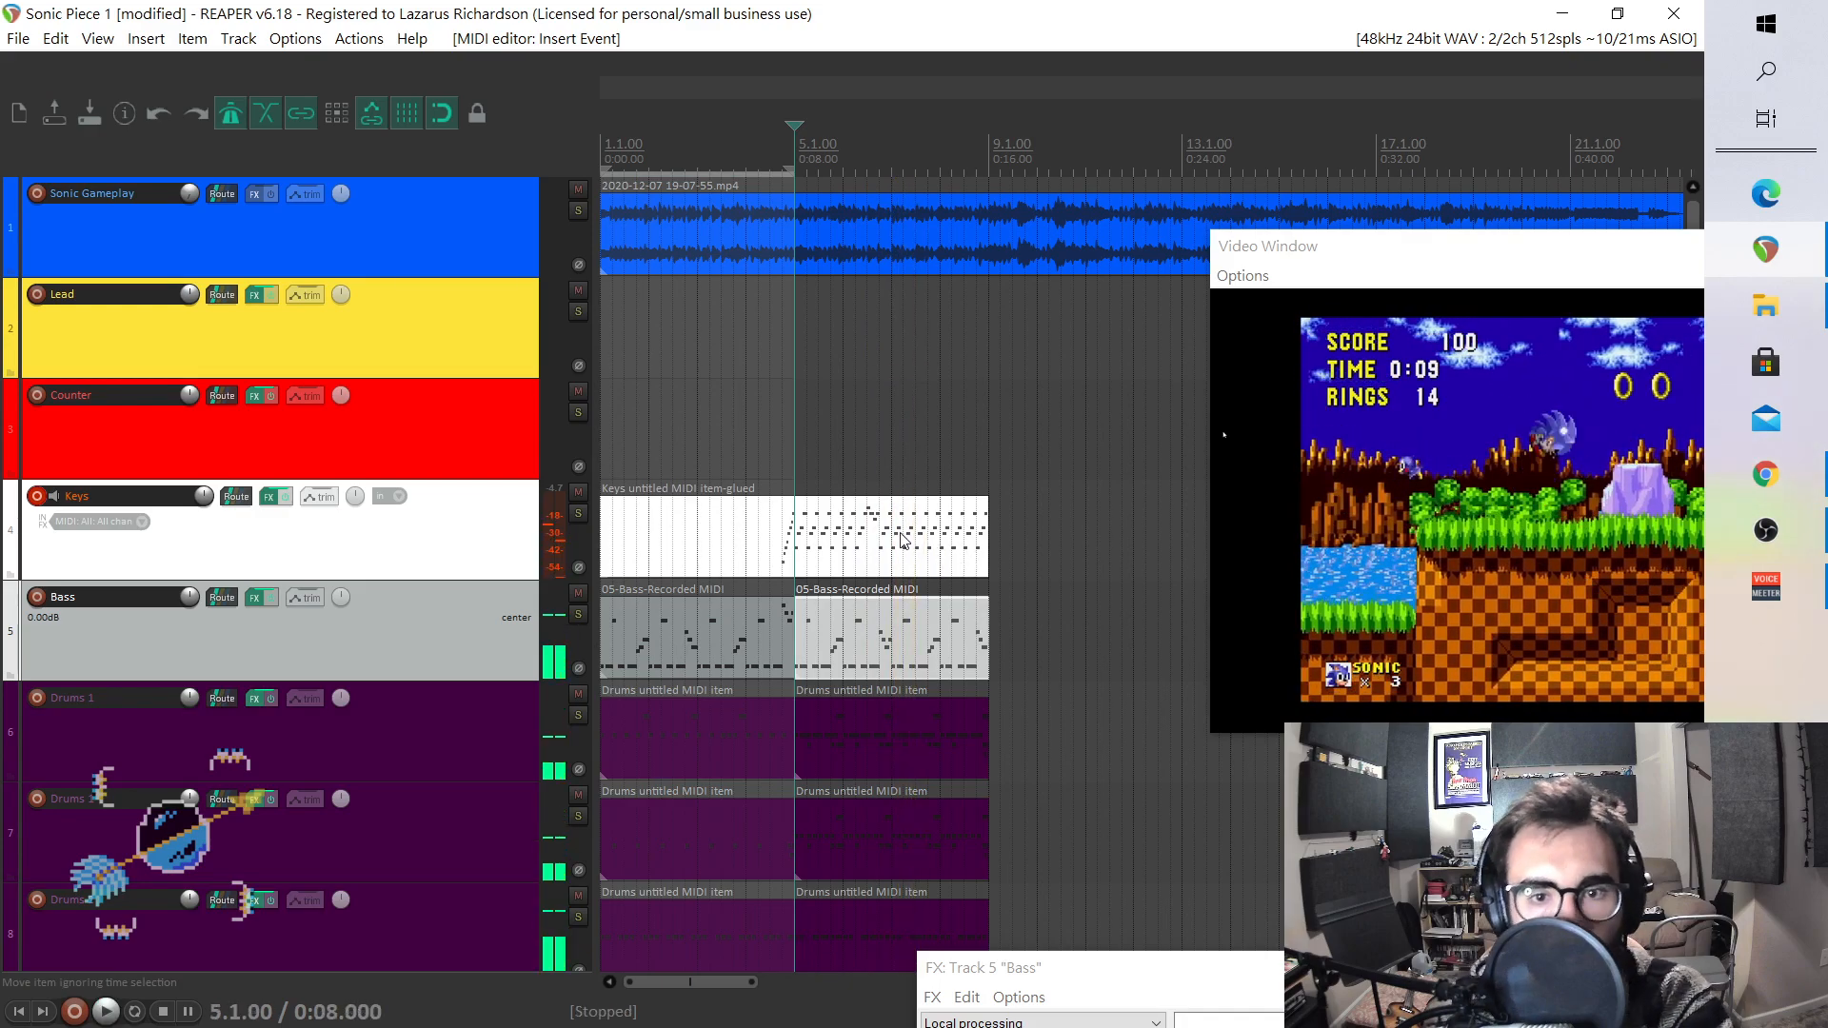
# - Open the Keys MIDI item and listen to its arpeggio from measure 7 and again from the start of measure 5
pyautogui.click(891, 519)
pyautogui.doubleClick(920, 510)
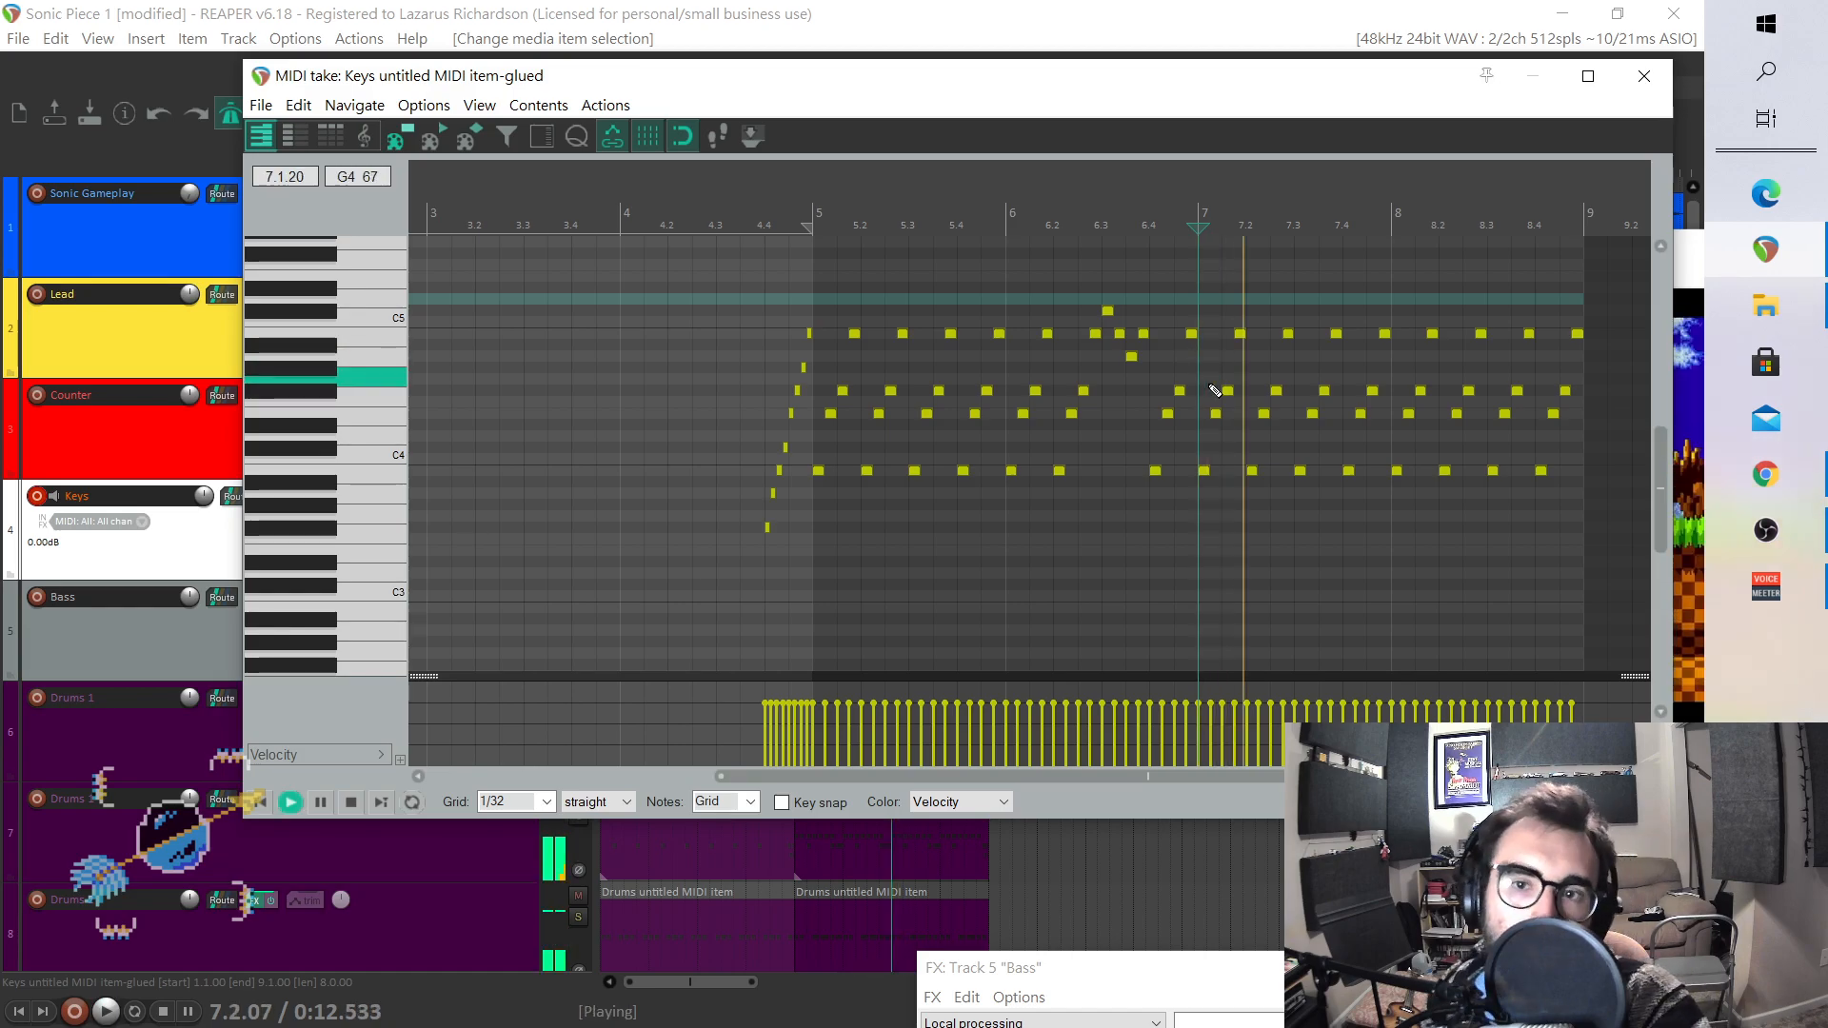
pyautogui.press('space')
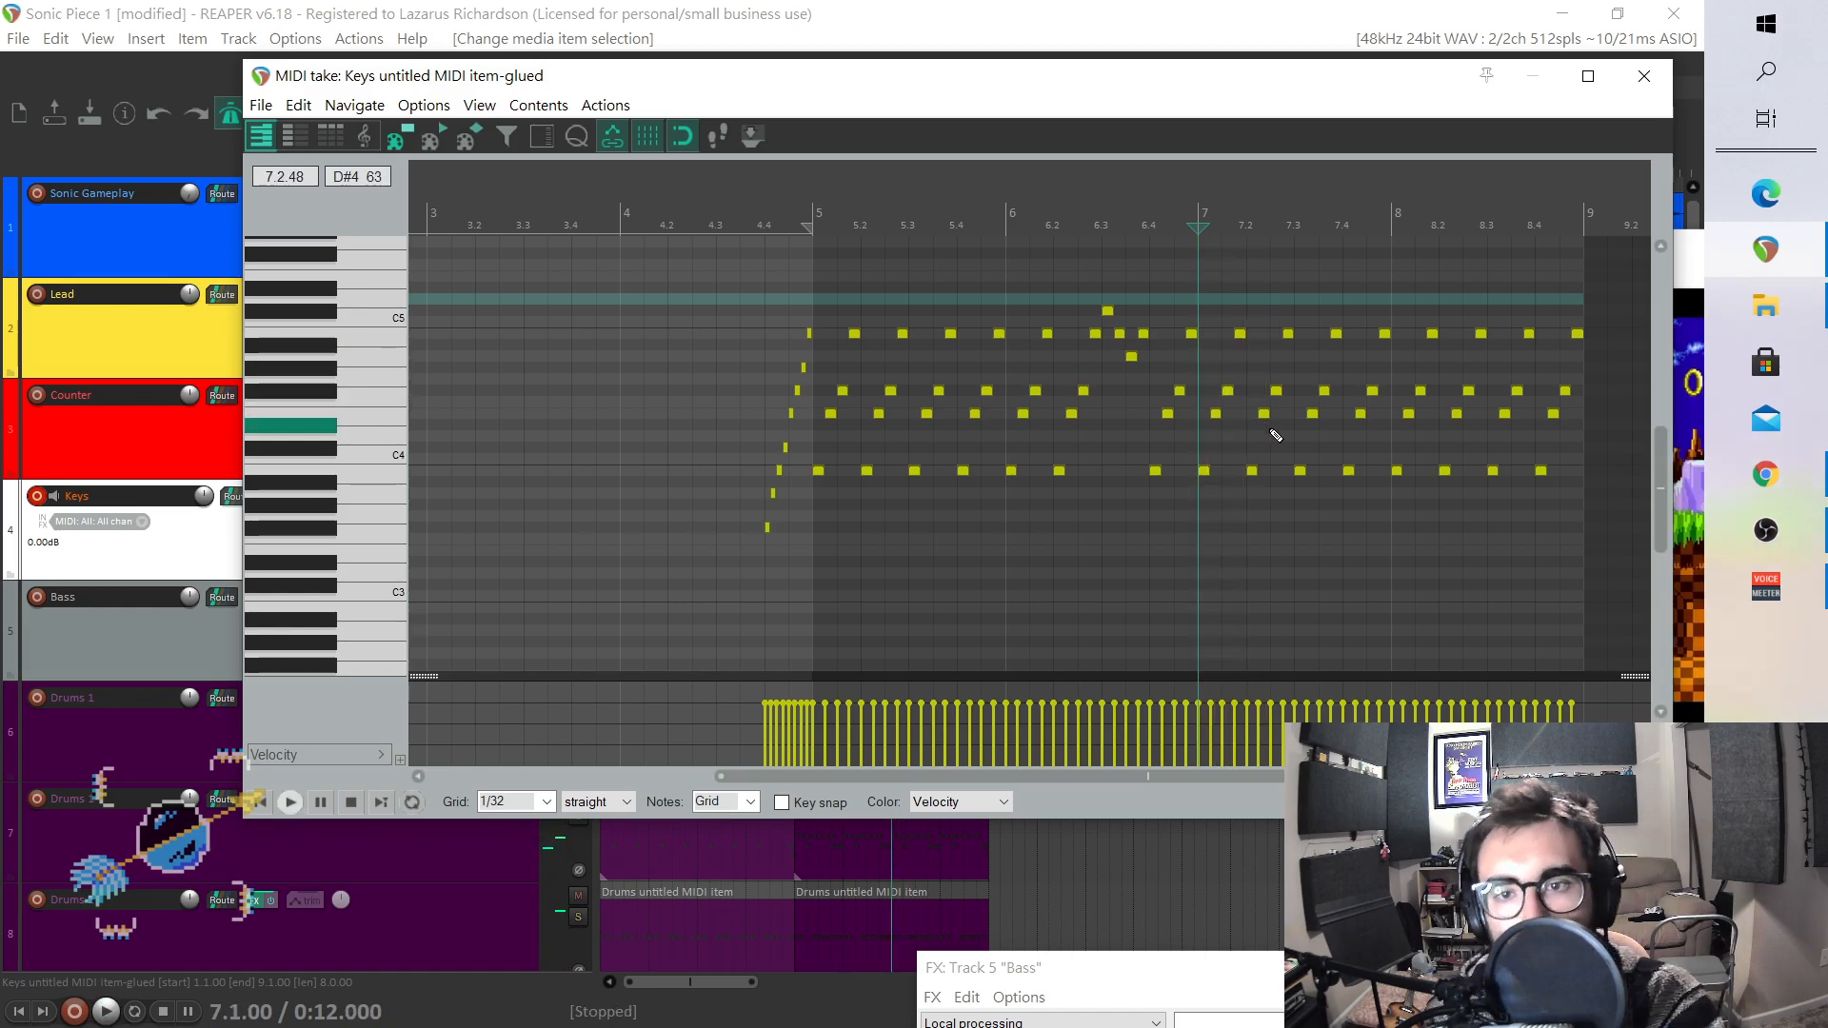
pyautogui.click(821, 286)
pyautogui.press('space')
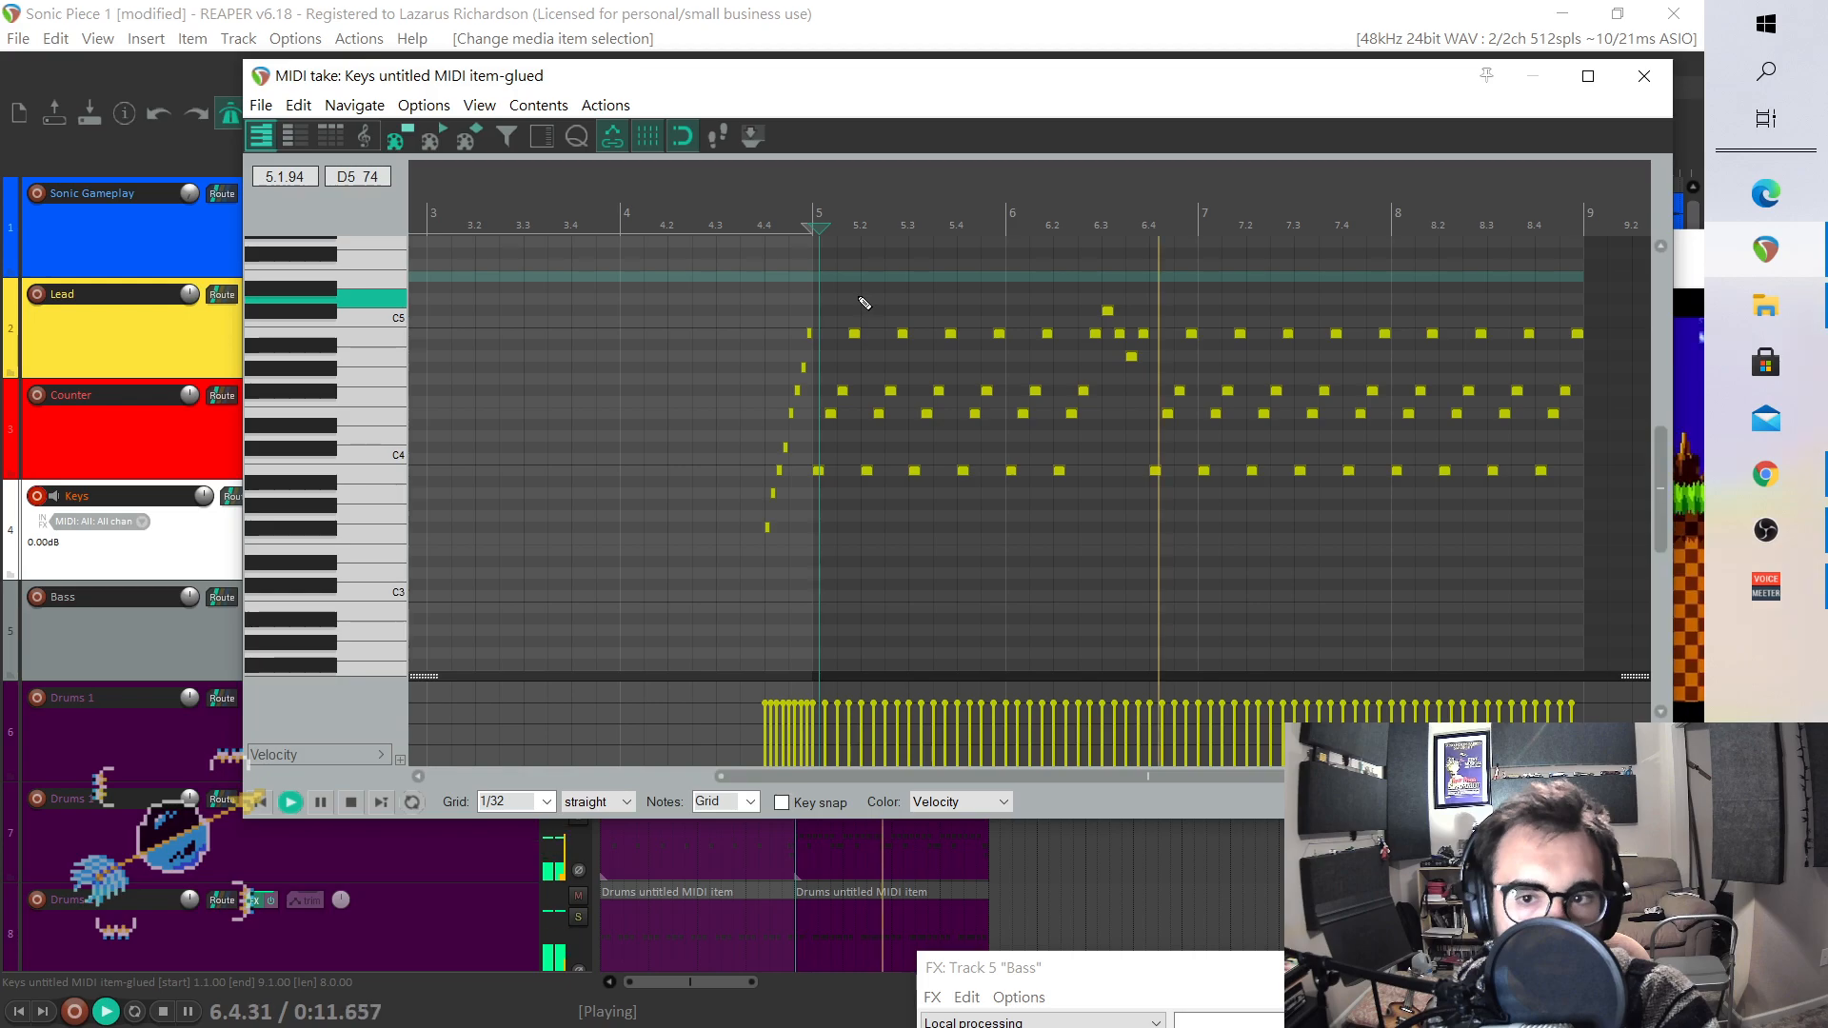
pyautogui.press('space')
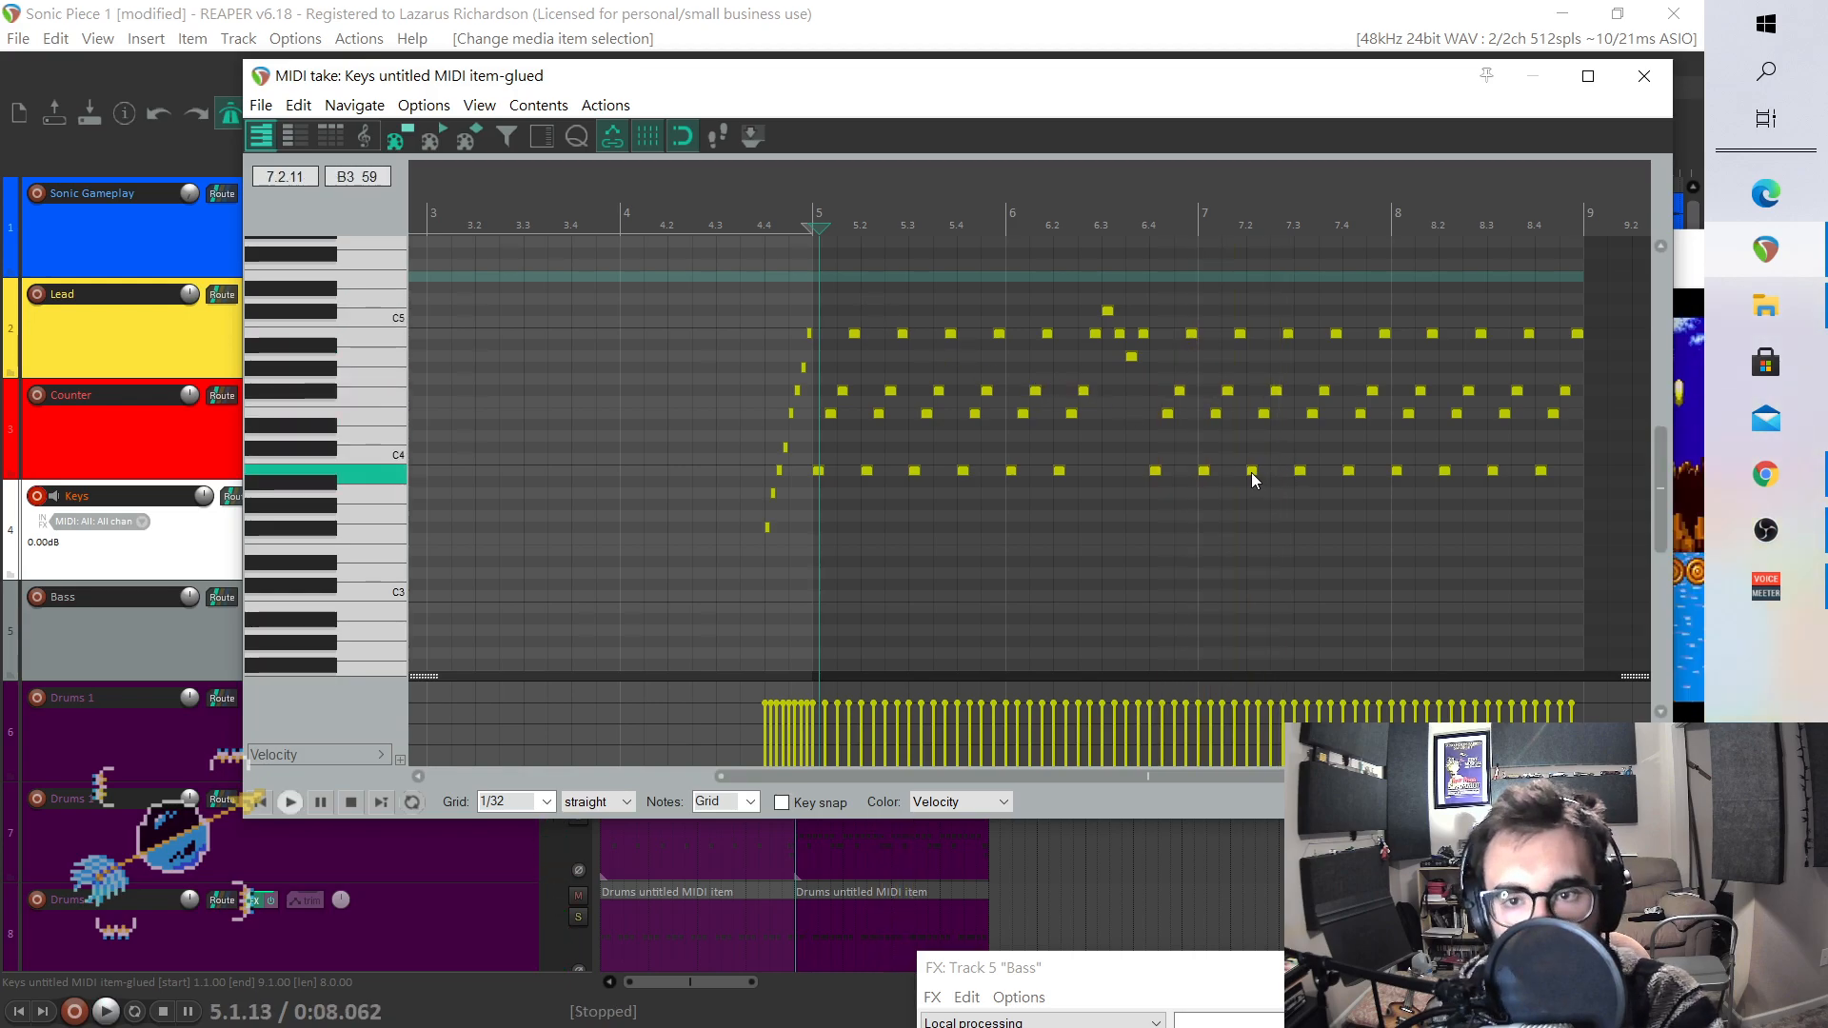
# - Reshape the arpeggio from 7.3 into a descending A4, G#4, F#4, E4 run and clear the notes from 8.3 to the end
pyautogui.moveTo(1300, 473); pyautogui.dragTo(1329, 415)
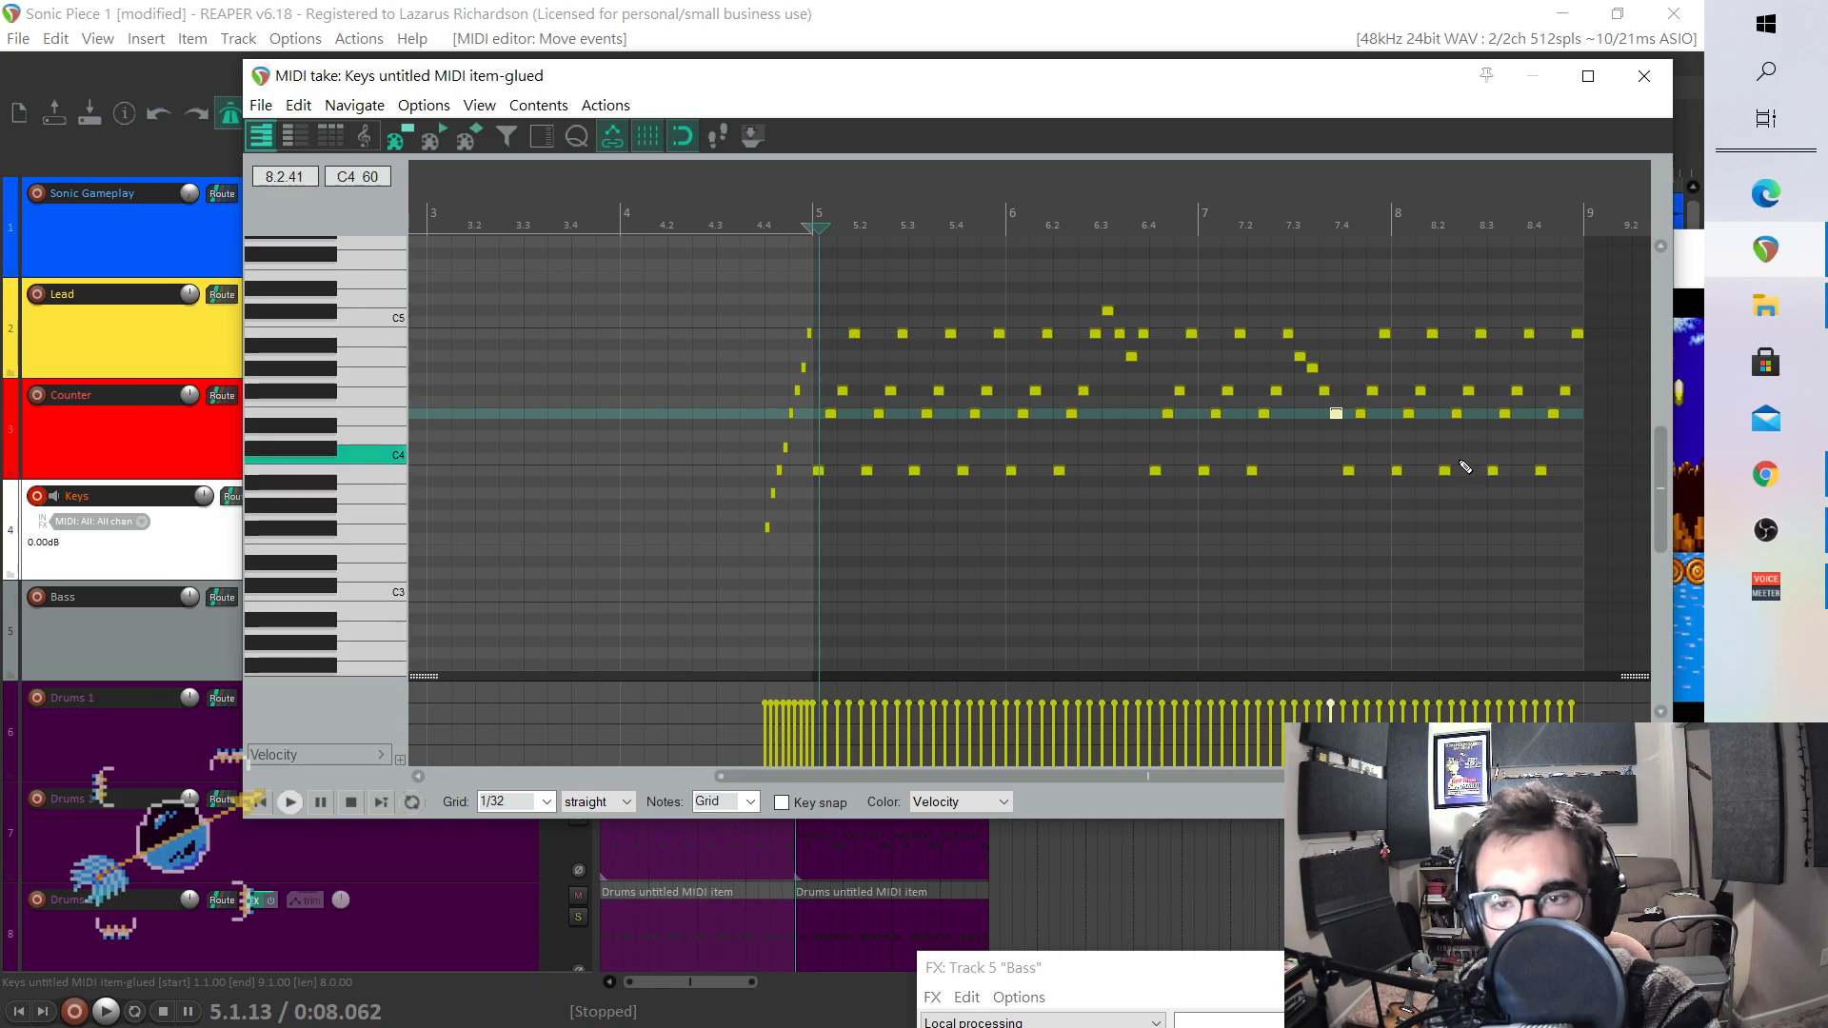
pyautogui.moveTo(1495, 472); pyautogui.dragTo(1492, 347)
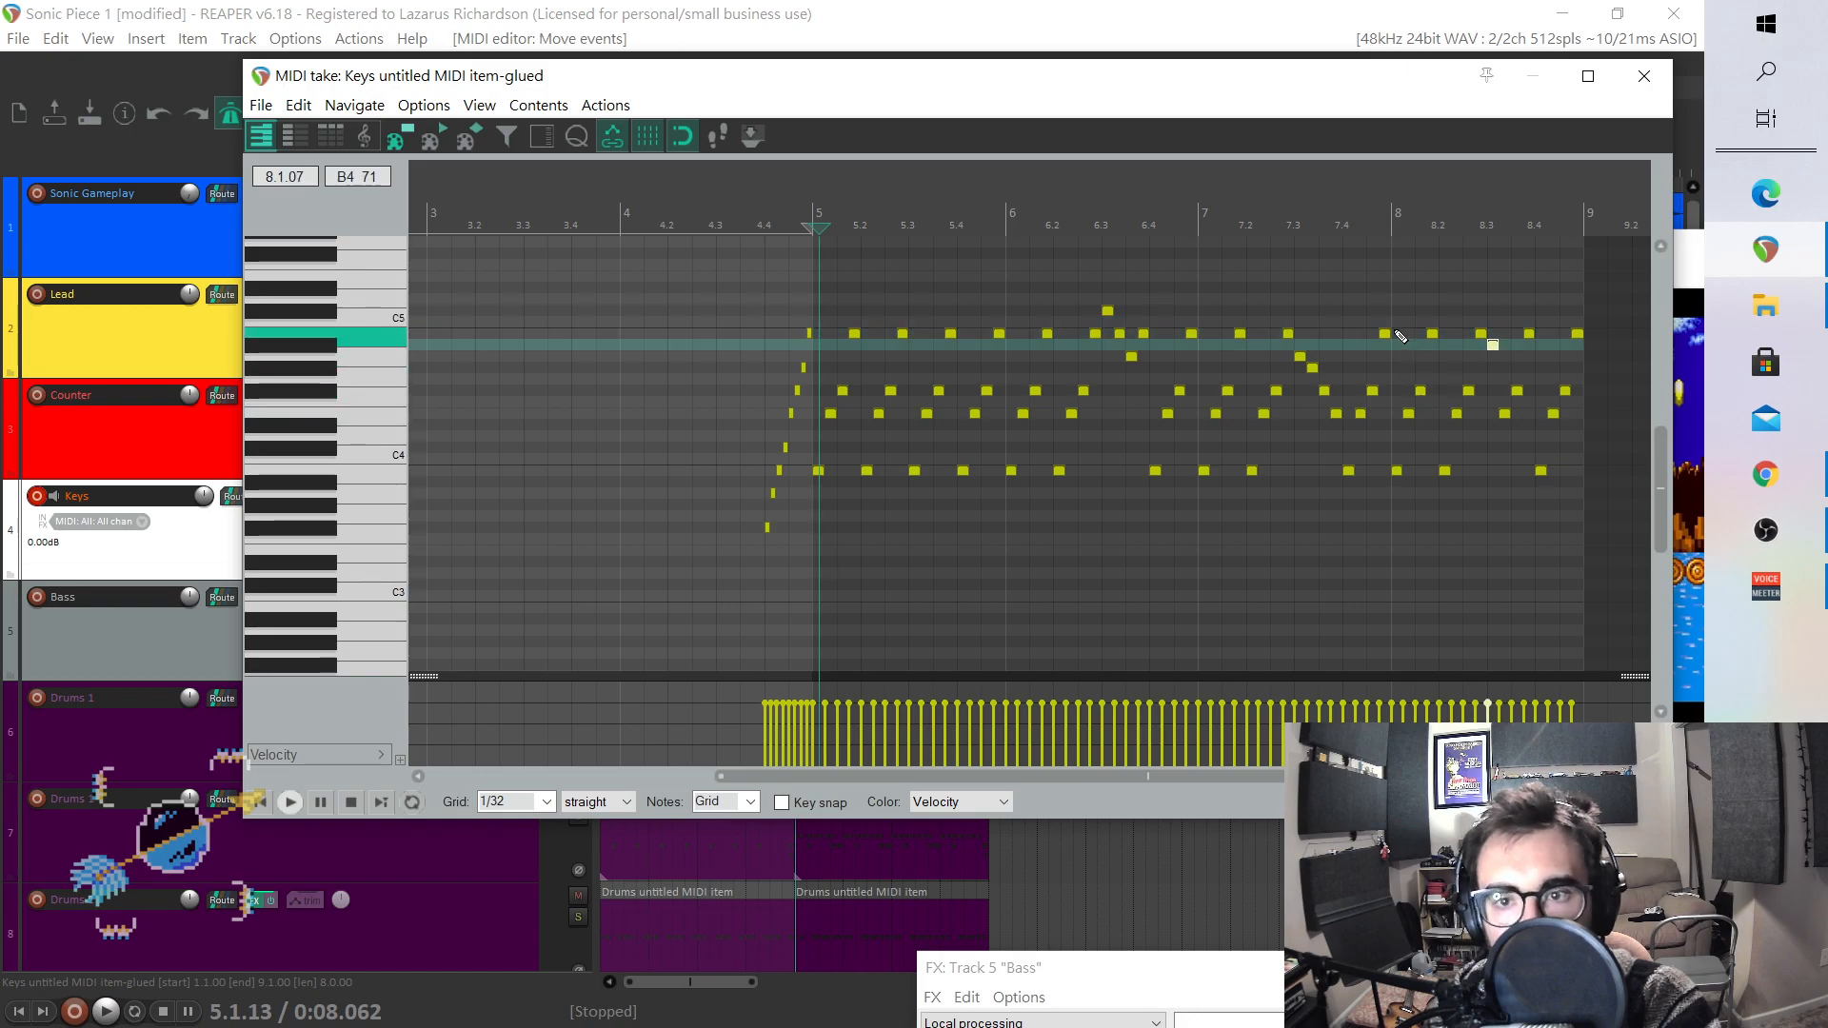
pyautogui.click(1401, 336)
pyautogui.press('space')
pyautogui.click(1493, 345)
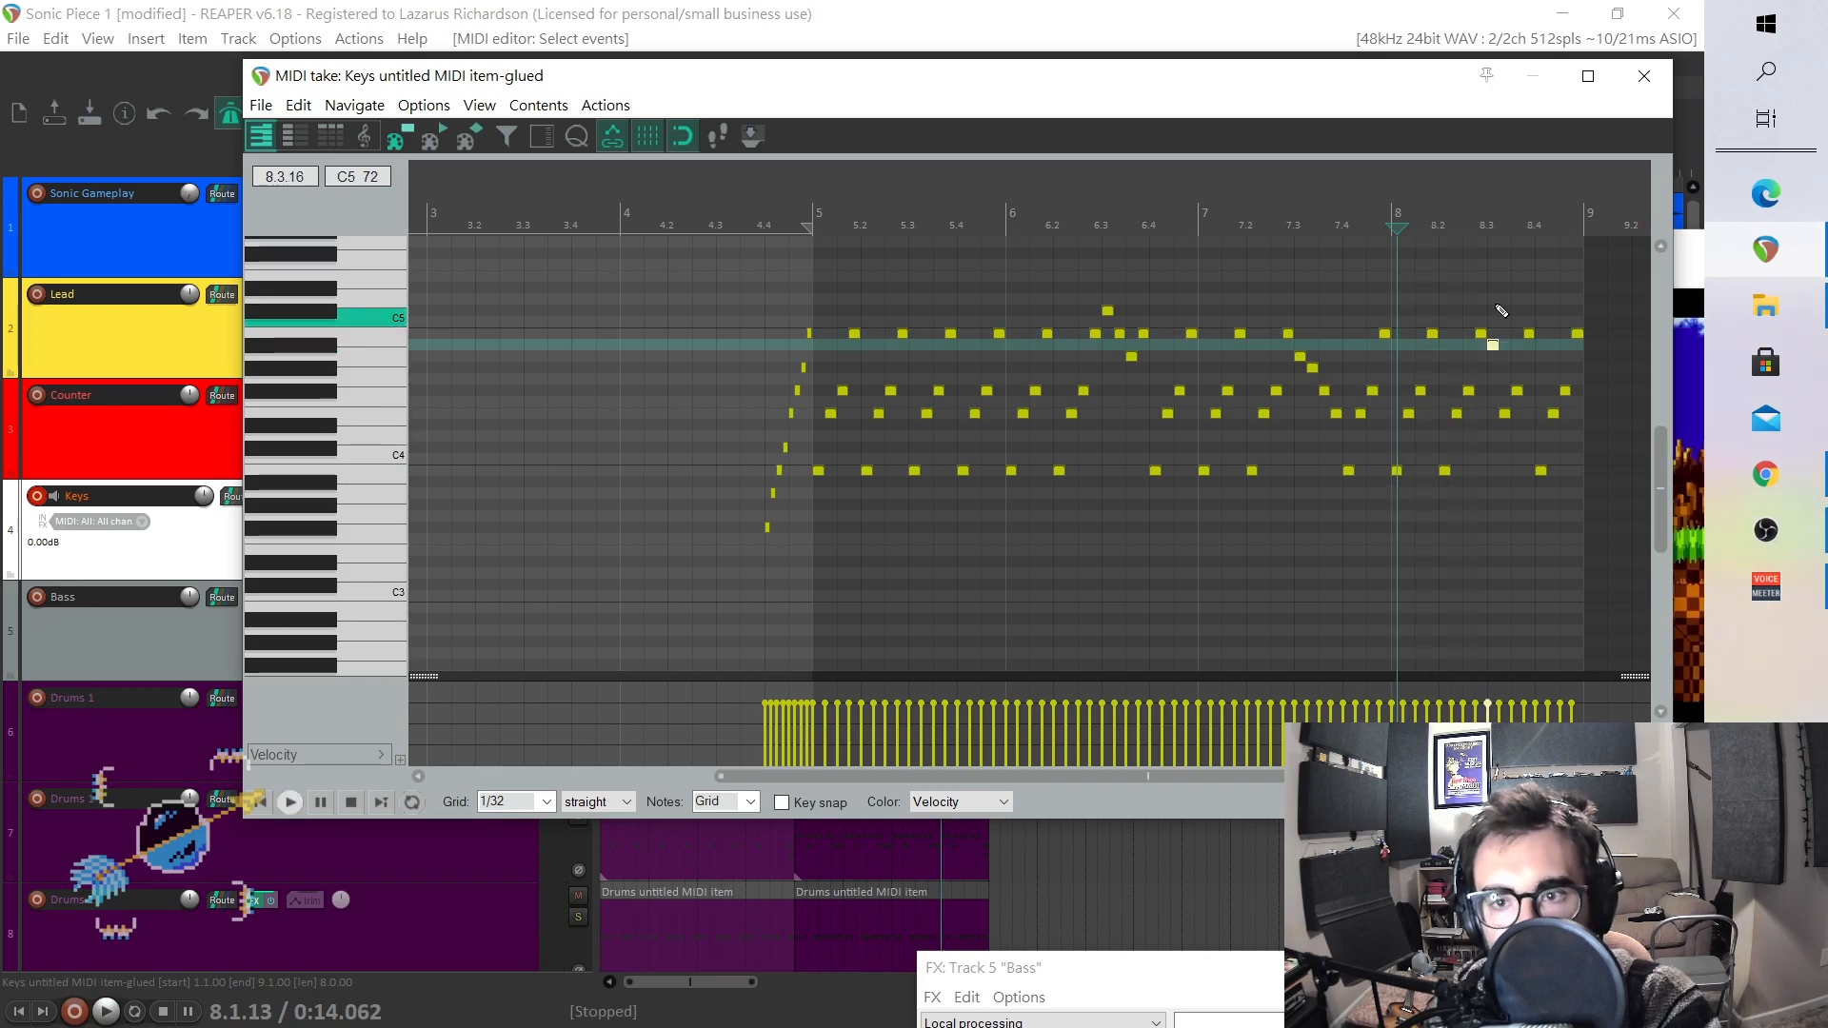
pyautogui.moveTo(1501, 297); pyautogui.dragTo(1587, 512)
pyautogui.press('Delete')
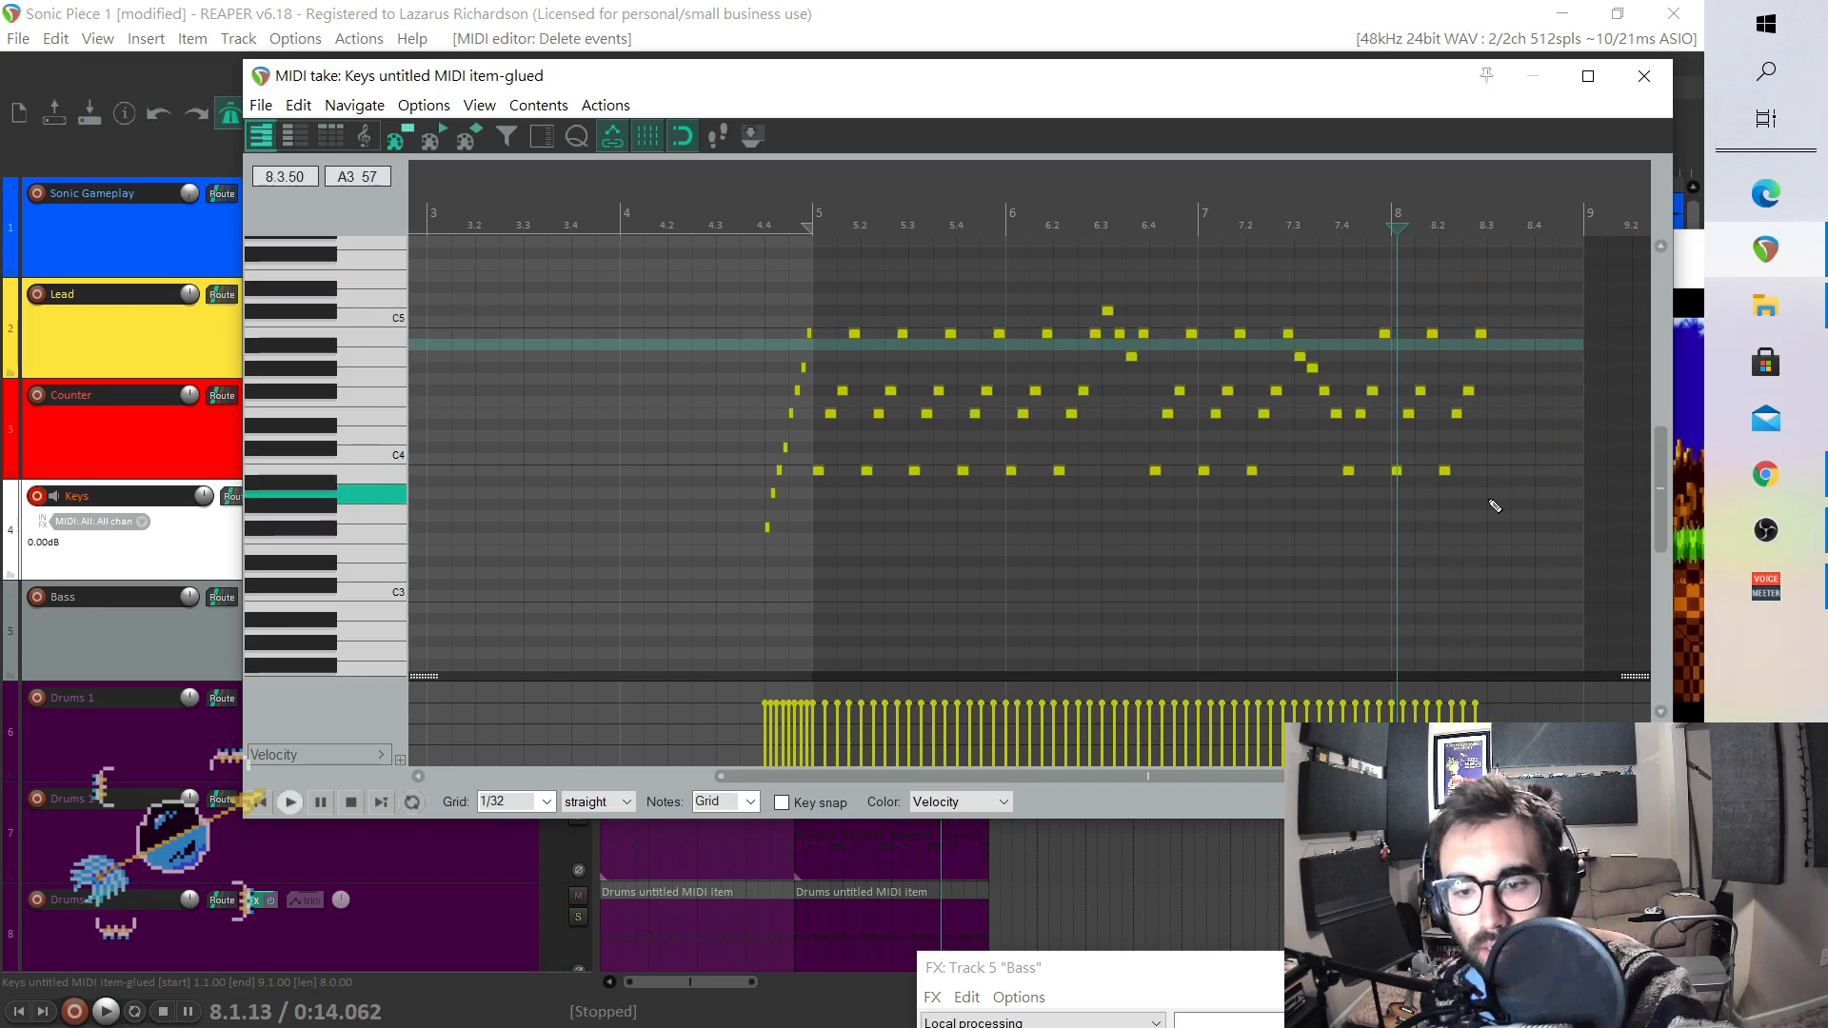
# - Enter consecutive thirty-second notes B3, A3, B3, C#4 and D#4 in the Keys item, starting at 8.3
pyautogui.scroll(4, 1549, 355)
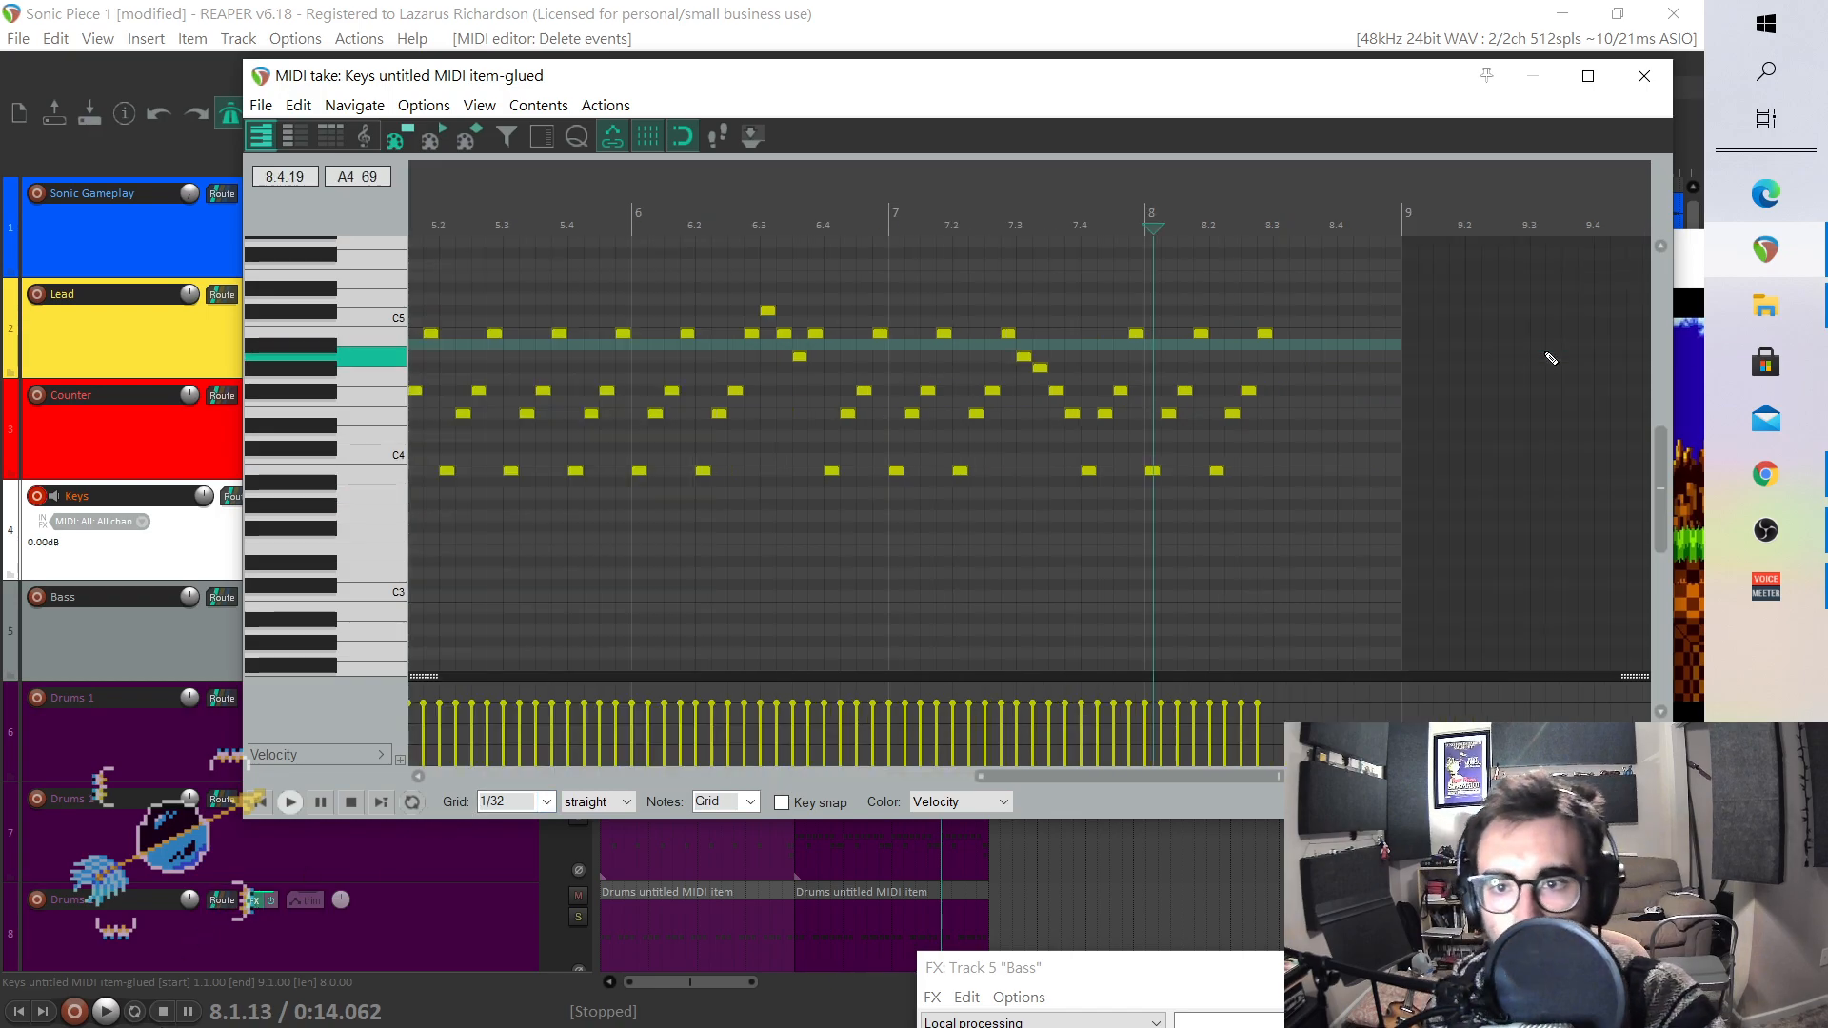
pyautogui.click(1231, 362)
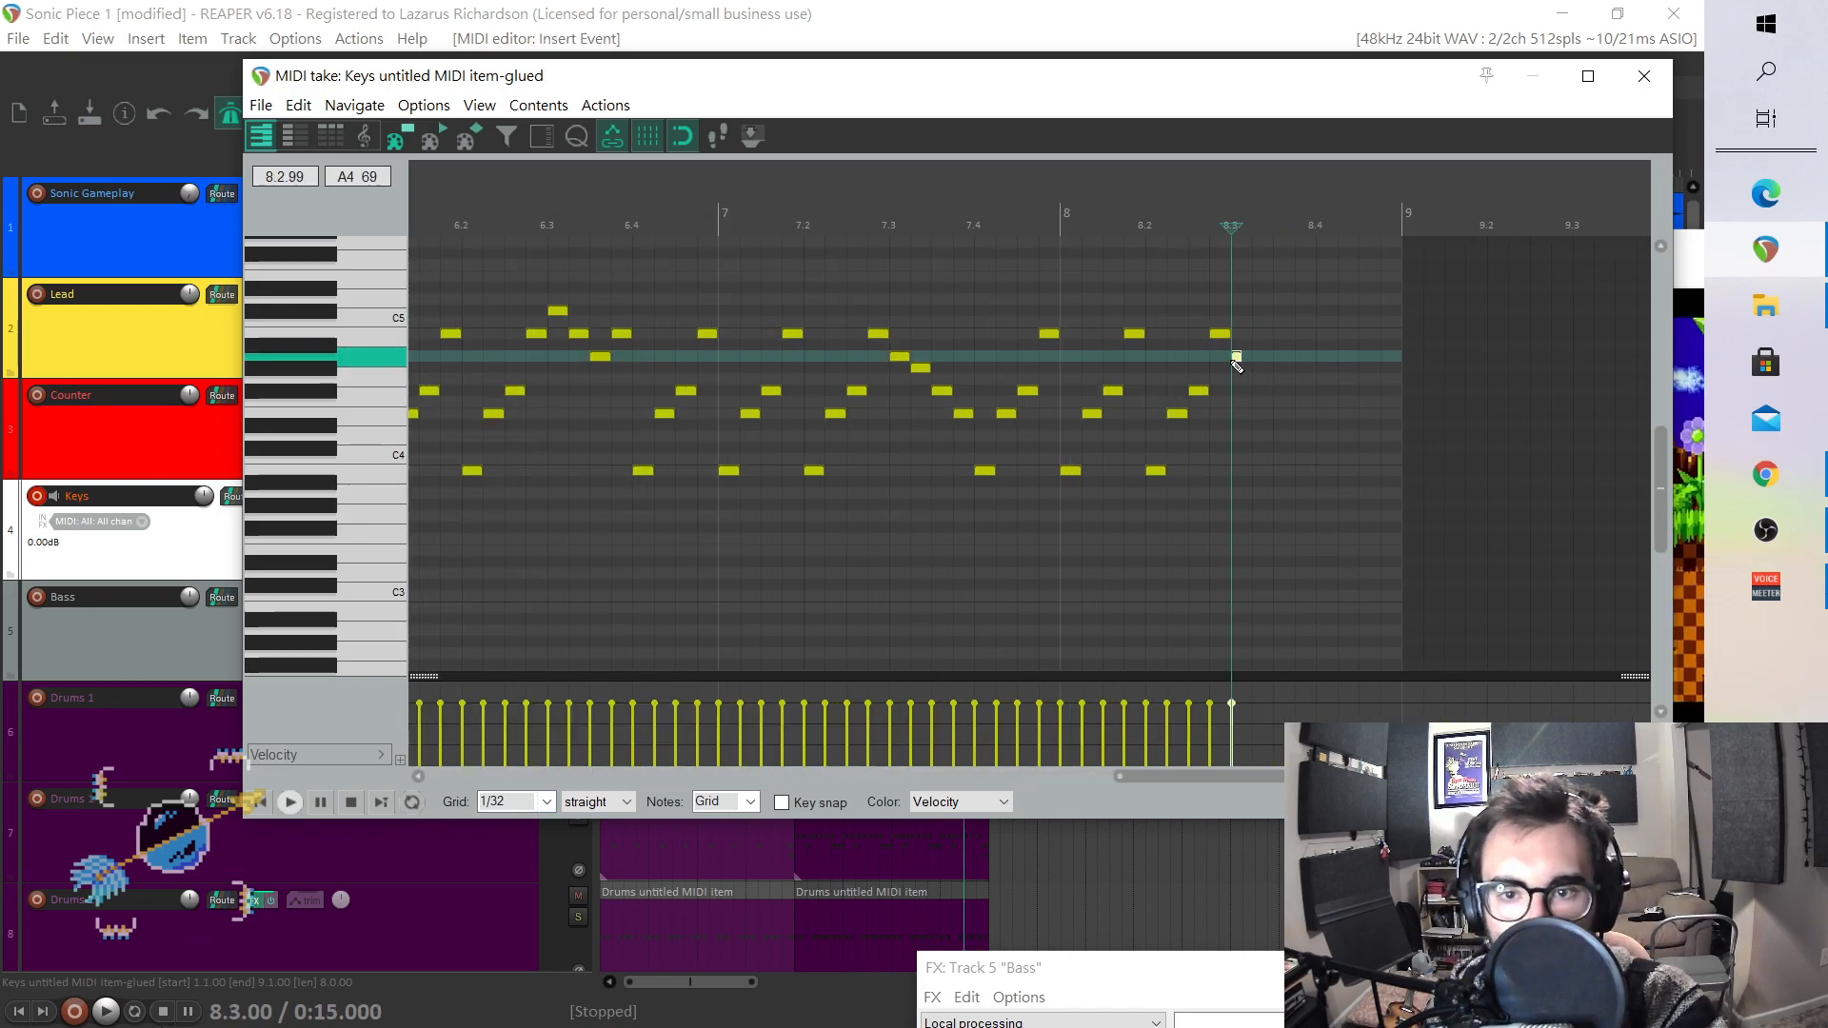
pyautogui.moveTo(1236, 362); pyautogui.dragTo(1235, 476)
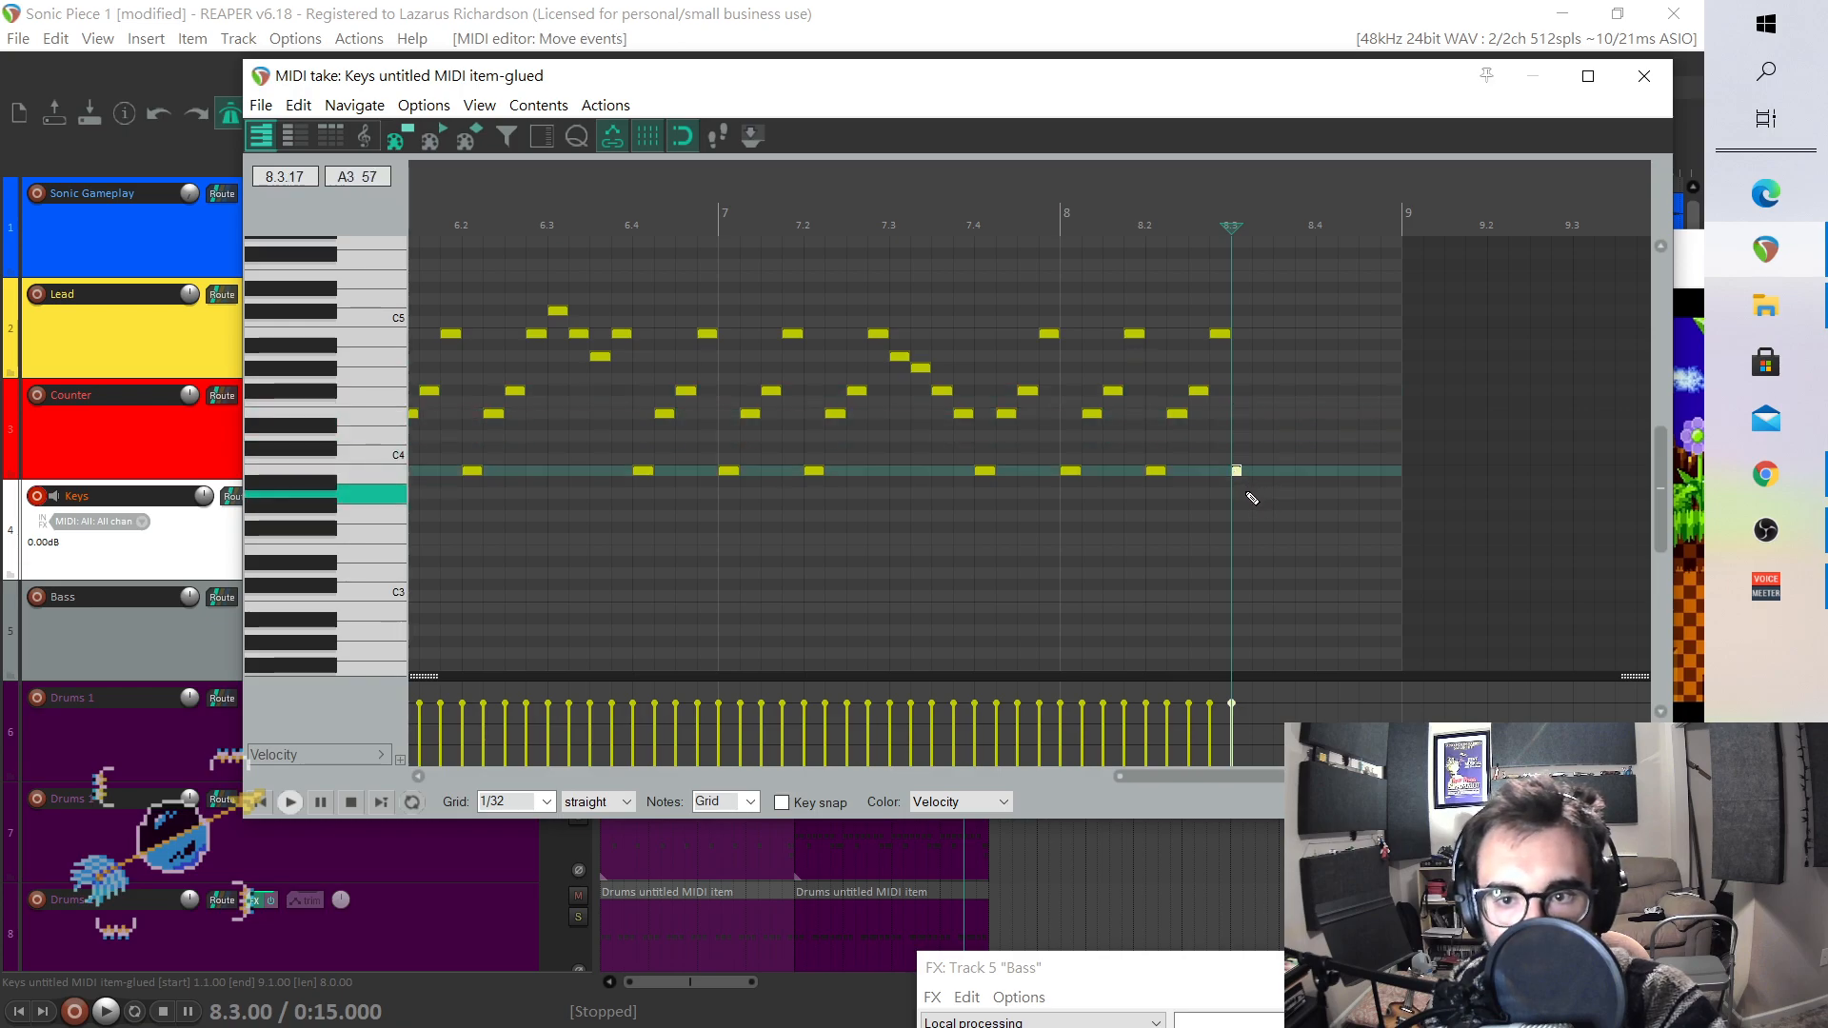
pyautogui.click(1247, 493)
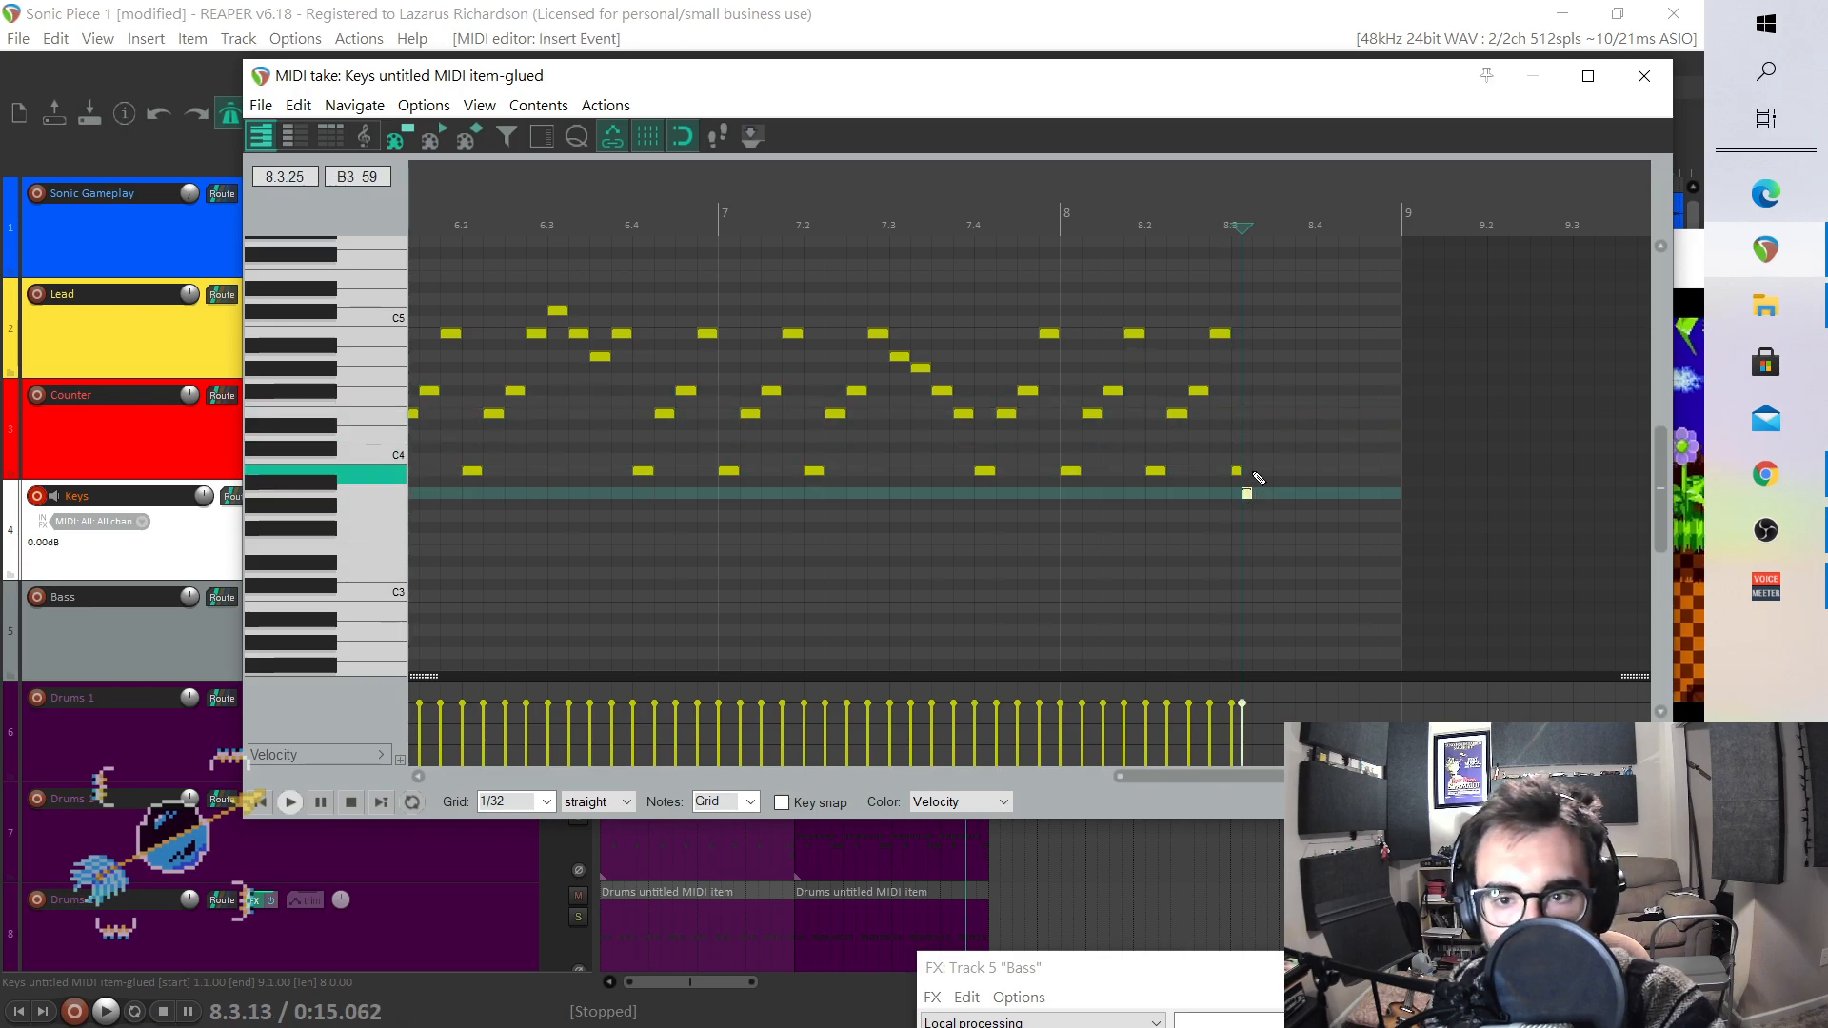
pyautogui.scroll(2, 1280, 467)
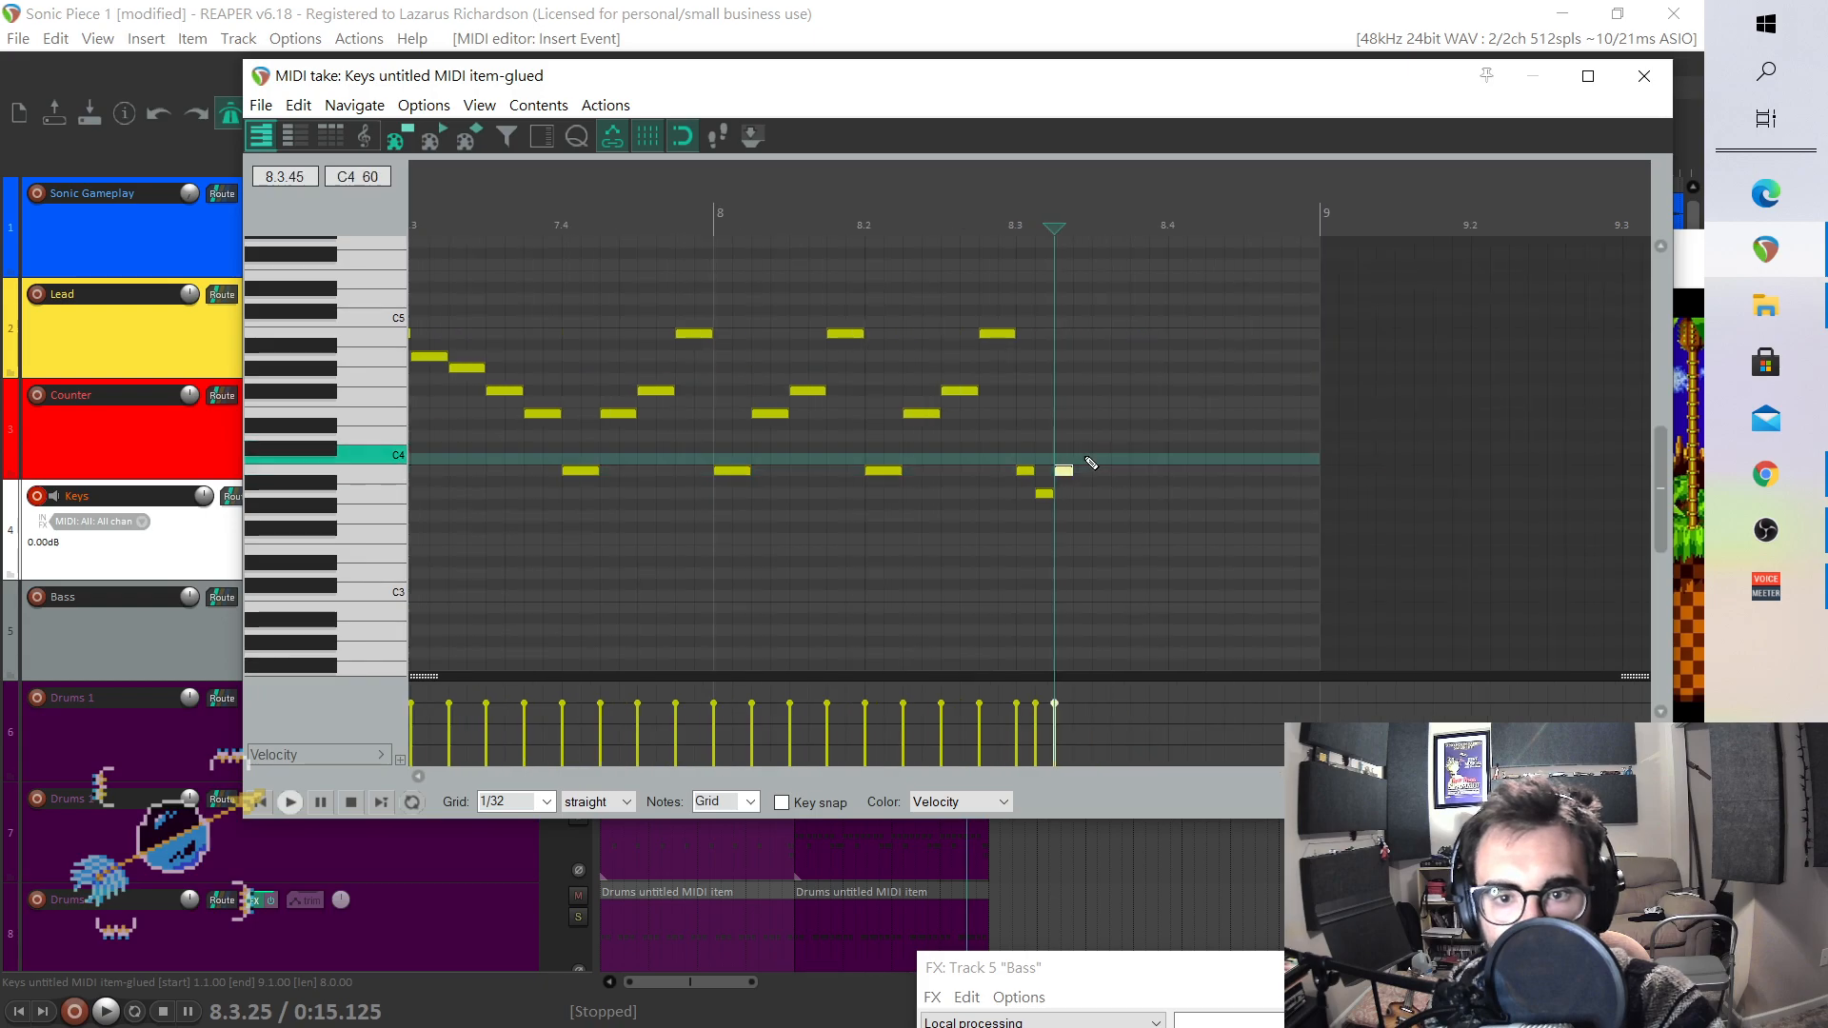
pyautogui.click(1101, 423)
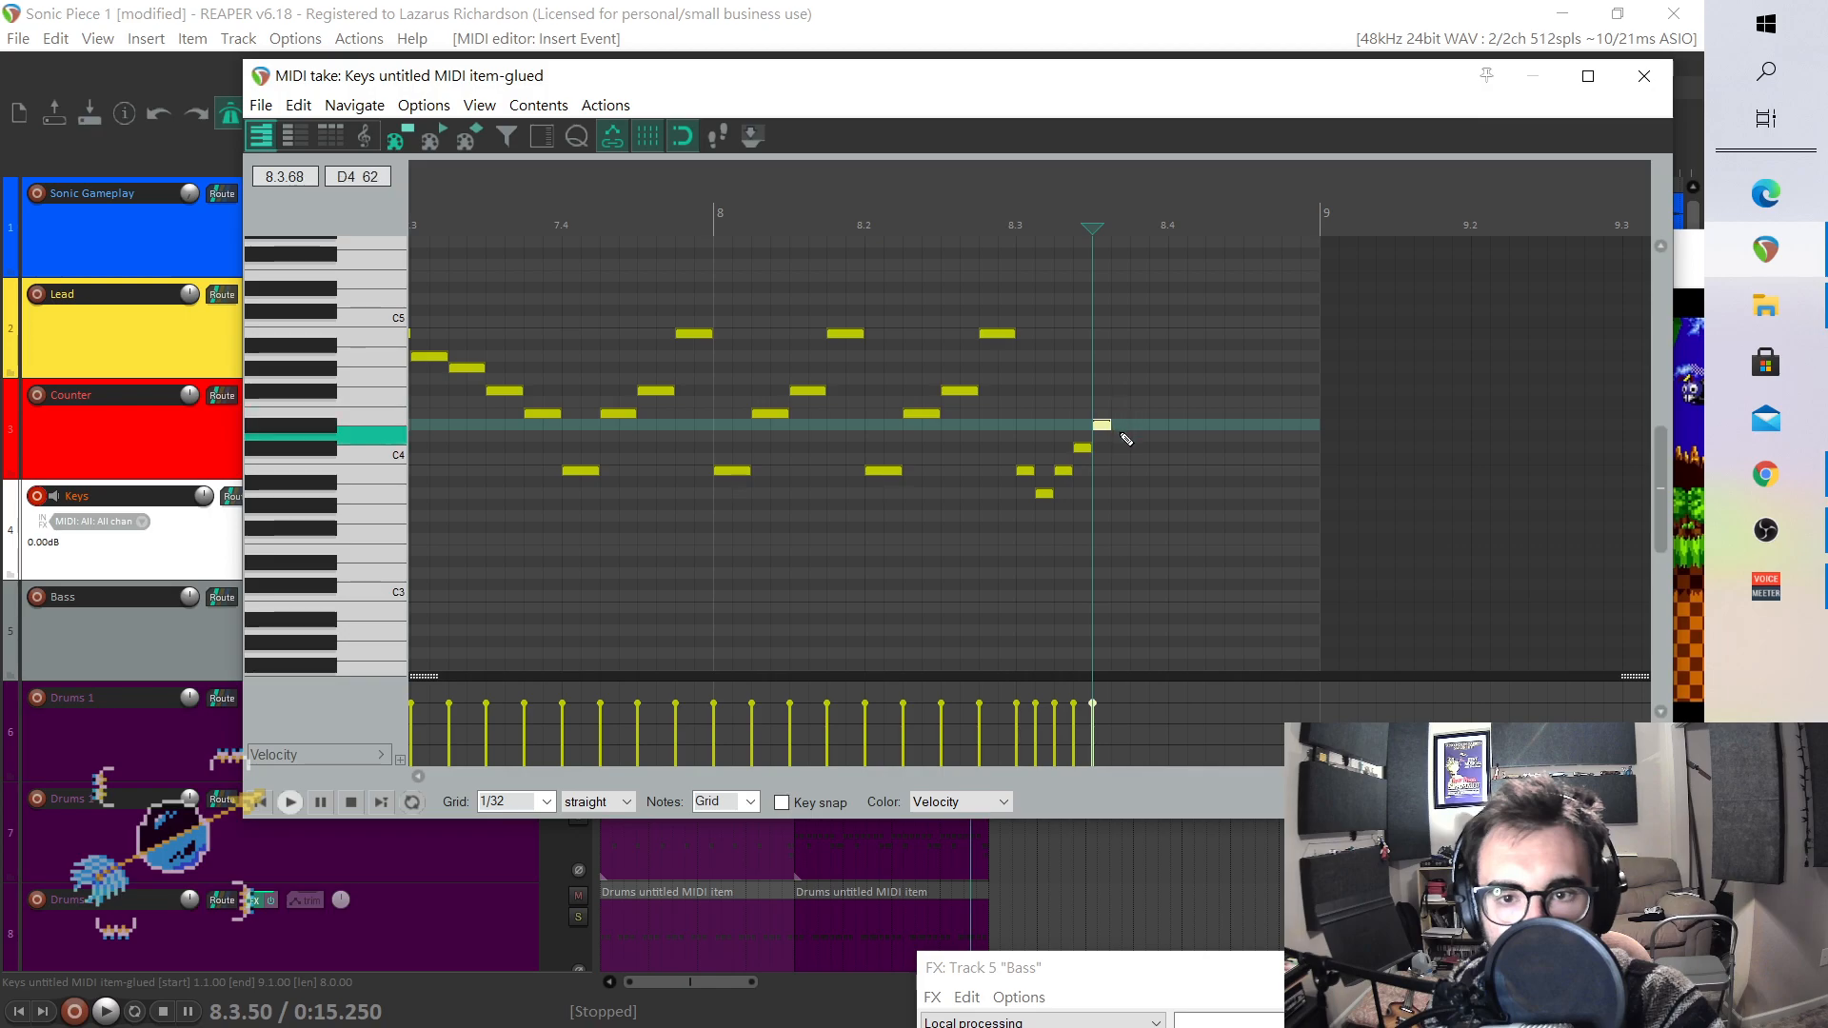
# - Continue the measure 8 run with thirty-second notes C#4, D#4, F#4, G#4, A4 and B4
pyautogui.click(1119, 448)
pyautogui.click(1143, 426)
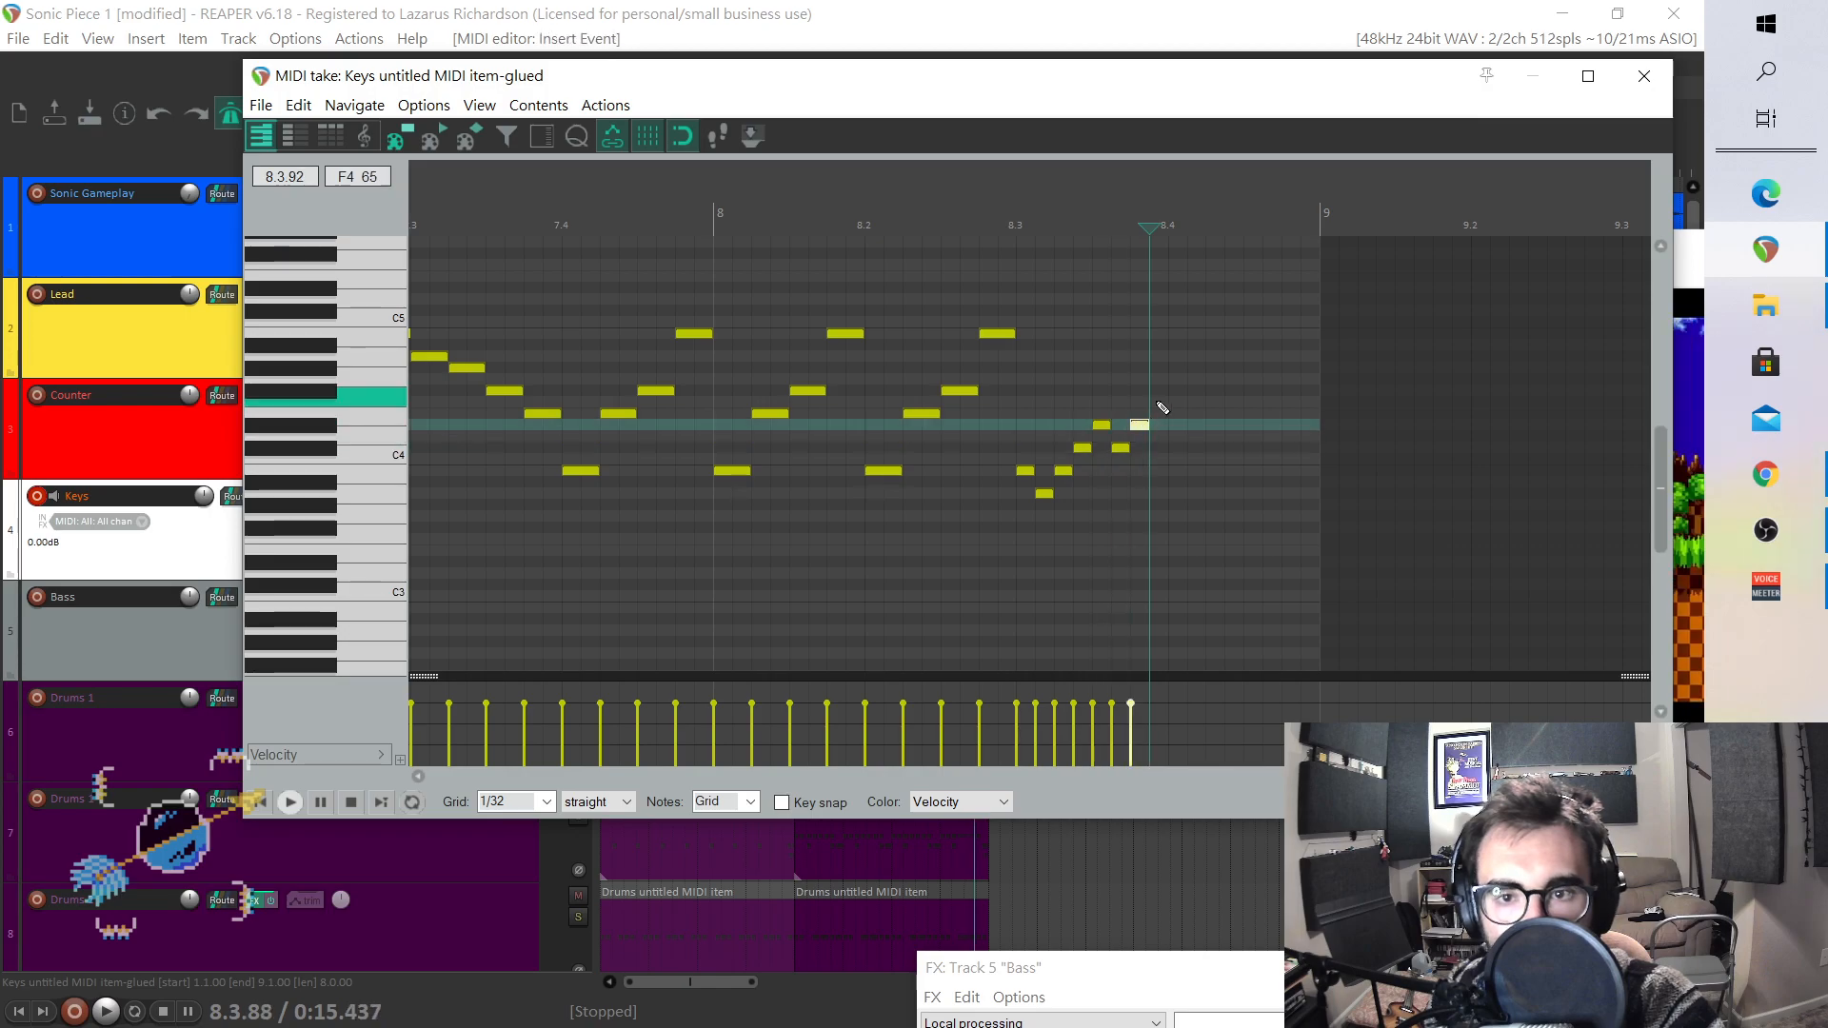
pyautogui.click(1159, 390)
pyautogui.click(1180, 368)
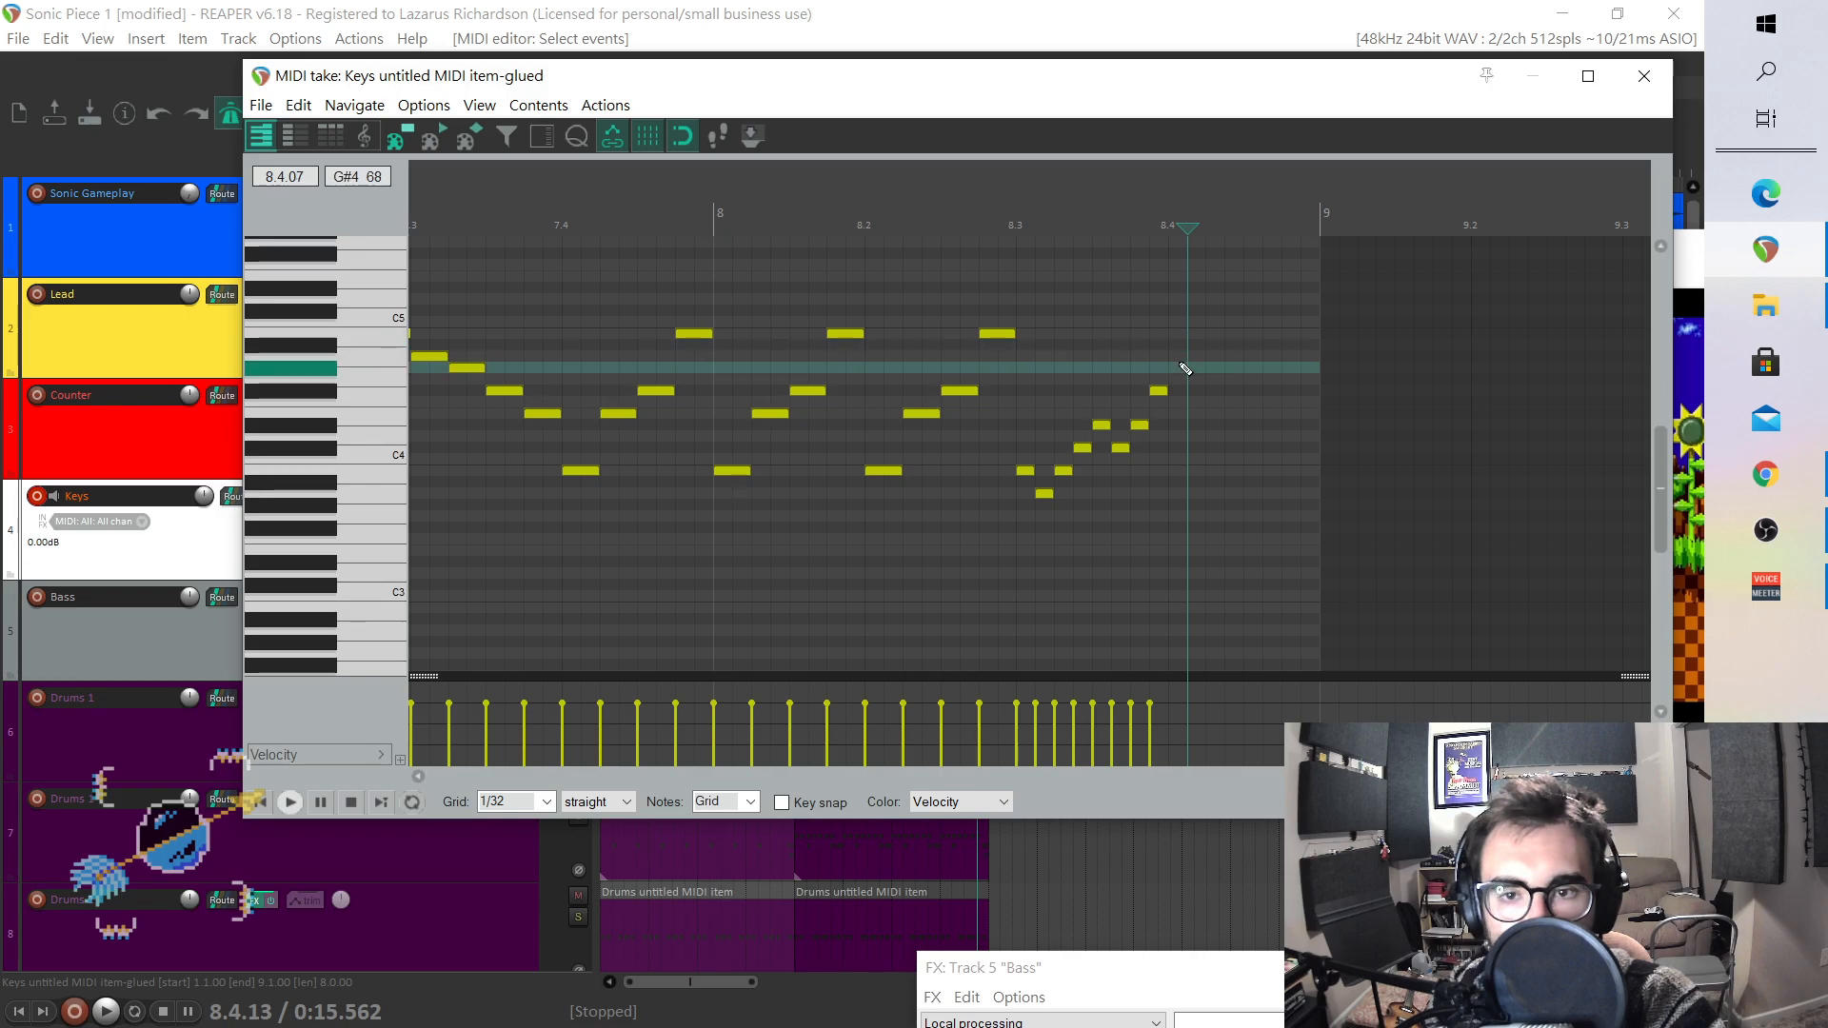
pyautogui.click(1179, 368)
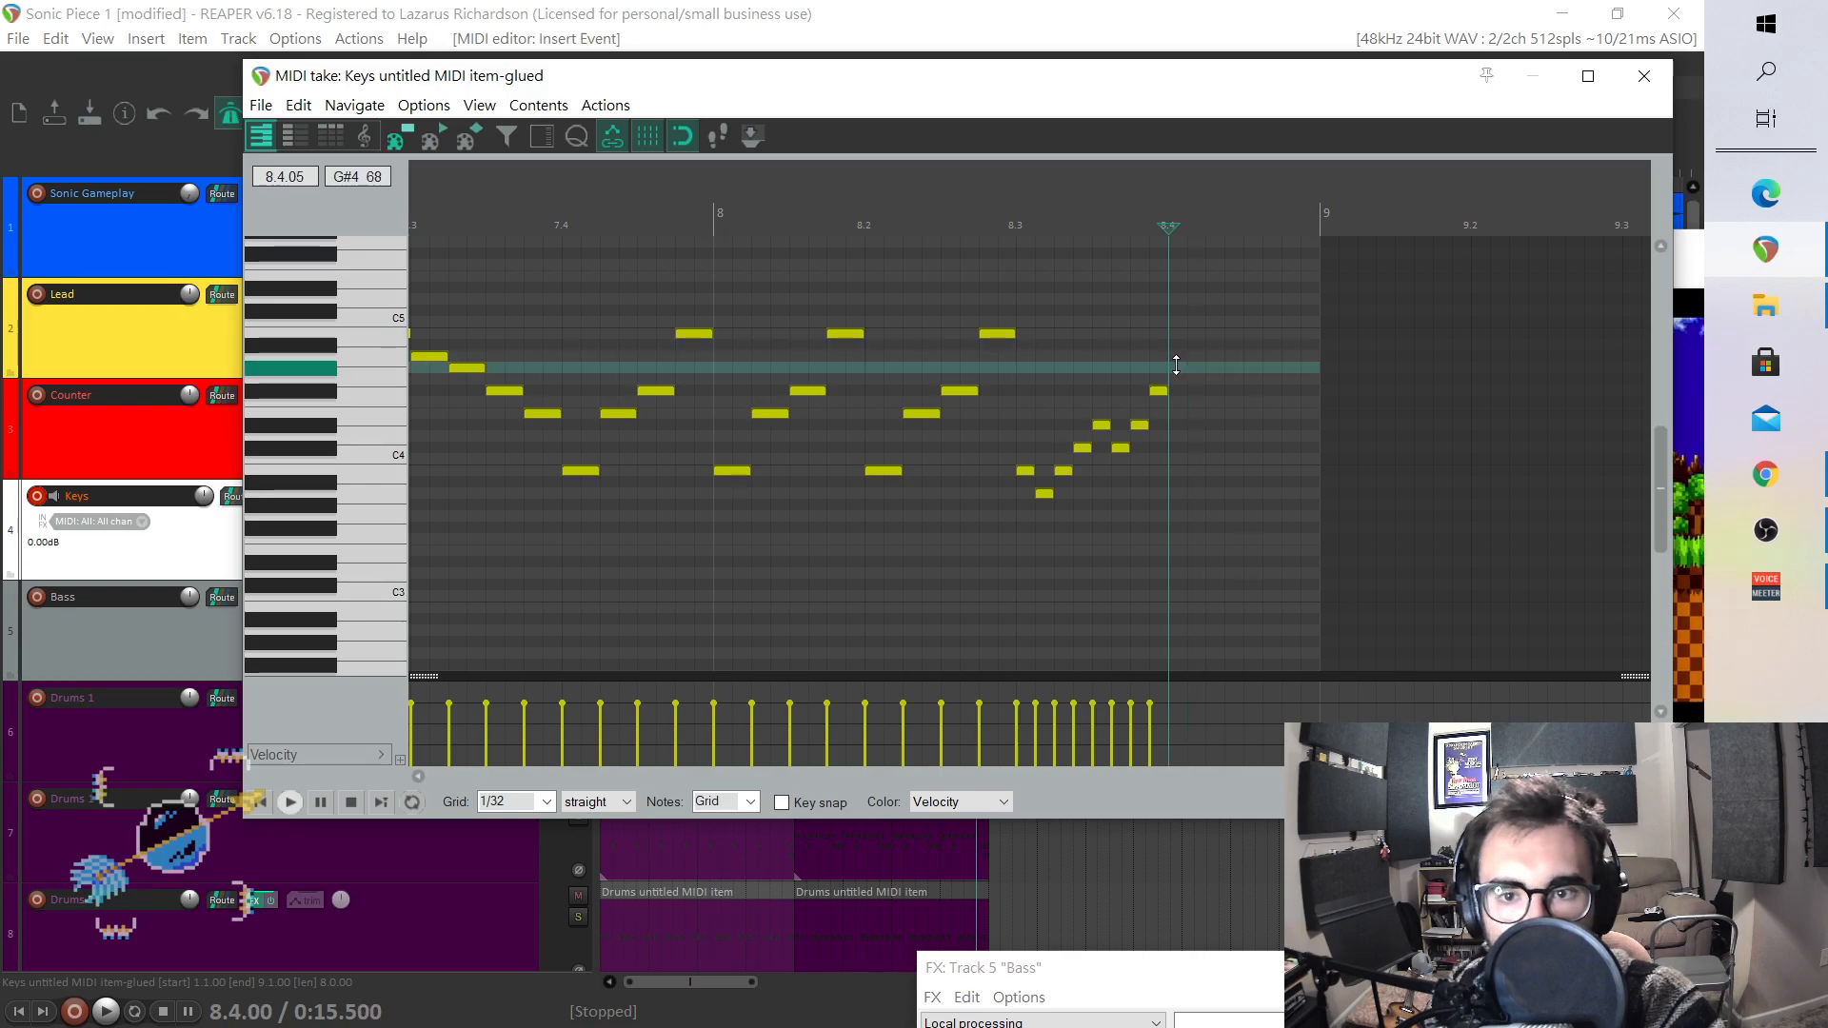
pyautogui.click(1196, 356)
pyautogui.click(1215, 333)
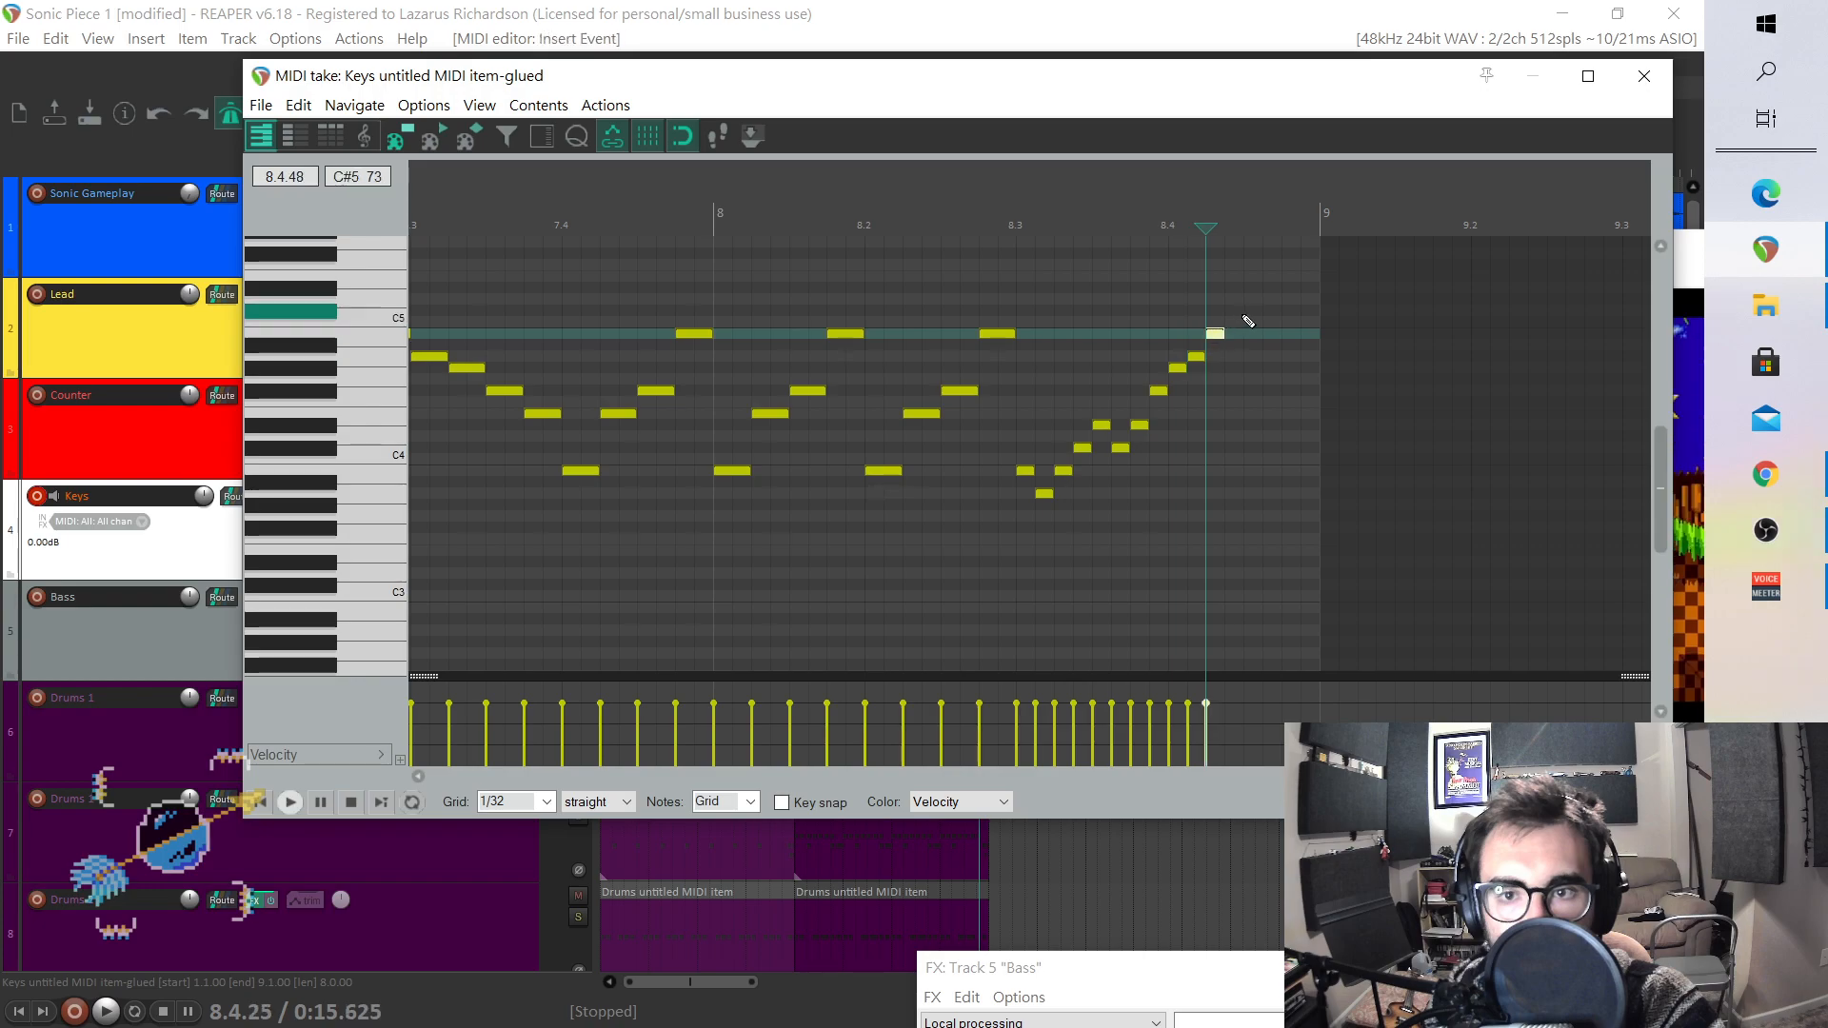
# - Finish the rising run to the end of measure 8 with thirty-second notes C#5, D5, E5, F#5 and B5
pyautogui.click(1233, 311)
pyautogui.moveTo(1234, 312); pyautogui.dragTo(1240, 289)
pyautogui.scroll(1, 376, 400)
pyautogui.scroll(1, 375, 408)
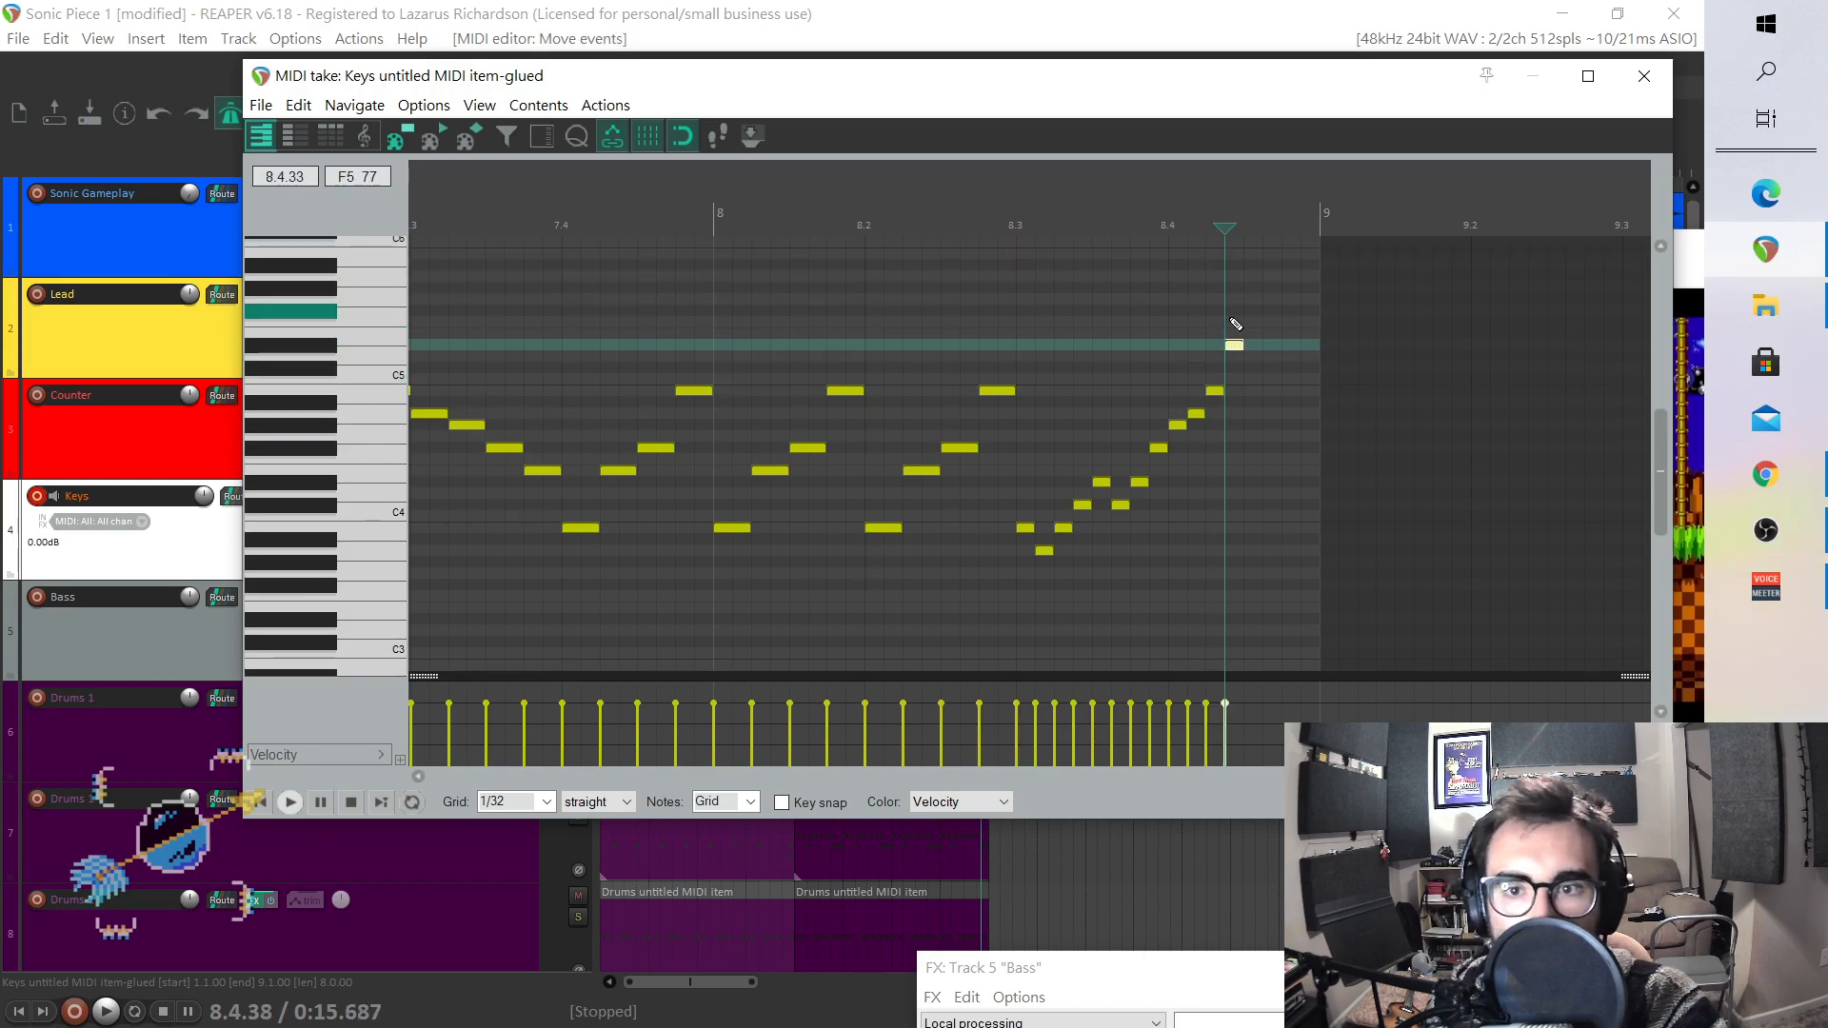
pyautogui.click(1234, 345)
pyautogui.moveTo(1233, 343); pyautogui.dragTo(1233, 368)
pyautogui.click(1253, 356)
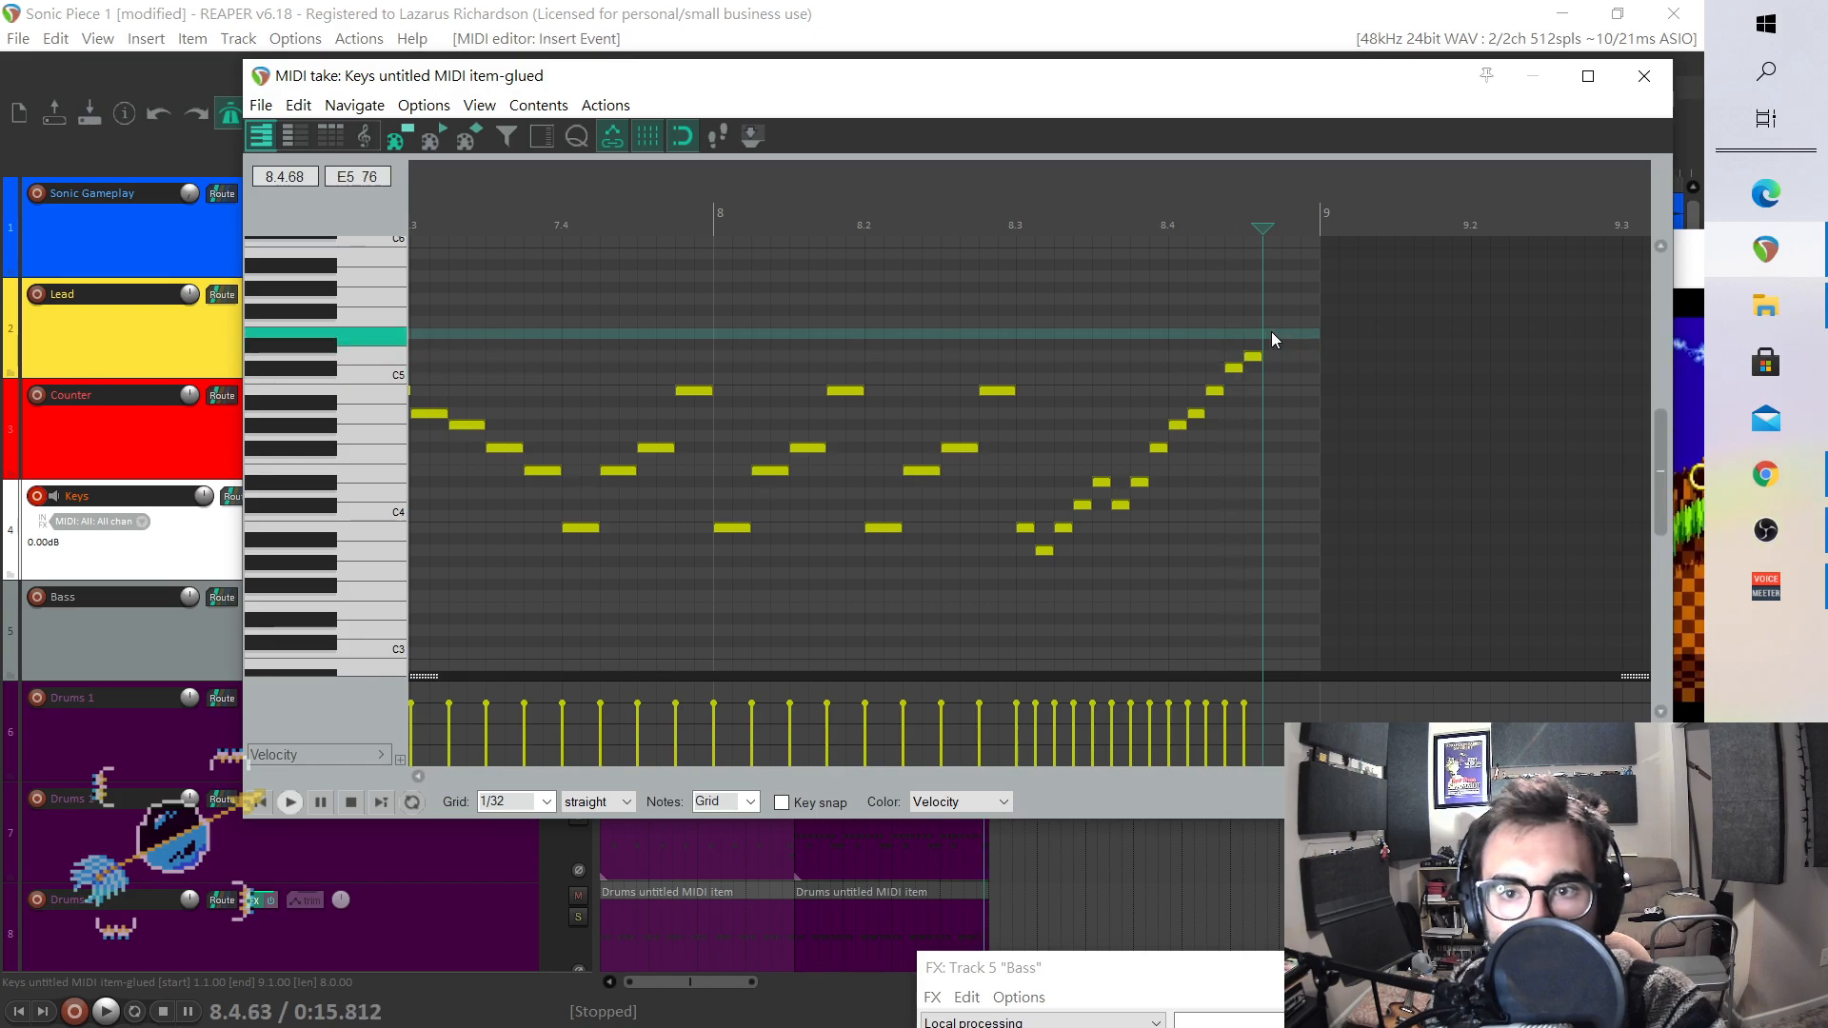
pyautogui.click(1271, 333)
pyautogui.click(1290, 310)
pyautogui.click(1308, 253)
# - Play the Keys item from 8.3 to check the rising run
pyautogui.click(1020, 317)
pyautogui.press('space')
pyautogui.press('space')
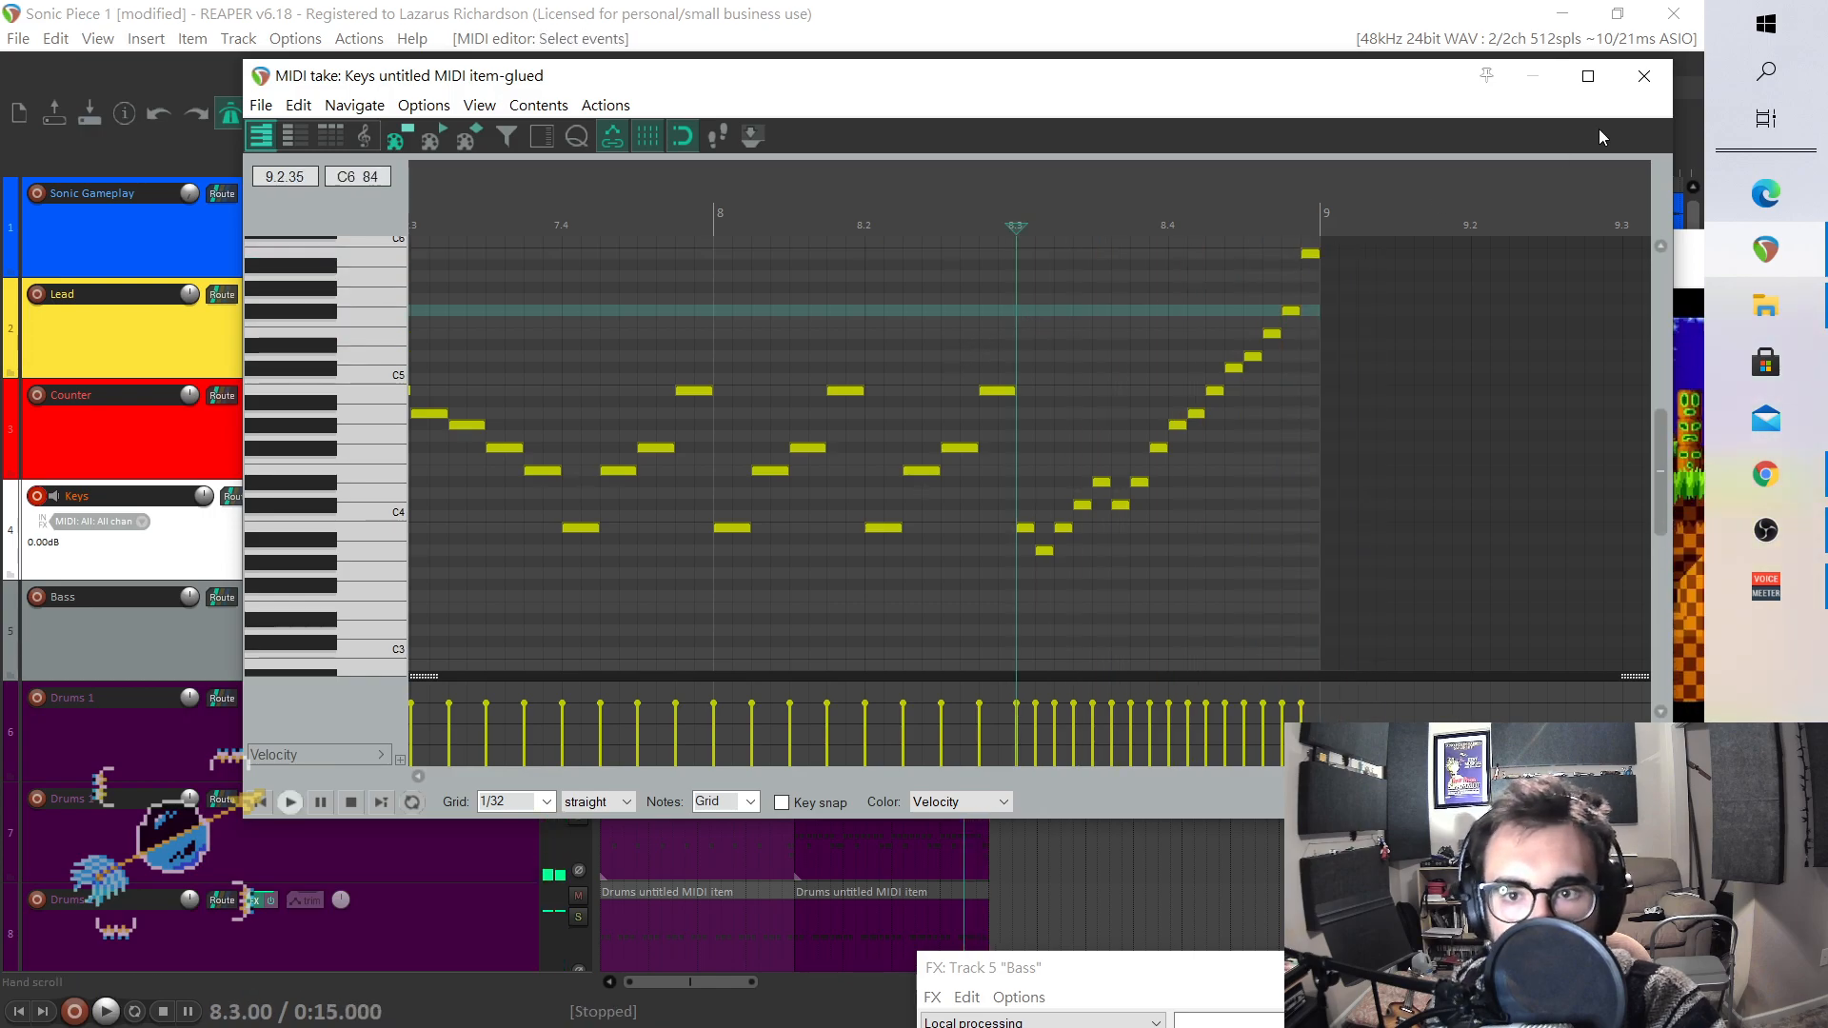
# - Close the Keys editor and play the arrangement from the start of the project
pyautogui.click(1646, 79)
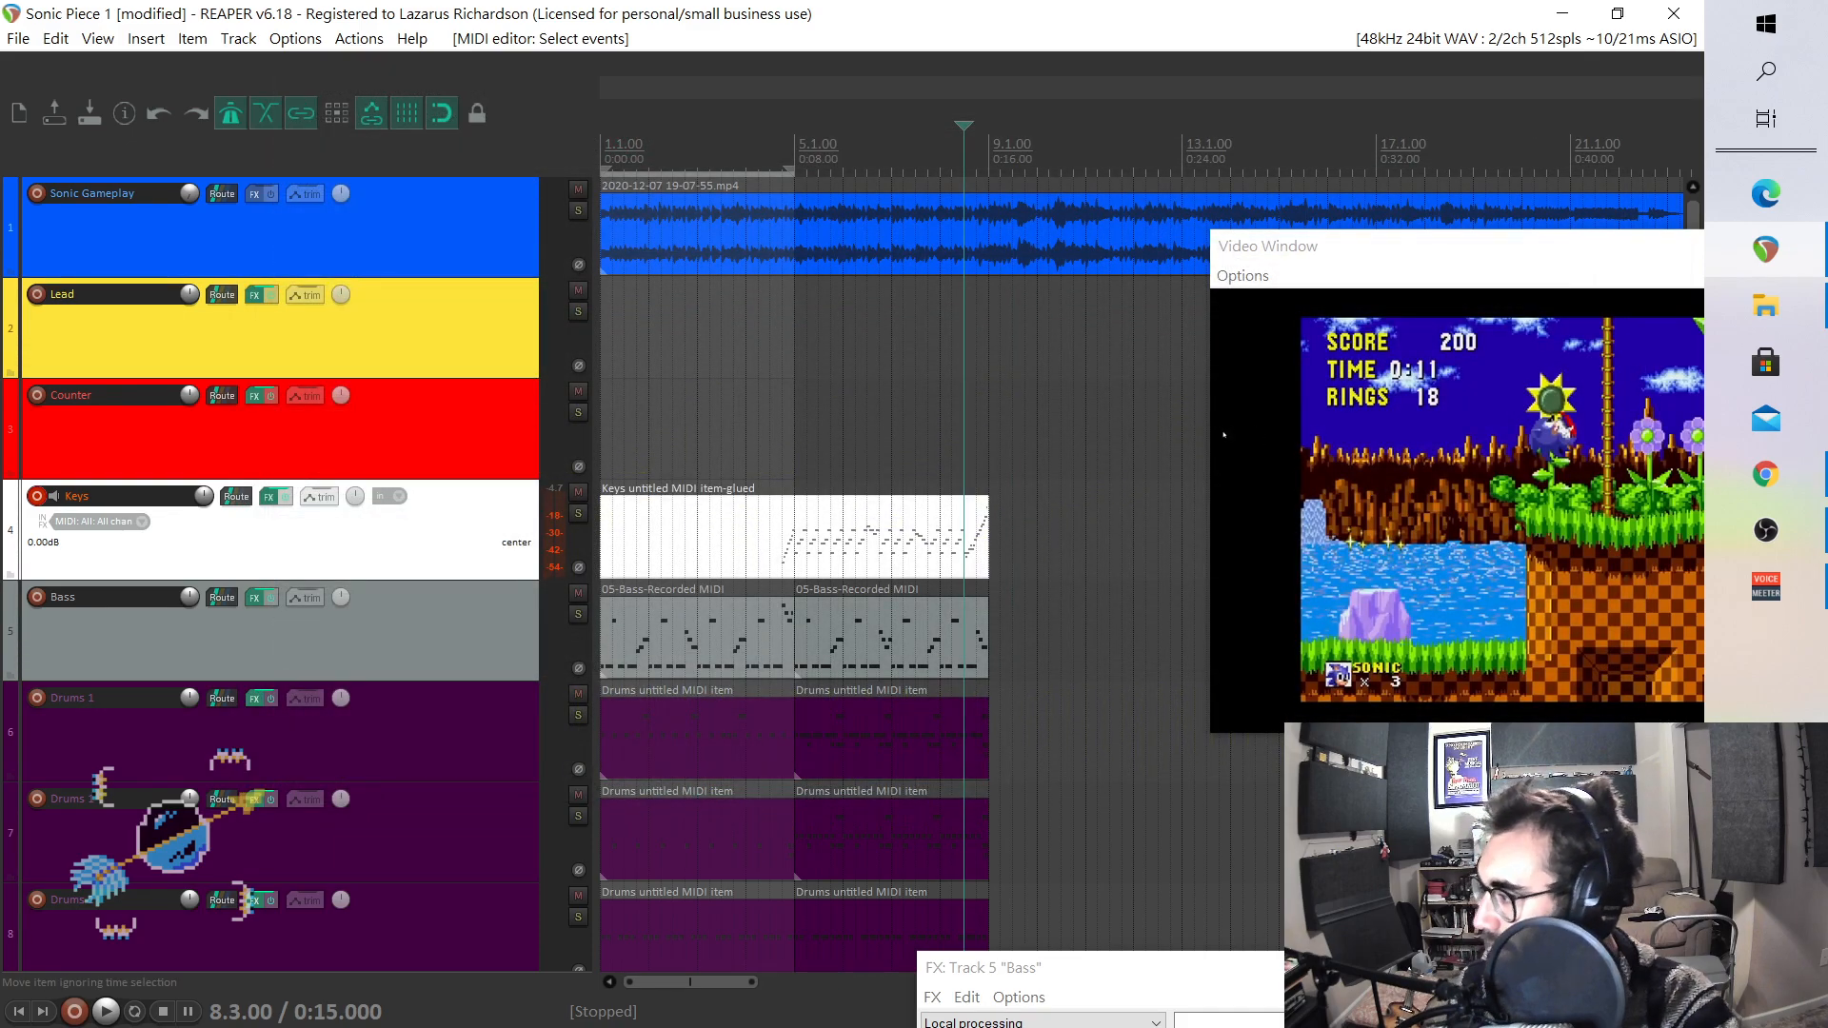
pyautogui.click(14, 1006)
pyautogui.press('space')
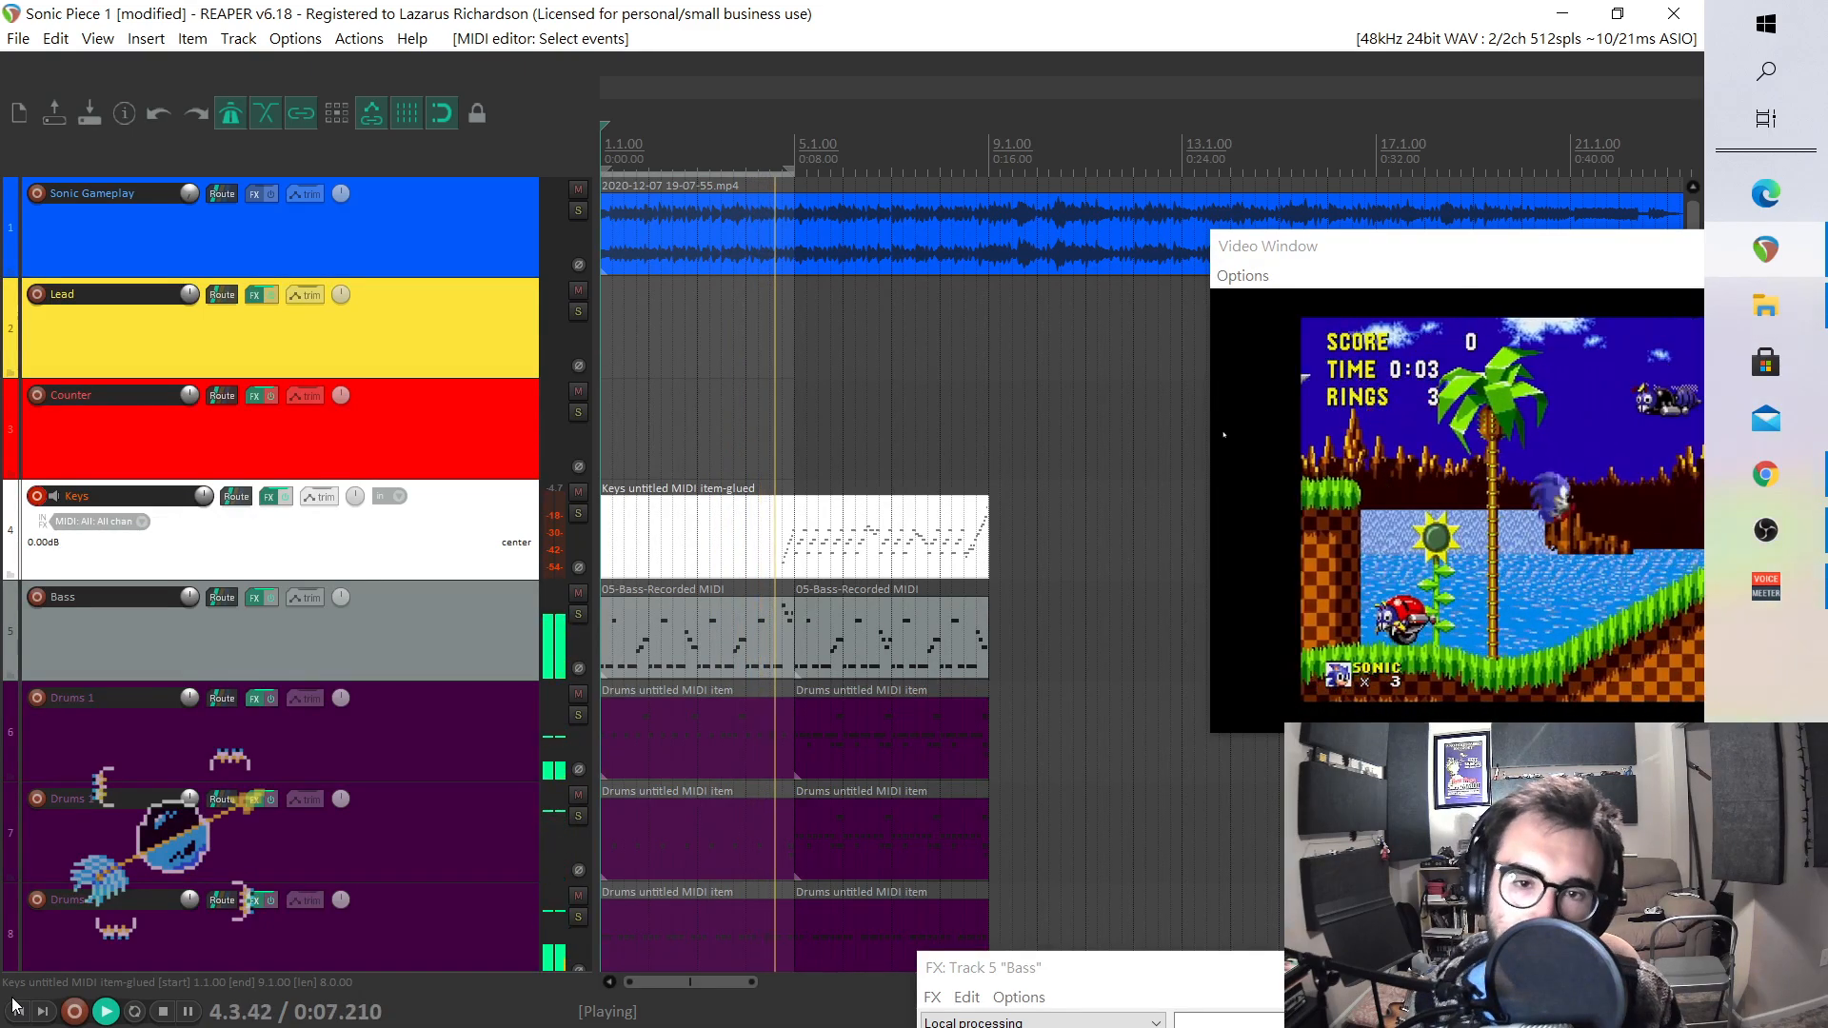
pyautogui.click(161, 1015)
# - Close the Video Window and insert a new track between Keys and Bass
pyautogui.moveTo(1432, 250); pyautogui.dragTo(1125, 282)
pyautogui.click(1577, 281)
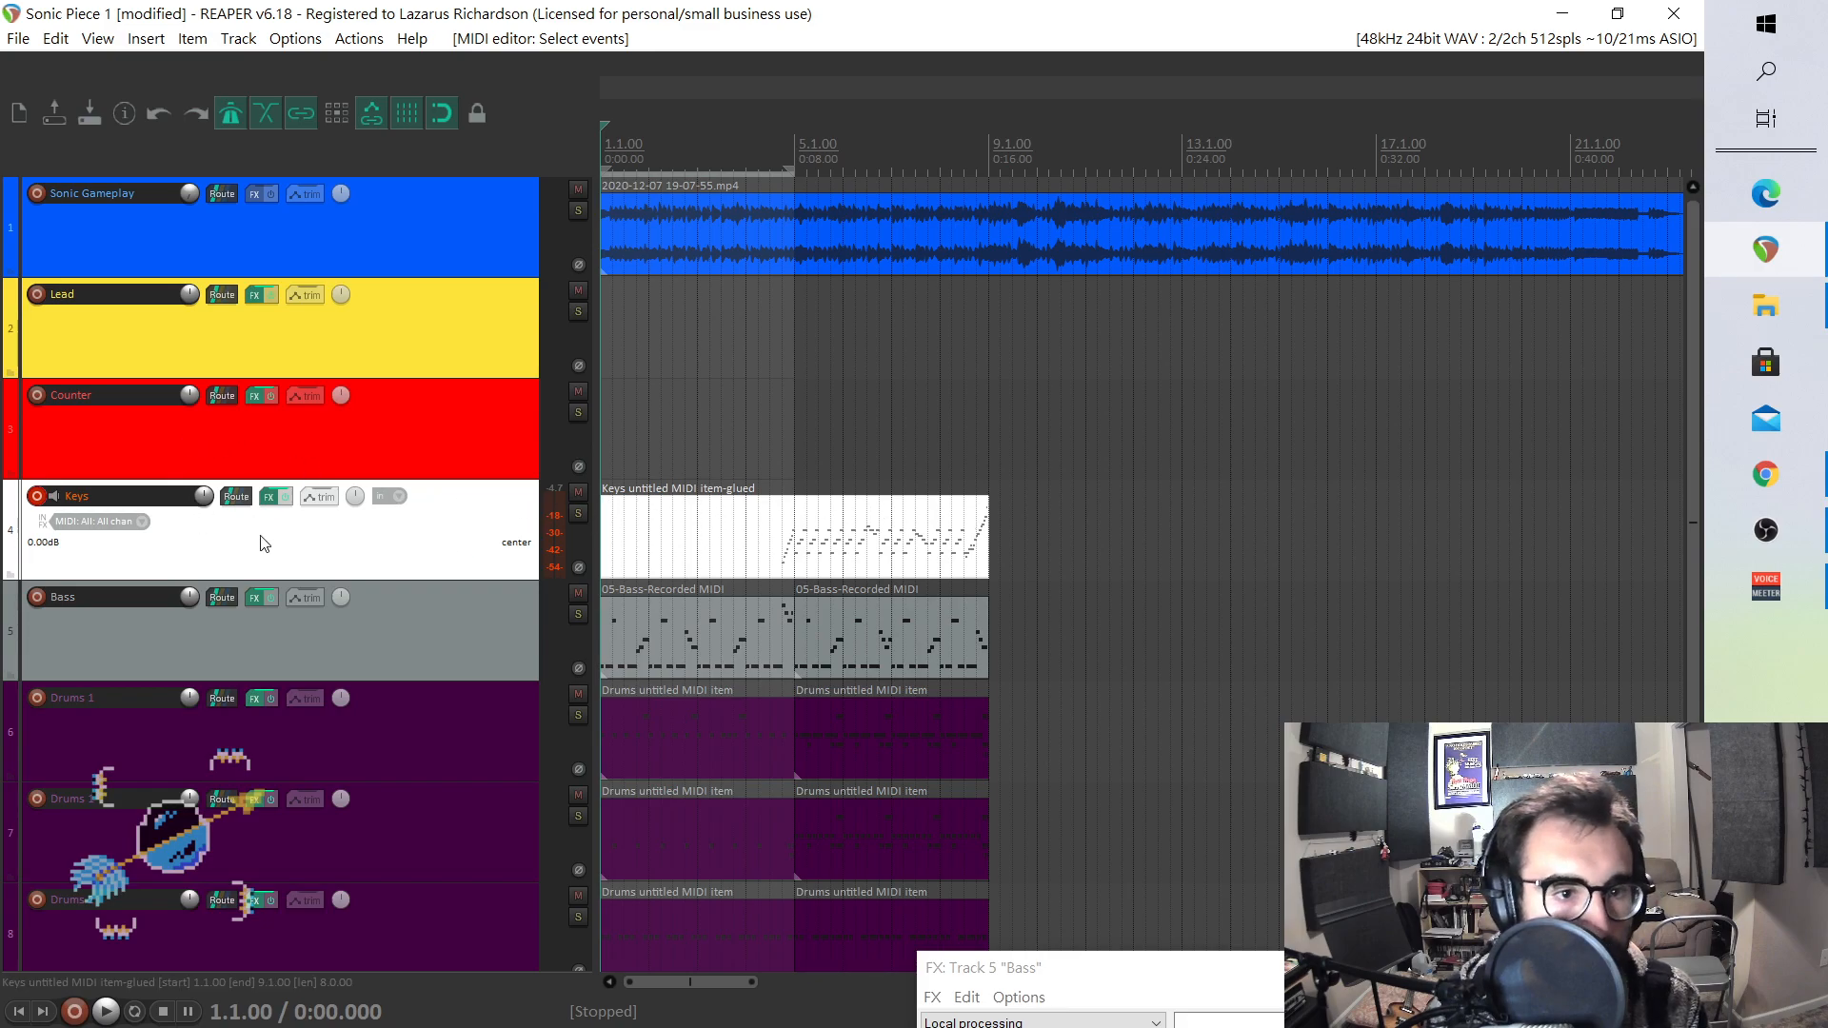
pyautogui.click(142, 39)
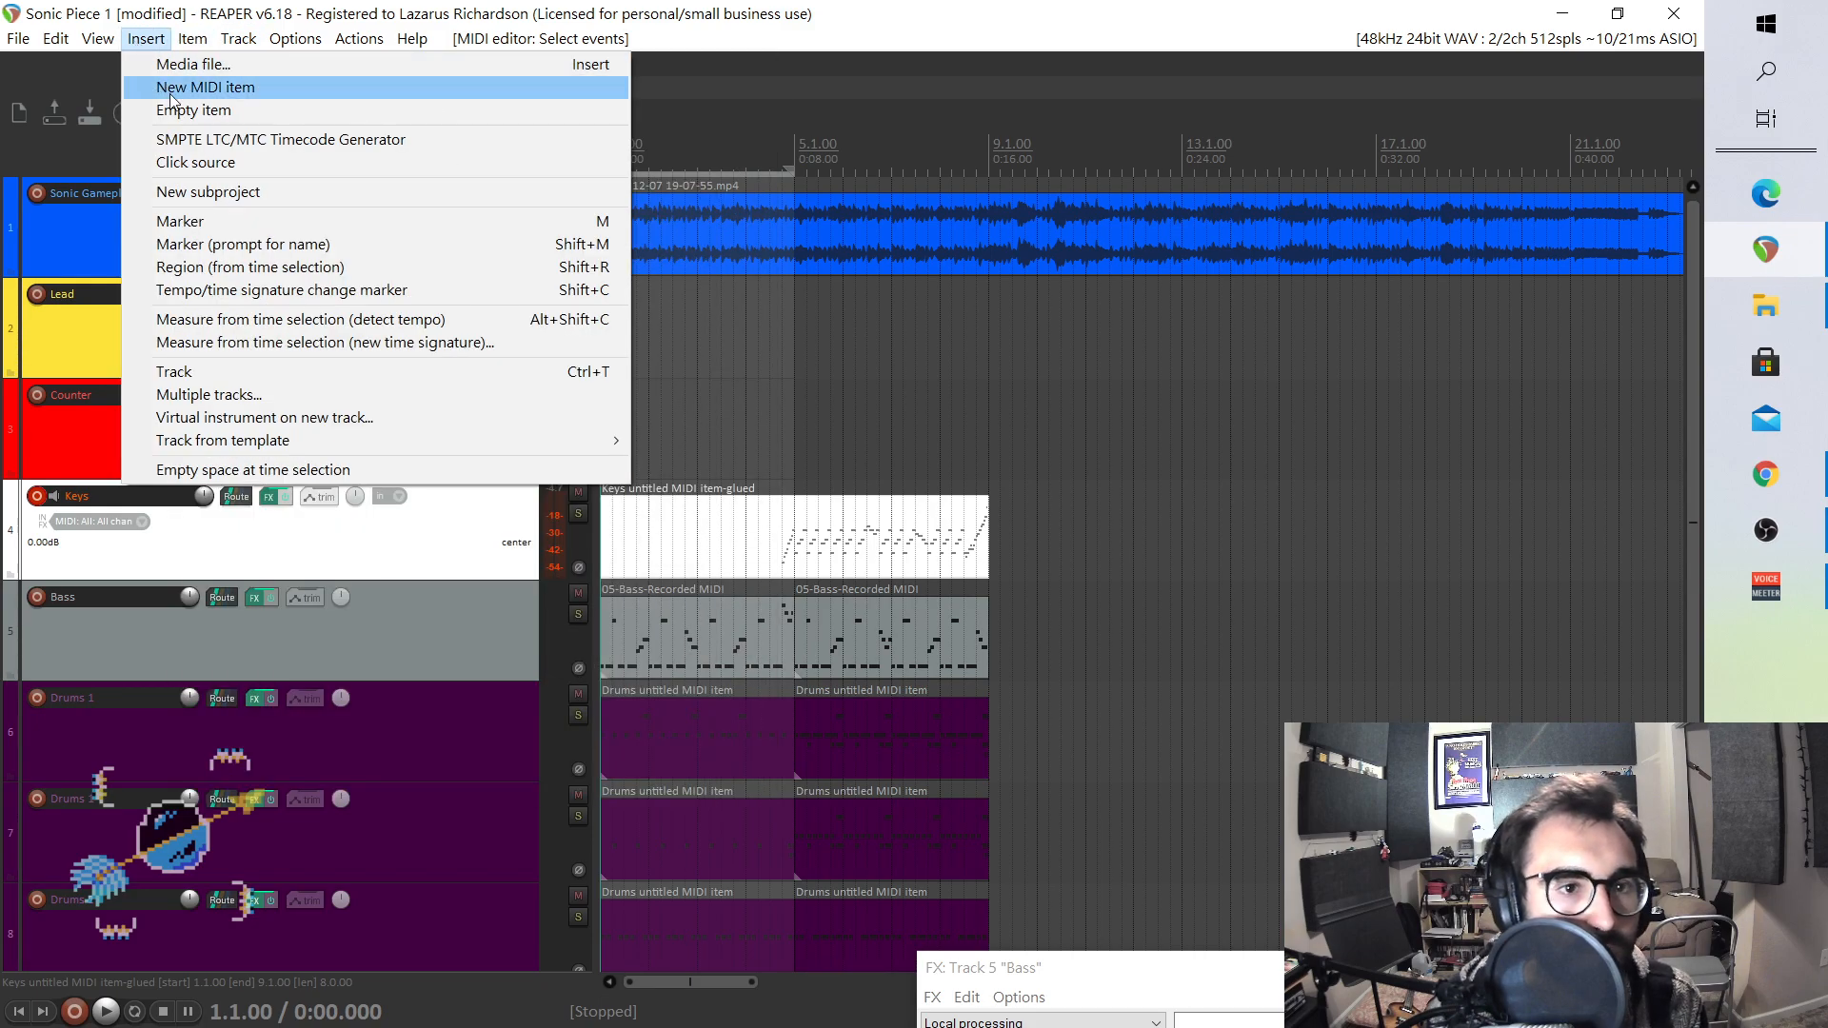
pyautogui.click(282, 64)
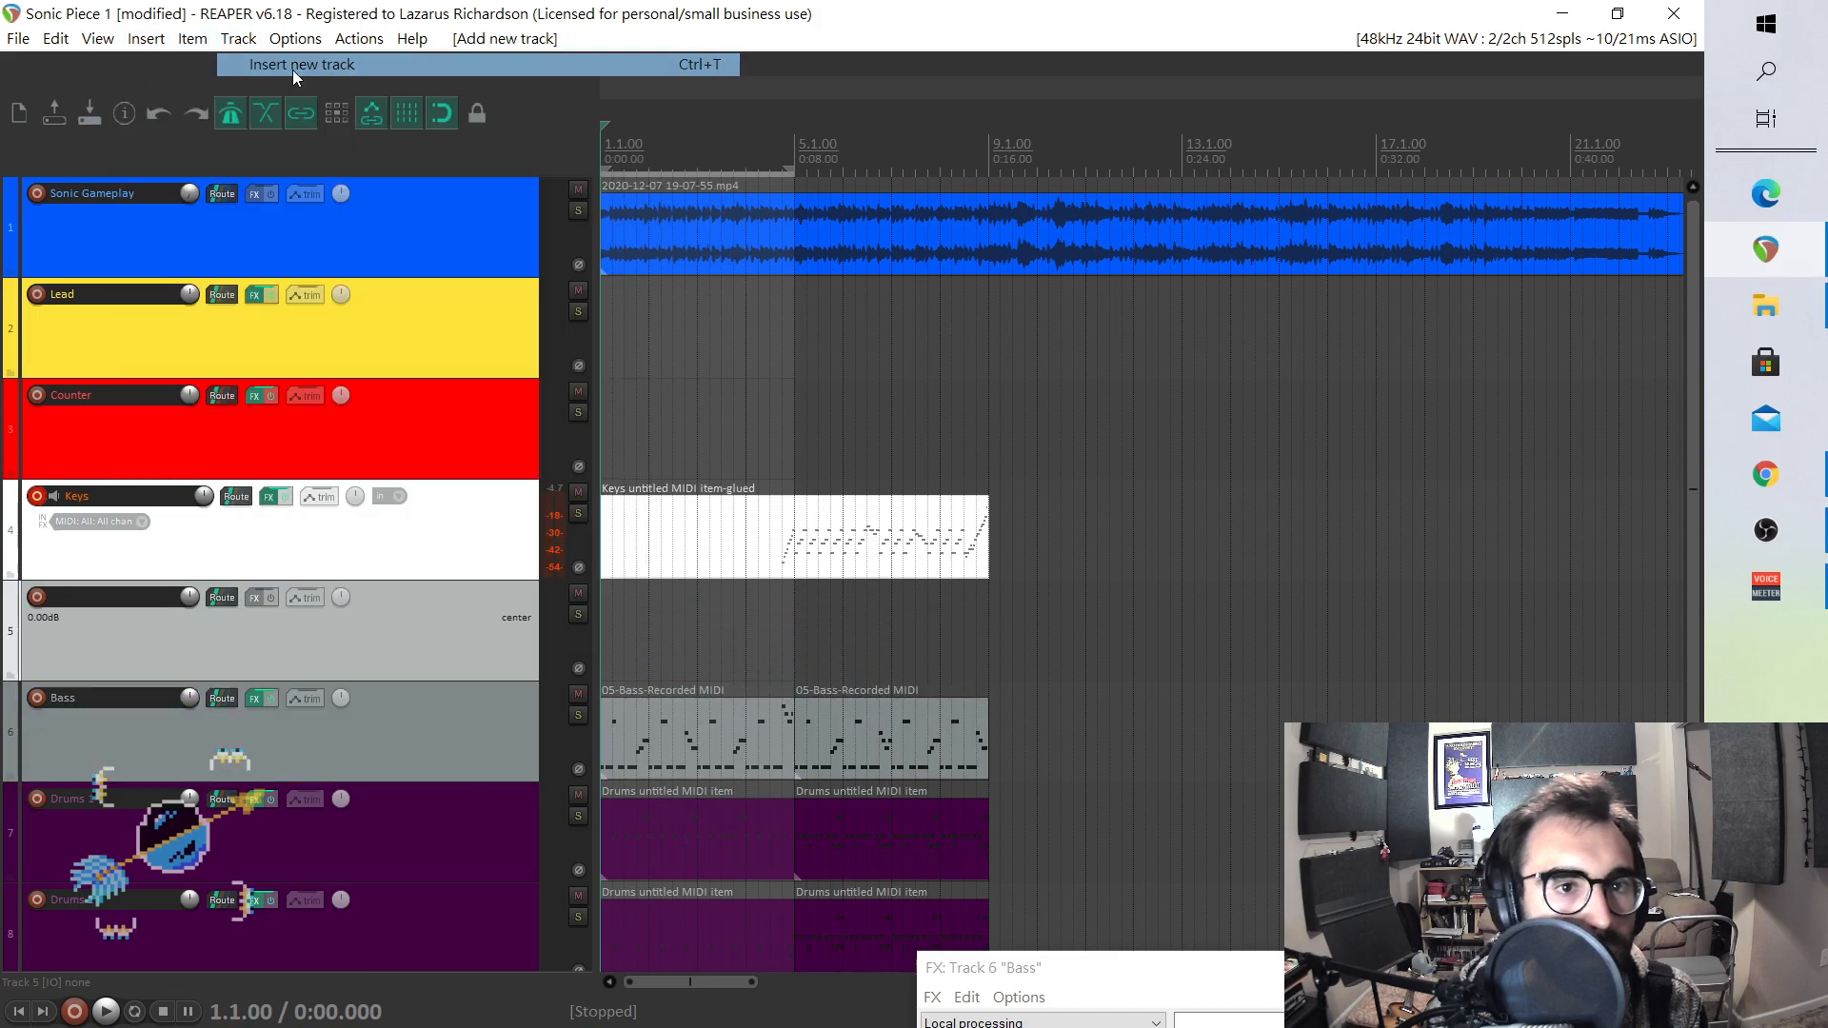
# - Add the iZotope Neoverb plug-in to the new track and move its FX window clear of the track list
pyautogui.click(254, 596)
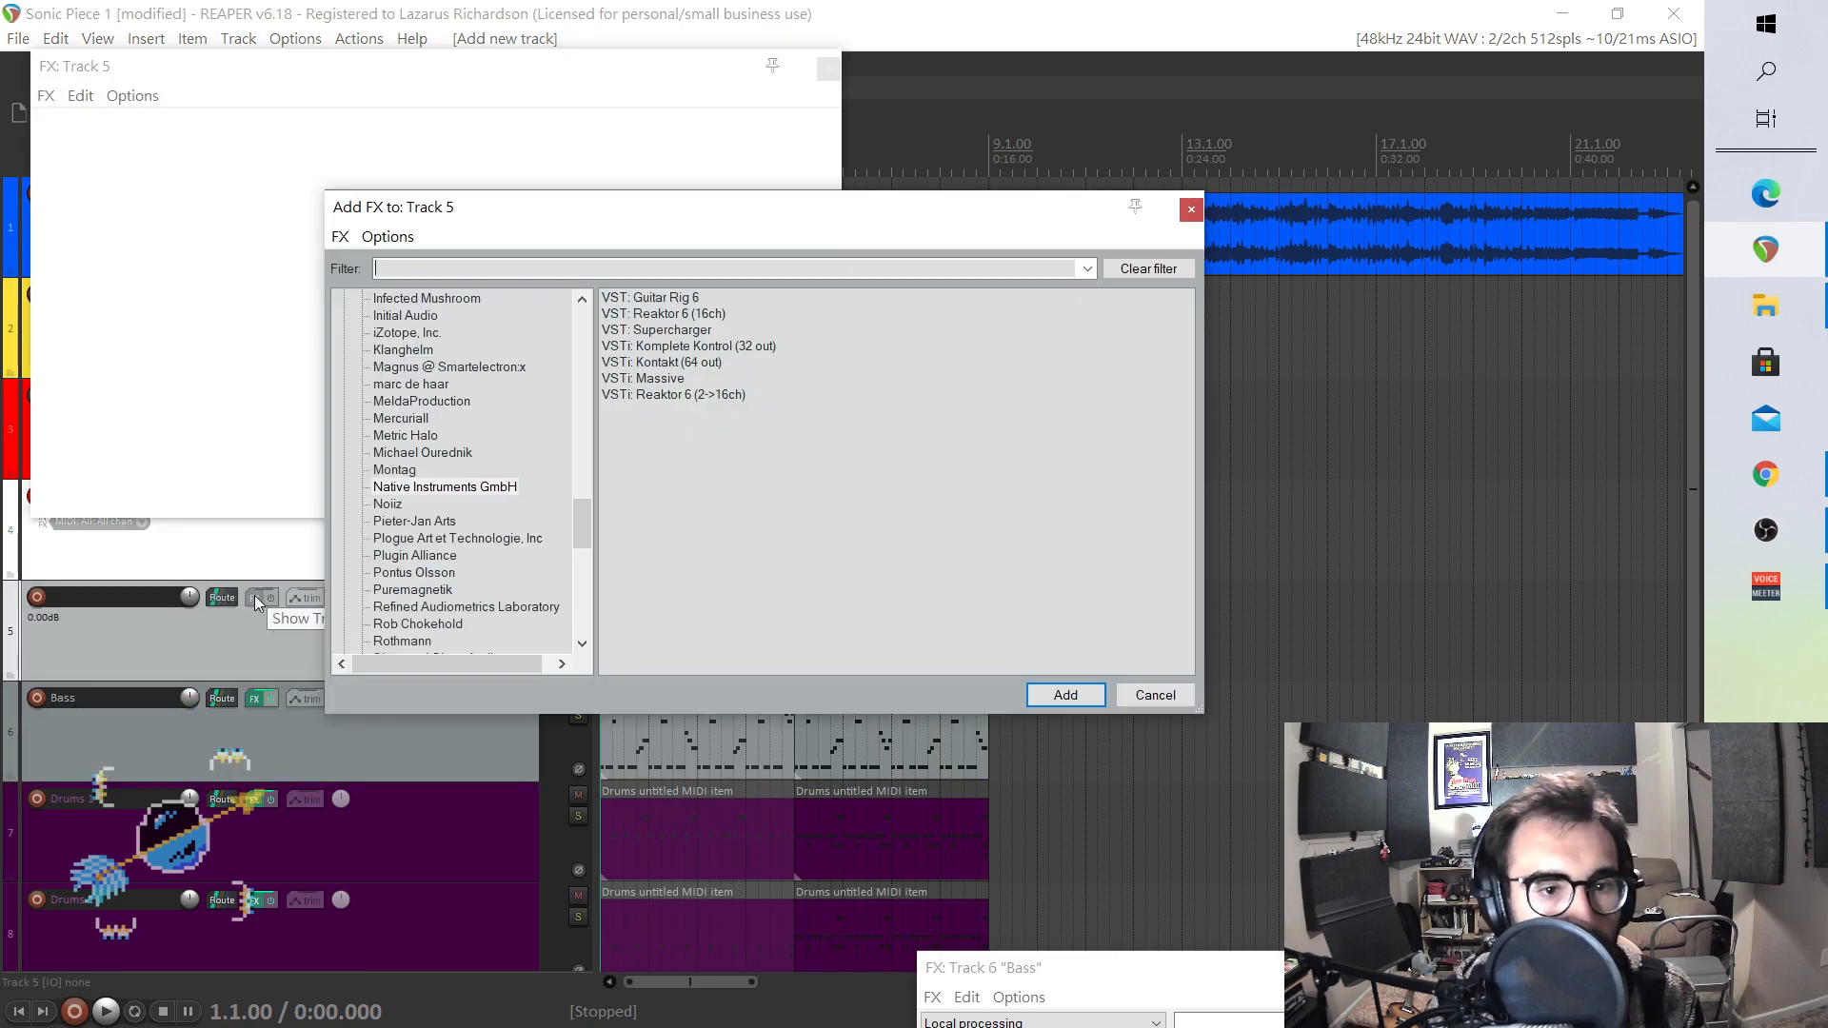
pyautogui.moveTo(586, 503)
pyautogui.mouseDown()
pyautogui.moveTo(597, 528)
pyautogui.moveTo(598, 504)
pyautogui.mouseUp()
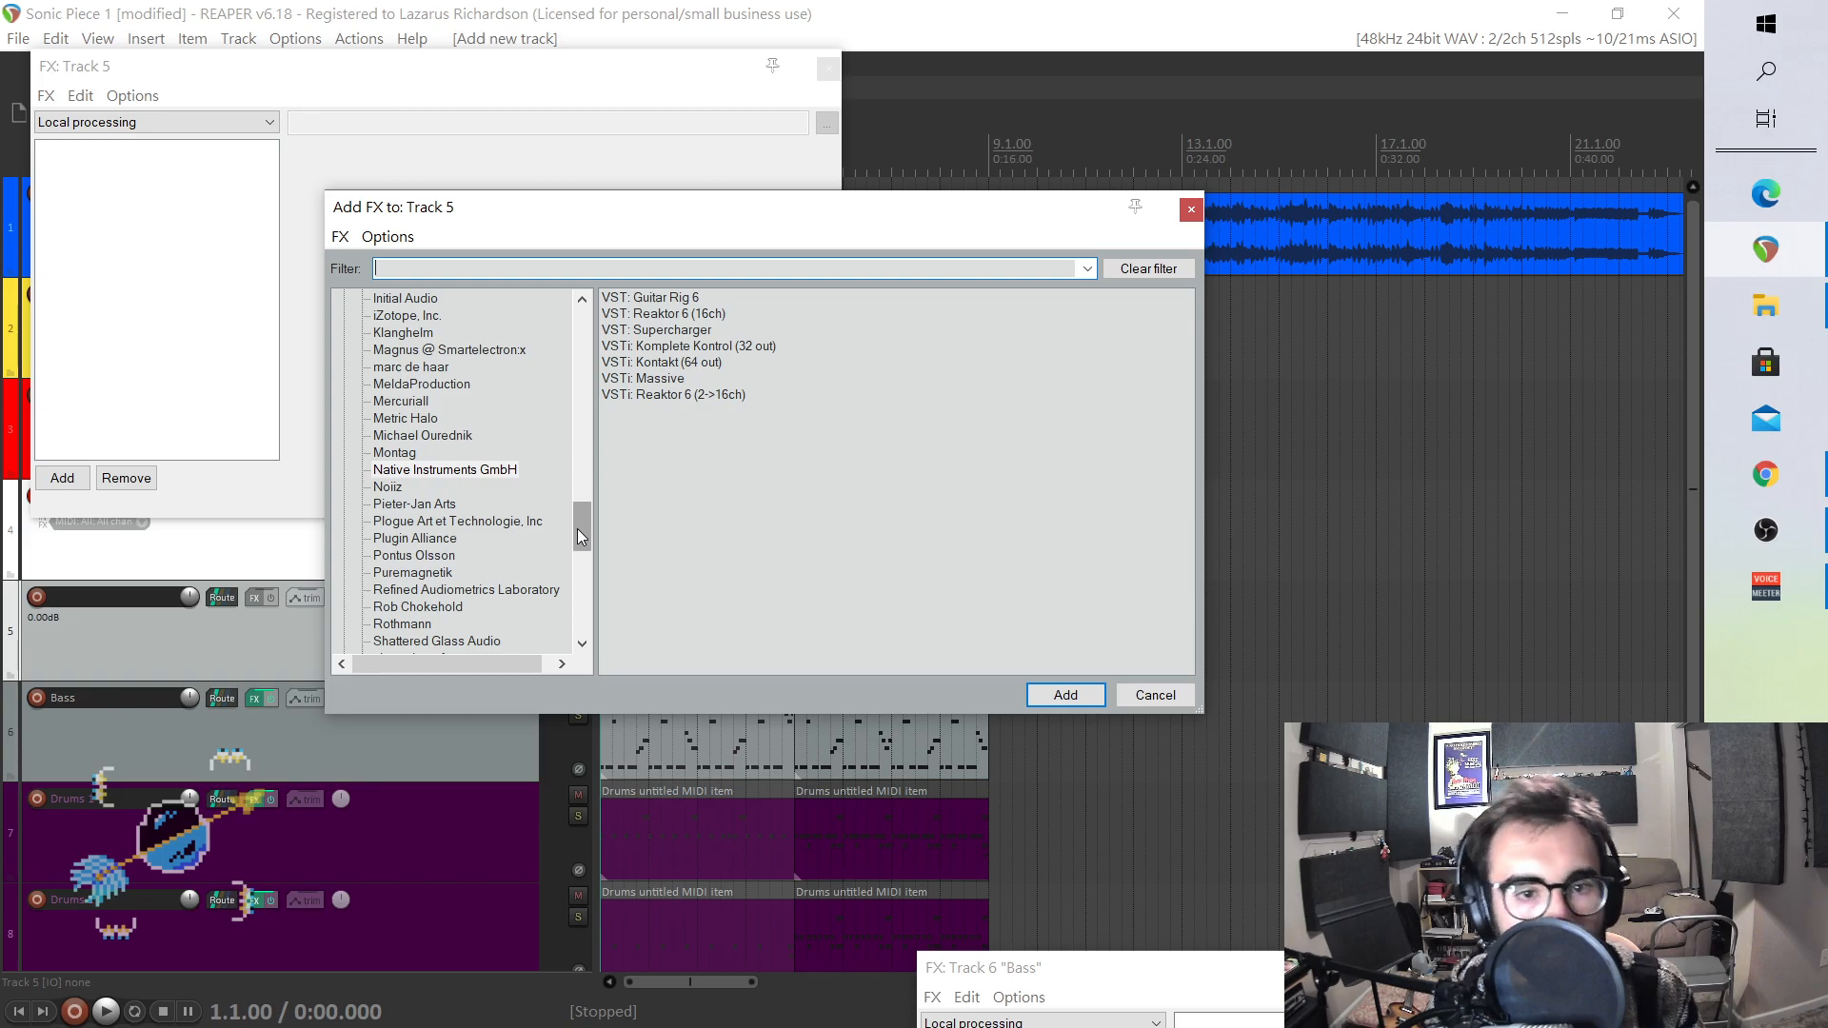
pyautogui.scroll(-2, 453, 436)
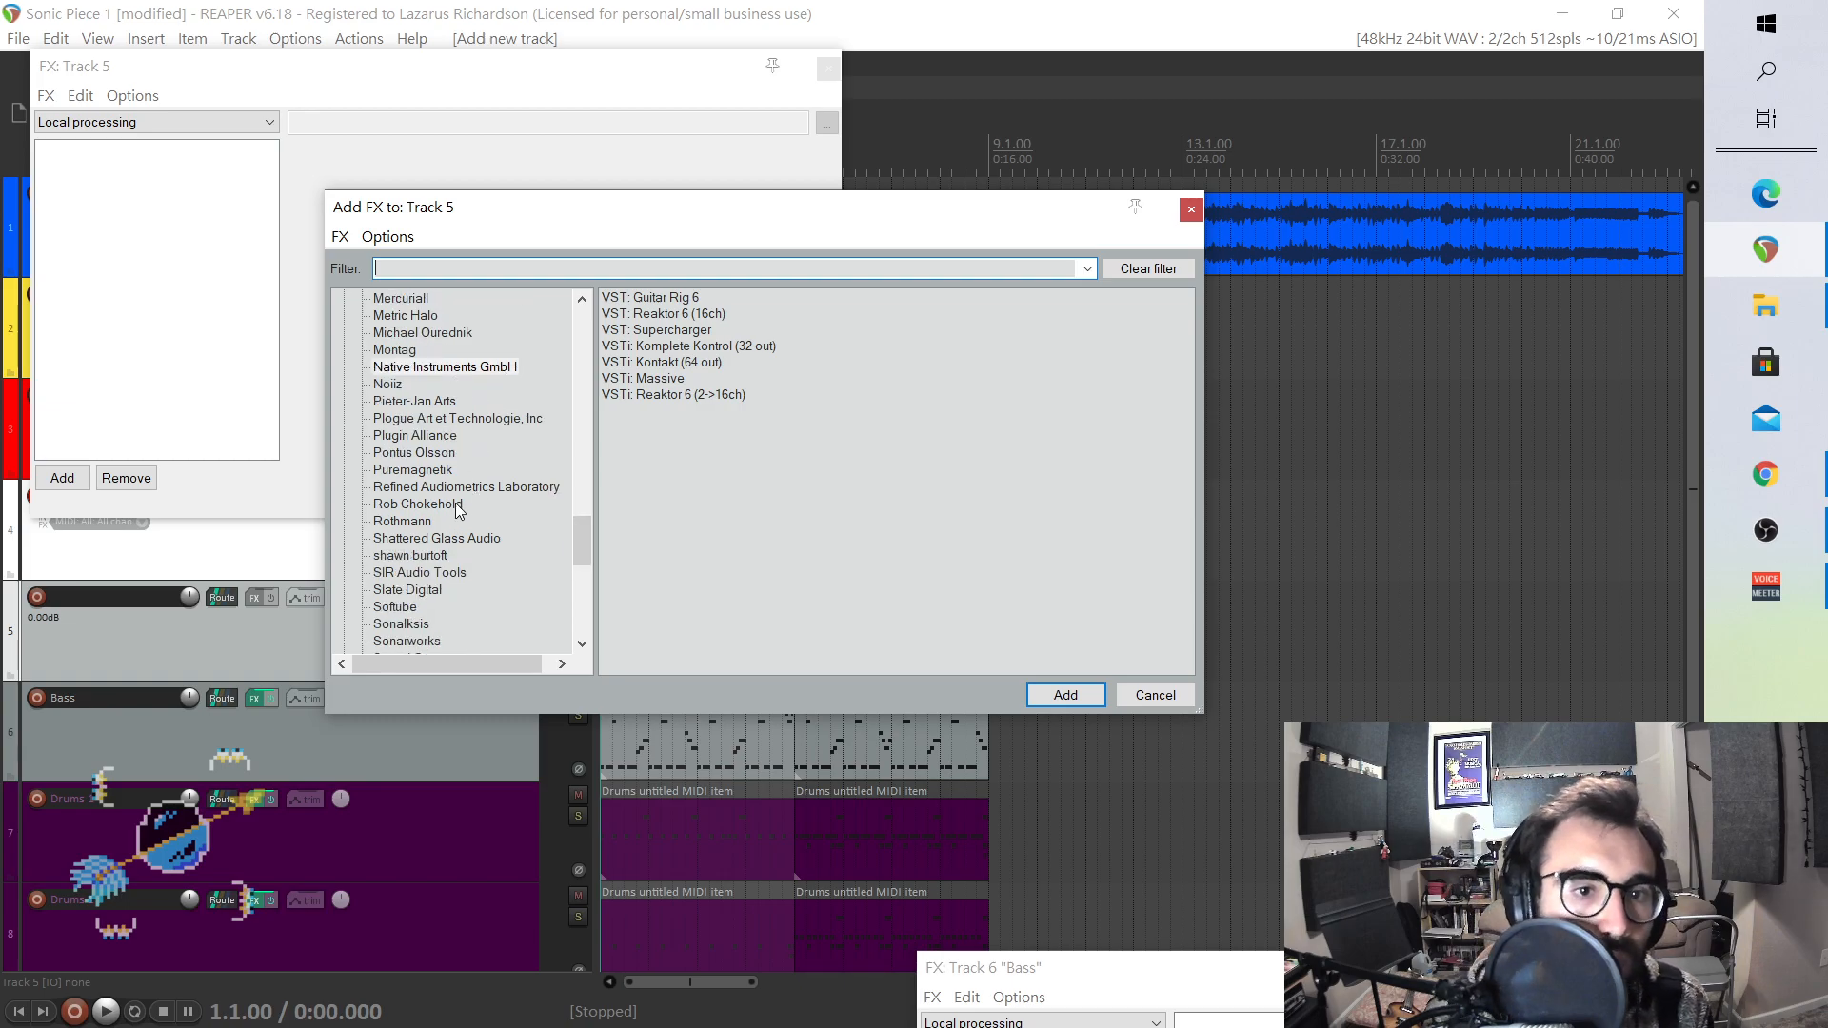
pyautogui.scroll(1, 452, 479)
pyautogui.scroll(-2, 459, 476)
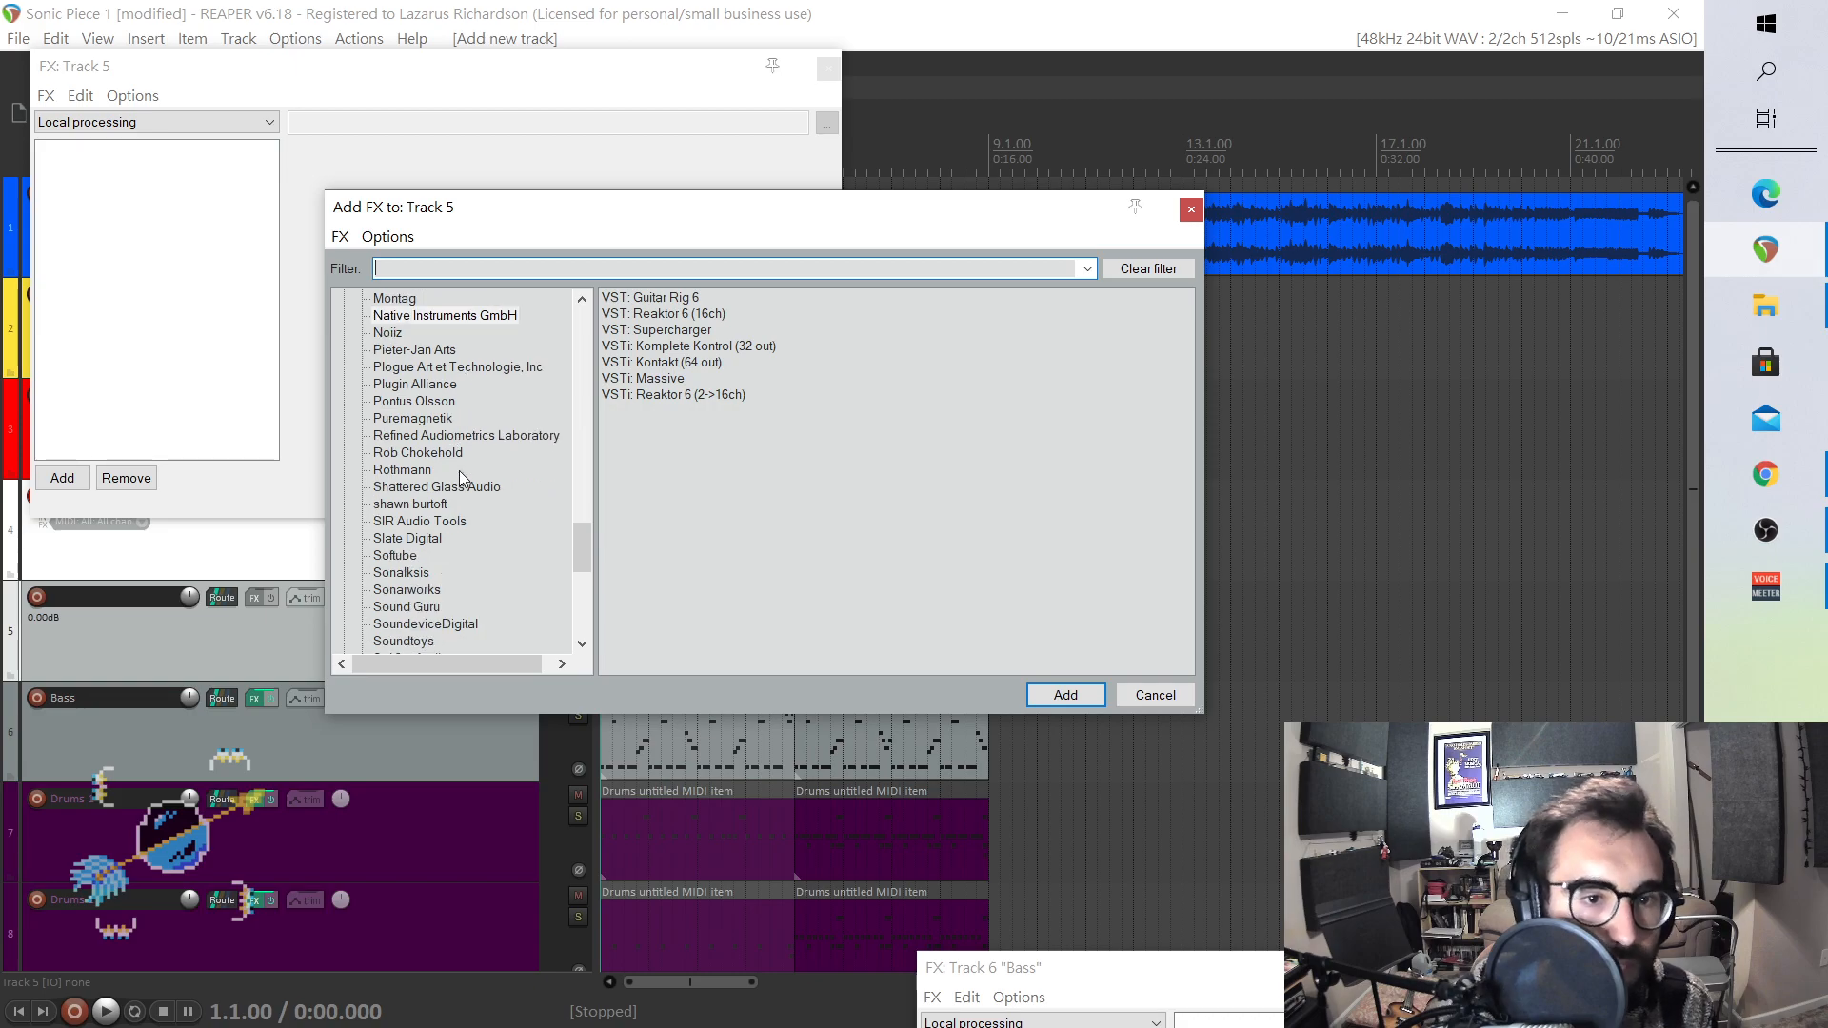
pyautogui.scroll(-3, 458, 470)
pyautogui.scroll(-4, 458, 470)
pyautogui.scroll(12, 458, 470)
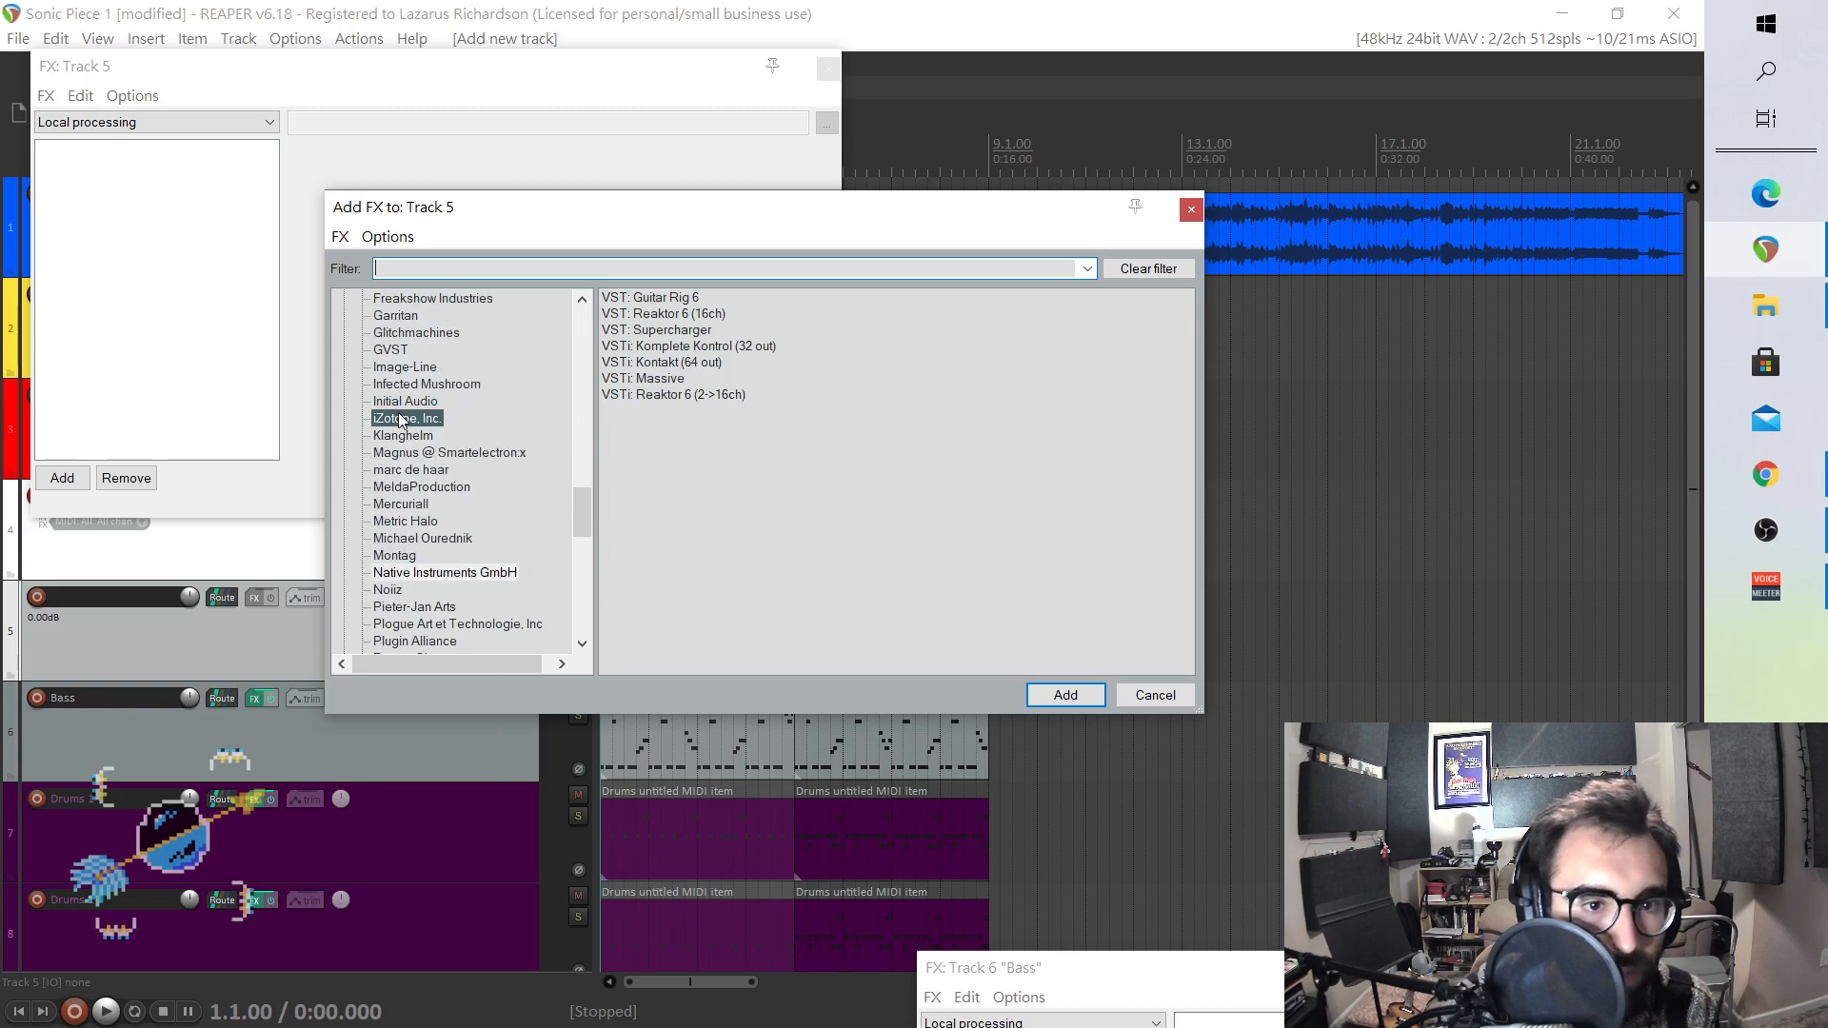
pyautogui.click(404, 420)
pyautogui.doubleClick(657, 395)
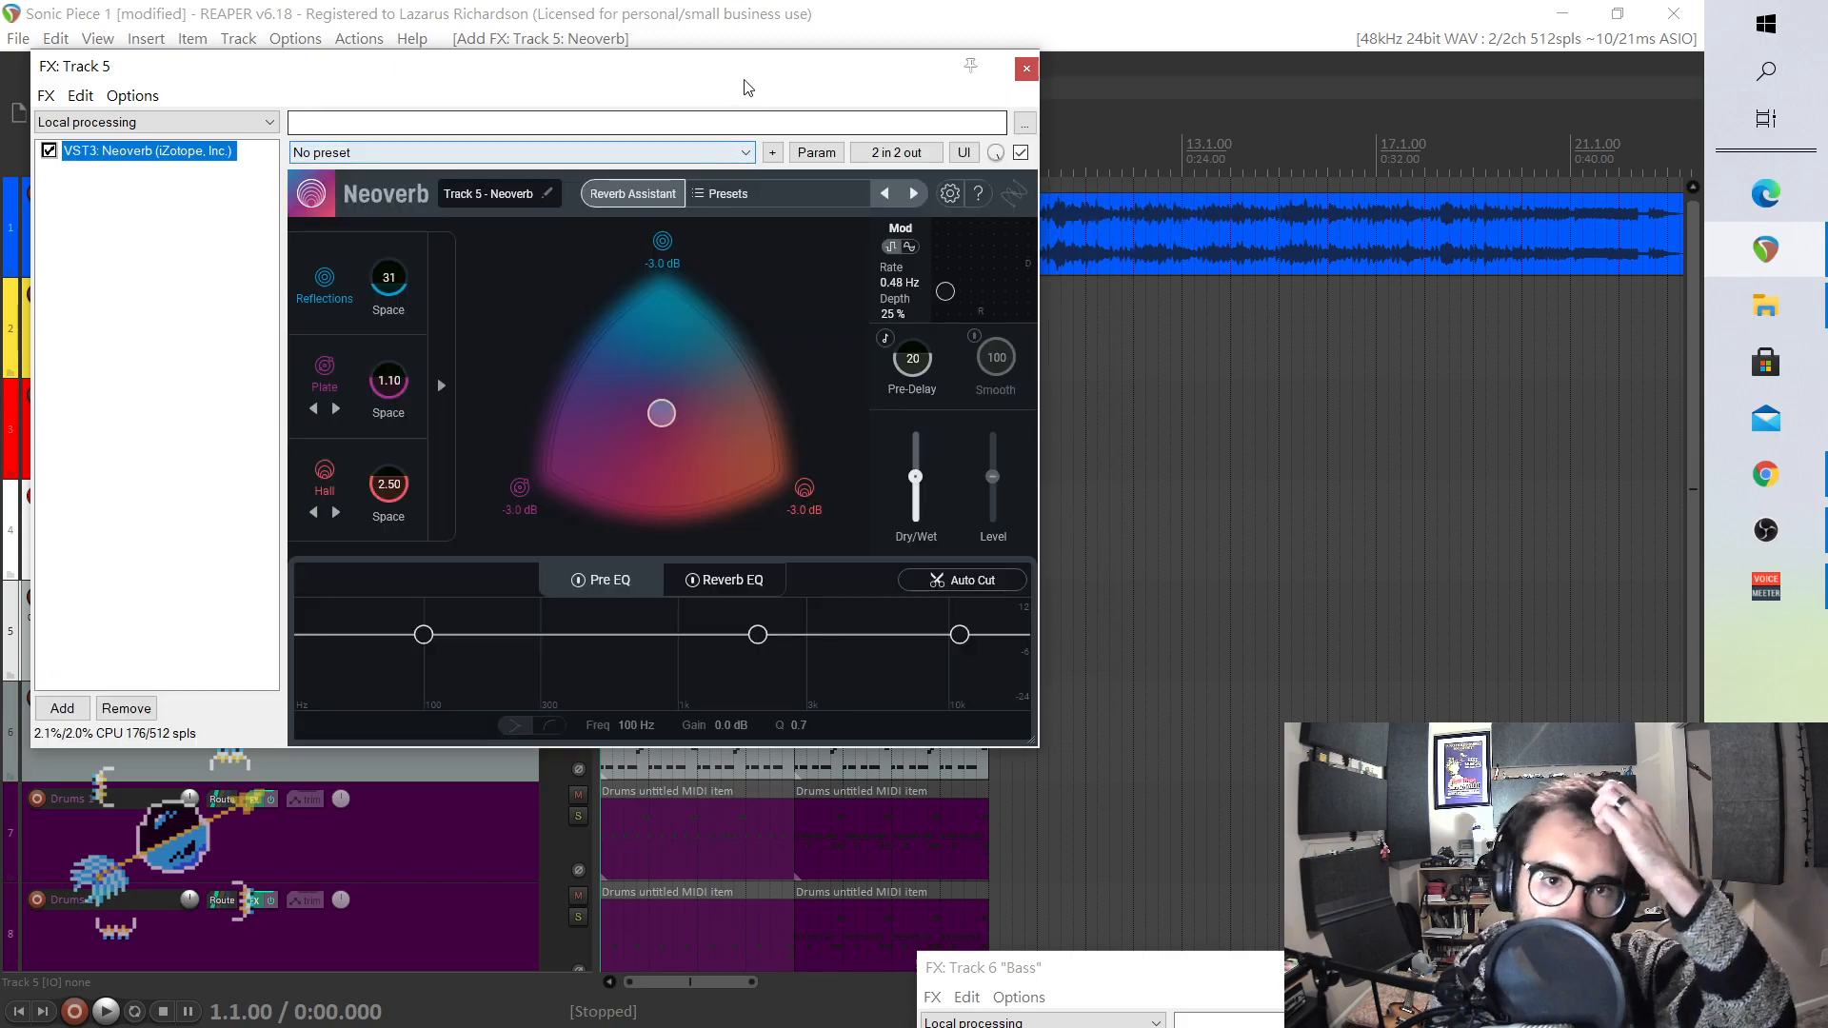
pyautogui.moveTo(748, 88); pyautogui.dragTo(1376, 248)
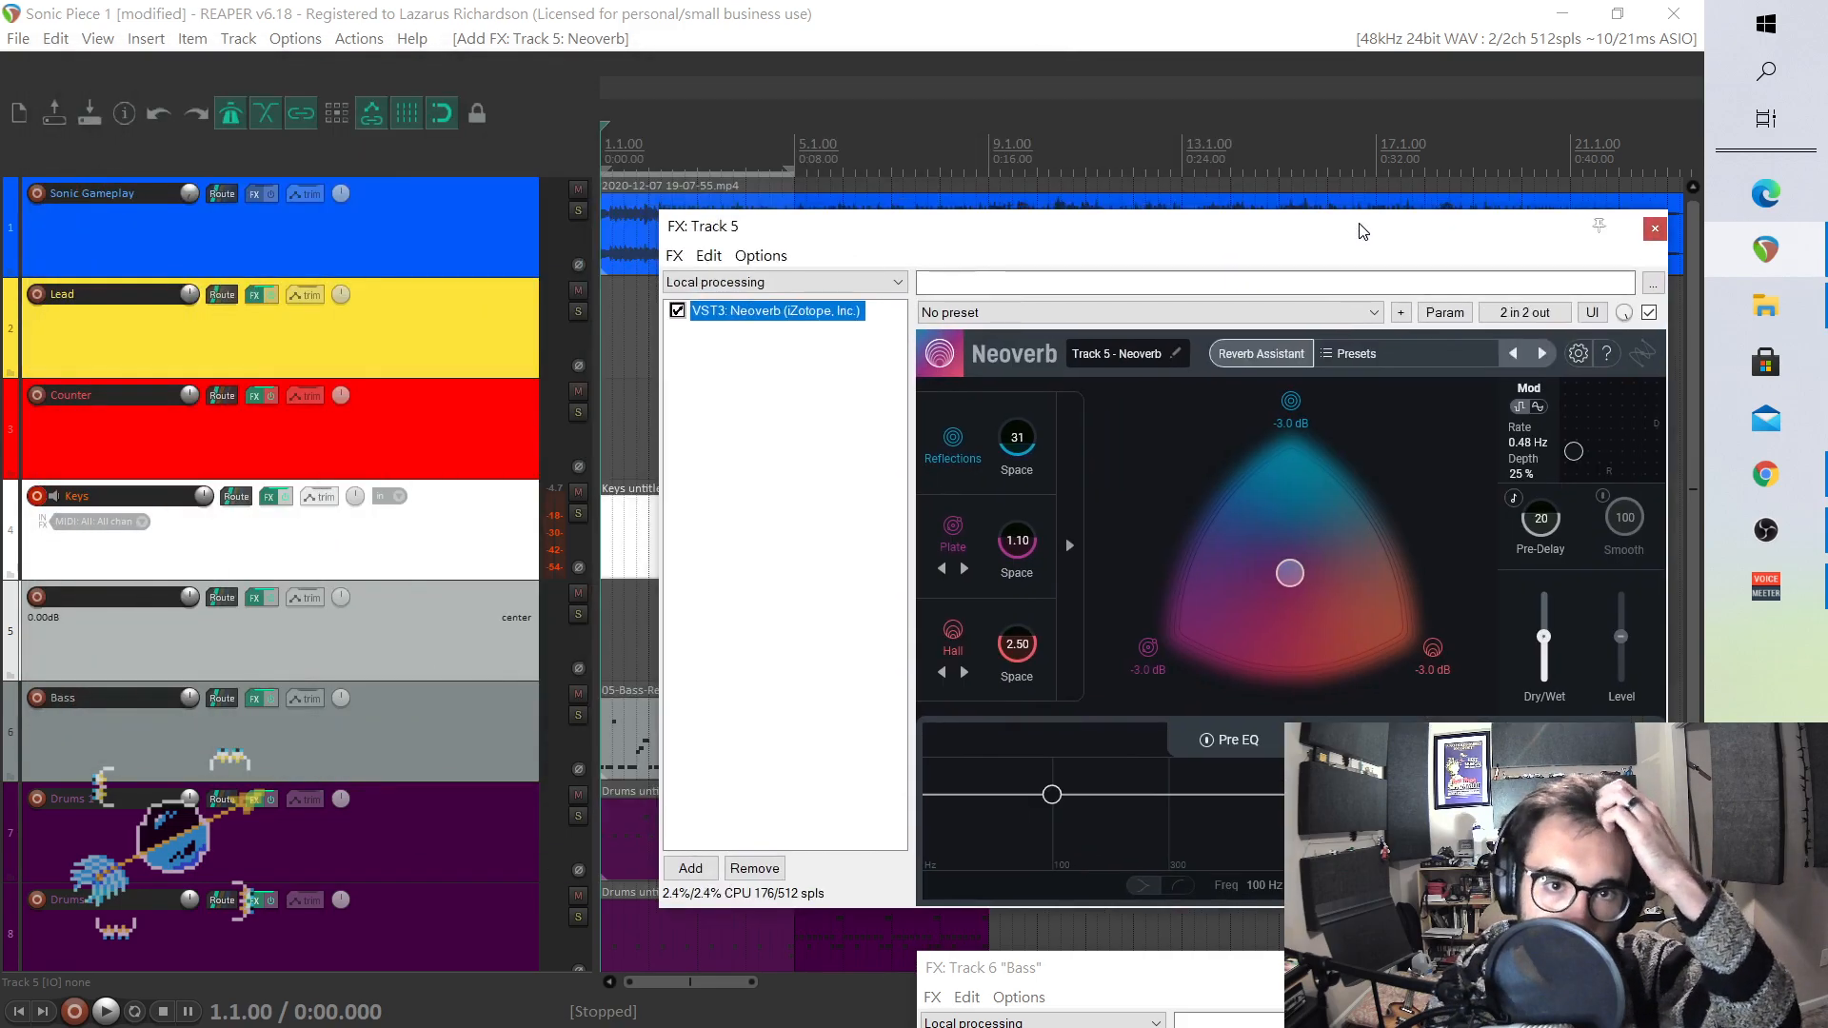
# - Create a send from Keys to the new track and name that track Keys Reverb
pyautogui.click(235, 505)
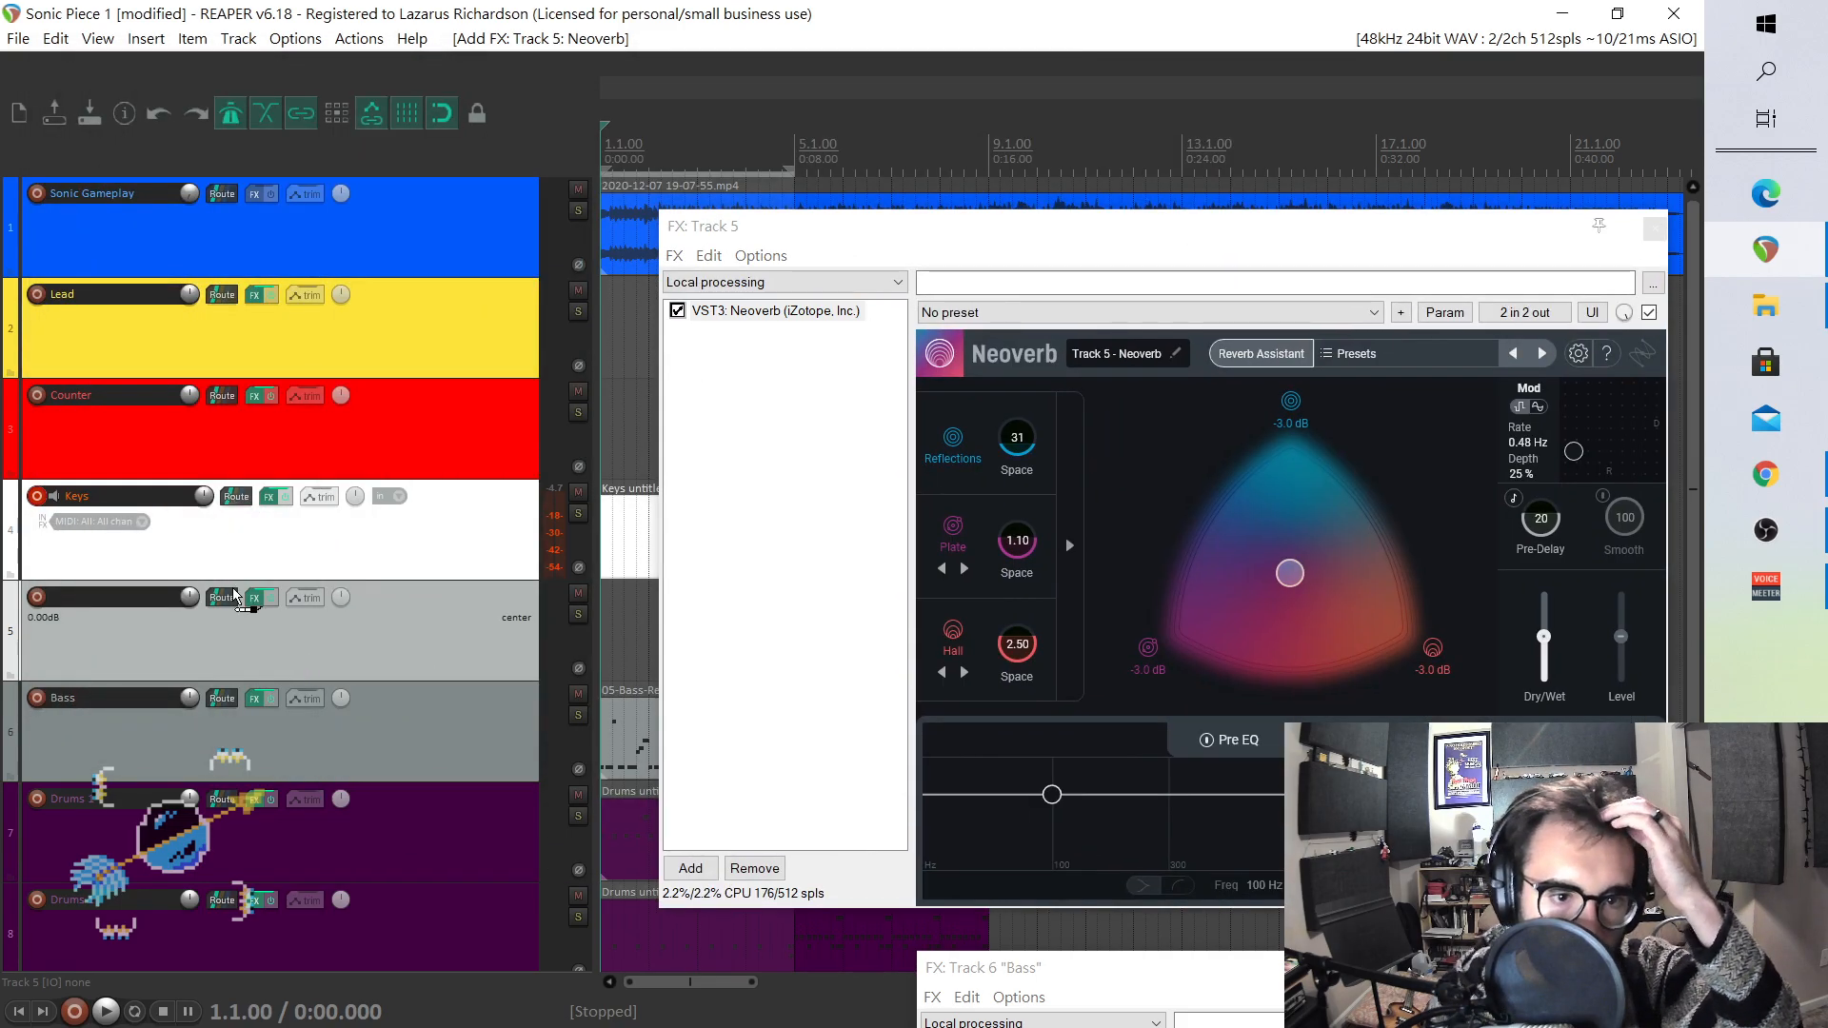
pyautogui.moveTo(235, 600); pyautogui.dragTo(235, 600)
pyautogui.doubleClick(114, 596)
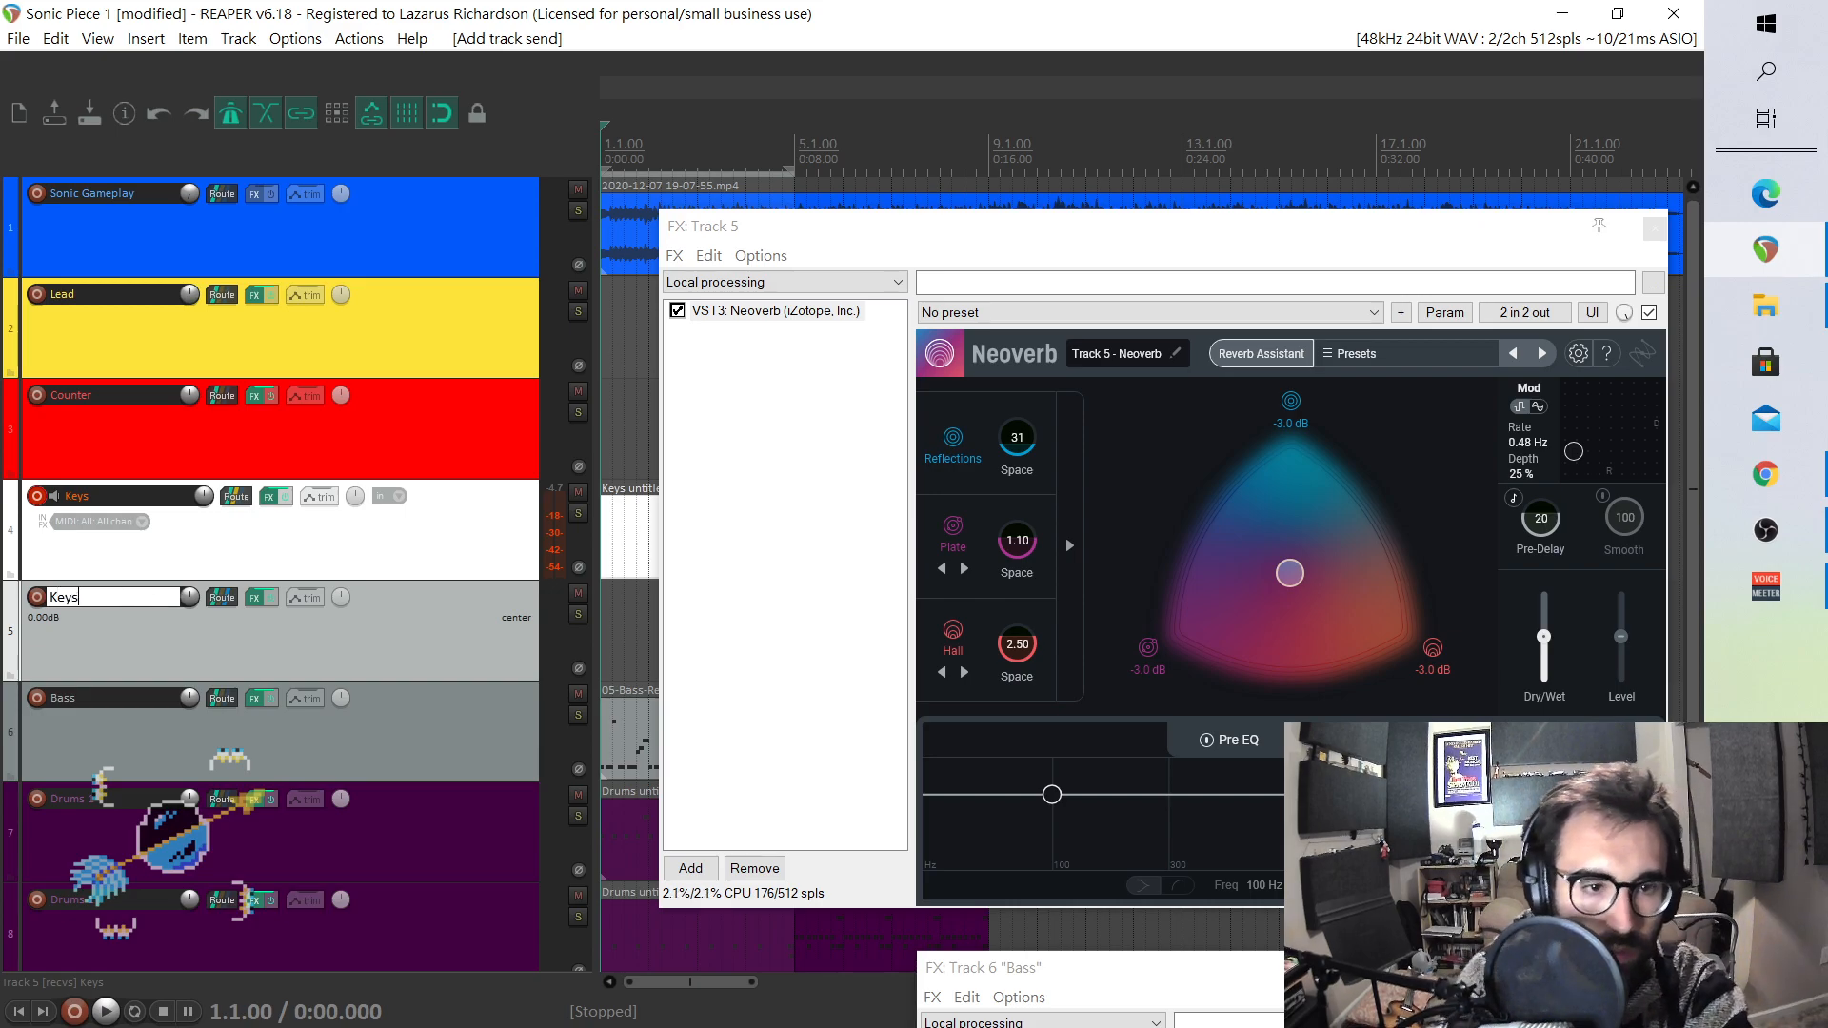
pyautogui.write('Keys Reverb')
pyautogui.press('Return')
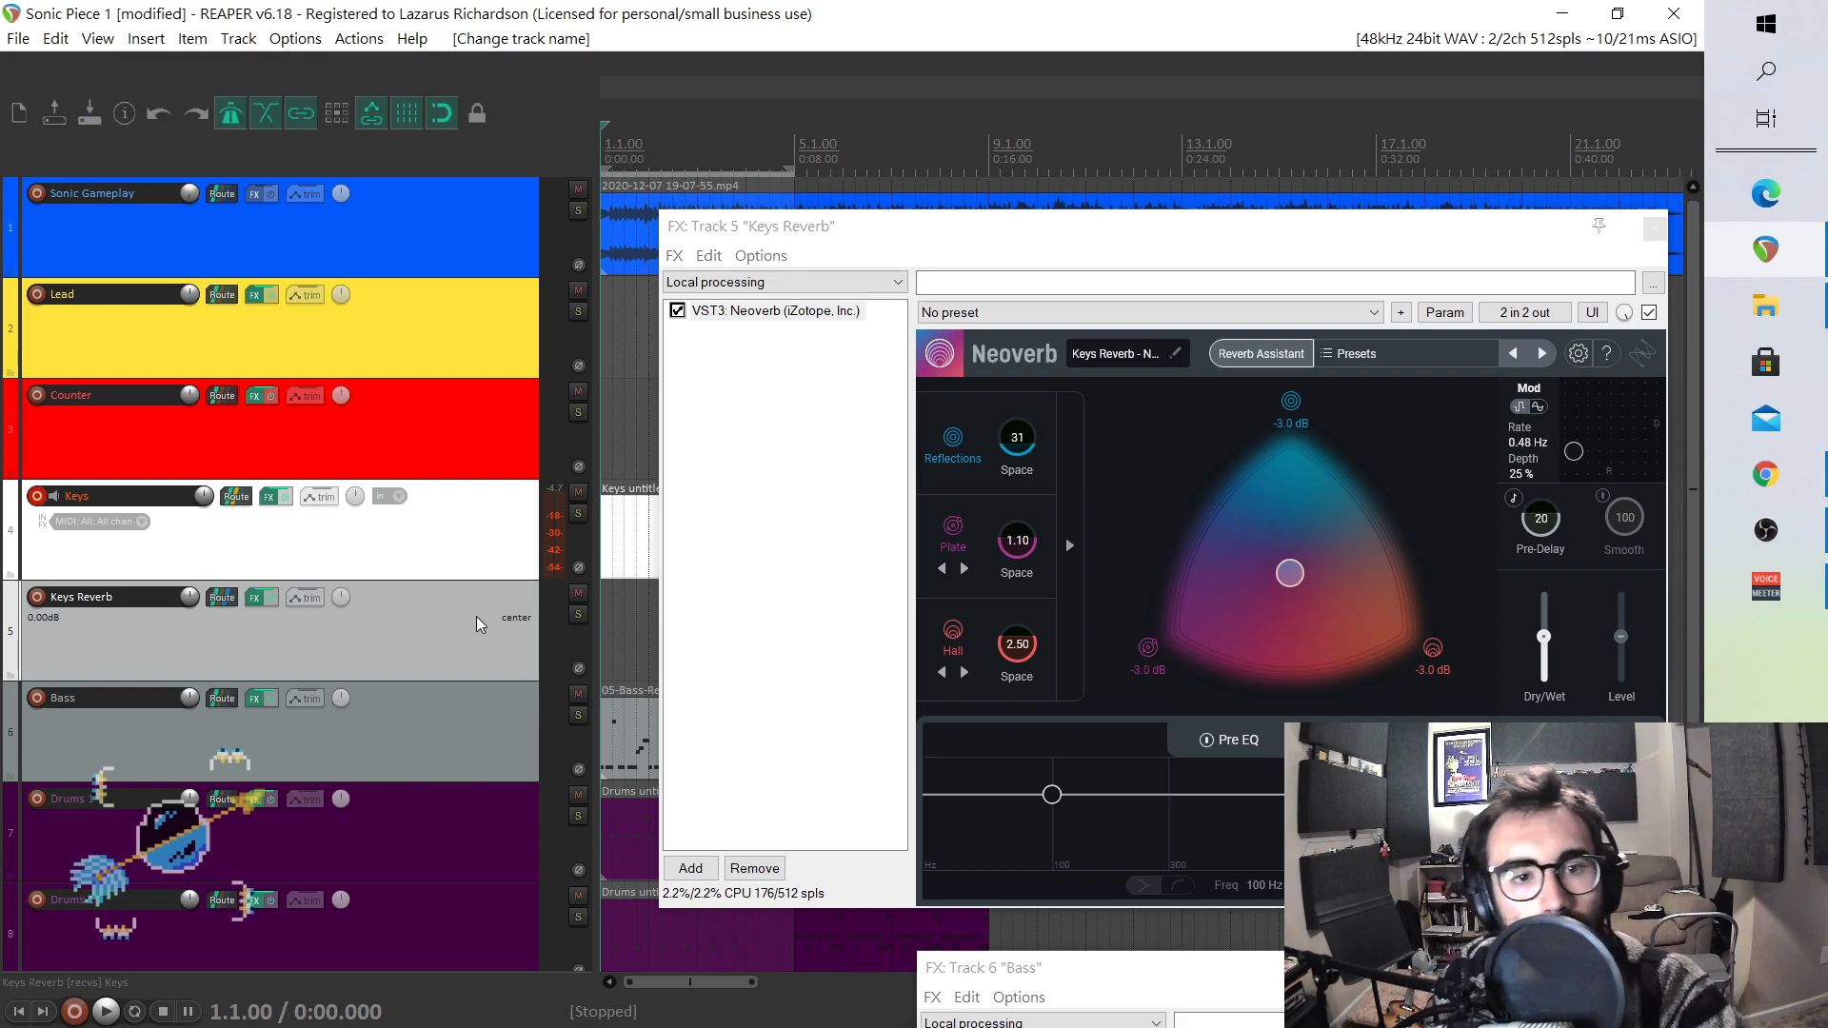
# - Set the Keys Reverb track's custom colour to white, matching the Keys track
pyautogui.rightClick(436, 547)
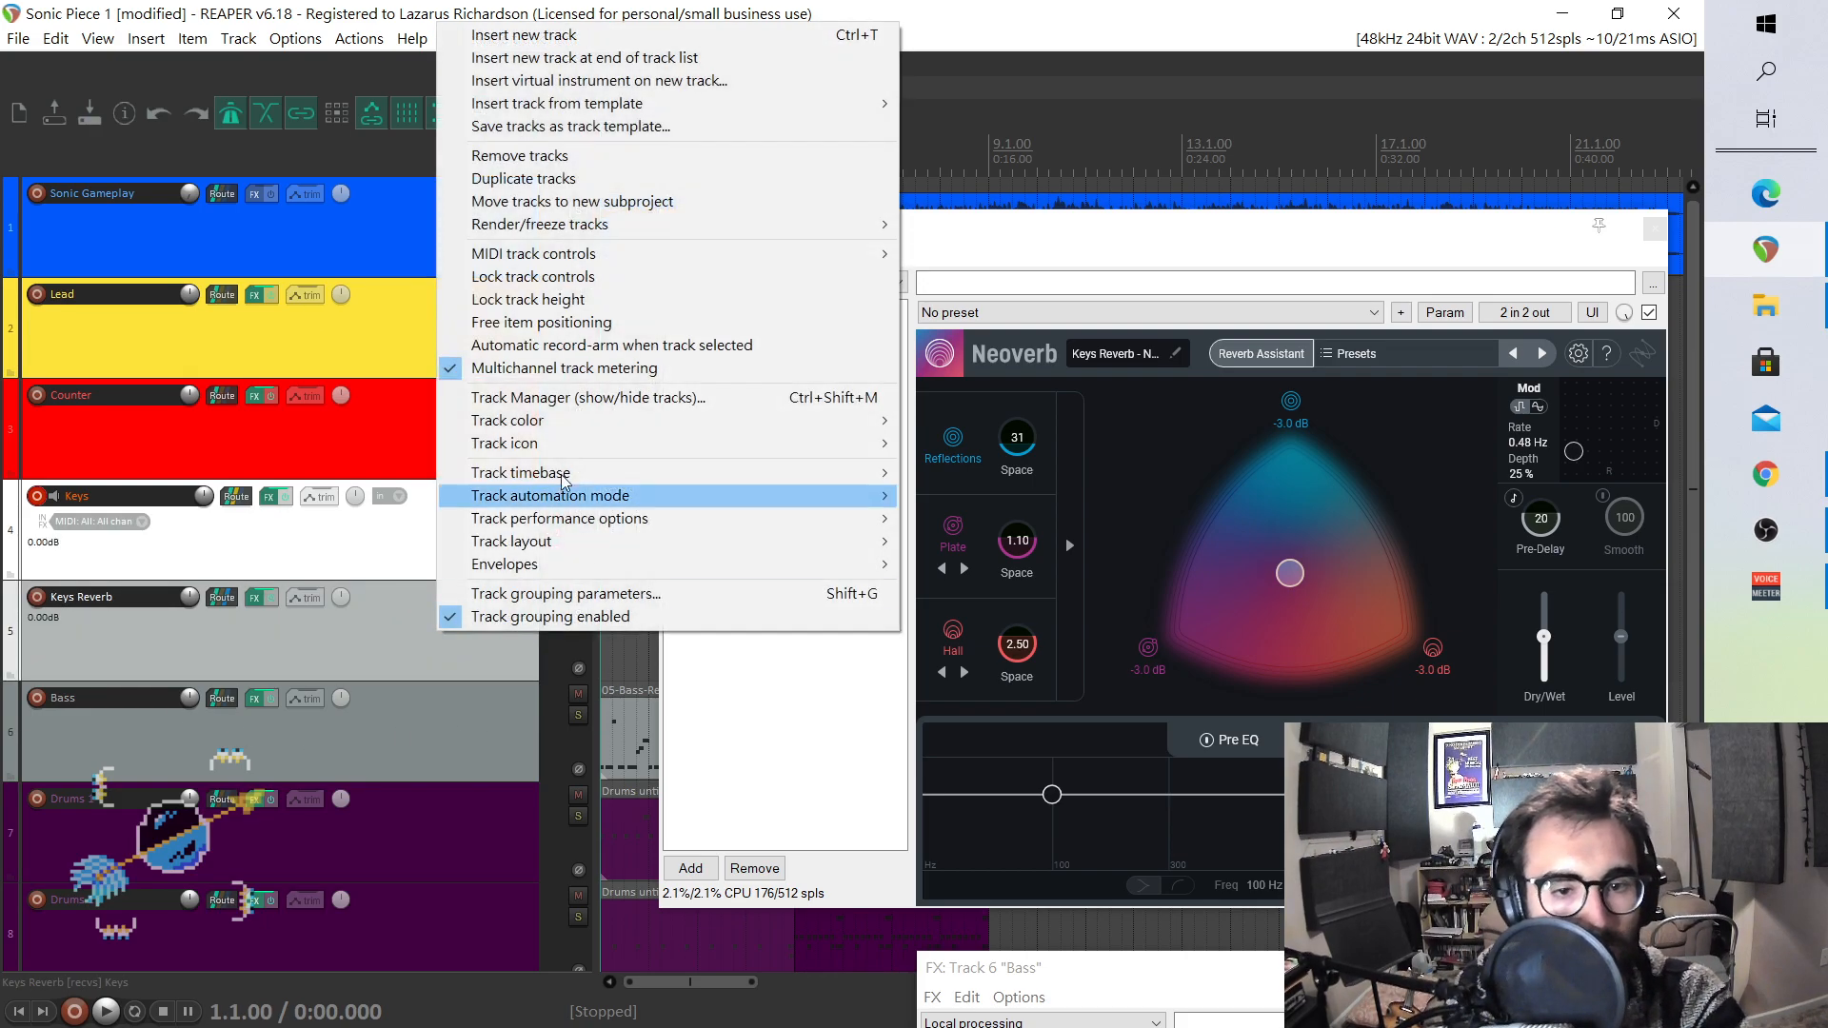
pyautogui.moveTo(667, 420)
pyautogui.click(1076, 422)
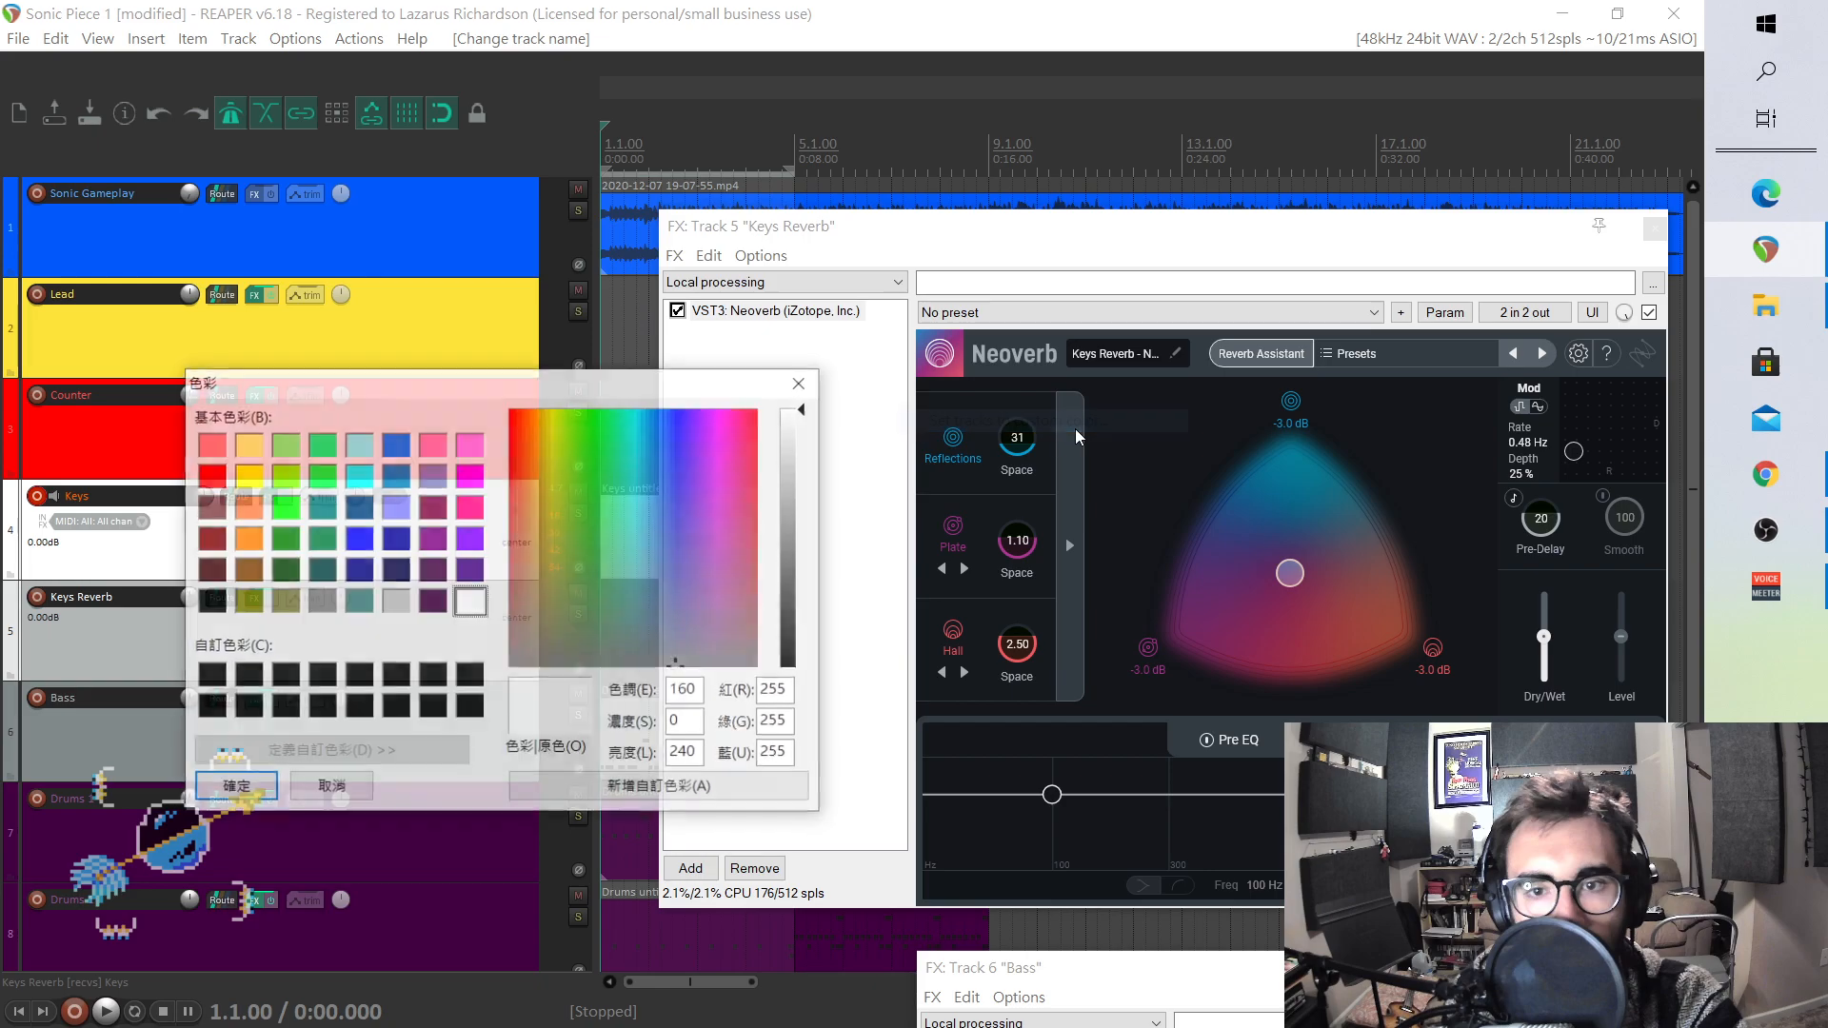
pyautogui.click(236, 789)
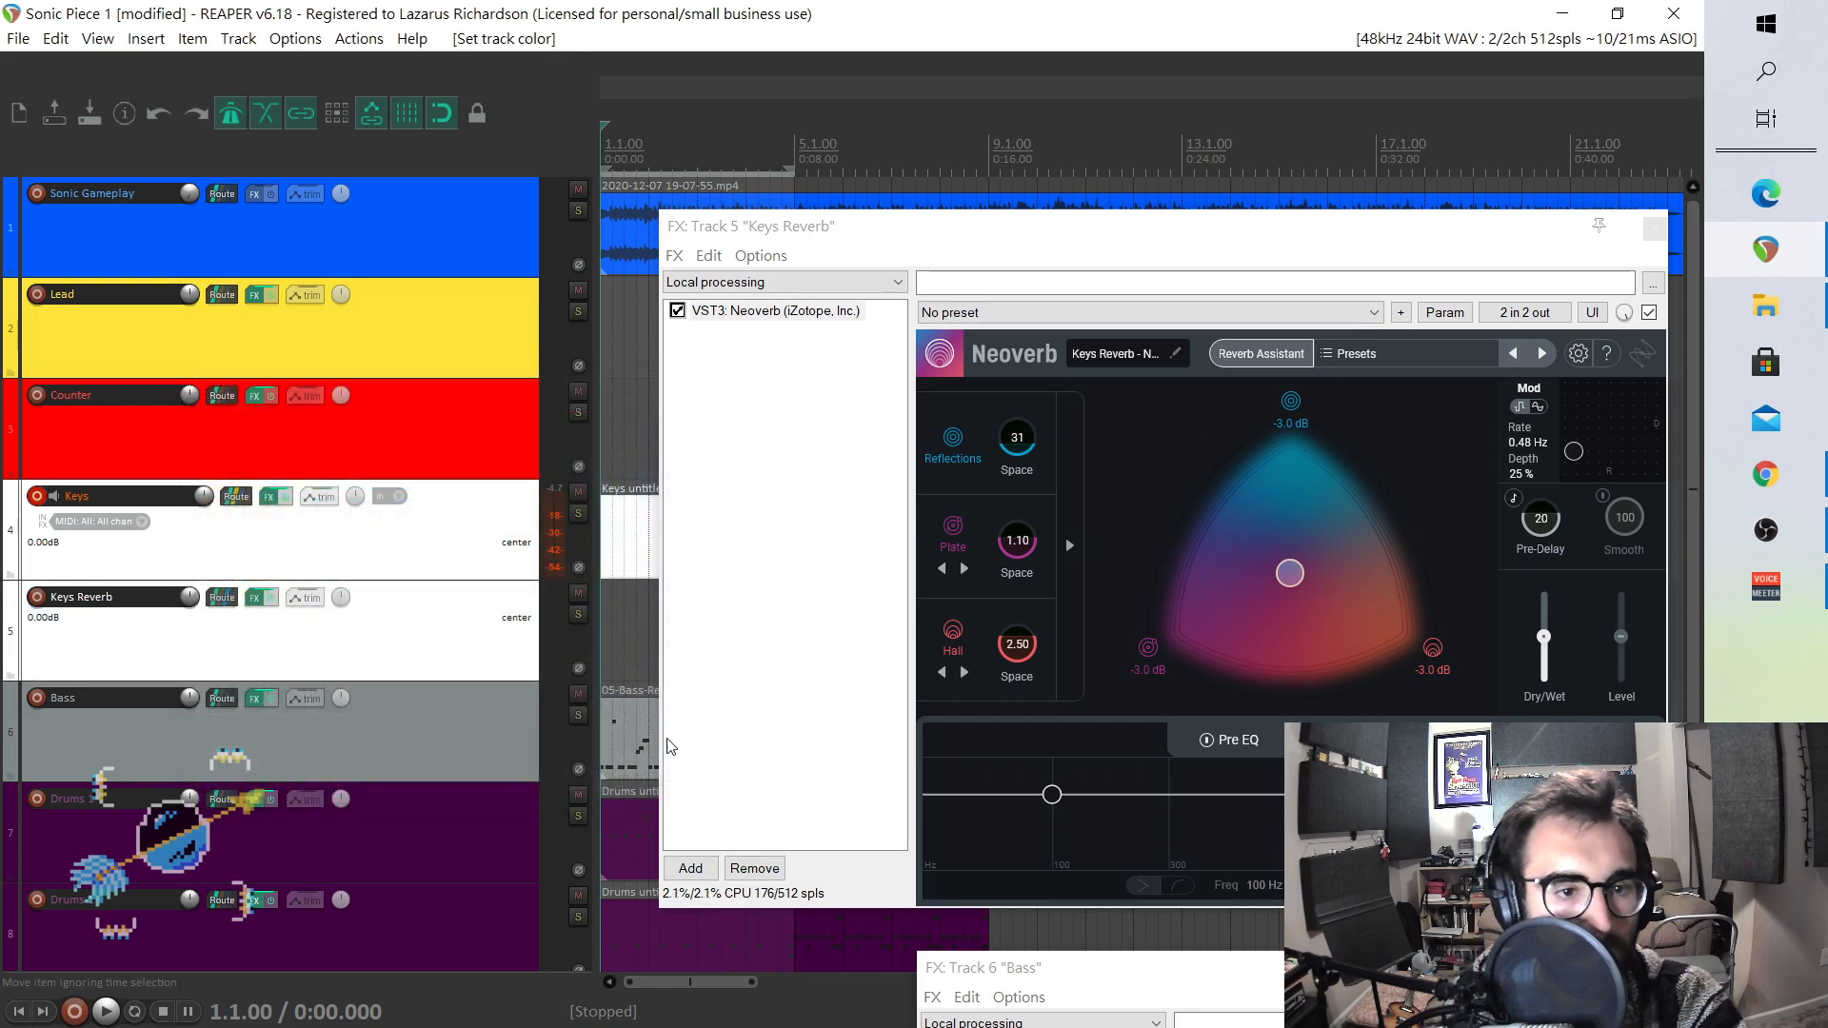
# - Set Neoverb's dry/wet mix to 100% and move its FX window clear of the track list
pyautogui.moveTo(1056, 239); pyautogui.dragTo(870, 236)
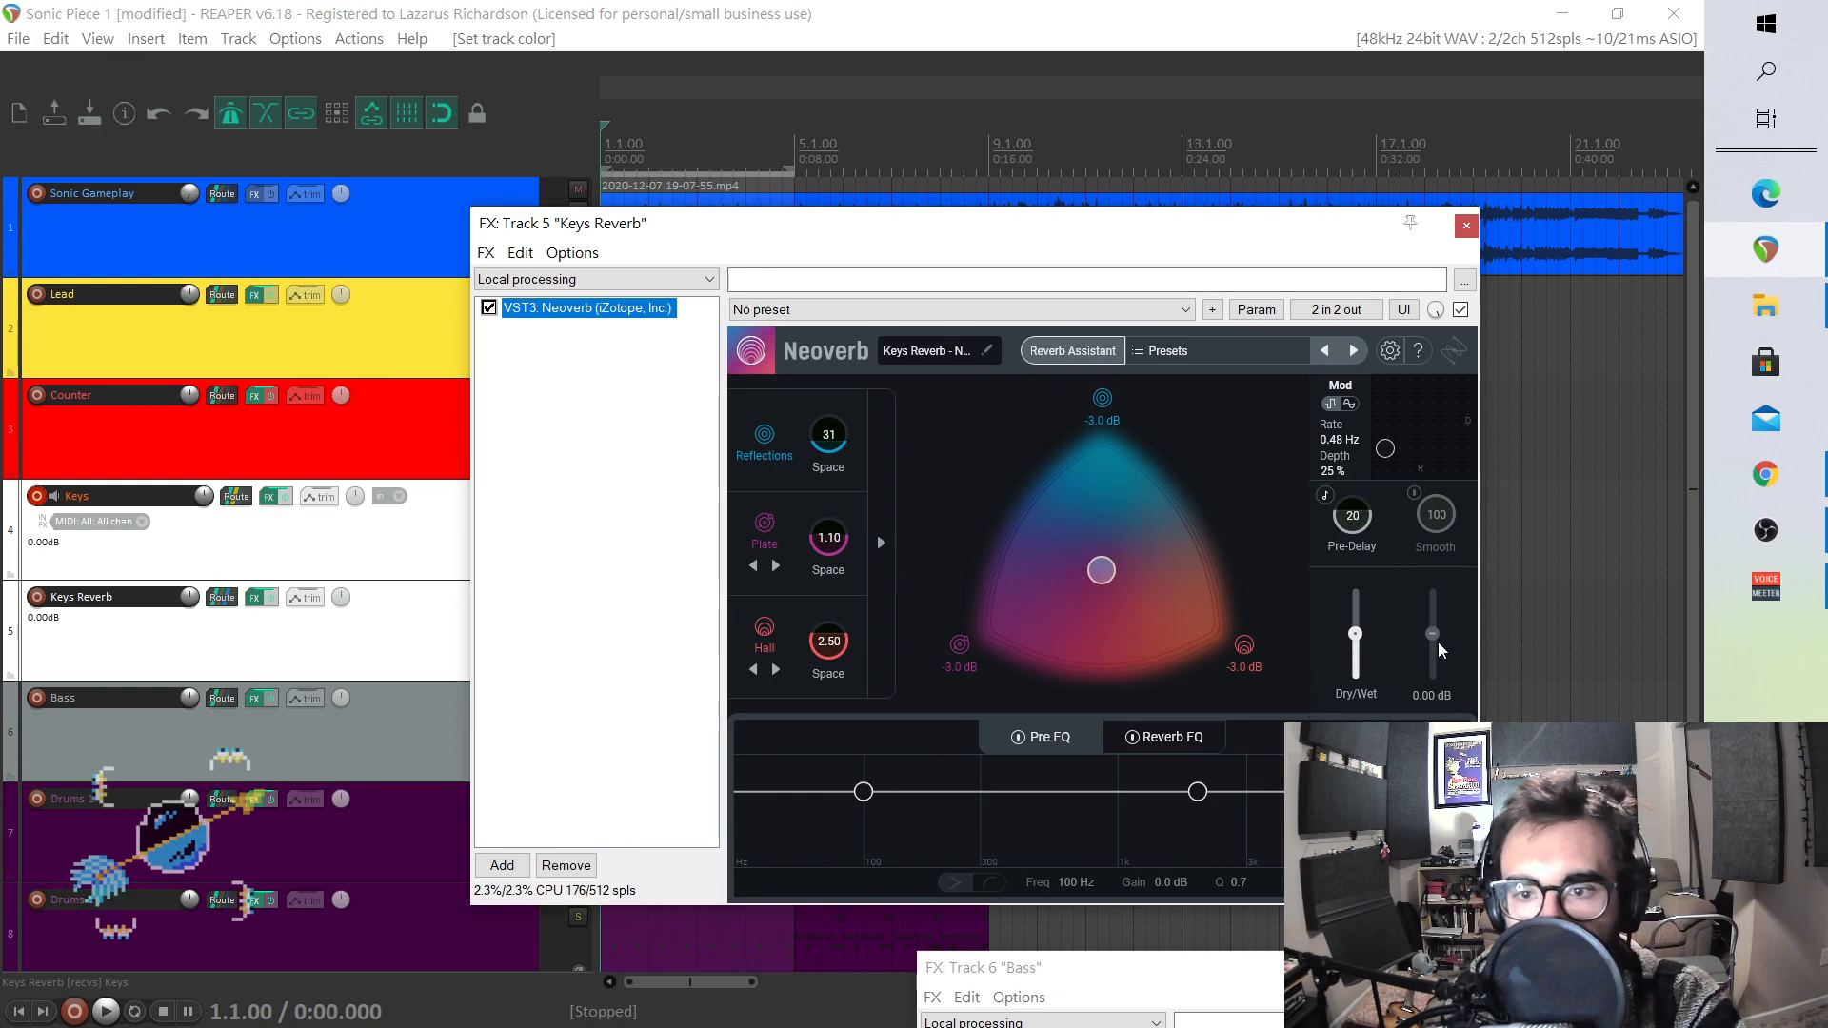
pyautogui.moveTo(1355, 636); pyautogui.dragTo(1356, 585)
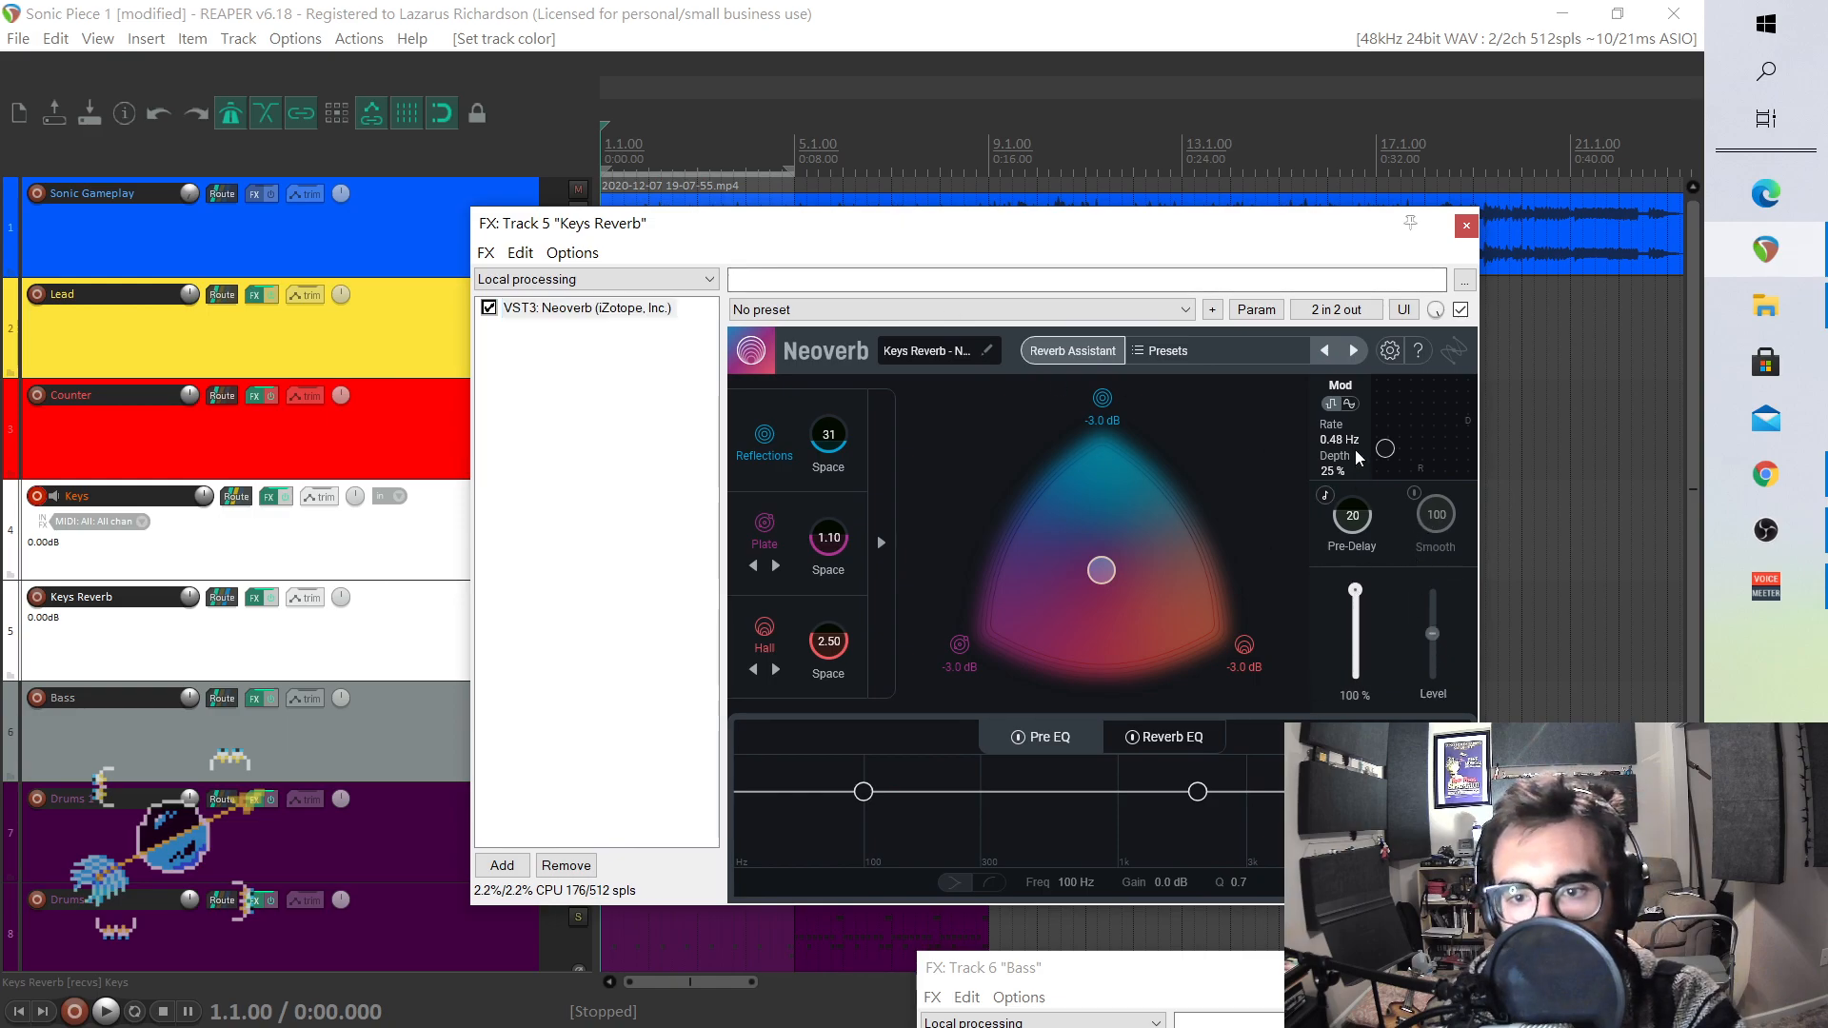
pyautogui.moveTo(1003, 249); pyautogui.dragTo(1251, 248)
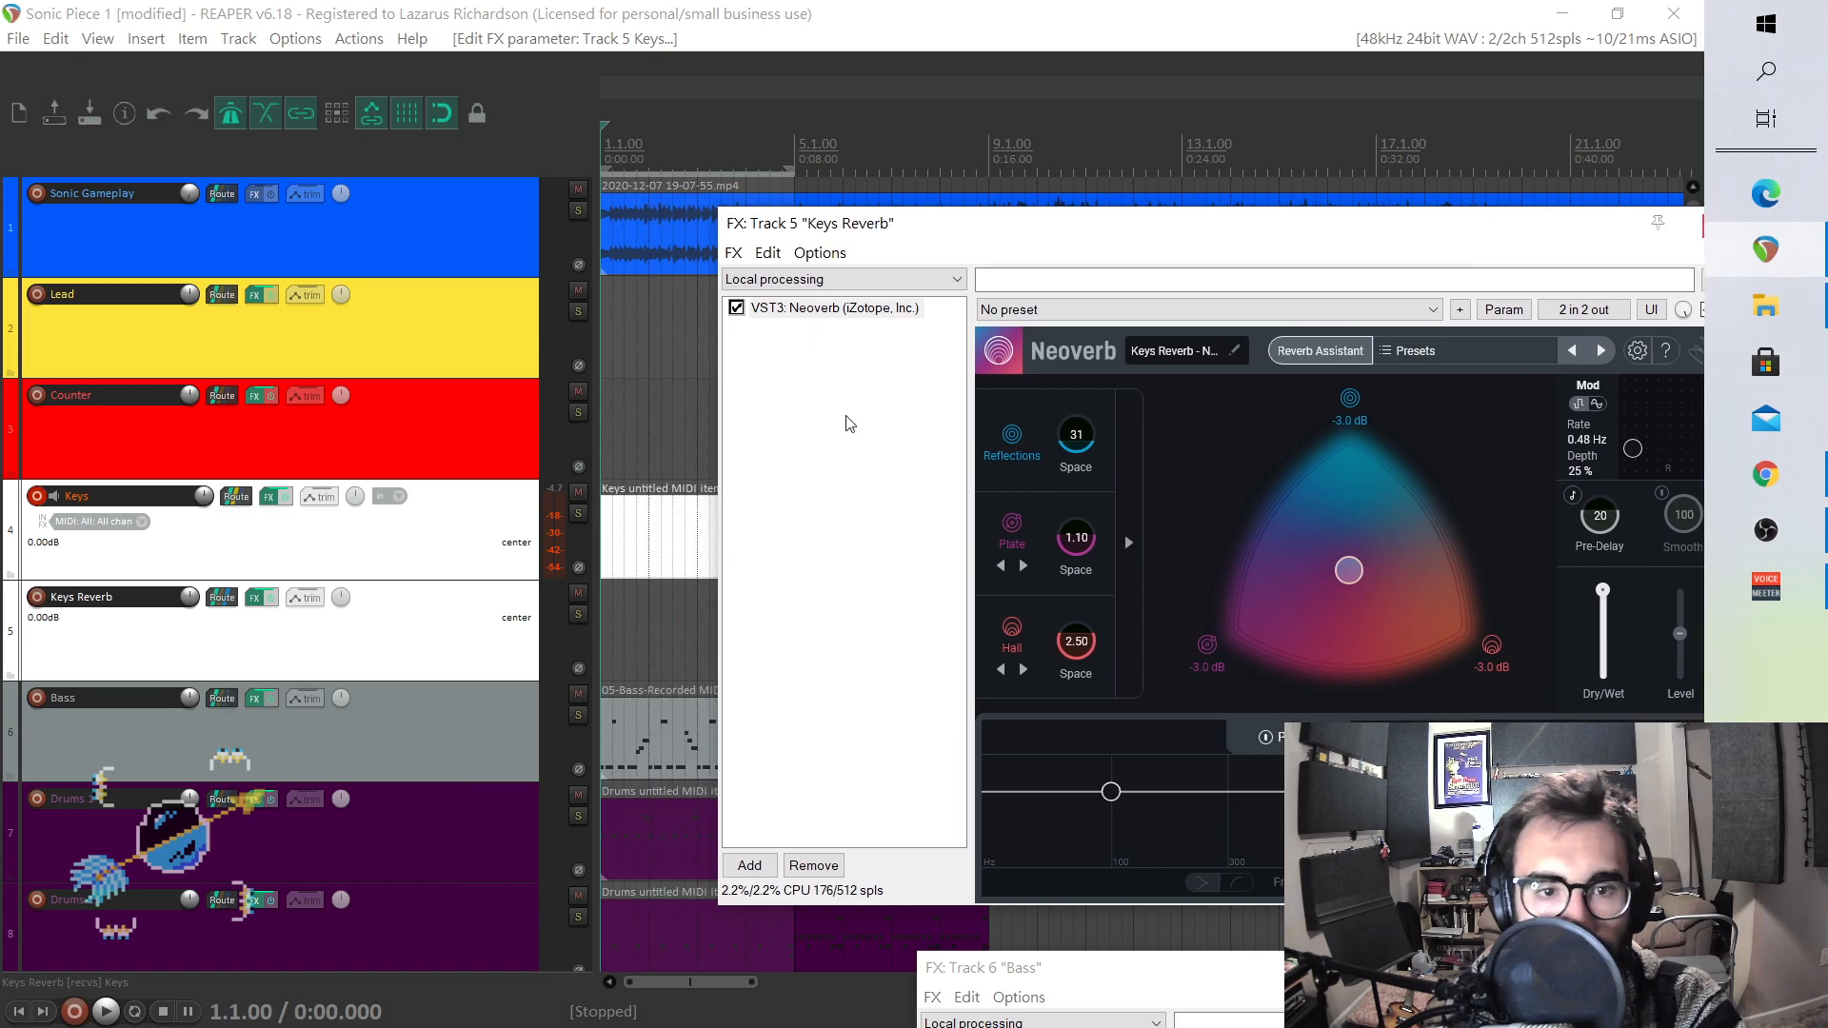
# - Show the Mixer and lower the Keys Reverb track's volume to -21.96 dB
pyautogui.click(98, 40)
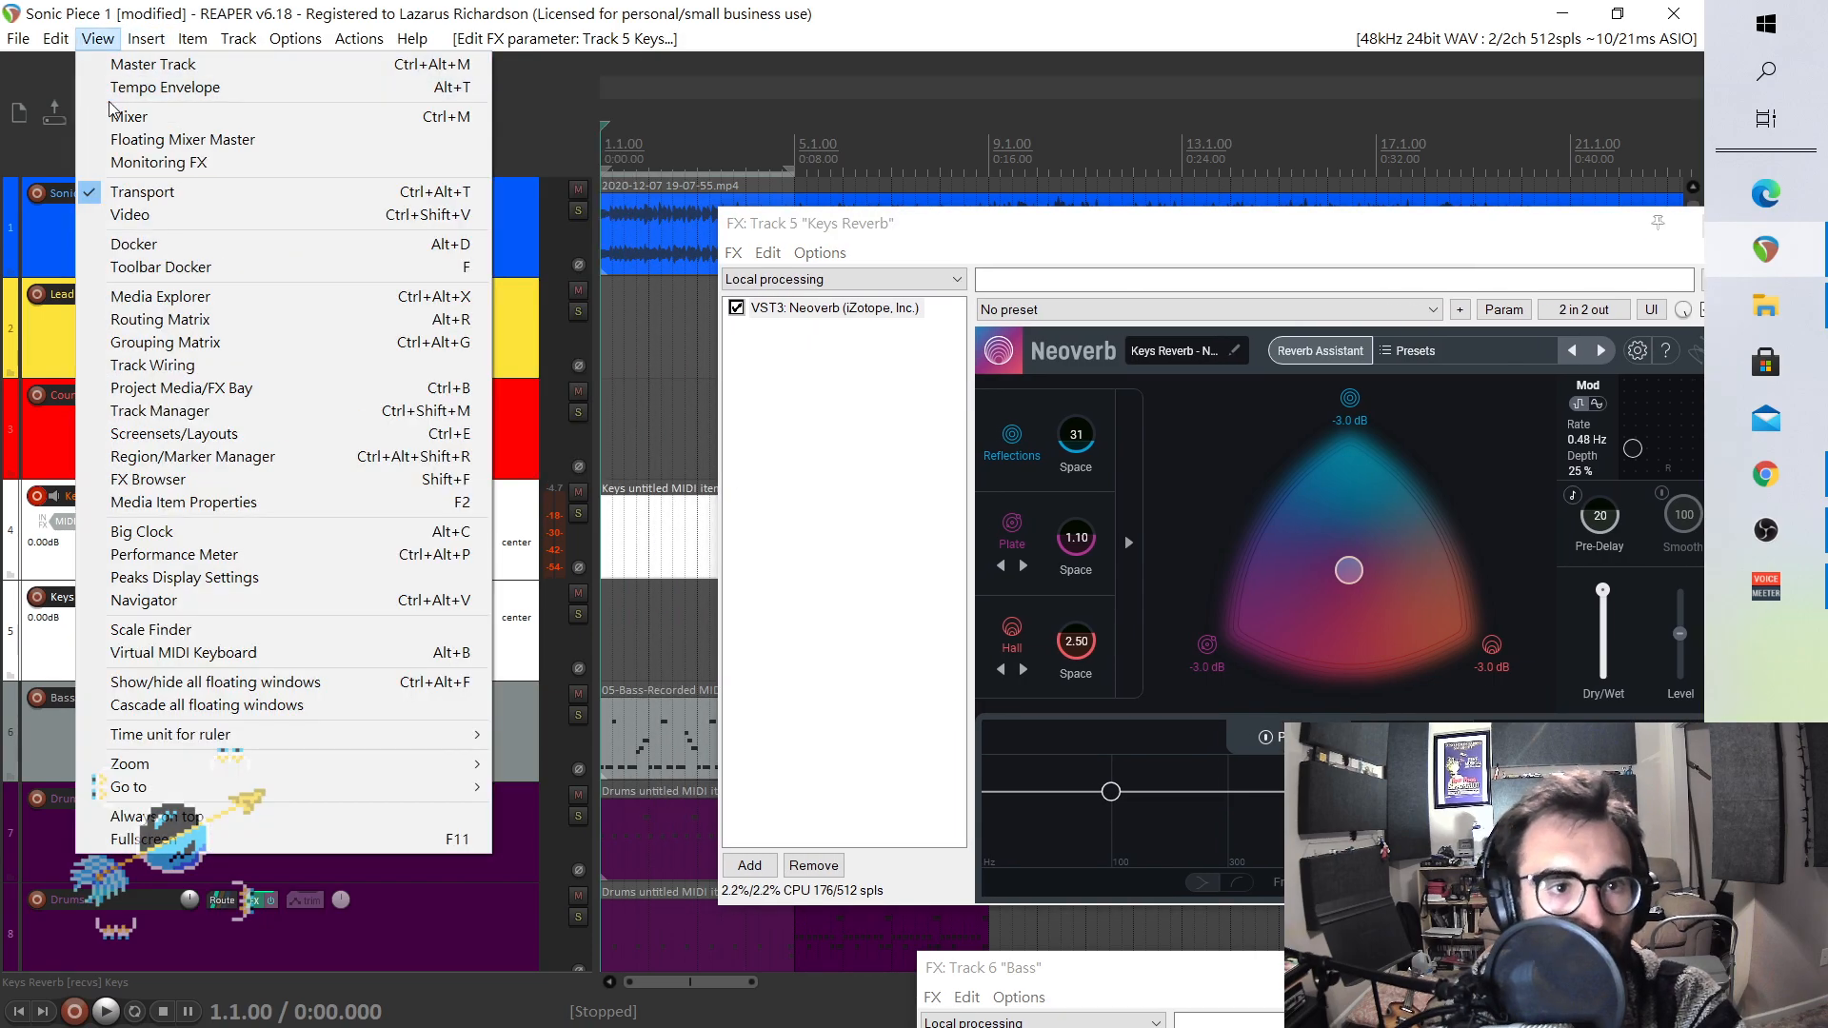
pyautogui.click(117, 116)
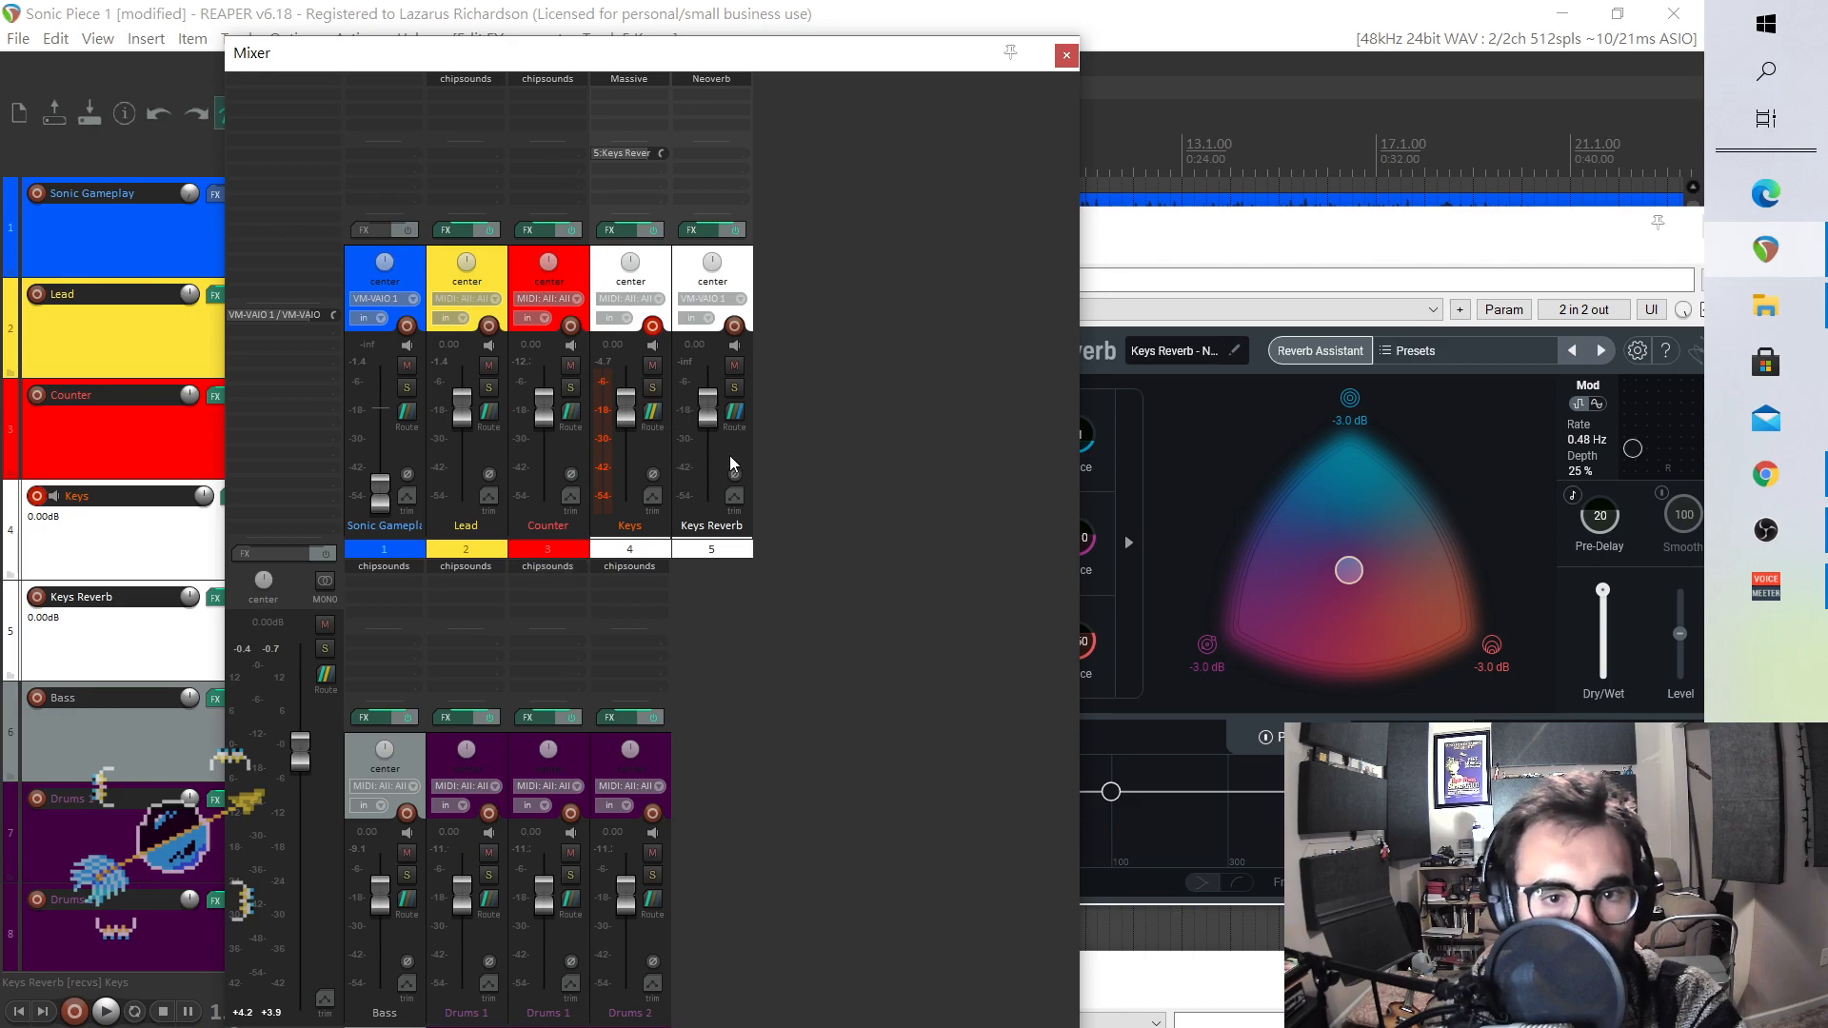
pyautogui.moveTo(708, 407); pyautogui.dragTo(713, 457)
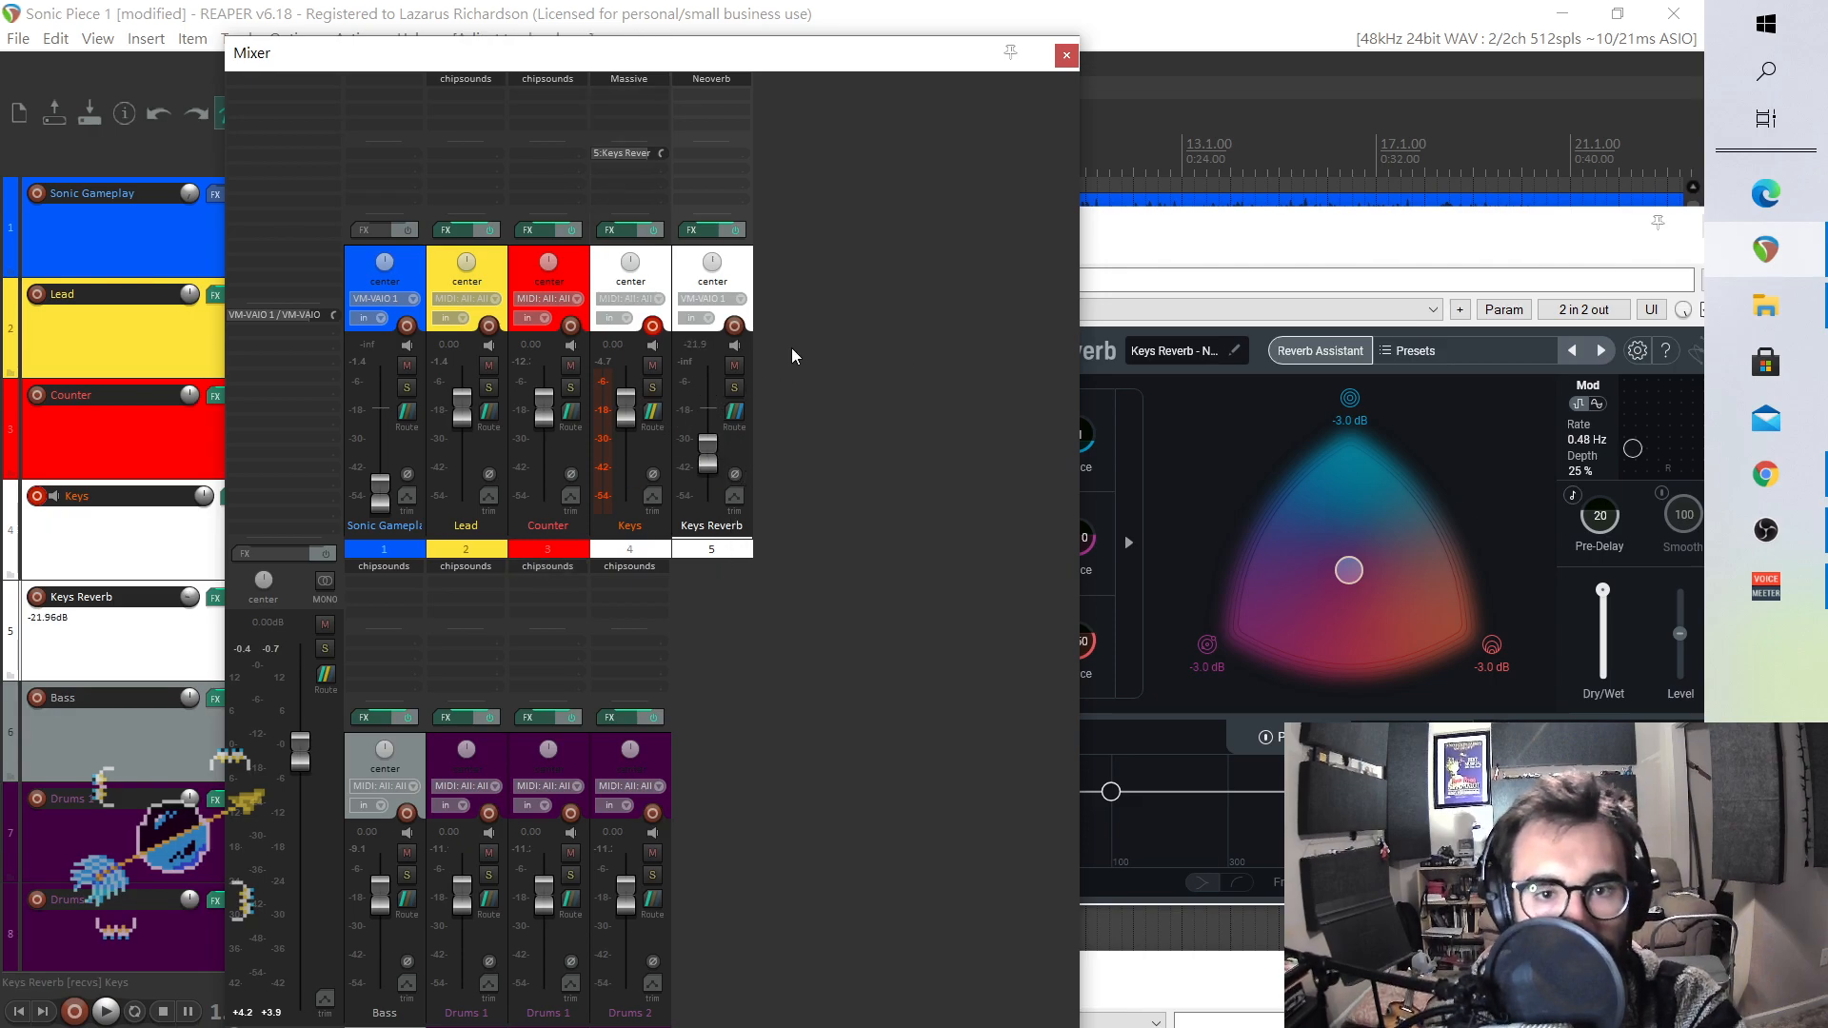
# - Shift Neoverb's blend towards Hall with reflections at -5.9 dB, and move the Mixer and FX windows clear of the arrangement
pyautogui.moveTo(1273, 234); pyautogui.dragTo(1114, 235)
pyautogui.moveTo(1196, 575); pyautogui.dragTo(1287, 562)
pyautogui.moveTo(872, 63); pyautogui.dragTo(1415, 411)
pyautogui.moveTo(1035, 227); pyautogui.dragTo(1431, 506)
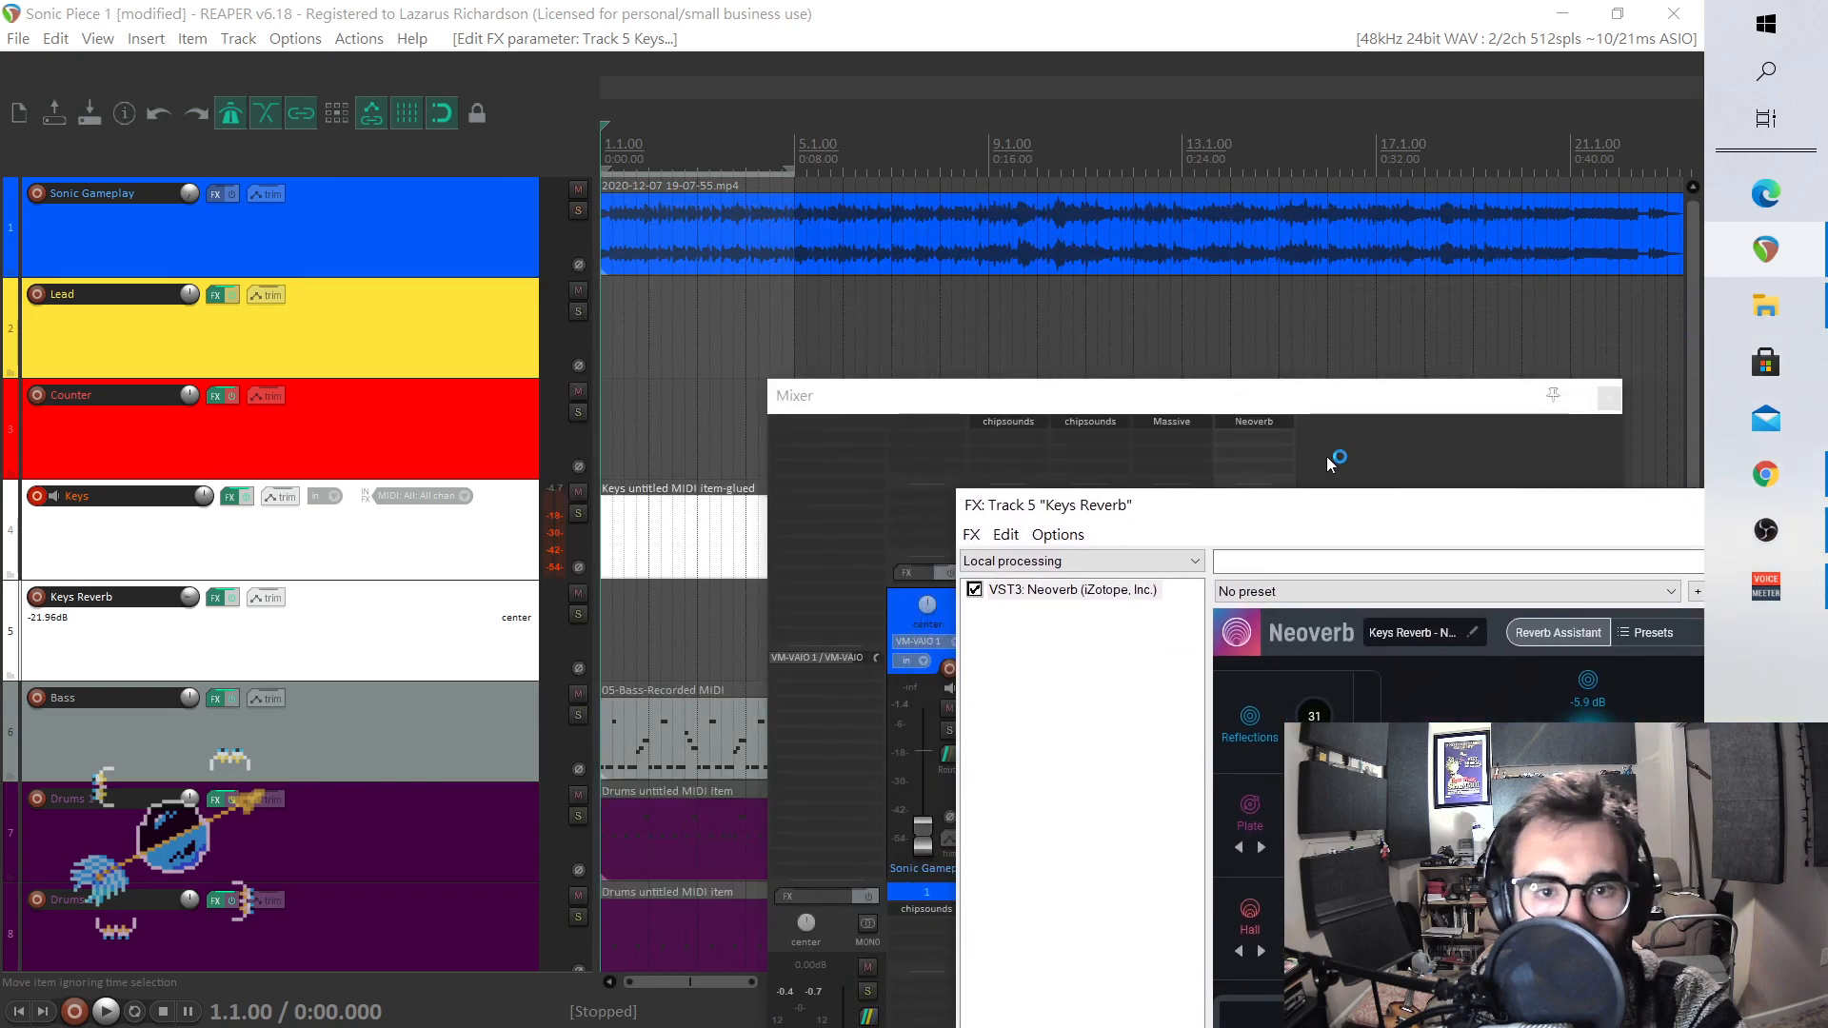
pyautogui.click(965, 392)
pyautogui.moveTo(965, 397); pyautogui.dragTo(1330, 669)
pyautogui.moveTo(1105, 514); pyautogui.dragTo(1216, 862)
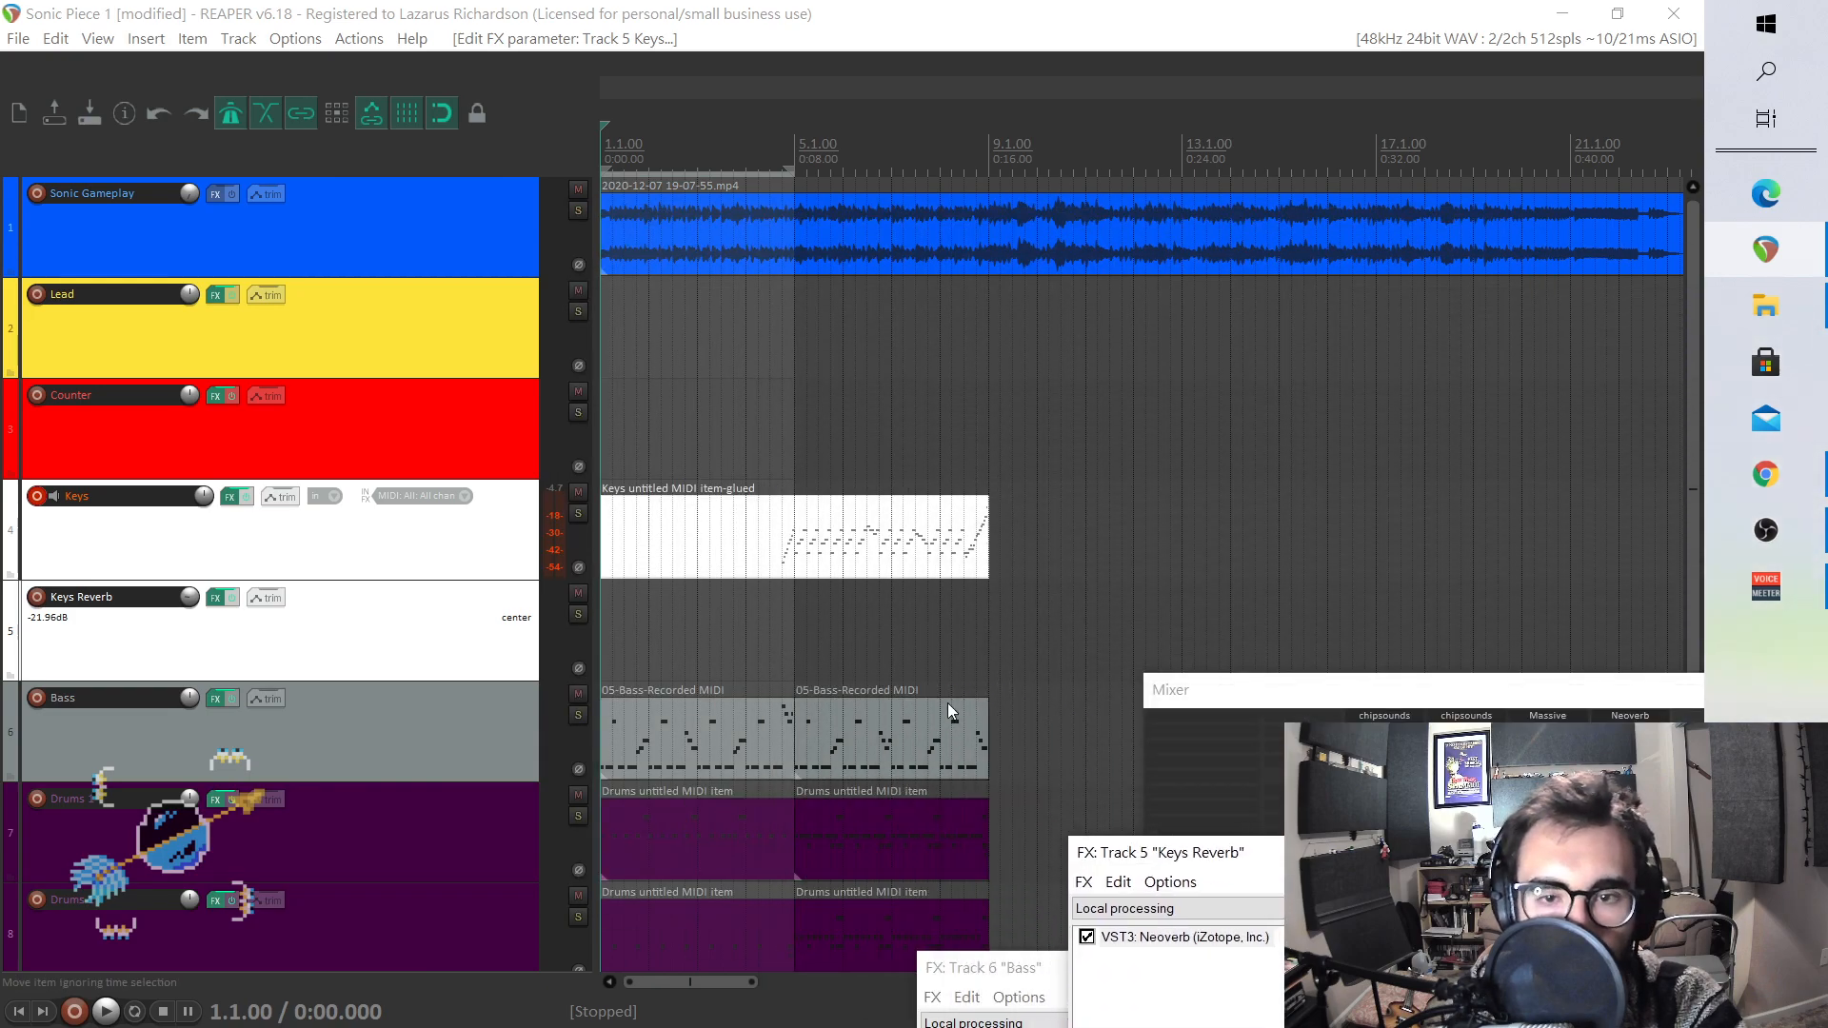
pyautogui.click(269, 599)
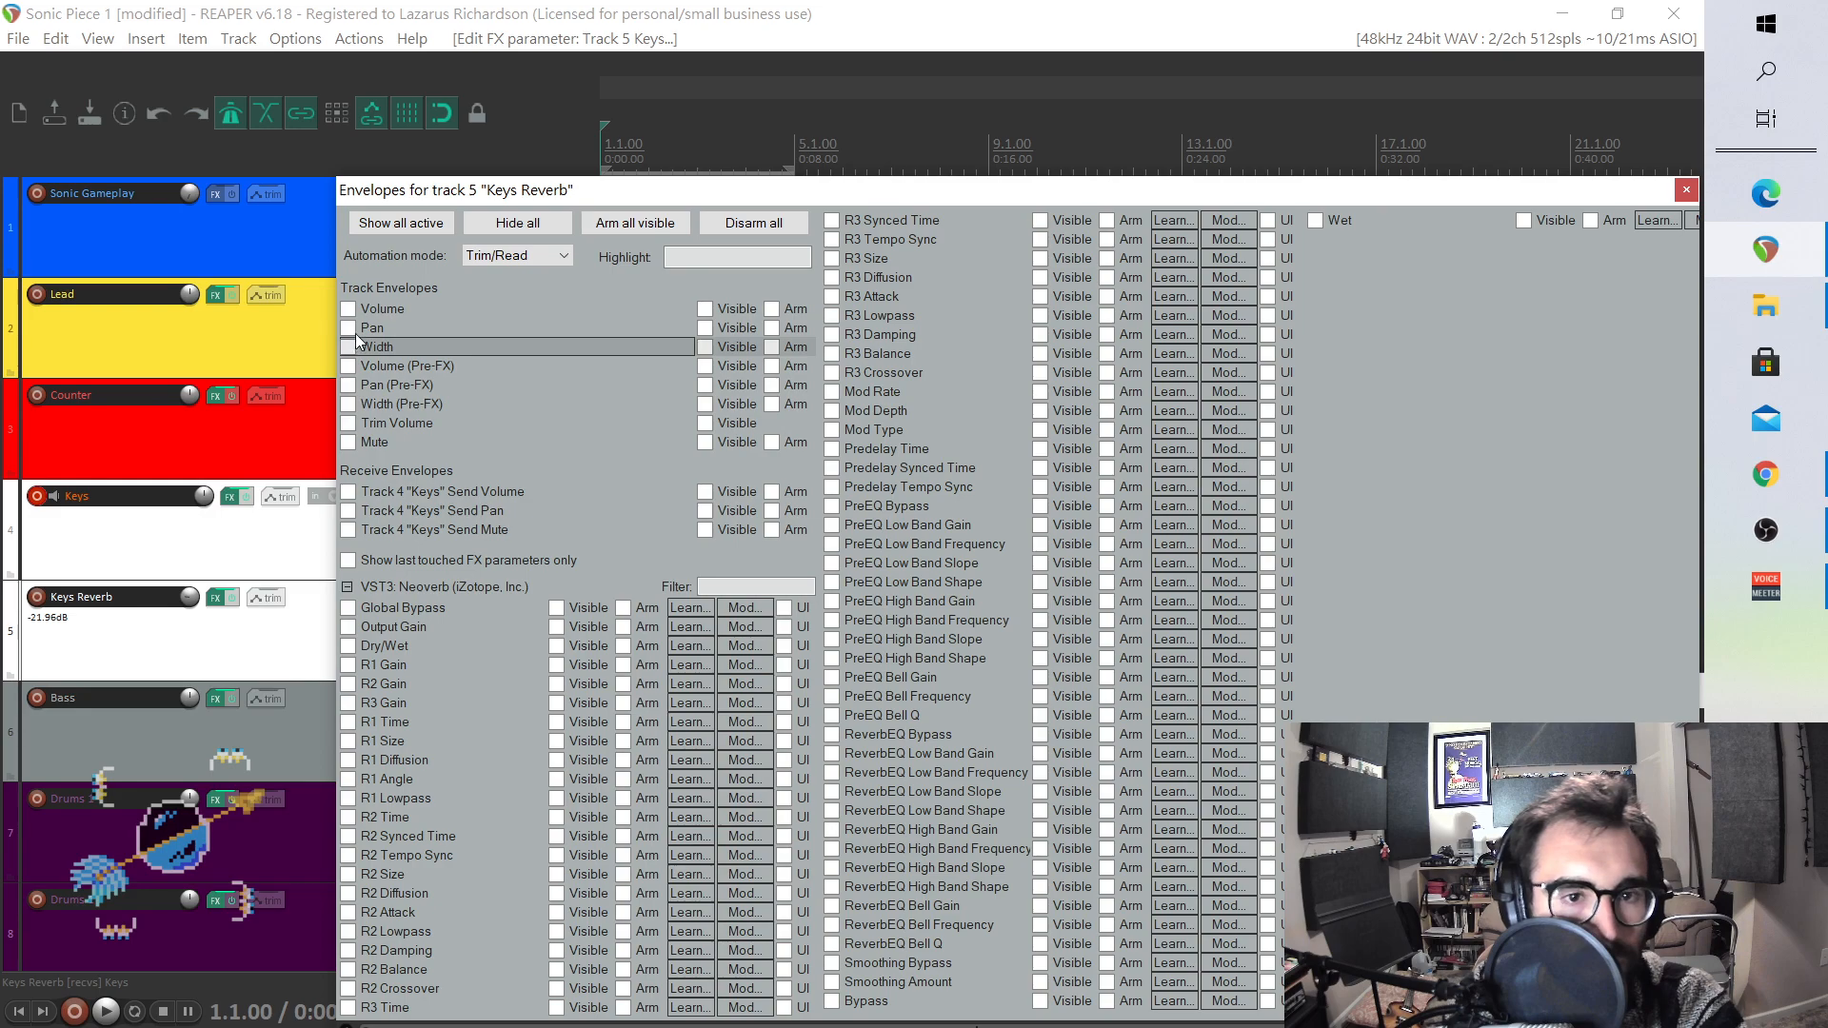
pyautogui.moveTo(1285, 192); pyautogui.dragTo(808, 194)
pyautogui.click(1208, 192)
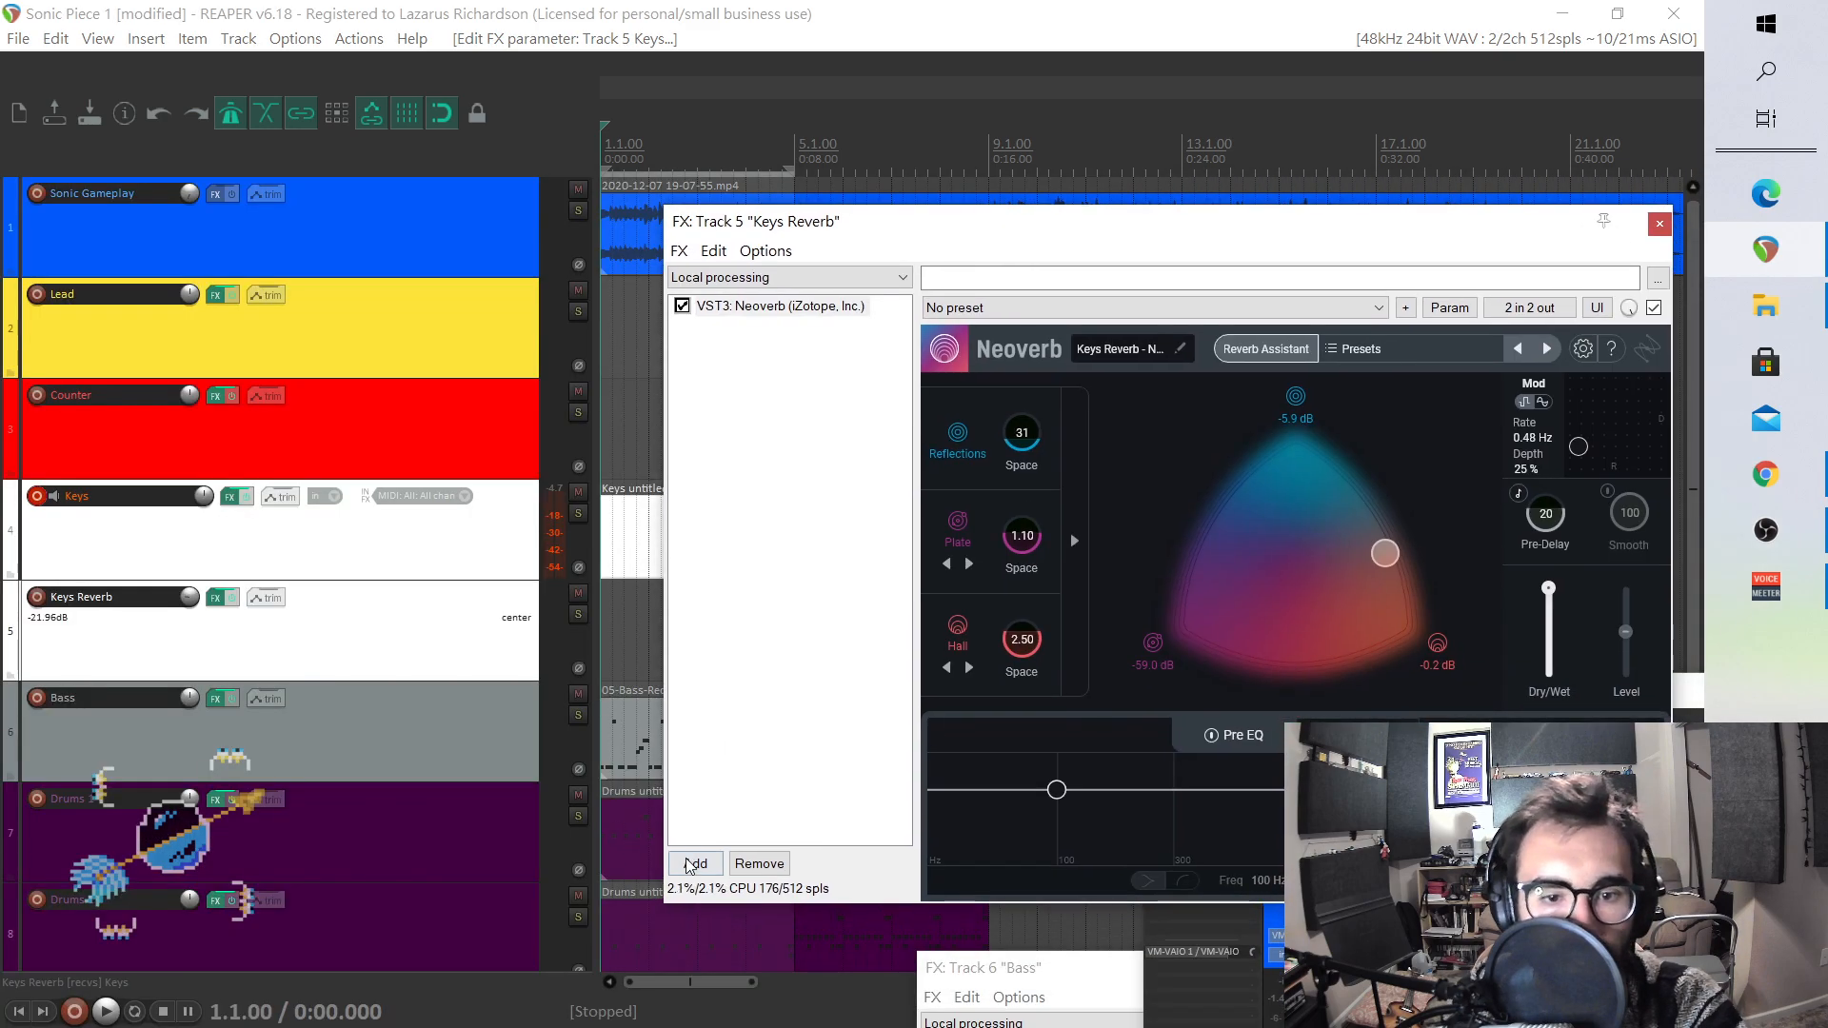
# - Add the iZotope Relay plug-in ahead of Neoverb on the Keys Reverb track and close the FX window
pyautogui.click(693, 864)
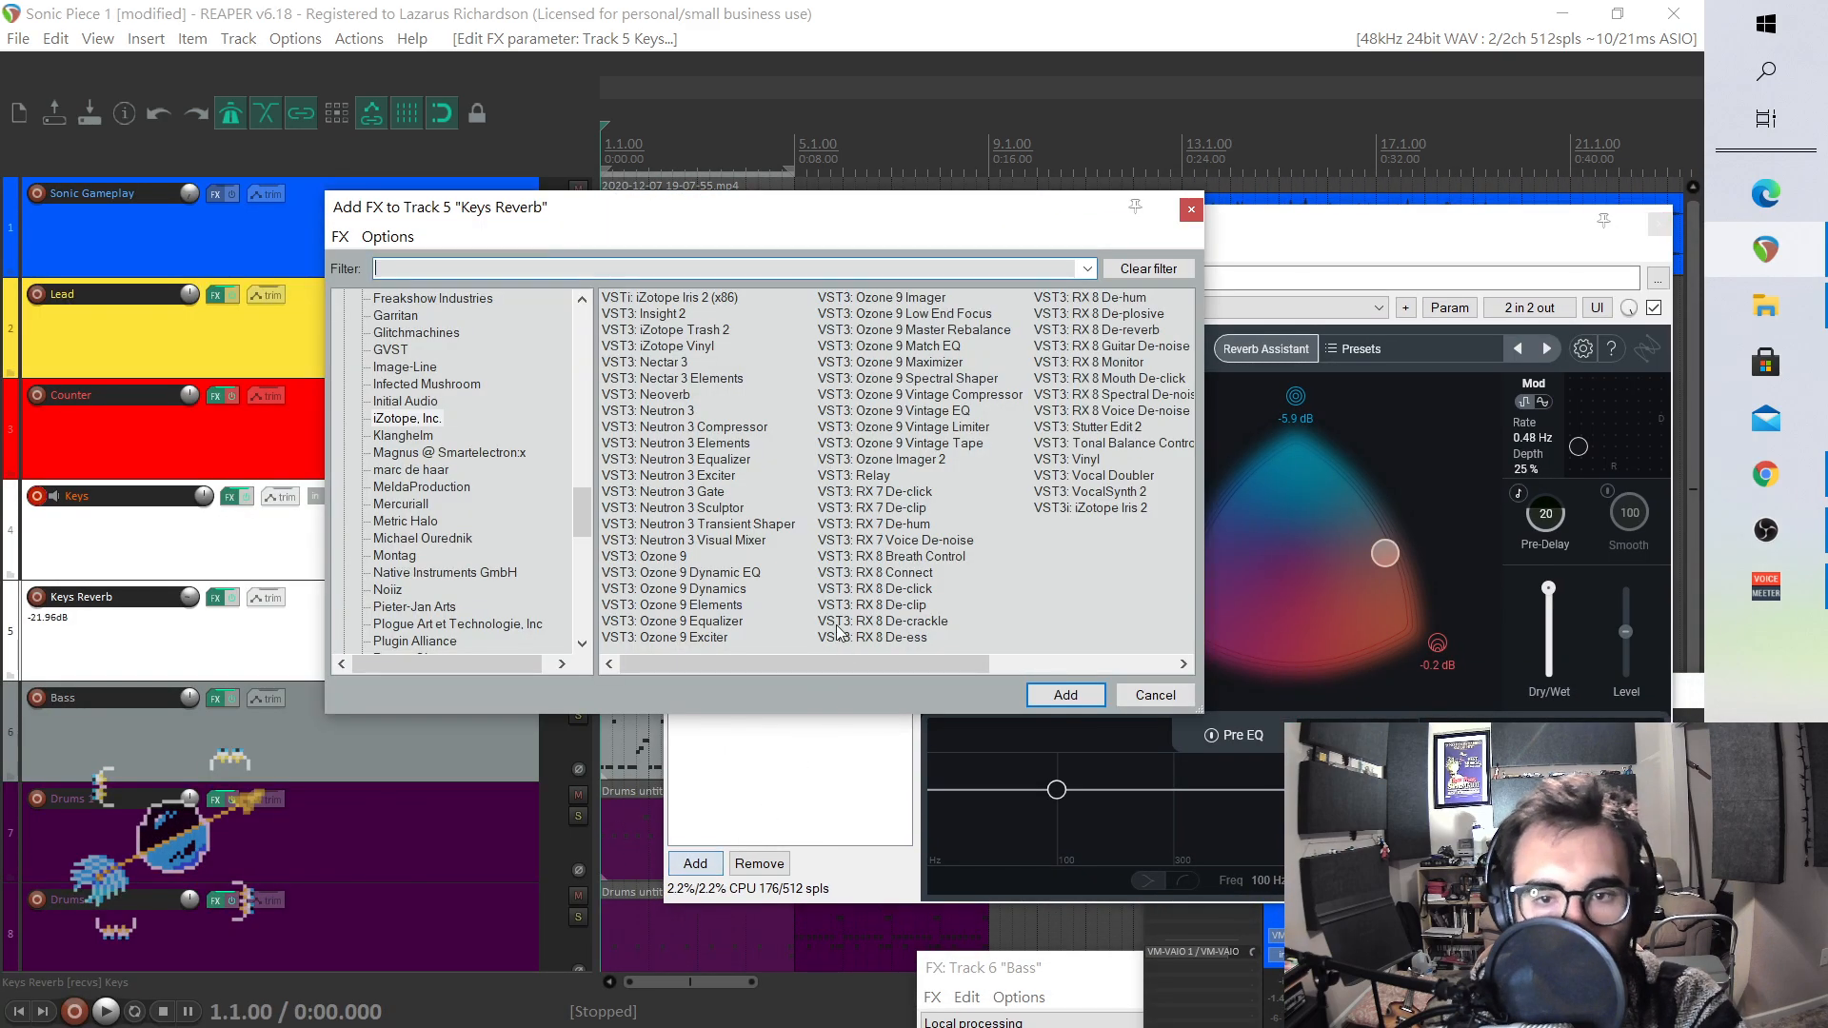
pyautogui.doubleClick(855, 477)
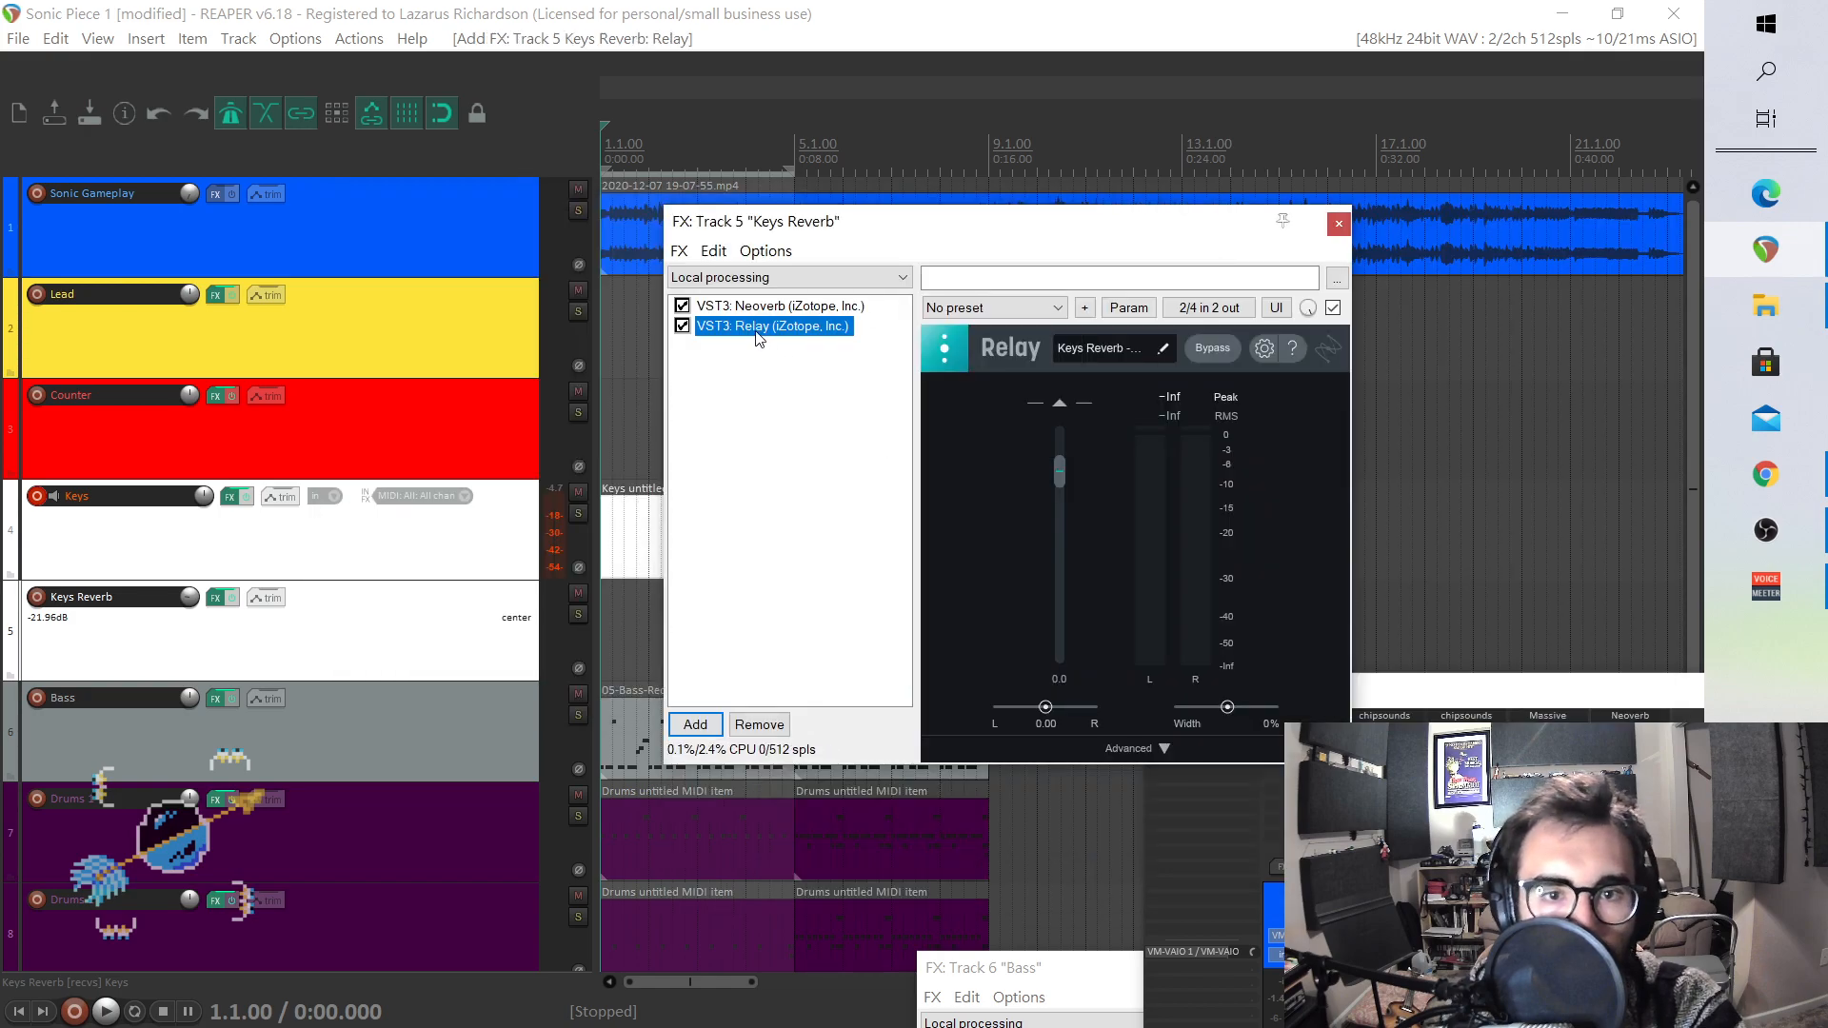
pyautogui.press('Escape')
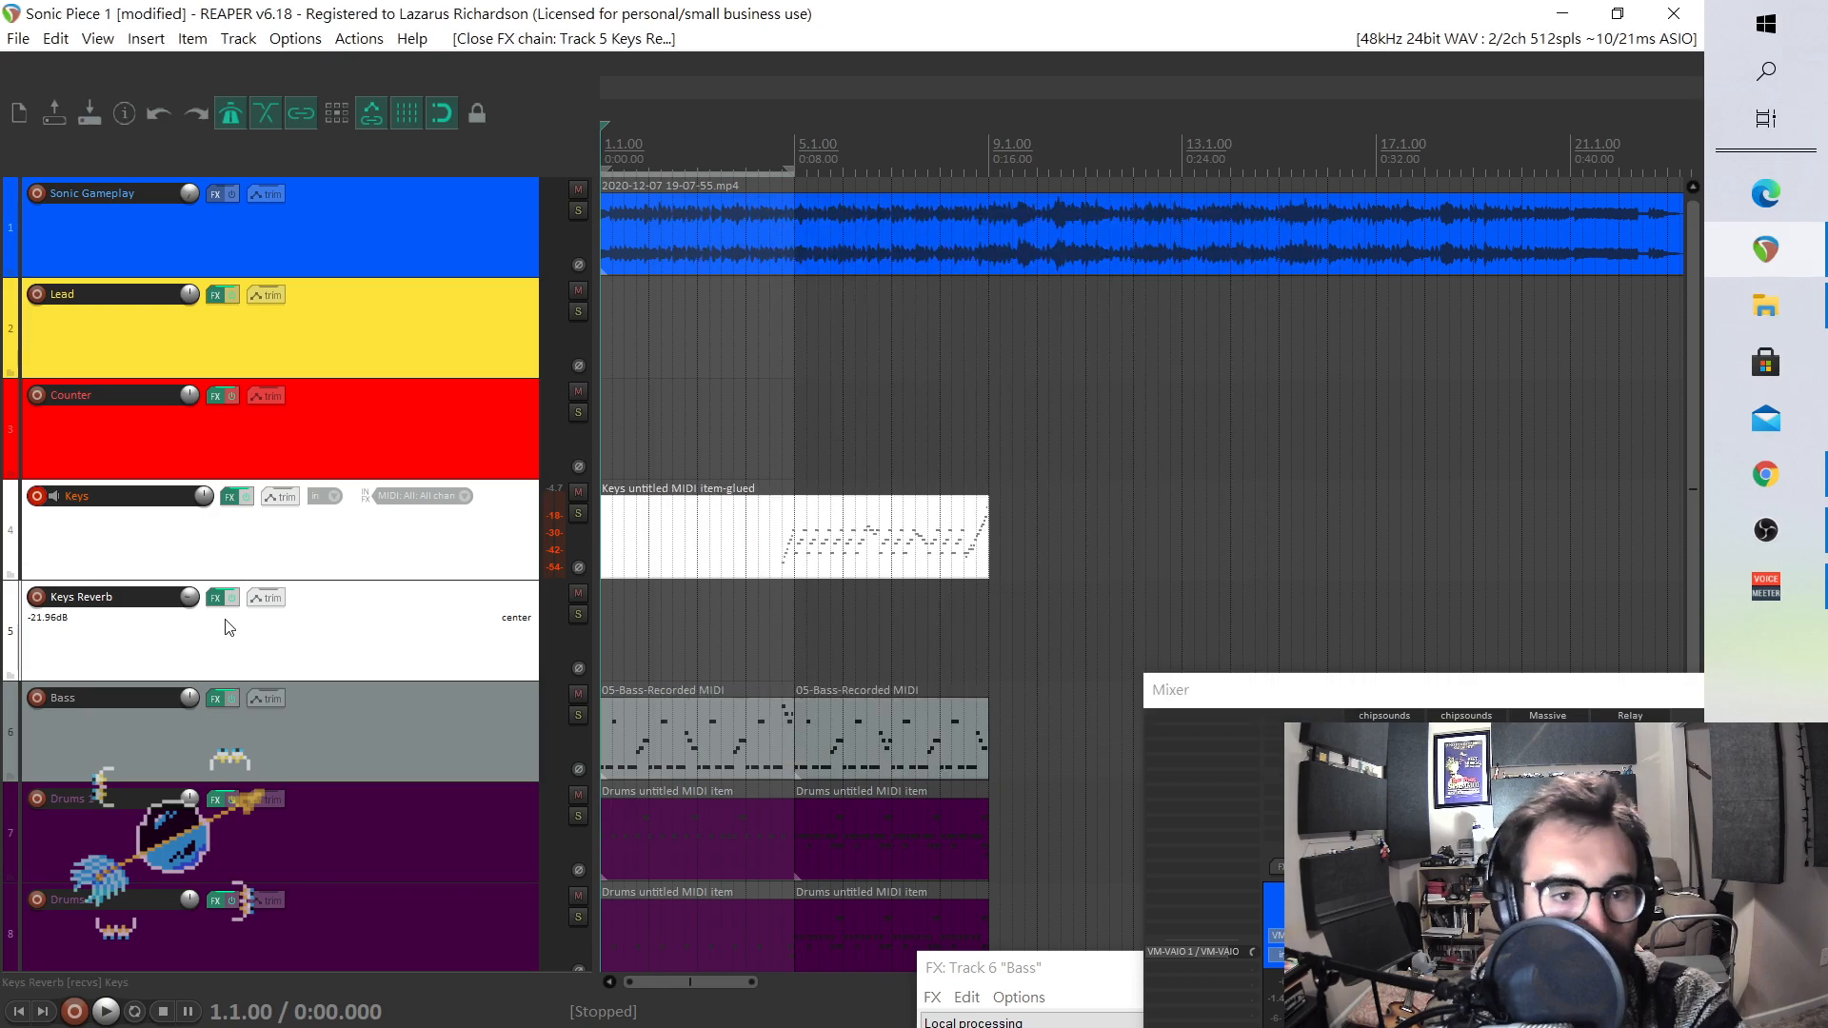
# - Show the automation envelope for Relay's Global Output Gain on the Keys Reverb track
pyautogui.click(264, 597)
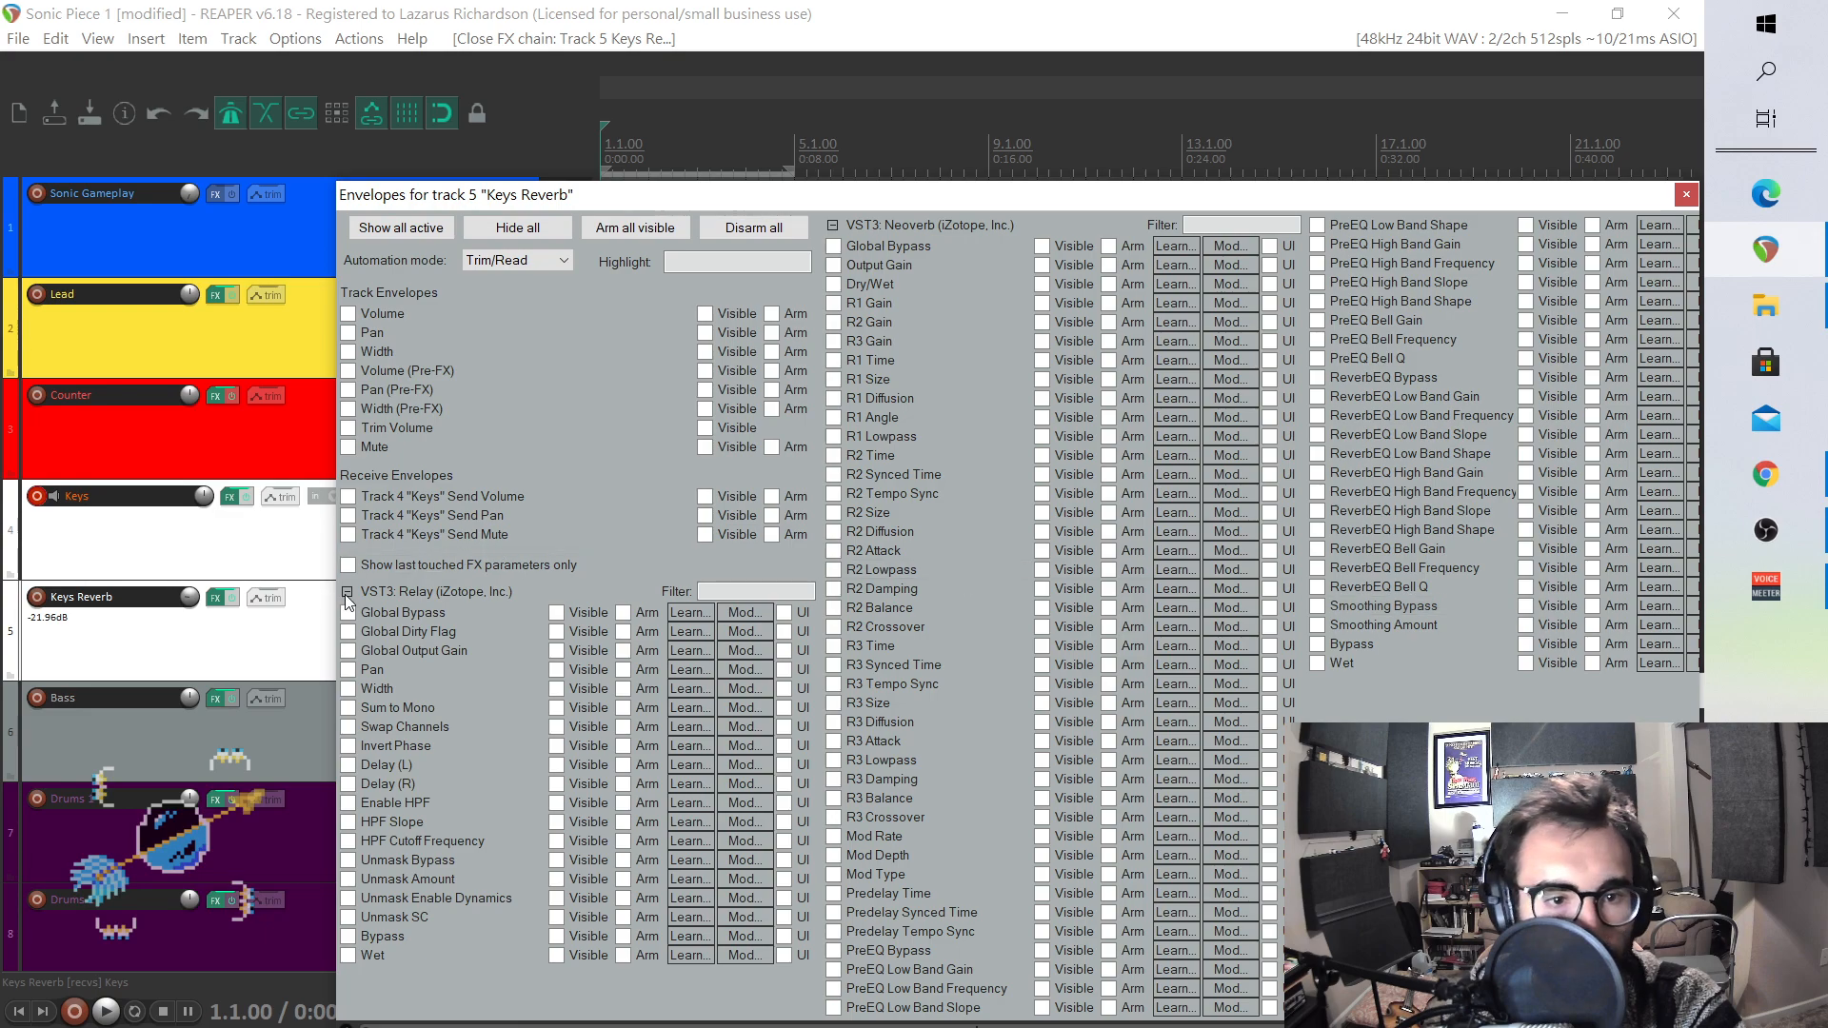
pyautogui.click(348, 650)
pyautogui.click(1686, 195)
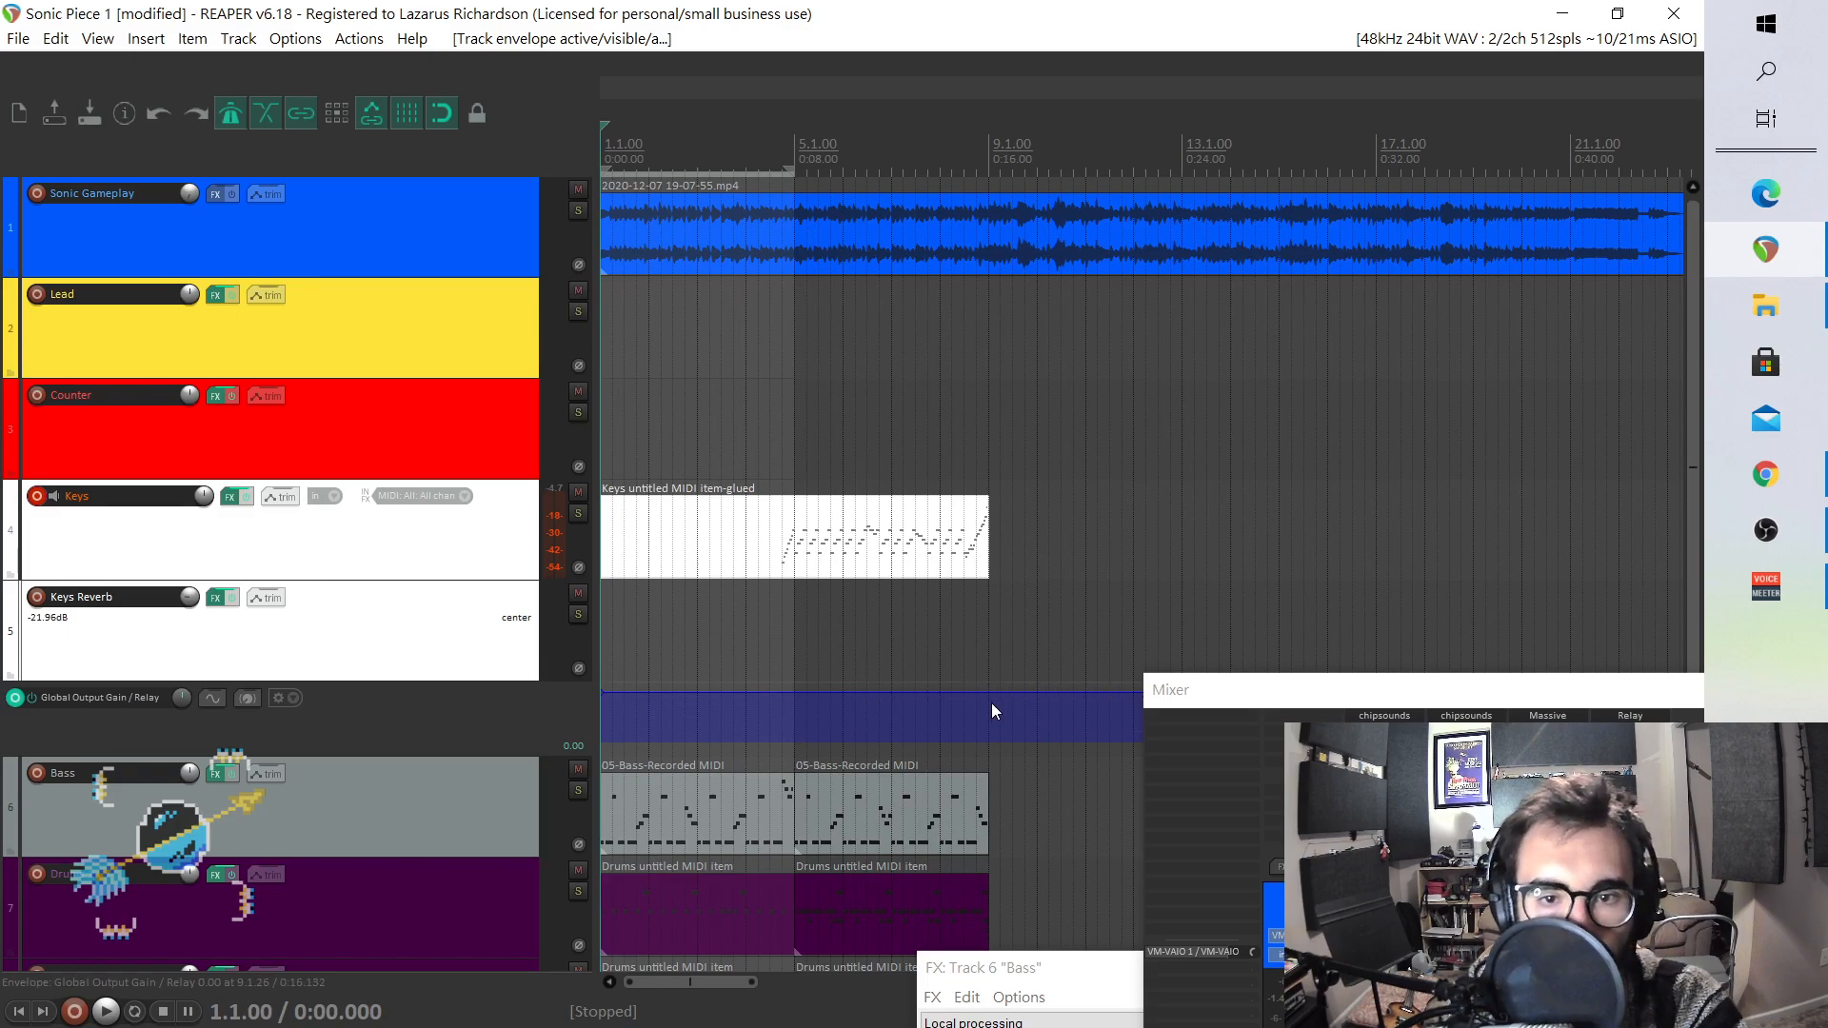
# - Shape the gain envelope to stay at -60 from the project start and rise to 0.00 at about 8.1.42
pyautogui.click(964, 693)
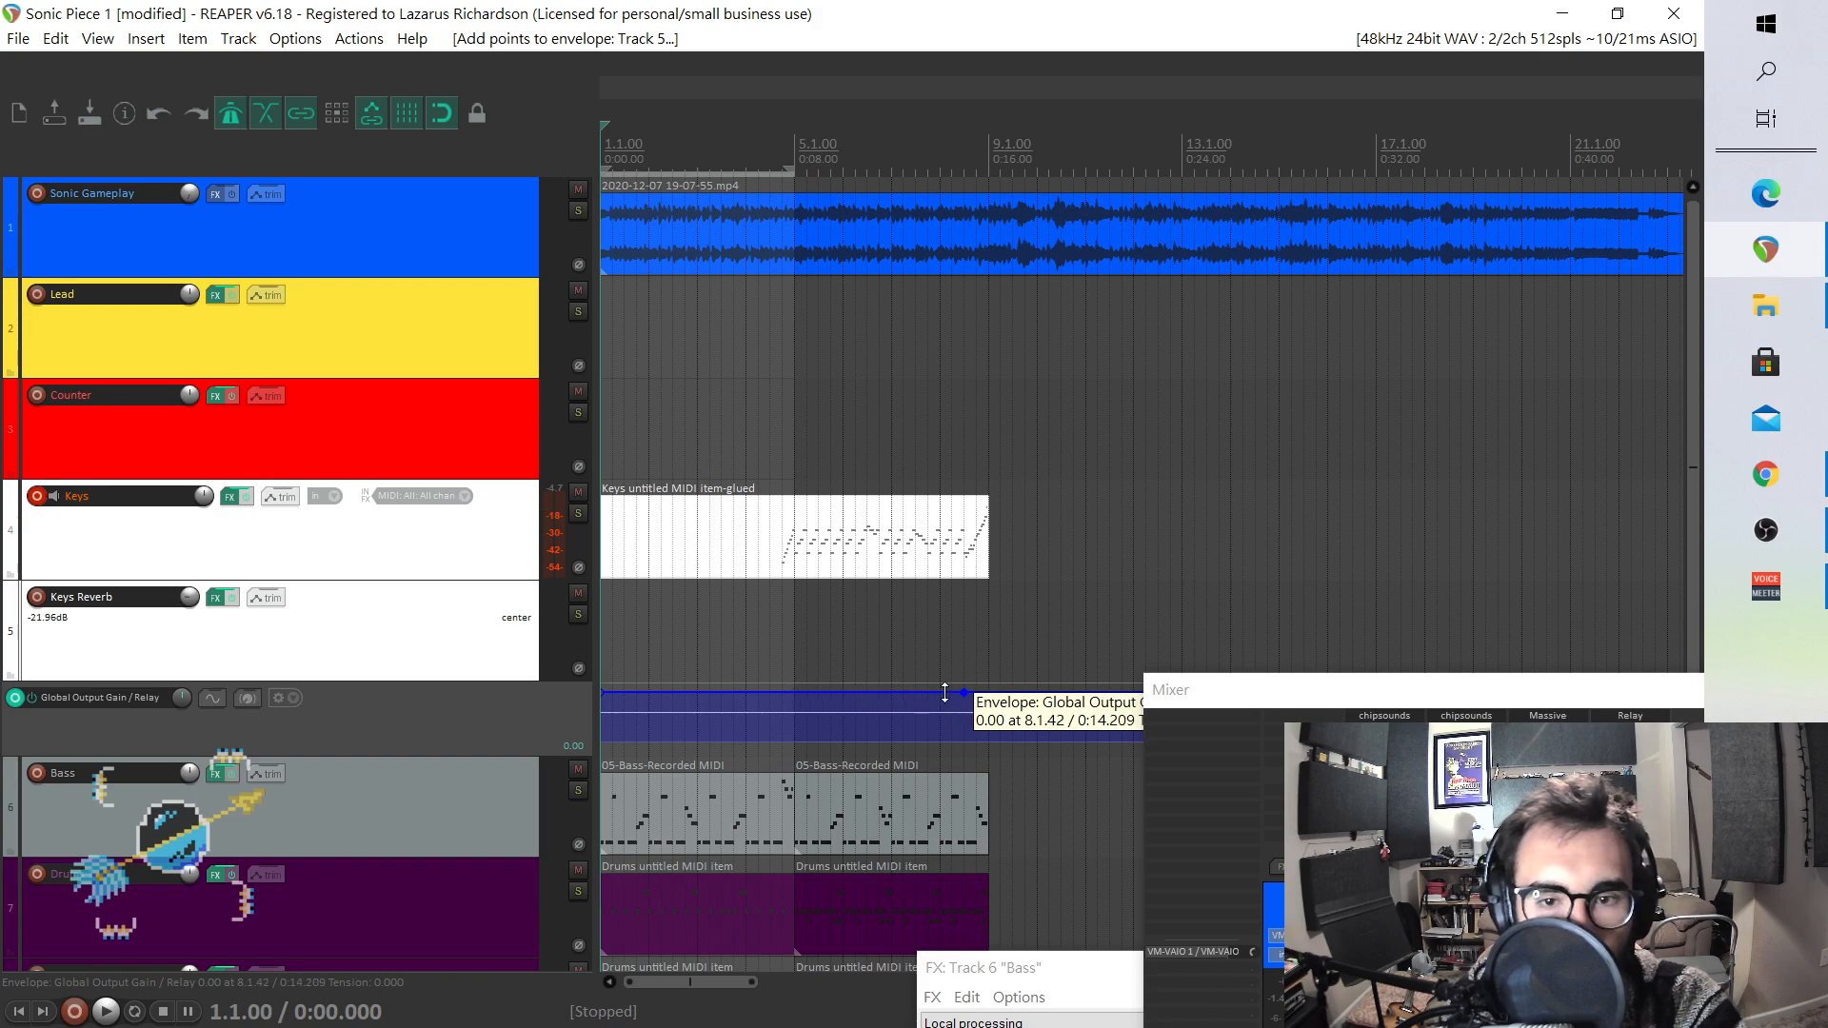
pyautogui.moveTo(948, 694); pyautogui.dragTo(952, 878)
pyautogui.moveTo(602, 691)
pyautogui.mouseDown()
pyautogui.moveTo(583, 741)
pyautogui.moveTo(580, 916)
pyautogui.mouseUp()
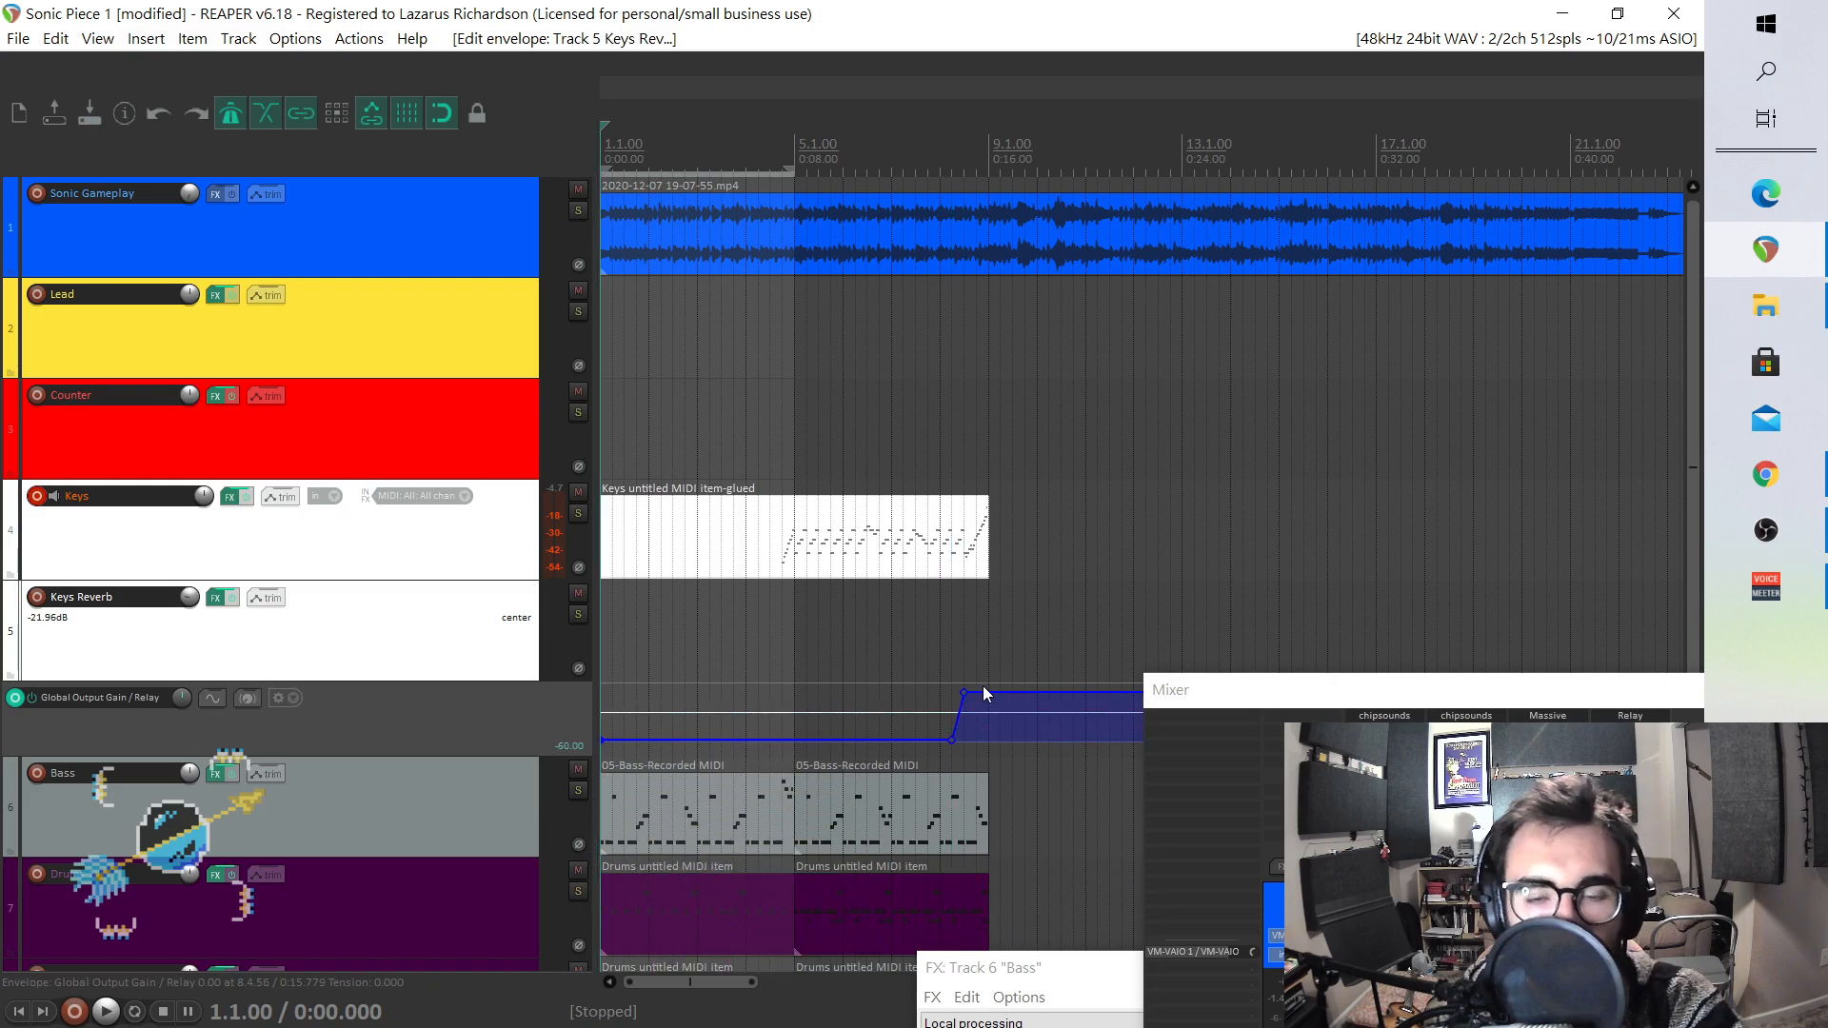
# - Close the Mixer and shift the gain envelope's ramp so it starts at 8.3.00 and ends at 9.1.00
pyautogui.moveTo(940, 657); pyautogui.dragTo(976, 747)
pyautogui.scroll(2, 990, 747)
pyautogui.moveTo(1421, 697); pyautogui.dragTo(664, 261)
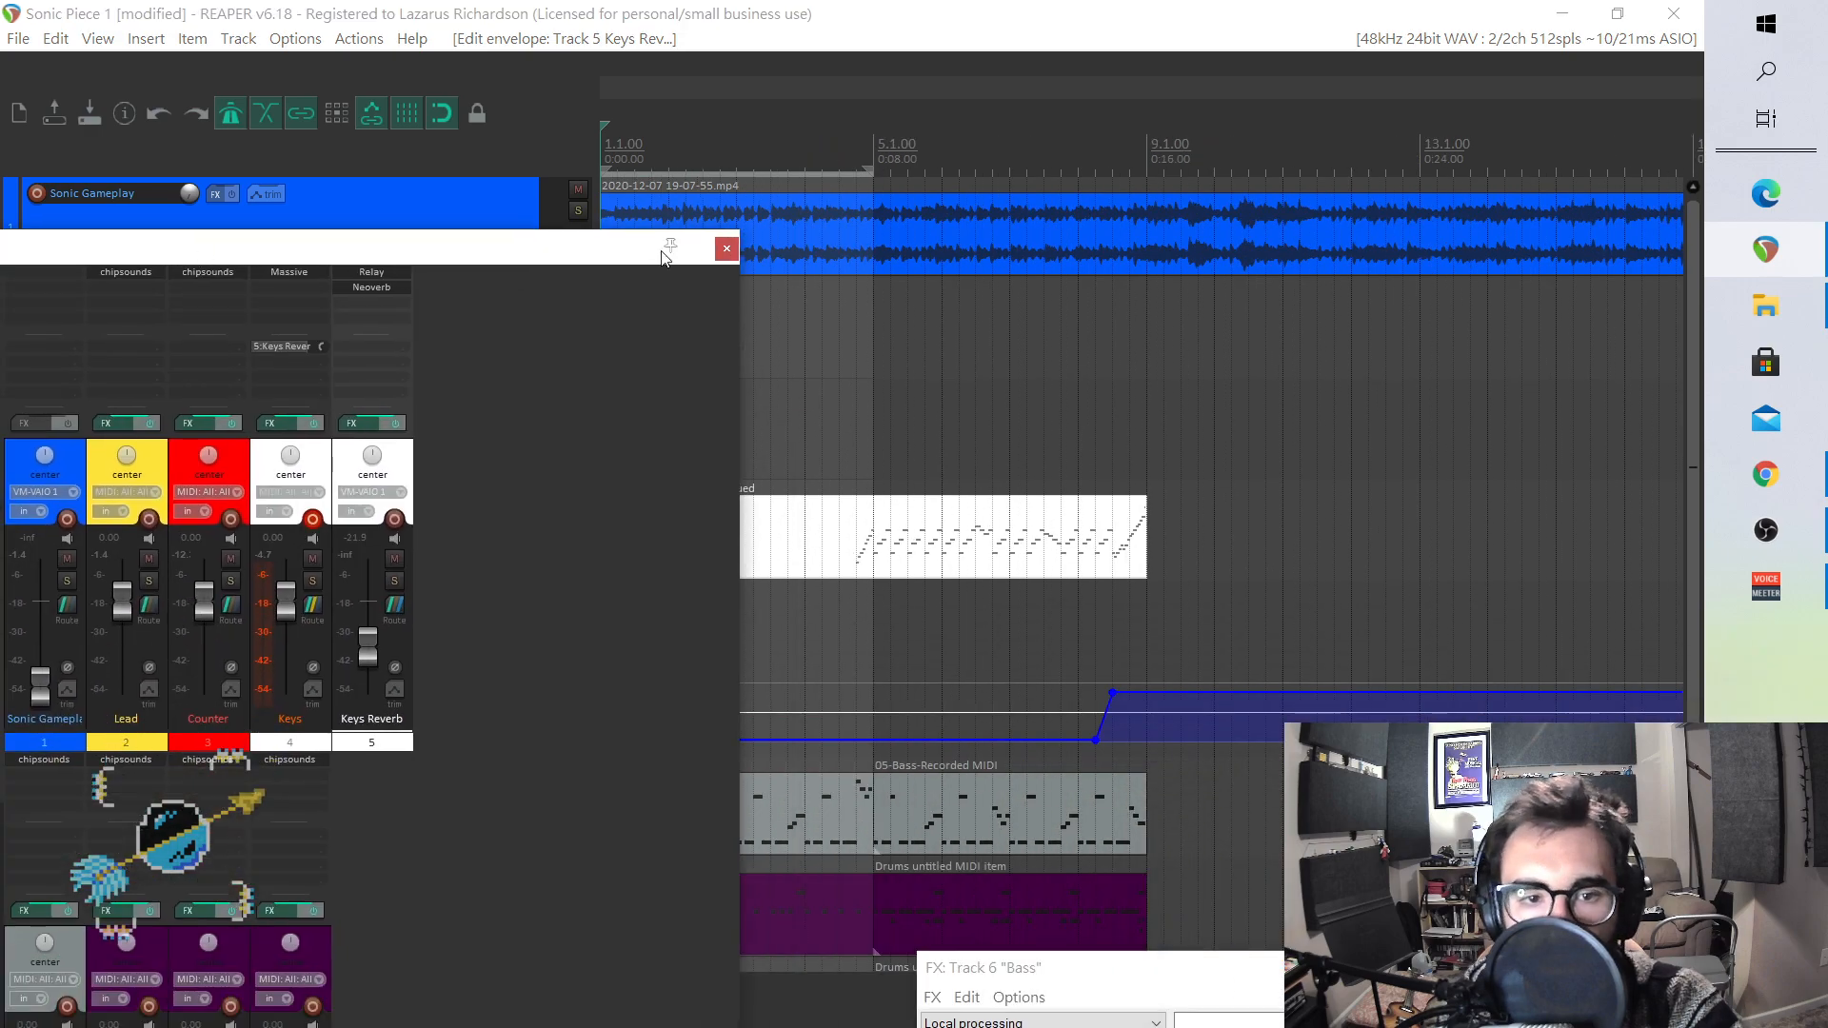
pyautogui.click(724, 249)
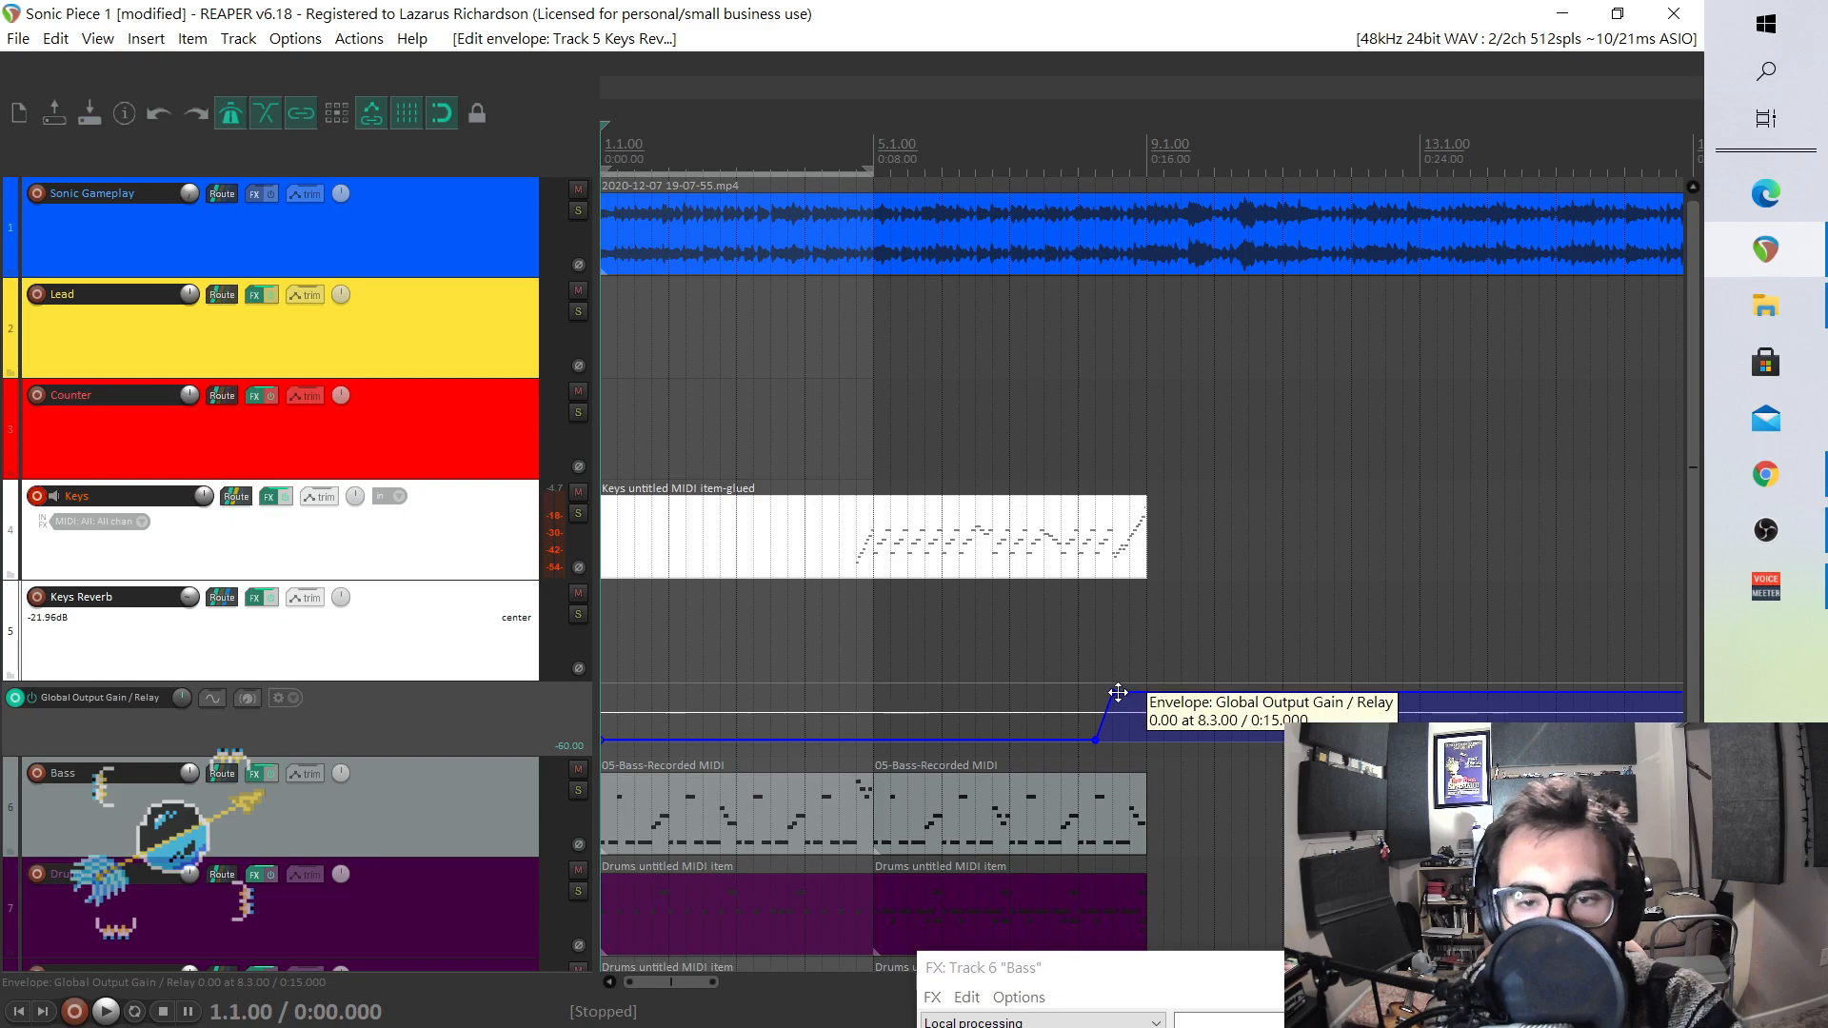
pyautogui.moveTo(1114, 692); pyautogui.dragTo(1117, 692)
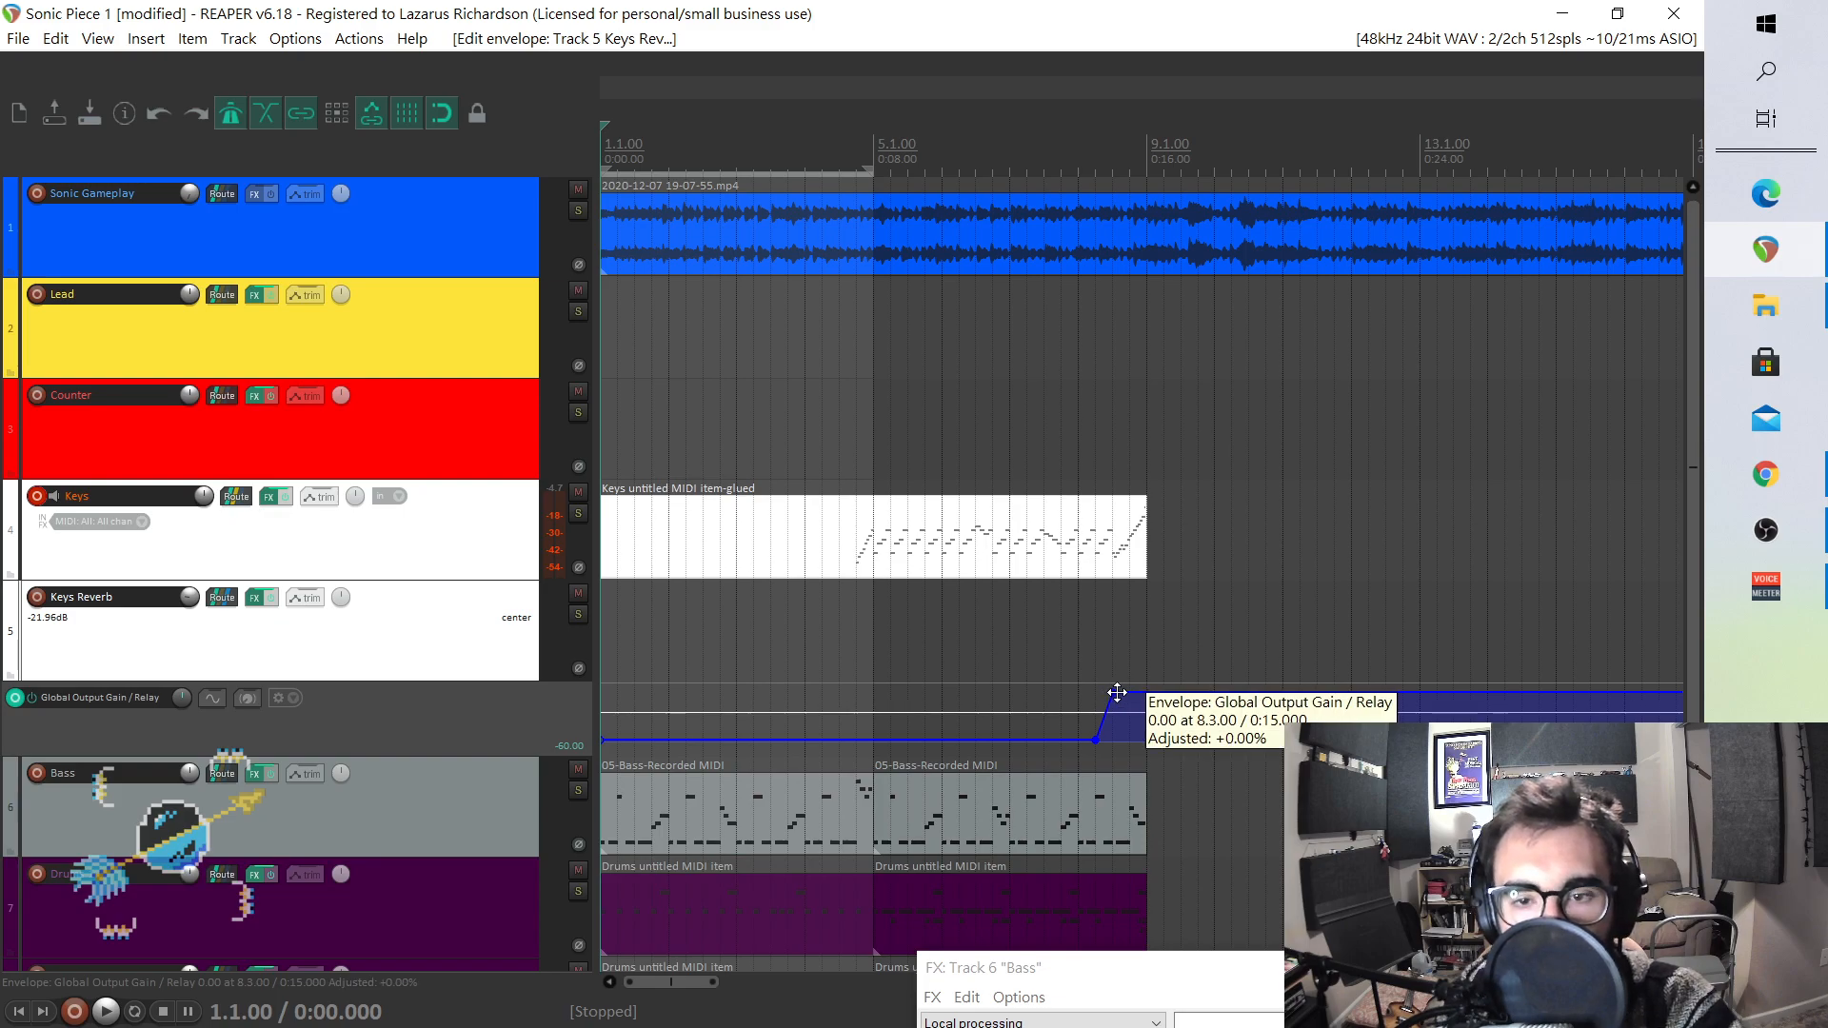
pyautogui.moveTo(1095, 739); pyautogui.dragTo(1120, 740)
pyautogui.moveTo(1112, 736); pyautogui.dragTo(1113, 739)
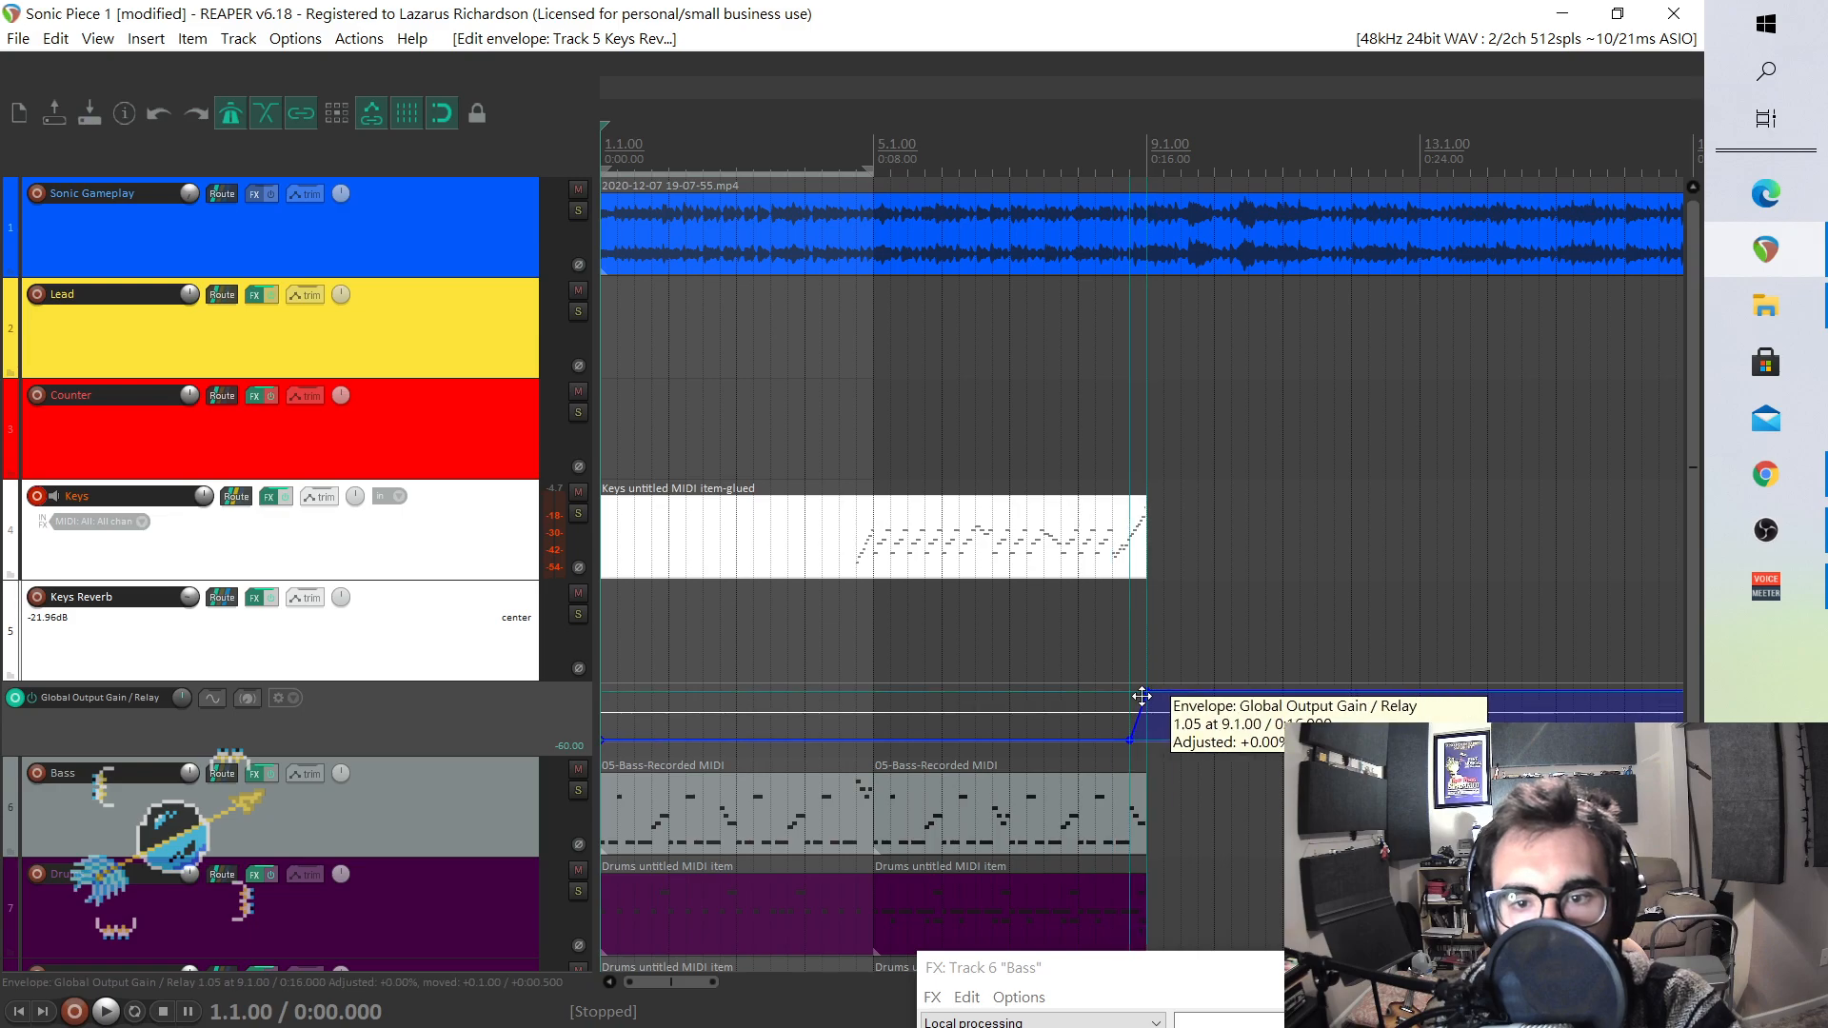
pyautogui.click(1207, 676)
pyautogui.moveTo(1130, 693); pyautogui.dragTo(1128, 692)
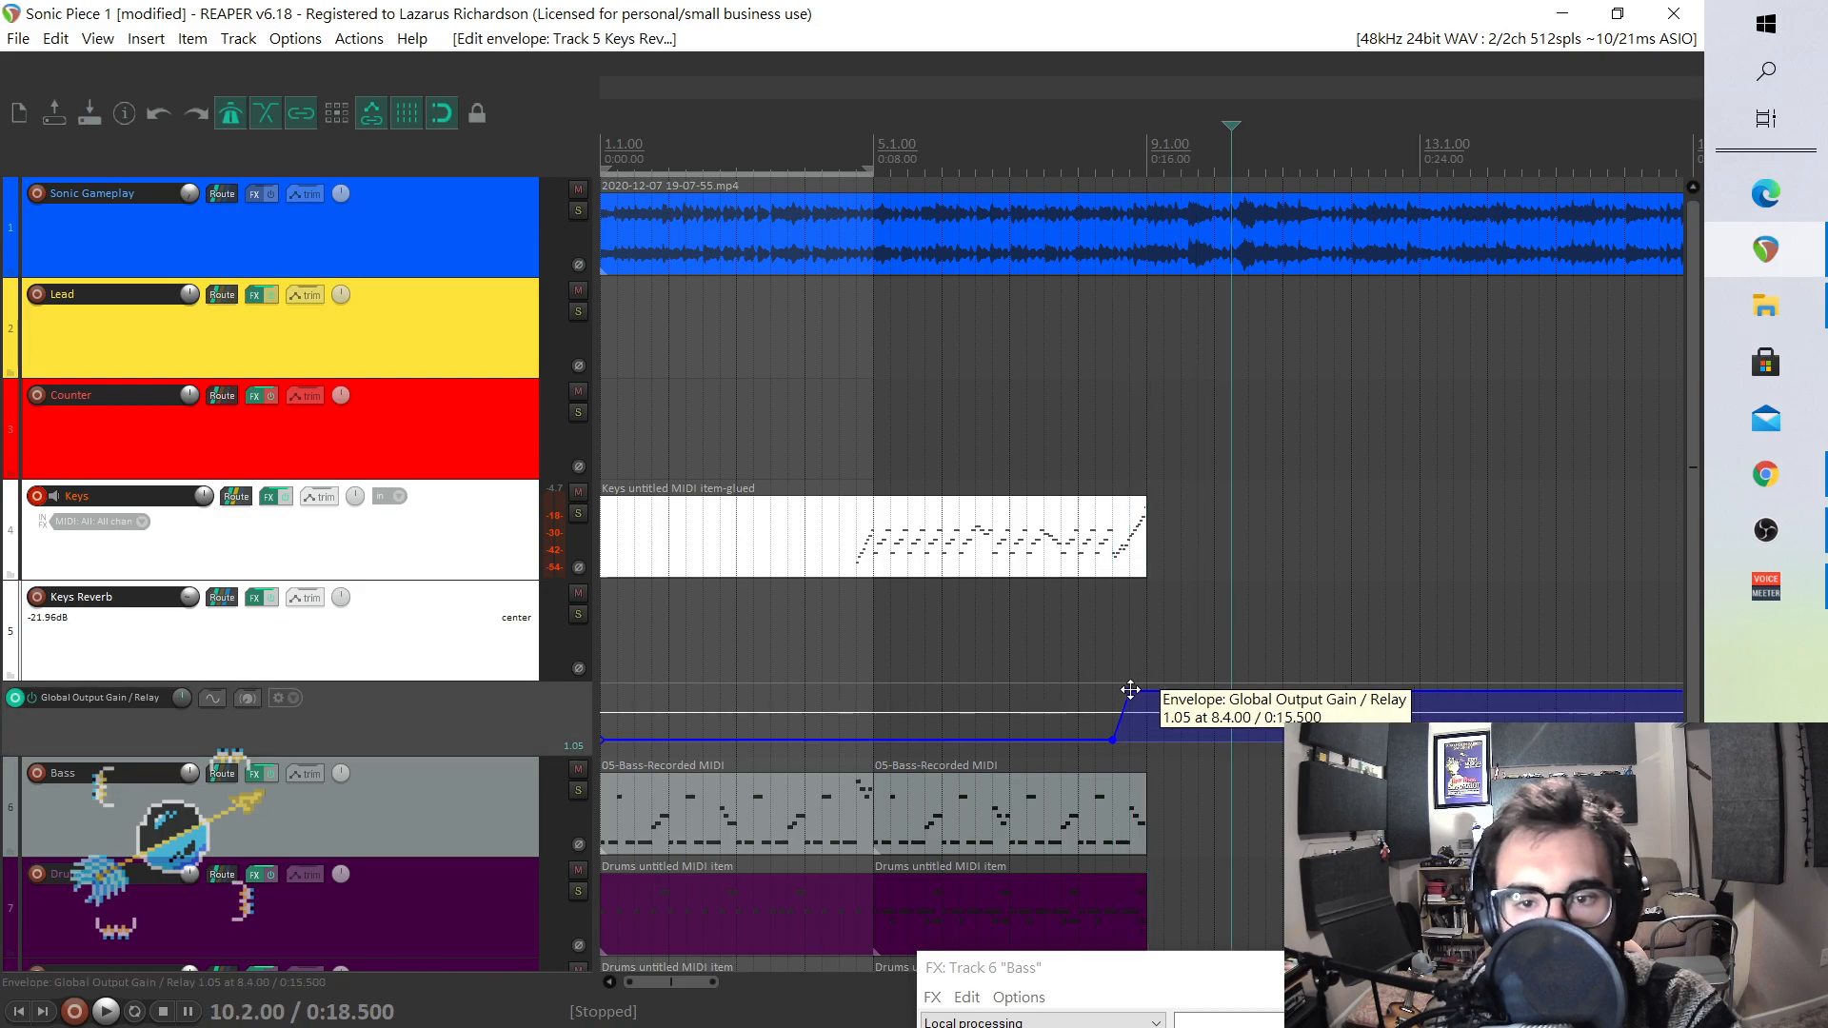
pyautogui.keyDown('ctrl'); pyautogui.click(1115, 740); pyautogui.keyUp('ctrl')
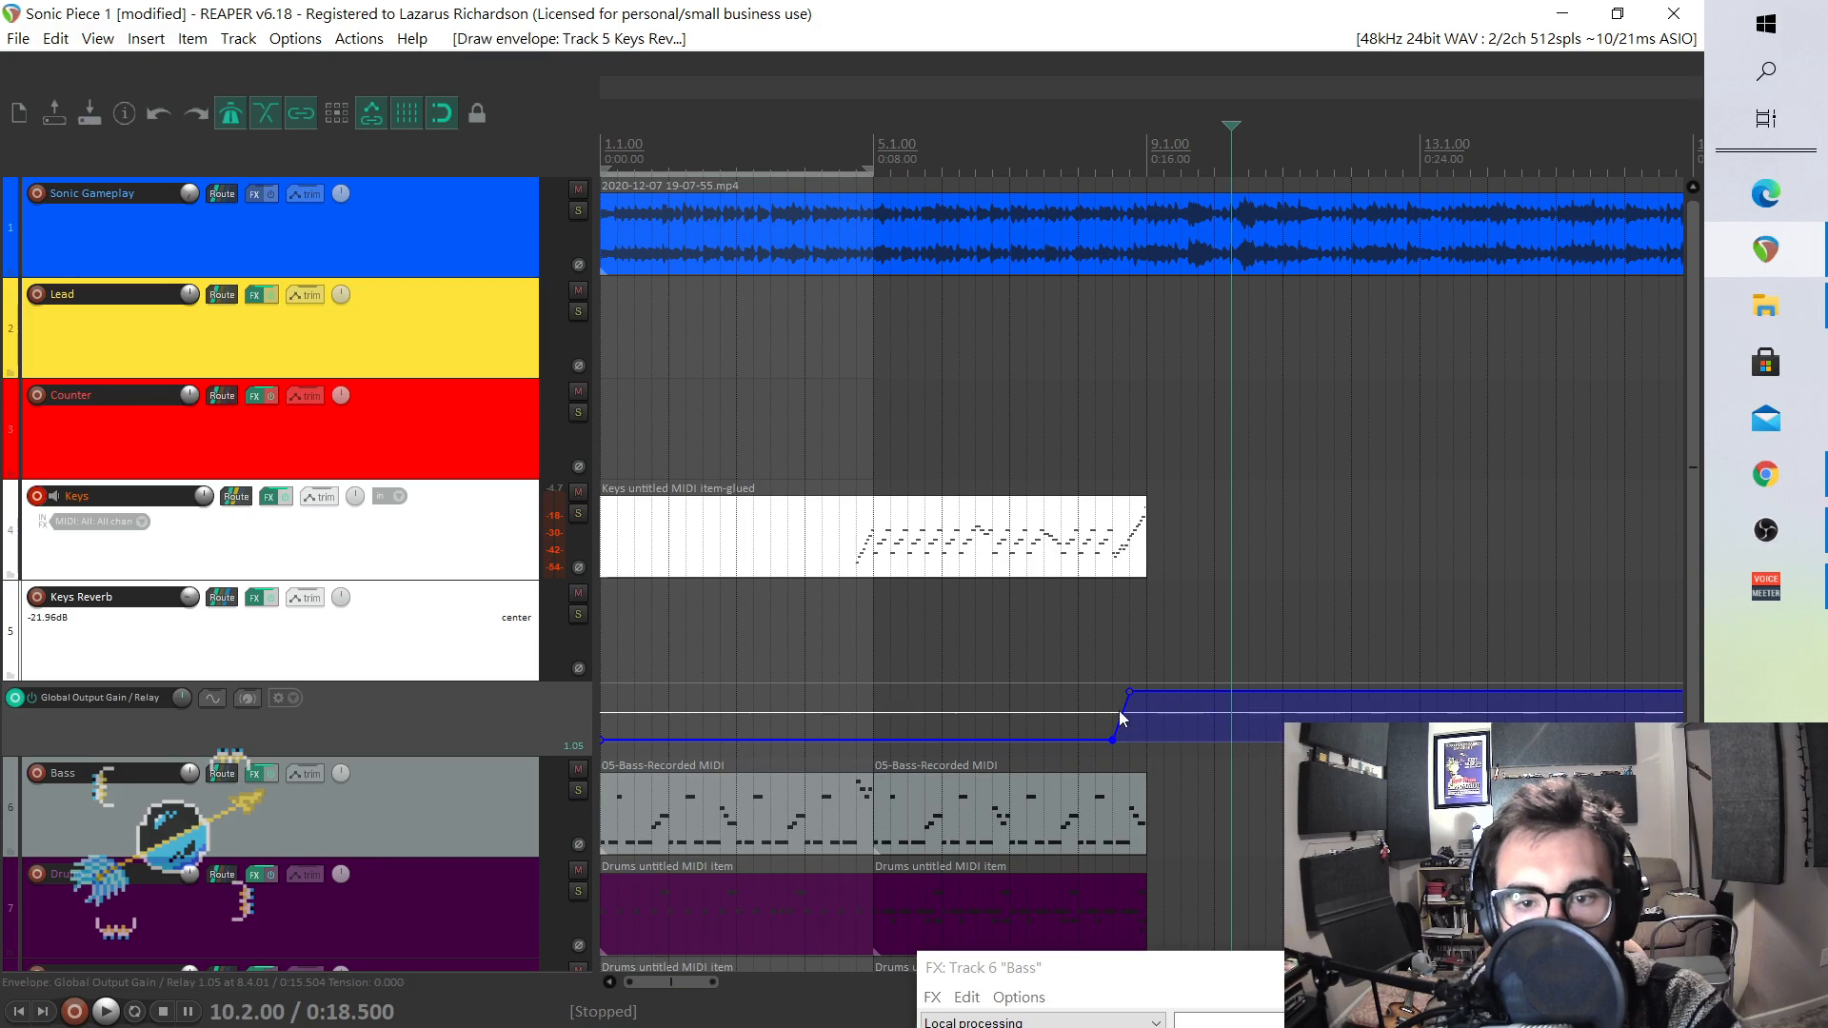
pyautogui.moveTo(1129, 696); pyautogui.dragTo(1146, 691)
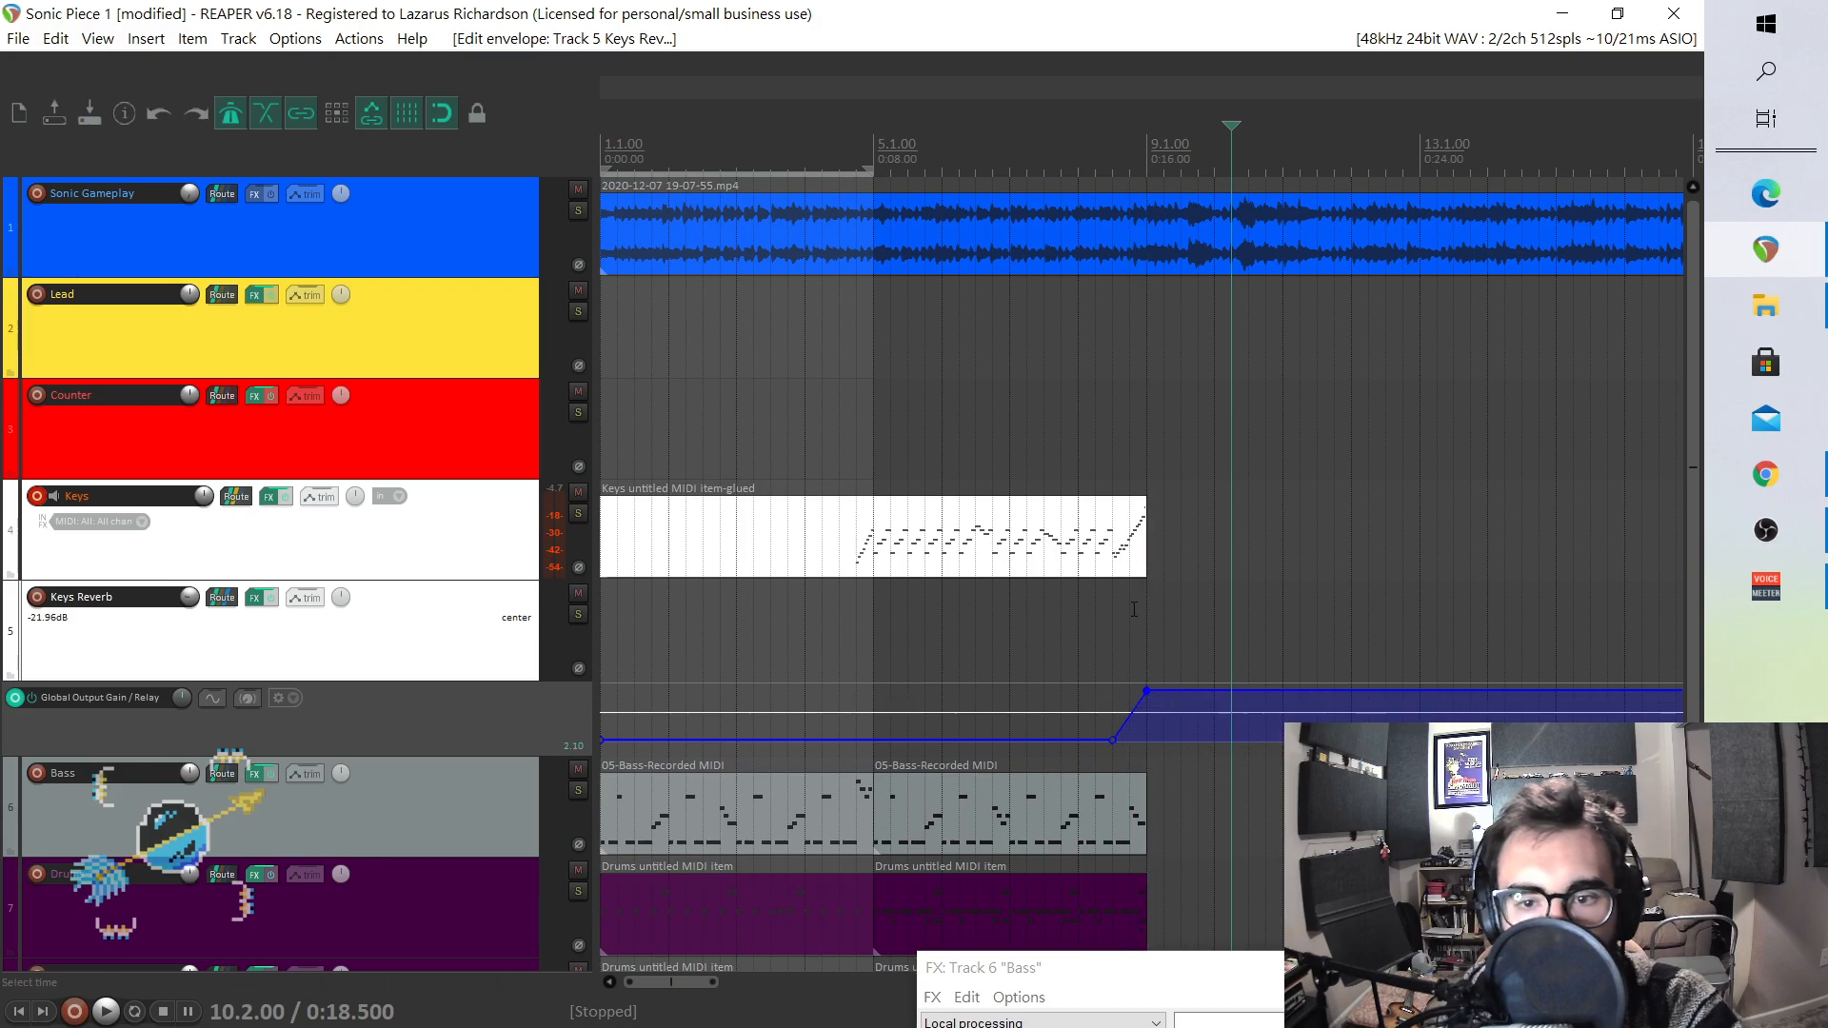
# - Play the arrangement from 8.2.00 to audition the reverb fade-in on the Keys run
pyautogui.click(1097, 414)
pyautogui.press('space')
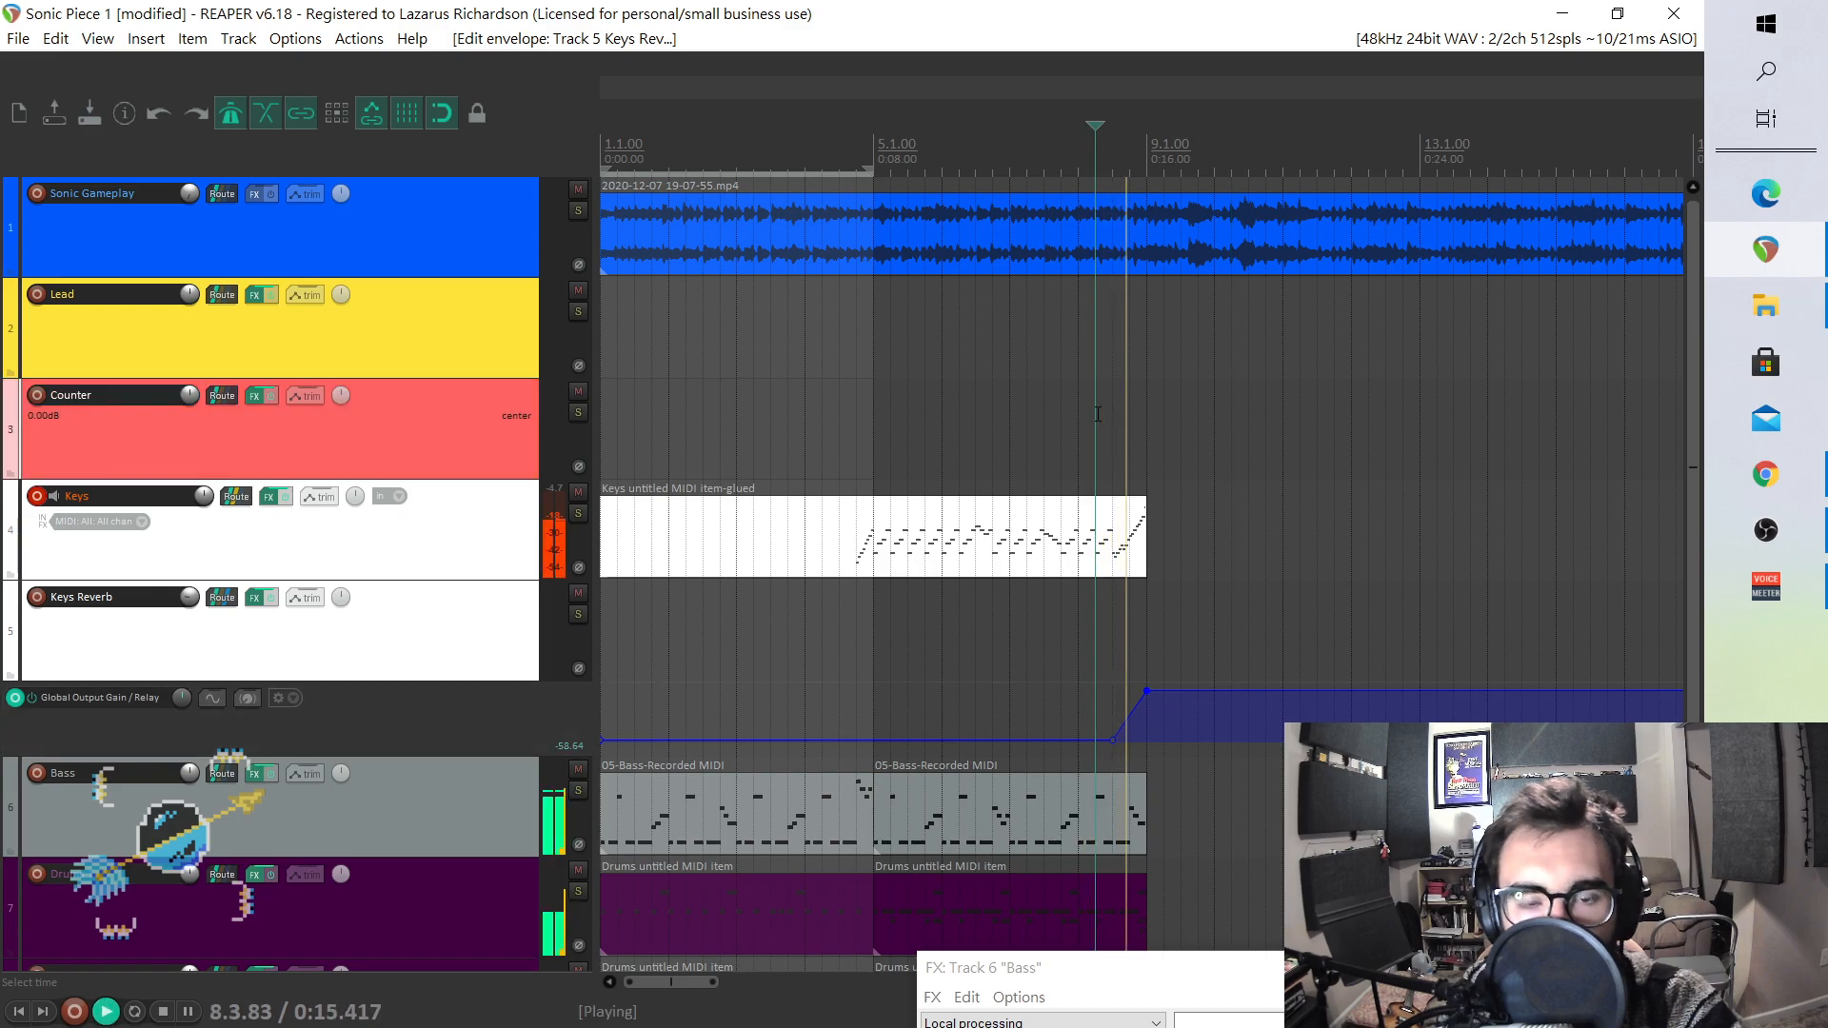
pyautogui.press('space')
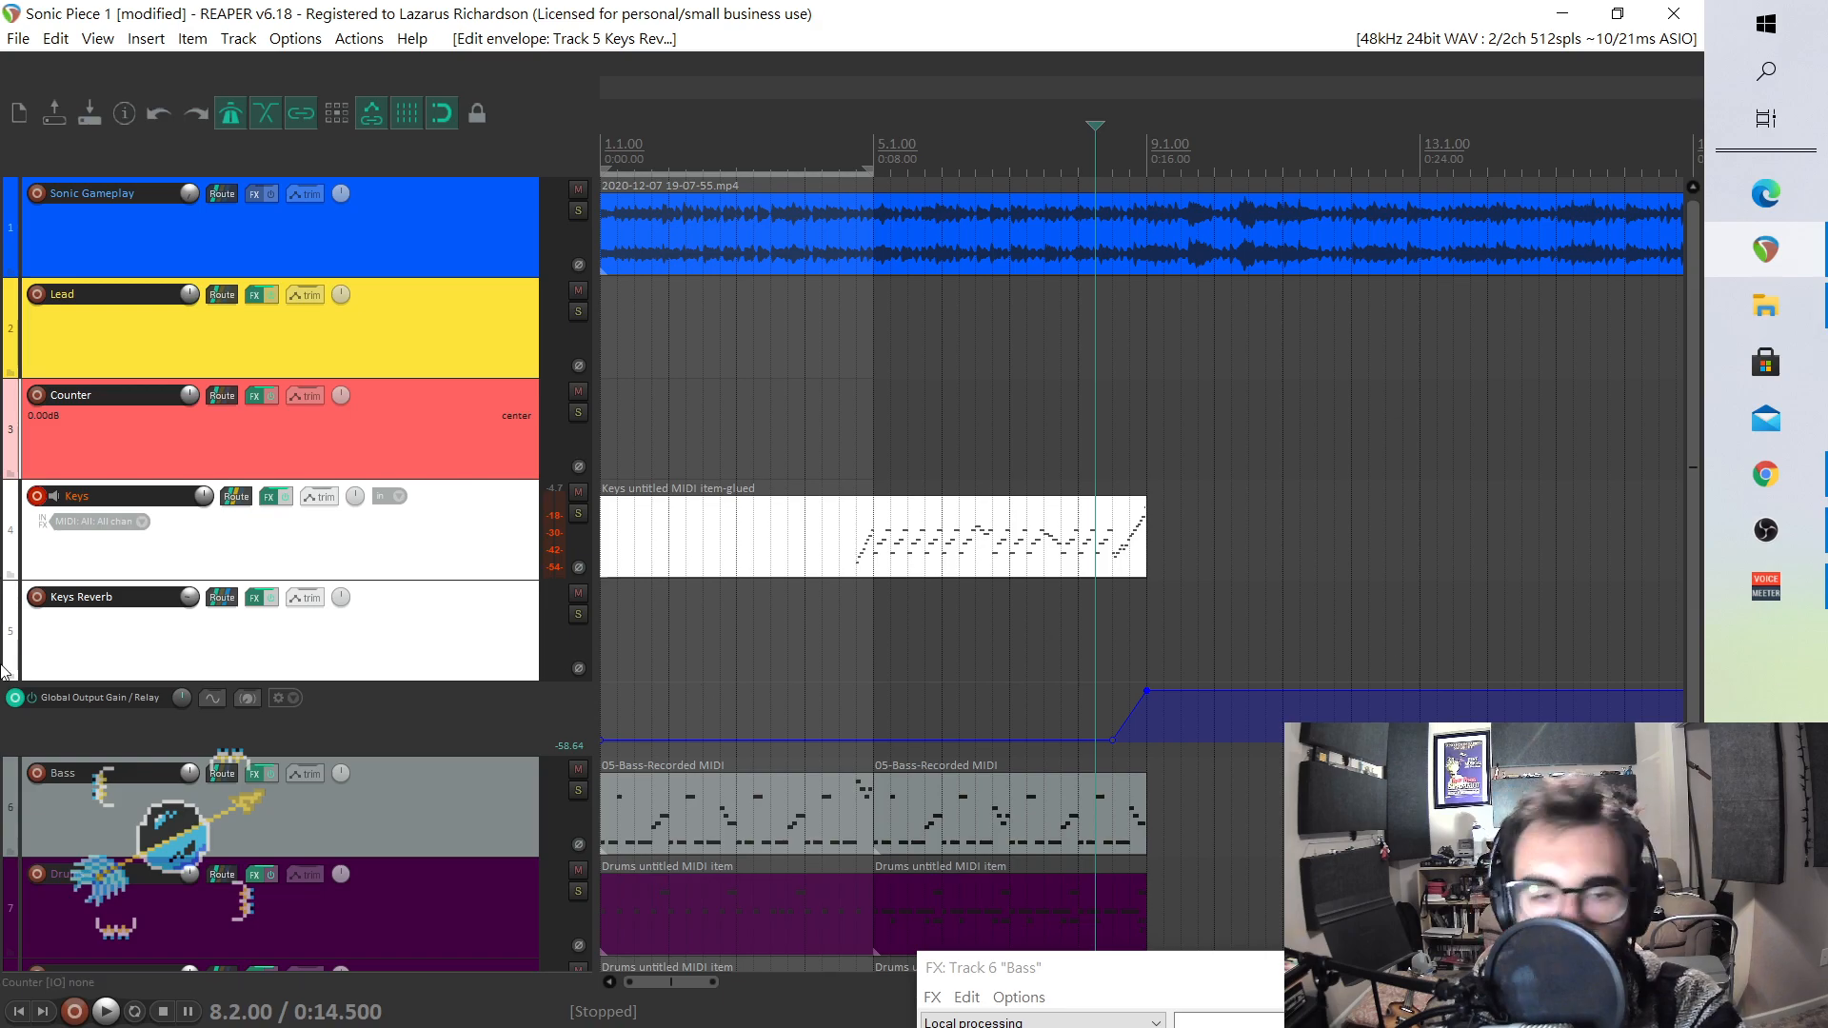
# - Open the Keys Reverb FX chain and the Mixer, and raise the Keys Reverb volume to about -13.7 dB
pyautogui.click(275, 598)
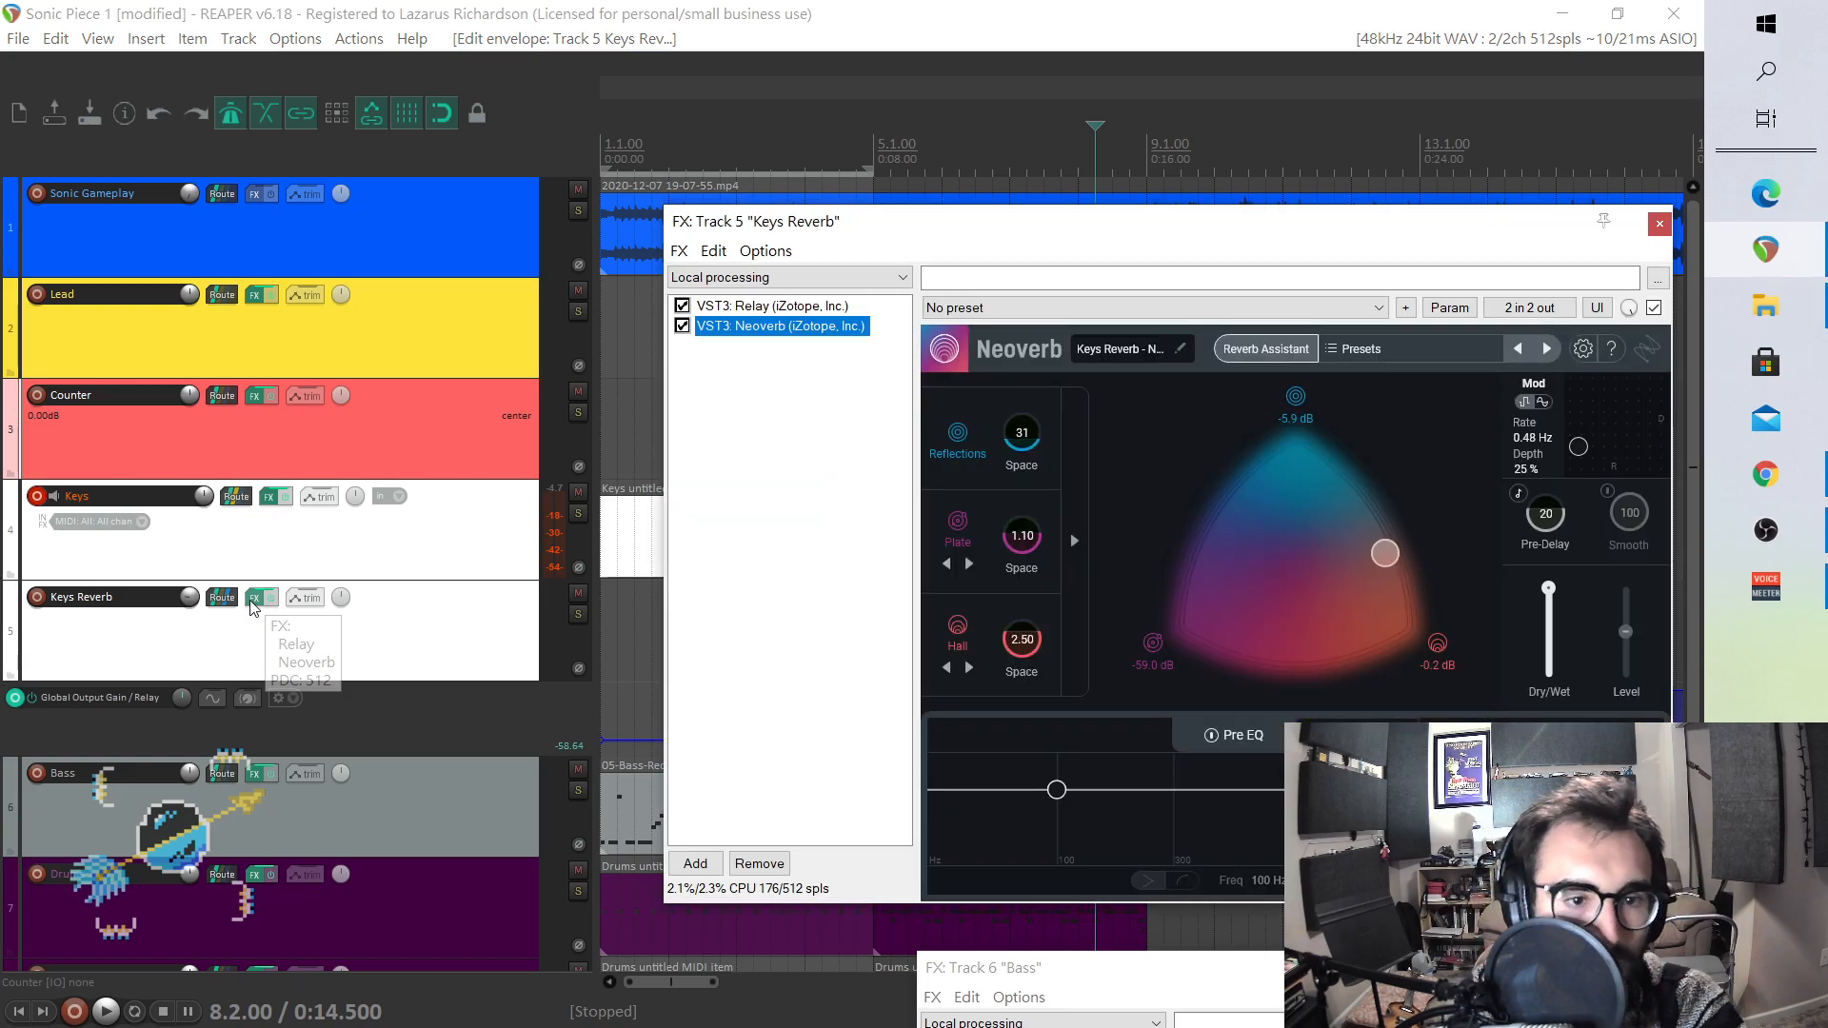
pyautogui.click(145, 38)
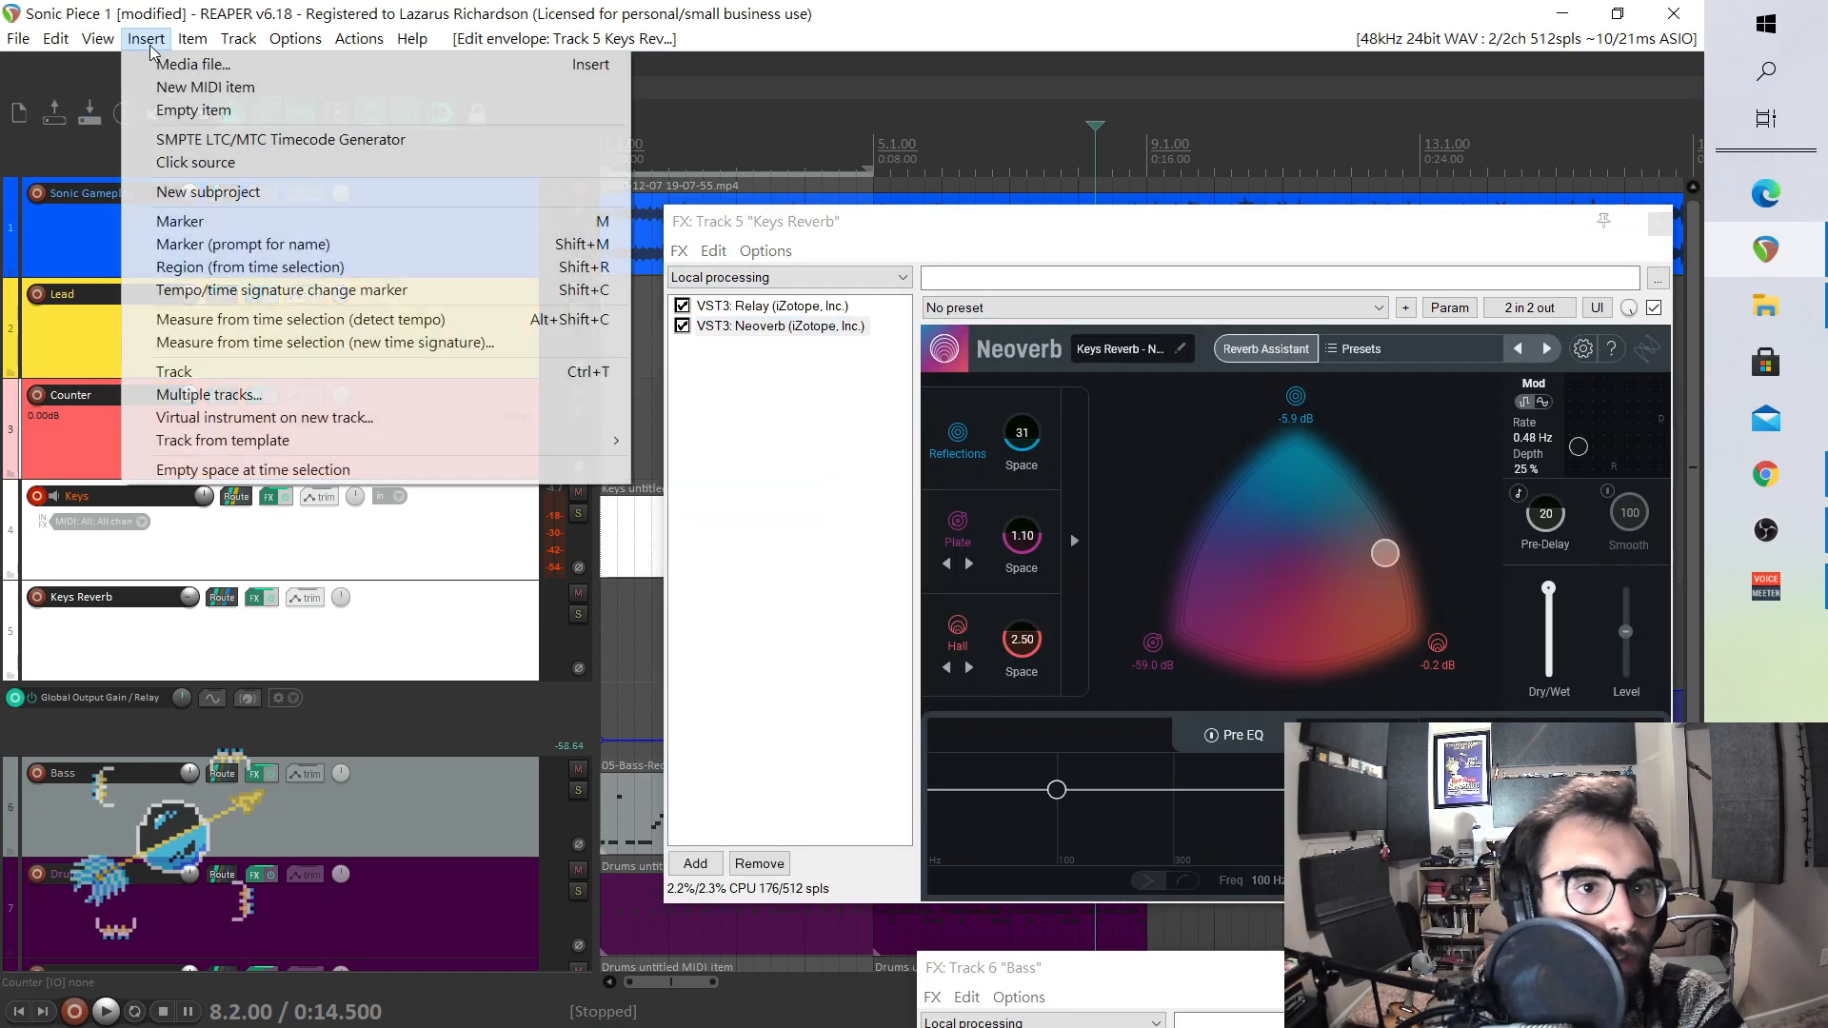
pyautogui.click(162, 114)
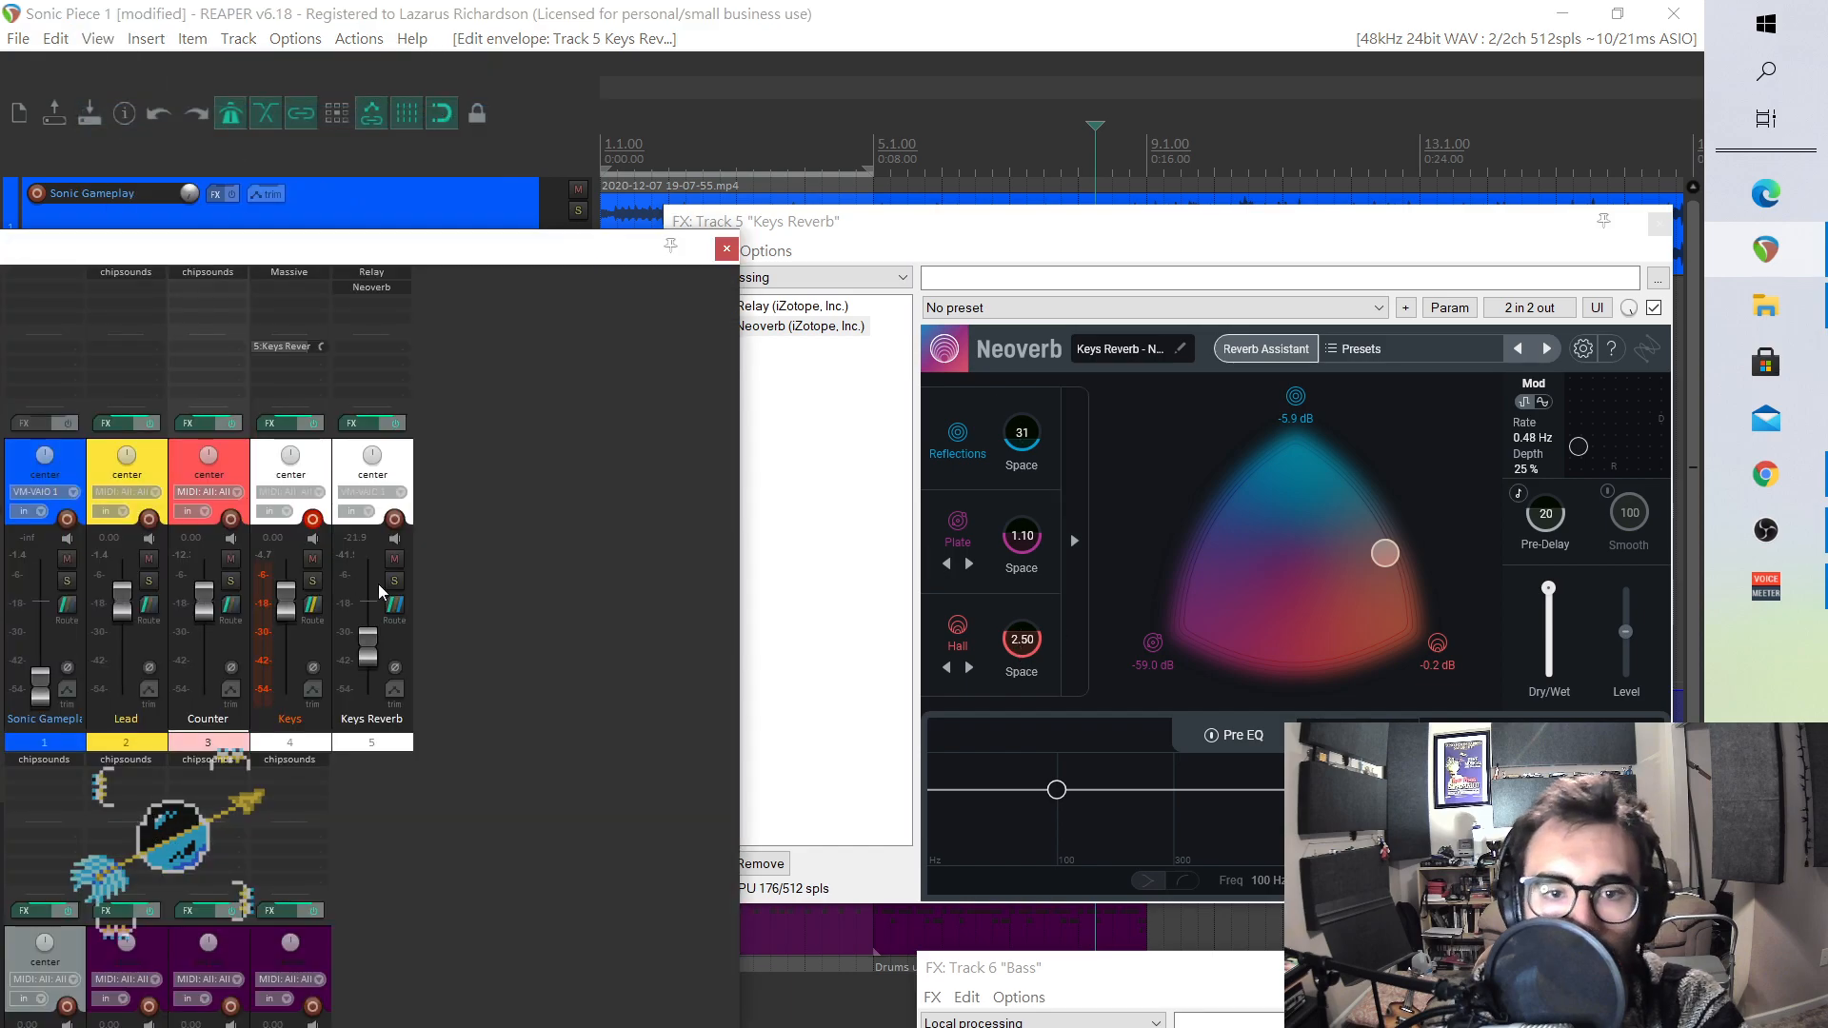
pyautogui.moveTo(367, 630); pyautogui.dragTo(367, 606)
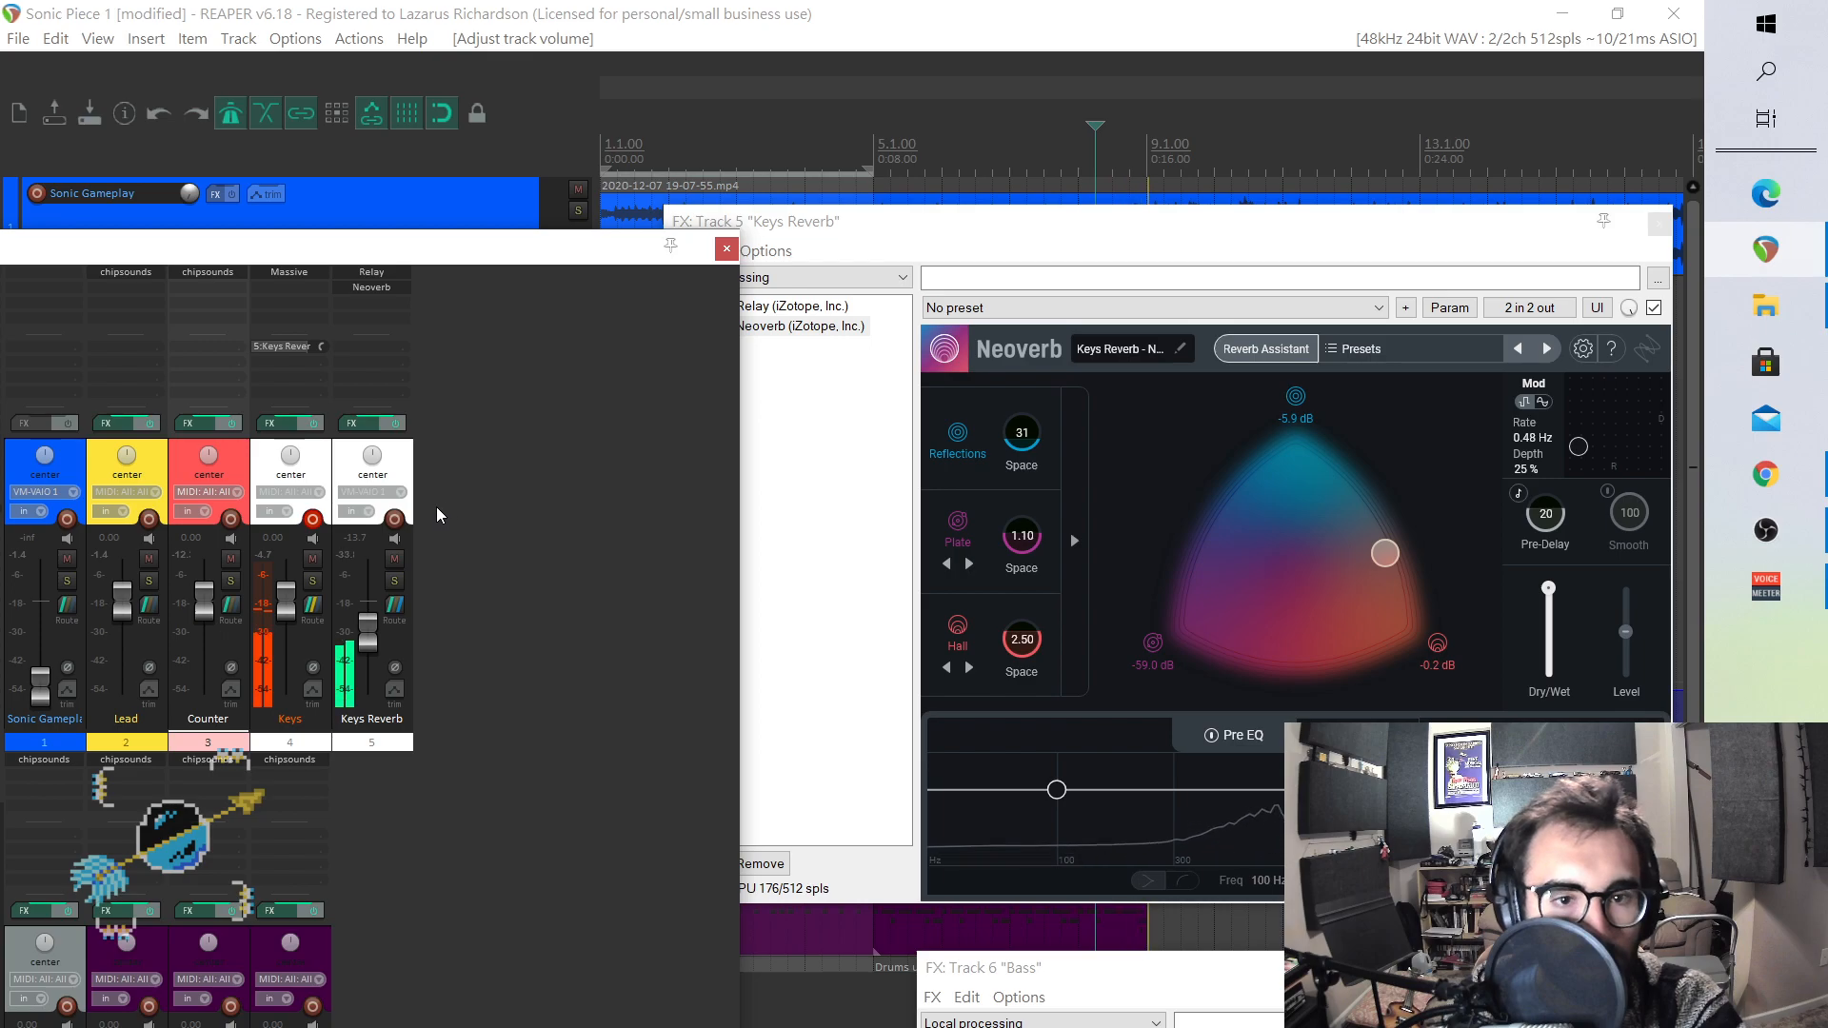
# - Move Neoverb's blend almost fully to Hall, with reflections at -52.3 dB and plate at -inf dB
pyautogui.click(1396, 567)
pyautogui.moveTo(1396, 568); pyautogui.dragTo(1423, 636)
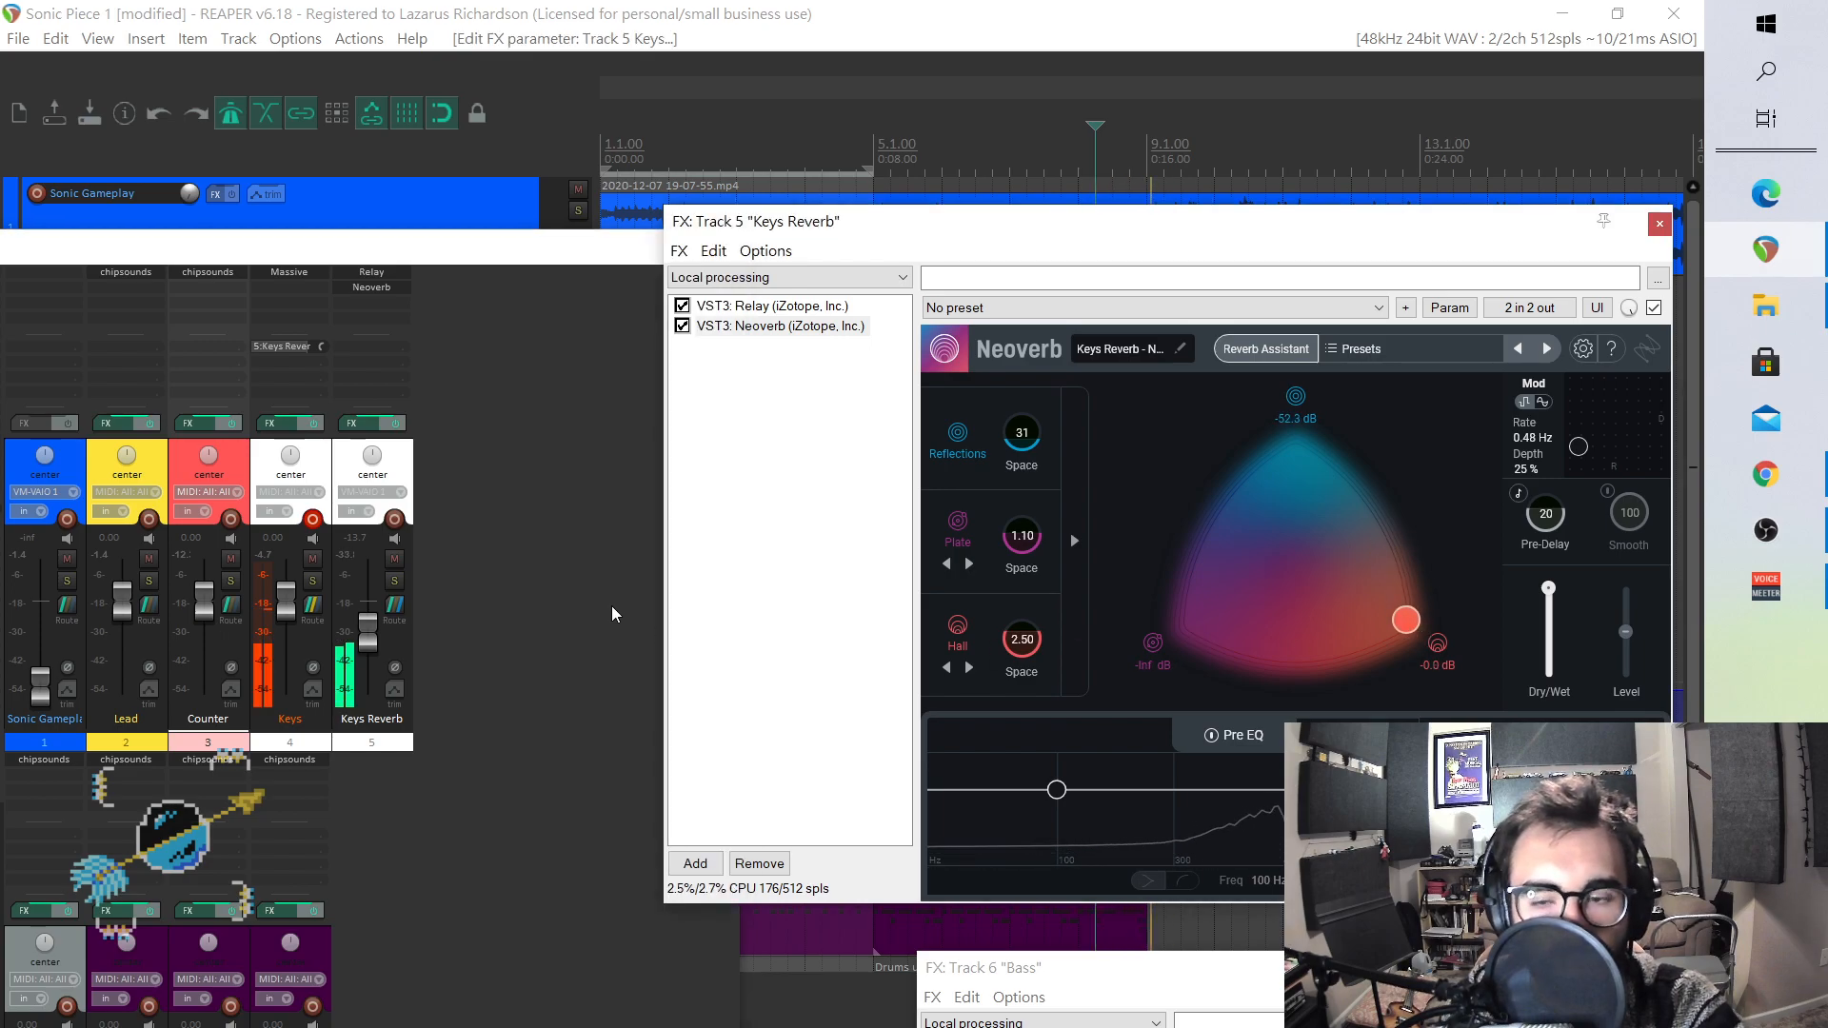
pyautogui.moveTo(1070, 224); pyautogui.dragTo(701, 113)
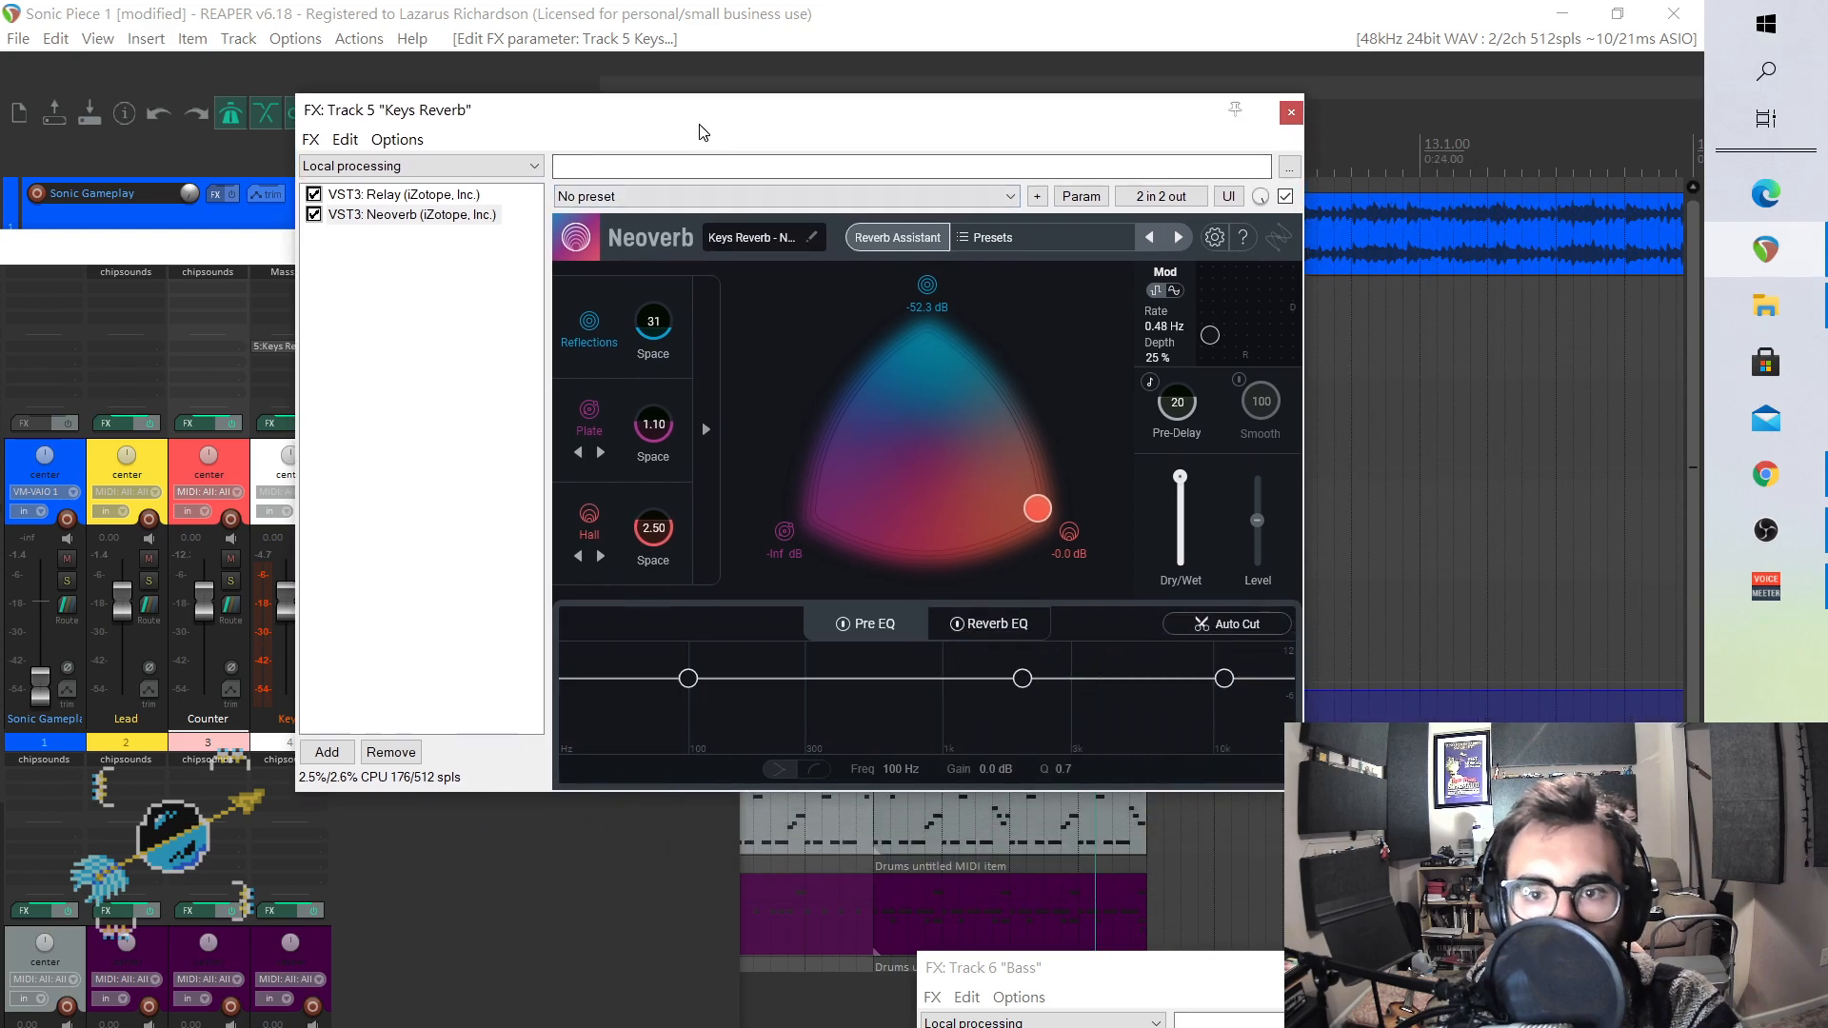
# - Uncover the Mixer's faders, raise the Keys Reverb volume to -6.61 dB and close the Mixer
pyautogui.moveTo(918, 127); pyautogui.dragTo(1261, 200)
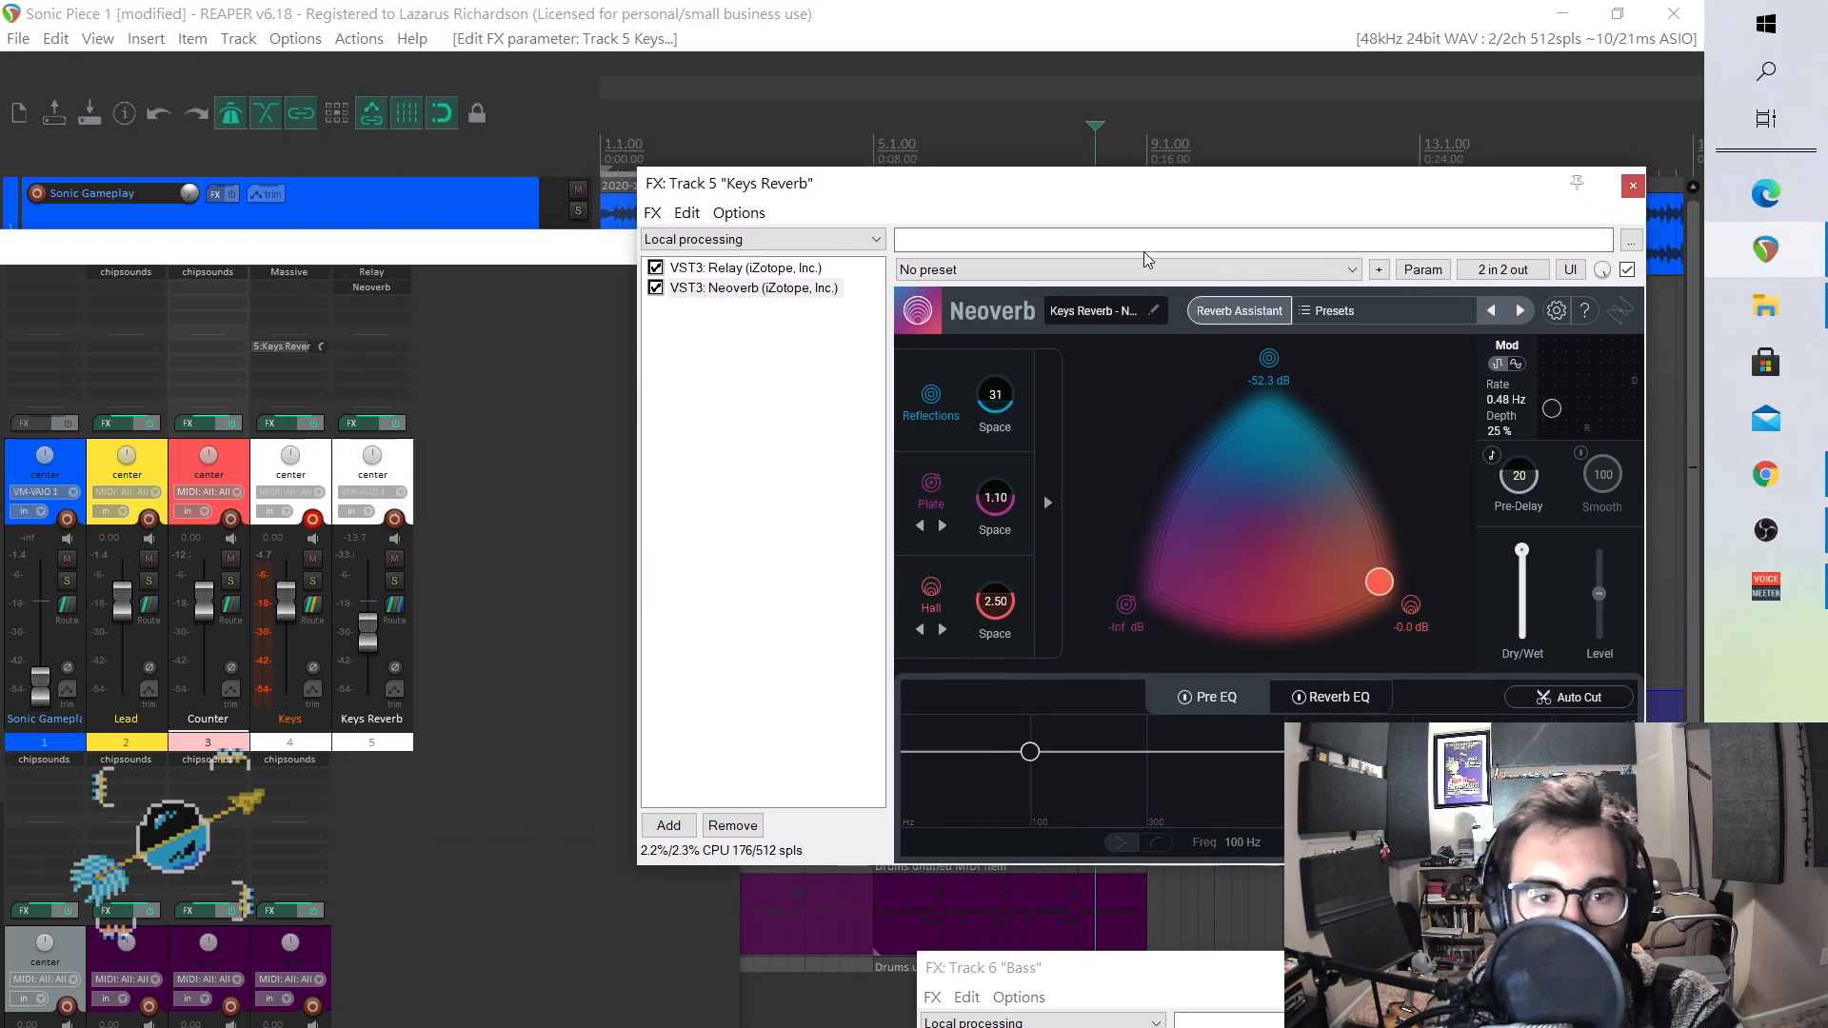
pyautogui.scroll(3, 372, 609)
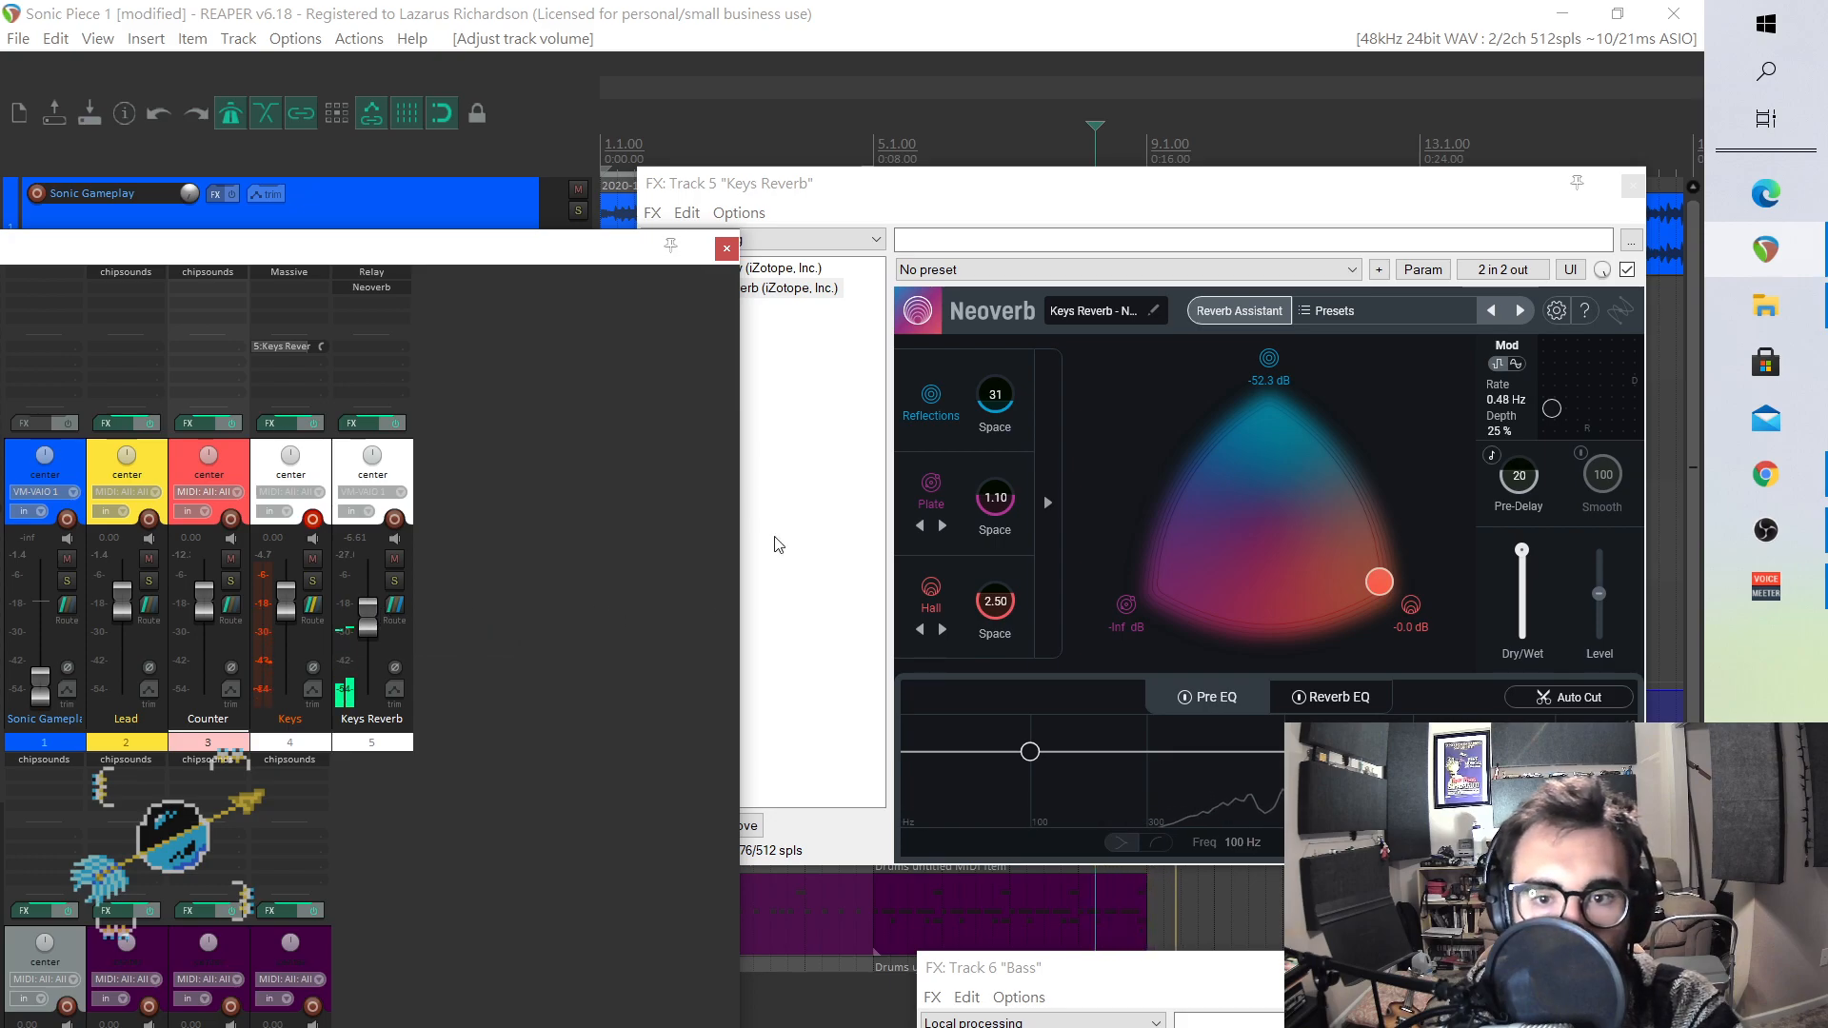
pyautogui.click(728, 251)
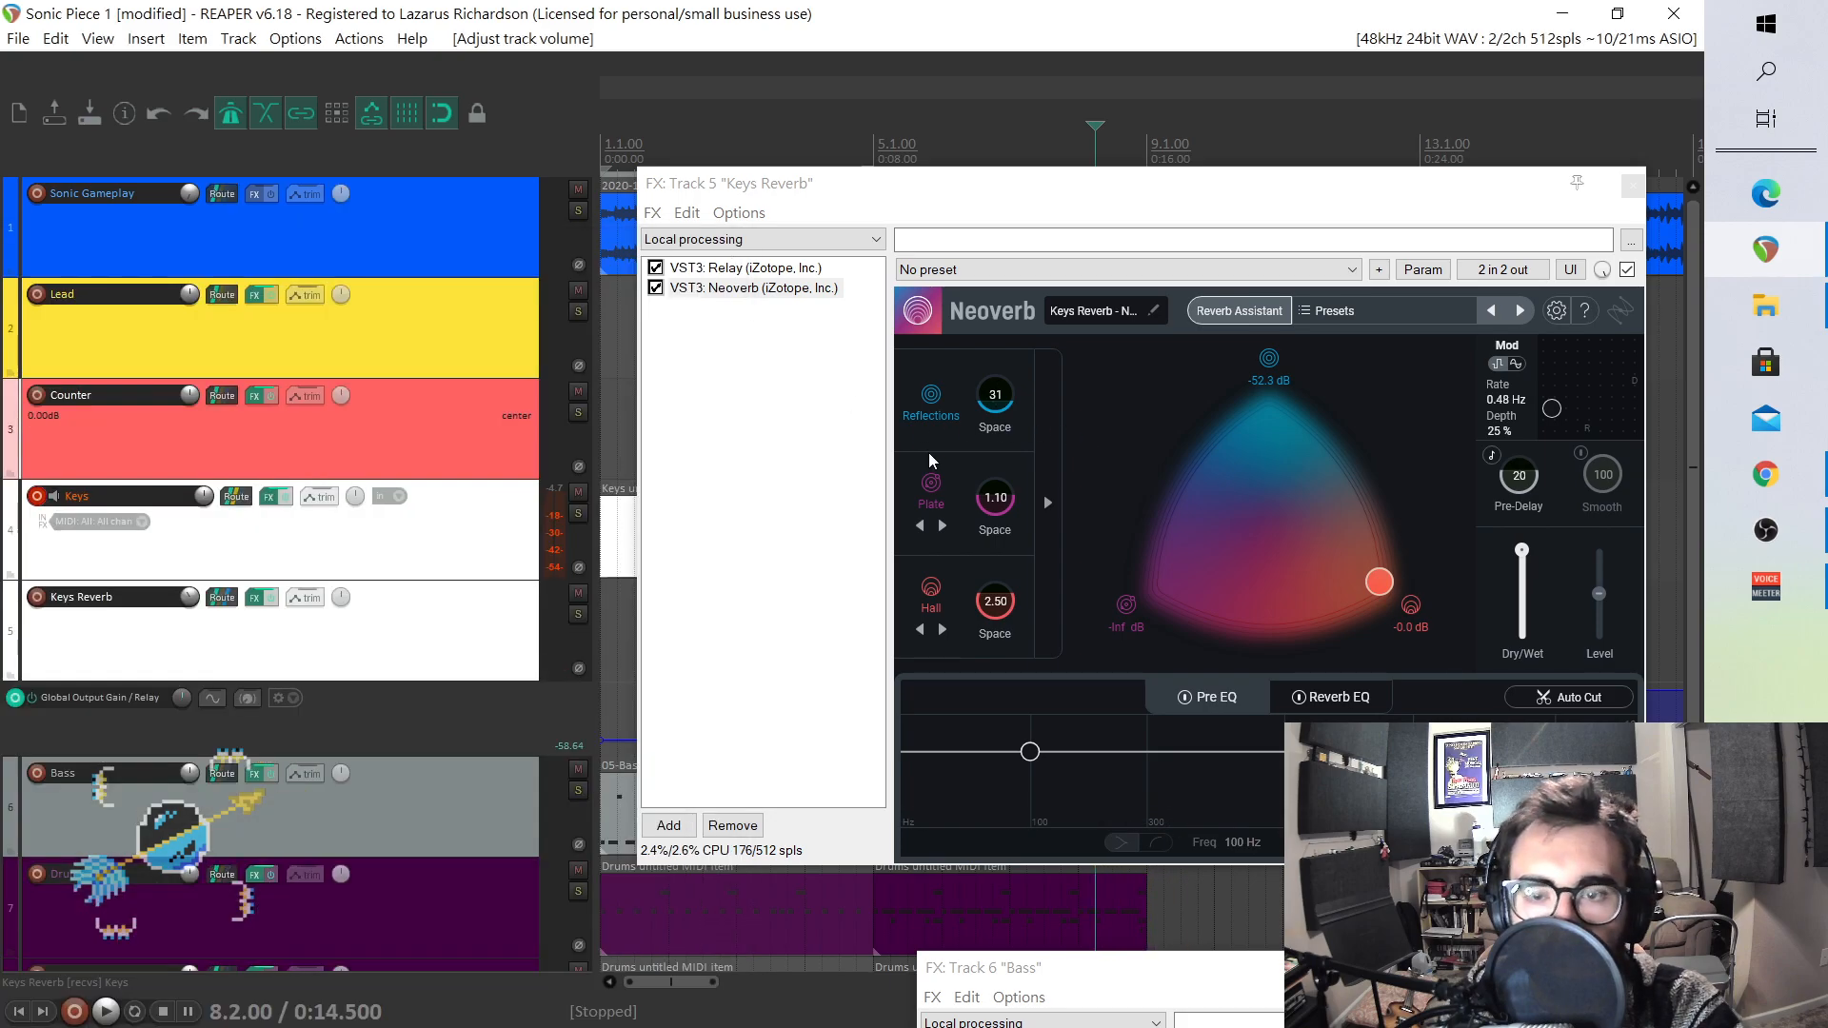
# - Find Soundtoys' EchoBoy Jr among the plug-in manufacturers and add it to the Keys Reverb FX chain
pyautogui.click(667, 826)
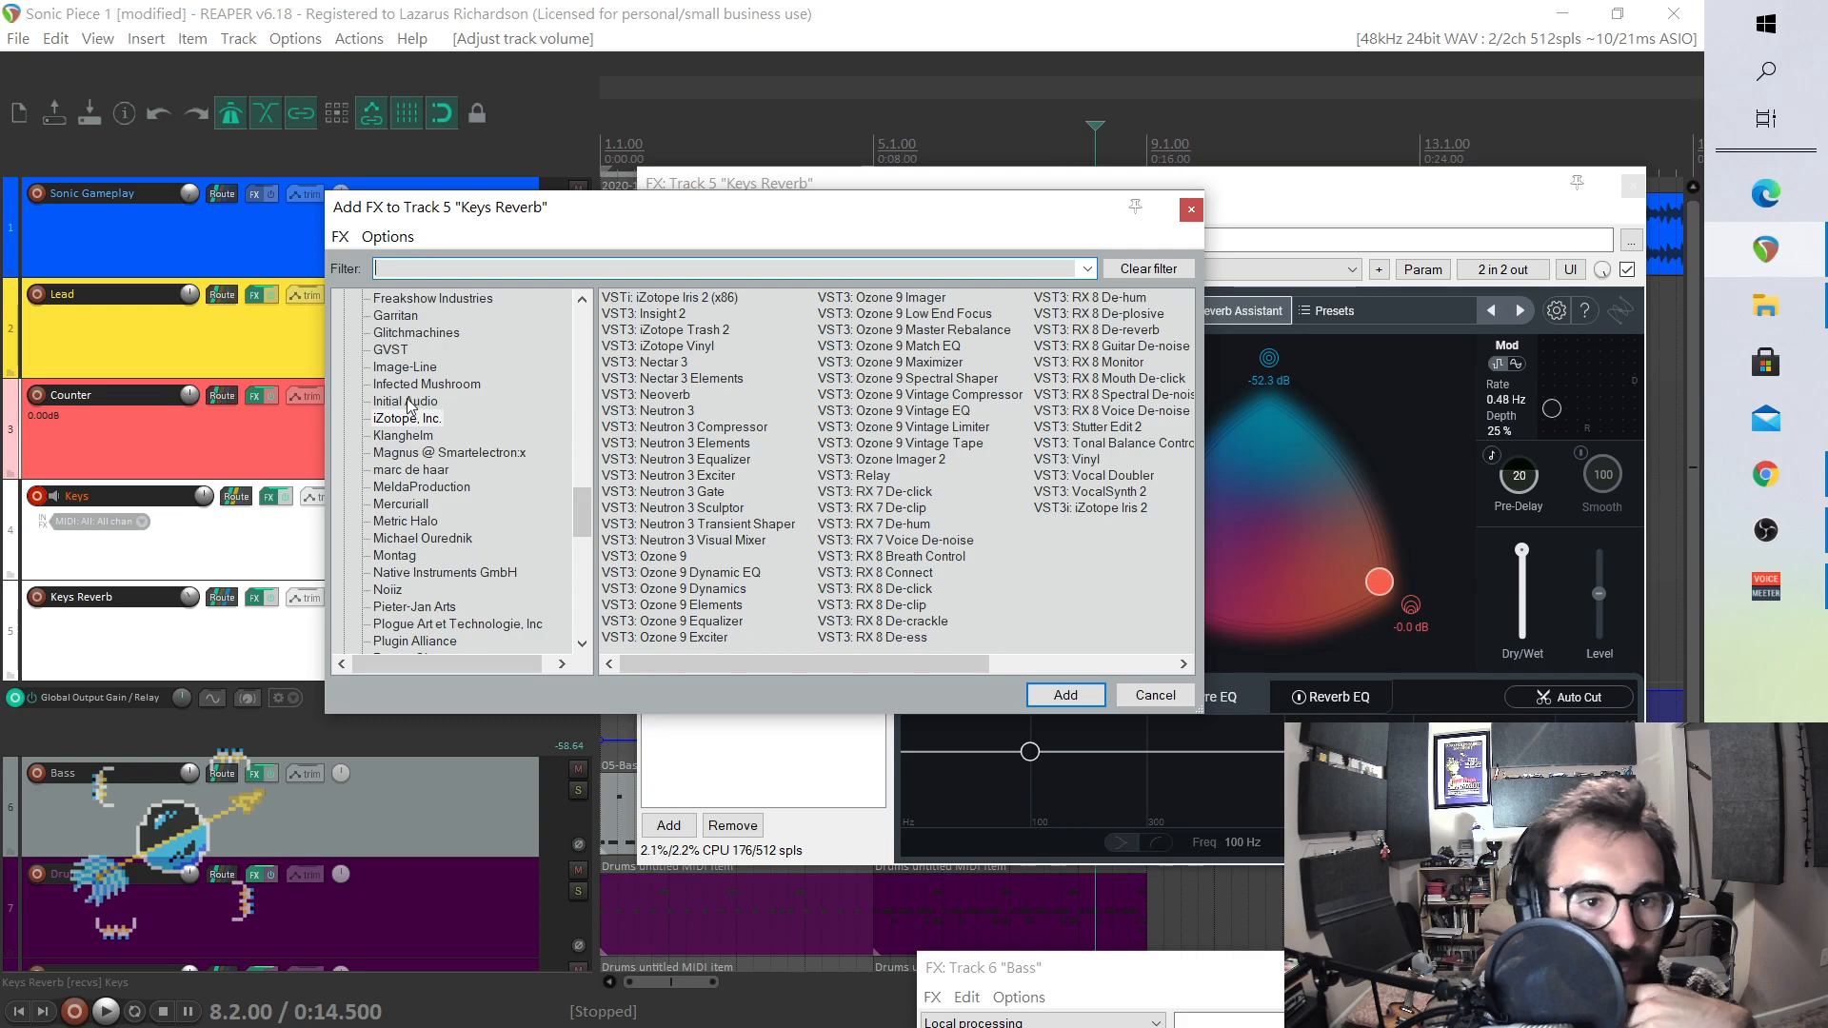
pyautogui.moveTo(593, 529); pyautogui.dragTo(588, 486)
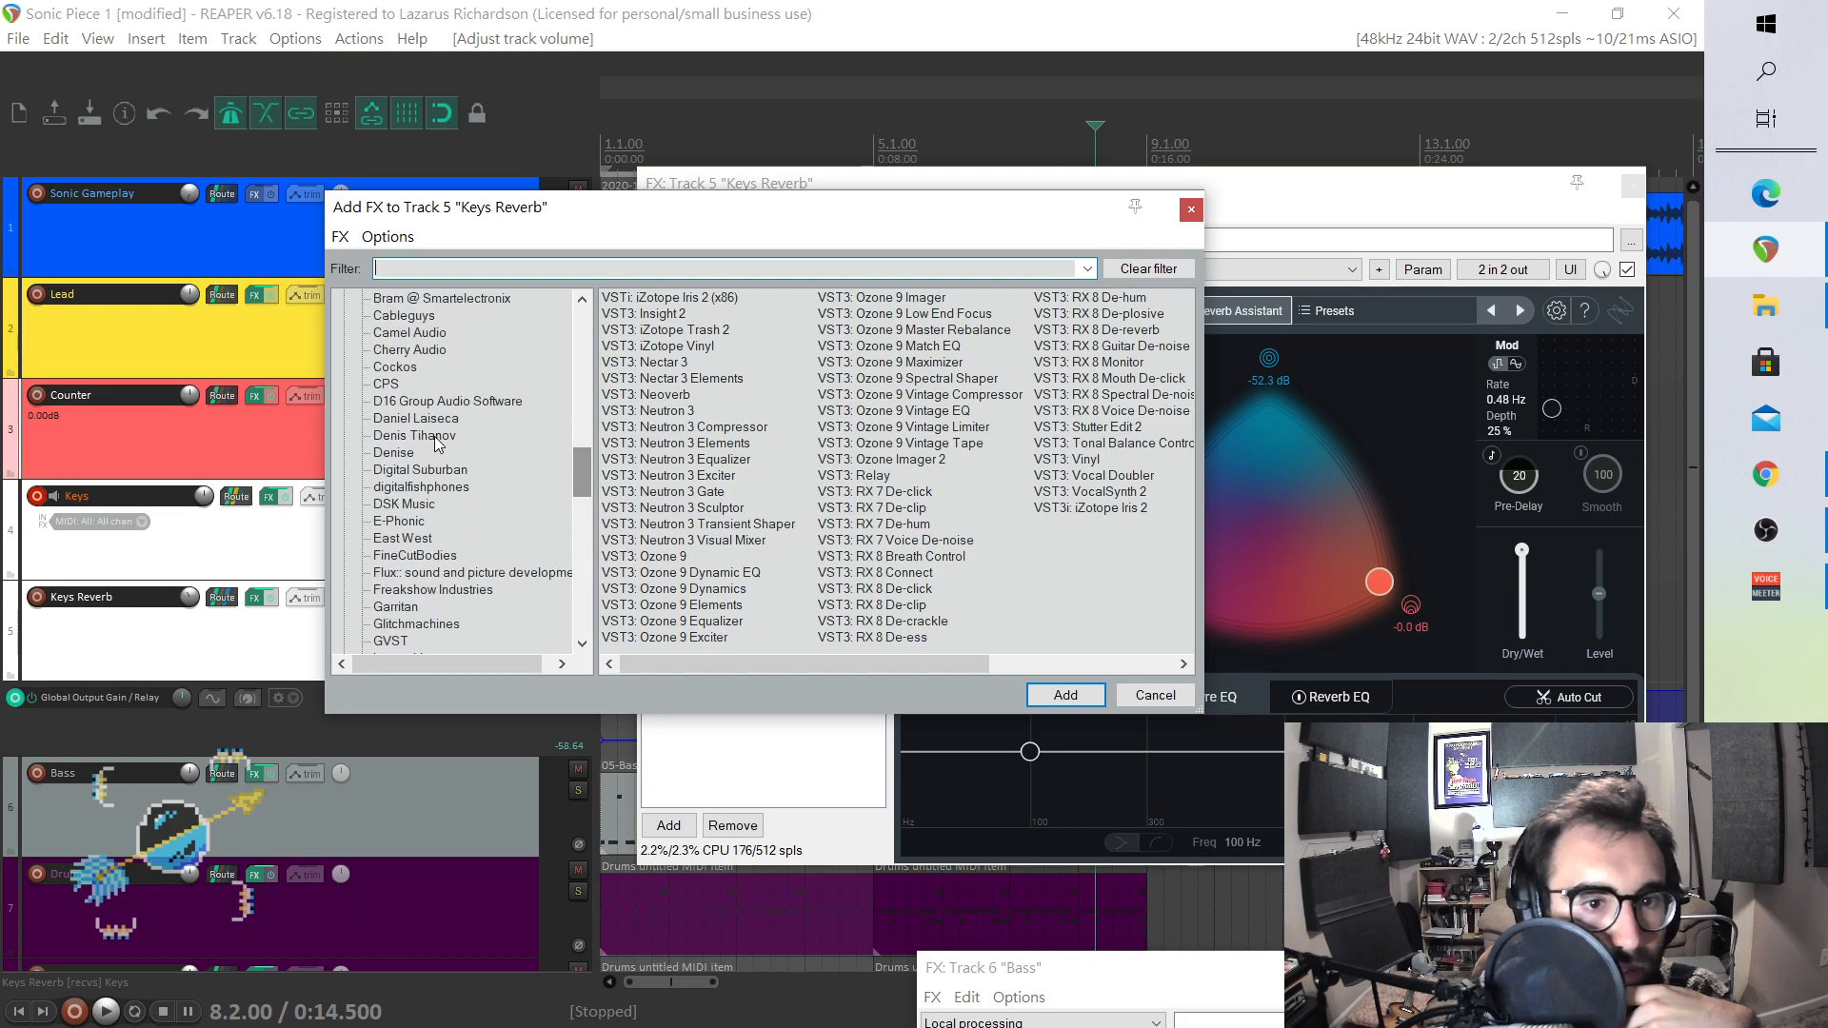
pyautogui.scroll(2, 416, 400)
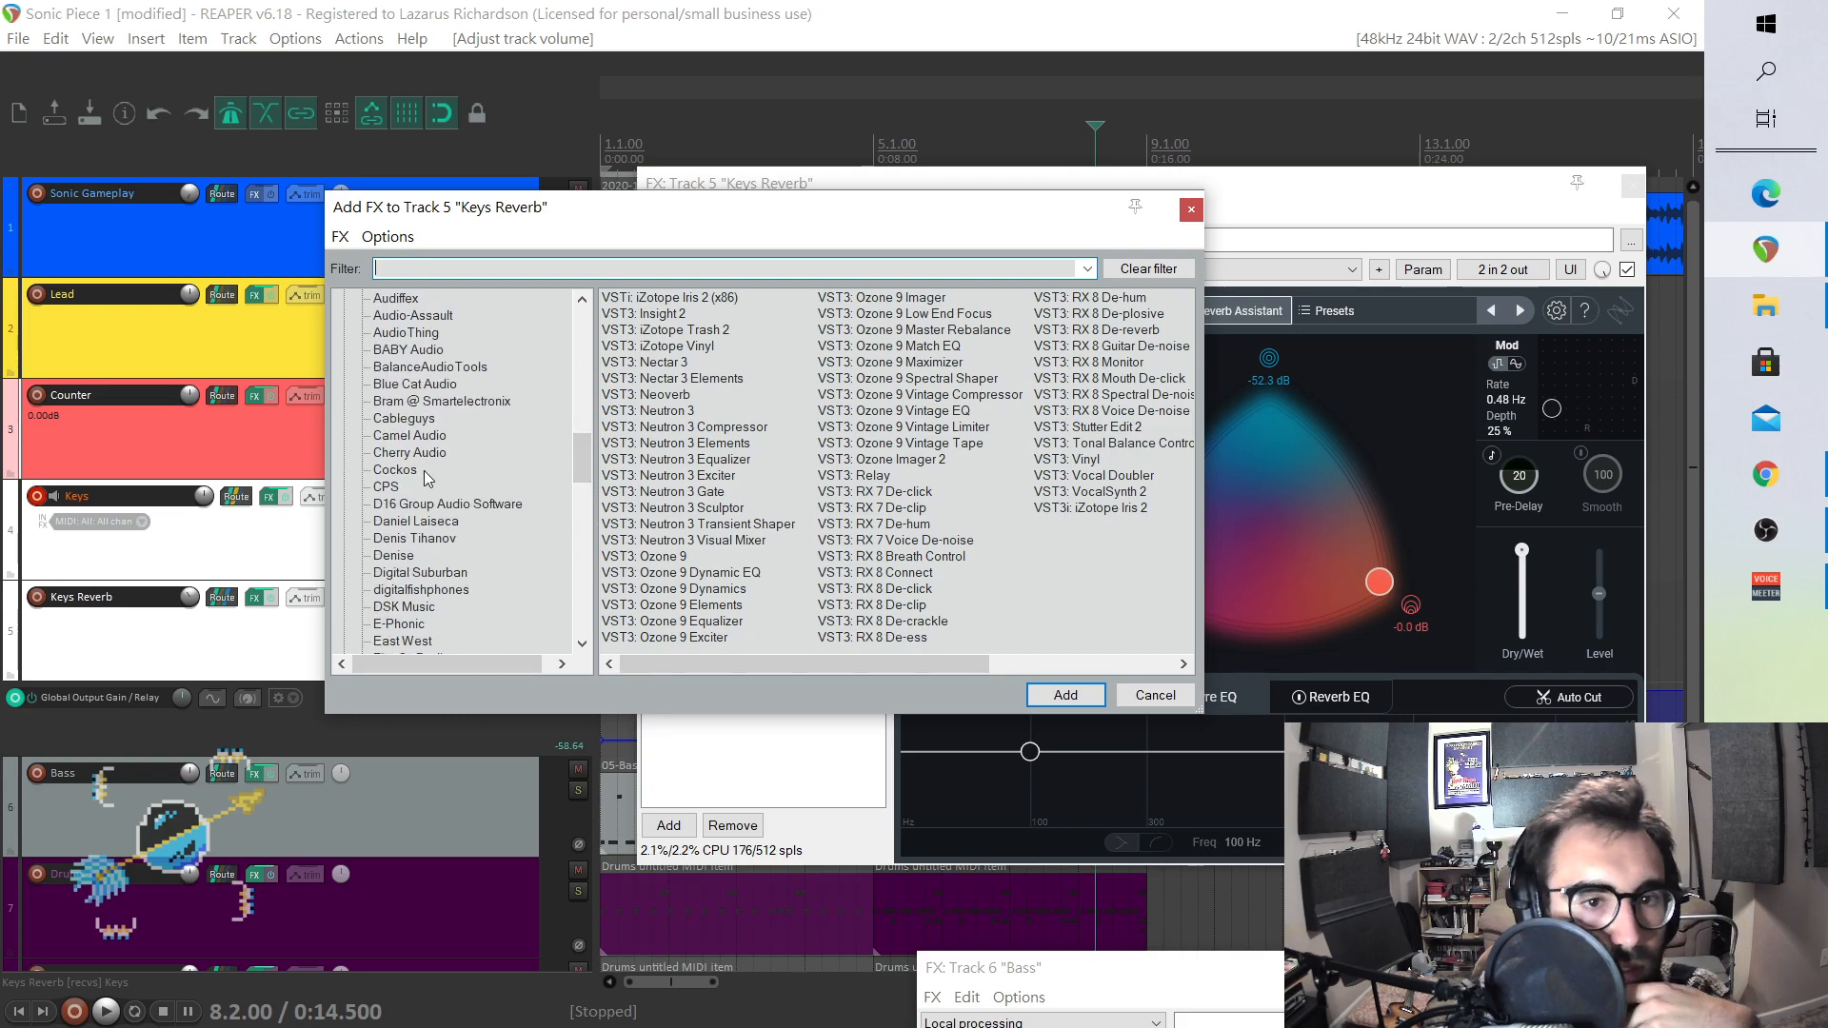
pyautogui.scroll(1, 427, 479)
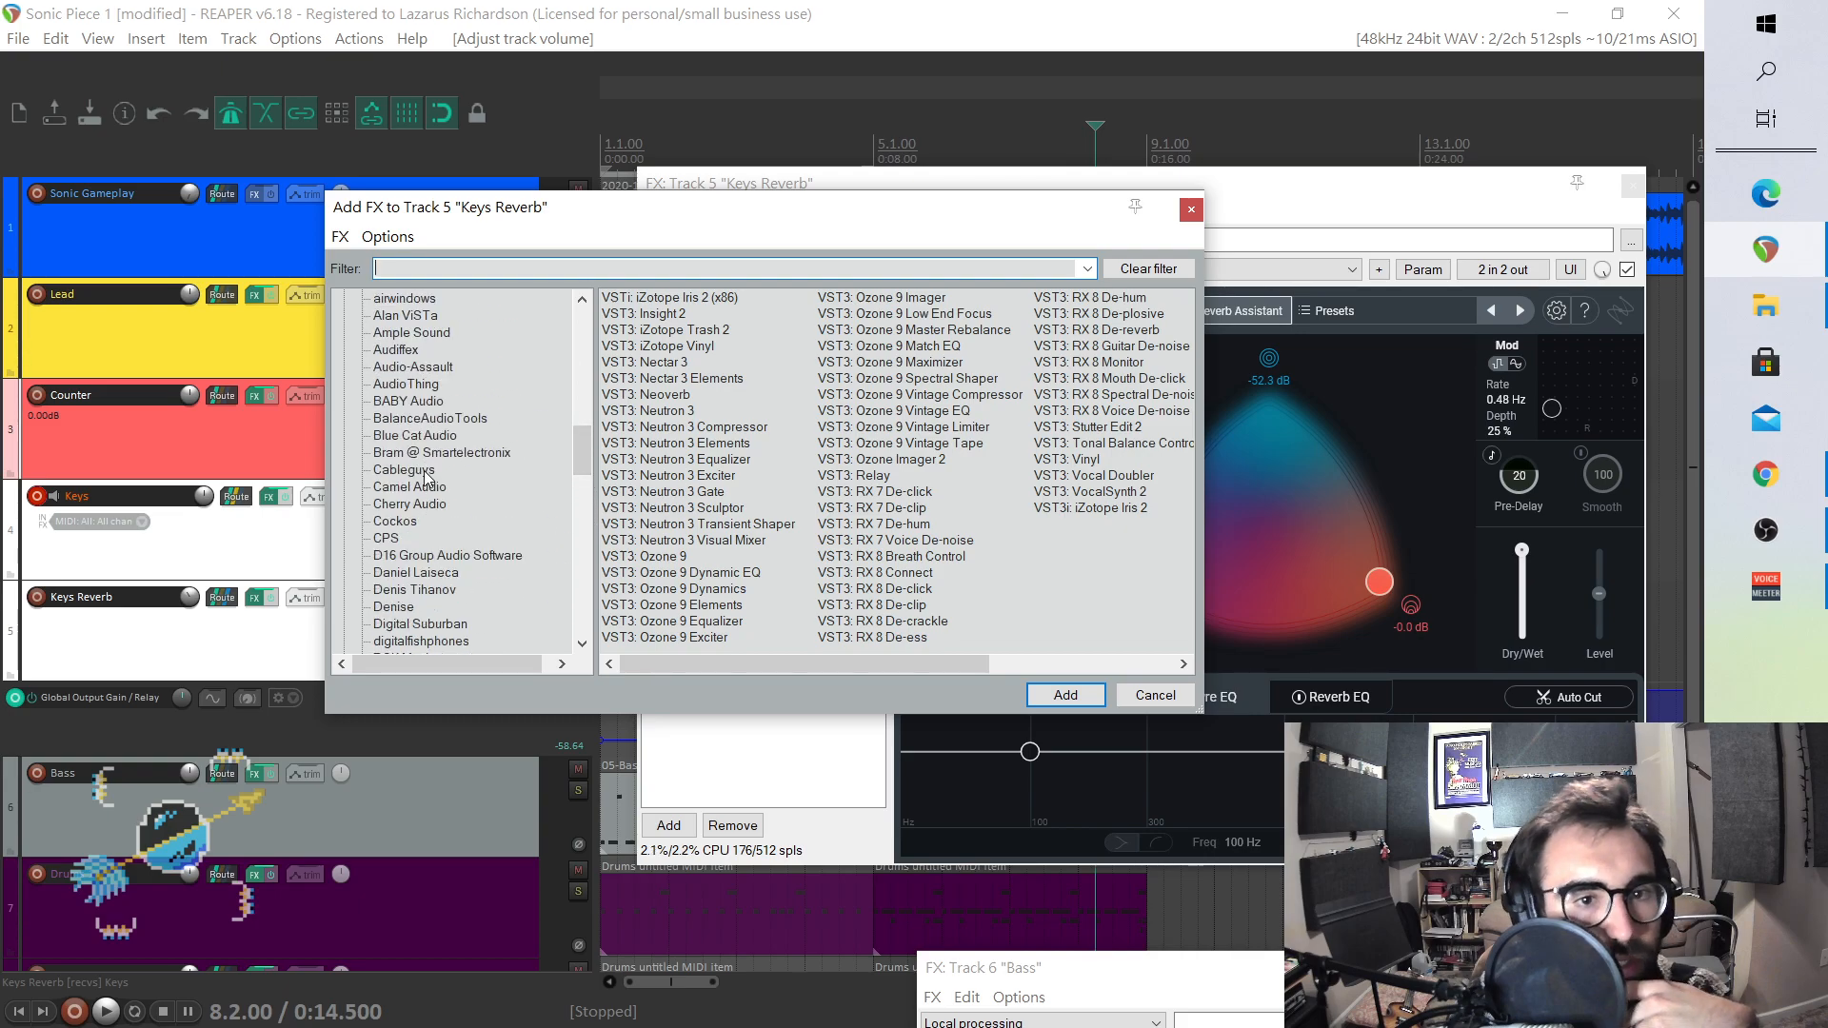
pyautogui.click(425, 385)
pyautogui.moveTo(579, 455); pyautogui.dragTo(583, 581)
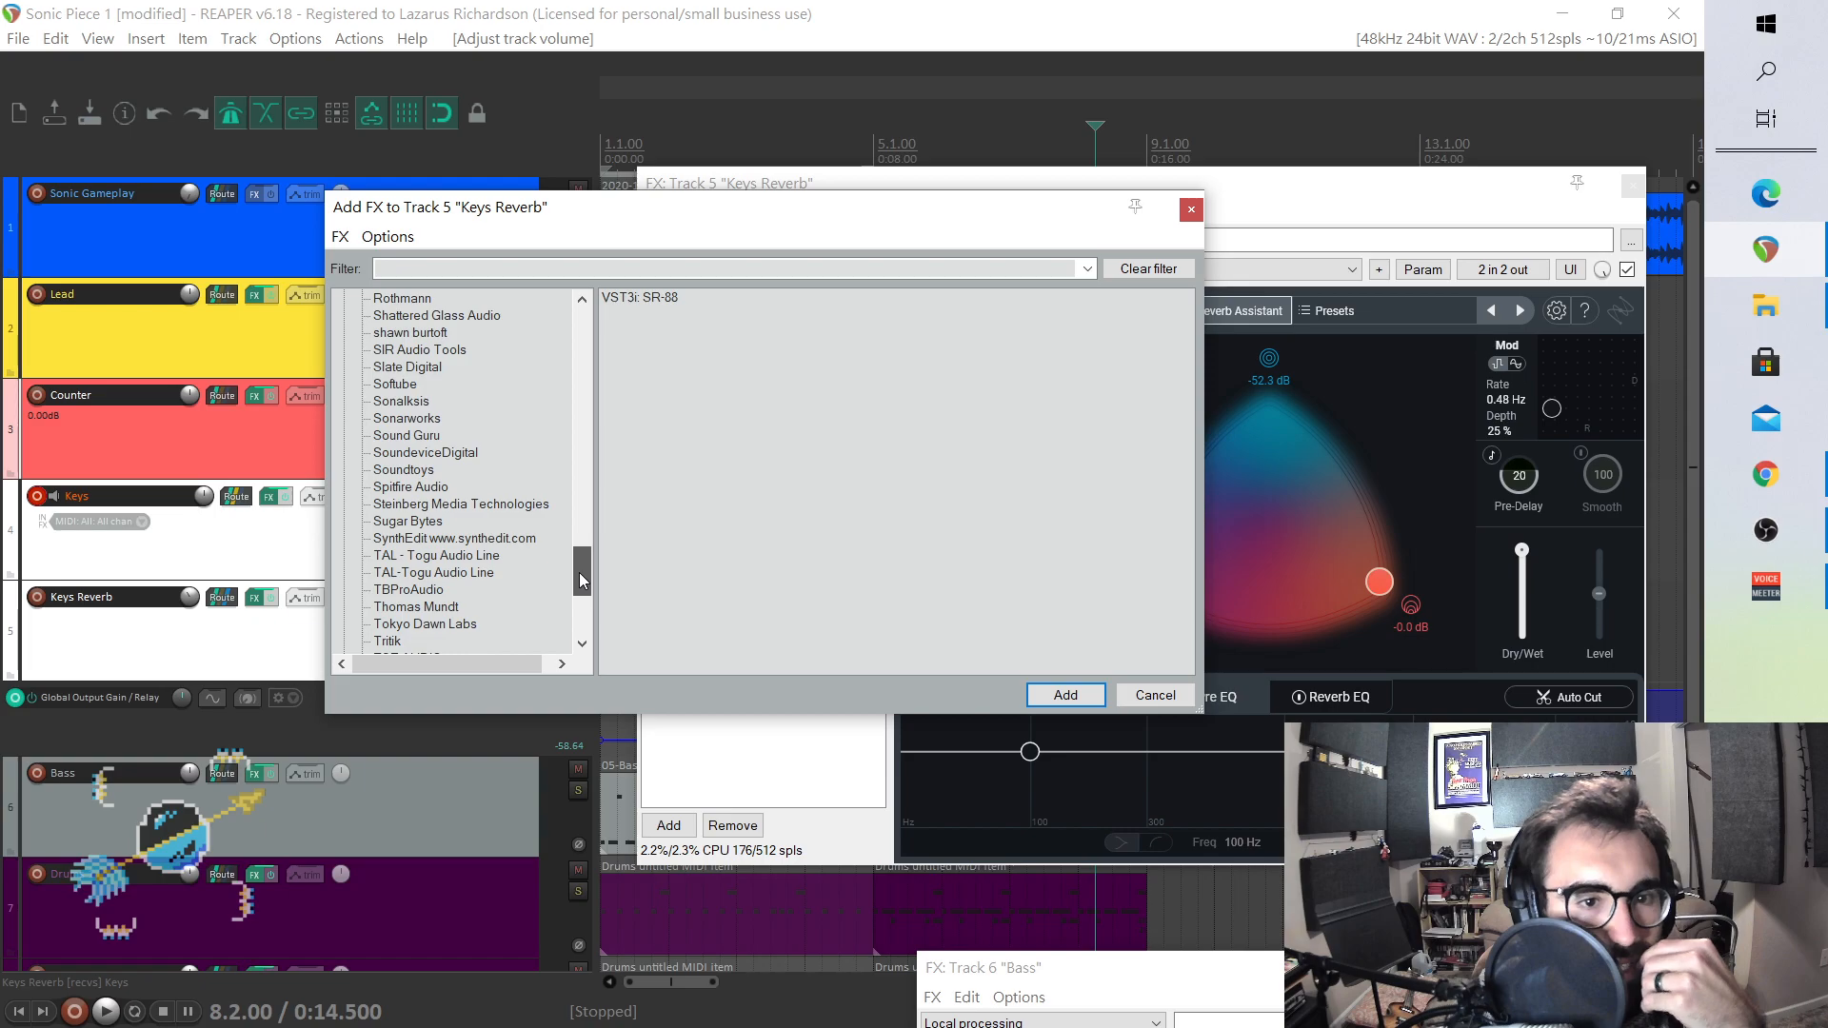
pyautogui.click(410, 385)
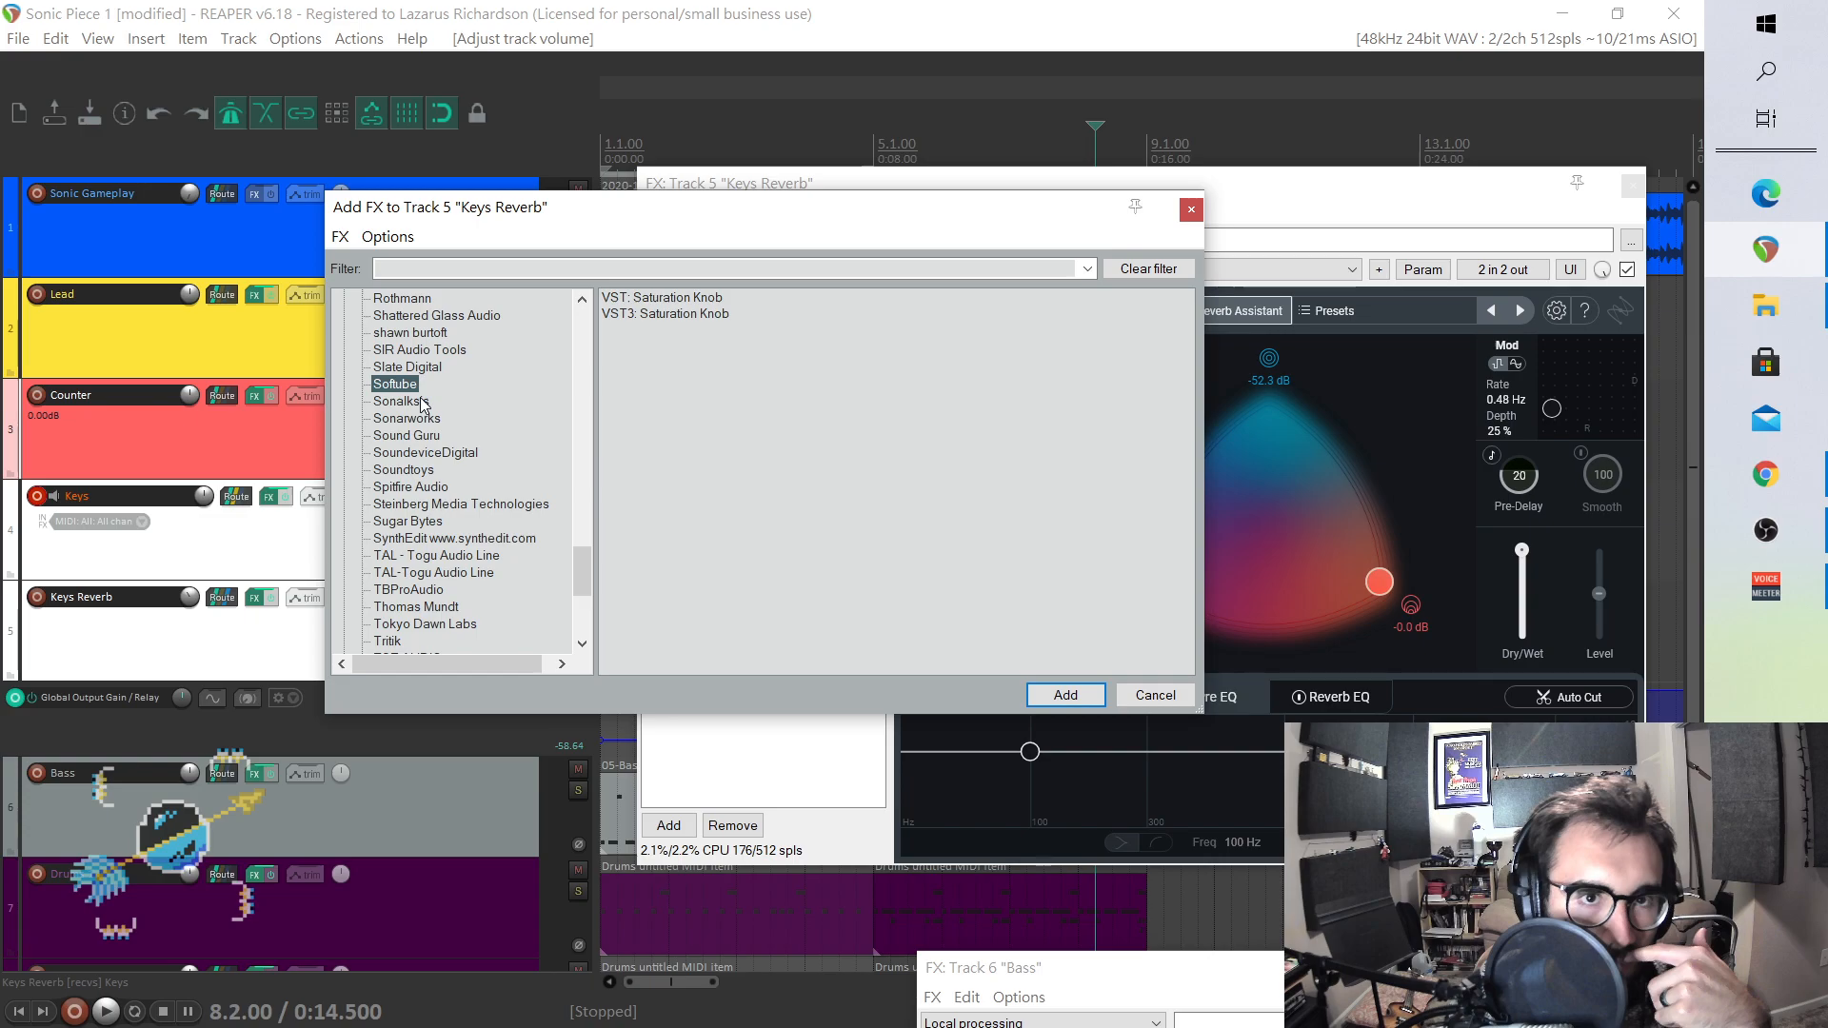
pyautogui.click(434, 473)
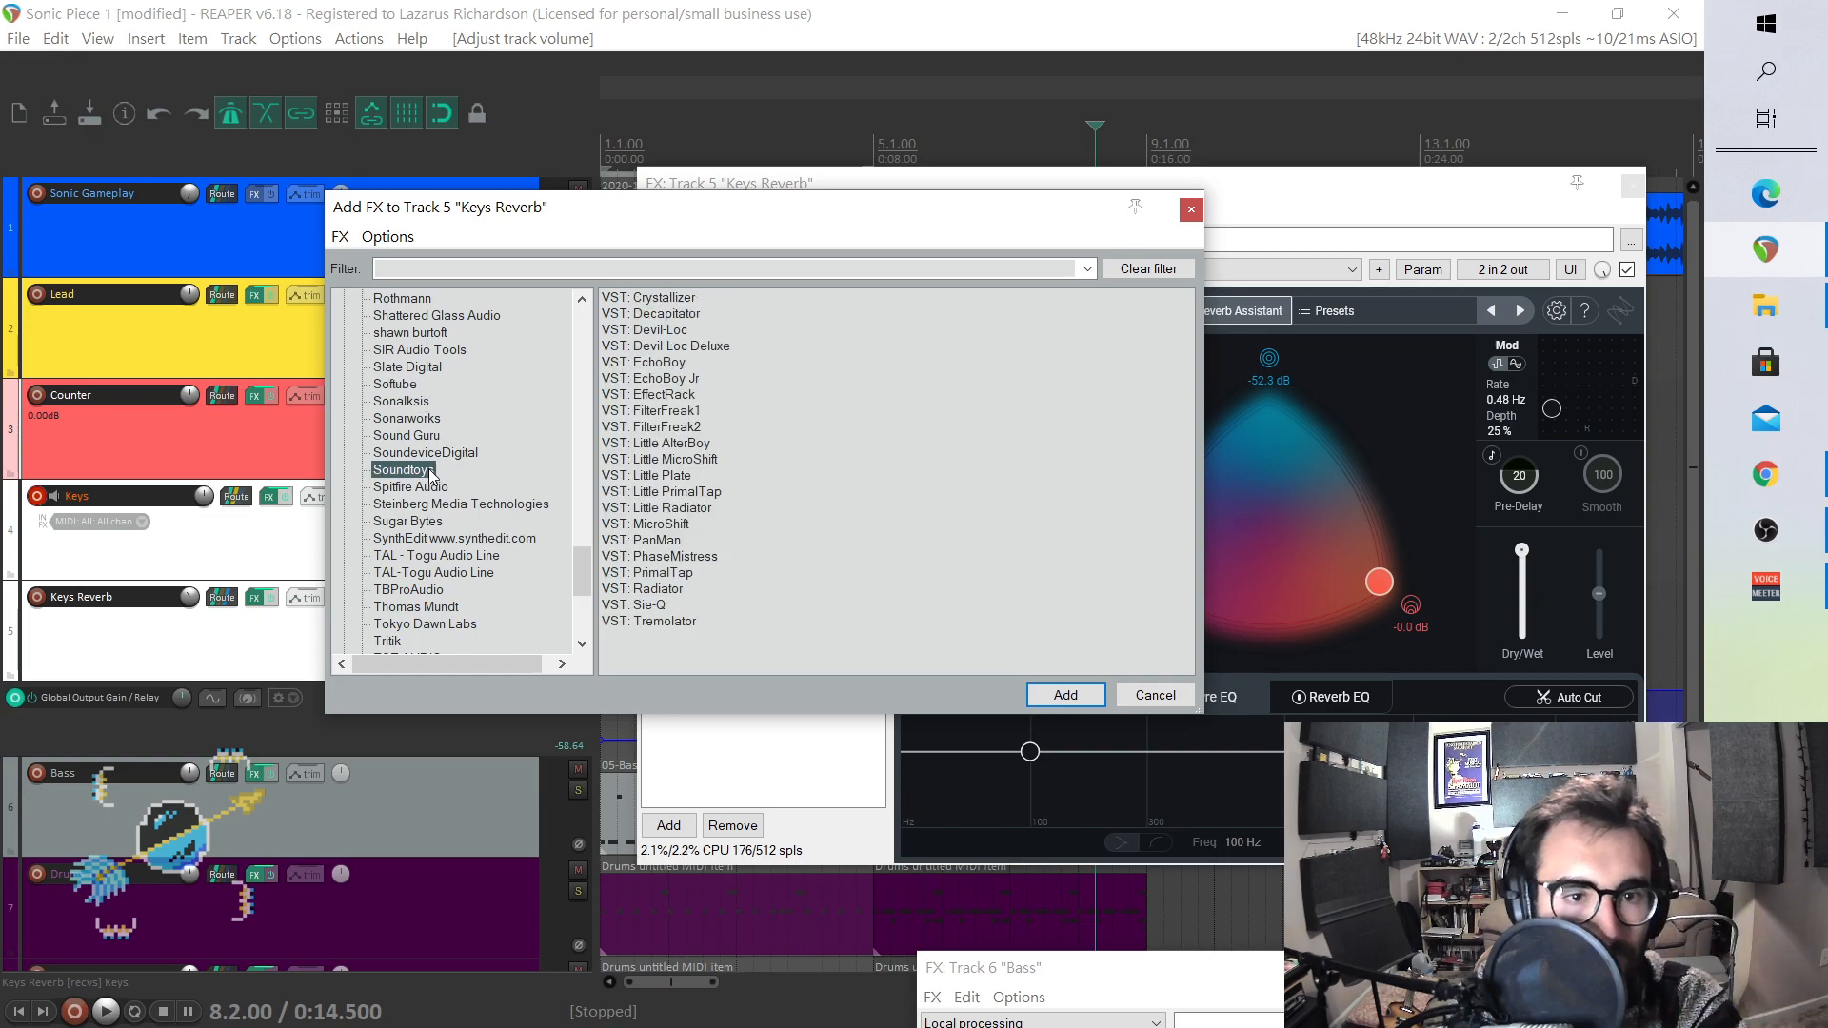
pyautogui.click(672, 380)
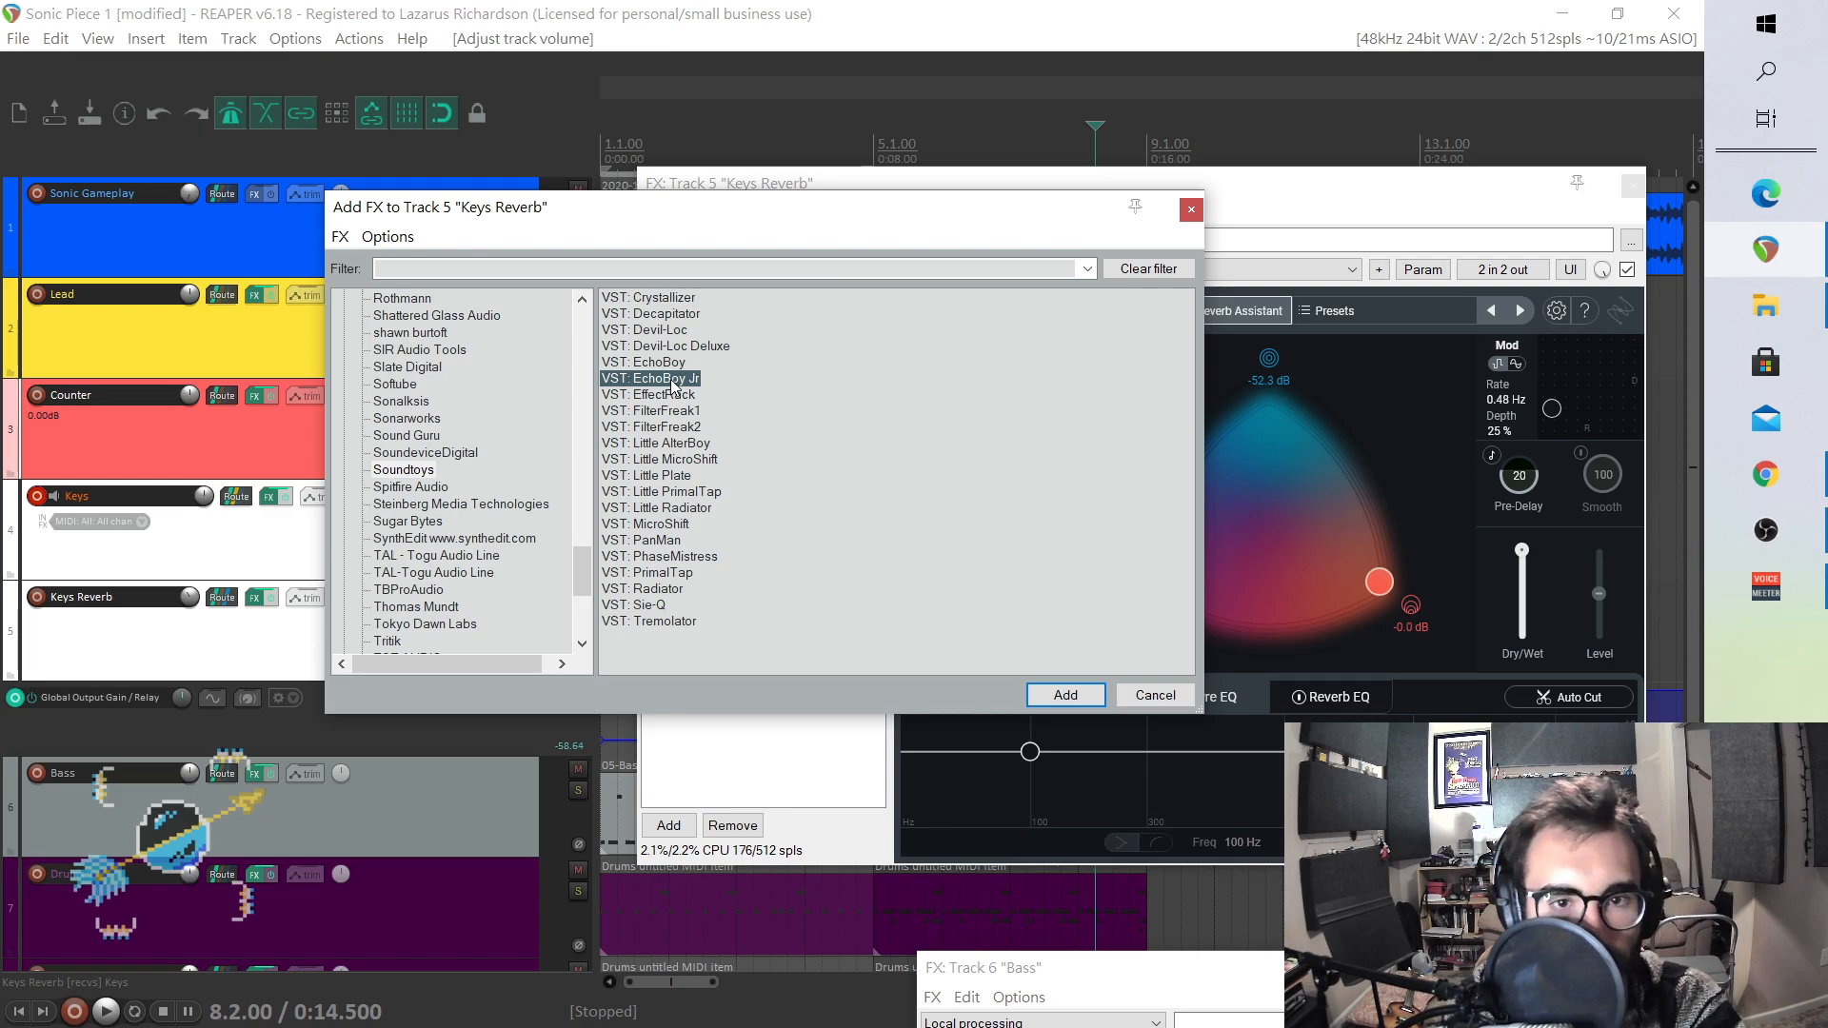
pyautogui.doubleClick(673, 380)
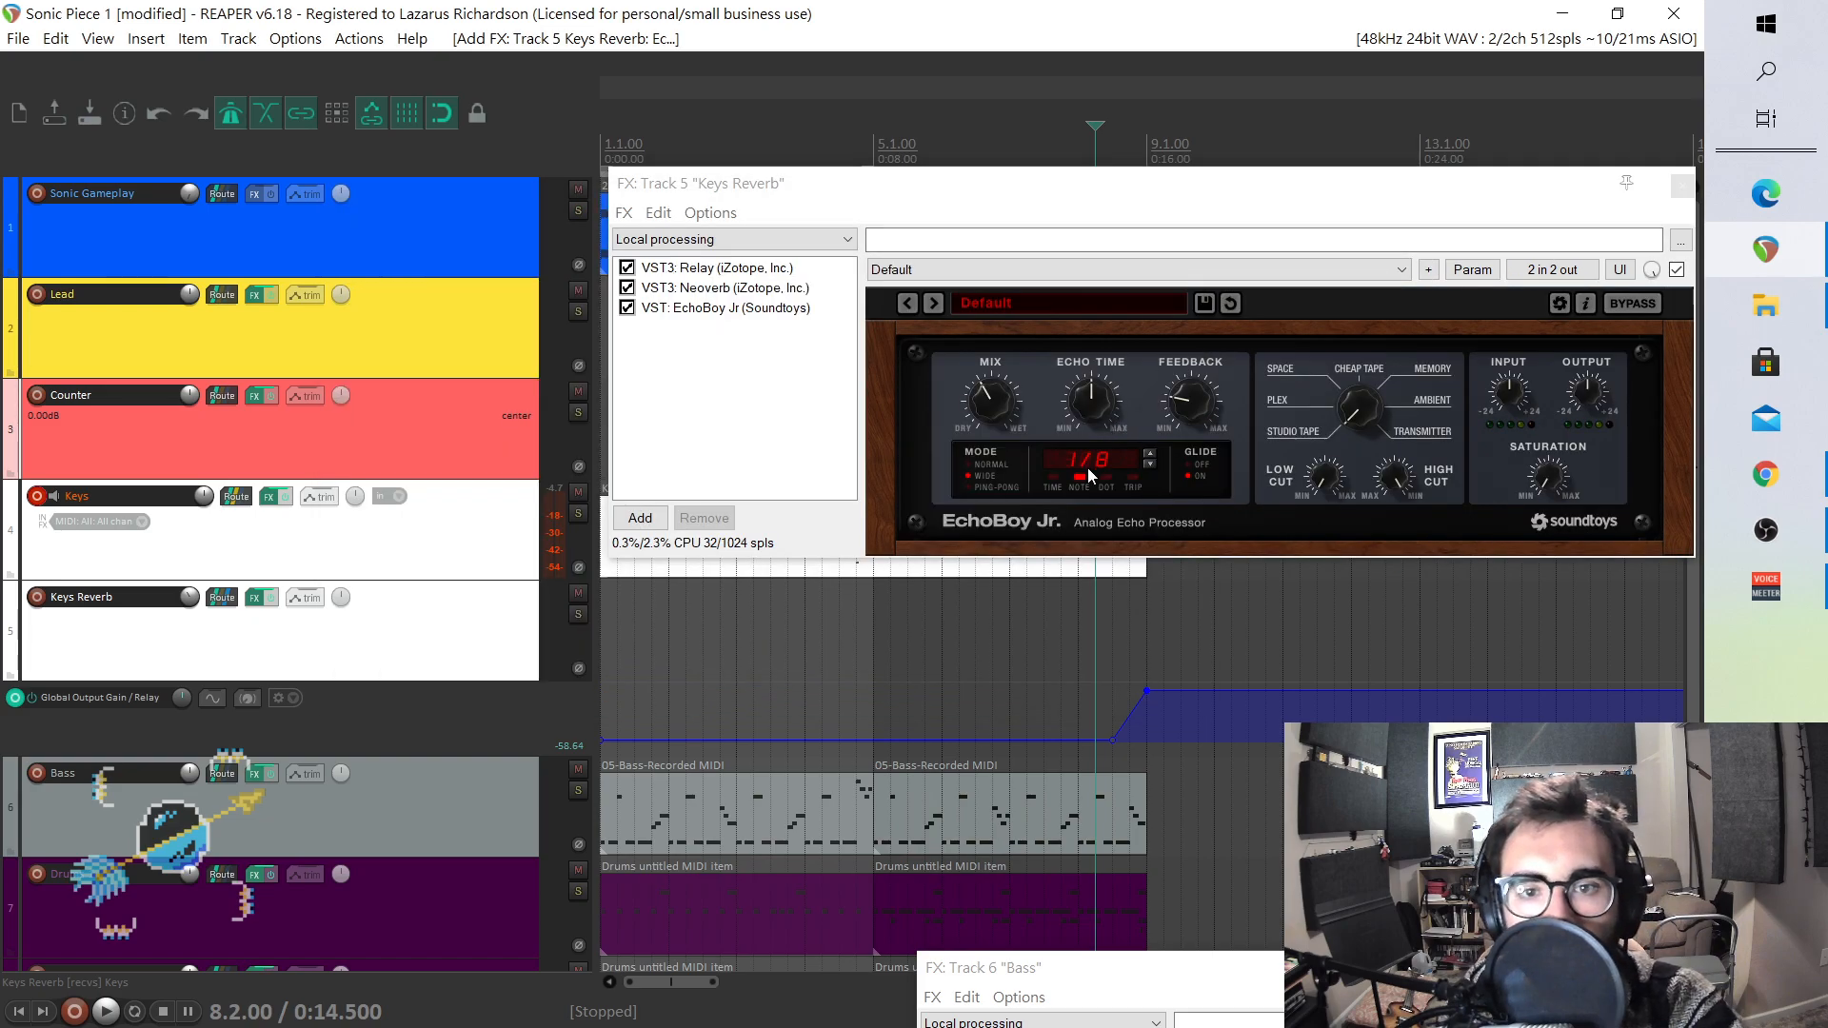
# - Set EchoBoy Jr's echo time to a 1/4 note and audition the delay from 8.2.00
pyautogui.click(1148, 455)
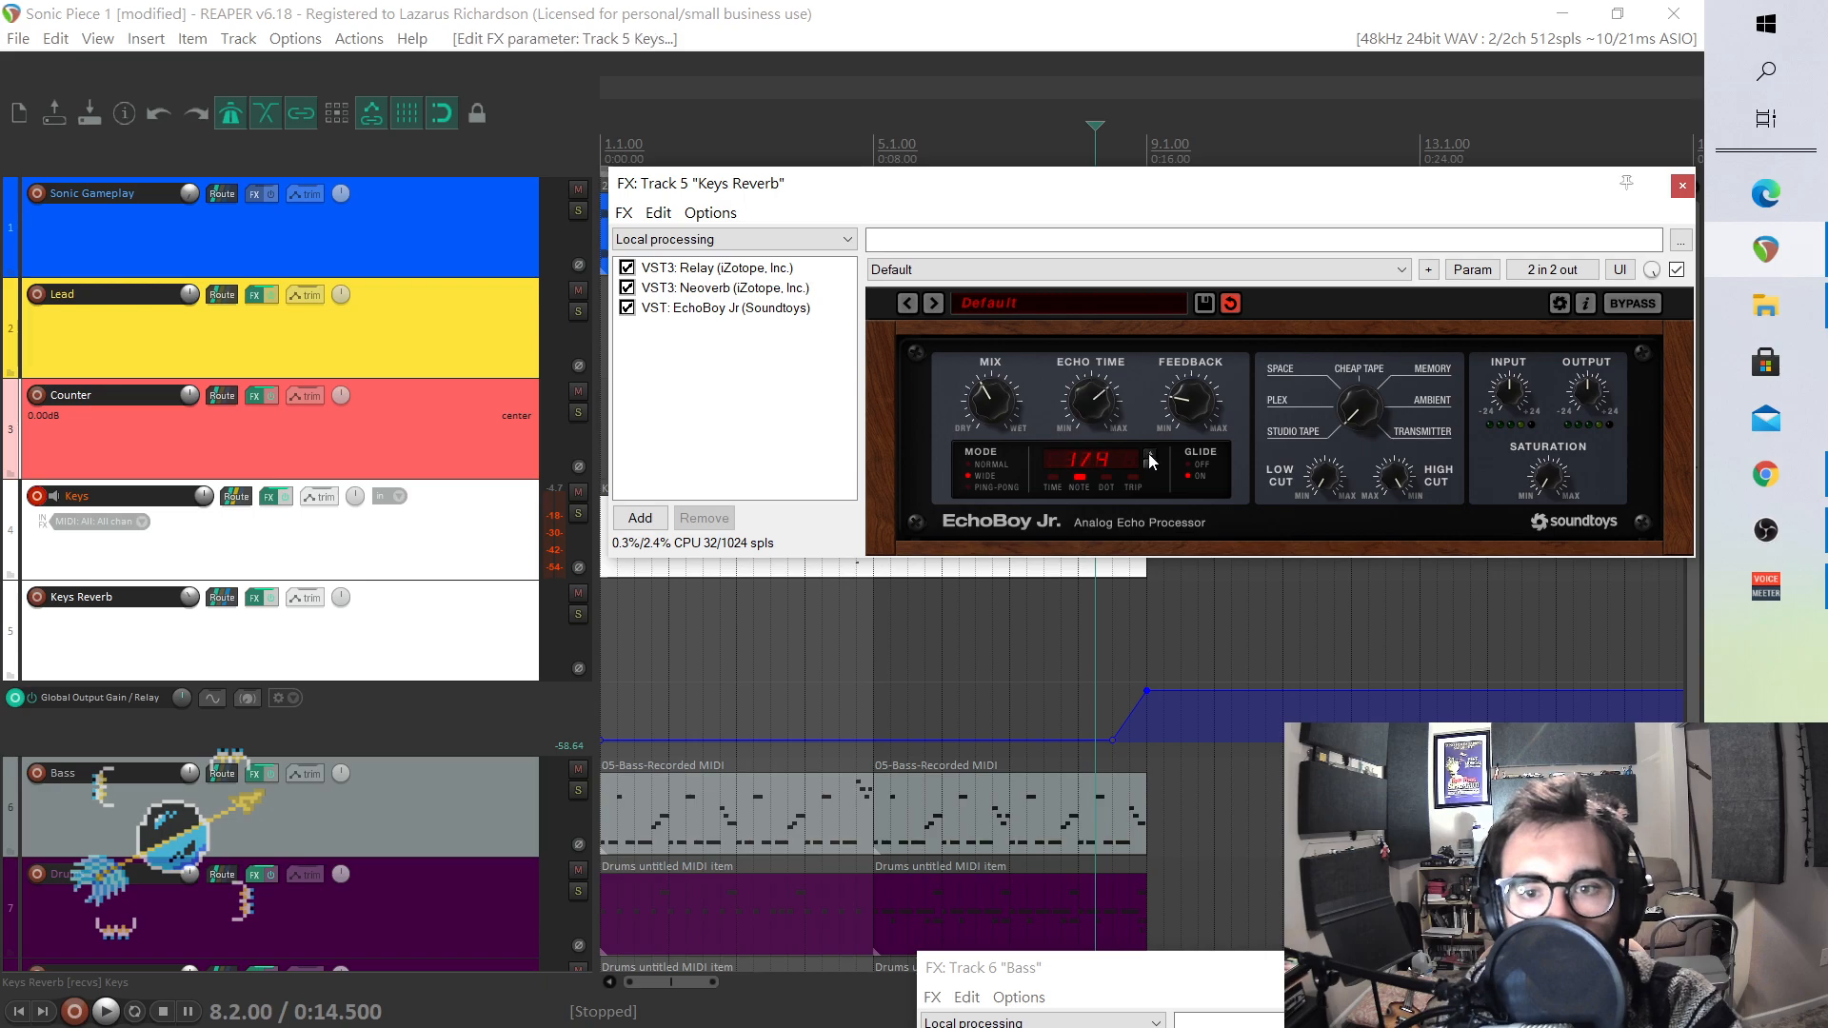
pyautogui.moveTo(1064, 187); pyautogui.dragTo(1167, 493)
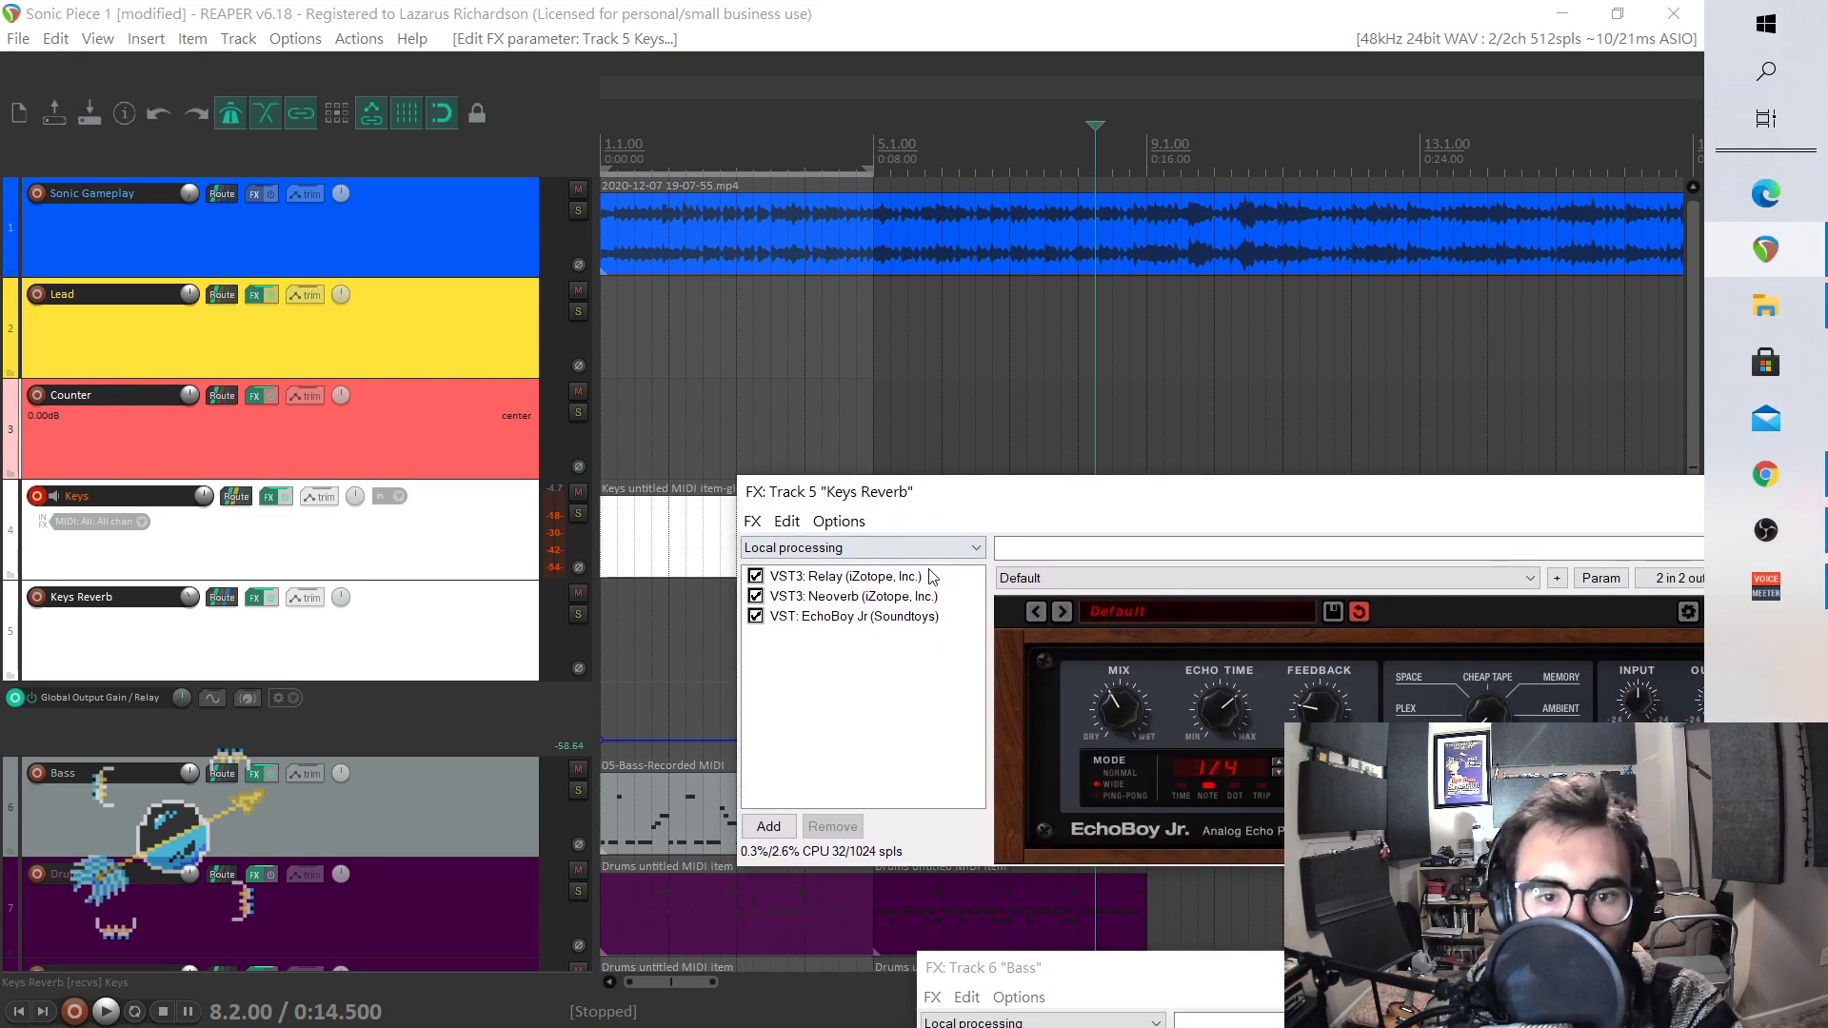
pyautogui.press('space')
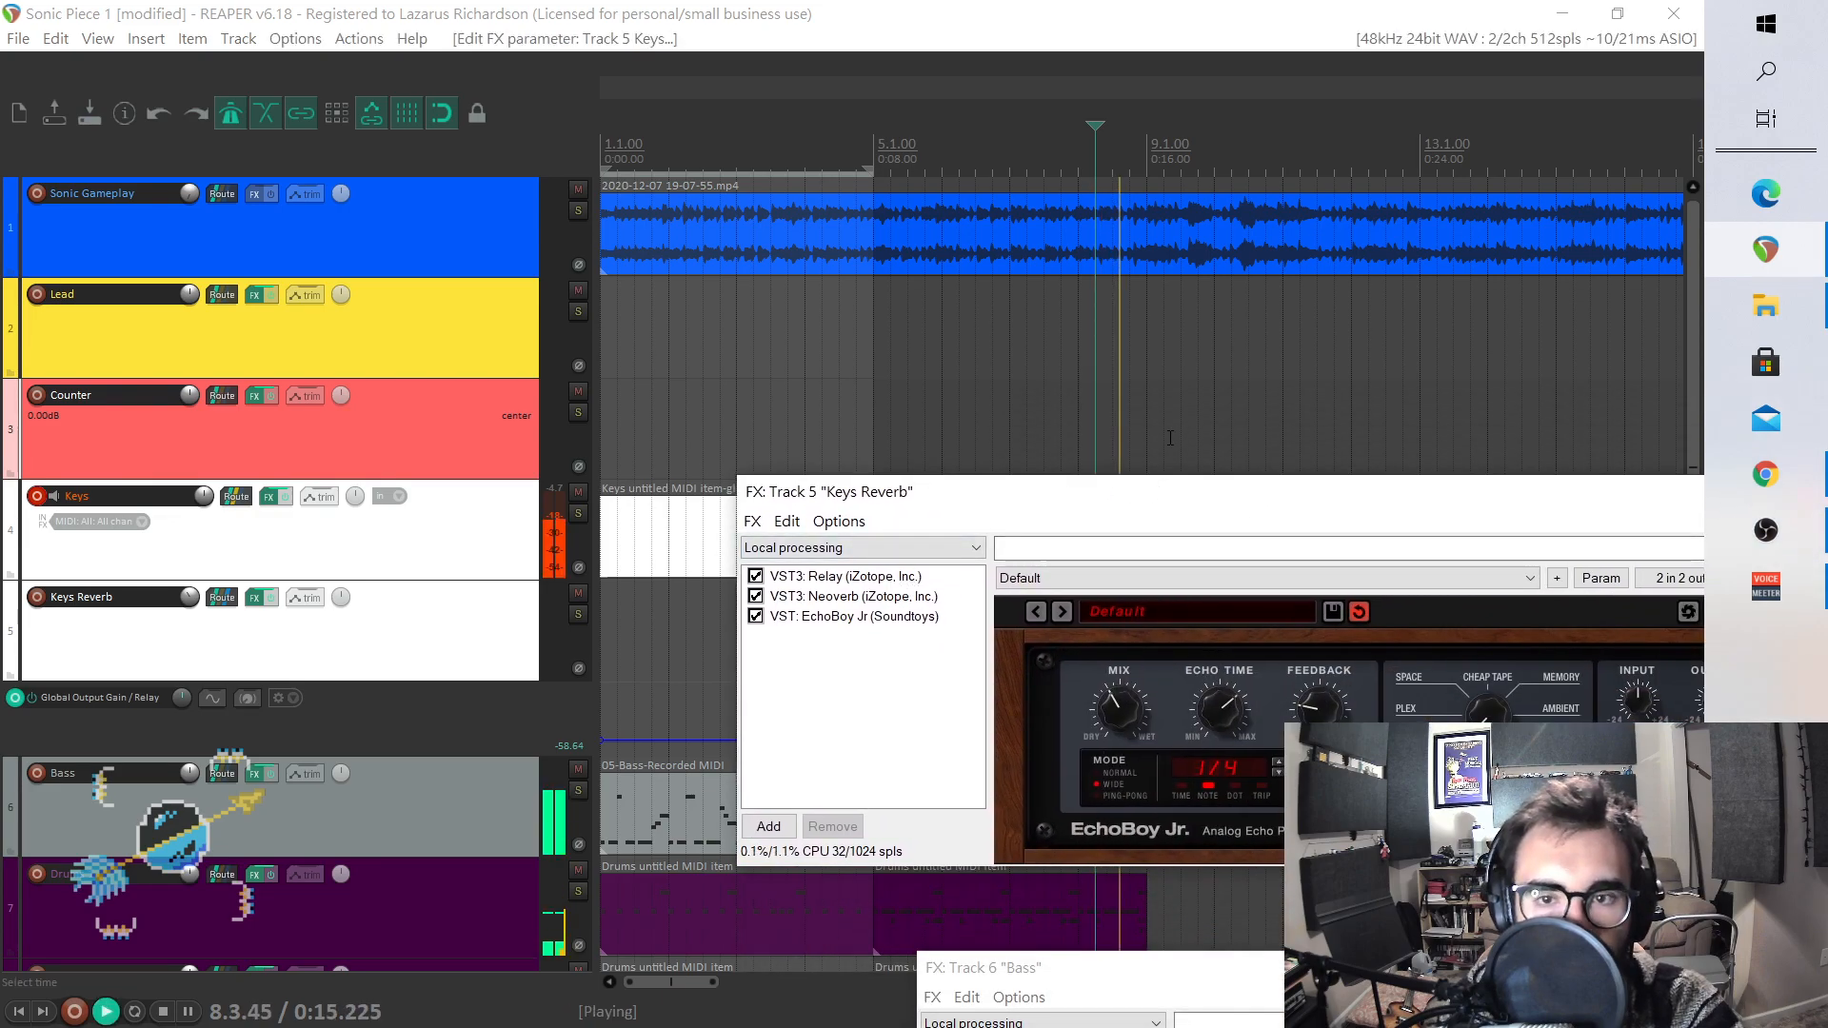
pyautogui.press('space')
# - Raise EchoBoy Jr's mix toward wet and lower its feedback while auditioning from 8.2.00, and close the Keys Reverb FX chain
pyautogui.moveTo(1207, 493); pyautogui.dragTo(969, 320)
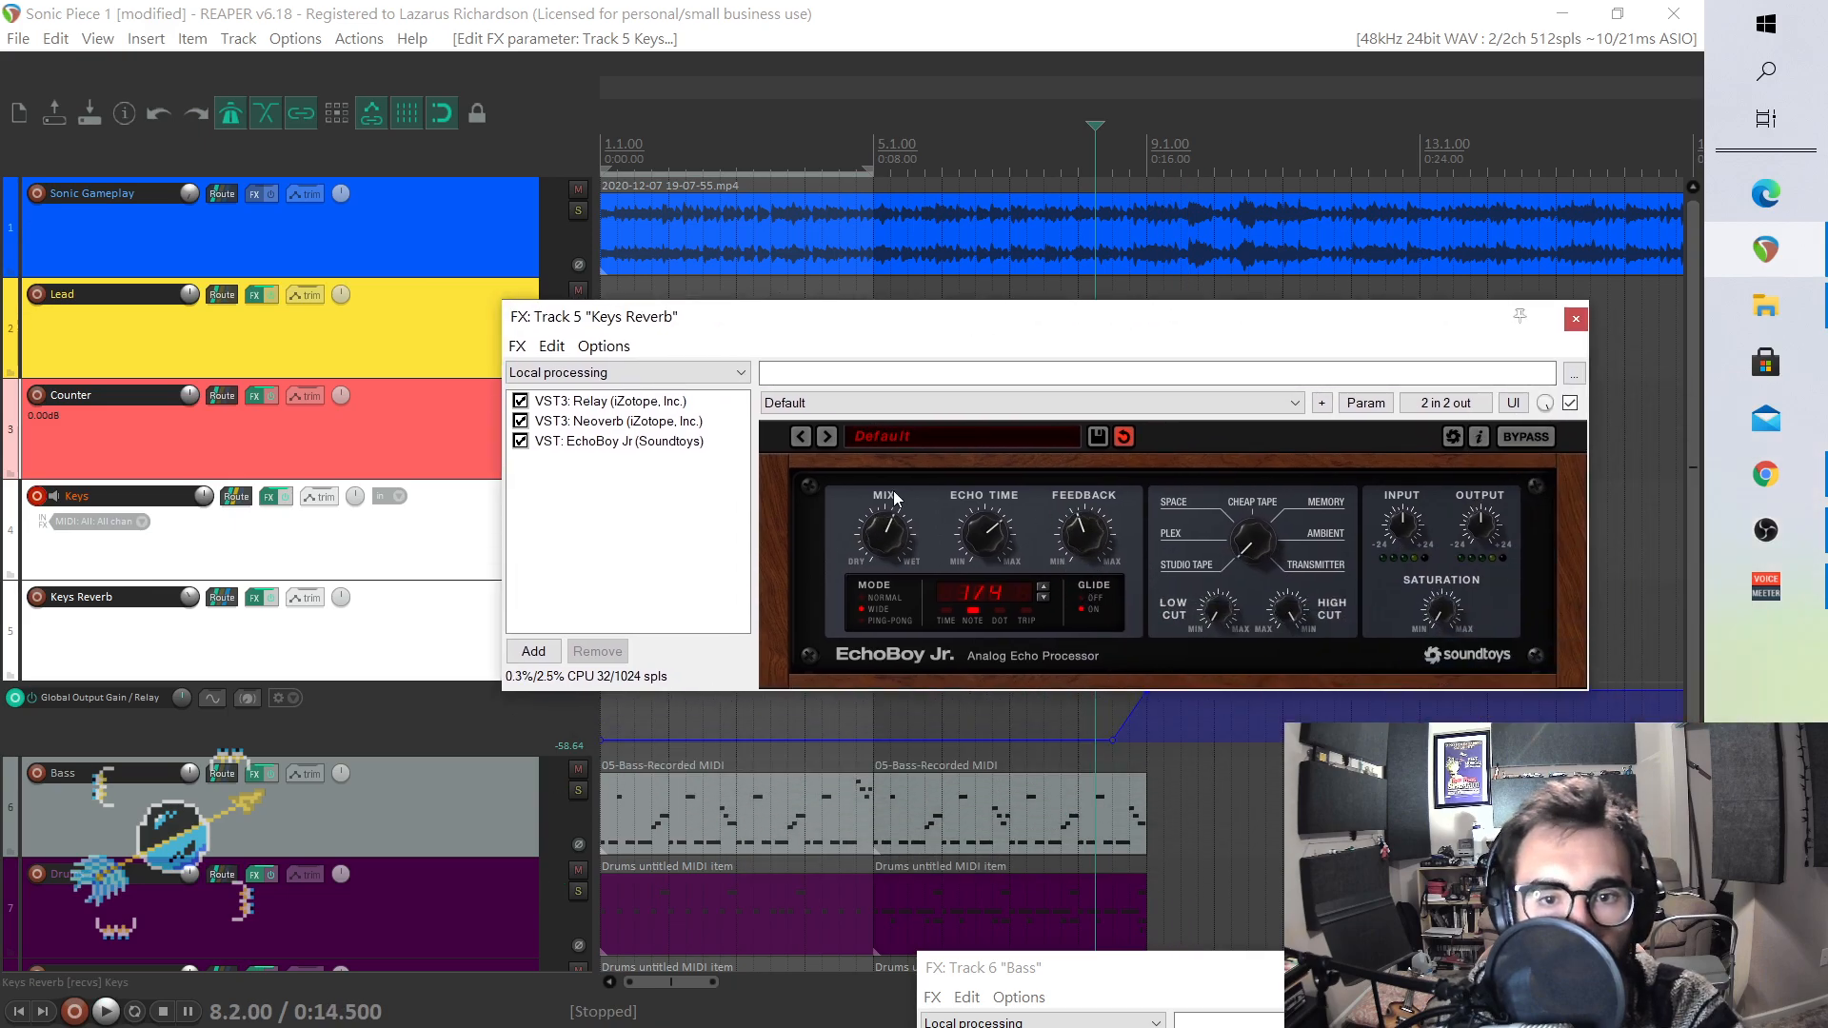
pyautogui.moveTo(889, 493); pyautogui.dragTo(933, 297)
pyautogui.press('space')
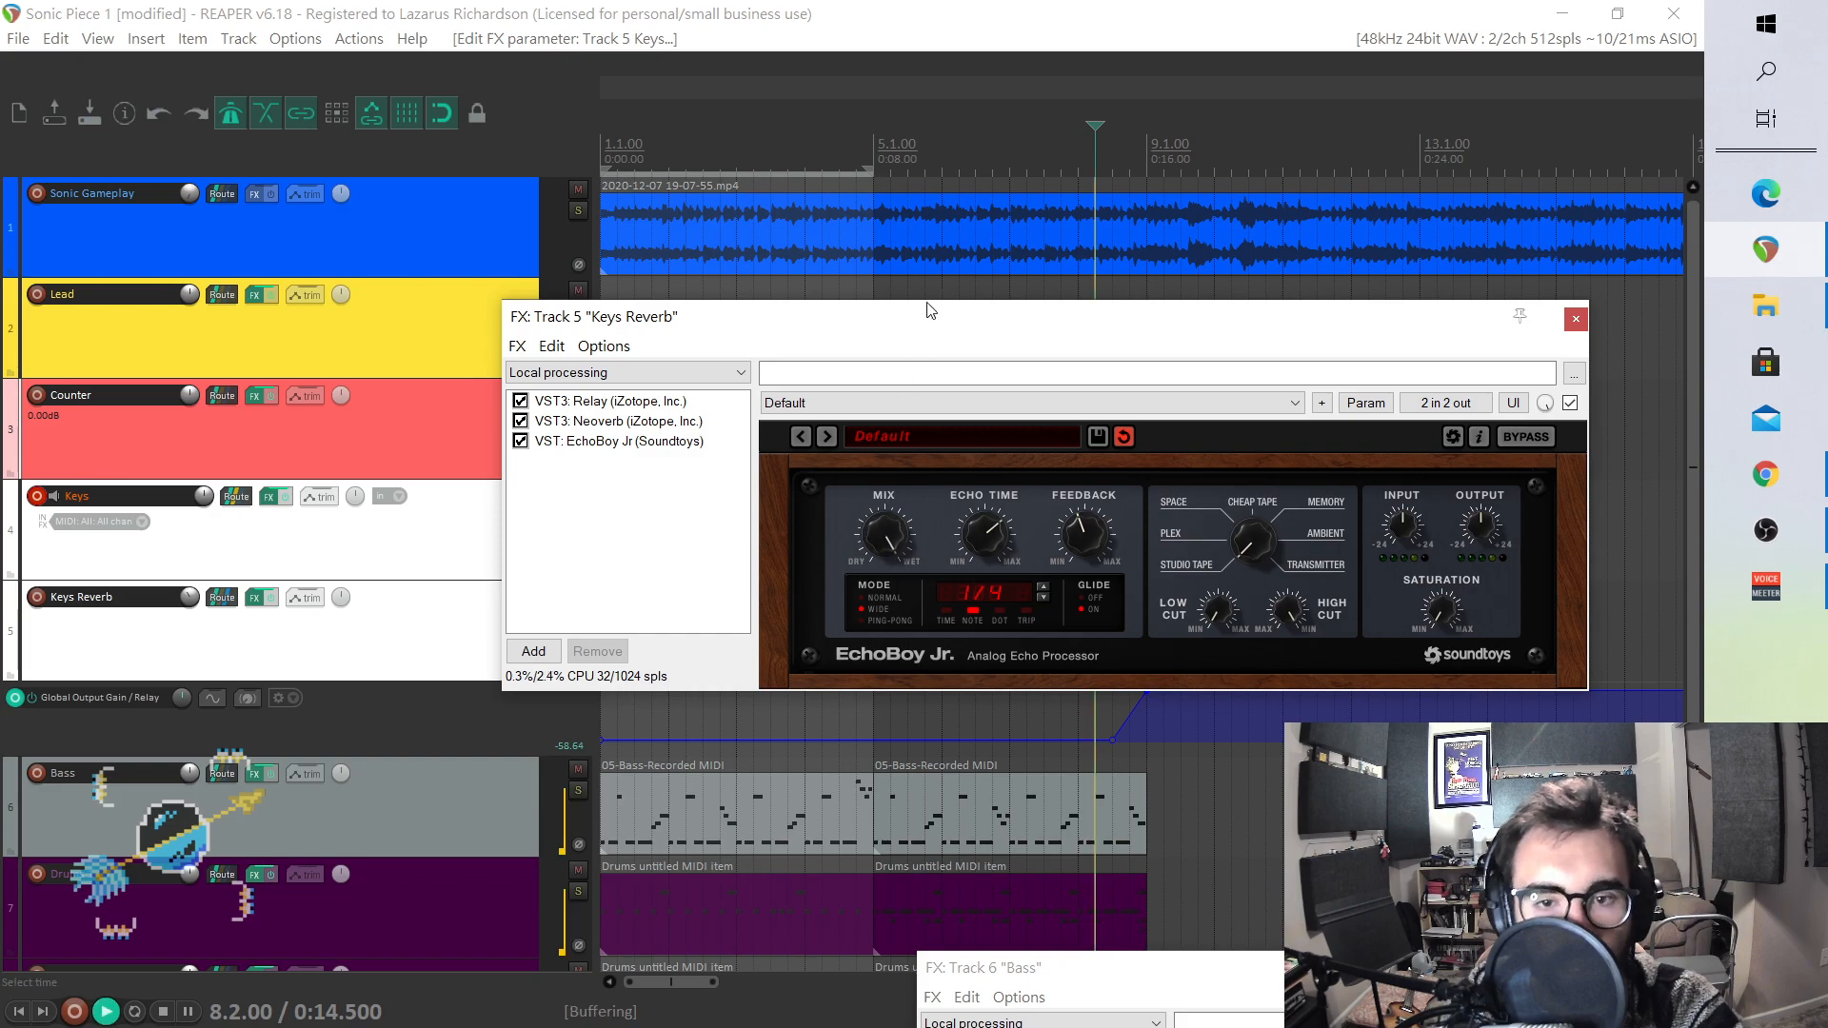
pyautogui.moveTo(1078, 524); pyautogui.dragTo(1072, 557)
pyautogui.press('space')
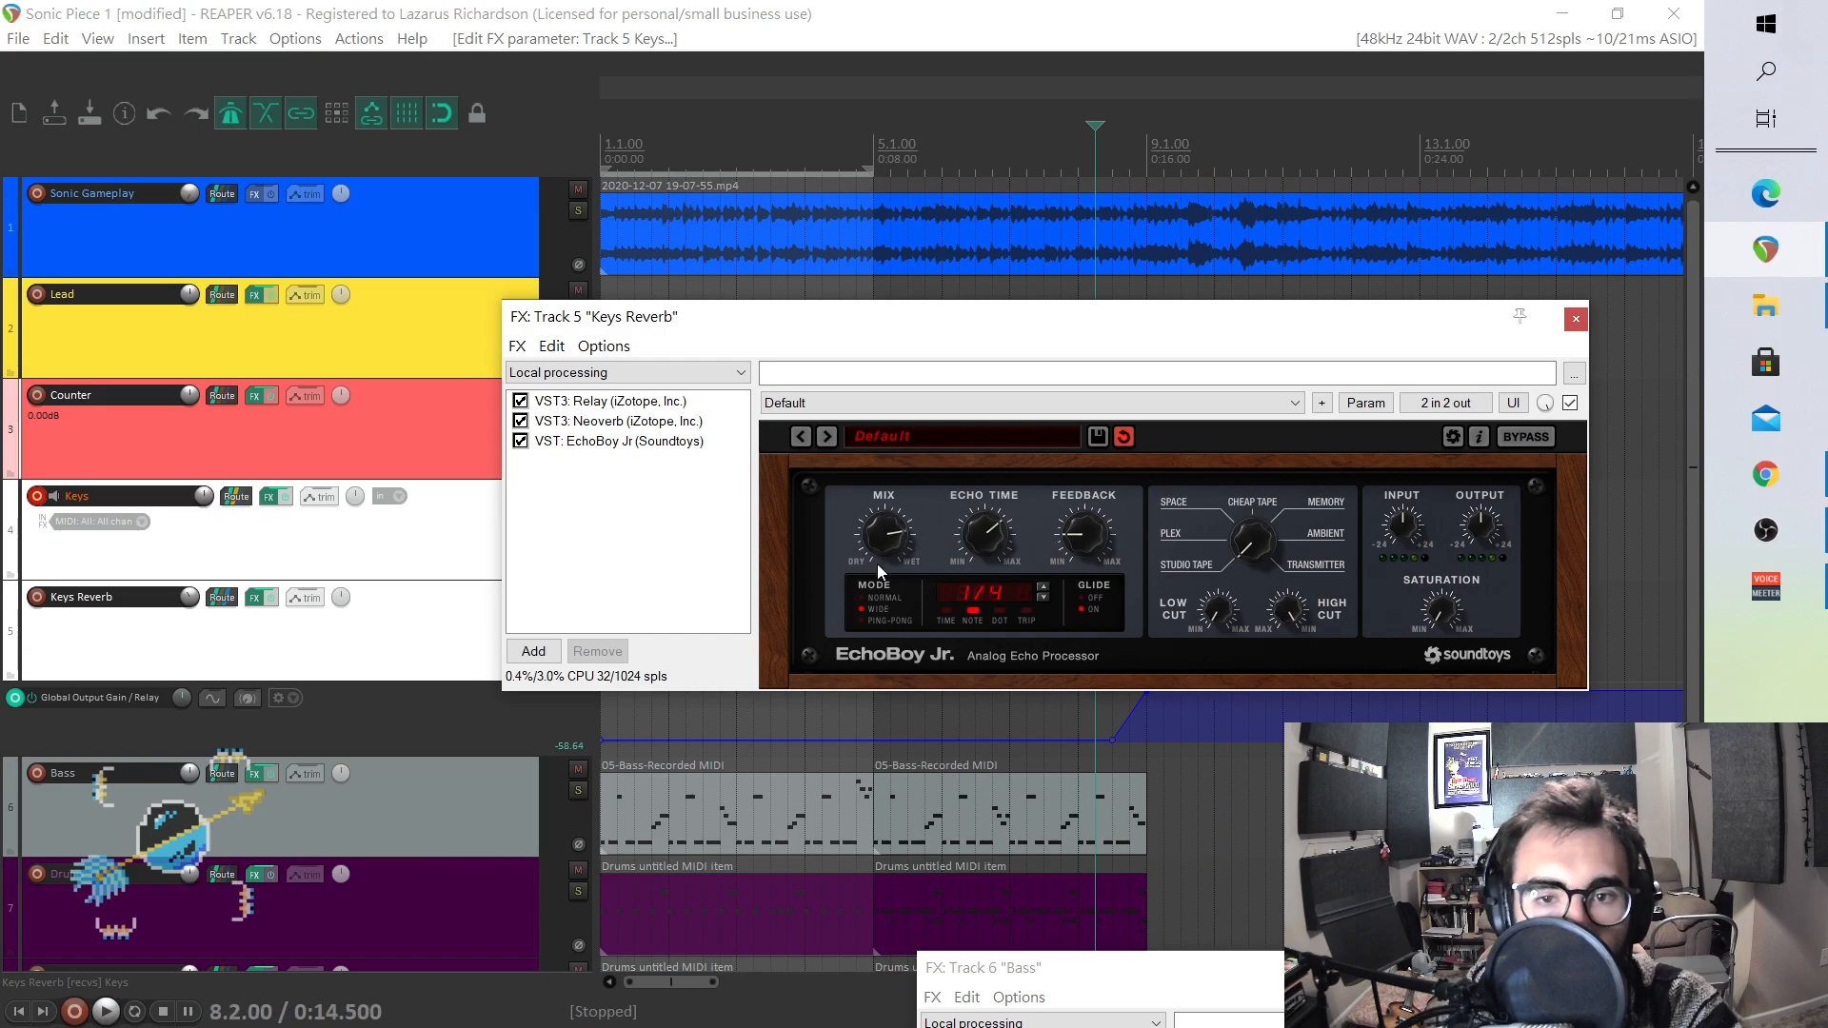
pyautogui.press('space')
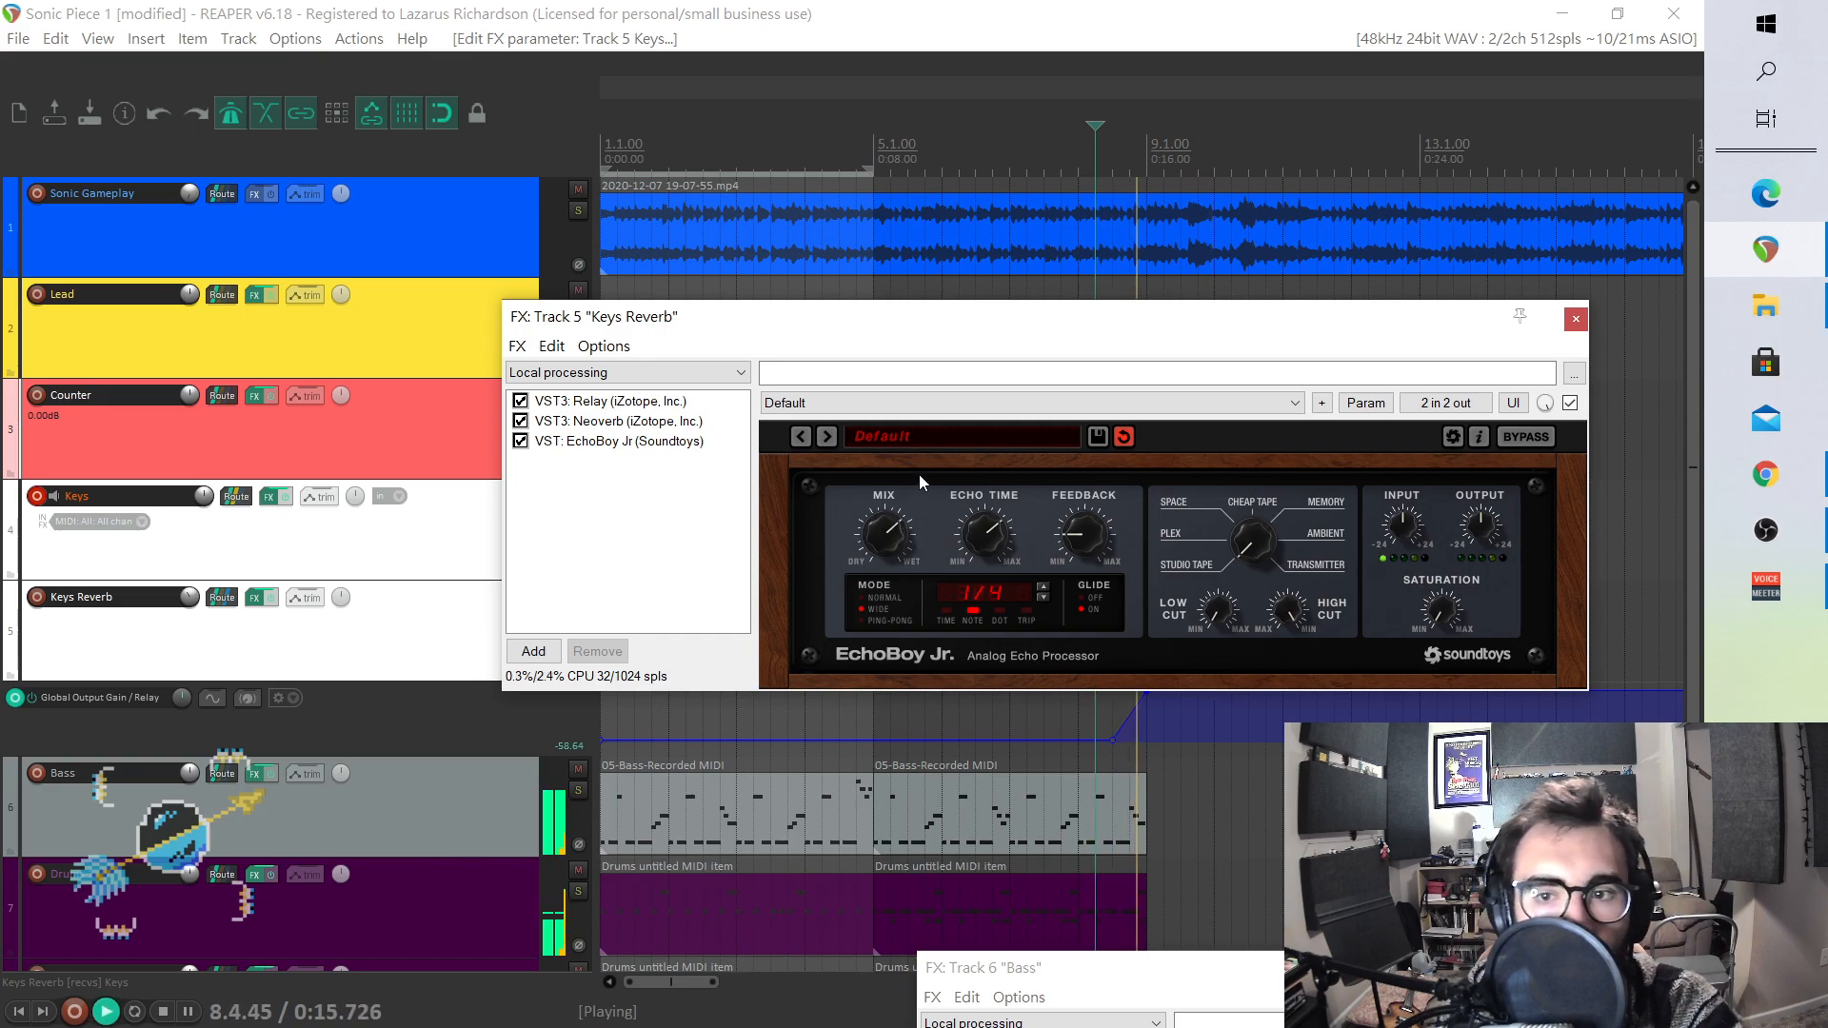
pyautogui.press('Escape')
pyautogui.press('space')
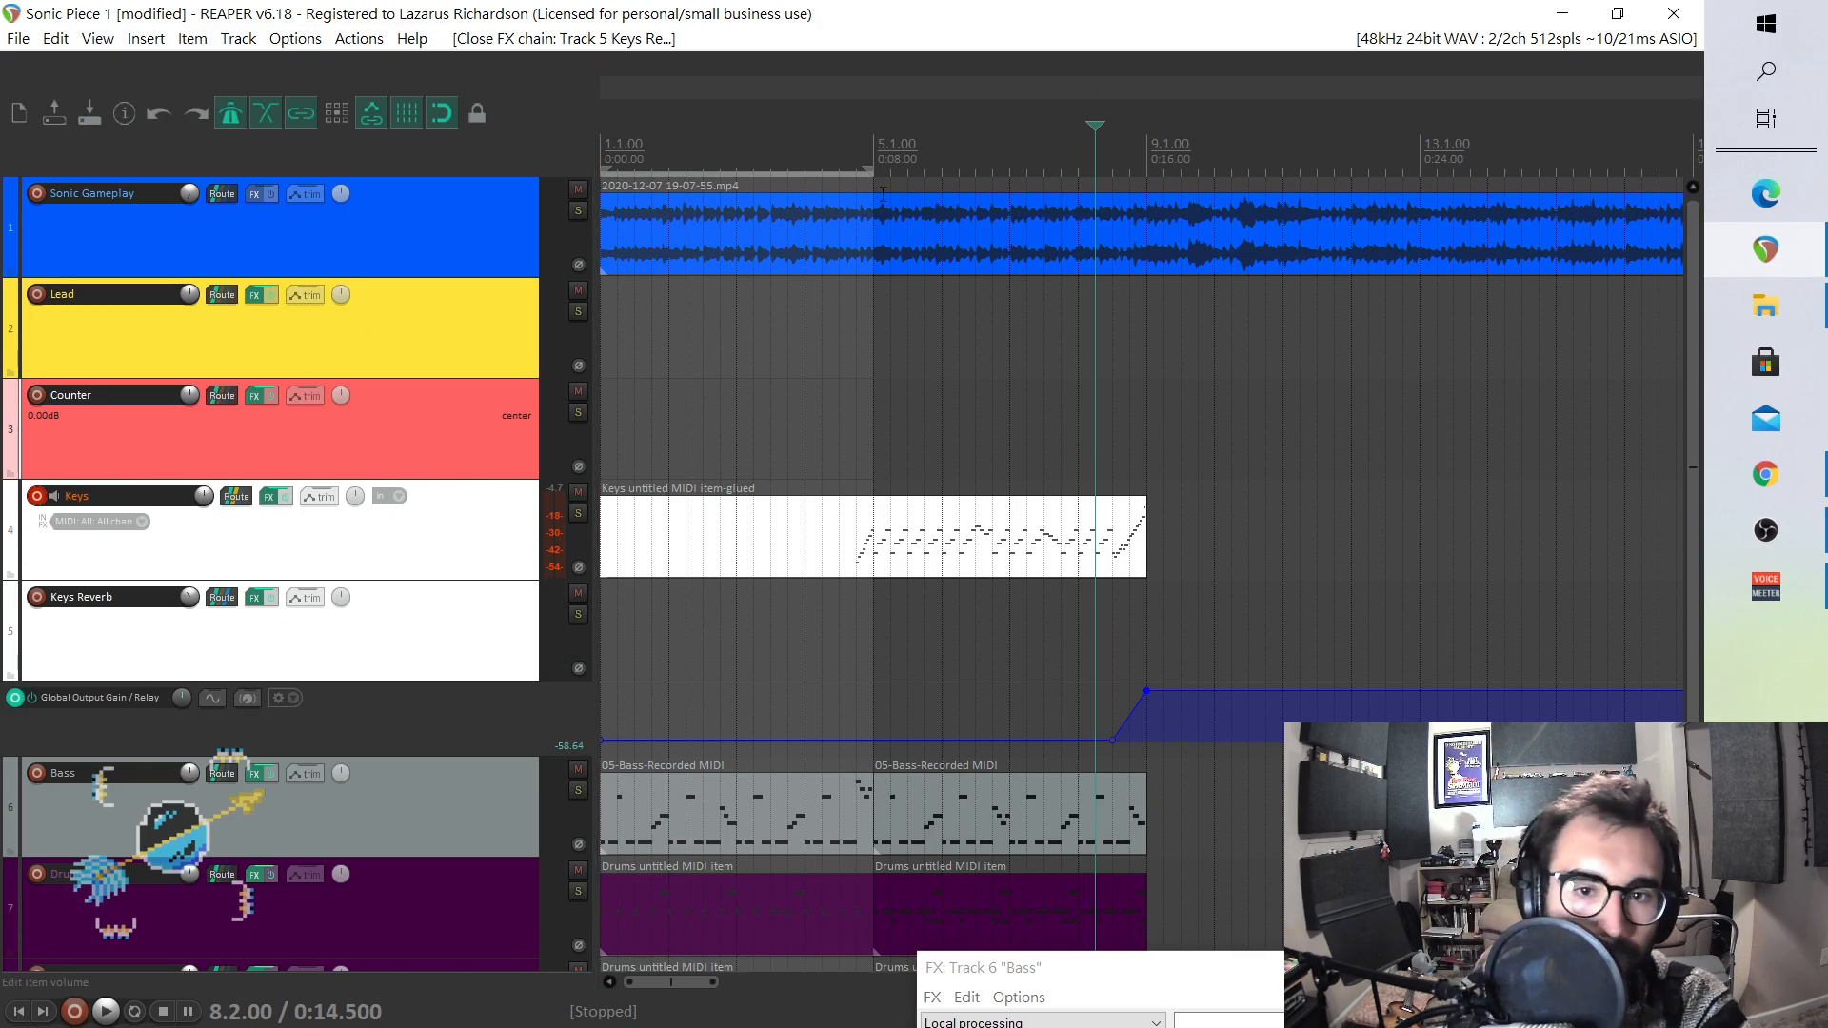
# - Play the arrangement from 4.4.00 past measure 9 to audition the Keys part with the echo
pyautogui.click(854, 144)
pyautogui.press('space')
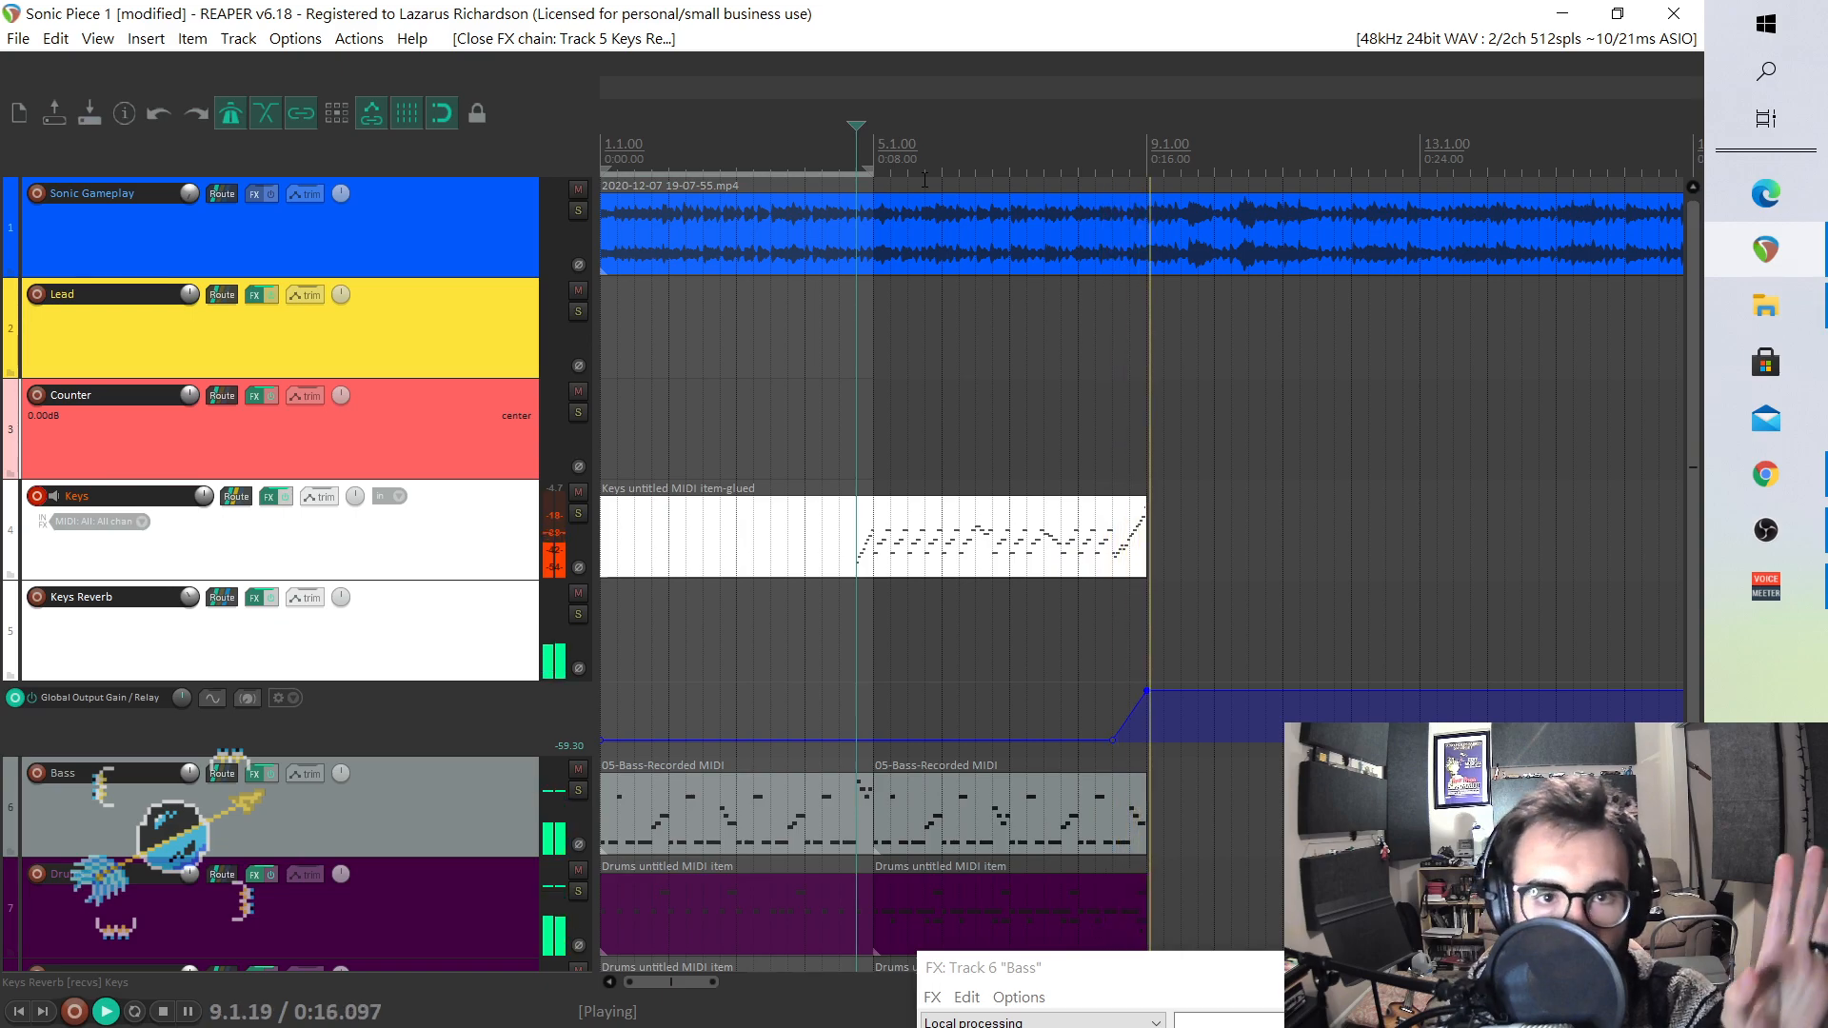
pyautogui.press('space')
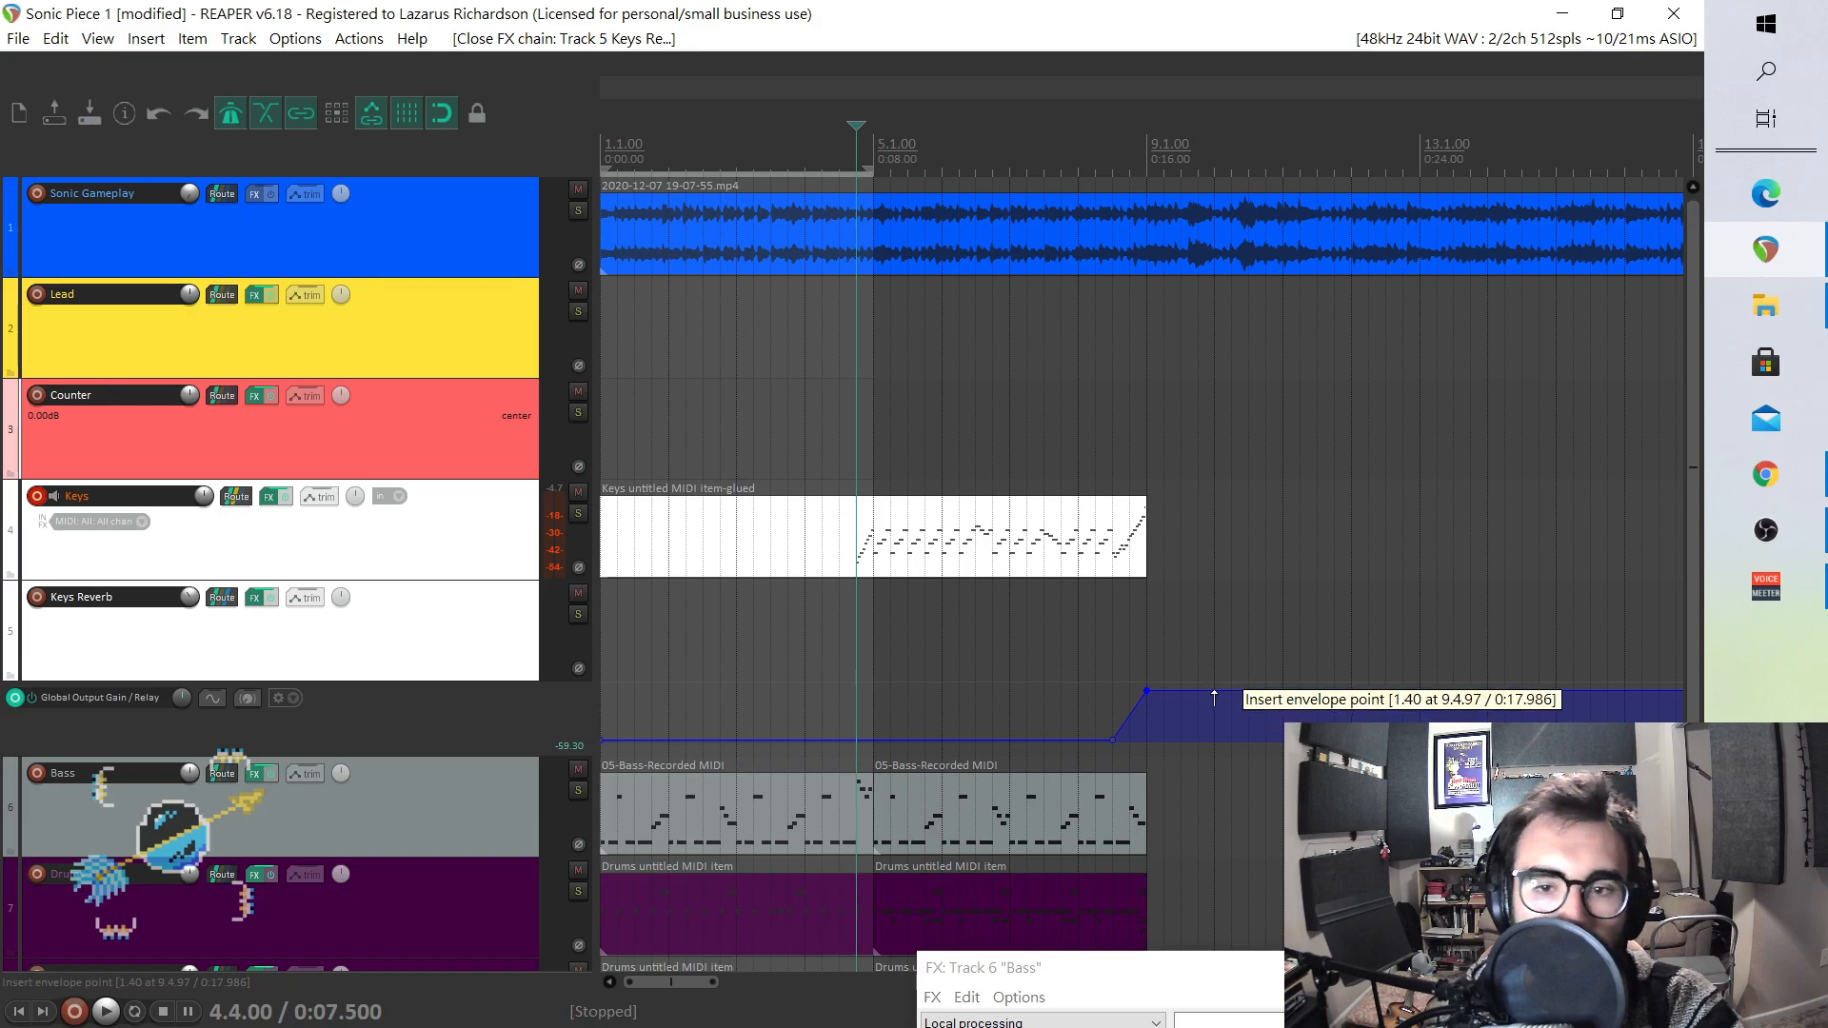
# - Add a point at about 9.3 on the Global Output Gain envelope, lower it to -60, and audition from 8.2.00
pyautogui.click(1180, 692)
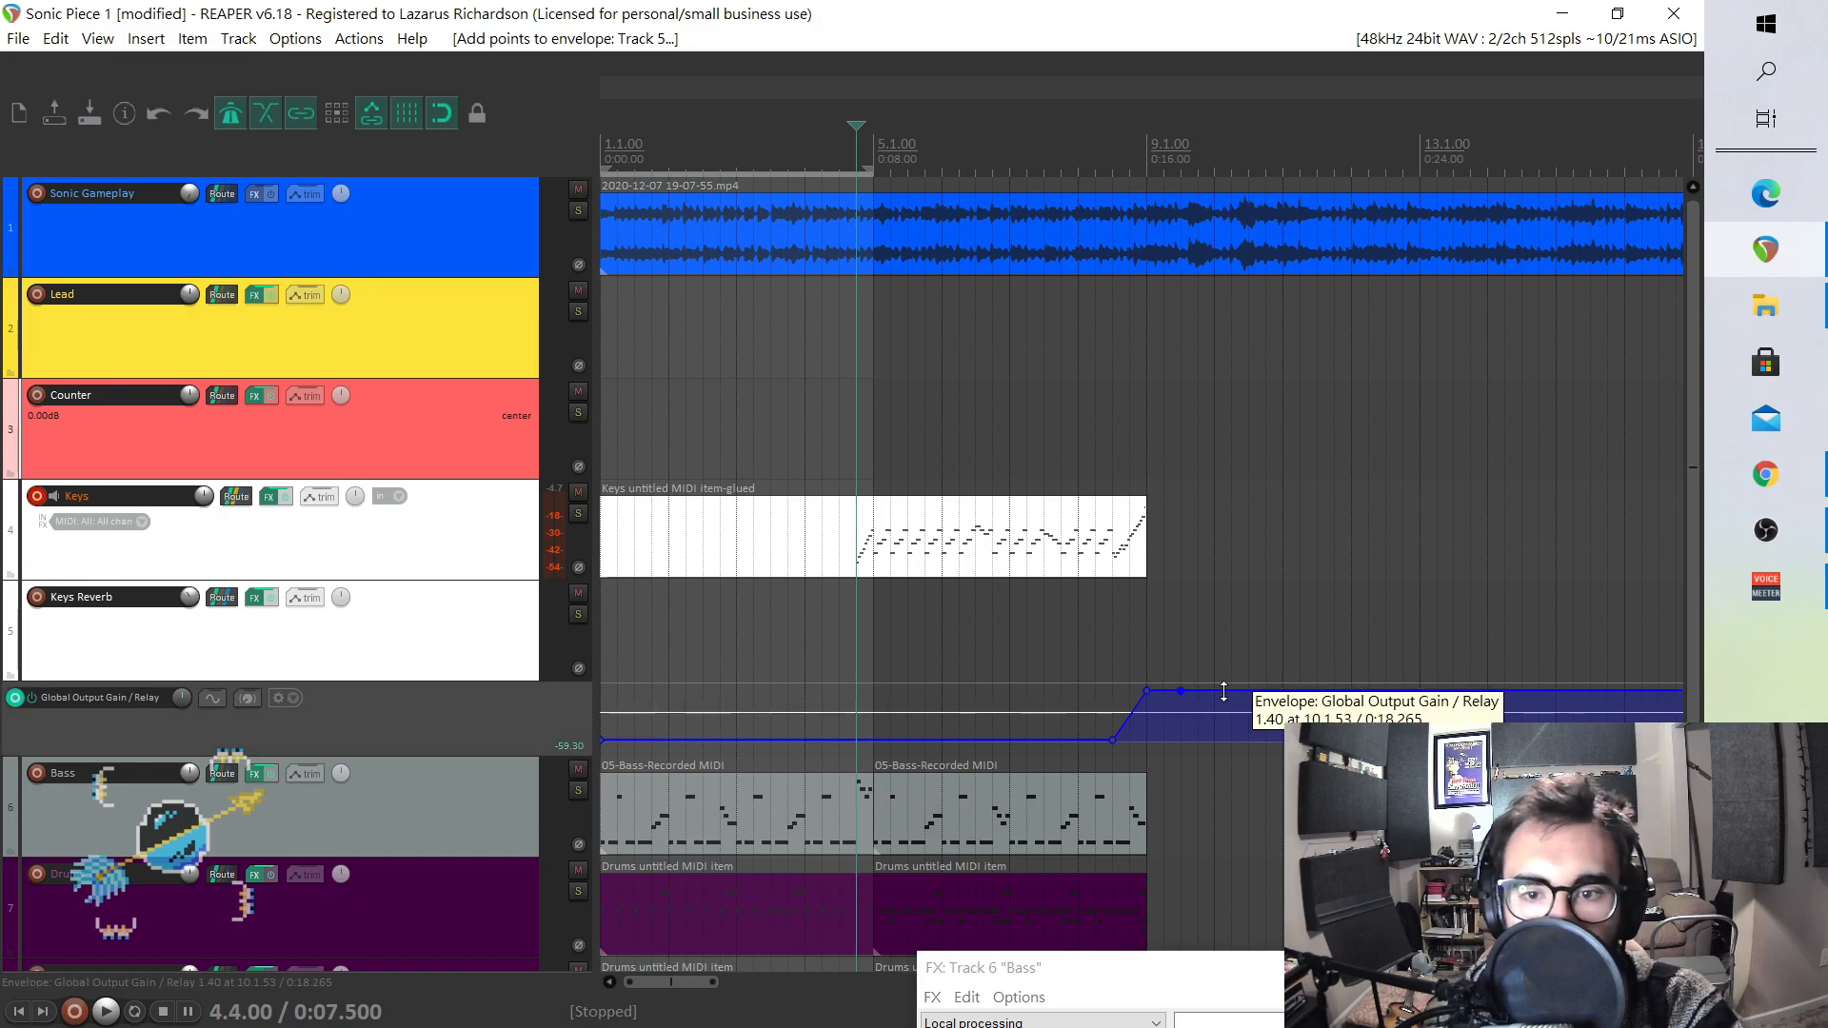
pyautogui.moveTo(1180, 691); pyautogui.dragTo(1181, 842)
pyautogui.click(1094, 177)
pyautogui.press('space')
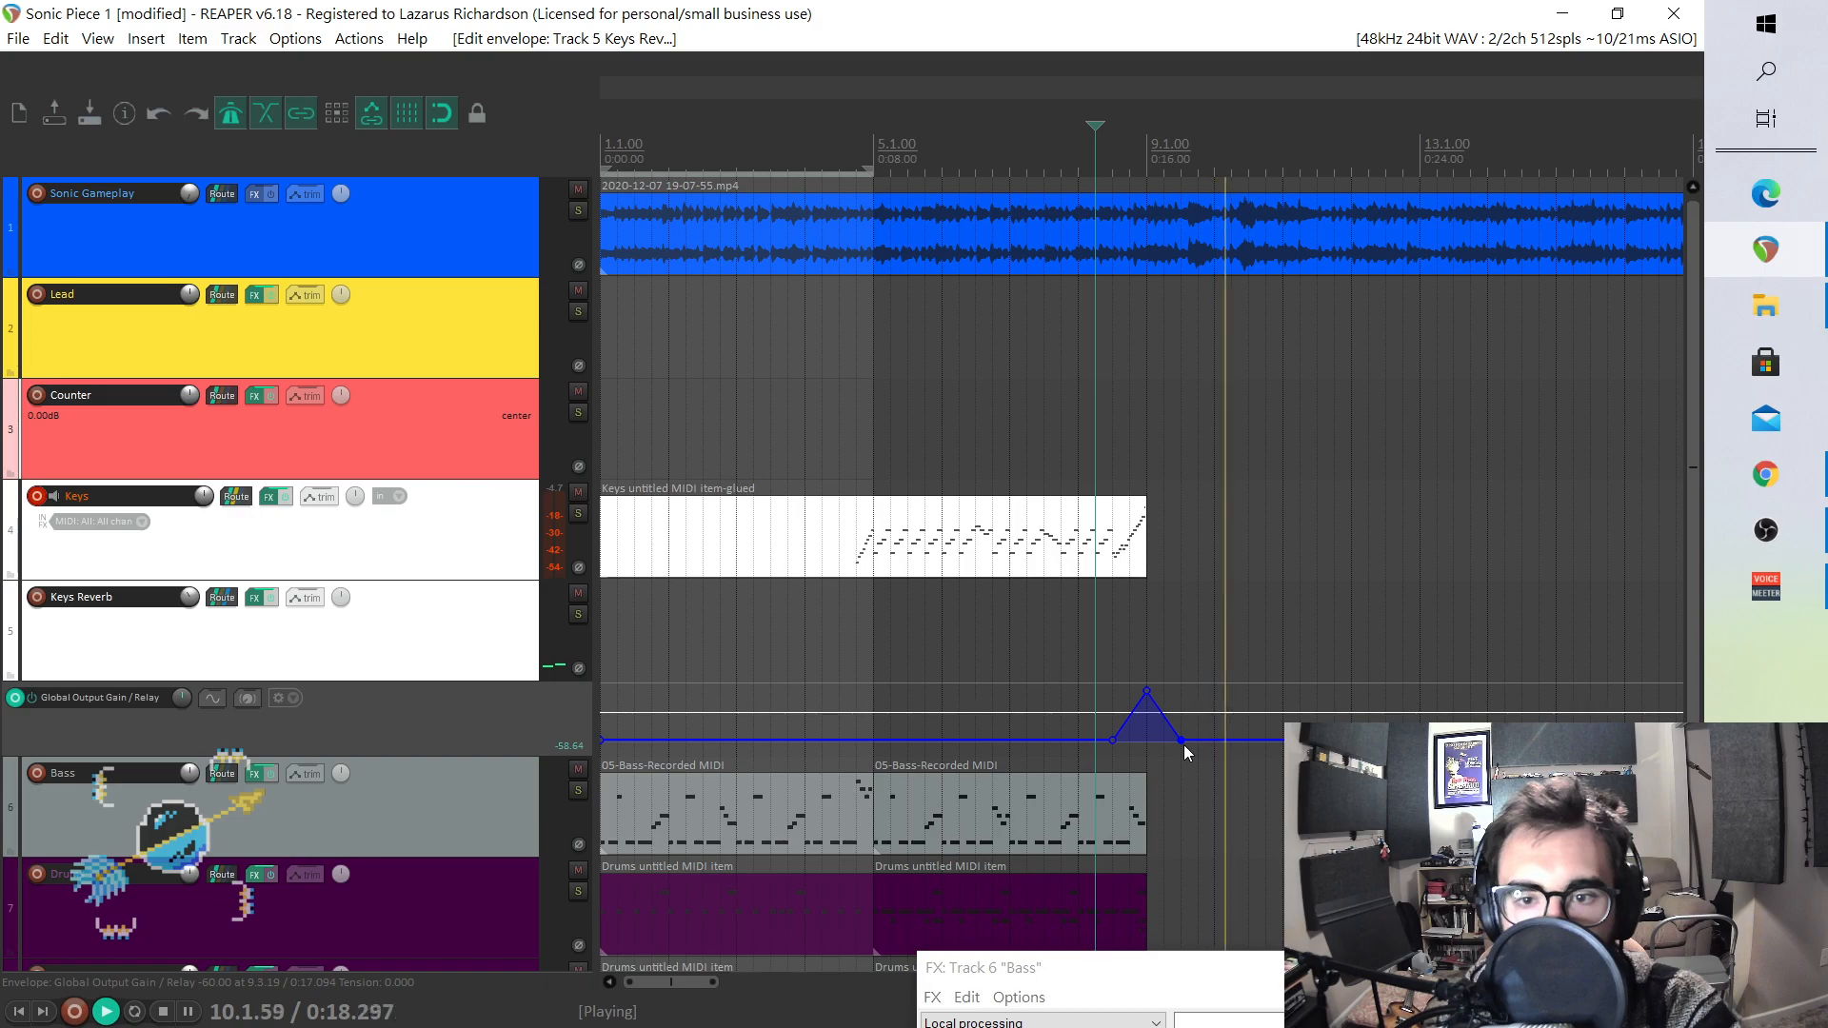
pyautogui.press('space')
# - Try a longer reverb fade-out by moving the envelope's end point to about measure 10, audition it, and move the point back
pyautogui.moveTo(1187, 739); pyautogui.dragTo(1212, 739)
pyautogui.press('space')
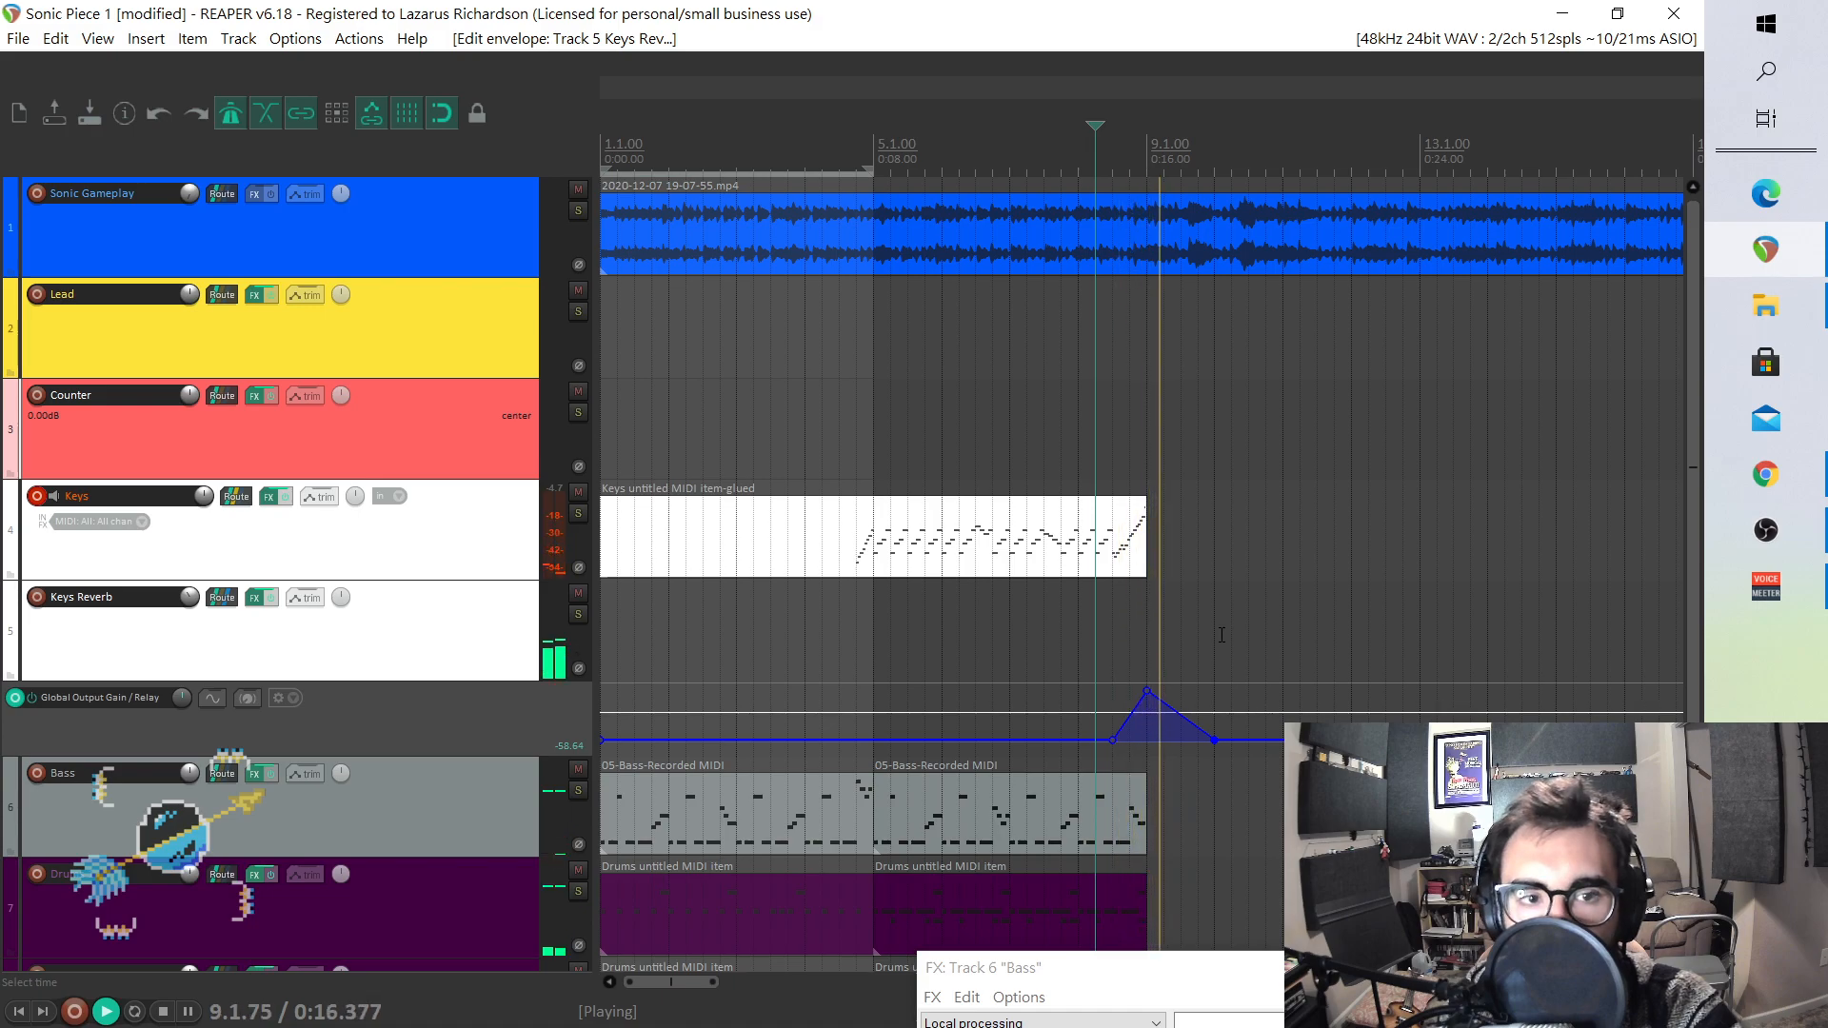
pyautogui.press('space')
pyautogui.moveTo(1201, 733); pyautogui.dragTo(1180, 738)
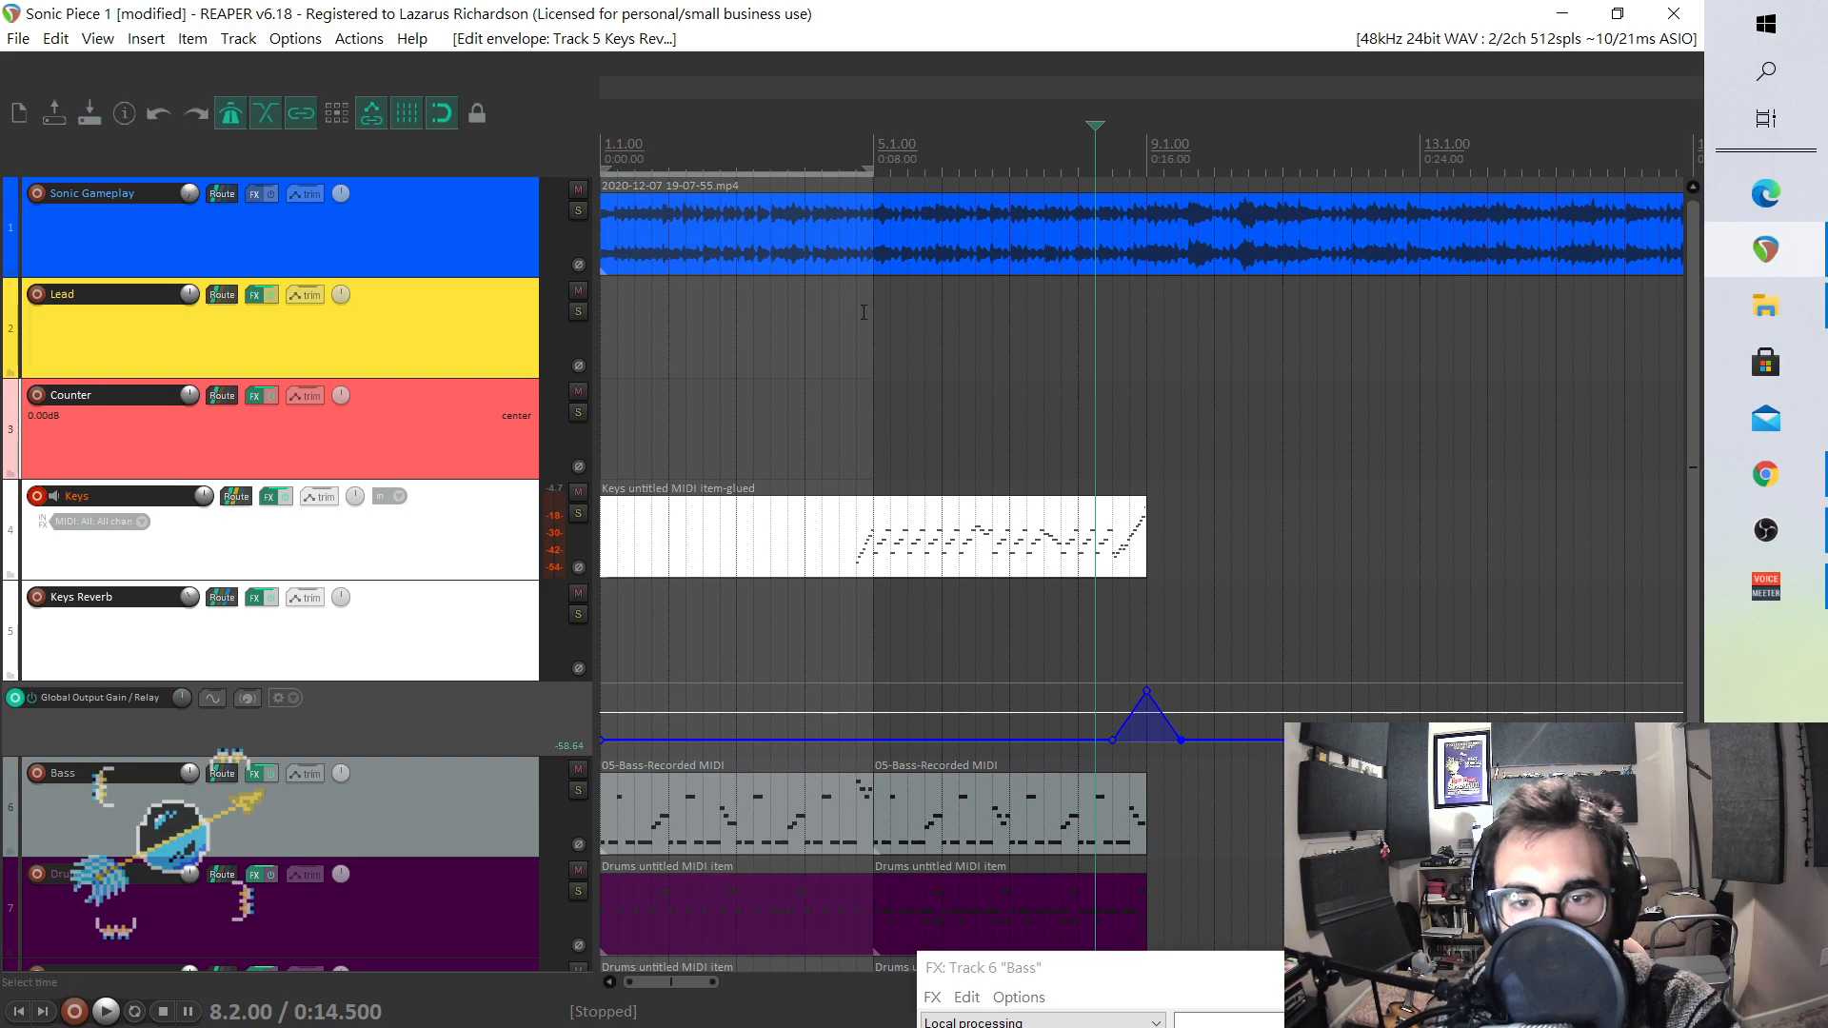
# - Copy the Bass and three Drums items that start at 5.1.00 and paste them at 9.1.00
pyautogui.click(941, 547)
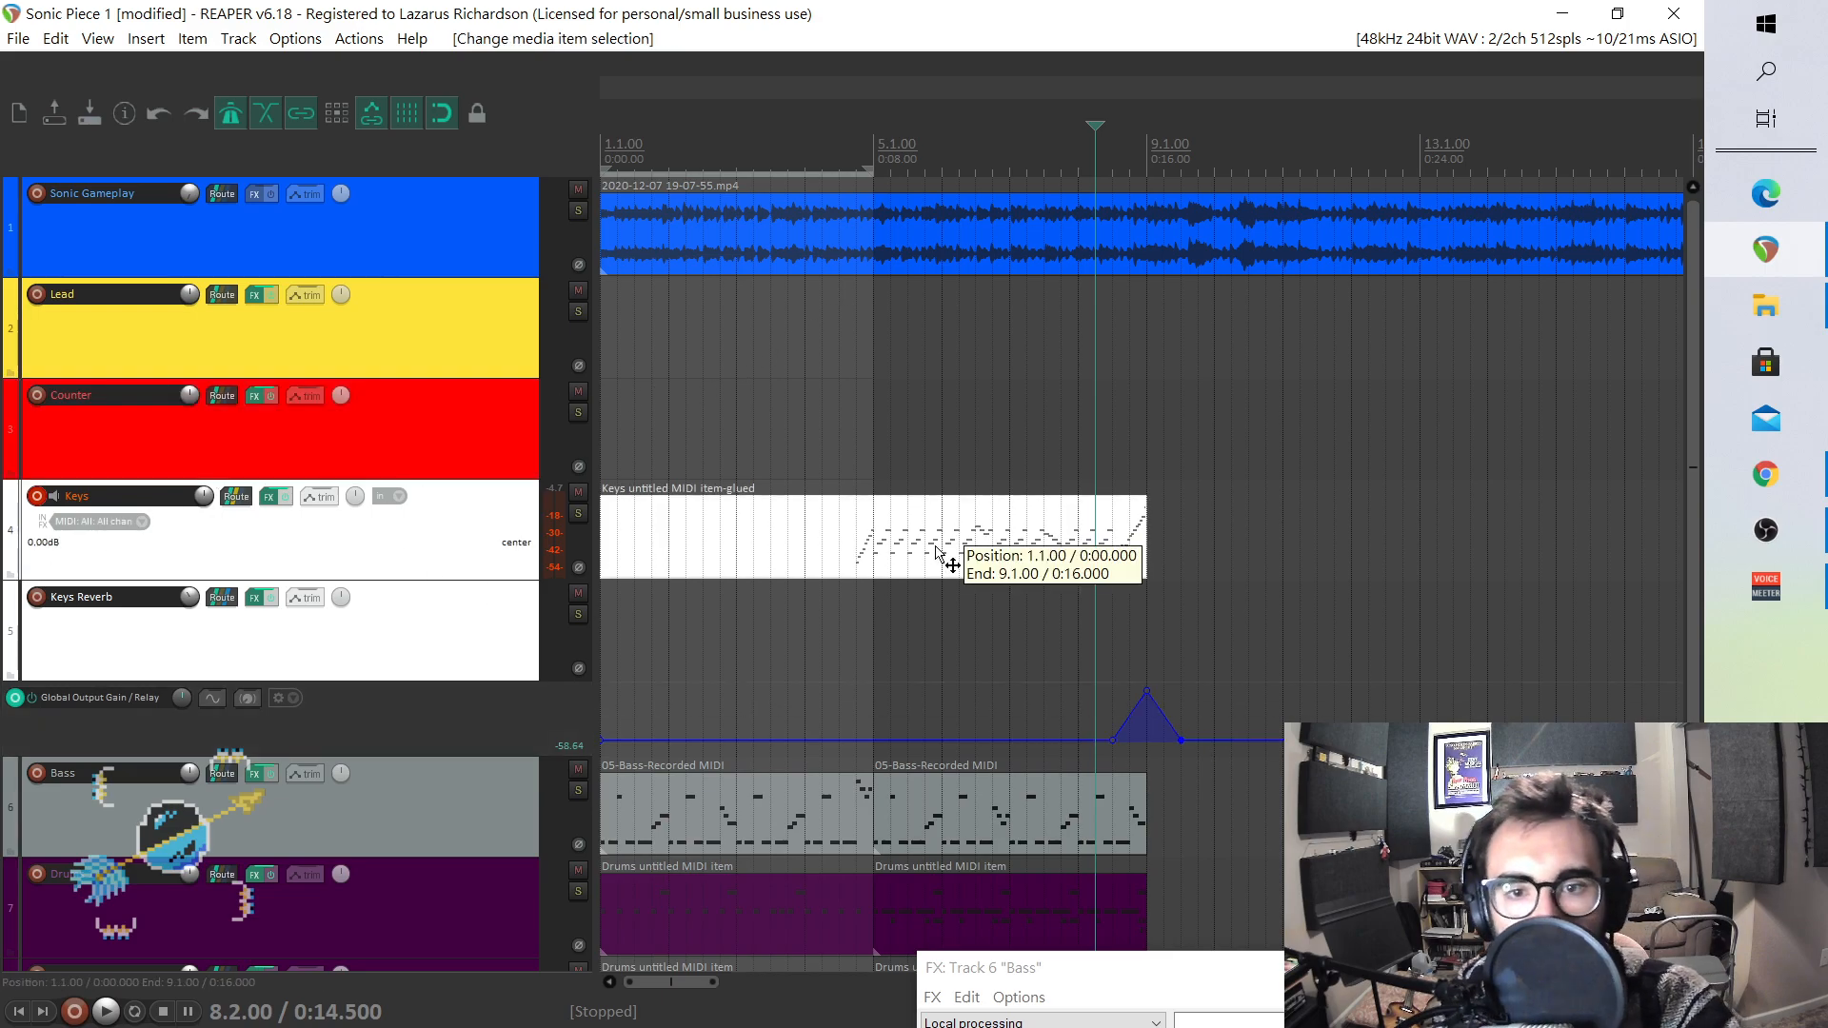
pyautogui.scroll(-3, 184, 543)
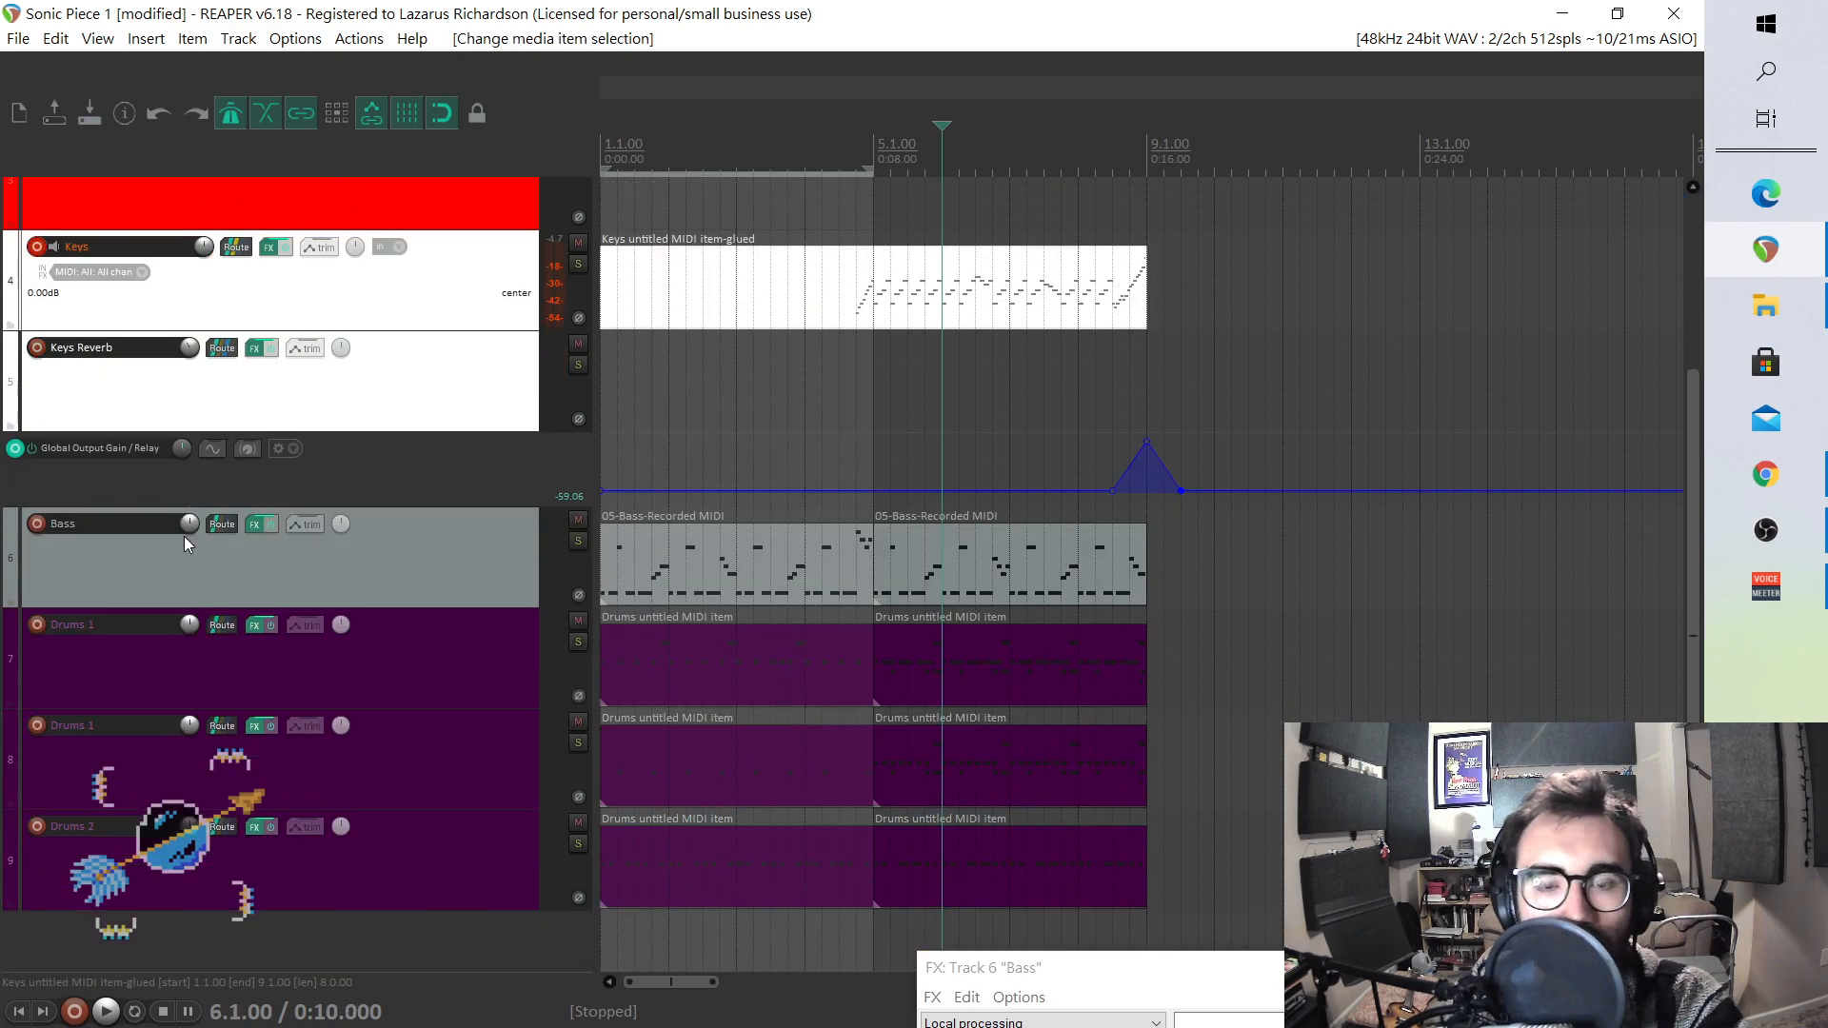
pyautogui.moveTo(964, 602); pyautogui.dragTo(1054, 878)
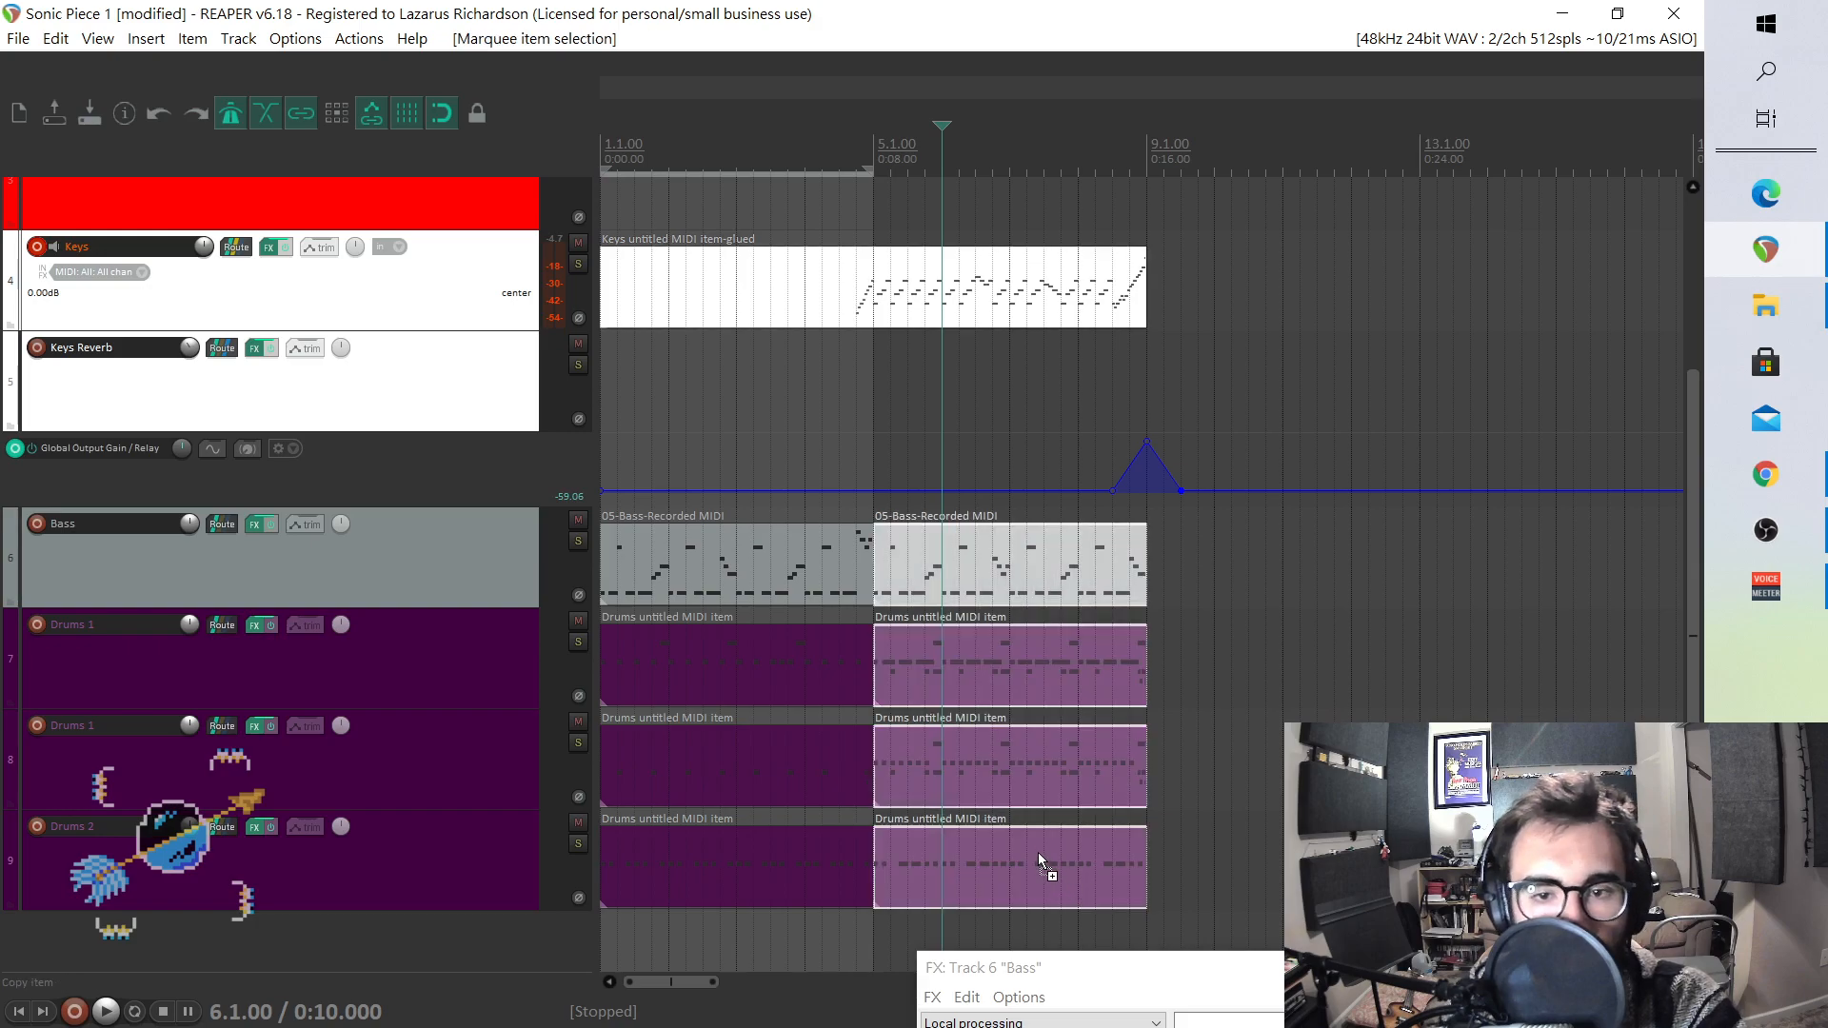
pyautogui.click(1146, 563)
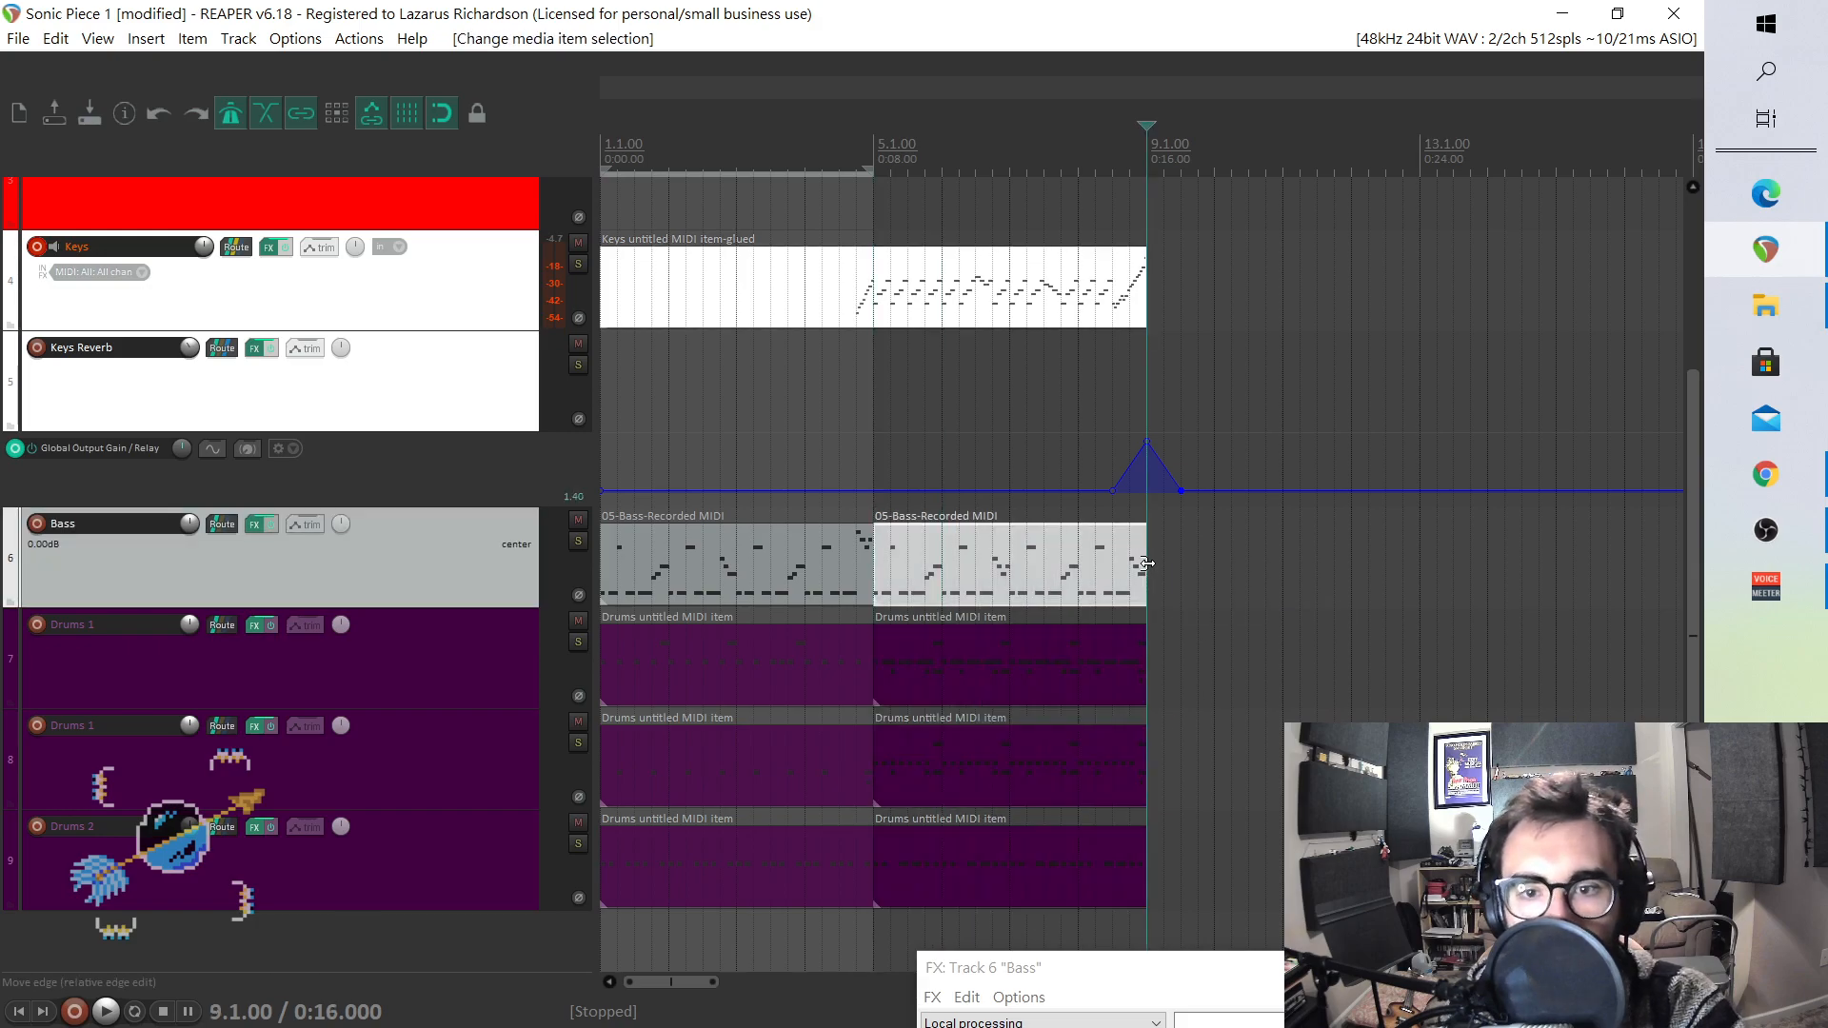
pyautogui.hotkey('ctrl', 'v')
pyautogui.scroll(3, 520, 440)
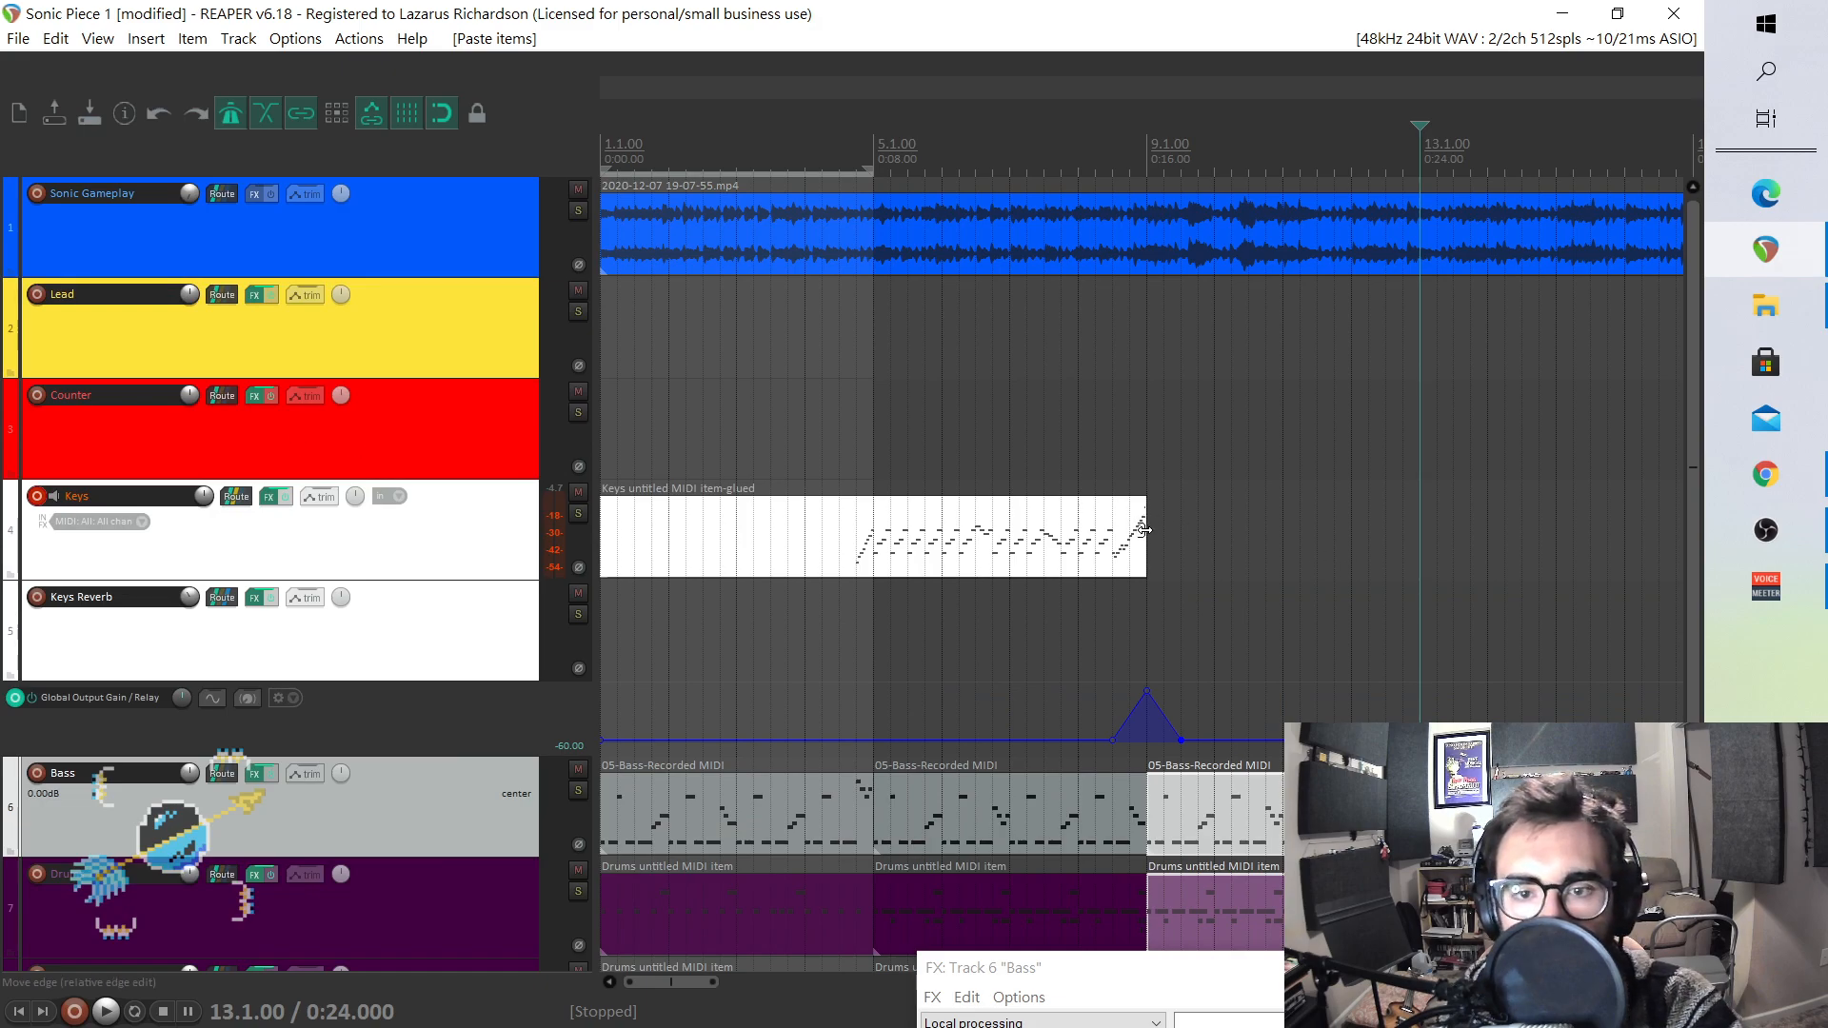
# - Open the Lead track's chipsounds instrument and load the MelStrings DMC multisample
pyautogui.click(295, 449)
pyautogui.click(473, 318)
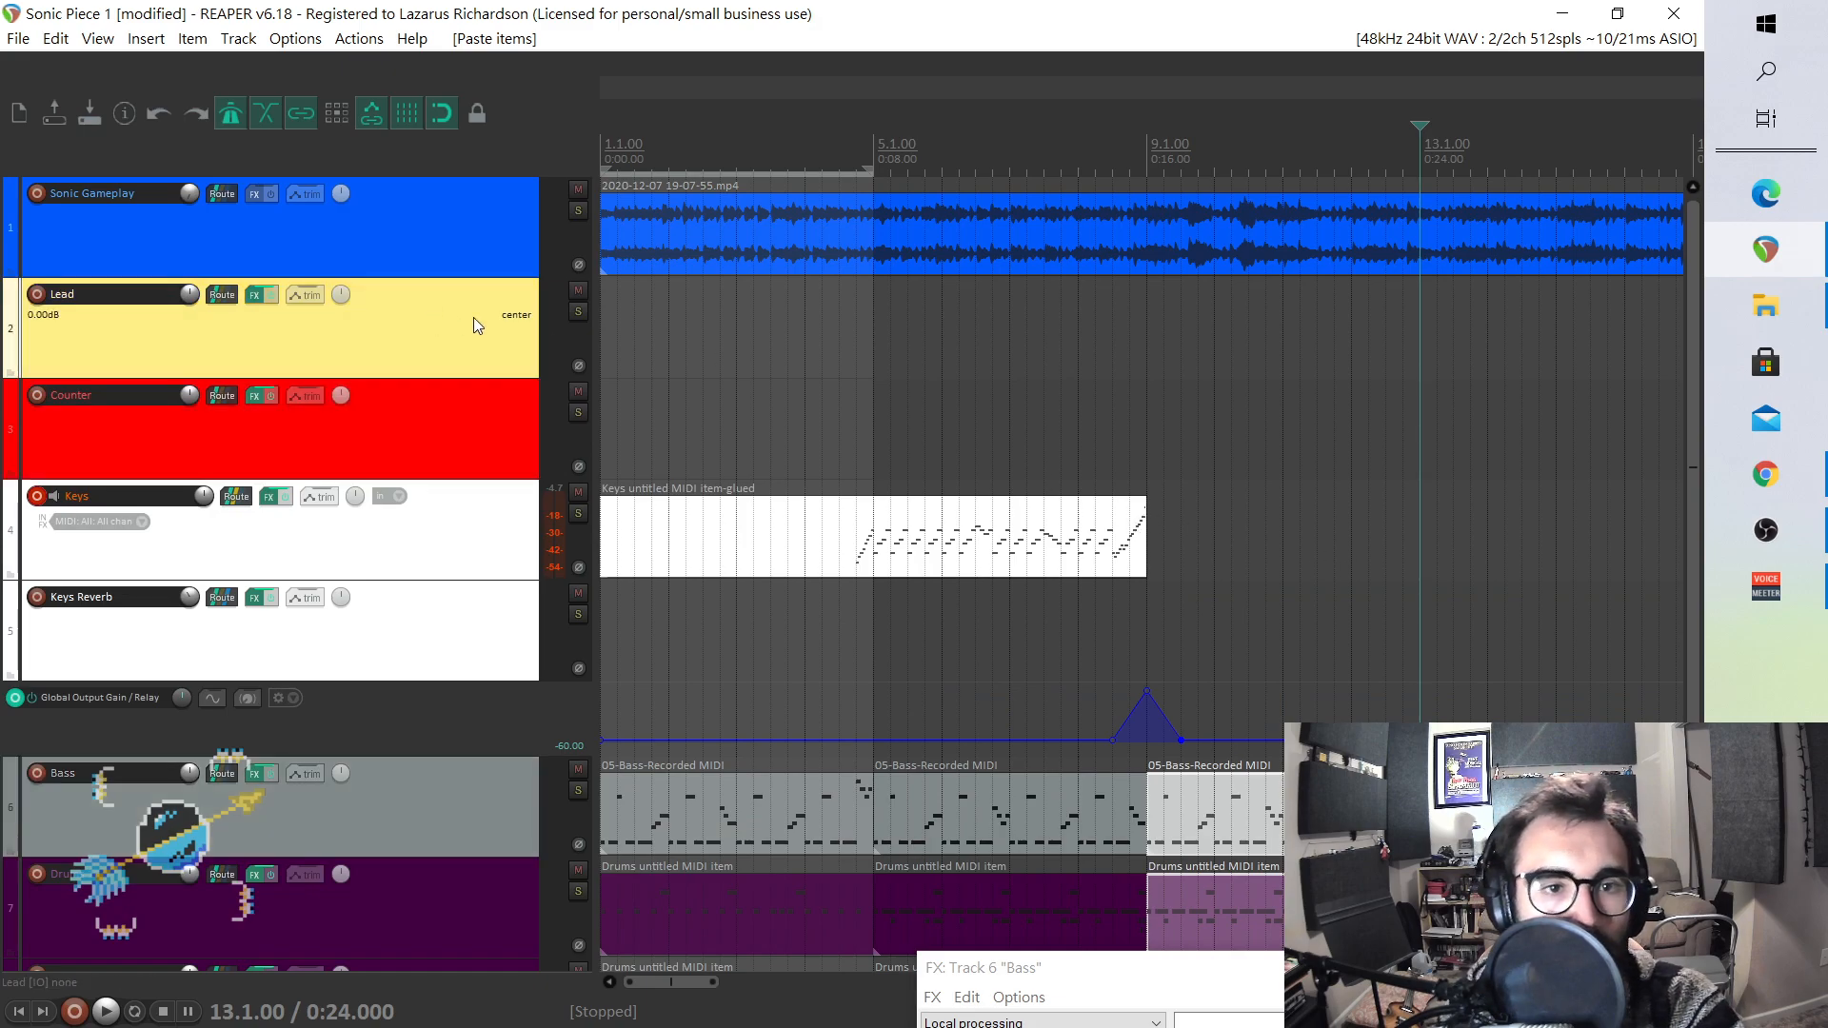
pyautogui.click(259, 295)
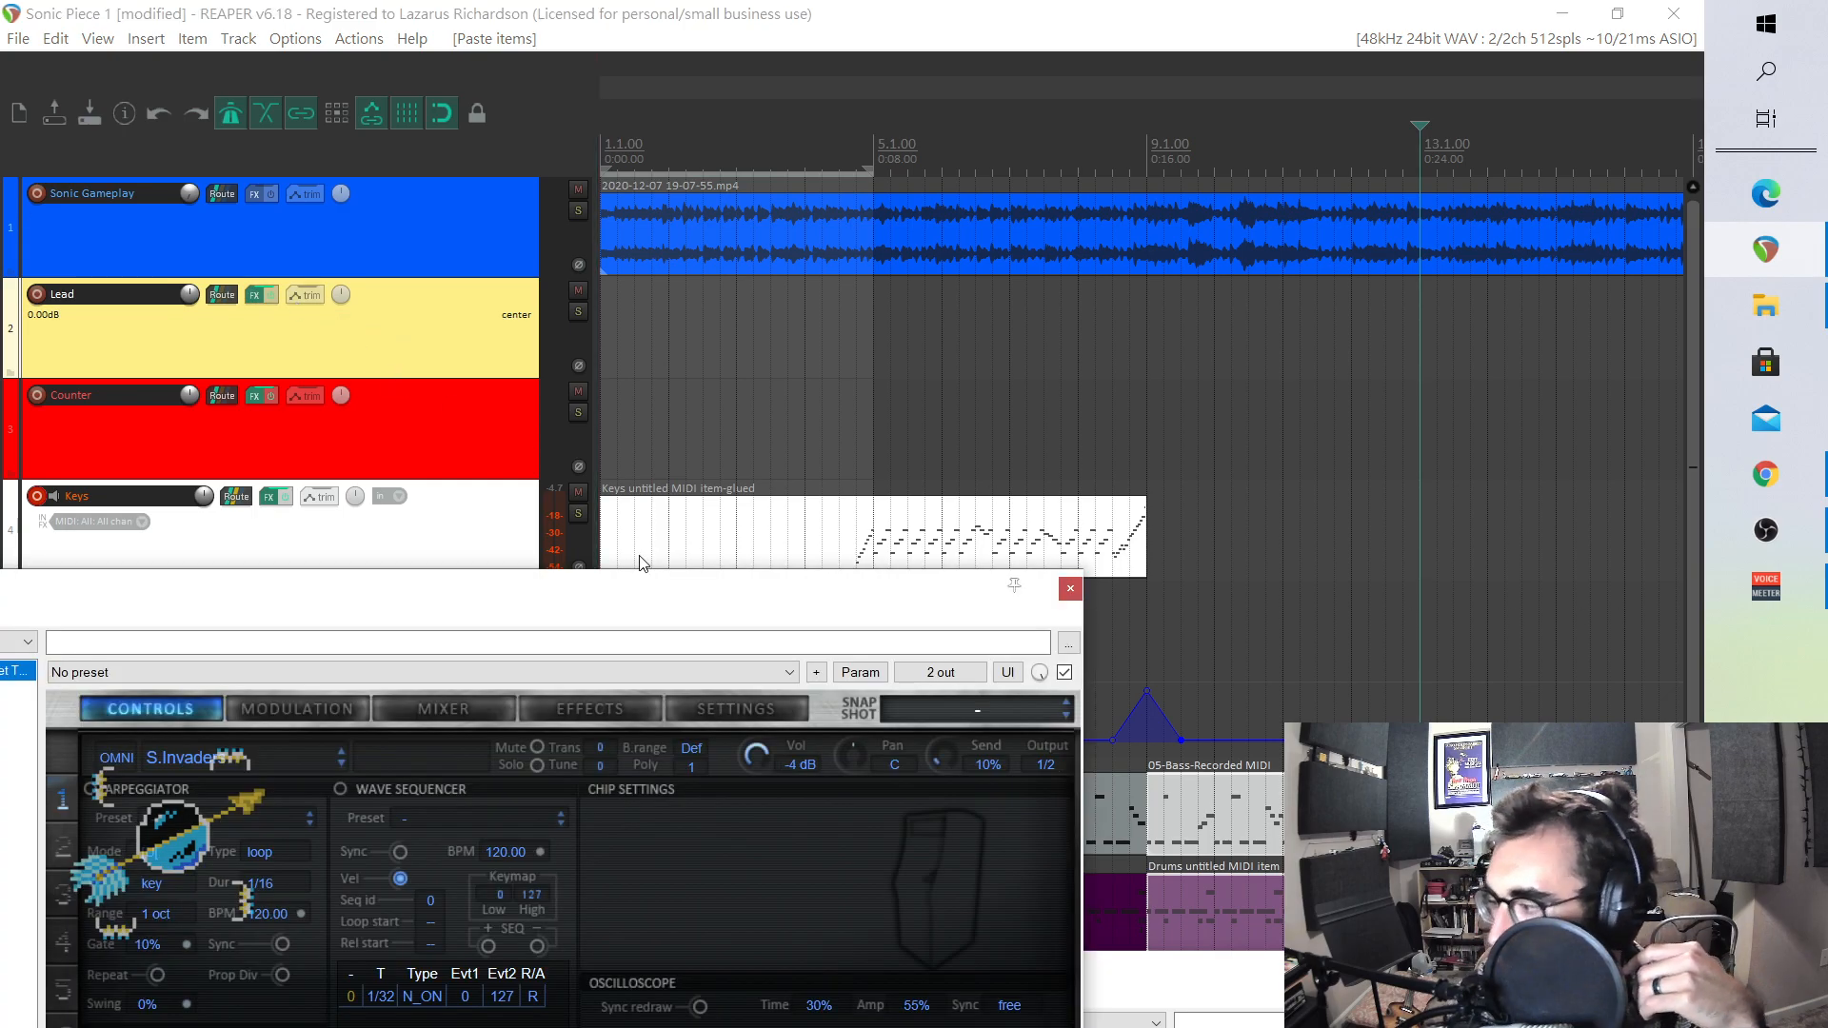
pyautogui.moveTo(641, 582); pyautogui.dragTo(929, 228)
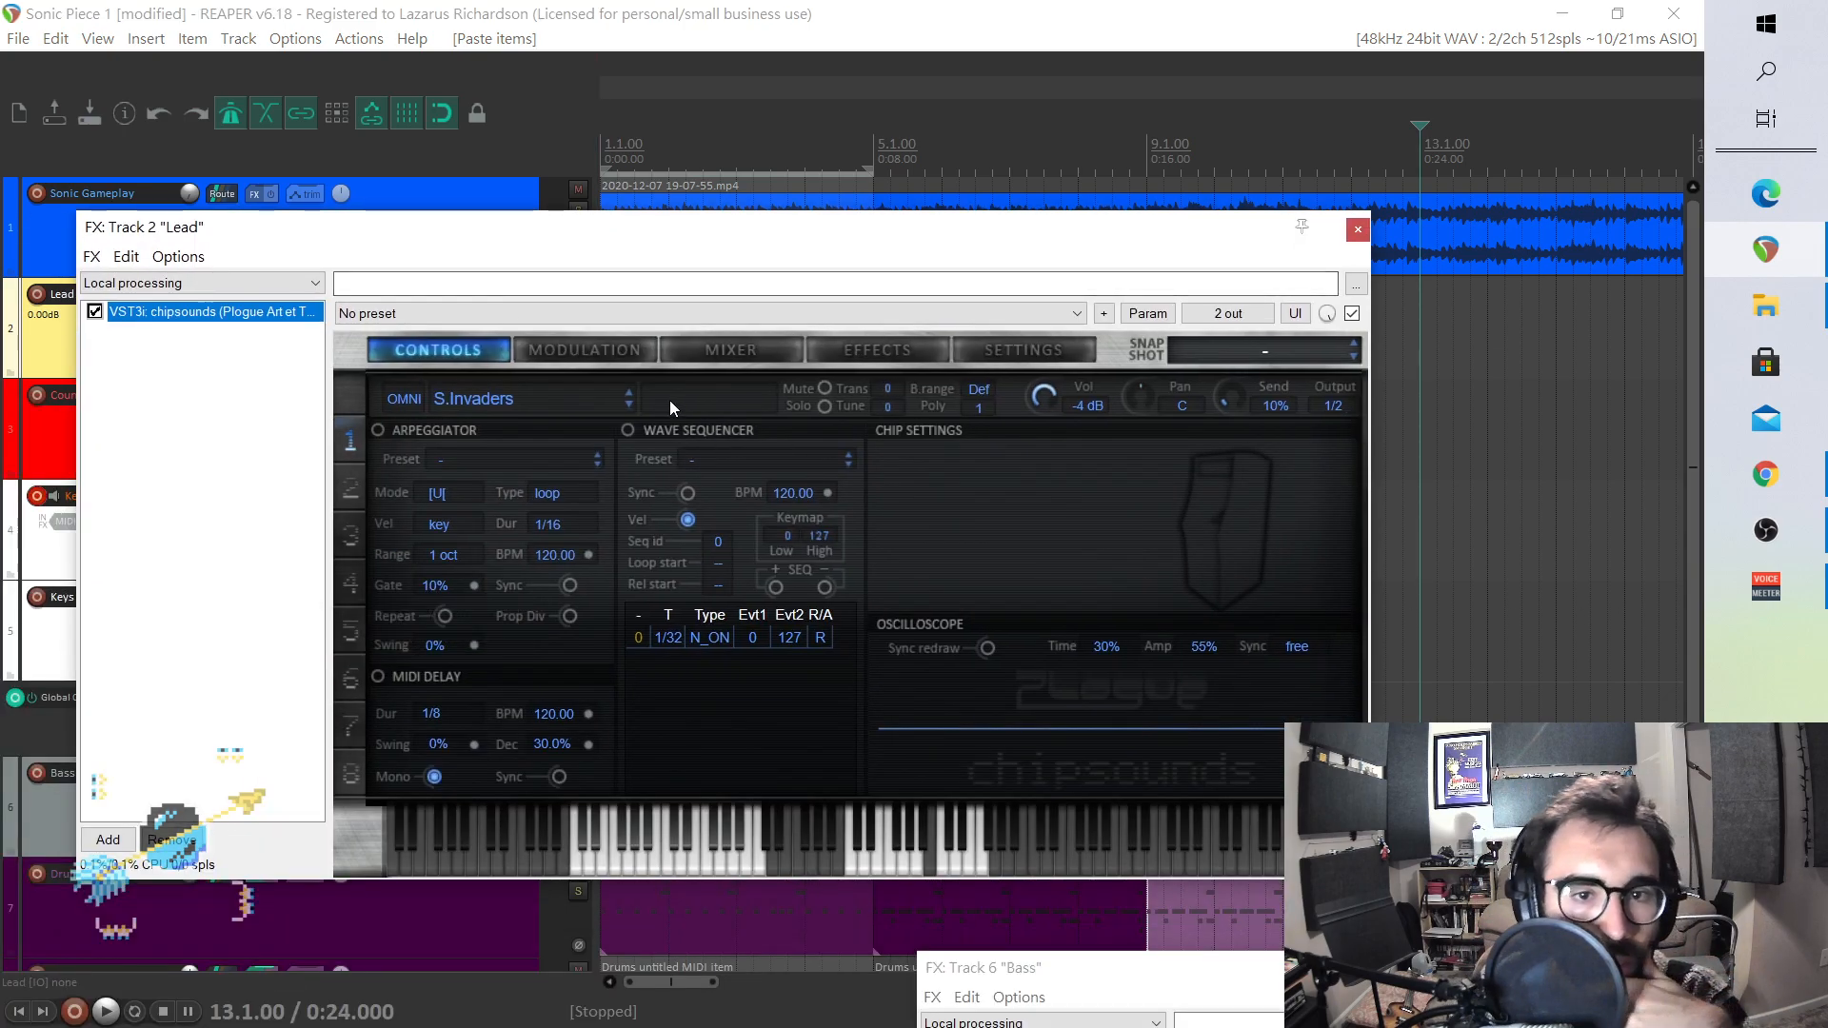
pyautogui.click(590, 401)
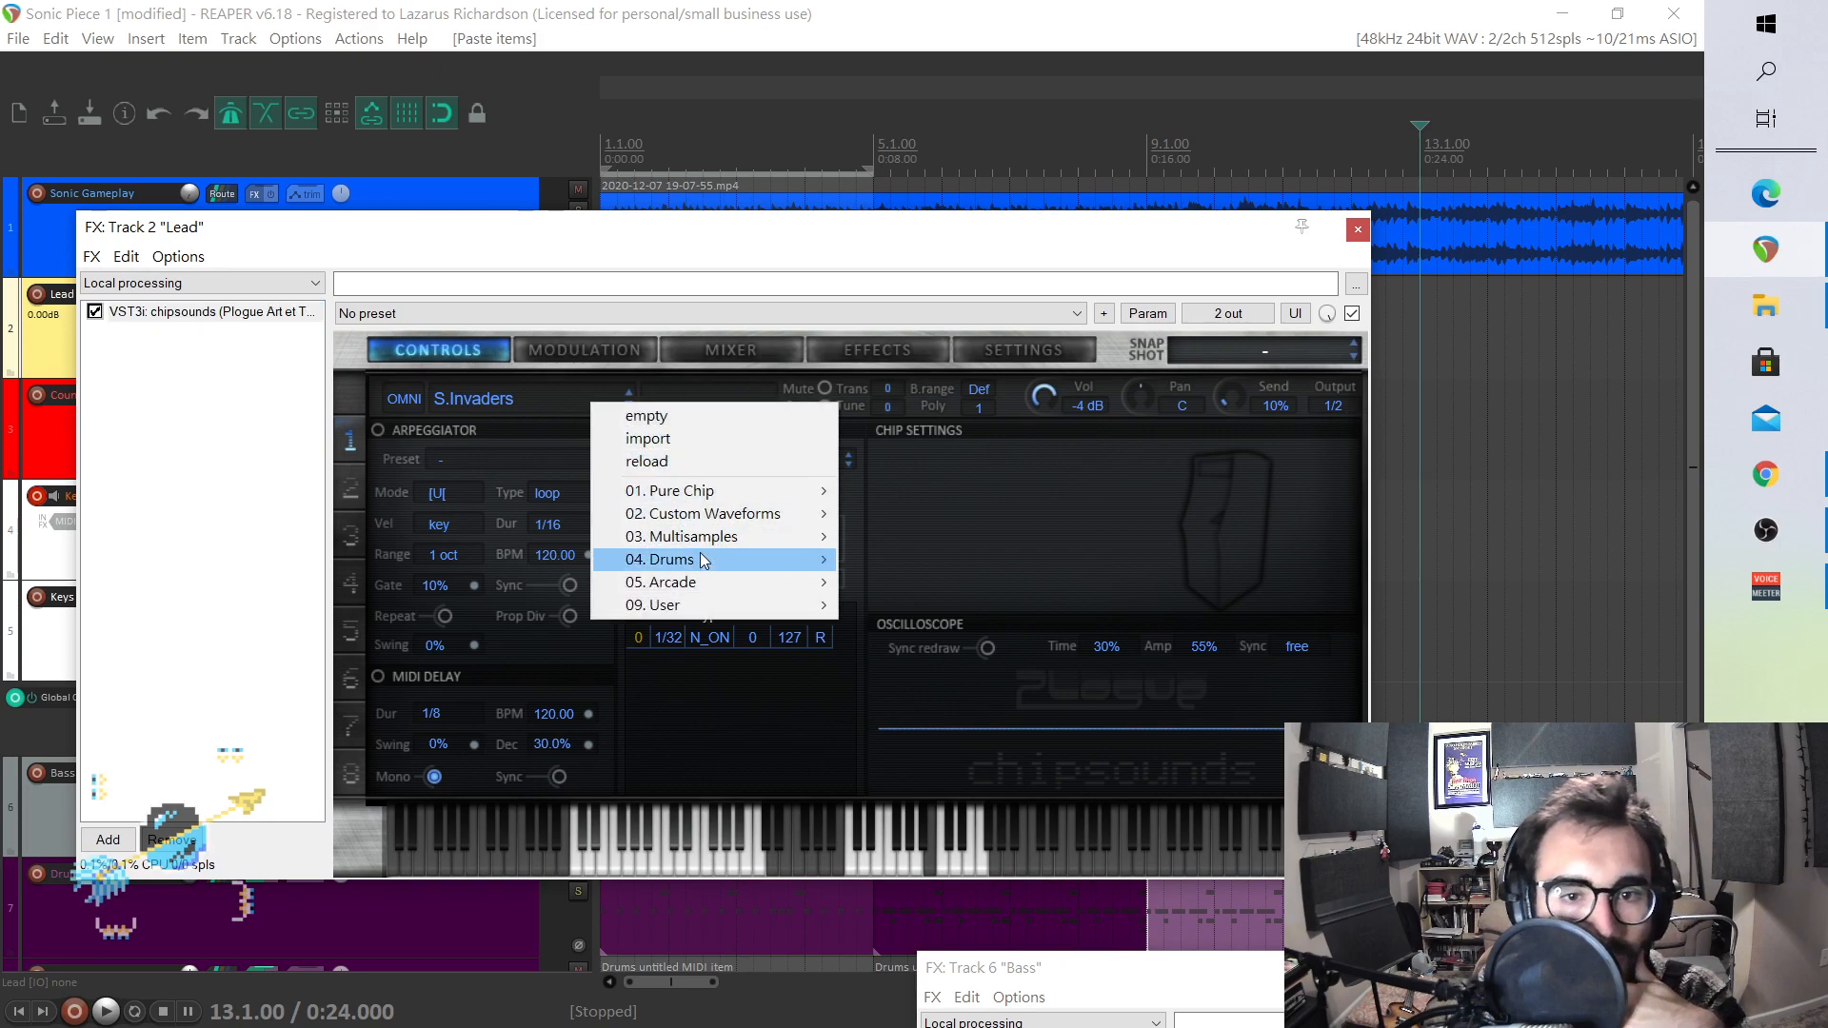
pyautogui.moveTo(704, 536)
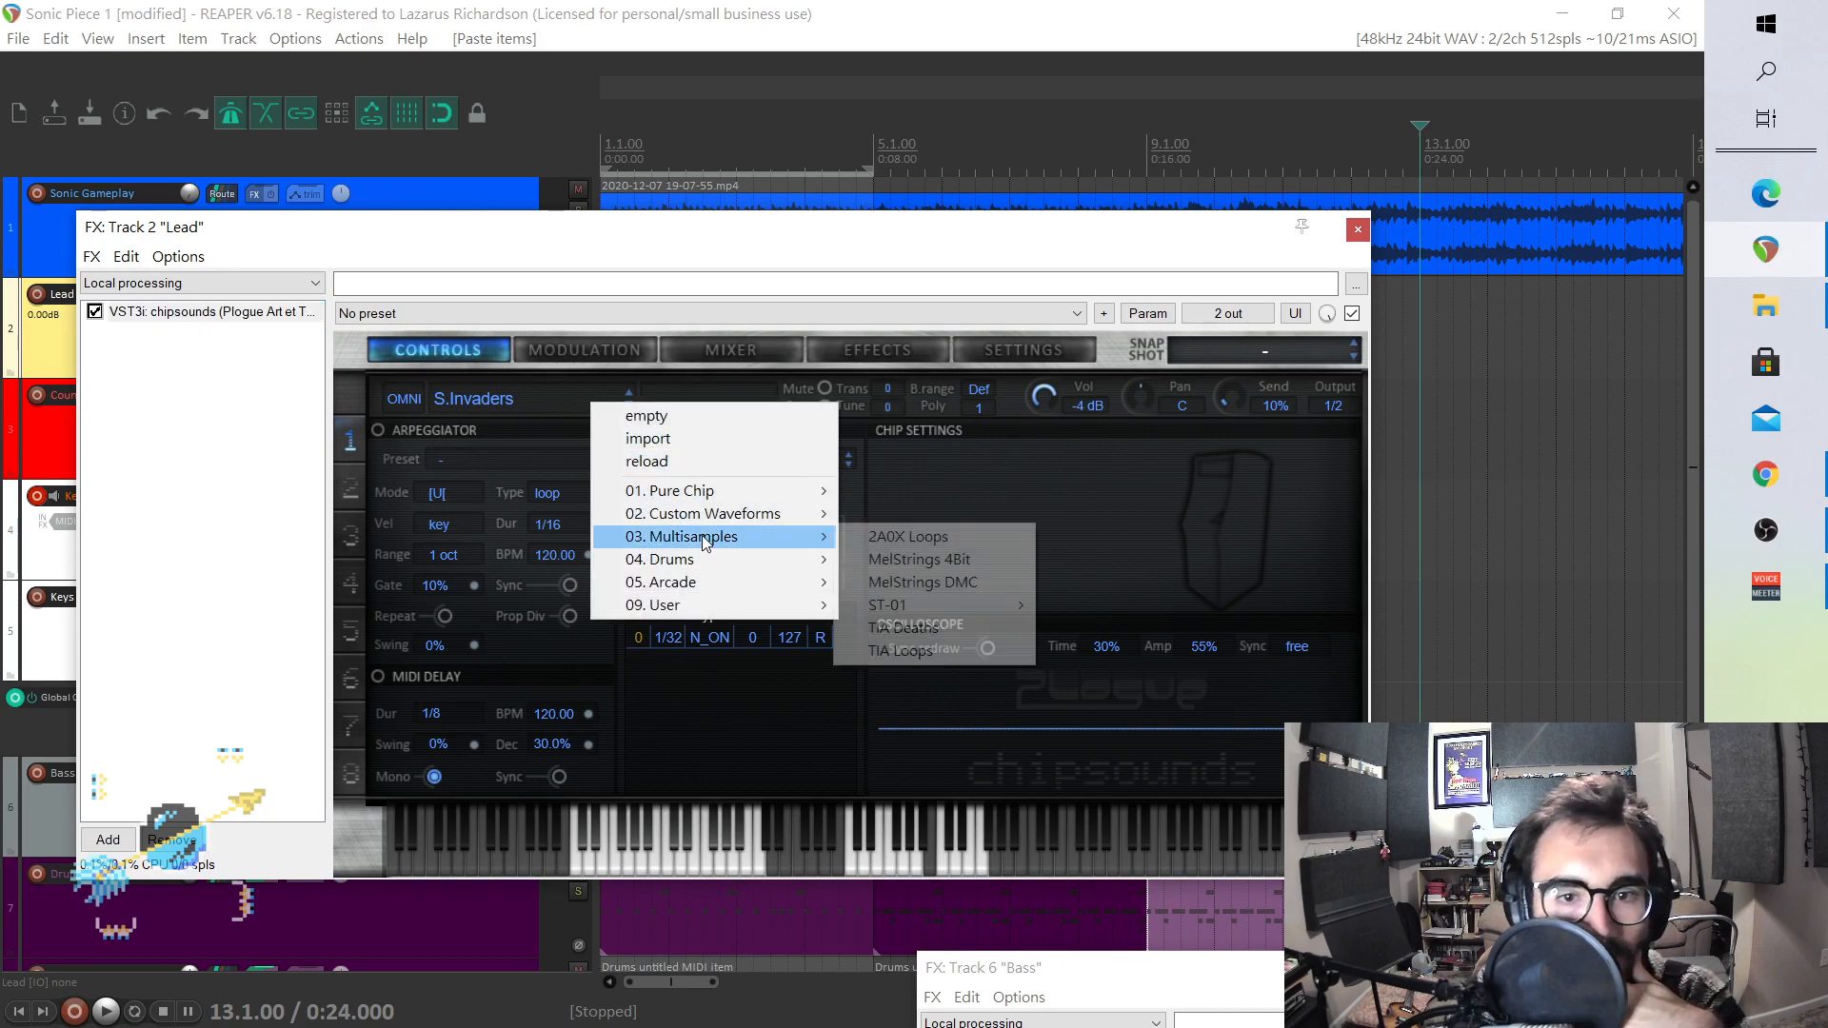
pyautogui.click(935, 582)
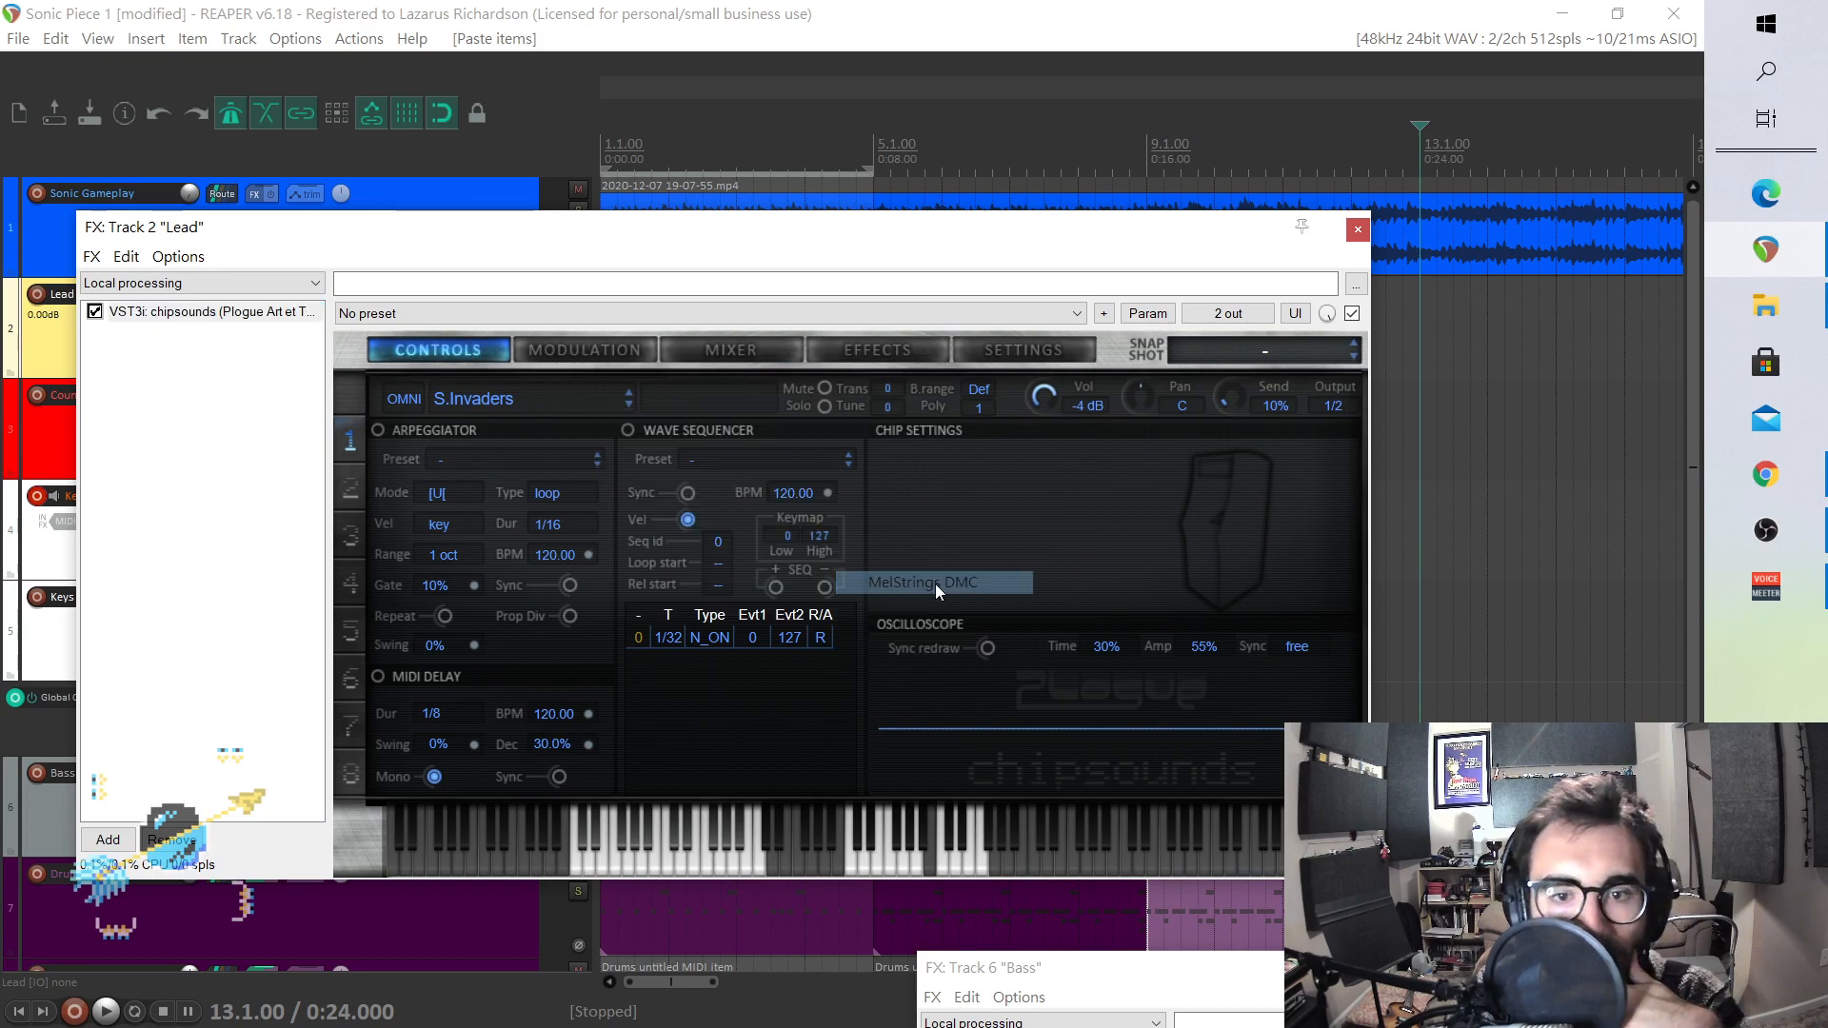
# - Load the MelStrings 4Bit multisample in the Lead's chipsounds instrument and audition several notes
pyautogui.click(594, 400)
pyautogui.moveTo(704, 530)
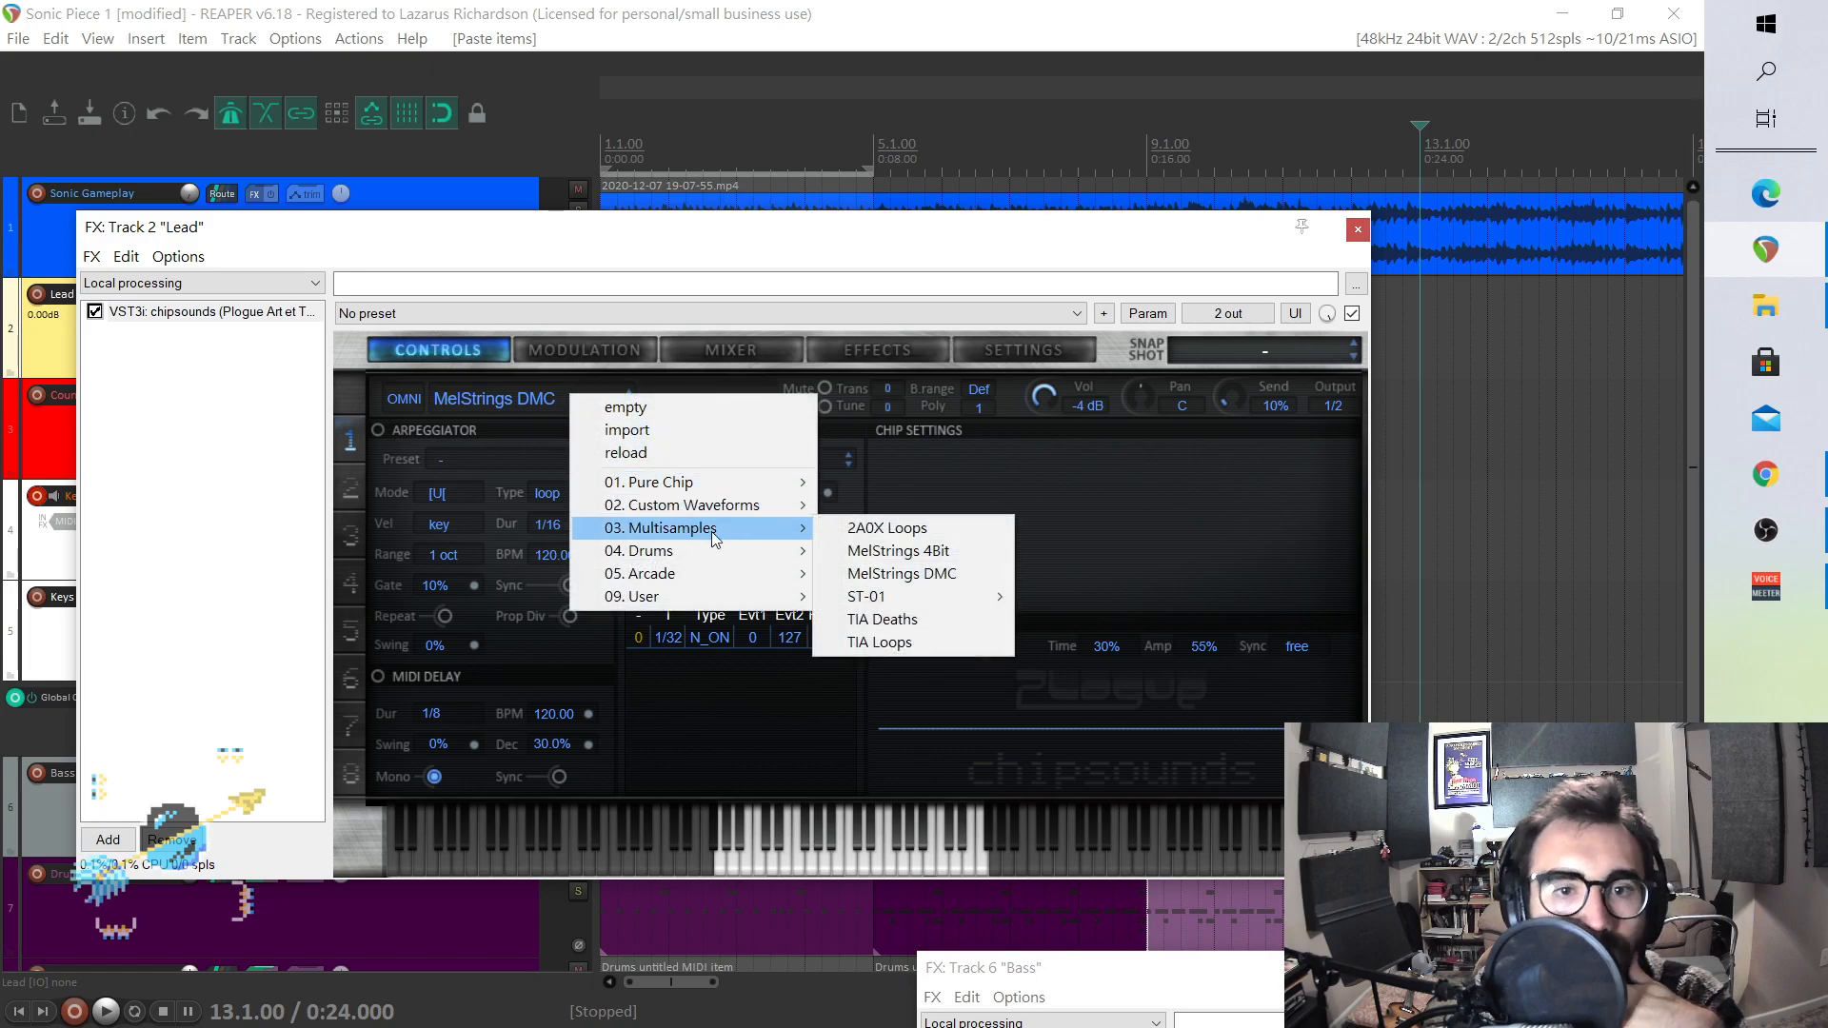
pyautogui.click(912, 552)
pyautogui.click(842, 856)
pyautogui.click(797, 855)
pyautogui.click(842, 856)
pyautogui.click(955, 859)
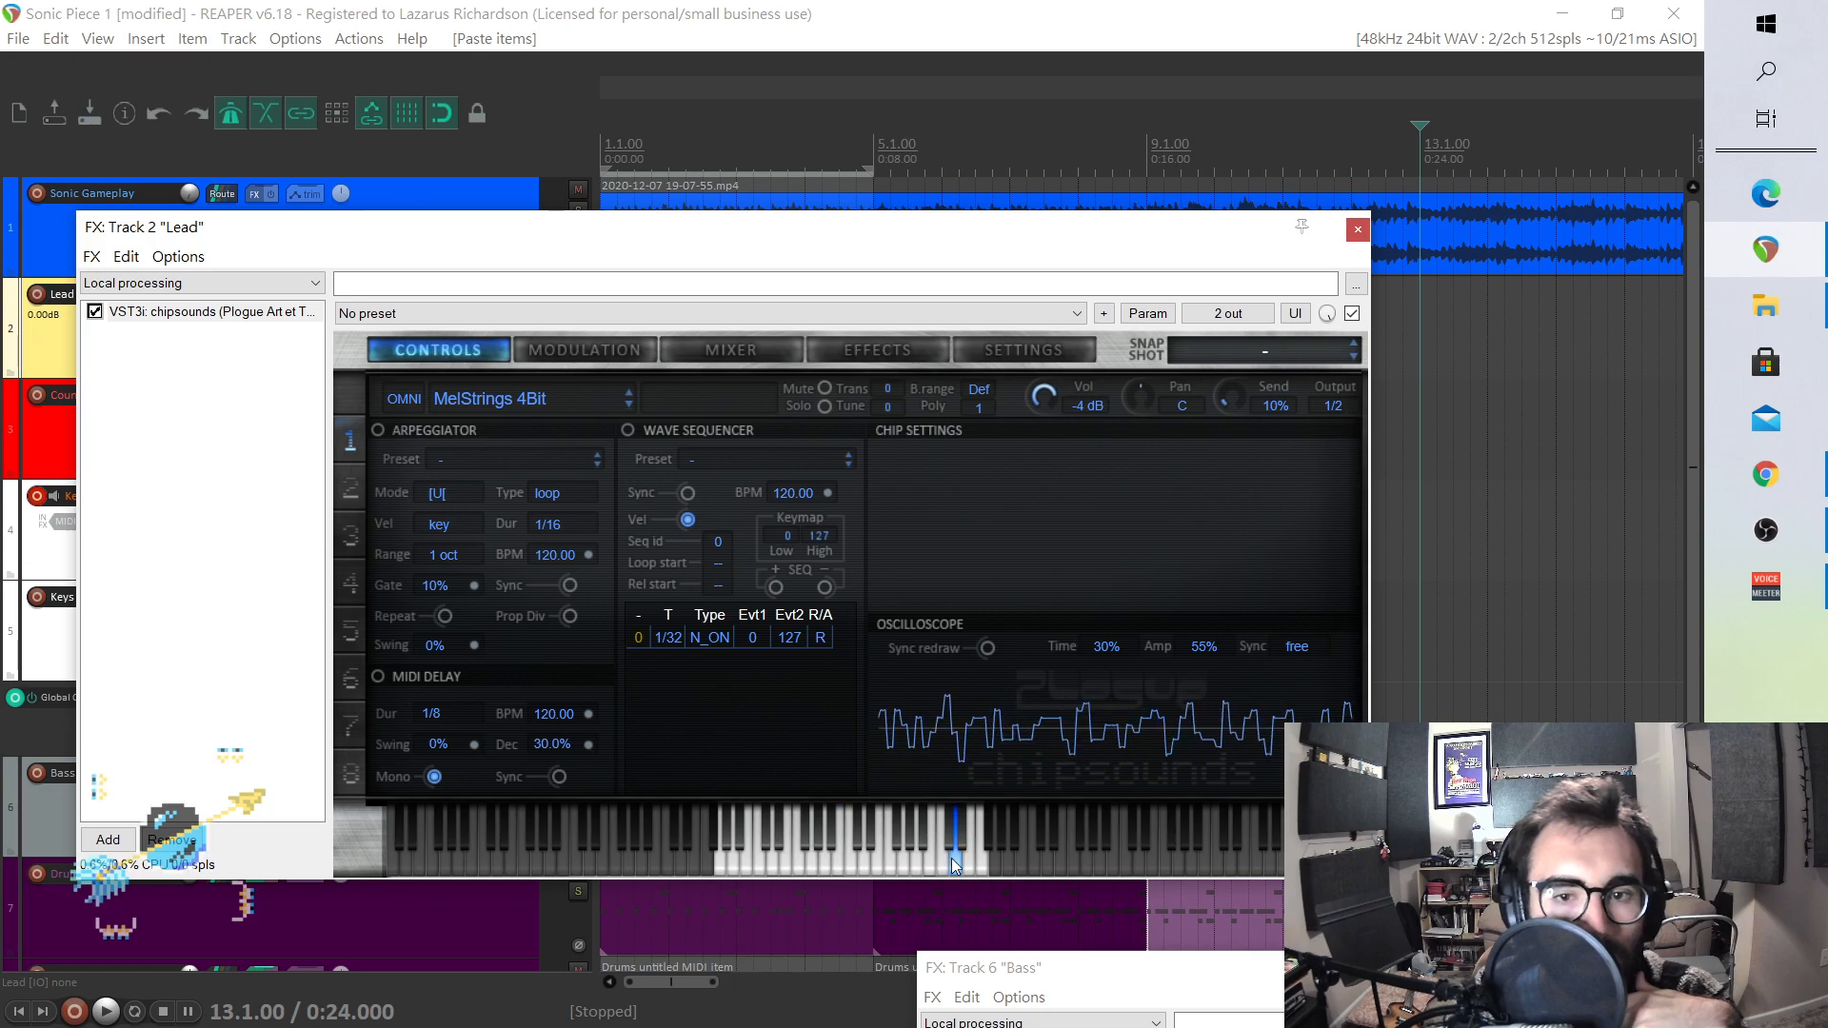
pyautogui.click(907, 858)
# - Load the ST-01 Strings multisample in the Lead's chipsounds instrument and audition notes across the range
pyautogui.click(567, 399)
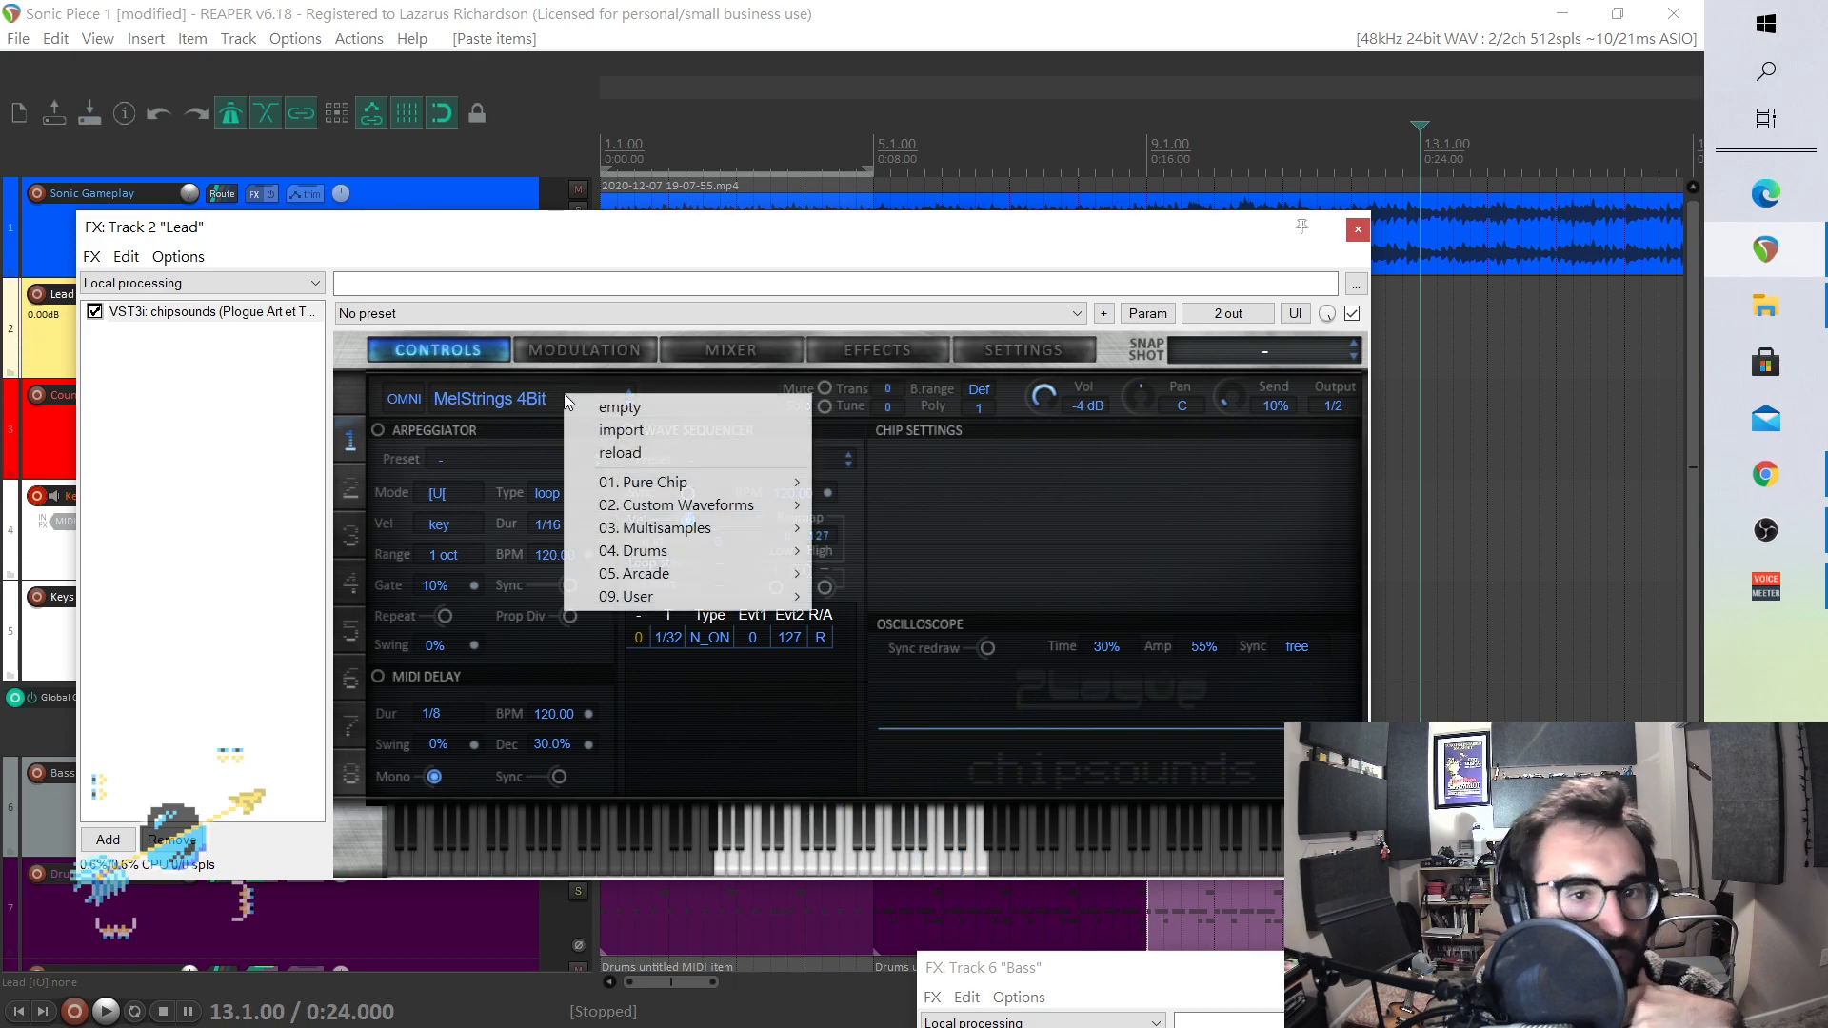
pyautogui.moveTo(738, 535)
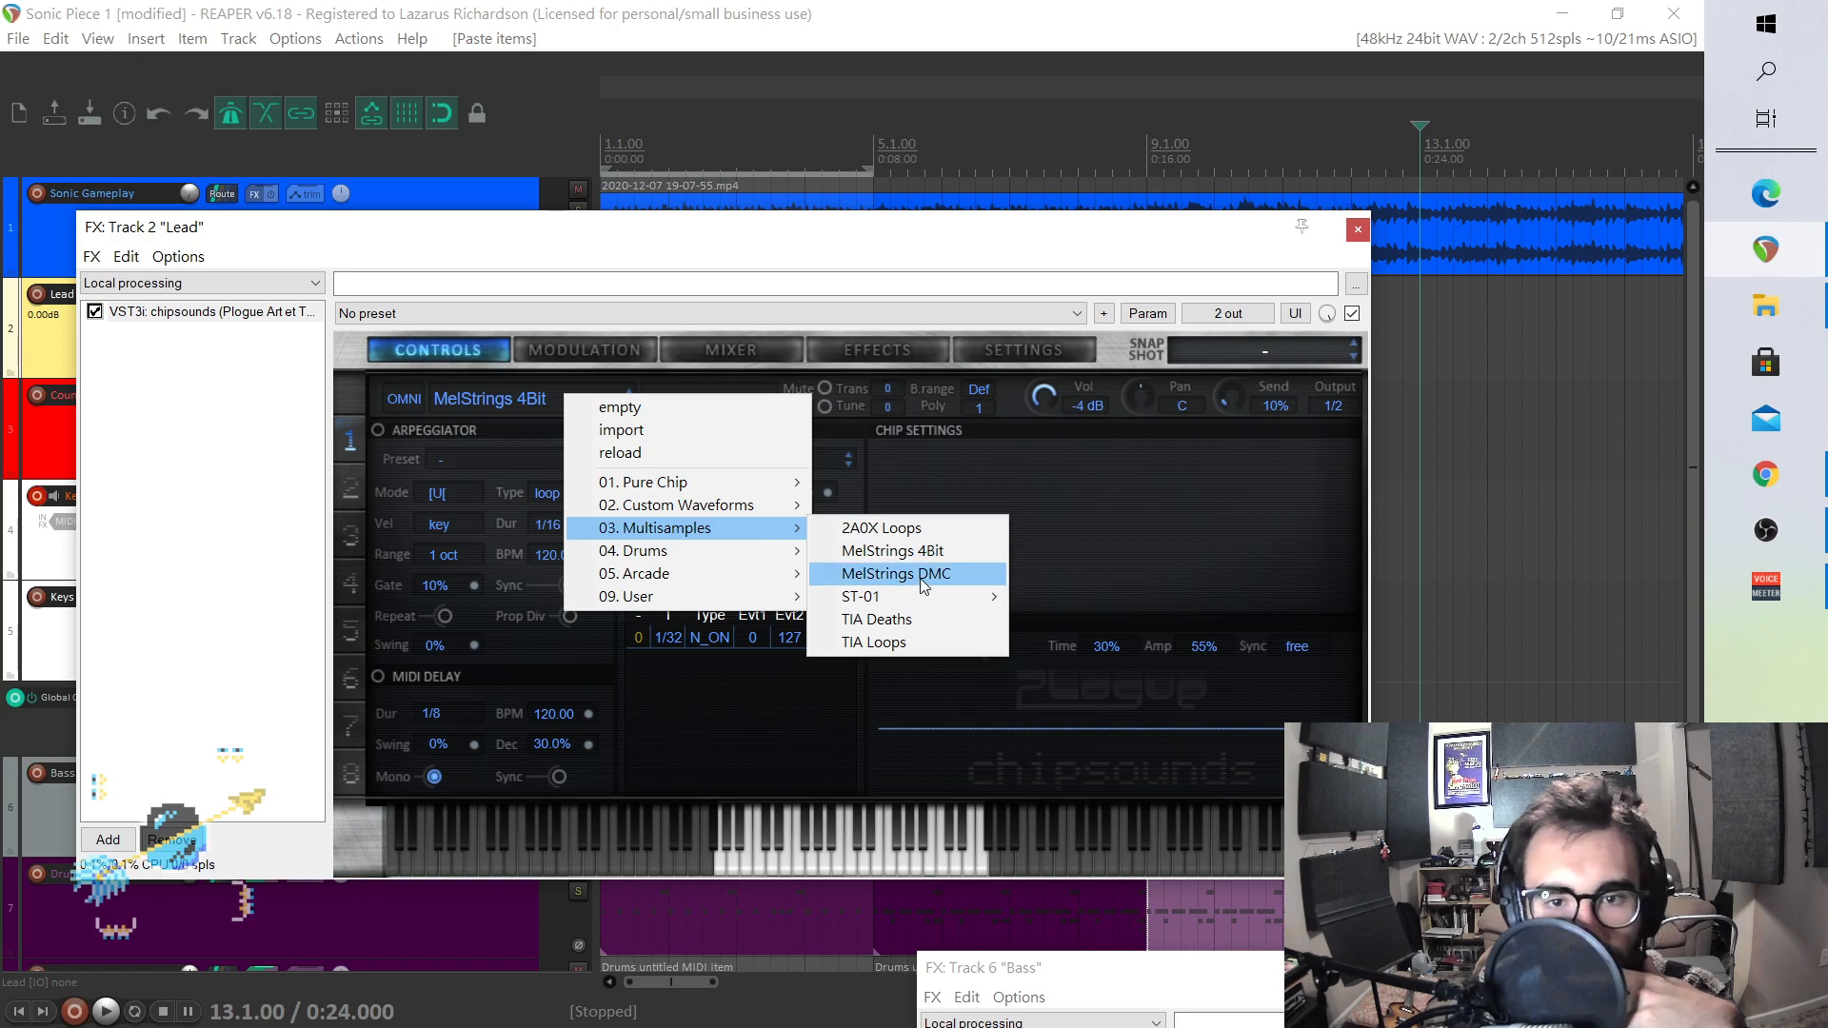
pyautogui.moveTo(924, 605)
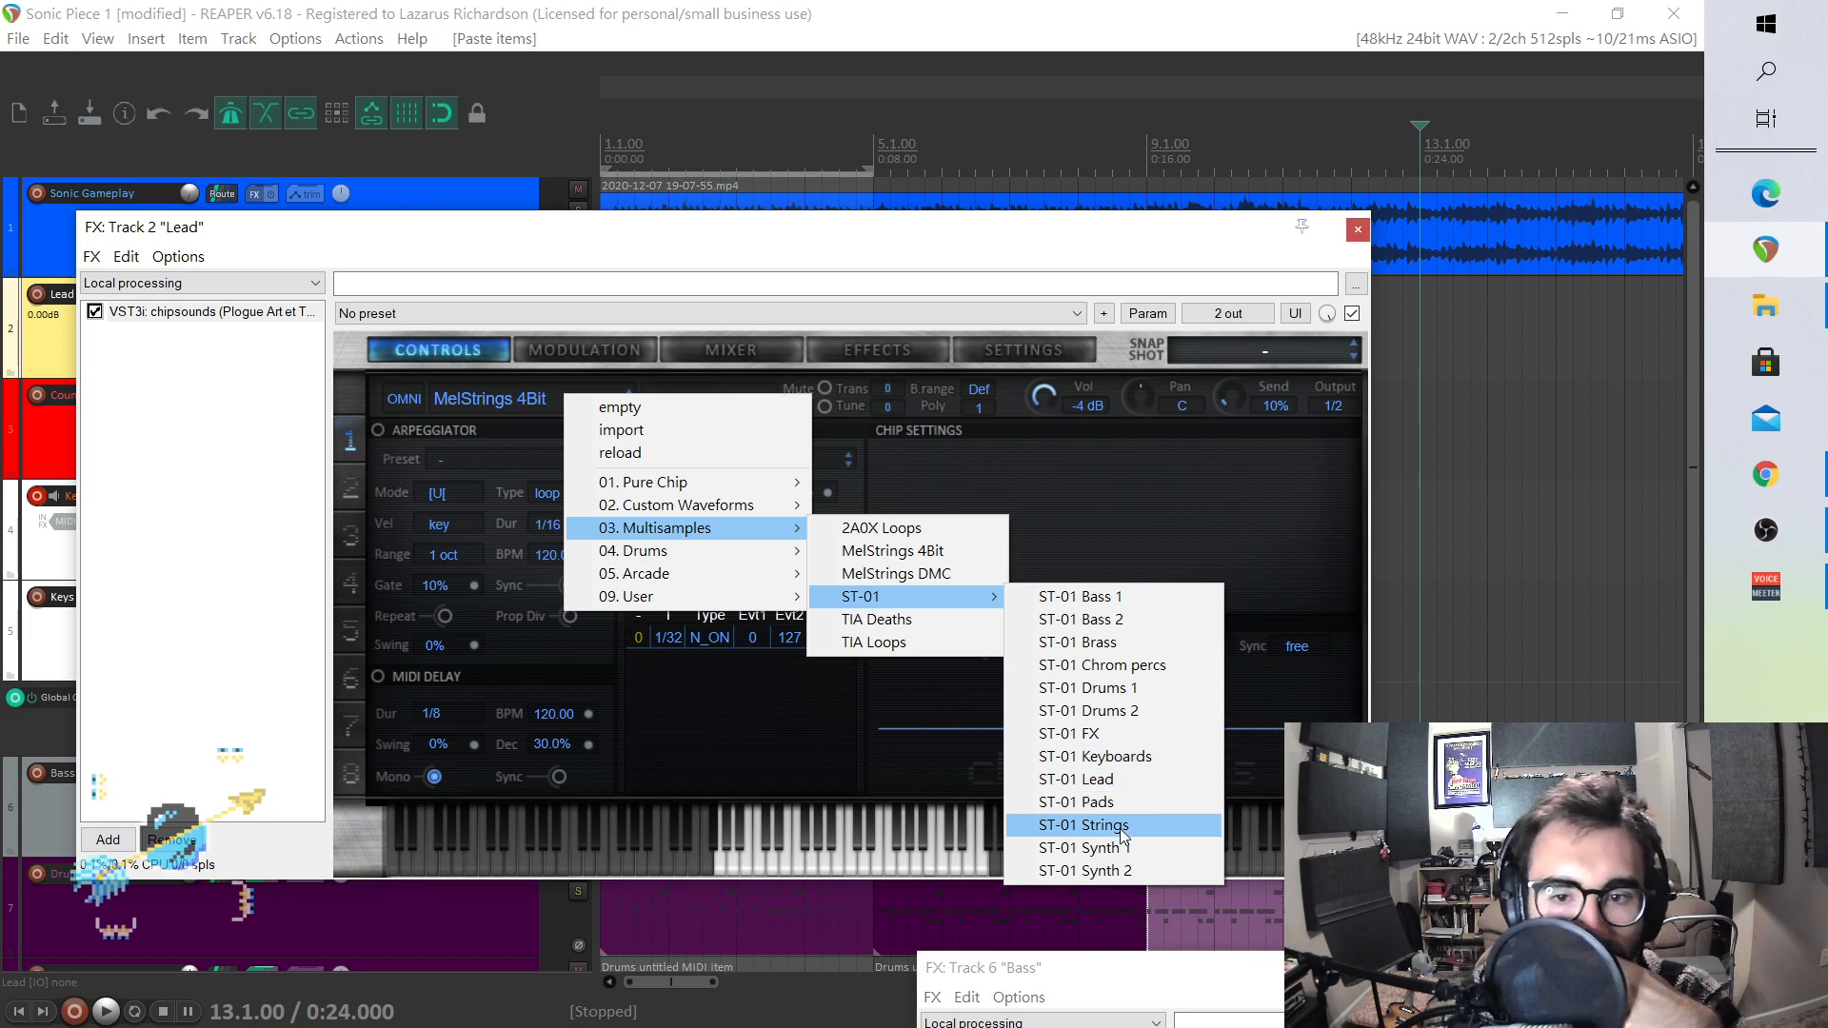
pyautogui.click(1086, 824)
pyautogui.click(857, 862)
pyautogui.click(919, 856)
pyautogui.click(775, 853)
pyautogui.click(725, 853)
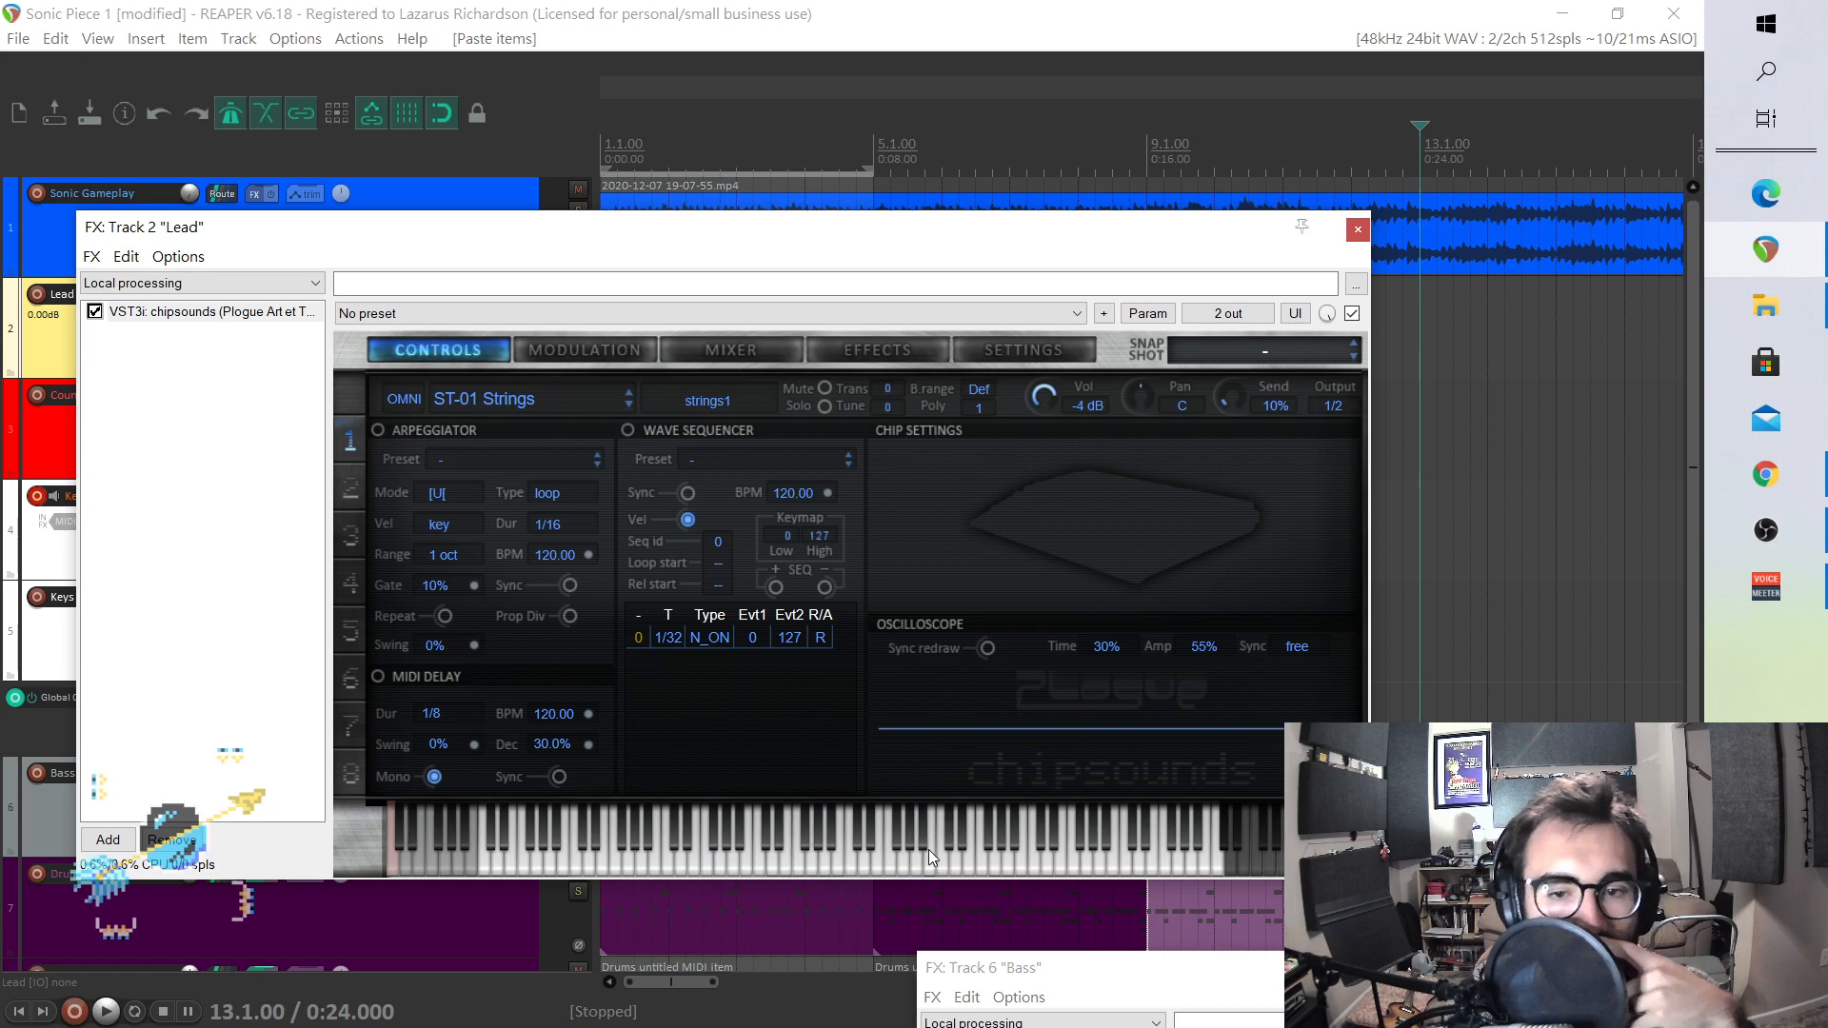
# - Disarm the Keys track and arm the Lead track for recording
pyautogui.moveTo(437, 250); pyautogui.dragTo(864, 252)
pyautogui.click(37, 496)
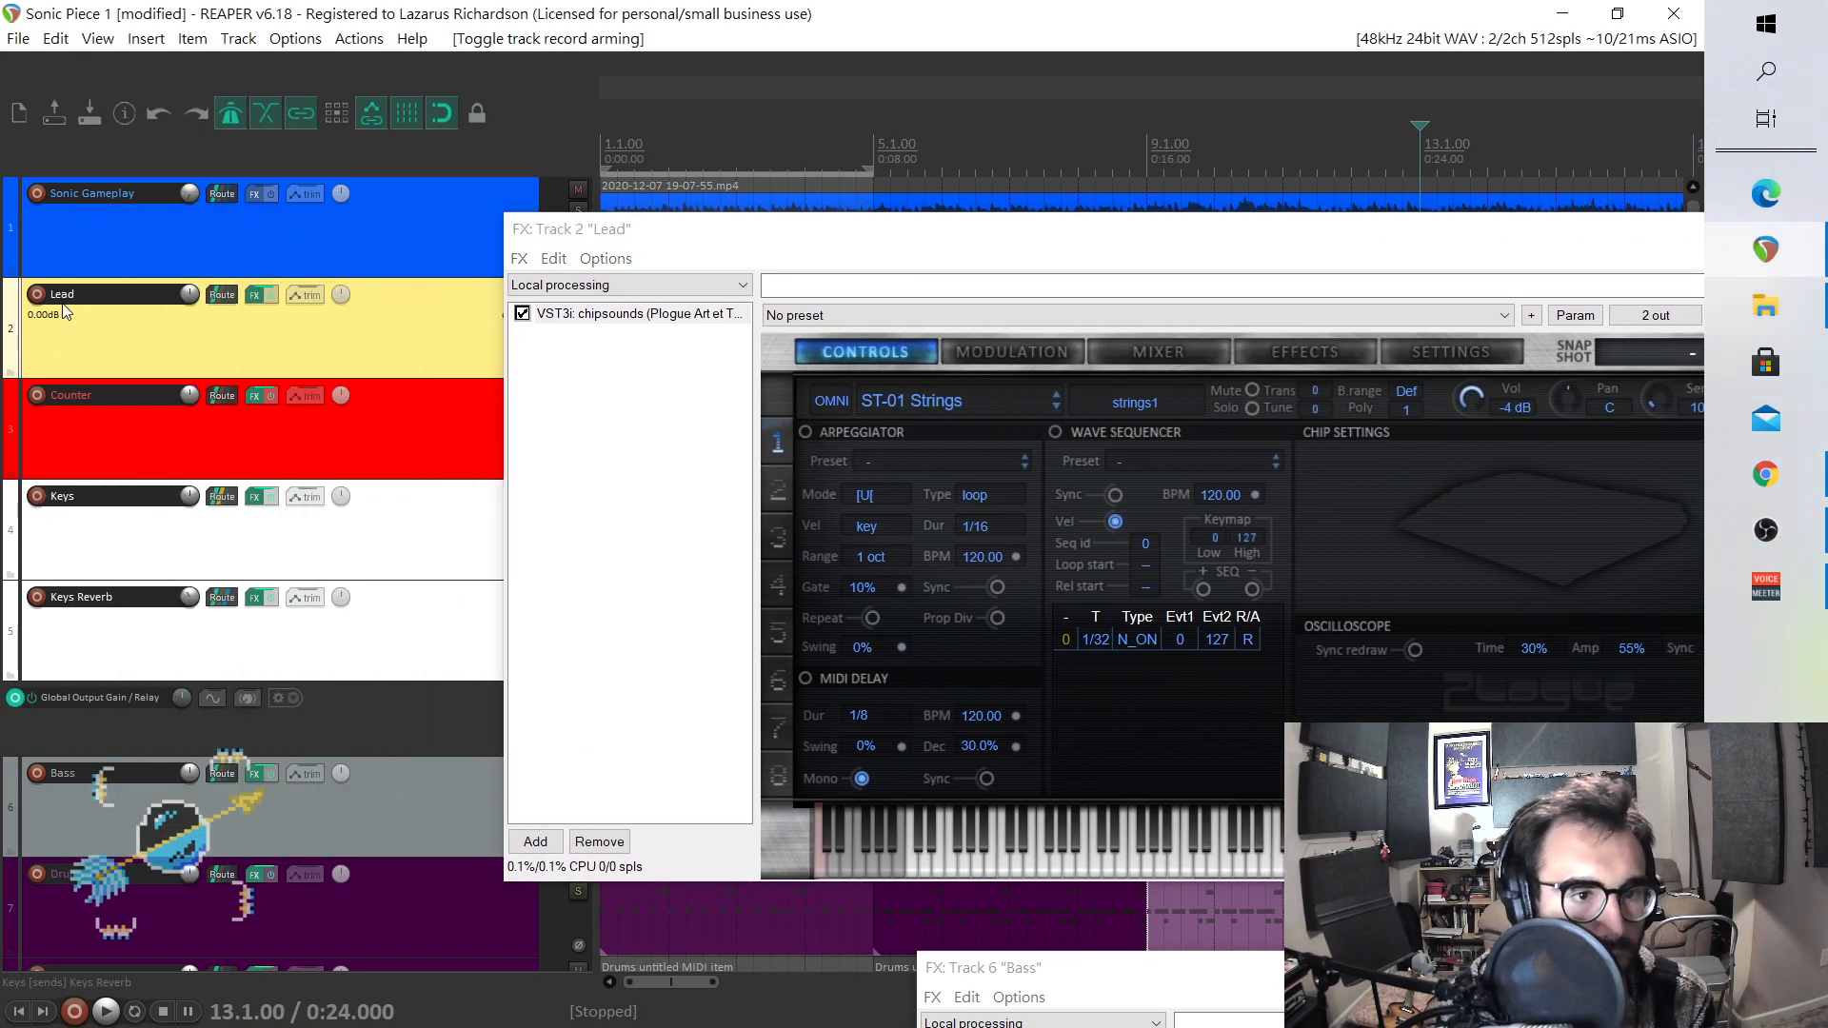
pyautogui.click(37, 296)
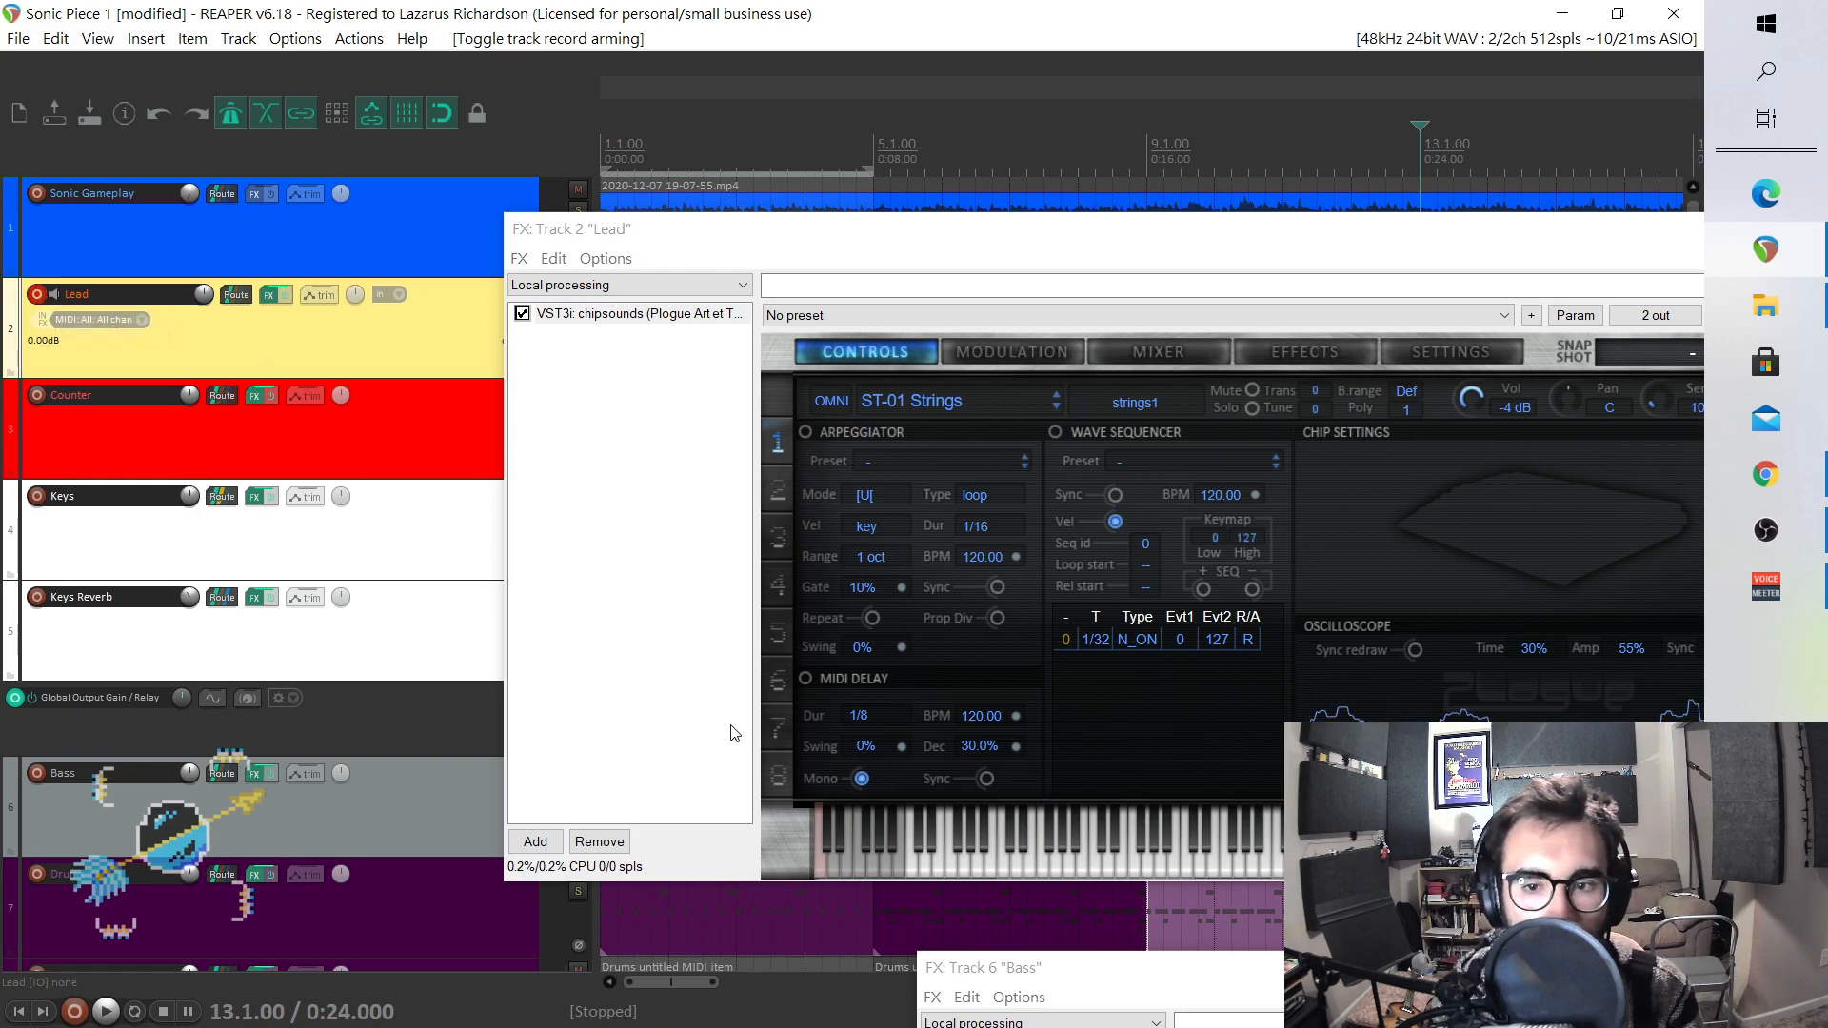
# - Try the ST-01 Strings variations strings2, strings3, strings4 and strings5 one after another
pyautogui.click(1137, 404)
pyautogui.click(1141, 426)
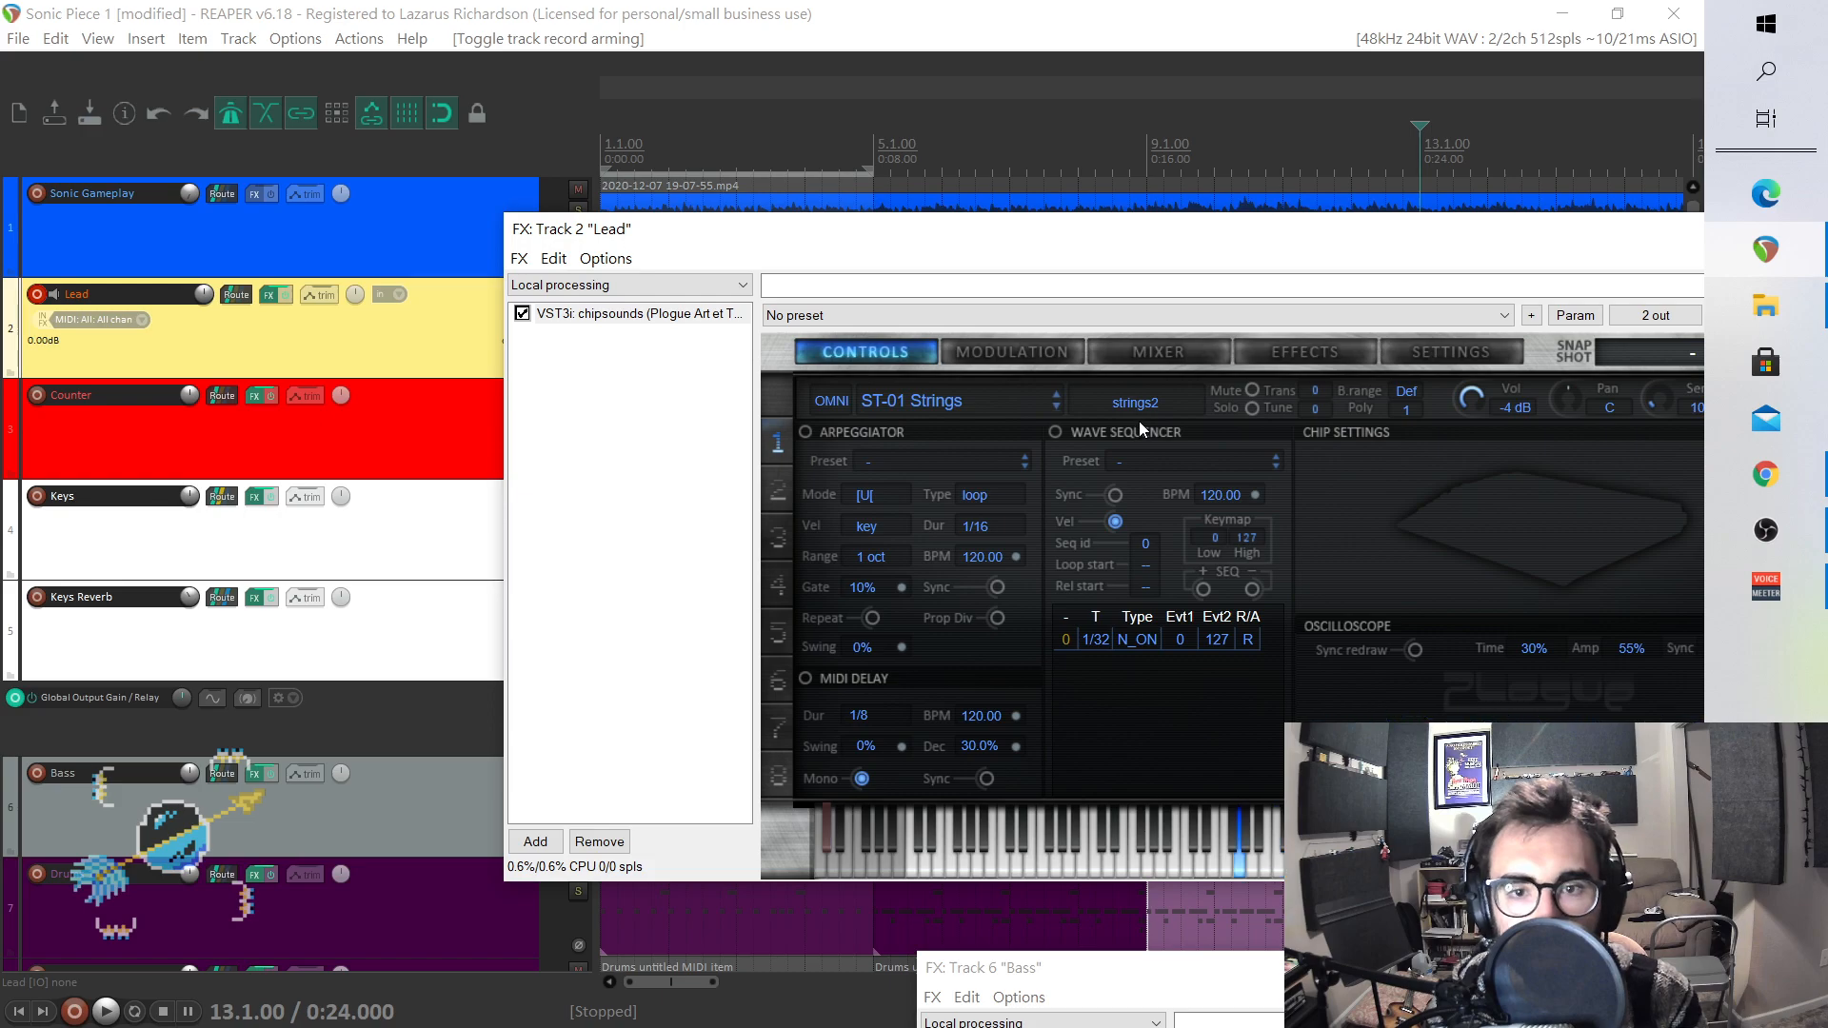
pyautogui.click(1139, 408)
pyautogui.click(1146, 444)
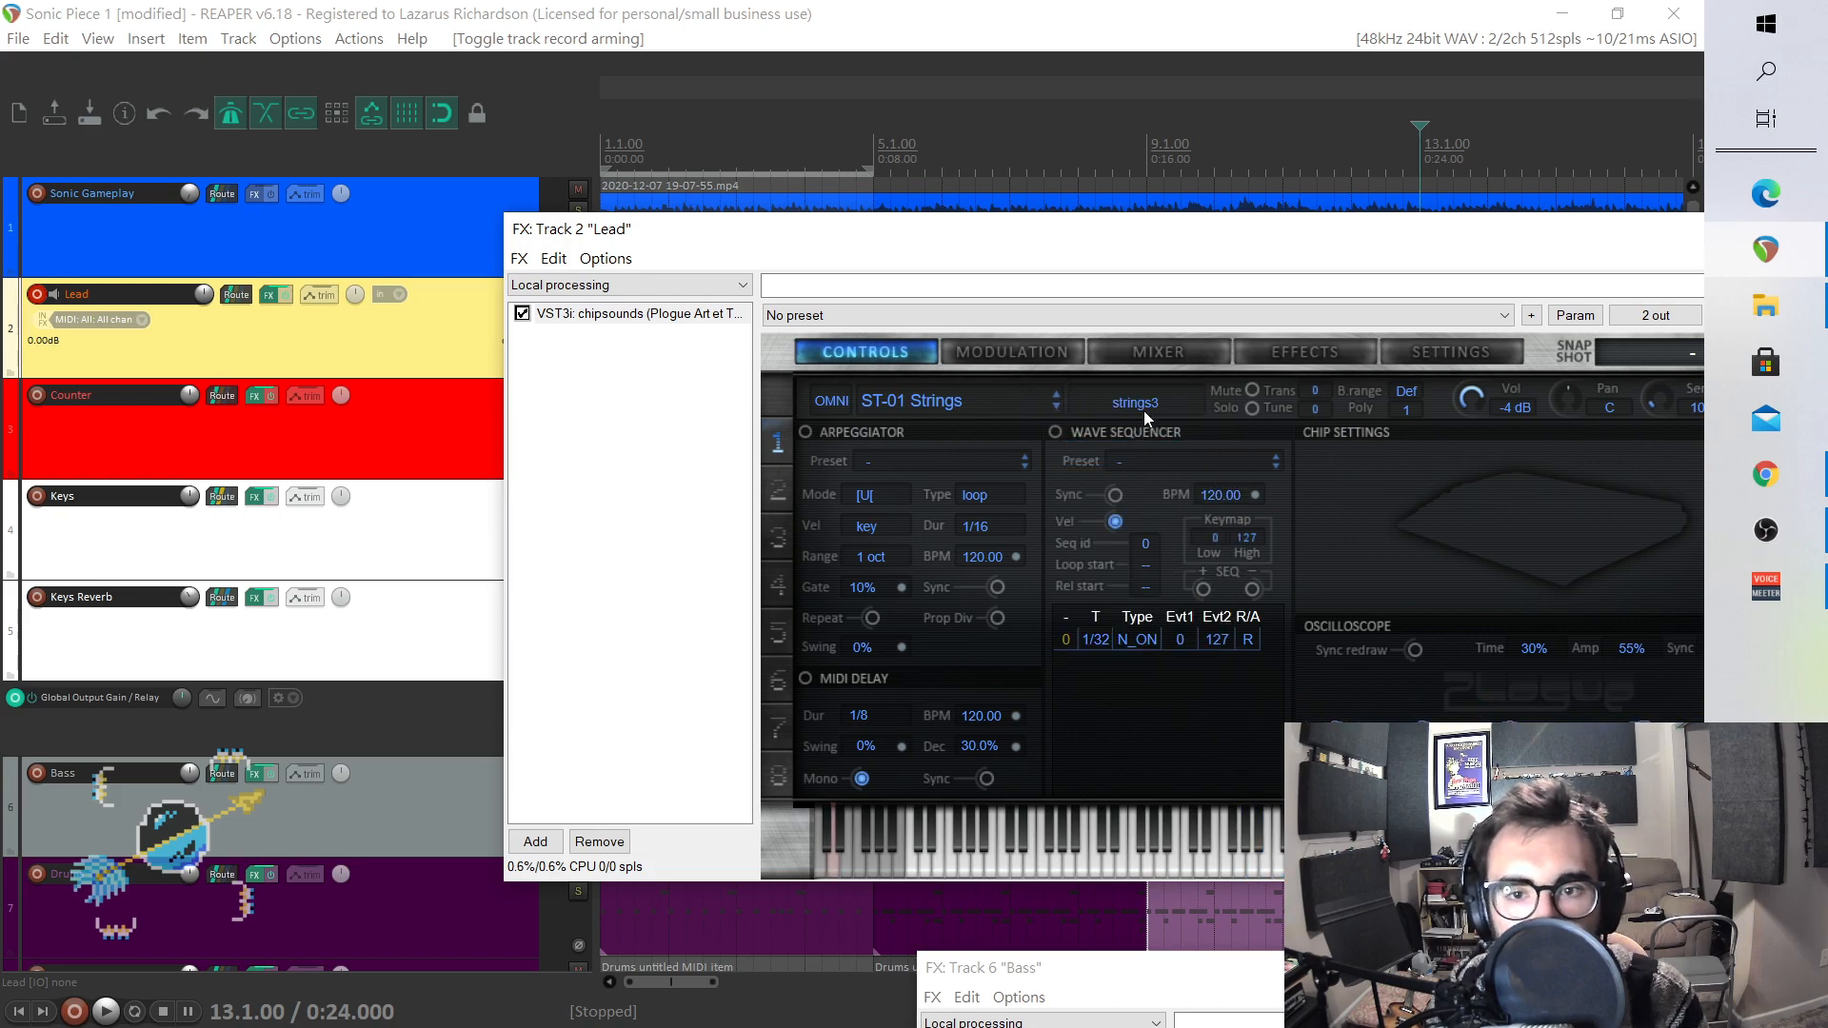
pyautogui.click(1144, 410)
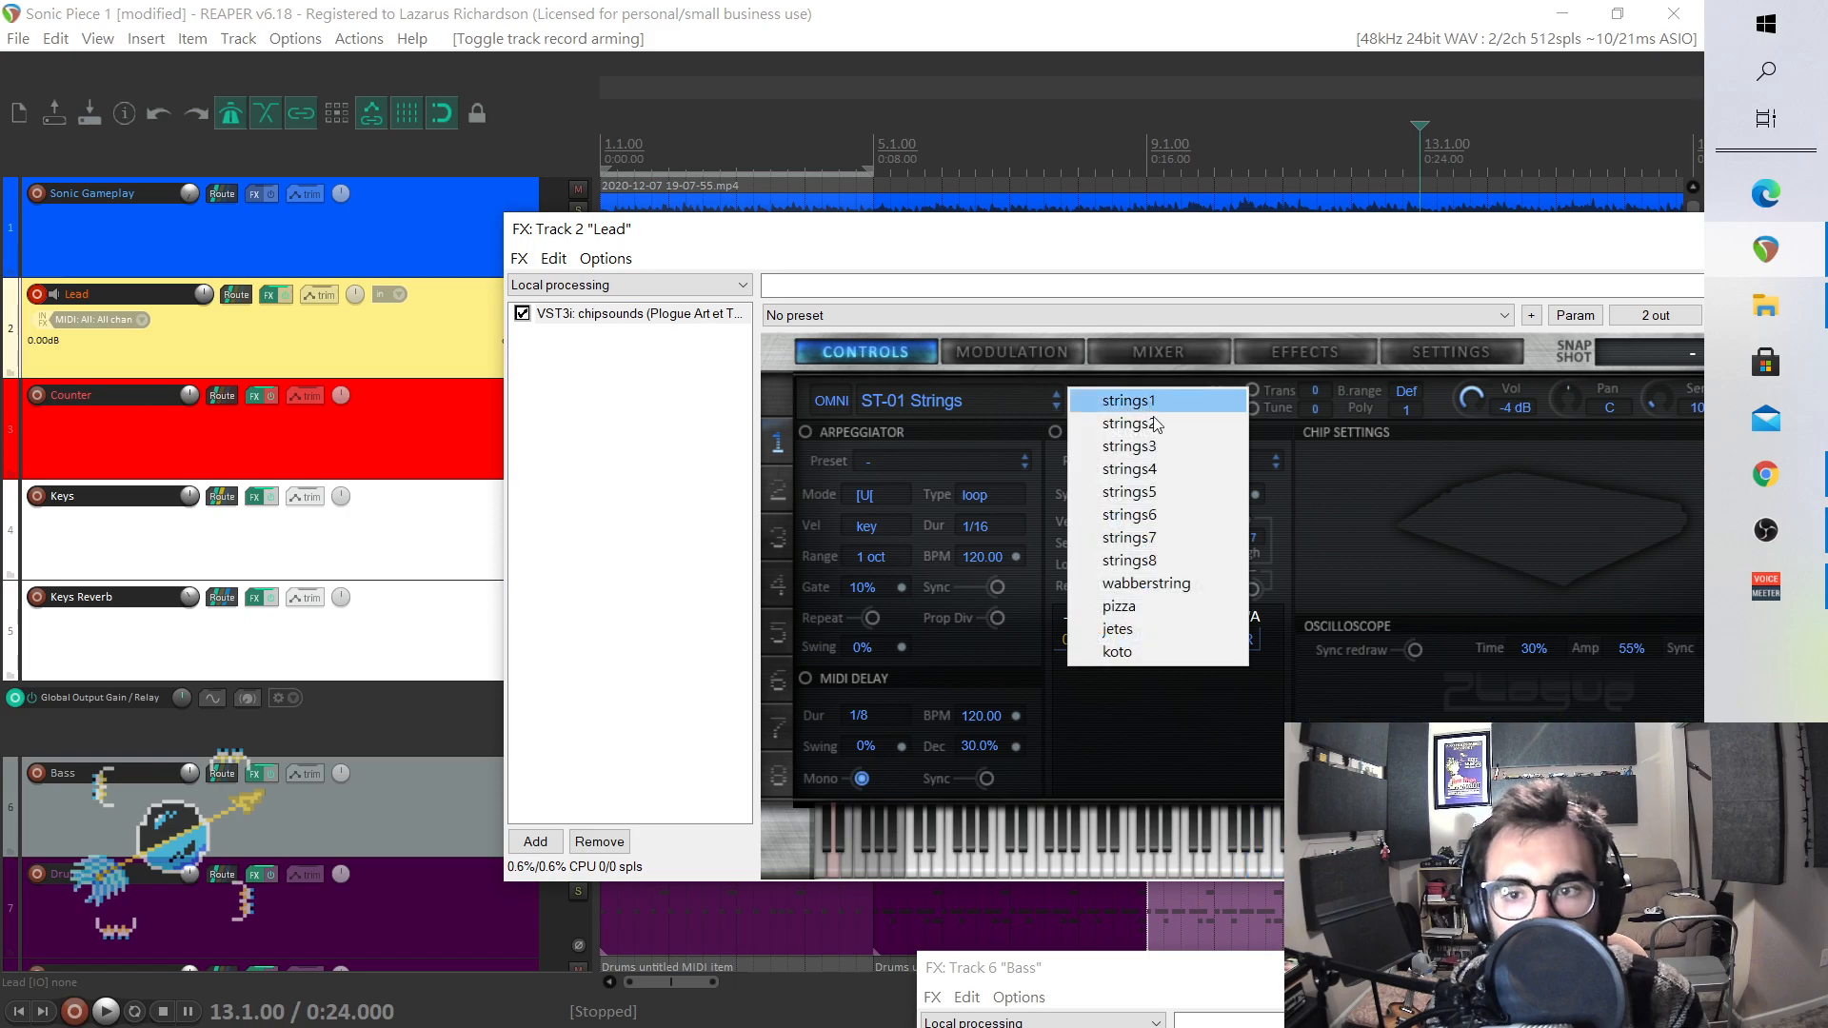
pyautogui.click(1149, 468)
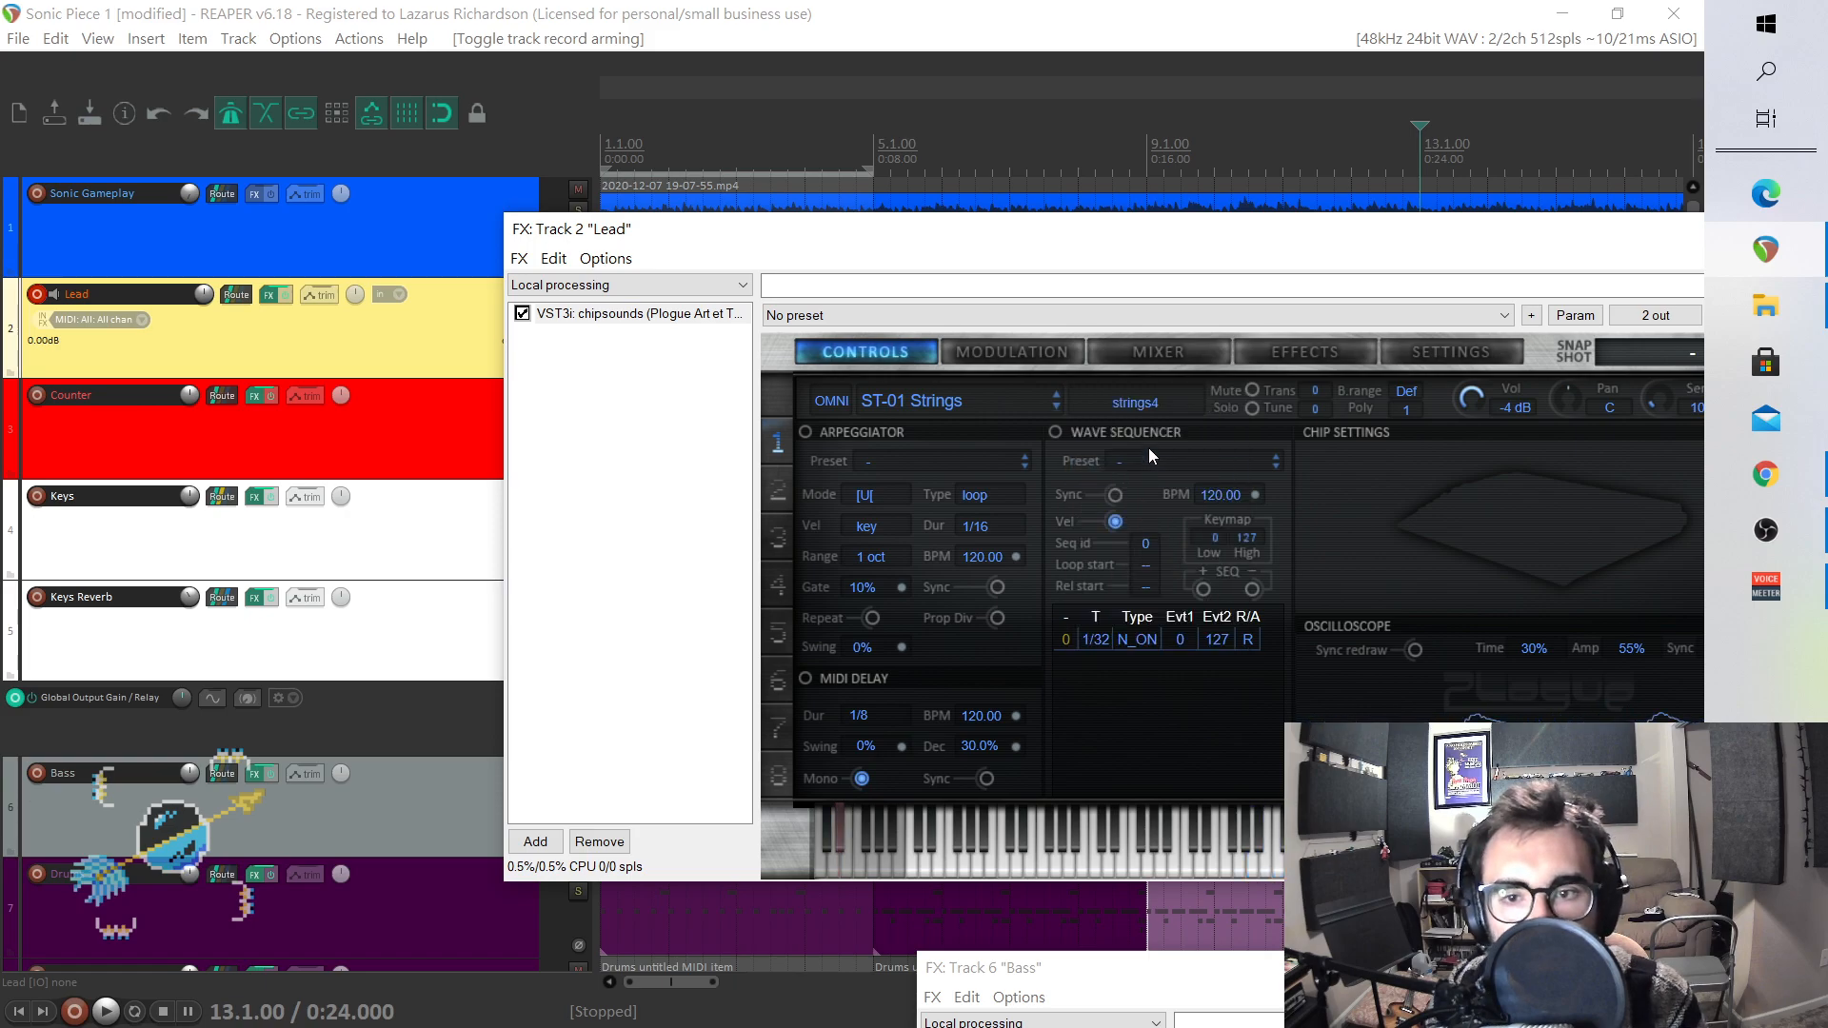
pyautogui.click(1143, 405)
pyautogui.click(1150, 488)
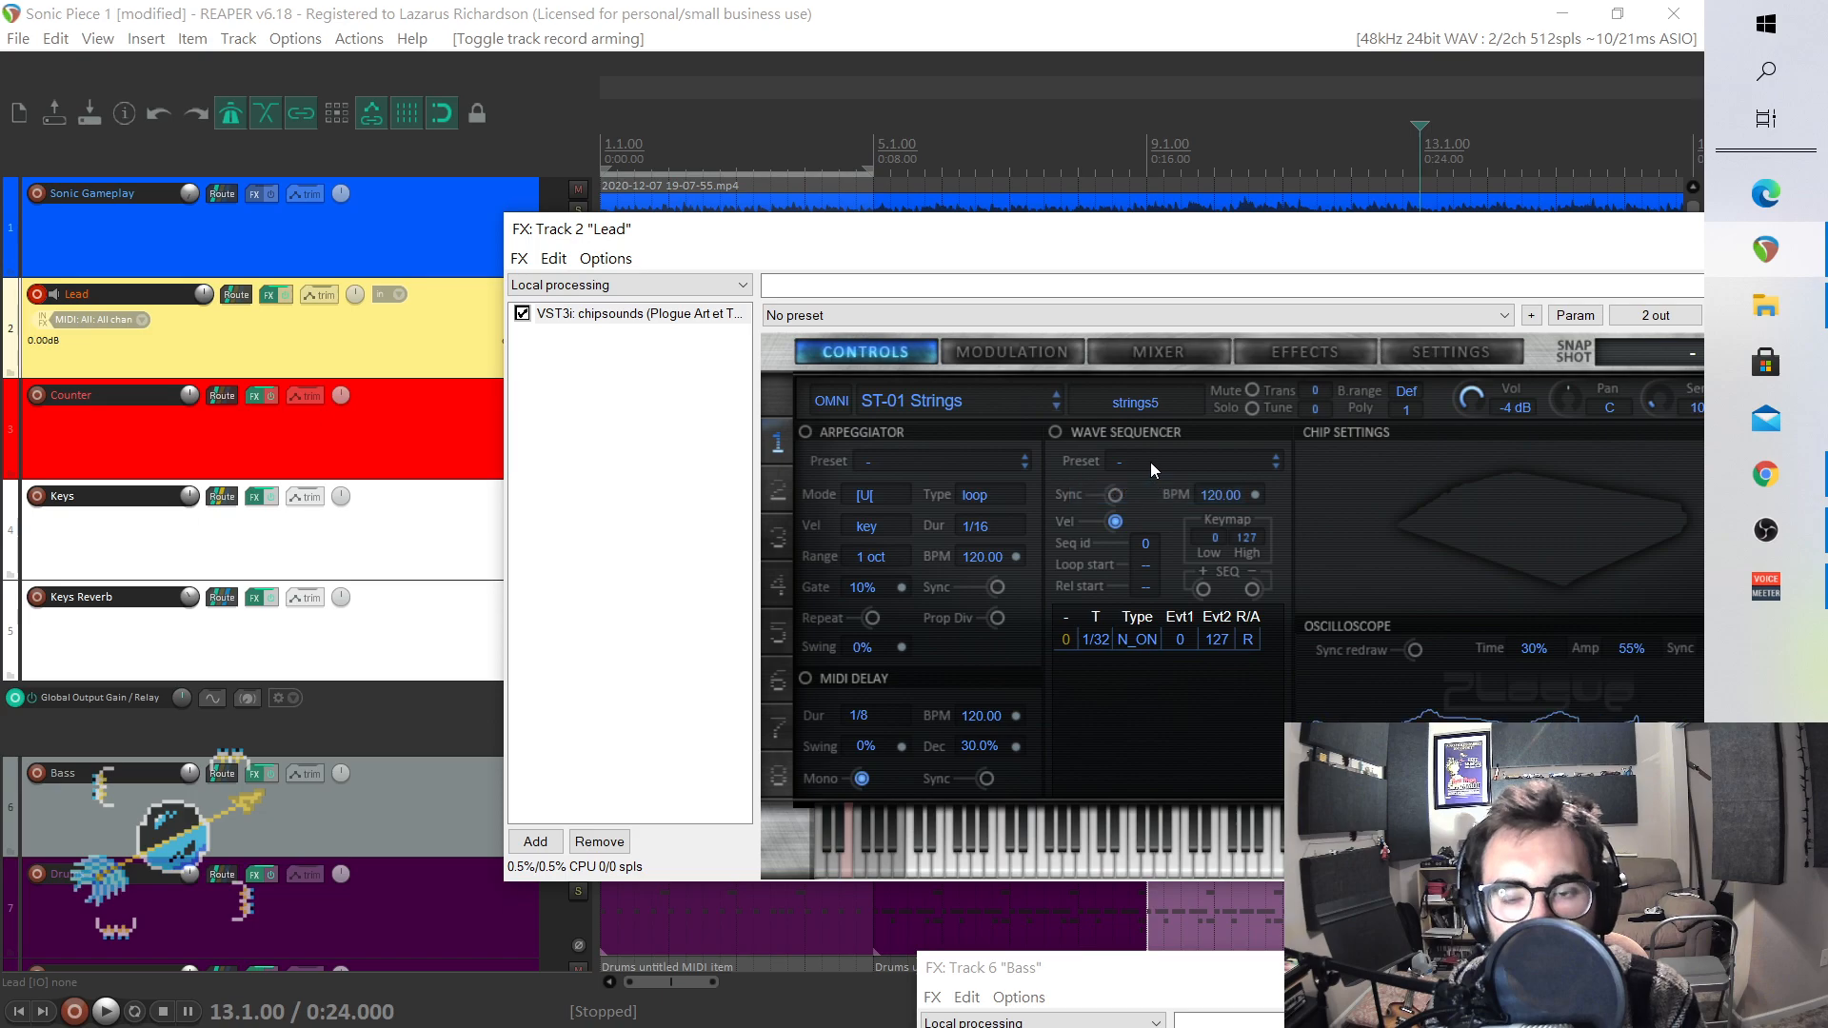
# - Try the variations strings6, strings7 and strings8, and set the ST-01 Strings sound back to strings1
pyautogui.click(1169, 407)
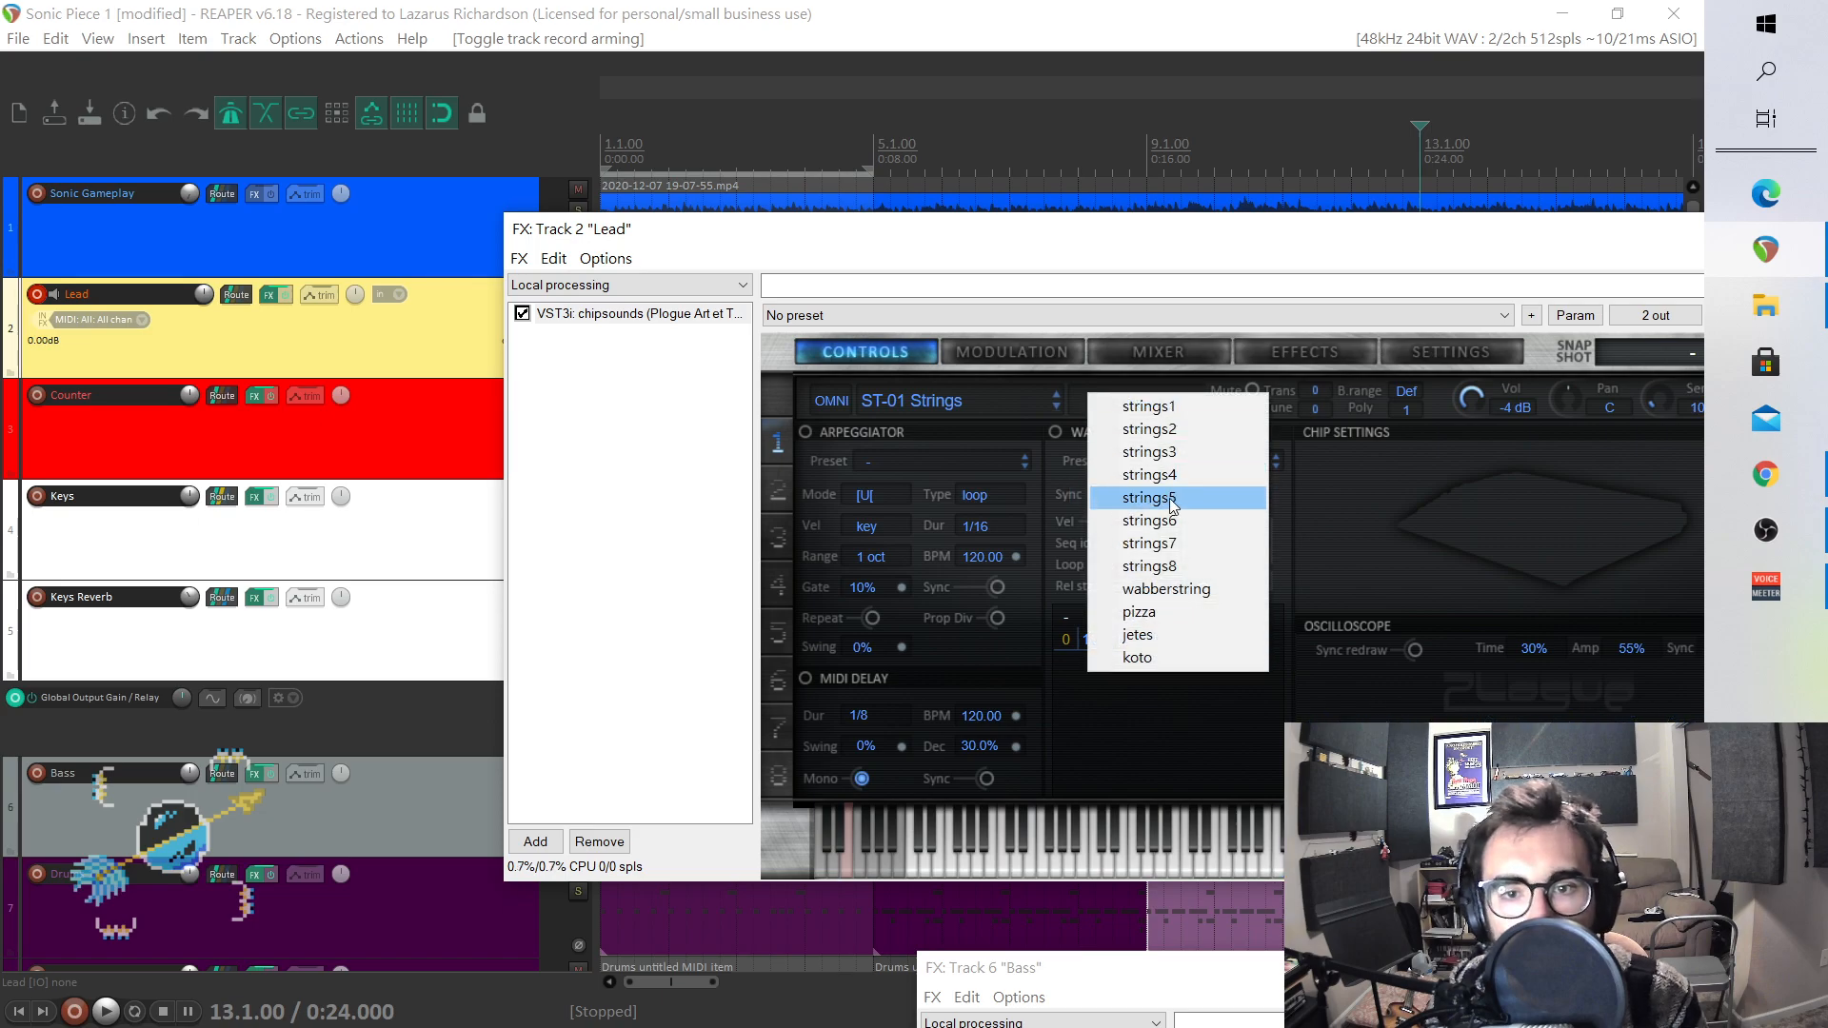
pyautogui.click(1171, 521)
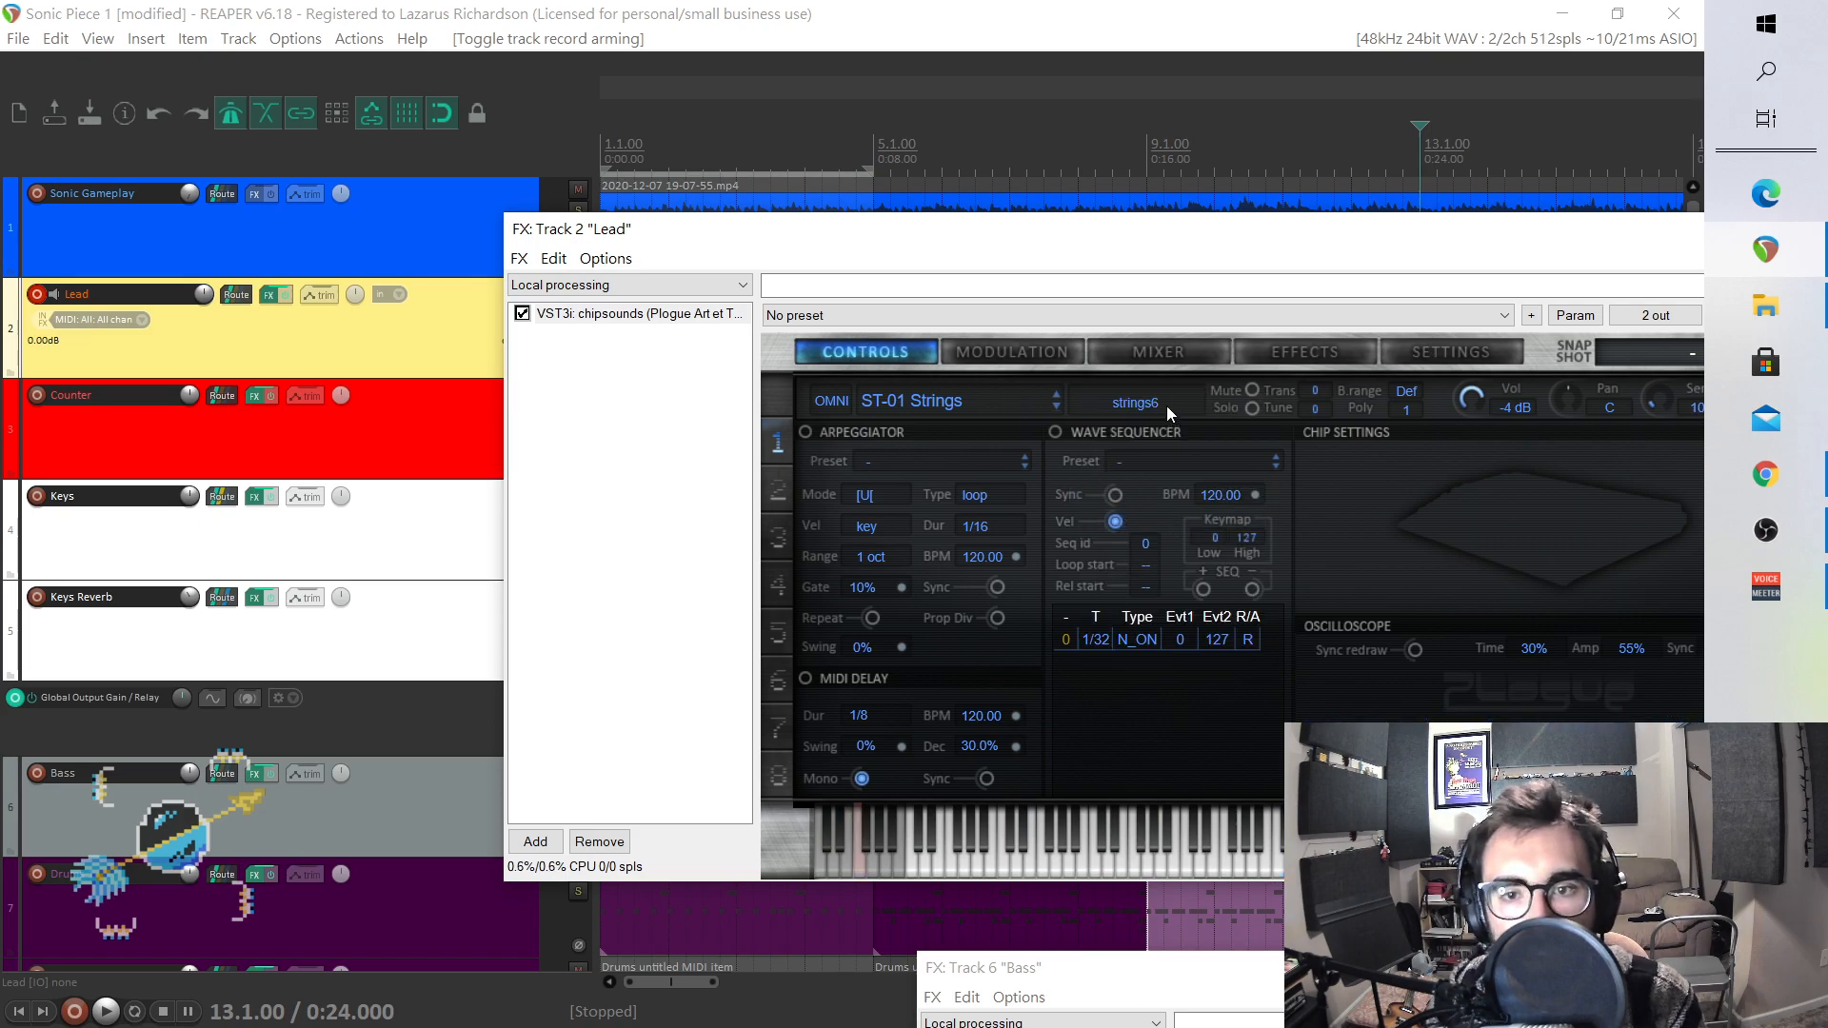
pyautogui.click(1167, 406)
pyautogui.click(1171, 546)
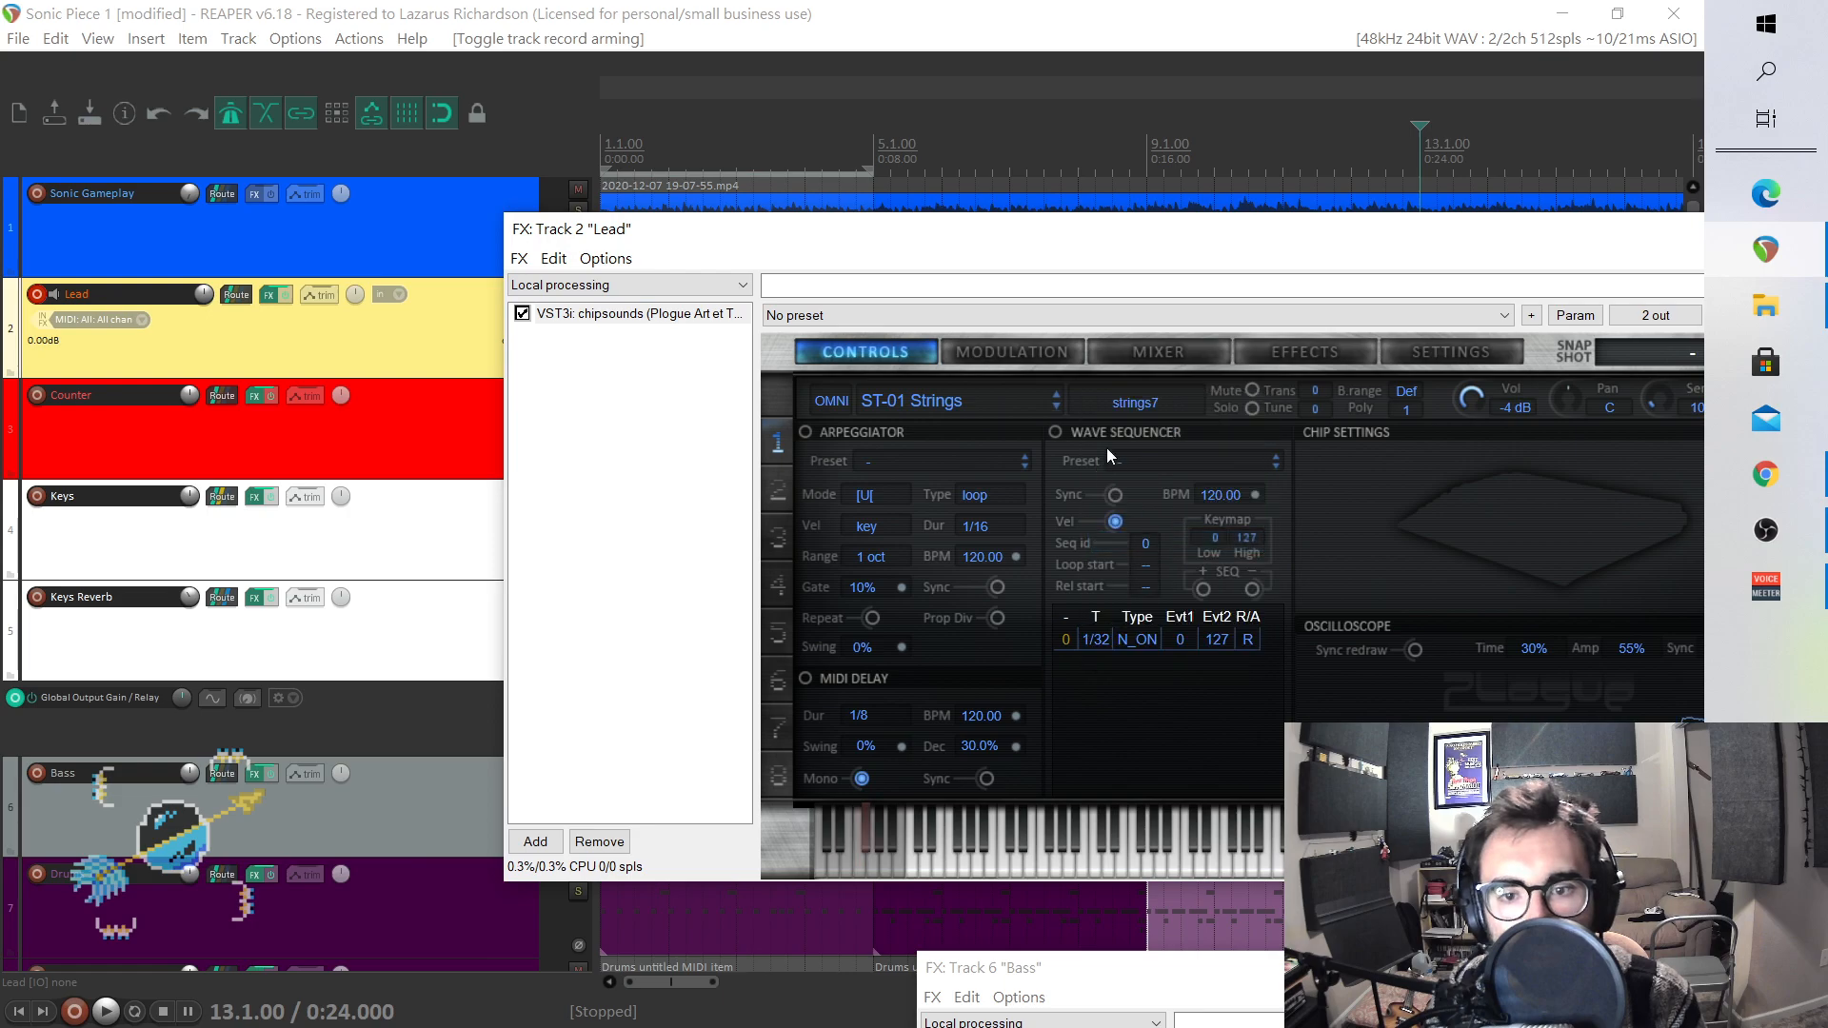
pyautogui.click(1136, 388)
pyautogui.click(1151, 556)
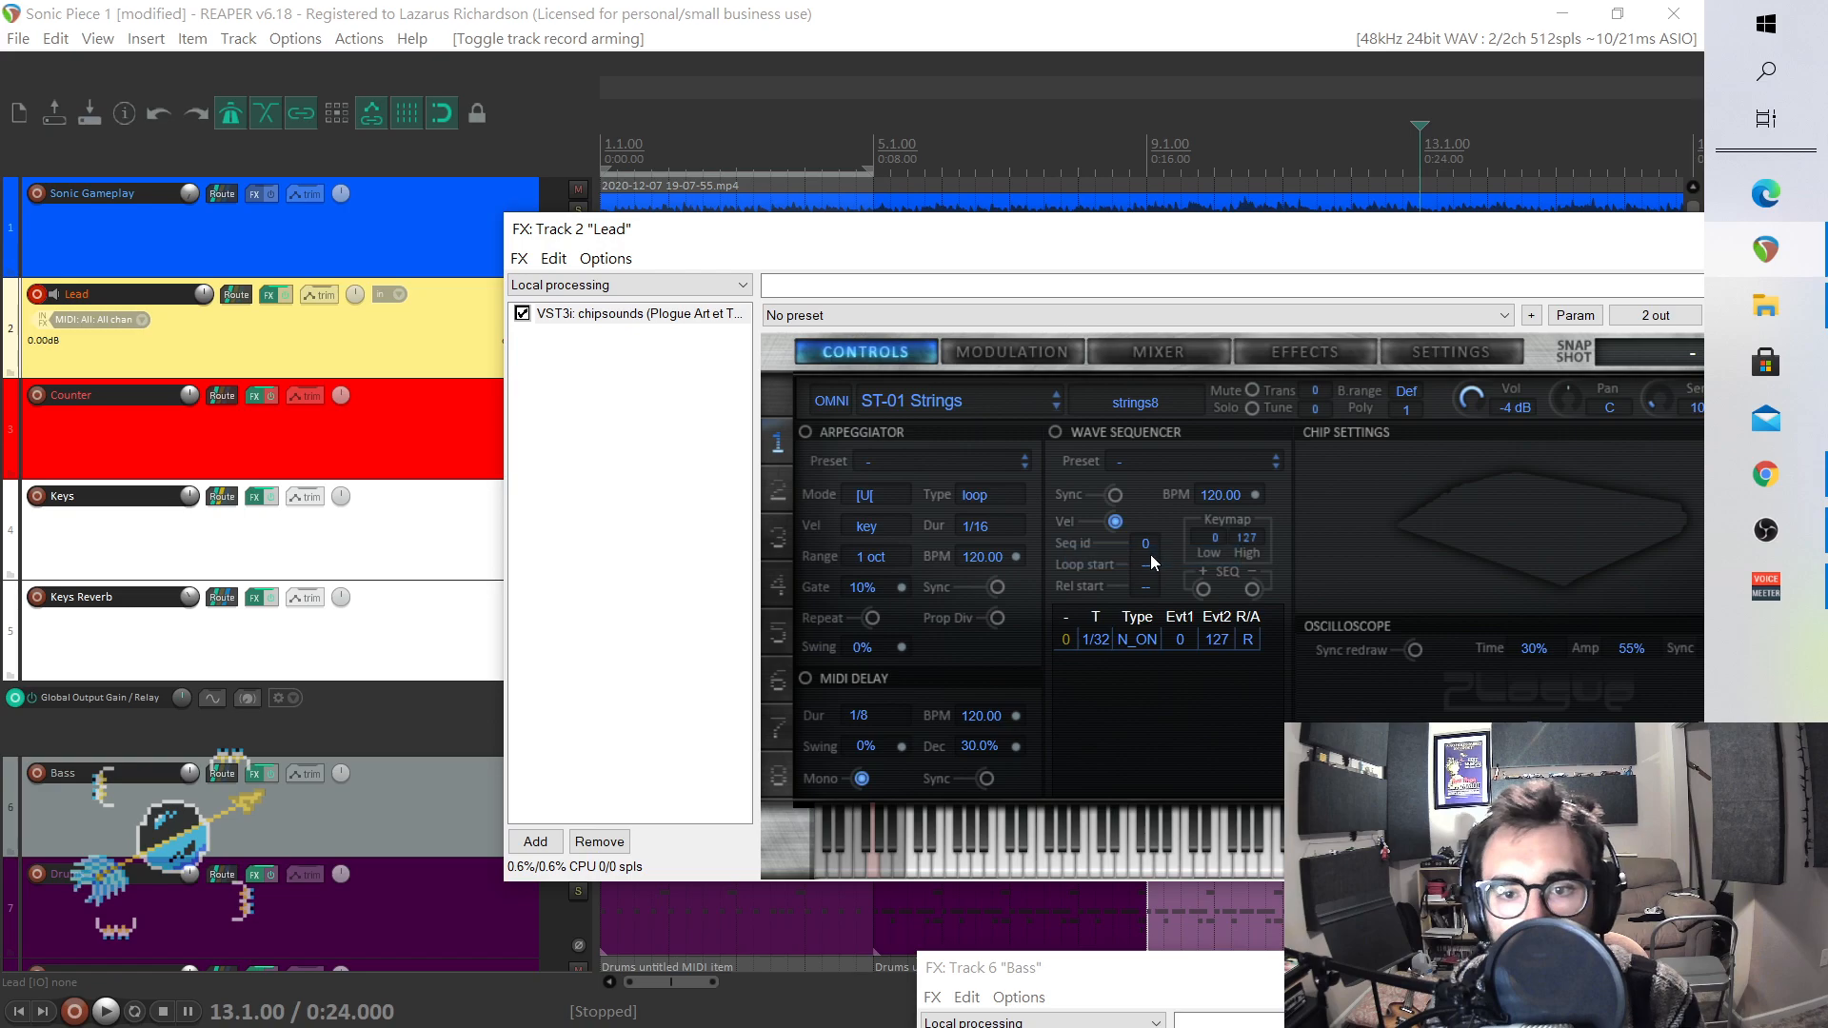
pyautogui.click(1139, 409)
pyautogui.click(1156, 404)
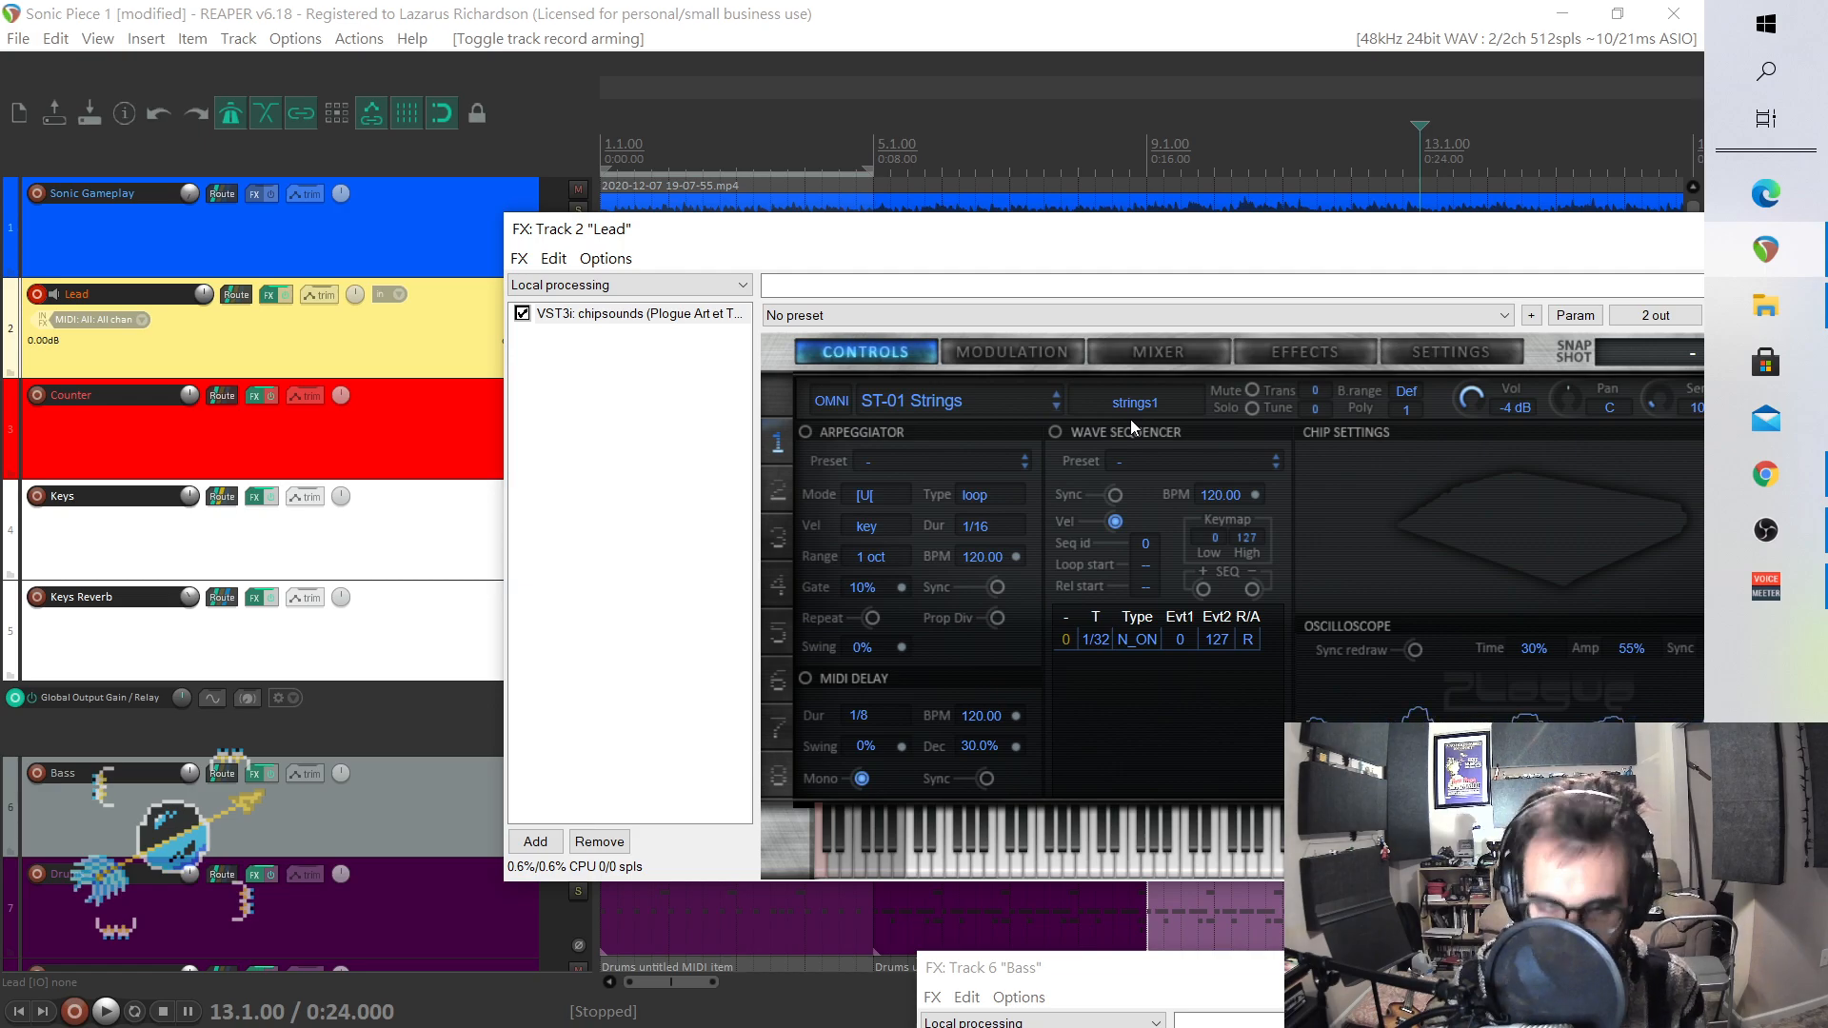
# - Close the Lead instrument window and play the arrangement from 1.1.00 to review the section up to measure 9
pyautogui.moveTo(1373, 226); pyautogui.dragTo(683, 280)
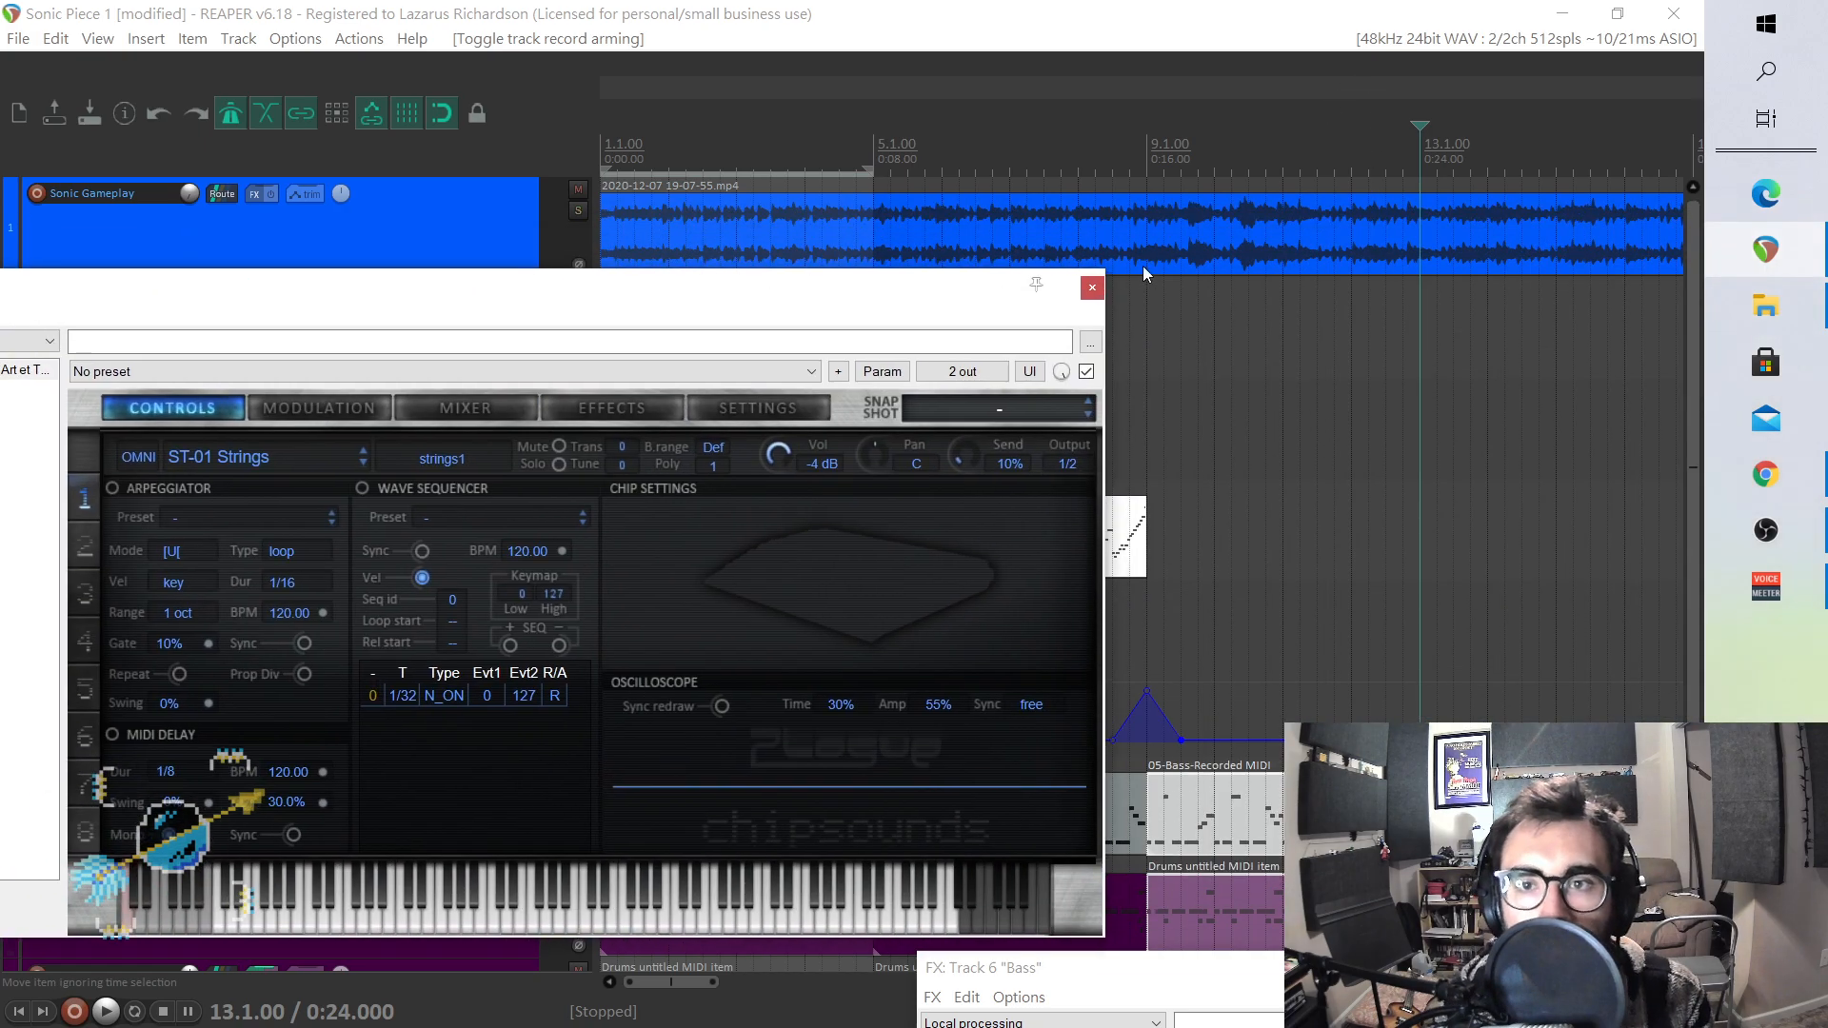
pyautogui.click(1093, 286)
pyautogui.click(606, 145)
pyautogui.press('space')
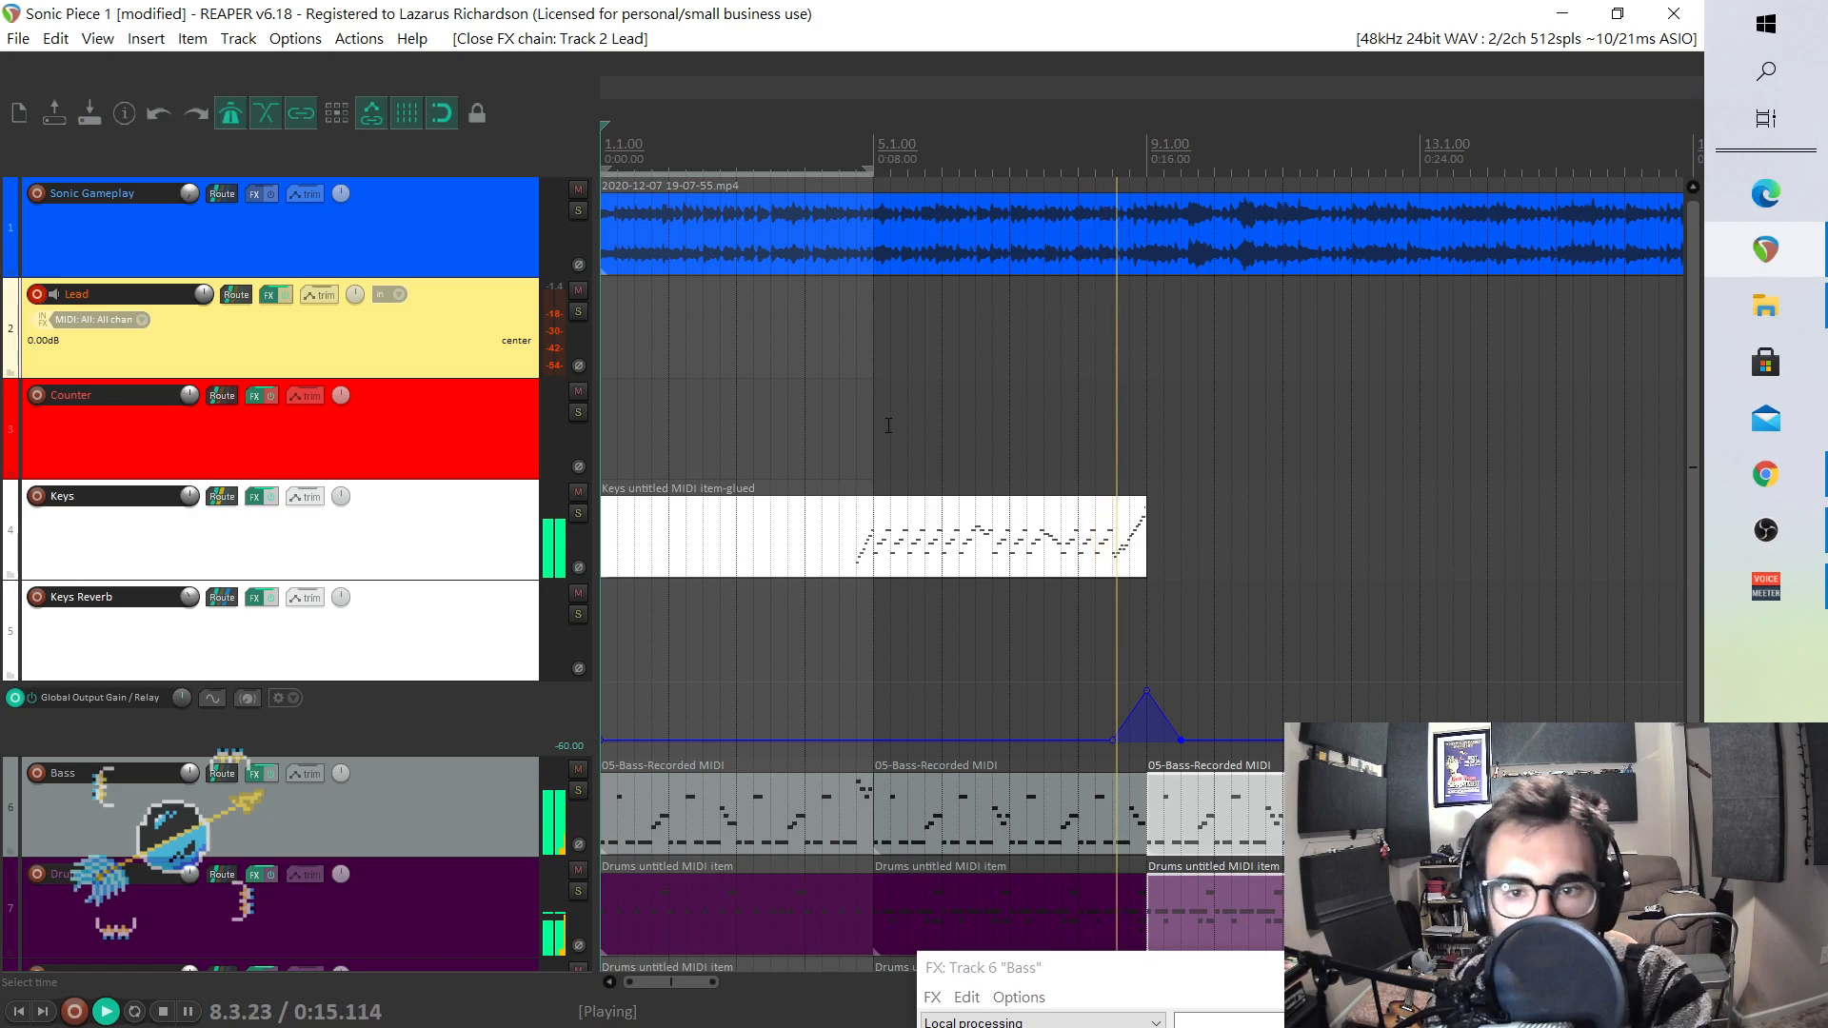
pyautogui.press('space')
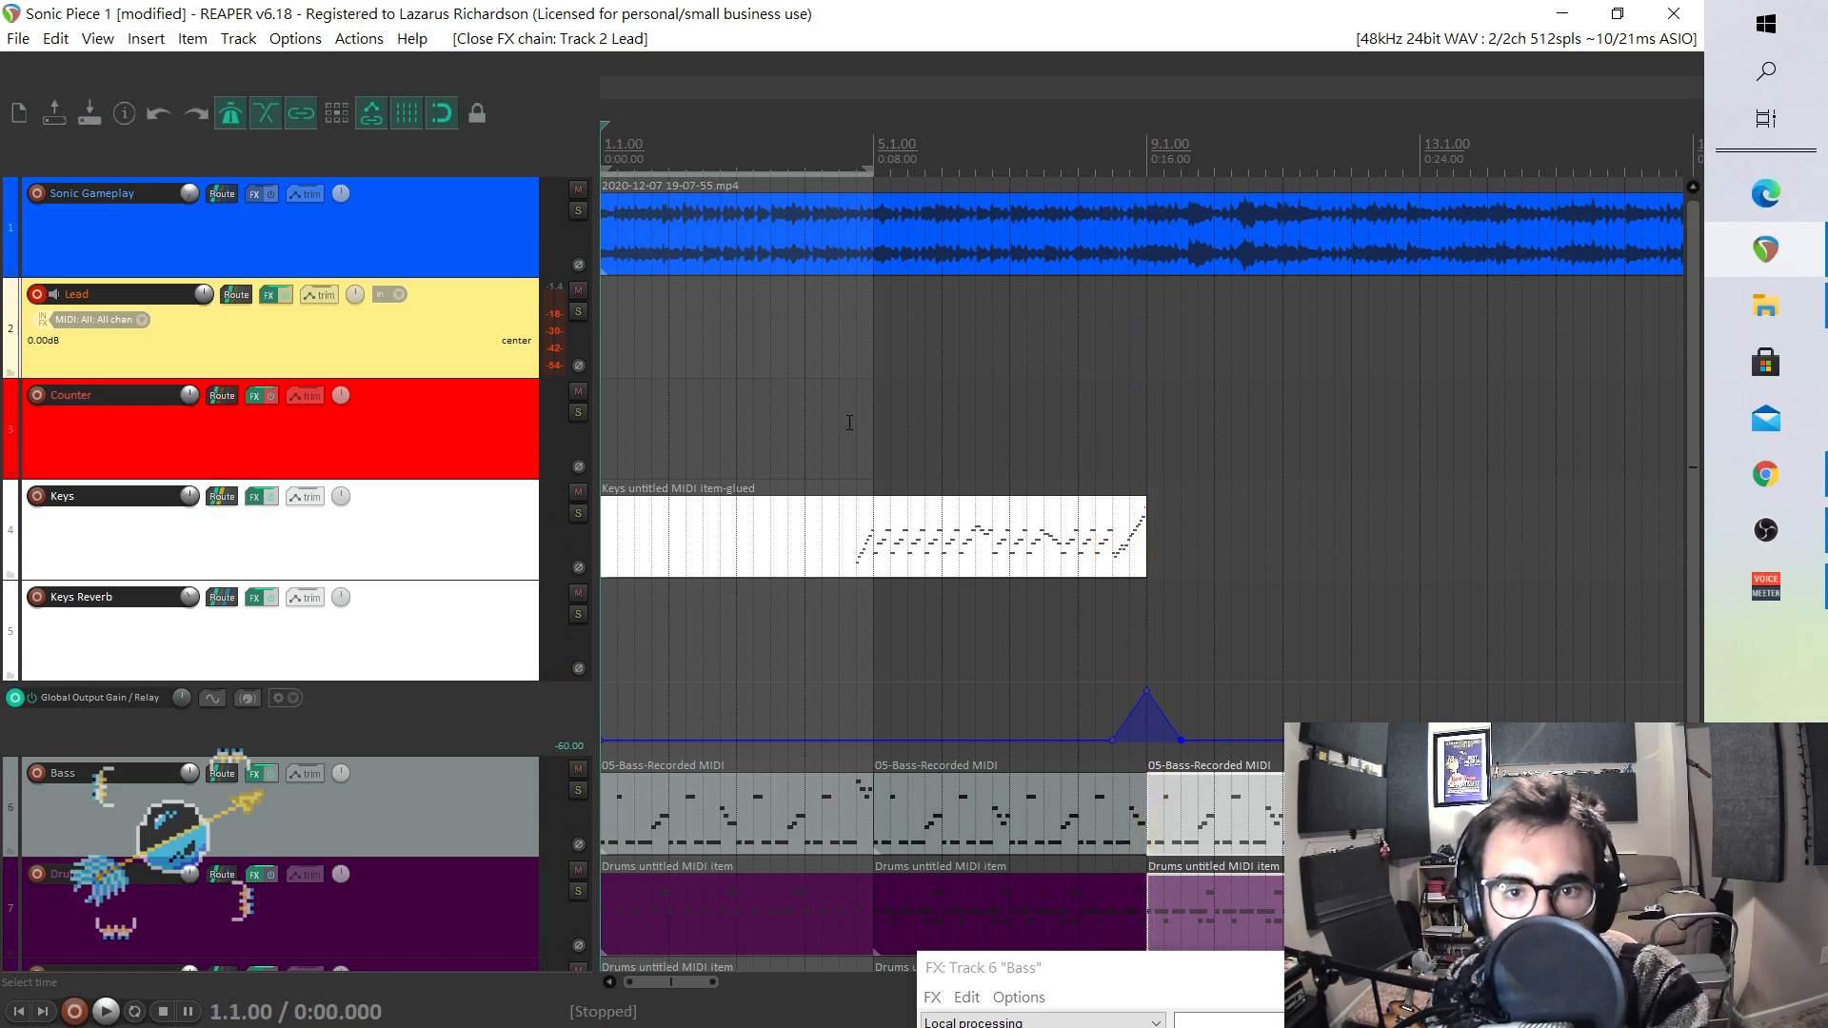
# - Insert a Lead MIDI item spanning 5.1.00 to 13.1.00 and open it for note editing with a 1/8 grid
pyautogui.moveTo(874, 185); pyautogui.dragTo(1416, 186)
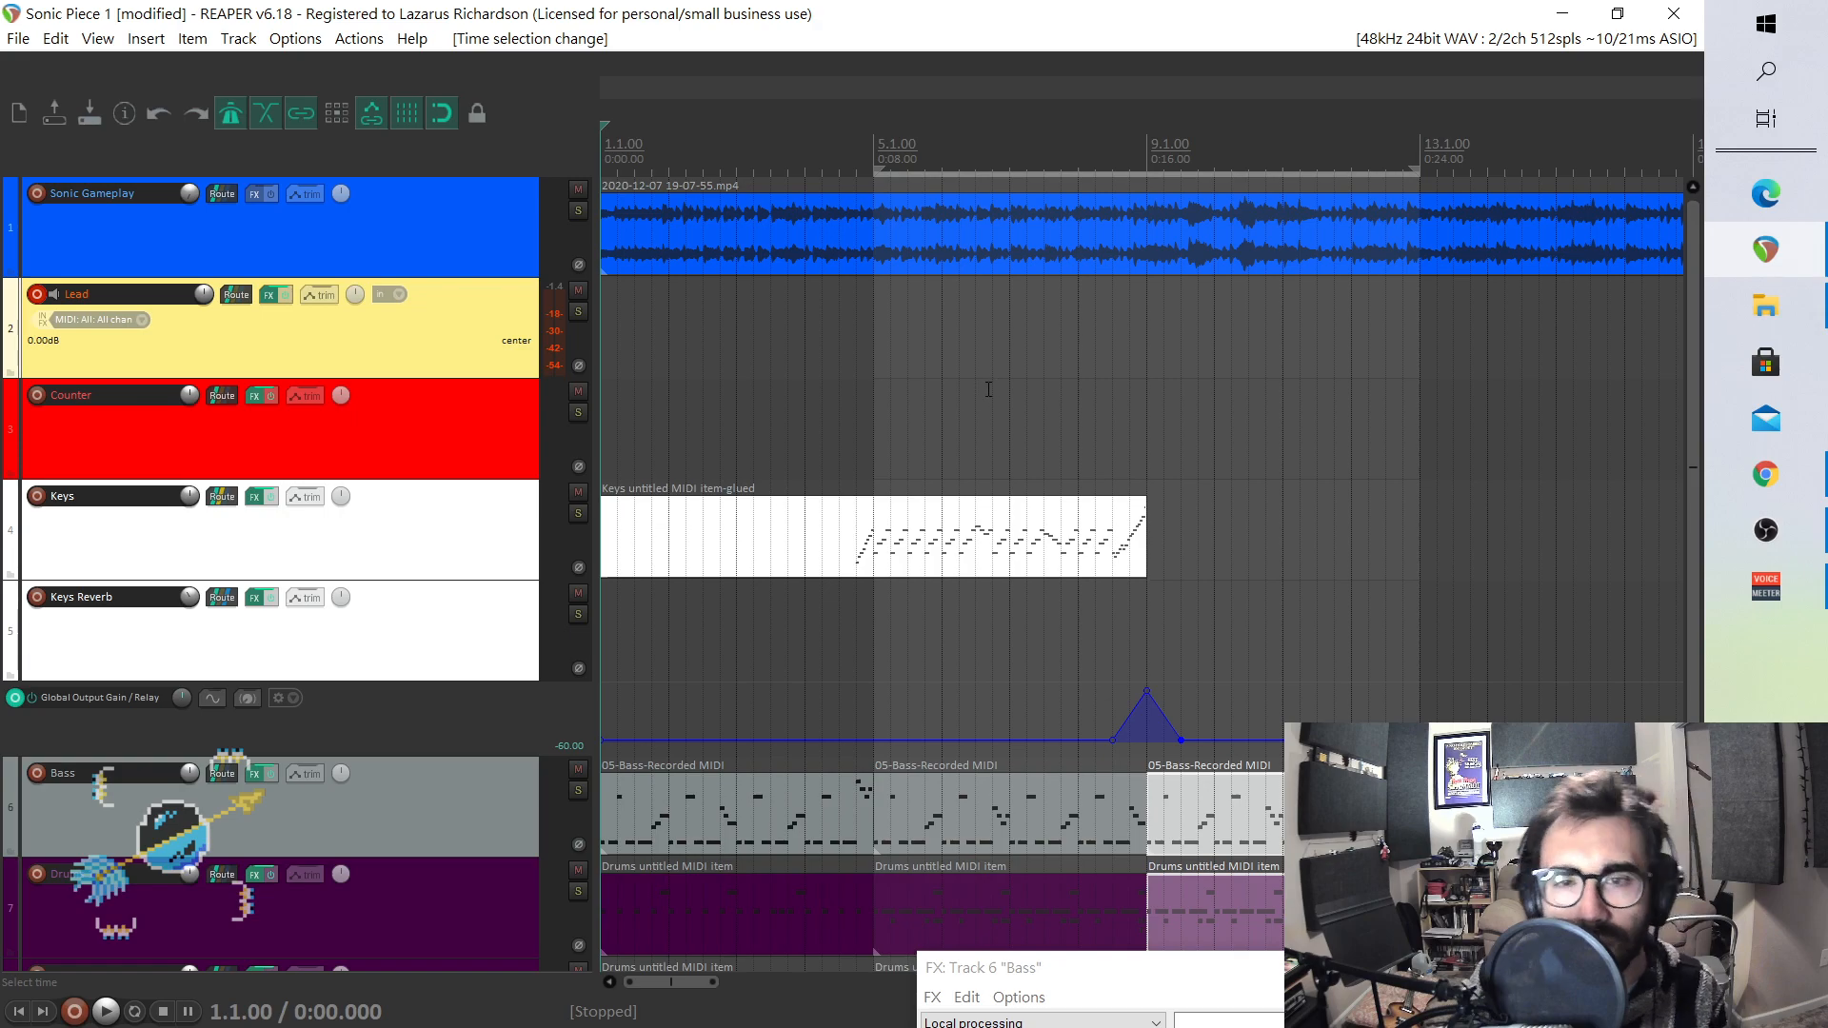
pyautogui.click(146, 38)
pyautogui.click(172, 85)
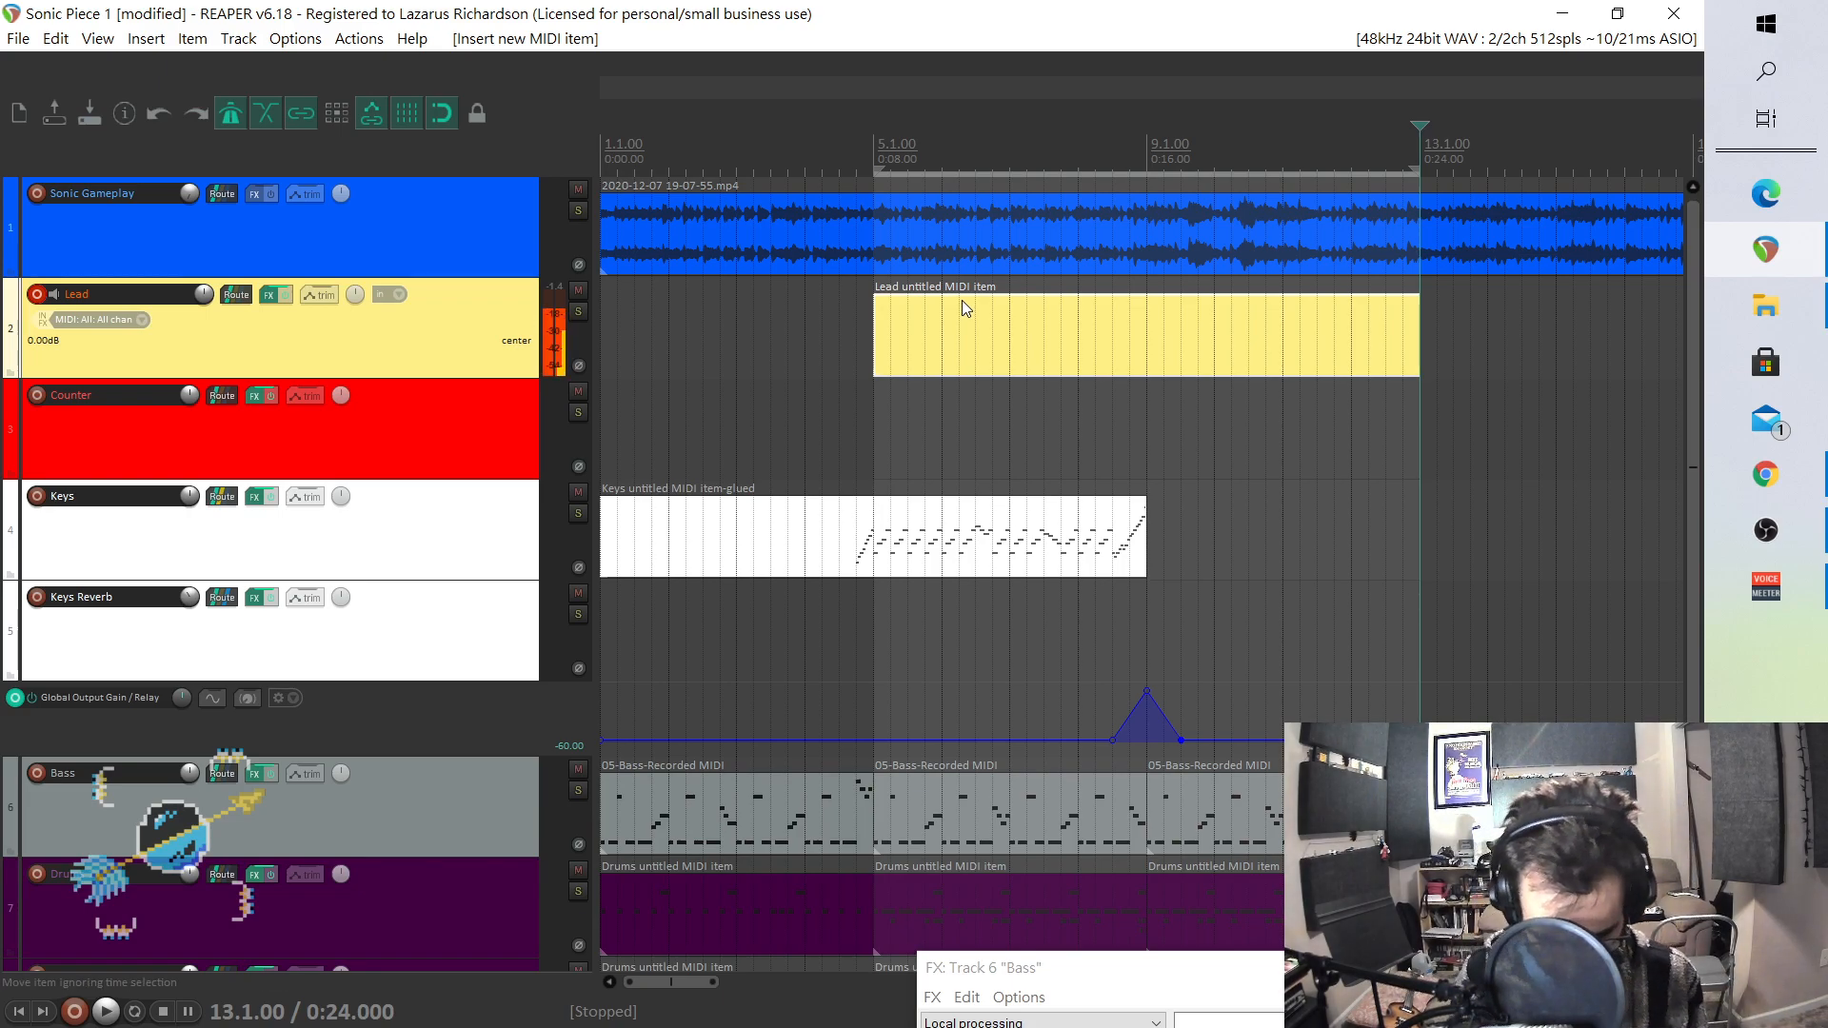
pyautogui.doubleClick(1131, 346)
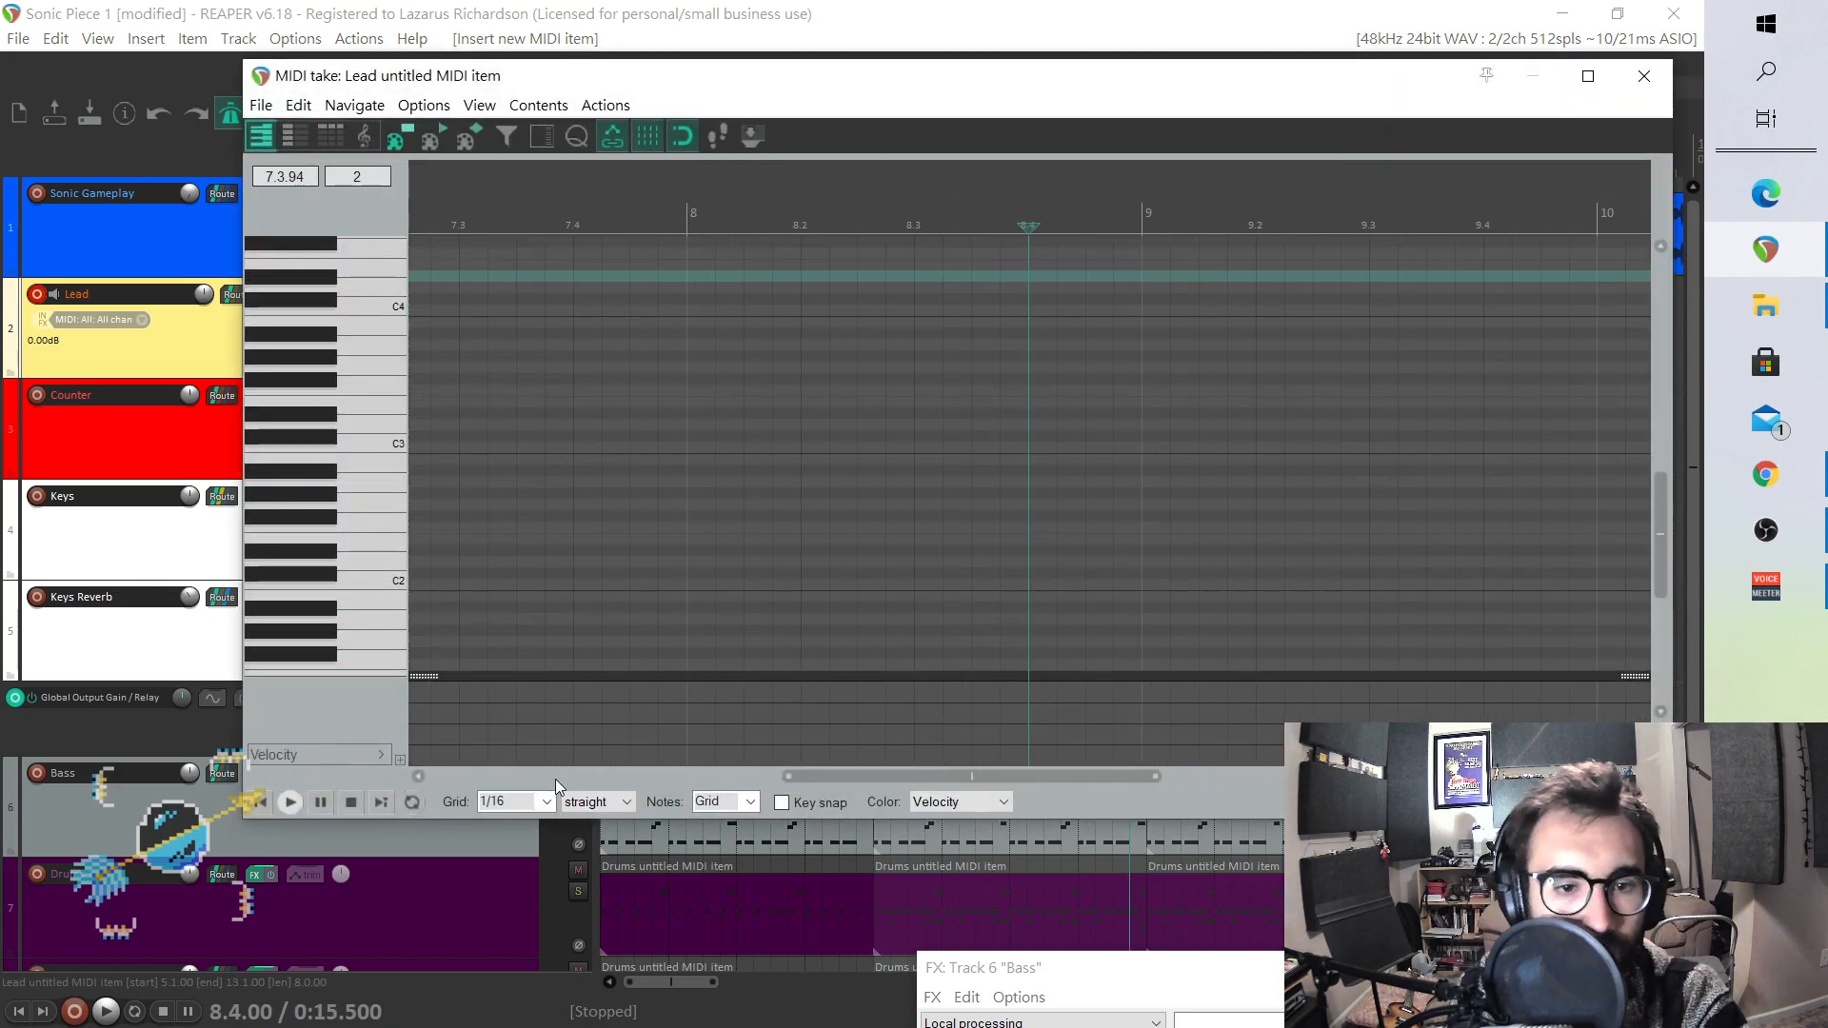
pyautogui.click(545, 802)
pyautogui.click(512, 891)
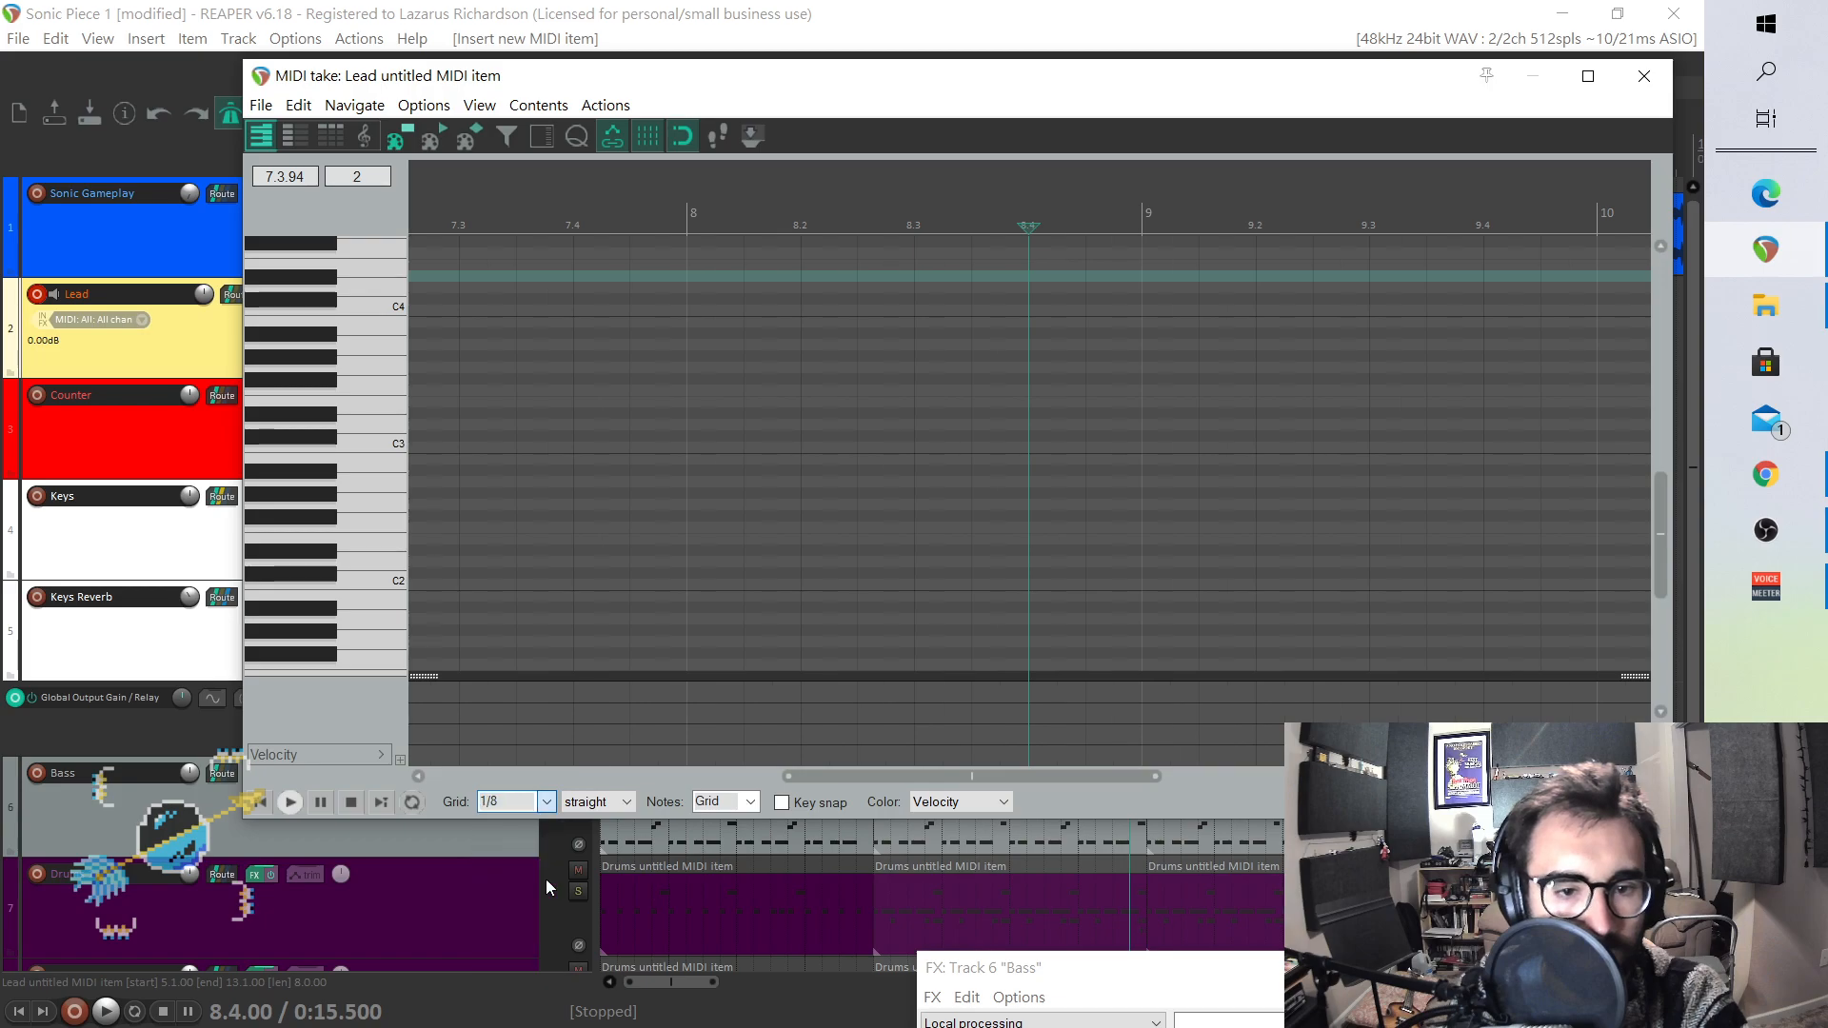
# - Enter eighth notes B3 at 8.4.50 and E4 at 9.1.00, plus an E4 from 9.2.00 to 9.3.00, and audition from 9.1.00
pyautogui.click(1106, 404)
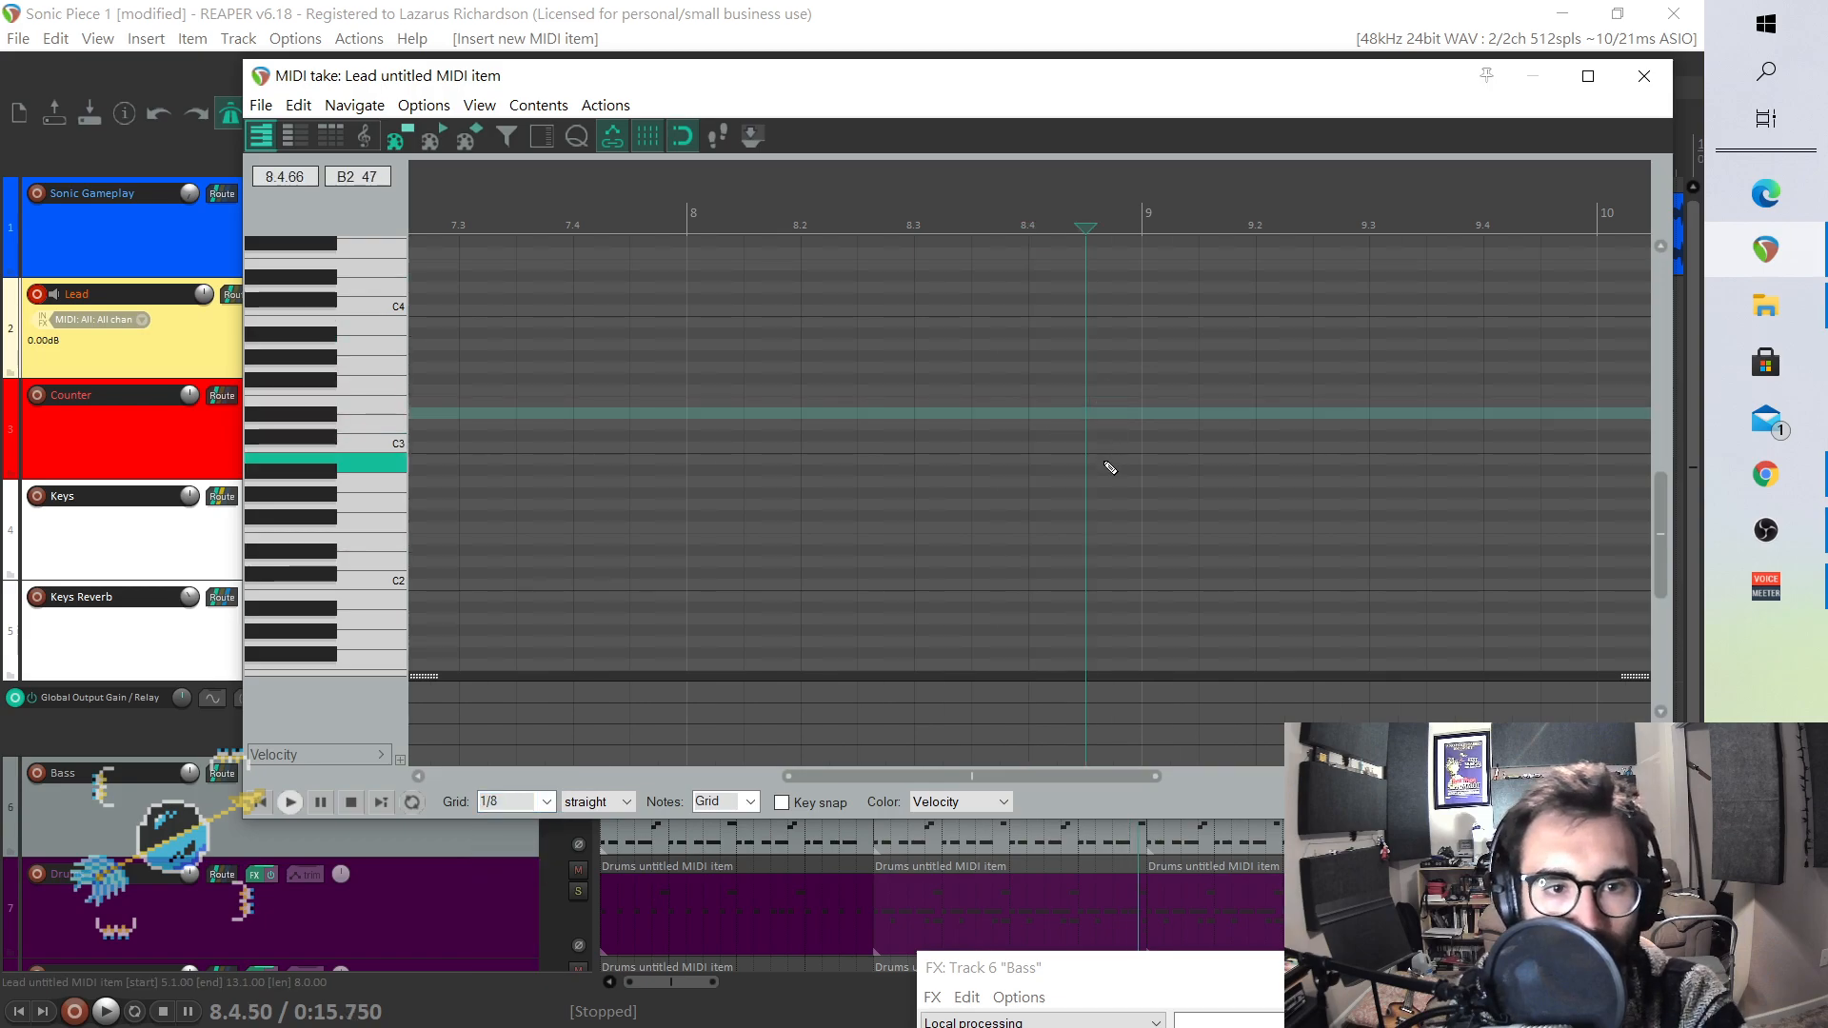
pyautogui.scroll(2, 381, 358)
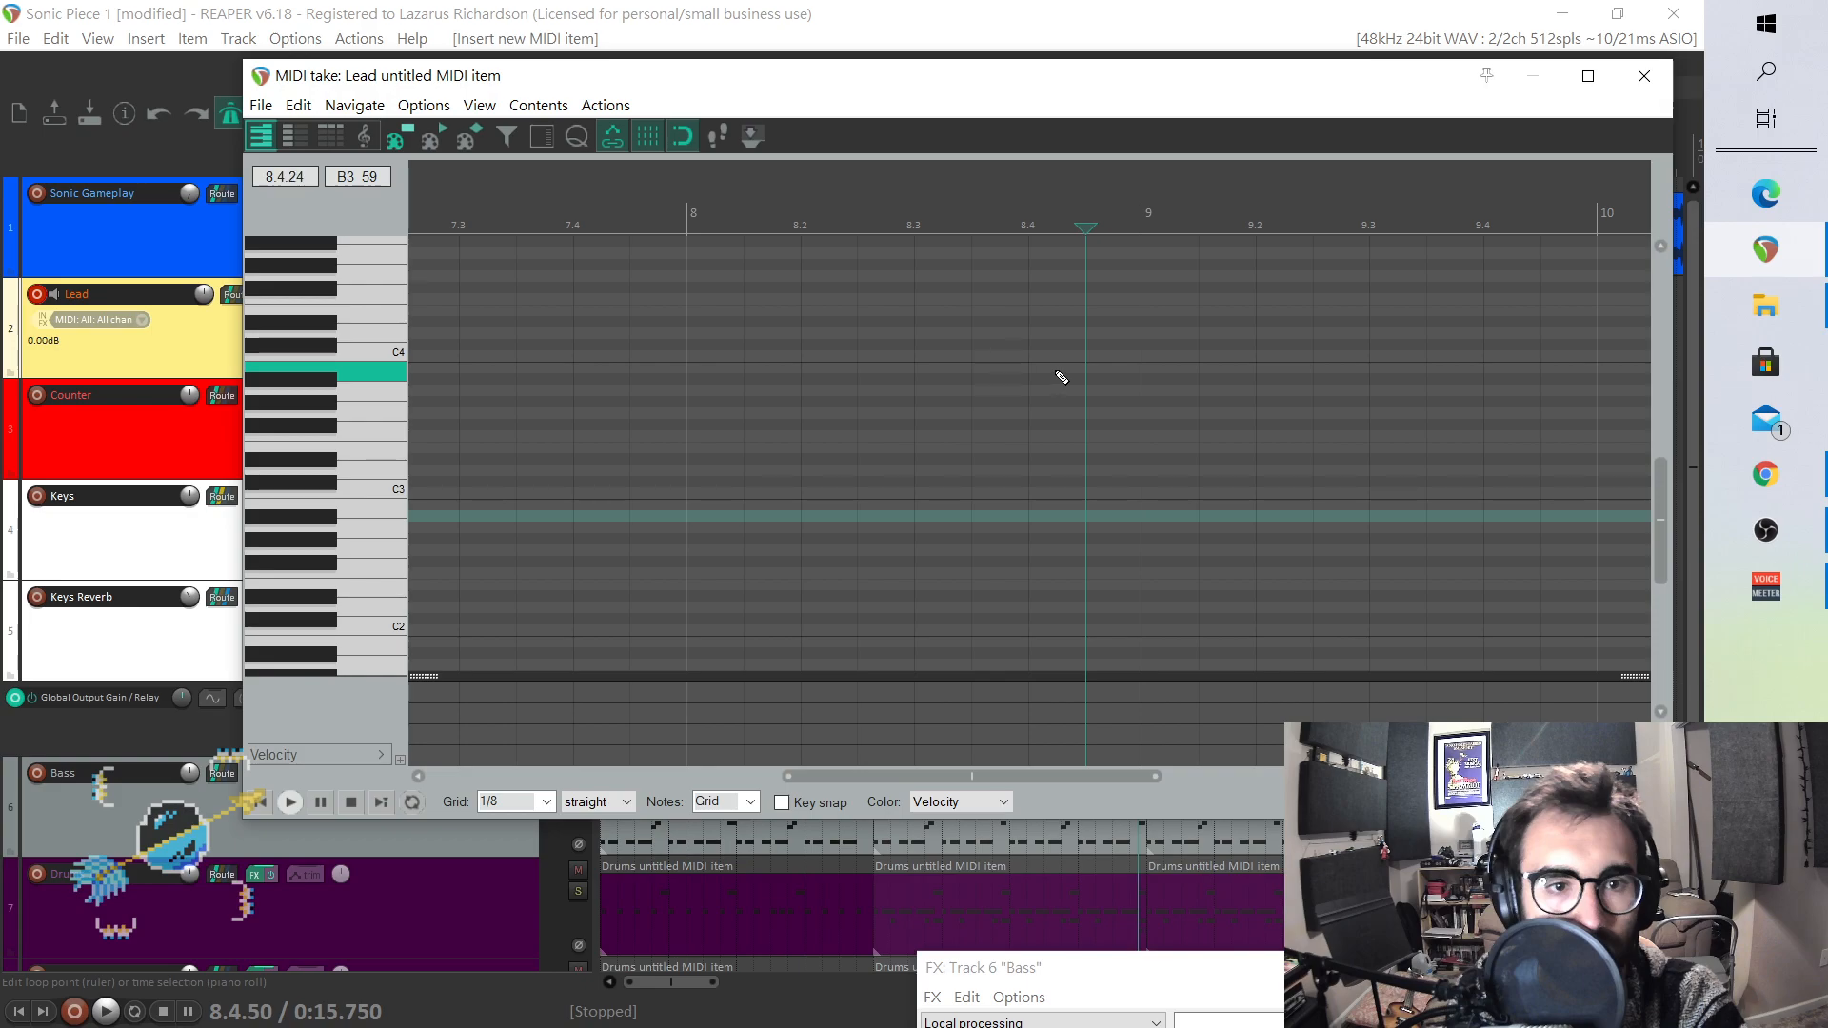
pyautogui.click(1104, 373)
pyautogui.moveTo(1047, 776); pyautogui.dragTo(1149, 776)
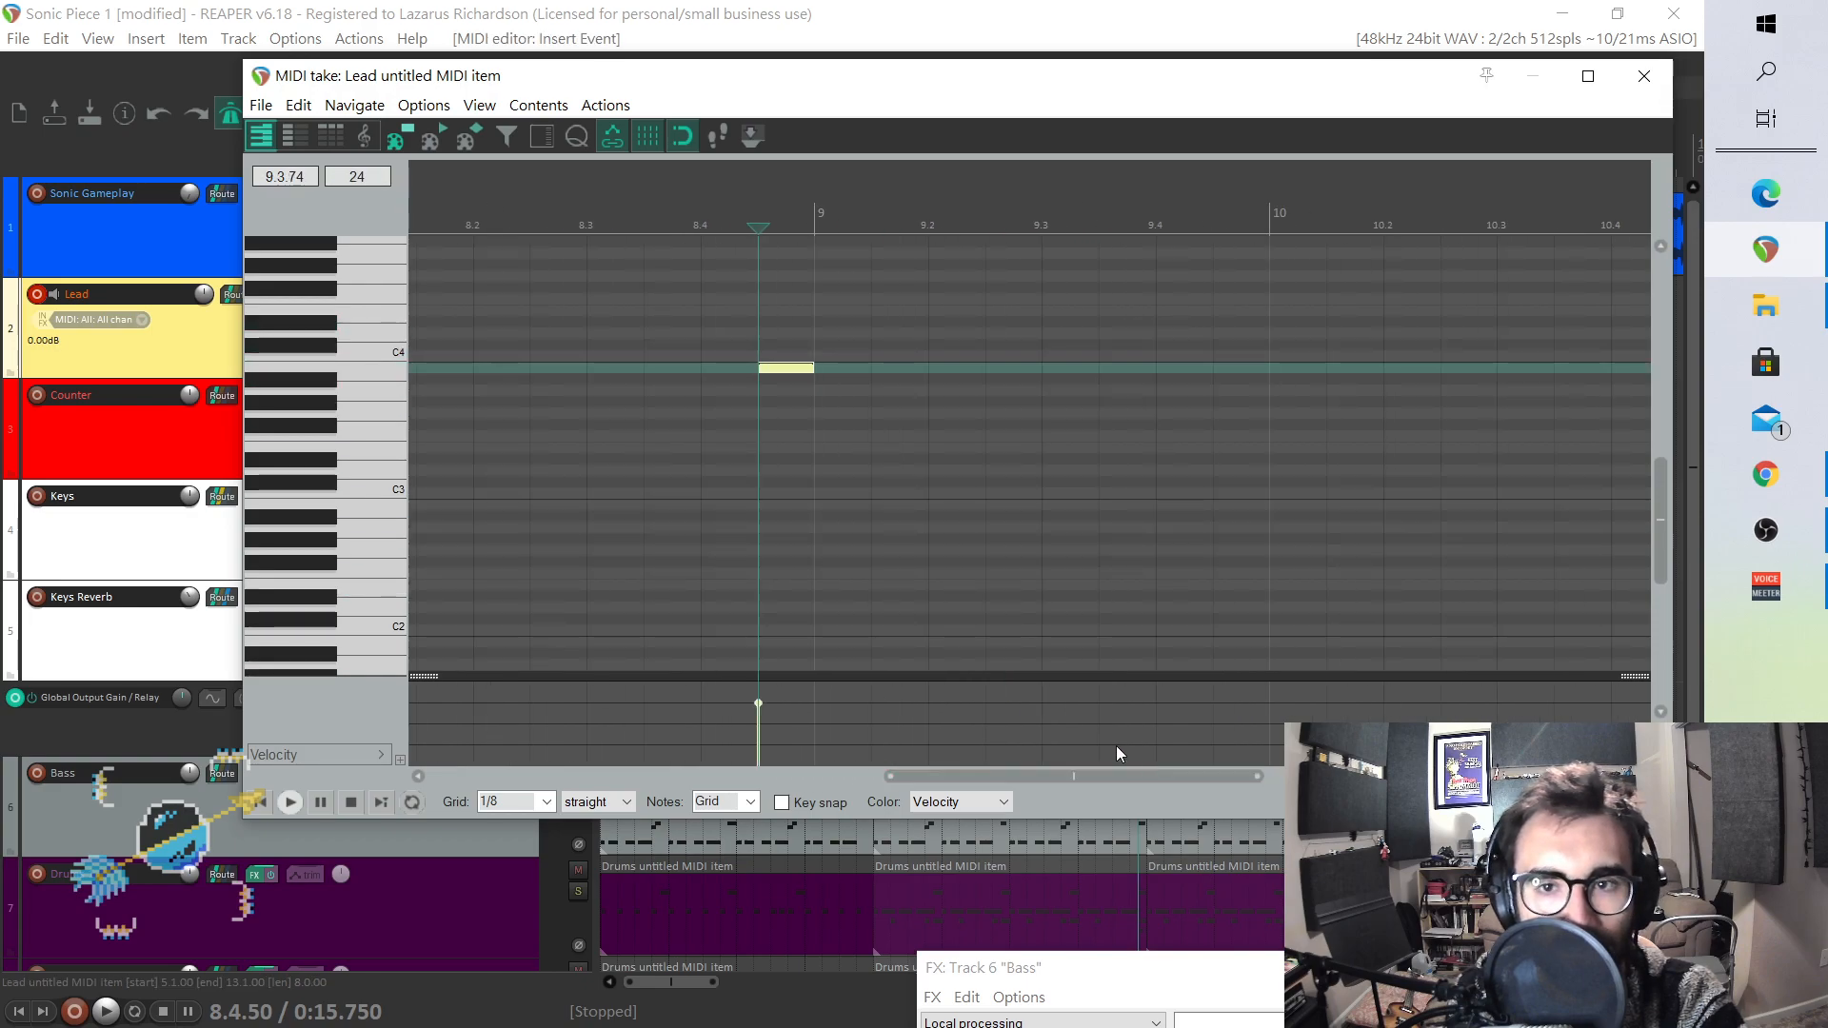
pyautogui.click(831, 314)
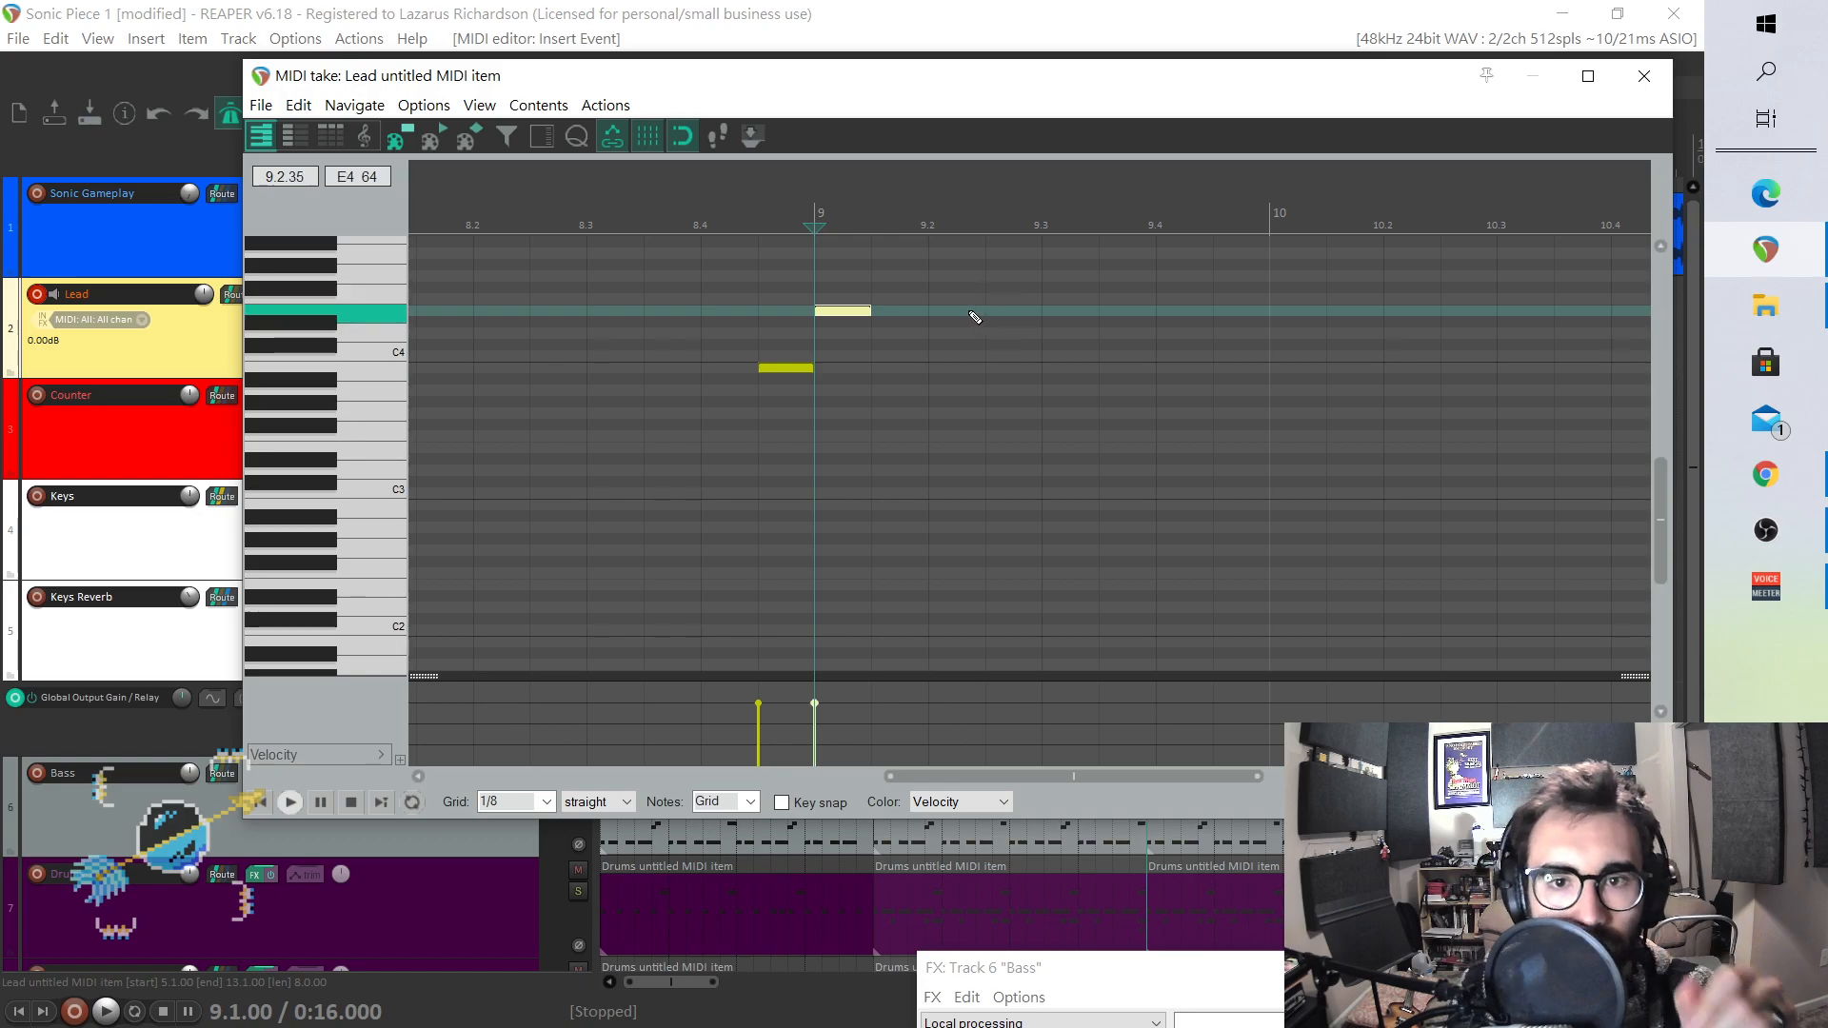
pyautogui.click(952, 310)
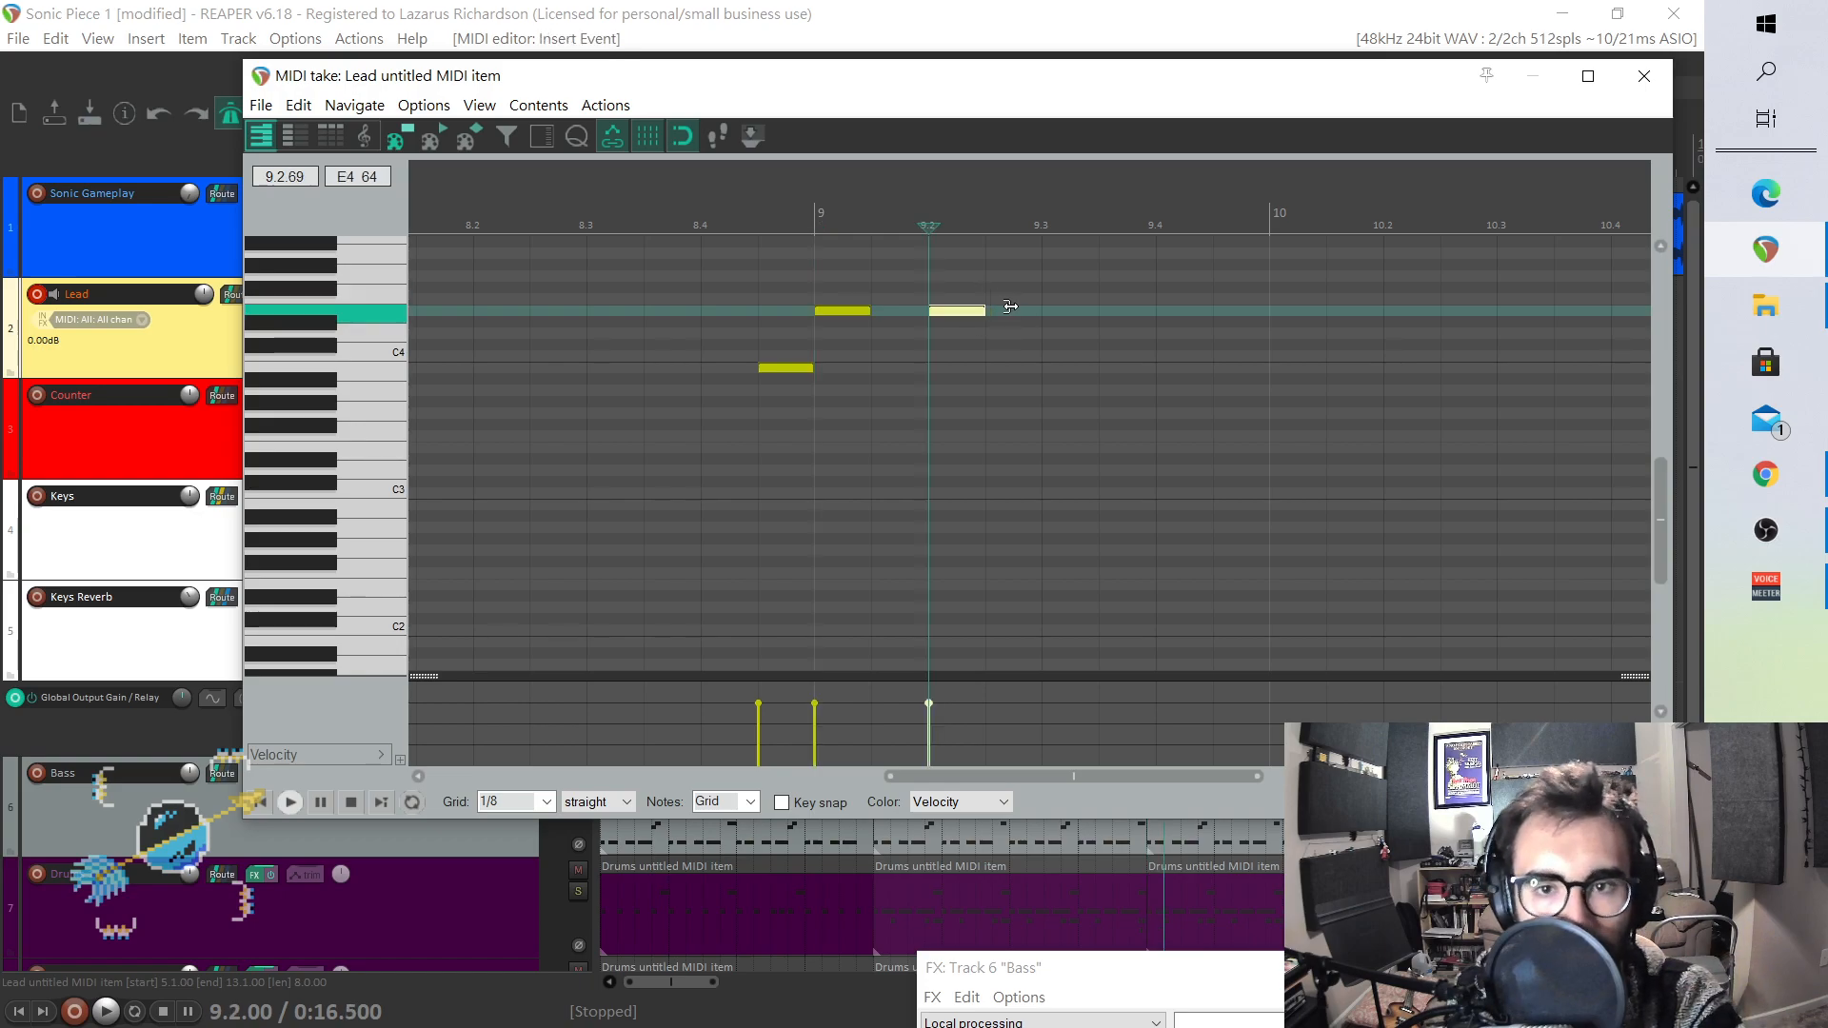
pyautogui.moveTo(1006, 307); pyautogui.dragTo(1042, 306)
pyautogui.click(833, 286)
pyautogui.press('space')
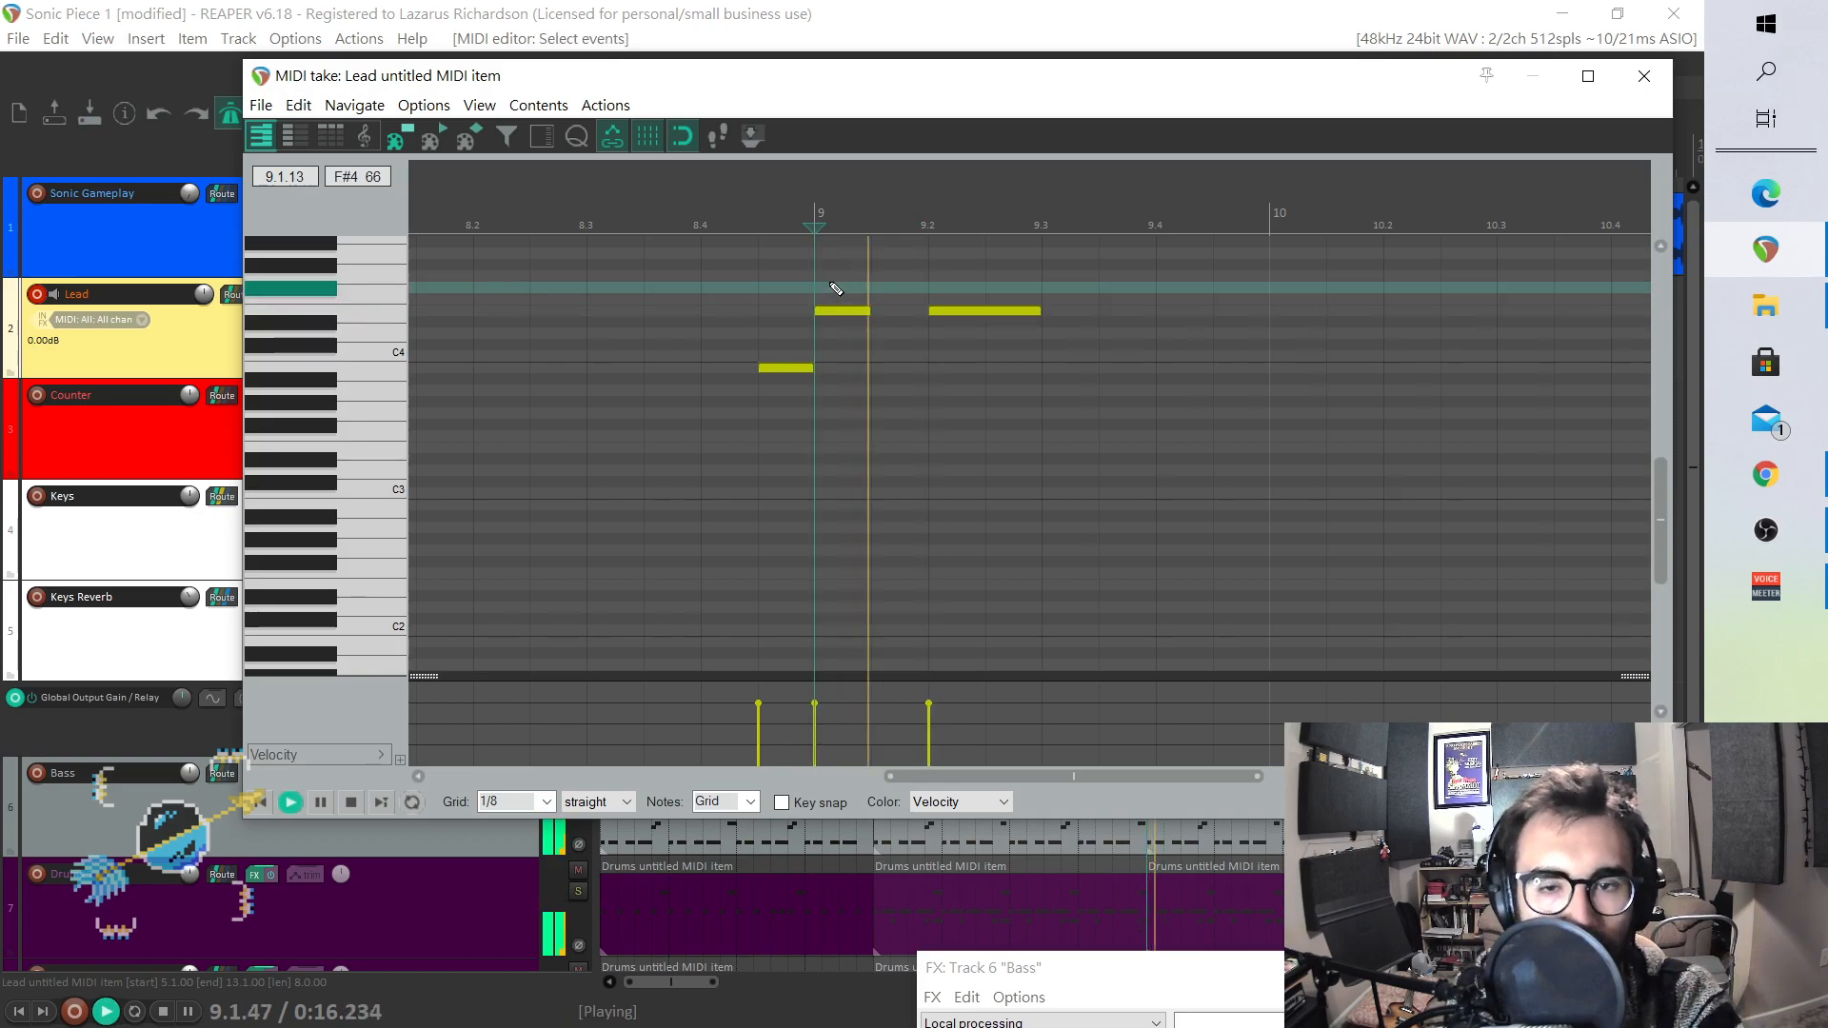
pyautogui.press('space')
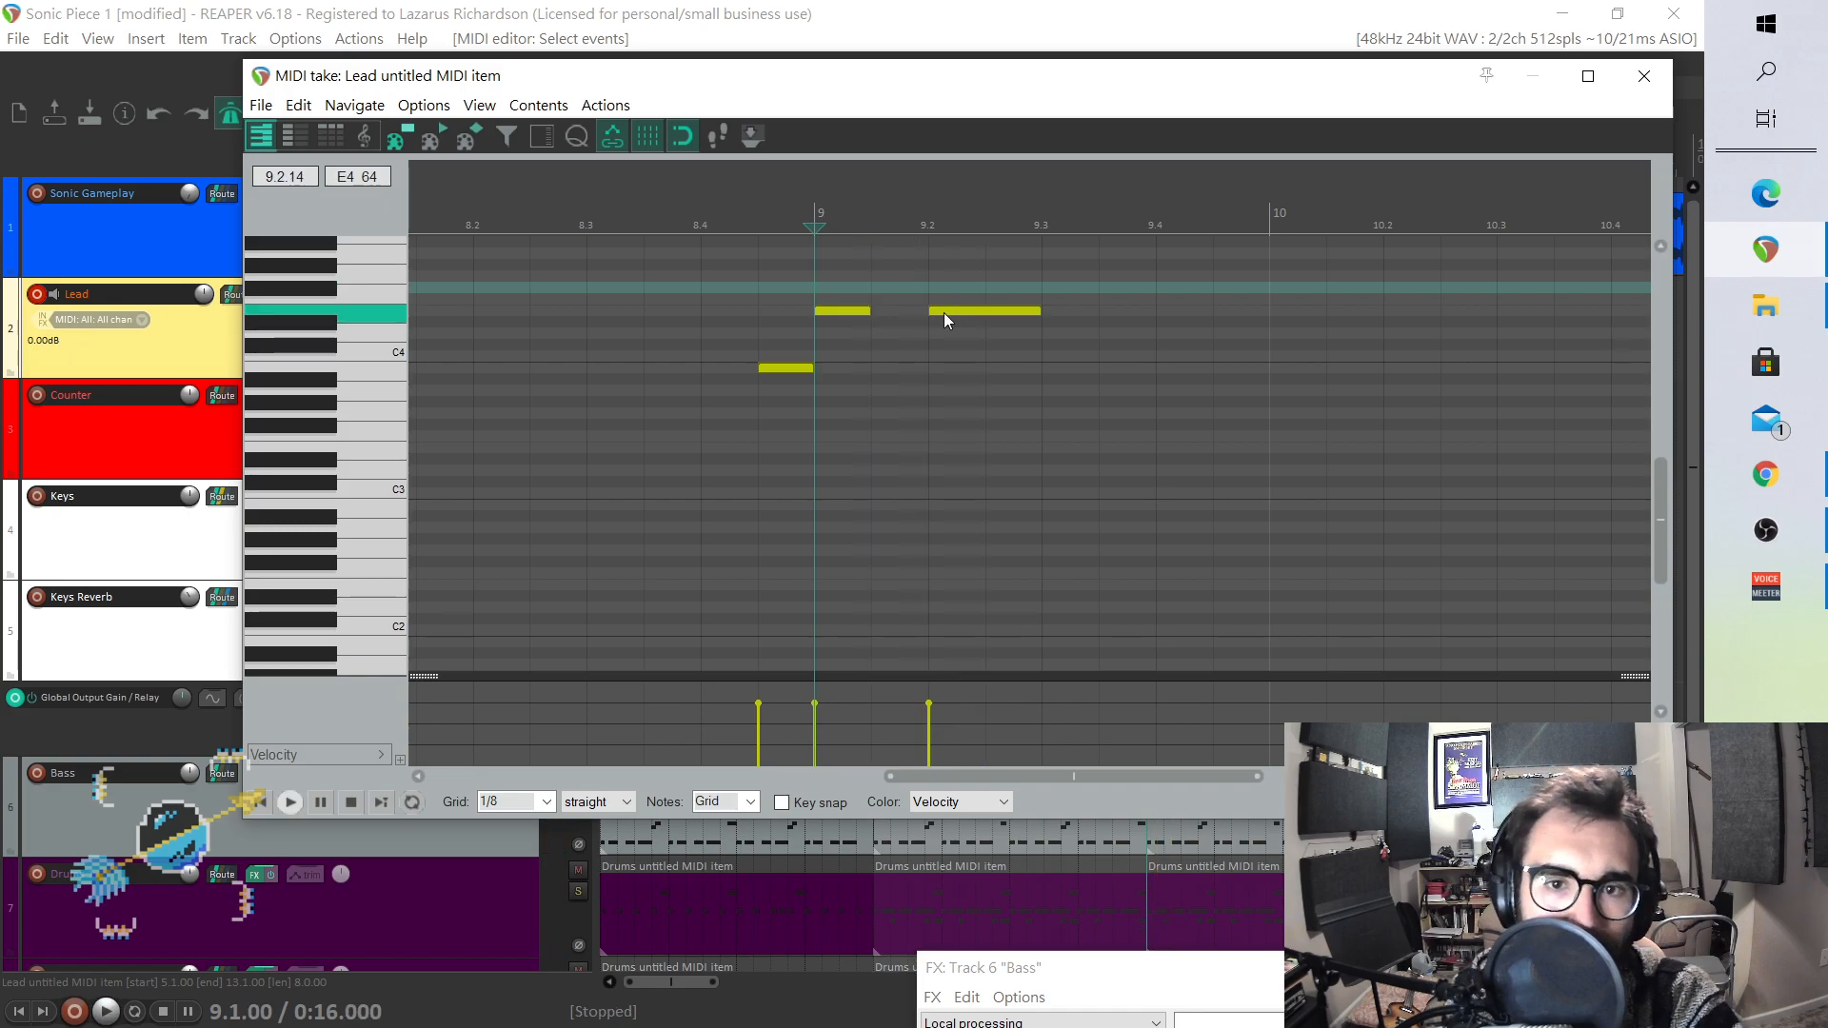
# - Replace the E4 at 9.2.00 with one spanning 9.1.50 to 9.2.50, and audition the phrase from 8.4.50
pyautogui.doubleClick(945, 314)
pyautogui.click(895, 313)
pyautogui.moveTo(920, 313); pyautogui.dragTo(981, 314)
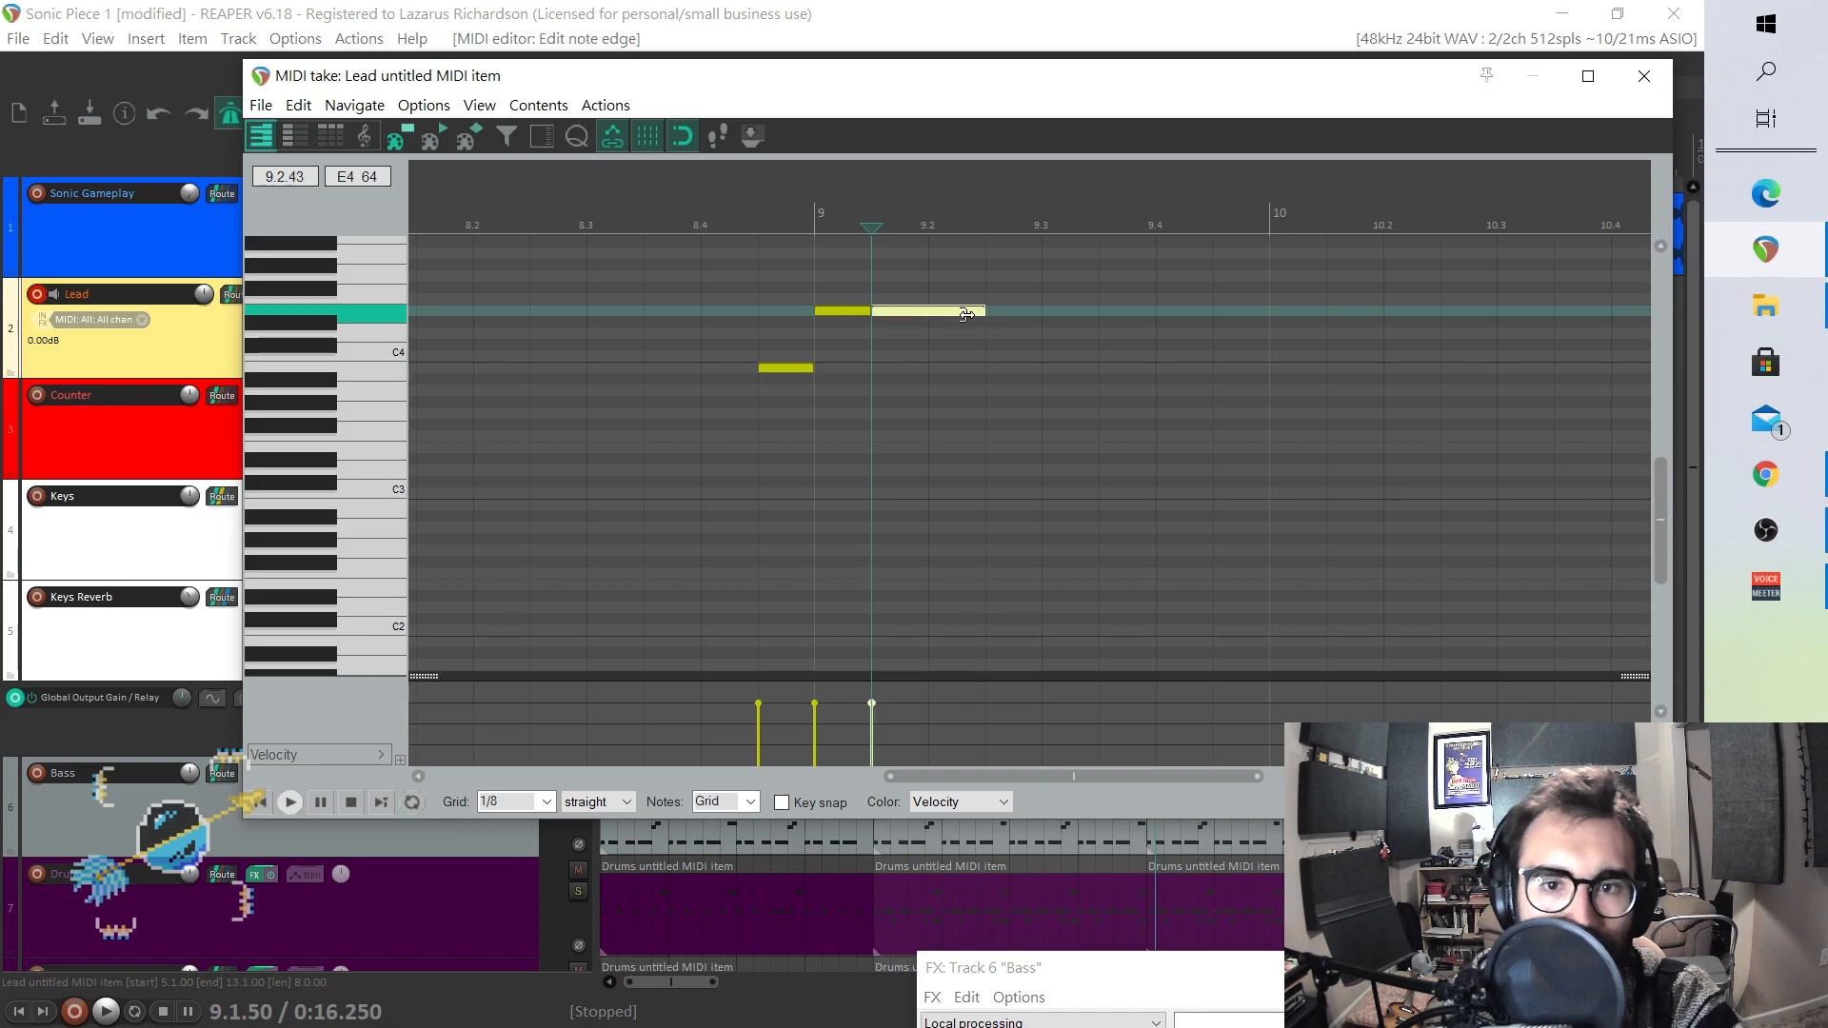
pyautogui.click(775, 327)
pyautogui.press('space')
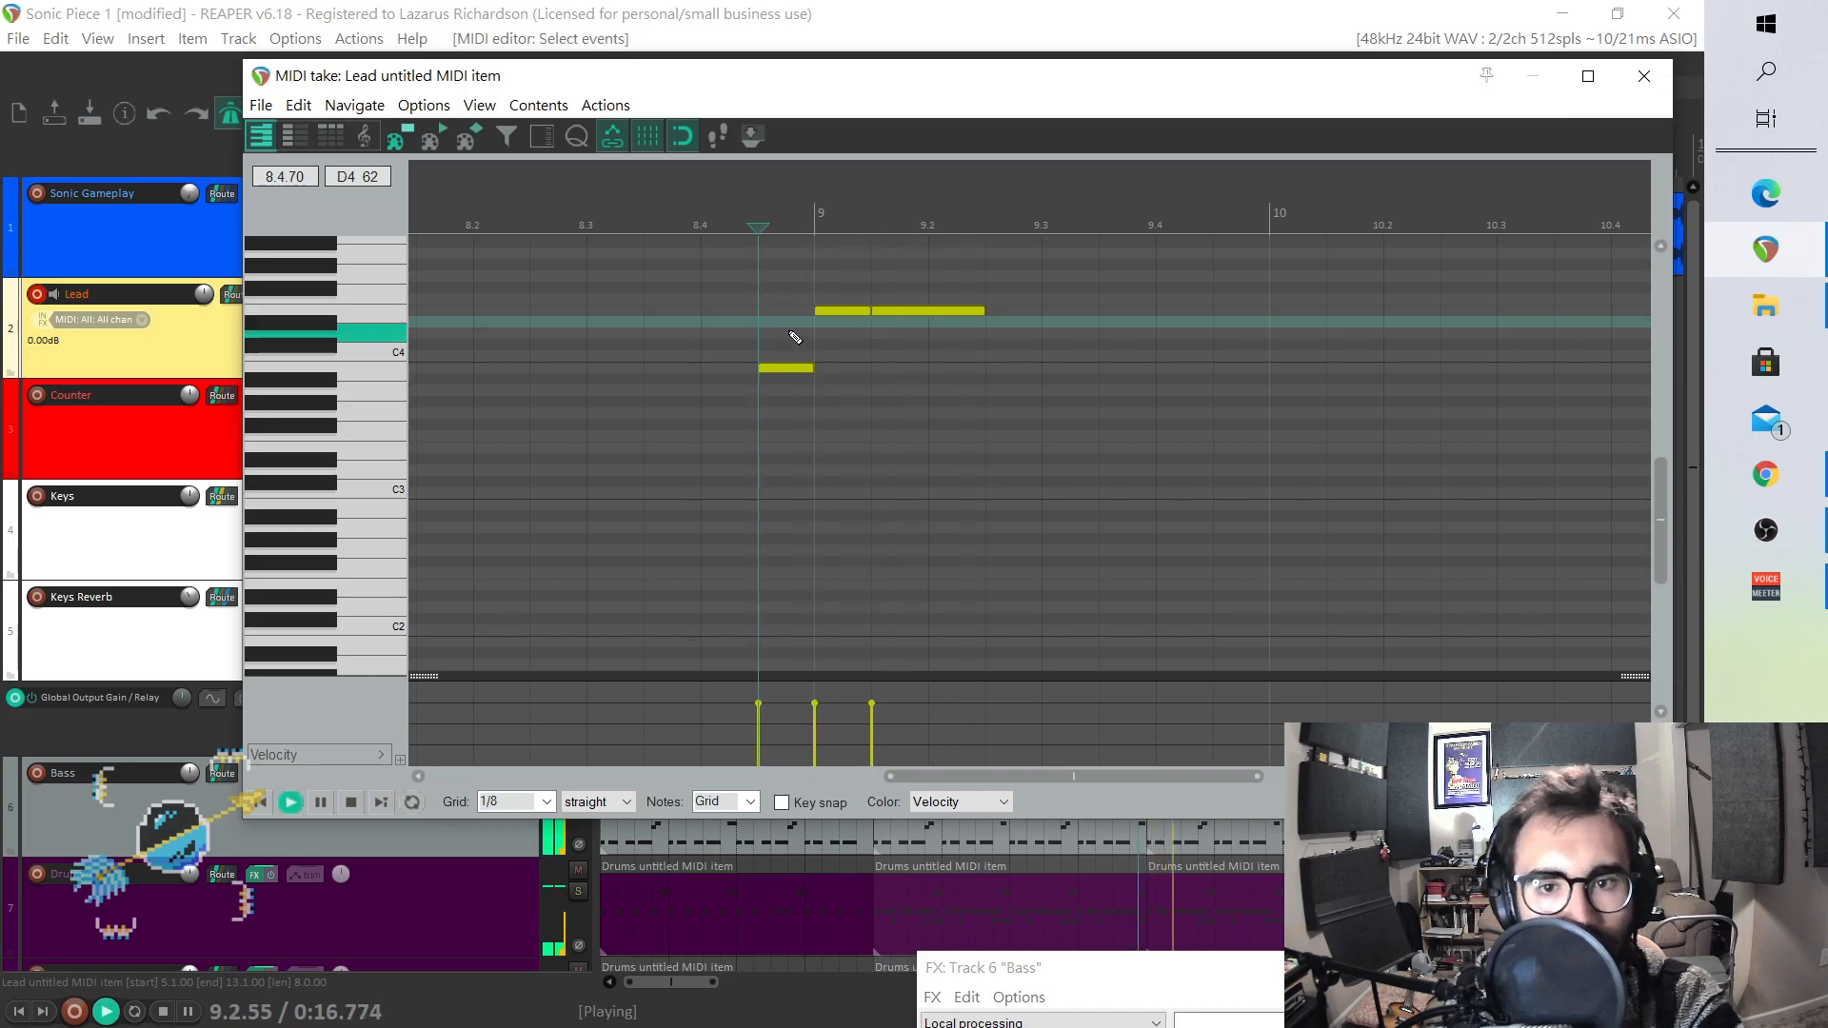
pyautogui.press('space')
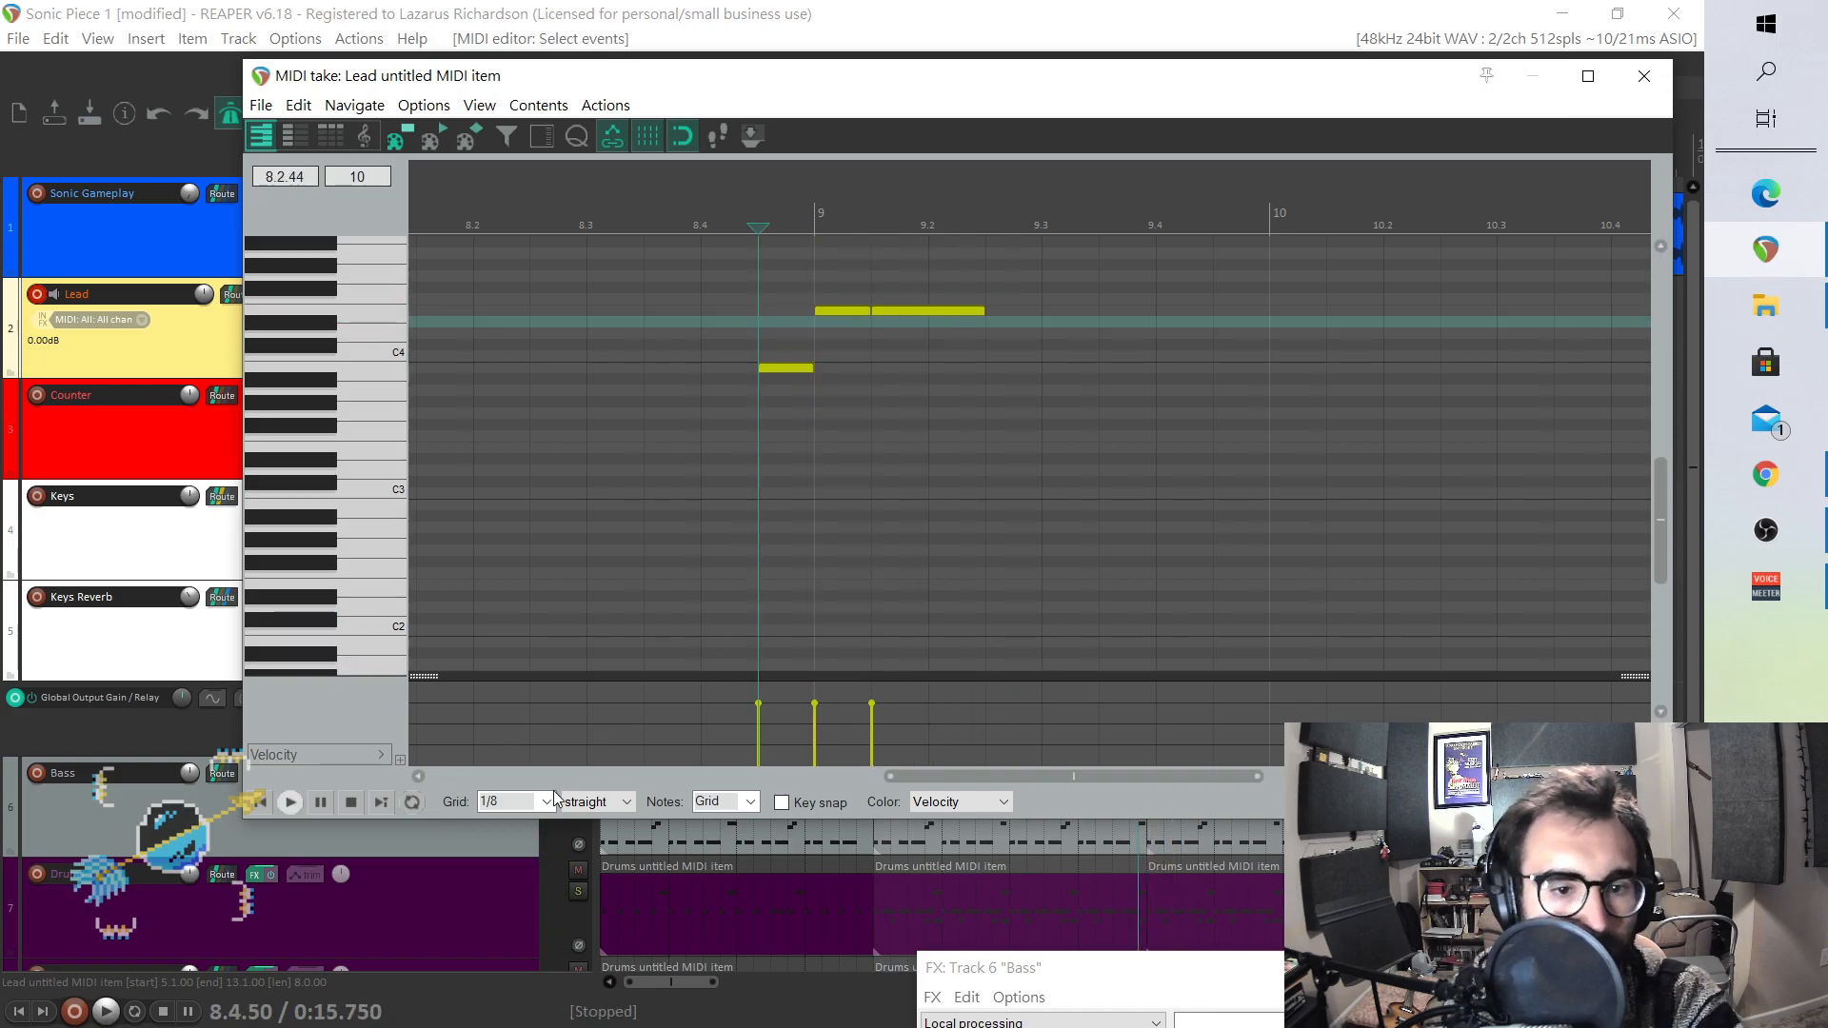
# - On a 1/16 grid, rework the two E4s into a sixteenth at 9.1.00 and an eighth at 9.1.50, and audition from 9.1.00
pyautogui.click(505, 801)
pyautogui.click(514, 882)
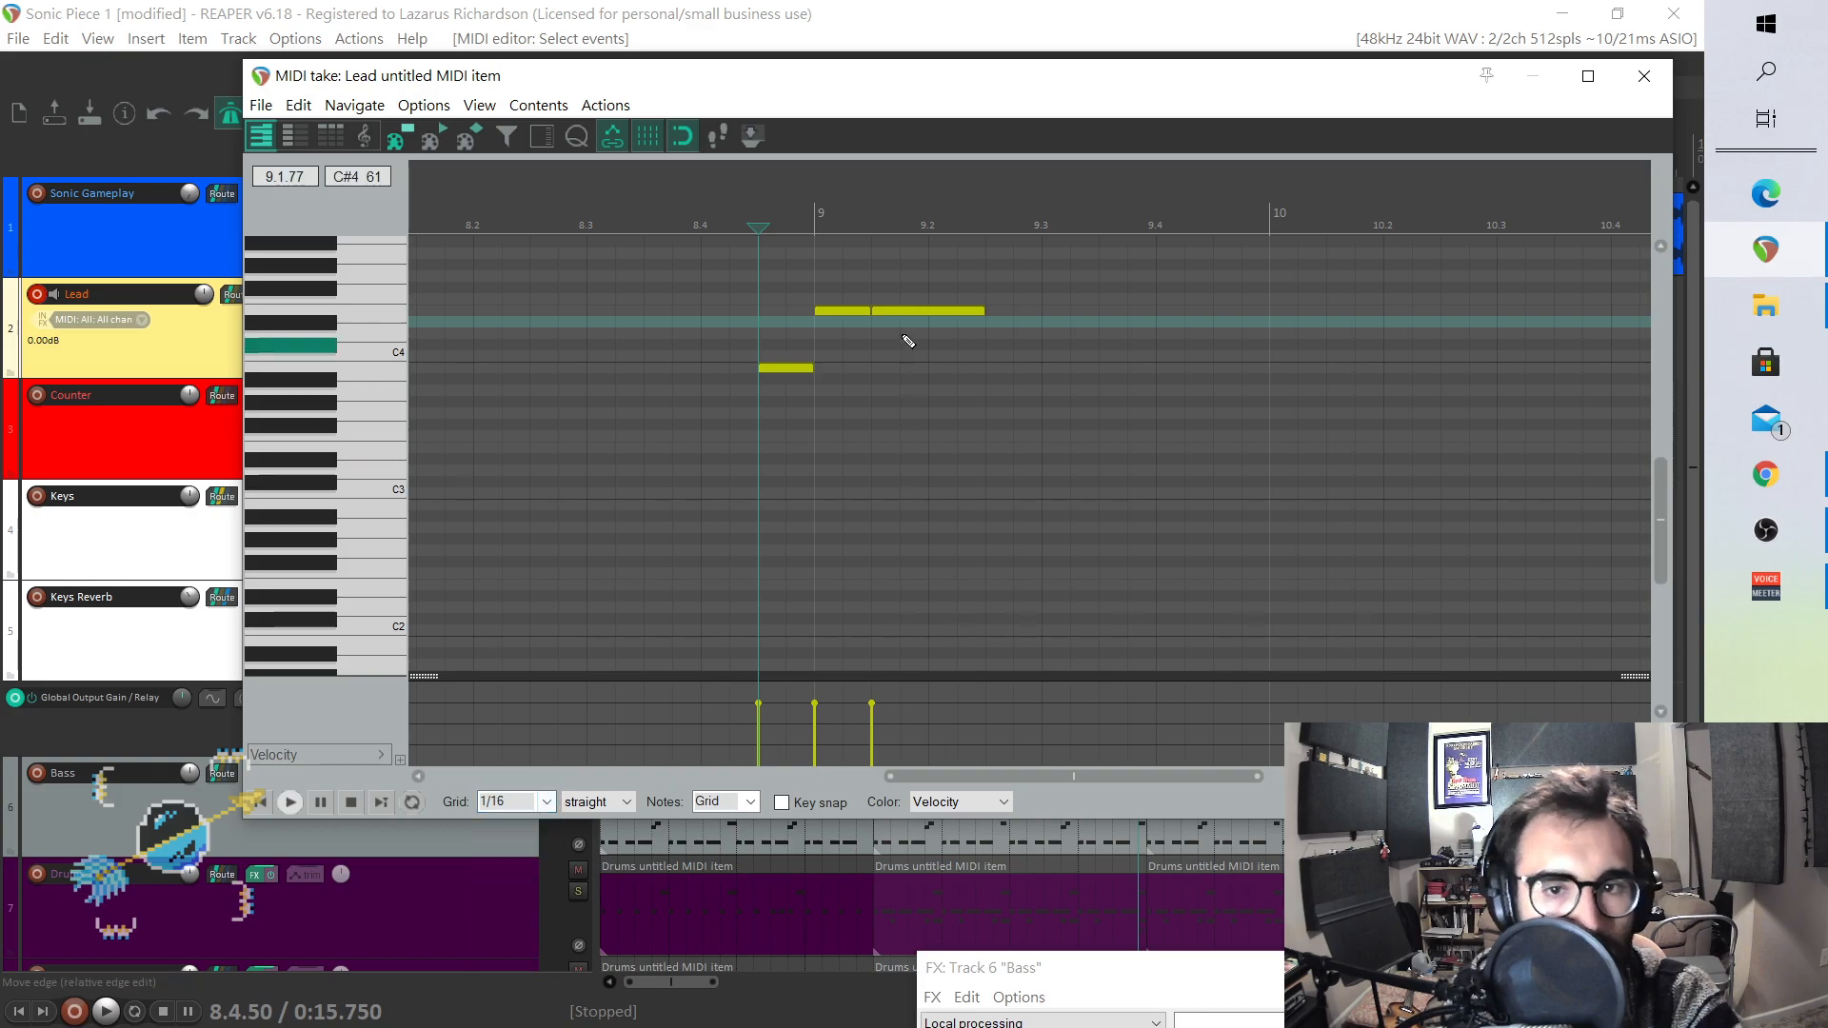
pyautogui.doubleClick(900, 312)
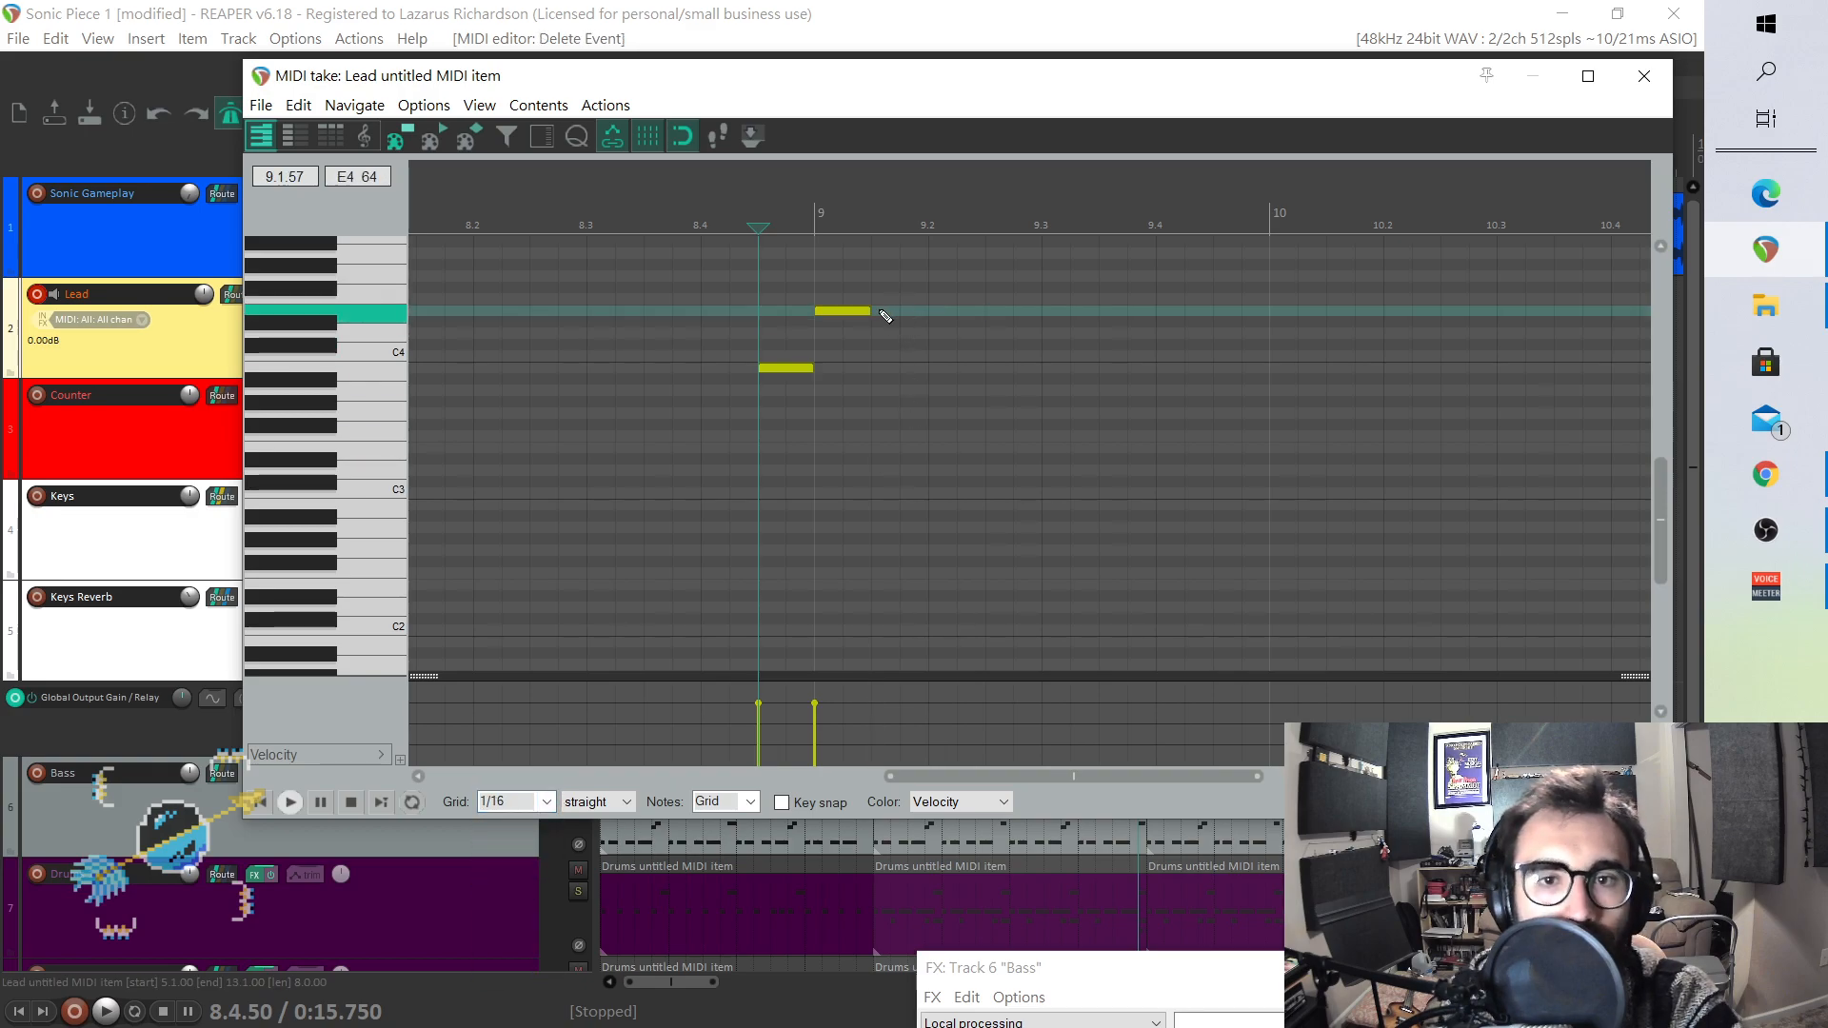
pyautogui.click(889, 309)
pyautogui.moveTo(904, 307); pyautogui.dragTo(928, 308)
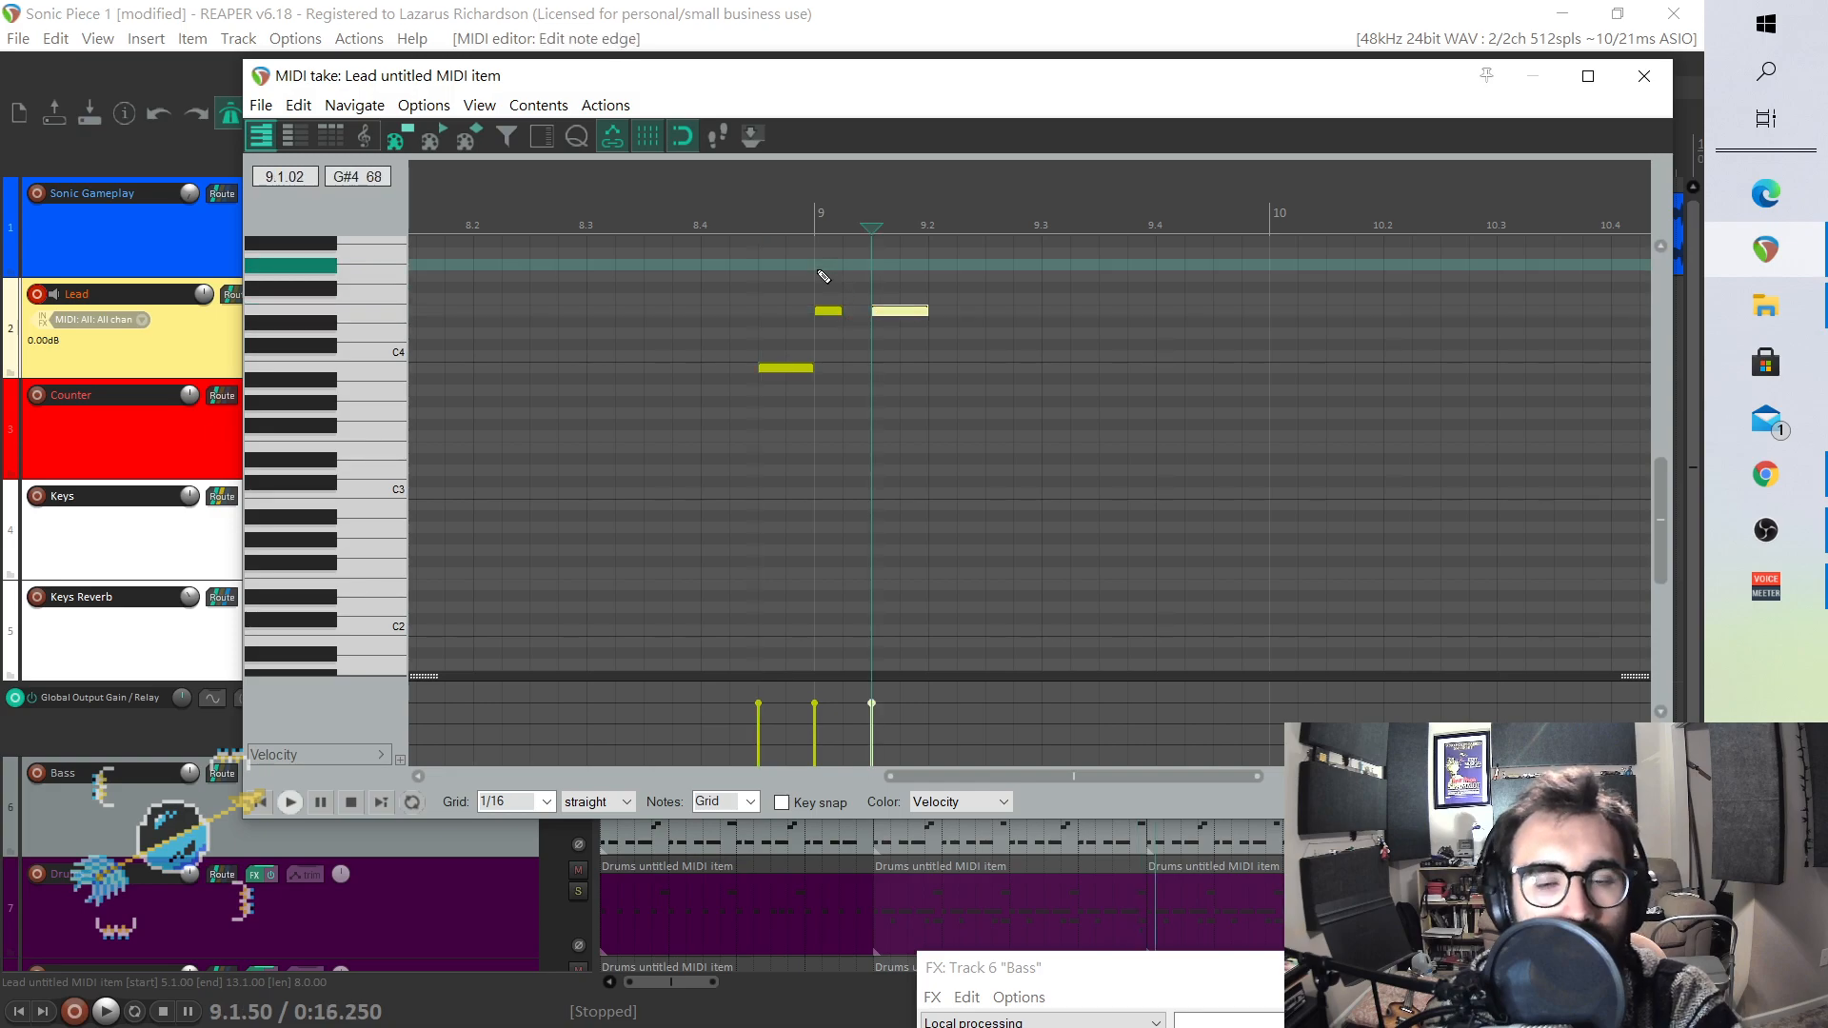
pyautogui.click(825, 279)
pyautogui.press('space')
pyautogui.press('space')
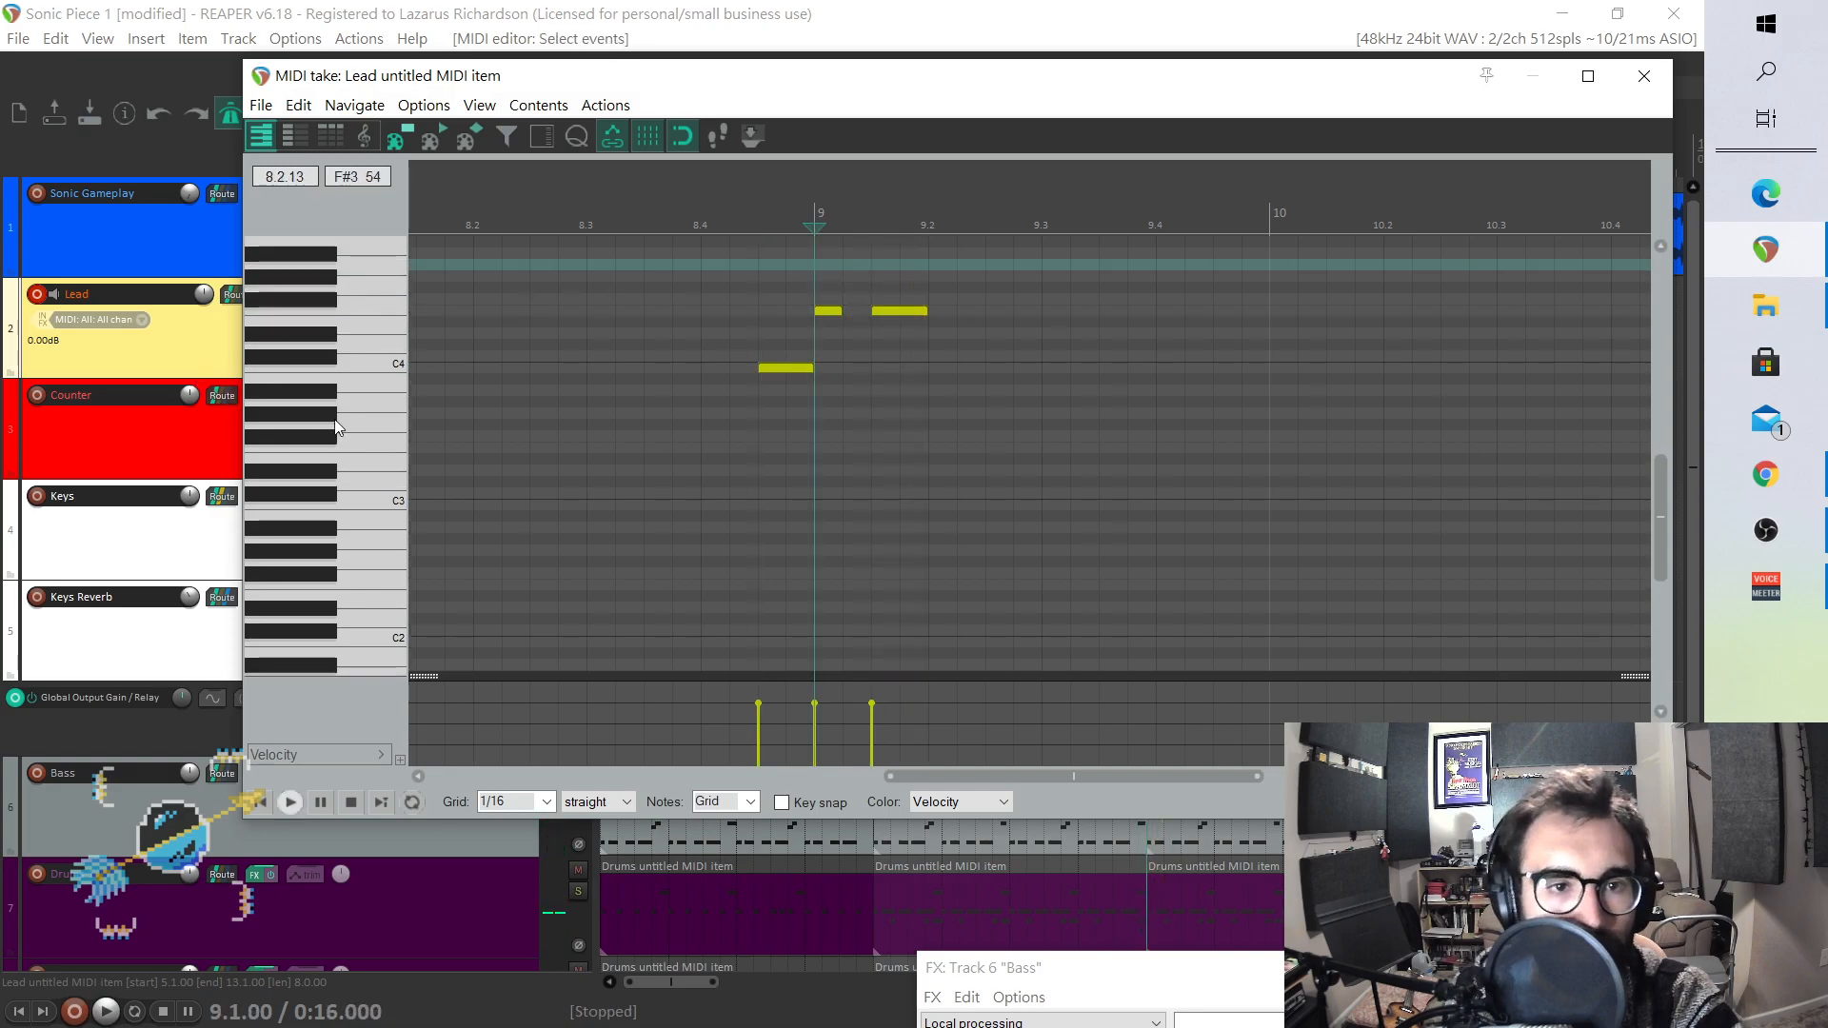
pyautogui.scroll(1, 330, 425)
pyautogui.moveTo(657, 357); pyautogui.dragTo(689, 356)
pyautogui.press('space')
pyautogui.doubleClick(661, 356)
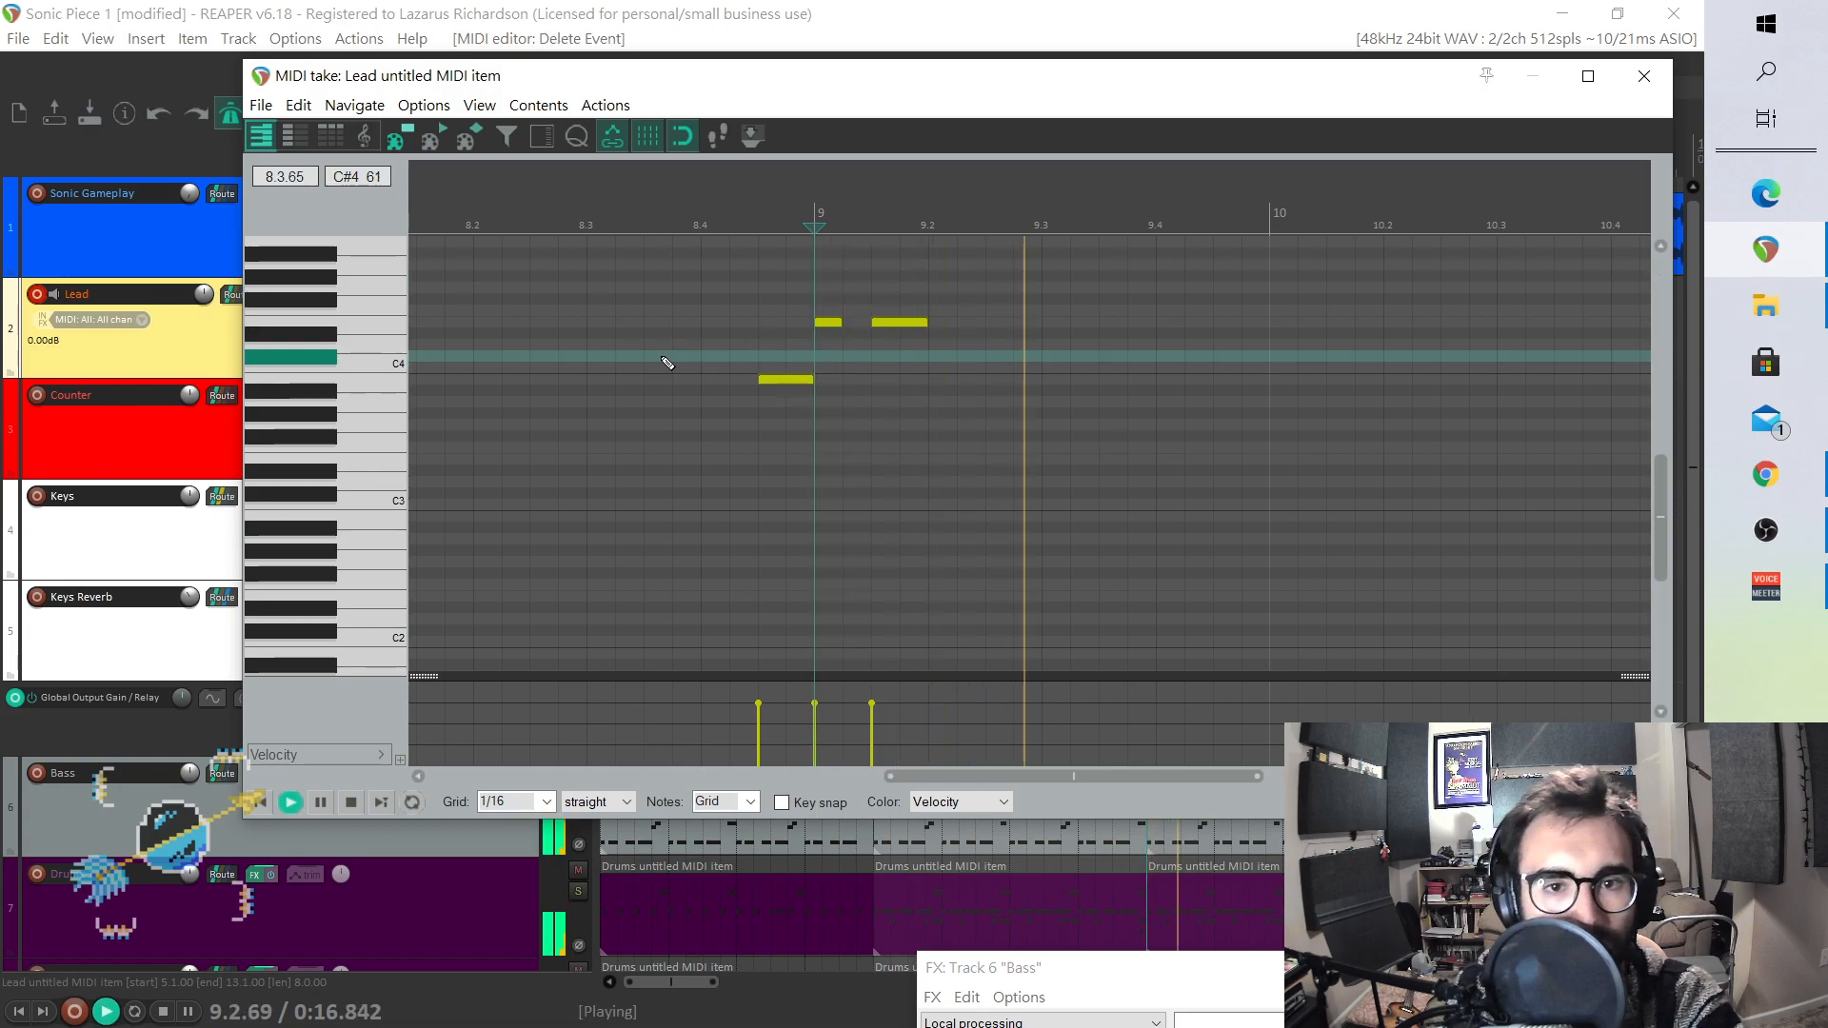
pyautogui.press('space')
pyautogui.press('space')
pyautogui.press('space')
# - Extend the E4 at 9.1.50 to 9.2.50, add sixteenths G#4 at 9.2.50 and F#4 at 9.2.75, and audition from 8.4.50
pyautogui.scroll(3, 334, 399)
pyautogui.scroll(1, 334, 399)
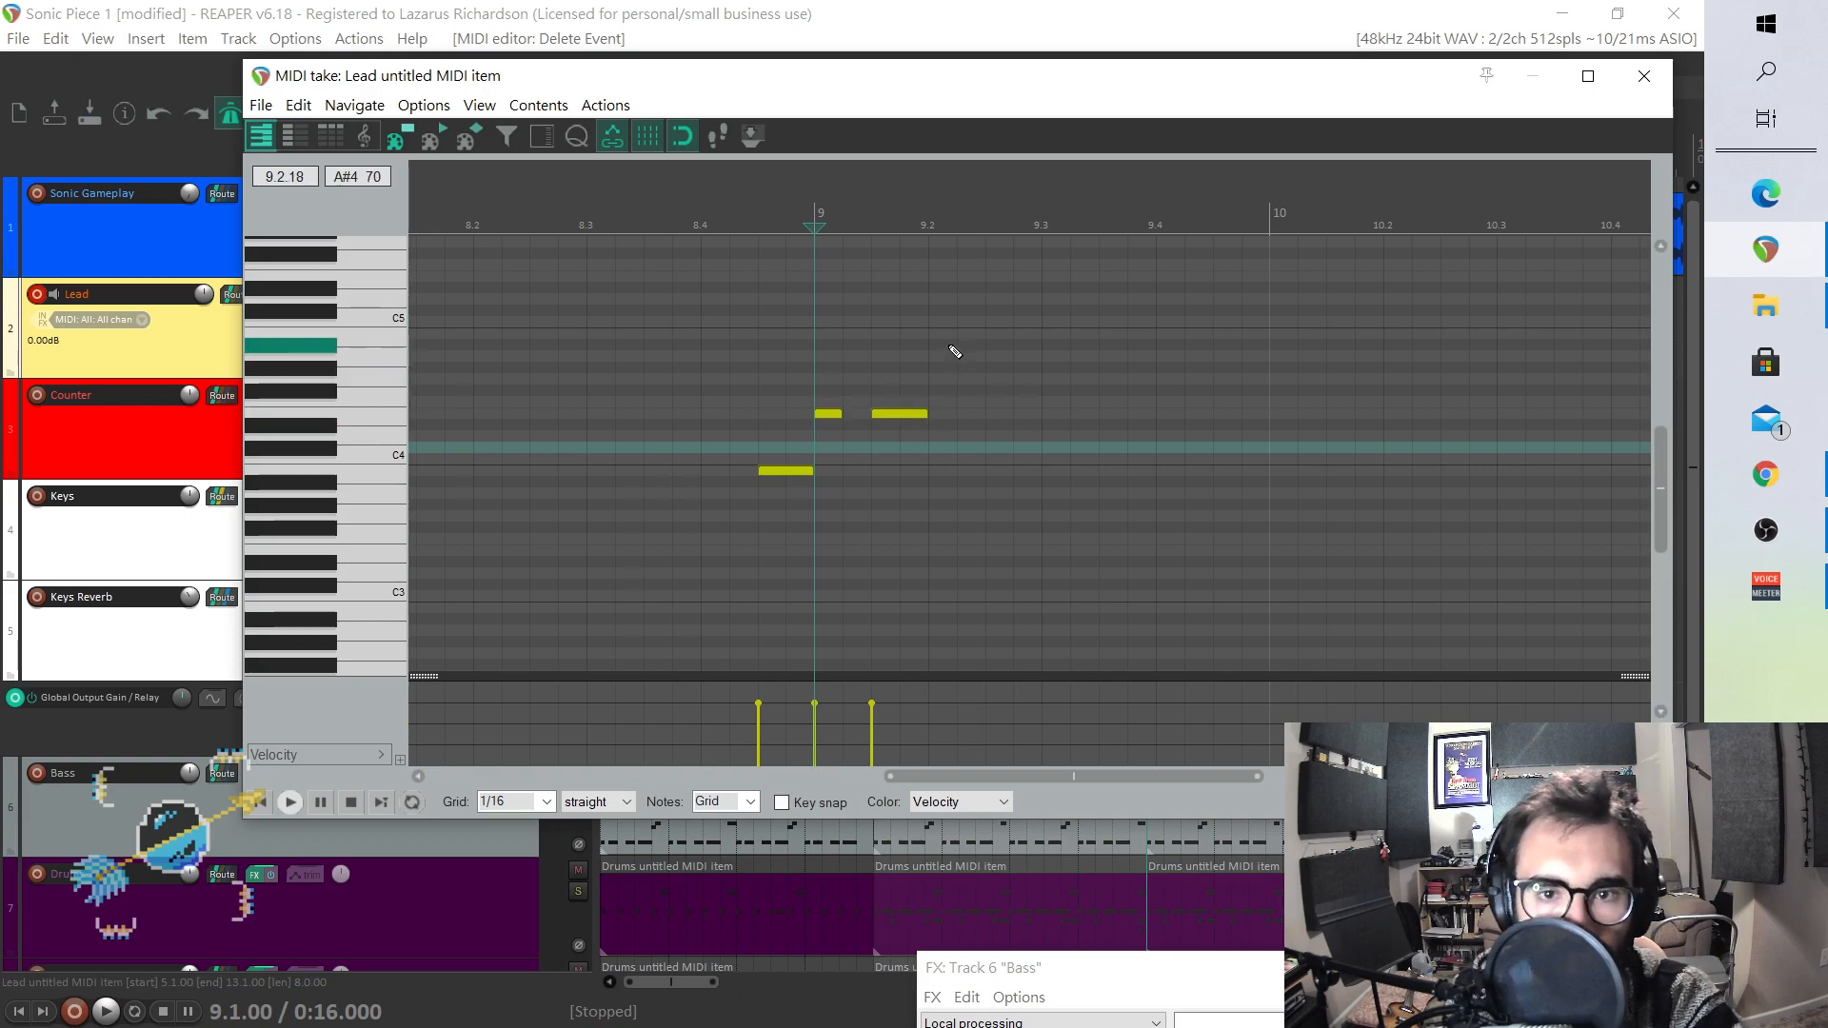
pyautogui.moveTo(922, 413); pyautogui.dragTo(985, 413)
pyautogui.click(998, 367)
pyautogui.click(1027, 391)
pyautogui.click(762, 358)
pyautogui.press('space')
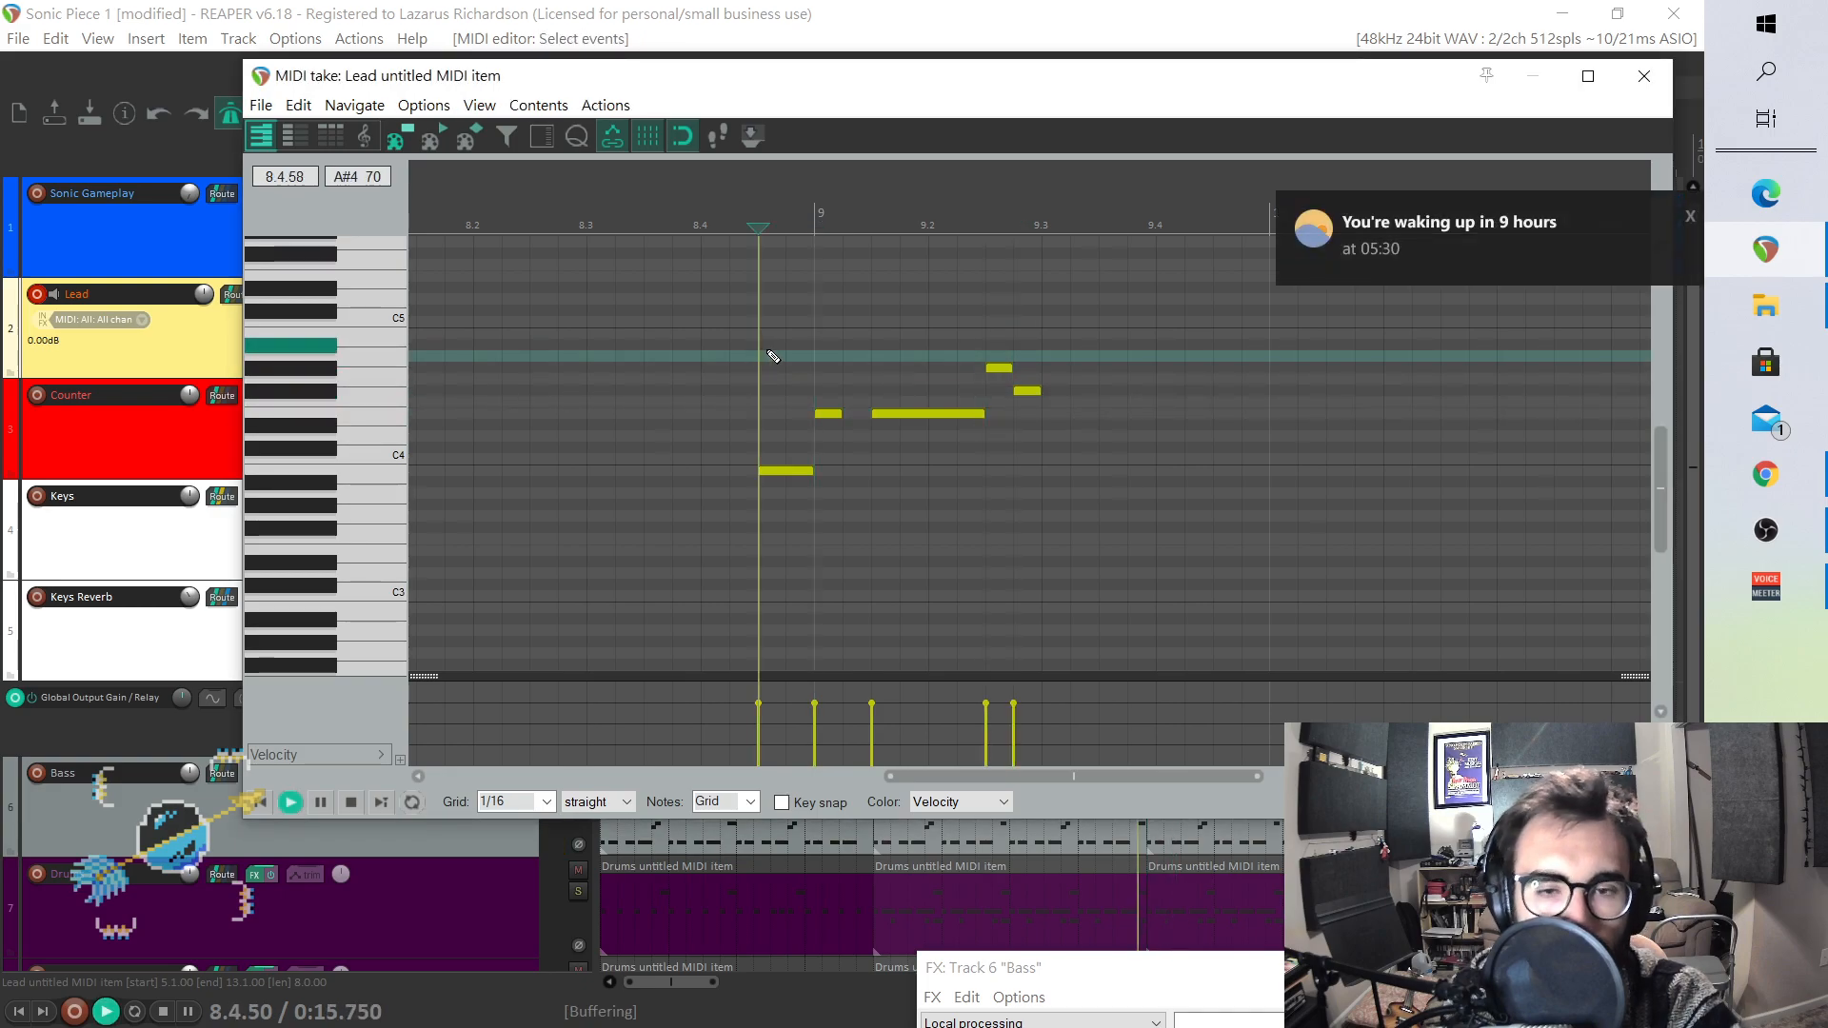
pyautogui.press('space')
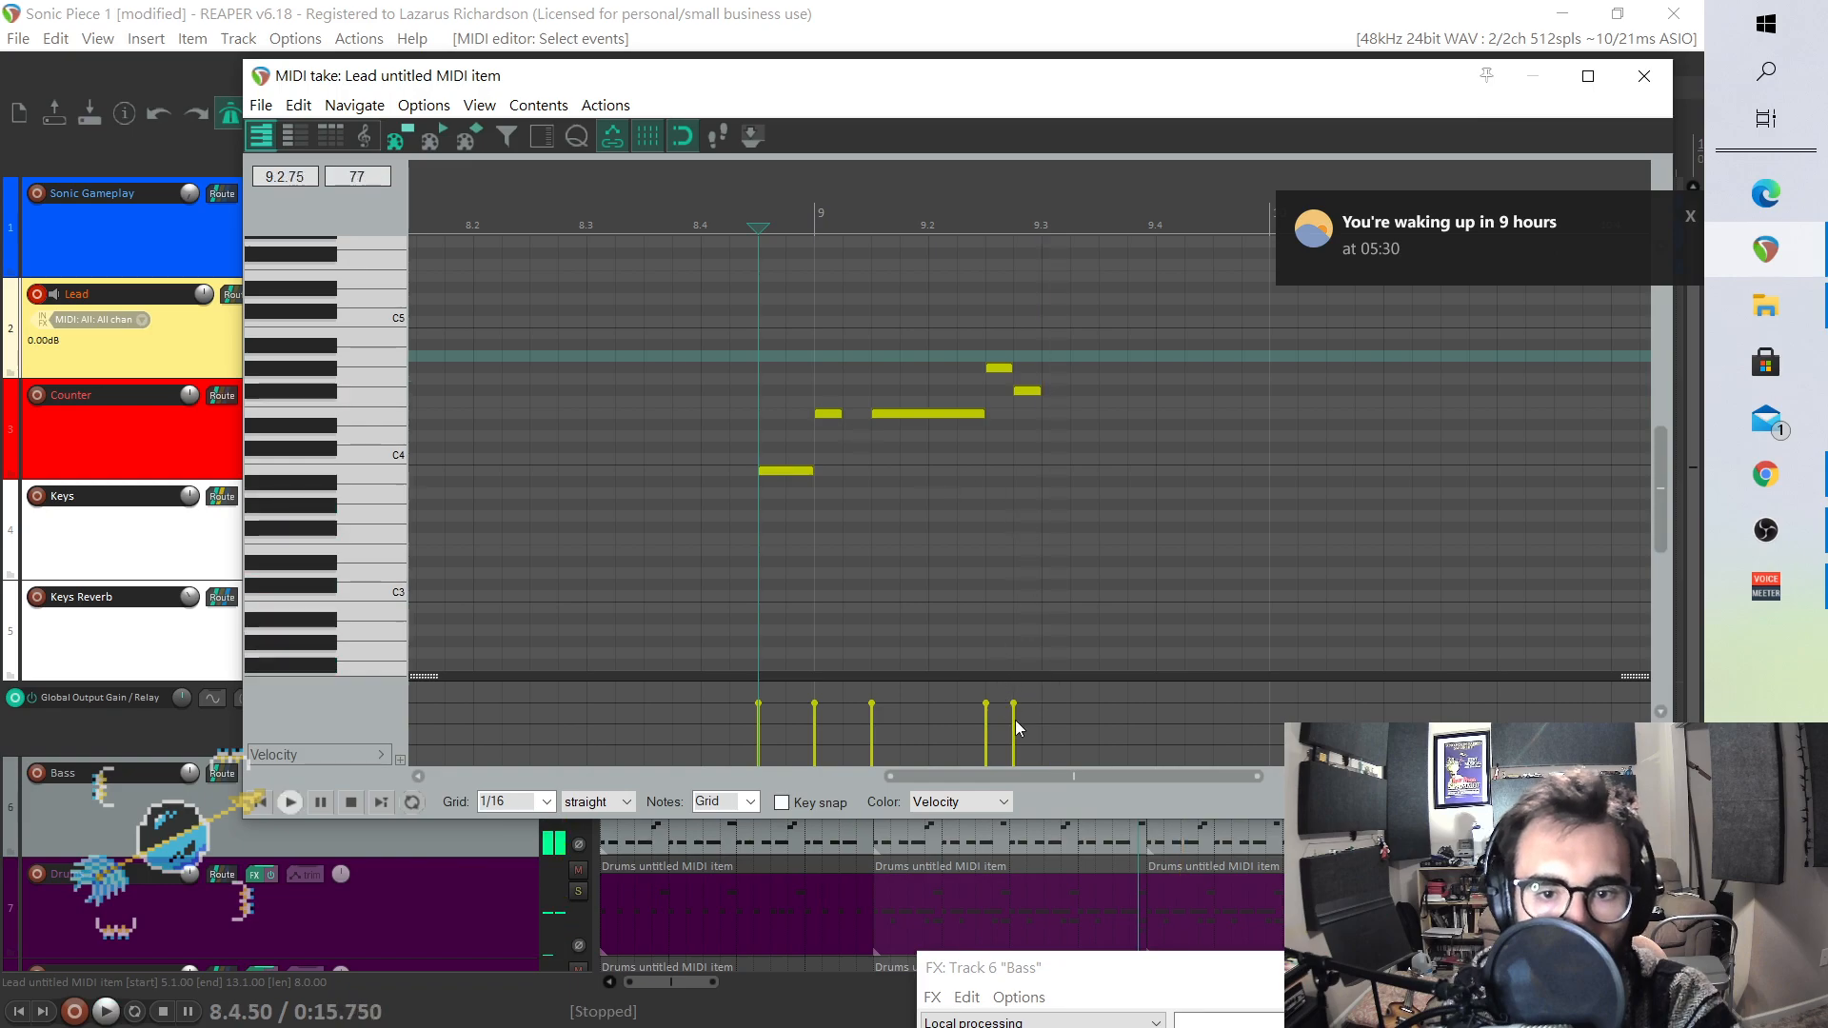
# - Add a sixteenth G#4 at 9.3.00 and a G#4 spanning 9.3.50 to 9.4.50
pyautogui.moveTo(1047, 773); pyautogui.dragTo(1136, 773)
pyautogui.click(784, 375)
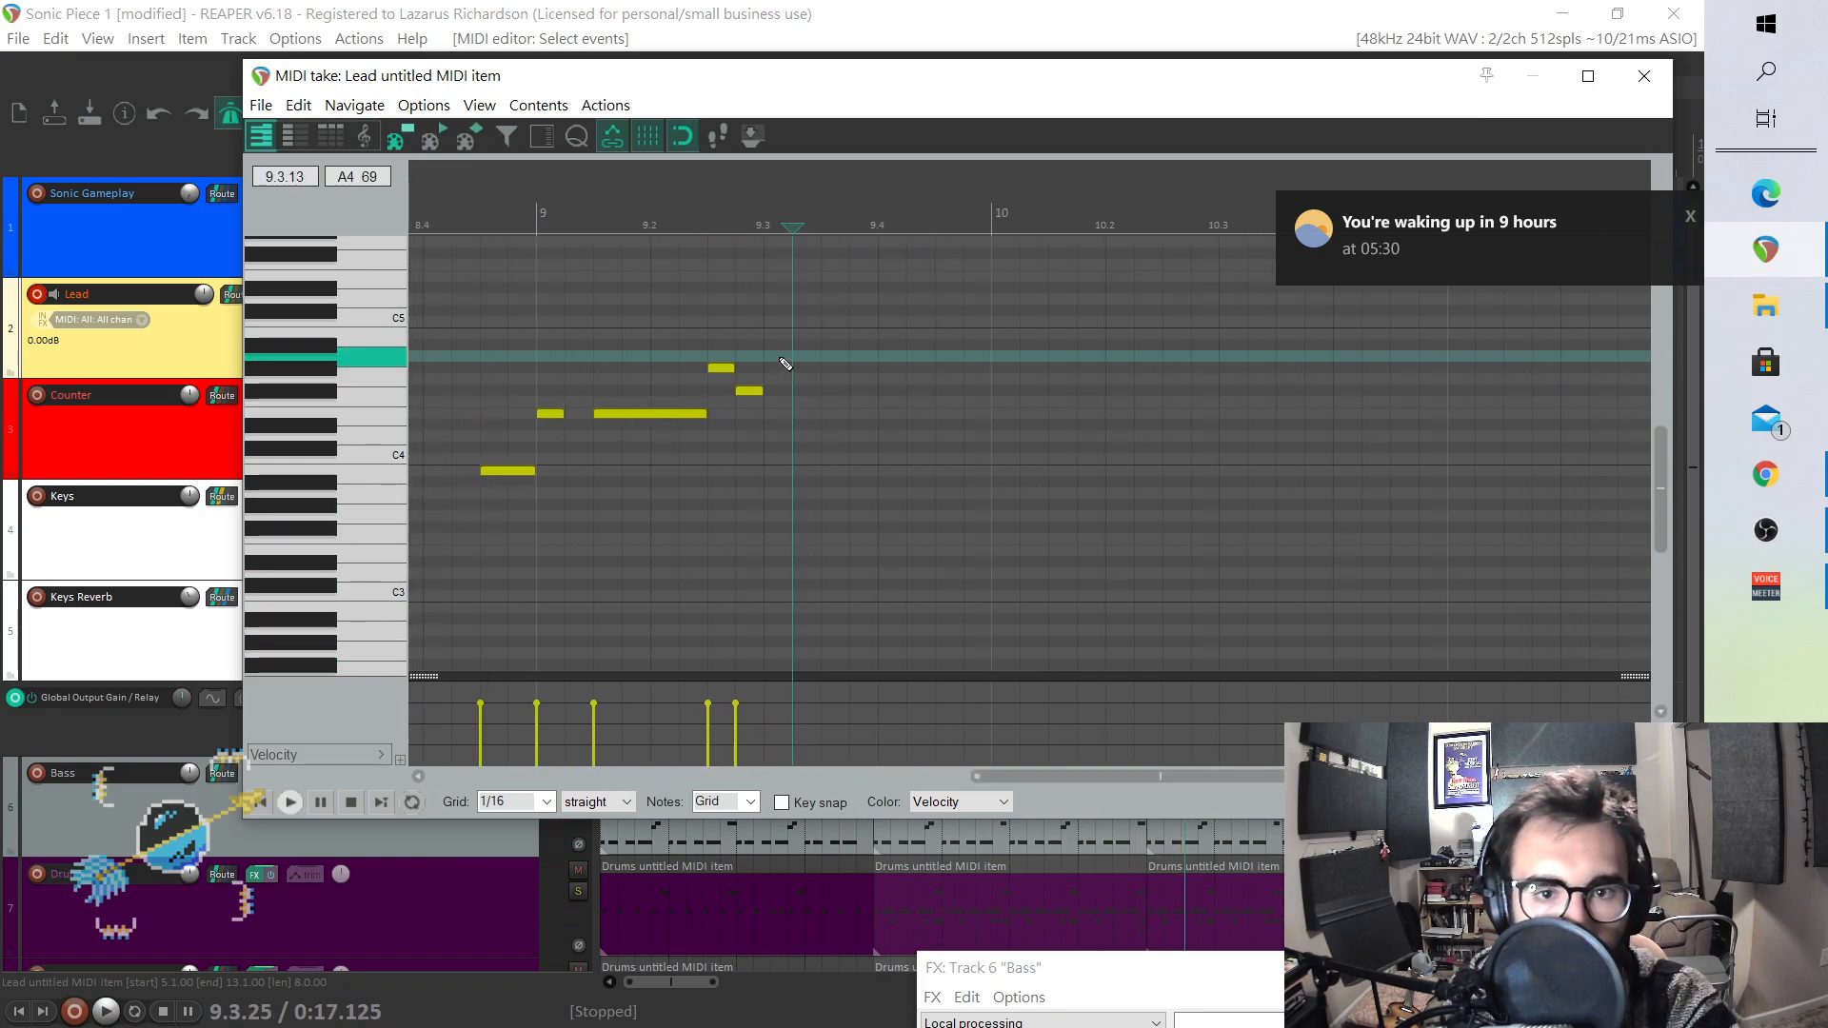
pyautogui.click(779, 368)
pyautogui.moveTo(847, 367); pyautogui.dragTo(875, 369)
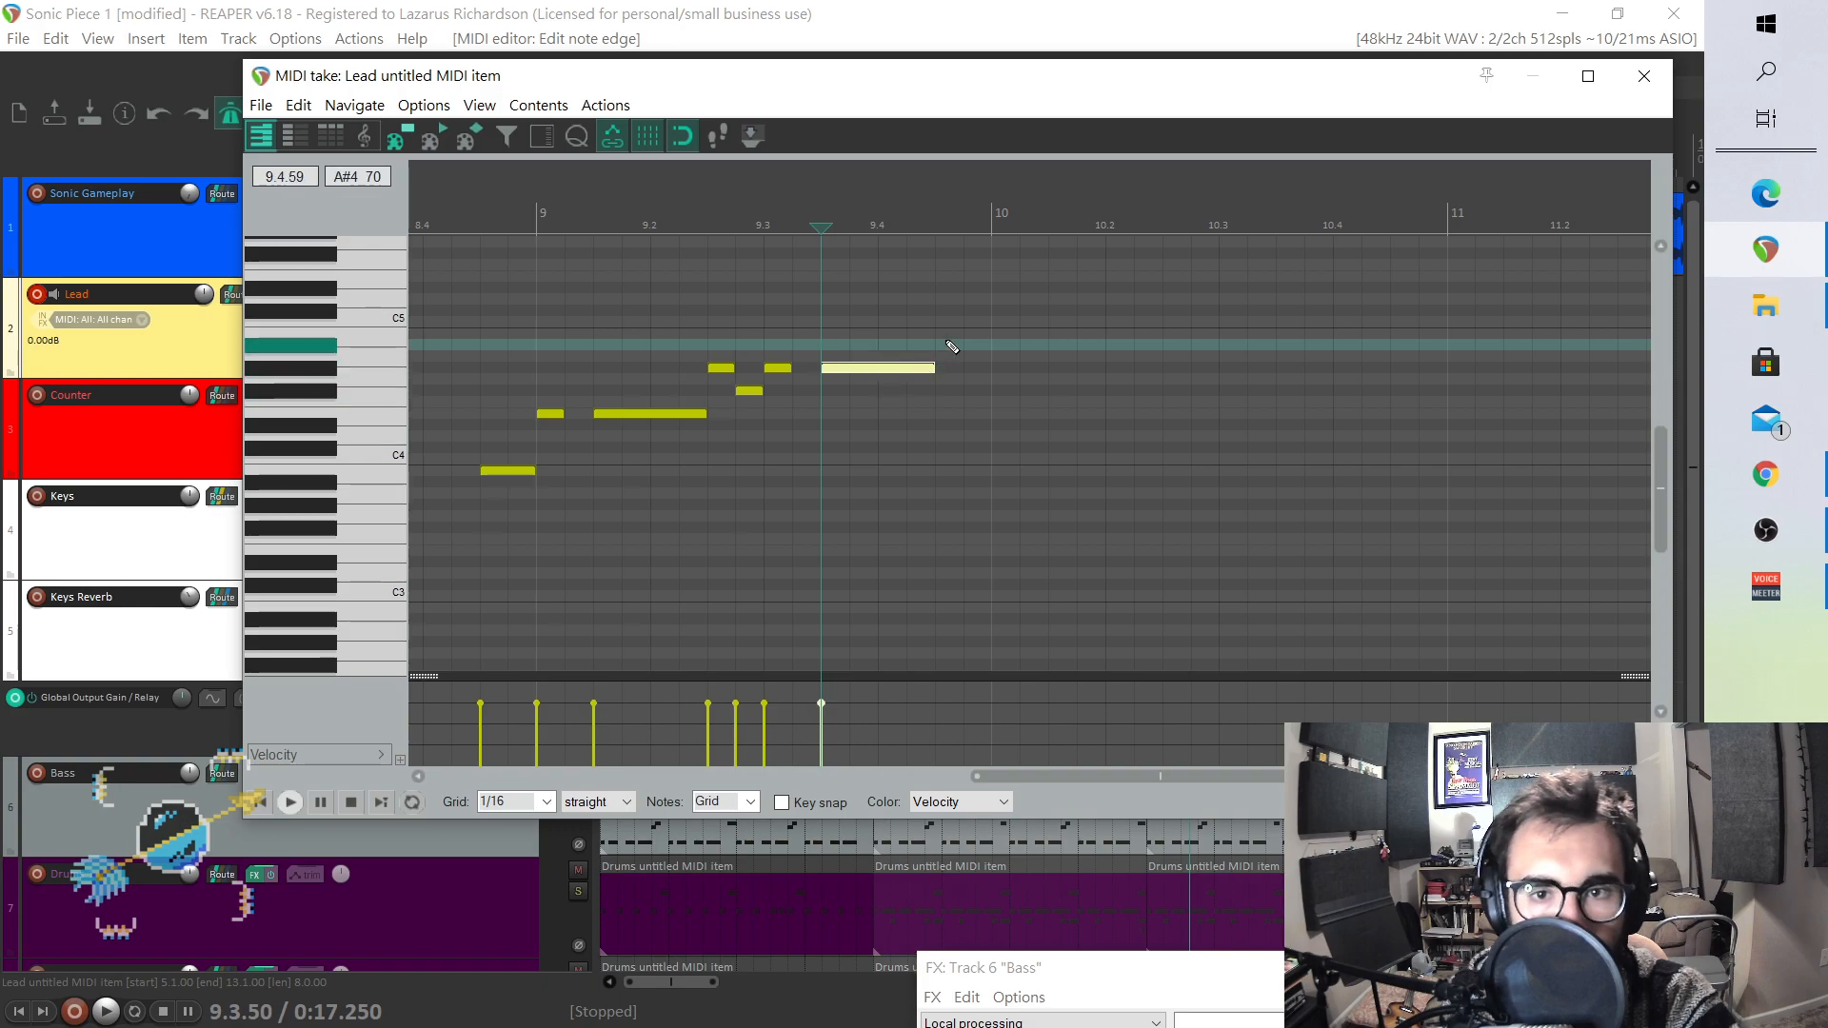
# - Add sixteenth notes B4 at 9.4.50 and A4 at 9.4.75, and audition the phrase from 9.1.00
pyautogui.click(952, 334)
pyautogui.click(978, 358)
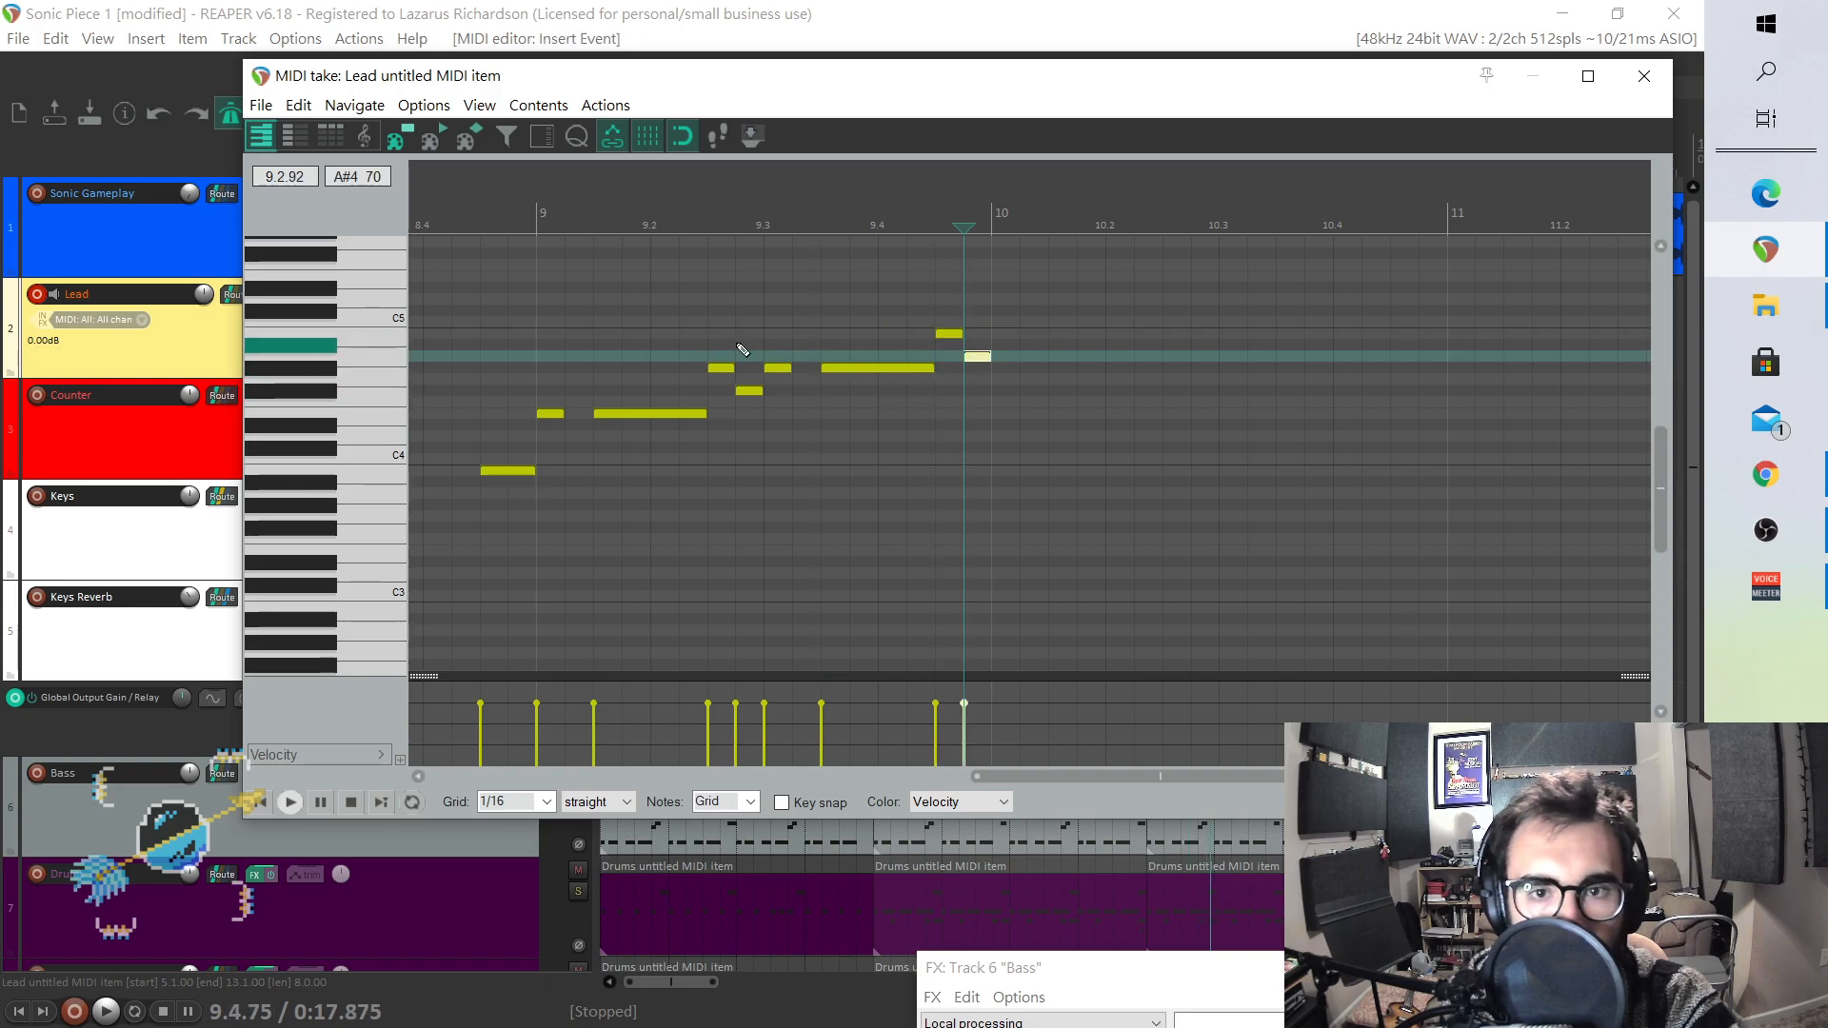
pyautogui.click(549, 348)
pyautogui.press('space')
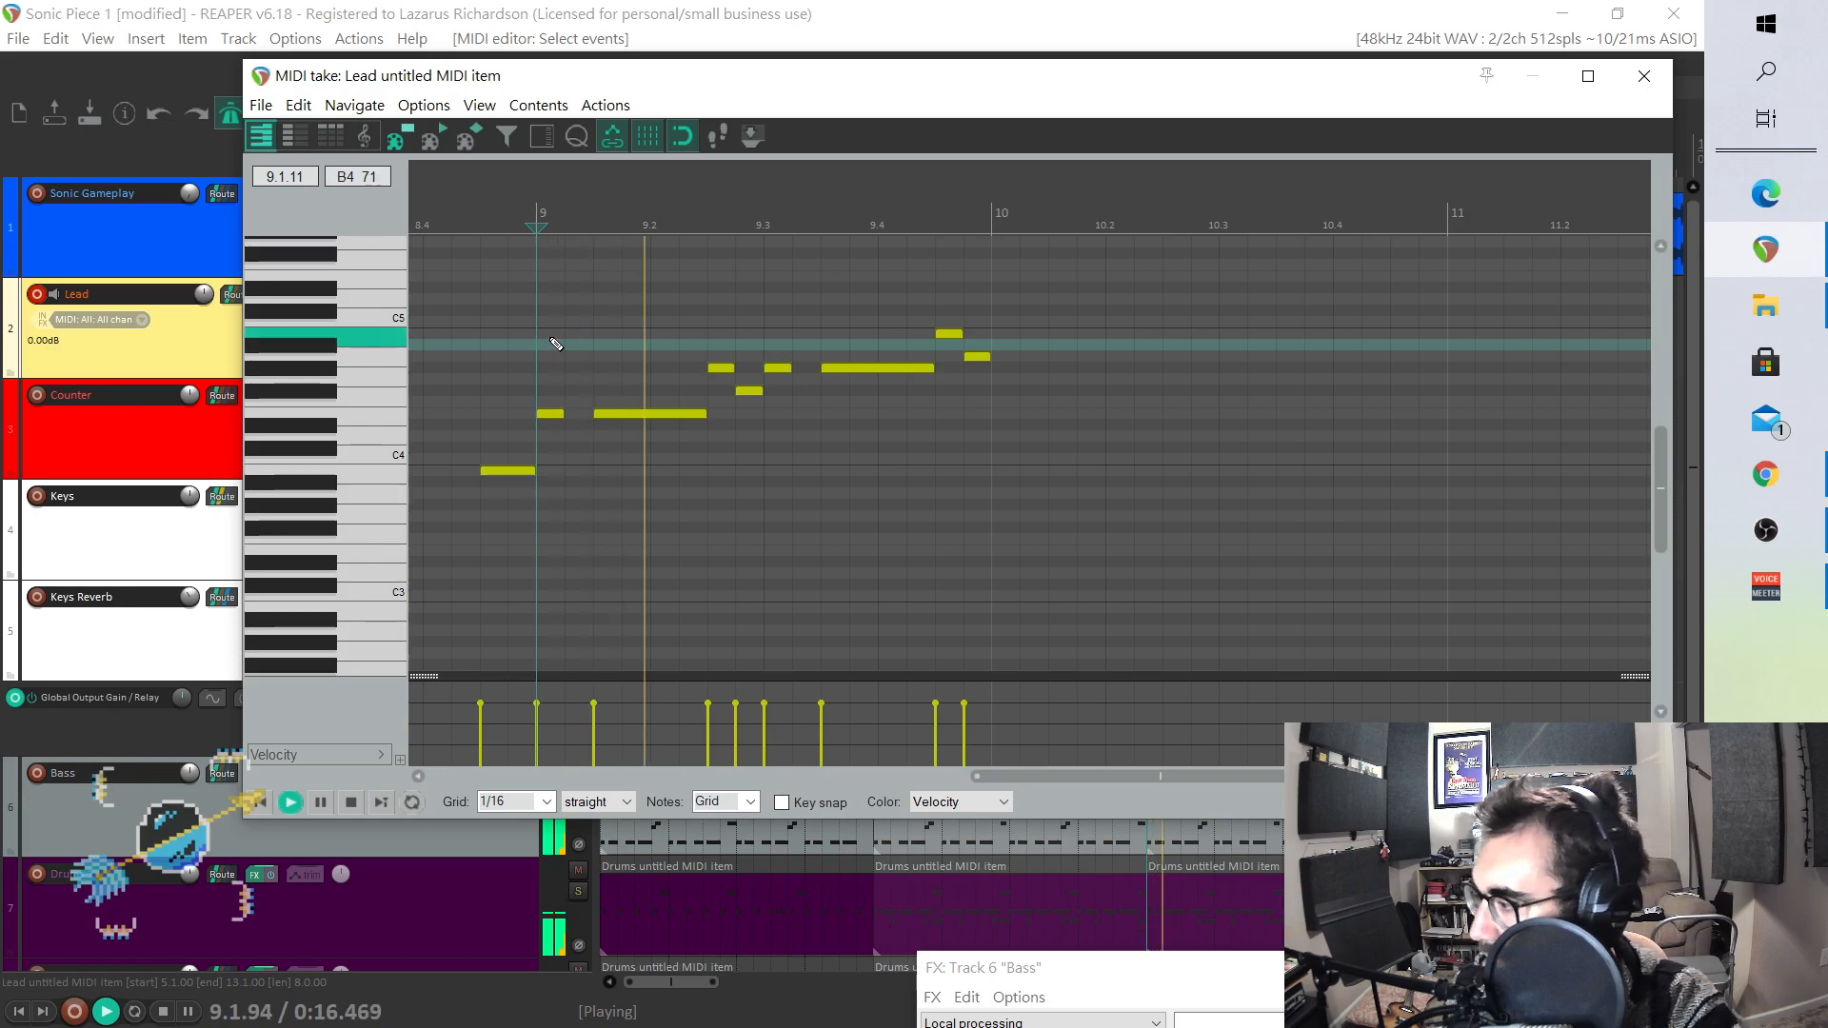
pyautogui.press('space')
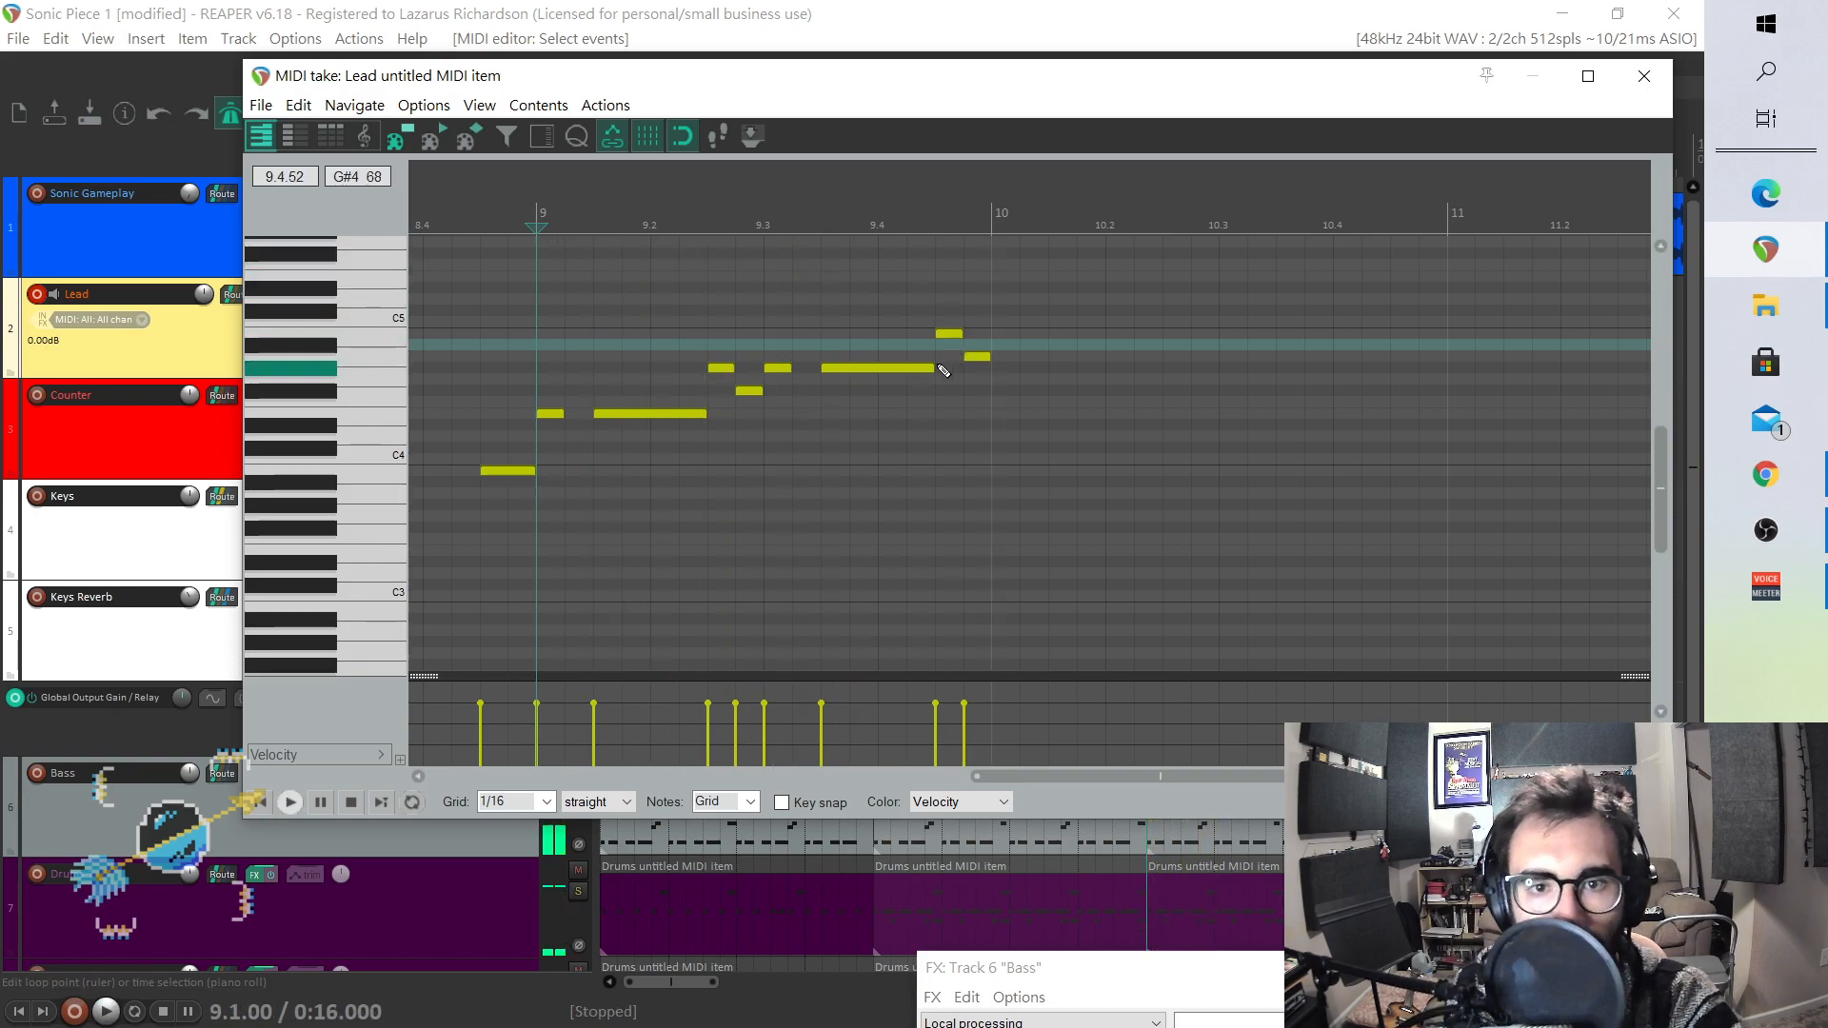
# - Delete the B4 and A4 closing measure 9, extend the G#4 at 9.3.50 to 10.2.50, and audition from 8.4.75
pyautogui.scroll(1, 279, 375)
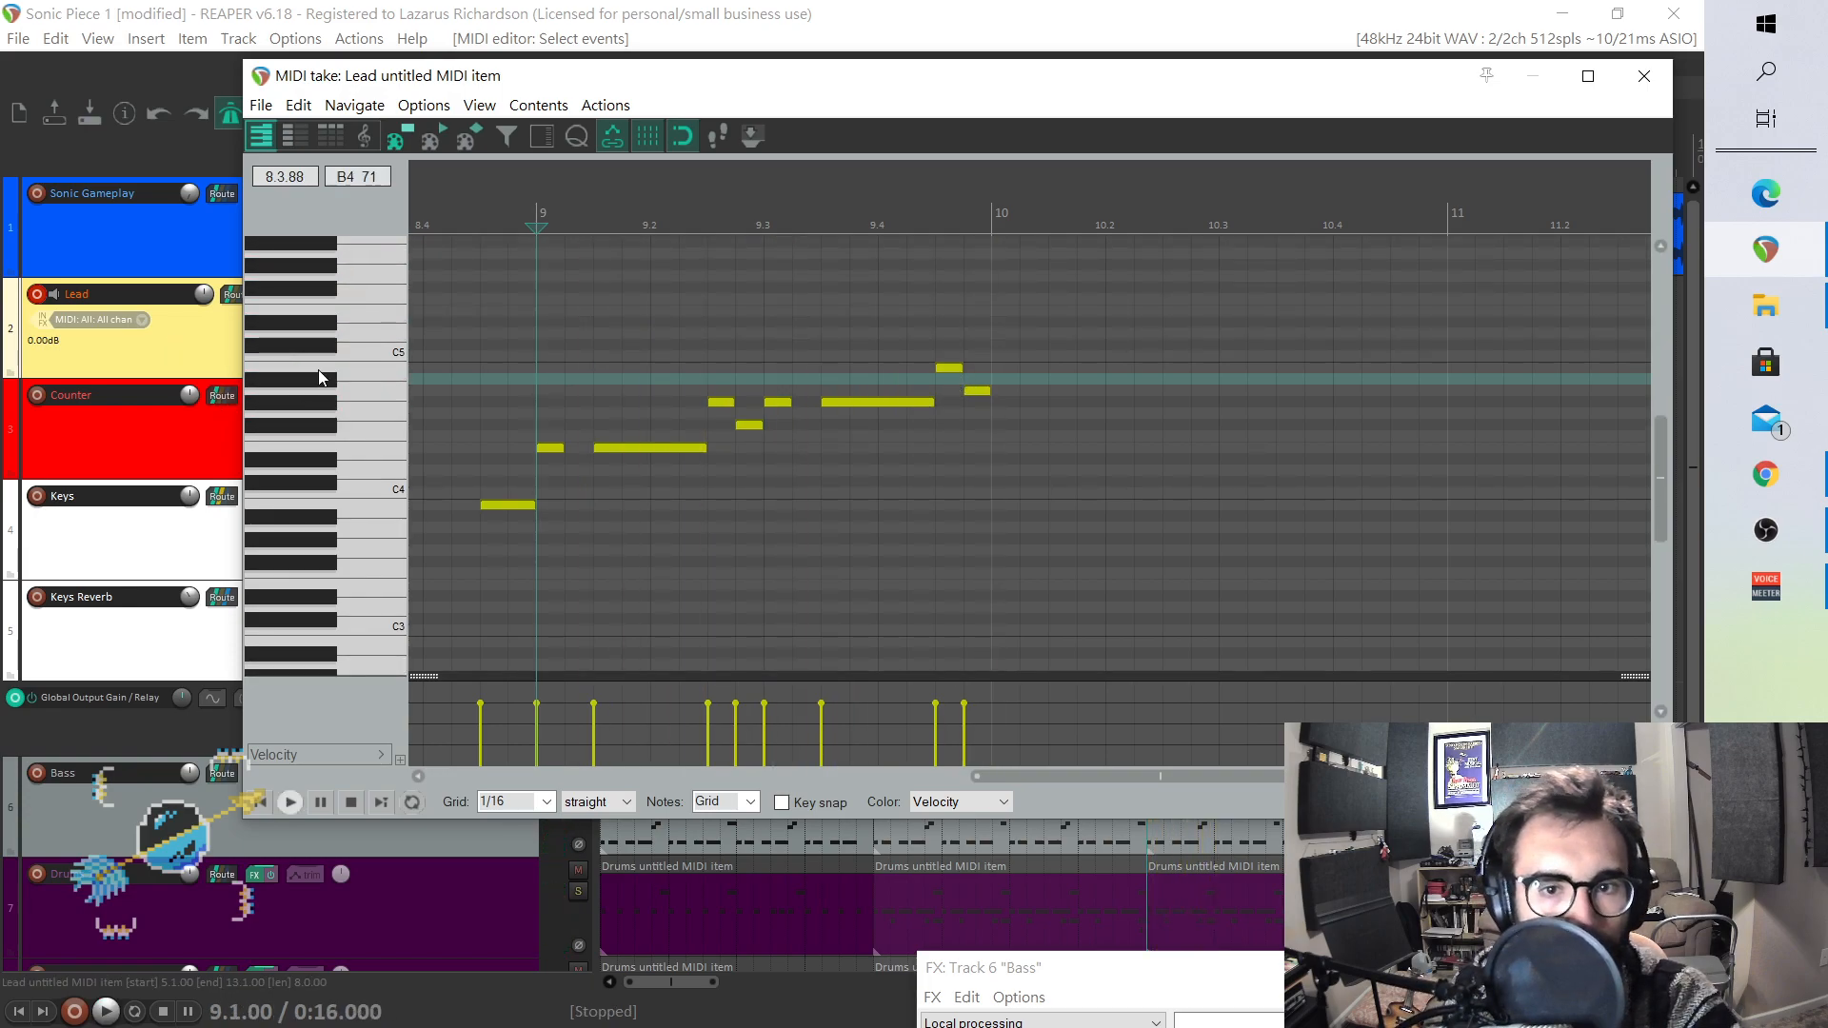
pyautogui.click(1020, 372)
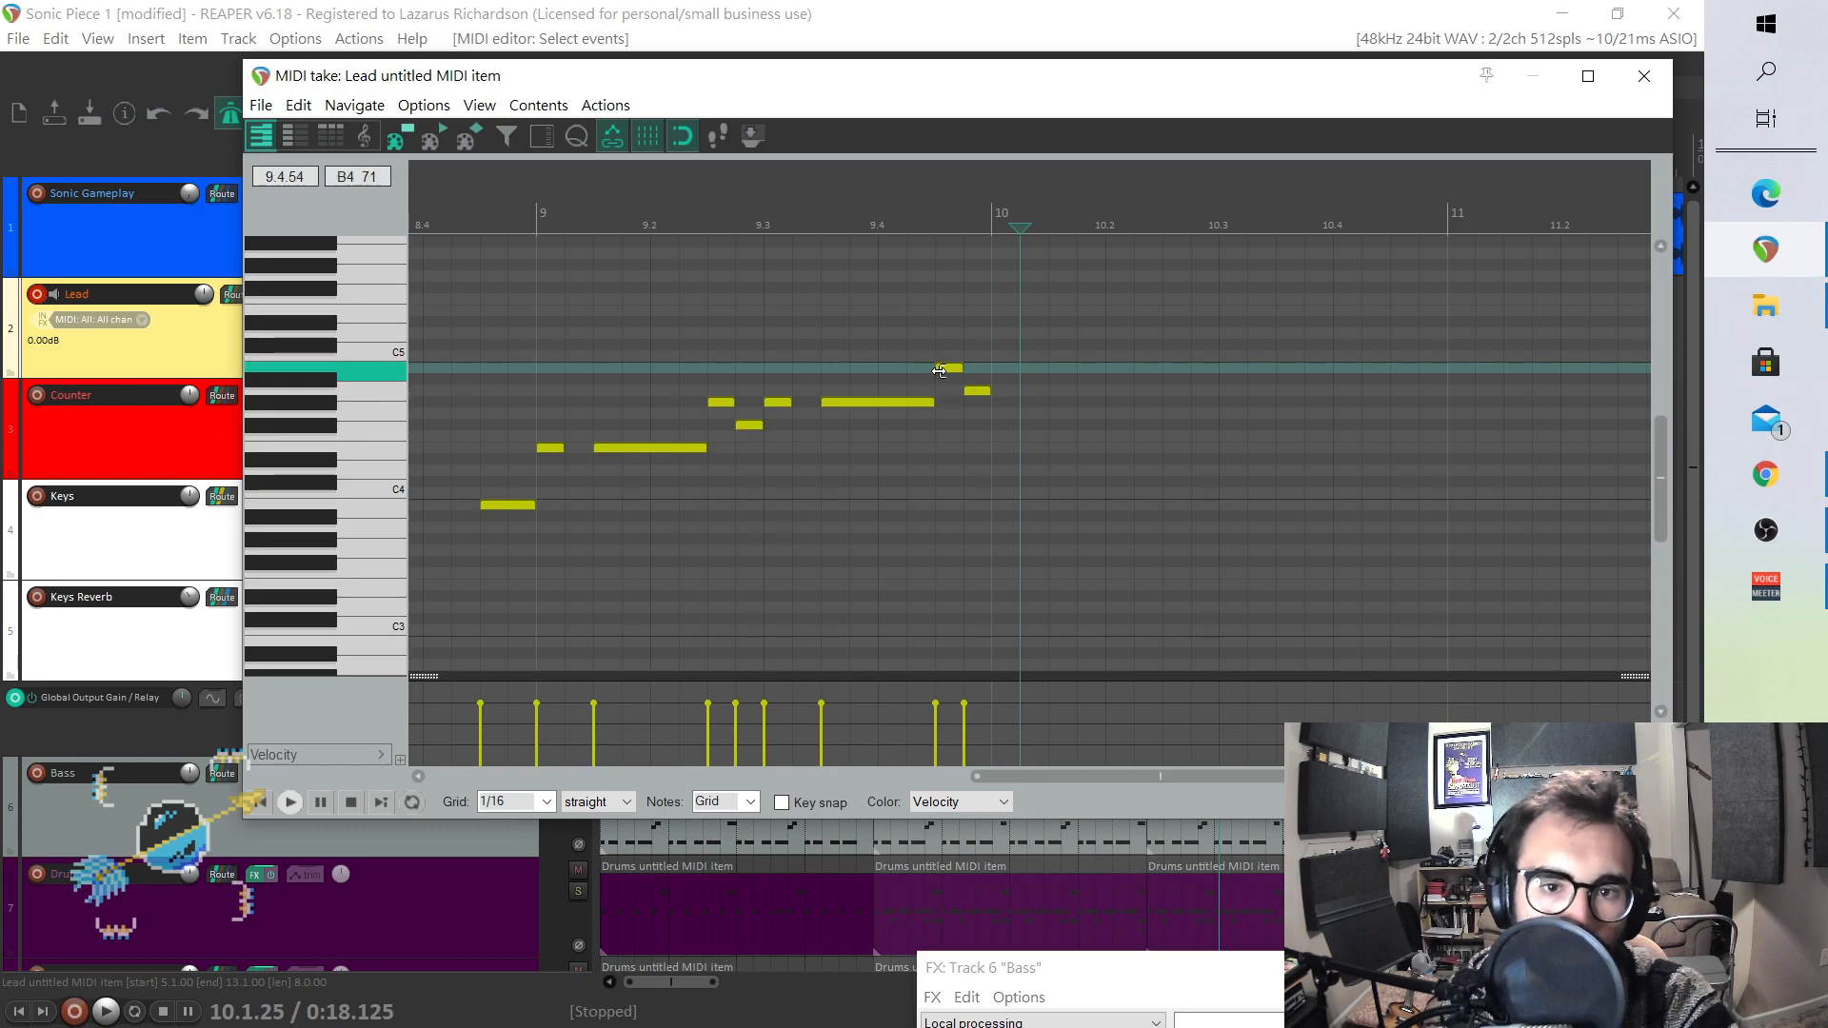
pyautogui.moveTo(947, 343); pyautogui.dragTo(1161, 408)
pyautogui.press('Delete')
pyautogui.click(502, 369)
pyautogui.press('space')
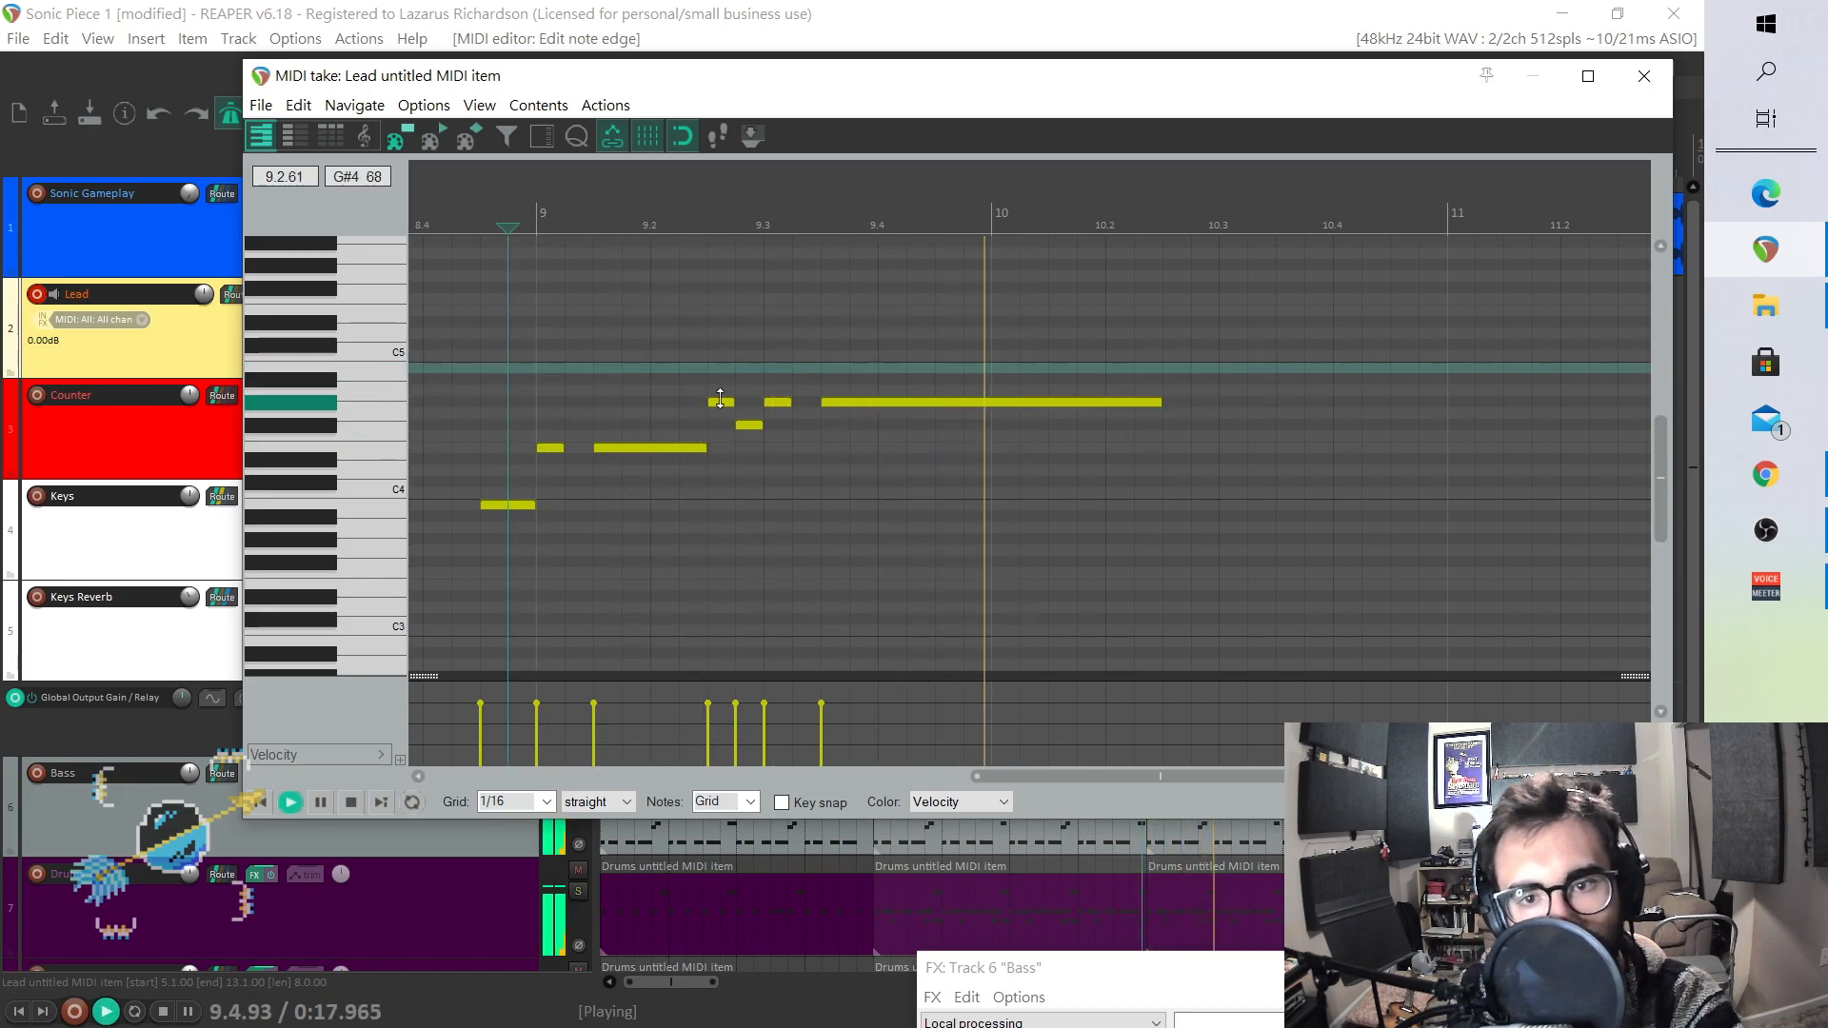
pyautogui.press('space')
pyautogui.press('space')
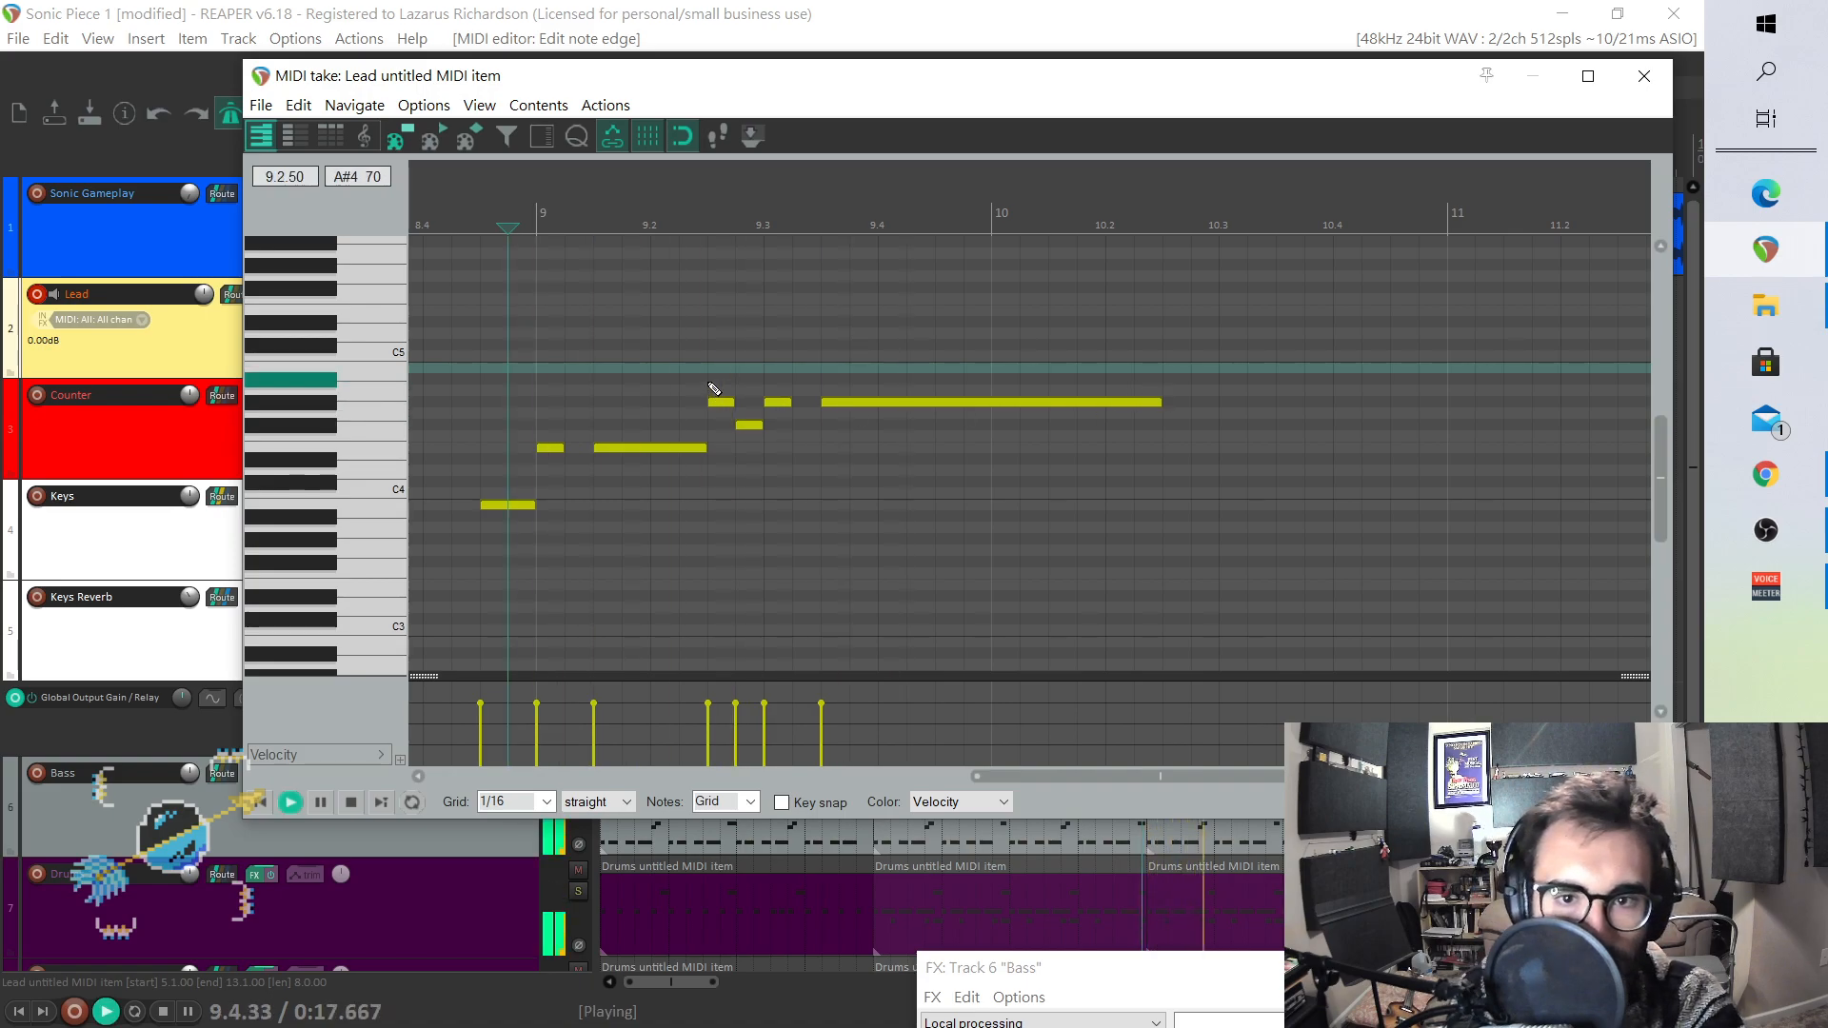
pyautogui.press('space')
# - End the long G#4 at 10.1.00, add another G#4 spanning 10.1.00 to 10.3.00, and audition from 8.4.50
pyautogui.moveTo(1160, 405); pyautogui.dragTo(990, 405)
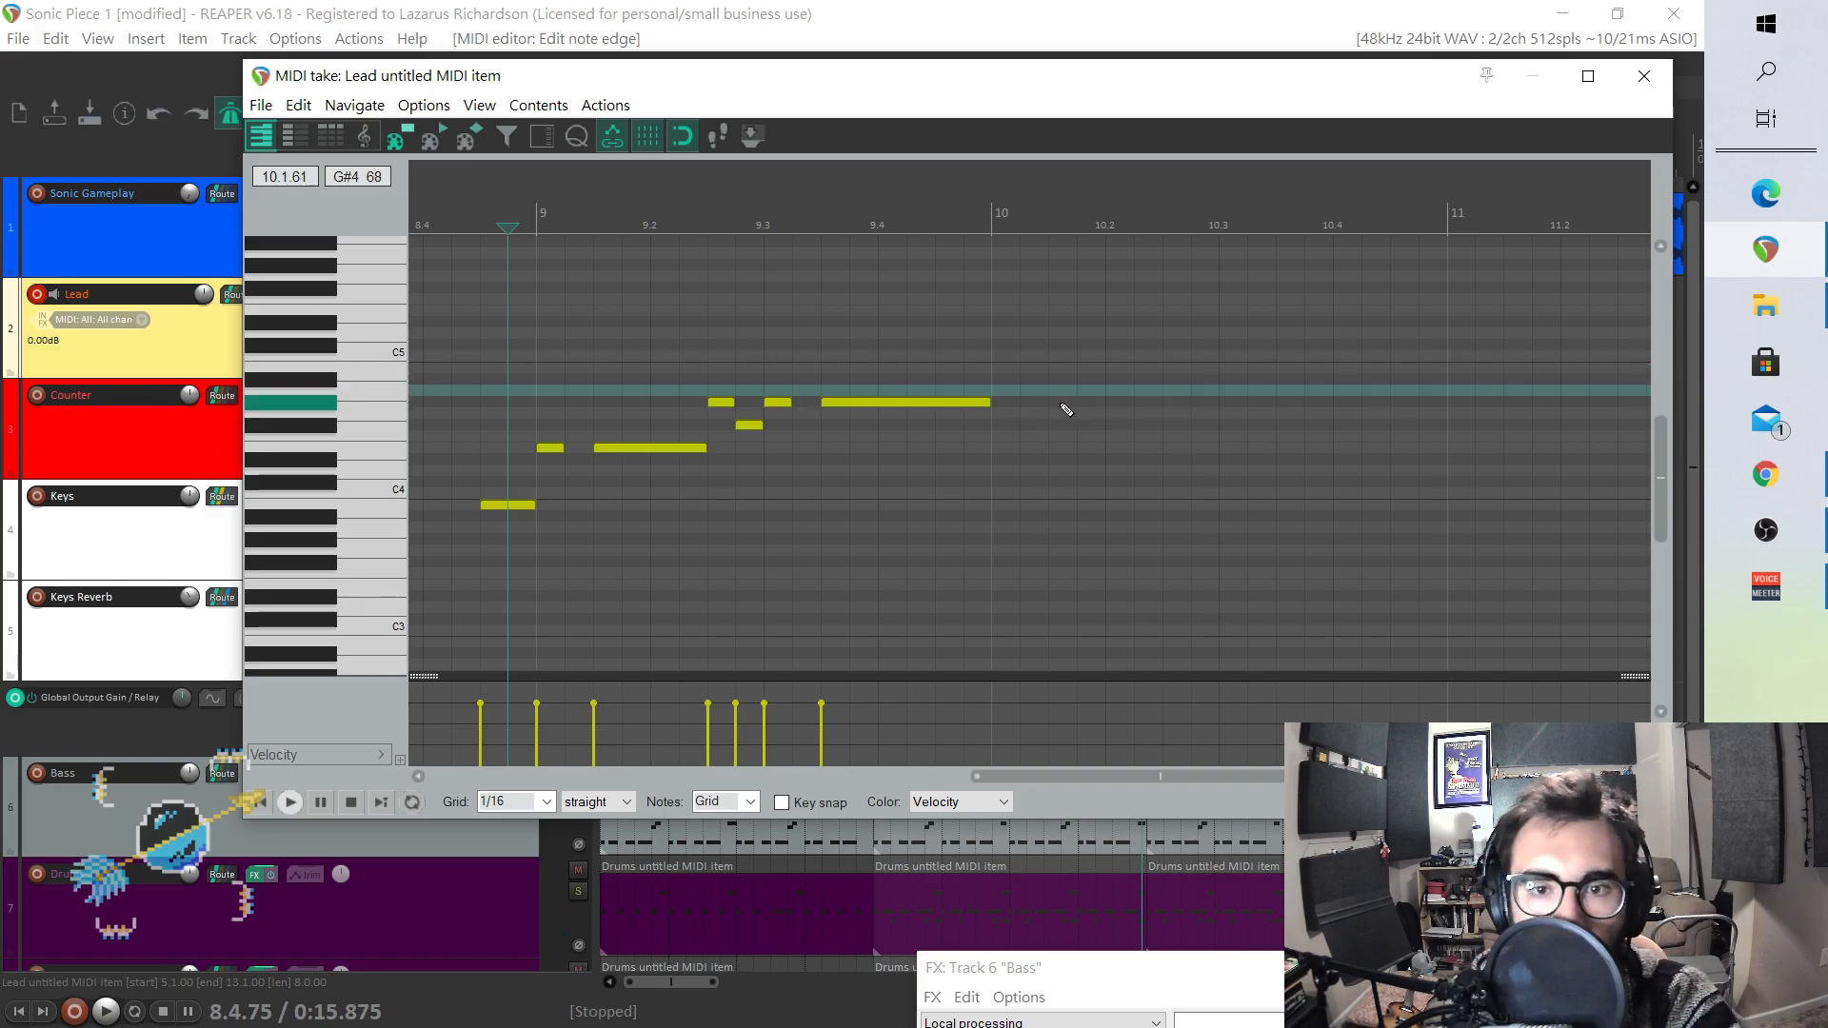
pyautogui.click(997, 403)
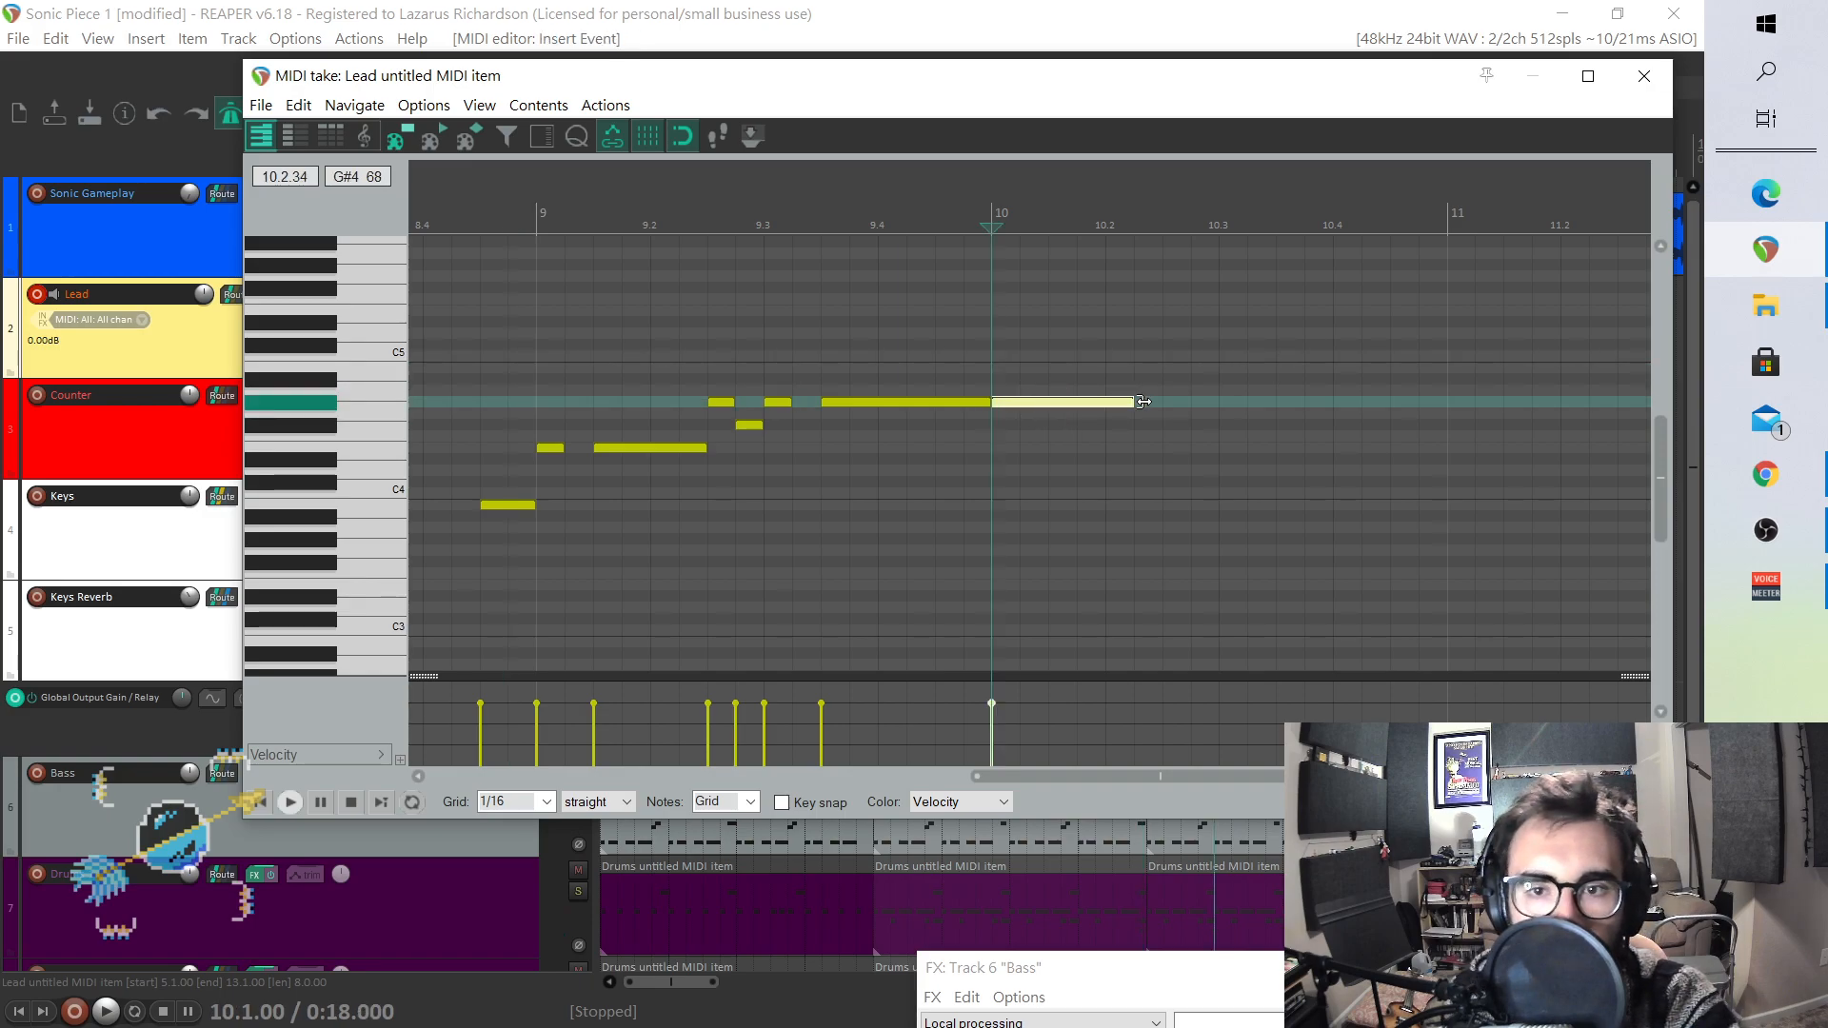
pyautogui.moveTo(1197, 398); pyautogui.dragTo(1218, 400)
pyautogui.click(479, 392)
pyautogui.press('space')
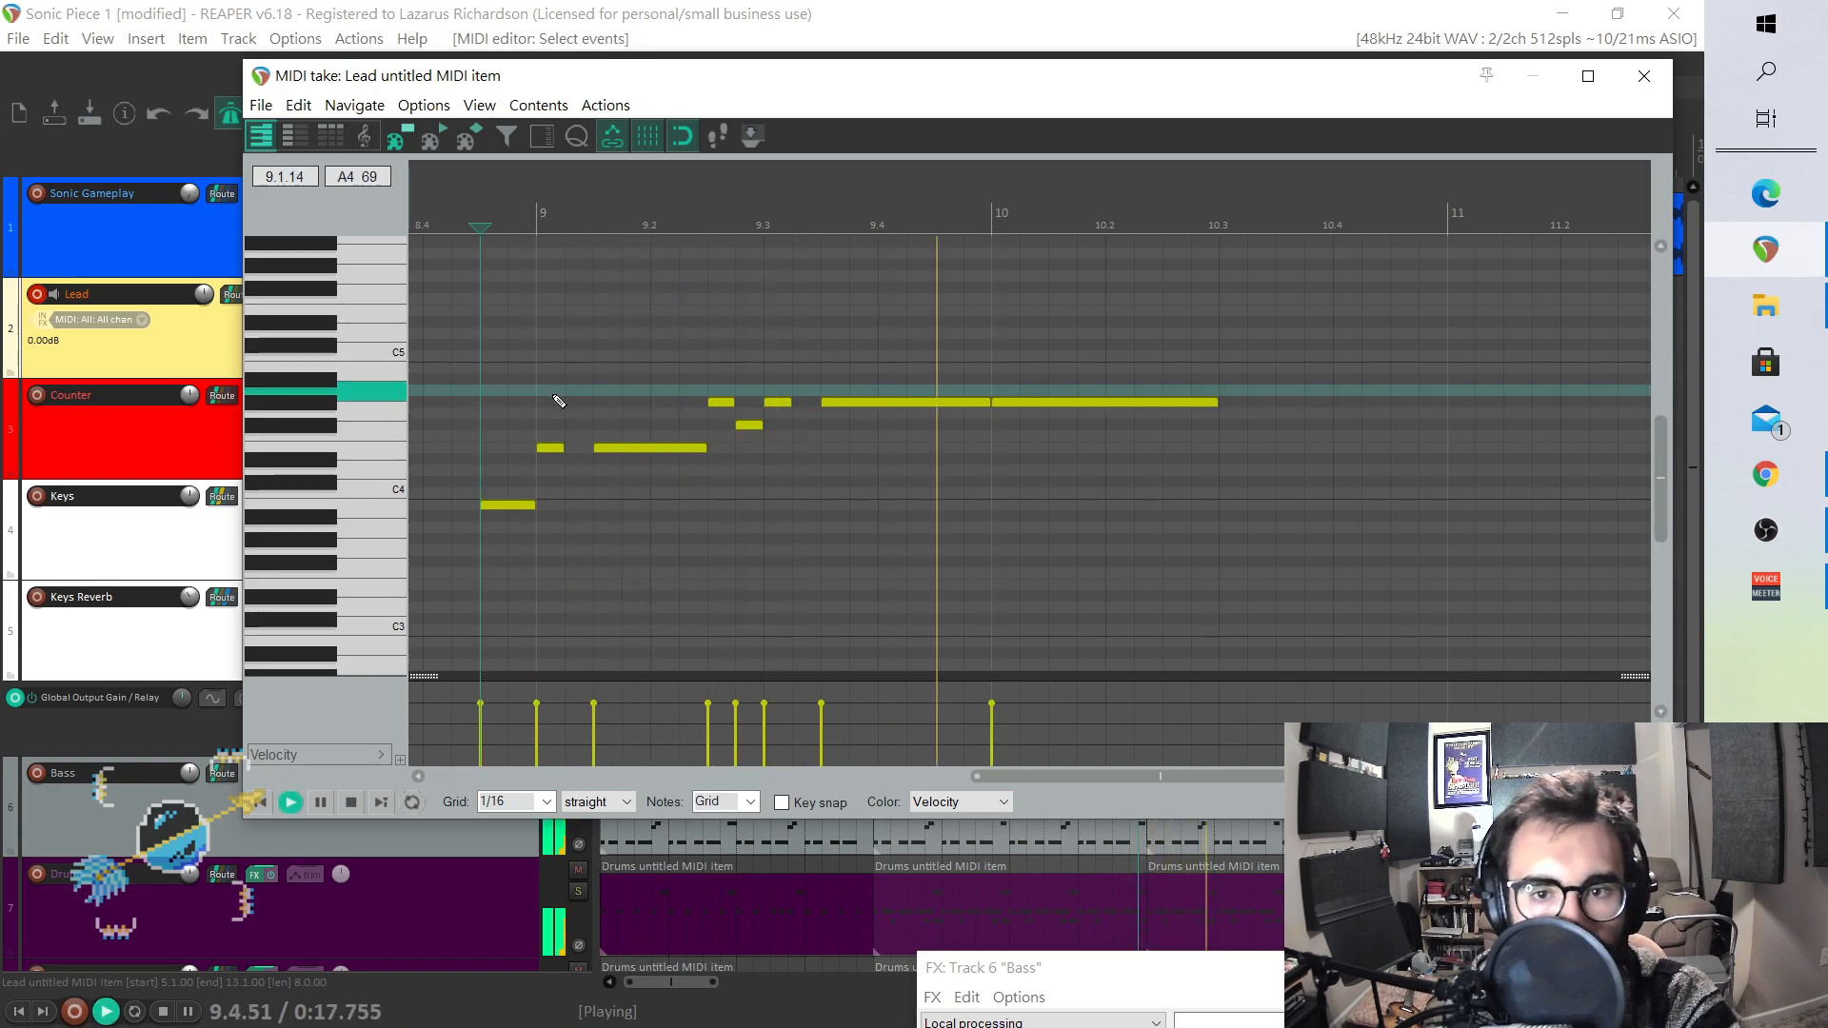
pyautogui.press('space')
# - Shorten the G#4 at 10.1.00 to end at 10.2.50, add sixteenths G#4 at 10.2.50 and A4 at 10.2.75, and audition from 8.4.25
pyautogui.moveTo(1212, 400); pyautogui.dragTo(1151, 397)
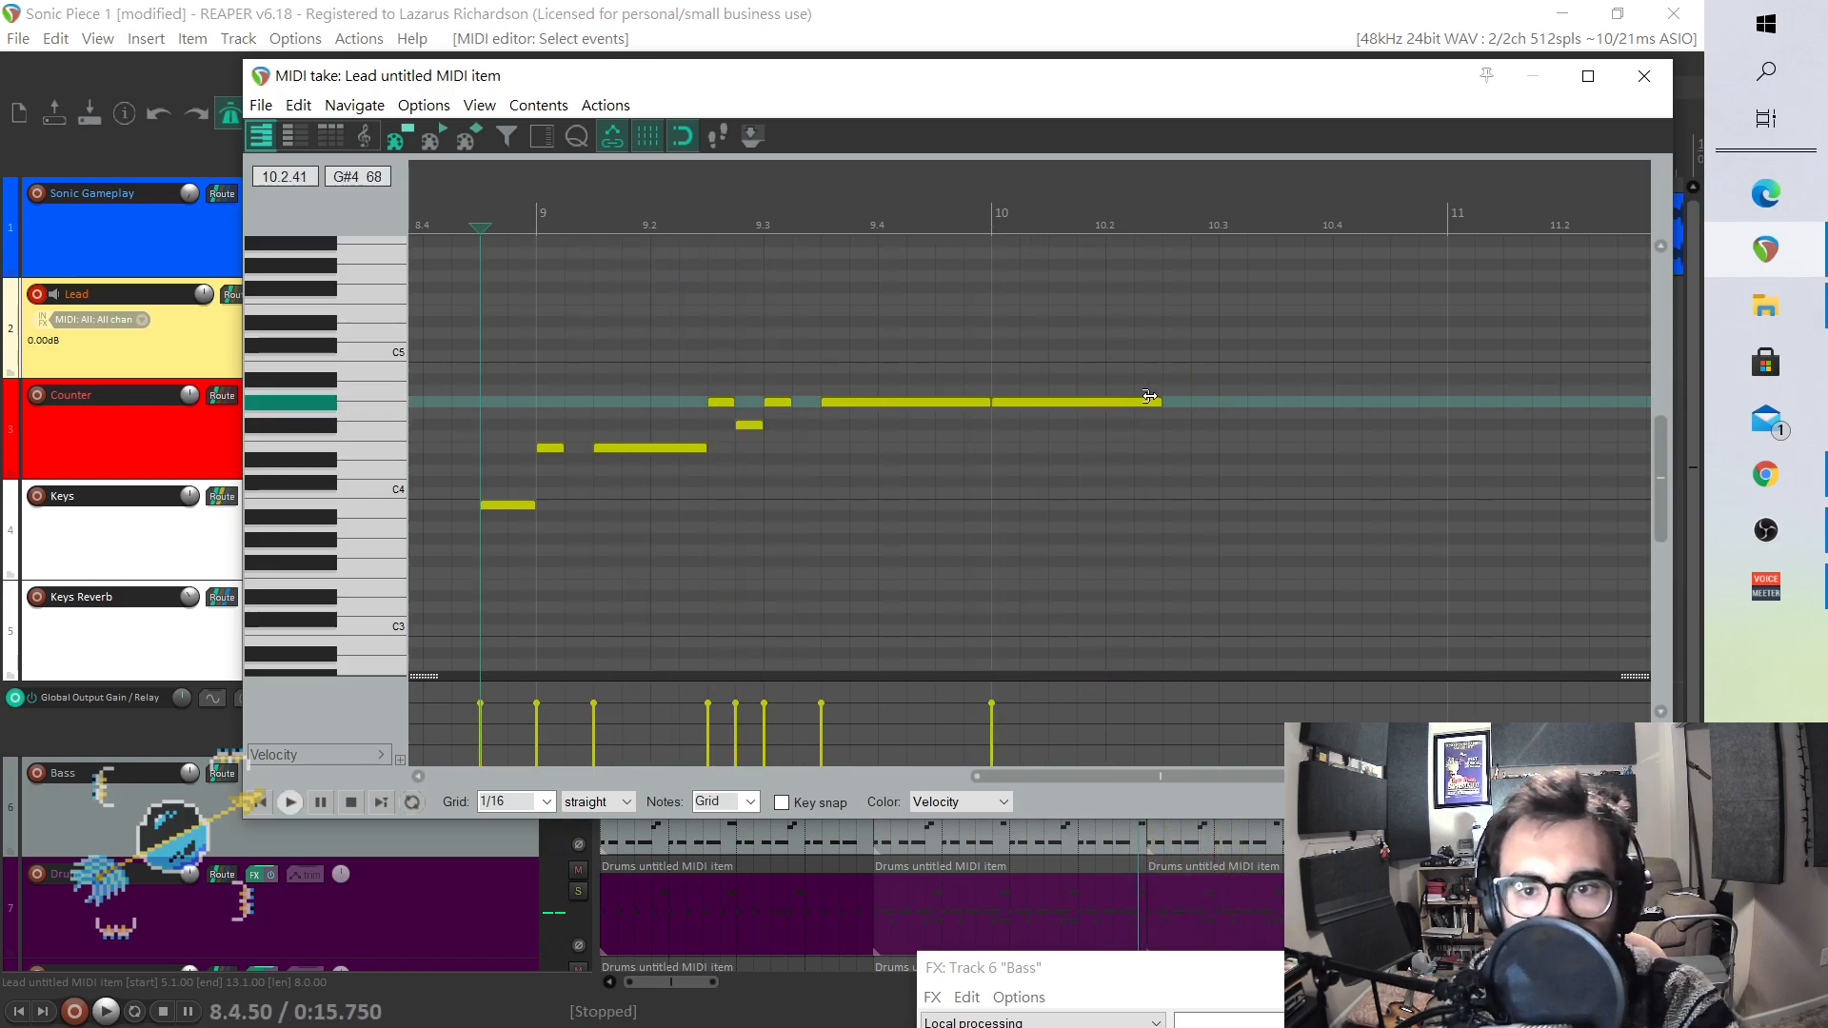
pyautogui.click(1184, 402)
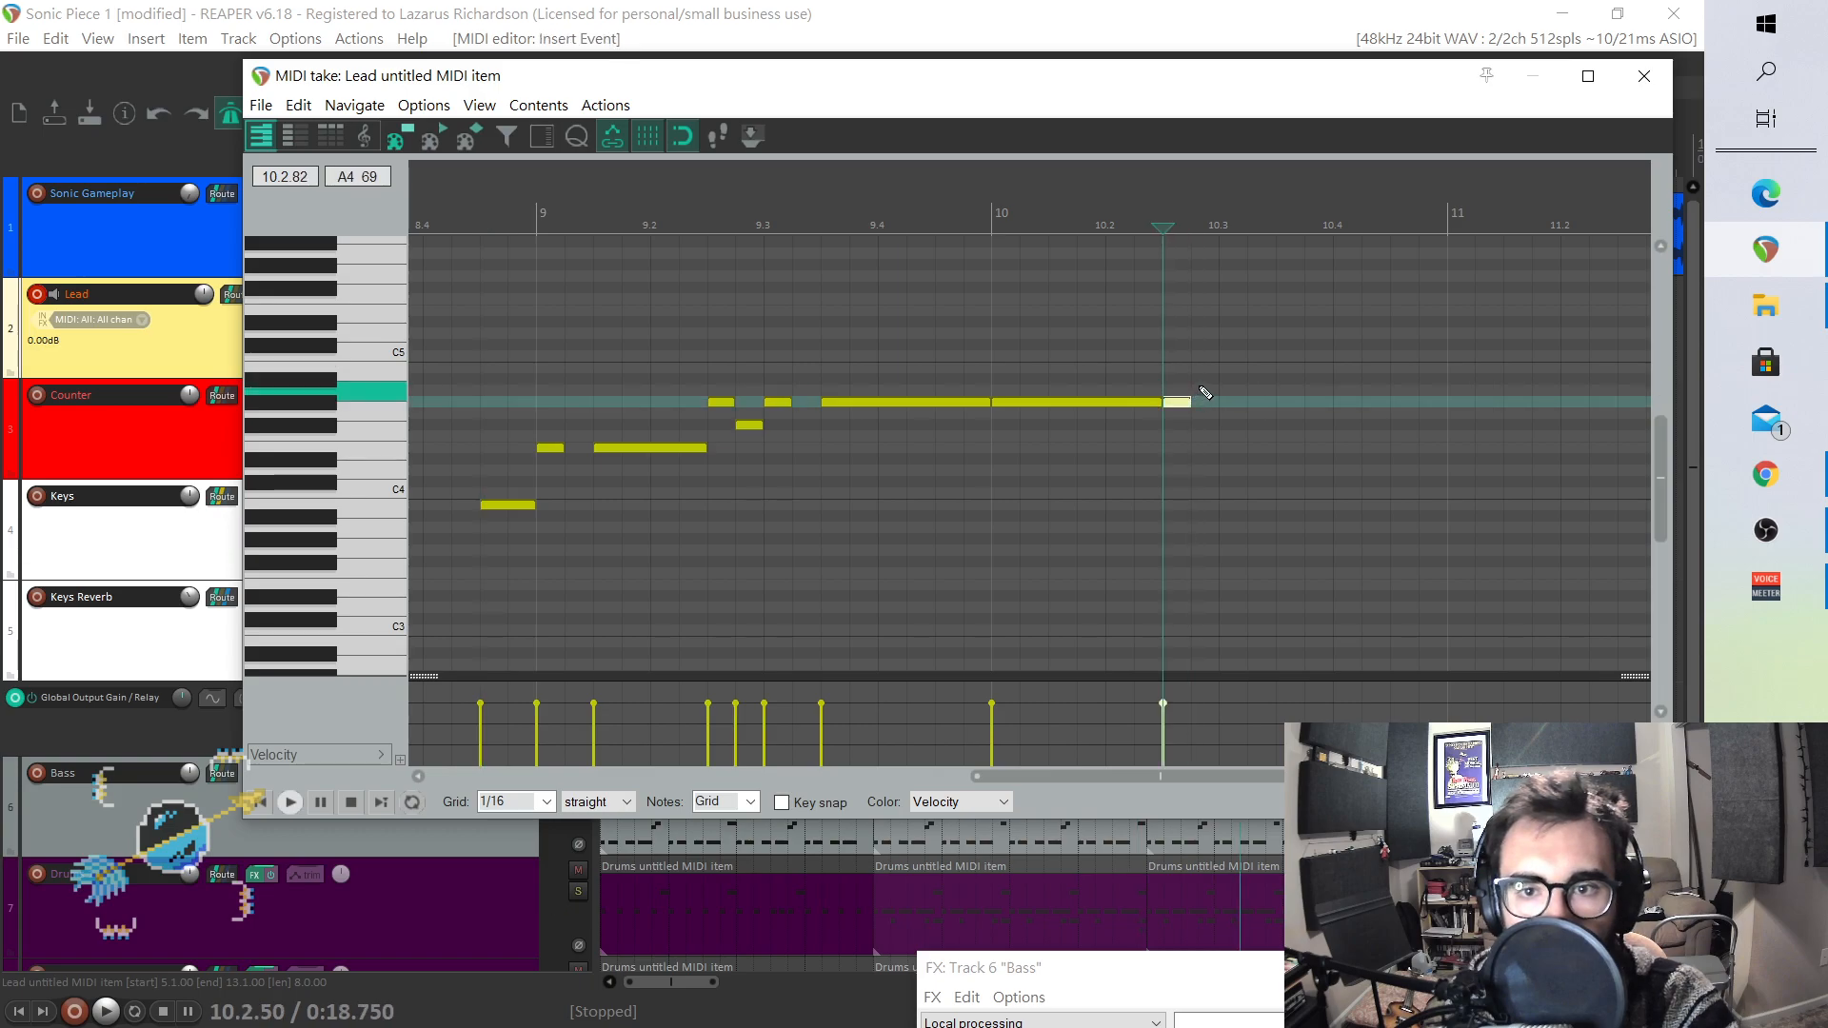
pyautogui.click(1207, 390)
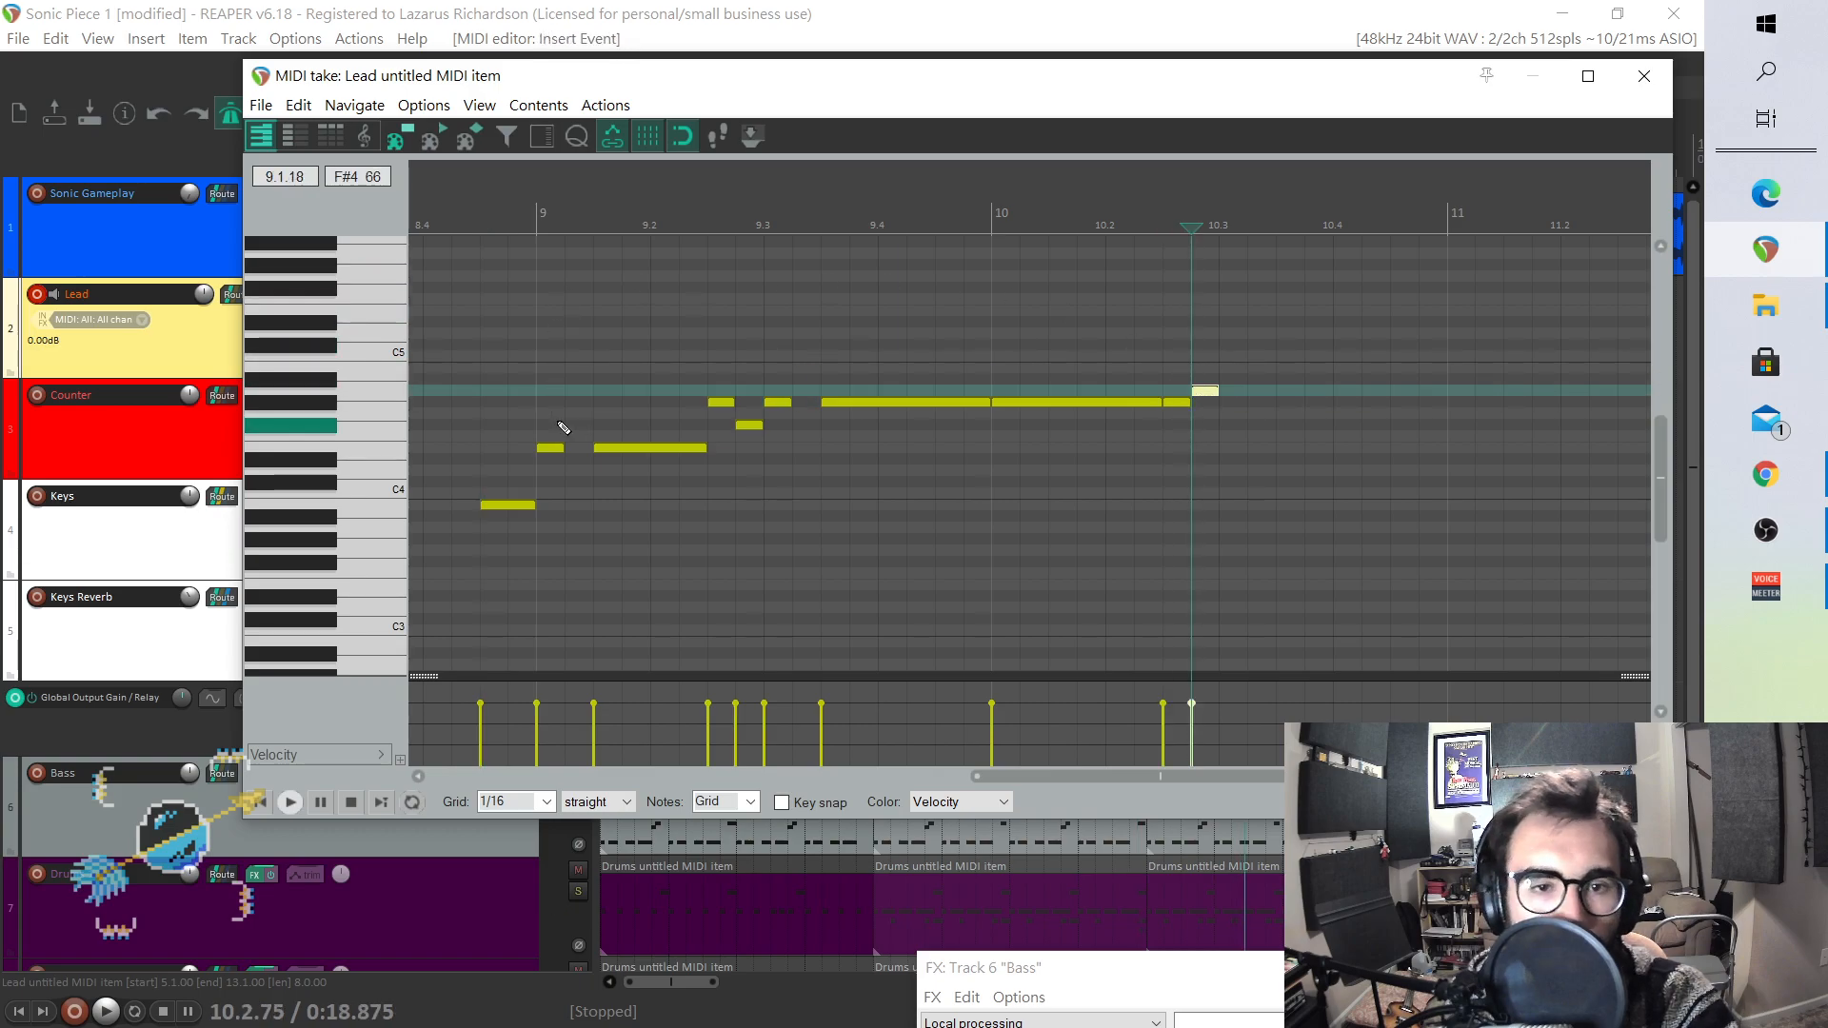
pyautogui.click(466, 407)
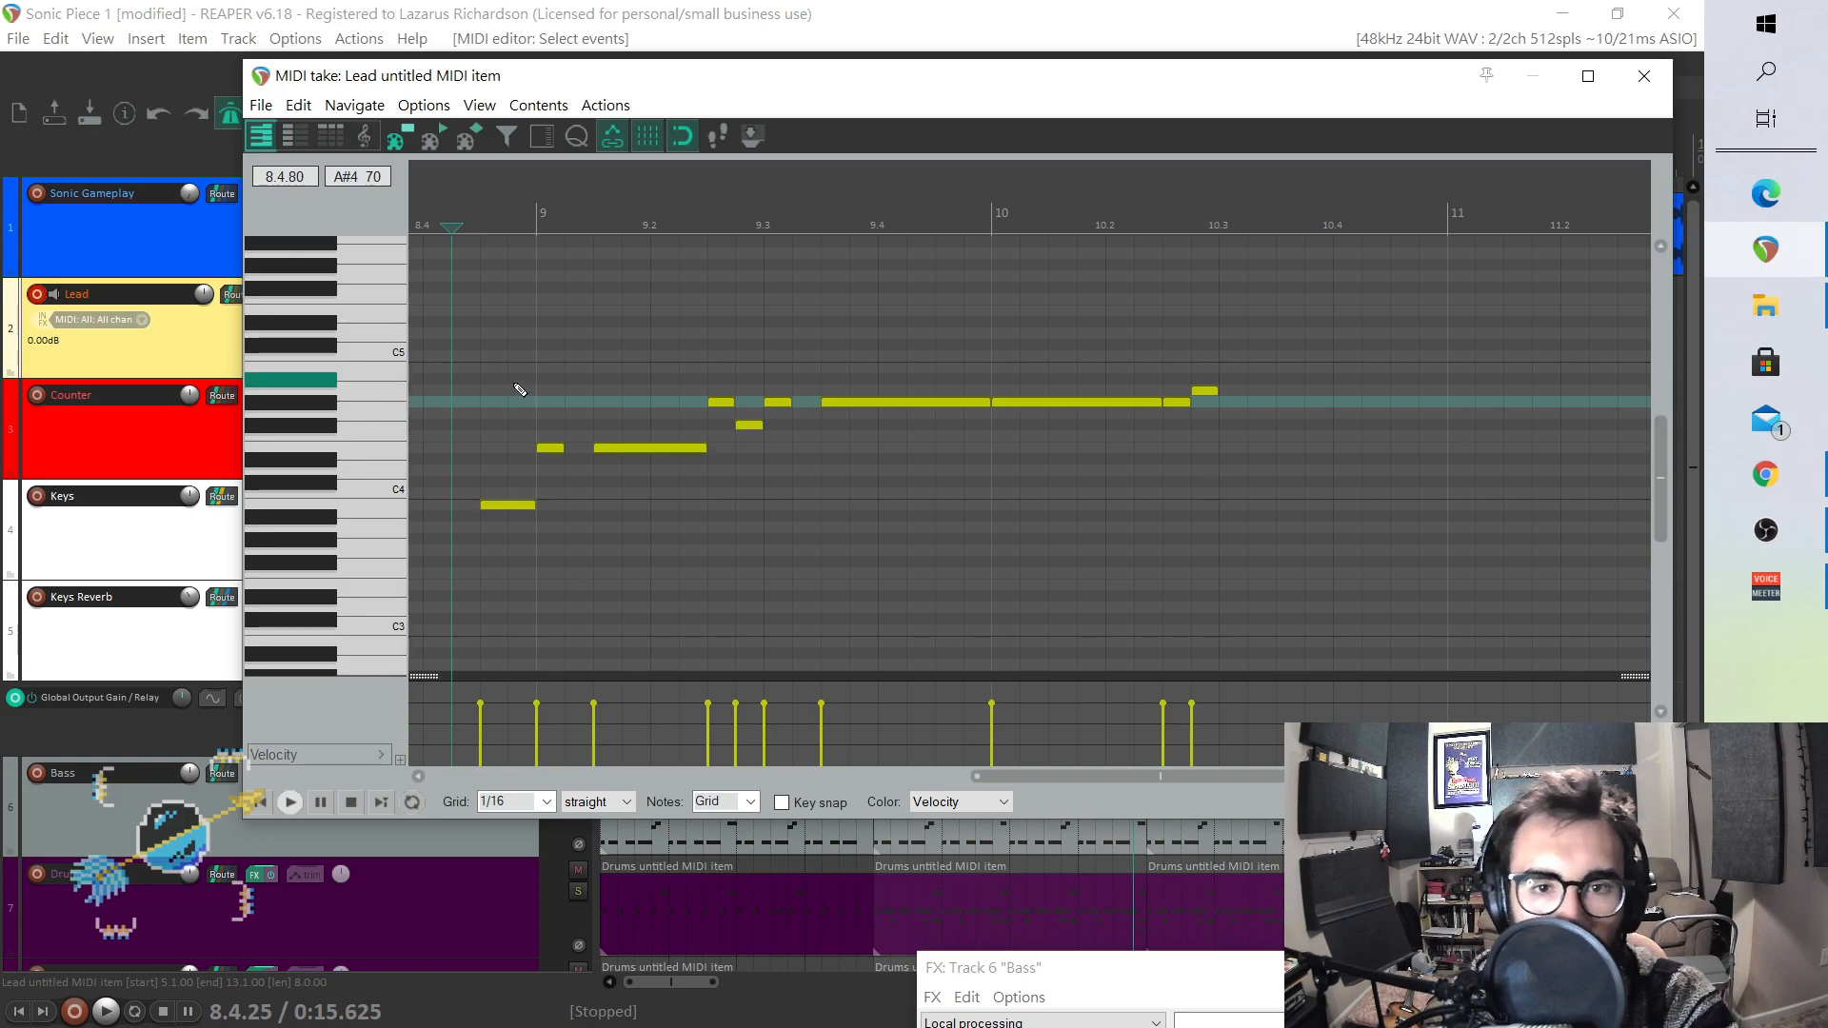
pyautogui.press('space')
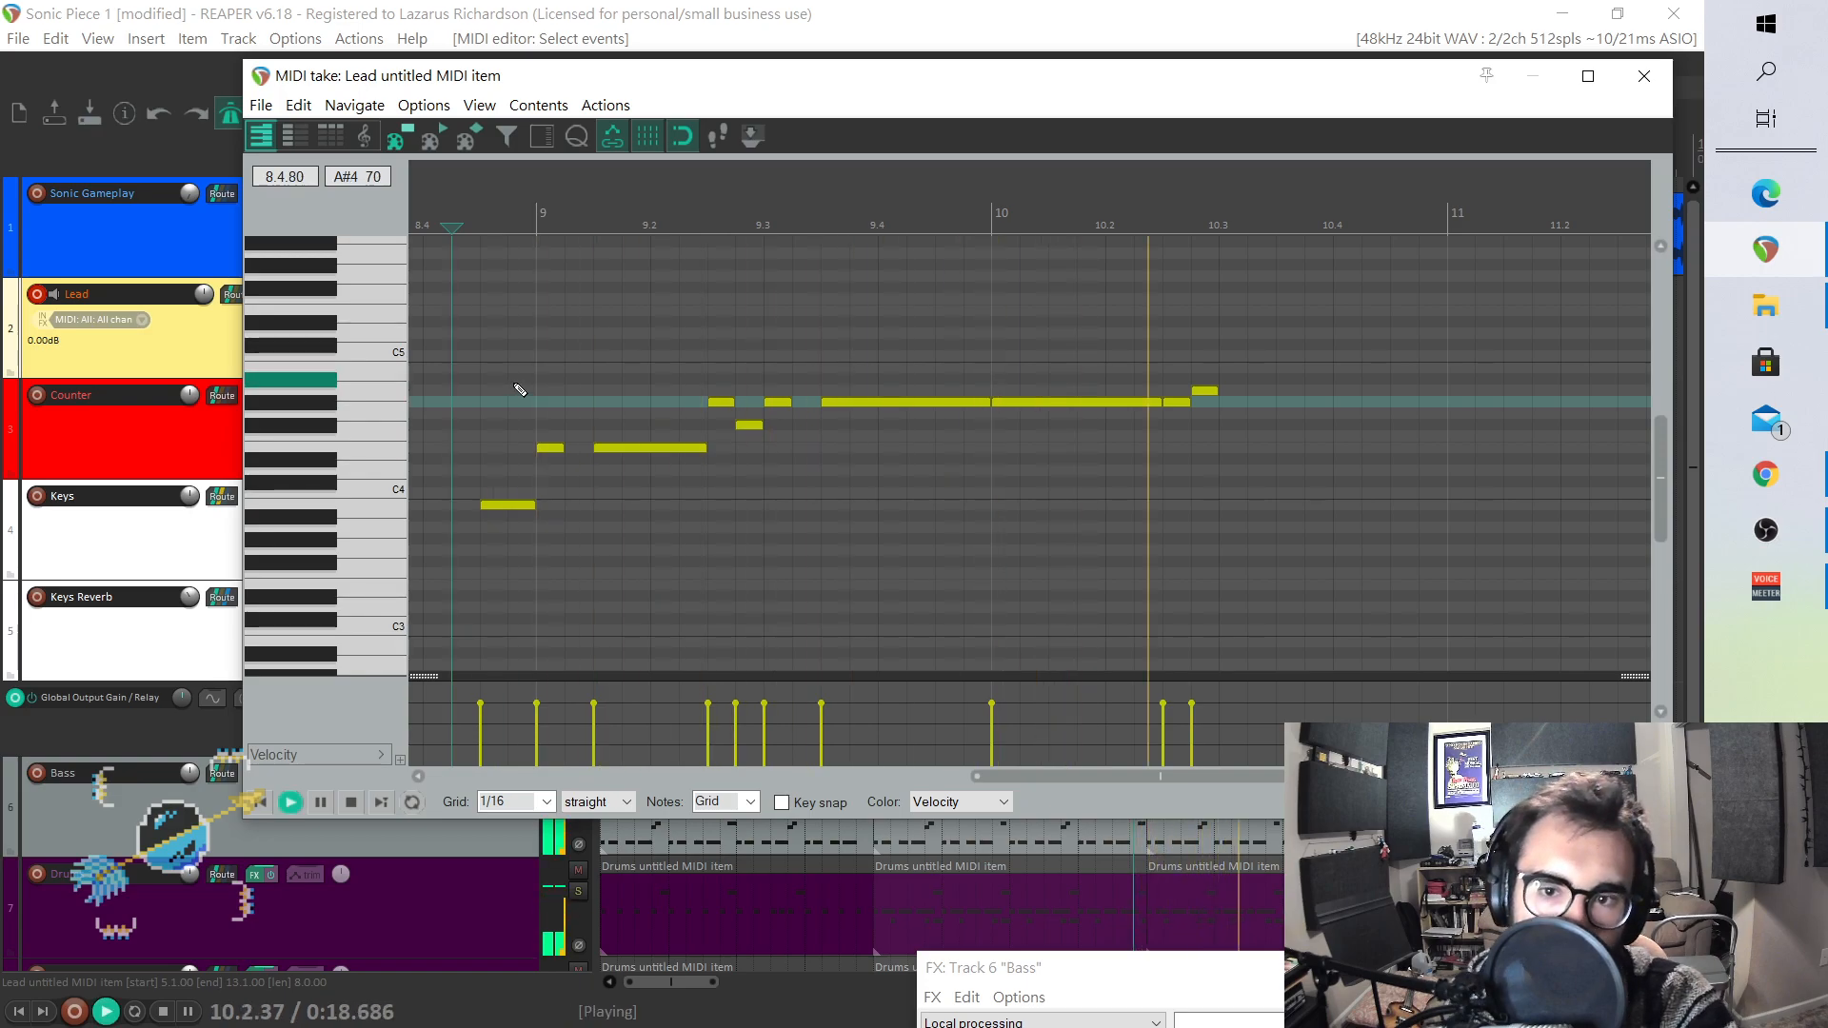
pyautogui.press('space')
# - Add sixteenths B4 at 10.3.00 and A4 at 10.3.25 plus a G#4 from 10.3.50 to 11.1.00, and audition from 8.4.50
pyautogui.click(1243, 376)
pyautogui.click(1239, 371)
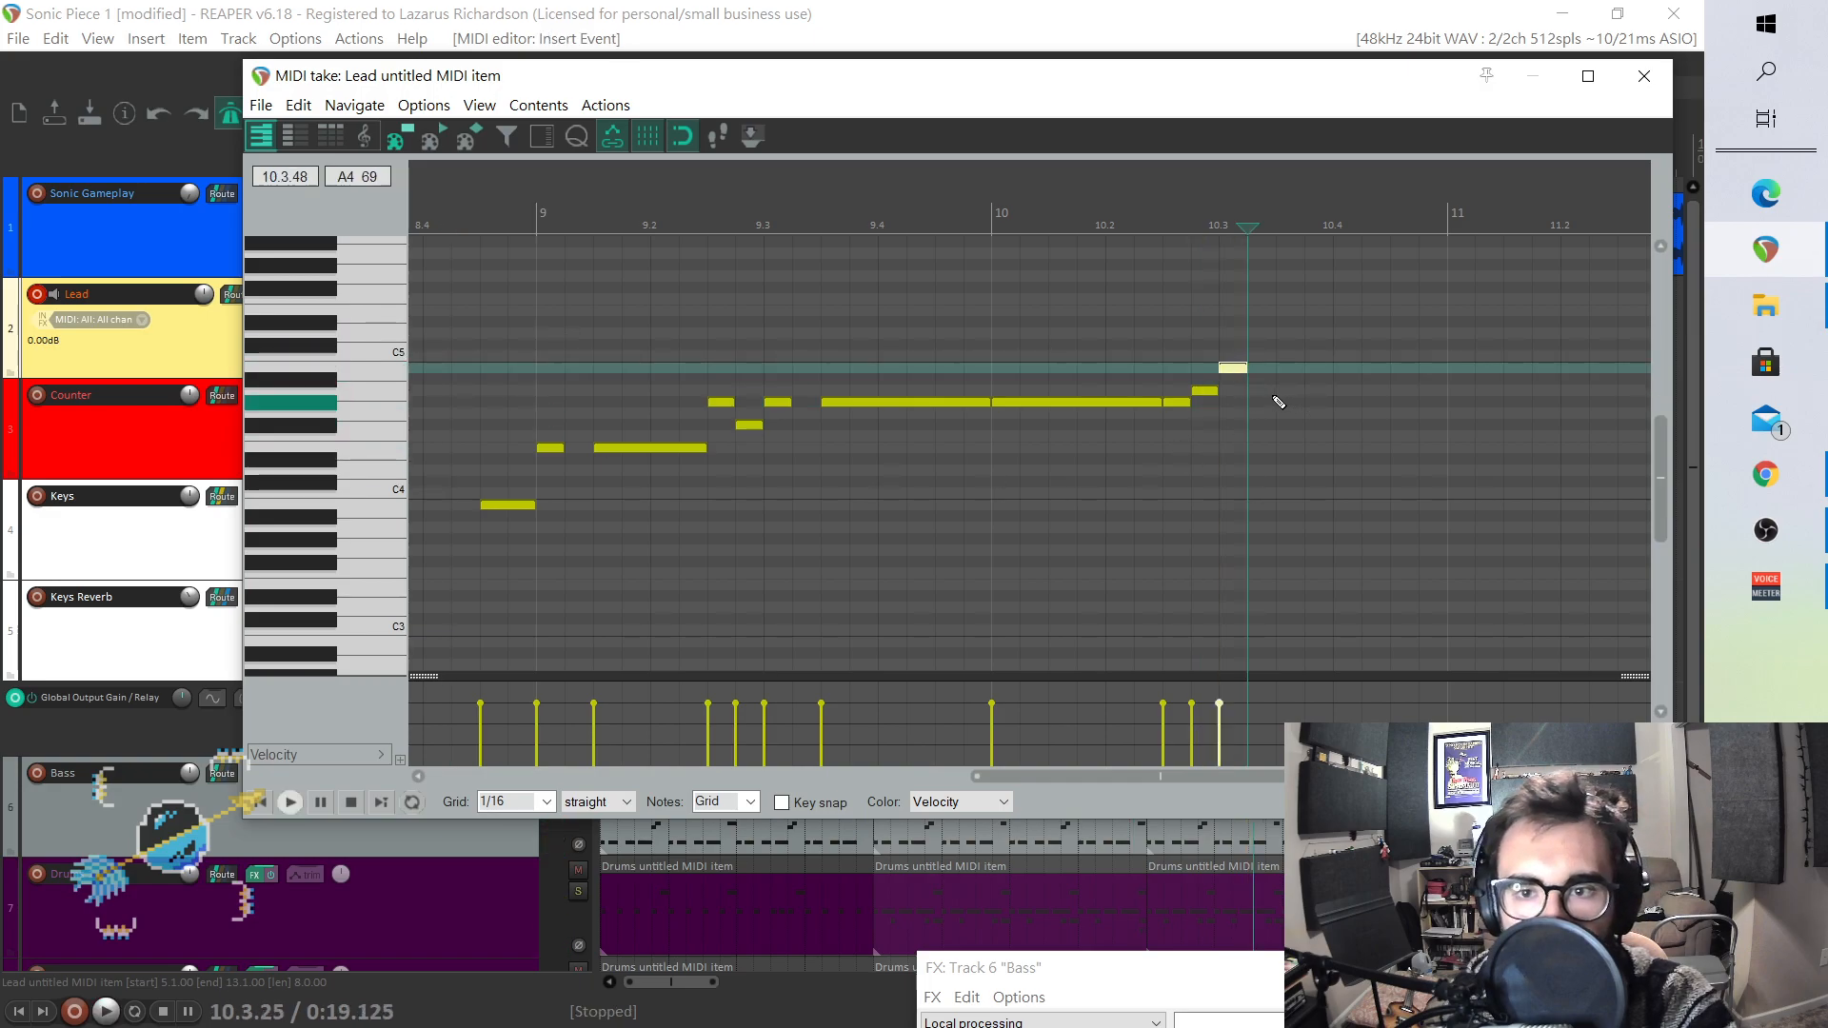
pyautogui.click(1261, 391)
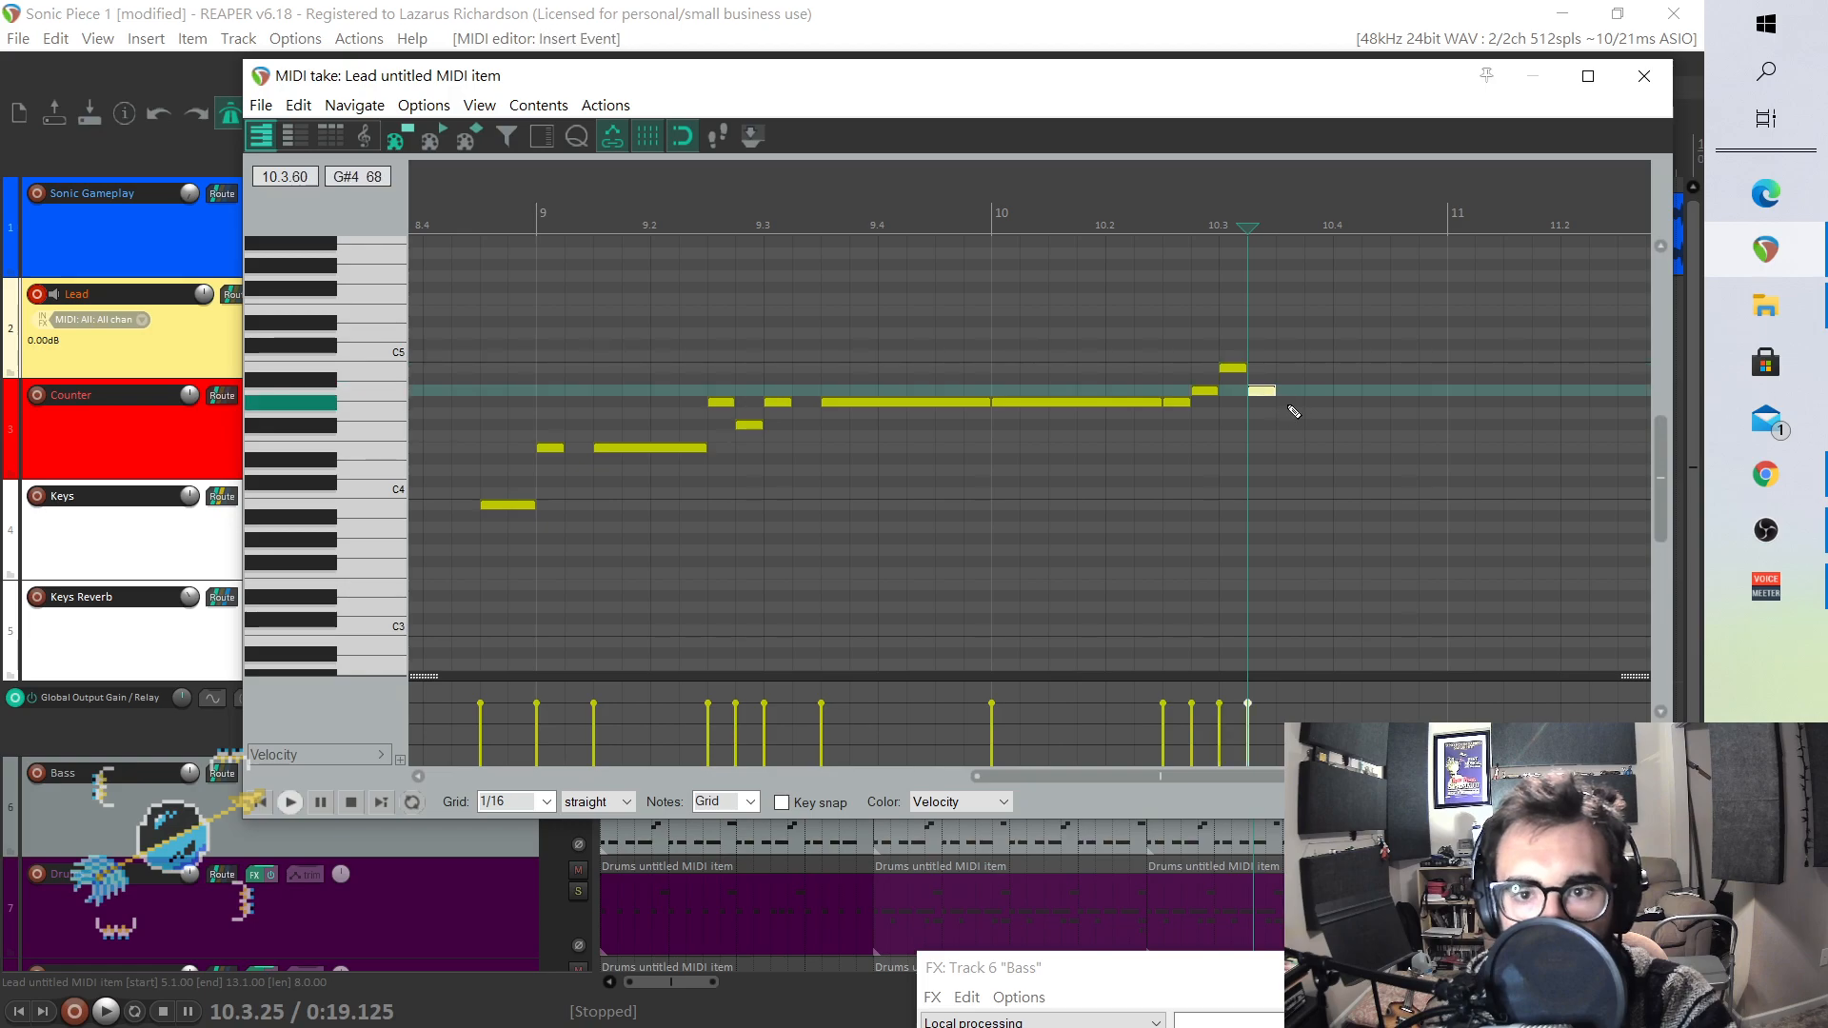
pyautogui.click(1292, 411)
pyautogui.moveTo(1299, 401); pyautogui.dragTo(1445, 406)
pyautogui.click(474, 410)
pyautogui.press('space')
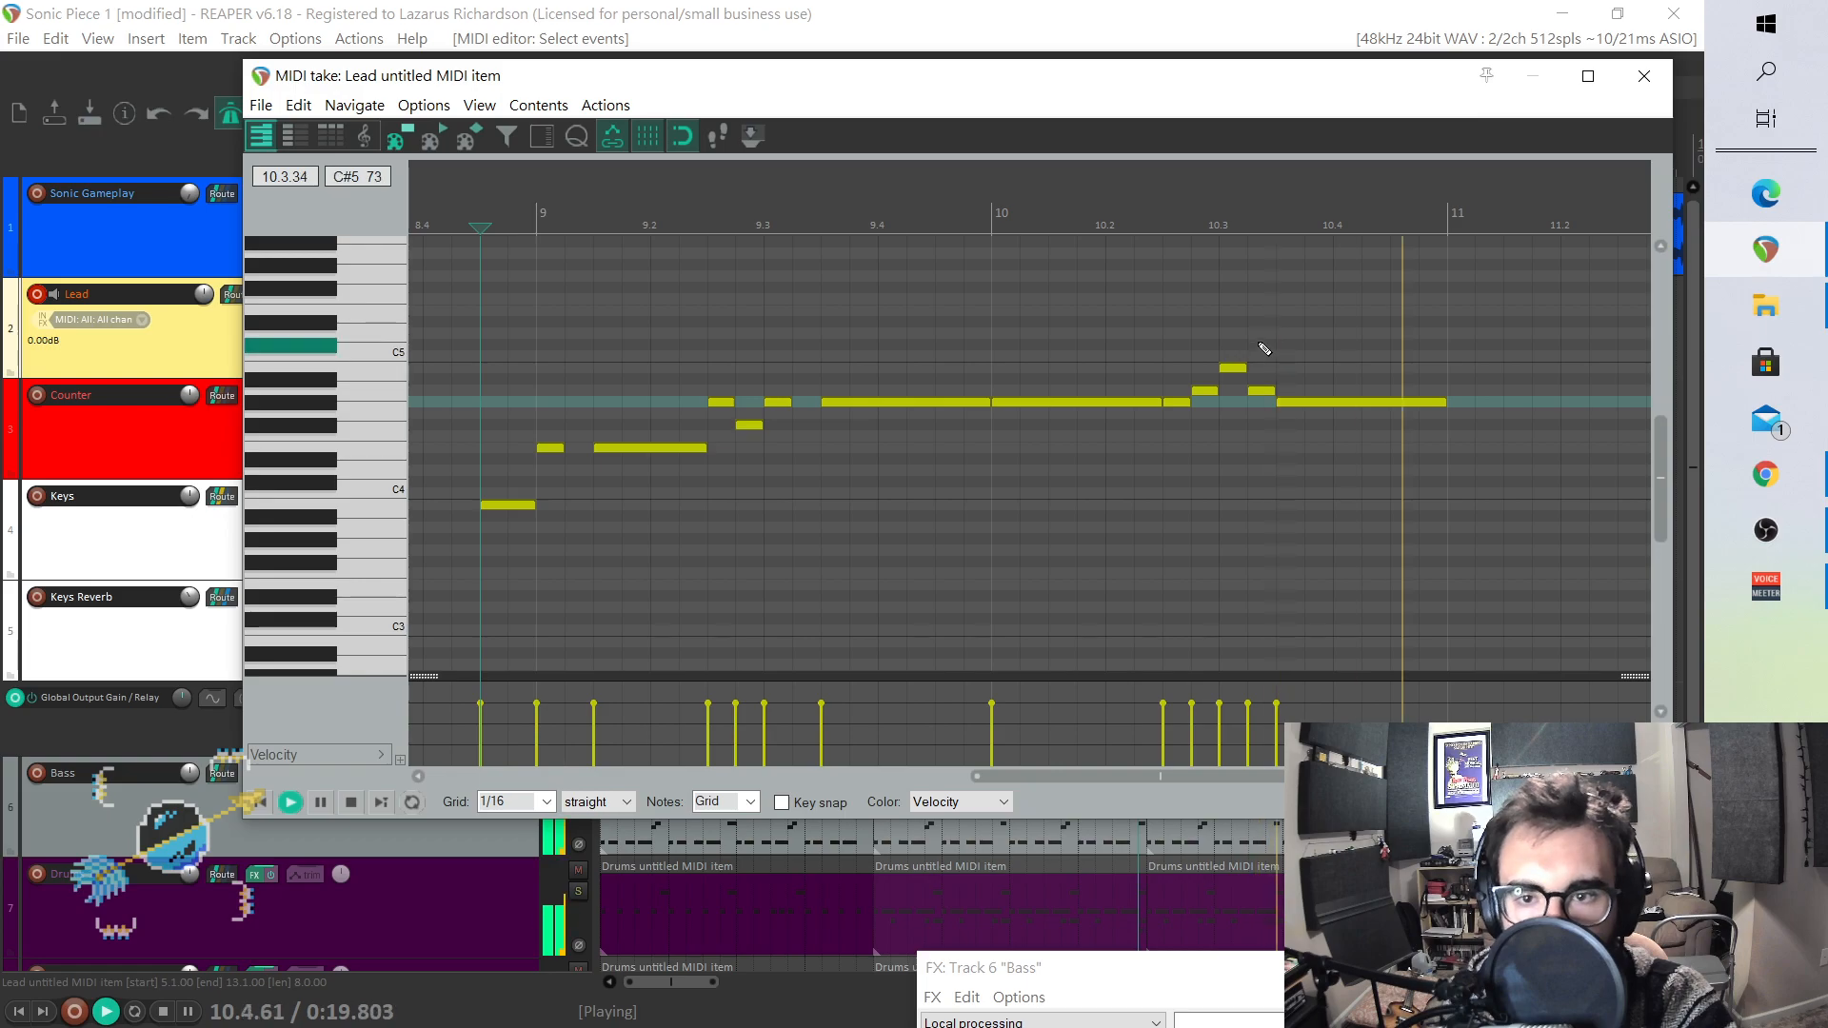
pyautogui.press('space')
pyautogui.moveTo(1277, 776); pyautogui.dragTo(1315, 775)
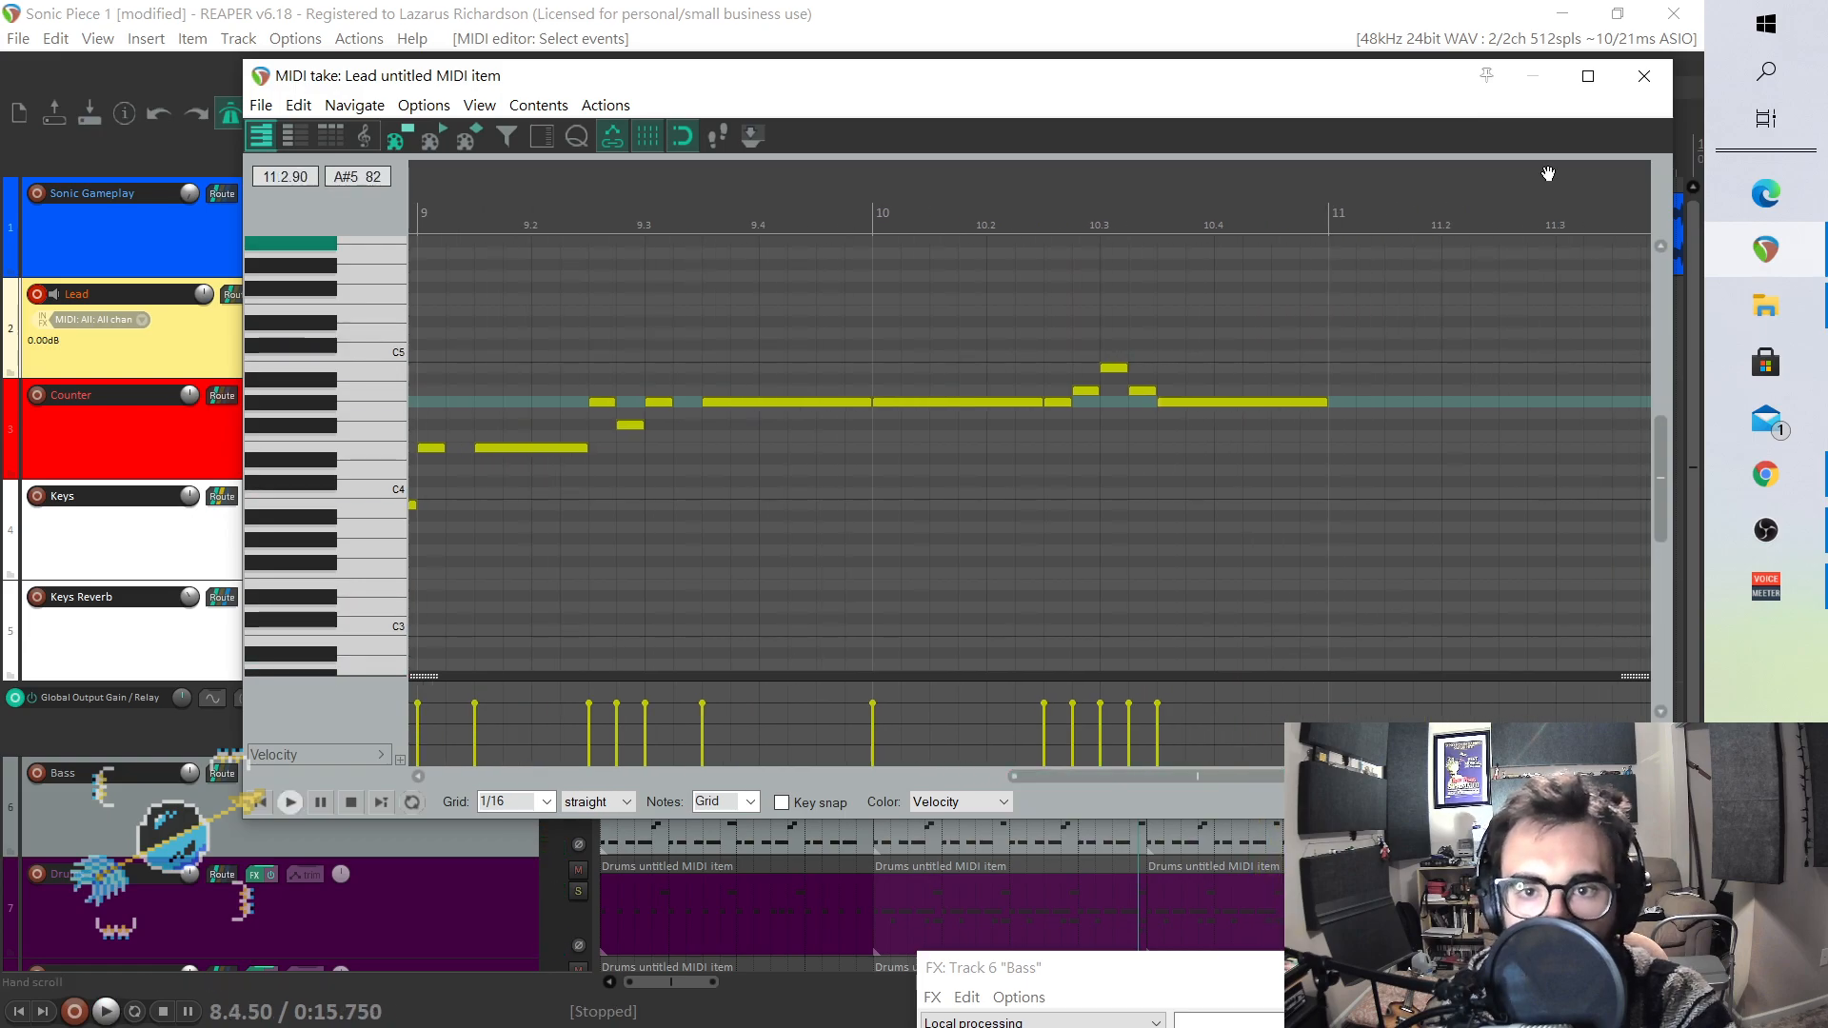
# - Close the Lead note editor and play the arrangement from 1.1.00 through the new melody
pyautogui.click(1644, 76)
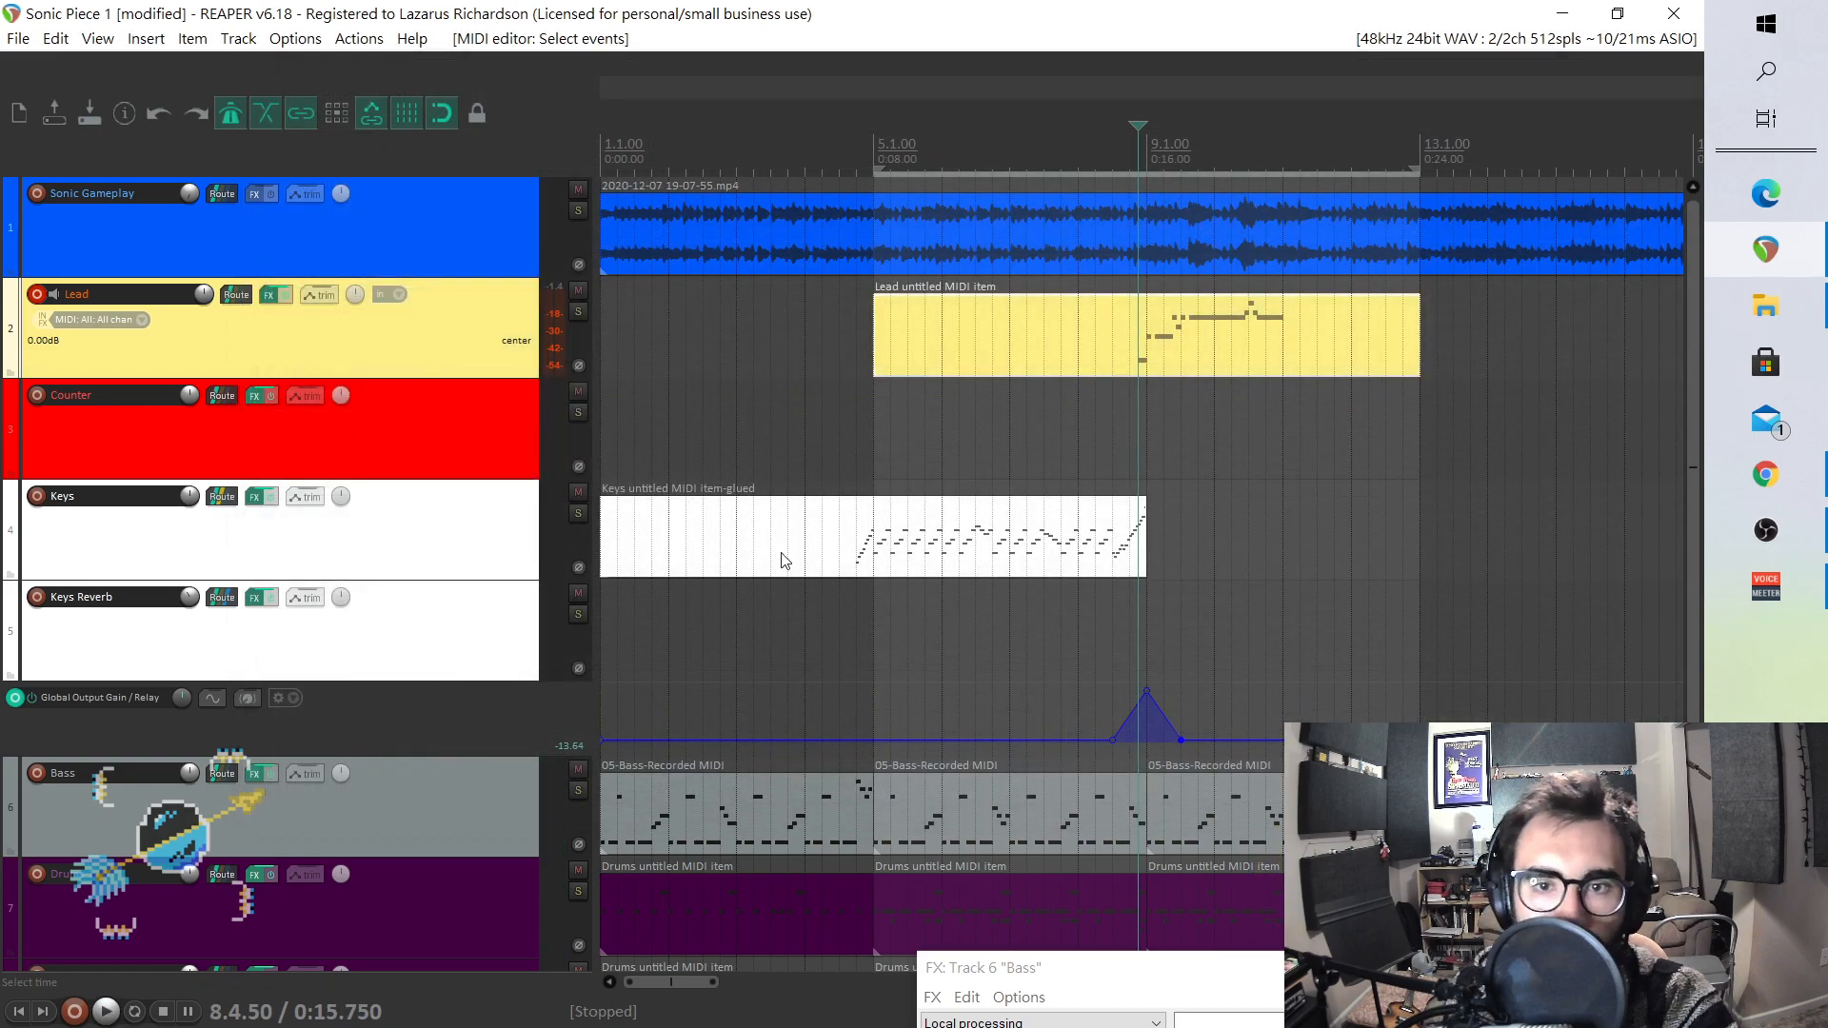
pyautogui.click(1145, 539)
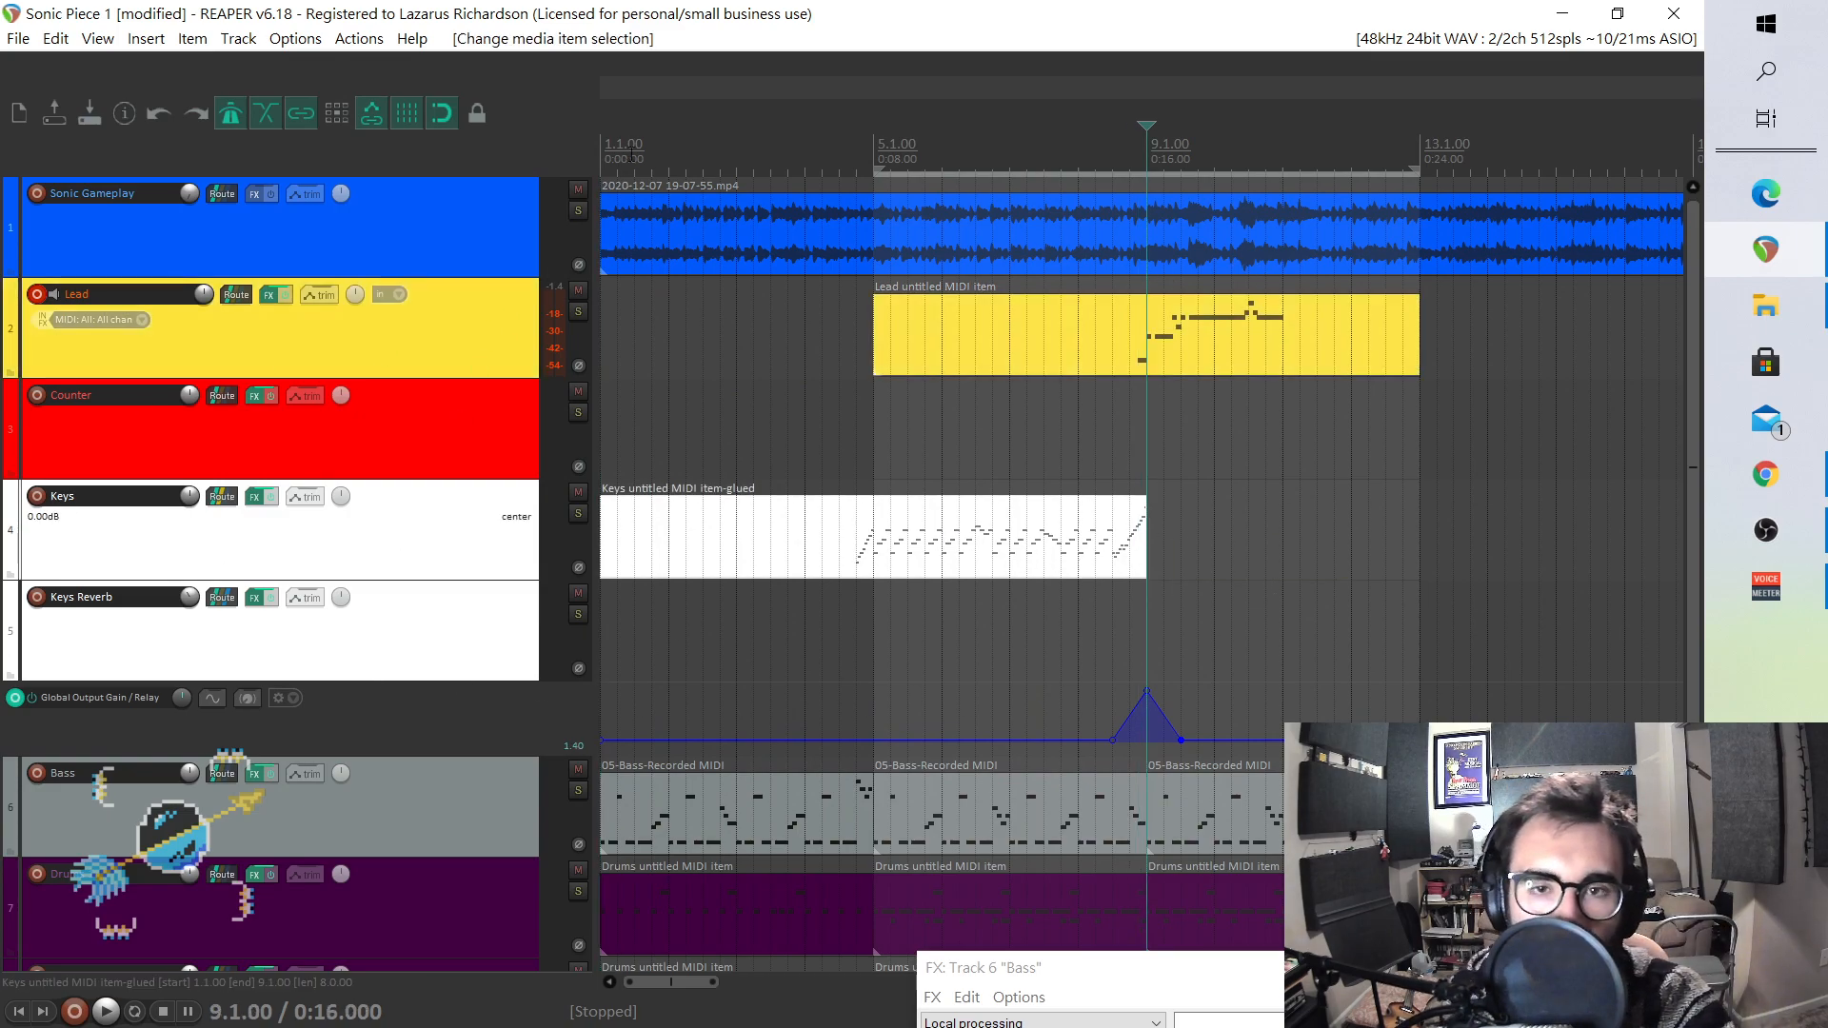
pyautogui.click(607, 144)
pyautogui.press('space')
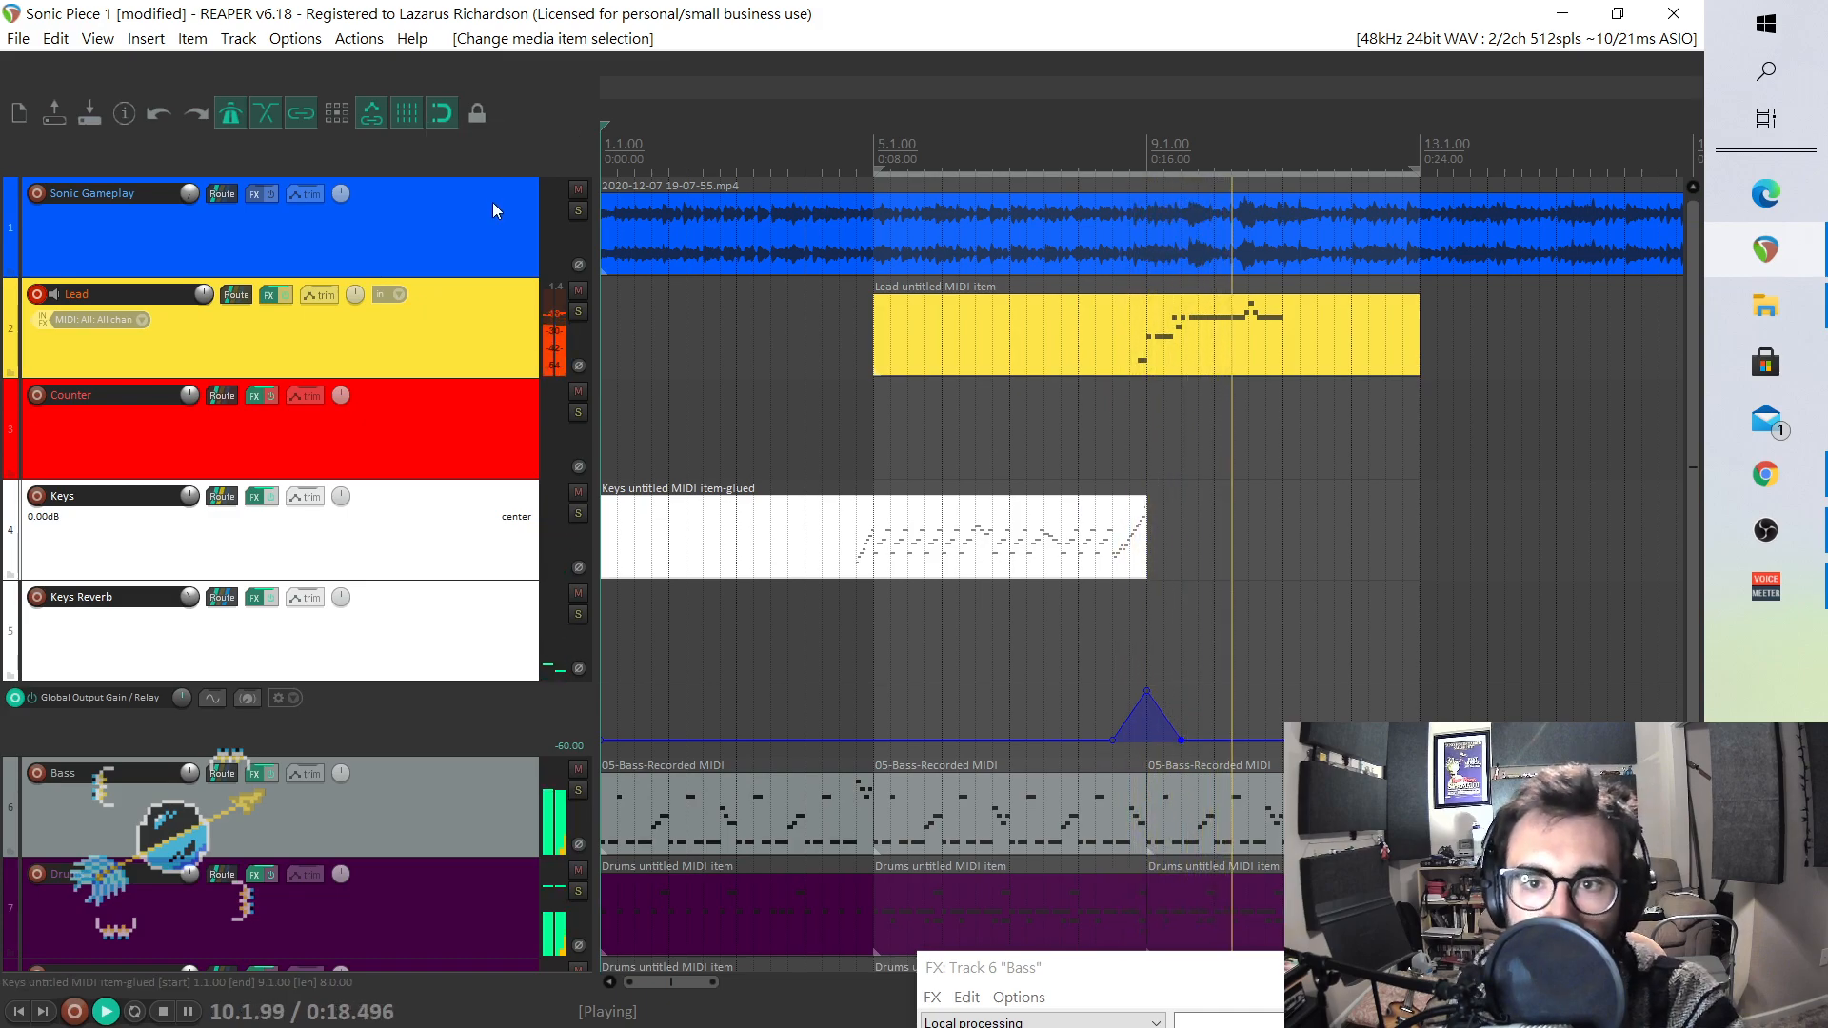
pyautogui.press('space')
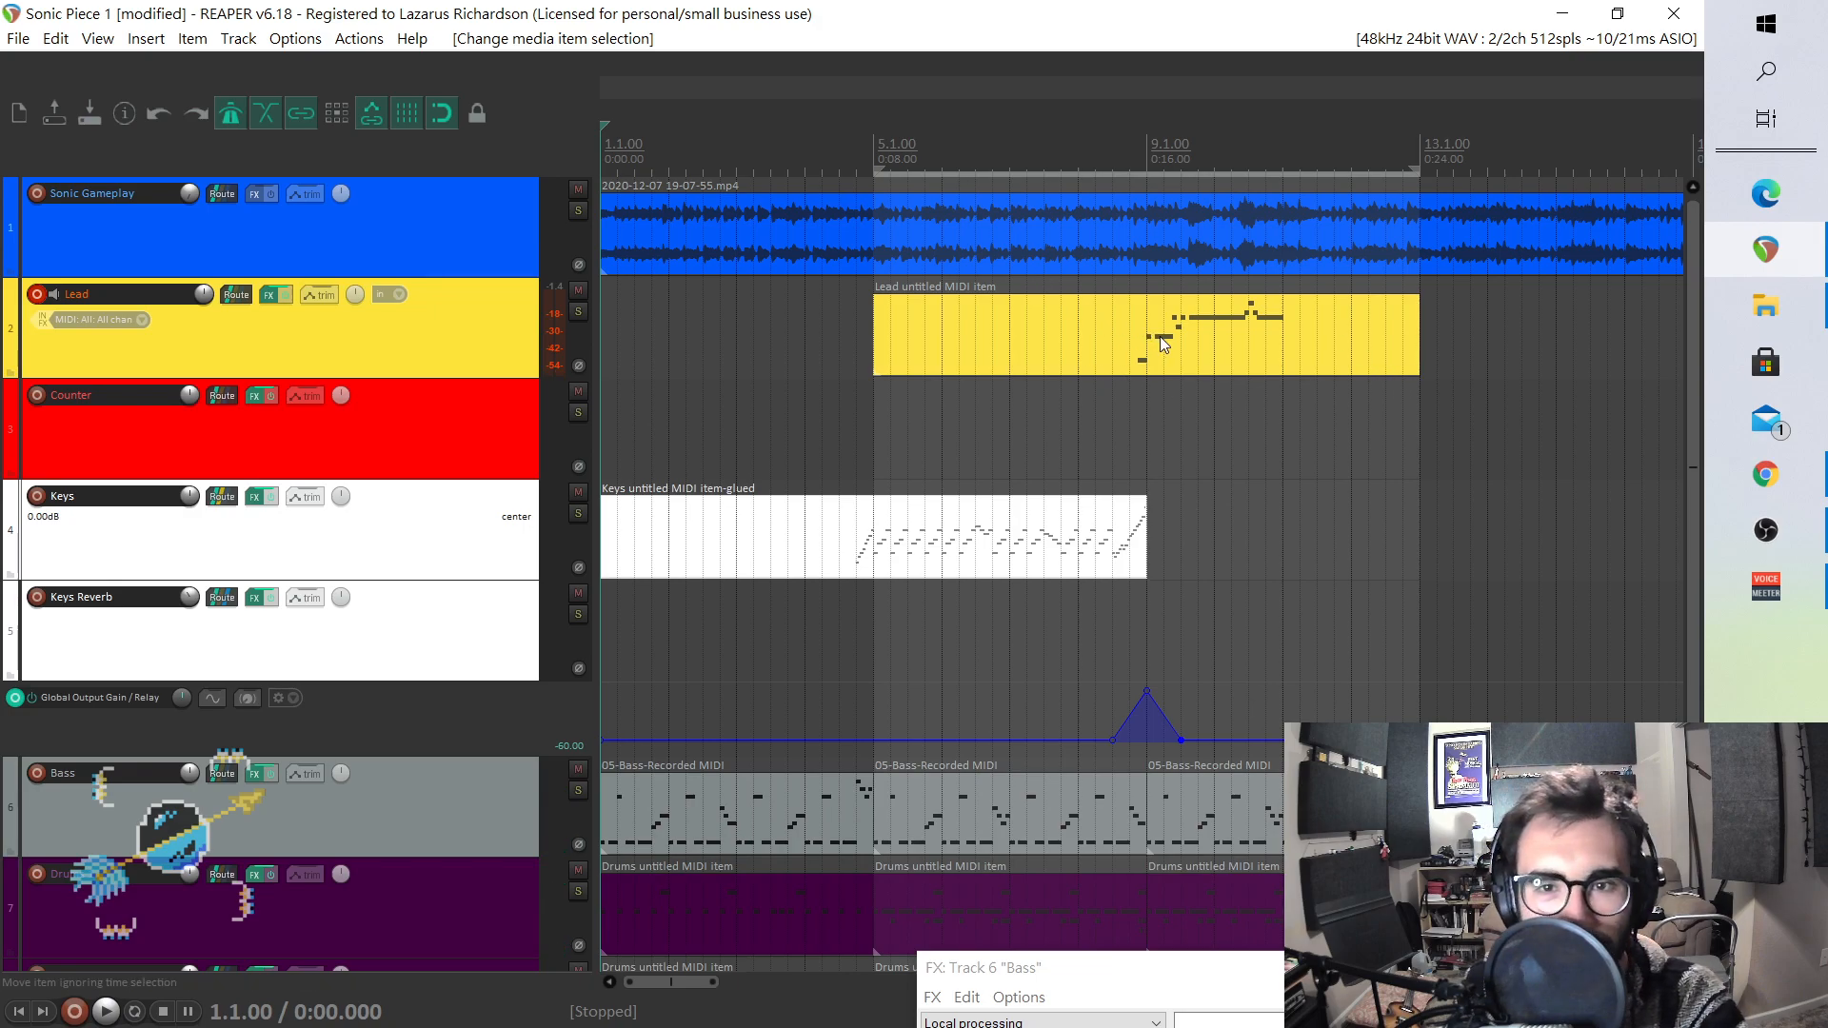
# - Solo the Sonic Gameplay track, play it from 1.1.00 with its mixer volume at 0.00 dB, and pull the fader back down
pyautogui.click(578, 210)
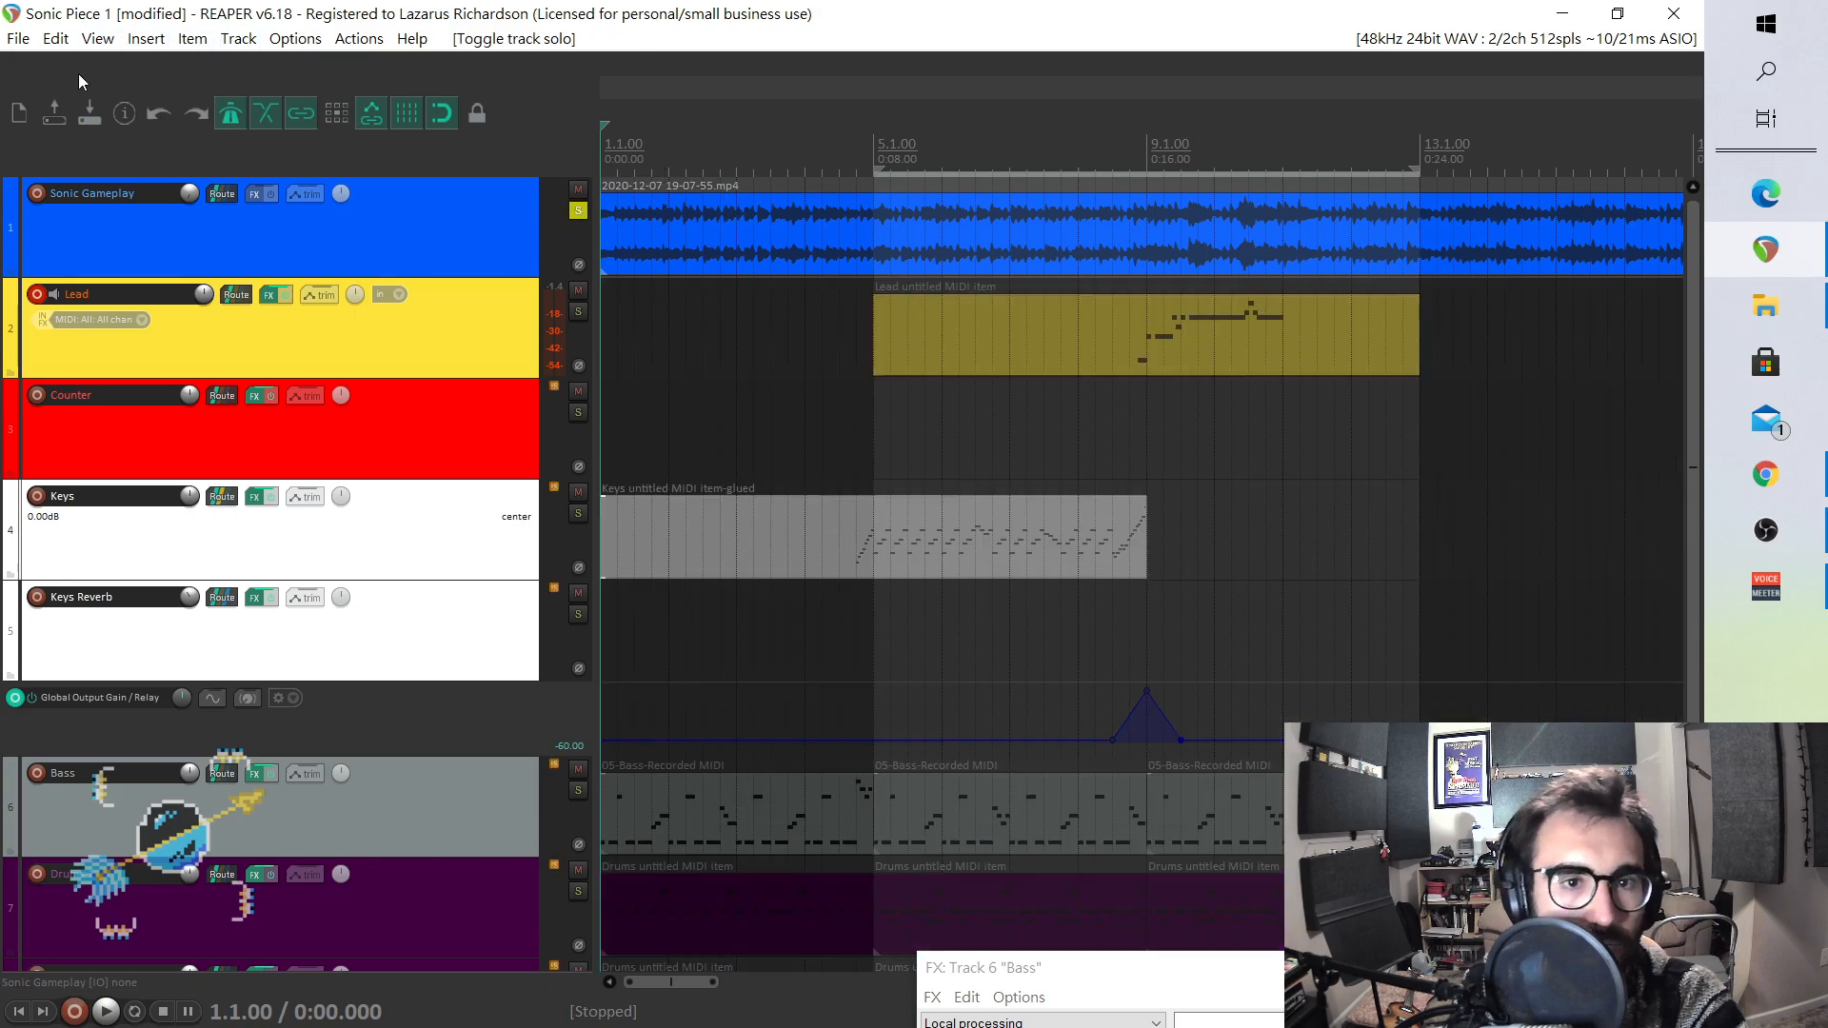
pyautogui.click(99, 39)
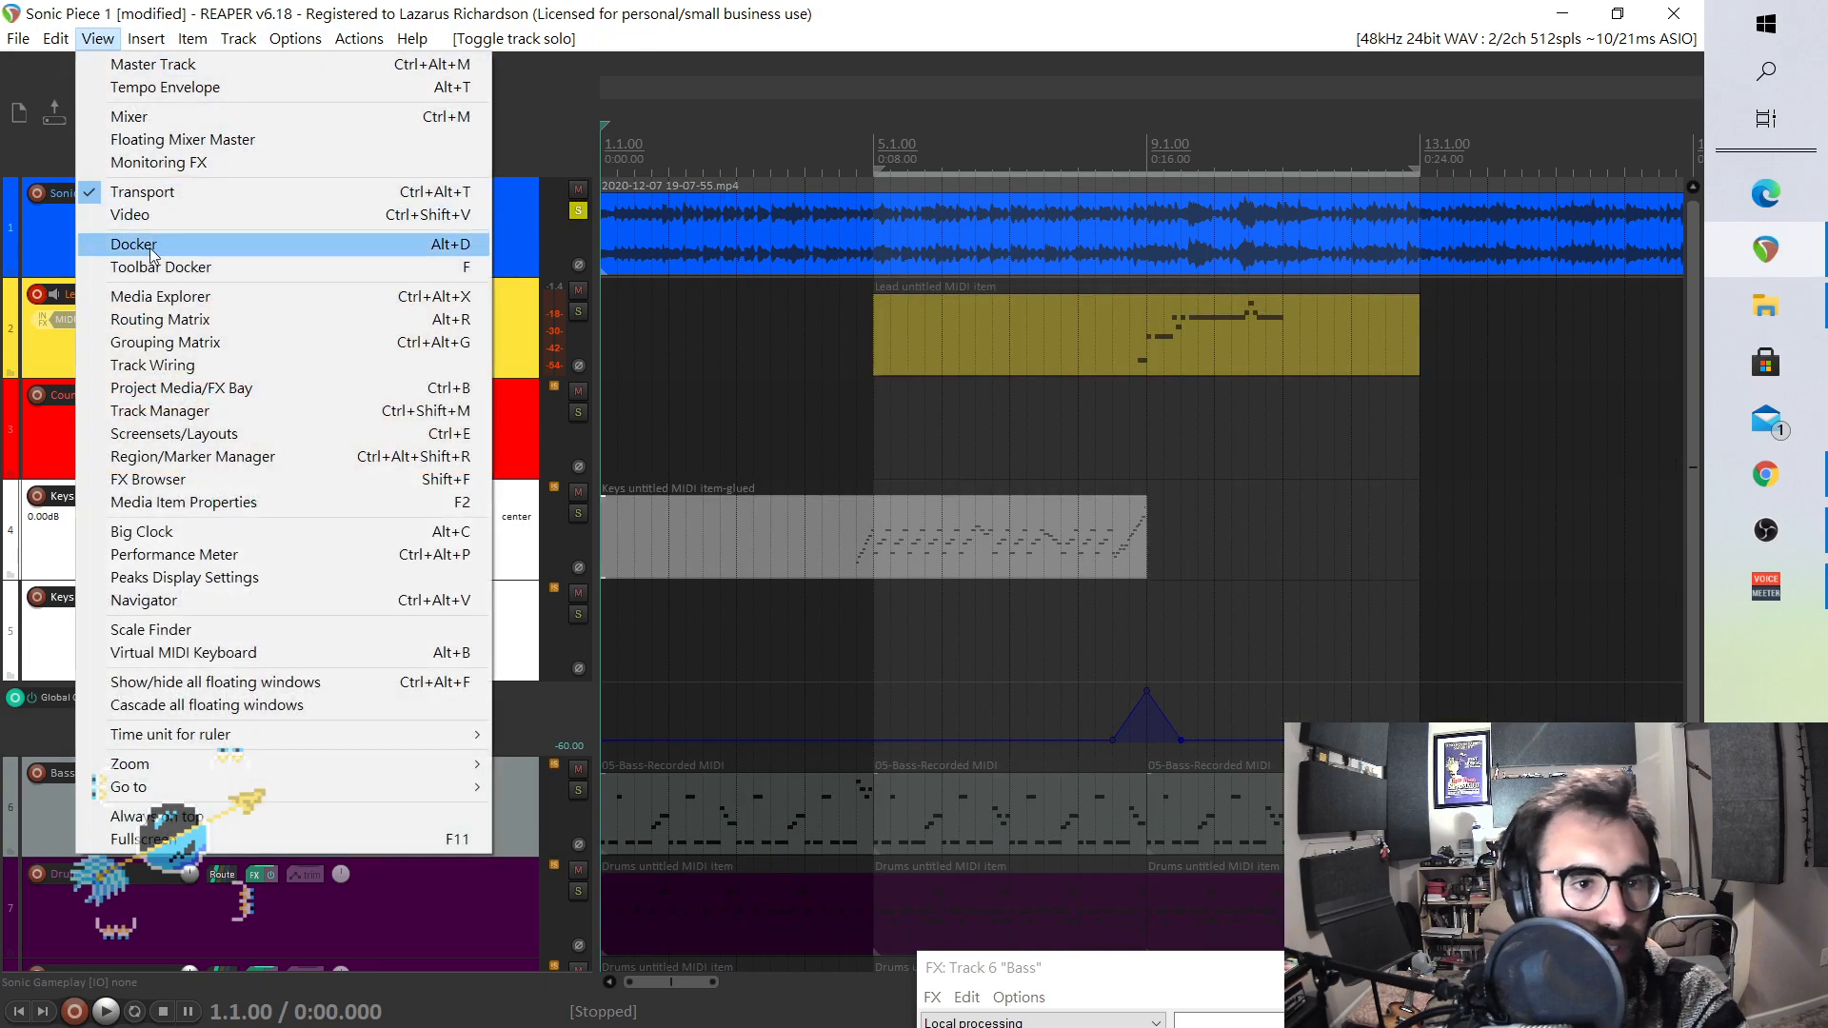
pyautogui.click(165, 122)
pyautogui.moveTo(345, 253); pyautogui.dragTo(1005, 160)
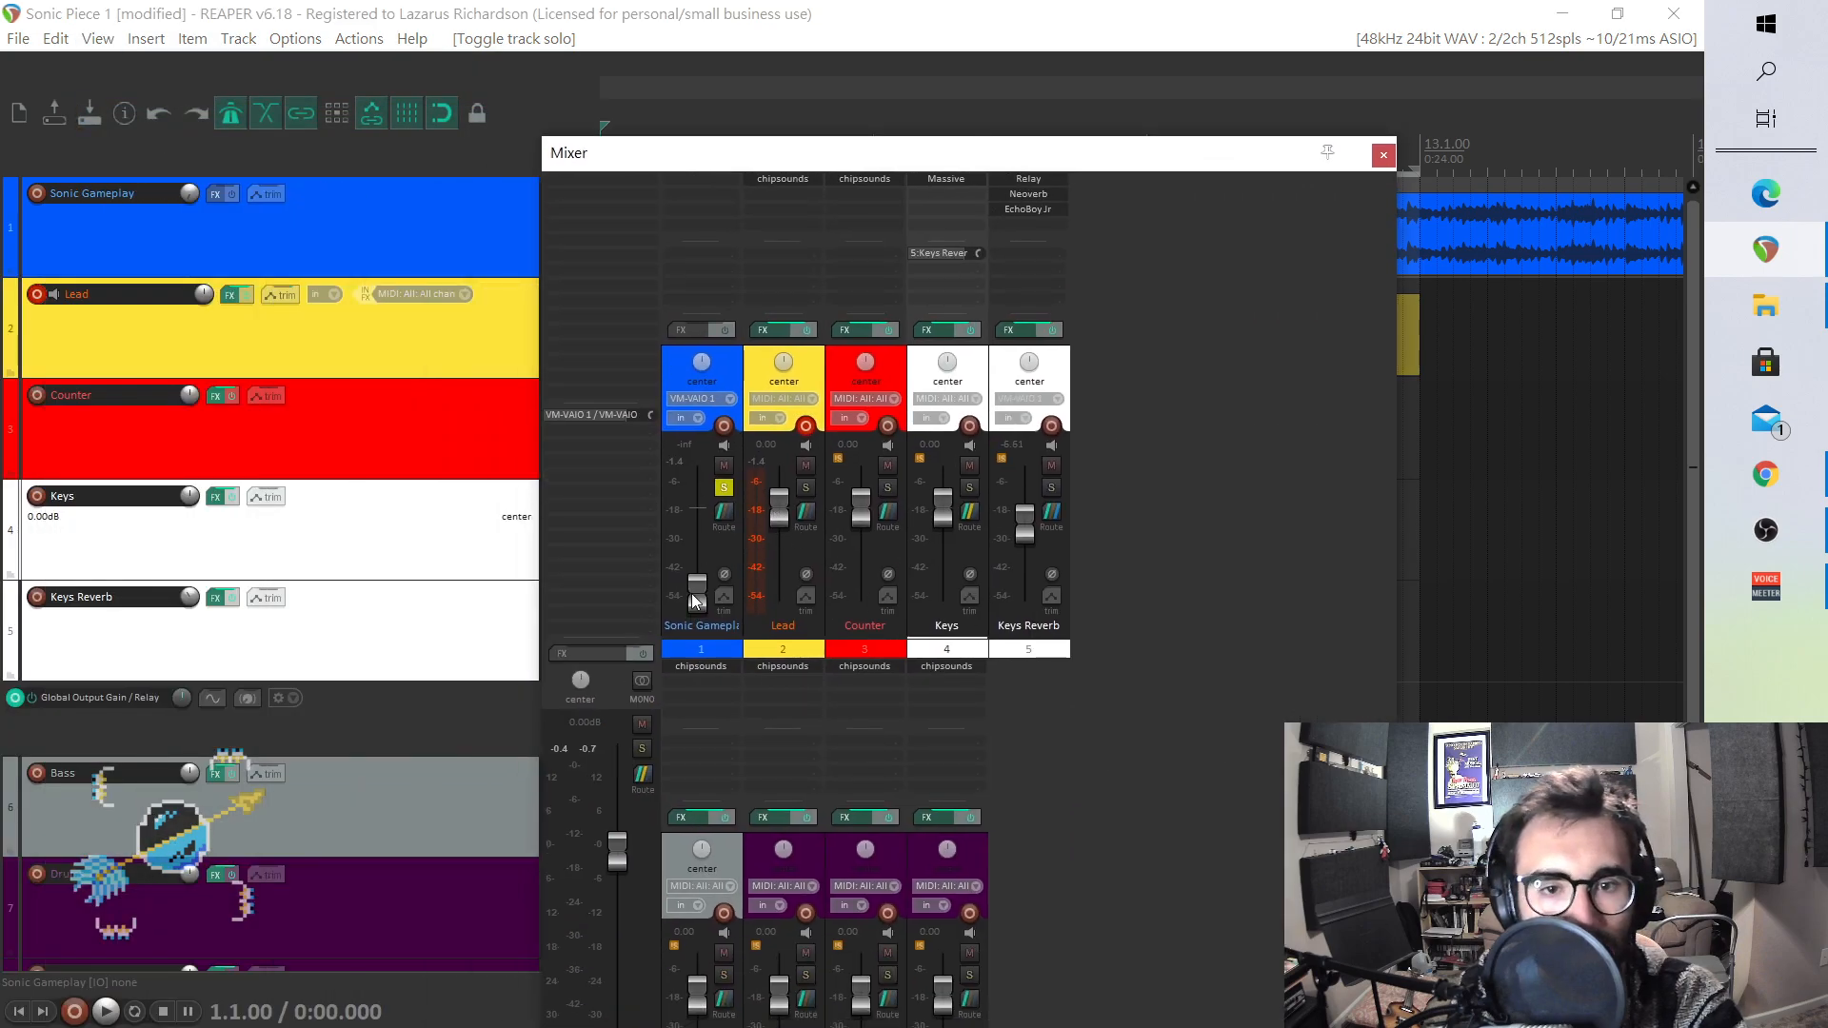
pyautogui.moveTo(695, 600); pyautogui.dragTo(698, 533)
pyautogui.press('space')
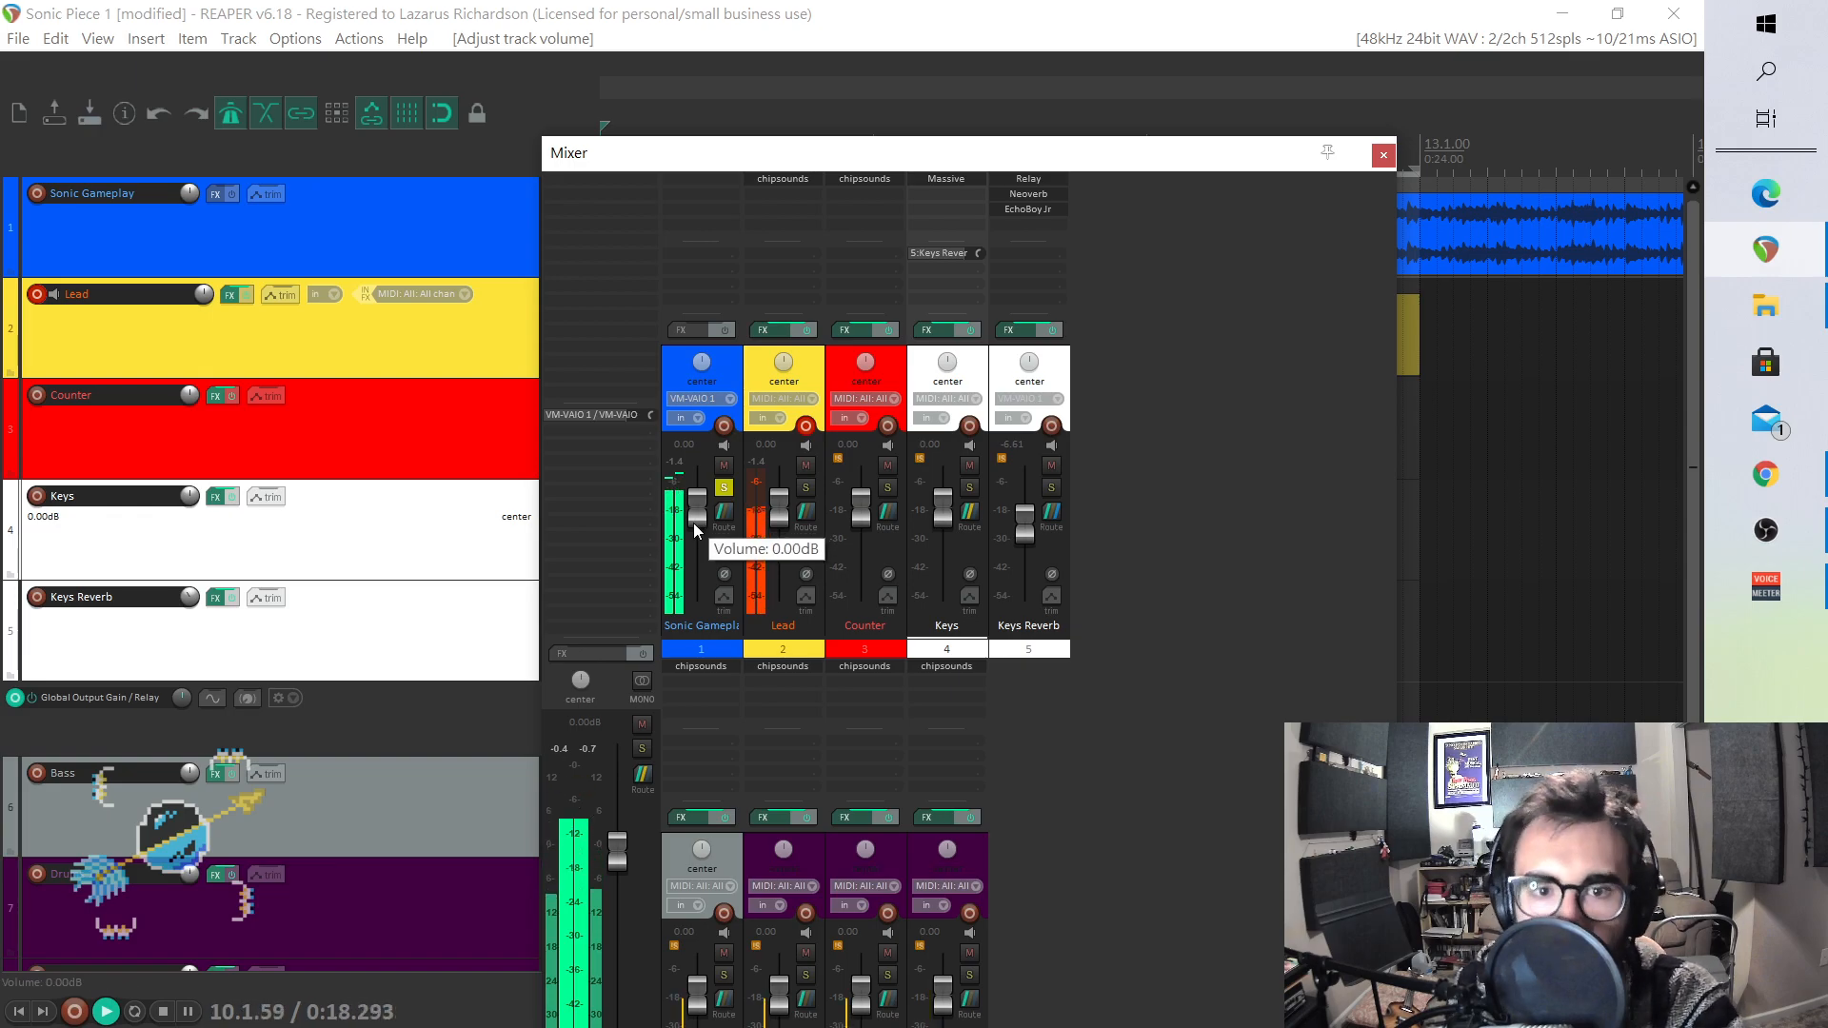
pyautogui.press('space')
pyautogui.moveTo(695, 517); pyautogui.dragTo(697, 628)
pyautogui.click(1382, 156)
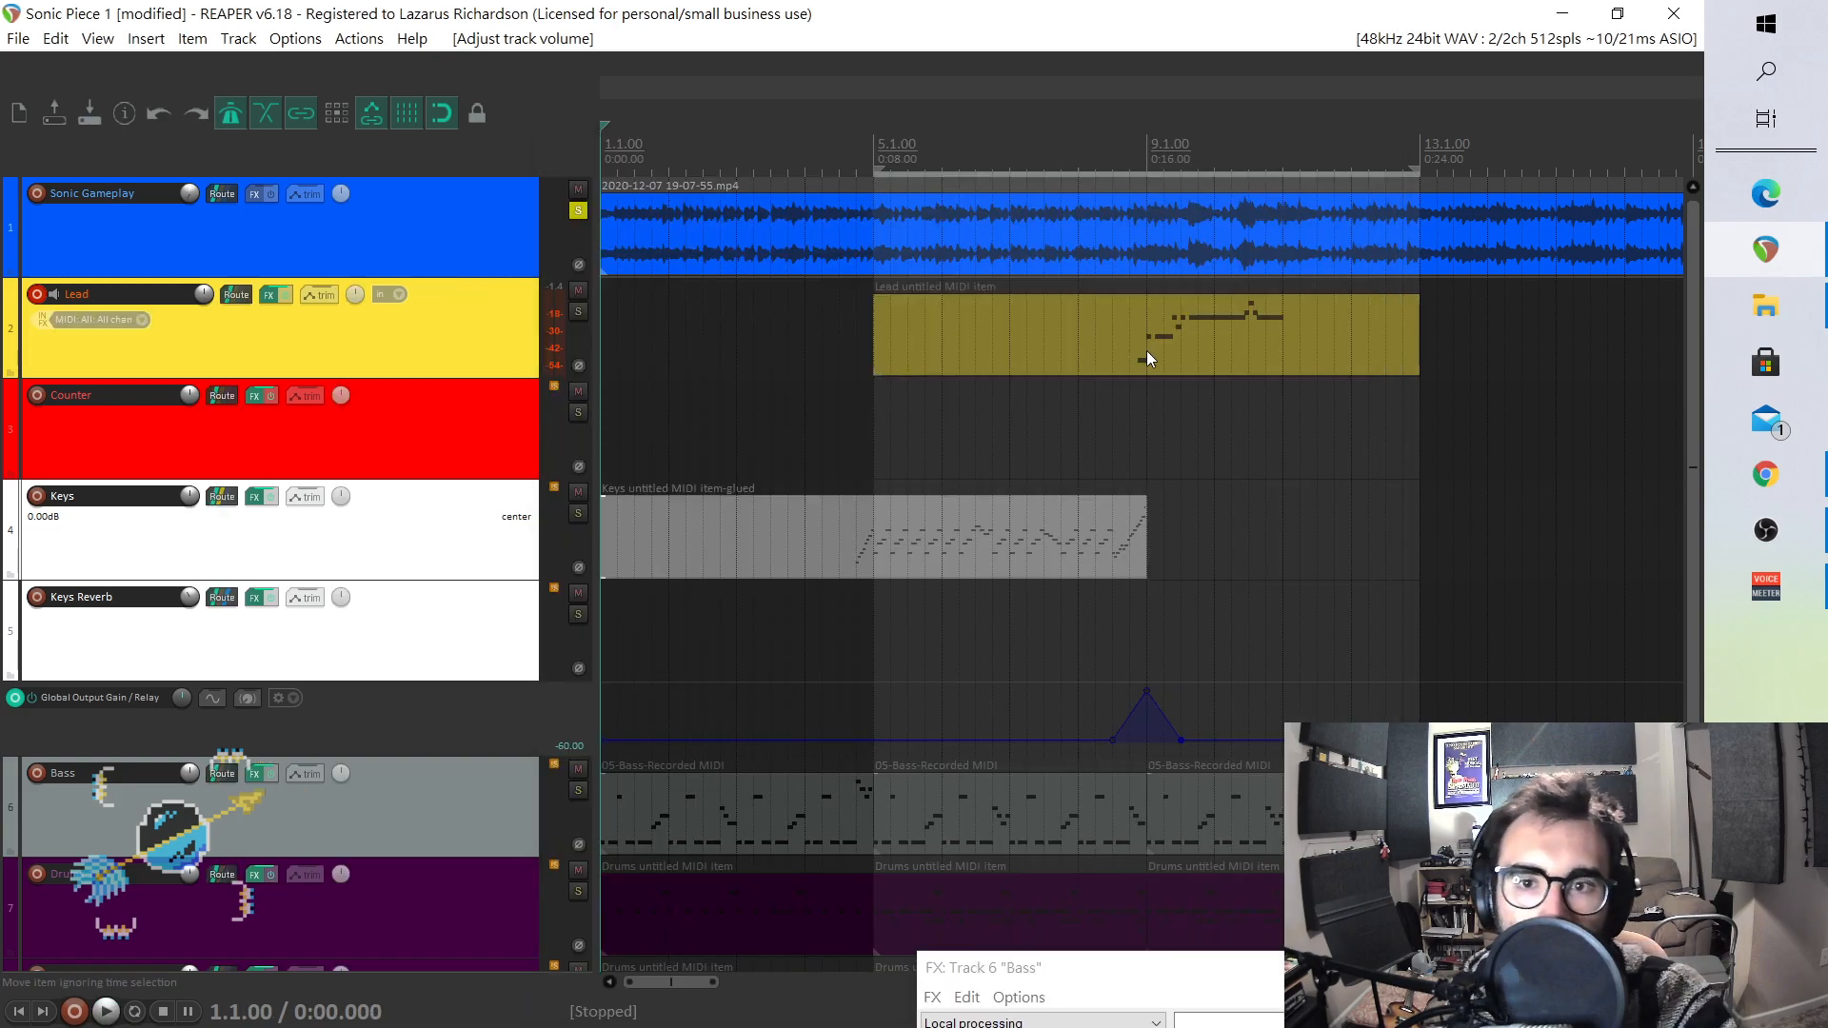
# - Reopen the Lead MIDI item and audition the melody from 9.1.00
pyautogui.doubleClick(1146, 358)
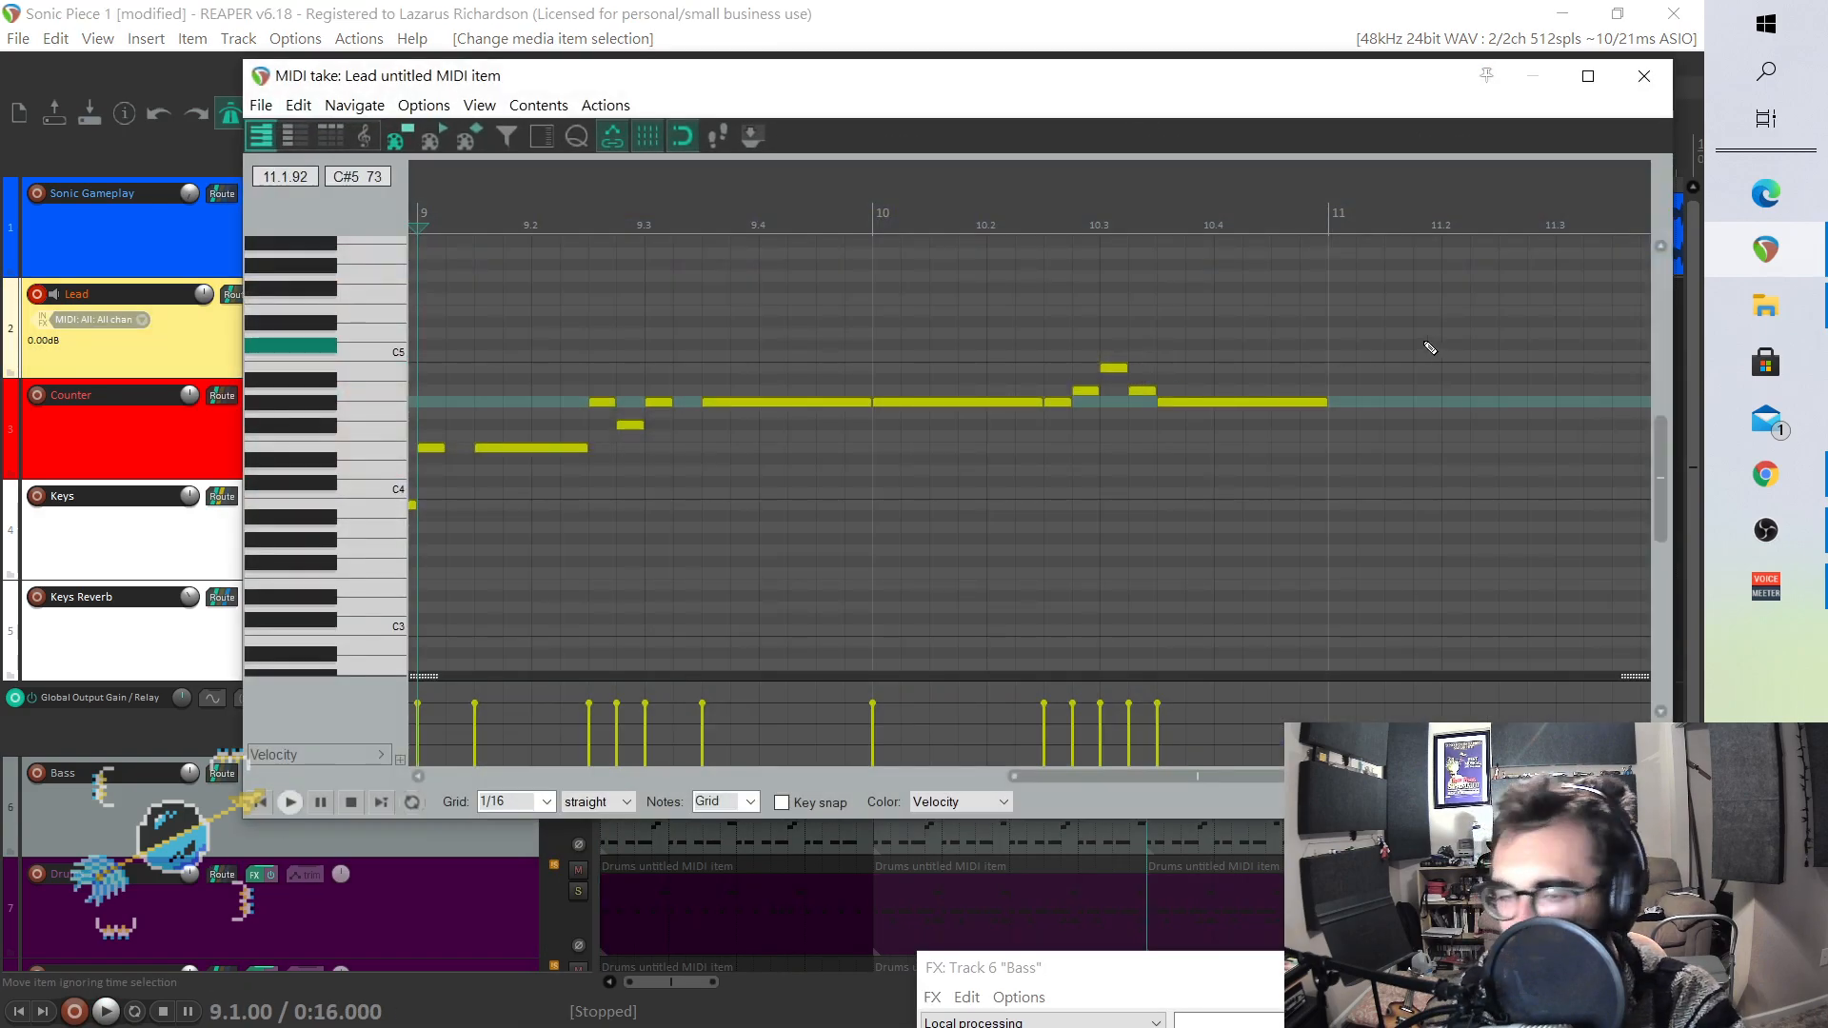
pyautogui.scroll(-2, 805, 423)
pyautogui.press('space')
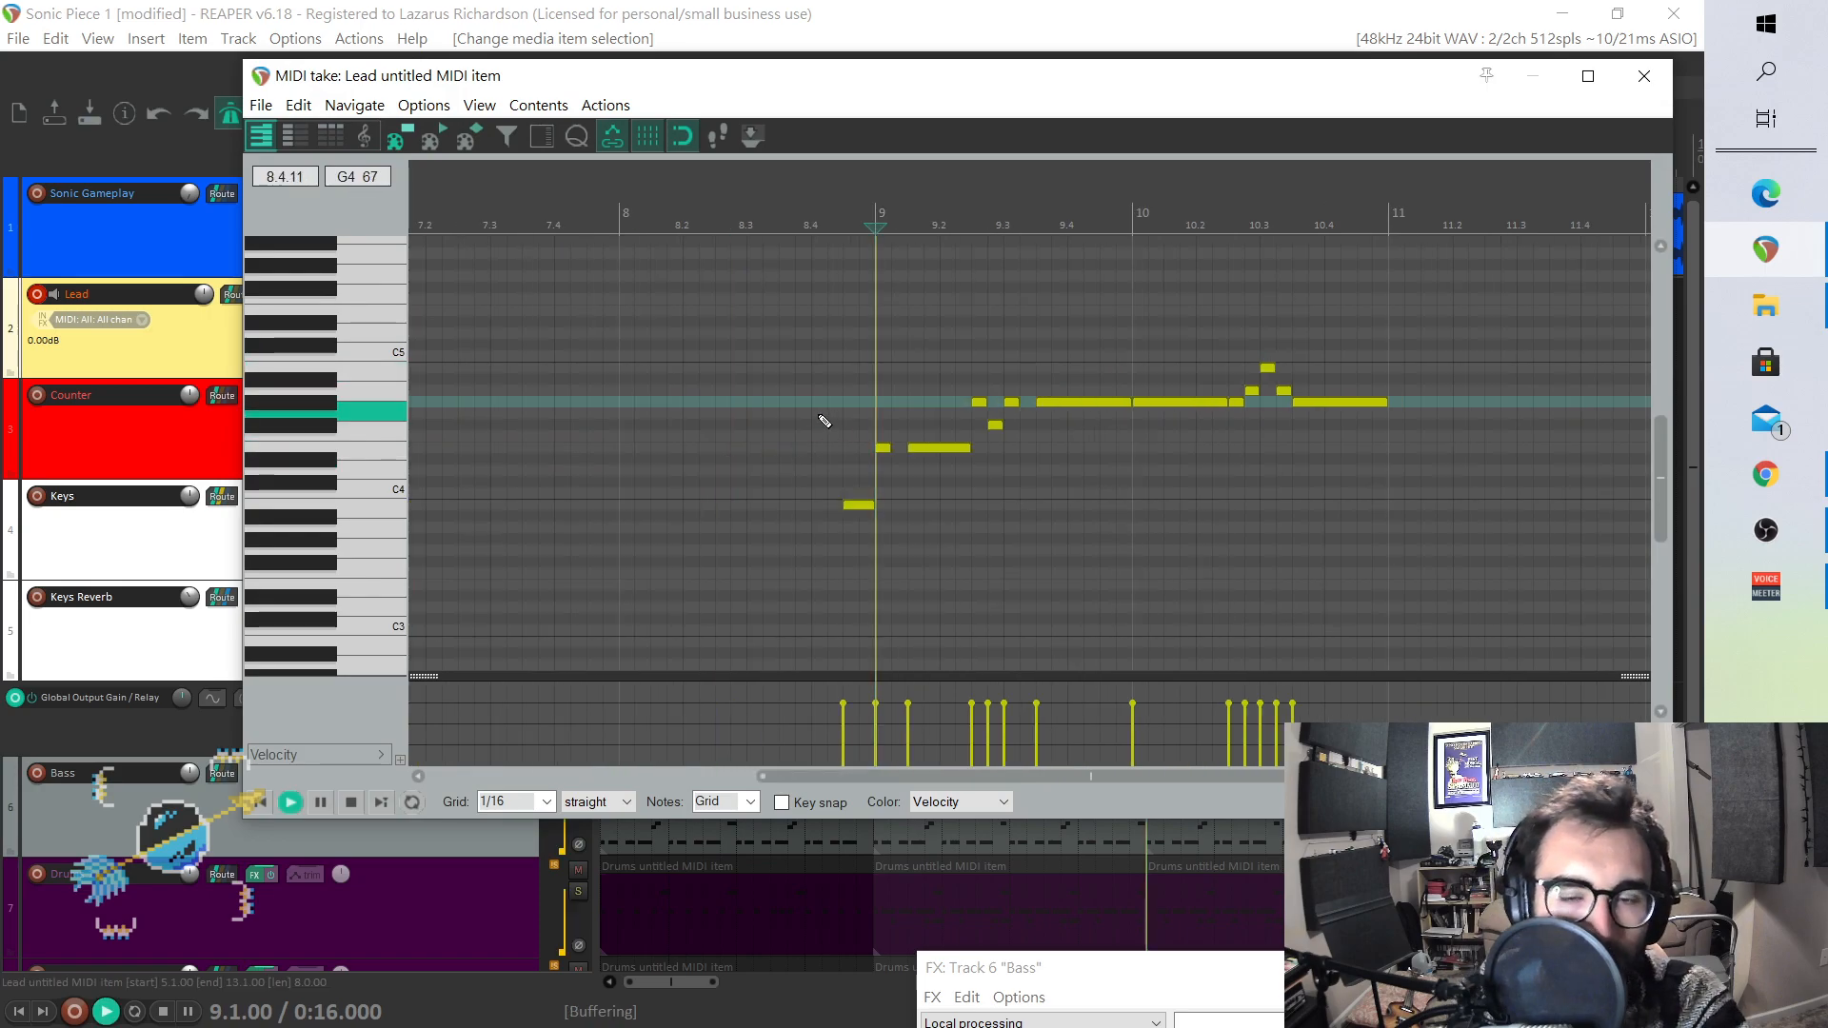
pyautogui.press('space')
# - Unsolo the Sonic Gameplay track, pull its mixer fader fully down to -inf, and play briefly from 9.1.00
pyautogui.moveTo(687, 91); pyautogui.dragTo(1304, 106)
pyautogui.click(579, 210)
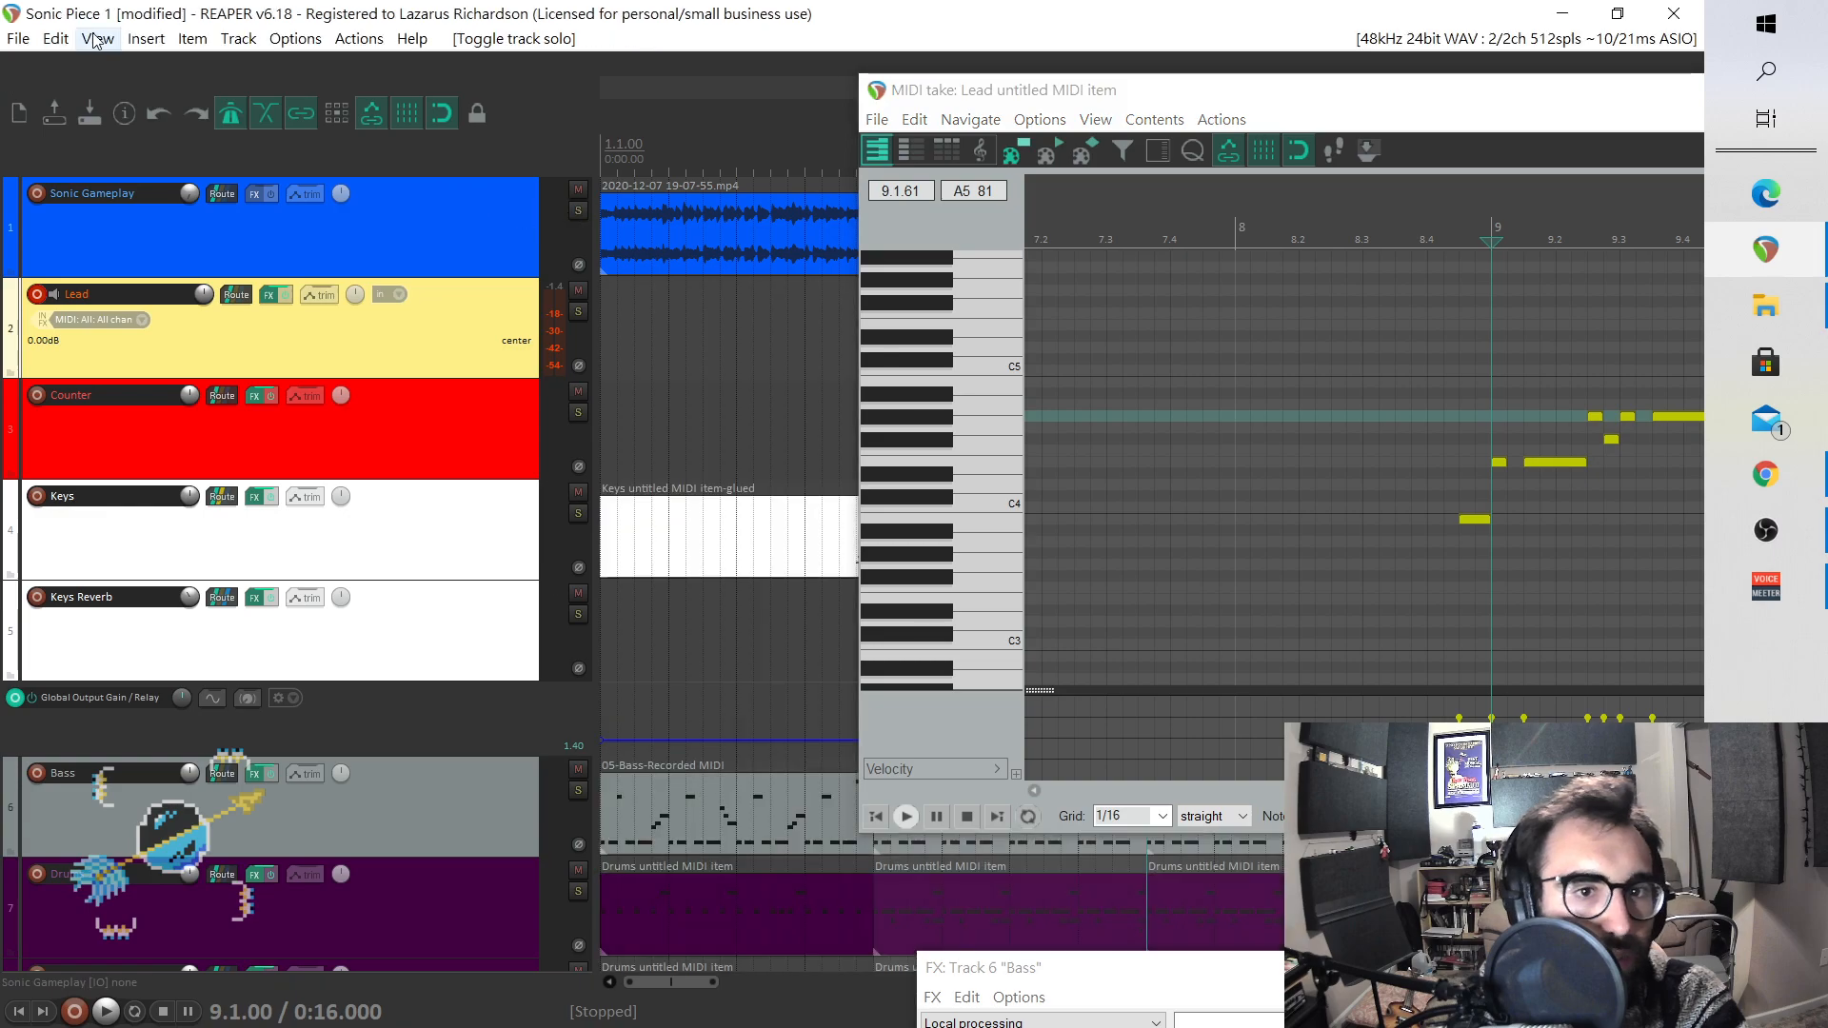
pyautogui.click(98, 38)
pyautogui.click(150, 117)
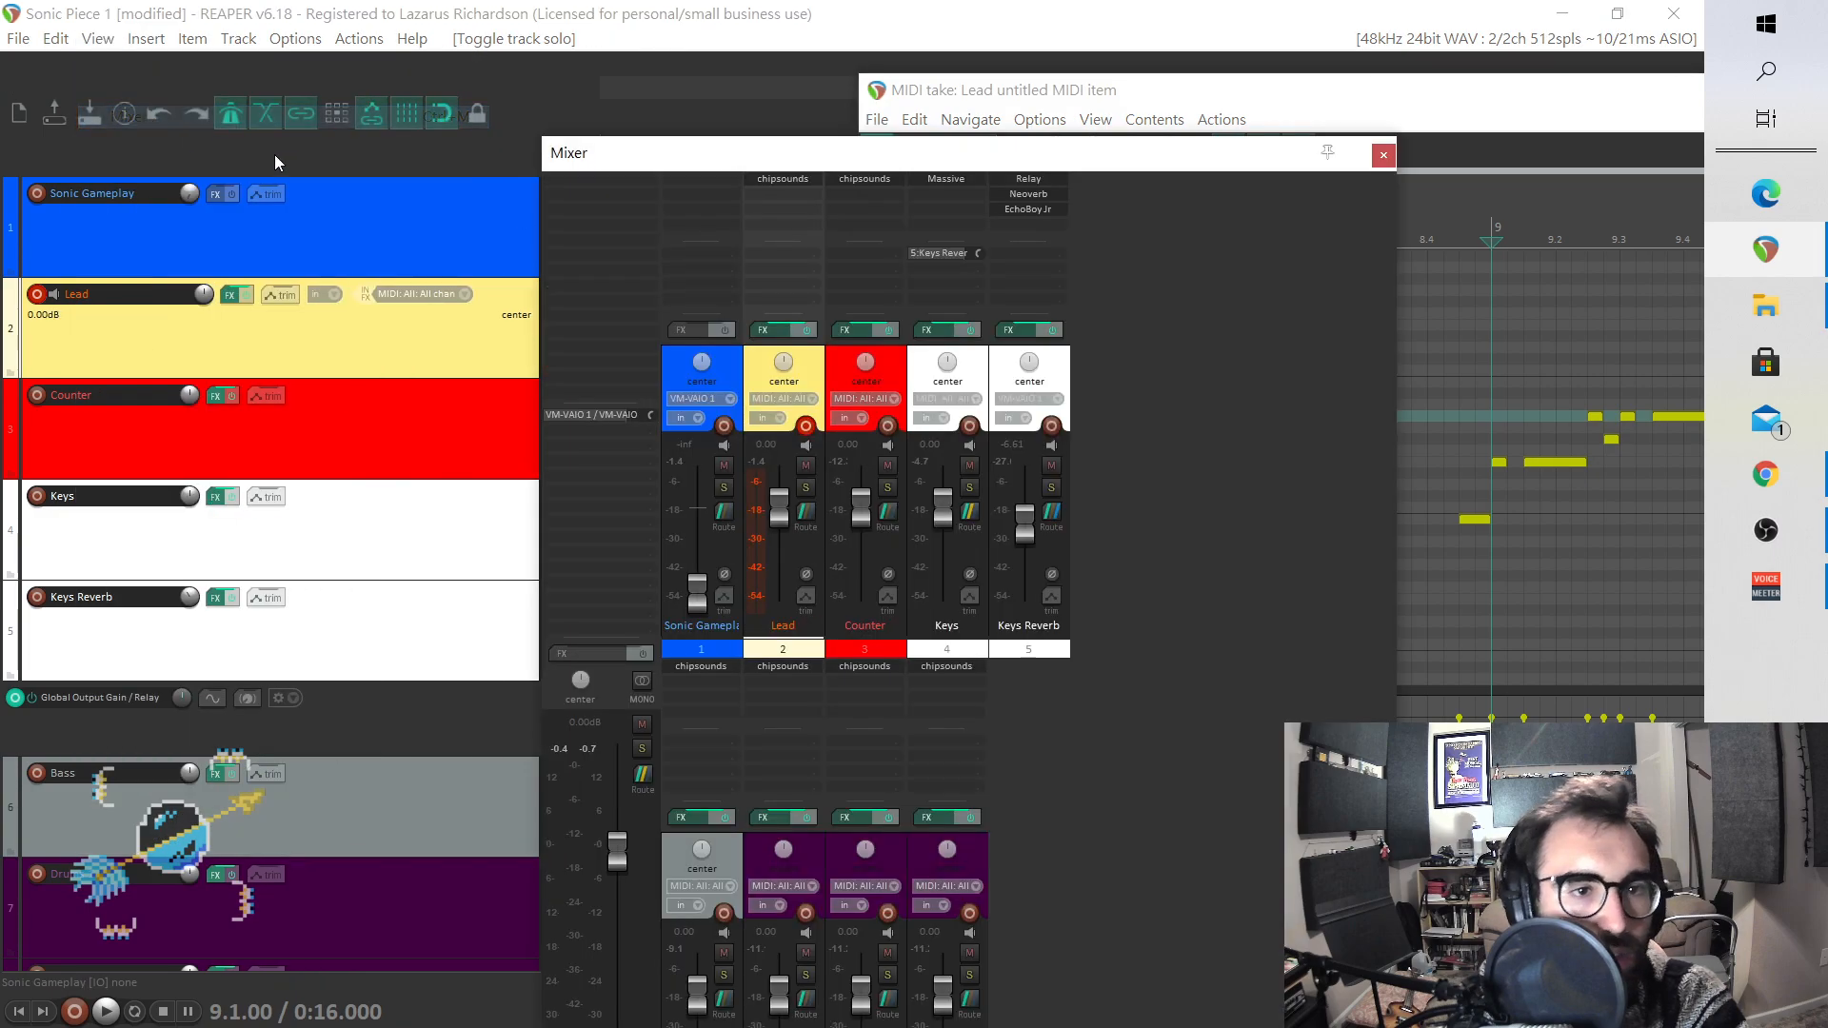
pyautogui.moveTo(705, 577); pyautogui.dragTo(705, 591)
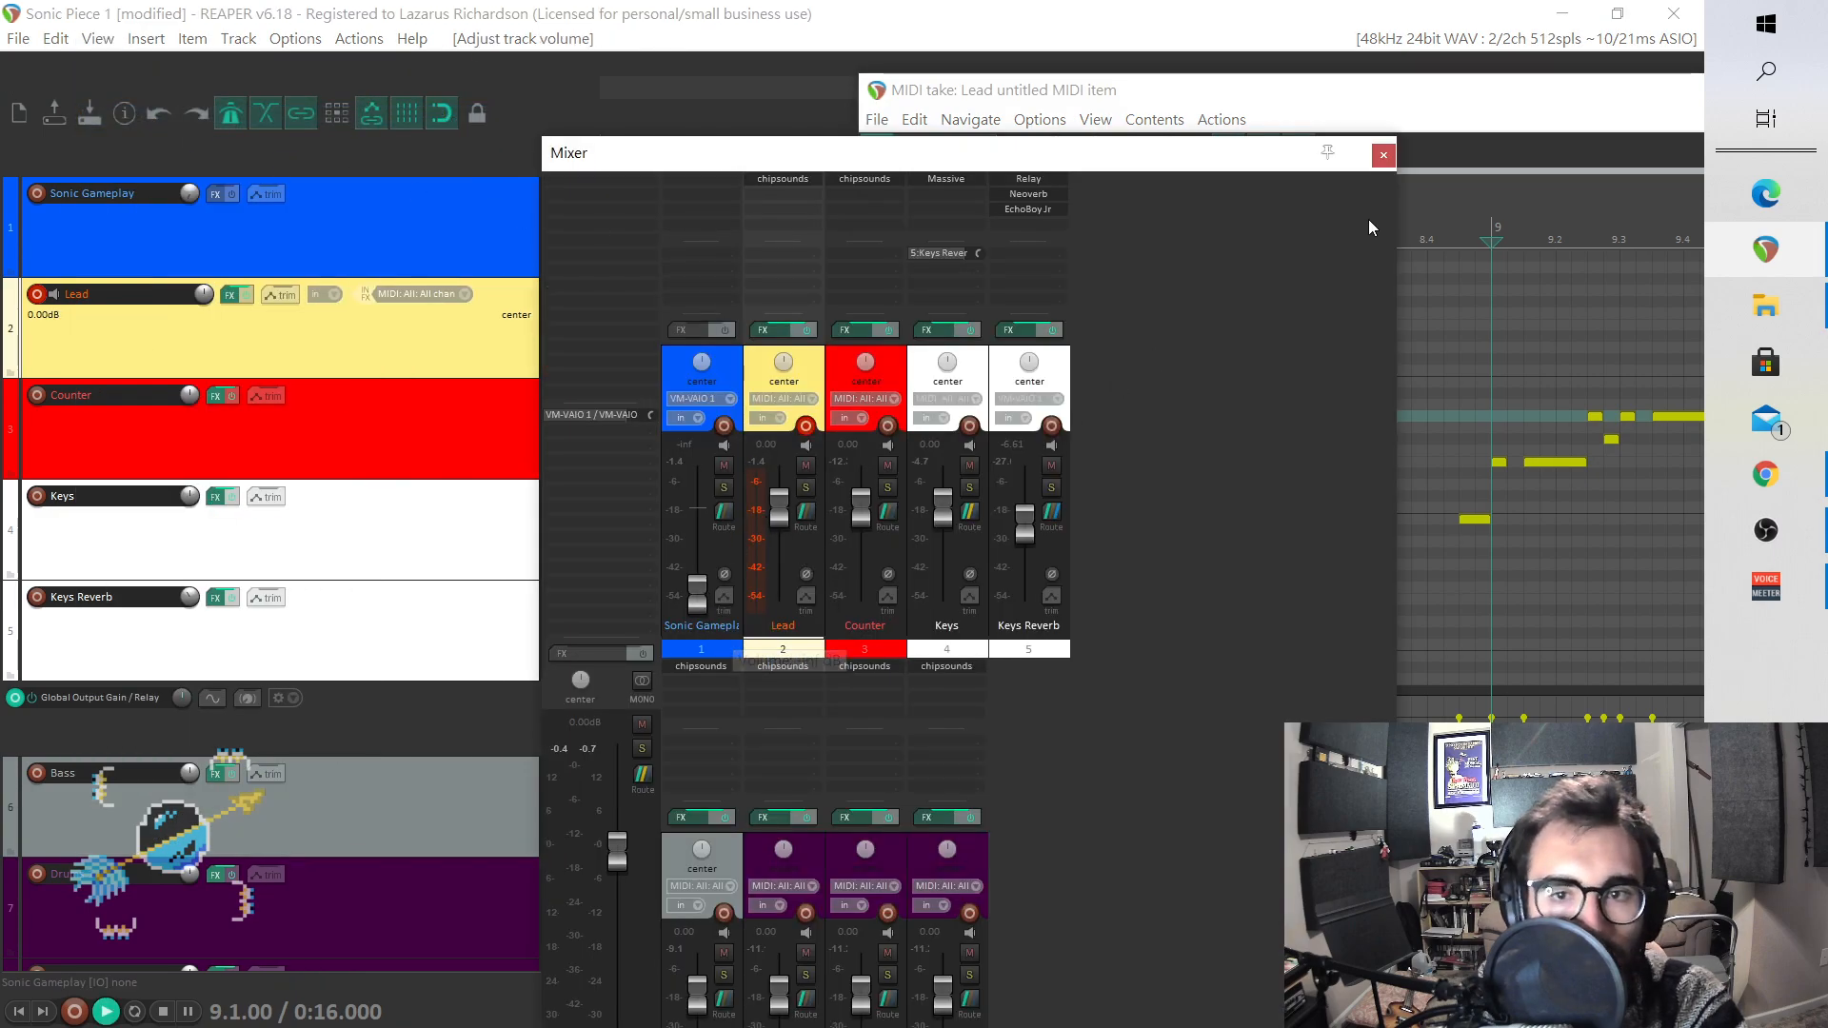
pyautogui.press('space')
pyautogui.click(1379, 162)
pyautogui.press('space')
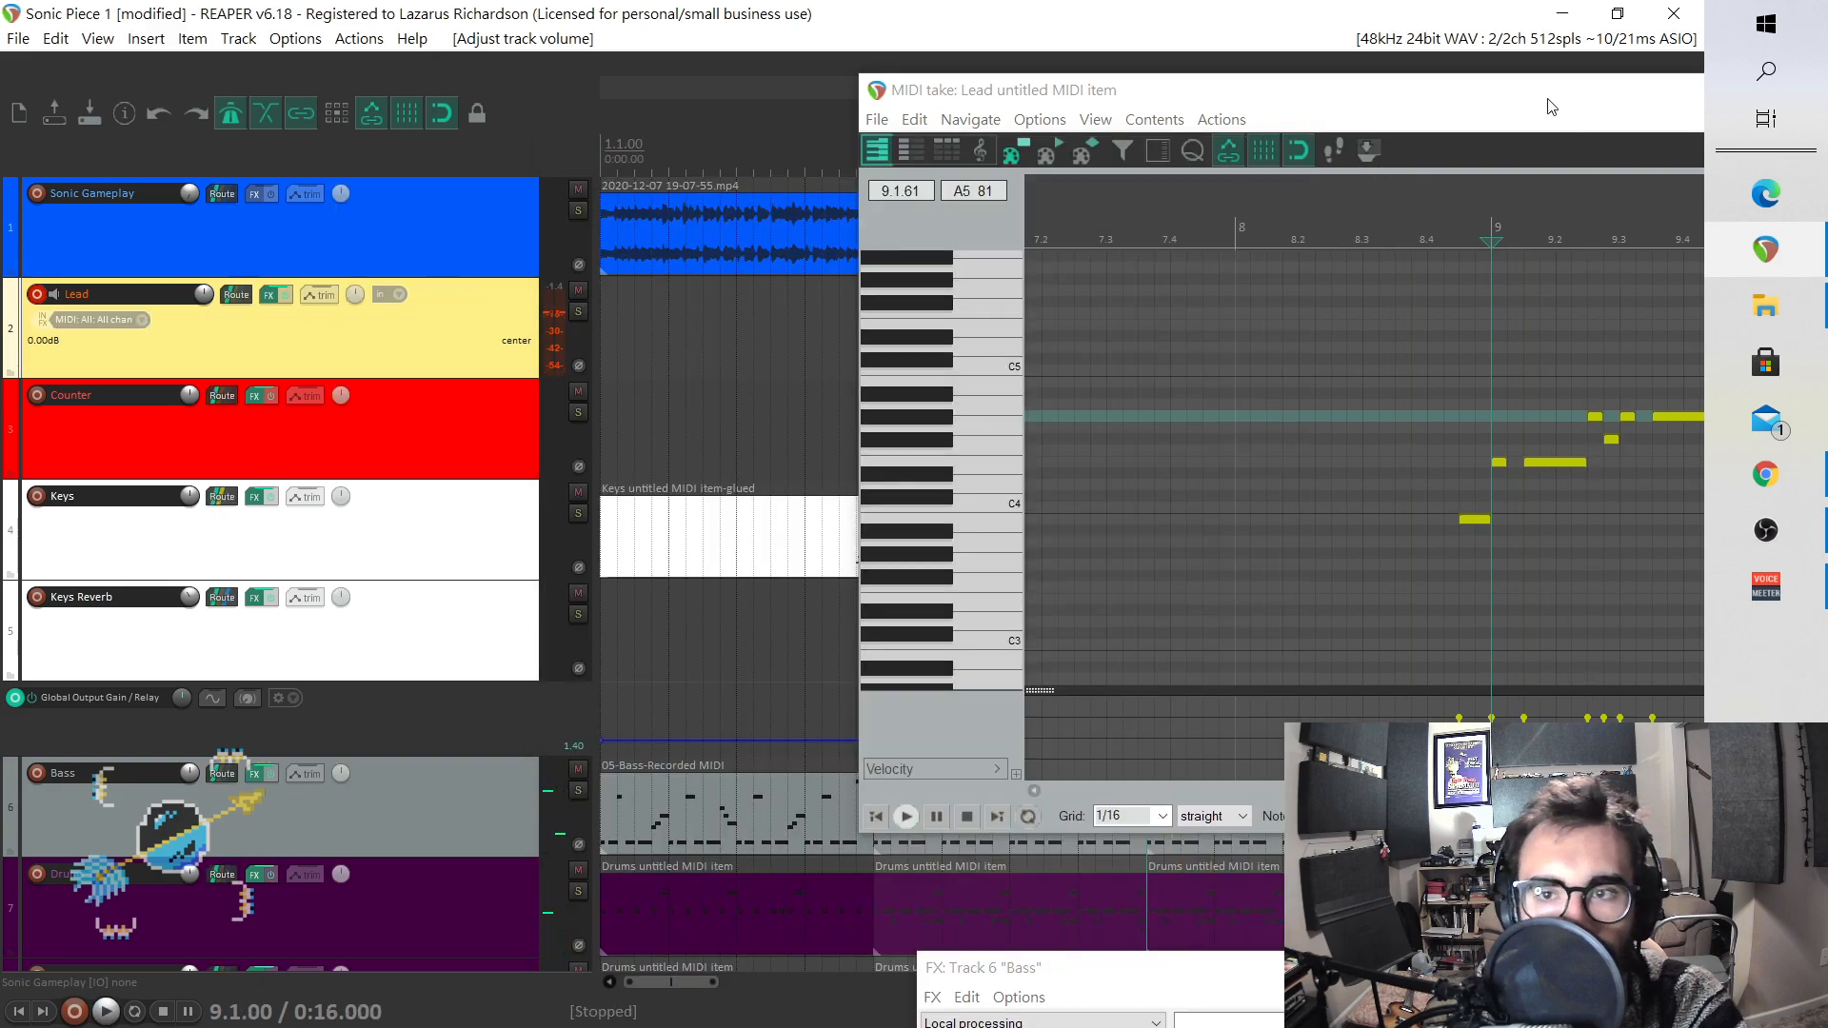
# - Maximize the Lead note editor and replace the E4, F#4 and G#4 notes opening measure 9 with one E5 from 9.1.00 to 9.3.25
pyautogui.moveTo(1548, 107); pyautogui.dragTo(932, 76)
pyautogui.click(1595, 71)
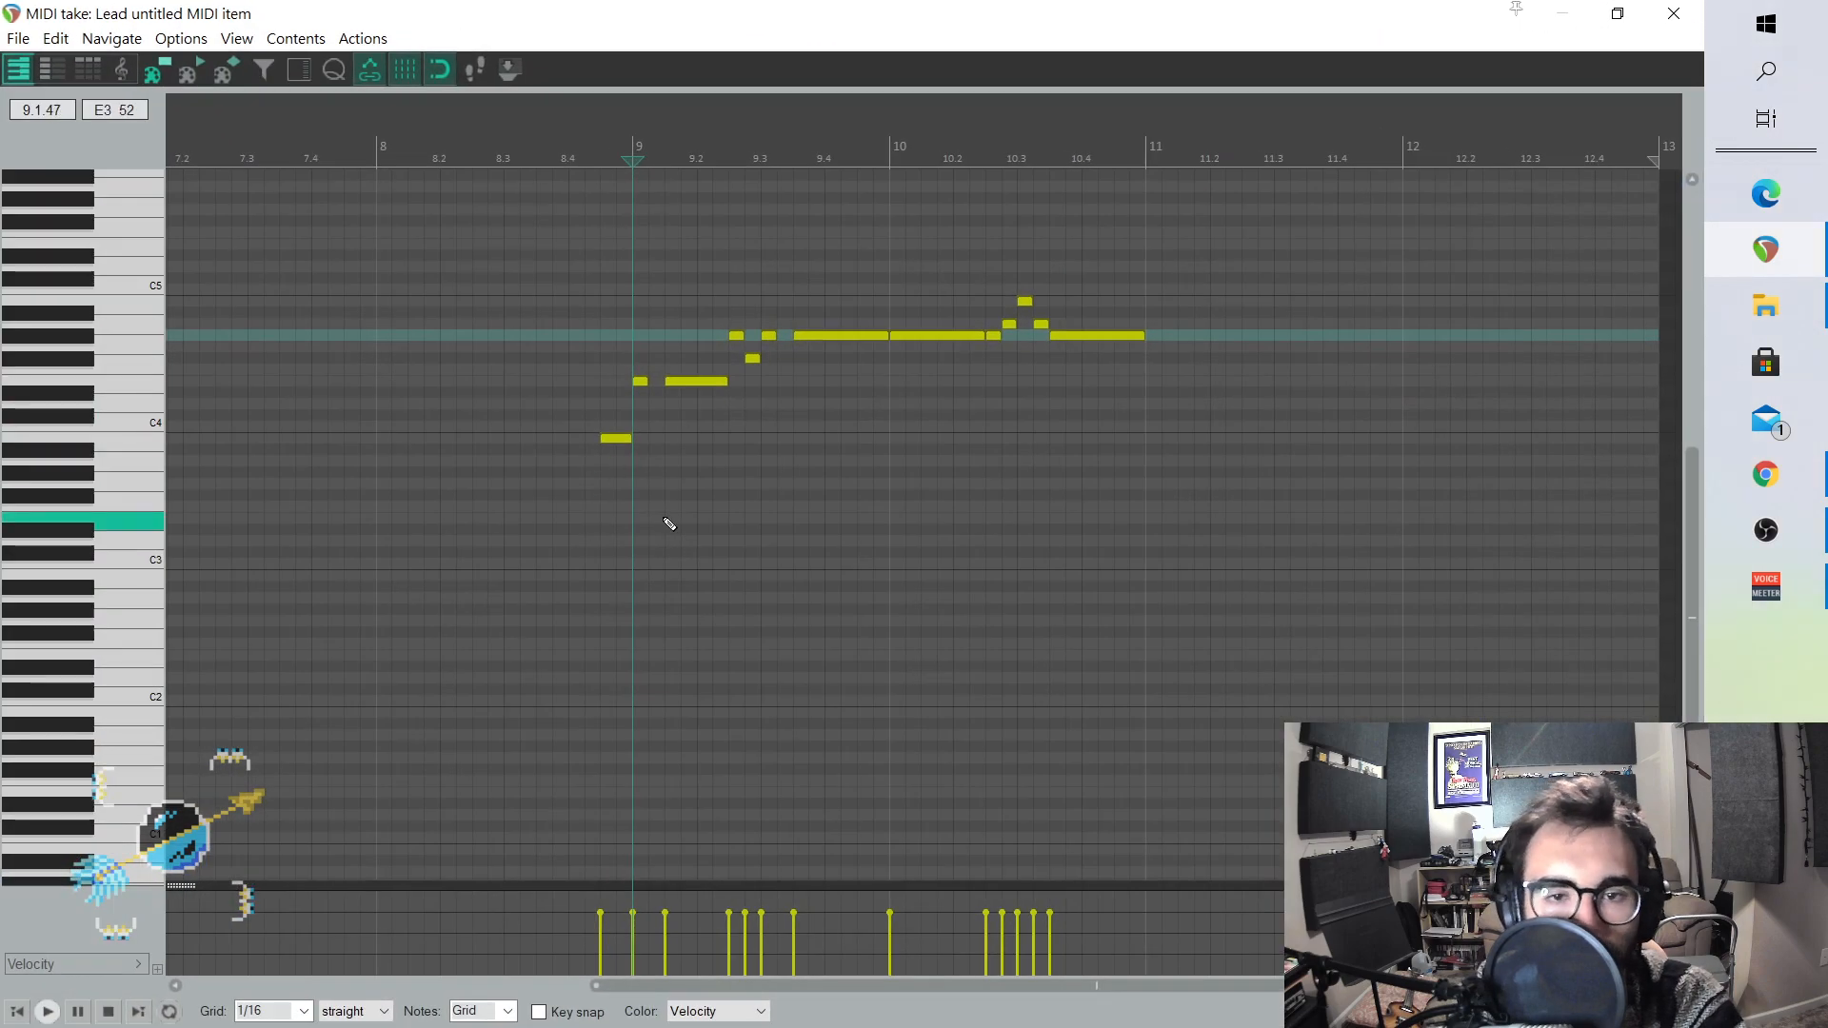
pyautogui.doubleClick(666, 384)
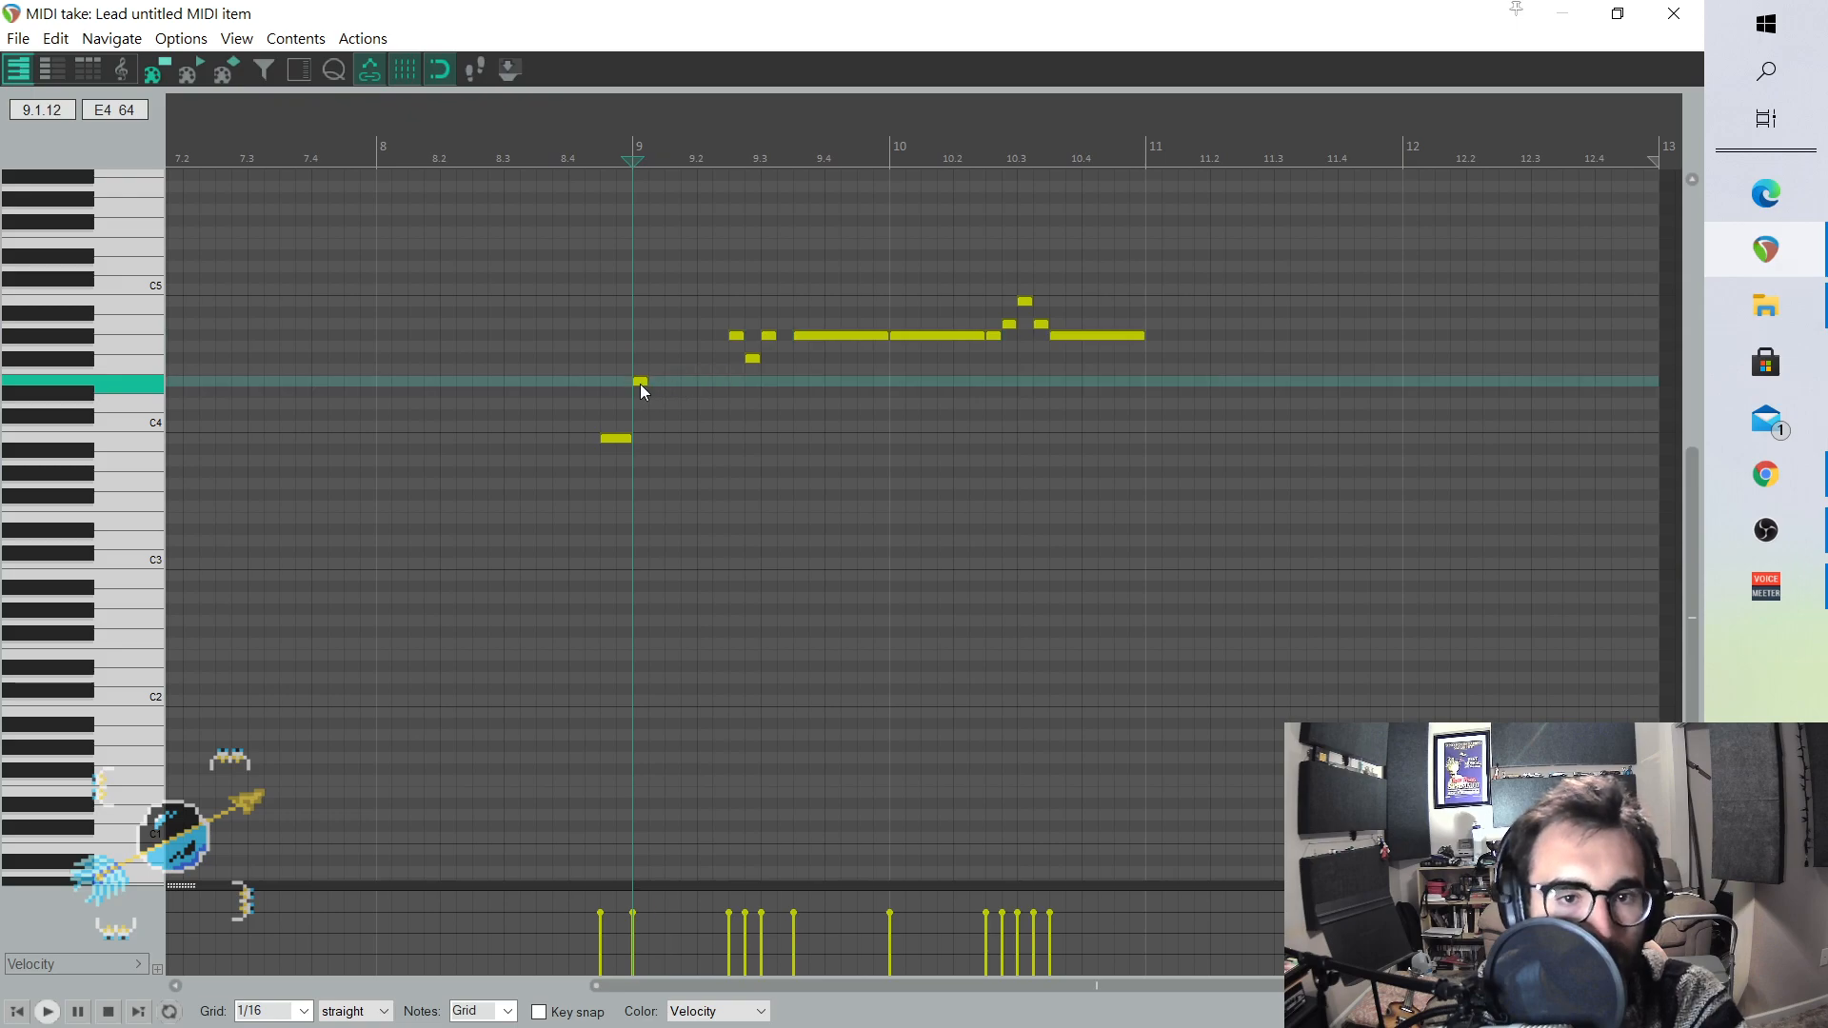
pyautogui.moveTo(639, 384); pyautogui.dragTo(780, 414)
pyautogui.press('Delete')
# - Audition the revised Lead melody from 9.1.00 and close the note editor
pyautogui.press('space')
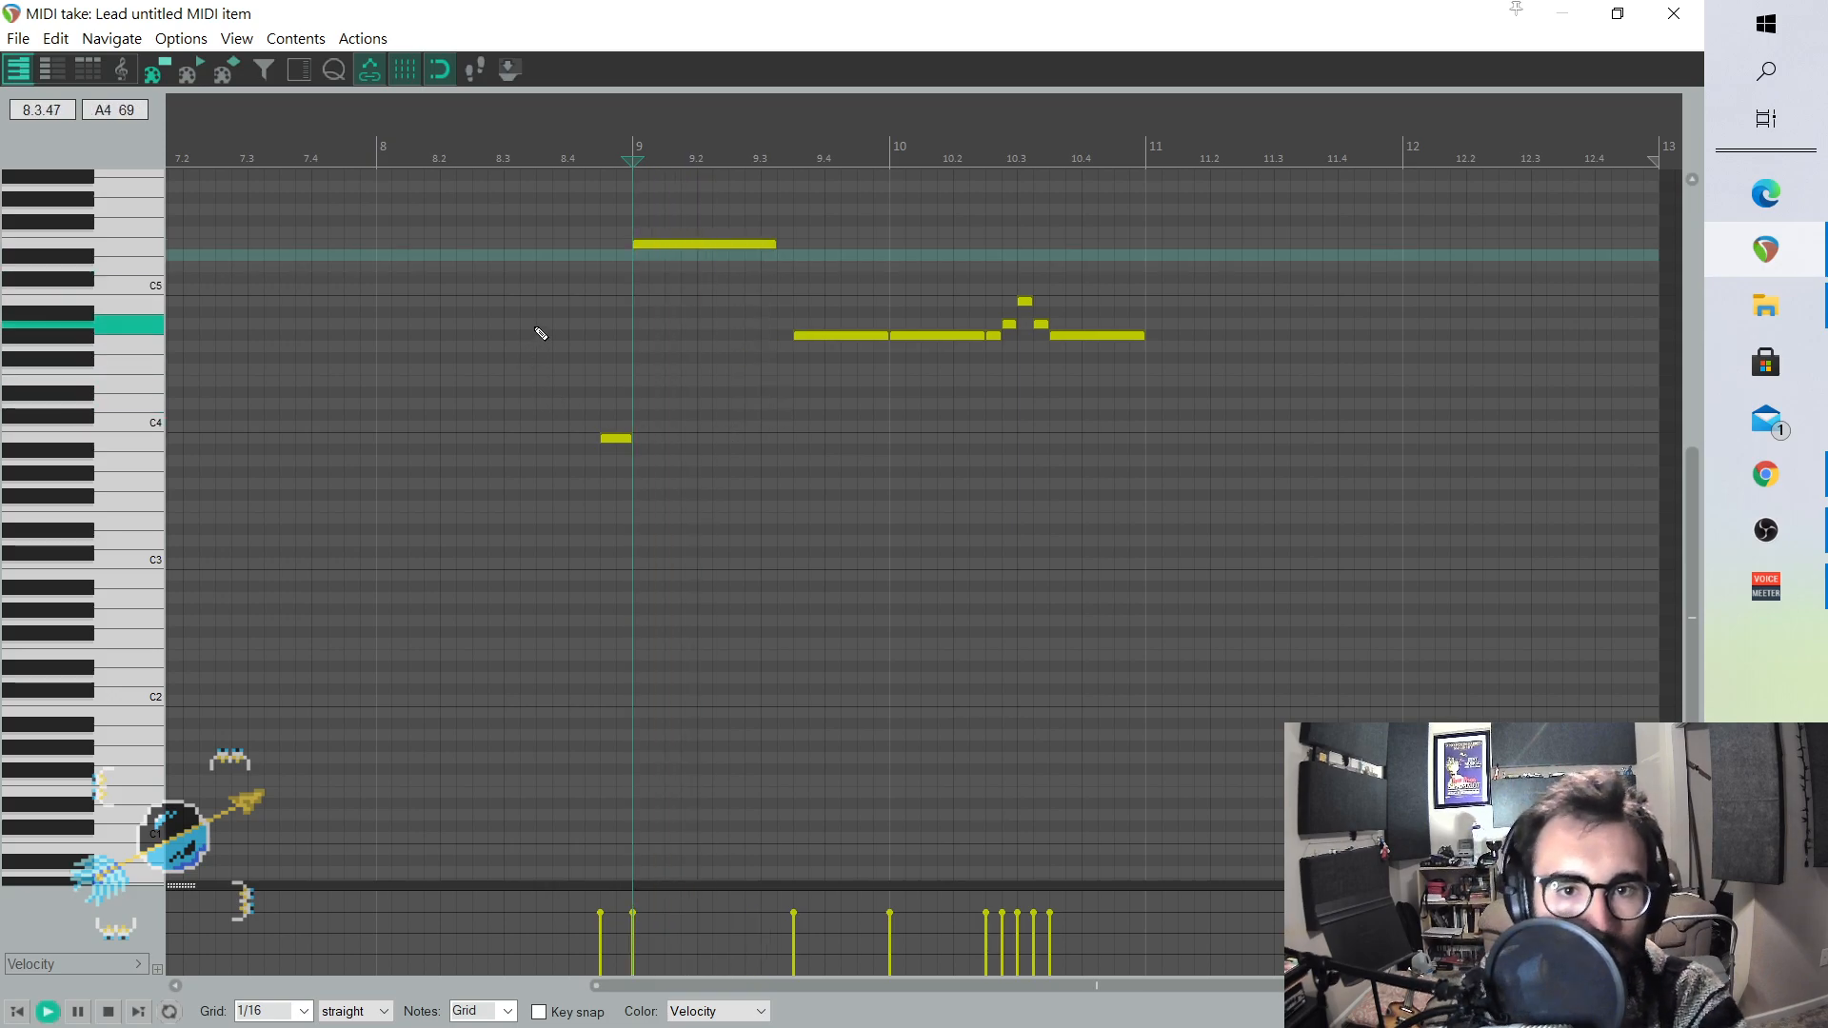
pyautogui.press('space')
pyautogui.press('space')
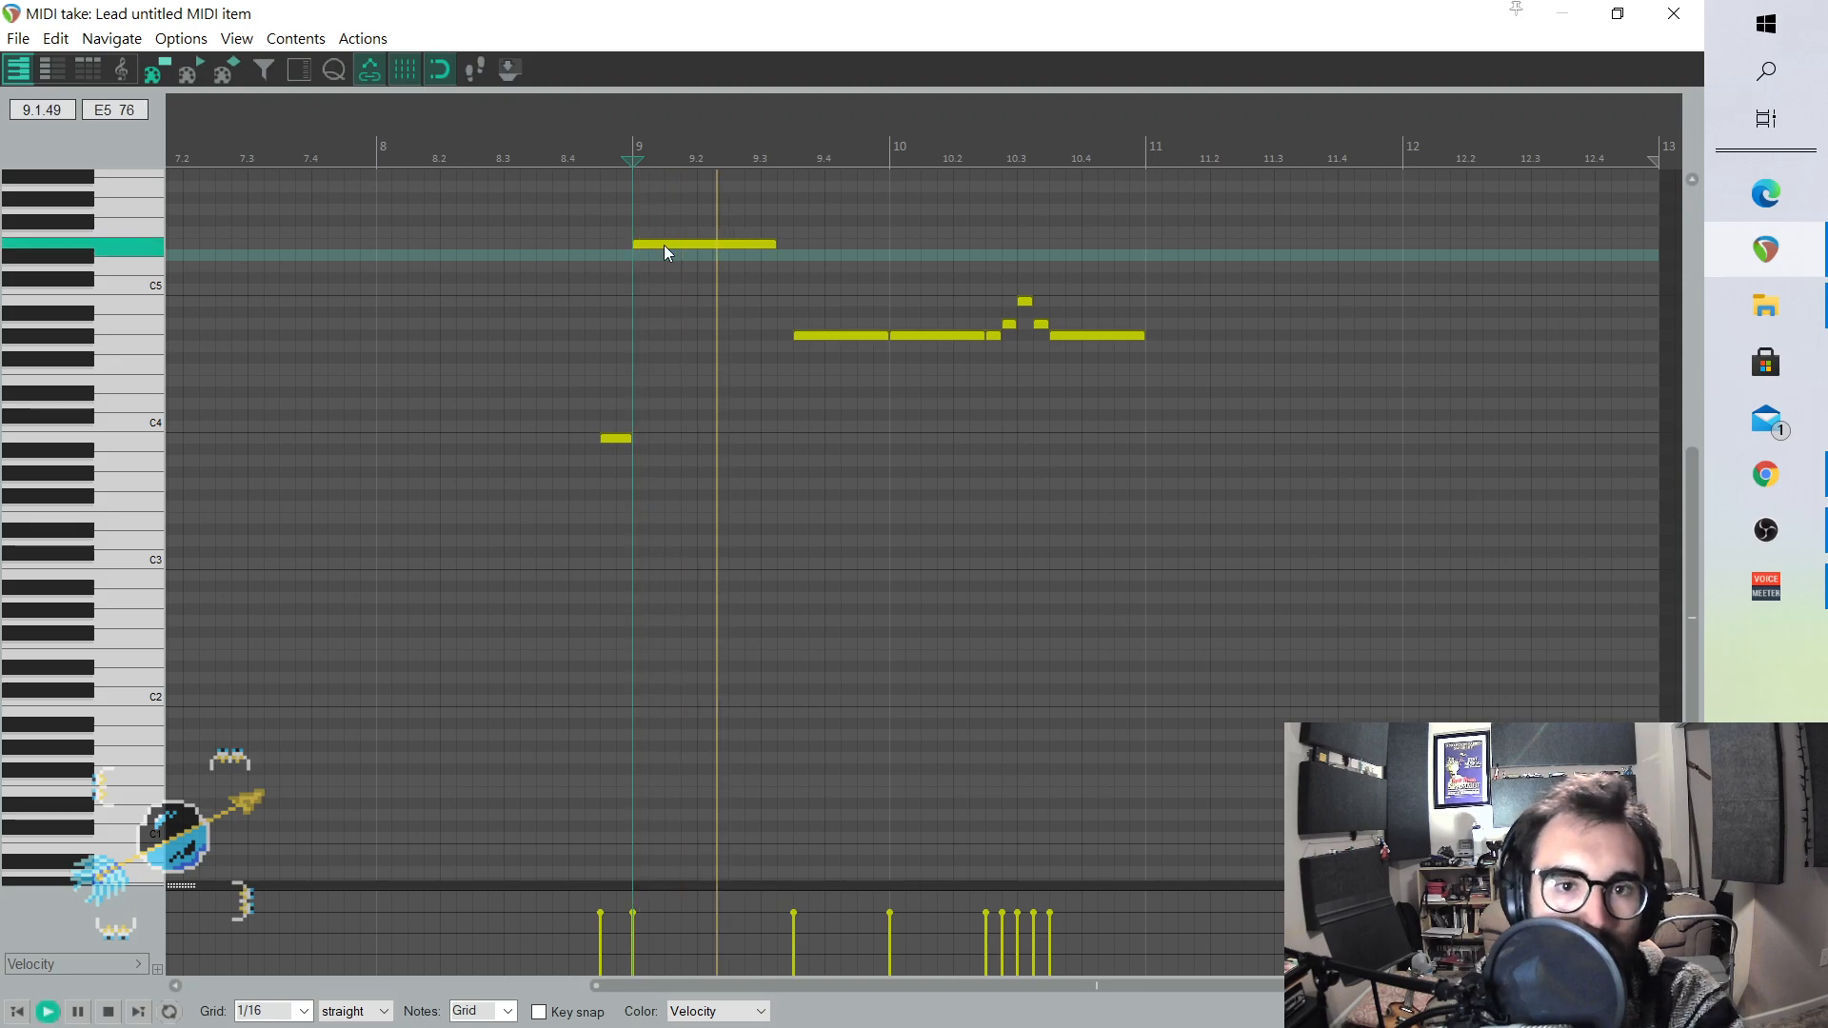
pyautogui.press('space')
pyautogui.click(1673, 13)
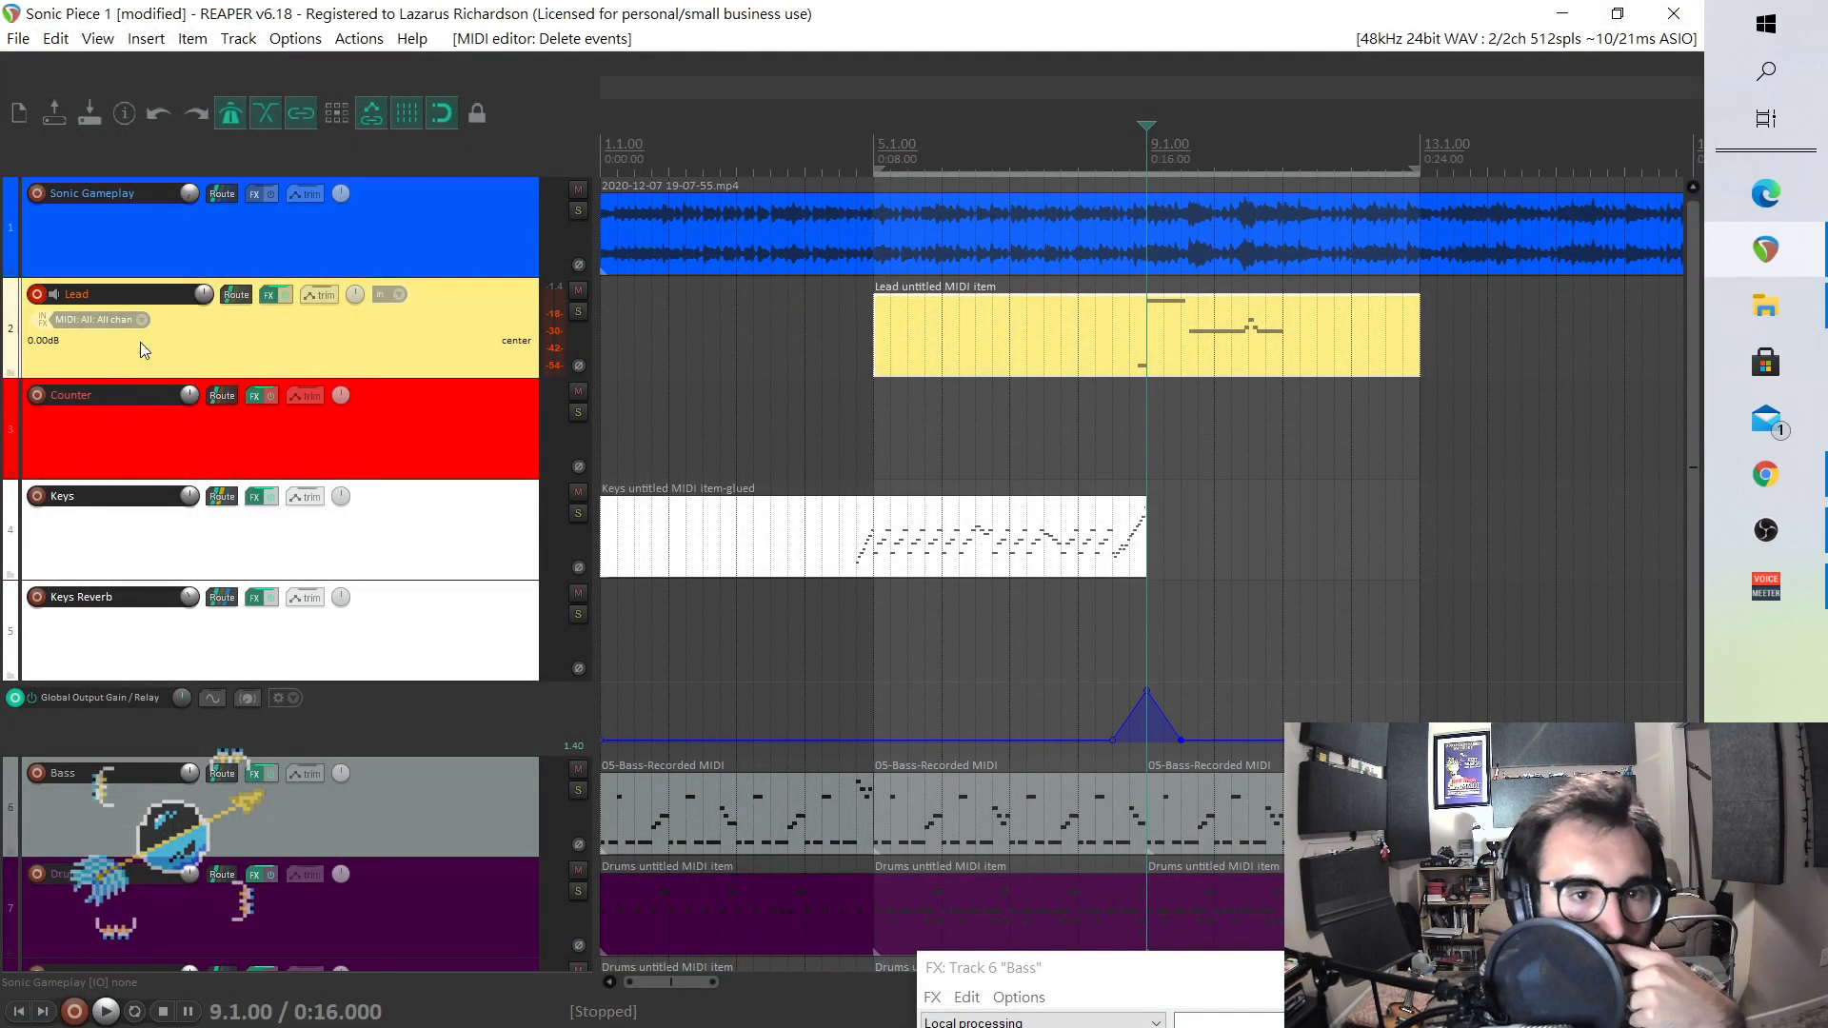
# - Replace the chipsounds instrument on the Lead track with chipsynth SFC from Plogue Art et Technologie, Inc
pyautogui.click(270, 295)
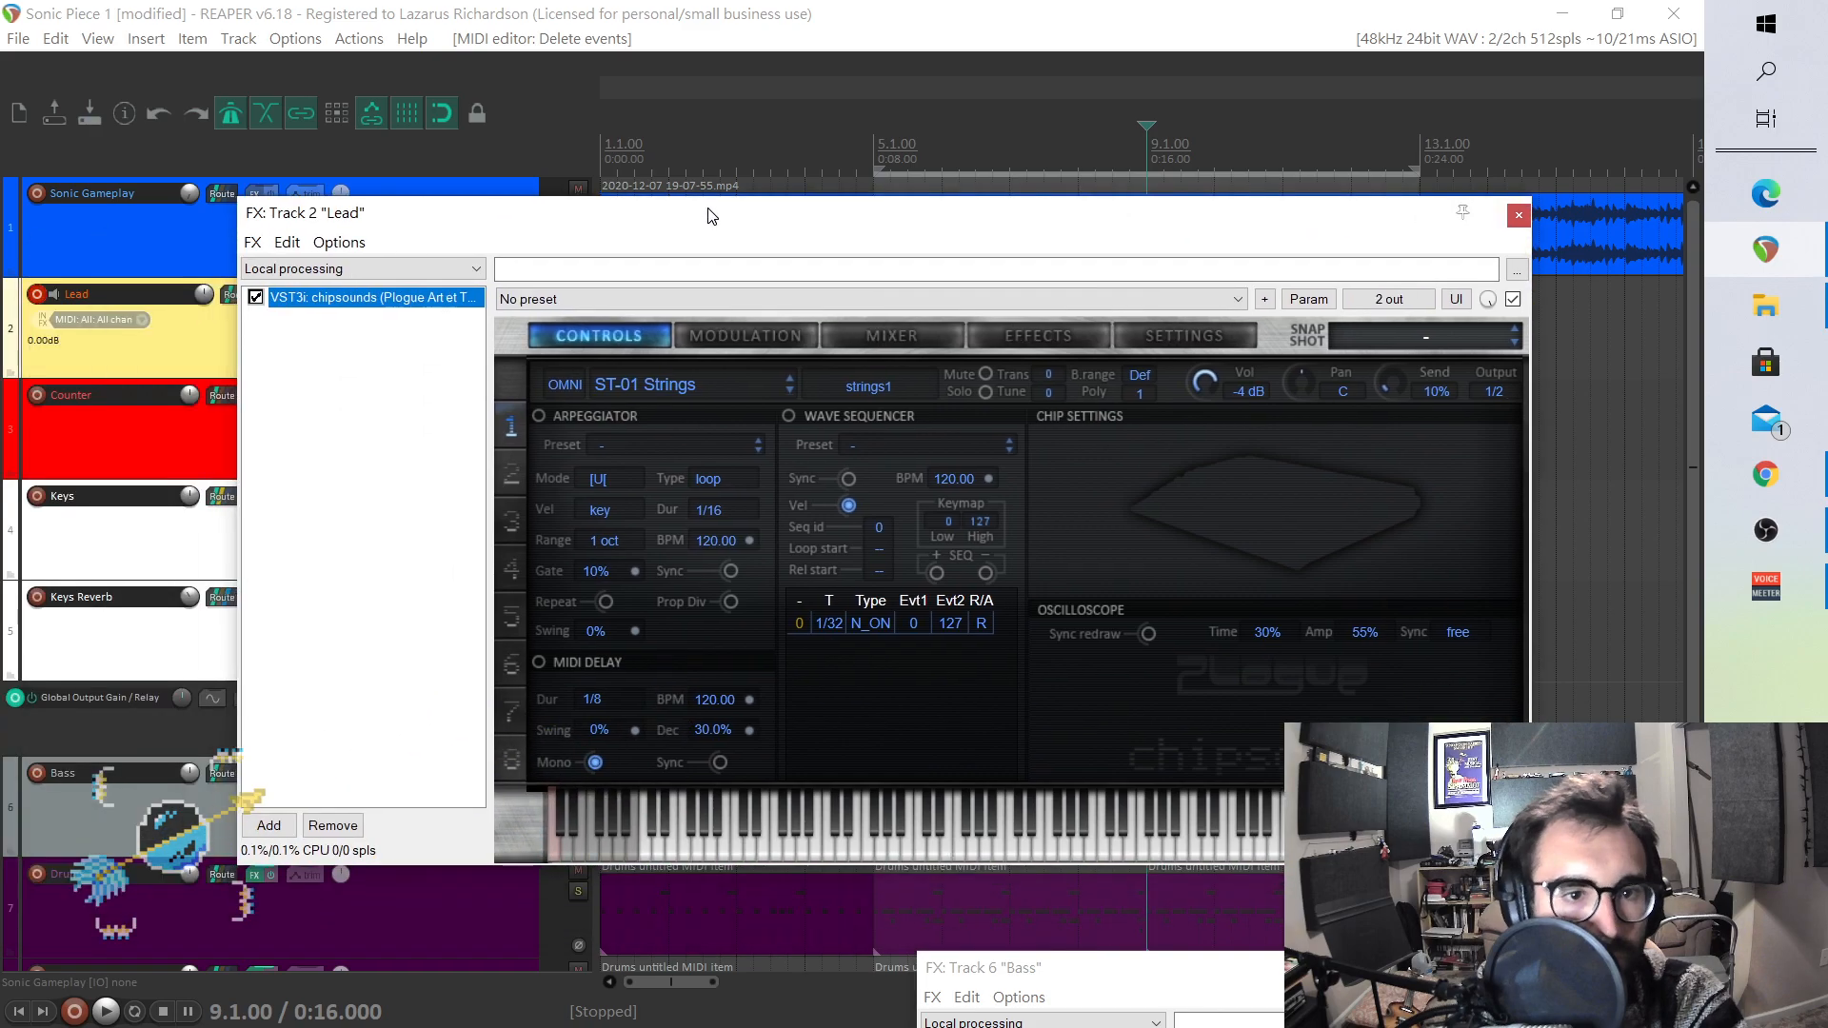
pyautogui.click(338, 824)
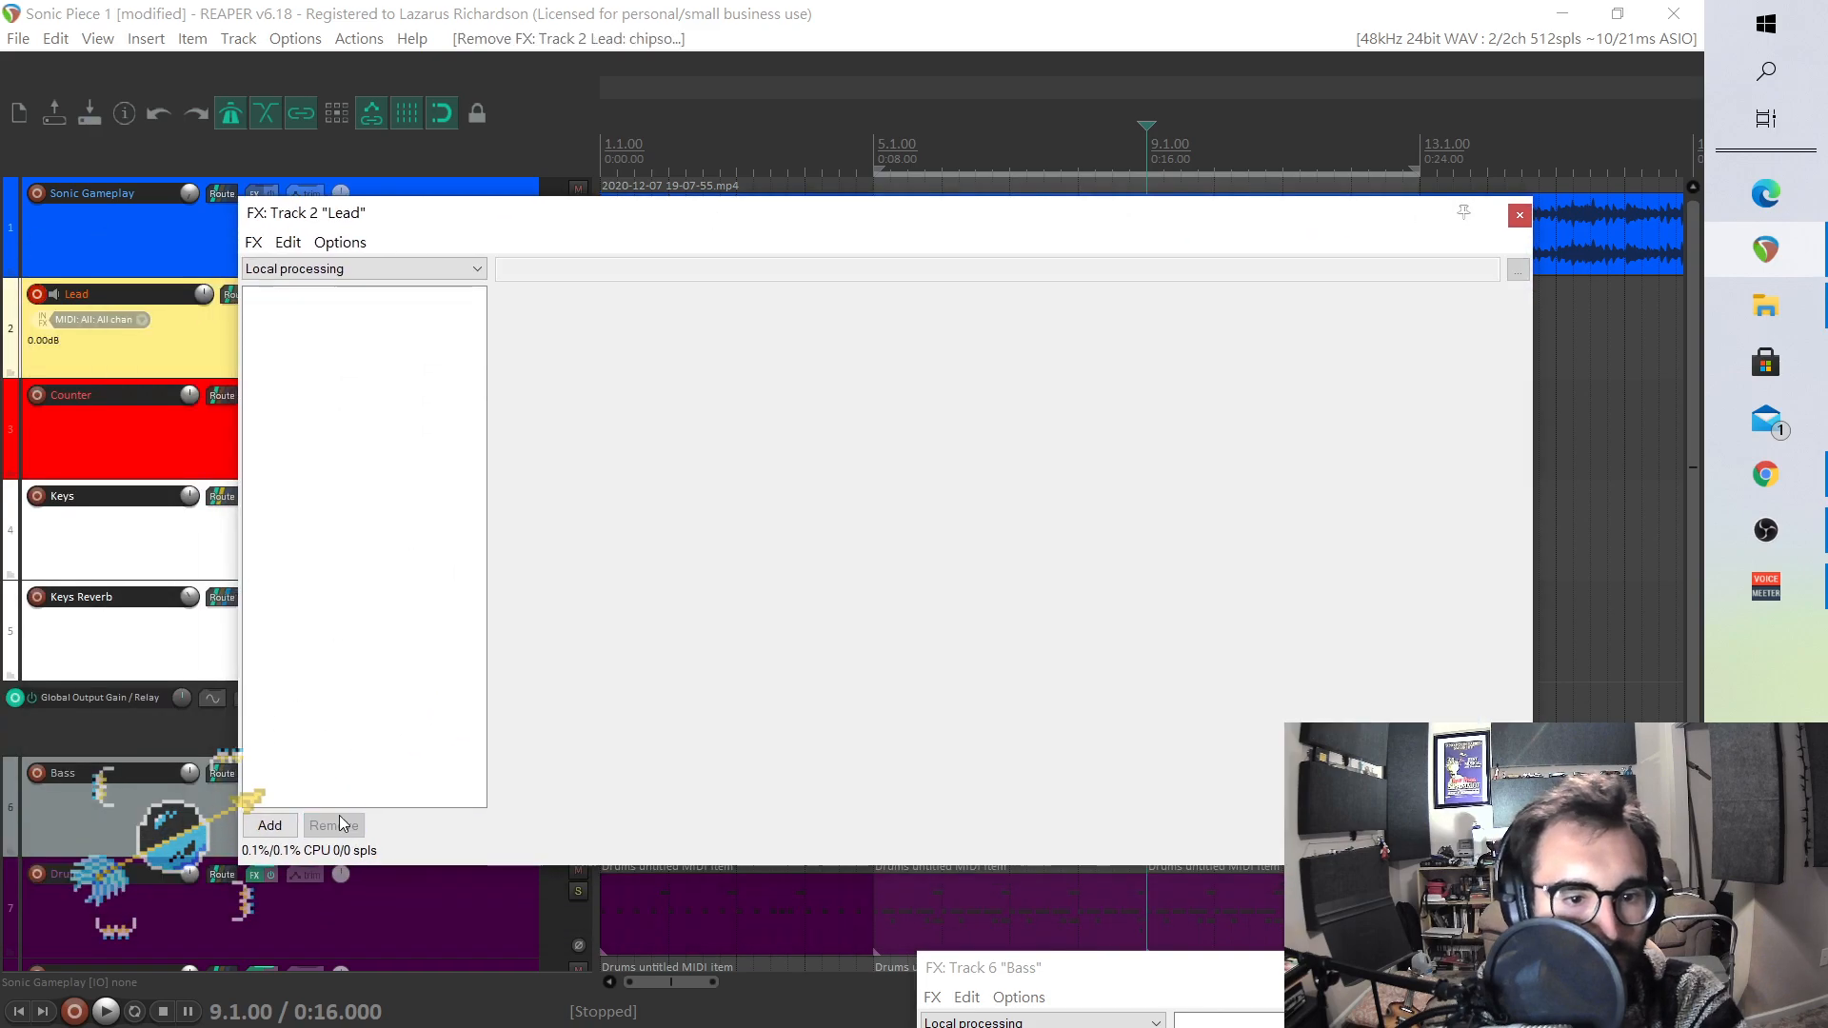
pyautogui.click(265, 825)
pyautogui.scroll(-5, 594, 549)
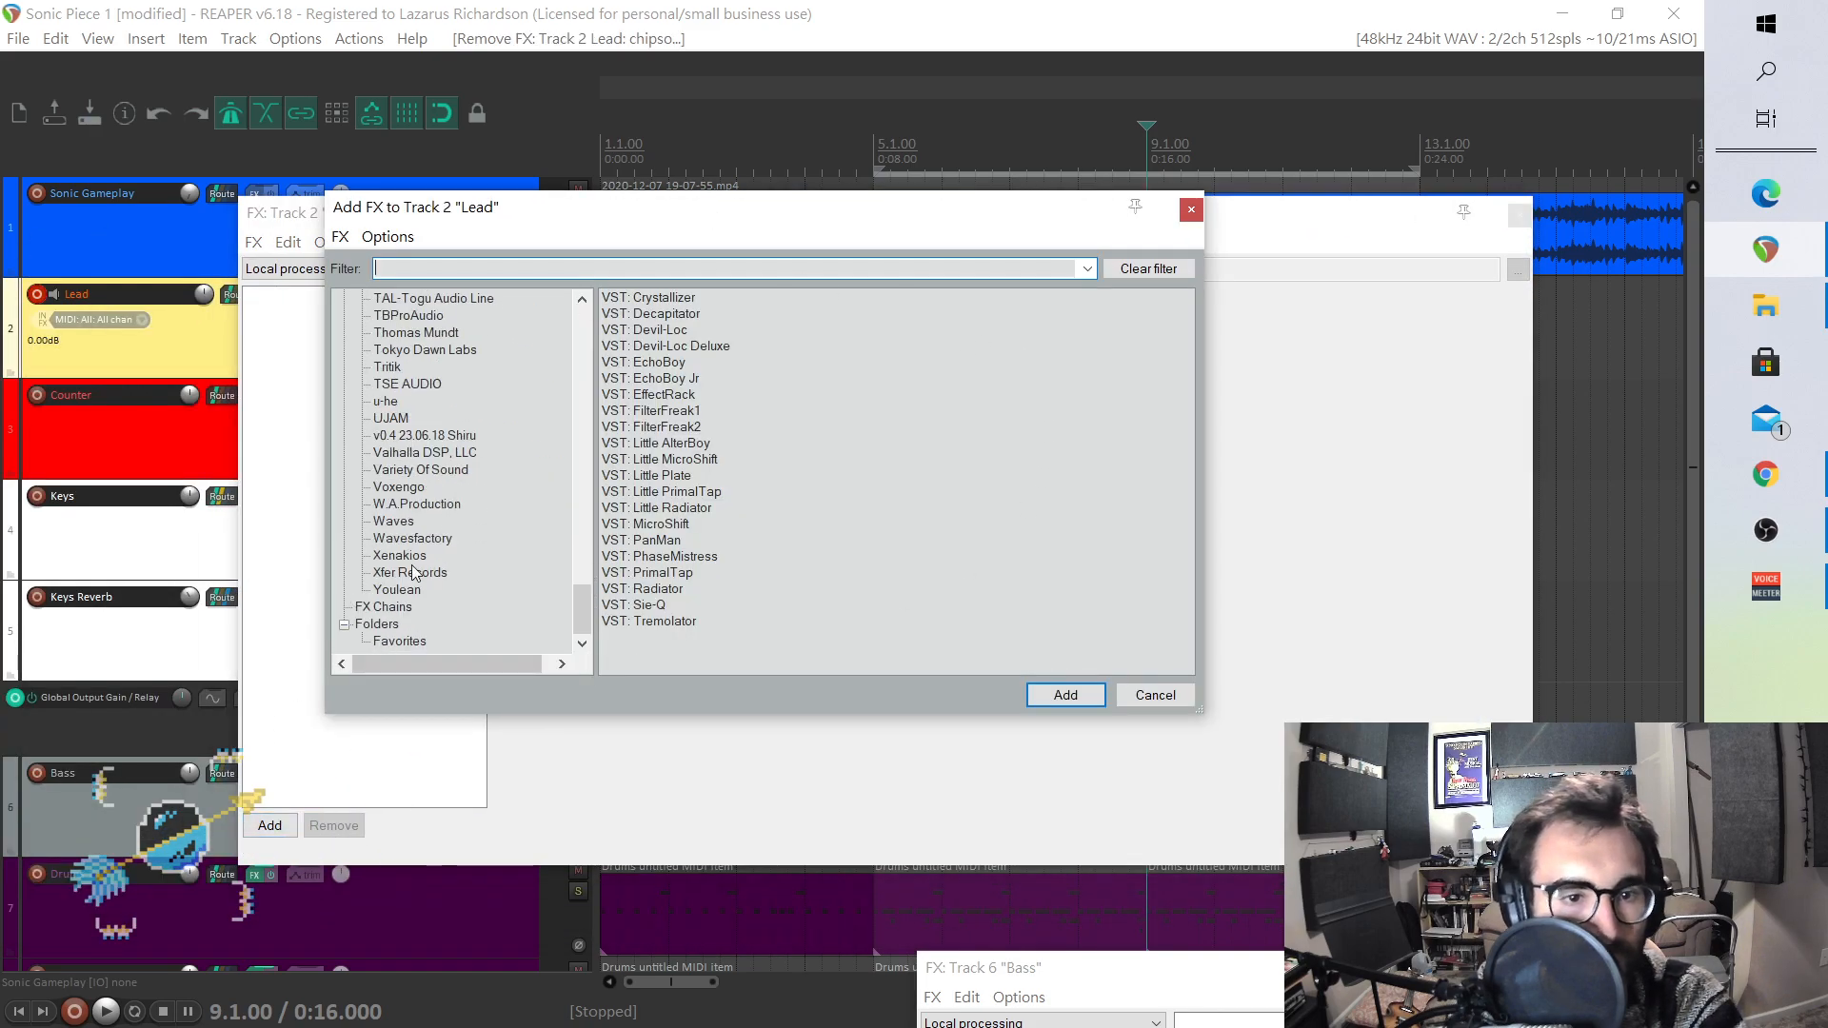
pyautogui.scroll(3, 457, 514)
pyautogui.scroll(1, 424, 422)
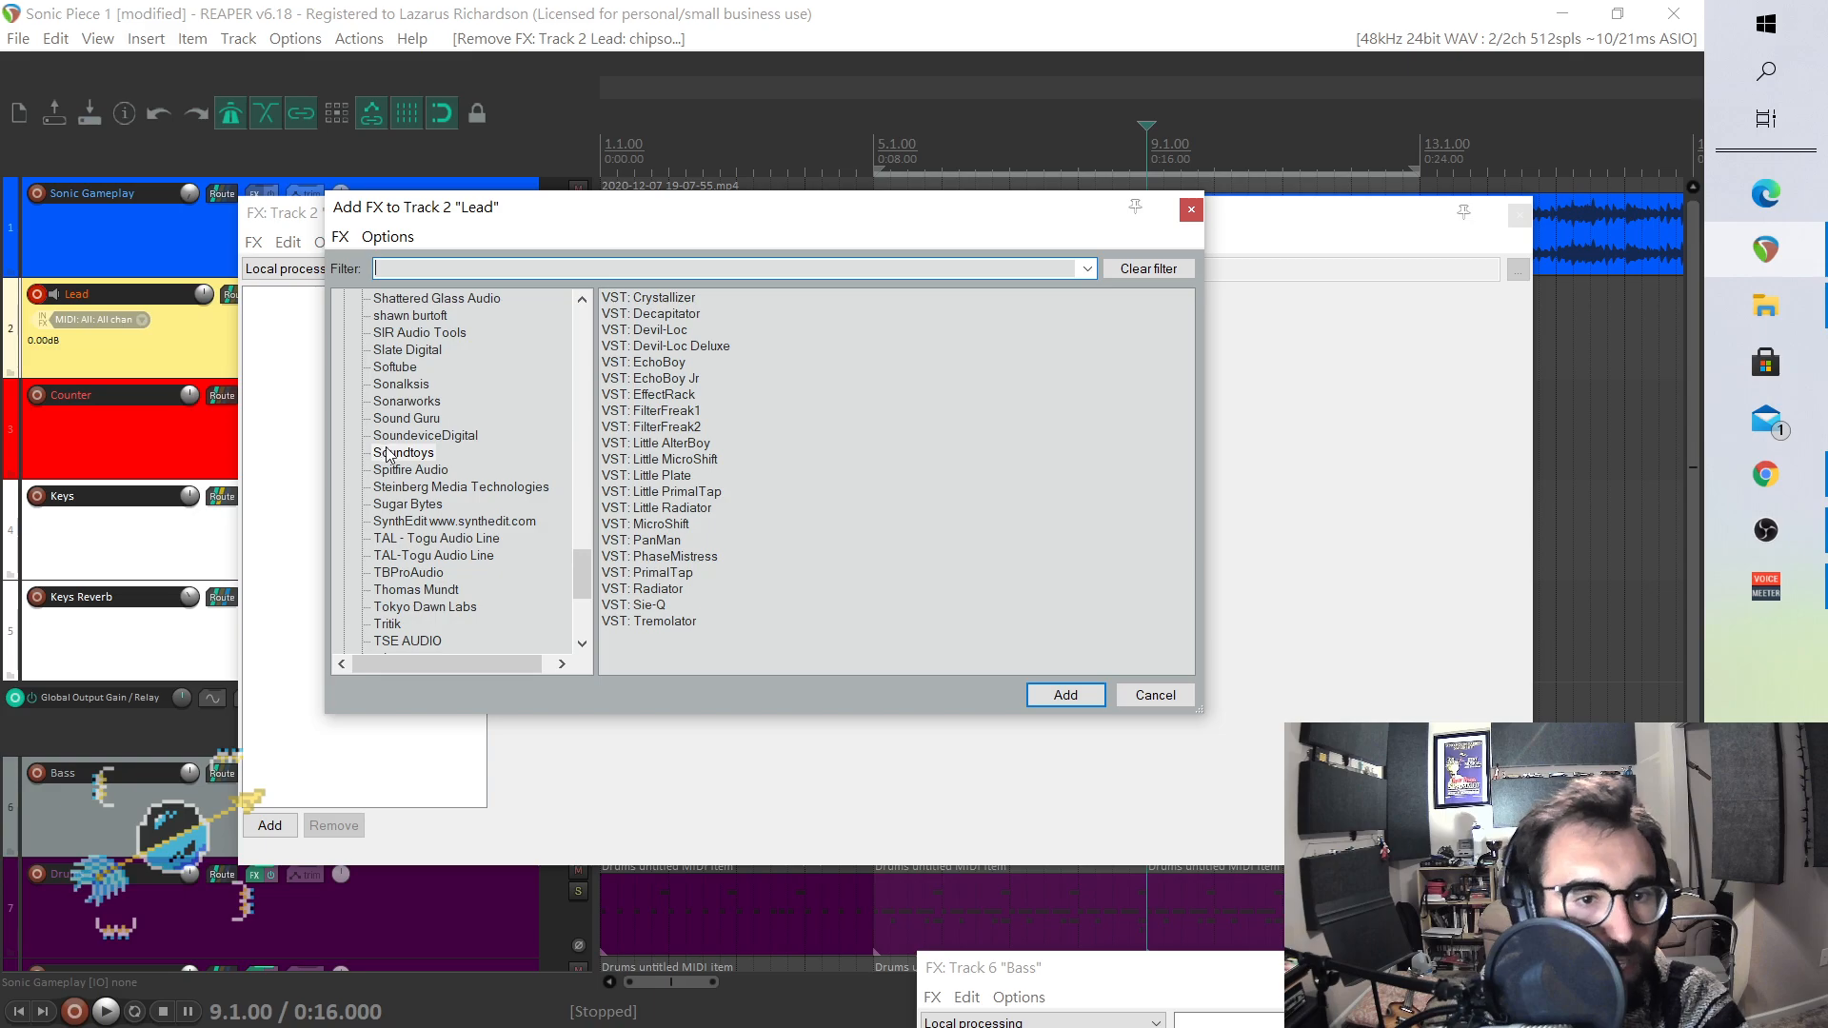
pyautogui.scroll(3, 448, 495)
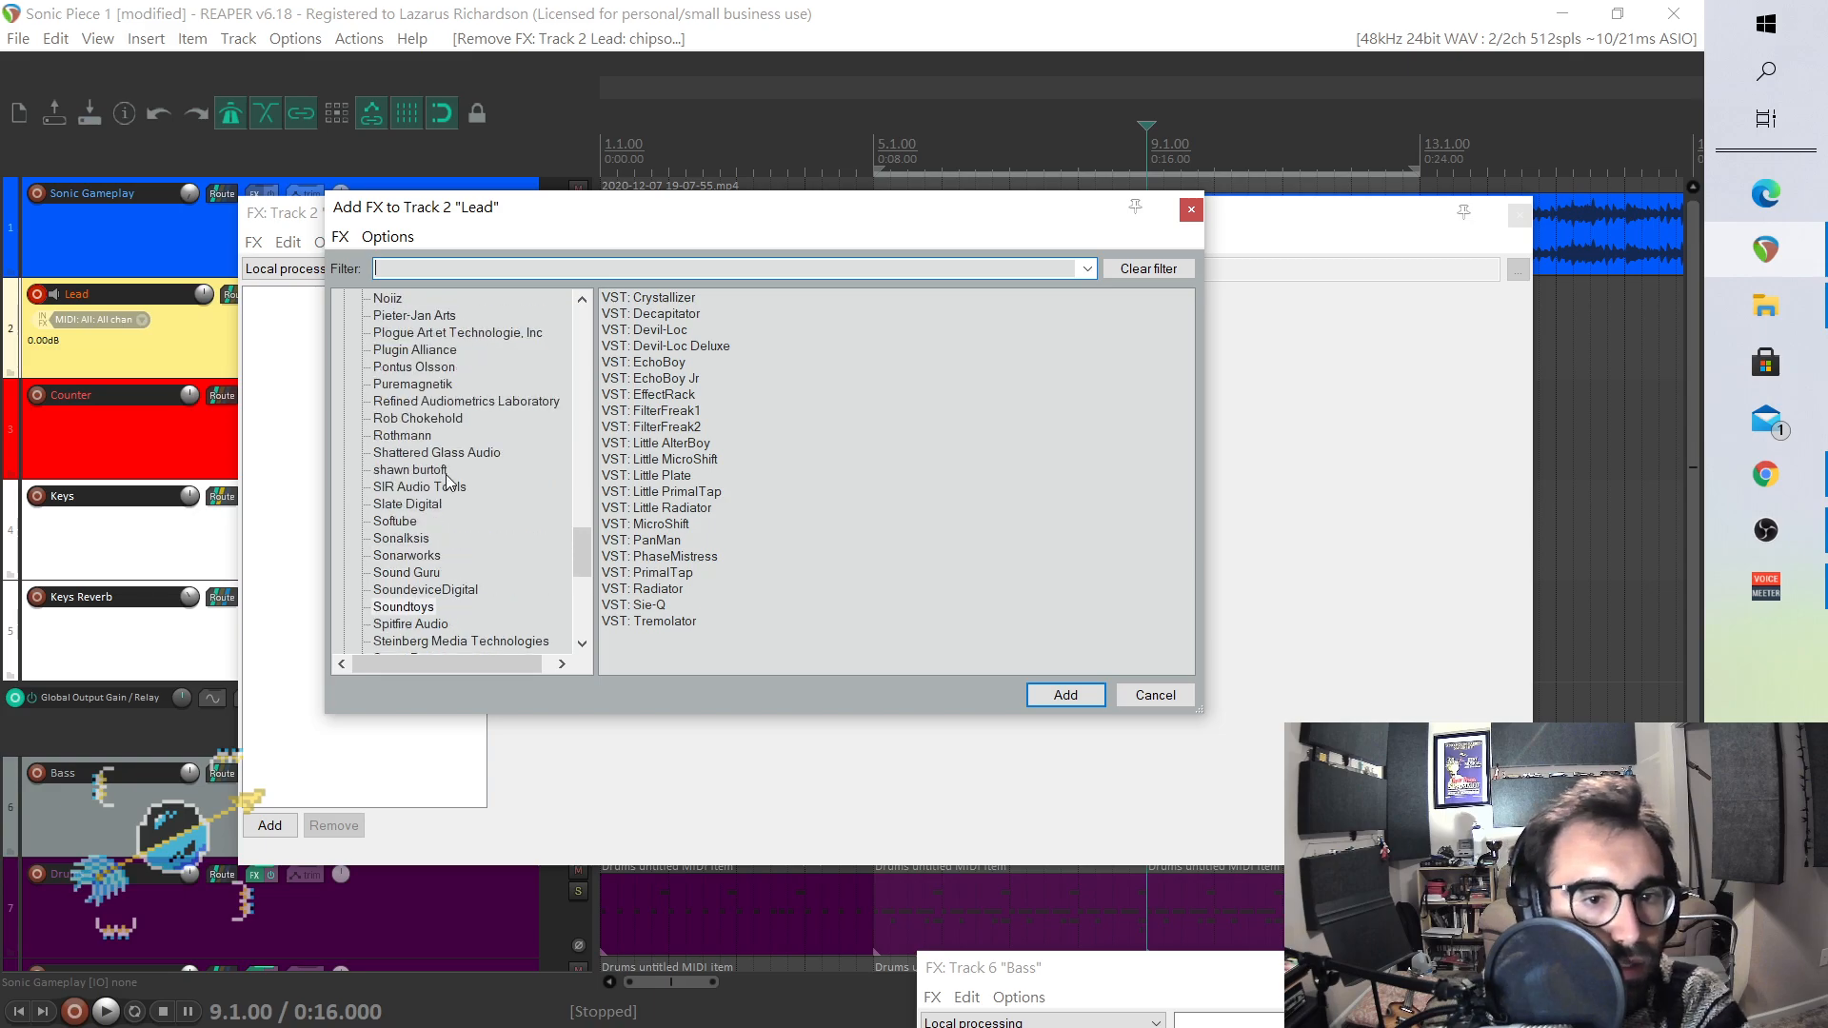
pyautogui.click(438, 333)
pyautogui.doubleClick(672, 314)
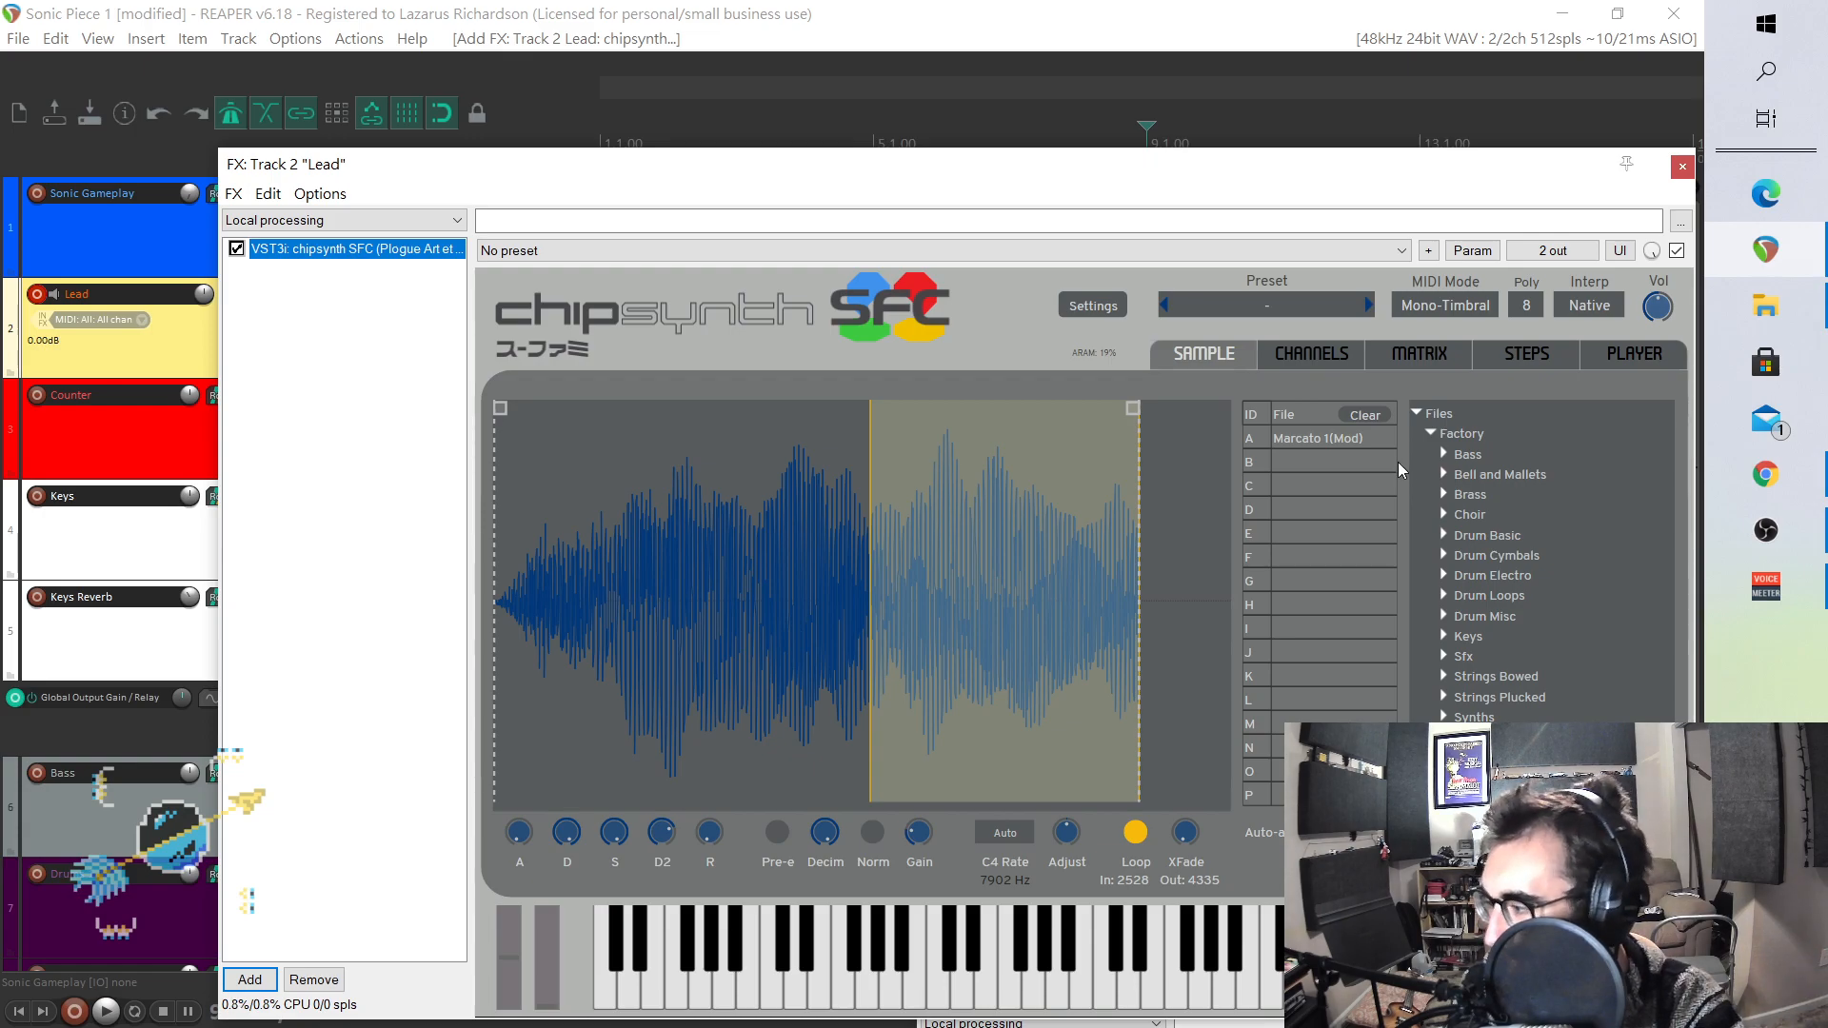
# - Reposition the Lead track's FX window and load Choir Aah.wav from the factory Choir samples into slot A
pyautogui.moveTo(1166, 171); pyautogui.dragTo(1152, 108)
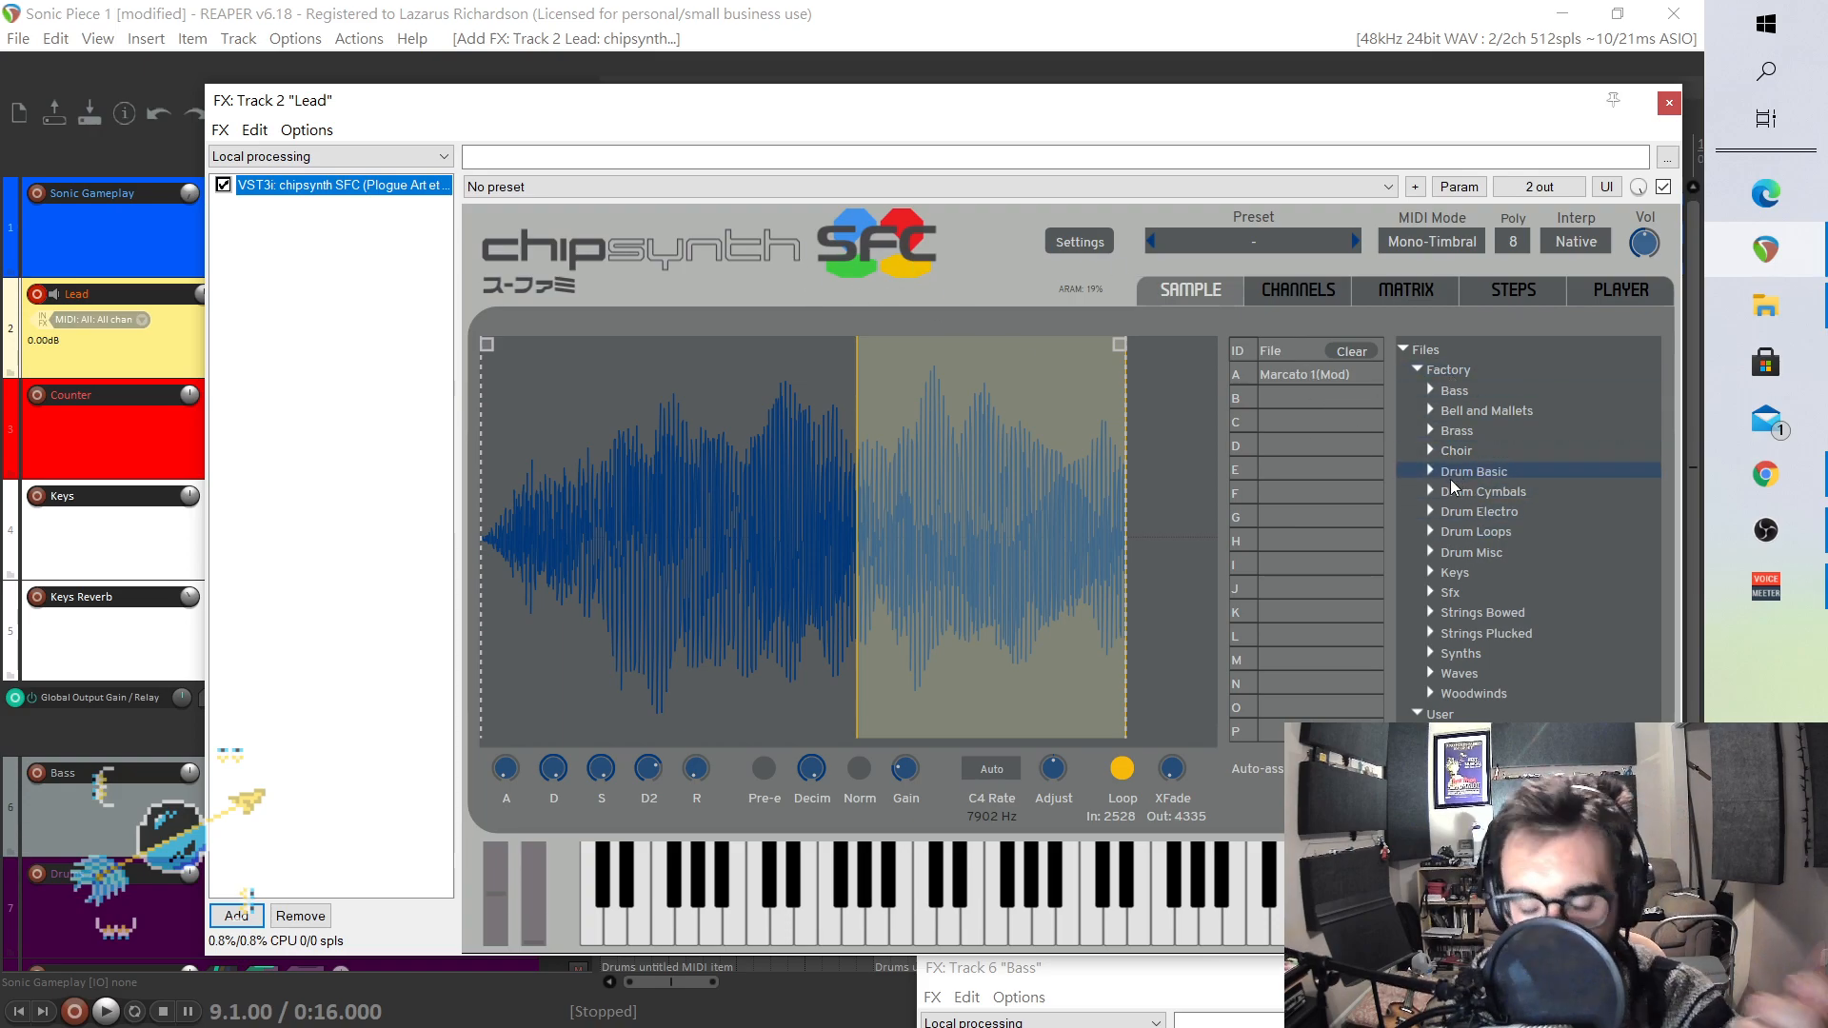
pyautogui.moveTo(457, 113); pyautogui.dragTo(516, 127)
pyautogui.scroll(-3, 100, 626)
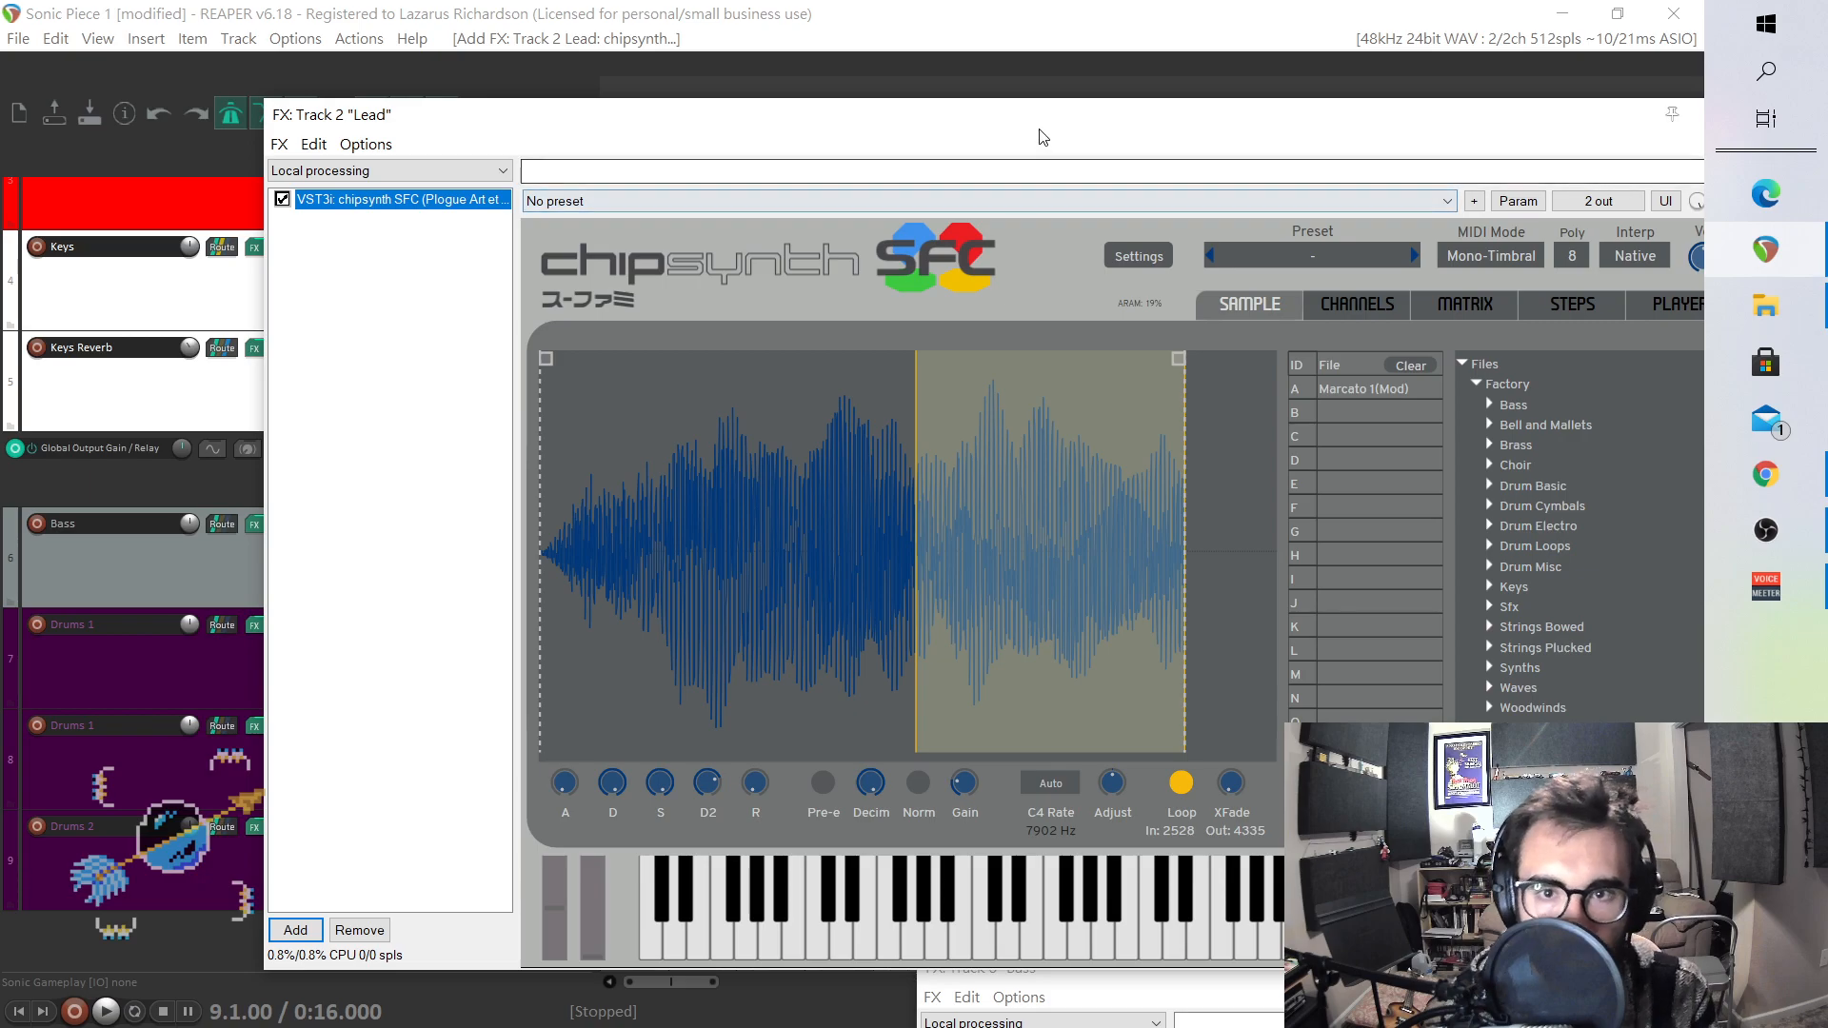
pyautogui.moveTo(1036, 126); pyautogui.dragTo(801, 126)
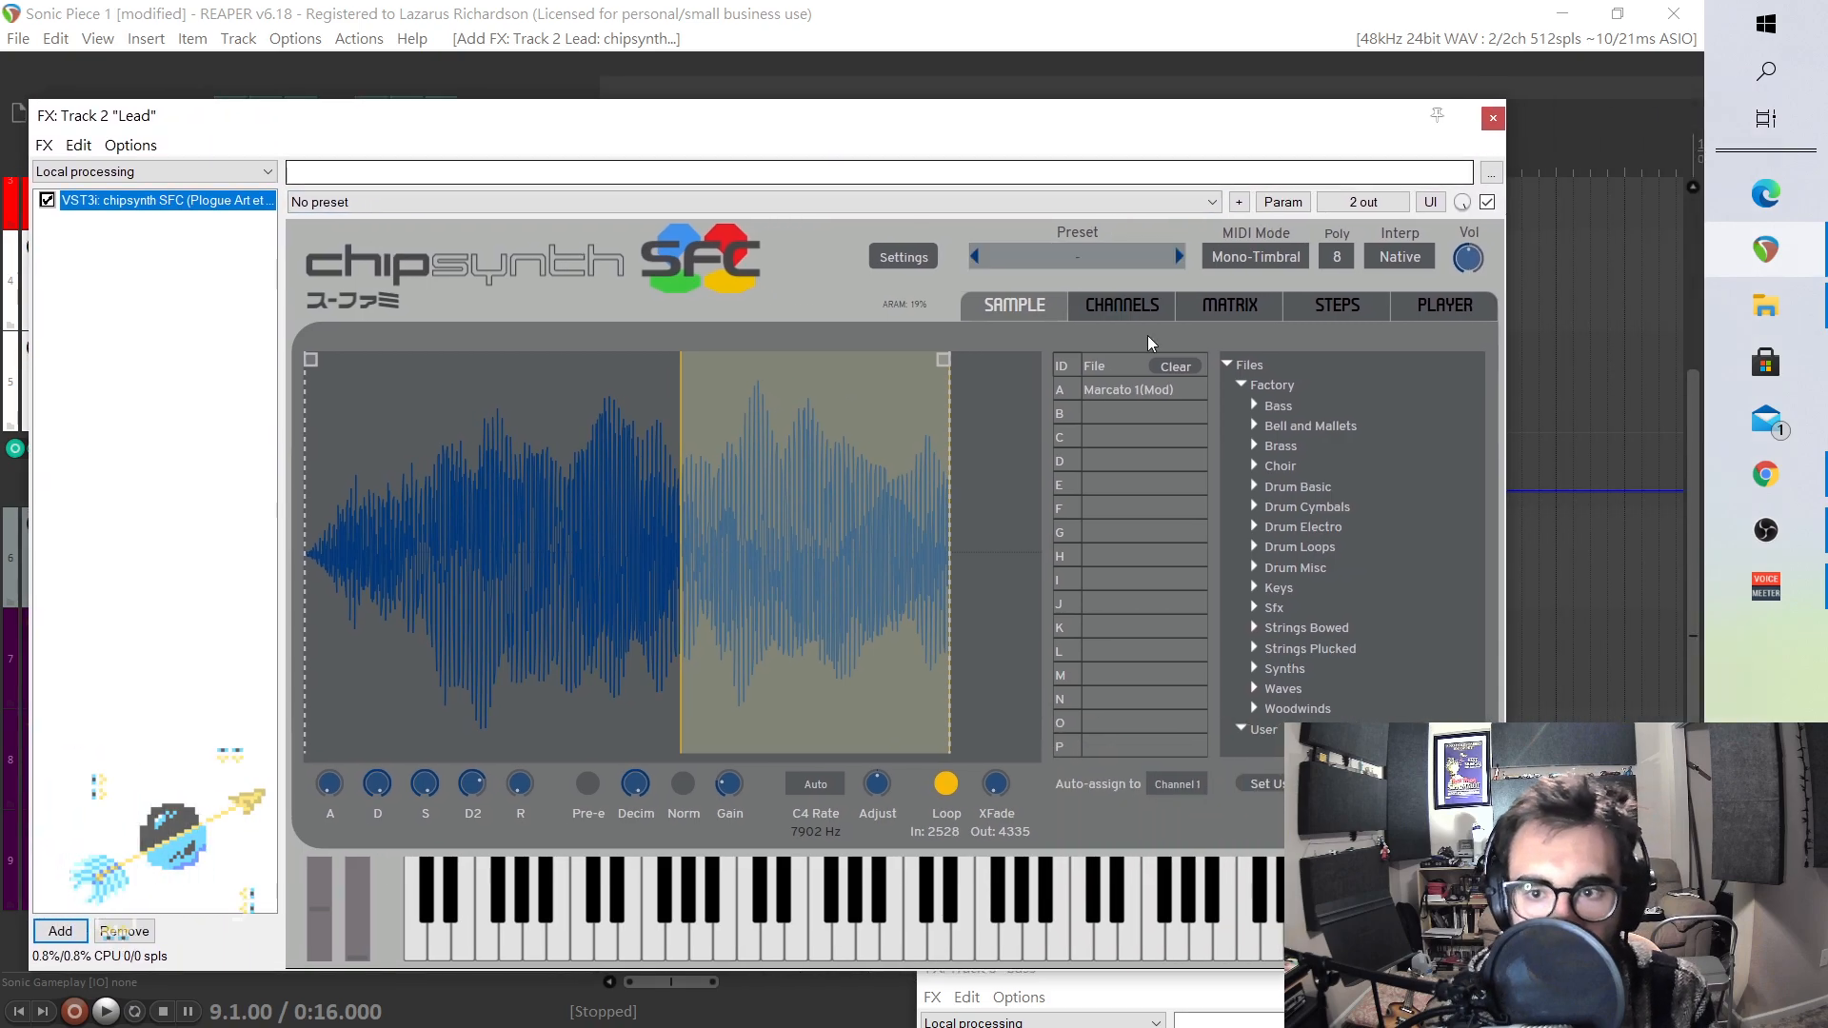
pyautogui.click(1253, 465)
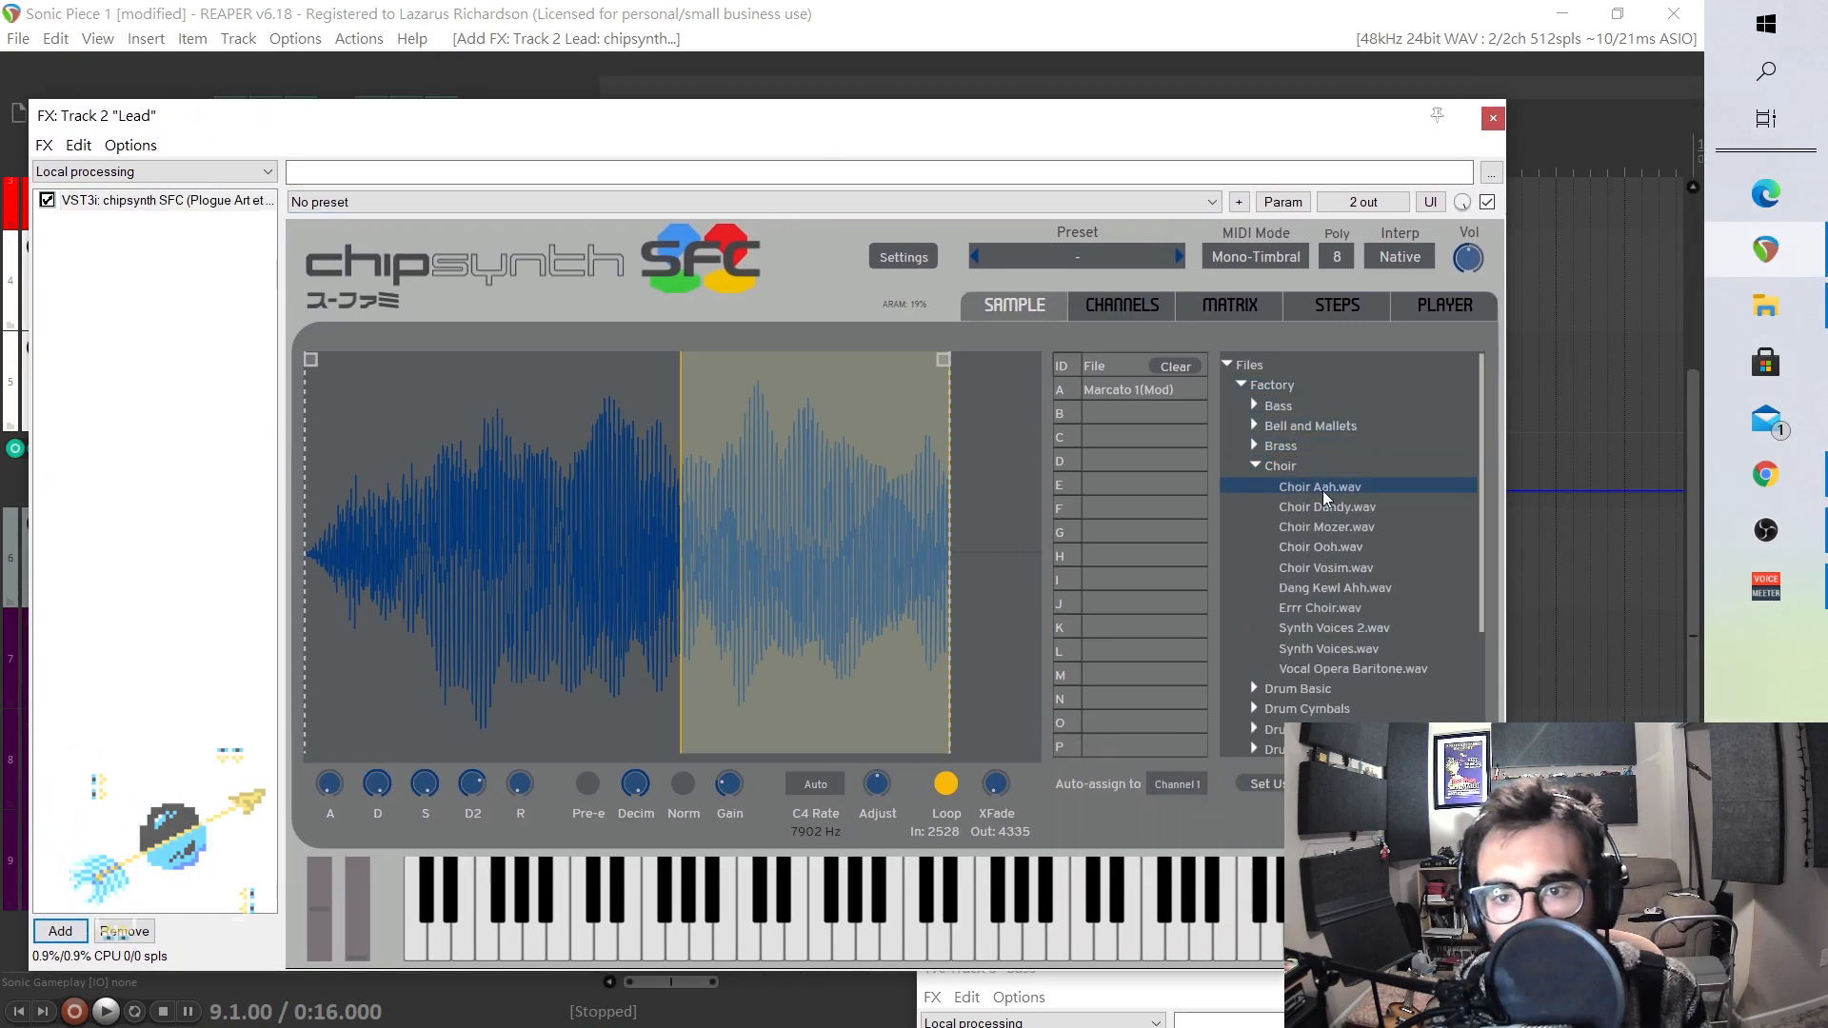
pyautogui.click(1320, 488)
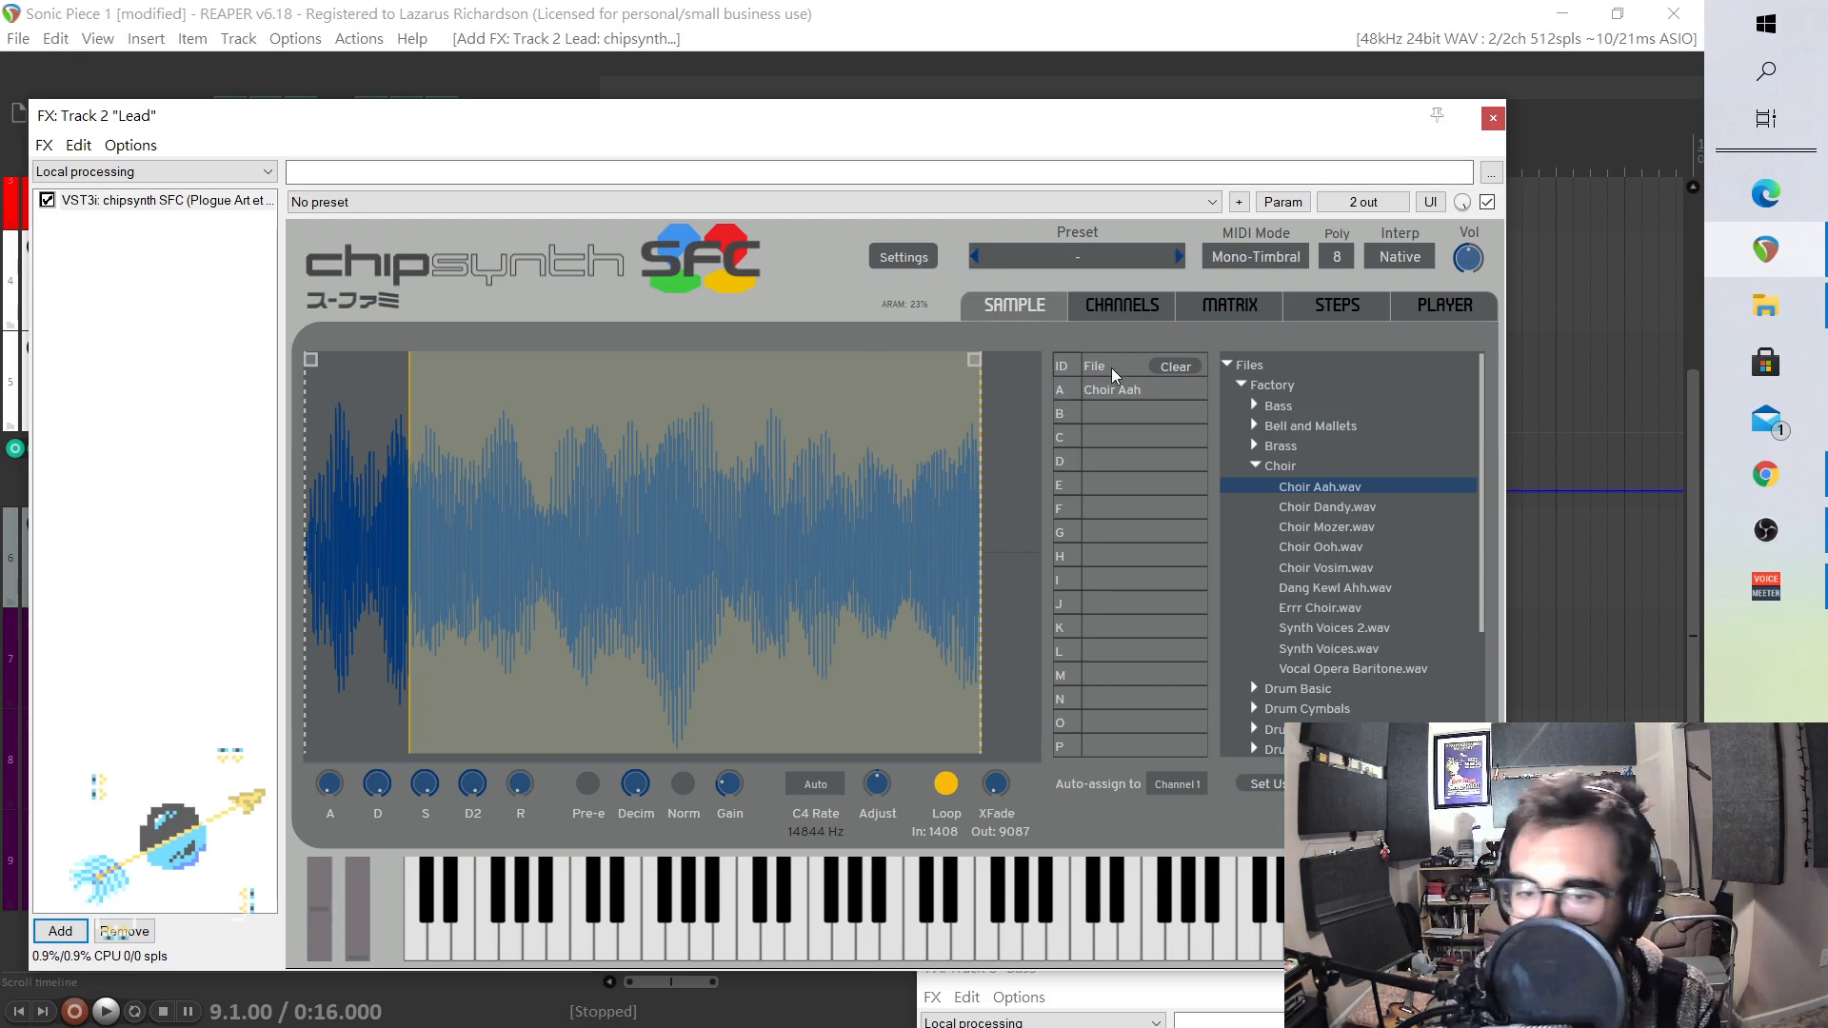
# - Expand the factory Synths sample folder and load Ana Lead.wav into slot A
pyautogui.scroll(-1, 1306, 571)
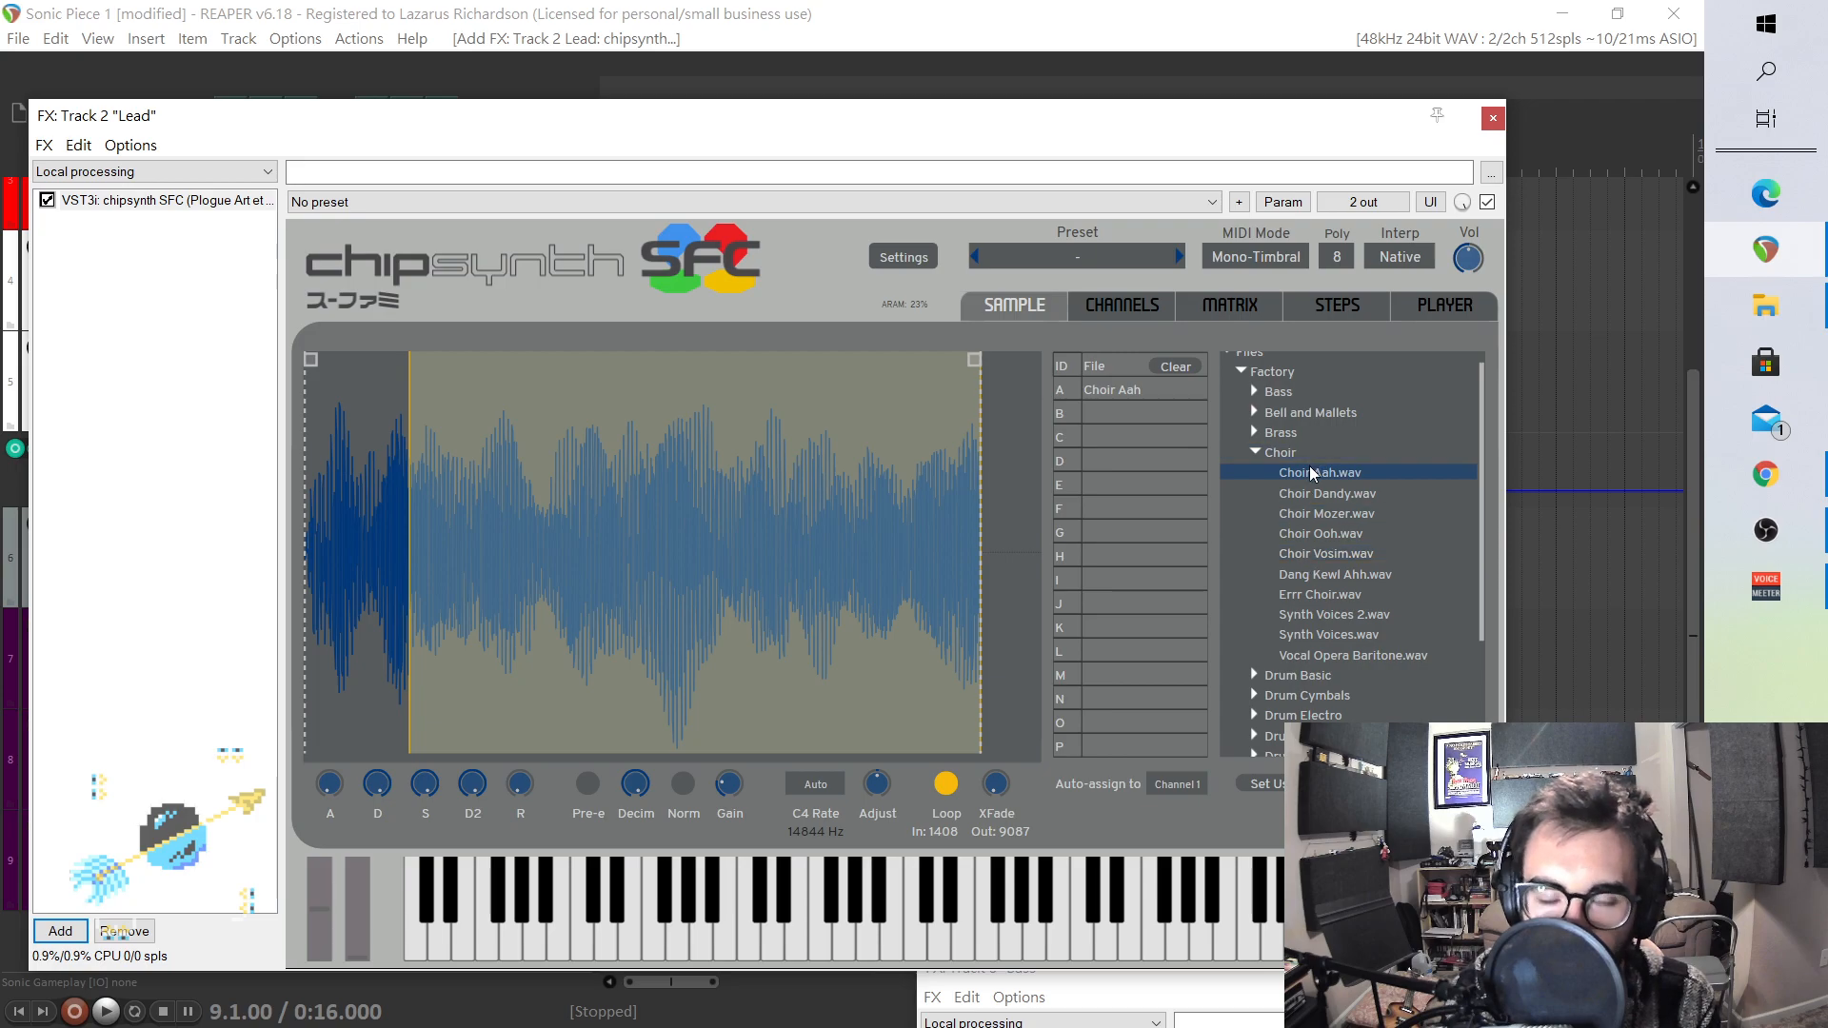
pyautogui.scroll(-1, 1312, 473)
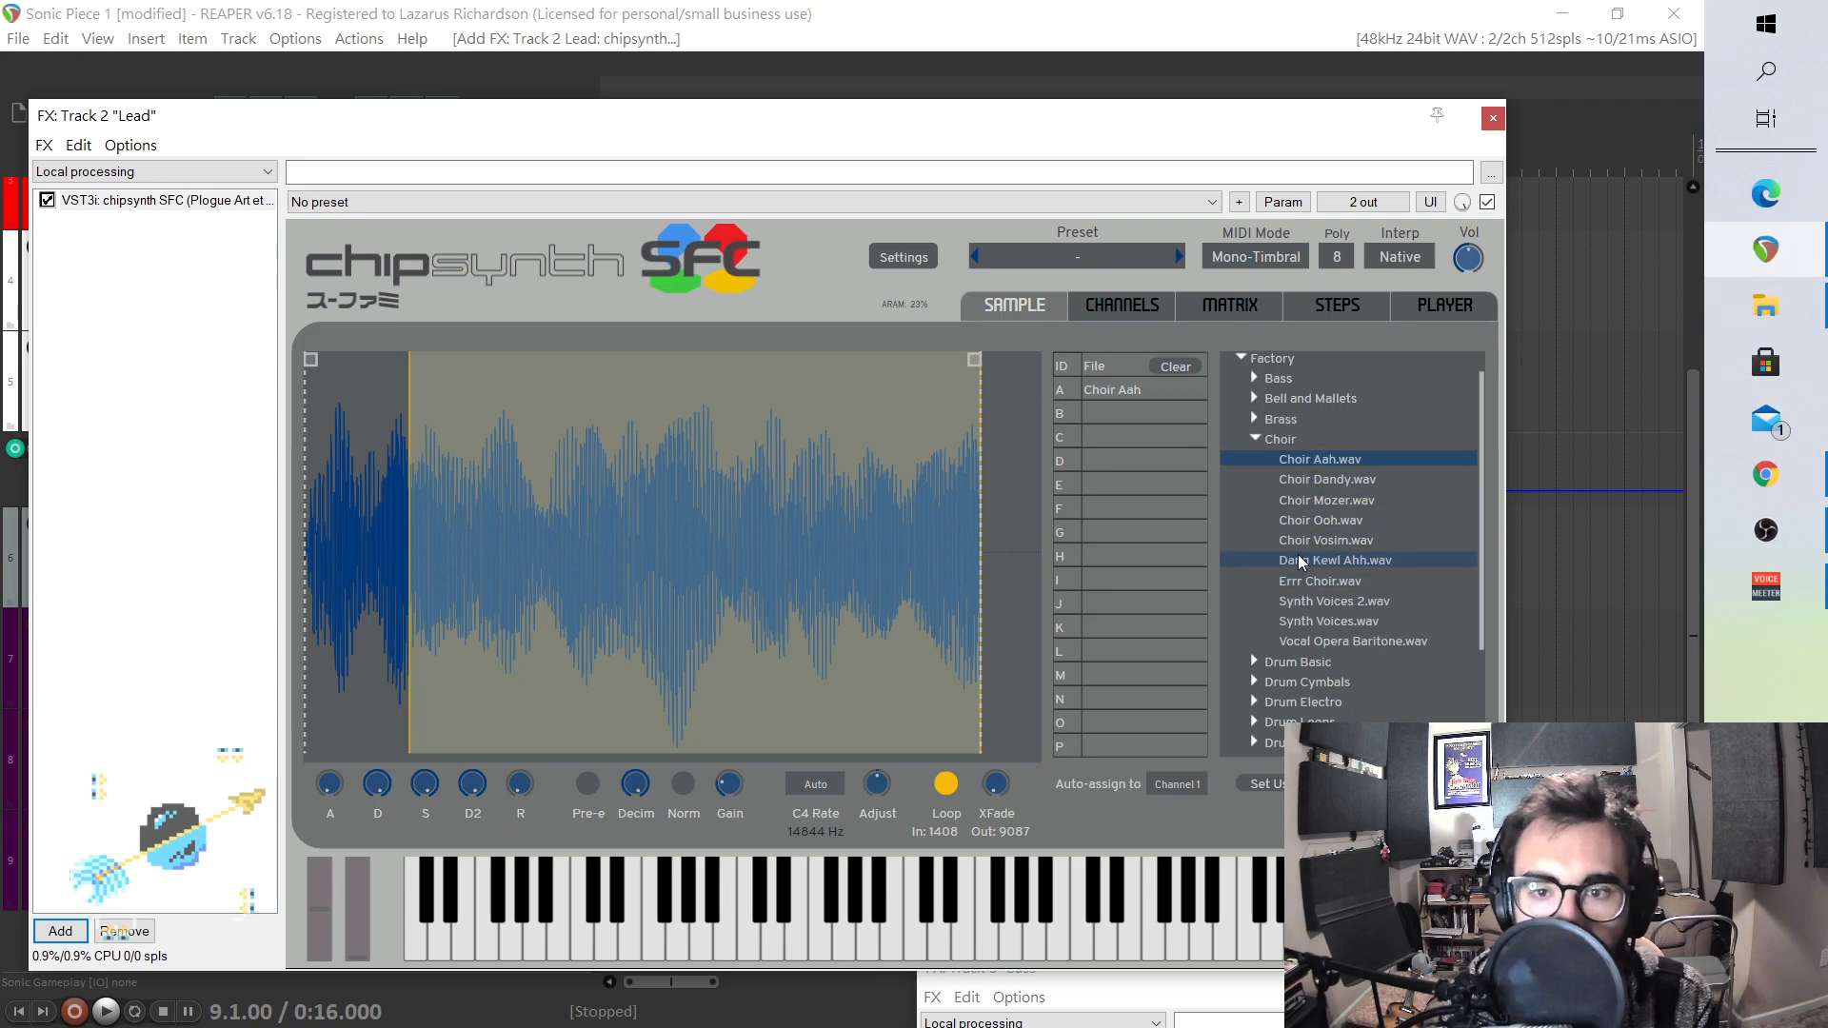
pyautogui.scroll(-1, 1276, 633)
pyautogui.scroll(-10, 1270, 645)
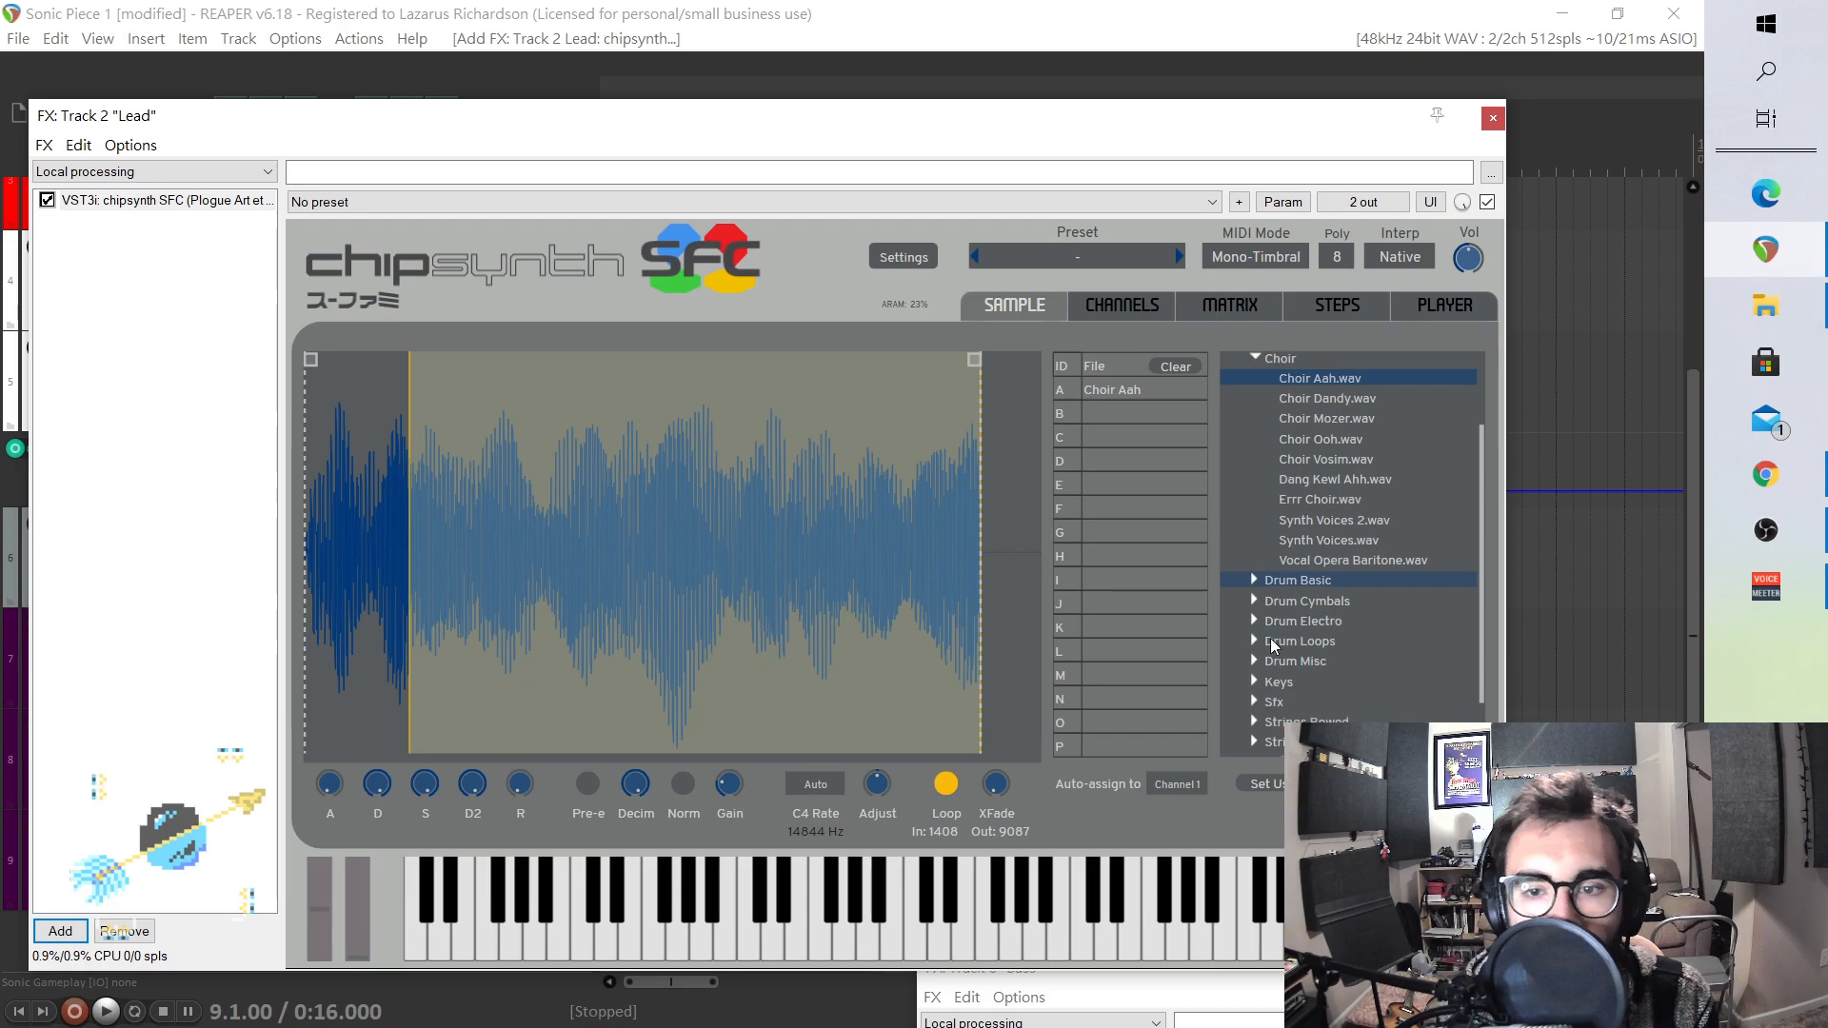
pyautogui.click(1268, 685)
pyautogui.click(1257, 682)
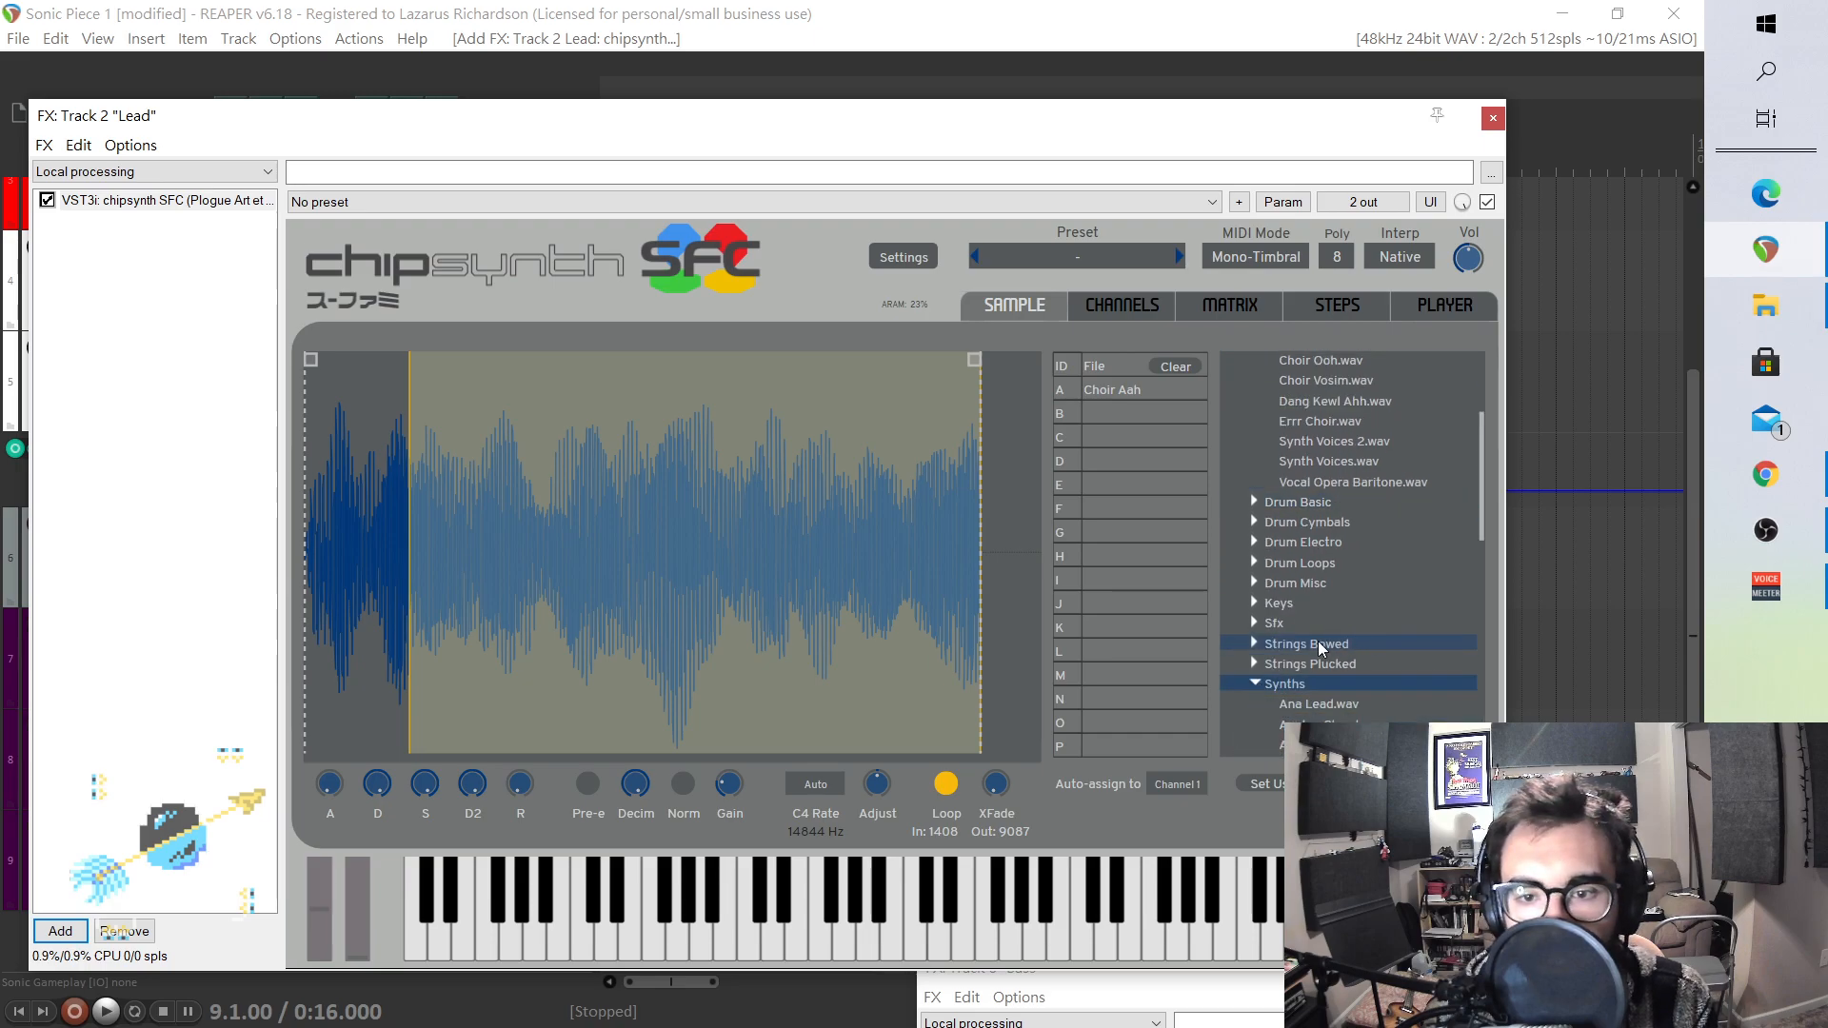
pyautogui.scroll(-1, 1320, 643)
pyautogui.click(1333, 677)
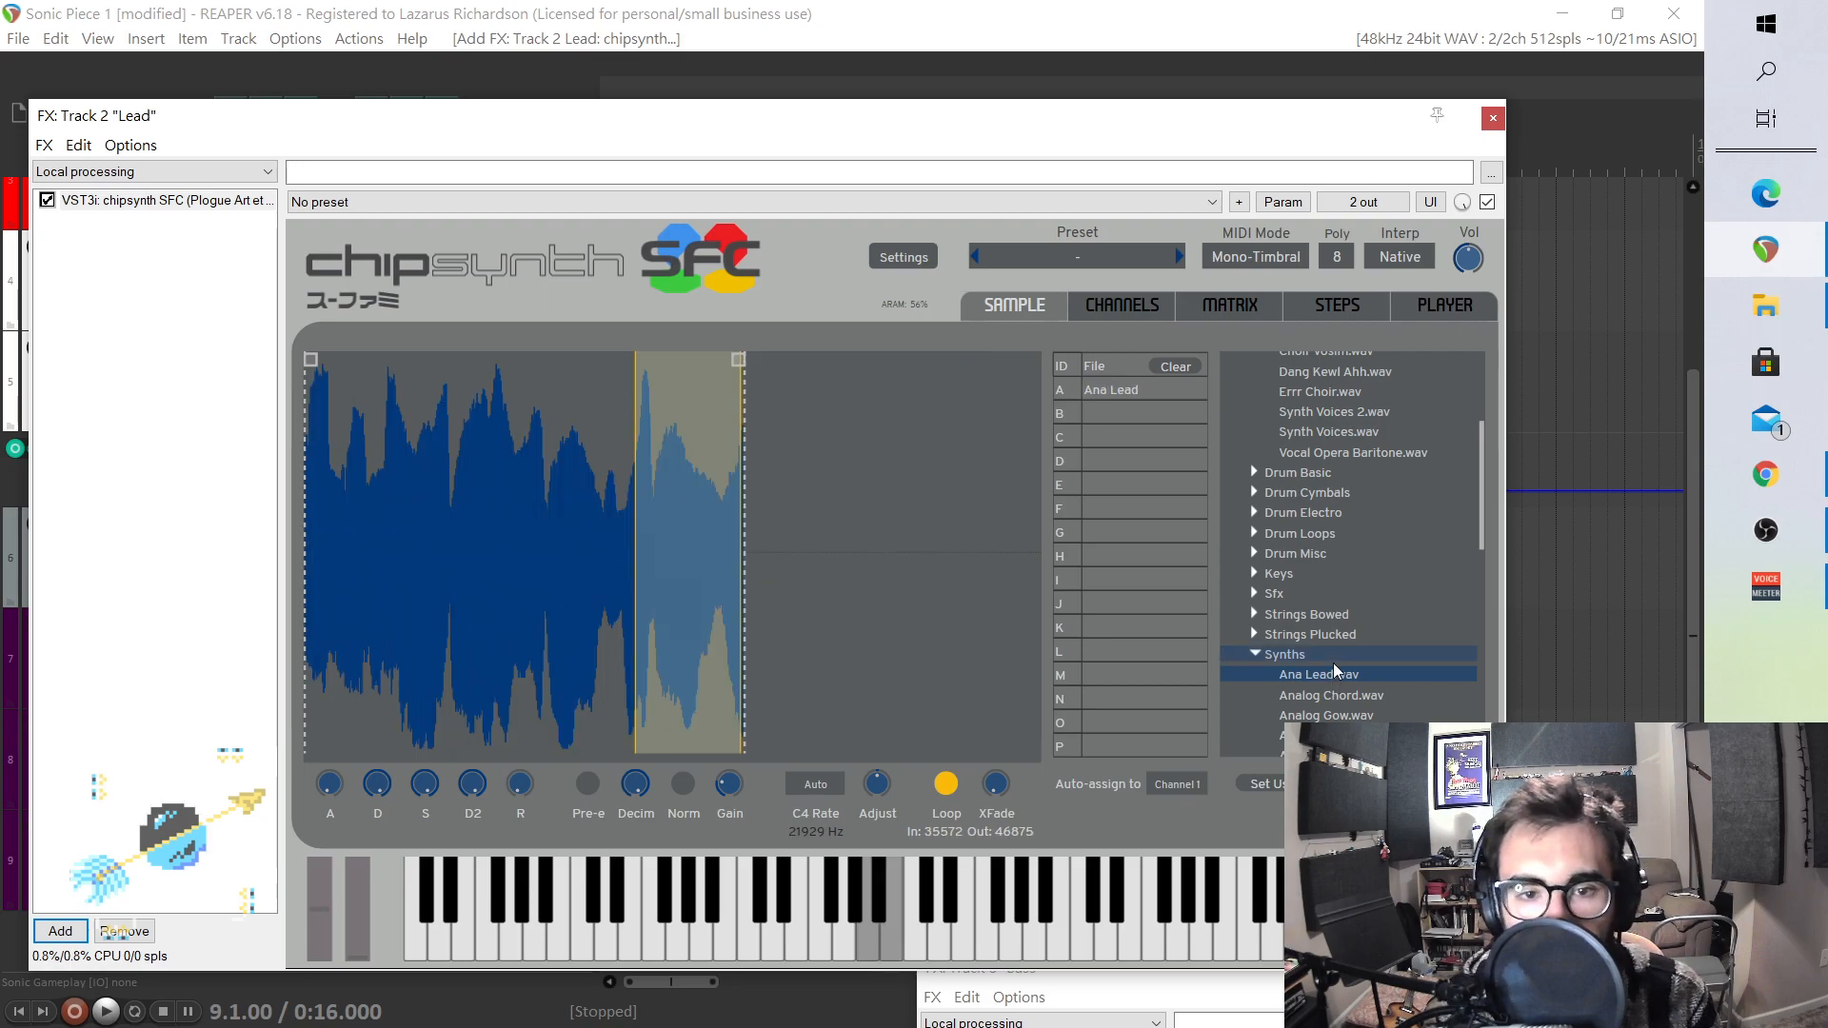
# - Audition the Analog Square, Atlantis, Buzz Pad and Clubwave samples from the Synths folder in slot A
pyautogui.scroll(-4, 1276, 610)
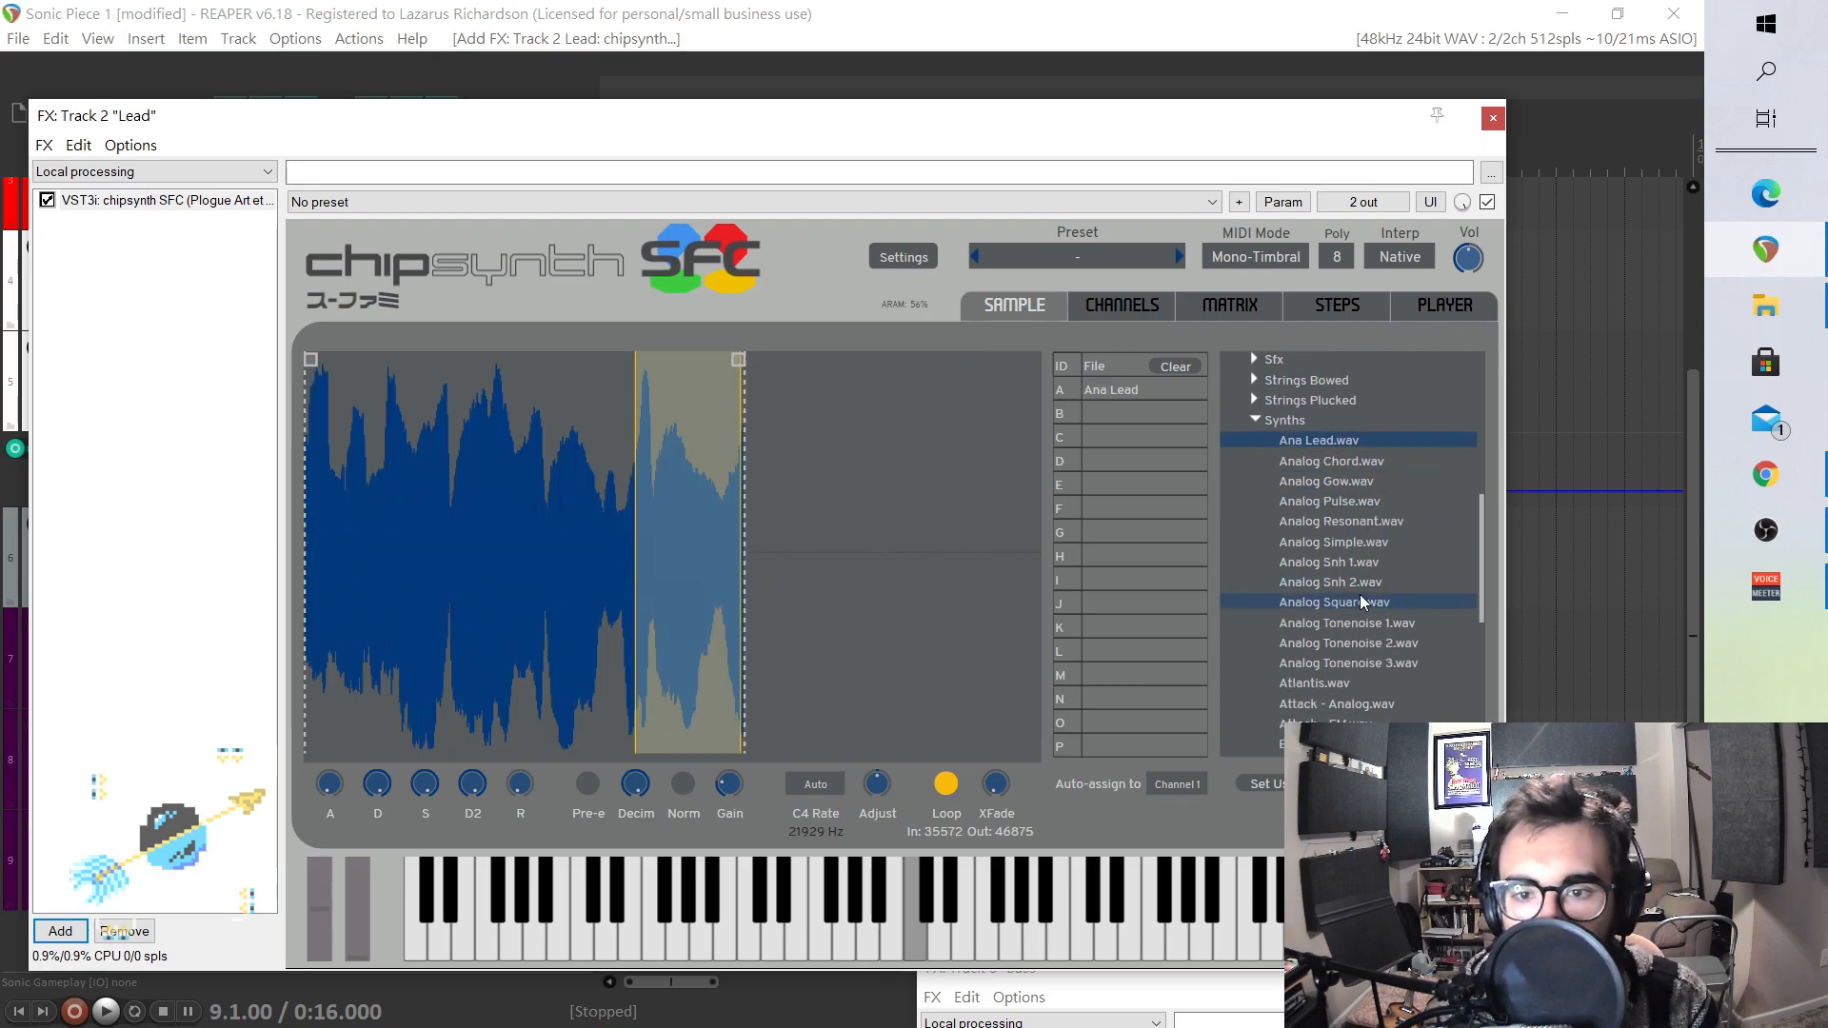
pyautogui.click(1311, 599)
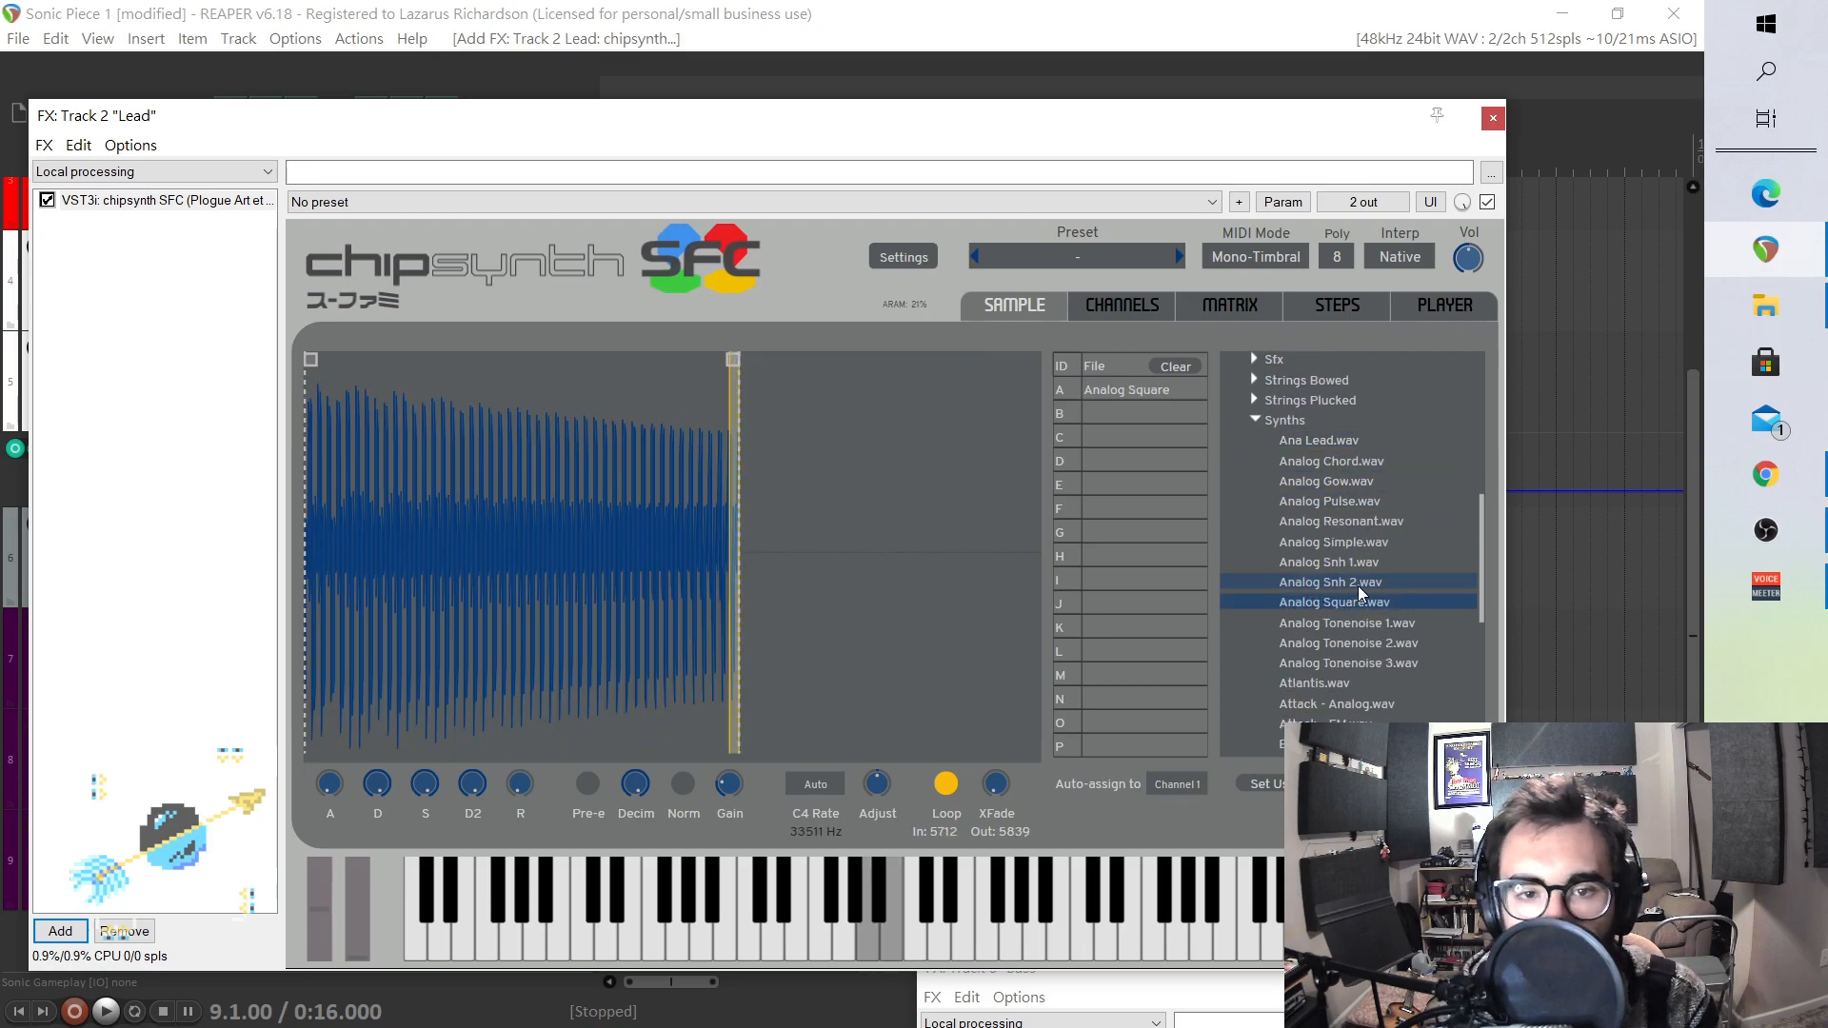
pyautogui.moveTo(1317, 680); pyautogui.dragTo(1320, 689)
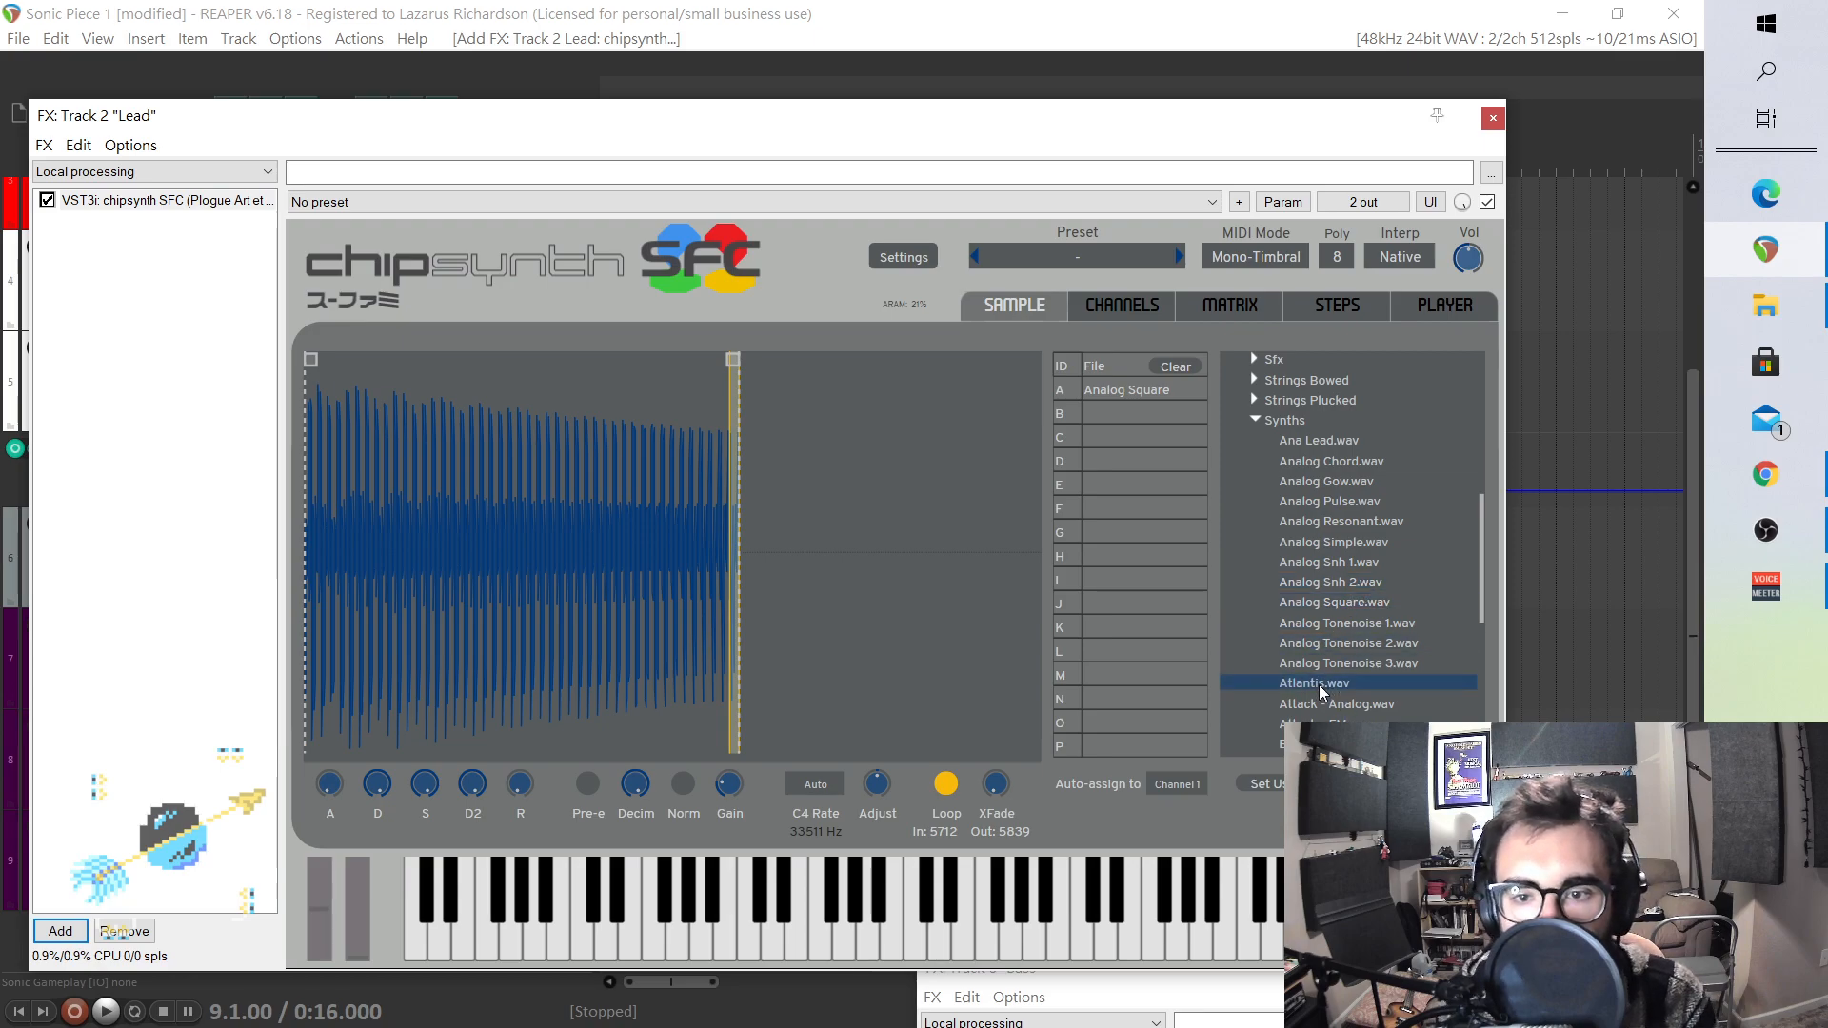
pyautogui.doubleClick(1318, 683)
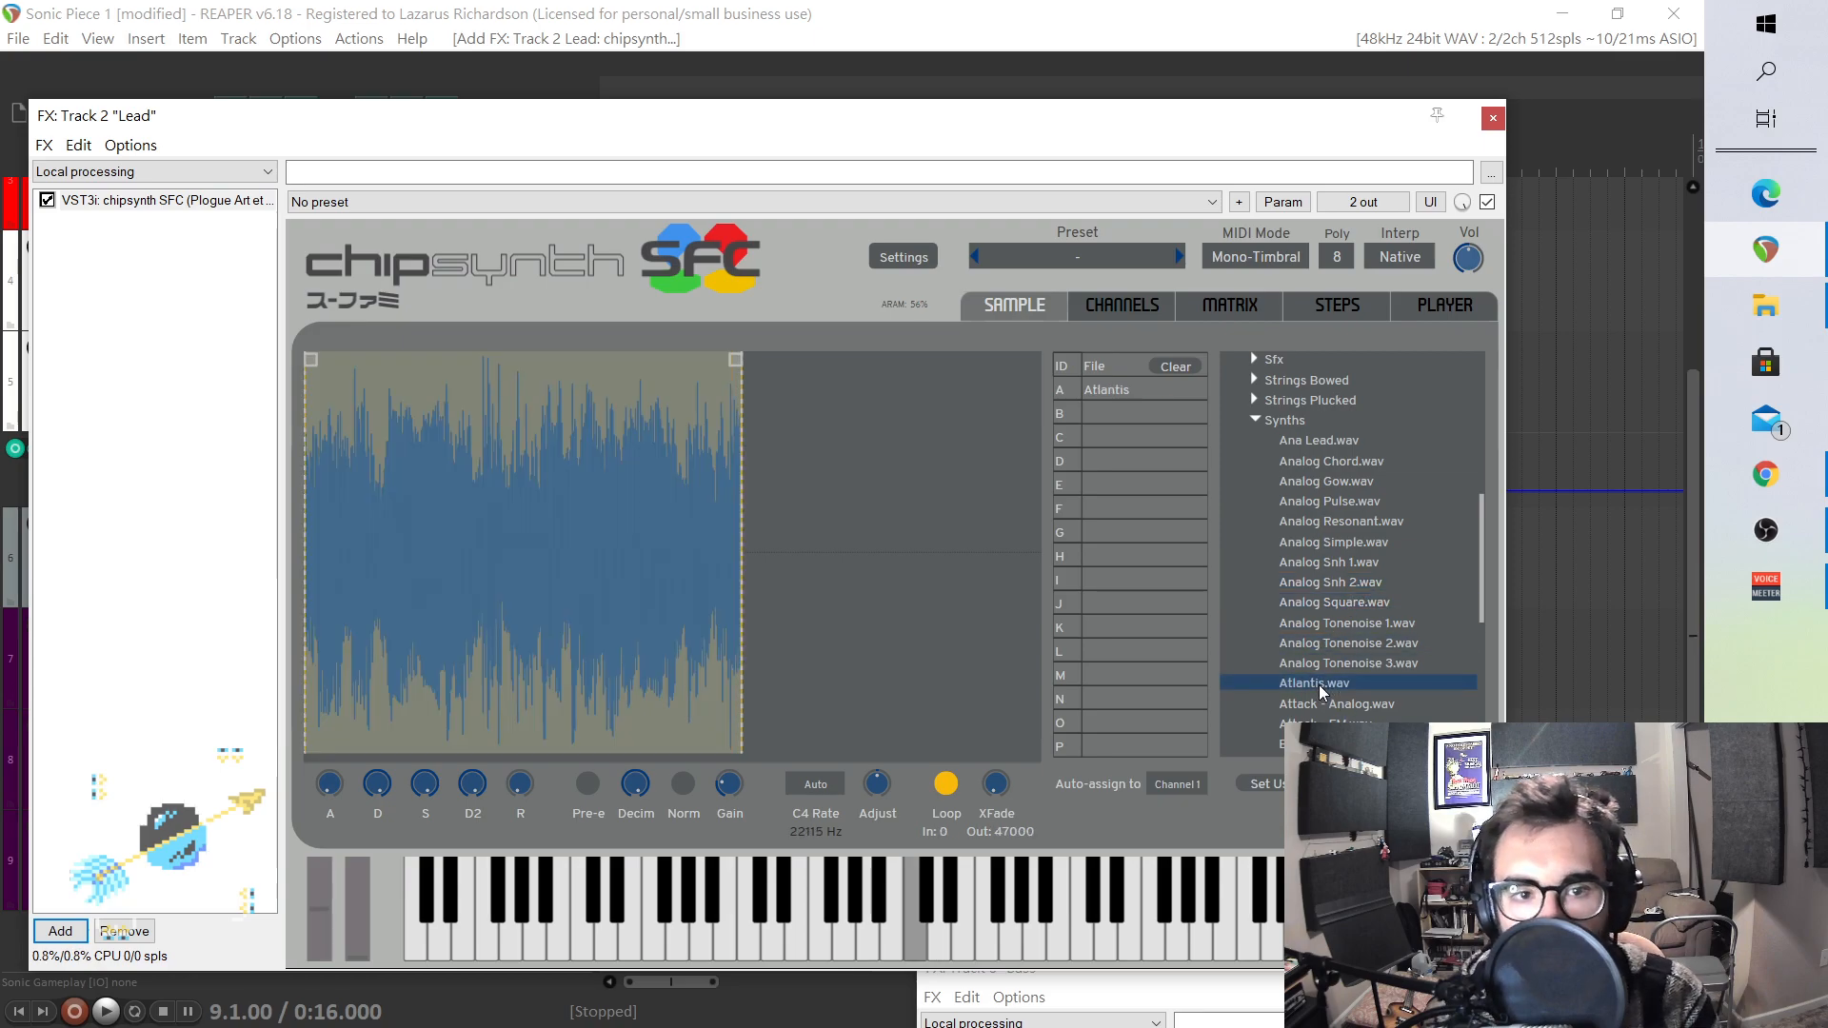
pyautogui.scroll(-3, 1336, 664)
pyautogui.click(1327, 656)
pyautogui.doubleClick(1327, 656)
pyautogui.scroll(-3, 1328, 654)
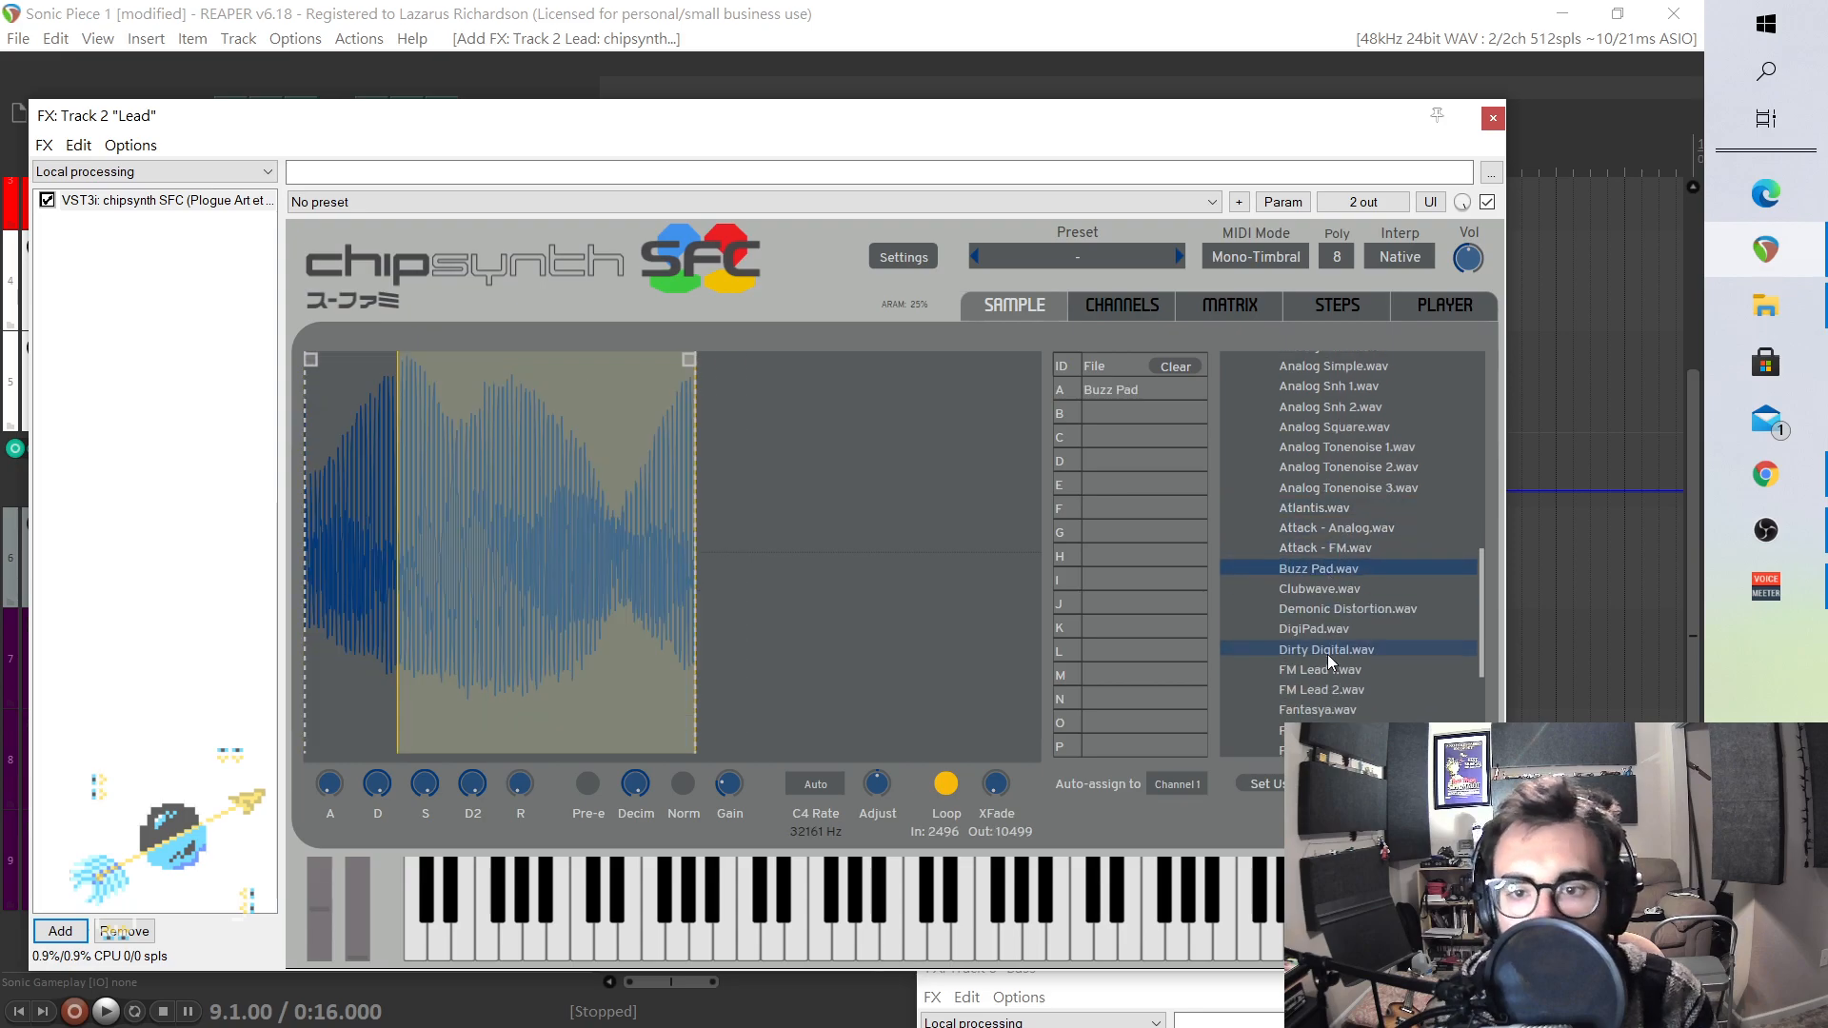
pyautogui.doubleClick(1333, 589)
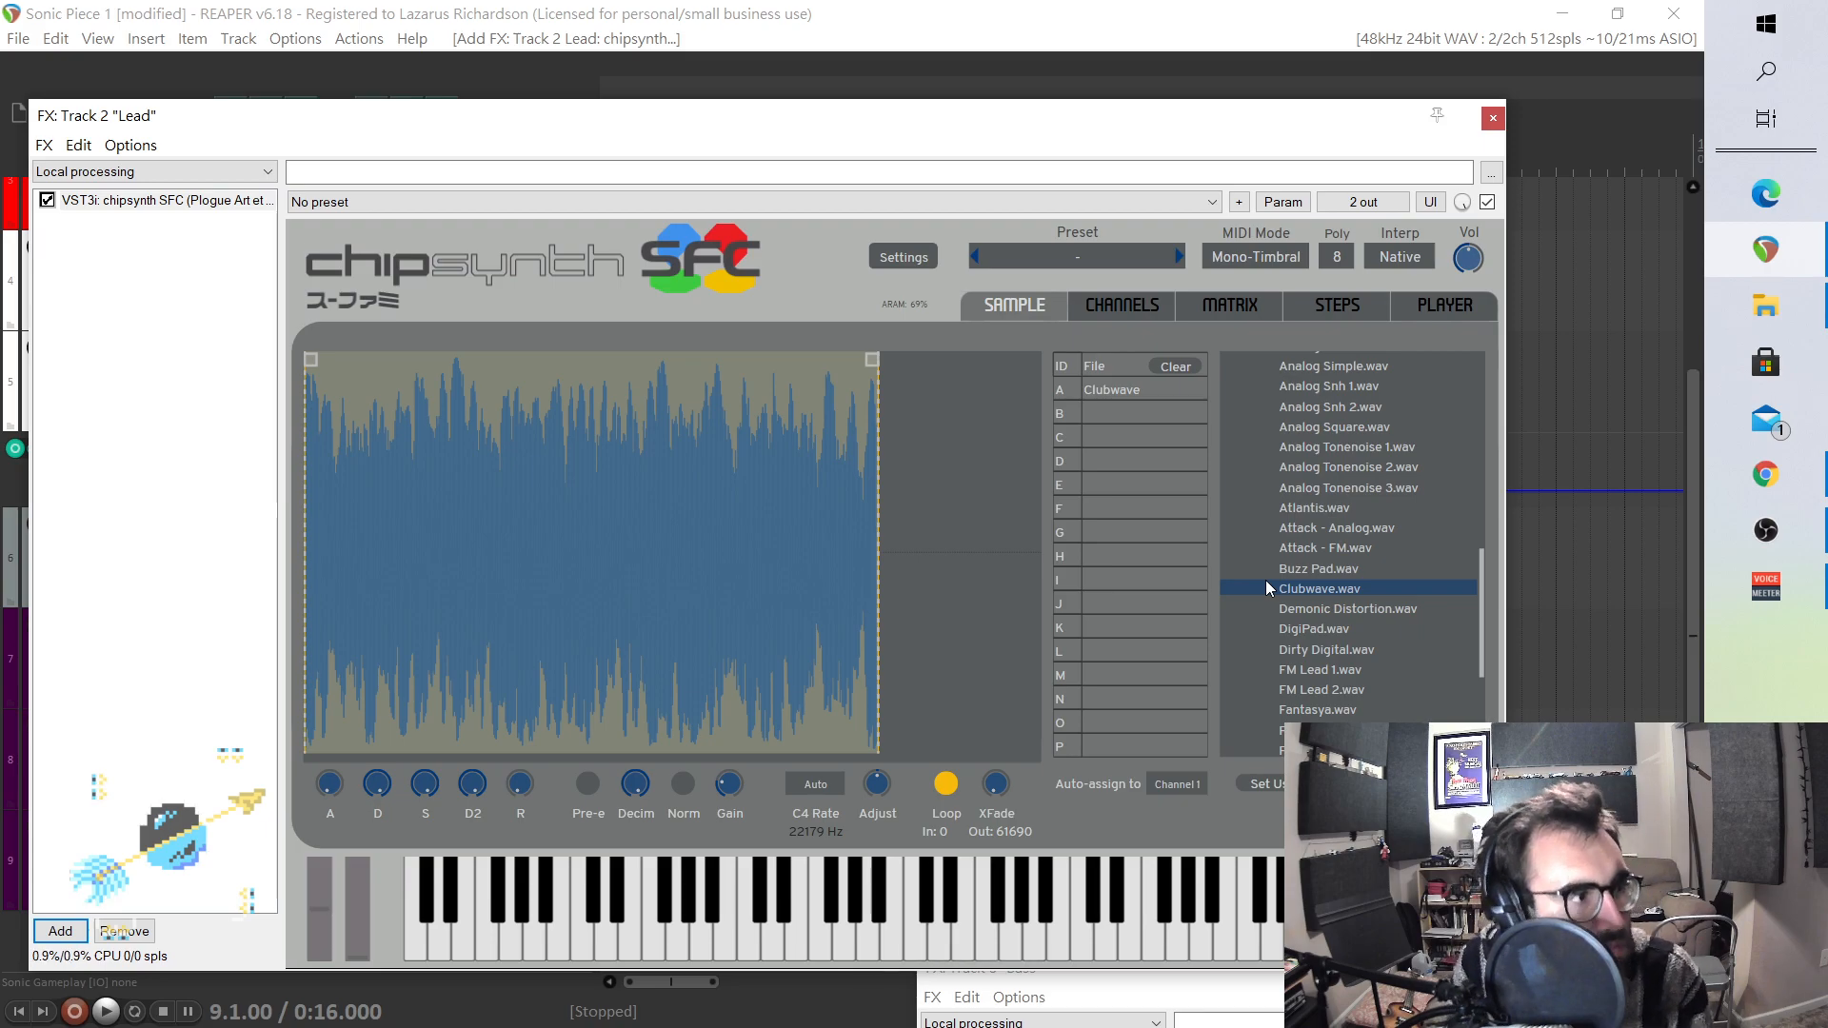
# - Audition the Demonic Distortion, DigiPad, Dirty Digital, Fantasya and Fattybuzz synth samples in slot A
pyautogui.scroll(-1, 1358, 568)
pyautogui.click(1354, 550)
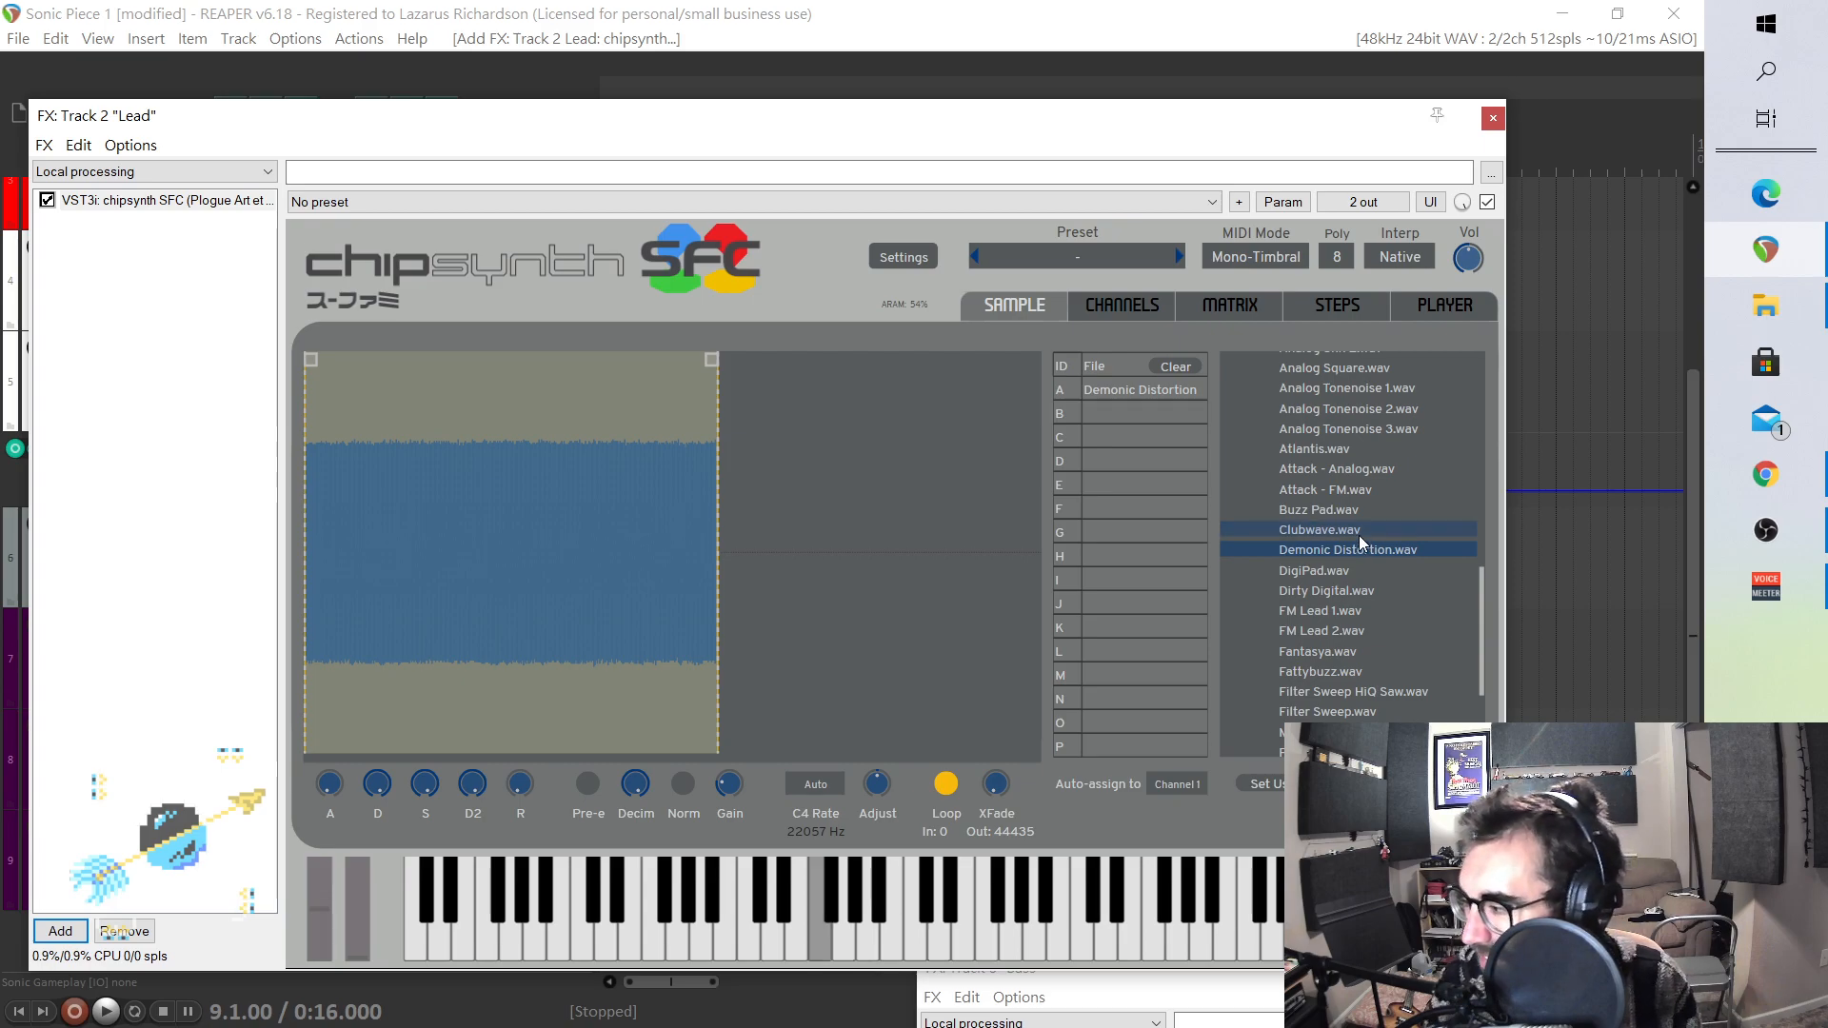
pyautogui.click(1361, 567)
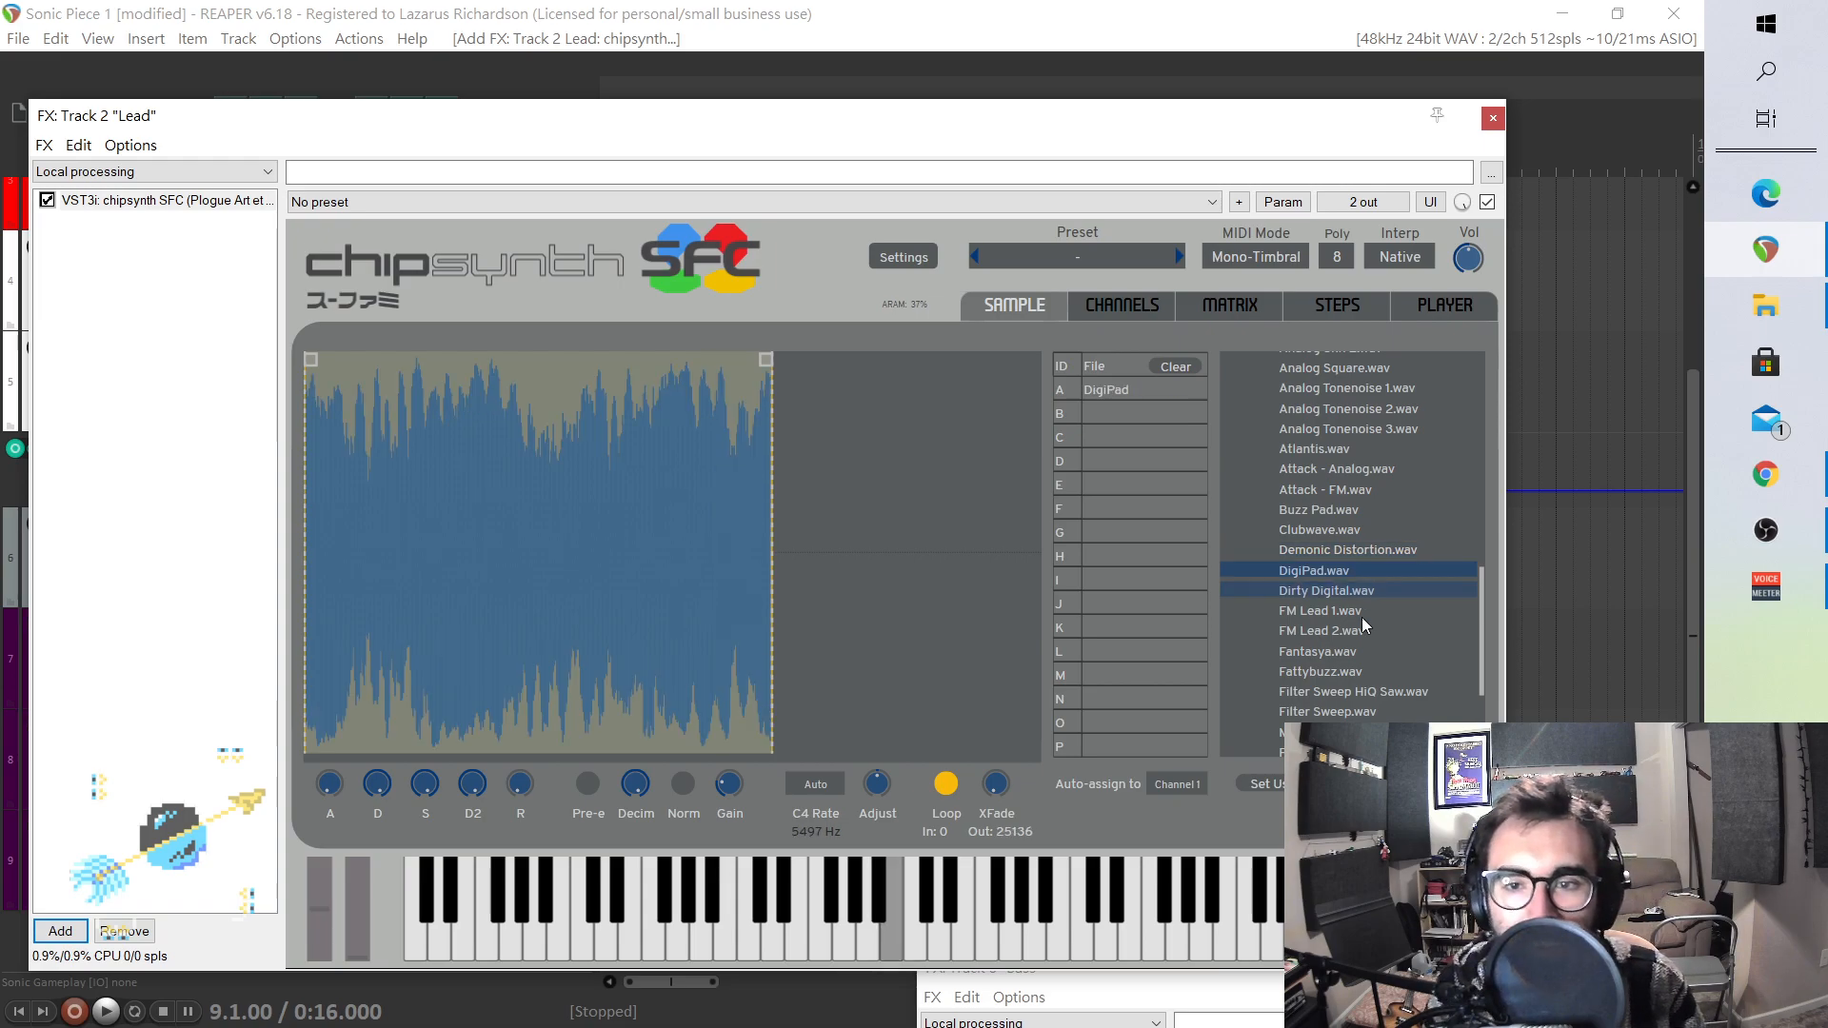
pyautogui.click(1363, 593)
pyautogui.scroll(-1, 1362, 592)
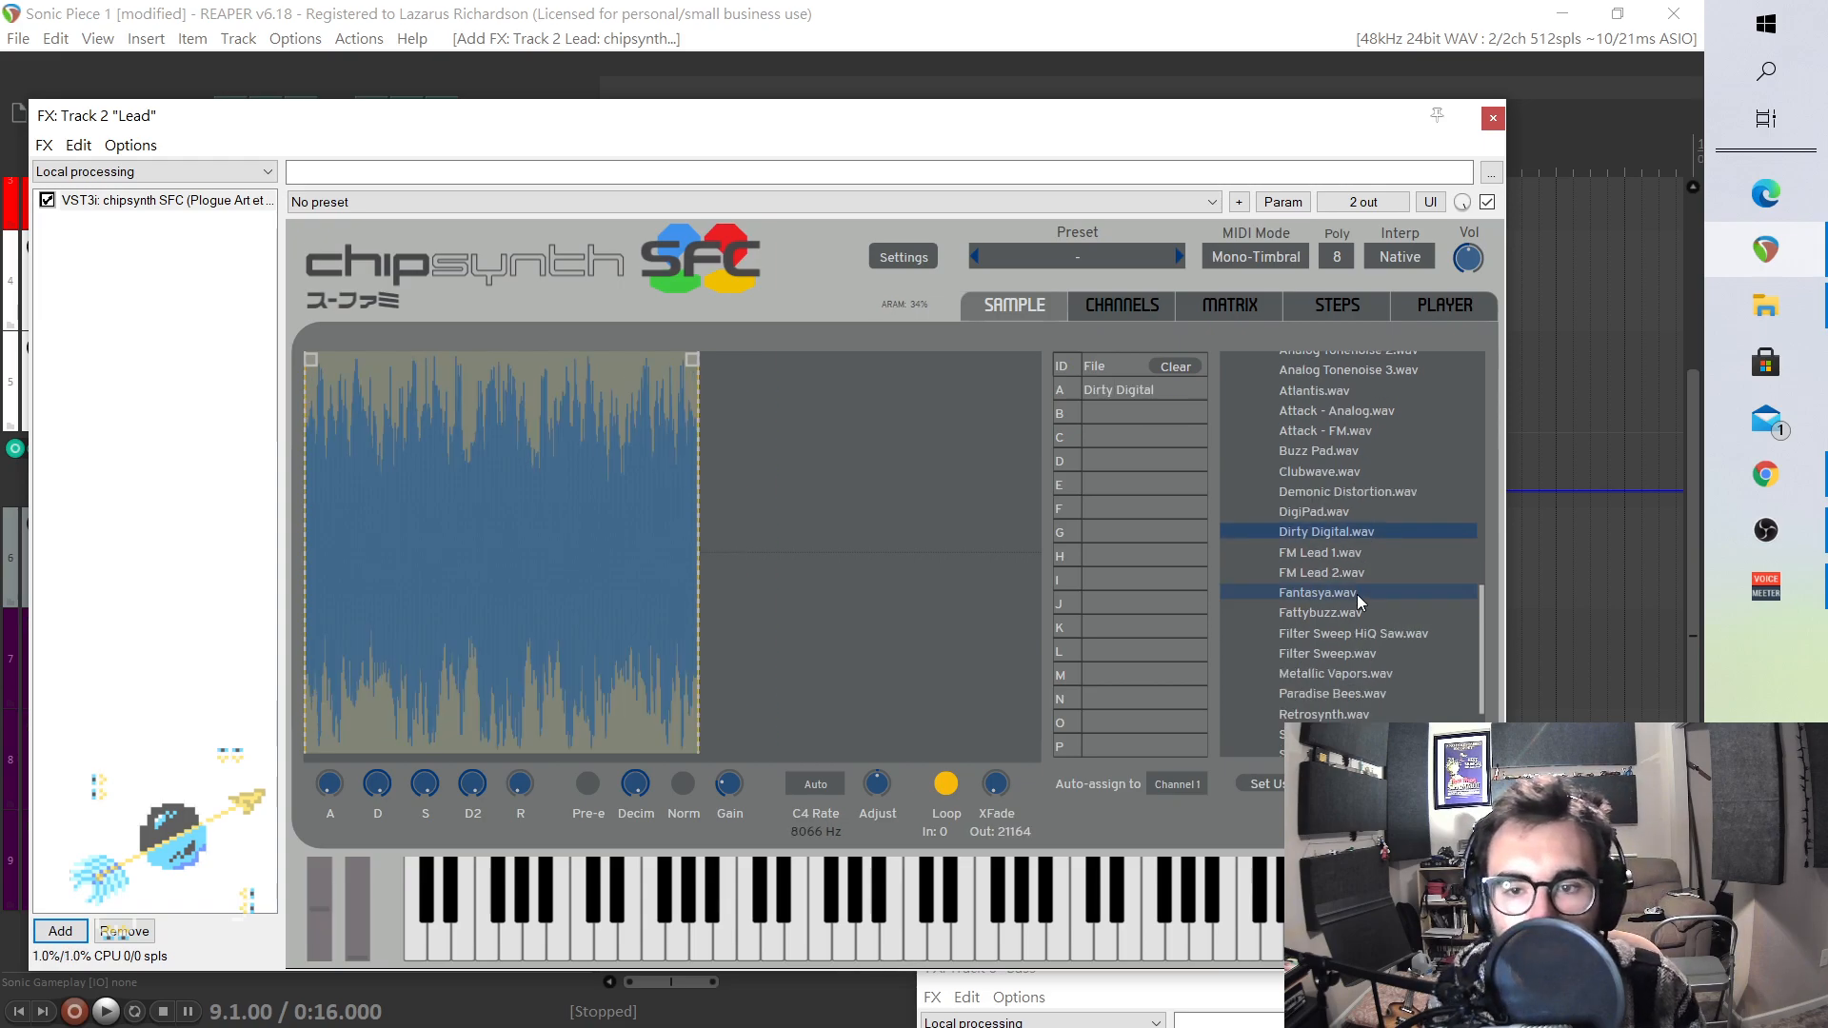
pyautogui.click(1357, 594)
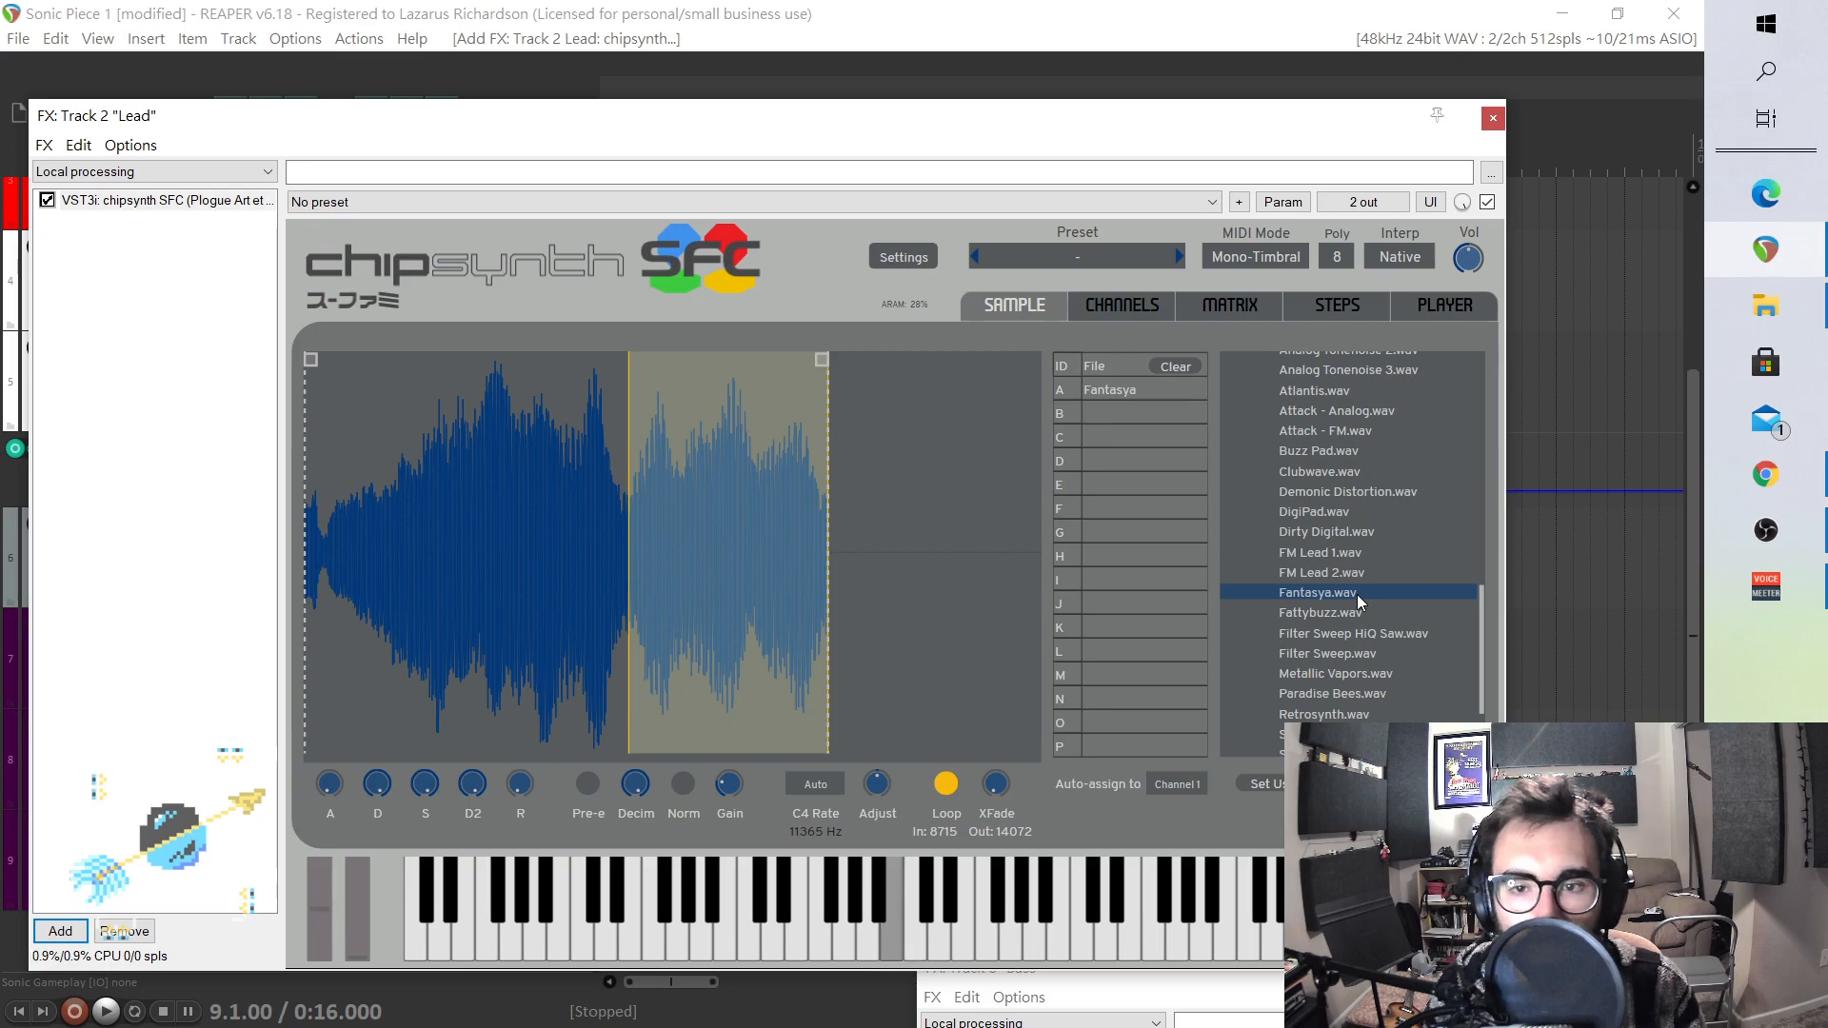
pyautogui.click(1357, 614)
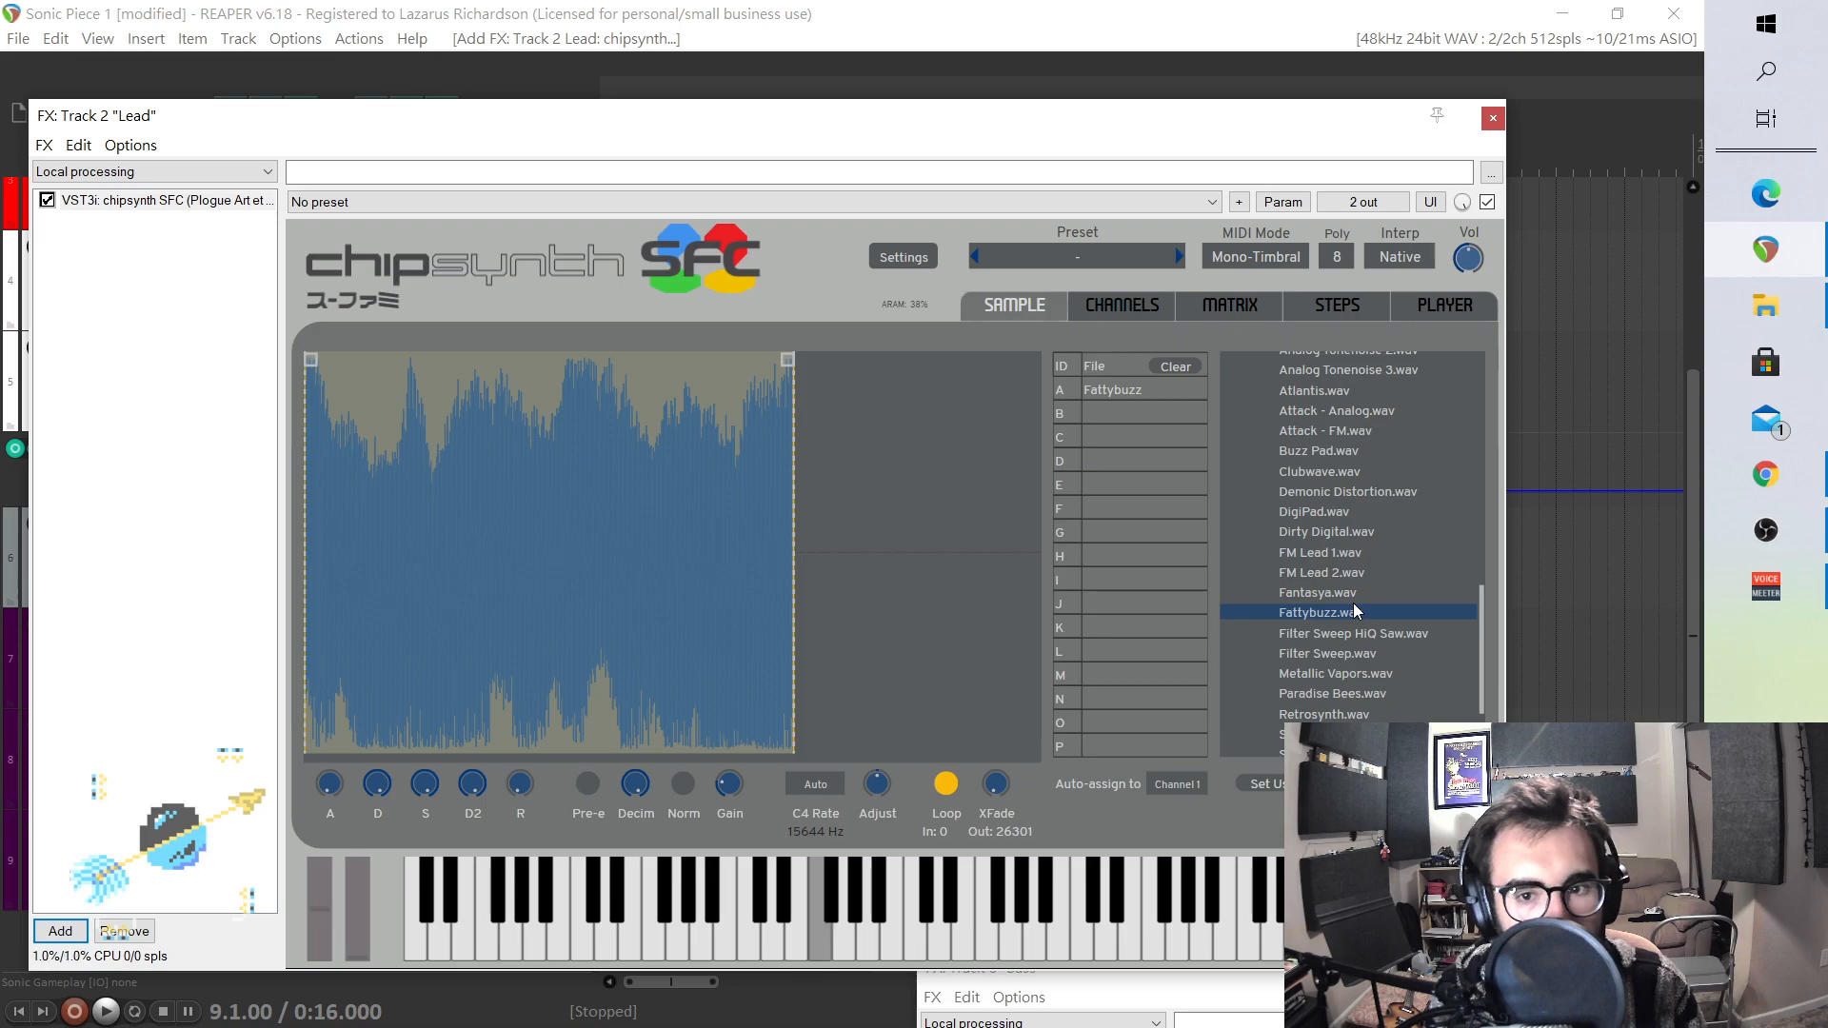
# - Audition the Filter Sweep, Metallic Vapors and Paradise Bees synth samples in slot A
pyautogui.scroll(-1, 1357, 610)
pyautogui.click(1354, 595)
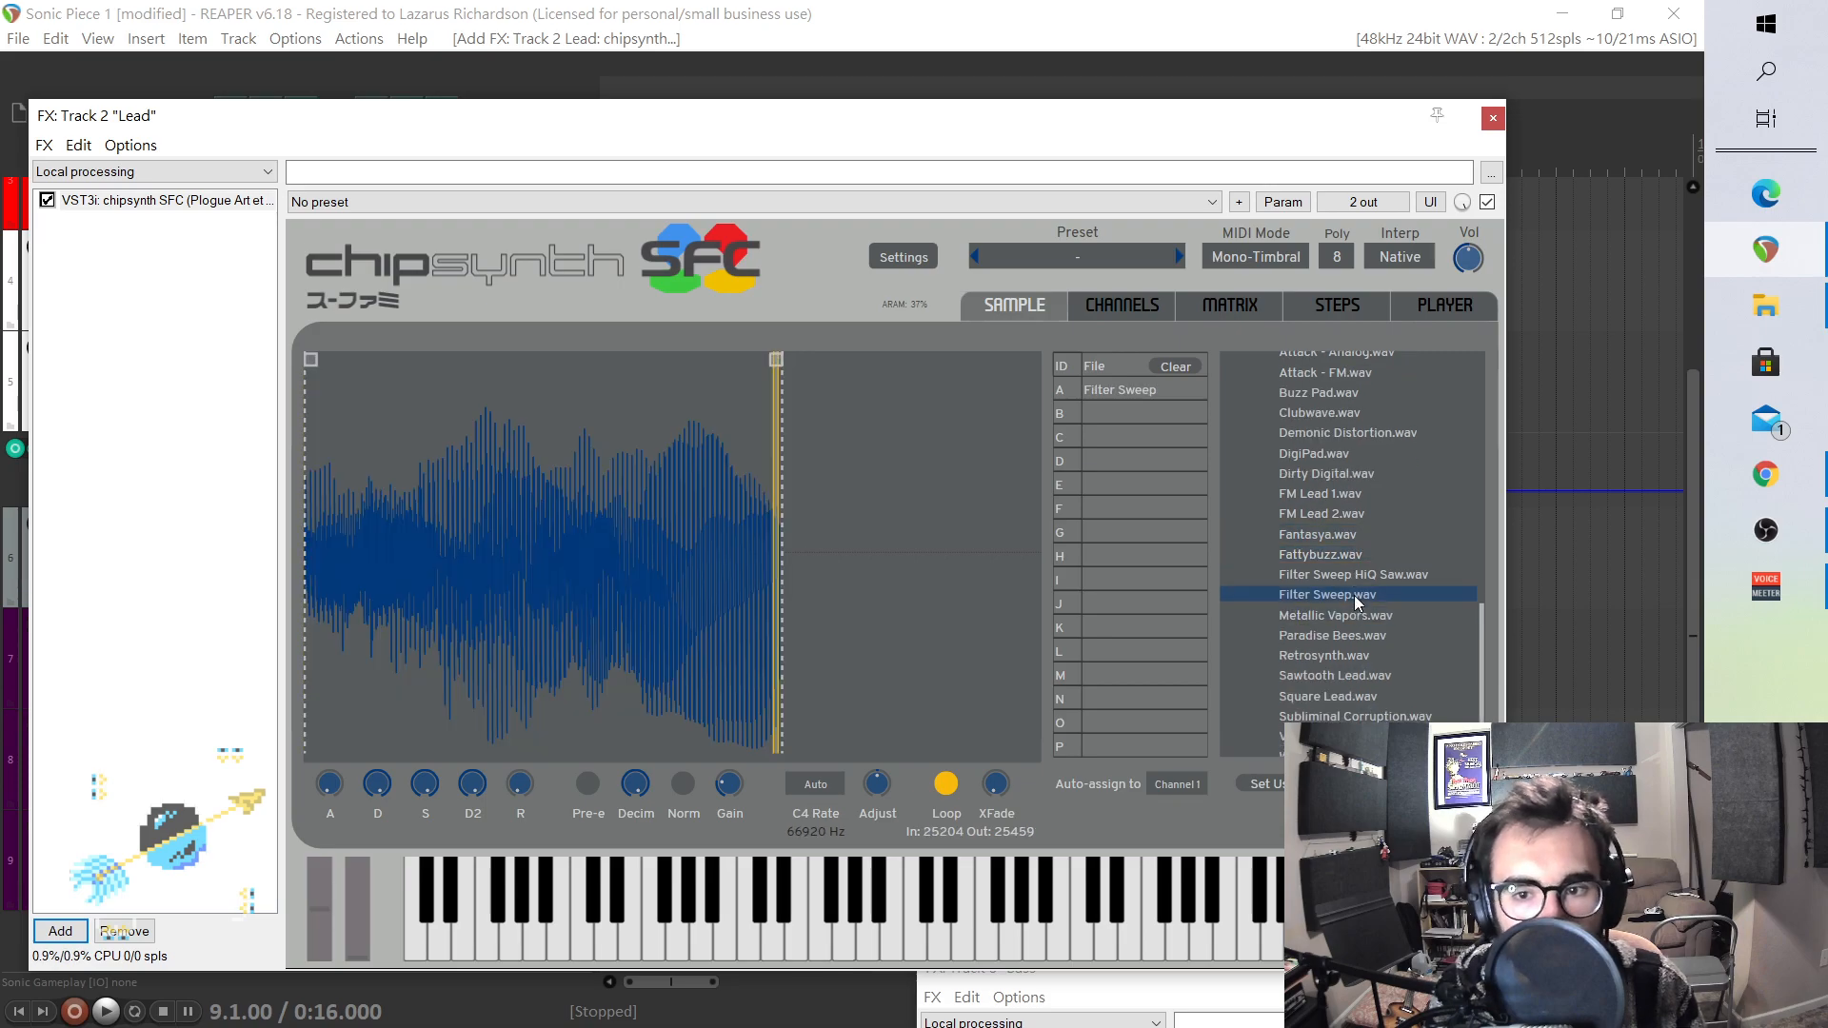
pyautogui.click(1351, 617)
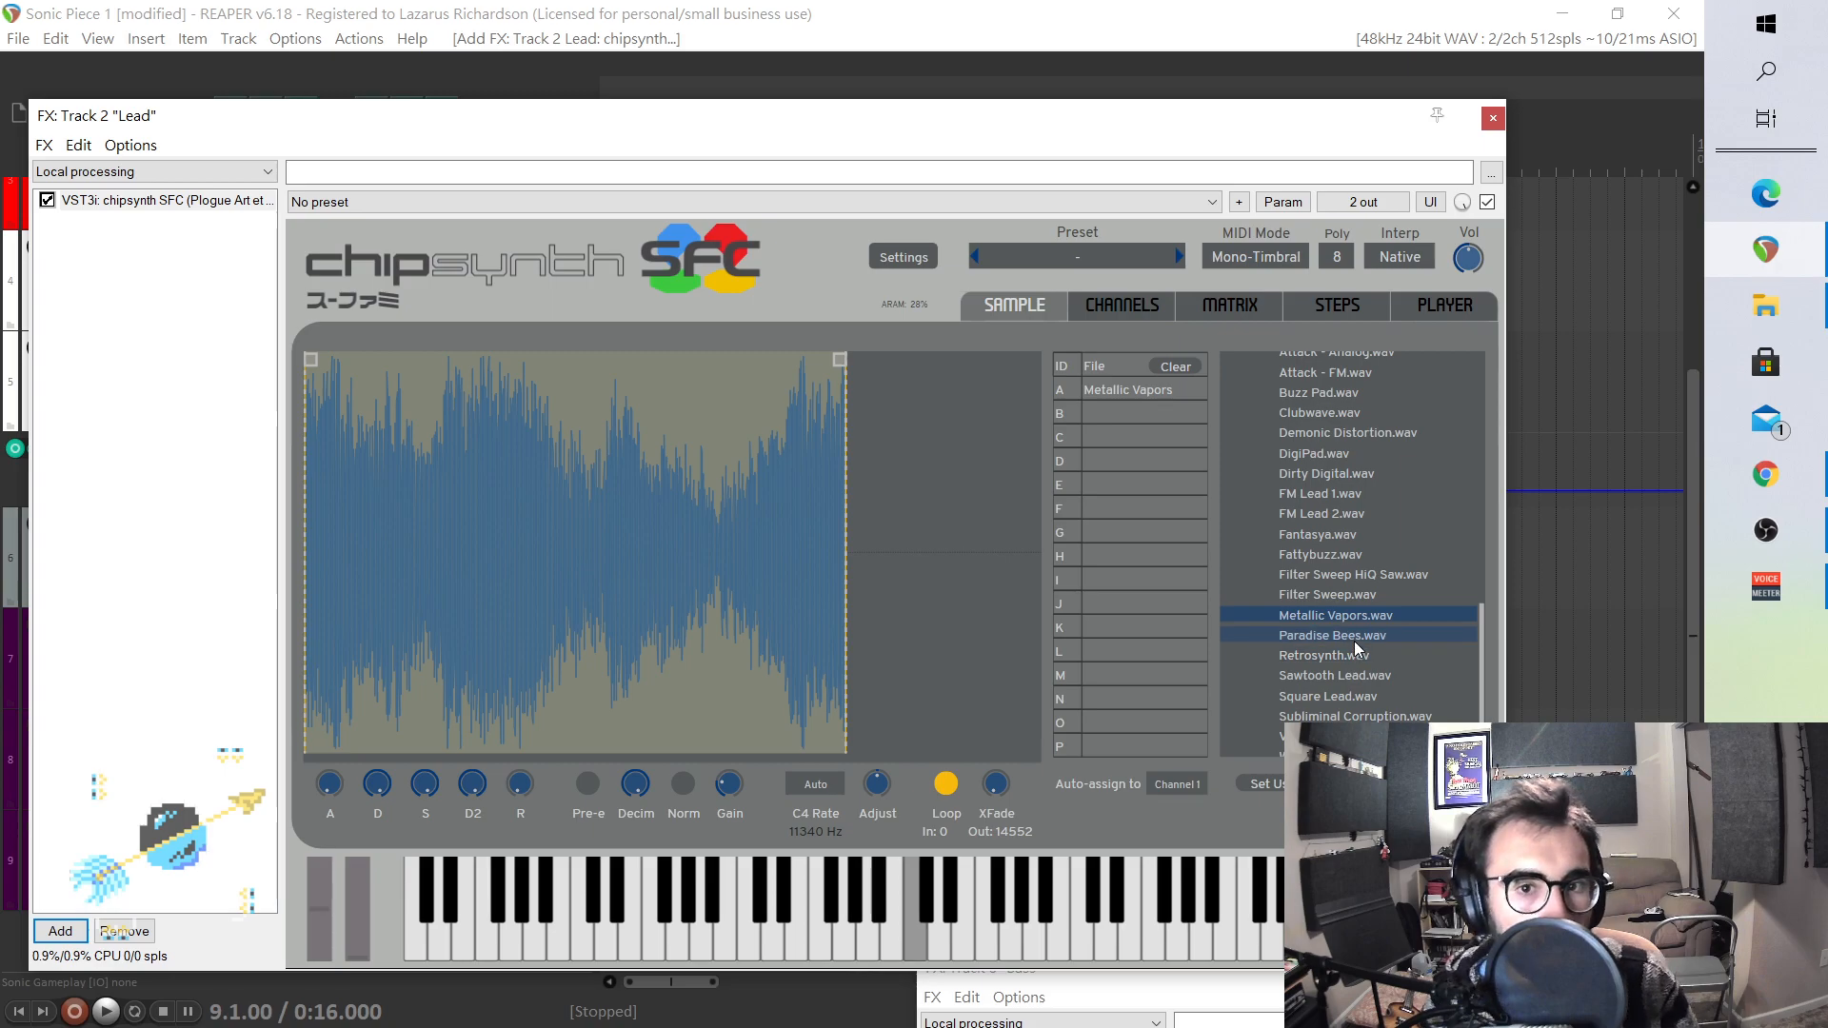
pyautogui.click(1358, 638)
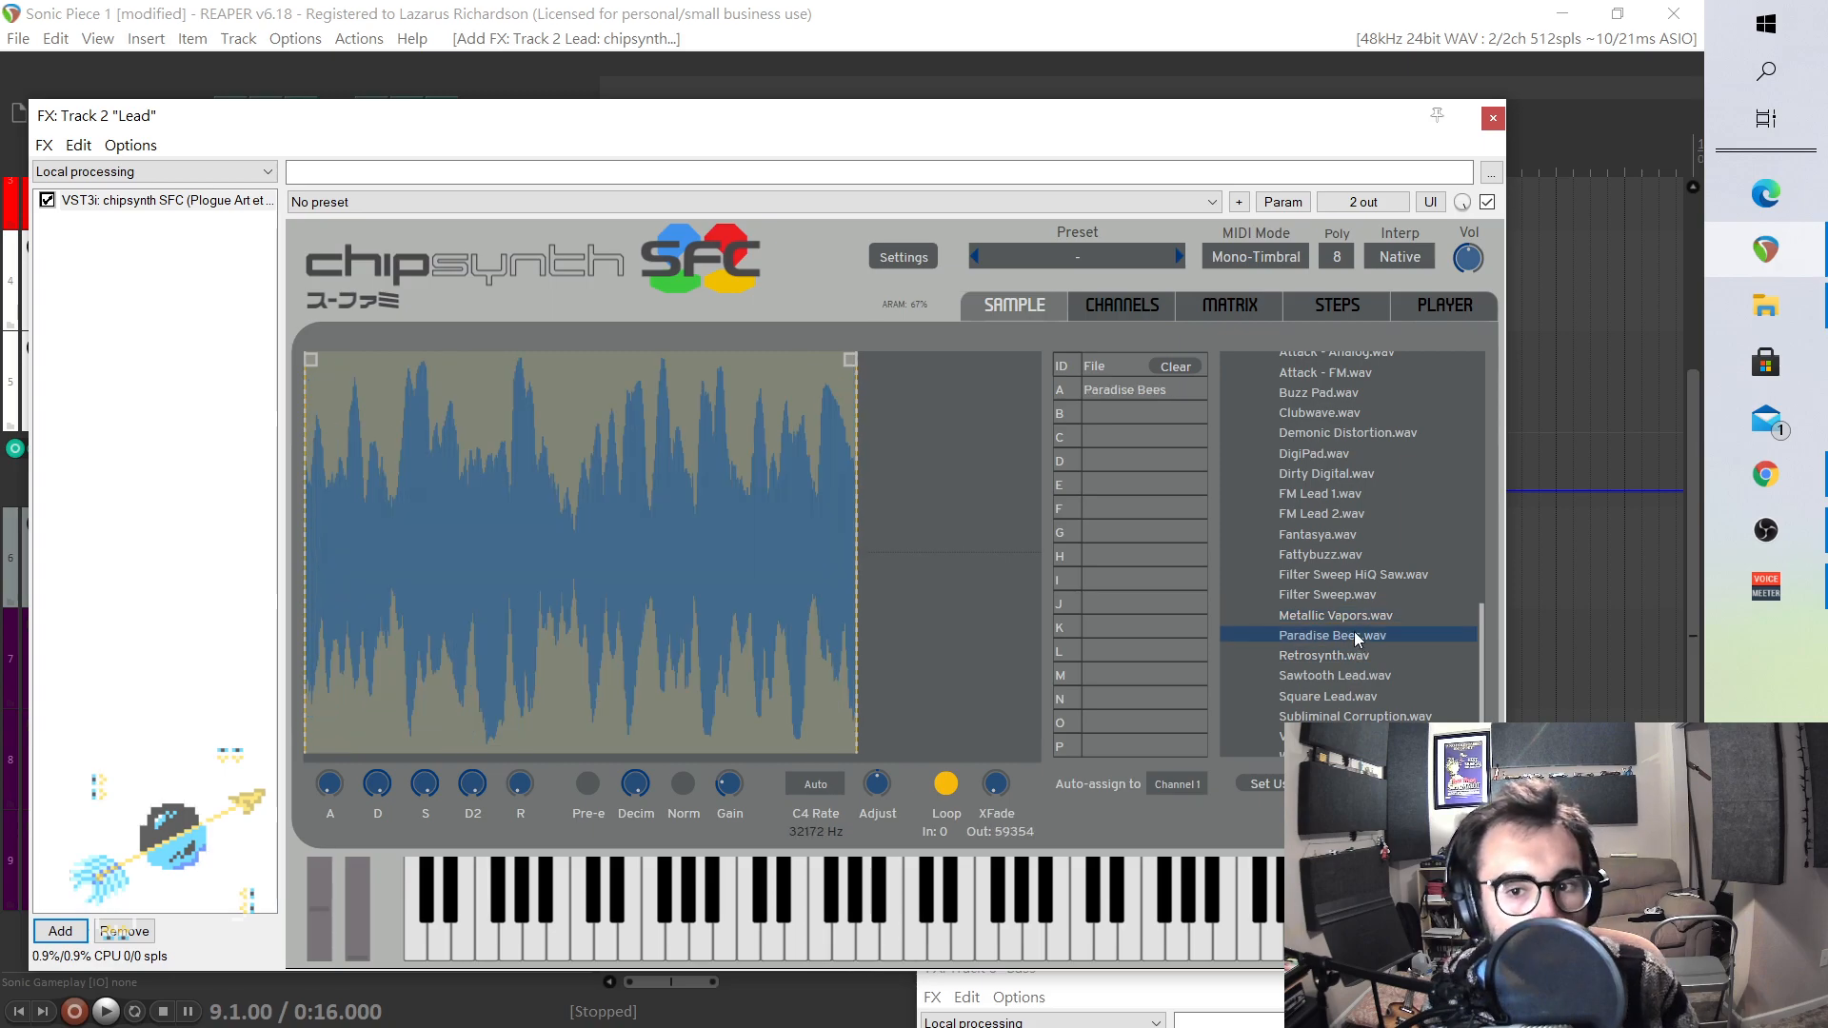
# - Load Retrosynth.wav from the Synths folder into slot A and close the Lead track's FX window
pyautogui.click(1359, 656)
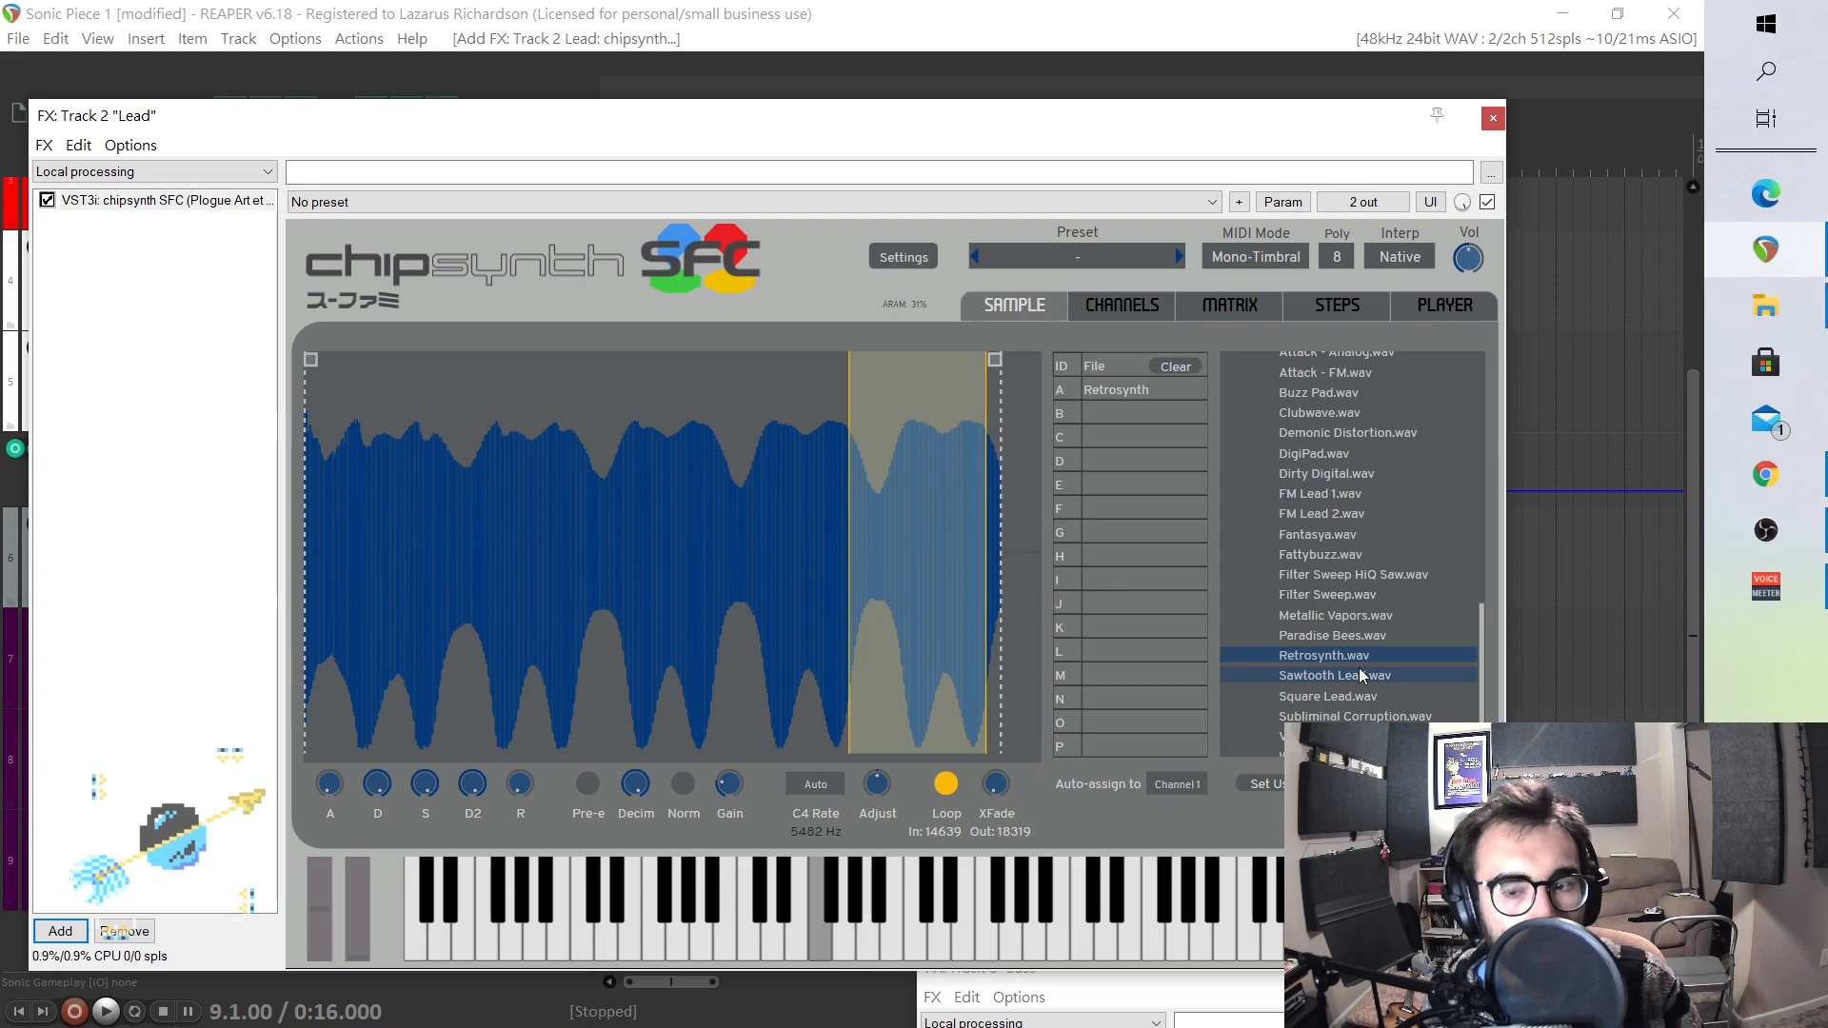
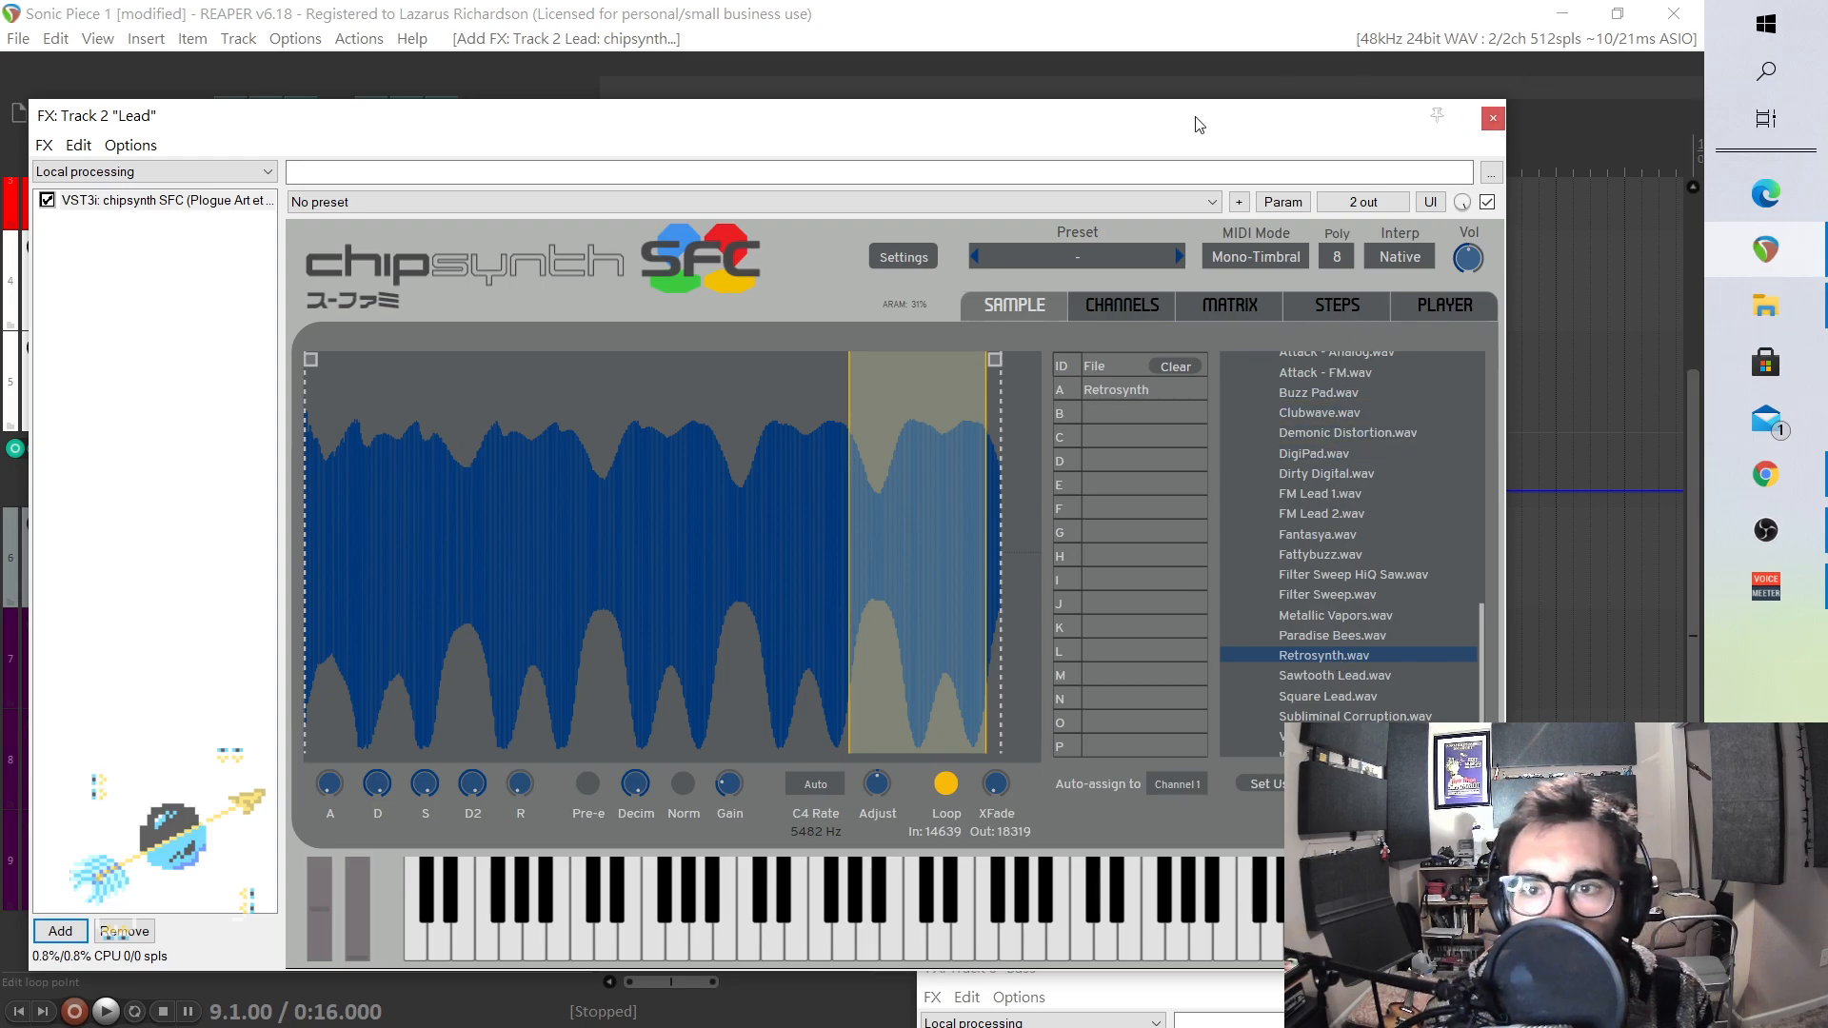
pyautogui.click(1492, 120)
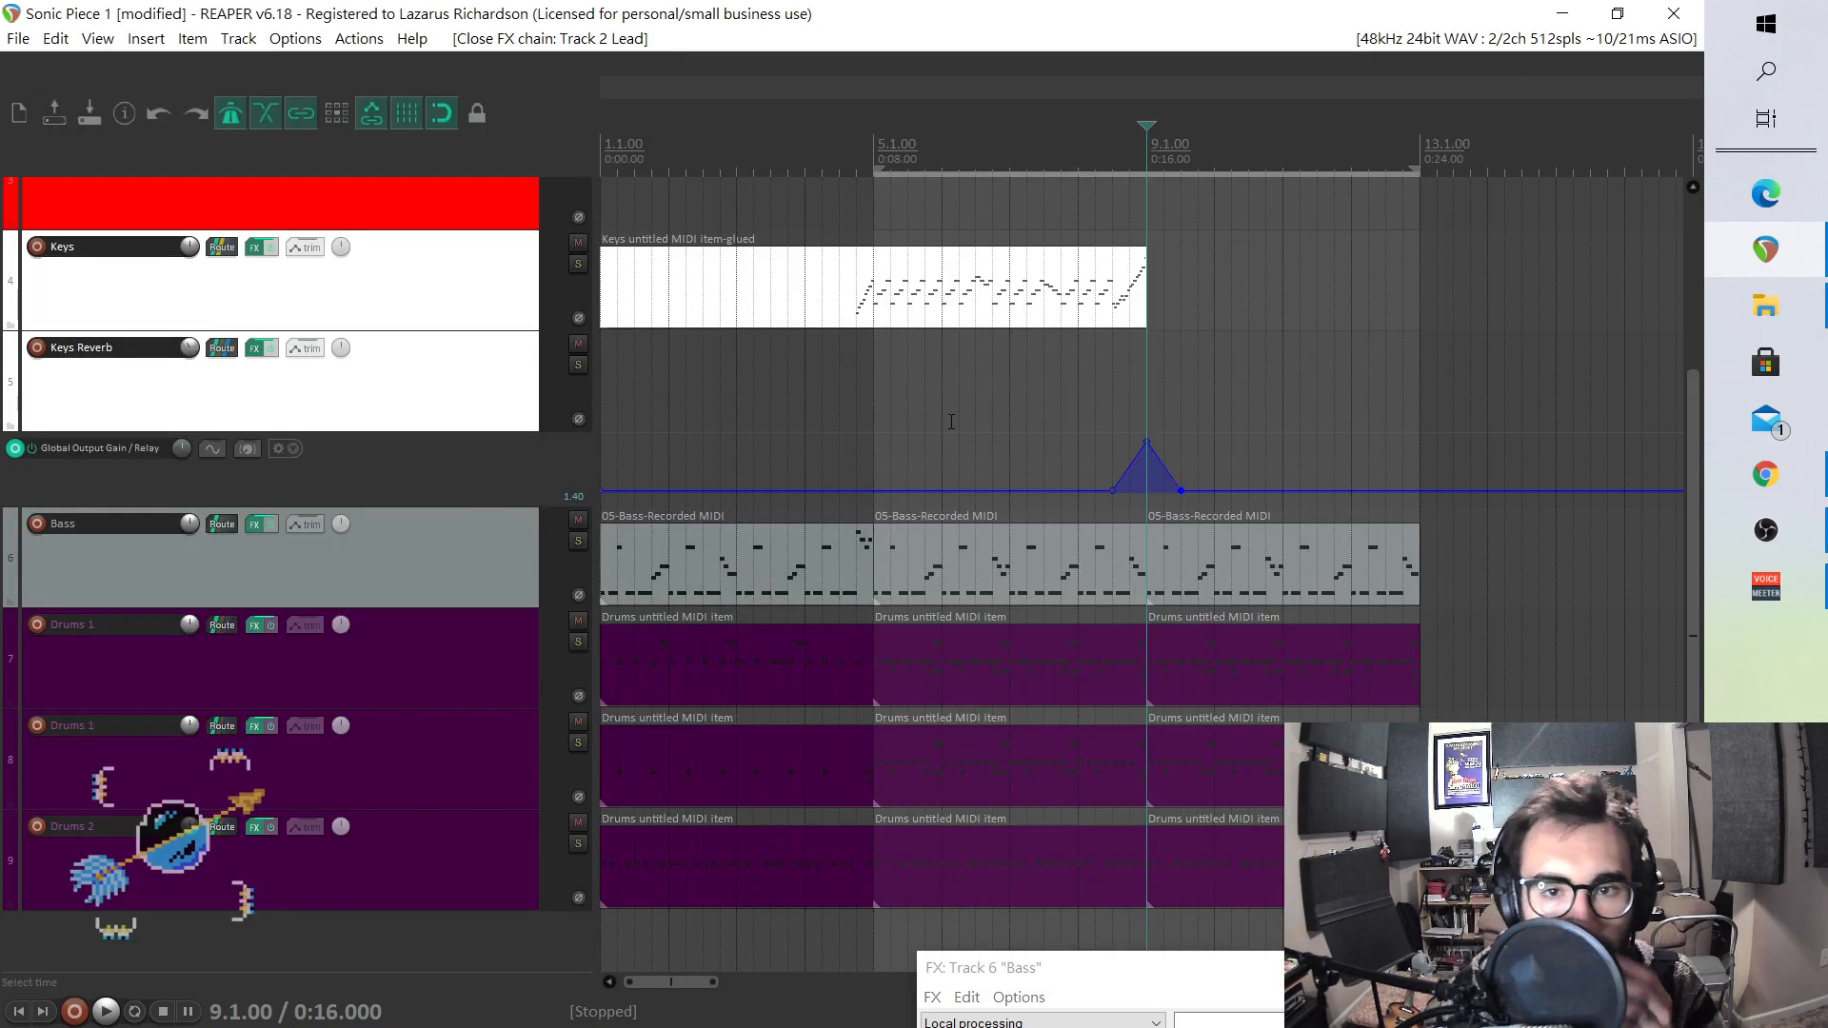
# - Play the project from bar 9 to hear the Lead track with its new instrument
pyautogui.scroll(2, 431, 444)
pyautogui.scroll(1, 431, 444)
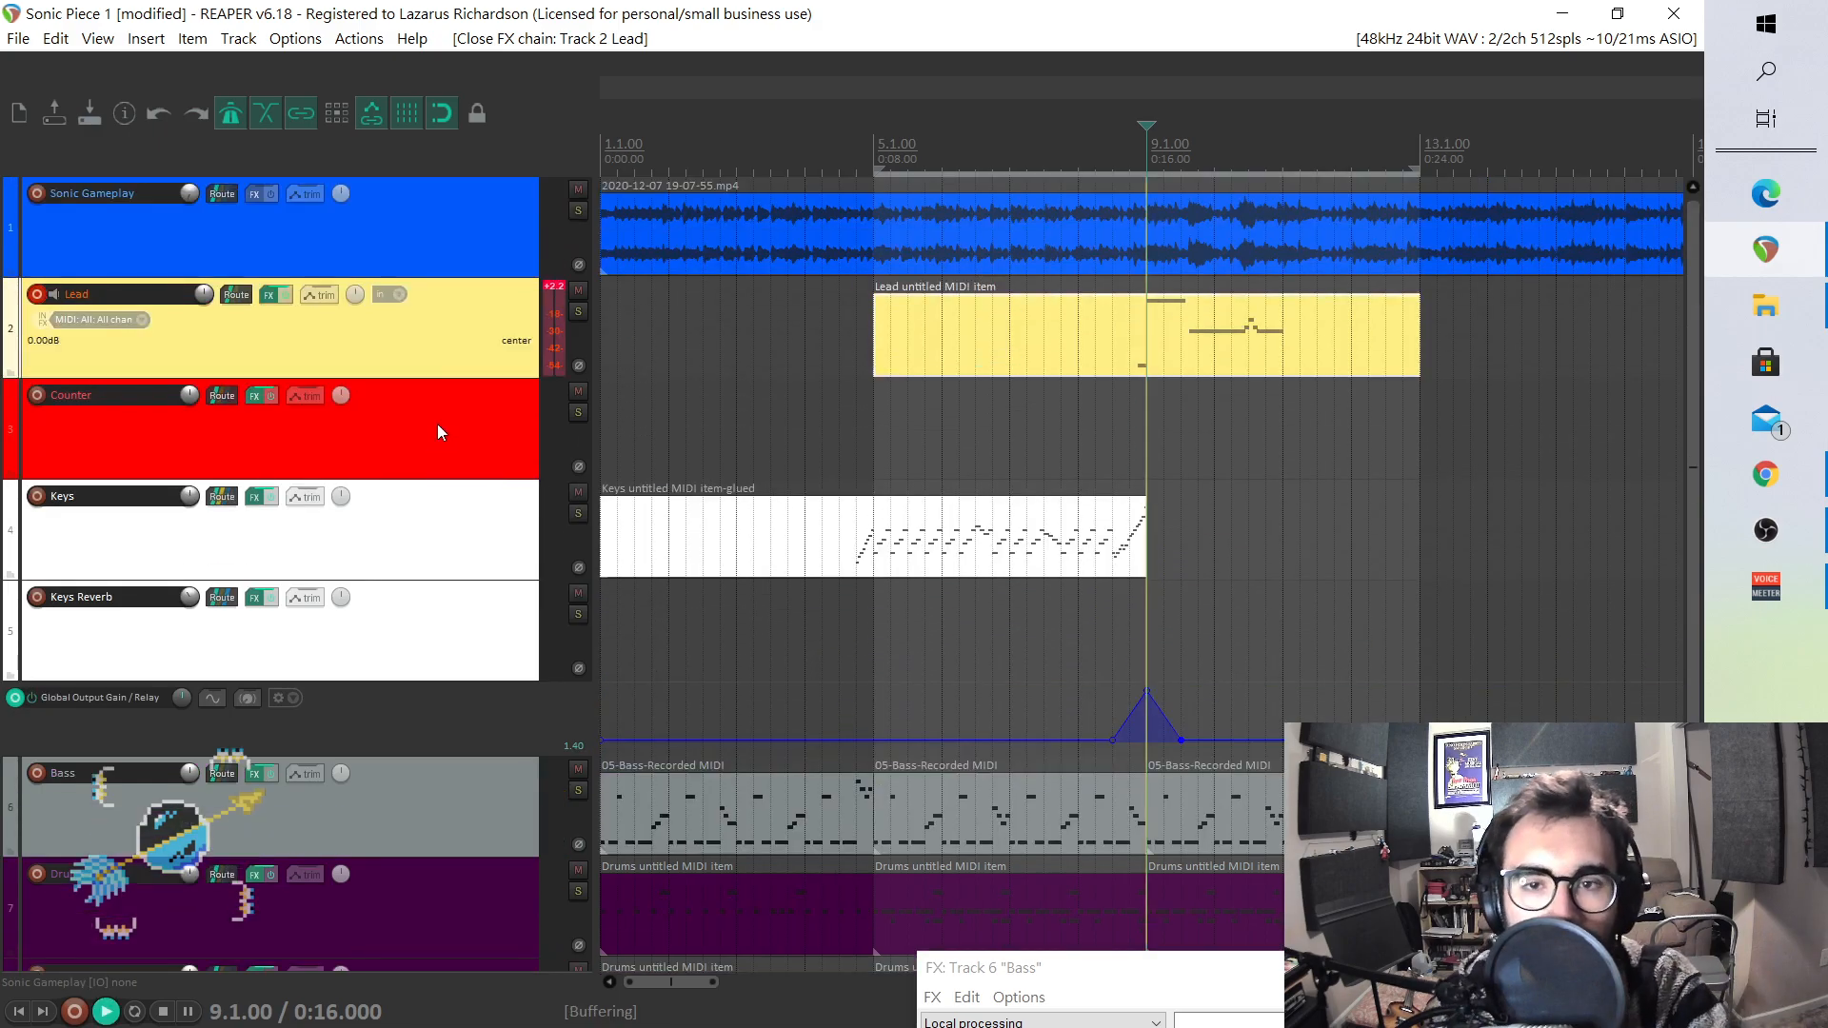
pyautogui.press('space')
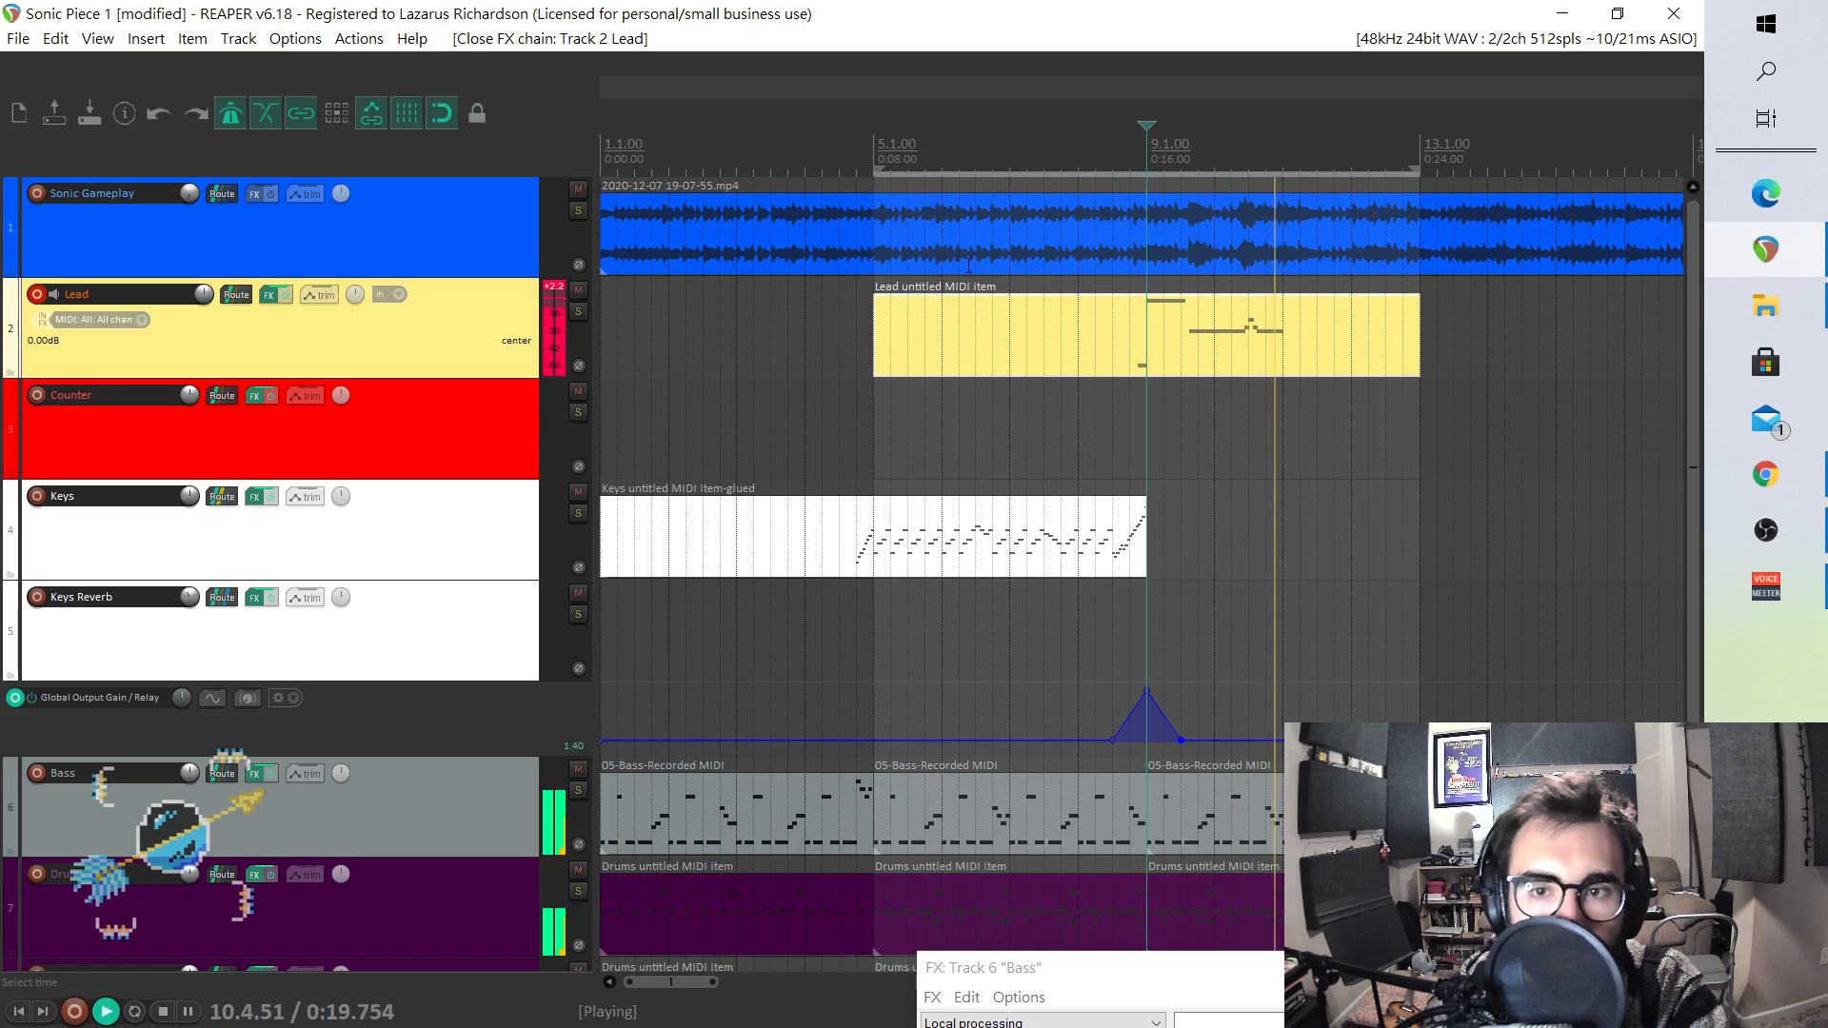
# - Replay the project from shortly before bar 9 to hear the Lead melody's entry
pyautogui.press('space')
pyautogui.click(1112, 147)
pyautogui.press('space')
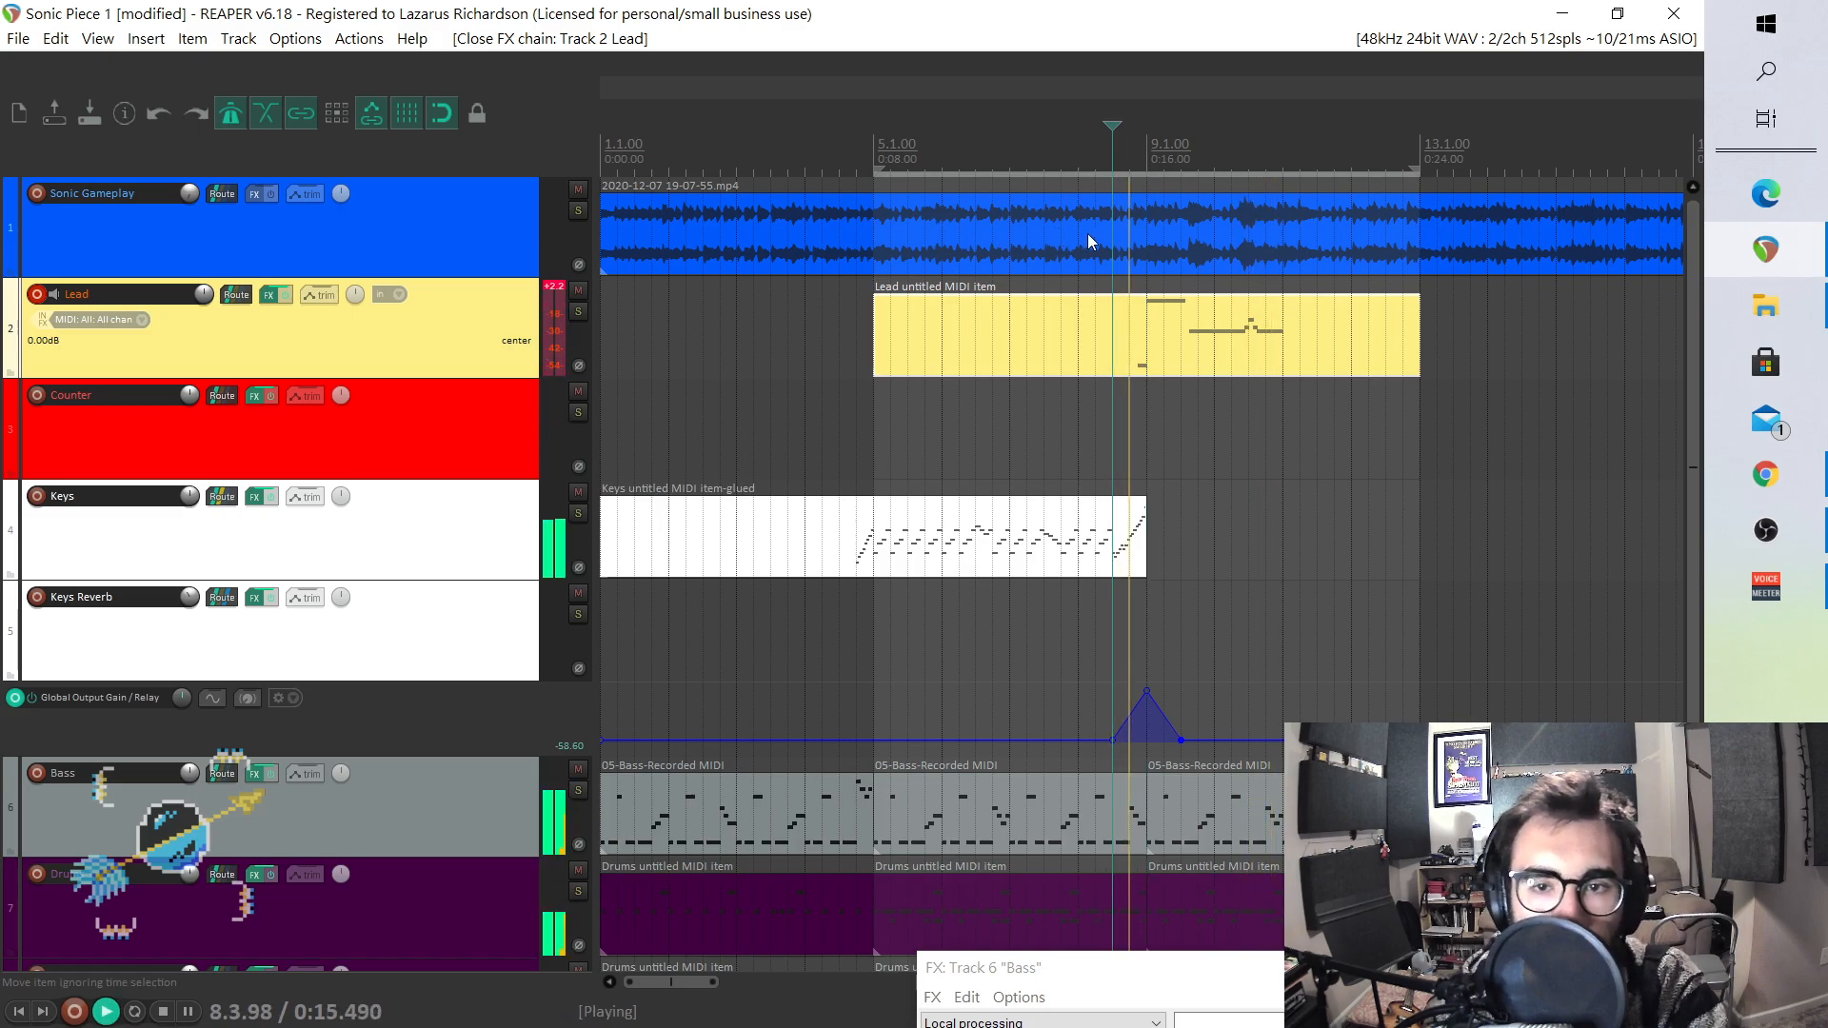
pyautogui.press('space')
# - In the Lead MIDI item, raise the B3 pickup note before bar 9 one octave to B4 and play it back
pyautogui.doubleClick(1145, 359)
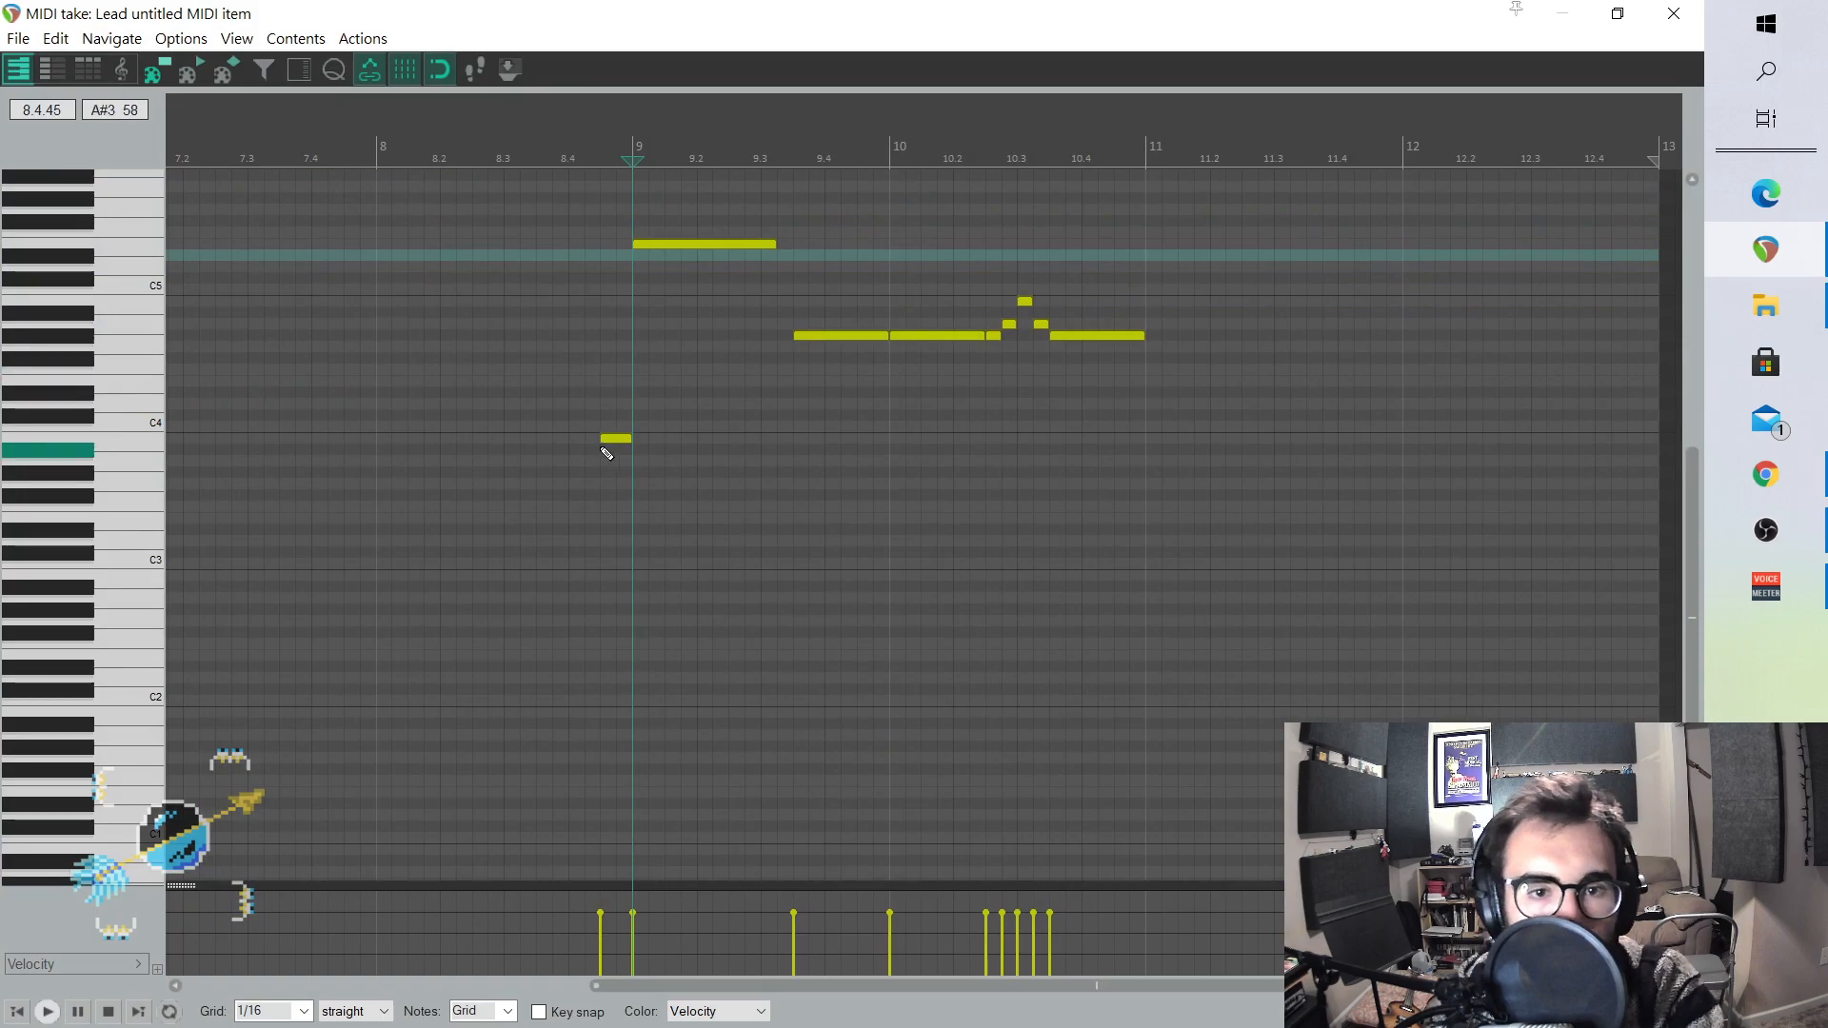
pyautogui.click(618, 438)
pyautogui.moveTo(618, 441); pyautogui.dragTo(618, 302)
pyautogui.press('space')
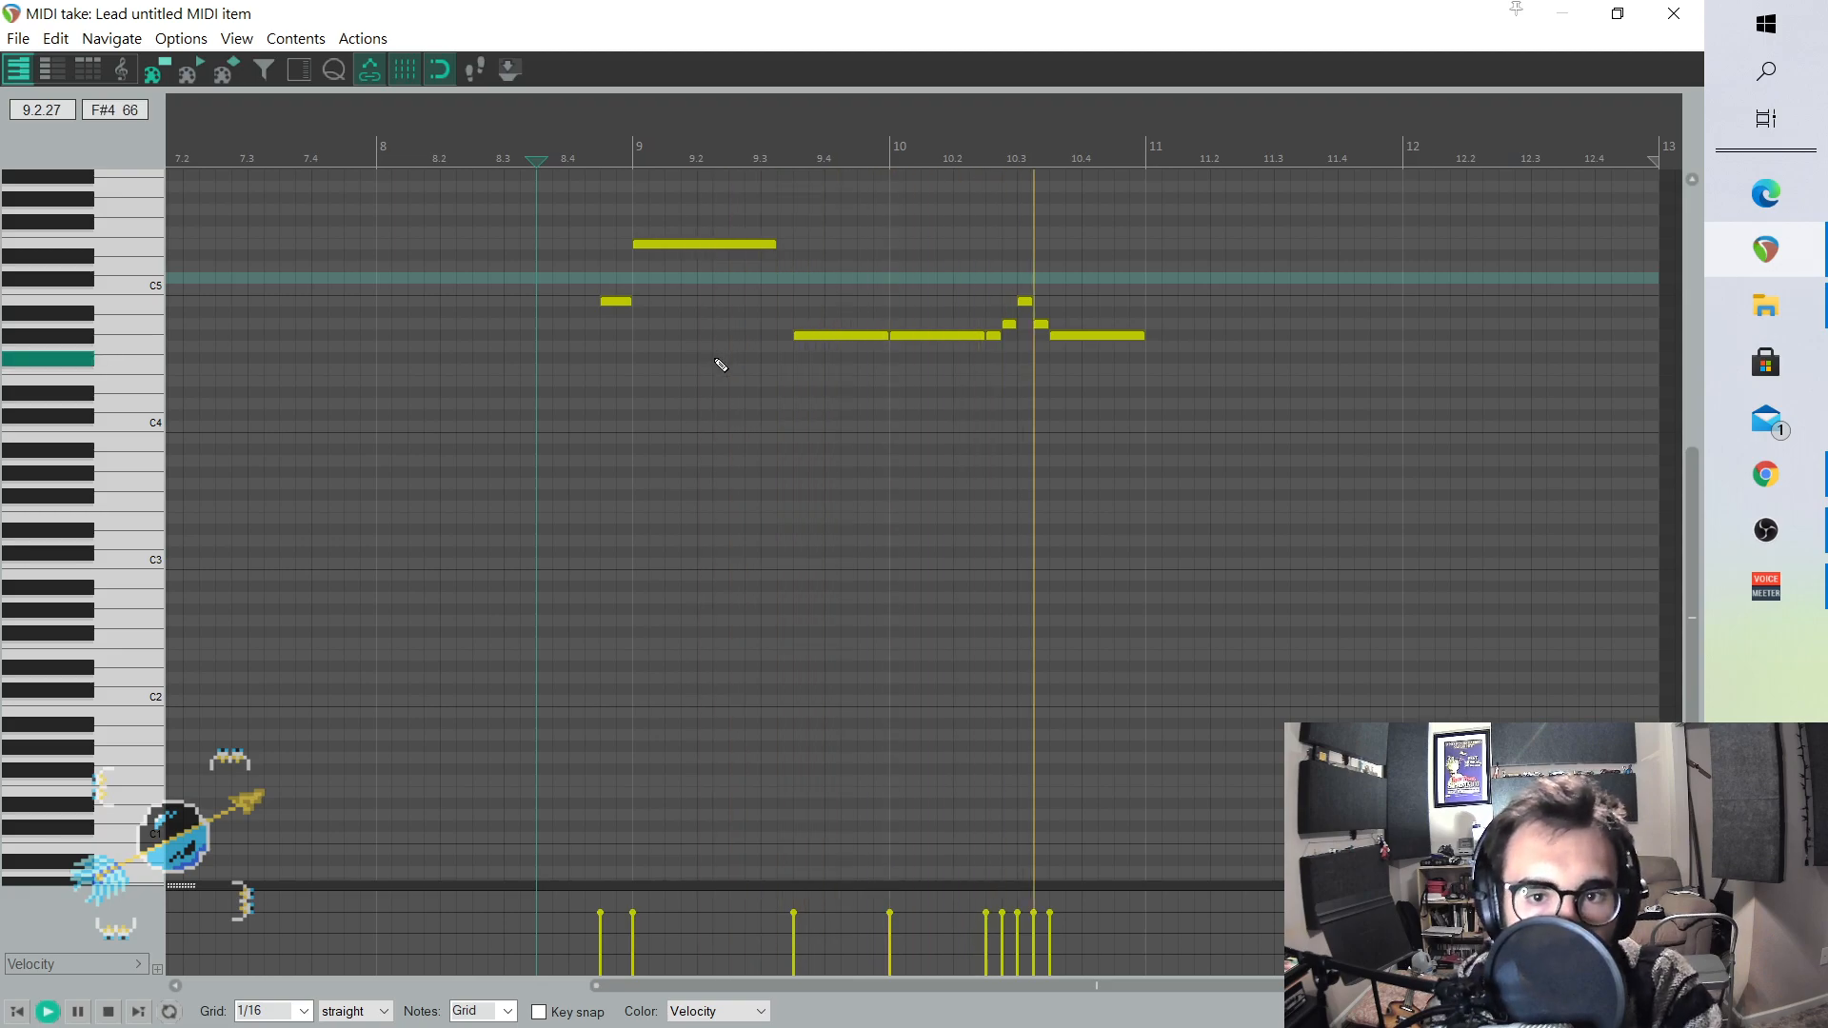
pyautogui.press('space')
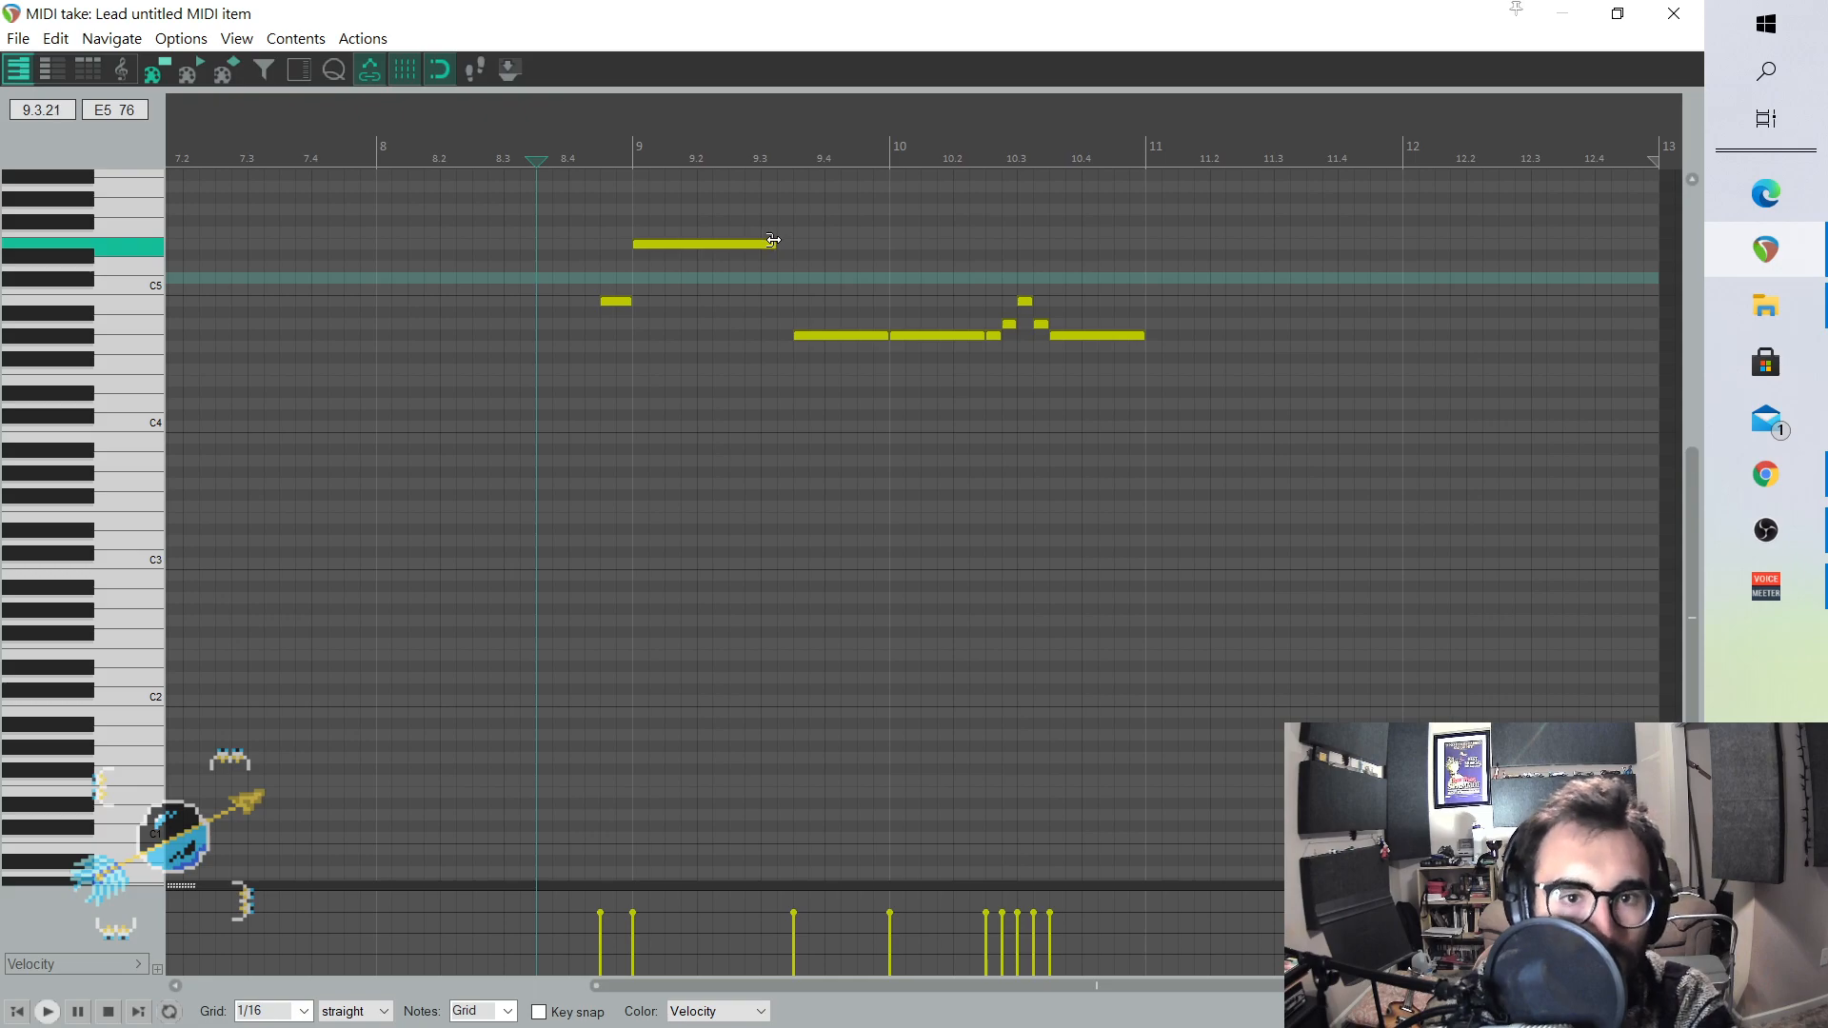
# - Replay the Lead phrase several times from before bar 9 and extend the long E5 note to meet the following G#4
pyautogui.press('space')
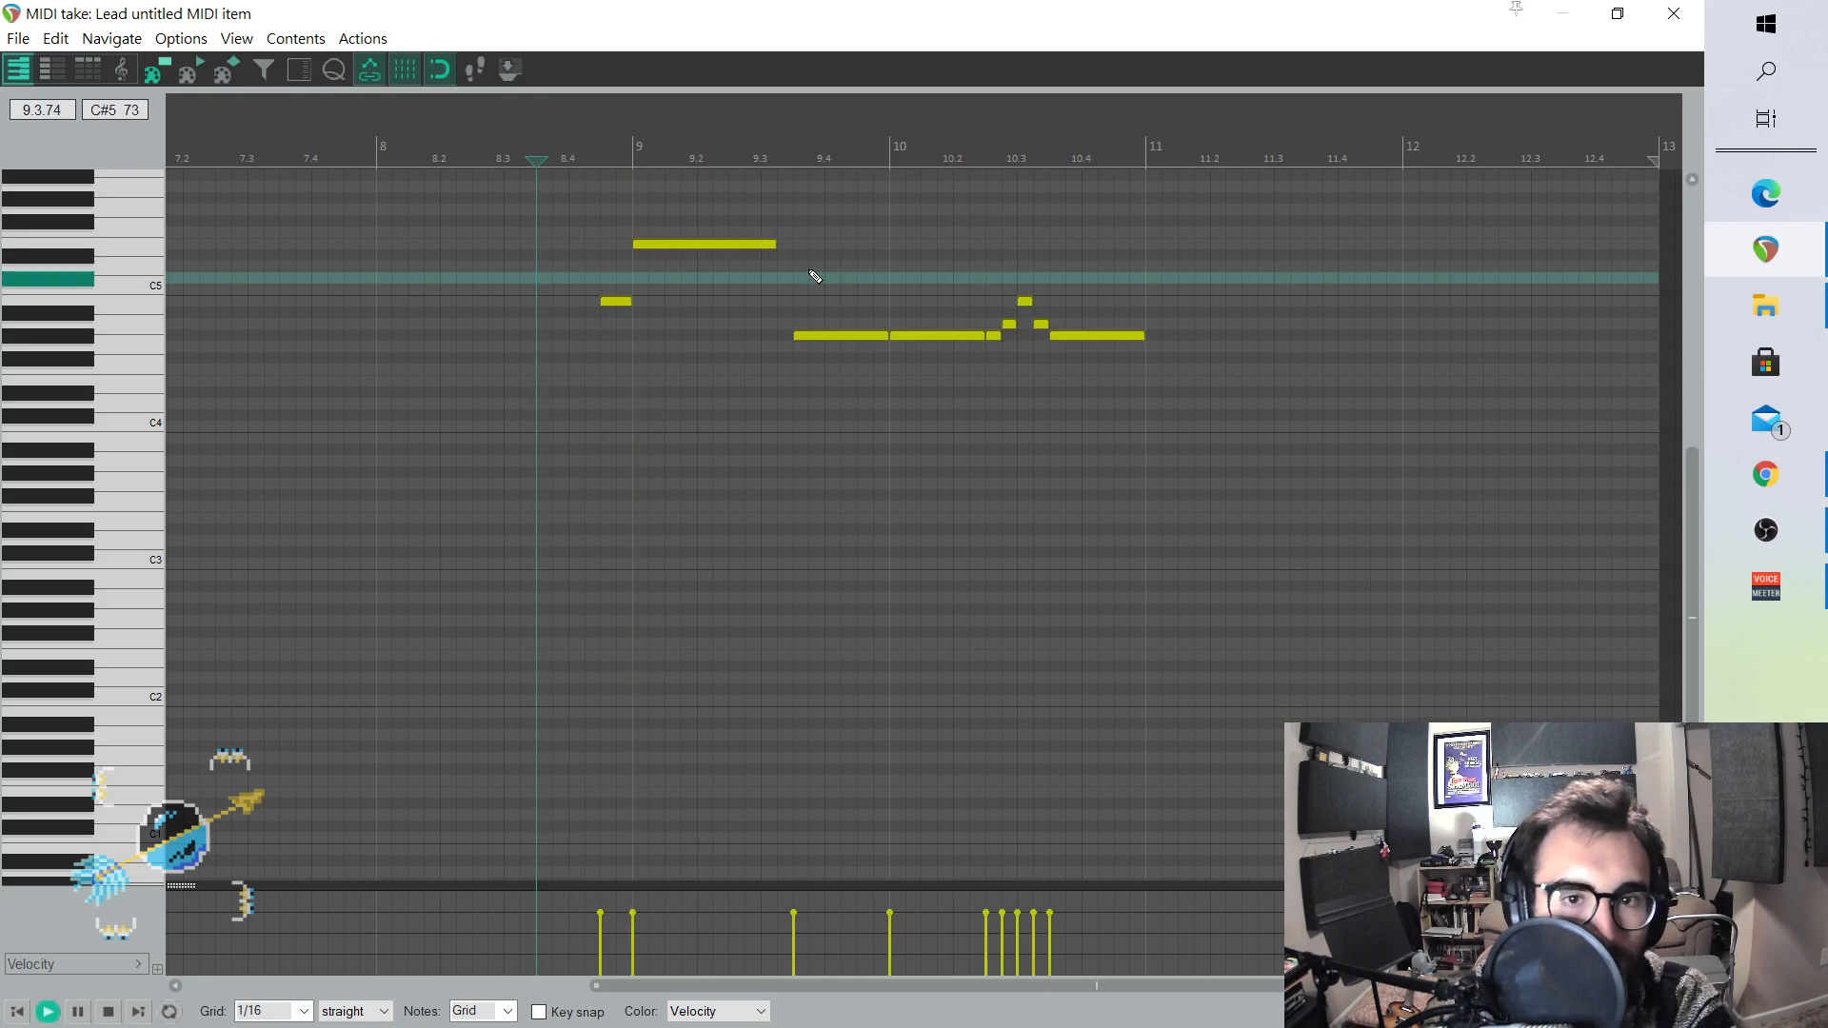
pyautogui.press('space')
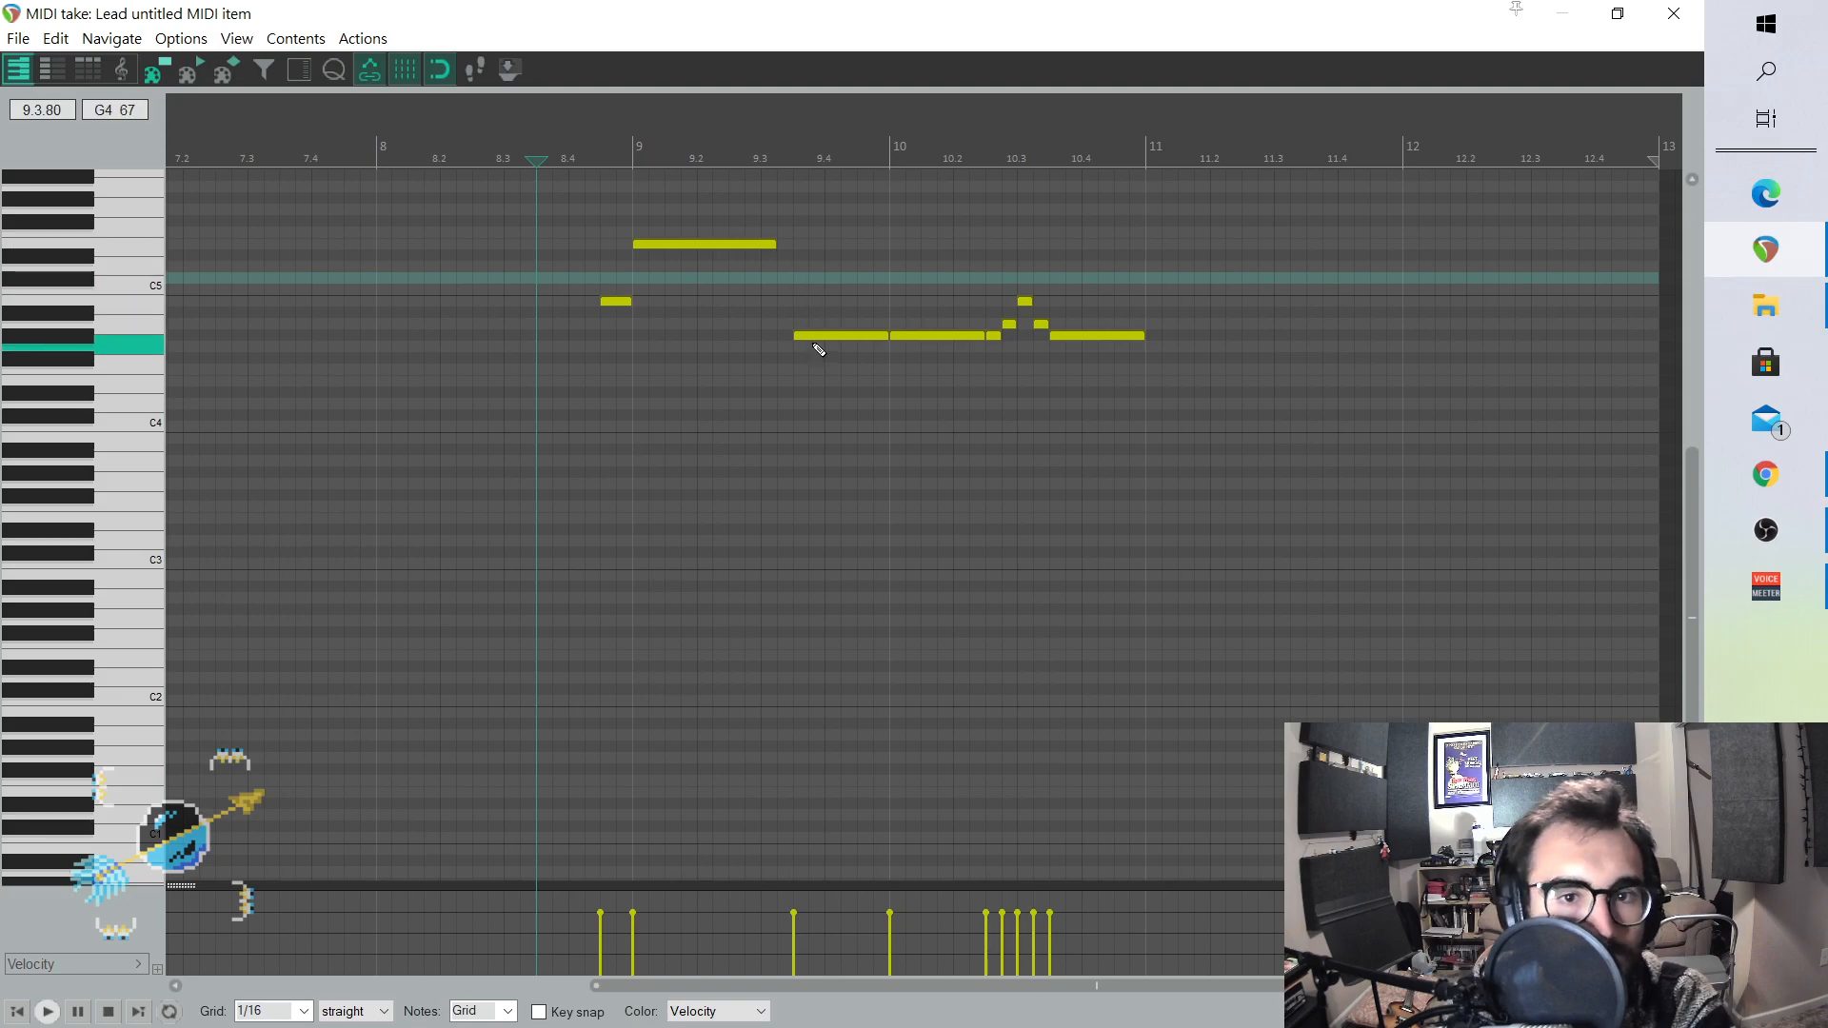
pyautogui.press('space')
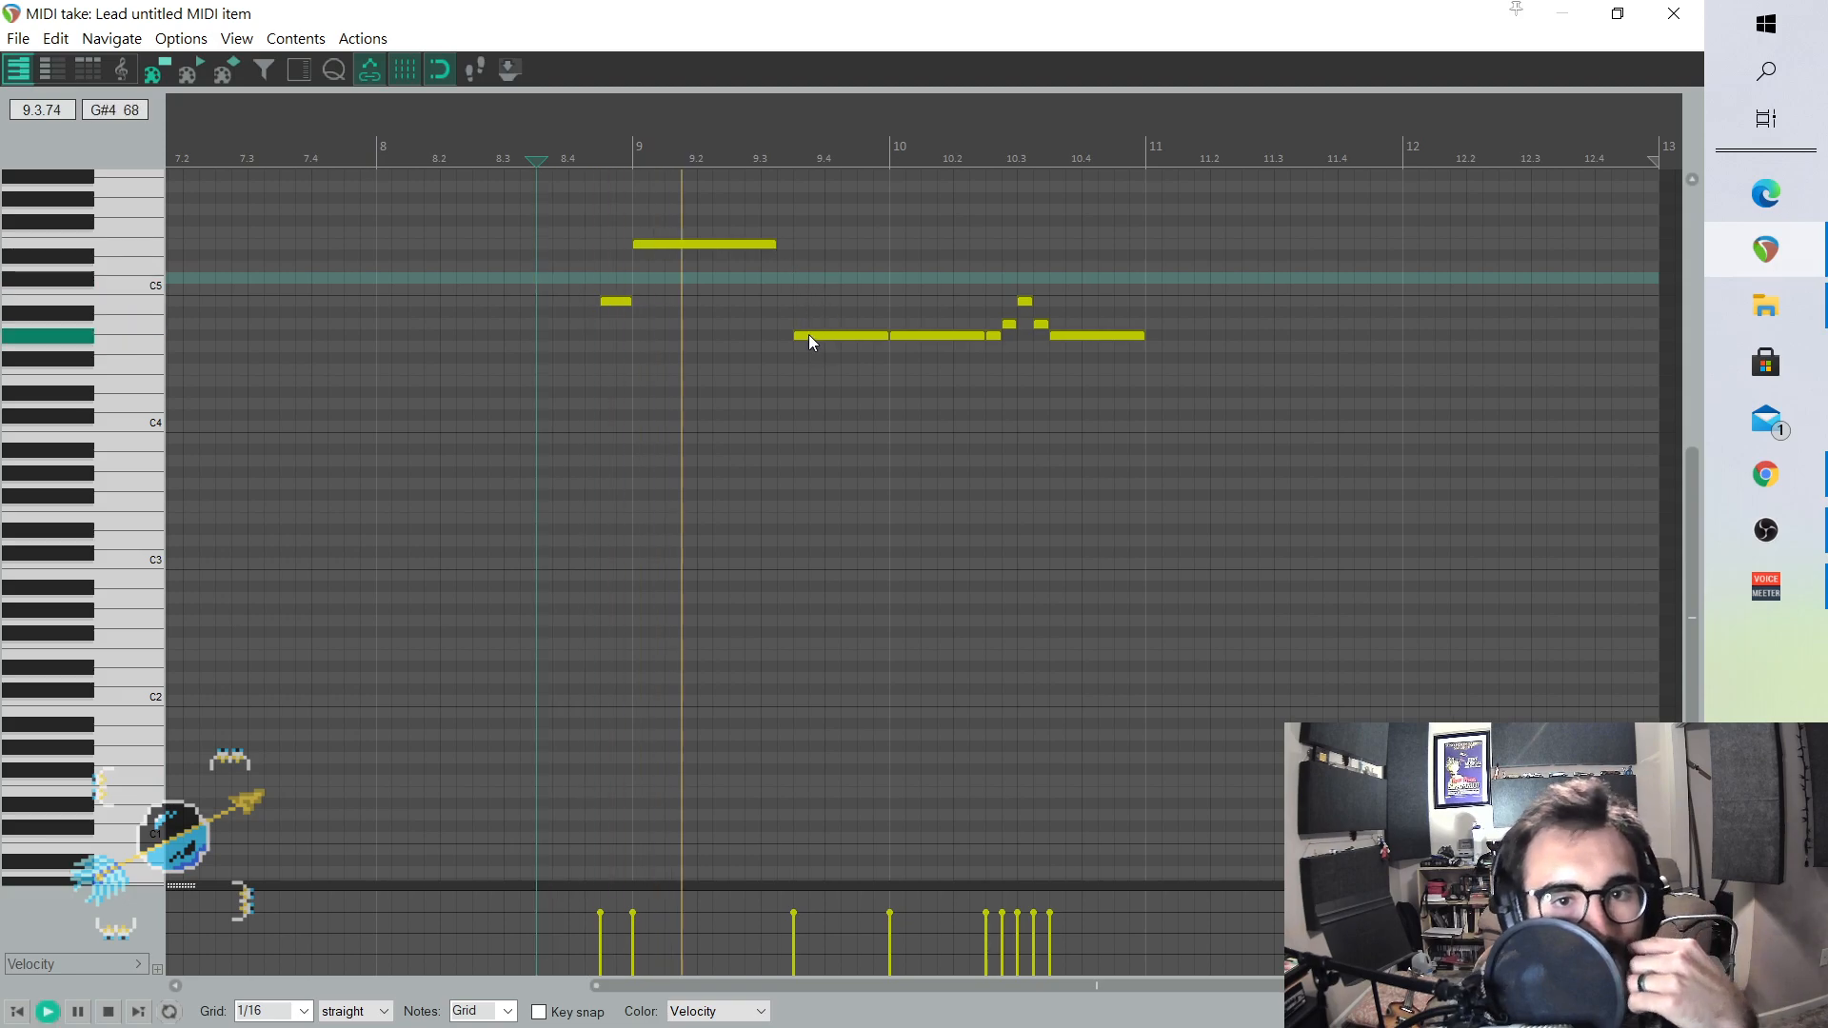
pyautogui.press('space')
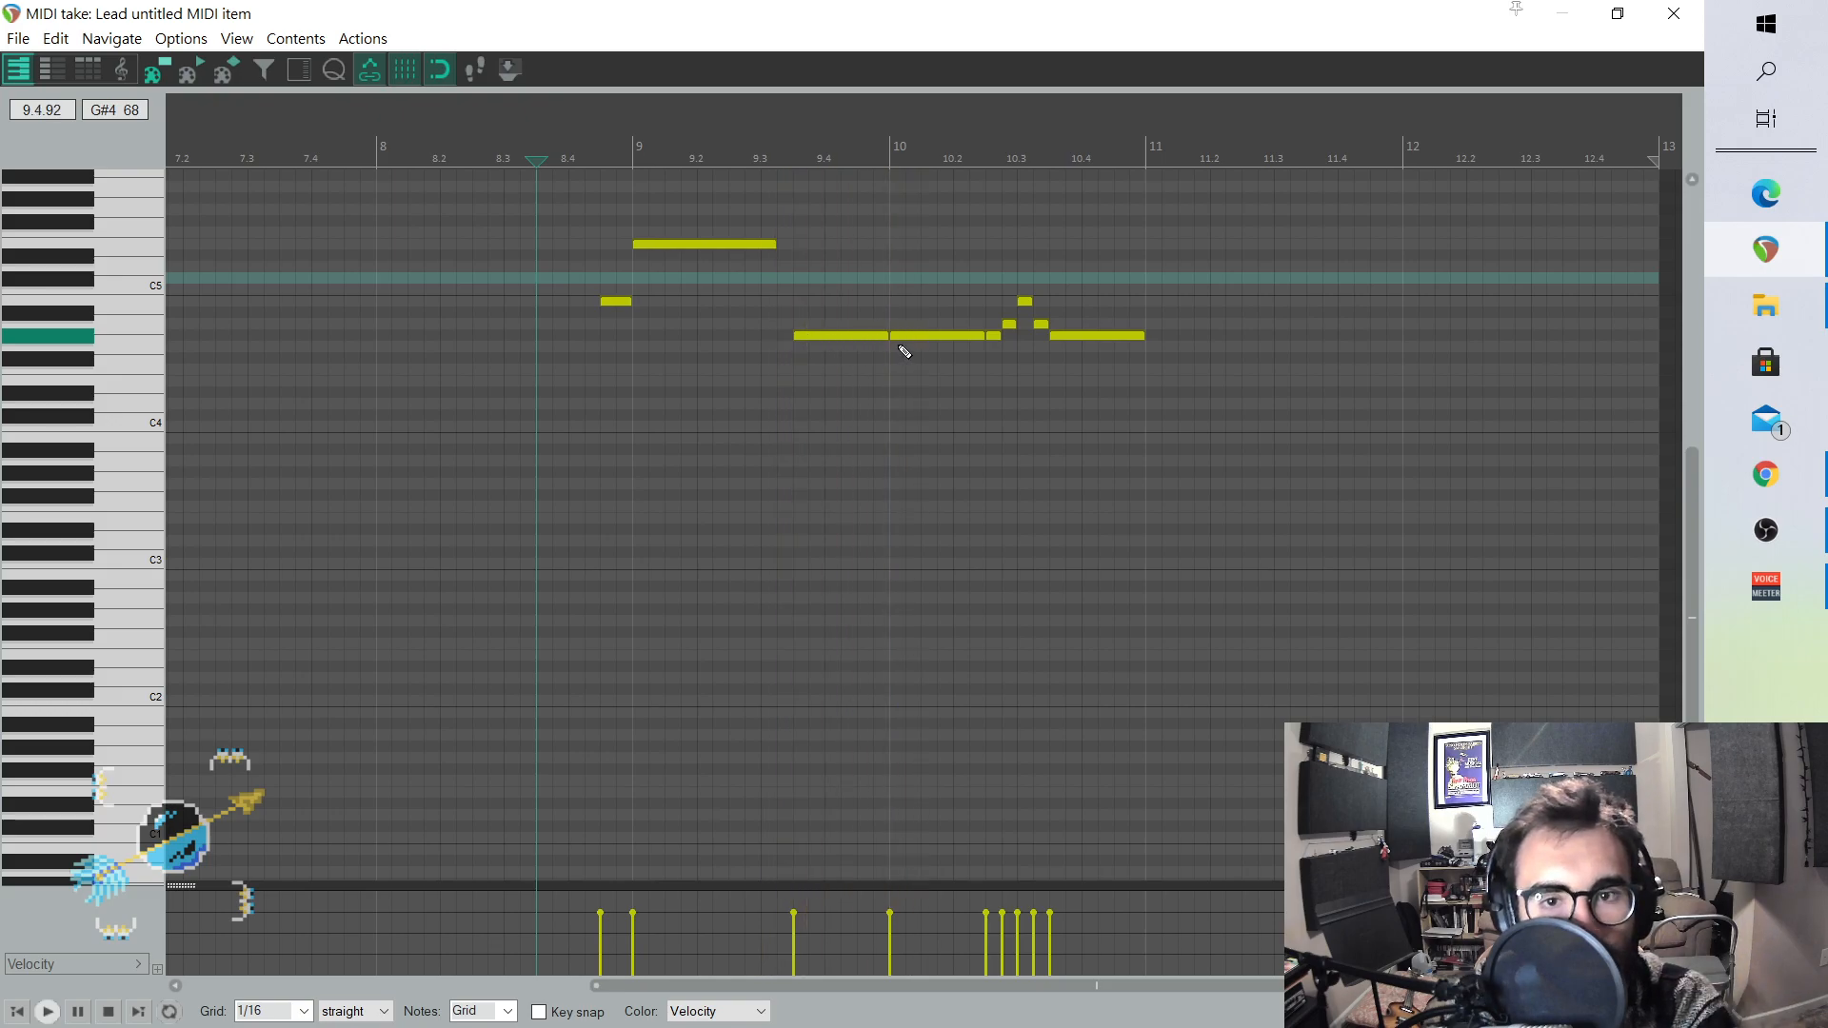
pyautogui.press('space')
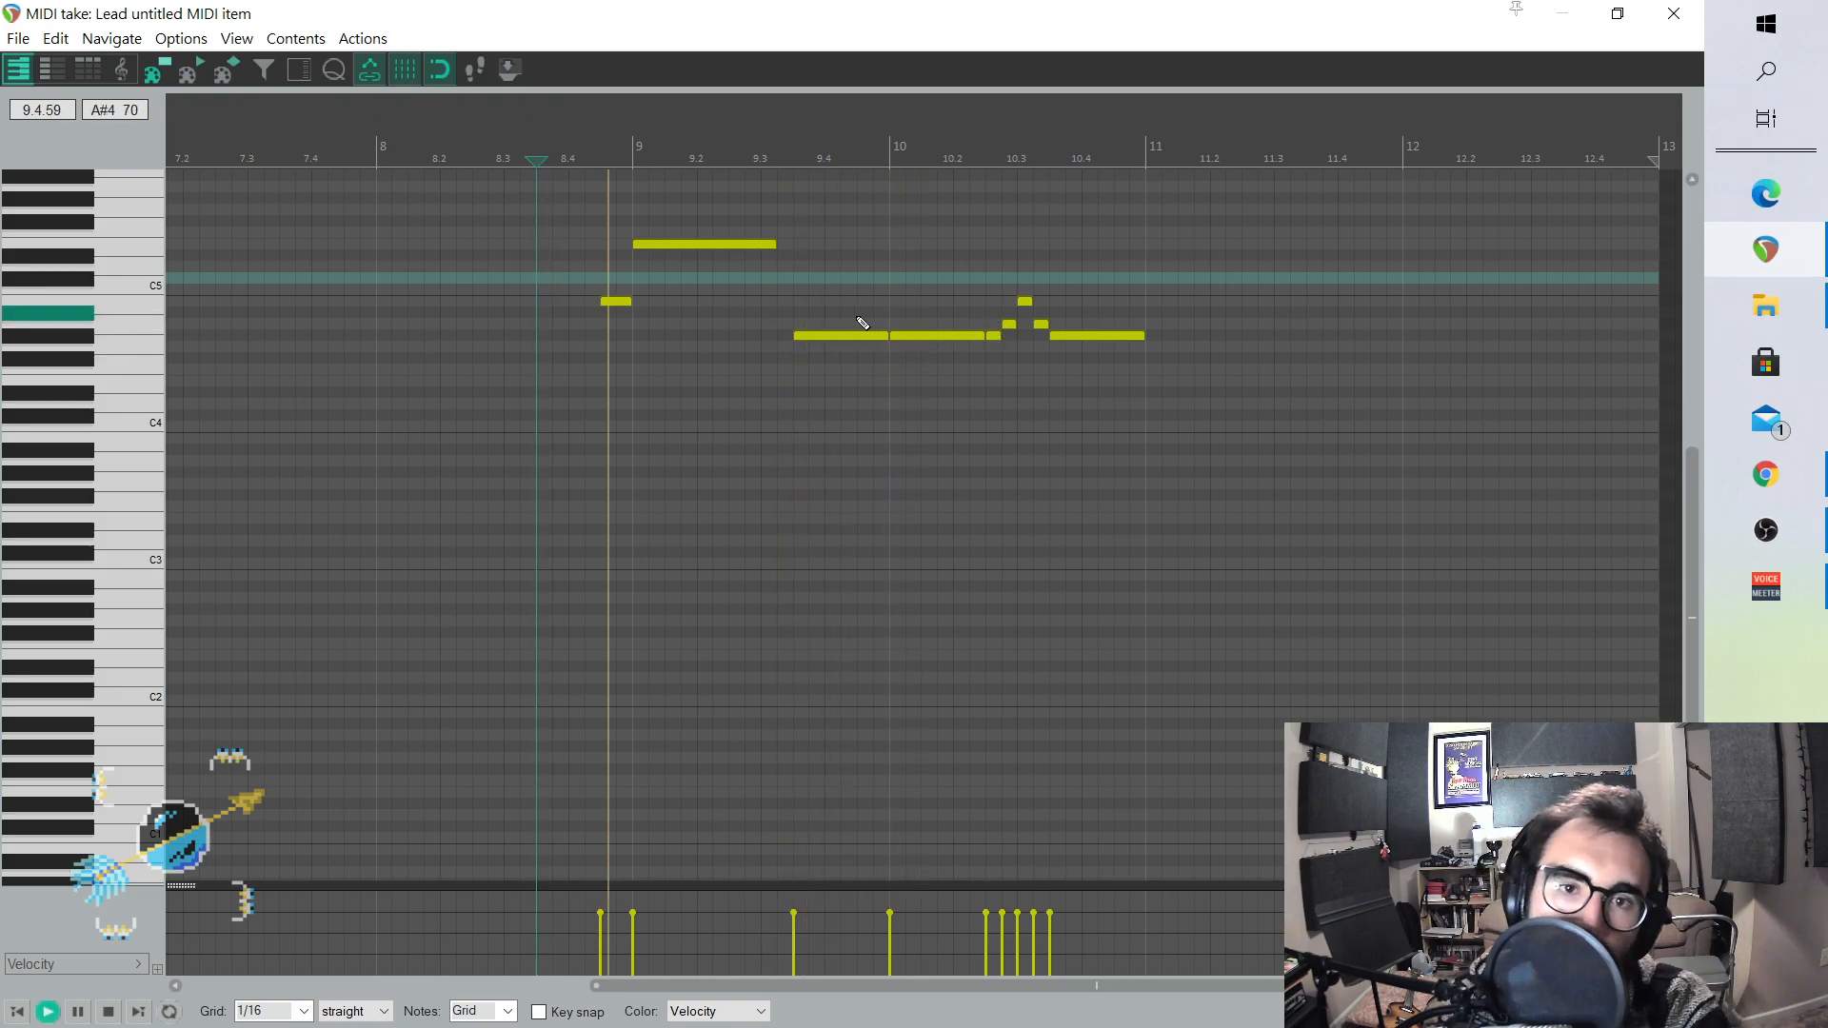
pyautogui.press('space')
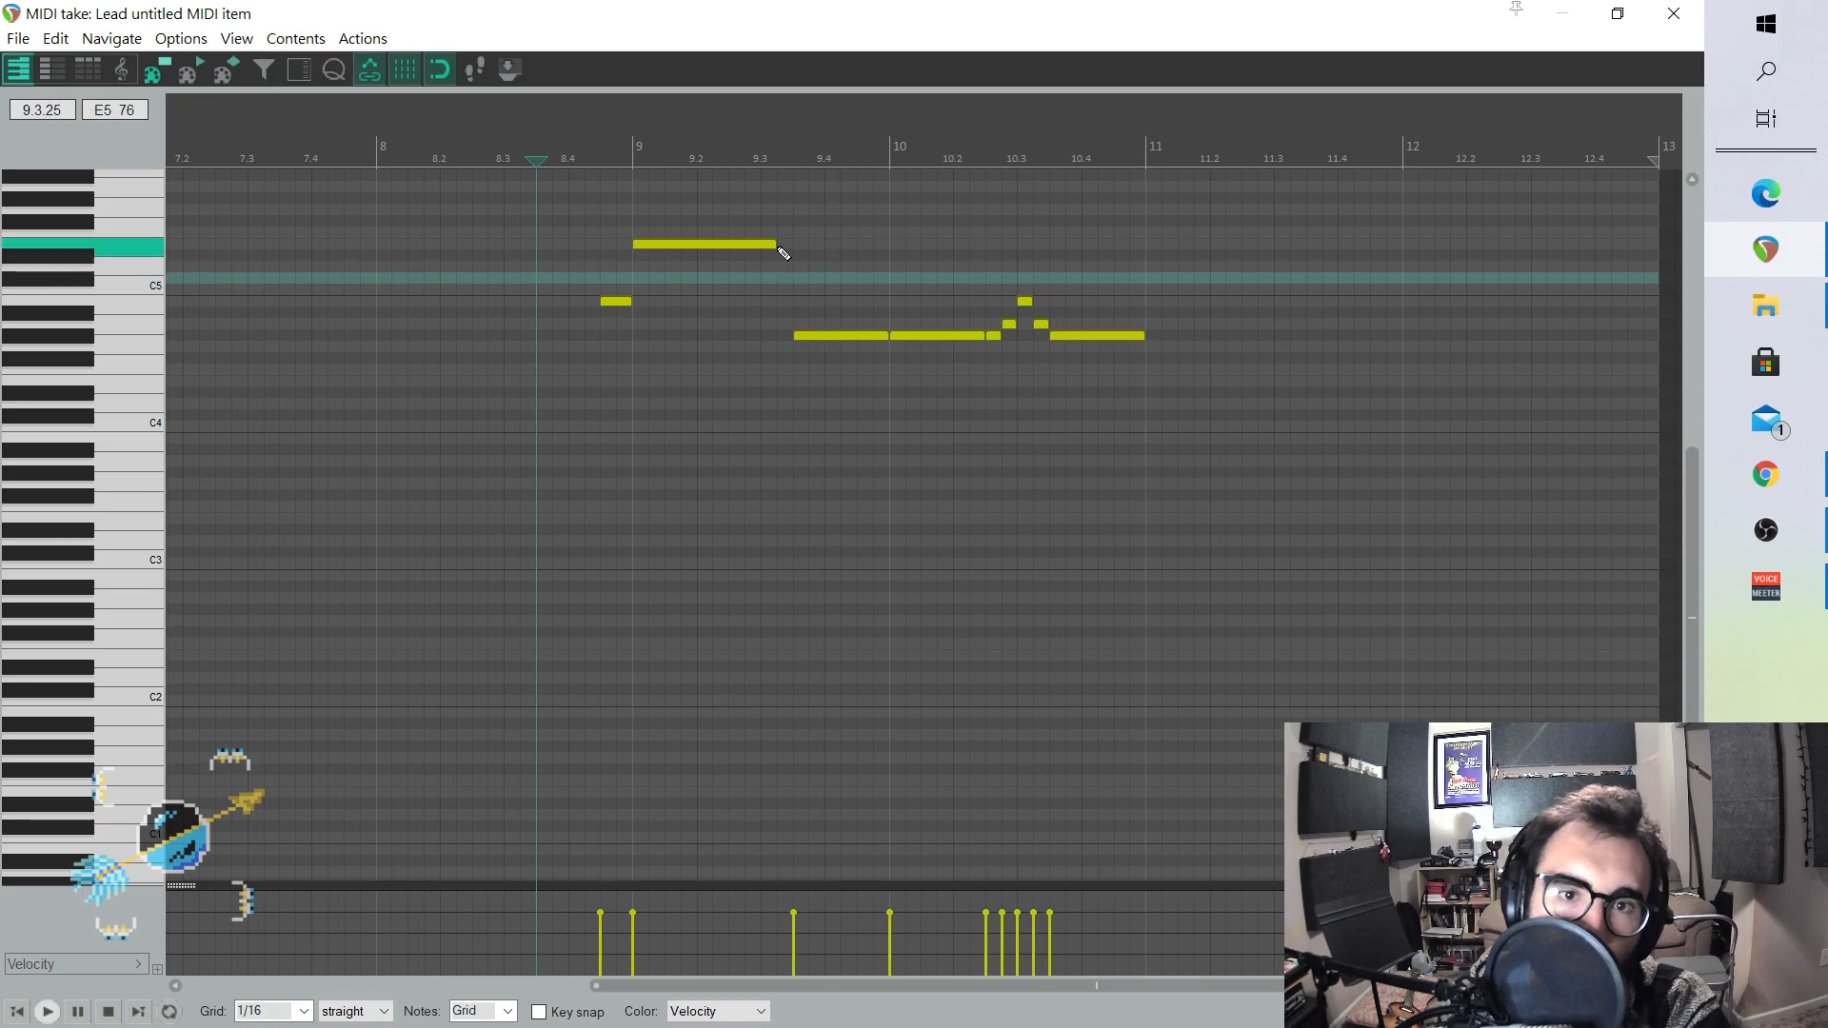
pyautogui.press('space')
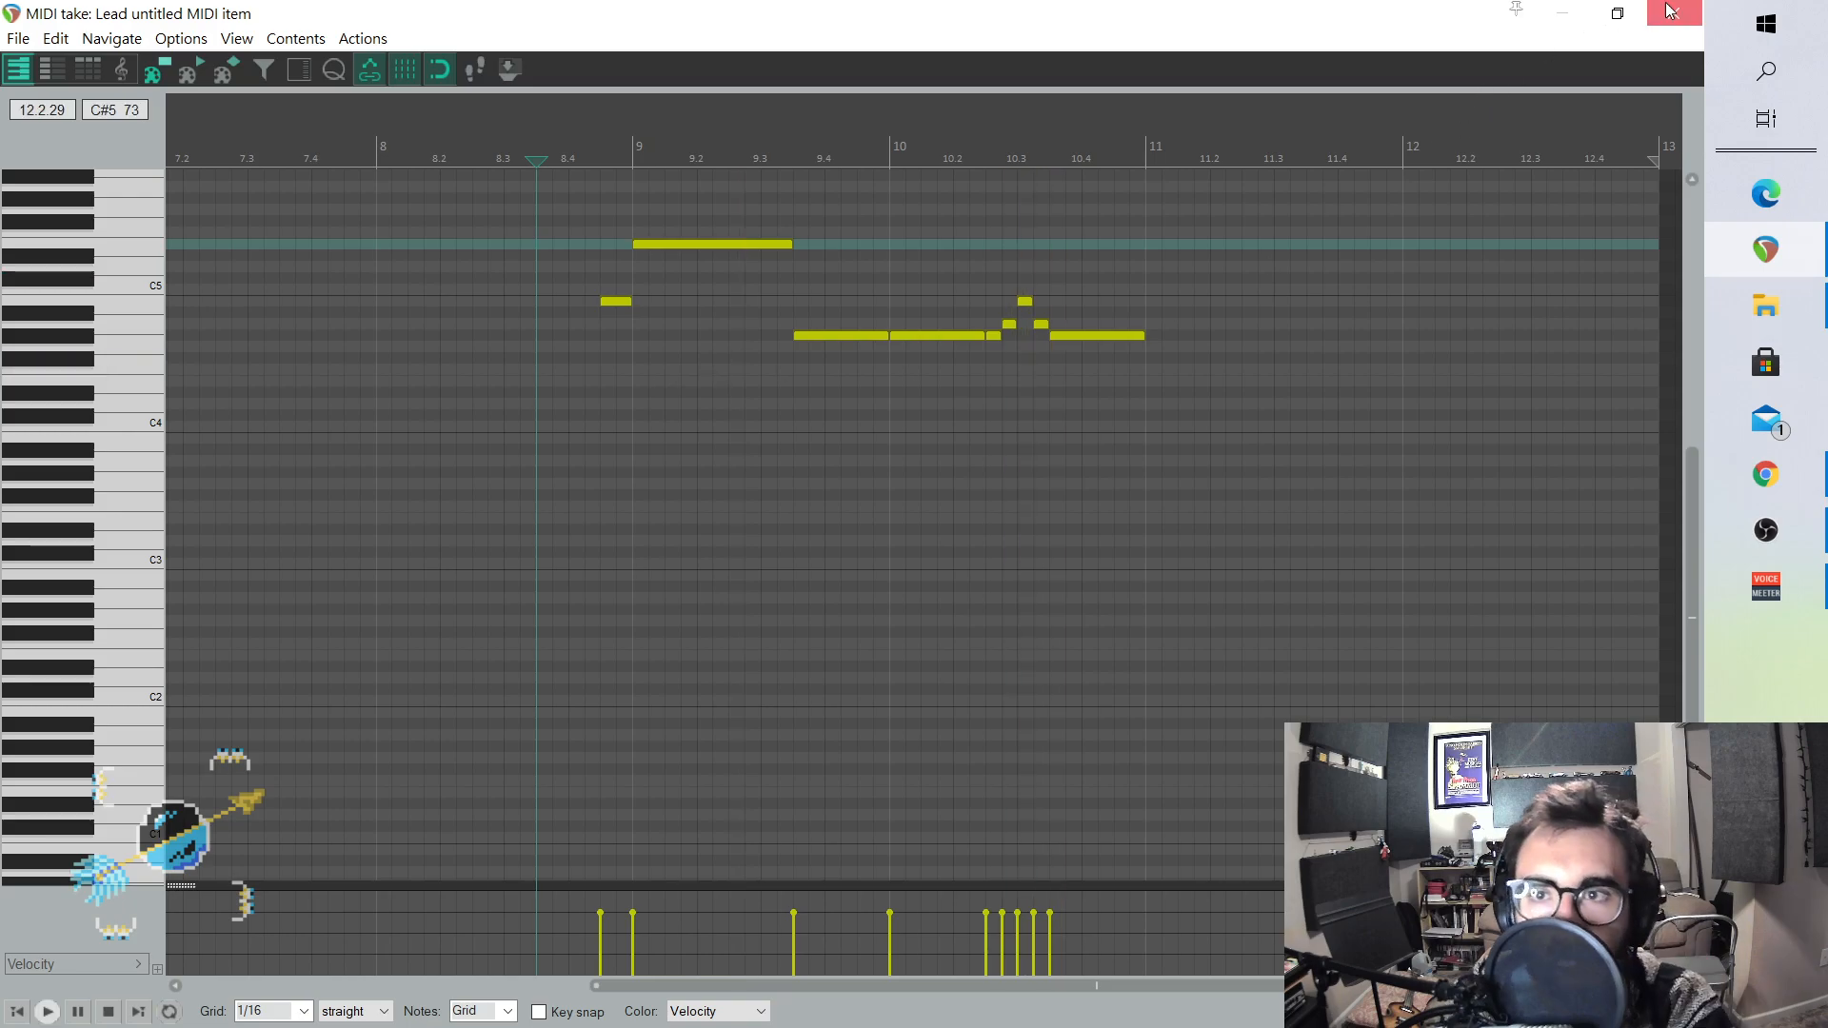
# - Return to the arrangement and split the Keys item at bars 5 and 6
pyautogui.click(1672, 12)
pyautogui.click(927, 541)
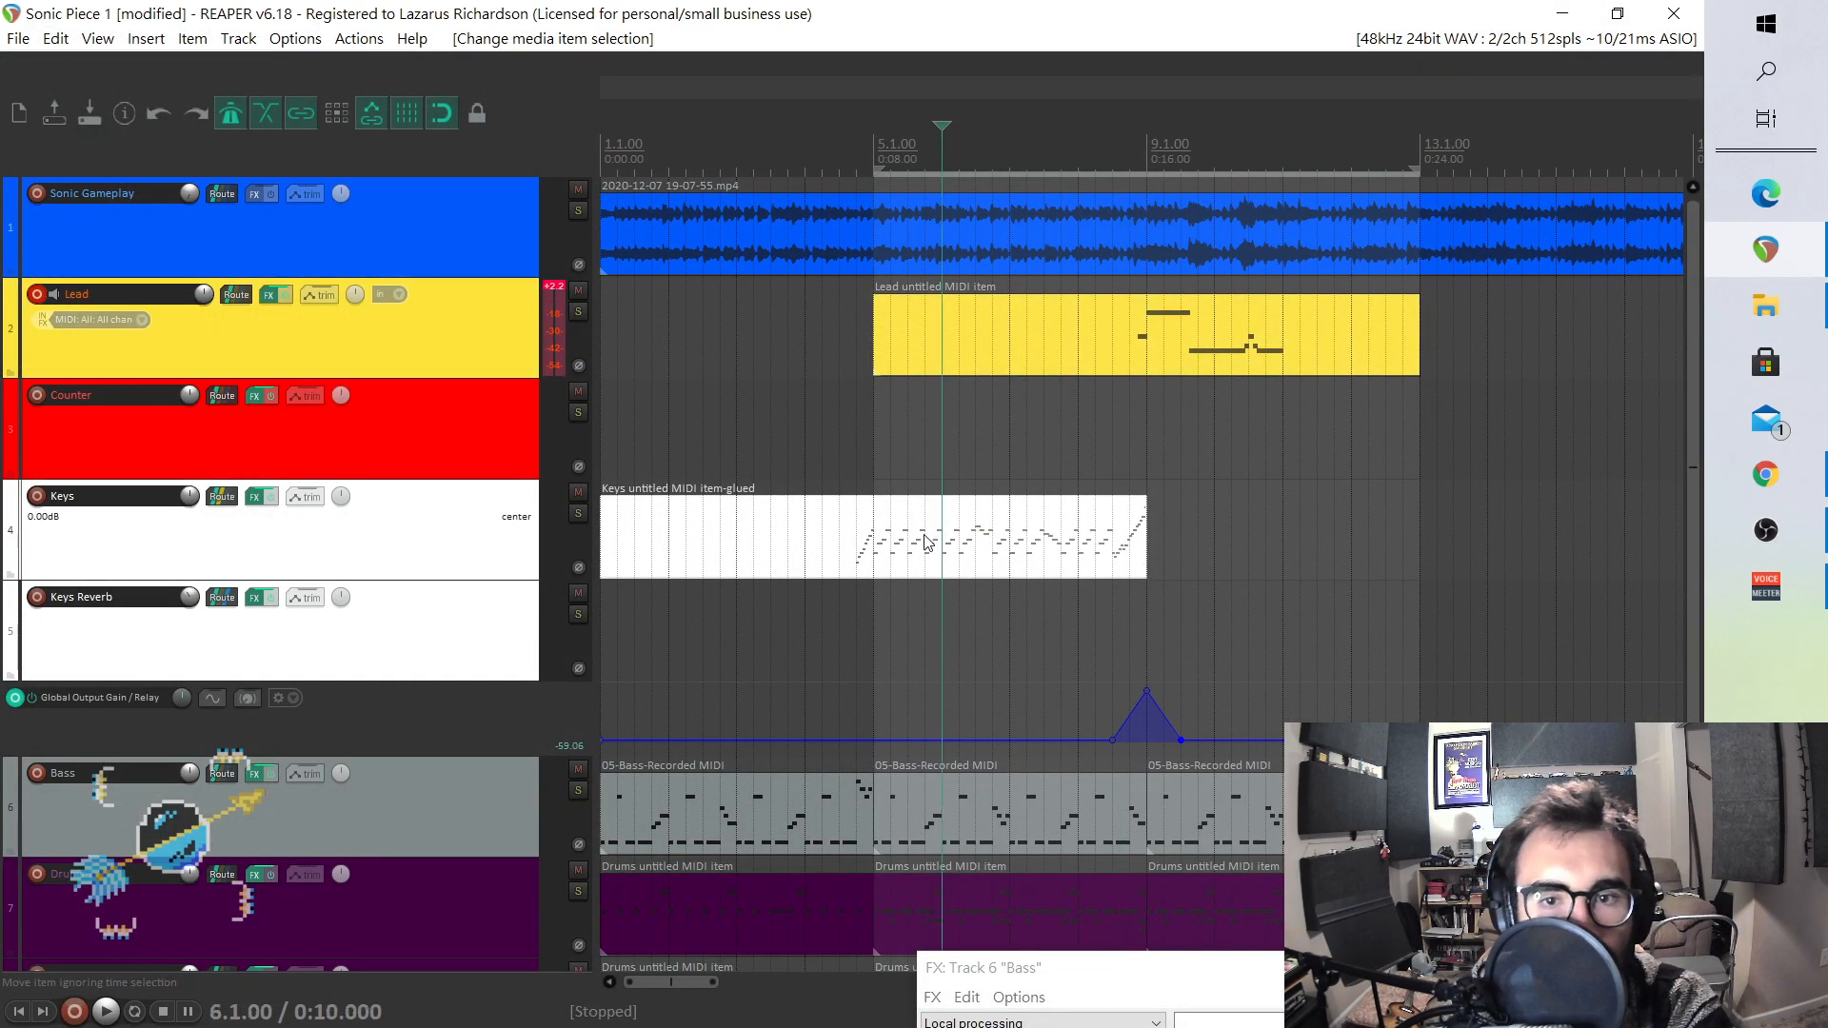
pyautogui.press('s')
pyautogui.click(876, 526)
pyautogui.press('s')
# - Copy the one-bar Keys segment at bar 5 and paste it four times in a row from bar 9 up to bar 13
pyautogui.click(902, 534)
pyautogui.click(1148, 528)
pyautogui.hotkey('ctrl', 'v')
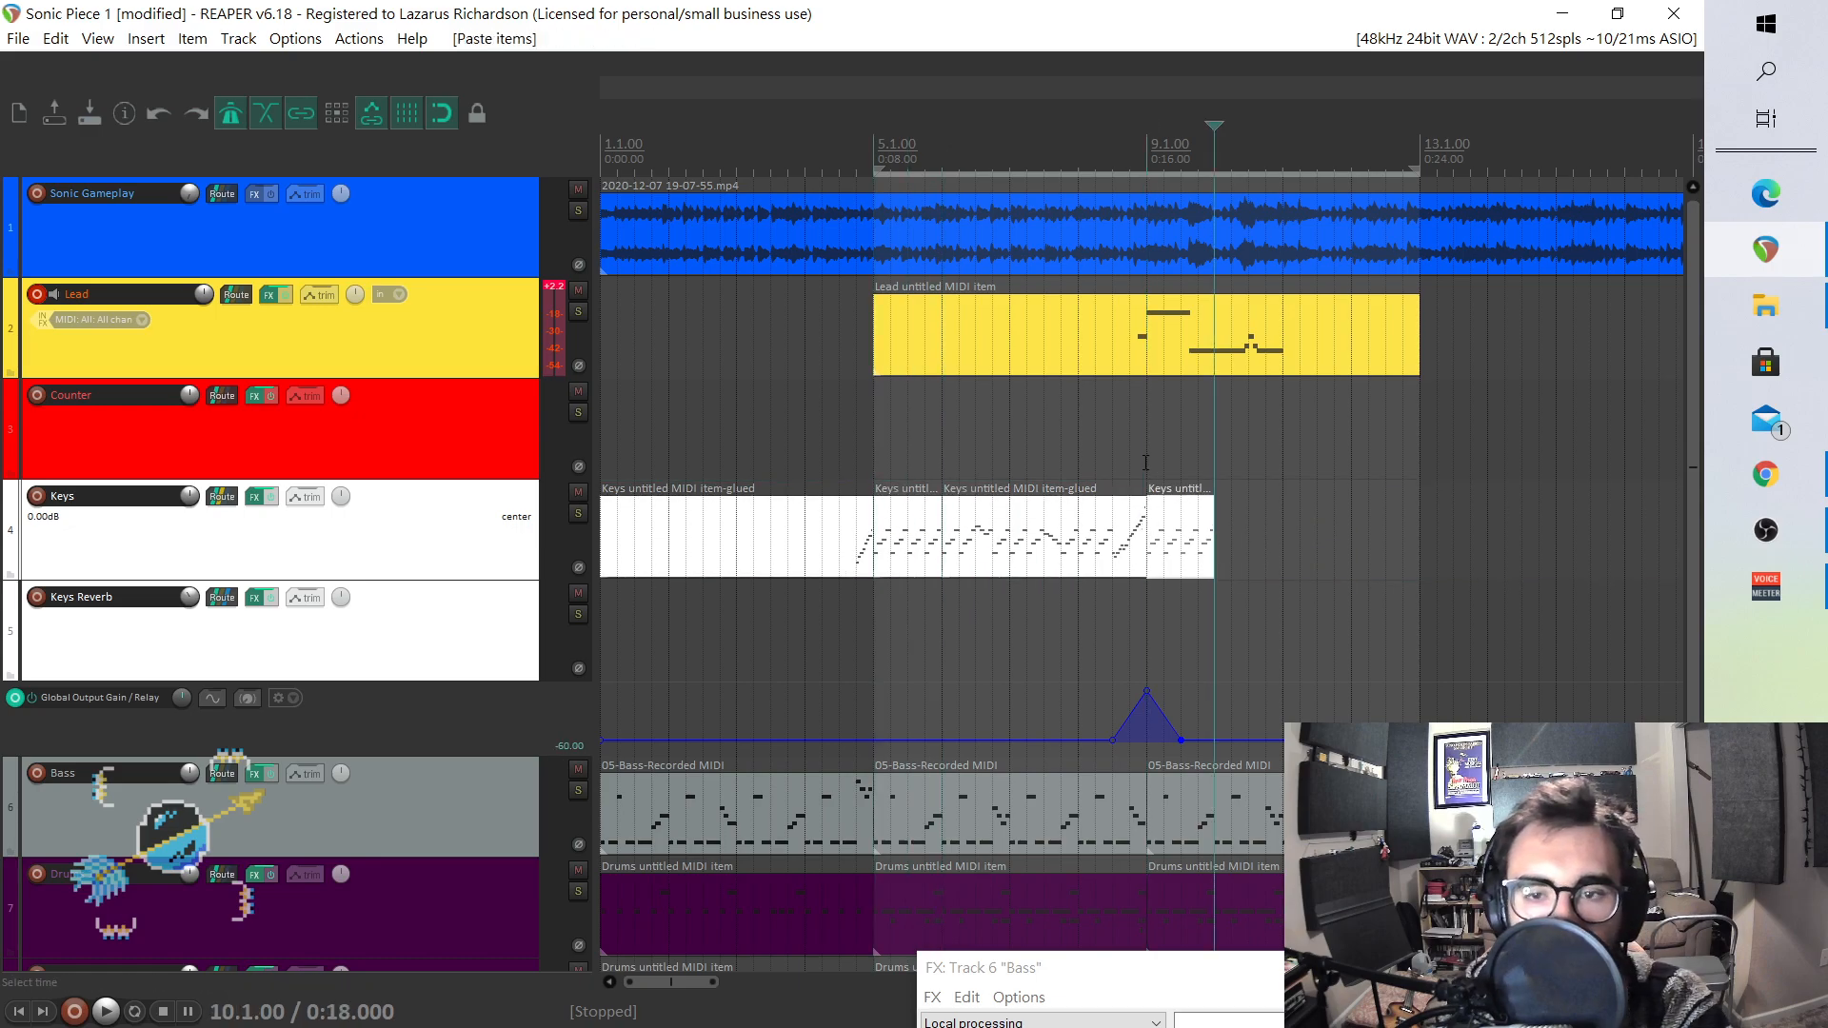
pyautogui.click(1145, 462)
pyautogui.press('space')
pyautogui.press('space')
pyautogui.click(1187, 541)
pyautogui.click(1222, 523)
pyautogui.hotkey('ctrl', 'v')
pyautogui.hotkey('ctrl', 'v')
pyautogui.hotkey('ctrl', 'v')
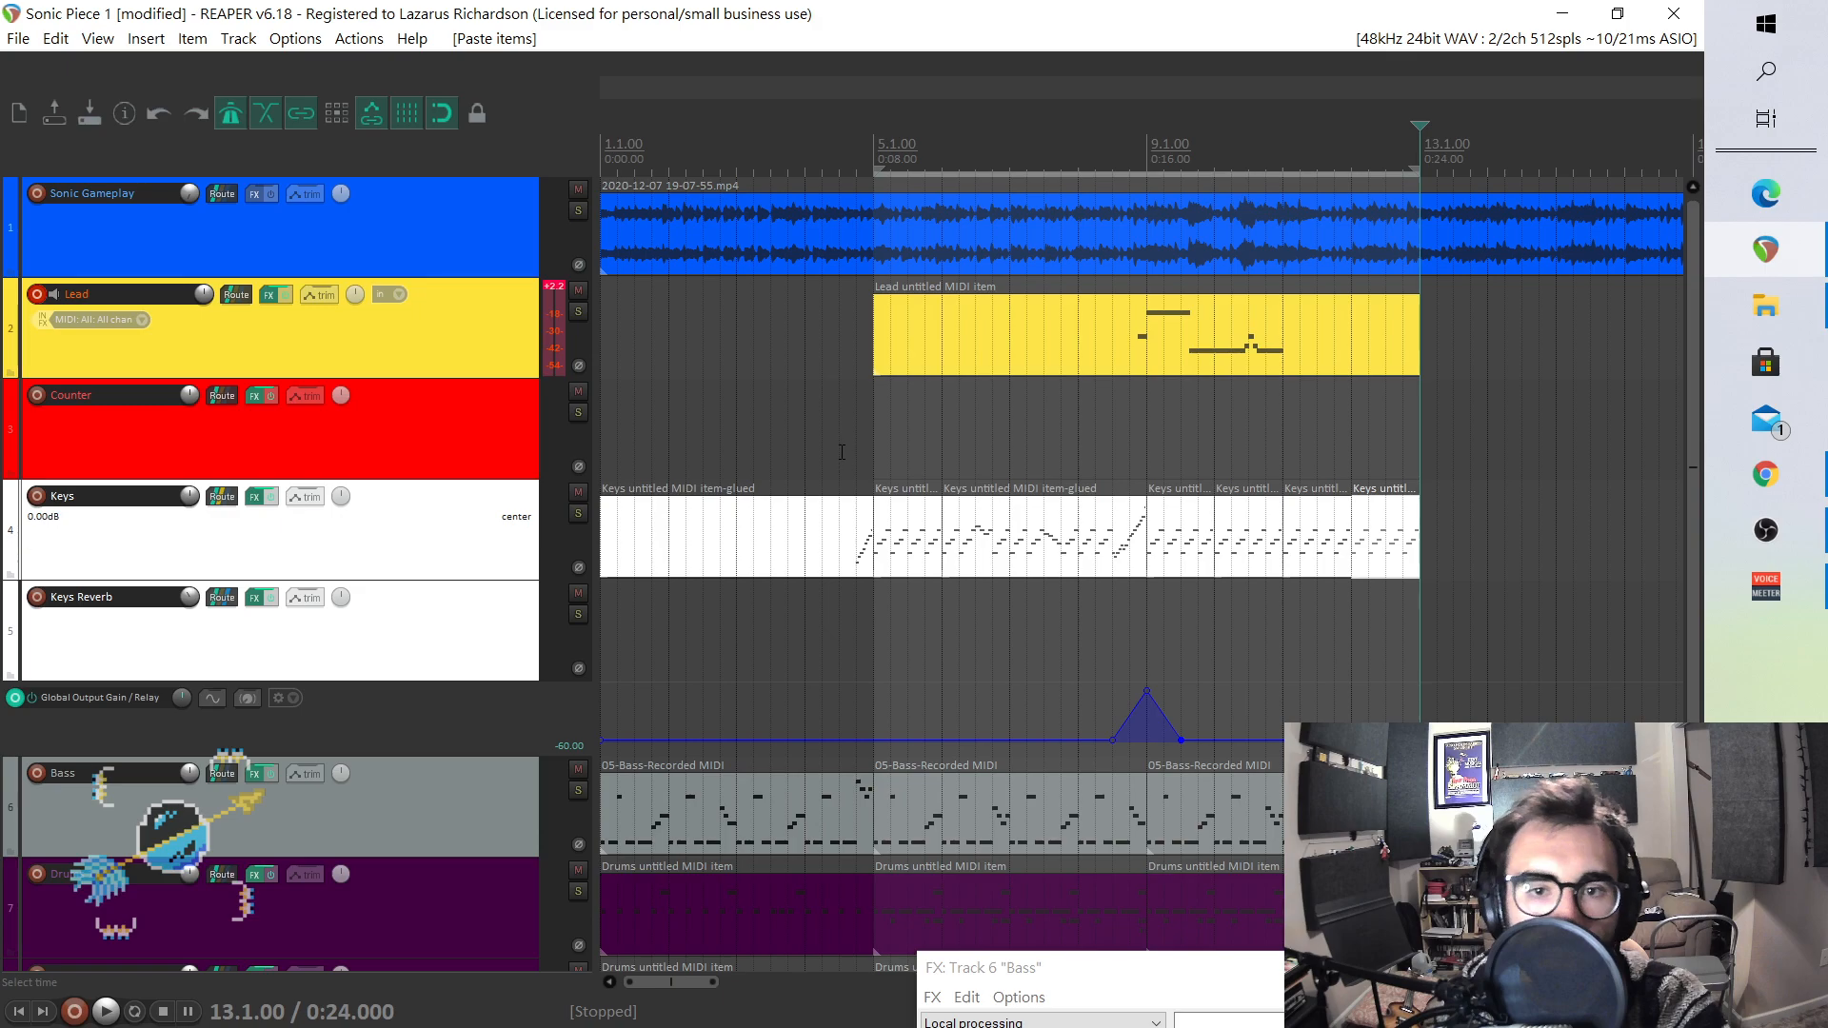
# - Play the project from shortly before bar 5 and save it
pyautogui.click(842, 451)
pyautogui.press('space')
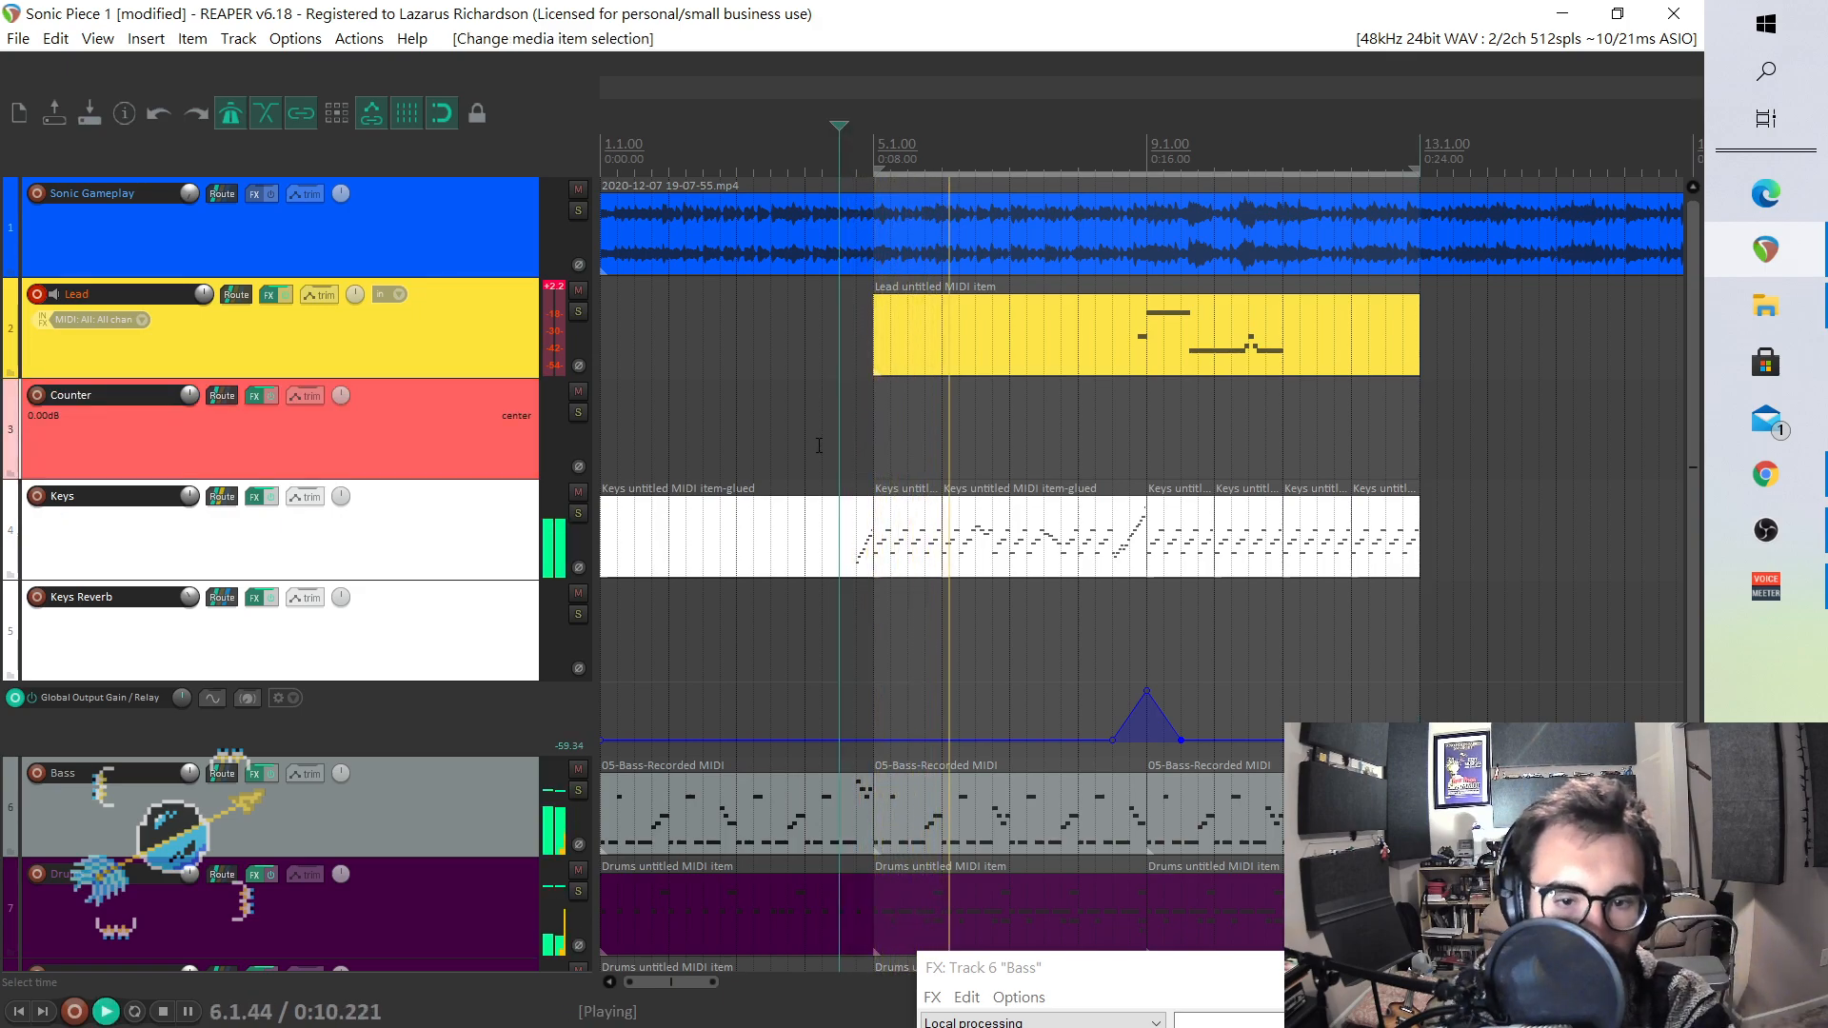
pyautogui.hotkey('ctrl', 's')
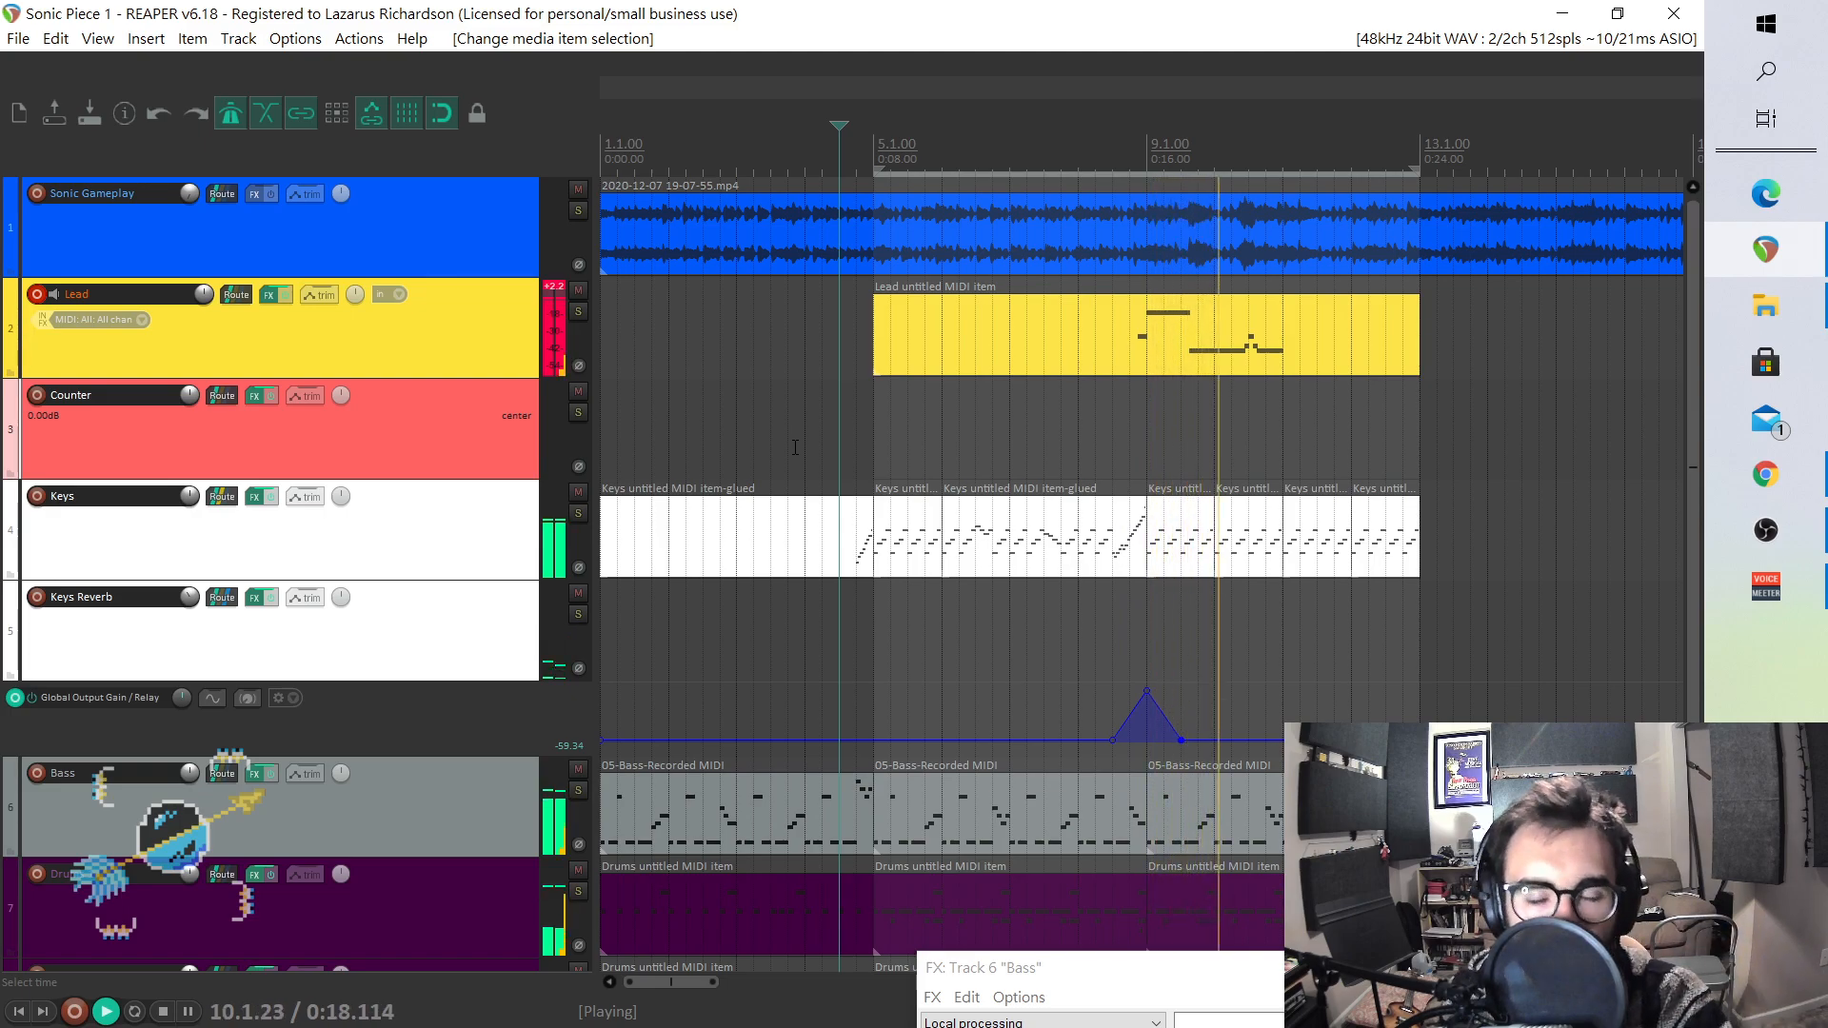
pyautogui.press('space')
# - Open the Lead MIDI item and replay the melody from its pickup note before bar 9
pyautogui.doubleClick(1282, 346)
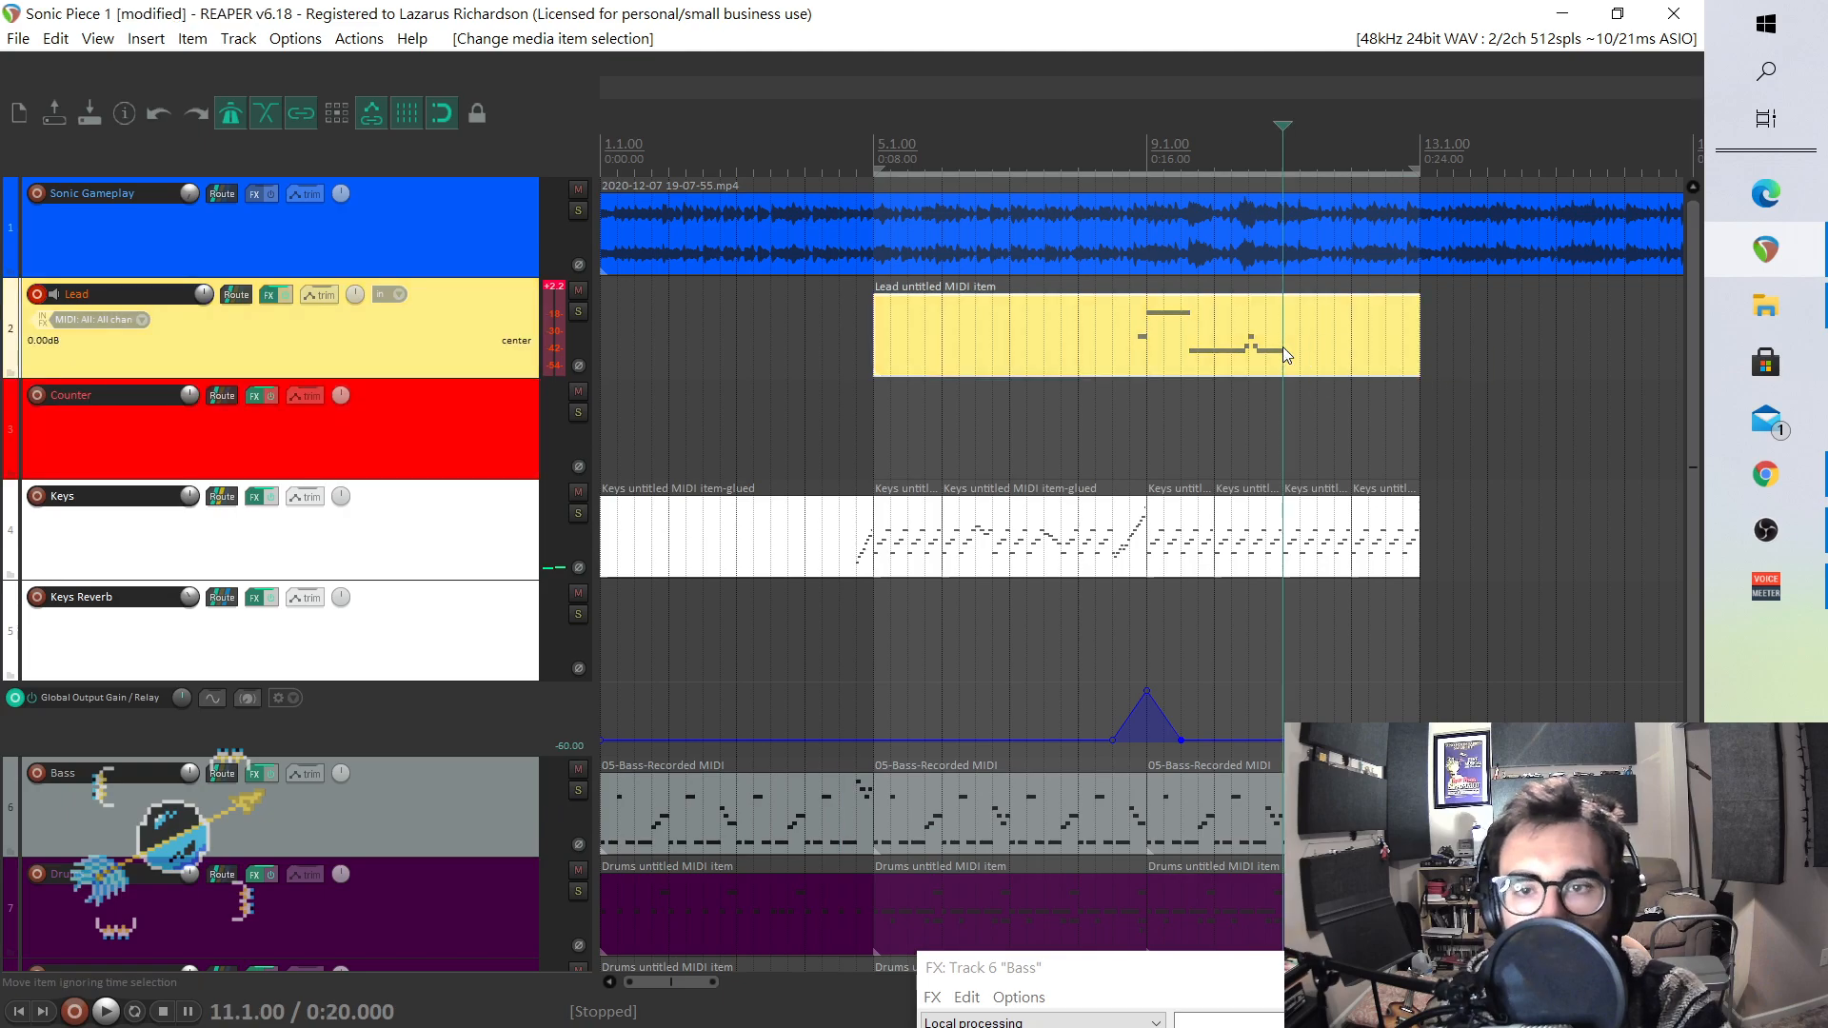
pyautogui.click(1156, 242)
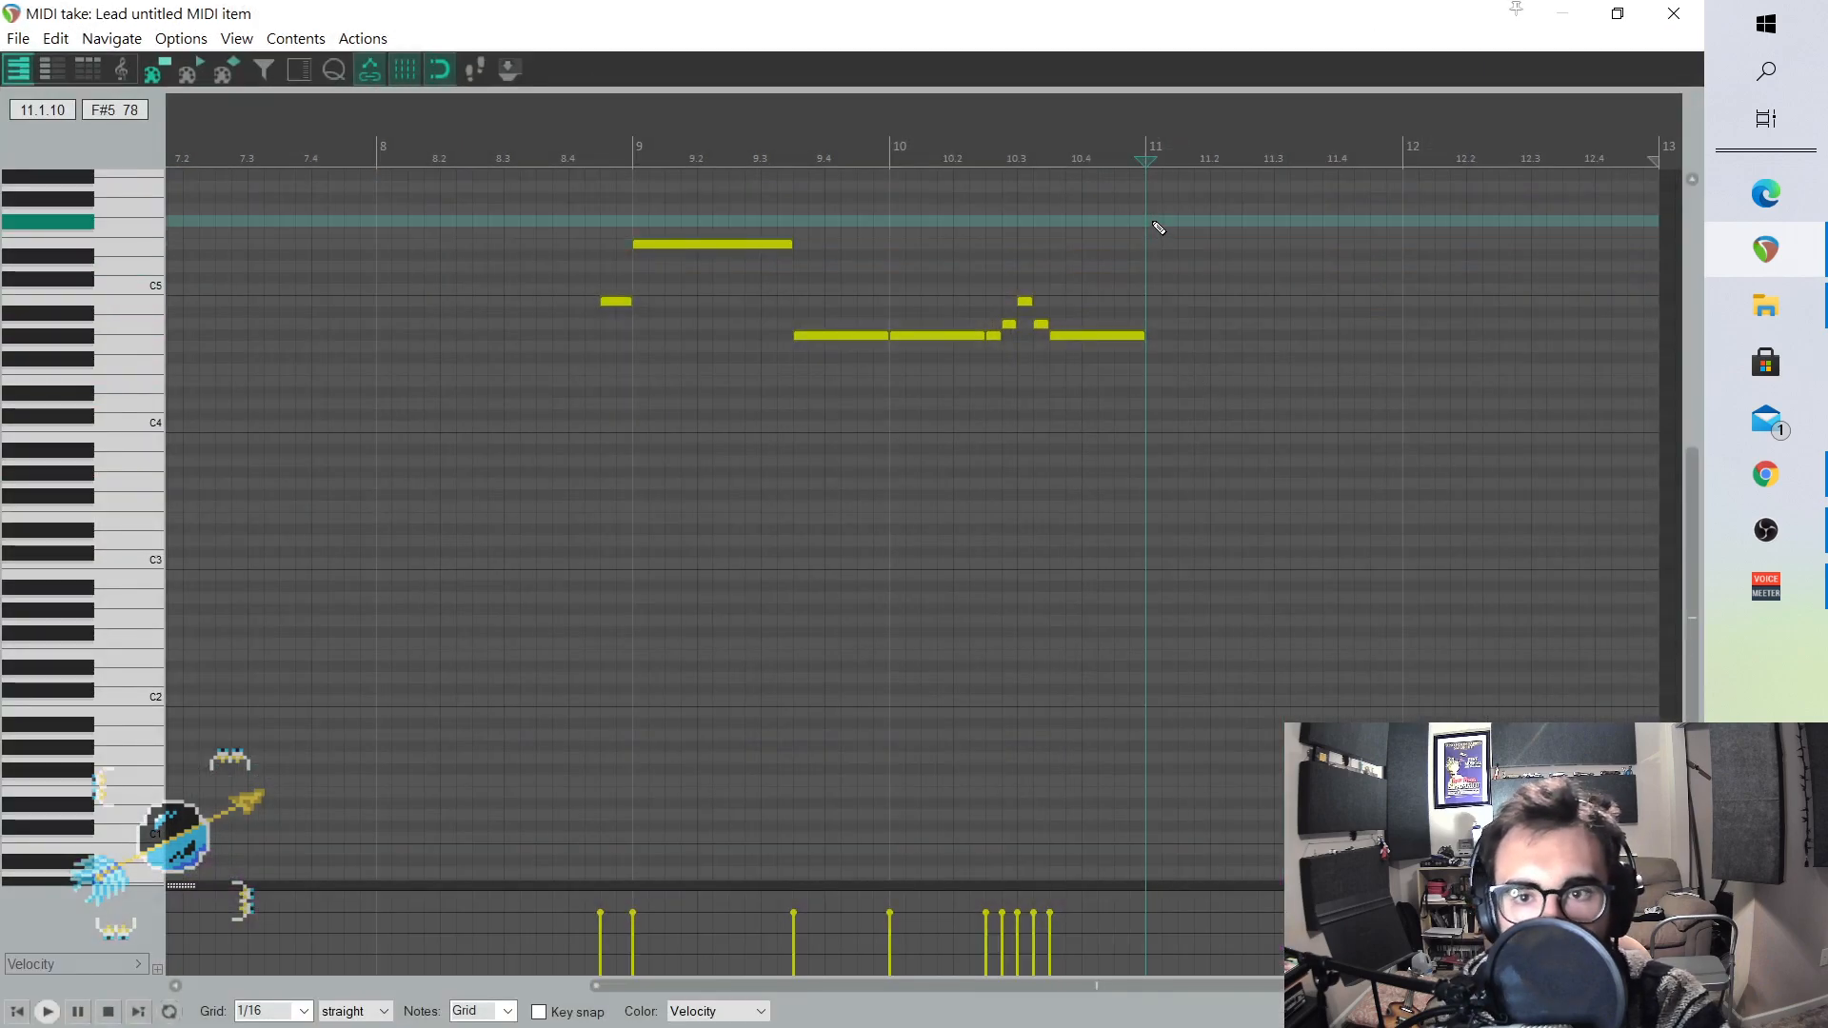
pyautogui.click(593, 303)
pyautogui.press('space')
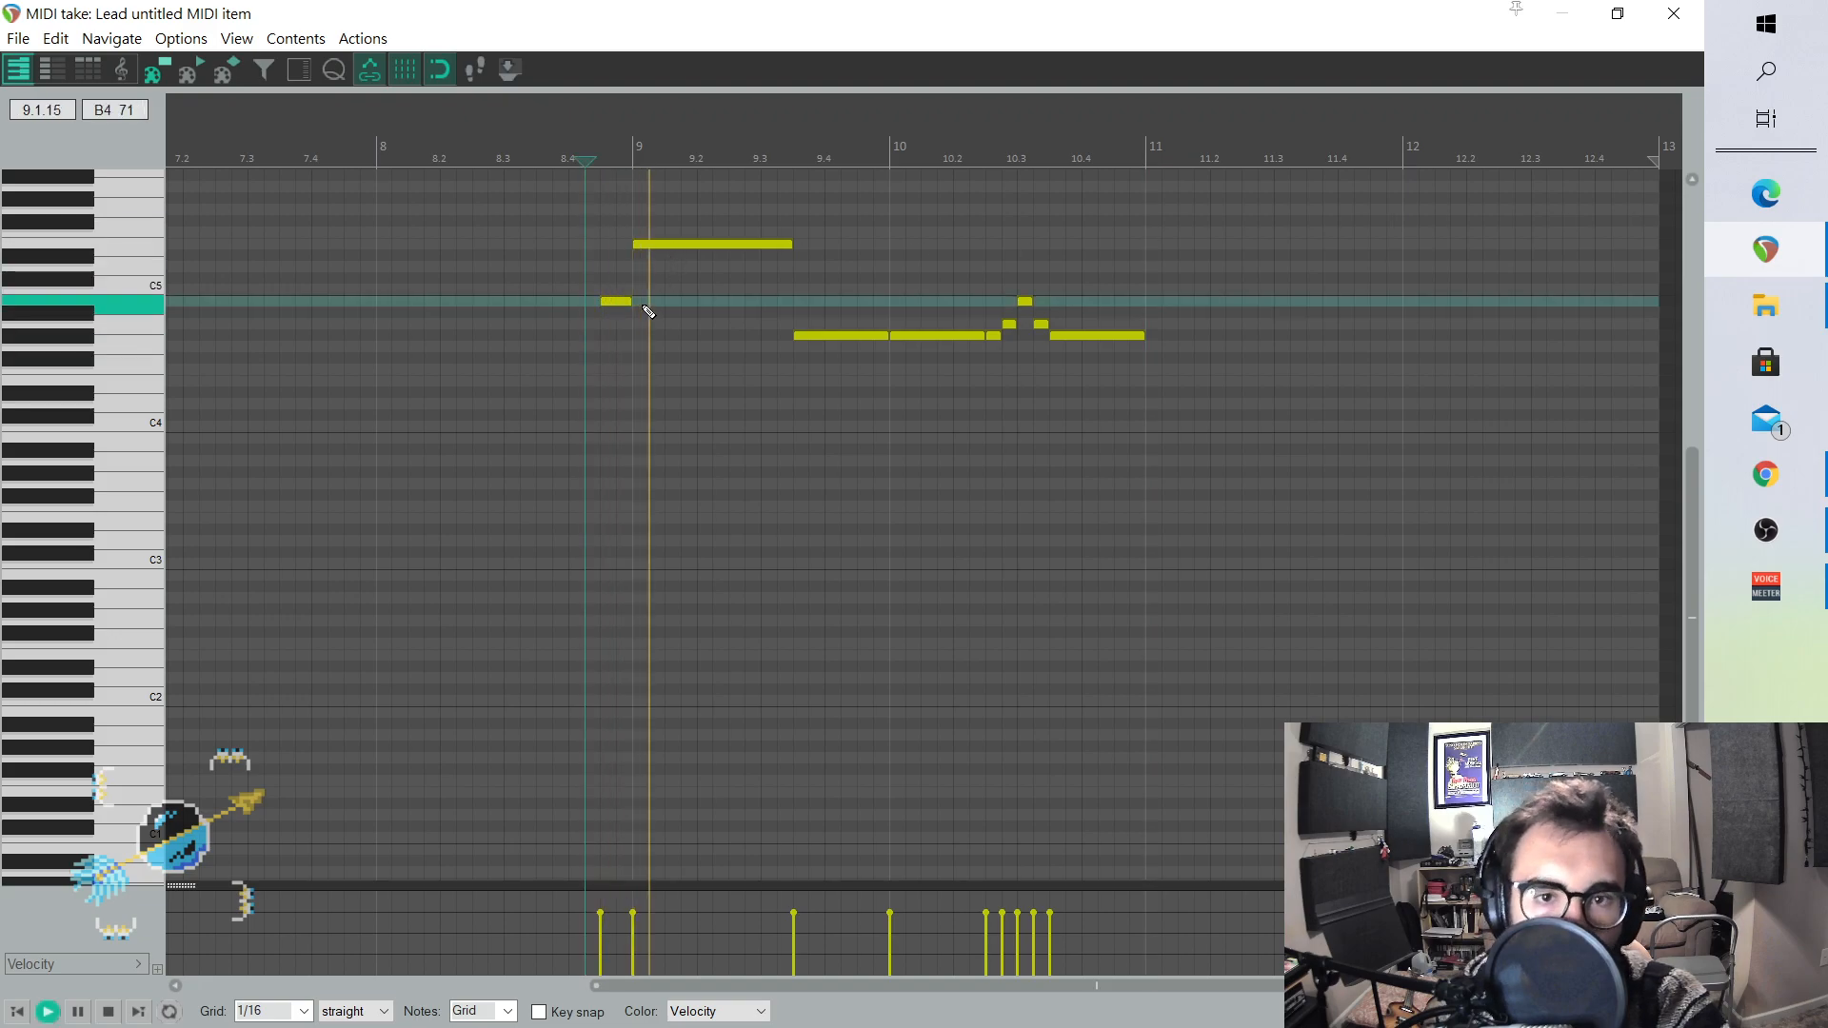
pyautogui.press('space')
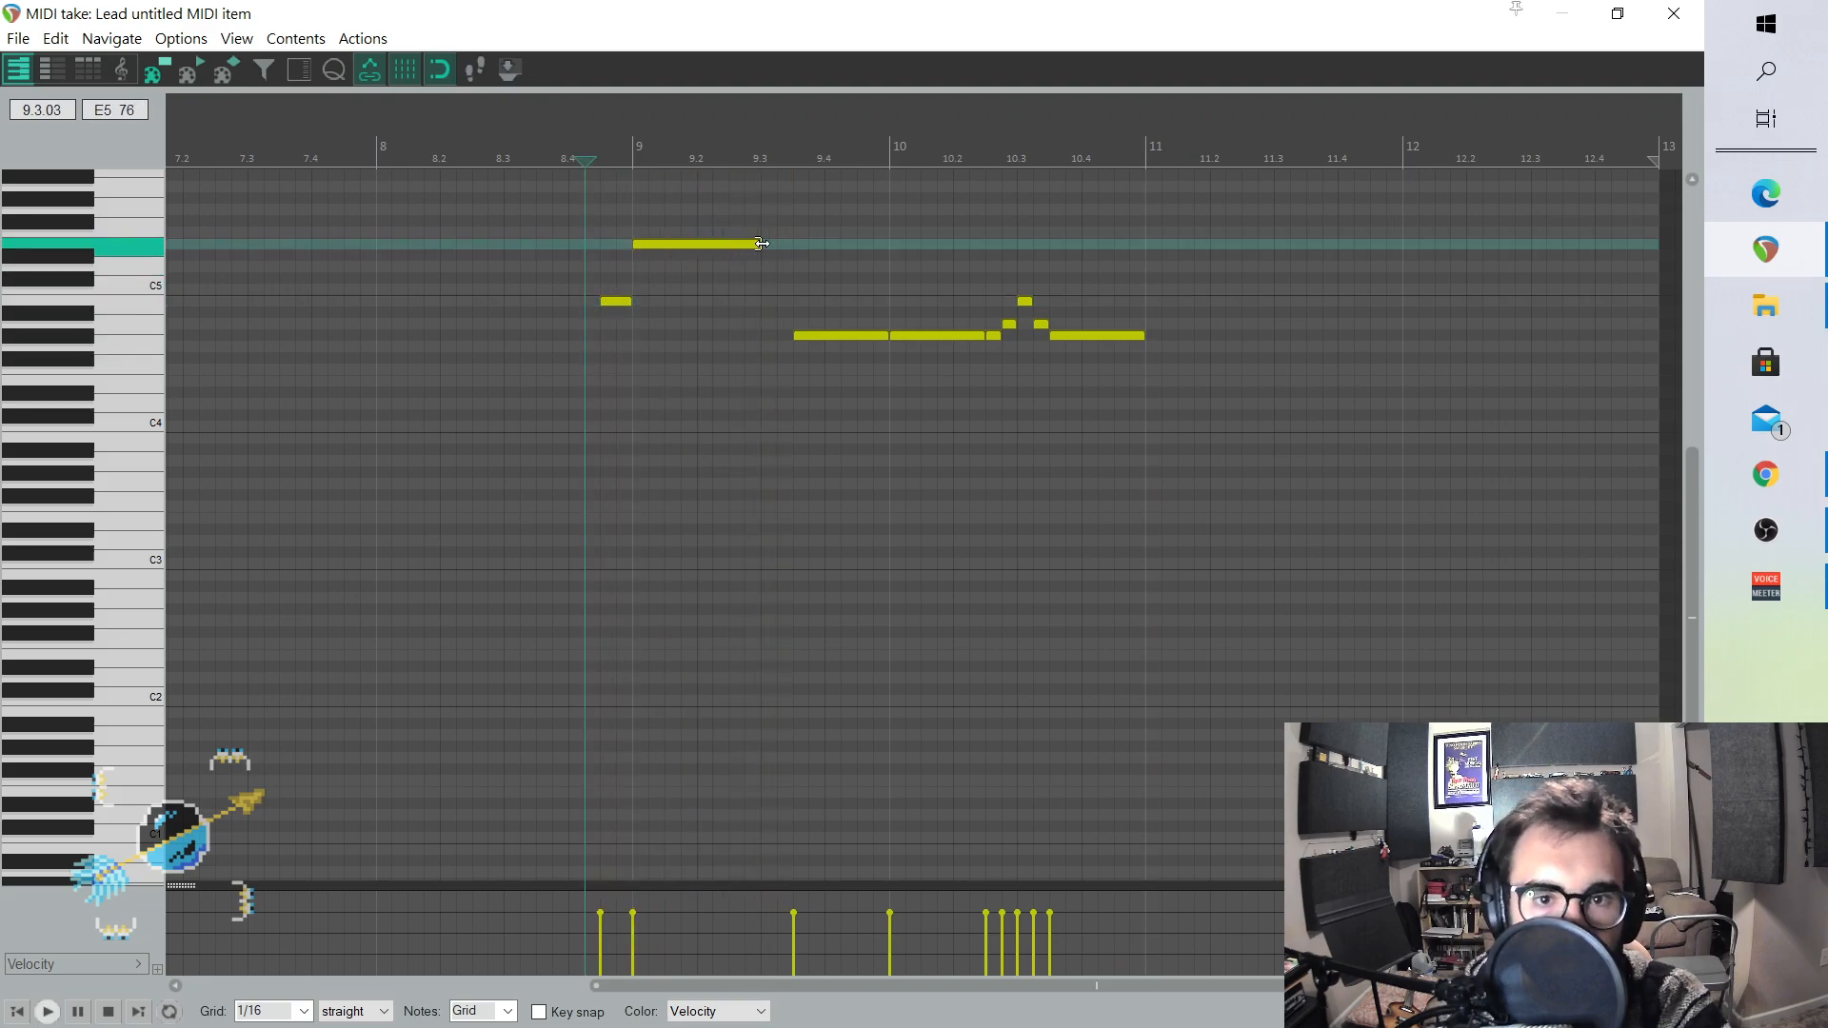
# - Try adding 1/16 notes G#5 and B5 after a shortened E5 in bar 9, and play the phrase
pyautogui.click(766, 222)
pyautogui.doubleClick(768, 199)
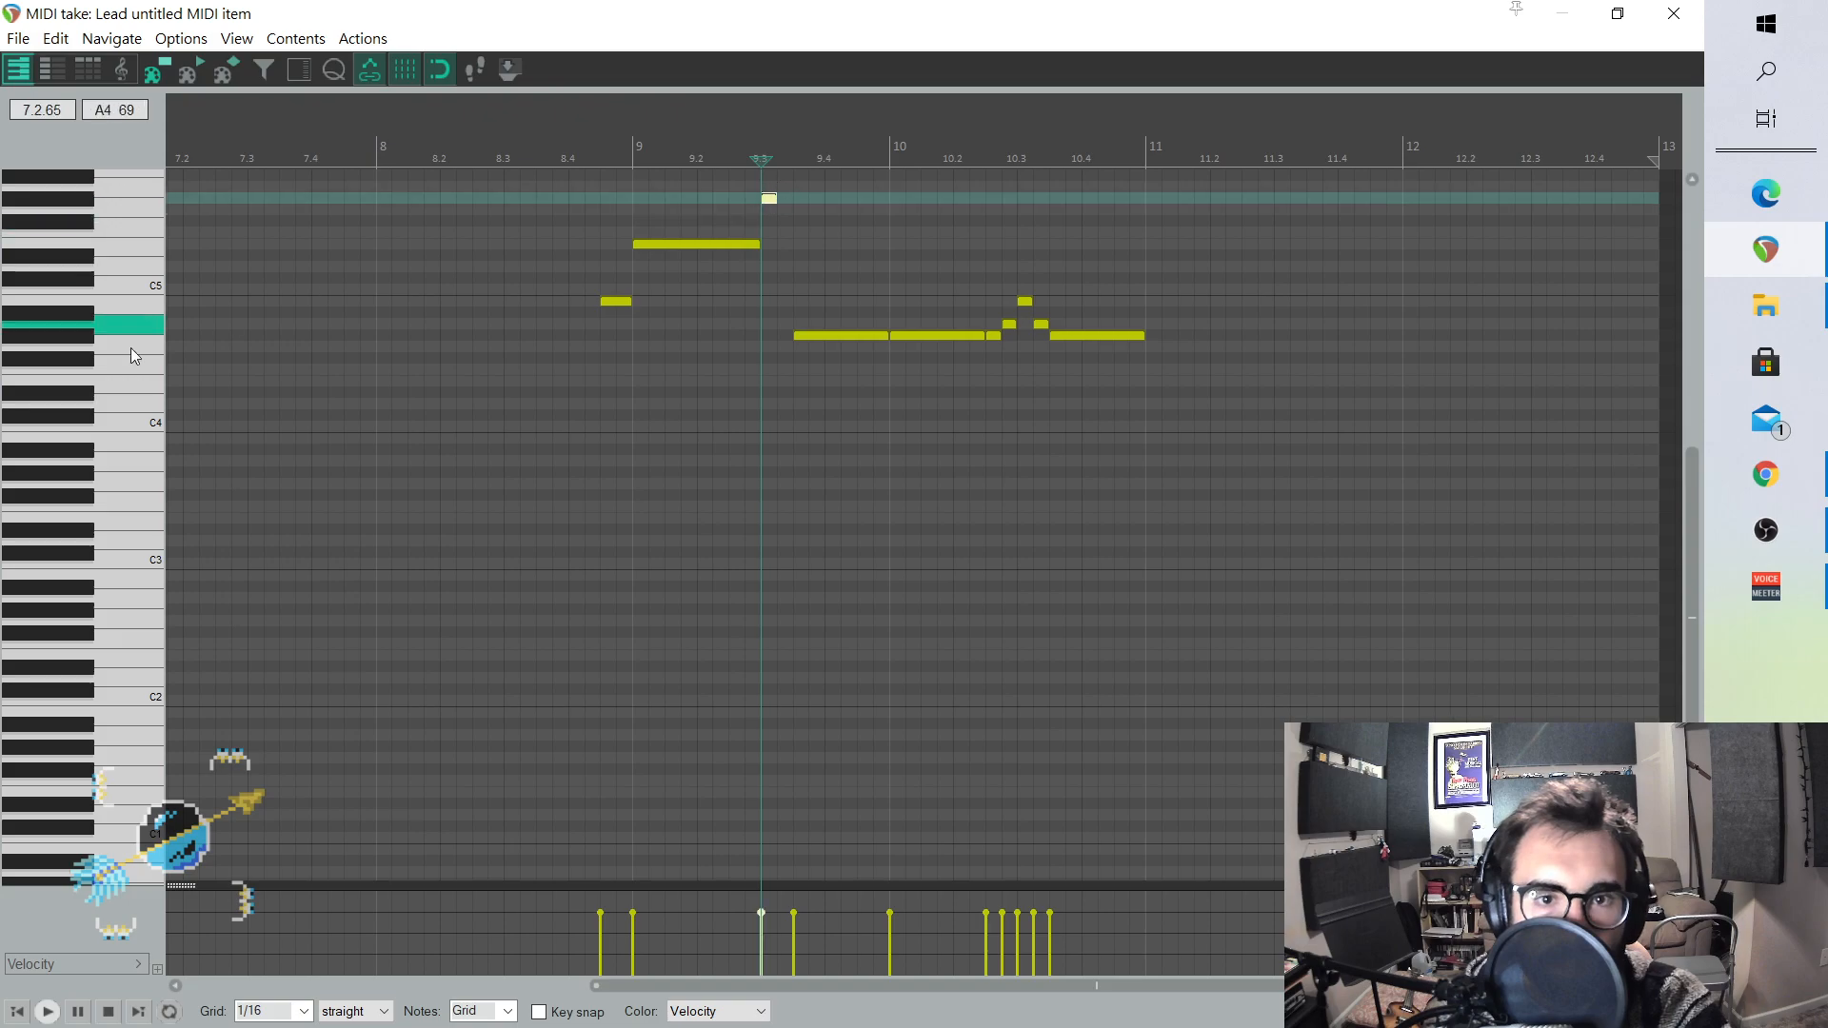
pyautogui.scroll(2, 111, 369)
pyautogui.doubleClick(786, 222)
pyautogui.doubleClick(576, 268)
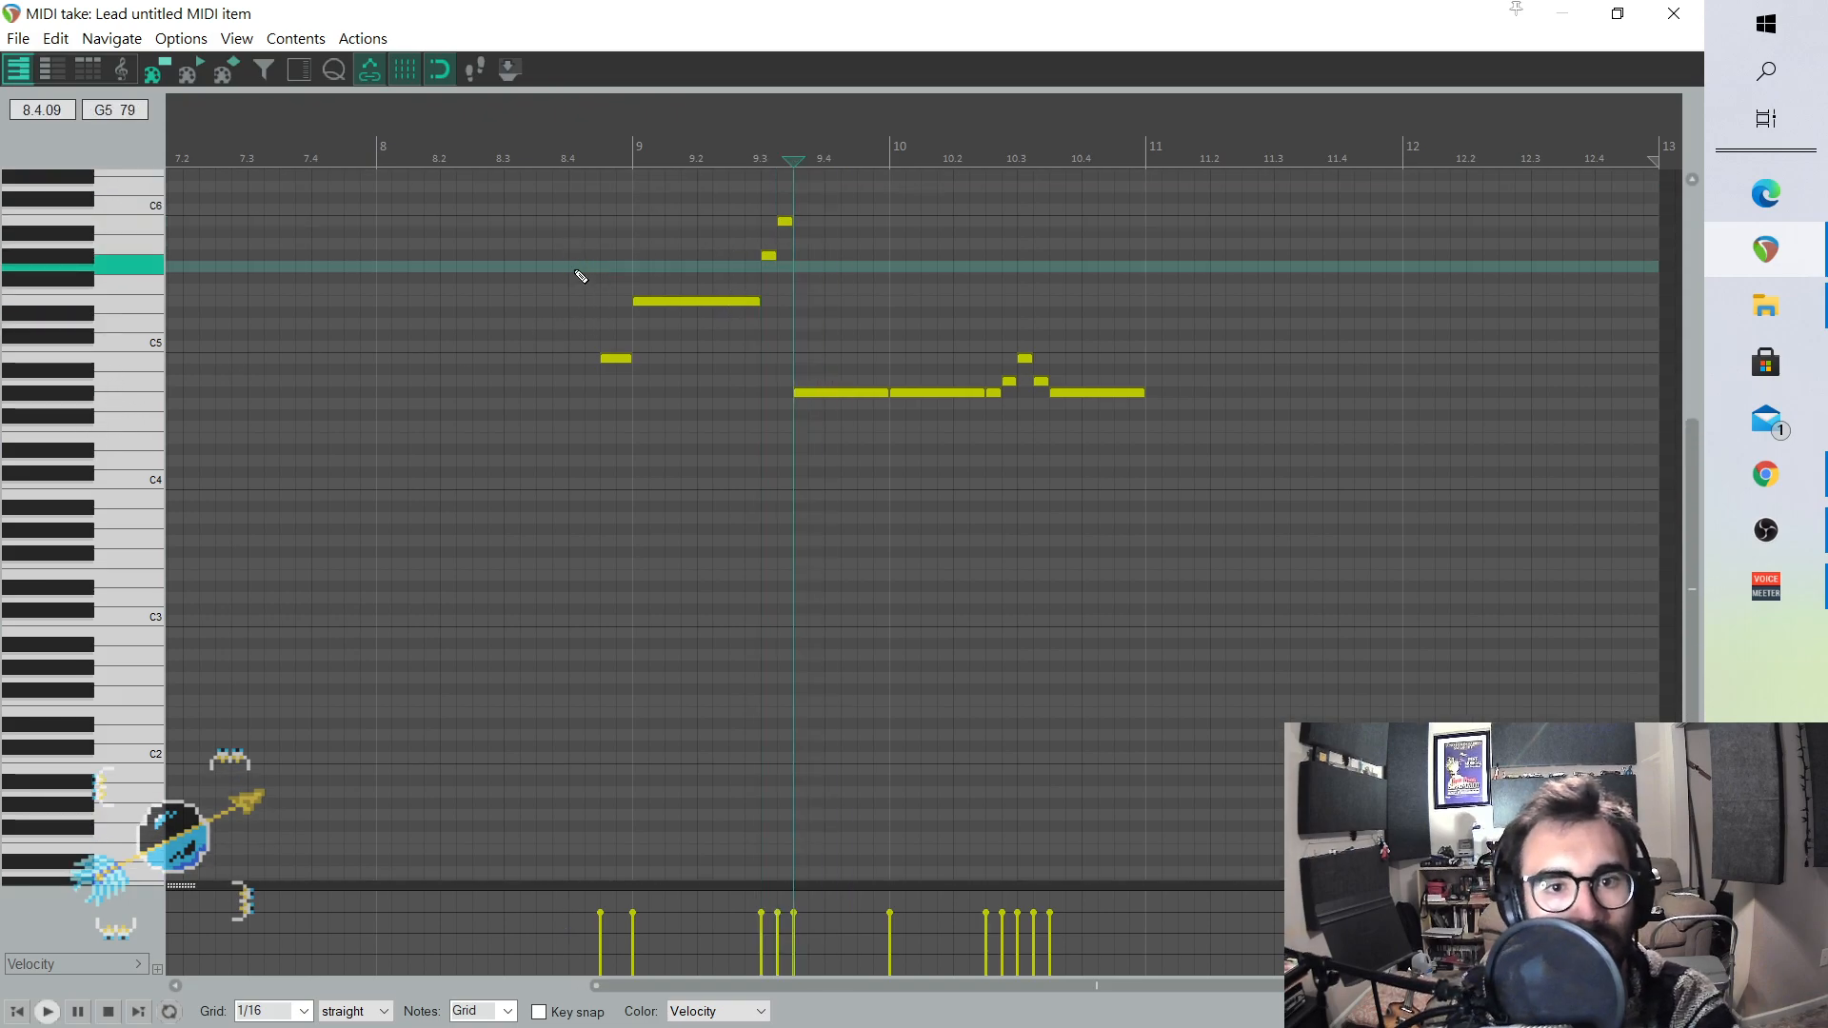
pyautogui.click(554, 240)
pyautogui.press('space')
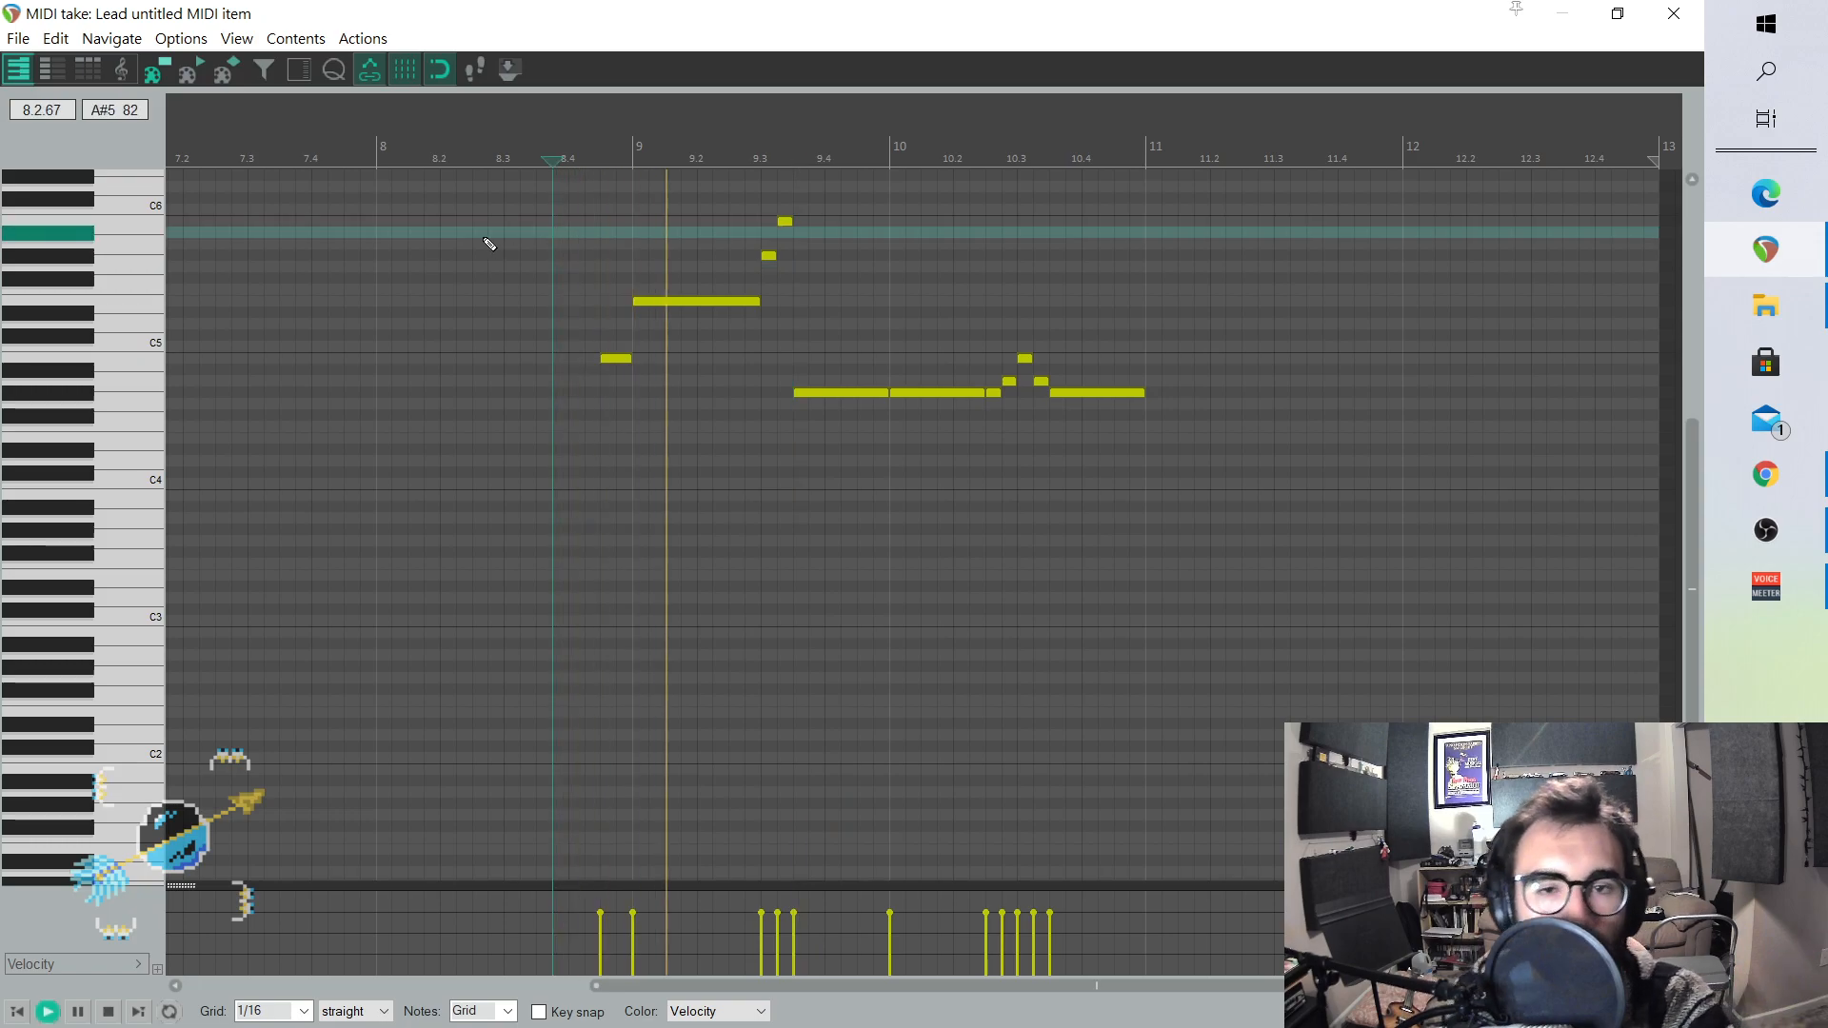
pyautogui.press('space')
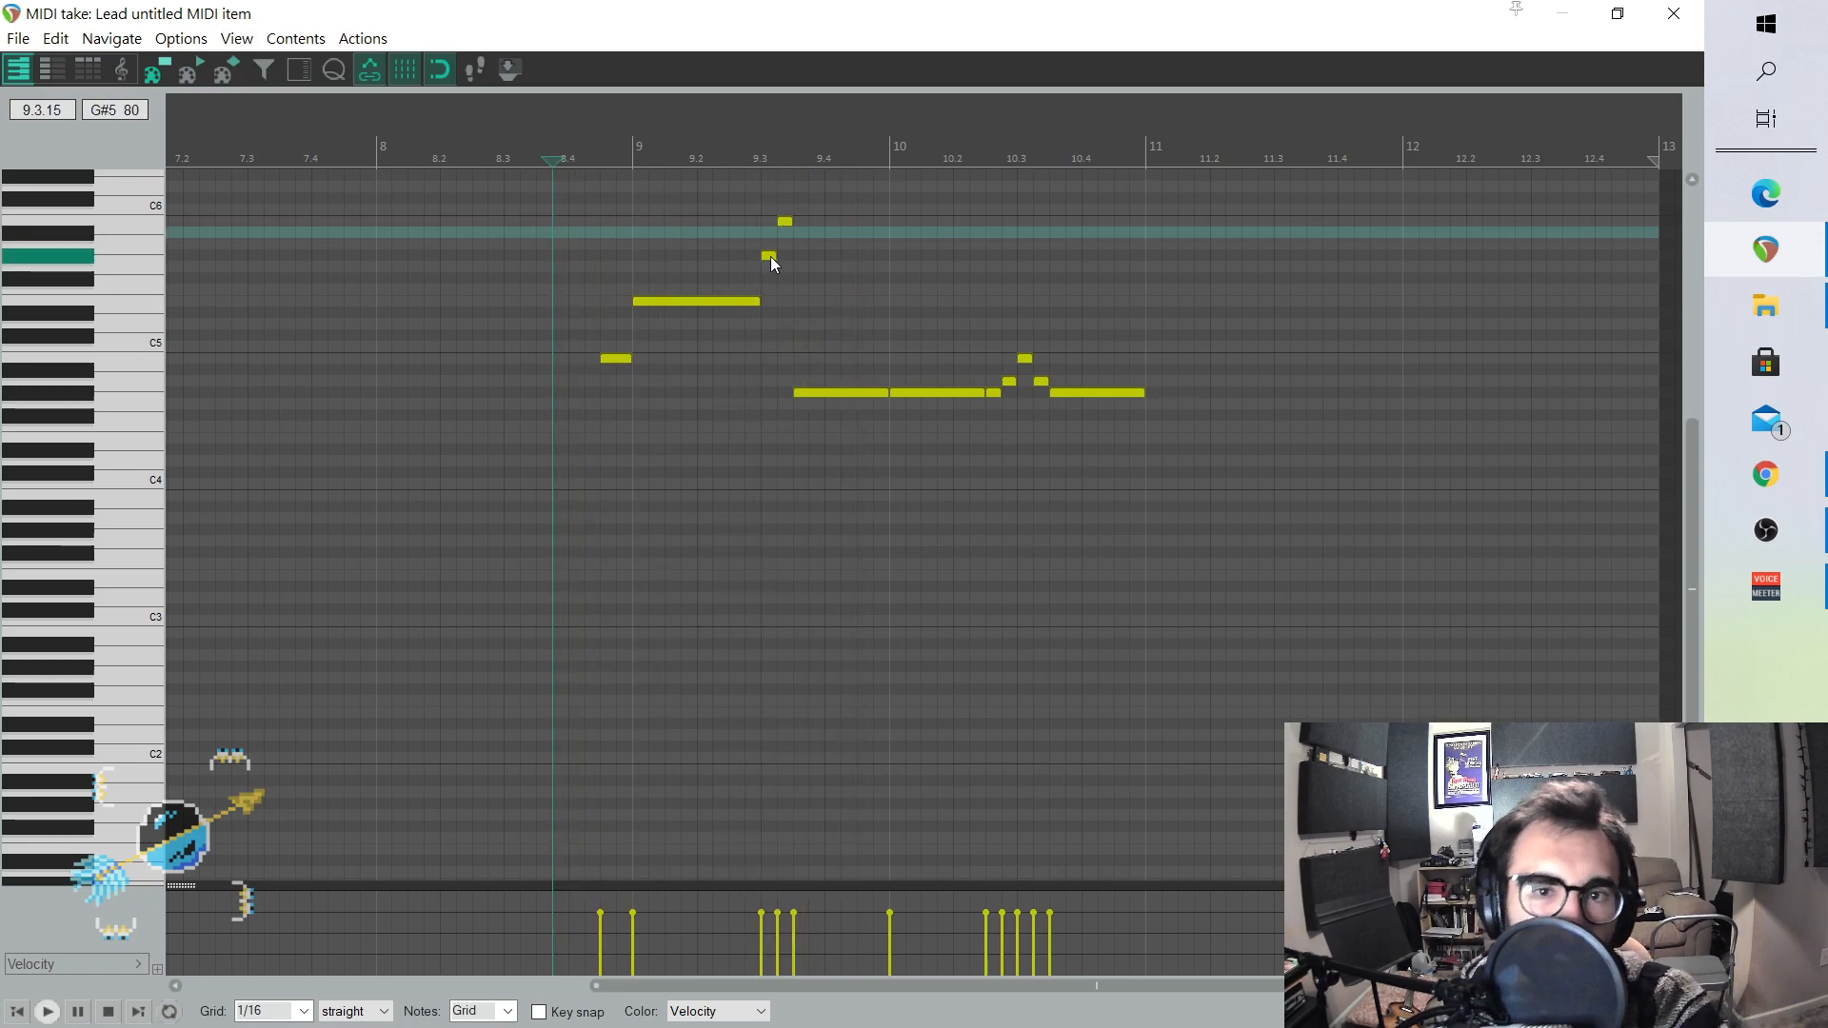
# - Delete the G#5 and B5 notes, extend the E5 back to the following G#4, and play the phrase
pyautogui.doubleClick(771, 259)
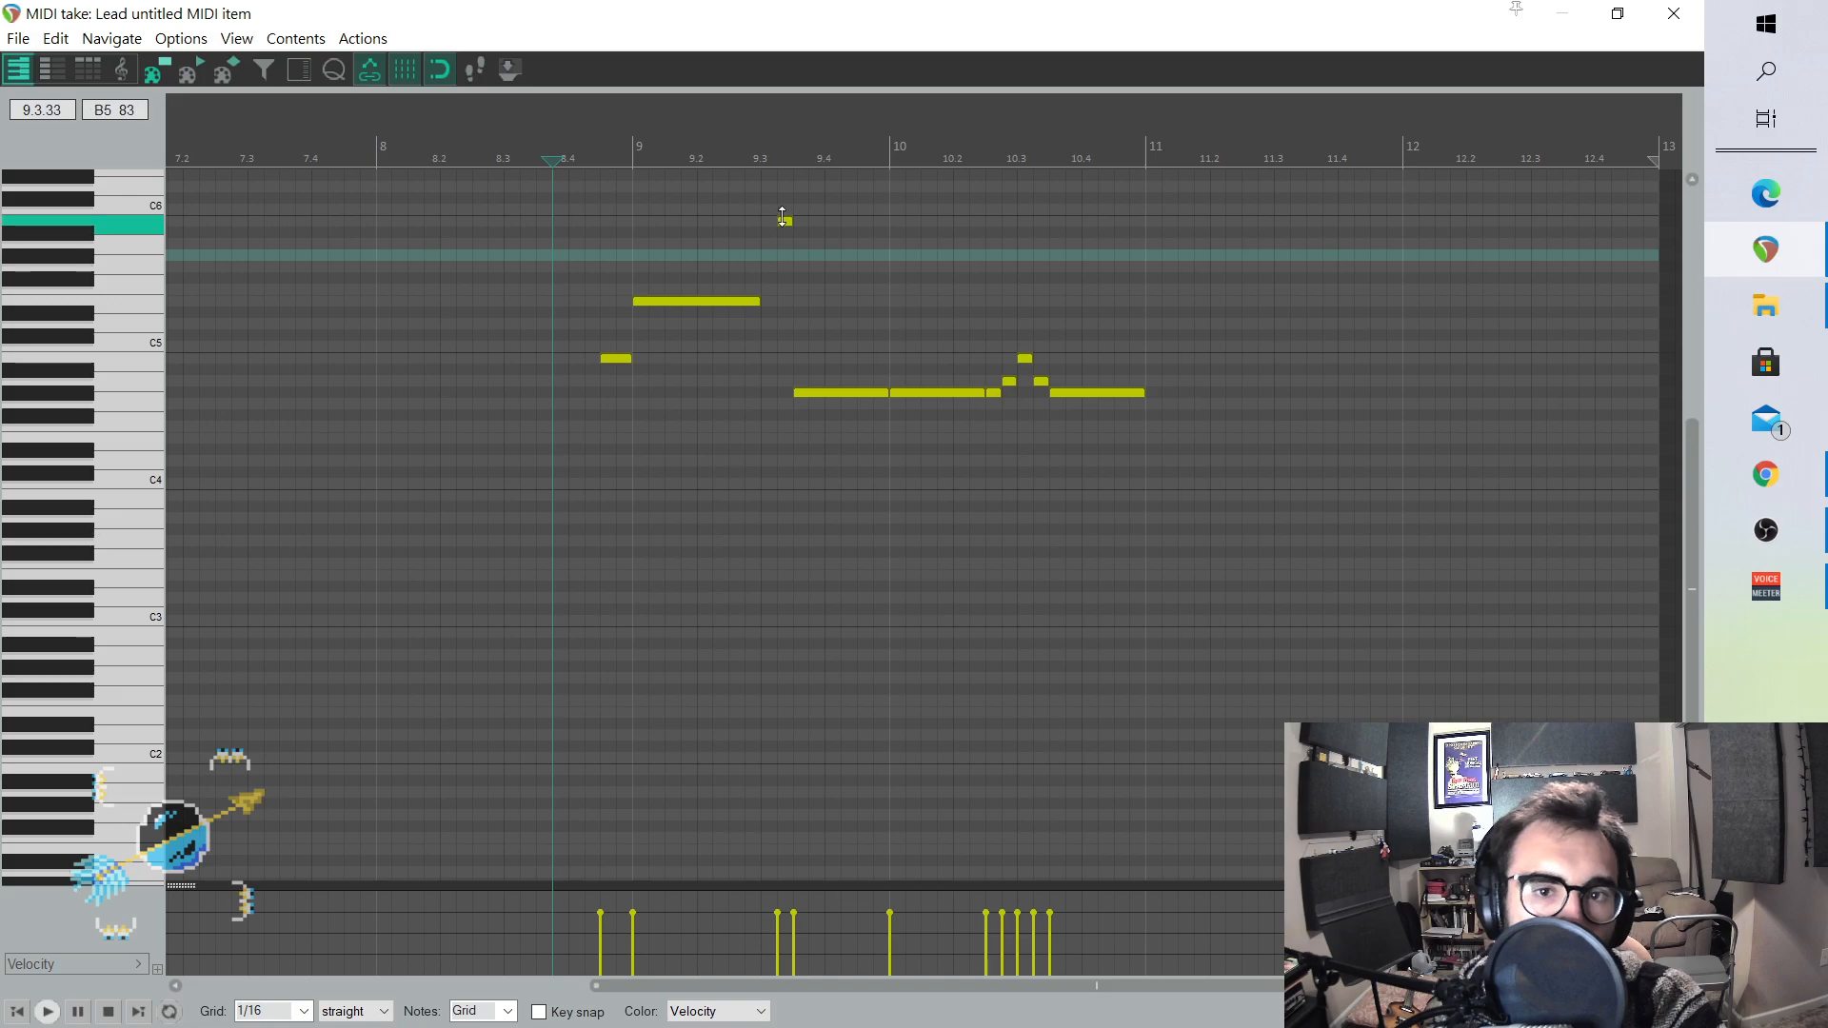
pyautogui.doubleClick(786, 223)
pyautogui.moveTo(760, 300); pyautogui.dragTo(792, 301)
pyautogui.press('space')
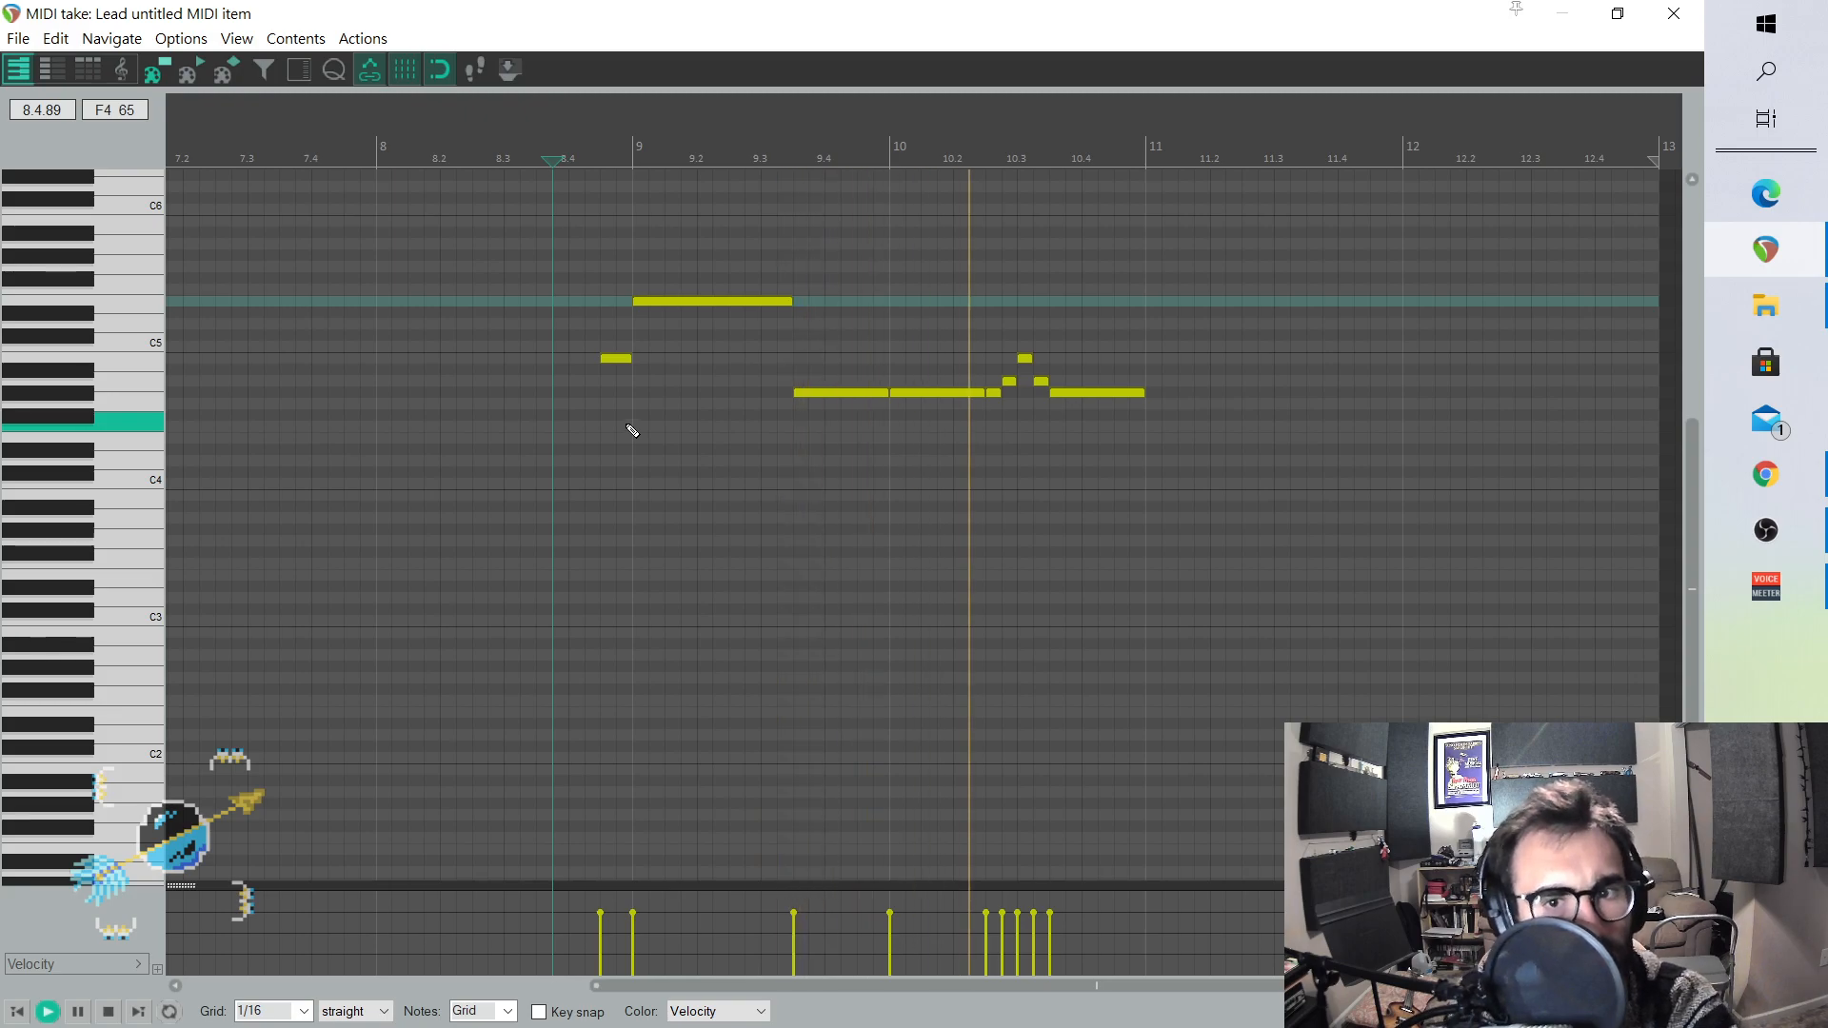
# - Extend the last G#4 note to 11.1.50, add two consecutive F#4 notes lasting until 11.4.00, and play the melody
pyautogui.click(1161, 419)
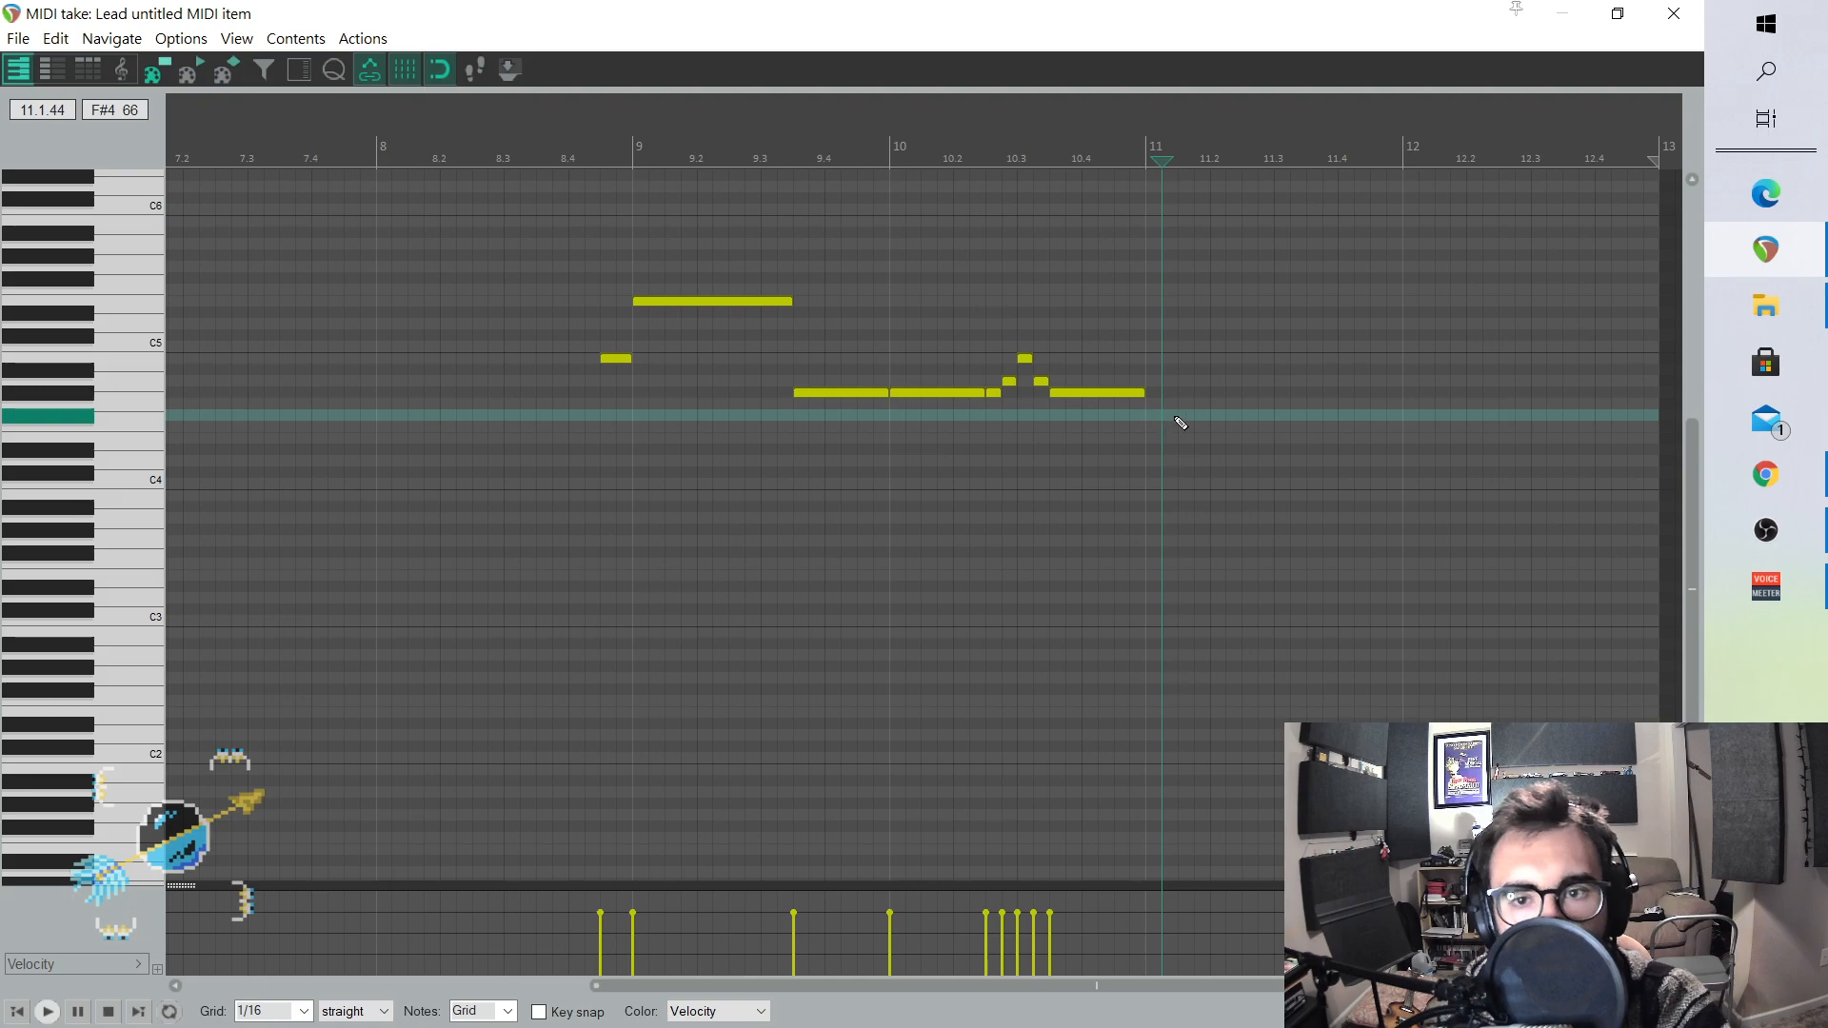
pyautogui.moveTo(1146, 392); pyautogui.dragTo(1177, 392)
pyautogui.click(1183, 416)
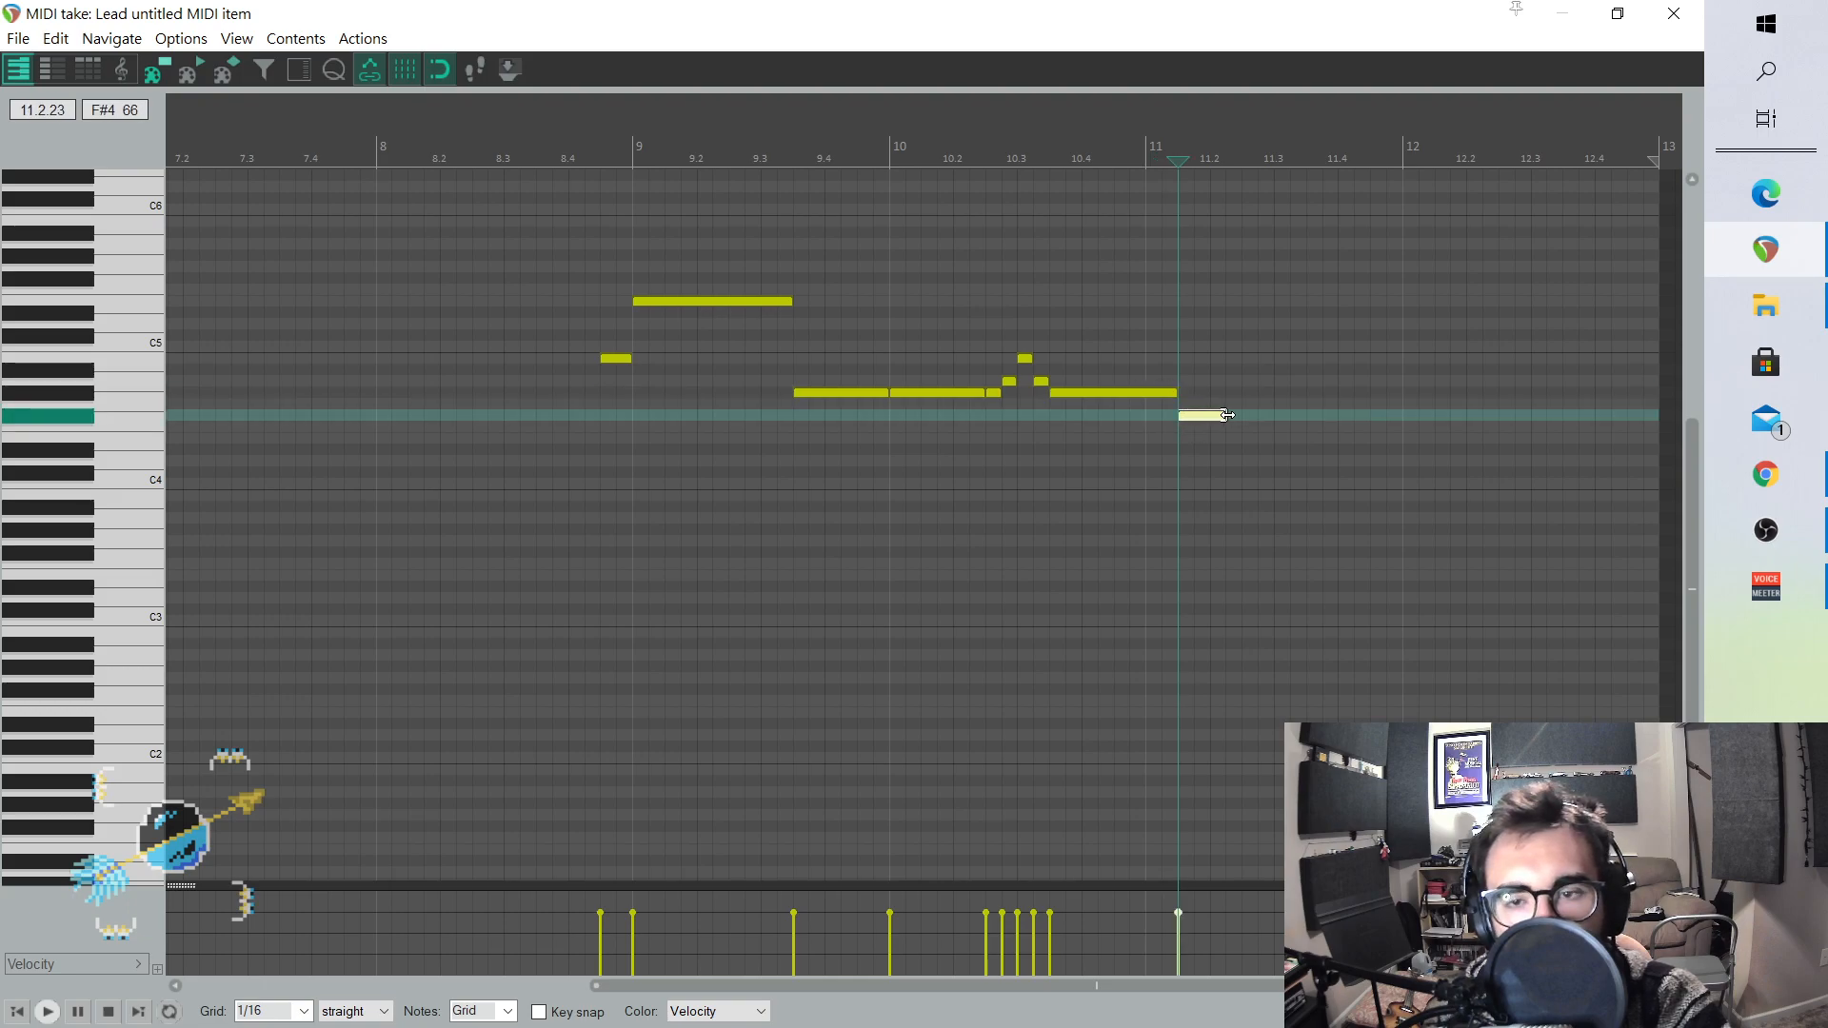
pyautogui.click(1255, 416)
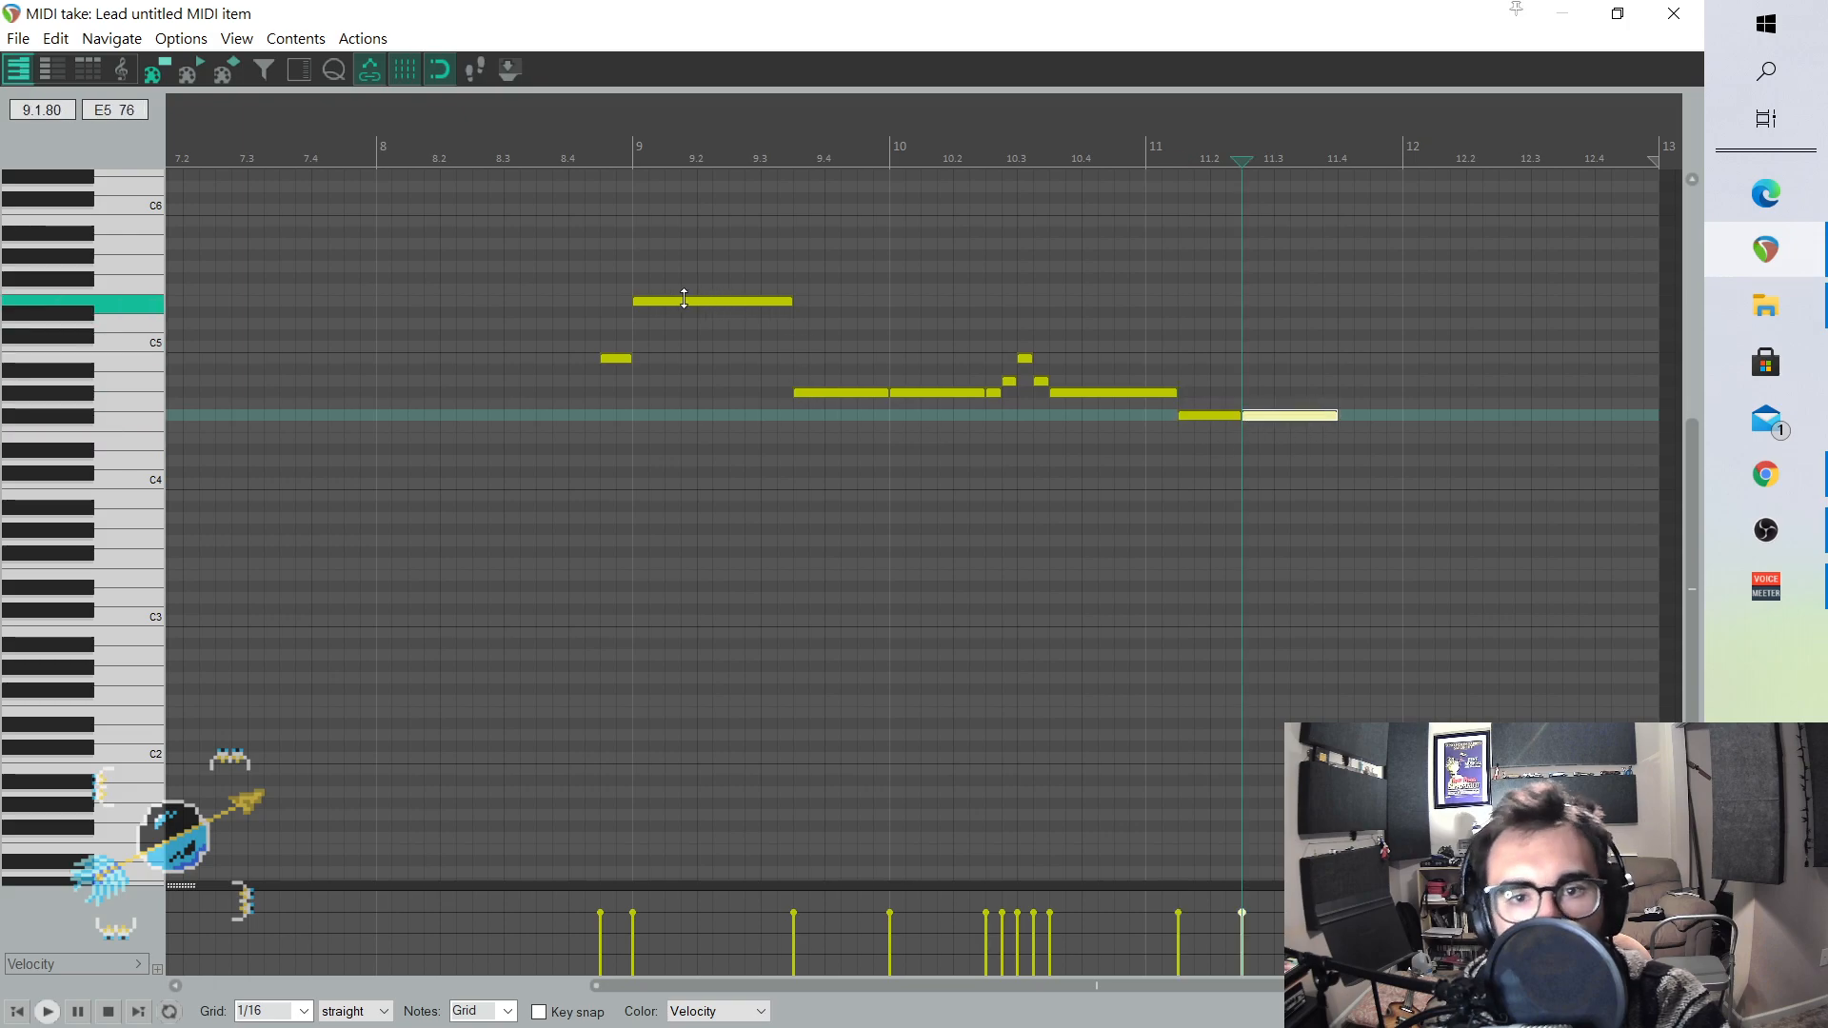
pyautogui.click(608, 309)
pyautogui.press('space')
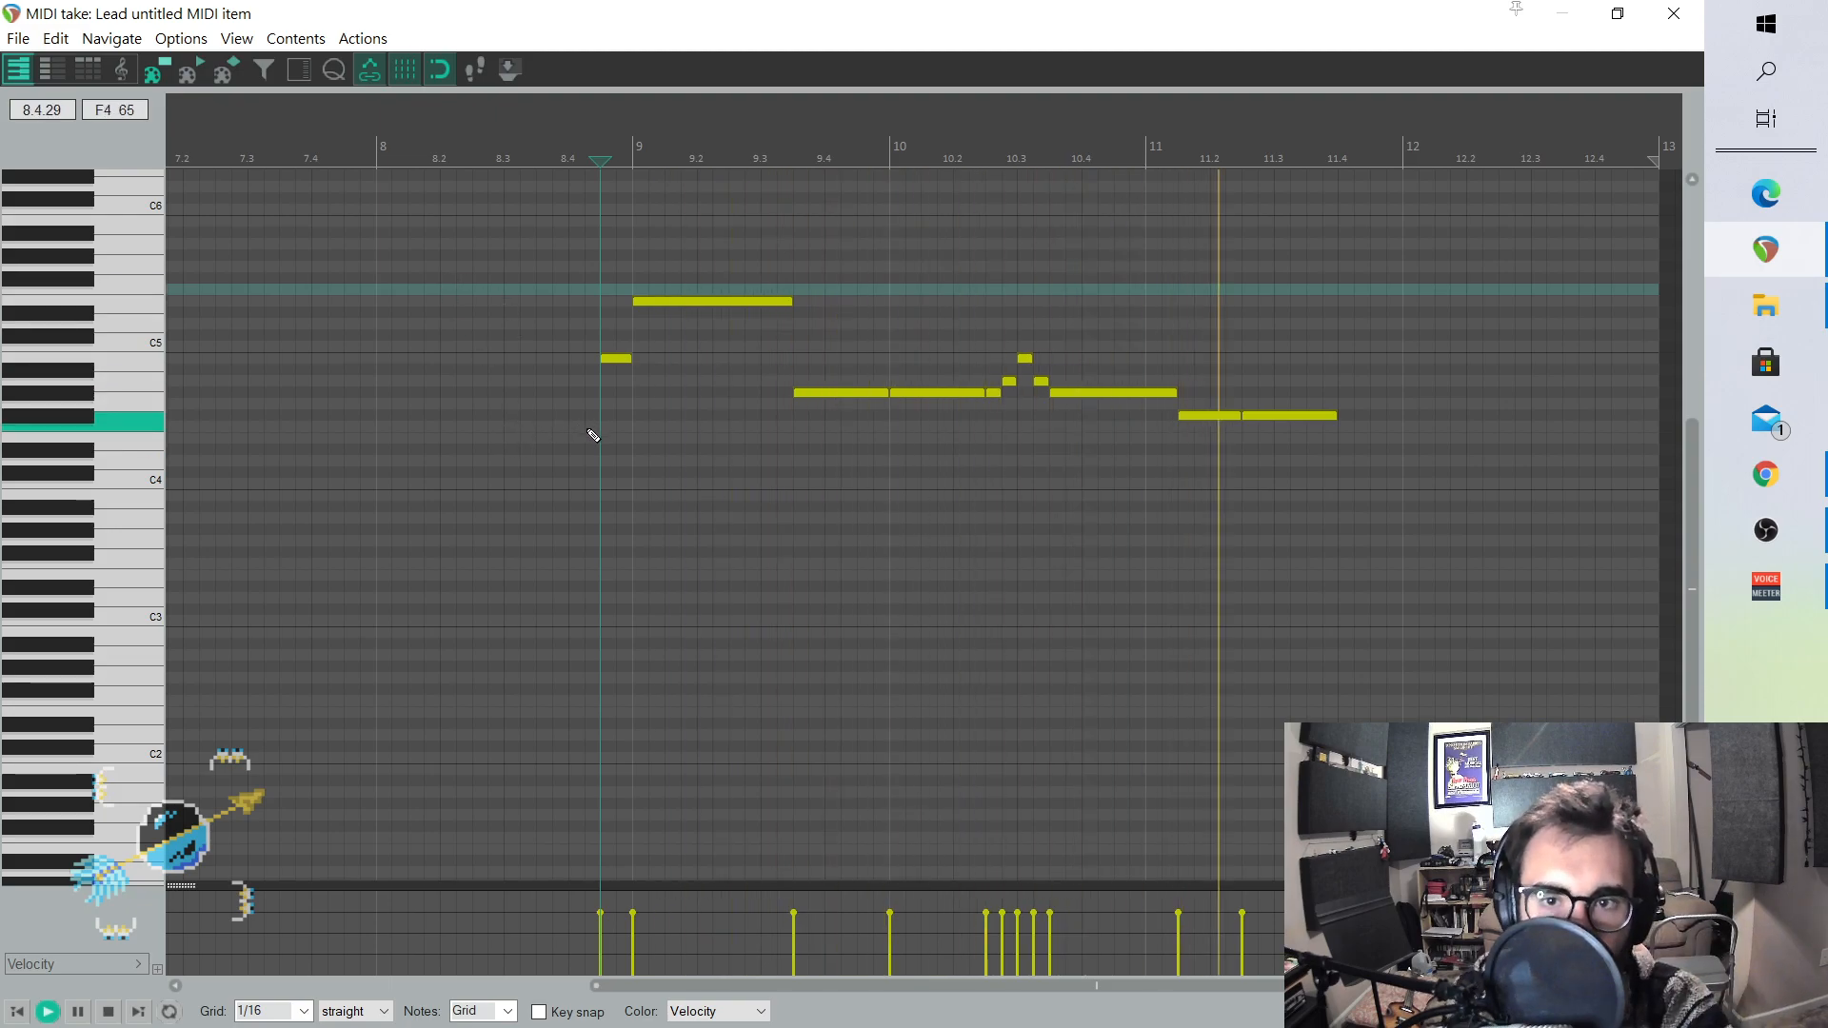
pyautogui.press('space')
# - Extend the second F#4 to 11.4.50, add one-beat E4 and D#4 notes after it, and play the melody
pyautogui.moveTo(1337, 416); pyautogui.dragTo(1380, 439)
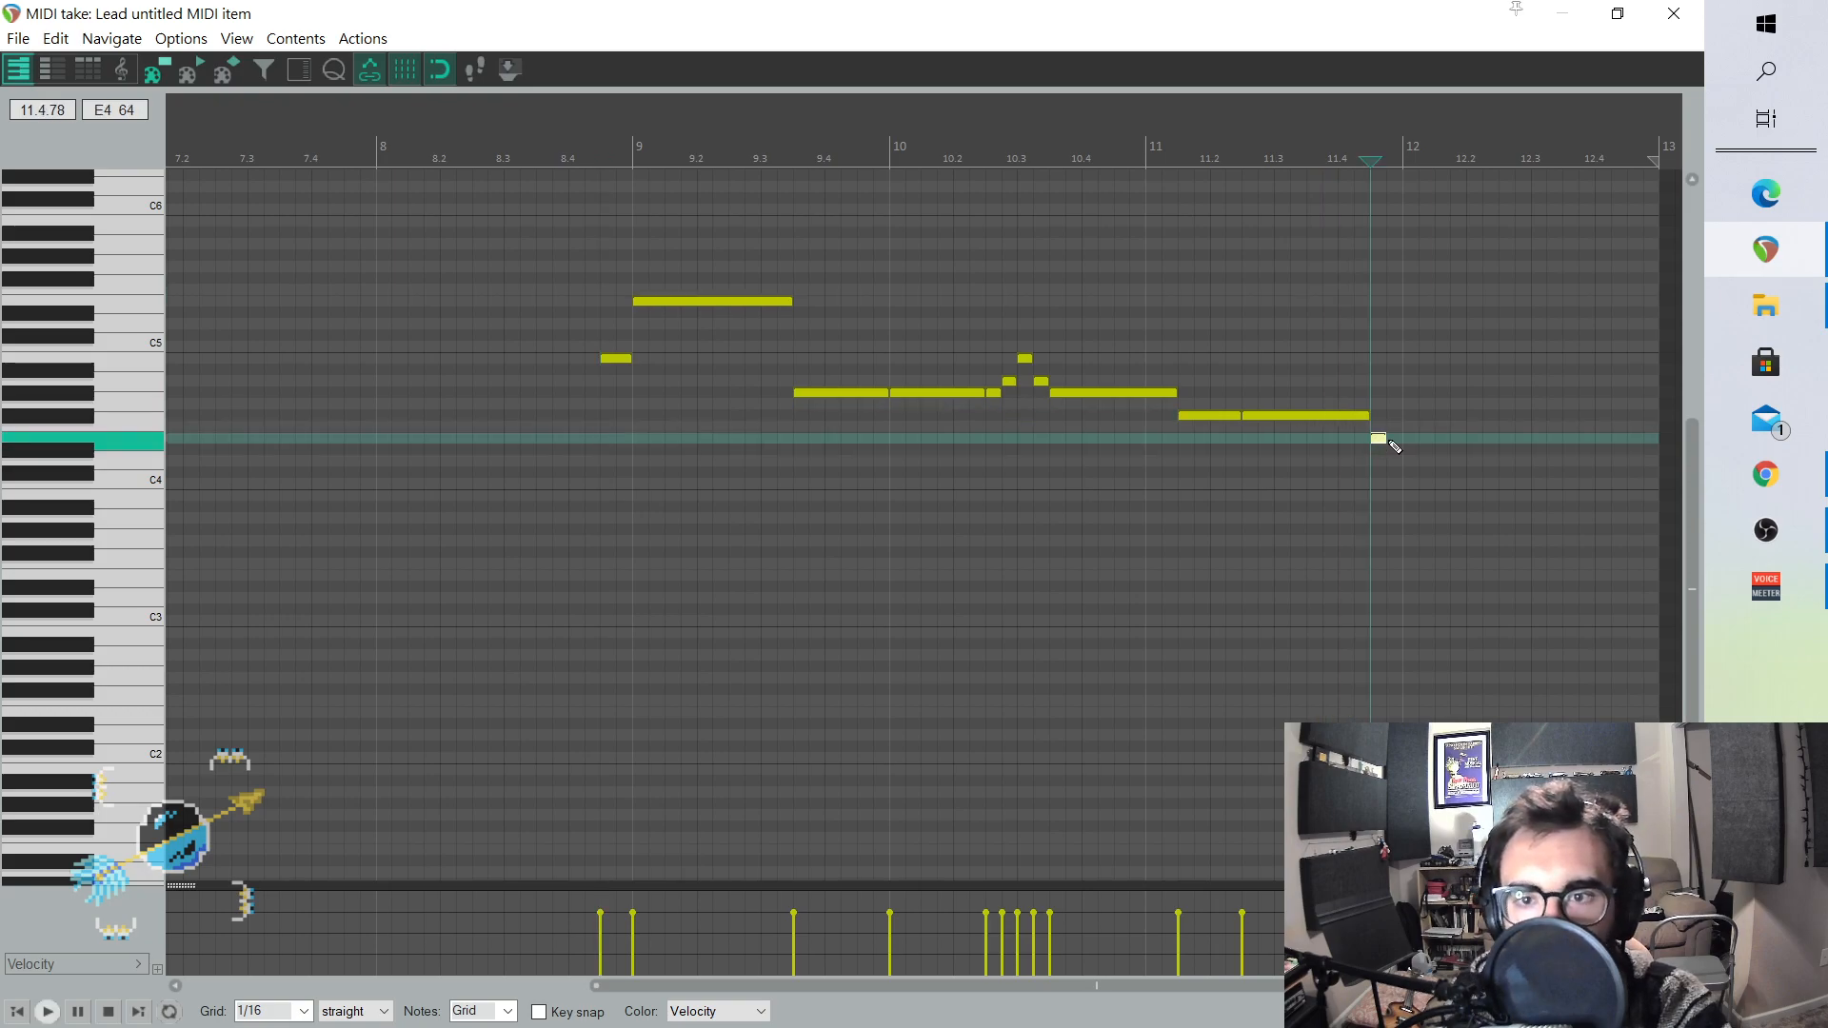
pyautogui.click(1447, 450)
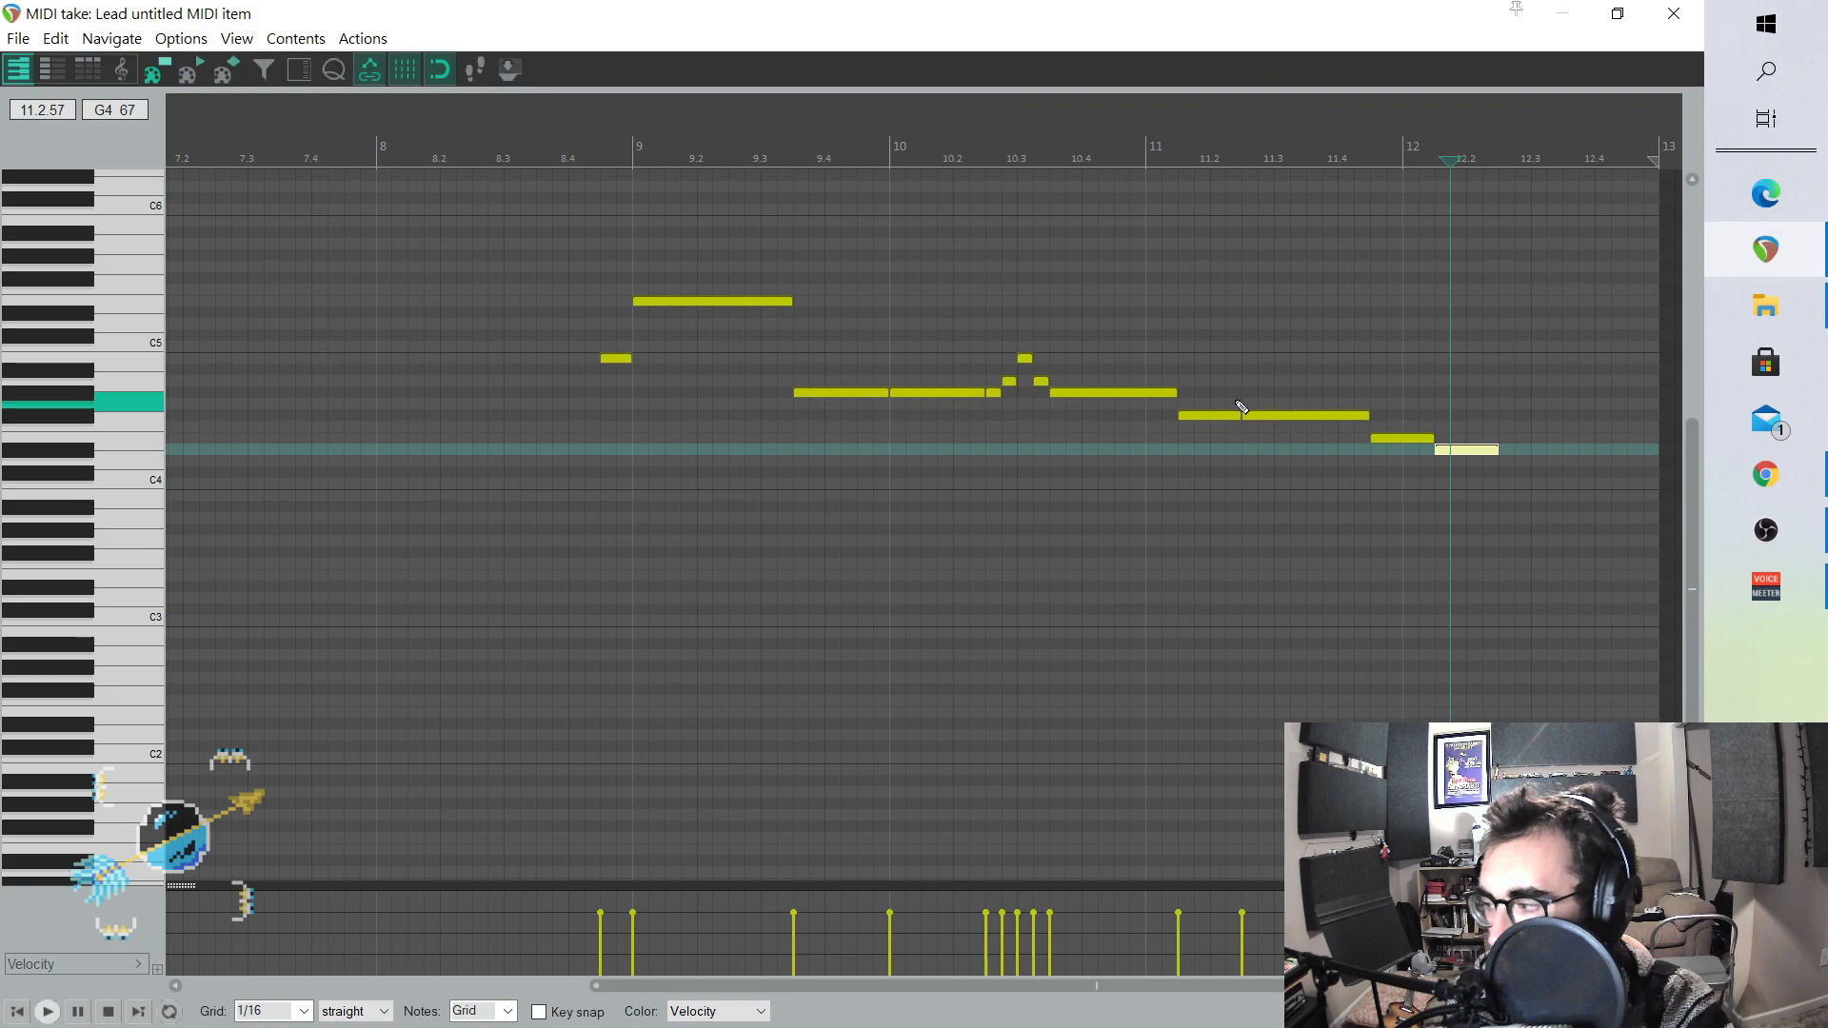
pyautogui.click(589, 294)
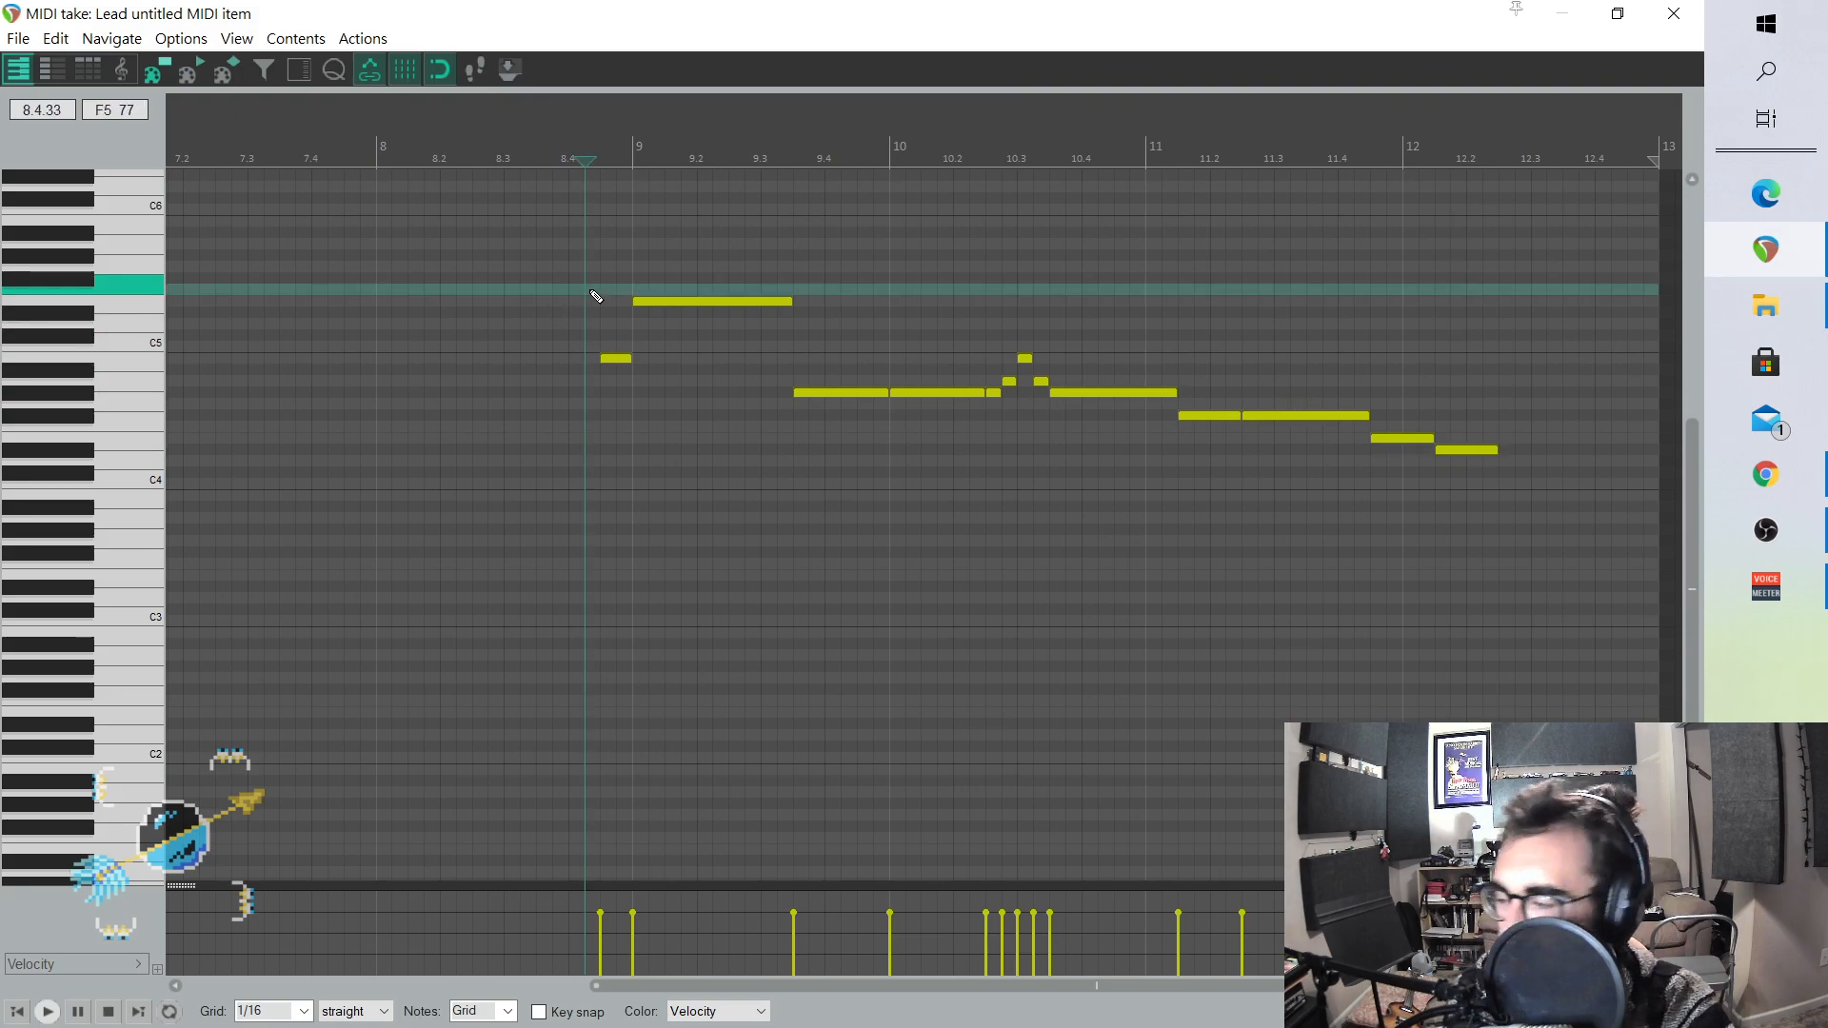
pyautogui.press('space')
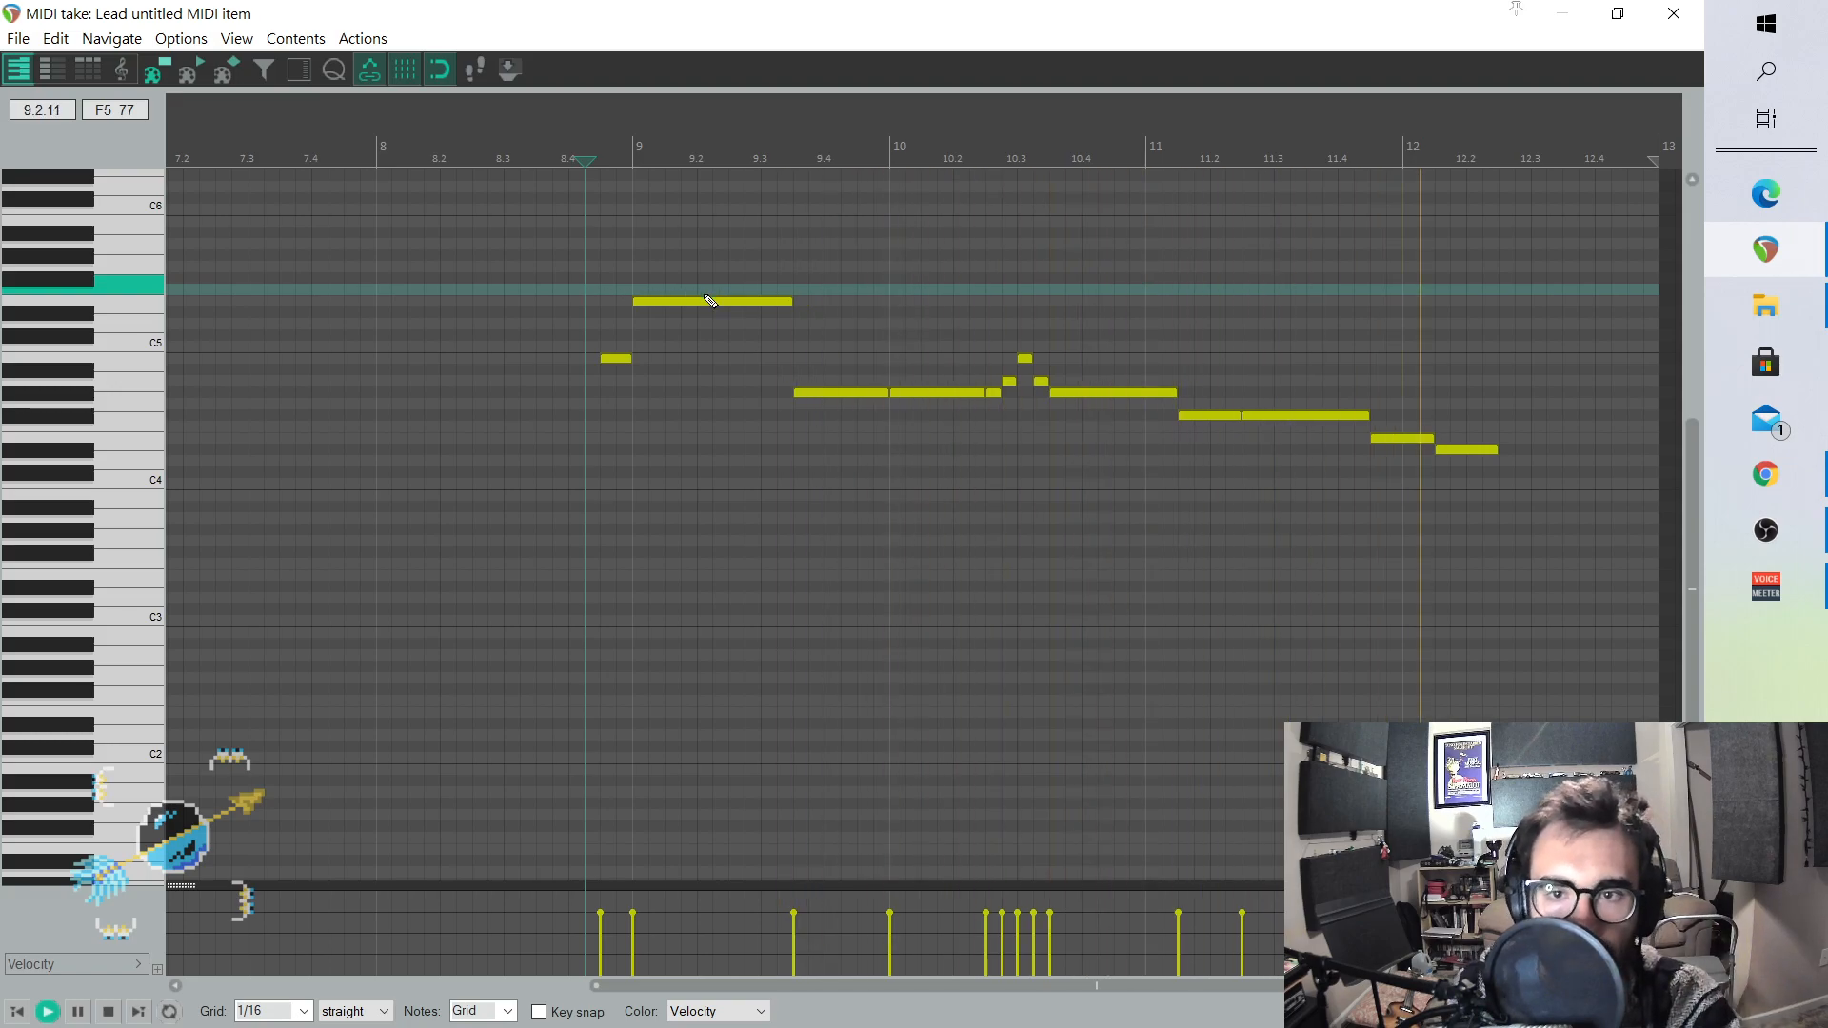
pyautogui.press('space')
pyautogui.moveTo(913, 982); pyautogui.dragTo(1035, 984)
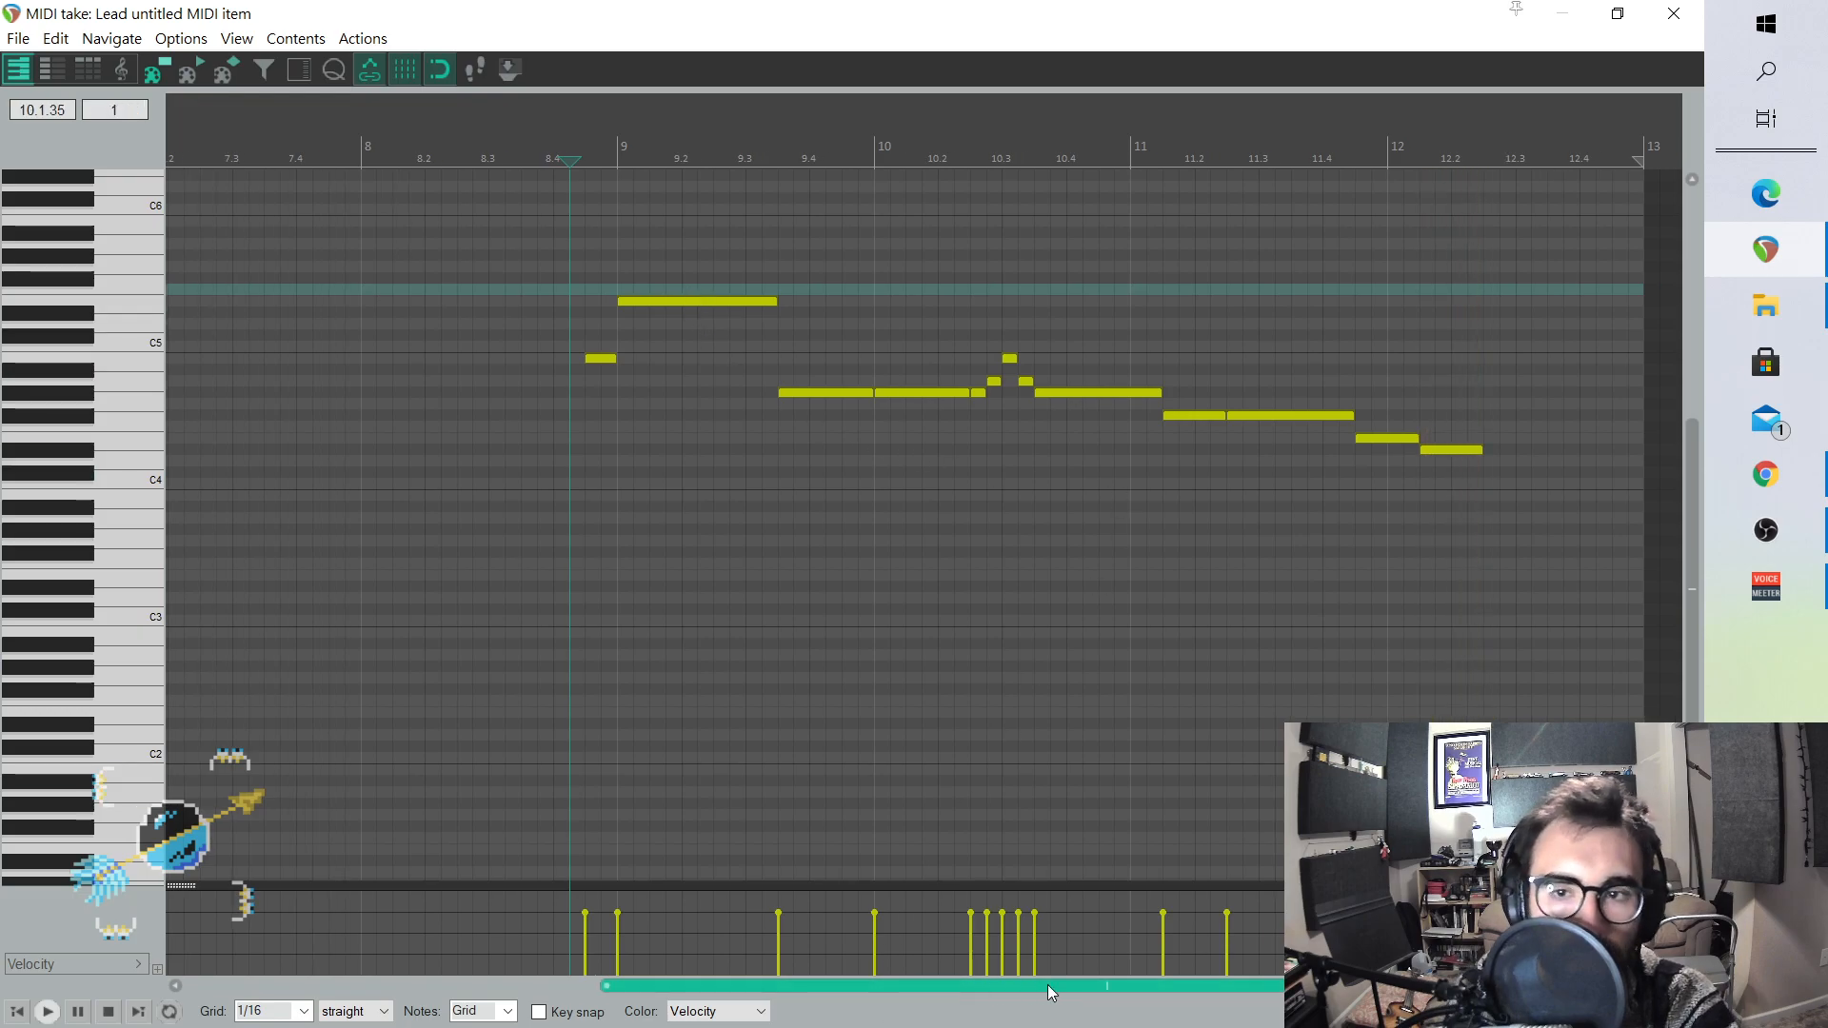
# - Add a one-beat C#4 after the D#4, followed by a B3 lasting until bar 13, and play the melody
pyautogui.click(1485, 471)
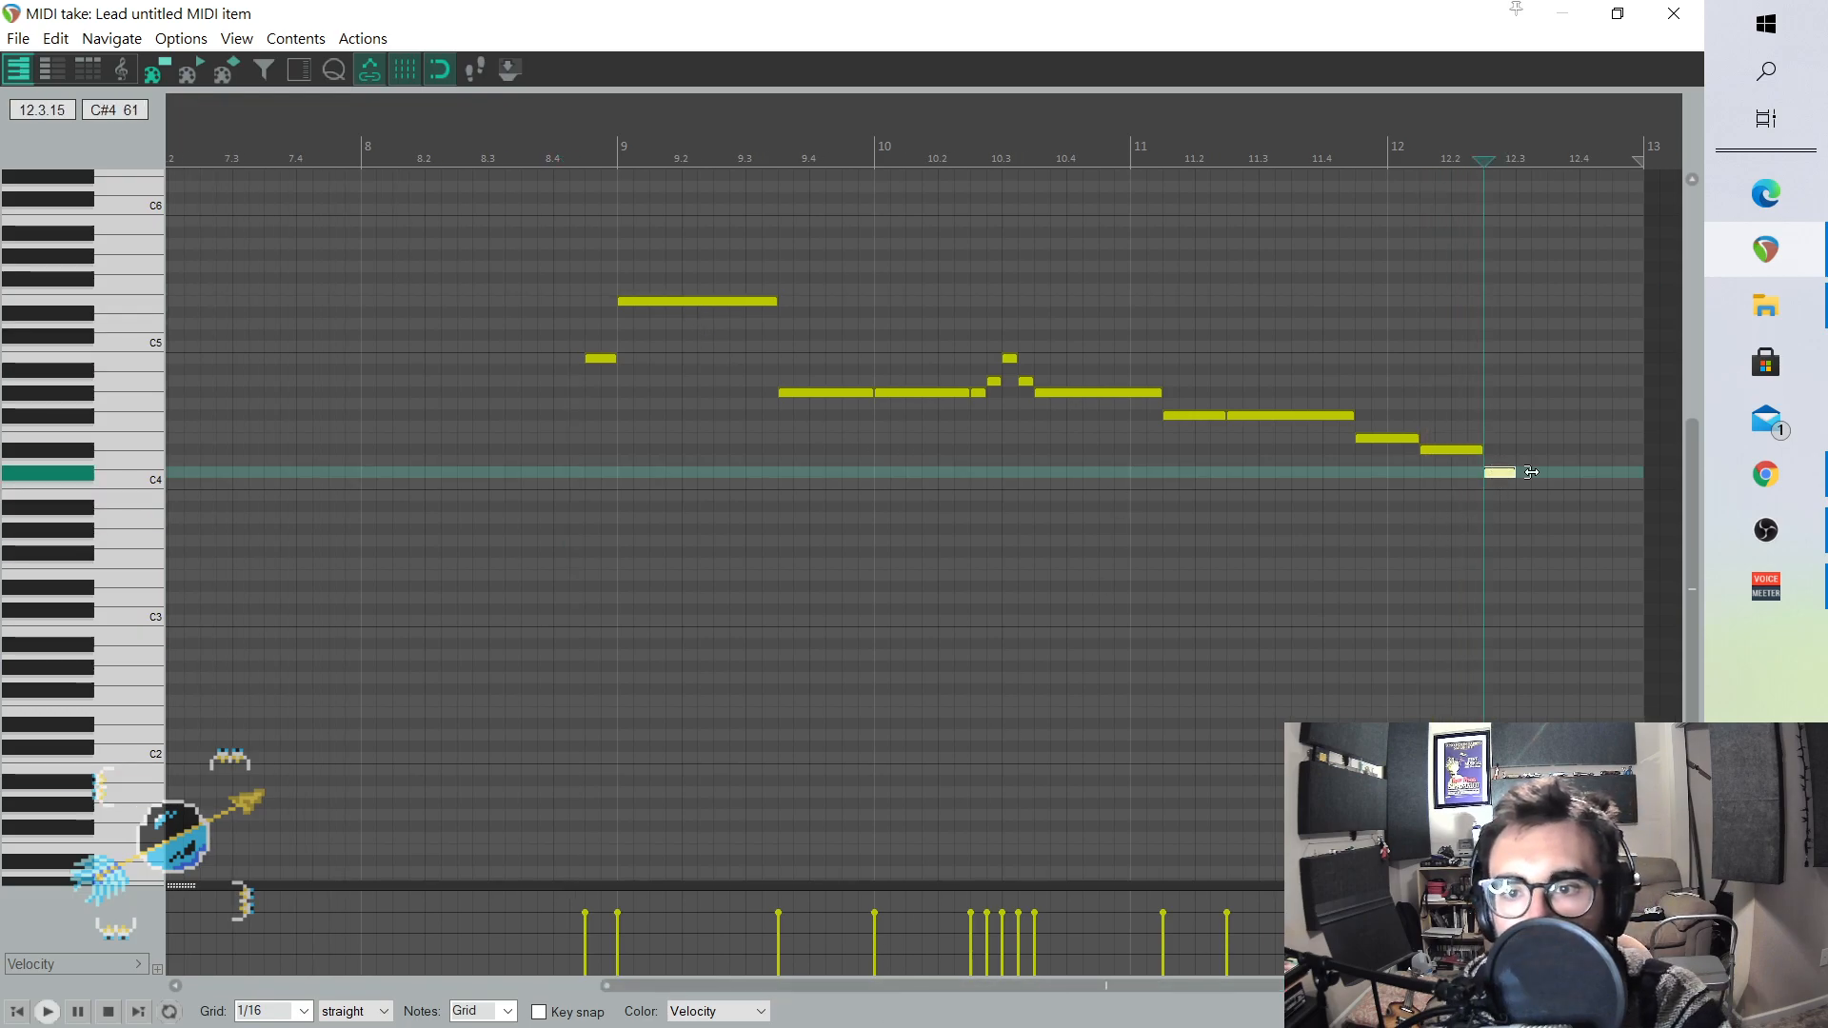
pyautogui.moveTo(1542, 473)
pyautogui.mouseDown()
pyautogui.moveTo(1575, 502)
pyautogui.moveTo(1555, 498)
pyautogui.mouseUp()
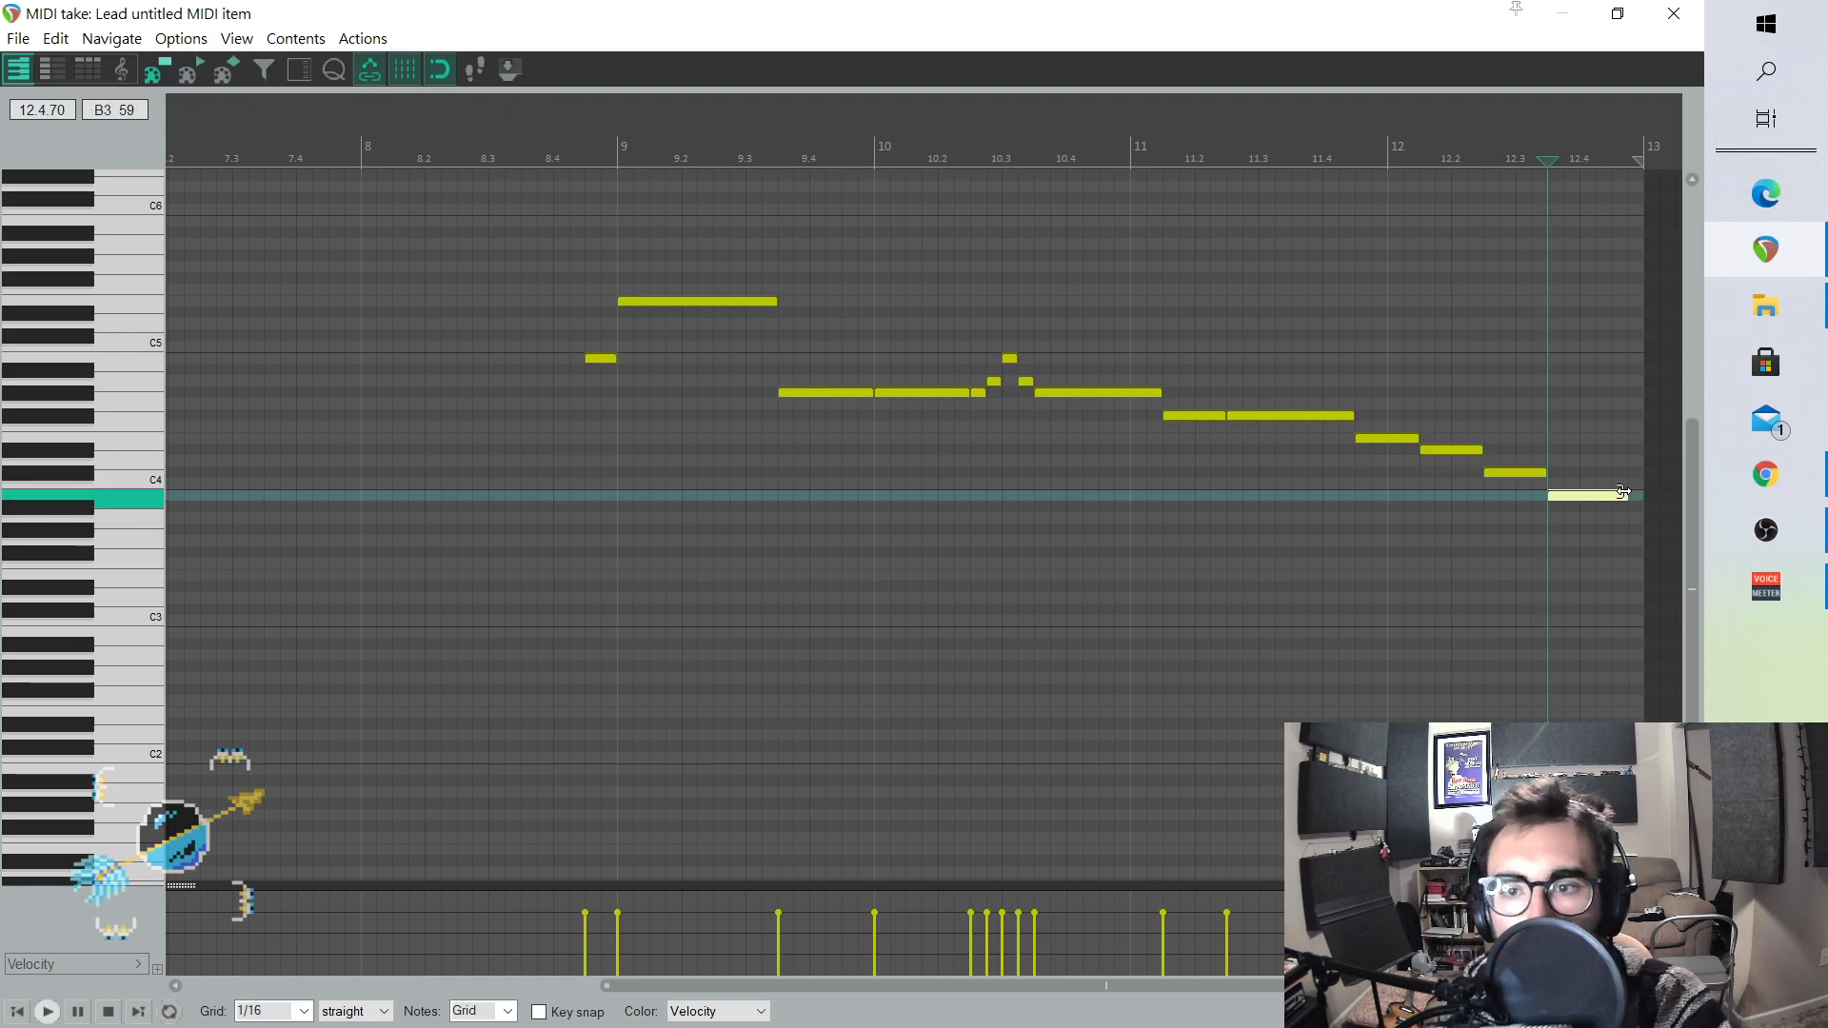
pyautogui.click(568, 334)
pyautogui.press('space')
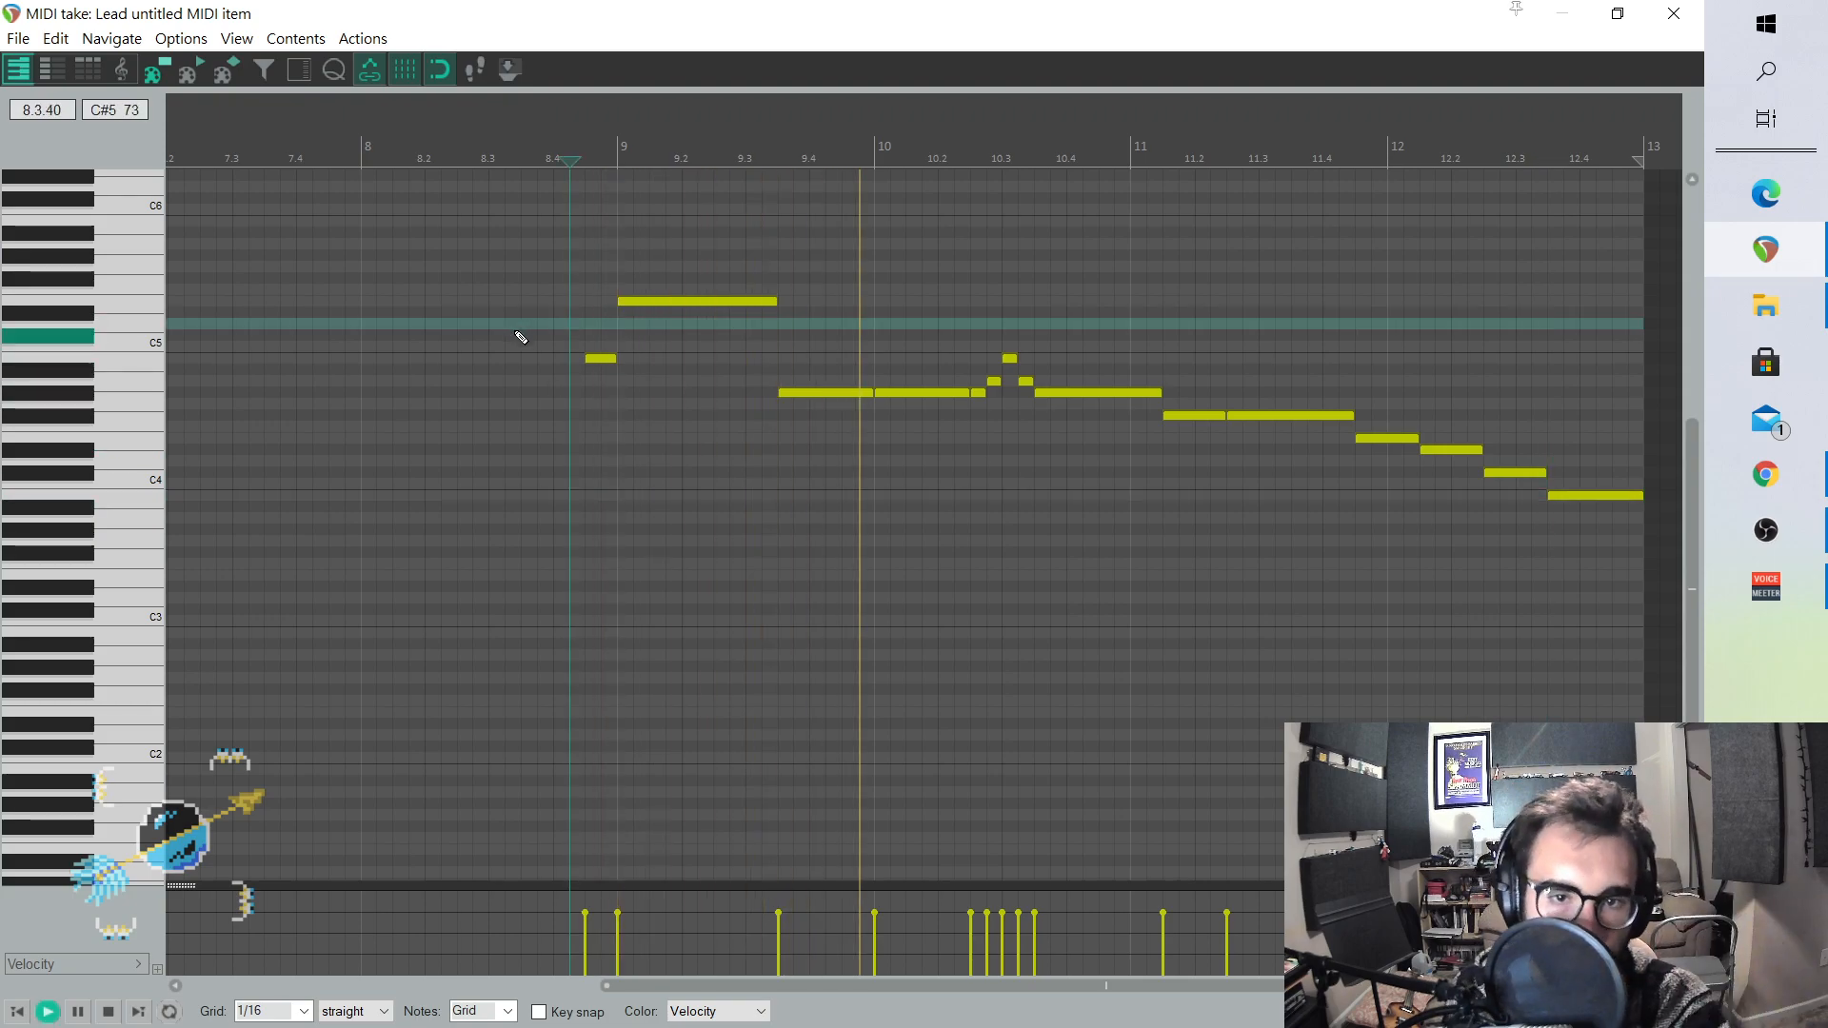
pyautogui.press('space')
# - Move the boundary between the first two long G#4 notes to 10.1.50, play the melody, and close the MIDI editor
pyautogui.moveTo(877, 392); pyautogui.dragTo(908, 393)
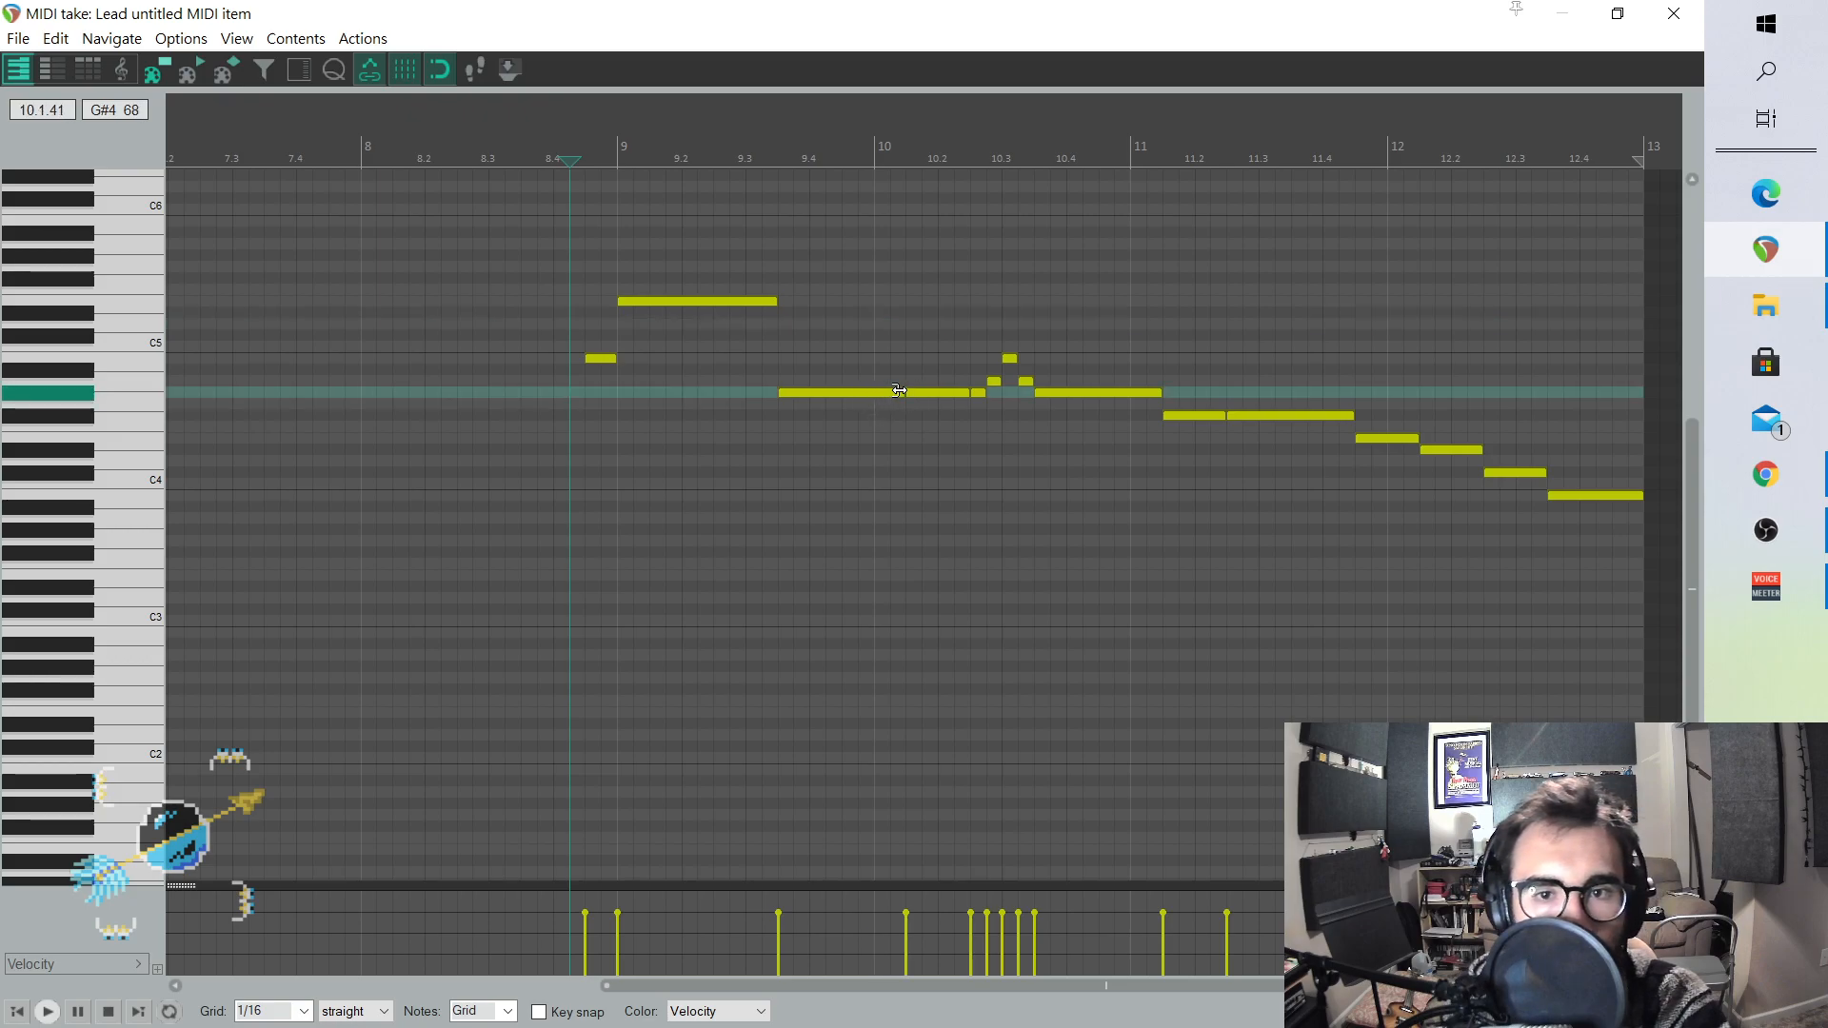
pyautogui.press('space')
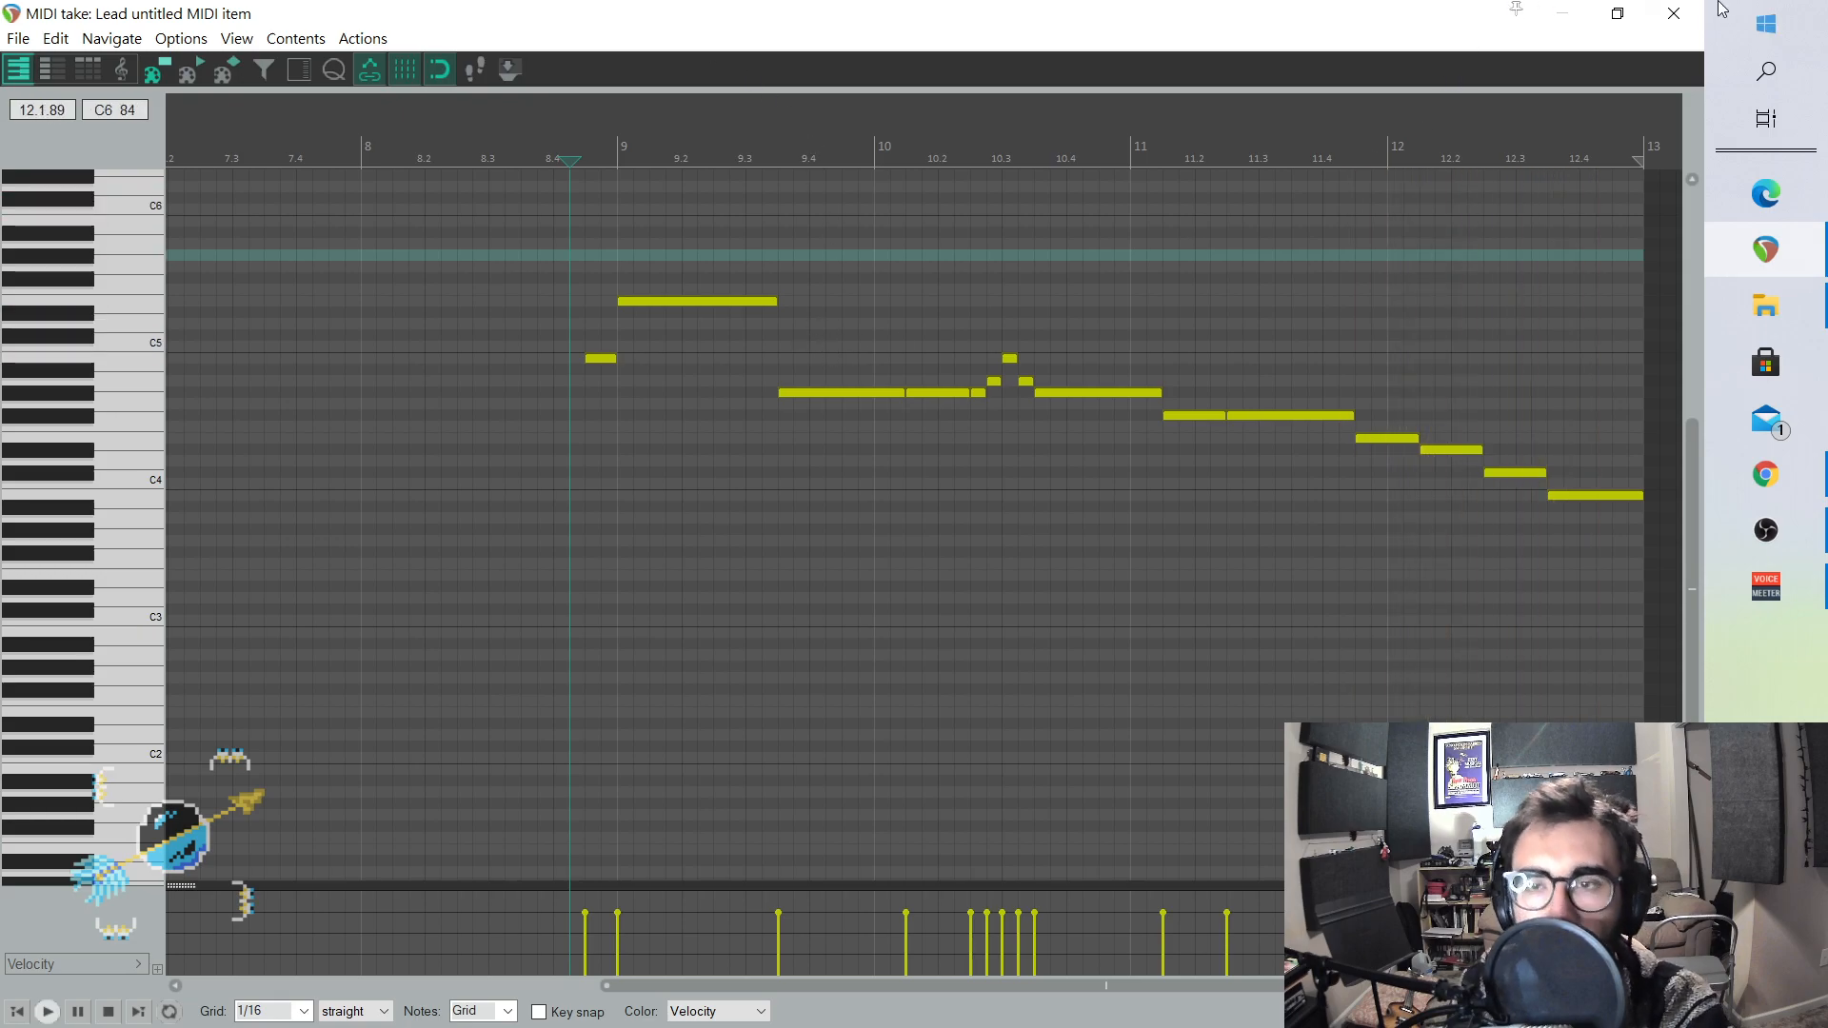
pyautogui.click(1673, 12)
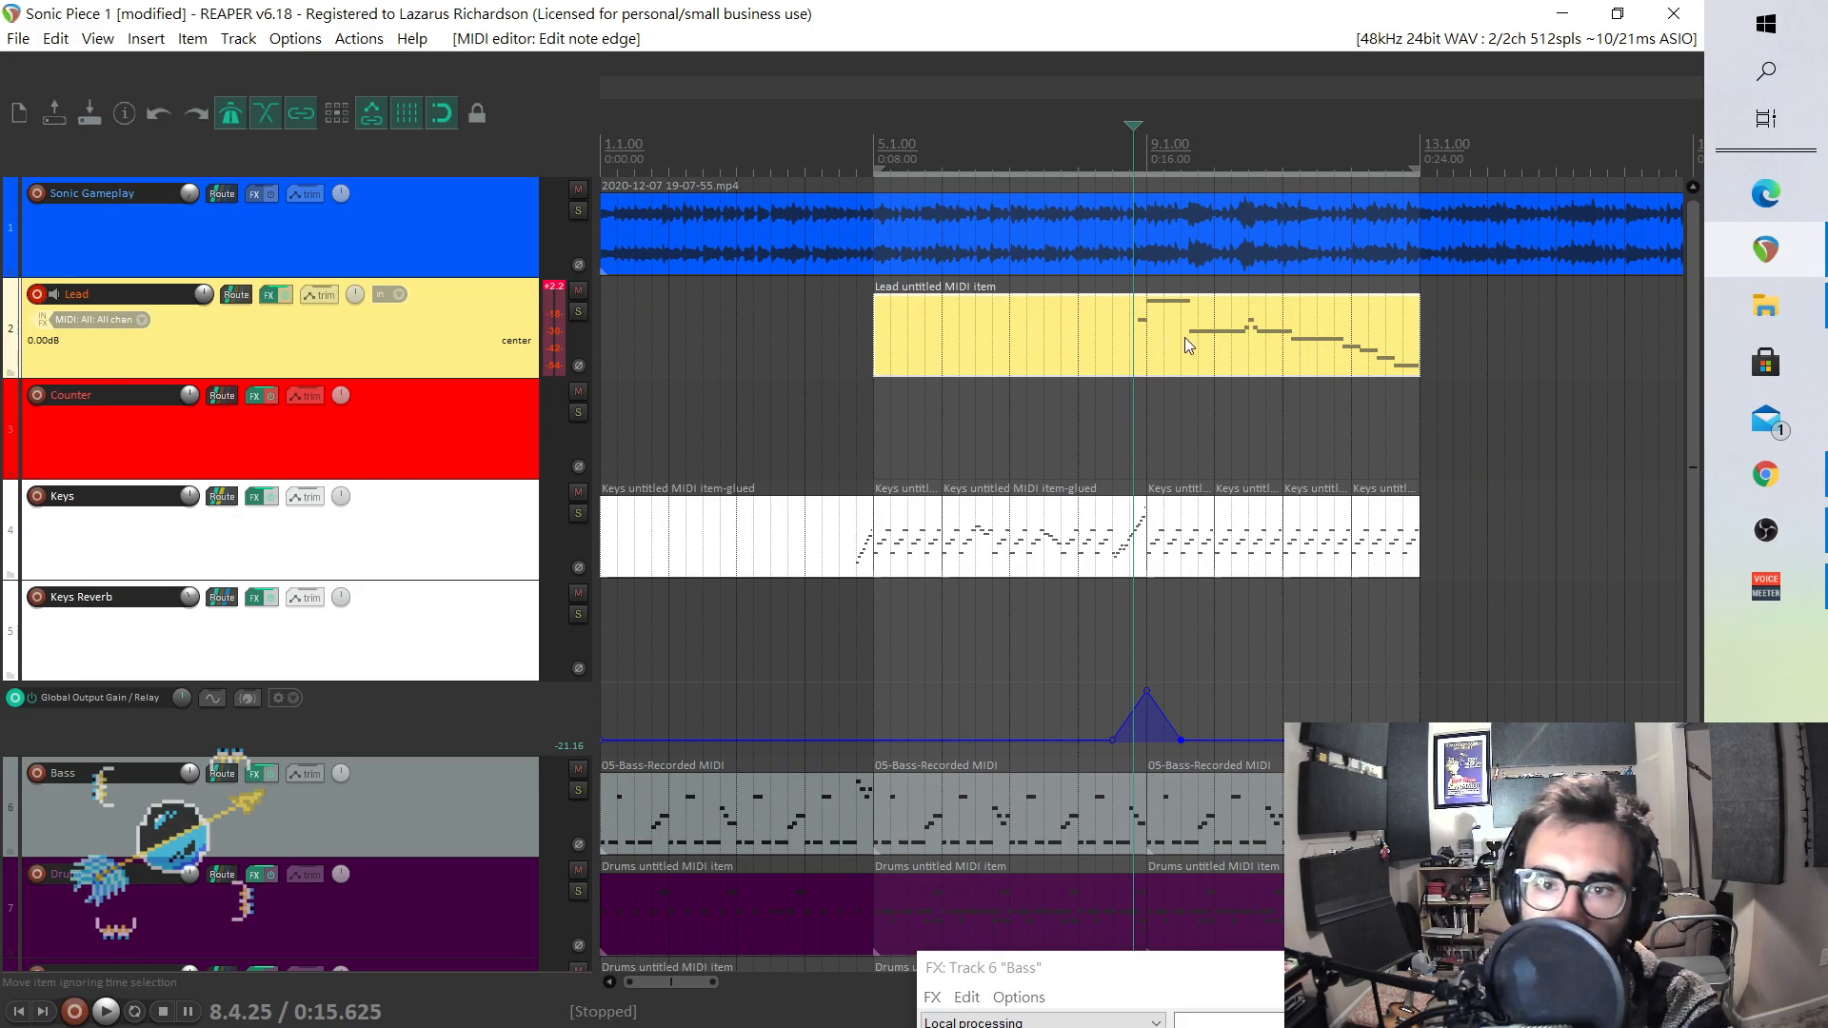
# - Duplicate the Keys, Bass and Drums items of bars 9 to 13 into bars 13 to 17
pyautogui.scroll(-2, 1197, 371)
pyautogui.scroll(-2, 124, 582)
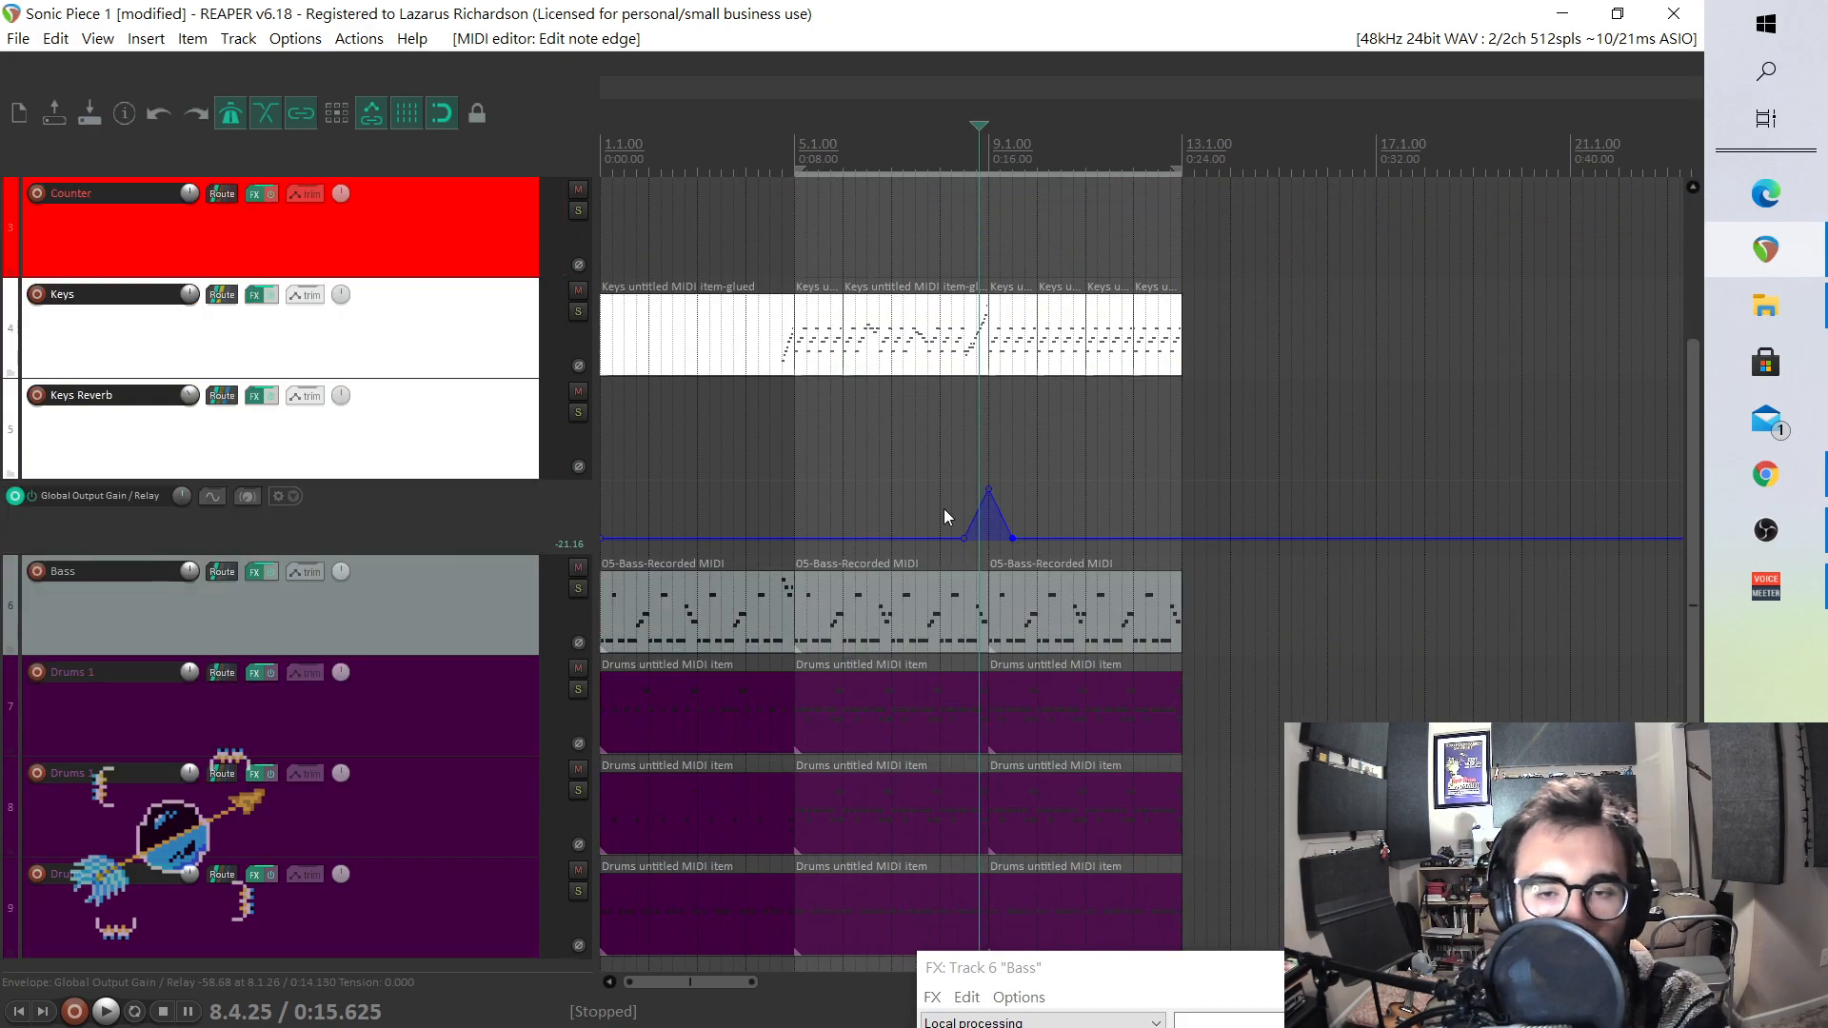
pyautogui.moveTo(1019, 327); pyautogui.dragTo(1175, 918)
pyautogui.click(1176, 918)
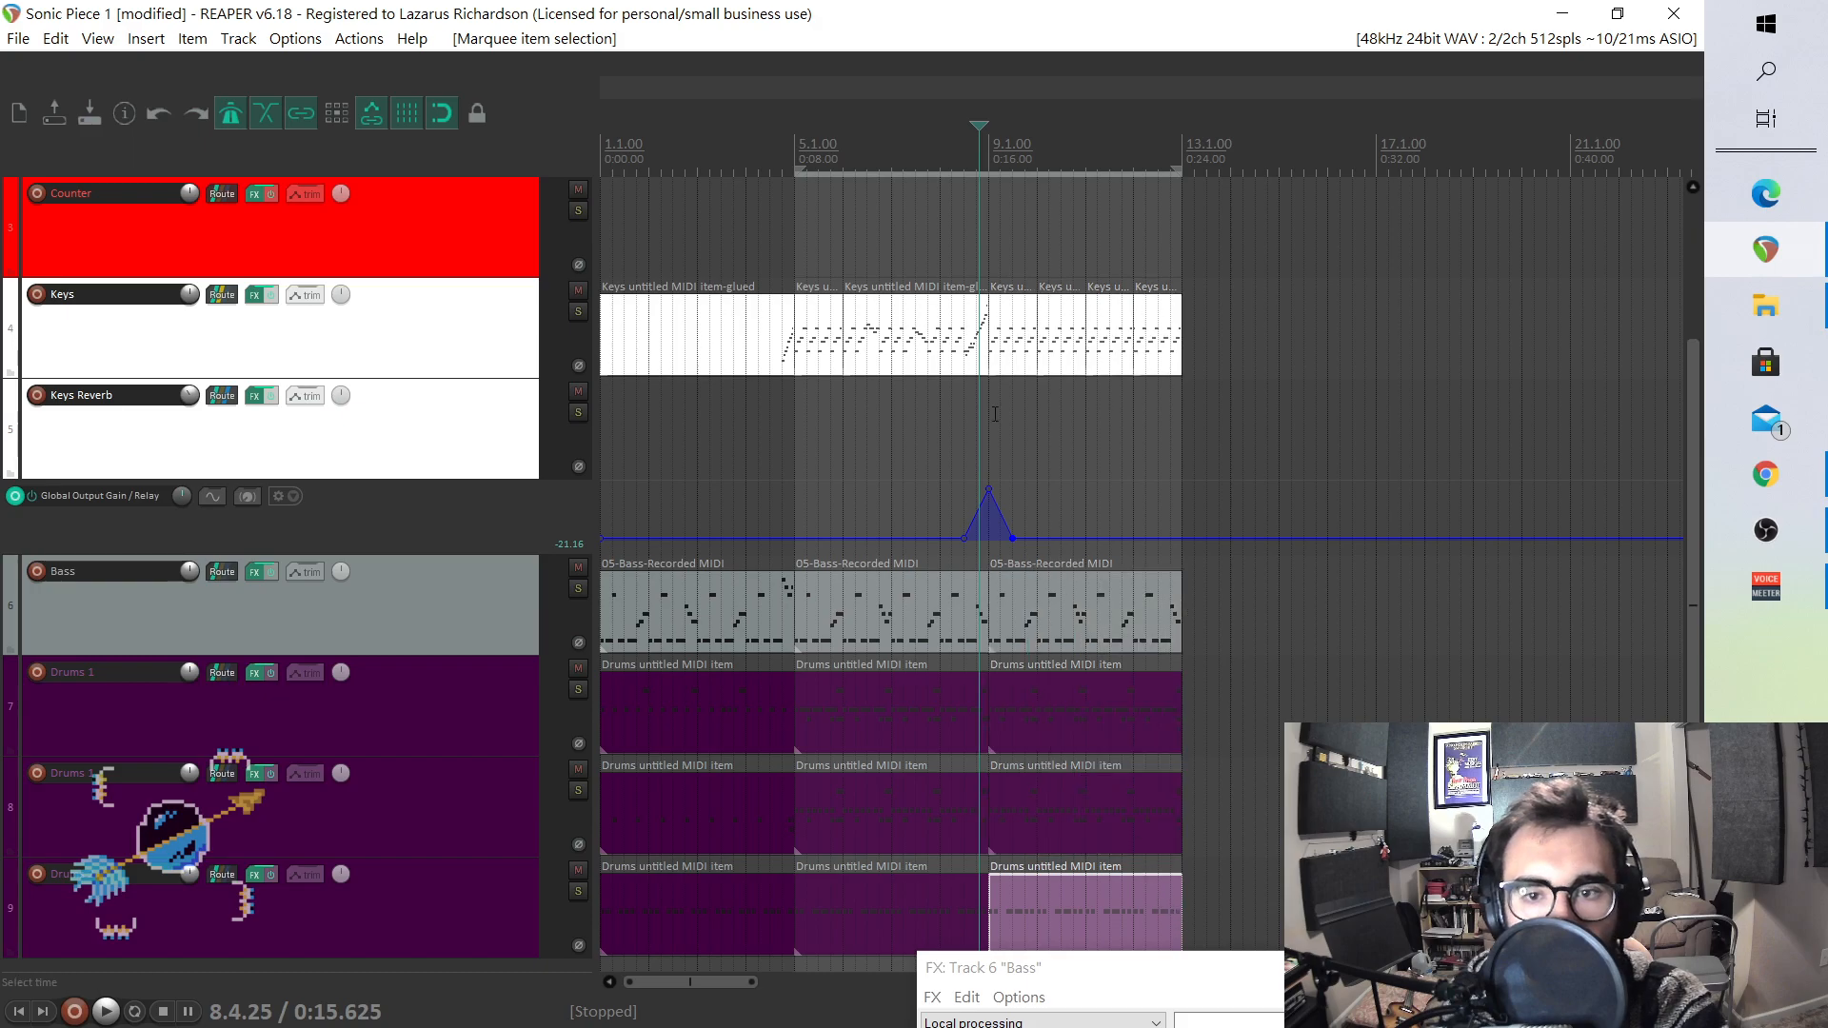
pyautogui.moveTo(1024, 326); pyautogui.dragTo(1233, 894)
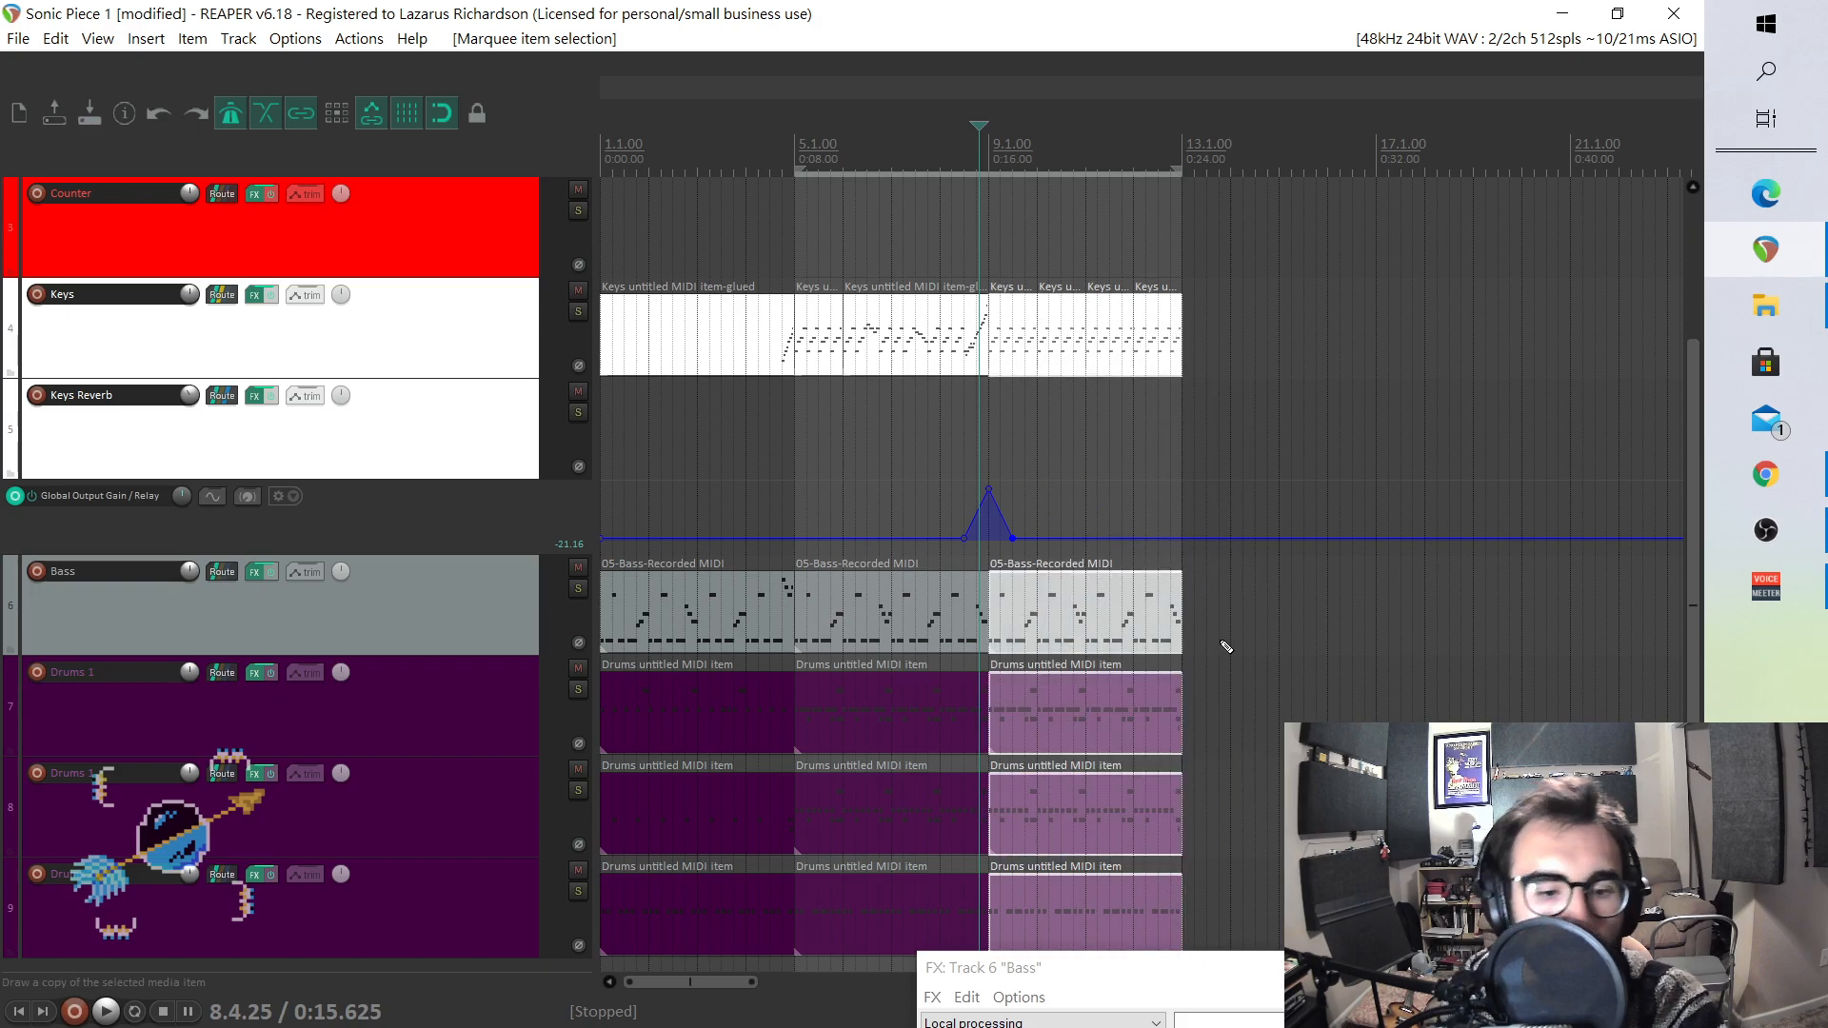
pyautogui.hotkey('ctrl', 'd')
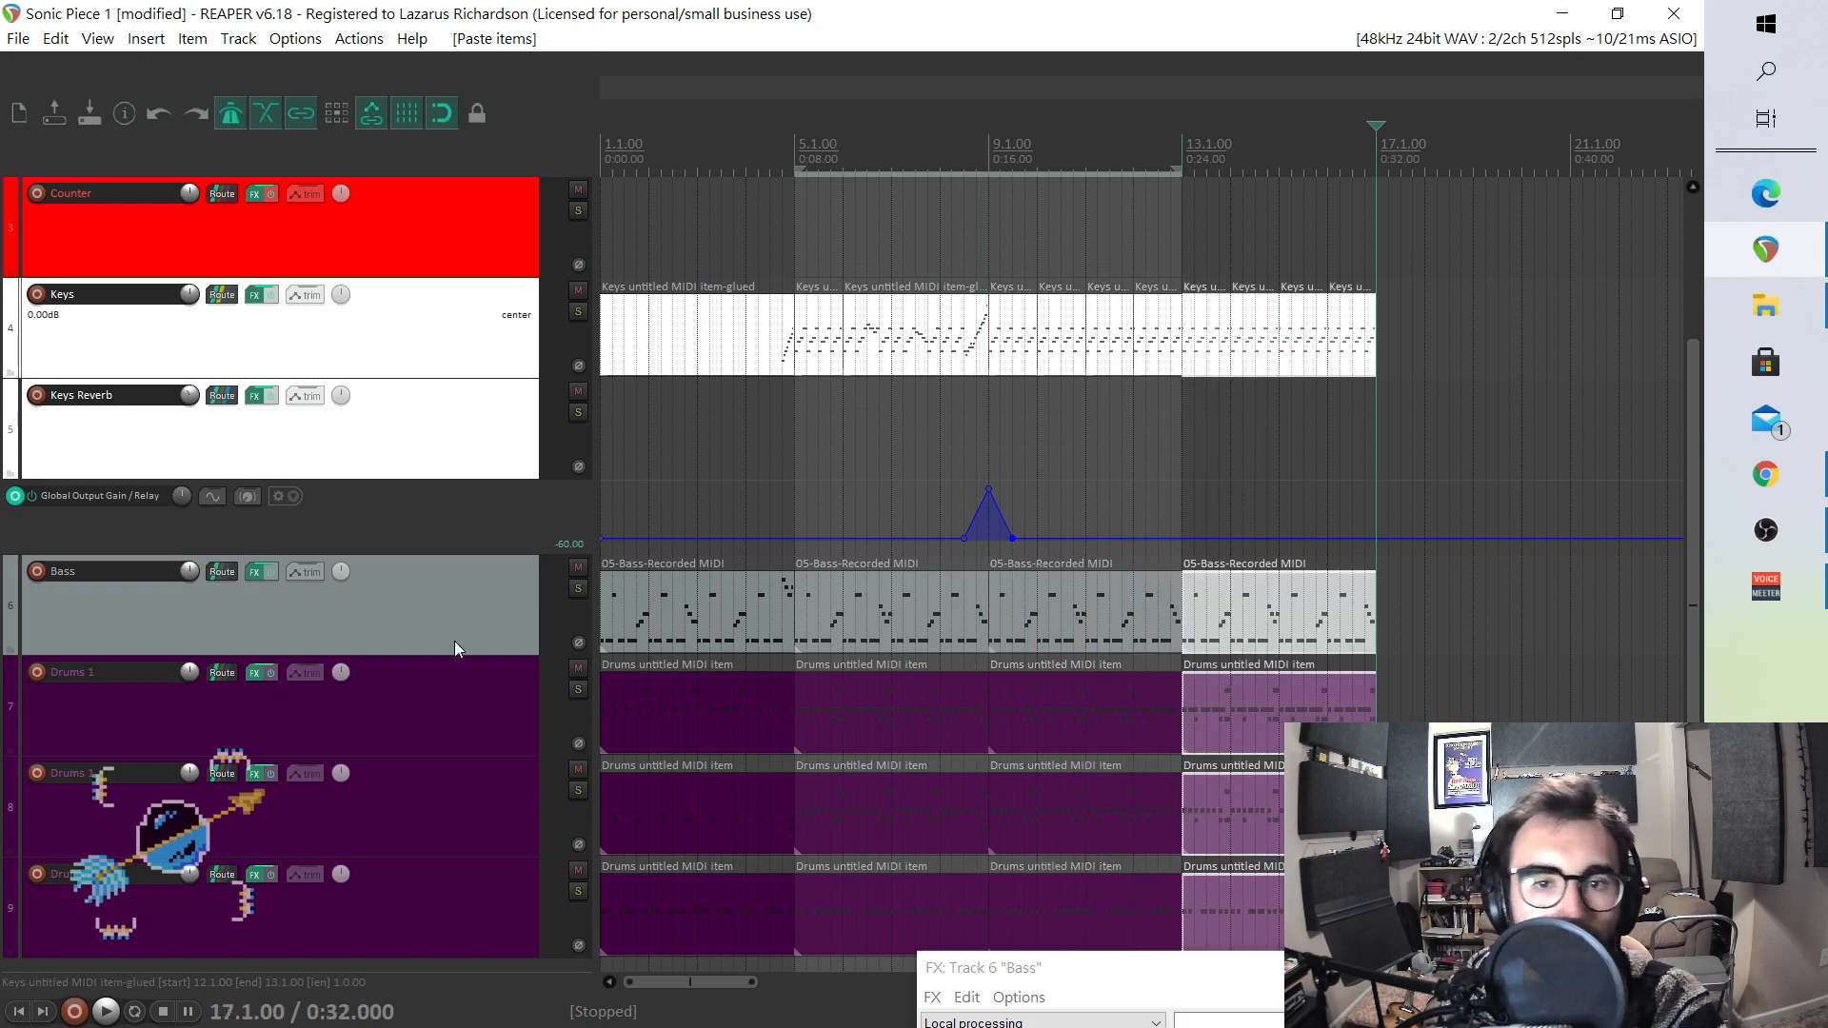
# - Save the project and play the arrangement from the start to hear the Lead melody in context
pyautogui.hotkey('ctrl', 's')
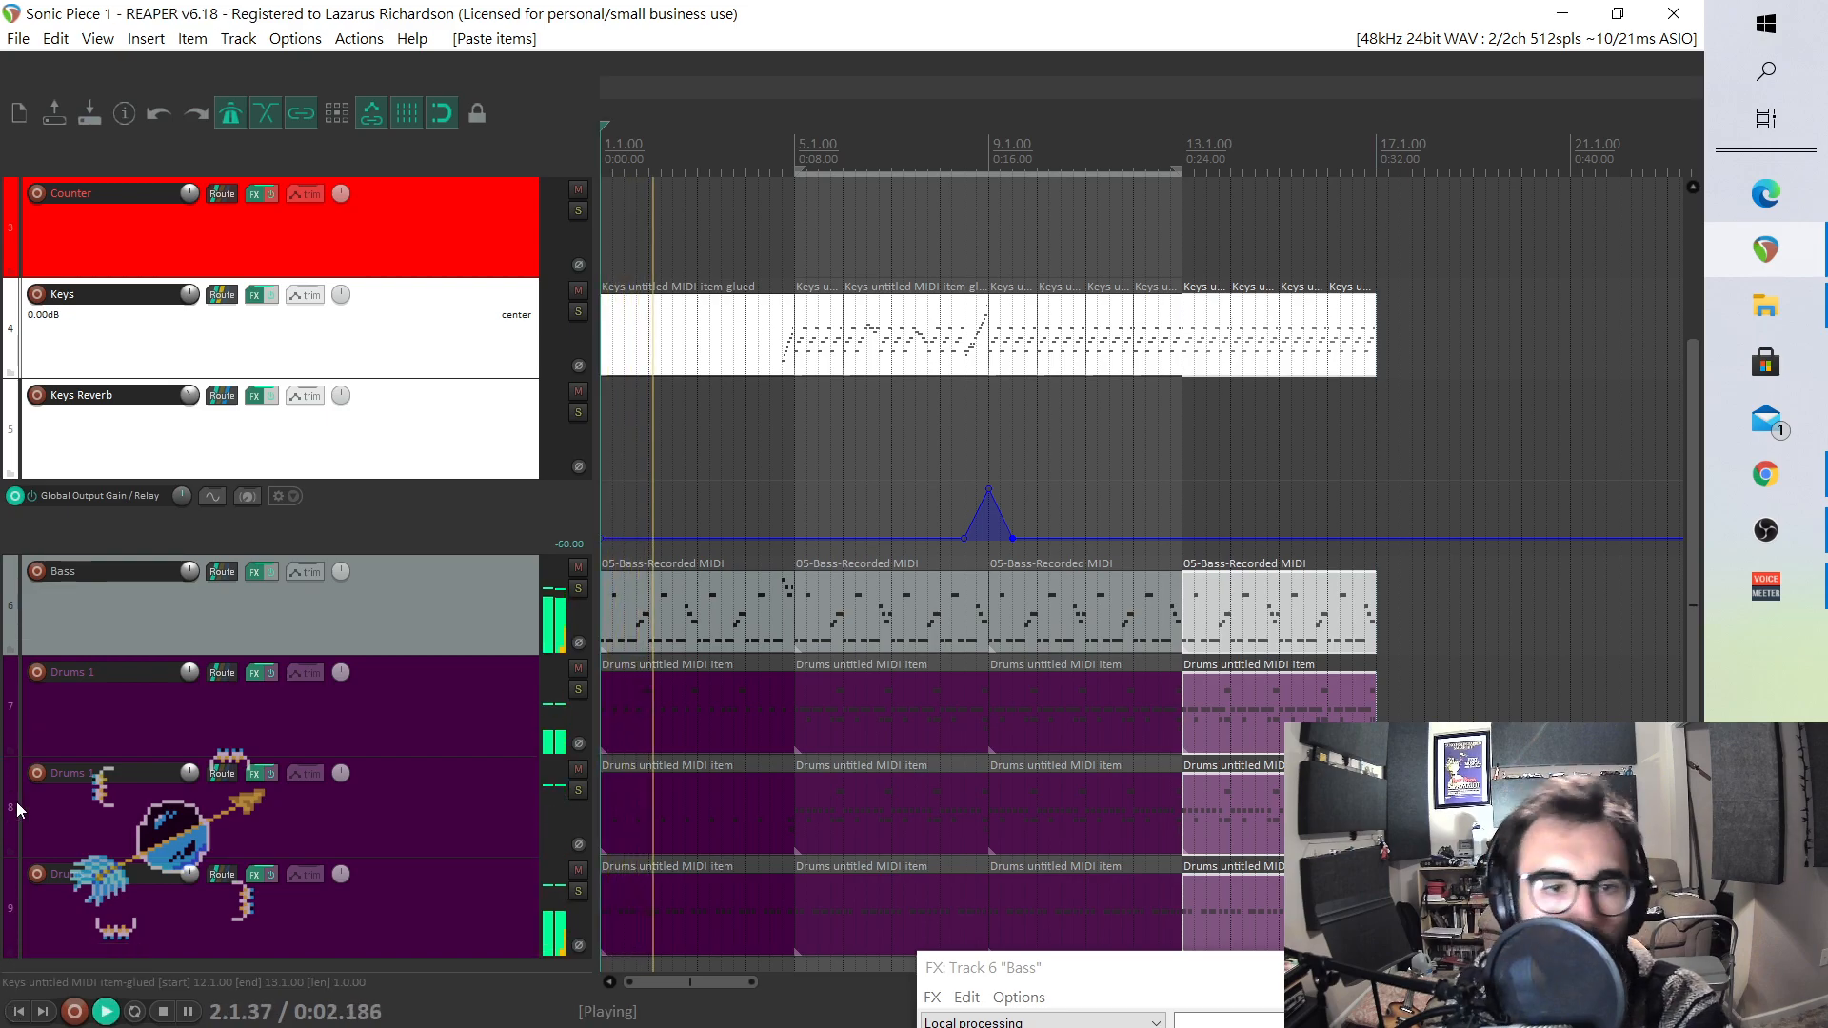
pyautogui.scroll(3, 33, 741)
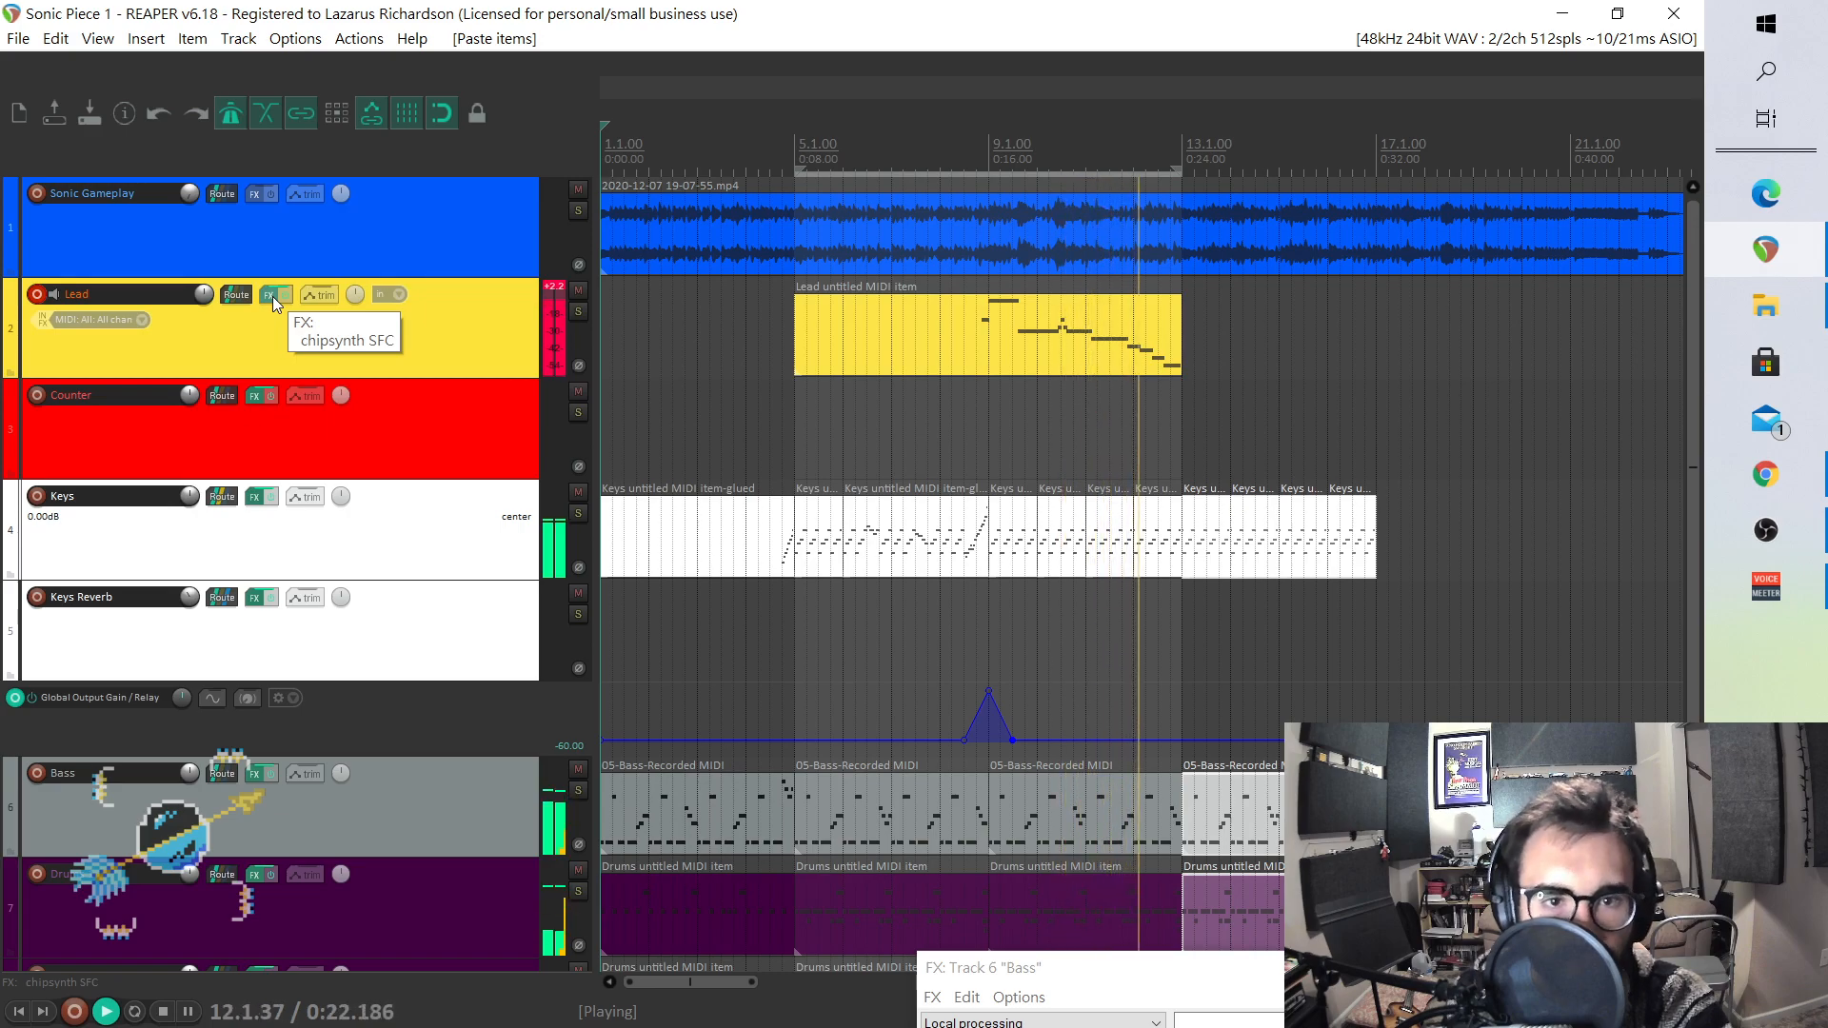
pyautogui.press('space')
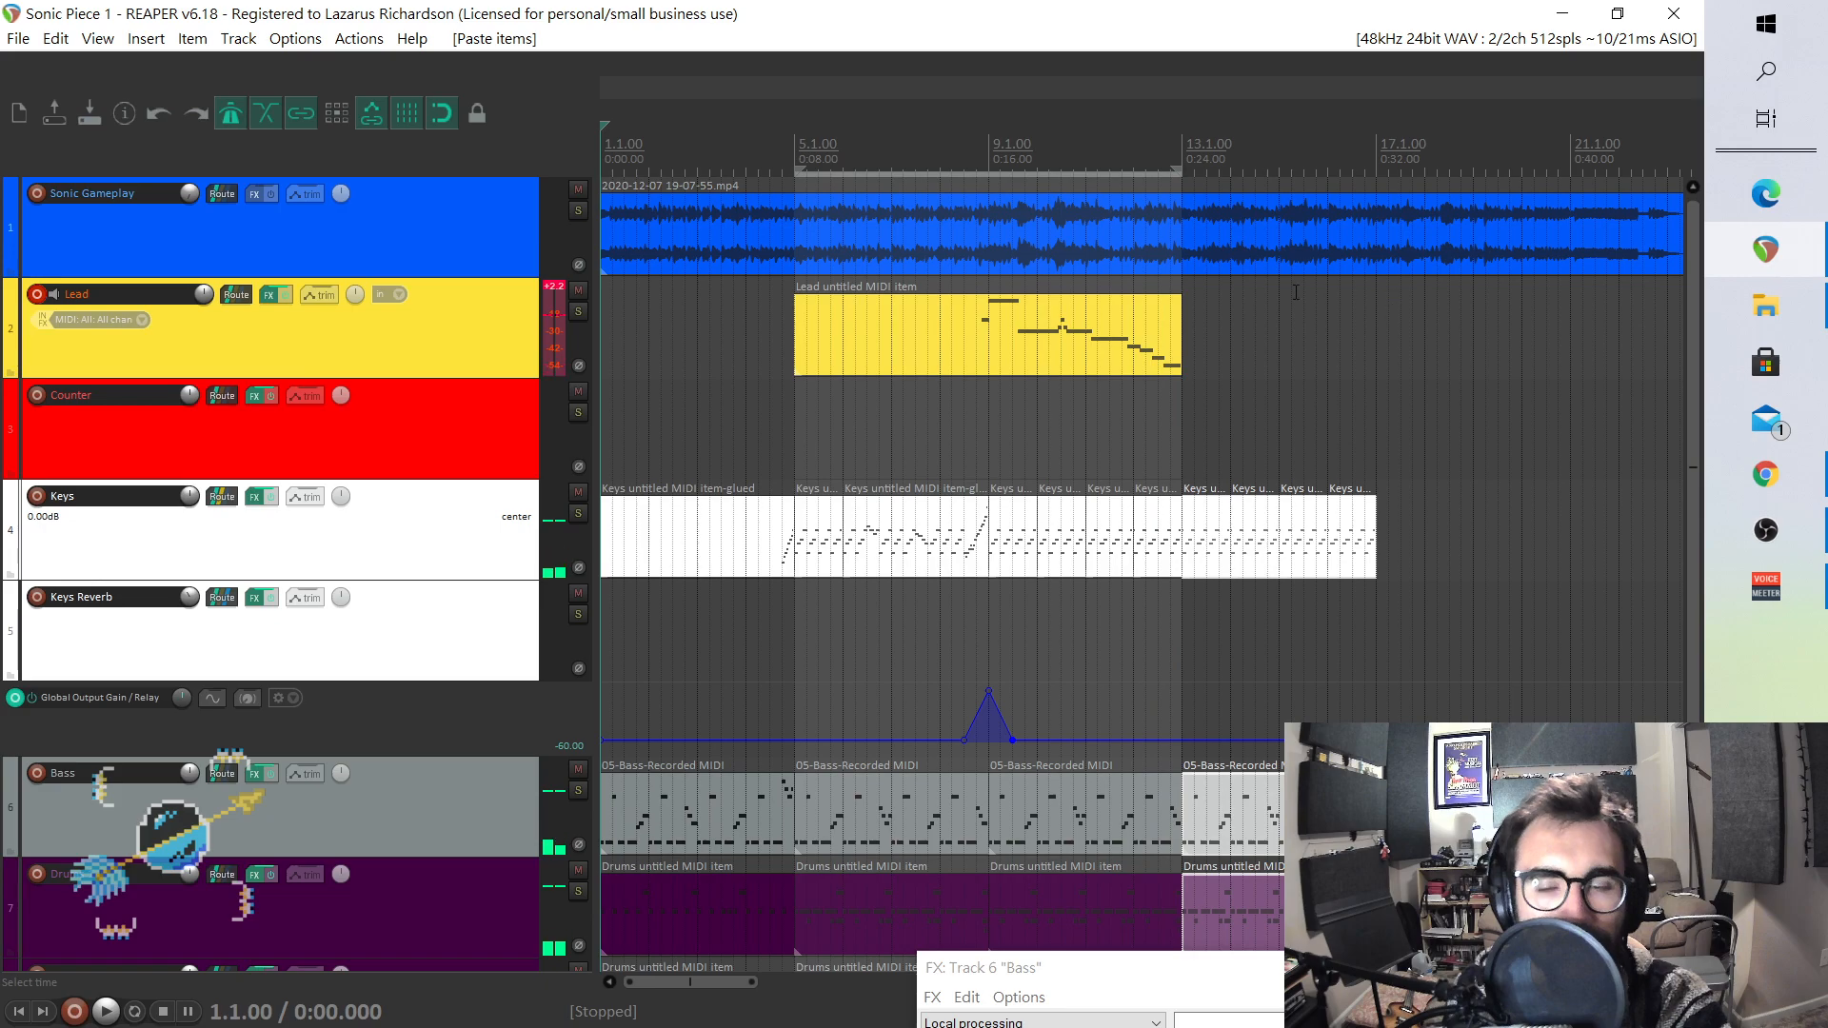
# - Place the edit cursor at 5.1.00 and load the Pure Chip AY-3-8910 (1 MHz) sound in the Counter track's chipsounds instrument
pyautogui.click(972, 438)
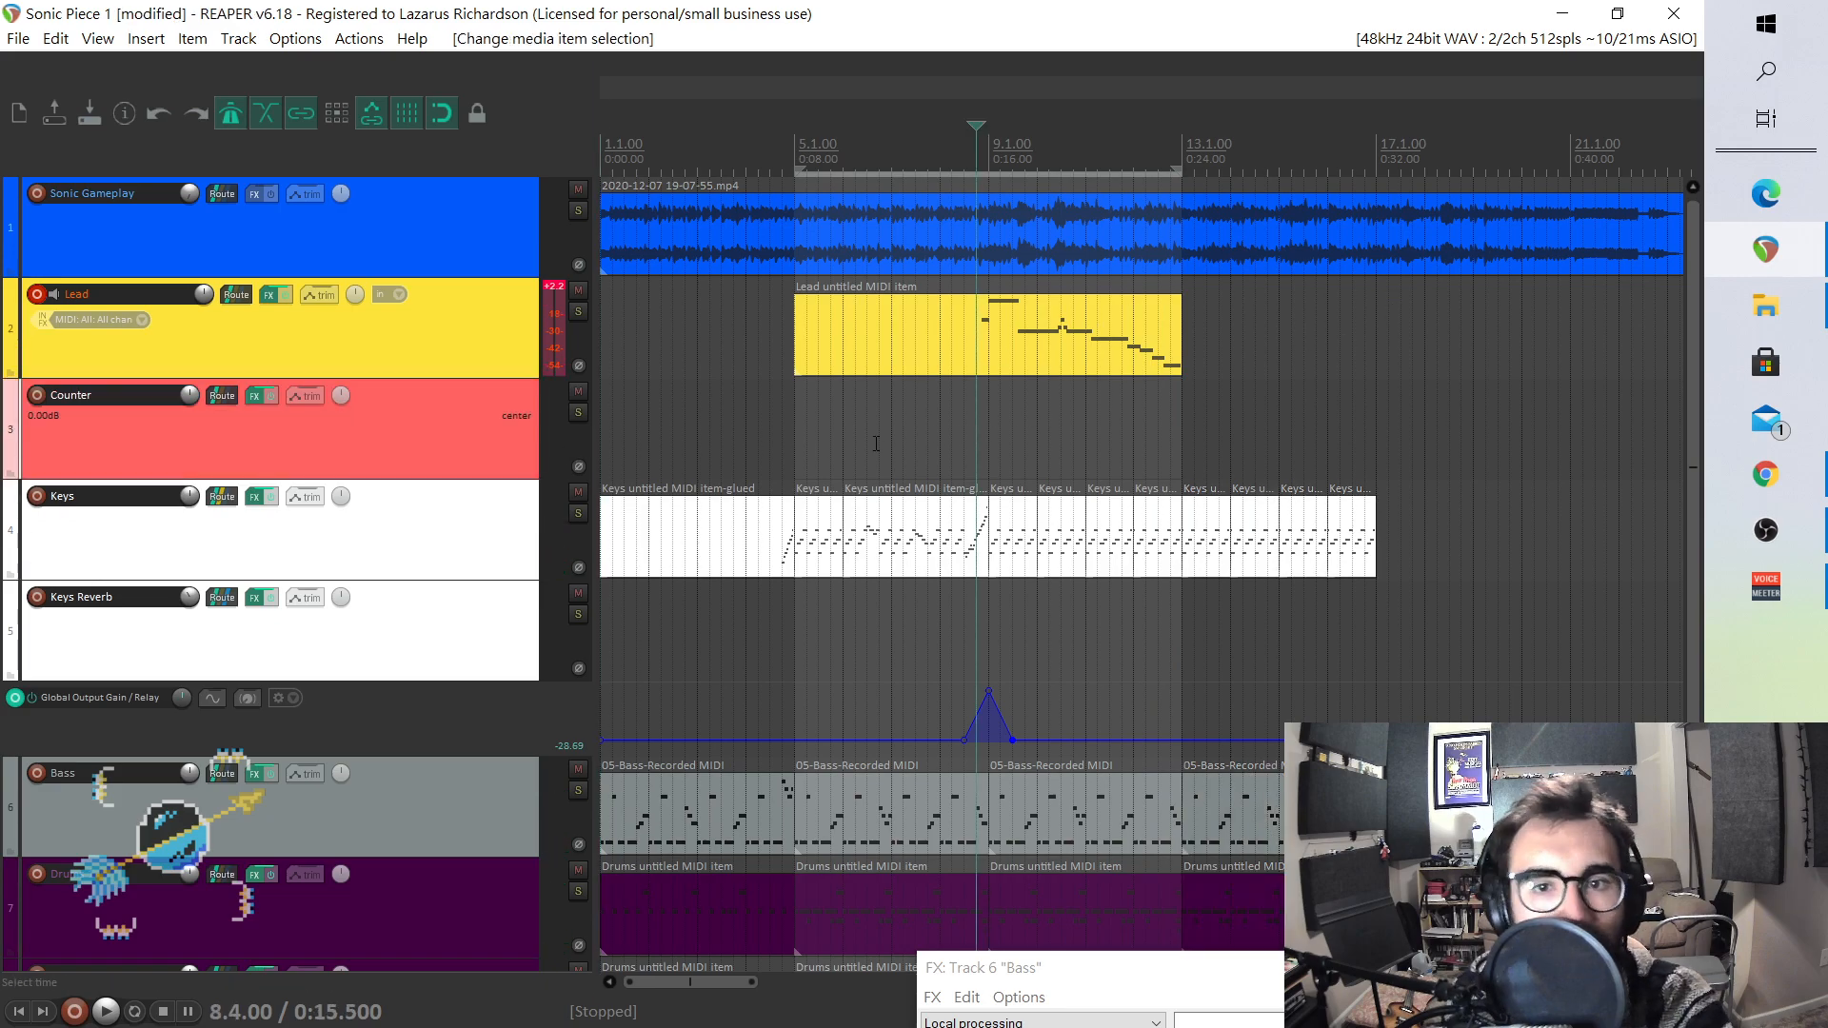
pyautogui.click(791, 442)
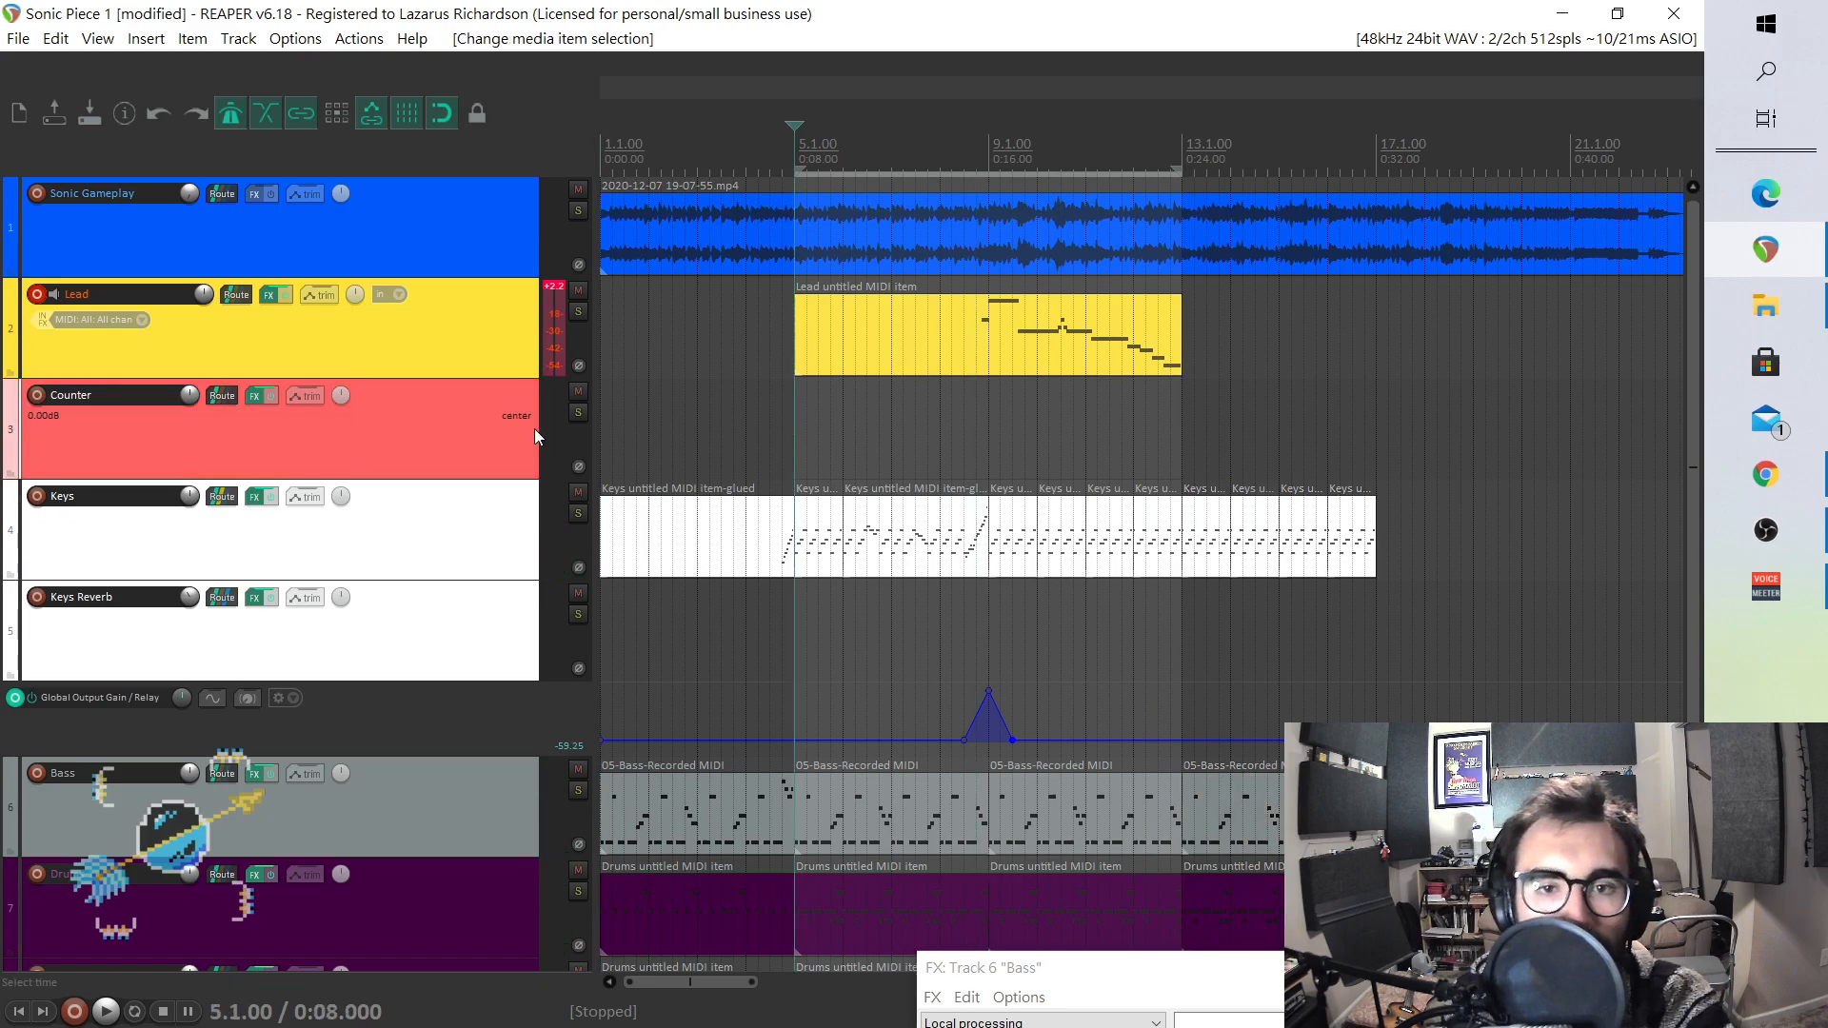
pyautogui.click(249, 396)
pyautogui.click(590, 510)
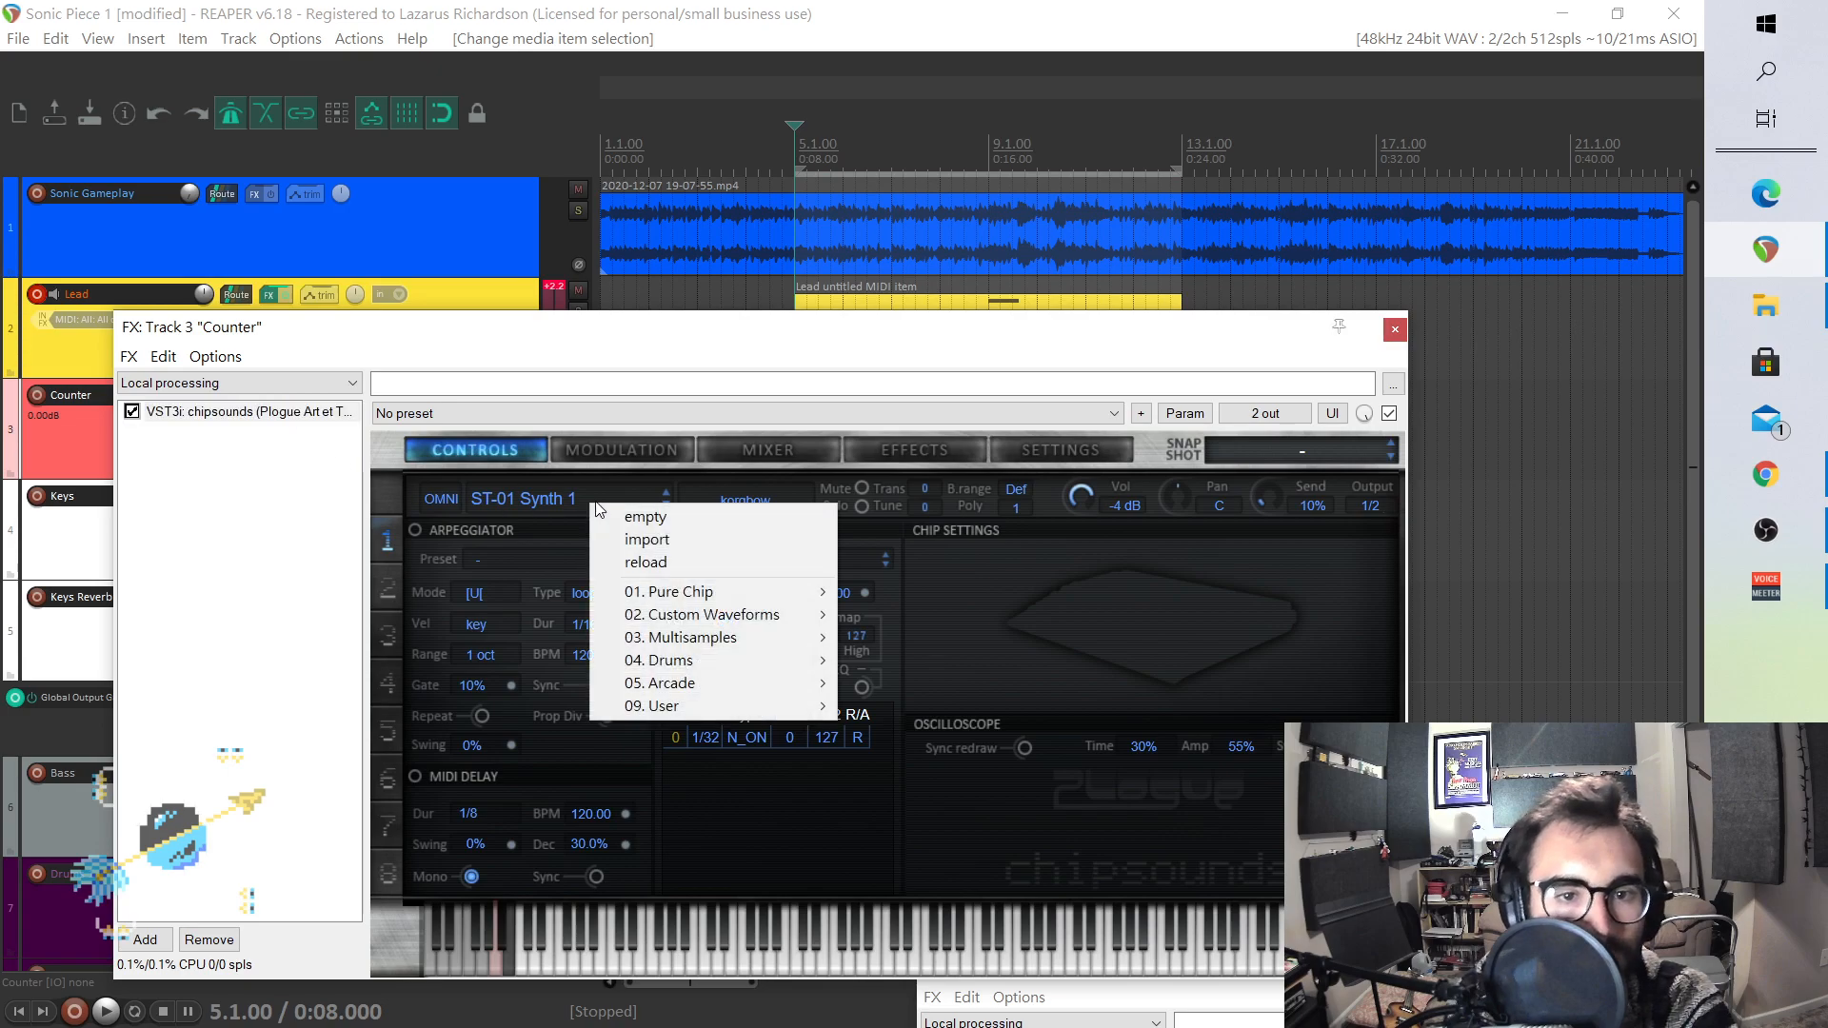
pyautogui.moveTo(694, 589)
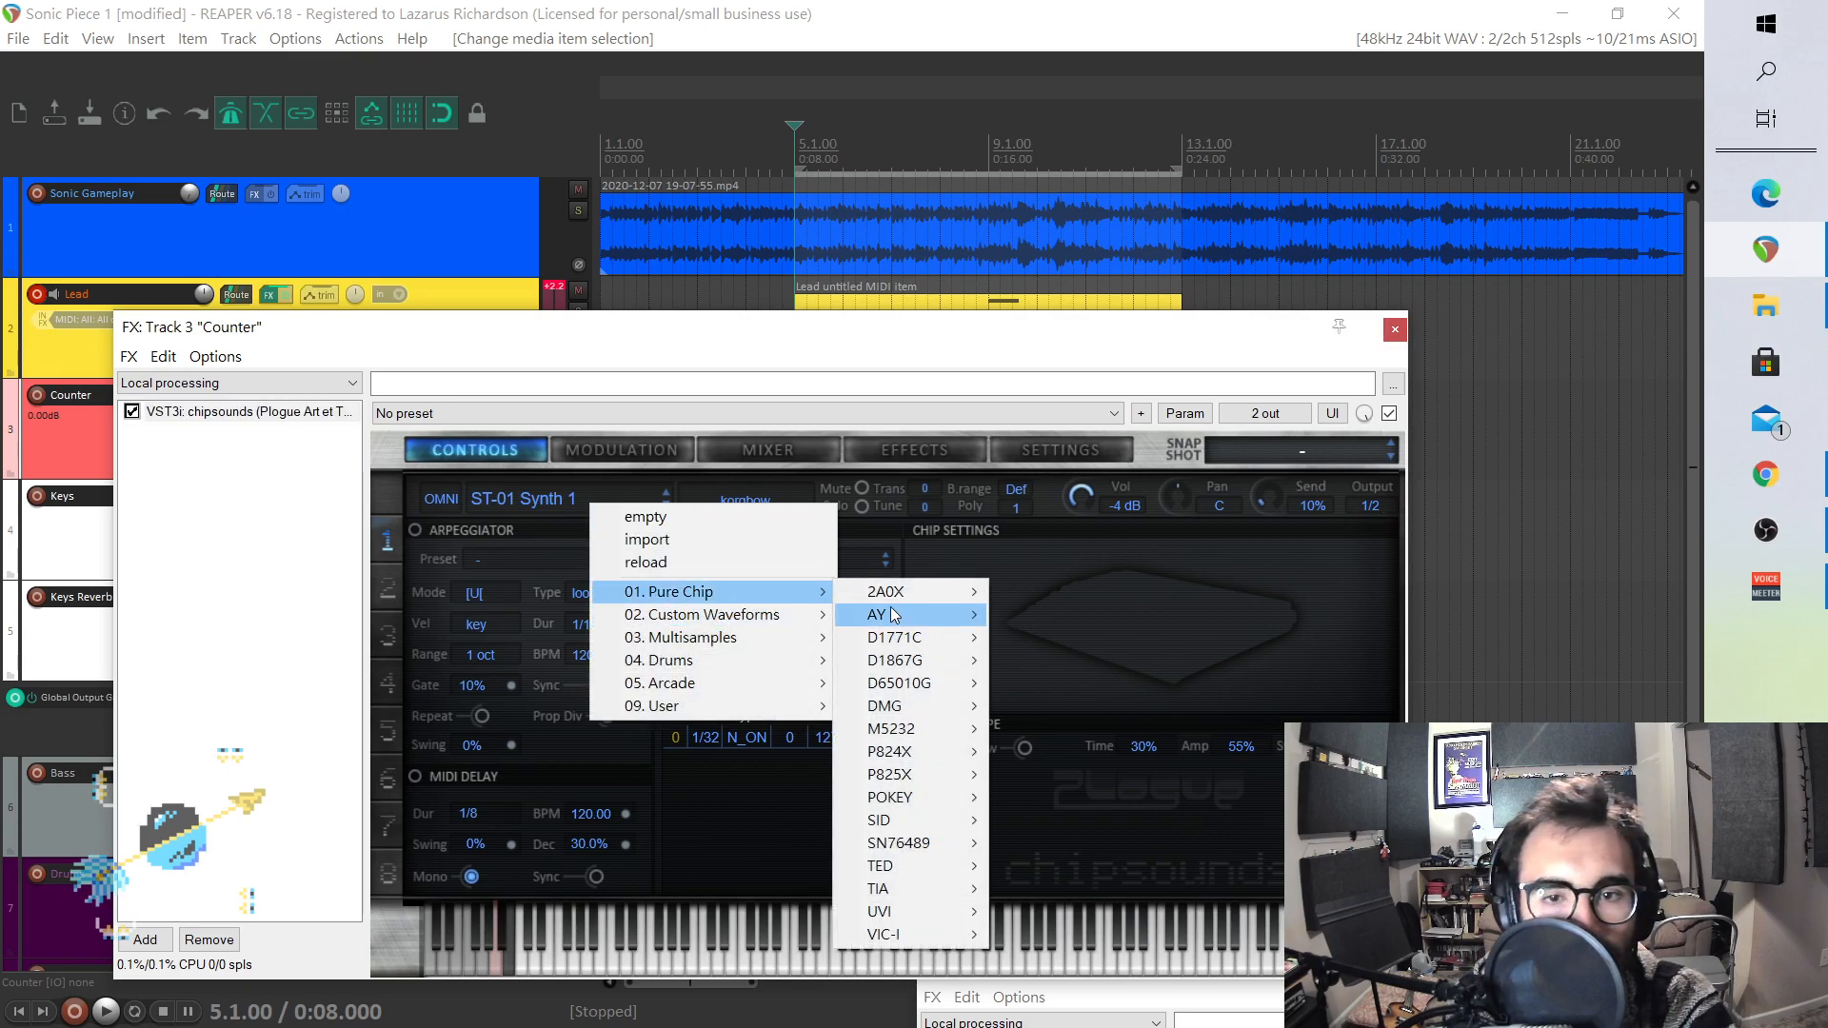
pyautogui.moveTo(901, 602)
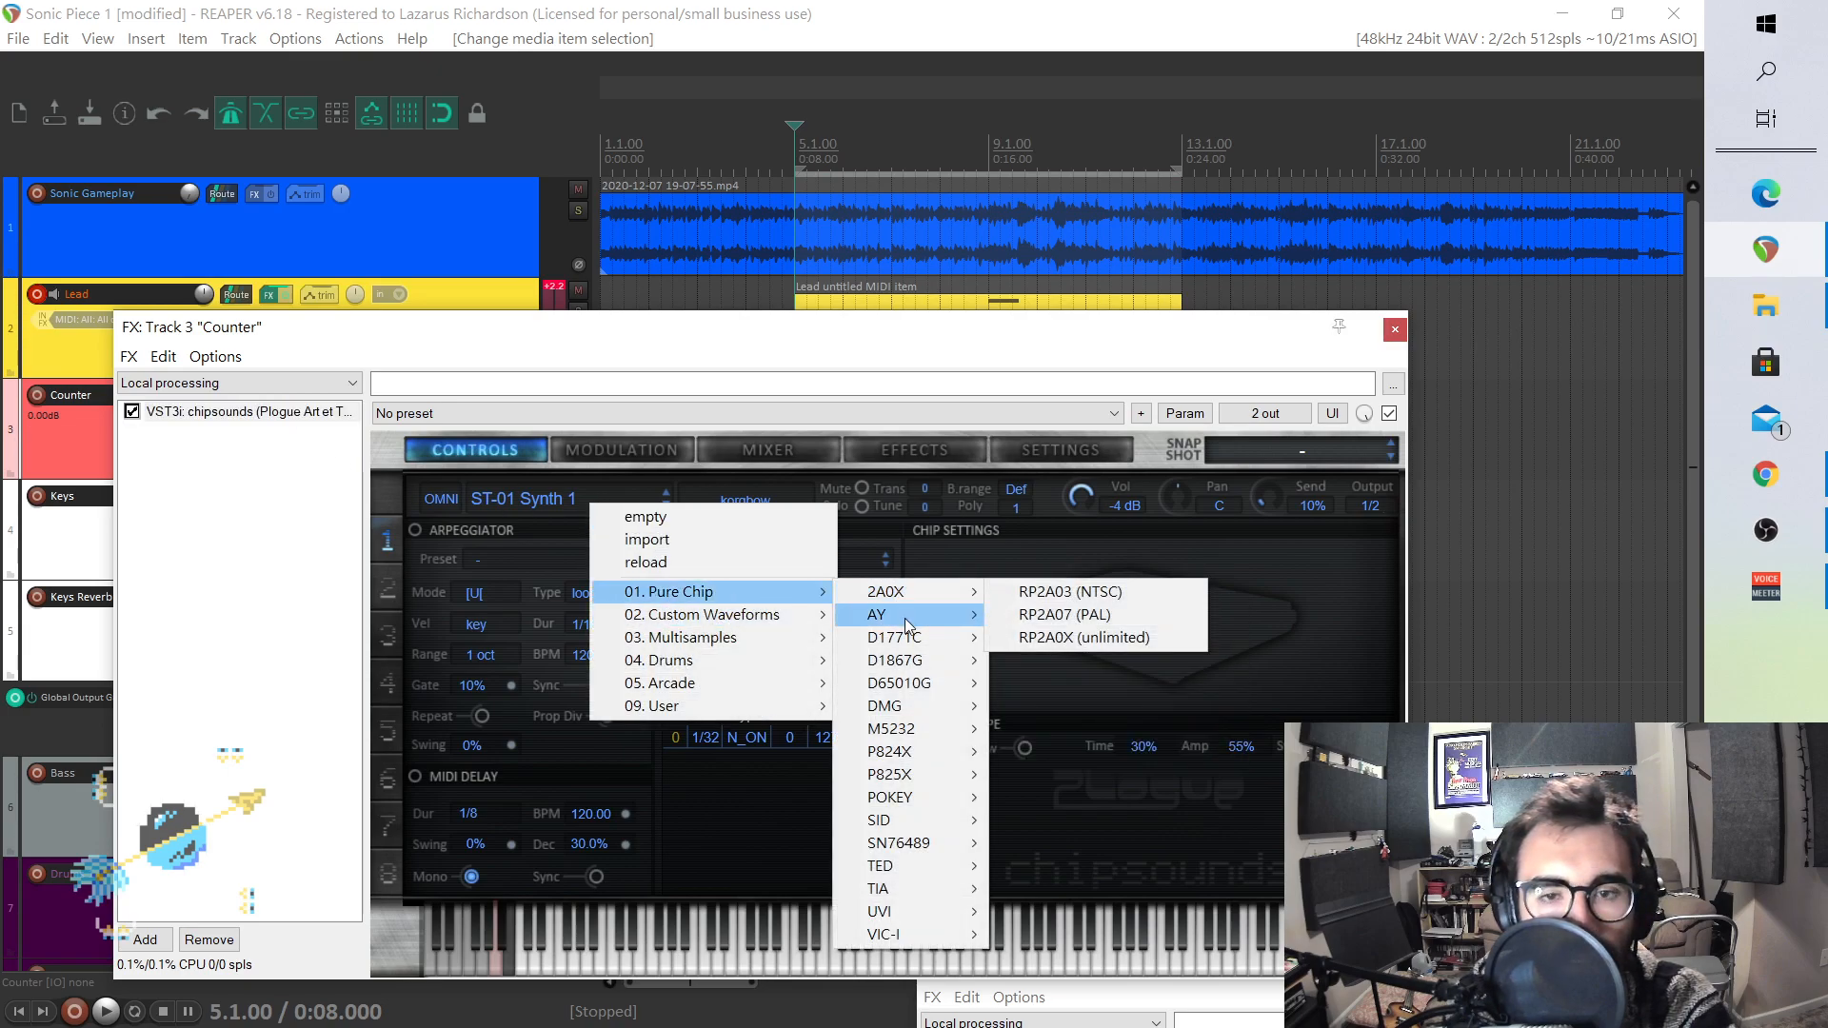
pyautogui.click(1057, 614)
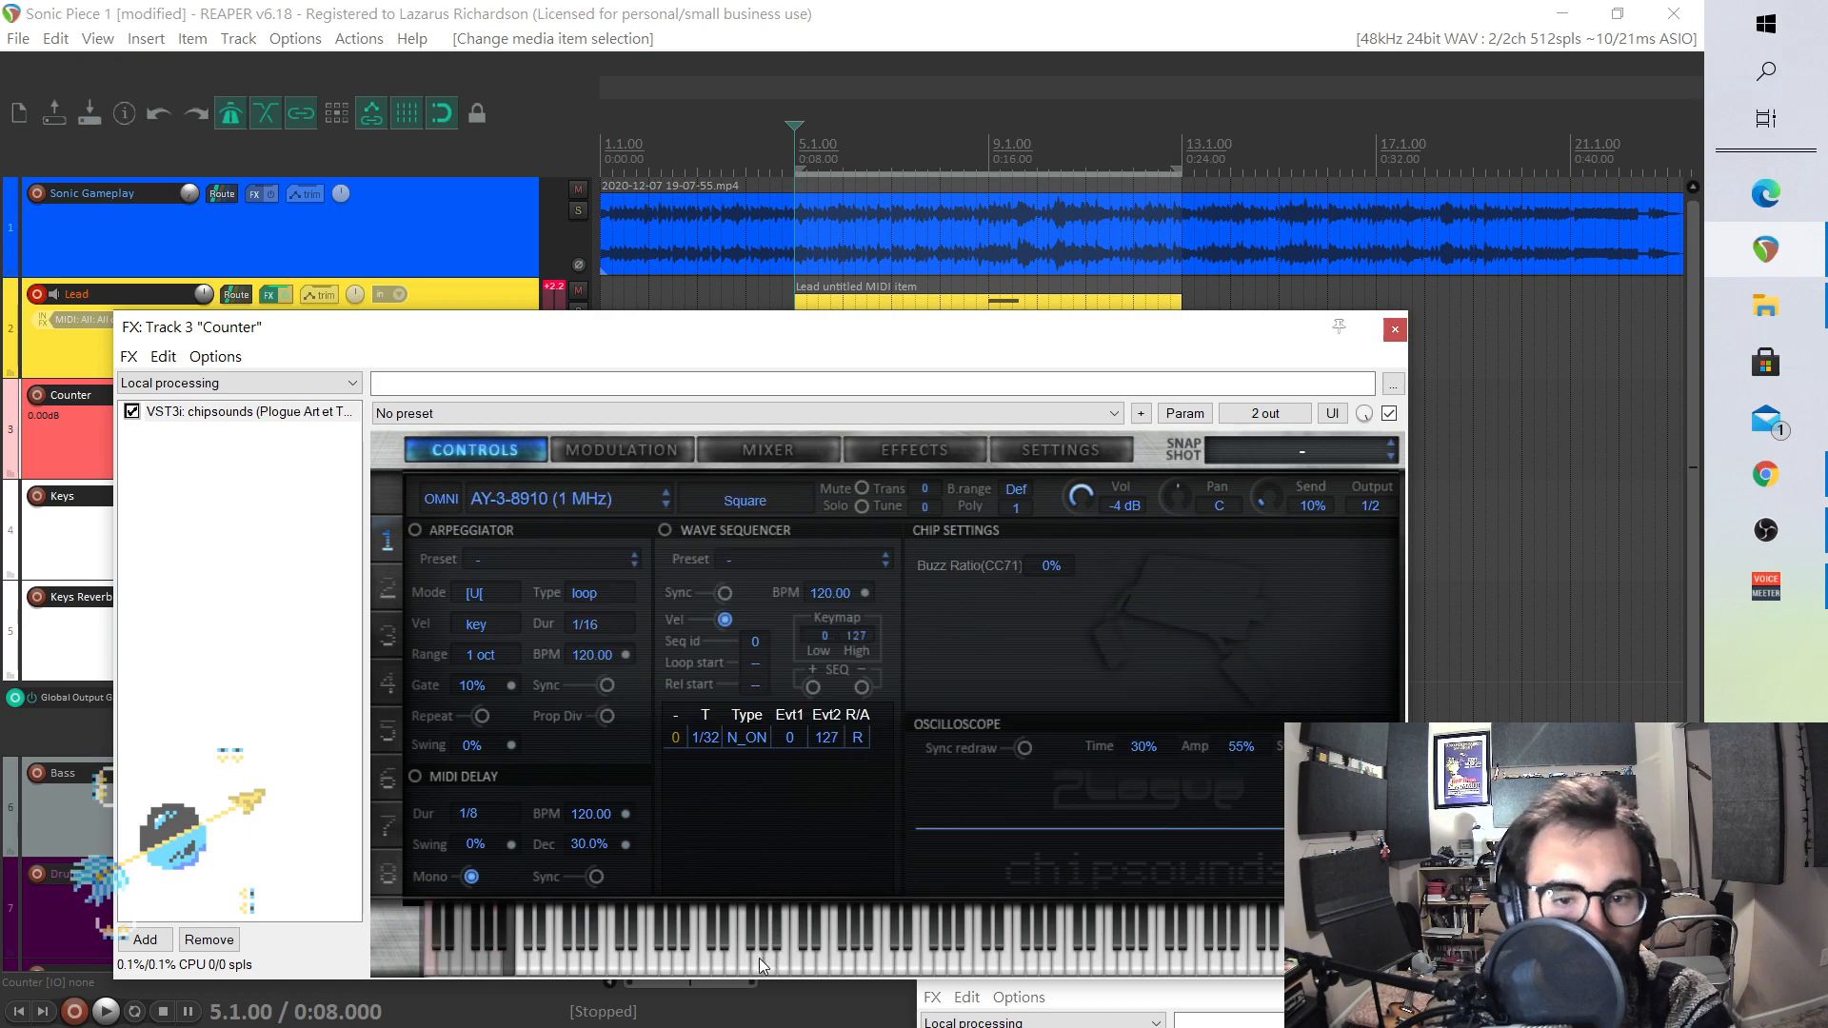
# - Check the chip's waveform list, audition several notes with the Square waveform, and close the Counter effects window
pyautogui.click(752, 501)
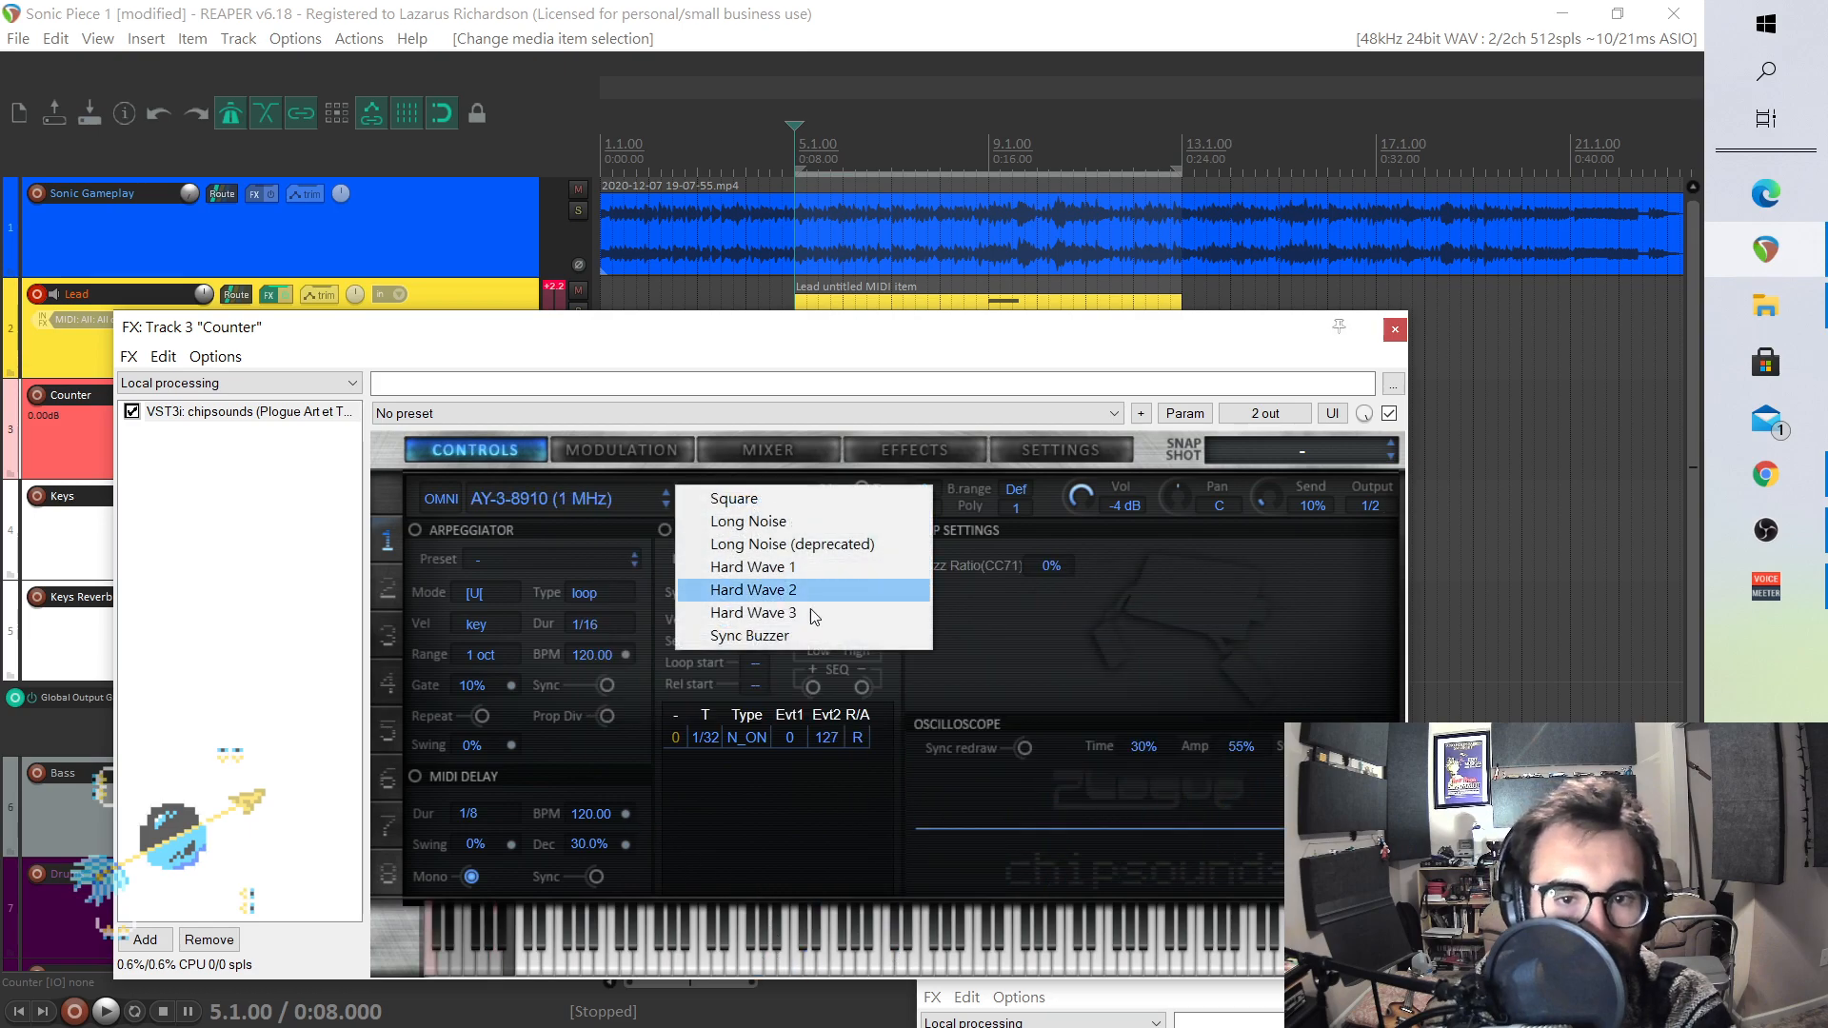
pyautogui.click(1178, 952)
pyautogui.moveTo(1145, 958); pyautogui.dragTo(1118, 951)
pyautogui.click(1085, 946)
pyautogui.click(1092, 962)
pyautogui.click(1124, 968)
pyautogui.click(1177, 967)
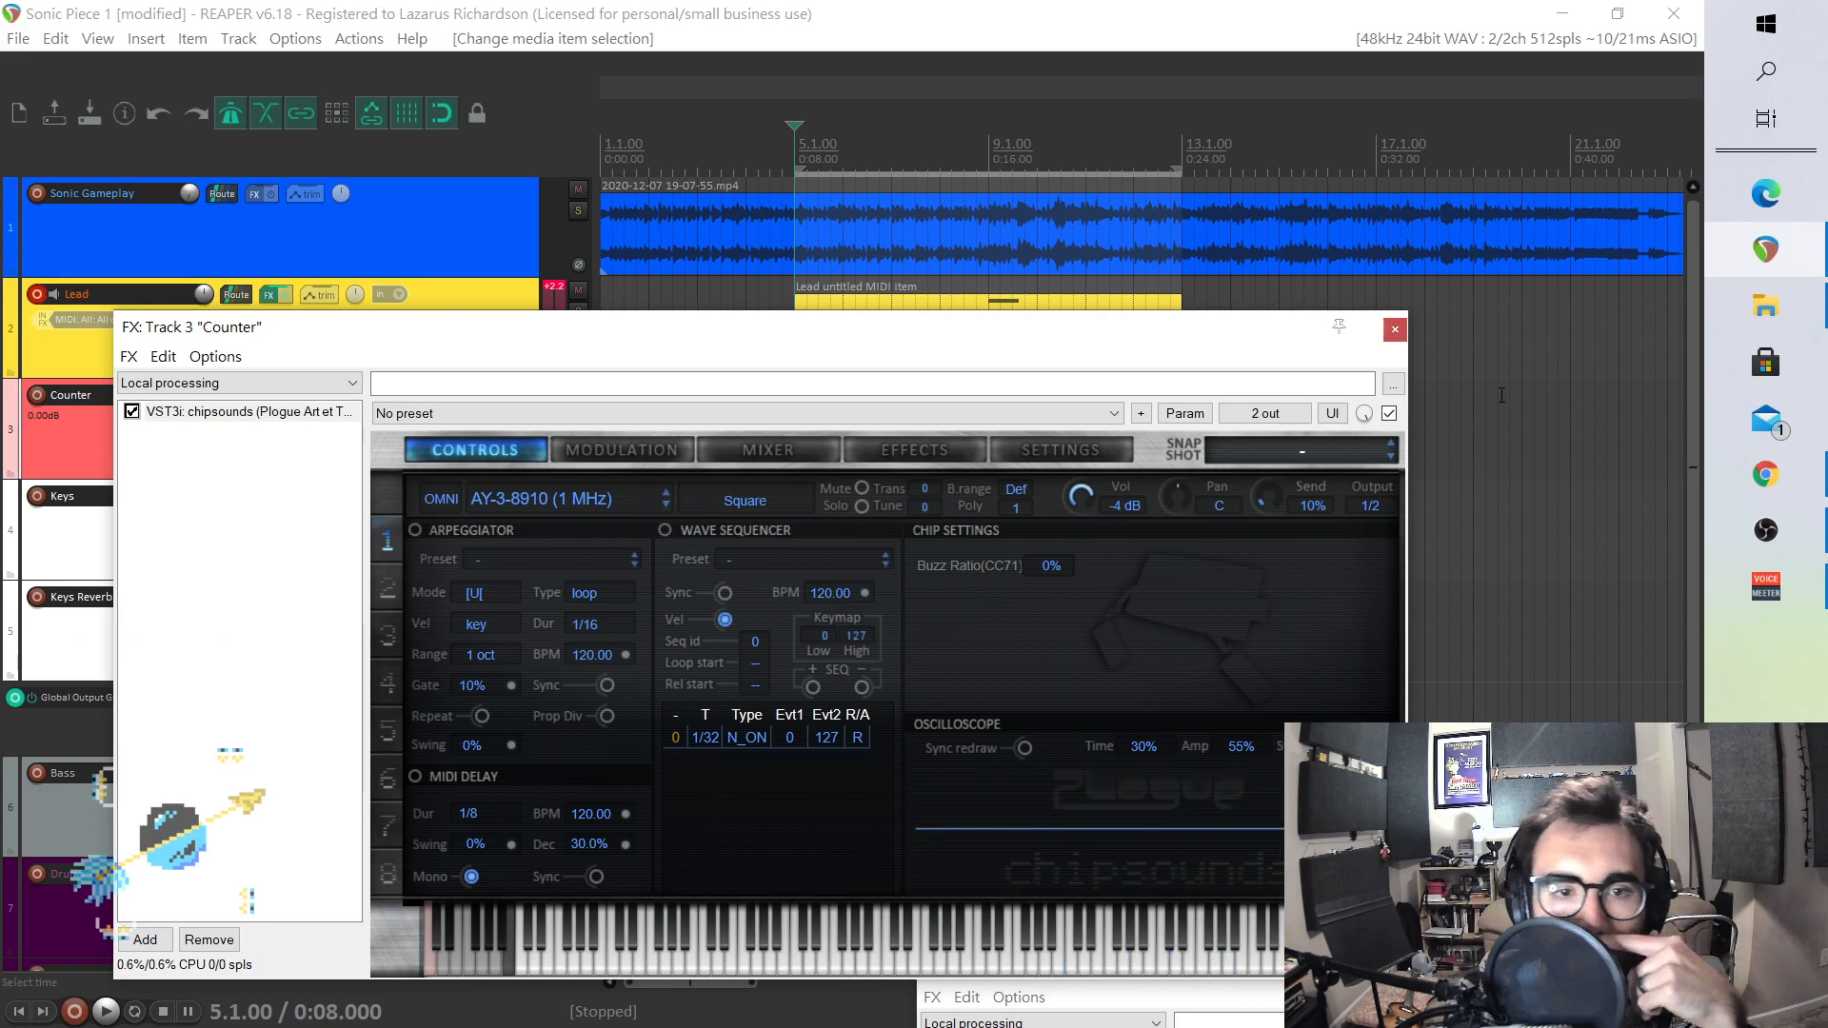
pyautogui.click(1396, 330)
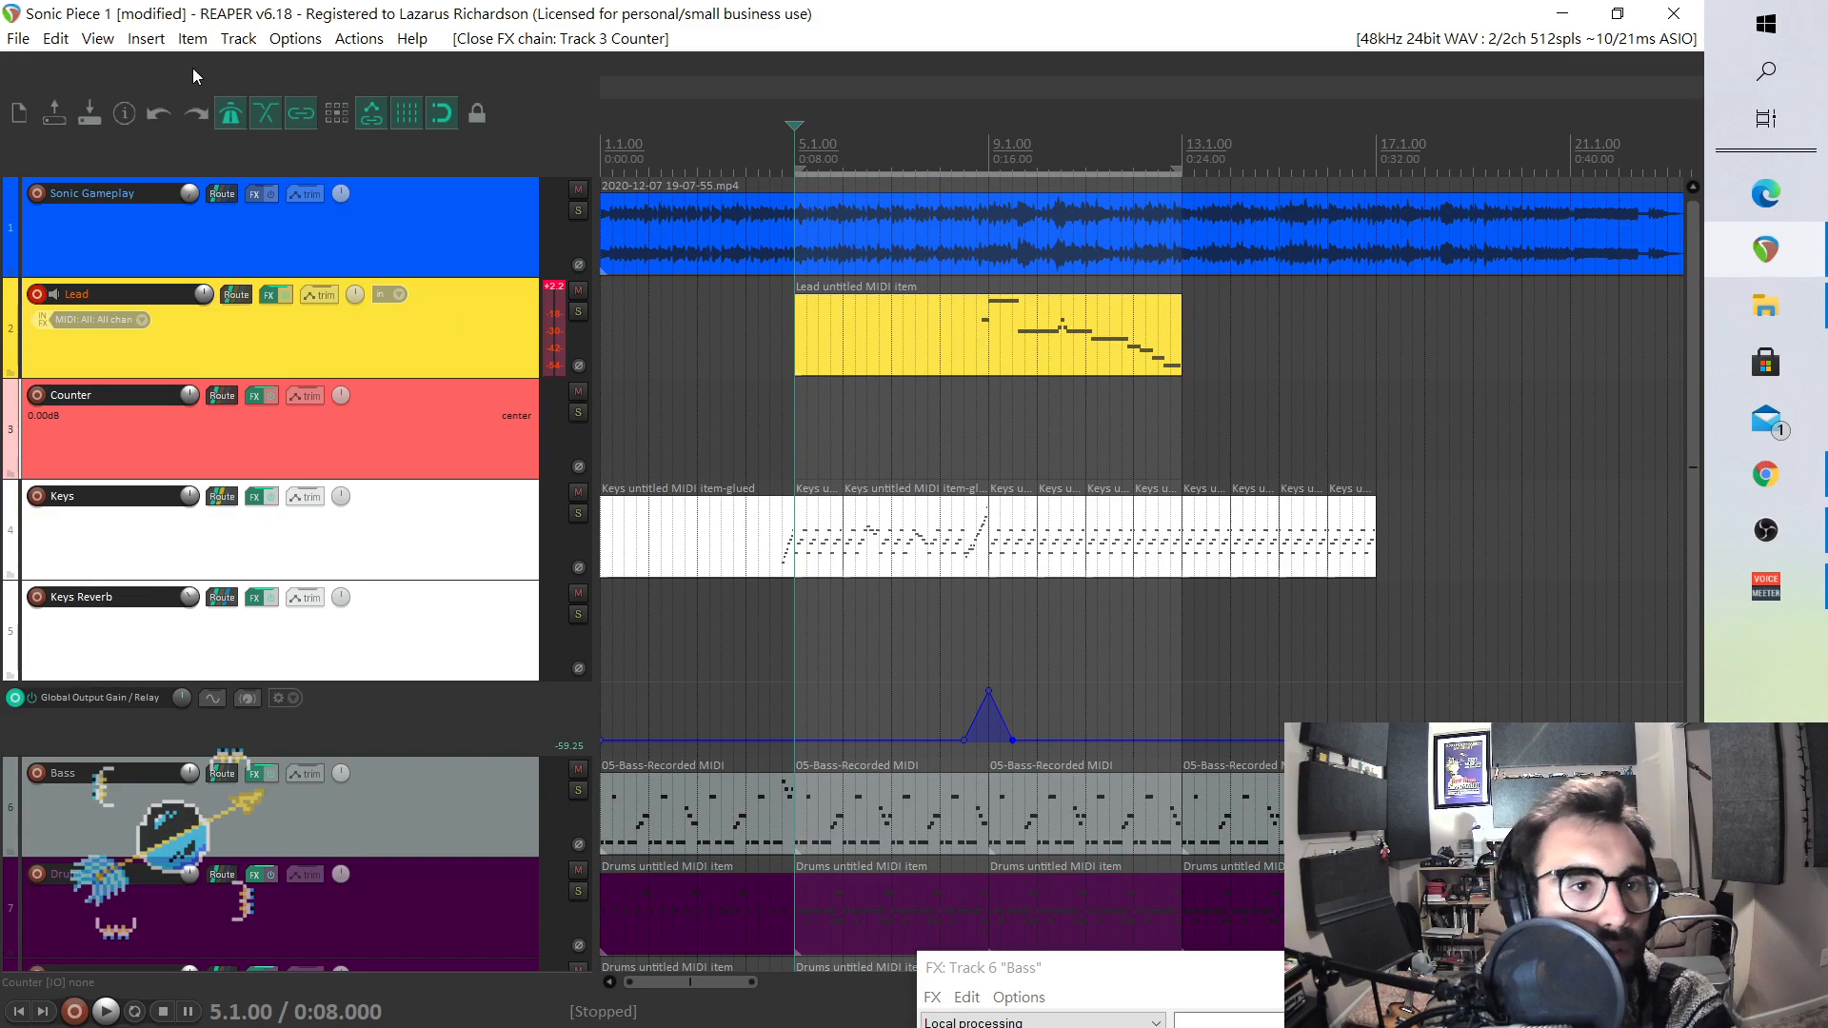
# - Insert a new MIDI item on the Counter track over bars 5 to 13 and briefly play from 4.2.00
pyautogui.click(146, 38)
pyautogui.click(204, 87)
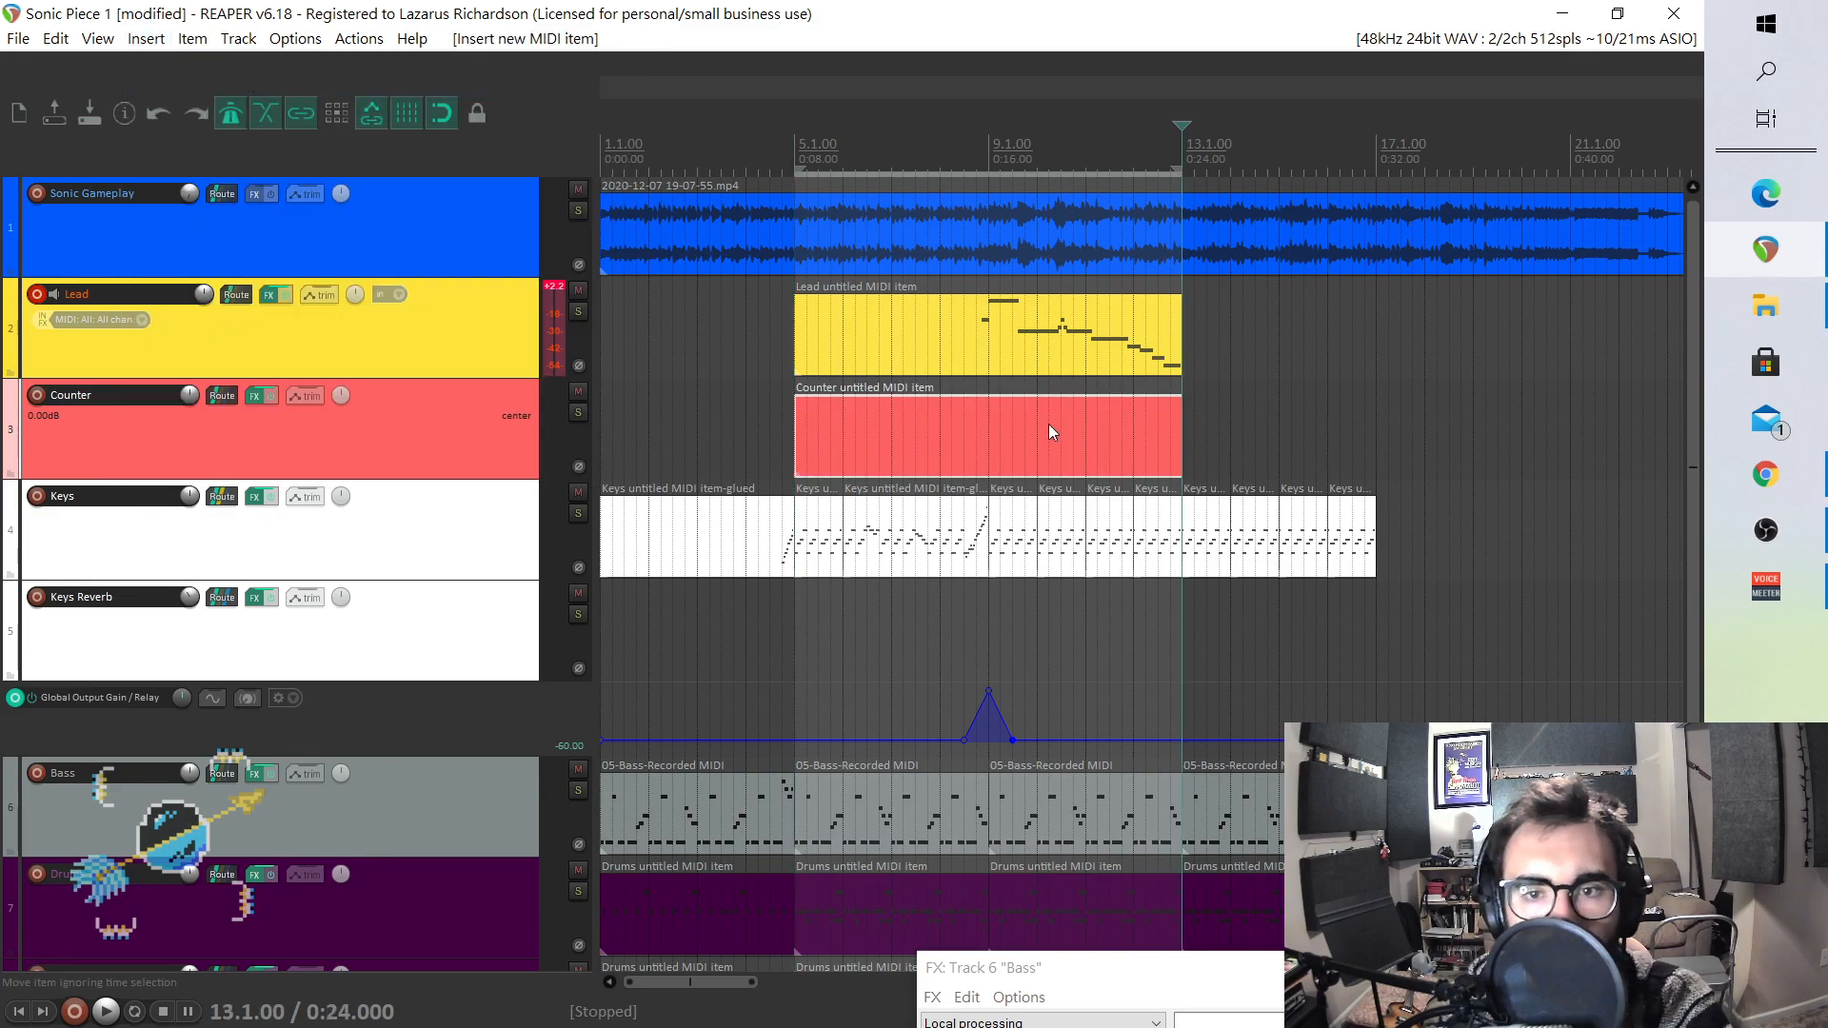
pyautogui.click(762, 149)
pyautogui.press('space')
pyautogui.press('space')
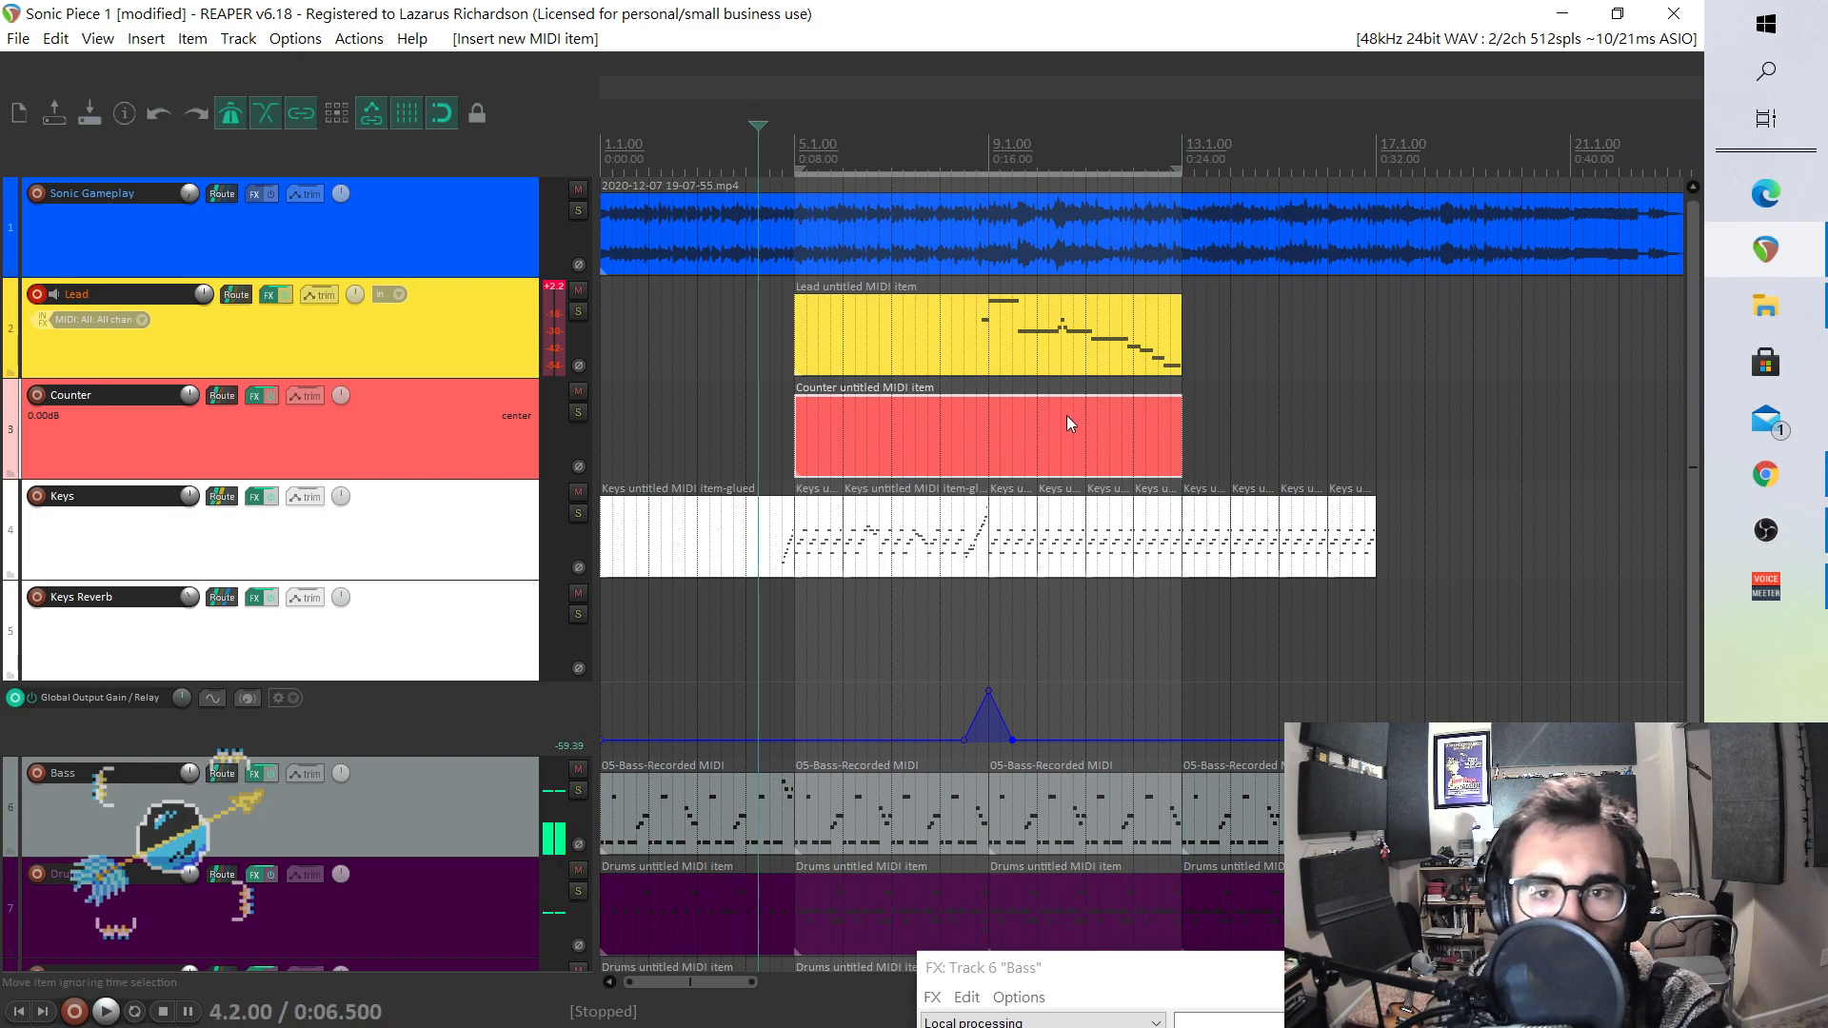
# - Insert a new Lead MIDI item over the time range 13.1.00 to 17.1.00 and glue it to the existing Lead item
pyautogui.click(1170, 358)
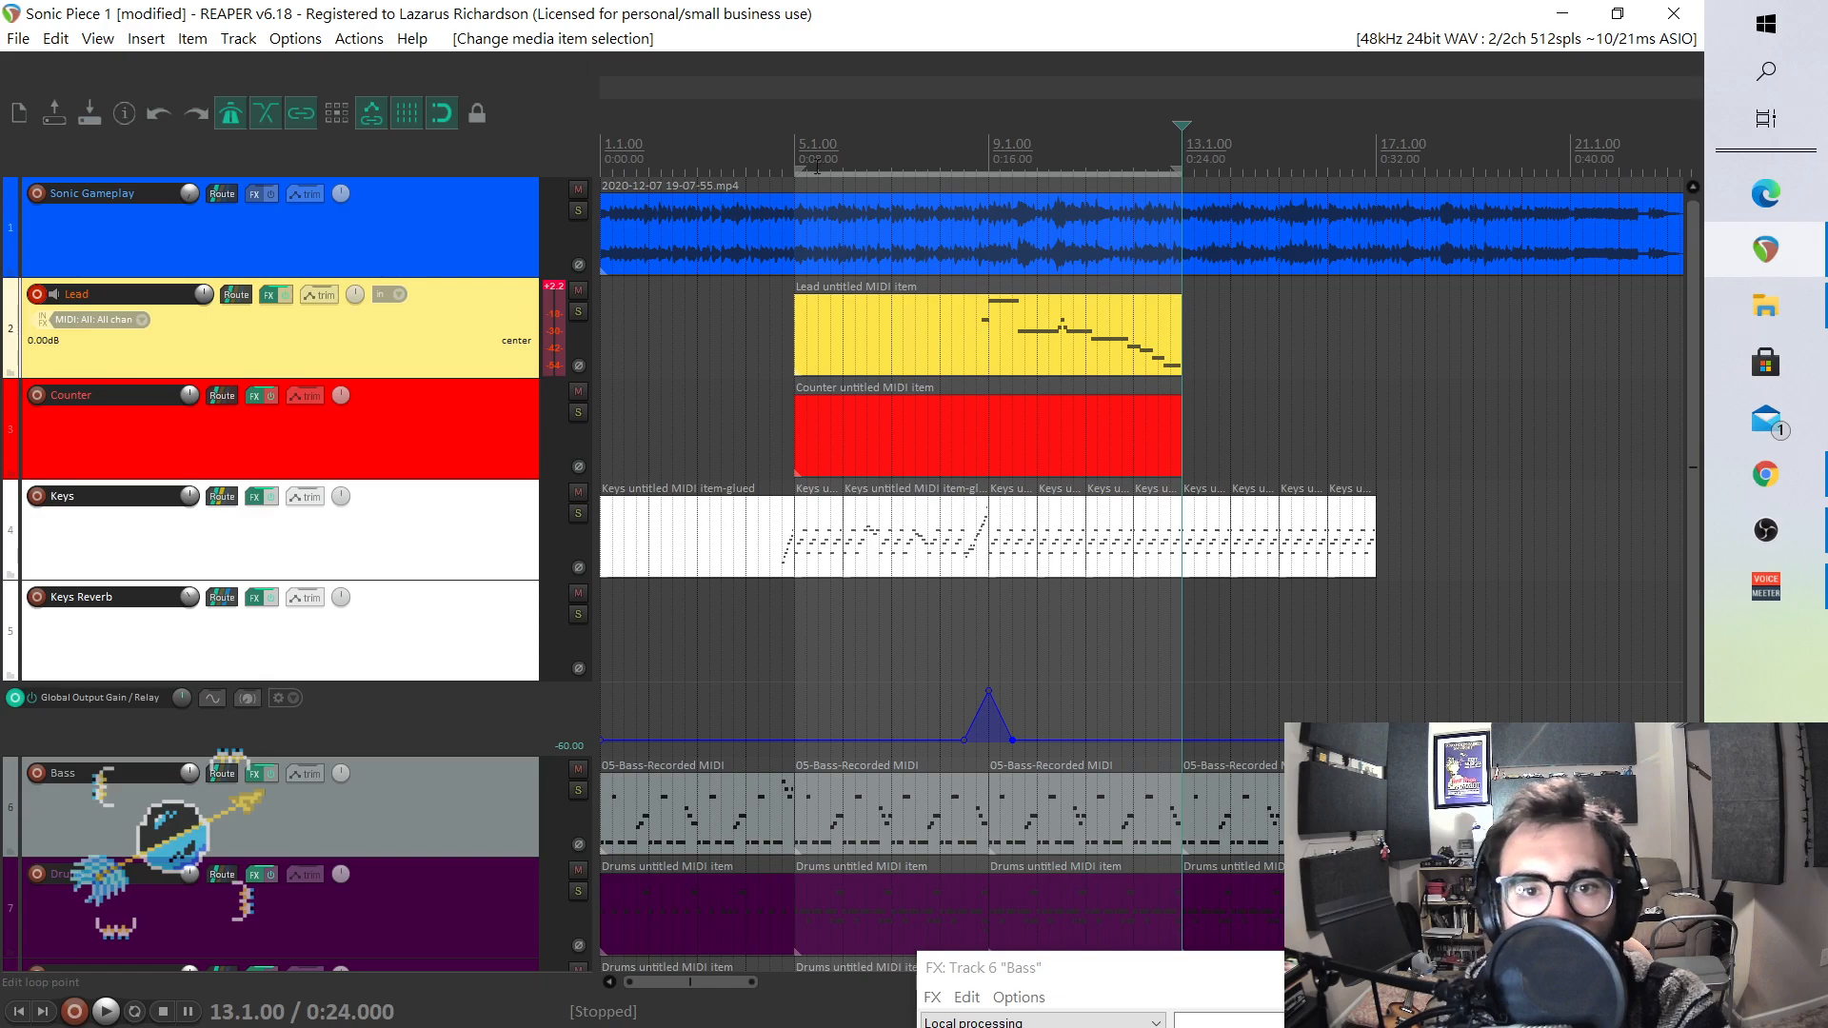
pyautogui.moveTo(800, 167); pyautogui.dragTo(1376, 170)
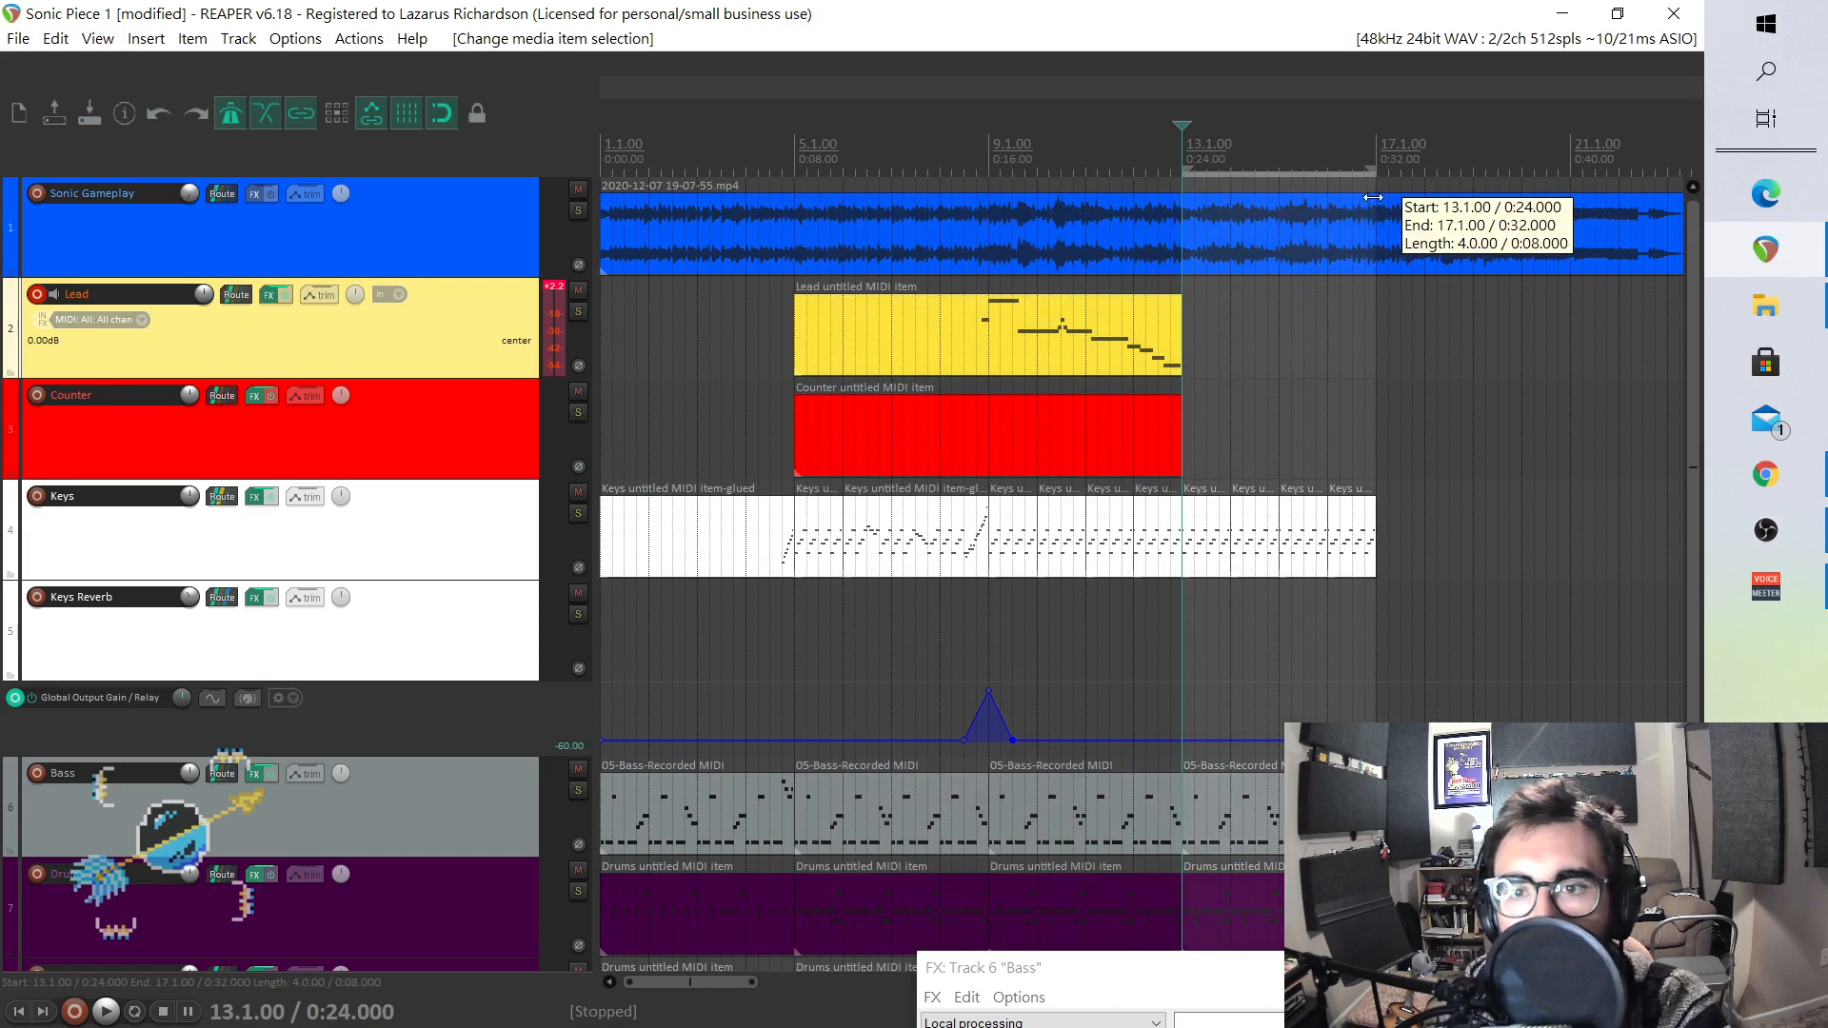
pyautogui.click(146, 38)
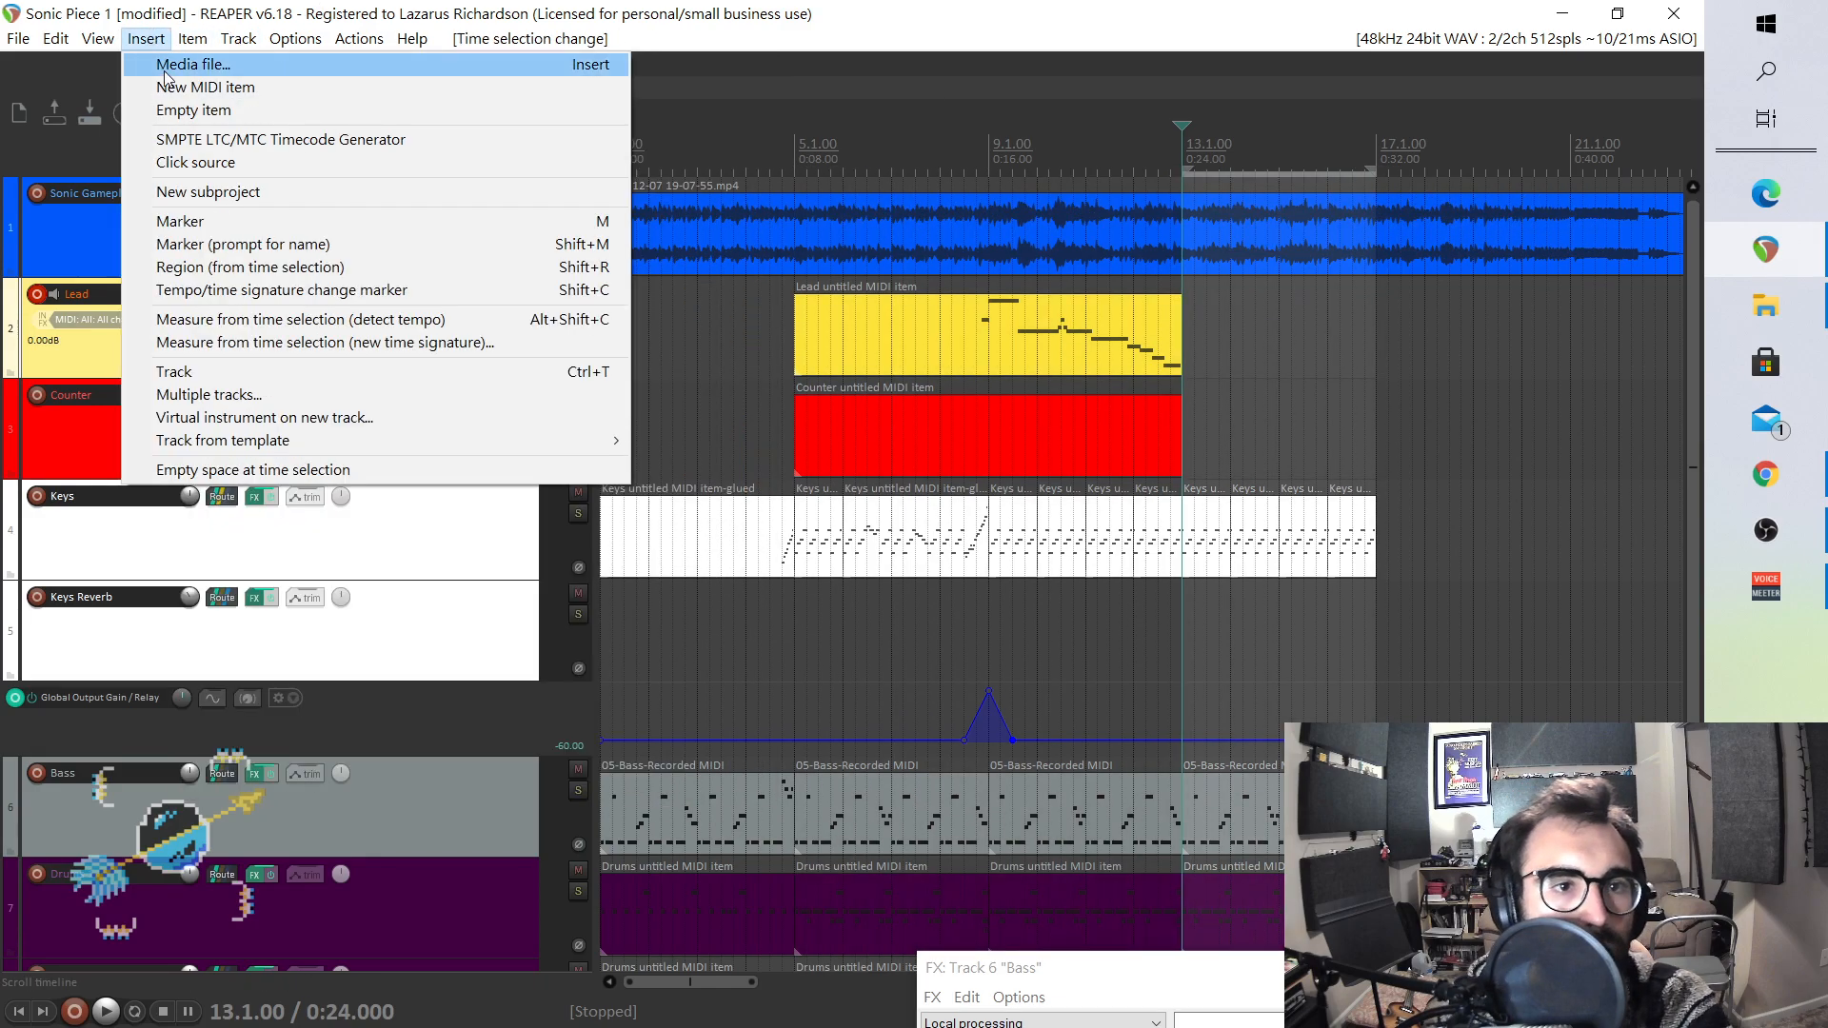
pyautogui.click(343, 87)
pyautogui.moveTo(1229, 339); pyautogui.dragTo(1159, 340)
pyautogui.rightClick(1303, 339)
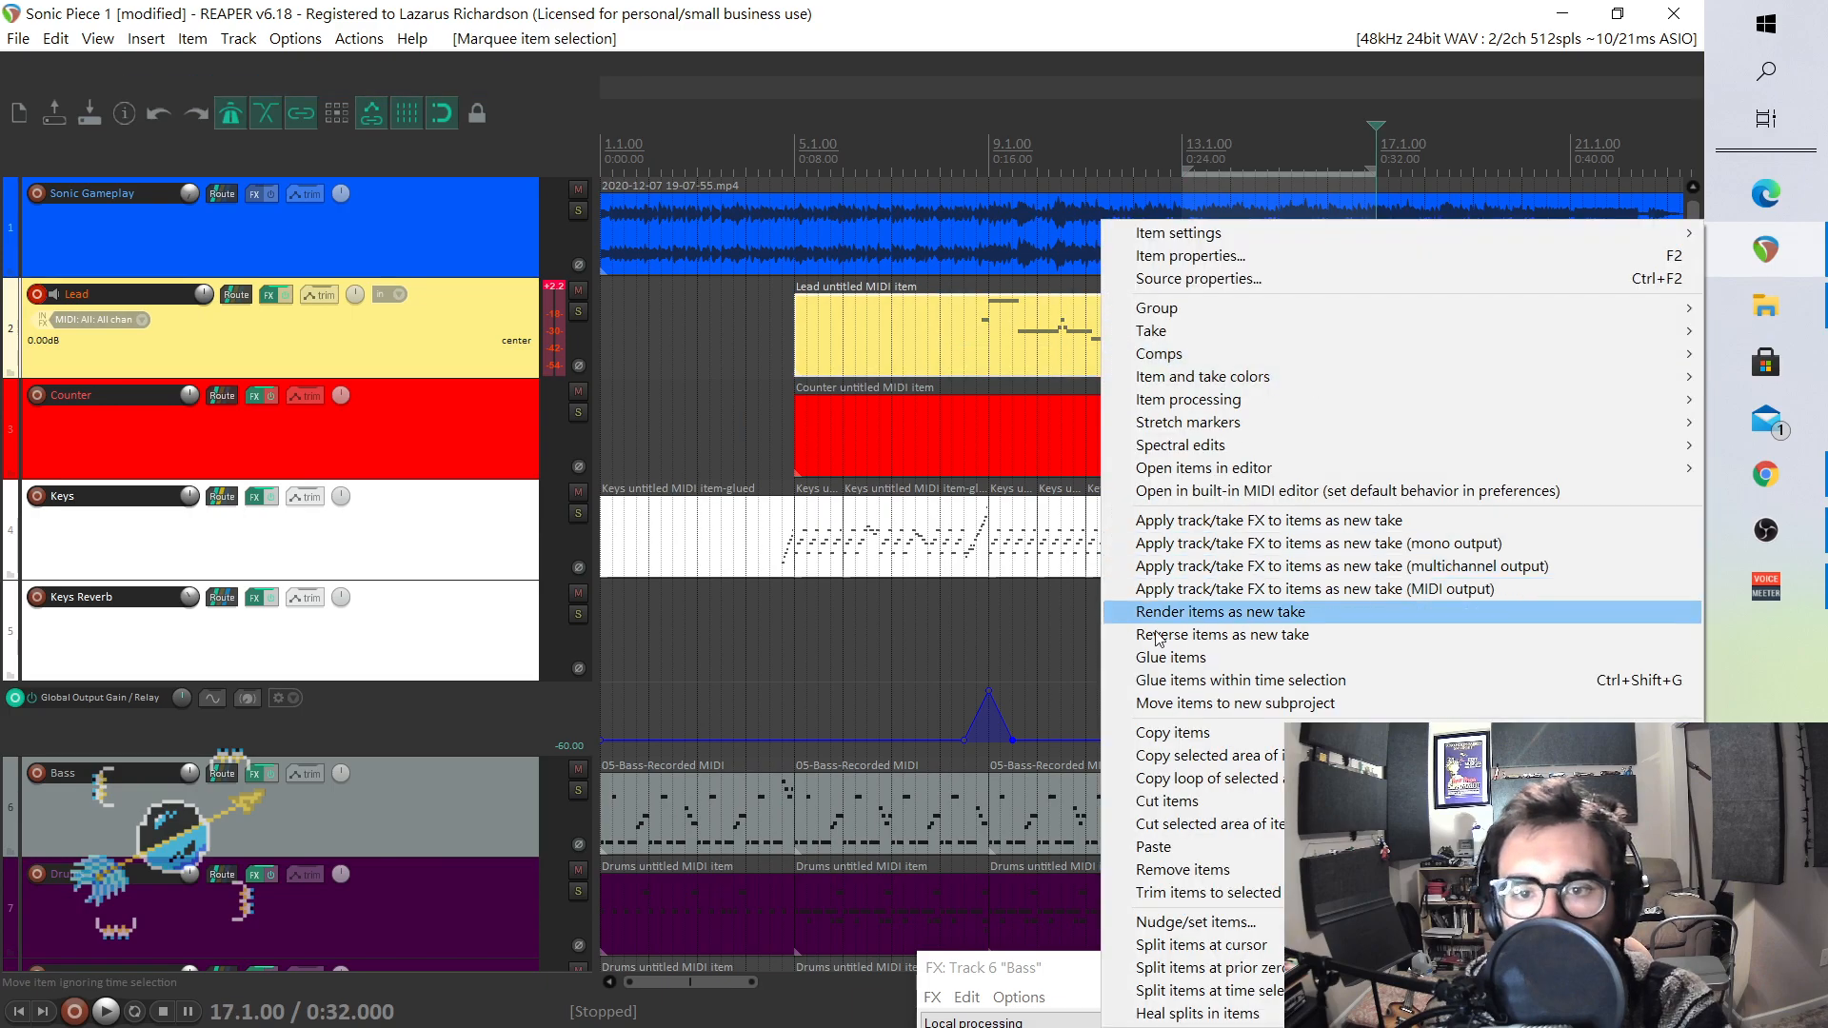
pyautogui.click(1177, 658)
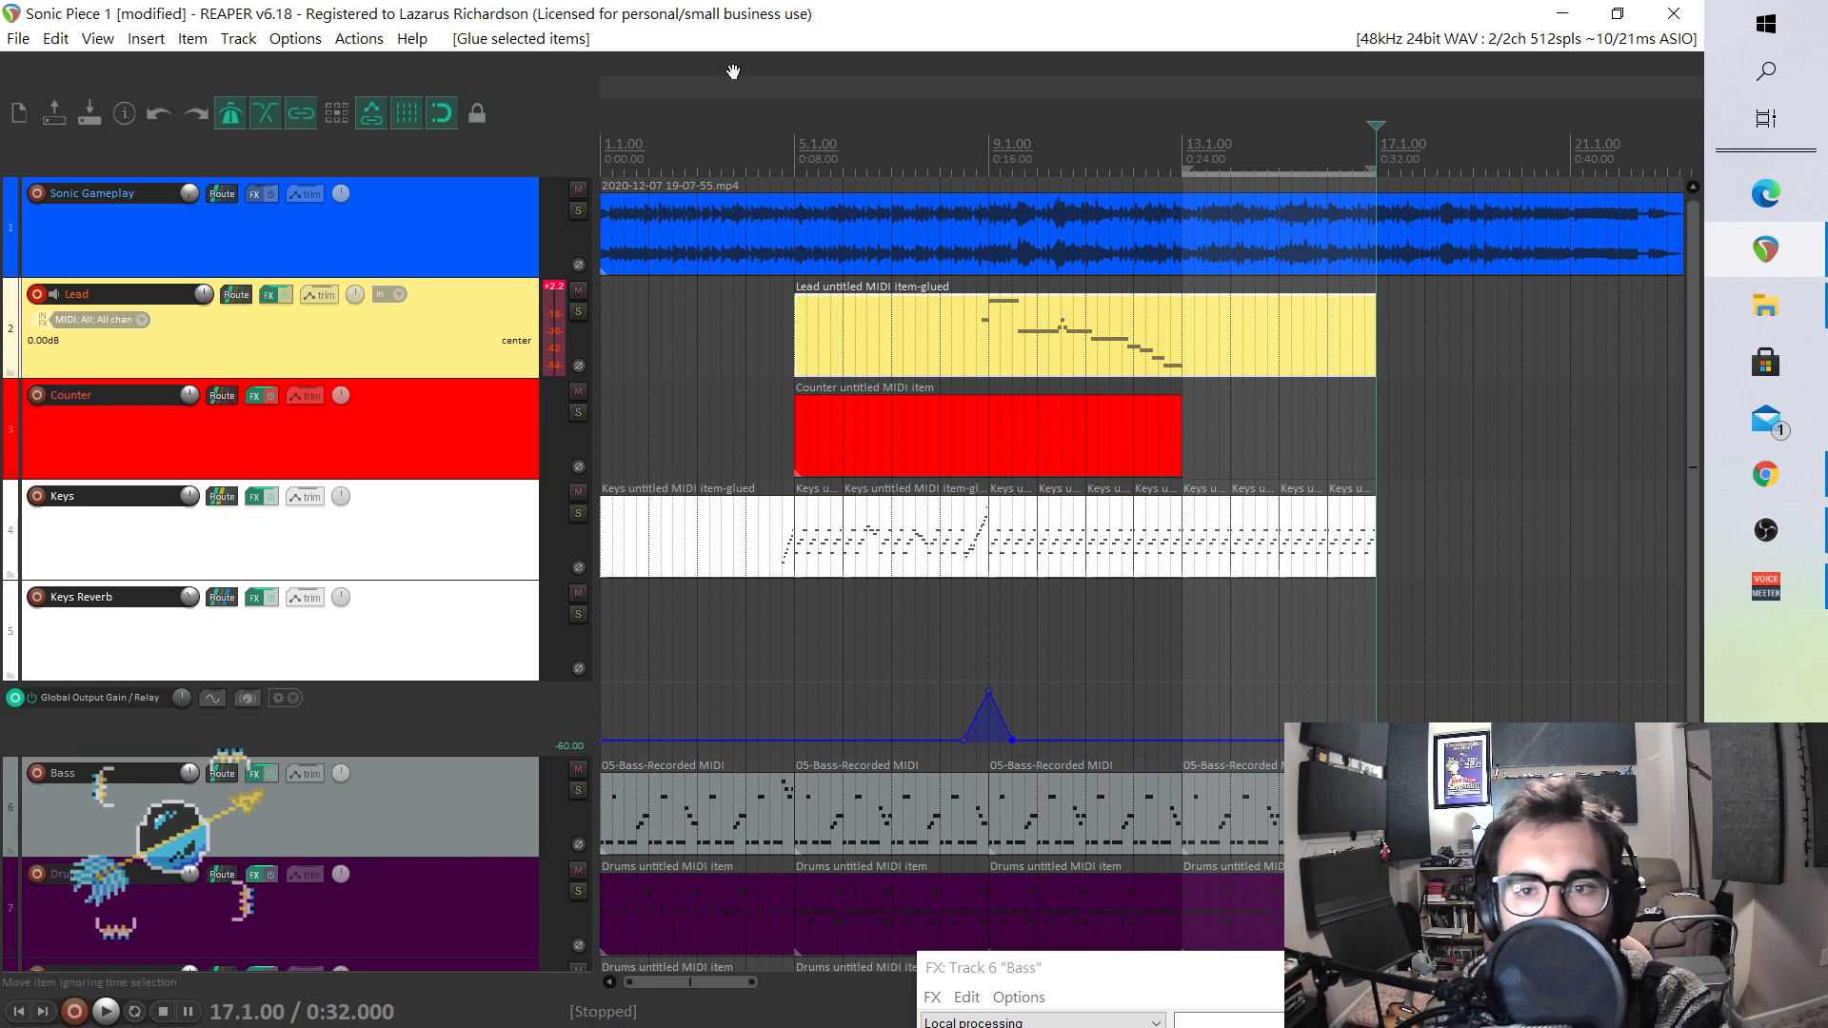
# - Insert a new Counter MIDI item over bars 13 to 17 and glue it to the existing Counter item
pyautogui.click(430, 398)
pyautogui.click(145, 38)
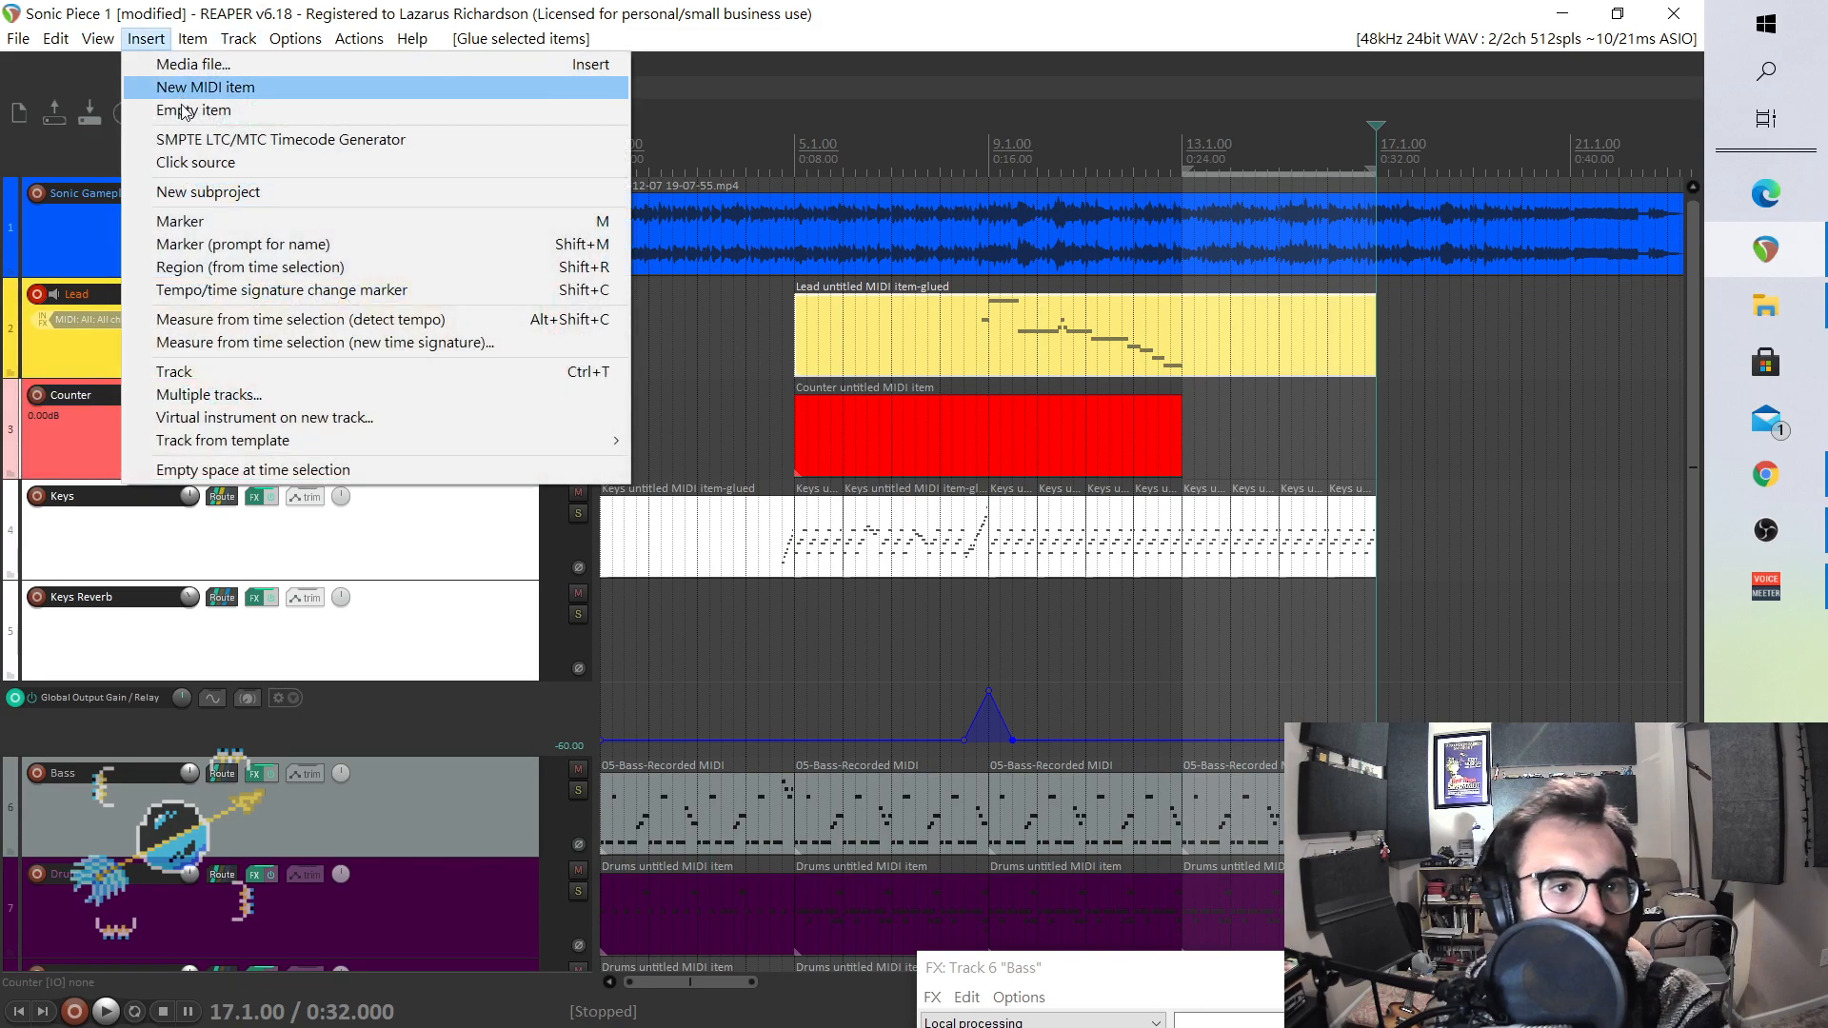
pyautogui.click(191, 87)
pyautogui.moveTo(1002, 433); pyautogui.dragTo(1278, 425)
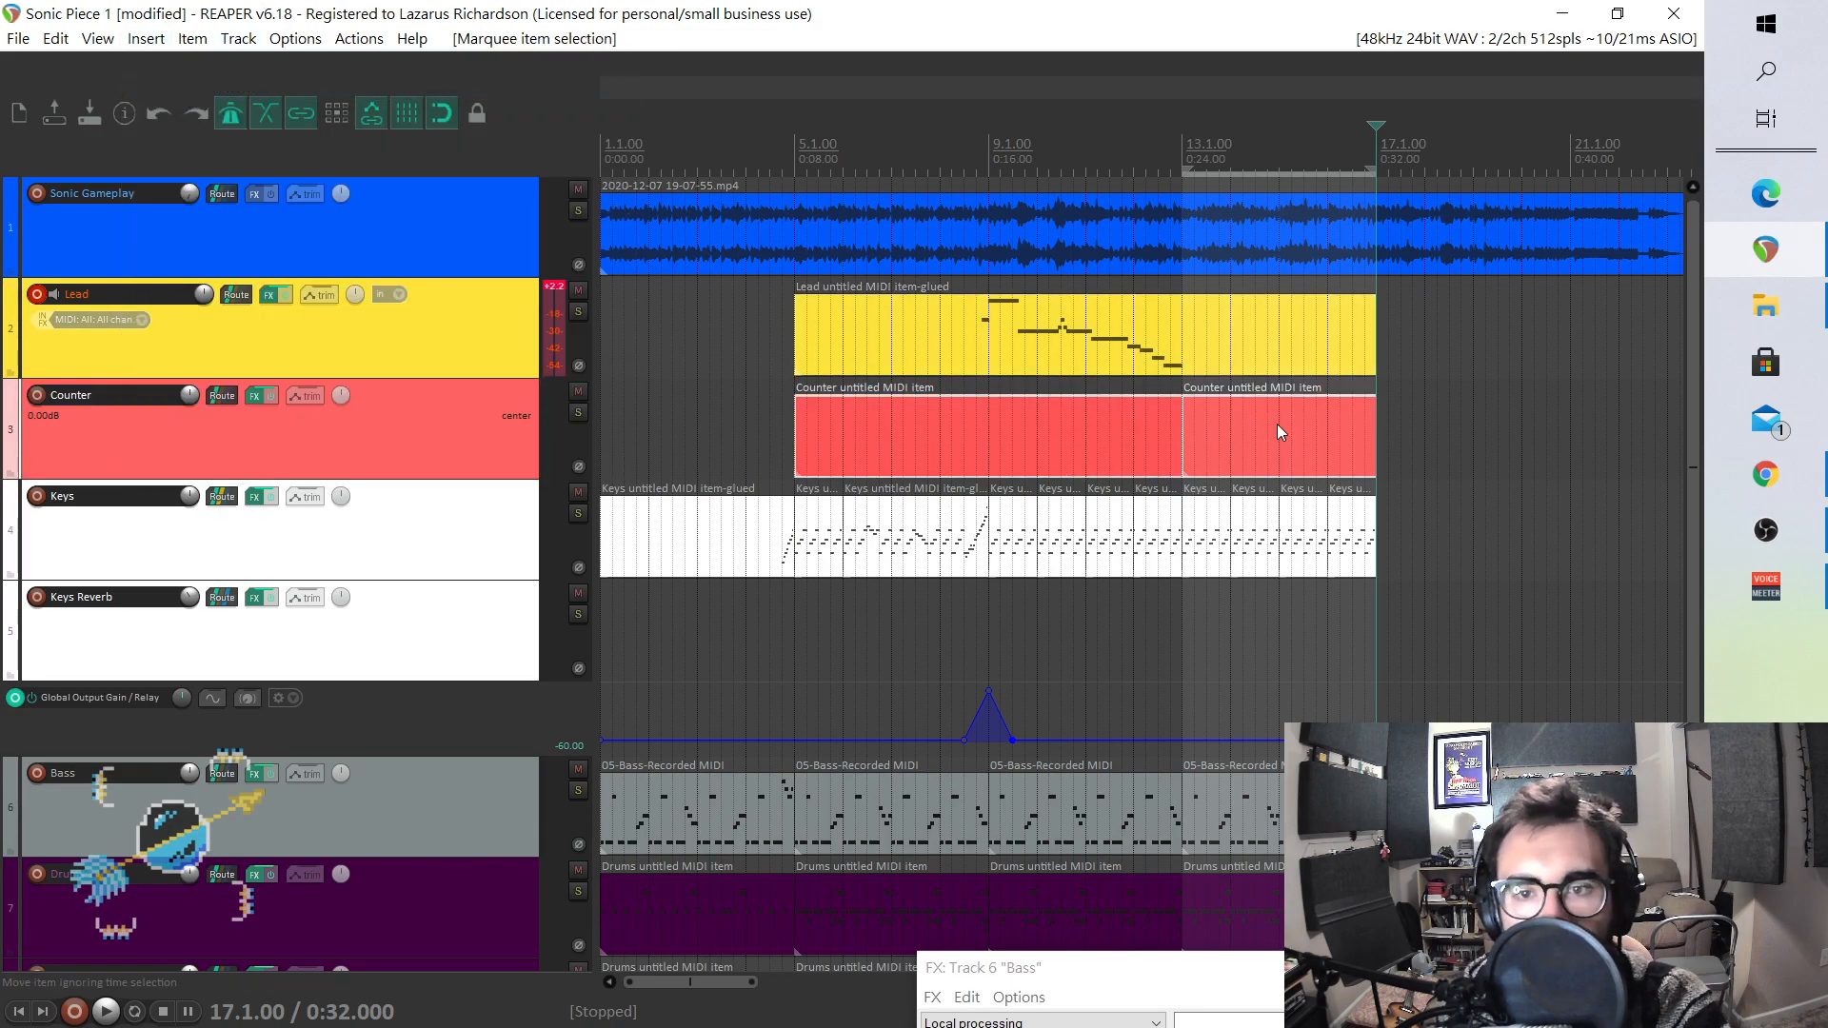
pyautogui.rightClick(1277, 423)
pyautogui.click(1185, 659)
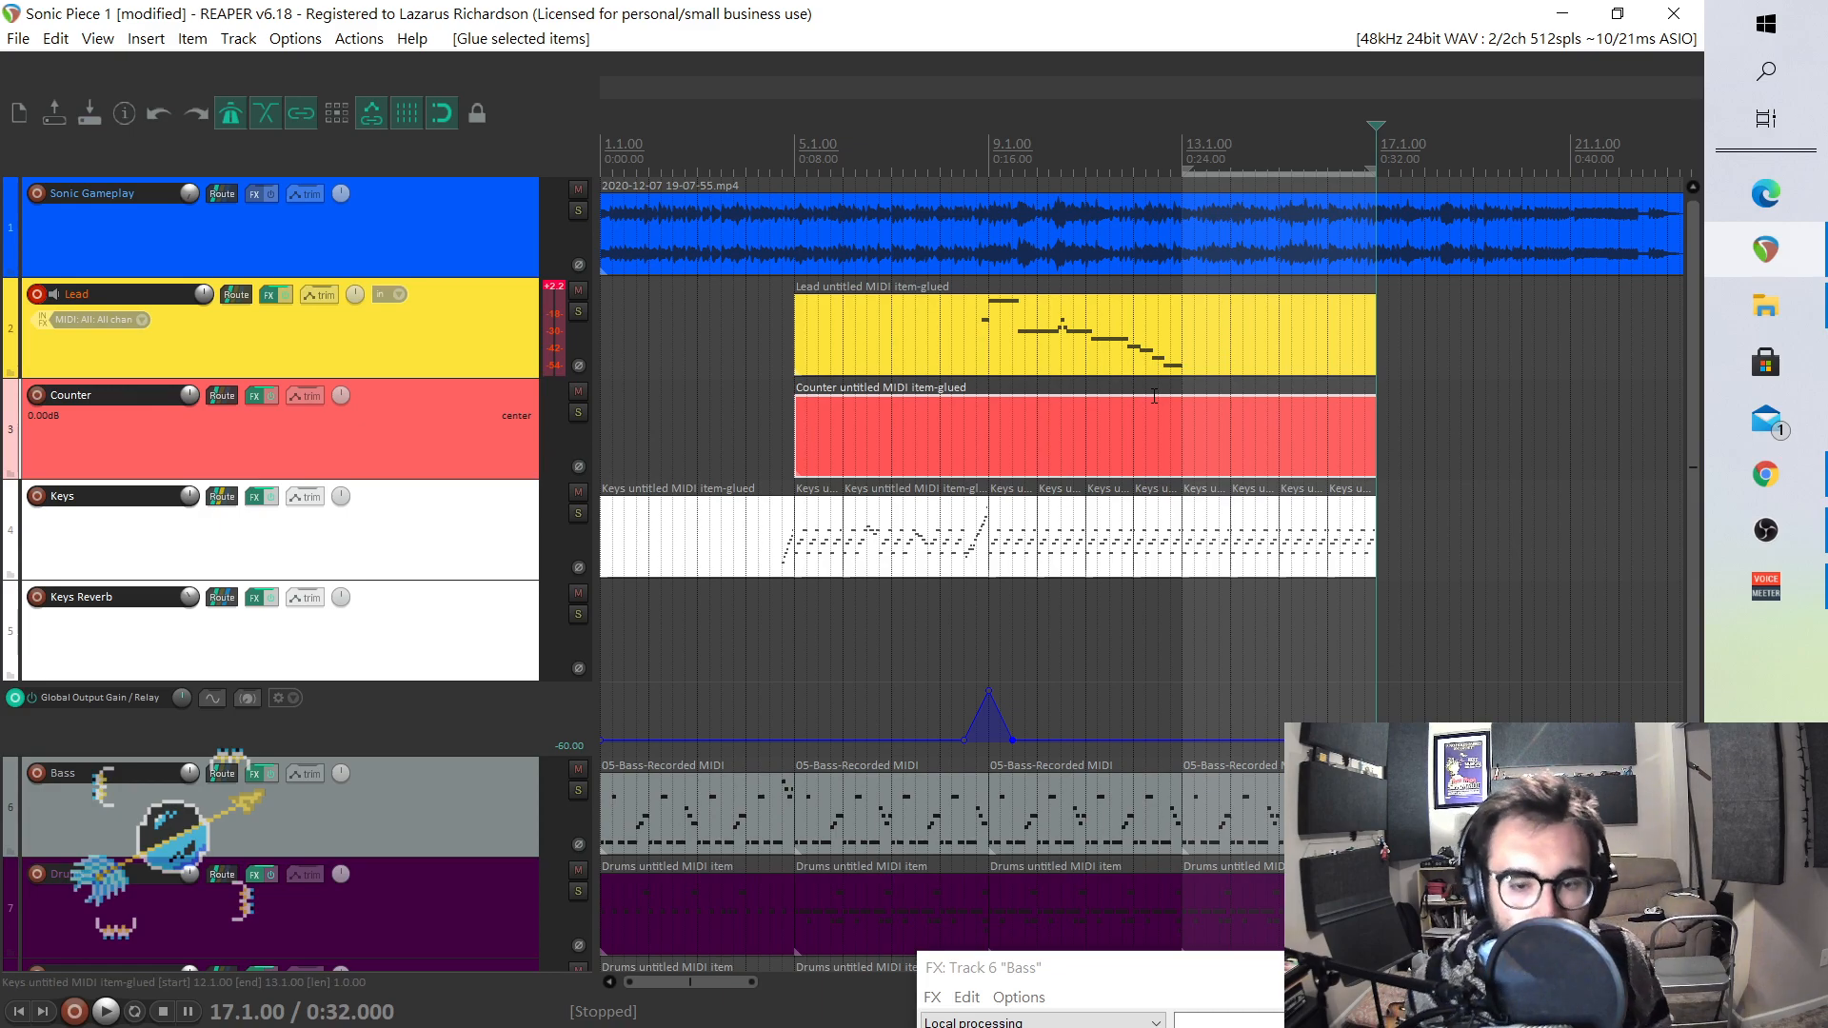
# - Play the arrangement from bar 9 and extend the Lead's final B3 note to bar 17
pyautogui.click(995, 164)
pyautogui.press('space')
pyautogui.press('space')
pyautogui.press('space')
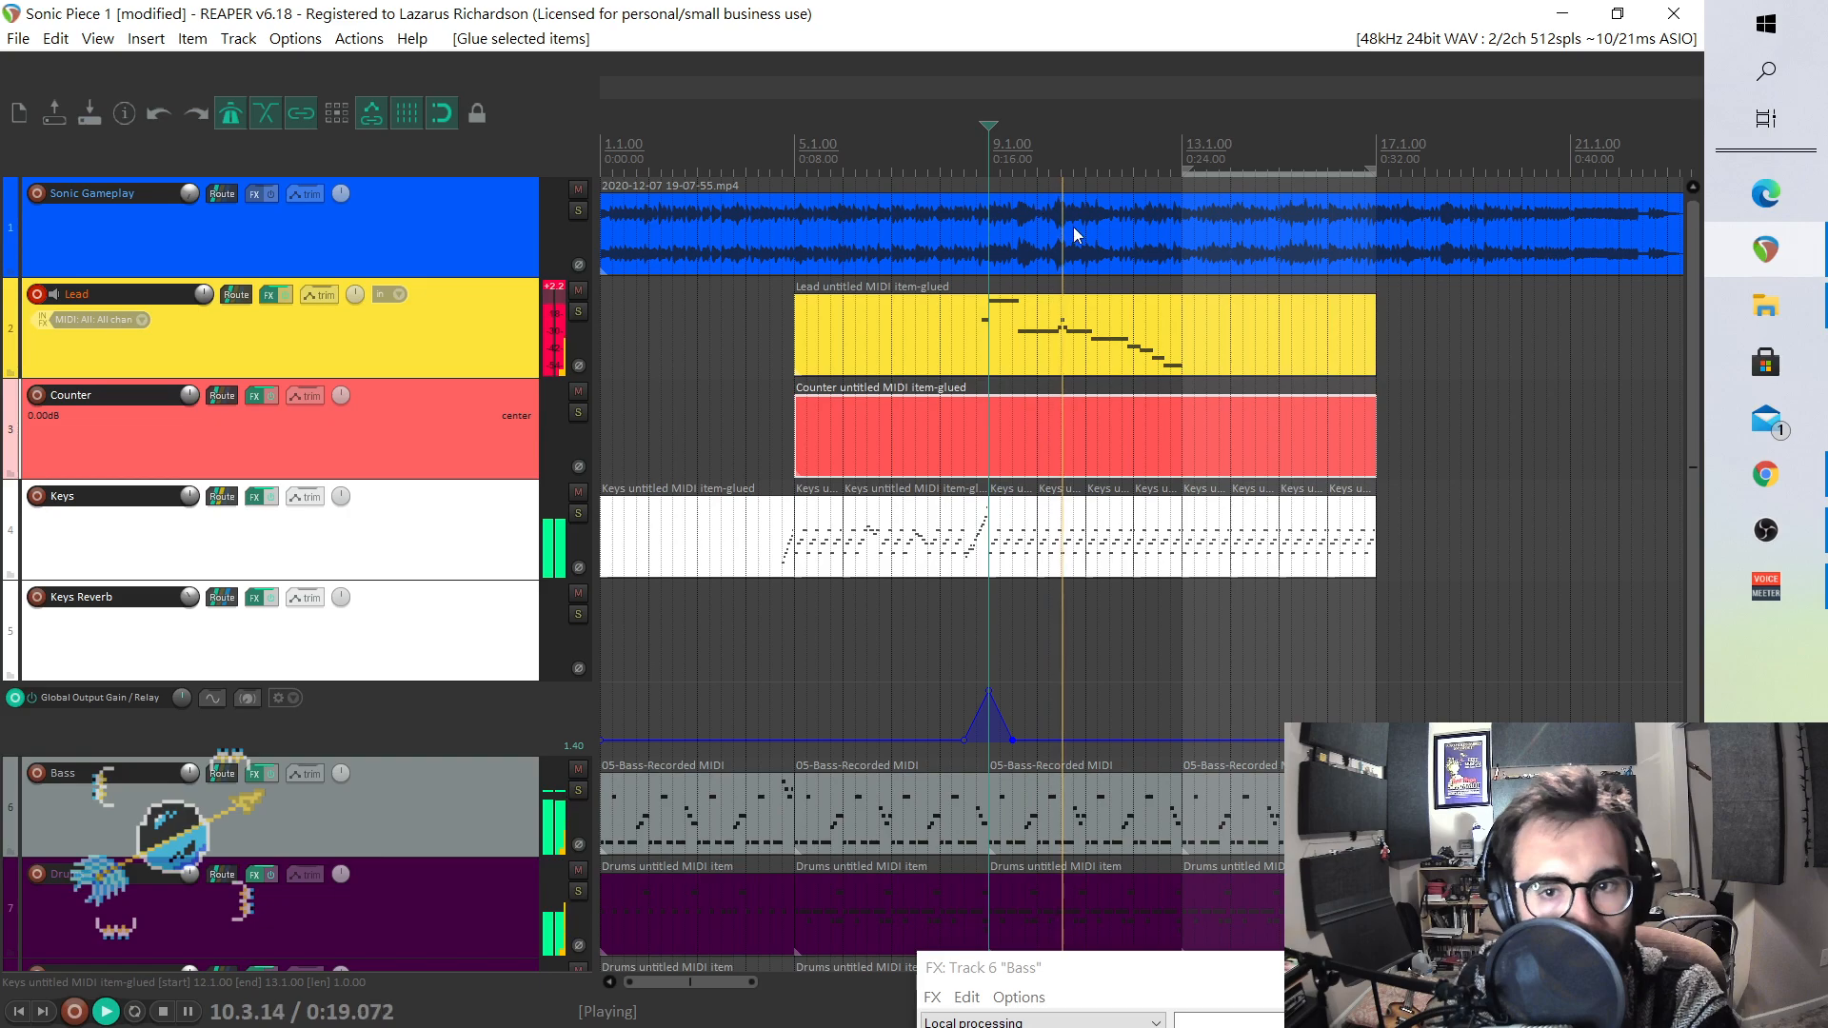
pyautogui.press('space')
pyautogui.doubleClick(1182, 363)
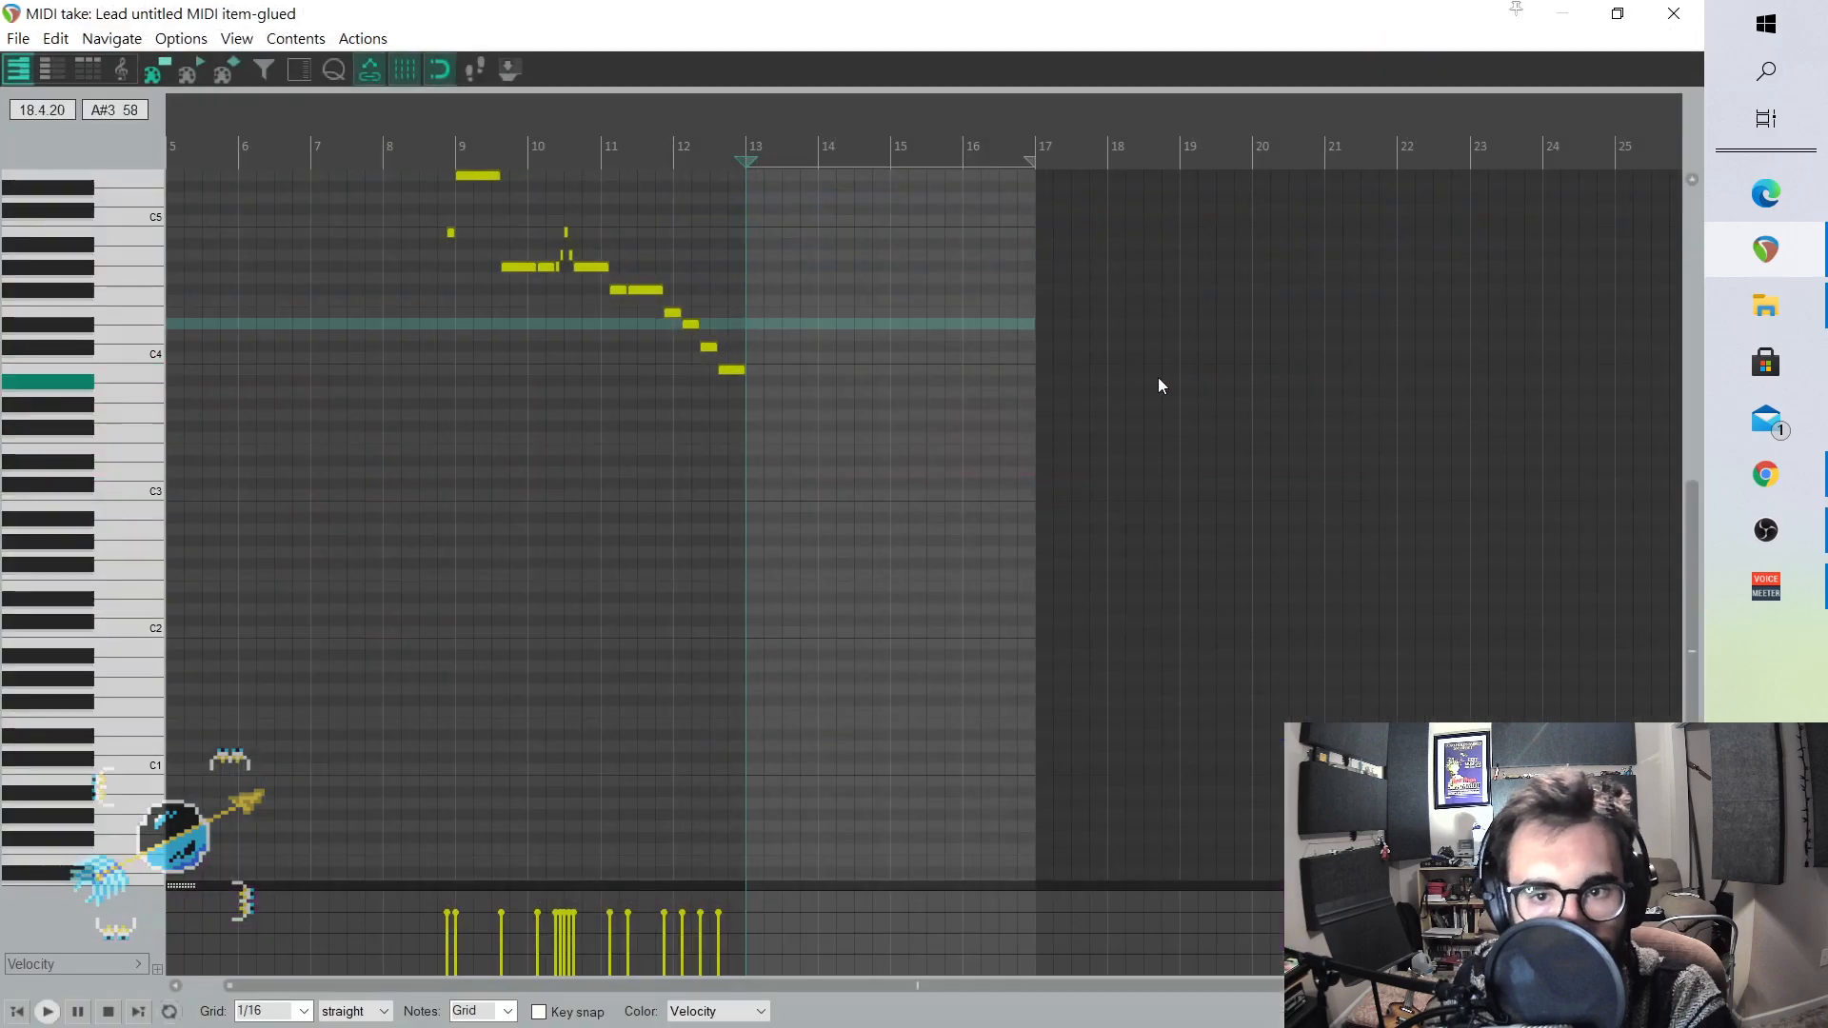
pyautogui.moveTo(745, 370); pyautogui.dragTo(1036, 372)
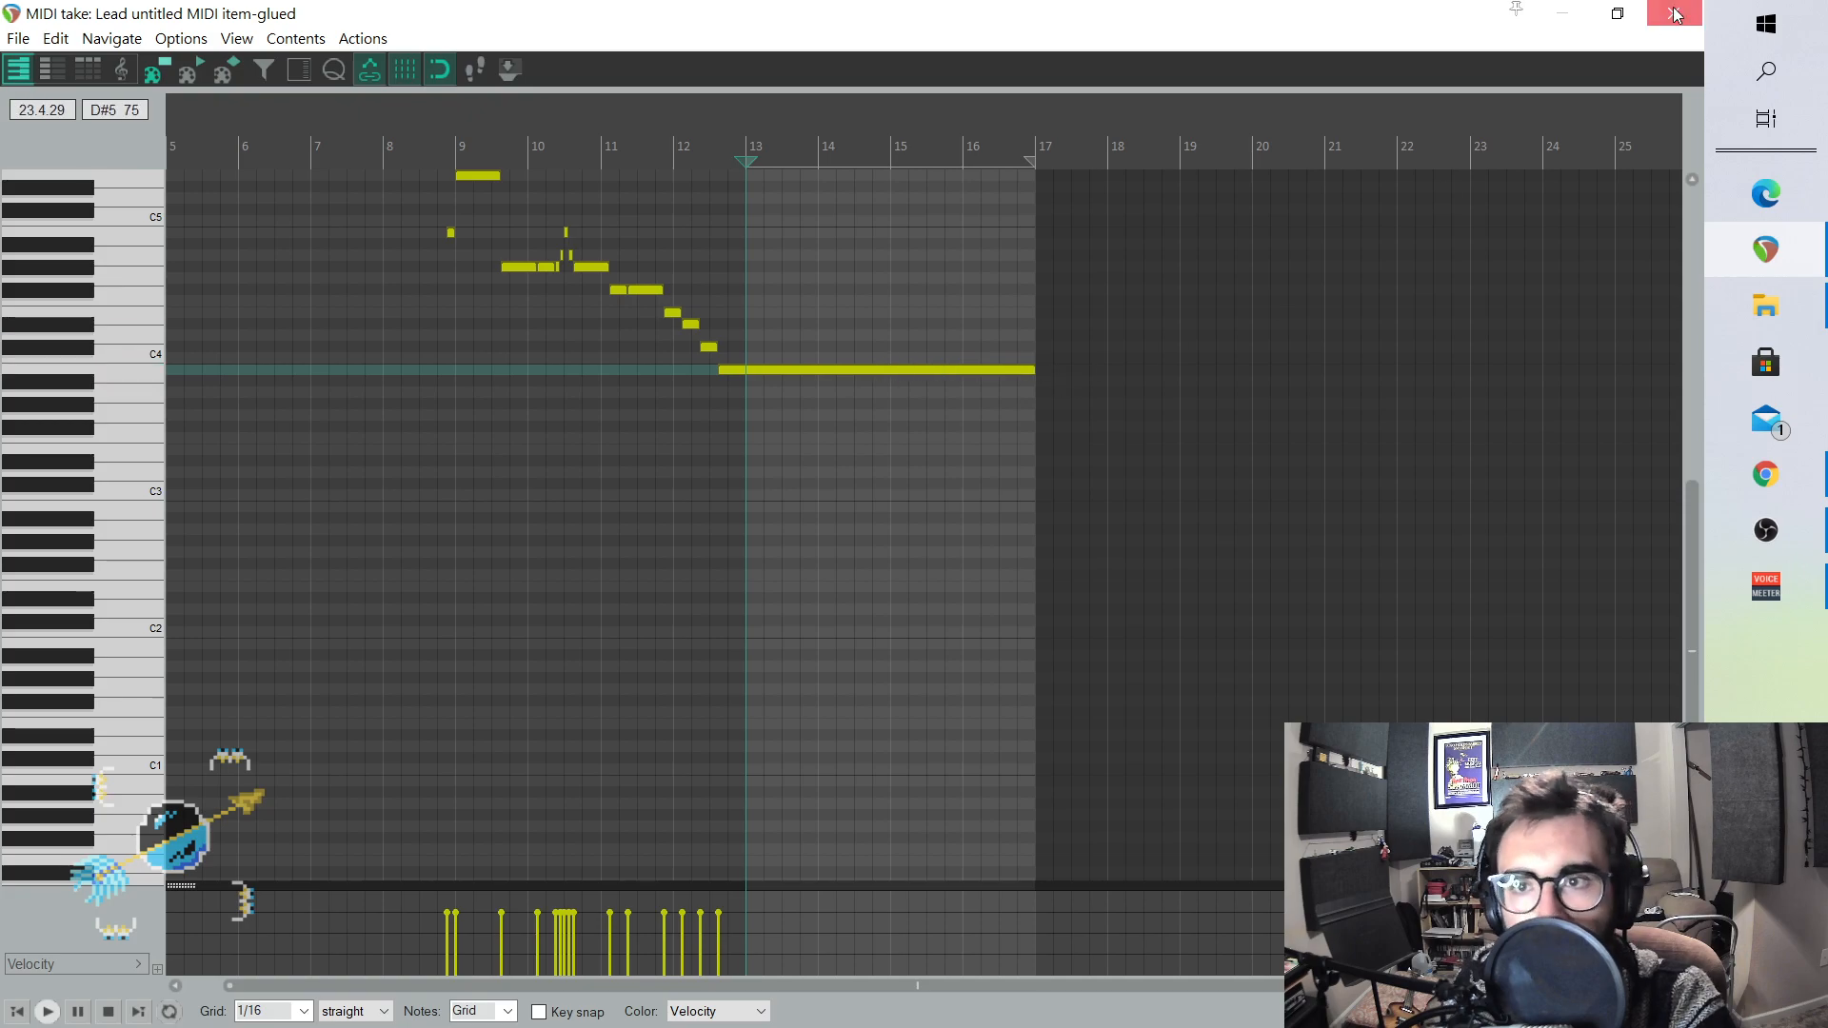
# - Open the glued Counter item in the MIDI editor and set its note grid to 1/32
pyautogui.click(1673, 13)
pyautogui.doubleClick(1183, 444)
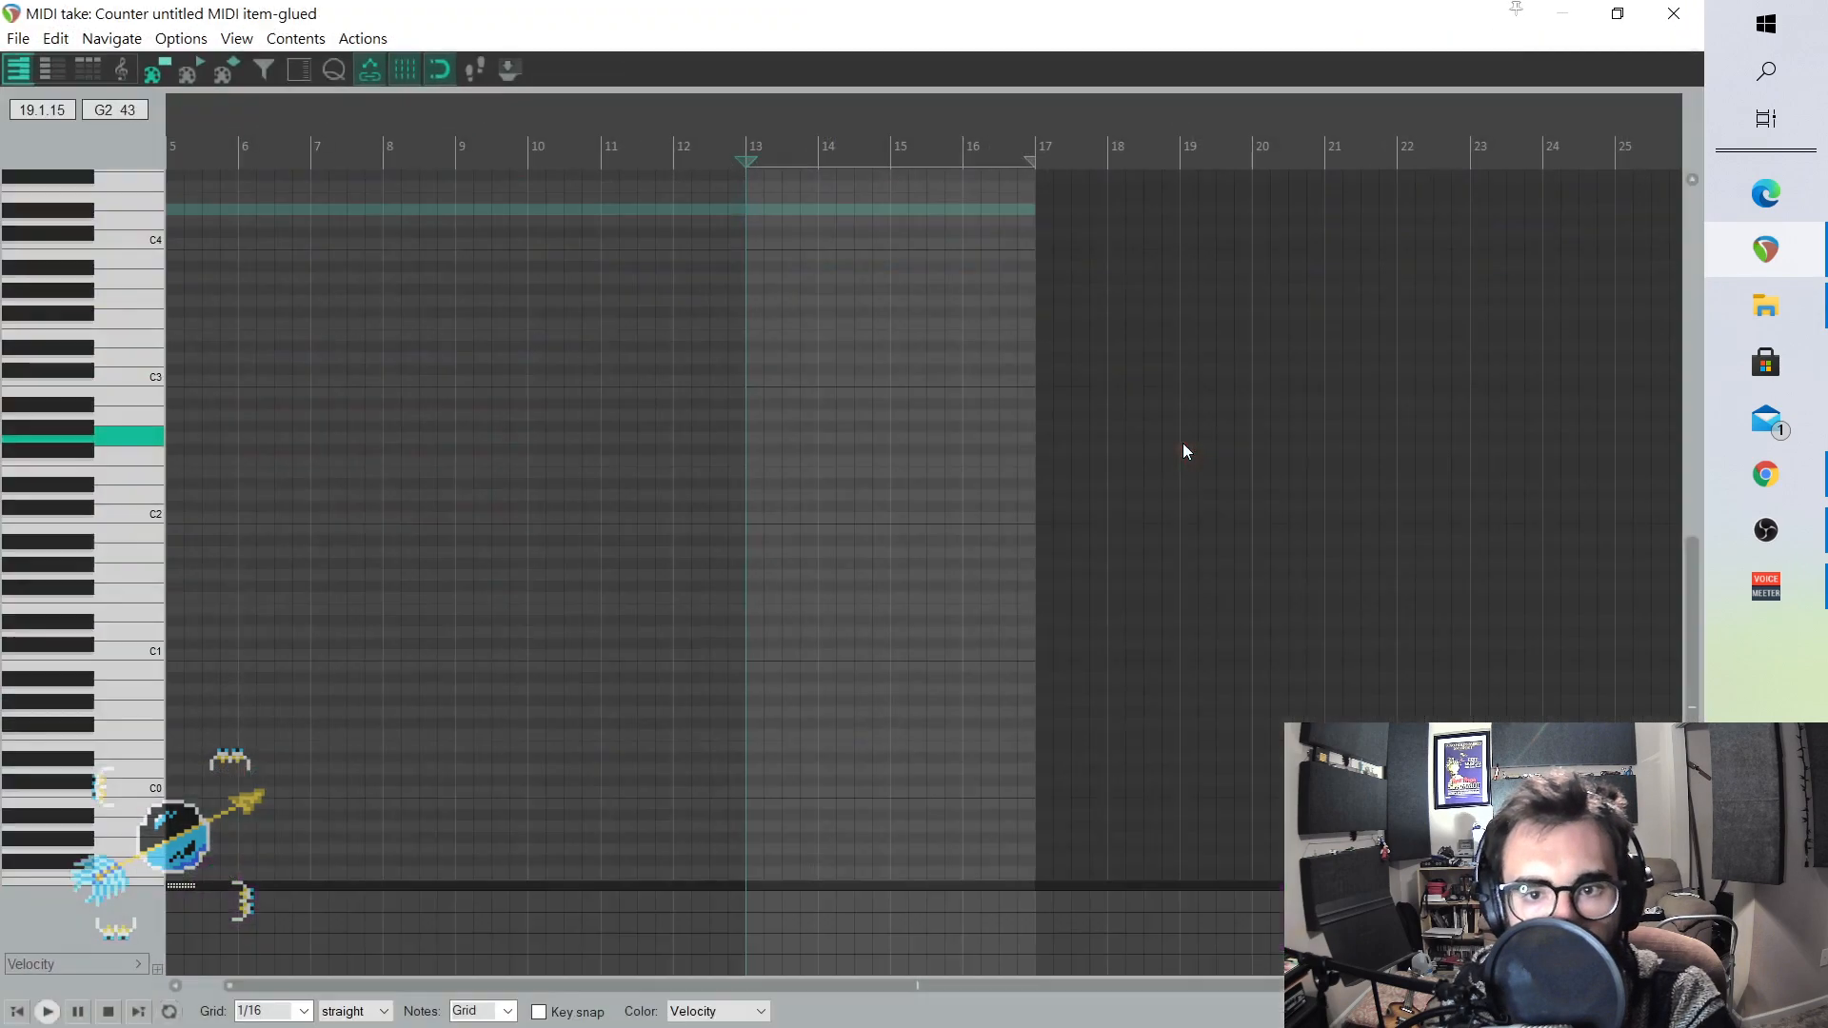
pyautogui.click(879, 577)
pyautogui.click(887, 518)
pyautogui.click(302, 1011)
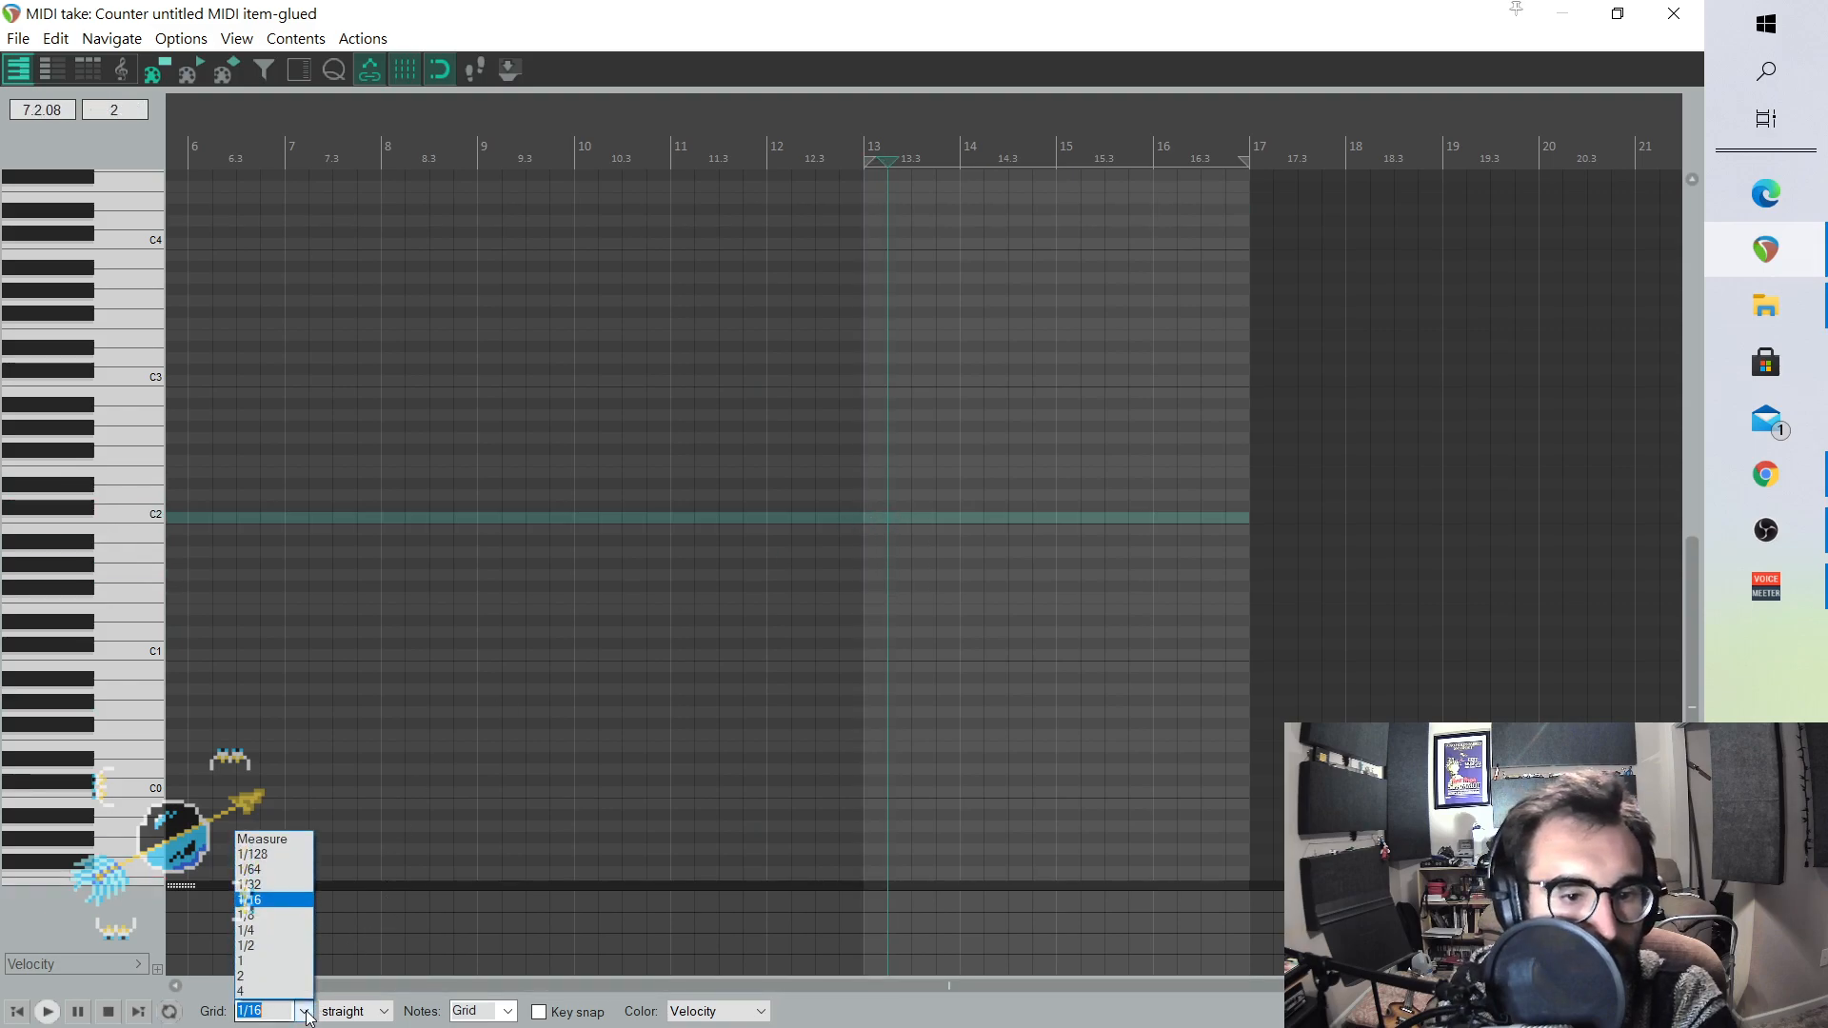
pyautogui.click(261, 893)
pyautogui.scroll(1, 59, 487)
pyautogui.scroll(3, 78, 354)
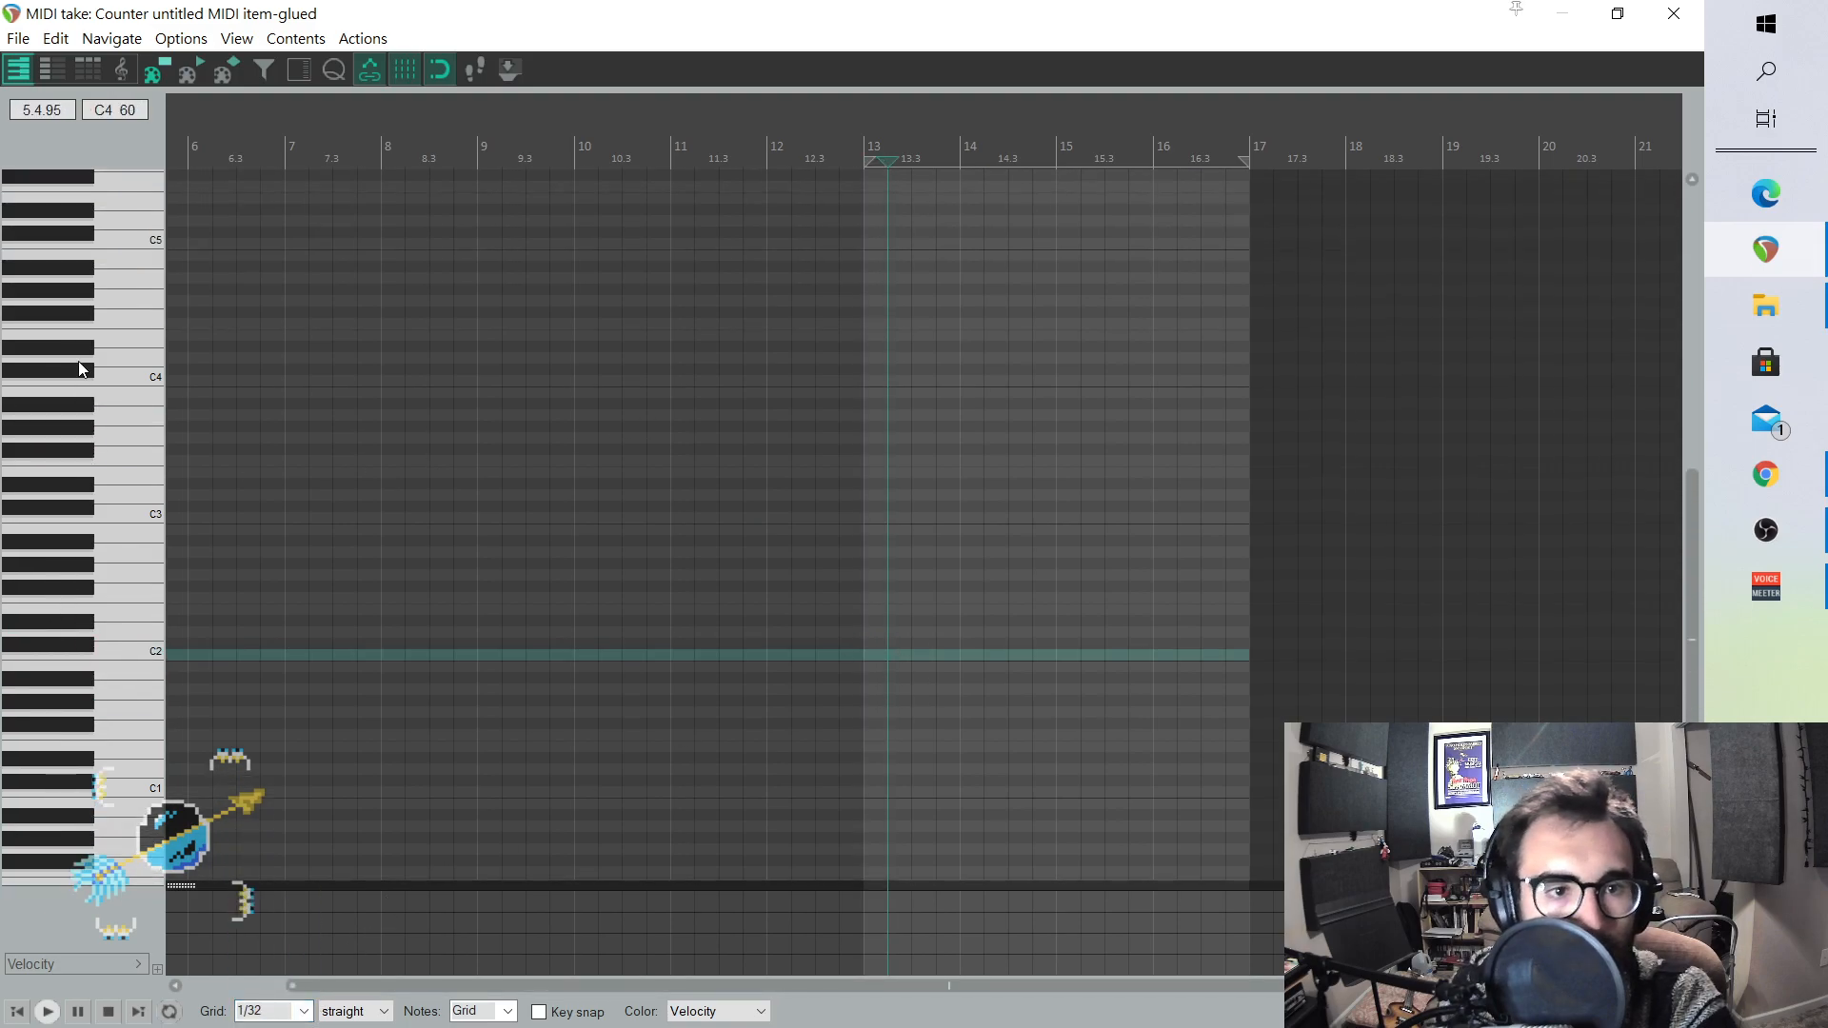
pyautogui.scroll(1, 80, 351)
# - Start a run of 1/32 notes at 13.1.00 in the Counter item: E4, D#4, E4, F#4, G#4
pyautogui.click(871, 534)
pyautogui.click(881, 443)
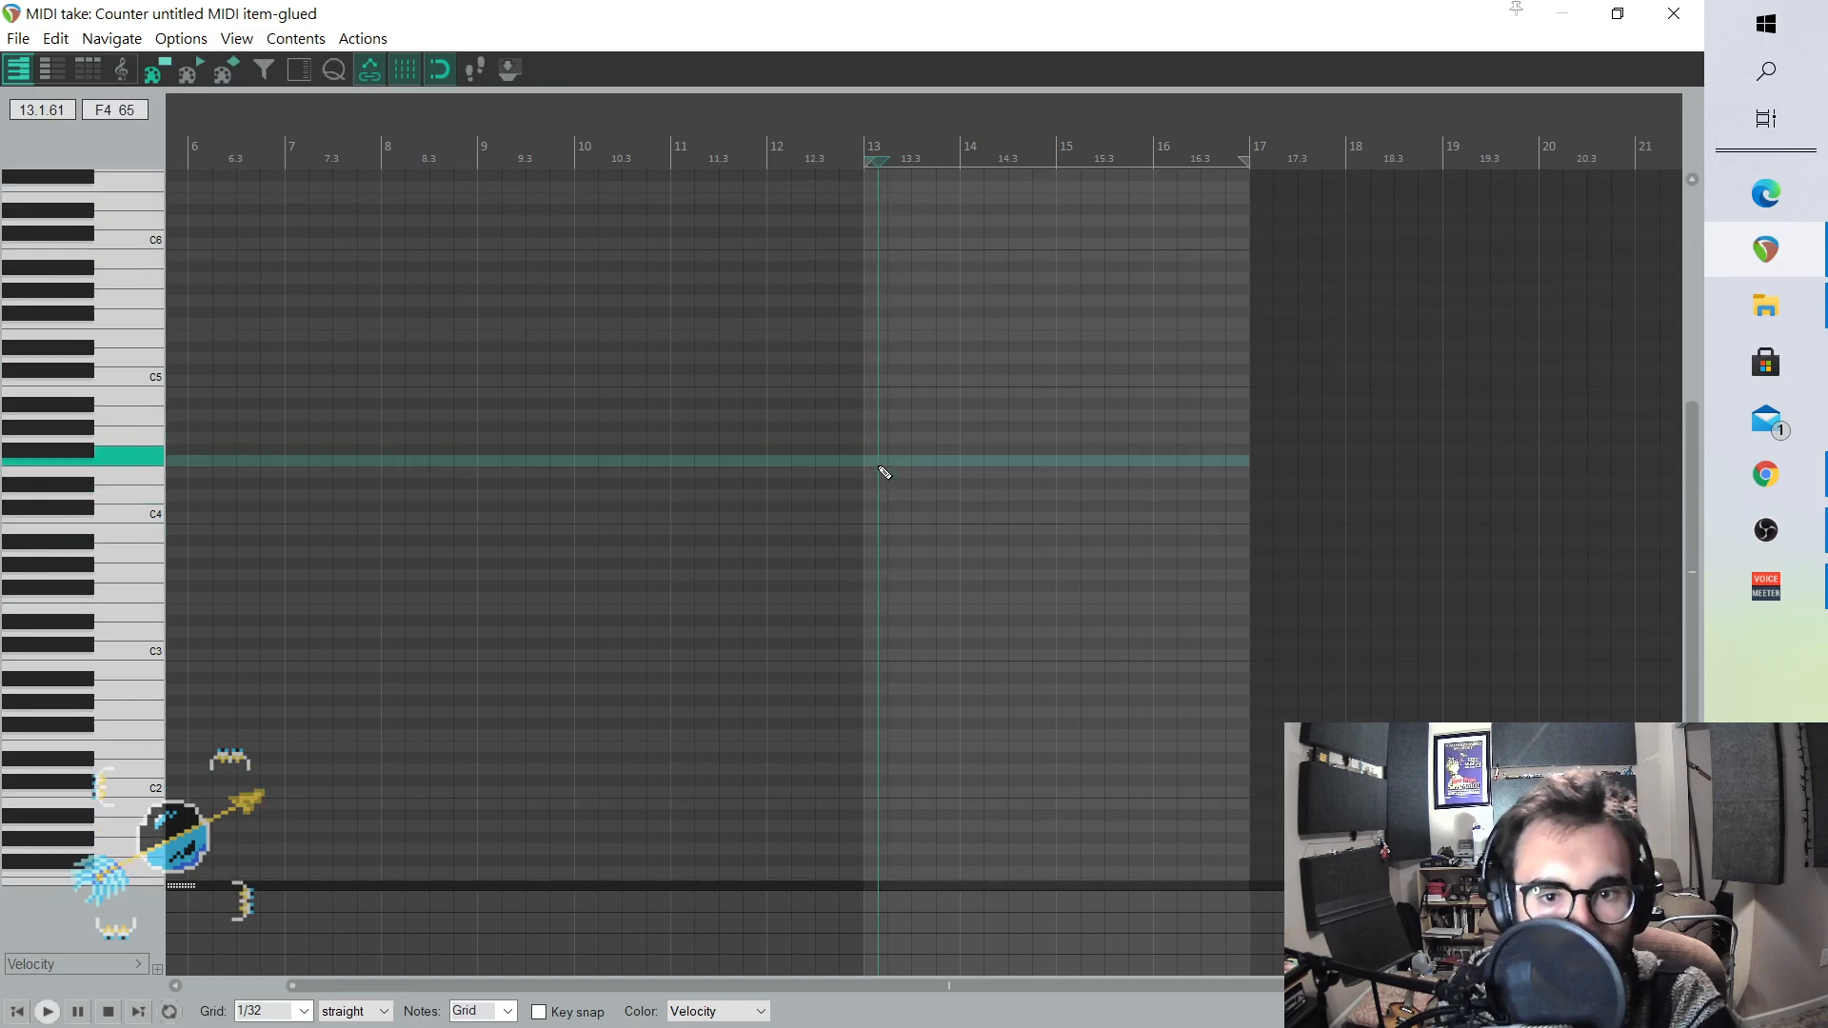
pyautogui.click(877, 483)
pyautogui.scroll(4, 885, 482)
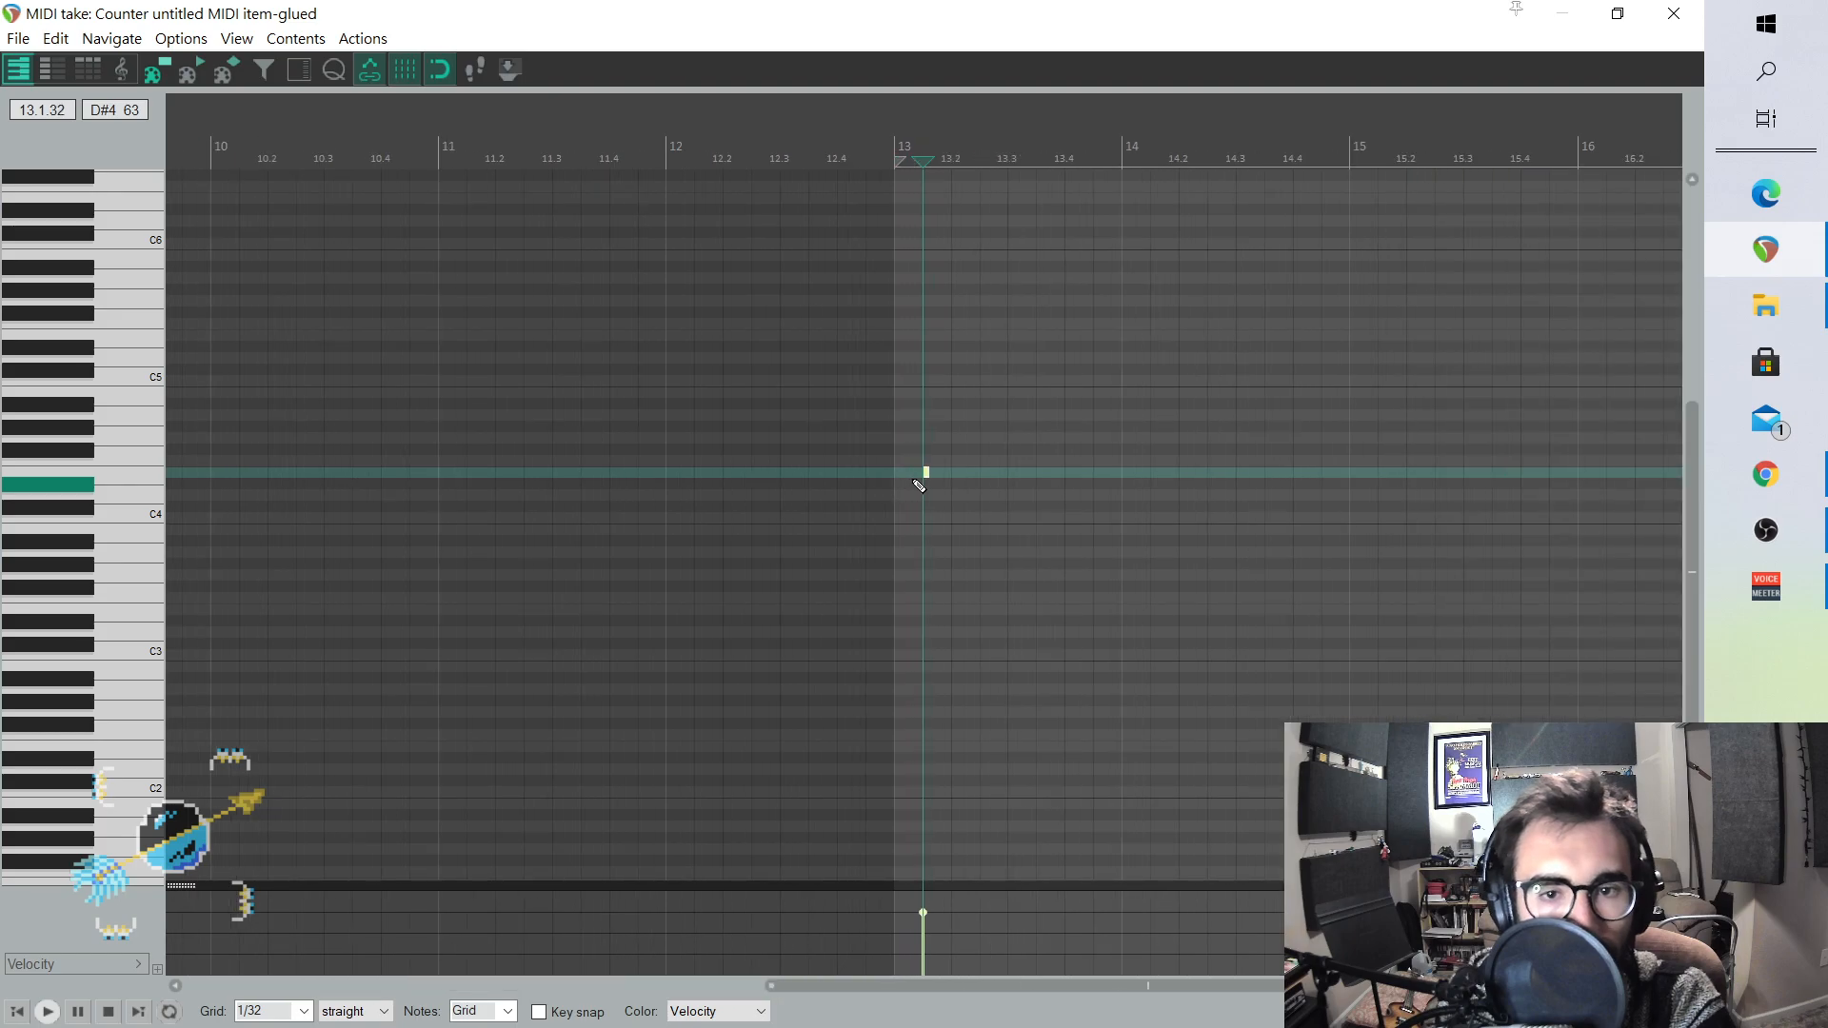
pyautogui.click(934, 476)
pyautogui.moveTo(933, 474)
pyautogui.mouseDown()
pyautogui.moveTo(828, 472)
pyautogui.moveTo(866, 473)
pyautogui.mouseUp()
pyautogui.doubleClick(848, 472)
pyautogui.click(848, 473)
pyautogui.click(866, 485)
pyautogui.click(889, 472)
pyautogui.click(911, 450)
pyautogui.click(934, 426)
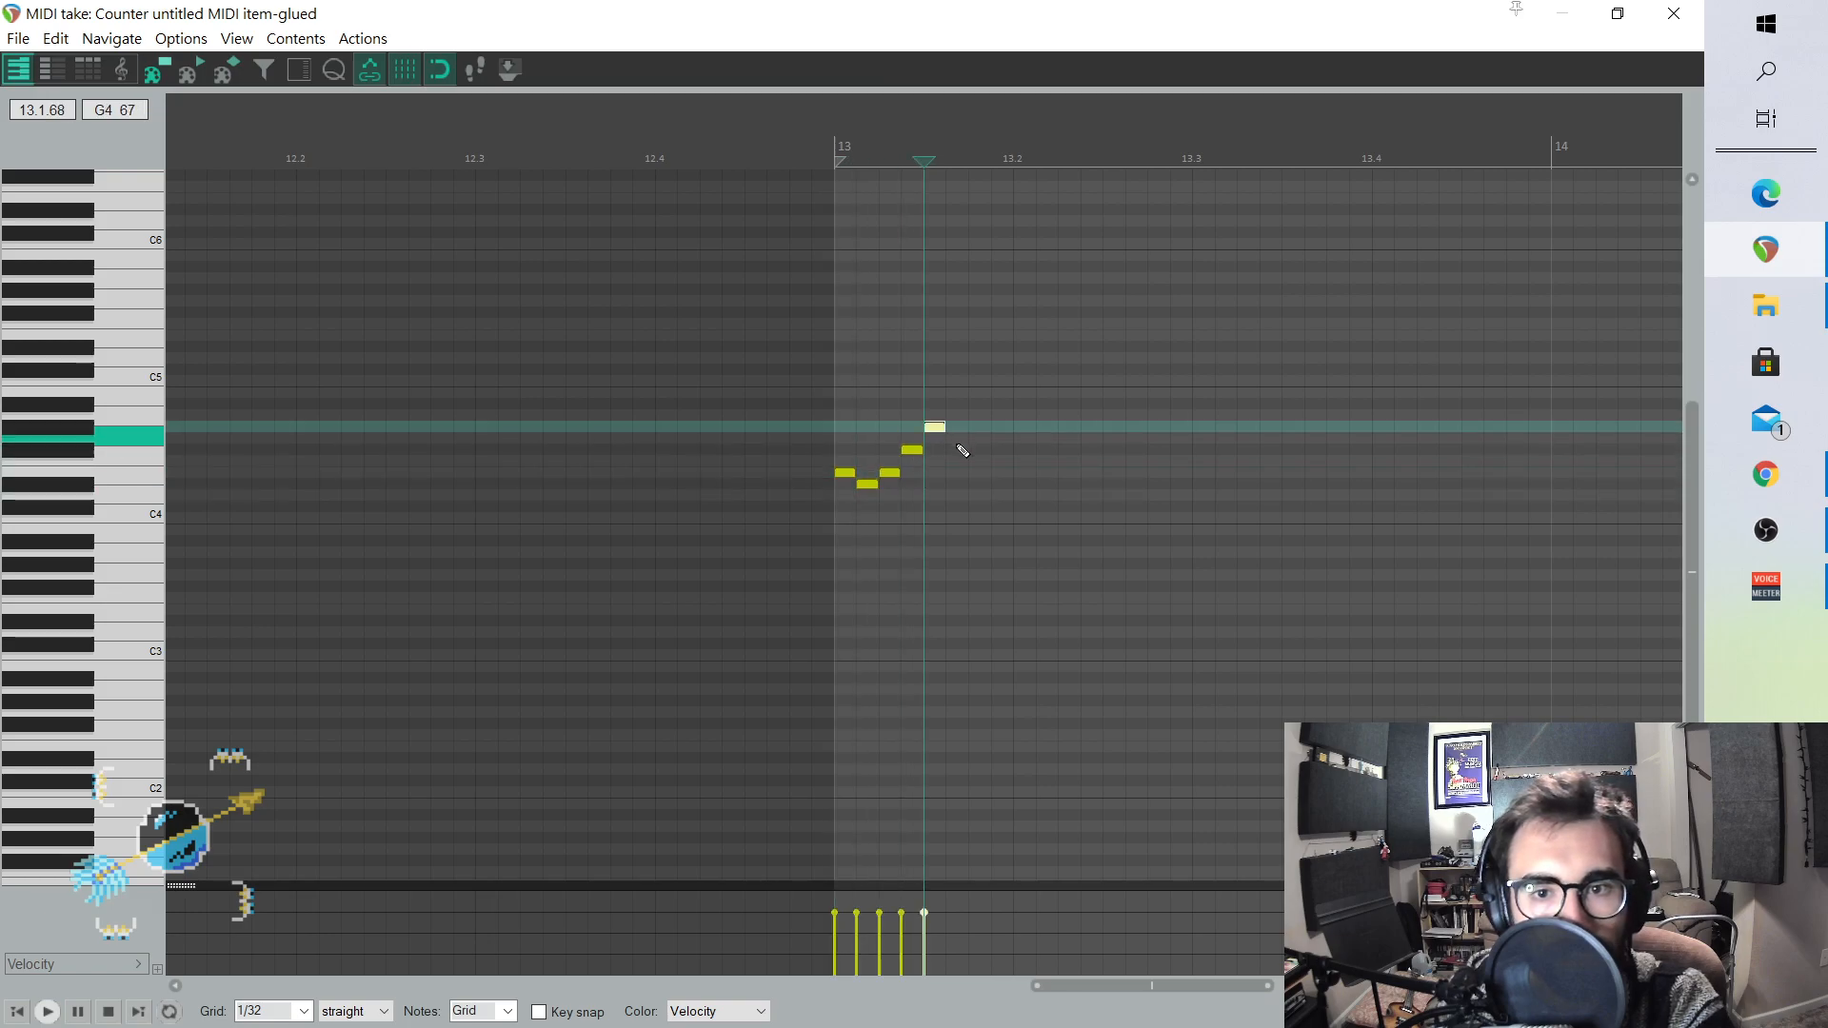
# - Continue the 1/32 run with F#4, G#4, A4, B4, A4, B4, C#5, D#5, C#5, D#5, E5 and briefly play from bar 13
pyautogui.click(957, 449)
pyautogui.click(979, 427)
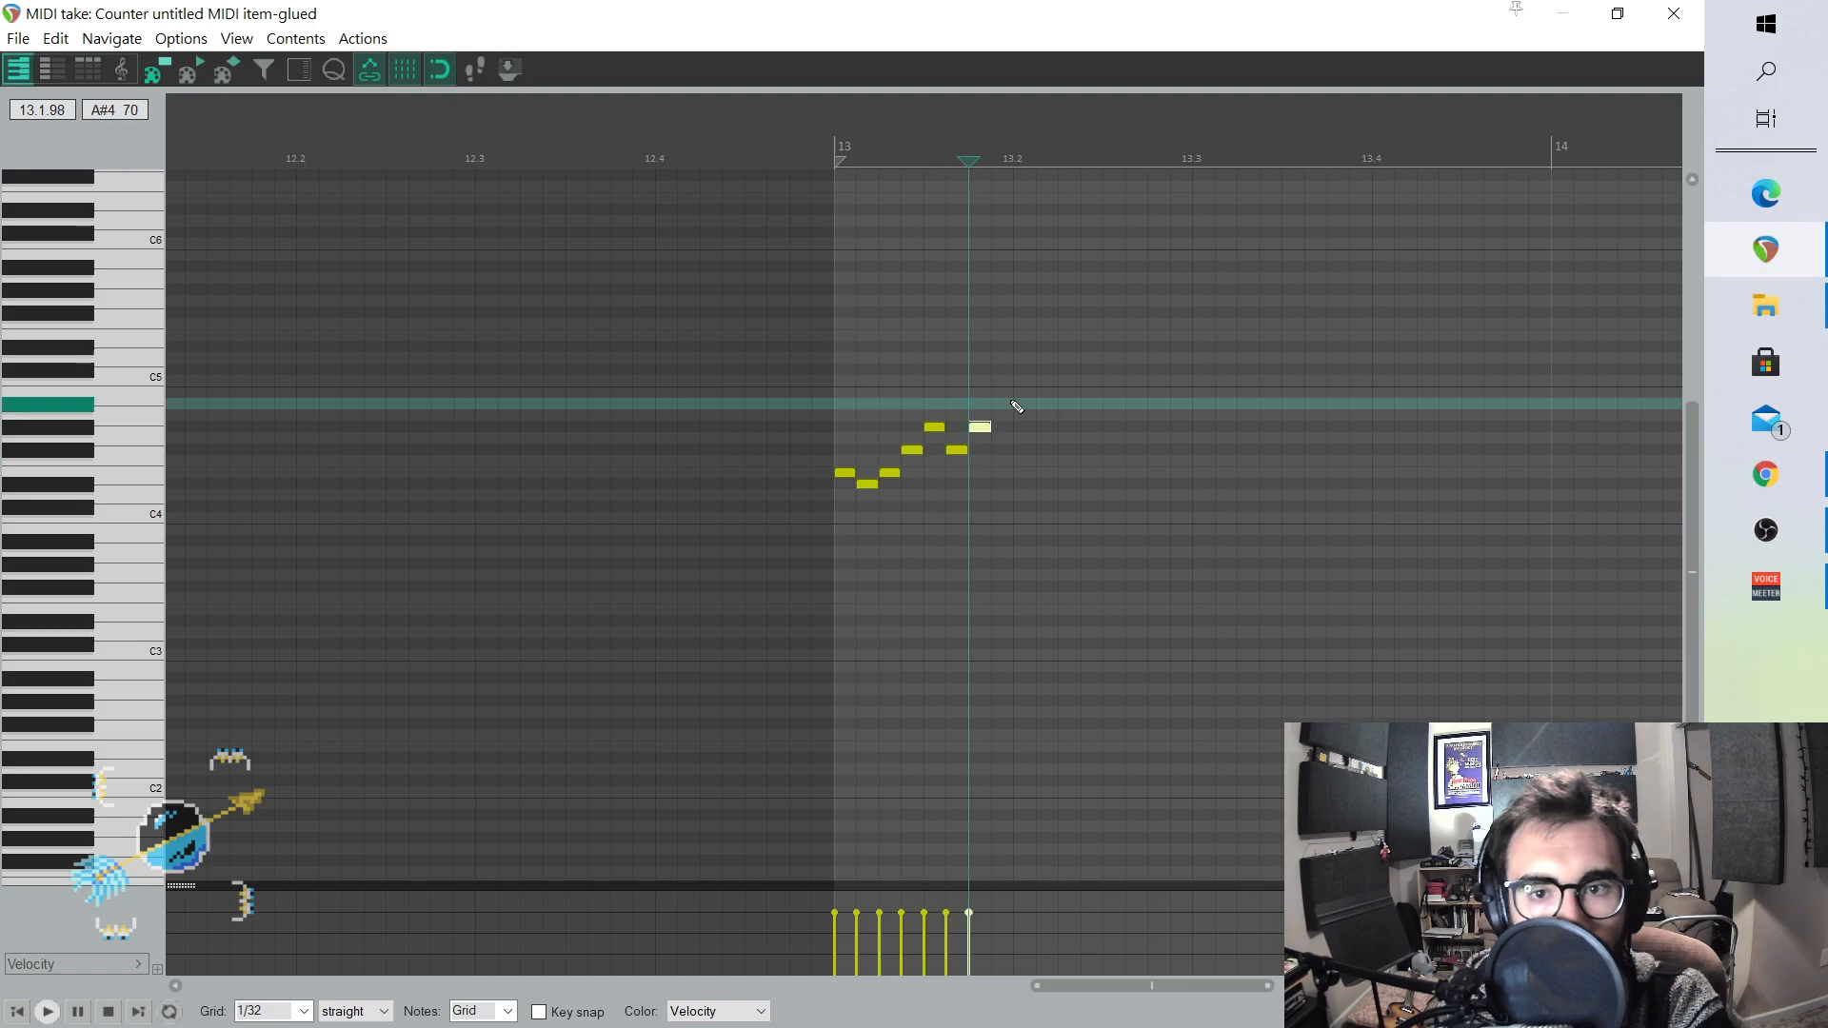
pyautogui.click(1002, 415)
pyautogui.click(1024, 393)
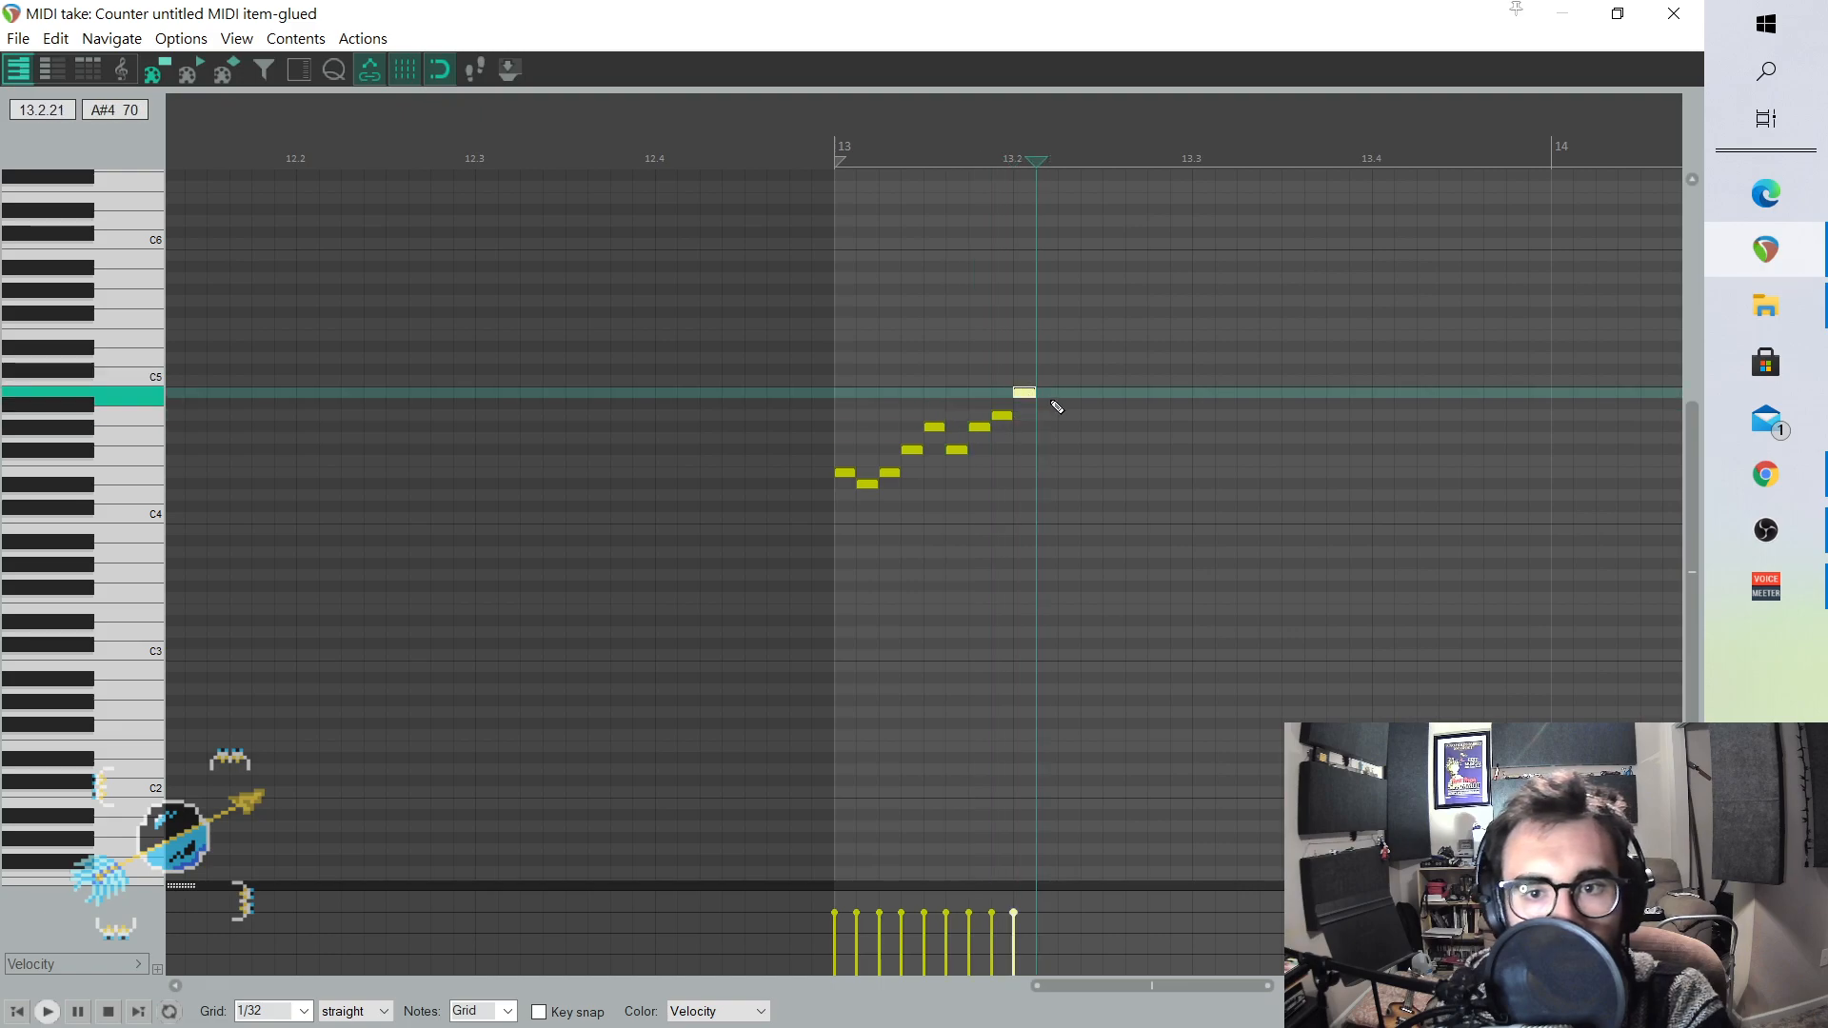
pyautogui.click(1047, 415)
pyautogui.click(1069, 392)
pyautogui.click(1091, 370)
pyautogui.click(1114, 347)
pyautogui.click(1137, 370)
pyautogui.click(1159, 347)
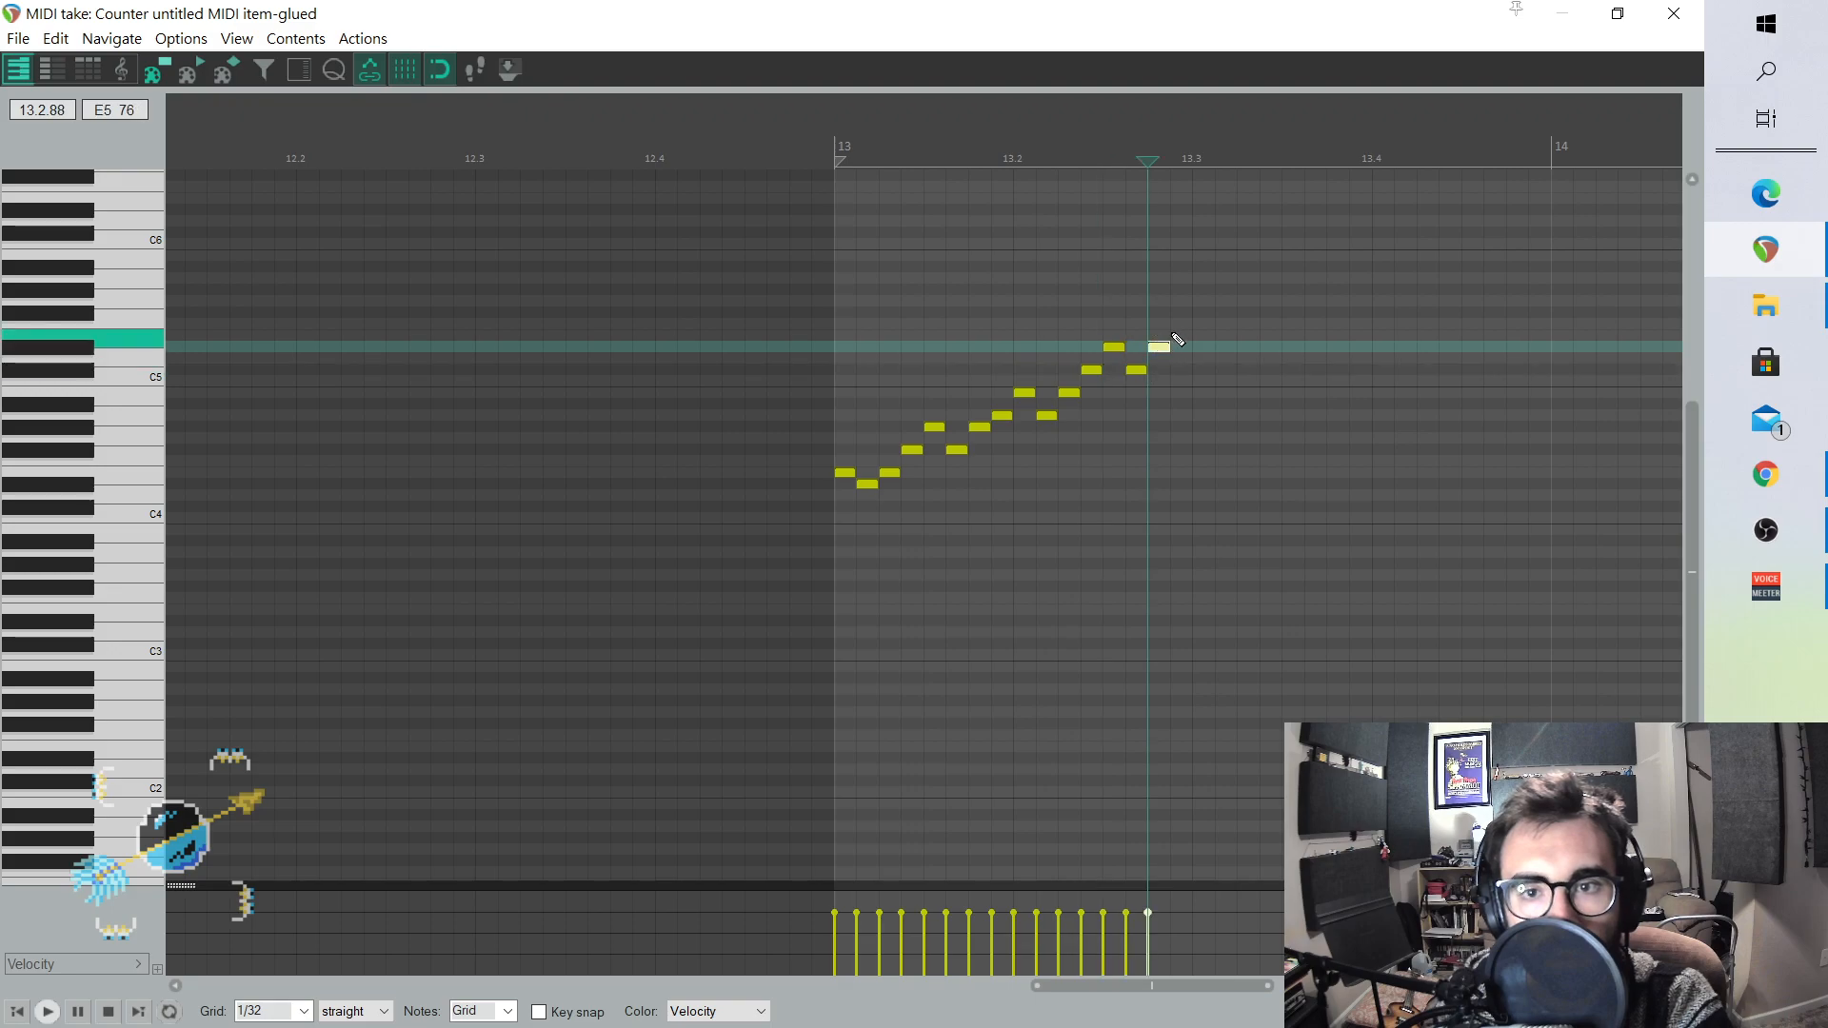
pyautogui.click(1183, 335)
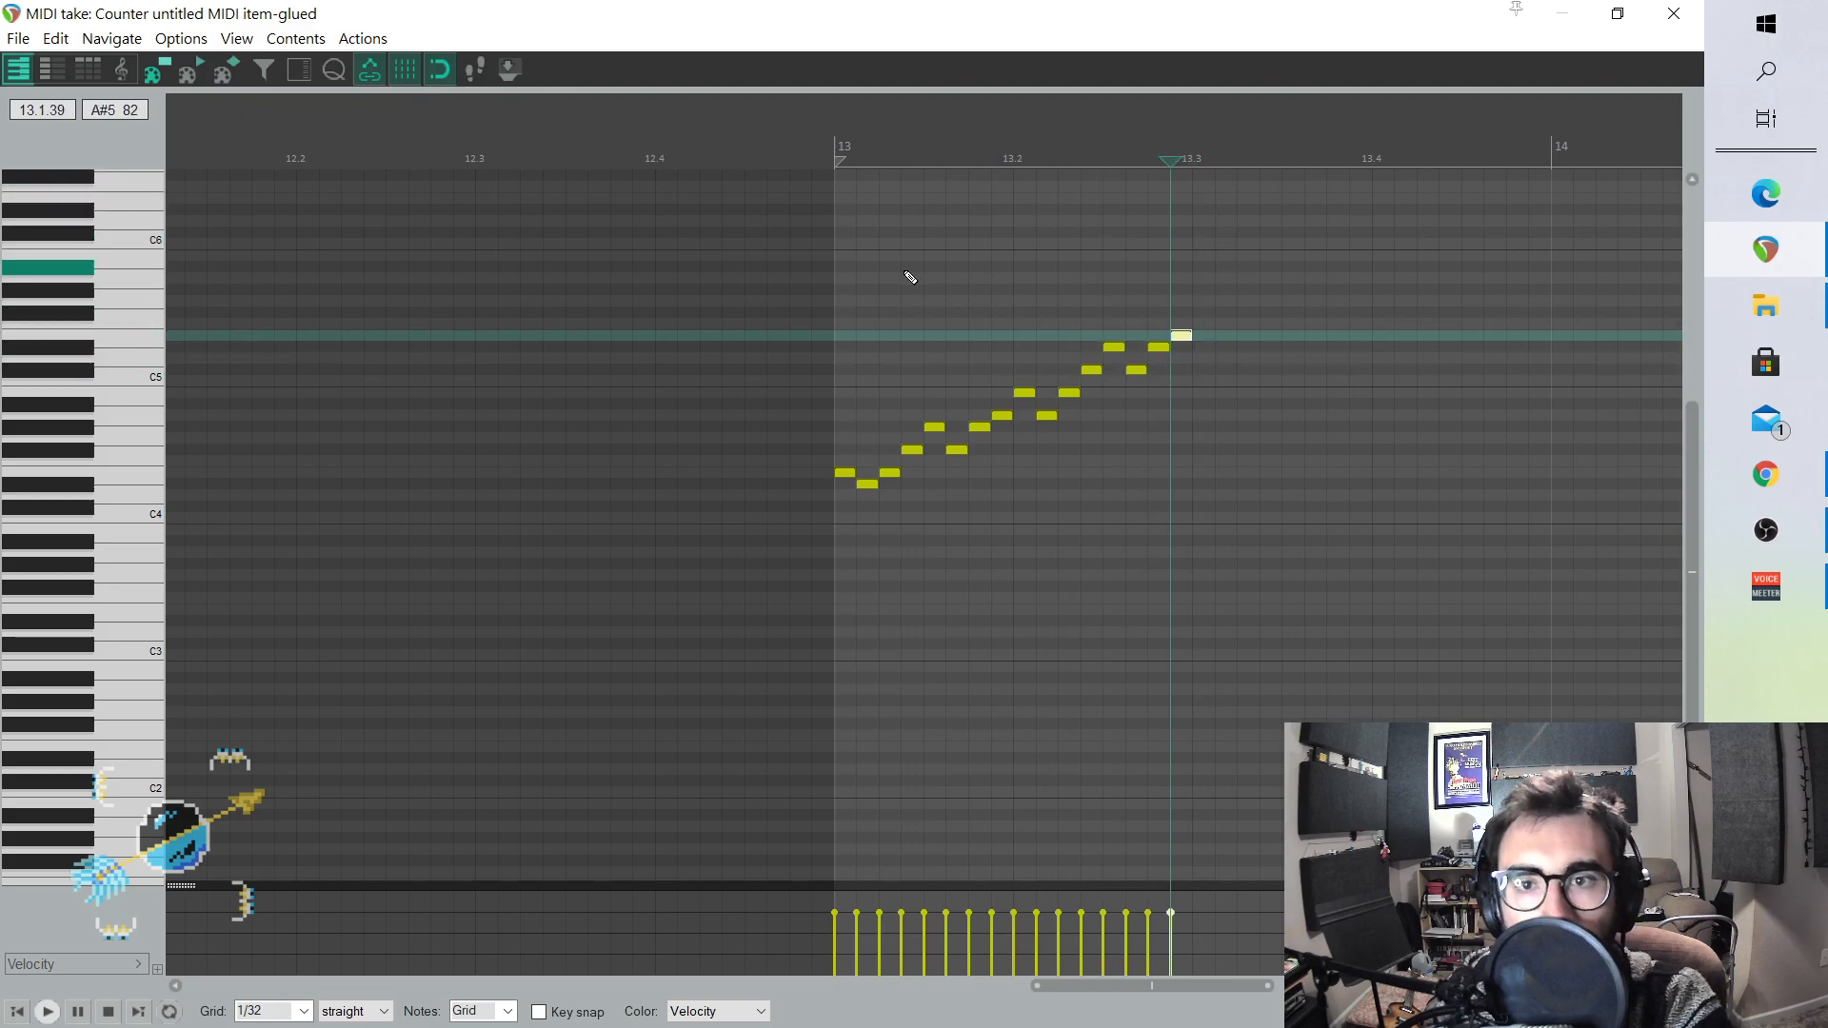
pyautogui.click(849, 260)
pyautogui.press('space')
pyautogui.press('space')
# - Add descending 1/32 notes from 13.3.00 in the Counter item: B5, A5, G#5, F#5, G#5, F#5, E5
pyautogui.scroll(3, 980, 358)
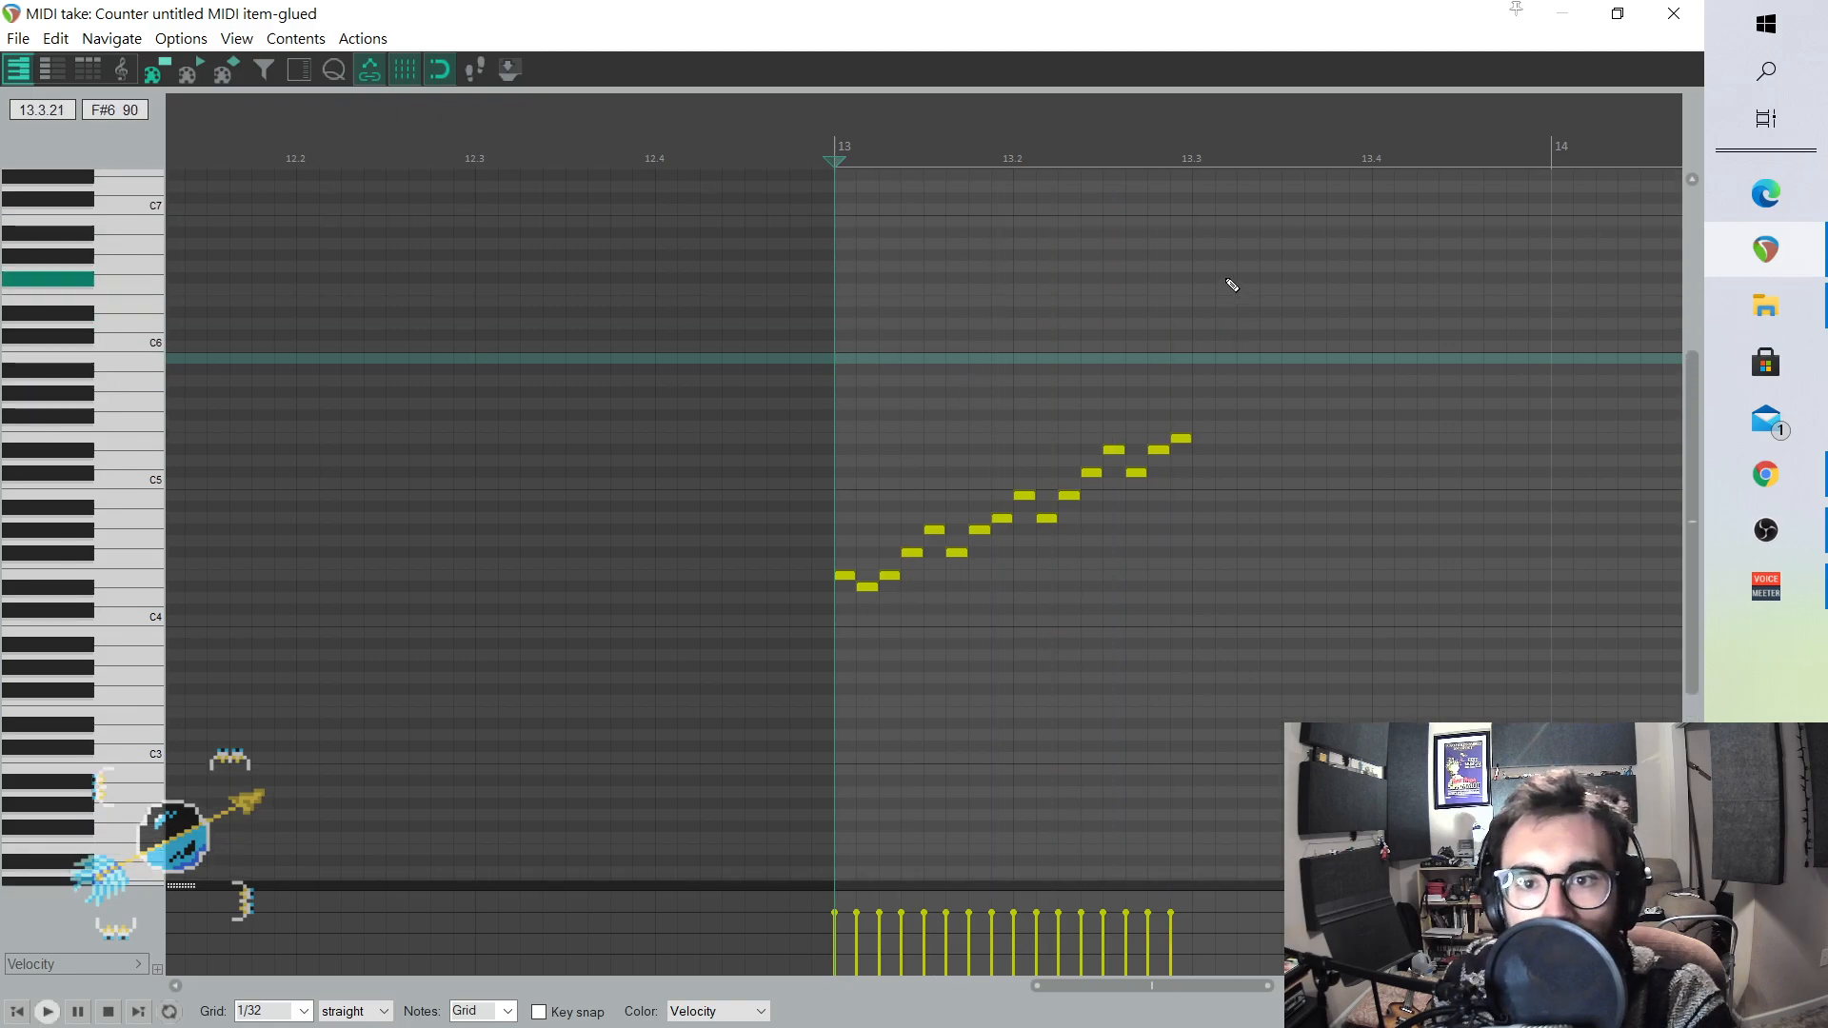
pyautogui.click(1211, 310)
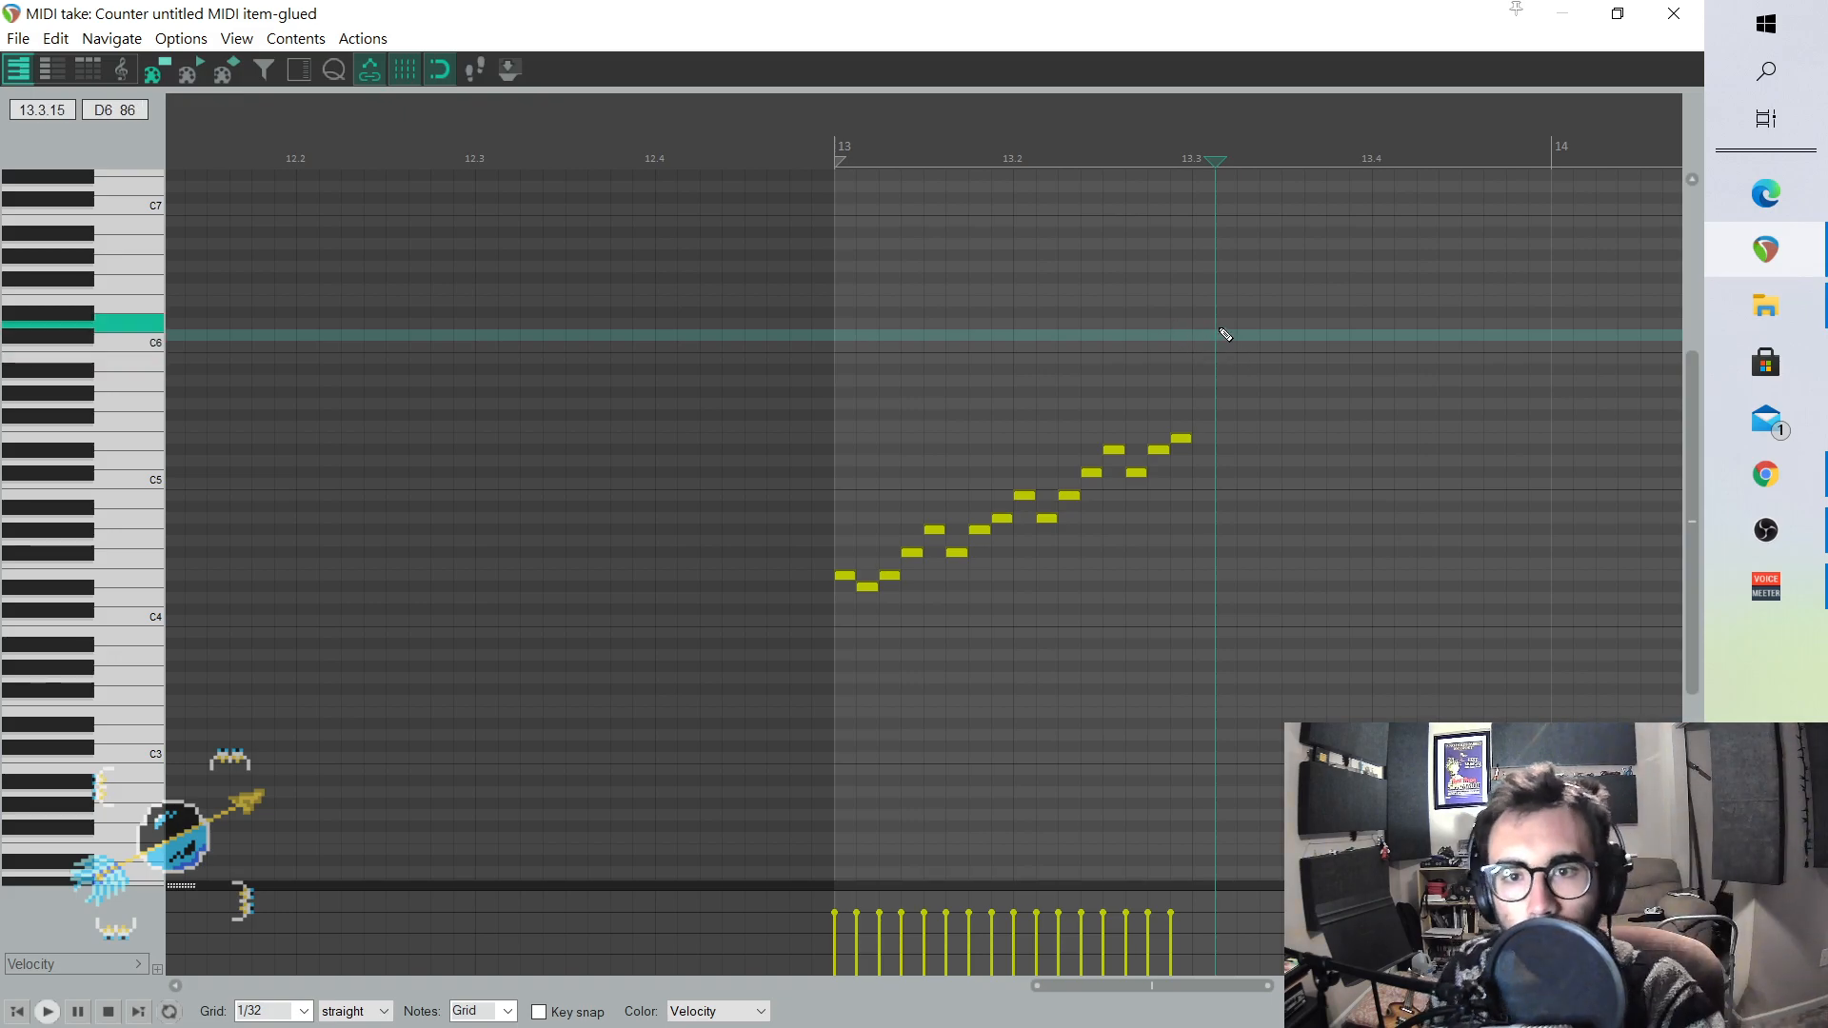
pyautogui.click(1203, 359)
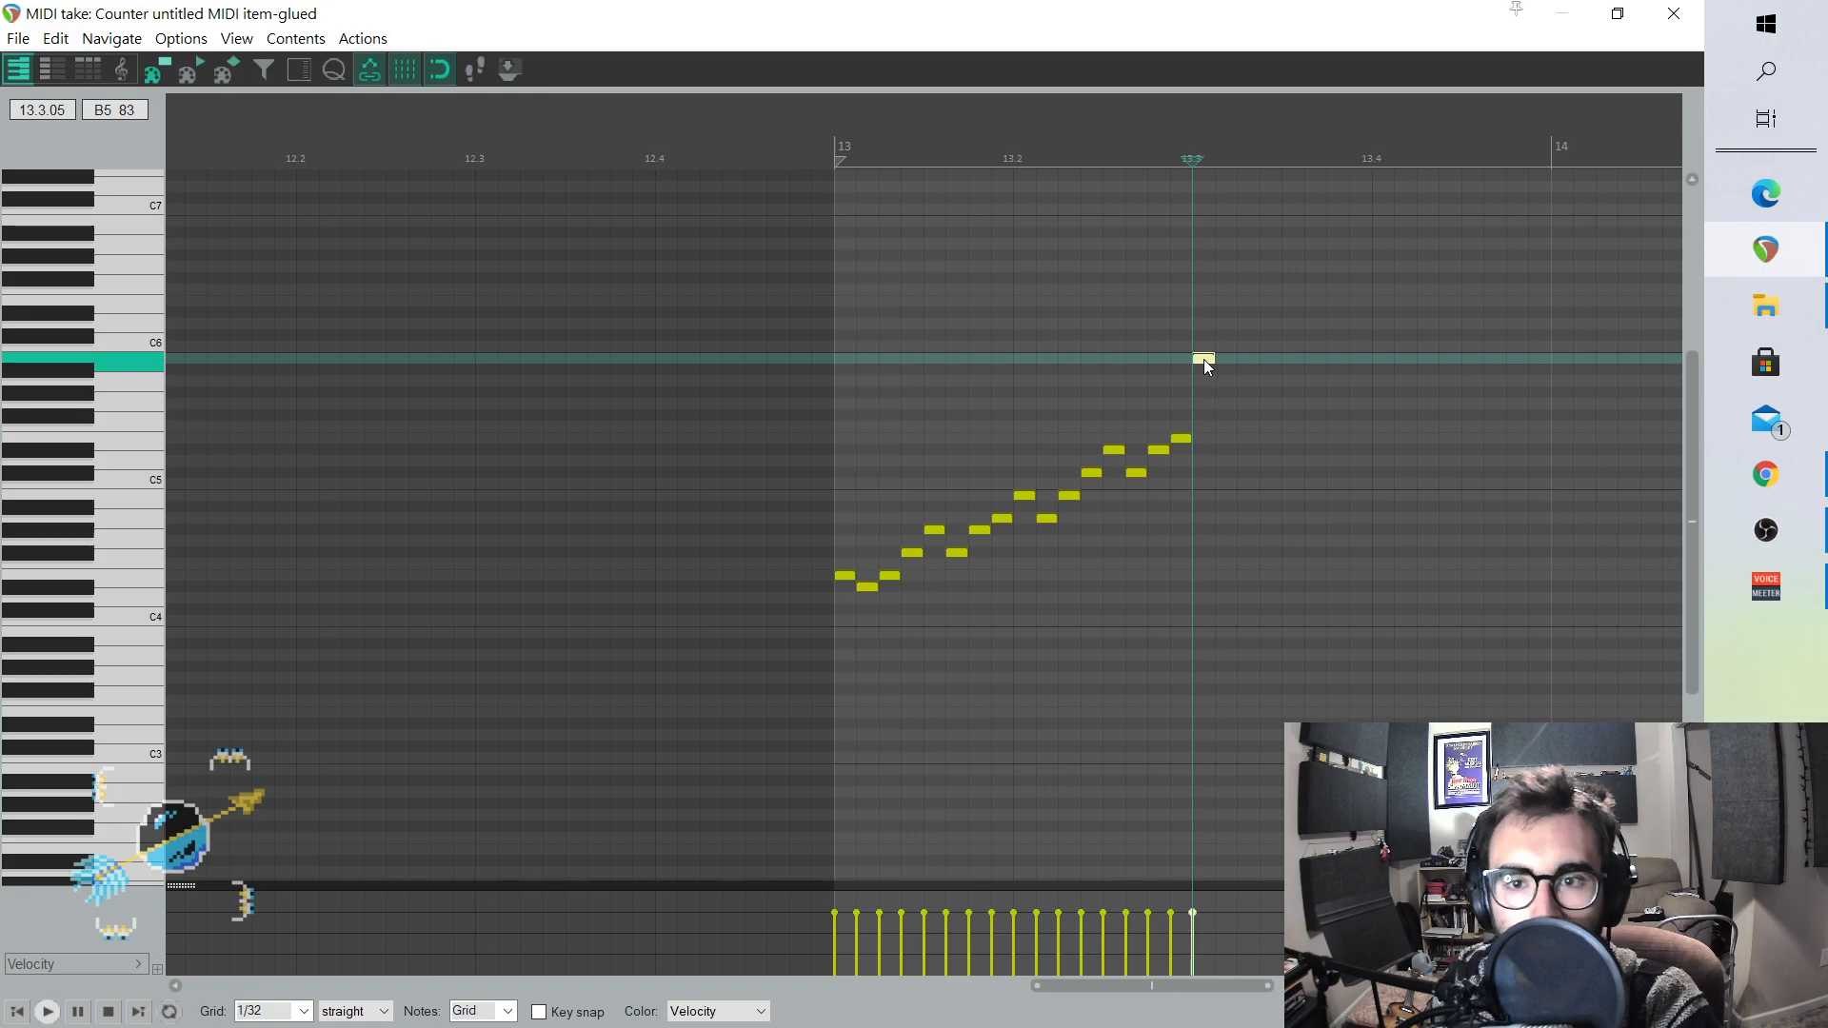
pyautogui.click(1228, 379)
pyautogui.click(1243, 391)
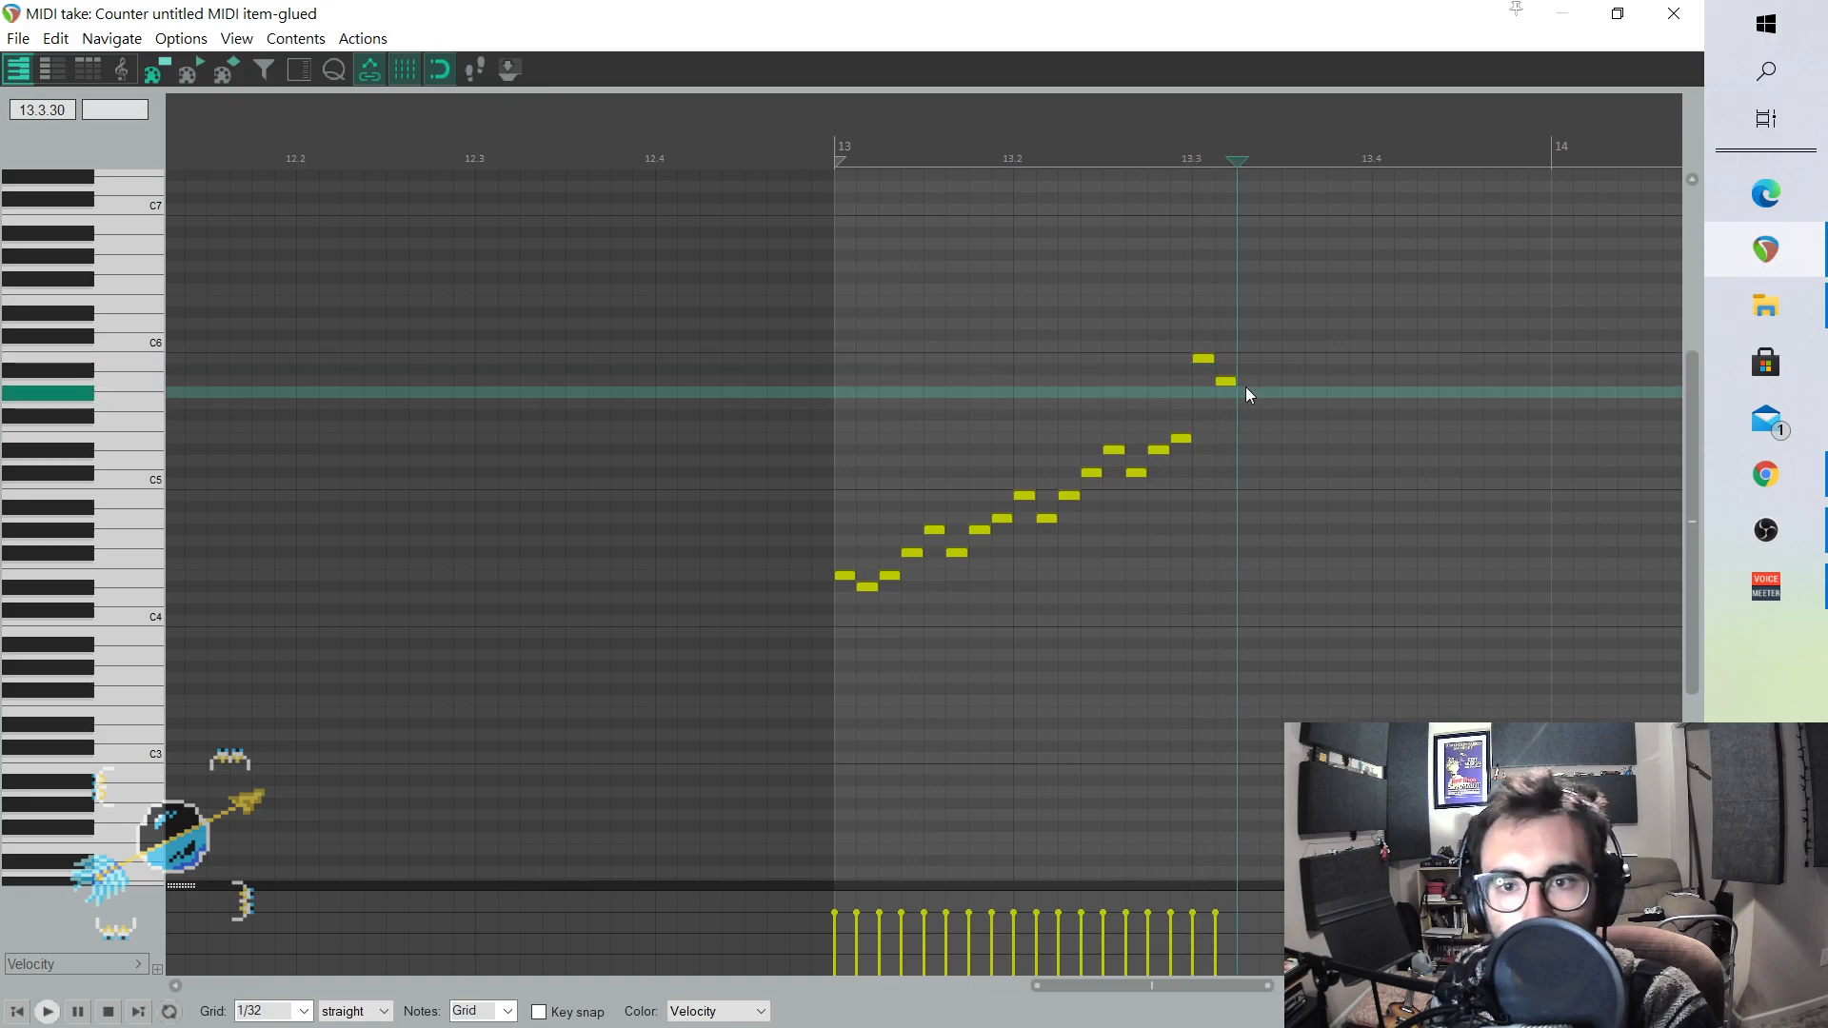
pyautogui.click(1276, 417)
pyautogui.click(1291, 393)
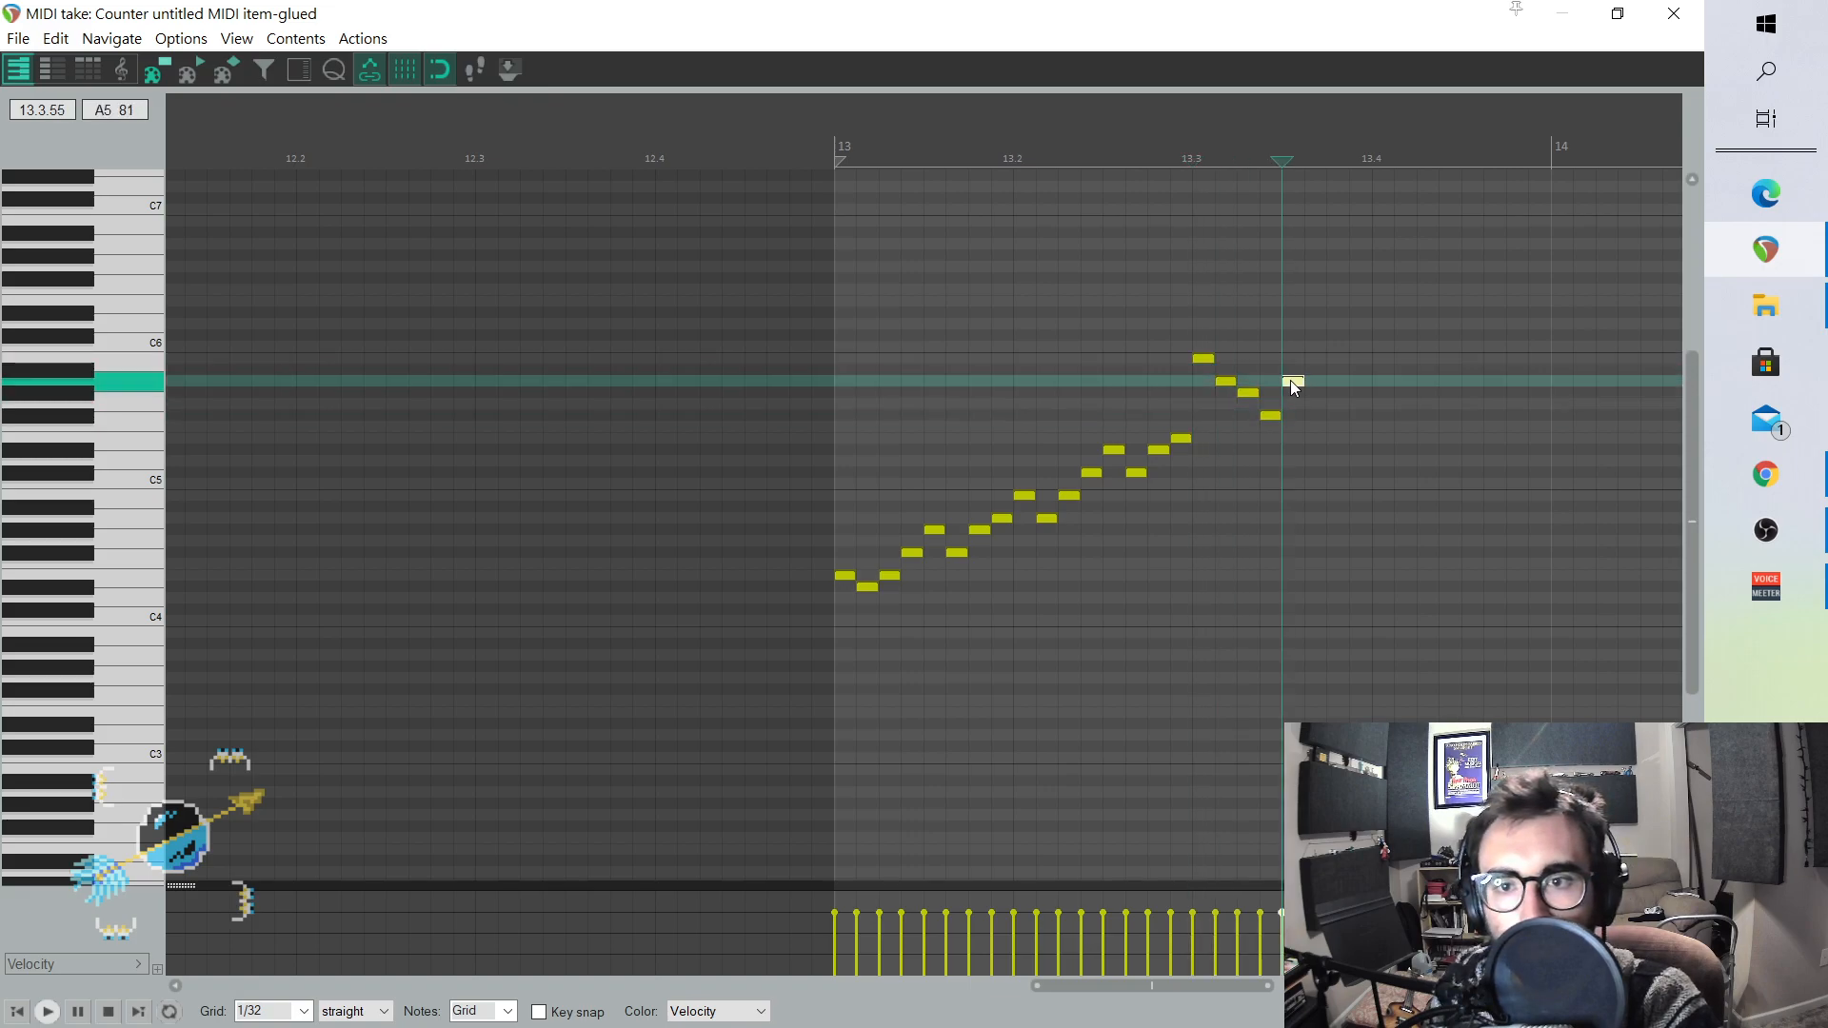
pyautogui.click(1314, 415)
pyautogui.click(1338, 438)
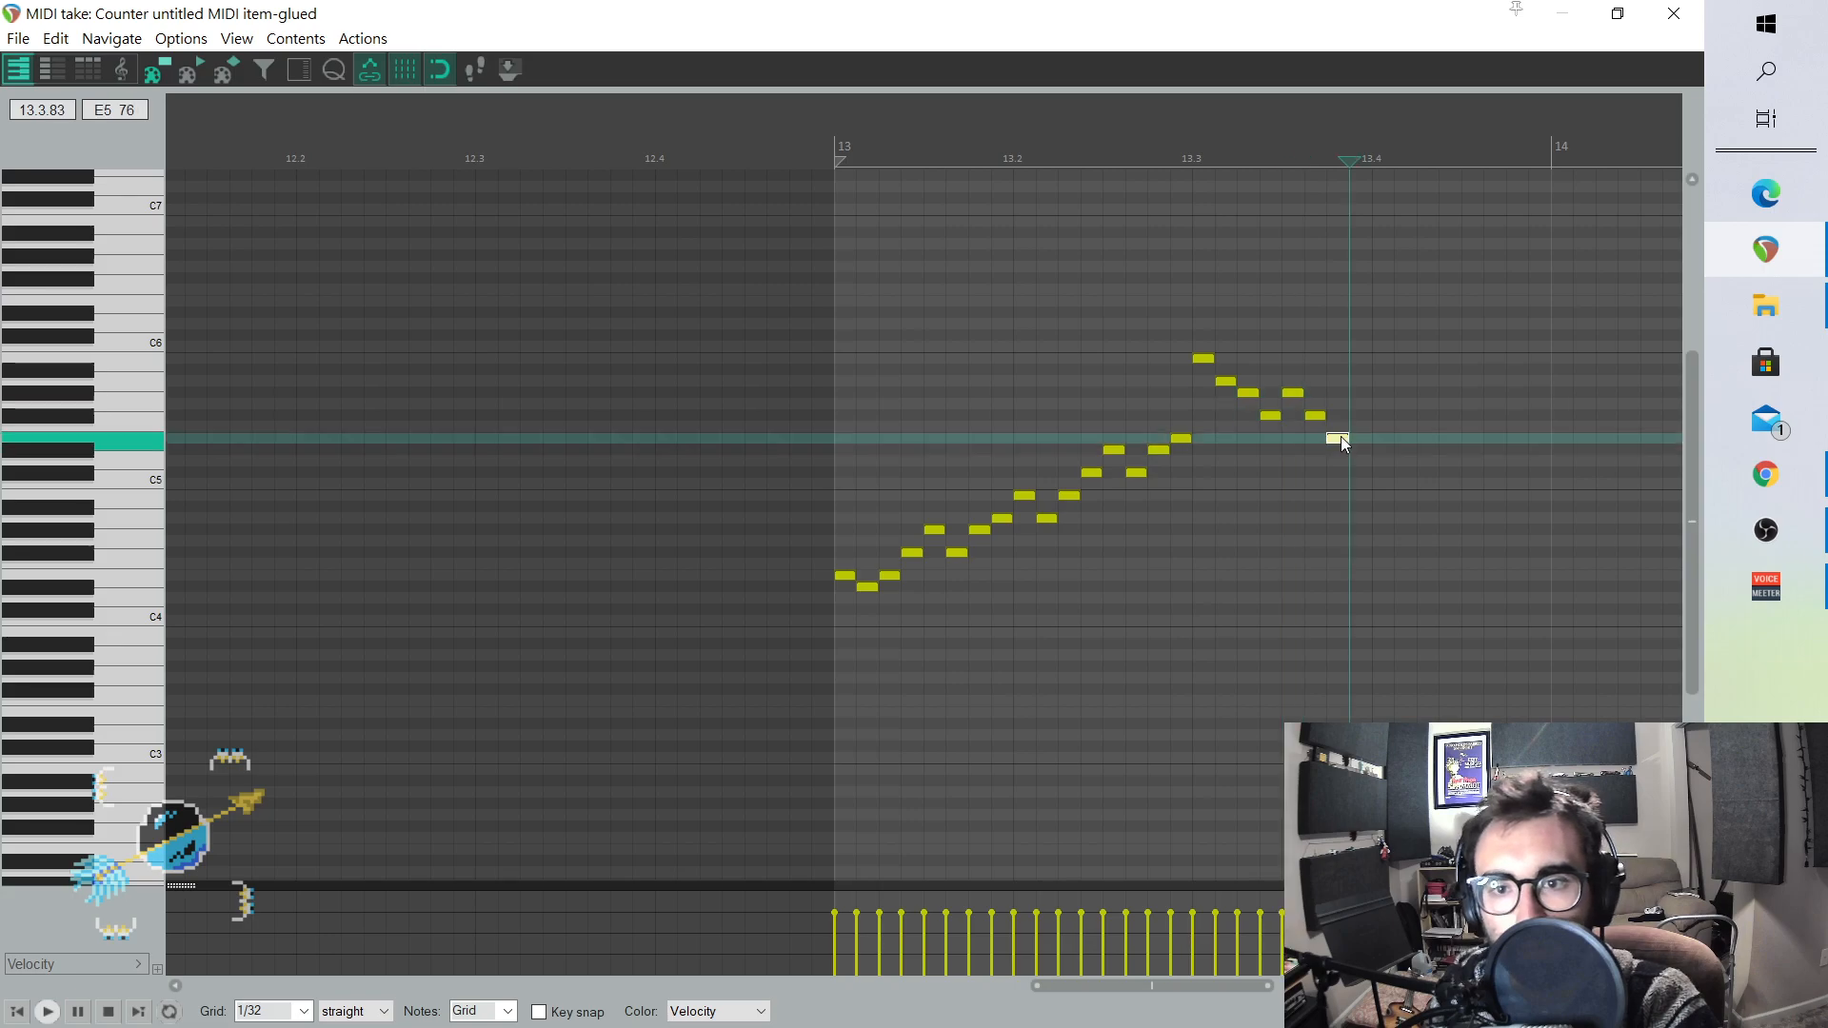
# - Finish the descending 1/32 run through the end of bar 13: D#5, F#5, E5, D#5, C#5, E5, D#5, C#5, A4
pyautogui.click(1360, 449)
pyautogui.click(1382, 415)
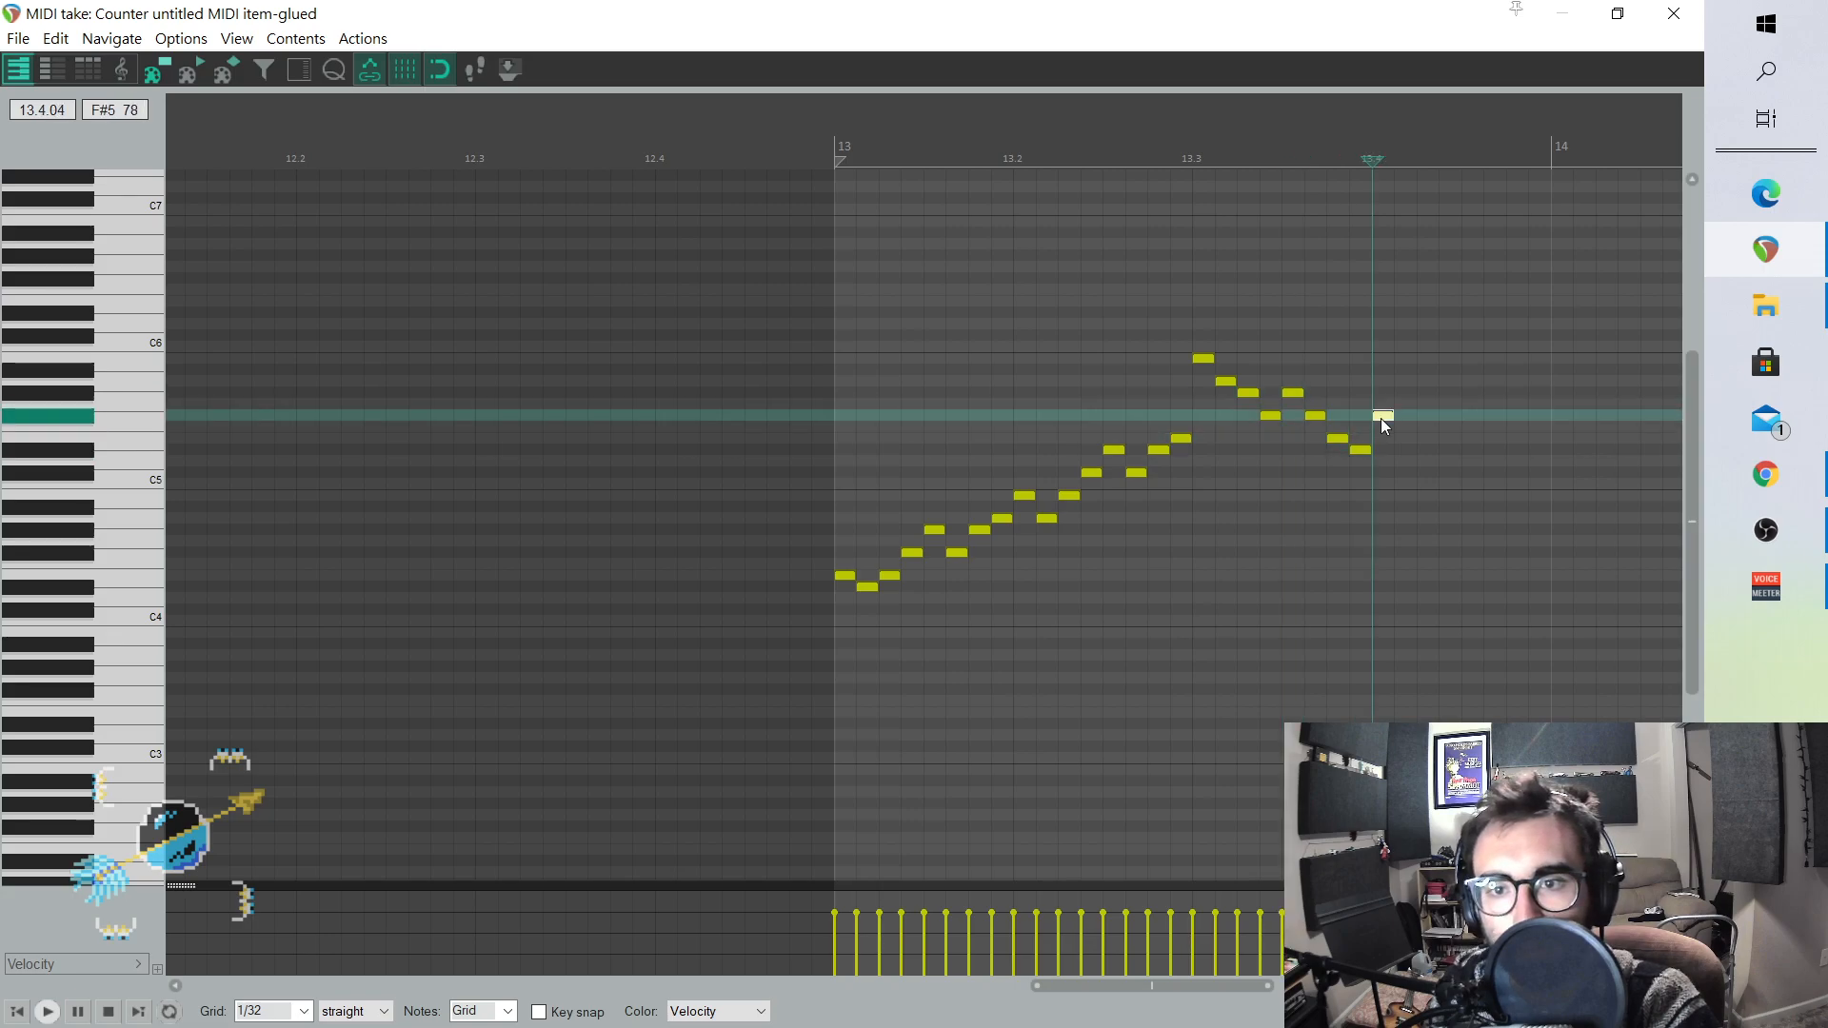
pyautogui.click(1406, 438)
pyautogui.click(1427, 449)
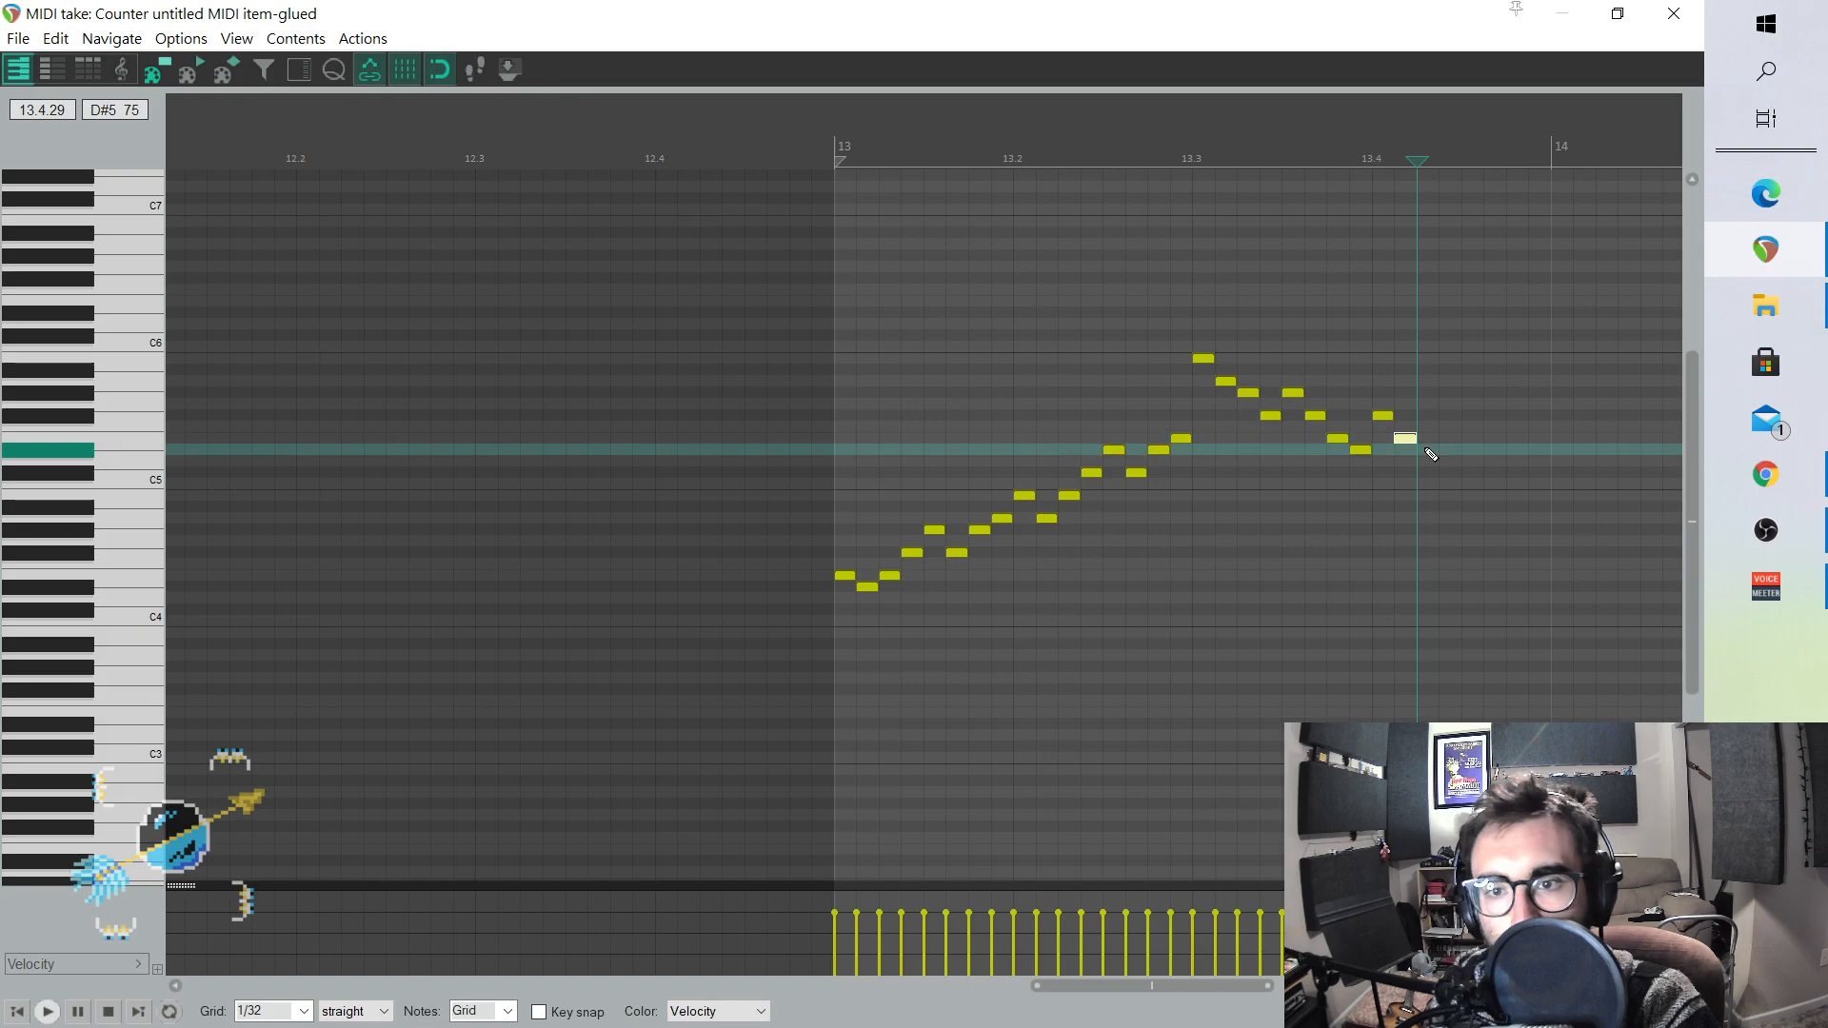
pyautogui.click(1449, 472)
pyautogui.click(1472, 438)
pyautogui.click(1495, 450)
pyautogui.click(1516, 472)
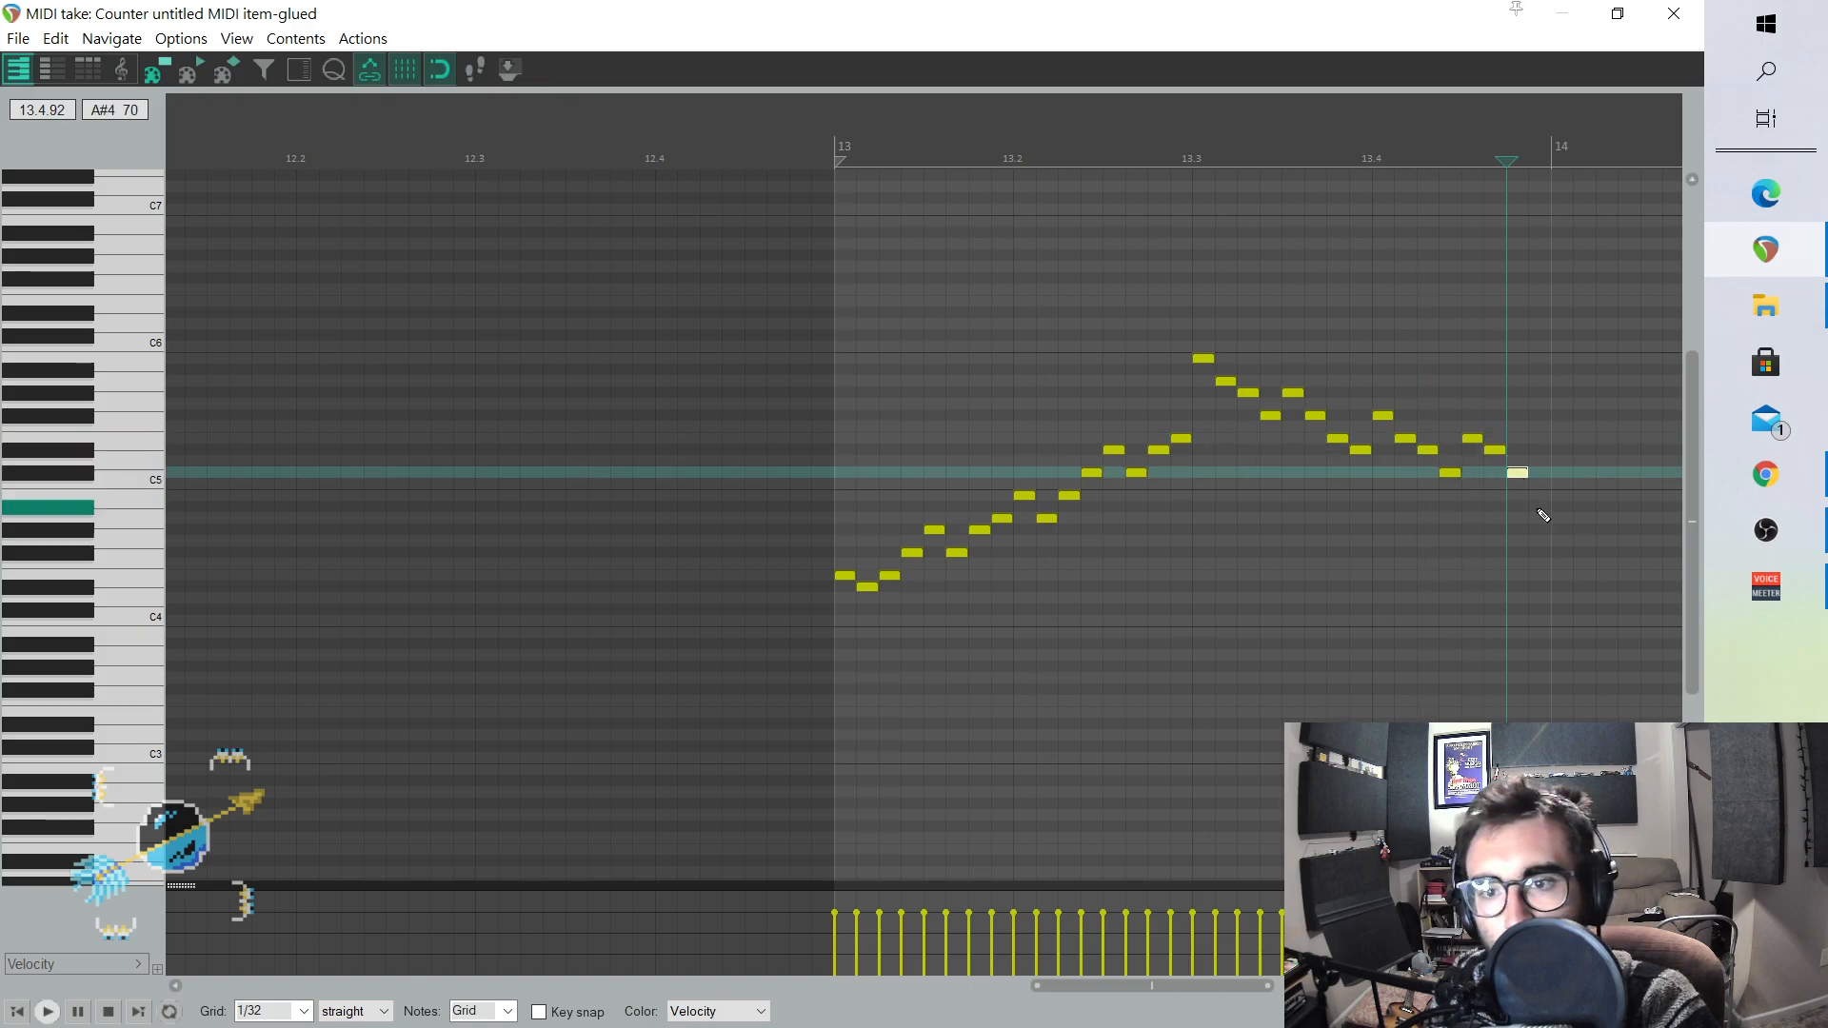
pyautogui.click(1539, 518)
# - End the run with a B4 note at 14.1.00 and lengthen it to bar 15
pyautogui.click(1552, 495)
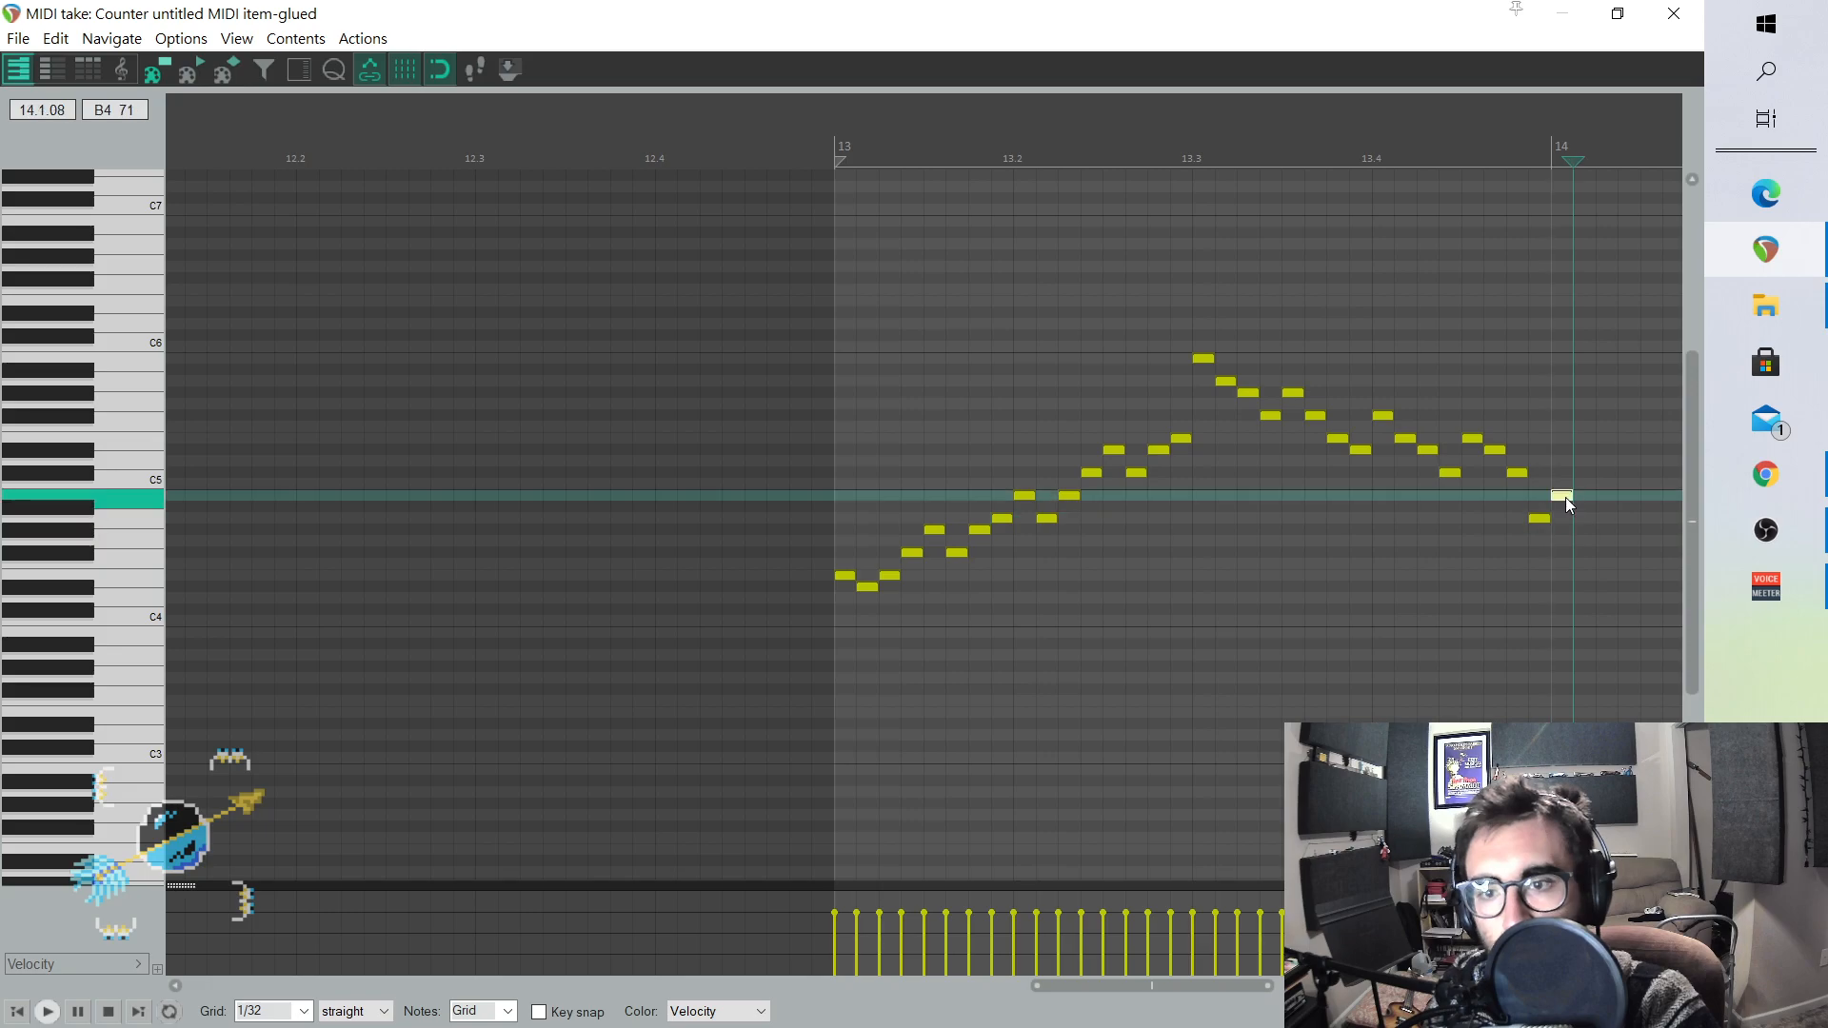
pyautogui.scroll(-2, 1124, 385)
pyautogui.moveTo(1086, 496); pyautogui.dragTo(1473, 494)
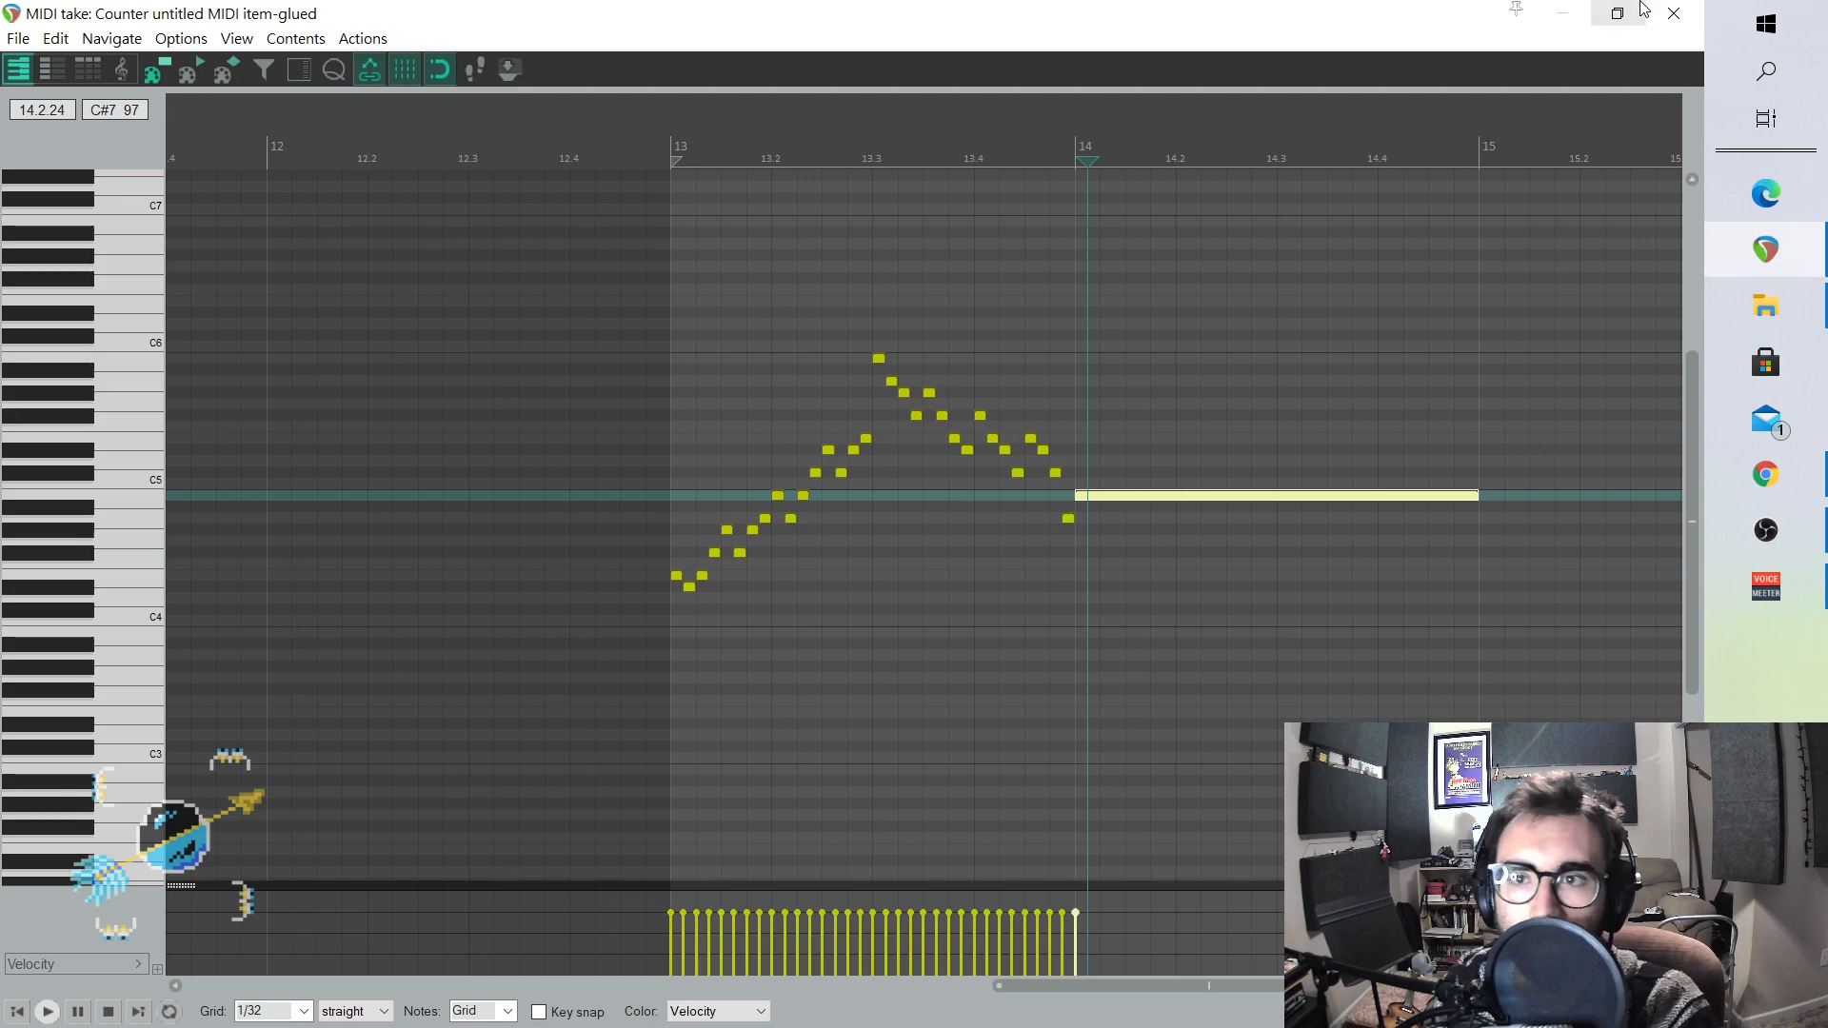
# - Close the MIDI editor, play the arrangement from 8.4.00, and set the edit cursor to 13.1.00
pyautogui.click(1673, 12)
pyautogui.click(974, 150)
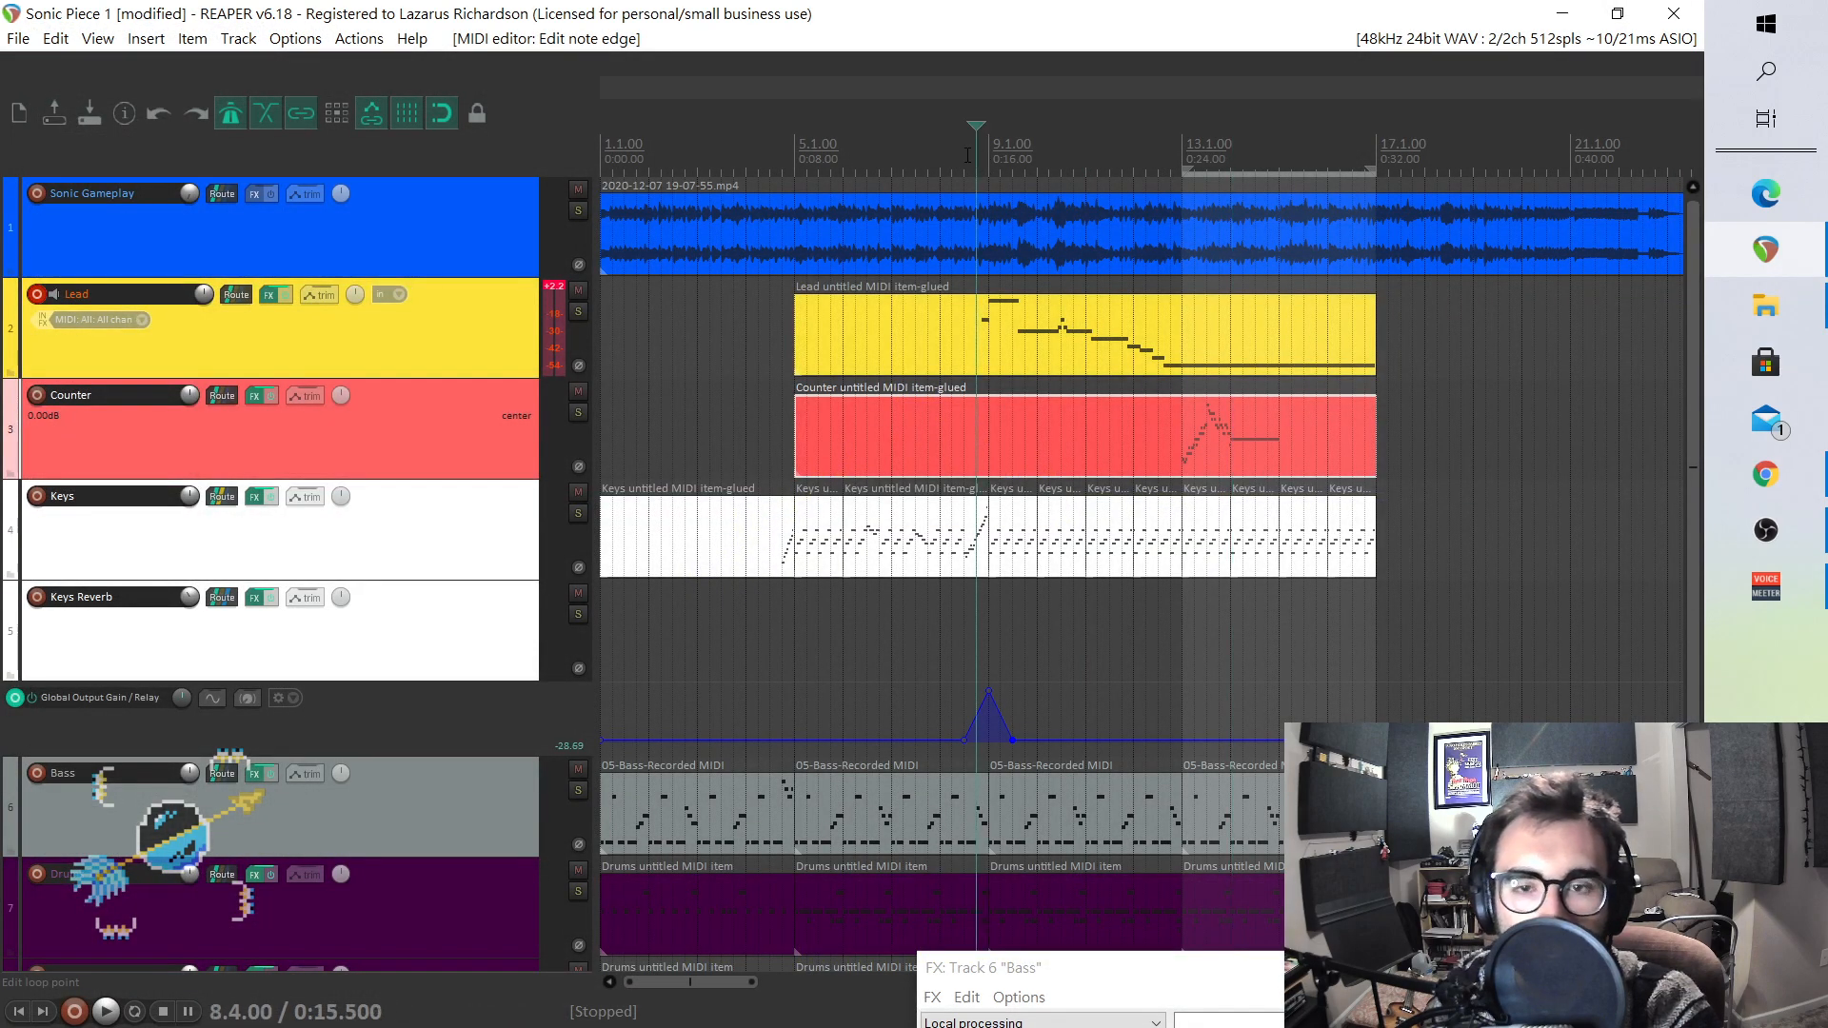
pyautogui.press('space')
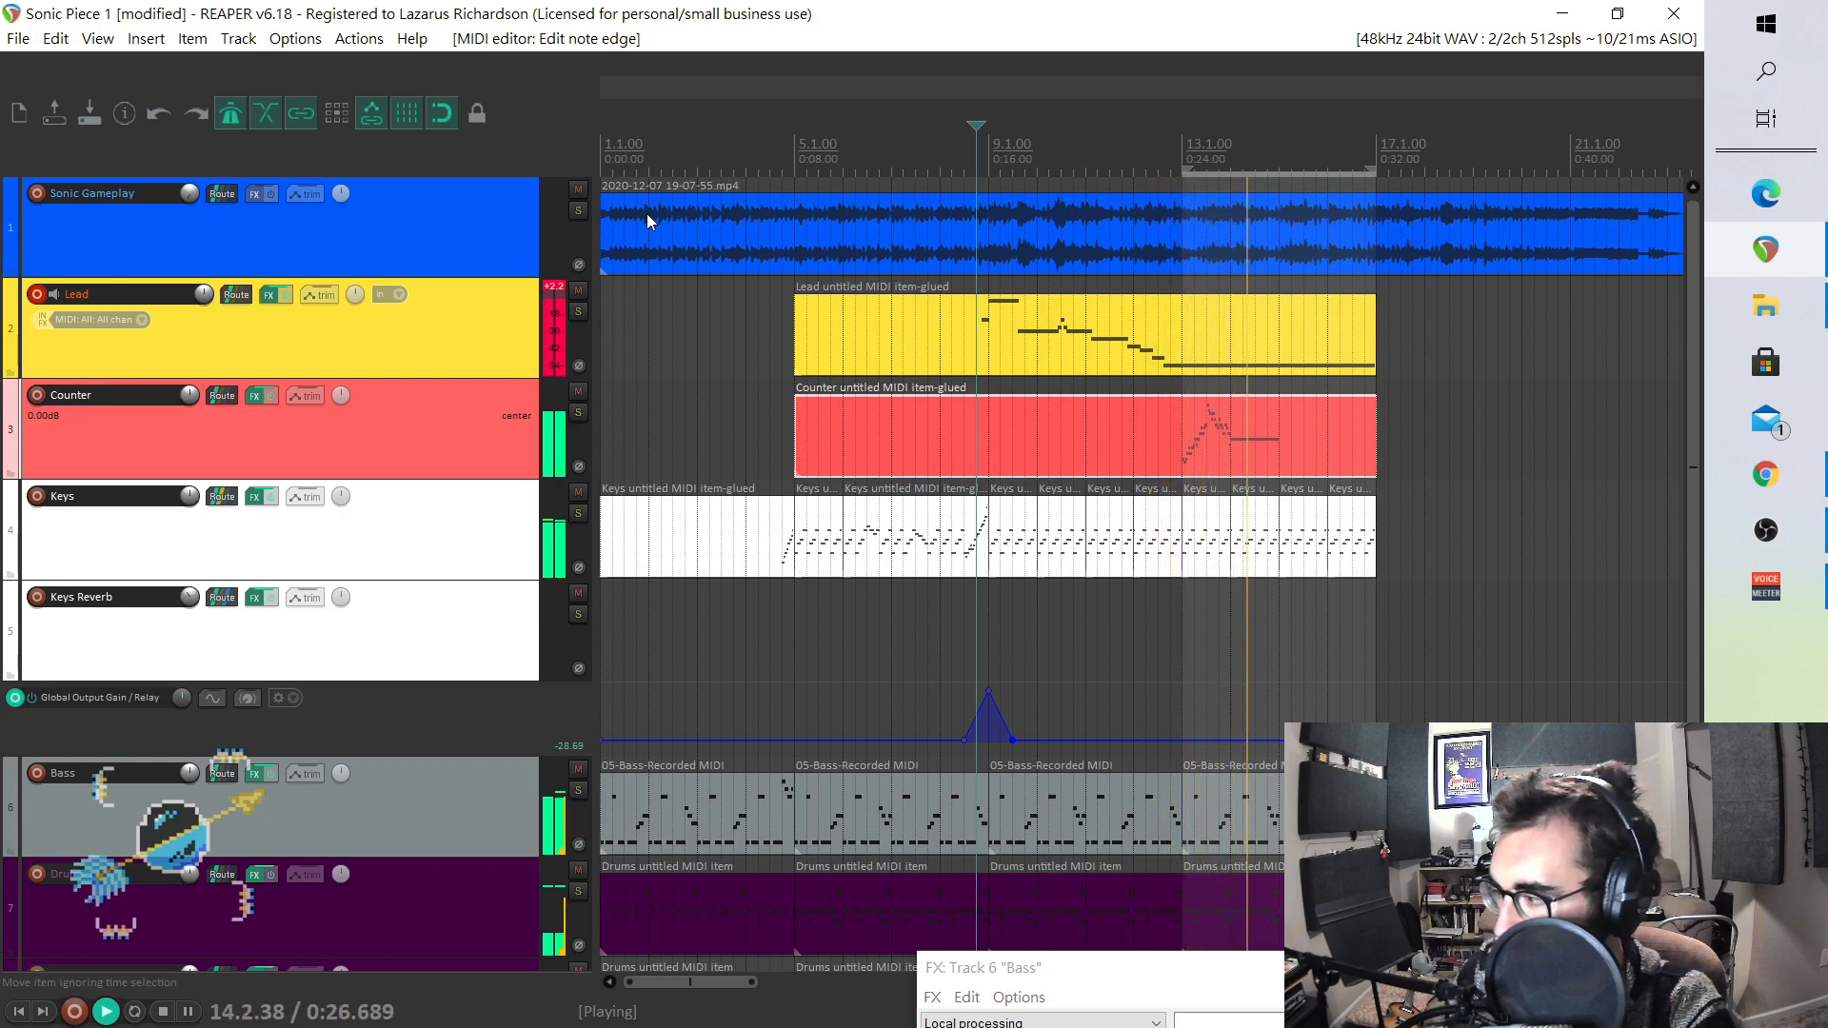
pyautogui.press('space')
pyautogui.click(1199, 445)
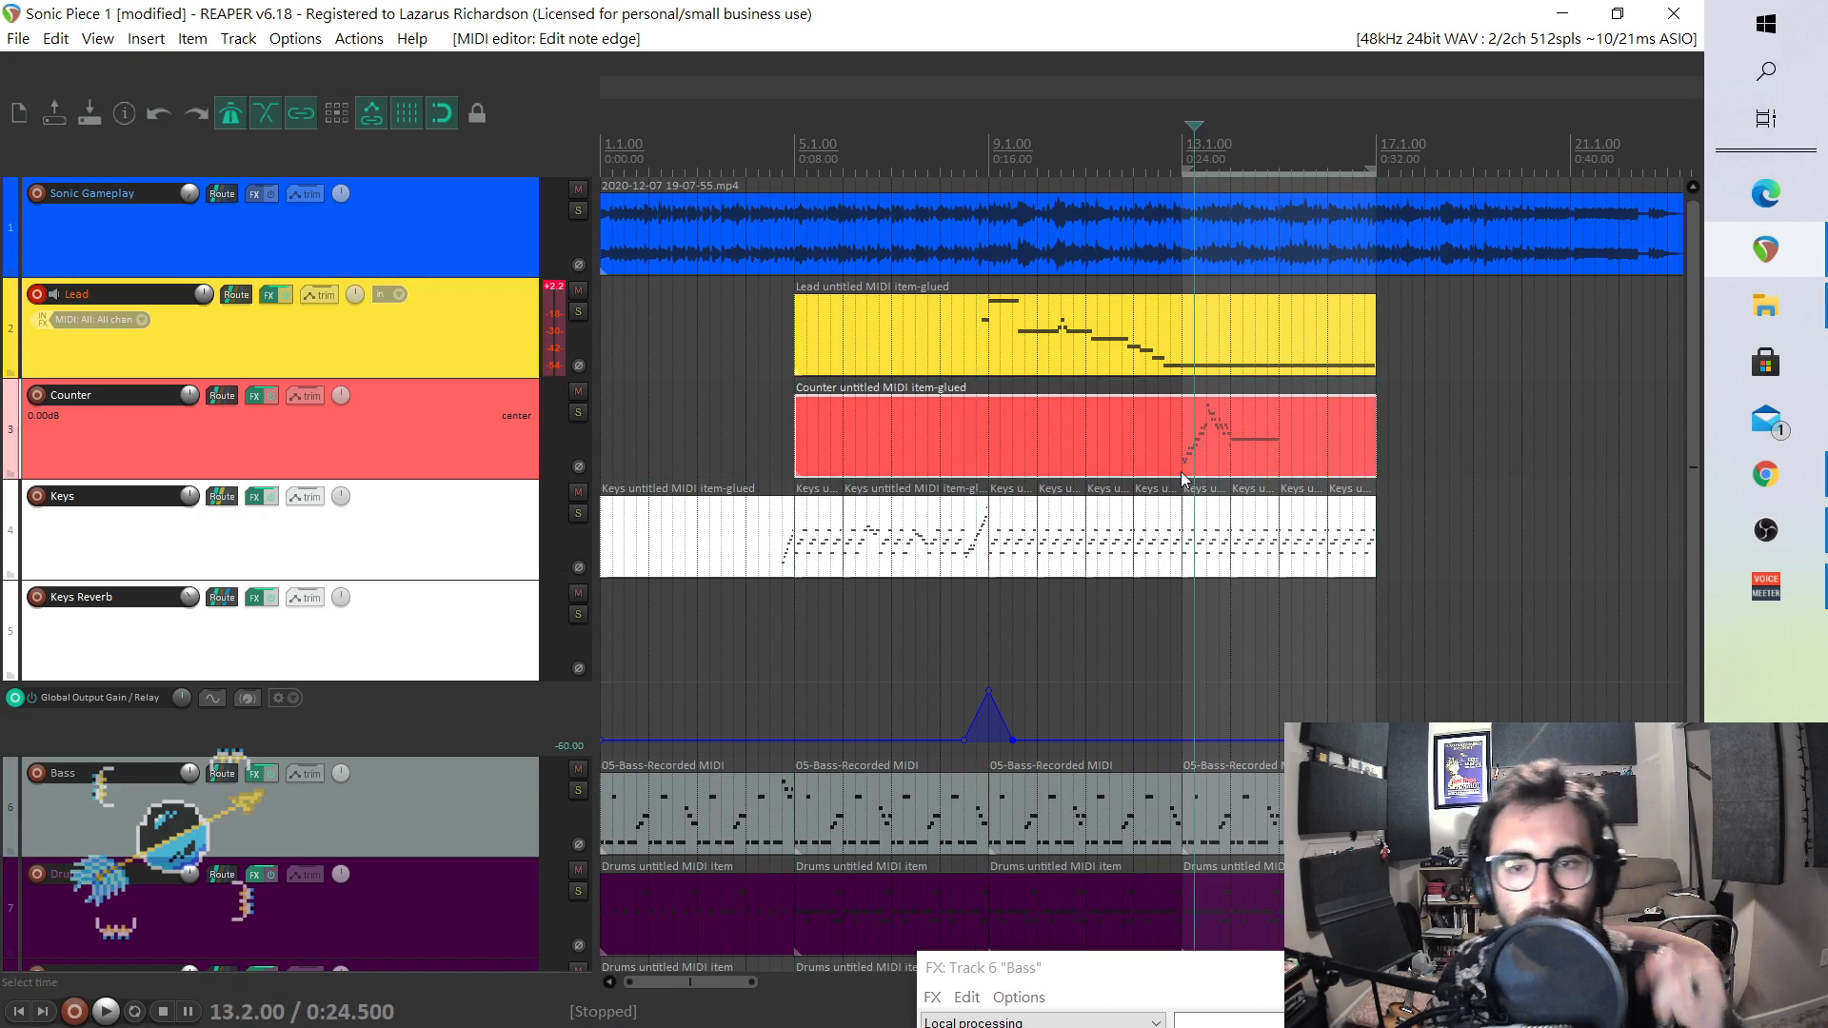
pyautogui.click(1185, 455)
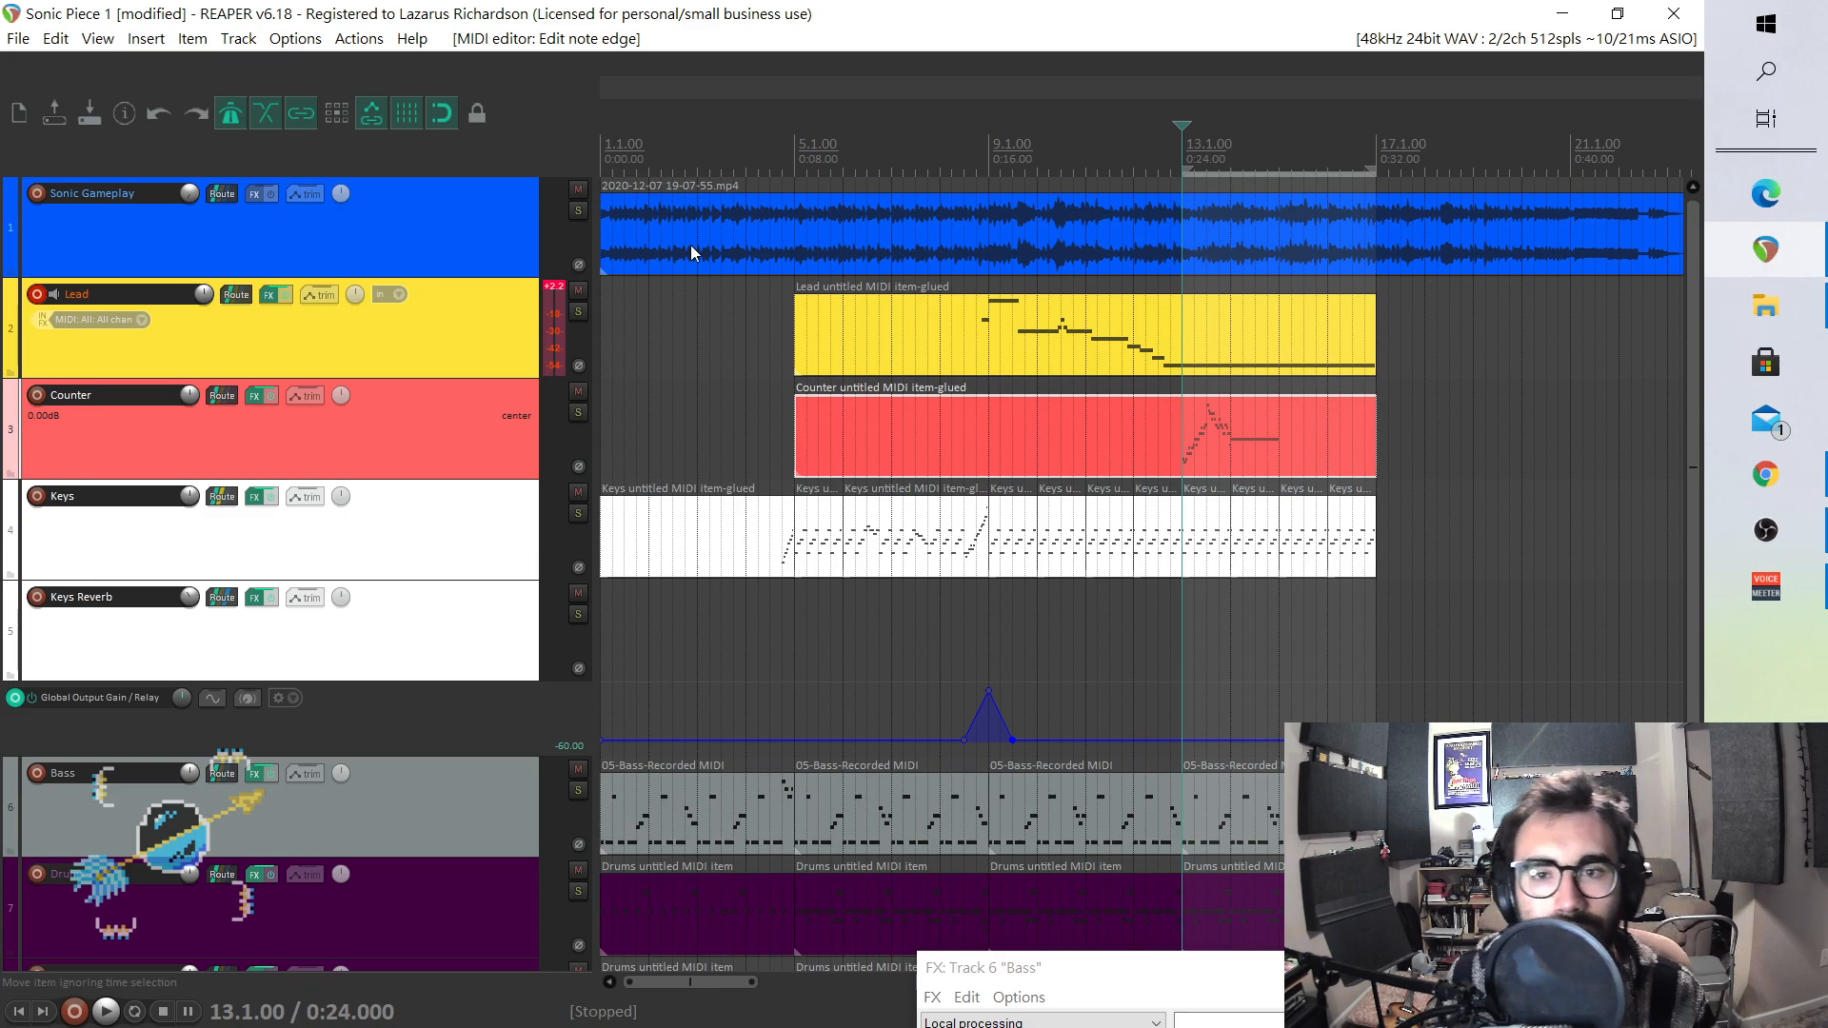
pyautogui.doubleClick(1177, 443)
pyautogui.hscroll(-3, 952, 504)
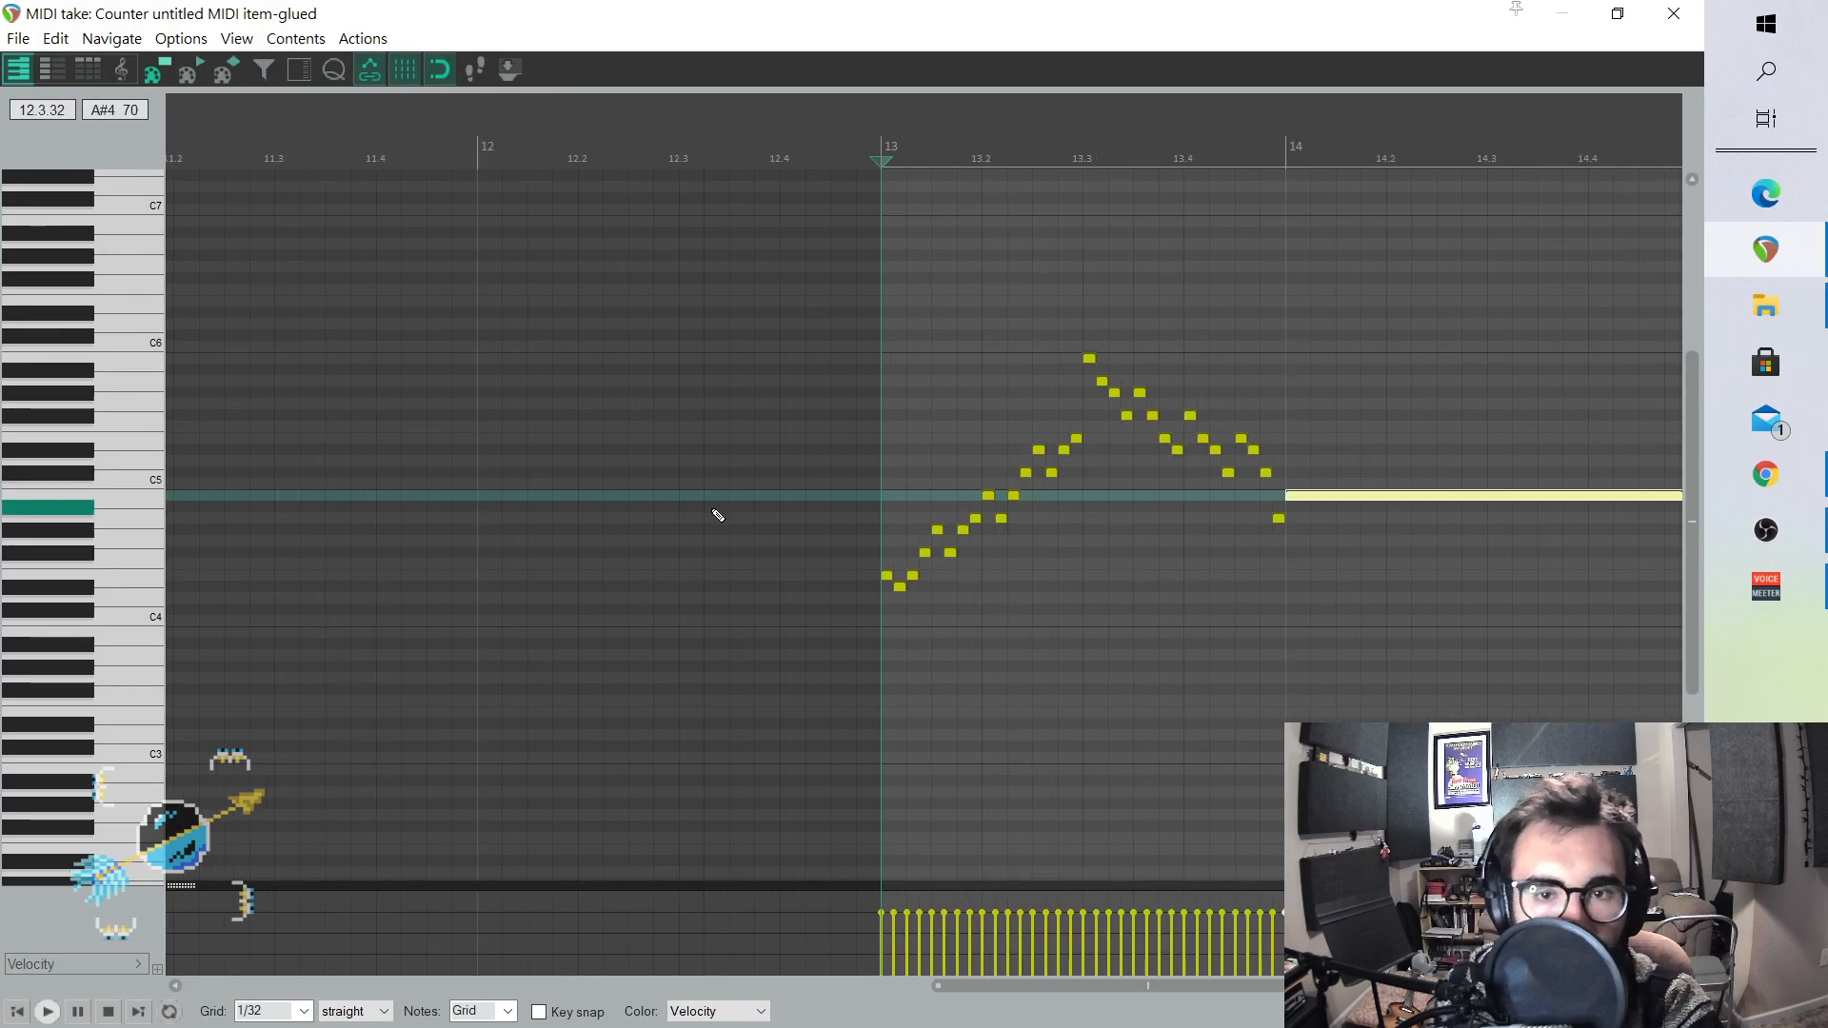
pyautogui.scroll(-3, 718, 515)
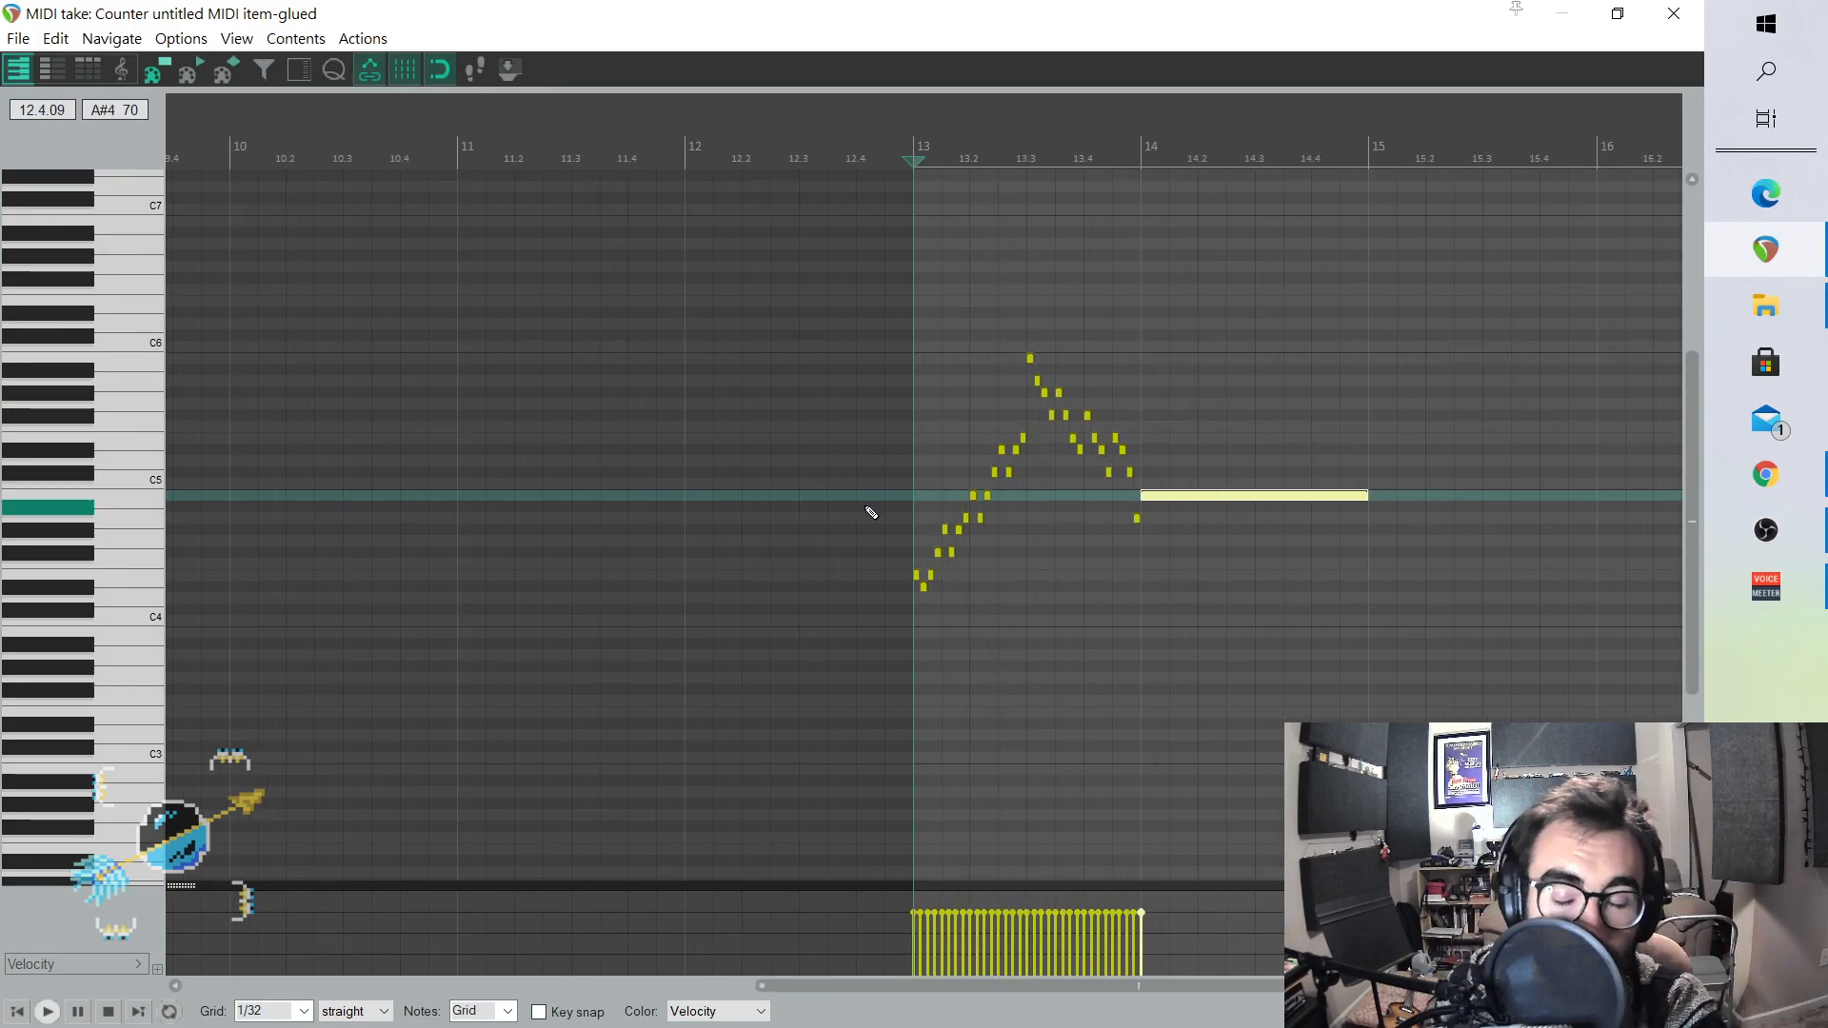
pyautogui.scroll(6, 991, 551)
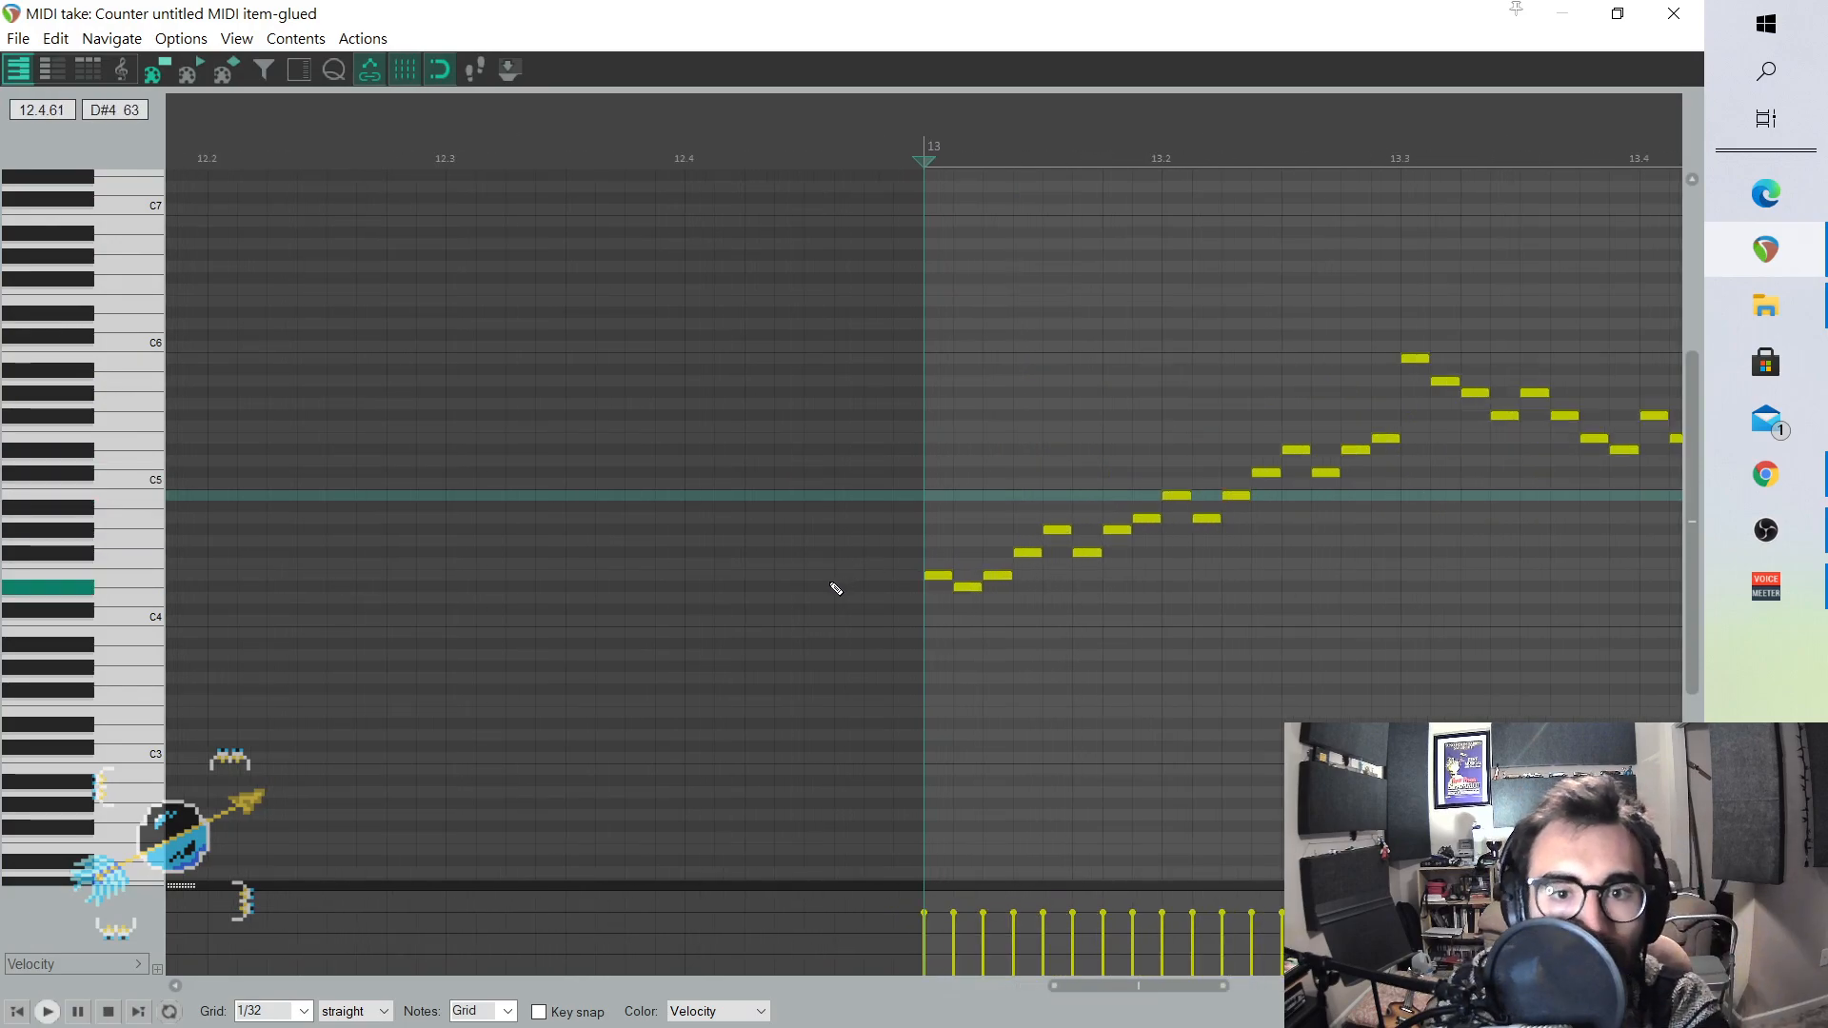
pyautogui.click(1674, 14)
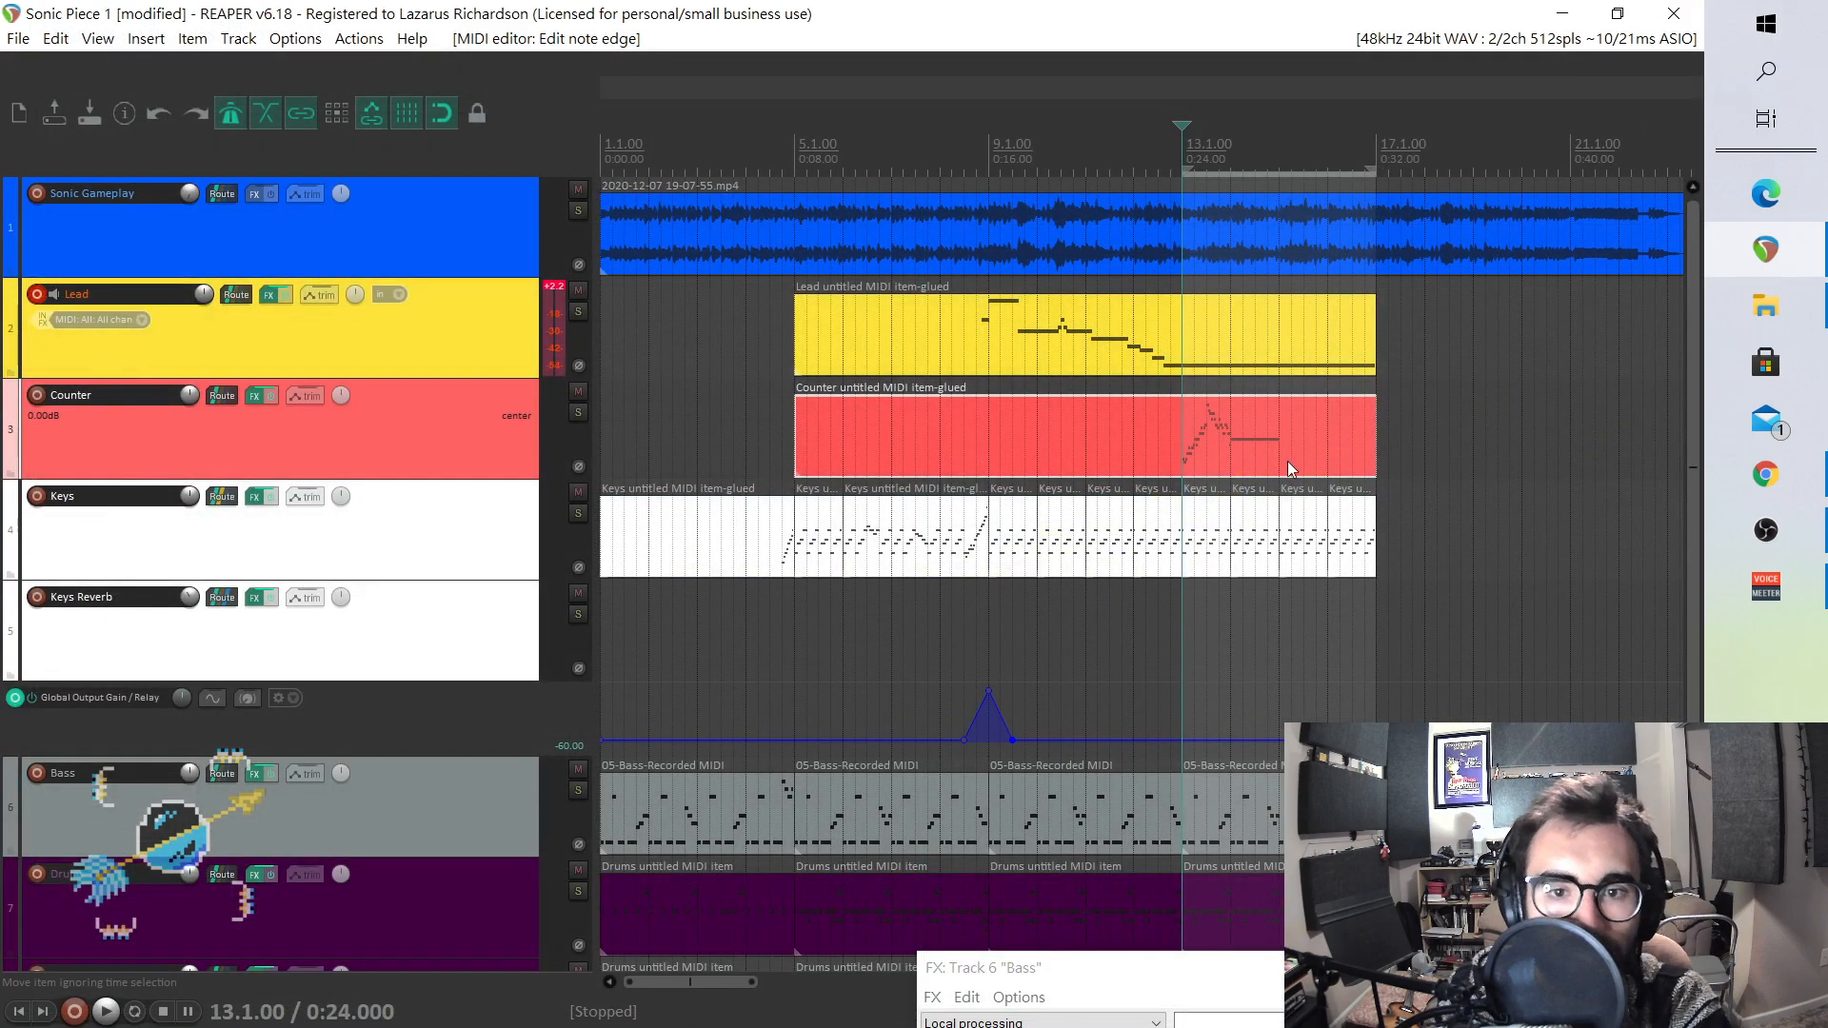
# - Replace the chipsounds instrument on the Counter track with Native Instruments Massive
pyautogui.click(253, 396)
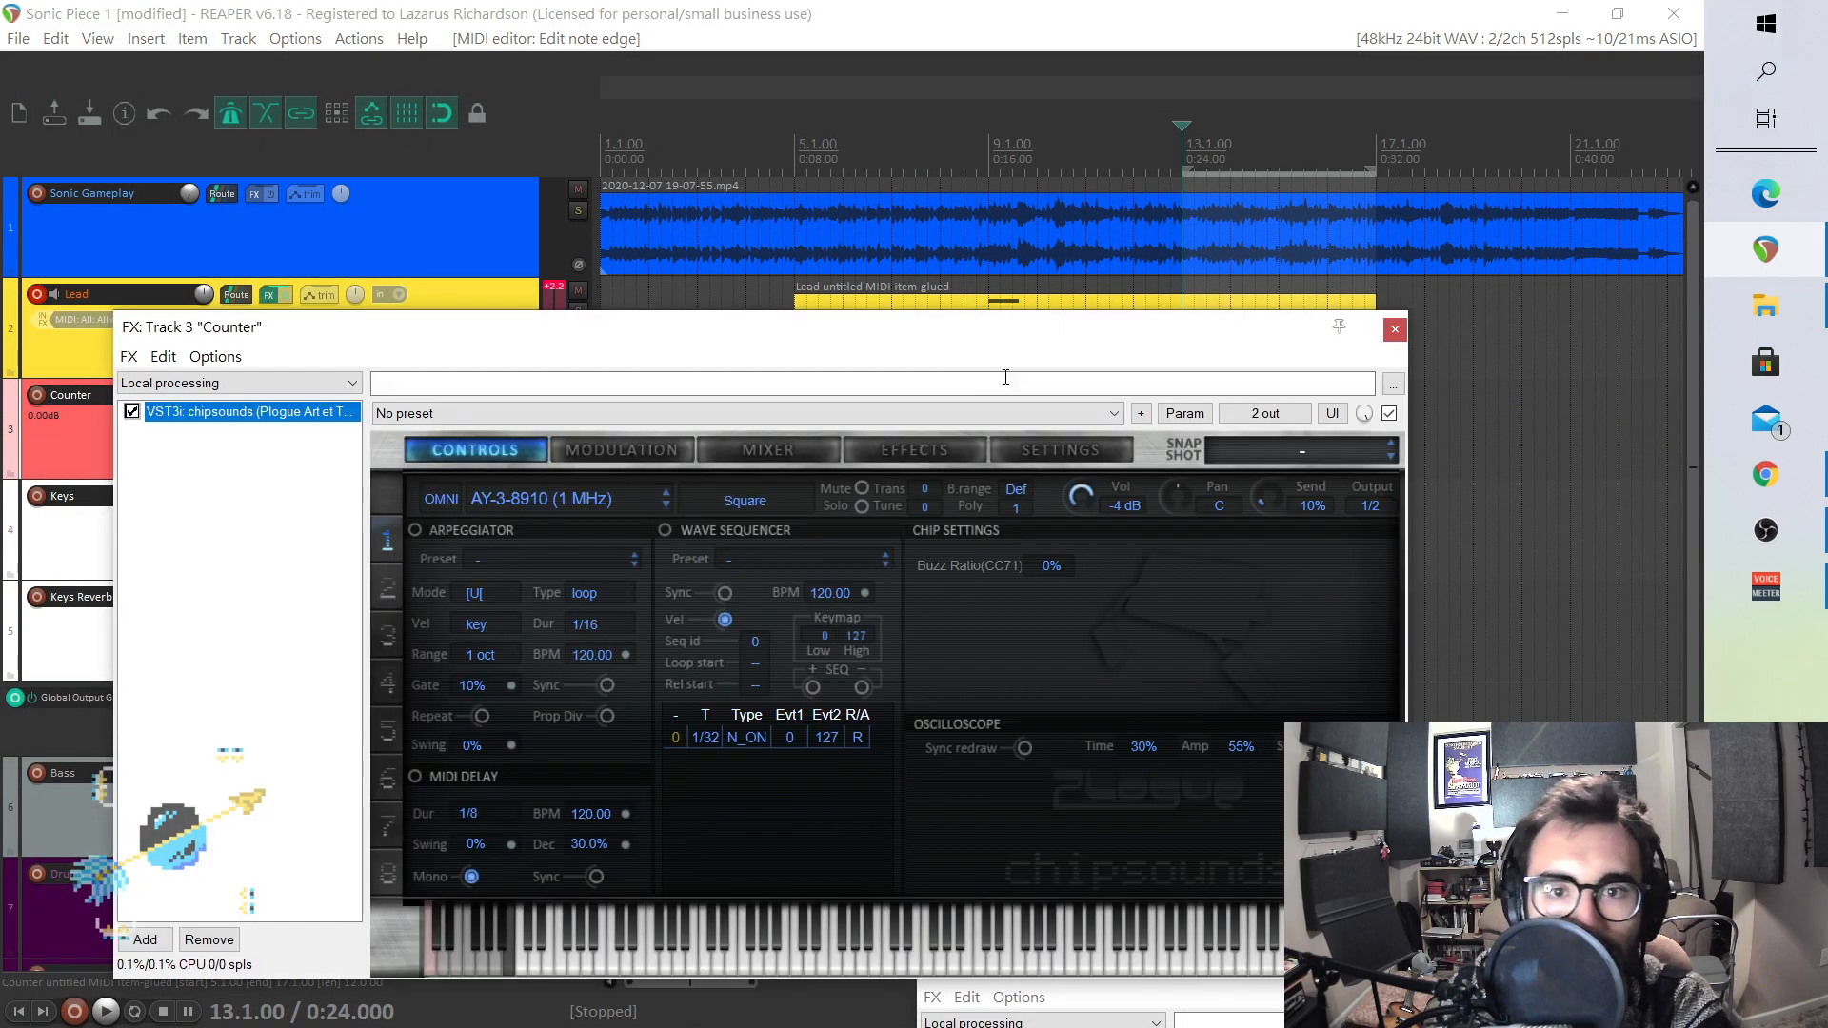
pyautogui.moveTo(999, 311); pyautogui.dragTo(1123, 156)
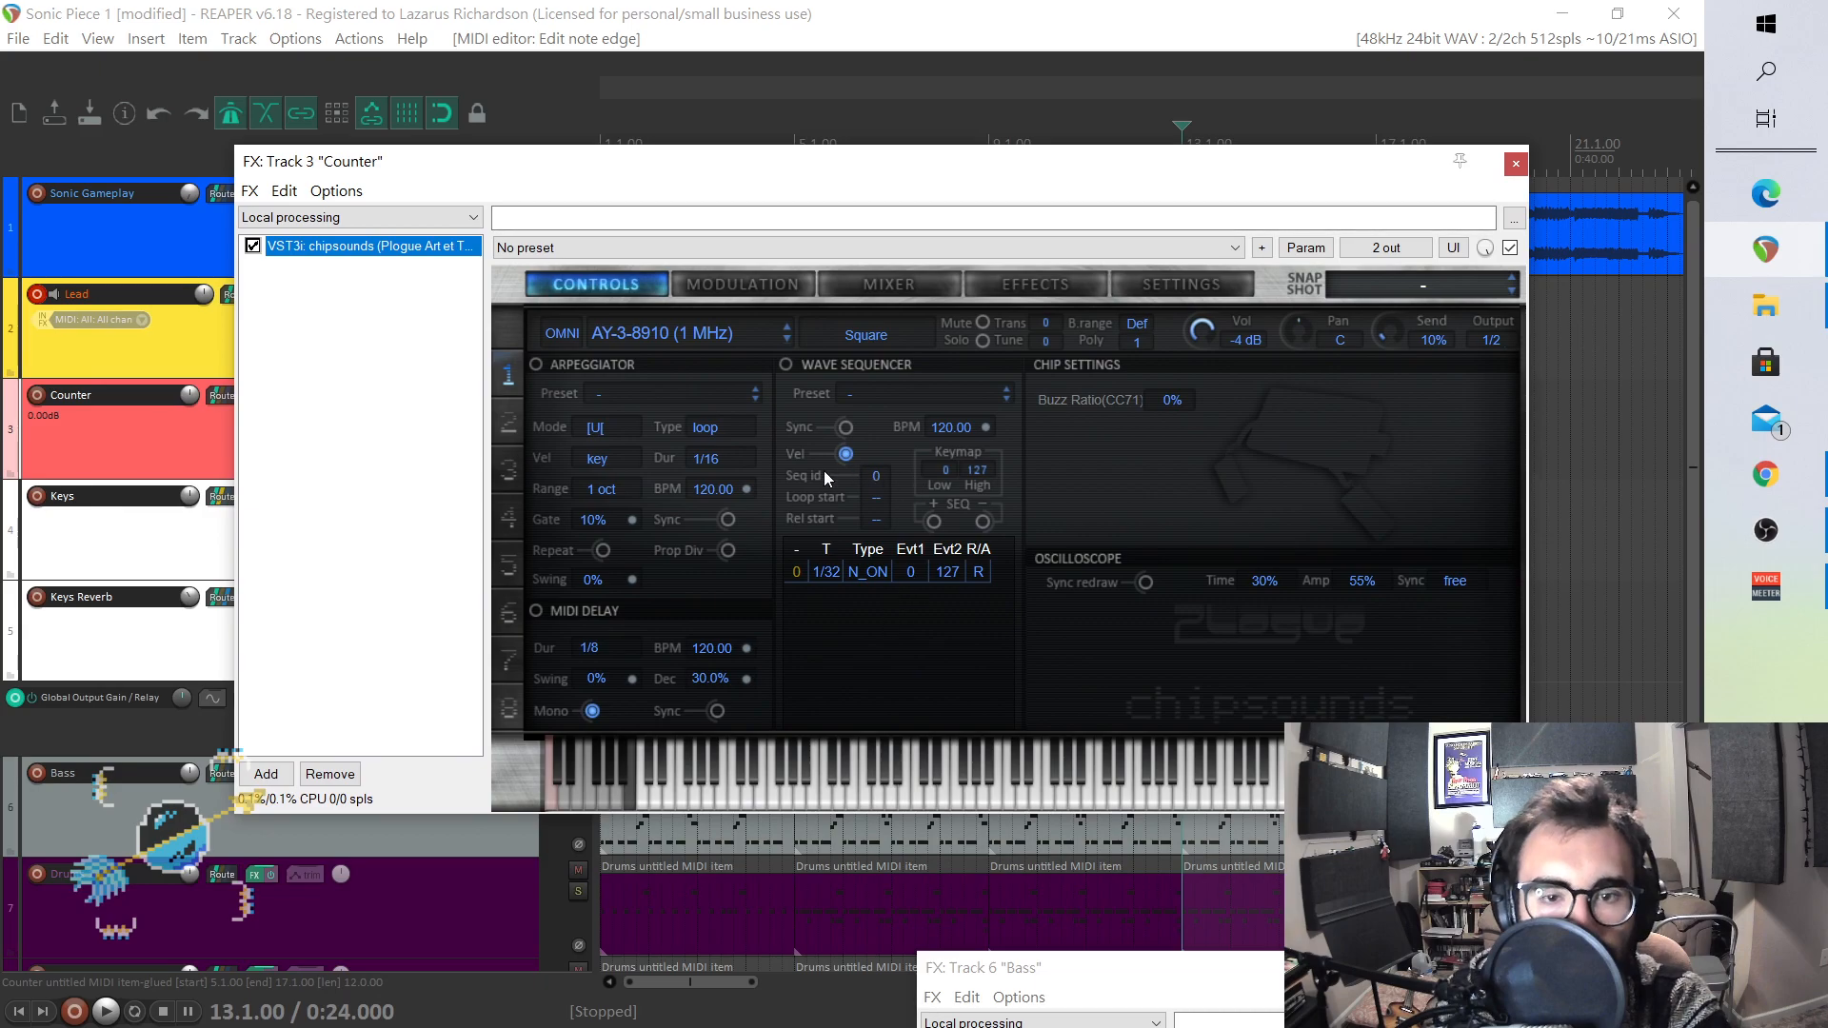
pyautogui.click(329, 774)
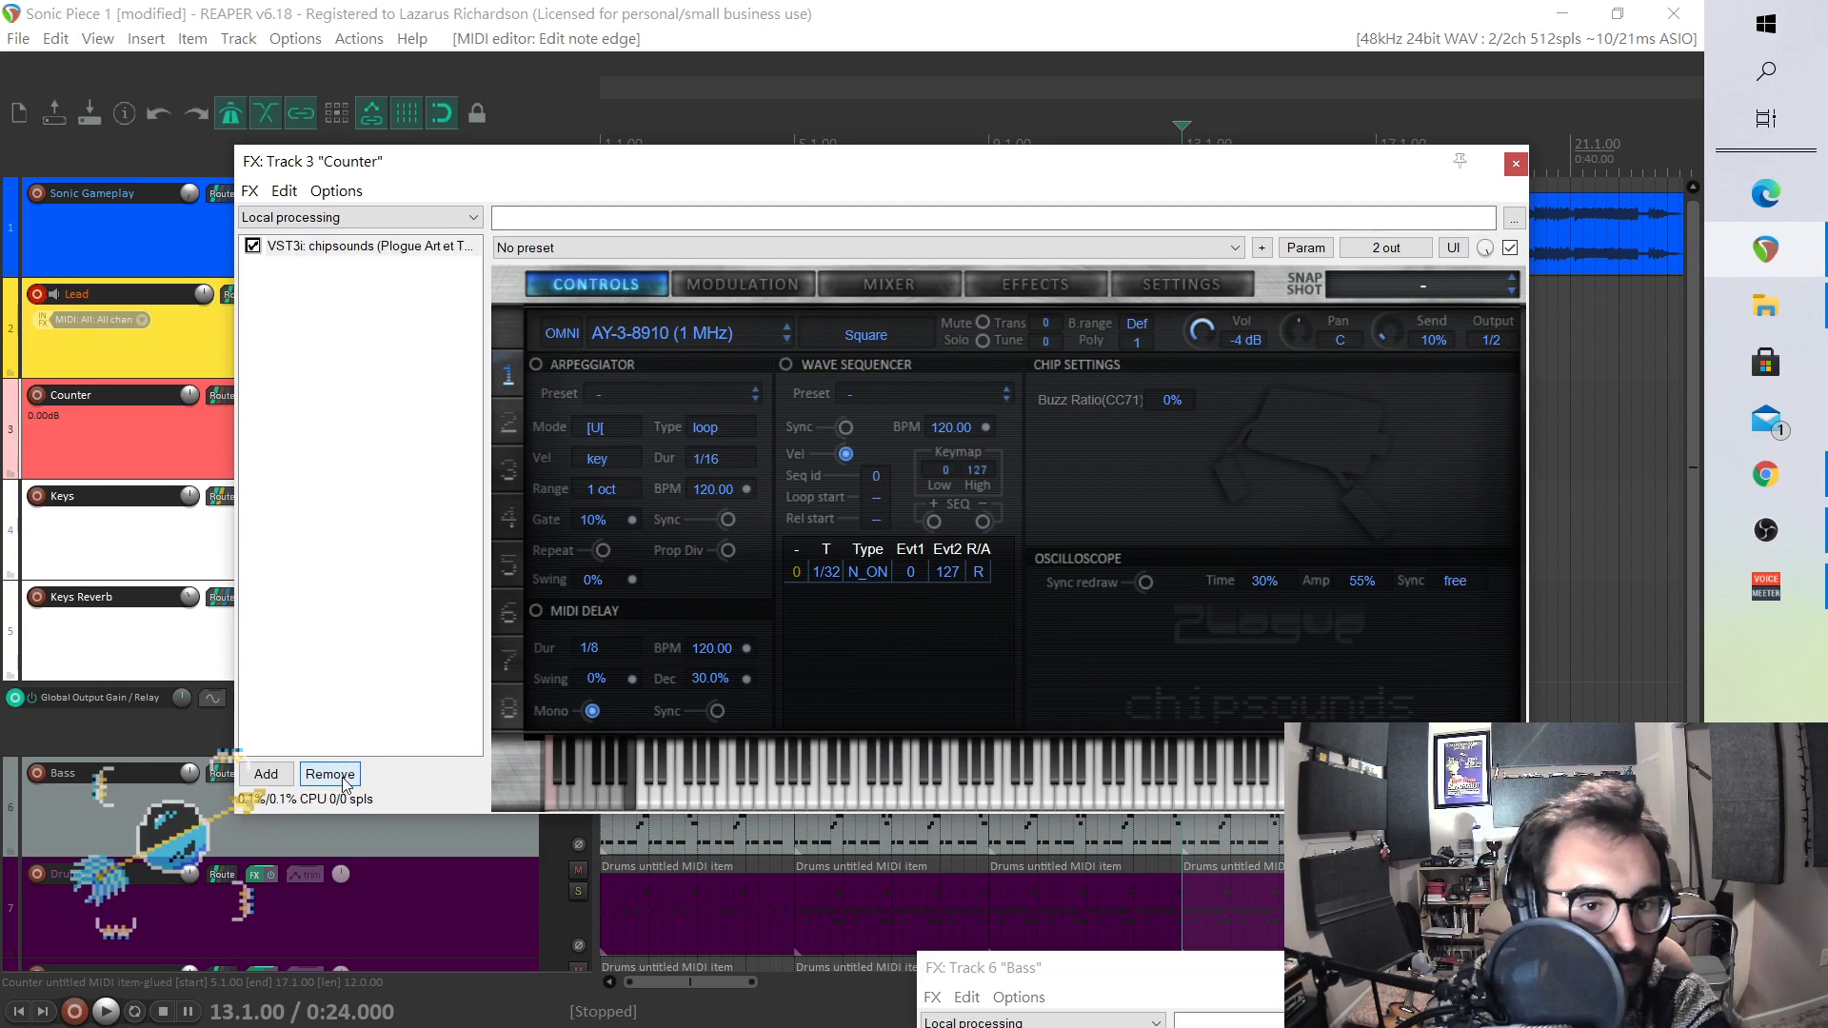
pyautogui.click(265, 773)
pyautogui.moveTo(593, 553)
pyautogui.mouseDown()
pyautogui.moveTo(579, 363)
pyautogui.moveTo(568, 609)
pyautogui.moveTo(586, 529)
pyautogui.mouseUp()
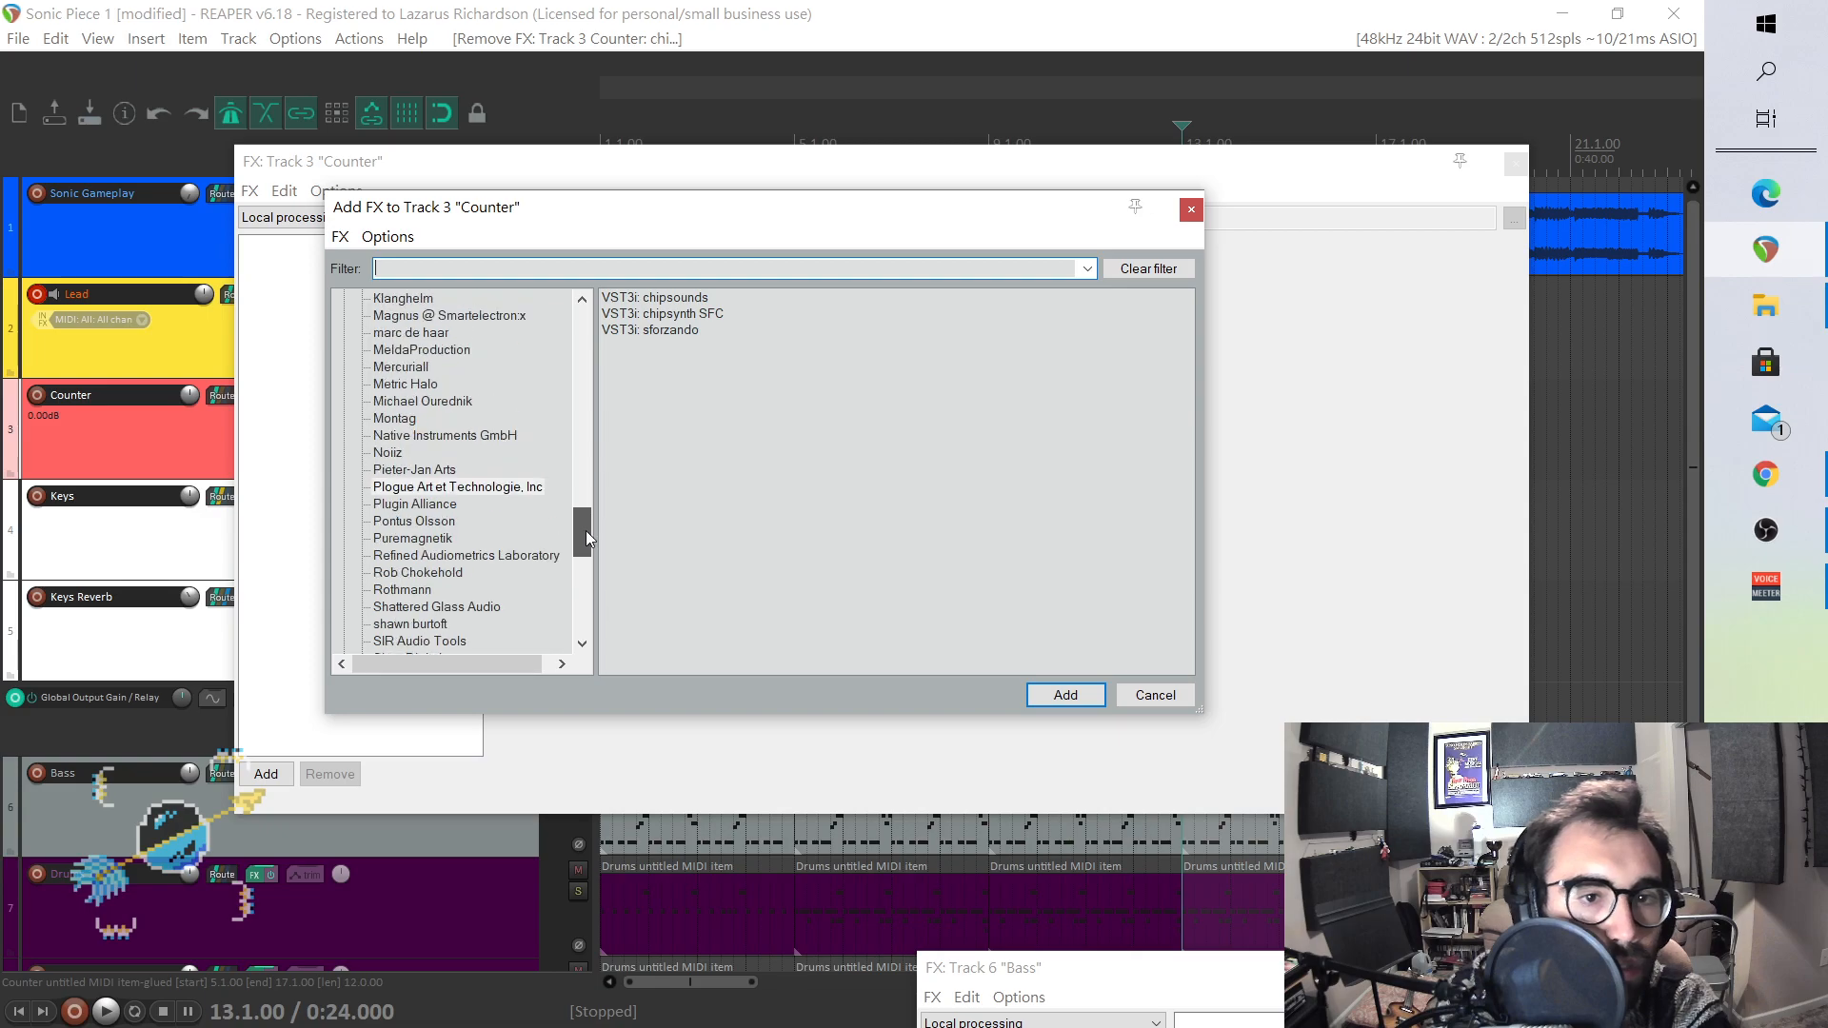
pyautogui.click(466, 436)
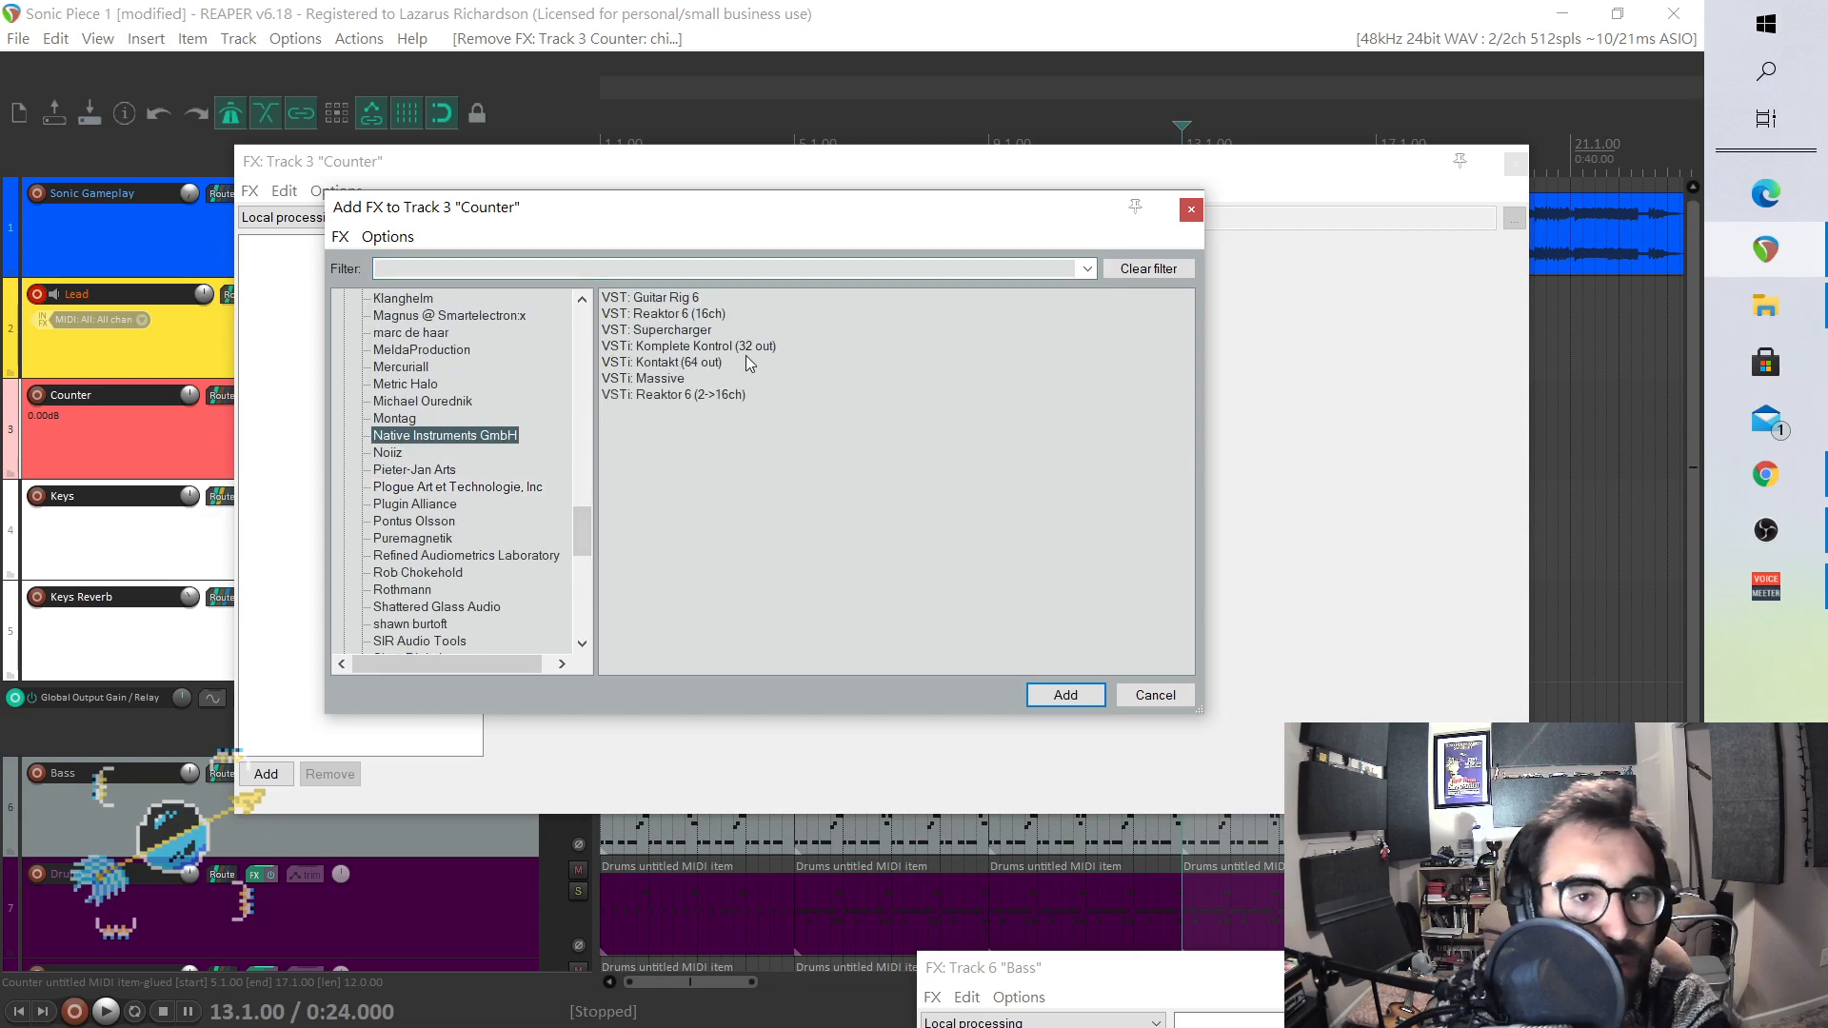
pyautogui.doubleClick(666, 379)
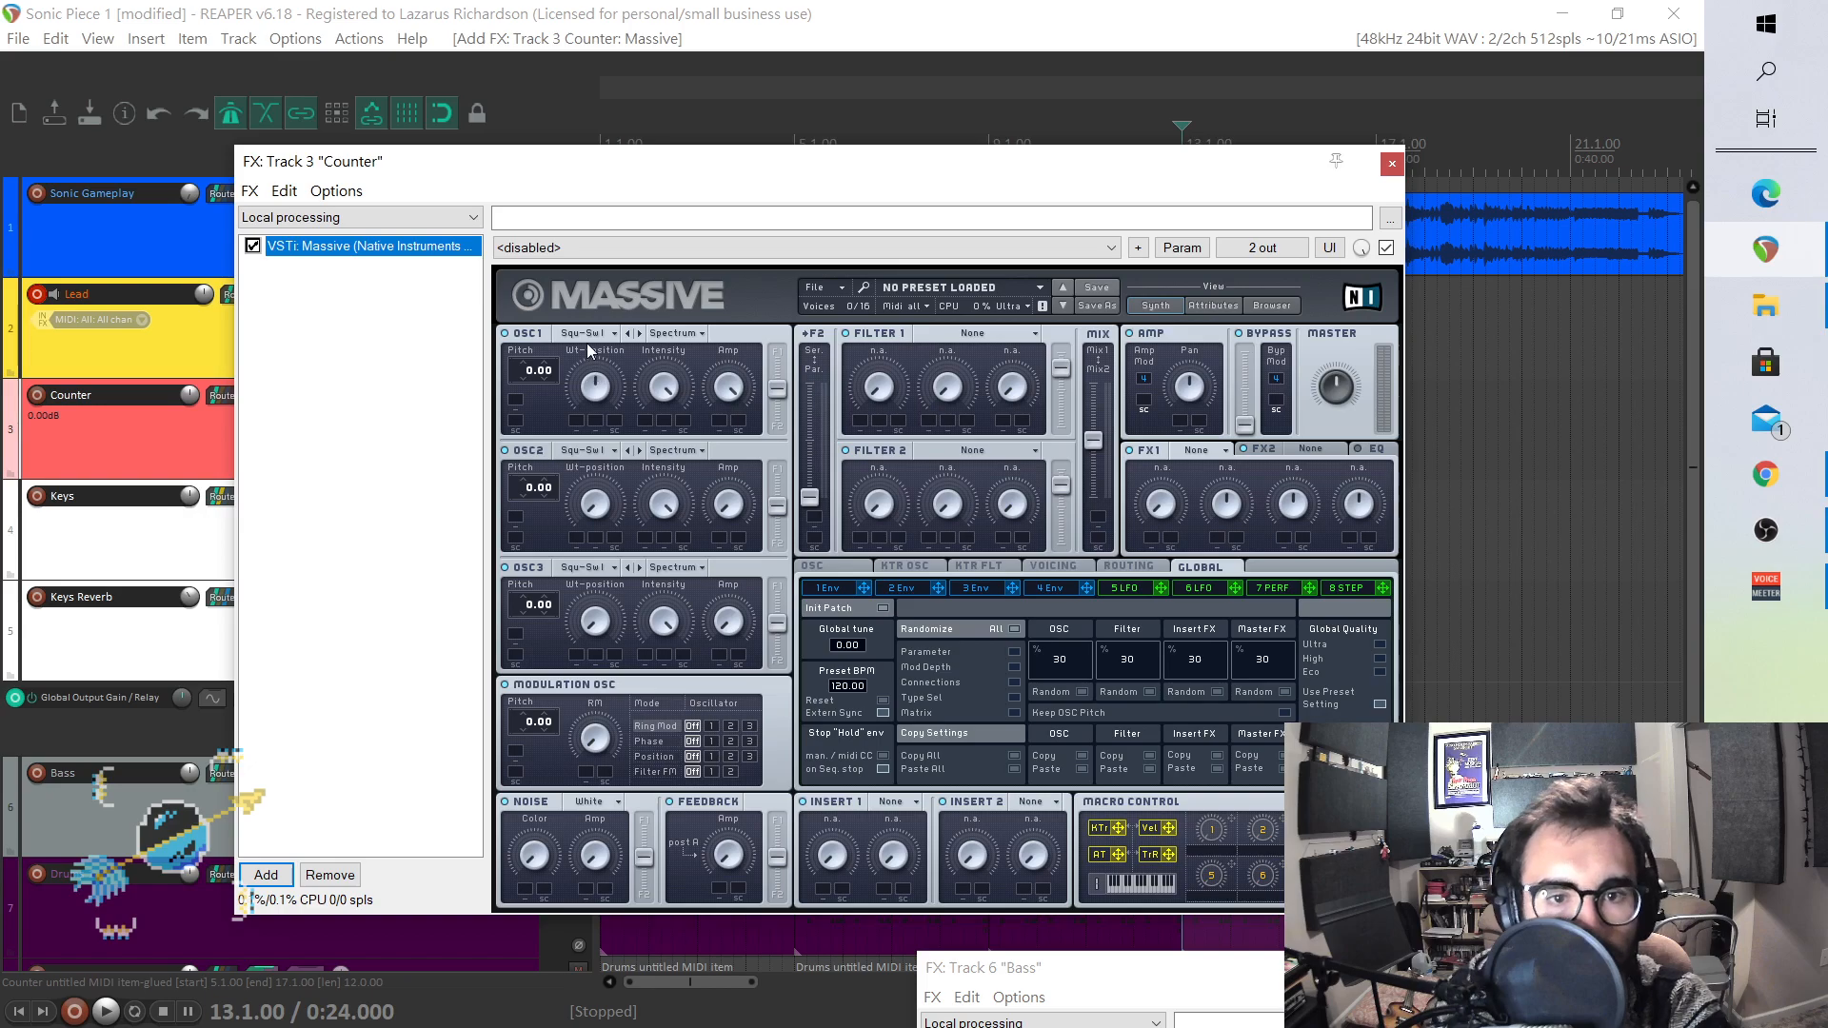
# - Assign envelope 1 as the modulator of OSC1's Amp in Massive and display envelope 1's settings
pyautogui.click(589, 334)
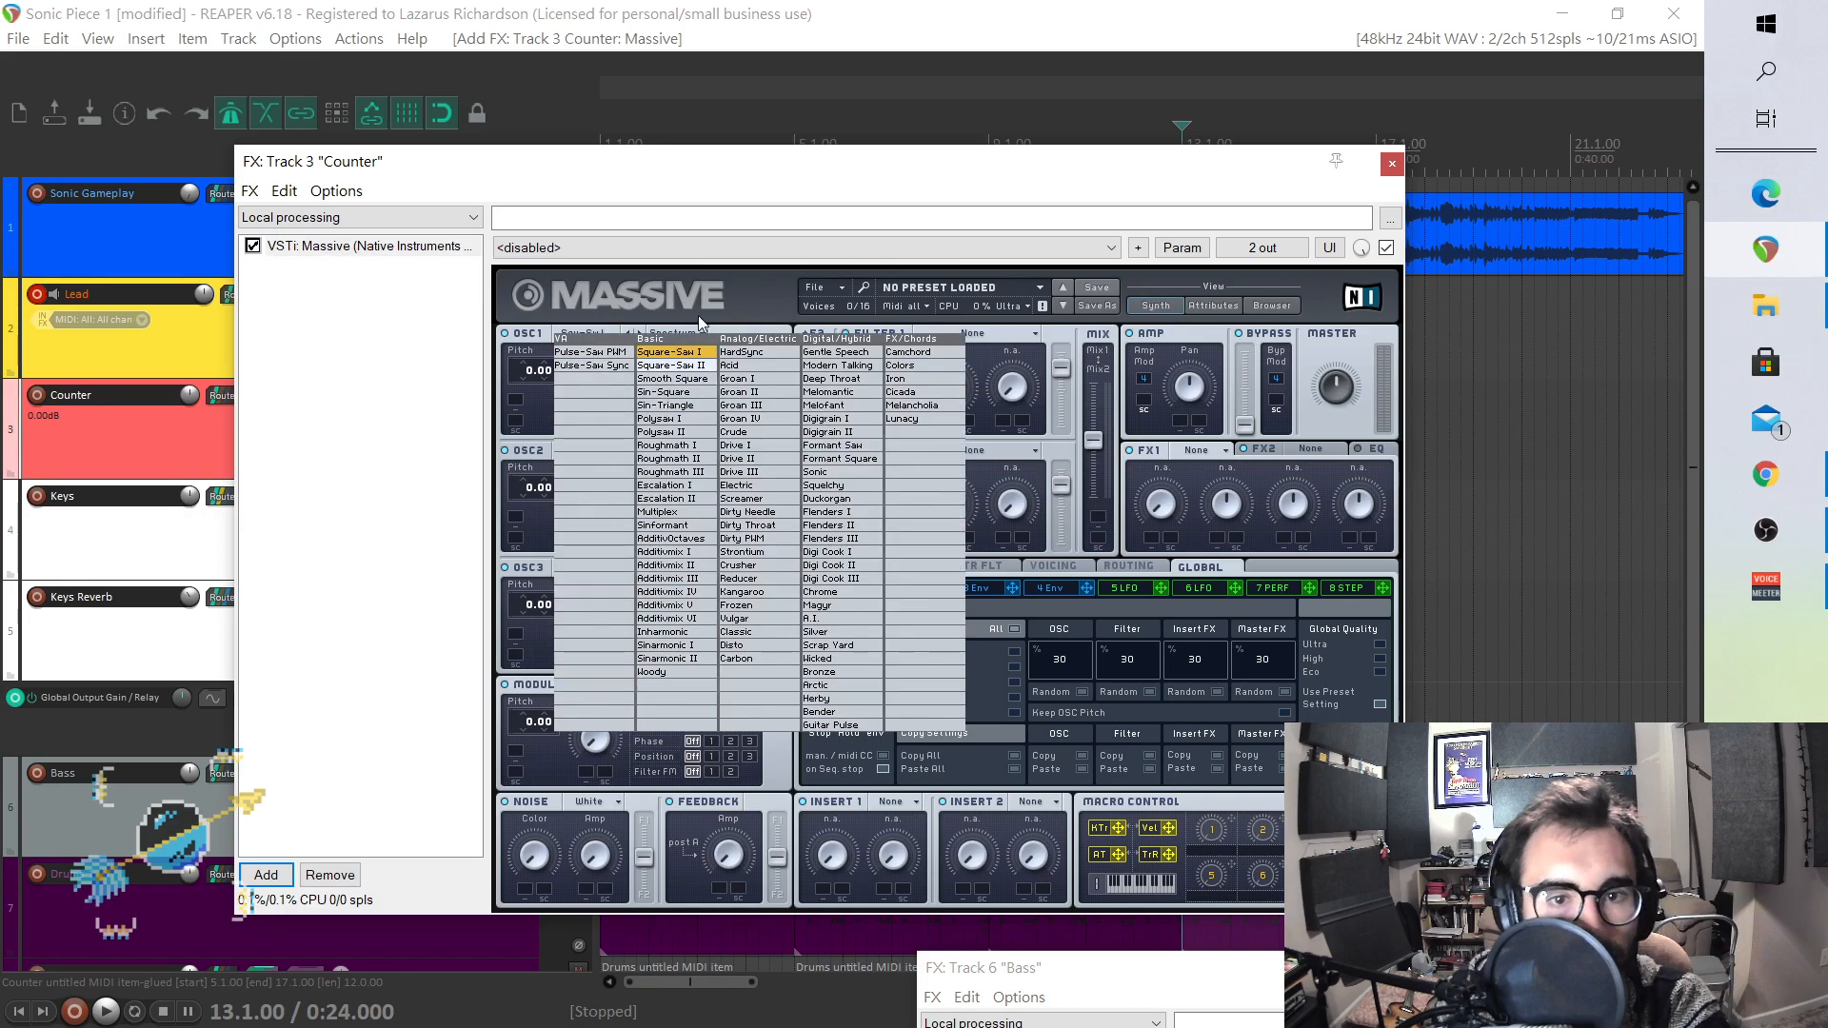
pyautogui.click(727, 228)
pyautogui.moveTo(592, 399); pyautogui.dragTo(572, 681)
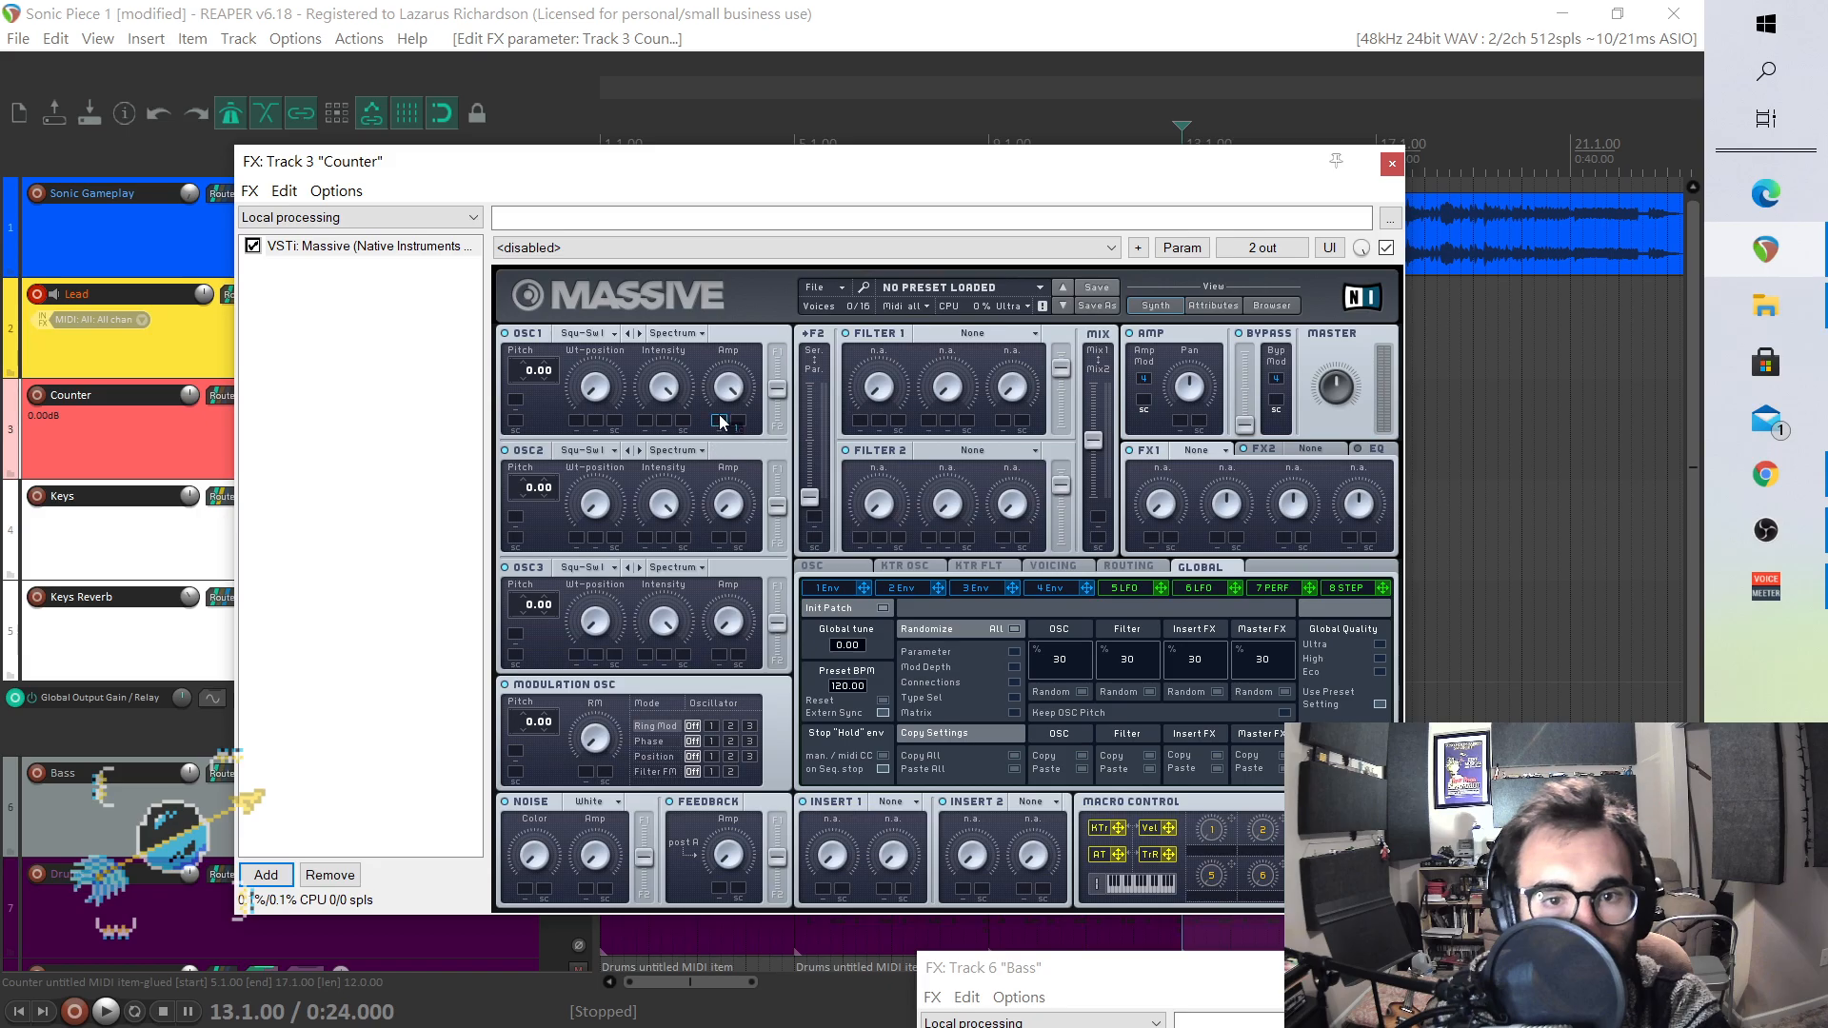
pyautogui.click(838, 590)
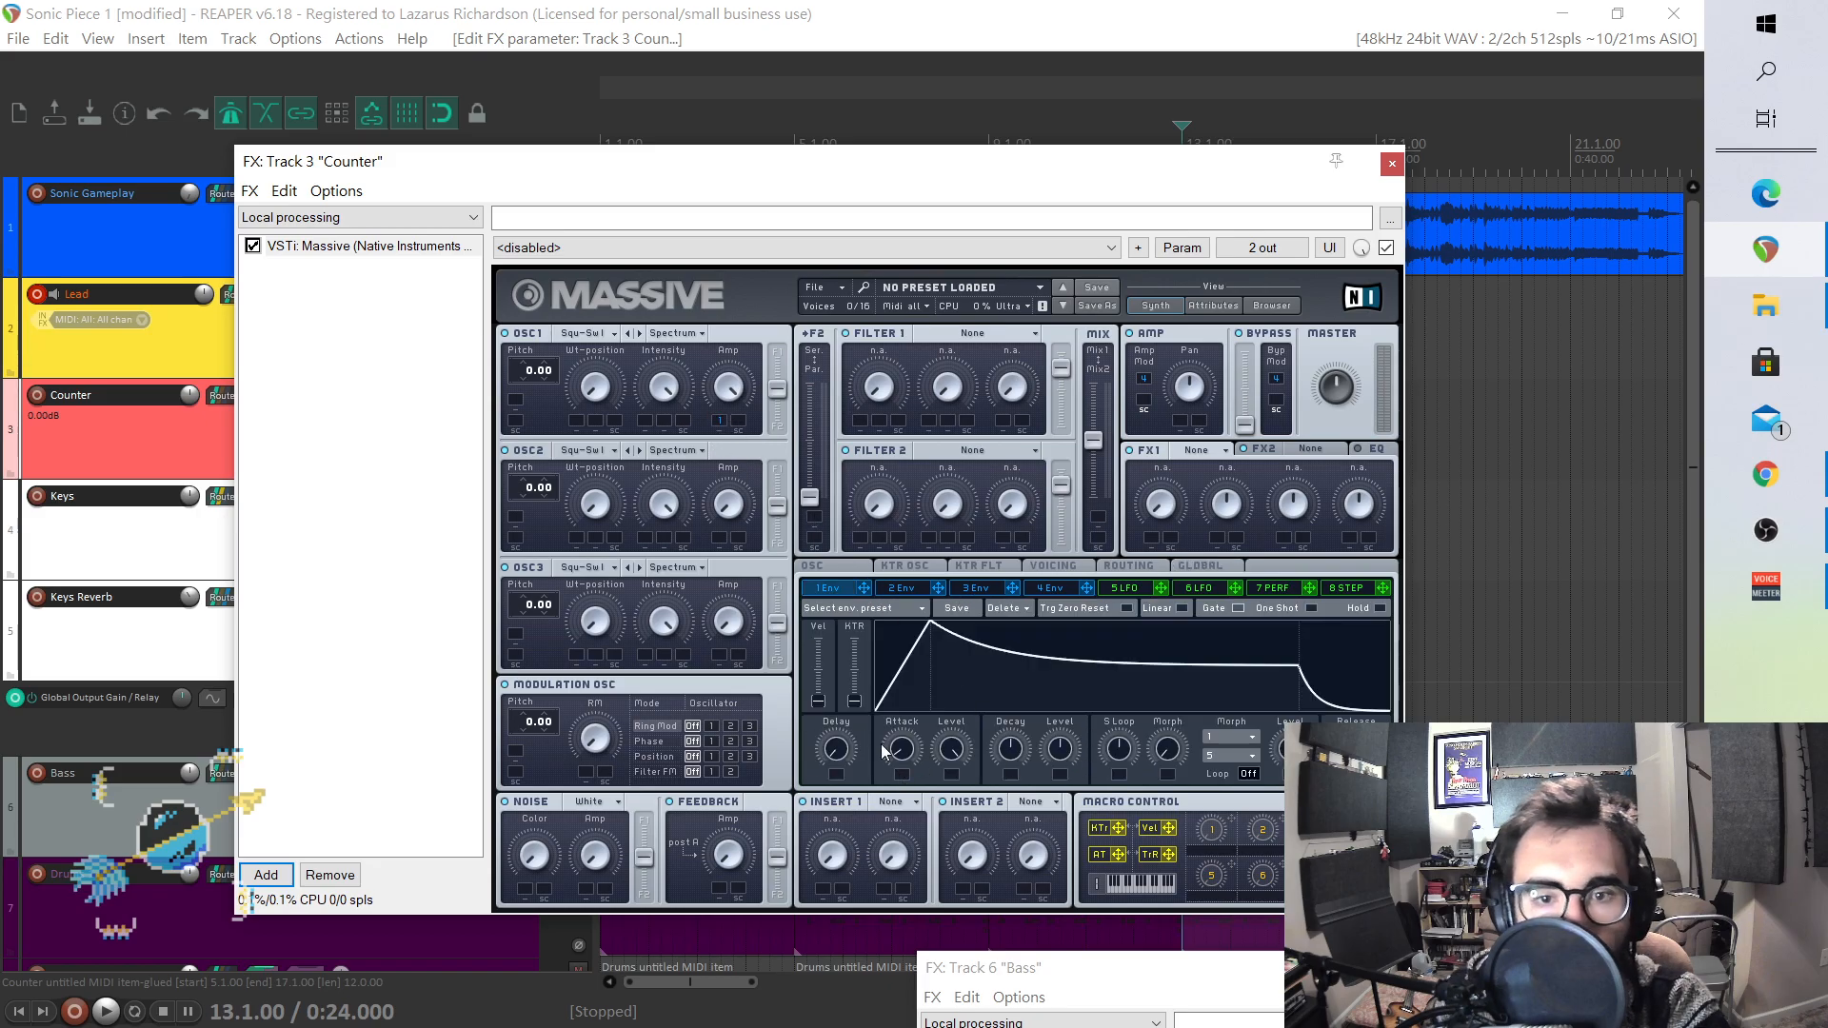
# - Solo the Counter track and apply envelope 1's modulation range to OSC1's Amp
pyautogui.moveTo(583, 161); pyautogui.dragTo(1145, 558)
pyautogui.click(579, 416)
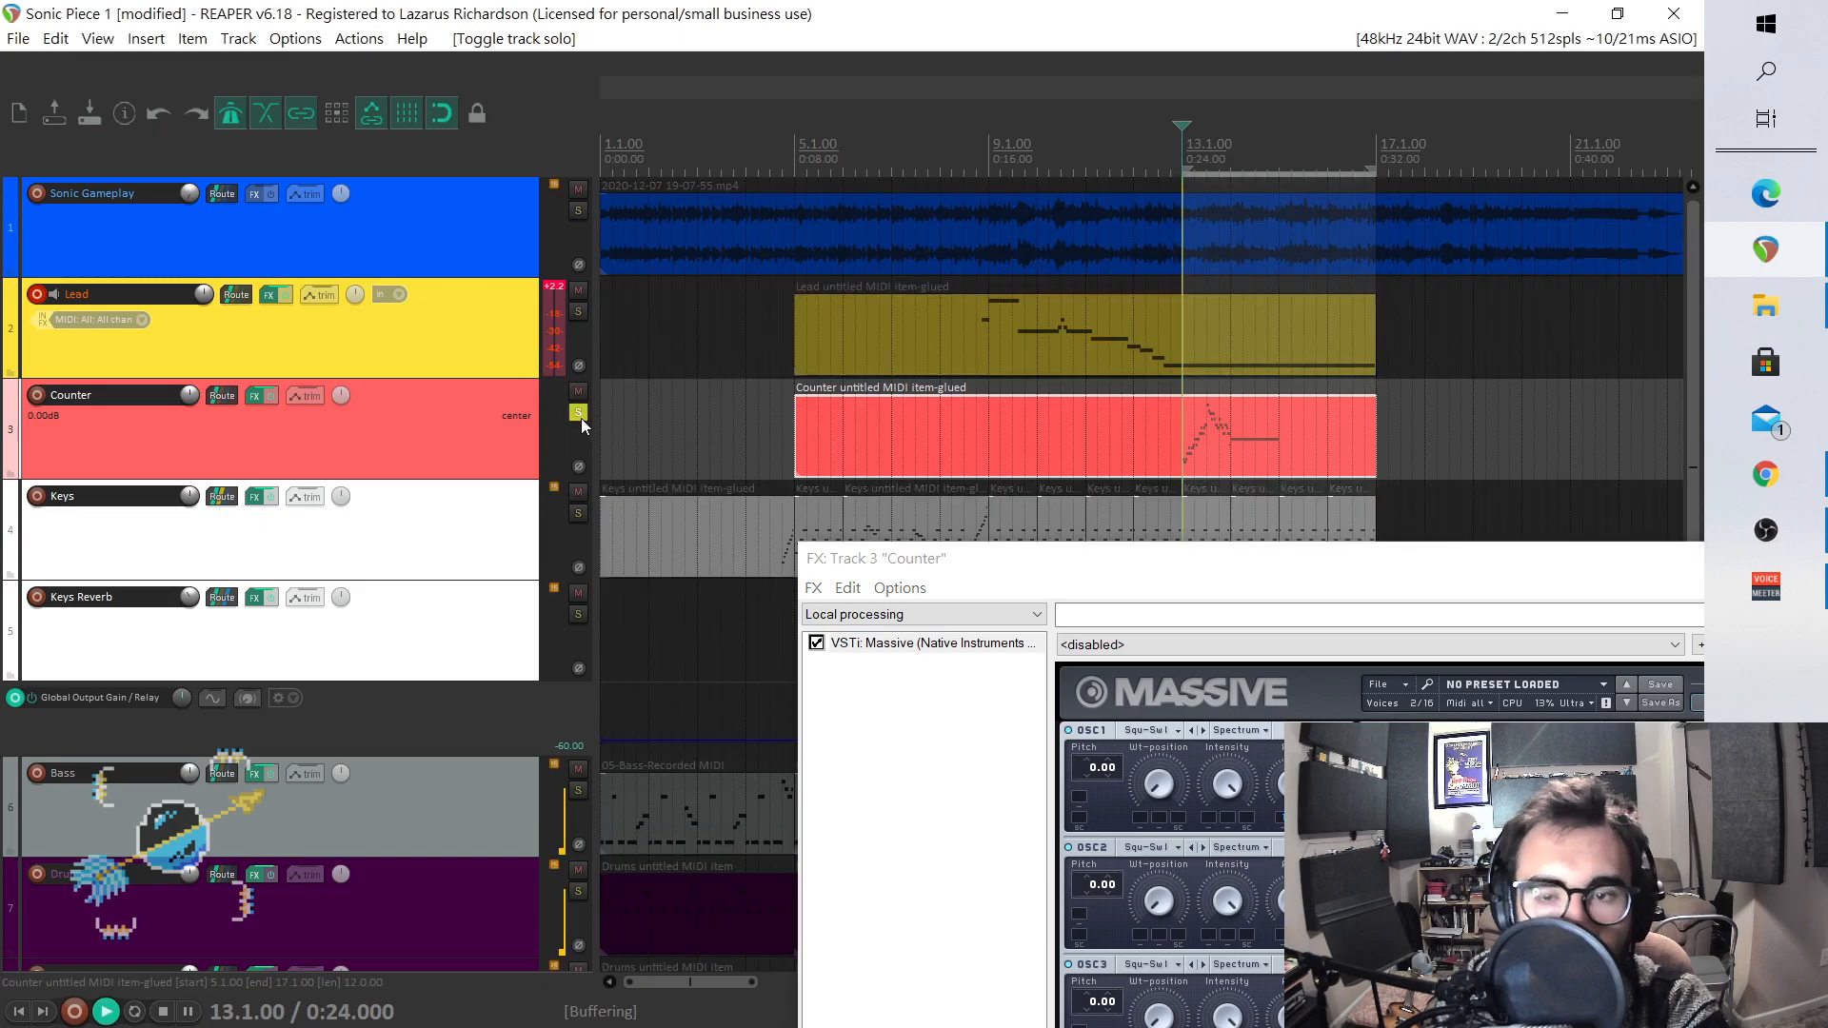
pyautogui.moveTo(1126, 581); pyautogui.dragTo(843, 246)
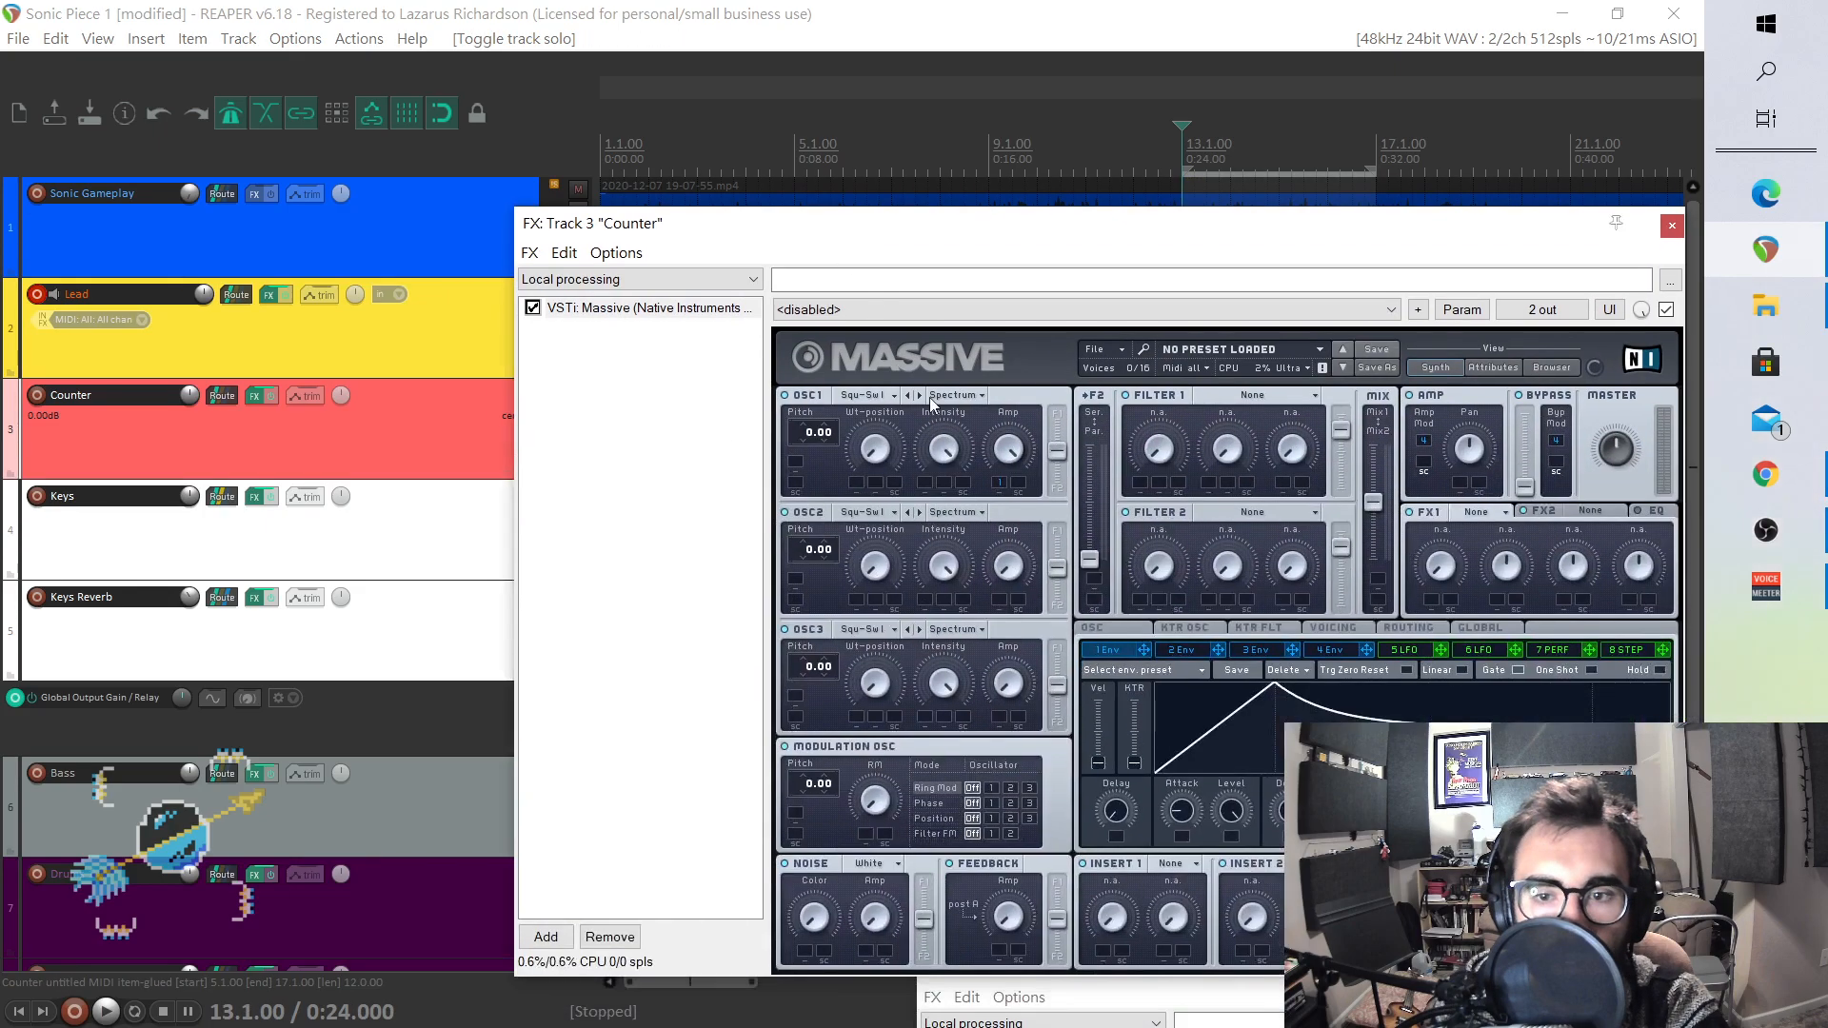
pyautogui.moveTo(1002, 568); pyautogui.dragTo(1004, 494)
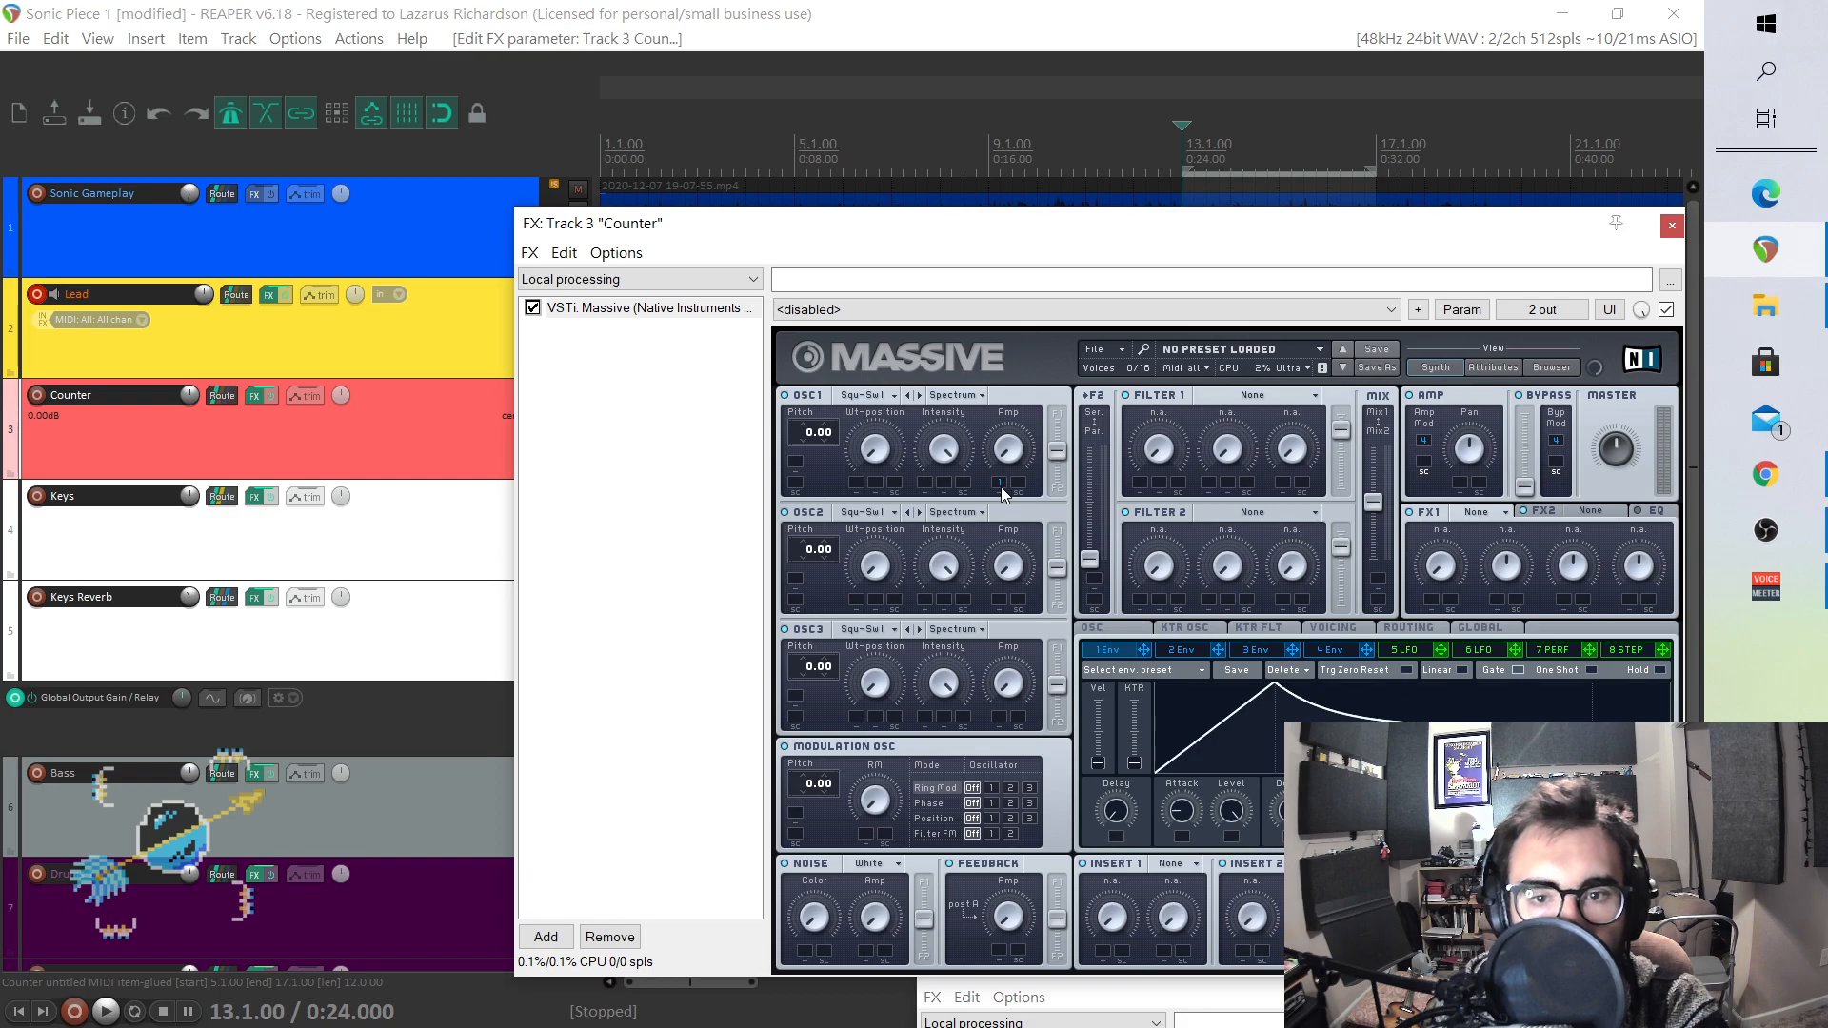
# - Lengthen envelope 1's Attack in small stages, auditioning the soloed countermelody after each change
pyautogui.moveTo(1181, 817); pyautogui.dragTo(1182, 825)
pyautogui.press('space')
pyautogui.press('space')
pyautogui.press('space')
pyautogui.press('space')
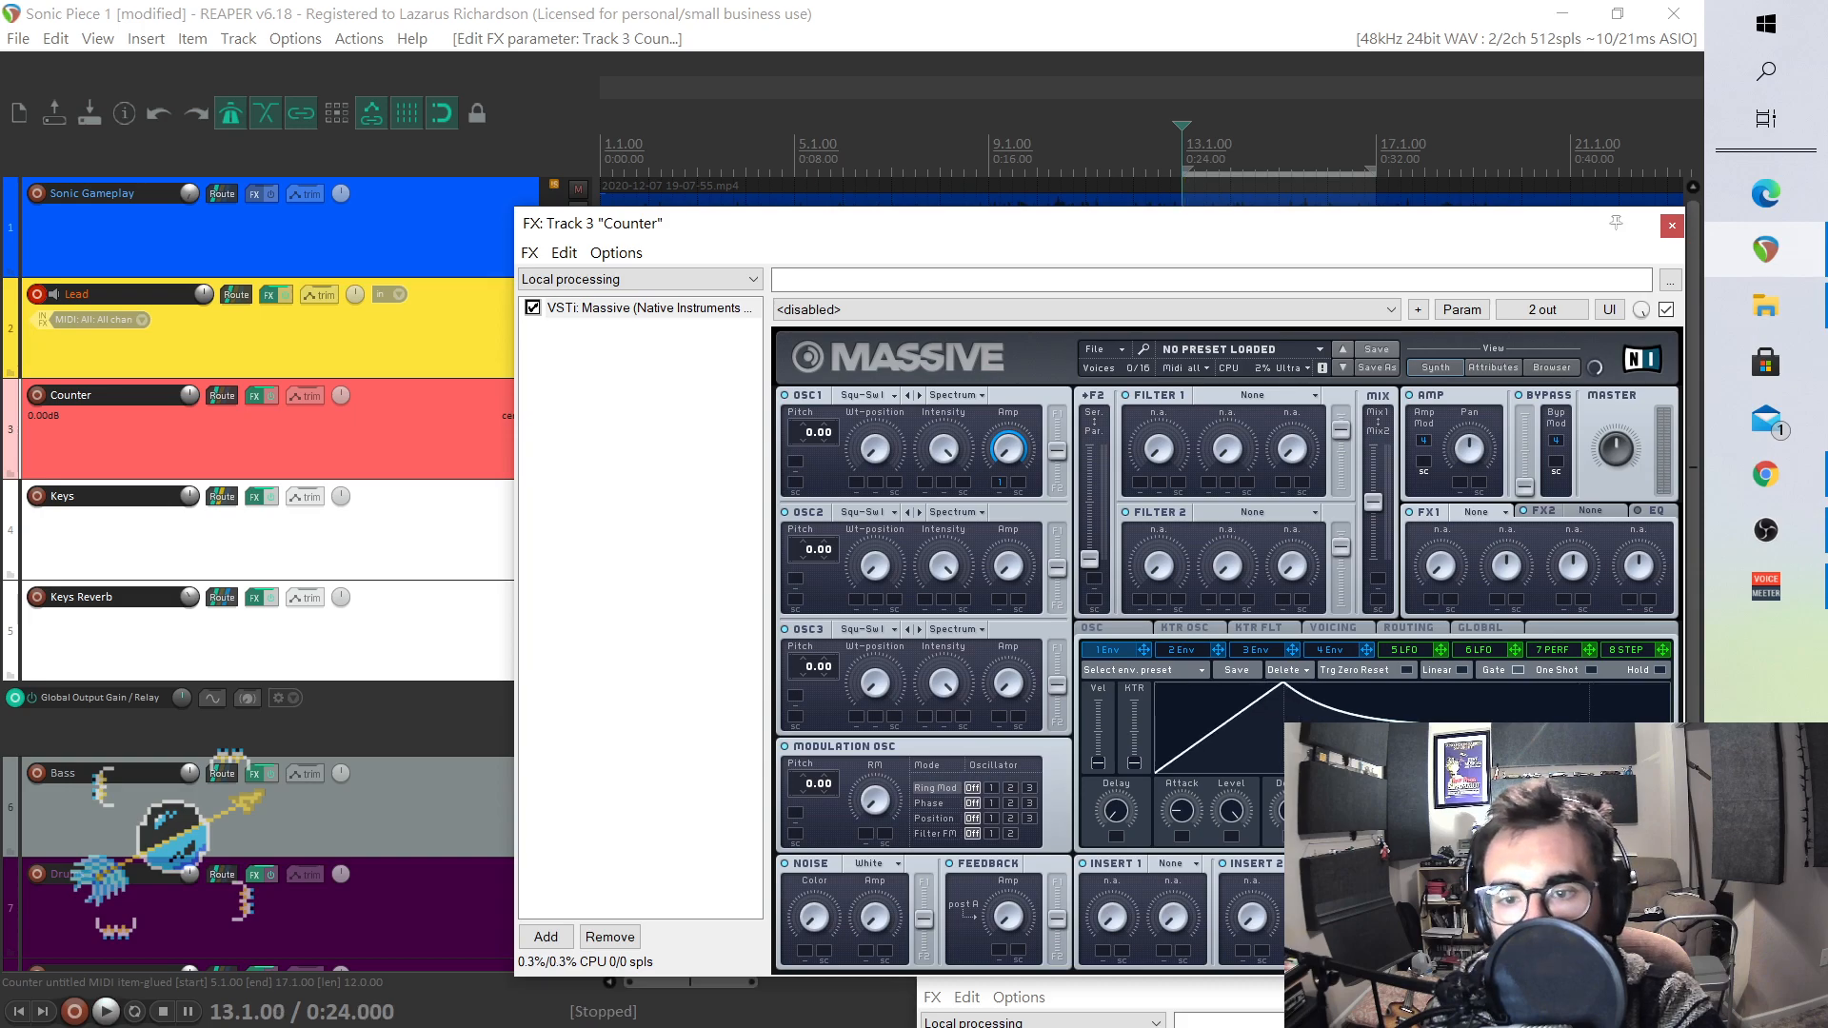
pyautogui.moveTo(1182, 824); pyautogui.dragTo(1182, 814)
pyautogui.press('space')
pyautogui.press('space')
pyautogui.press('space')
pyautogui.press('space')
pyautogui.press('space')
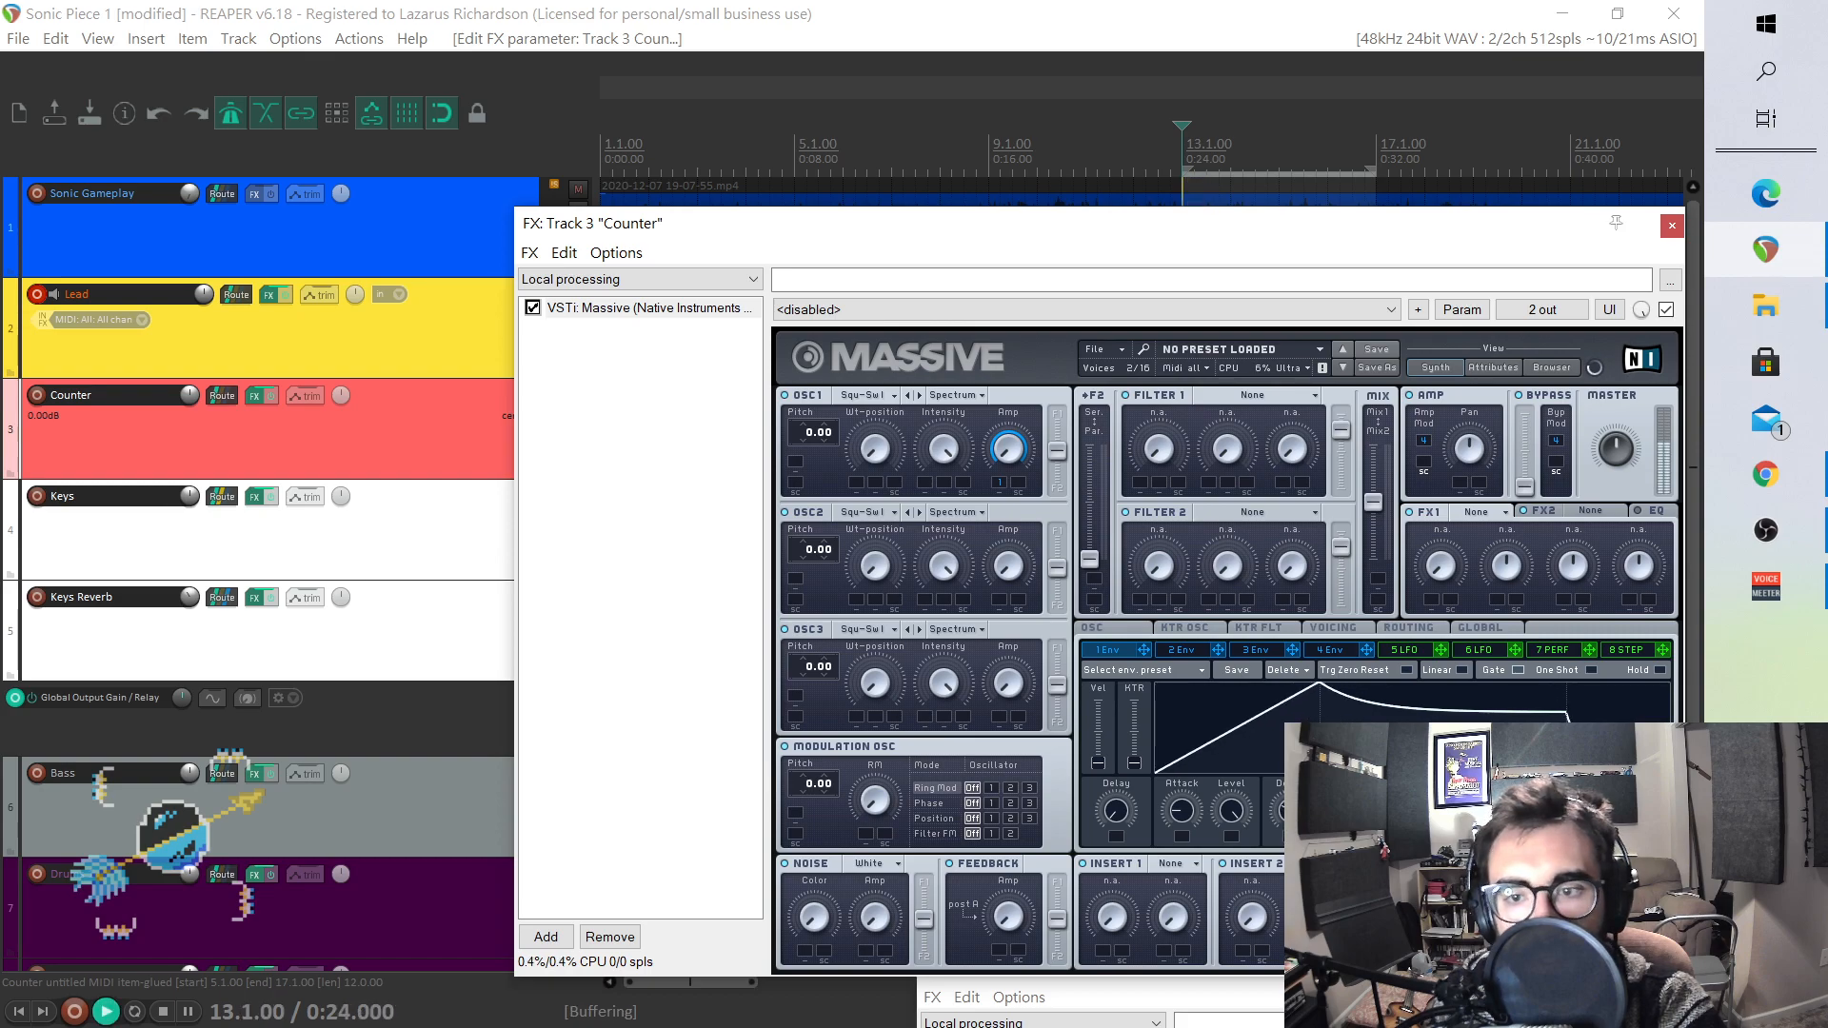
pyautogui.press('space')
pyautogui.press('space')
pyautogui.press('space')
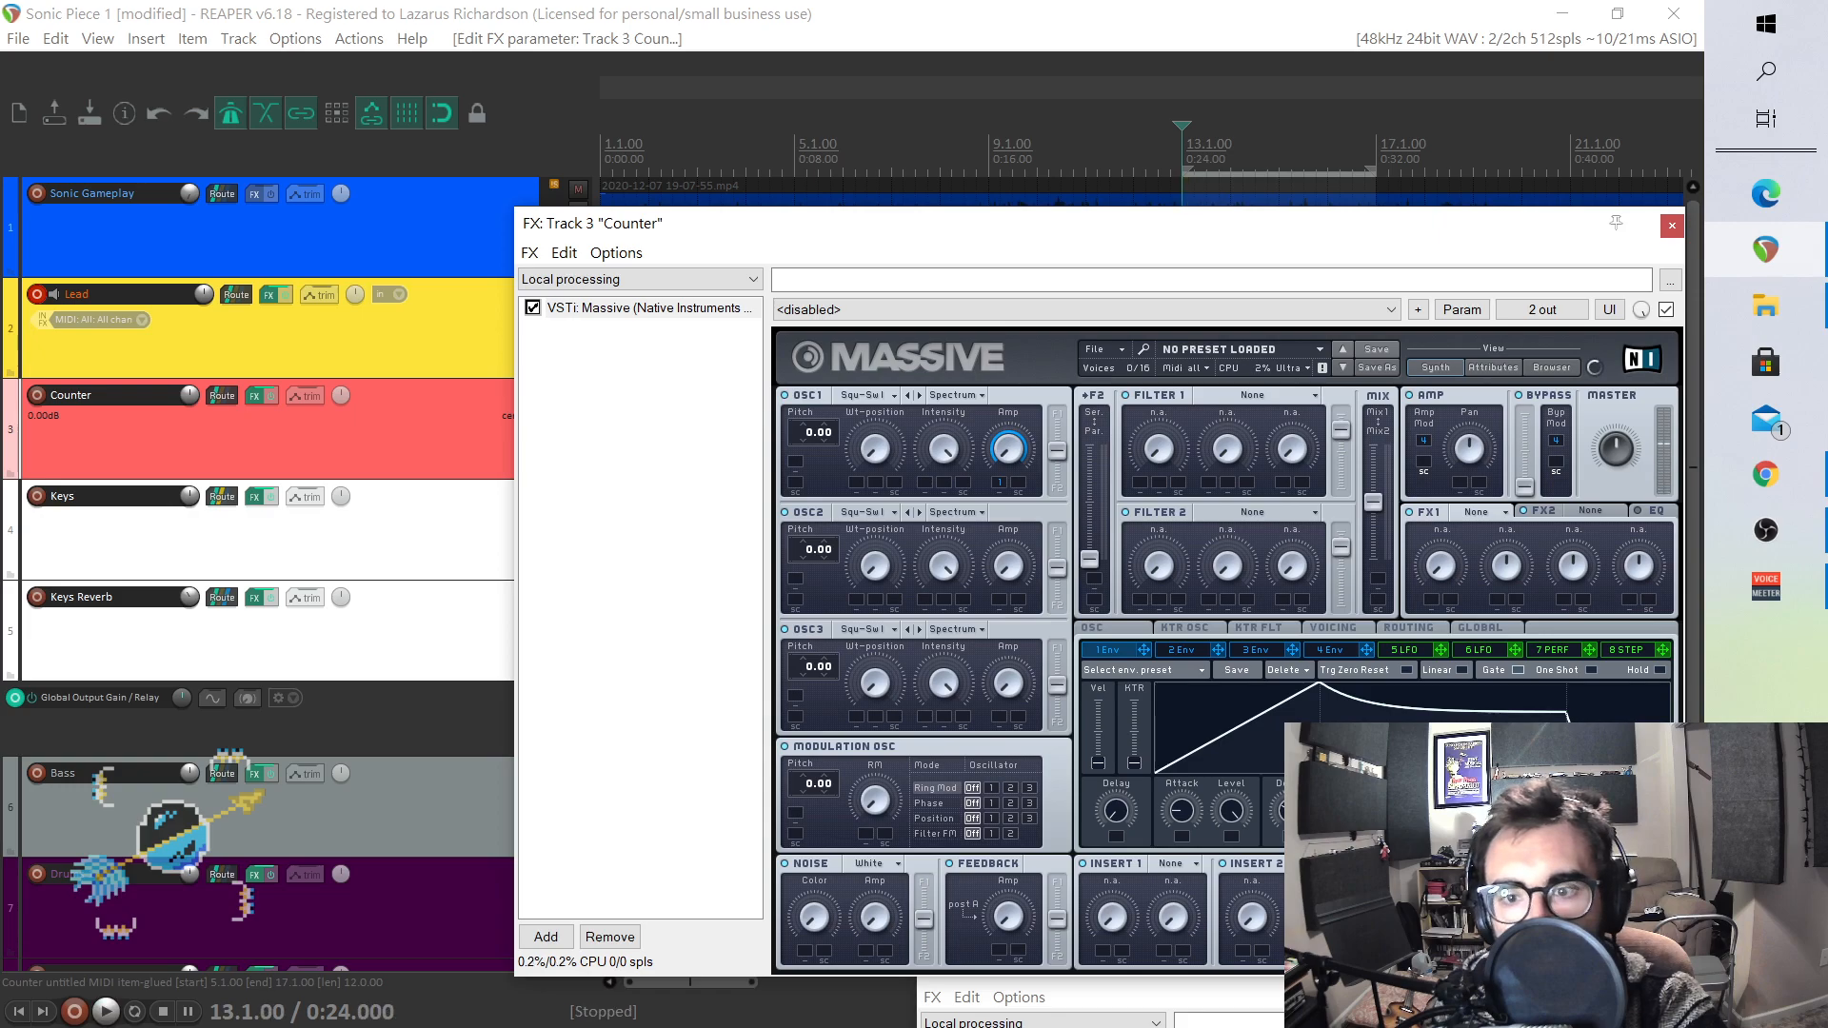
# - Shorten envelope 1's Attack, fine-tune it while auditioning the countermelody, and close the Counter track's effects
pyautogui.moveTo(1181, 810); pyautogui.dragTo(1199, 802)
pyautogui.press('space')
pyautogui.press('space')
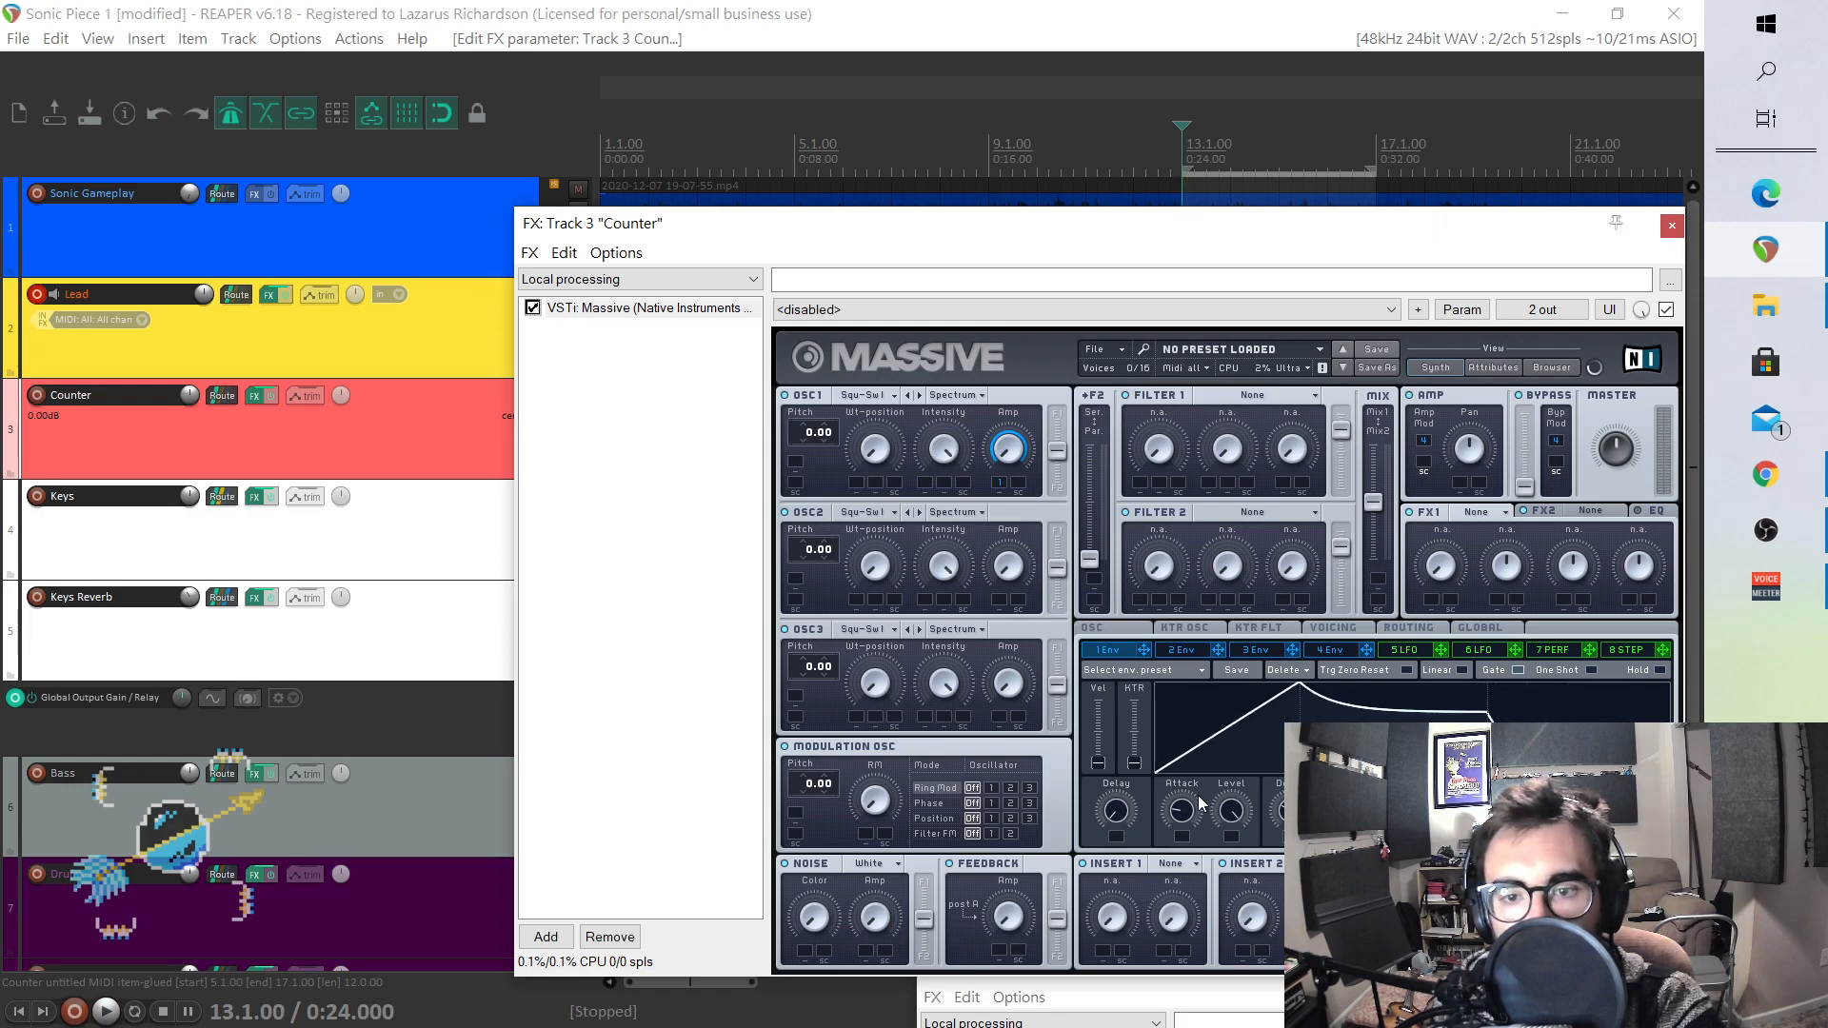
pyautogui.press('space')
pyautogui.press('space')
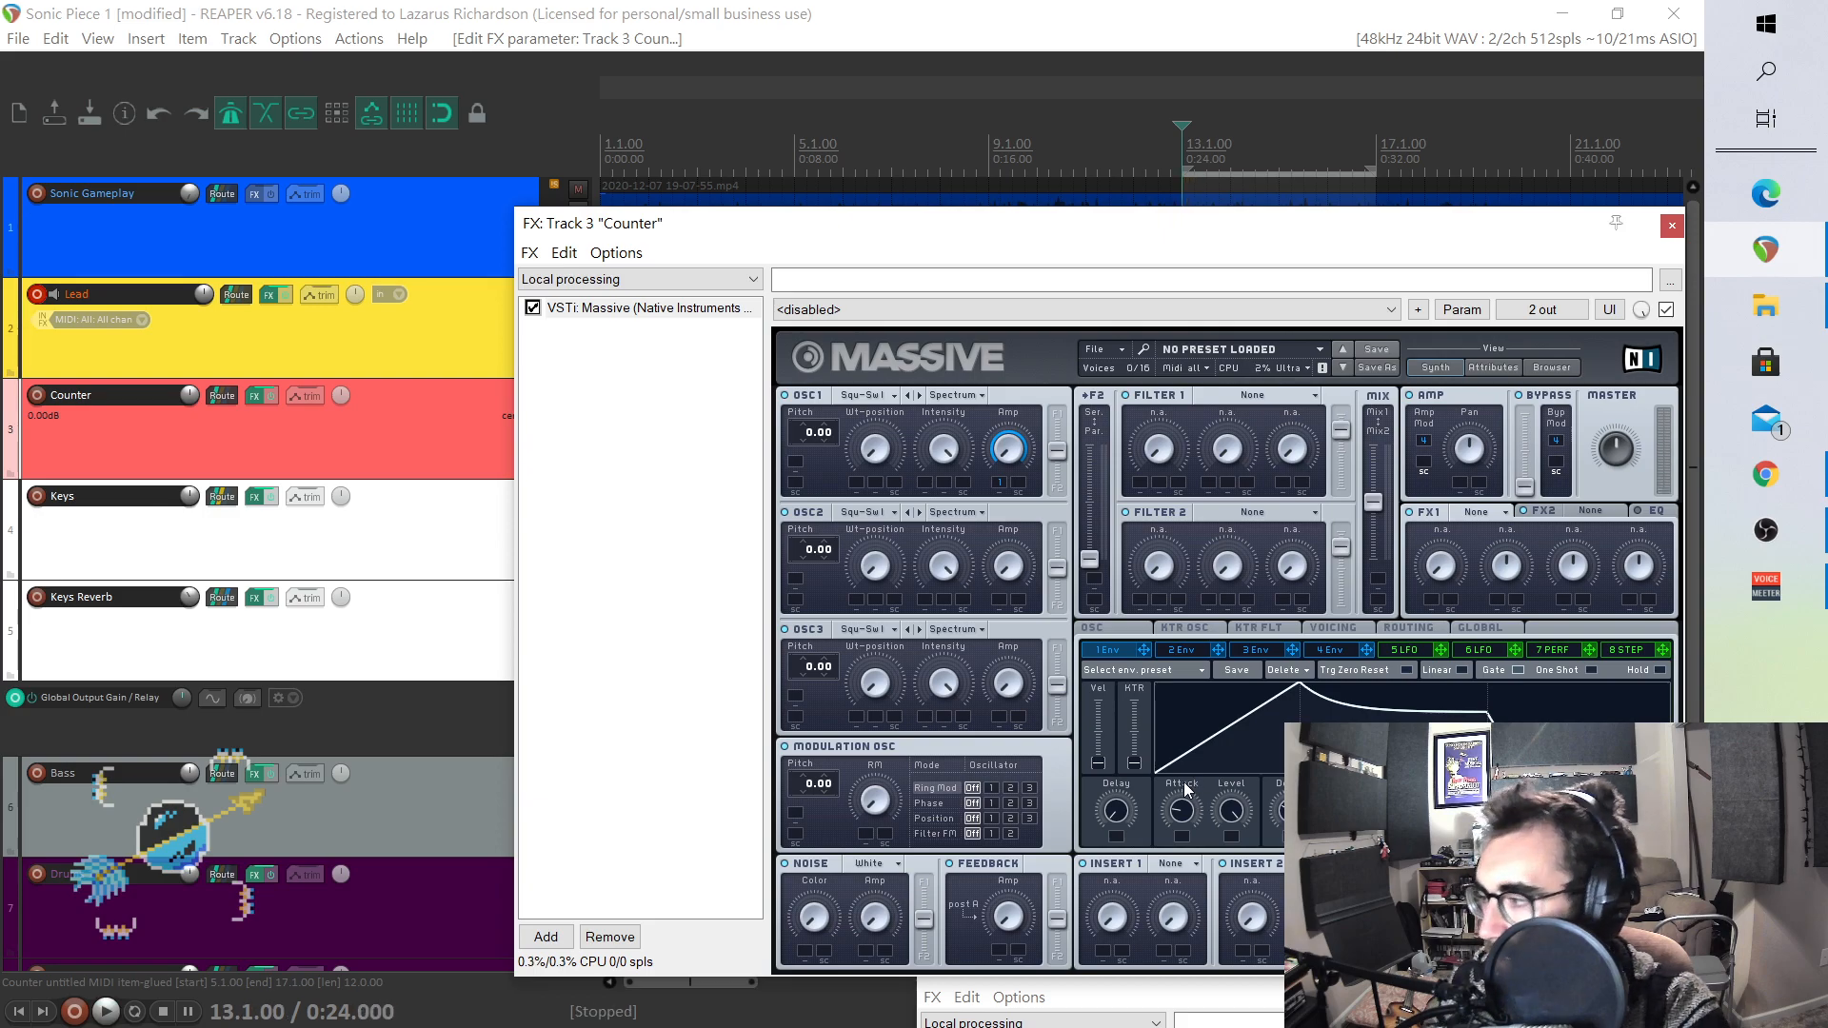
pyautogui.moveTo(1181, 815); pyautogui.dragTo(1184, 824)
pyautogui.press('space')
pyautogui.press('space')
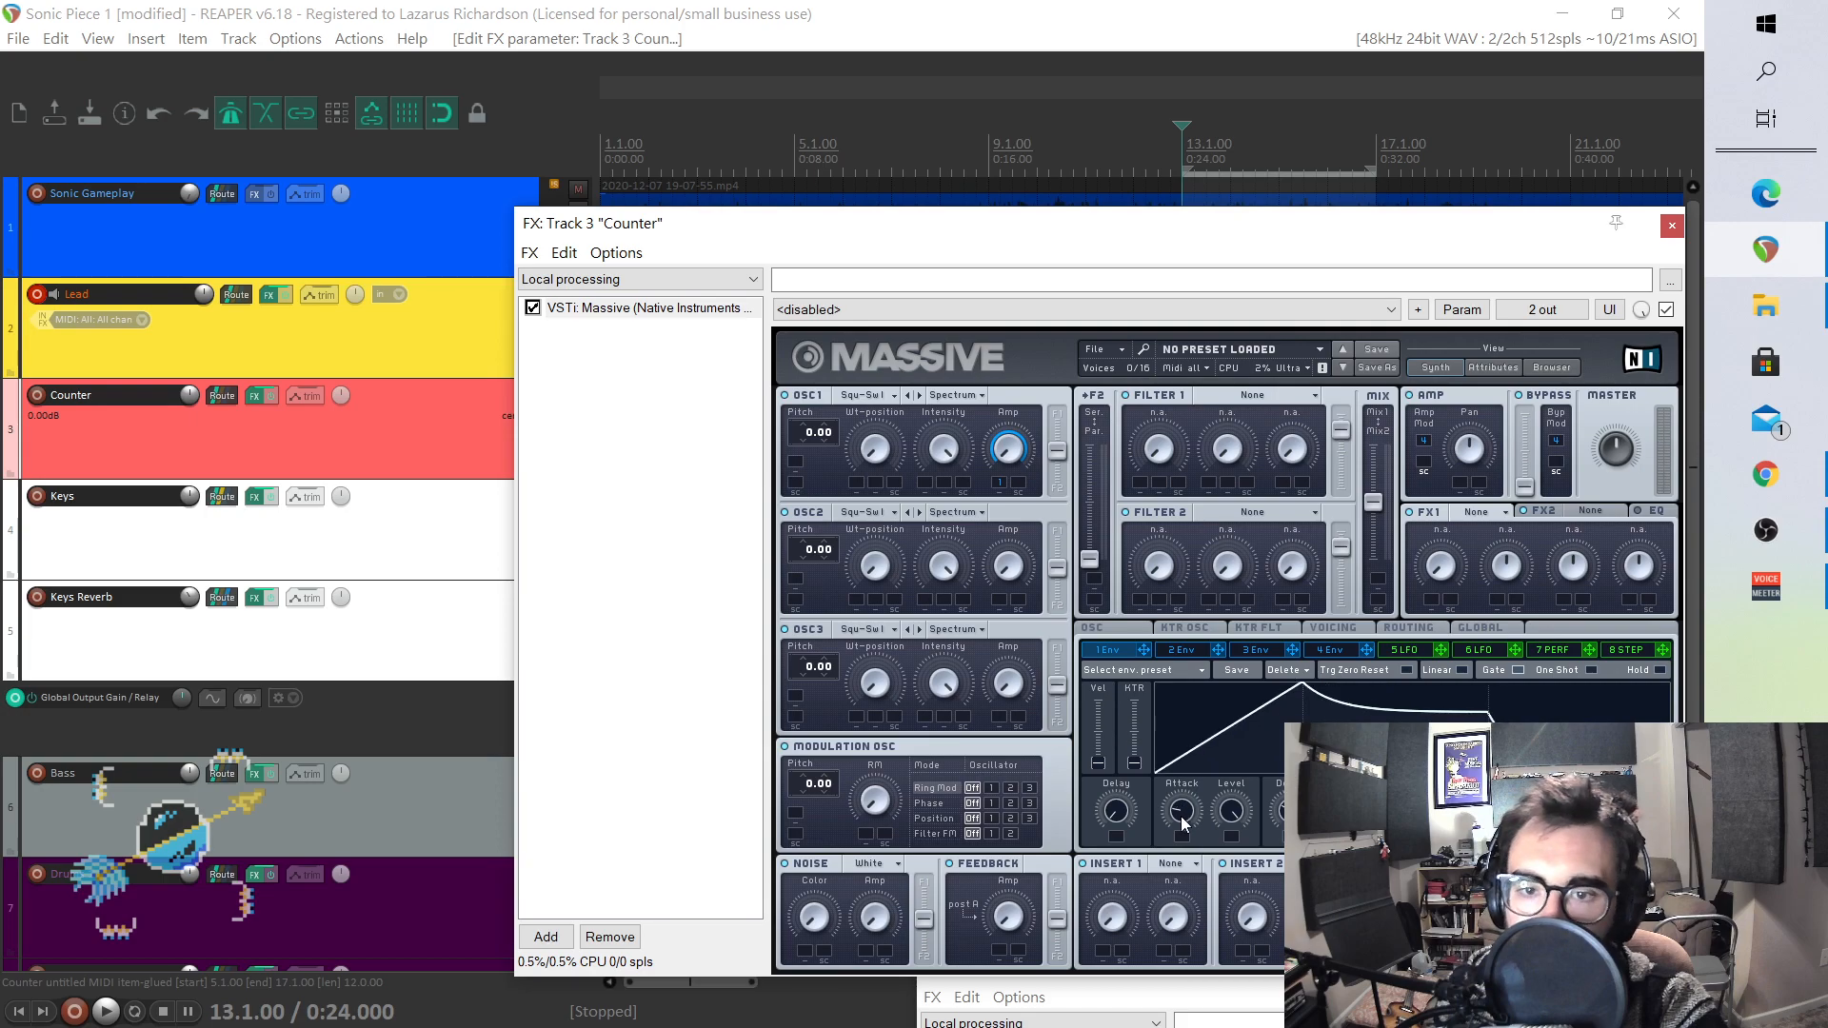
pyautogui.press('space')
pyautogui.press('space')
pyautogui.click(1673, 226)
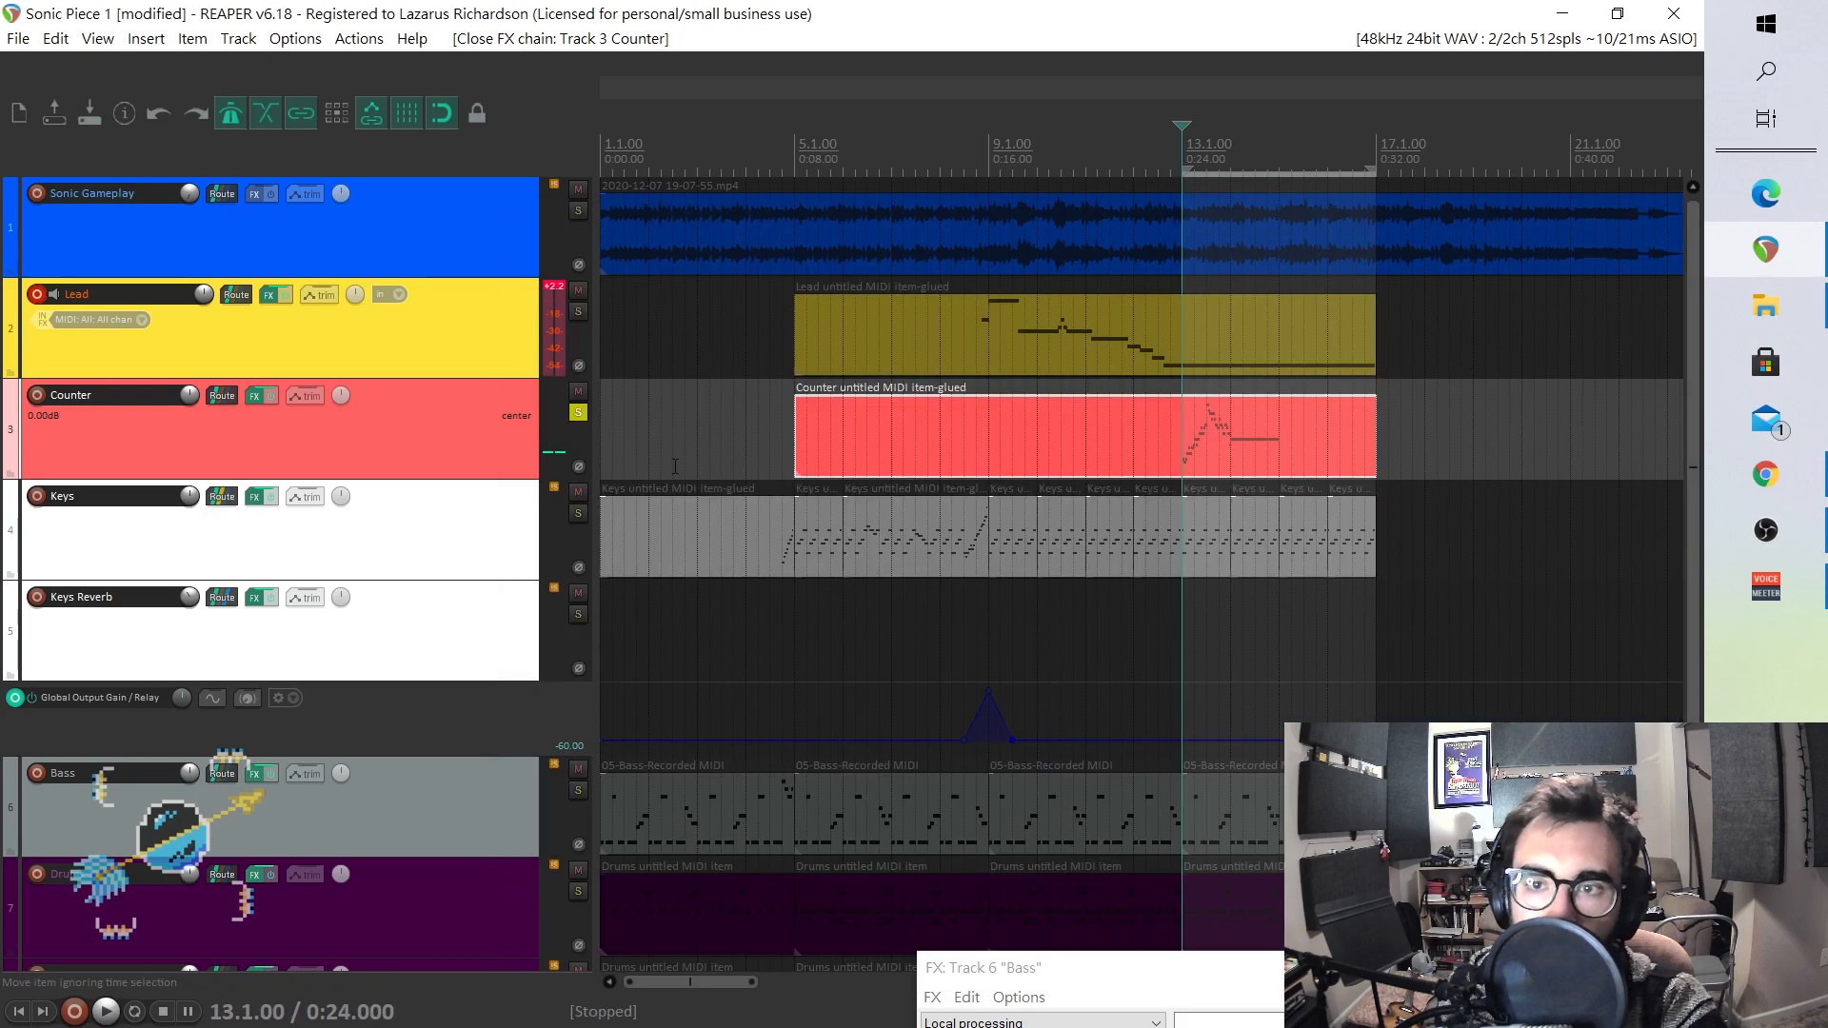
# - Adjust Massive's master volume on the Counter track, audition it briefly, and close its effects window
pyautogui.click(254, 395)
pyautogui.click(1615, 450)
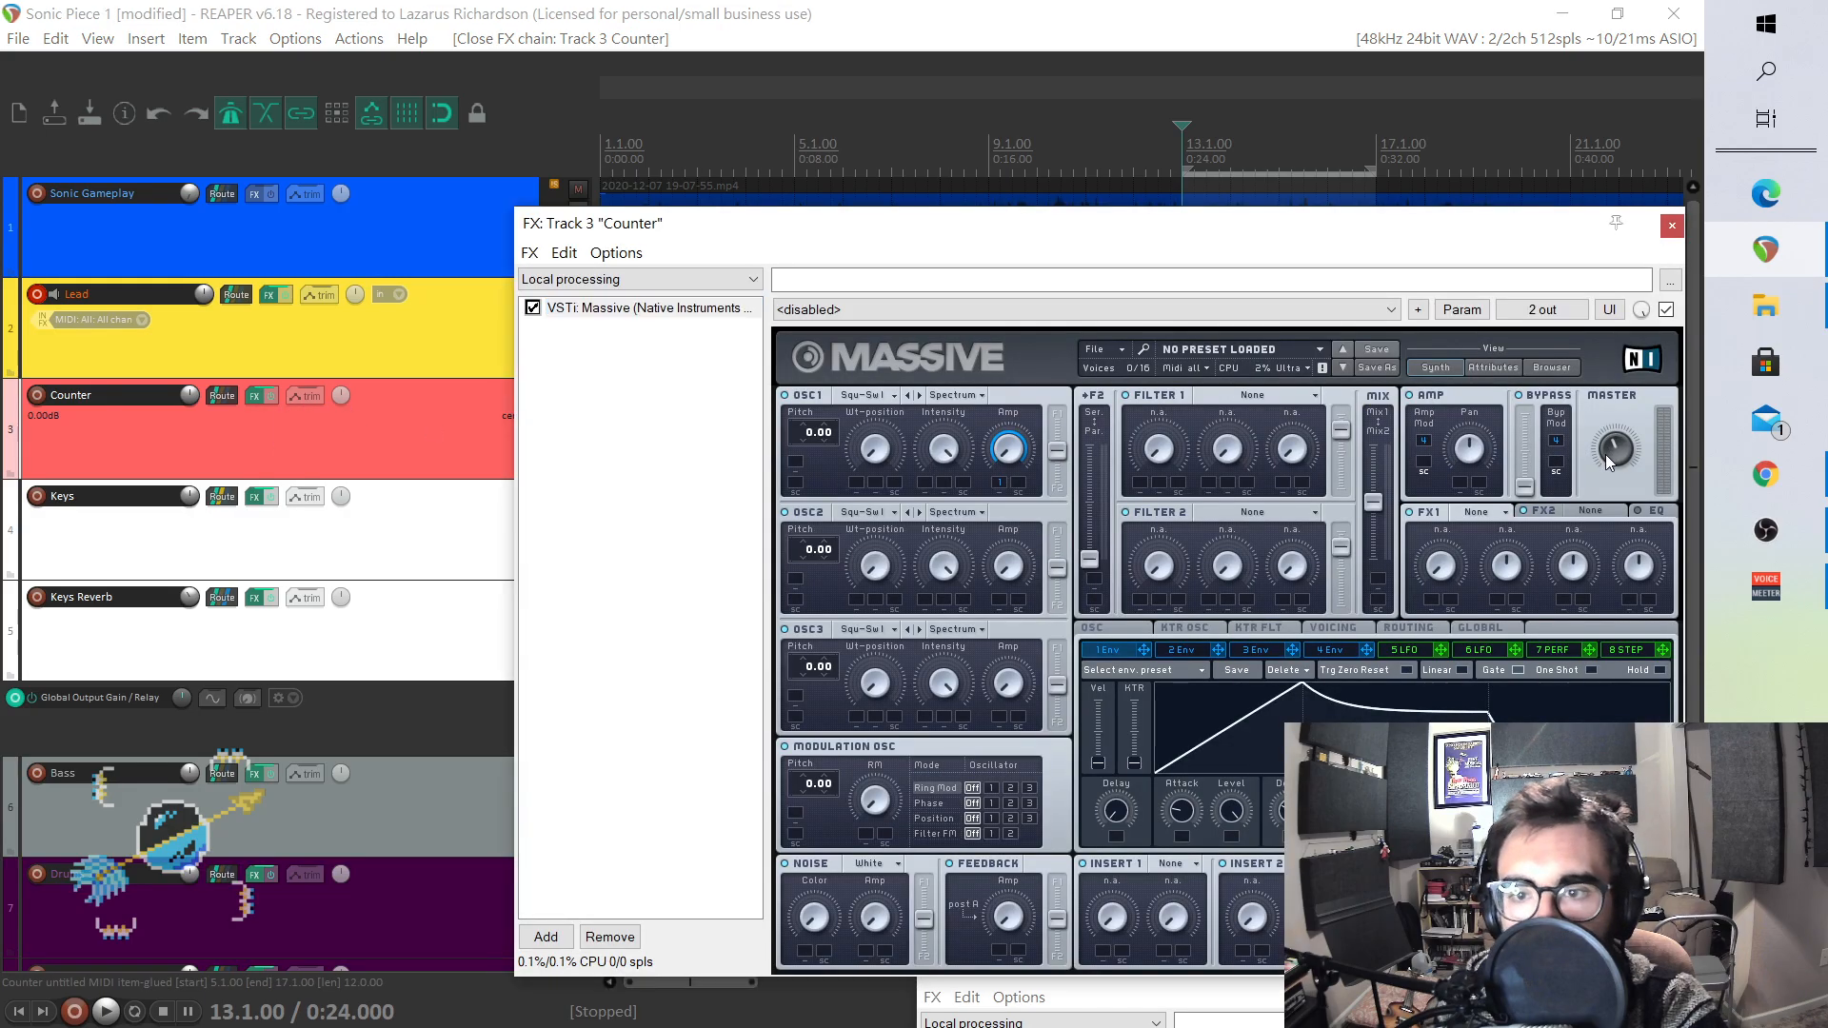
pyautogui.press('space')
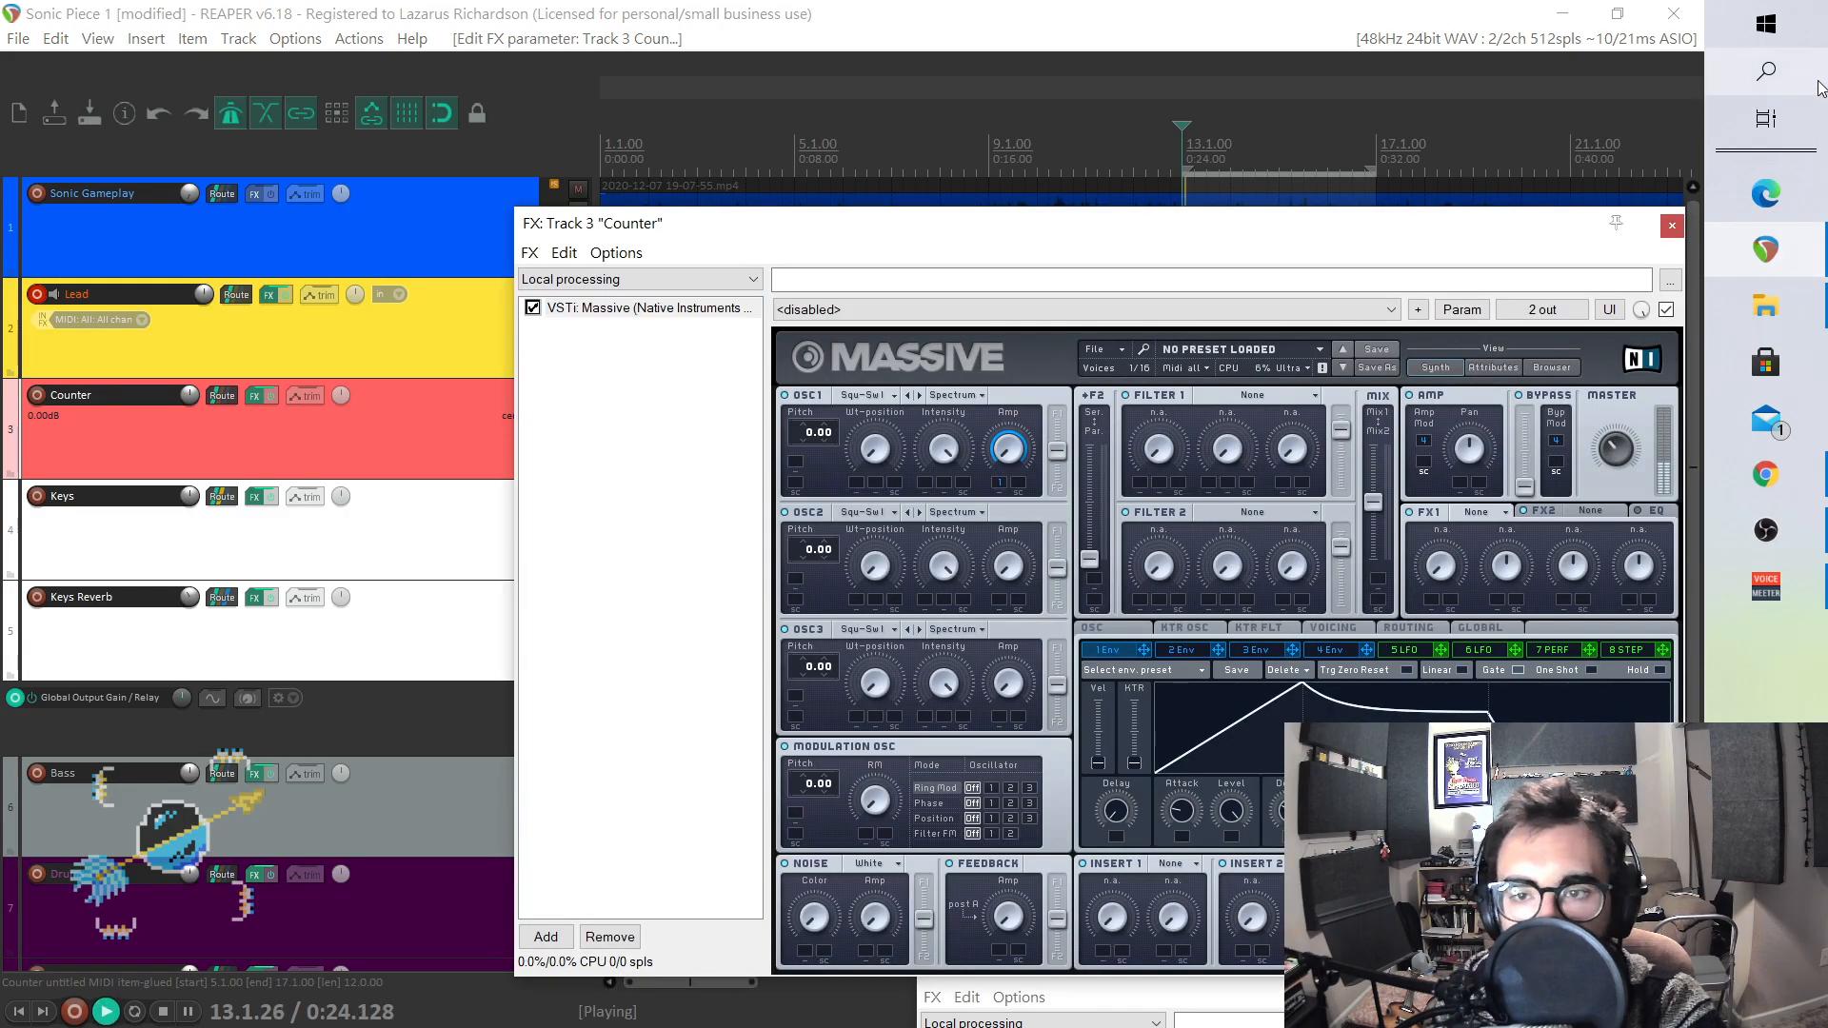
pyautogui.press('space')
pyautogui.click(1672, 226)
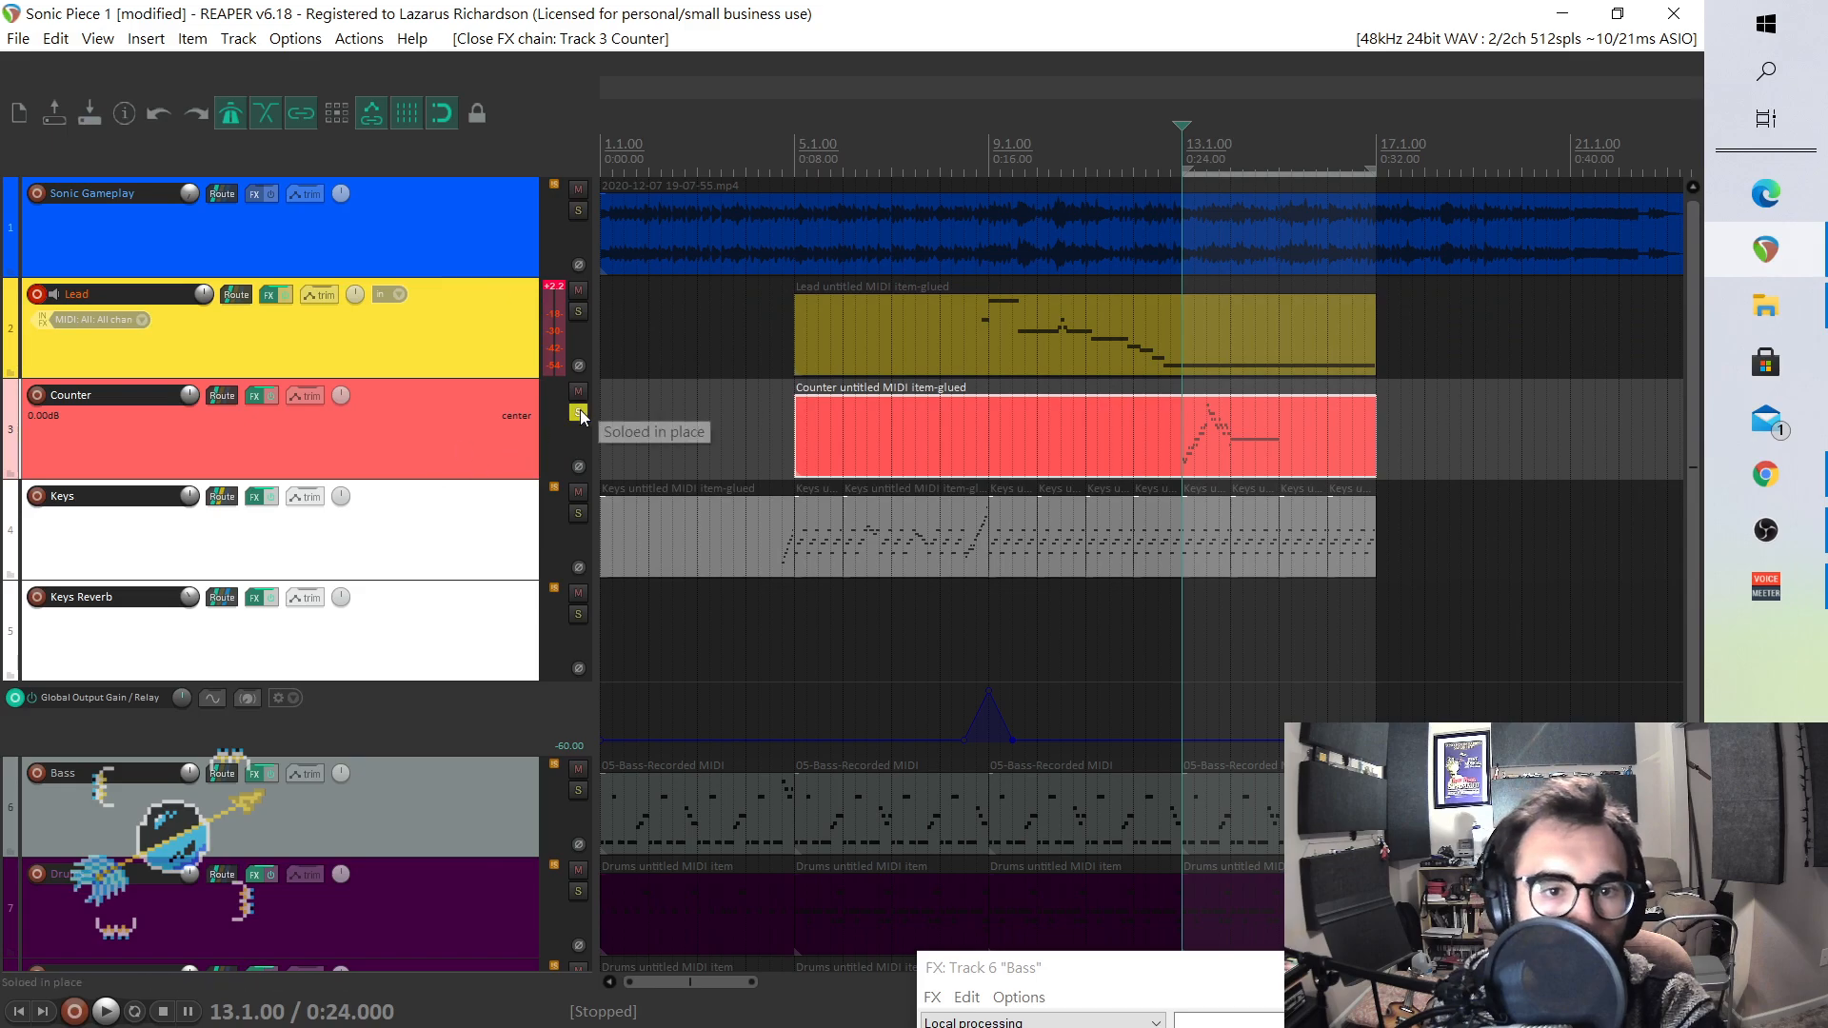
# - Unsolo the Counter track and play the full arrangement from 13.1.00 and again from 8.4.00
pyautogui.press('space')
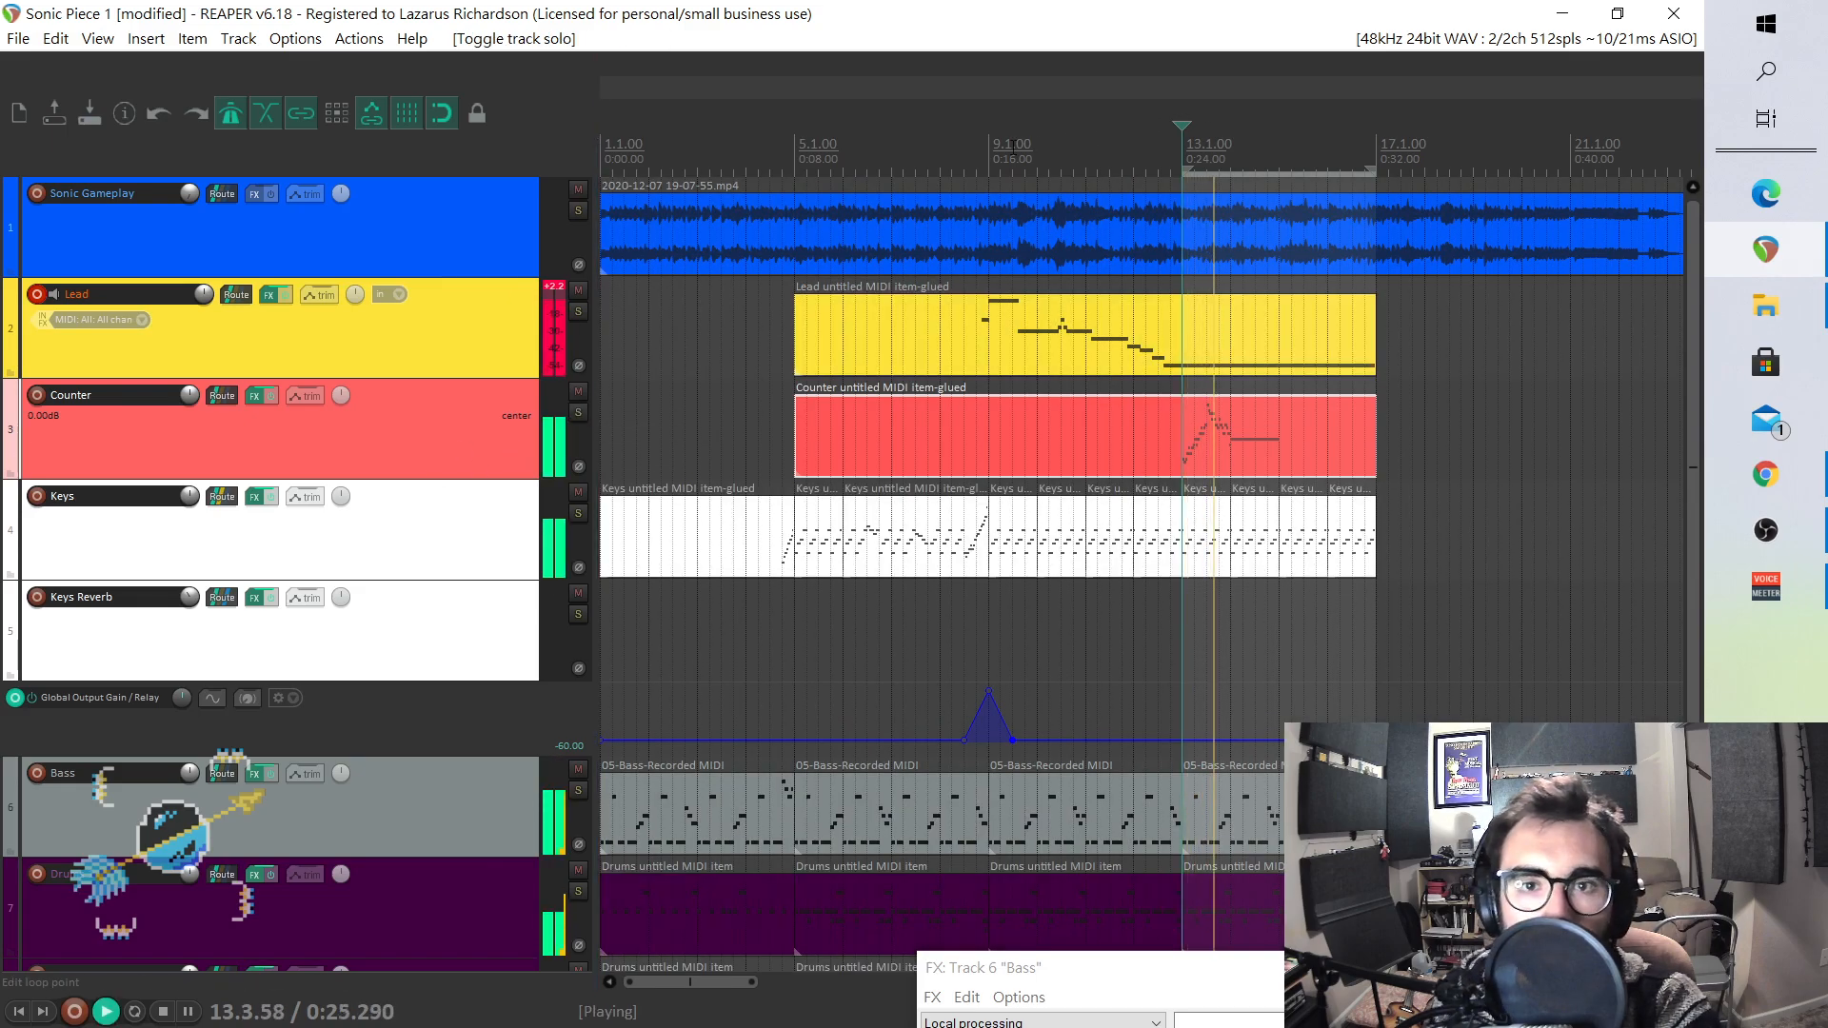
pyautogui.press('space')
pyautogui.click(976, 150)
pyautogui.press('space')
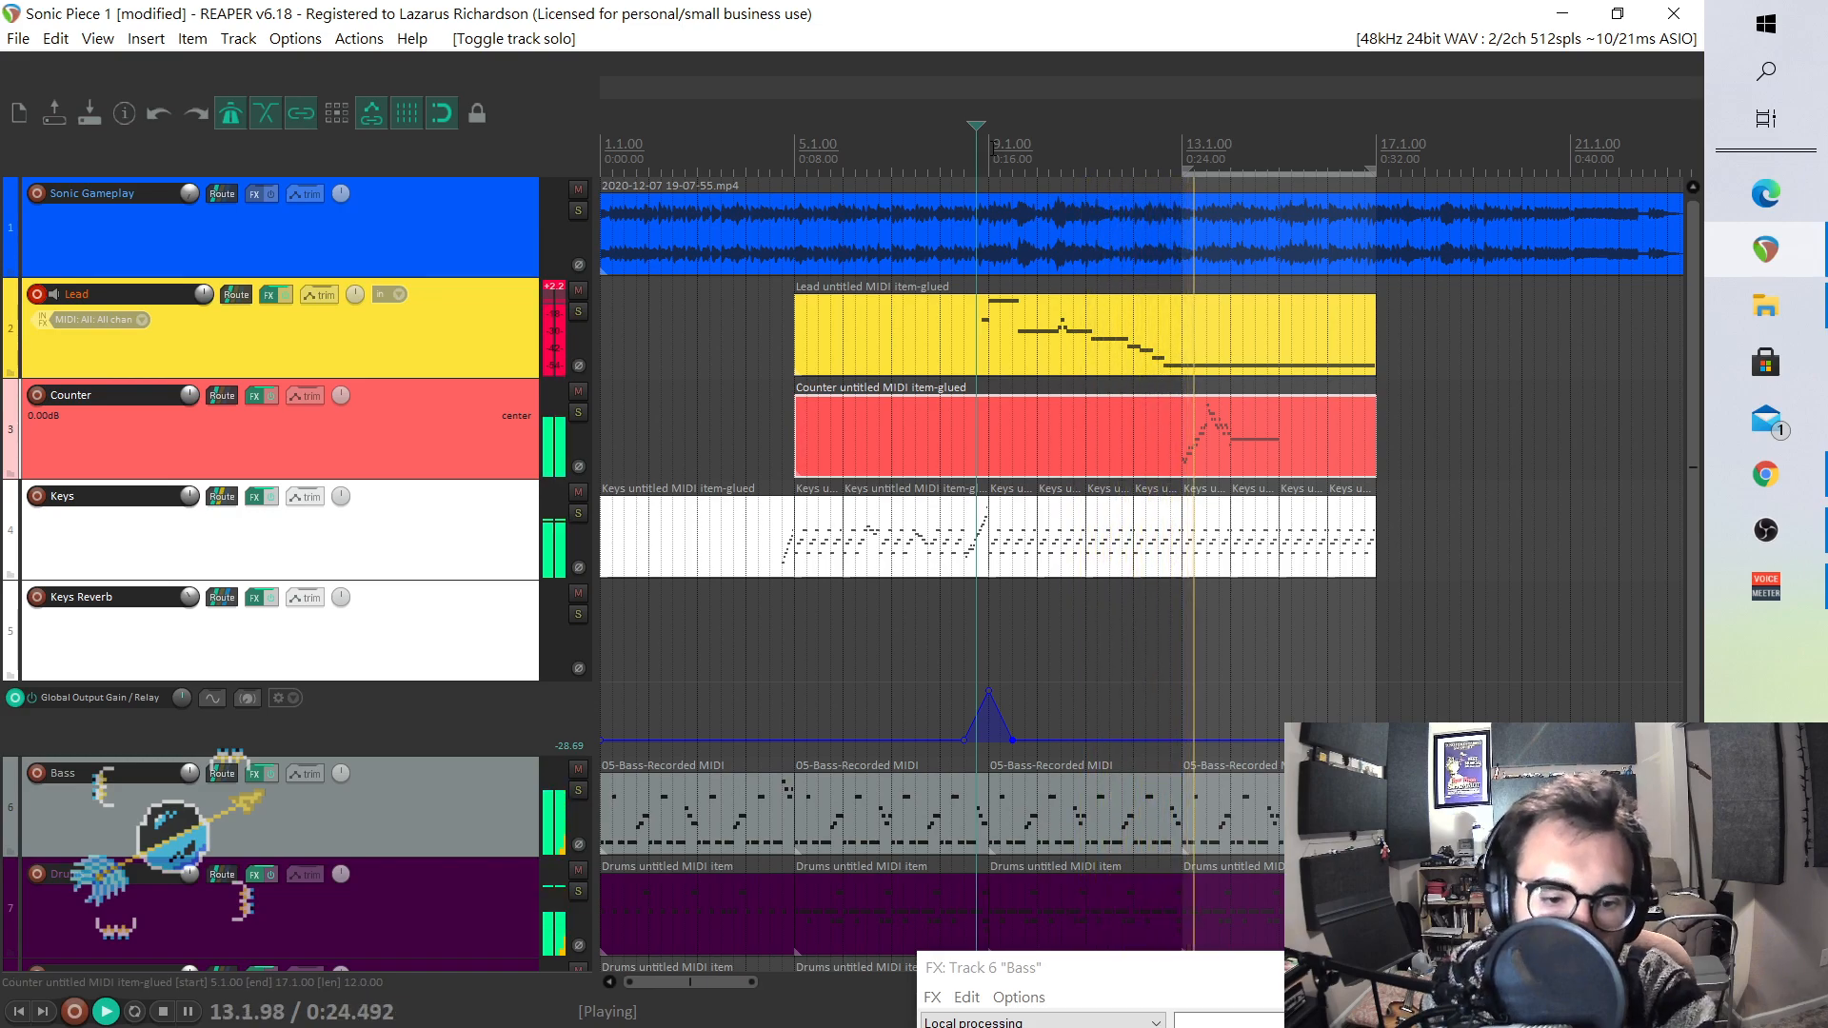
pyautogui.press('space')
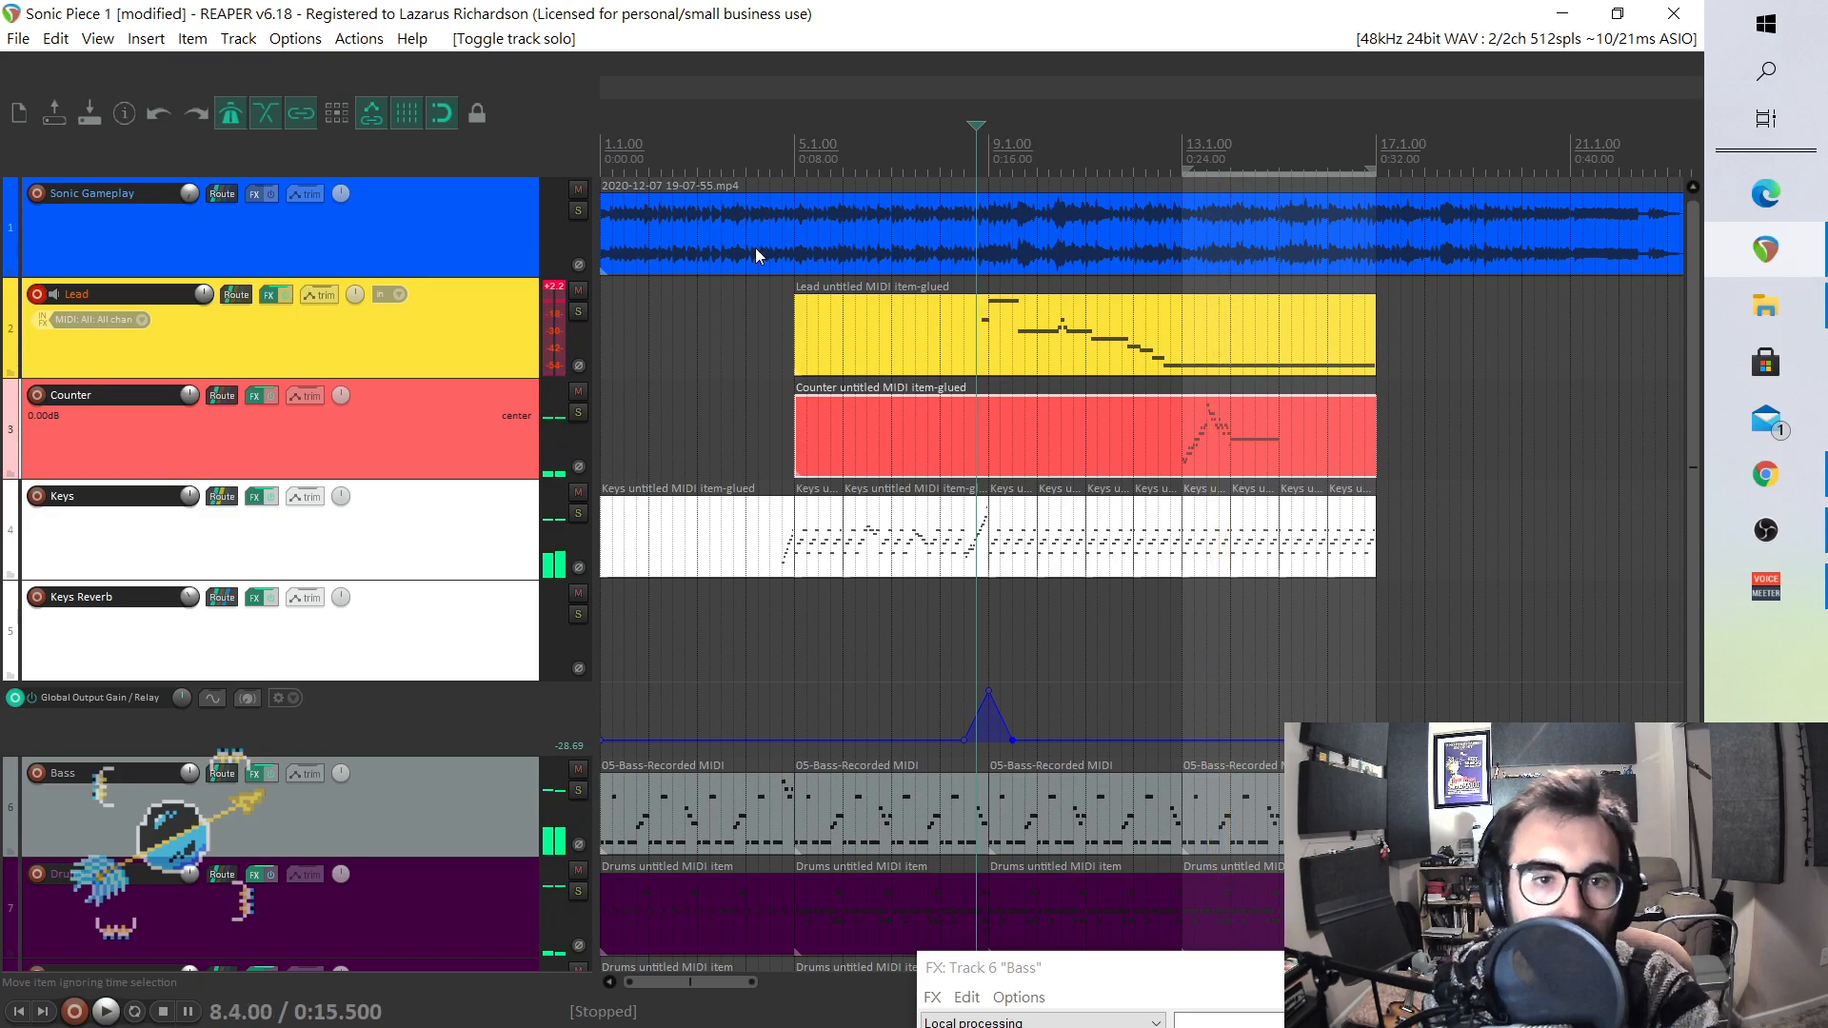
# - Add the iZotope Relay plugin after Massive on the Counter track and close the effects chain
pyautogui.click(257, 396)
pyautogui.click(545, 937)
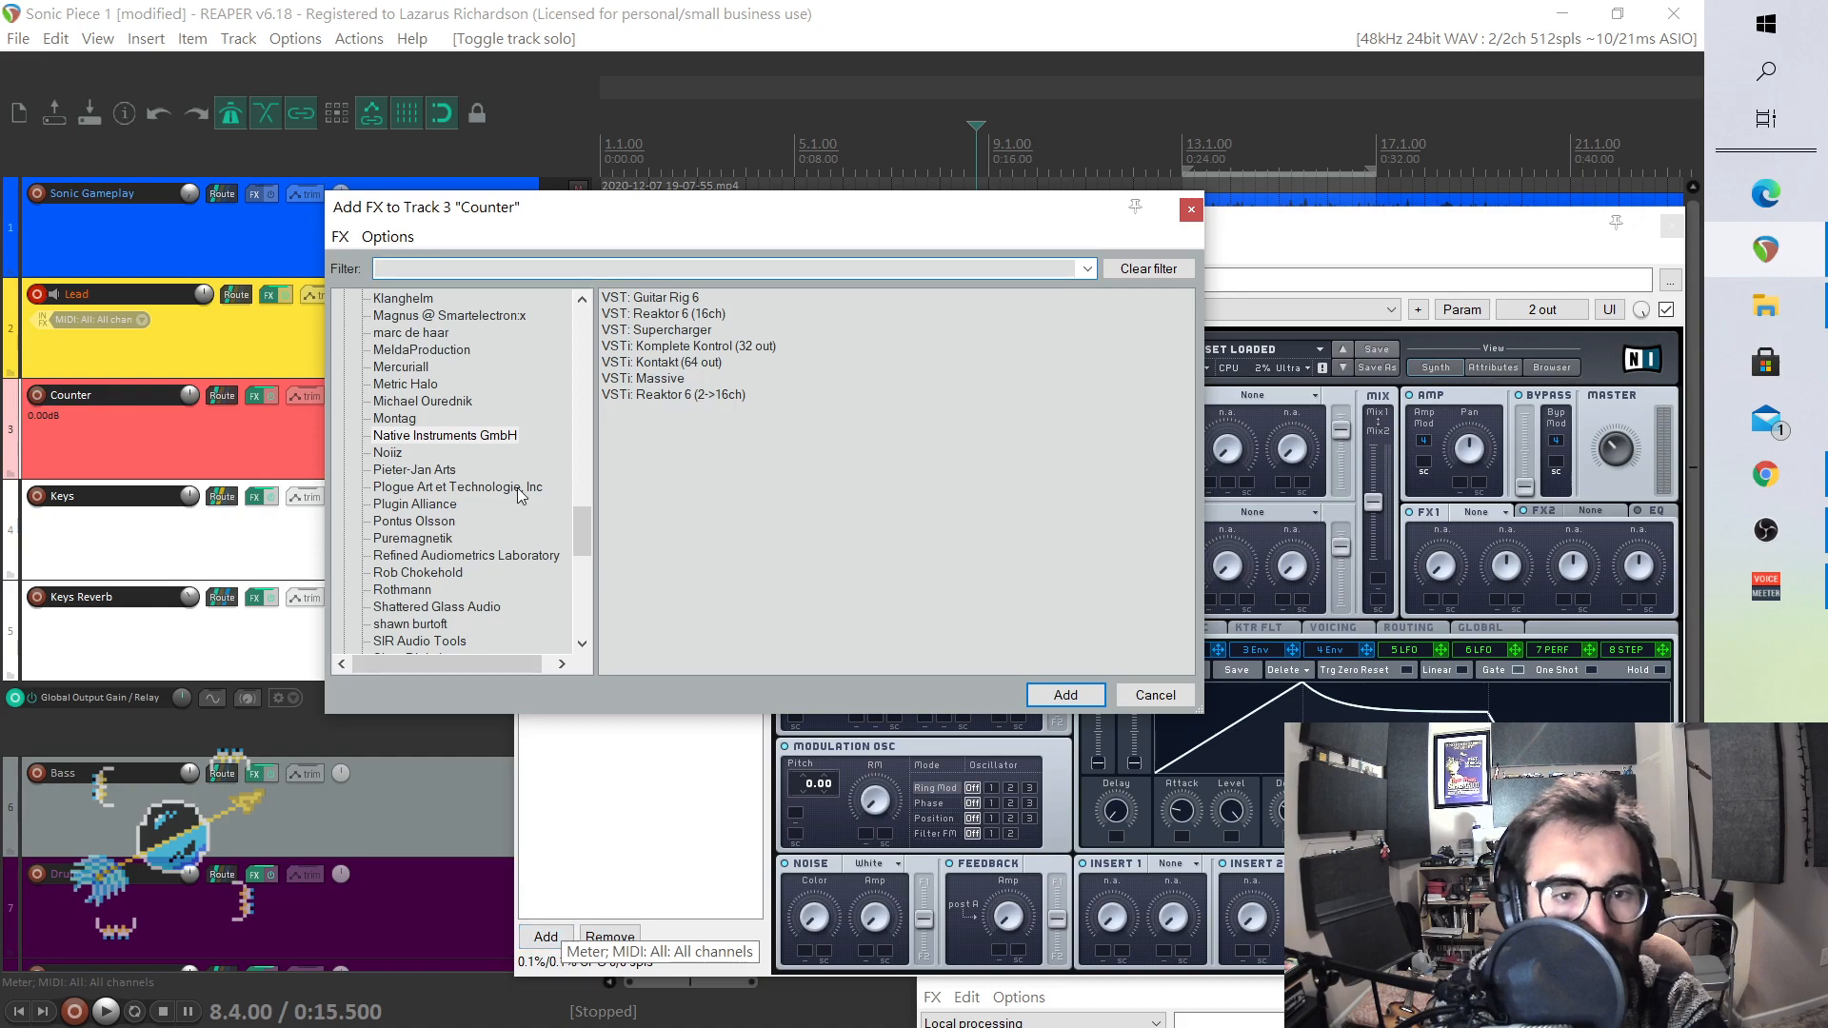
pyautogui.moveTo(585, 531); pyautogui.dragTo(602, 490)
pyautogui.click(465, 452)
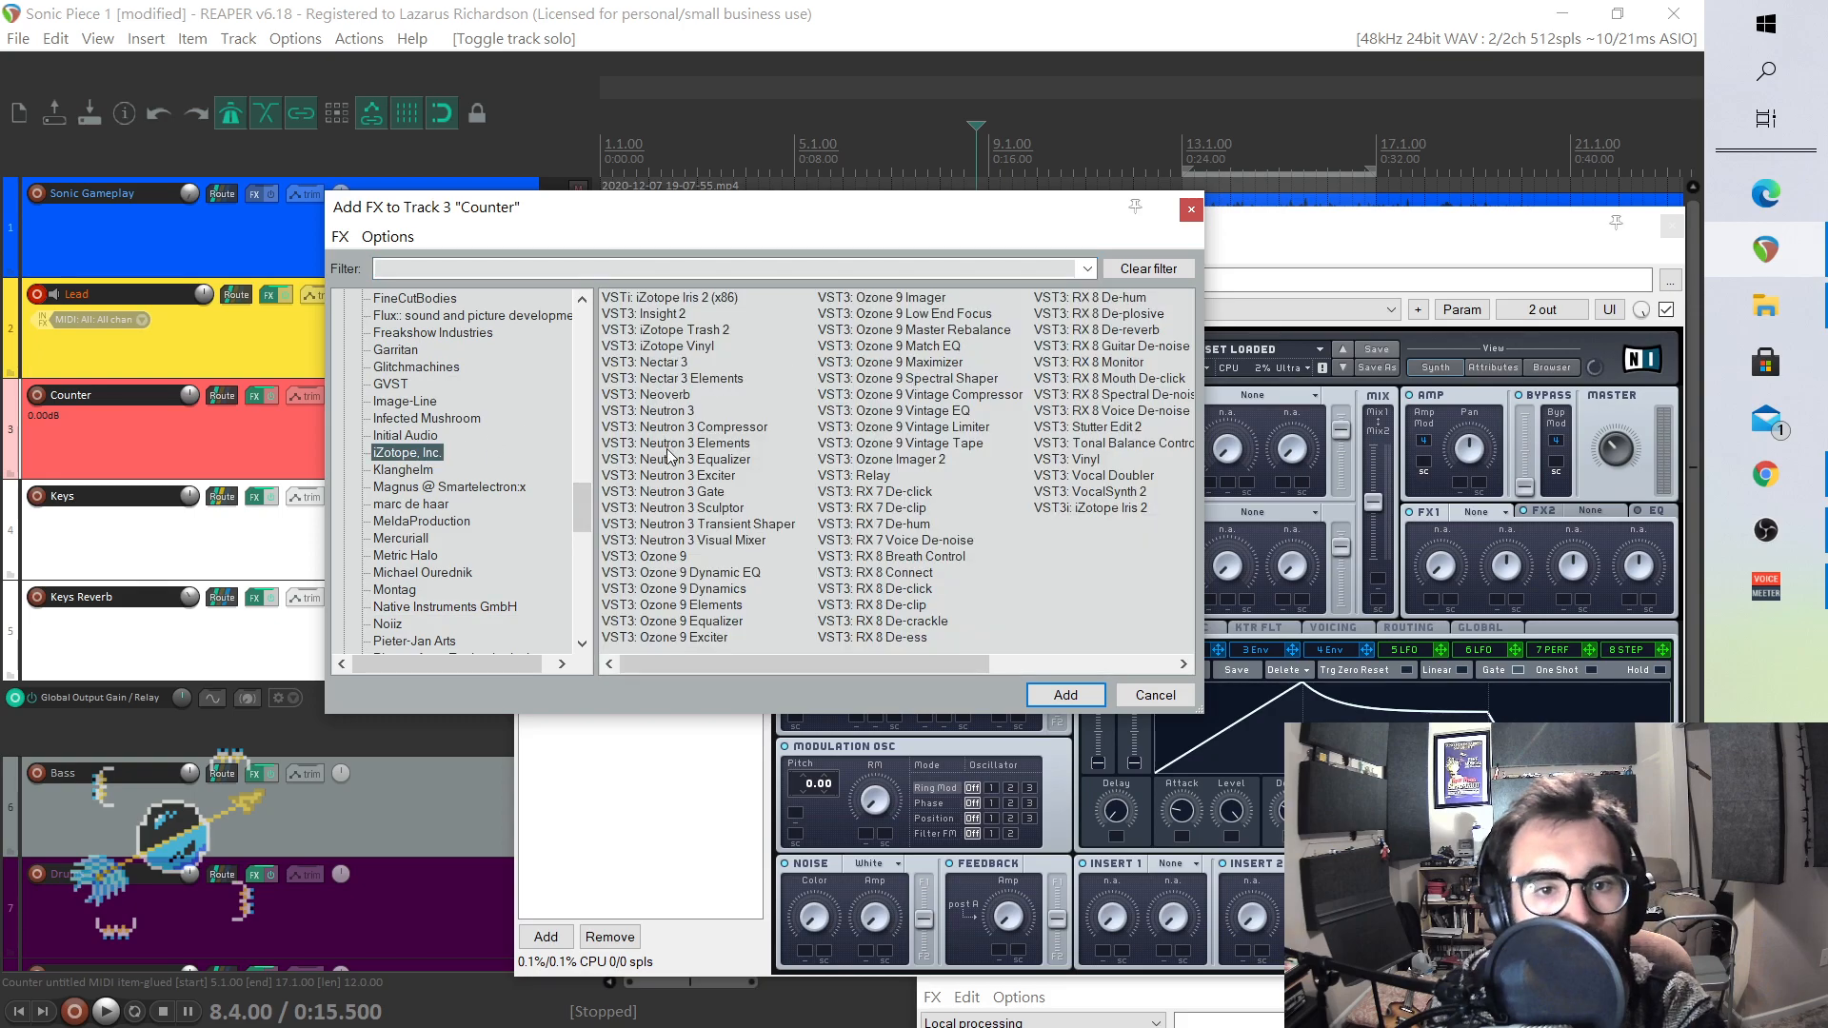
pyautogui.doubleClick(885, 476)
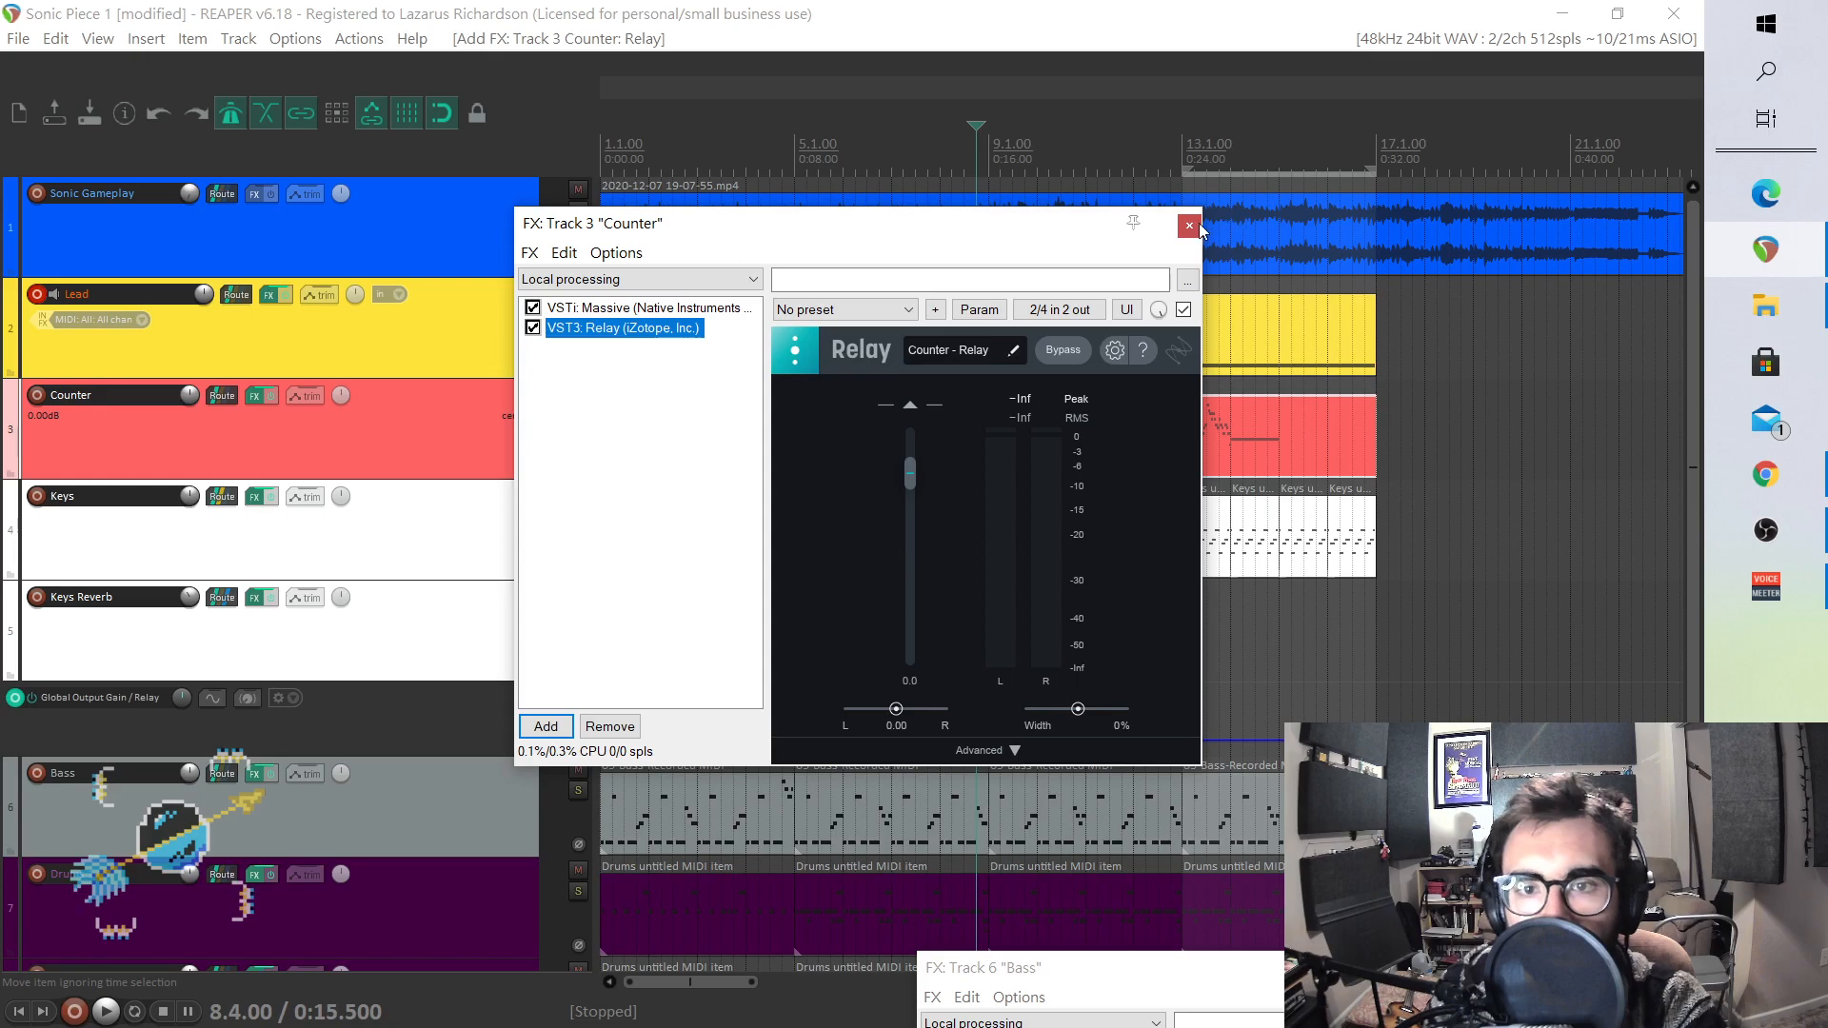
pyautogui.click(1195, 226)
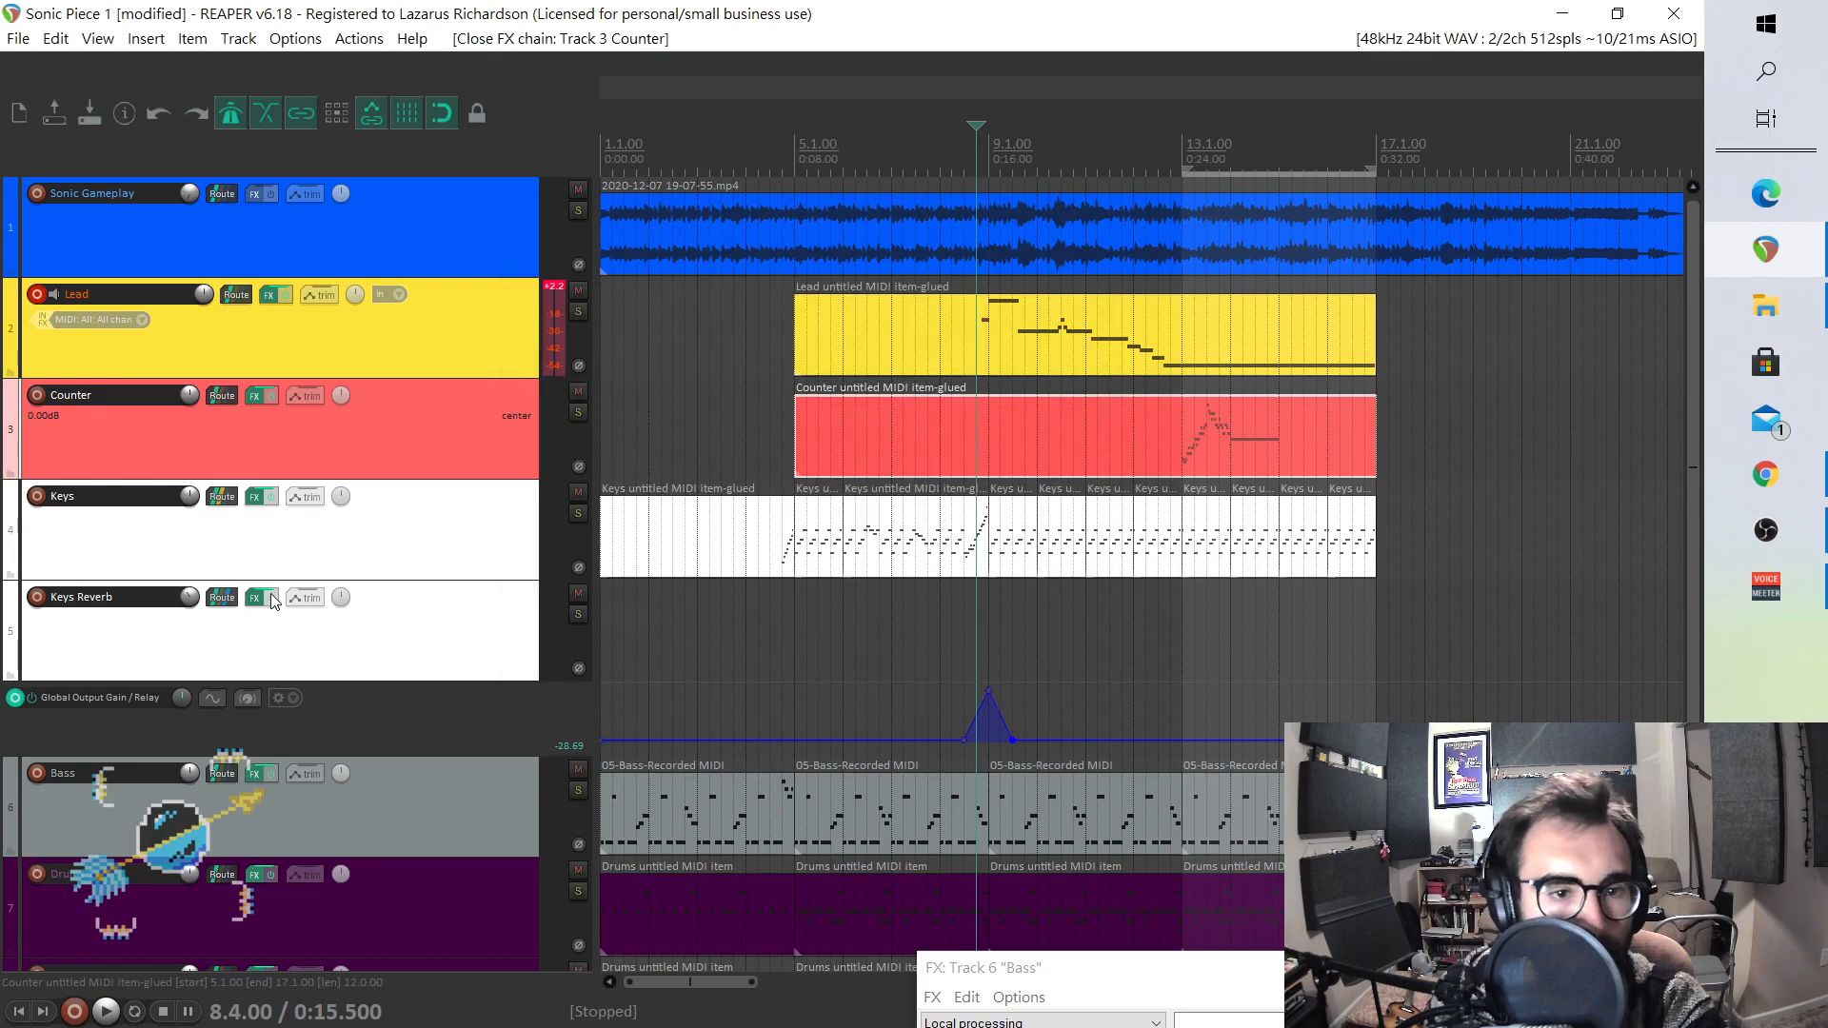
pyautogui.click(310, 599)
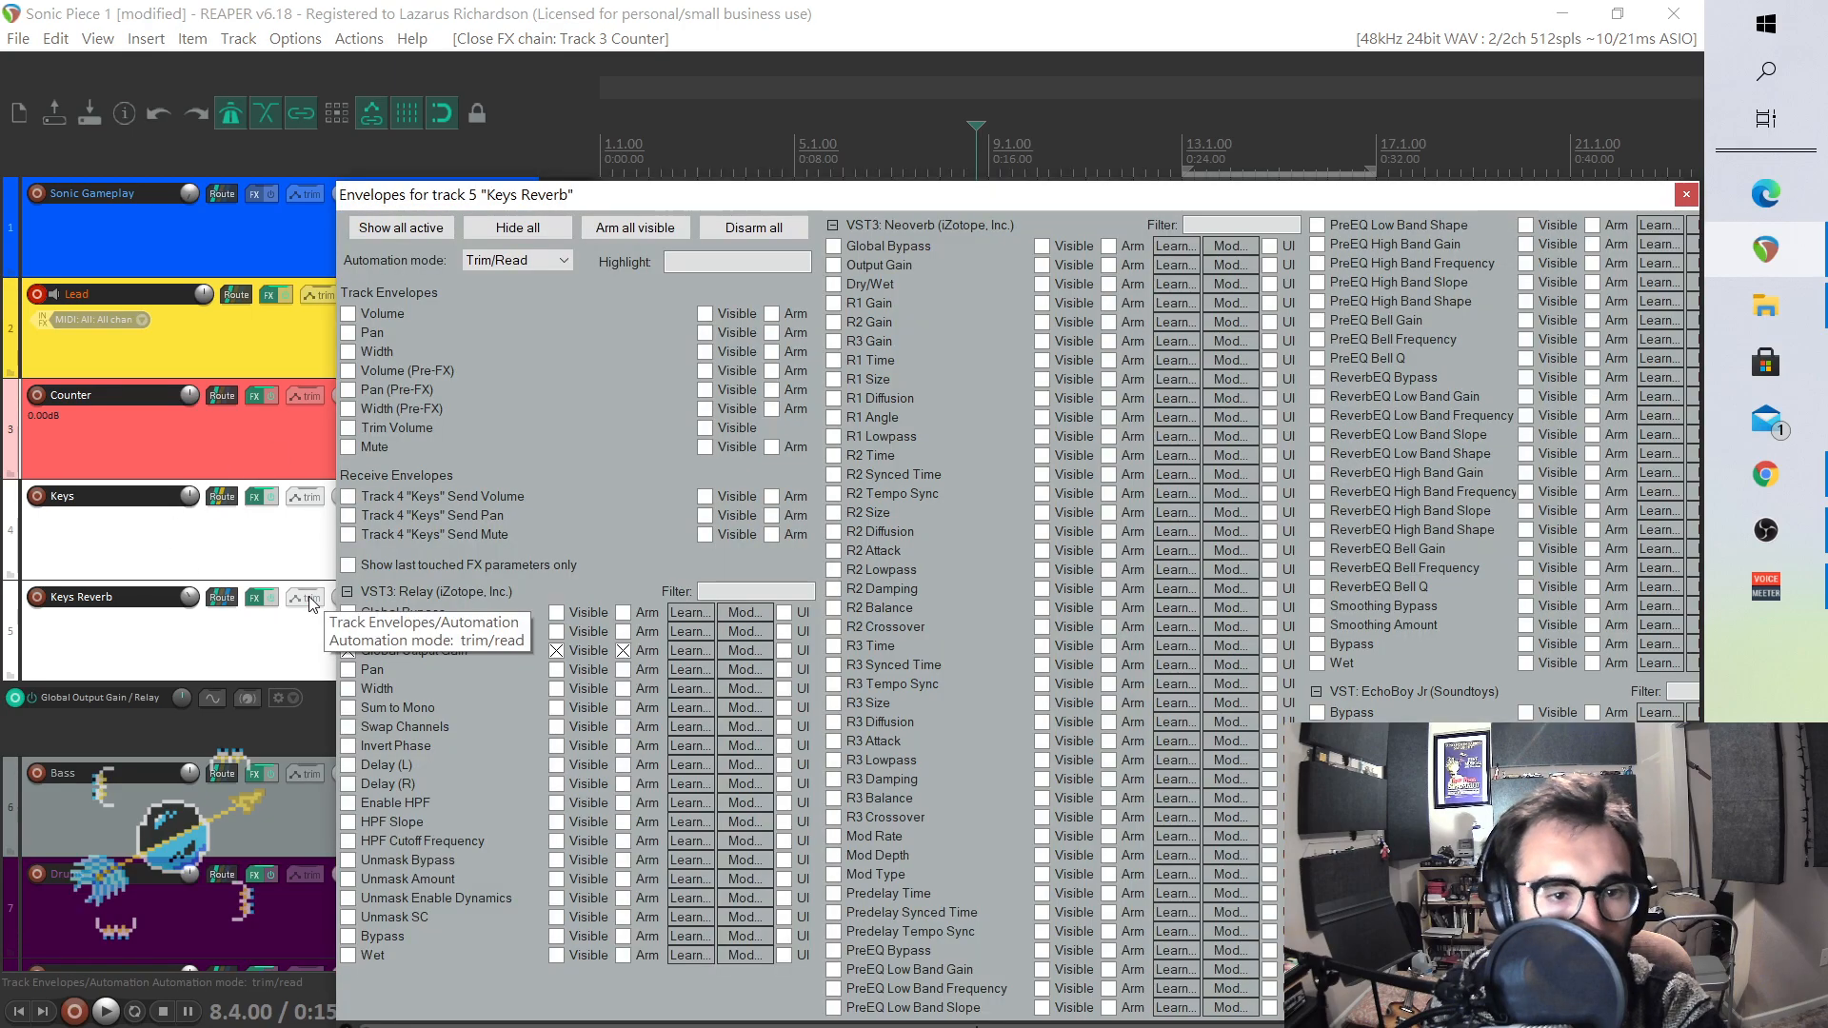
pyautogui.click(1686, 196)
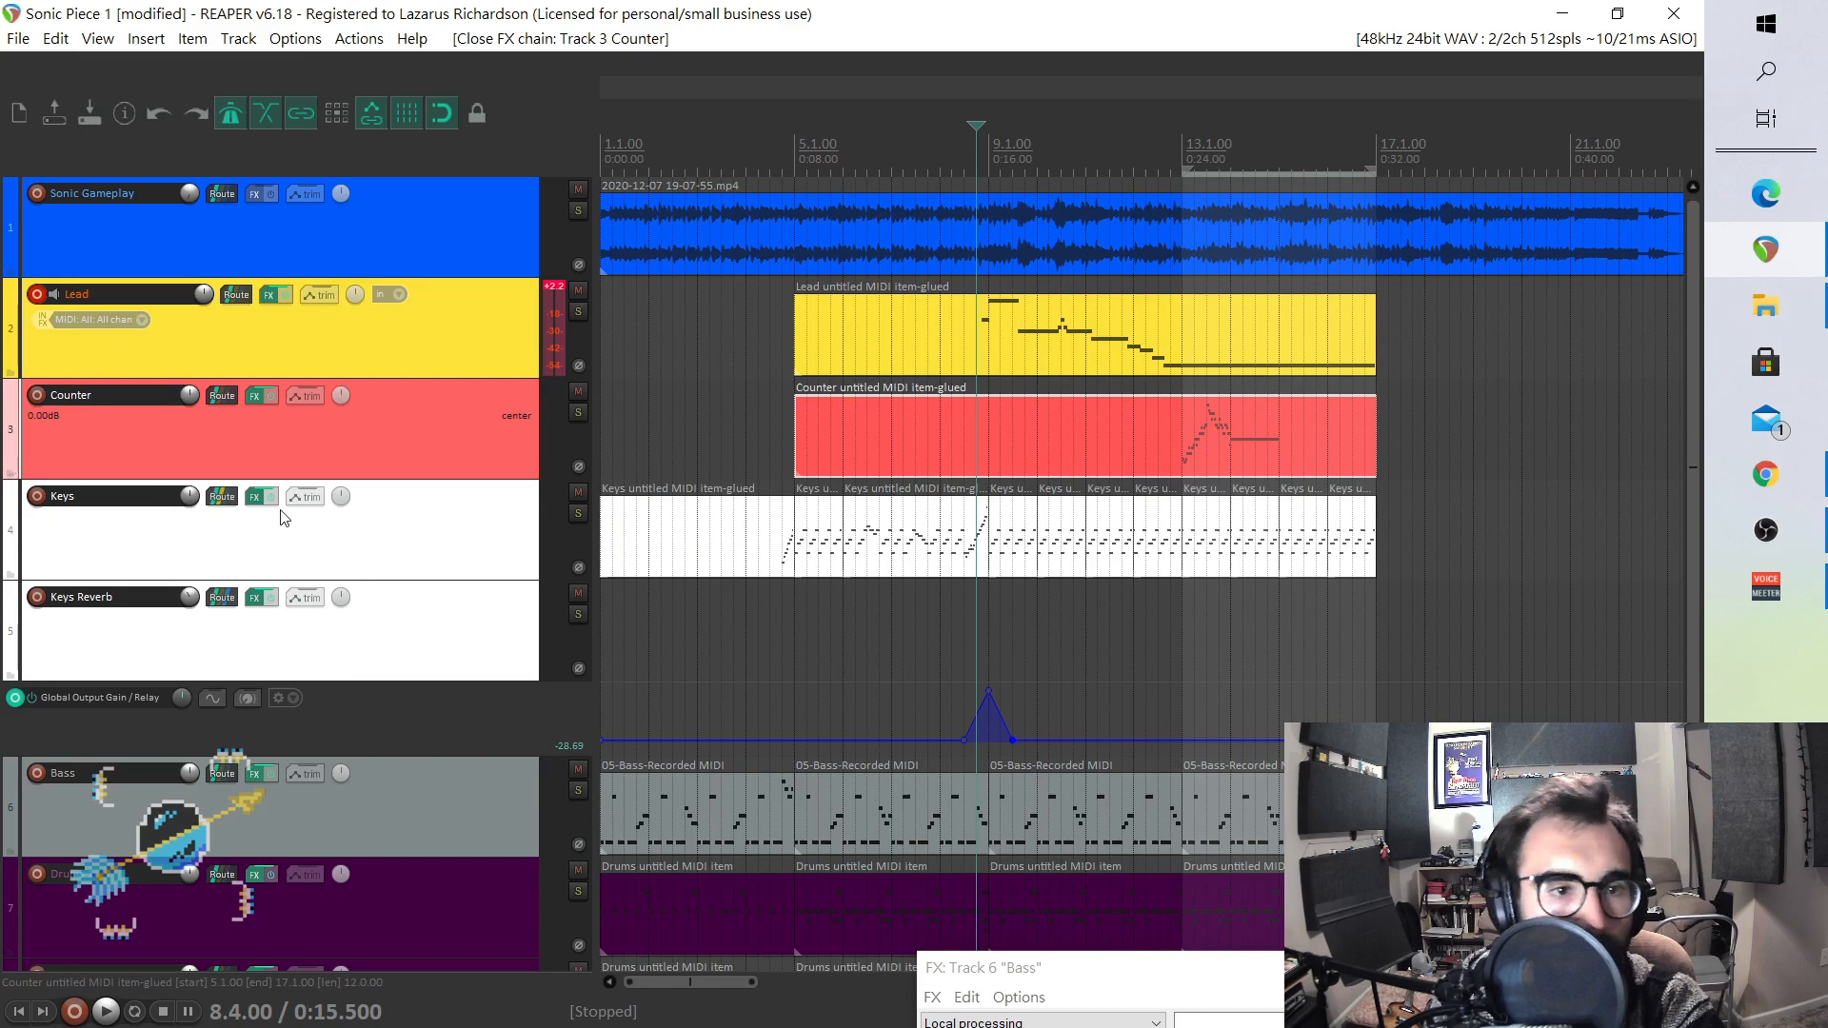
pyautogui.click(258, 398)
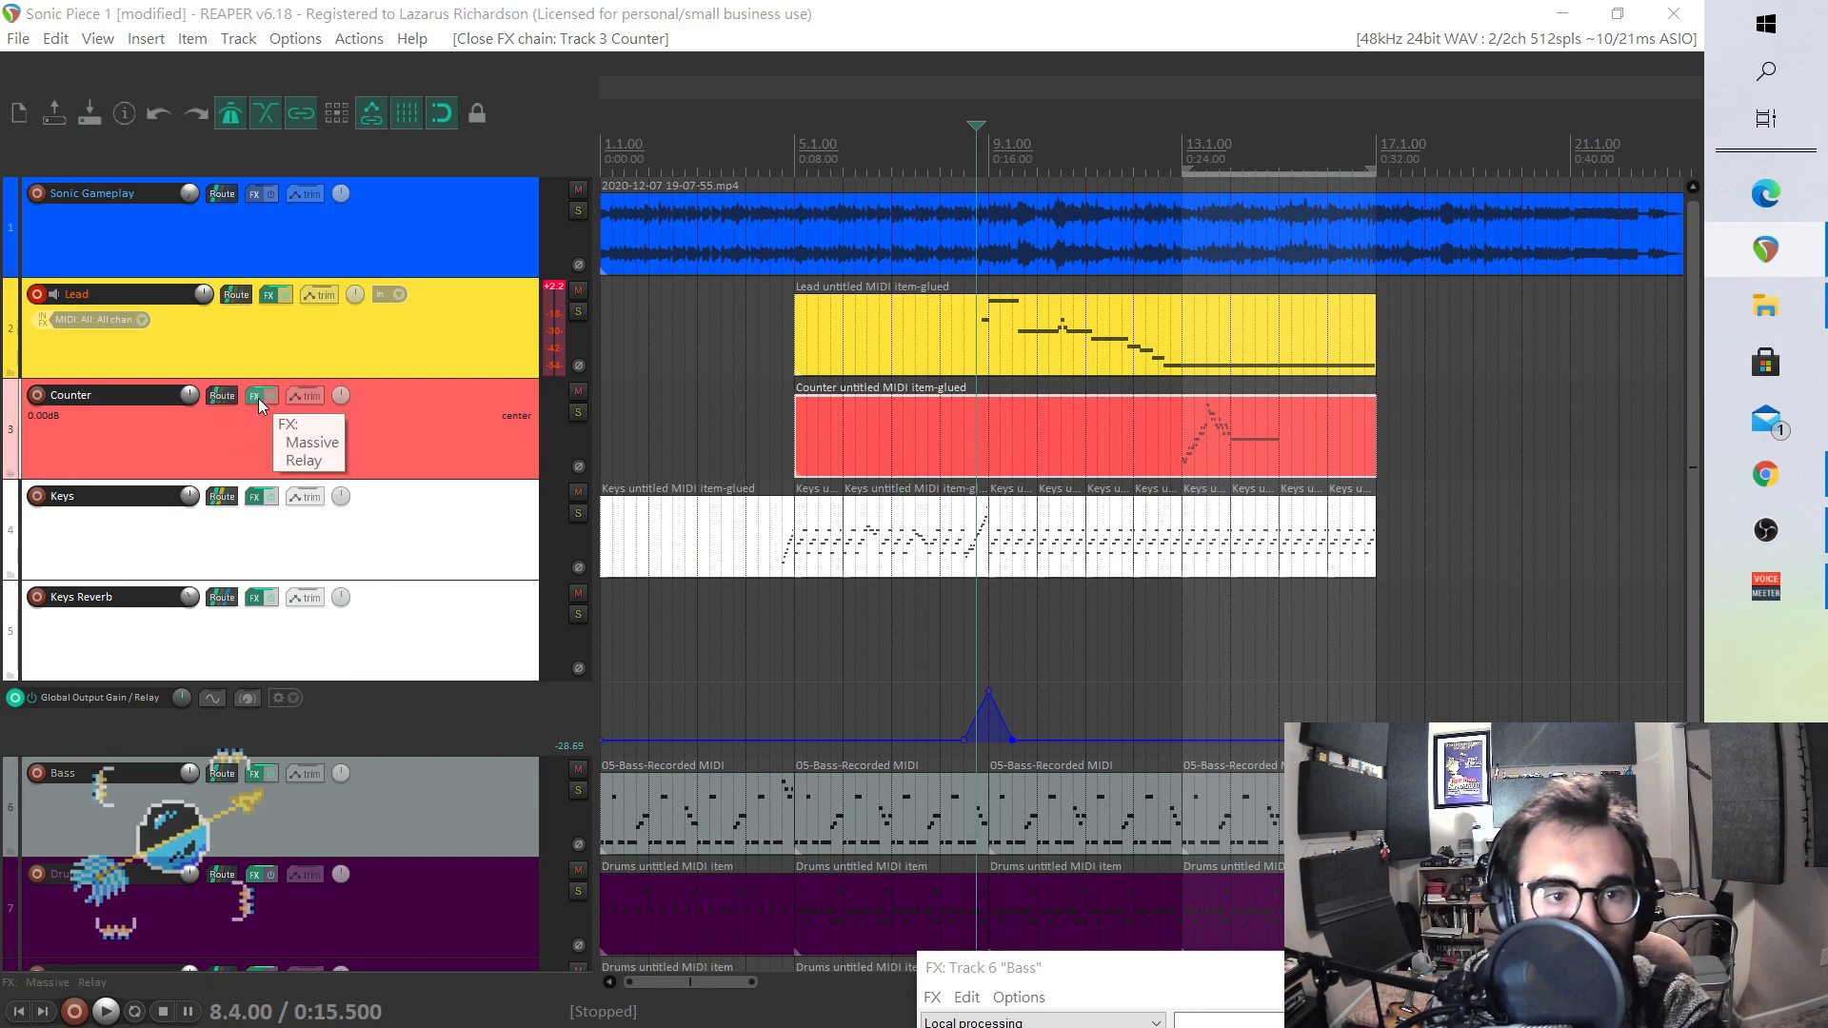
pyautogui.click(1189, 227)
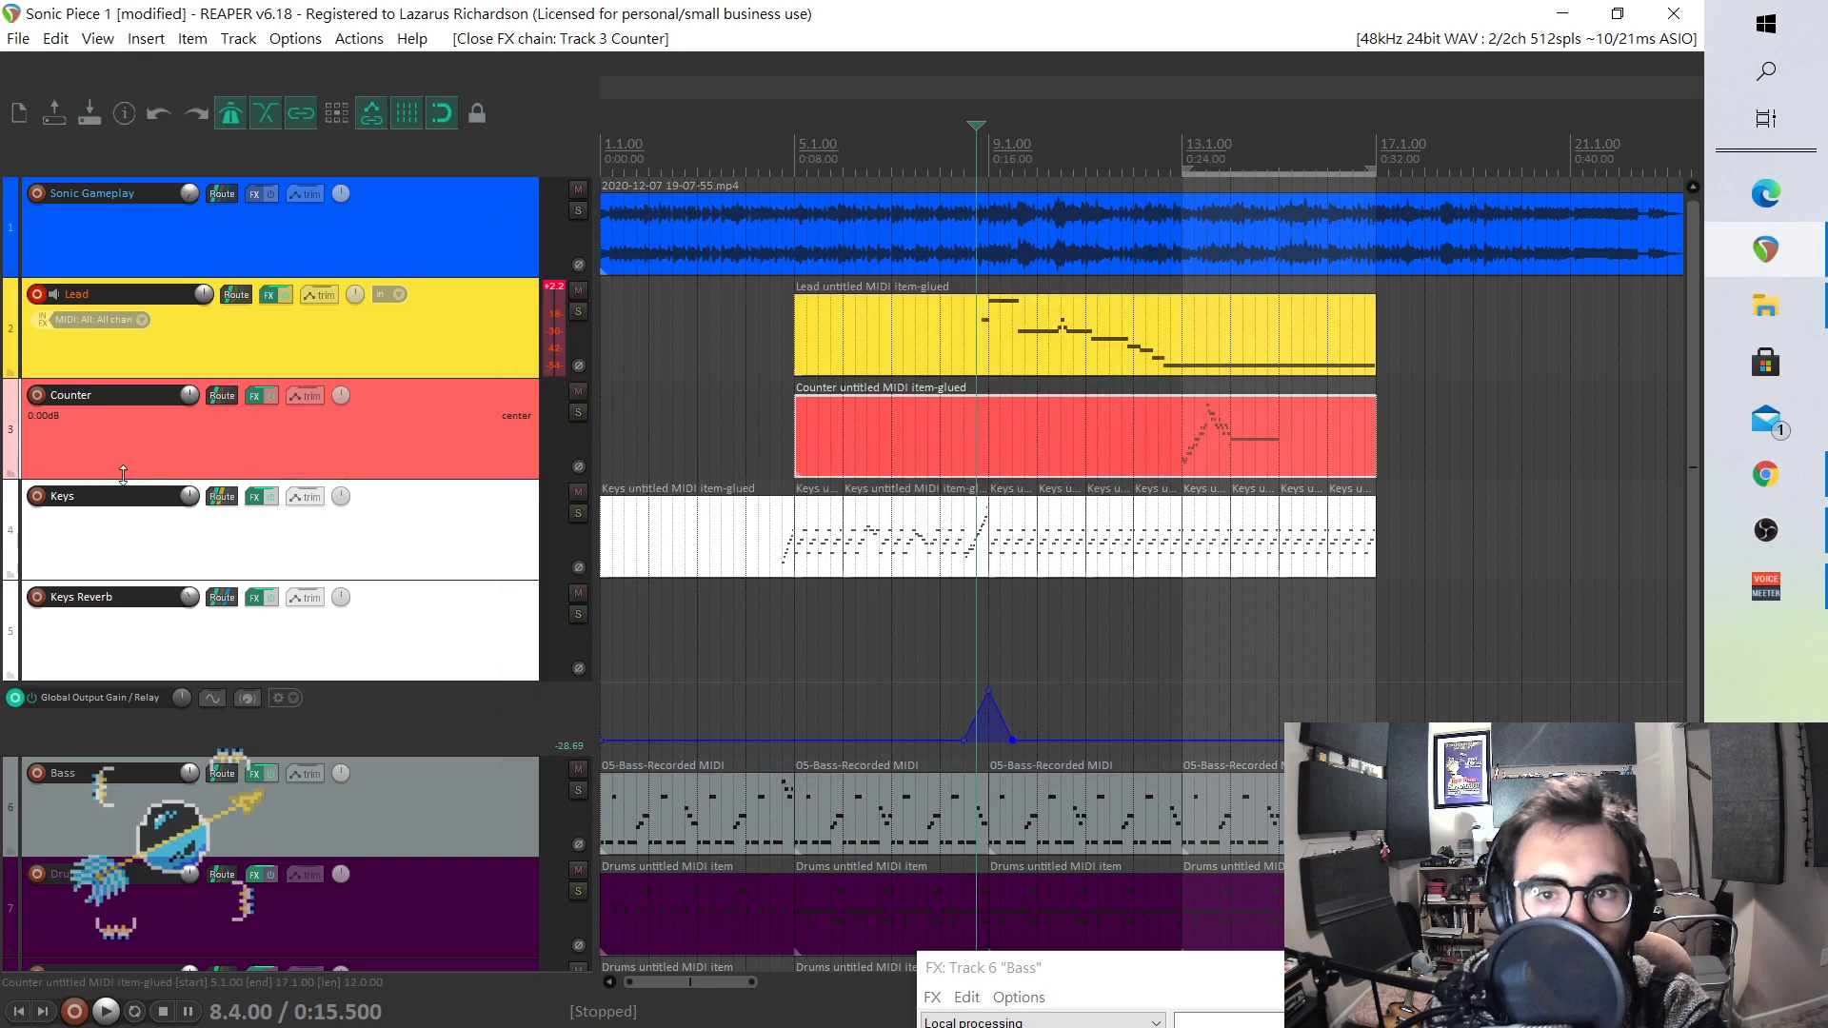
# - Show Relay's Global Output Gain automation envelope on the Counter track
pyautogui.click(298, 395)
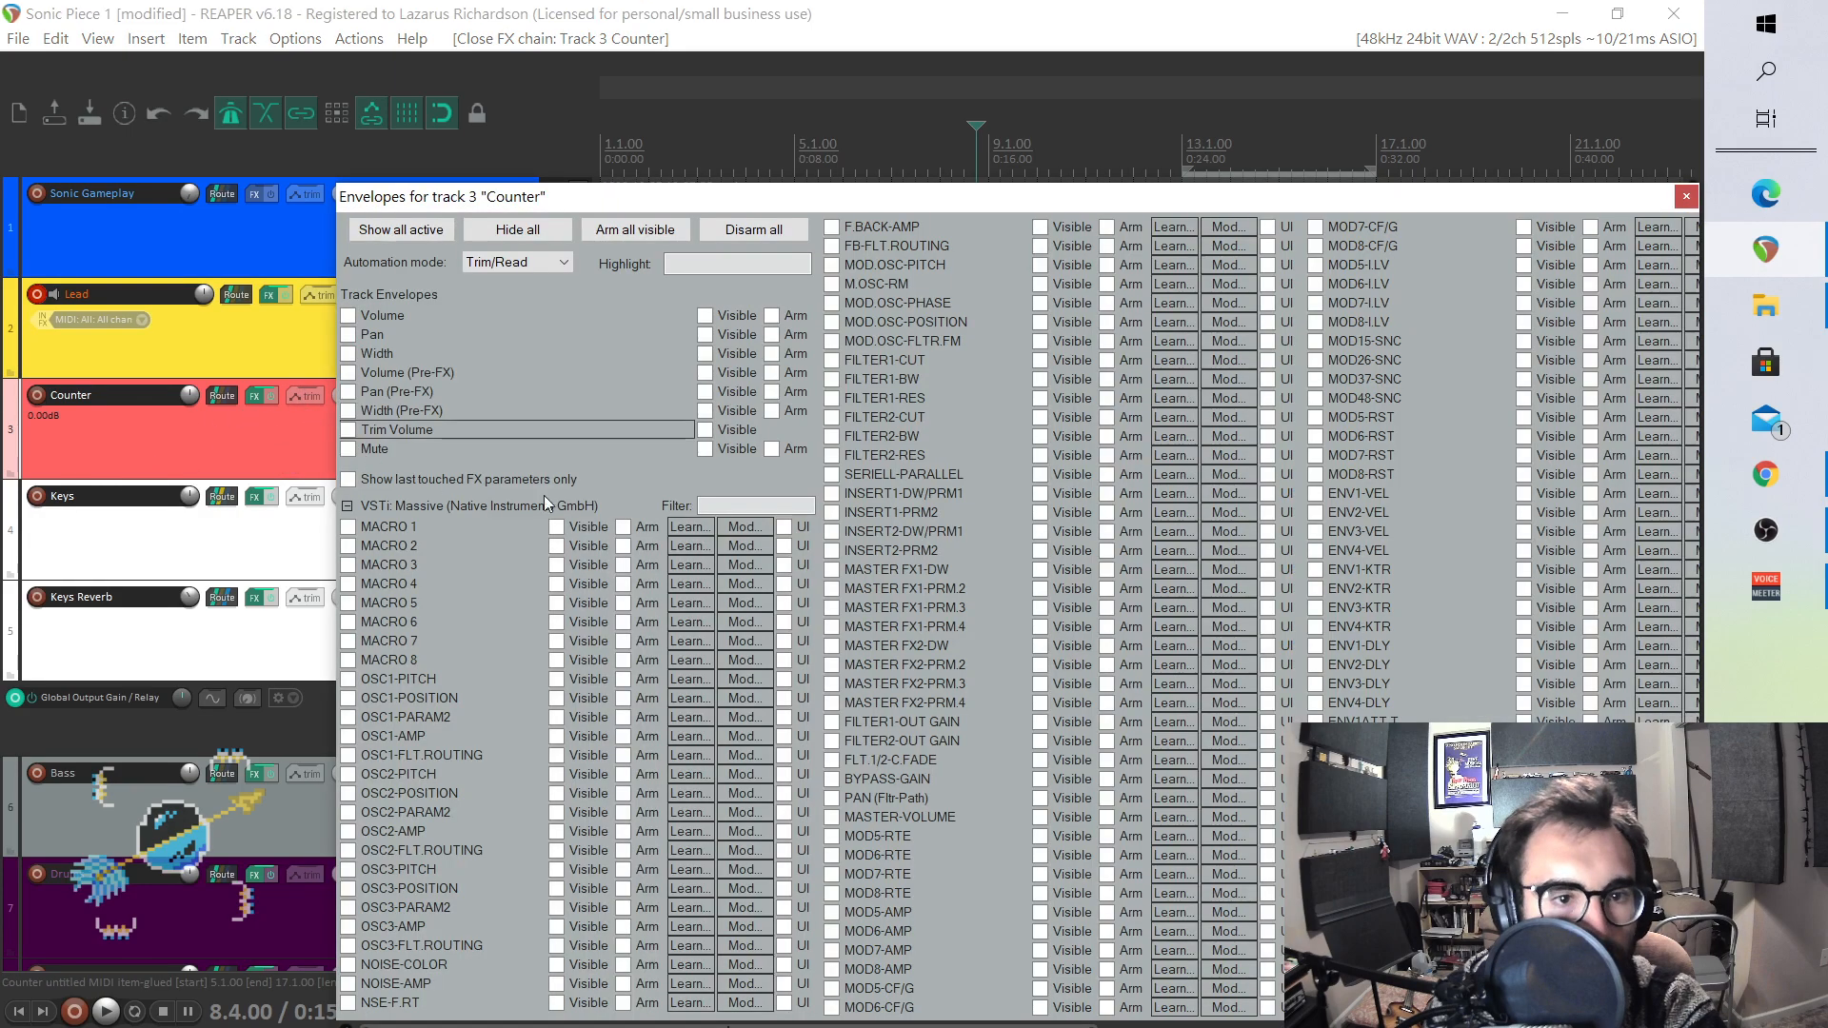
pyautogui.click(347, 506)
pyautogui.click(348, 595)
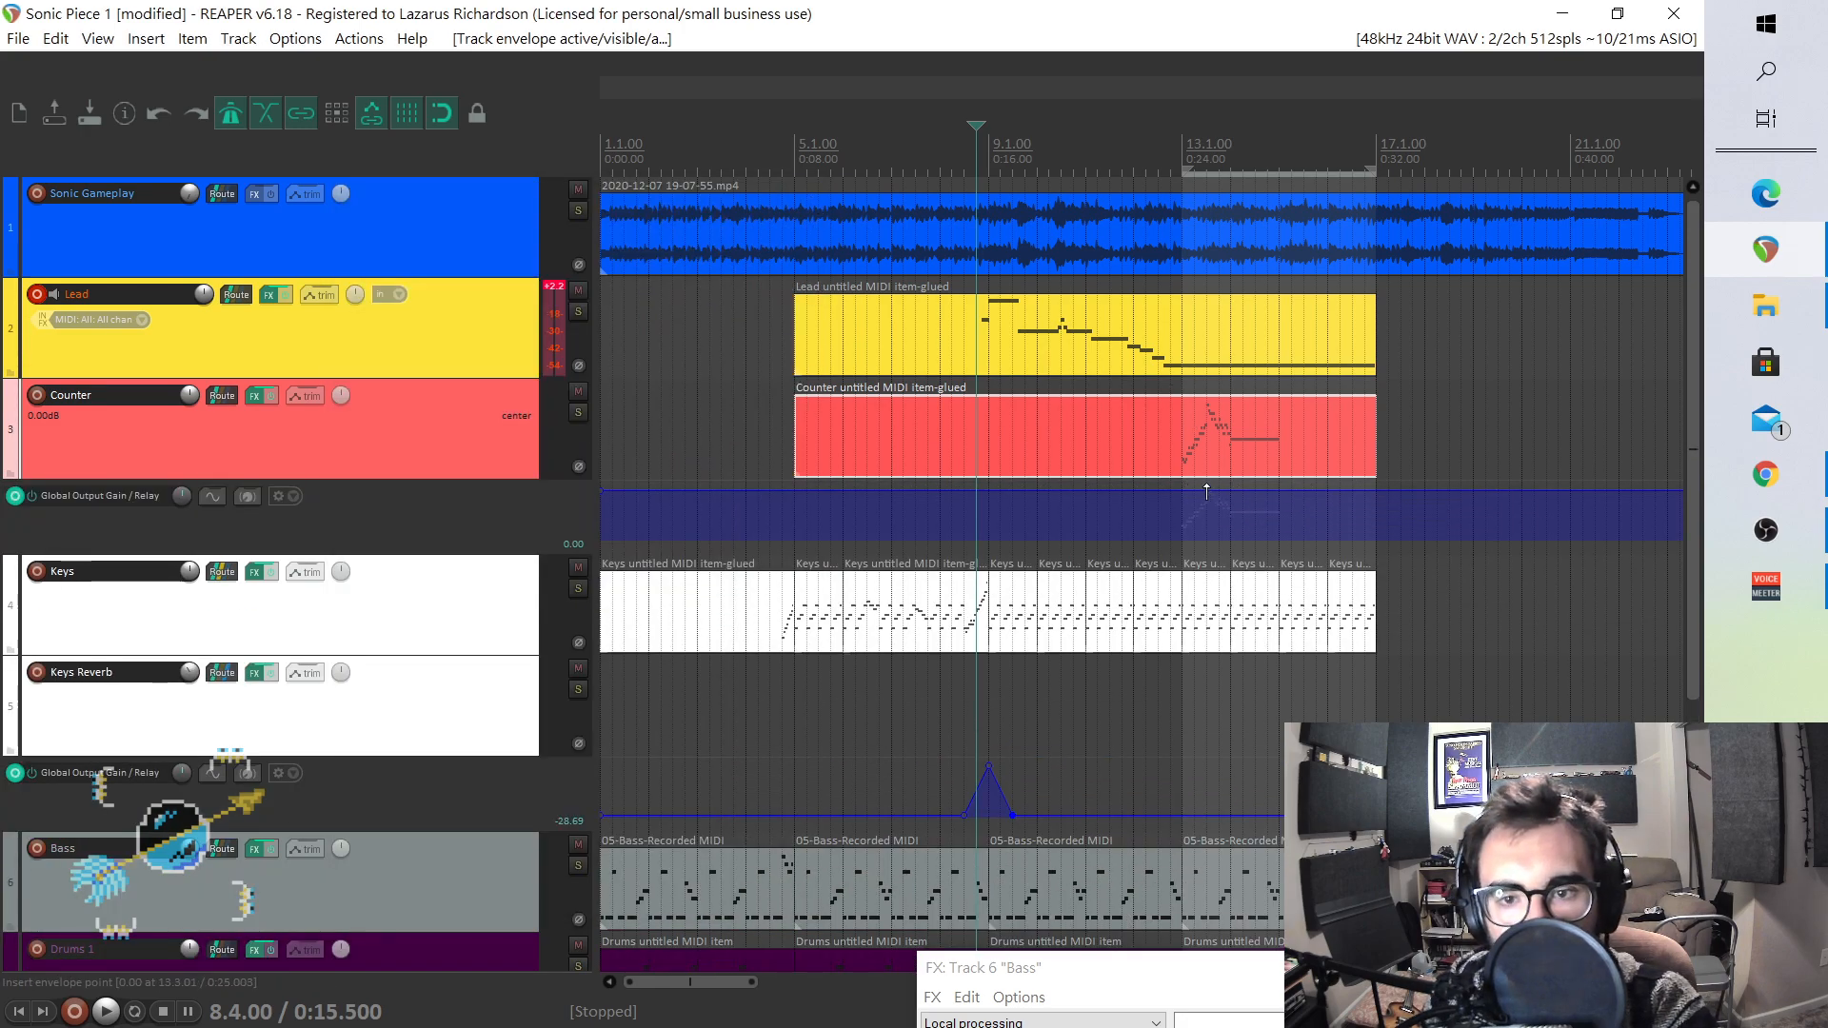
# - Shape the Counter's Relay gain envelope to rise from -60 dB at 13.1.00 to 0 dB at about 13.3, and play it back
pyautogui.click(1186, 491)
pyautogui.keyDown('shift'); pyautogui.click(1185, 491); pyautogui.keyUp('shift')
pyautogui.moveTo(1152, 494); pyautogui.dragTo(1140, 666)
pyautogui.press('space')
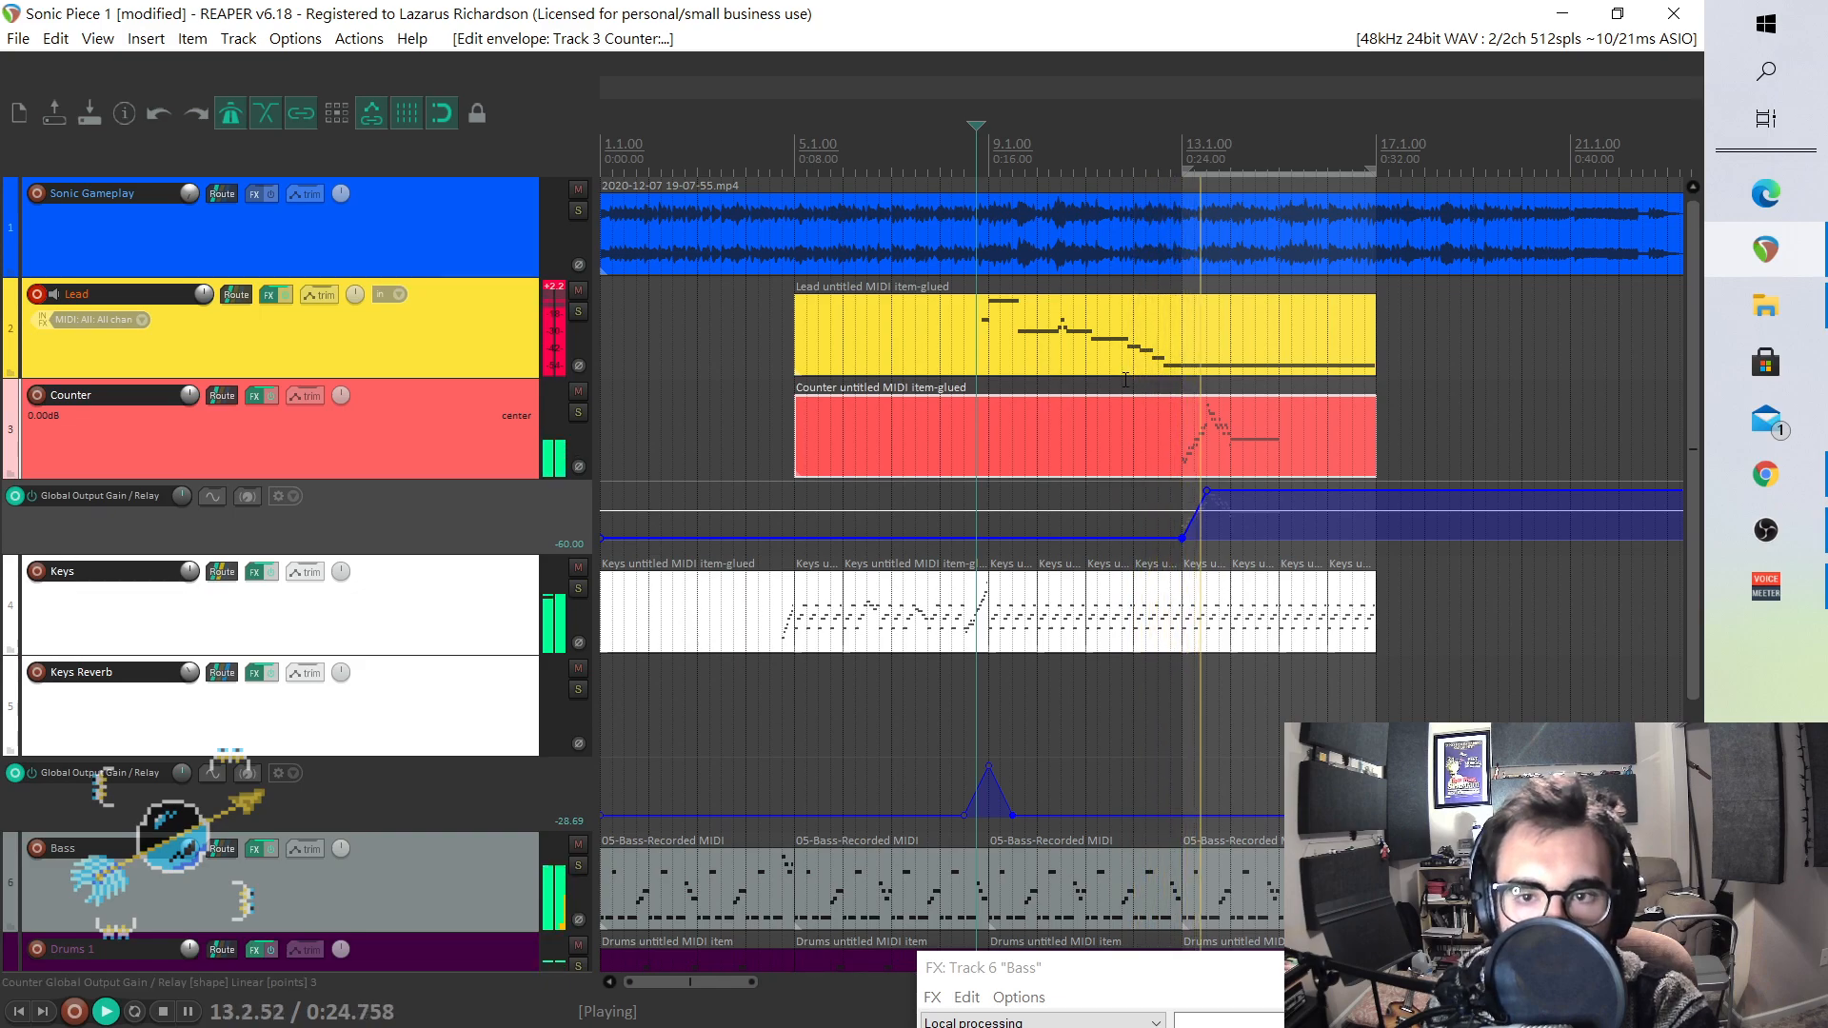
pyautogui.press('space')
# - Raise the Counter gain envelope's level before the ramp to about -24 dB and play the passage from 8.4.00
pyautogui.moveTo(1146, 537); pyautogui.dragTo(1117, 491)
pyautogui.press('space')
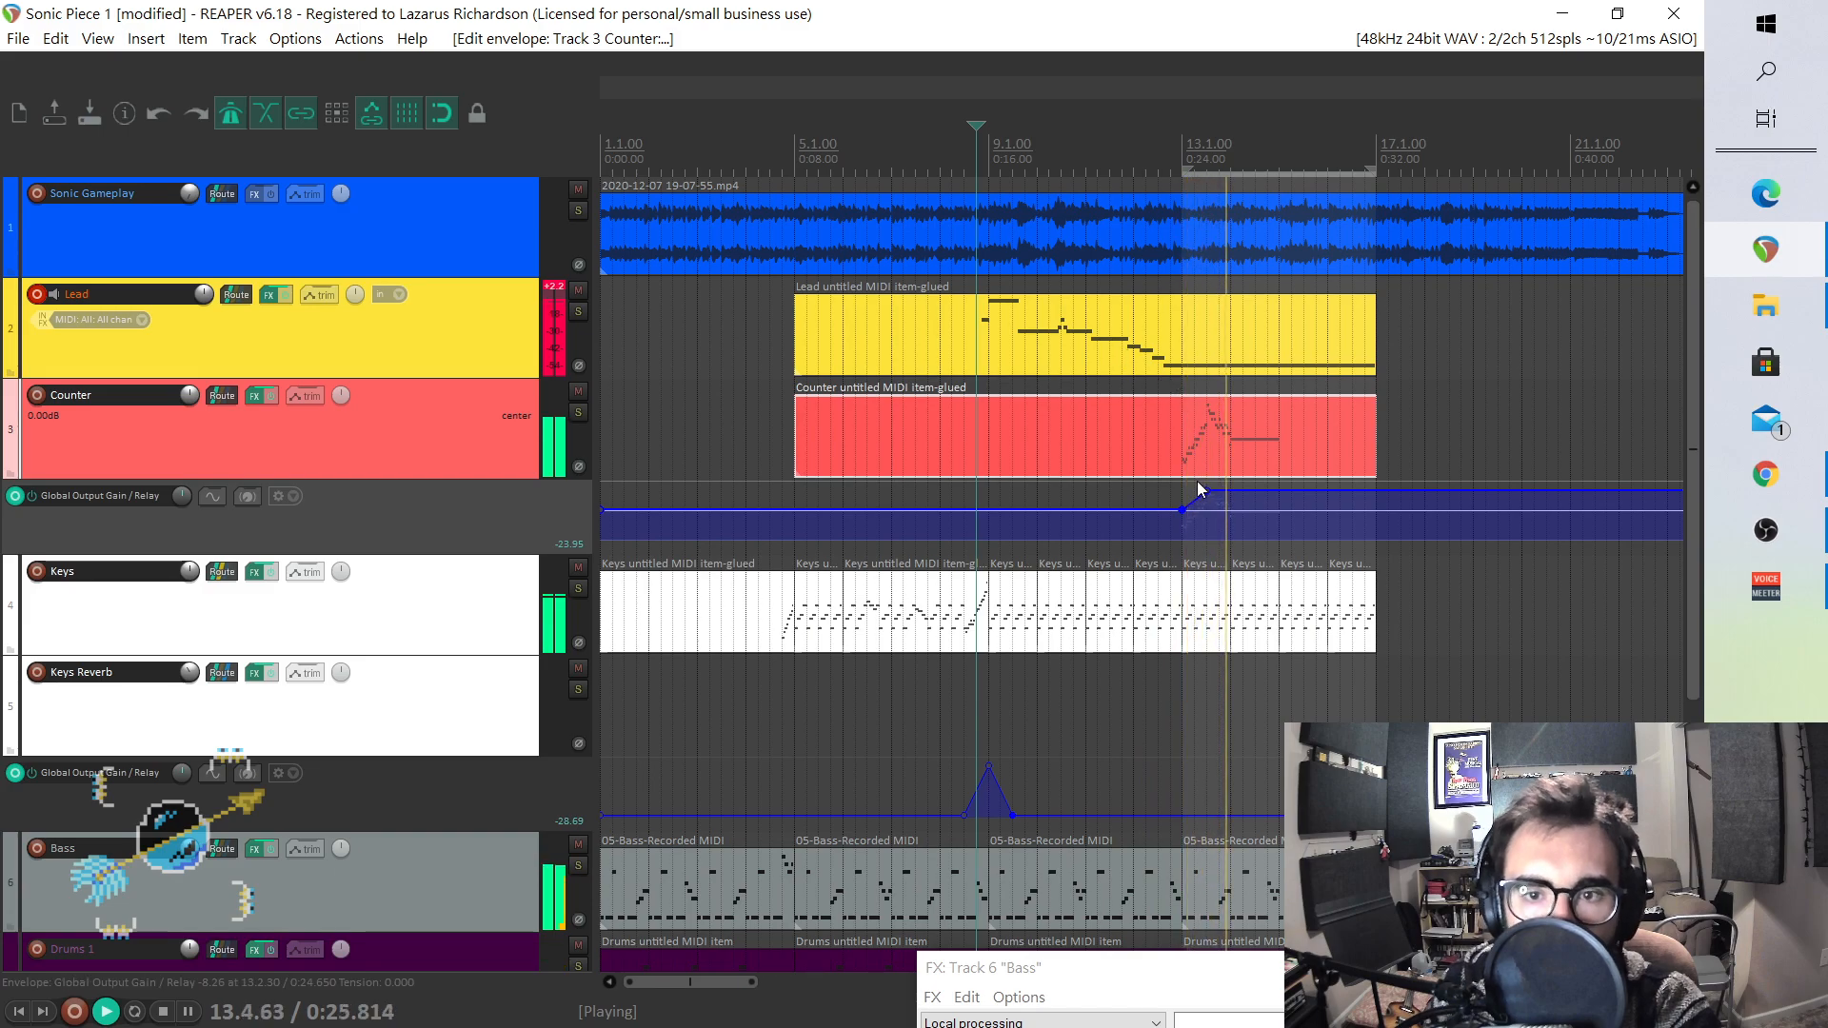
pyautogui.press('space')
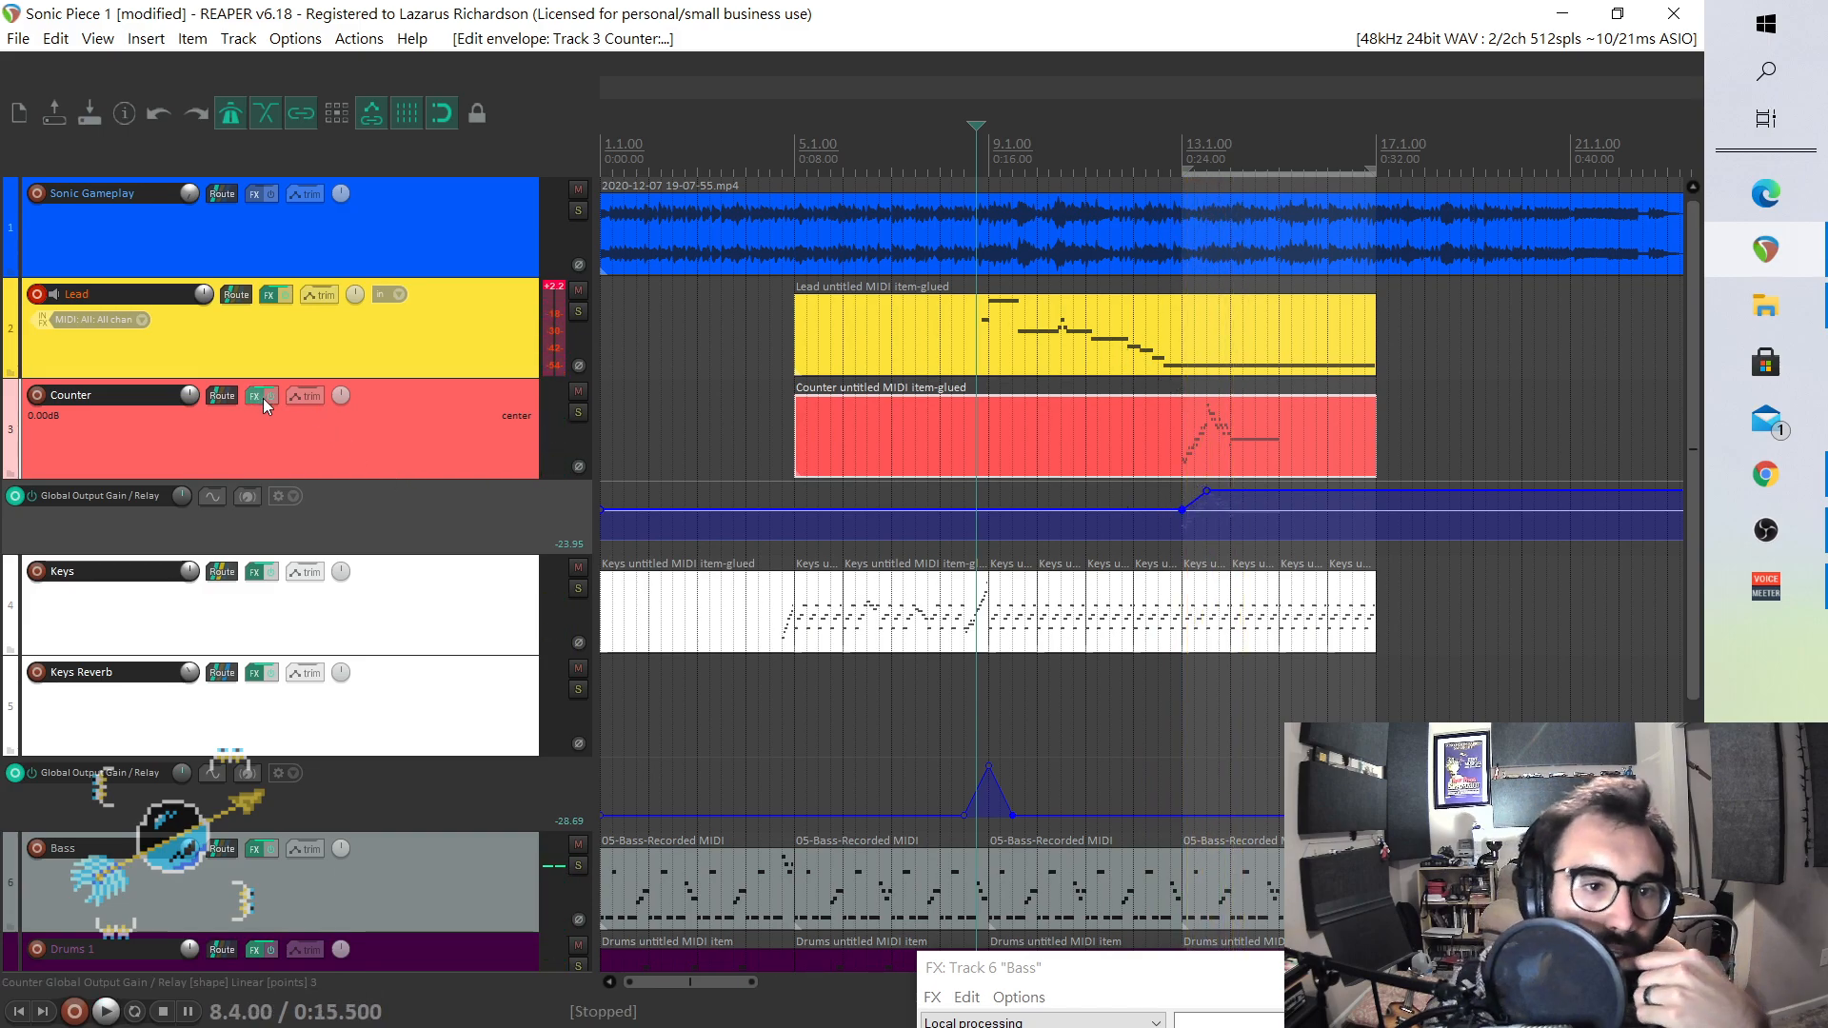
# - Add the Soundtoys EchoBoy plugin after Relay in the Counter track's effects chain
pyautogui.click(255, 396)
pyautogui.click(648, 313)
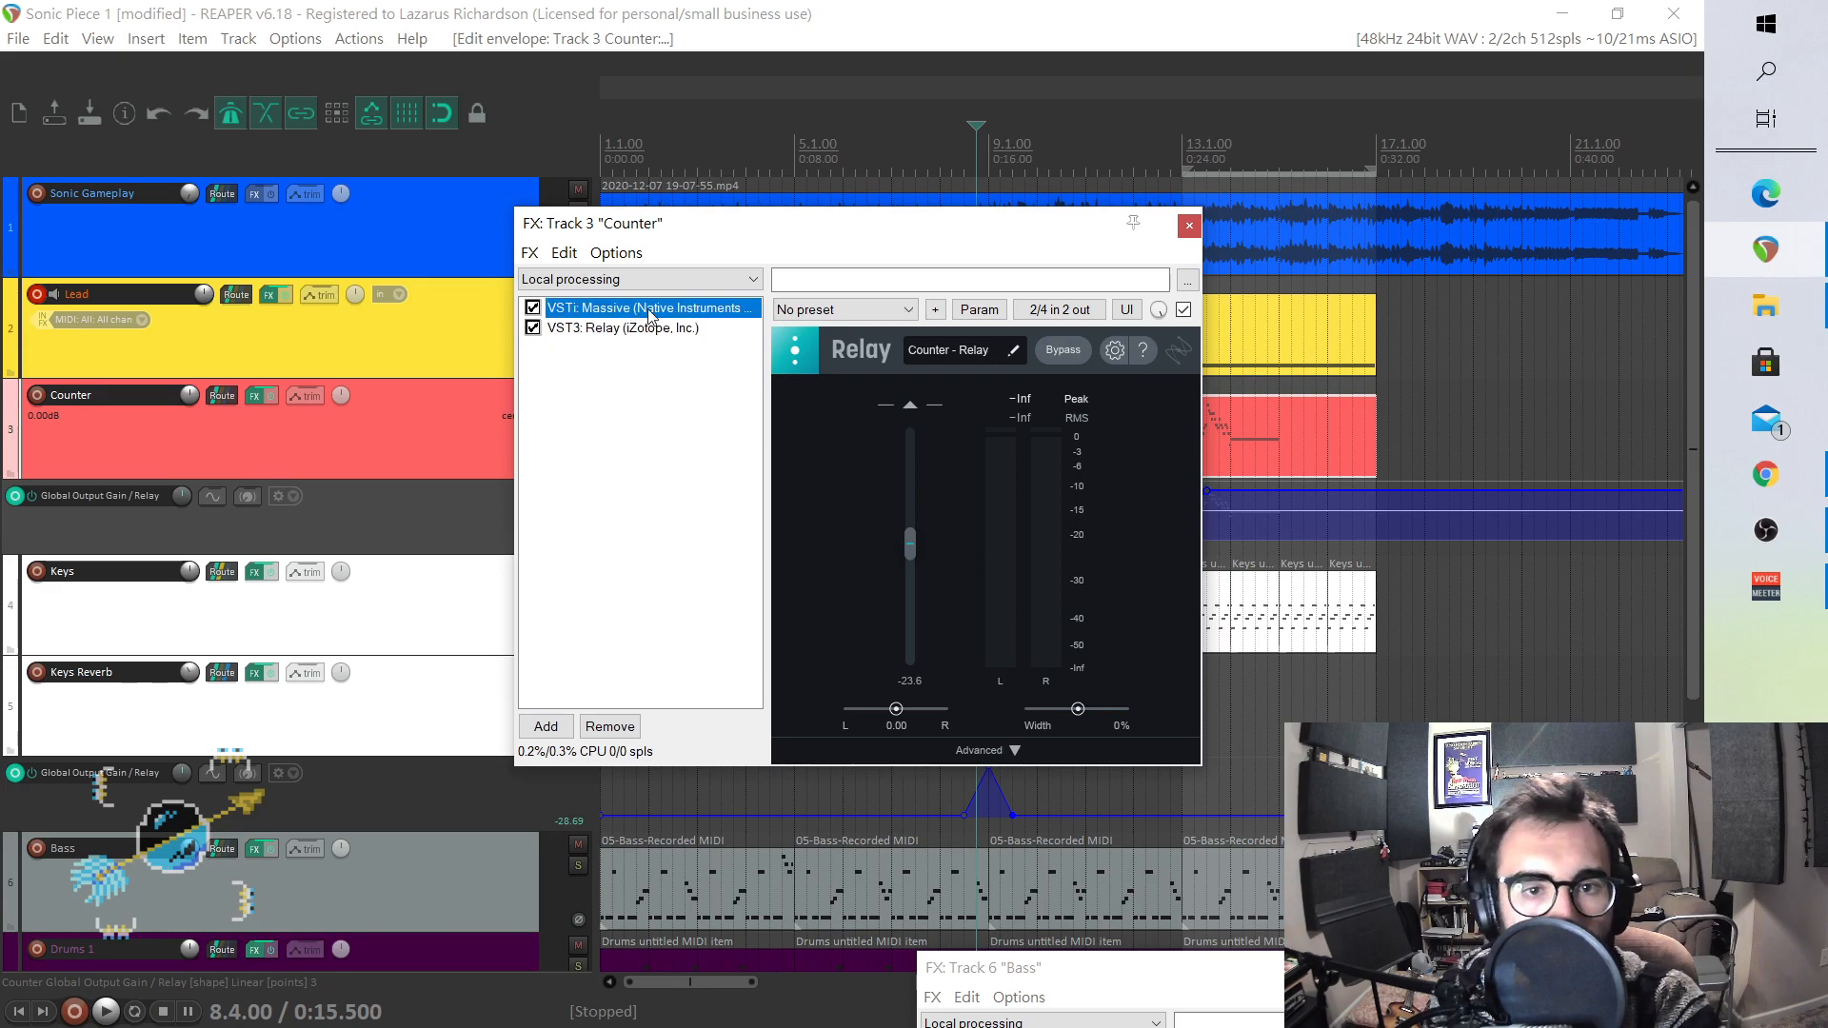
pyautogui.click(661, 329)
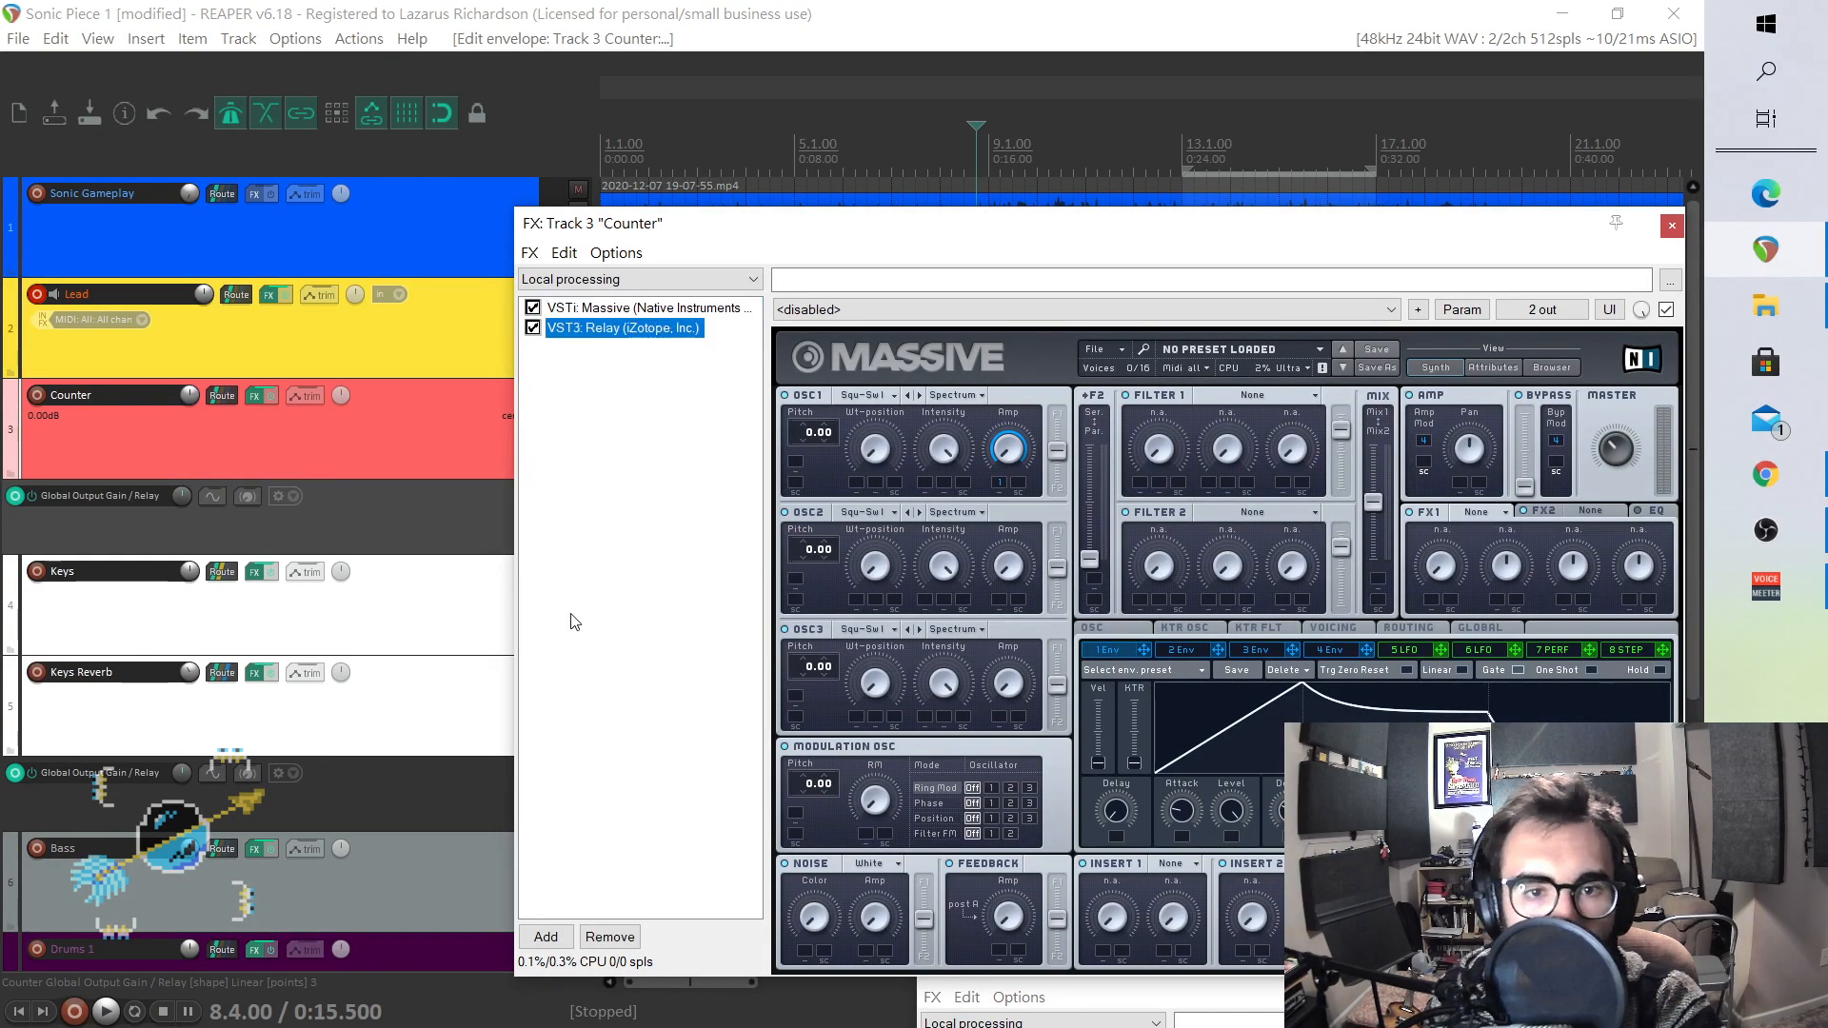
pyautogui.click(565, 729)
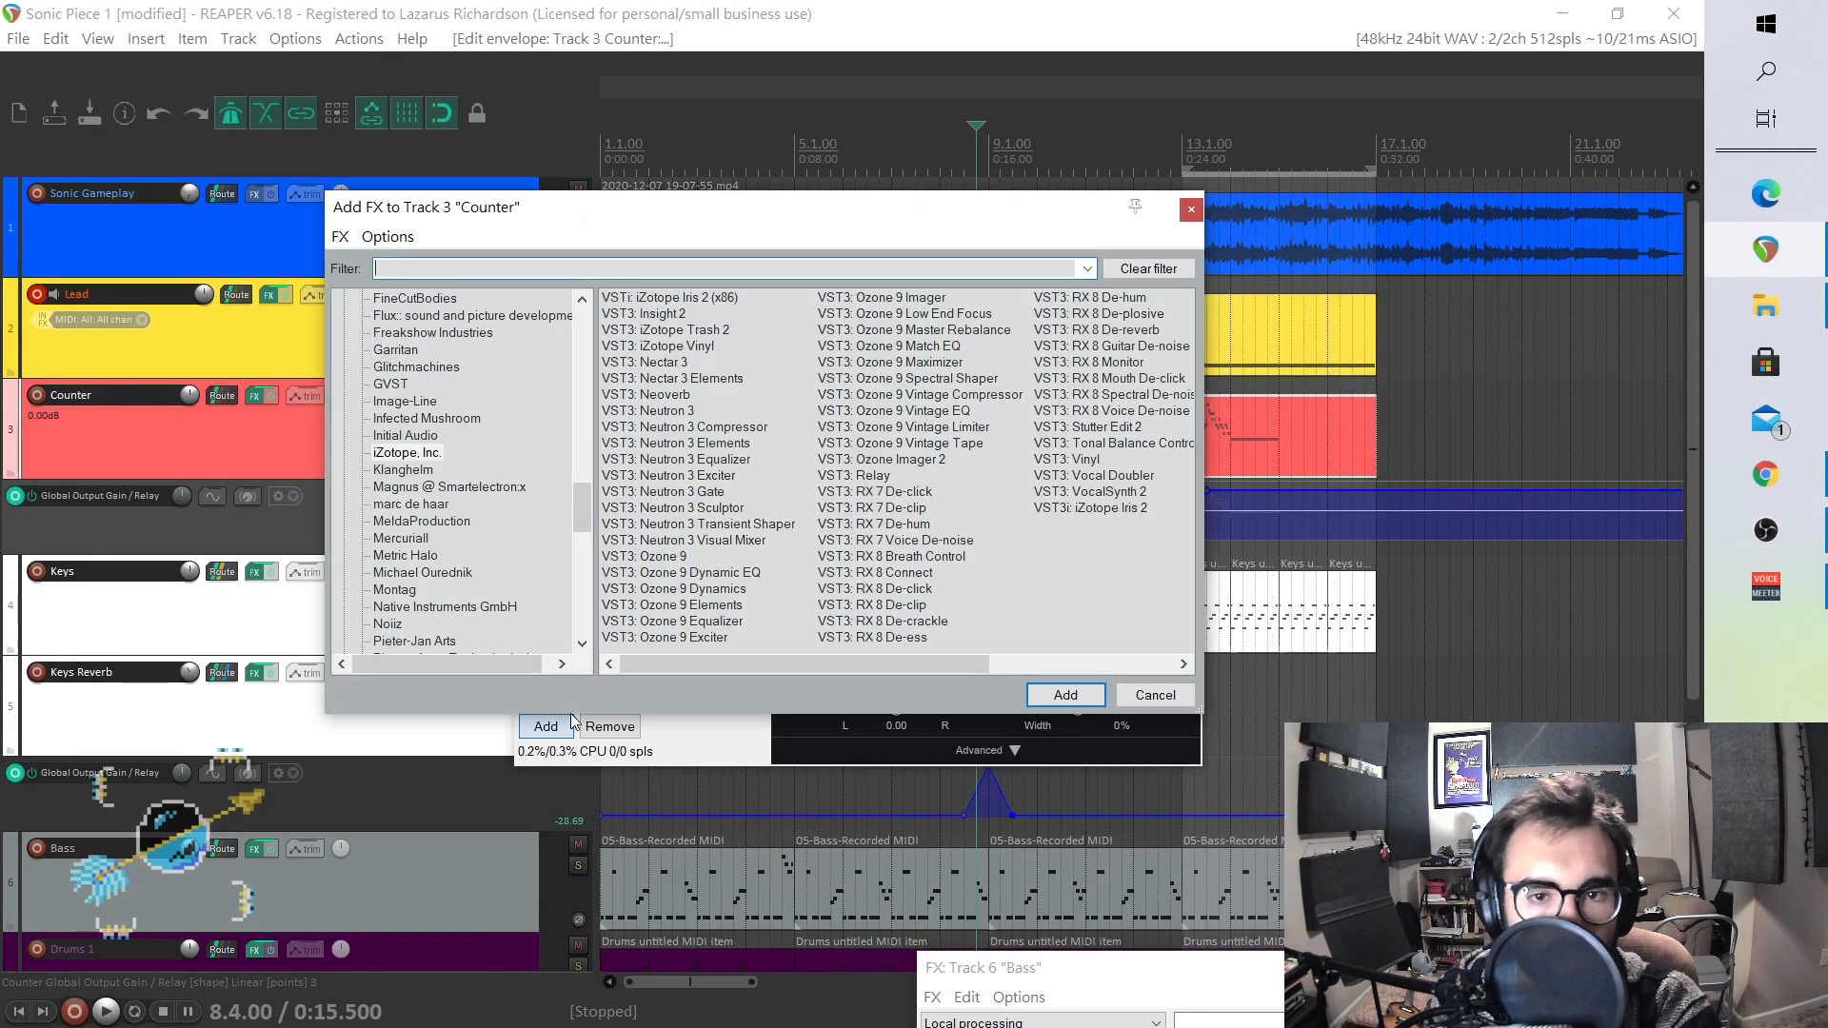
pyautogui.moveTo(580, 514); pyautogui.dragTo(576, 562)
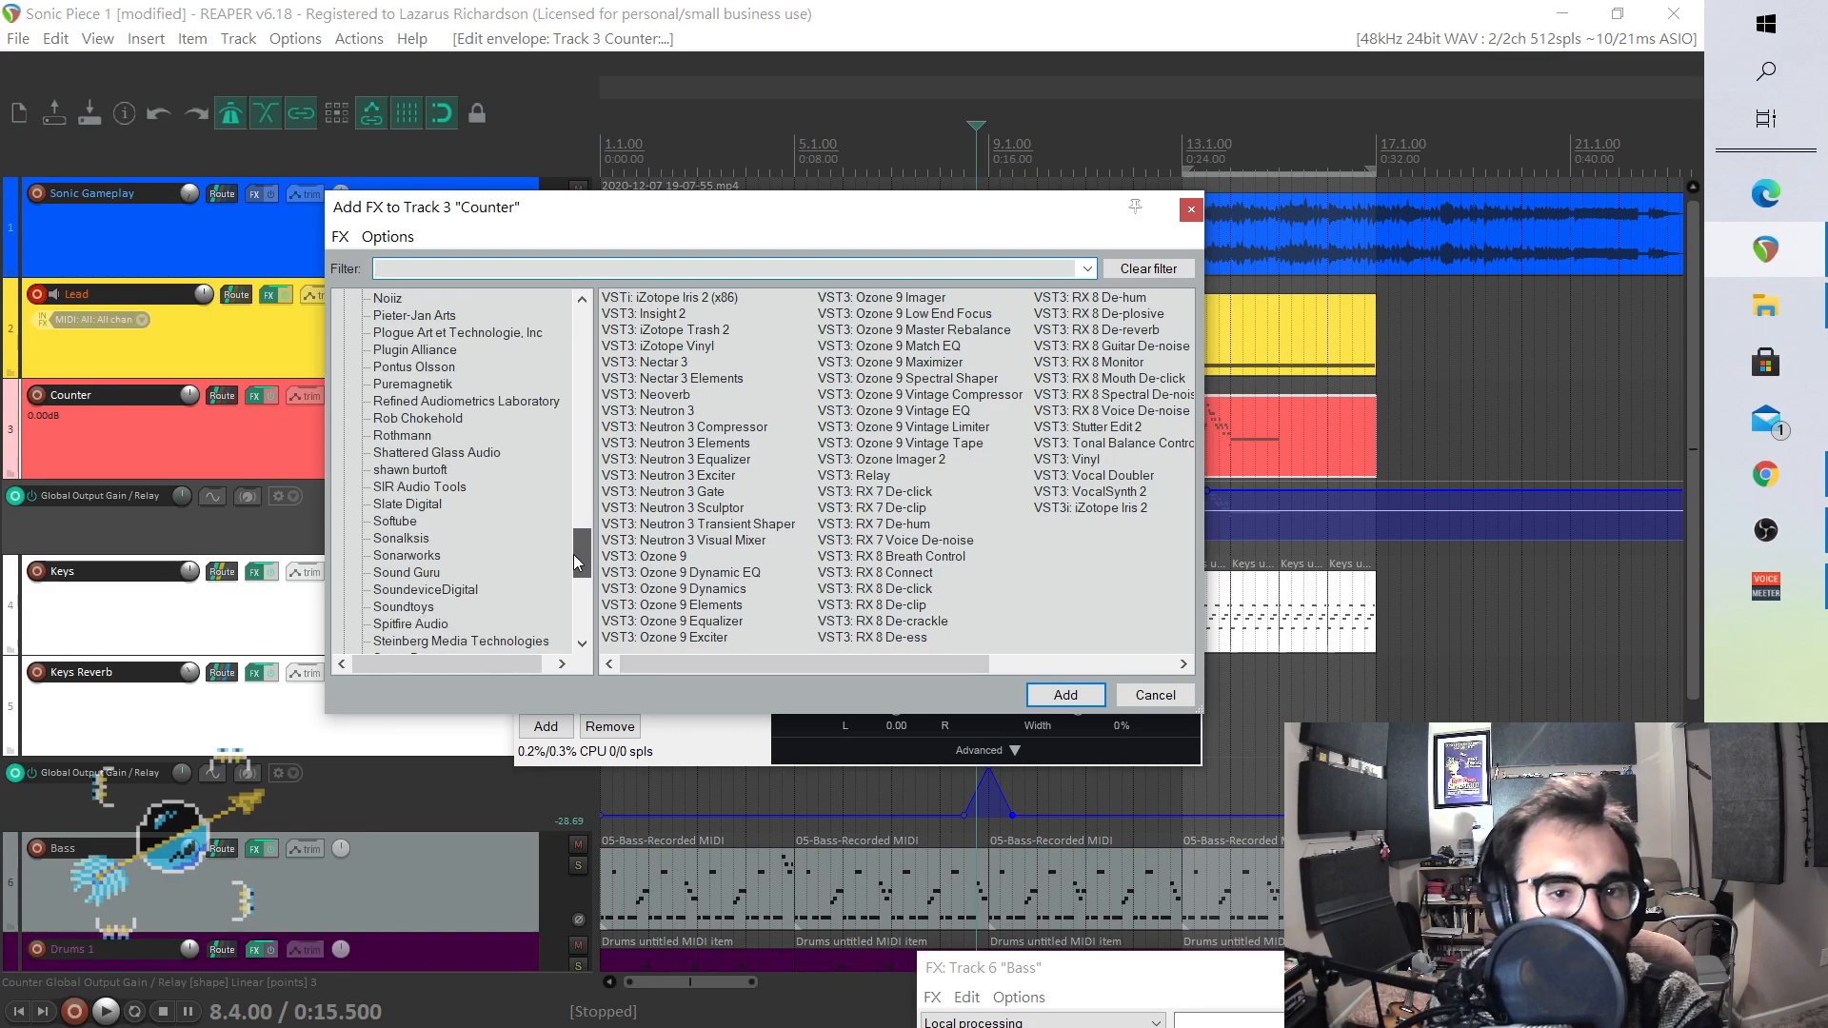
pyautogui.click(423, 609)
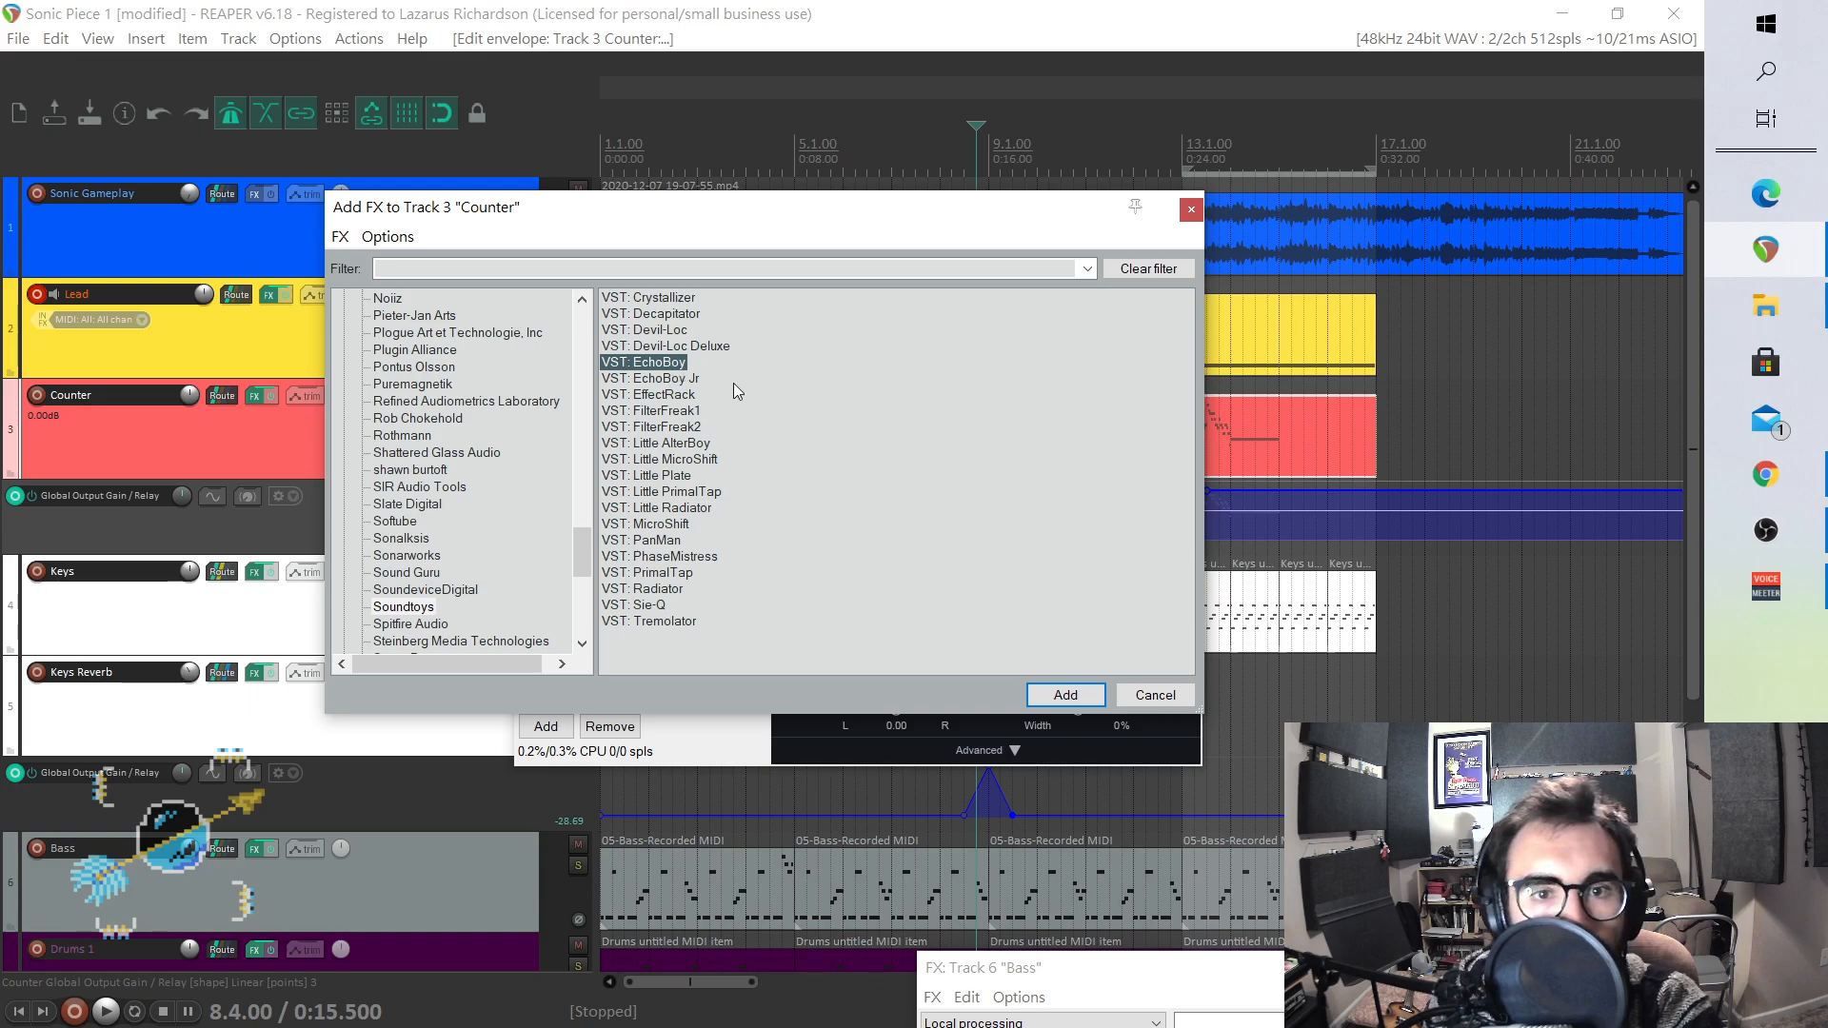
pyautogui.press('Return')
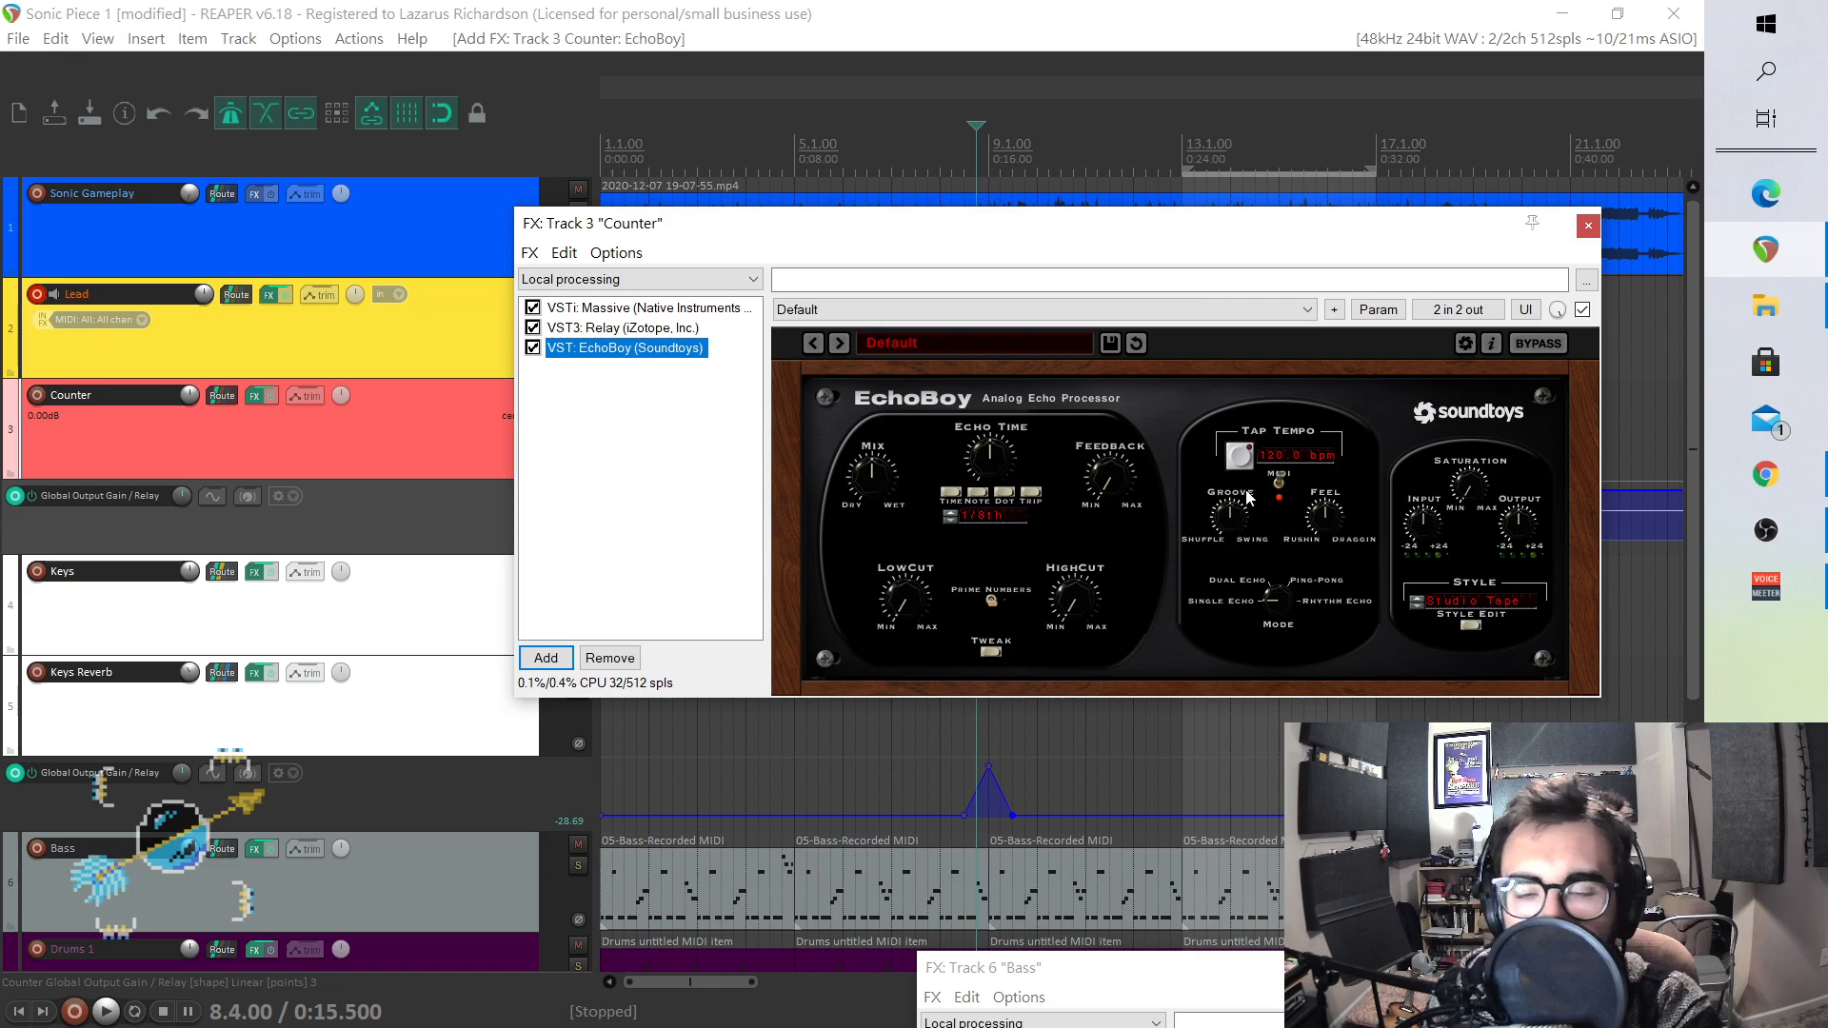
# - Set EchoBoy's echo time to a 1/4 note, adjust its feedback and mix during playback, and close the Counter effects chain
pyautogui.click(952, 520)
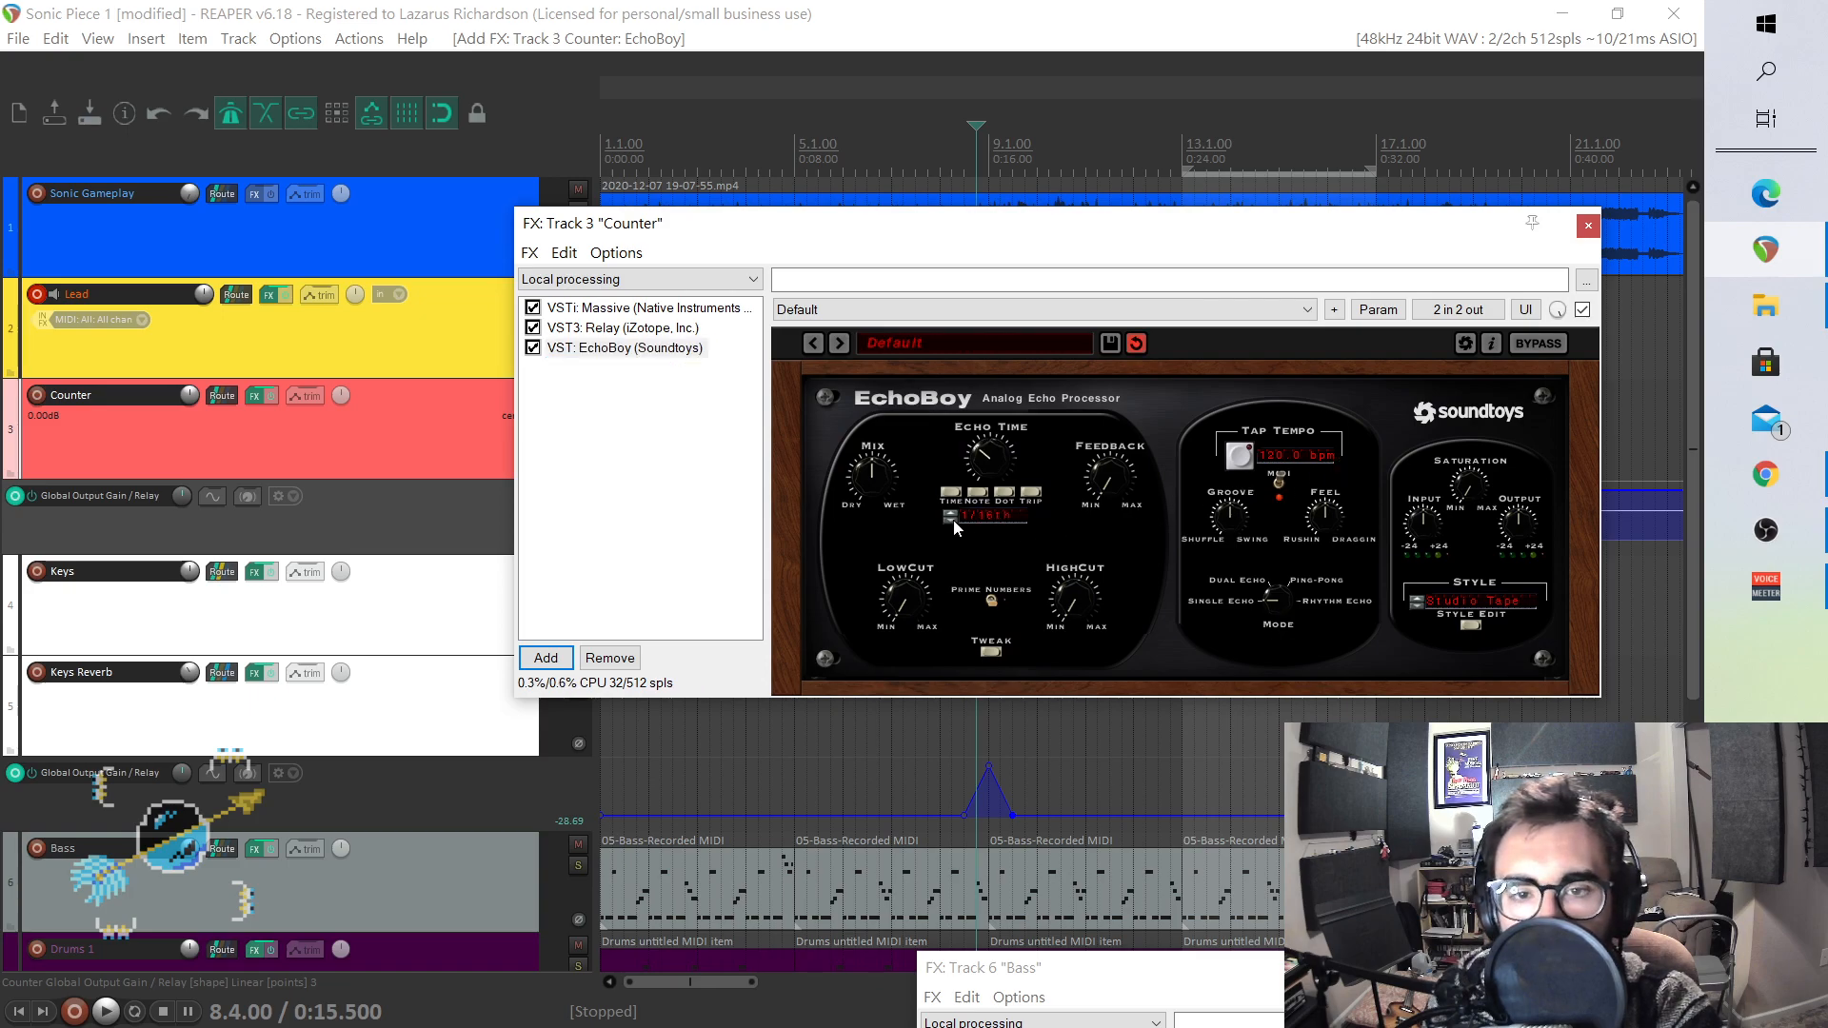
pyautogui.click(952, 516)
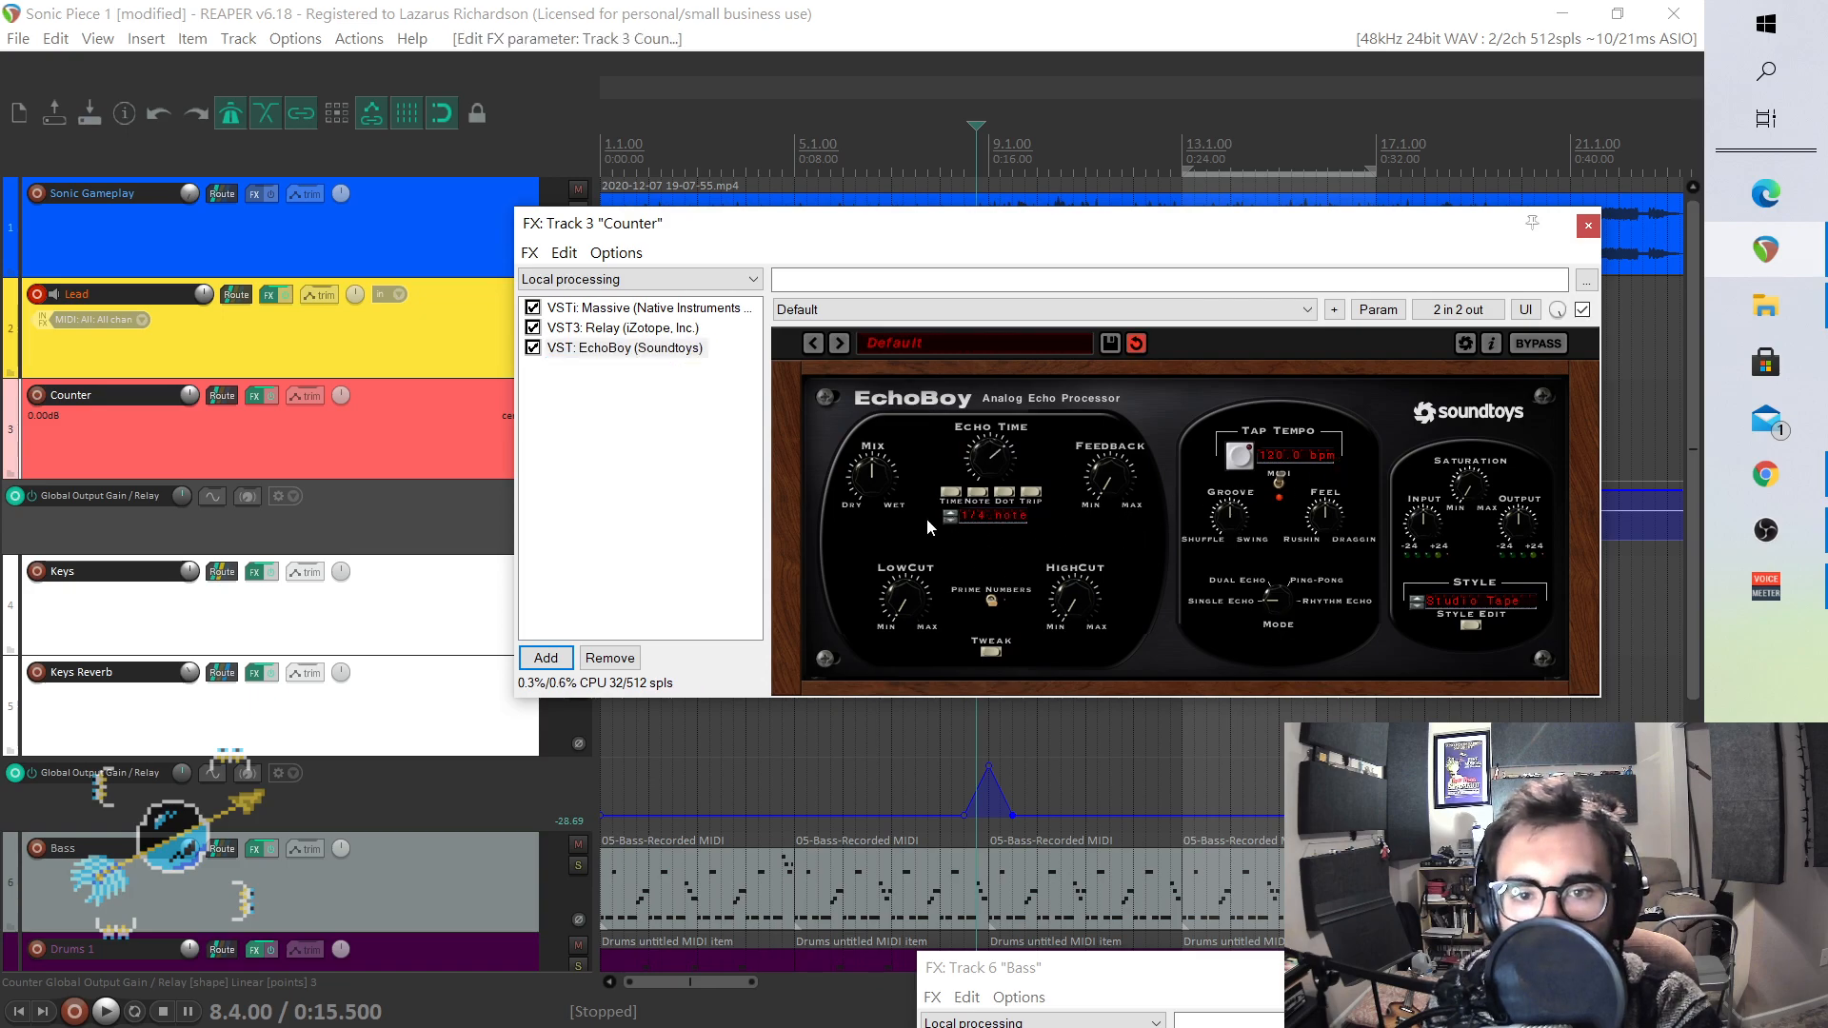
pyautogui.press('space')
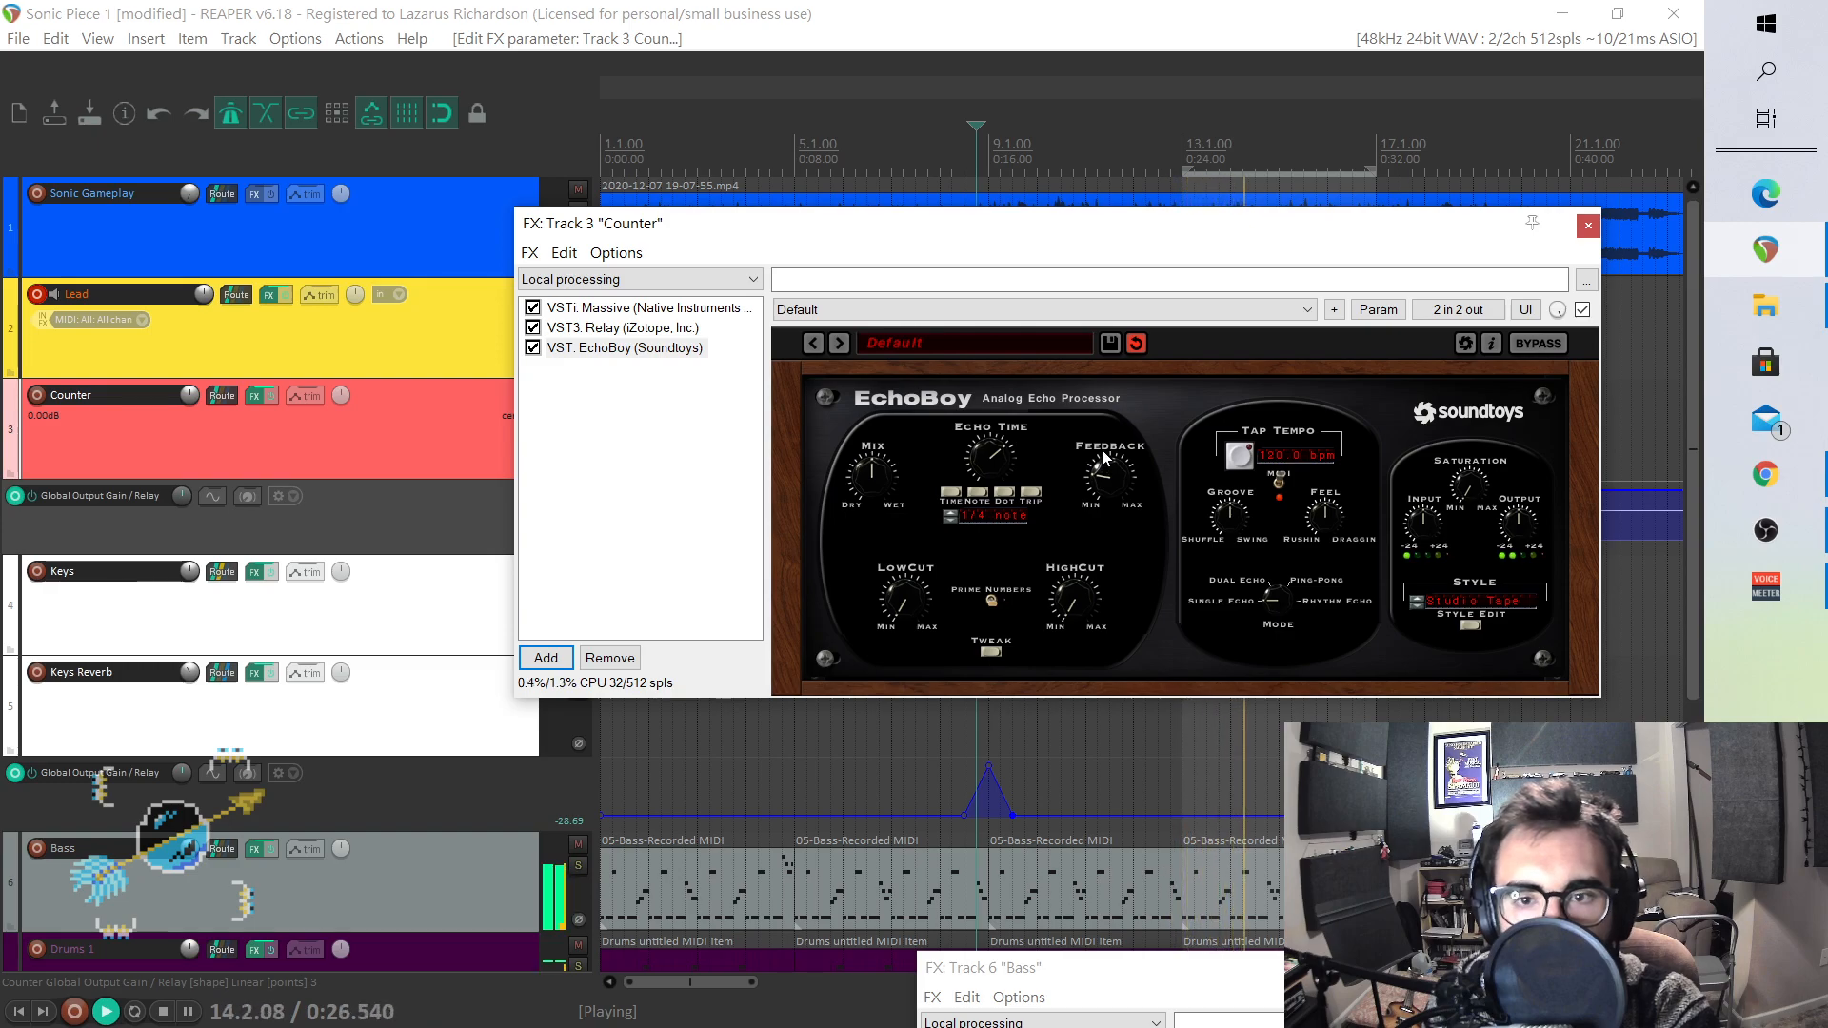
pyautogui.press('space')
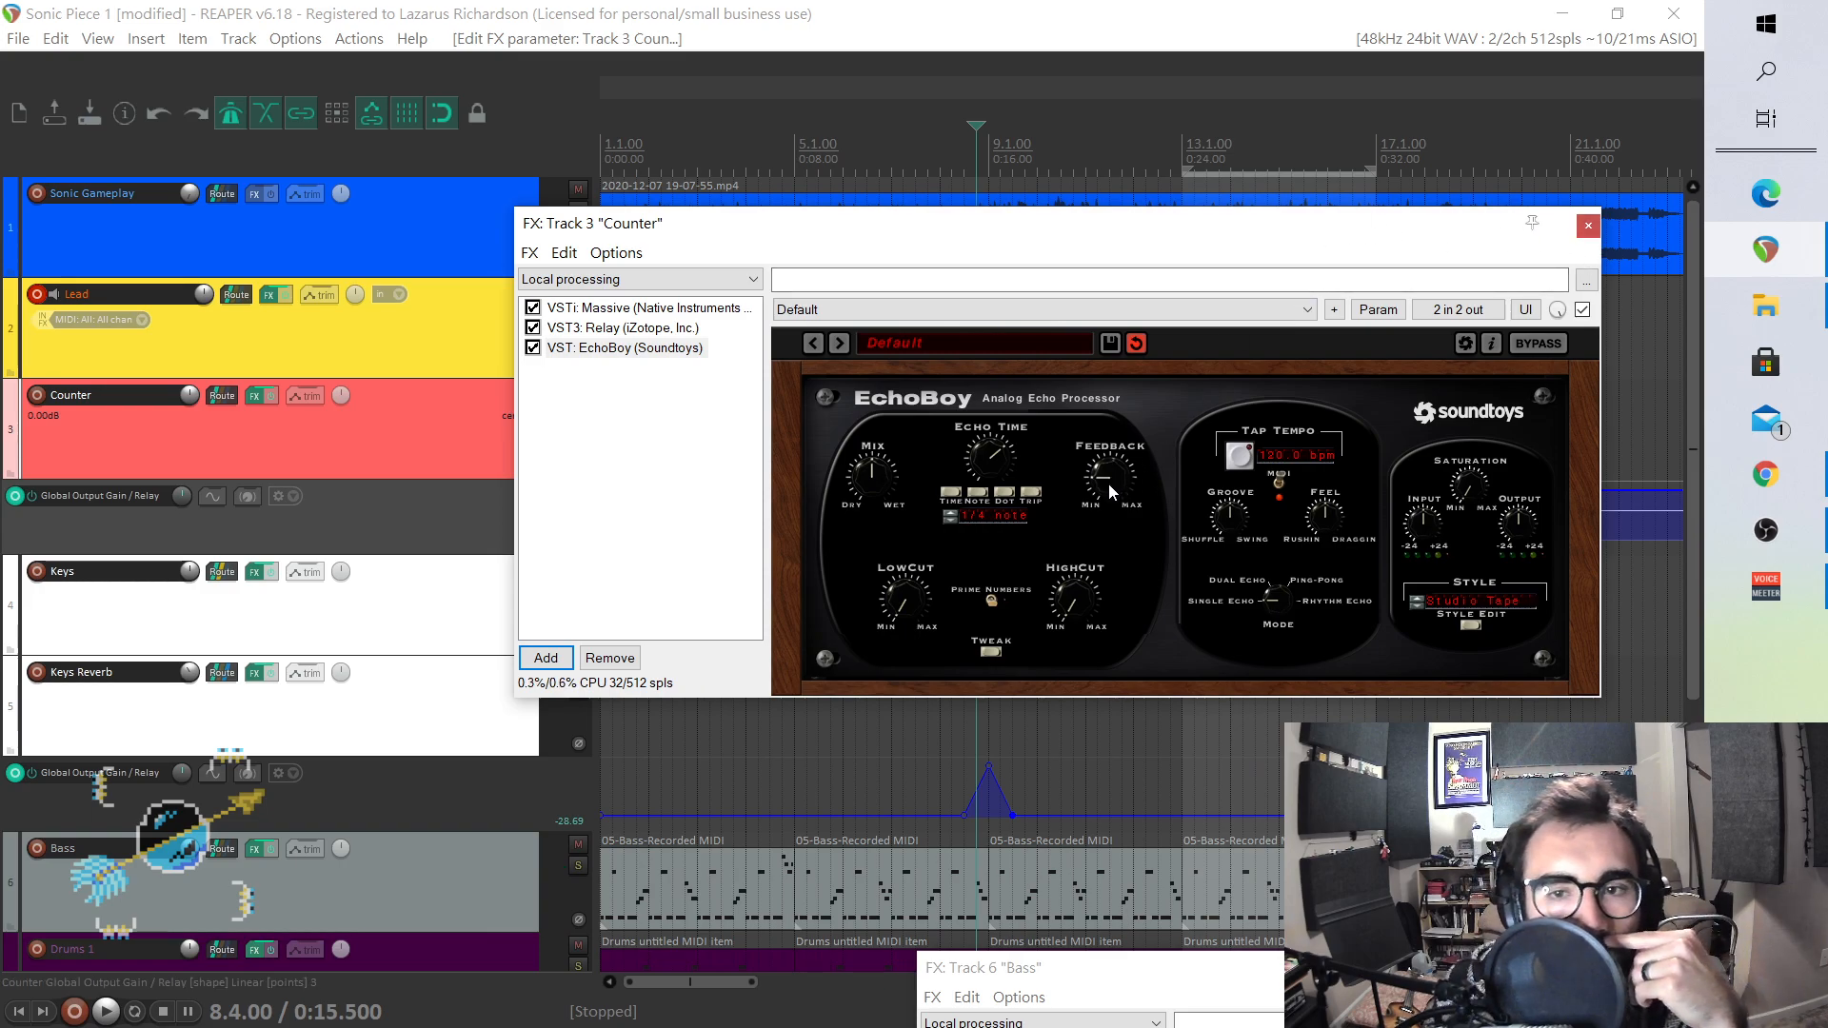
pyautogui.press('space')
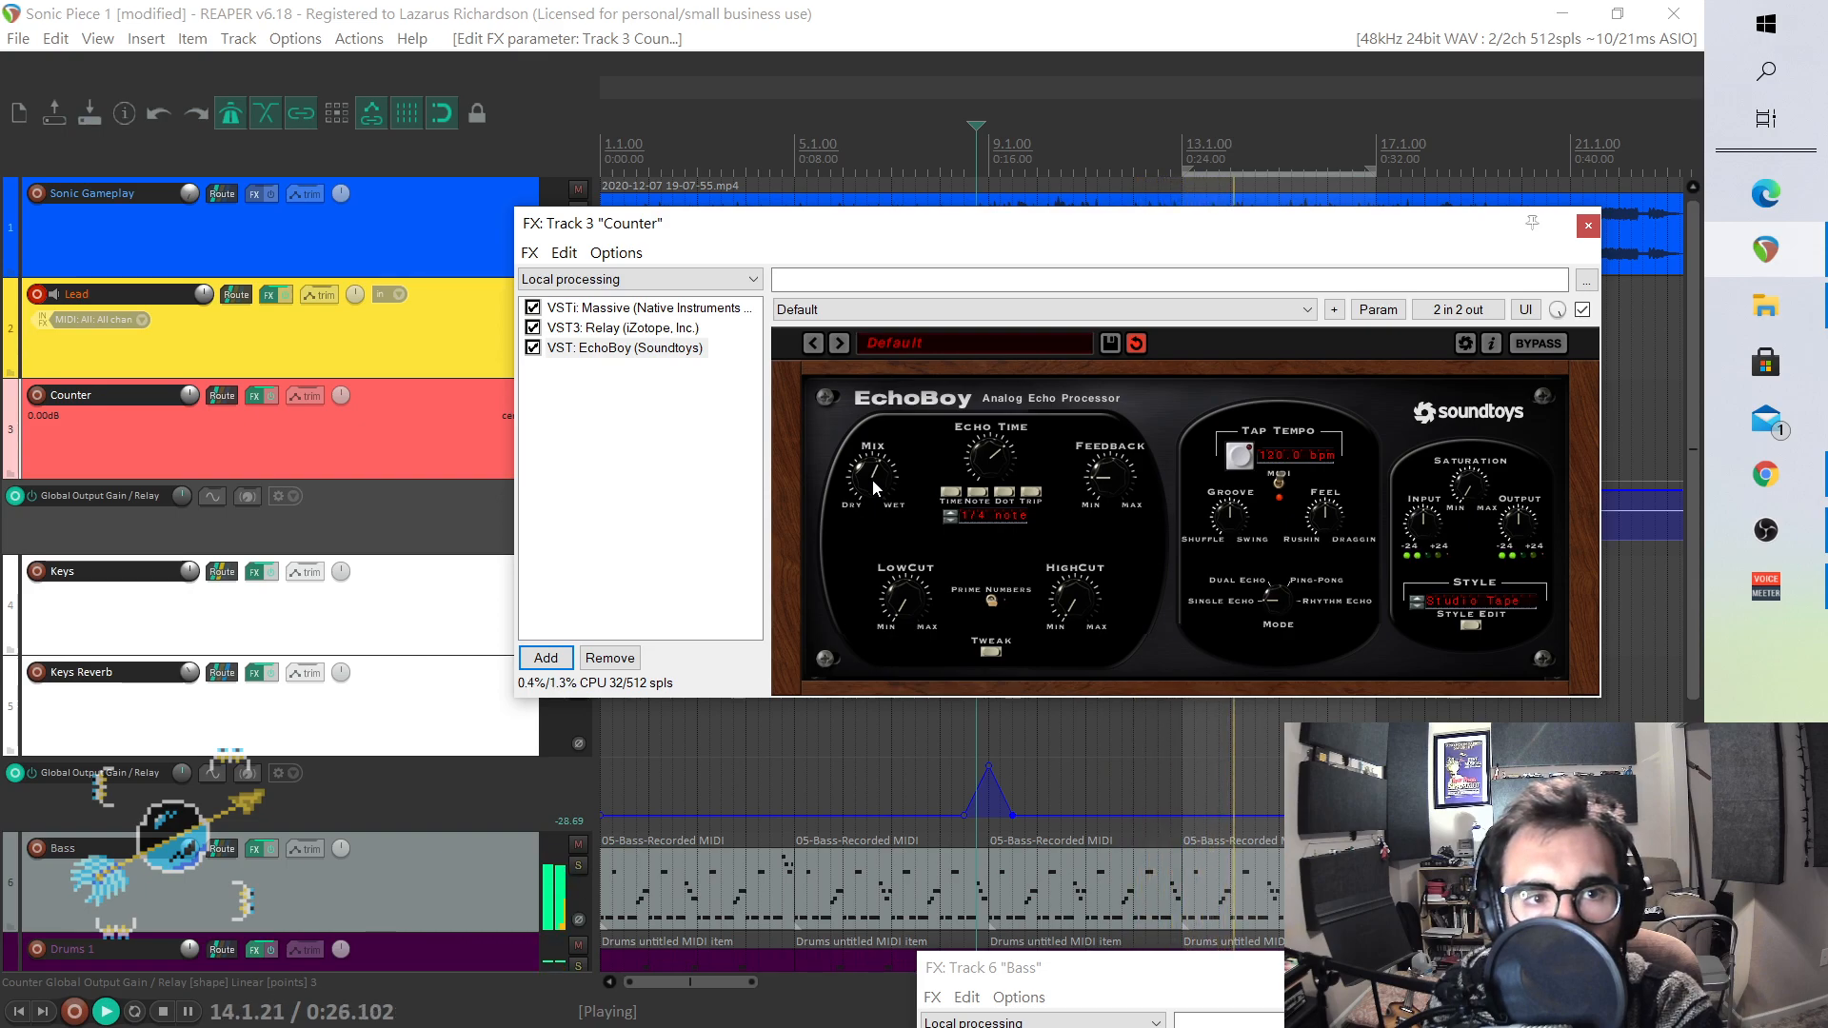
pyautogui.click(1588, 226)
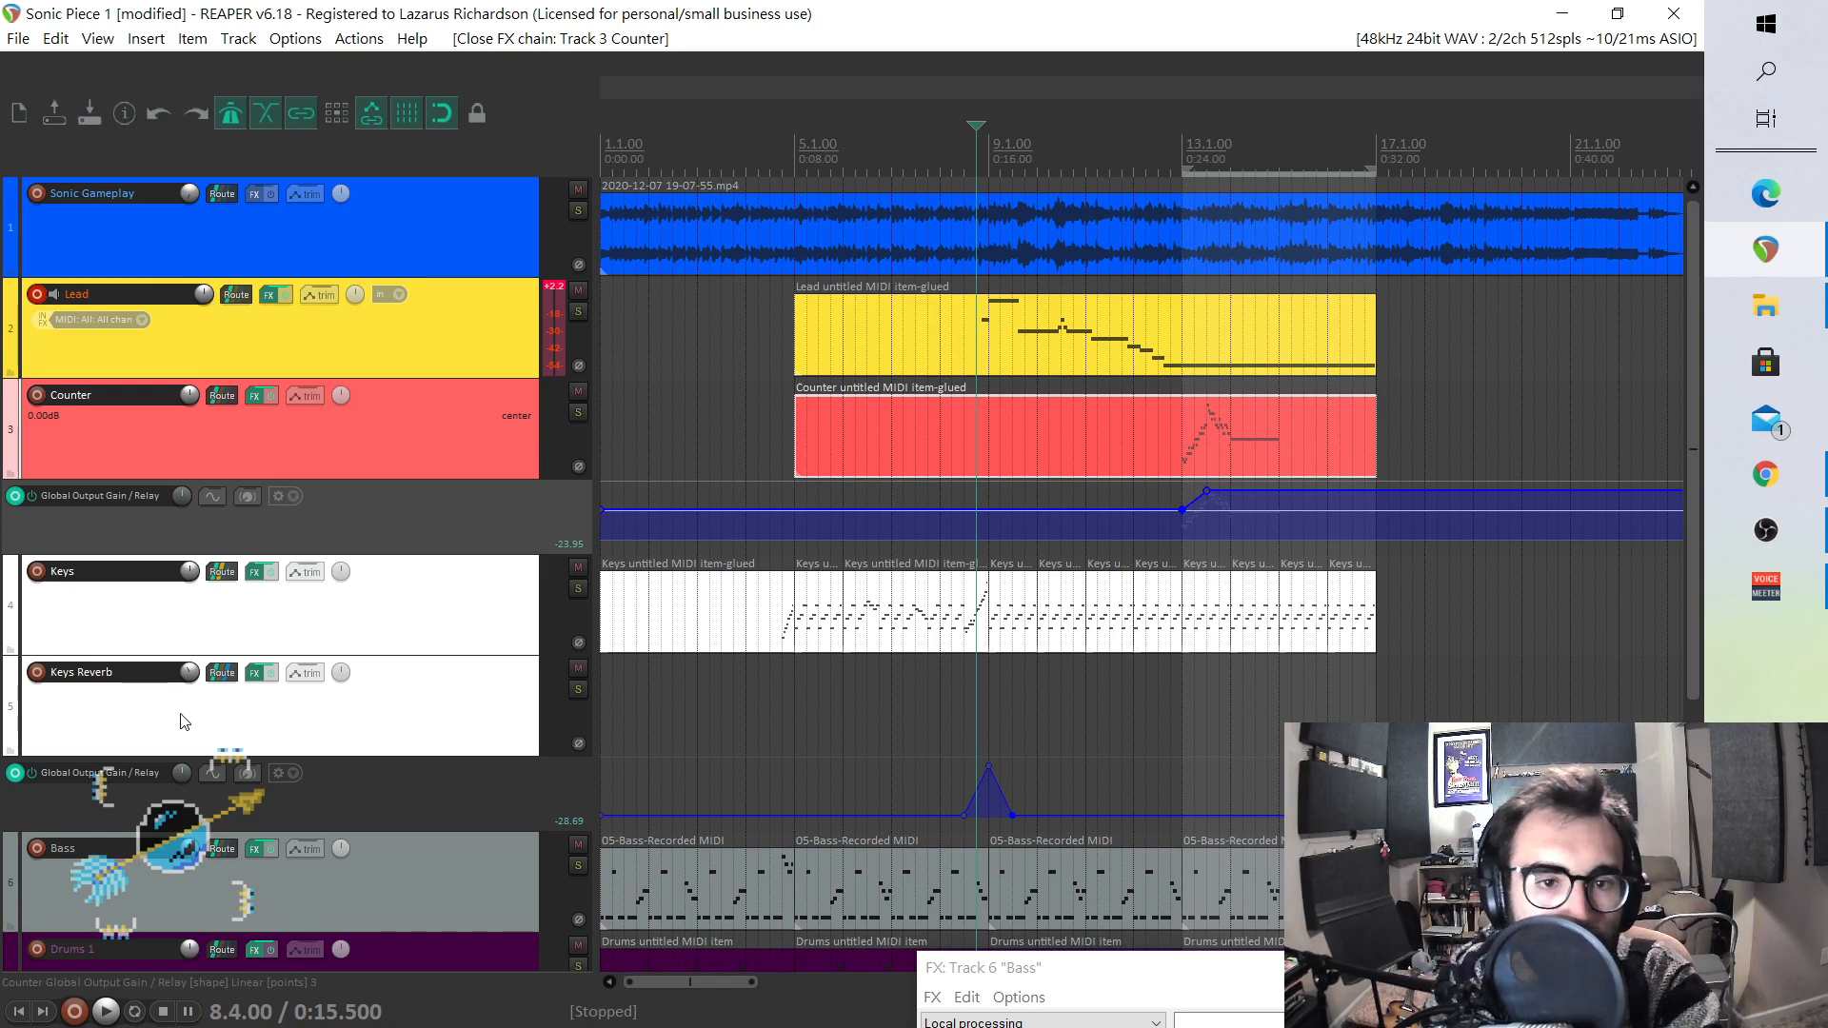
# - Save the project and play the piece from the start
pyautogui.click(19, 1011)
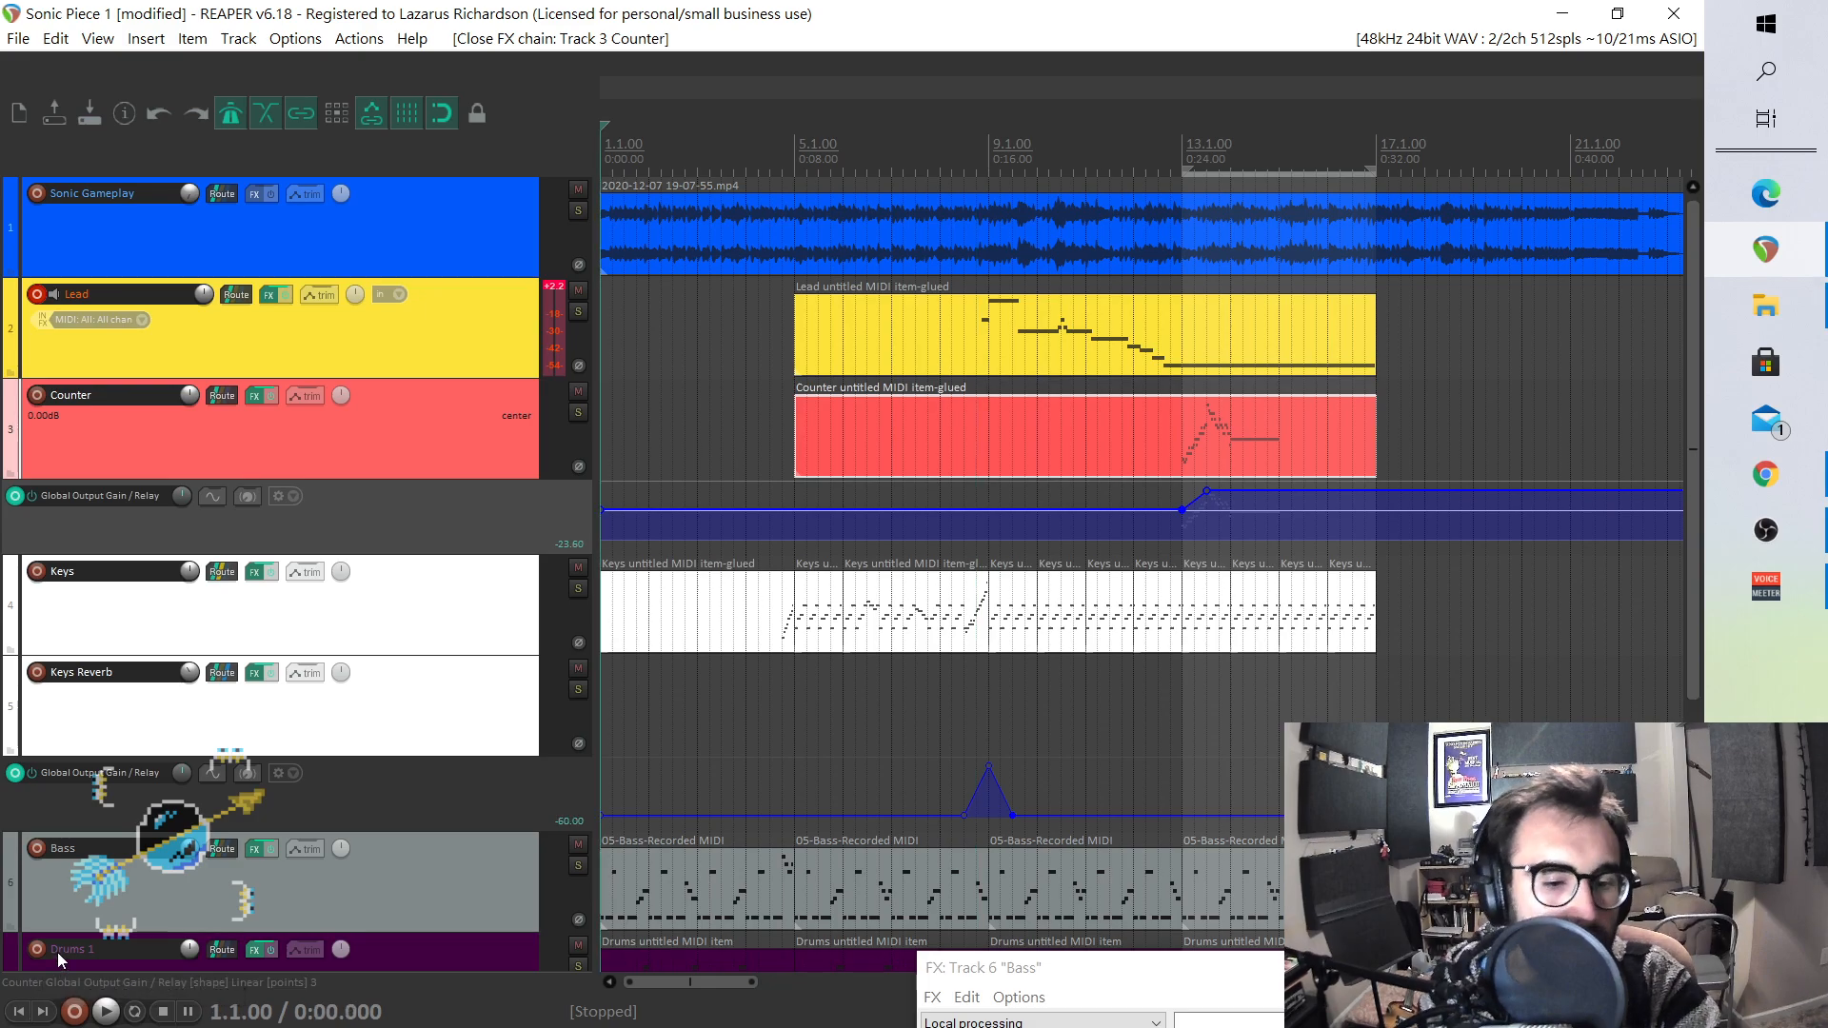
pyautogui.hotkey('ctrl', 's')
pyautogui.press('space')
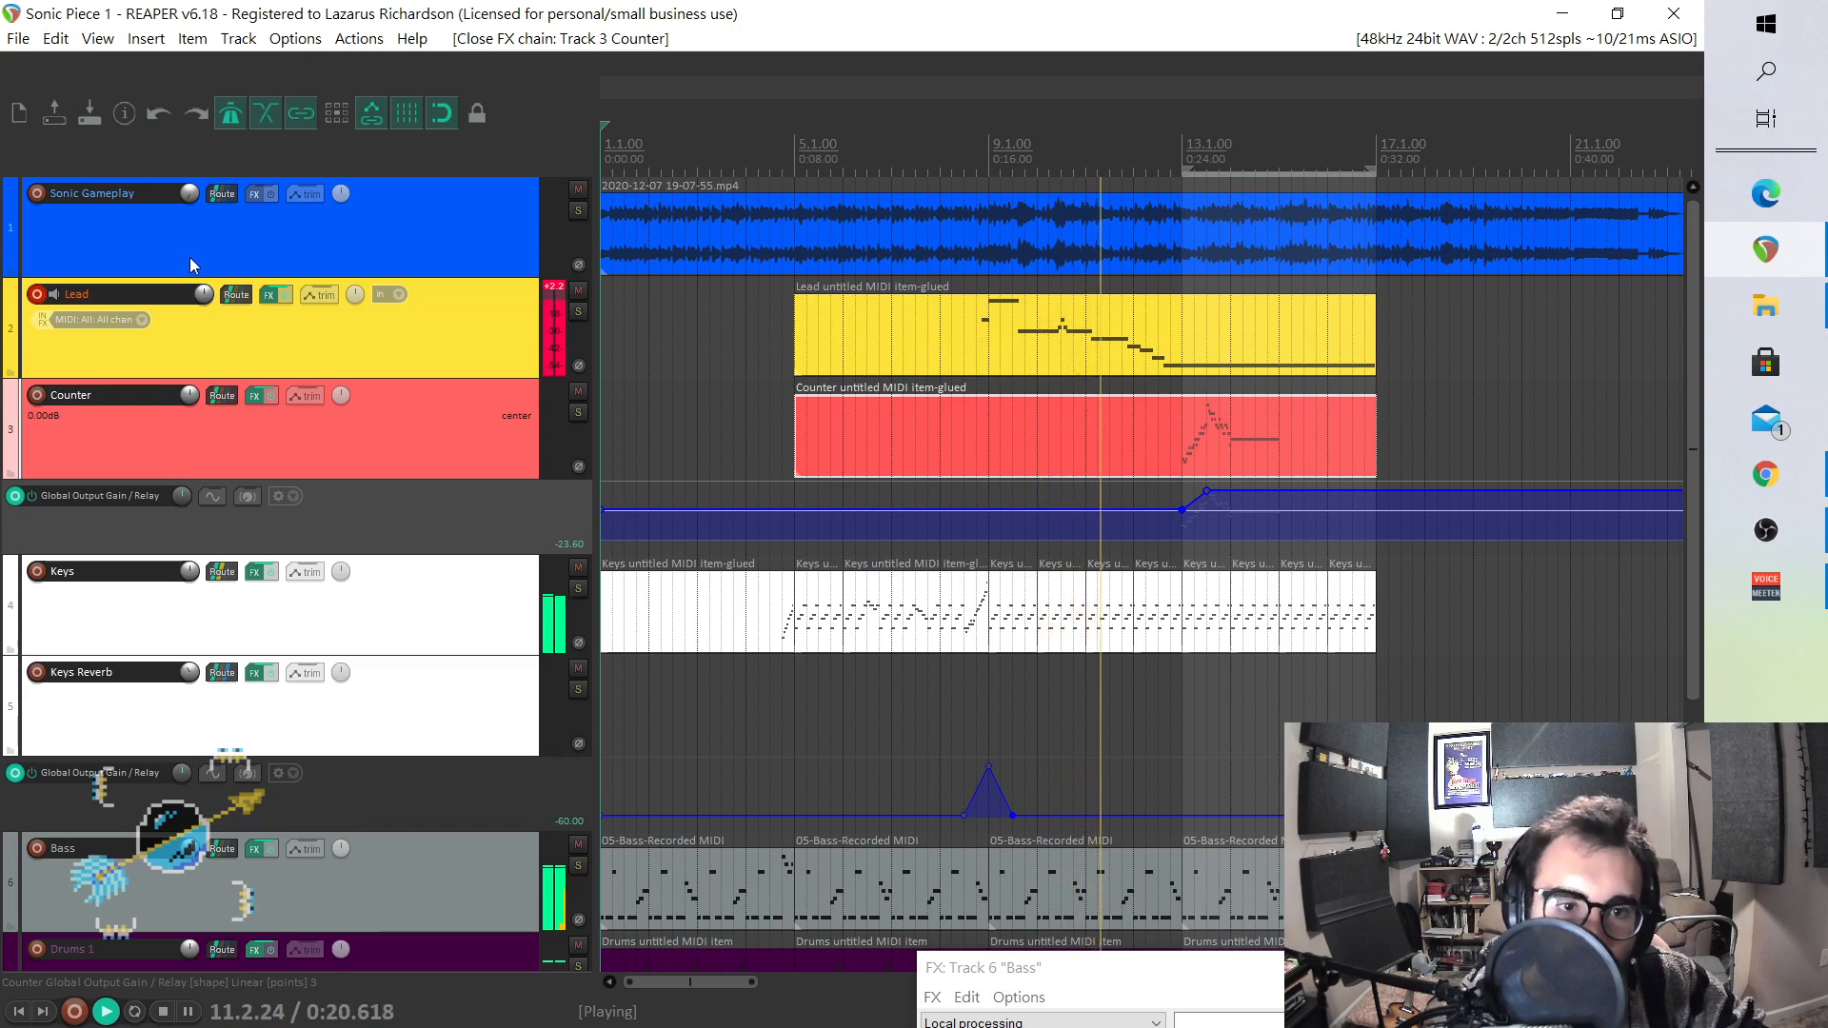
pyautogui.press('space')
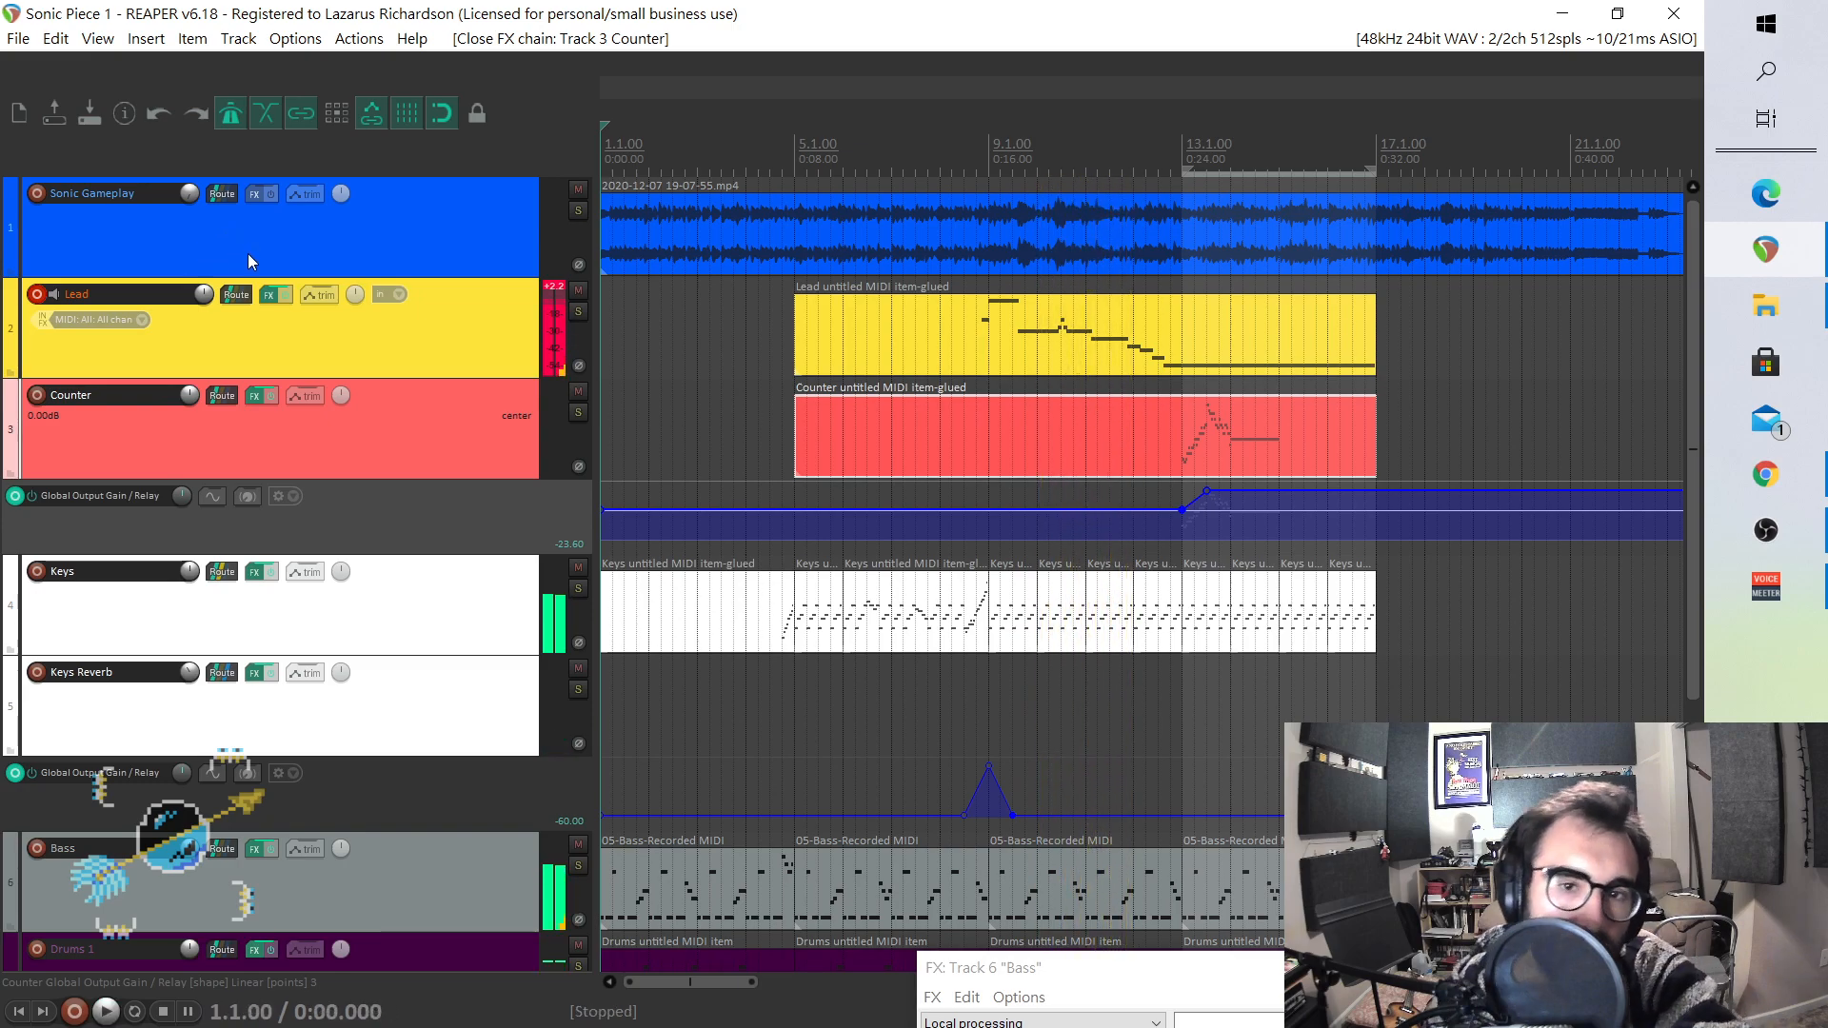
# - Duplicate the Lead track, transpose all notes in track 2's Lead item up one octave, and audition them from about bar 8
pyautogui.rightClick(368, 322)
pyautogui.click(533, 480)
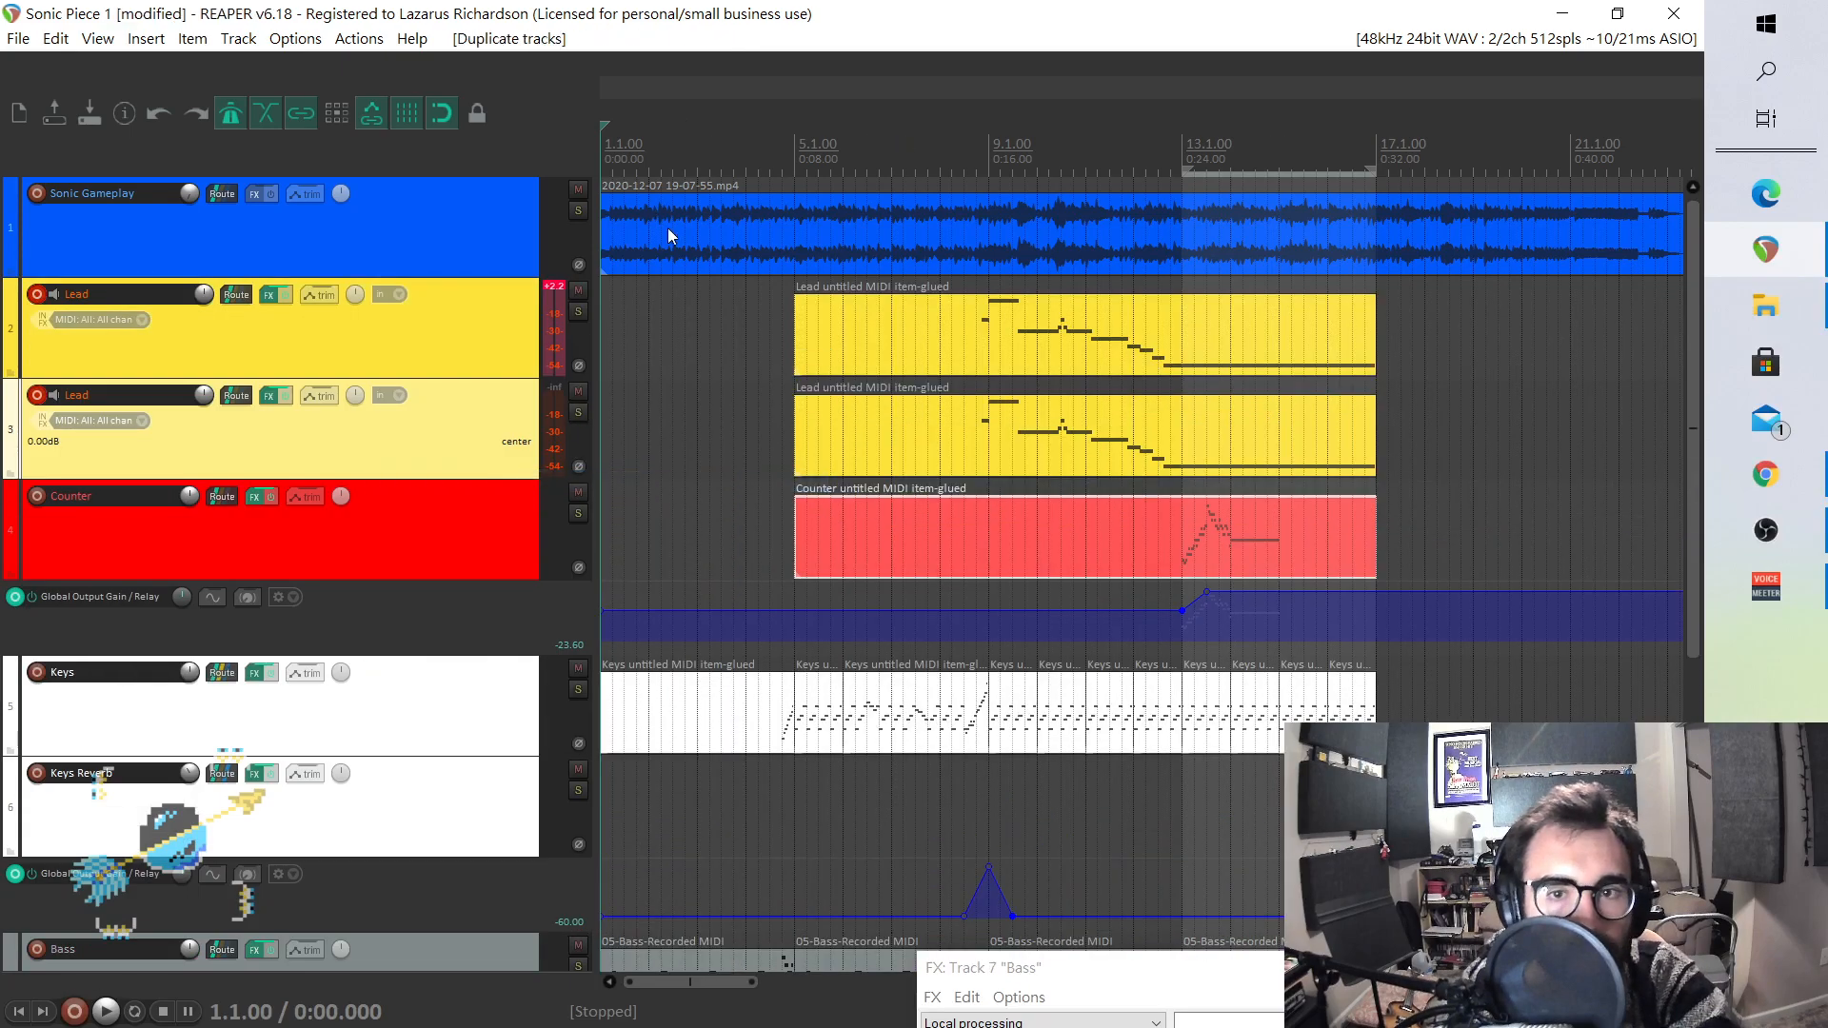
pyautogui.doubleClick(1026, 356)
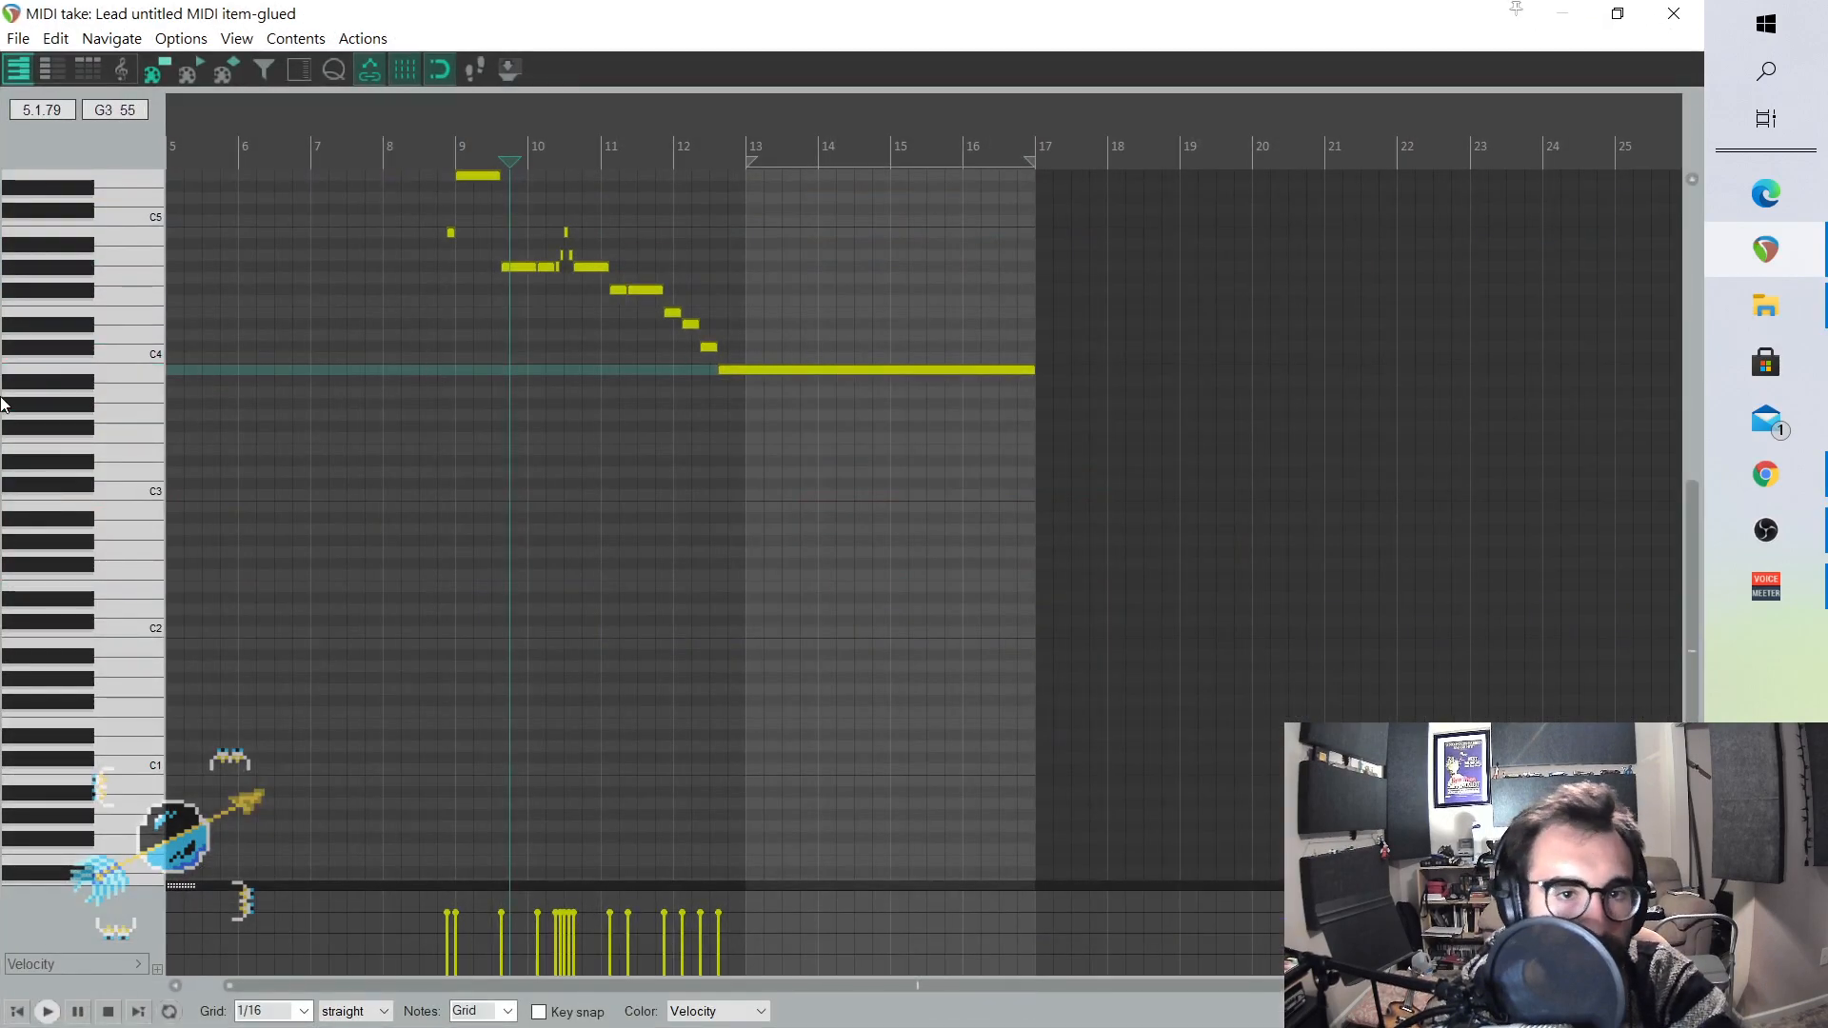
pyautogui.scroll(5, 82, 402)
pyautogui.hotkey('ctrl', 'a')
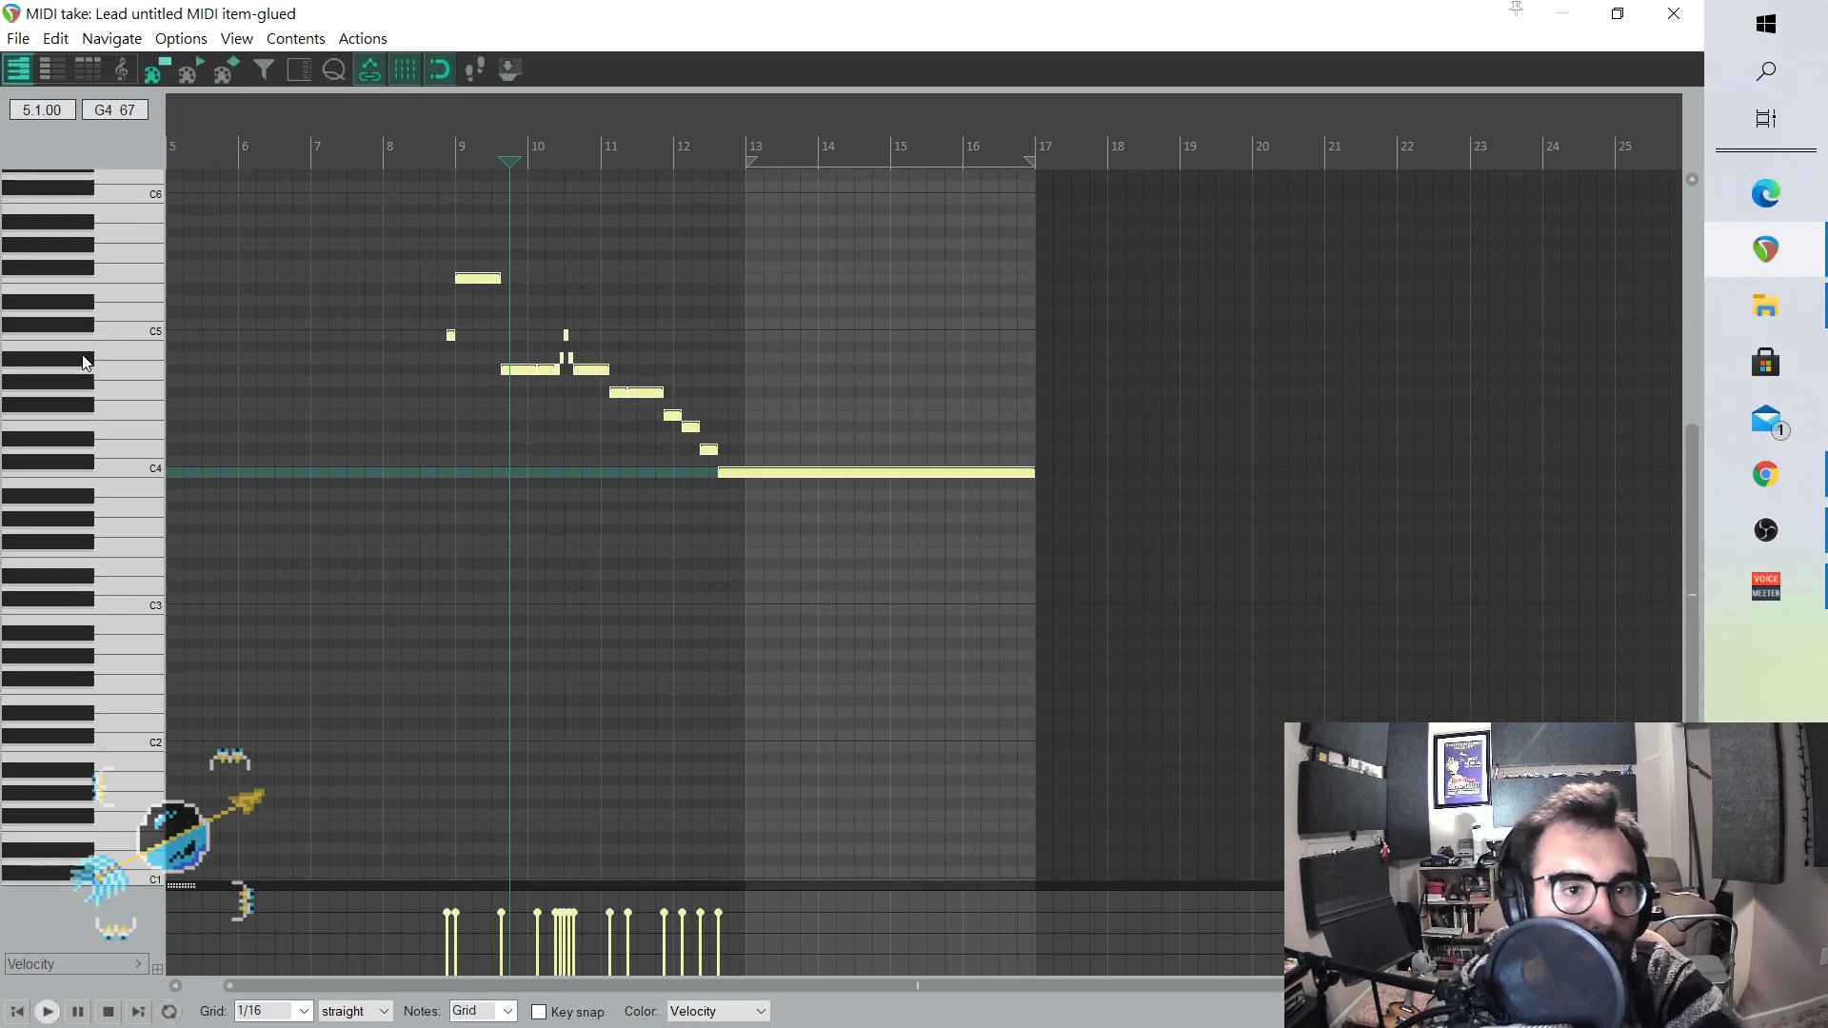
pyautogui.moveTo(451, 425); pyautogui.dragTo(452, 291)
pyautogui.click(431, 248)
pyautogui.press('space')
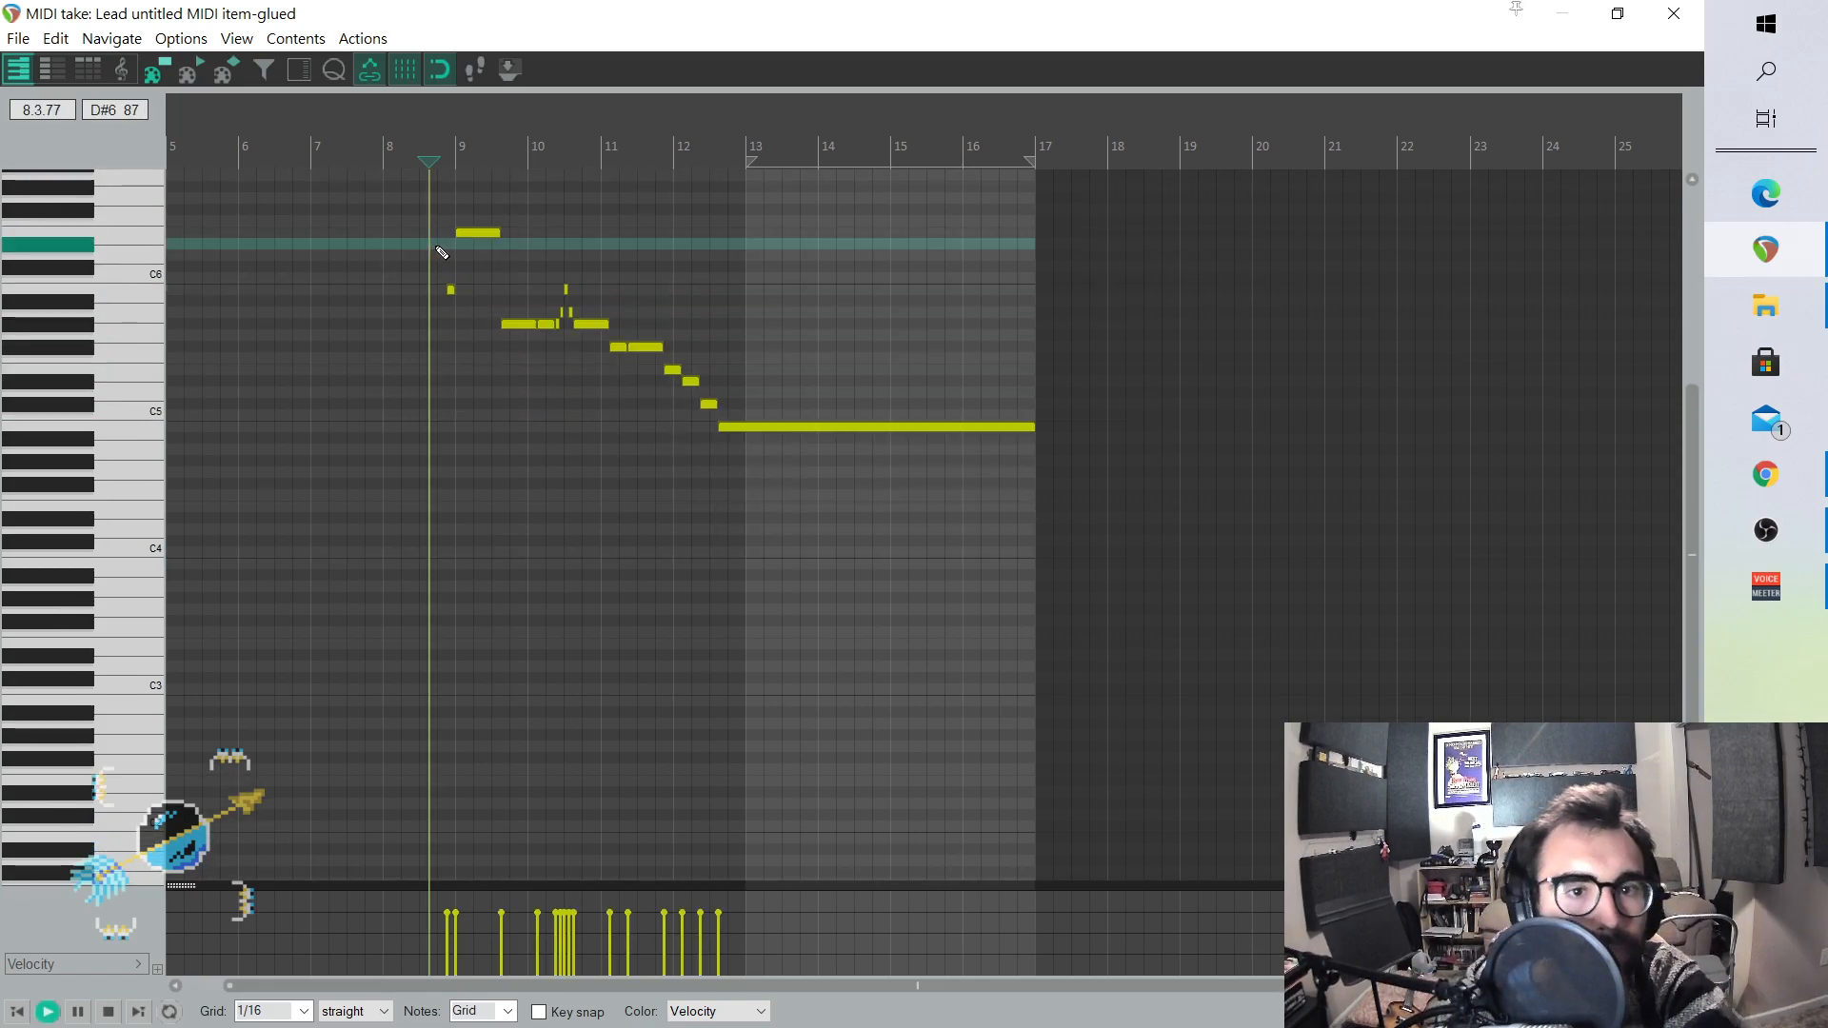
pyautogui.click(1680, 15)
pyautogui.press('space')
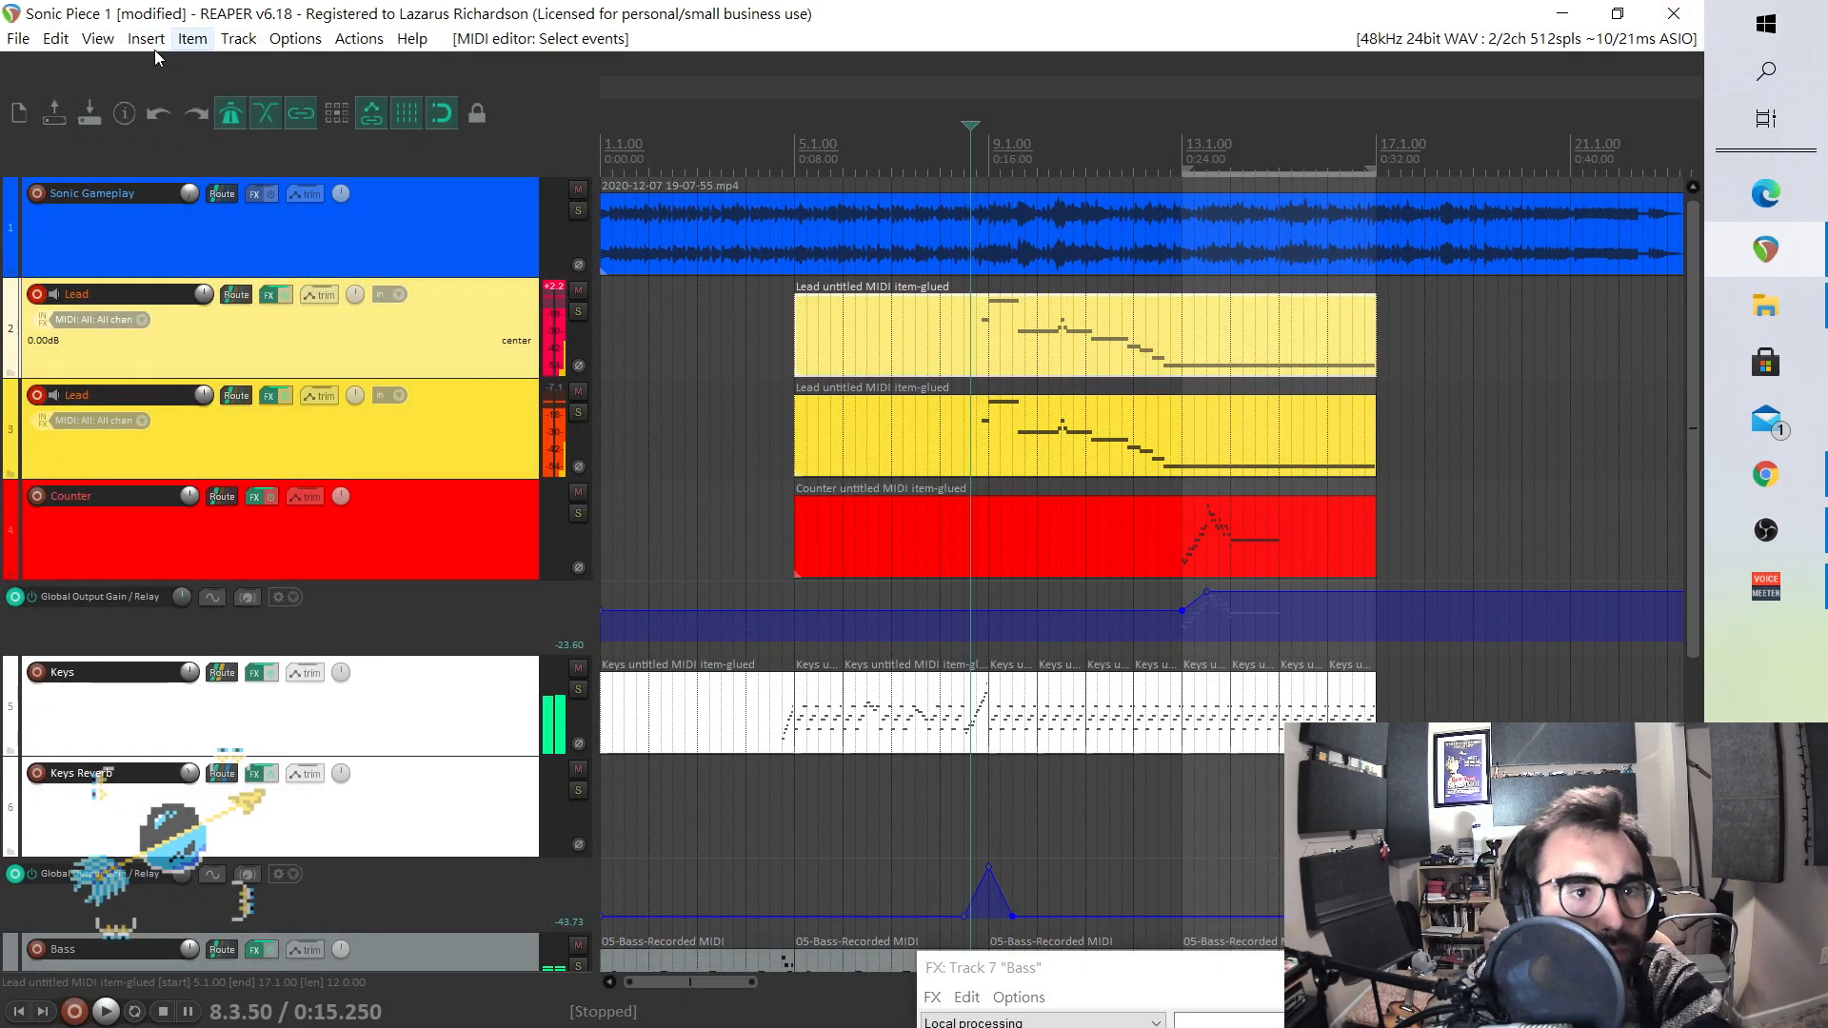
# - Lower the volume of the octave-up Lead on track 2 to about -13.26 dB in the mixer and listen to the balance
pyautogui.click(107, 39)
pyautogui.click(162, 107)
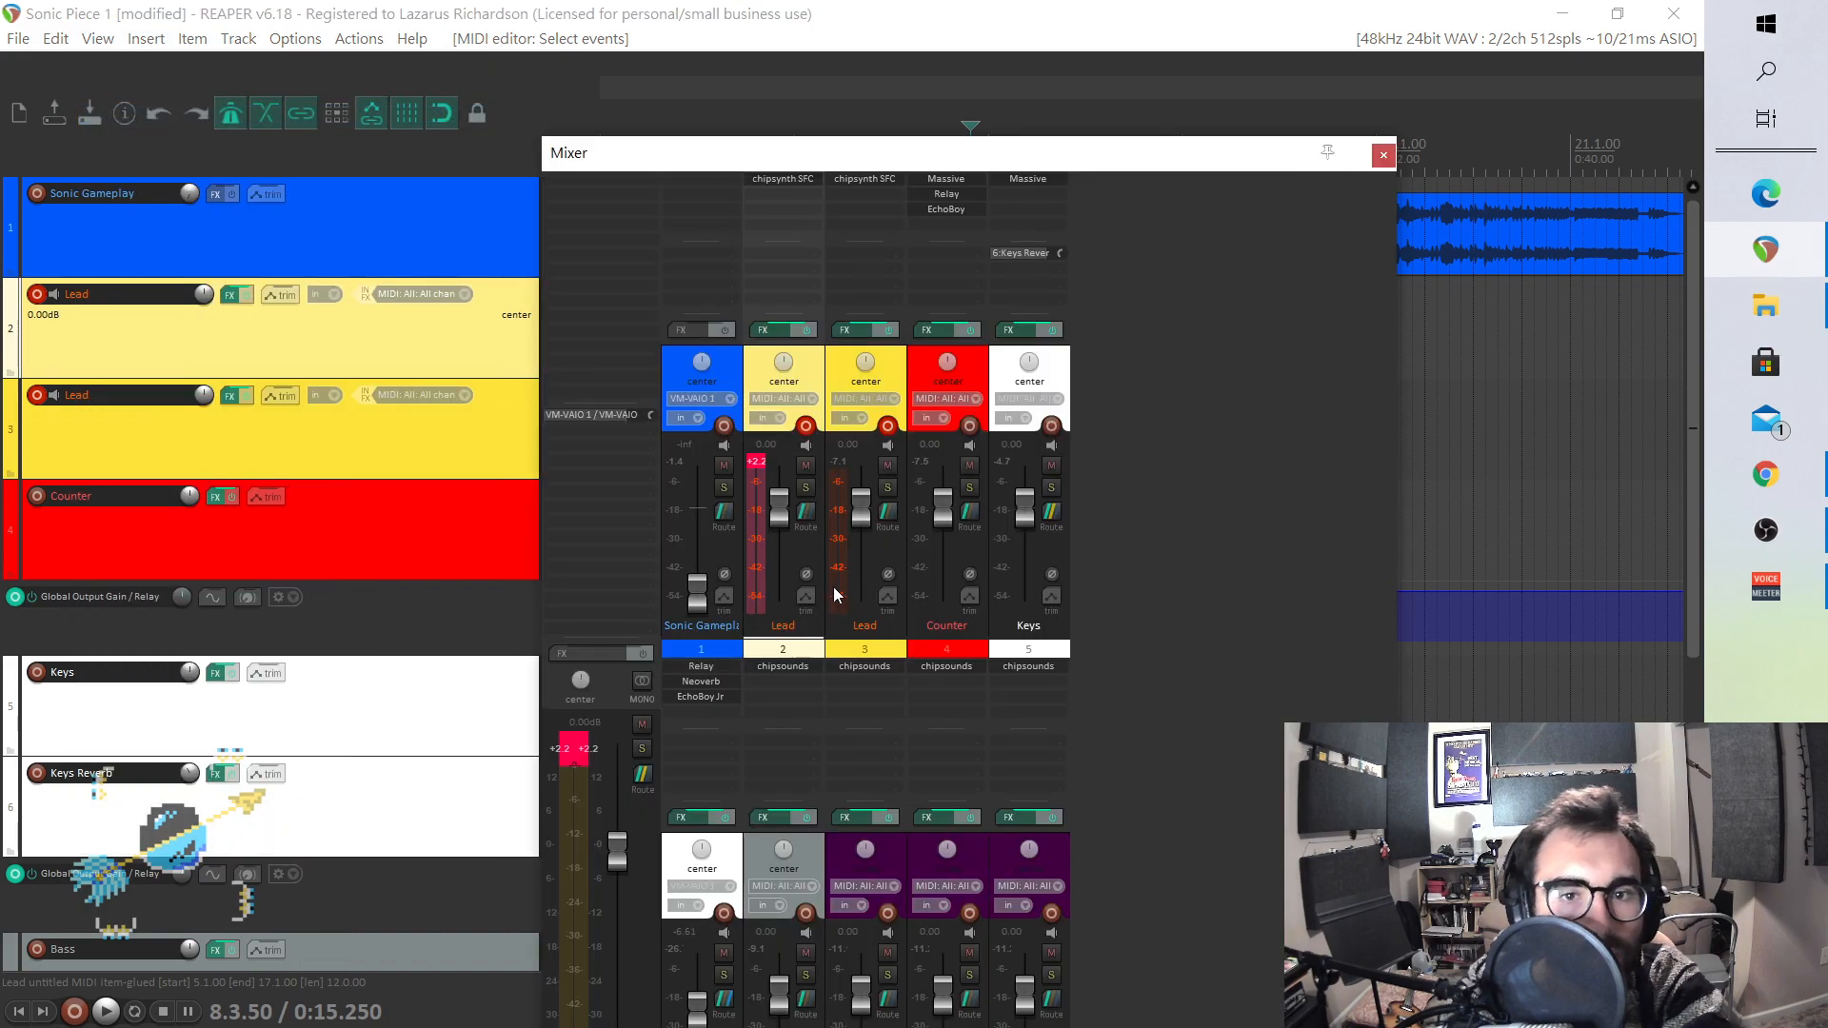
pyautogui.moveTo(780, 512); pyautogui.dragTo(776, 539)
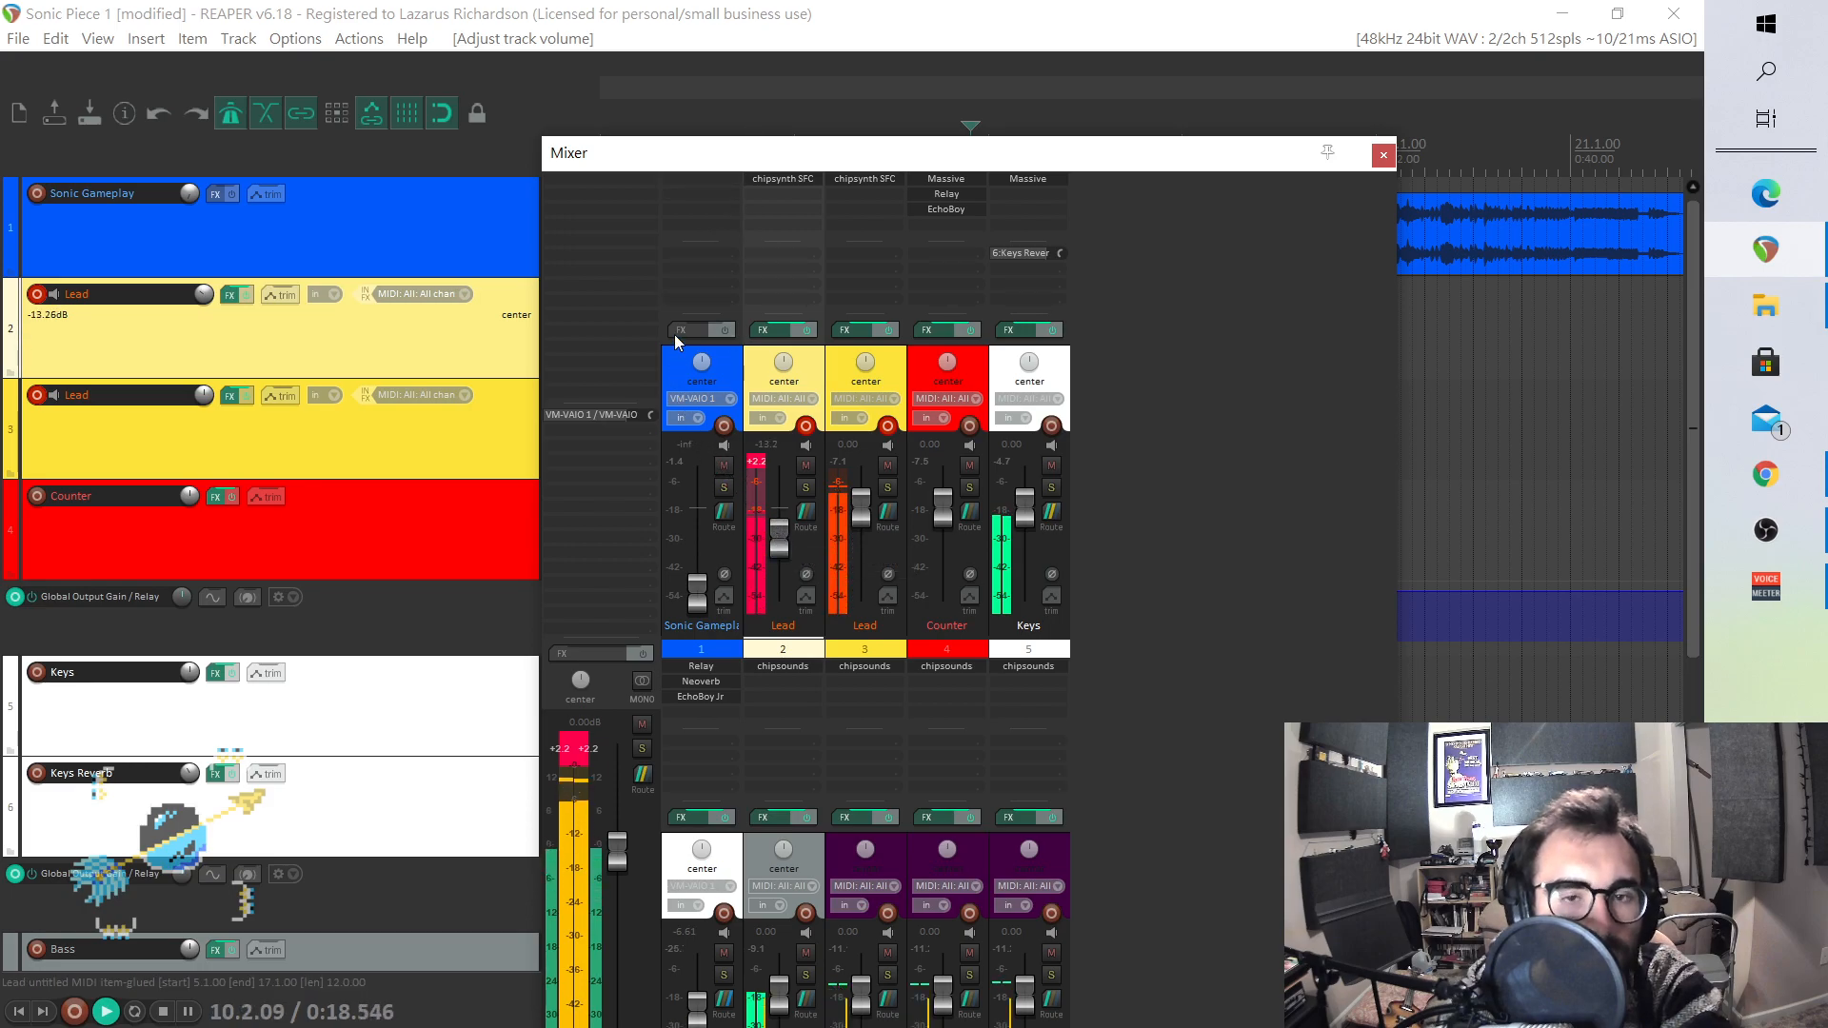
pyautogui.click(1385, 158)
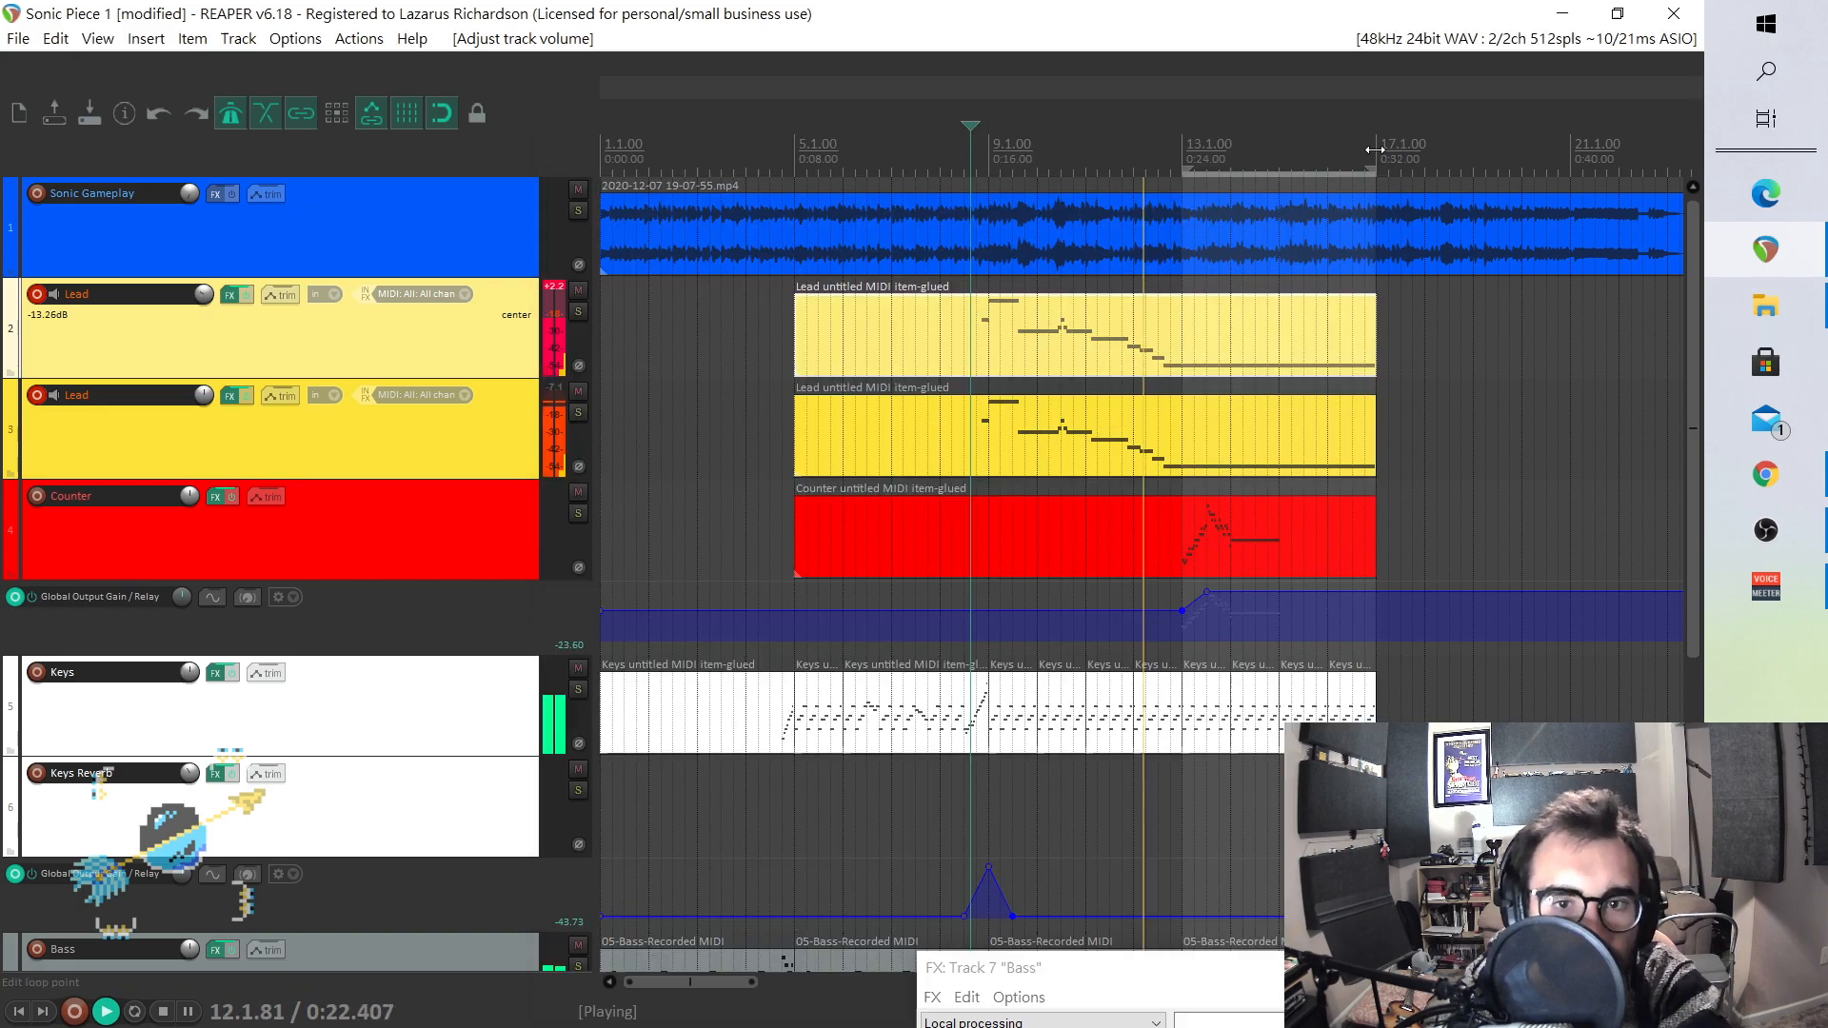
pyautogui.press('space')
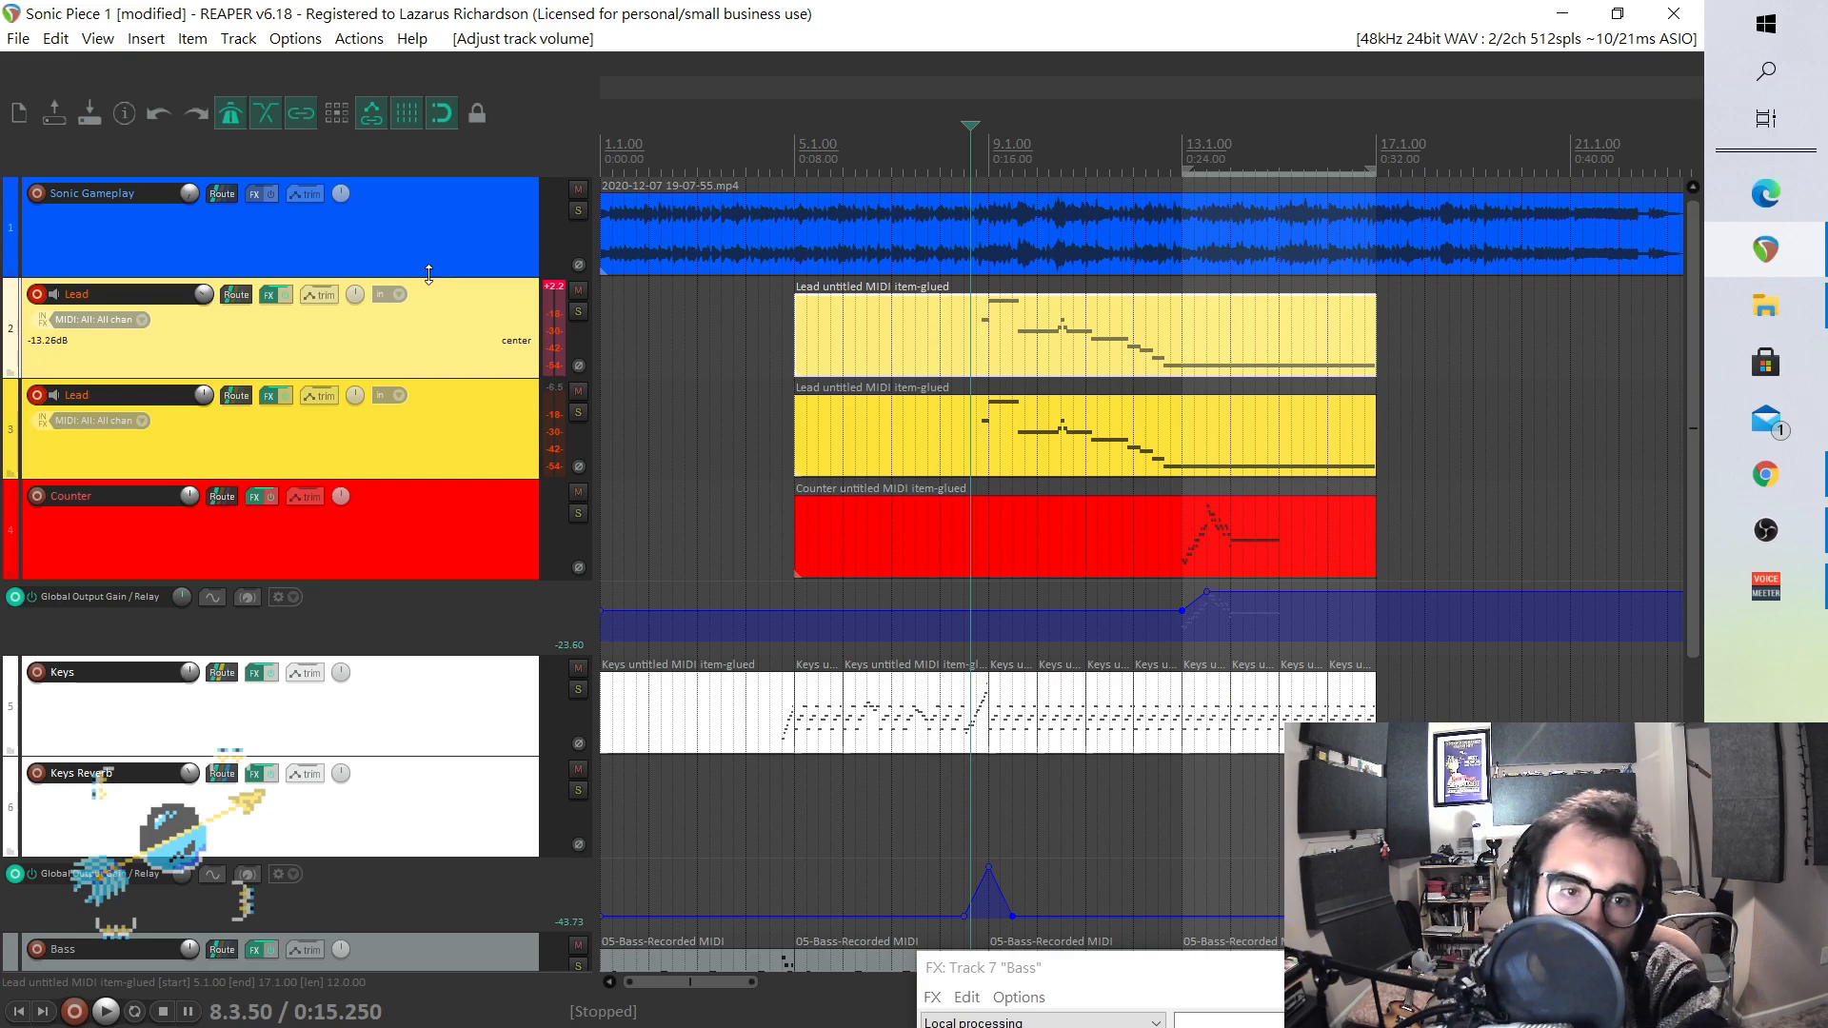
# - Add the Infected Mushroom Wider plugin after chipsynth SFC on the octave-up Lead track
pyautogui.click(268, 295)
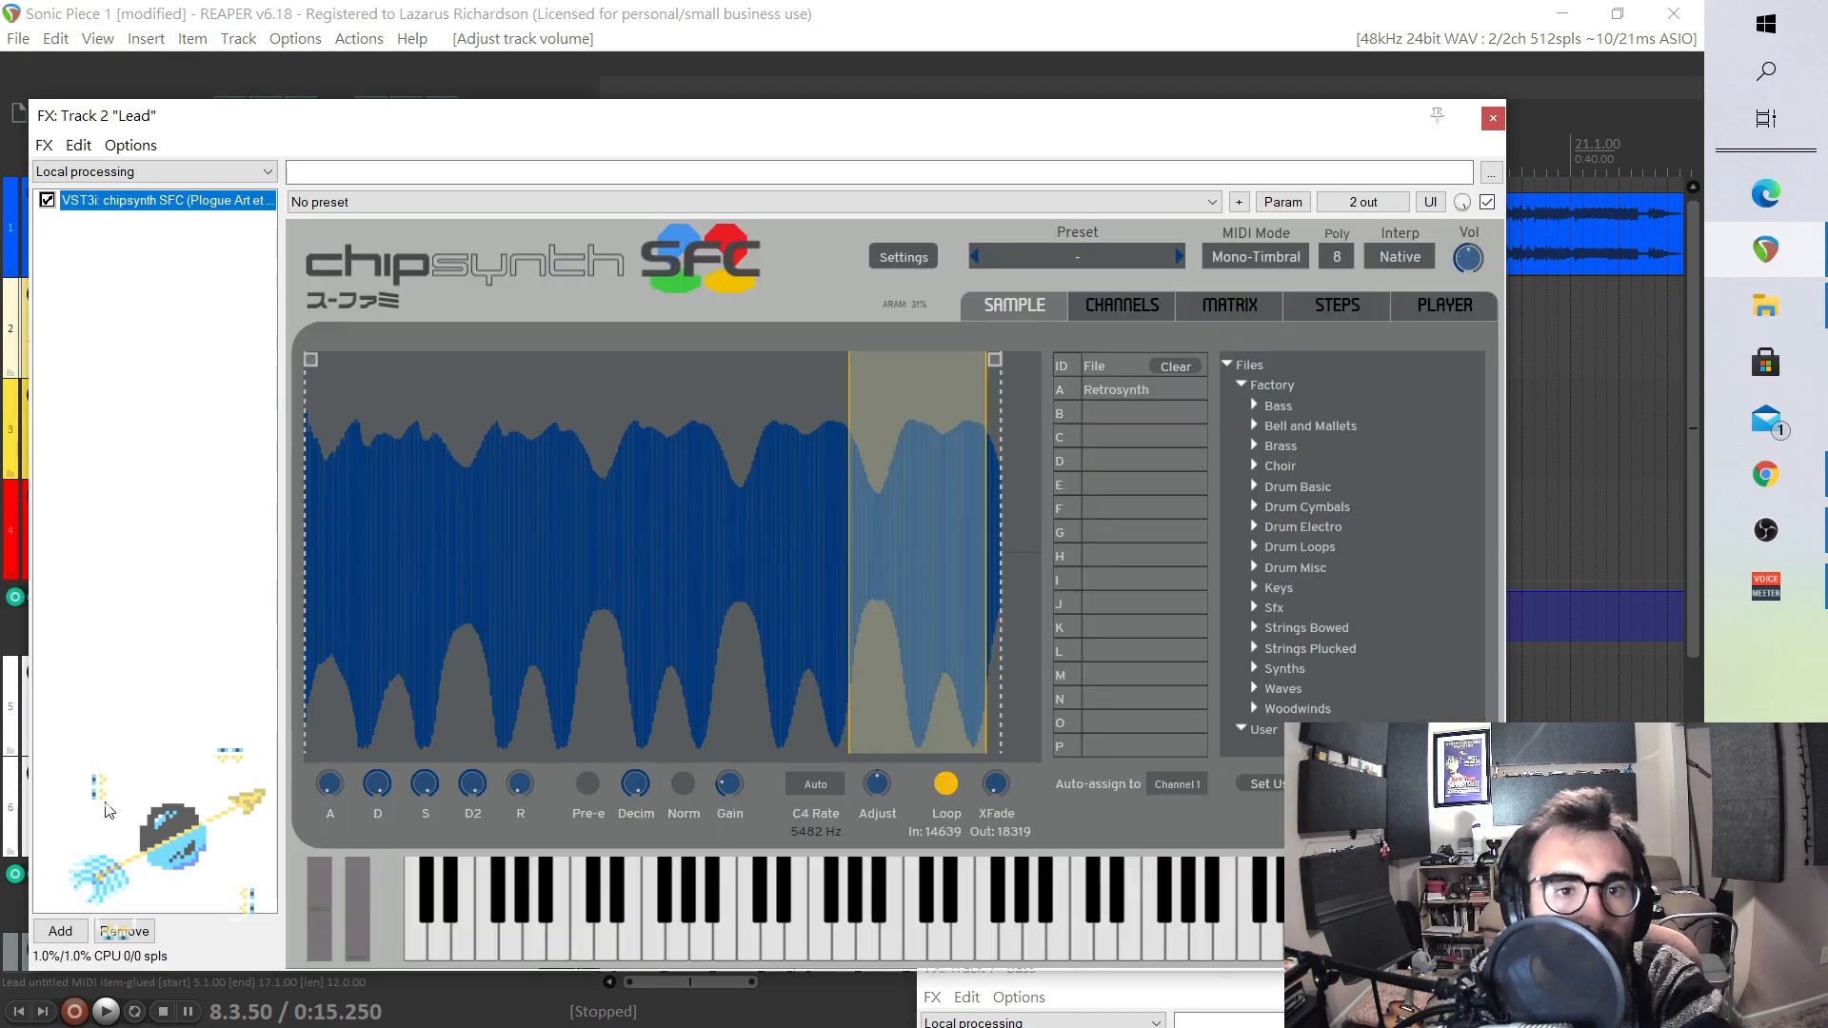
pyautogui.click(69, 932)
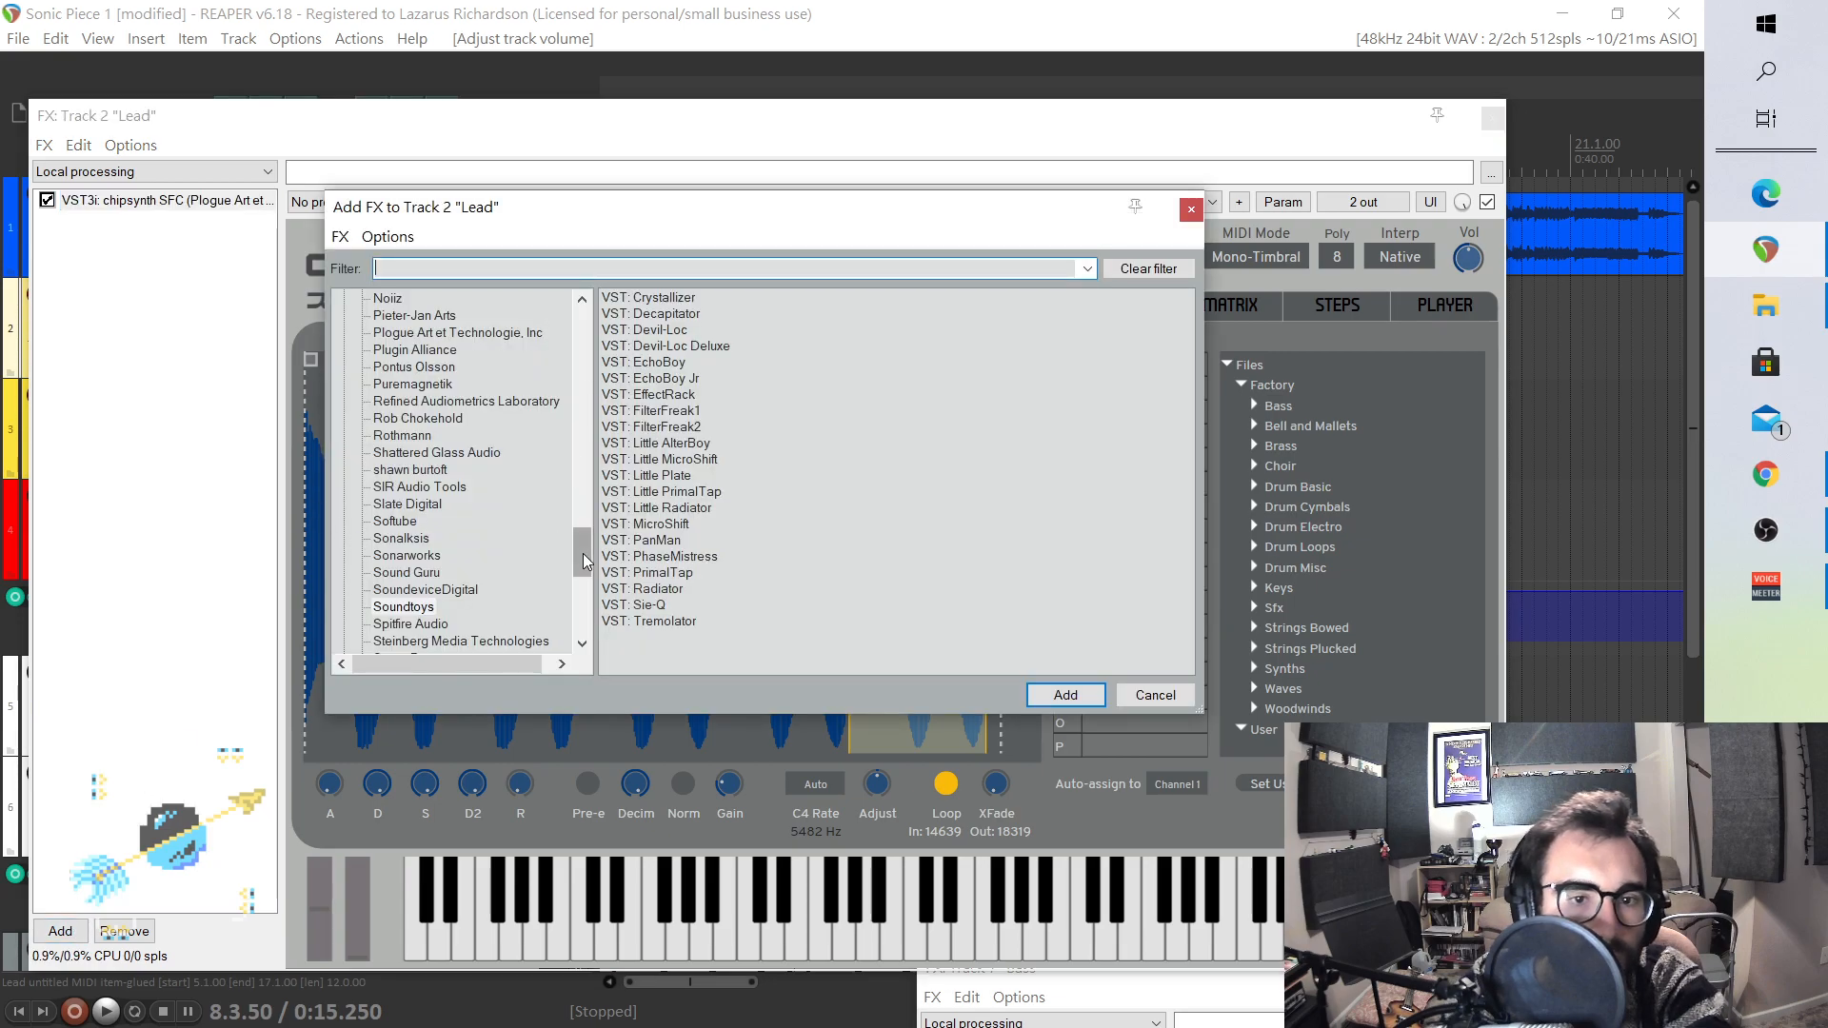
pyautogui.moveTo(585, 562)
pyautogui.mouseDown()
pyautogui.moveTo(585, 583)
pyautogui.moveTo(585, 526)
pyautogui.mouseUp()
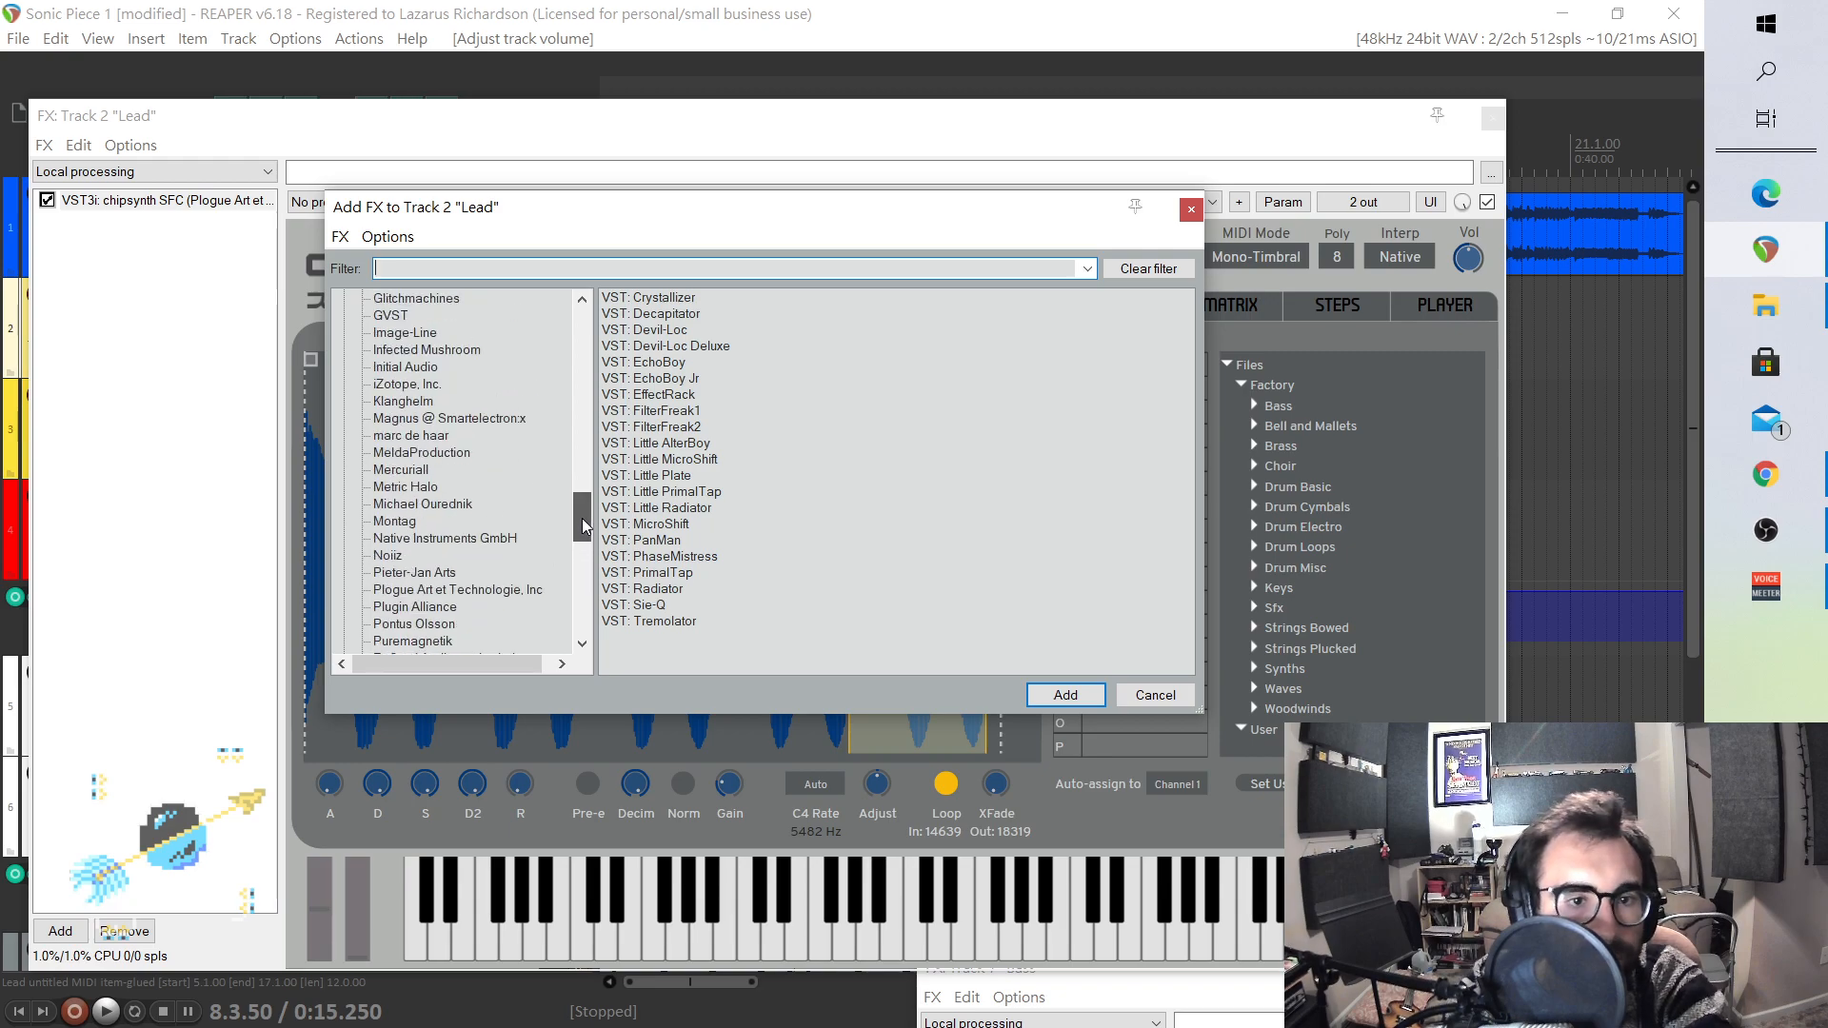
pyautogui.click(427, 351)
pyautogui.doubleClick(639, 298)
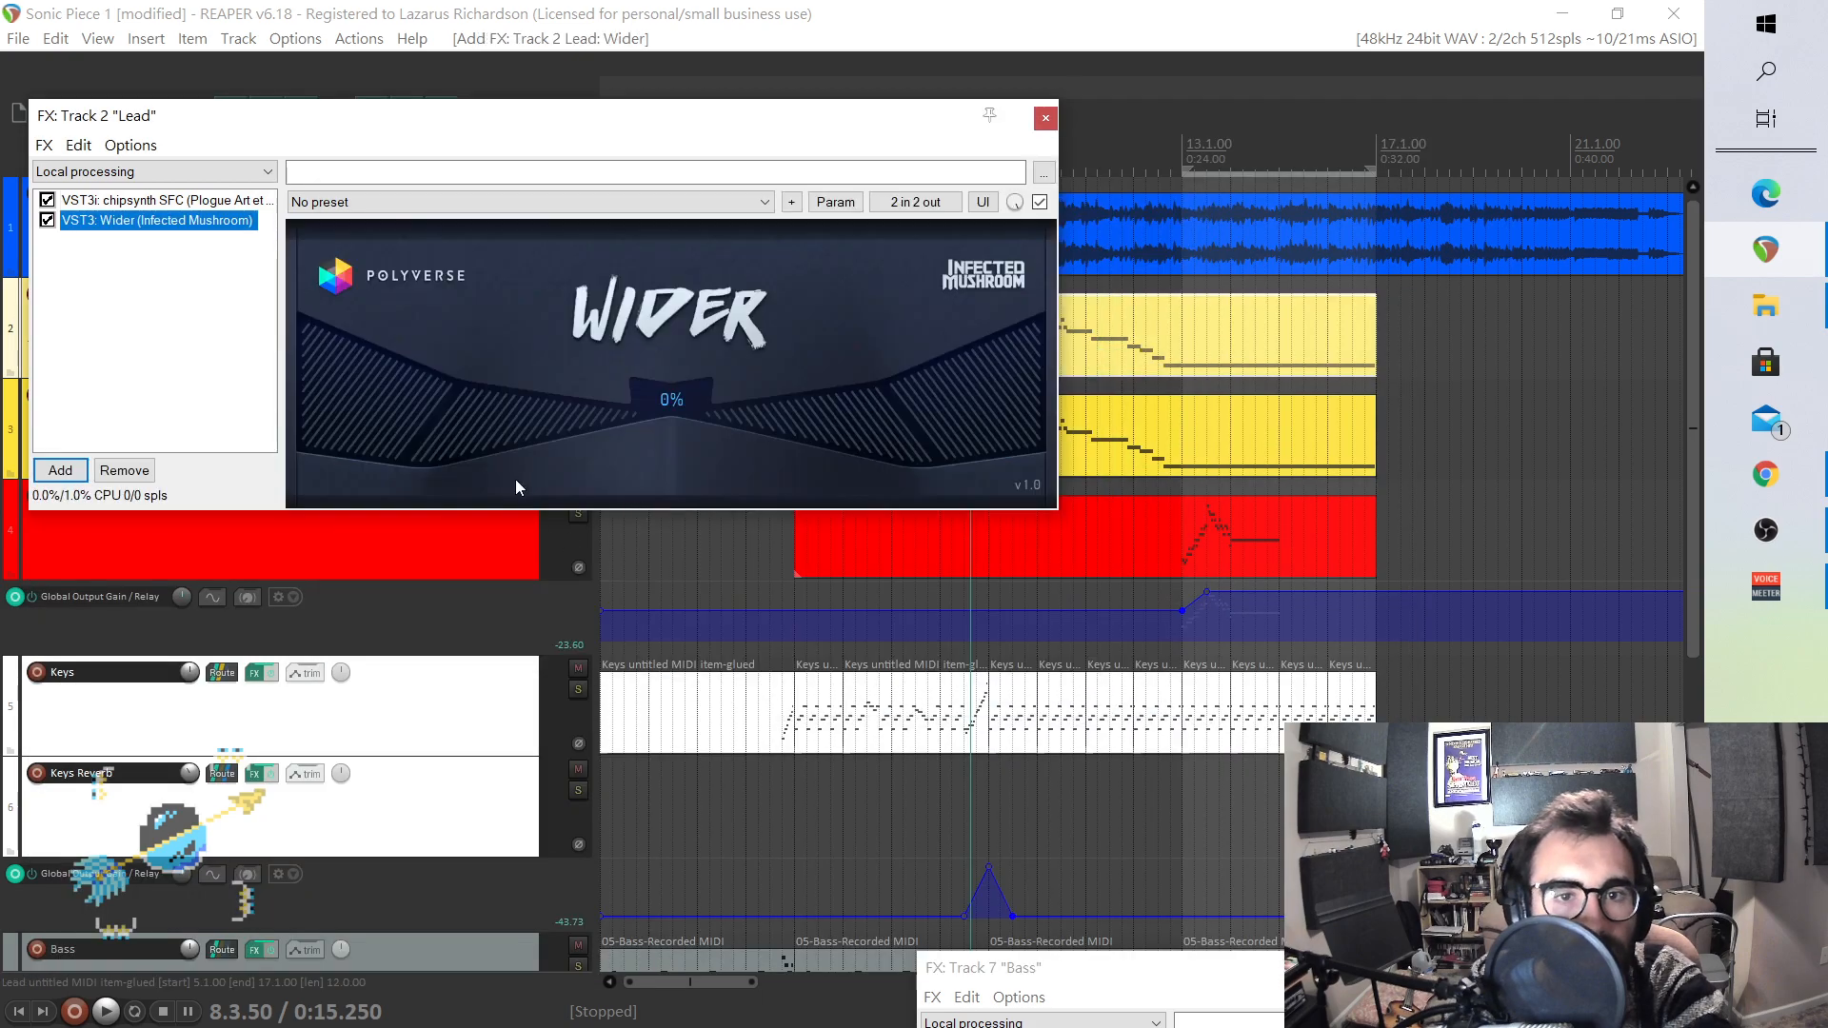
# - Set Wider's width on the octave-up Lead to 68% while auditioning, and close the effects chain
pyautogui.moveTo(664, 407); pyautogui.dragTo(689, 225)
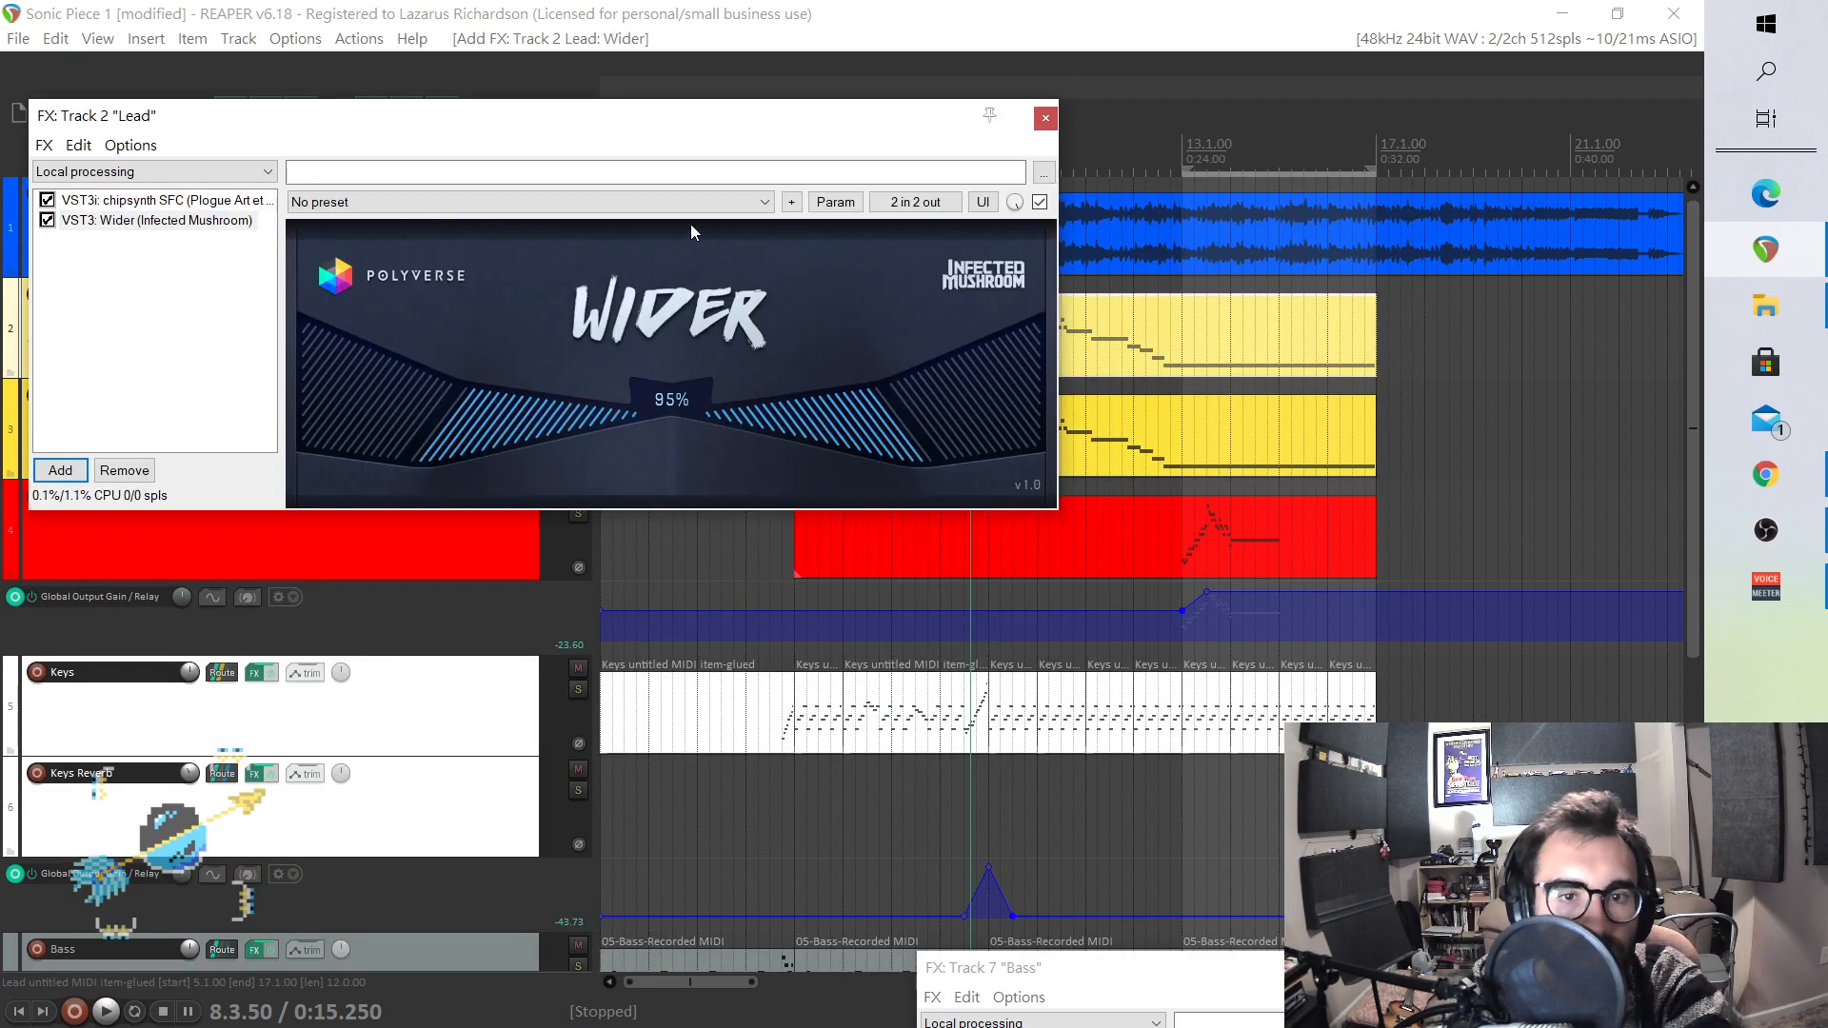
pyautogui.moveTo(679, 378); pyautogui.dragTo(676, 379)
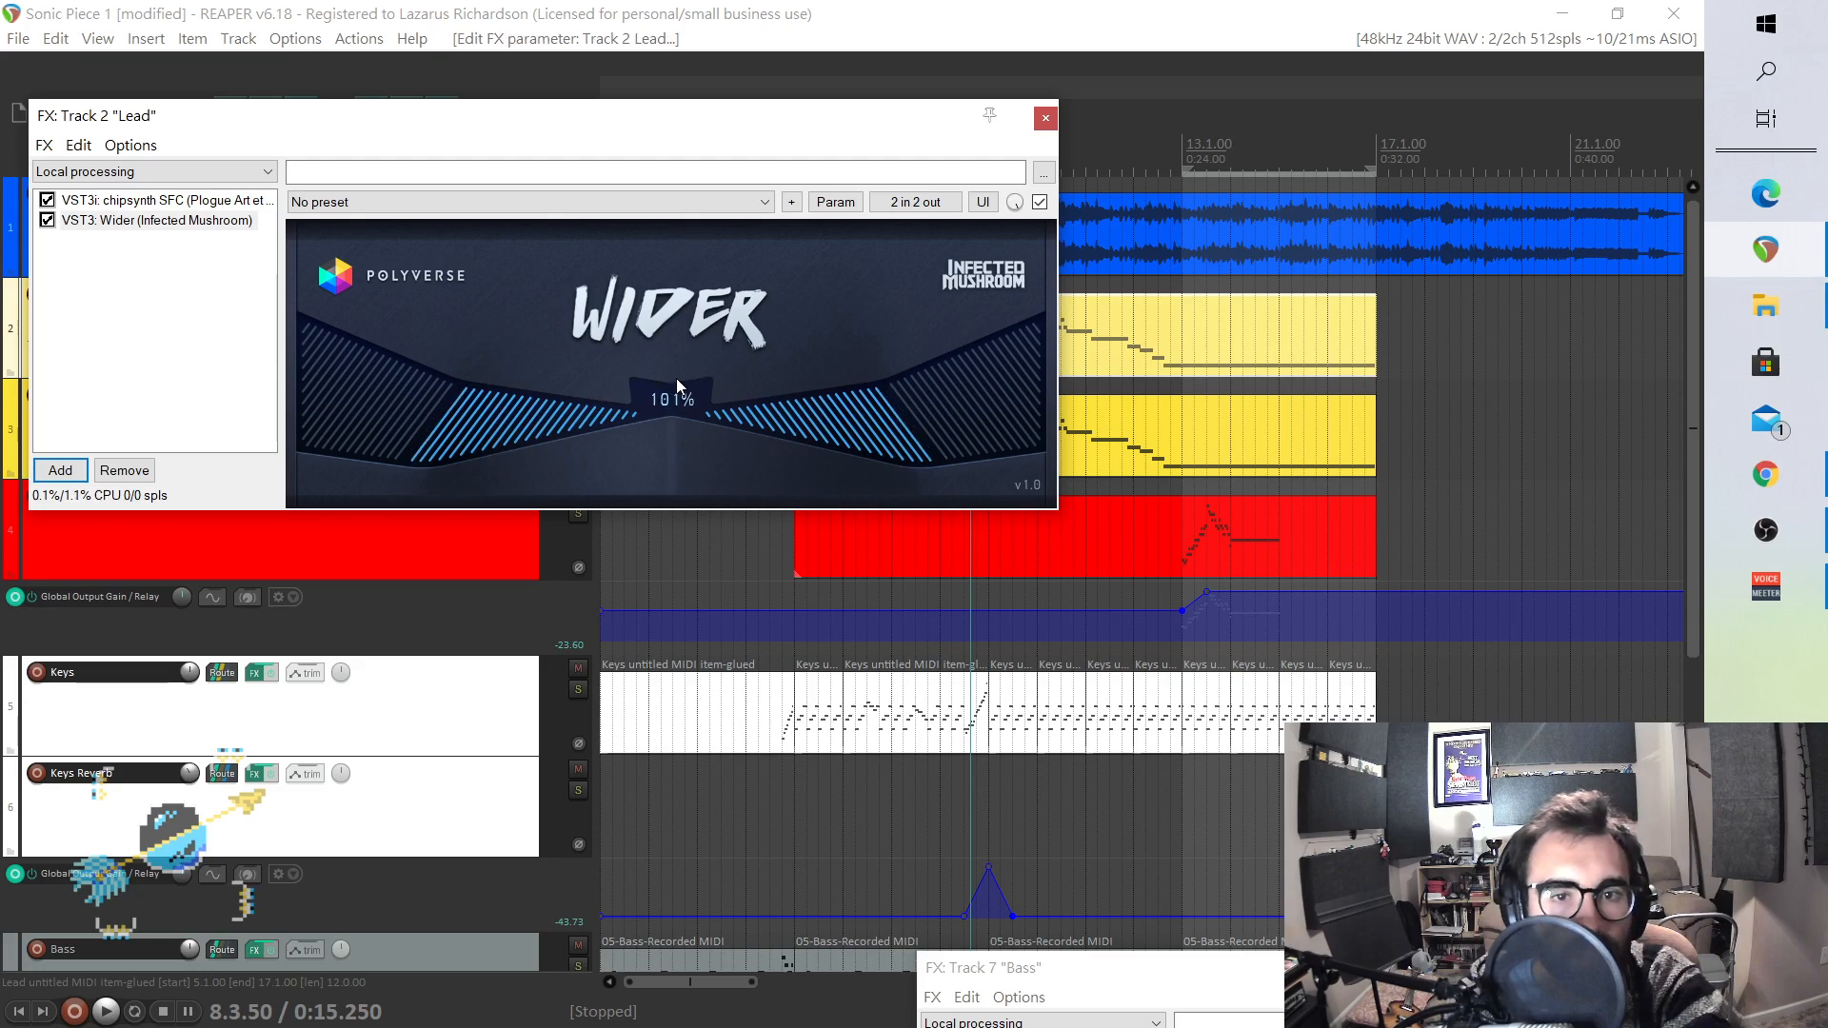
pyautogui.press('space')
pyautogui.moveTo(694, 119); pyautogui.dragTo(697, 210)
pyautogui.moveTo(666, 512); pyautogui.dragTo(673, 519)
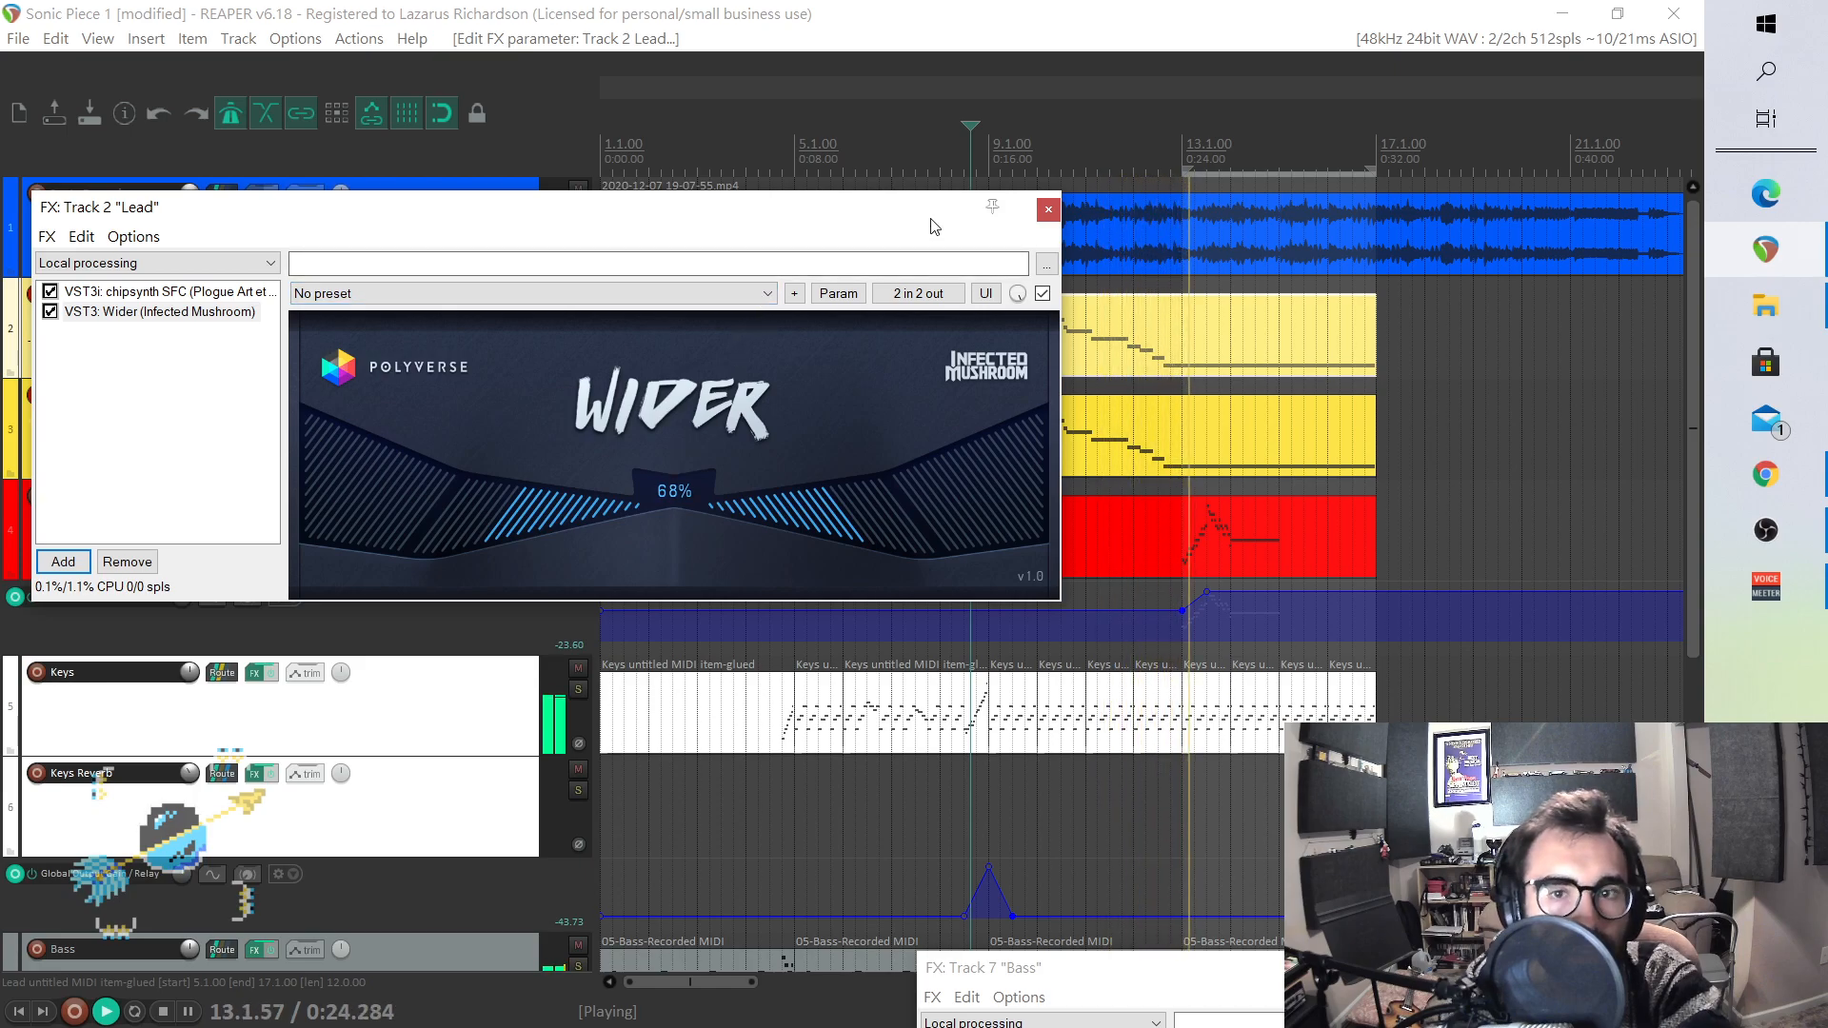
pyautogui.click(1047, 211)
pyautogui.press('space')
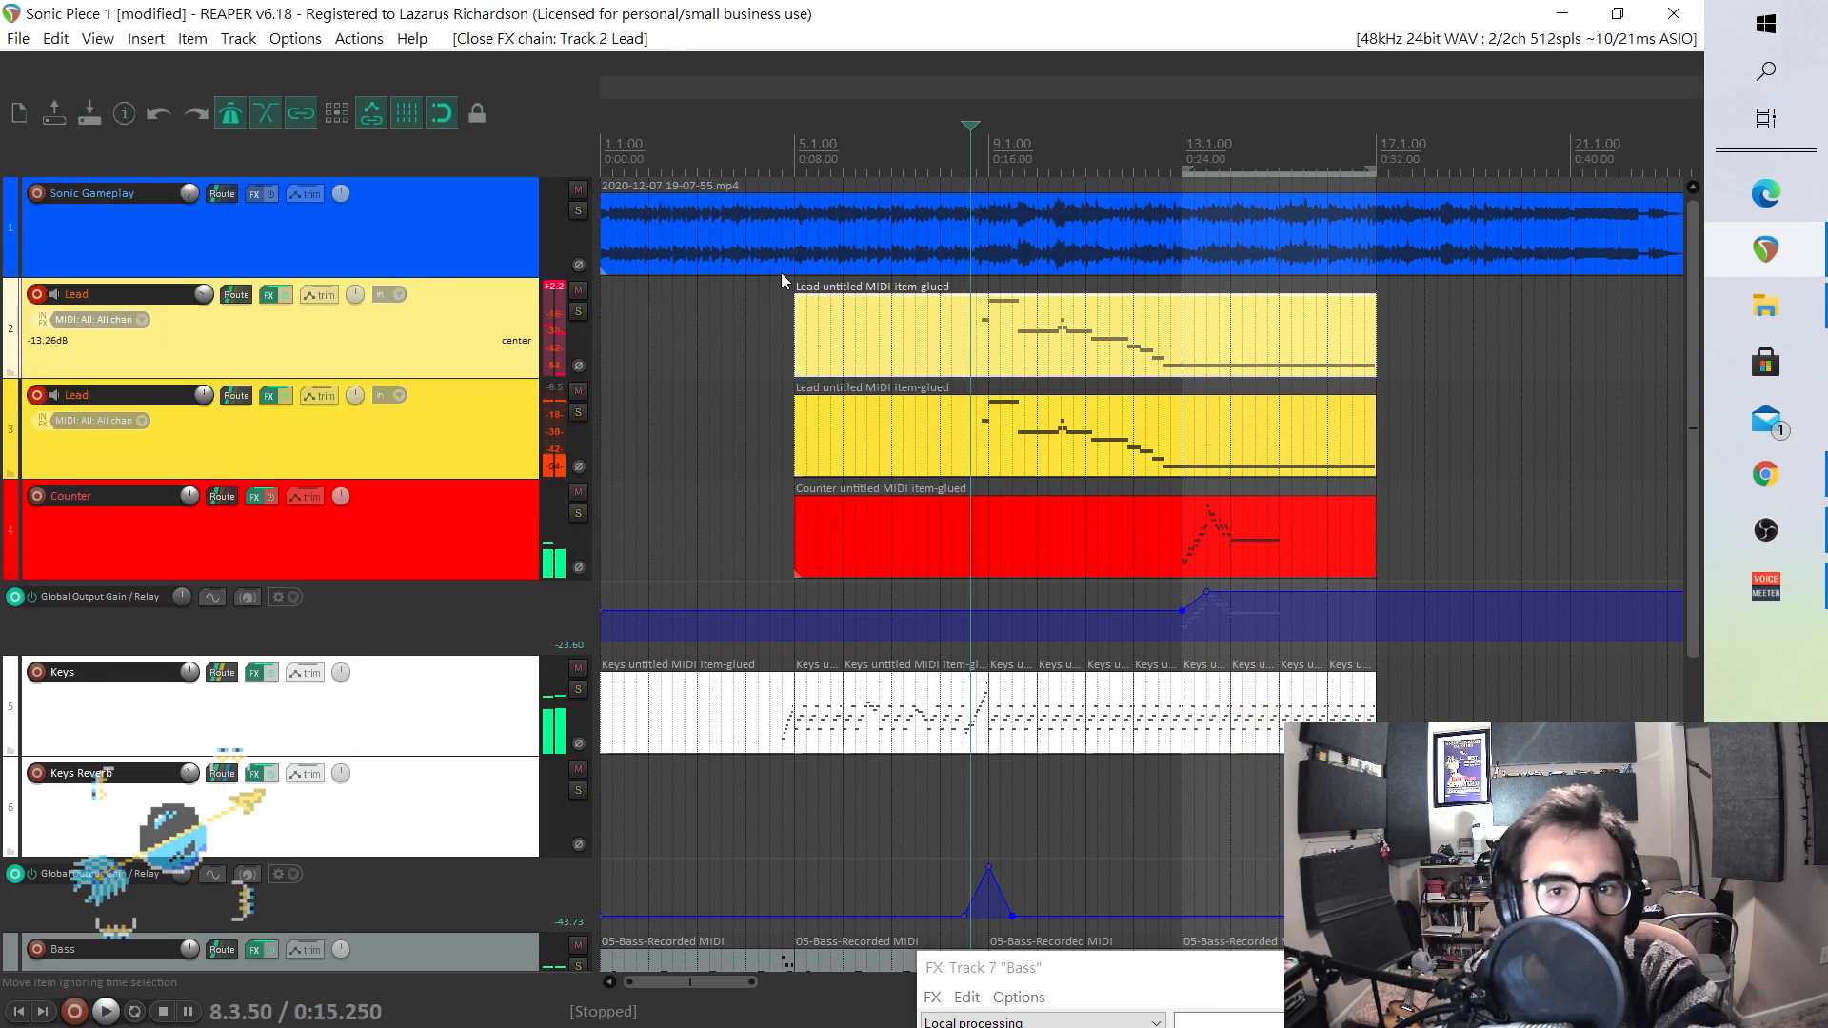
# - Save the project, show the Video window and play the piece from the start alongside the gameplay footage
pyautogui.hotkey('ctrl', 's')
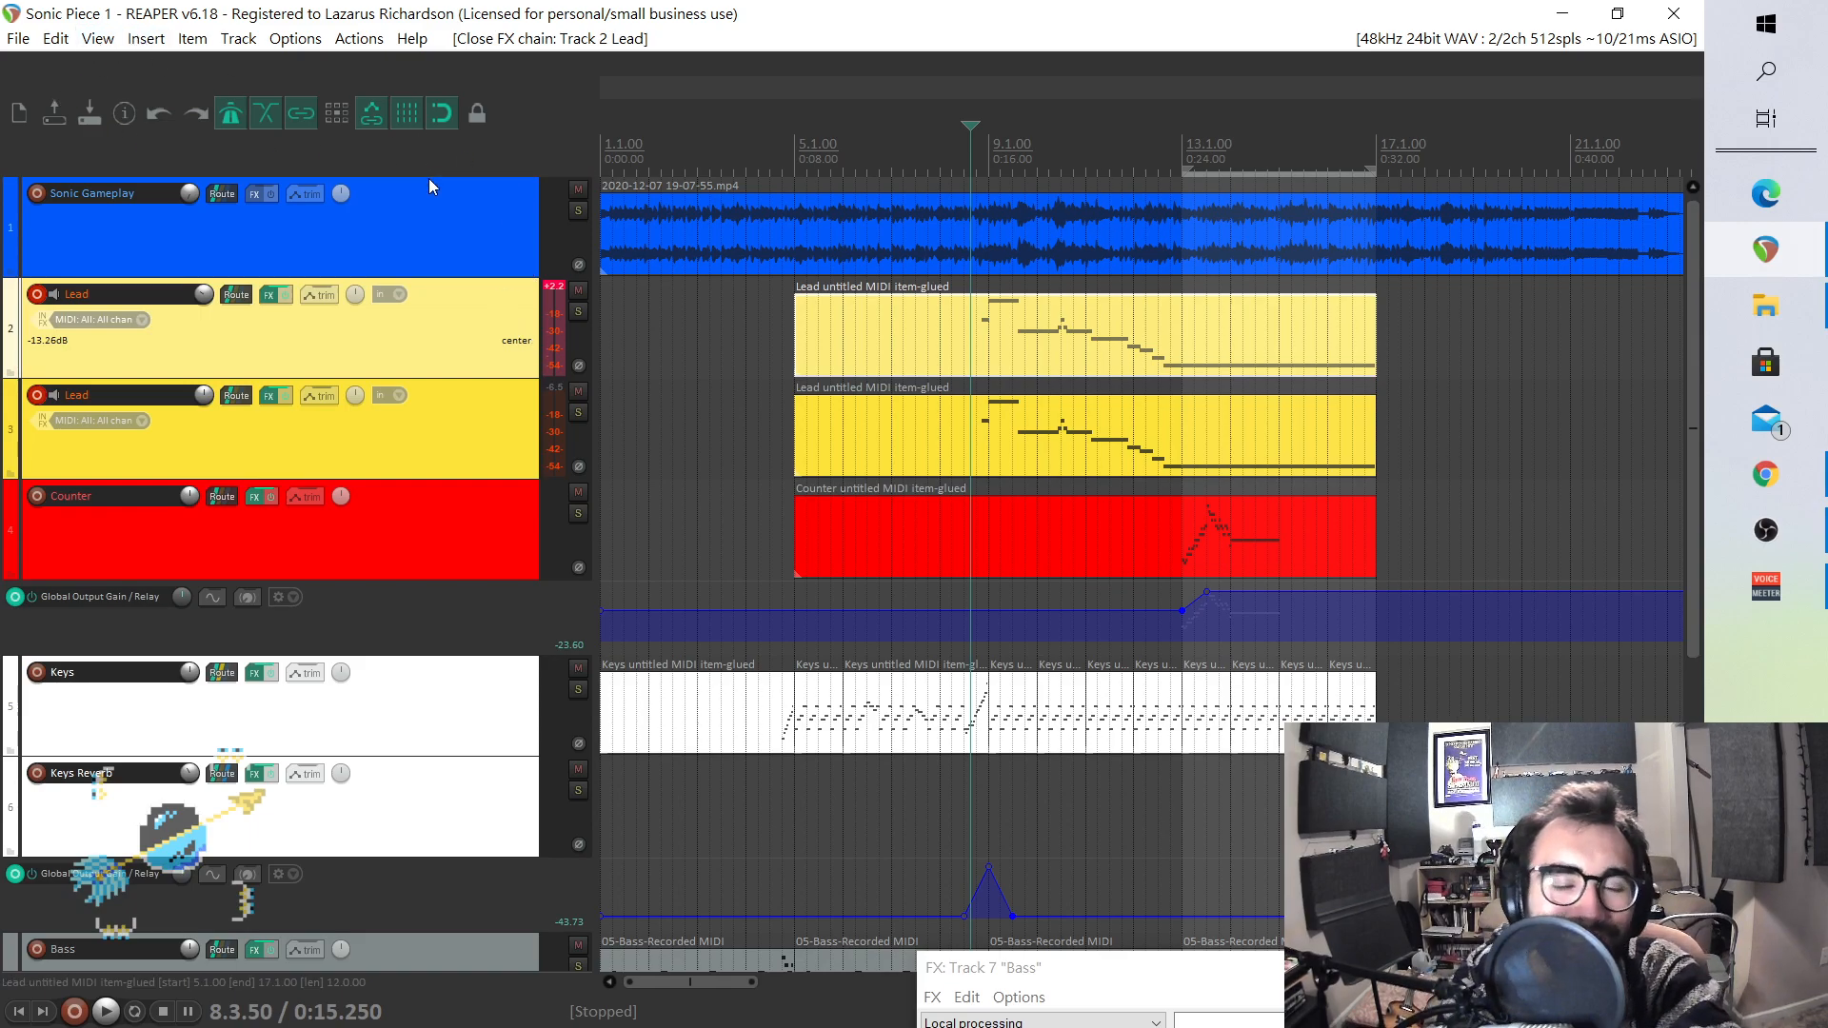
pyautogui.click(16, 1011)
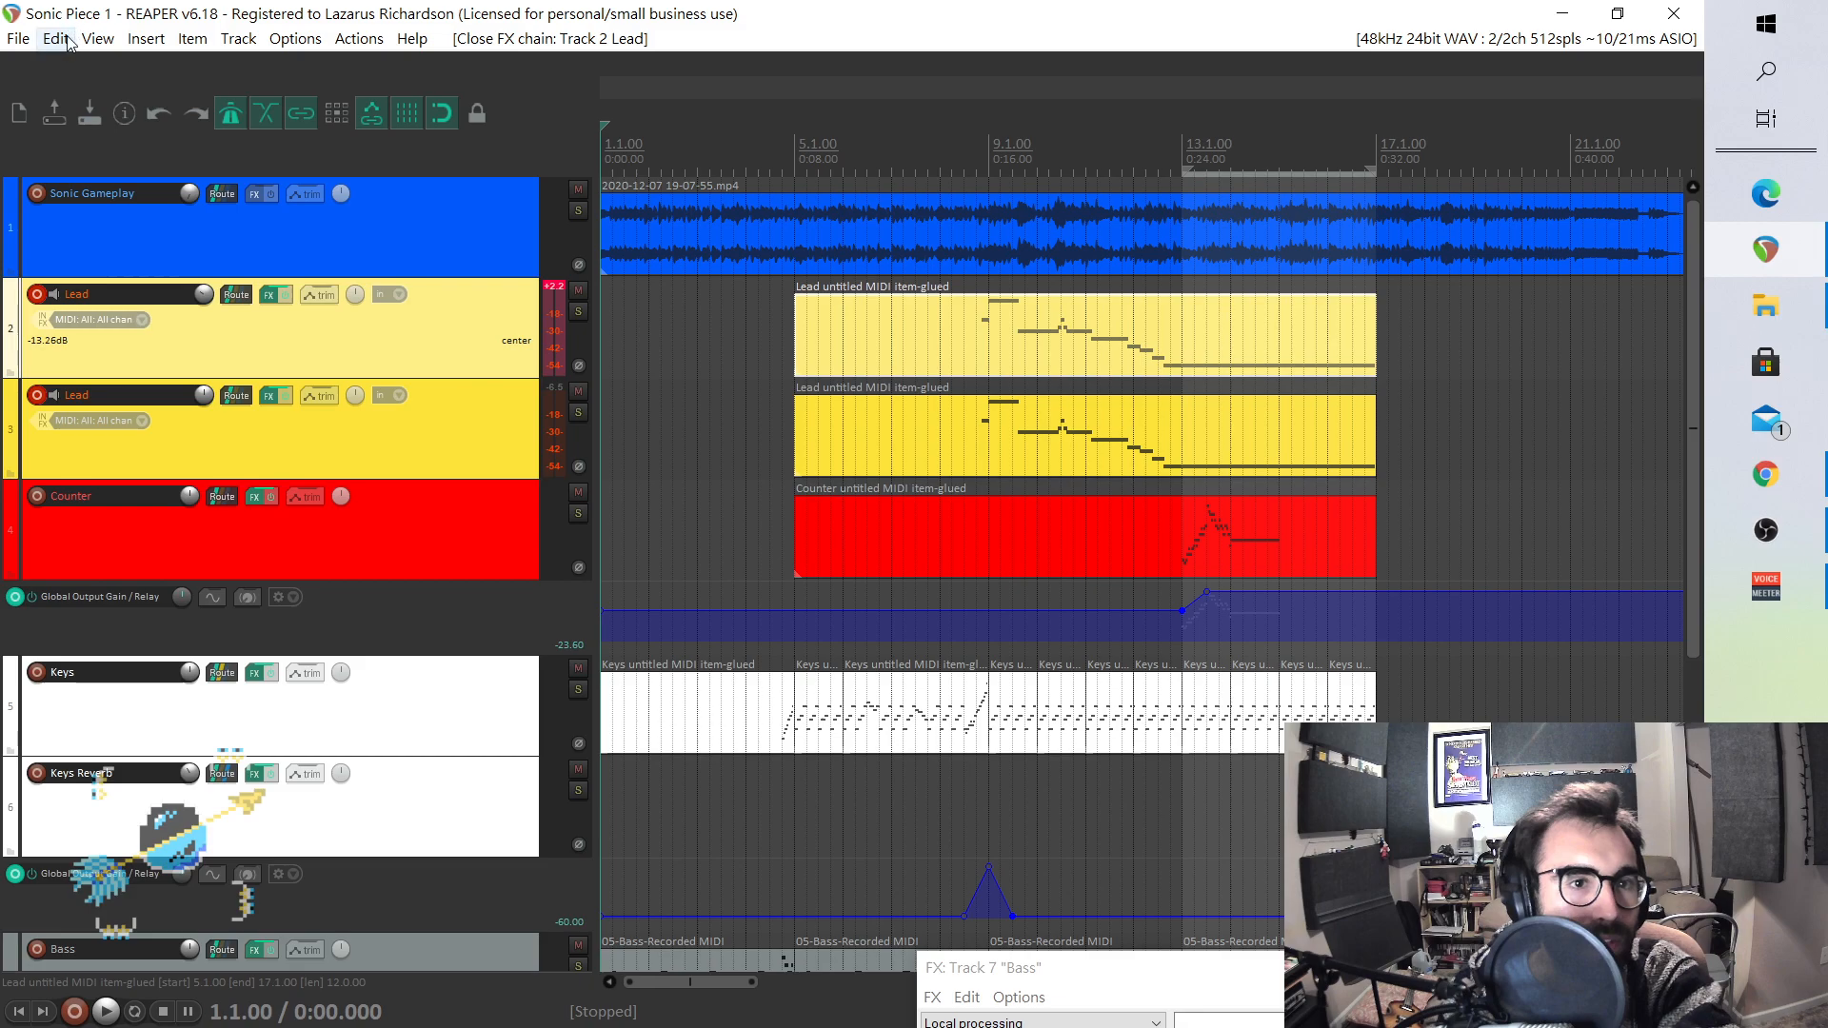
pyautogui.click(67, 44)
pyautogui.moveTo(90, 43)
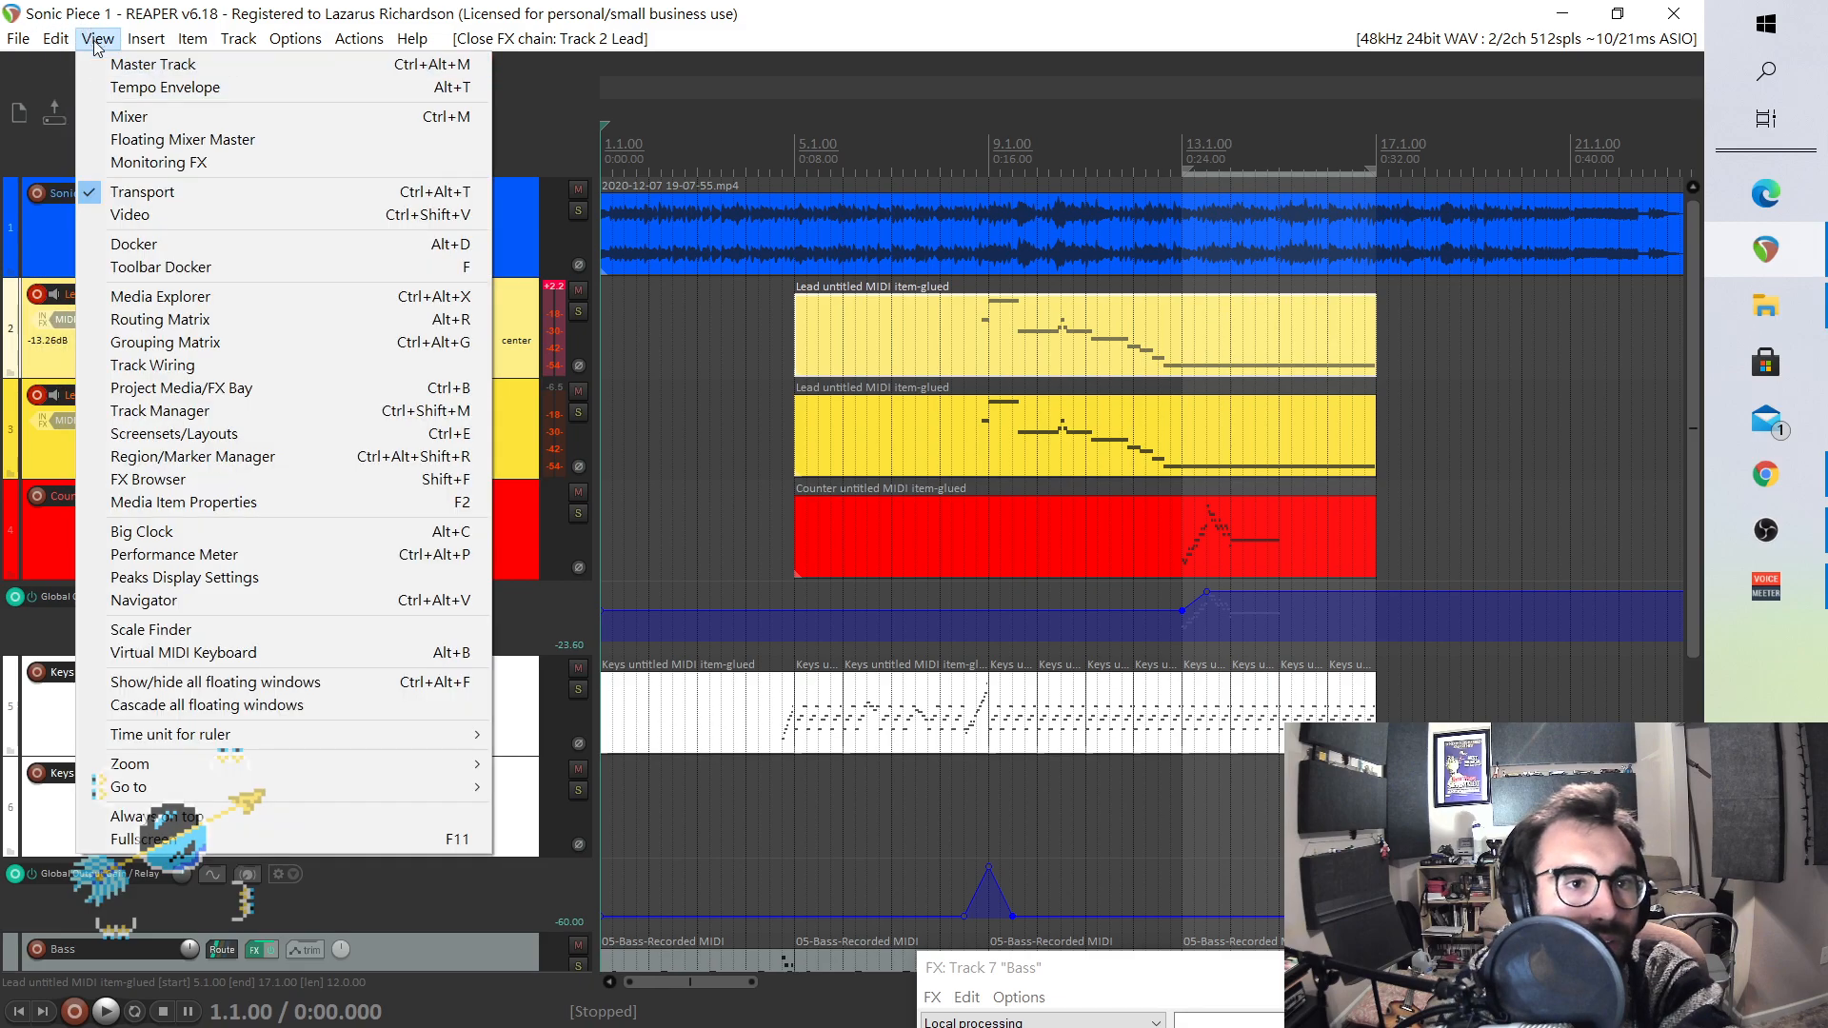
pyautogui.click(162, 220)
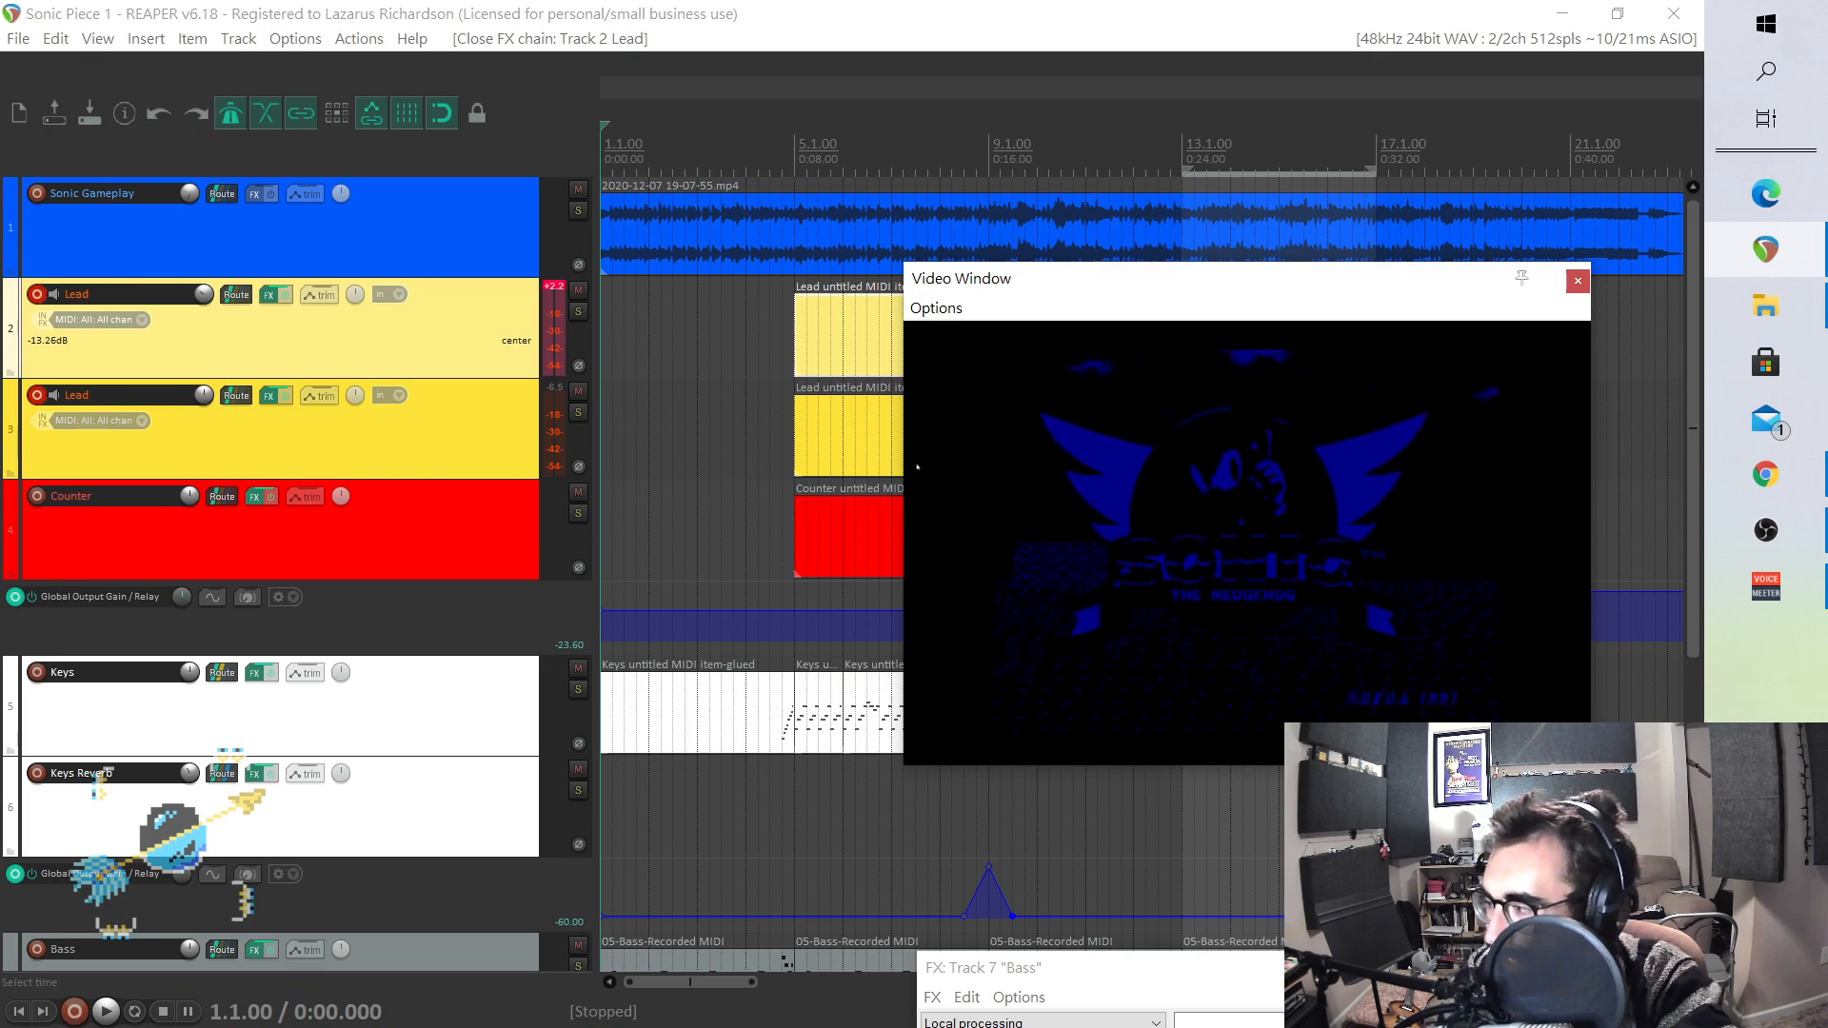
pyautogui.press('space')
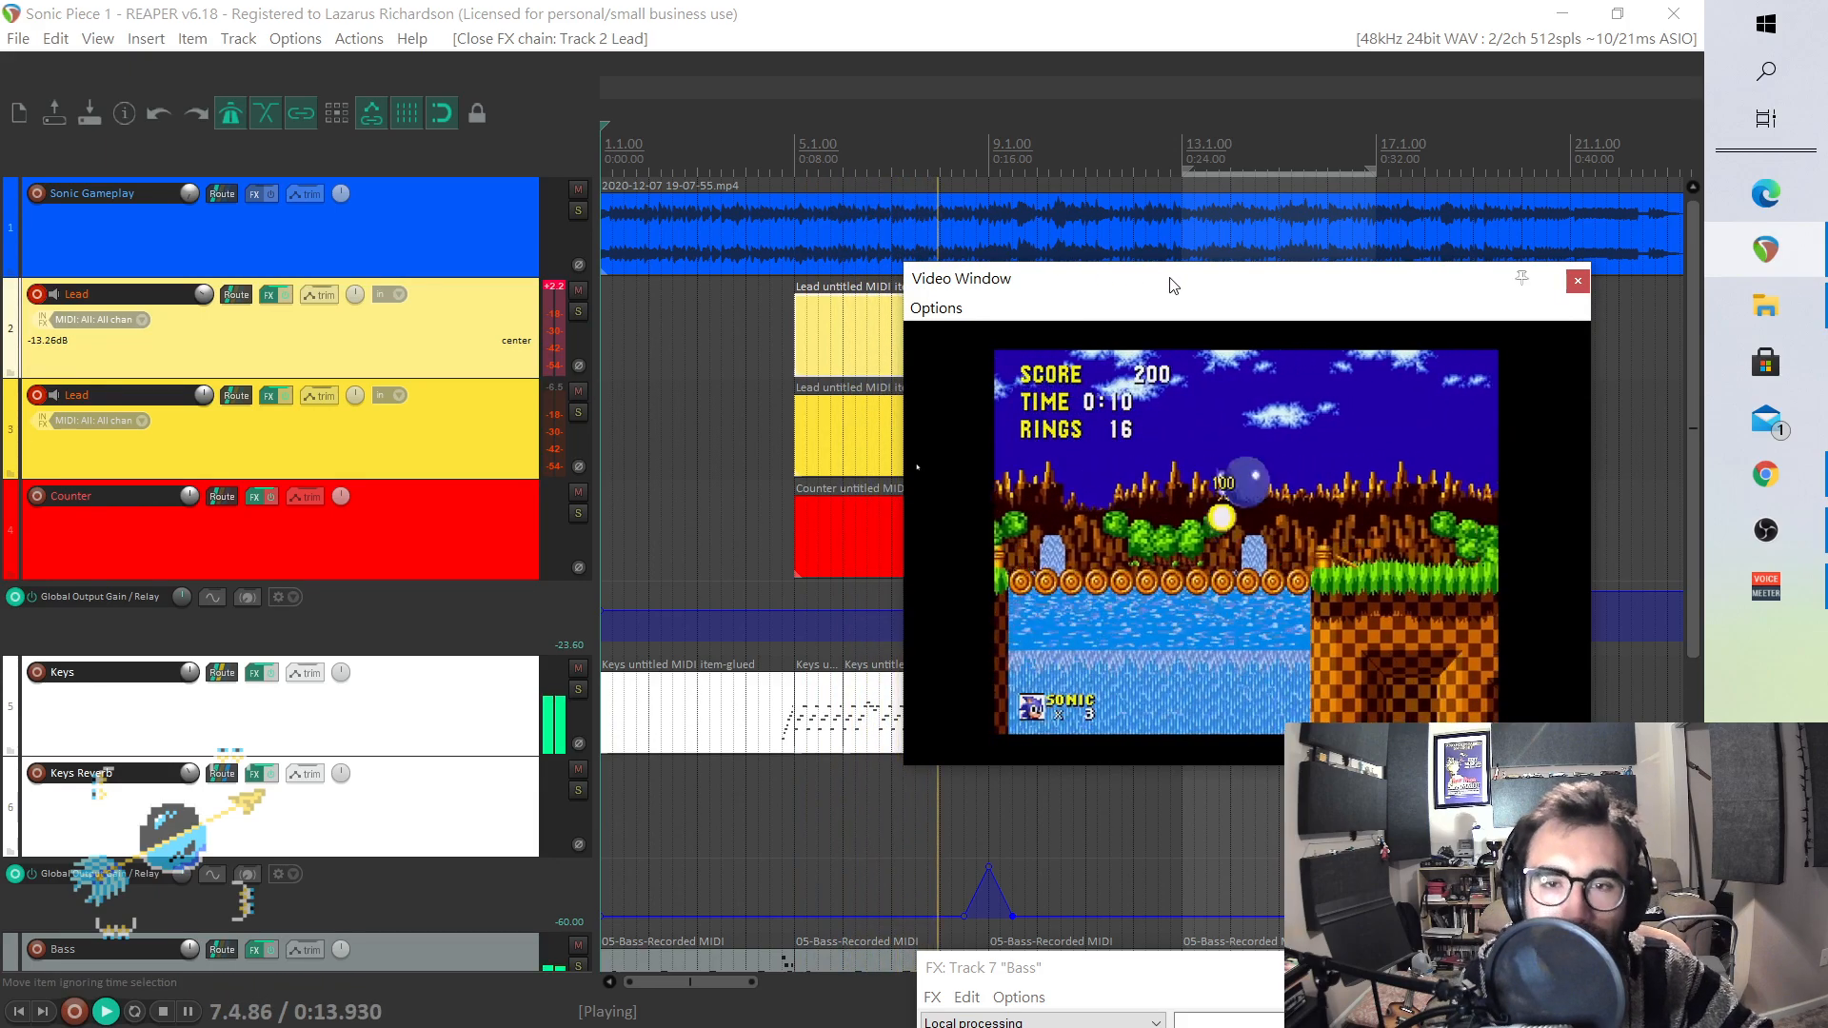
pyautogui.moveTo(1170, 287); pyautogui.dragTo(508, 207)
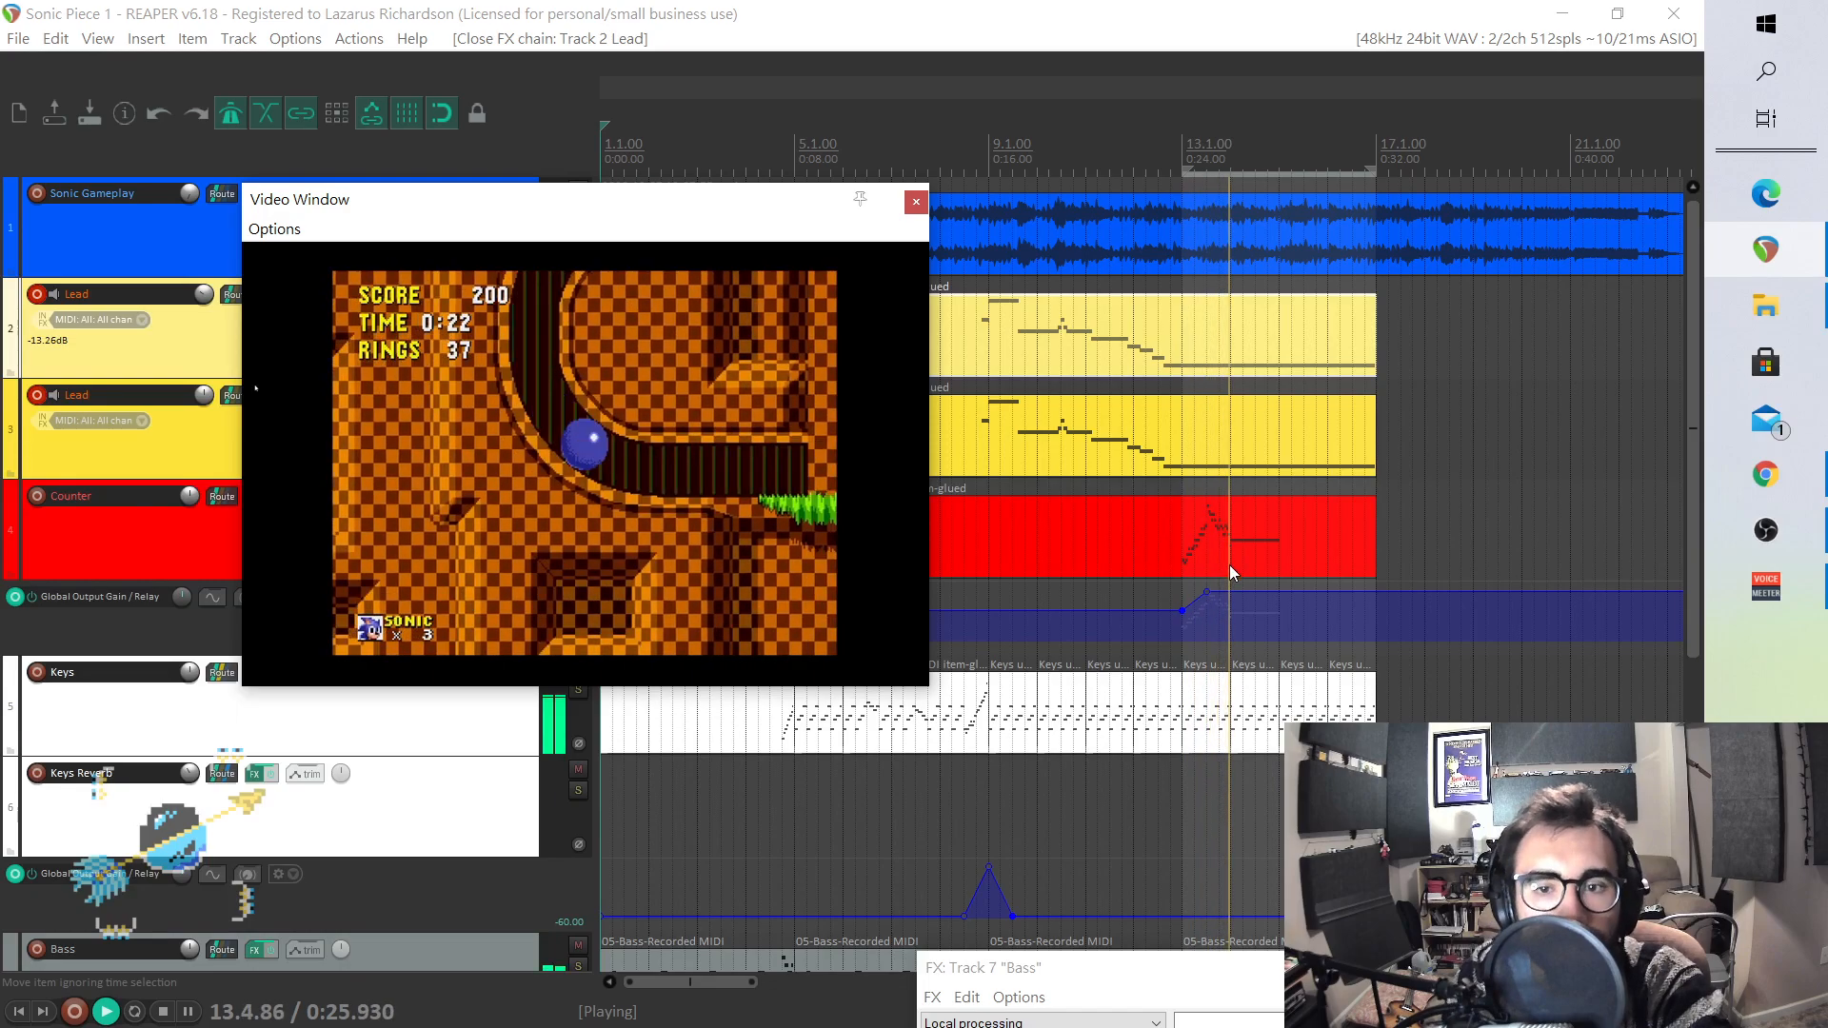
pyautogui.press('space')
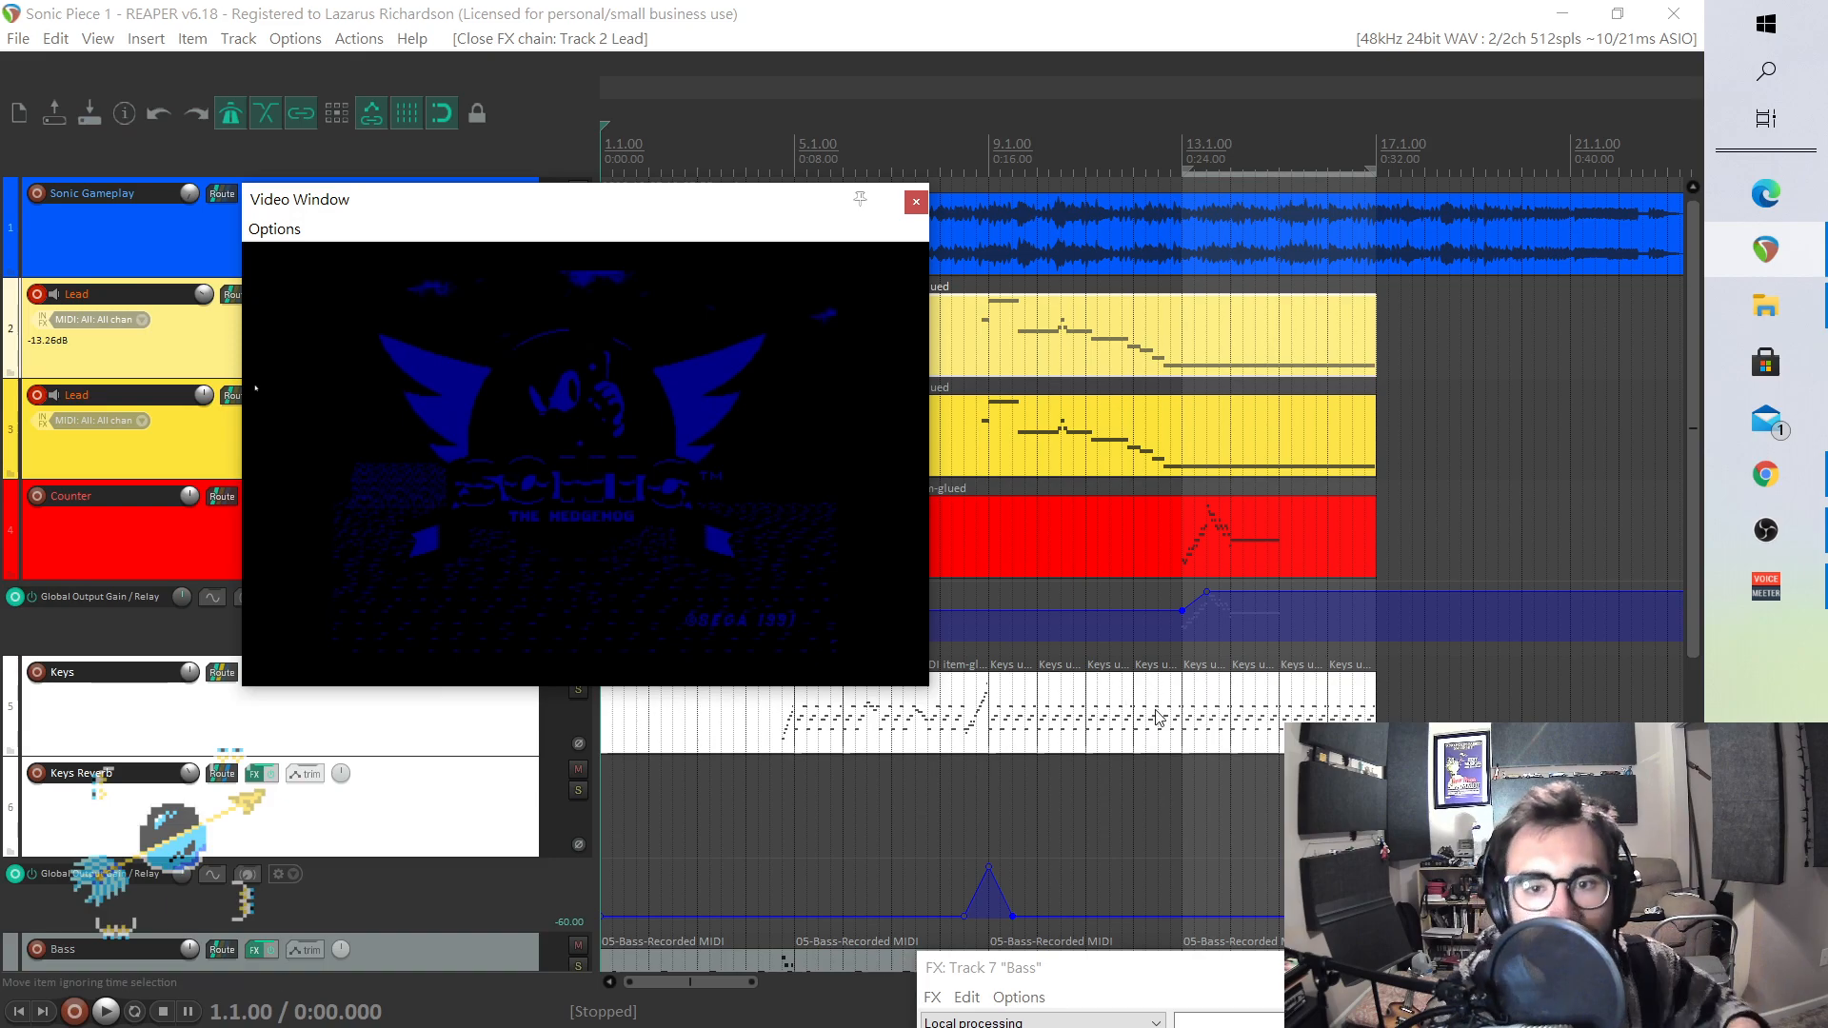
# - Move the Video window off the arrangement items and play the section from bar 9 into bar 13
pyautogui.moveTo(580, 215); pyautogui.dragTo(255, 223)
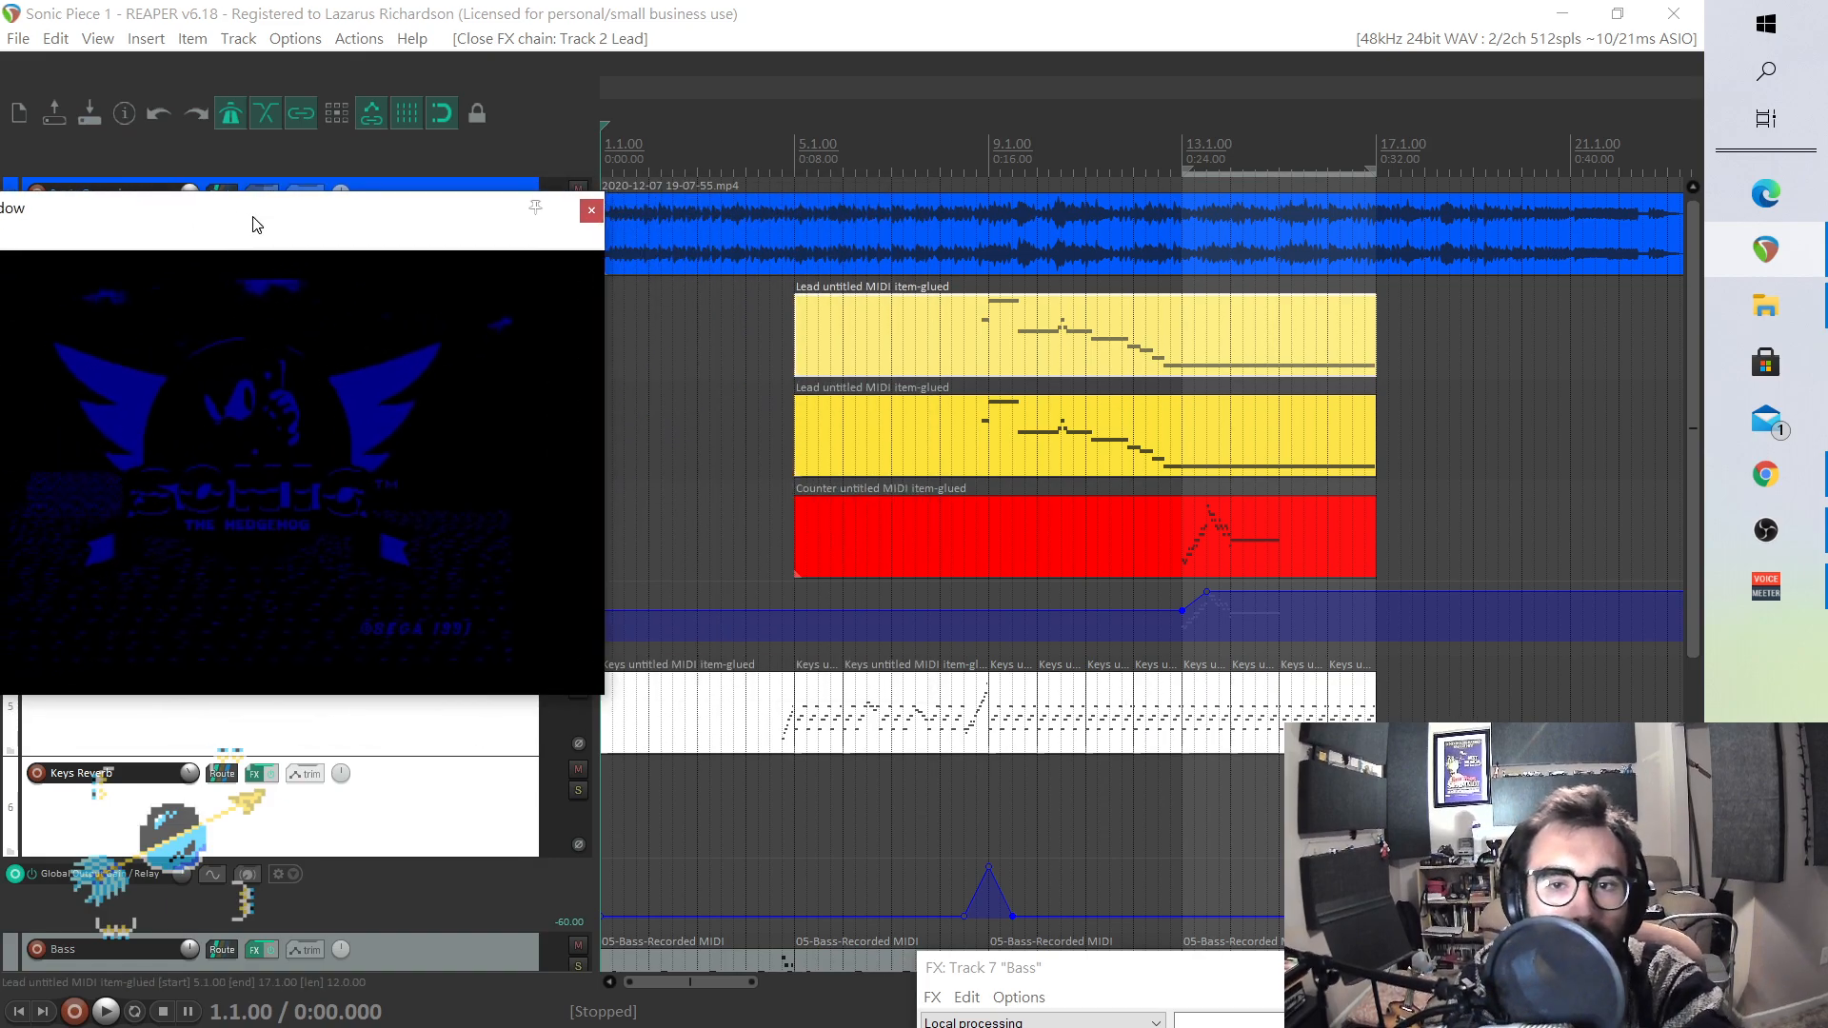
pyautogui.click(988, 148)
pyautogui.press('space')
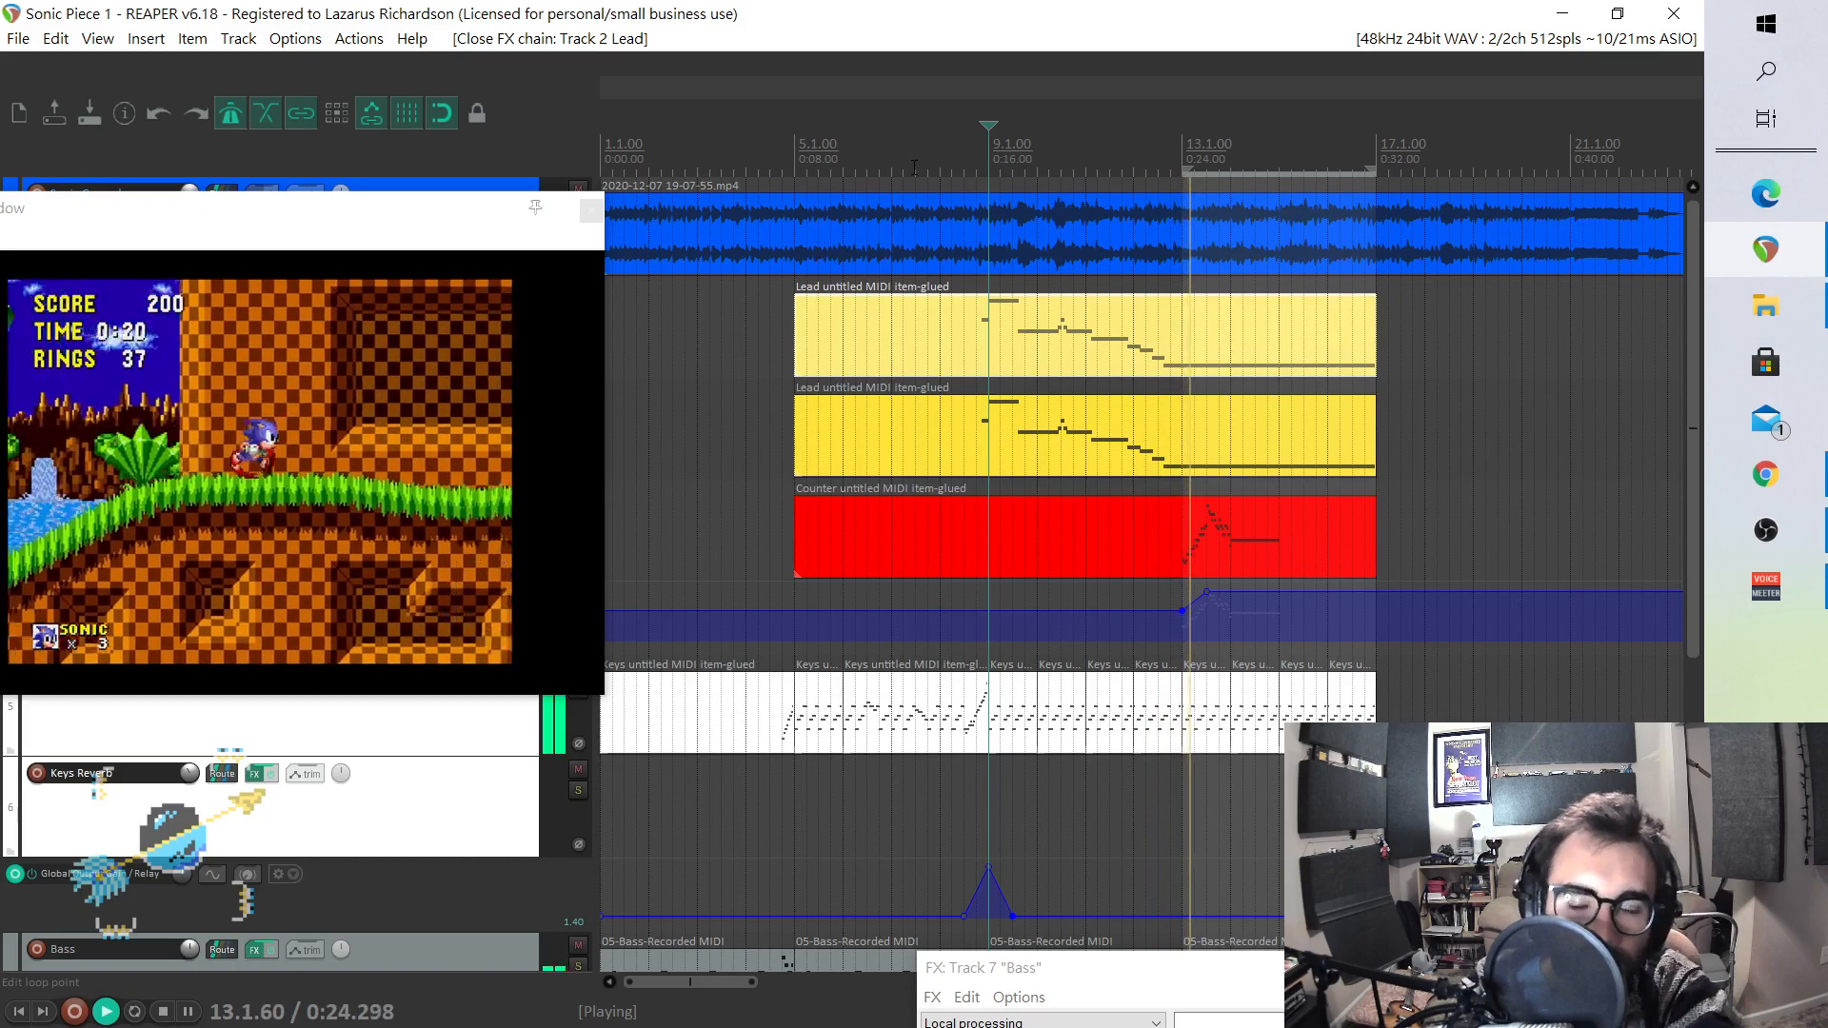
pyautogui.press('space')
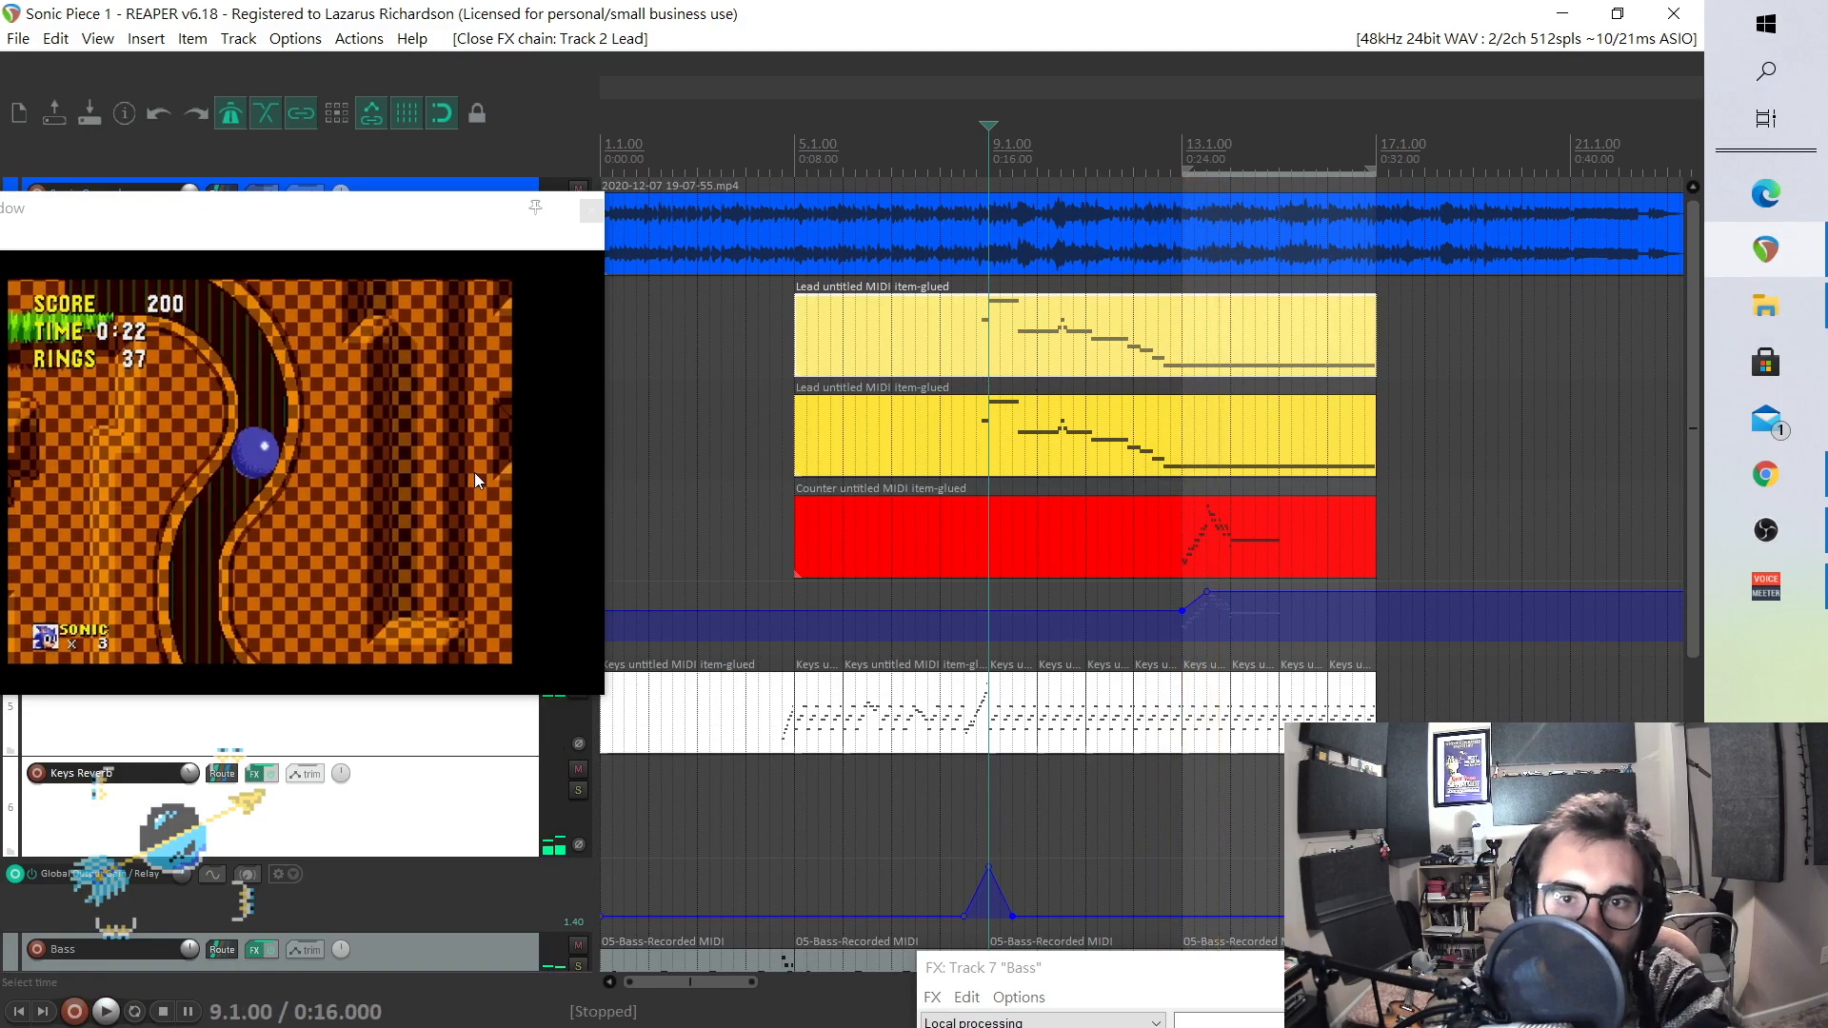
# - Move the Video window down so the Lead and Counter track controls are uncovered
pyautogui.click(295, 227)
pyautogui.scroll(-3, 938, 447)
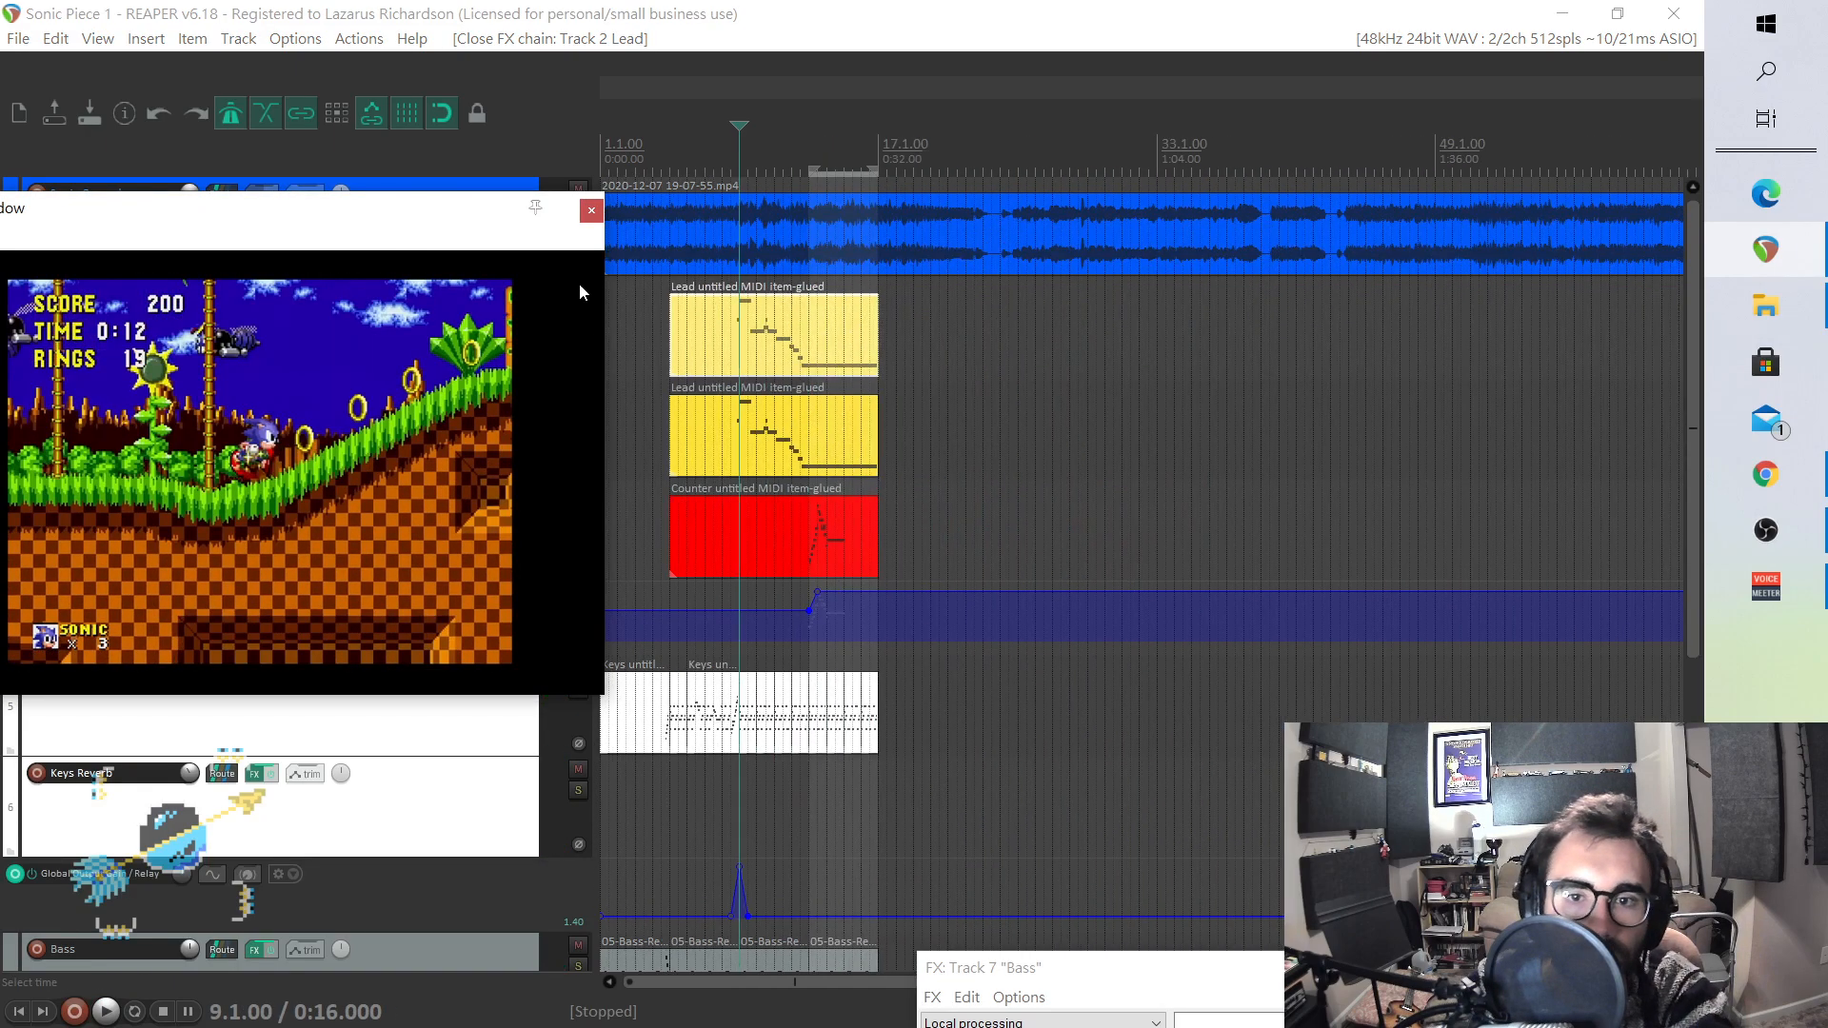
pyautogui.scroll(5, 945, 354)
pyautogui.moveTo(349, 219); pyautogui.dragTo(70, 598)
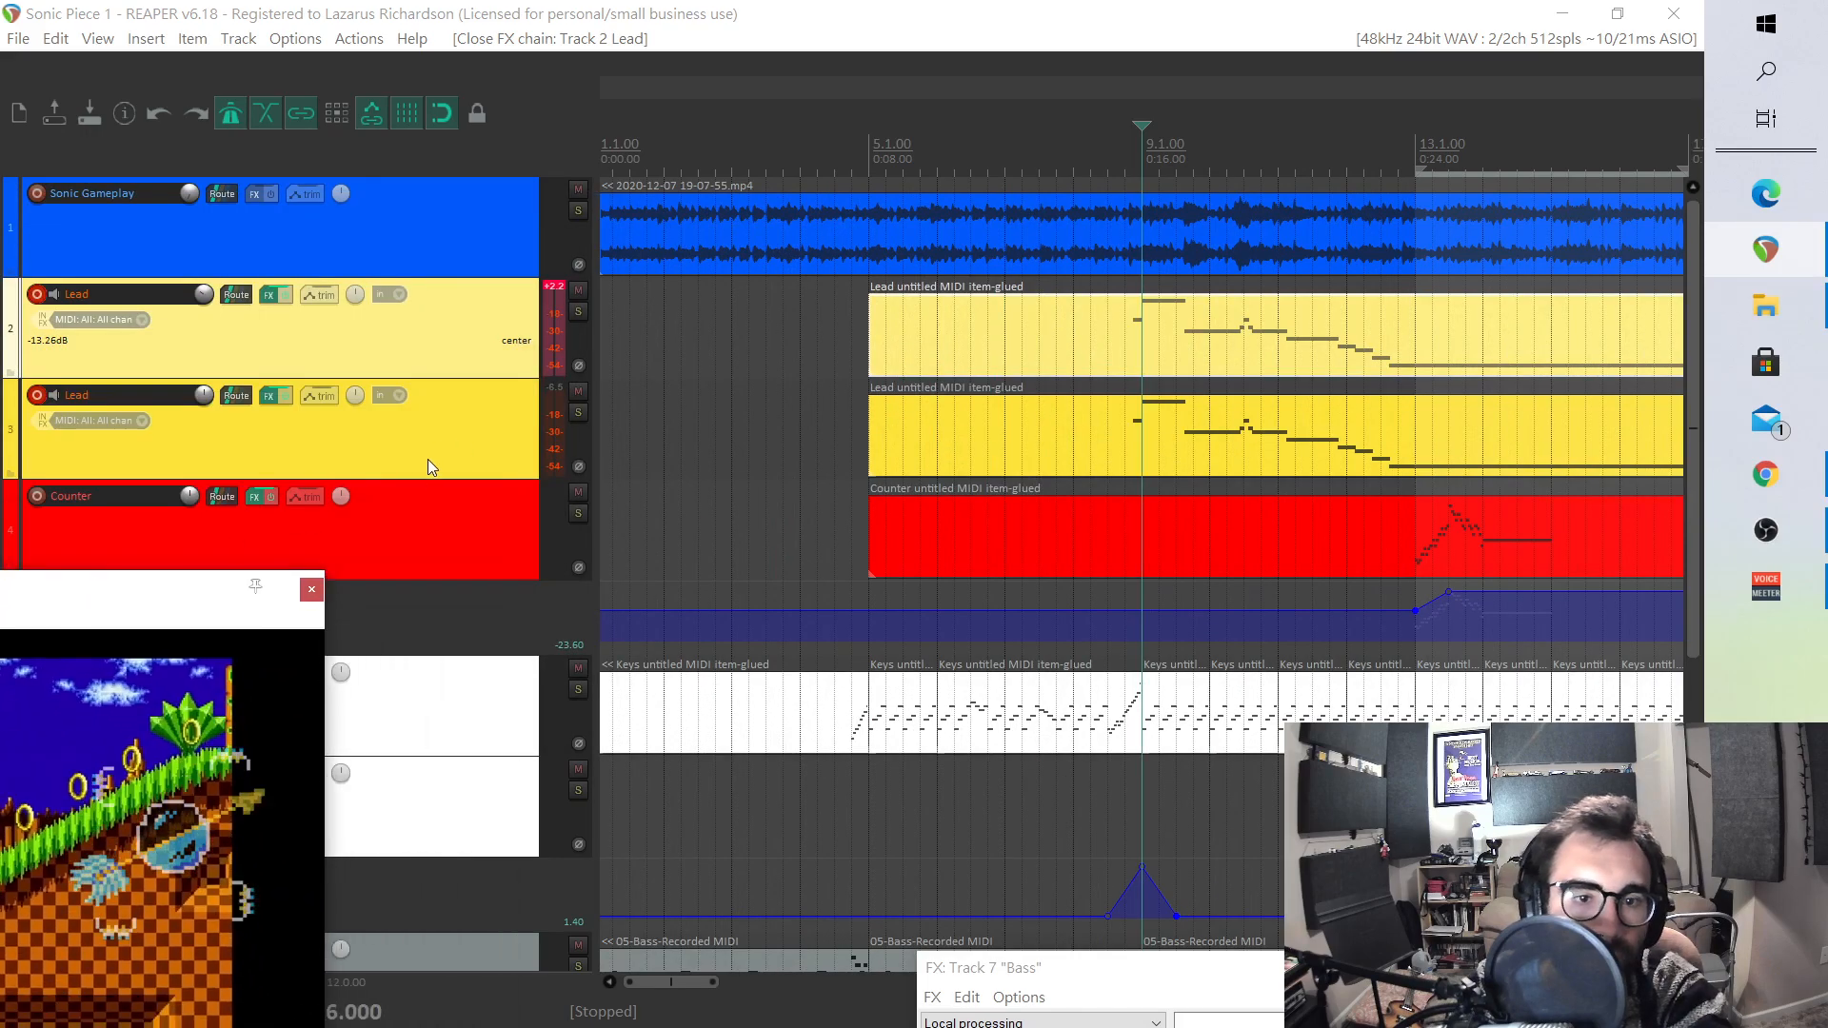
# - Open the Bass item that starts at bar 13 for MIDI editing and raise its first note to E6
pyautogui.scroll(-5, 426, 485)
pyautogui.scroll(3, 421, 516)
pyautogui.scroll(-3, 421, 514)
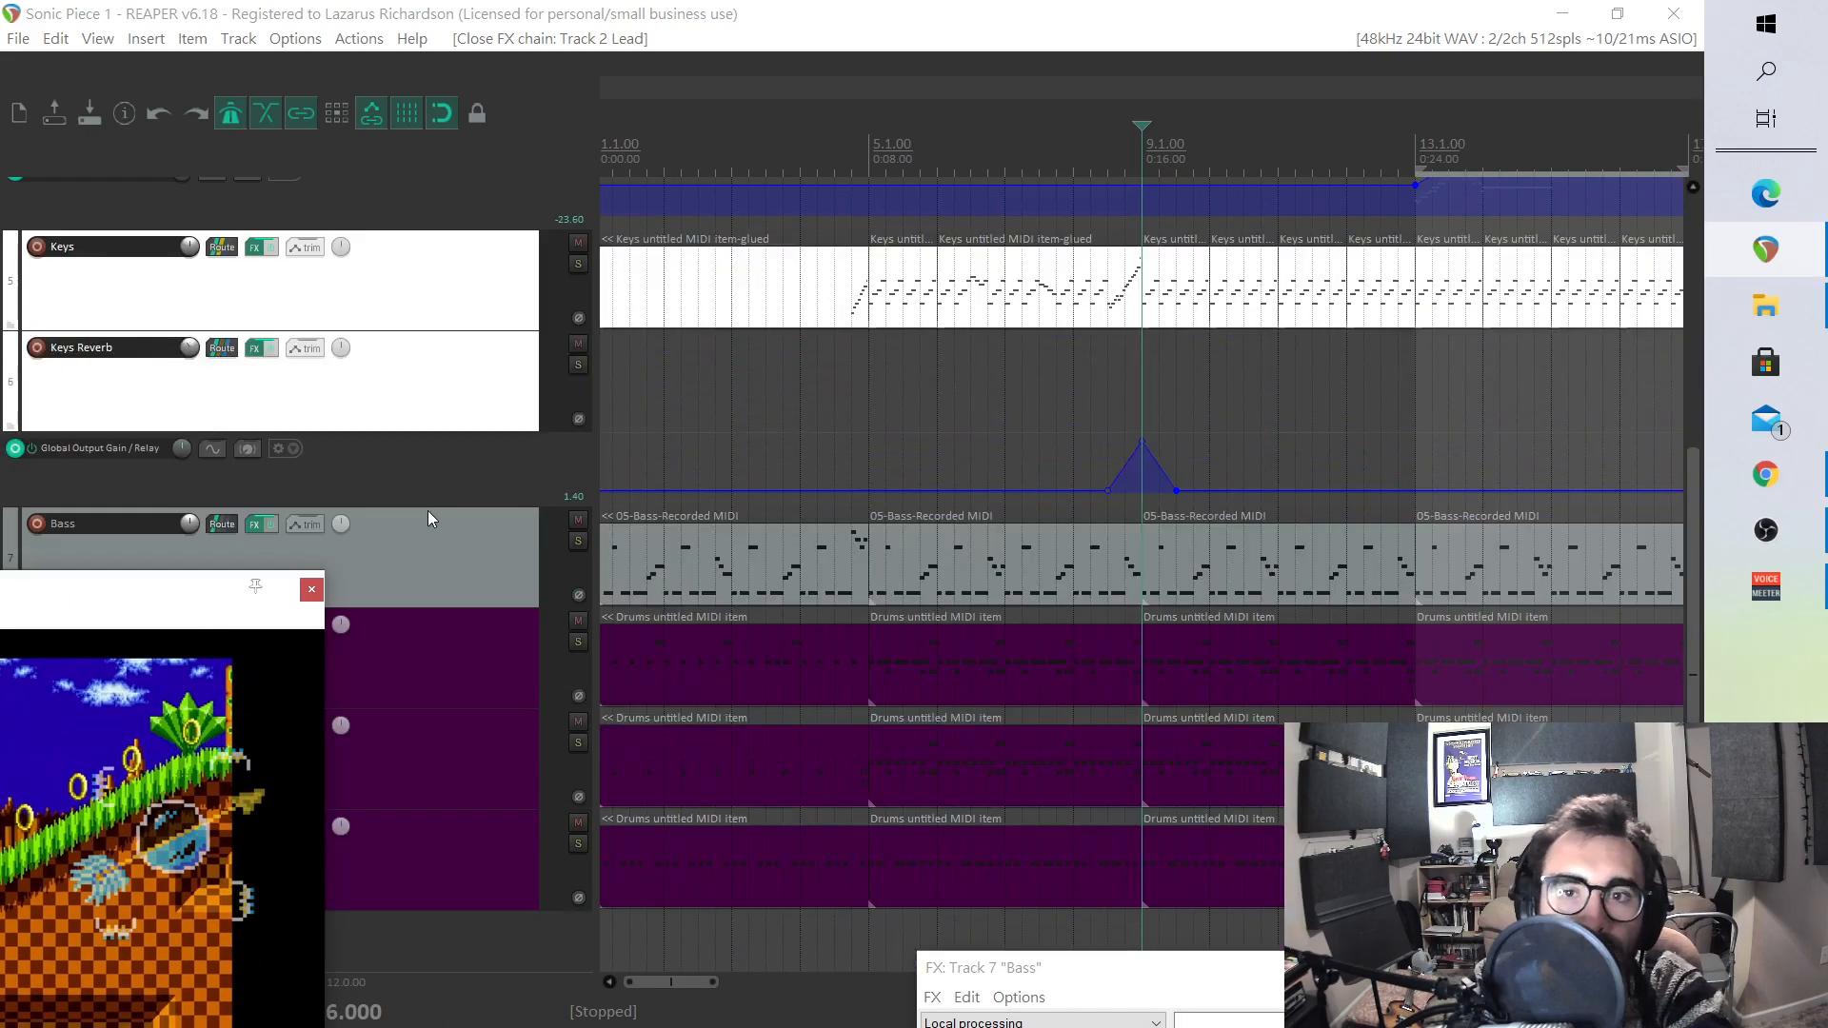
pyautogui.doubleClick(1422, 577)
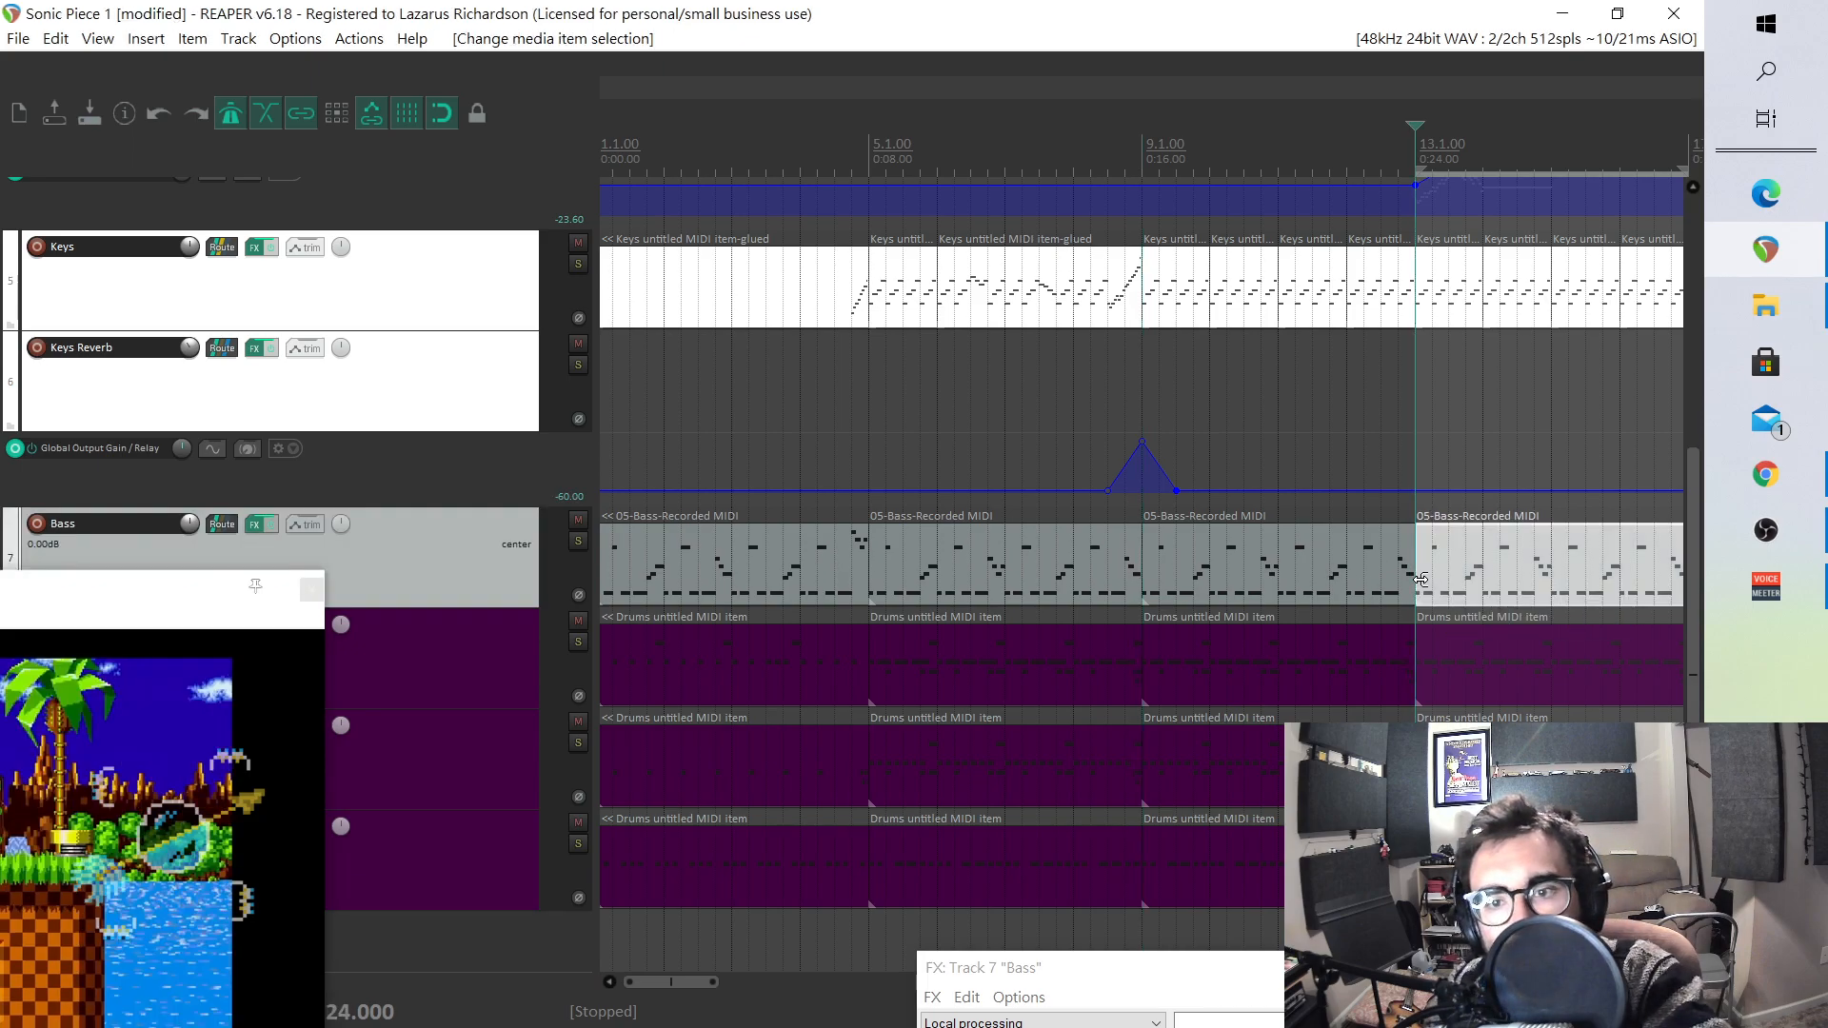
pyautogui.scroll(4, 753, 474)
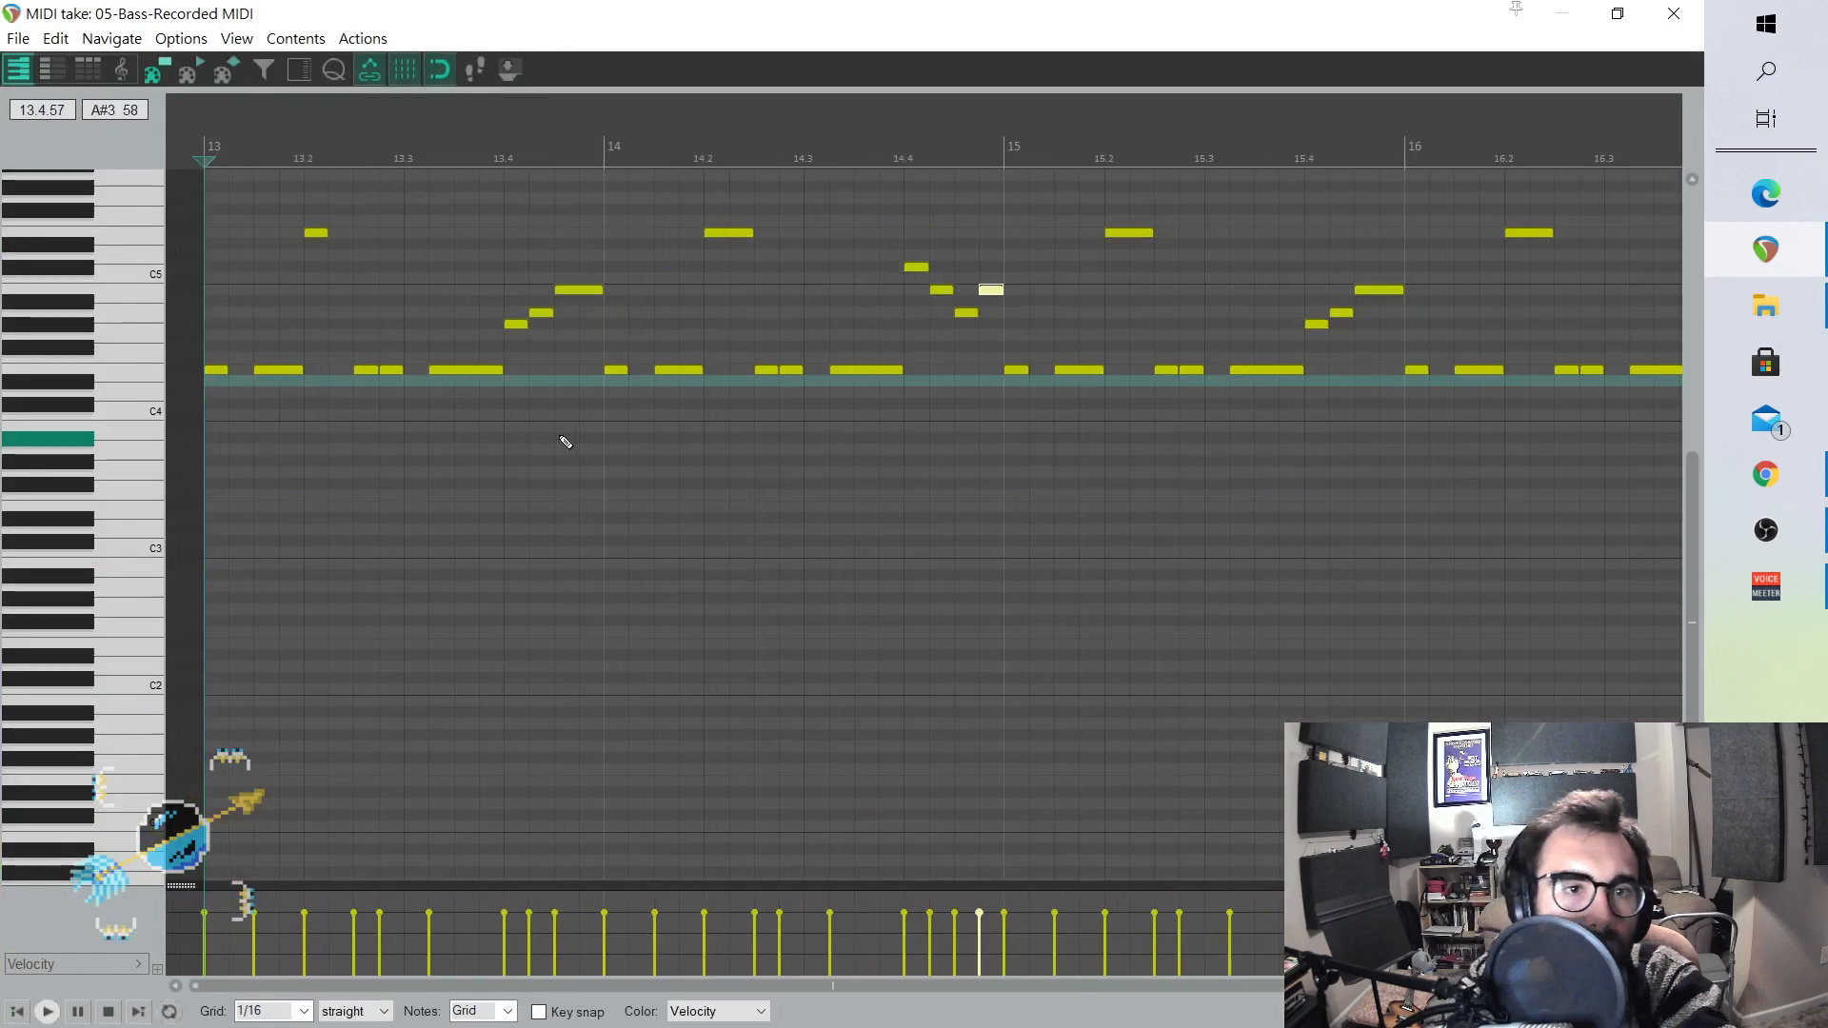
pyautogui.scroll(1, 140, 360)
pyautogui.scroll(1, 133, 352)
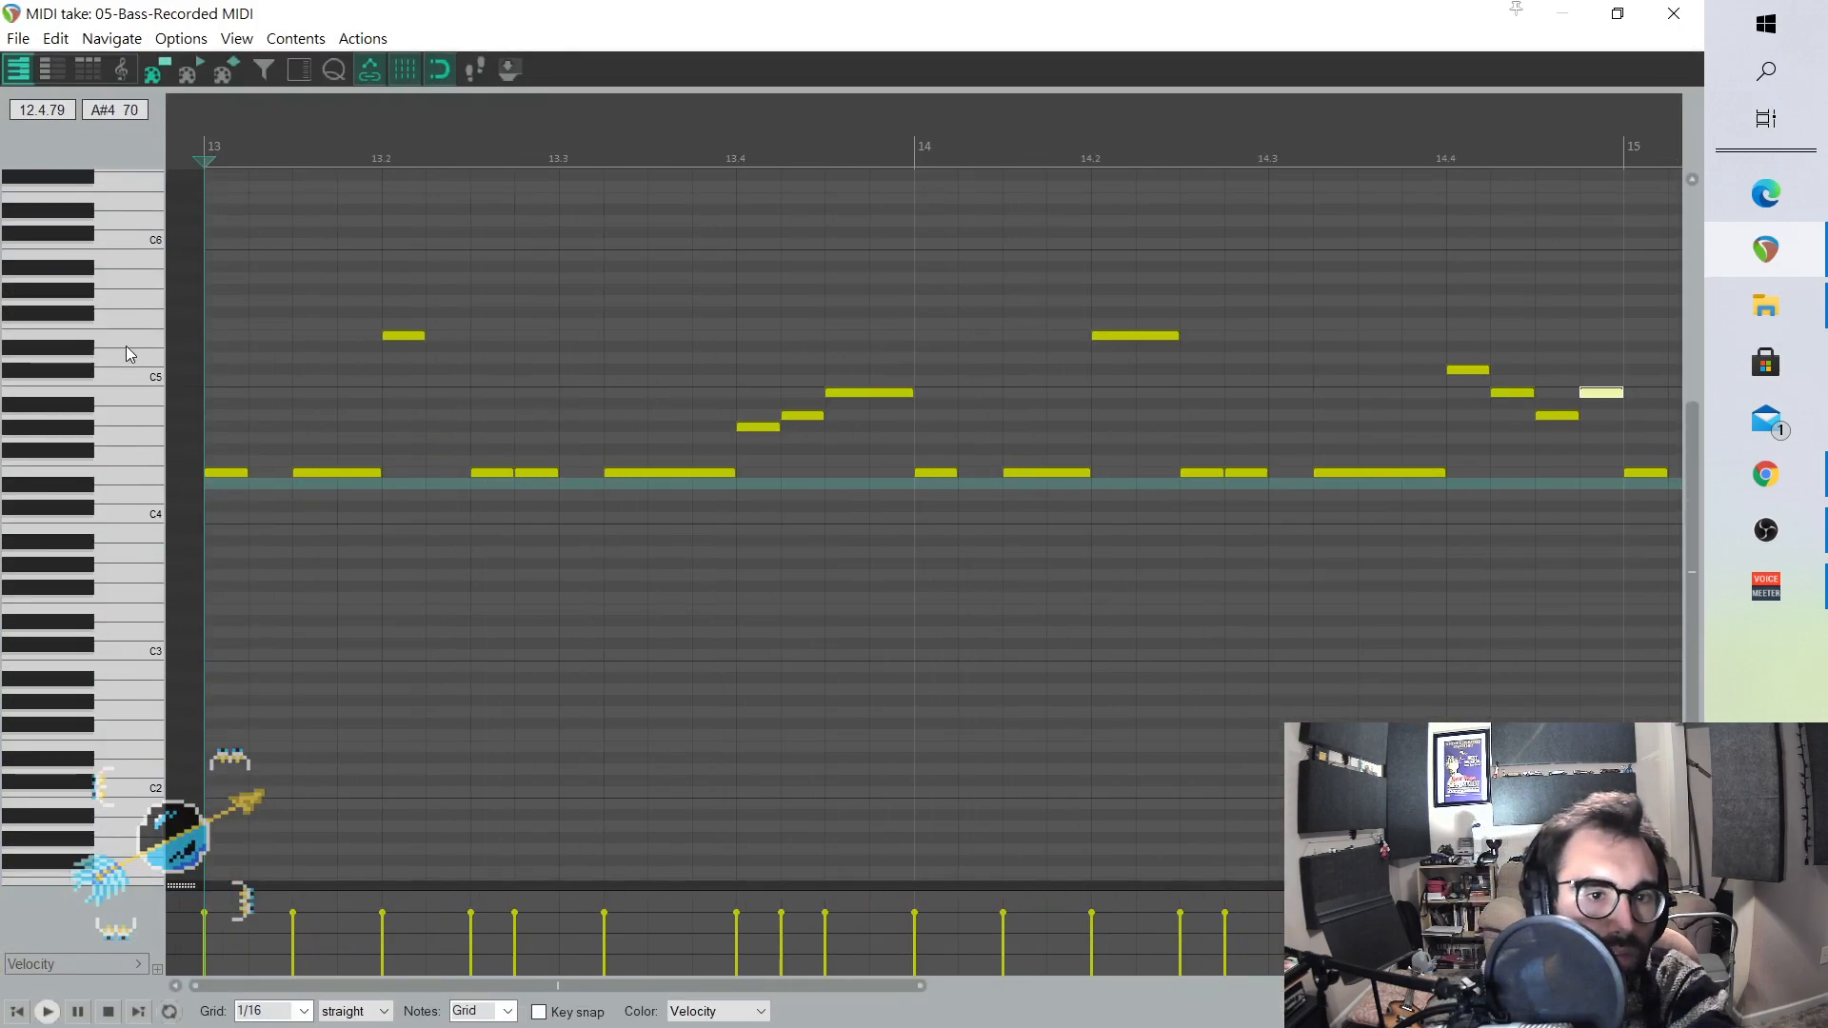
pyautogui.moveTo(226, 473); pyautogui.dragTo(238, 196)
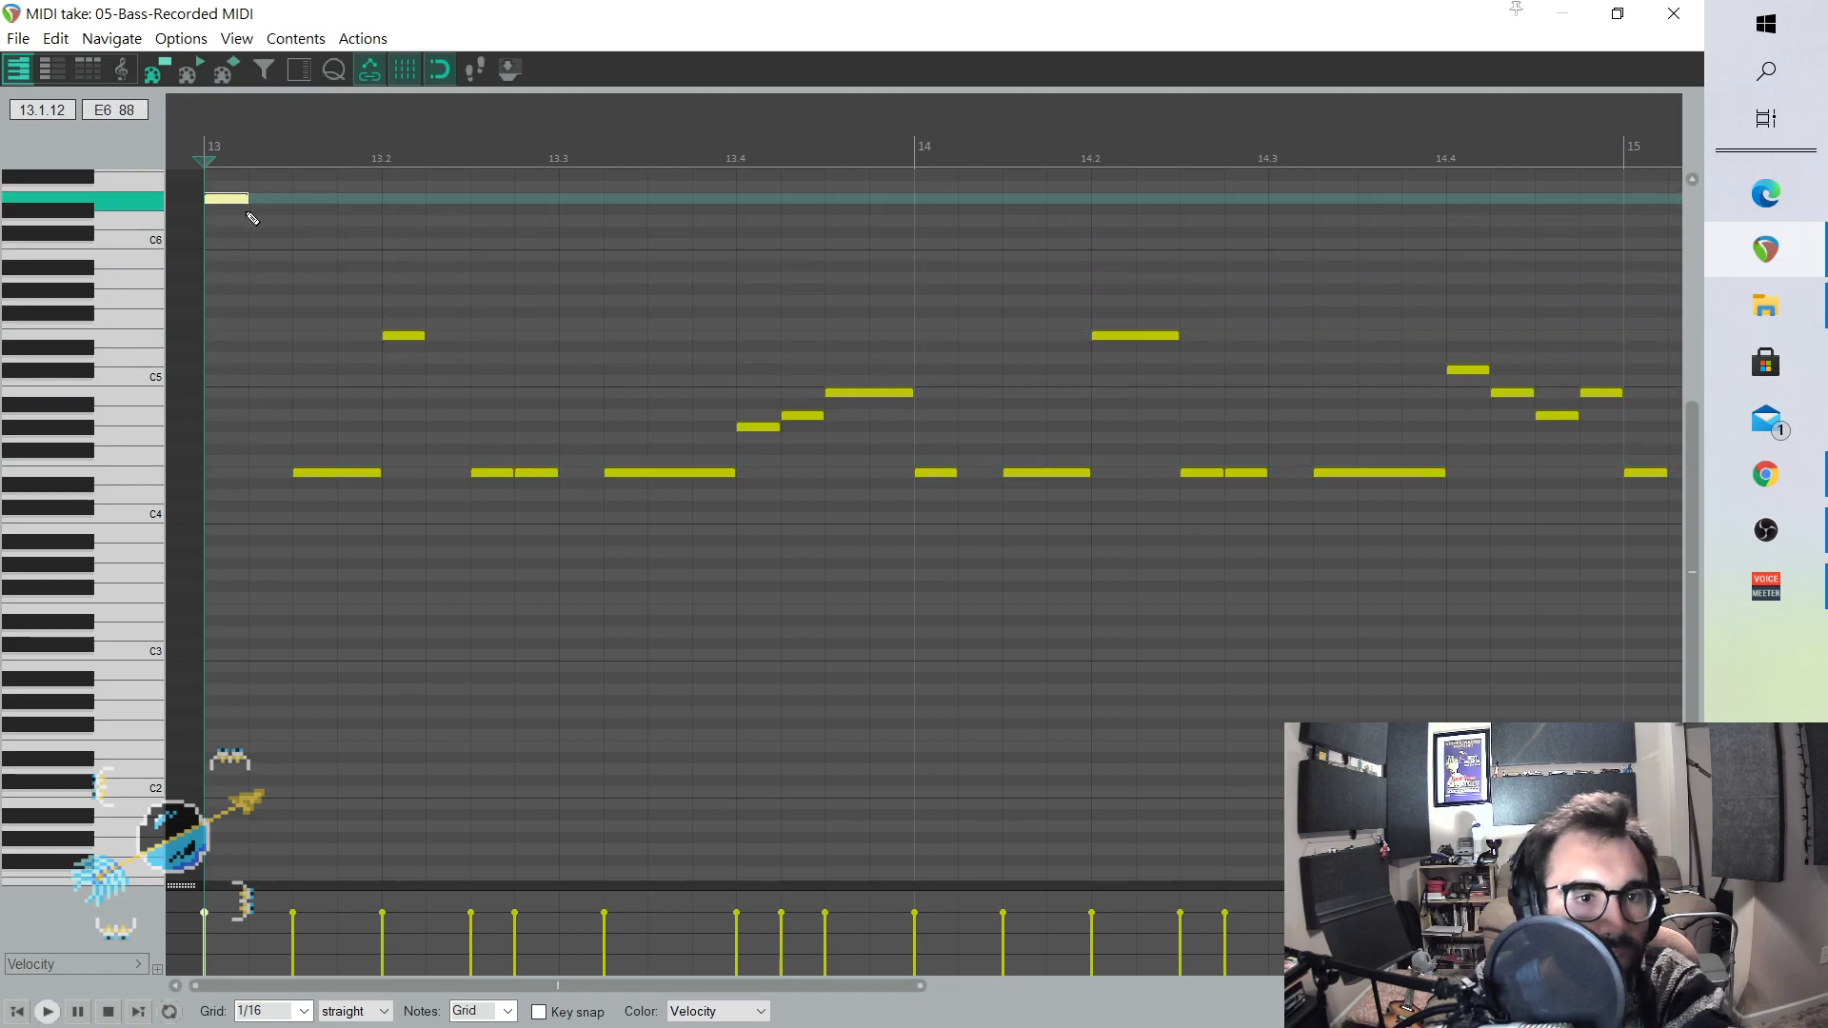
# - Continue the bass run down from E6 with consecutive 1/16 notes on D#6, C#6 and B5
pyautogui.click(267, 211)
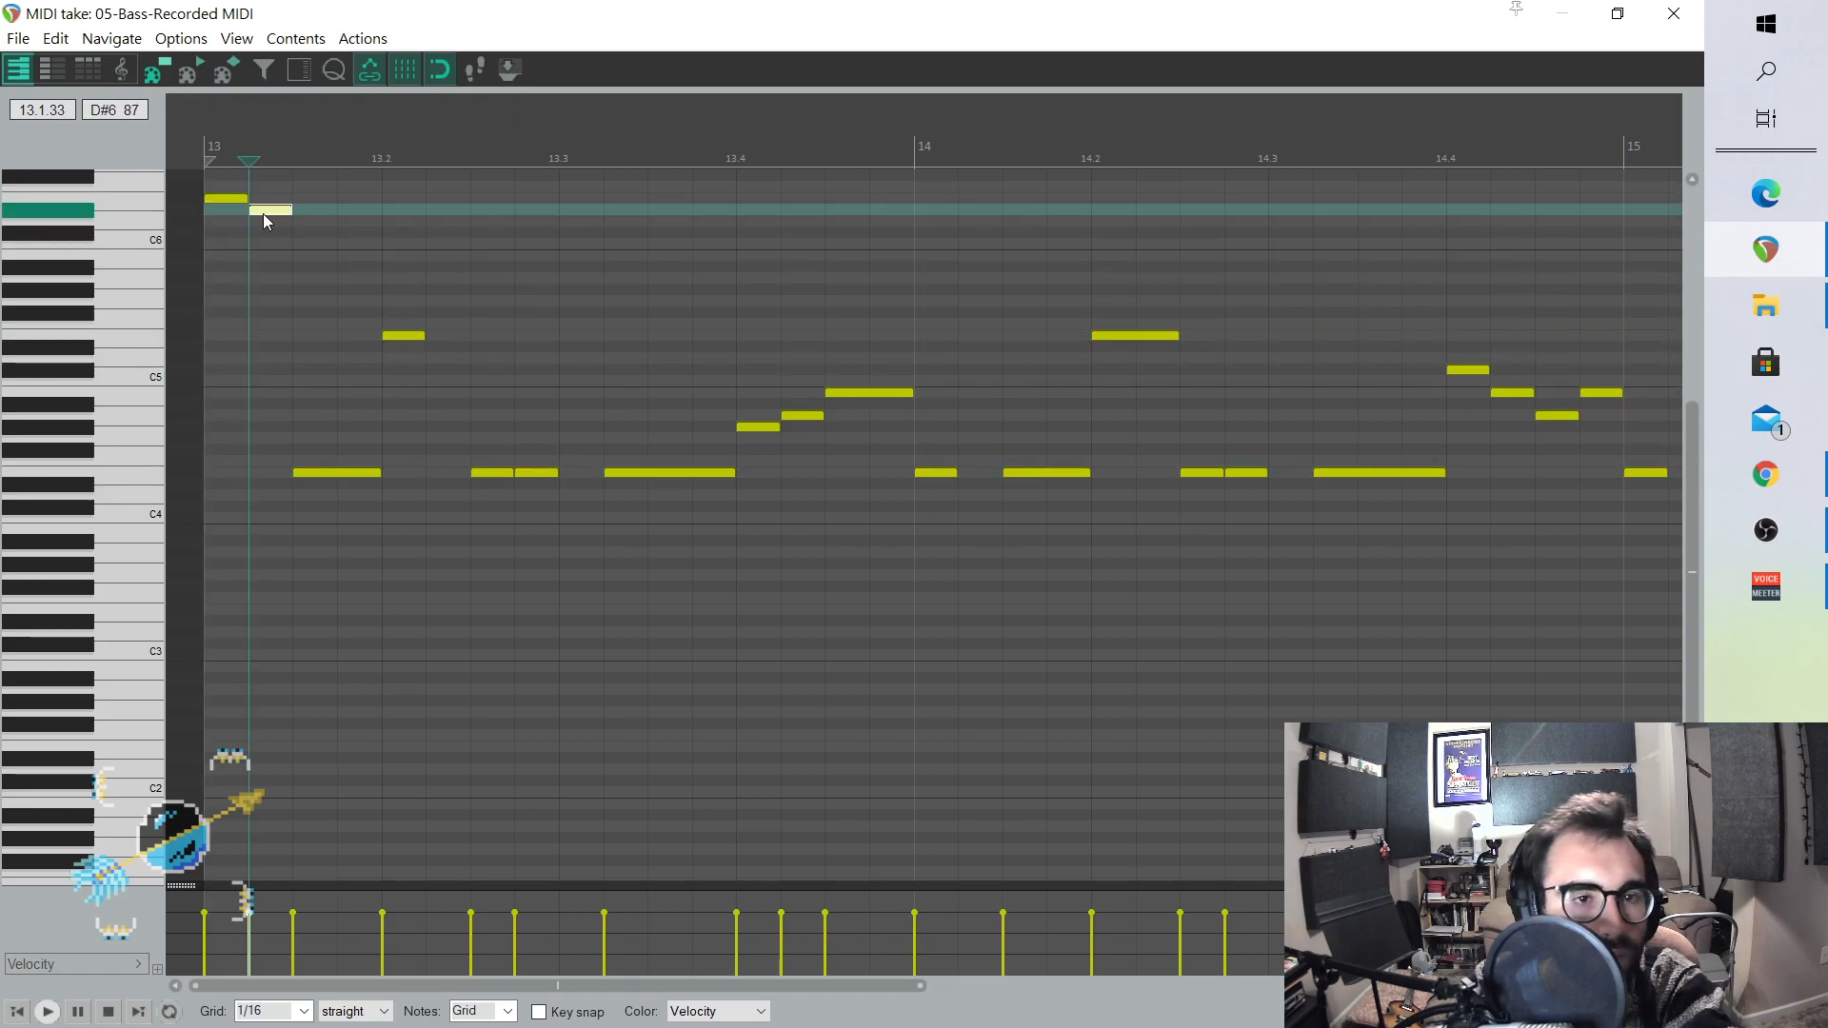
pyautogui.click(317, 244)
pyautogui.moveTo(316, 243); pyautogui.dragTo(322, 234)
pyautogui.click(357, 255)
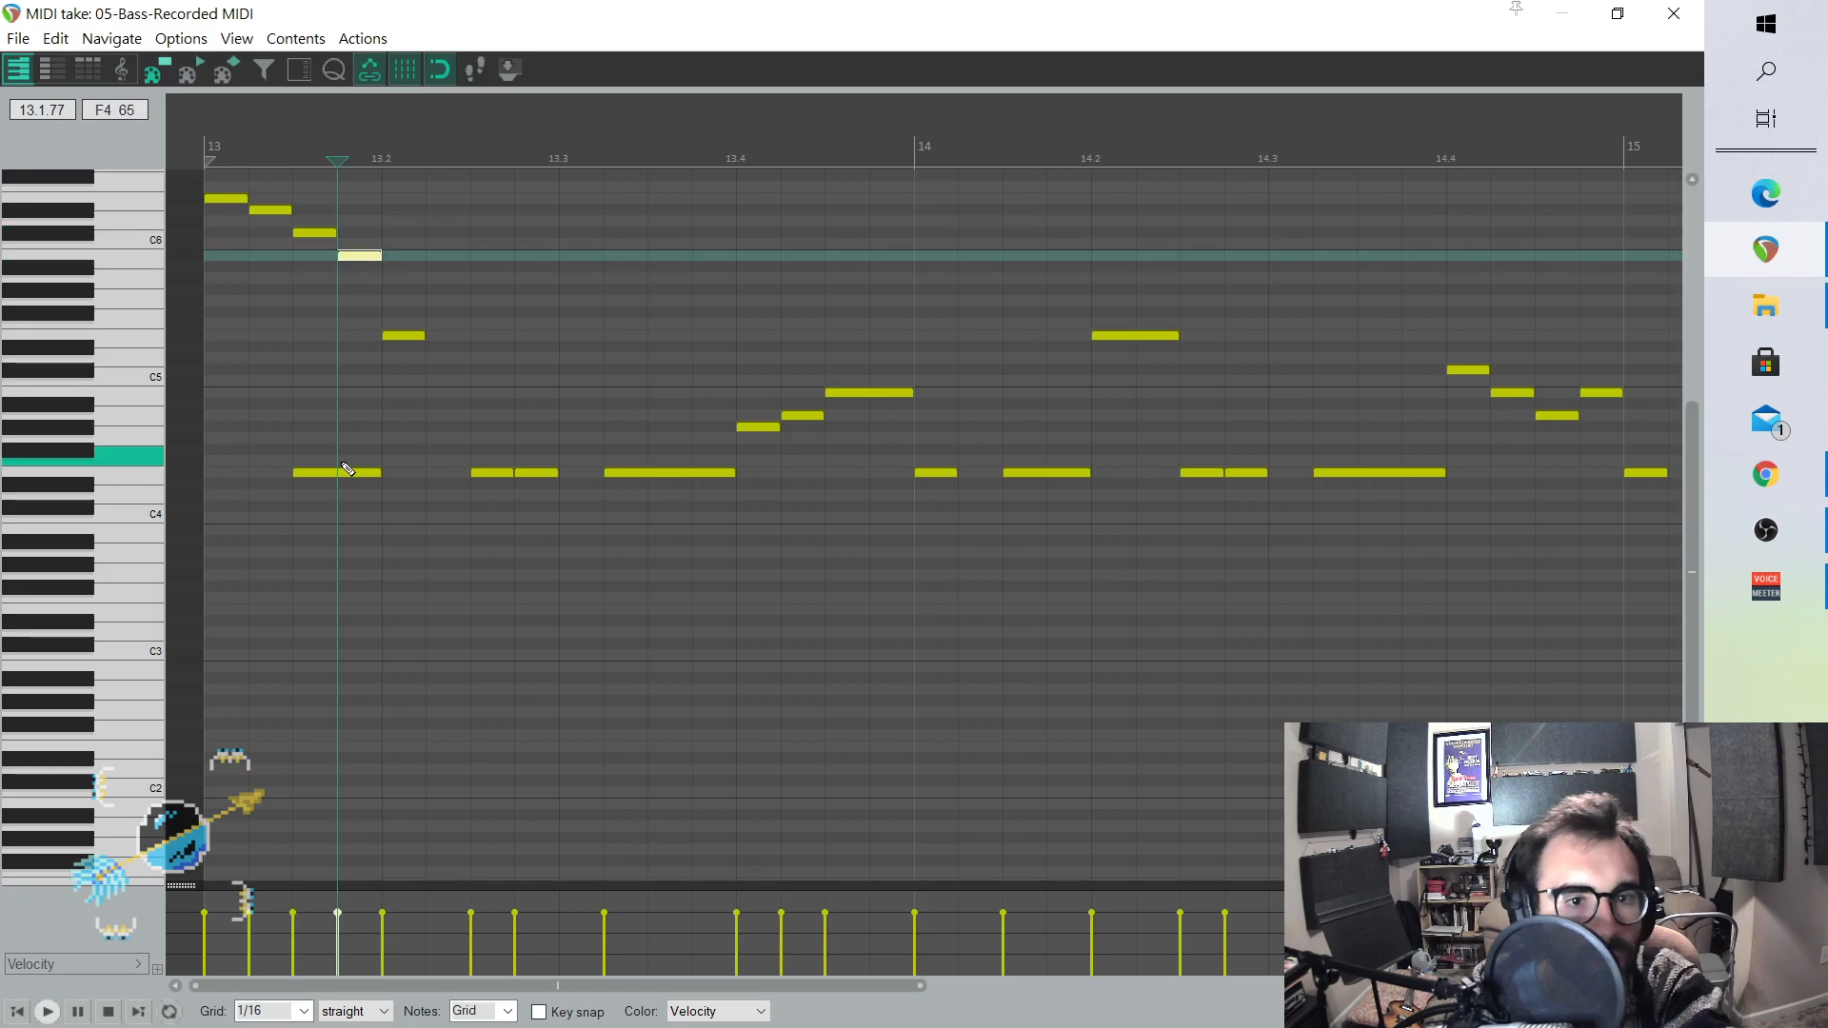
# - Delete the low E4 note beneath the second half of the bass run and close the MIDI editor
pyautogui.click(321, 473)
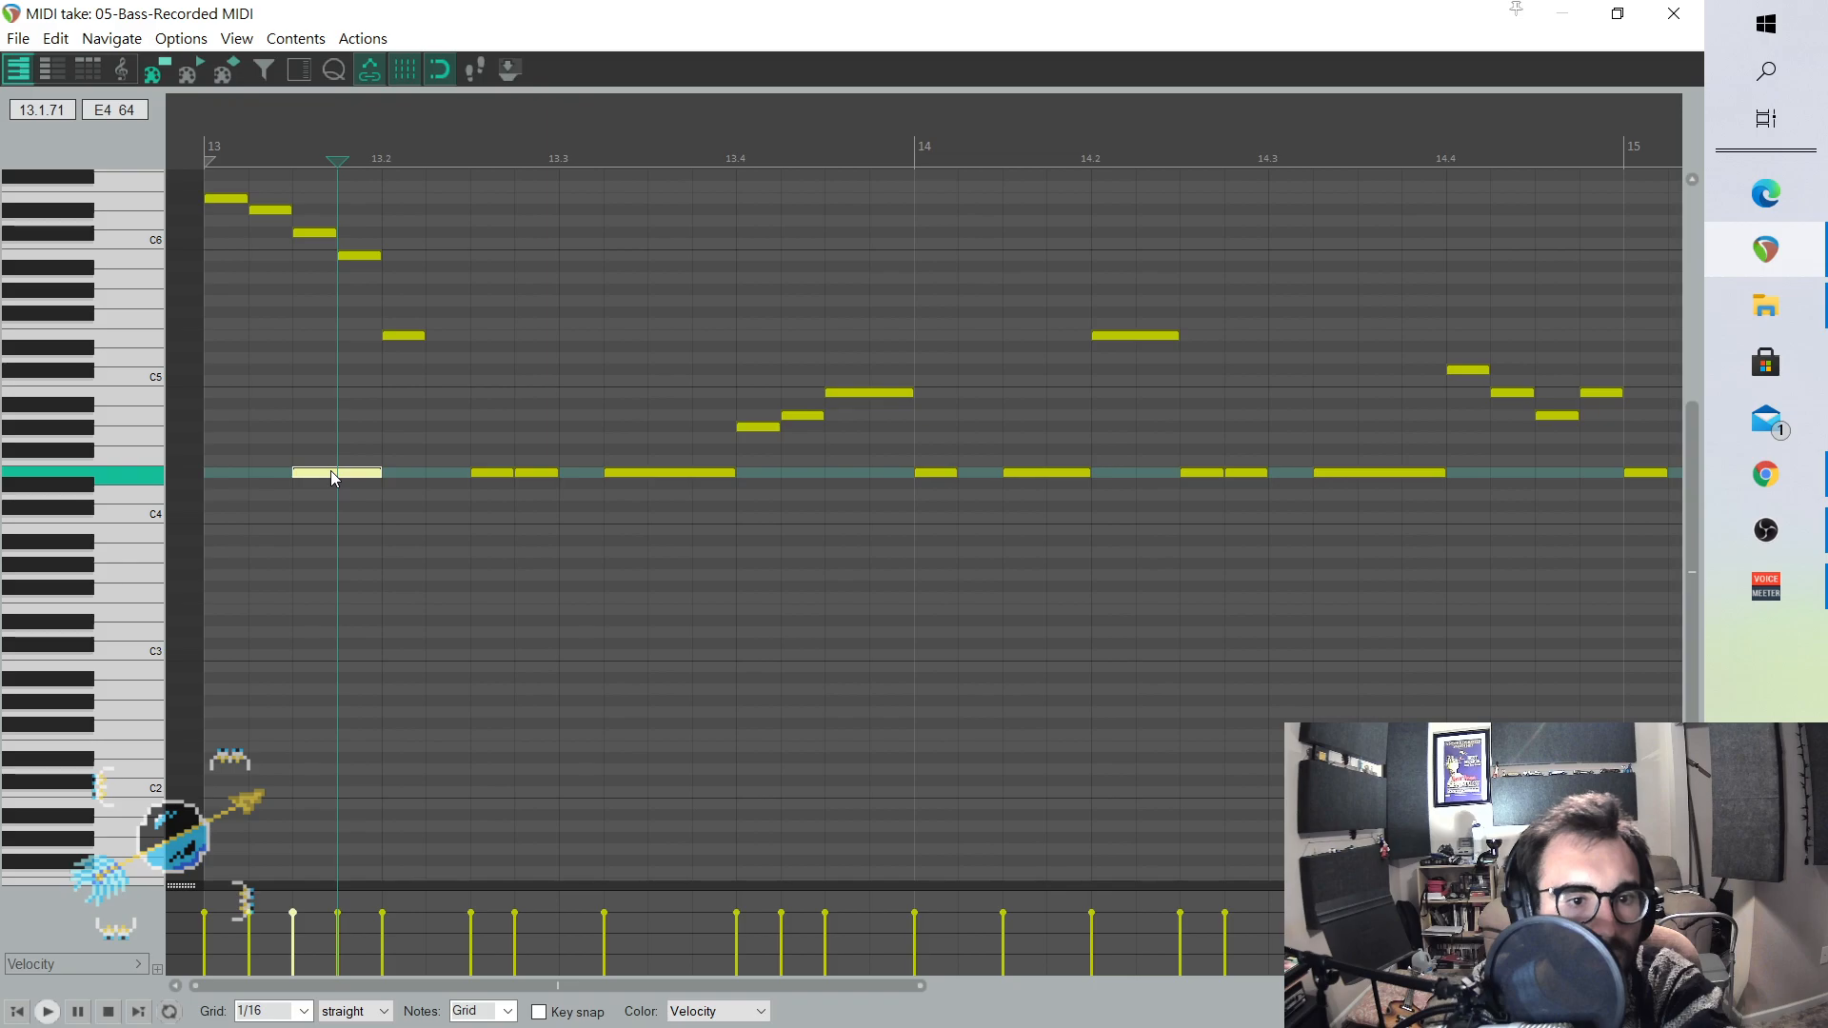
pyautogui.doubleClick(329, 470)
pyautogui.click(403, 336)
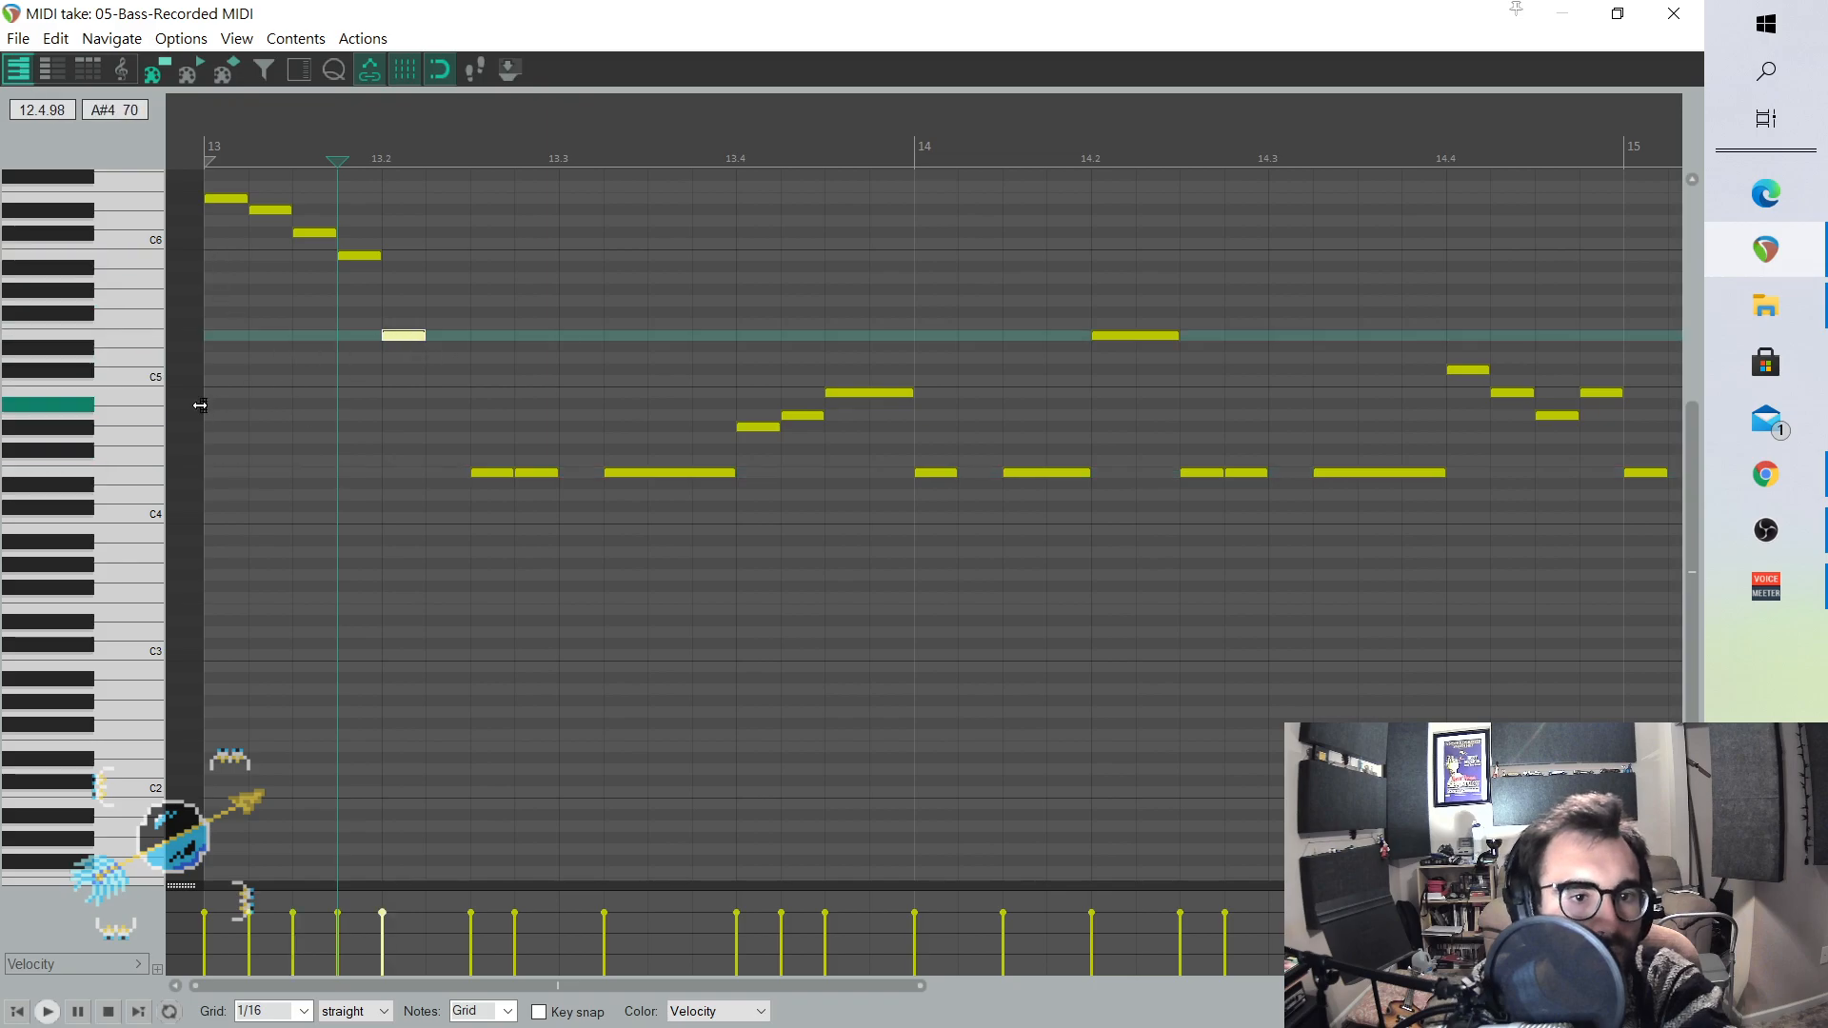
pyautogui.click(1673, 13)
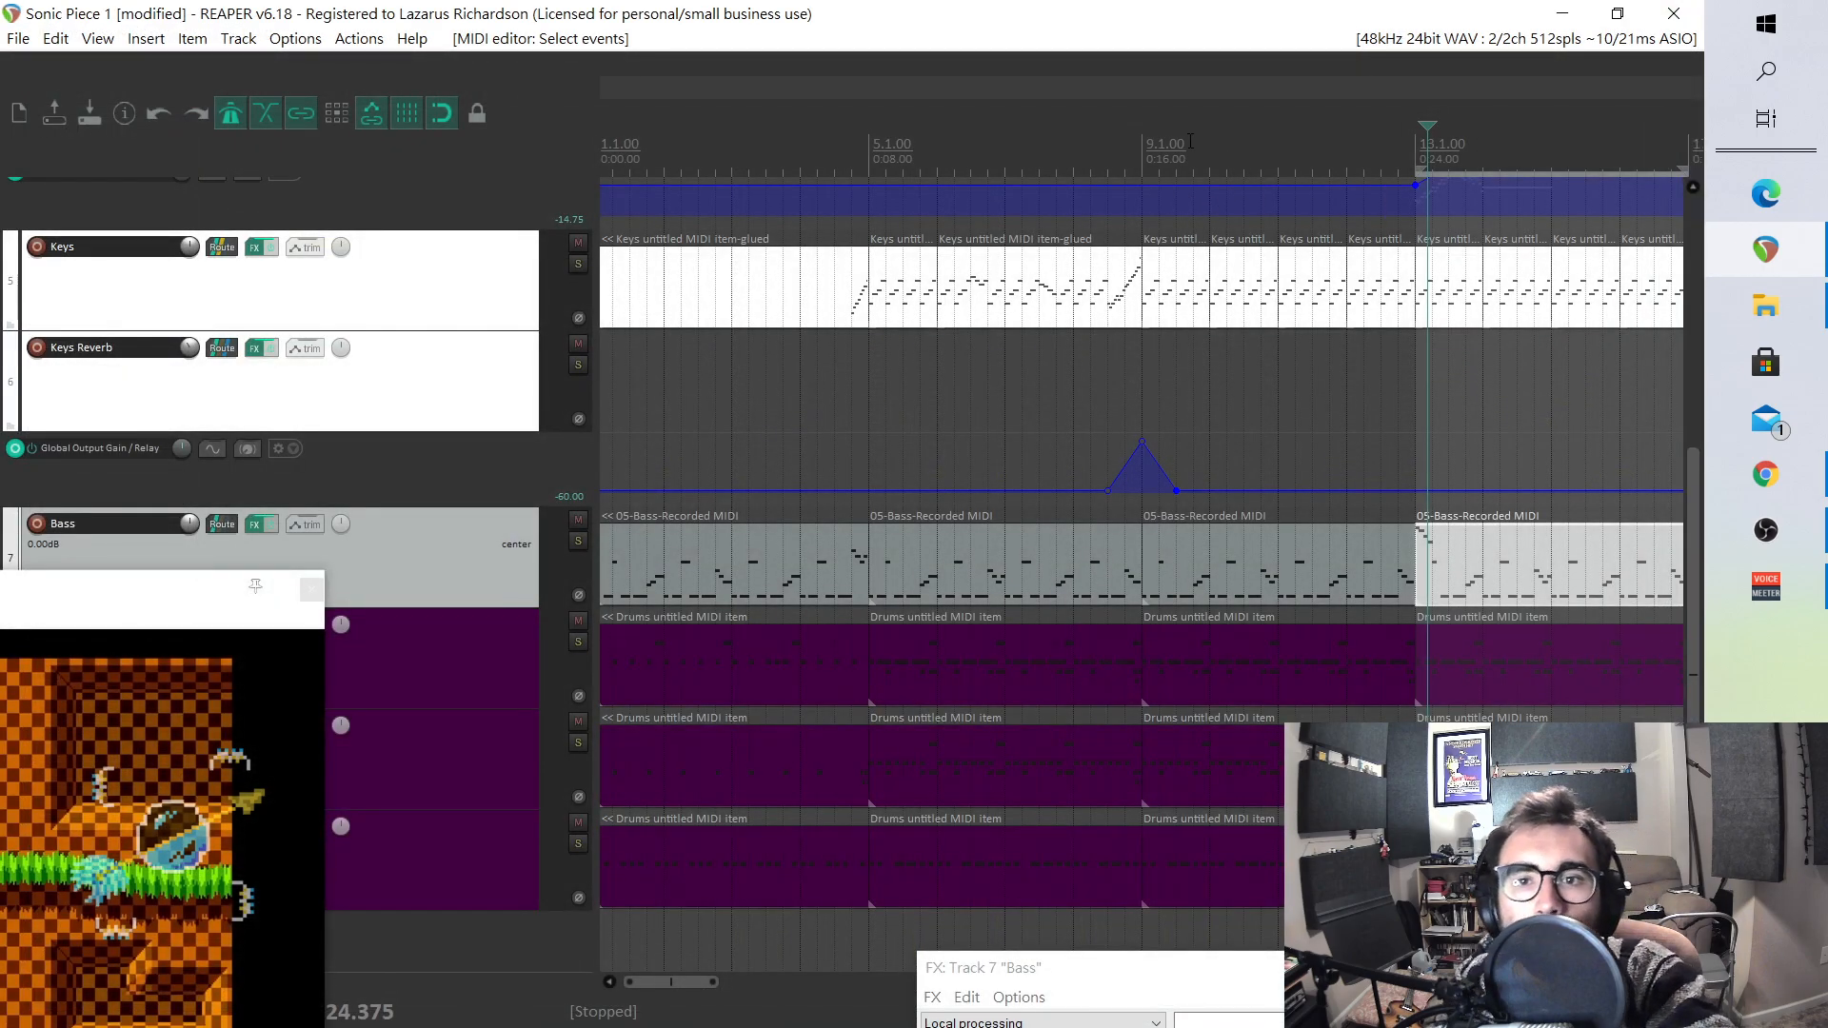
# - Play the full arrangement from bar 9 to hear the bass fill at bar 13 in context
pyautogui.click(1142, 141)
pyautogui.press('space')
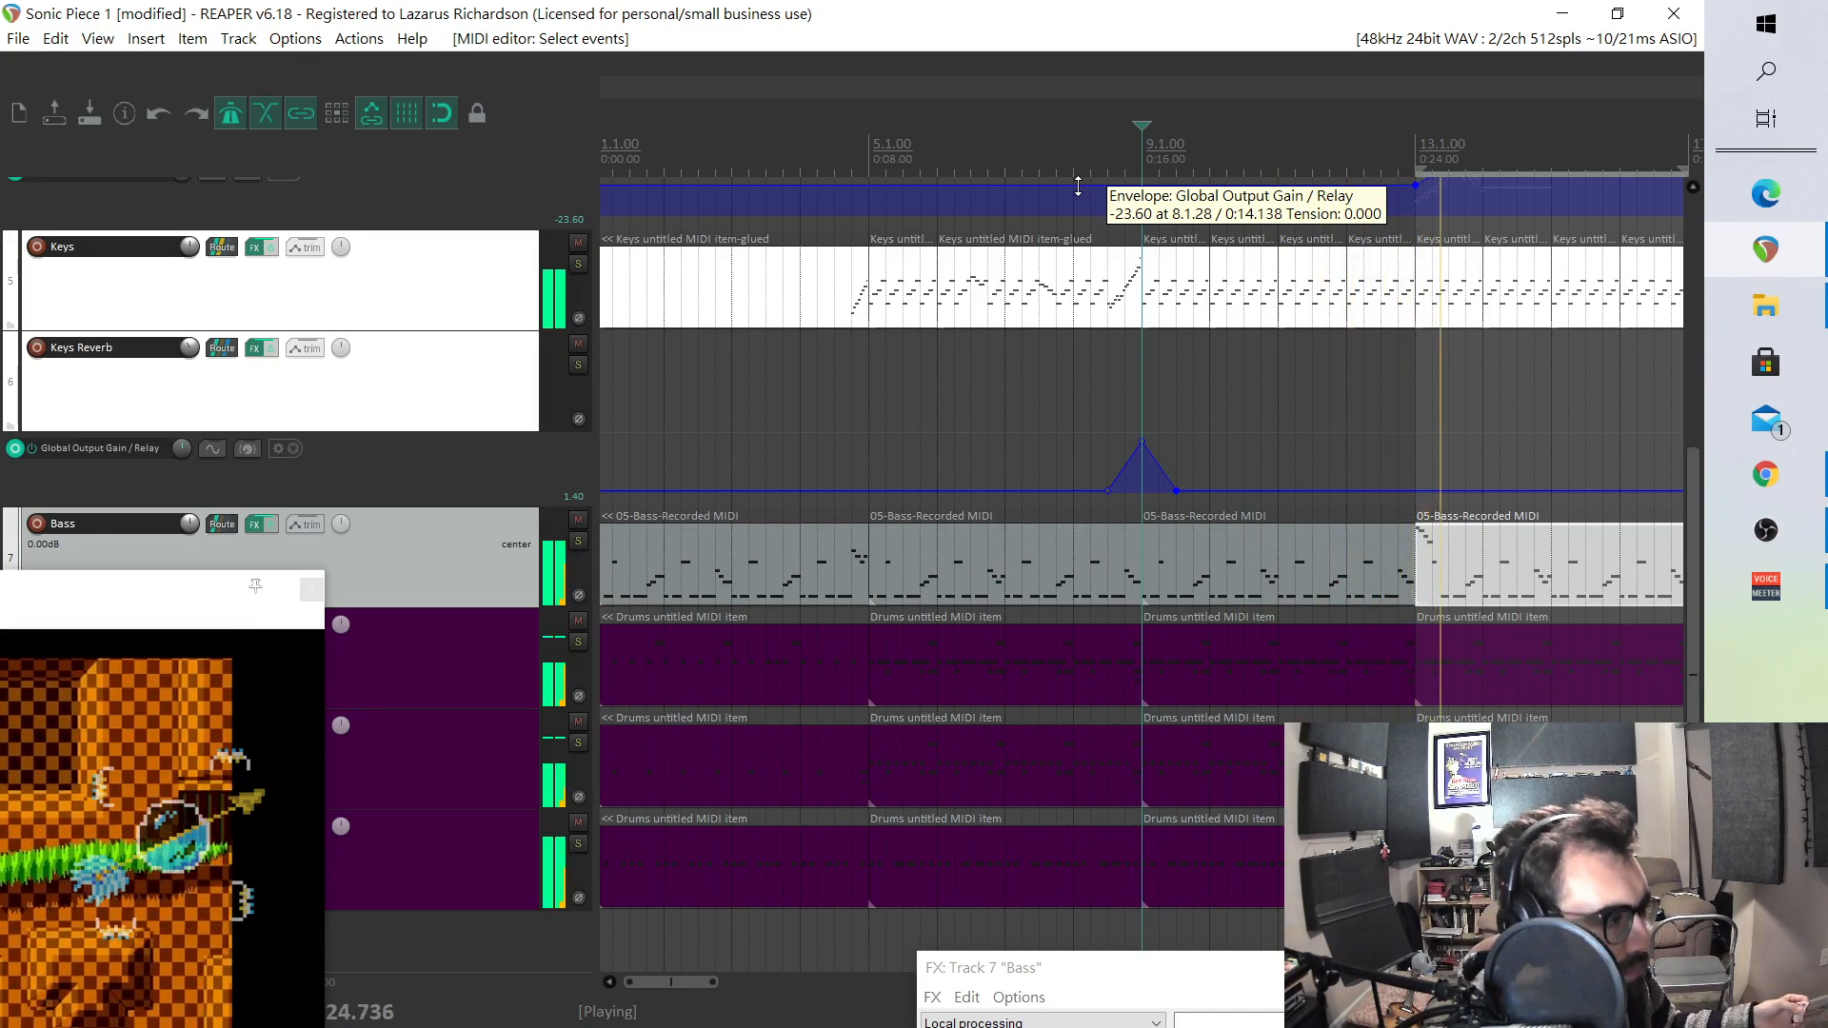
pyautogui.press('space')
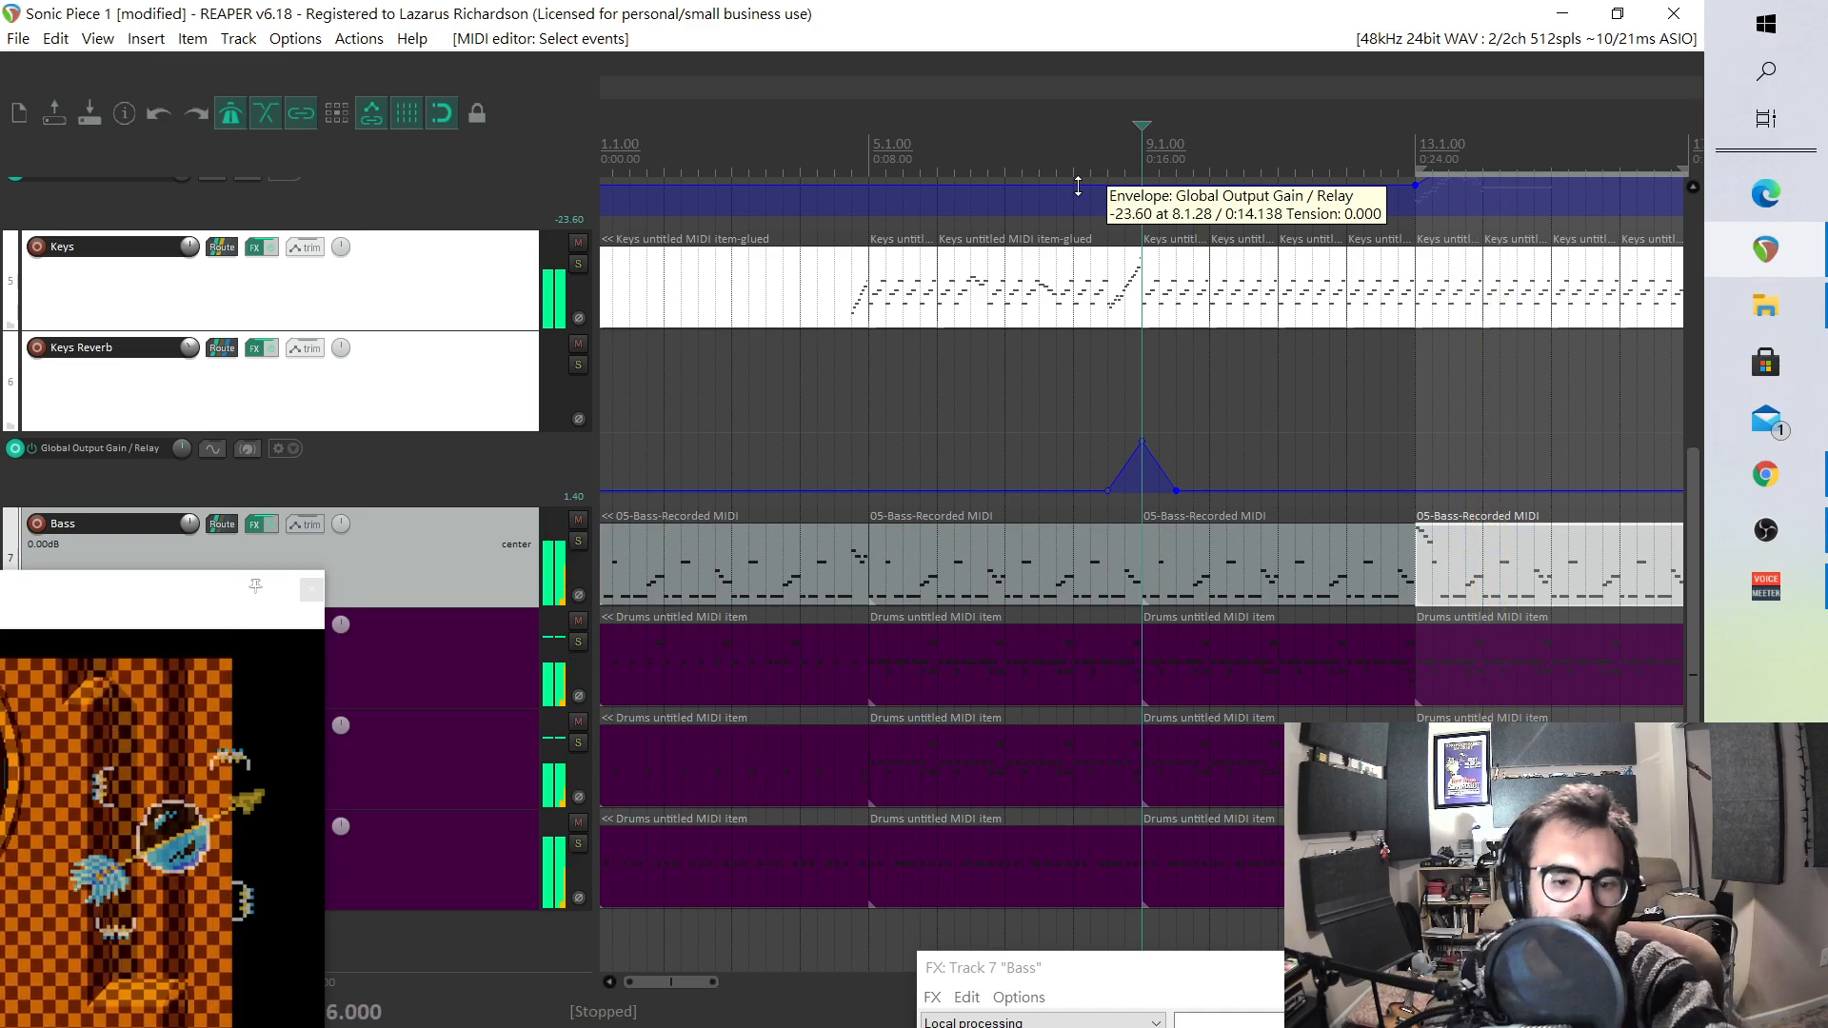
# - Solo the Bass track, audition its fill from bar 13 and unsolo the track
pyautogui.click(1415, 490)
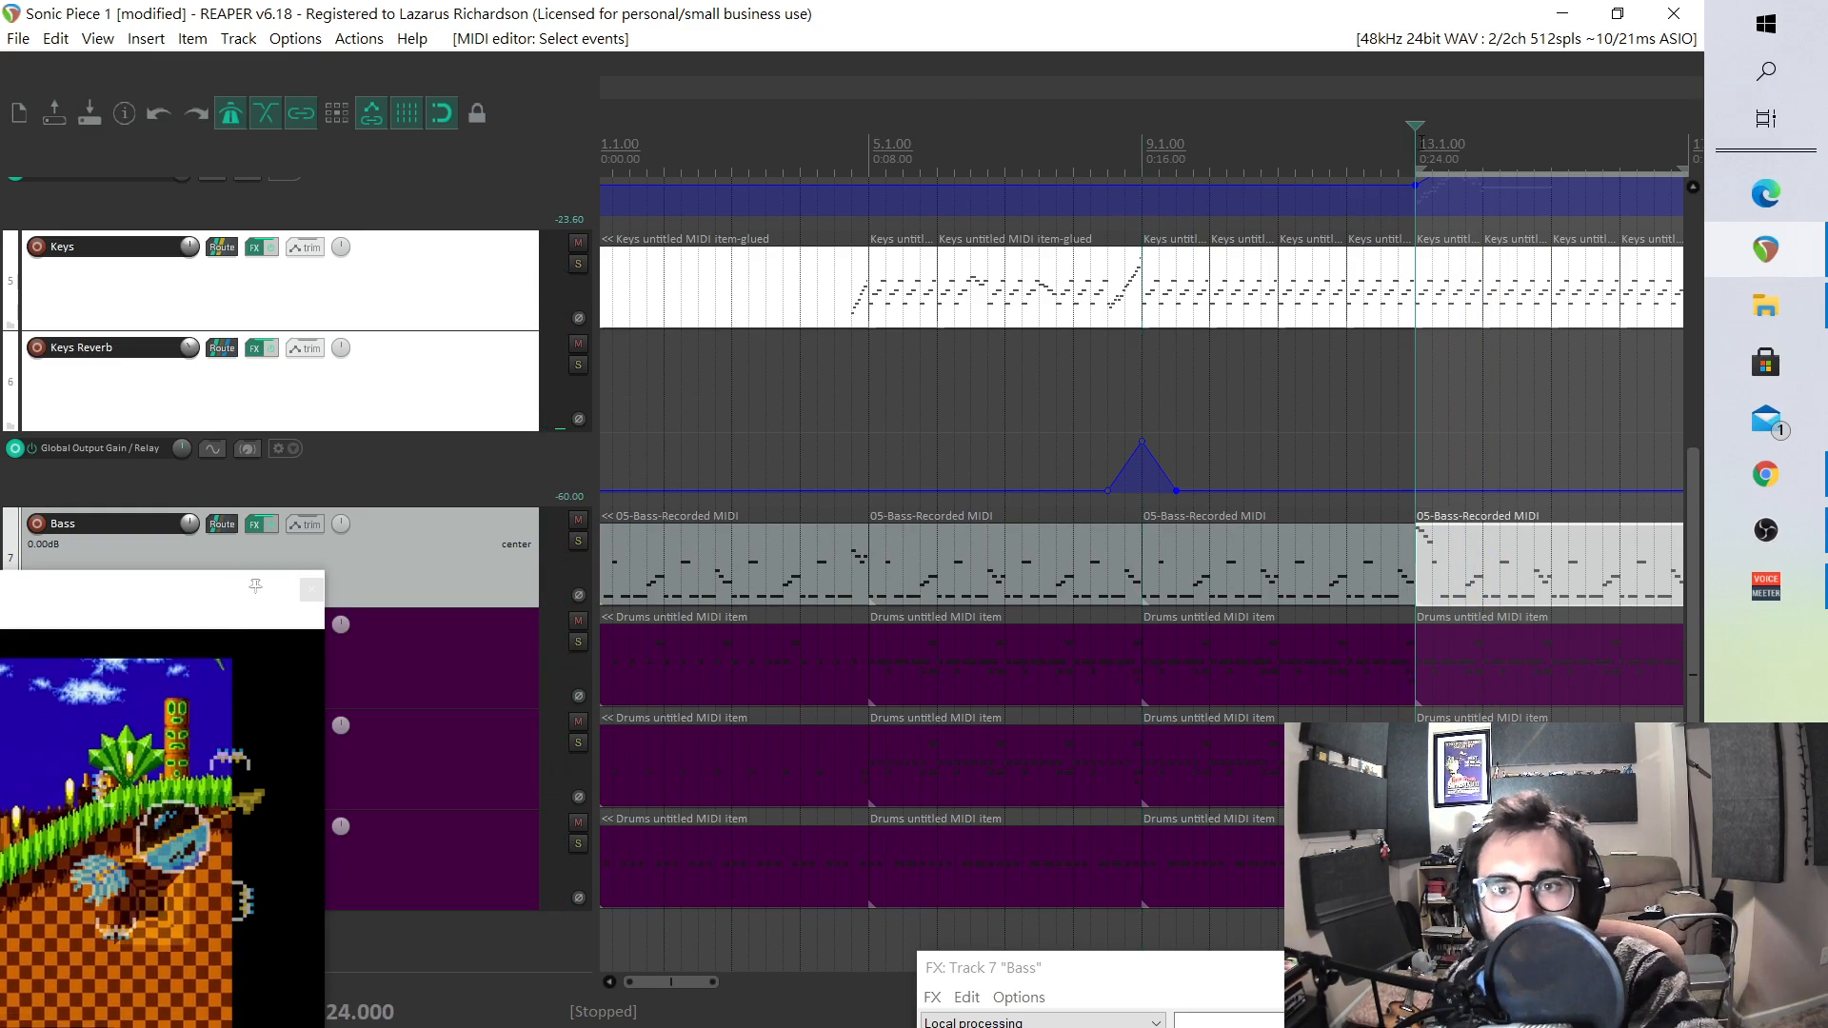
pyautogui.click(578, 541)
pyautogui.press('space')
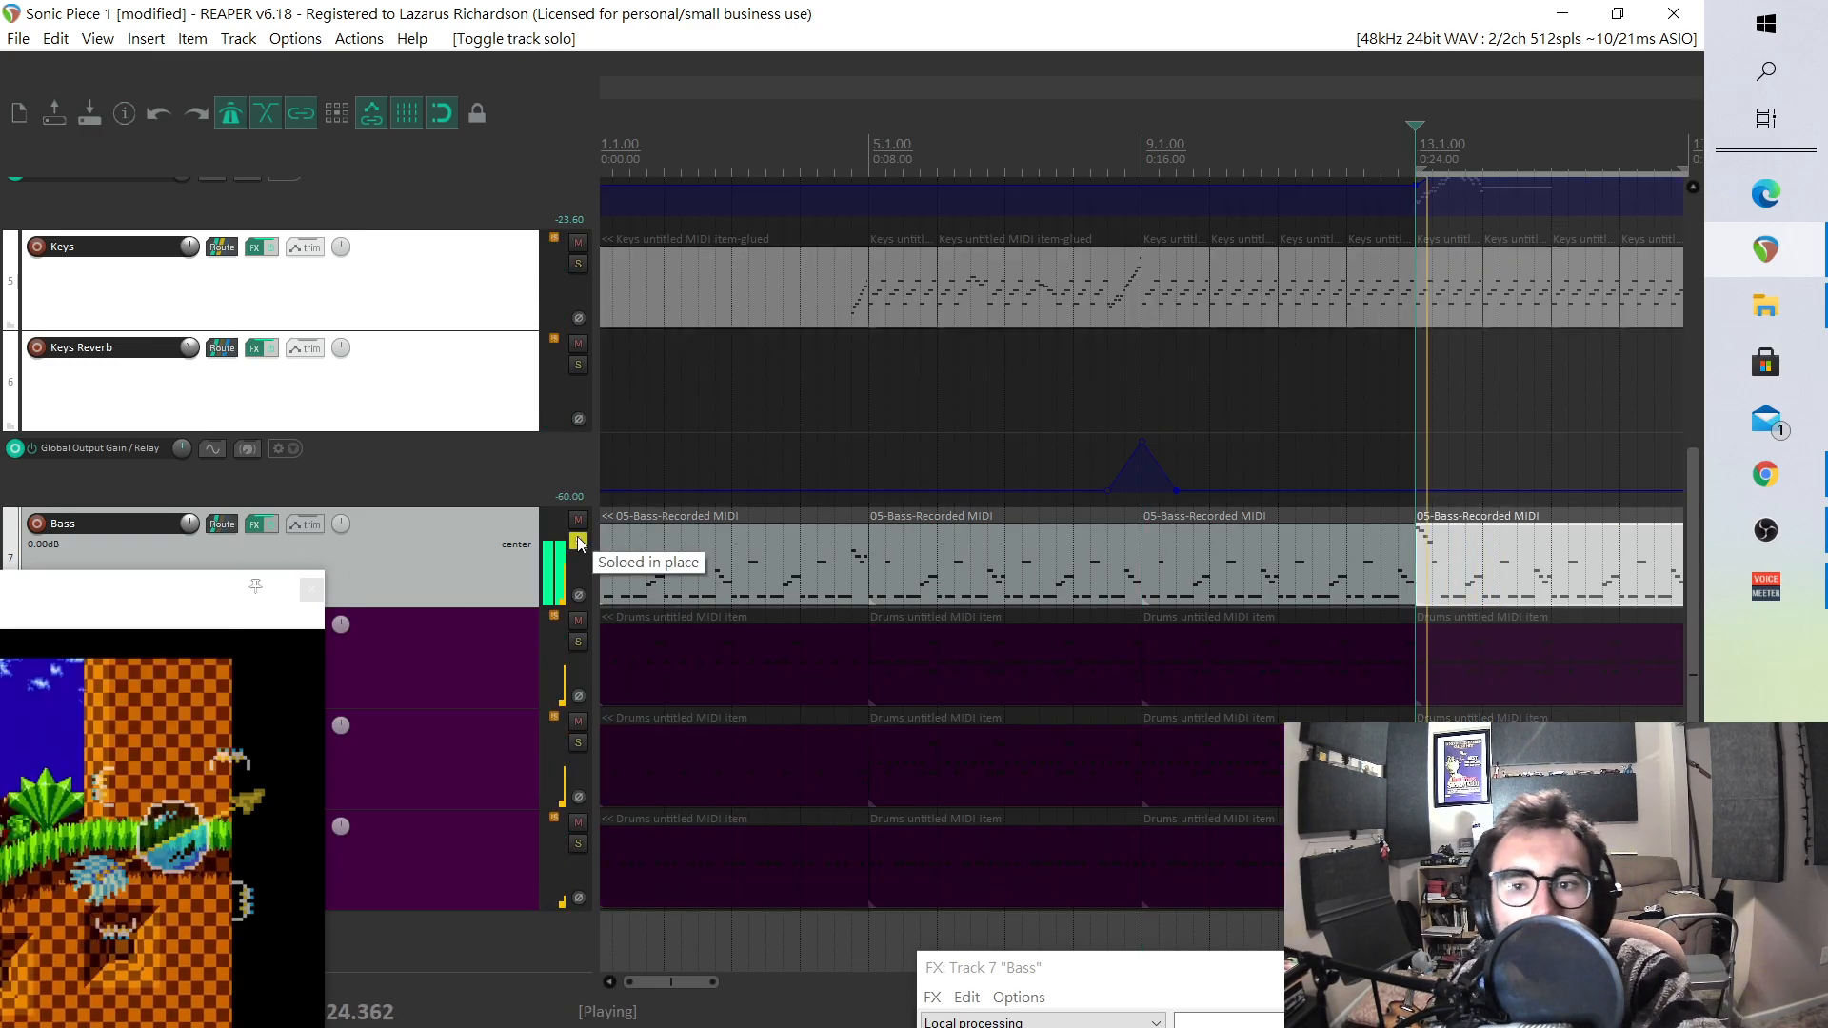
pyautogui.press('space')
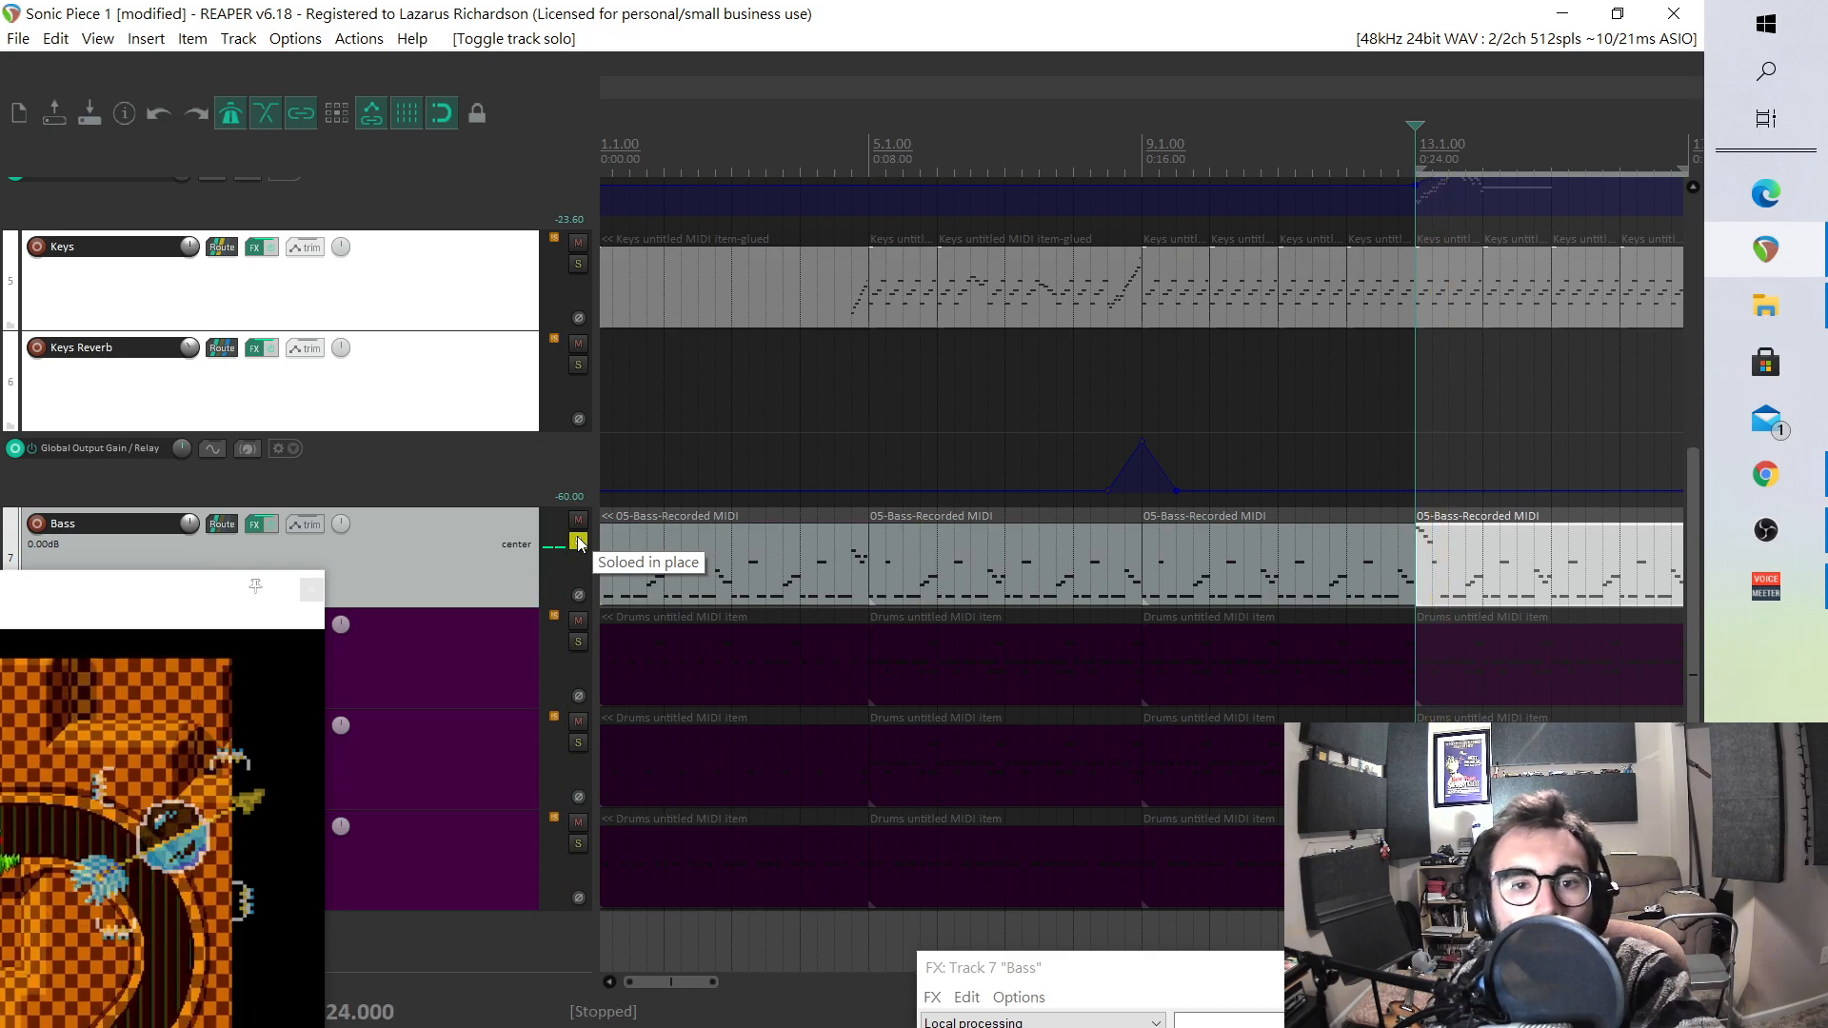
pyautogui.click(578, 540)
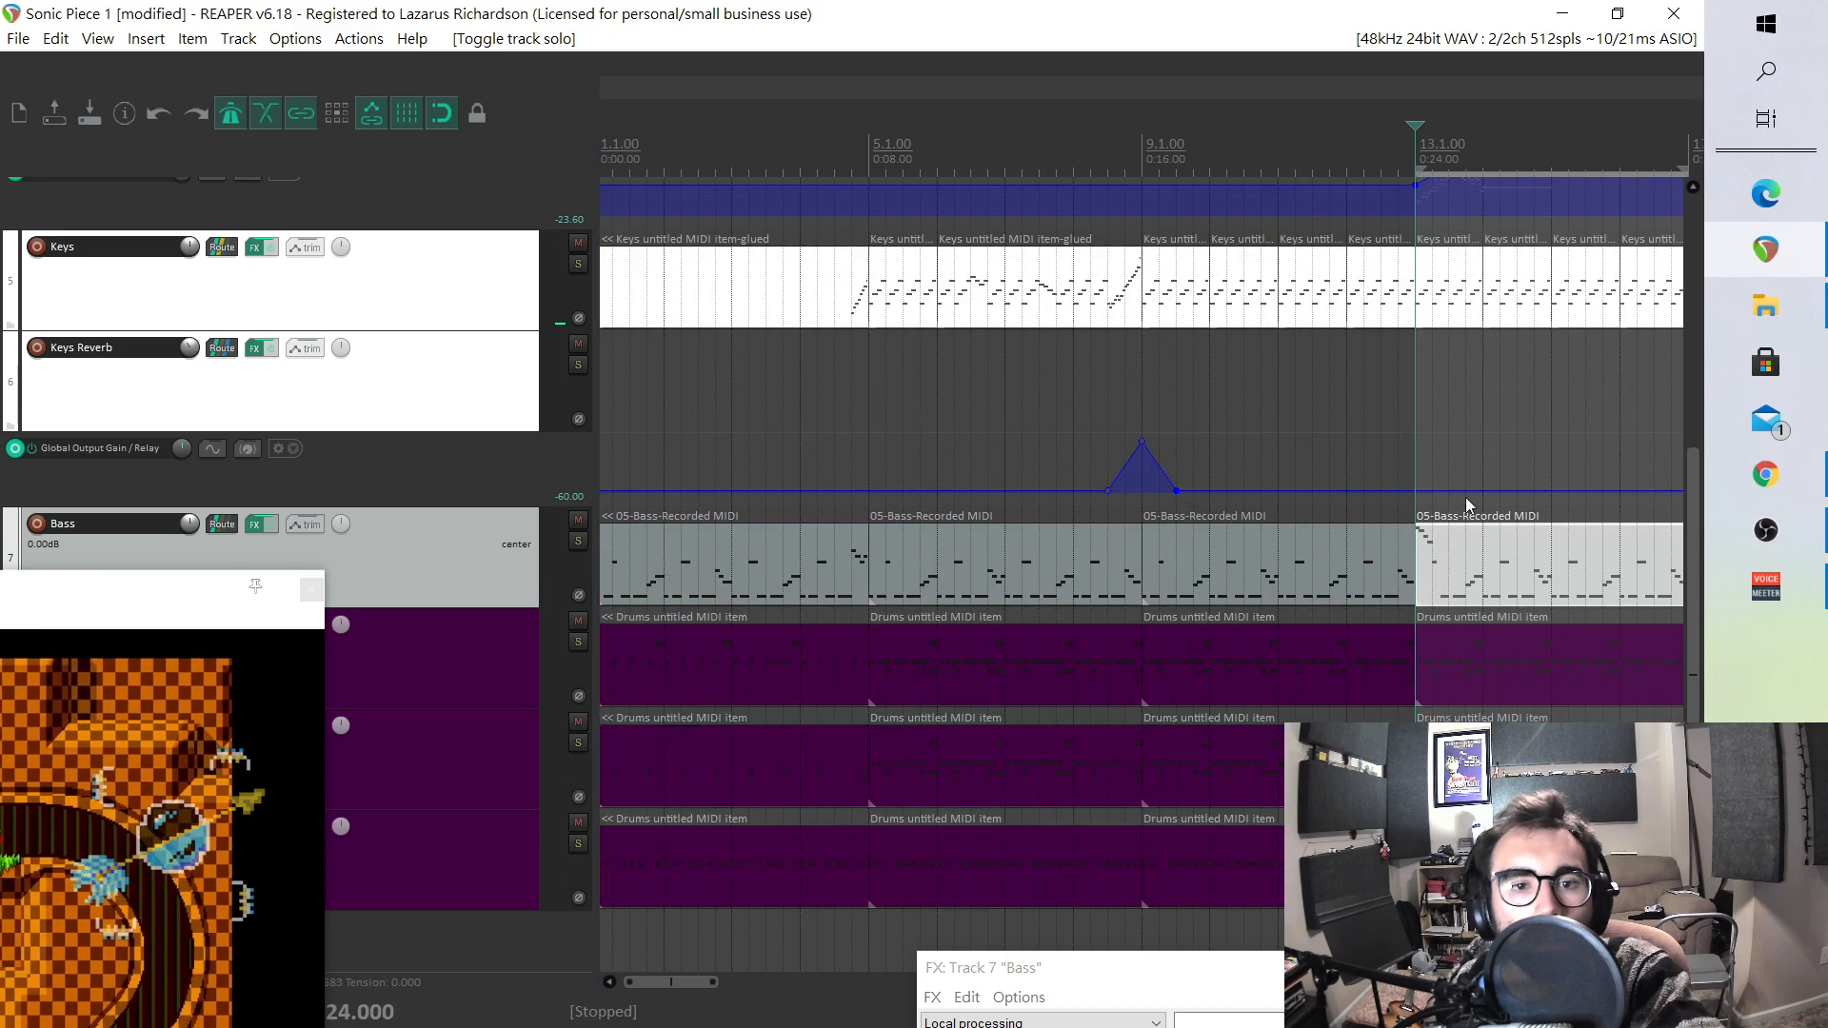
# - Reopen the bar 13 Bass item, set the grid to 1/32 and compress the four-note descending run toward 1/32 notes
pyautogui.doubleClick(1427, 557)
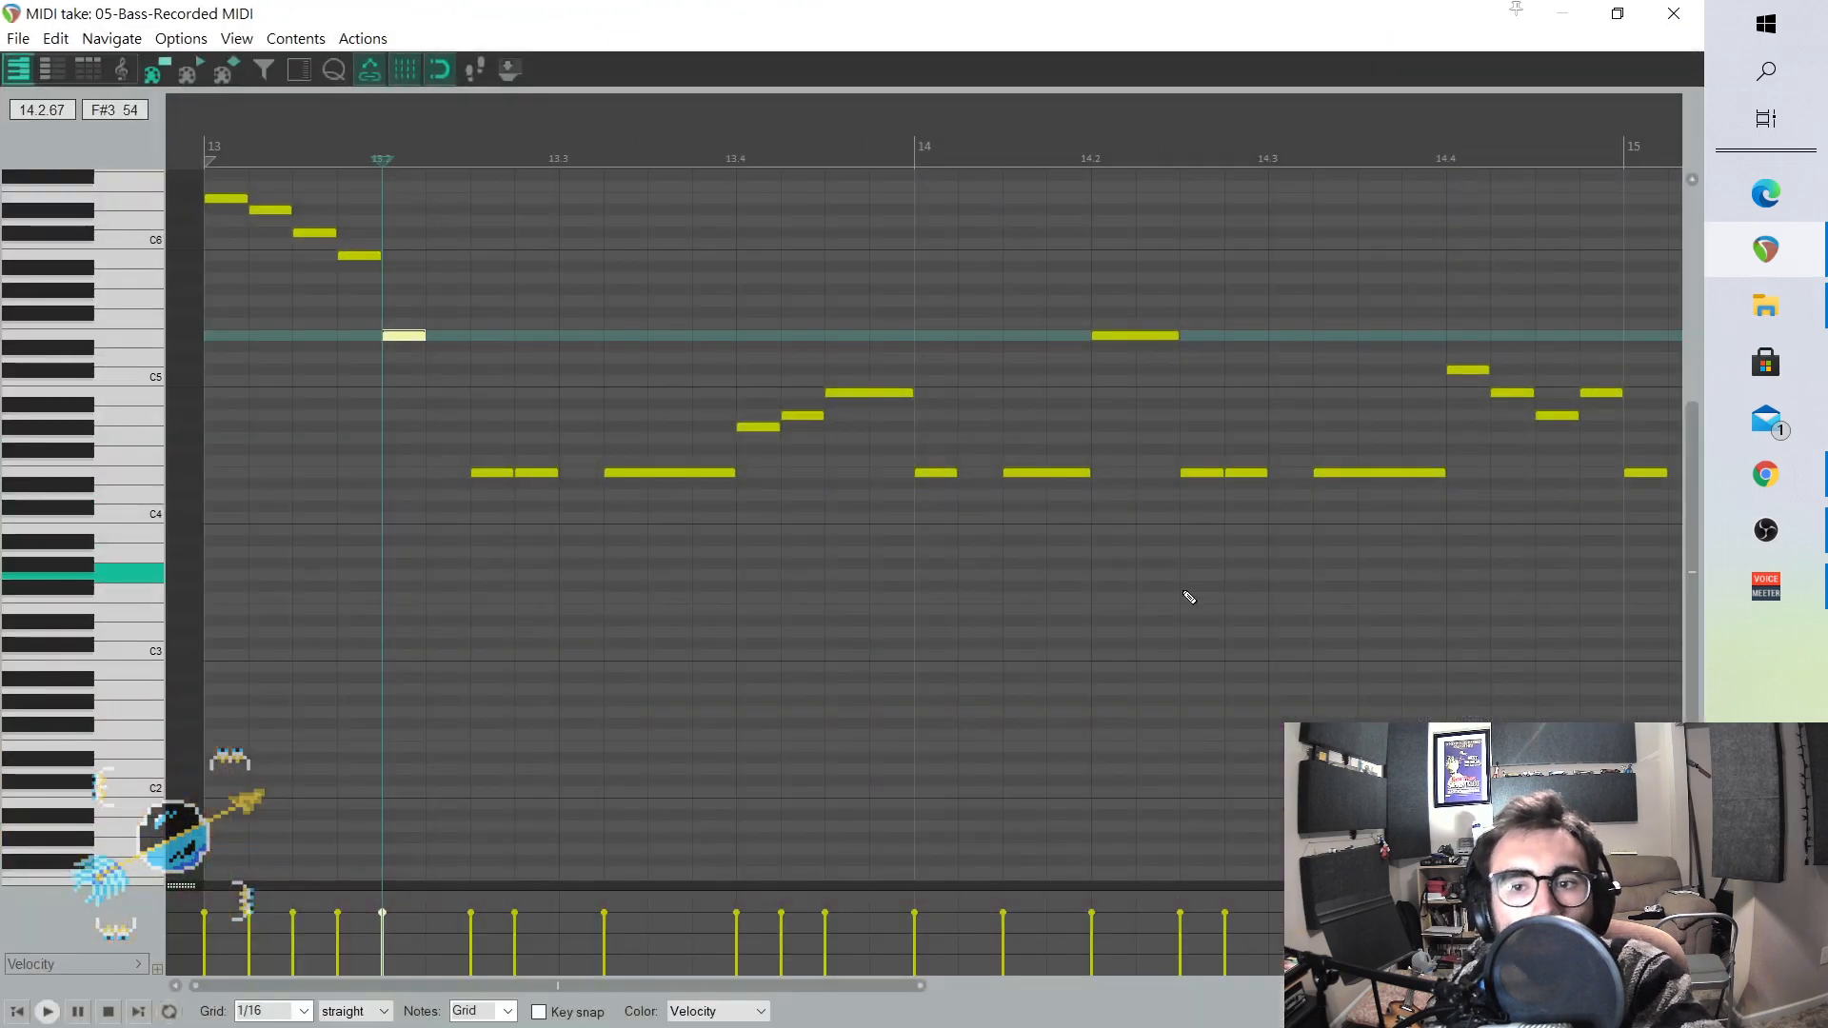
pyautogui.click(292, 1011)
pyautogui.click(274, 898)
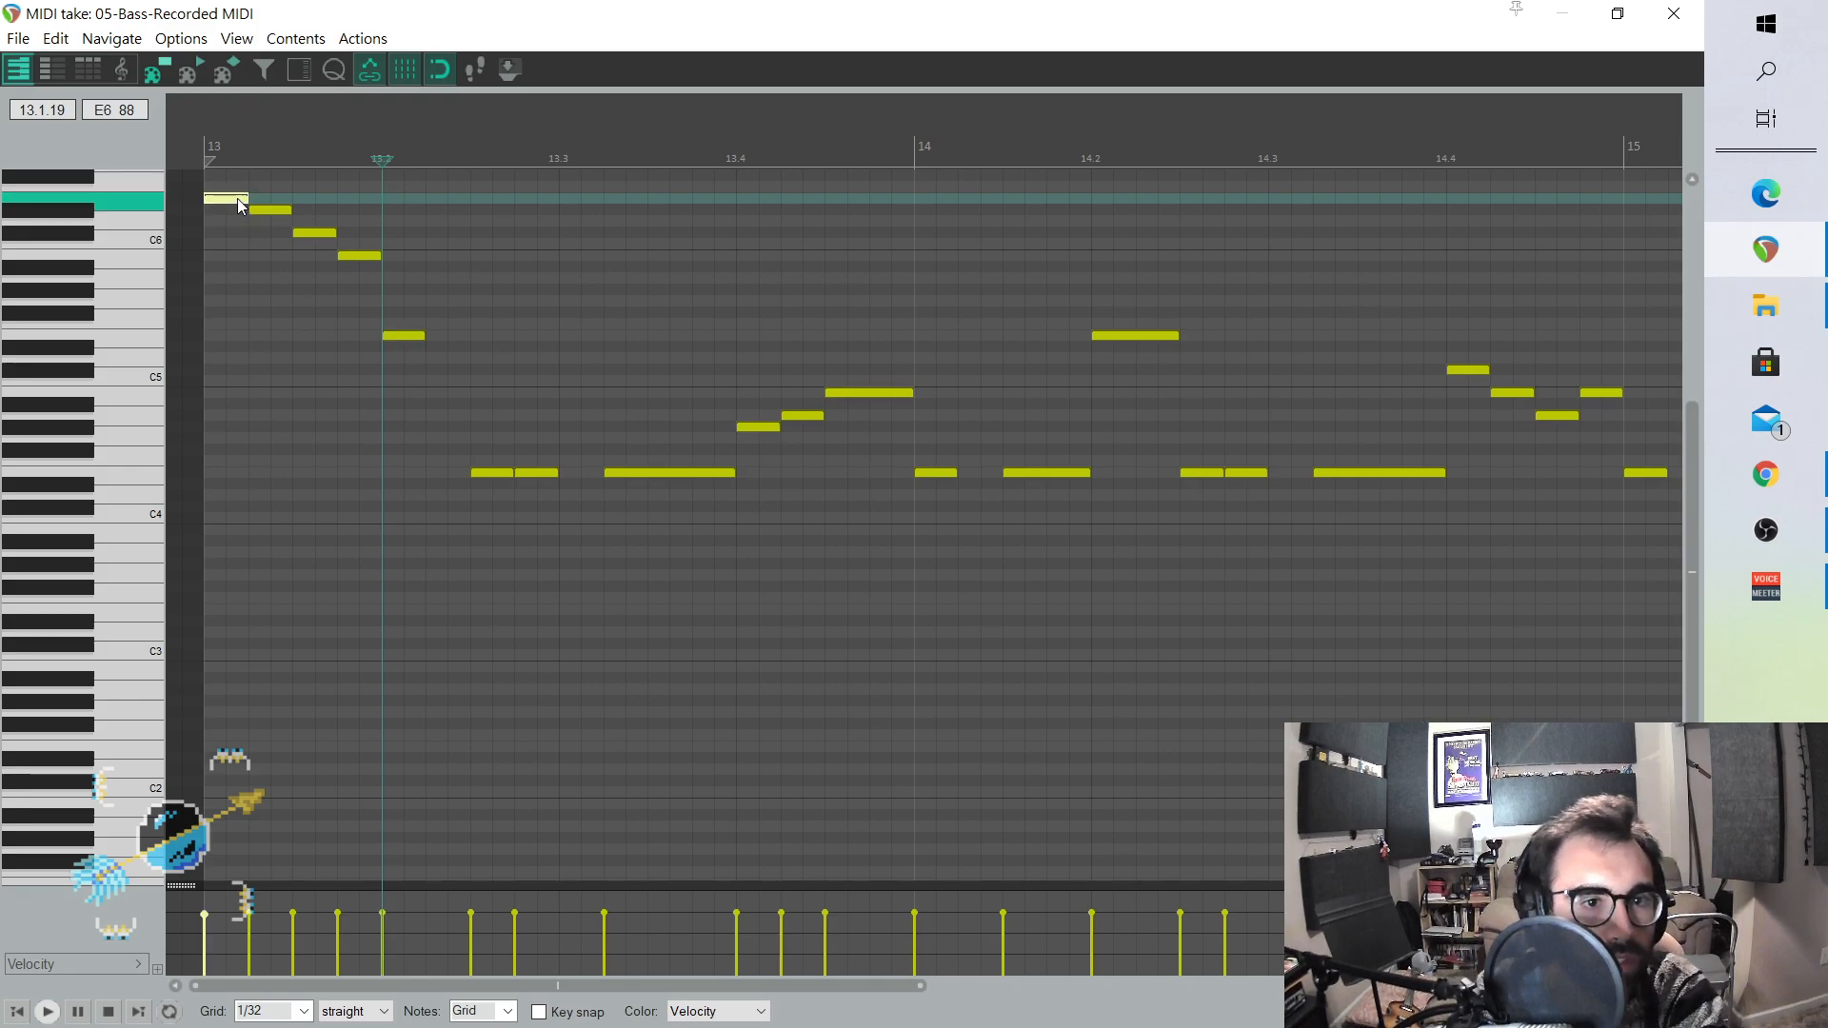
pyautogui.hotkey('ctrl', 'z')
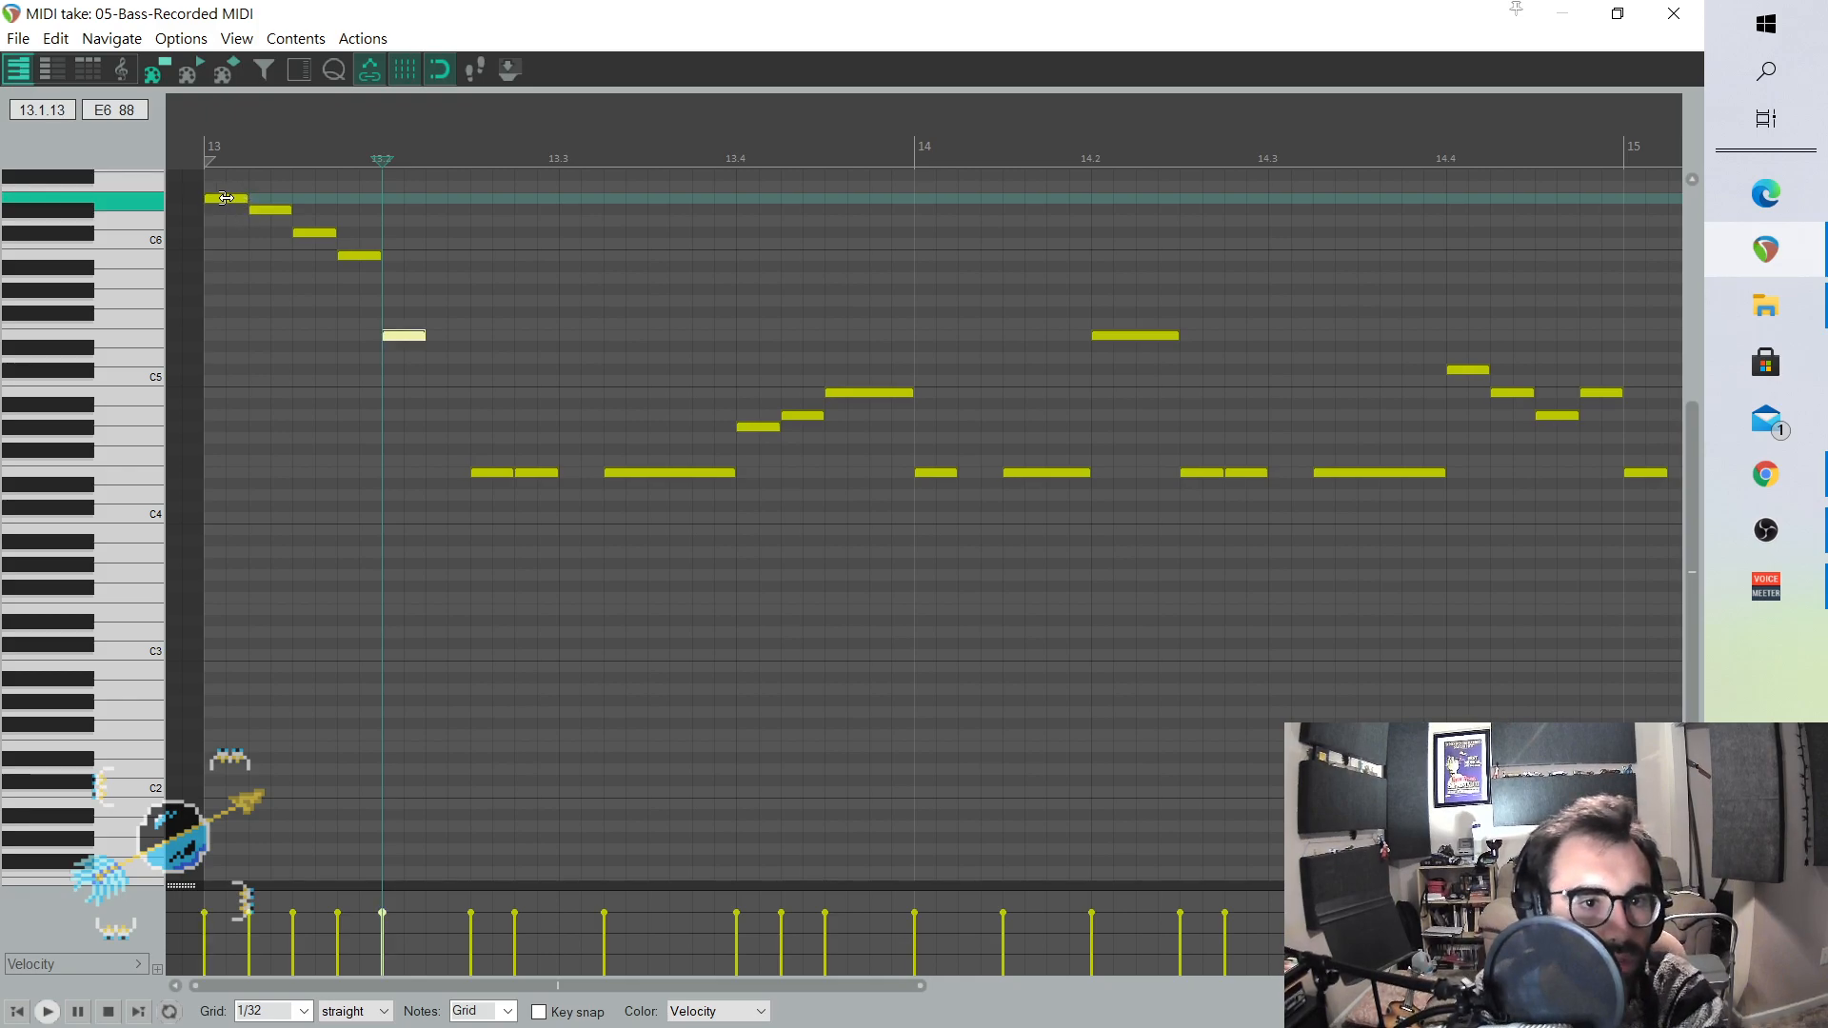
pyautogui.click(267, 211)
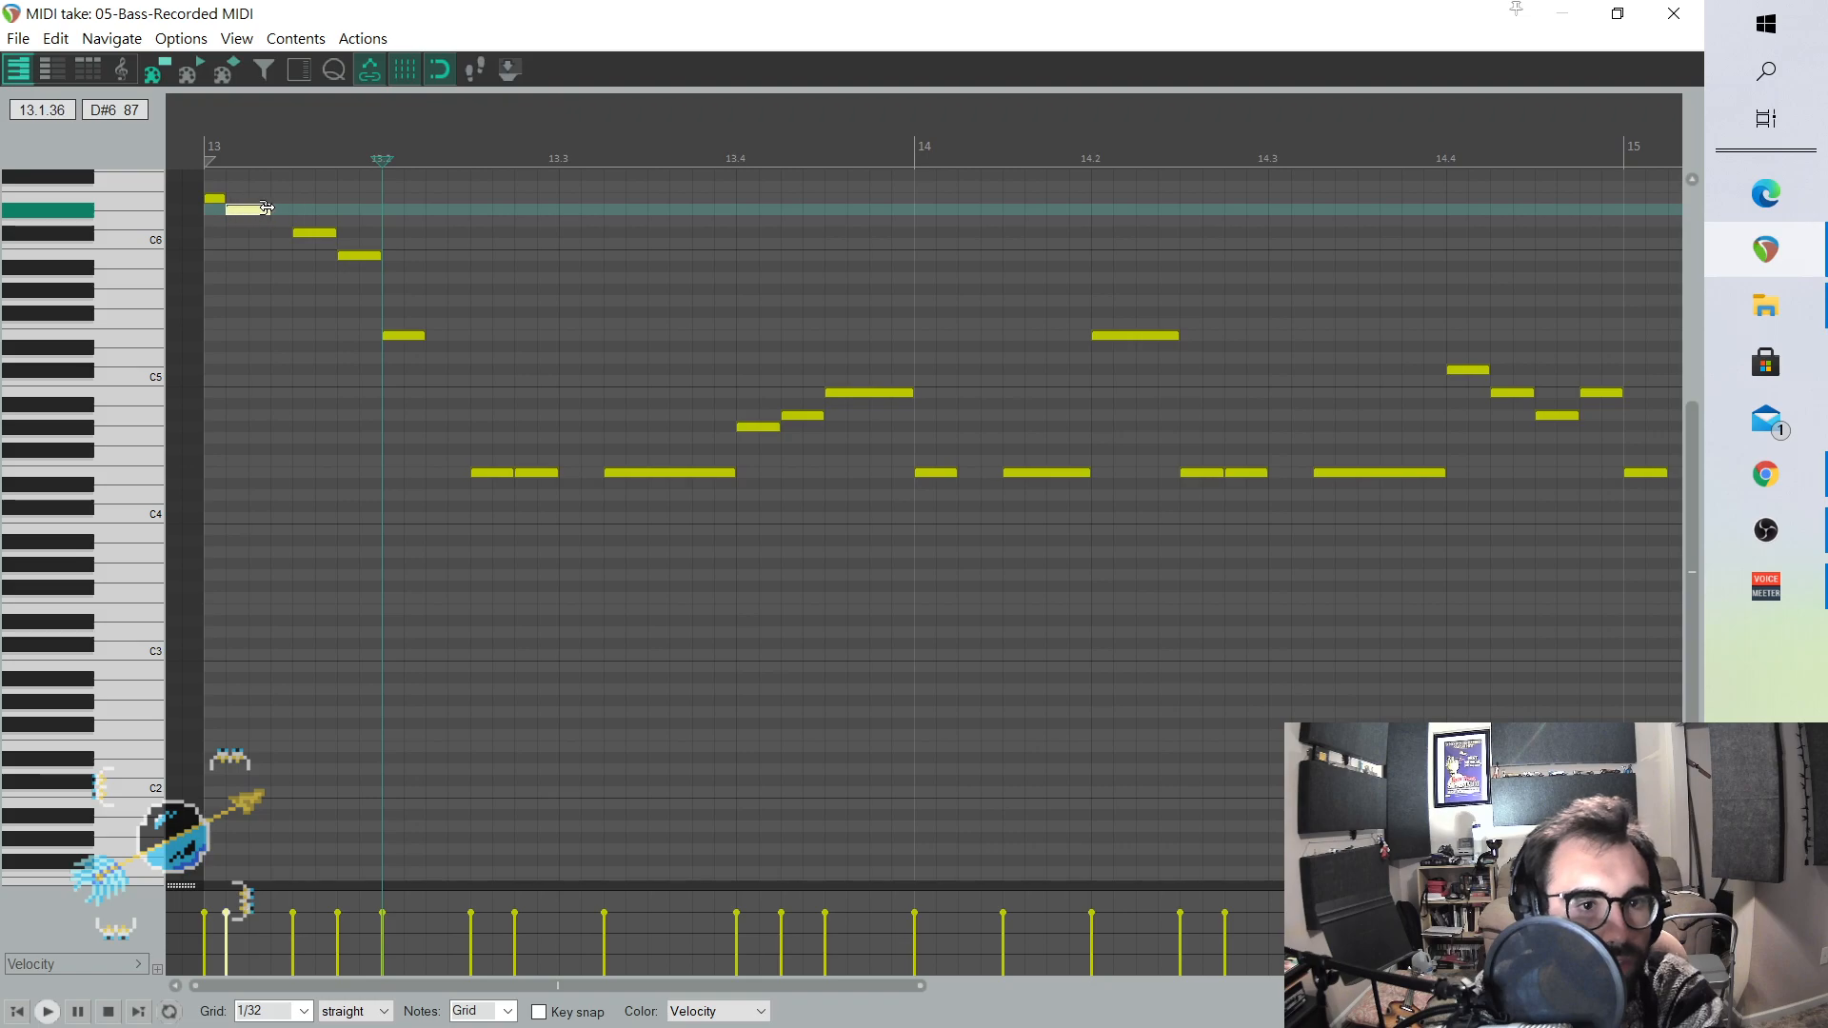
pyautogui.moveTo(316, 236); pyautogui.dragTo(283, 257)
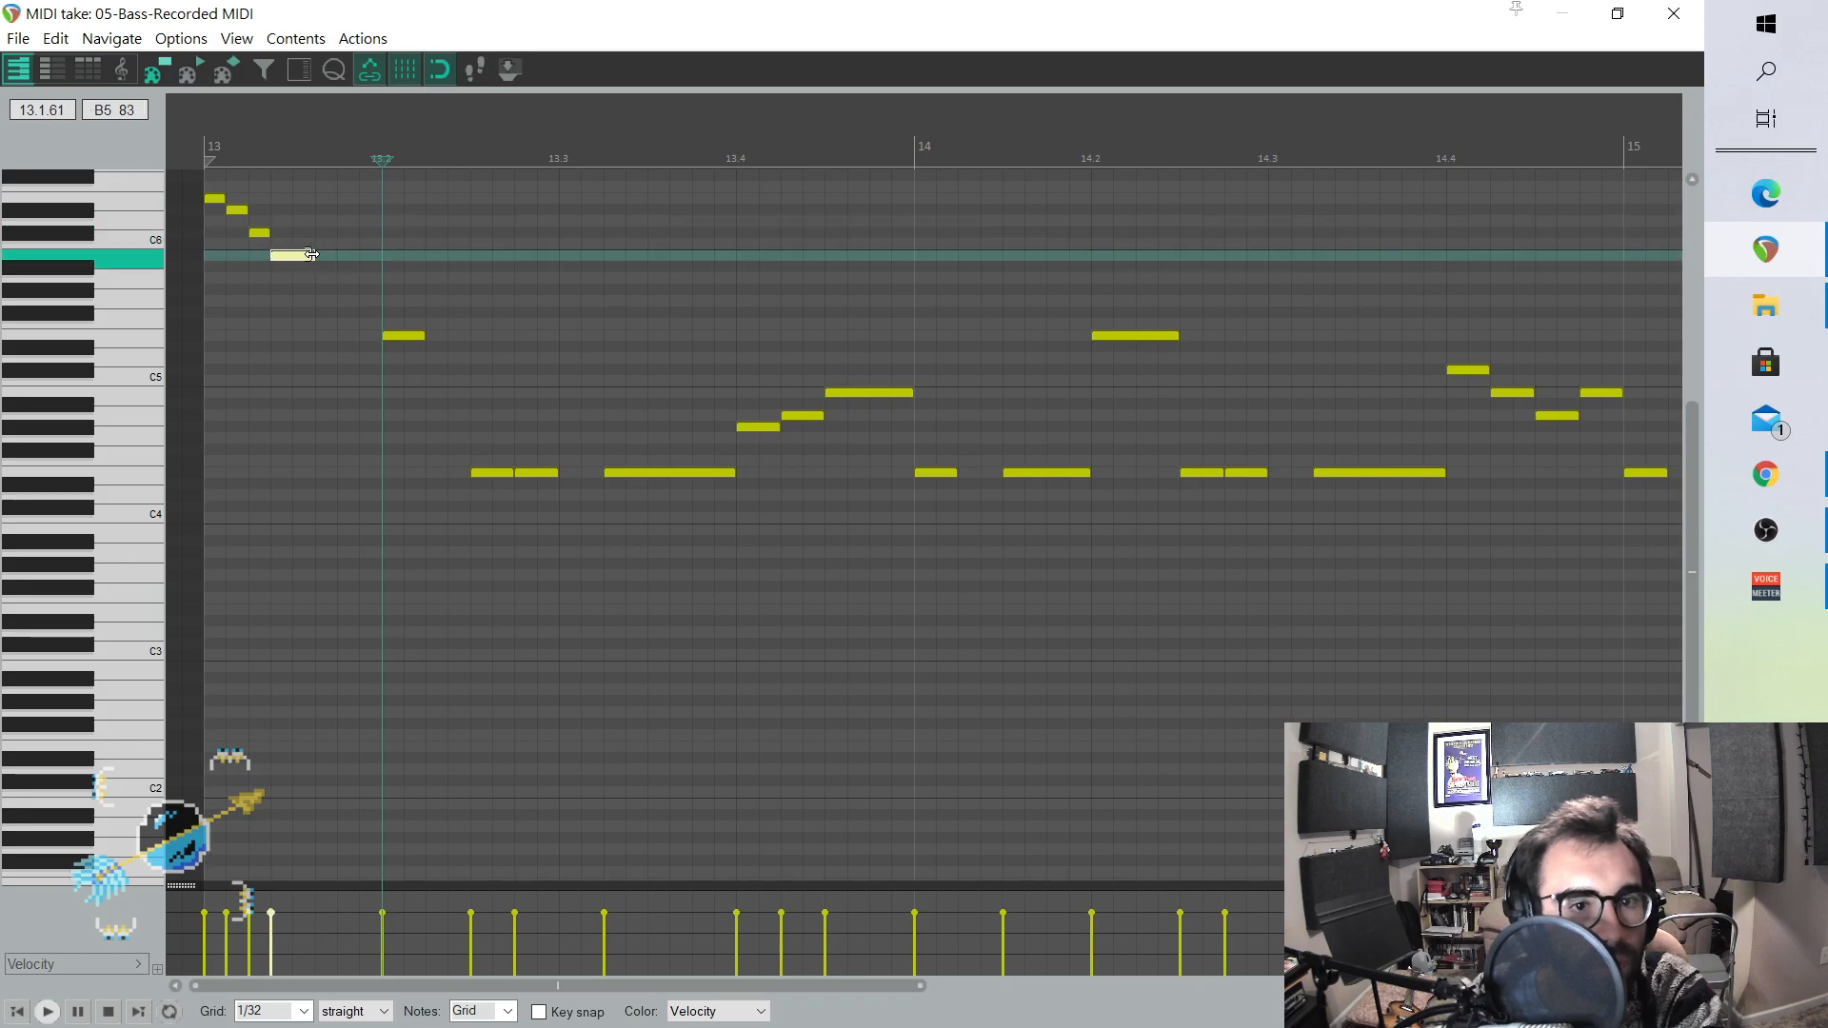
# - Draw an eighth-note E4 right after the run, lower the bass note midway between beats 2 and 3 to B3, and audition bar 13
pyautogui.moveTo(301, 517)
pyautogui.mouseDown()
pyautogui.moveTo(302, 482)
pyautogui.moveTo(310, 526)
pyautogui.moveTo(346, 470)
pyautogui.mouseUp()
pyautogui.moveTo(493, 472); pyautogui.dragTo(495, 529)
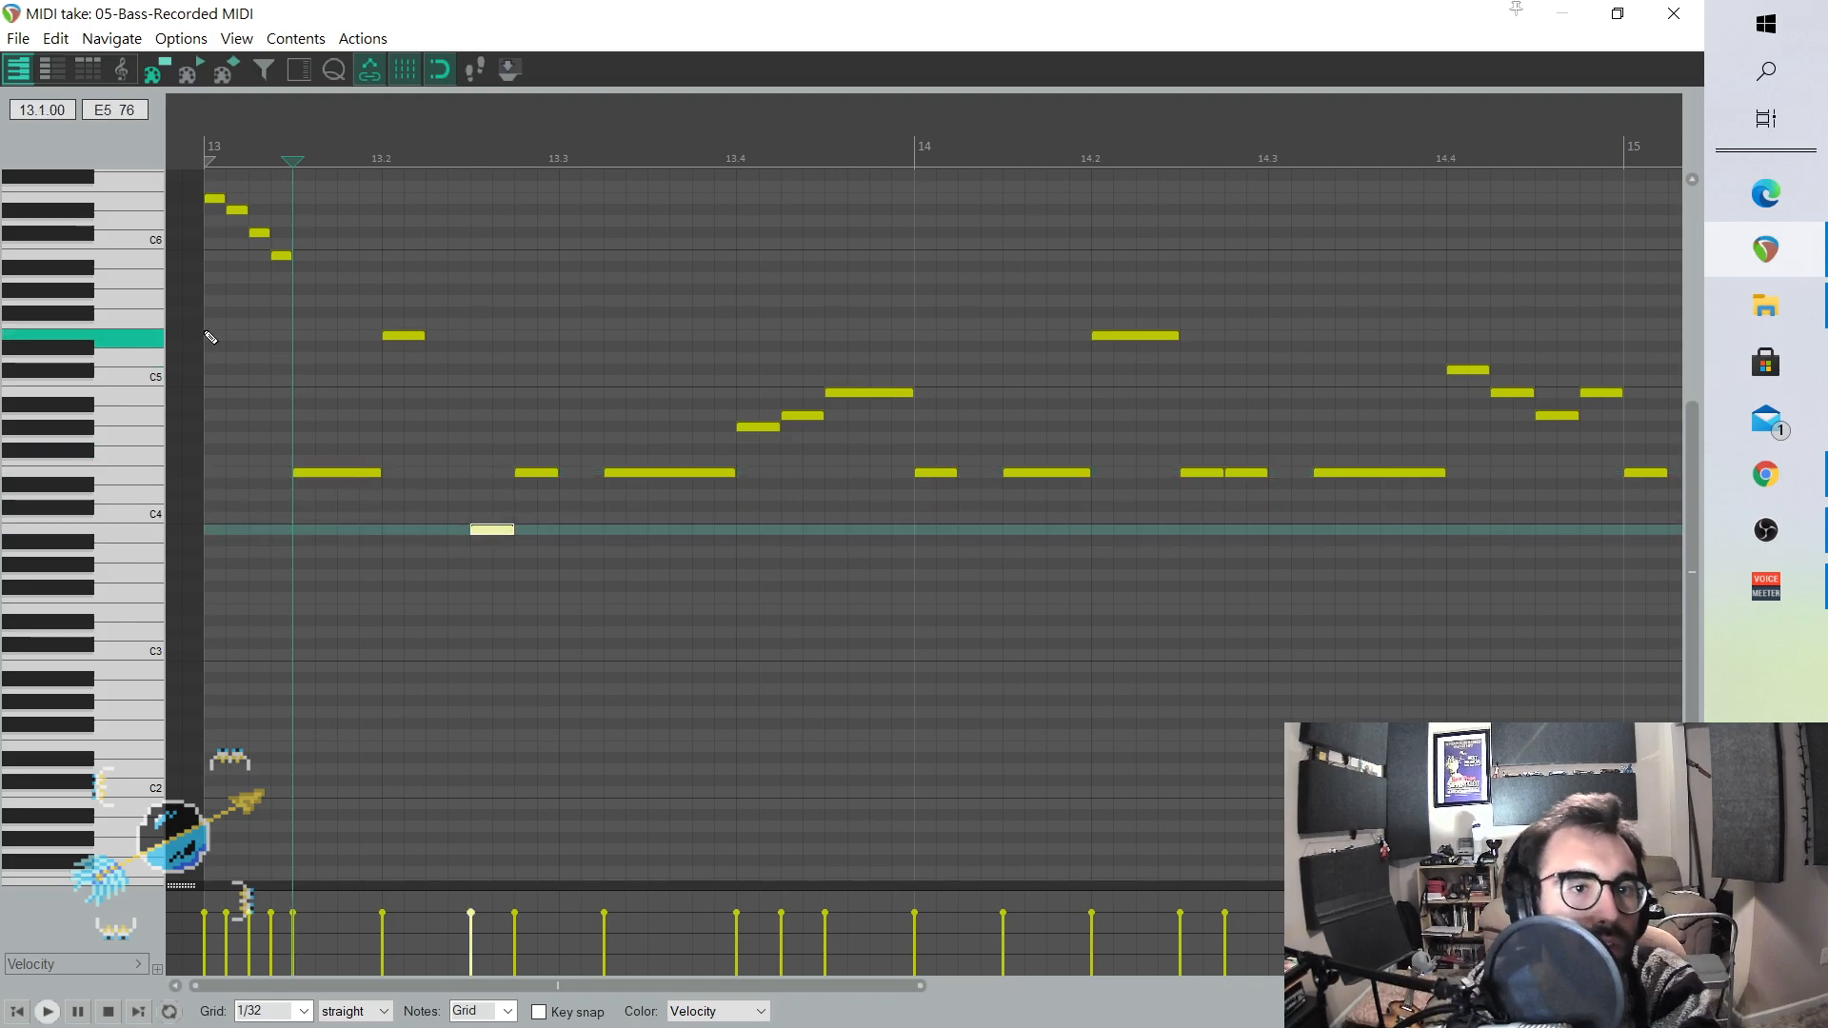
pyautogui.click(215, 336)
pyautogui.press('space')
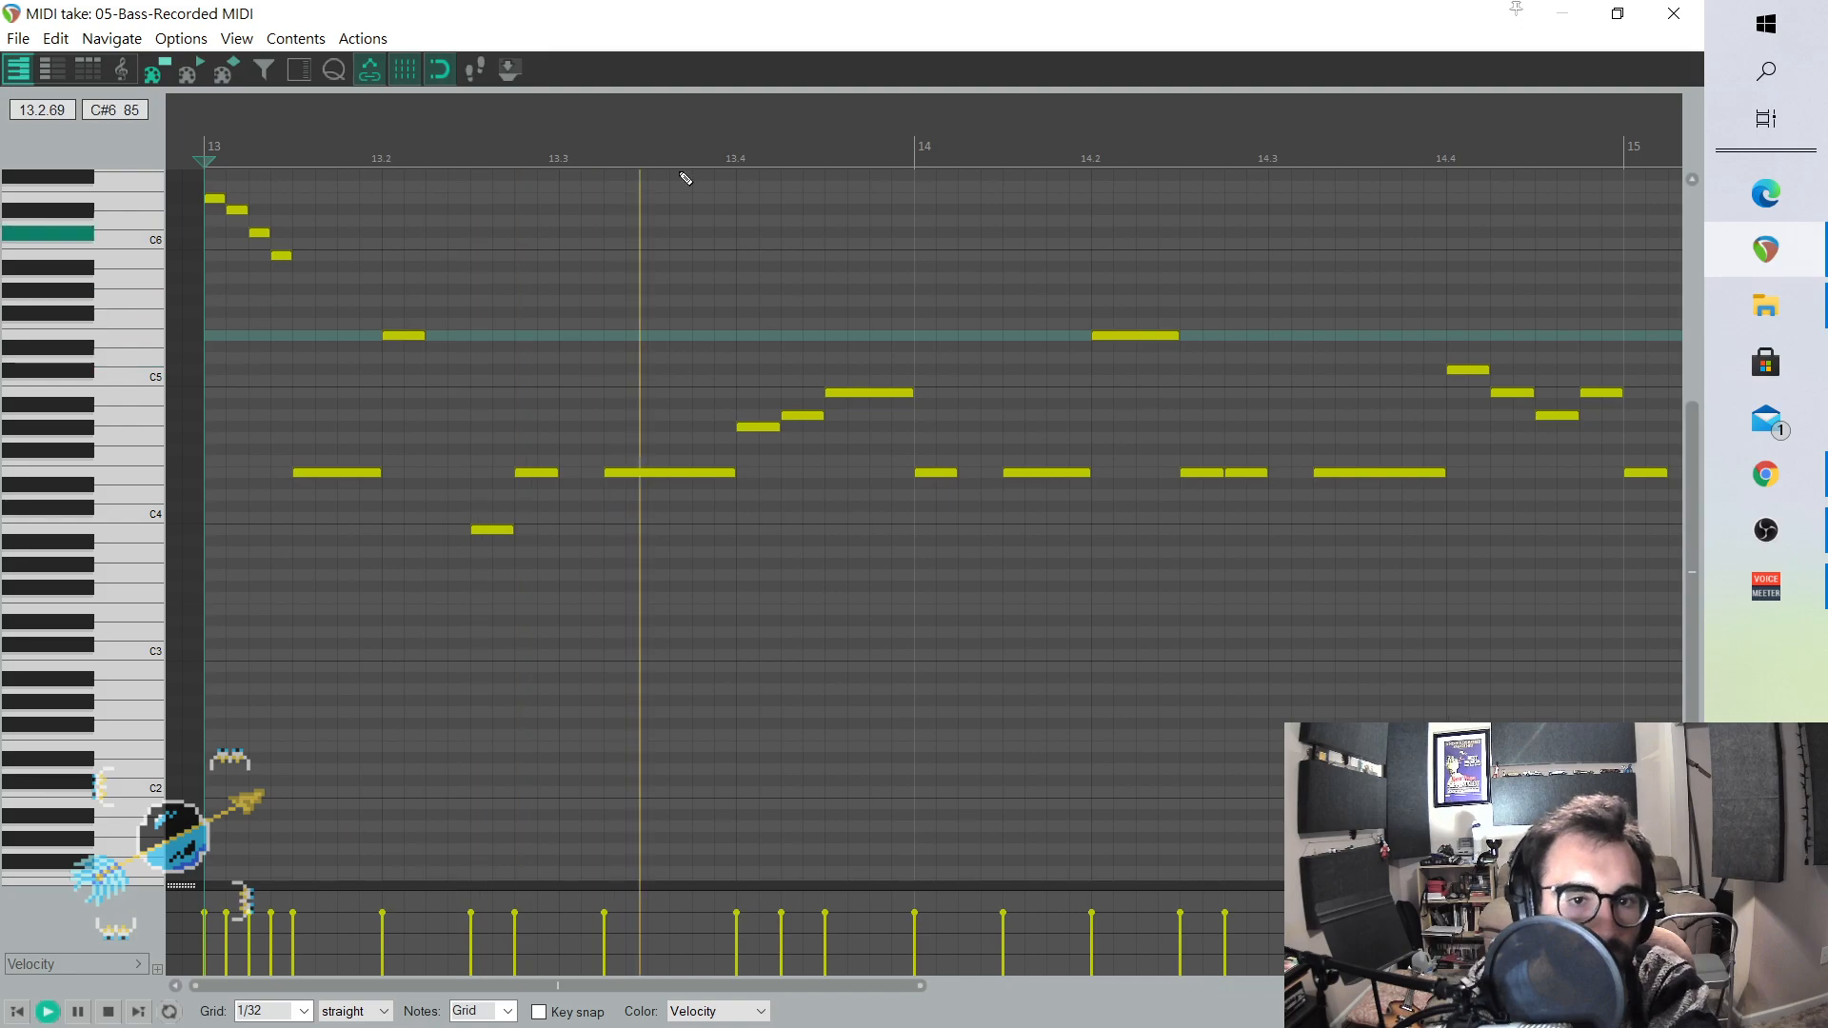
# - Unsolo the Bass track and play the full arrangement from bar 9, plus briefly from bar 13, to hear the revised fill
pyautogui.press('space')
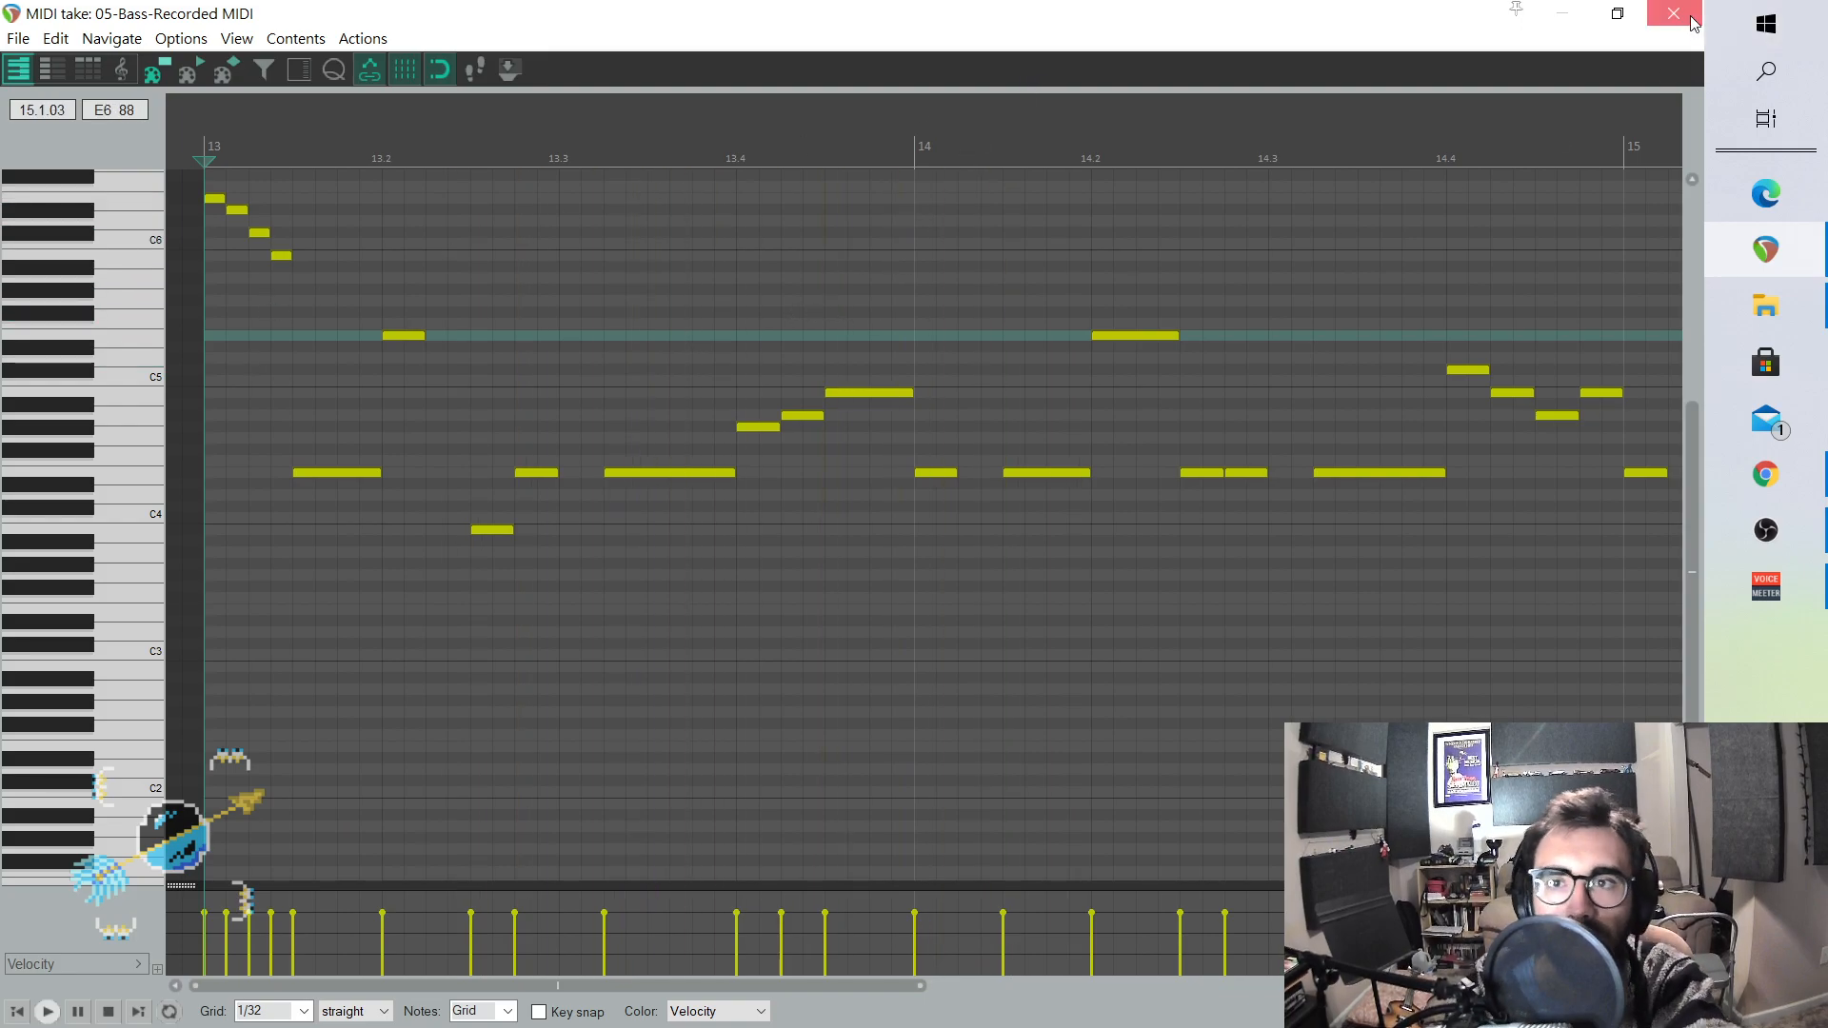
pyautogui.click(1683, 13)
pyautogui.click(578, 541)
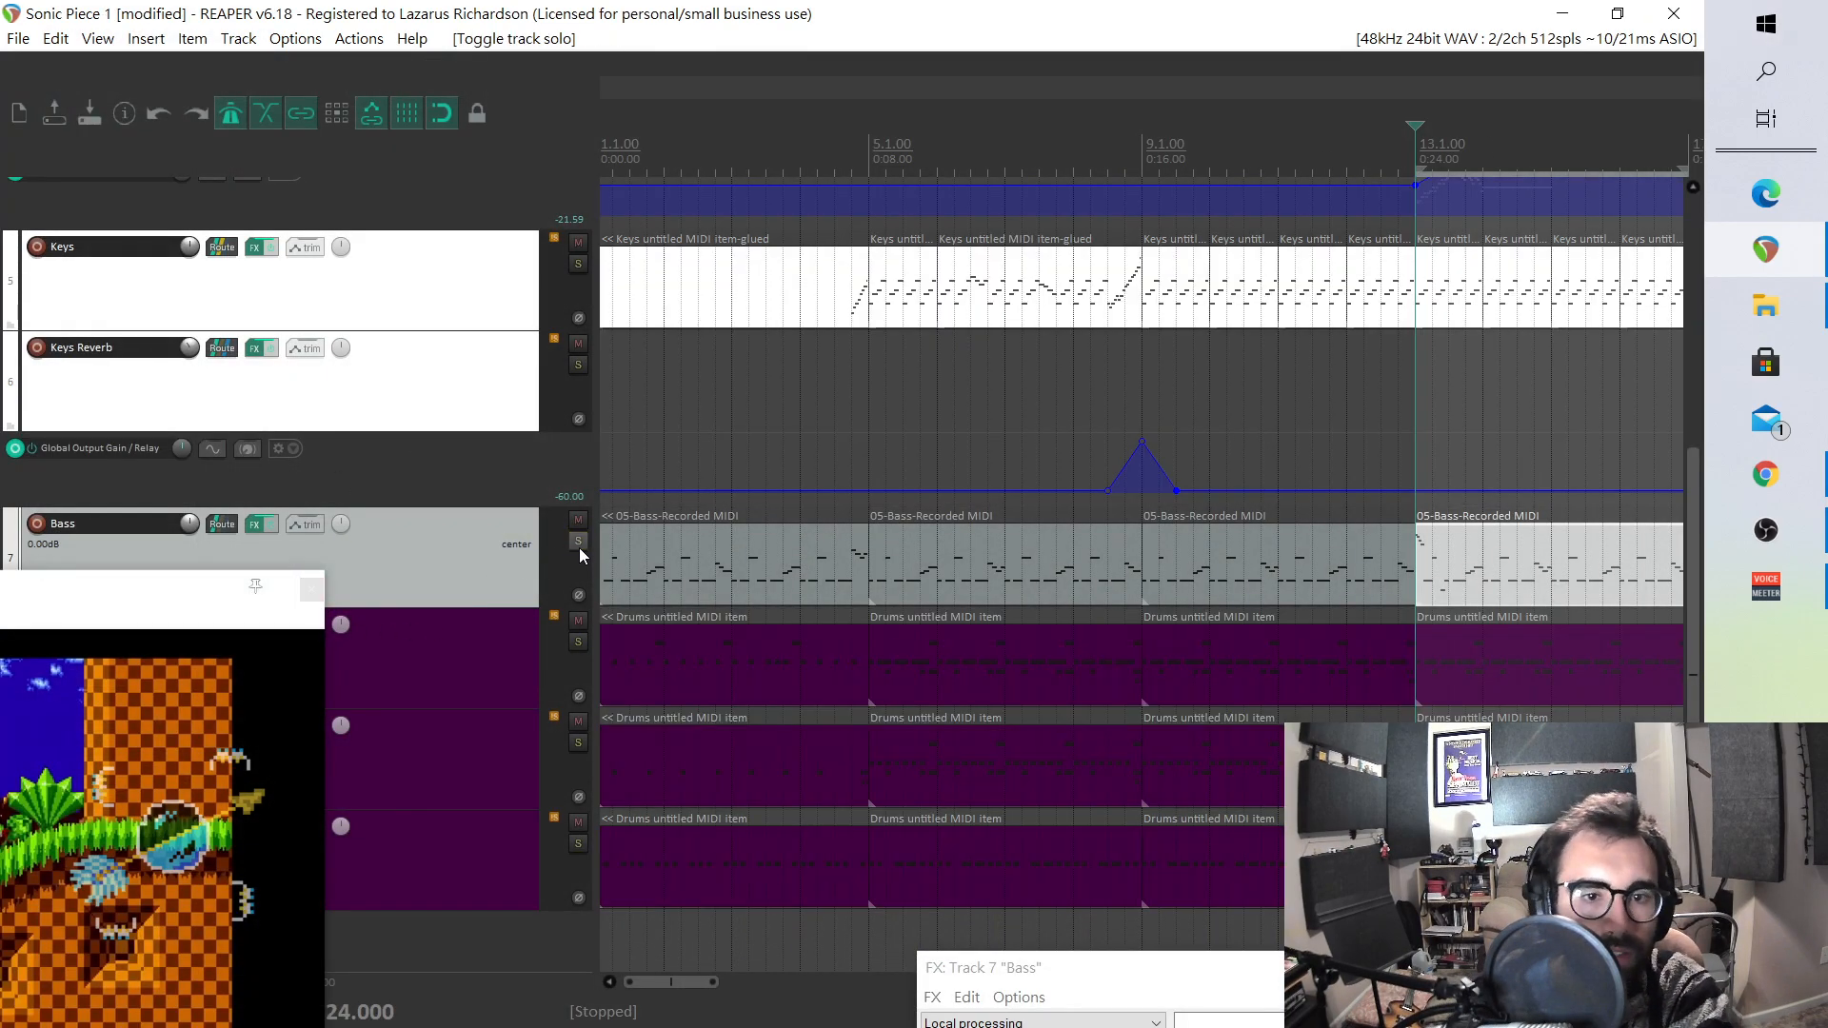
pyautogui.click(1144, 145)
pyautogui.press('space')
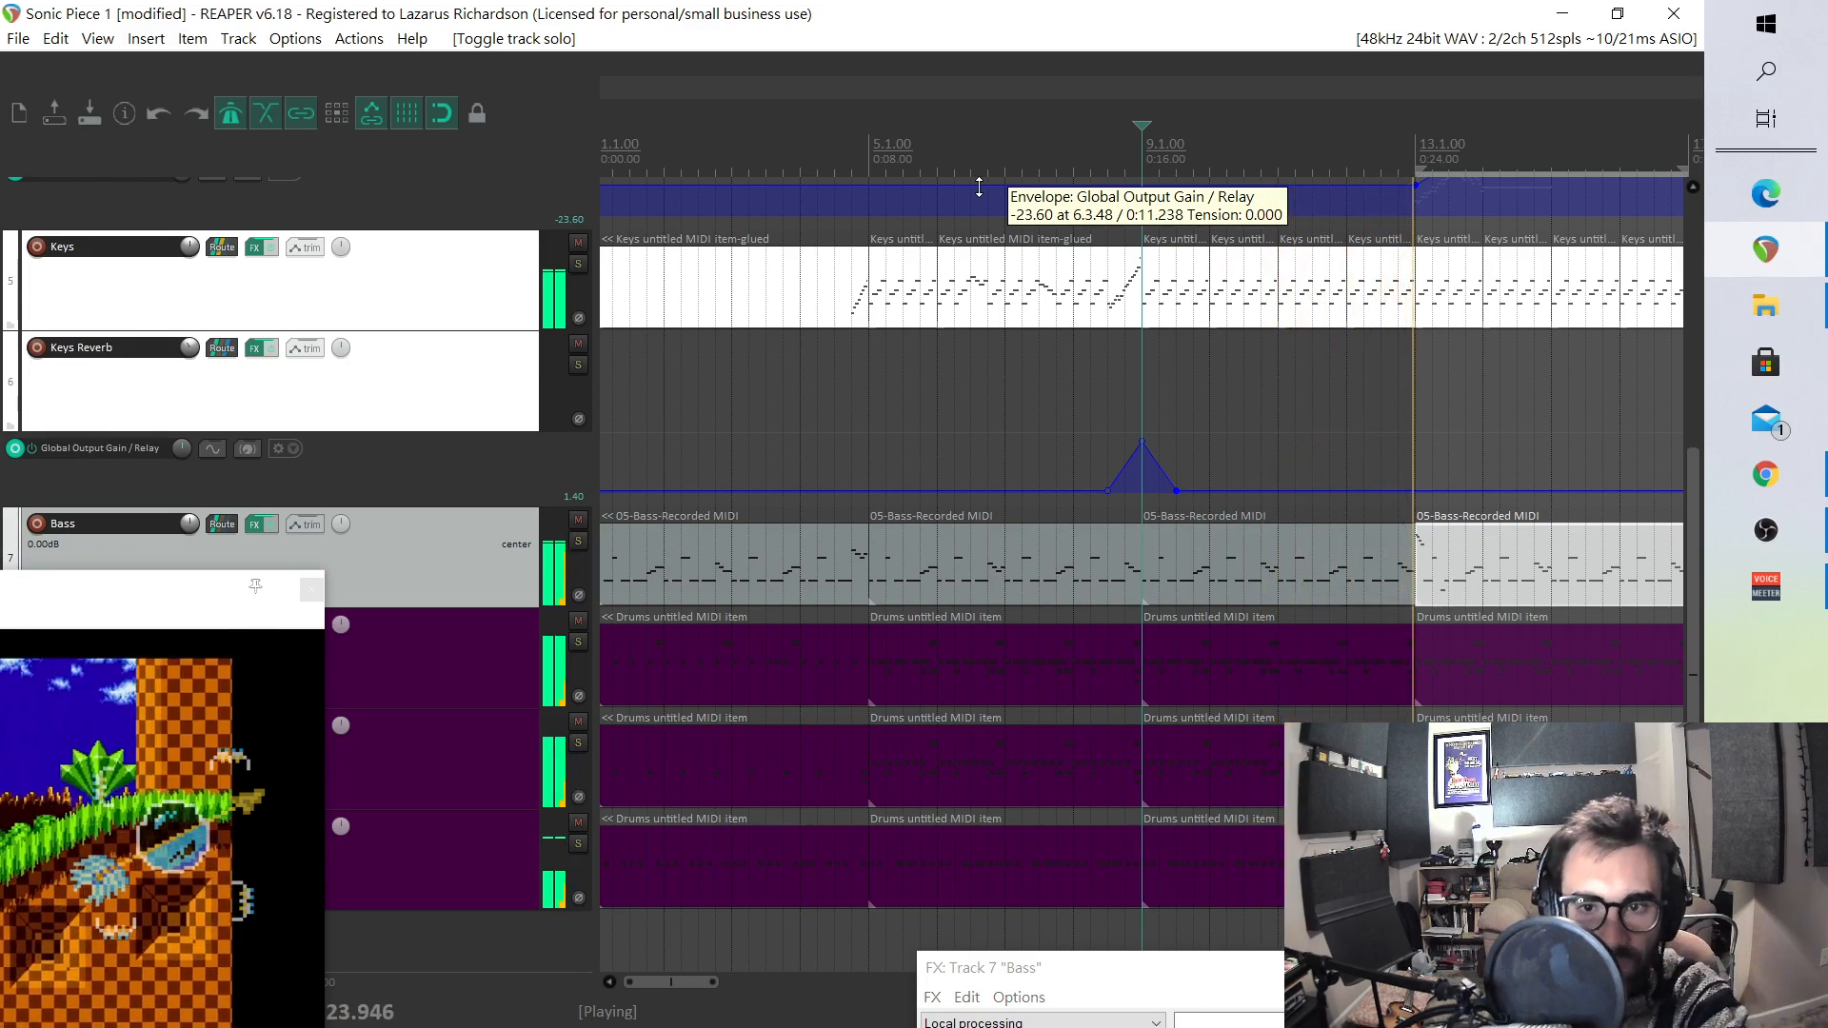
pyautogui.press('space')
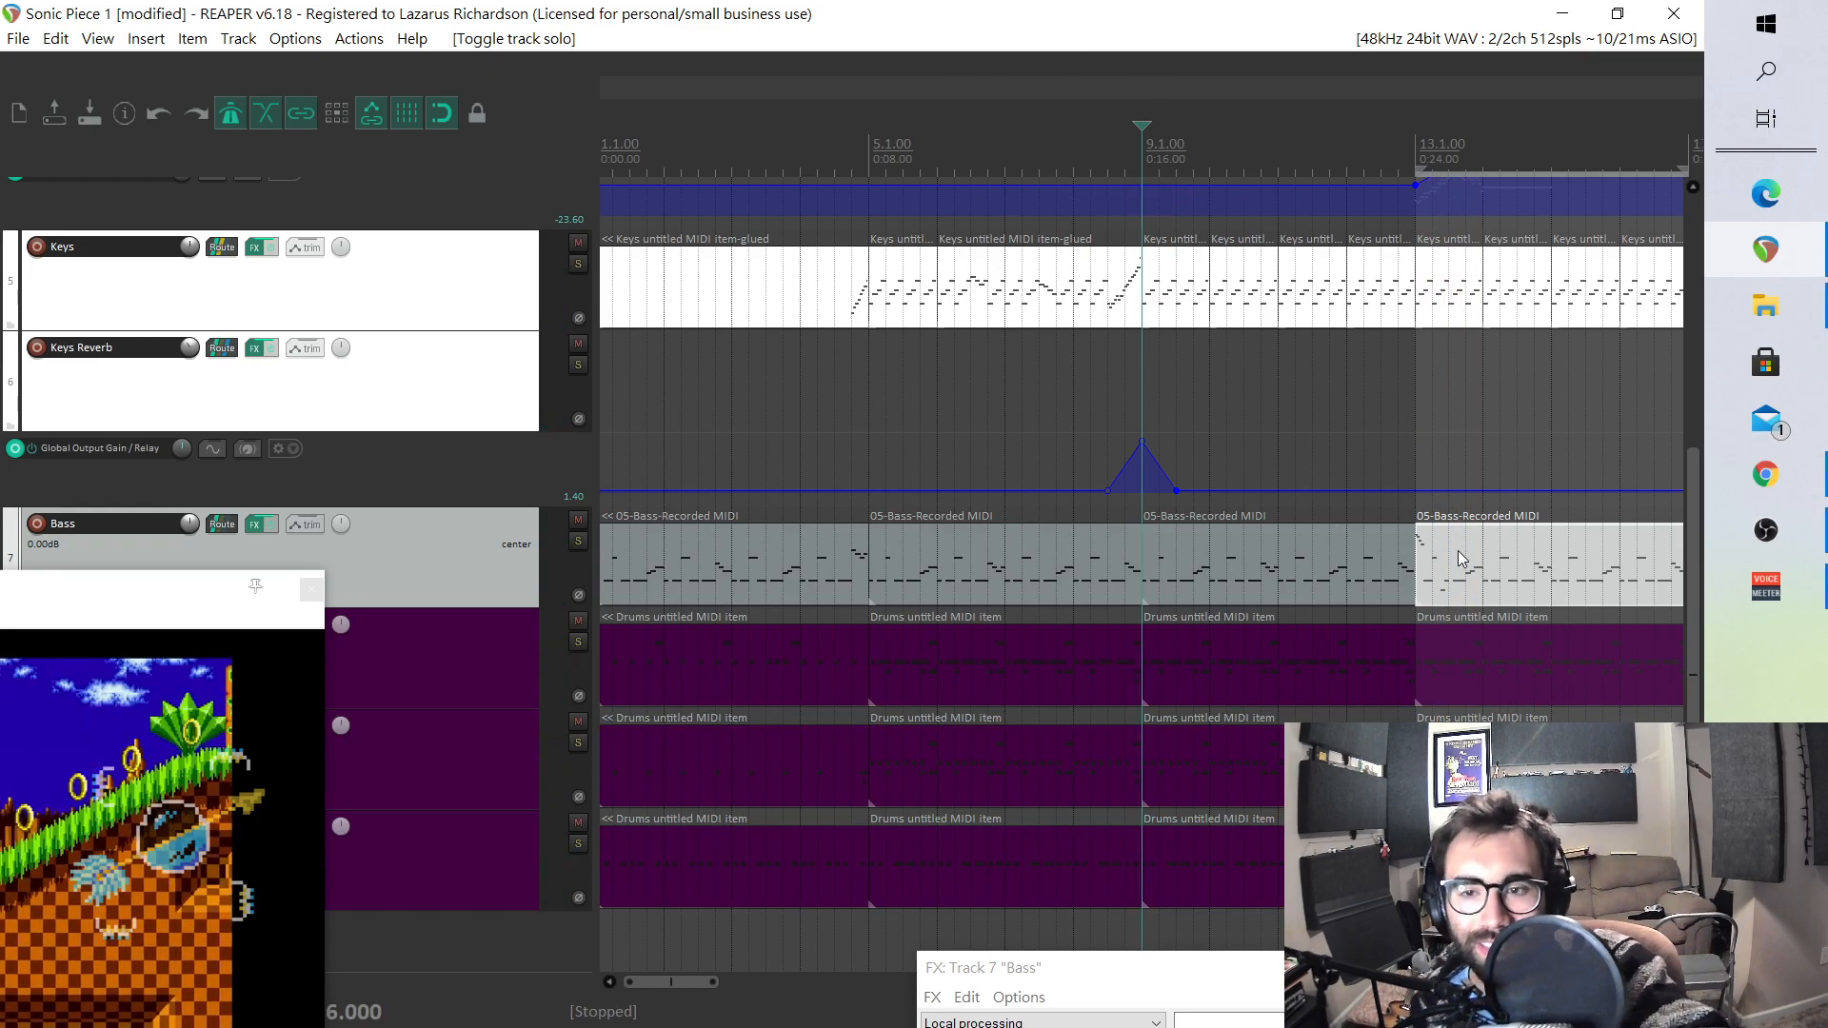
pyautogui.click(1416, 141)
pyautogui.press('space')
pyautogui.press('space')
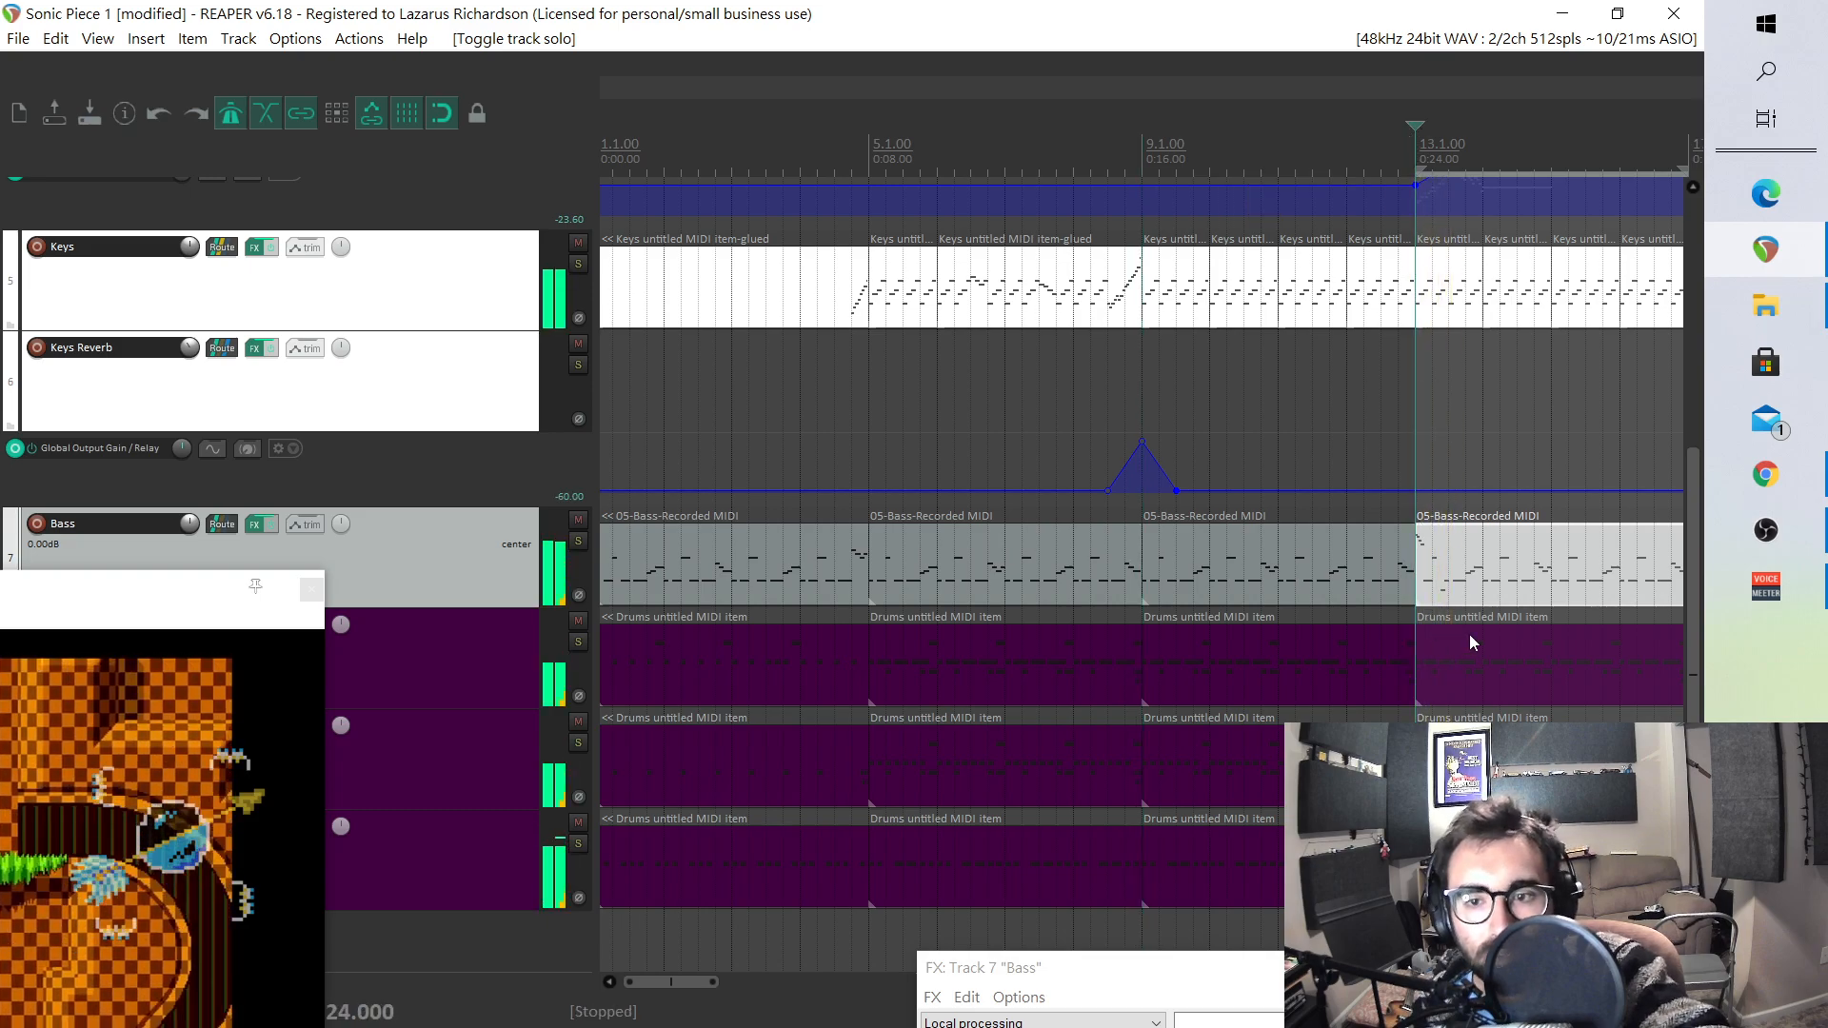
# - In the bar 13 Bass item, trim the E4 before beat 4 to its last sixteenth and draw a 1/32 run C#6, B5, A5, G#5 before it
pyautogui.doubleClick(1452, 587)
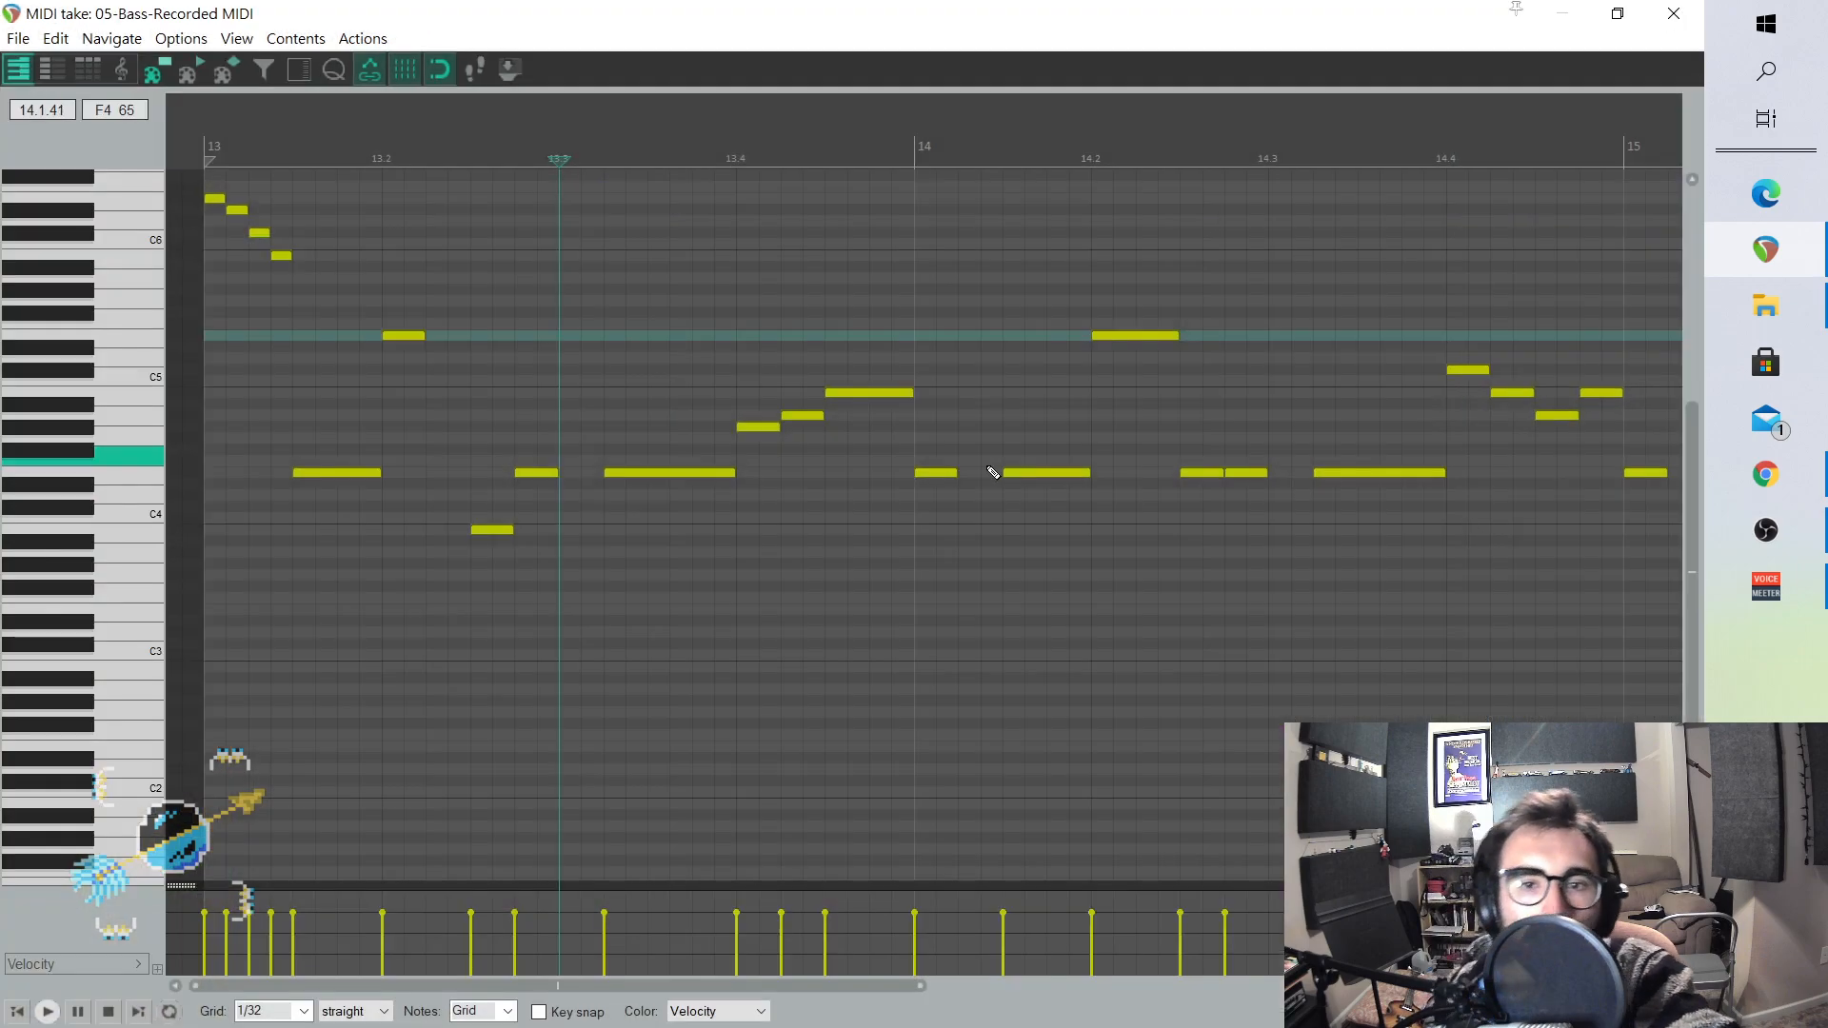
pyautogui.click(439, 476)
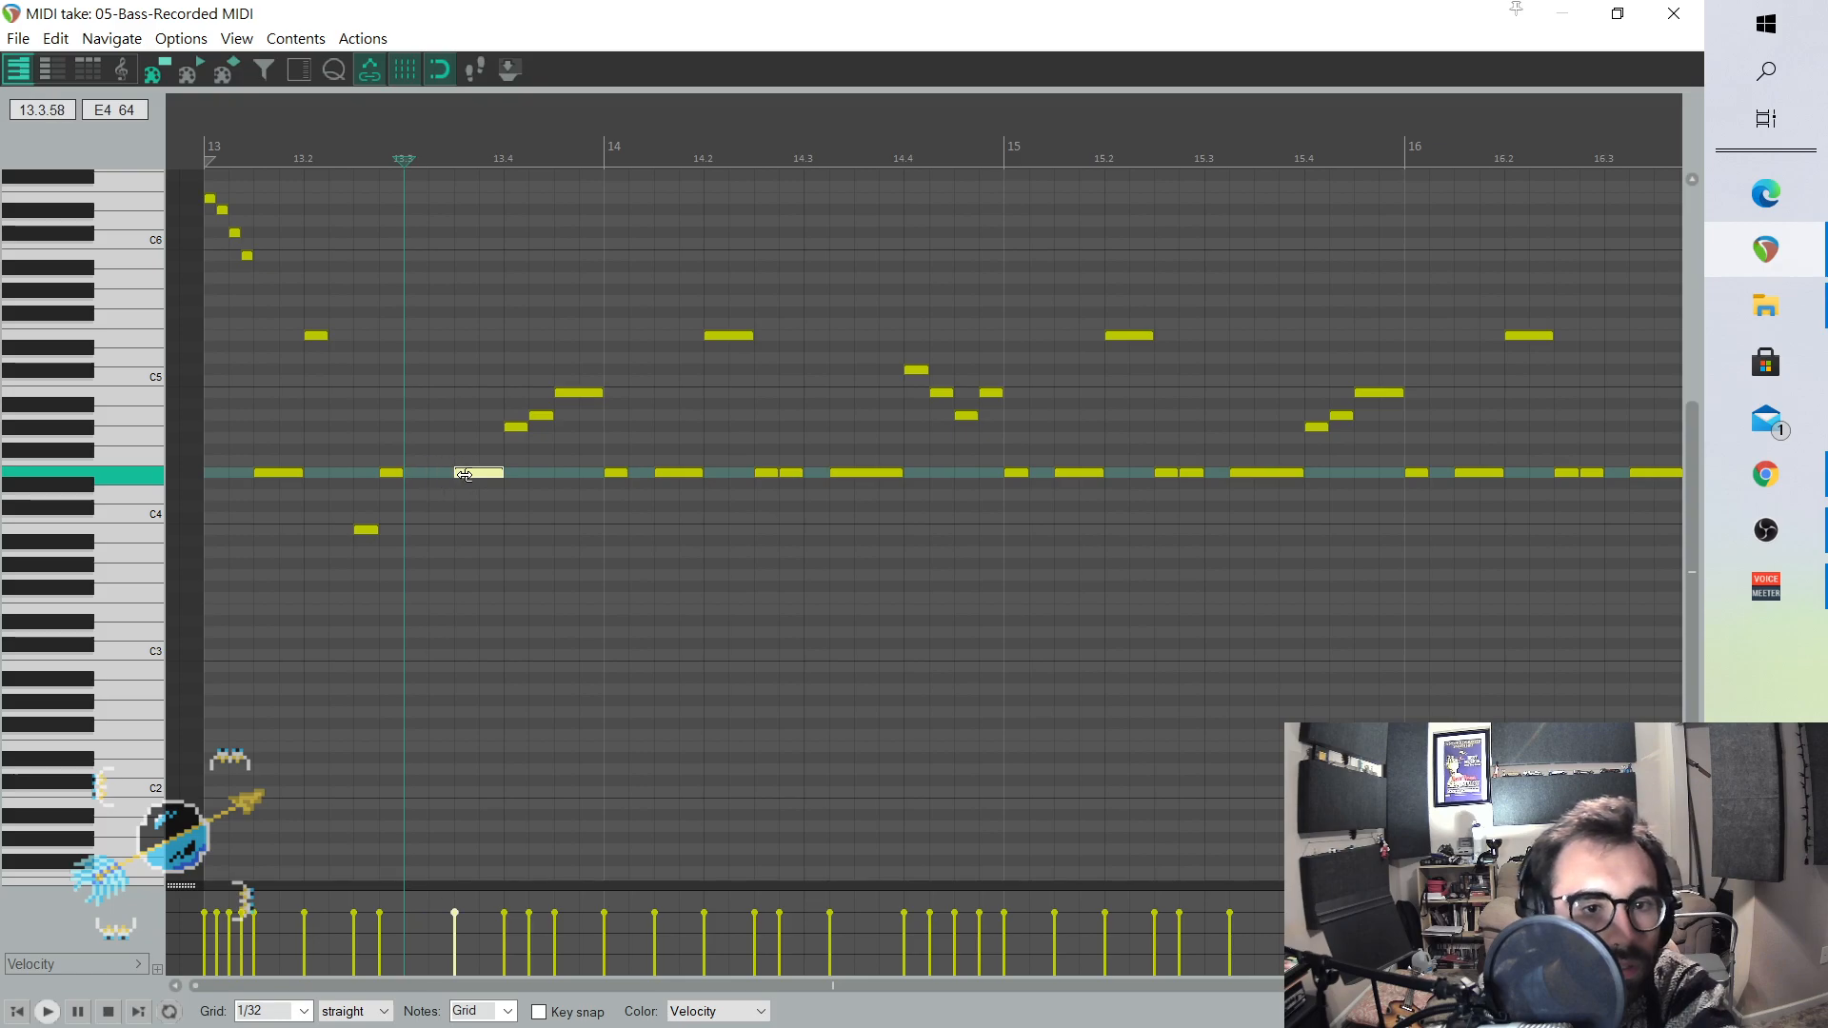
pyautogui.click(439, 244)
pyautogui.click(447, 256)
pyautogui.doubleClick(451, 256)
pyautogui.click(461, 278)
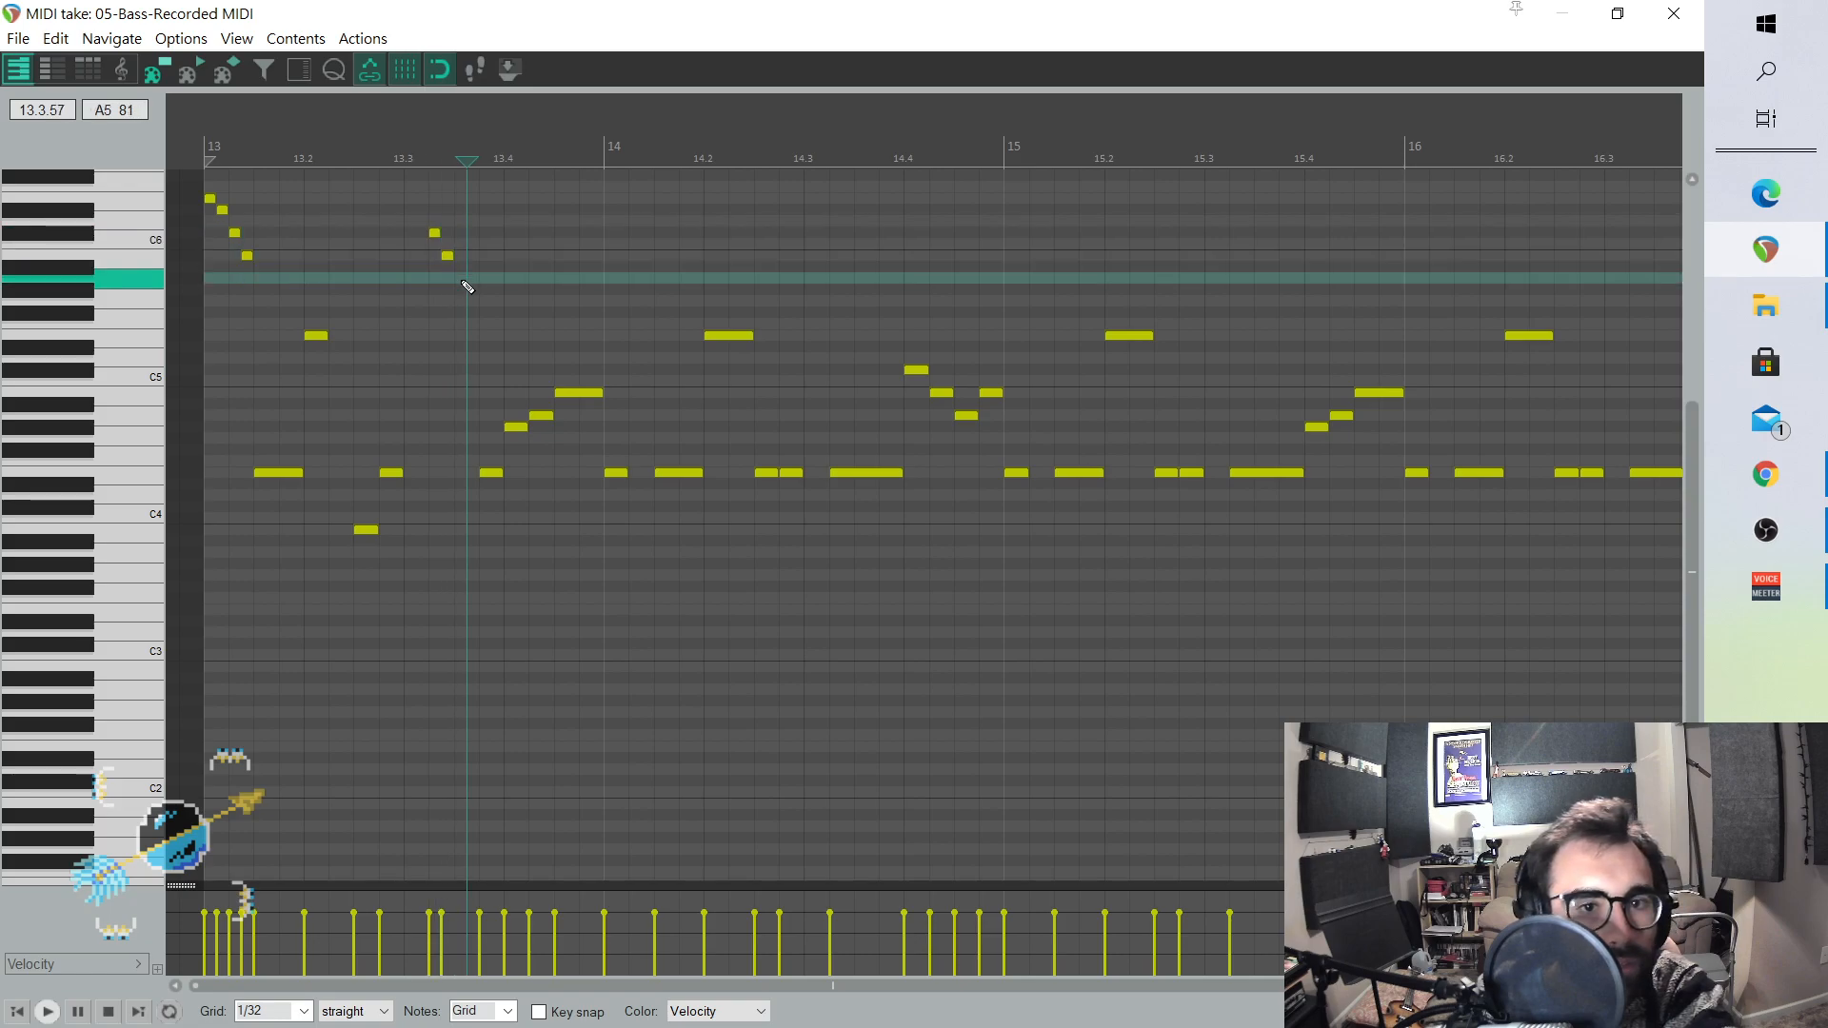
pyautogui.click(472, 289)
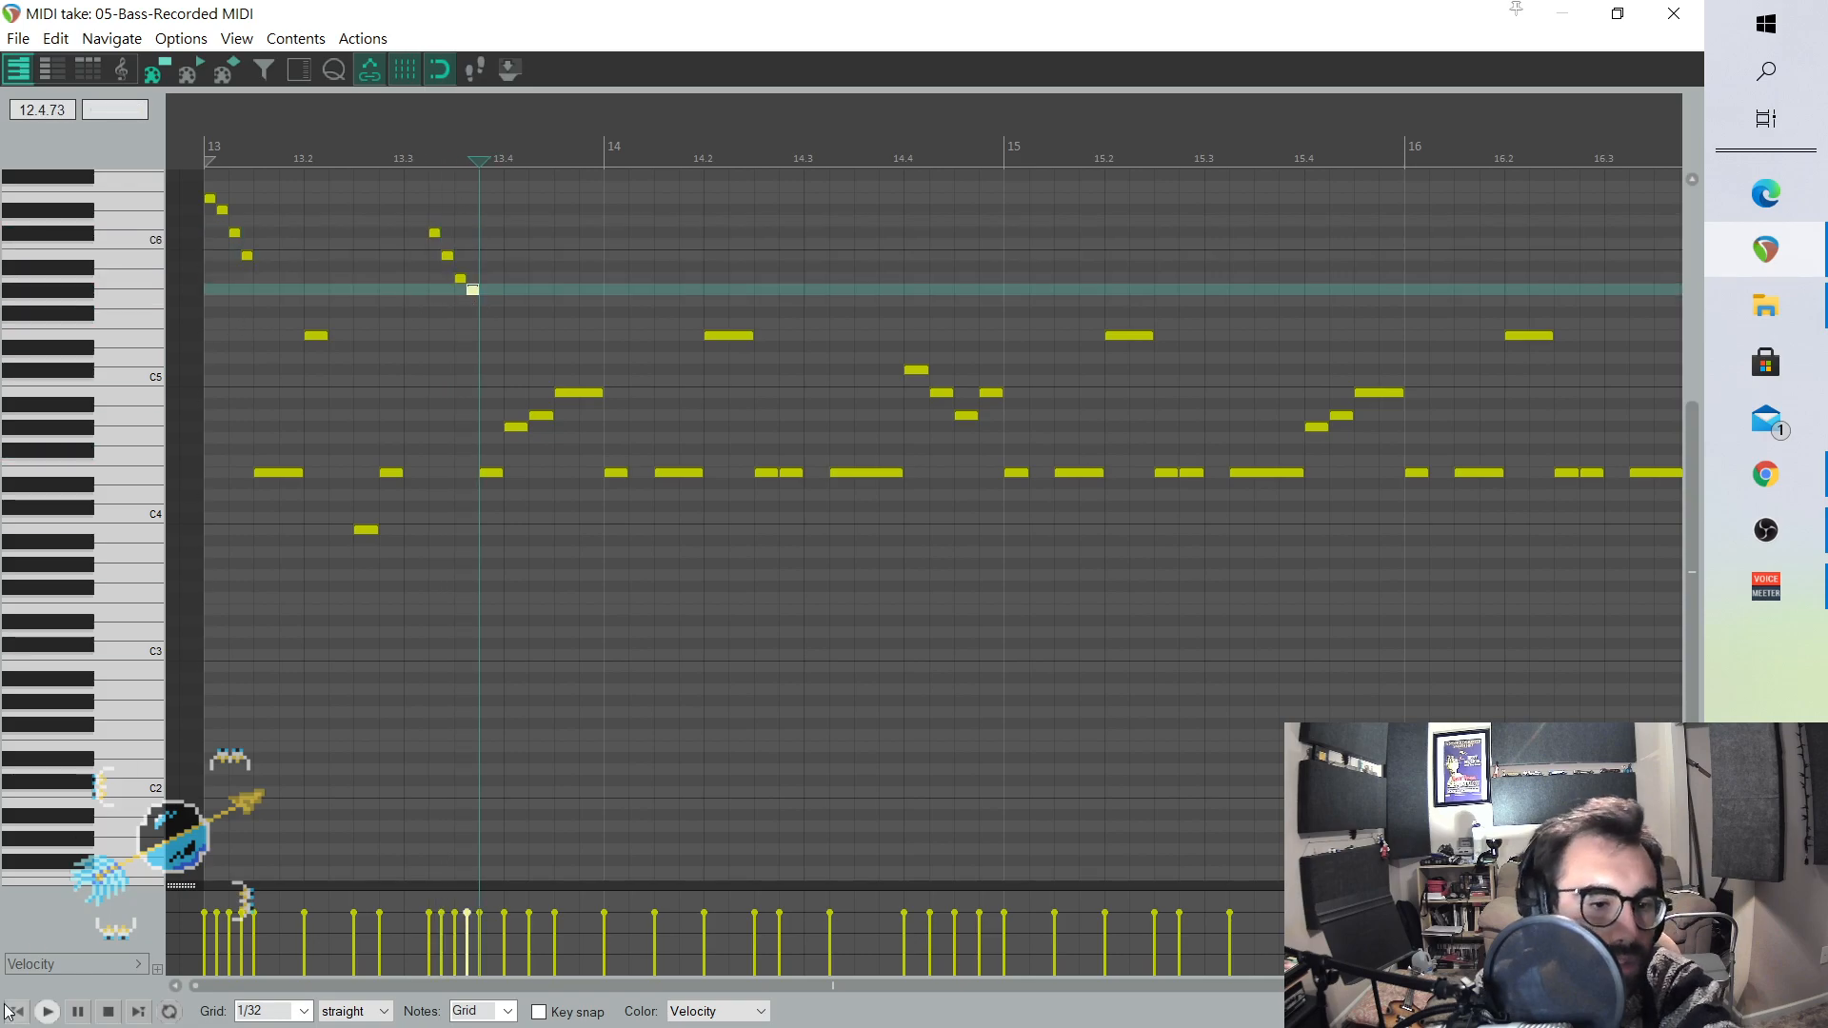
# - Audition bar 13, then play the full arrangement from bar 4 beat 3 with the Video Window moved fully into view
pyautogui.click(47, 1011)
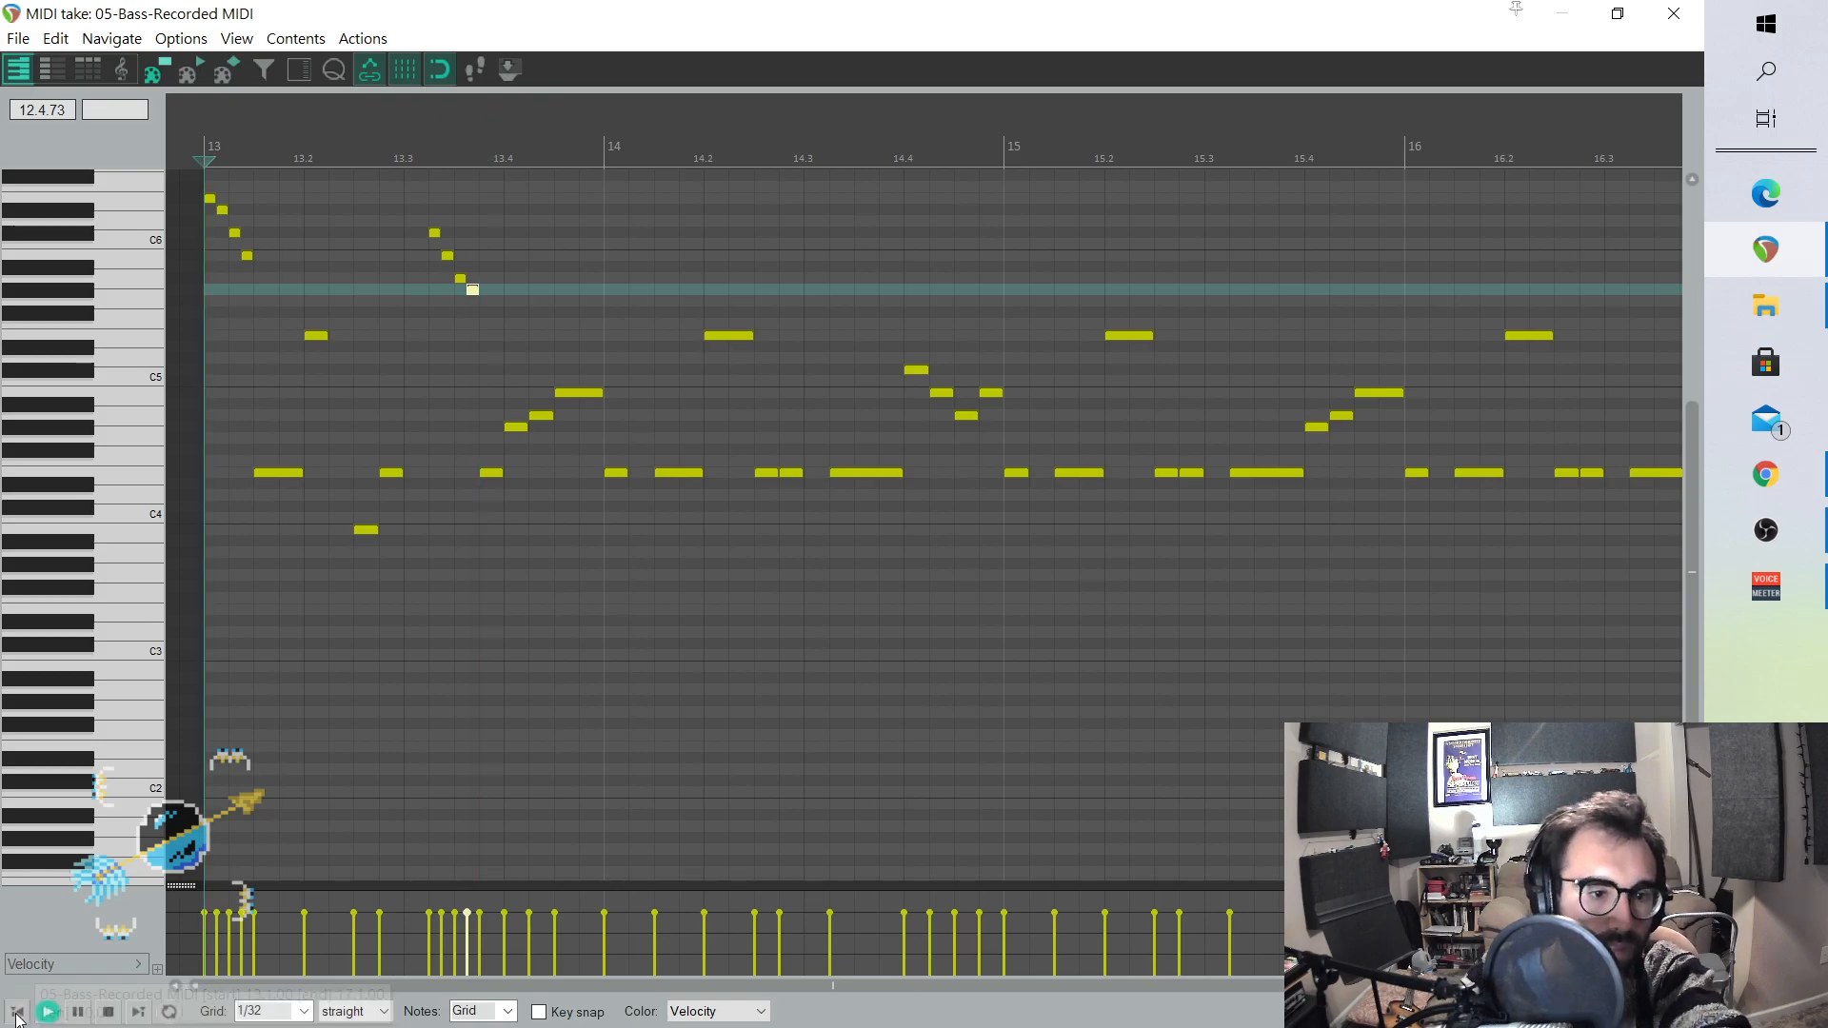
pyautogui.press('space')
pyautogui.click(1674, 13)
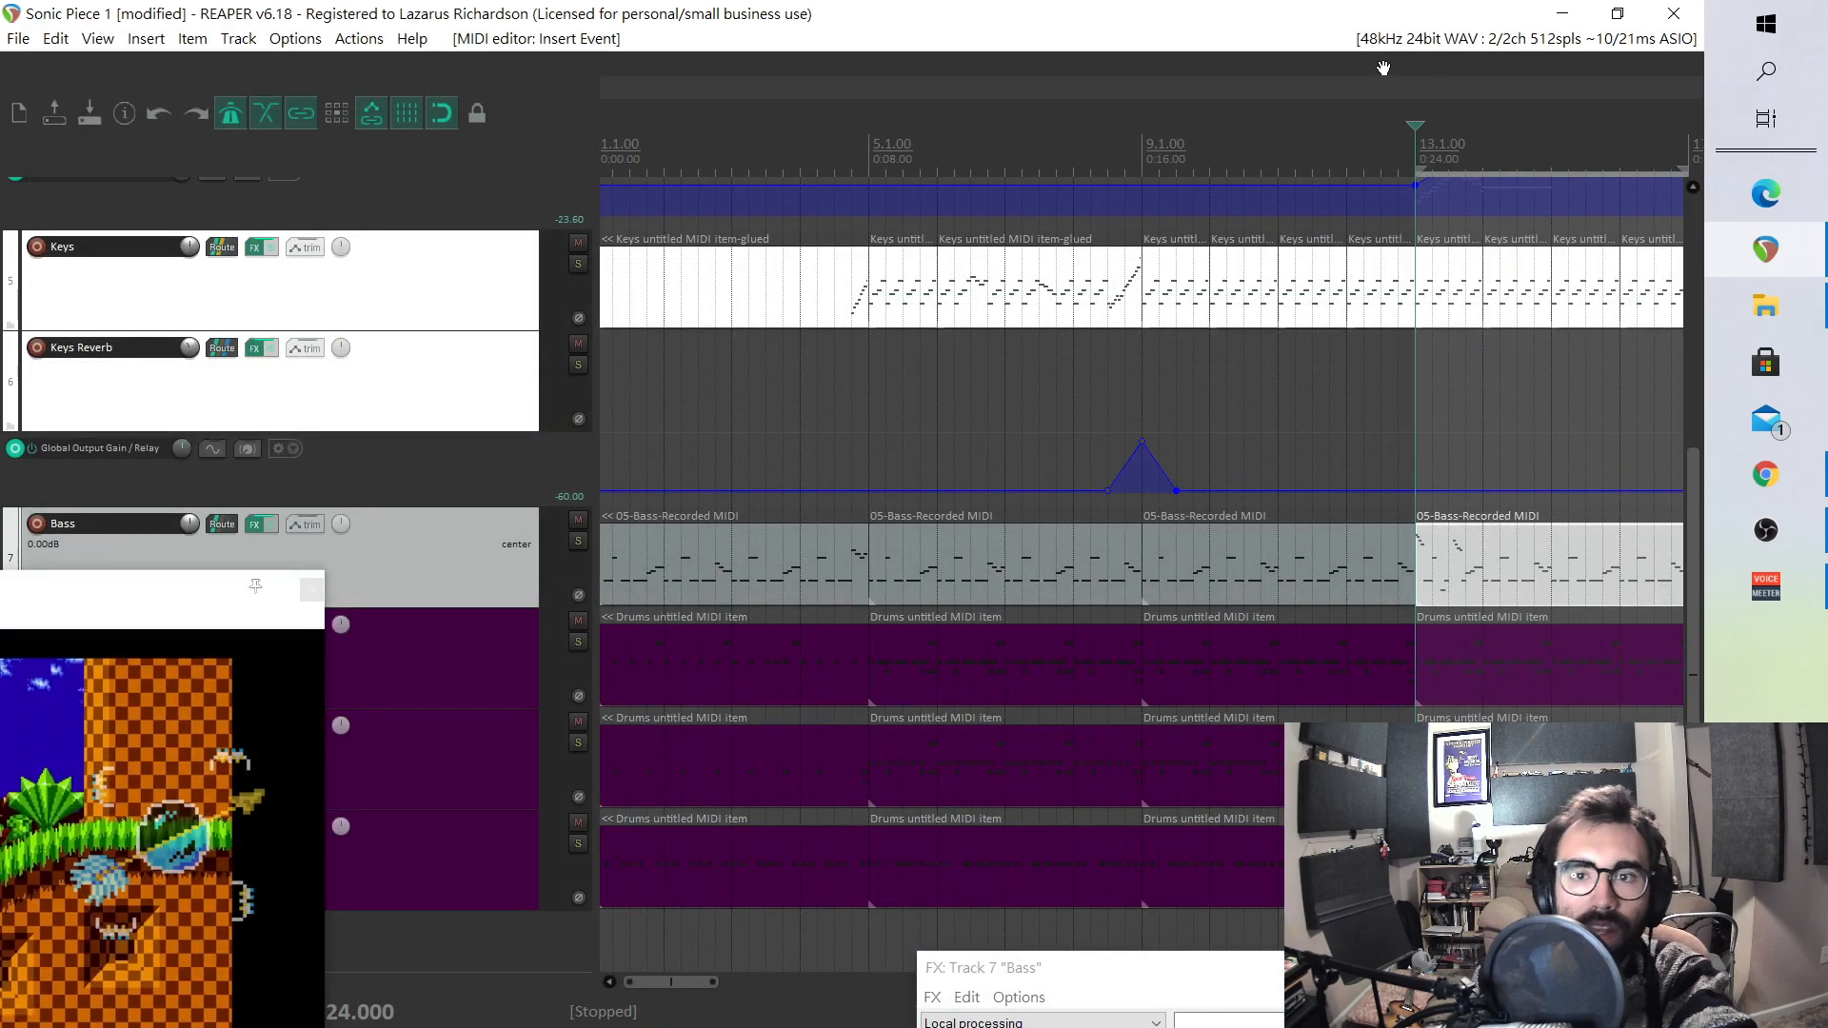
pyautogui.click(839, 150)
pyautogui.press('space')
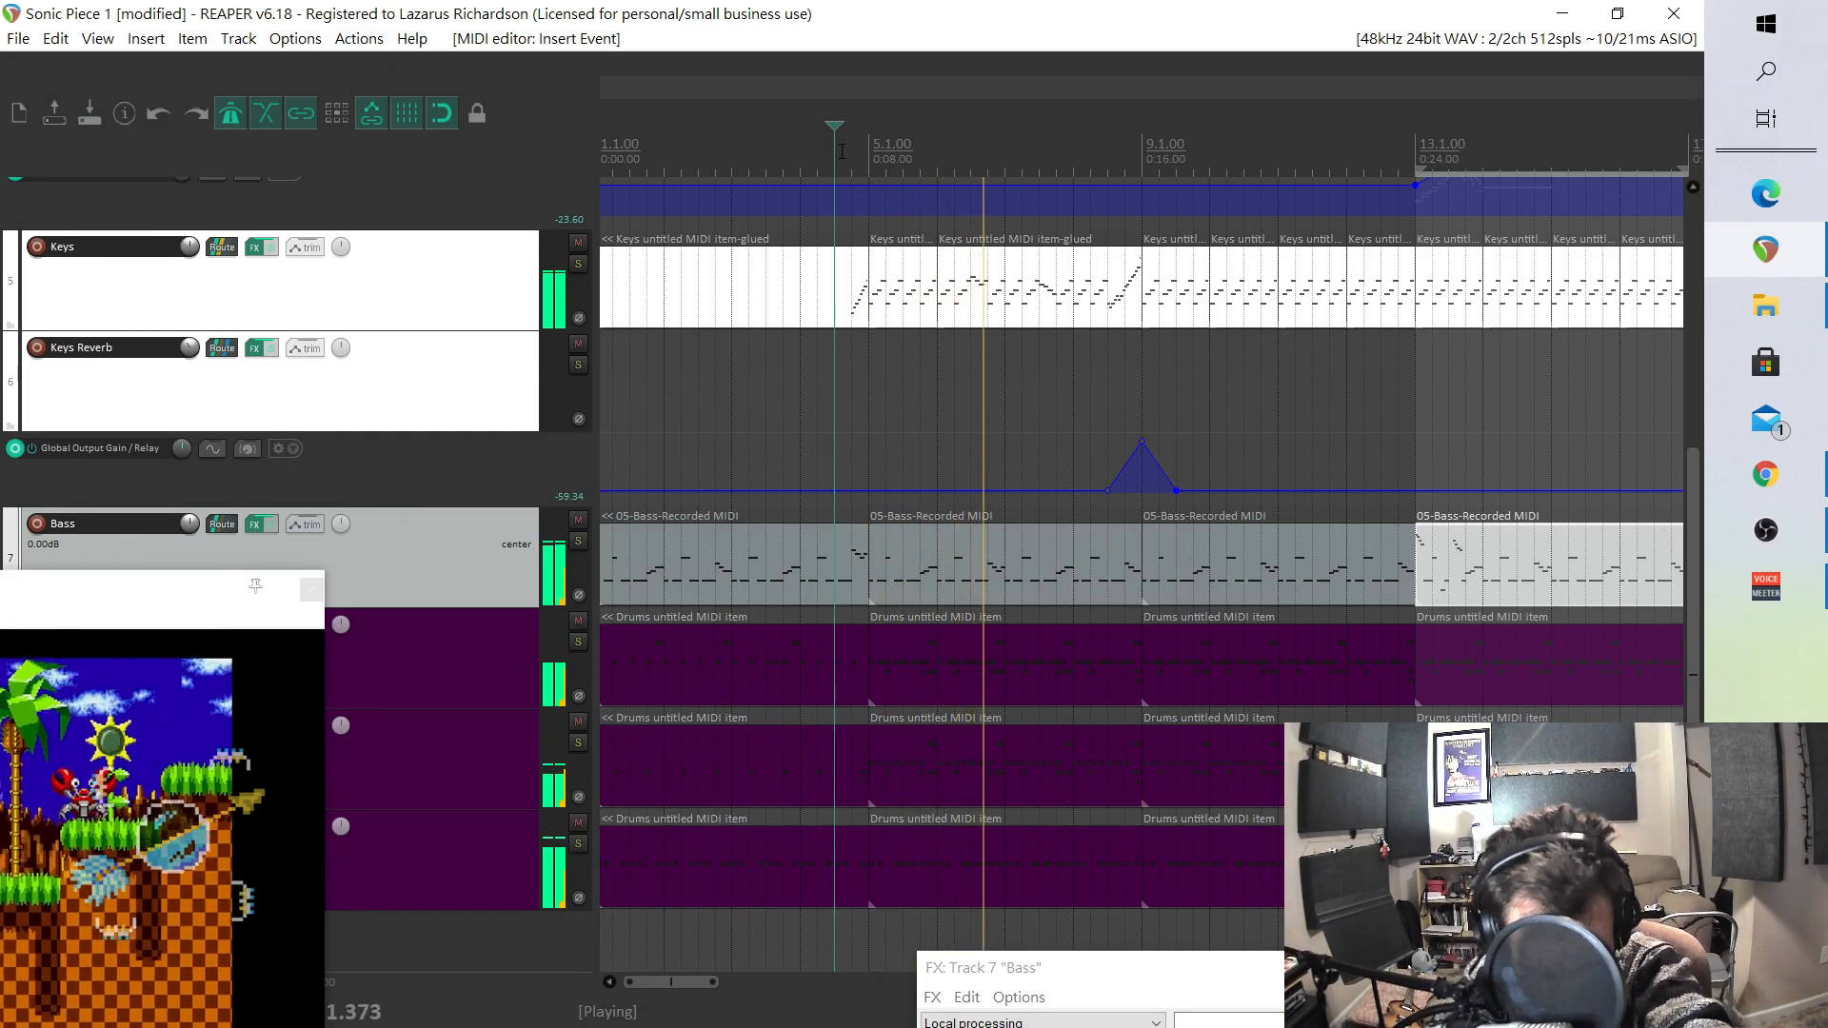
pyautogui.moveTo(140, 600); pyautogui.dragTo(628, 284)
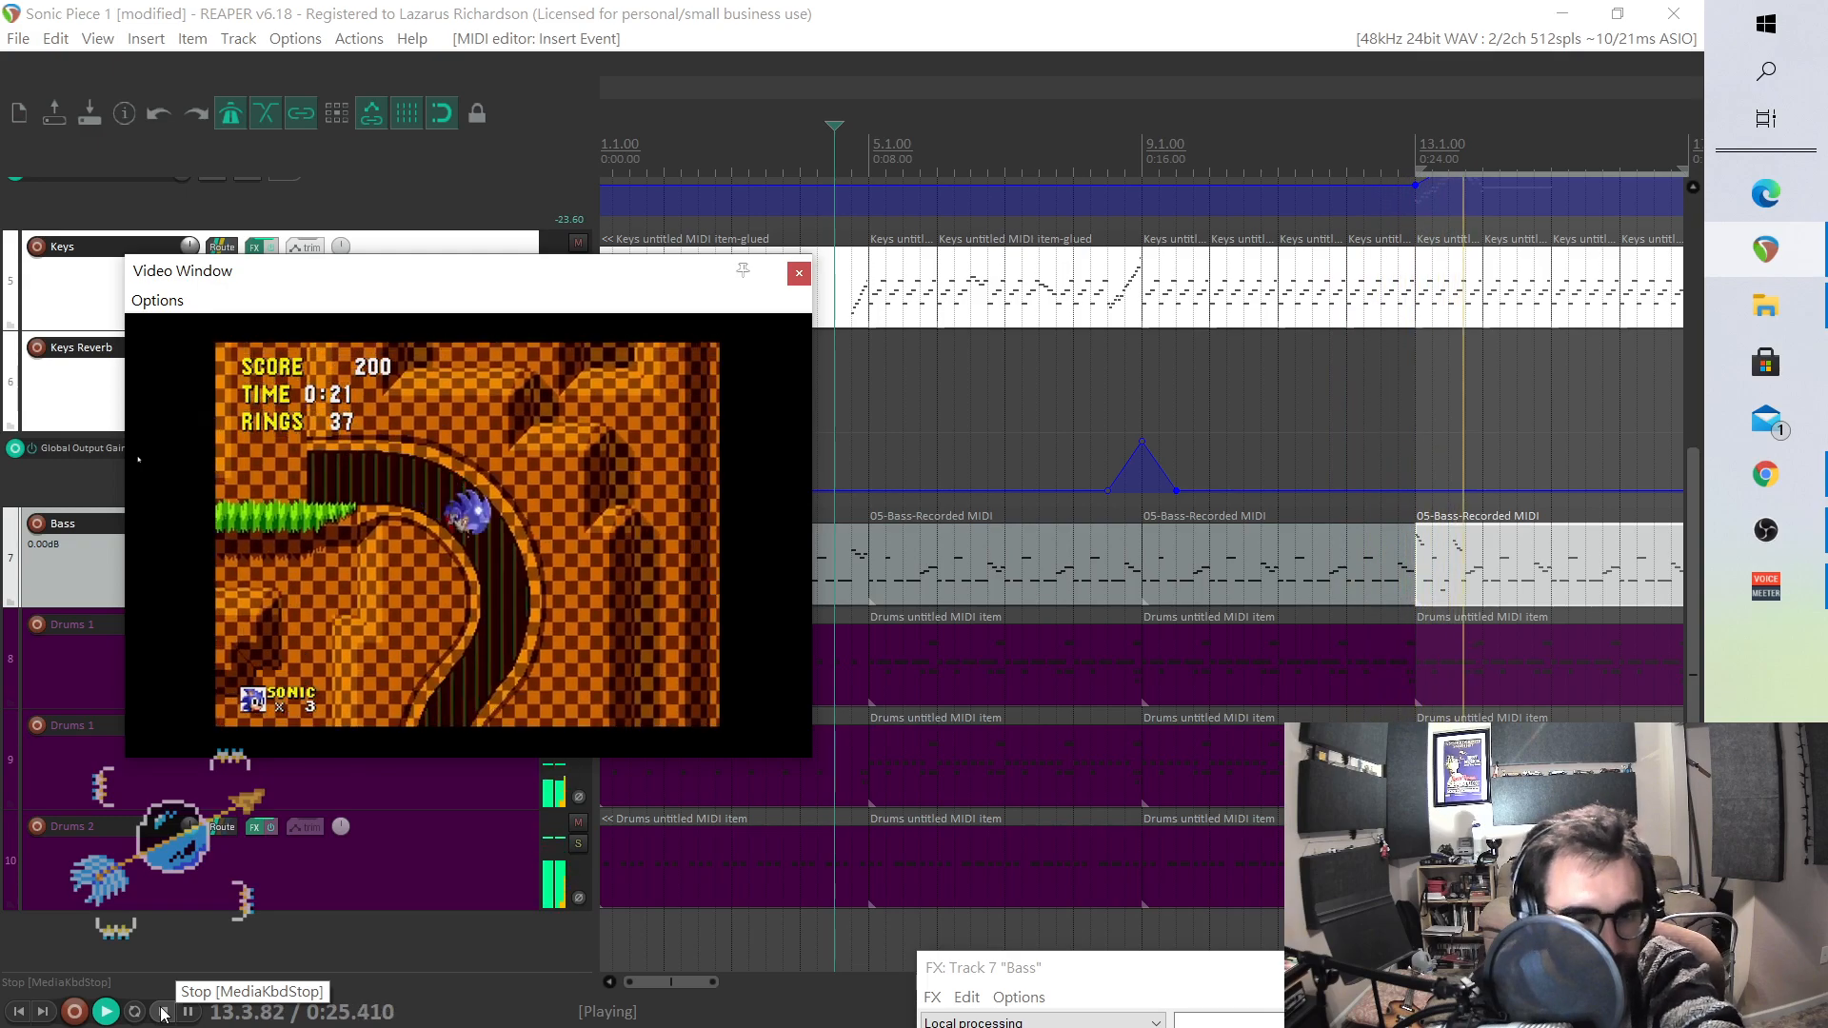
pyautogui.click(163, 1015)
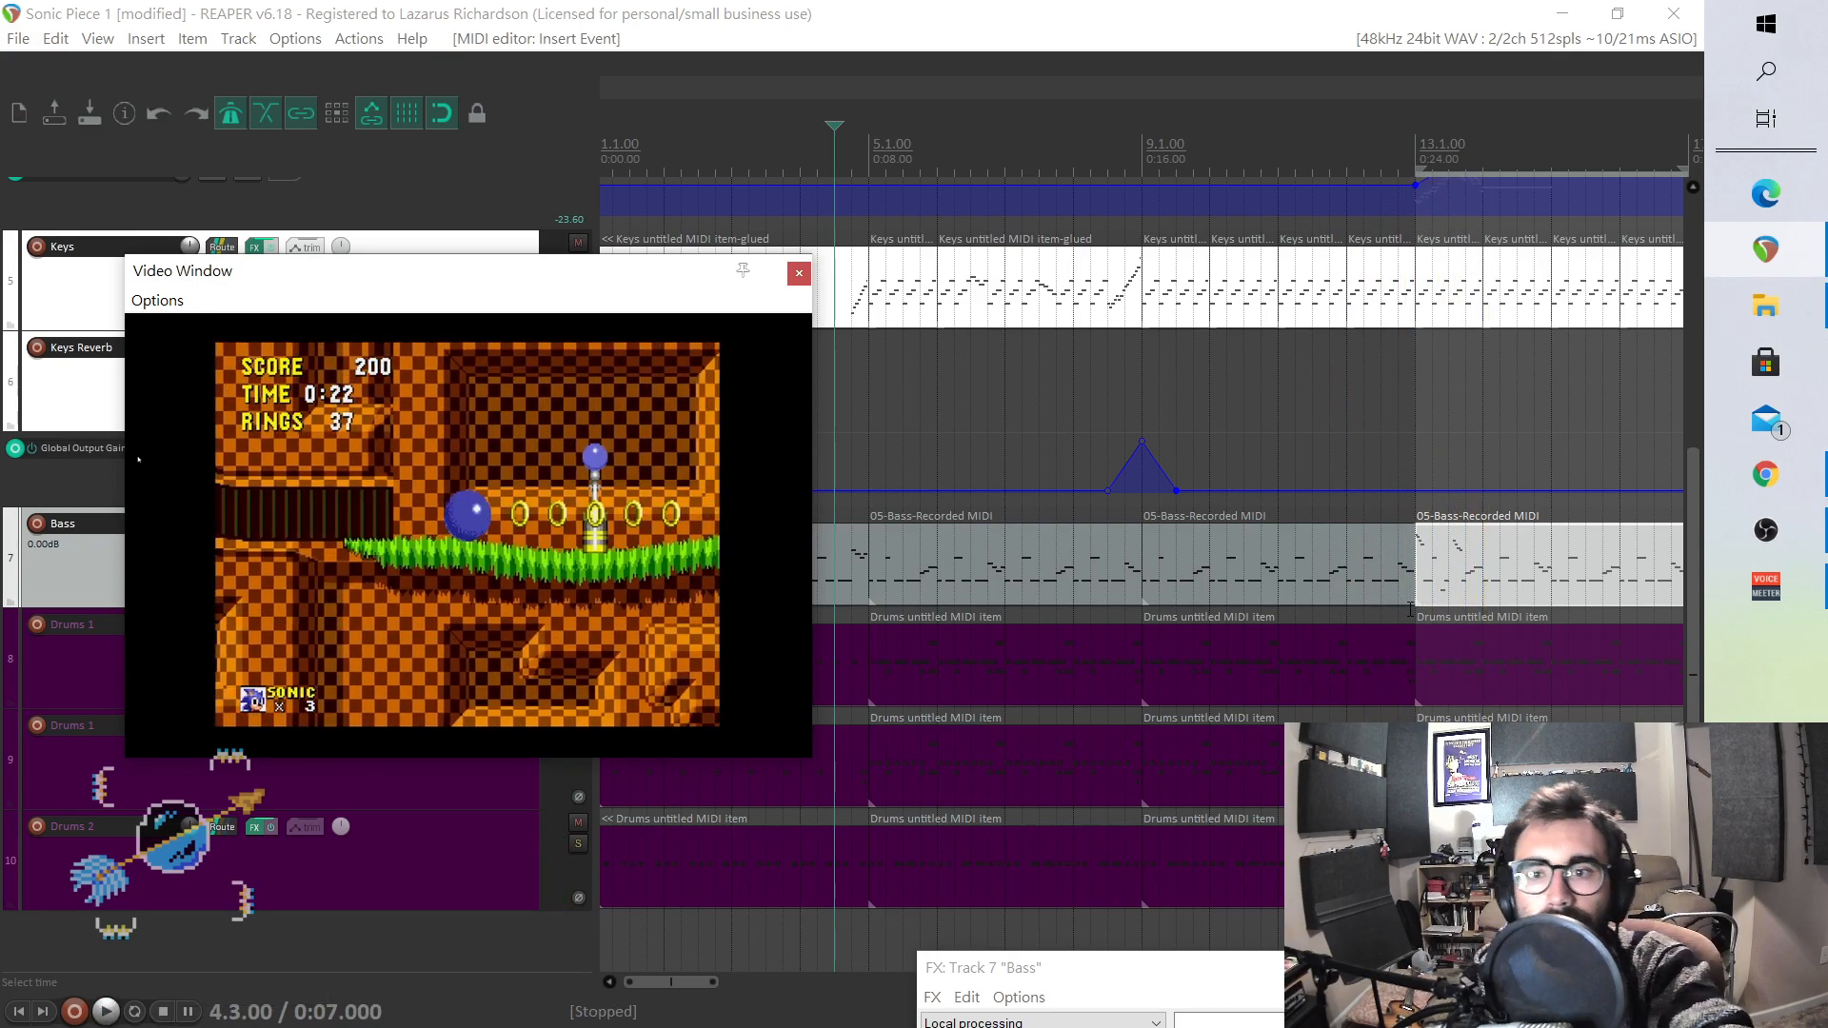
# - Replace the E4 on the downbeat of bar 14 with a 1/32 run B5, A5, G#5, F#5, and audition from bar 13
pyautogui.click(1487, 575)
pyautogui.doubleClick(1487, 575)
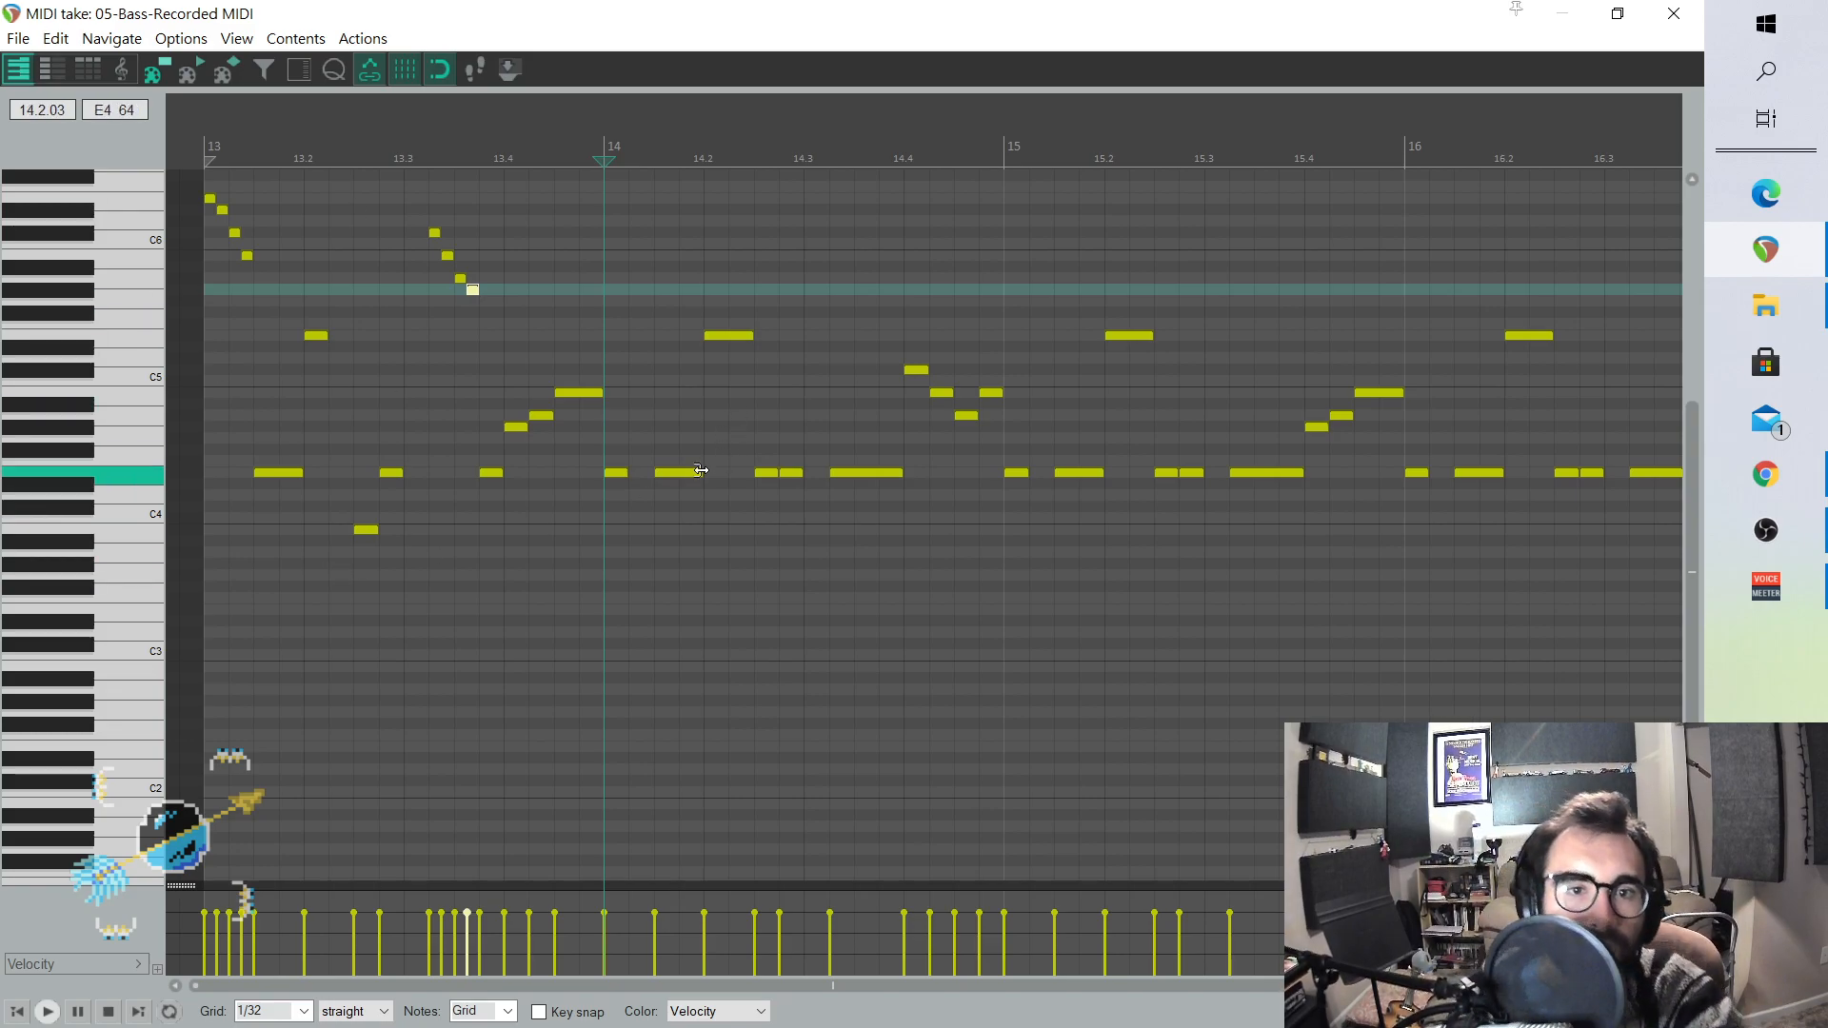
pyautogui.click(615, 473)
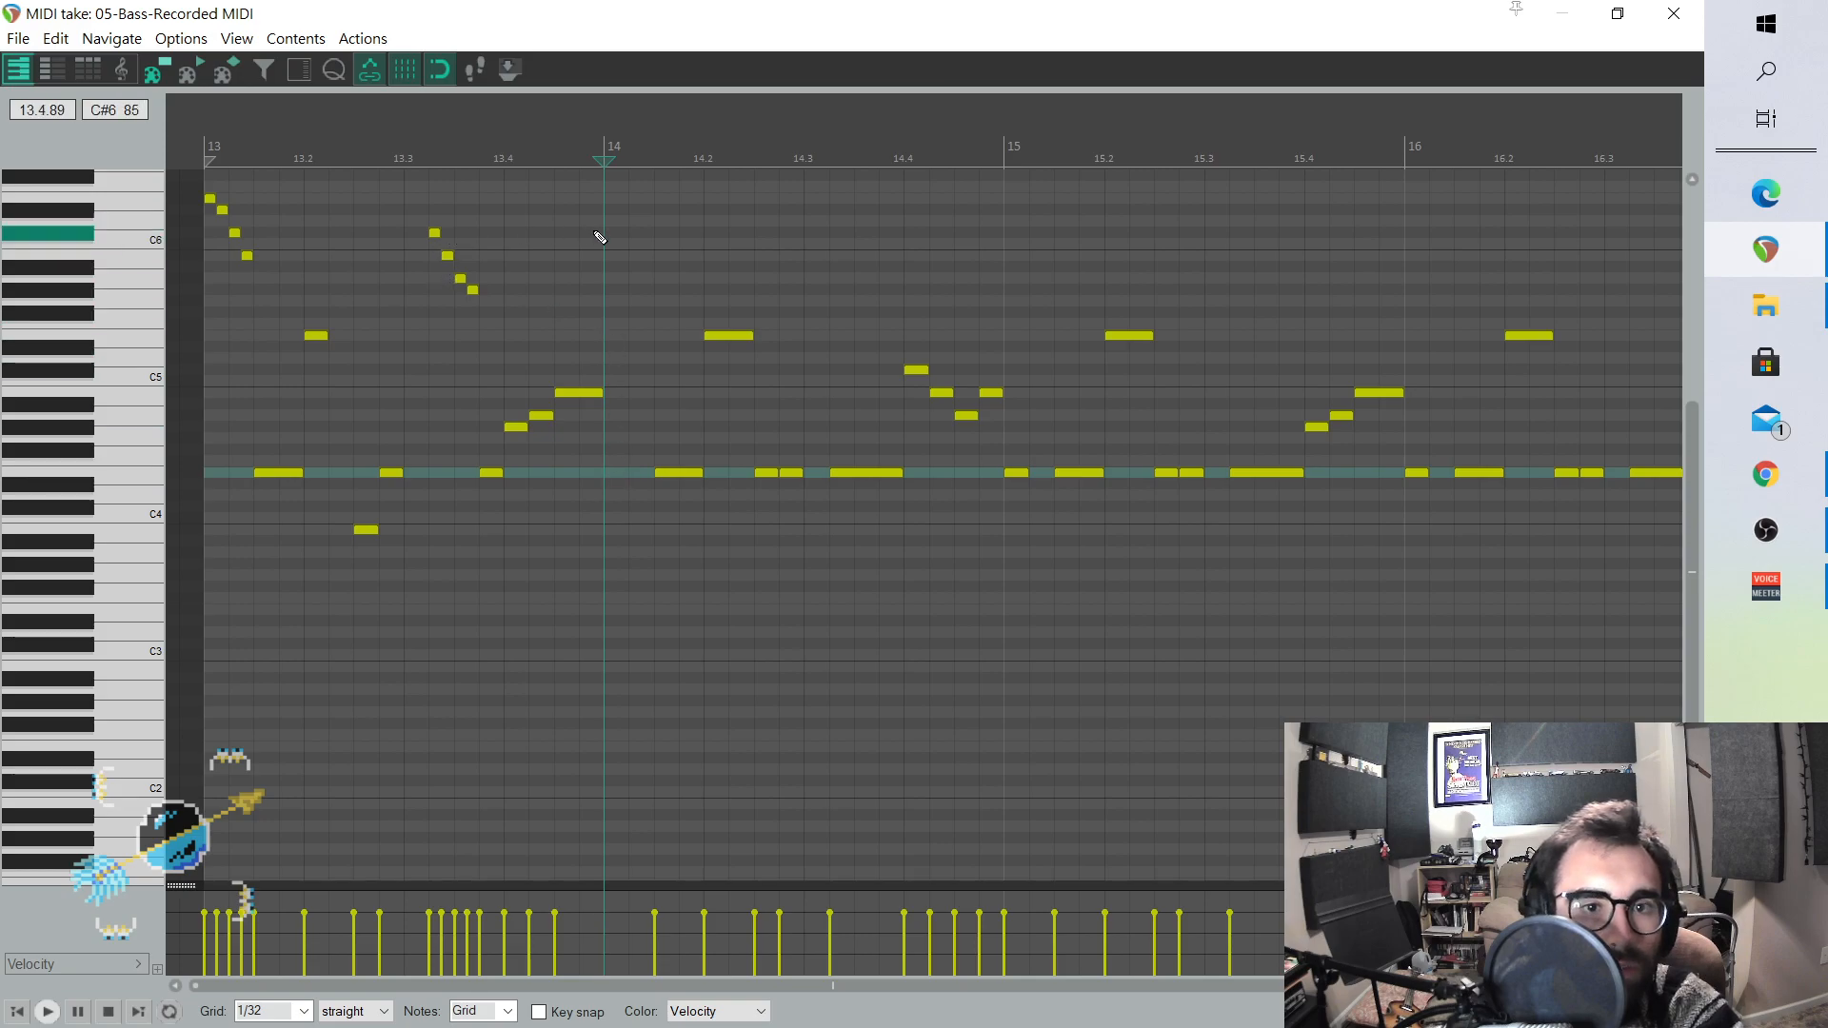
pyautogui.click(430, 231)
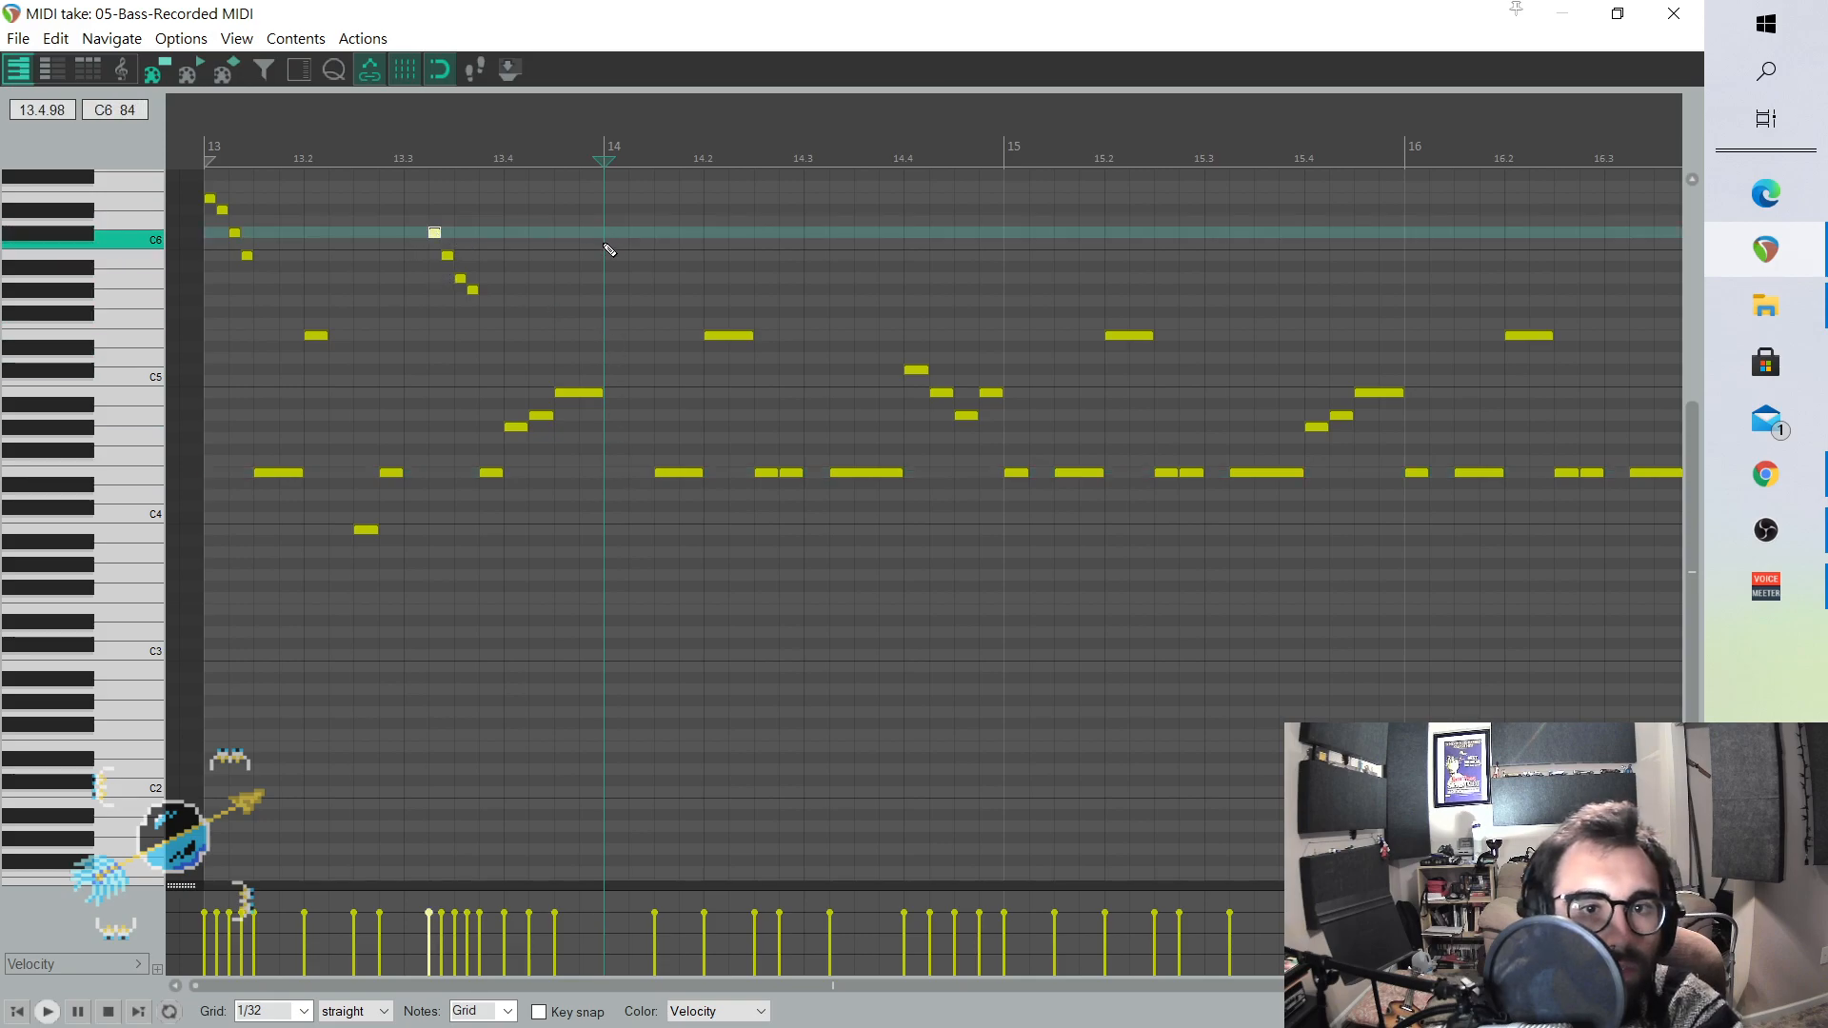
pyautogui.click(610, 256)
pyautogui.click(628, 279)
pyautogui.click(653, 312)
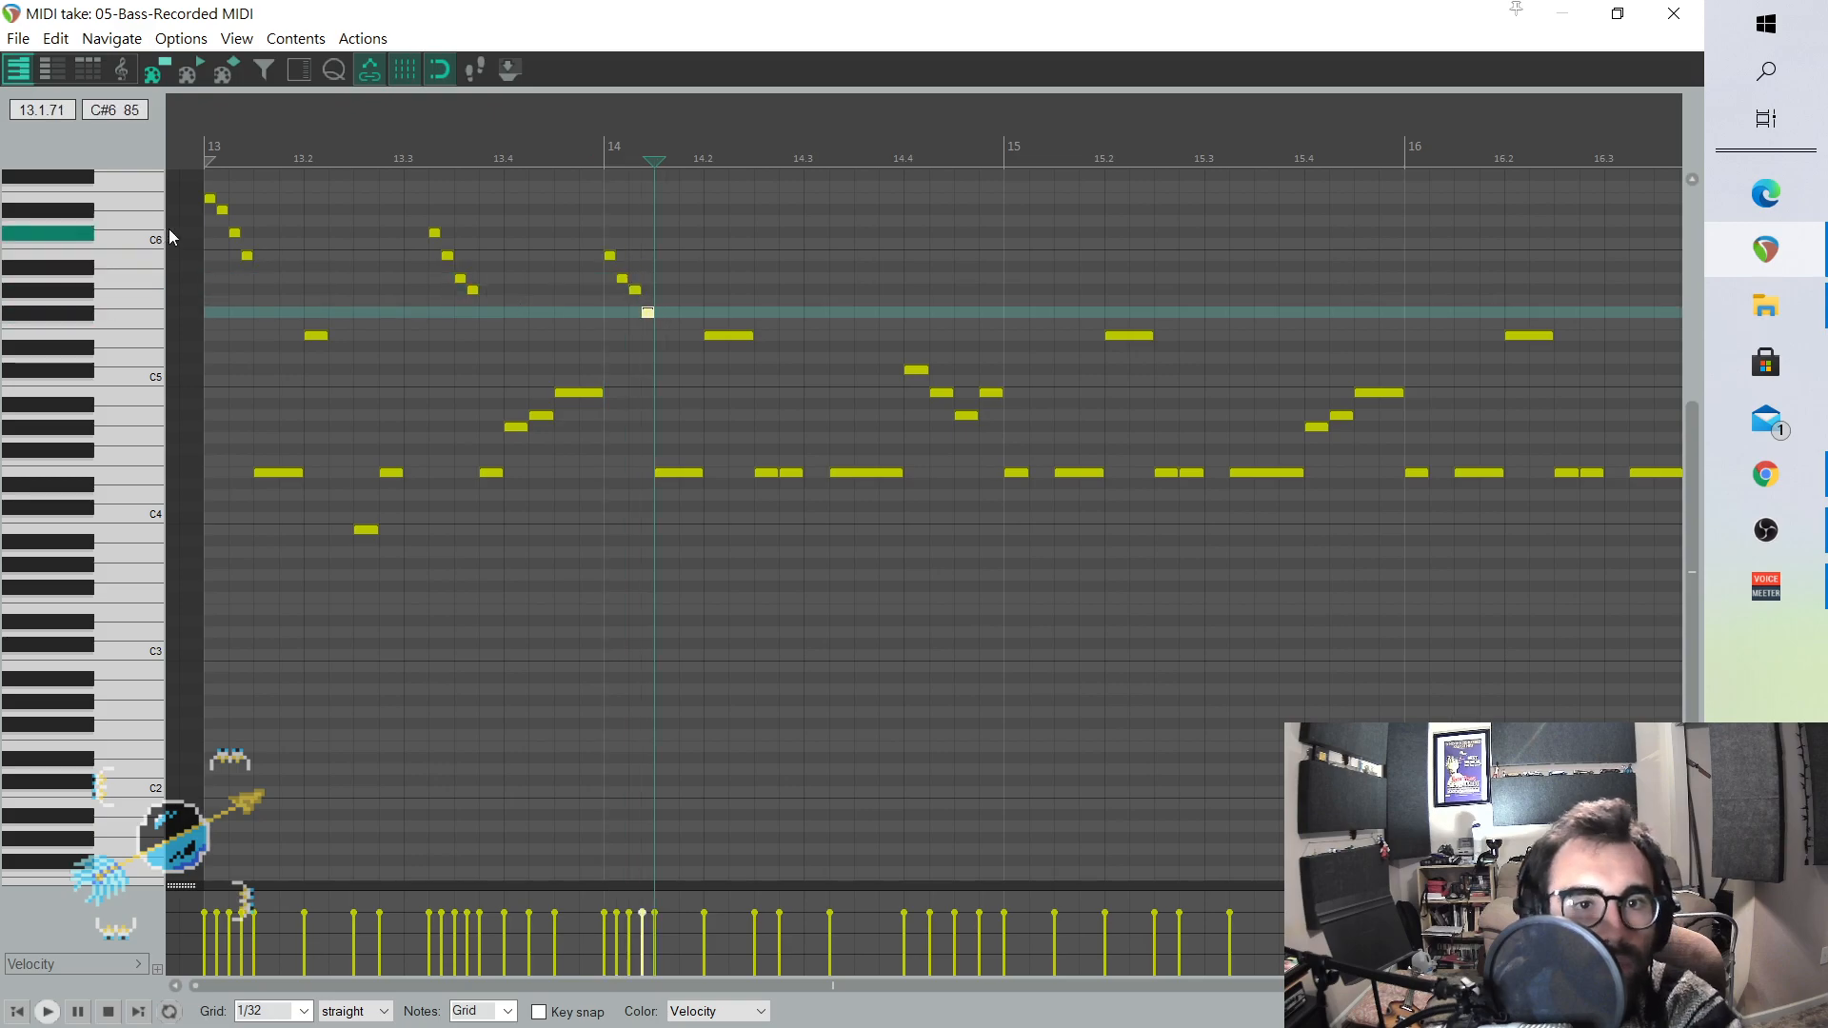
pyautogui.press('space')
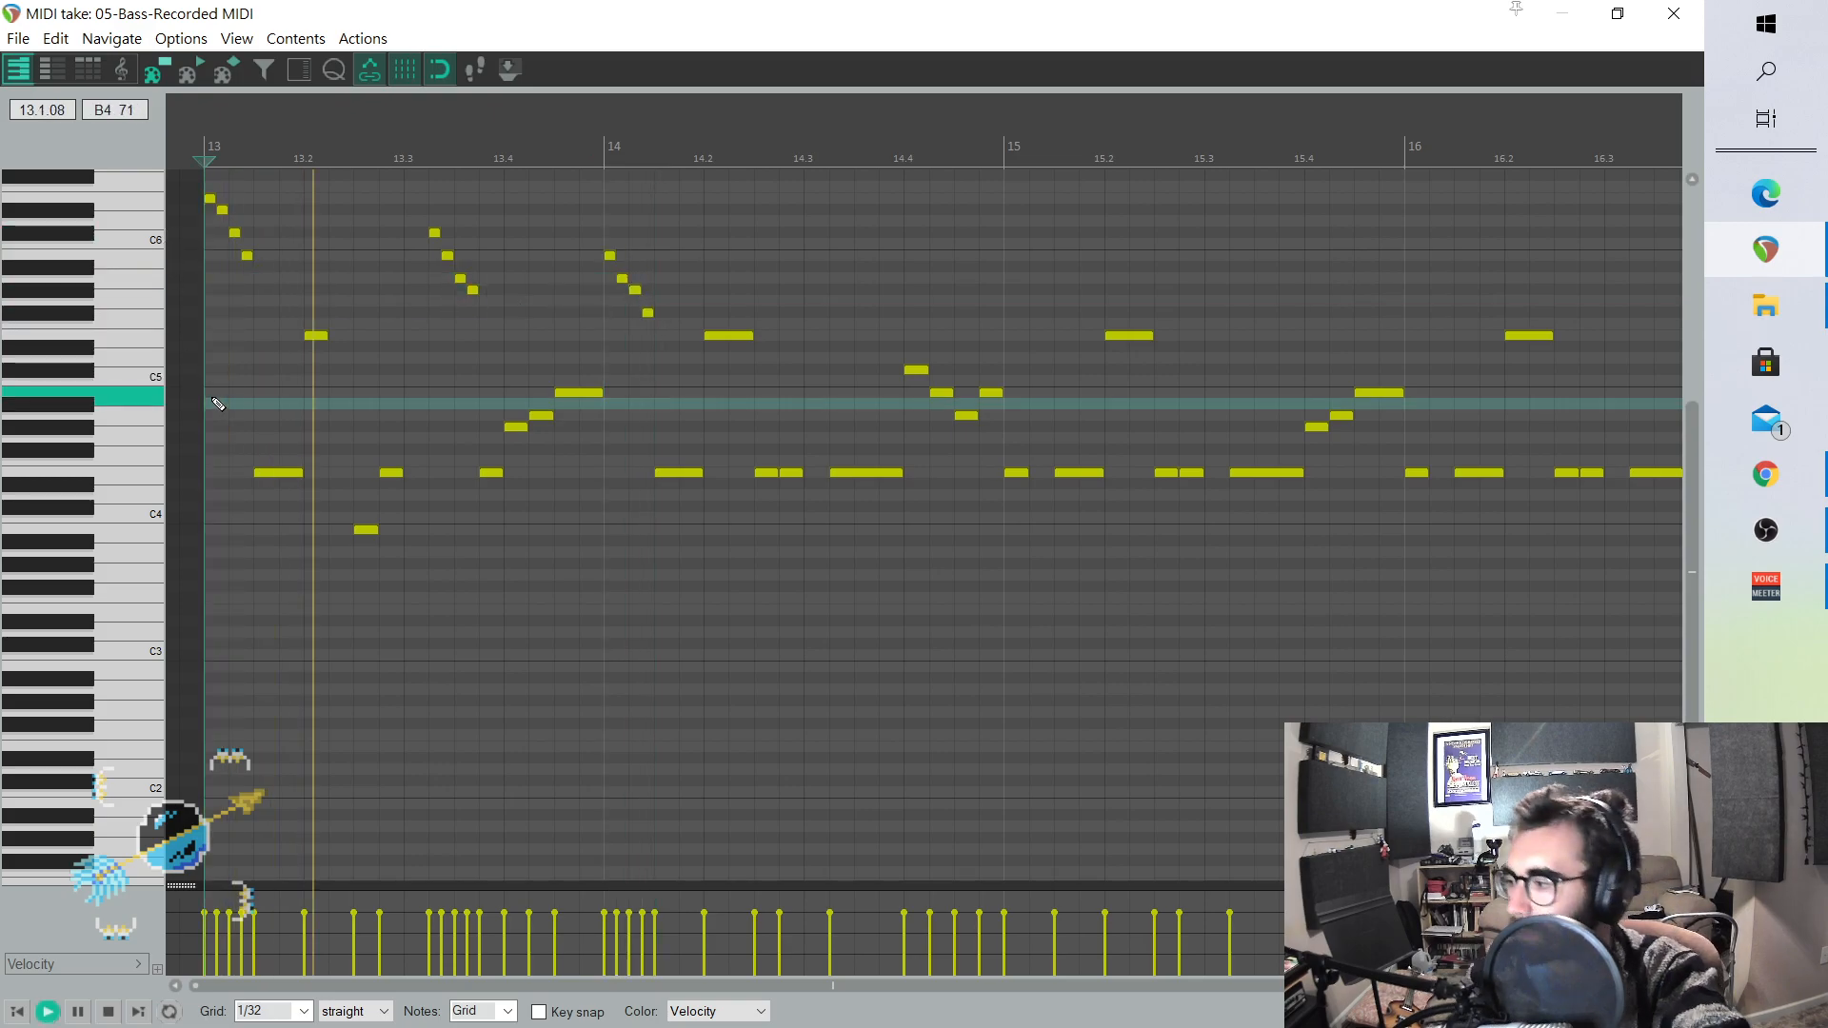
pyautogui.press('space')
# - Trim the long E4 before bar 14 beat 4 to its last sixteenth, draw a 1/32 run F#5, E5, D#5, B4 before it, and audition
pyautogui.click(816, 343)
pyautogui.moveTo(835, 473); pyautogui.dragTo(880, 471)
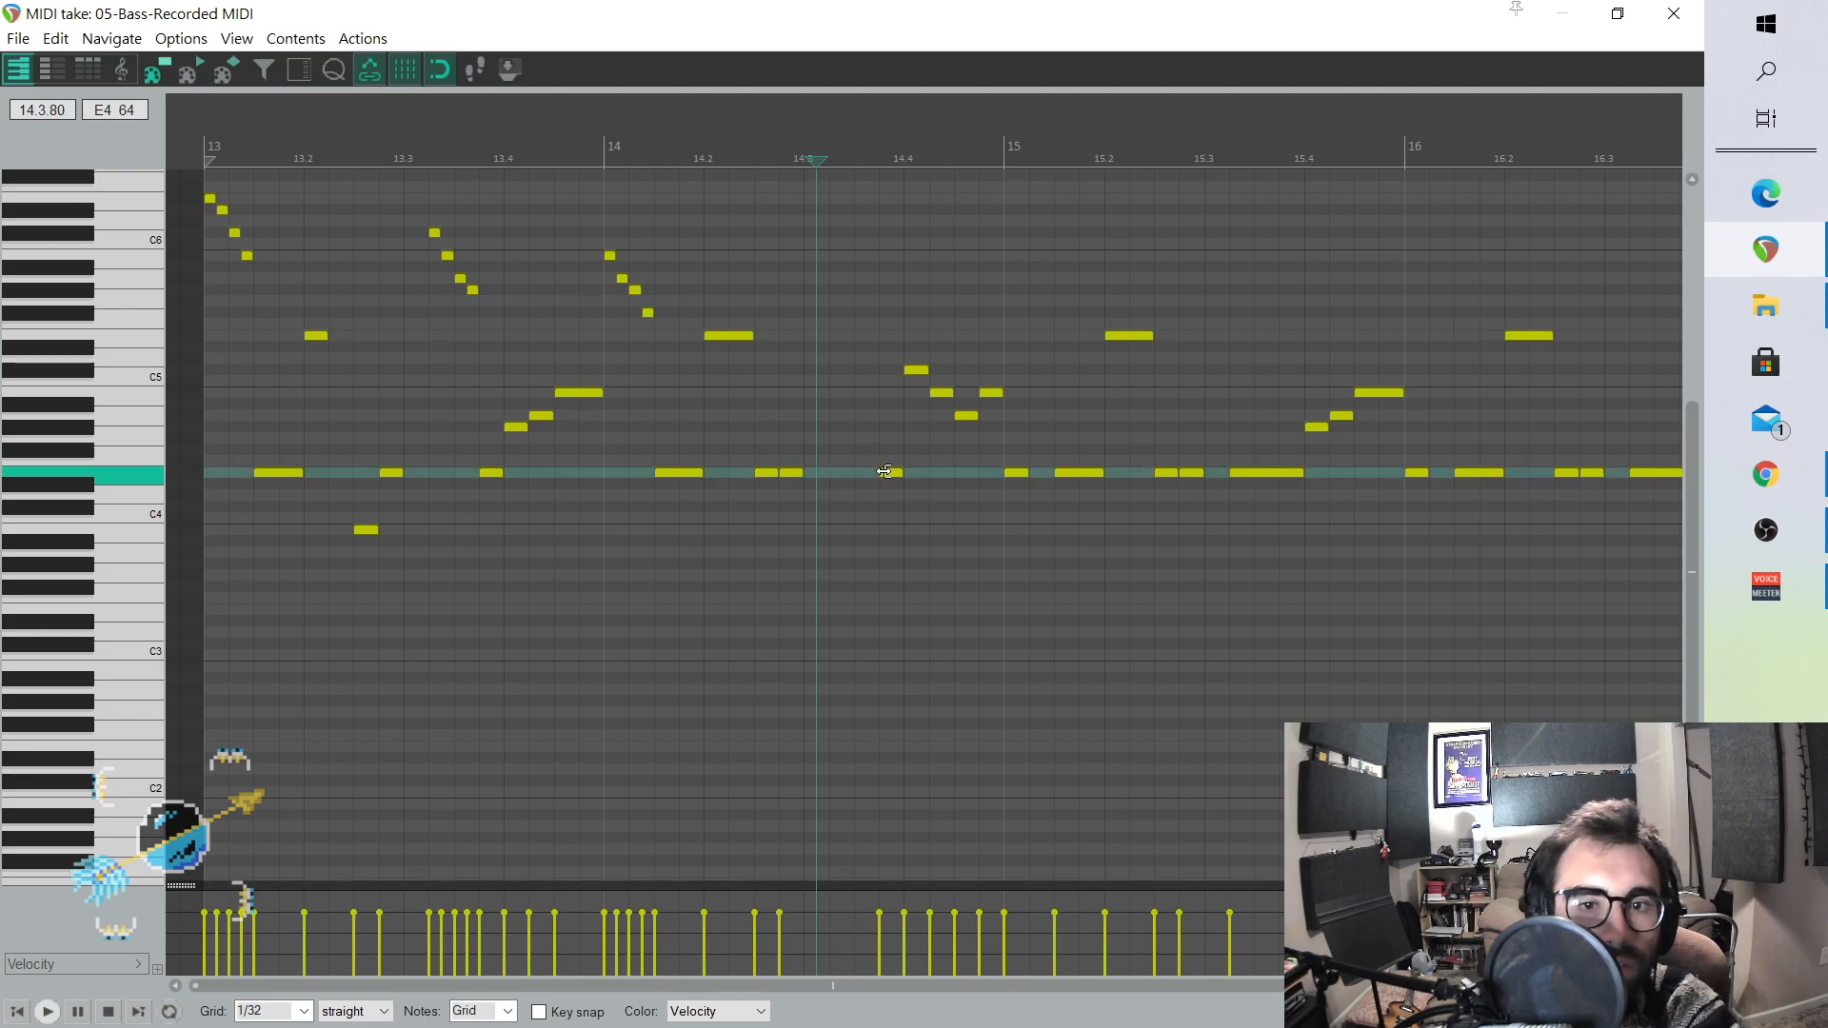
pyautogui.click(841, 291)
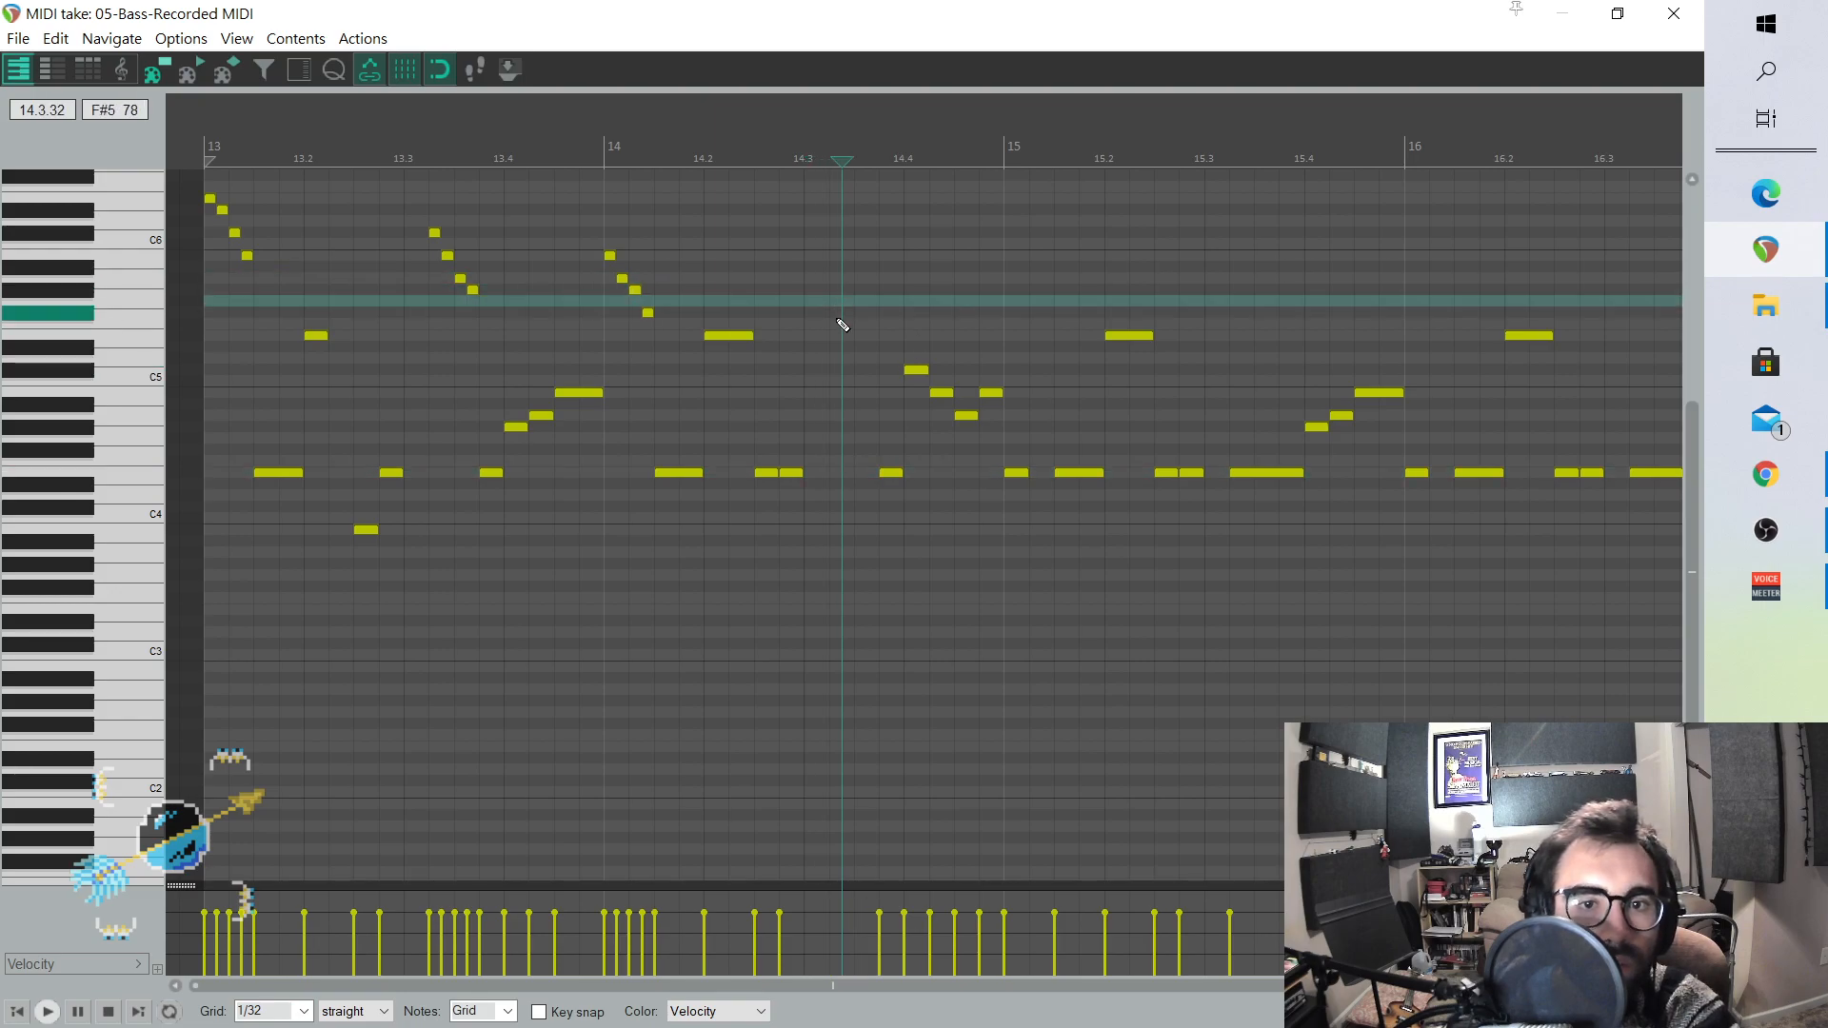
pyautogui.click(845, 333)
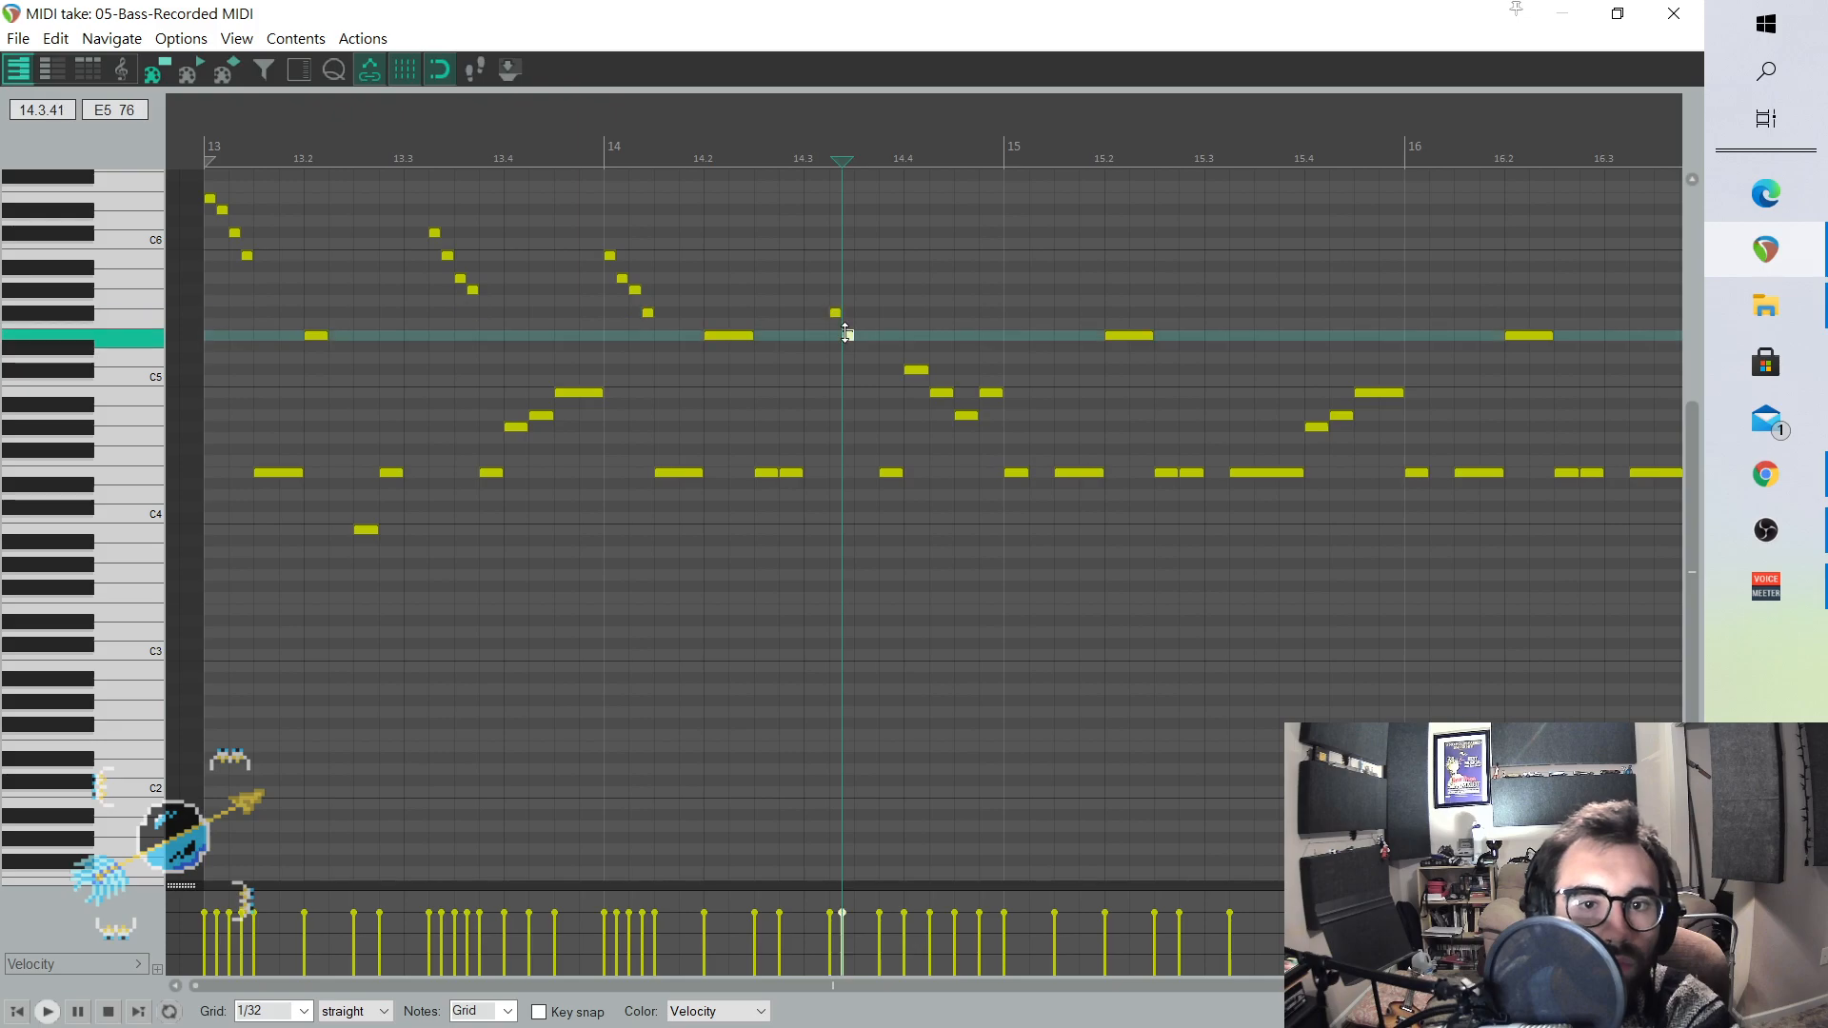
pyautogui.click(880, 376)
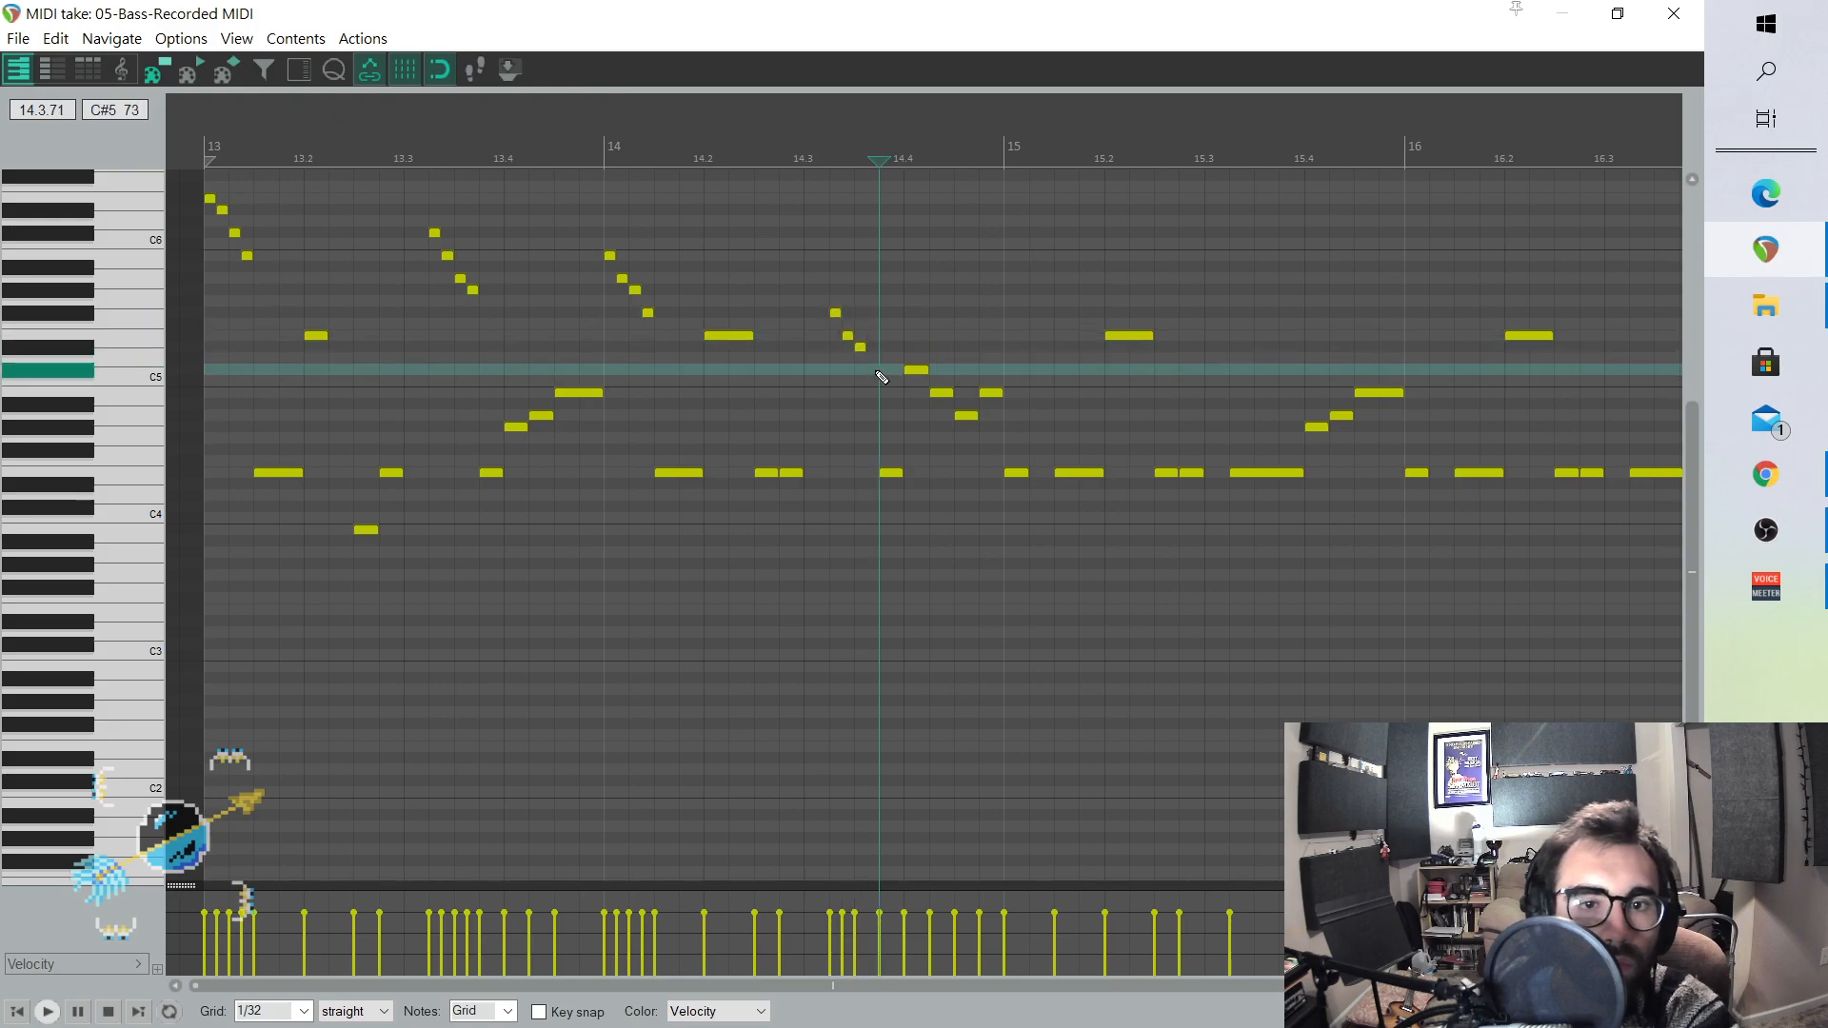
pyautogui.click(872, 393)
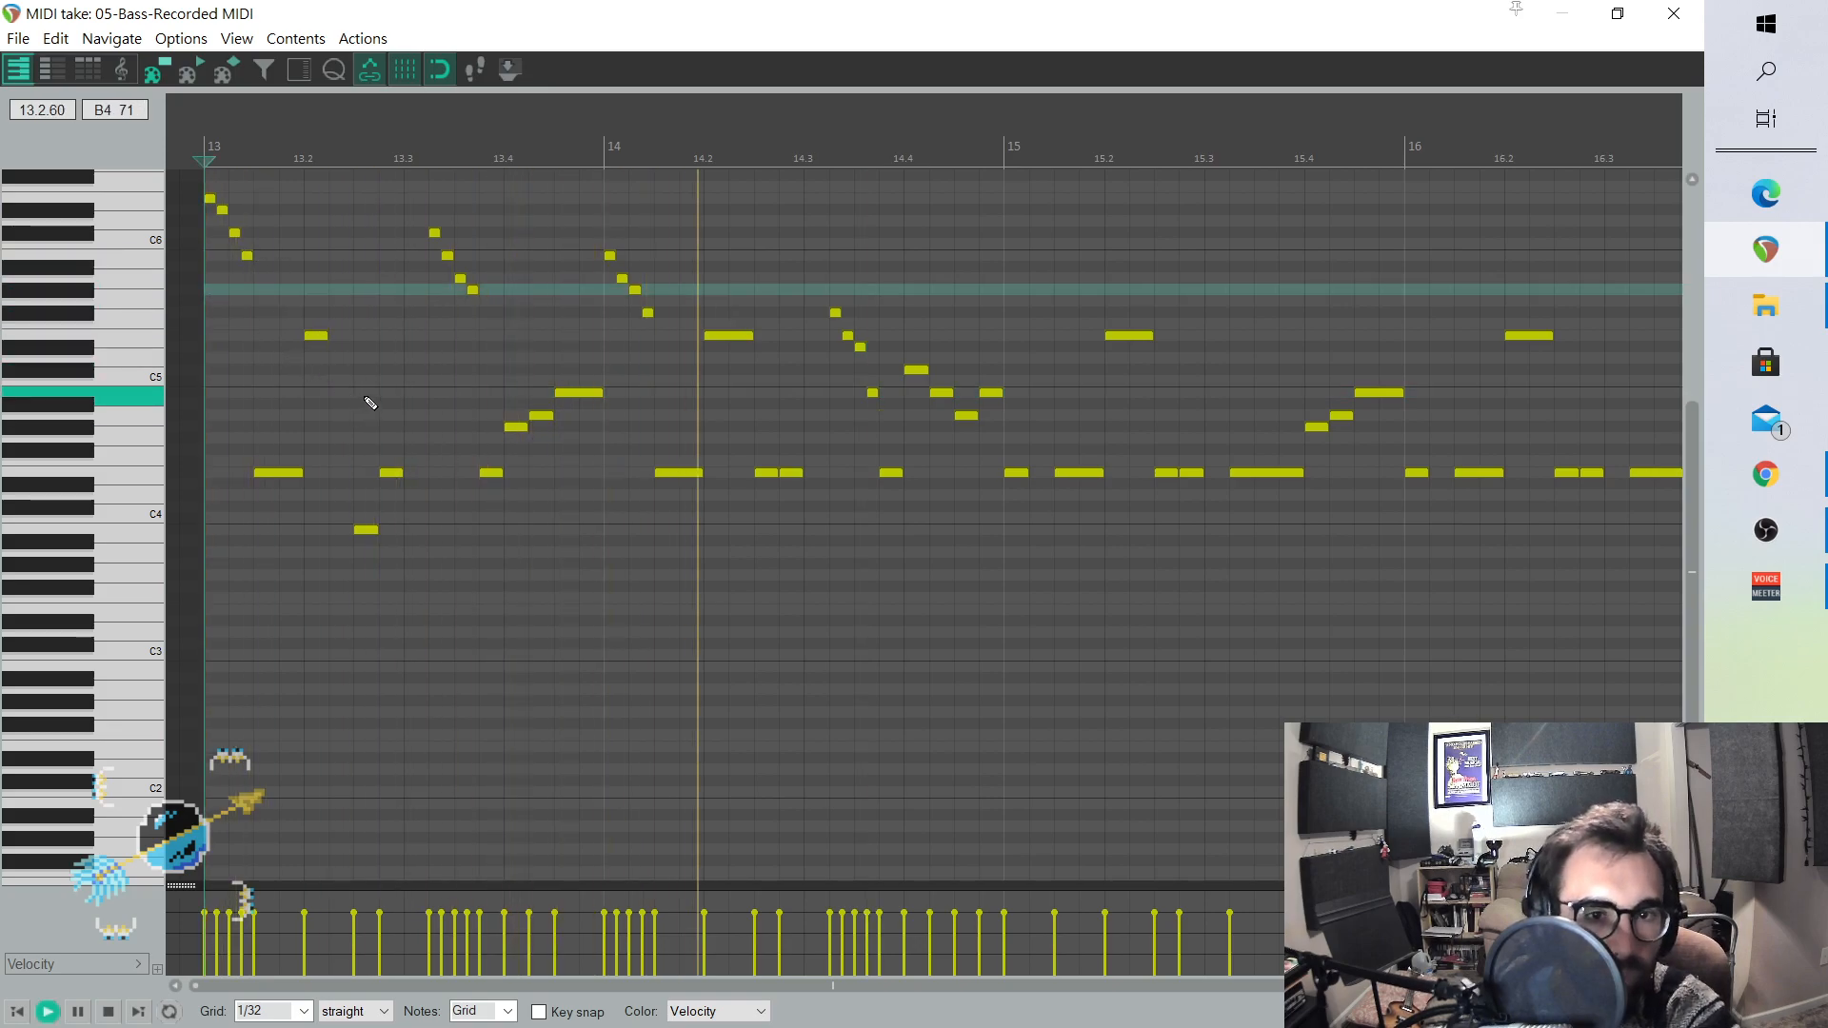
pyautogui.press('space')
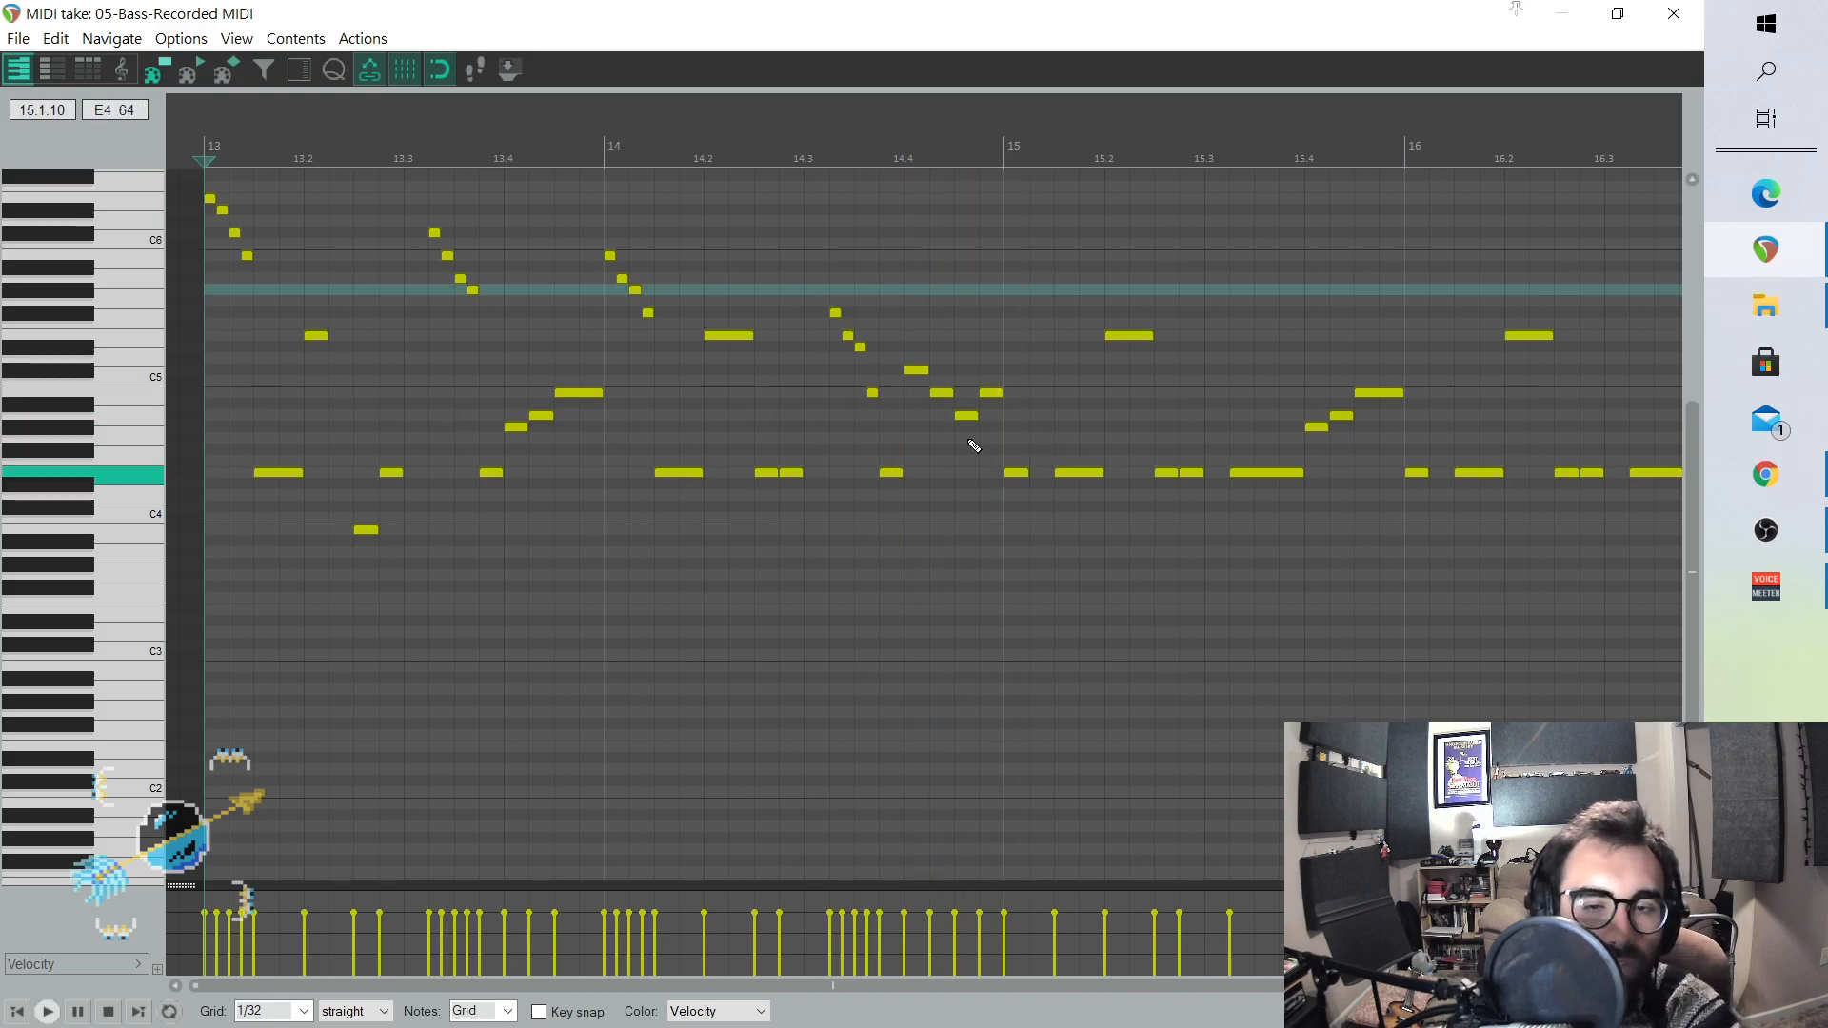
# - Replace the first two sixteenth notes on beat 4 of bar 14 with a 1/32 run E5, D#5, C#5, B4
pyautogui.moveTo(912, 373); pyautogui.dragTo(921, 339)
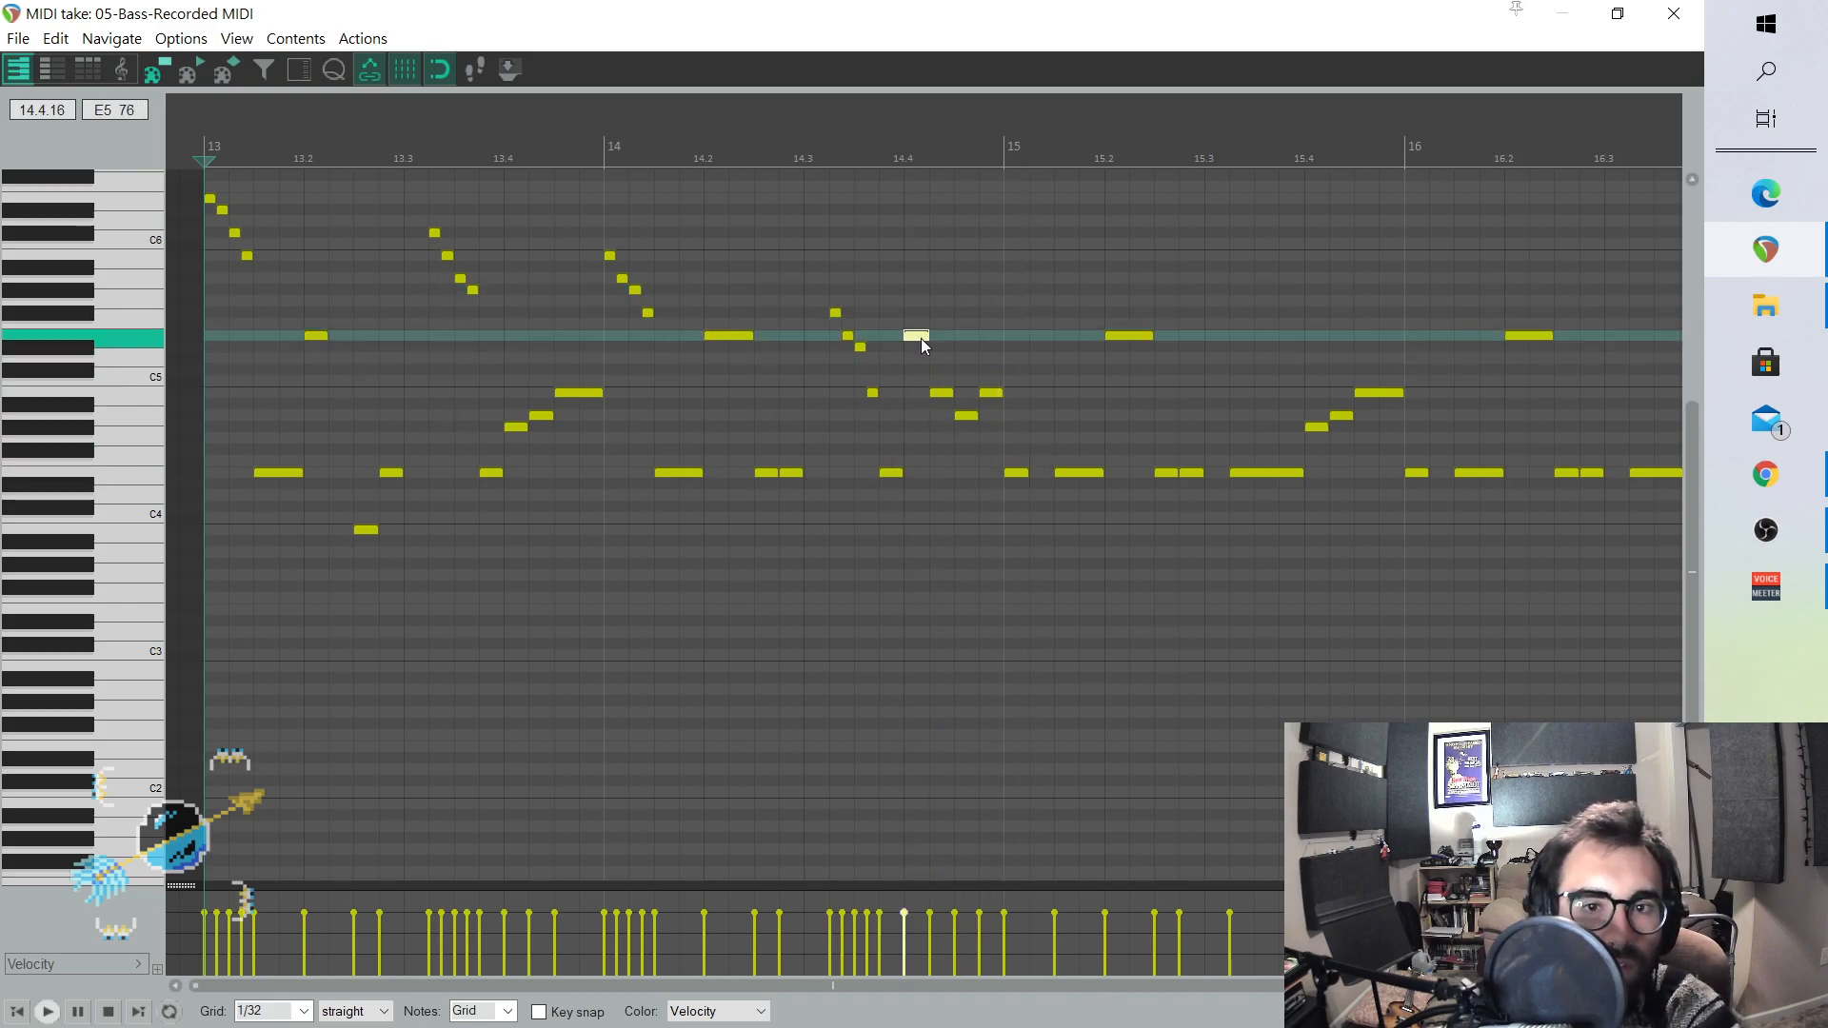
pyautogui.doubleClick(921, 339)
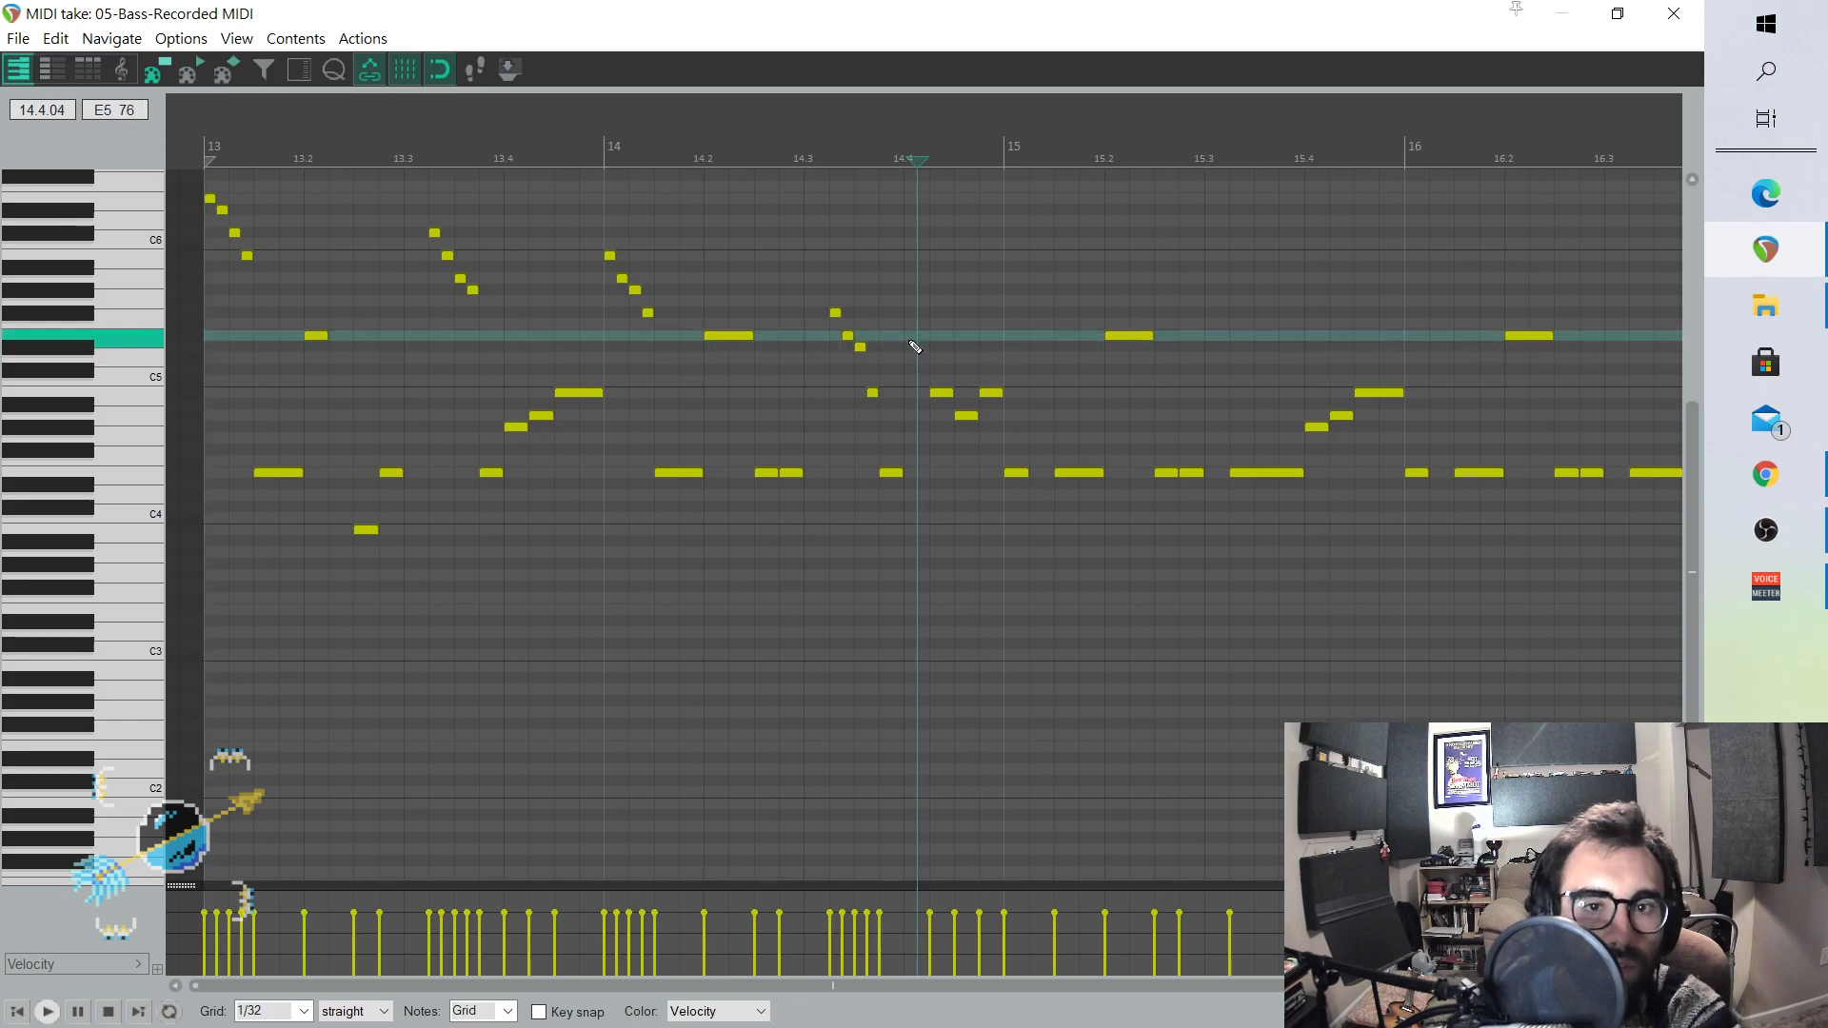
pyautogui.doubleClick(909, 341)
pyautogui.doubleClick(921, 349)
pyautogui.click(935, 394)
pyautogui.doubleClick(935, 394)
pyautogui.click(934, 361)
pyautogui.doubleClick(934, 369)
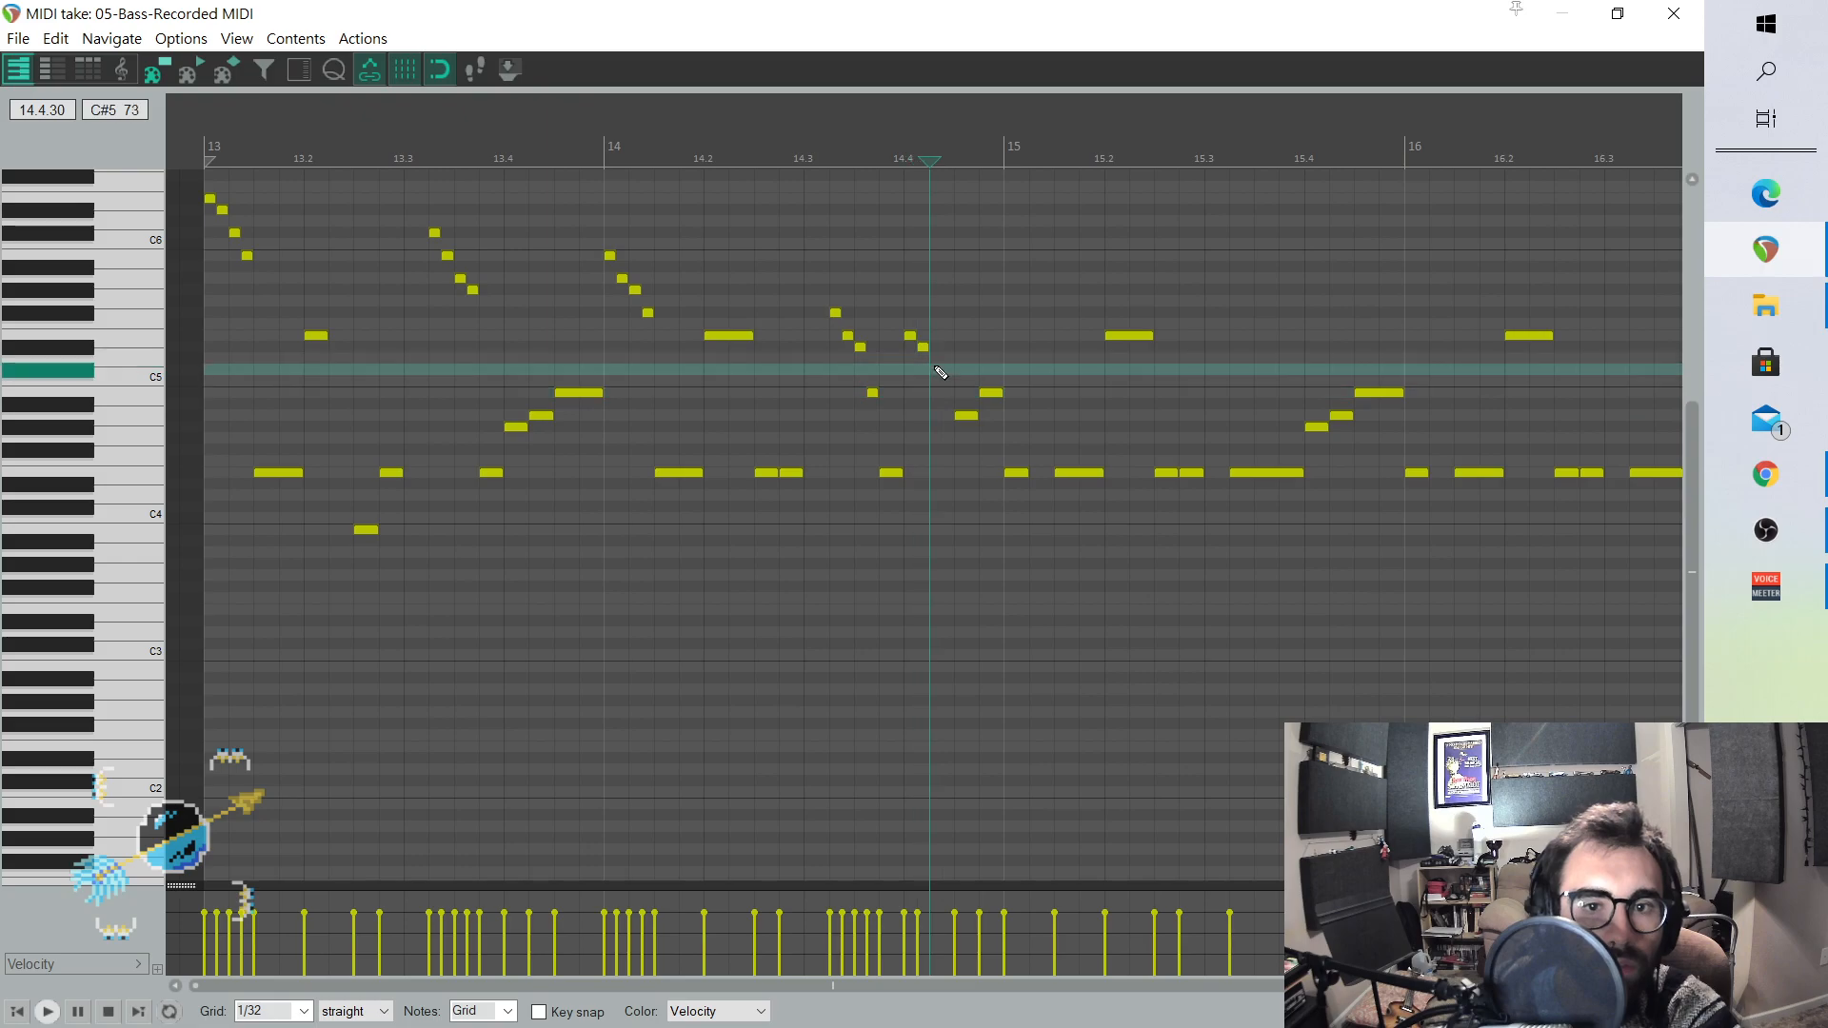
pyautogui.click(947, 393)
# - Lower the last two sixteenth notes of bar 14 to B3 and E4
pyautogui.click(968, 415)
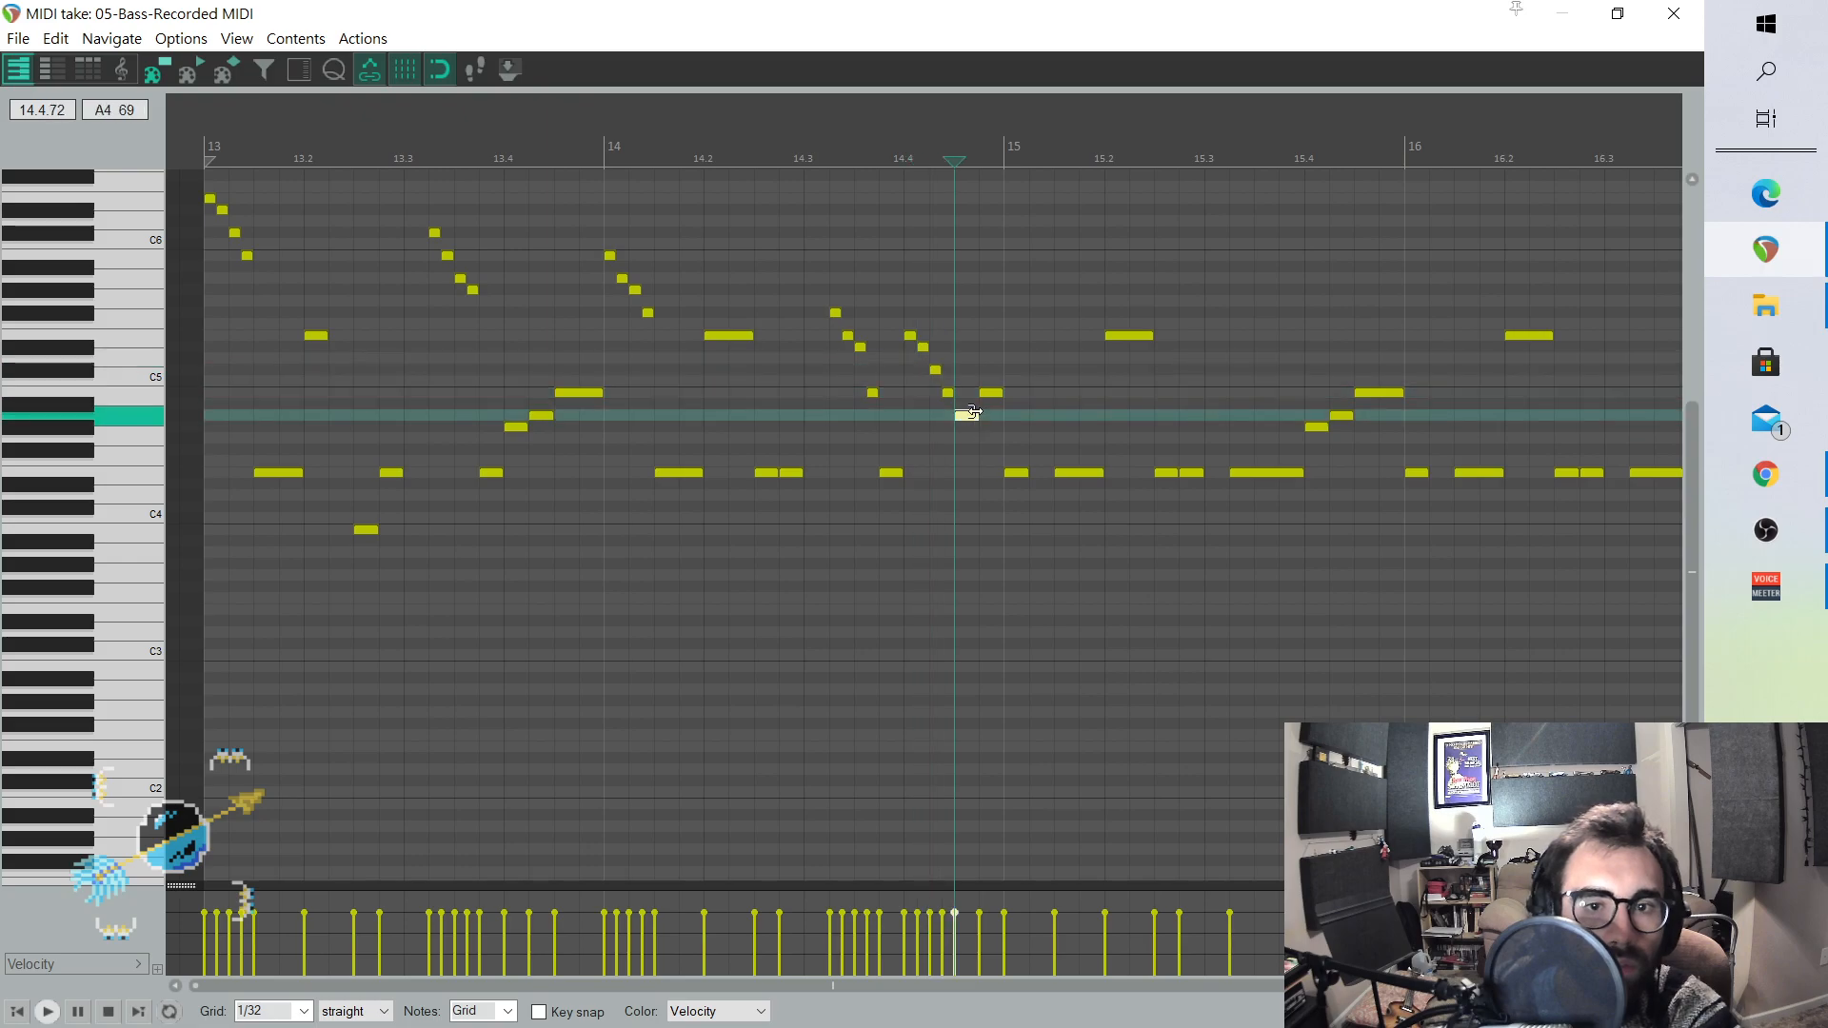
pyautogui.moveTo(970, 455); pyautogui.dragTo(966, 531)
pyautogui.moveTo(990, 394)
pyautogui.mouseDown()
pyautogui.moveTo(985, 472)
pyautogui.moveTo(1021, 379)
pyautogui.mouseUp()
# - Replace the E4 on the downbeat of bar 15 with a 1/32 run B4, A4, G#4, F#4
pyautogui.press('Delete')
pyautogui.click(1016, 346)
pyautogui.click(1009, 371)
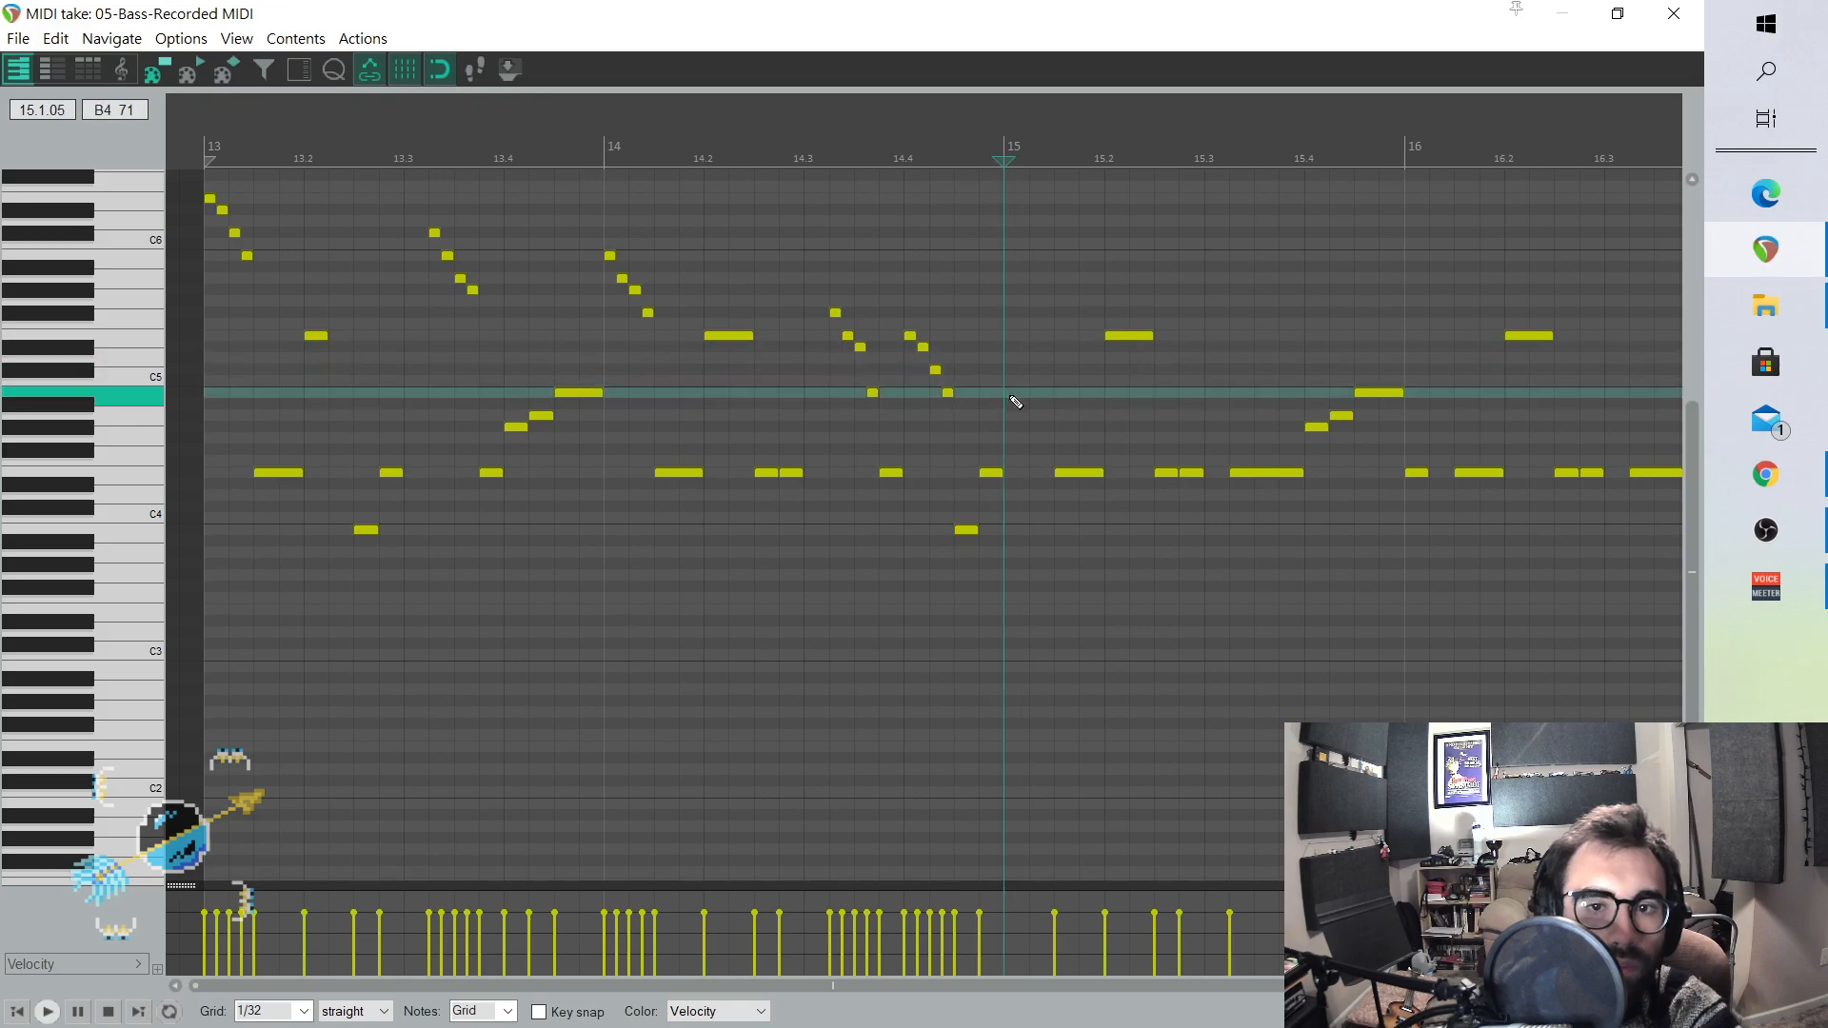
pyautogui.click(1022, 416)
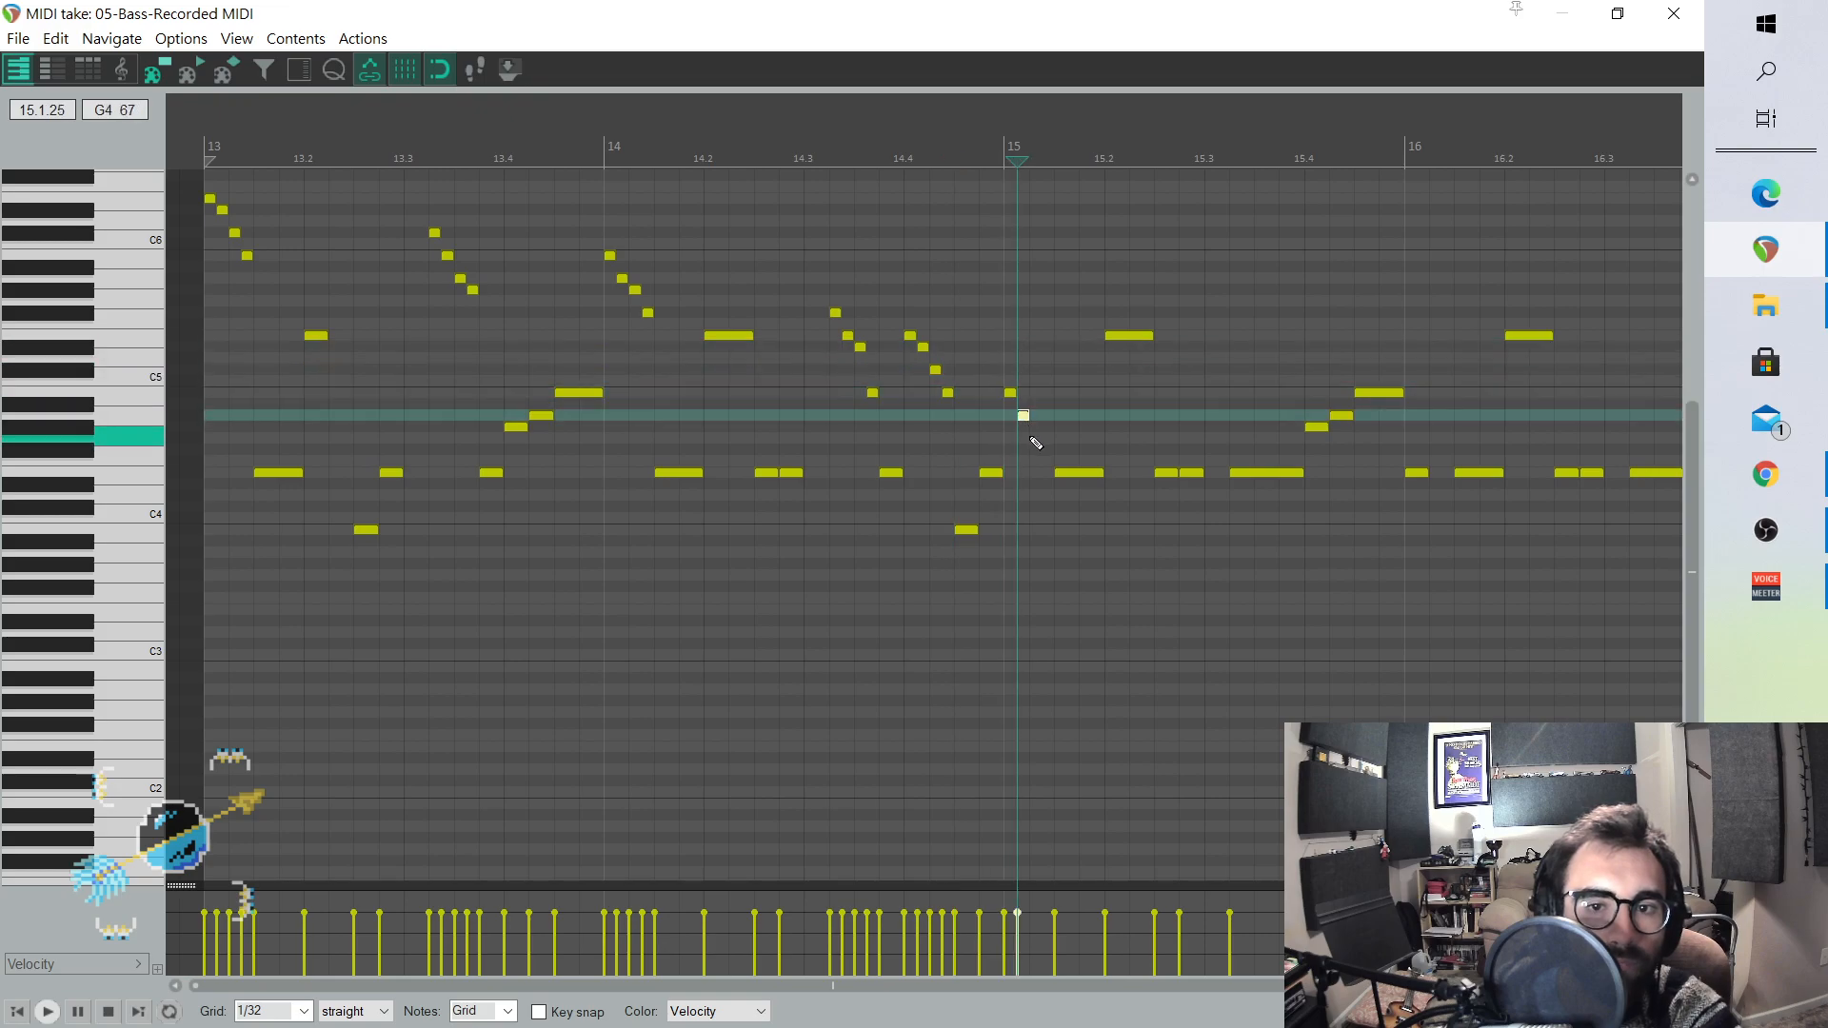
pyautogui.click(1048, 449)
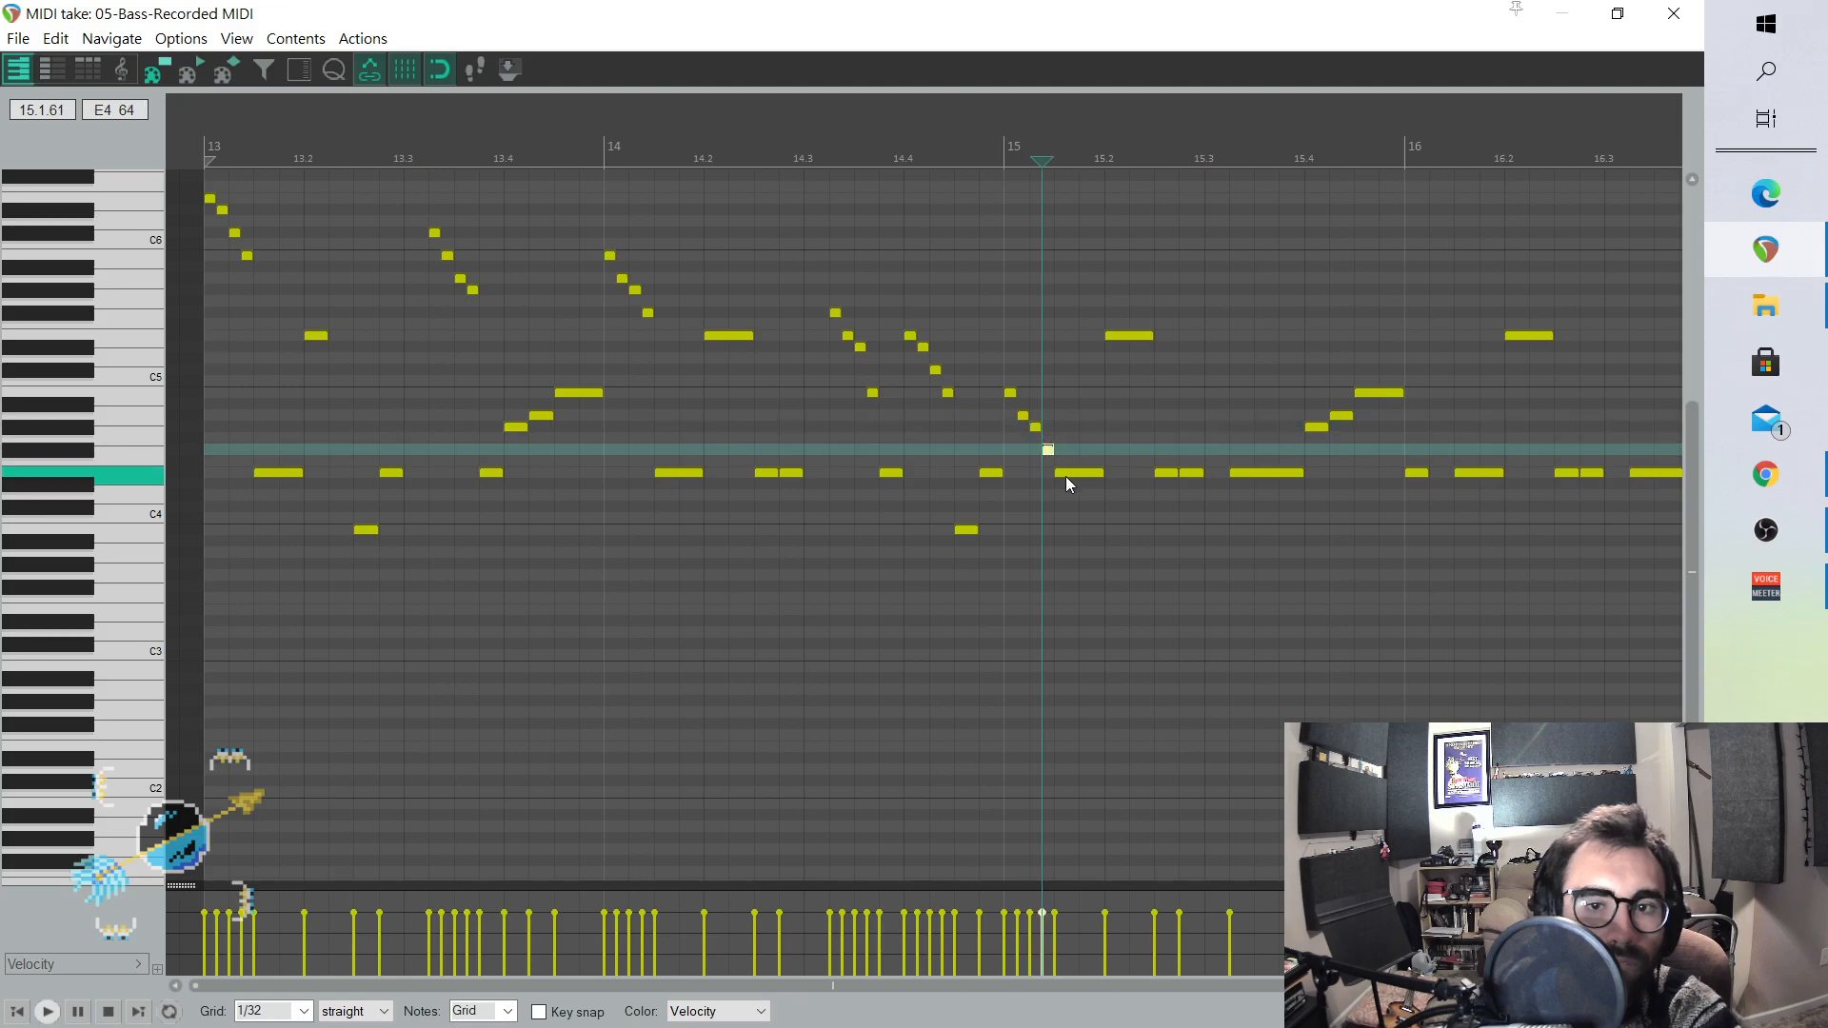
pyautogui.click(1008, 326)
pyautogui.press('space')
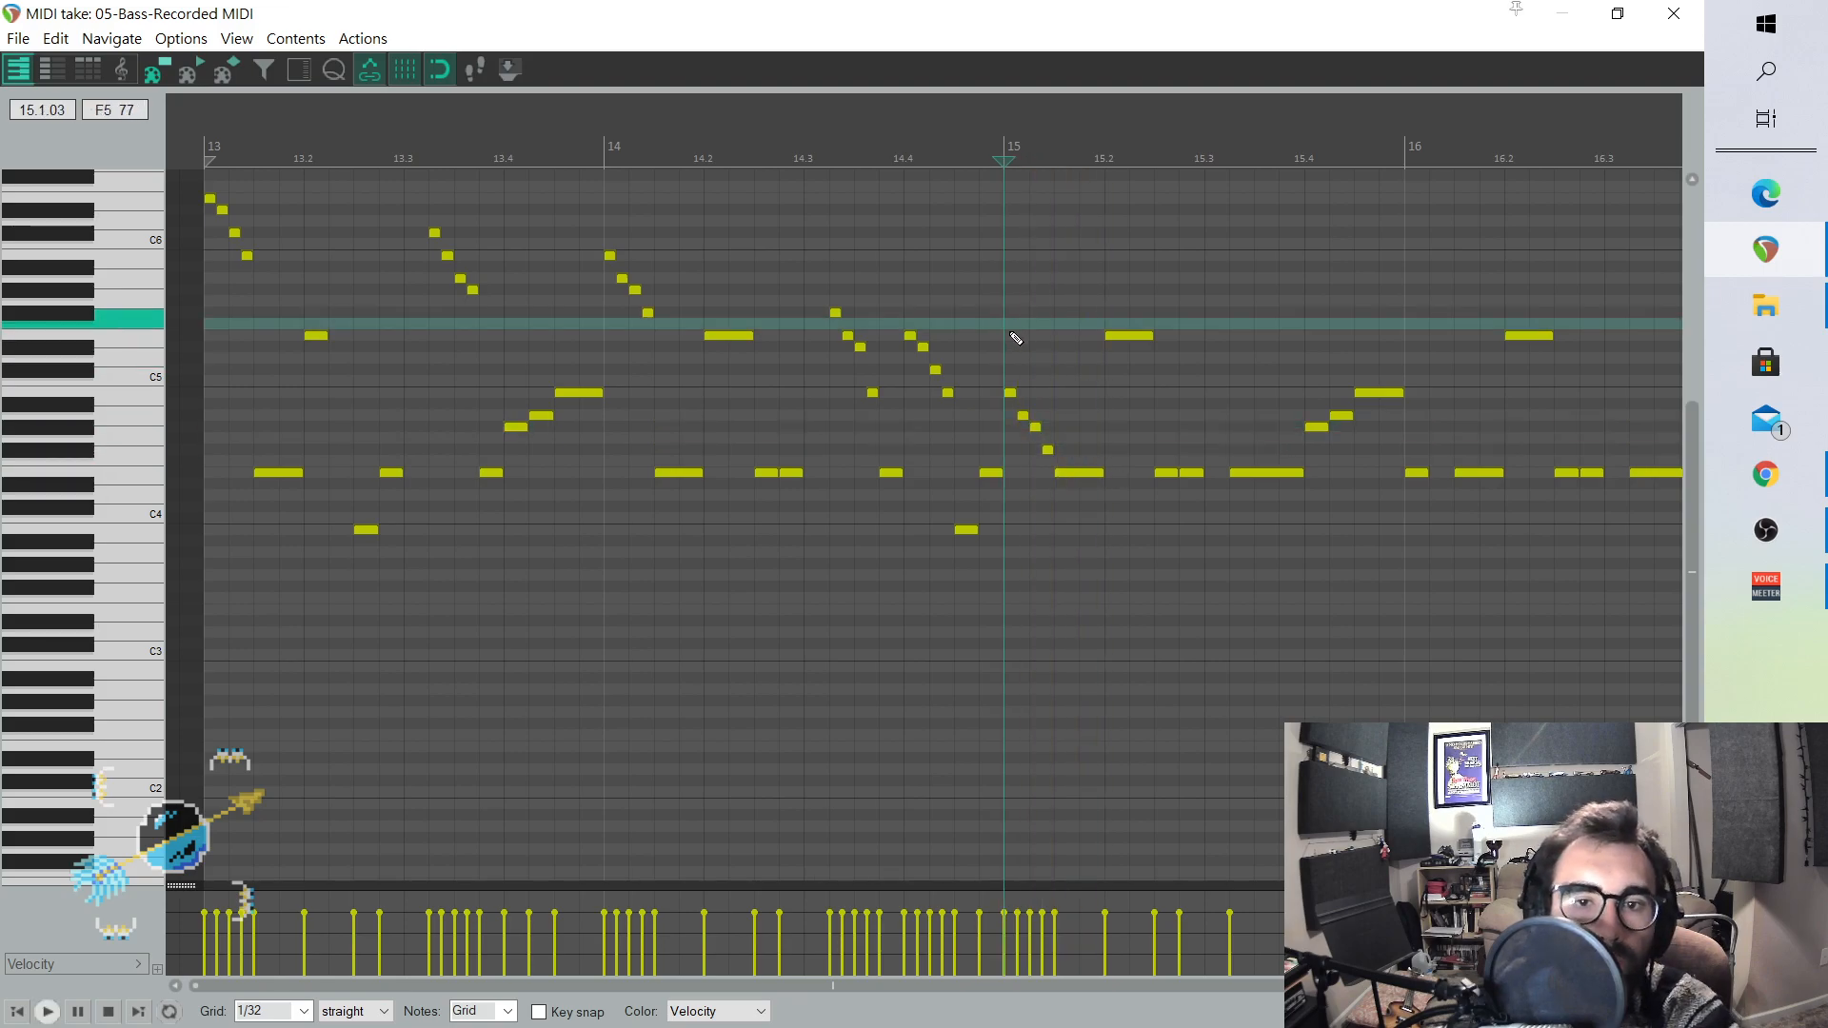
# - Replace the E5 on beat 2 of bar 15 with a 1/32 run A4, G#4, F#4, E4
pyautogui.doubleClick(1117, 337)
pyautogui.click(1110, 405)
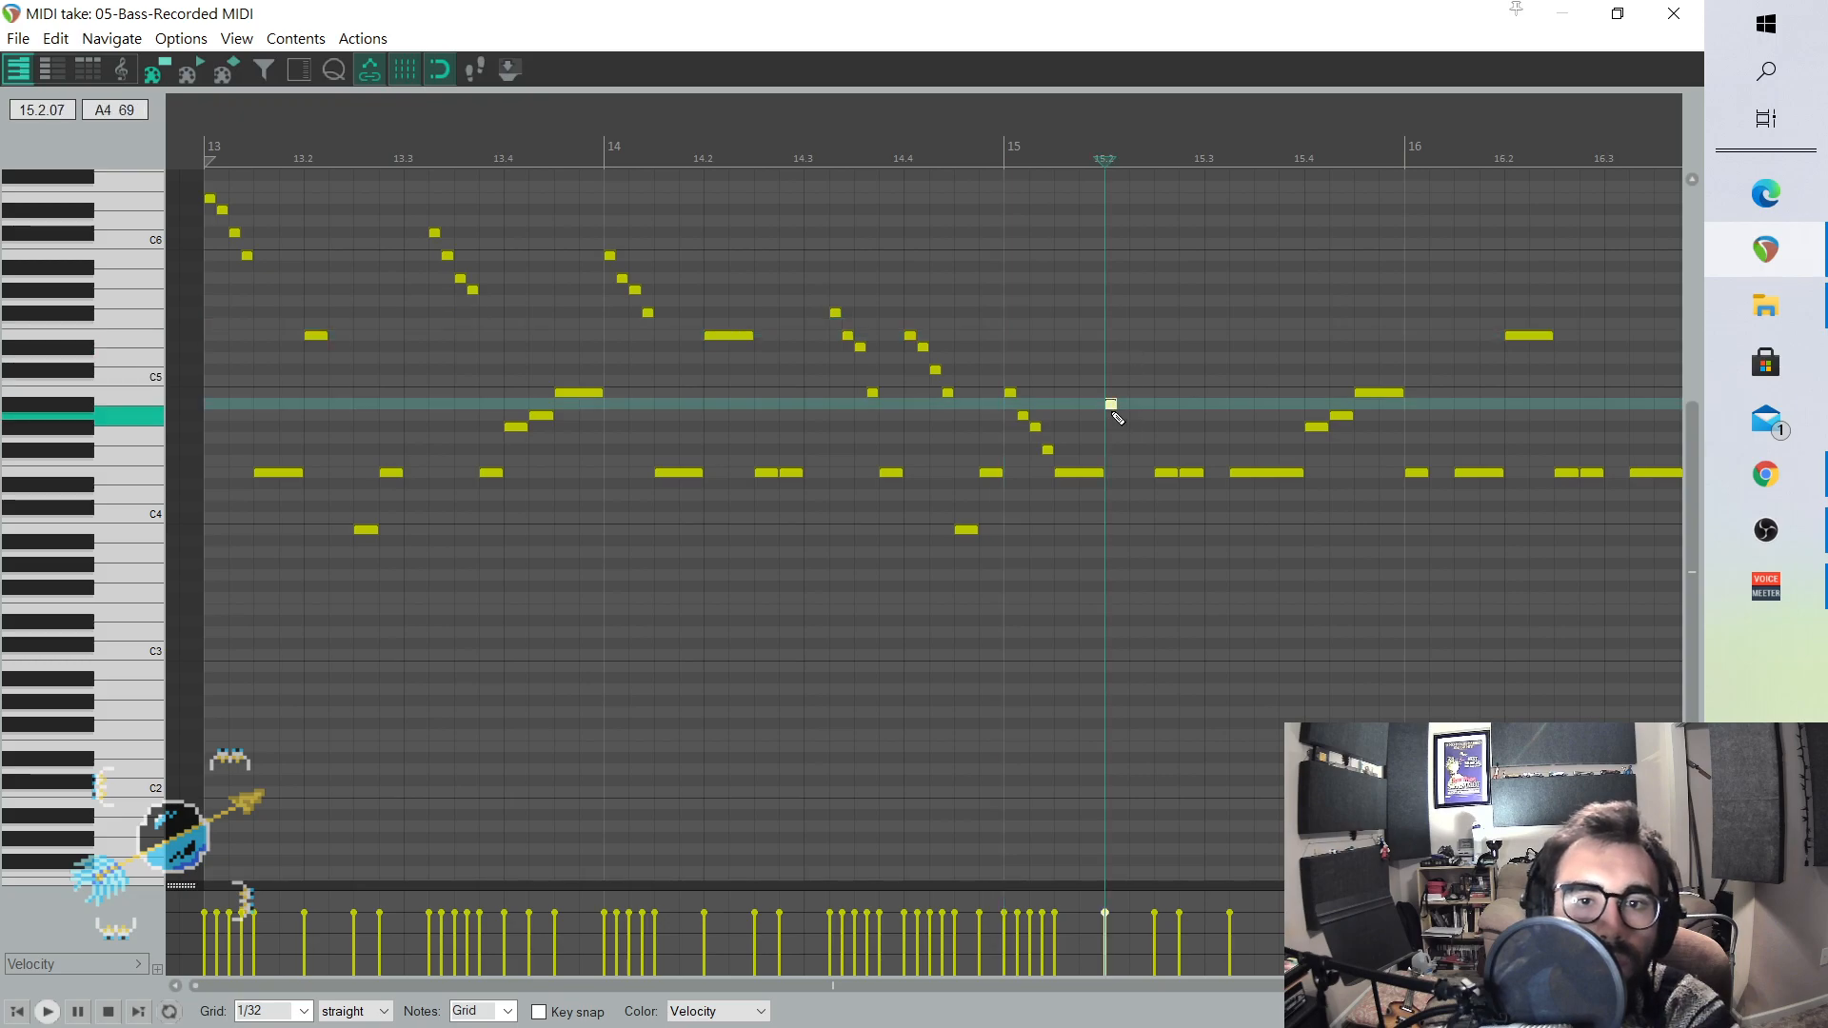
pyautogui.moveTo(1109, 405); pyautogui.dragTo(1110, 417)
pyautogui.click(1123, 427)
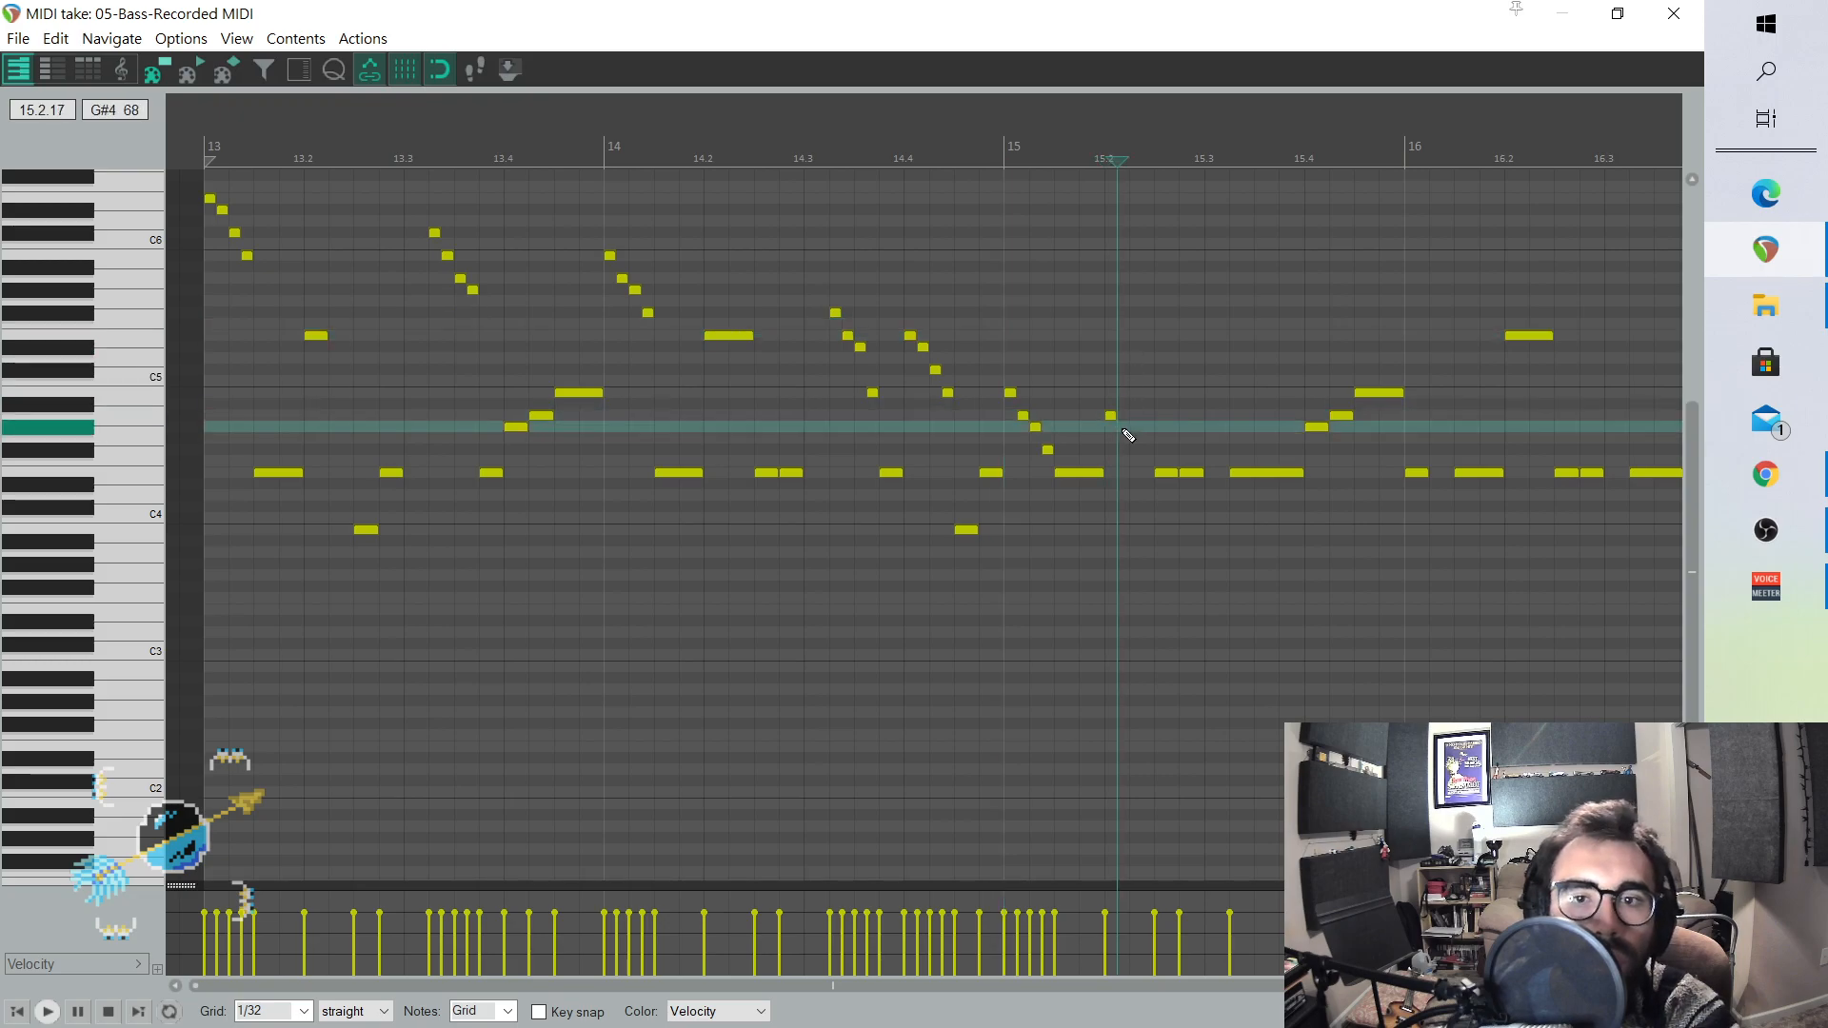
pyautogui.click(1135, 449)
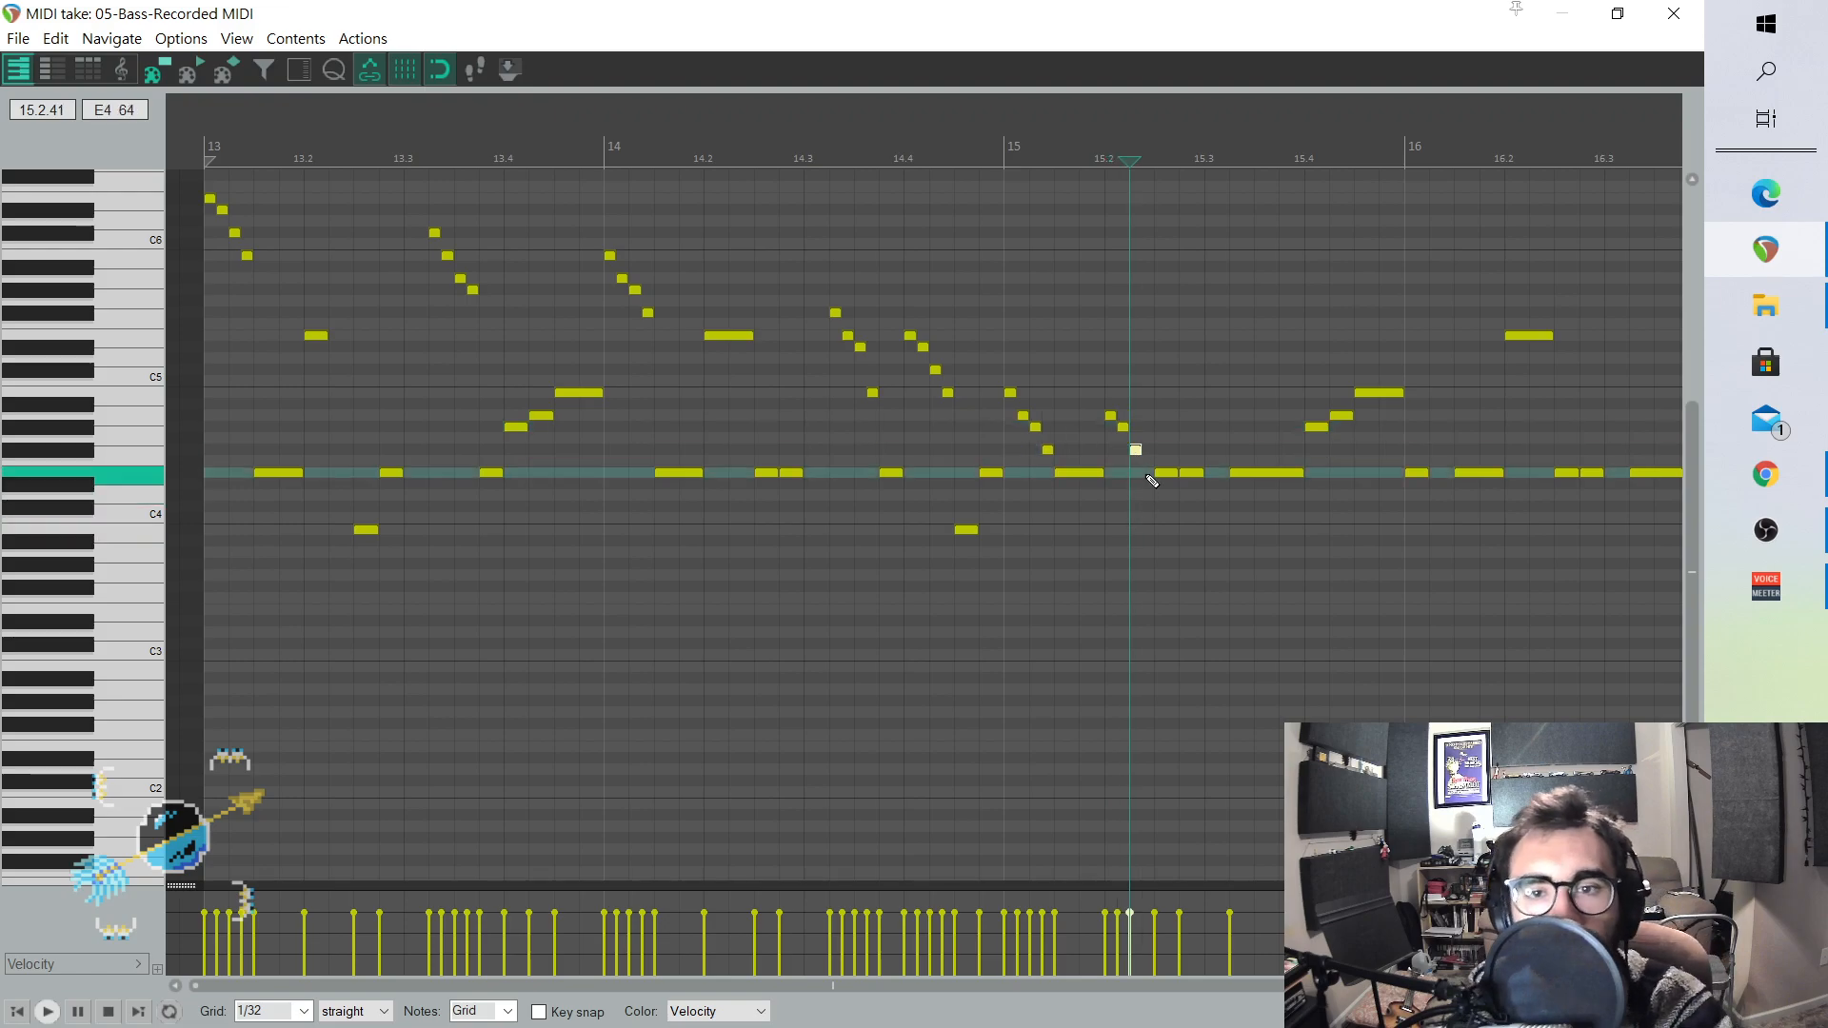
# - Replace the two E4 sixteenths in the second half of bar 15 beat 2 with an eighth-note C4, and audition from bar 15
pyautogui.doubleClick(1165, 473)
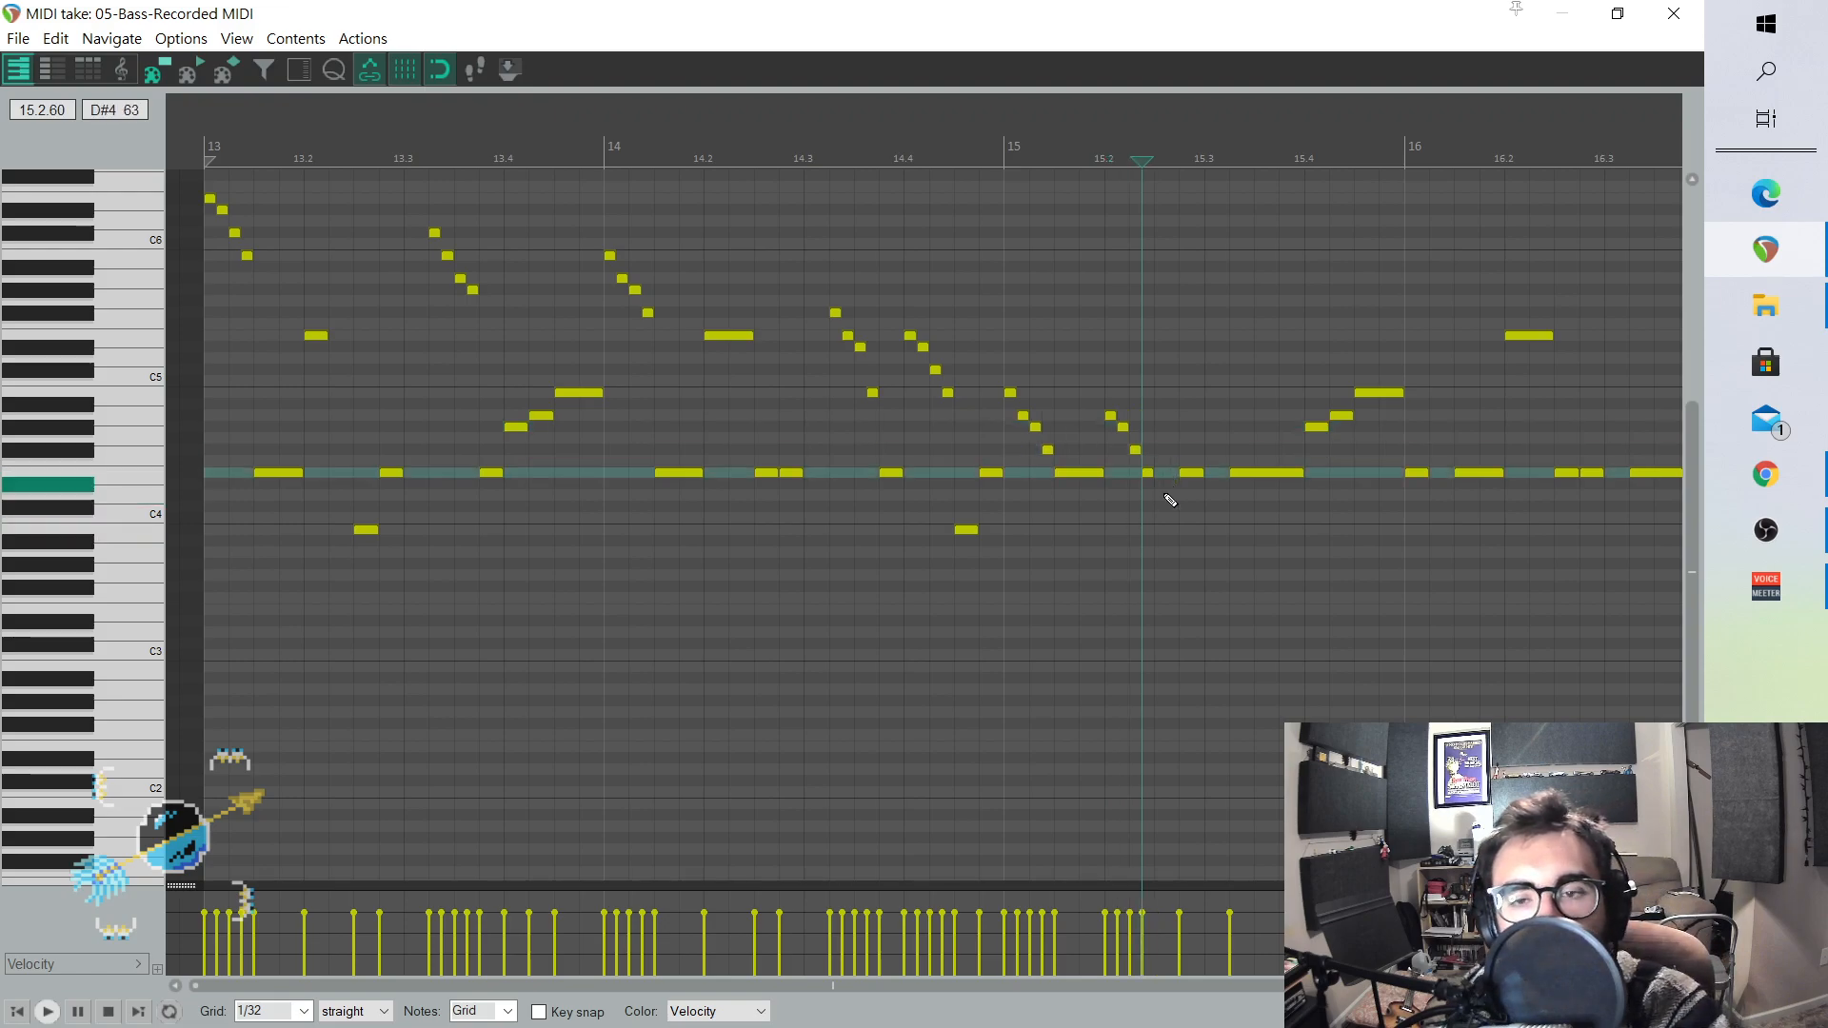
pyautogui.click(1165, 519)
pyautogui.click(1159, 519)
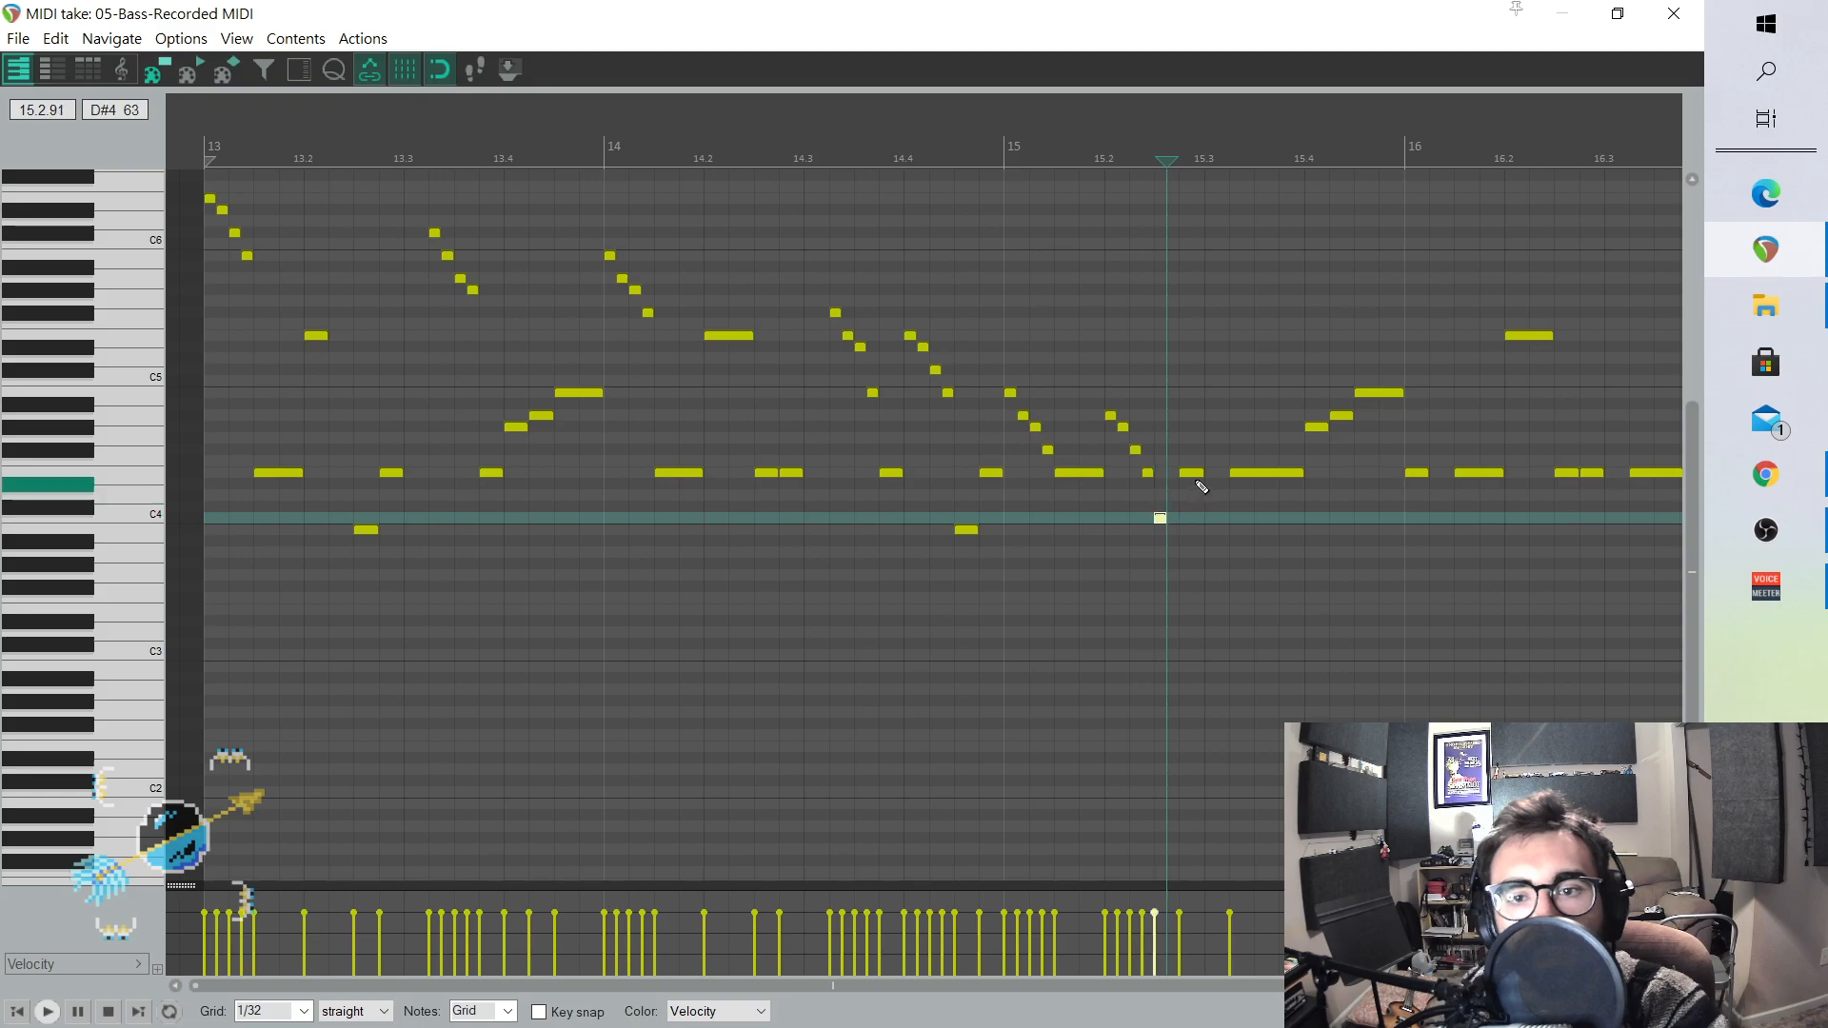
pyautogui.moveTo(1164, 518); pyautogui.dragTo(1204, 518)
pyautogui.click(1016, 314)
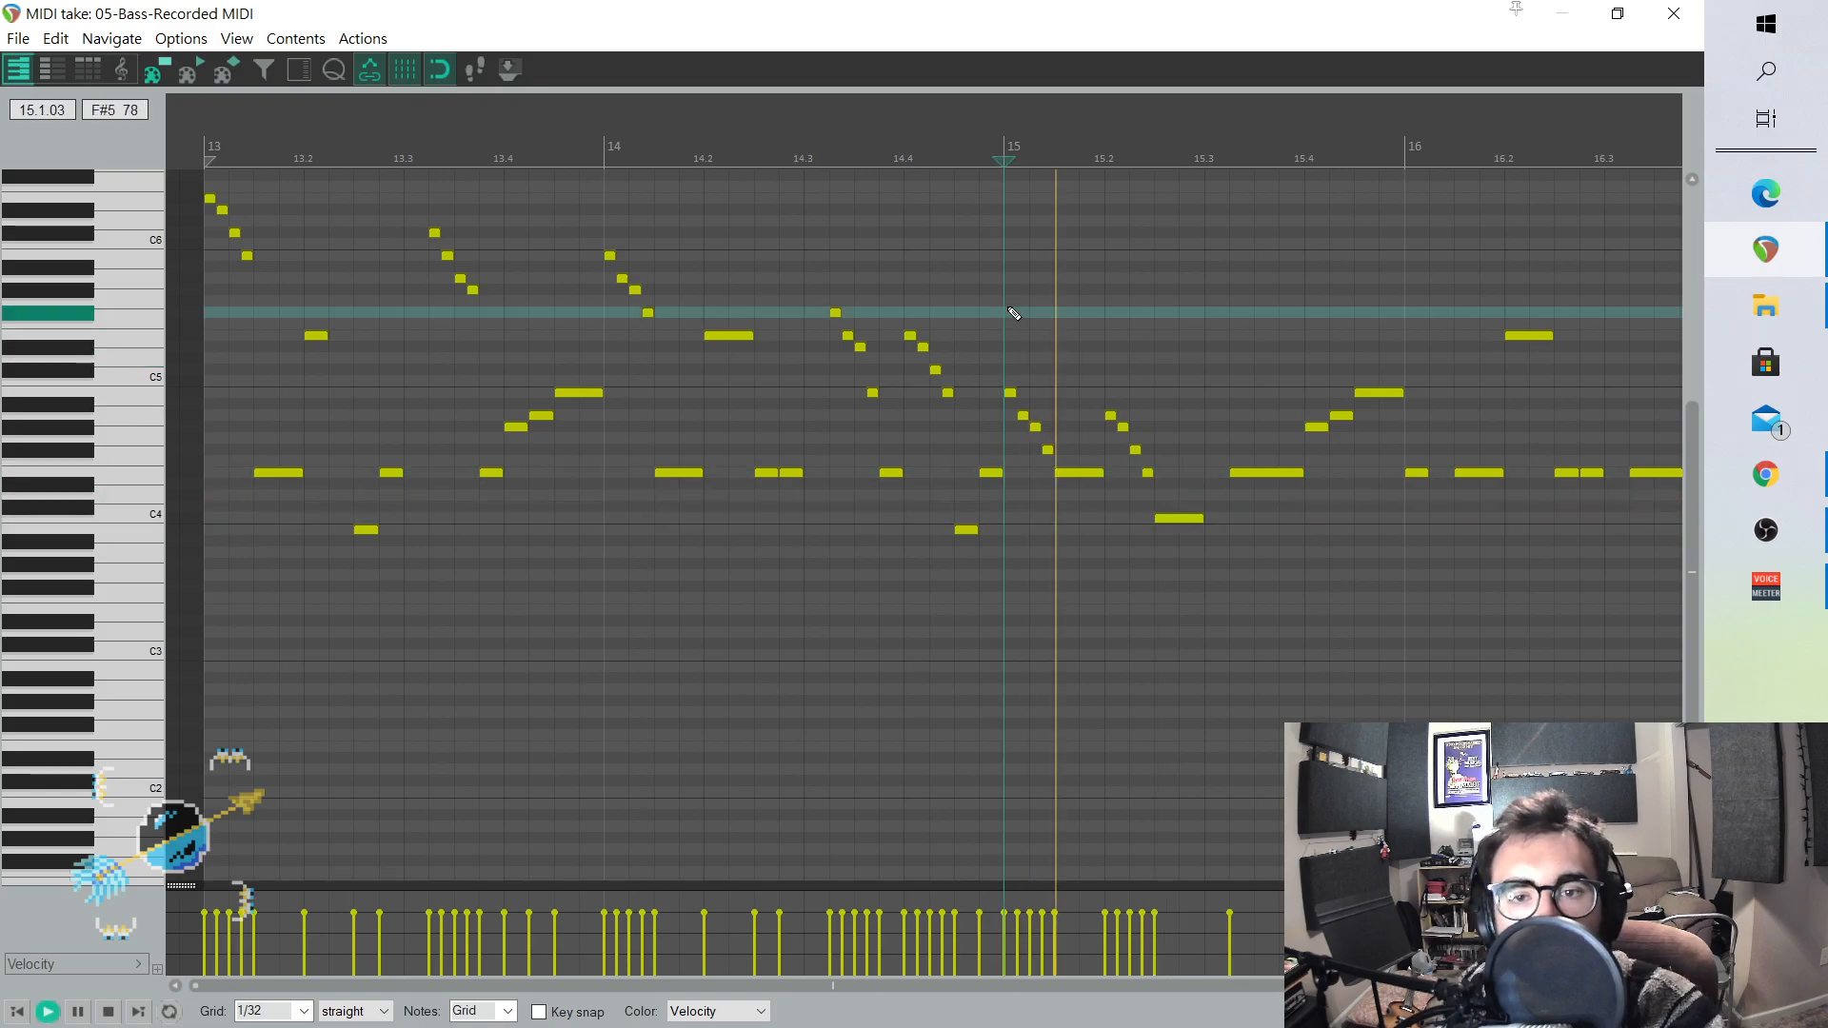
# - Delete the long E4 in bar 15 beat 3 and audition the bass line from bar 13
pyautogui.doubleClick(1240, 473)
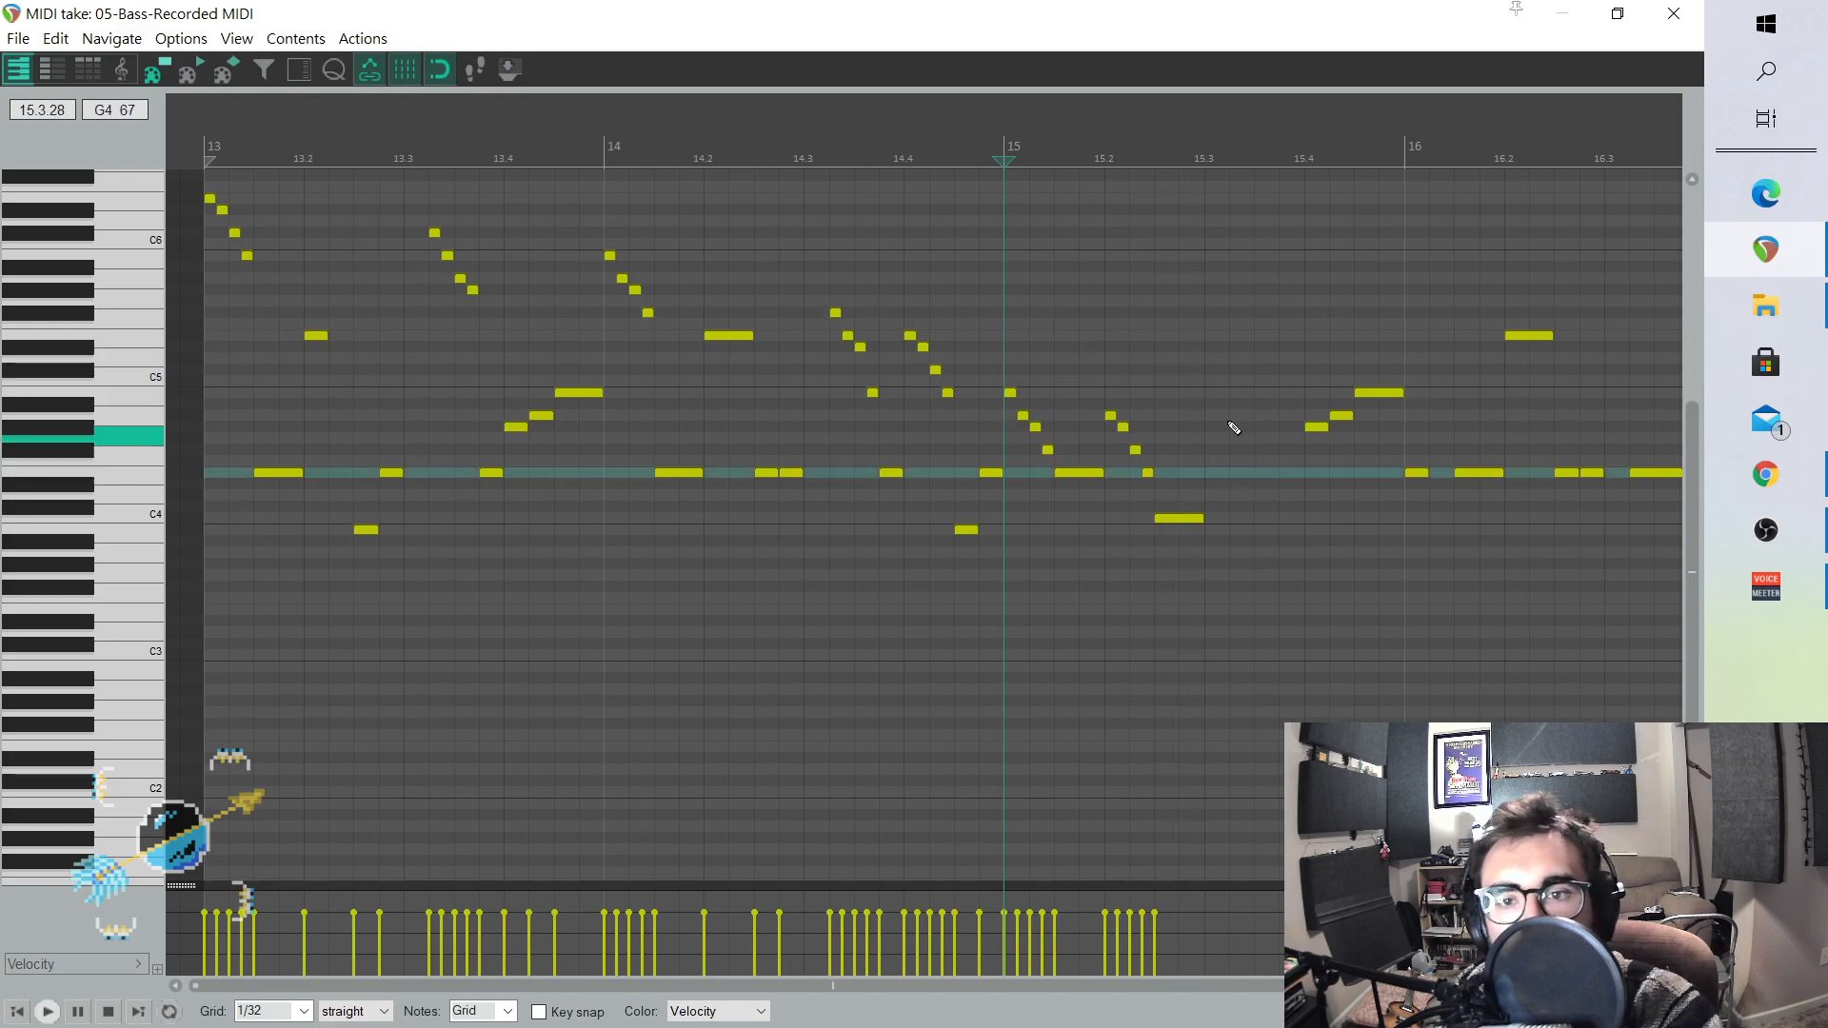
pyautogui.click(1207, 321)
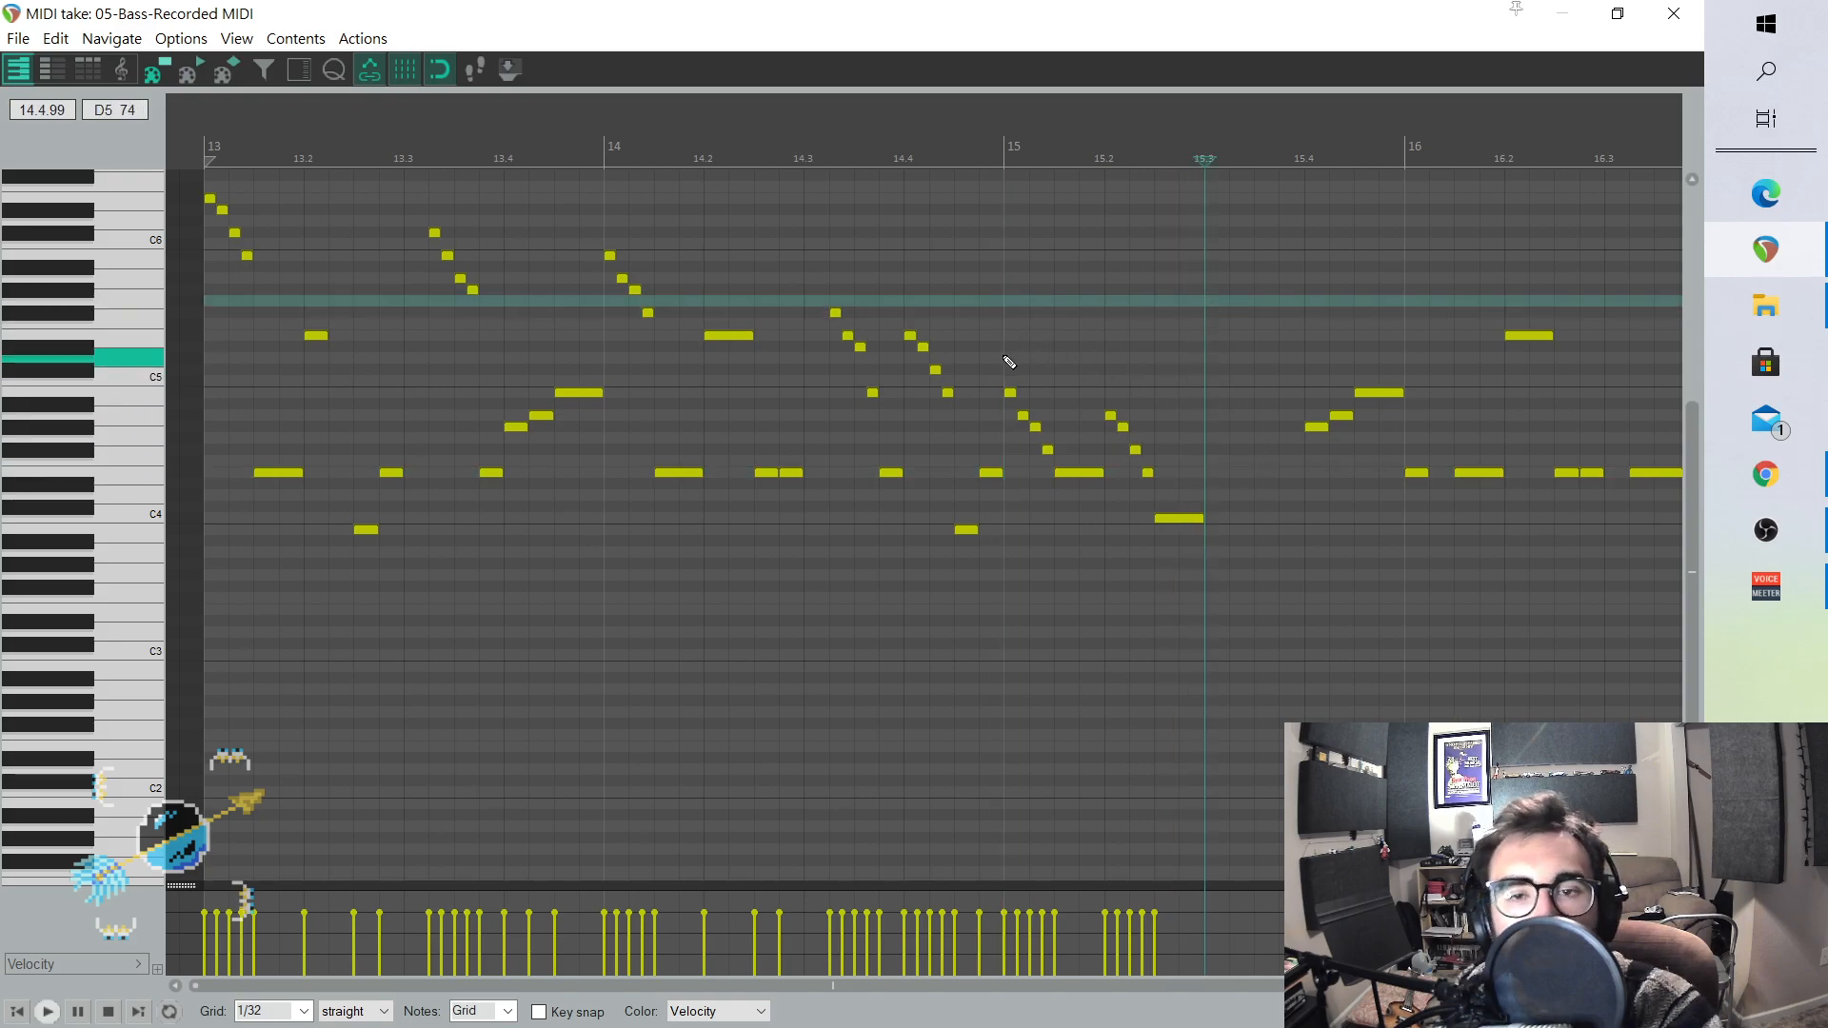
pyautogui.click(211, 185)
pyautogui.press('space')
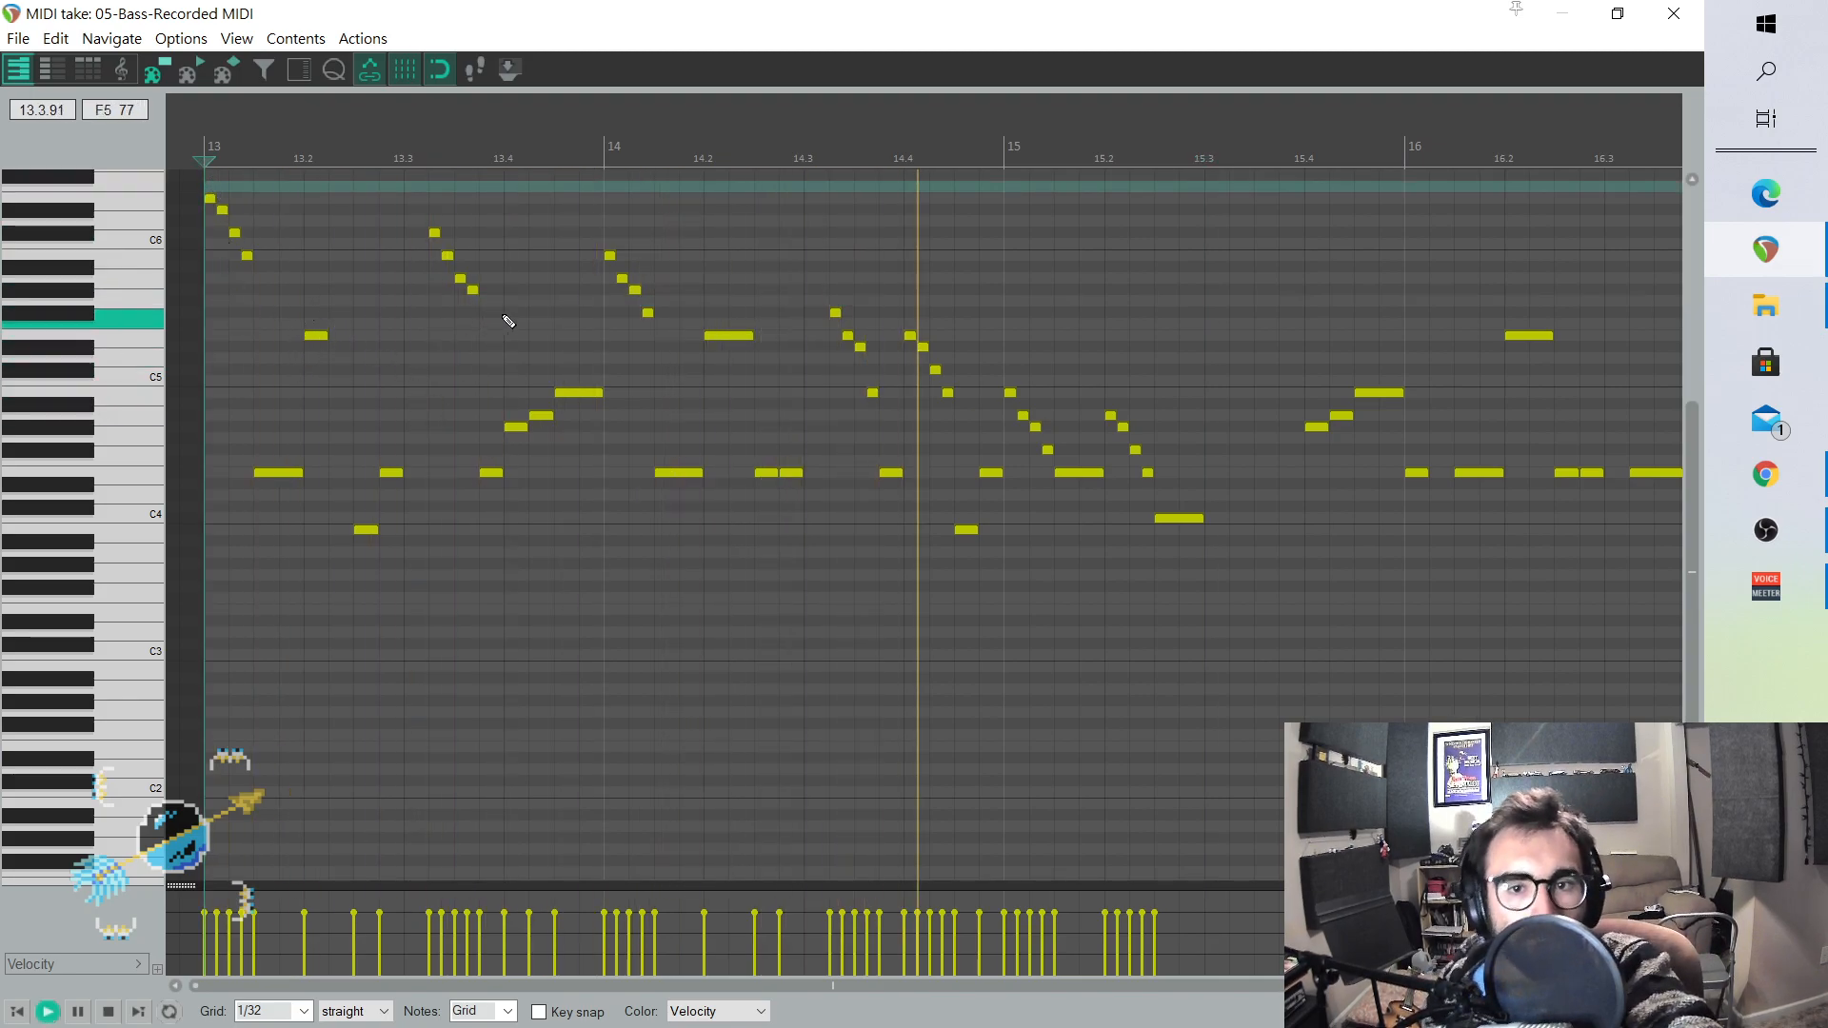
pyautogui.press('space')
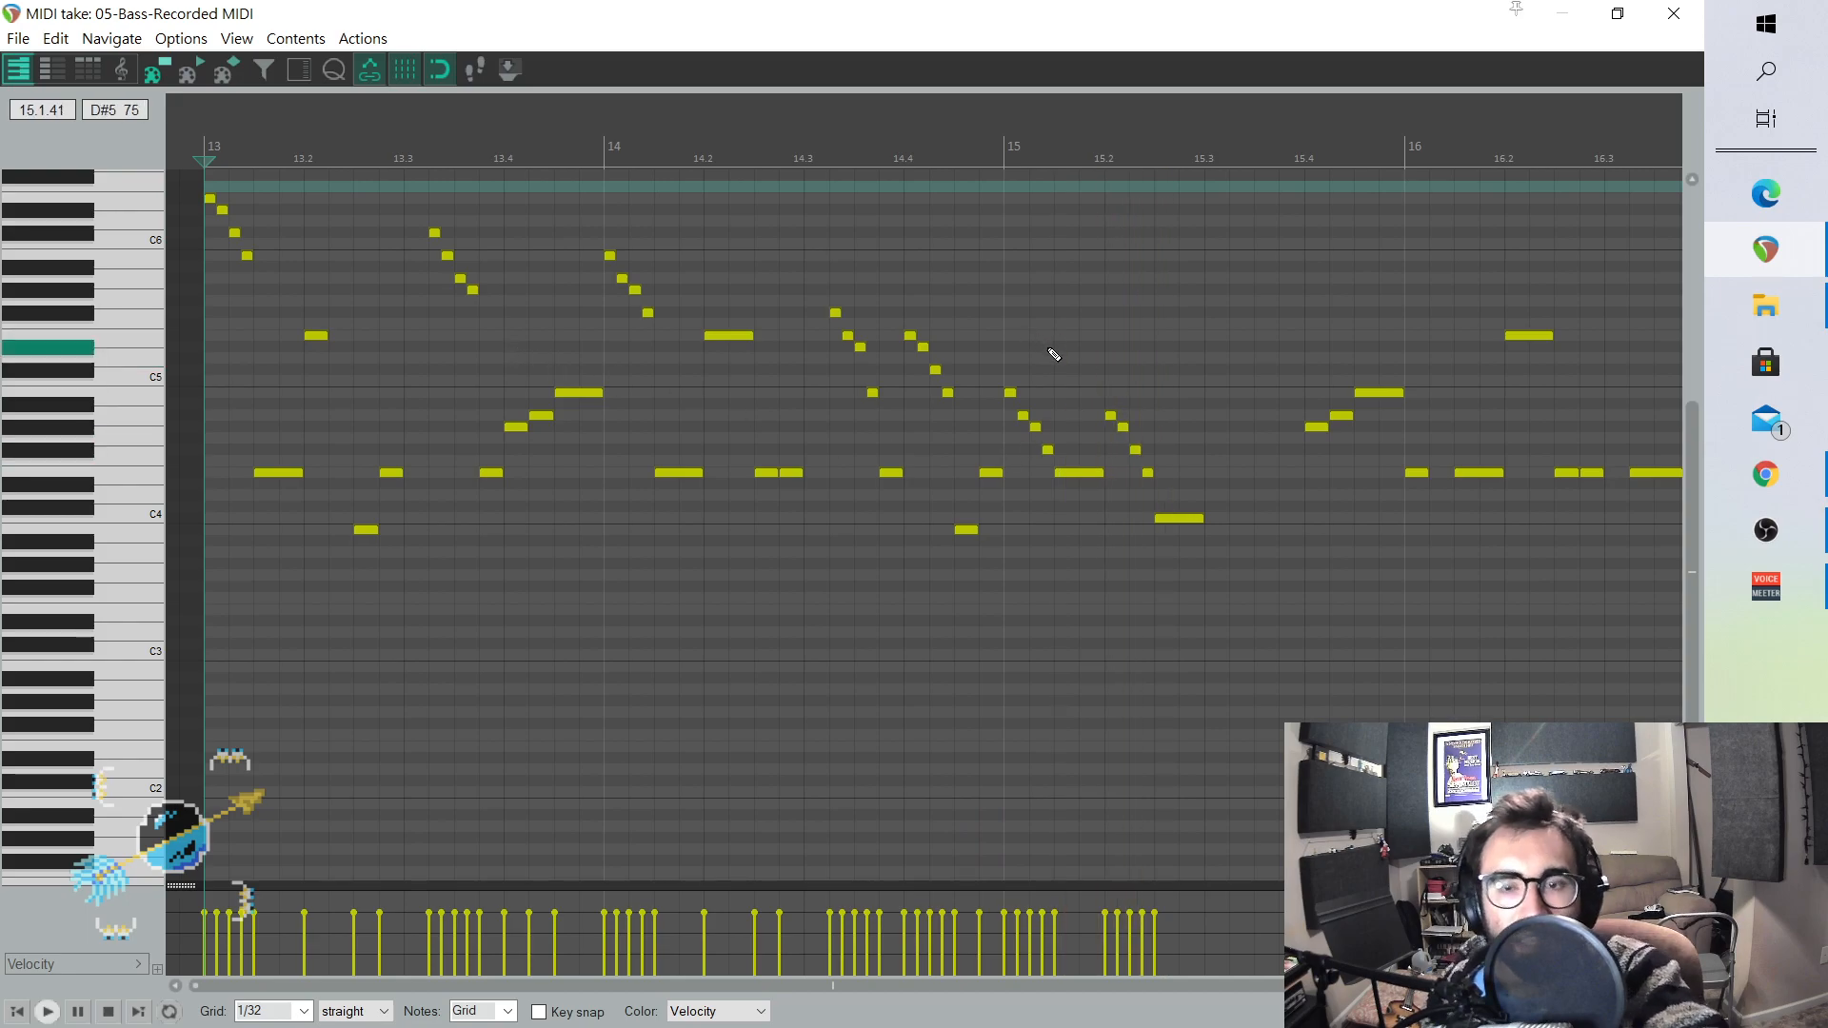
# - Raise the bar 15 runs to F#5, E5, D#5, B4 on beat 1 and G#5, F#5, E5, D5 on beat 2
pyautogui.click(1014, 399)
pyautogui.moveTo(1013, 399); pyautogui.dragTo(1012, 315)
pyautogui.moveTo(1024, 416); pyautogui.dragTo(1026, 337)
pyautogui.moveTo(1036, 429); pyautogui.dragTo(1035, 346)
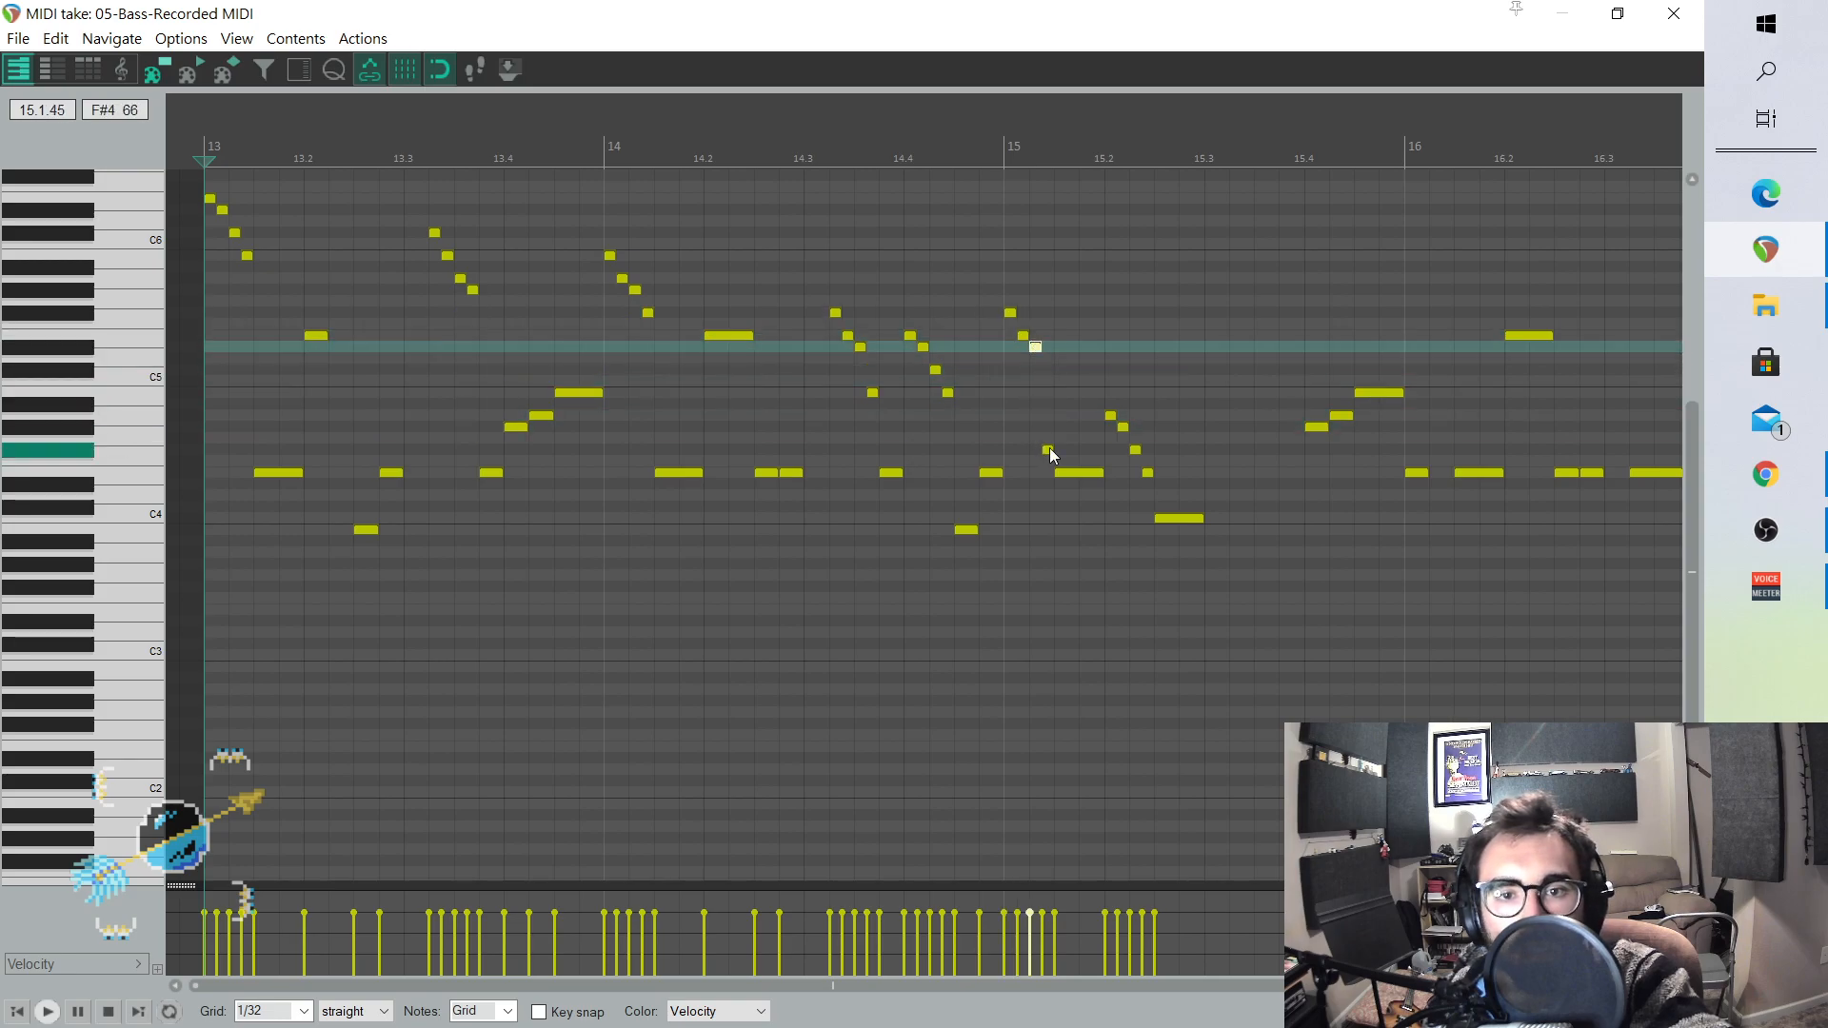
pyautogui.moveTo(1048, 452); pyautogui.dragTo(1111, 291)
pyautogui.moveTo(1124, 428); pyautogui.dragTo(1124, 322)
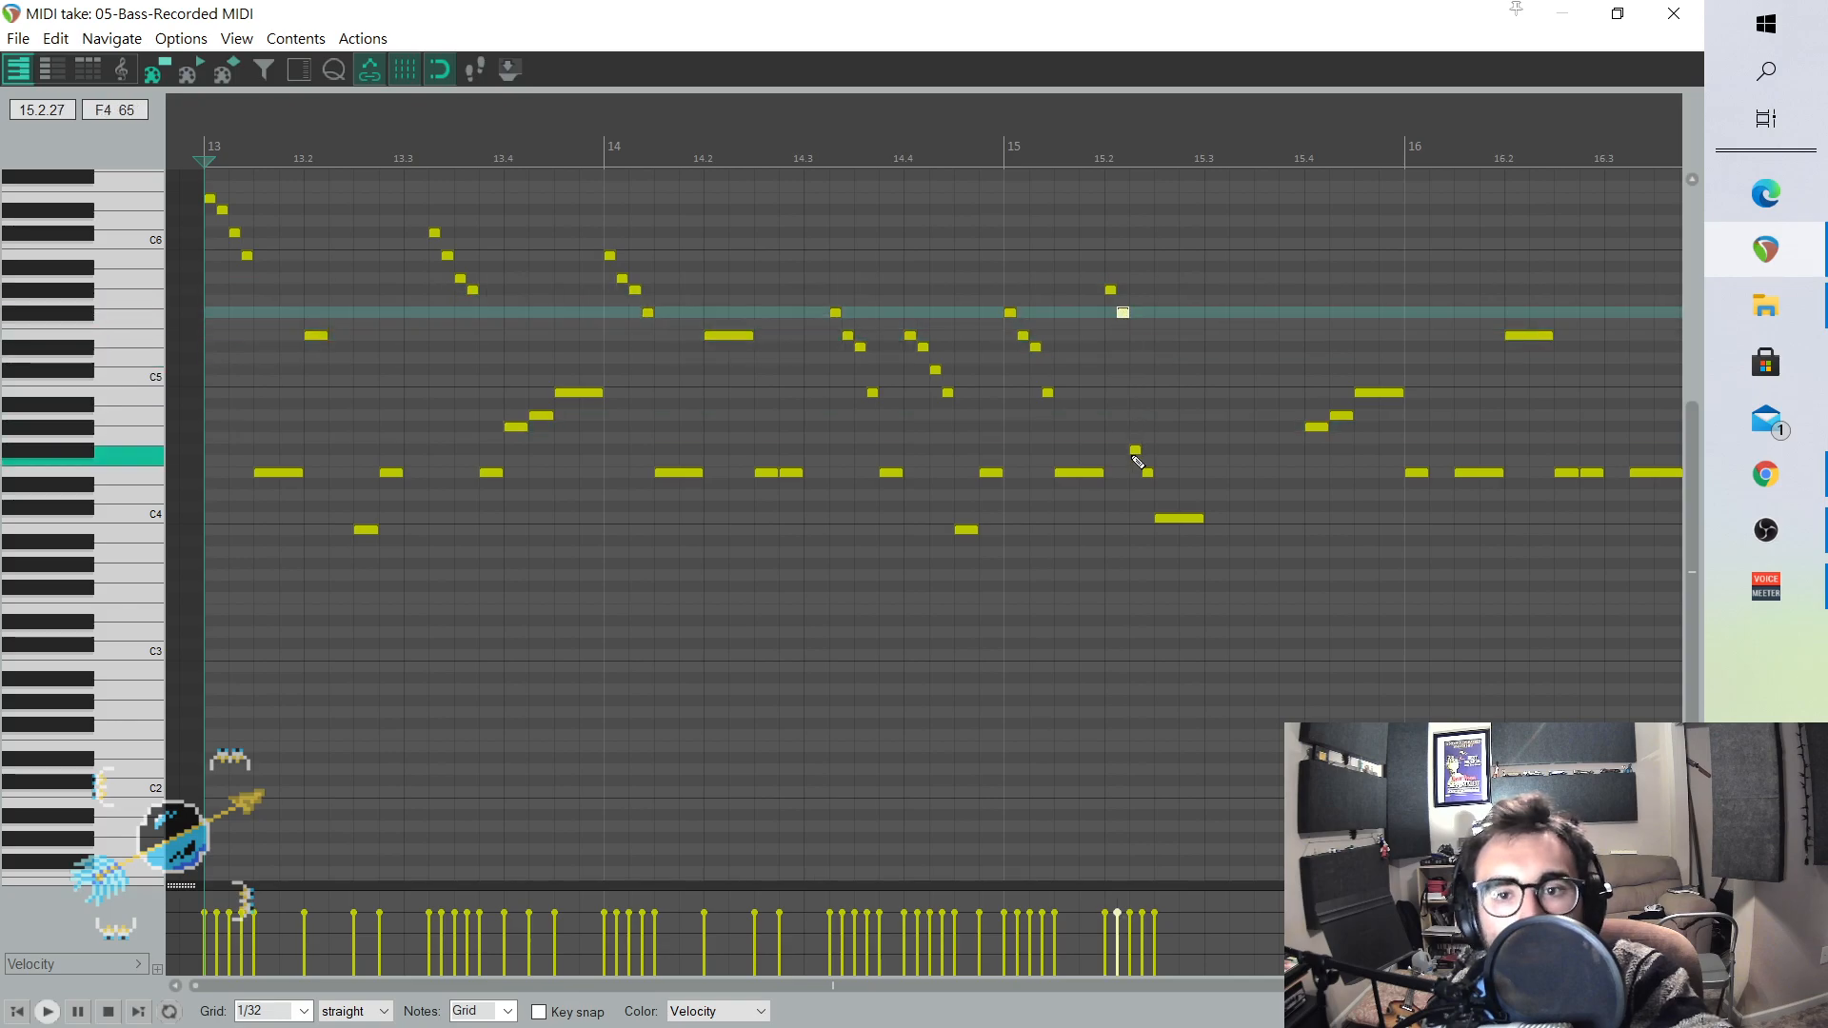
pyautogui.moveTo(1134, 451); pyautogui.dragTo(1134, 337)
pyautogui.moveTo(1149, 474); pyautogui.dragTo(1149, 362)
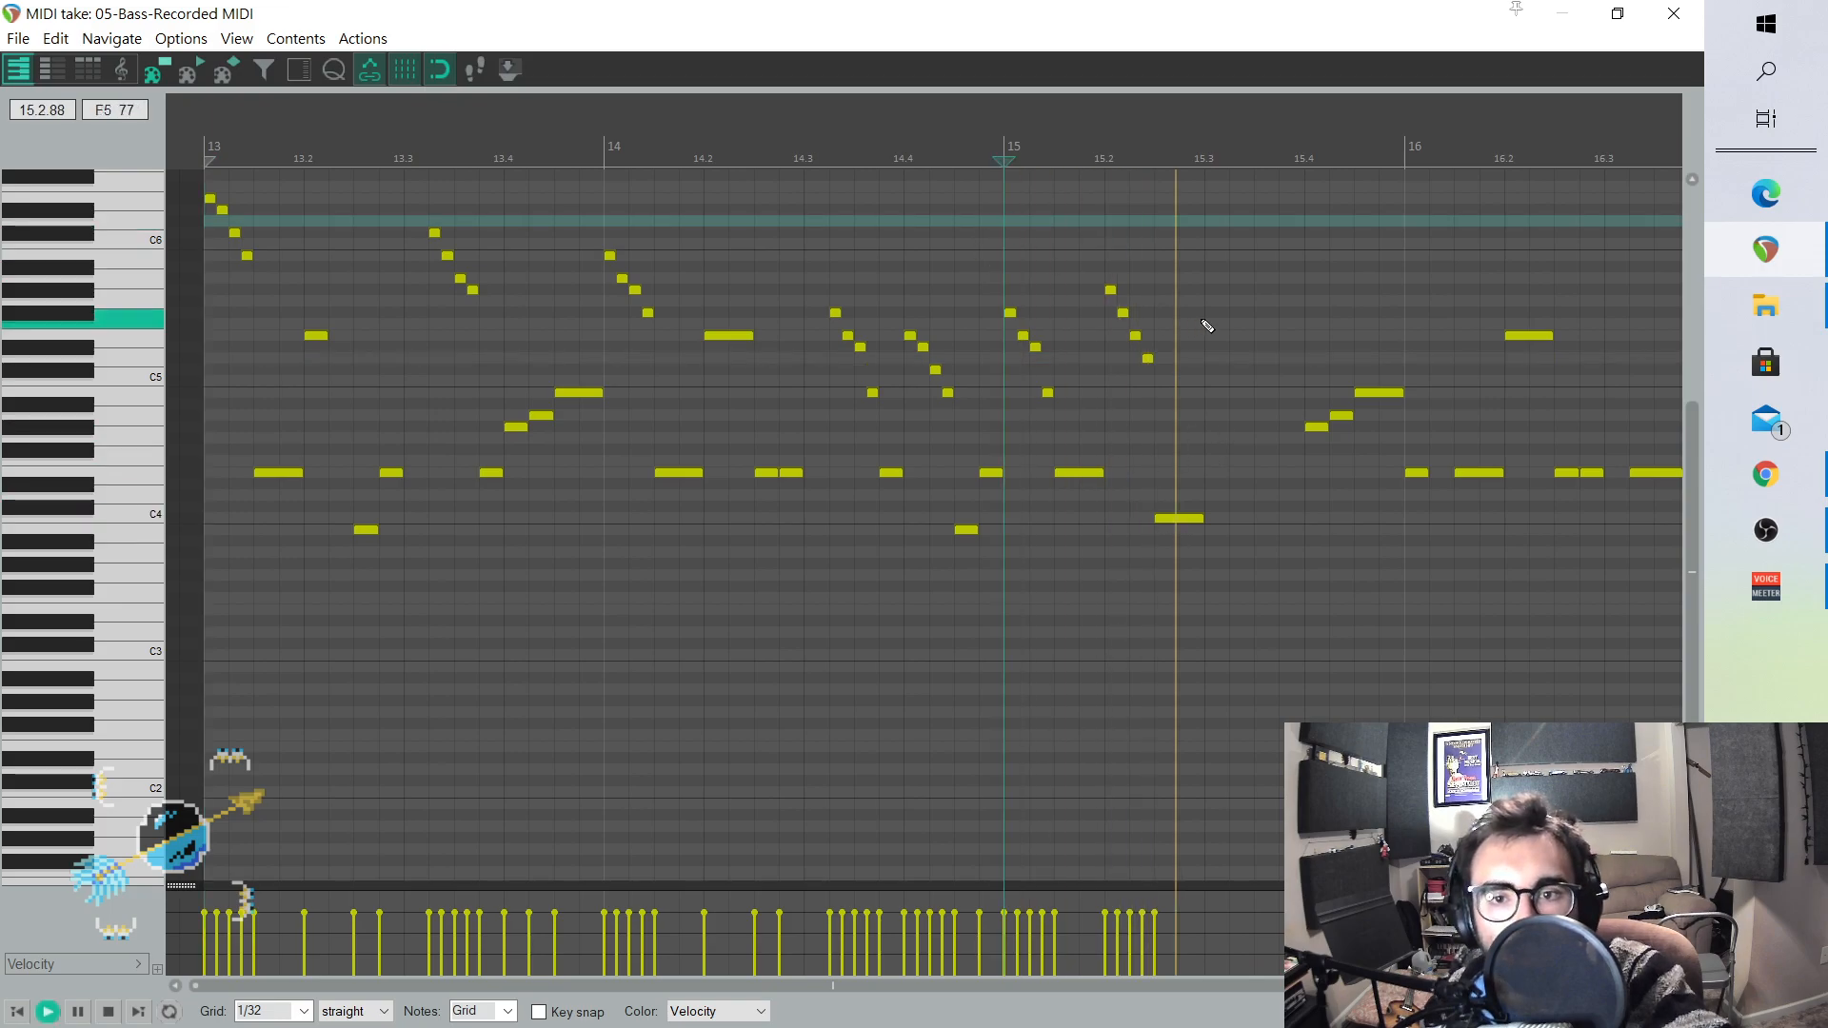
# - Draw a 1/32 run C#6, B5, A5, G#5 on beat 3 of bar 15, followed by an eighth-note E4
pyautogui.click(1212, 280)
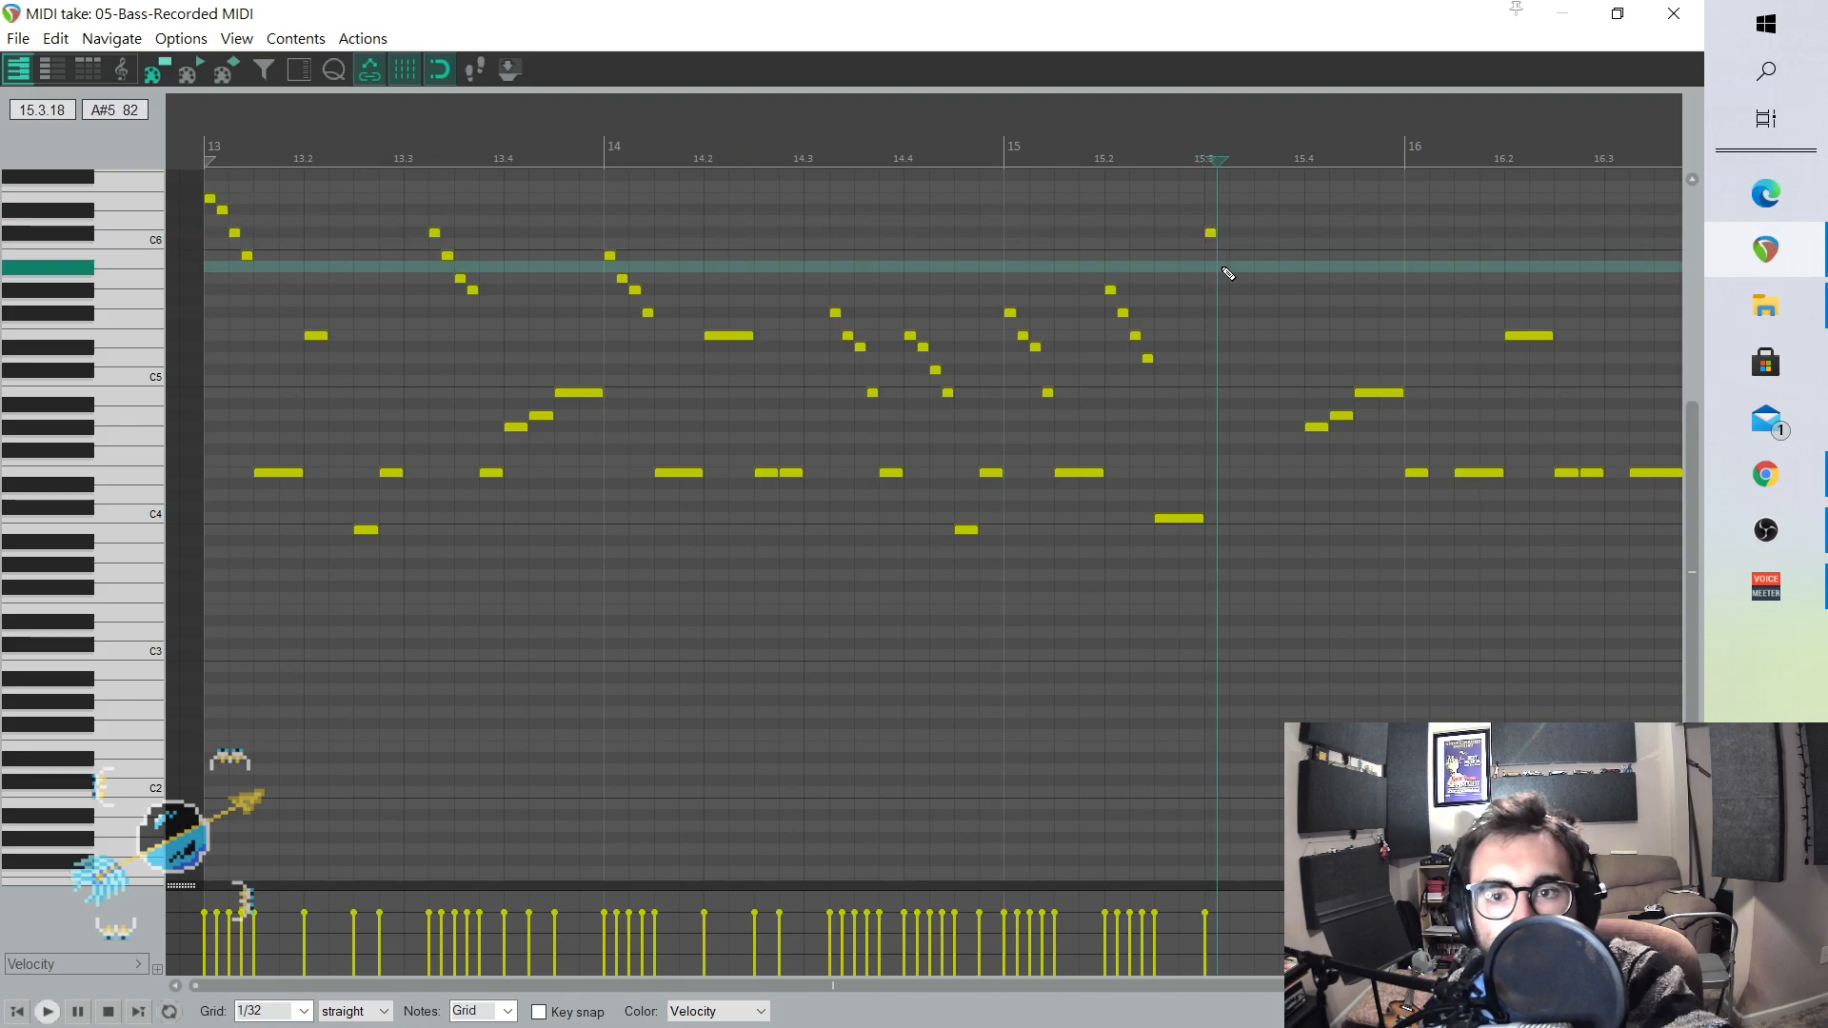
pyautogui.click(1234, 278)
pyautogui.click(1234, 278)
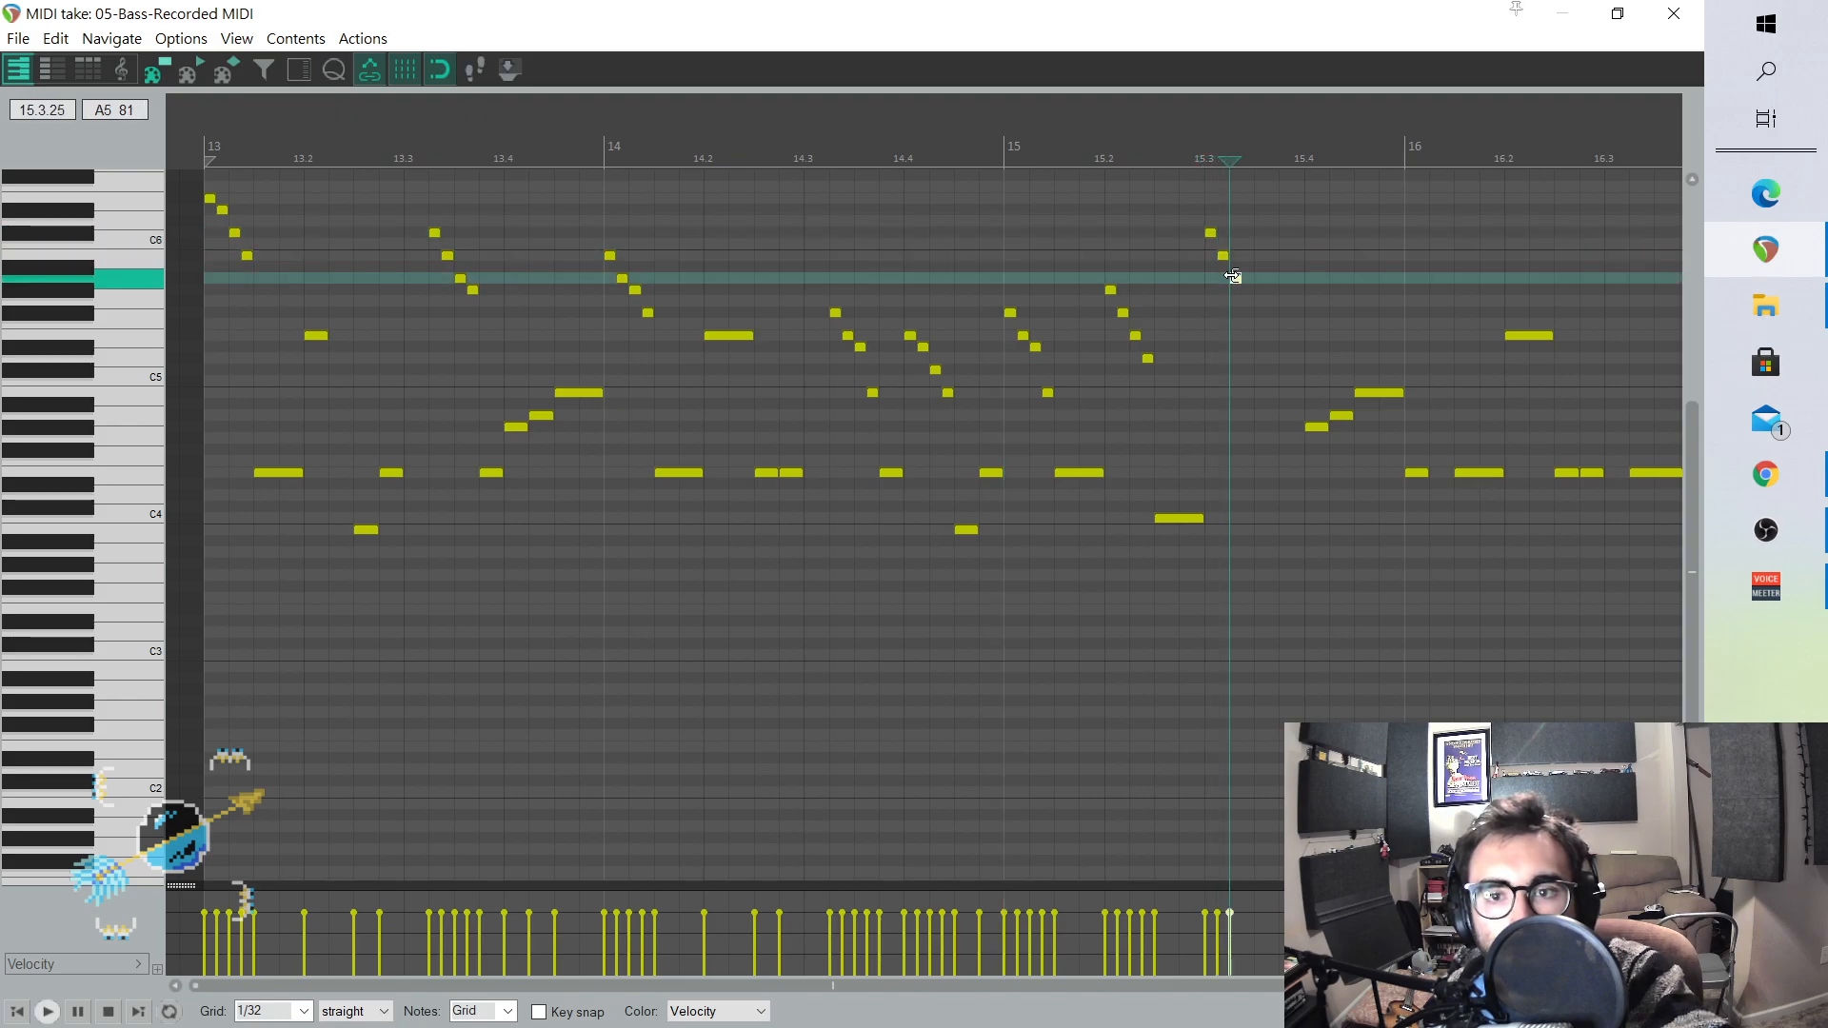
pyautogui.click(1248, 289)
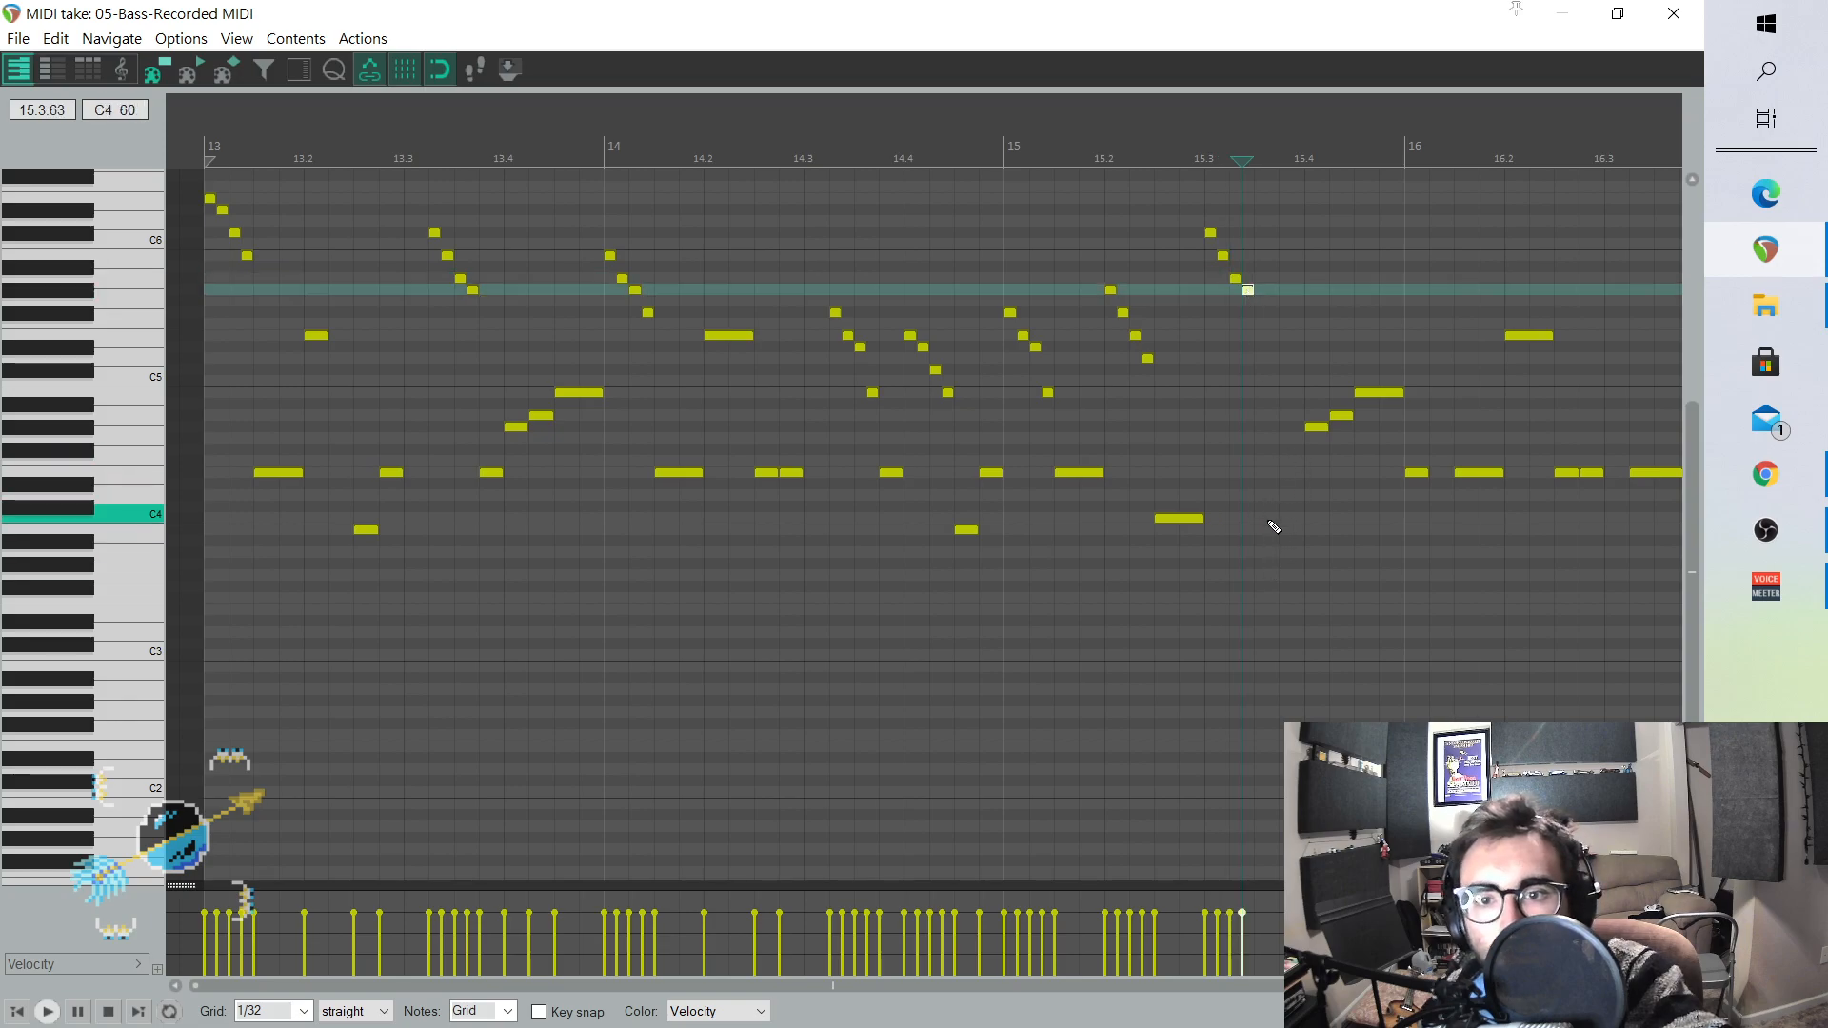
pyautogui.click(1267, 481)
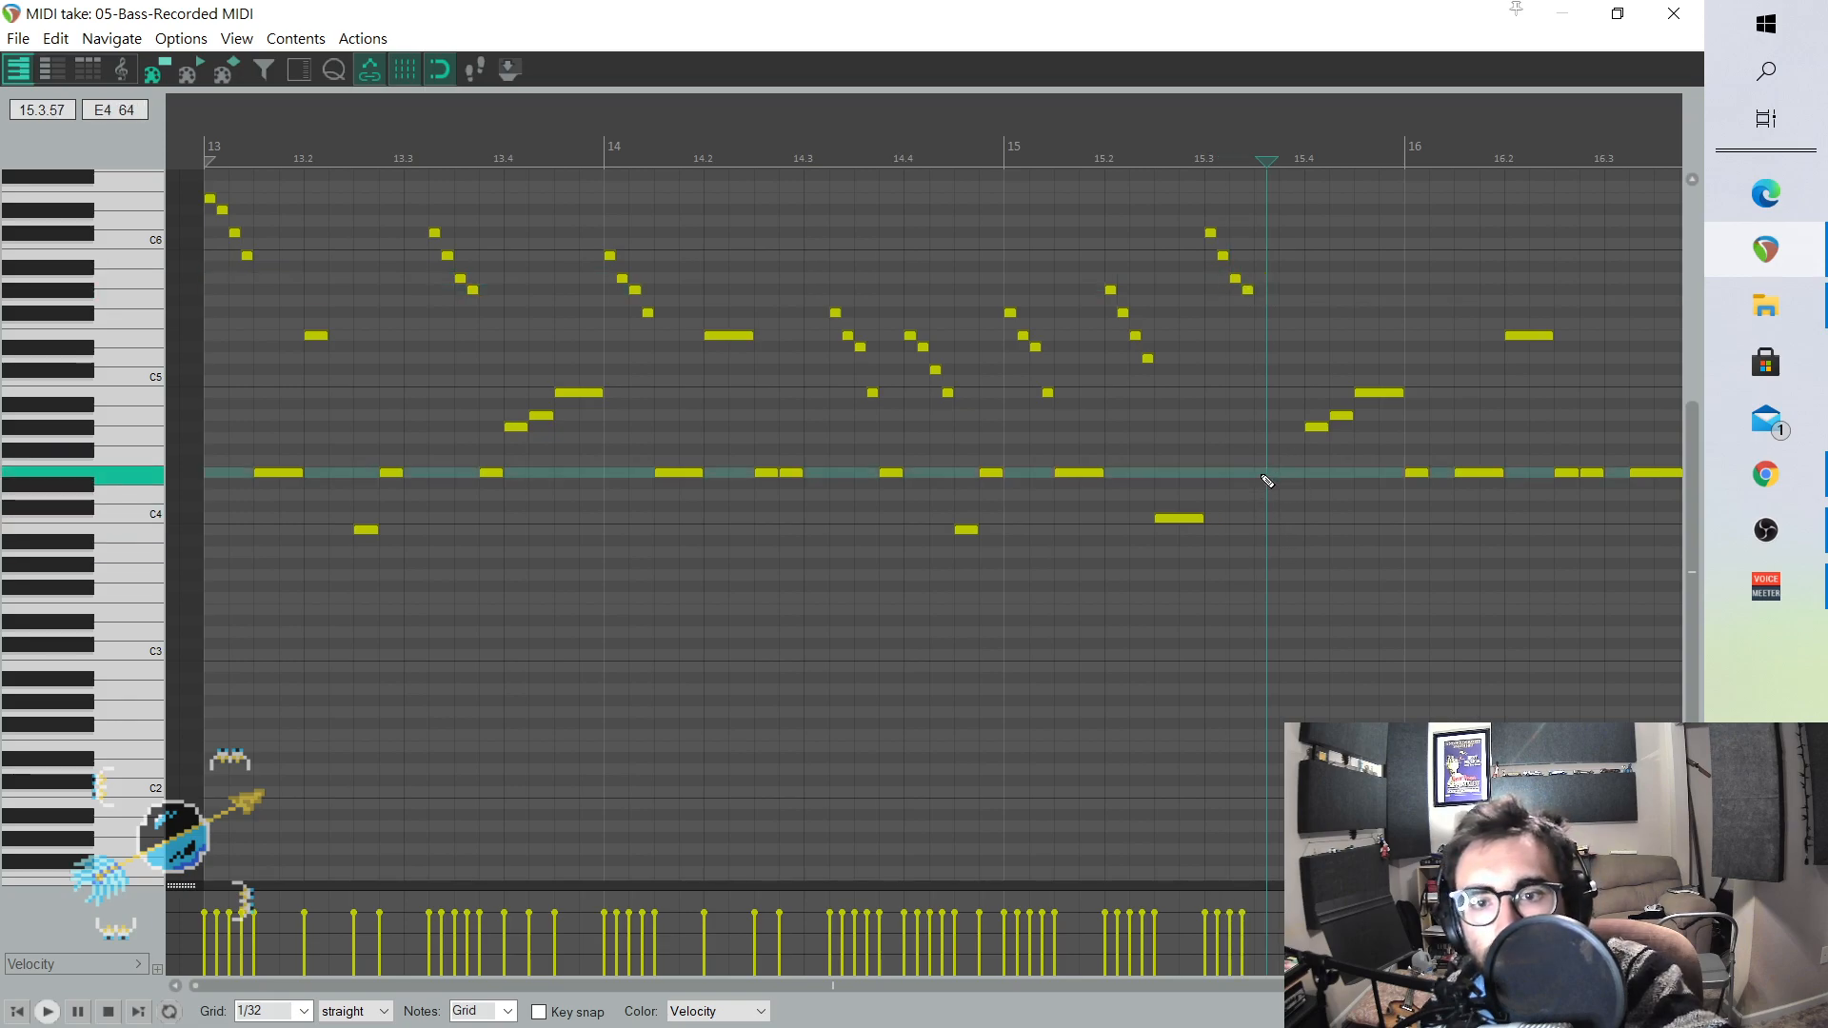
pyautogui.moveTo(1290, 472); pyautogui.dragTo(1306, 472)
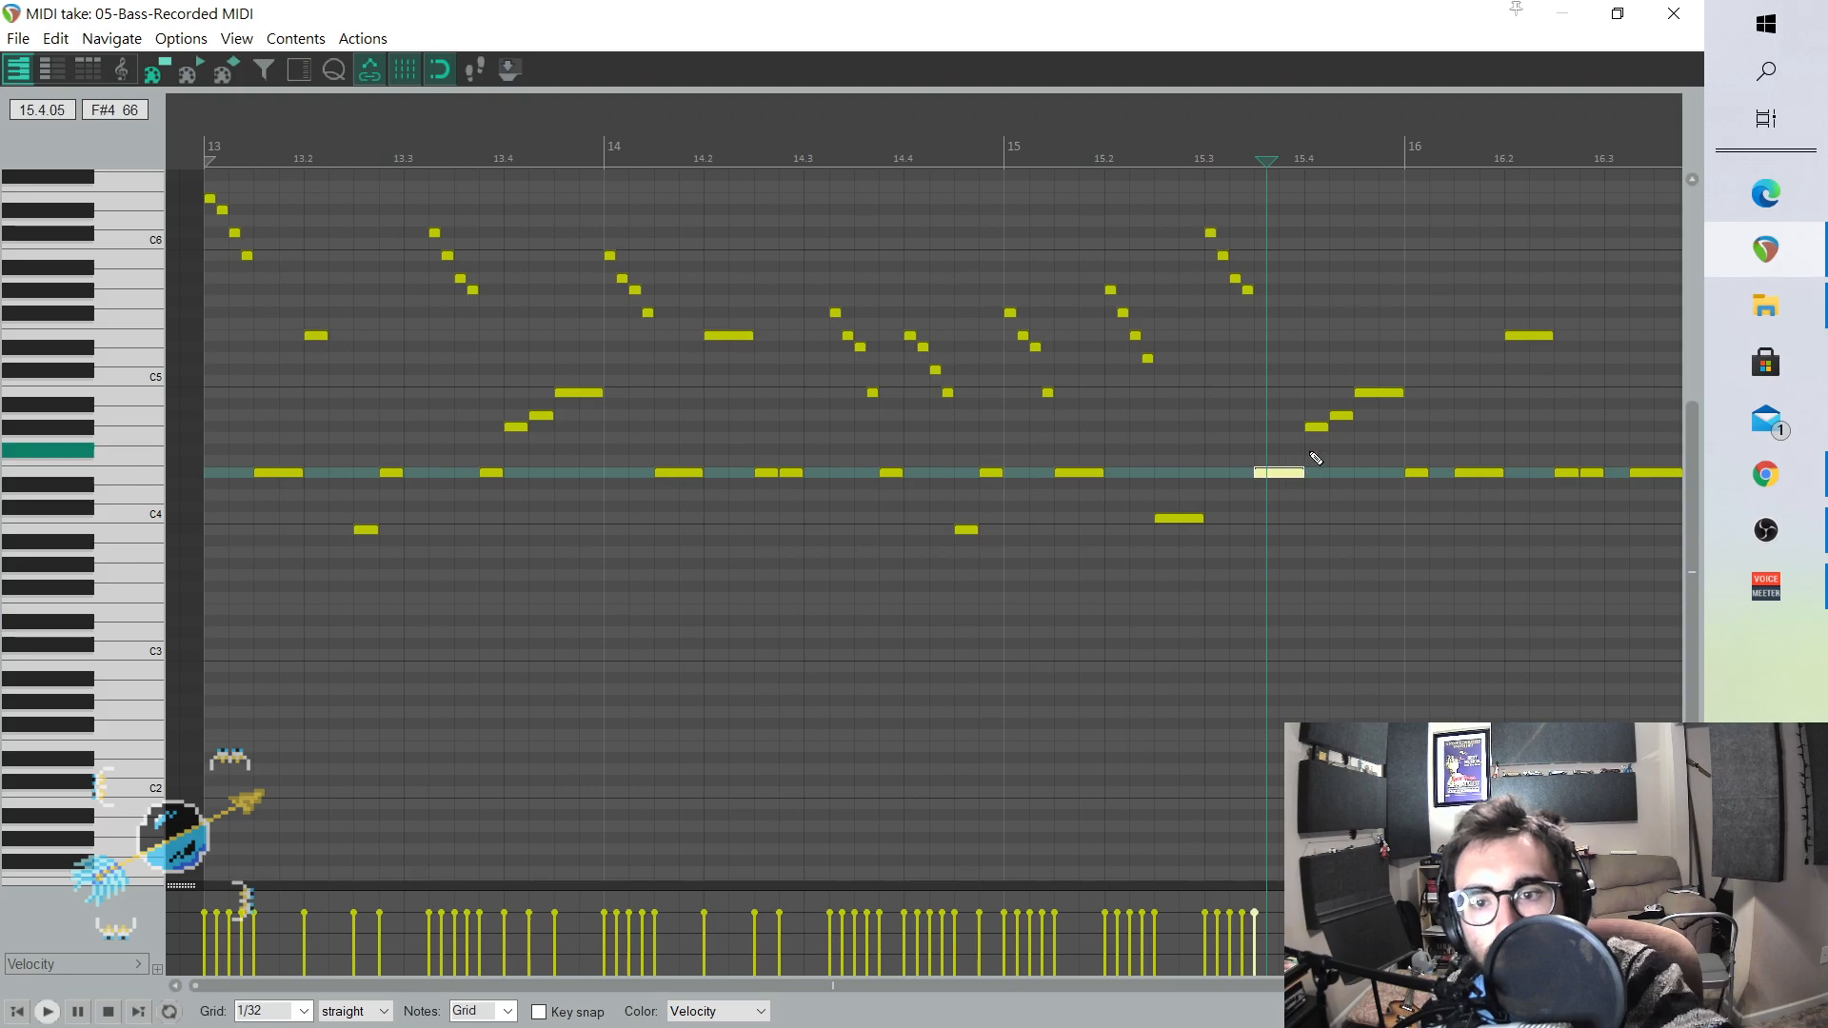
# - Replace the two sixteenths on beat 4 of bar 15 with a 1/32 run E5, D#5, C#5, B4, and lower the following eighth note to E4
pyautogui.doubleClick(1314, 426)
pyautogui.click(1319, 389)
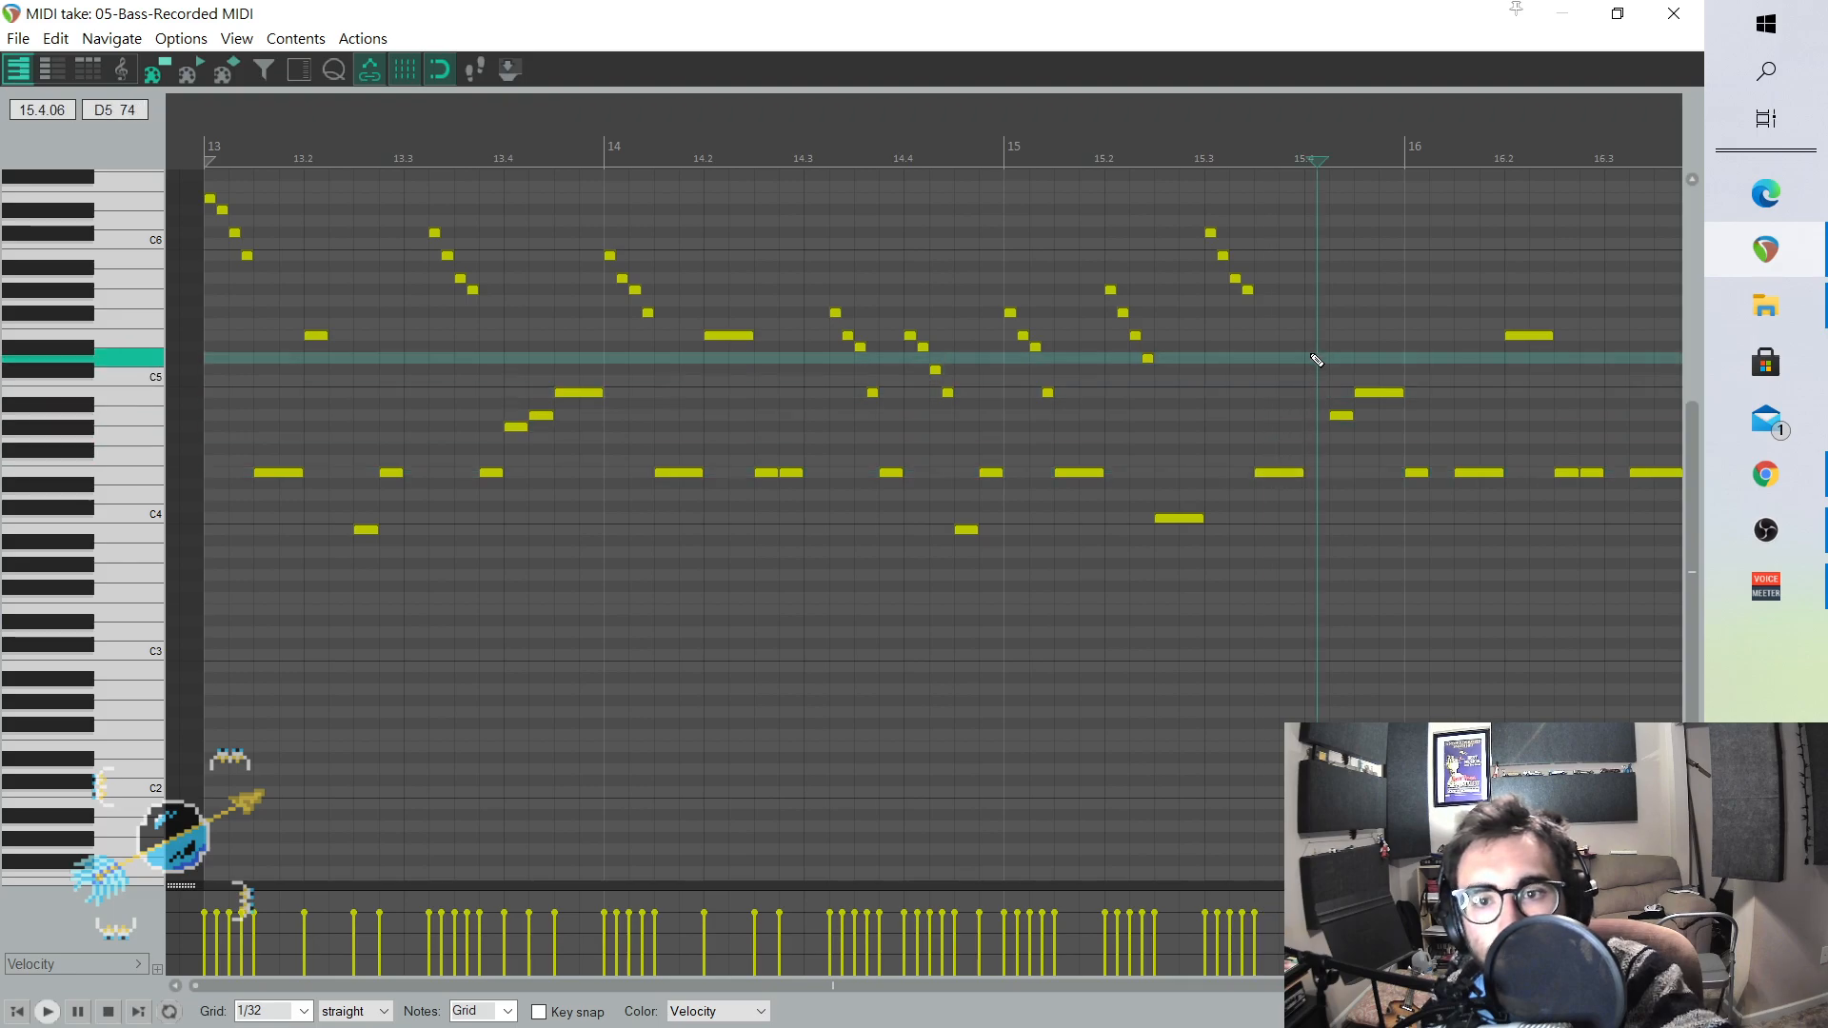
pyautogui.click(1313, 343)
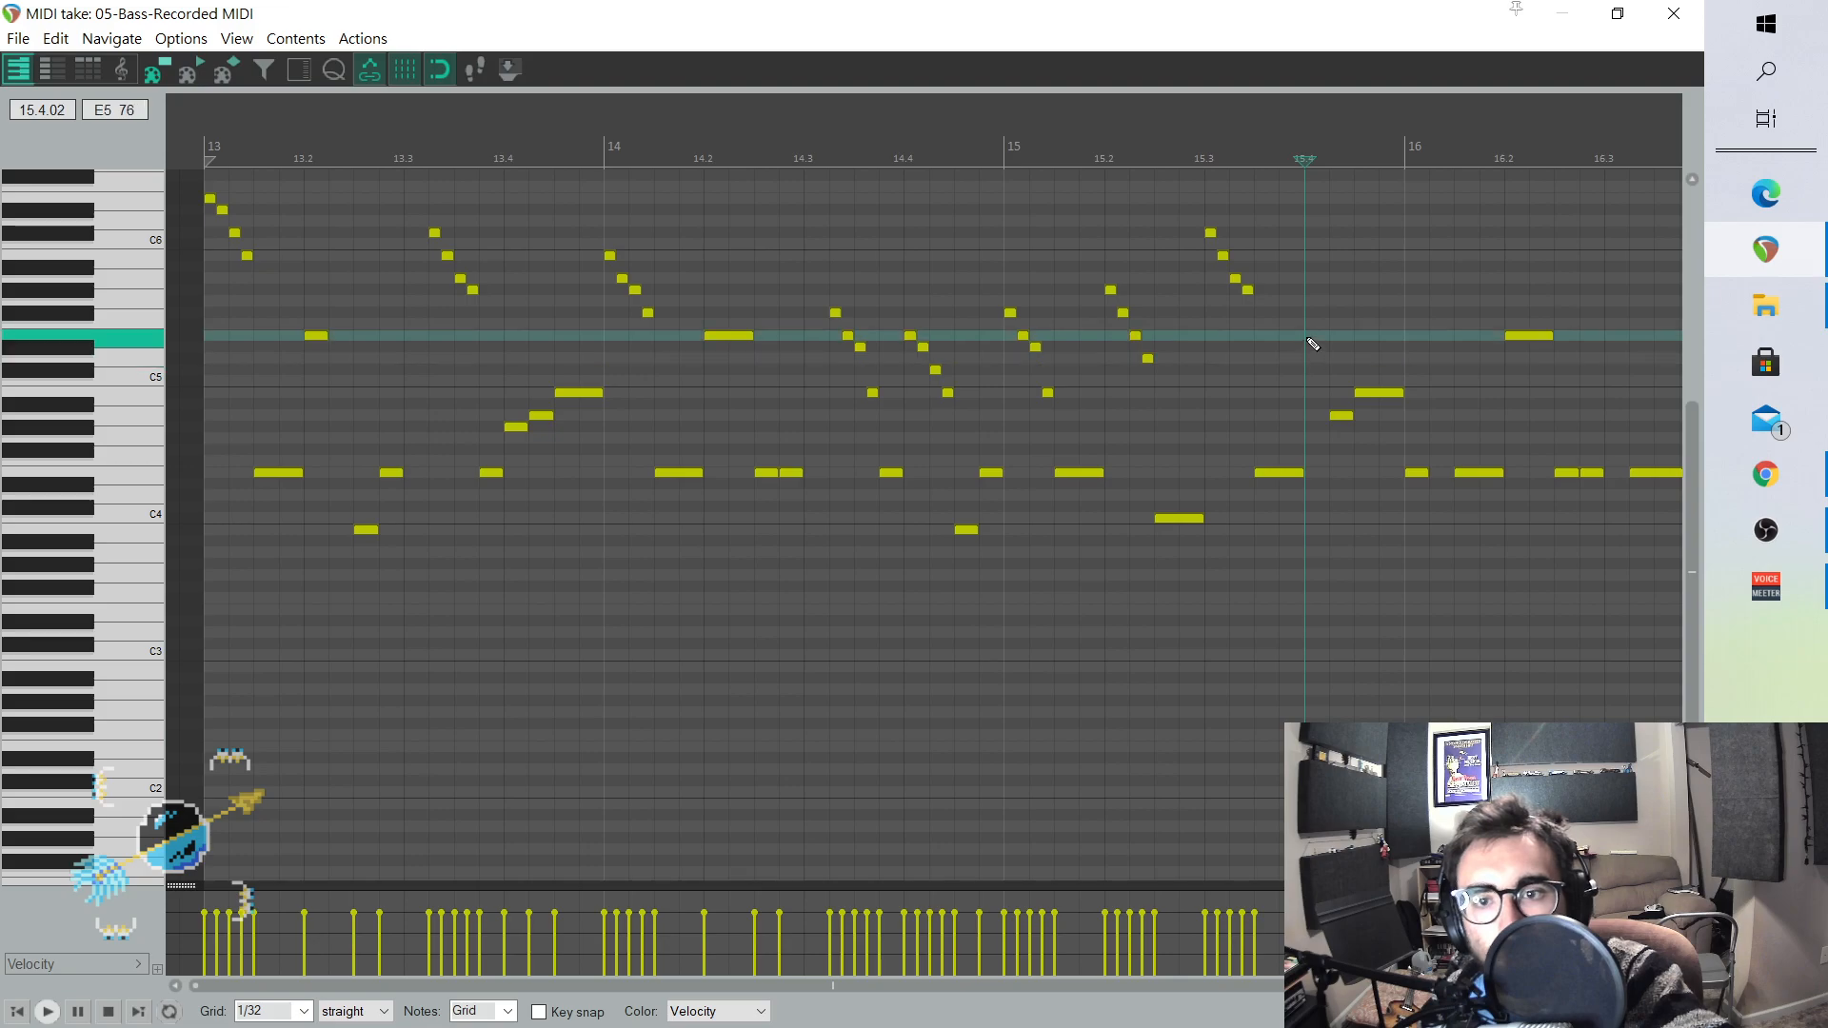
pyautogui.click(1312, 339)
pyautogui.doubleClick(1339, 418)
pyautogui.click(1335, 360)
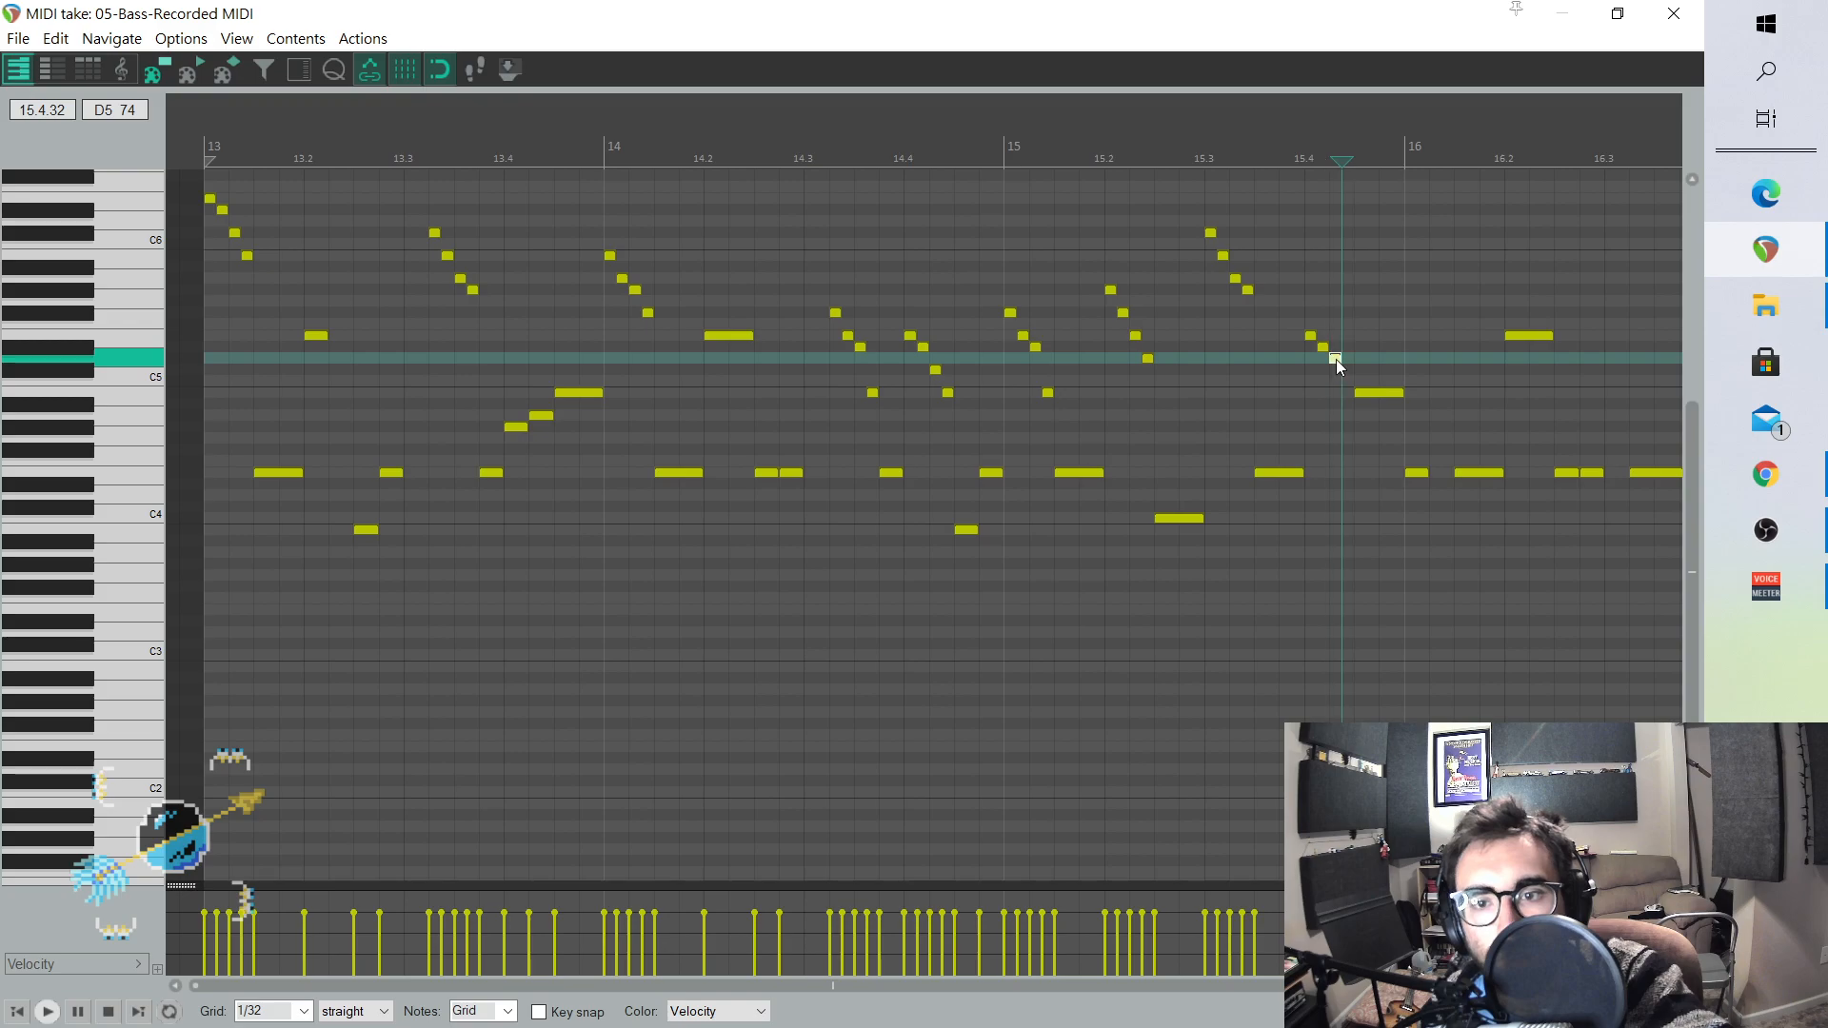
pyautogui.moveTo(1335, 372); pyautogui.dragTo(1377, 472)
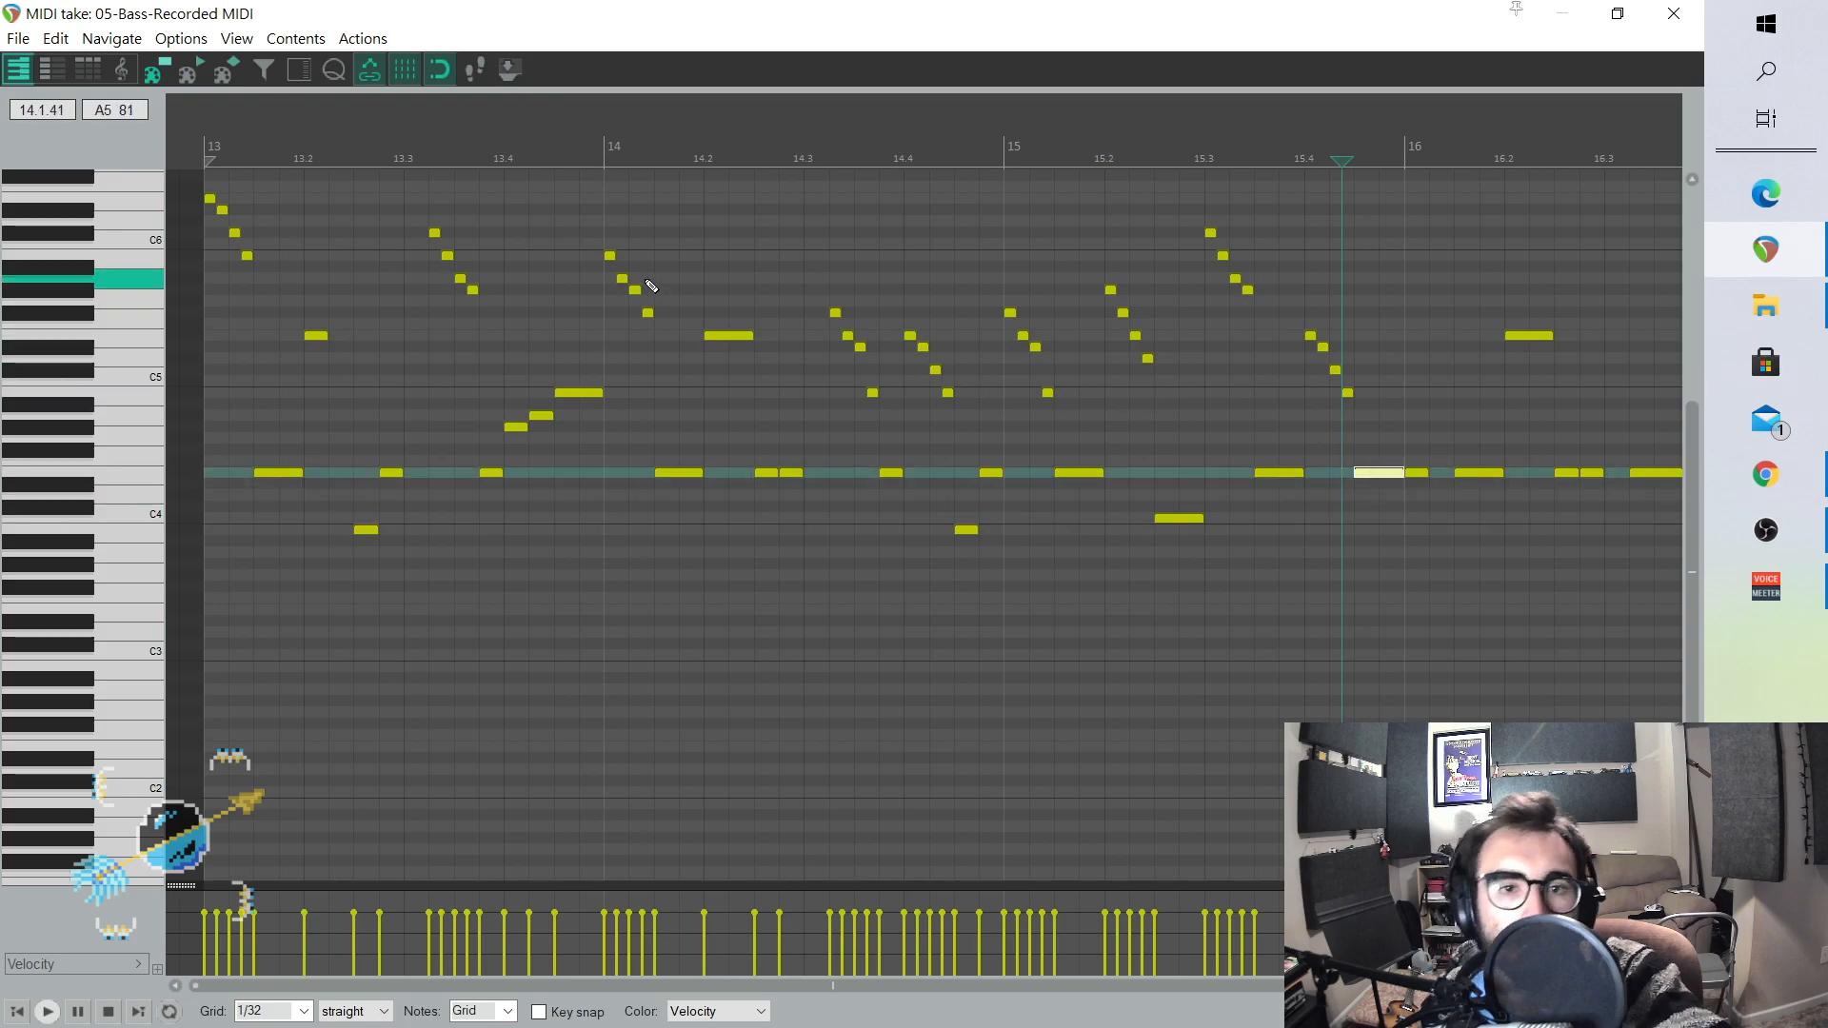
# - Audition the revised bass line from bar 13
pyautogui.click(17, 1012)
pyautogui.press('space')
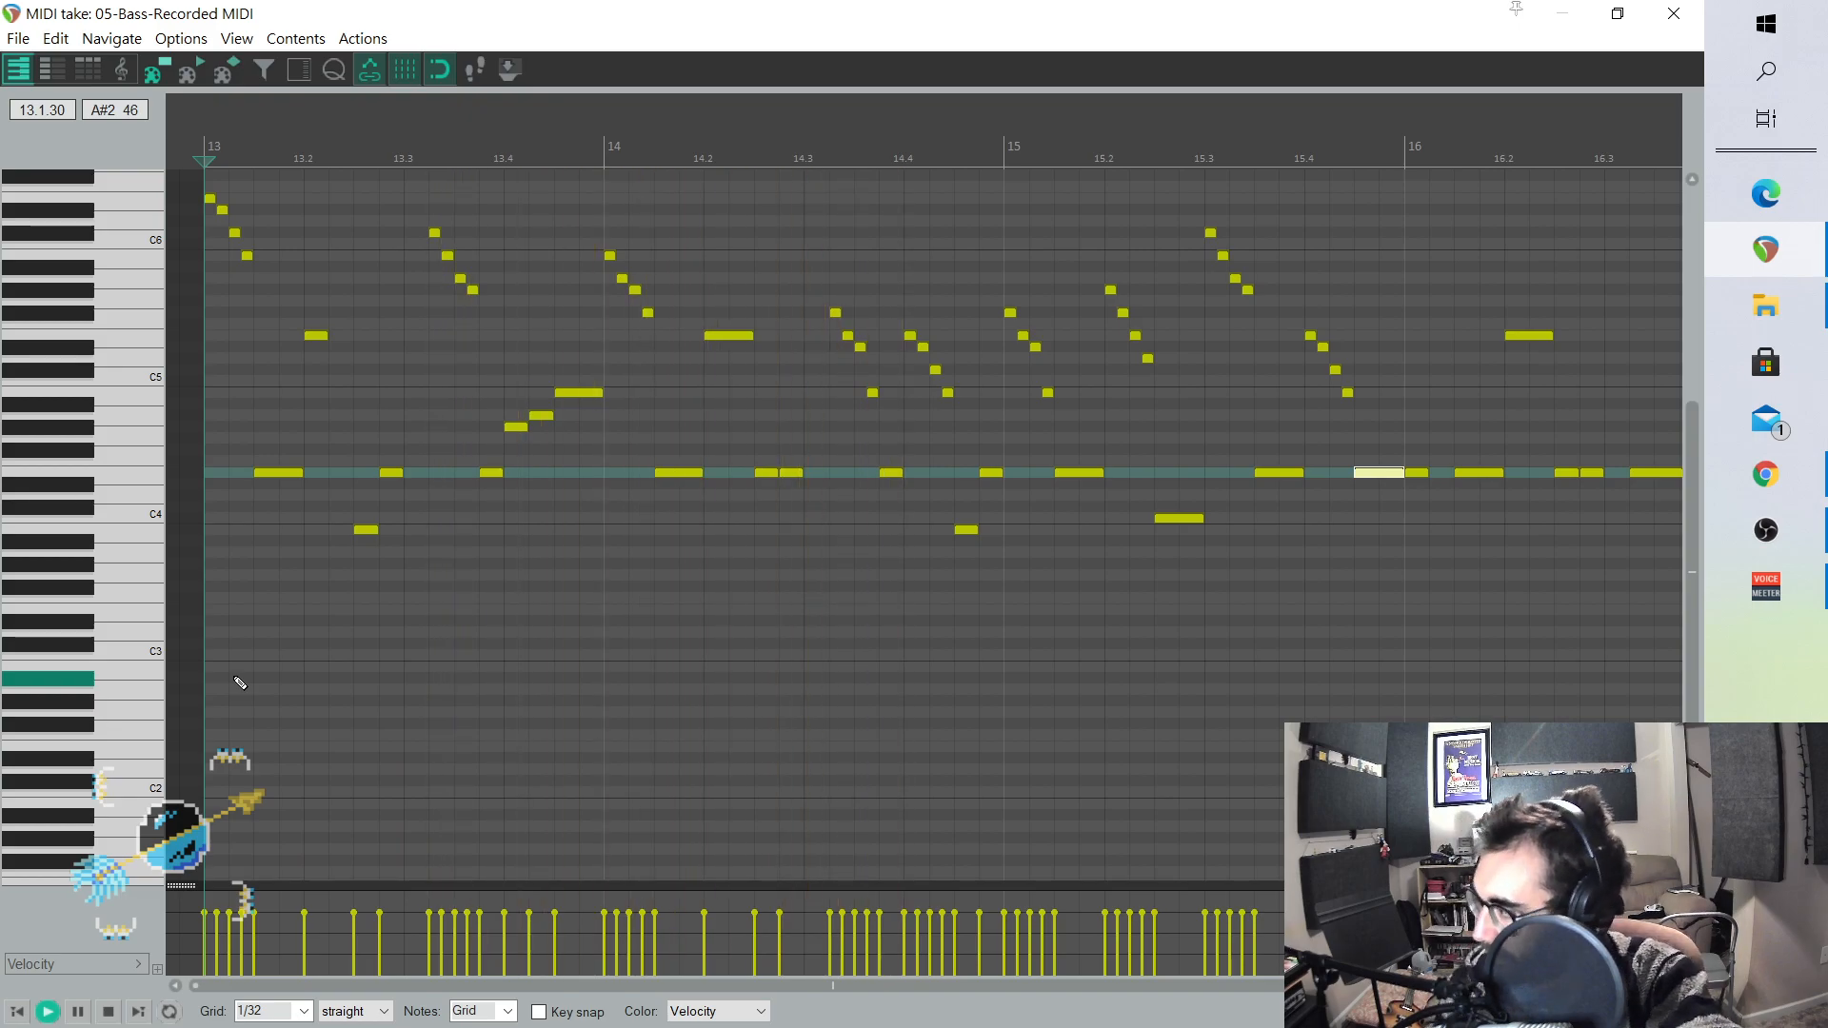
pyautogui.press('space')
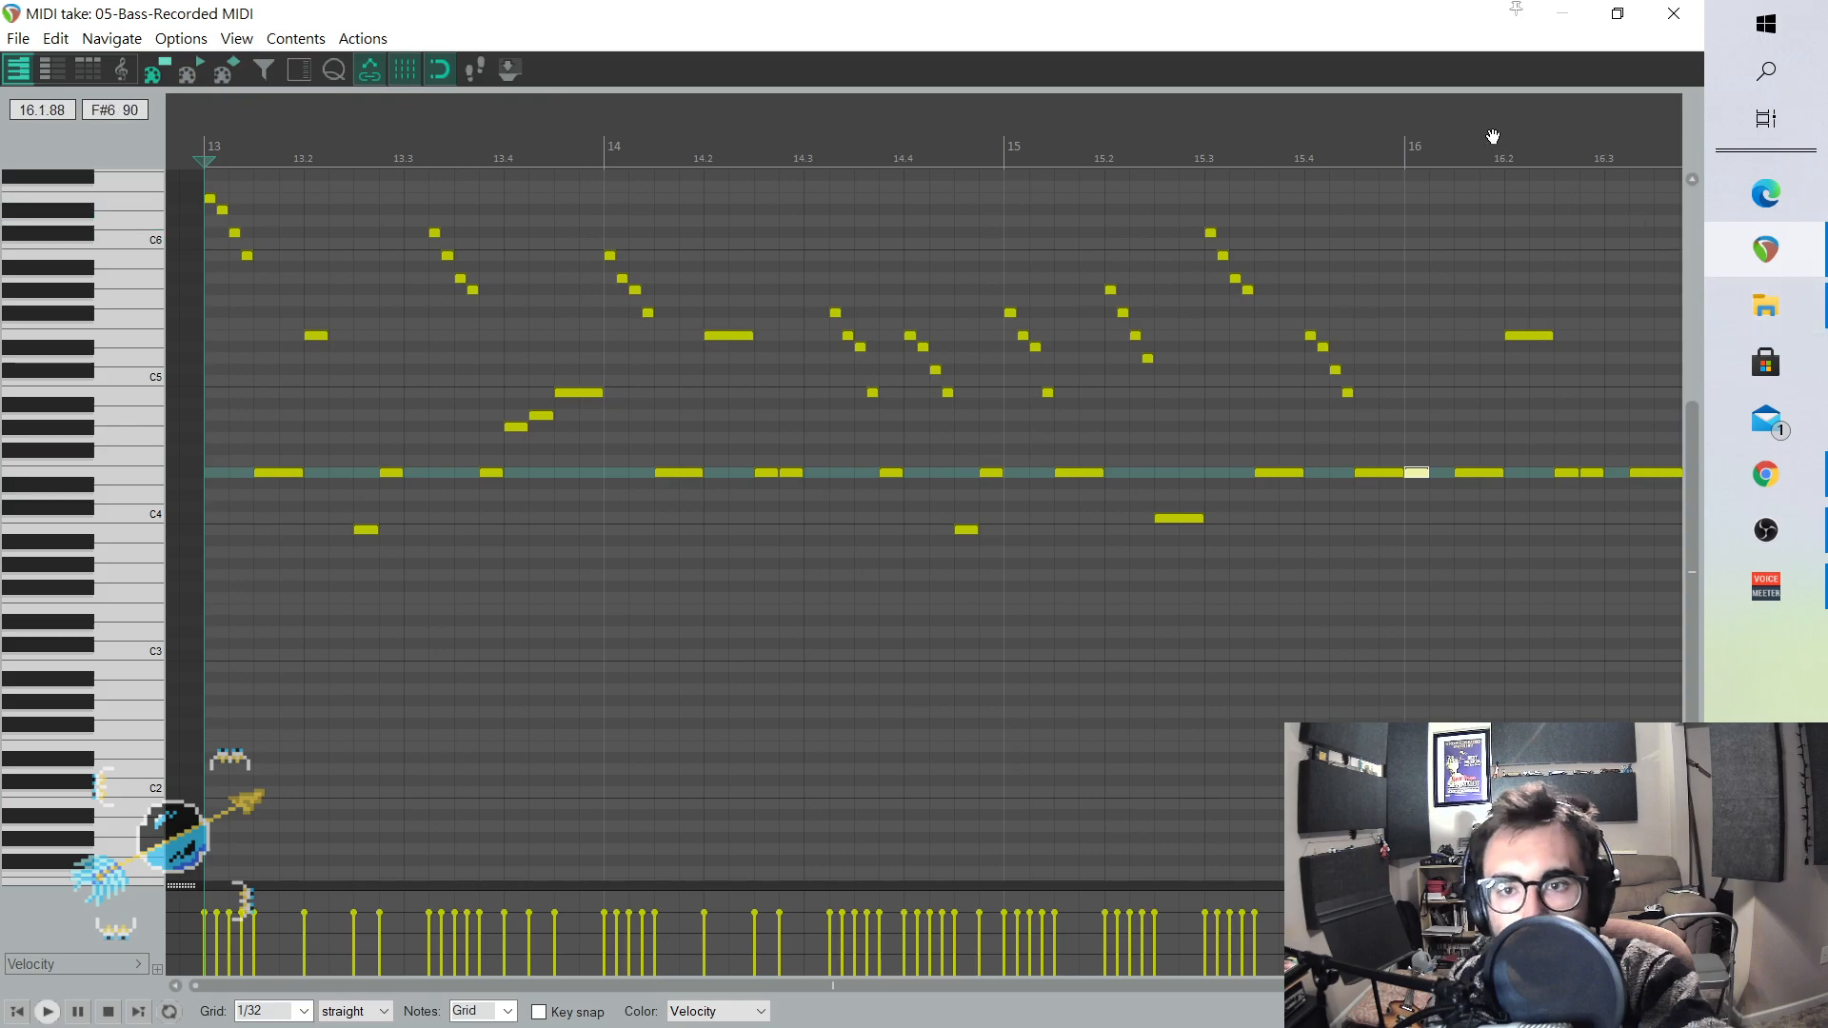
# - Close the bass MIDI editor and the video window, and play the piece from the start
pyautogui.click(1685, 13)
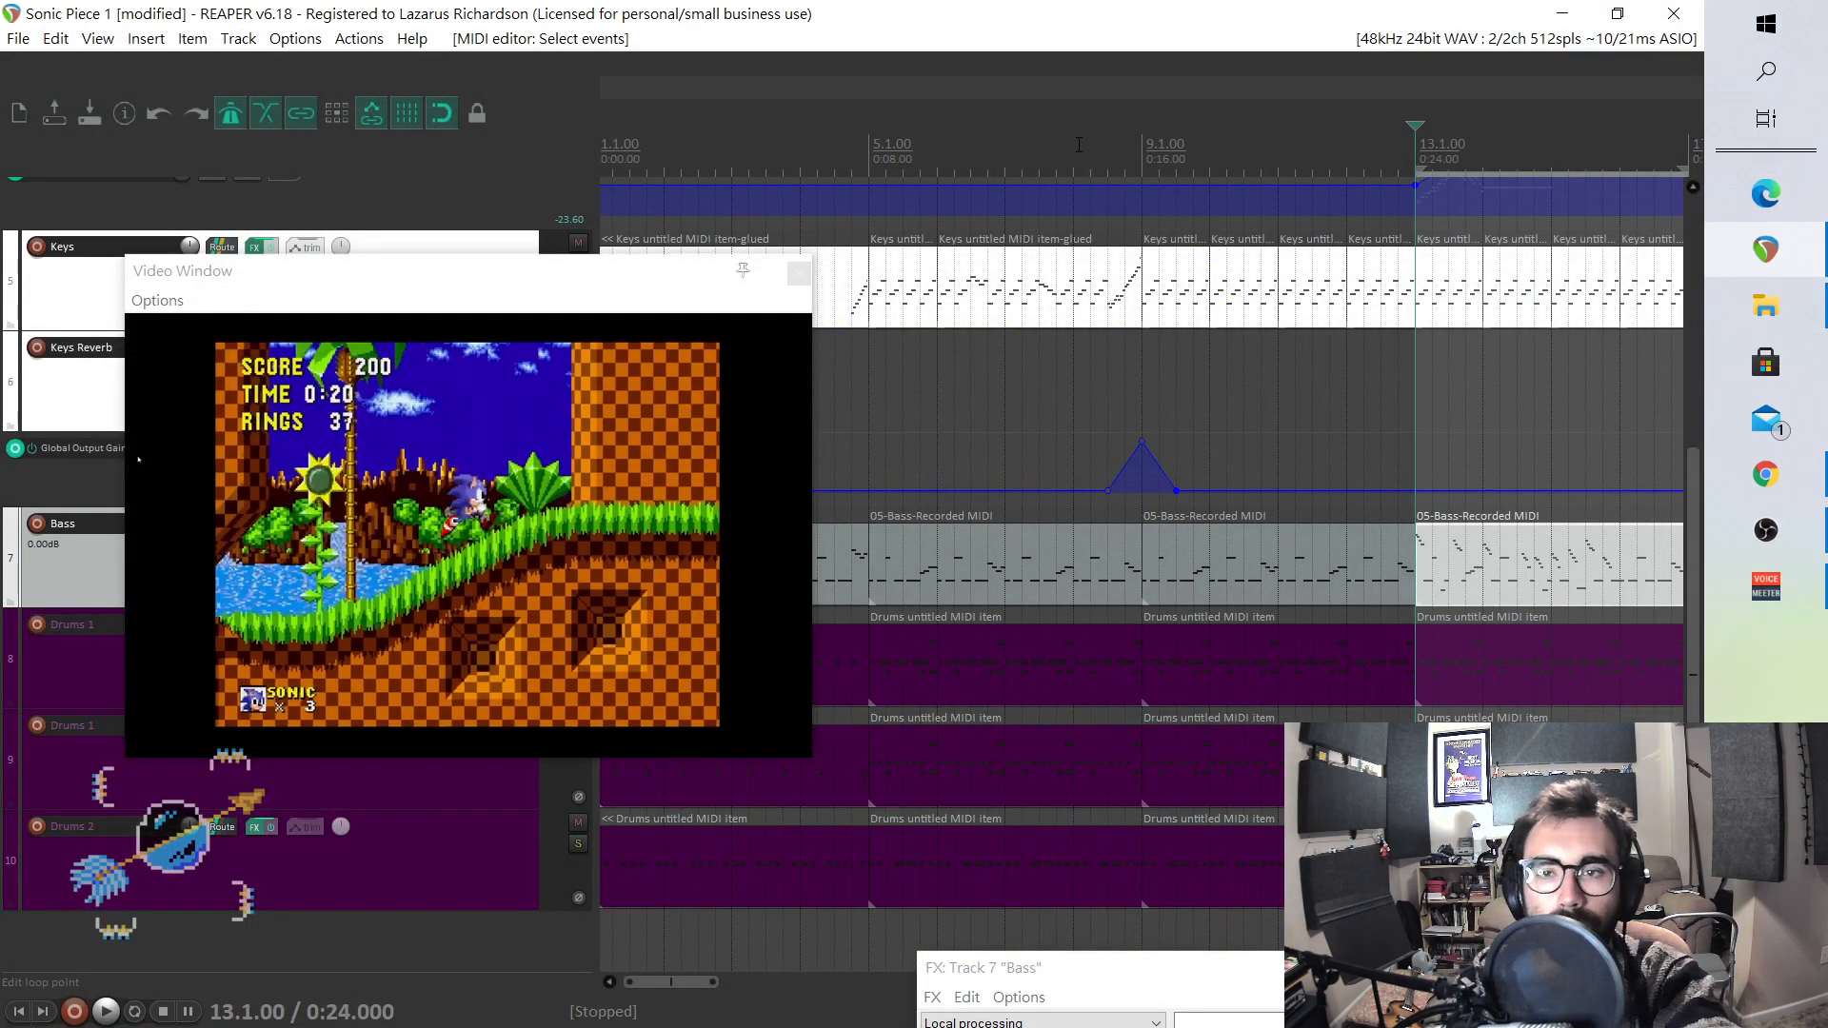
pyautogui.click(799, 275)
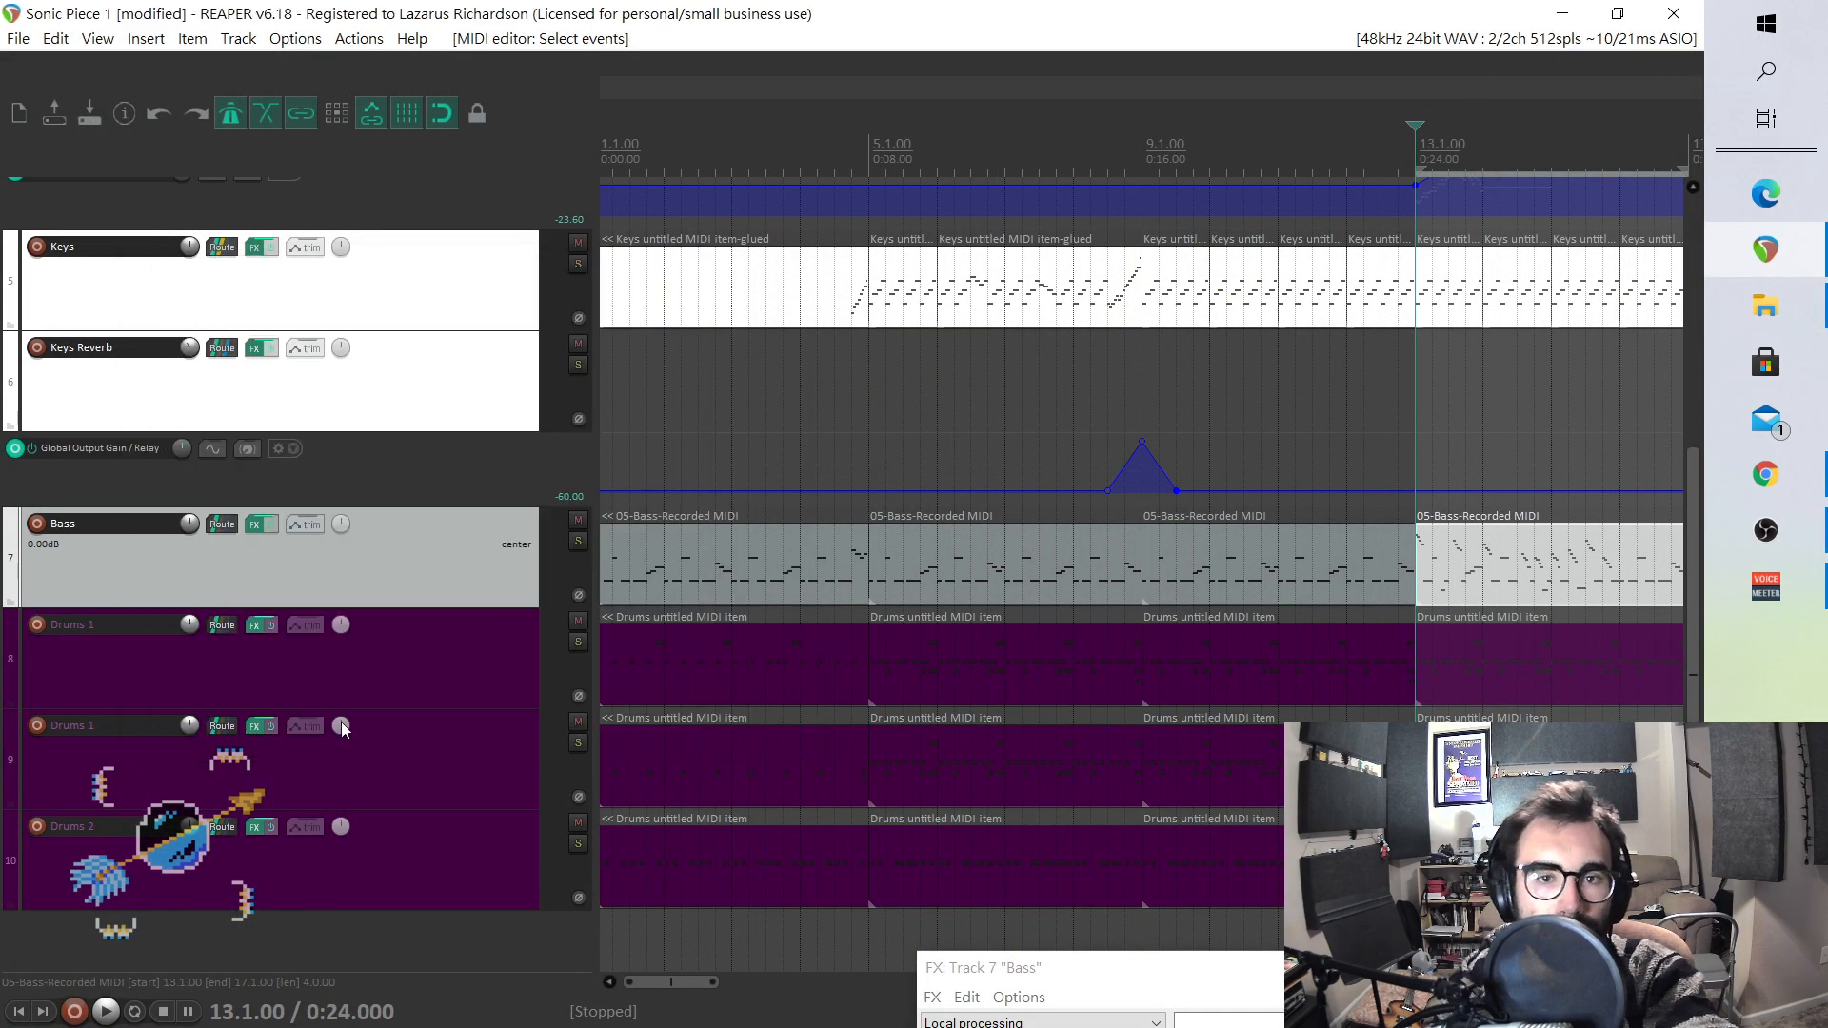
pyautogui.click(17, 1015)
pyautogui.press('space')
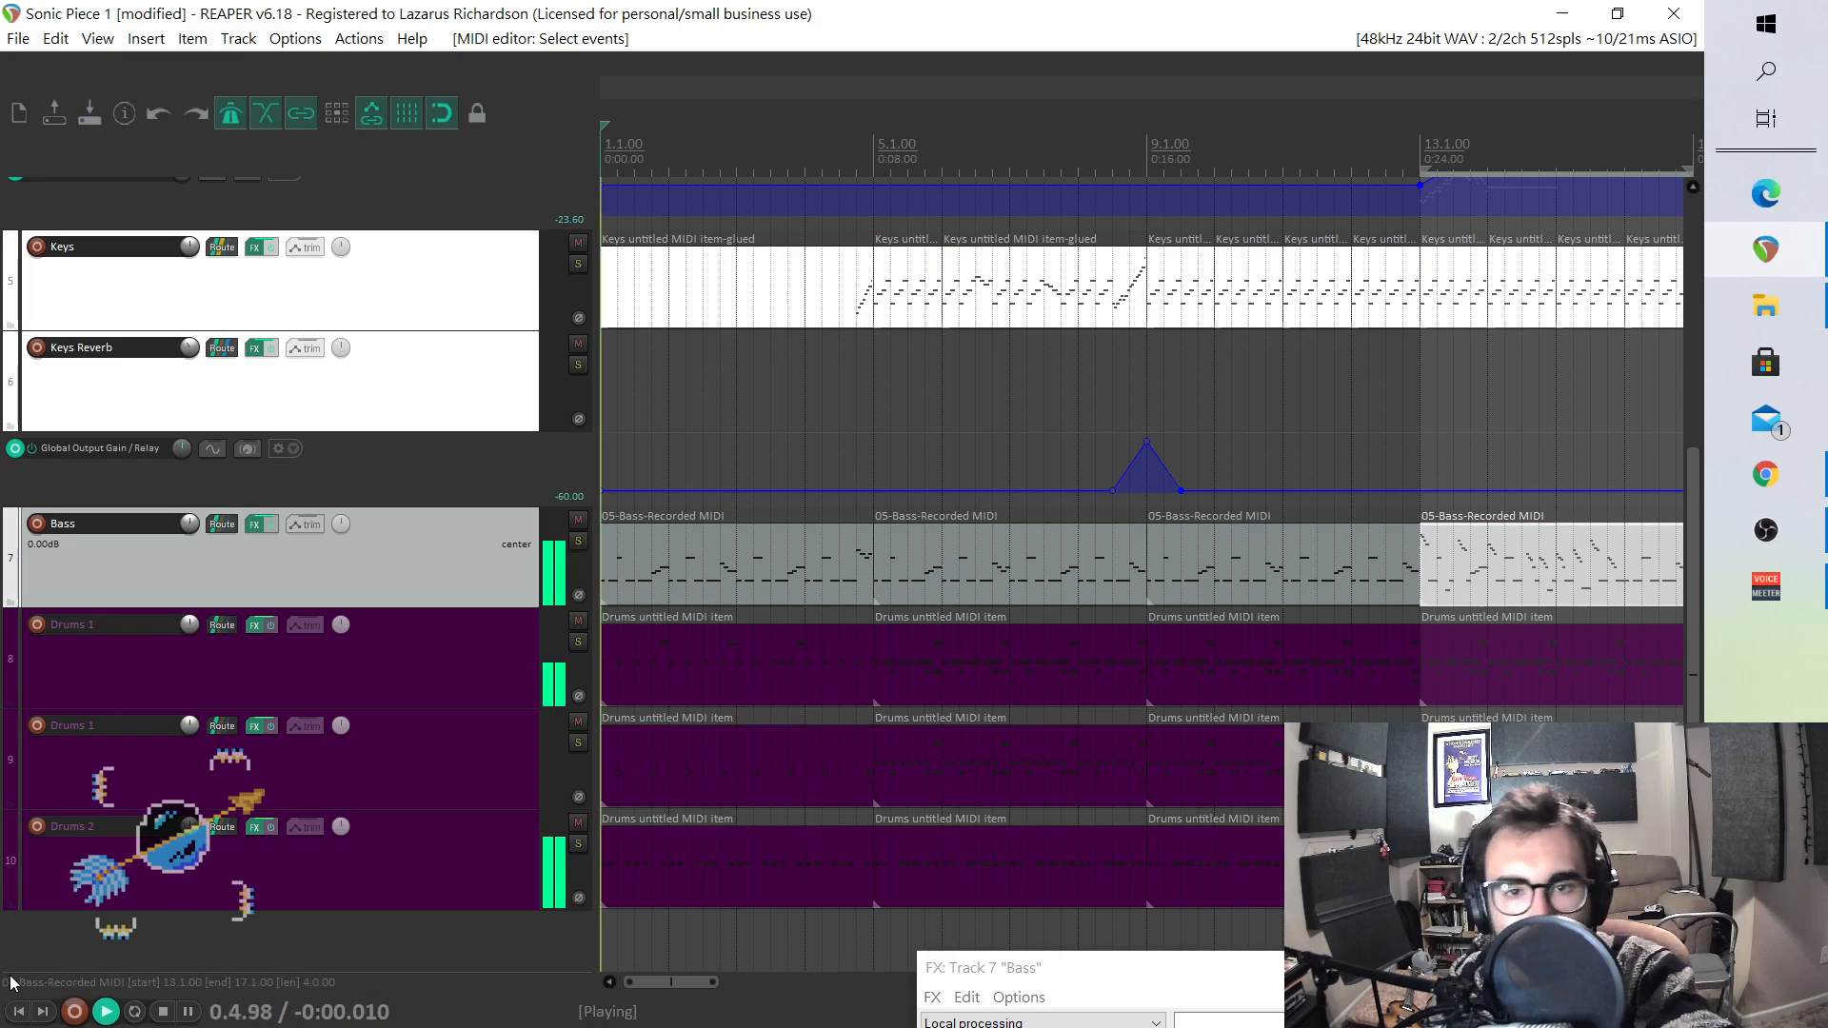
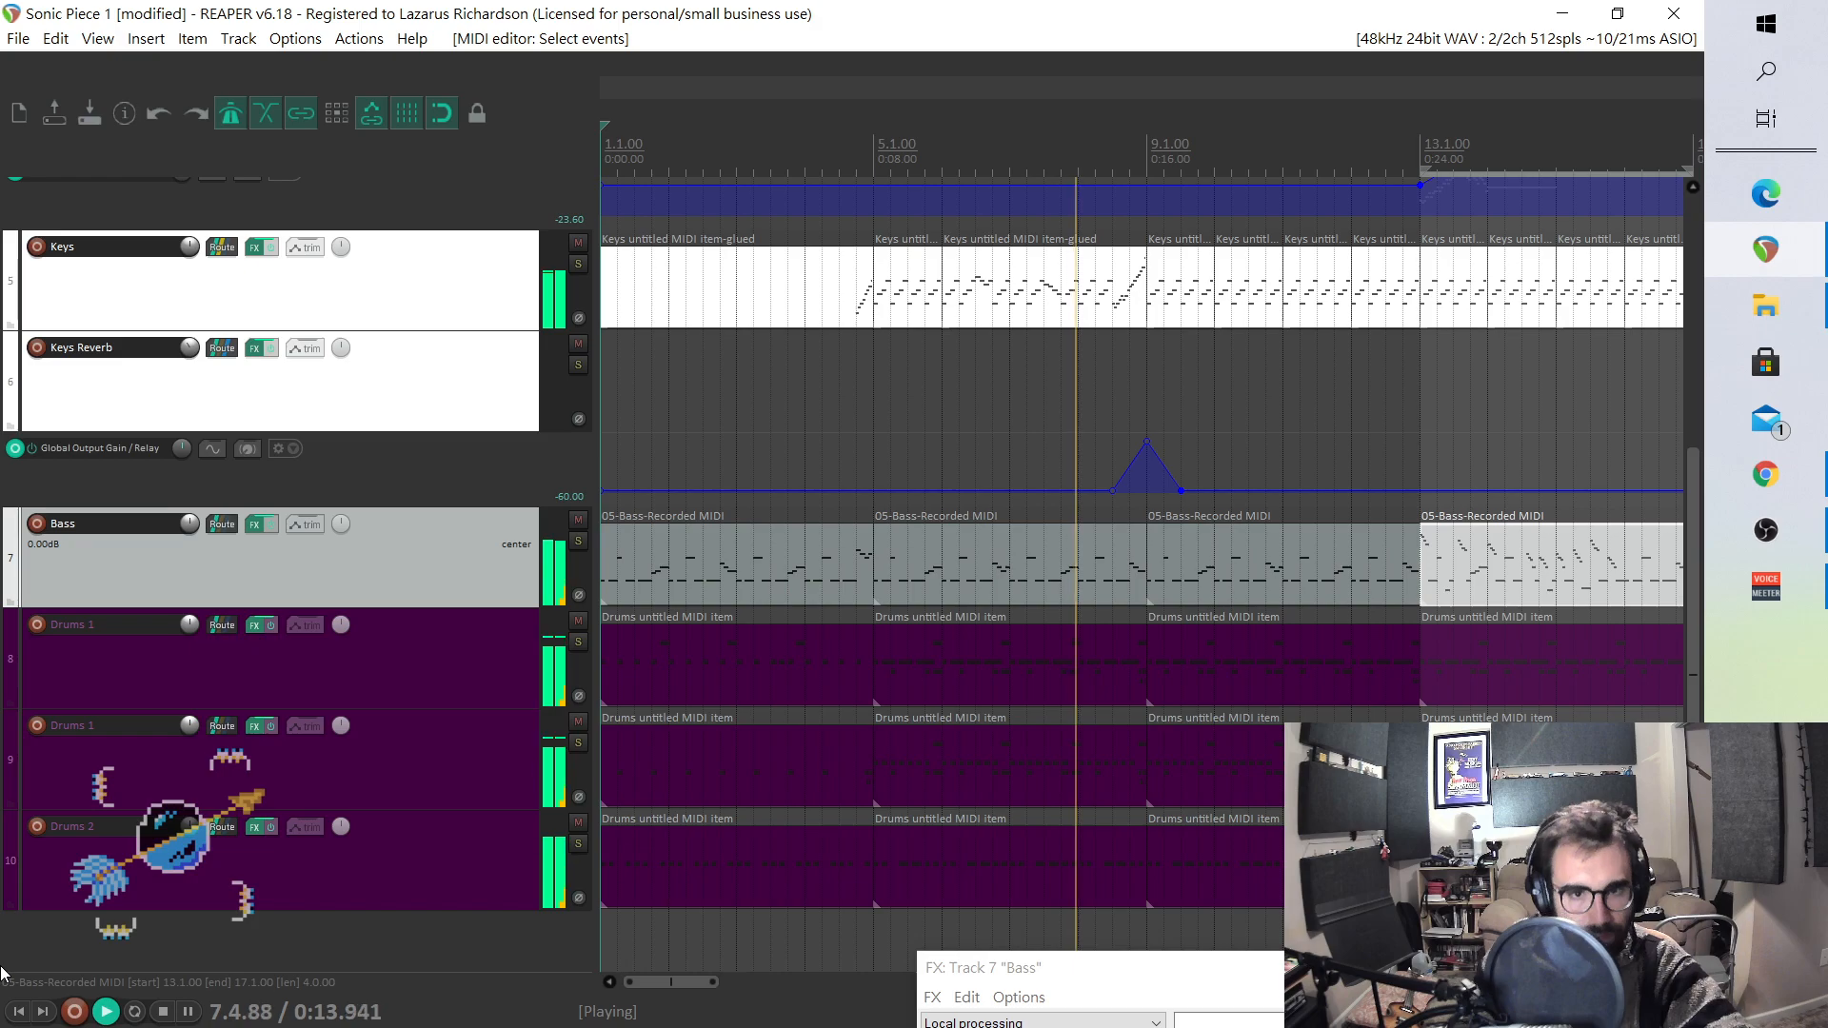
pyautogui.scroll(5, 249, 733)
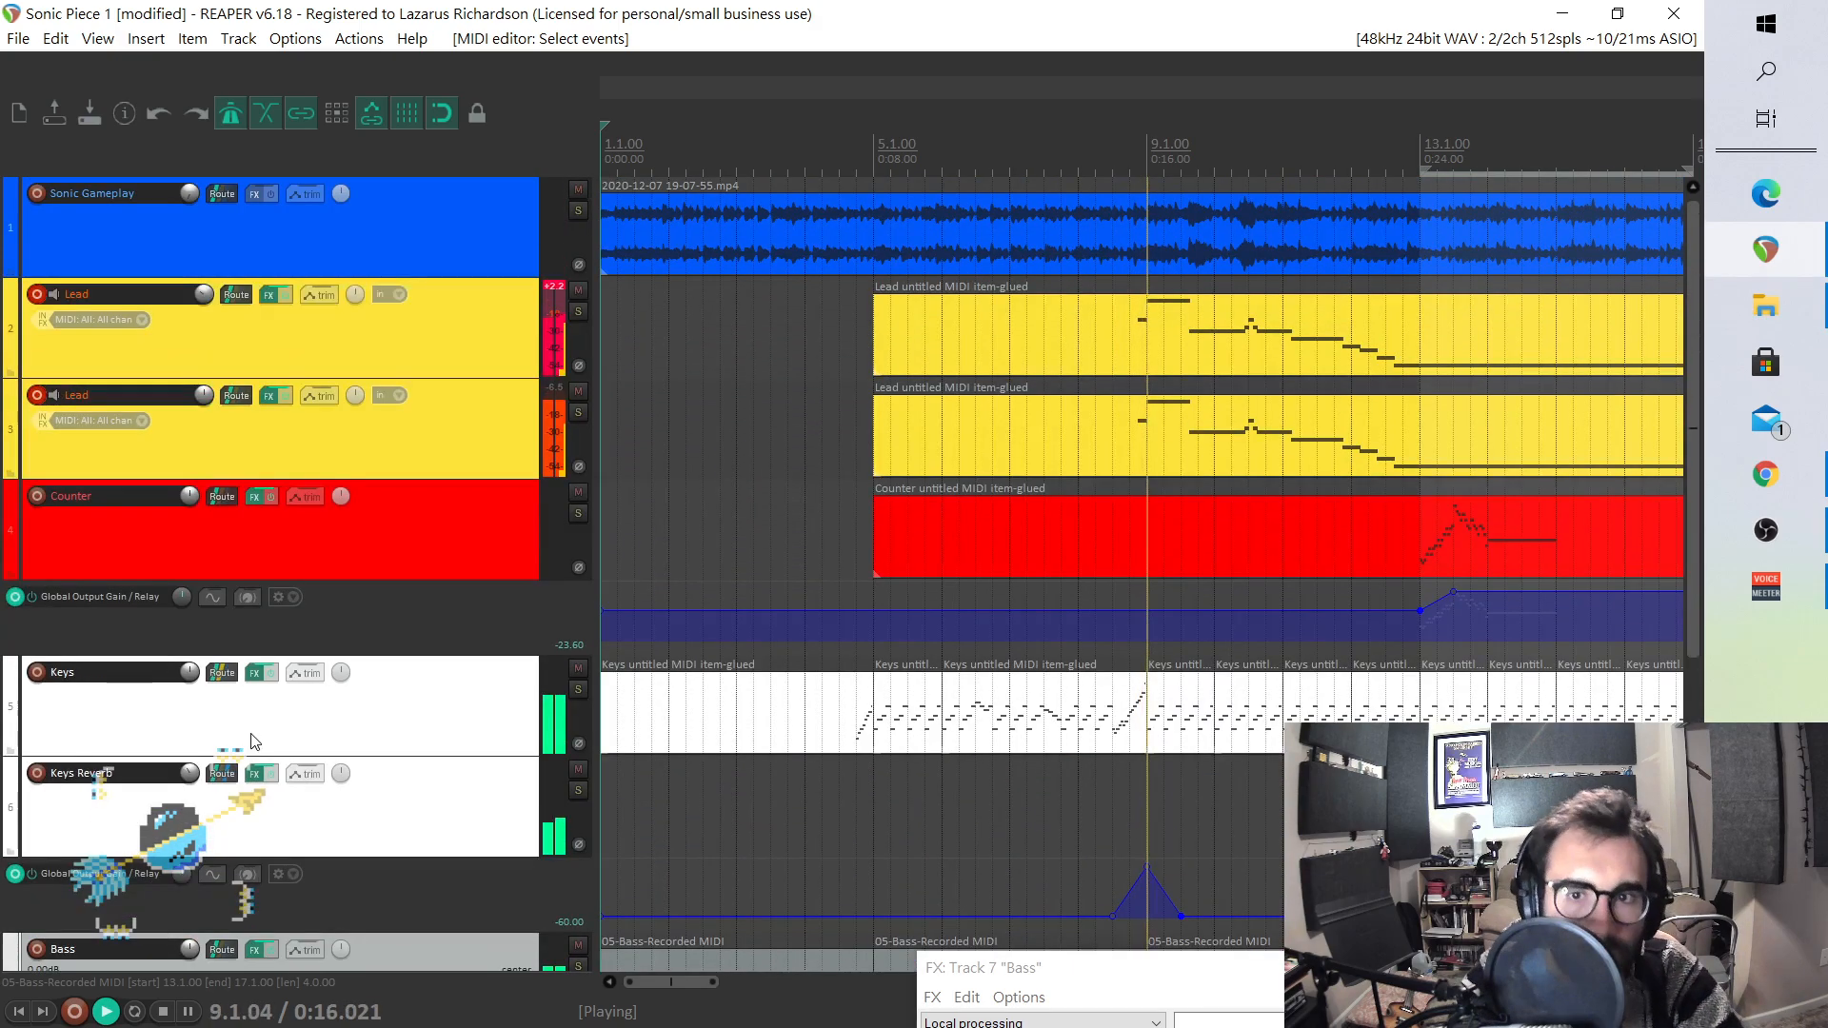
pyautogui.click(164, 1012)
pyautogui.press('space')
pyautogui.press('space')
# - Open the second Lead track's item in the MIDI editor and end its long final B3 at bar 15
pyautogui.doubleClick(1557, 354)
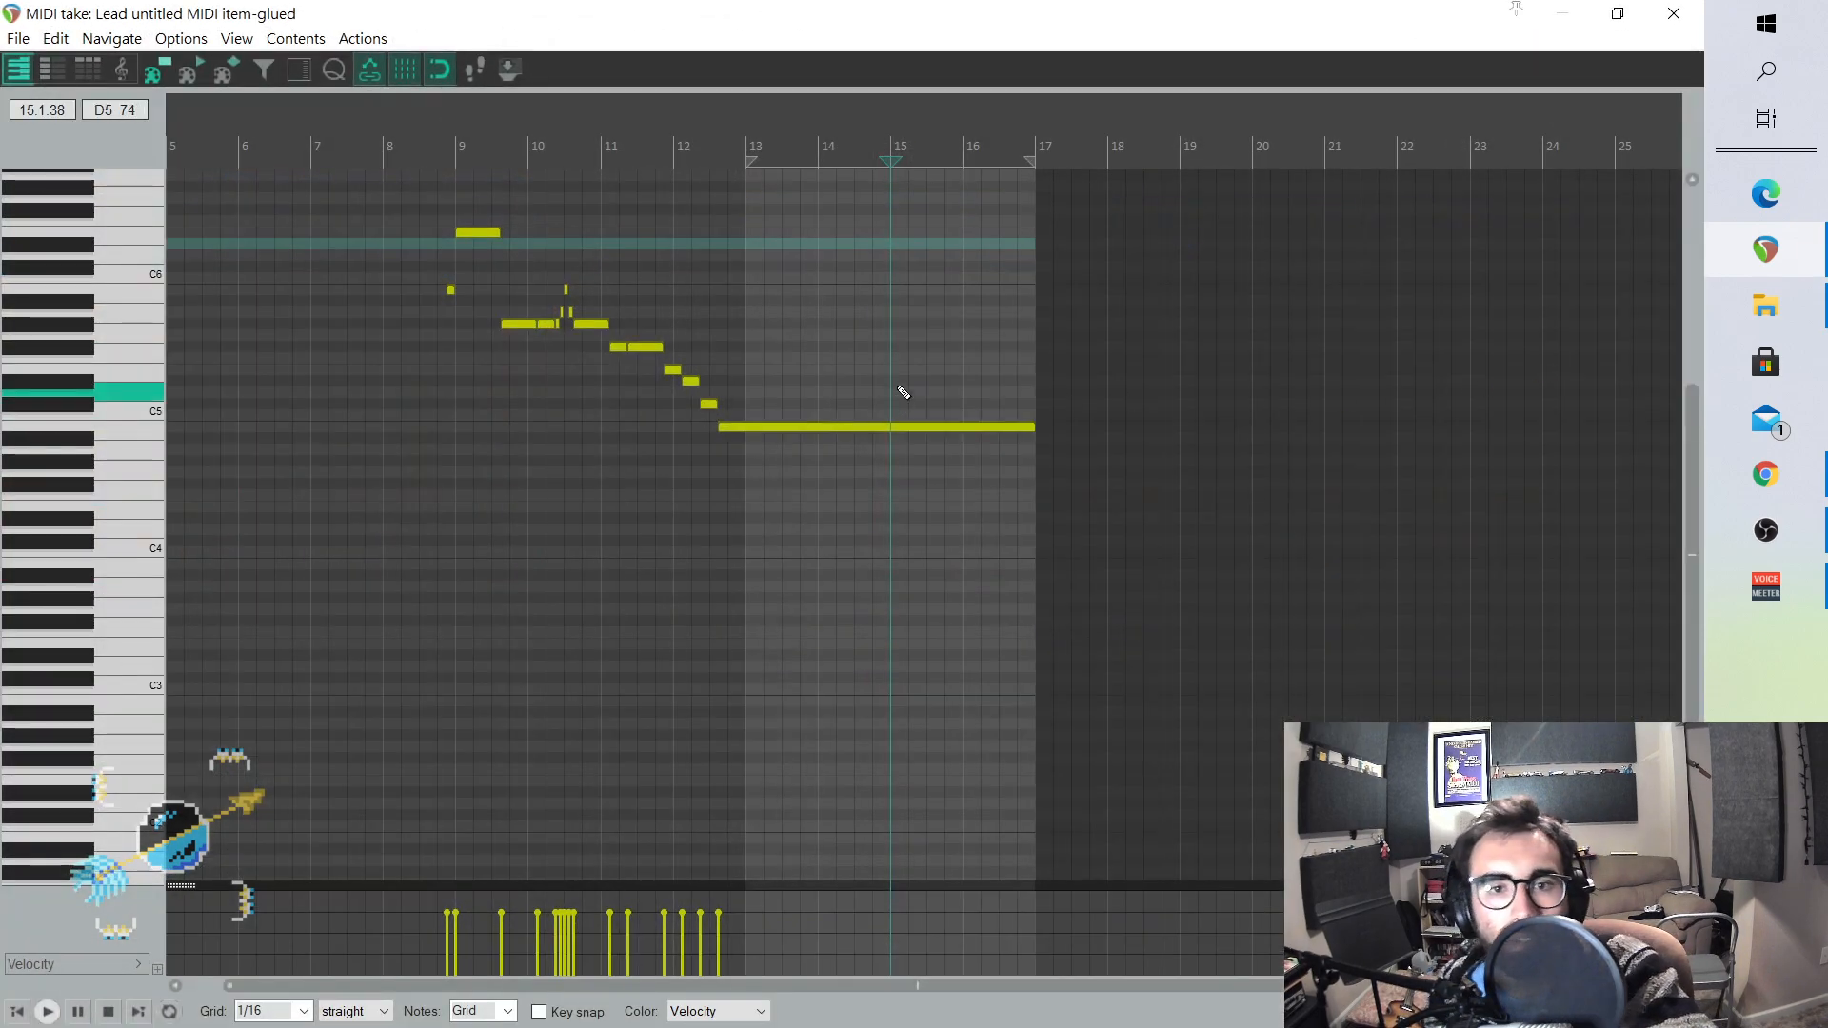
pyautogui.click(1675, 11)
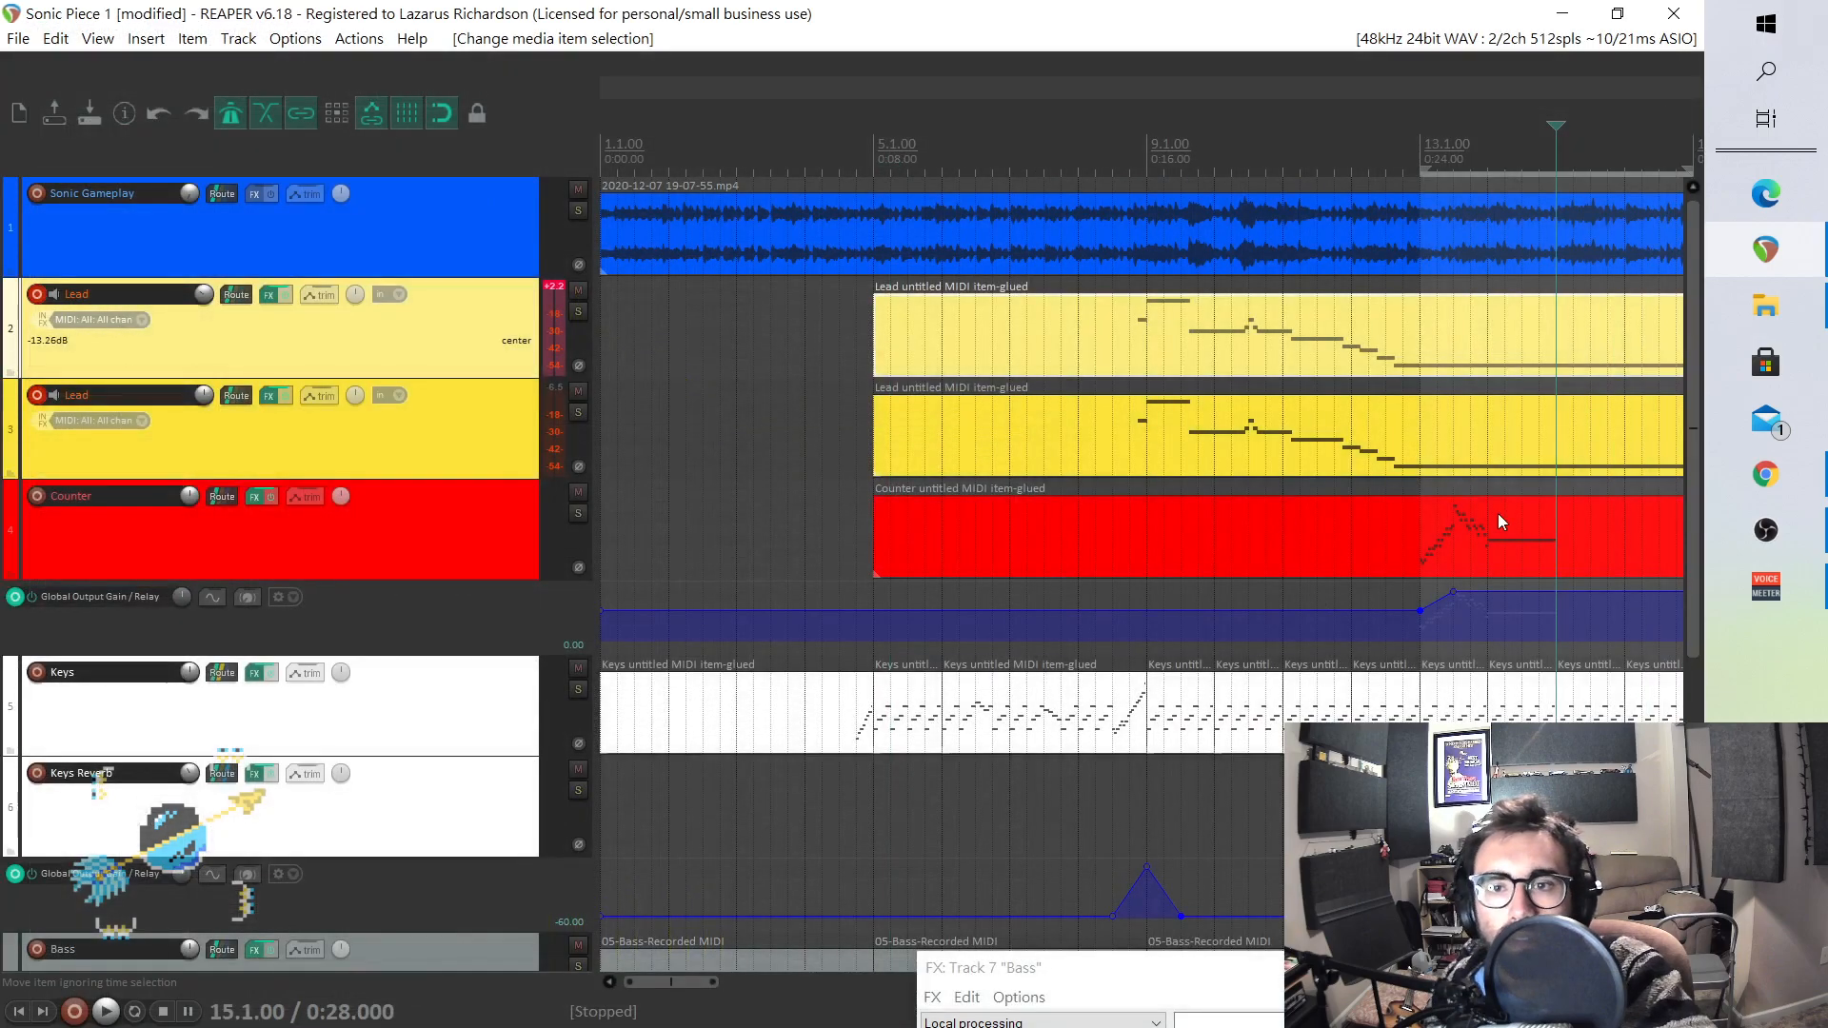
pyautogui.doubleClick(1561, 466)
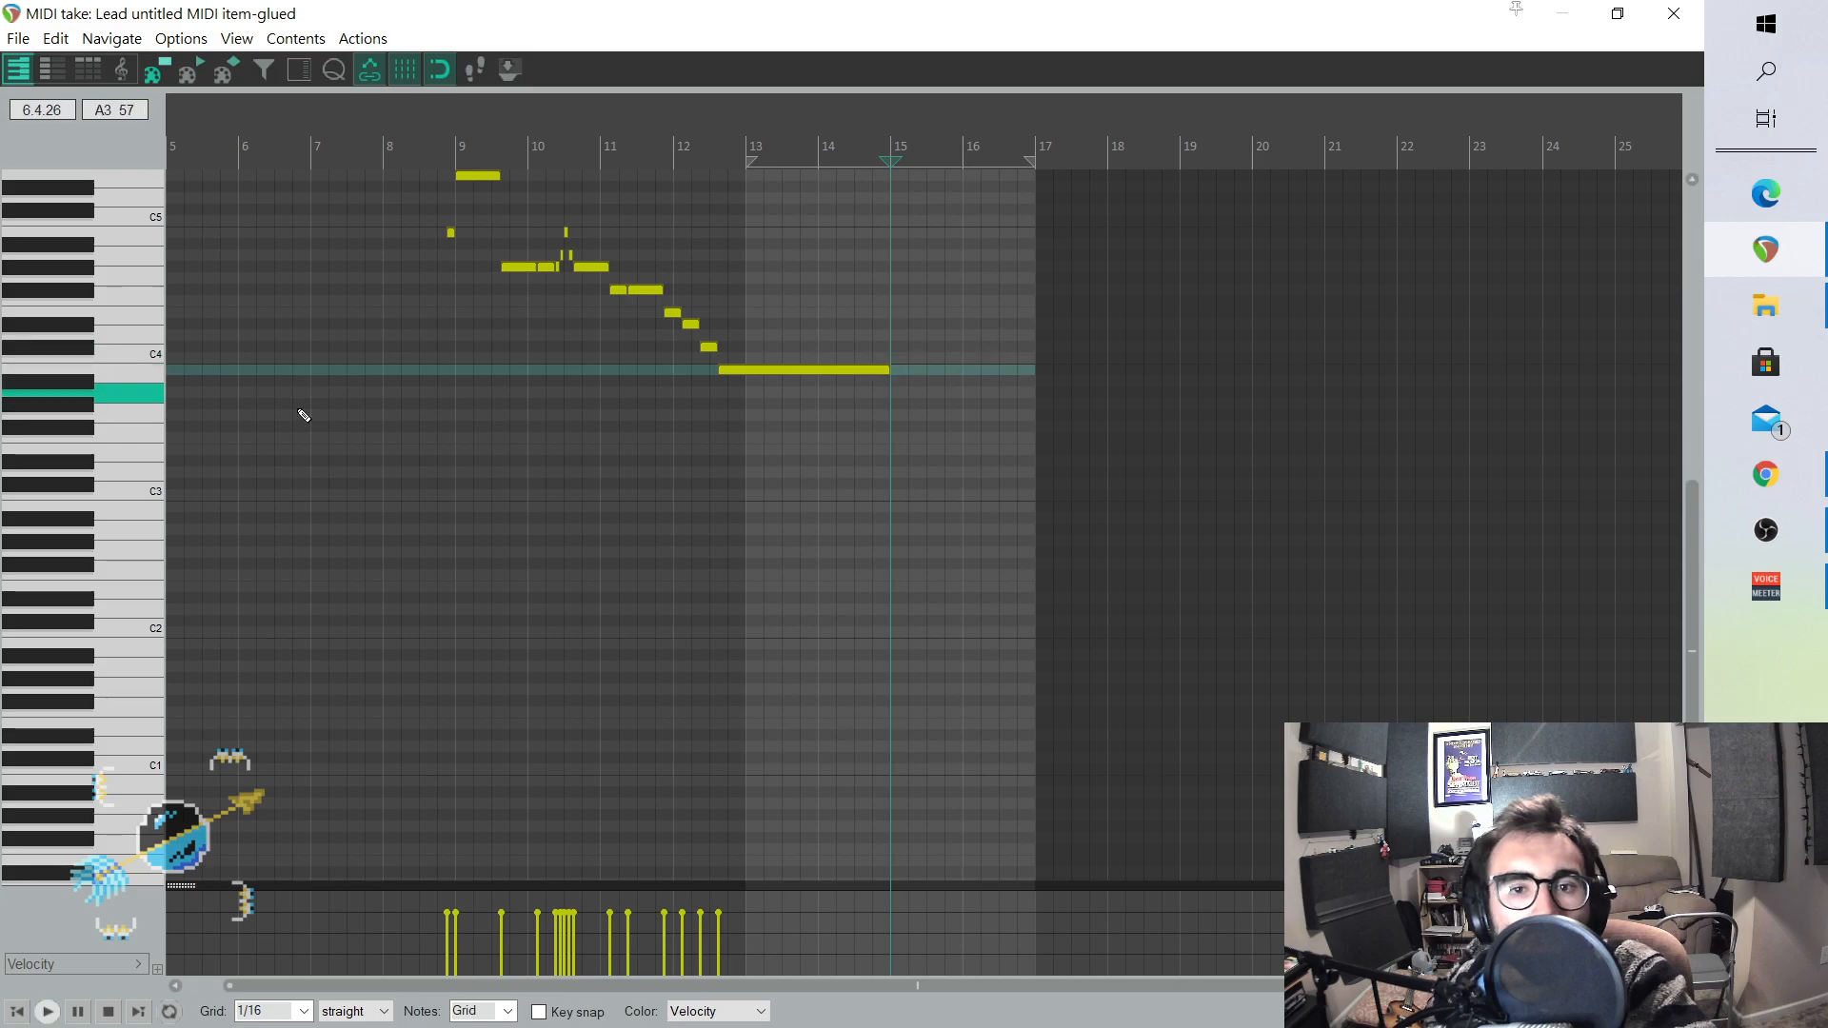
pyautogui.scroll(5, 971, 339)
pyautogui.scroll(-3, 489, 298)
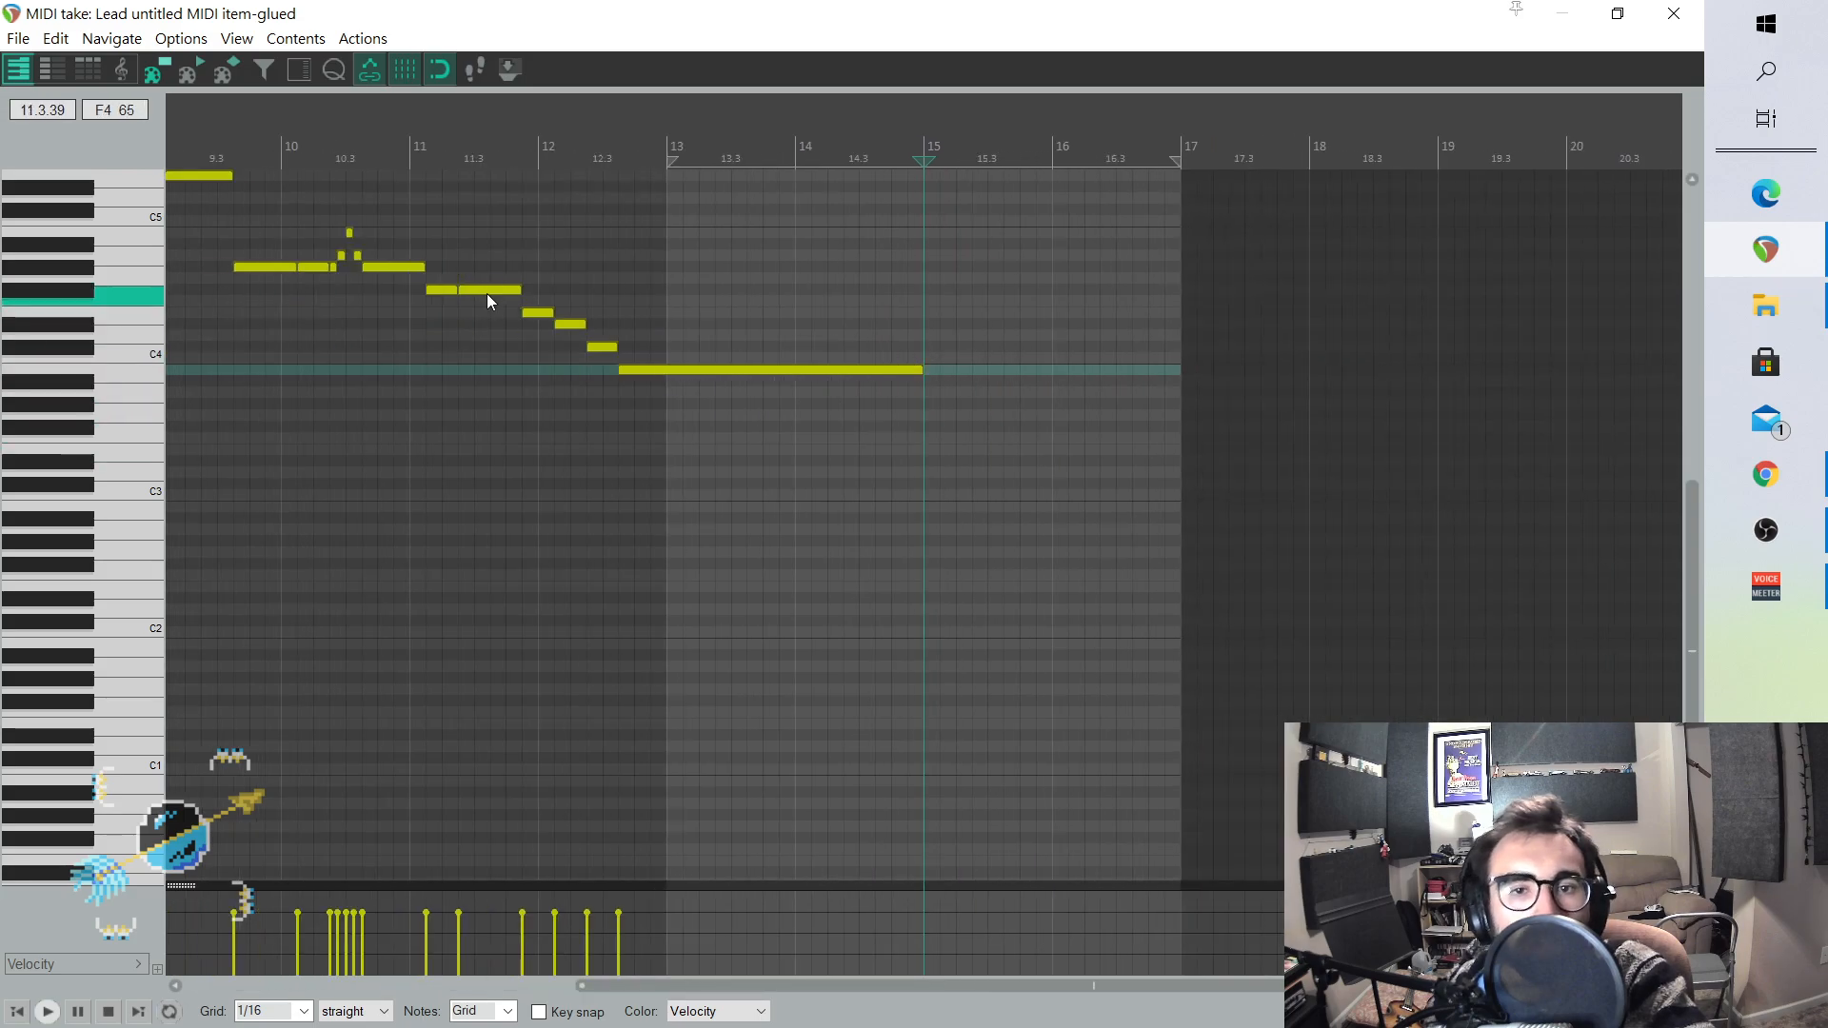
# - Audition the lead from bar 10 and shorten the long final B3 to end a sixteenth before bar 15
pyautogui.click(313, 222)
pyautogui.press('space')
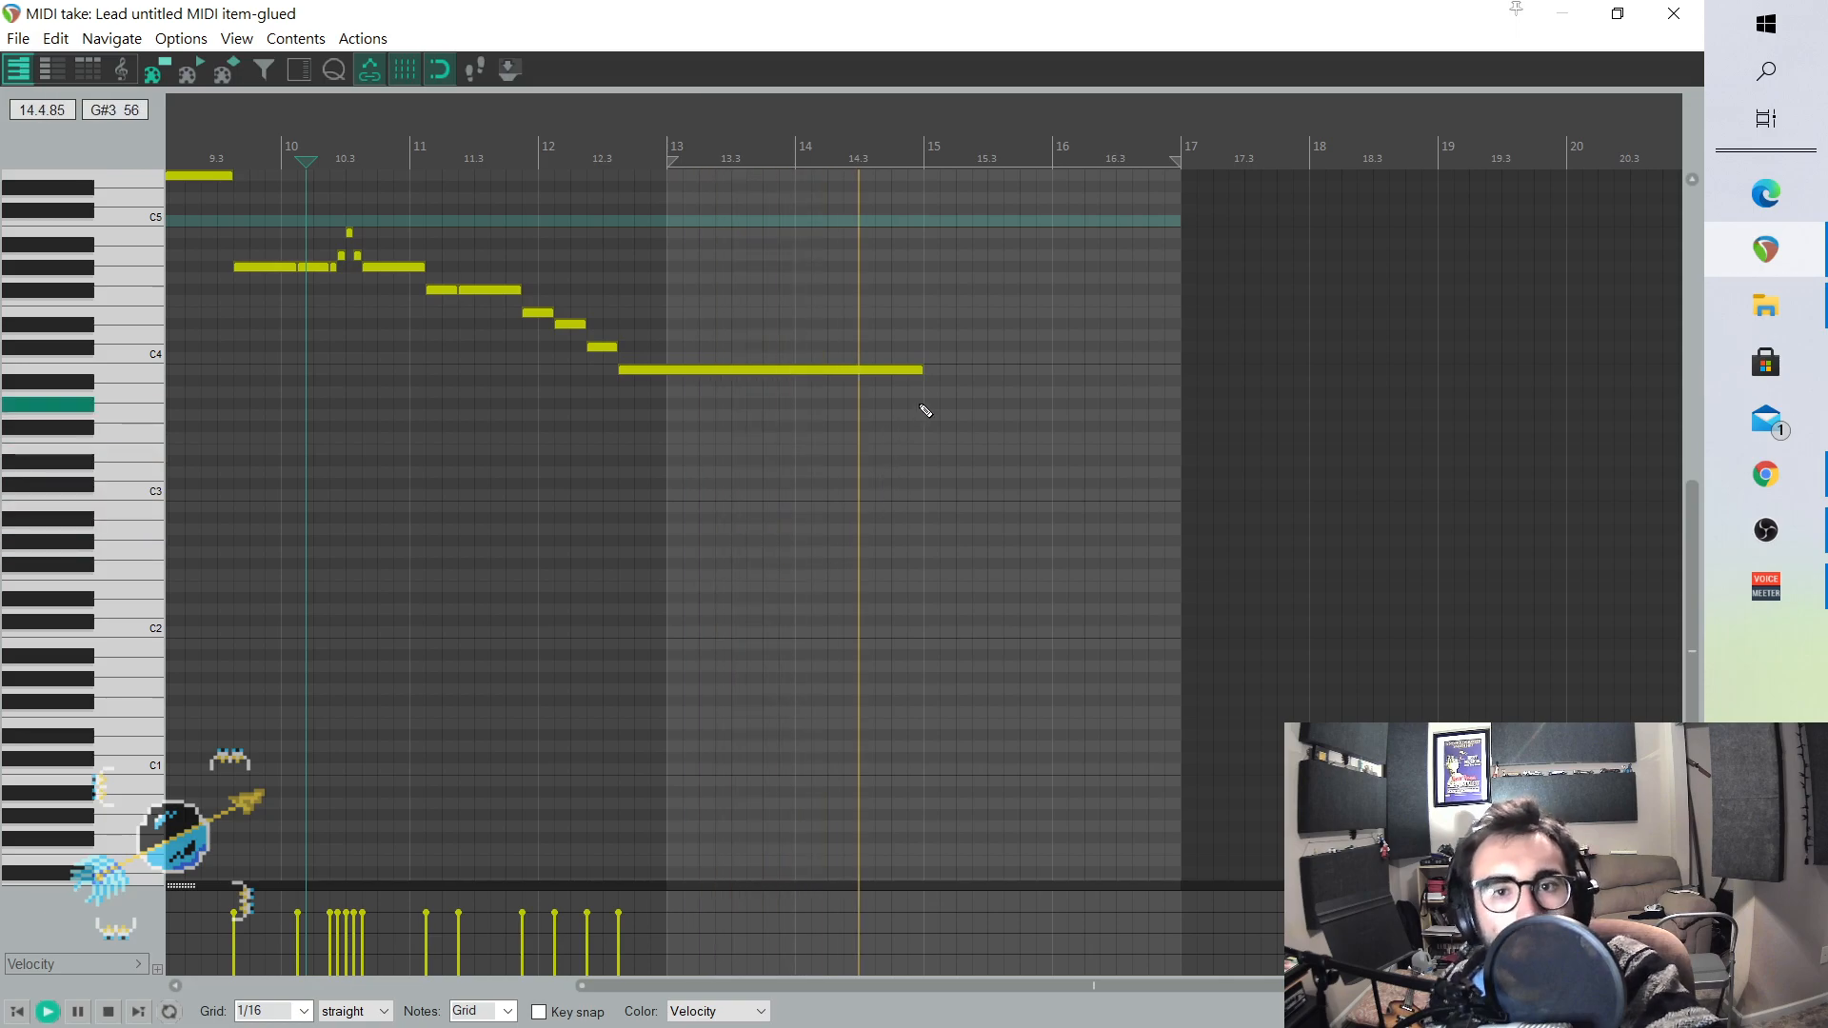
pyautogui.press('space')
pyautogui.moveTo(918, 369); pyautogui.dragTo(903, 368)
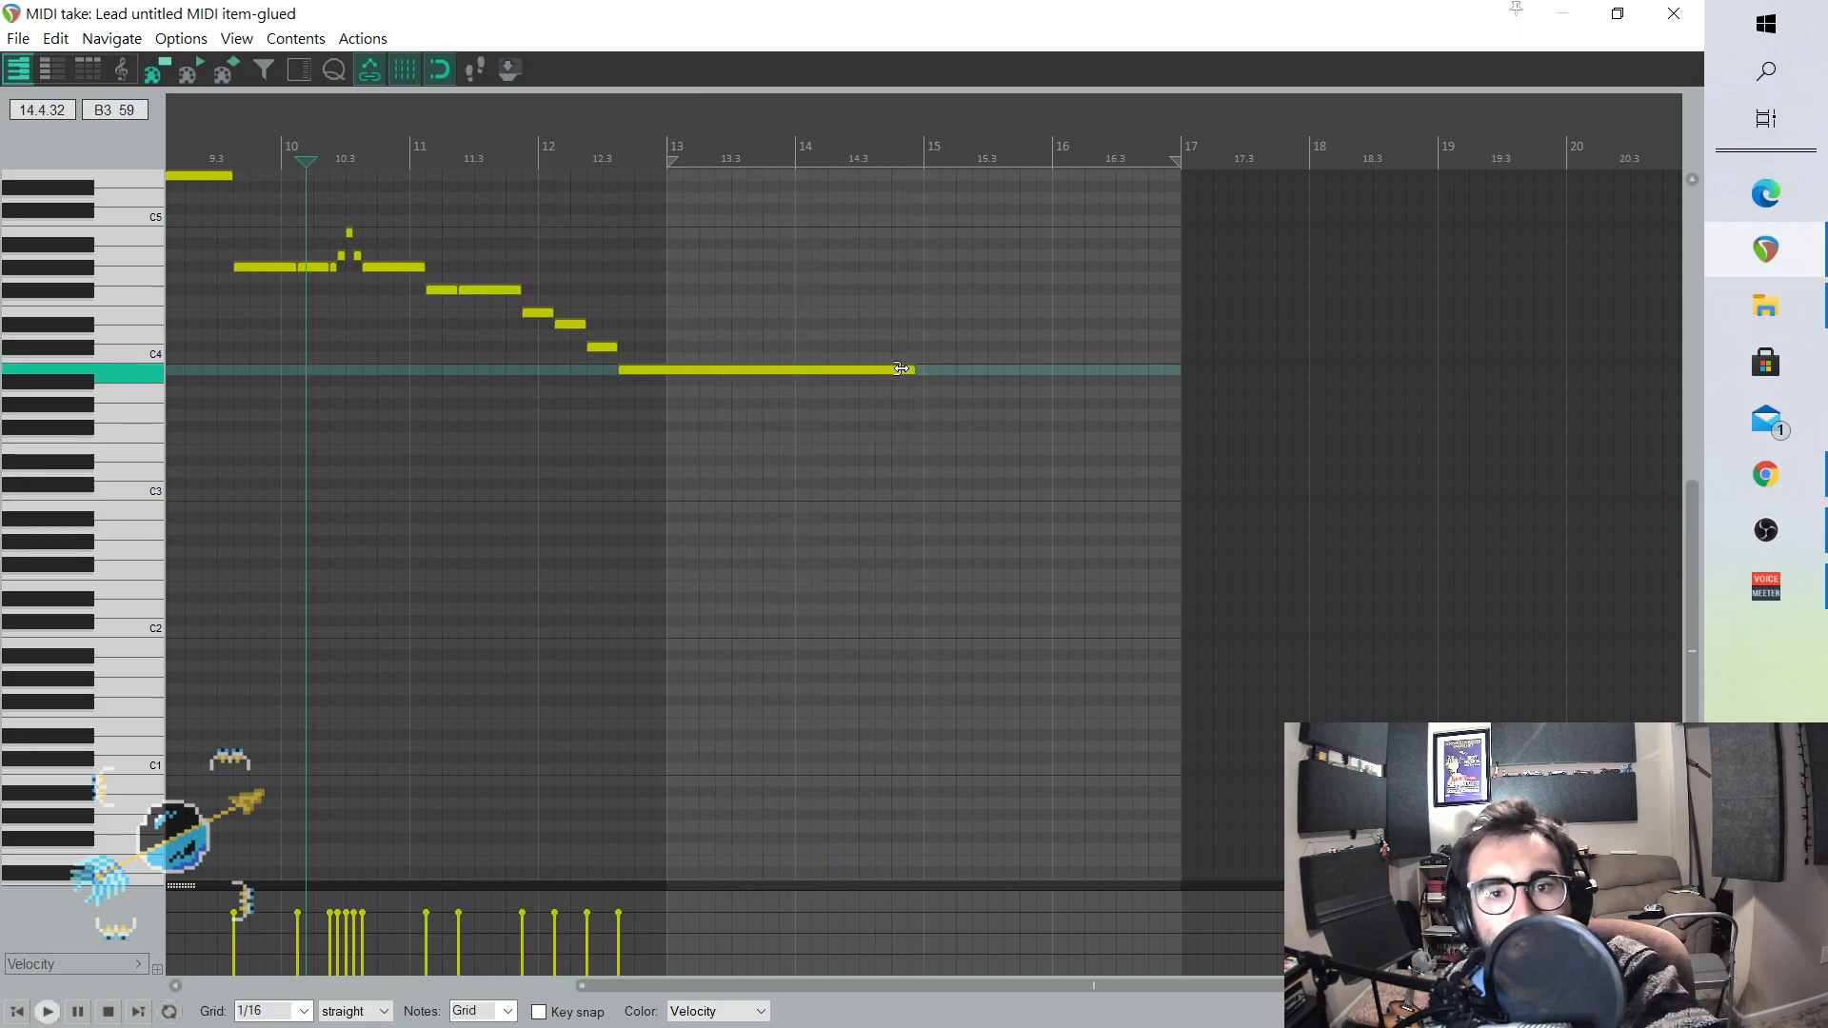
pyautogui.scroll(4, 1028, 409)
pyautogui.scroll(-4, 1027, 411)
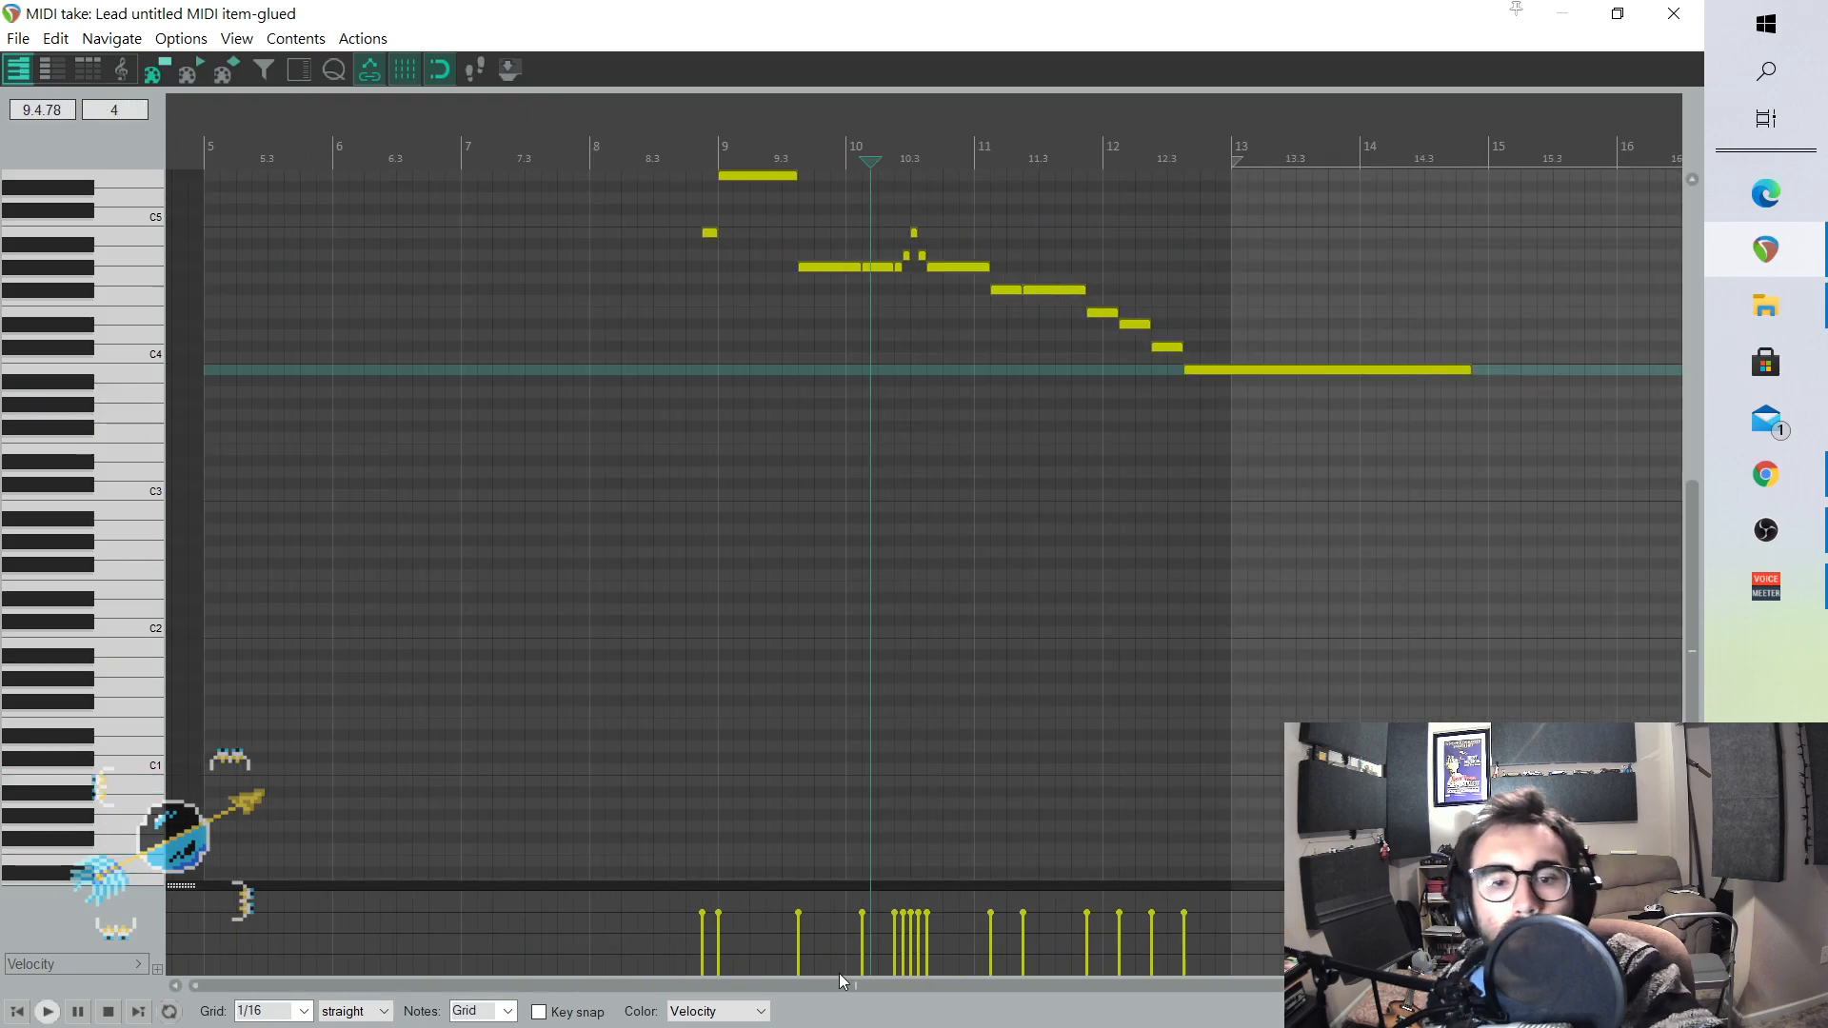
pyautogui.moveTo(857, 984); pyautogui.dragTo(974, 982)
pyautogui.scroll(2, 1371, 430)
pyautogui.scroll(-2, 1399, 415)
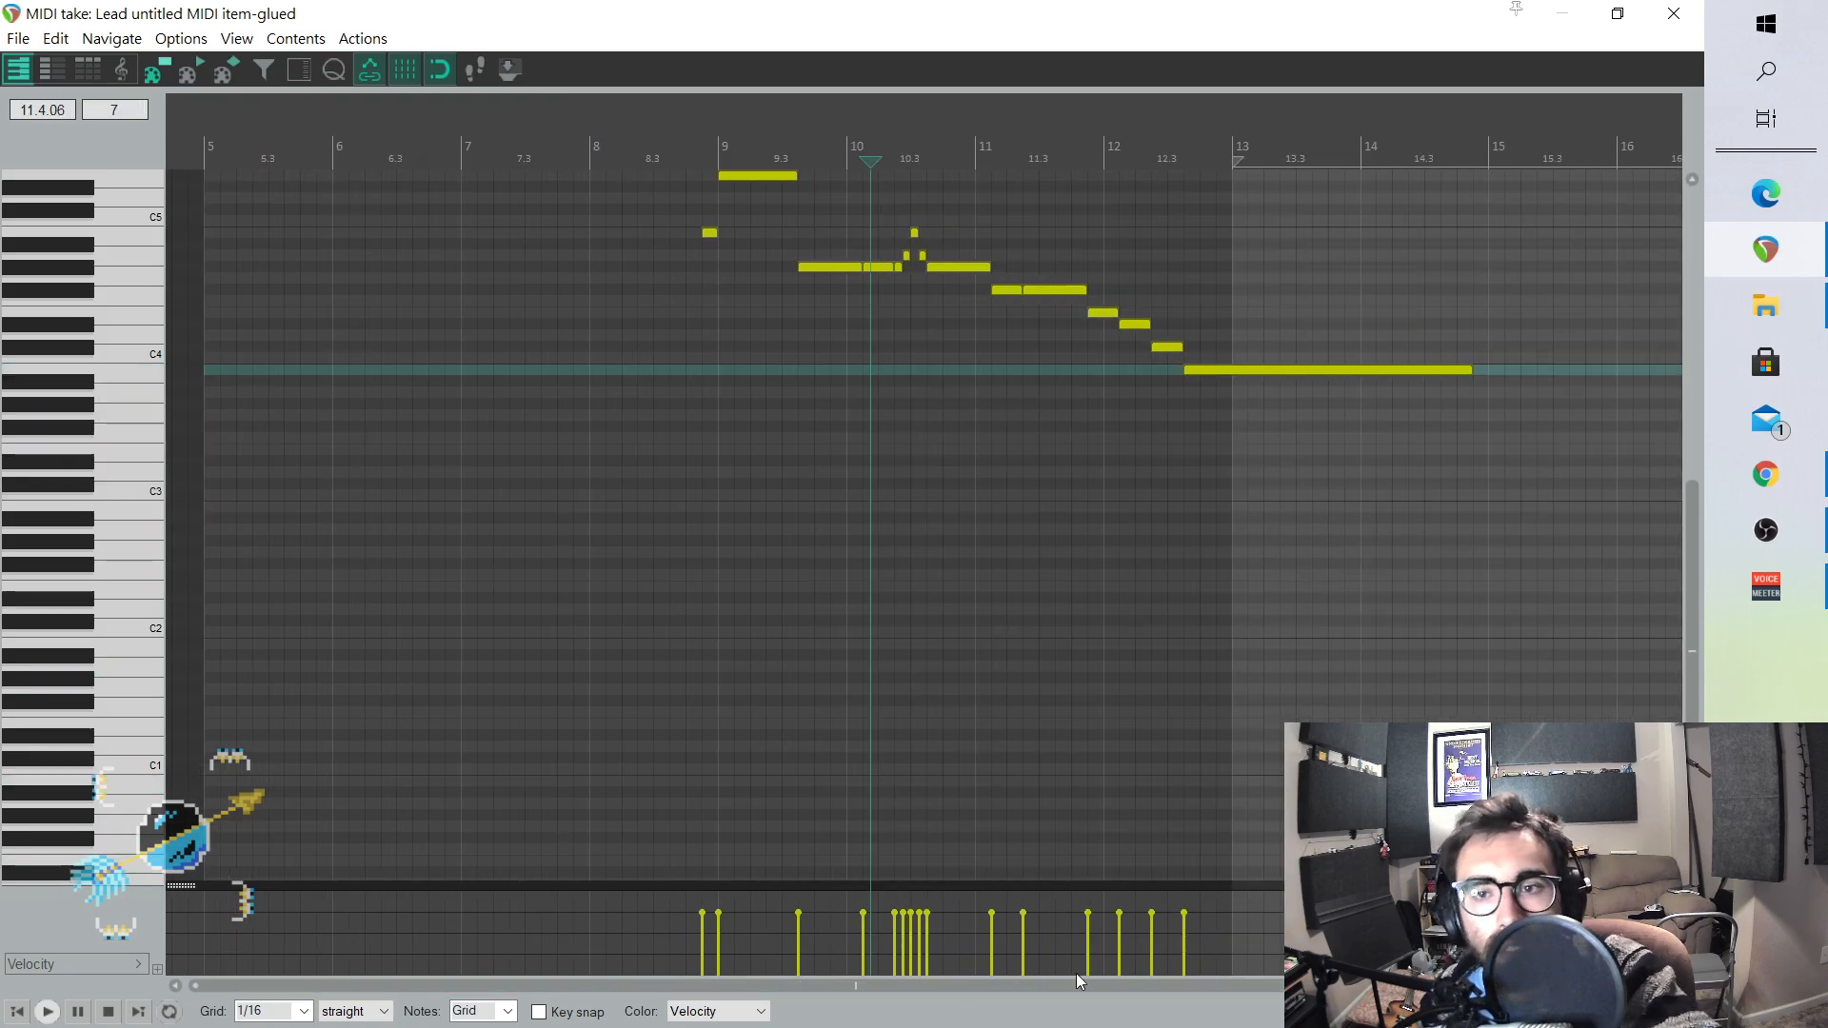
pyautogui.moveTo(1144, 973); pyautogui.dragTo(1190, 972)
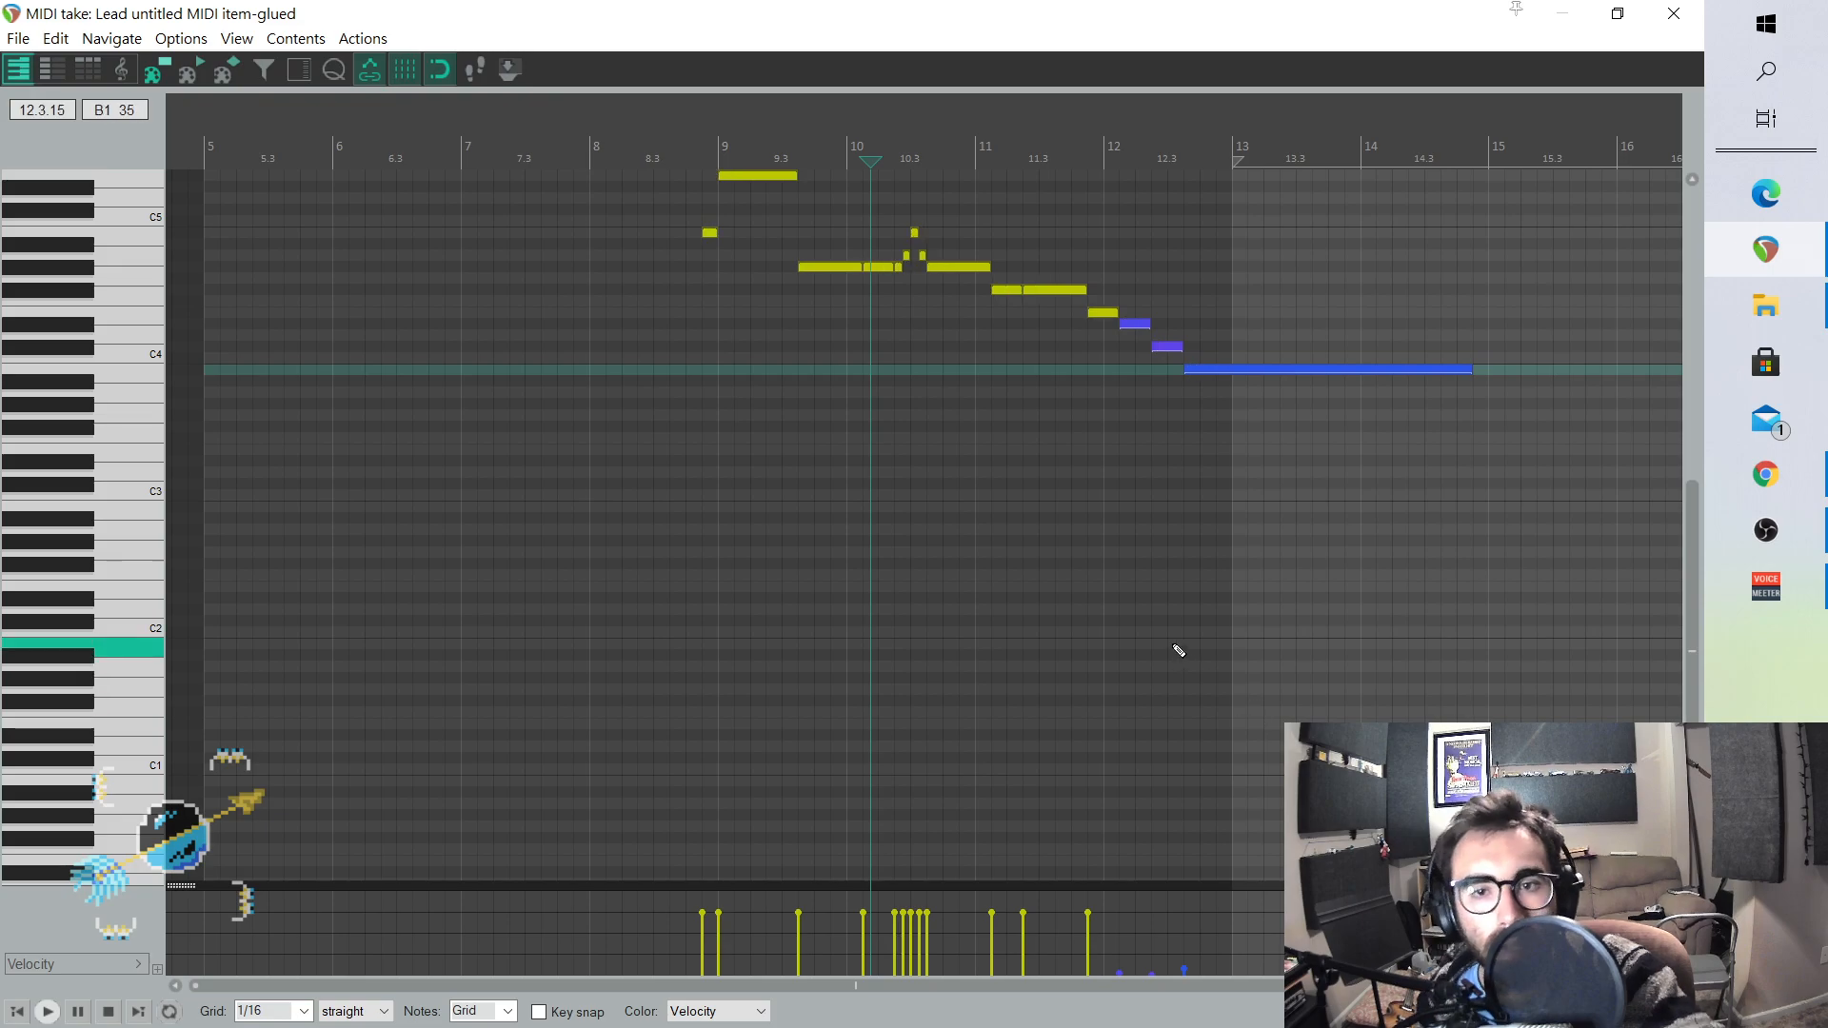
pyautogui.hotkey('ctrl', 'z')
pyautogui.moveTo(1403, 985); pyautogui.dragTo(1495, 985)
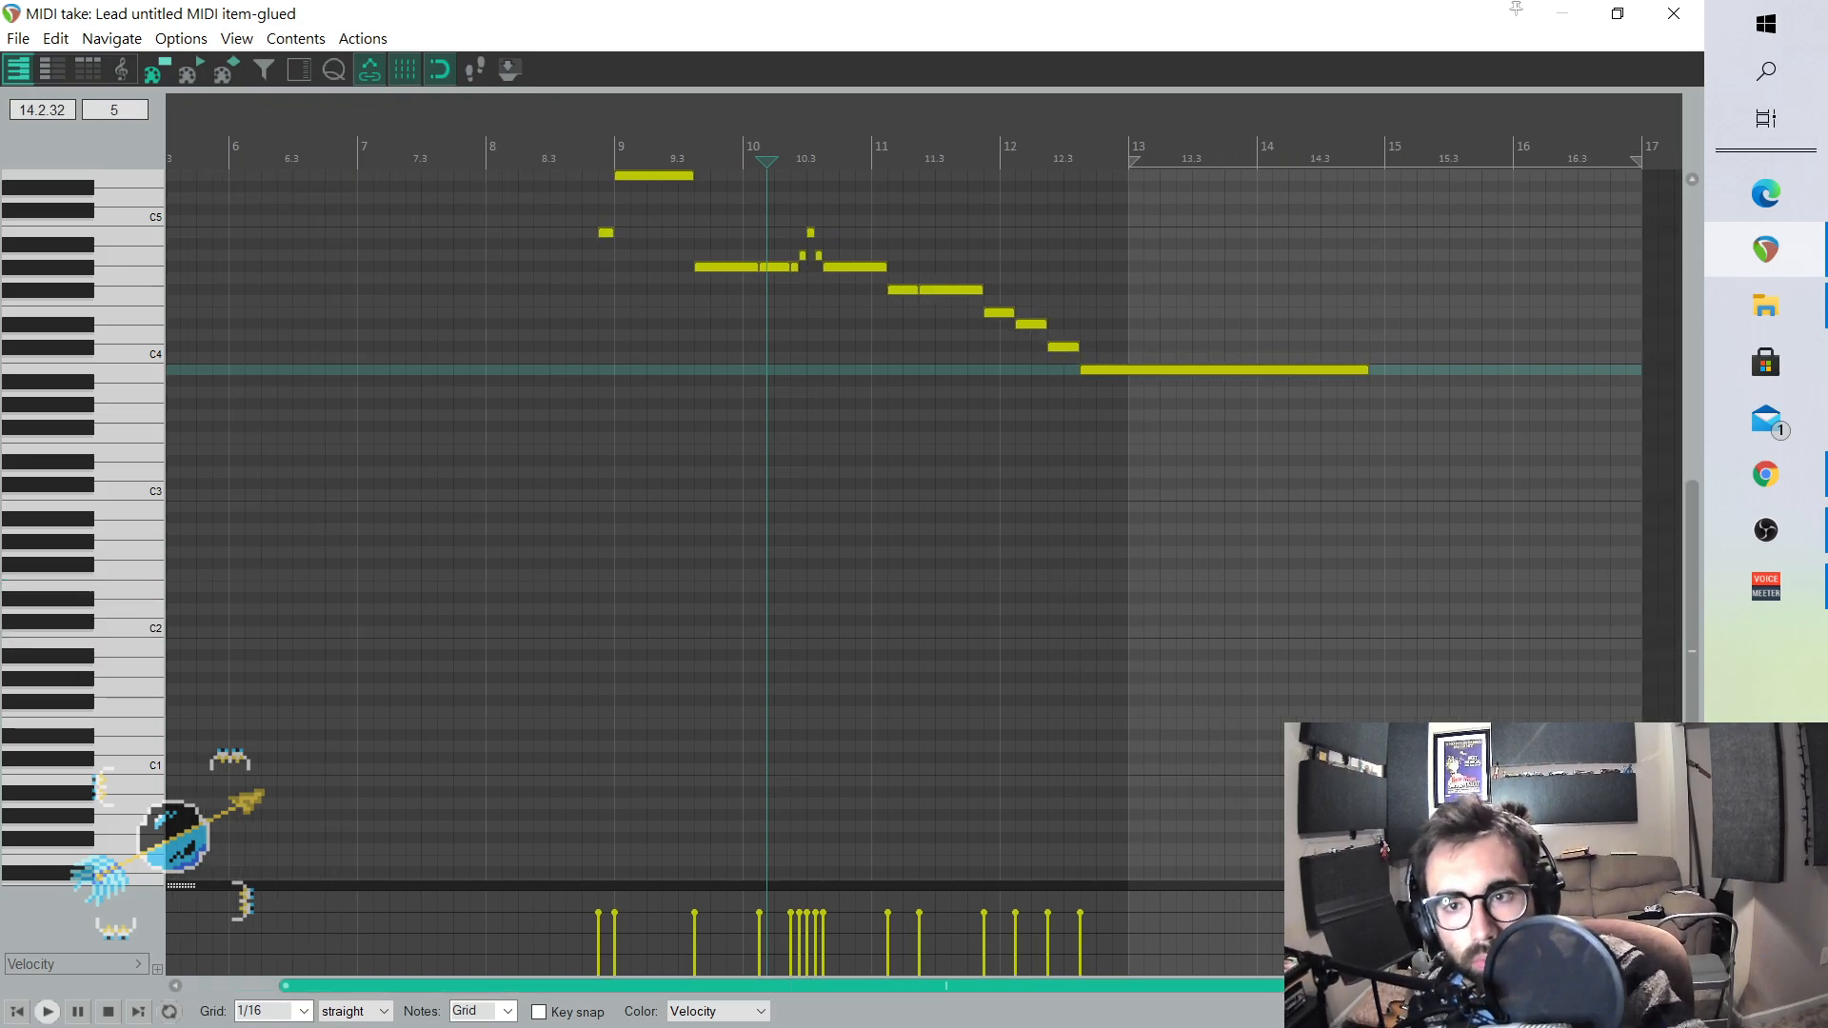
pyautogui.scroll(2, 1442, 427)
pyautogui.scroll(-2, 1445, 434)
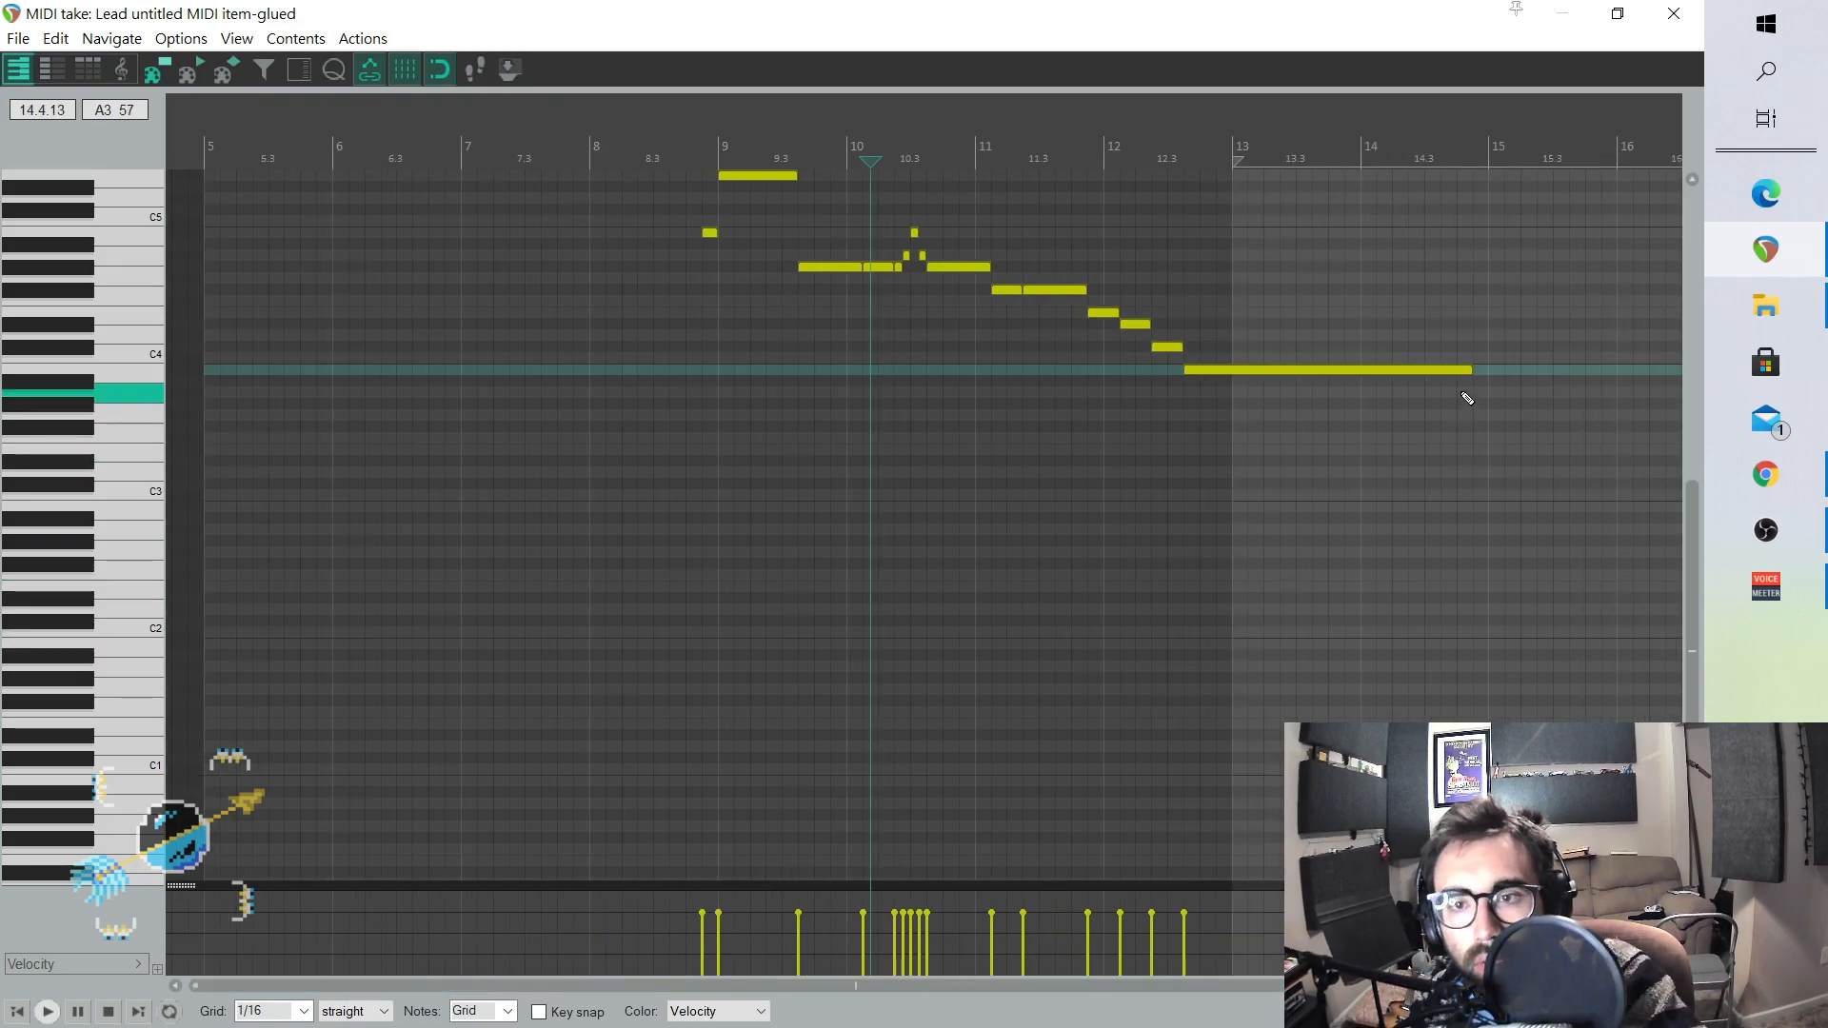
# - Set the grid to 1/8 and shorten the long B3 to end at 14.3.50, auditioning the lead from bar 10
pyautogui.click(301, 1006)
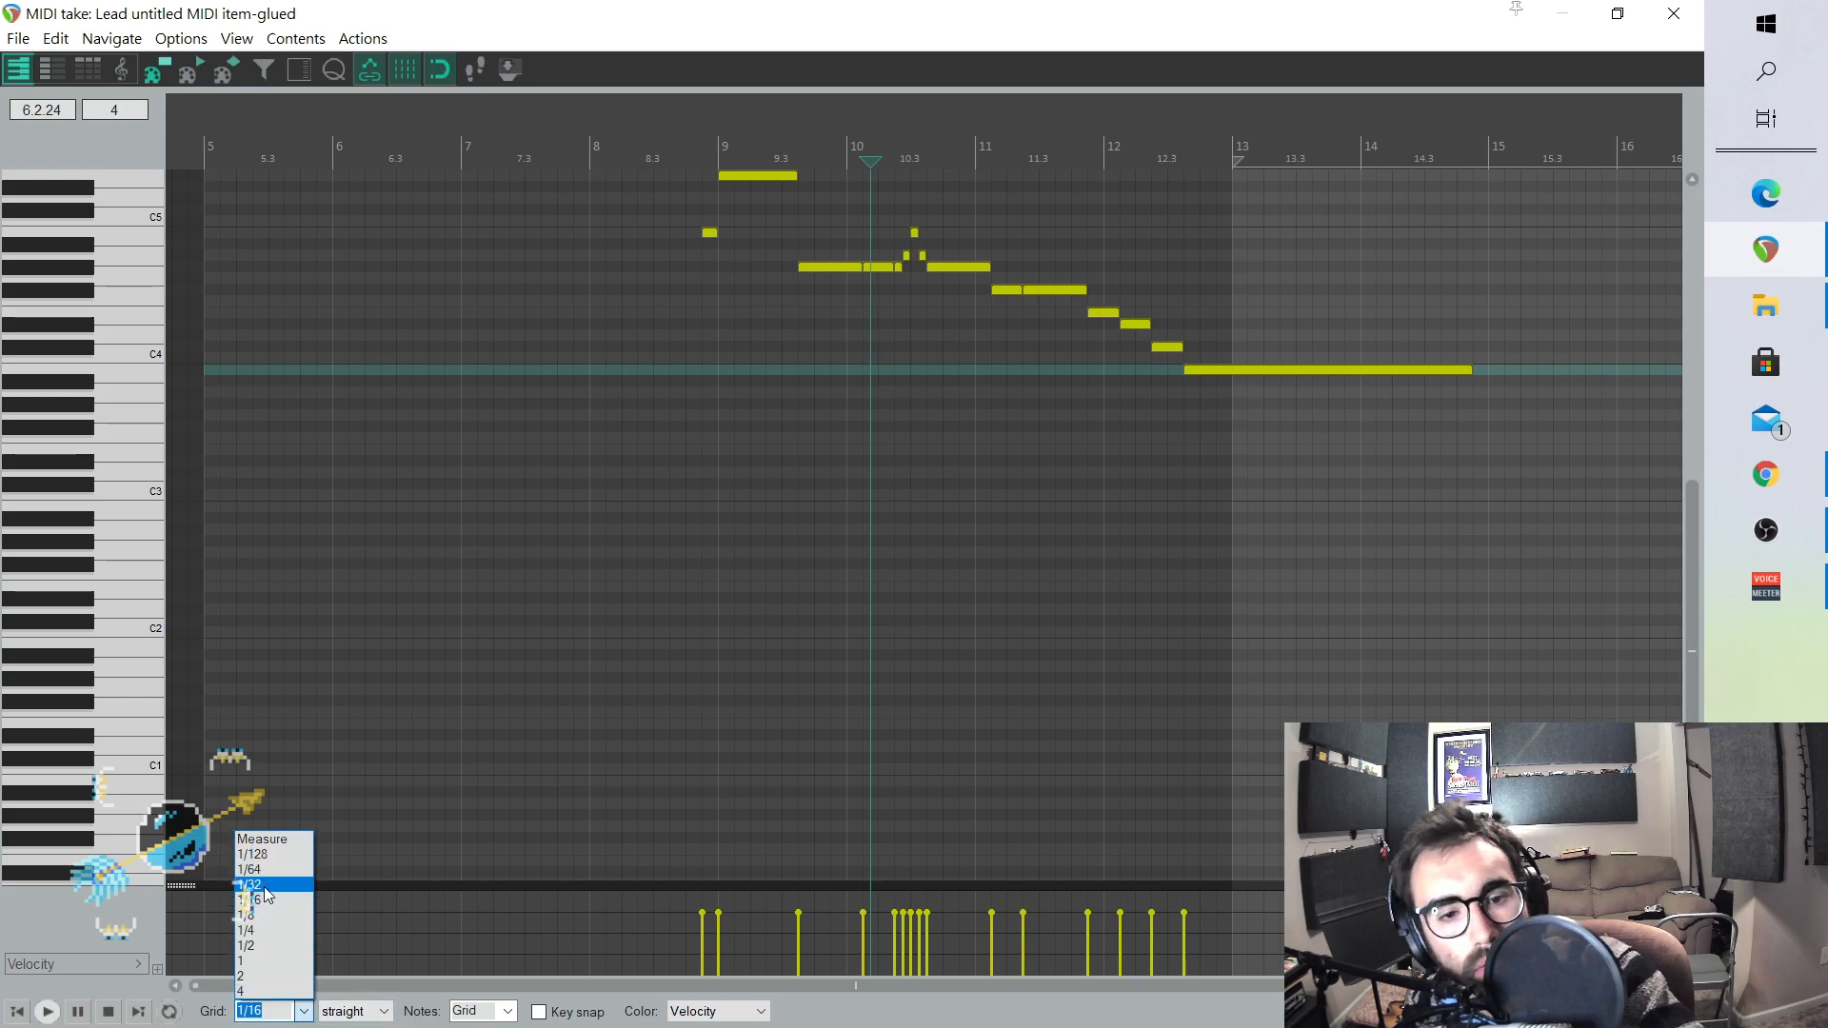
pyautogui.click(265, 916)
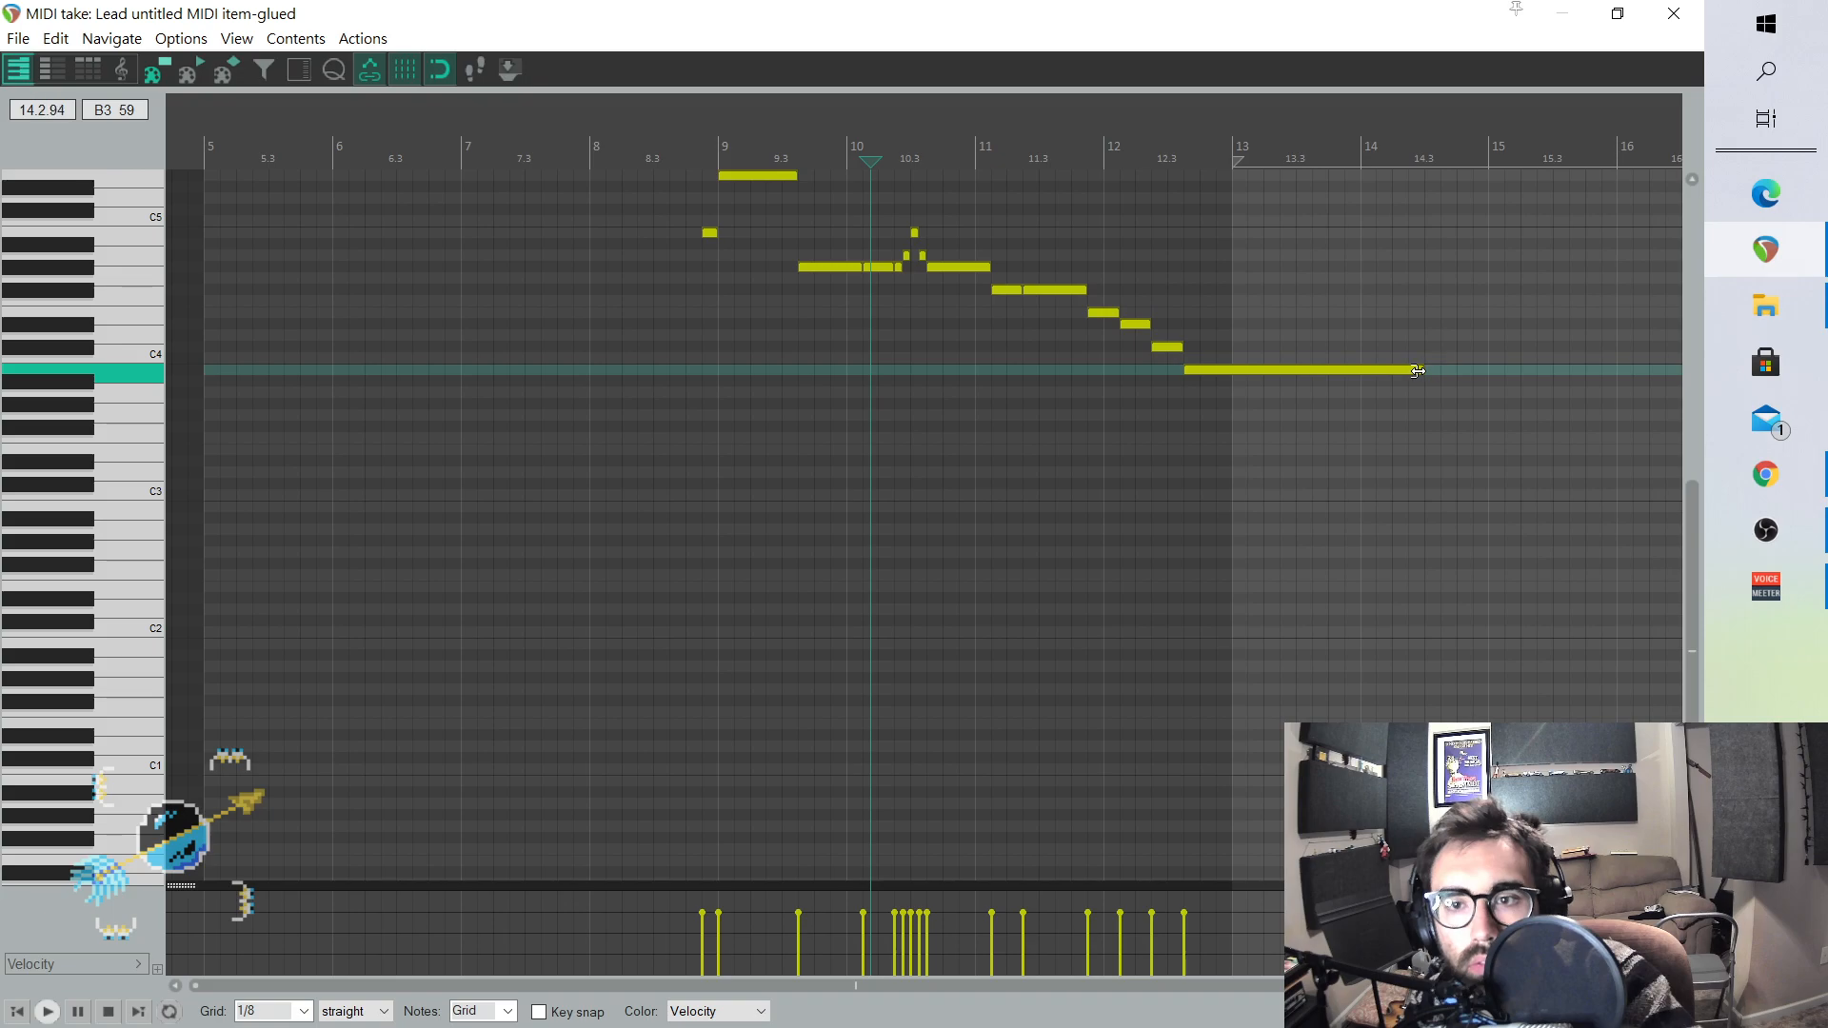
pyautogui.press('space')
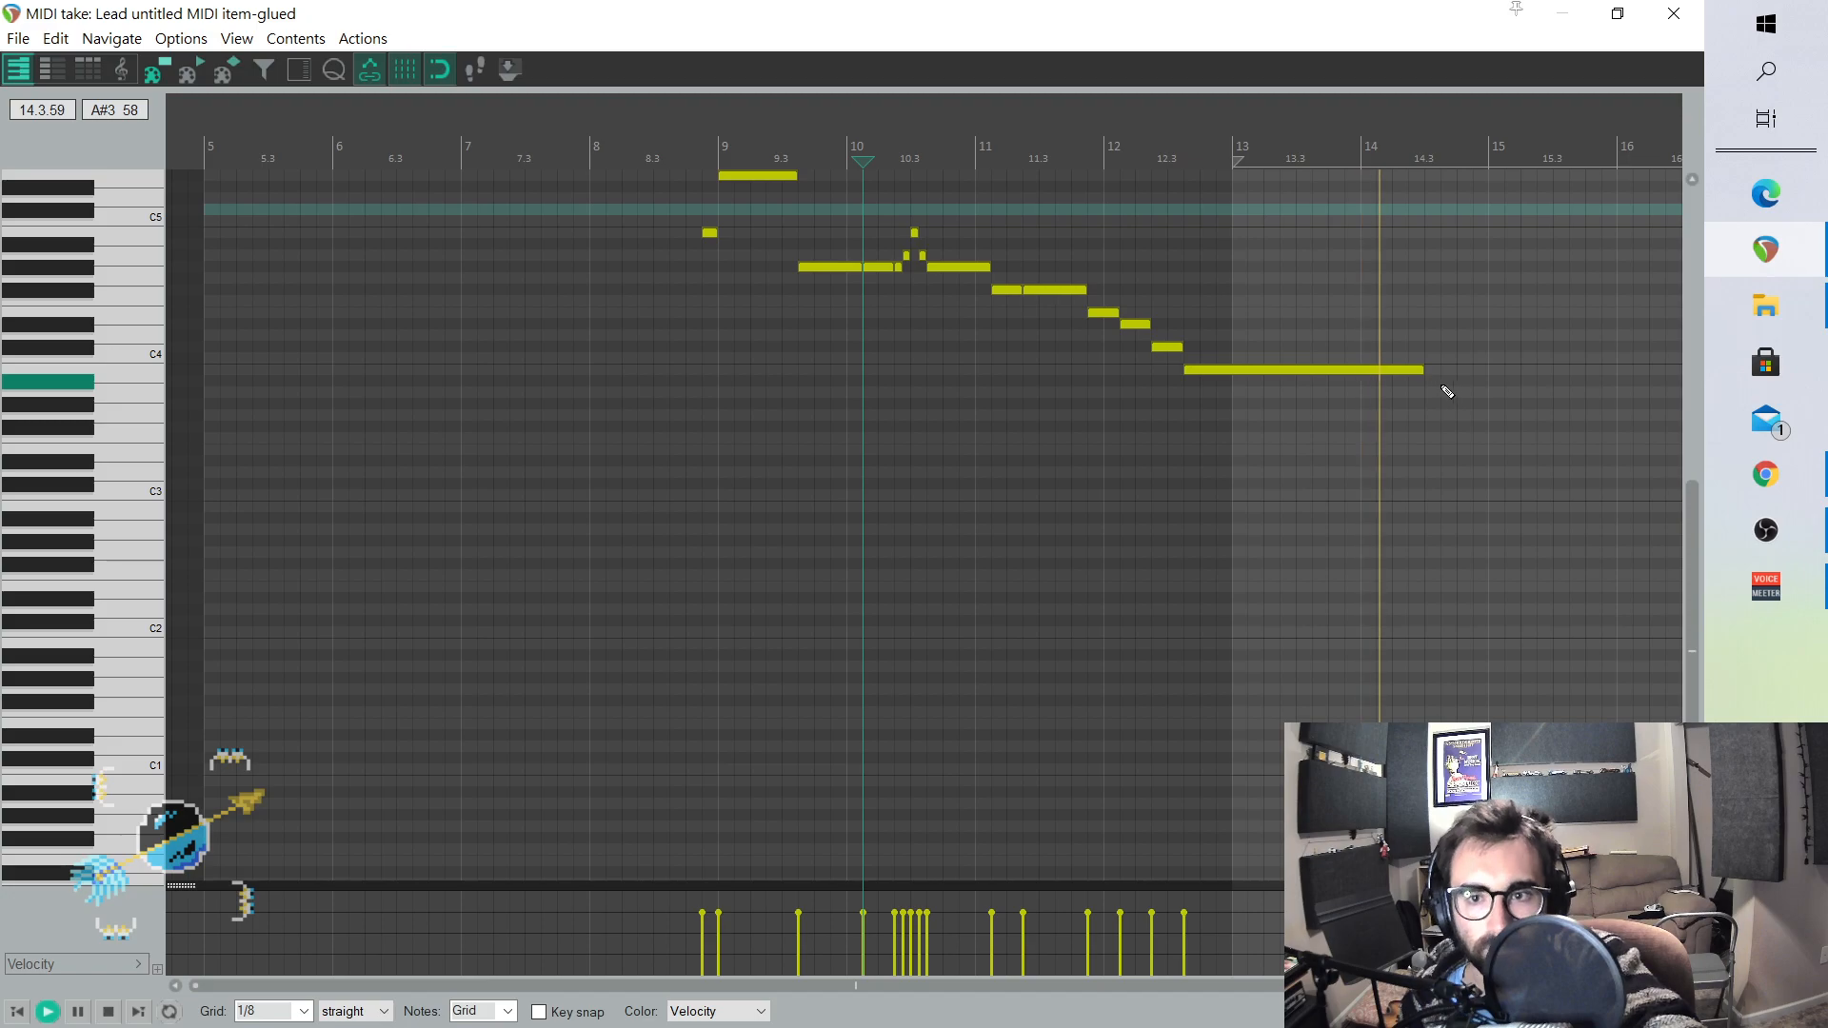
pyautogui.press('space')
pyautogui.moveTo(1422, 370); pyautogui.dragTo(1437, 370)
# - Add rising eighth notes C#4, D#4 and E4 directly after the long B3, auditioning the ending from bar 13
pyautogui.click(1446, 351)
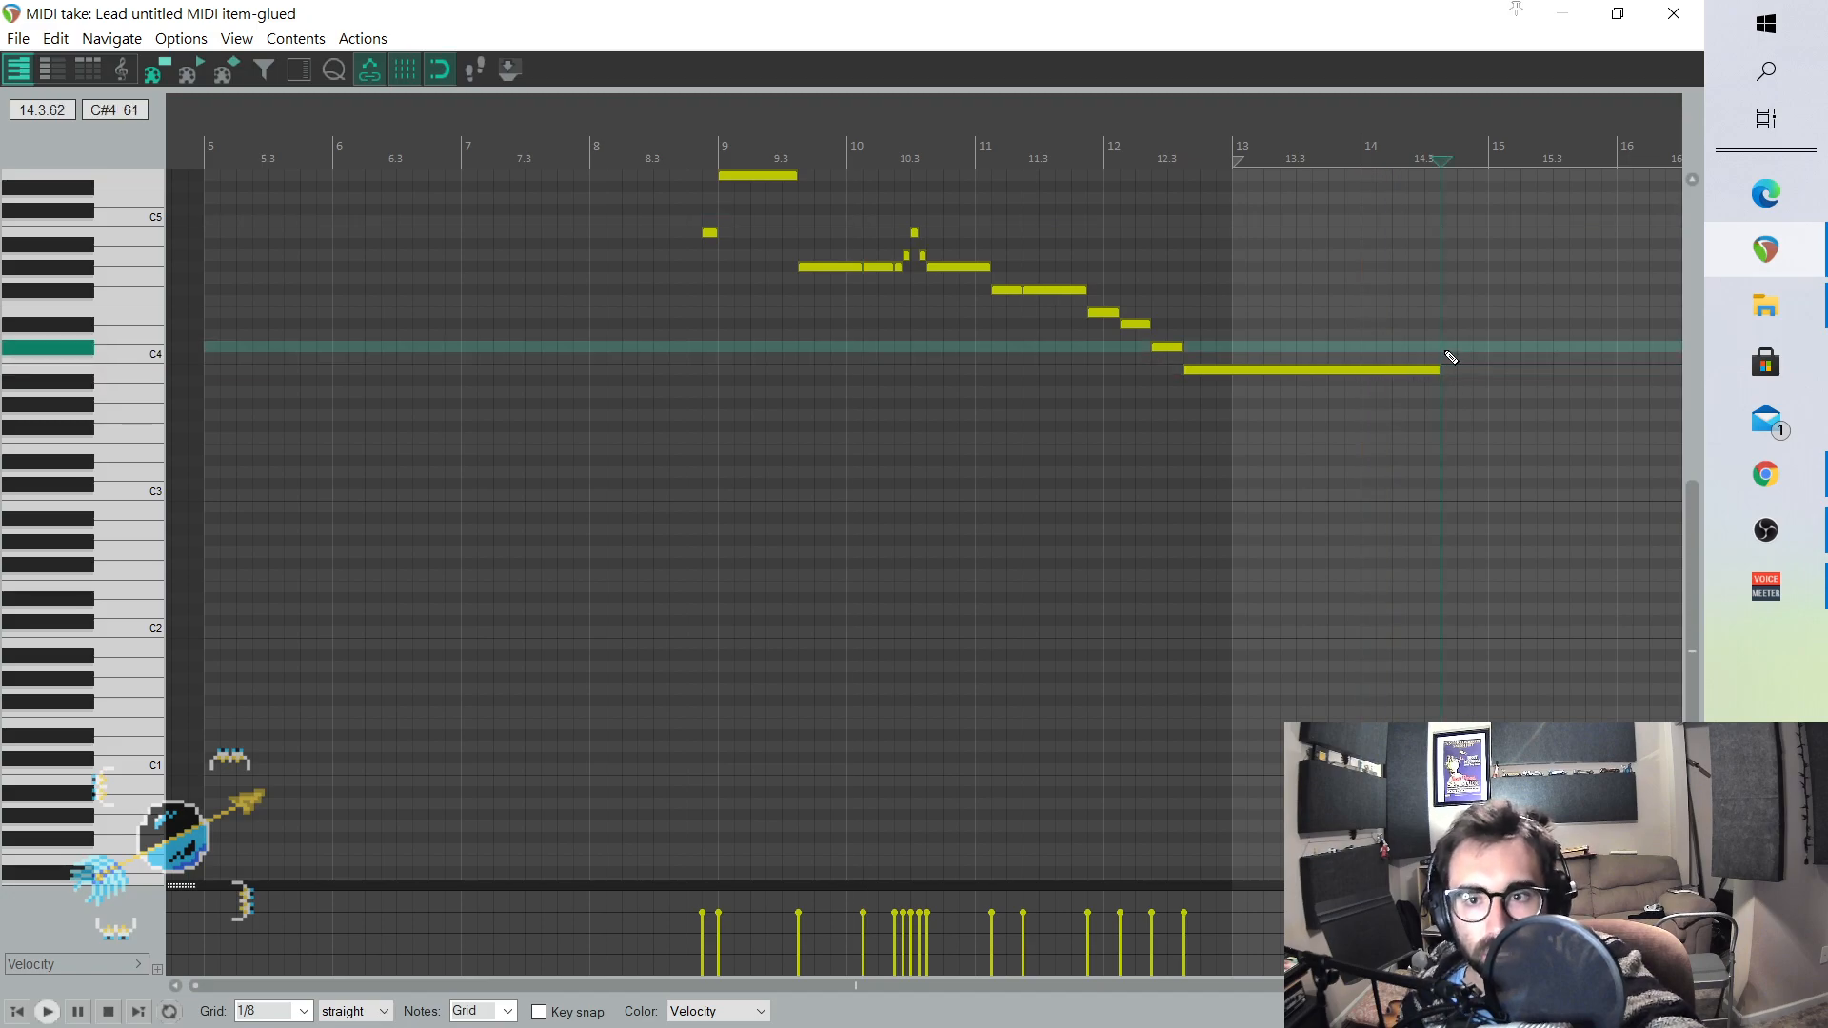
pyautogui.moveTo(1469, 345); pyautogui.dragTo(1473, 345)
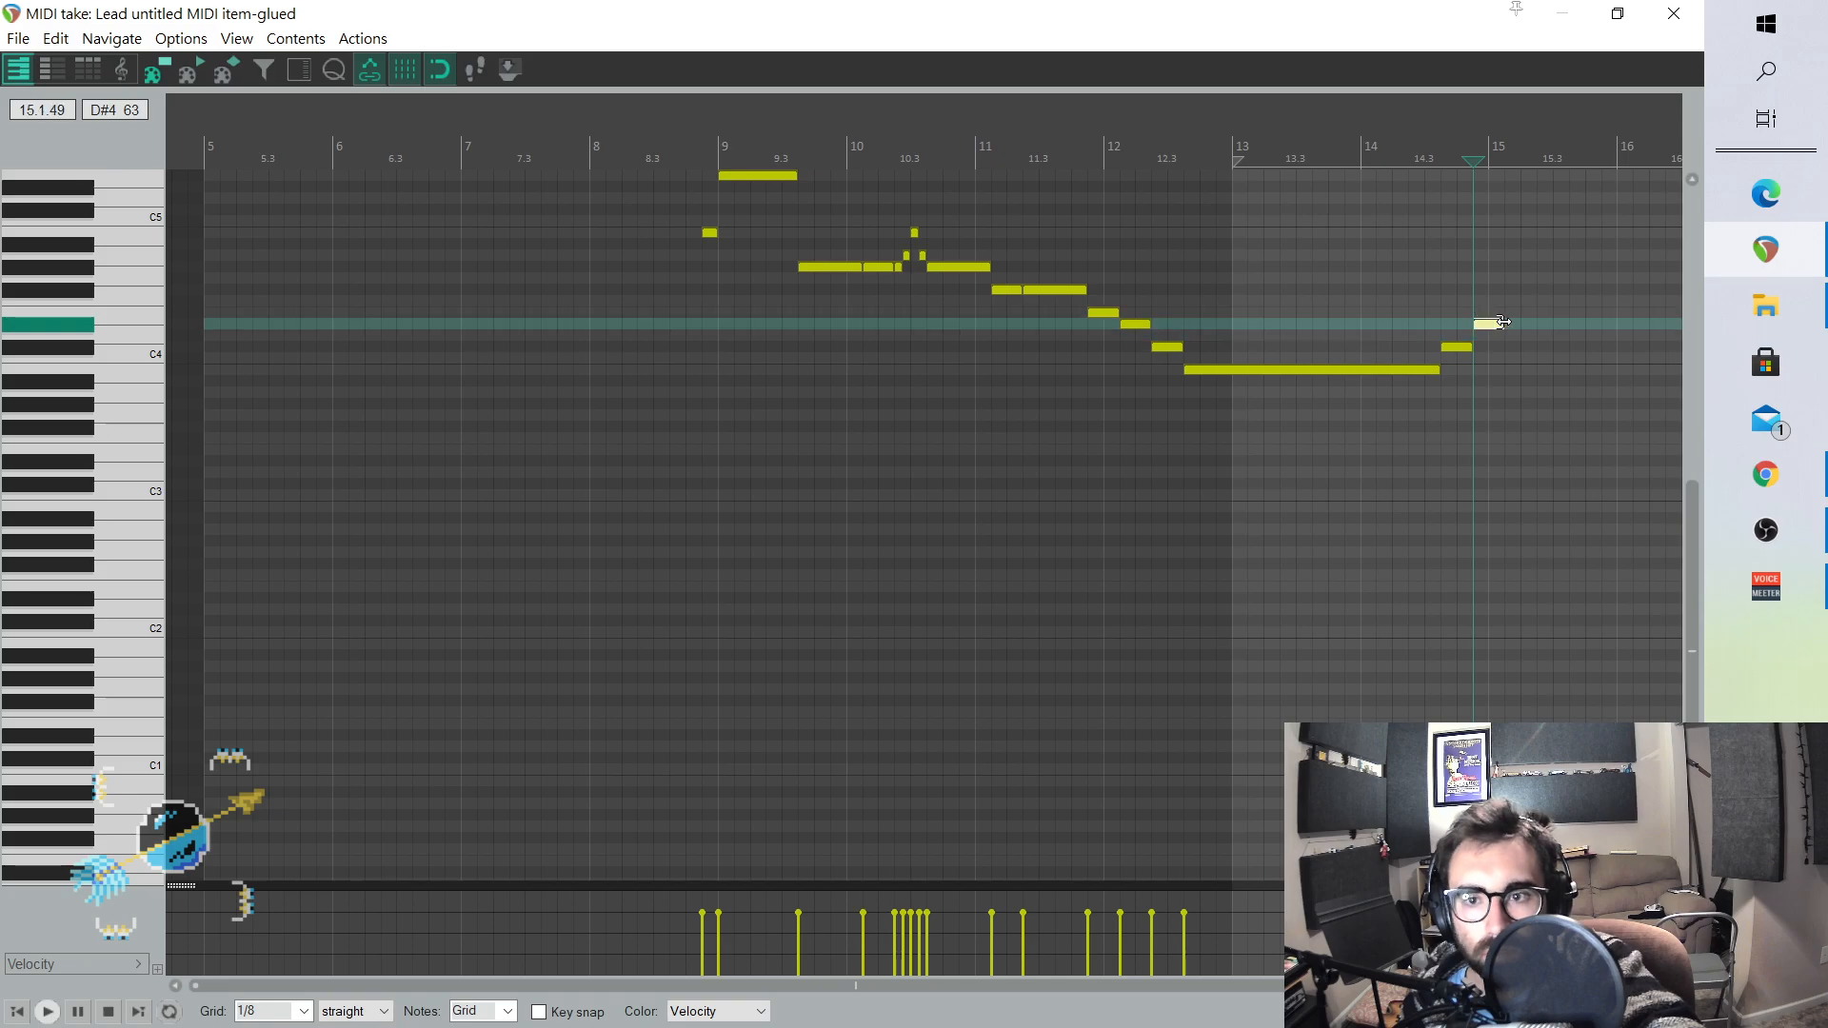
pyautogui.click(1232, 278)
pyautogui.press('space')
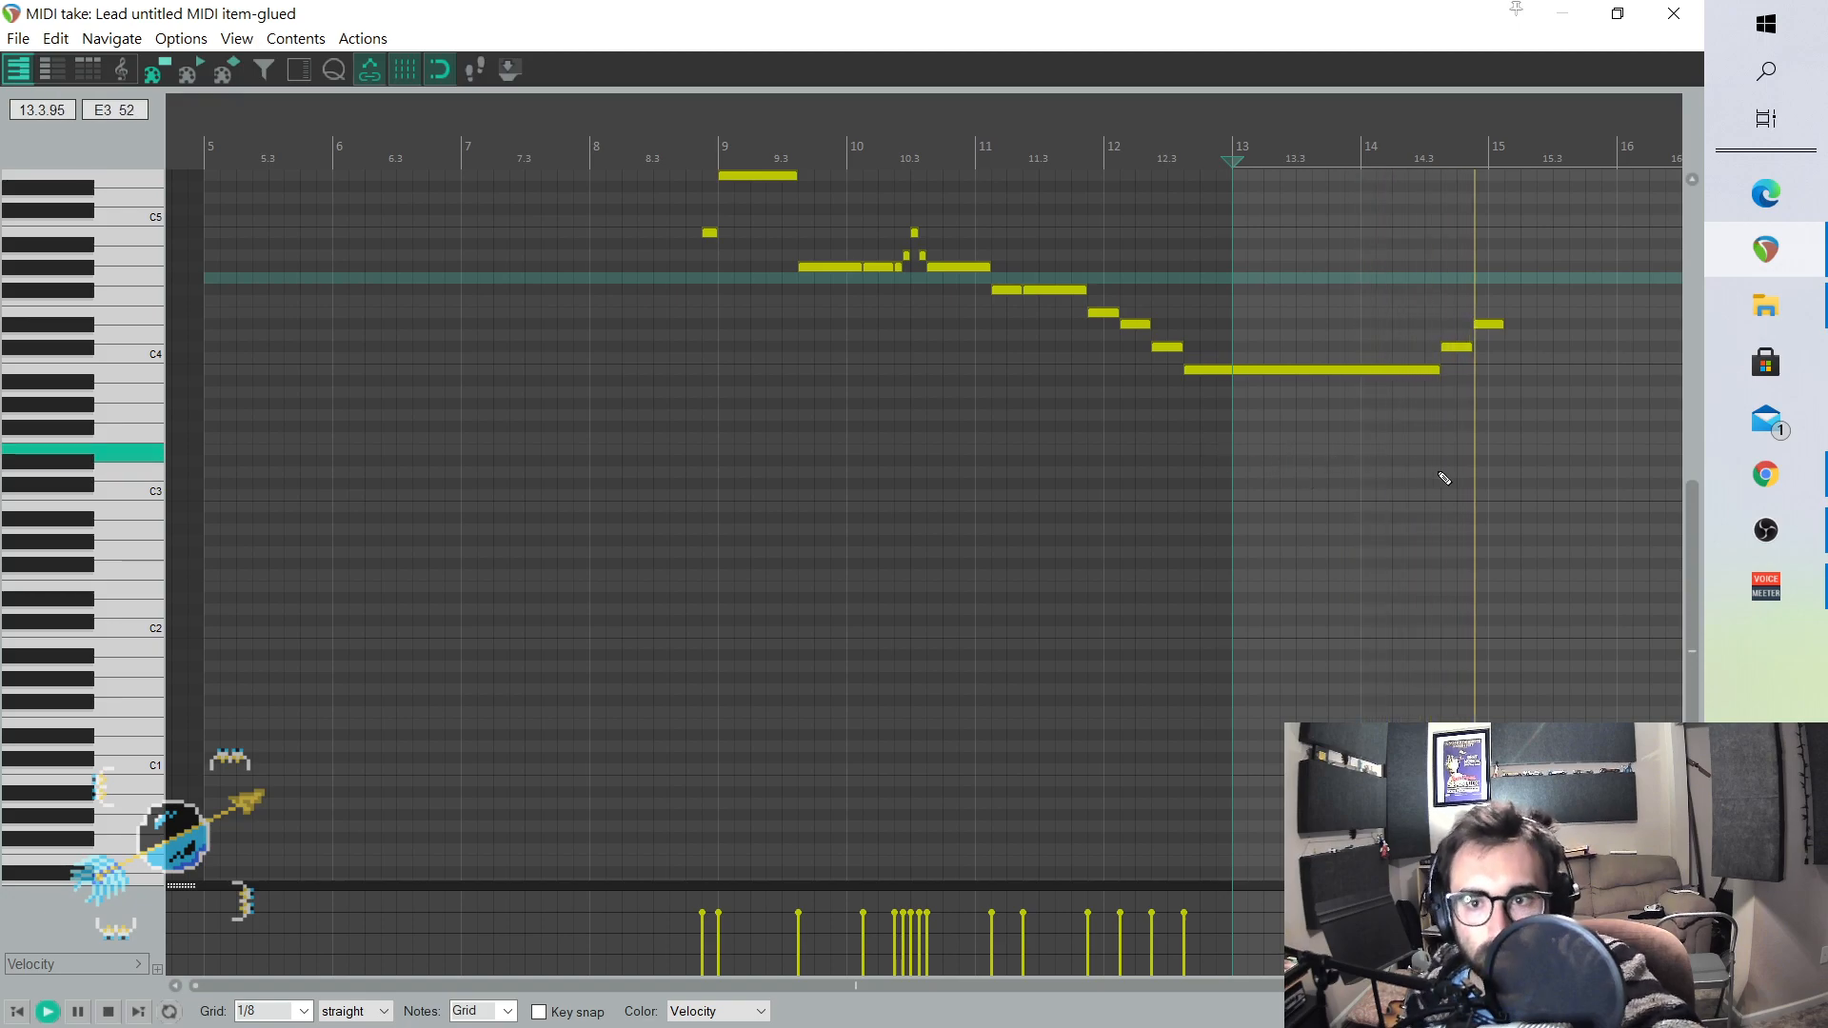
pyautogui.press('space')
pyautogui.hscroll(2, 1171, 985)
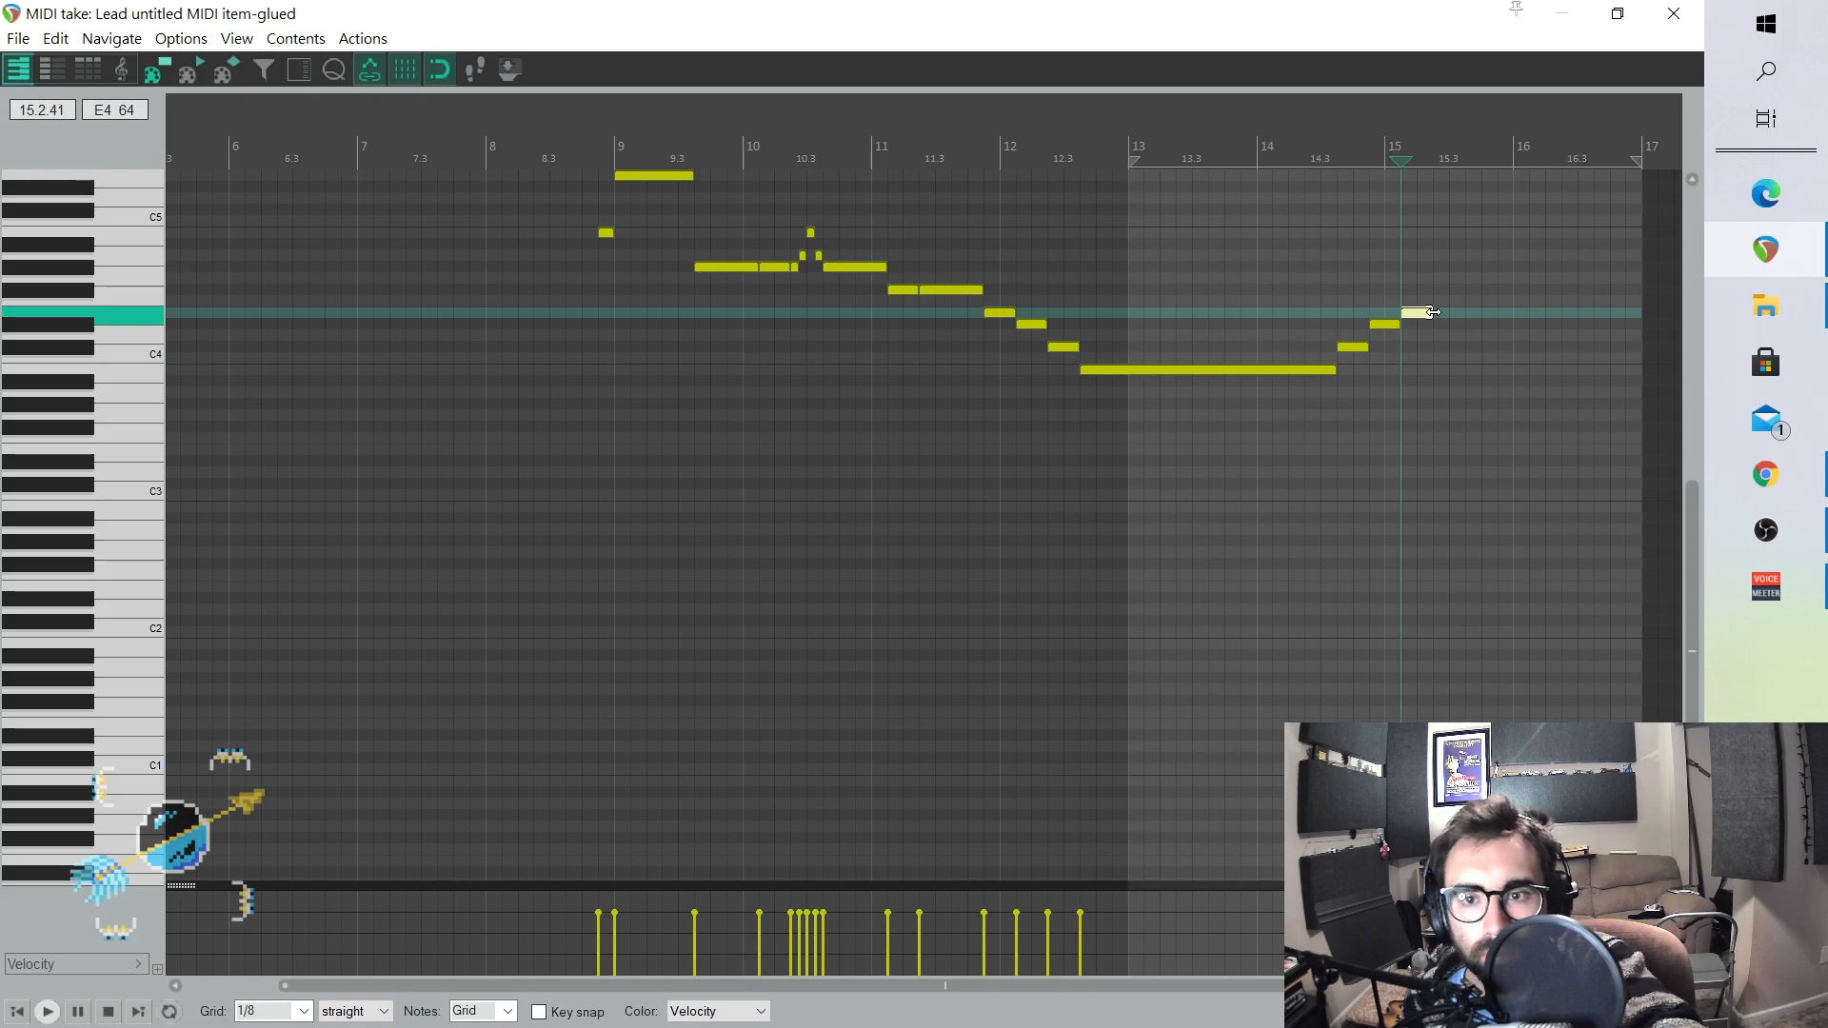
# - Add an eighth-note F#4 after the E4 with a harmony B3 beneath it at 15.2.50, auditioning the rising run
pyautogui.click(1259, 268)
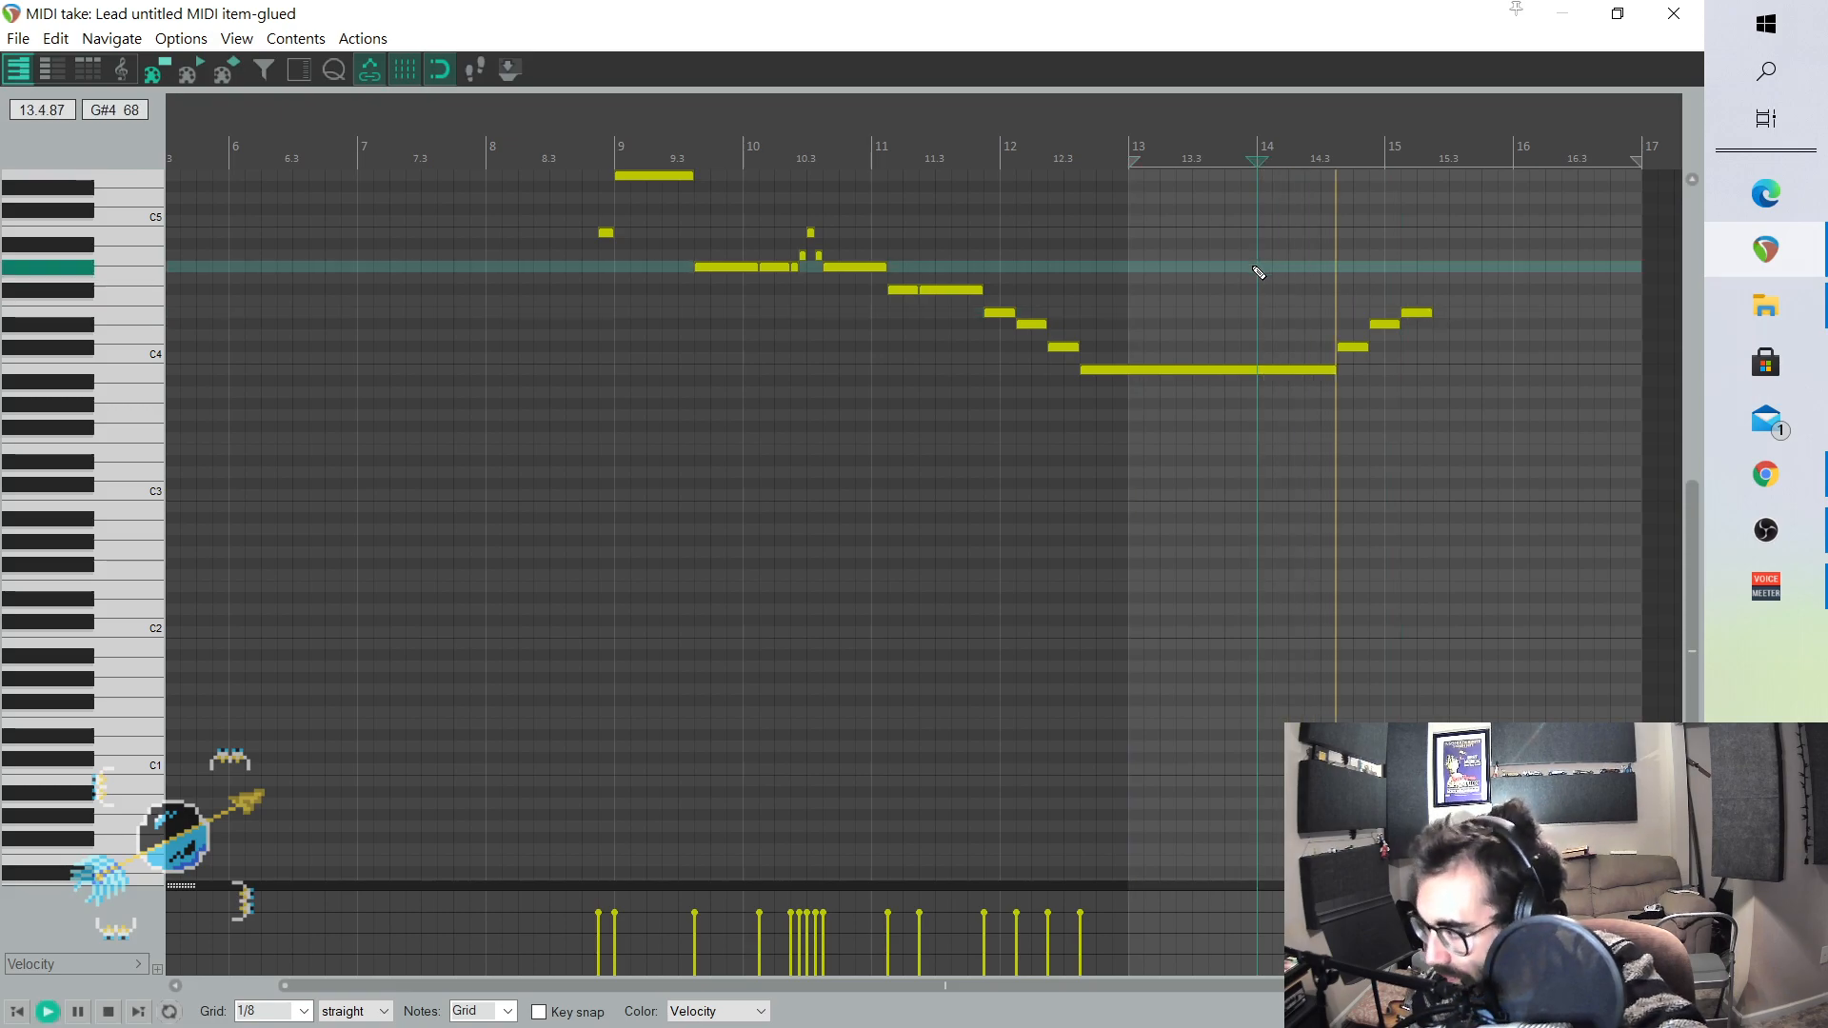
pyautogui.press('space')
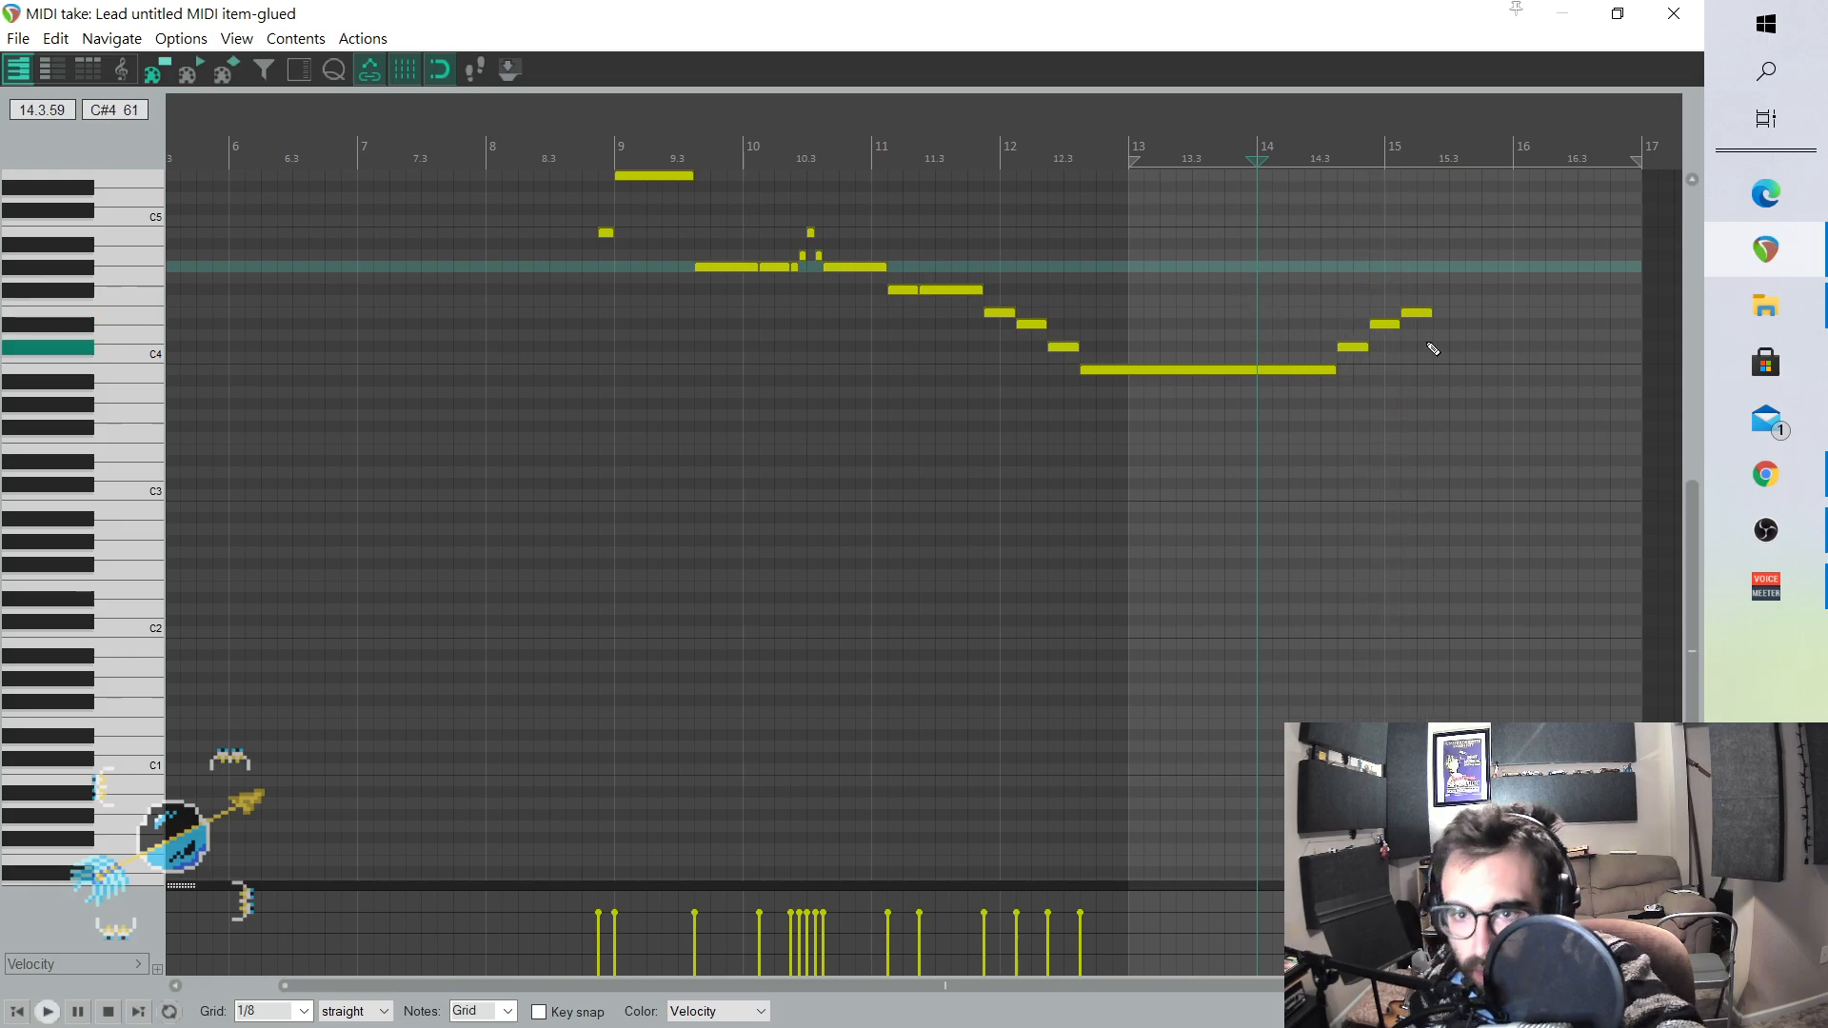
pyautogui.click(1439, 290)
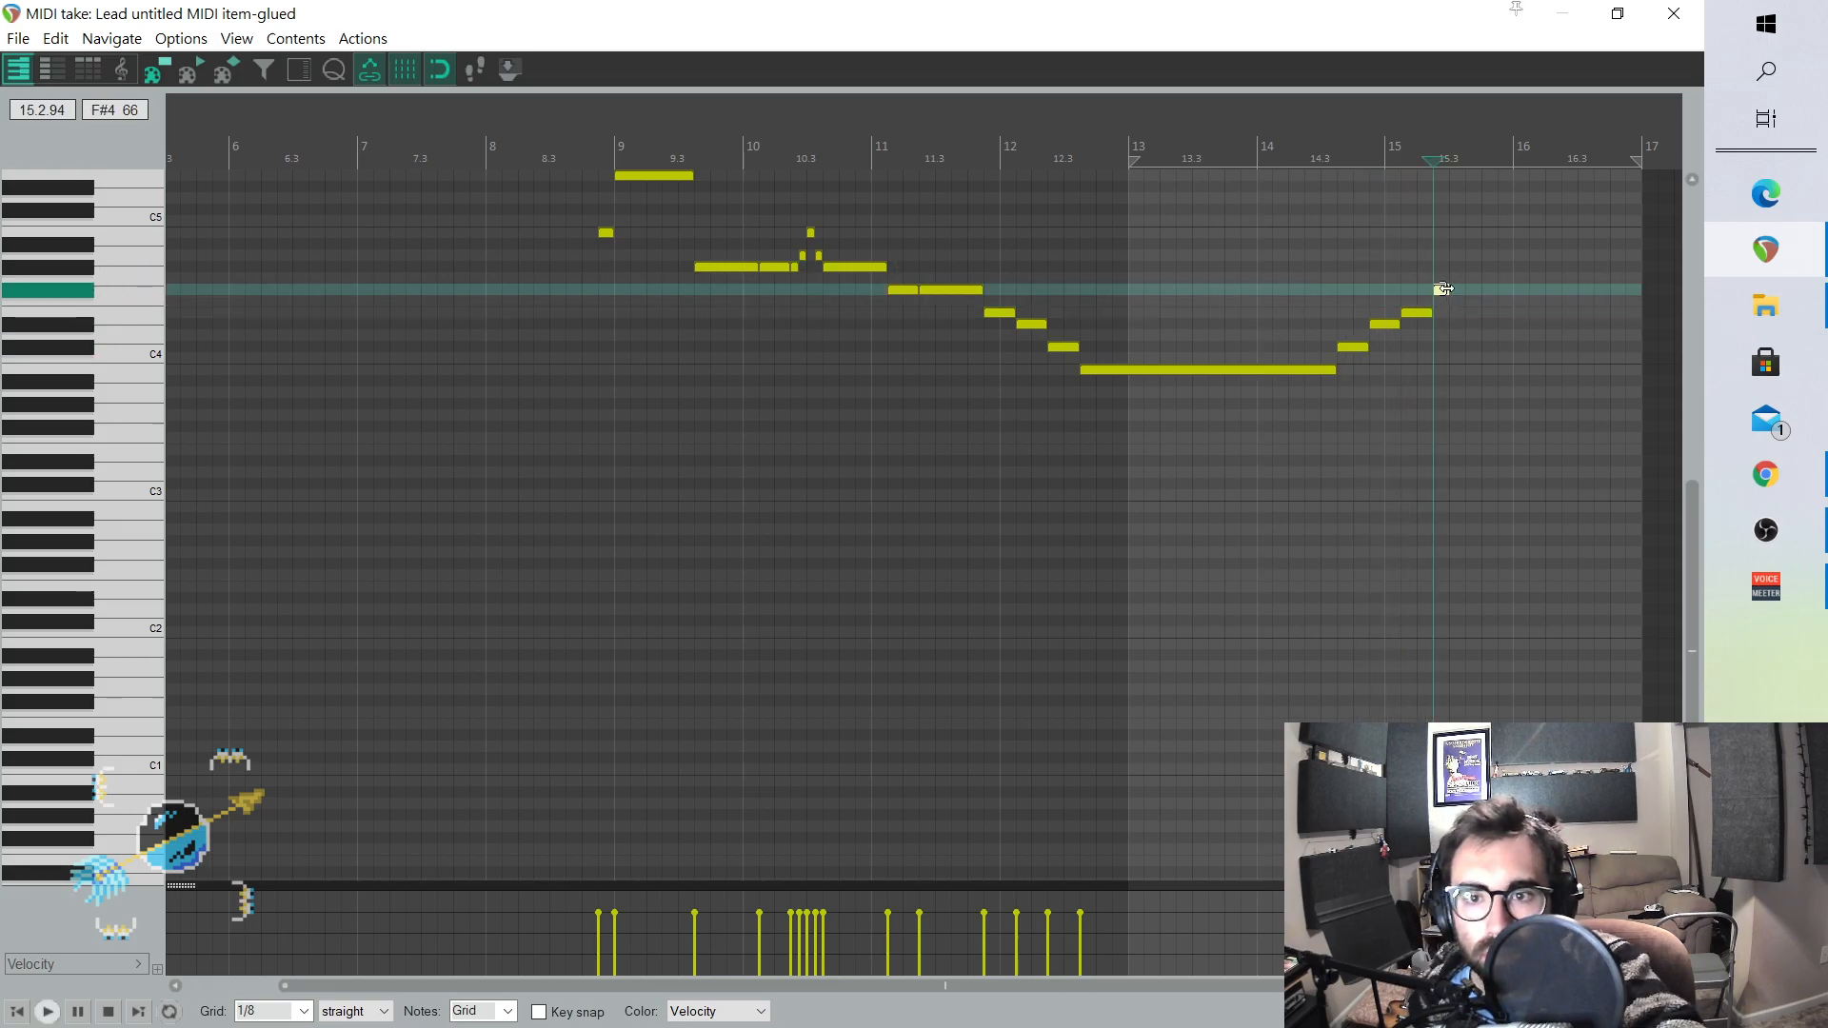
pyautogui.click(1448, 329)
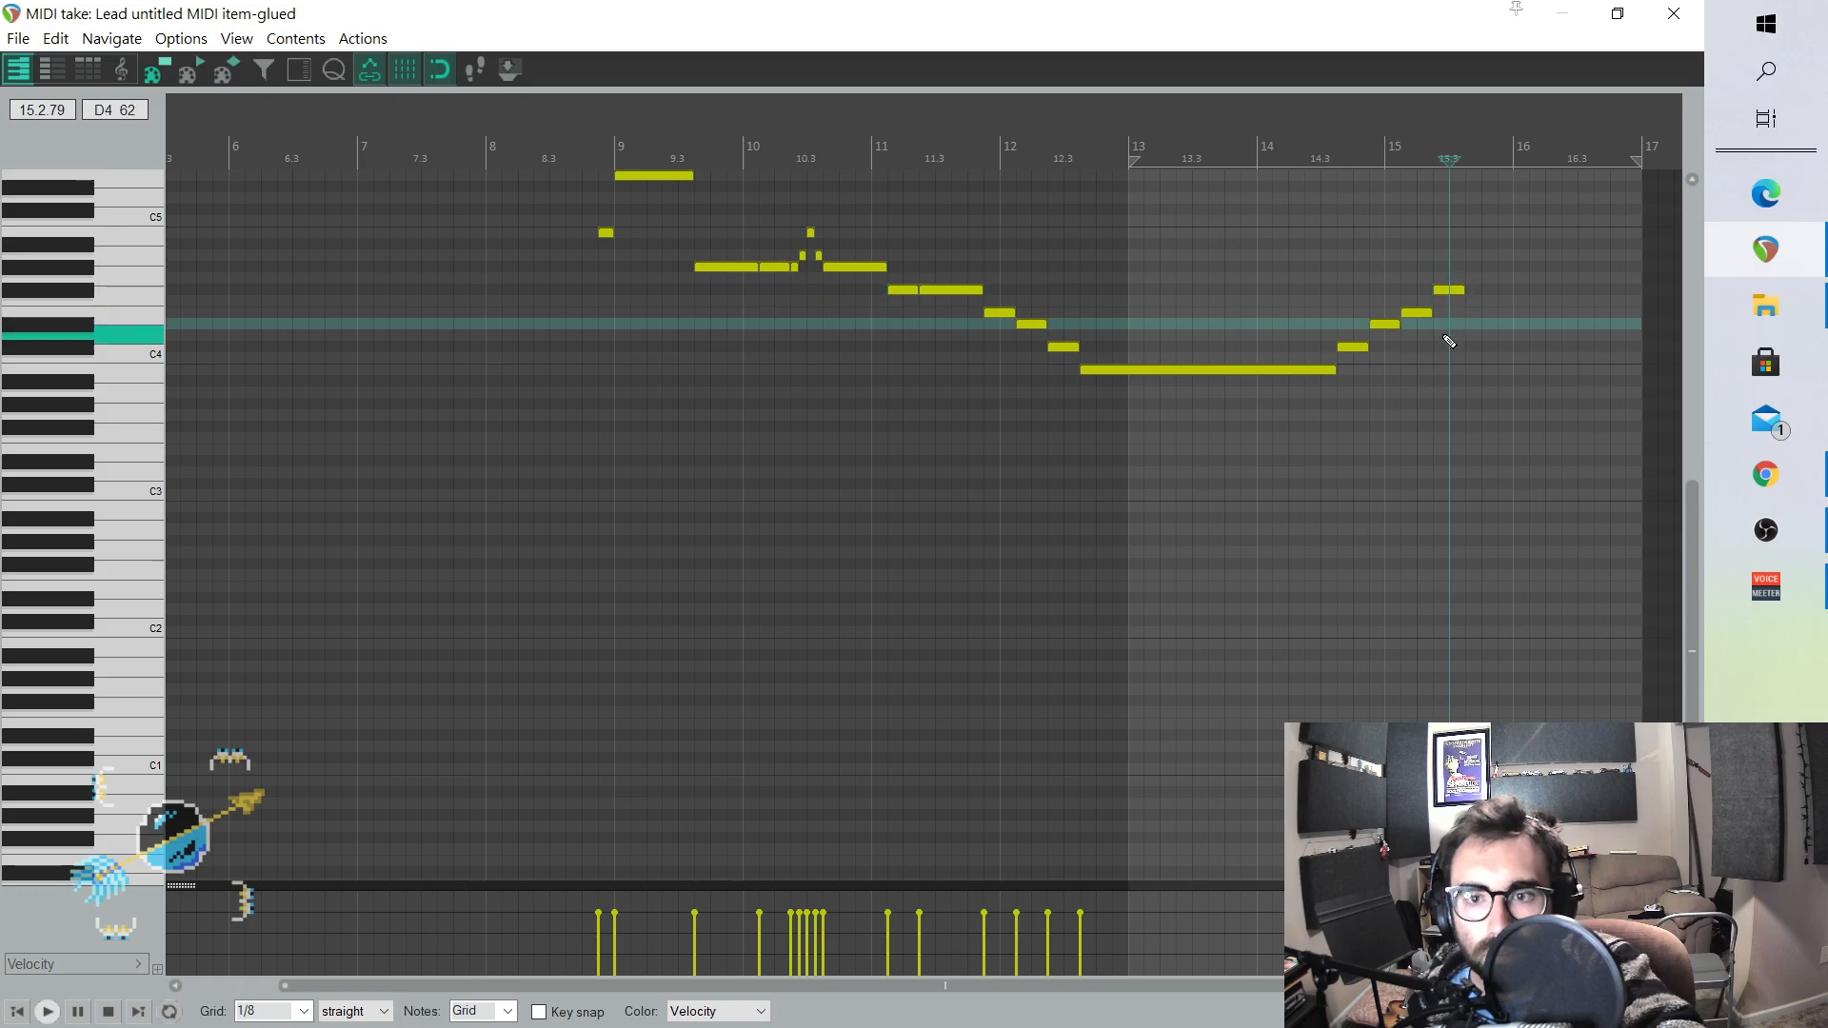
pyautogui.click(1441, 370)
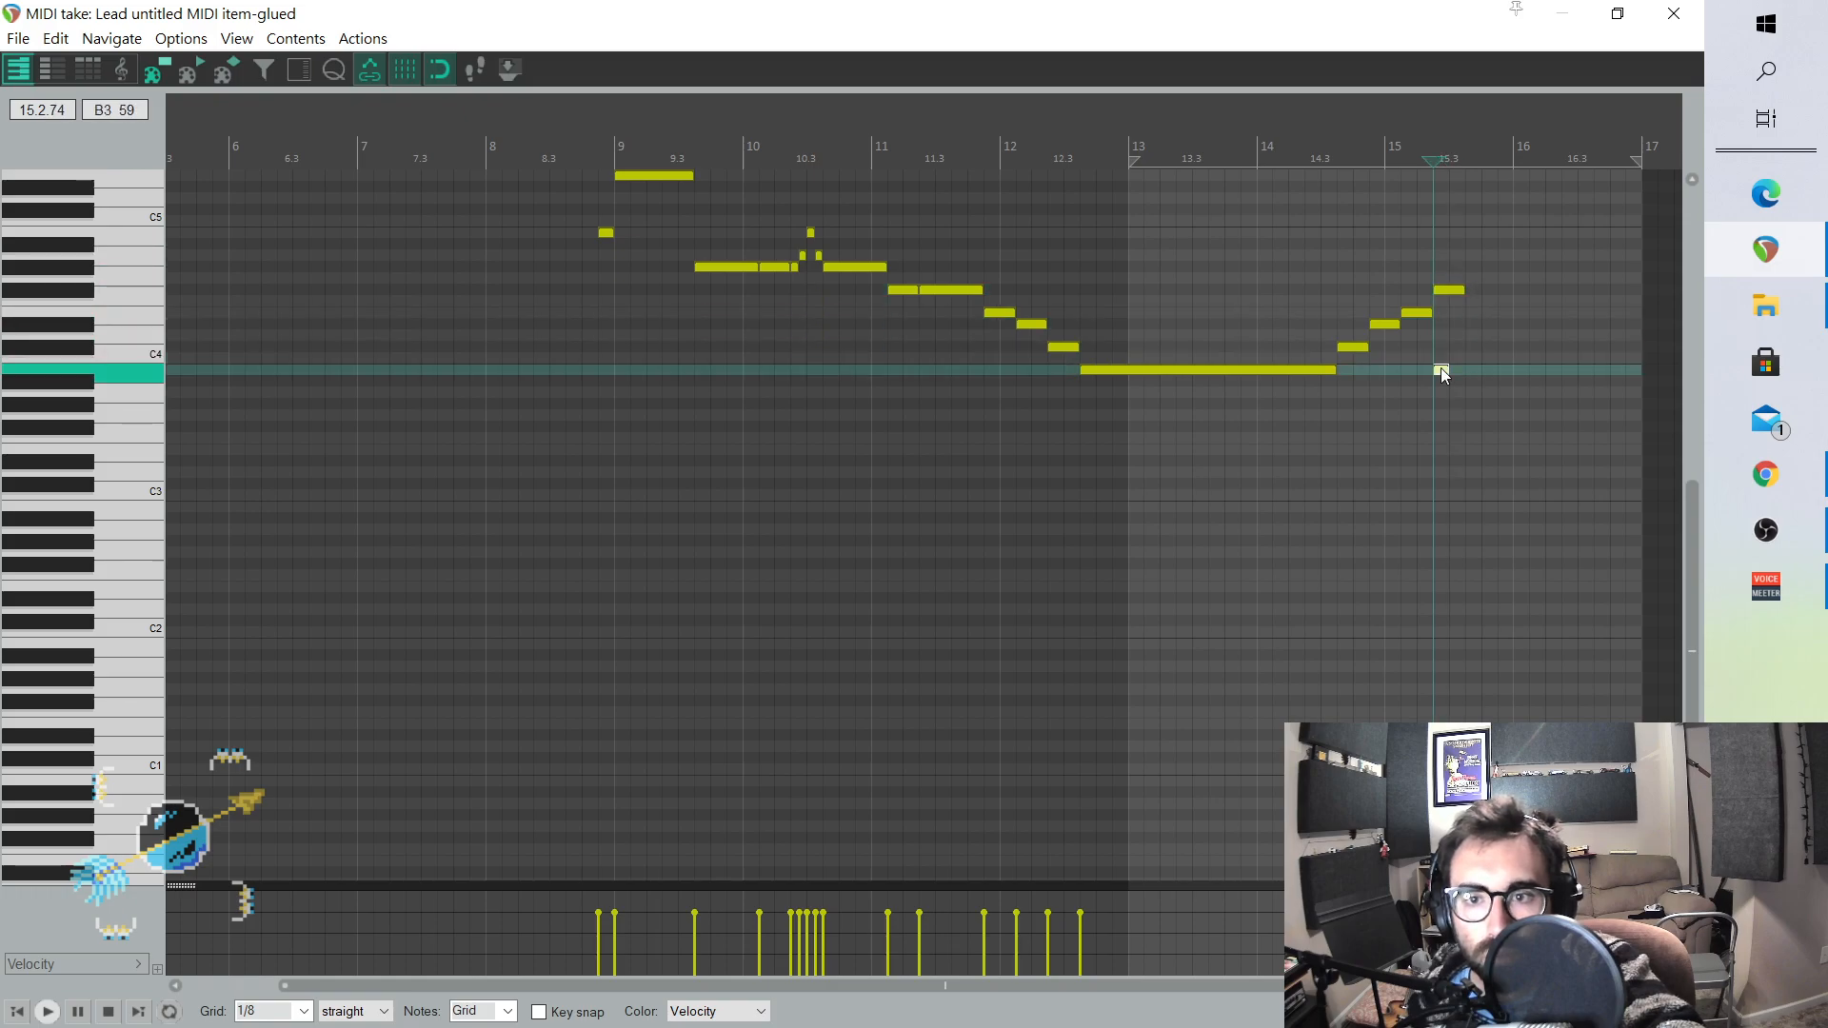
pyautogui.click(1321, 279)
pyautogui.press('space')
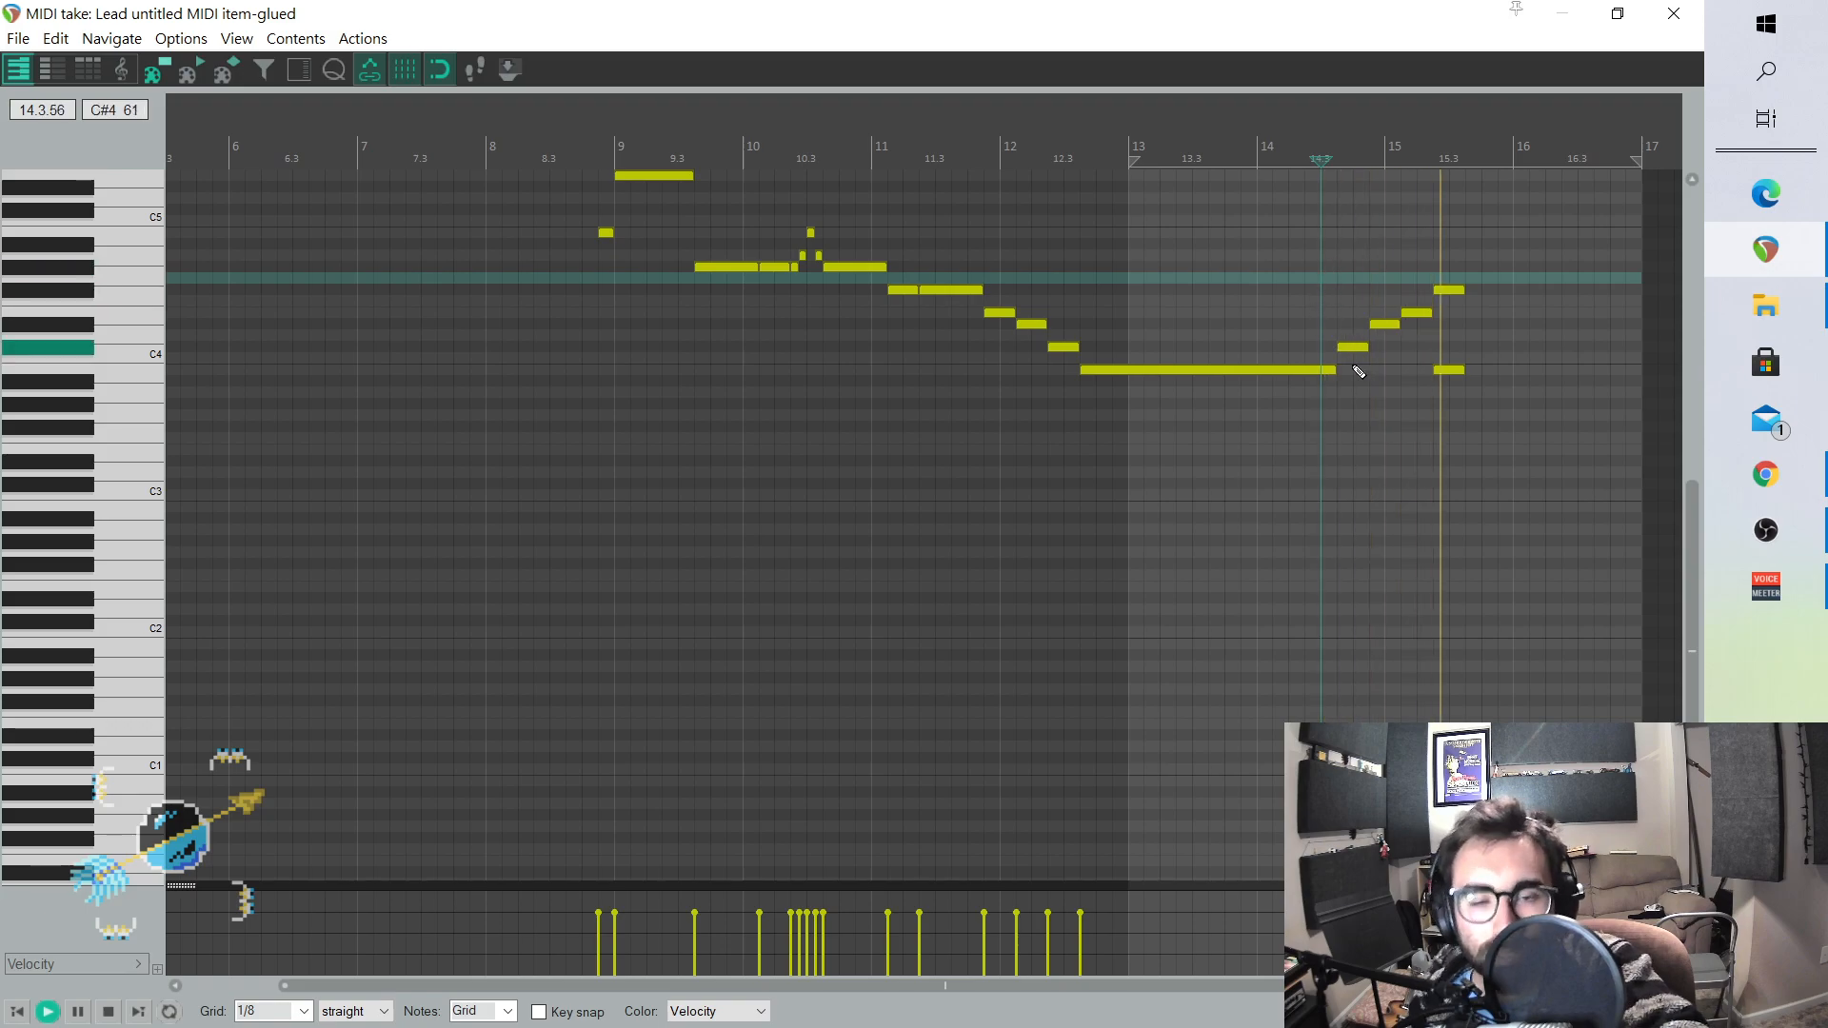
pyautogui.press('space')
# - Continue the upper line with eighth notes G#4 and A4 and a B4 held to bar 17
pyautogui.click(1473, 269)
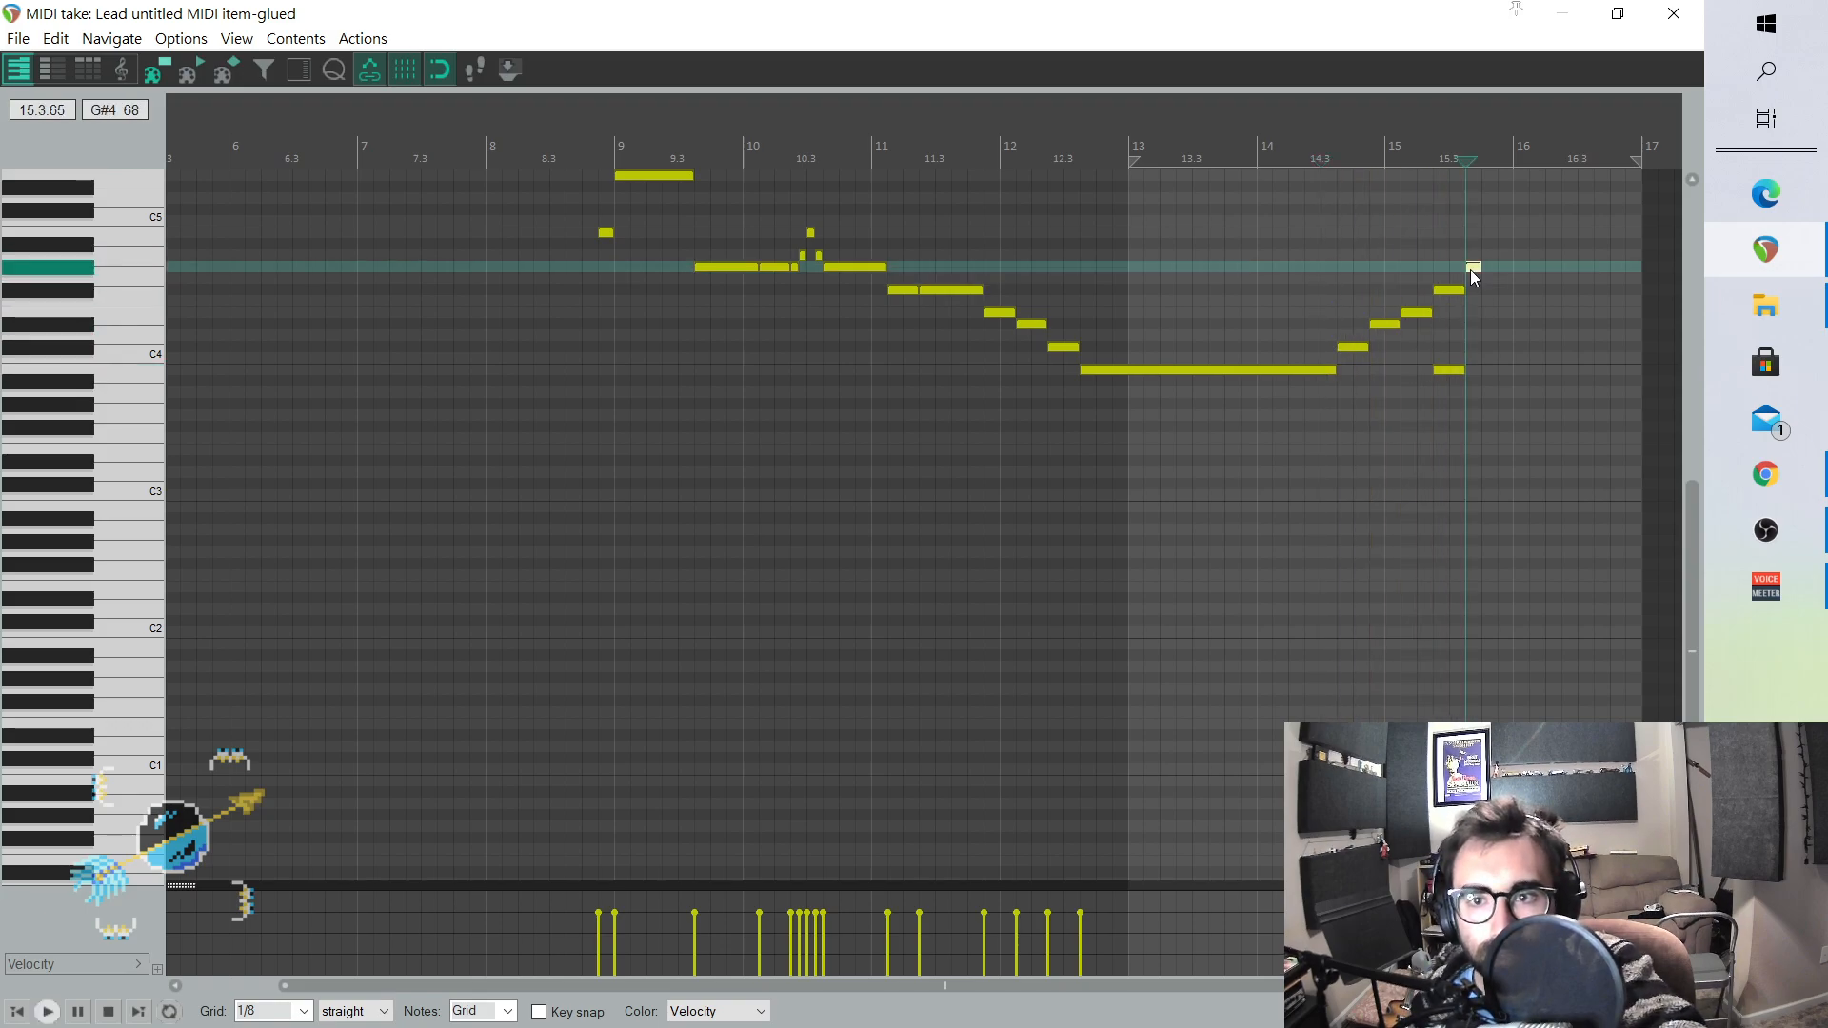
pyautogui.click(1505, 255)
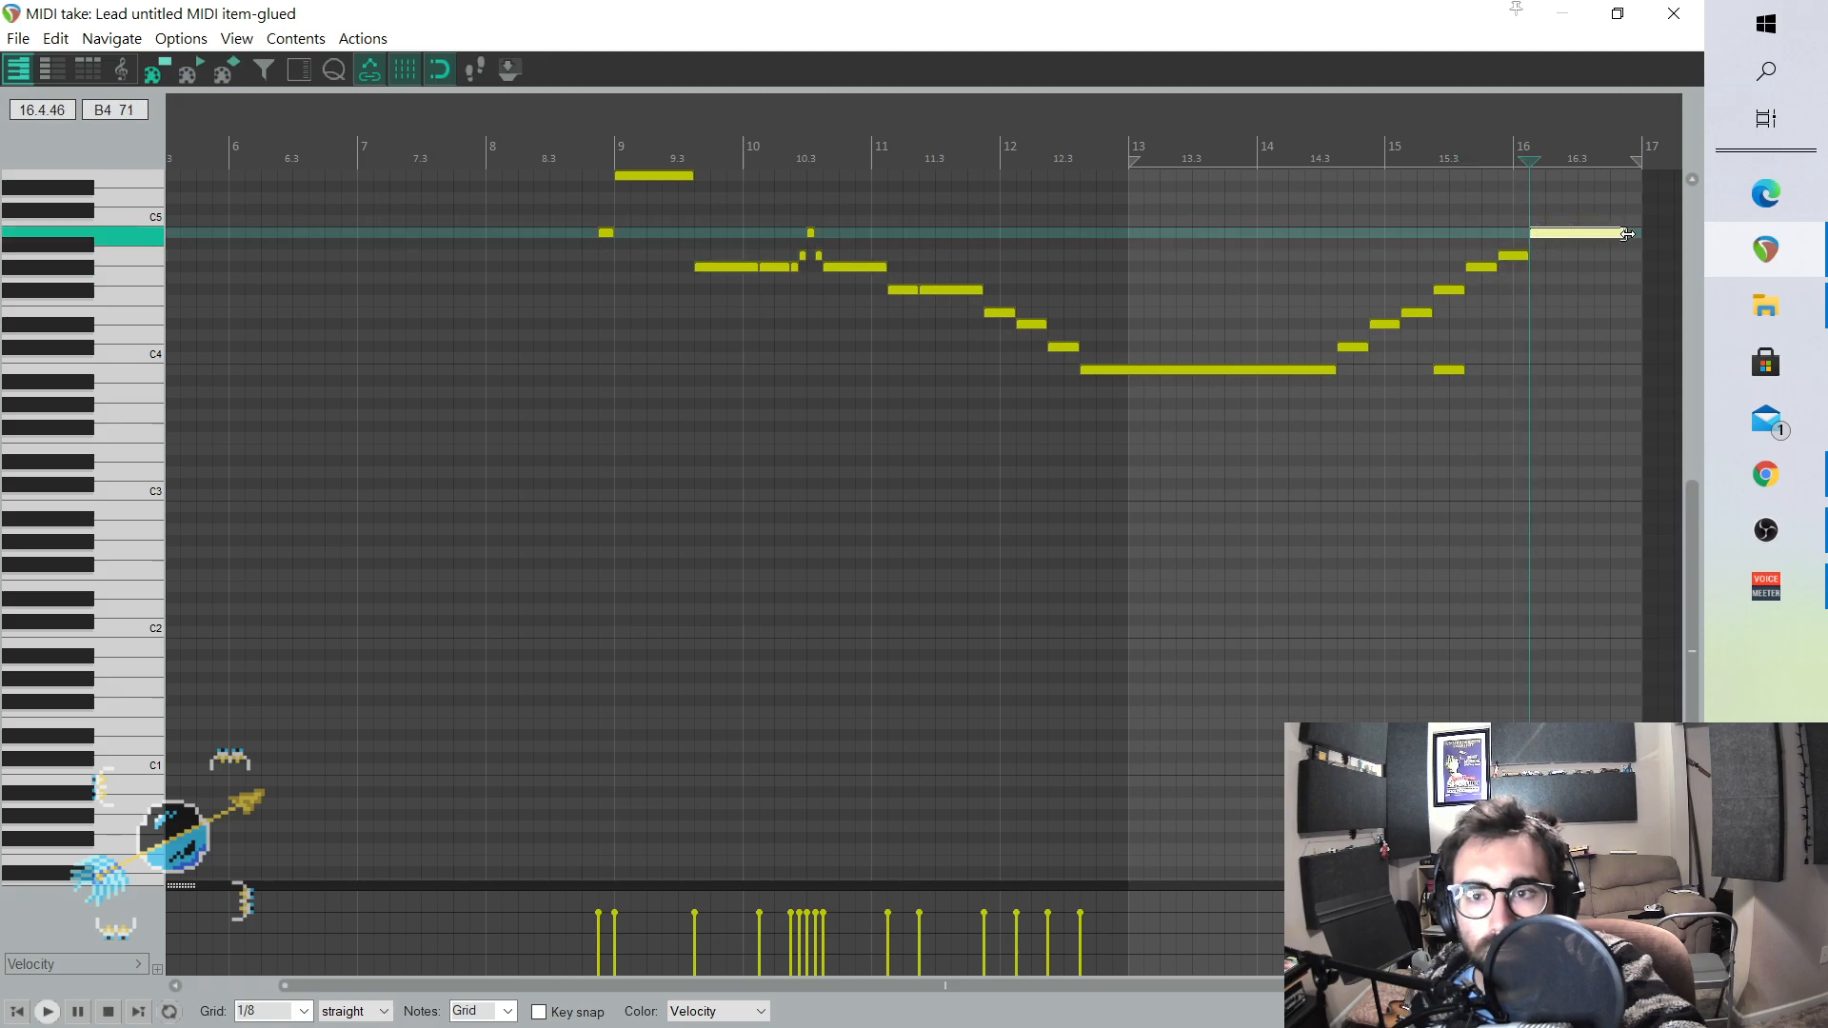
pyautogui.moveTo(1622, 233); pyautogui.dragTo(1641, 233)
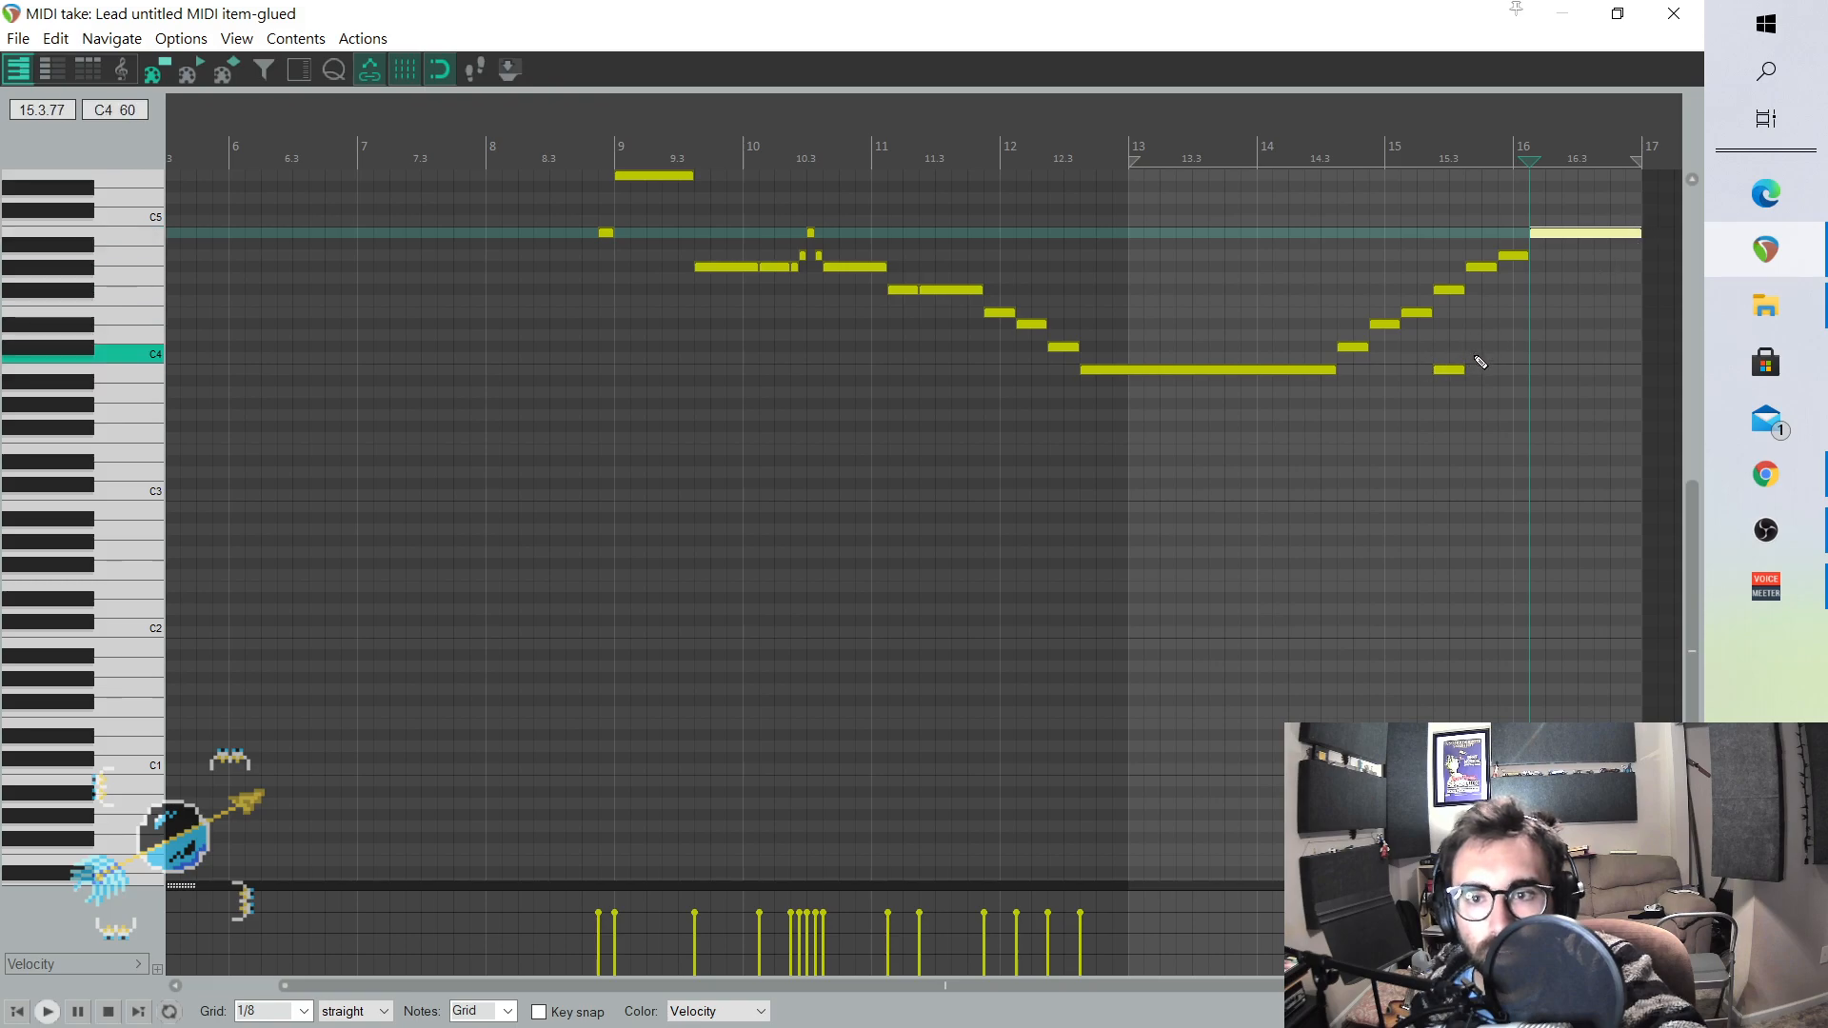
# - Continue the lower harmony with eighth notes C#4 and D#4 and an E4 held to bar 17
pyautogui.click(1480, 360)
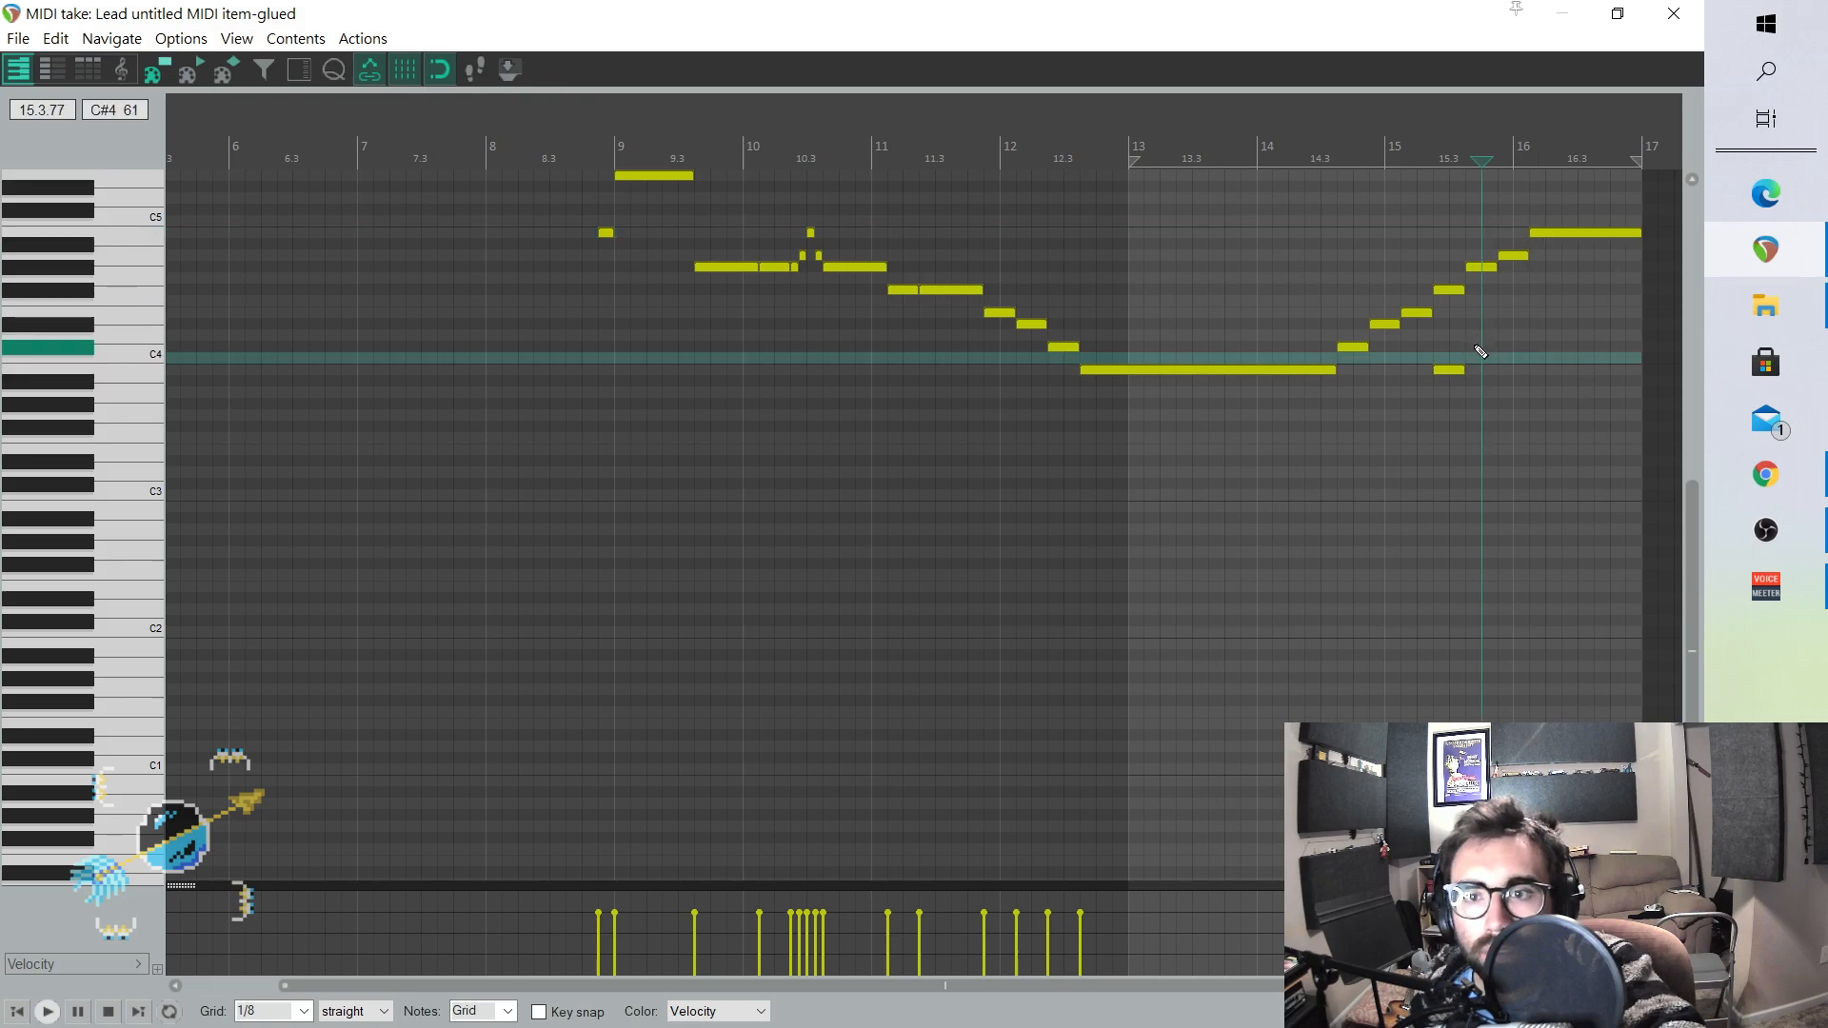
pyautogui.click(1474, 346)
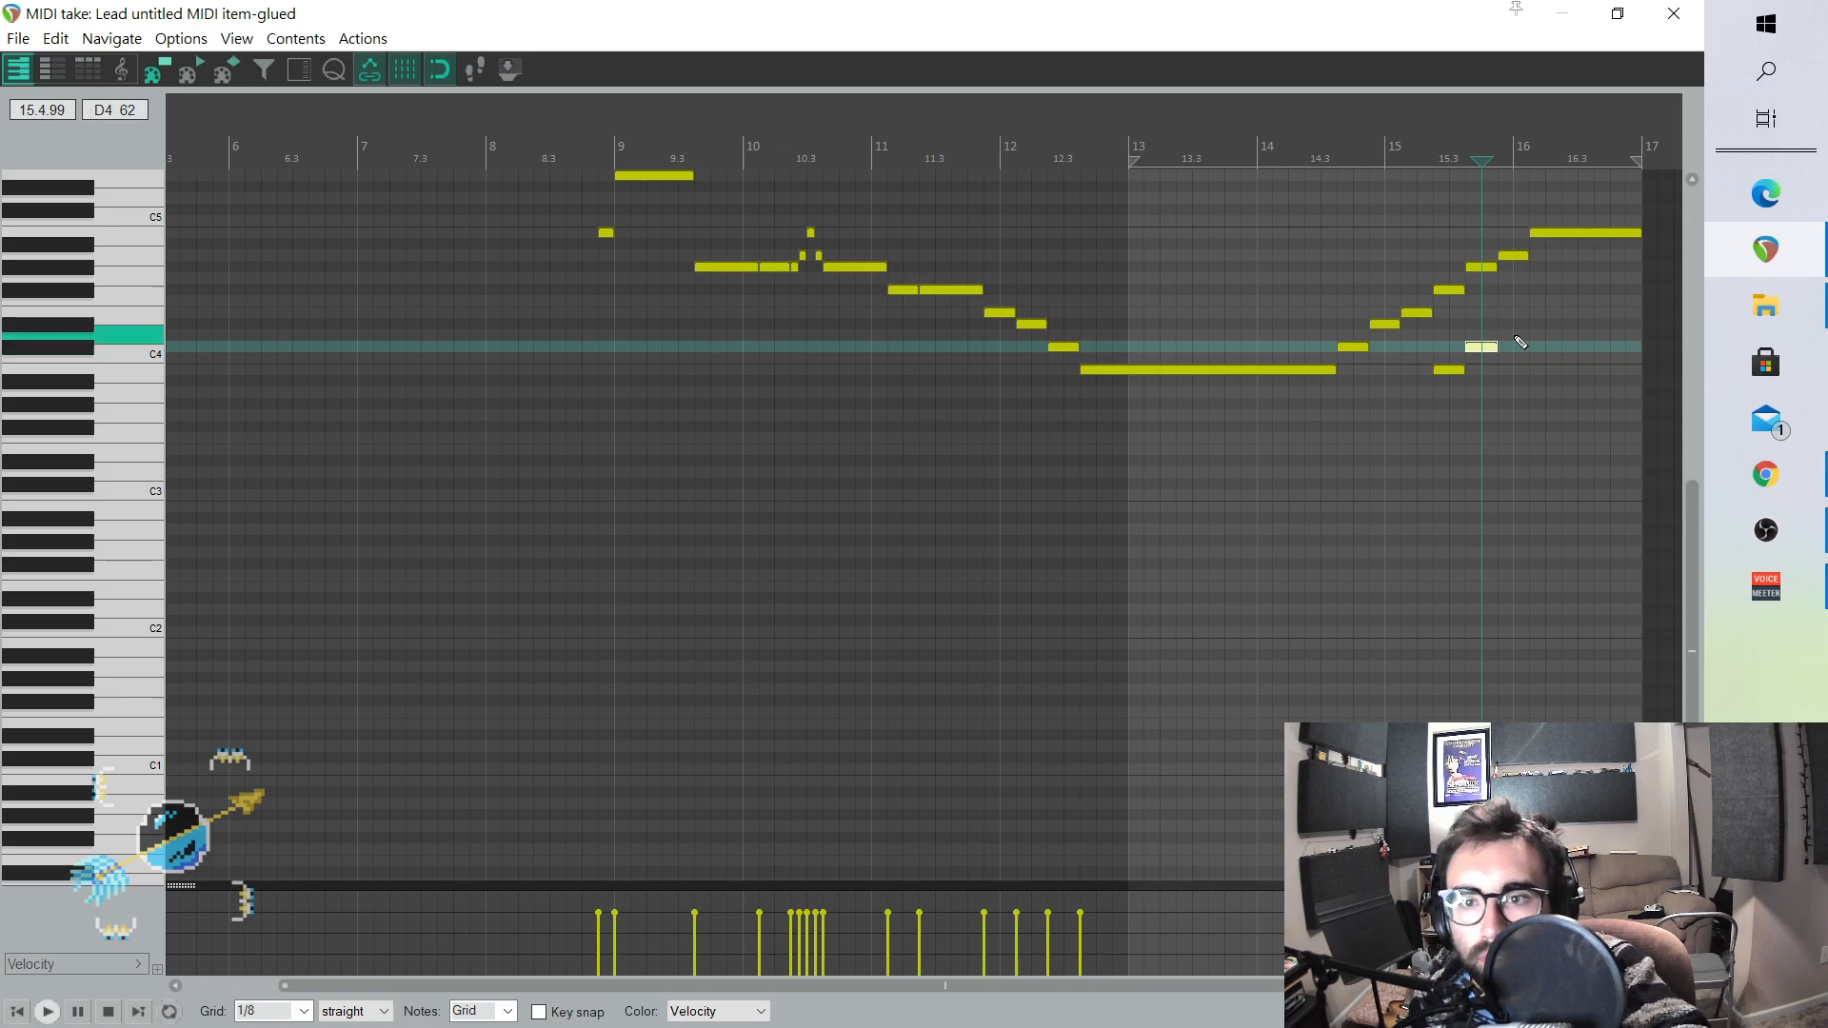
pyautogui.click(1514, 324)
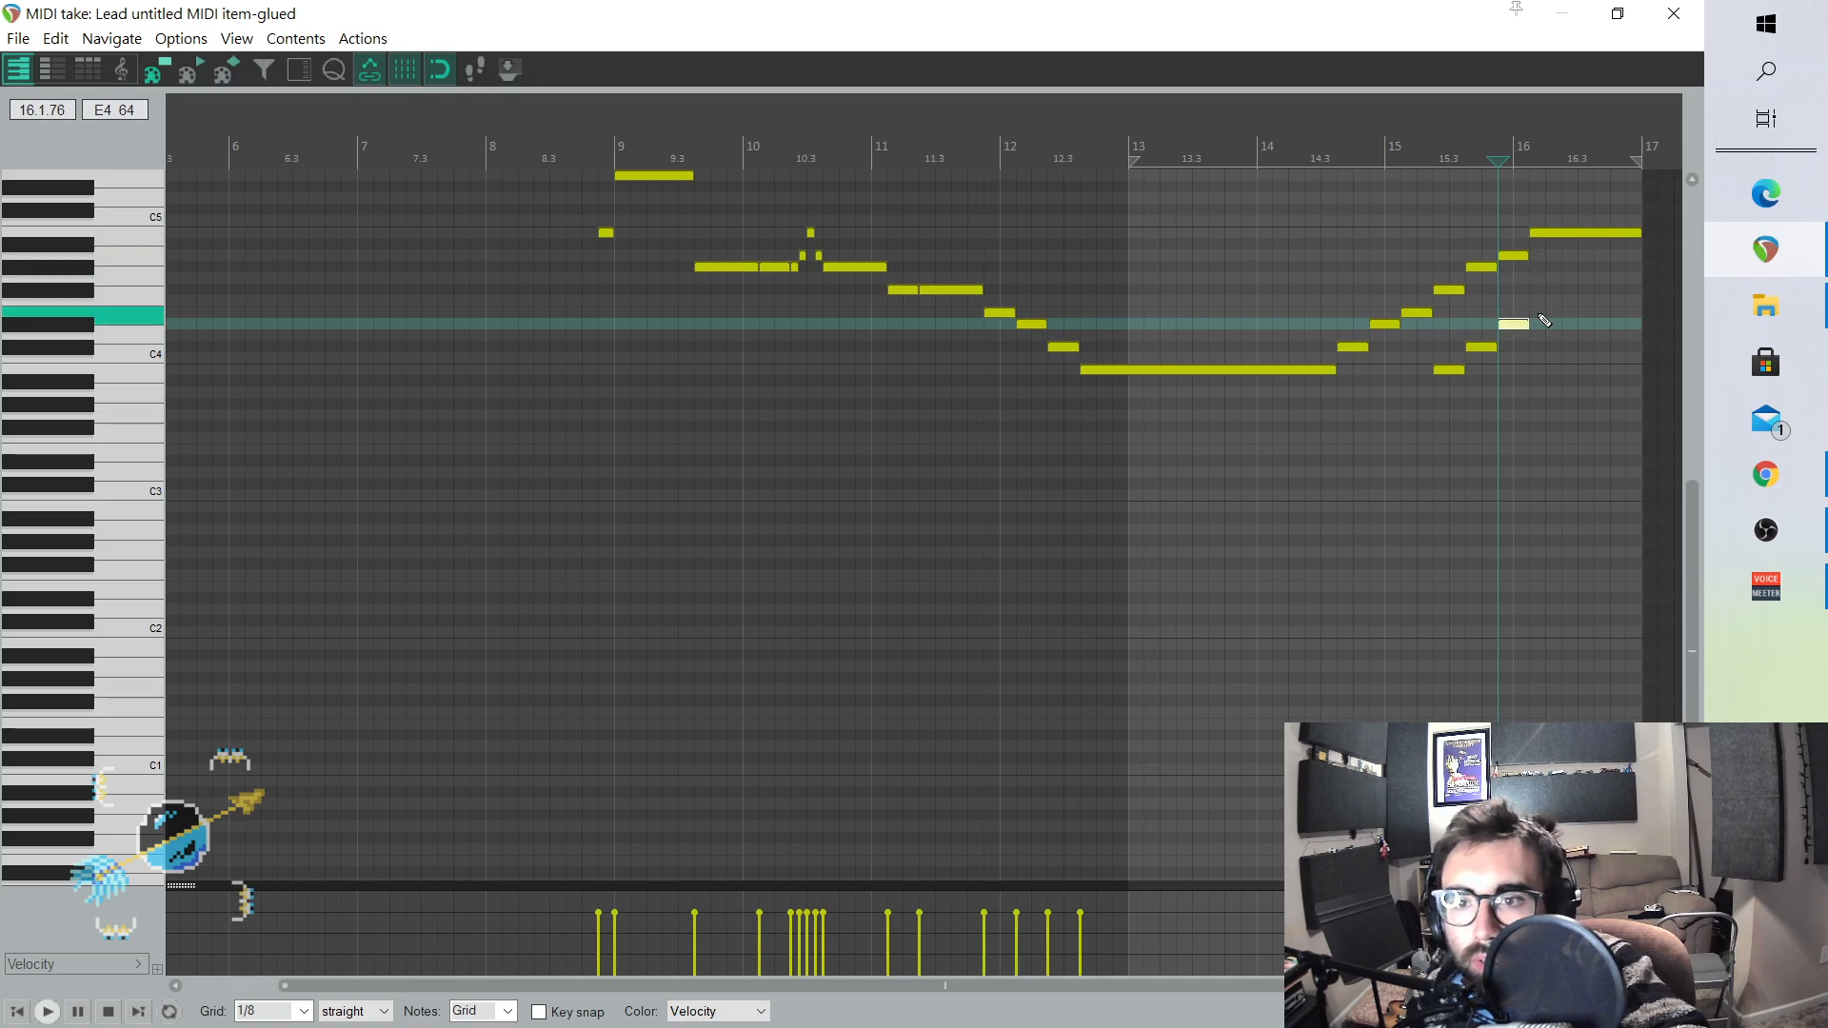
pyautogui.click(1544, 319)
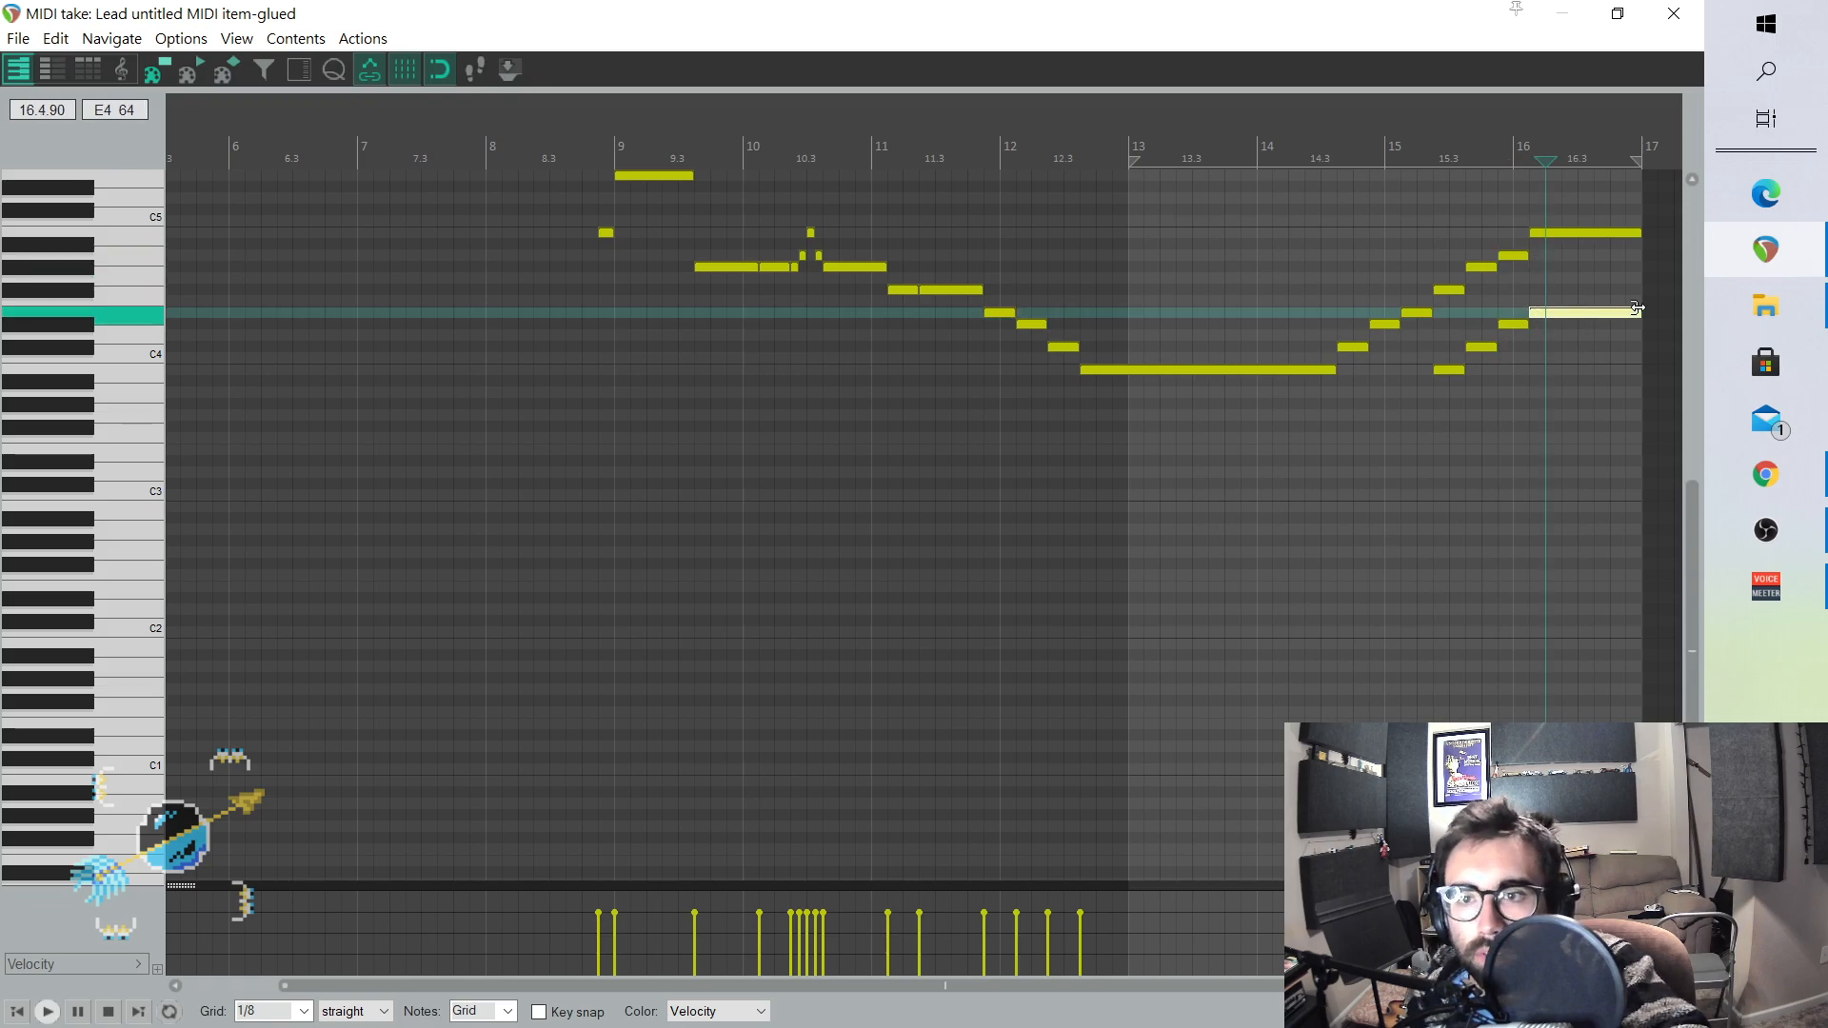
# - Audition the two-part lead ending from bar 14 and close the MIDI editor
pyautogui.click(1273, 236)
pyautogui.press('space')
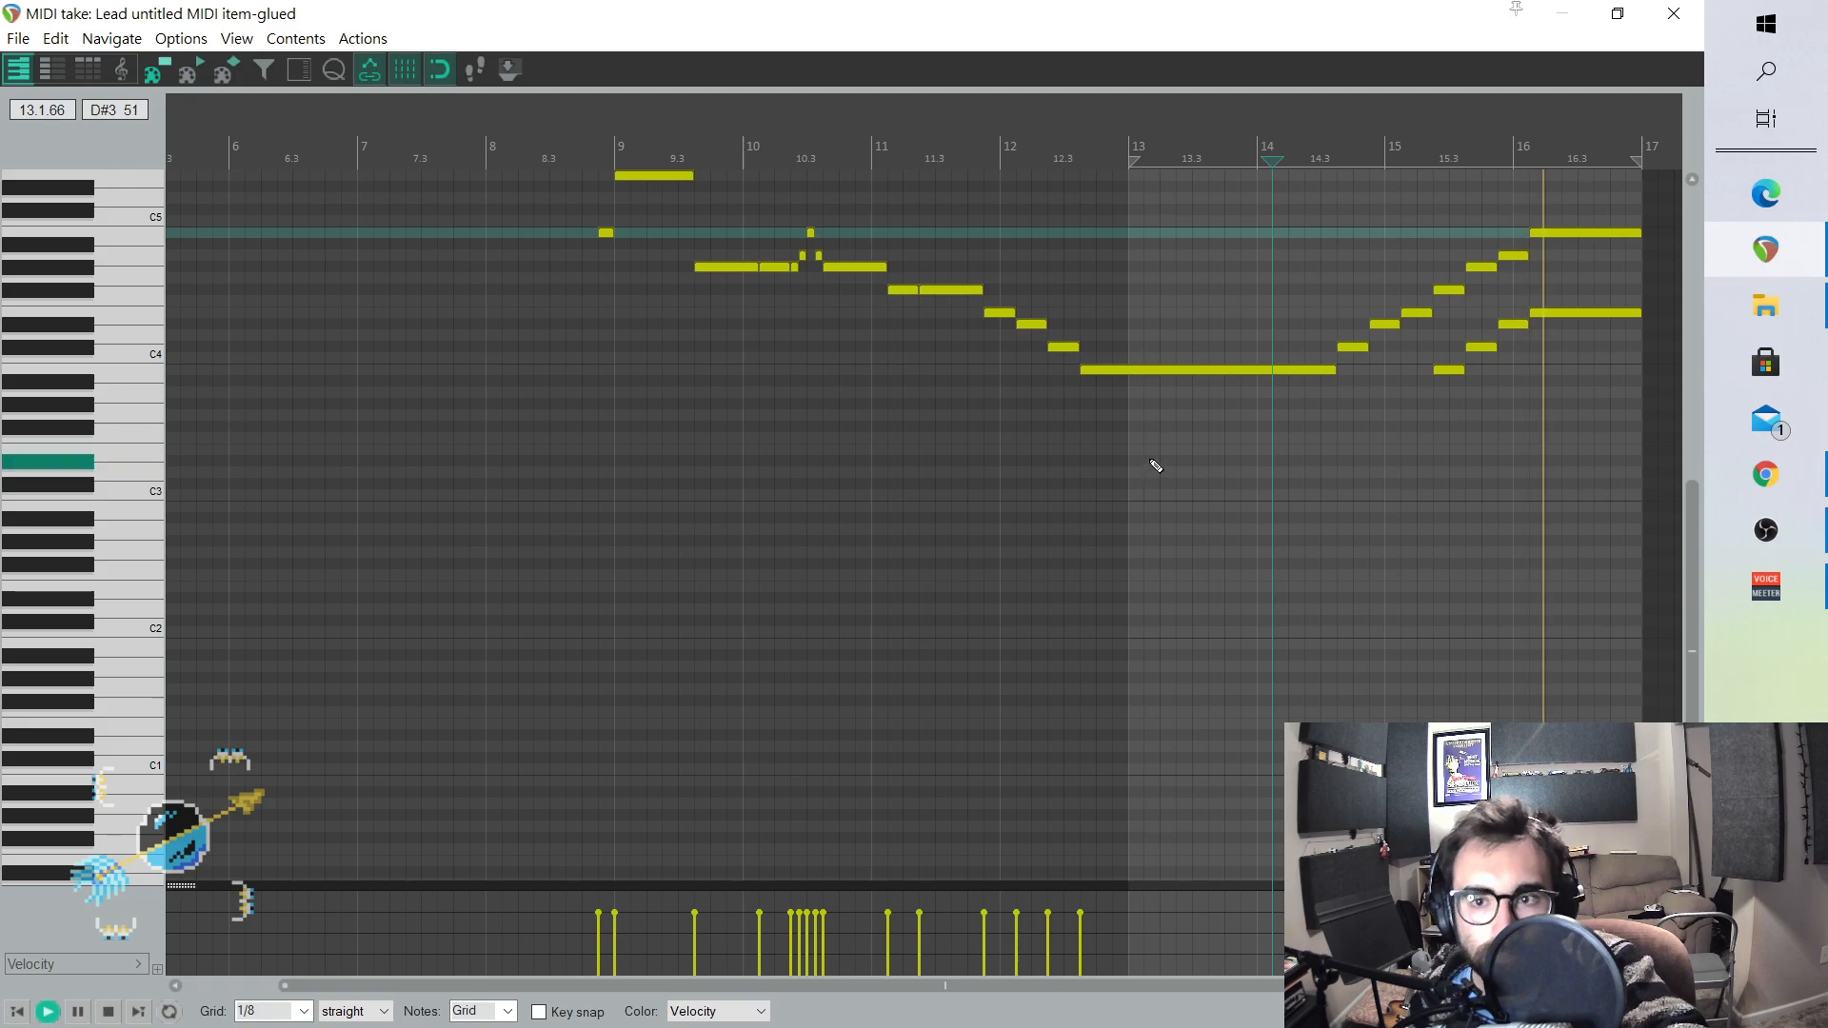
pyautogui.click(1673, 14)
pyautogui.scroll(-2, 1182, 718)
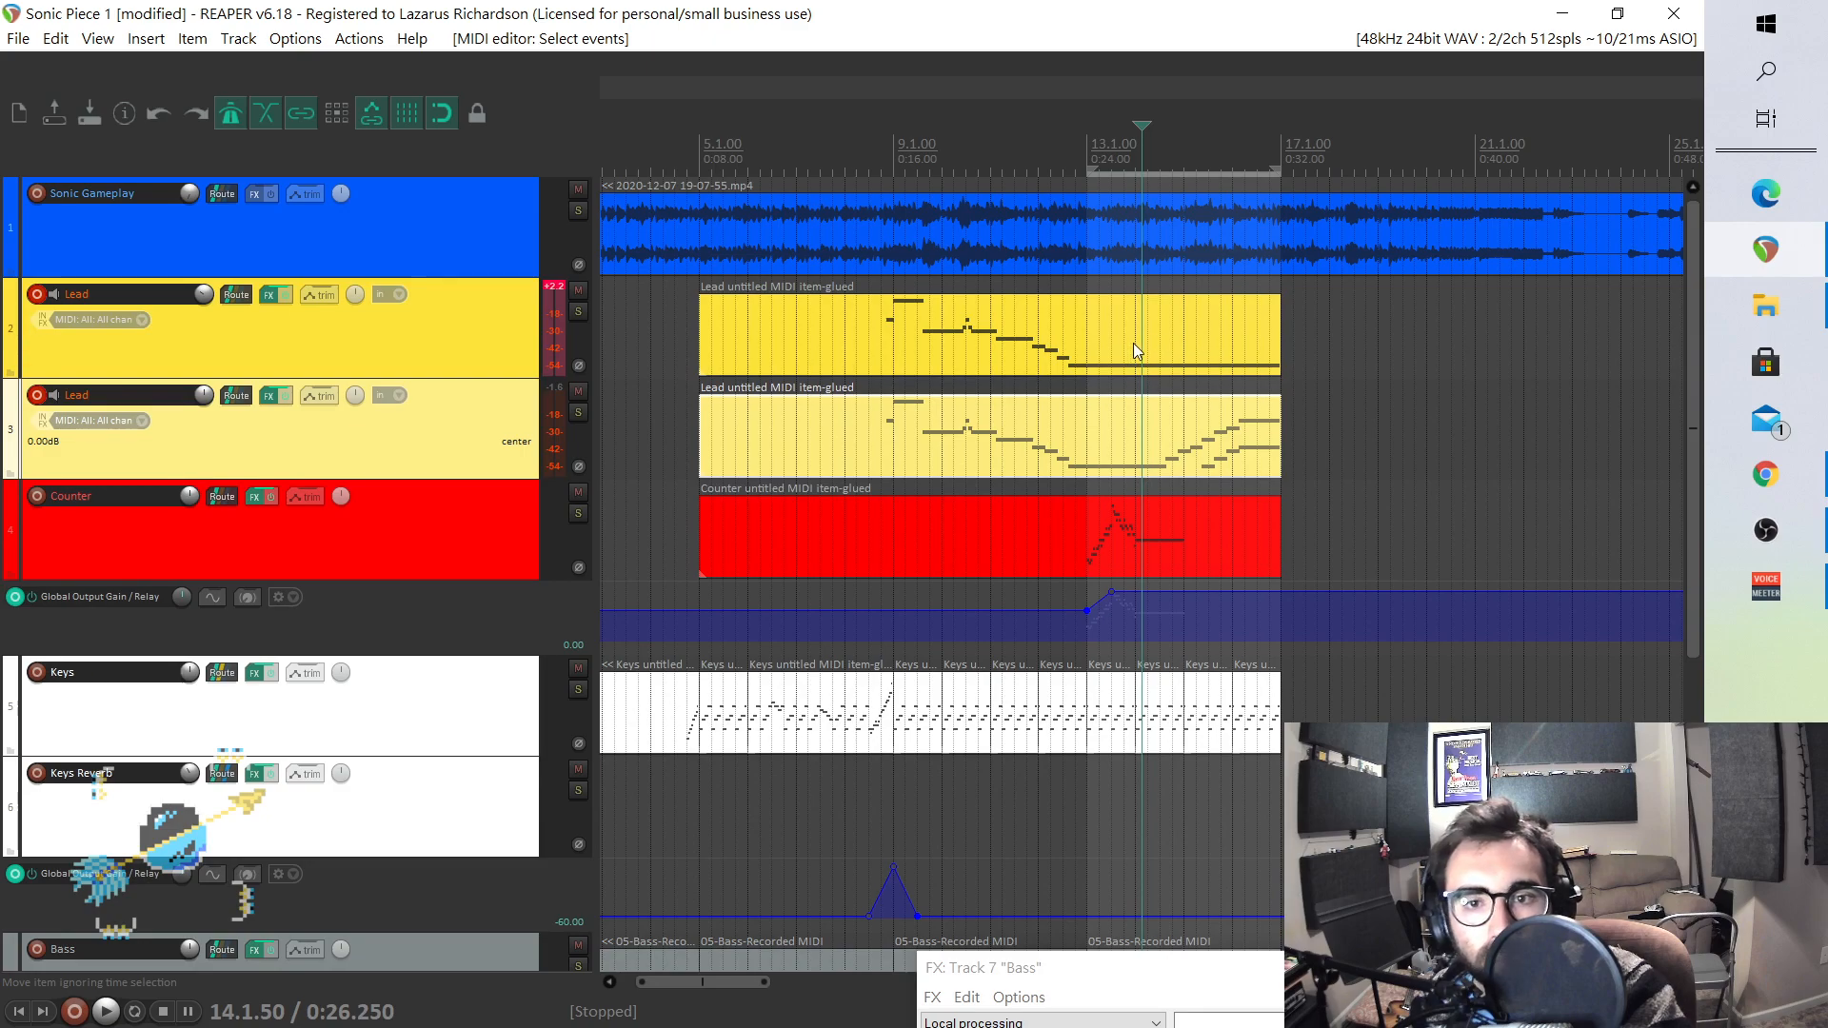
# - Split the first Lead track's item at bar 13 and delete the part after the split
pyautogui.click(1085, 342)
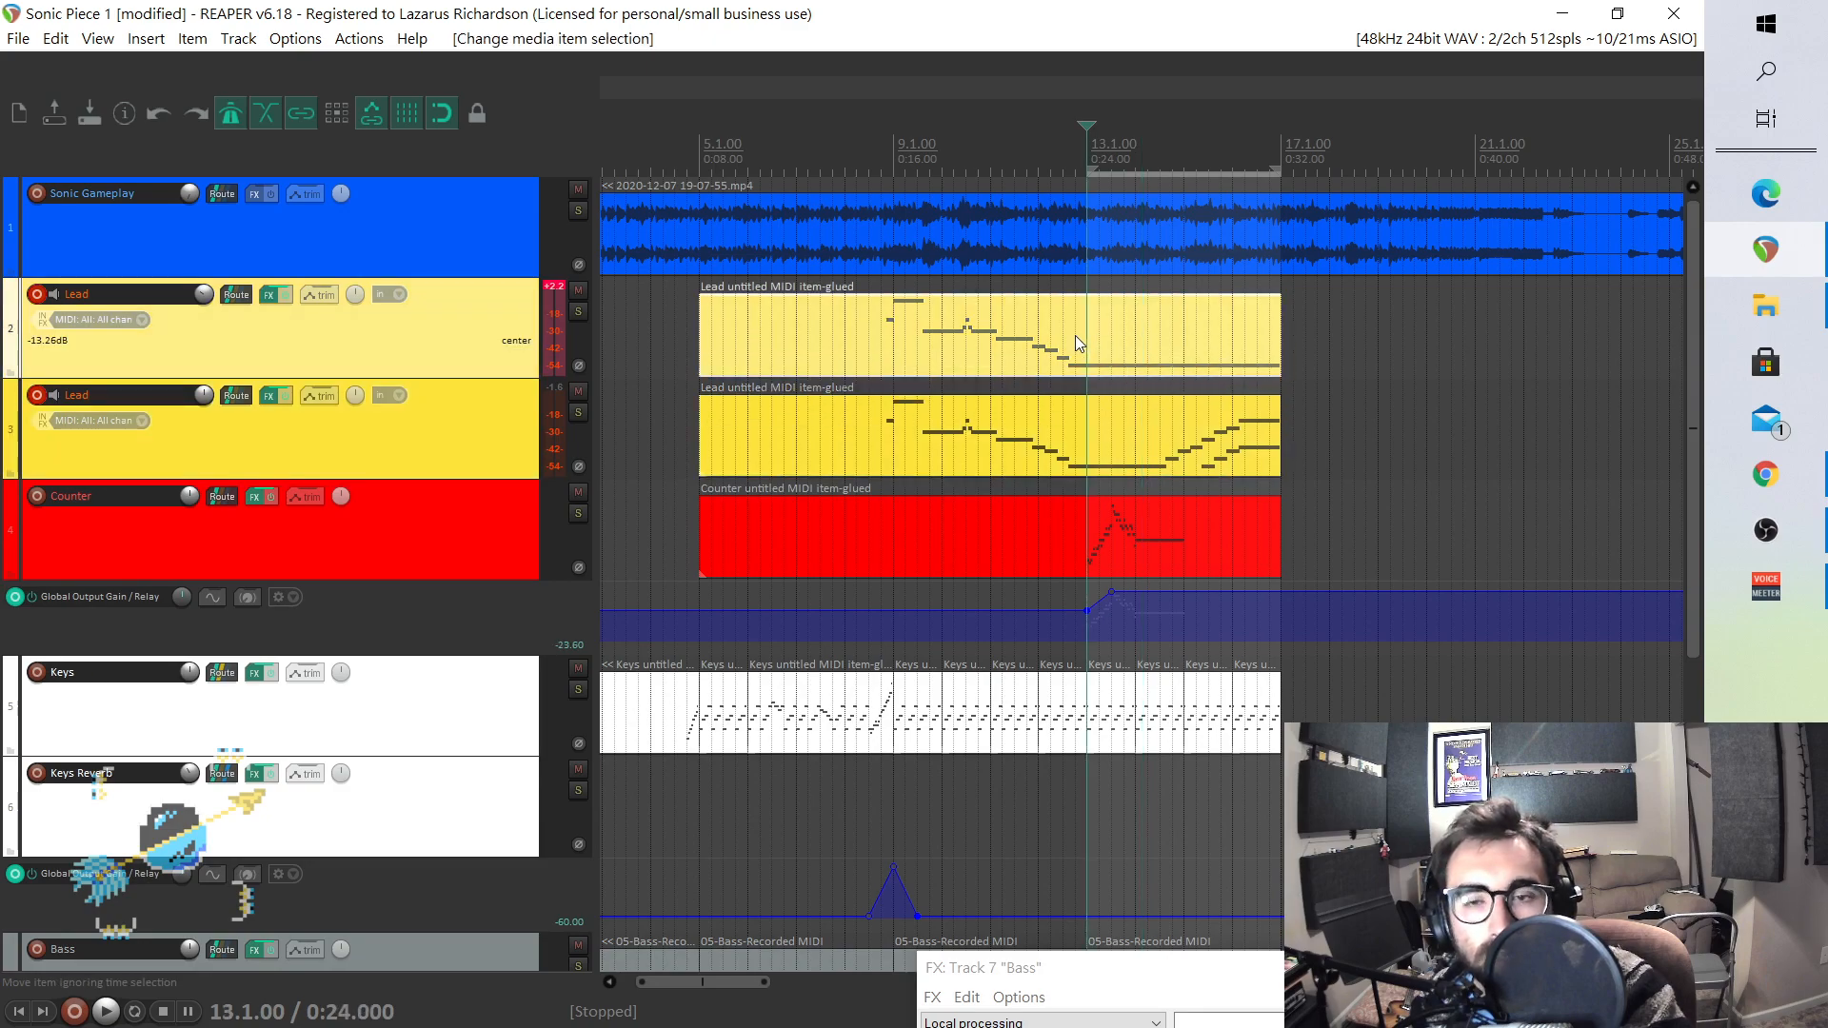
pyautogui.press('s')
pyautogui.click(1144, 340)
pyautogui.press('Delete')
# - Split the second Lead track's item at bar 13 and copy its later part onto the first Lead track at bar 13
pyautogui.click(1084, 417)
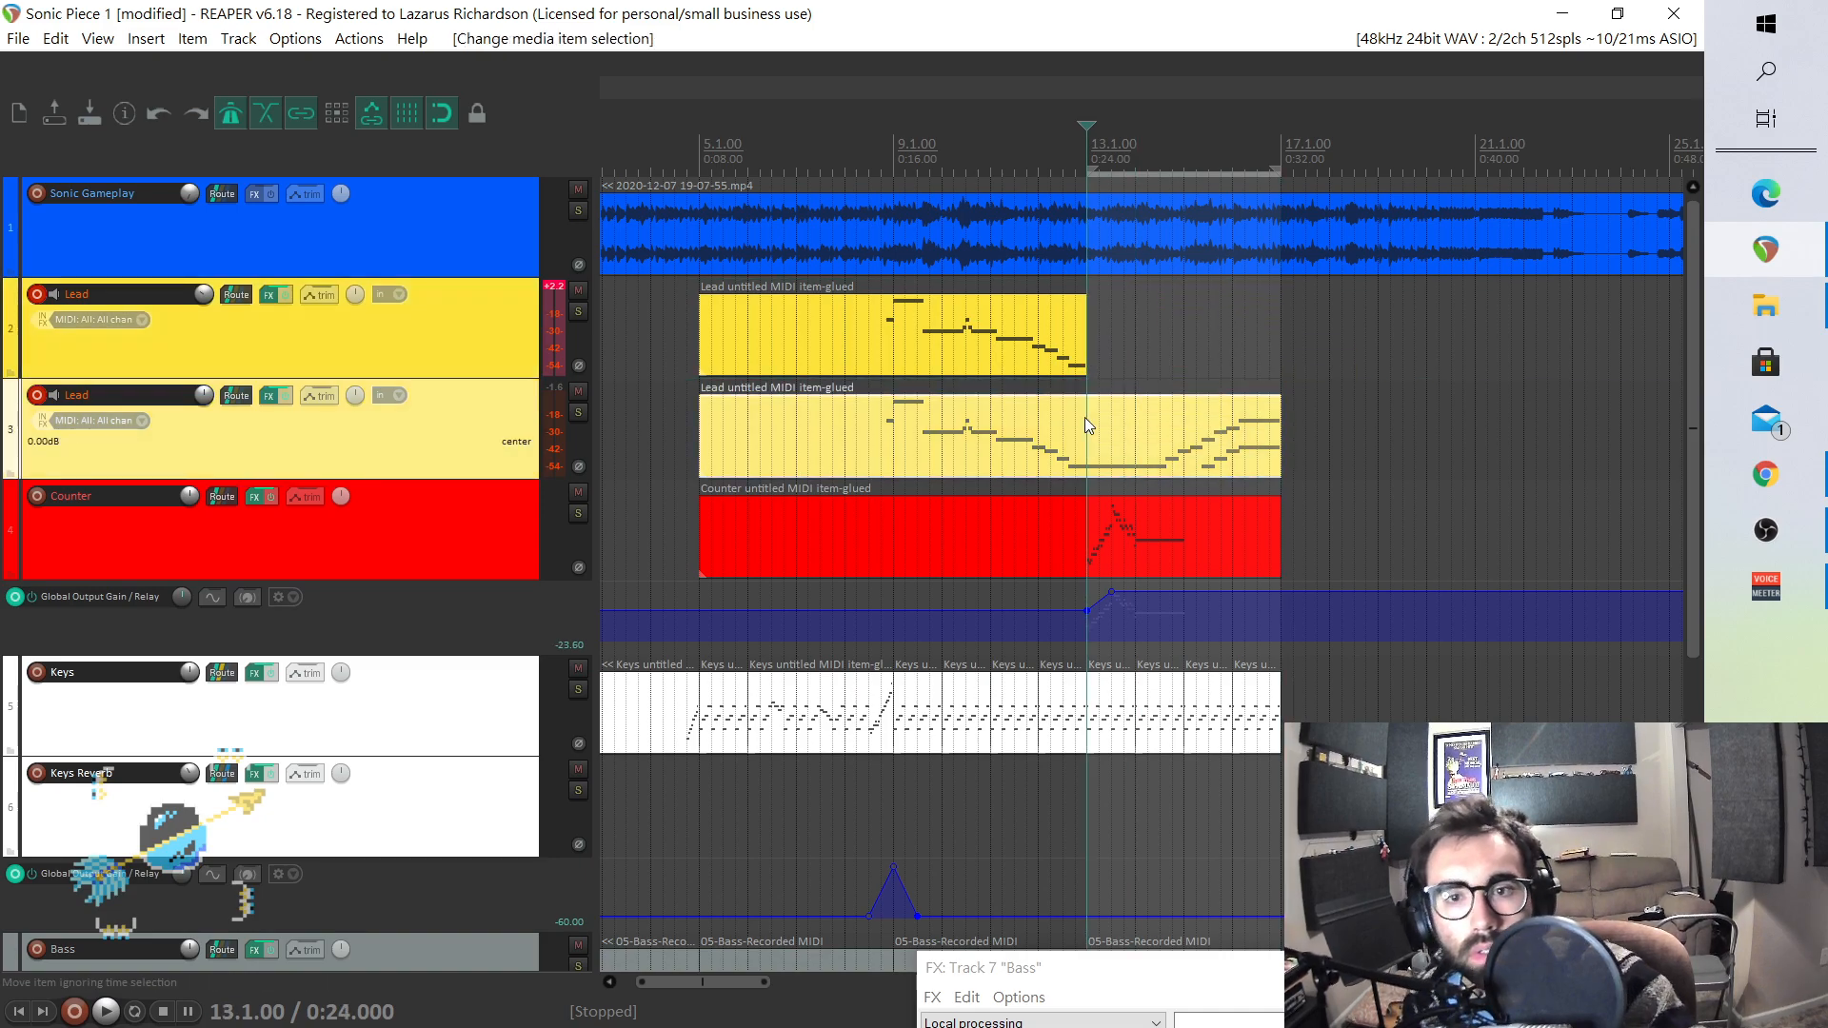
pyautogui.press('s')
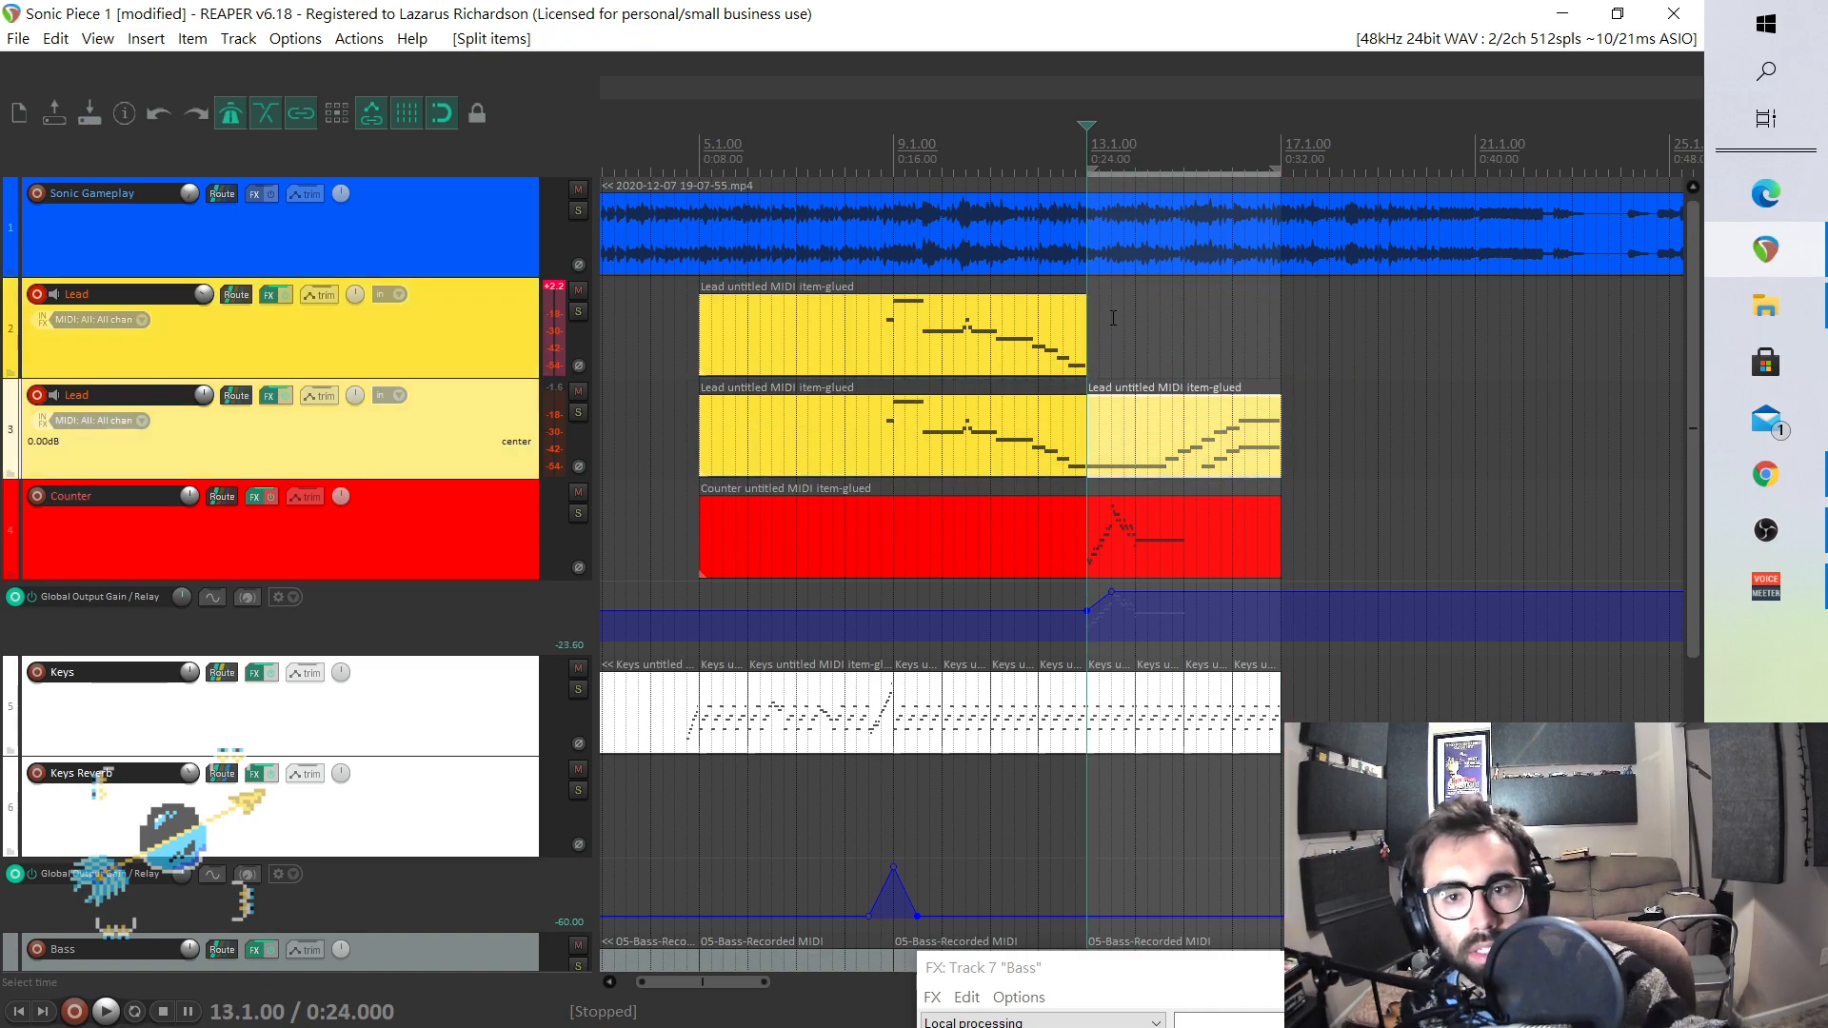
pyautogui.click(1112, 316)
pyautogui.hotkey('ctrl', 'v')
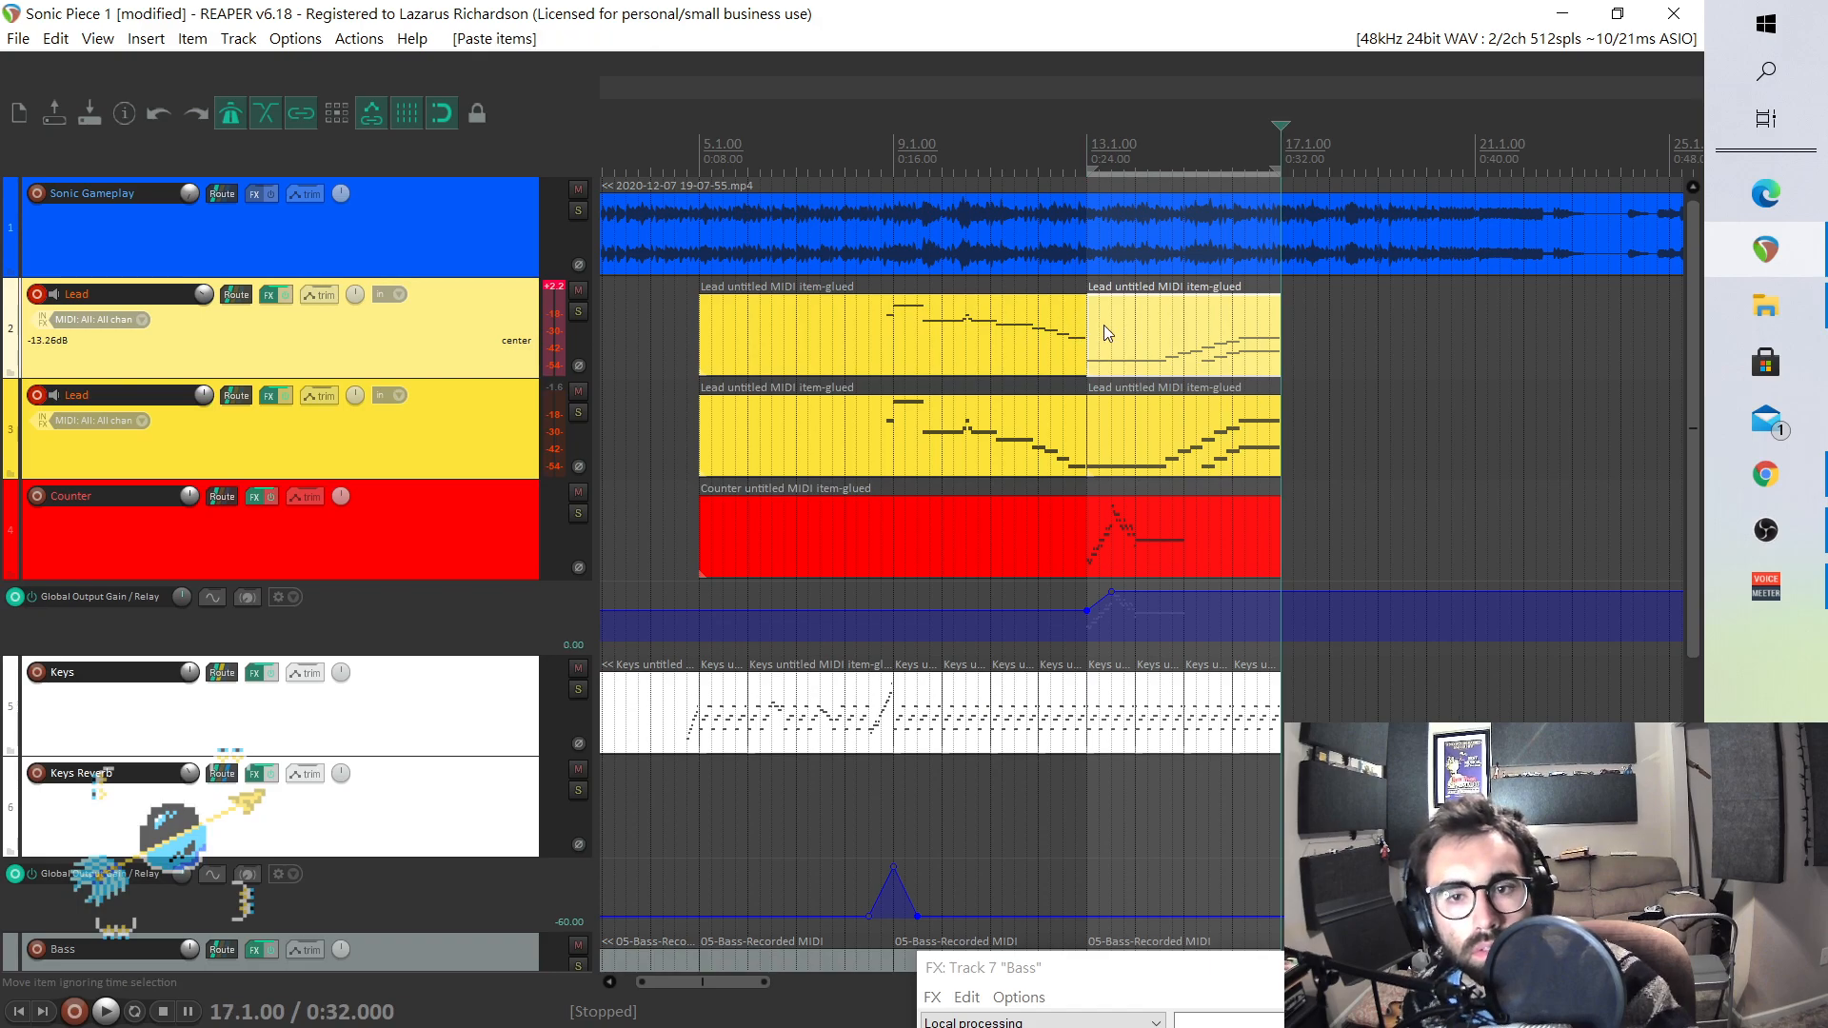
# - Transpose all notes of the pasted item on the first Lead track up one octave, and close the MIDI editor
pyautogui.doubleClick(1105, 324)
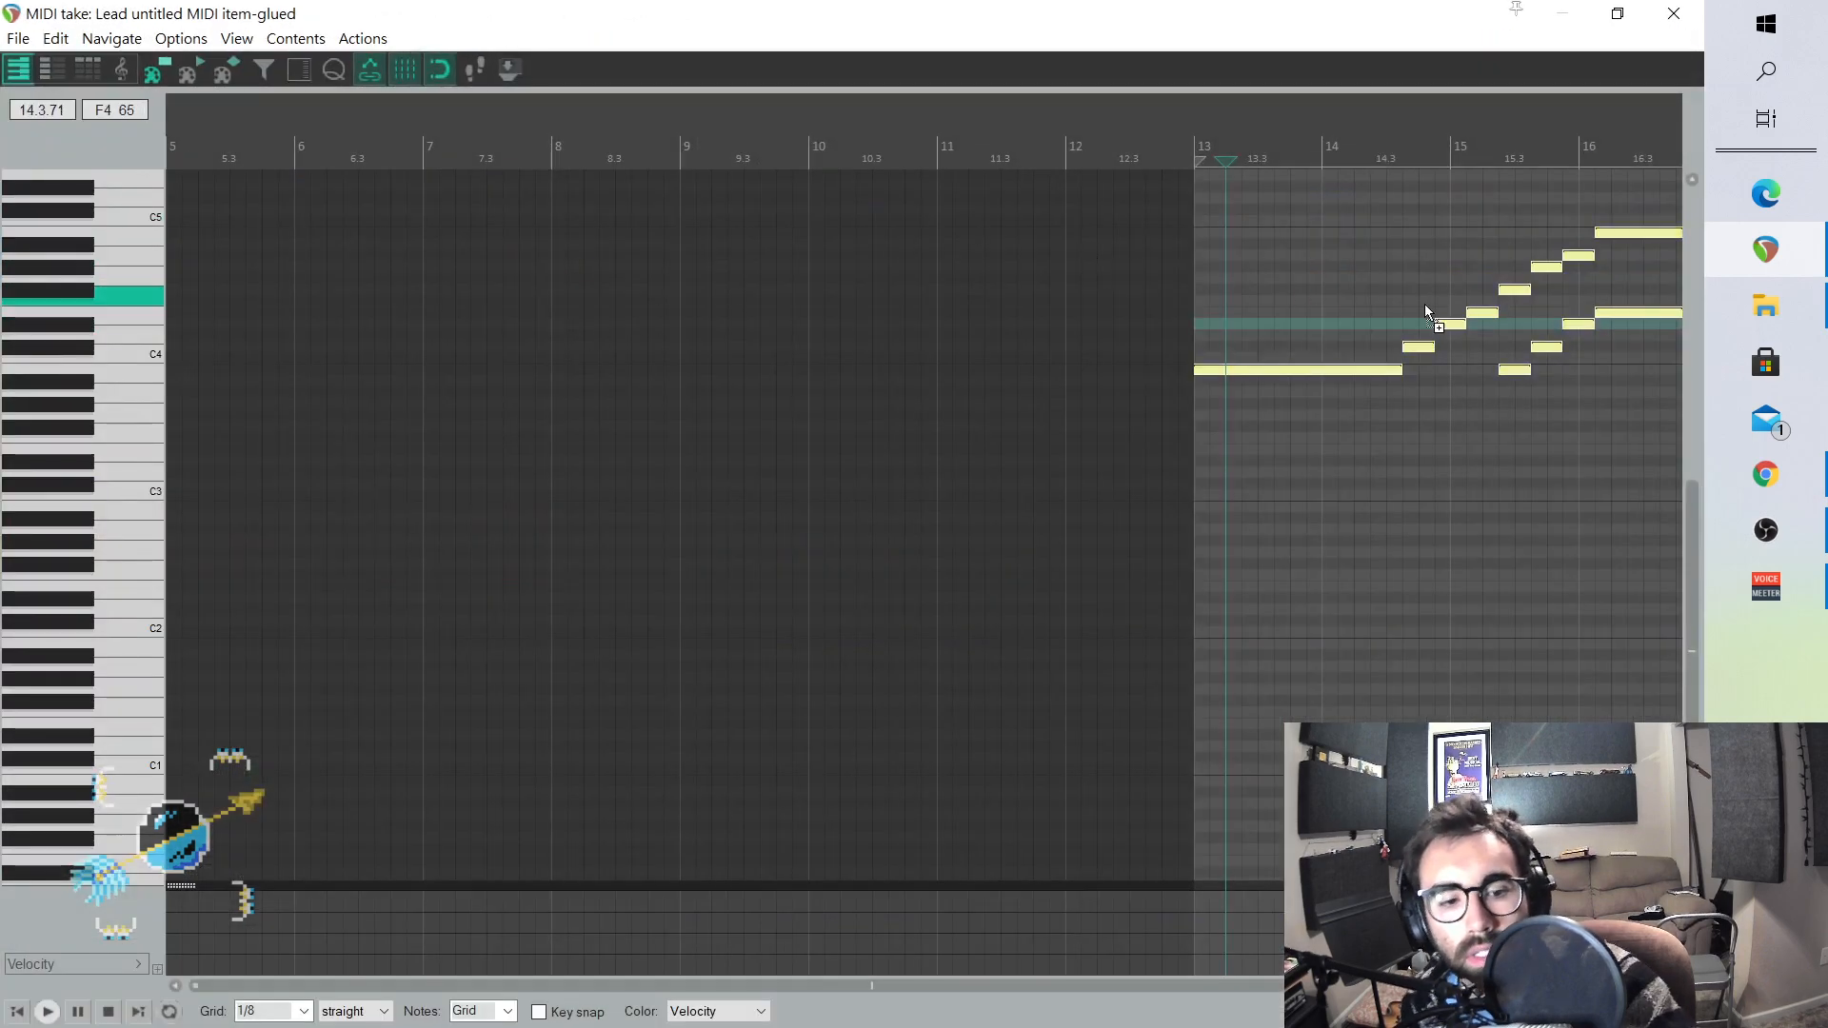
pyautogui.scroll(2, 94, 318)
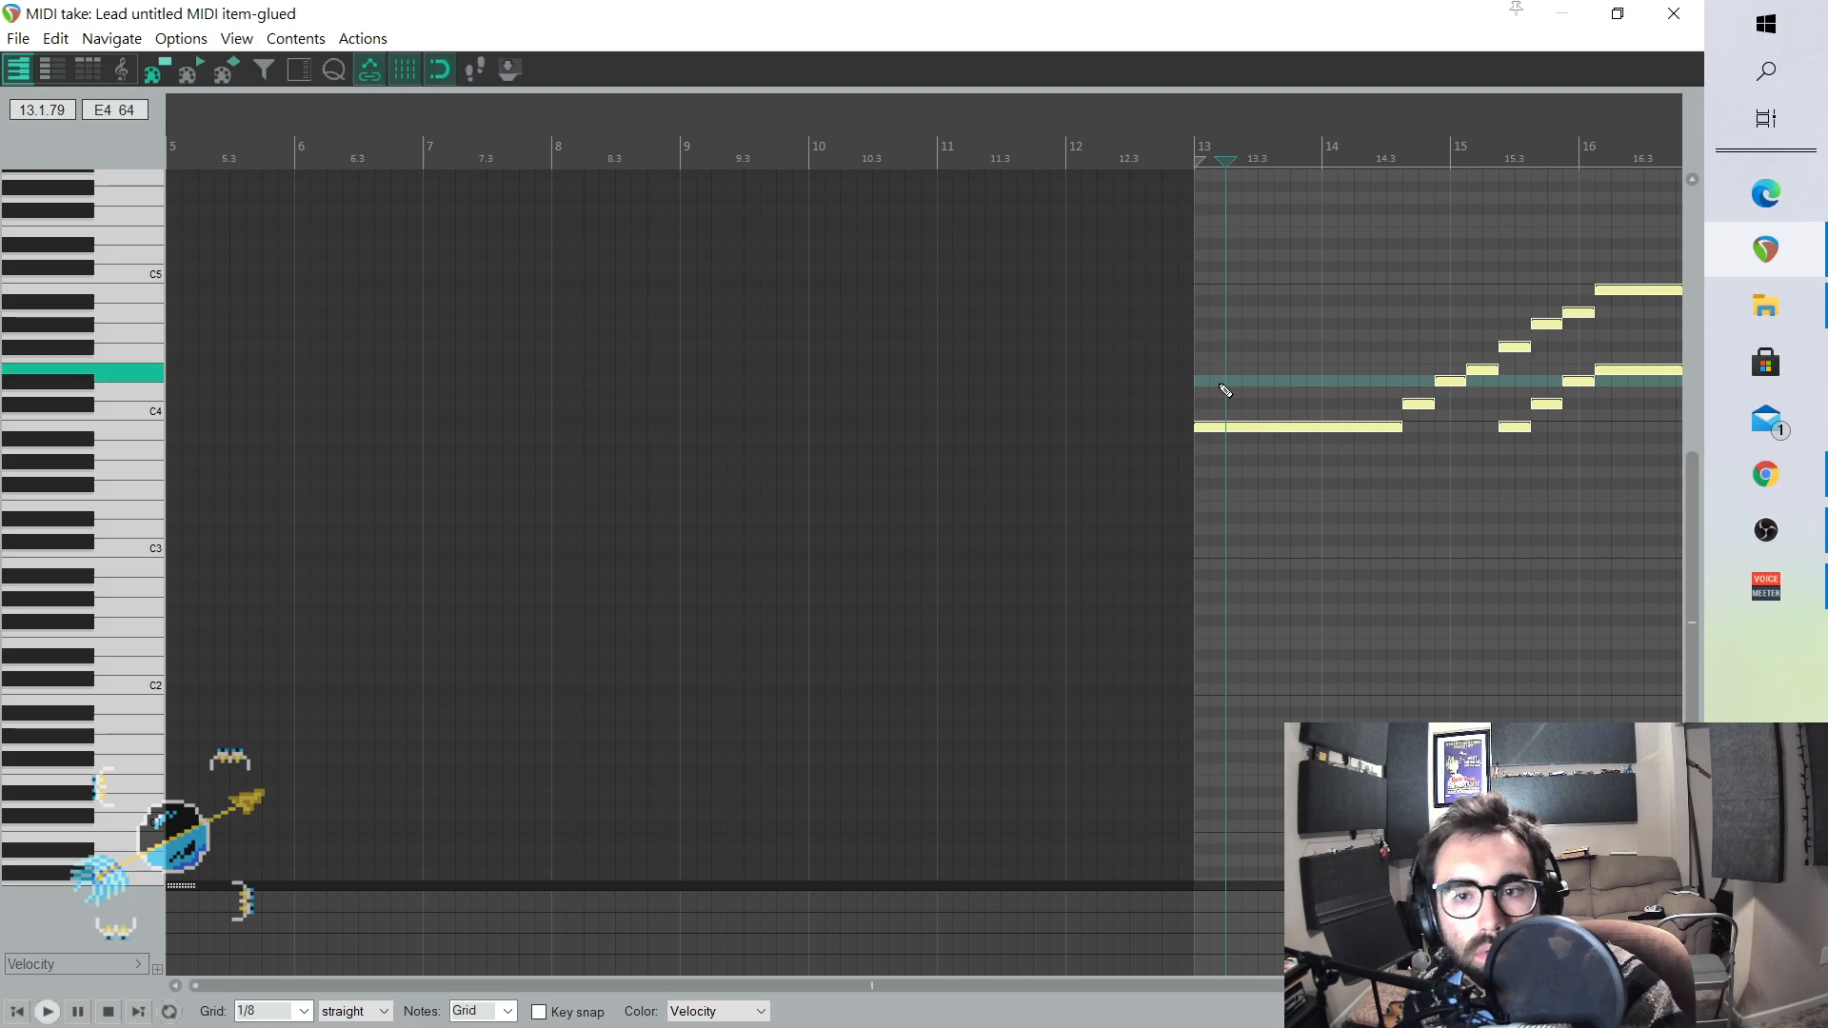
pyautogui.moveTo(1237, 427); pyautogui.dragTo(1241, 292)
pyautogui.click(1673, 11)
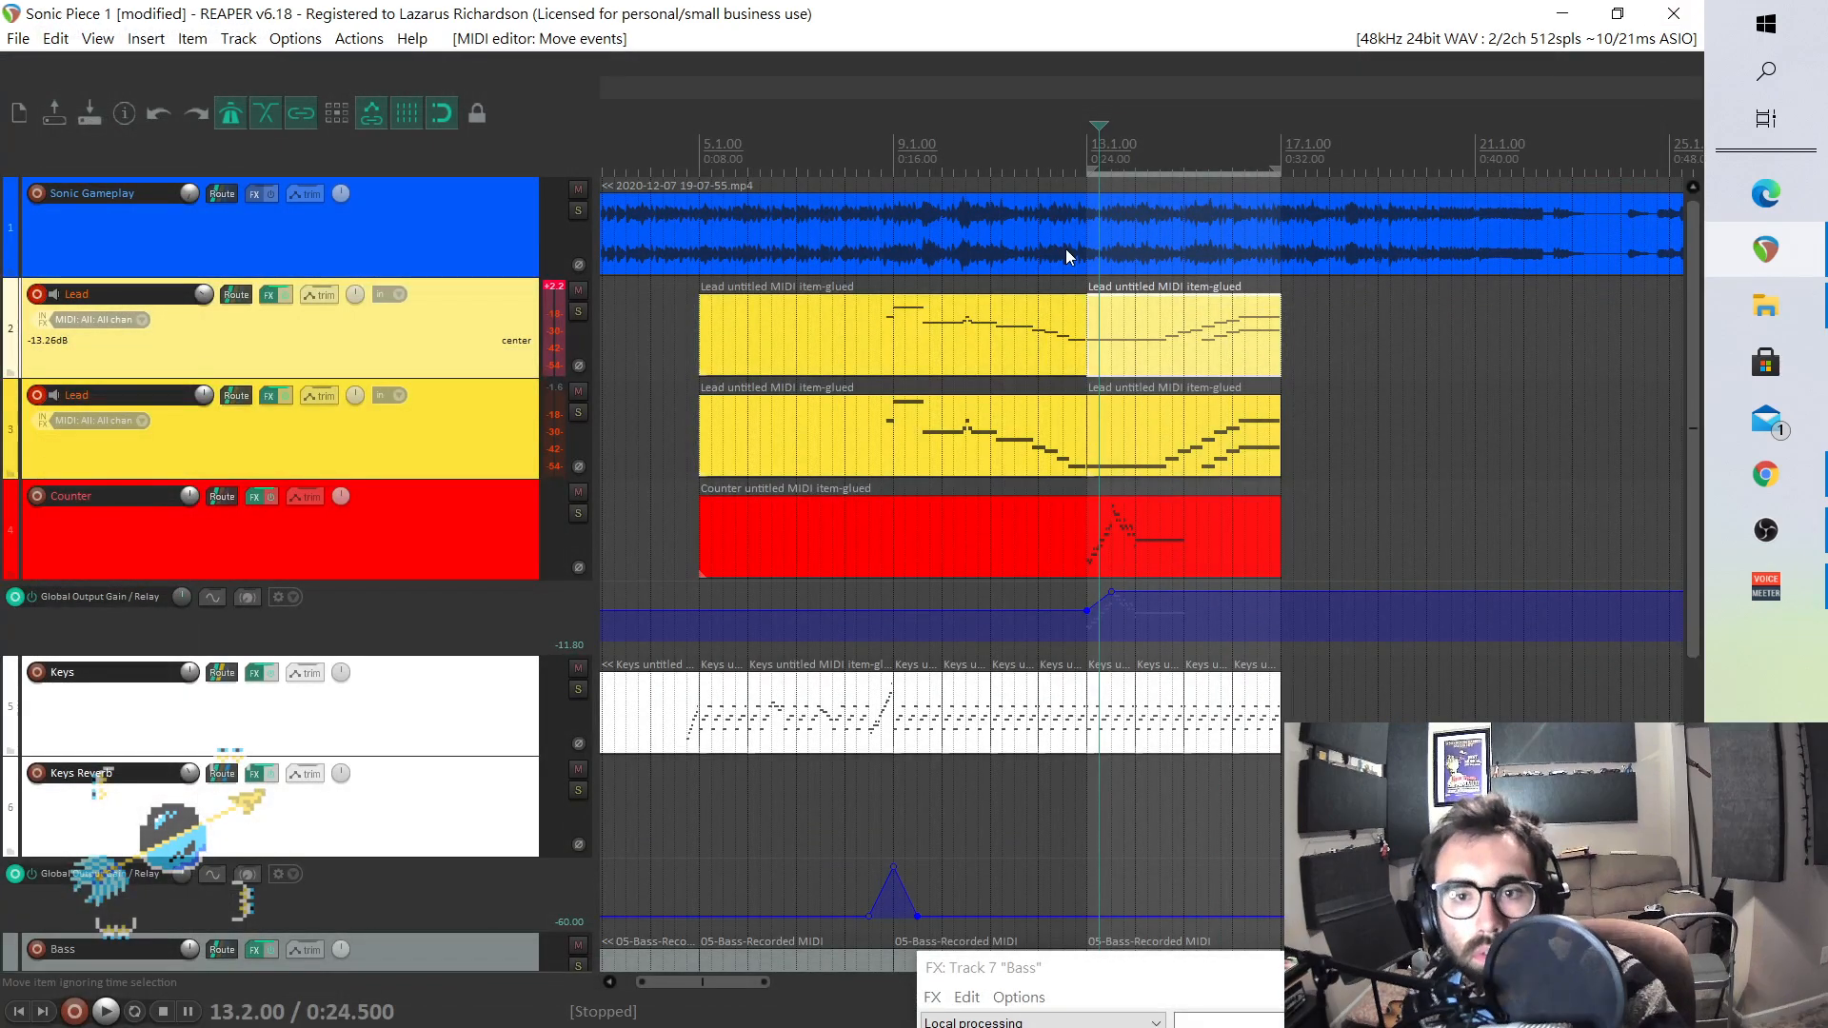
# - Glue the split items on both Lead tracks and merge the first track's held B4 note across bar 13 into one sustained note
pyautogui.rightClick(1103, 332)
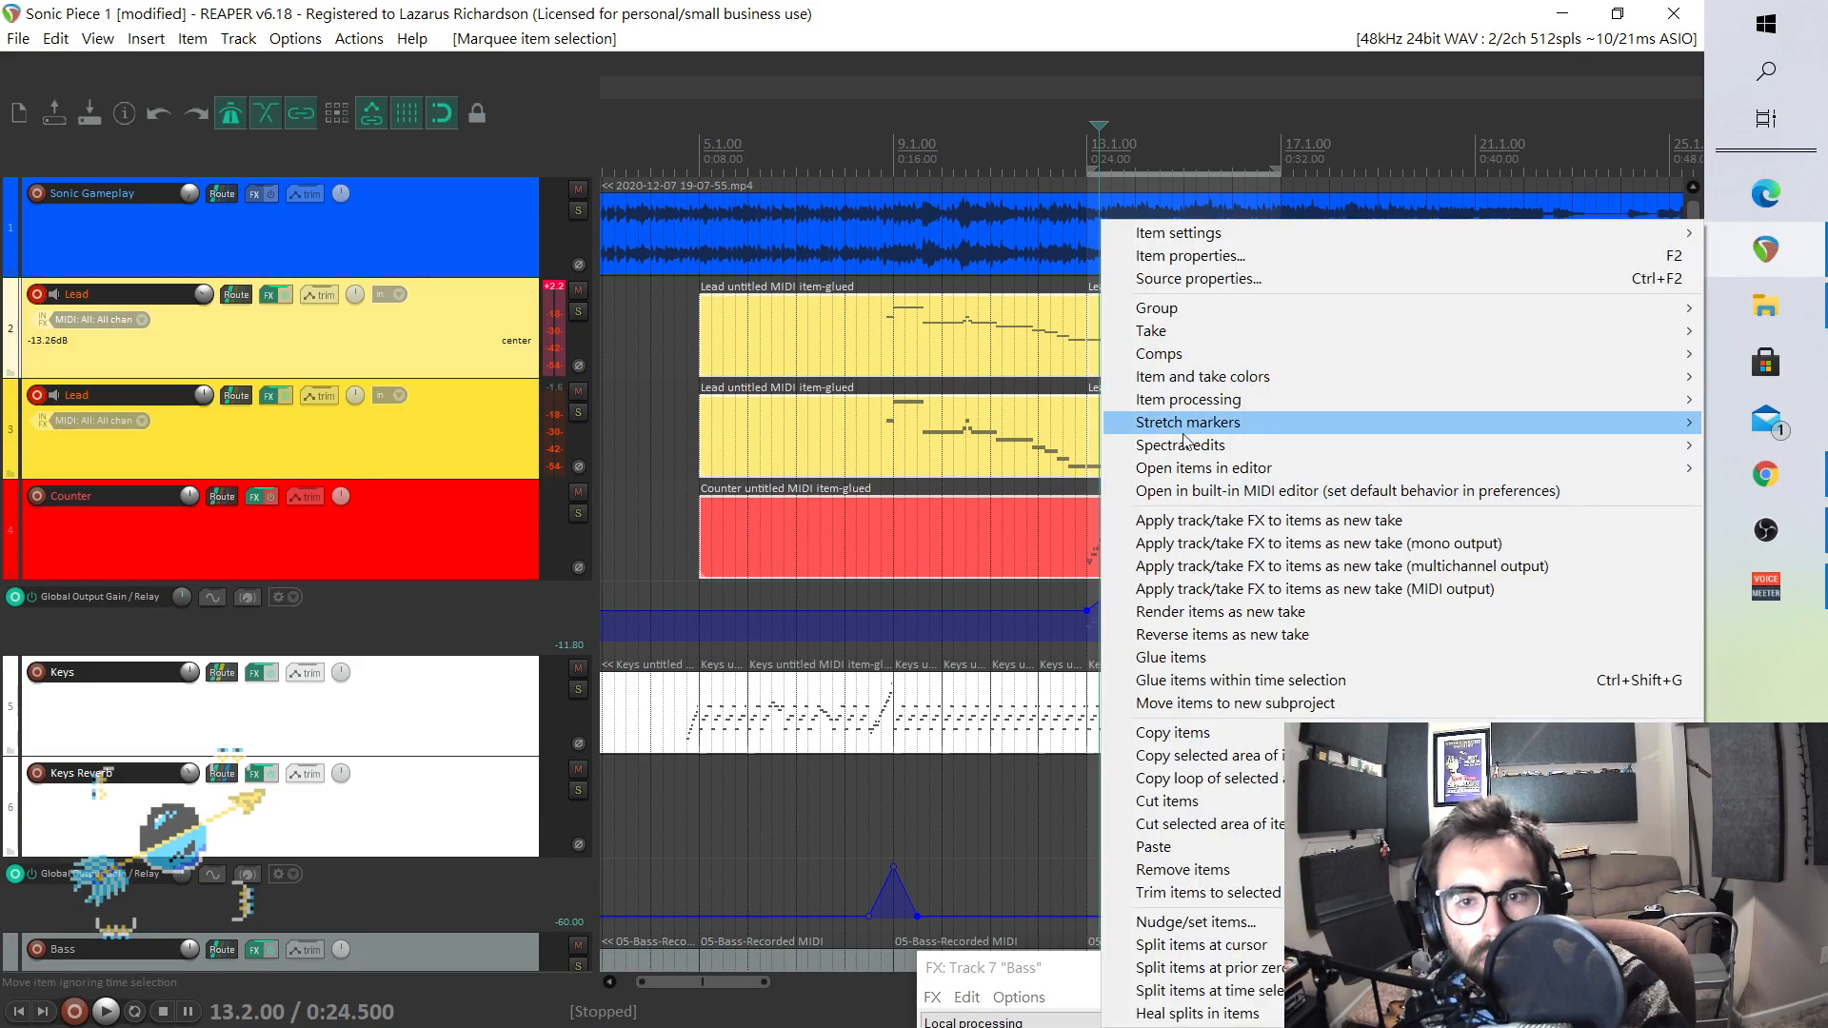
pyautogui.click(1197, 664)
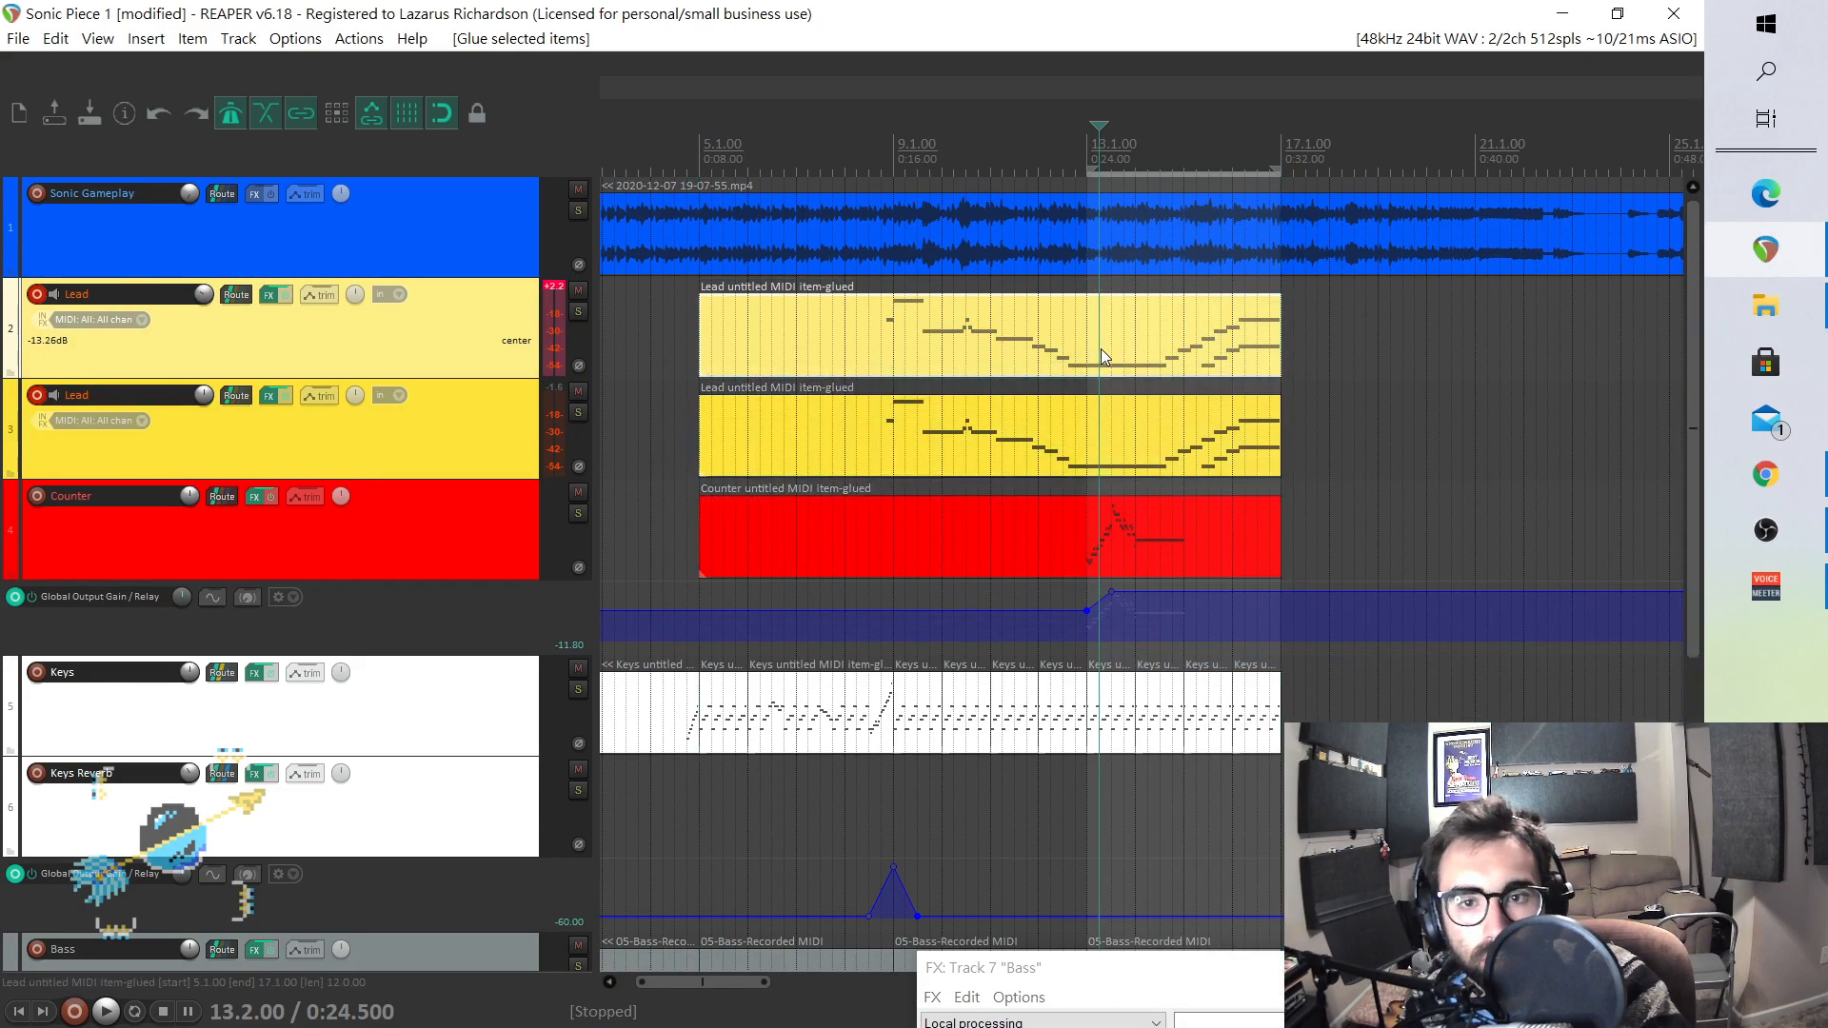
pyautogui.doubleClick(1071, 360)
pyautogui.scroll(2, 945, 379)
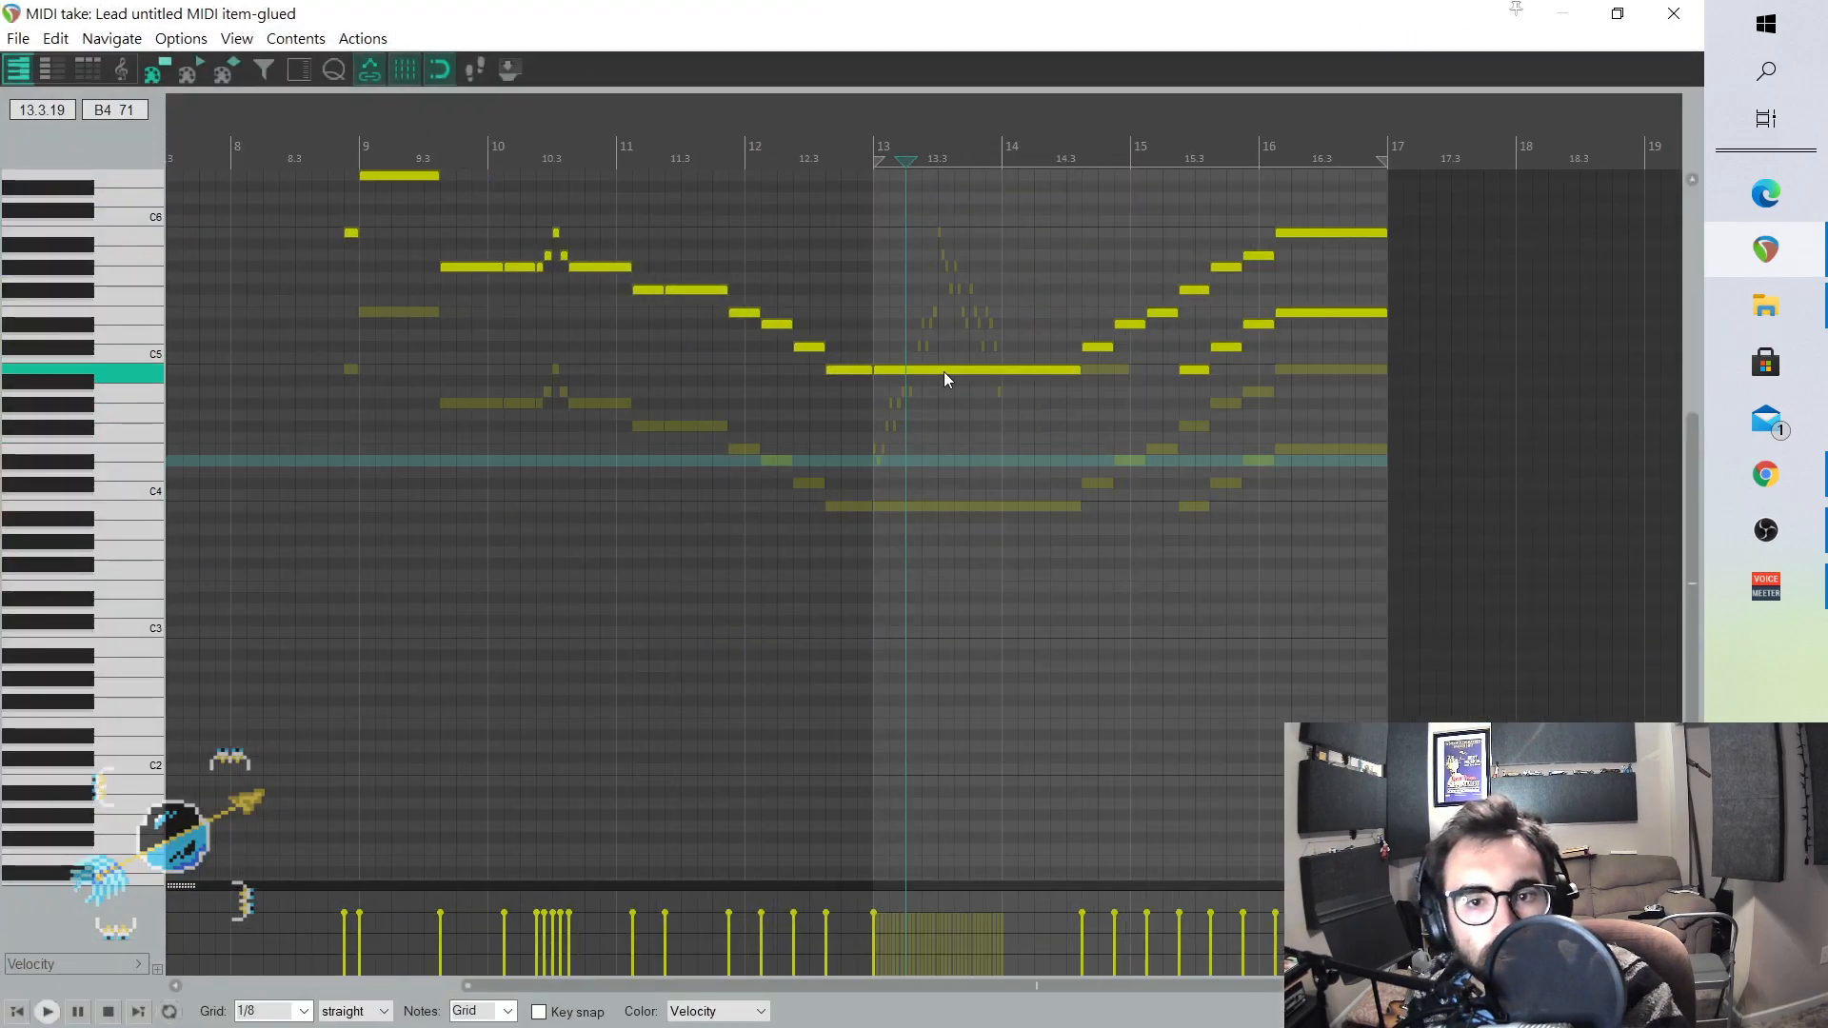
pyautogui.doubleClick(945, 373)
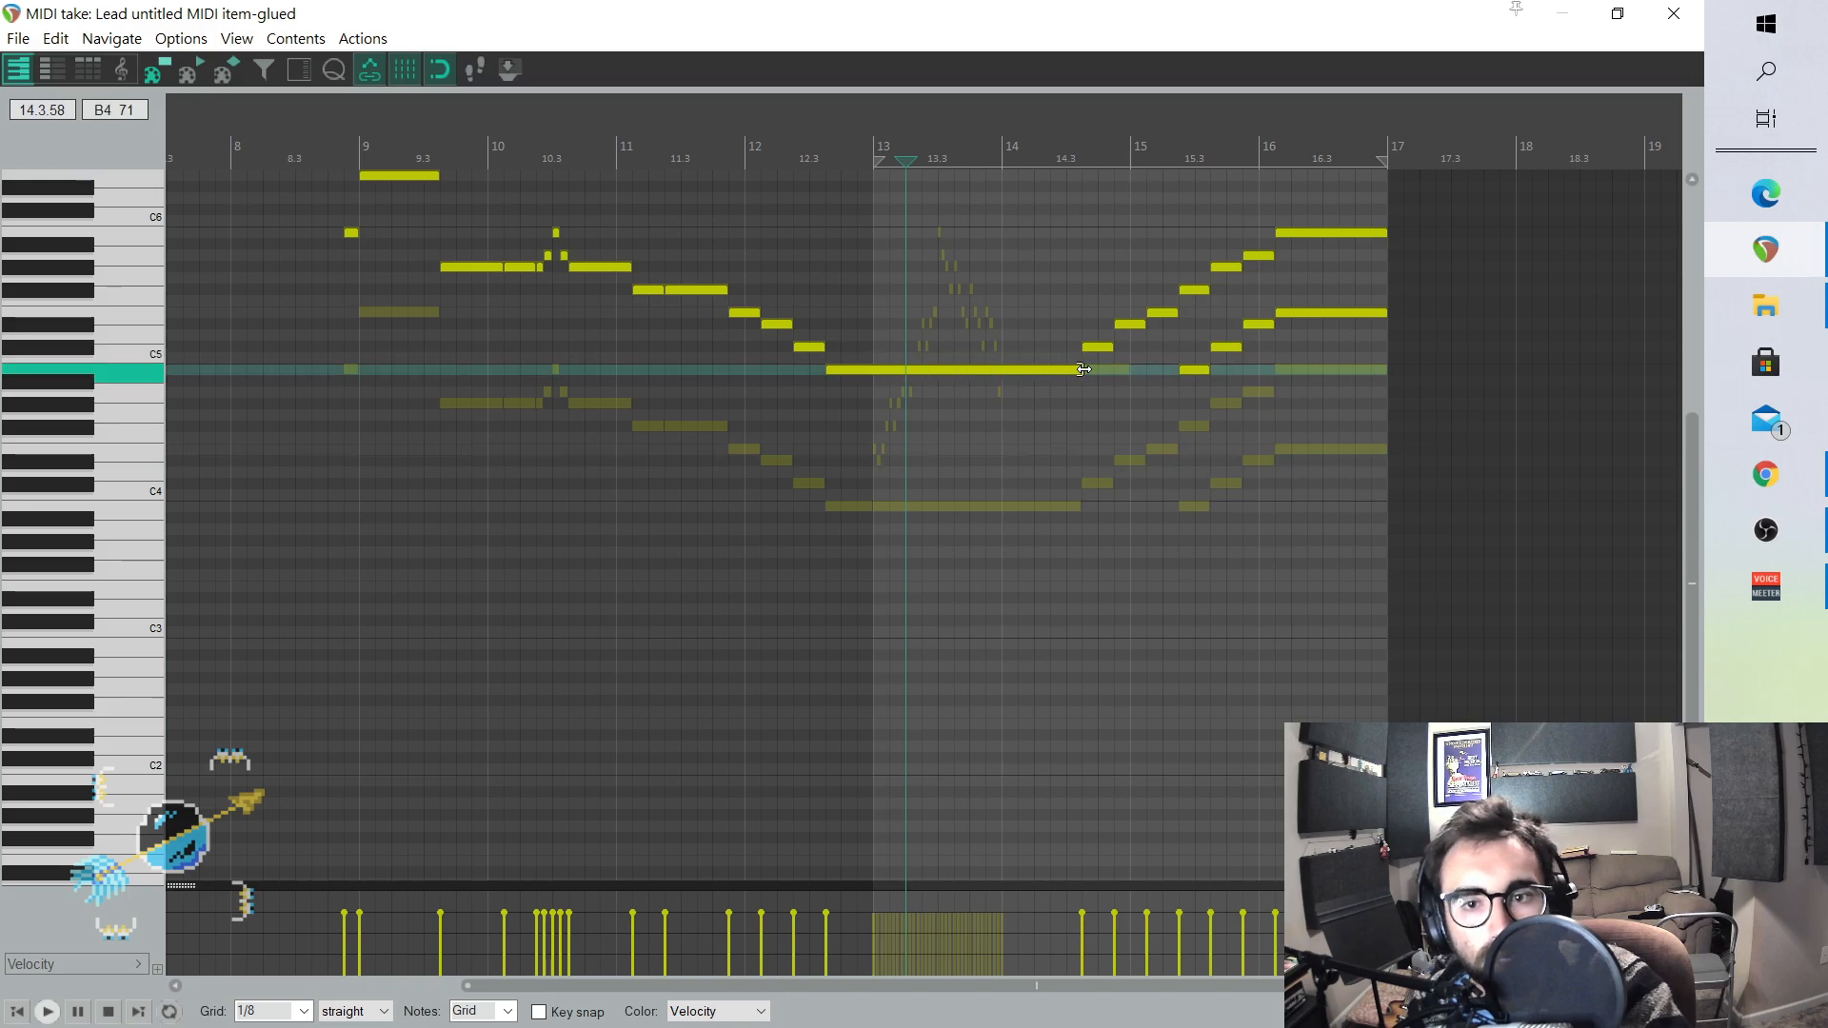
pyautogui.click(1673, 14)
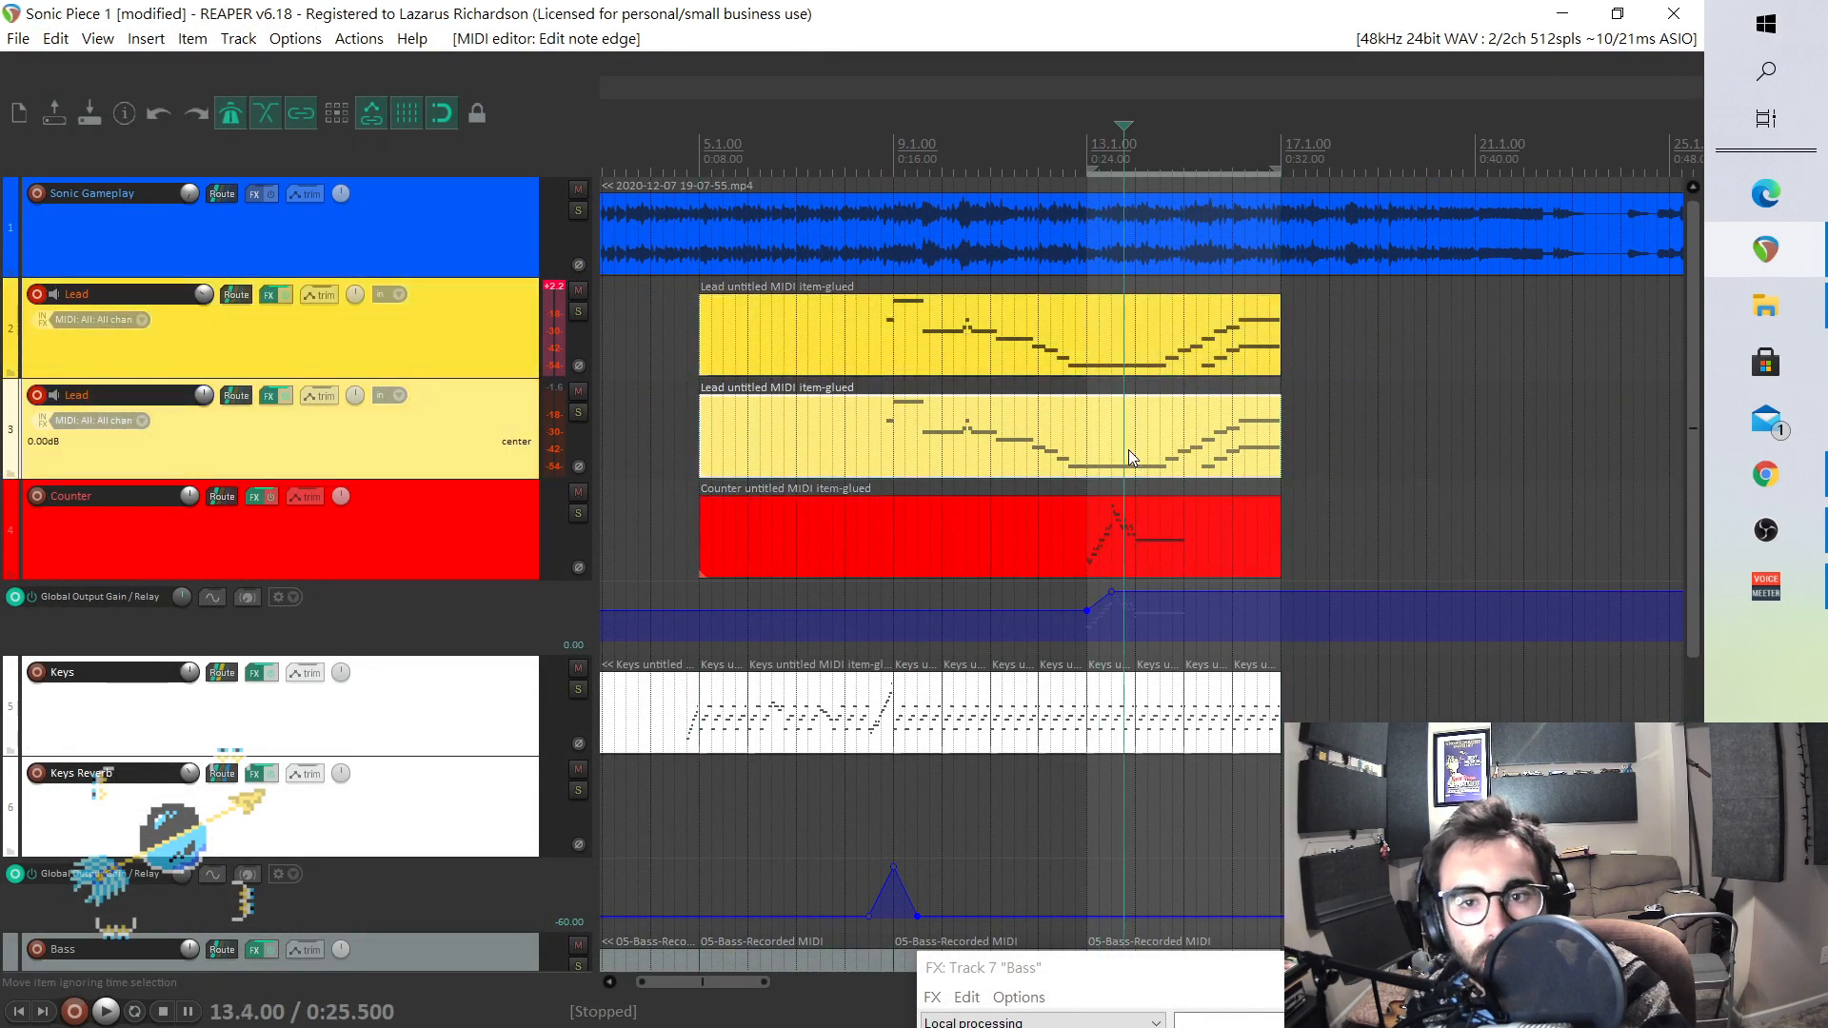
# - On the second Lead track, delete the held note starting at bar 13, extend the preceding note over the gap, and close the MIDI editor
pyautogui.doubleClick(1128, 449)
pyautogui.moveTo(845, 467); pyautogui.dragTo(958, 546)
pyautogui.press('Delete')
pyautogui.moveTo(866, 505); pyautogui.dragTo(1048, 509)
pyautogui.click(1677, 12)
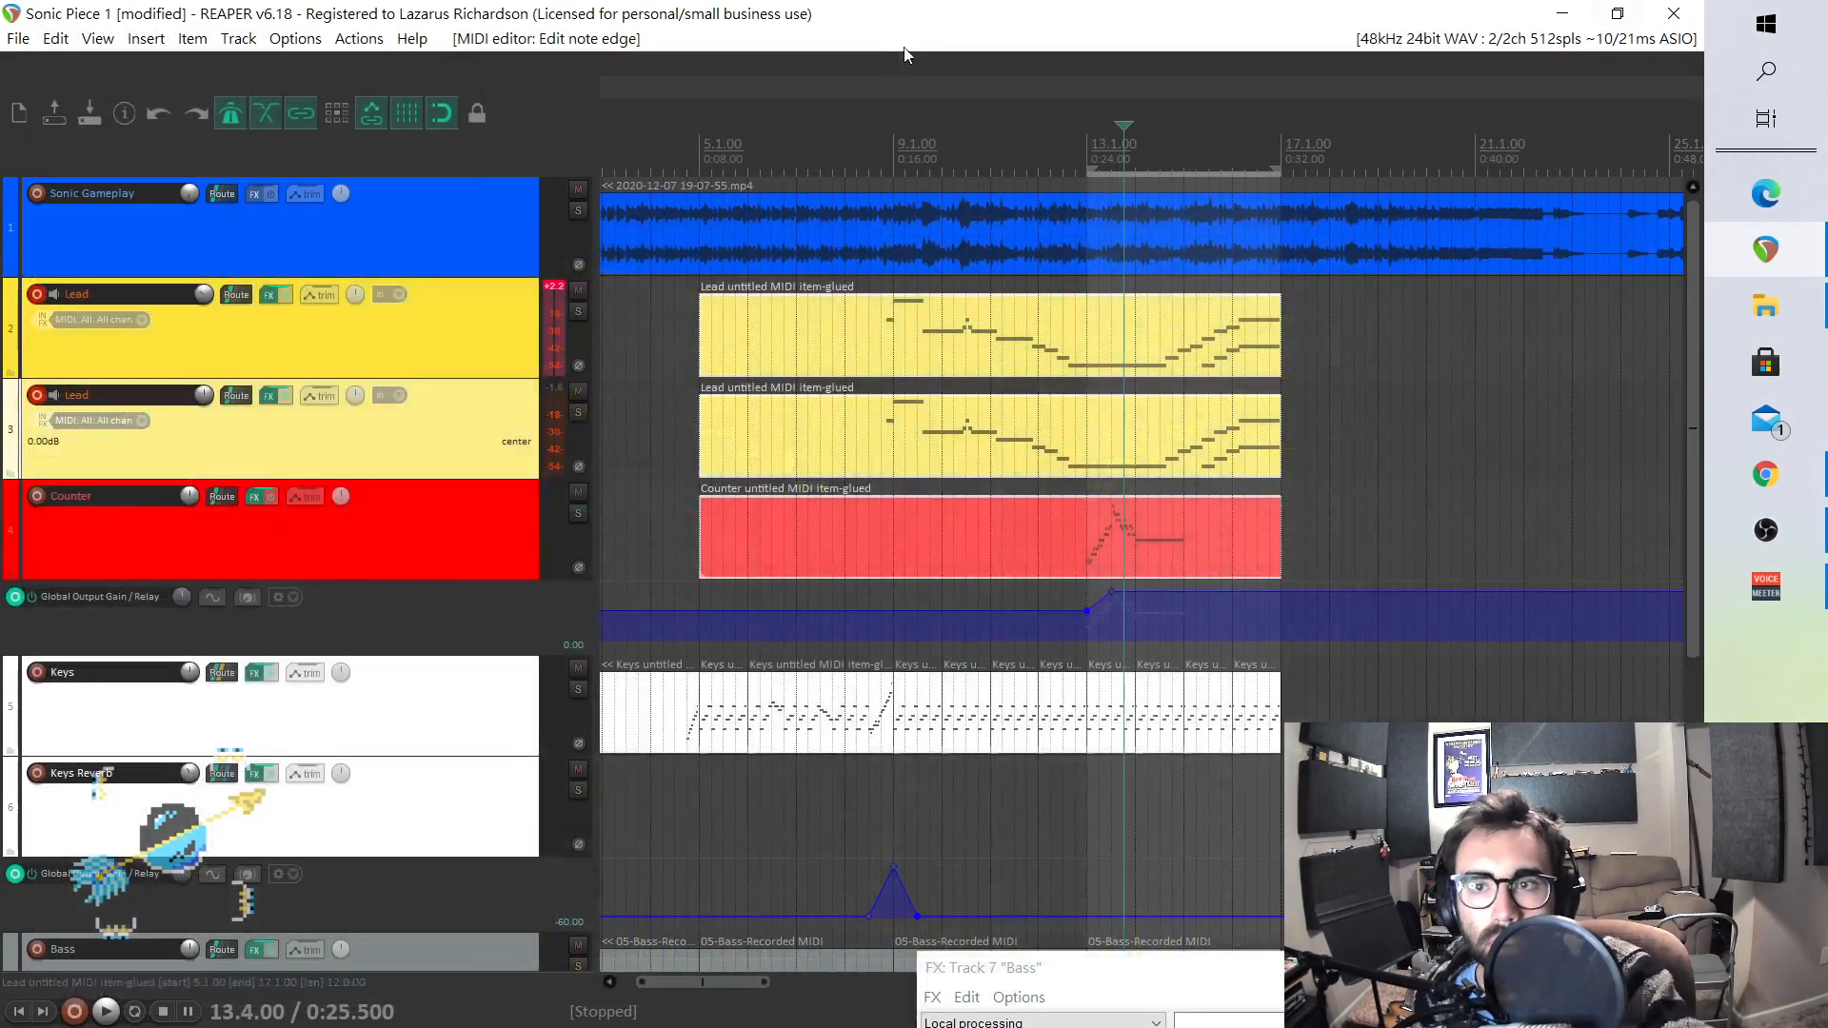
# - Audition the lead ending by playing from bar 8.3 through bar 16, and save the project
pyautogui.click(870, 150)
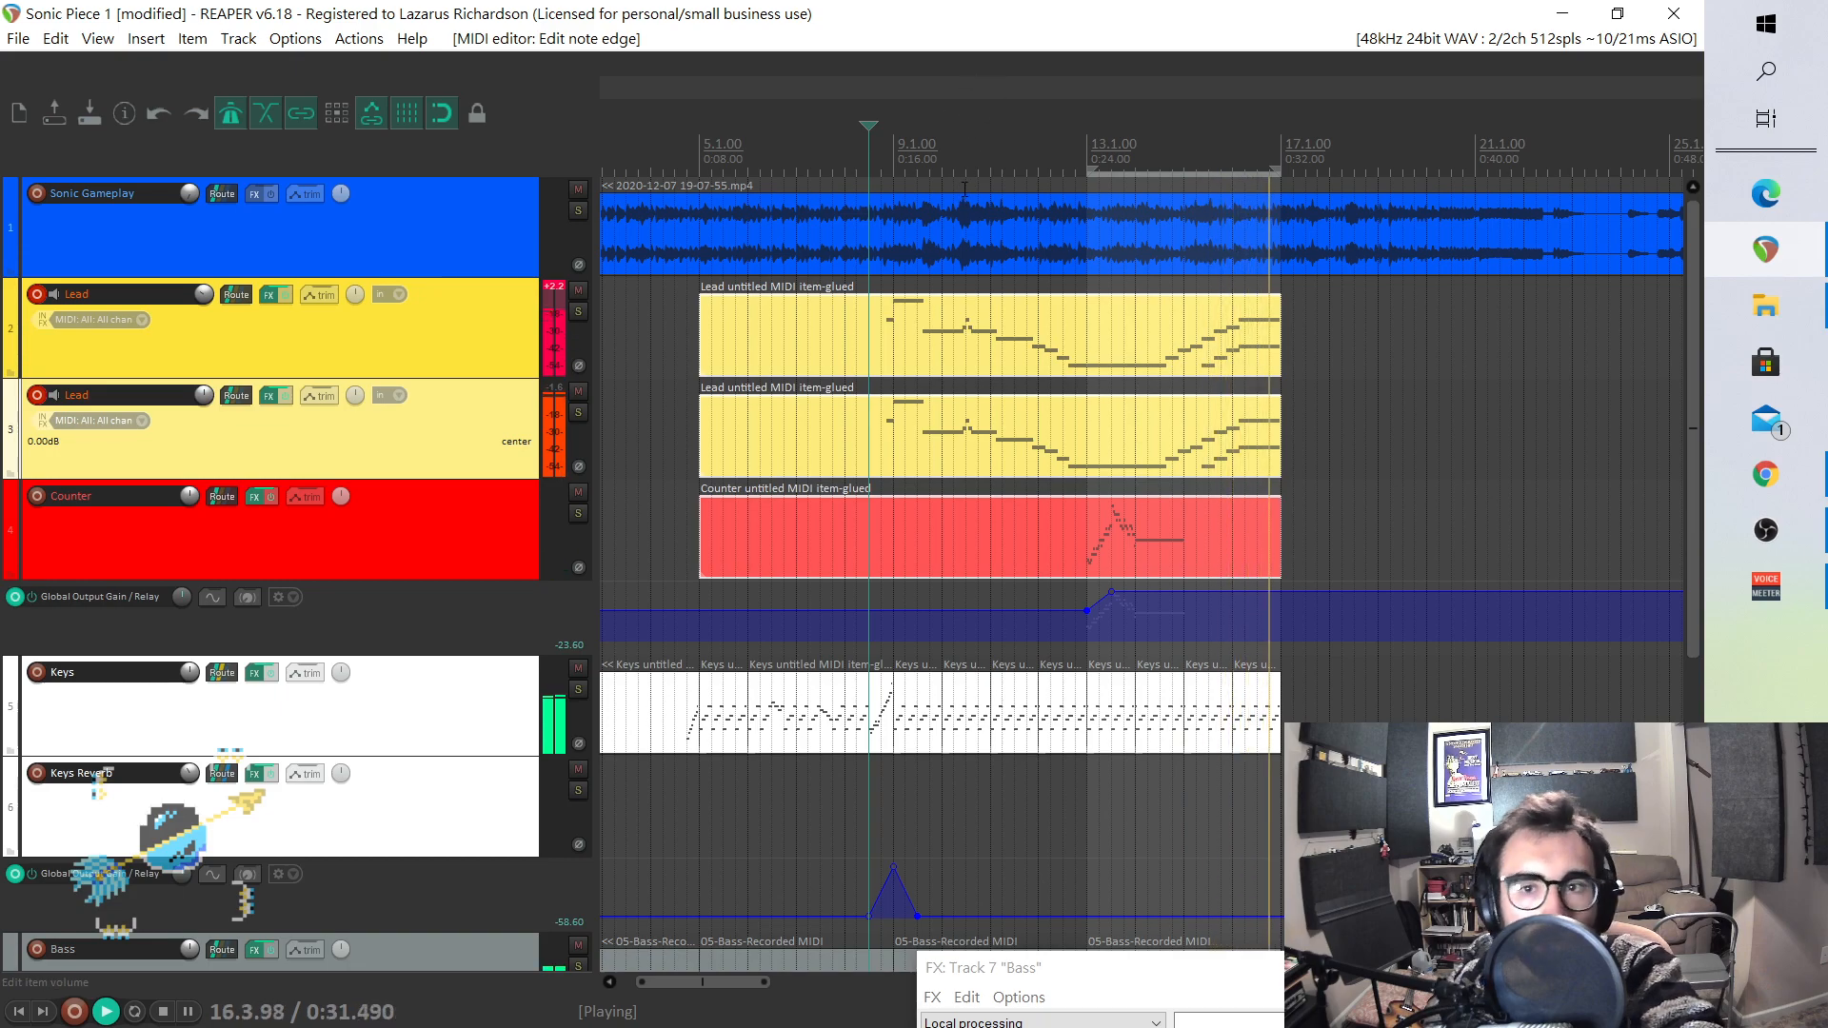
pyautogui.press('space')
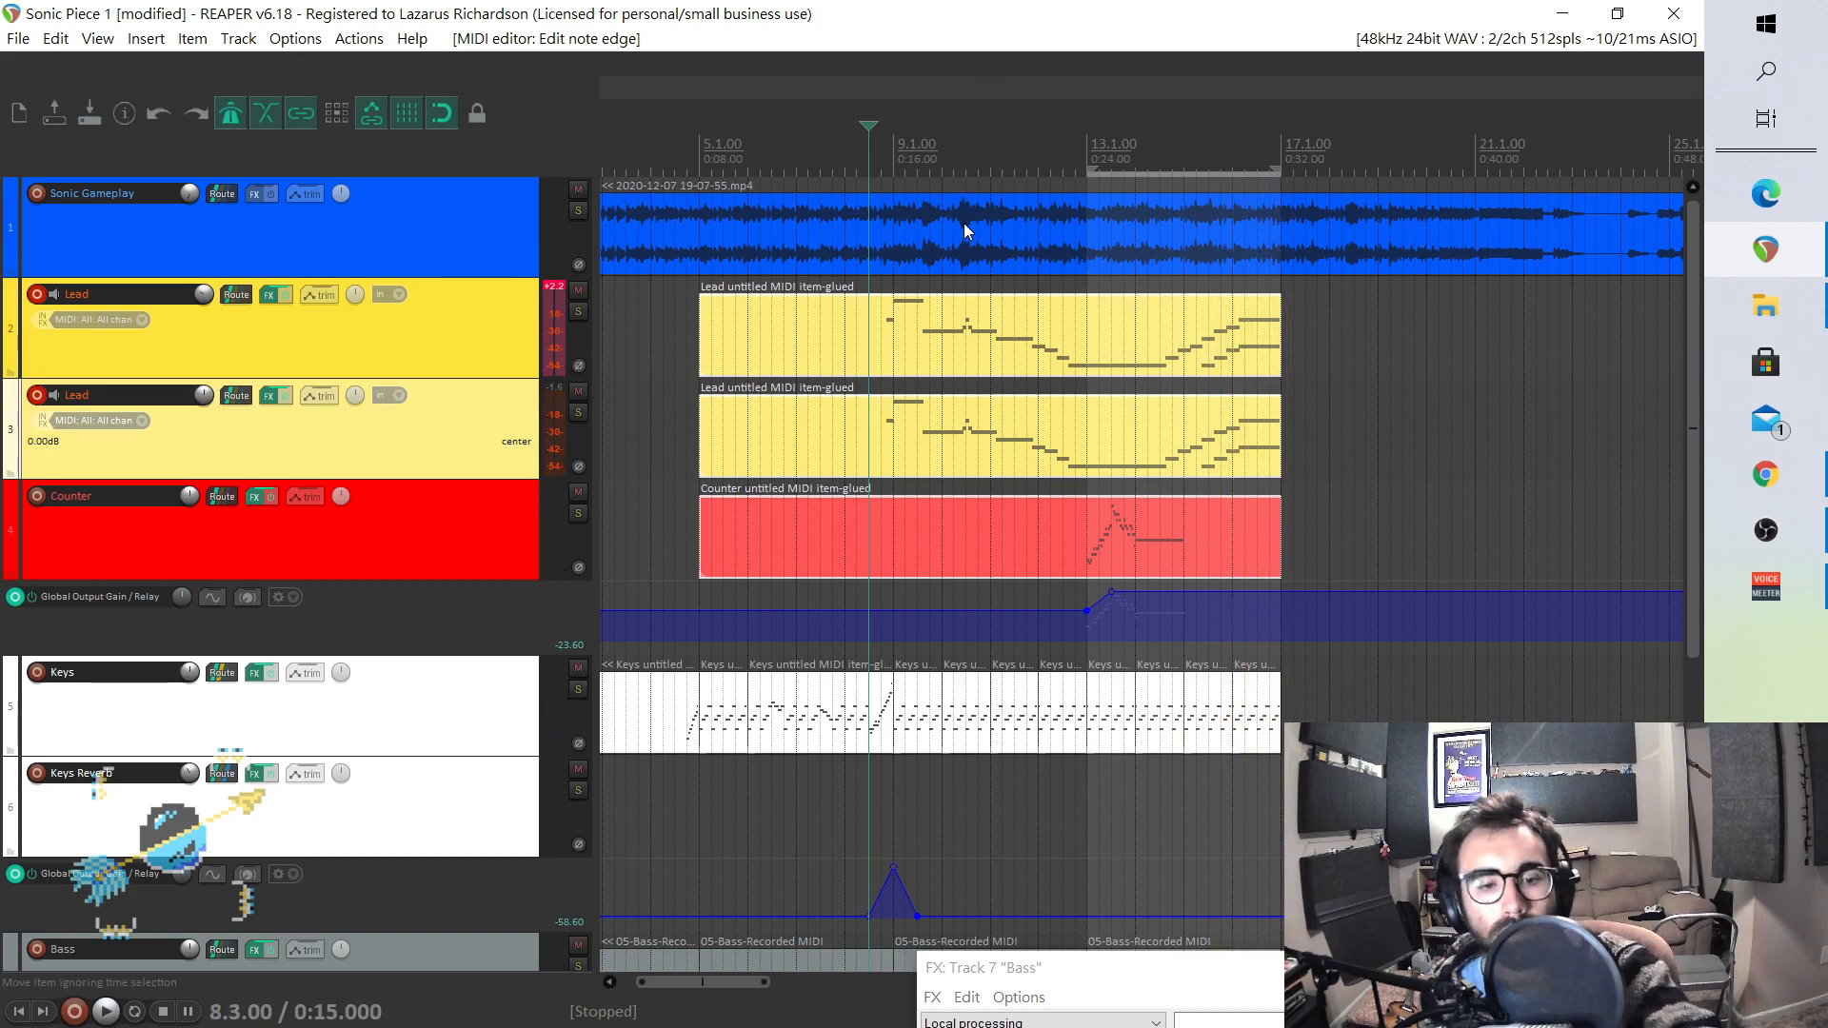
pyautogui.hotkey('ctrl', 's')
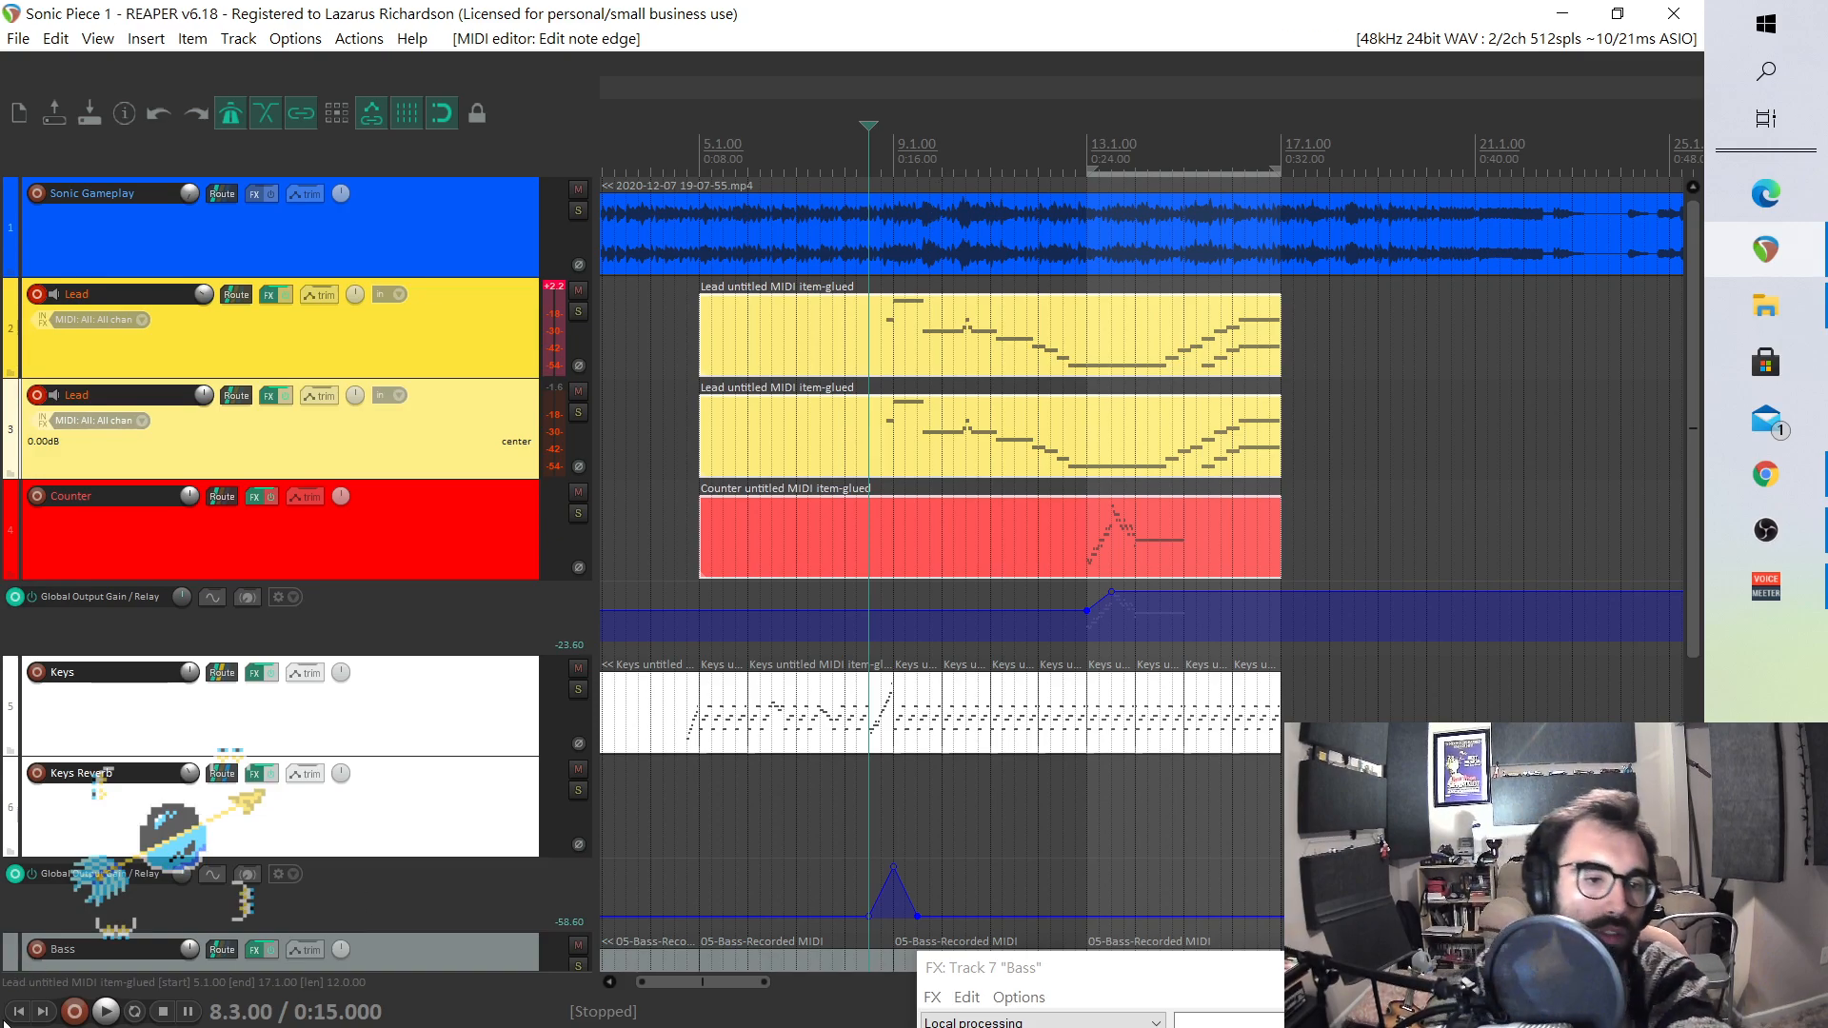
# - Glue all the separate MIDI items on the Keys track into a single item
pyautogui.scroll(-5, 134, 567)
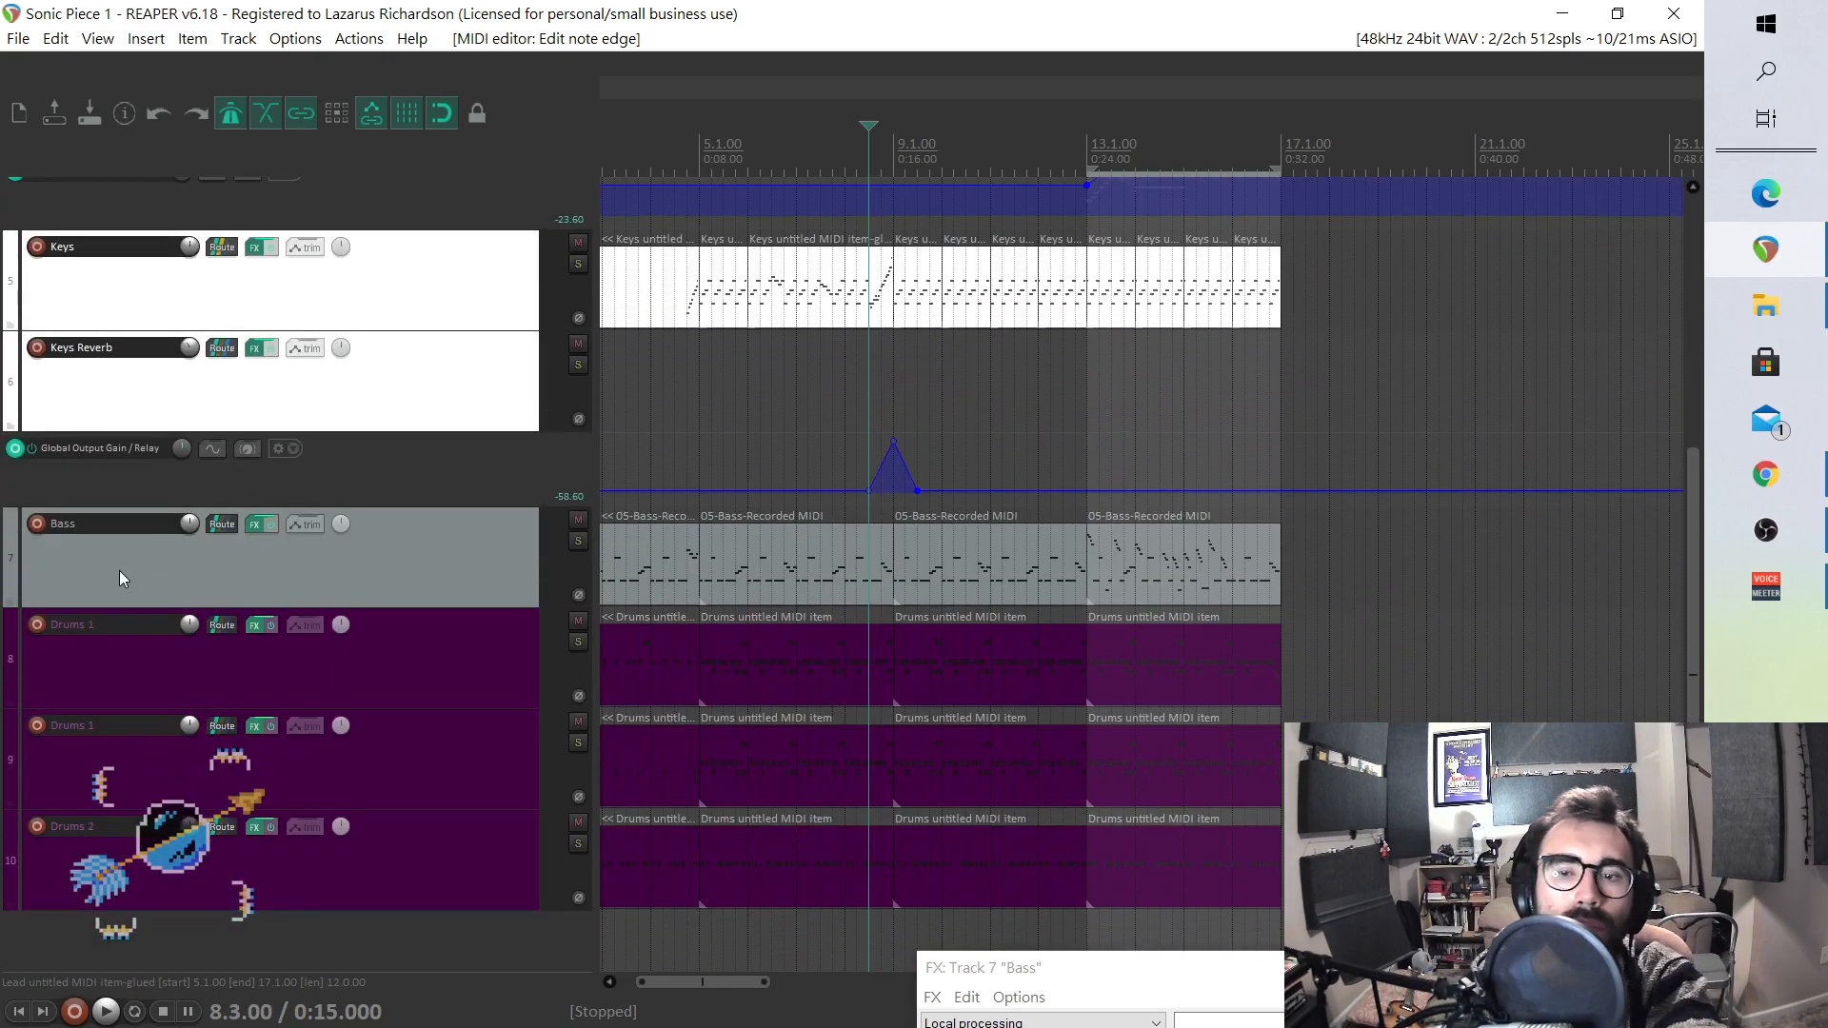
pyautogui.scroll(5, 120, 577)
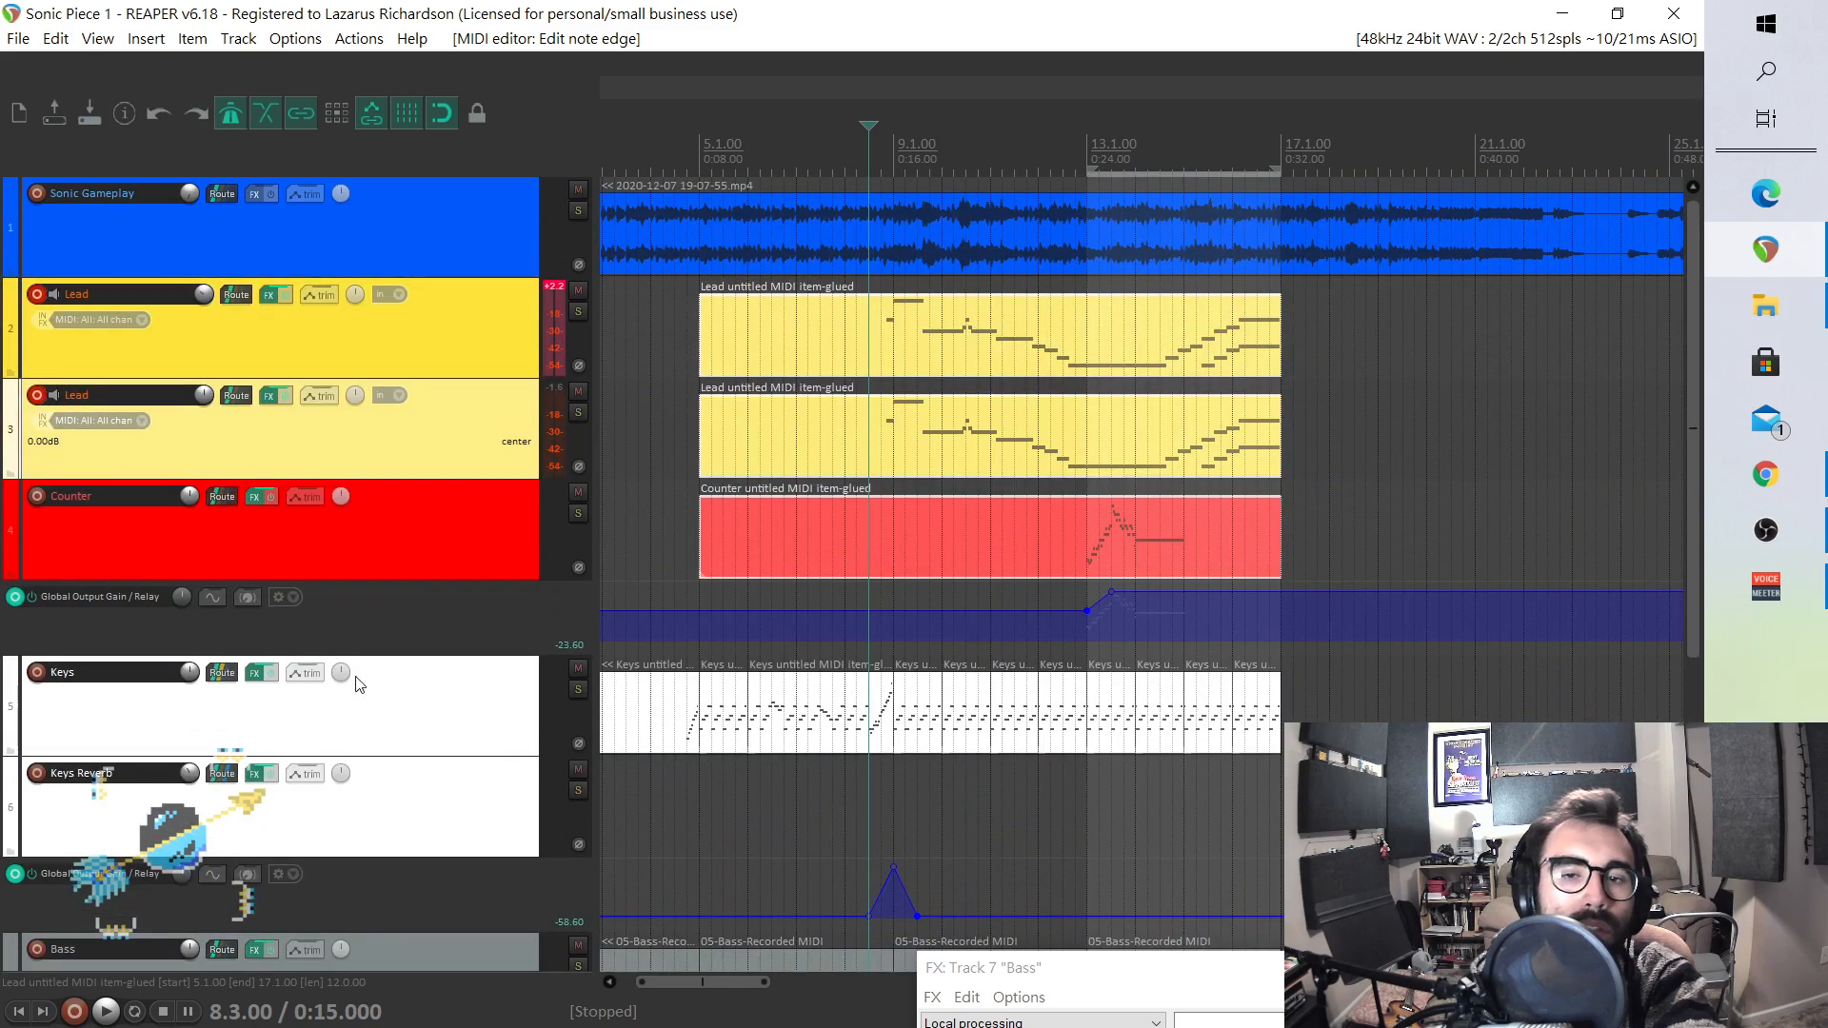
pyautogui.click(1033, 740)
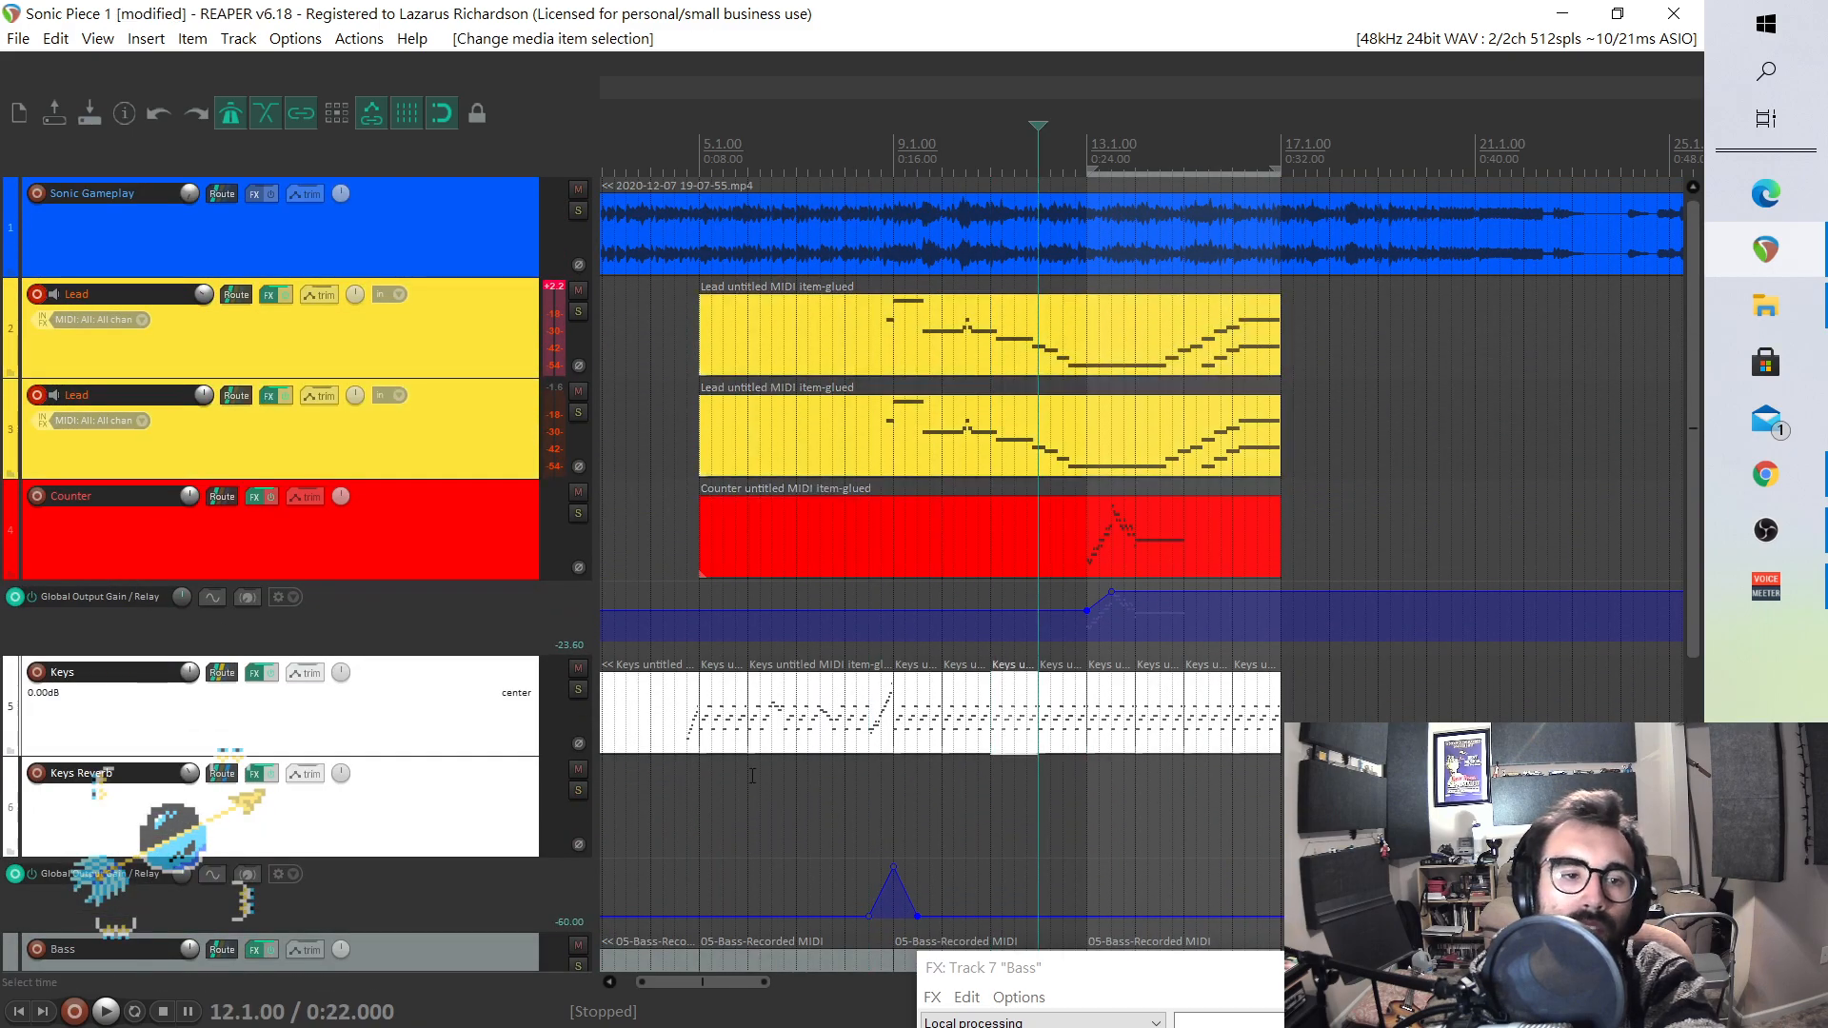
pyautogui.moveTo(655, 716); pyautogui.dragTo(1451, 705)
pyautogui.rightClick(1255, 718)
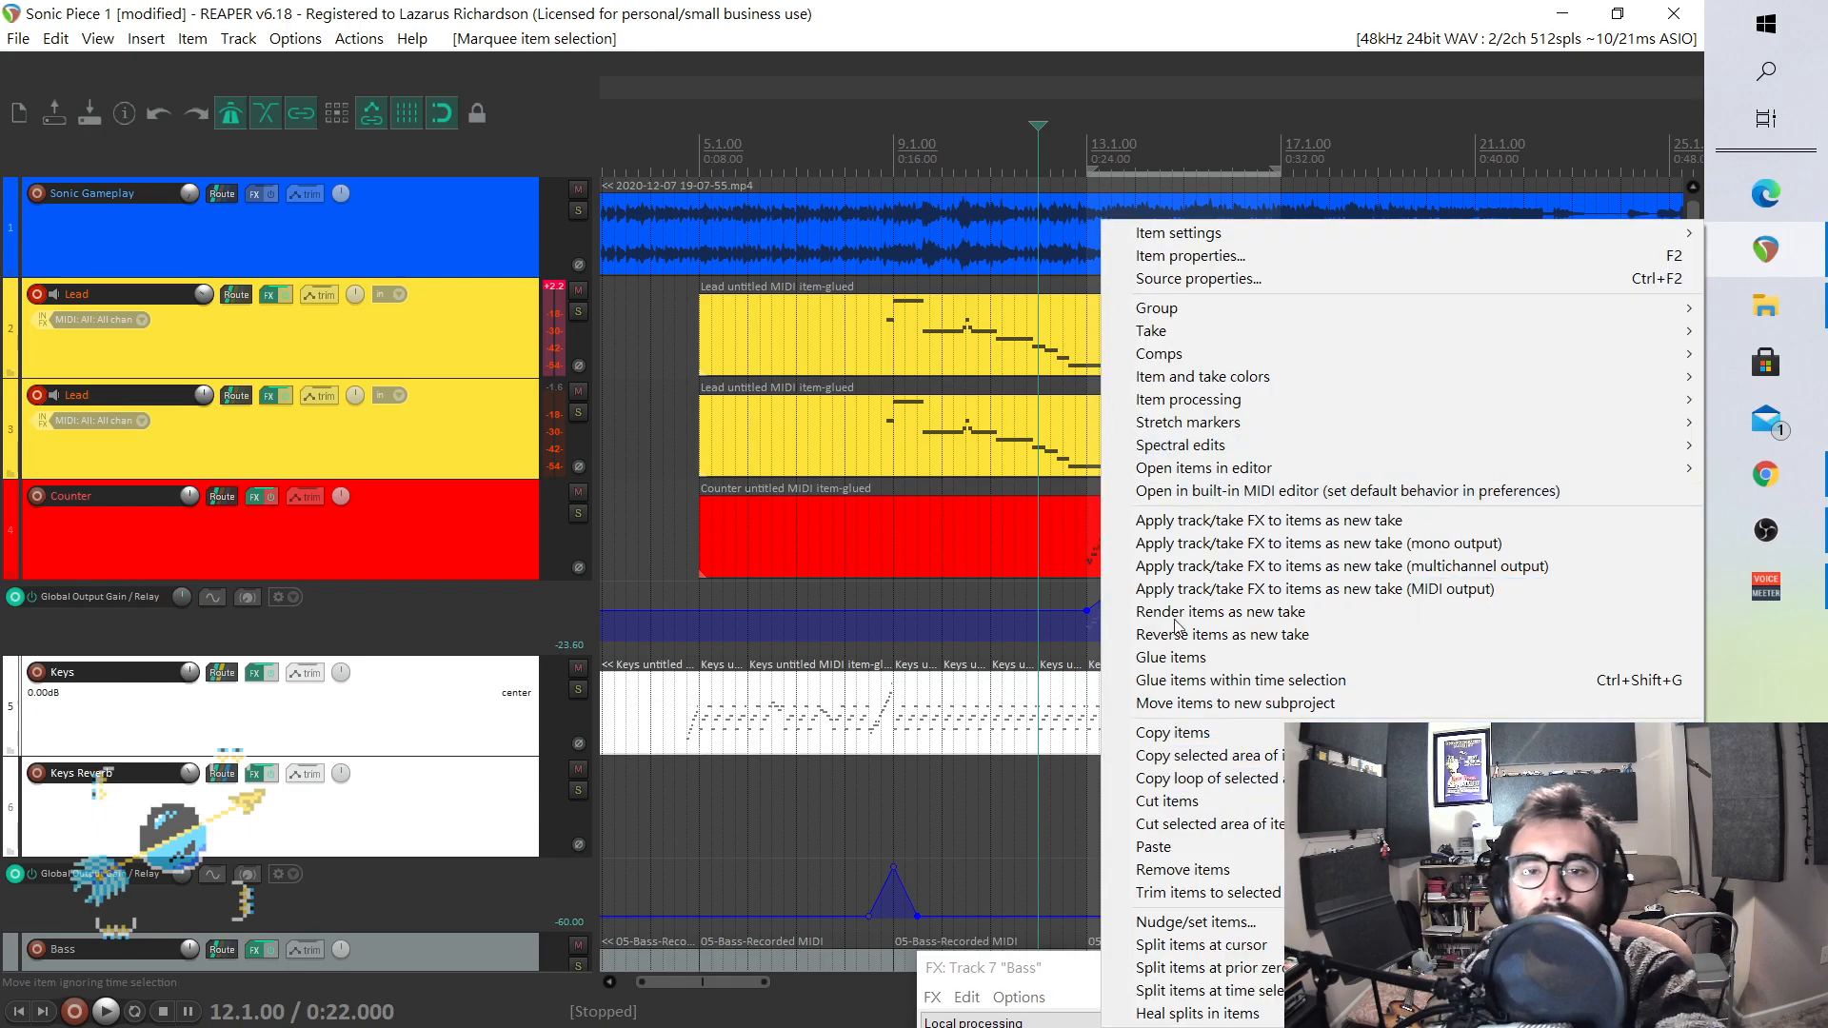
pyautogui.click(1176, 657)
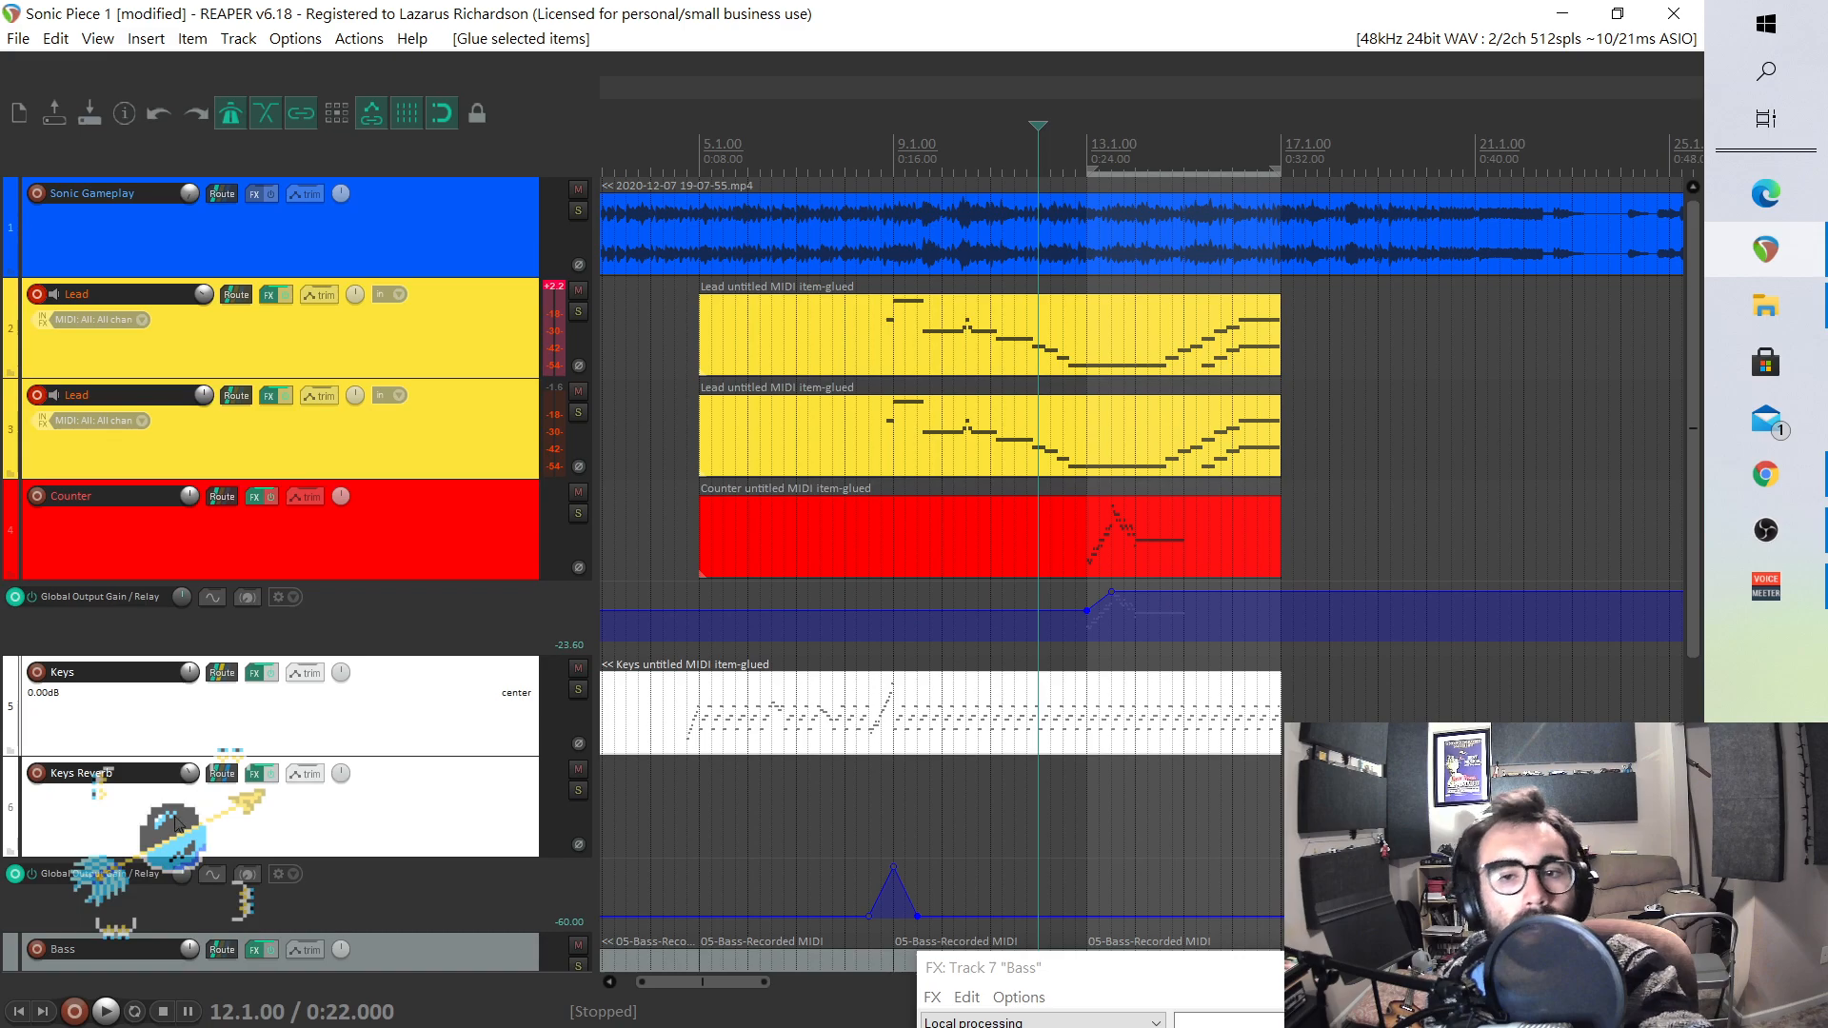
# - Play the opening of the piece from the start of the project and stop
pyautogui.click(11, 1011)
pyautogui.press('space')
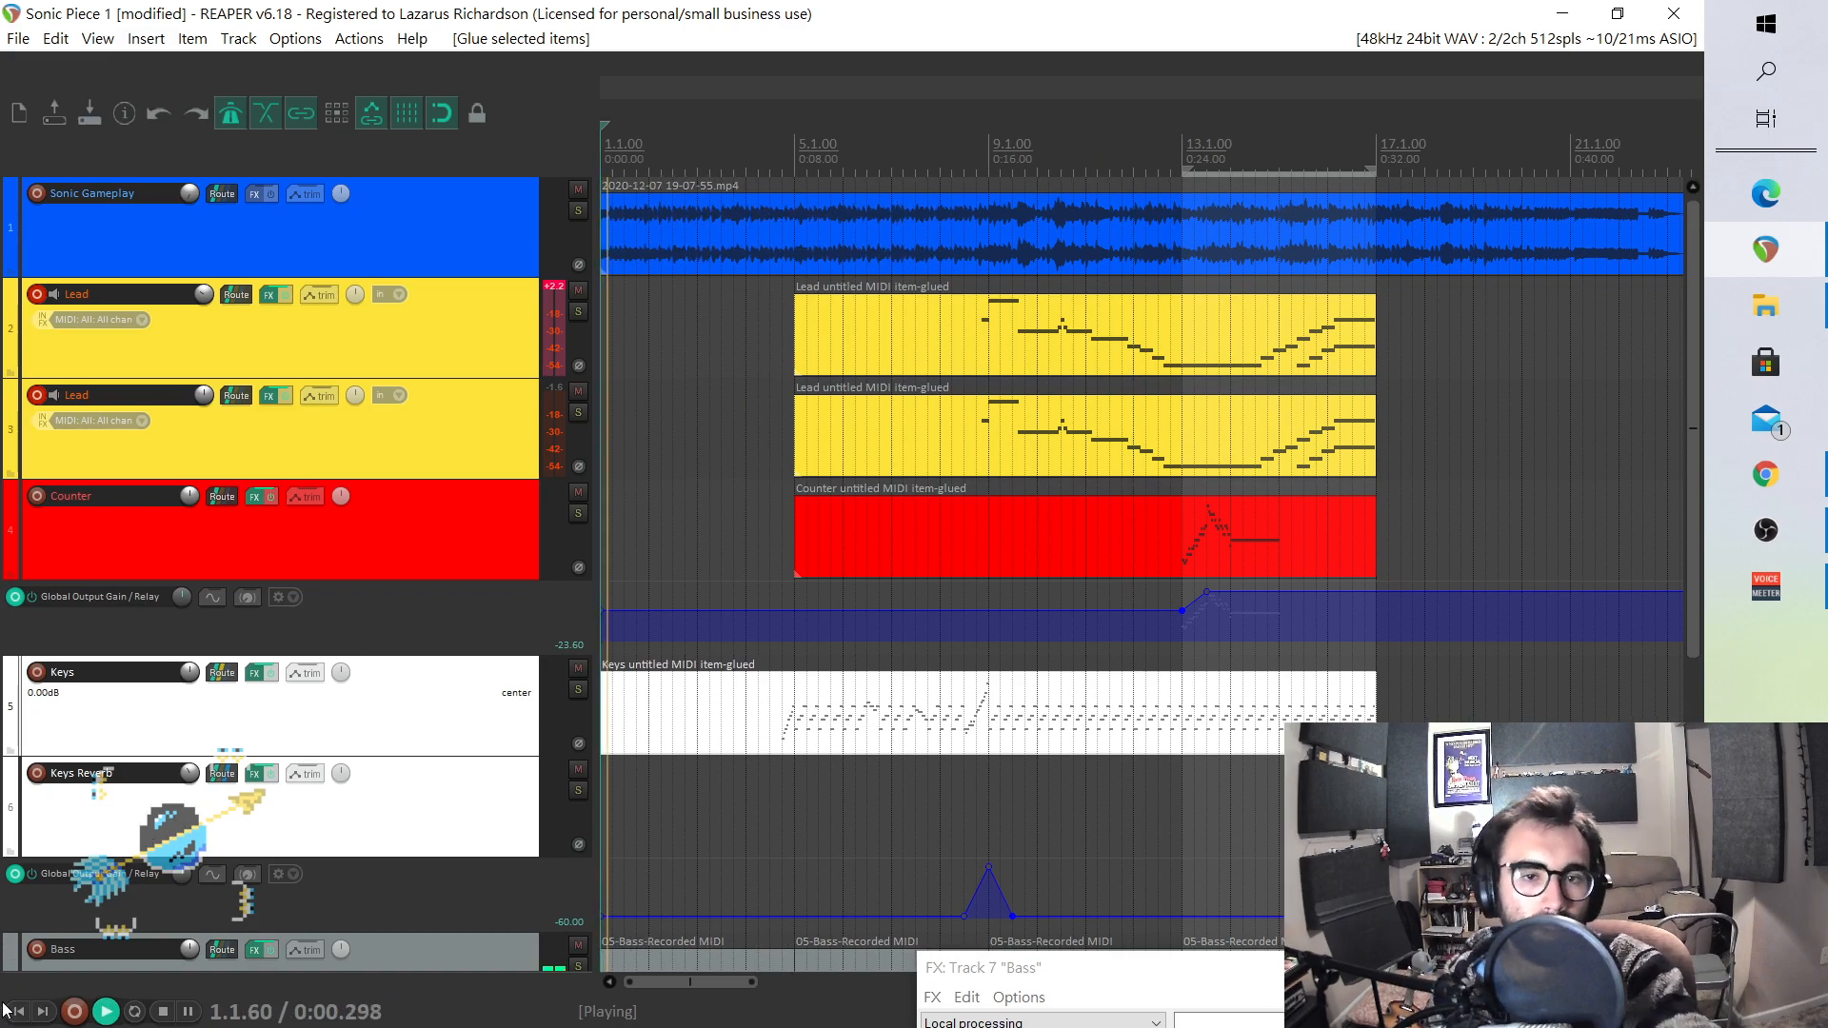
pyautogui.press('space')
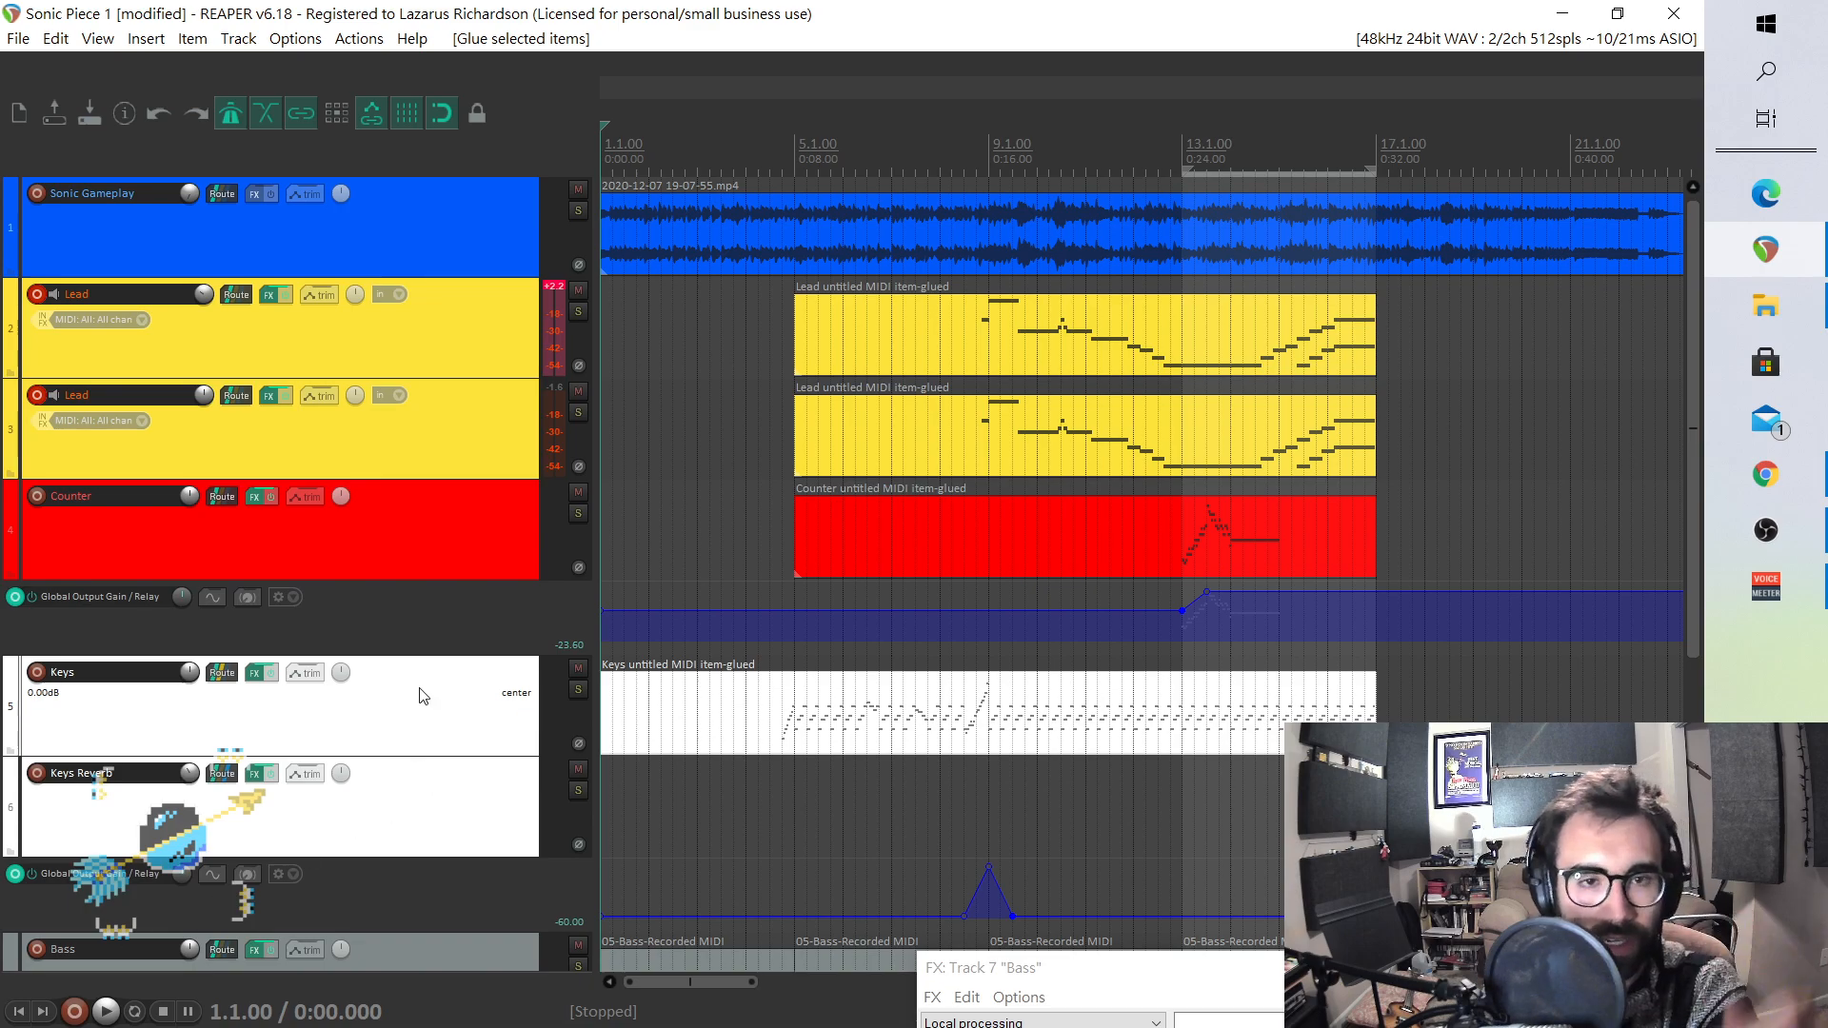
# - Open the video window over the arrangement and play the piece from the start against the gameplay to just past bar 17
pyautogui.scroll(-2, 1007, 612)
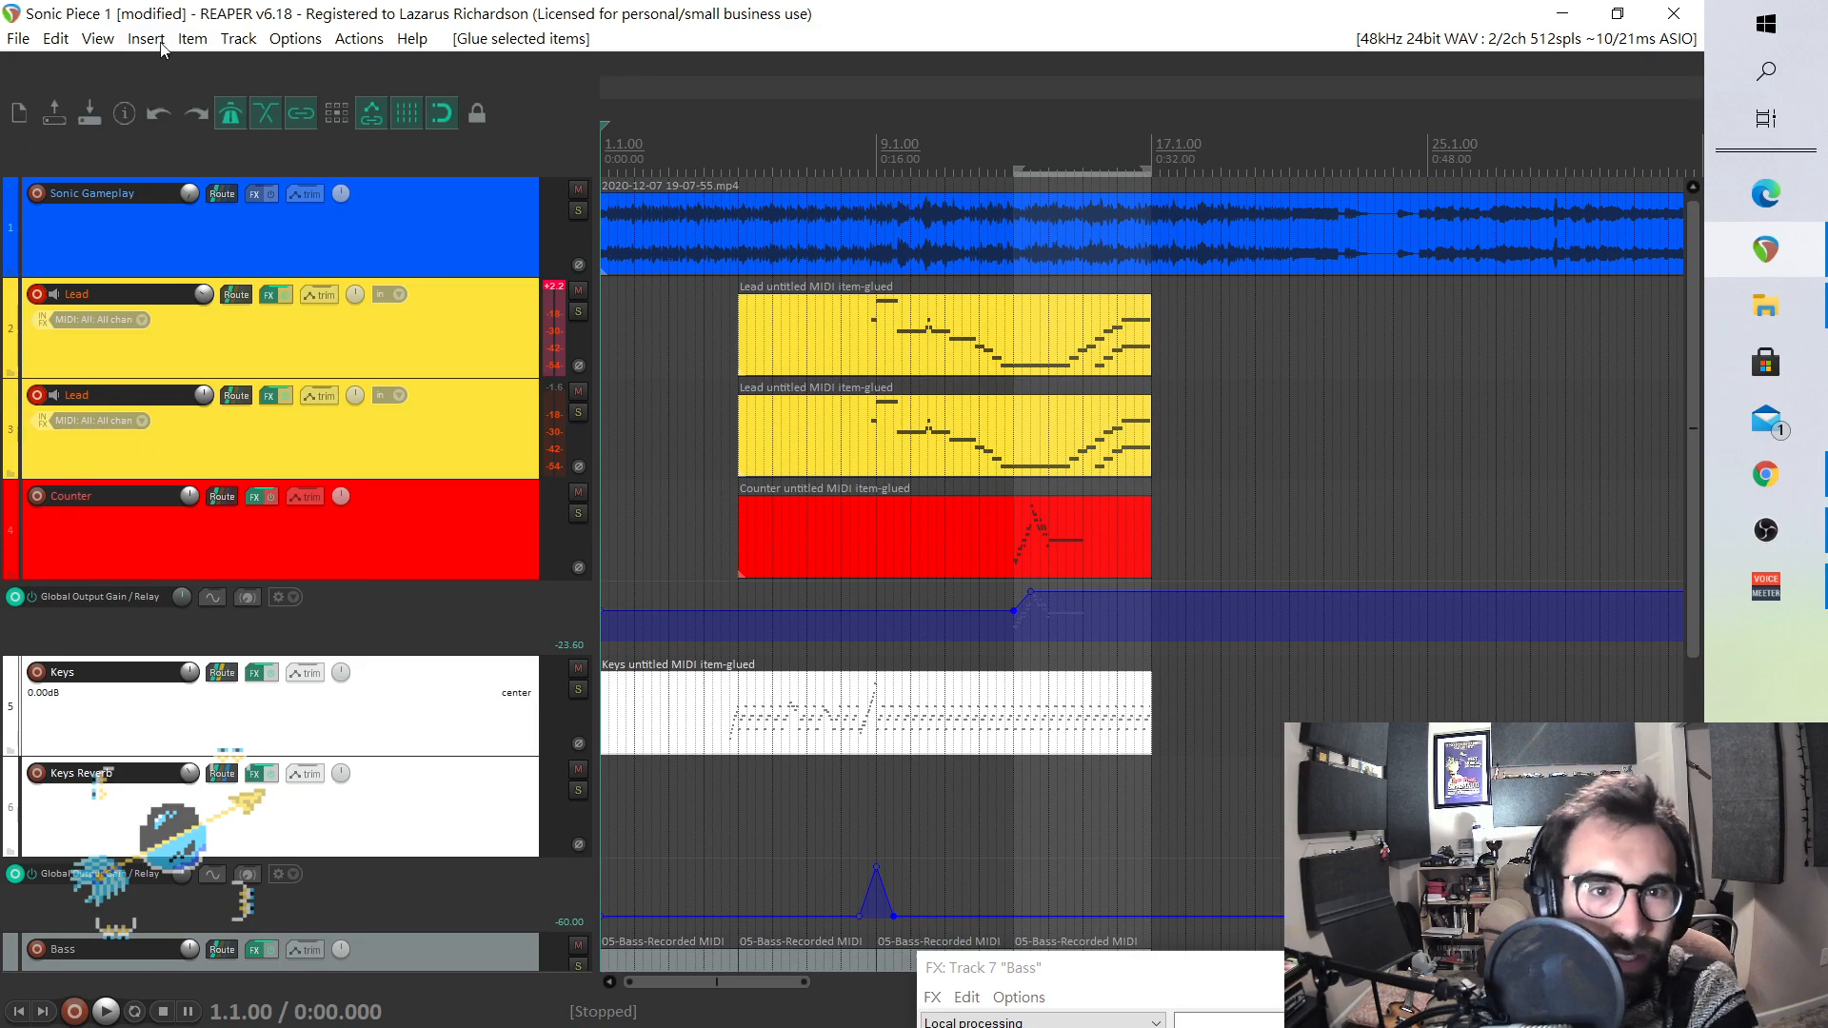
pyautogui.click(97, 38)
pyautogui.click(164, 214)
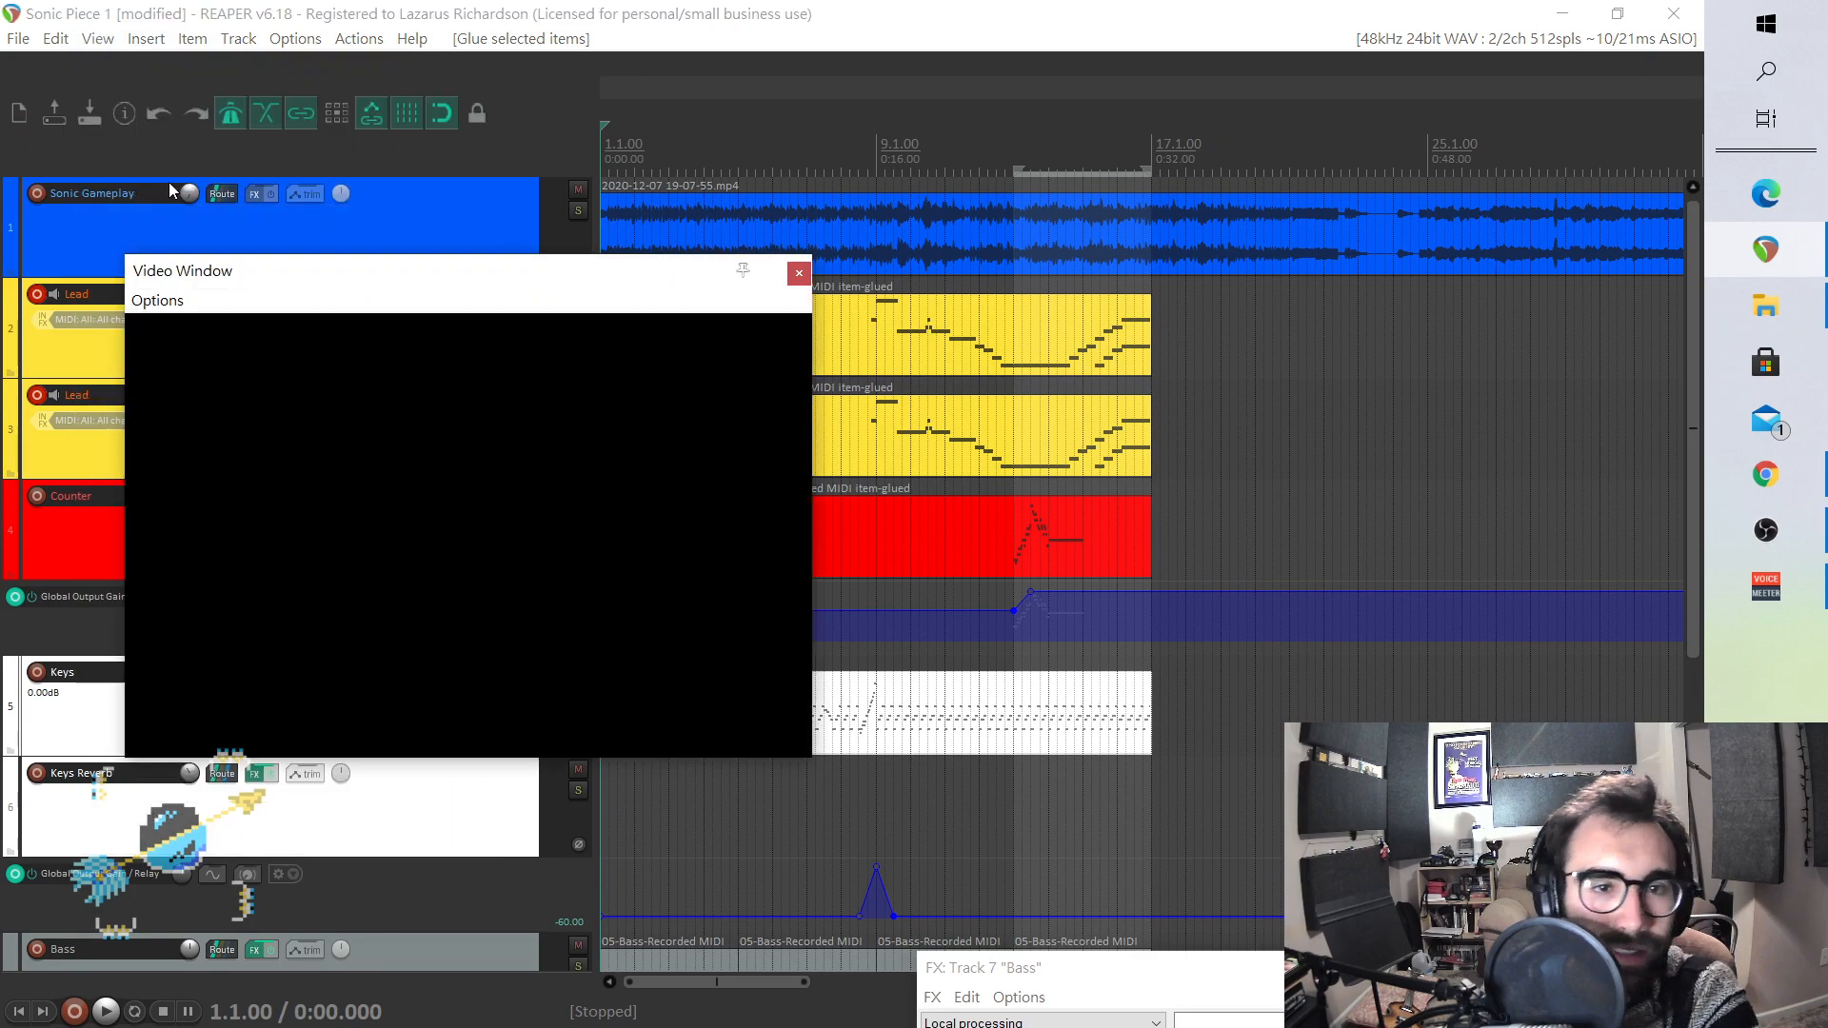
pyautogui.moveTo(376, 284); pyautogui.dragTo(838, 188)
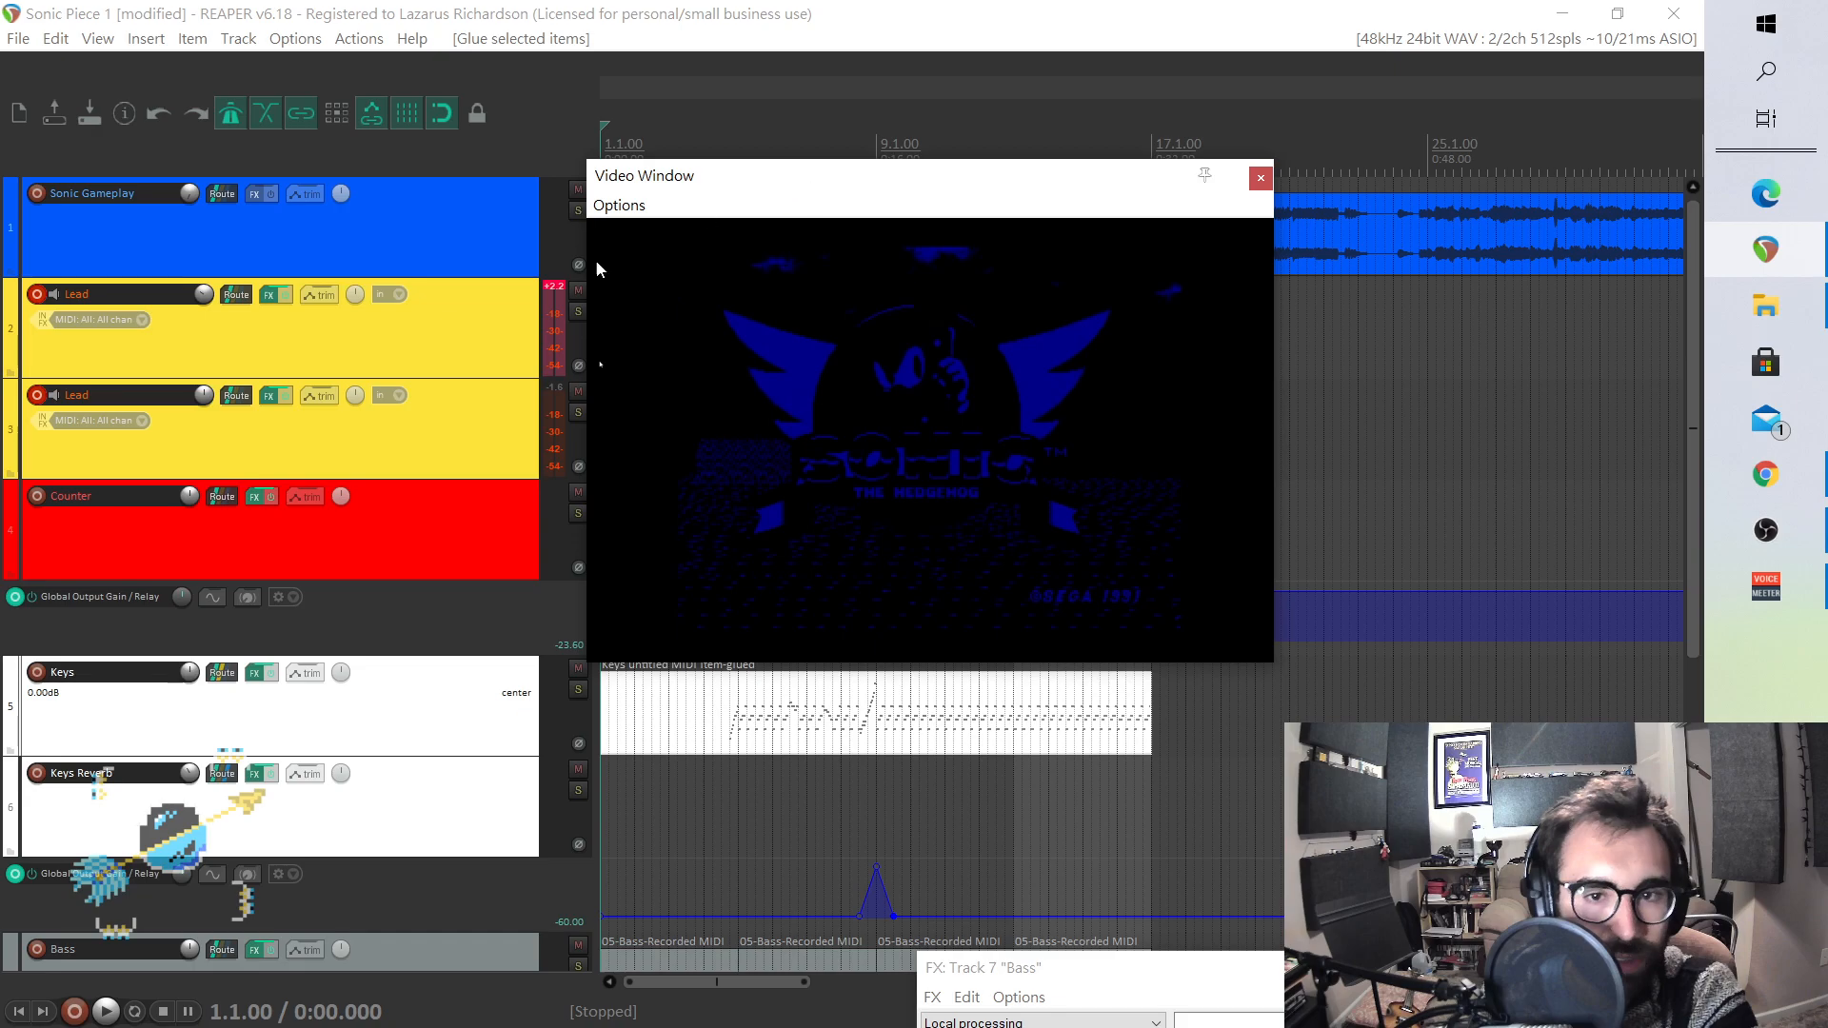
pyautogui.click(25, 1017)
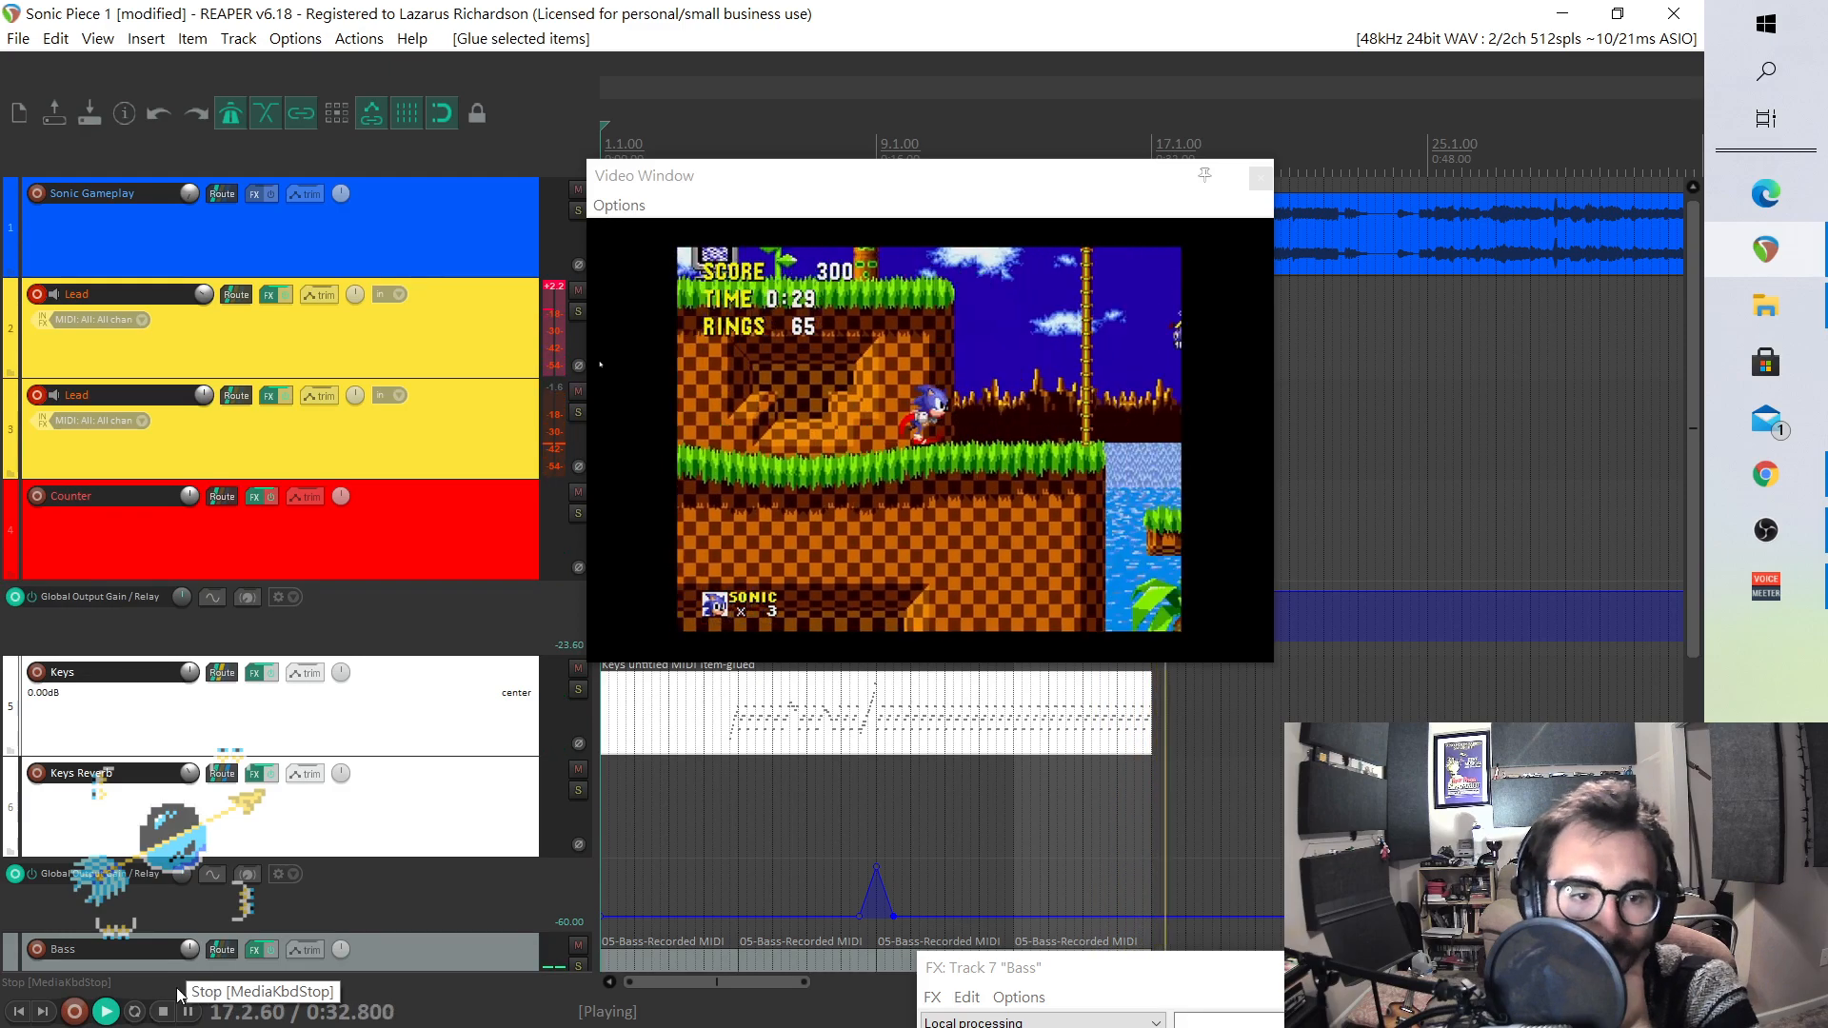
pyautogui.click(164, 1011)
# - Turn off the metronome, and save the project with the video window moved clear of the early bars
pyautogui.click(230, 113)
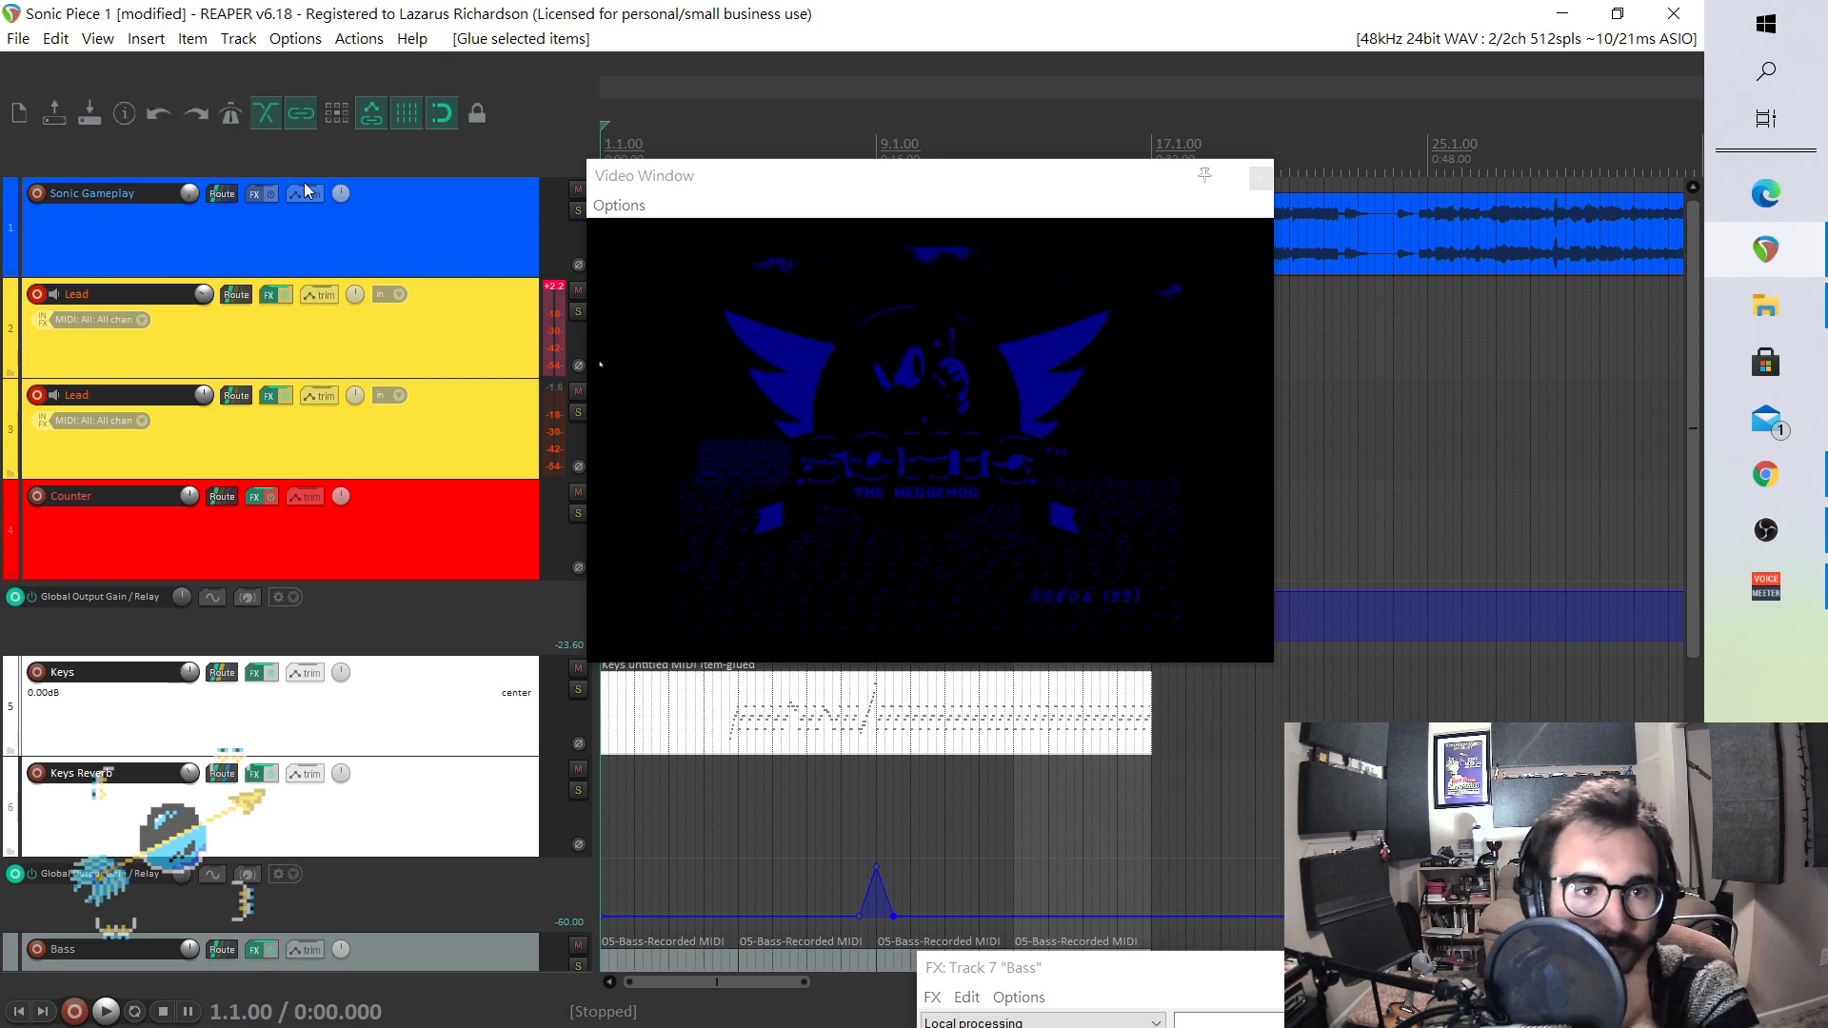
pyautogui.moveTo(901, 190); pyautogui.dragTo(1313, 311)
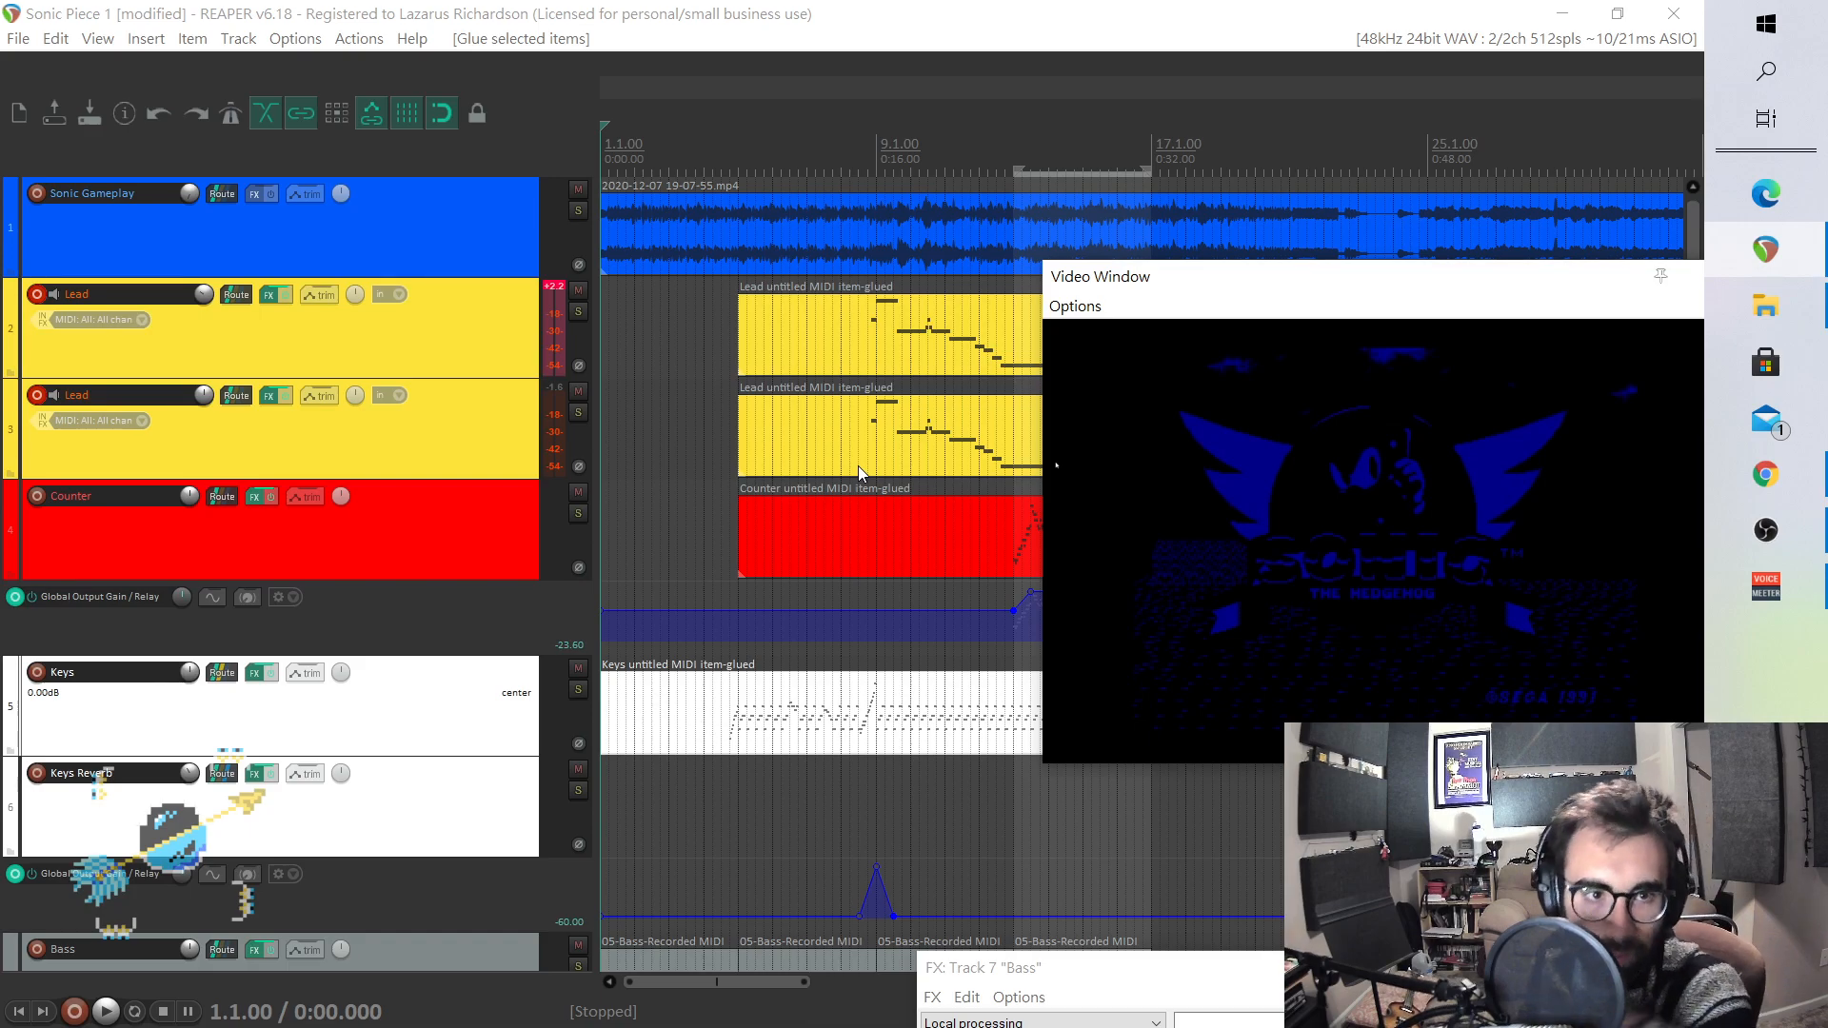
pyautogui.hotkey('ctrl', 's')
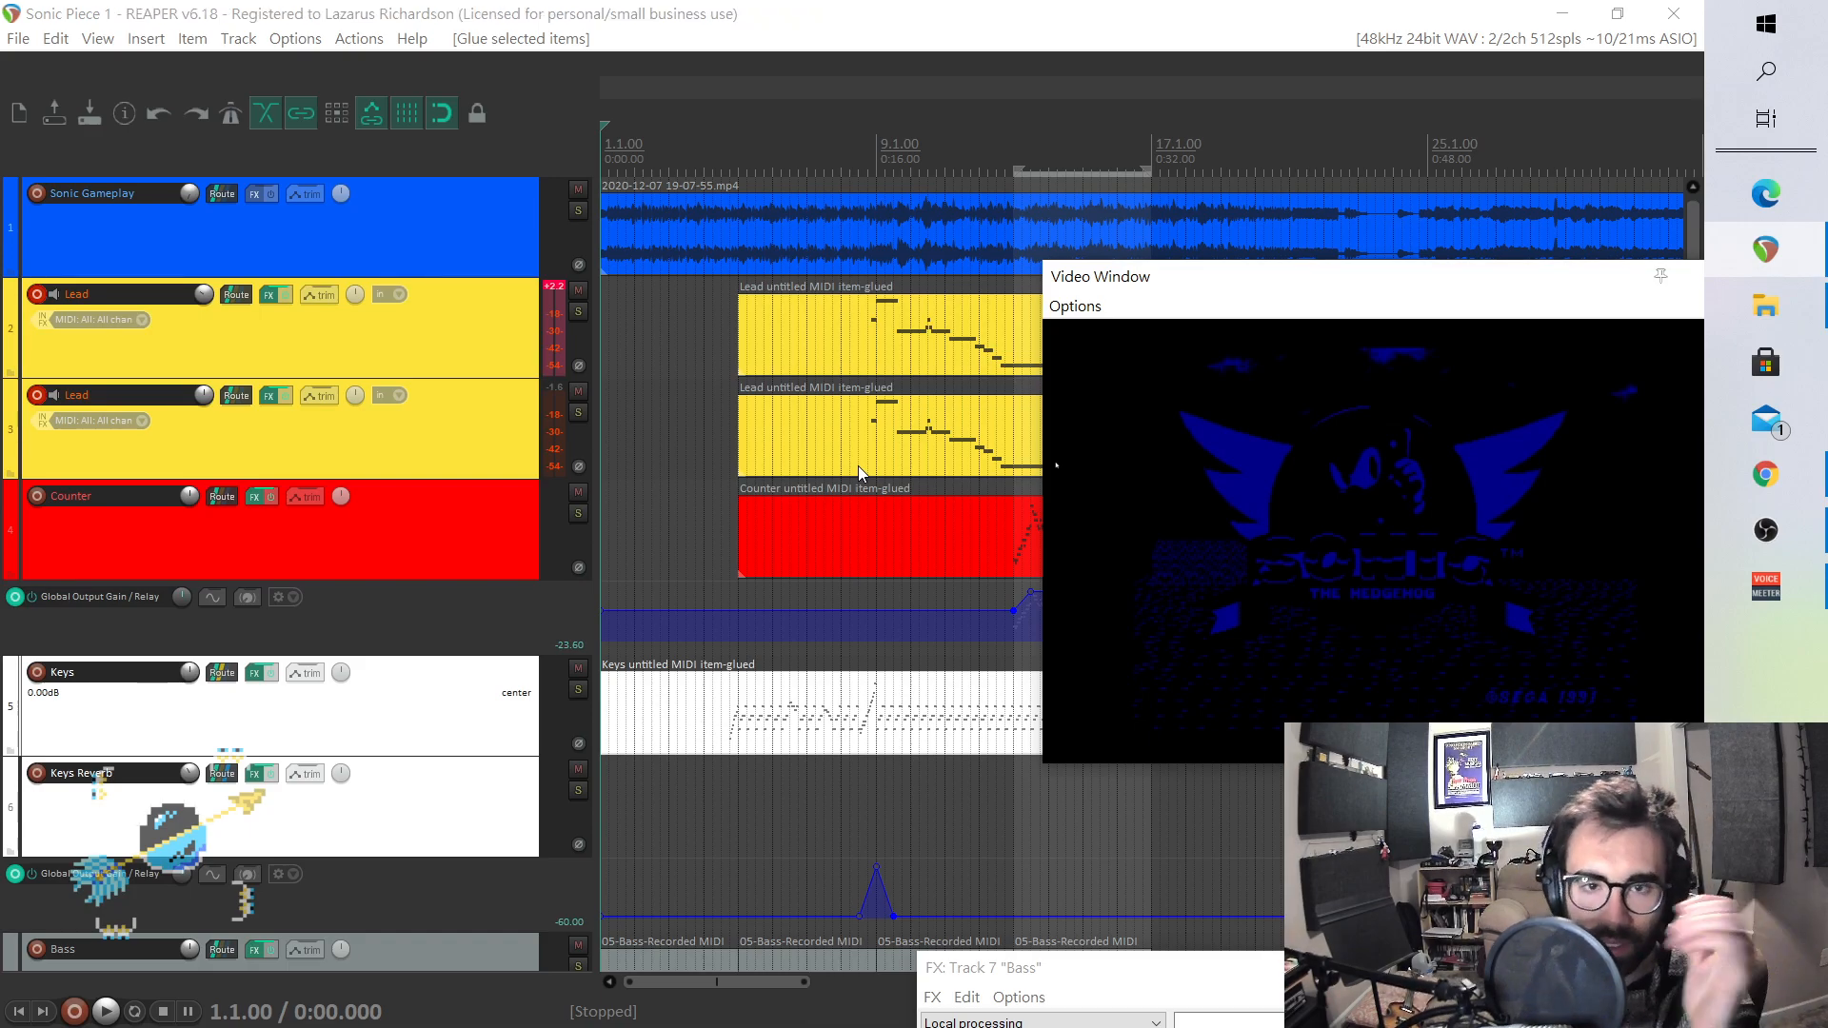